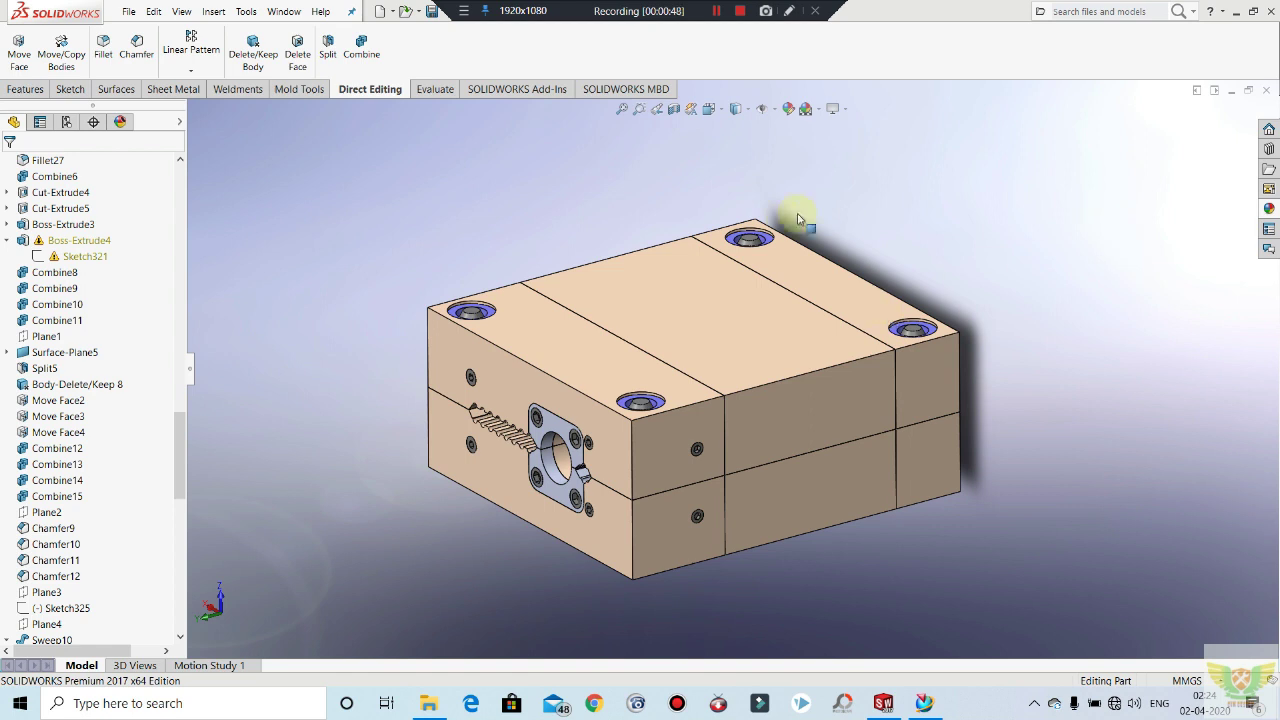
Step: Orbit and zoom the opened mold to inspect its end face and cavity side
{"action": "mouse_move", "coordinate": [797, 223]}
{"action": "middle_mouse_down"}
{"action": "mouse_move", "coordinate": [824, 444]}
{"action": "mouse_move", "coordinate": [772, 567]}
{"action": "mouse_move", "coordinate": [700, 320]}
{"action": "mouse_move", "coordinate": [712, 200]}
{"action": "middle_mouse_up"}
{"action": "left_click", "coordinate": [716, 10]}
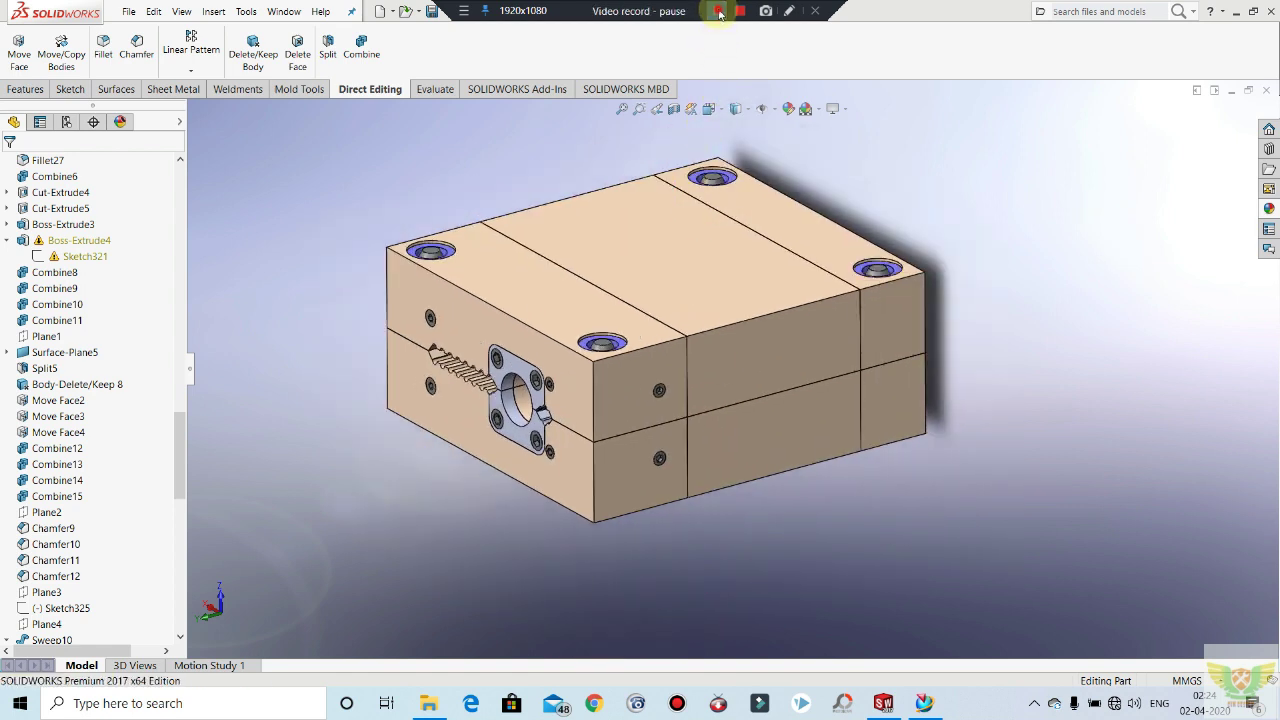
{"action": "mouse_move", "coordinate": [737, 437]}
{"action": "middle_mouse_down"}
{"action": "mouse_move", "coordinate": [786, 394]}
{"action": "mouse_move", "coordinate": [880, 403]}
{"action": "mouse_move", "coordinate": [927, 472]}
{"action": "mouse_move", "coordinate": [894, 423]}
{"action": "mouse_move", "coordinate": [989, 434]}
{"action": "mouse_move", "coordinate": [1017, 509]}
{"action": "mouse_move", "coordinate": [1001, 534]}
{"action": "middle_mouse_up"}
{"action": "scroll", "coordinate": [986, 517], "scroll_direction": "up", "scroll_amount": 2}
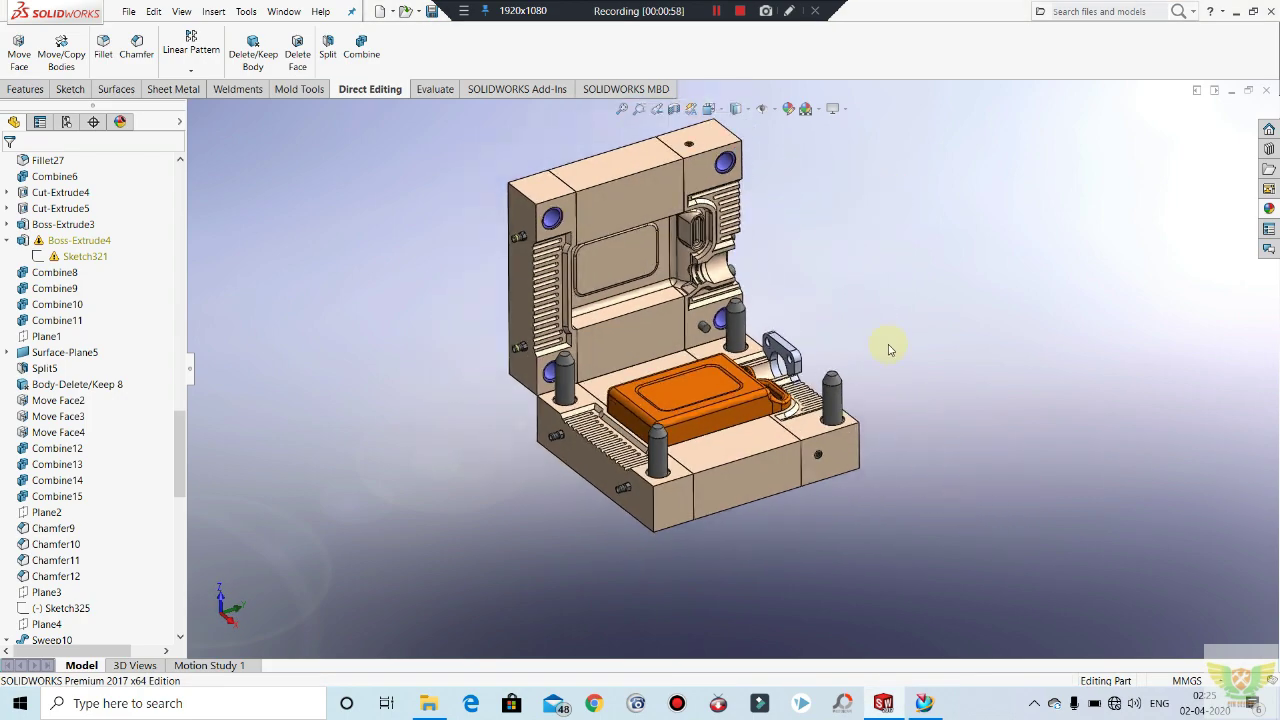
{"action": "scroll", "coordinate": [888, 345], "scroll_direction": "up", "scroll_amount": 2}
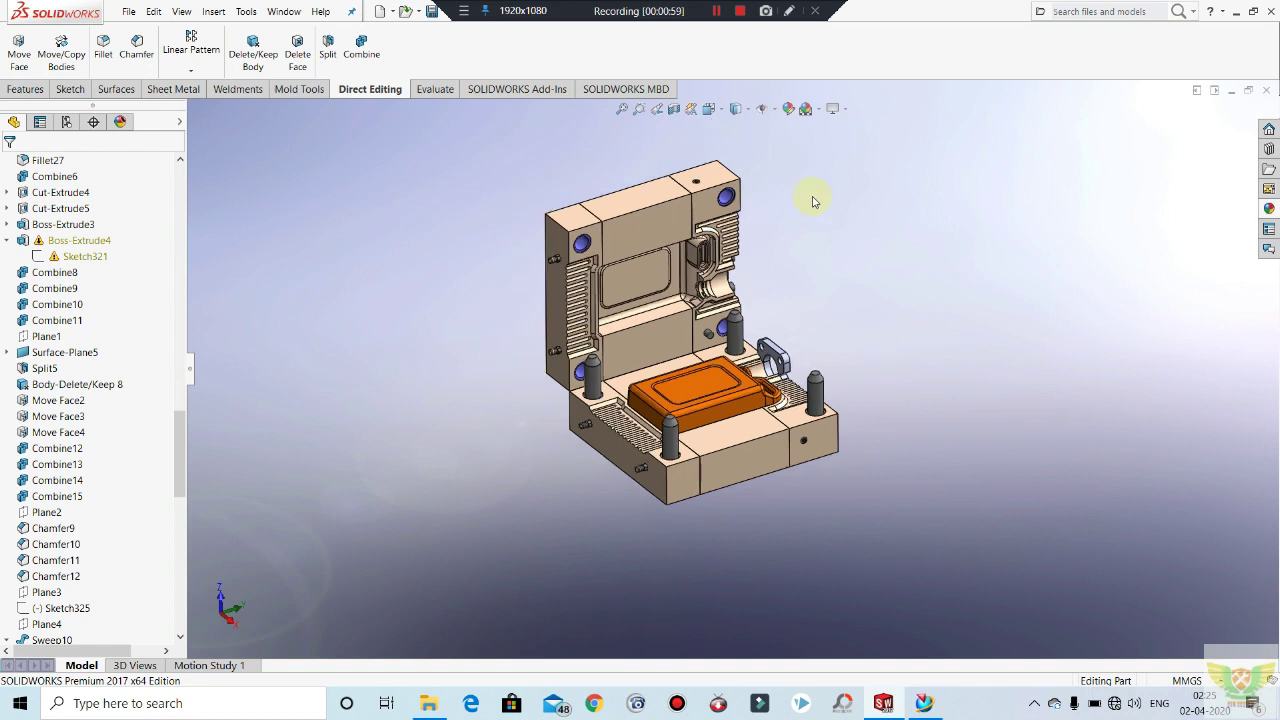
{"action": "scroll", "coordinate": [785, 258], "scroll_direction": "down", "scroll_amount": 1}
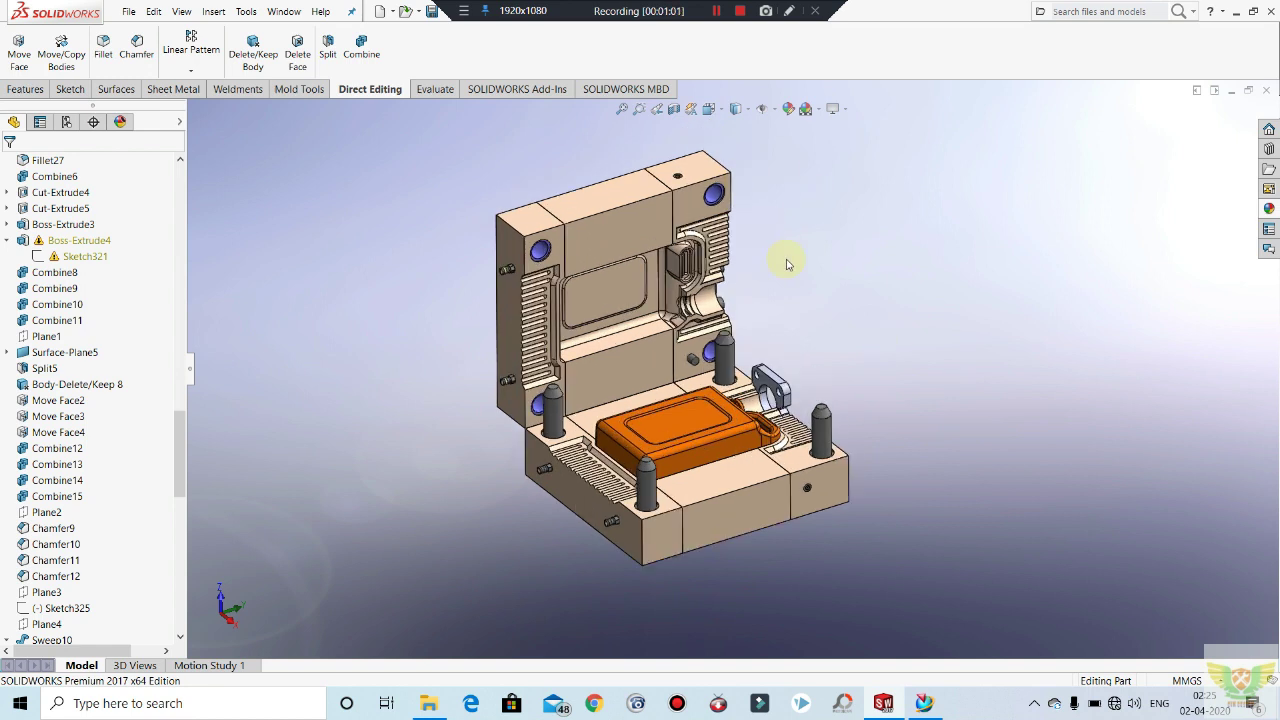
{"action": "mouse_move", "coordinate": [783, 268]}
{"action": "middle_mouse_down"}
{"action": "mouse_move", "coordinate": [757, 260]}
{"action": "mouse_move", "coordinate": [782, 282]}
{"action": "middle_mouse_up"}
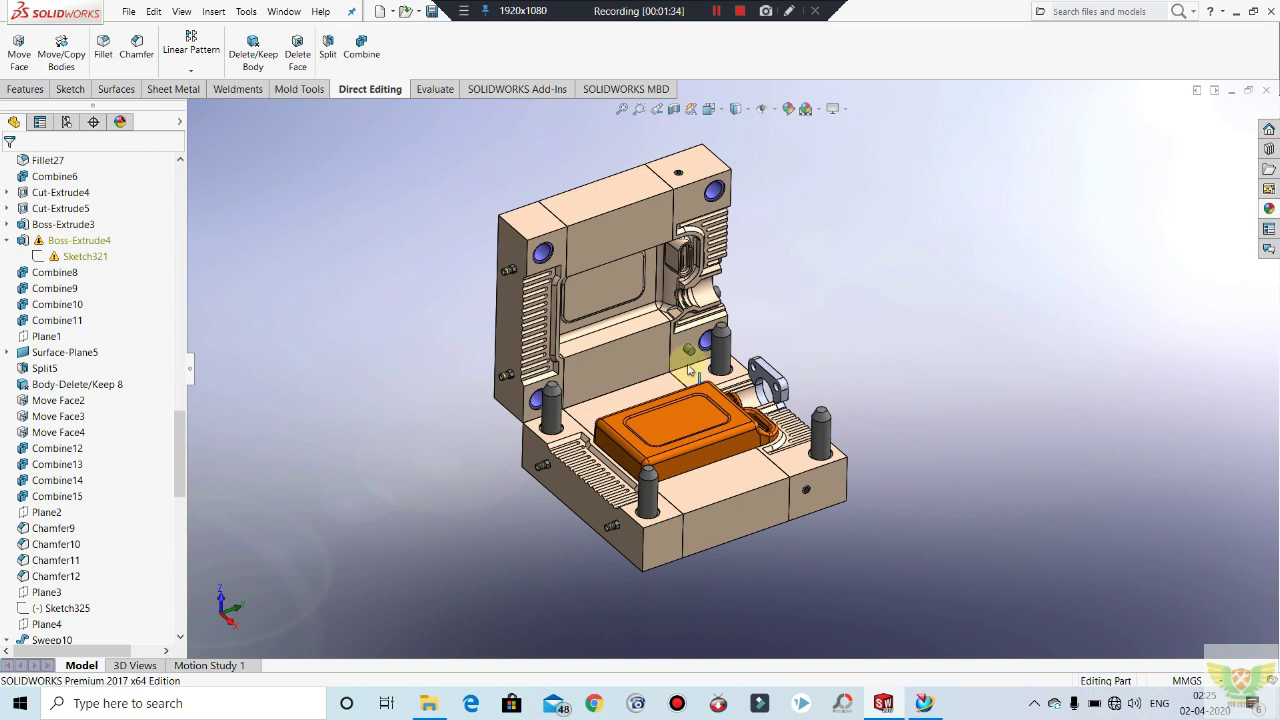
{"action": "mouse_move", "coordinate": [686, 357]}
{"action": "middle_mouse_down"}
{"action": "mouse_move", "coordinate": [686, 380]}
{"action": "mouse_move", "coordinate": [680, 371]}
{"action": "middle_mouse_up"}
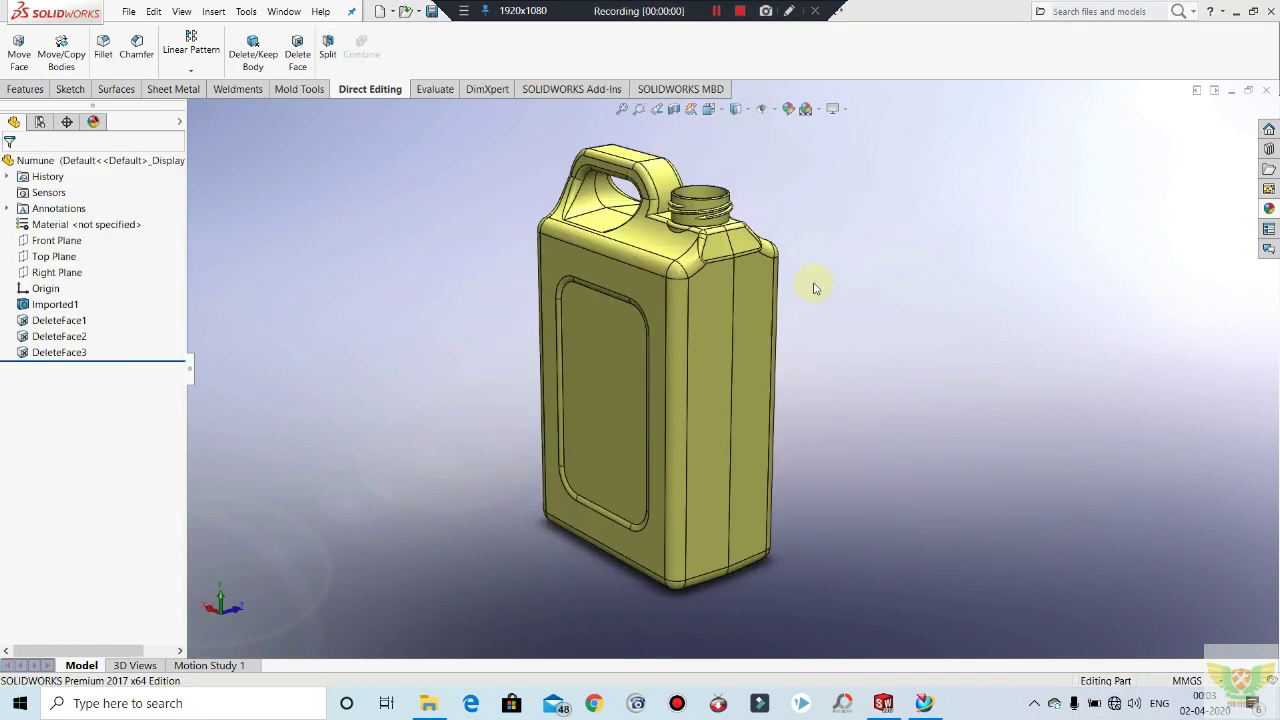
Step: Orbit the jerry can through tilted, top-down and side views to show its spout and handle
{"action": "mouse_move", "coordinate": [829, 238]}
{"action": "middle_mouse_down"}
{"action": "mouse_move", "coordinate": [741, 337]}
{"action": "mouse_move", "coordinate": [903, 372]}
{"action": "mouse_move", "coordinate": [892, 322]}
{"action": "middle_mouse_up"}
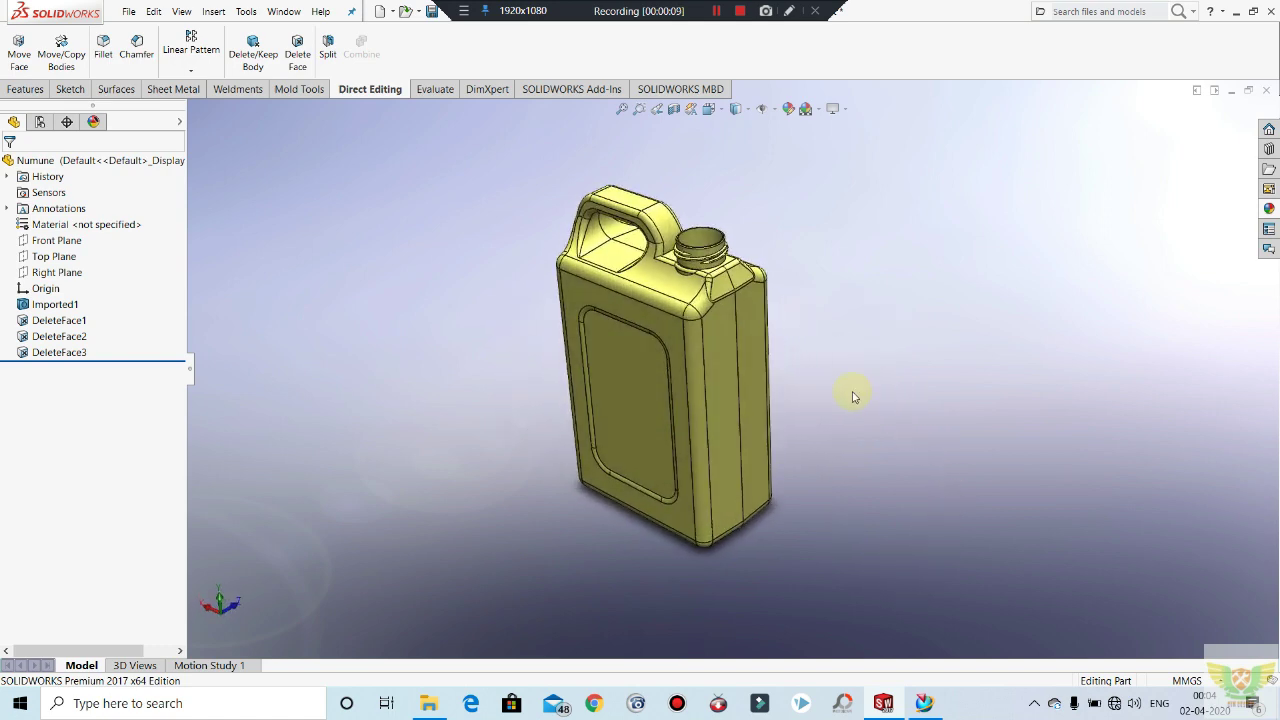
{"action": "middle_click_drag", "start_coordinate": [848, 391], "coordinate": [851, 366]}
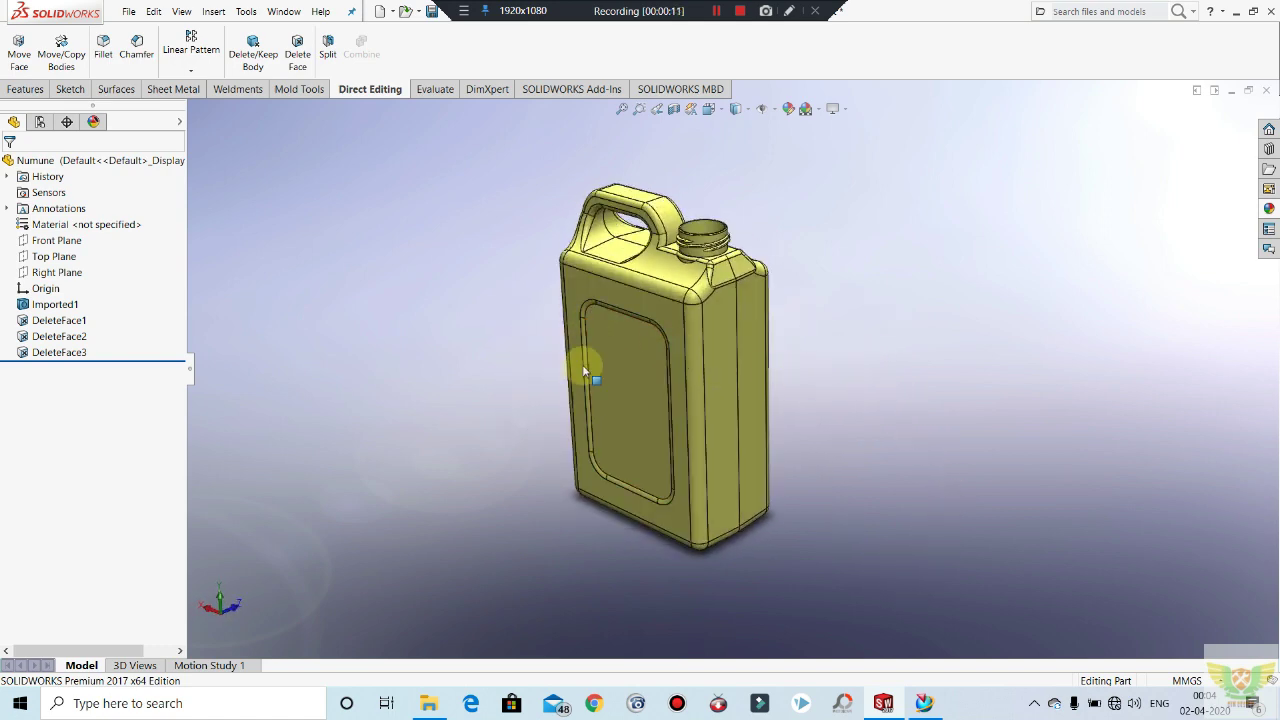
{"action": "mouse_move", "coordinate": [586, 366]}
{"action": "middle_mouse_down"}
{"action": "mouse_move", "coordinate": [781, 285]}
{"action": "mouse_move", "coordinate": [532, 415]}
{"action": "mouse_move", "coordinate": [777, 343]}
{"action": "mouse_move", "coordinate": [766, 151]}
{"action": "mouse_move", "coordinate": [761, 365]}
{"action": "mouse_move", "coordinate": [771, 303]}
{"action": "mouse_move", "coordinate": [745, 232]}
{"action": "mouse_move", "coordinate": [766, 343]}
{"action": "mouse_move", "coordinate": [588, 235]}
{"action": "middle_mouse_up"}
{"action": "scroll", "coordinate": [588, 235], "scroll_direction": "up", "scroll_amount": 2}
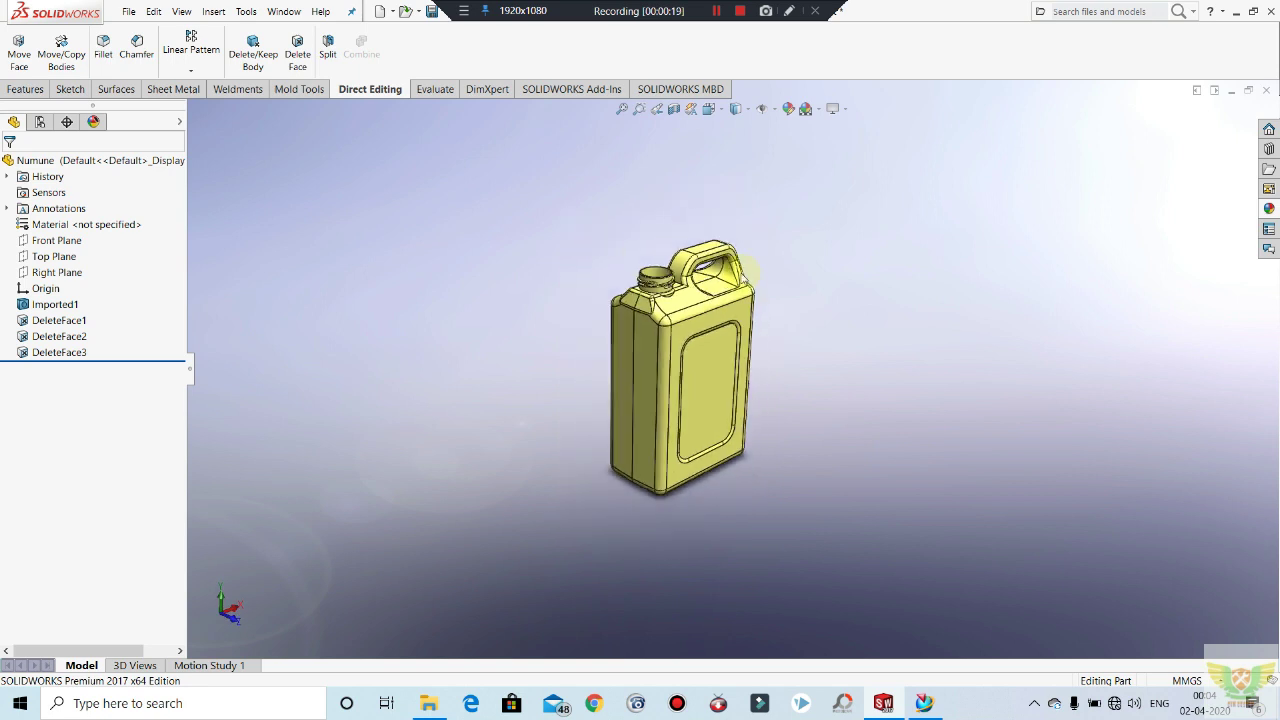
{"action": "scroll", "coordinate": [690, 345], "scroll_direction": "down", "scroll_amount": 3}
{"action": "scroll", "coordinate": [690, 345], "scroll_direction": "up", "scroll_amount": 3}
{"action": "scroll", "coordinate": [738, 345], "scroll_direction": "down", "scroll_amount": 2}
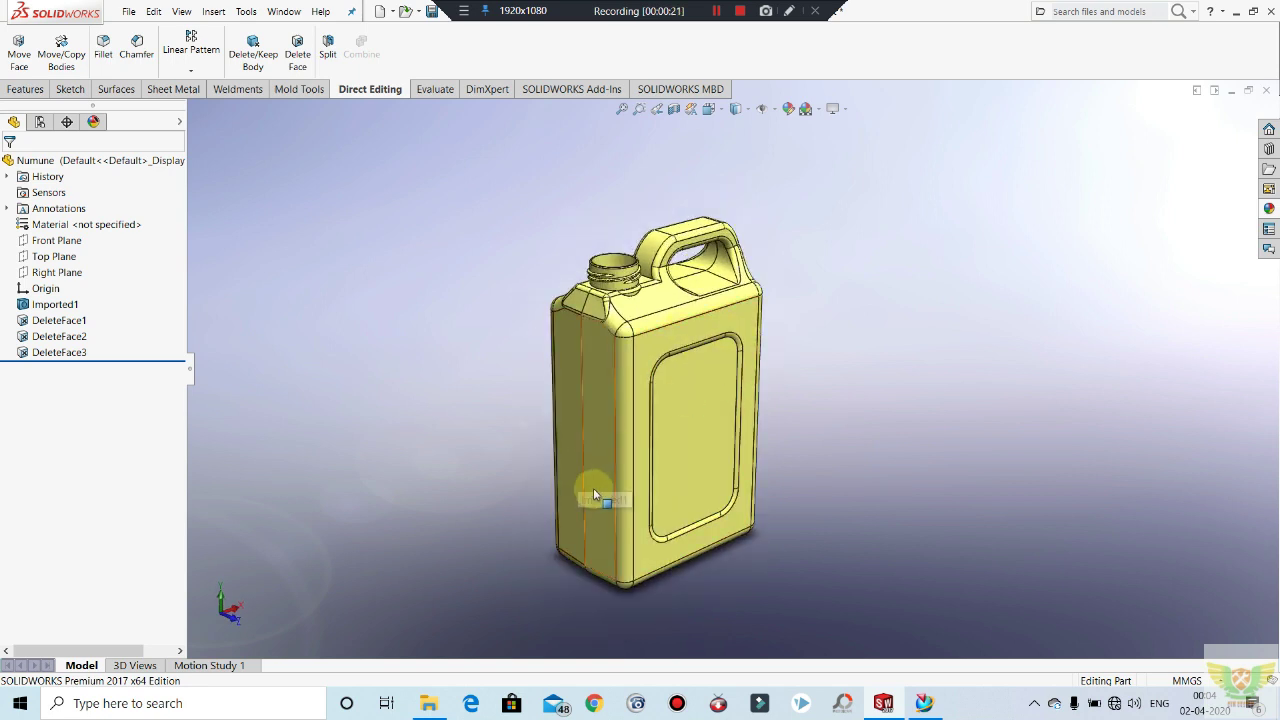
{"action": "scroll", "coordinate": [600, 443], "scroll_direction": "down", "scroll_amount": 1}
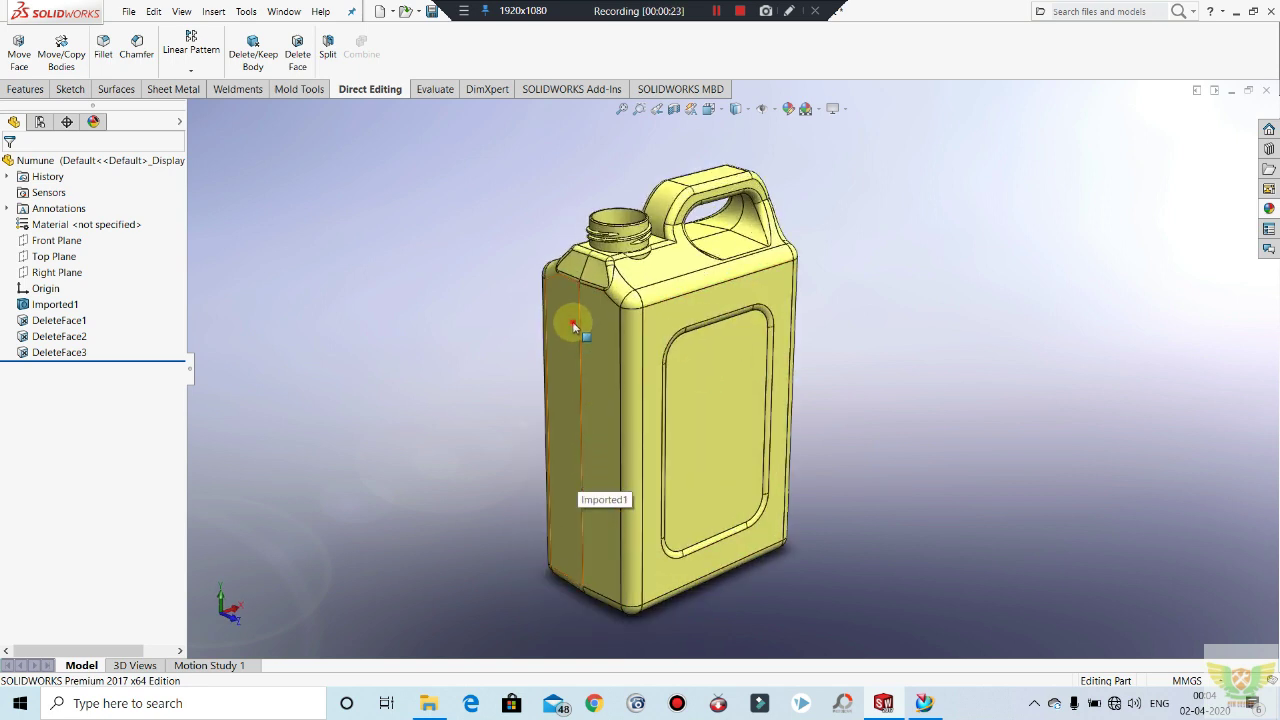
{"action": "left_click", "coordinate": [594, 336]}
{"action": "left_click", "coordinate": [476, 290]}
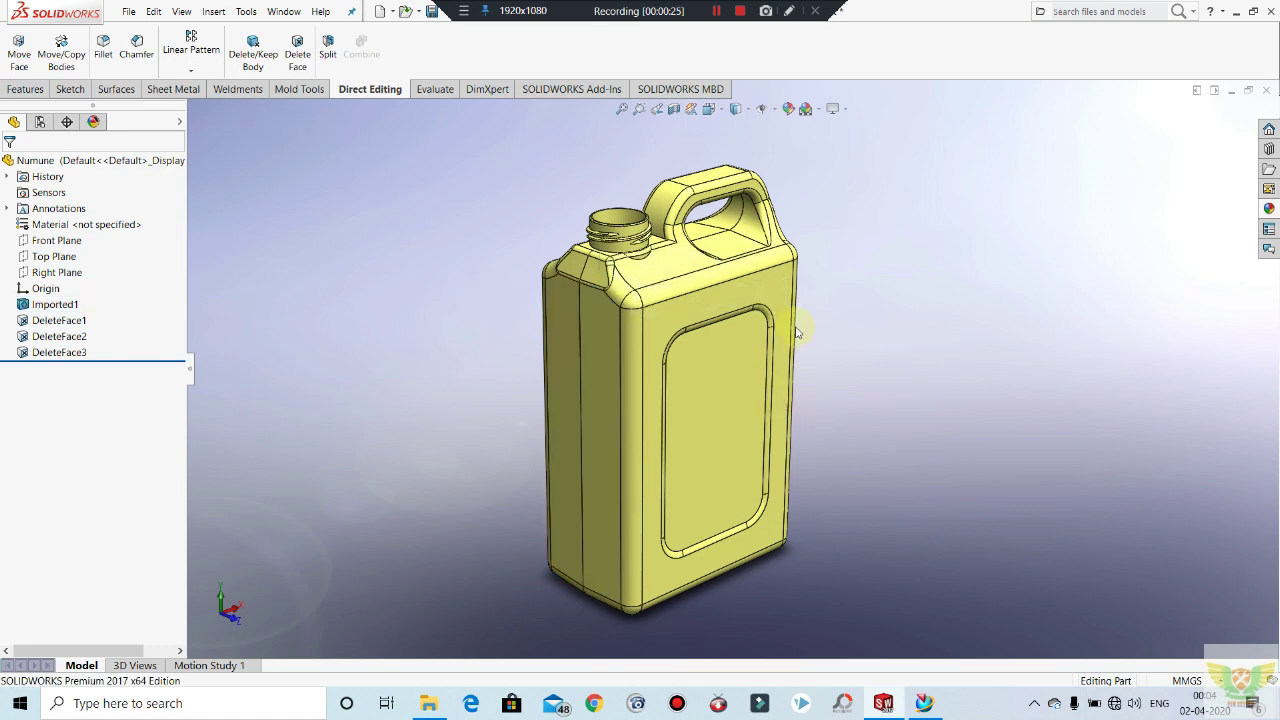
{"action": "mouse_move", "coordinate": [876, 378]}
{"action": "middle_mouse_down"}
{"action": "mouse_move", "coordinate": [814, 474]}
{"action": "mouse_move", "coordinate": [737, 460]}
{"action": "mouse_move", "coordinate": [717, 500]}
{"action": "mouse_move", "coordinate": [817, 580]}
{"action": "mouse_move", "coordinate": [884, 318]}
{"action": "mouse_move", "coordinate": [914, 317]}
{"action": "mouse_move", "coordinate": [931, 469]}
{"action": "mouse_move", "coordinate": [943, 477]}
{"action": "mouse_move", "coordinate": [872, 296]}
{"action": "mouse_move", "coordinate": [917, 271]}
{"action": "mouse_move", "coordinate": [874, 314]}
{"action": "mouse_move", "coordinate": [866, 423]}
{"action": "mouse_move", "coordinate": [886, 219]}
{"action": "mouse_move", "coordinate": [971, 234]}
{"action": "middle_mouse_up"}
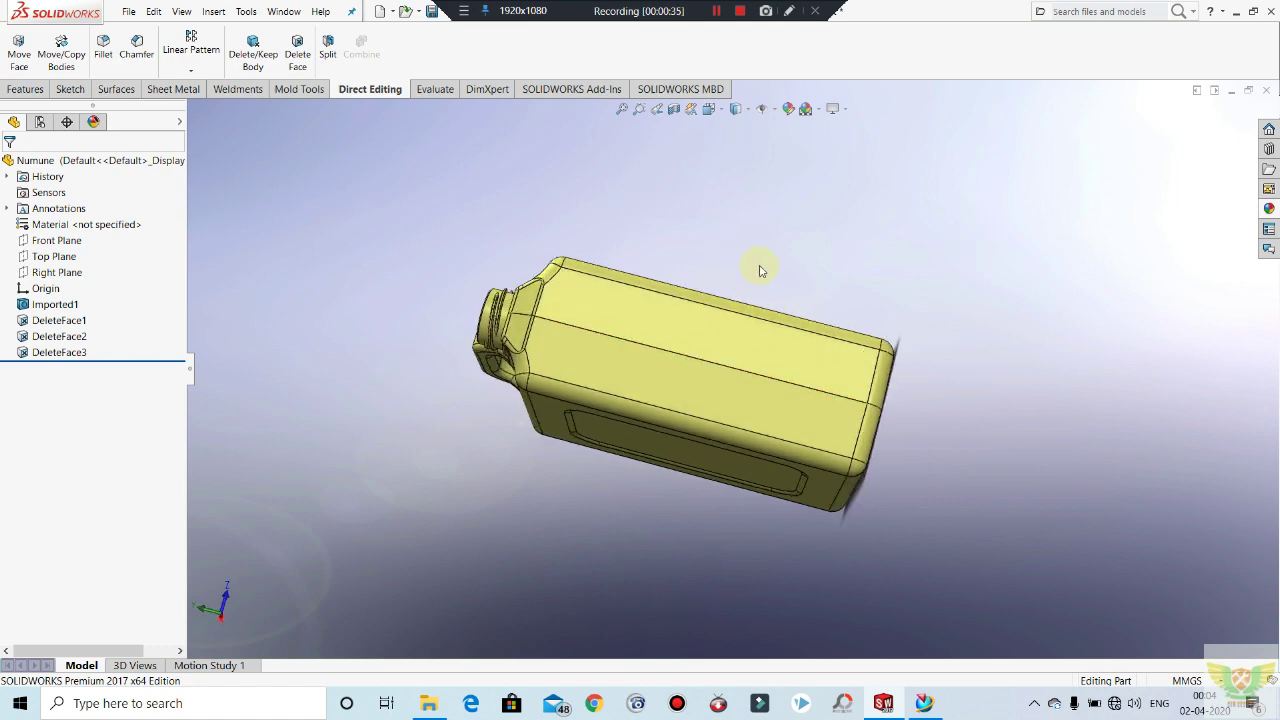
{"action": "mouse_move", "coordinate": [760, 266]}
{"action": "middle_mouse_down"}
{"action": "mouse_move", "coordinate": [799, 421]}
{"action": "mouse_move", "coordinate": [900, 400]}
{"action": "mouse_move", "coordinate": [823, 437]}
{"action": "mouse_move", "coordinate": [834, 297]}
{"action": "middle_mouse_up"}
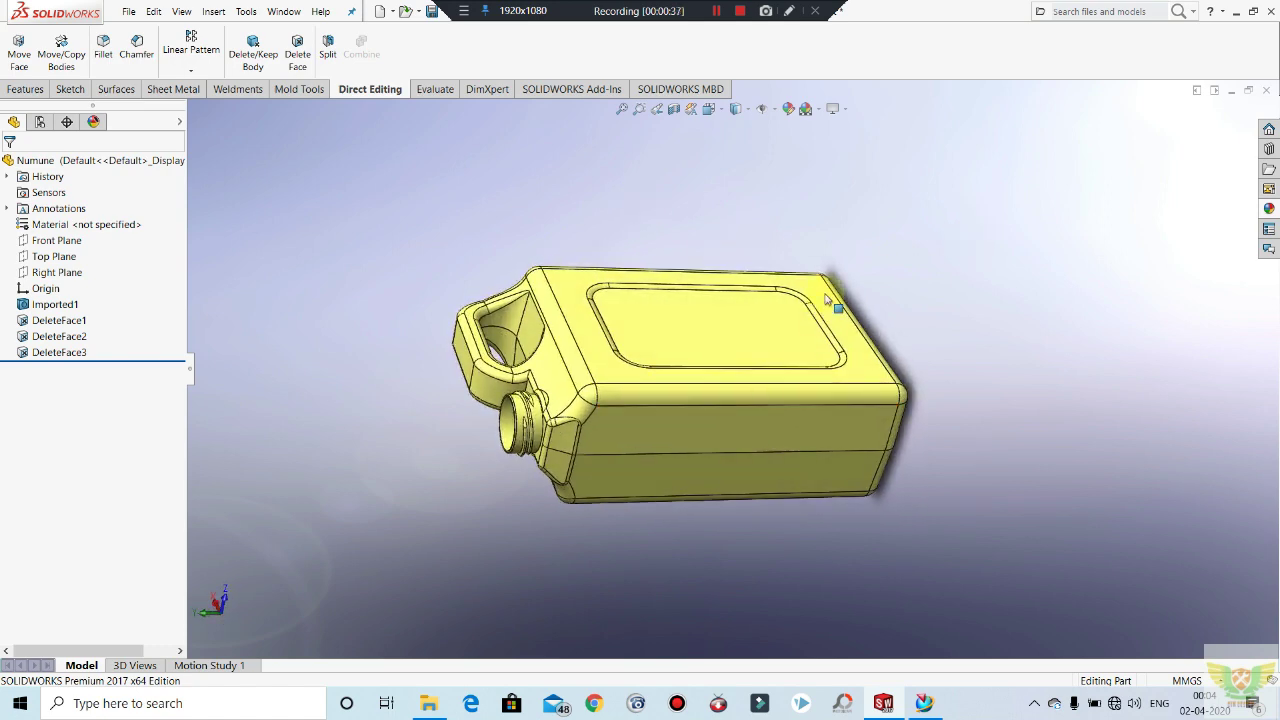
{"action": "mouse_move", "coordinate": [492, 204]}
{"action": "middle_mouse_down"}
{"action": "mouse_move", "coordinate": [457, 120]}
{"action": "mouse_move", "coordinate": [677, 260]}
{"action": "mouse_move", "coordinate": [680, 220]}
{"action": "mouse_move", "coordinate": [585, 449]}
{"action": "middle_mouse_up"}
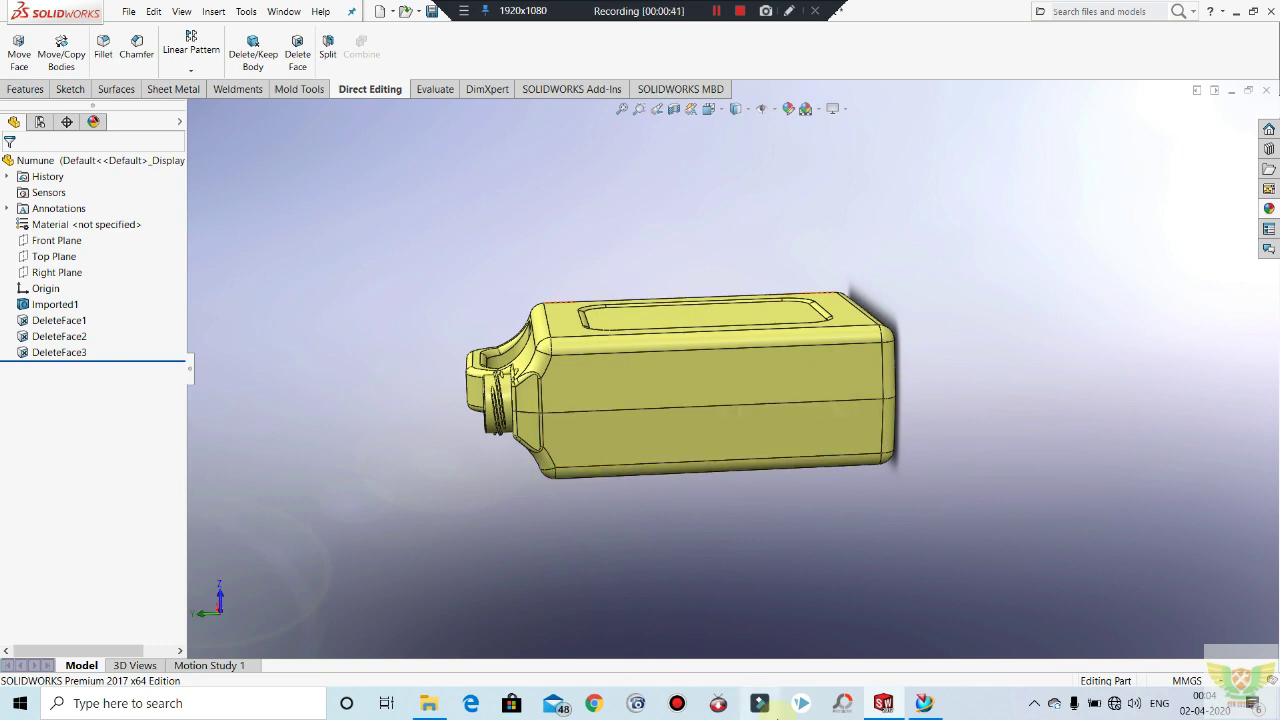
Step: Select the Front Plane and view it cutting through the middle of the can
{"action": "left_click", "coordinate": [62, 247]}
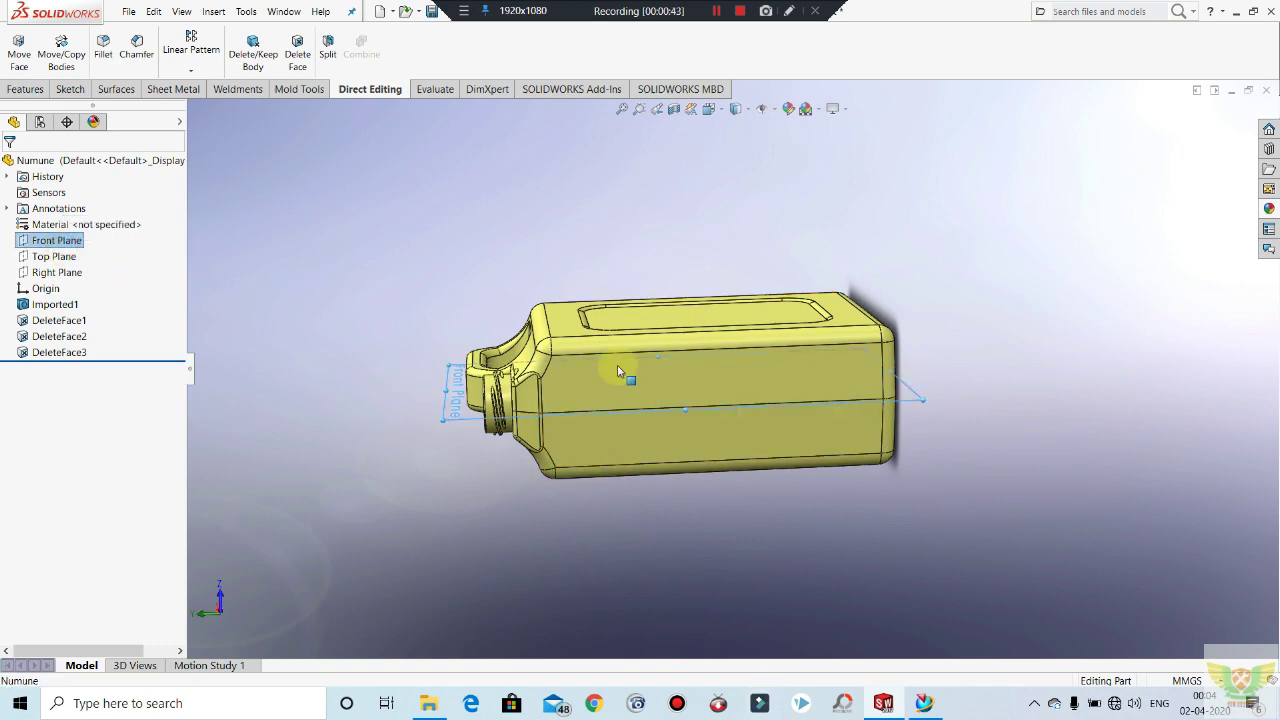
{"action": "mouse_move", "coordinate": [623, 371]}
{"action": "middle_mouse_down"}
{"action": "mouse_move", "coordinate": [651, 320]}
{"action": "mouse_move", "coordinate": [680, 331]}
{"action": "mouse_move", "coordinate": [717, 239]}
{"action": "mouse_move", "coordinate": [651, 200]}
{"action": "mouse_move", "coordinate": [656, 348]}
{"action": "mouse_move", "coordinate": [700, 350]}
{"action": "middle_mouse_up"}
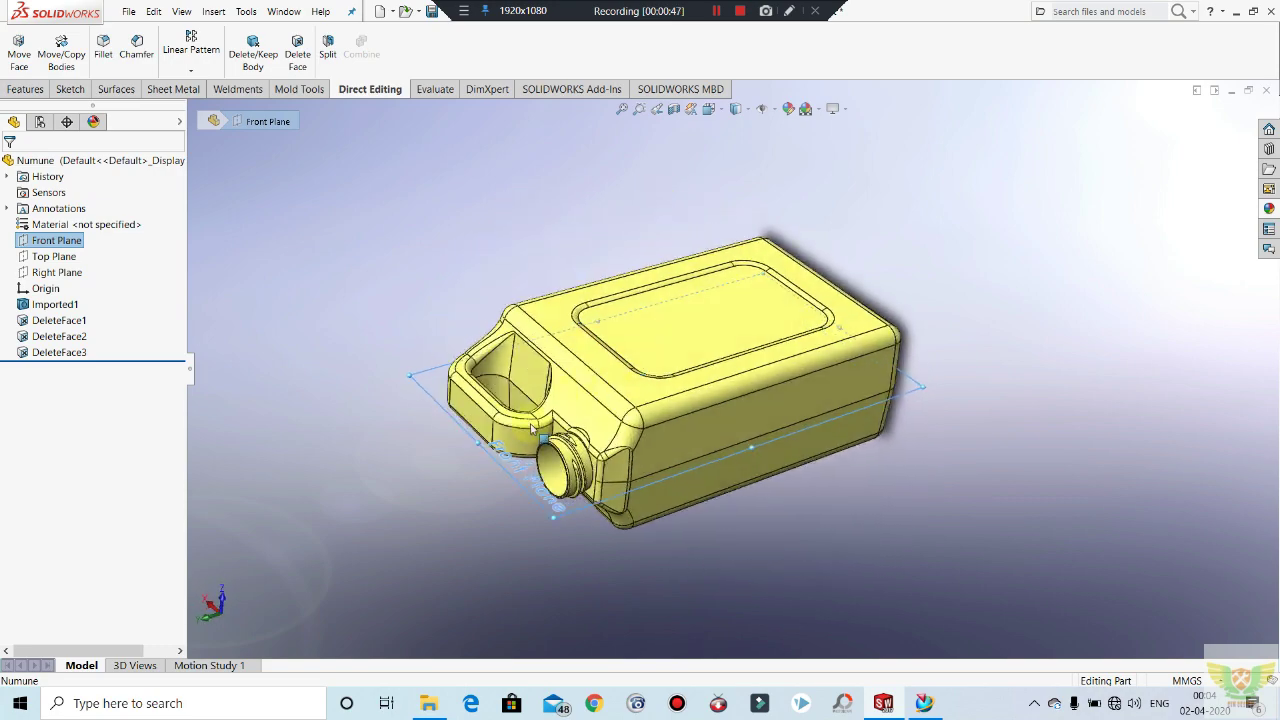
{"action": "mouse_move", "coordinate": [1117, 356]}
{"action": "middle_mouse_down"}
{"action": "mouse_move", "coordinate": [1051, 389]}
{"action": "mouse_move", "coordinate": [1073, 548]}
{"action": "mouse_move", "coordinate": [1071, 434]}
{"action": "mouse_move", "coordinate": [1128, 306]}
{"action": "mouse_move", "coordinate": [1106, 347]}
{"action": "middle_mouse_up"}
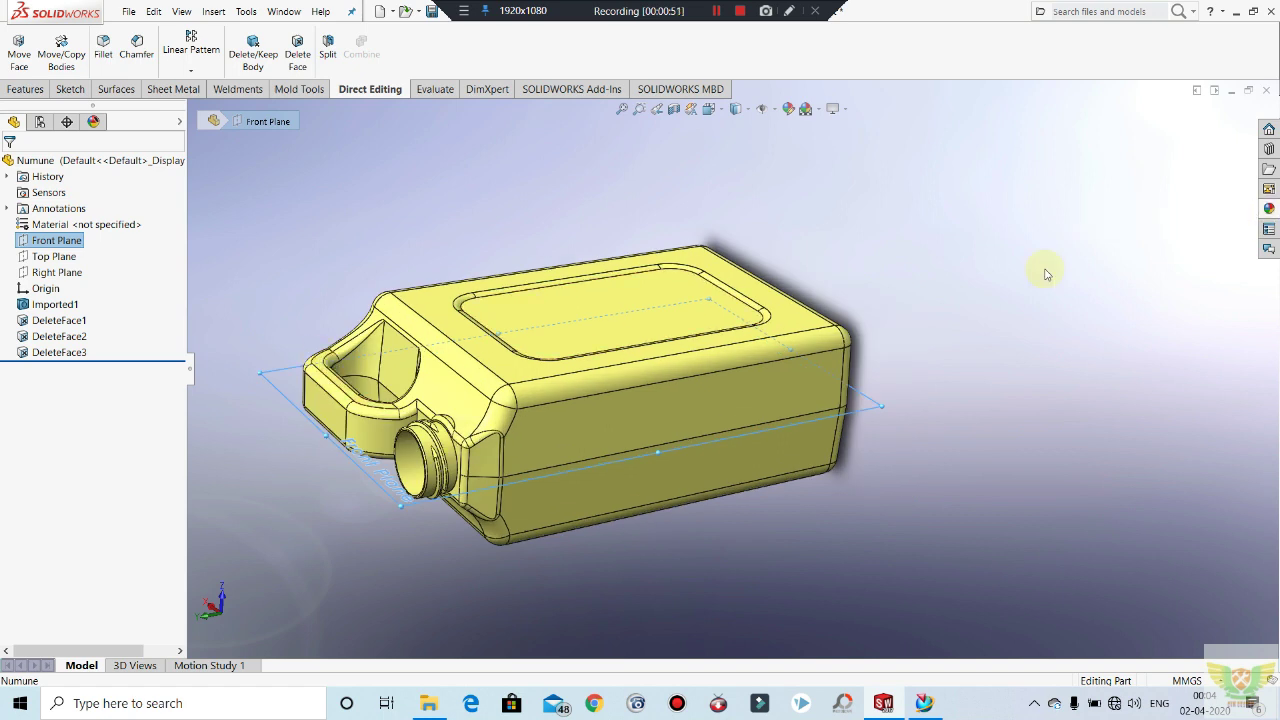
{"action": "scroll", "coordinate": [814, 366], "scroll_direction": "up", "scroll_amount": 3}
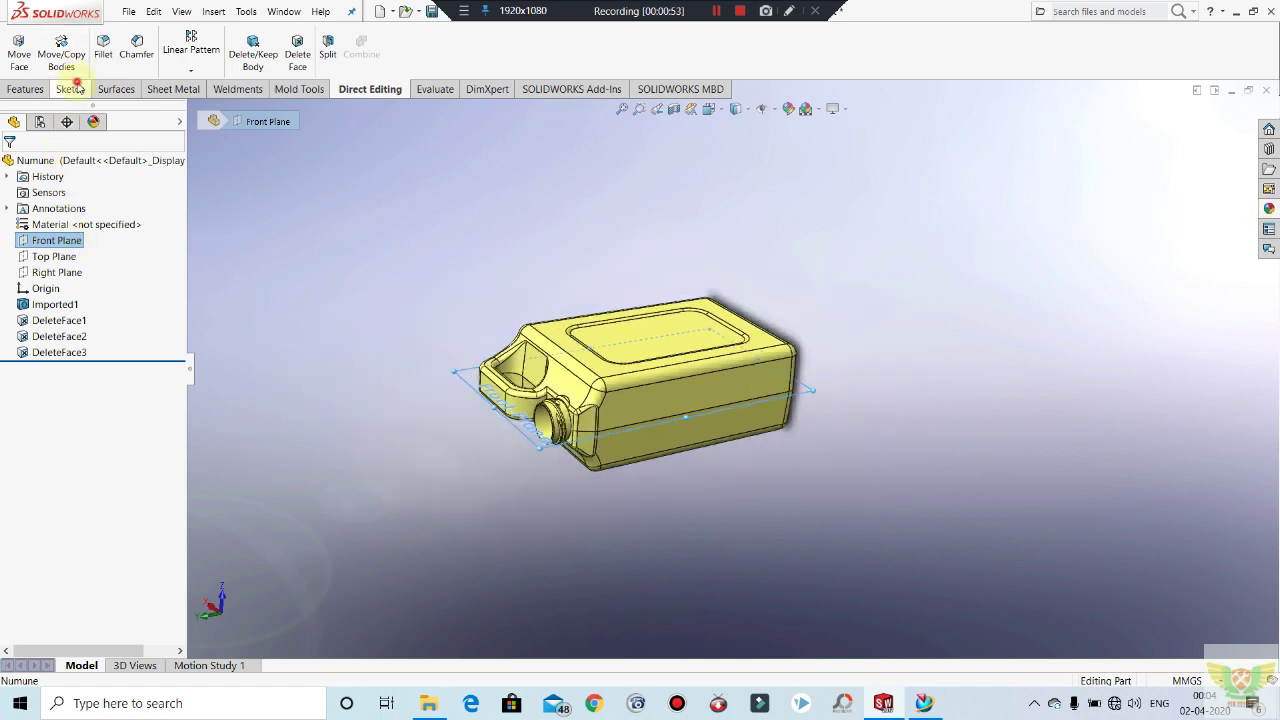
Step: On the Front Plane, sketch a center rectangle from the origin to a corner well outside the can
{"action": "left_click", "coordinate": [70, 89]}
{"action": "left_click", "coordinate": [20, 45]}
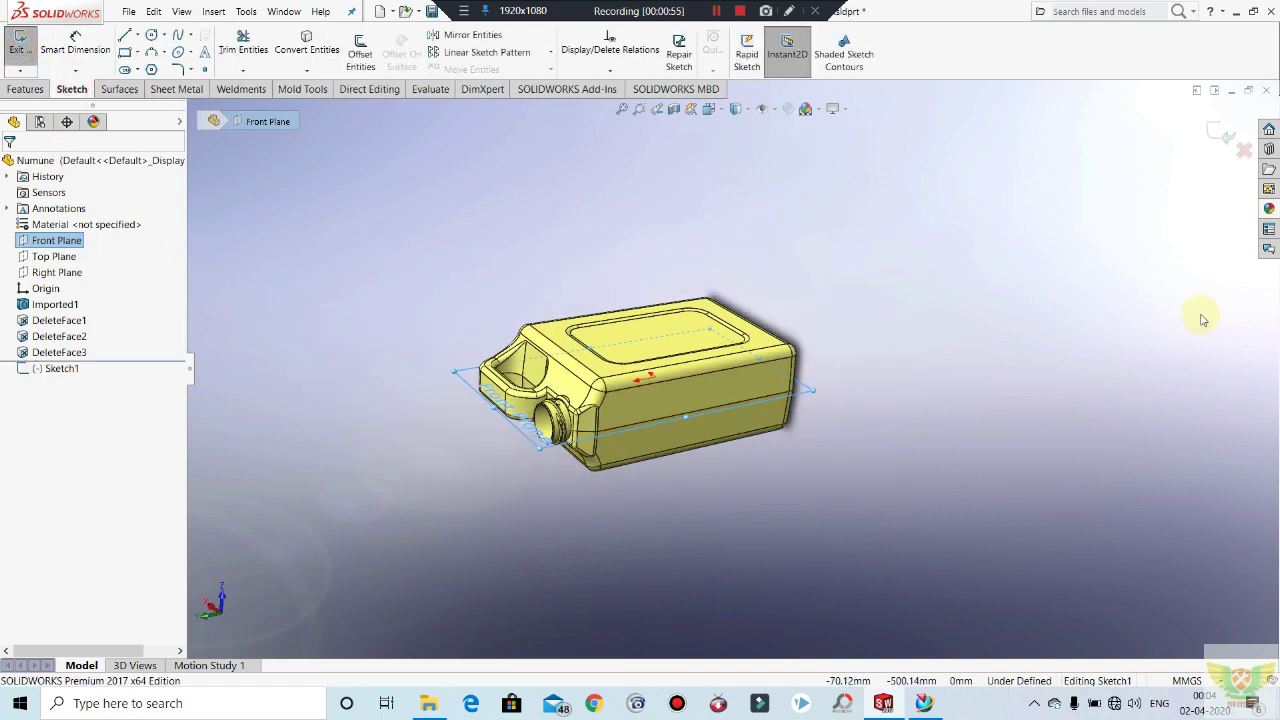
{"action": "key", "text": "ctrl+8"}
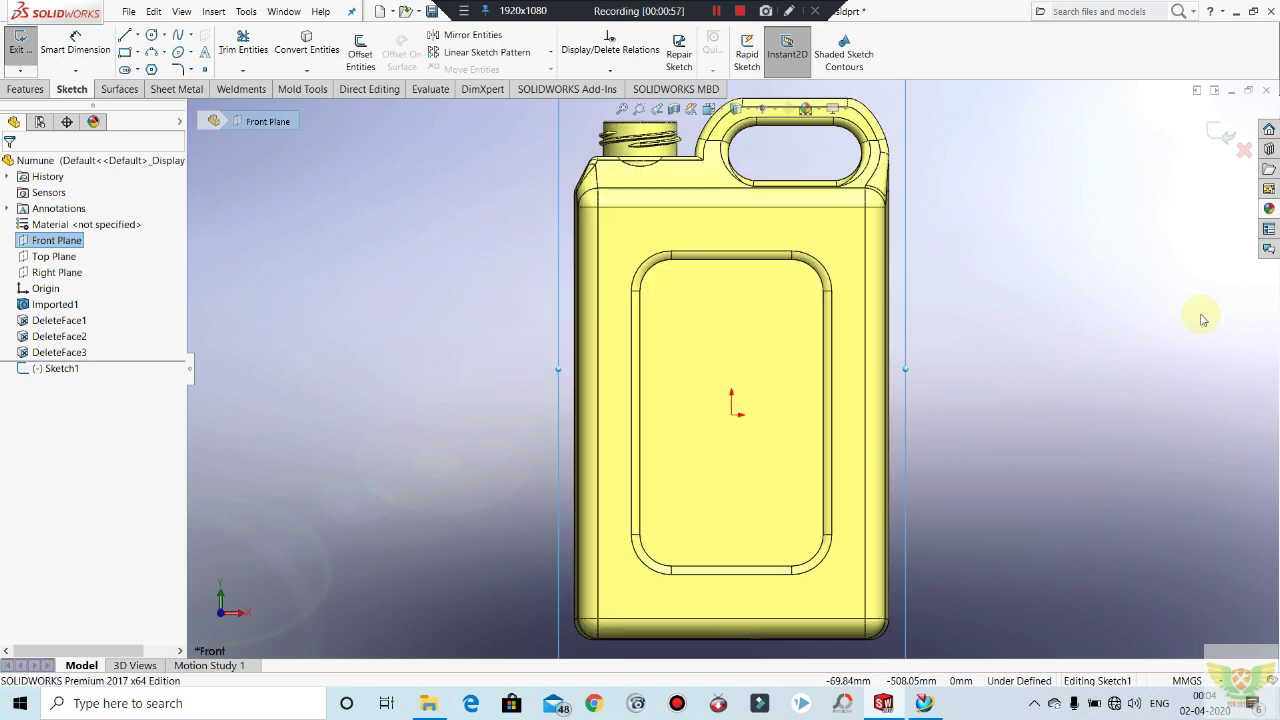
{"action": "key", "text": "f"}
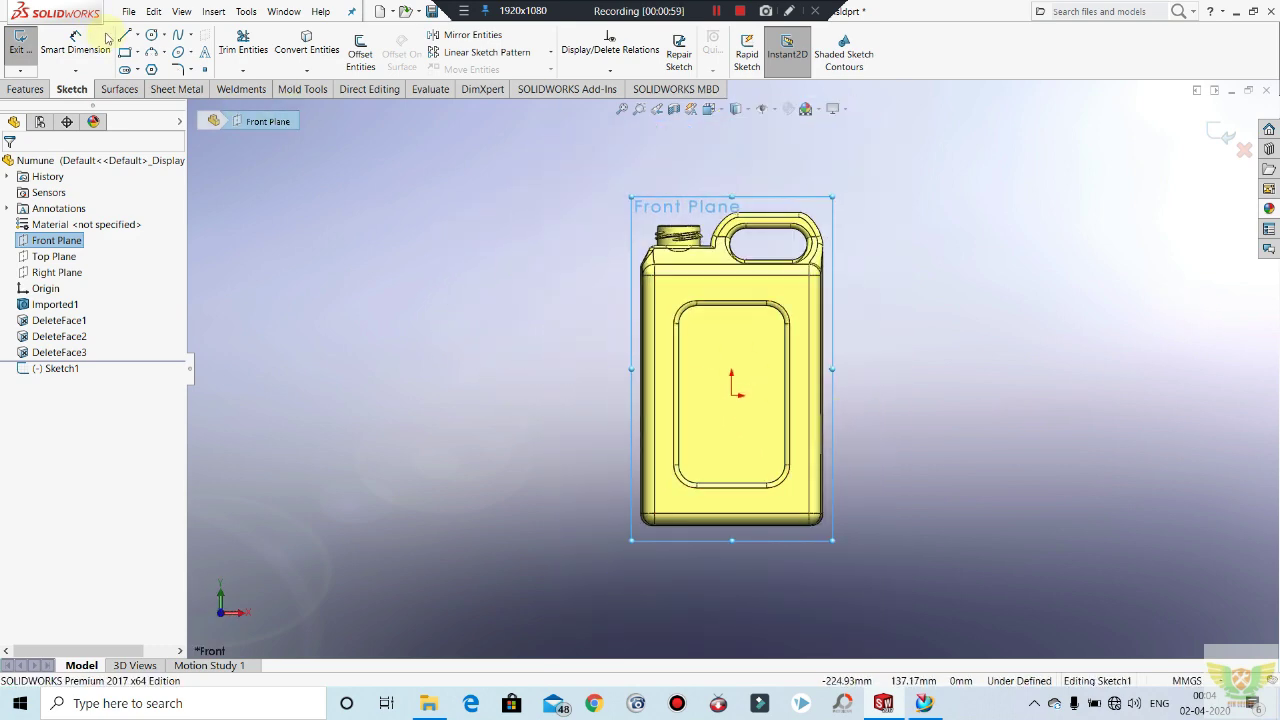
{"action": "left_click", "coordinate": [138, 52]}
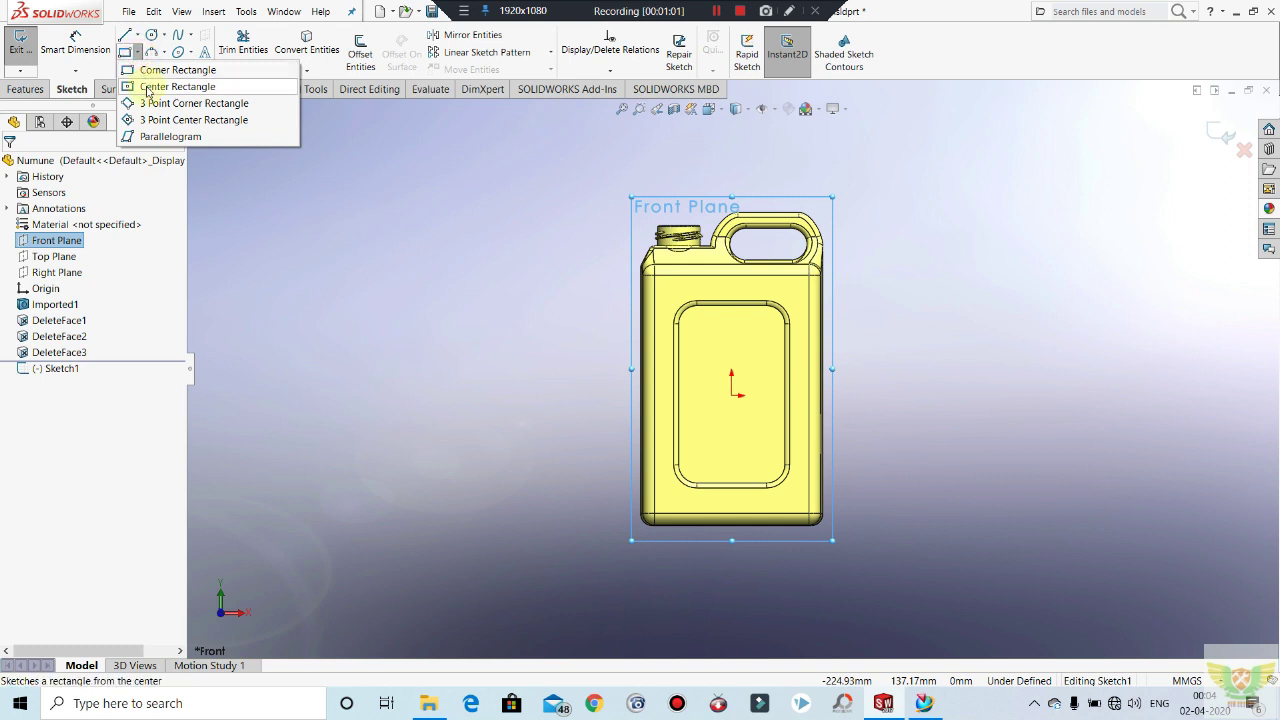
{"action": "left_click", "coordinate": [147, 87]}
{"action": "left_click", "coordinate": [731, 391]}
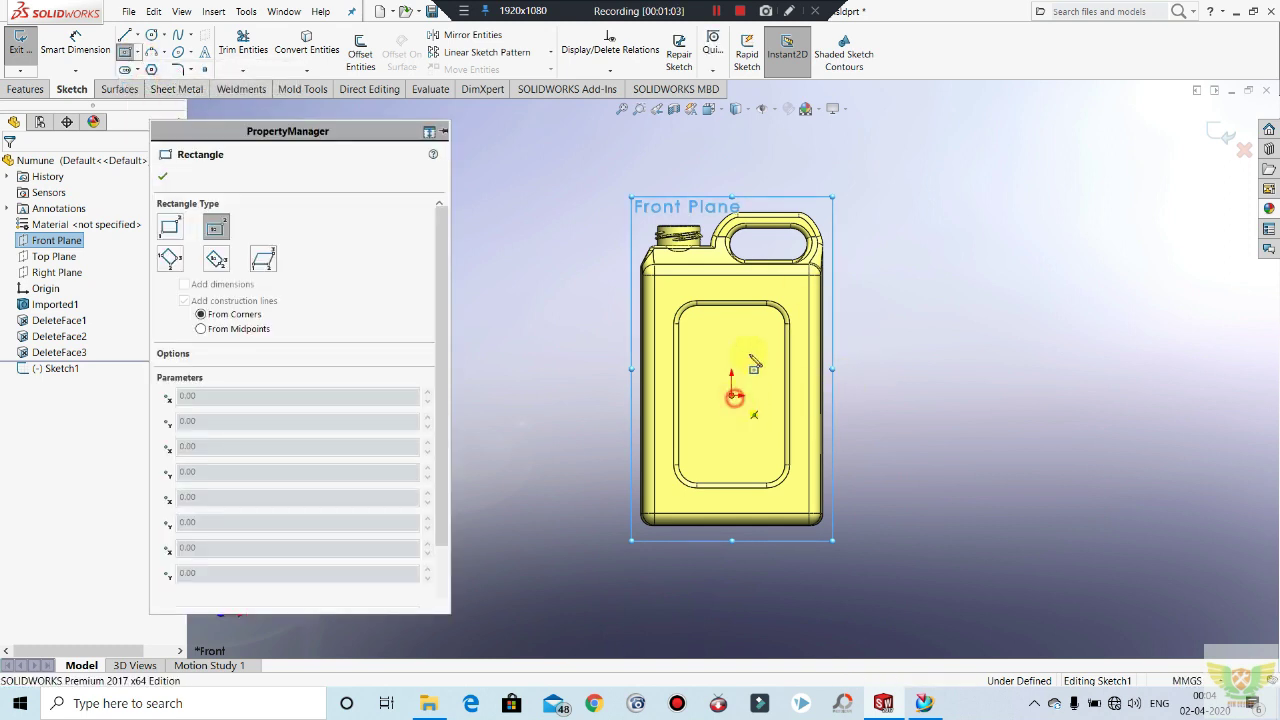
{"action": "left_click", "coordinate": [894, 178]}
{"action": "key", "text": "Escape"}
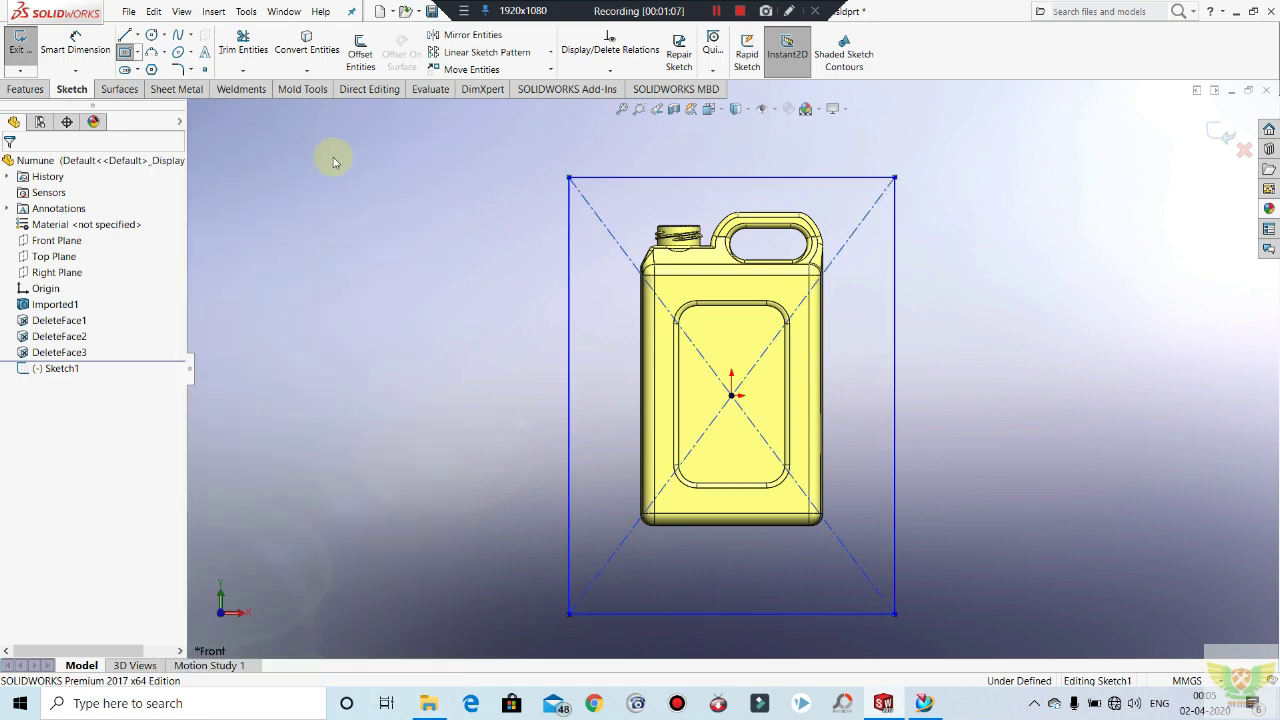
{"action": "left_click", "coordinate": [75, 45]}
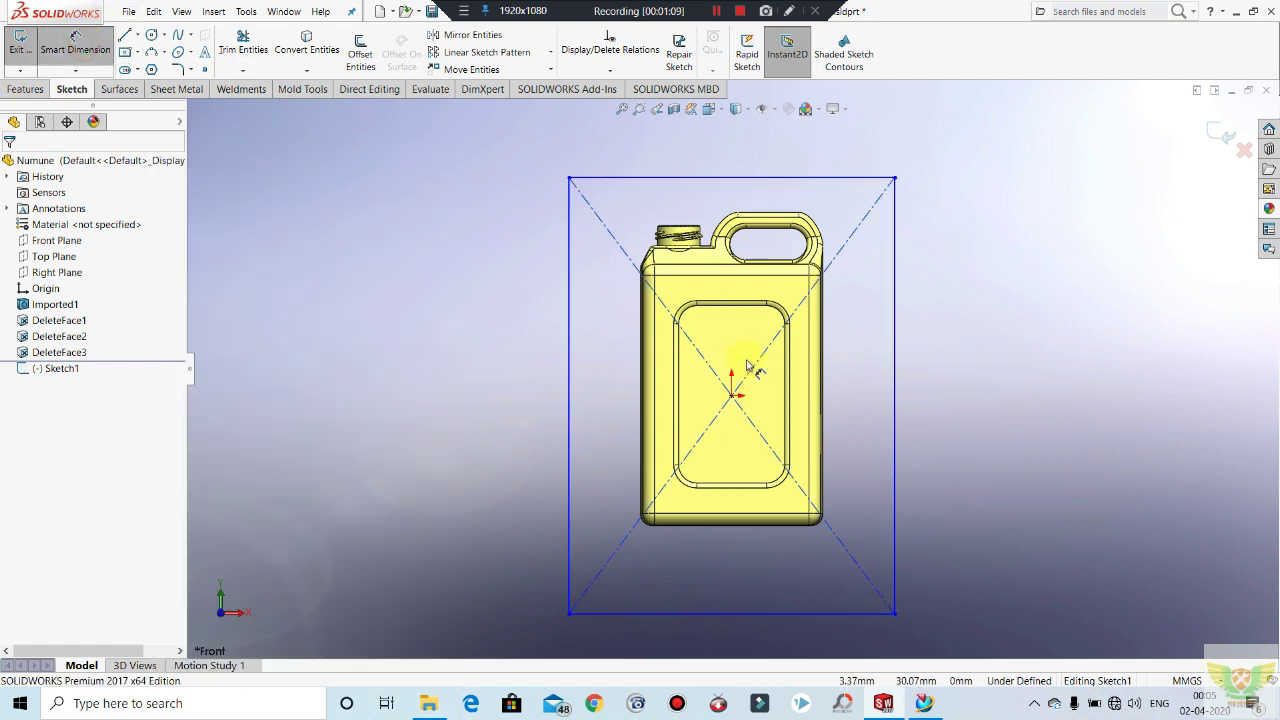
Step: Dimension a 70 mm gap from the can's right edge to the rectangle's right side
{"action": "left_click", "coordinate": [826, 341]}
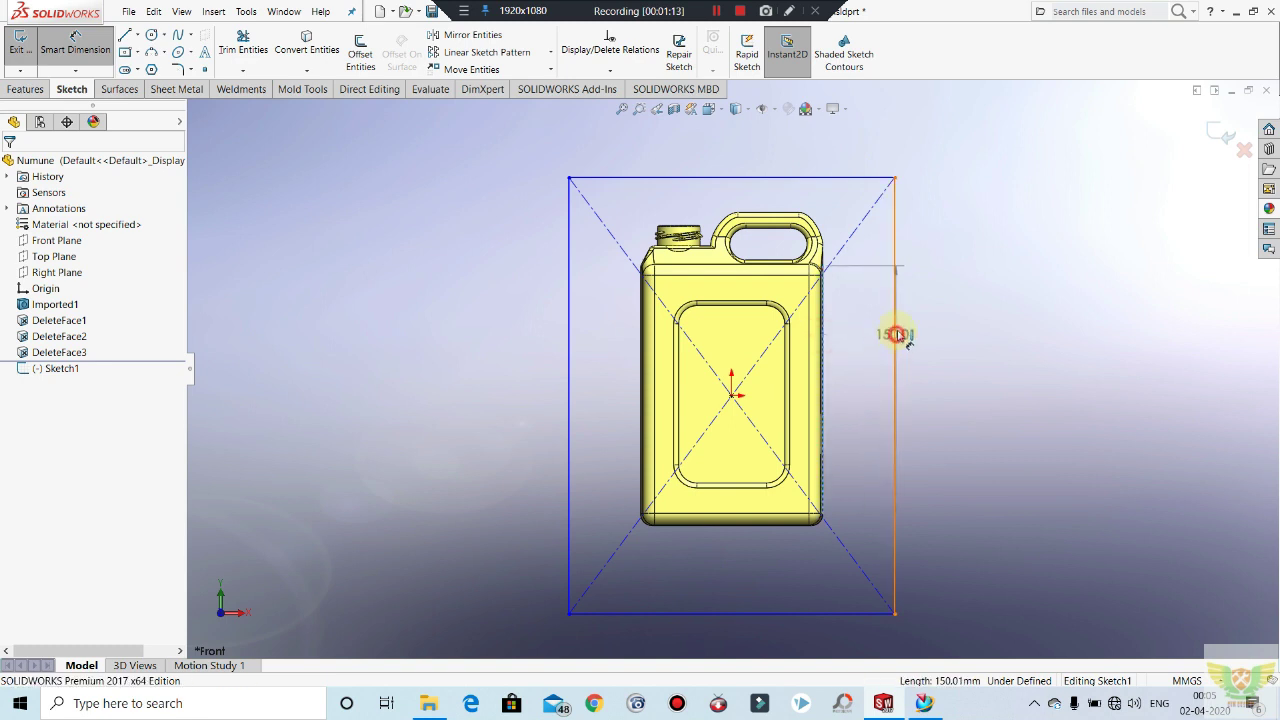
{"action": "left_click", "coordinate": [894, 336]}
{"action": "left_click", "coordinate": [870, 140]}
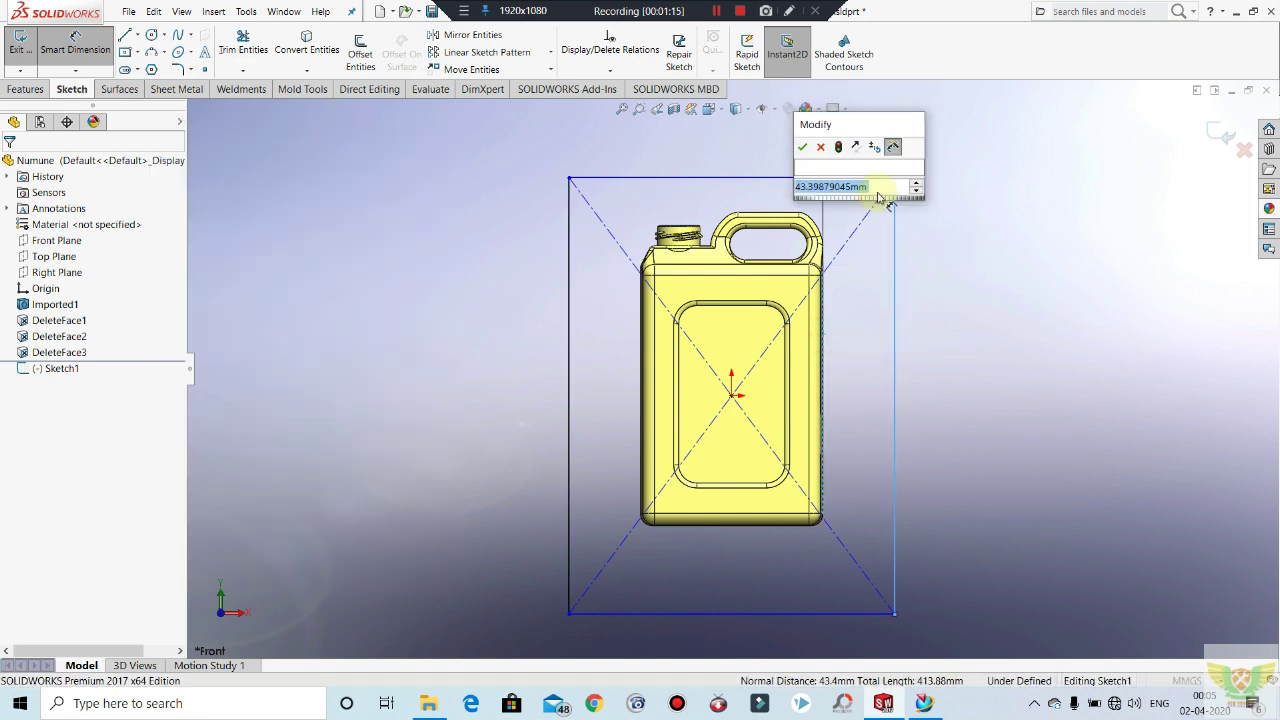
{"action": "type", "text": "70"}
{"action": "key", "text": "Return"}
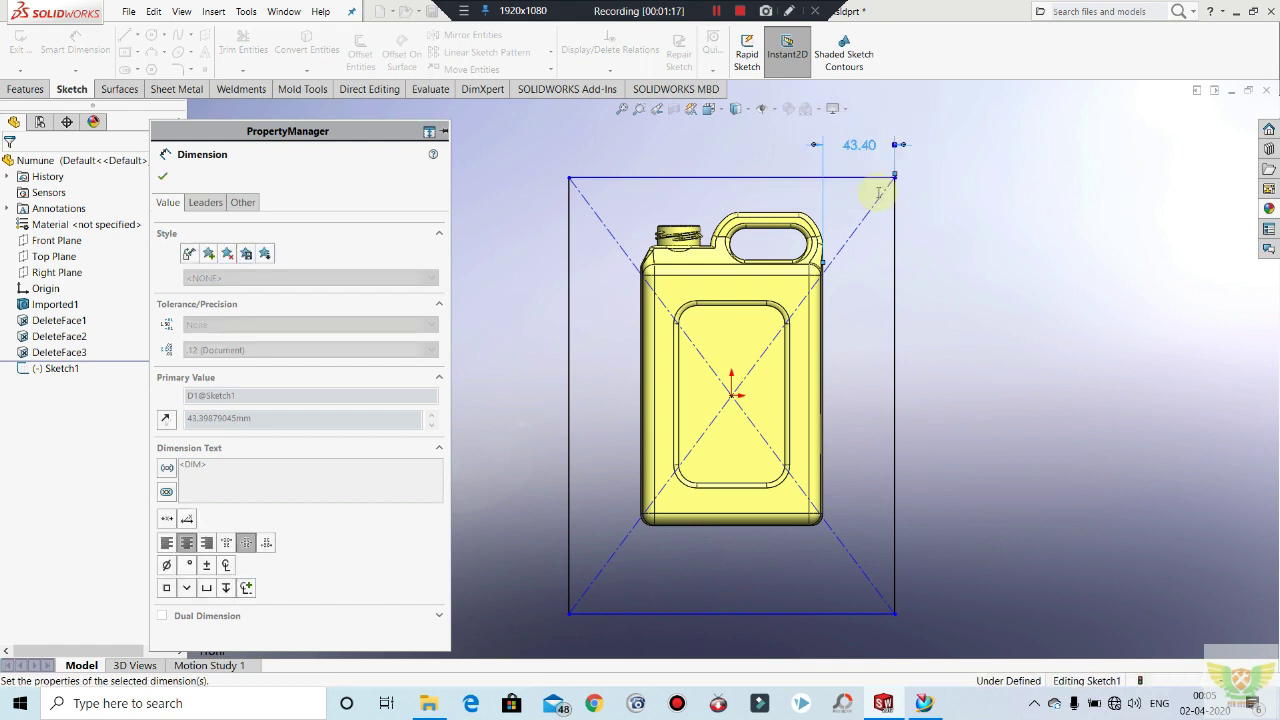
{"action": "left_click", "coordinate": [162, 174]}
Step: Add a 70 mm gap from the handle top to the rectangle's top and reposition its label
{"action": "left_click", "coordinate": [75, 42]}
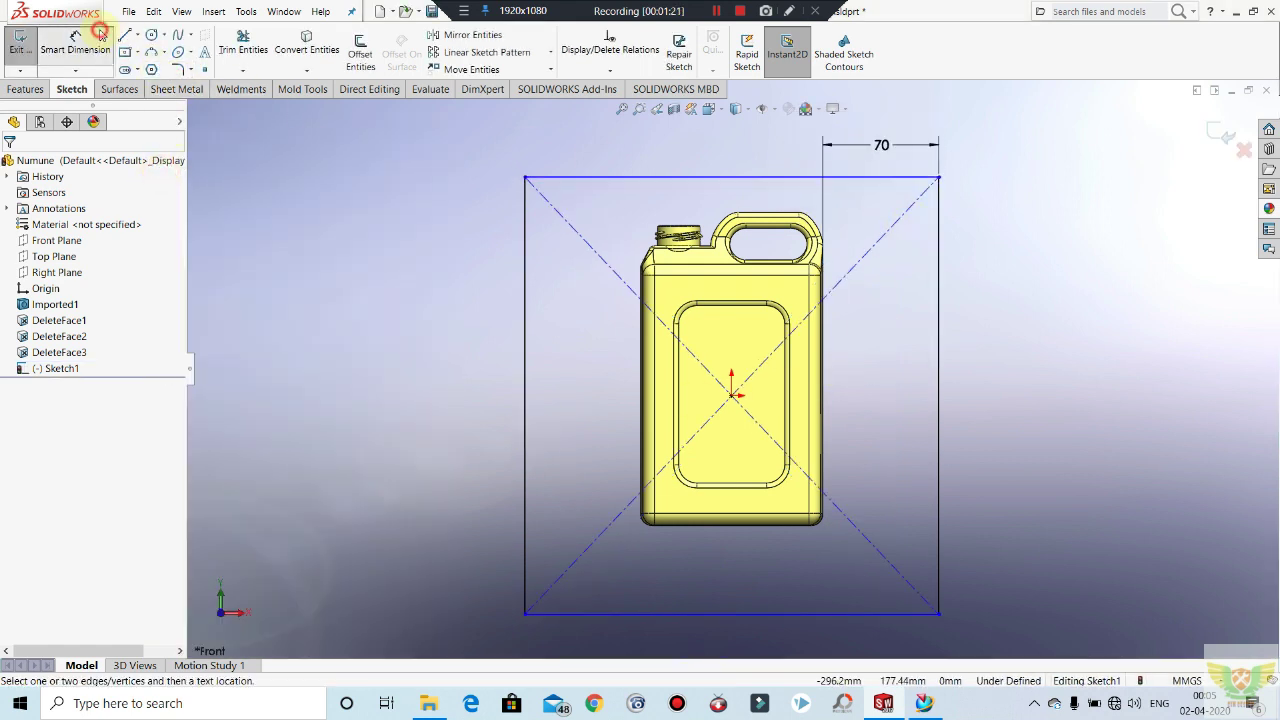
{"action": "left_click", "coordinate": [765, 212]}
{"action": "left_click", "coordinate": [750, 178]}
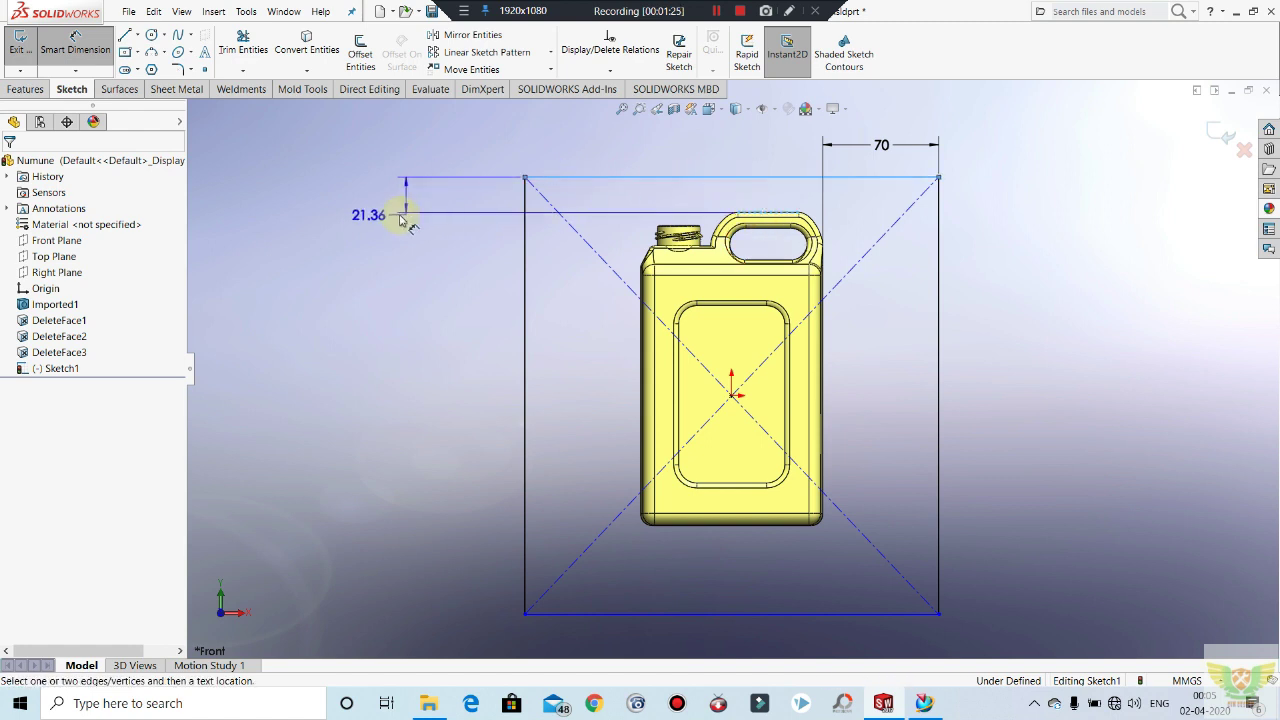
{"action": "left_click", "coordinate": [399, 220]}
{"action": "type", "text": "70"}
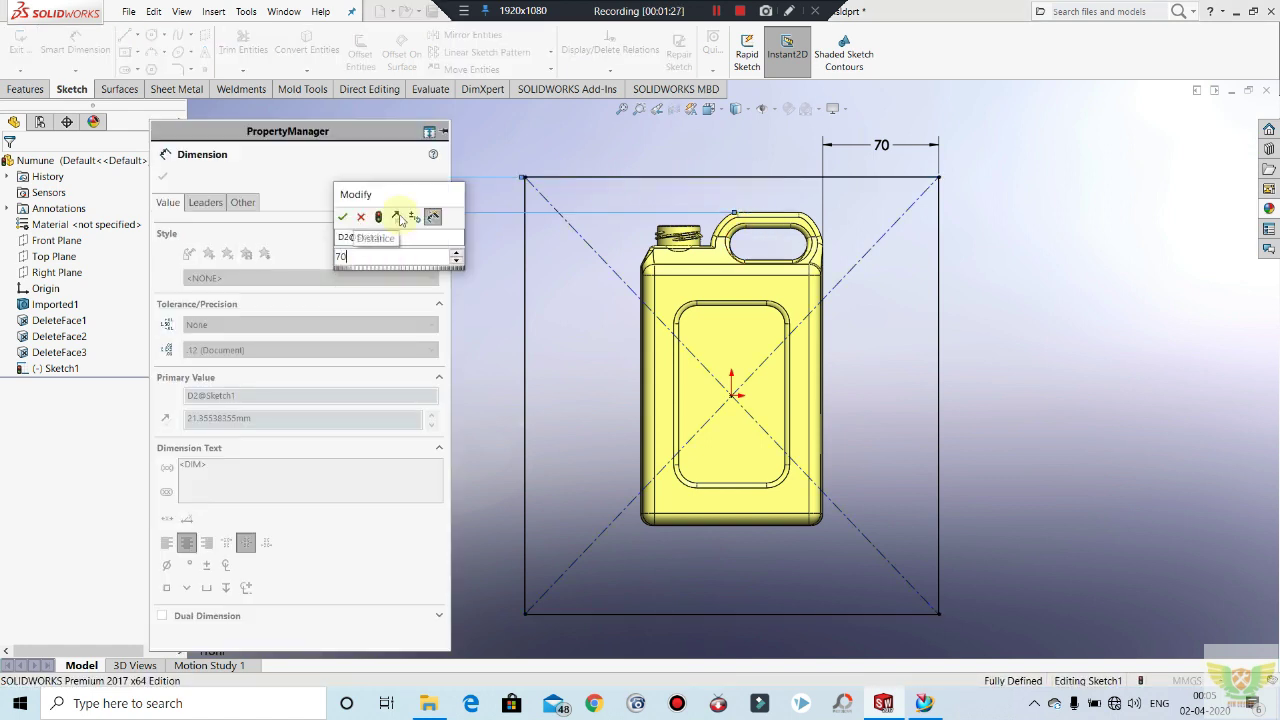
{"action": "key", "text": "Return"}
{"action": "scroll", "coordinate": [730, 365], "scroll_direction": "up", "scroll_amount": 2}
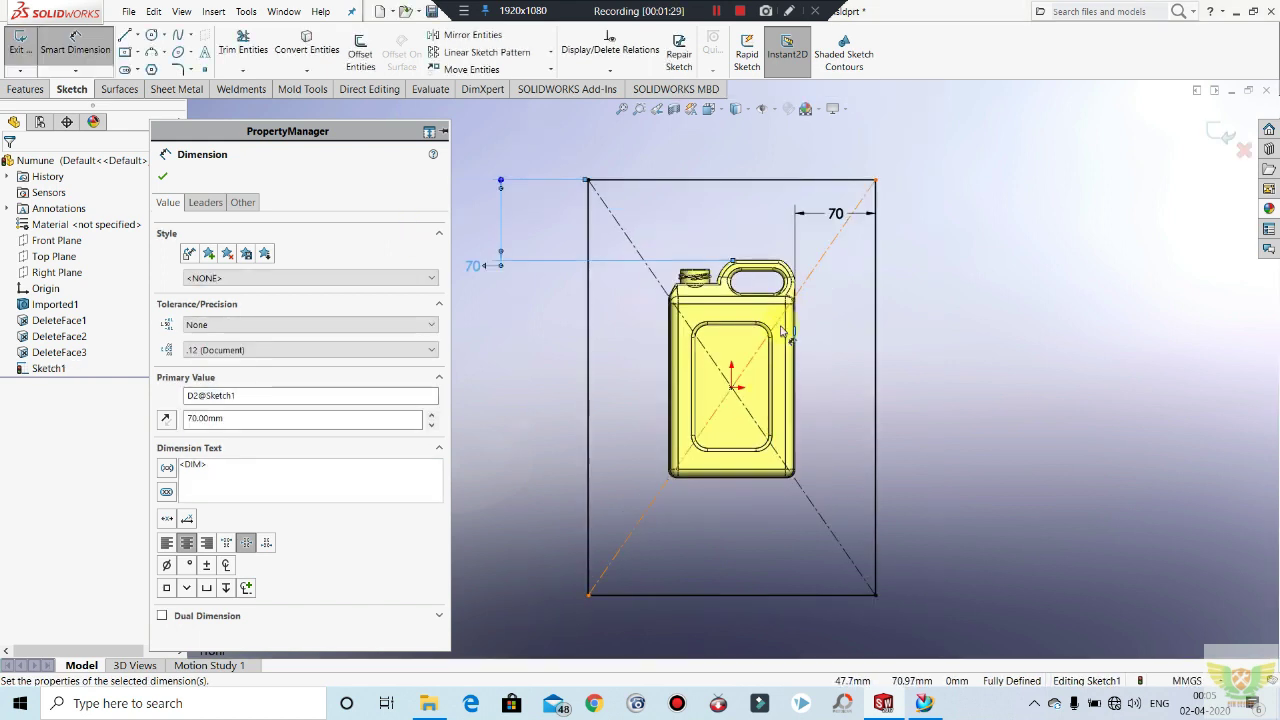
{"action": "left_click", "coordinate": [162, 176]}
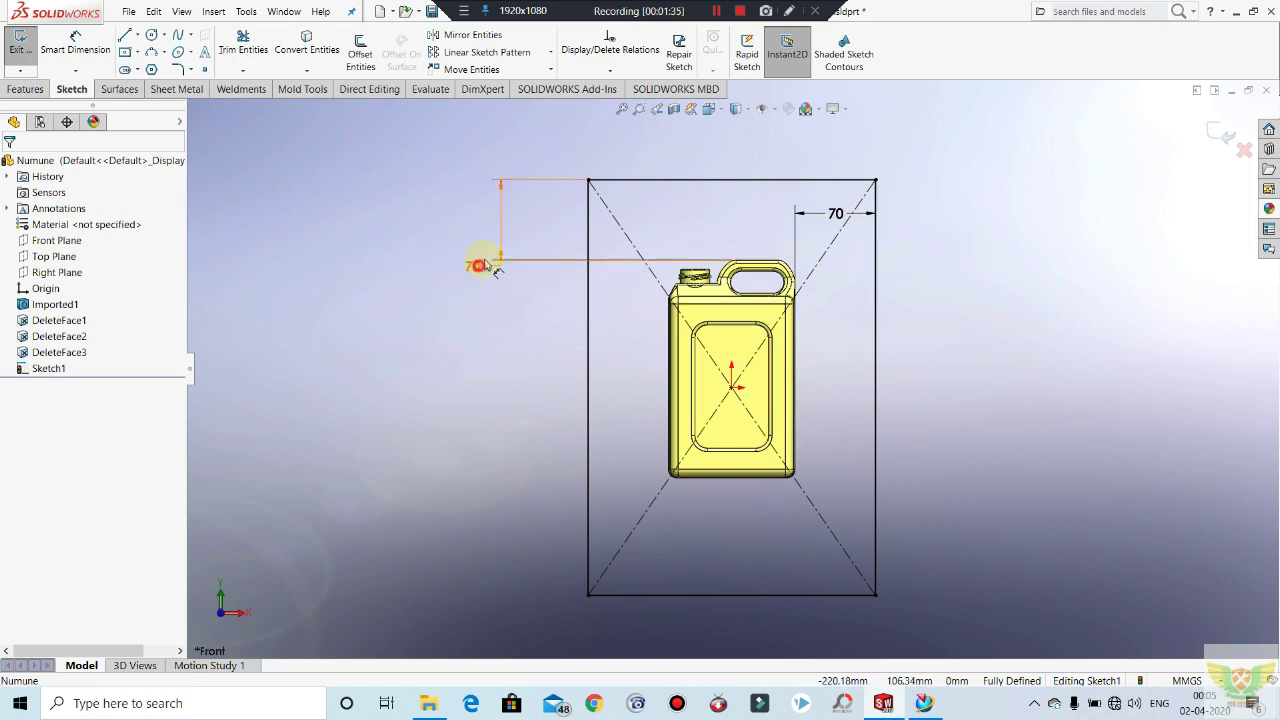
{"action": "left_click_drag", "start_coordinate": [474, 264], "coordinate": [495, 222]}
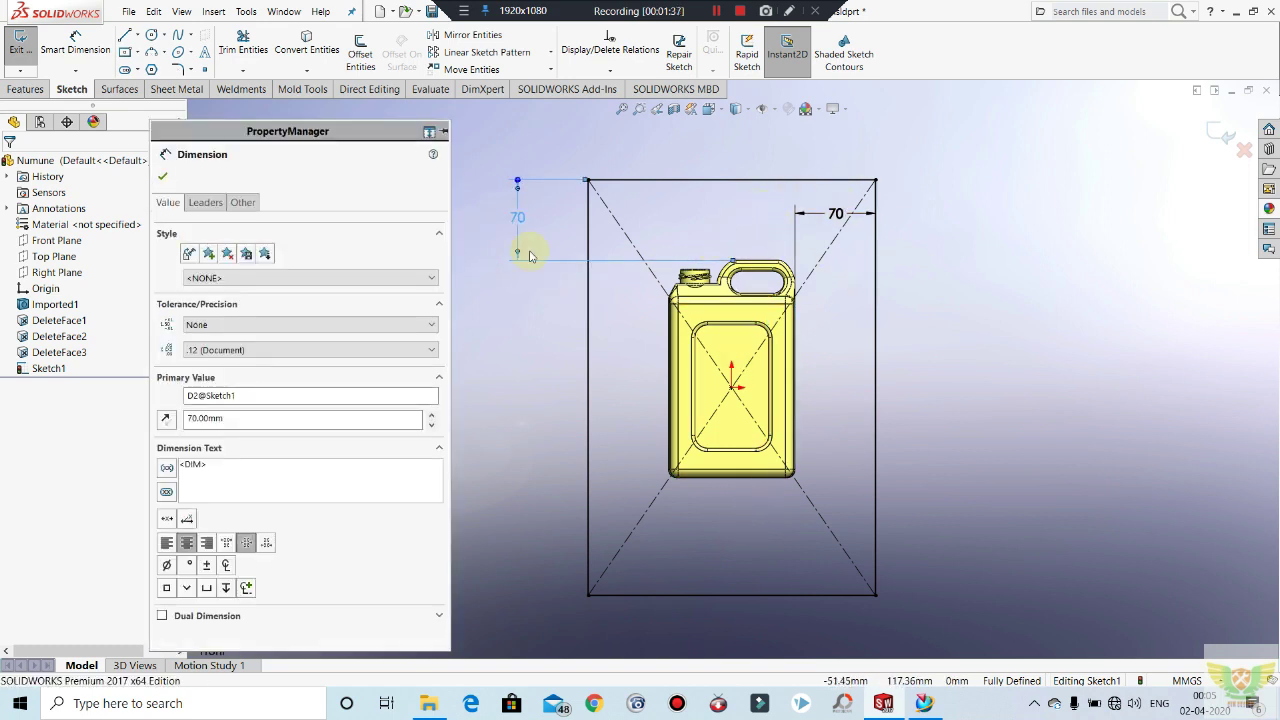
{"action": "left_click", "coordinate": [162, 176]}
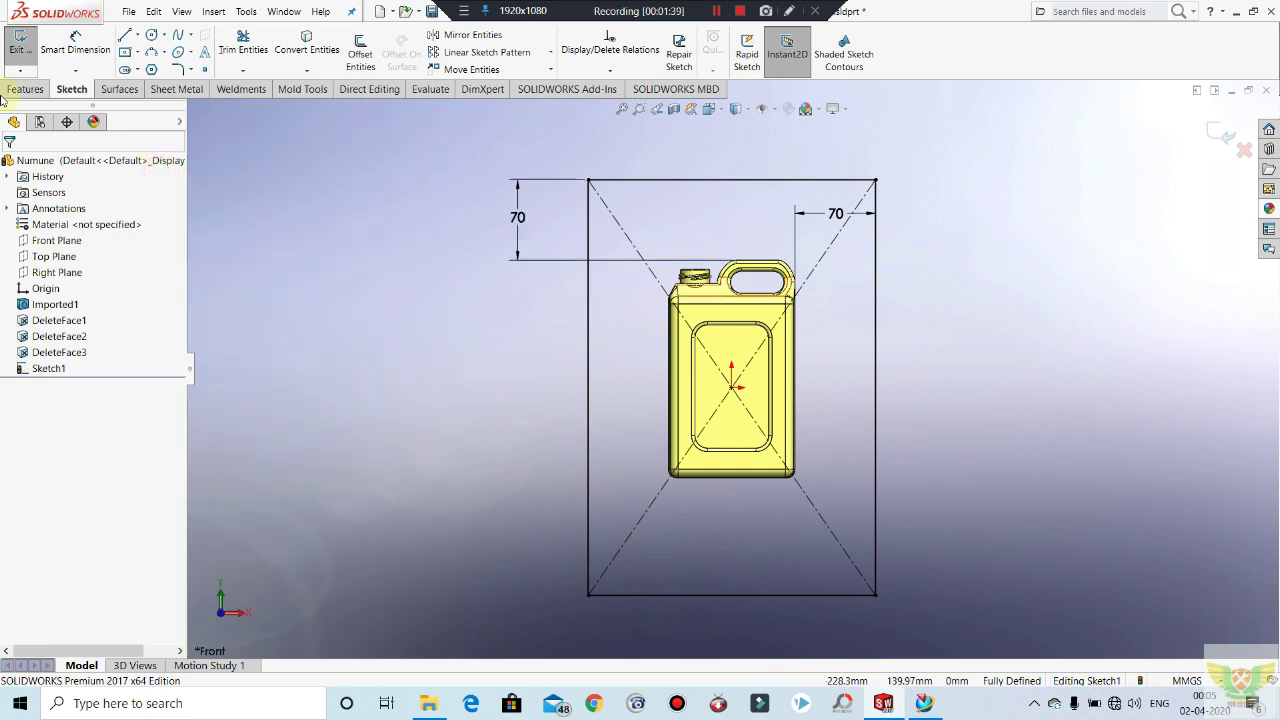
Step: Cancel a stray left-edge dimension and delete the vertical 70 gap dimension
{"action": "left_click", "coordinate": [75, 50]}
{"action": "left_click", "coordinate": [588, 378]}
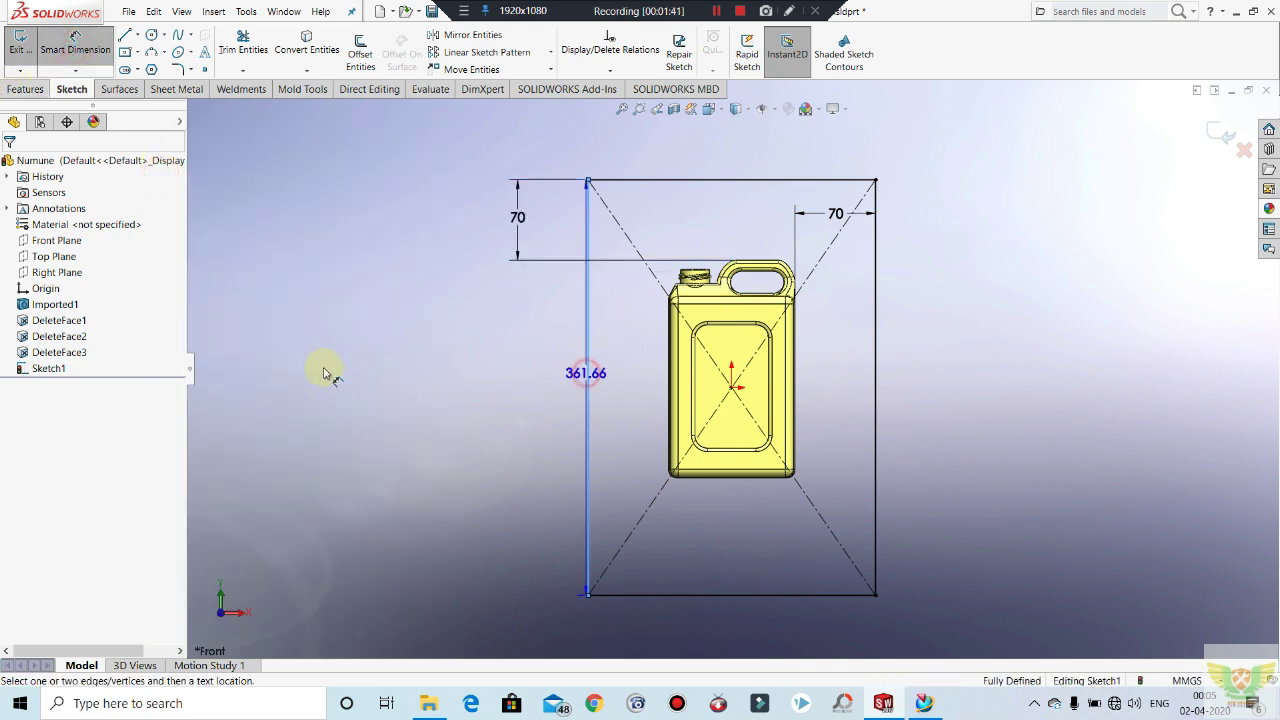
{"action": "key", "text": "Escape"}
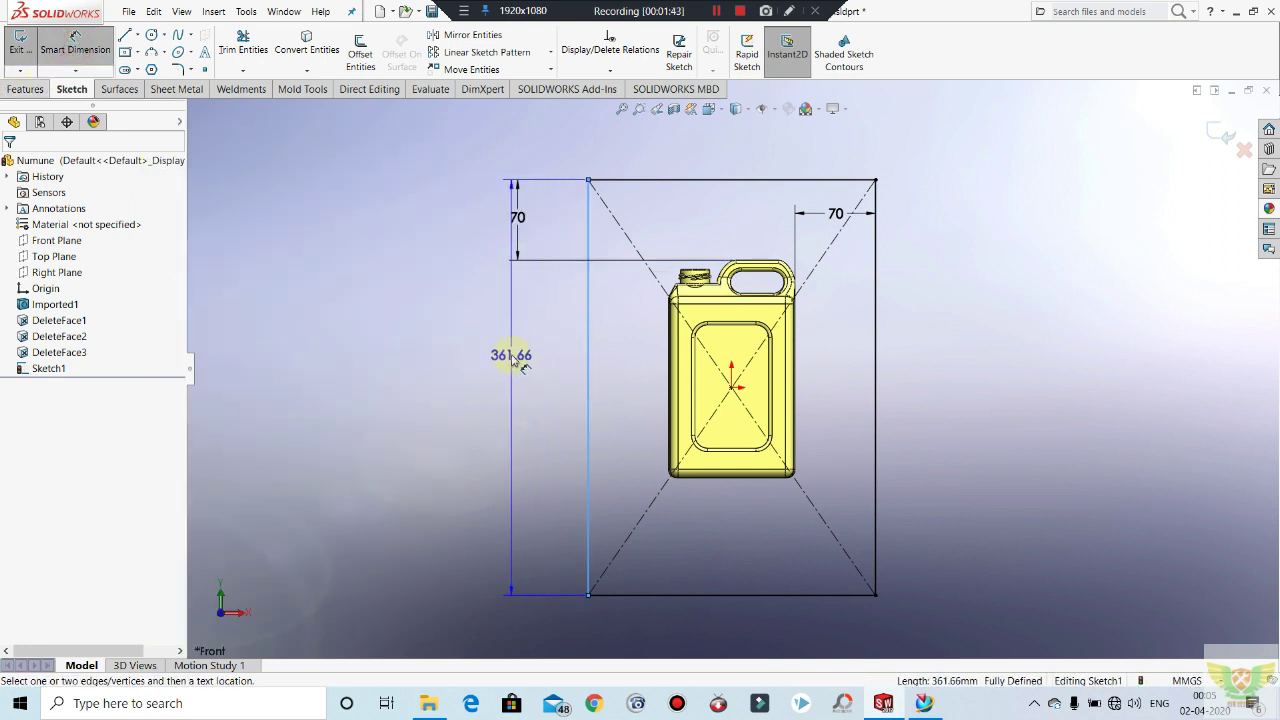
{"action": "key", "text": "Escape"}
{"action": "right_click", "coordinate": [518, 216]}
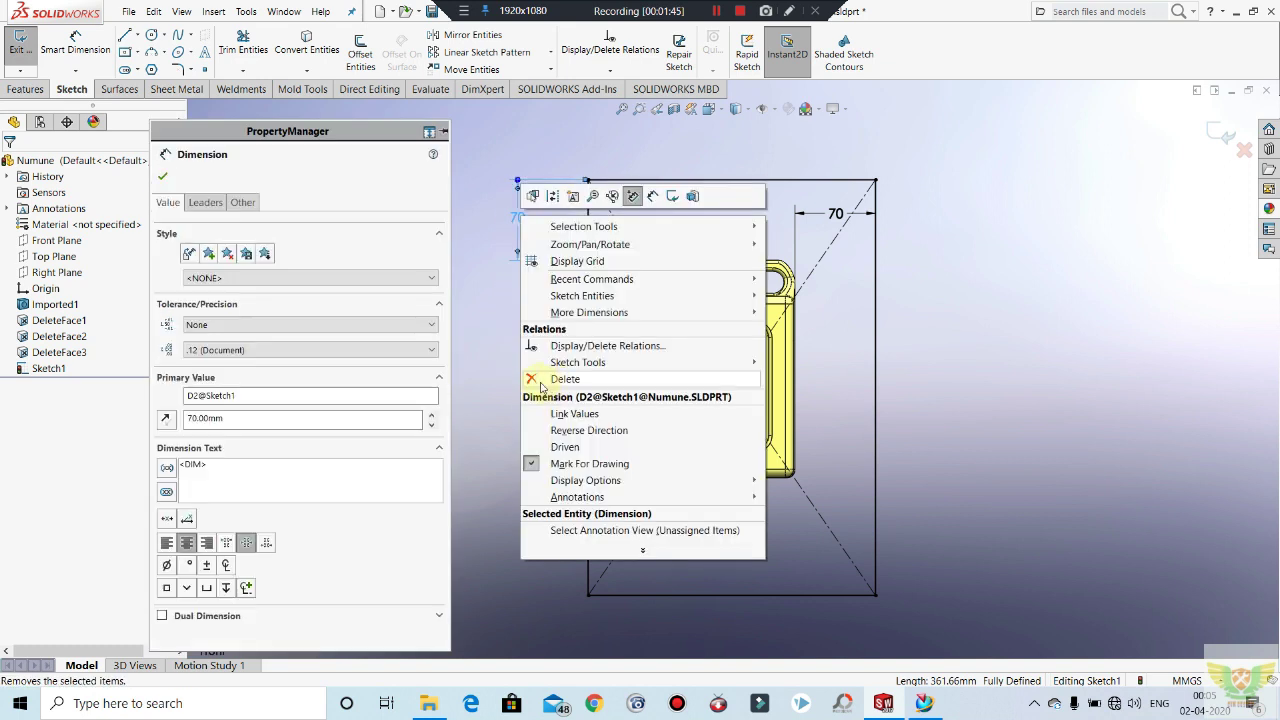
{"action": "left_click", "coordinate": [573, 378]}
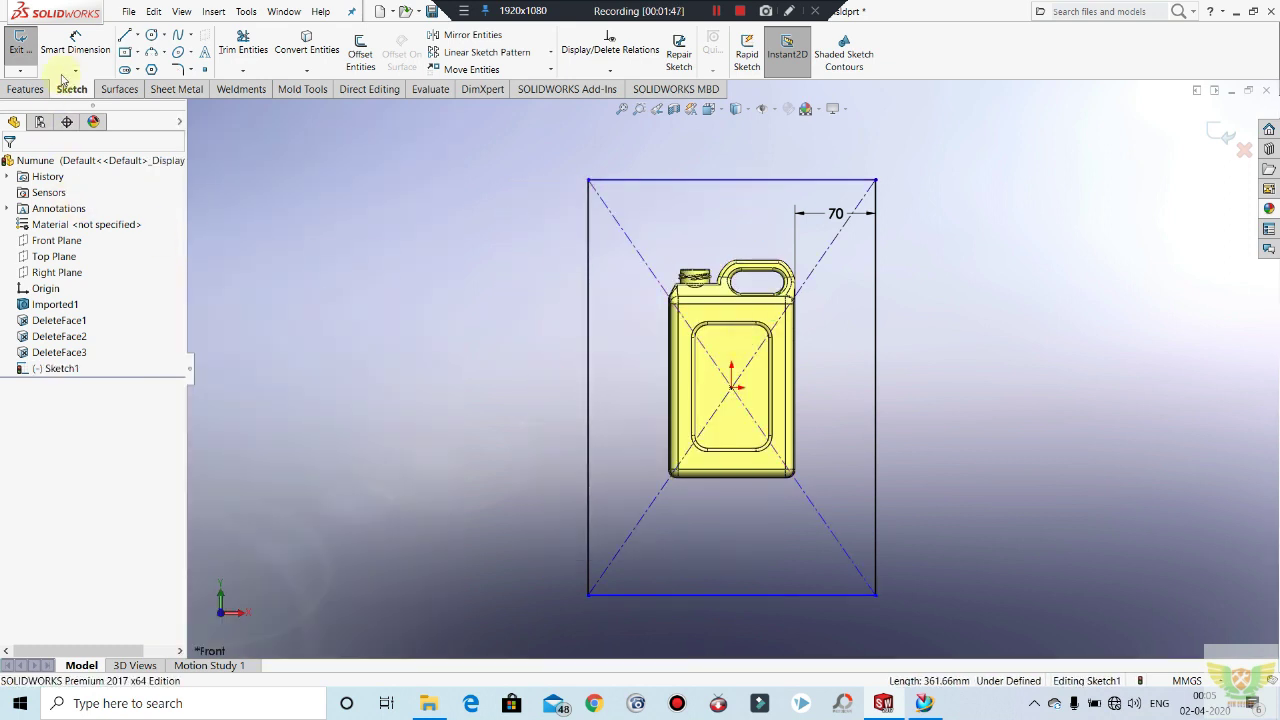
Step: Set the rectangle's height to 300 mm
{"action": "left_click", "coordinate": [82, 46]}
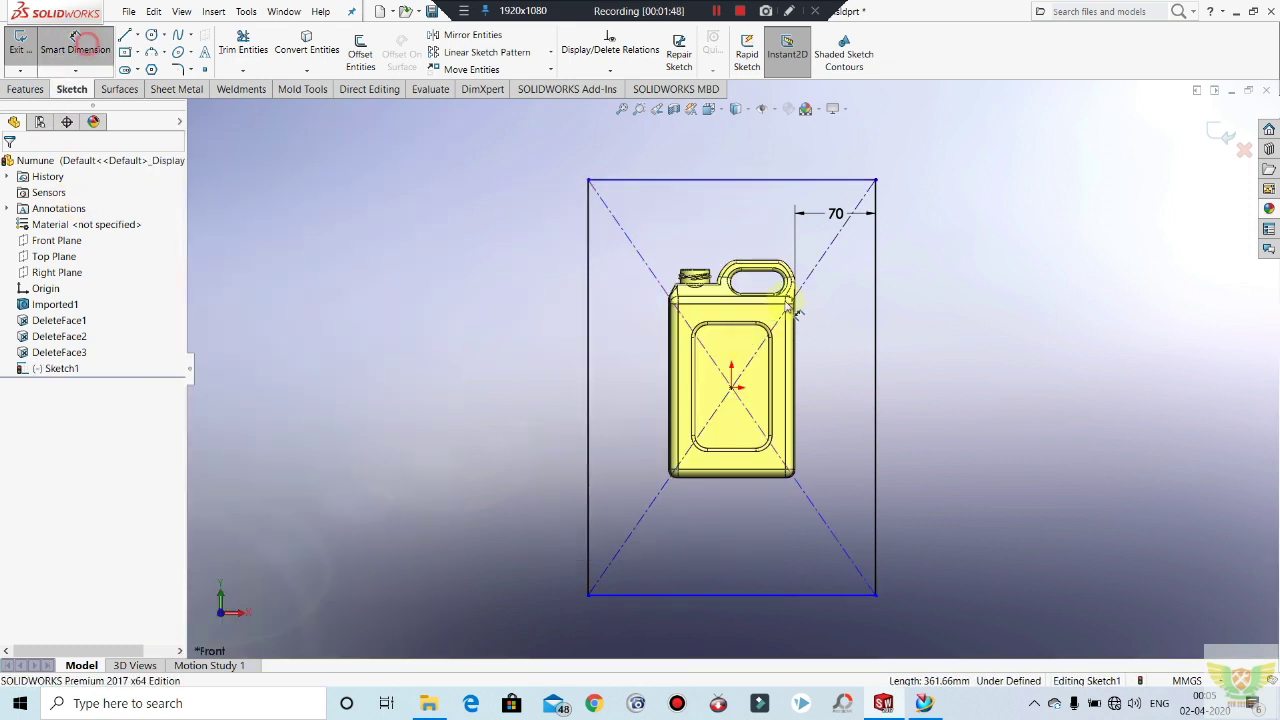
{"action": "left_click", "coordinate": [877, 338]}
{"action": "left_click", "coordinate": [948, 352]}
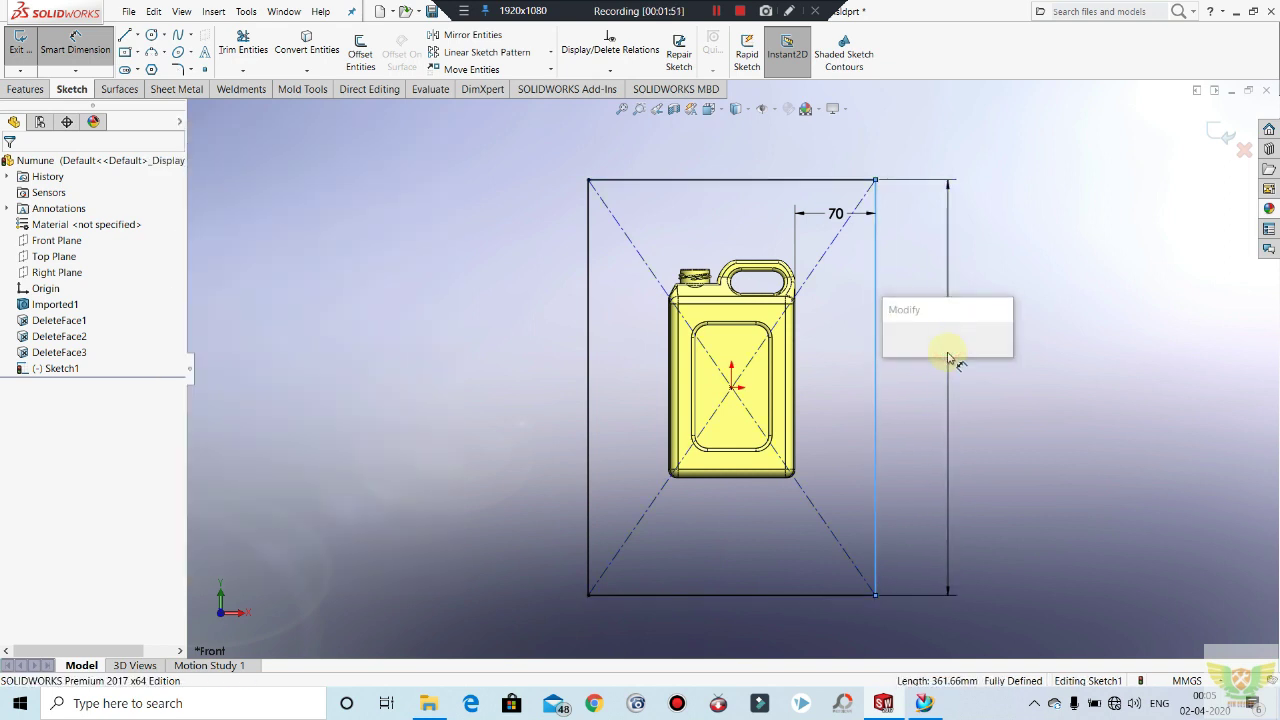
{"action": "type", "text": "300"}
{"action": "key", "text": "Return"}
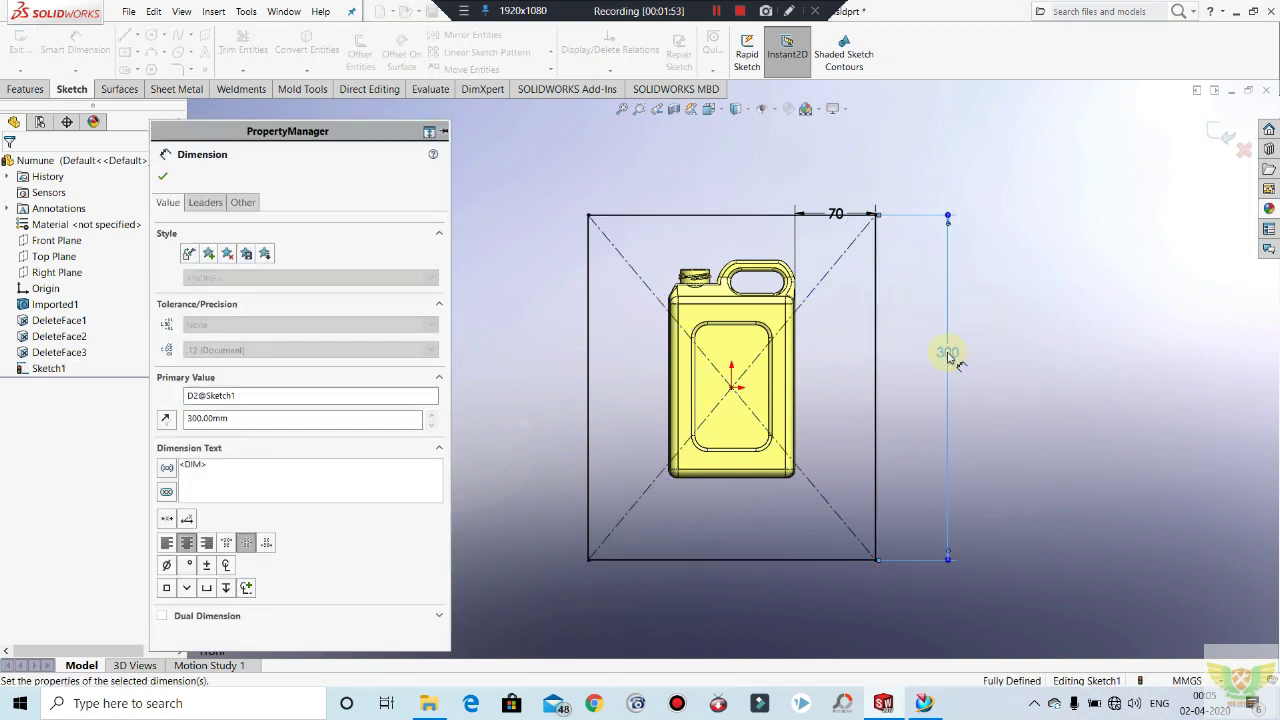
{"action": "key", "text": "Escape"}
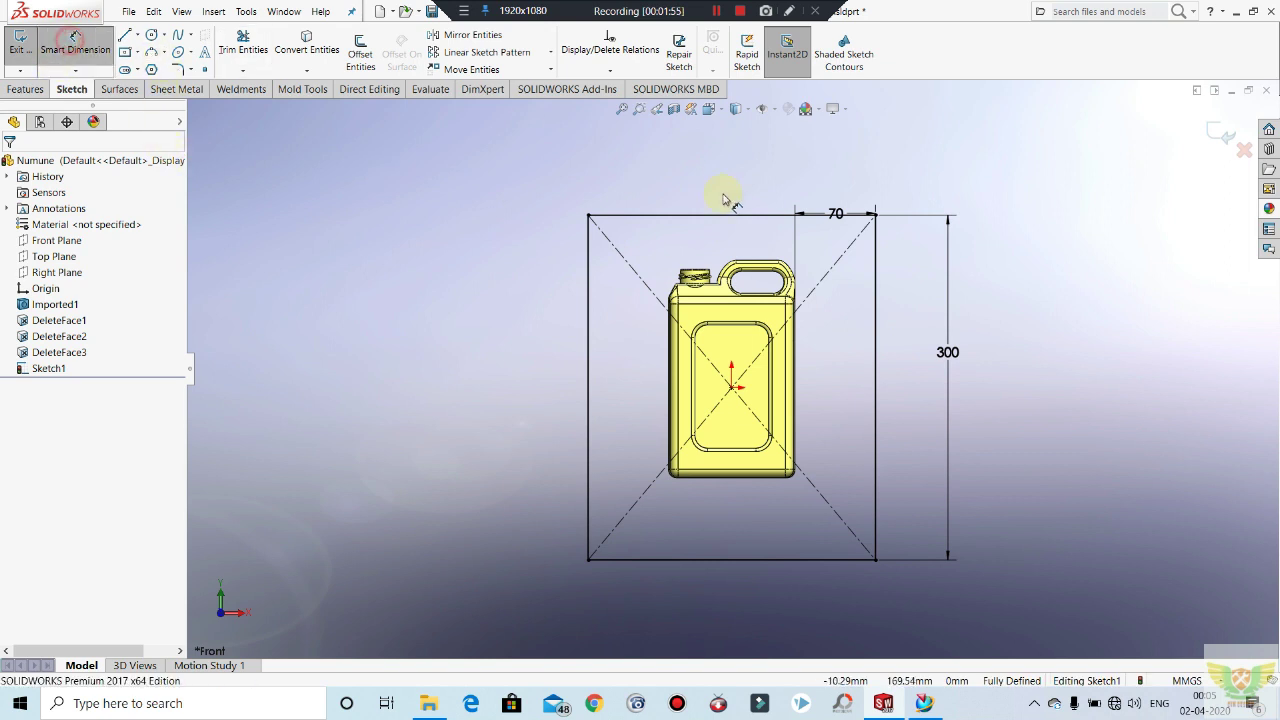
{"action": "key", "text": "Escape"}
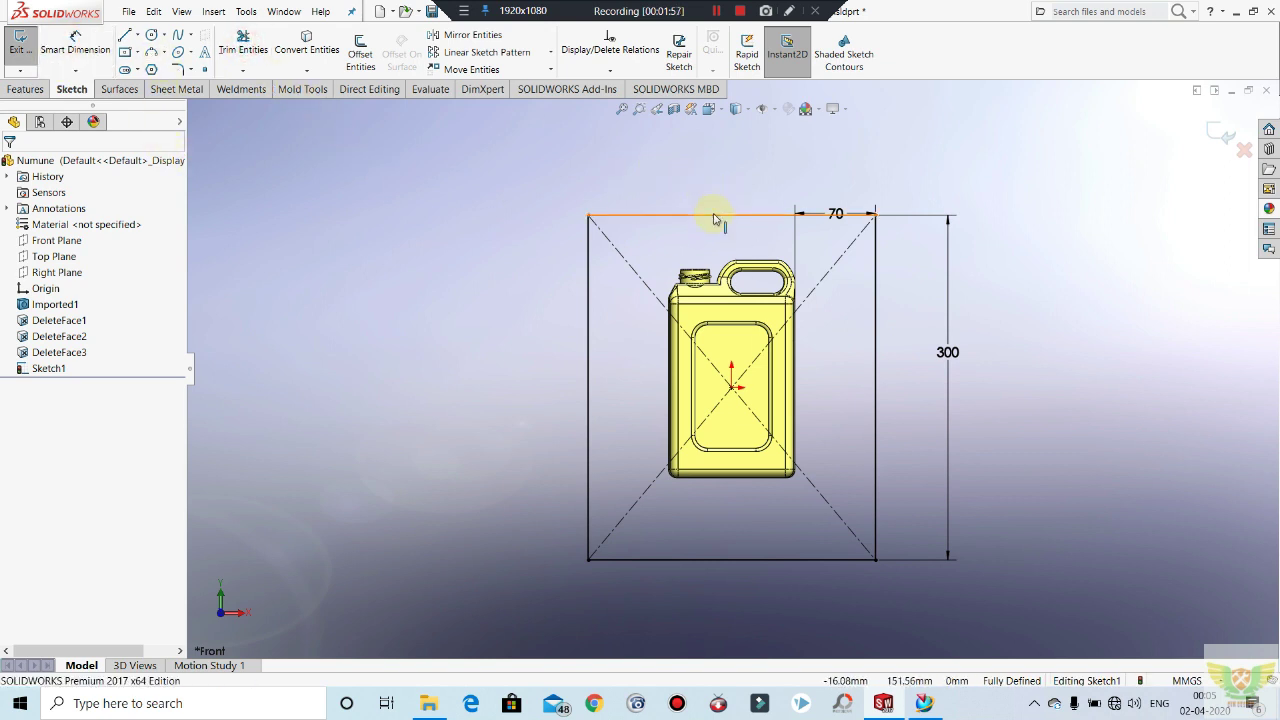
Step: Trim away the rectangle's top edge and redraw it as a line between the top corners
{"action": "left_click", "coordinate": [713, 213]}
{"action": "left_click", "coordinate": [243, 49]}
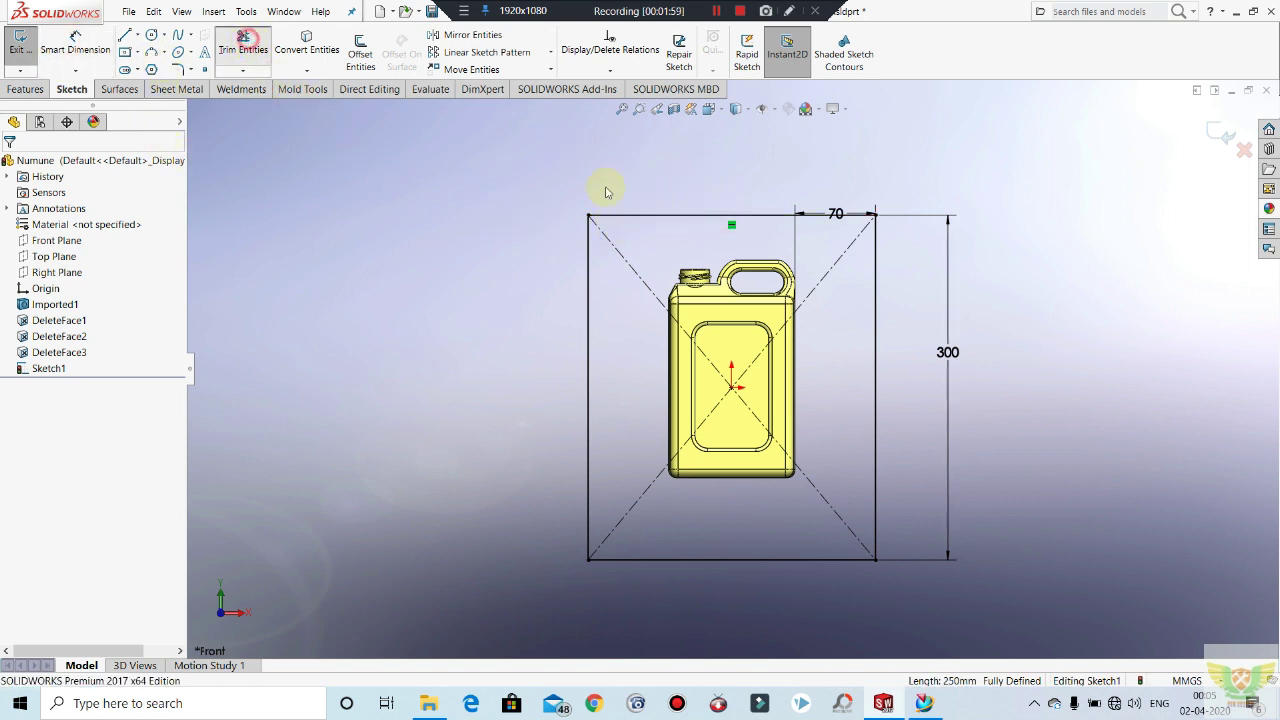
{"action": "left_click", "coordinate": [752, 214]}
{"action": "key", "text": "Escape"}
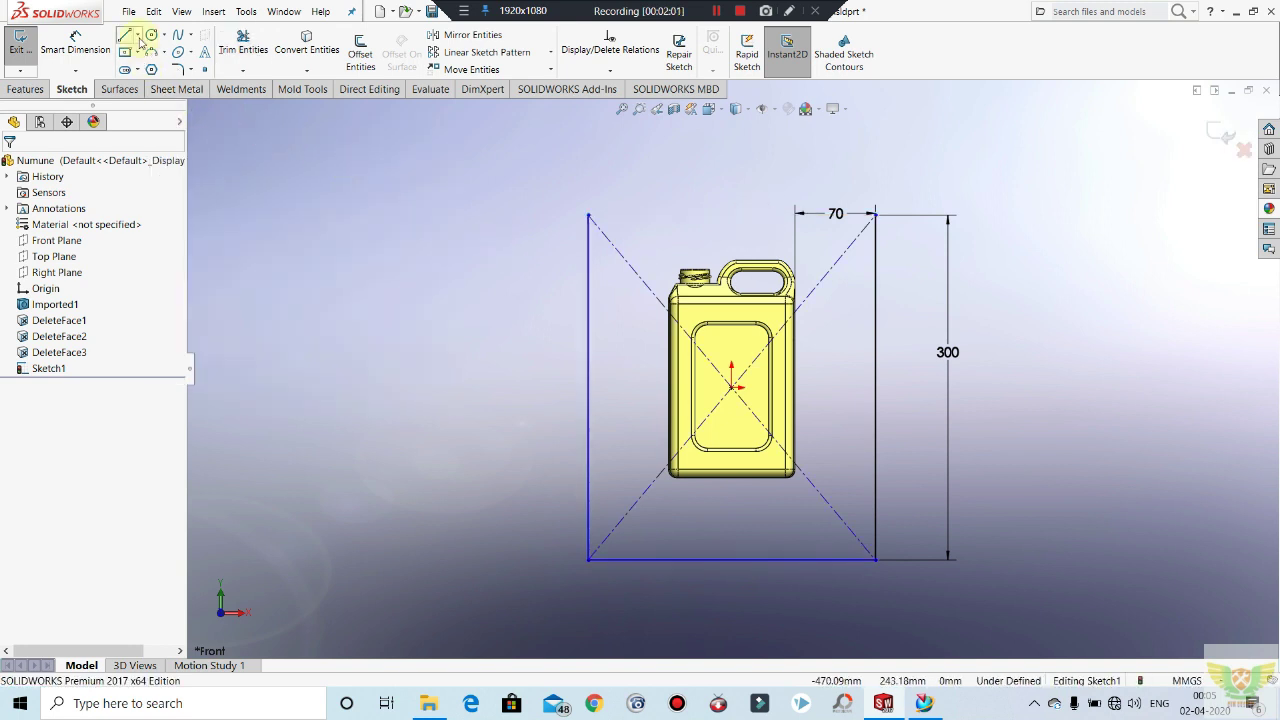
{"action": "left_click", "coordinate": [128, 36]}
{"action": "left_click", "coordinate": [588, 215]}
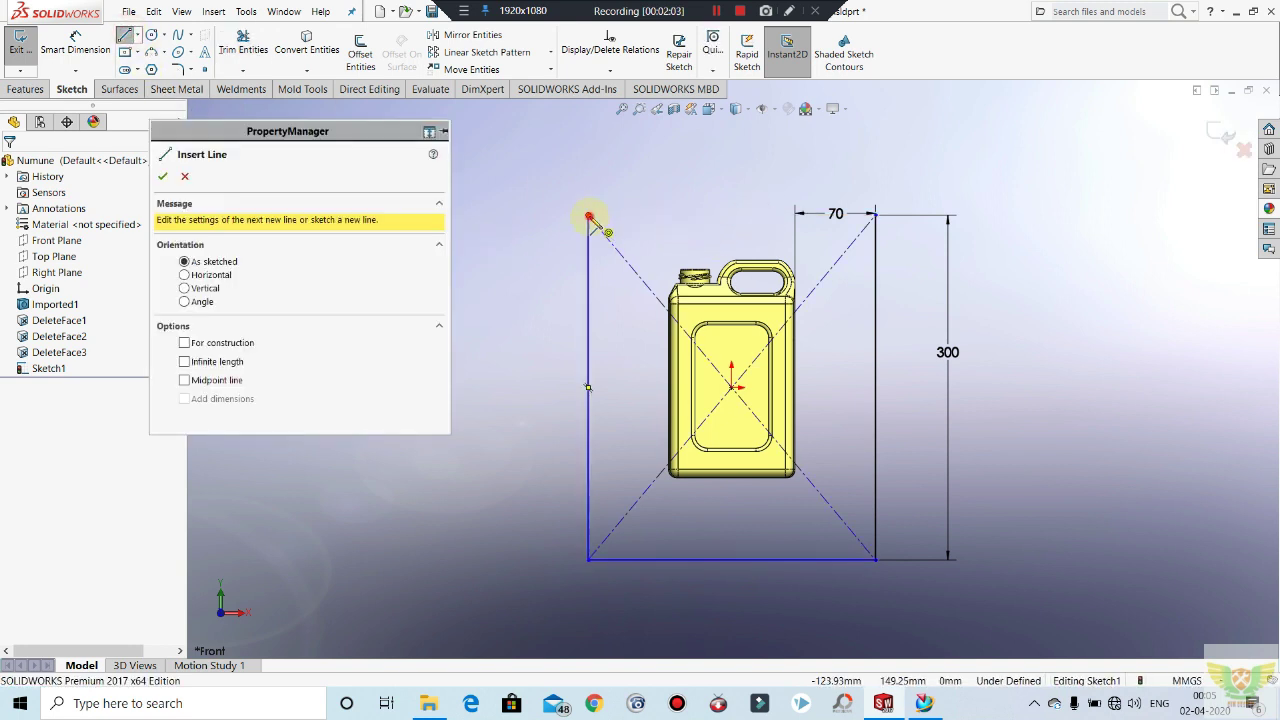
{"action": "left_click", "coordinate": [873, 213]}
{"action": "key", "text": "Escape"}
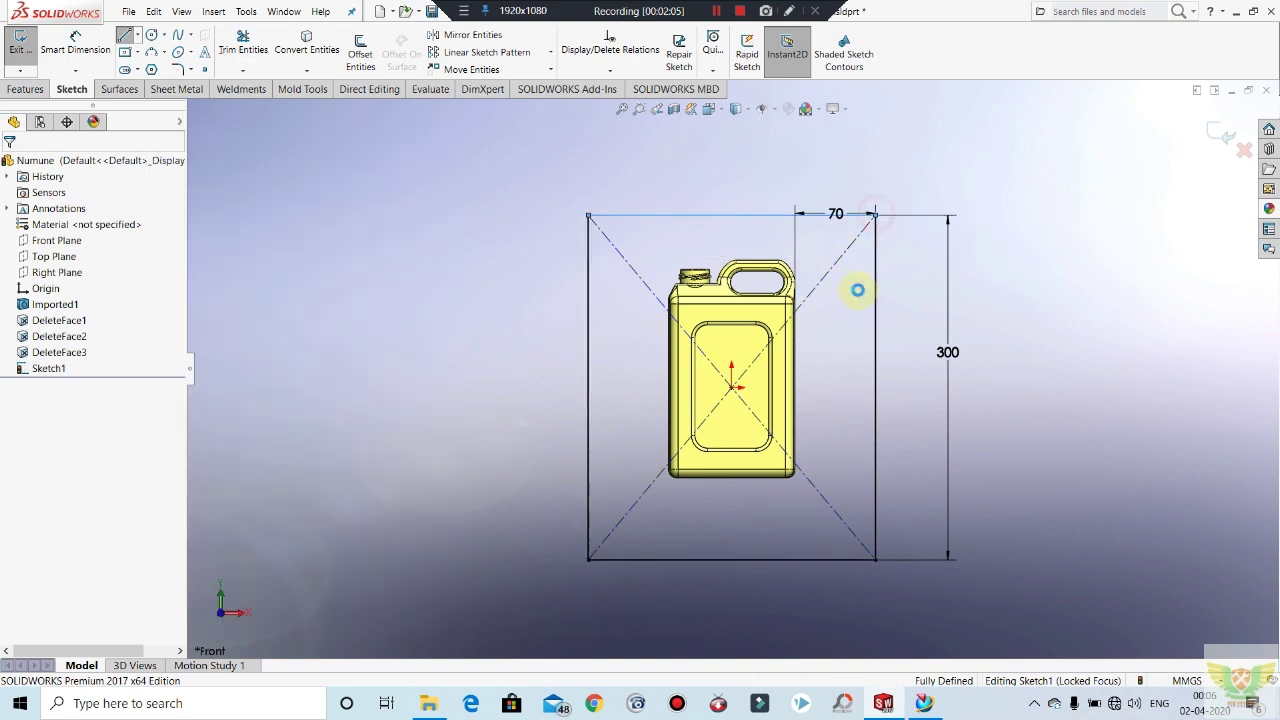
Step: Discard a redundant 40.17 dimension and delete a diagonal construction line
{"action": "left_click", "coordinate": [78, 42]}
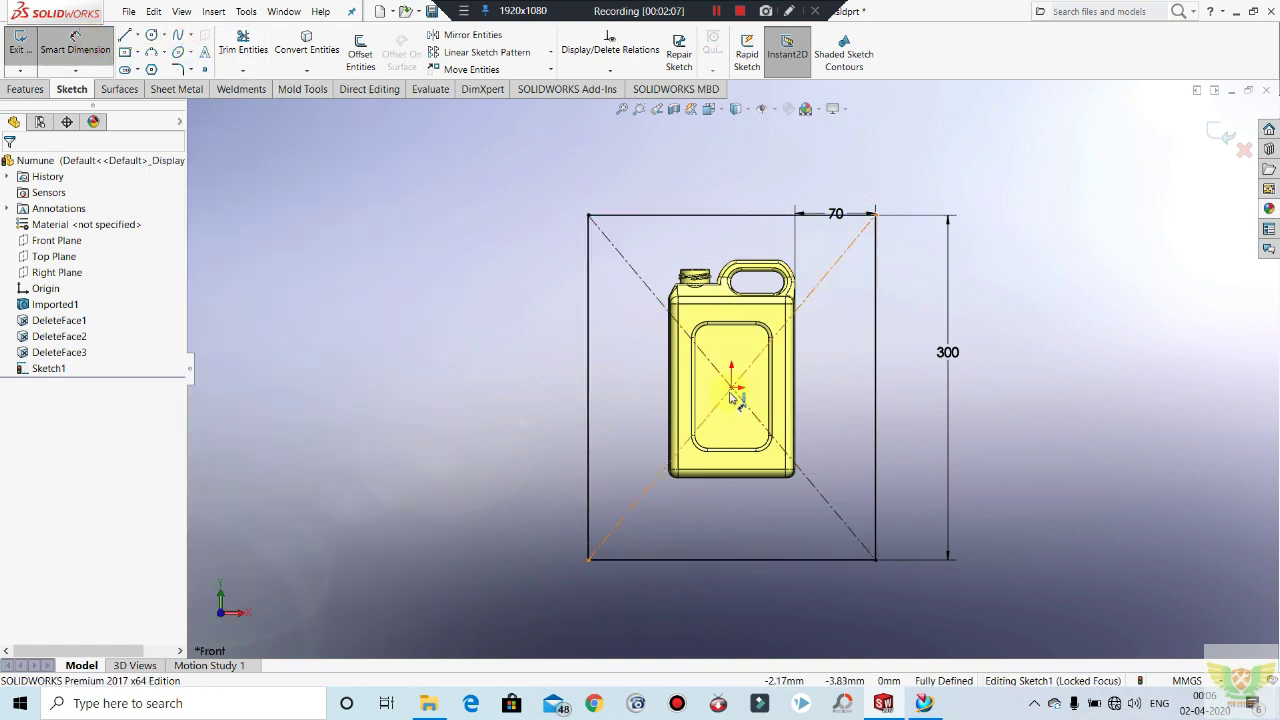
{"action": "left_click", "coordinate": [761, 265]}
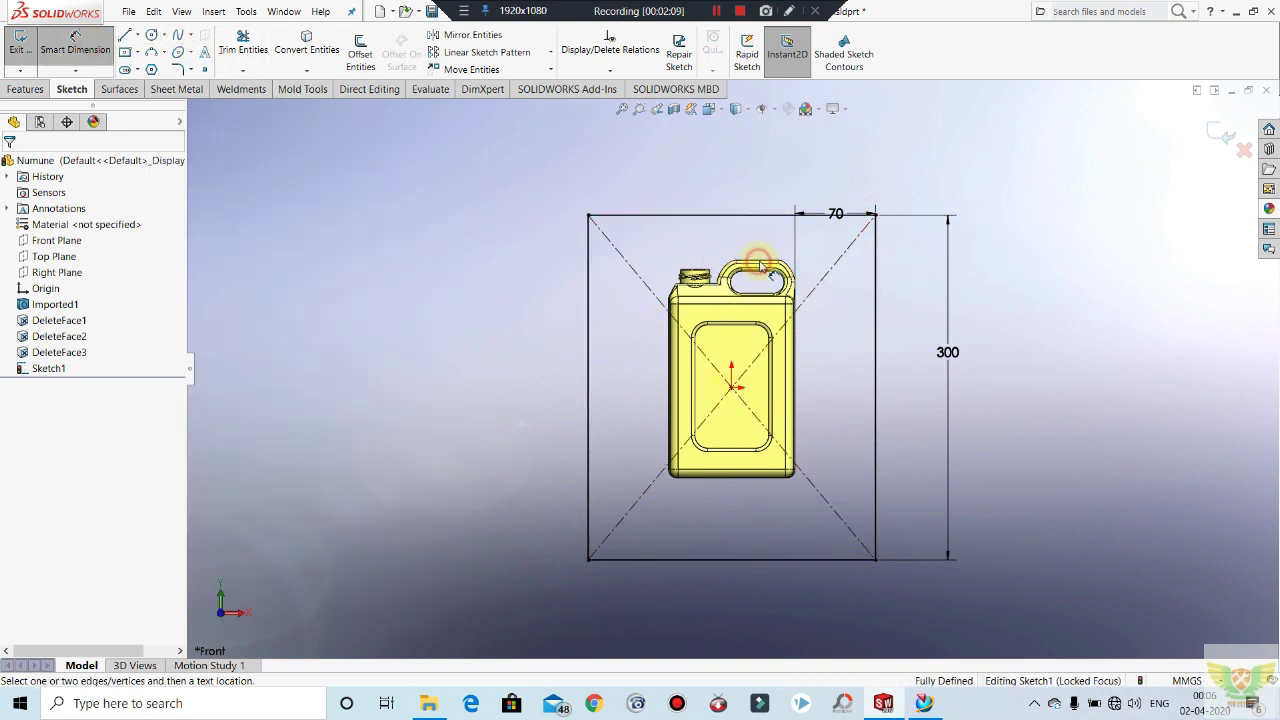
{"action": "left_click", "coordinate": [534, 243]}
{"action": "left_click", "coordinate": [743, 394]}
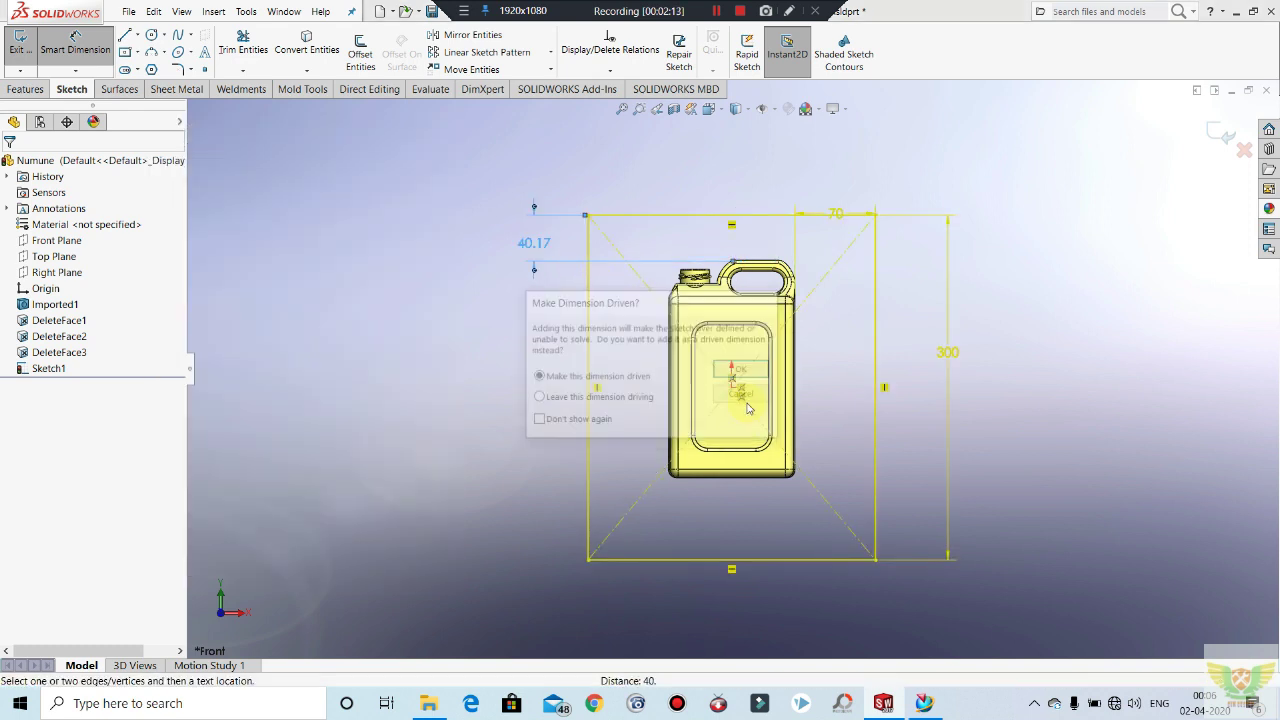
{"action": "key", "text": "Escape"}
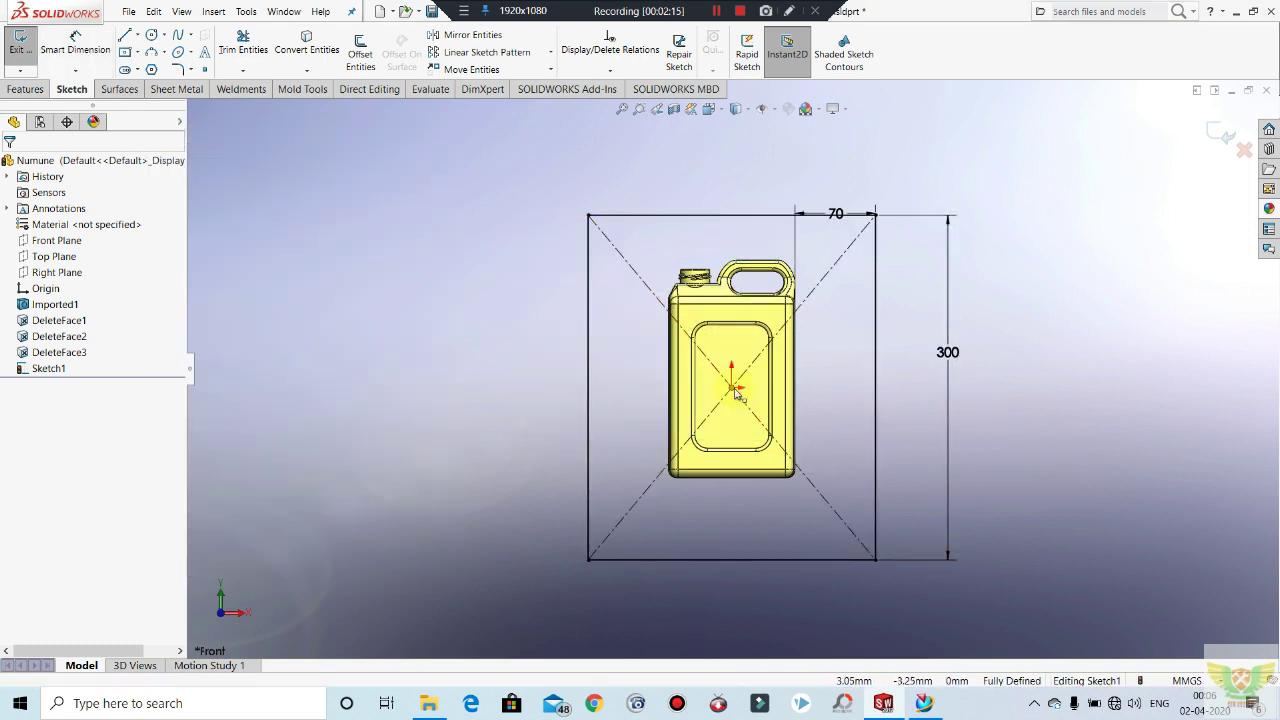
{"action": "right_click", "coordinate": [852, 264]}
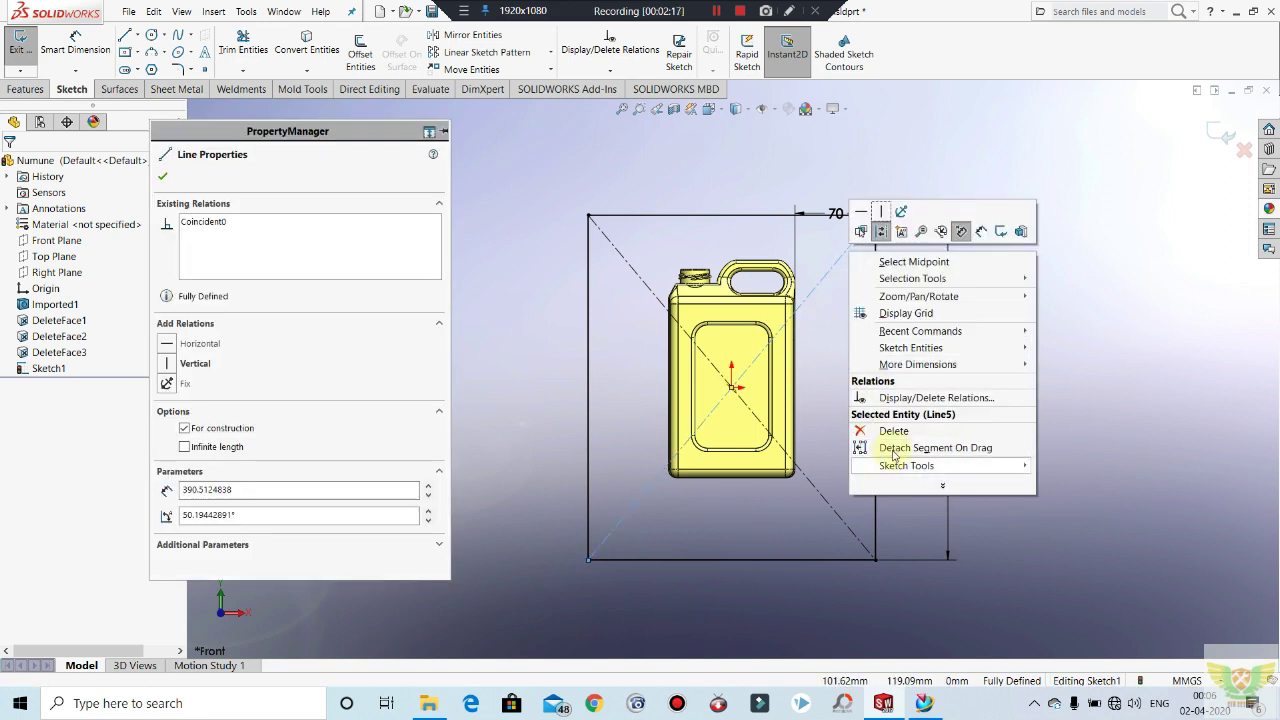
{"action": "left_click", "coordinate": [894, 431]}
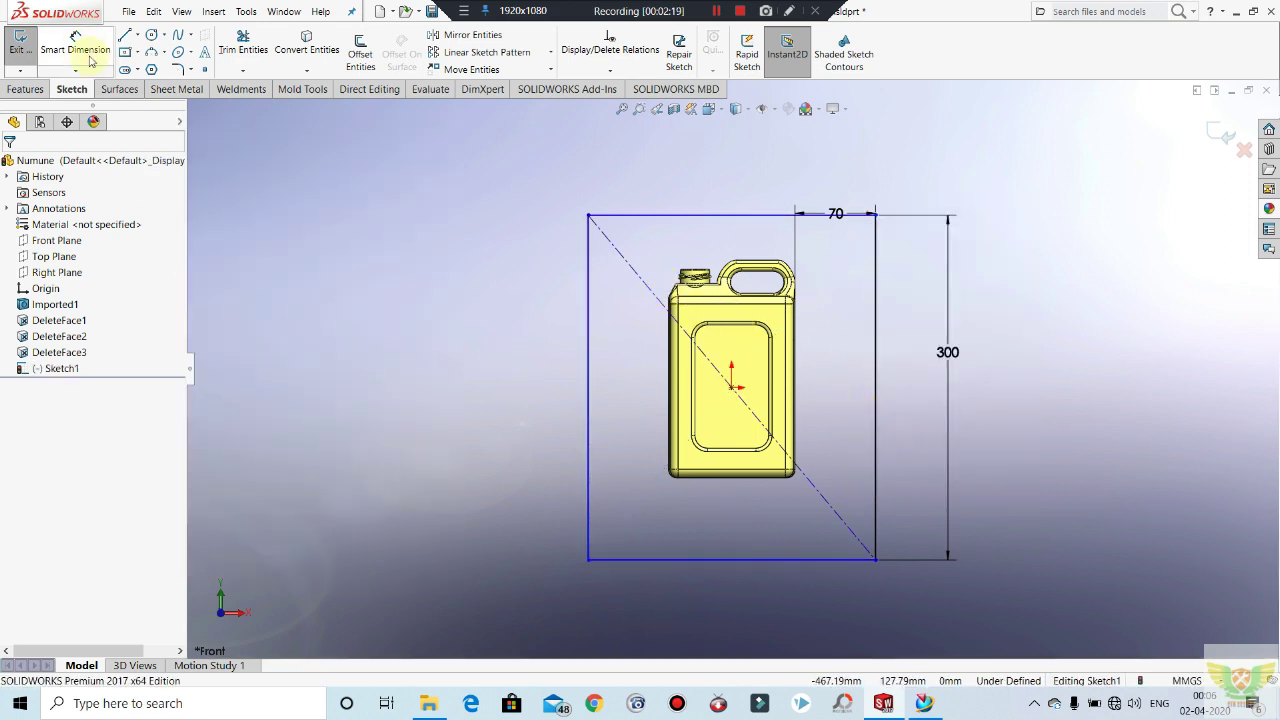
Step: Dimension a 50 mm gap between the new top line and the jerry can
{"action": "left_click", "coordinate": [75, 45]}
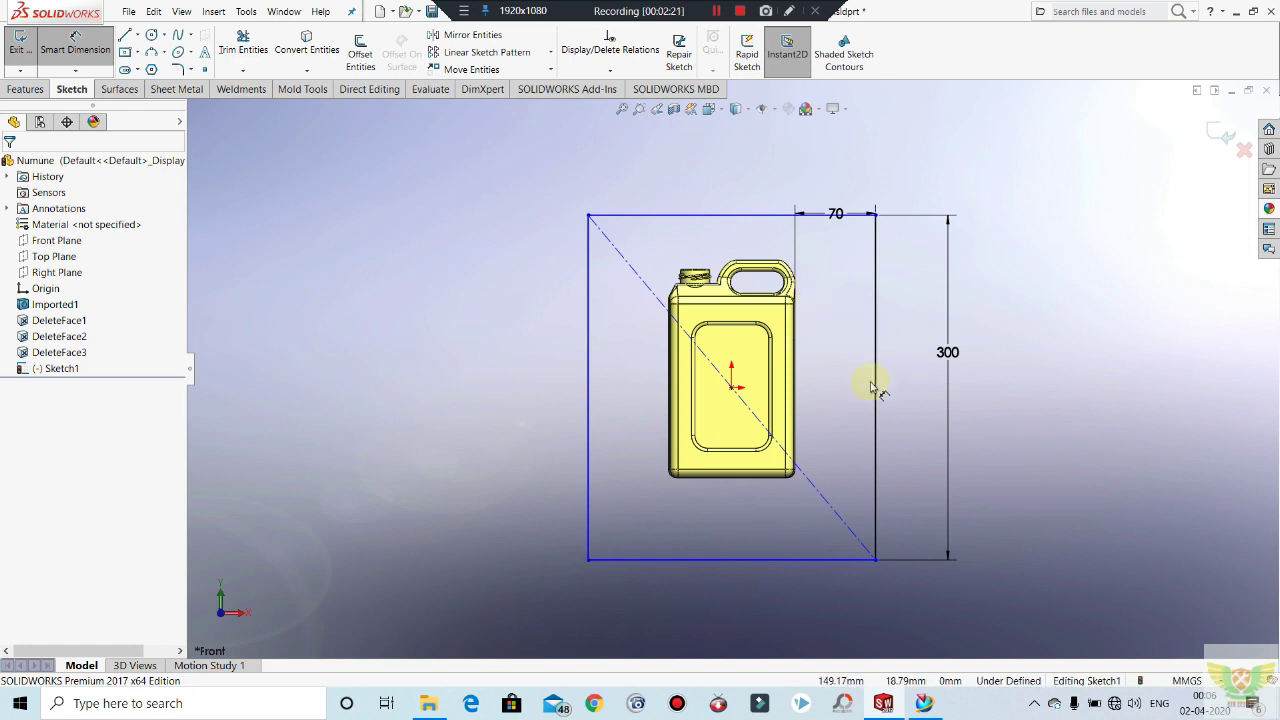
{"action": "left_click", "coordinate": [753, 219]}
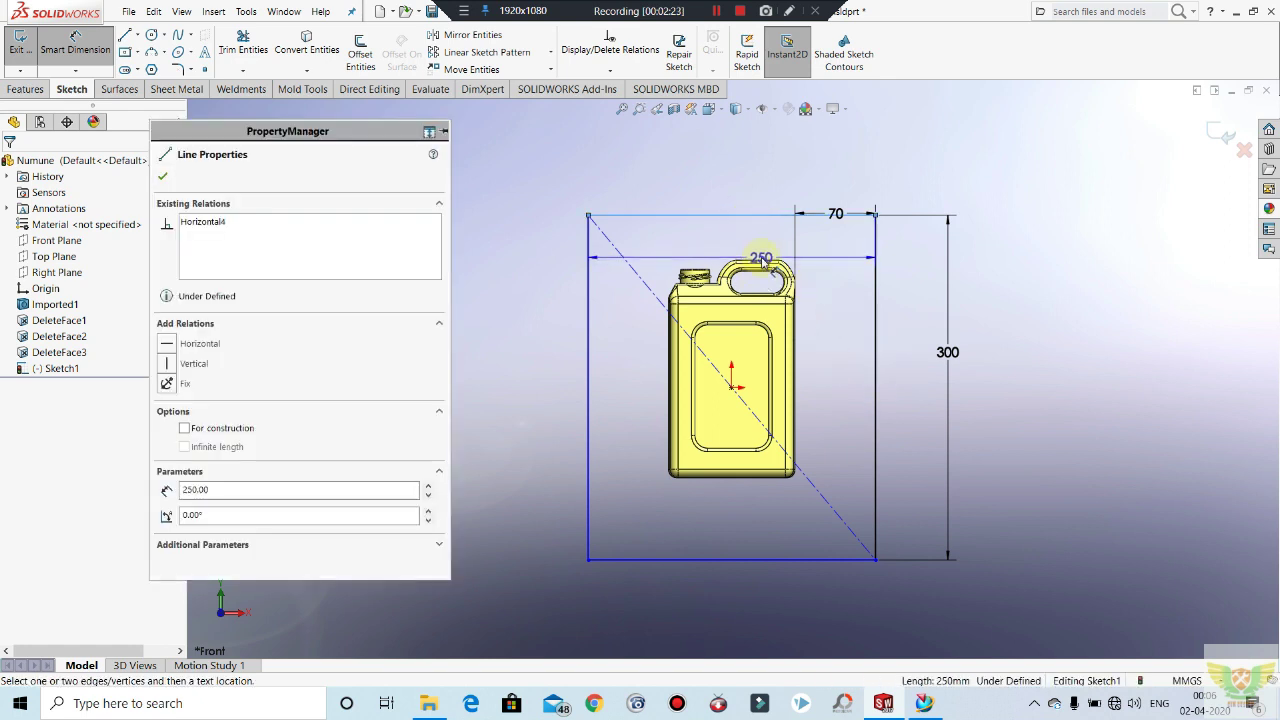
{"action": "left_click", "coordinate": [690, 230]}
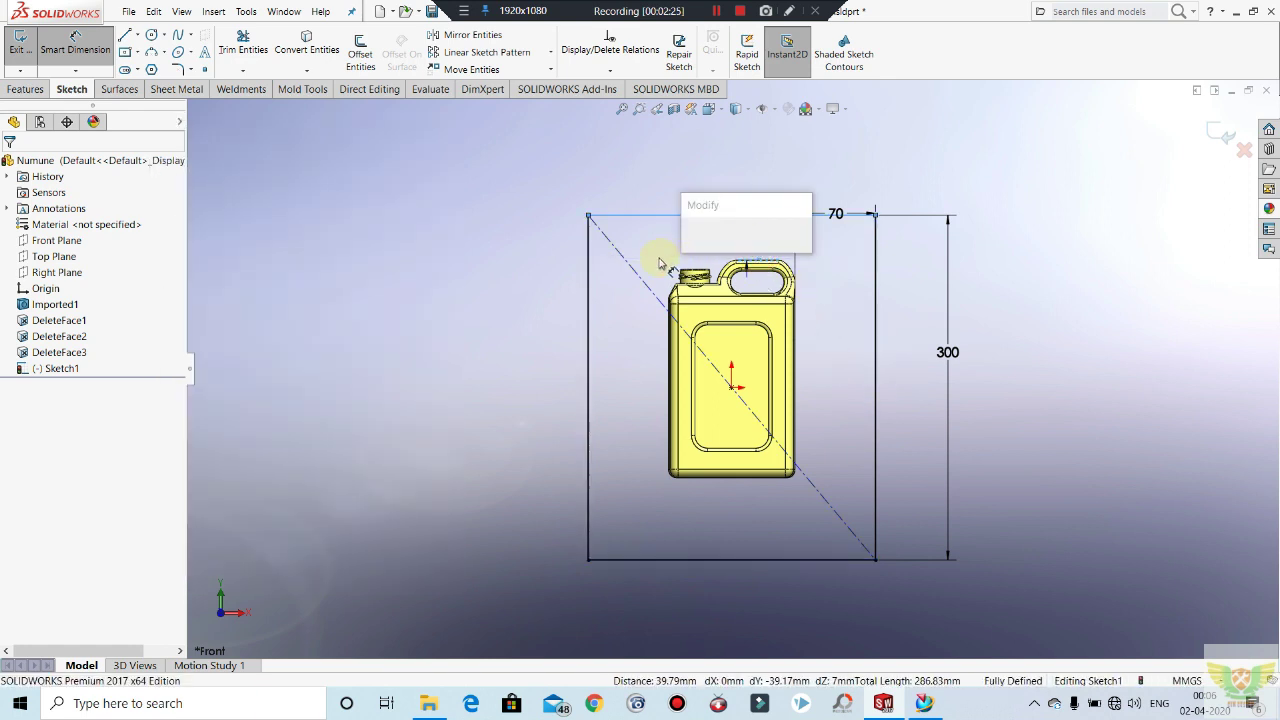
{"action": "type", "text": "50"}
{"action": "key", "text": "Return"}
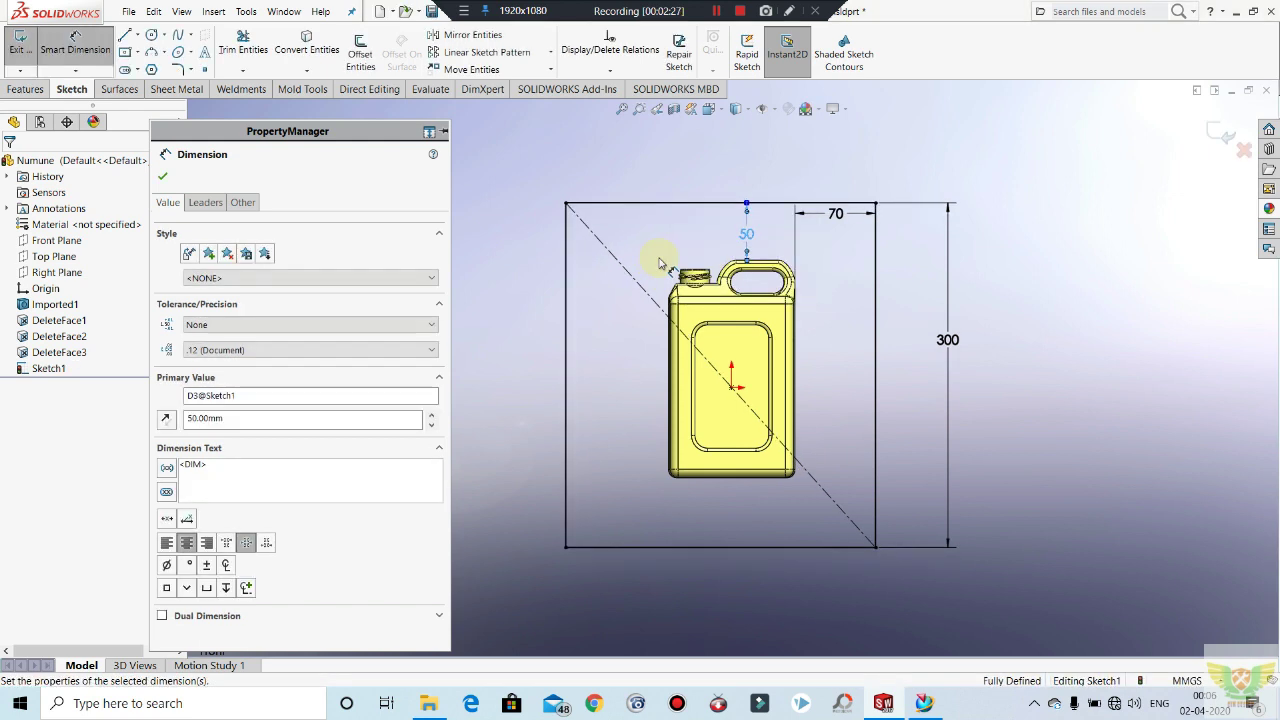
{"action": "left_click", "coordinate": [940, 338]}
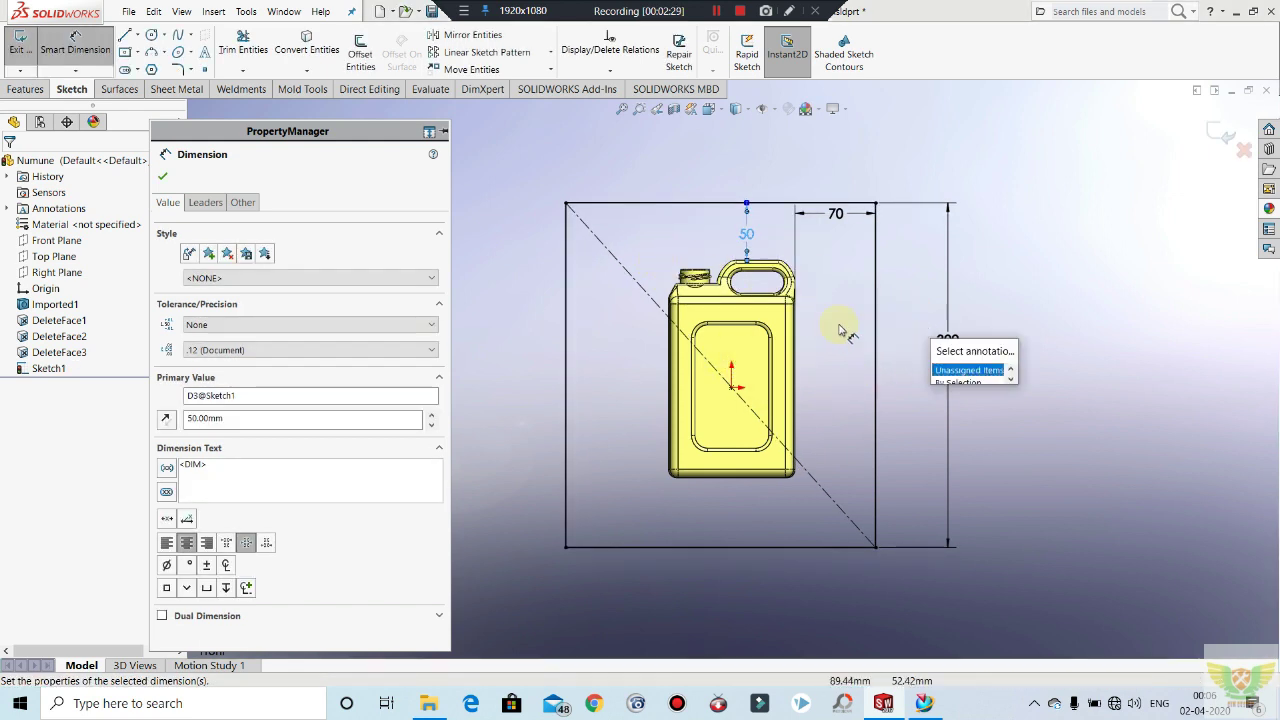
{"action": "left_click", "coordinate": [163, 177]}
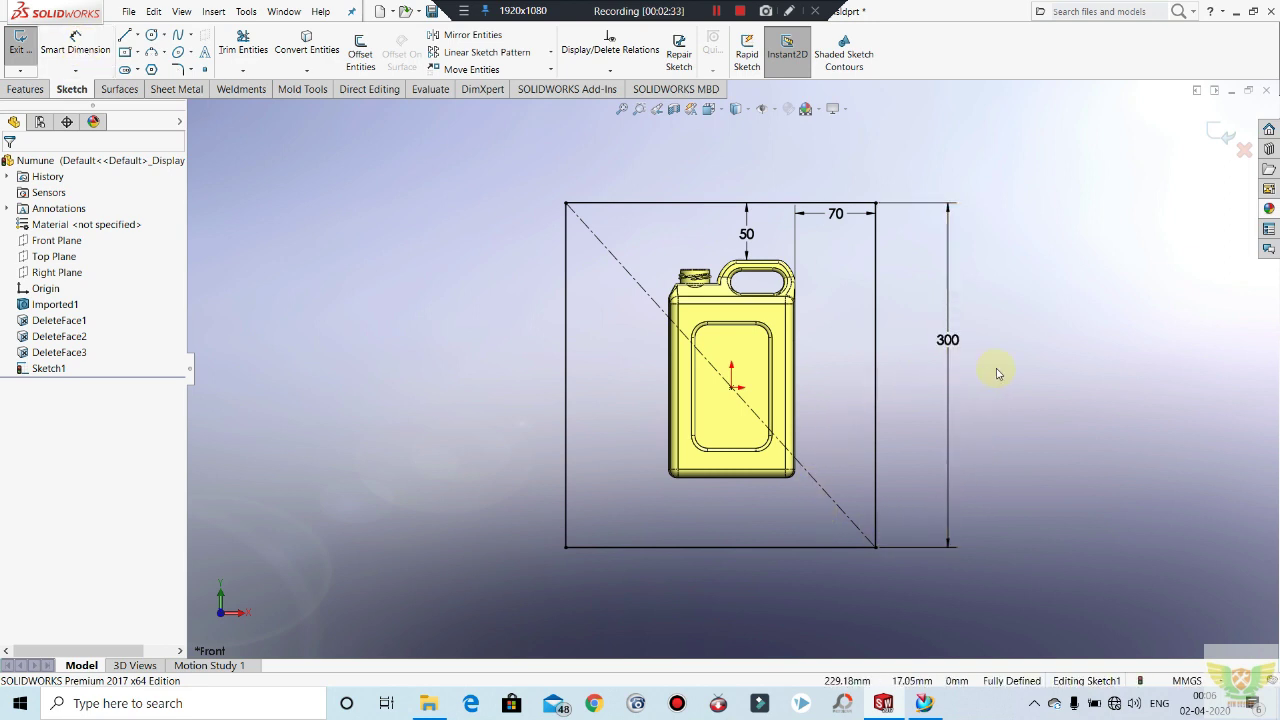
Step: Delete the diagonal construction line from the sketch
{"action": "right_click", "coordinate": [635, 280]}
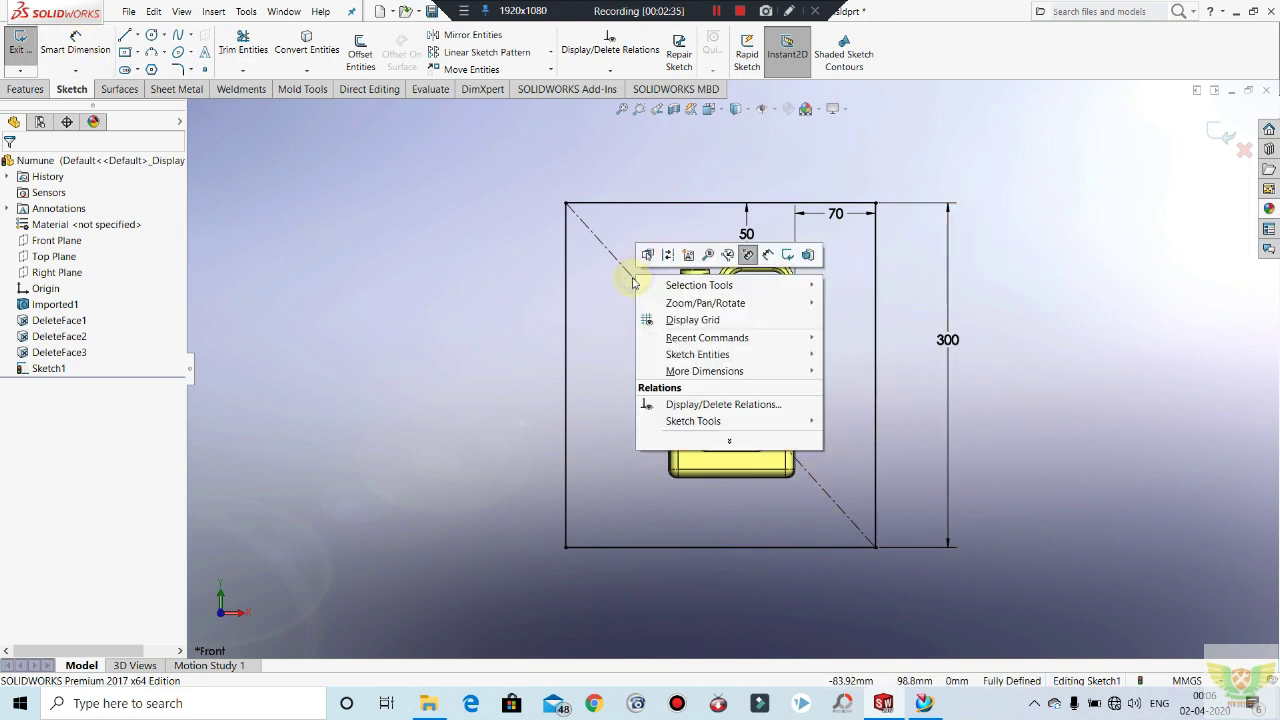
{"action": "left_click", "coordinate": [628, 277]}
{"action": "right_click", "coordinate": [634, 278]}
{"action": "left_click", "coordinate": [700, 458]}
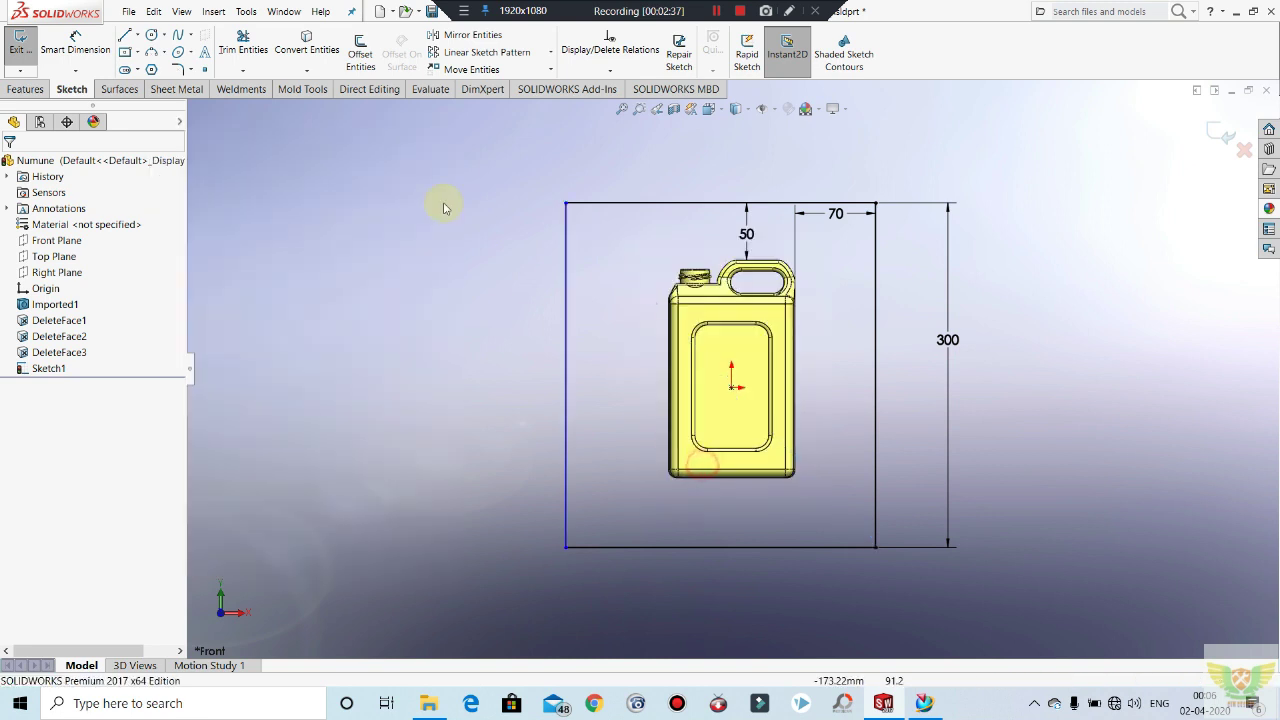
Step: Dimension a 70 mm clearance from the can's left edge to the rectangle's left side
{"action": "left_click", "coordinate": [78, 52]}
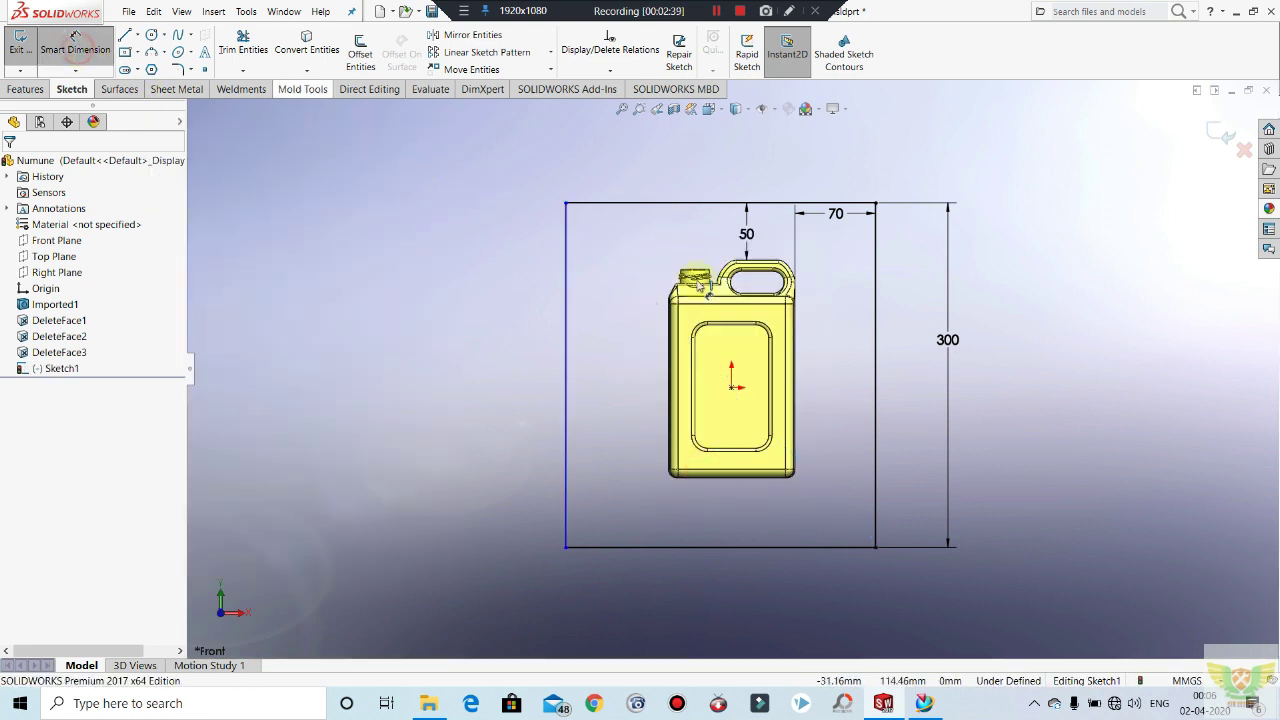
{"action": "left_click", "coordinate": [668, 341]}
{"action": "left_click", "coordinate": [566, 329]}
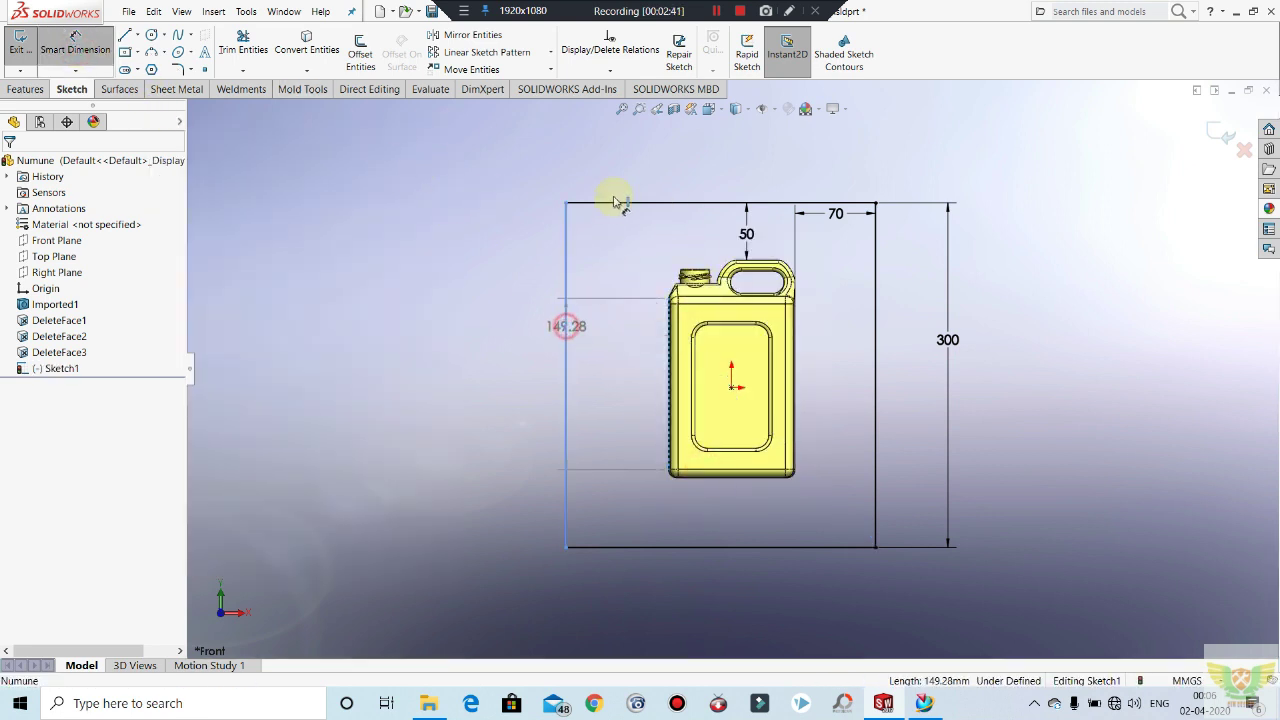
{"action": "left_click", "coordinate": [617, 172]}
{"action": "type", "text": "70"}
{"action": "key", "text": "Return"}
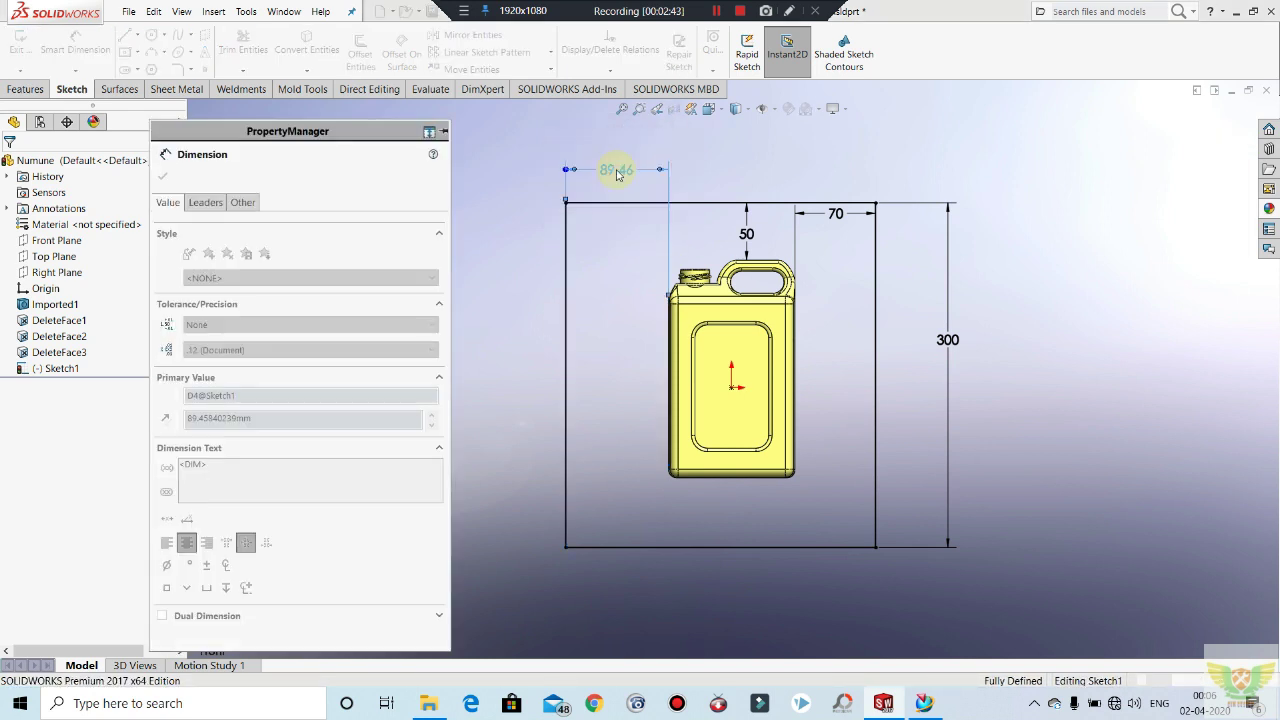
{"action": "key", "text": "Escape"}
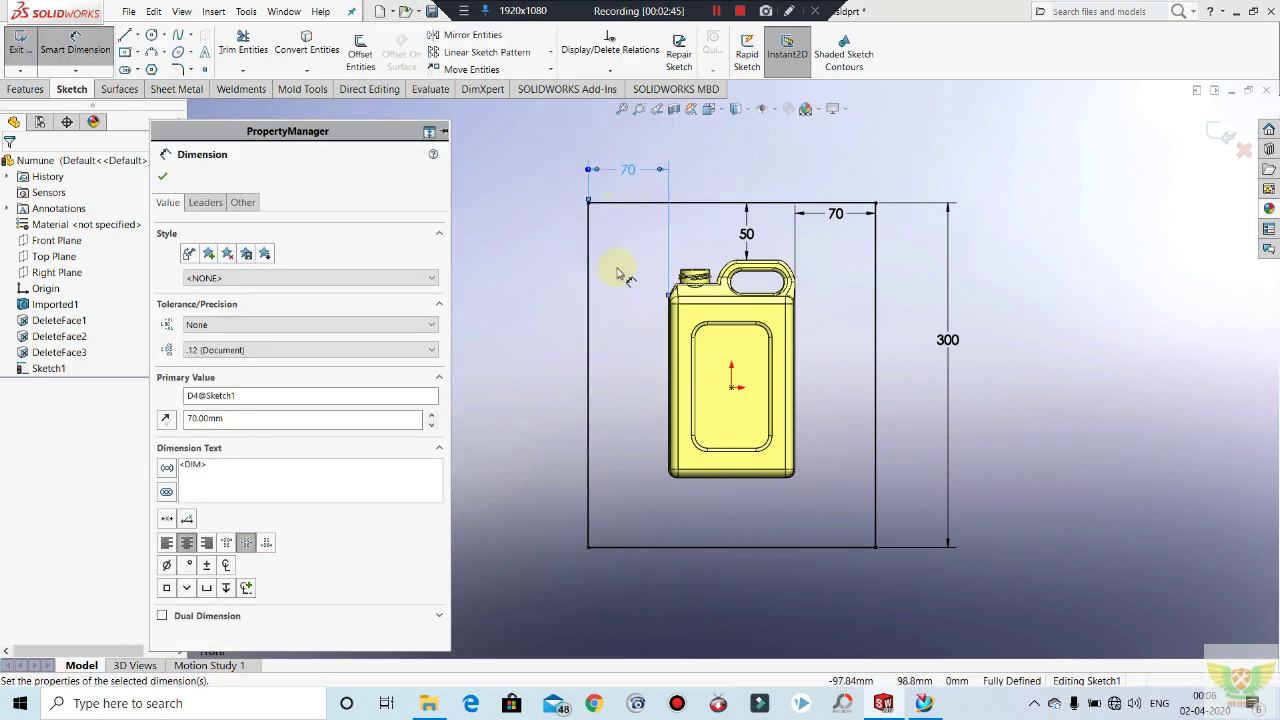
{"action": "key", "text": "Escape"}
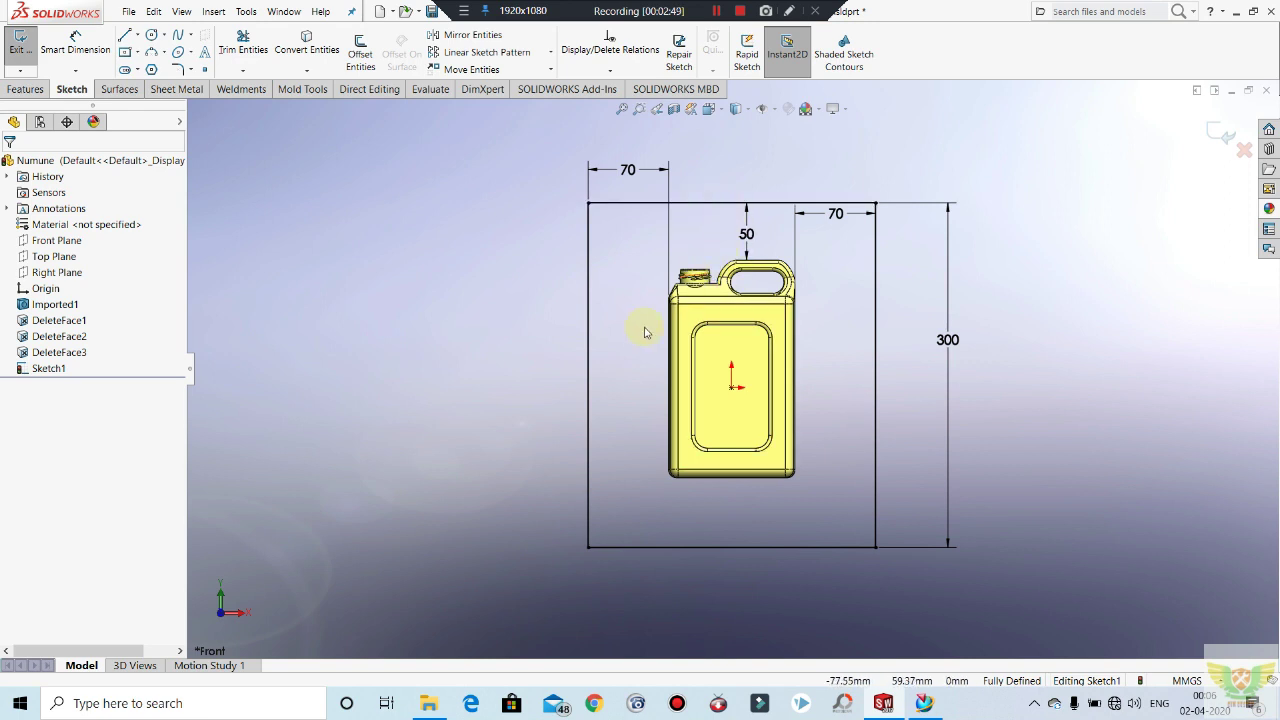
{"action": "left_click", "coordinate": [70, 45]}
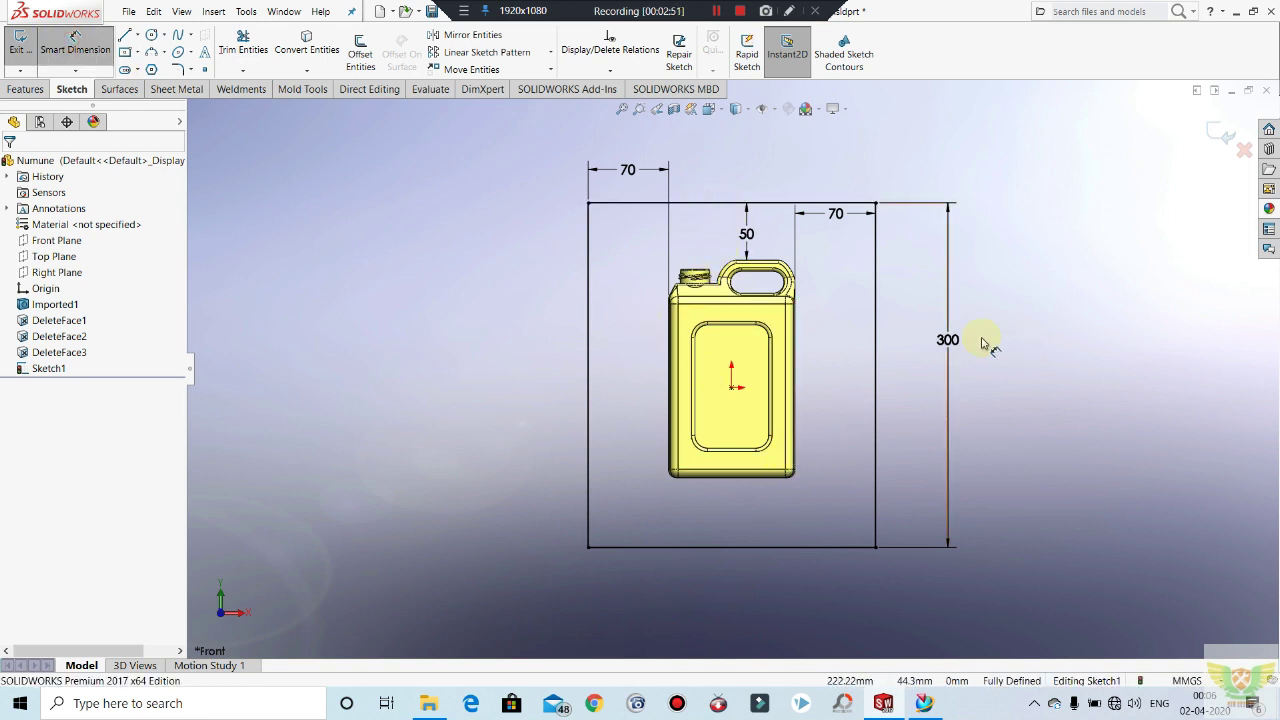
{"action": "right_click", "coordinate": [947, 340]}
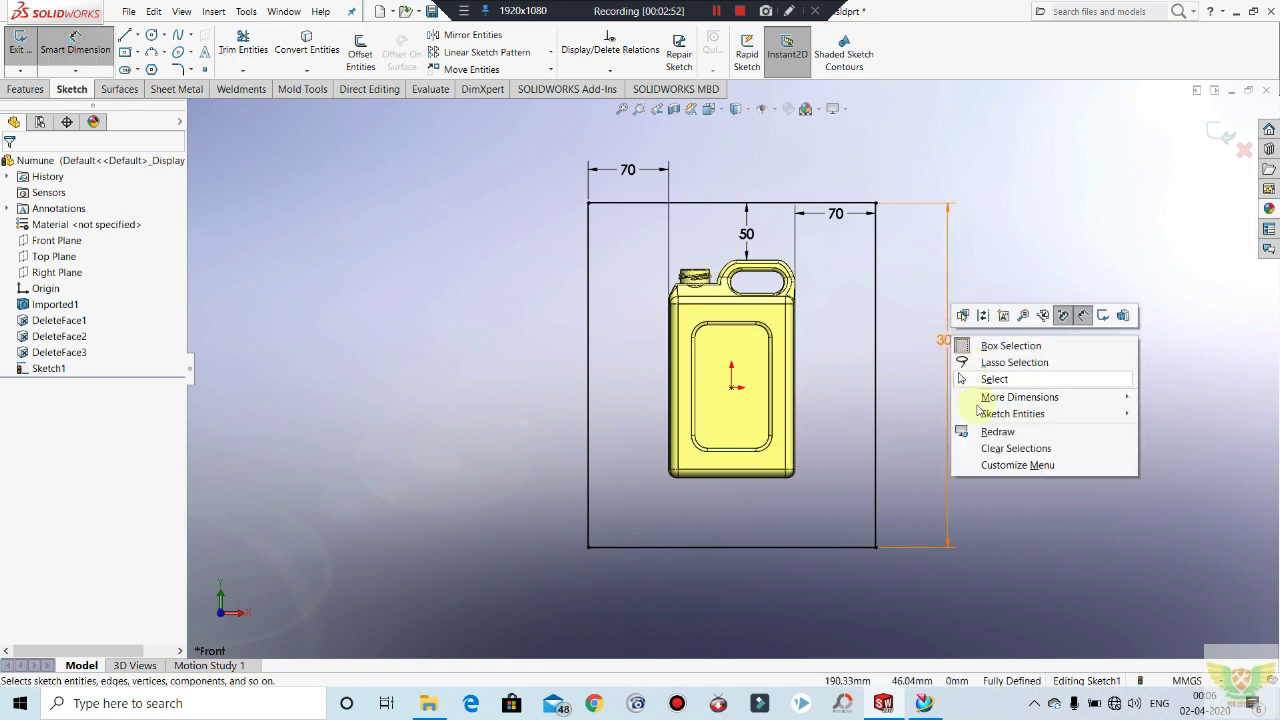
Step: Delete the 300 height dimension and set a 50 mm gap below the can's bottom
{"action": "left_click", "coordinate": [955, 362]}
{"action": "right_click", "coordinate": [948, 350]}
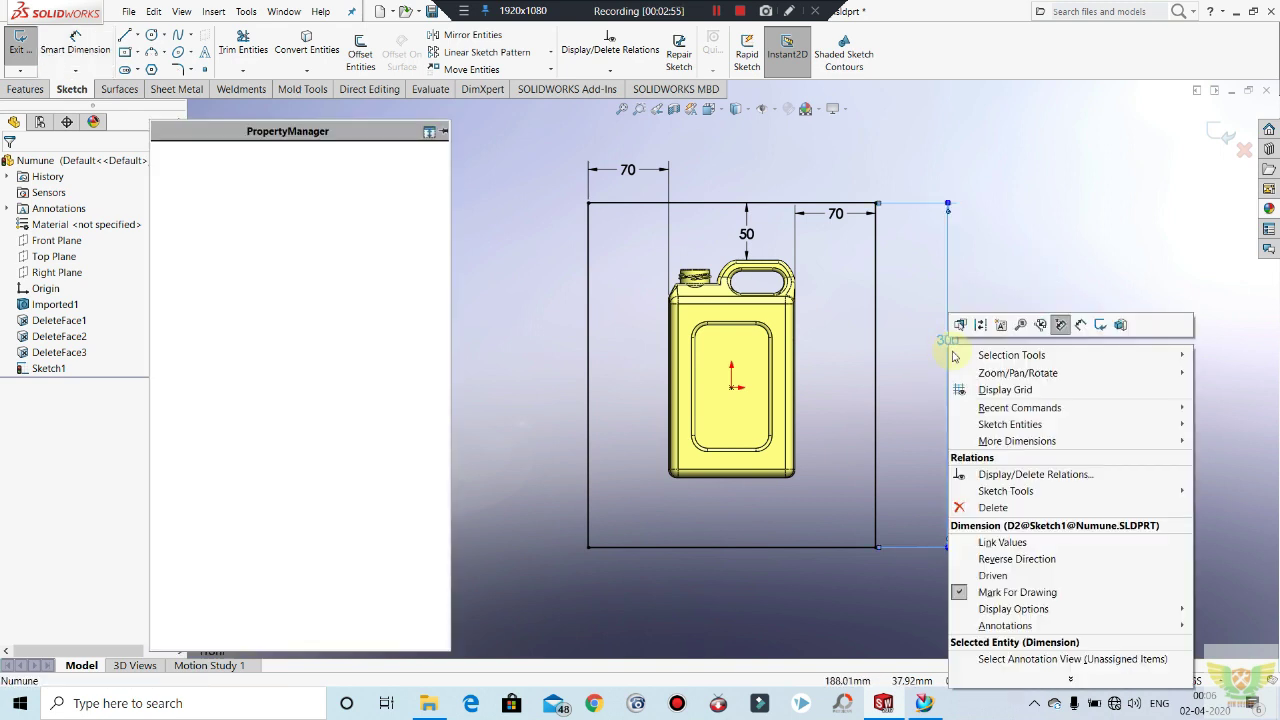
{"action": "left_click", "coordinate": [993, 507]}
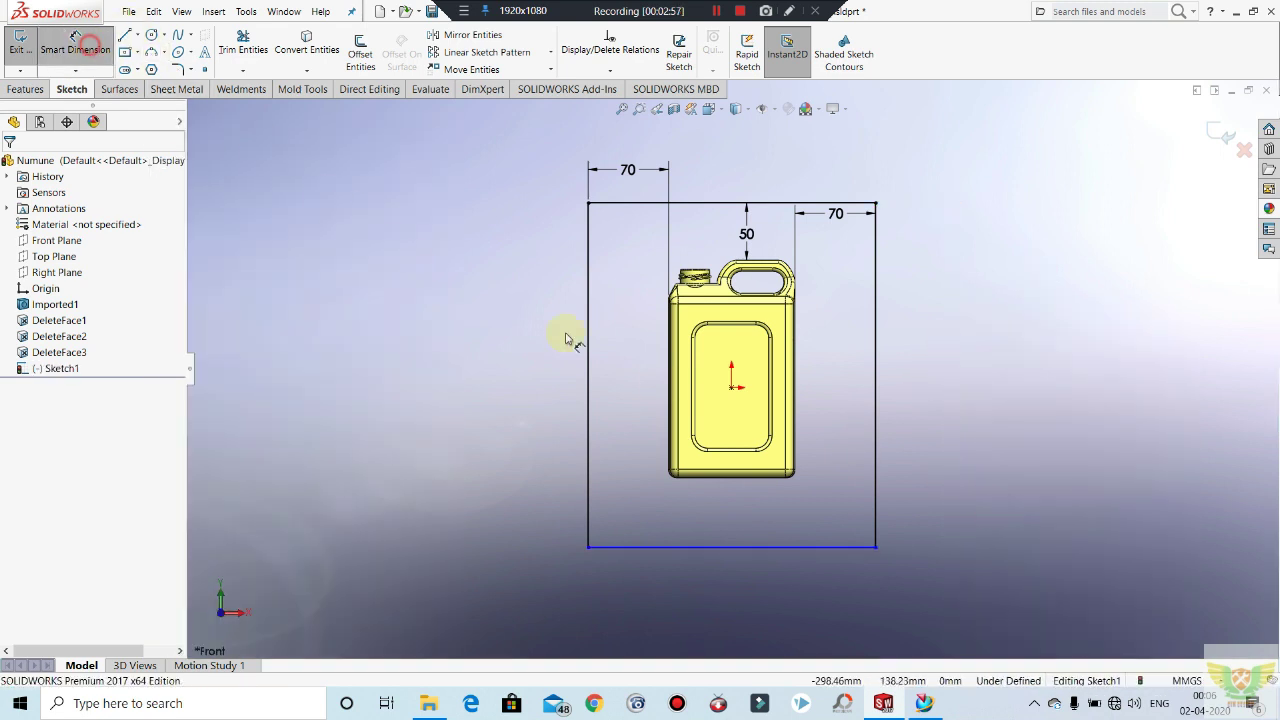
{"action": "left_click", "coordinate": [737, 480]}
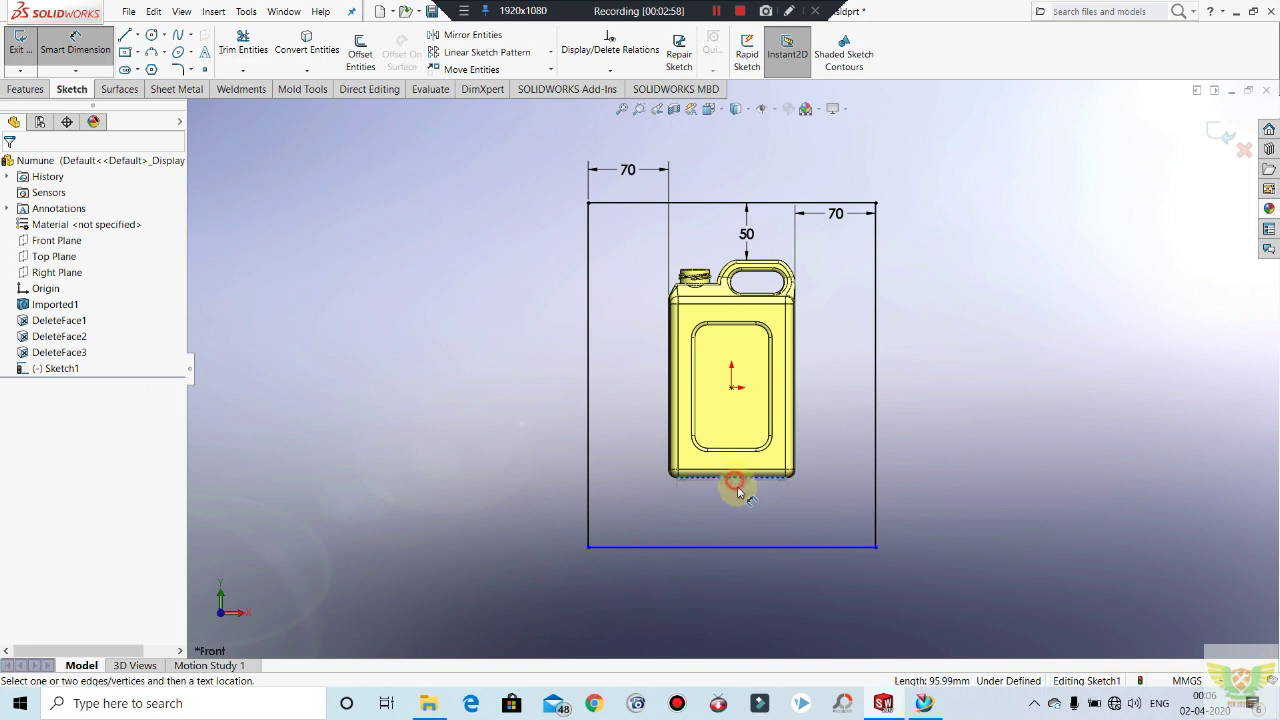
{"action": "left_click", "coordinate": [738, 545]}
{"action": "left_click", "coordinate": [910, 515]}
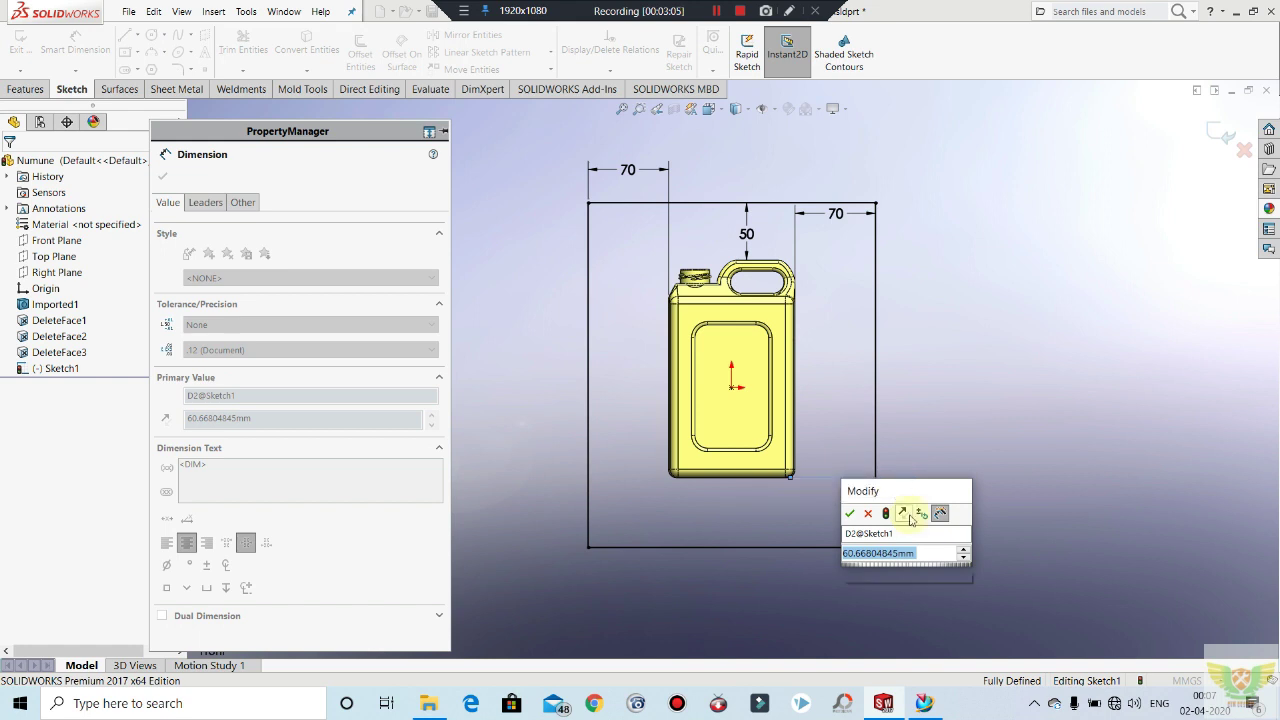
{"action": "type", "text": "50"}
{"action": "key", "text": "Return"}
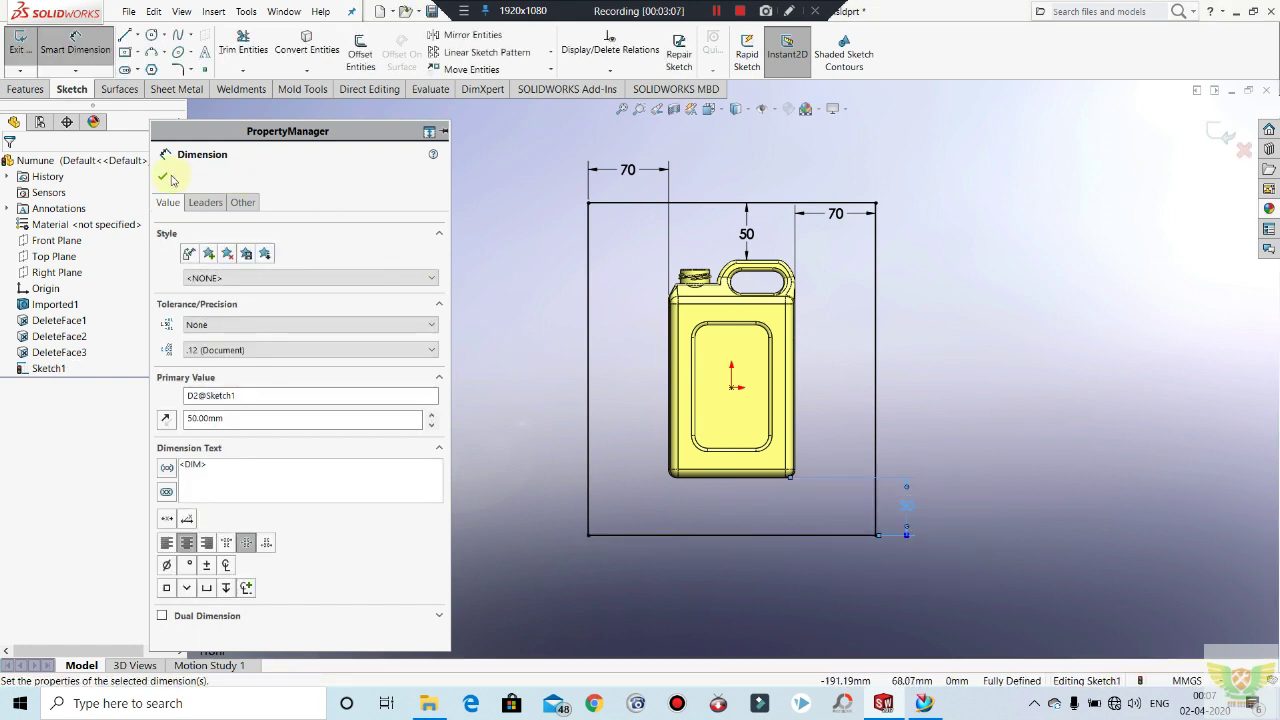
{"action": "left_click", "coordinate": [162, 176]}
{"action": "type", "text": "40"}
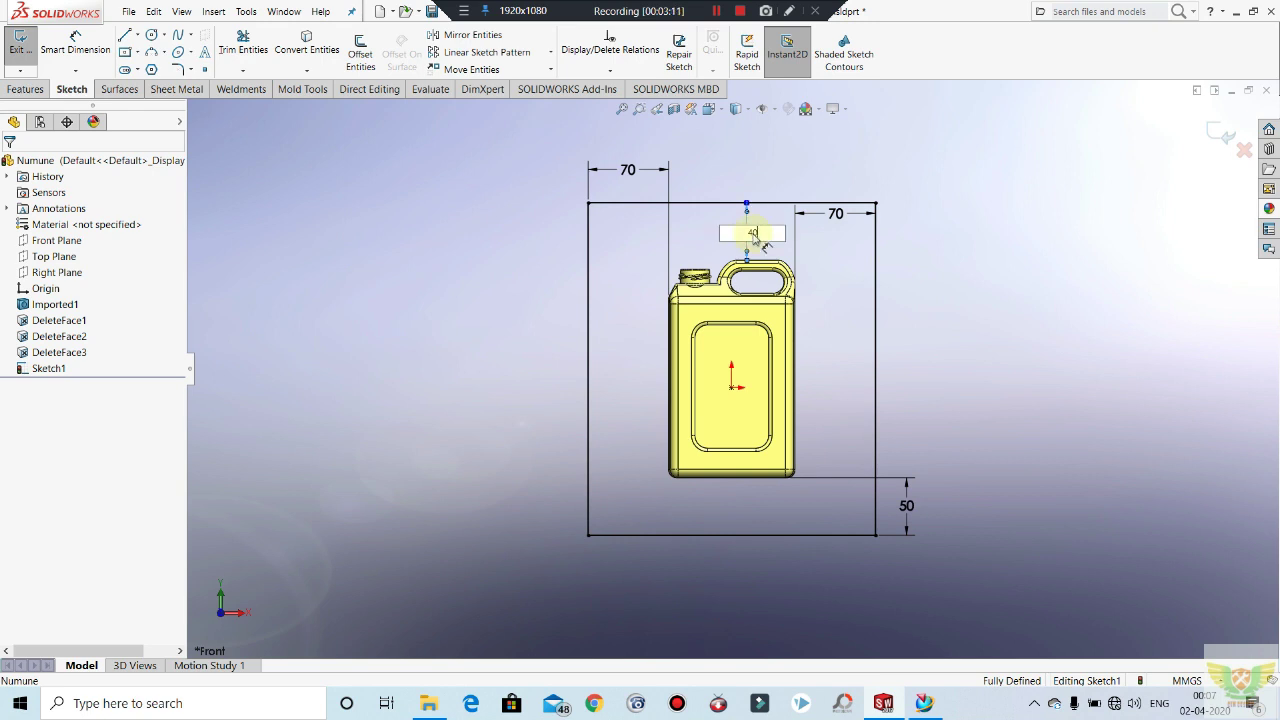
Step: Reduce the gap above the can to 40 mm, leaving the rectangle 279.33 mm tall
{"action": "key", "text": "Return"}
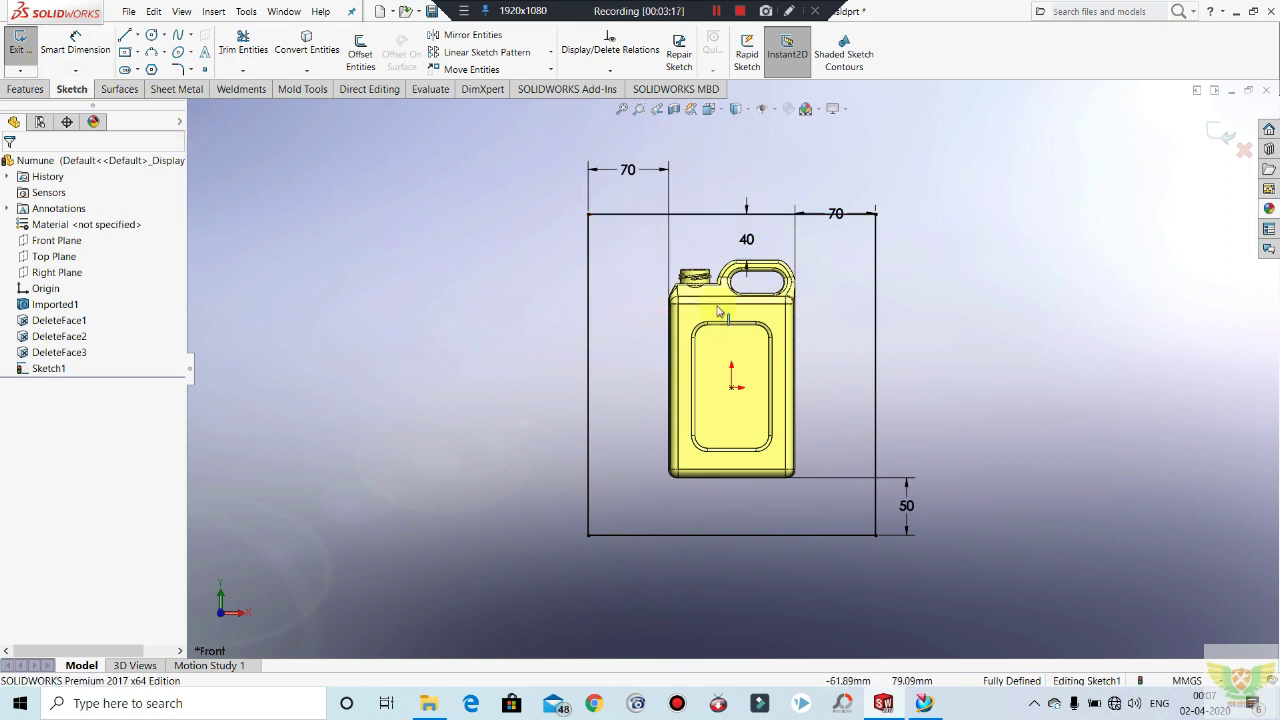
{"action": "left_click", "coordinate": [74, 44]}
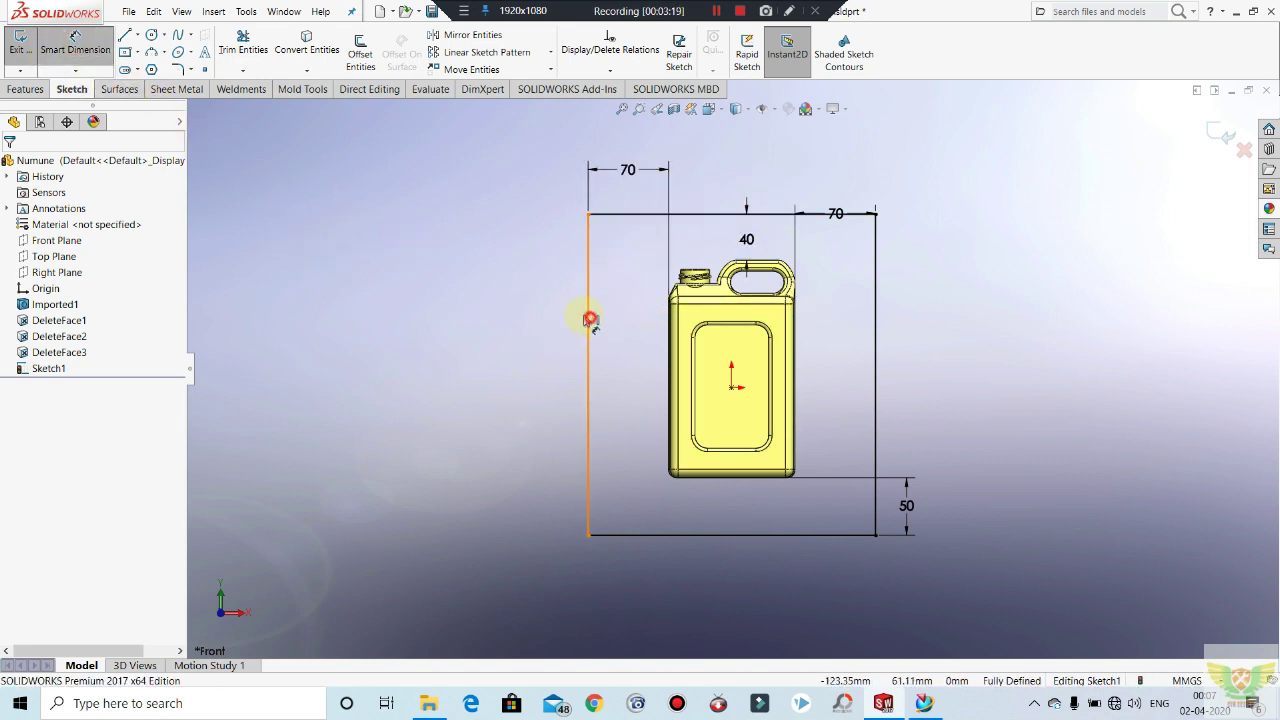
{"action": "left_click", "coordinate": [588, 322]}
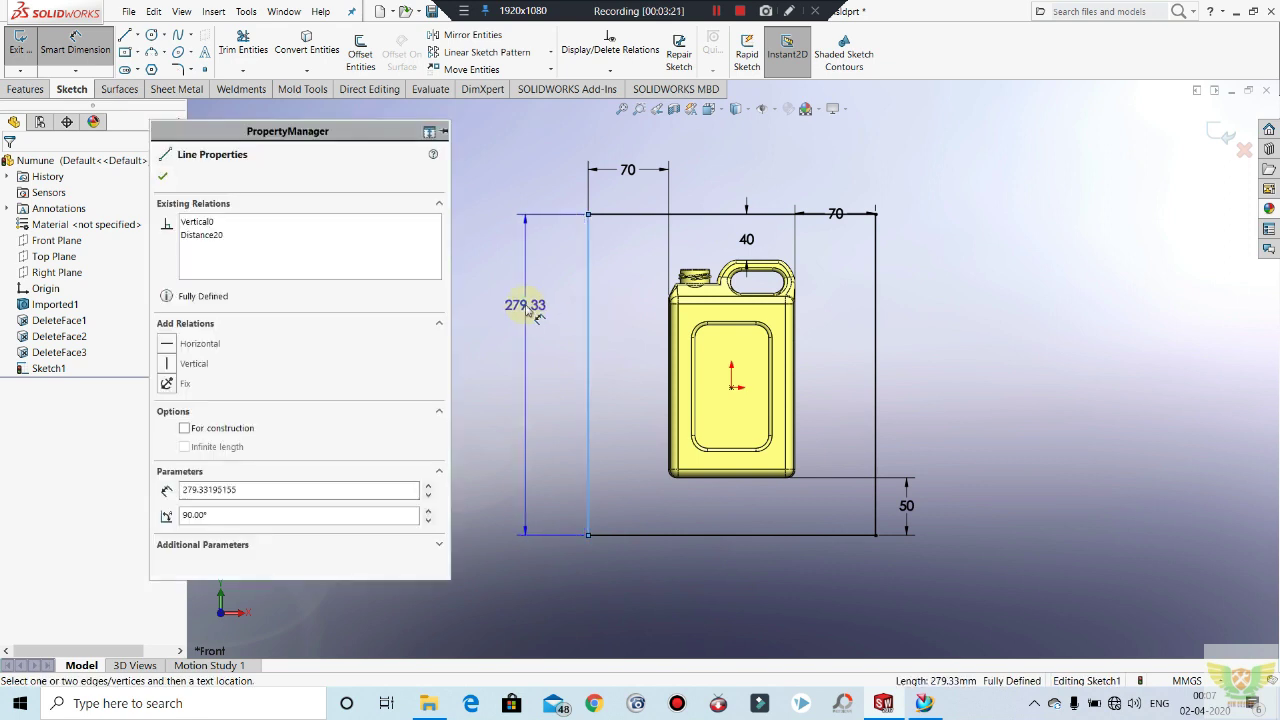
{"action": "key", "text": "Escape"}
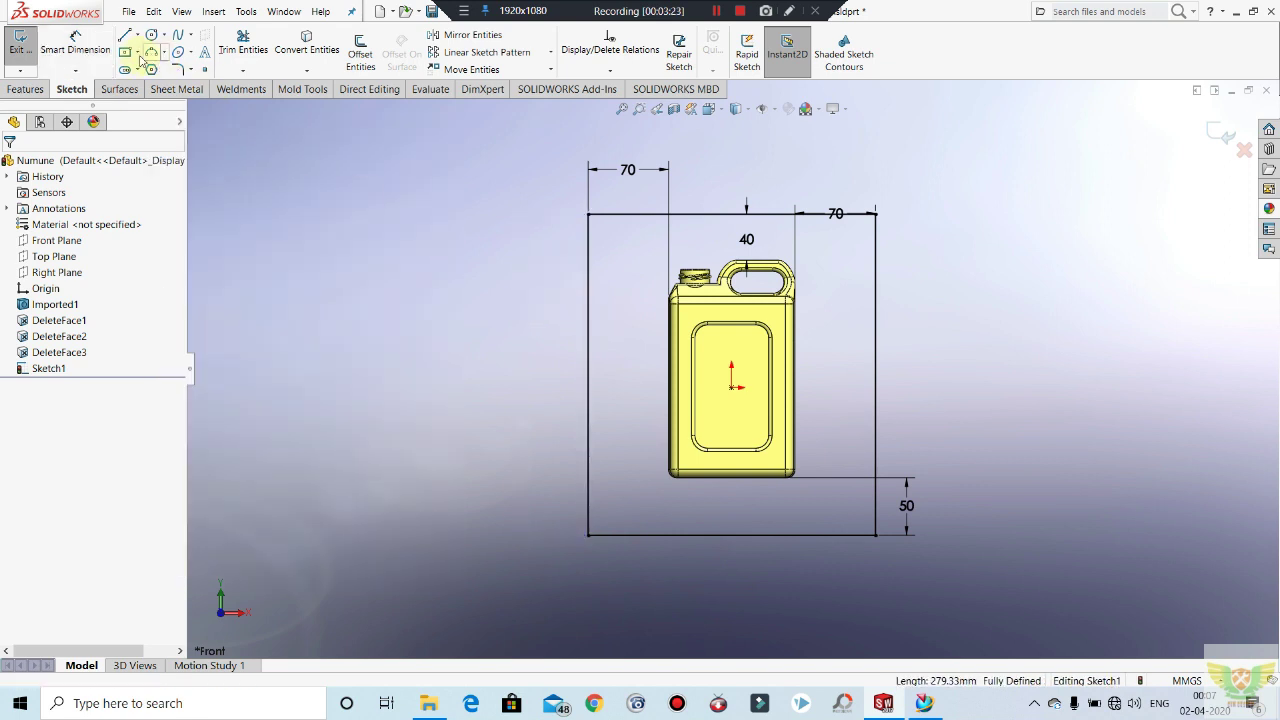
{"action": "left_click", "coordinate": [76, 42]}
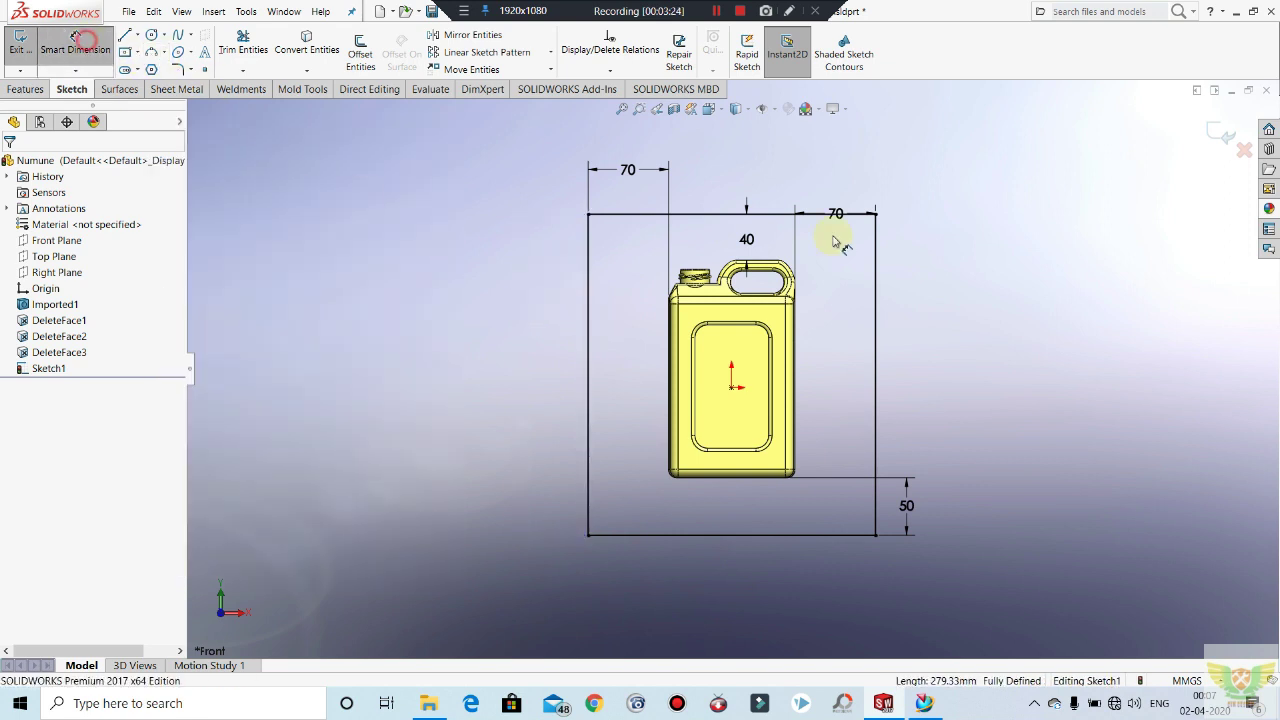
{"action": "left_click", "coordinate": [776, 213]}
{"action": "key", "text": "Escape"}
{"action": "key", "text": "Escape"}
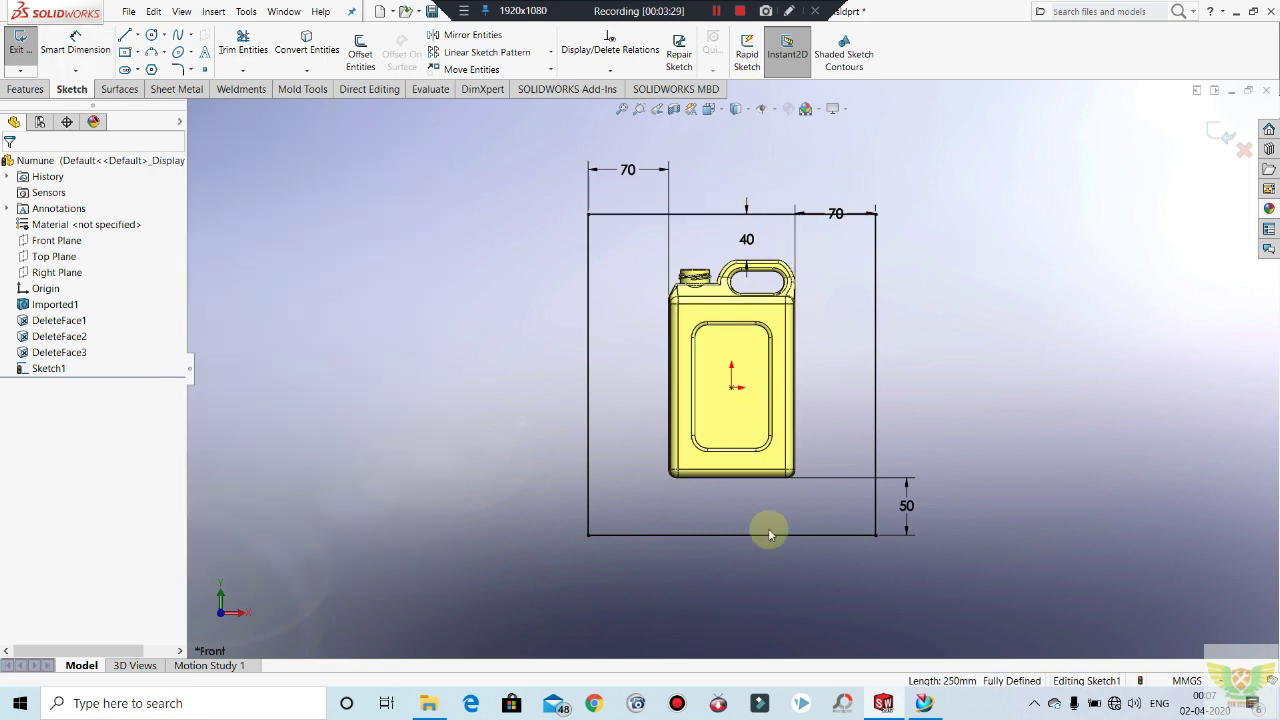
Step: Exit Sketch1 and orbit around the jerry can to inspect the spout from oblique angles
{"action": "left_click", "coordinate": [20, 42]}
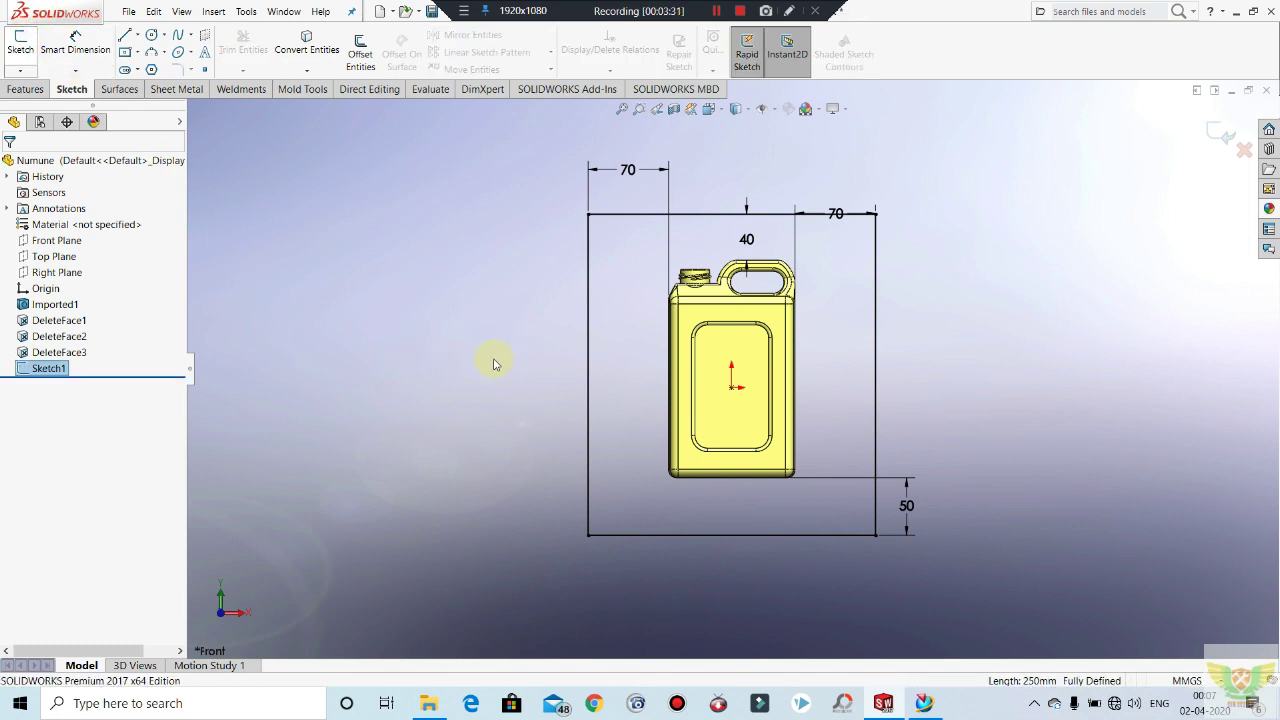
{"action": "mouse_move", "coordinate": [505, 383]}
{"action": "middle_mouse_down"}
{"action": "mouse_move", "coordinate": [557, 223]}
{"action": "mouse_move", "coordinate": [566, 143]}
{"action": "mouse_move", "coordinate": [614, 223]}
{"action": "mouse_move", "coordinate": [591, 245]}
{"action": "middle_mouse_up"}
{"action": "left_click", "coordinate": [630, 297]}
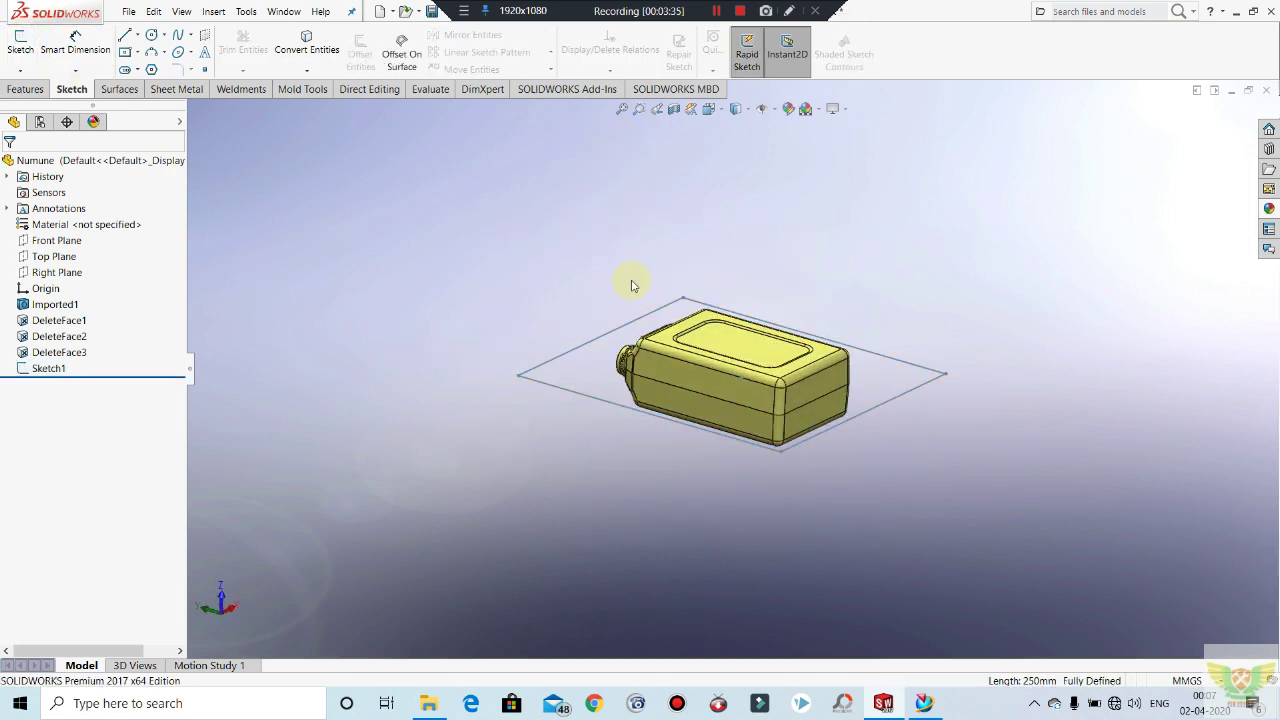
{"action": "mouse_move", "coordinate": [758, 377]}
{"action": "middle_mouse_down"}
{"action": "mouse_move", "coordinate": [666, 381]}
{"action": "mouse_move", "coordinate": [671, 404]}
{"action": "mouse_move", "coordinate": [651, 423]}
{"action": "middle_mouse_up"}
{"action": "scroll", "coordinate": [666, 381], "scroll_direction": "down", "scroll_amount": 3}
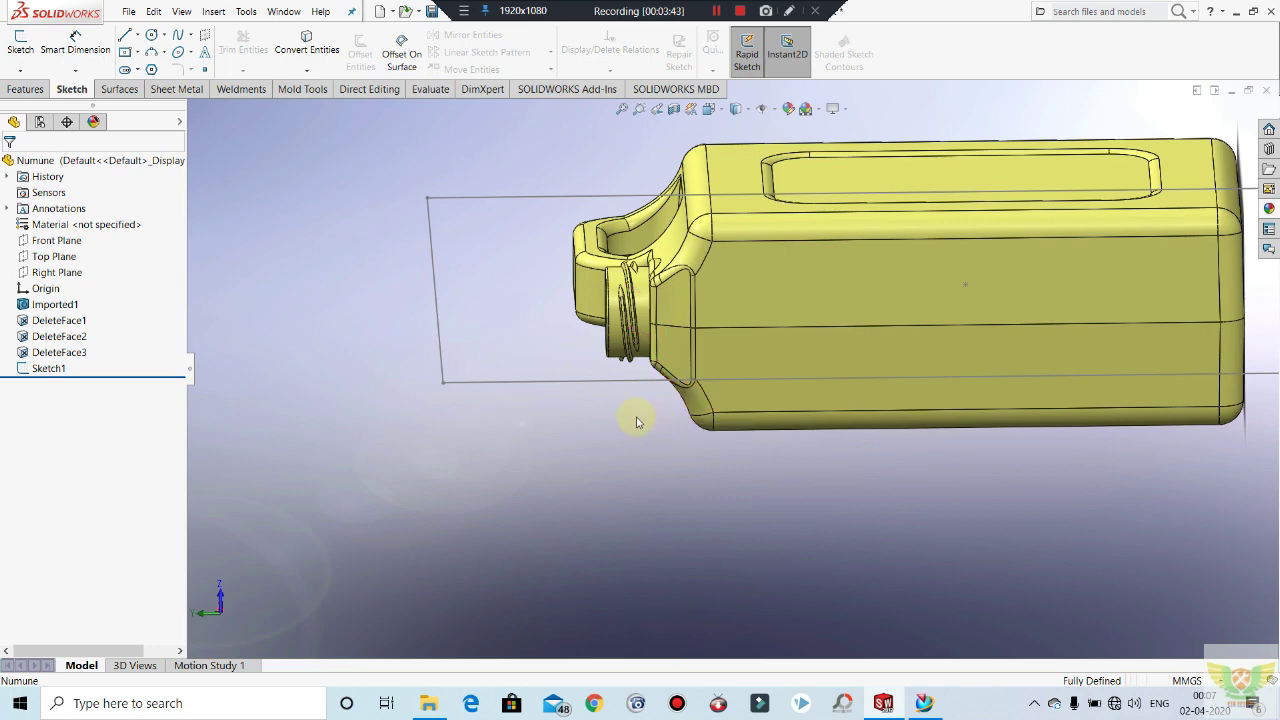
{"action": "mouse_move", "coordinate": [634, 417]}
{"action": "middle_mouse_down"}
{"action": "mouse_move", "coordinate": [703, 449]}
{"action": "mouse_move", "coordinate": [689, 432]}
{"action": "mouse_move", "coordinate": [700, 310]}
{"action": "middle_mouse_up"}
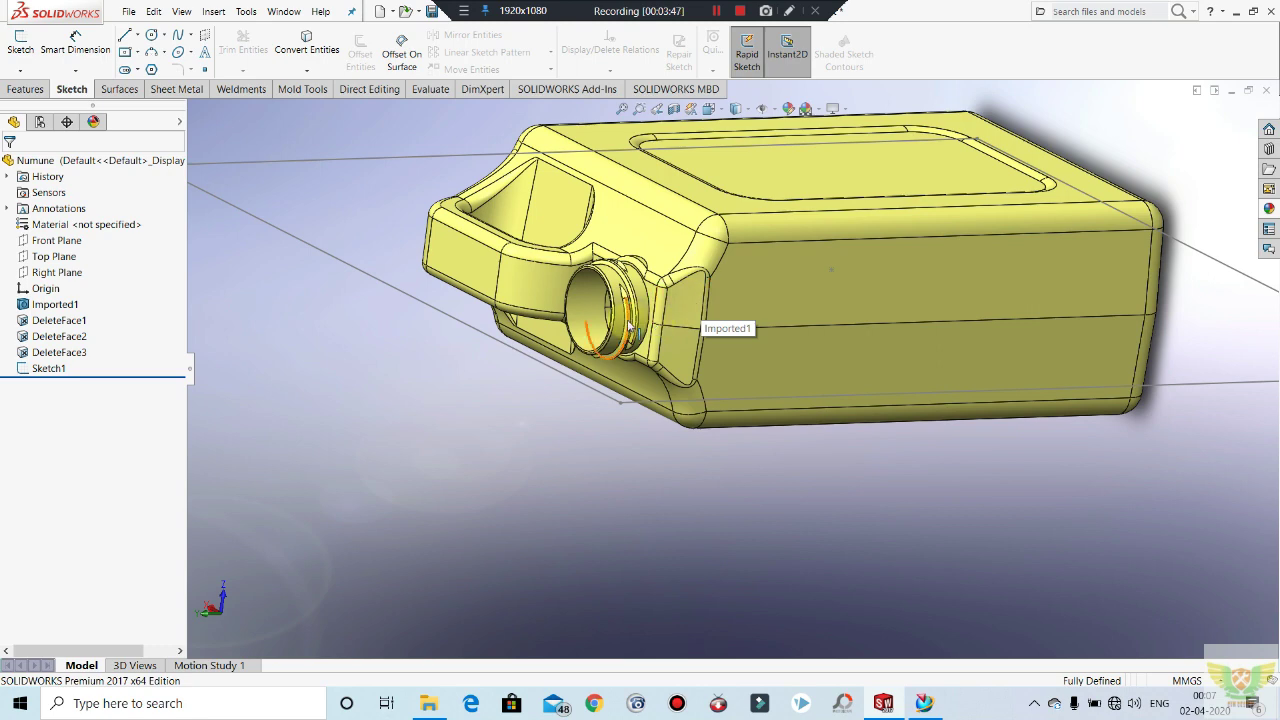
{"action": "scroll", "coordinate": [713, 332], "scroll_direction": "up", "scroll_amount": 2}
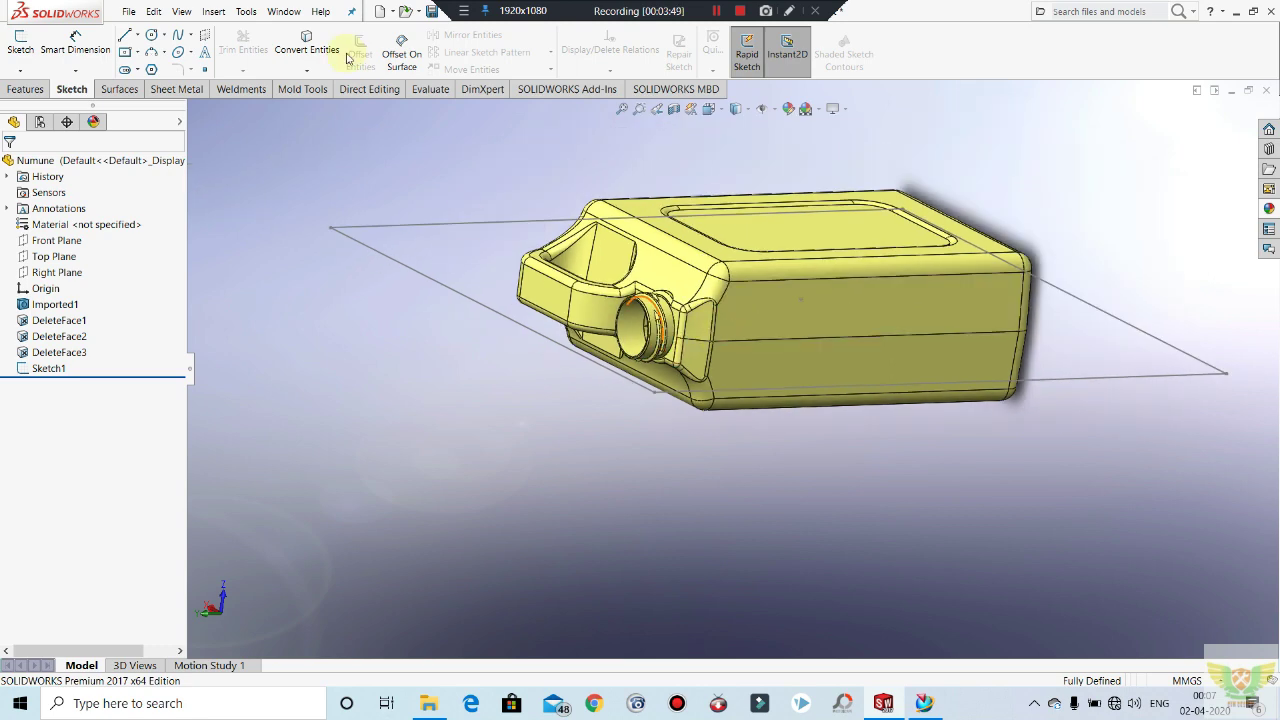
{"action": "left_click", "coordinate": [117, 89]}
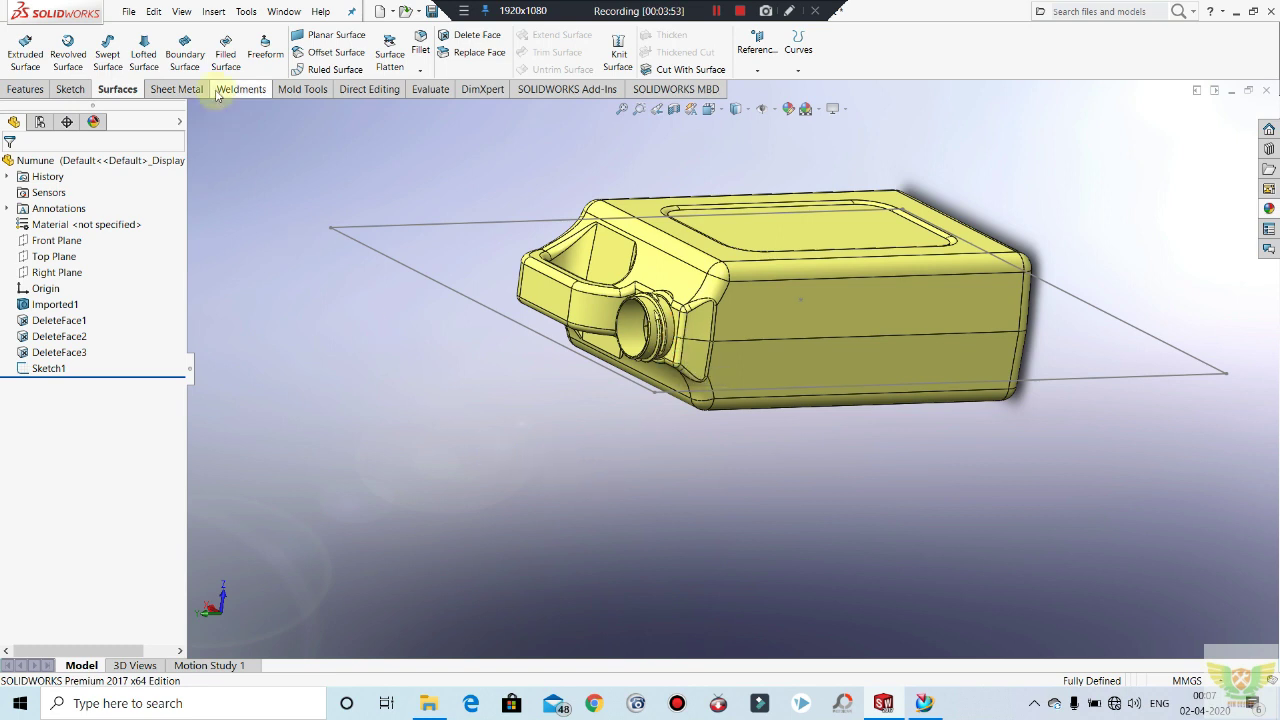
{"action": "left_click", "coordinate": [40, 90]}
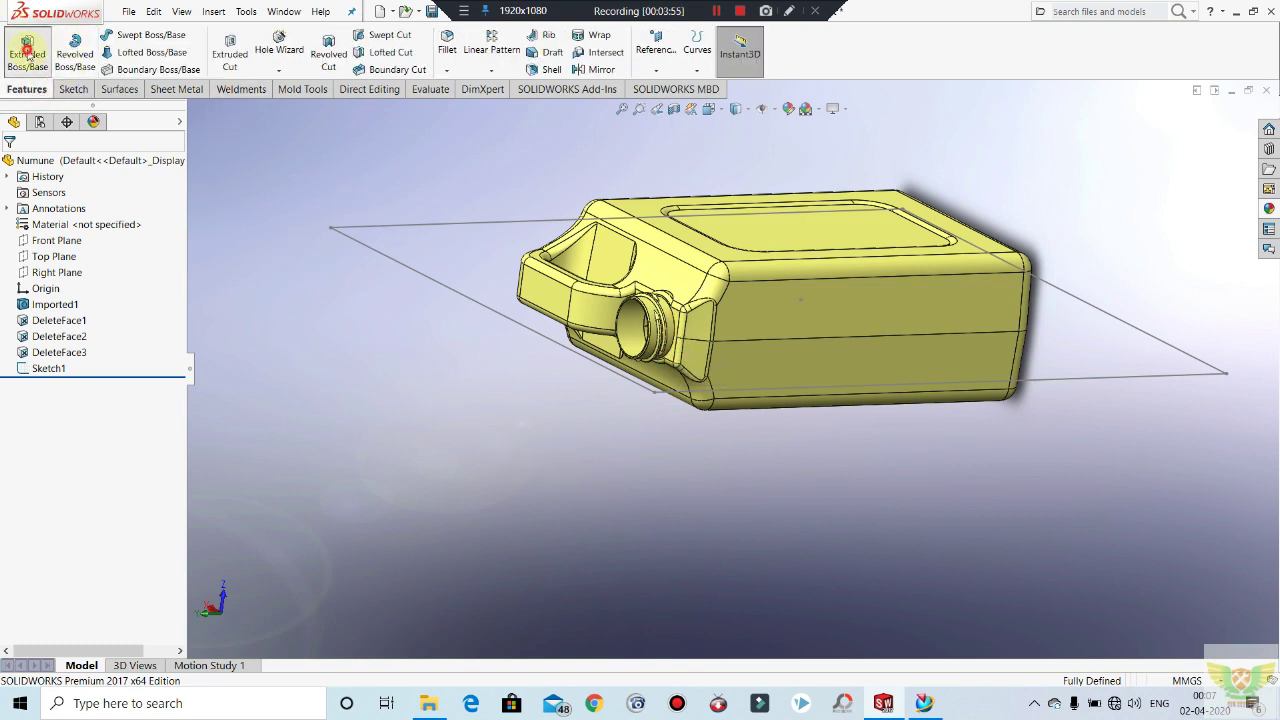
Step: Extrude the rectangle sketch downward, reversed, to a 60 mm blind depth
{"action": "left_click", "coordinate": [27, 50]}
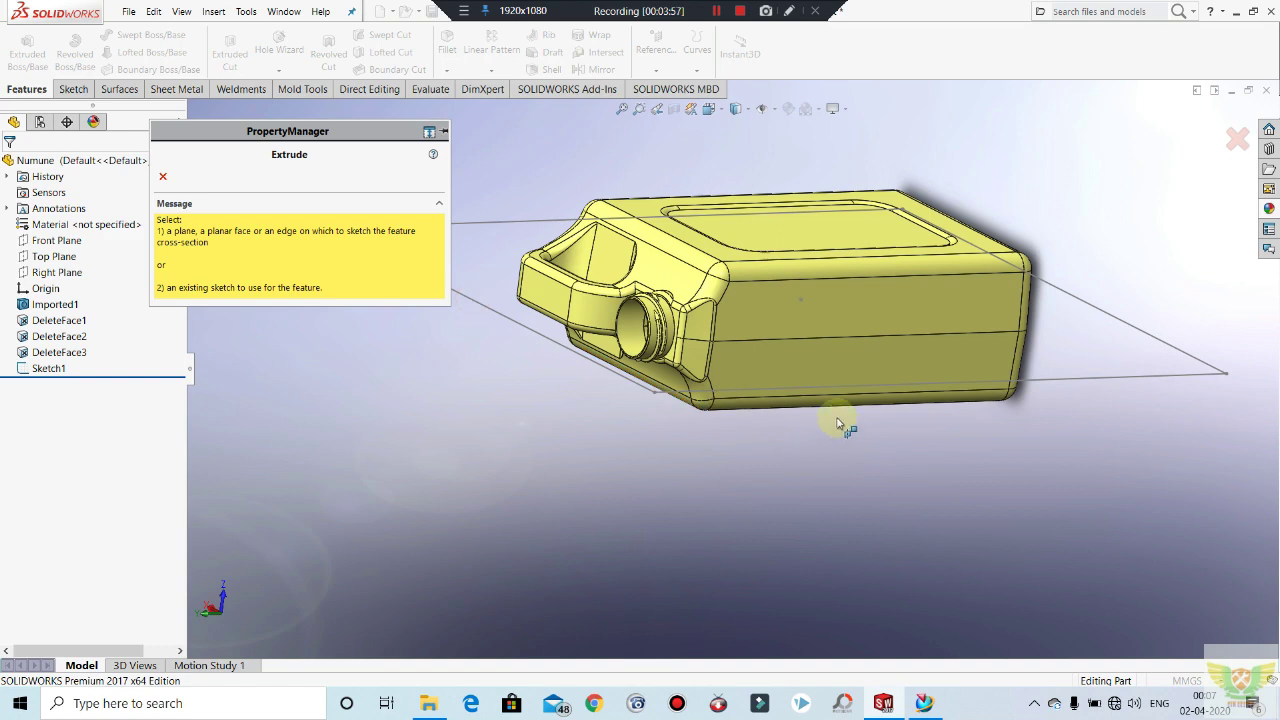
{"action": "left_click", "coordinate": [1134, 335]}
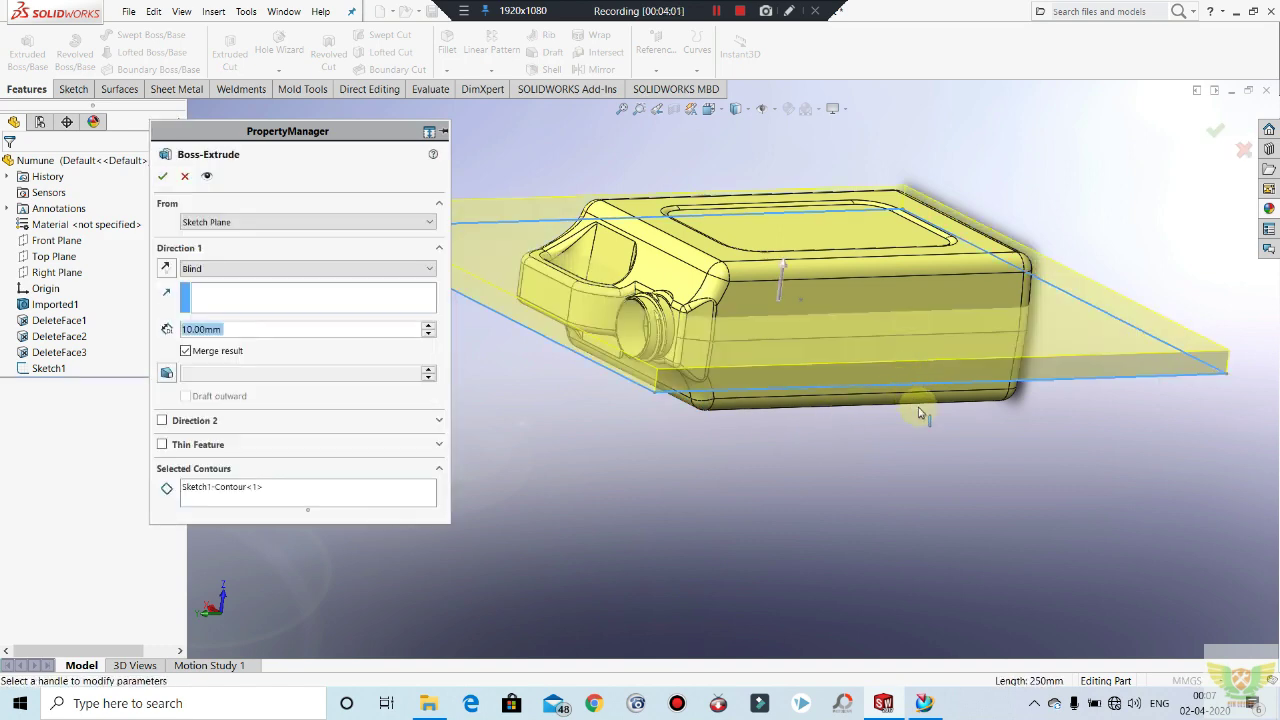
{"action": "left_click", "coordinate": [168, 268]}
{"action": "left_click_drag", "start_coordinate": [762, 365], "coordinate": [843, 557]}
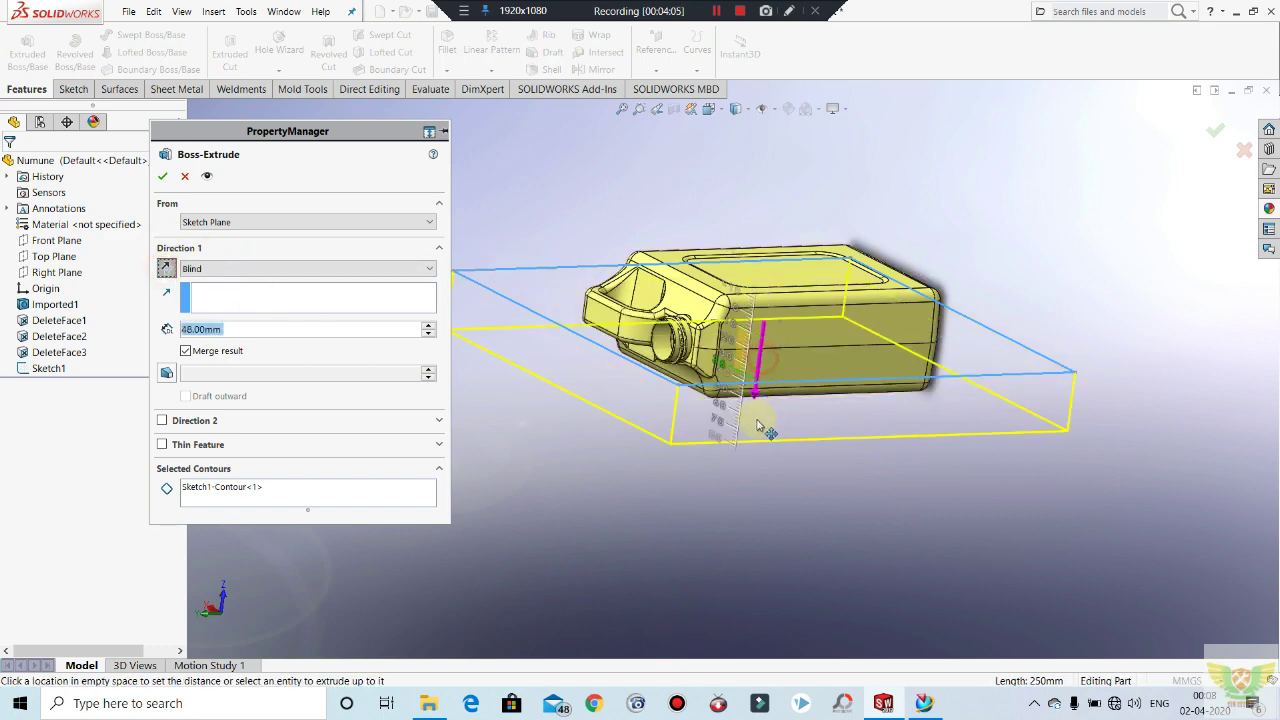
{"action": "middle_click_drag", "start_coordinate": [843, 557], "coordinate": [754, 547]}
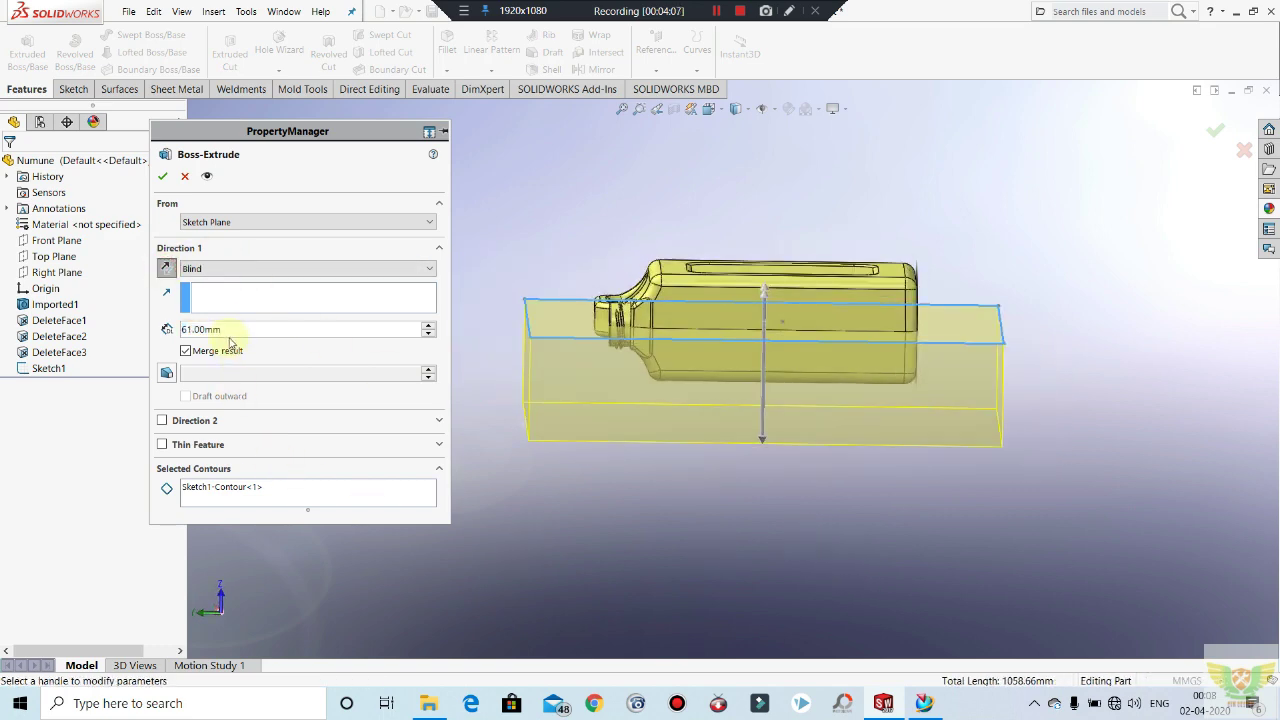
{"action": "type", "text": "60"}
{"action": "key", "text": "Return"}
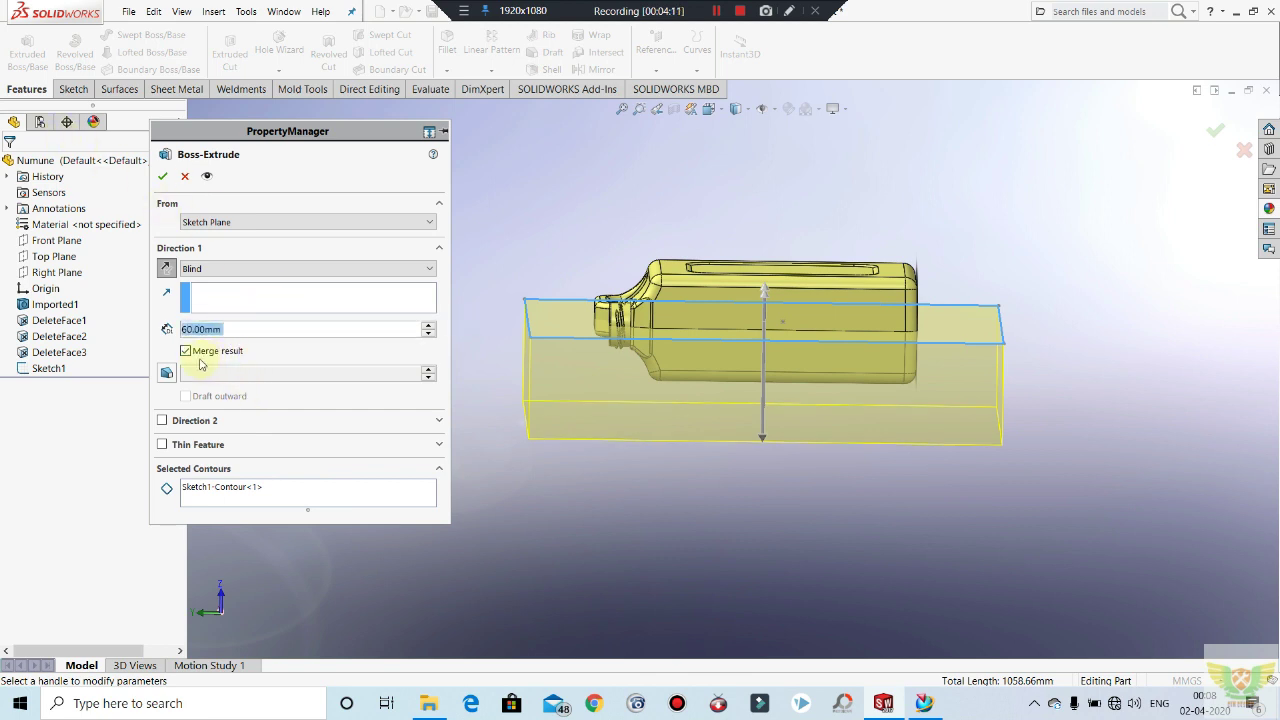
{"action": "left_click", "coordinate": [163, 177]}
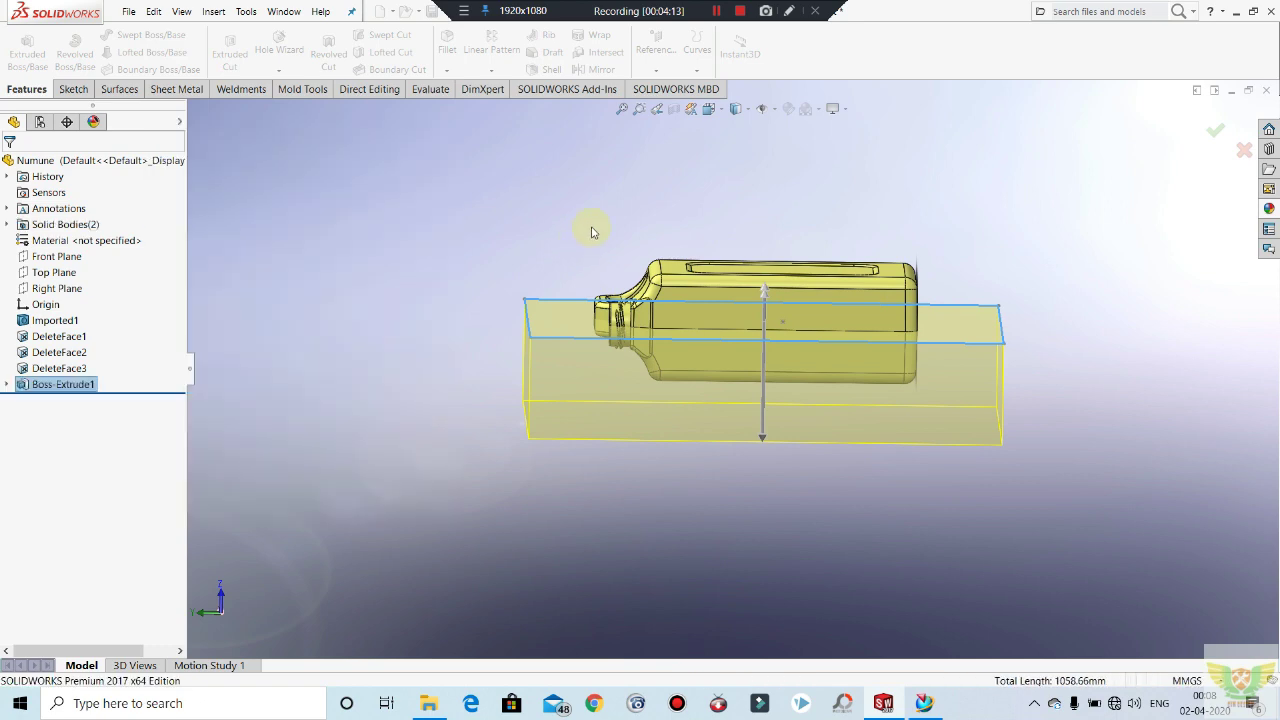
Step: Orbit and zoom around the new block from isometric and top-down angles, then open Insert
{"action": "mouse_move", "coordinate": [577, 251]}
{"action": "middle_mouse_down"}
{"action": "mouse_move", "coordinate": [622, 318]}
{"action": "mouse_move", "coordinate": [778, 409]}
{"action": "mouse_move", "coordinate": [585, 368]}
{"action": "middle_mouse_up"}
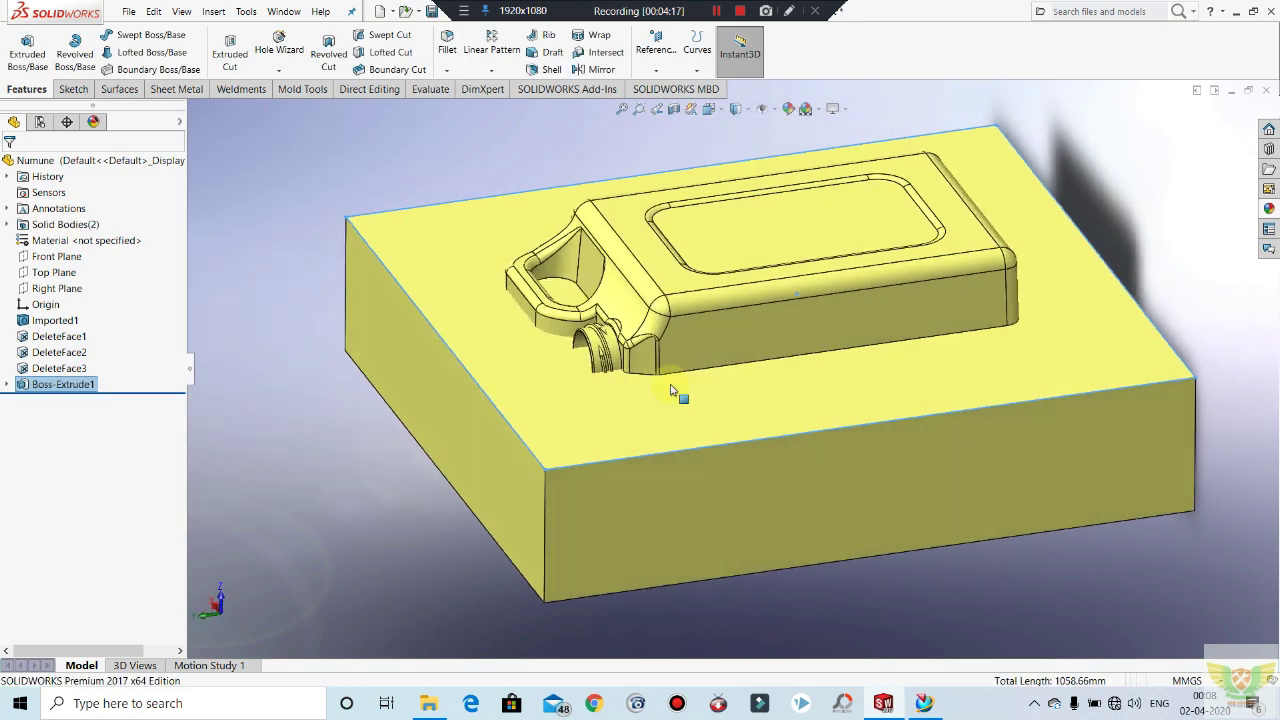
{"action": "scroll", "coordinate": [566, 362], "scroll_direction": "down", "scroll_amount": 3}
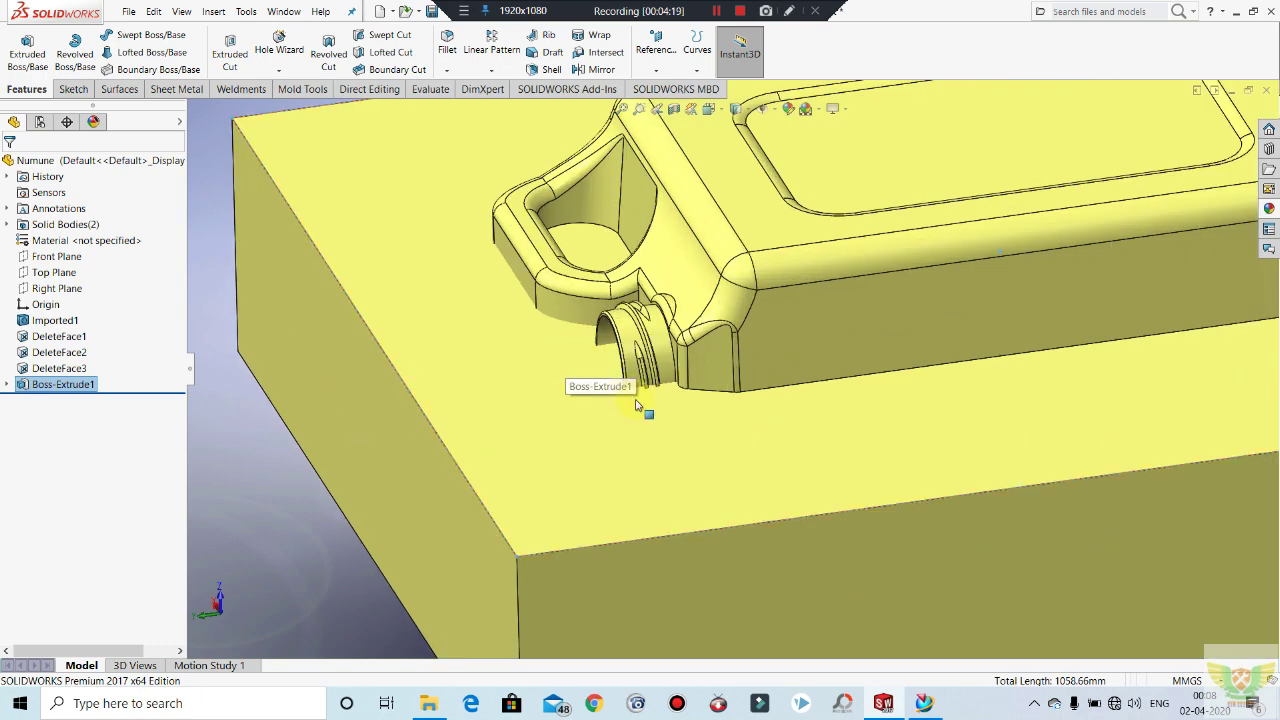
{"action": "scroll", "coordinate": [636, 404], "scroll_direction": "up", "scroll_amount": 5}
{"action": "scroll", "coordinate": [657, 400], "scroll_direction": "up", "scroll_amount": 2}
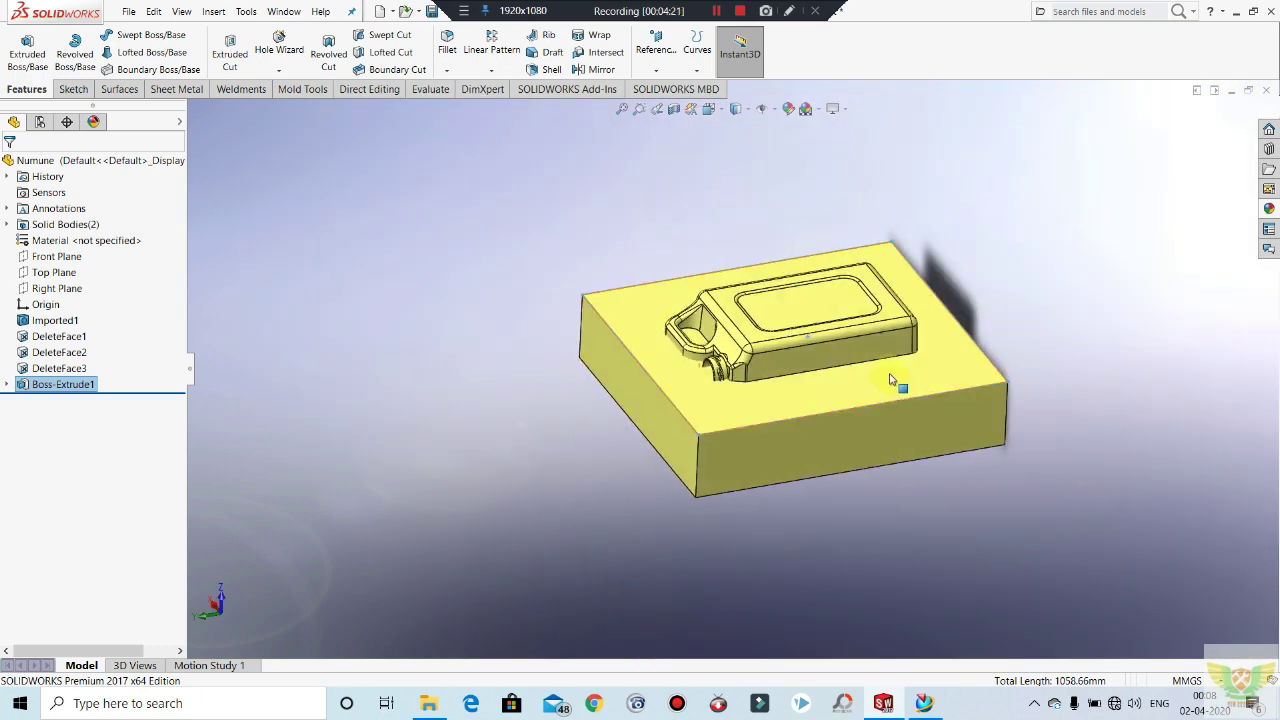
{"action": "middle_click_drag", "start_coordinate": [890, 378], "coordinate": [811, 196]}
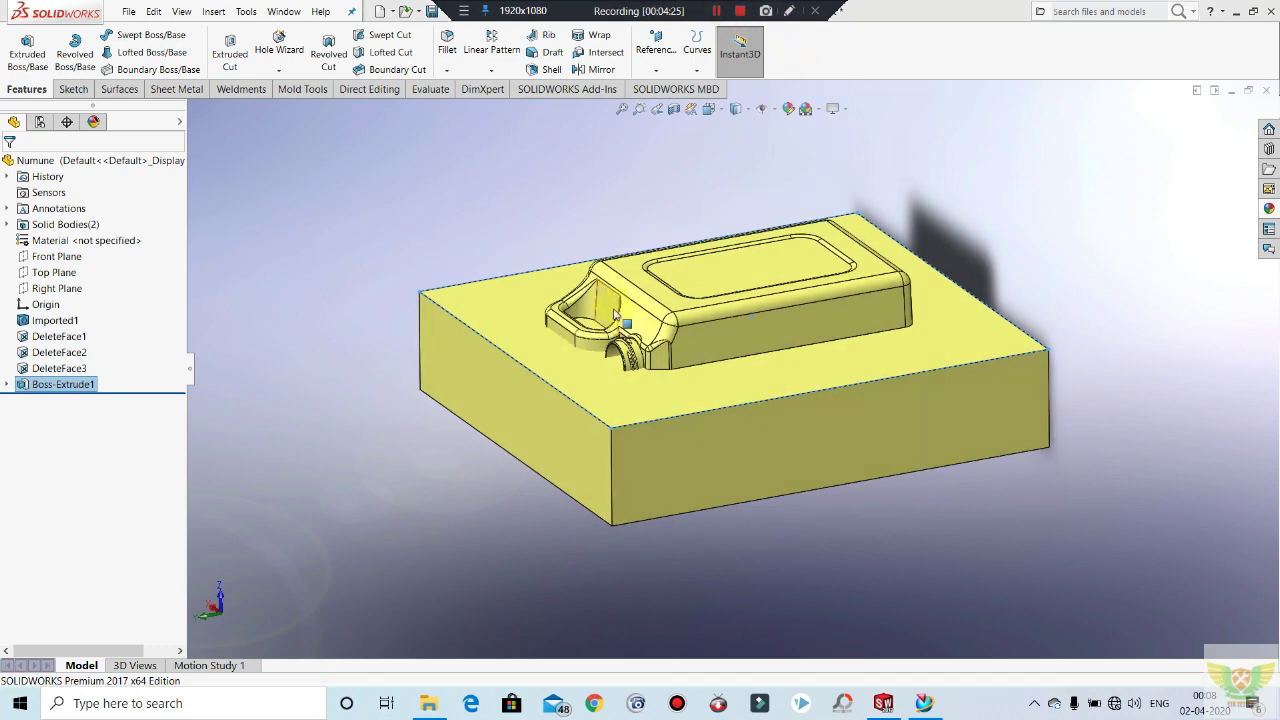
{"action": "mouse_move", "coordinate": [600, 286]}
{"action": "middle_mouse_down"}
{"action": "mouse_move", "coordinate": [614, 322]}
{"action": "mouse_move", "coordinate": [806, 291]}
{"action": "middle_mouse_up"}
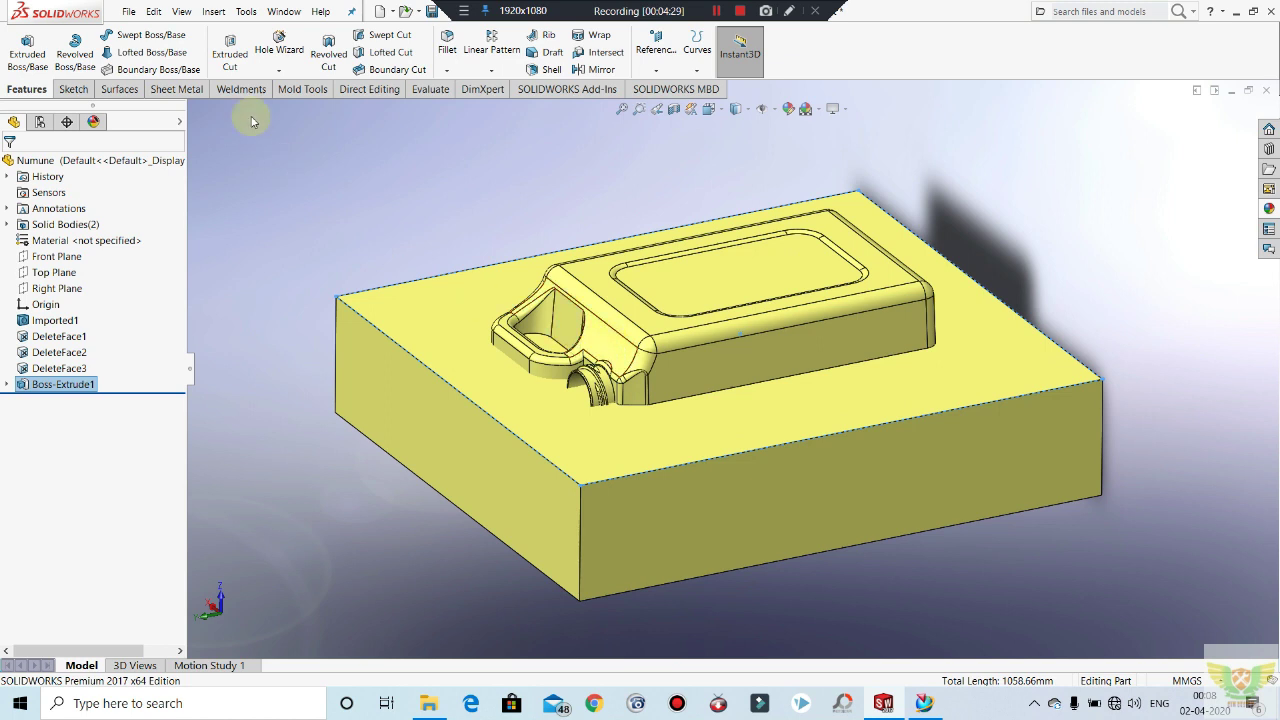
{"action": "left_click", "coordinate": [213, 14]}
{"action": "mouse_move", "coordinate": [239, 66]}
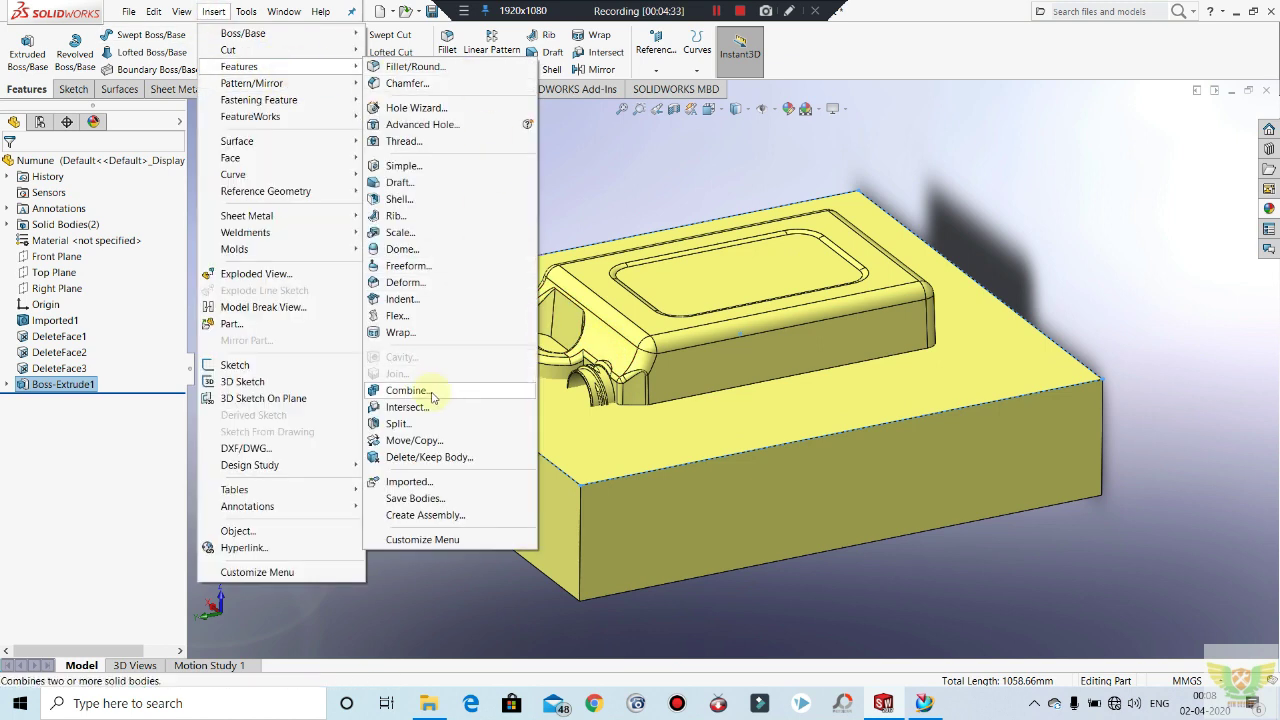
Step: Cancel Delete/Keep Body, then Move/Copy the DeleteFace3 jerry-can body with Copy checked, accepting the warning
{"action": "left_click", "coordinate": [414, 457]}
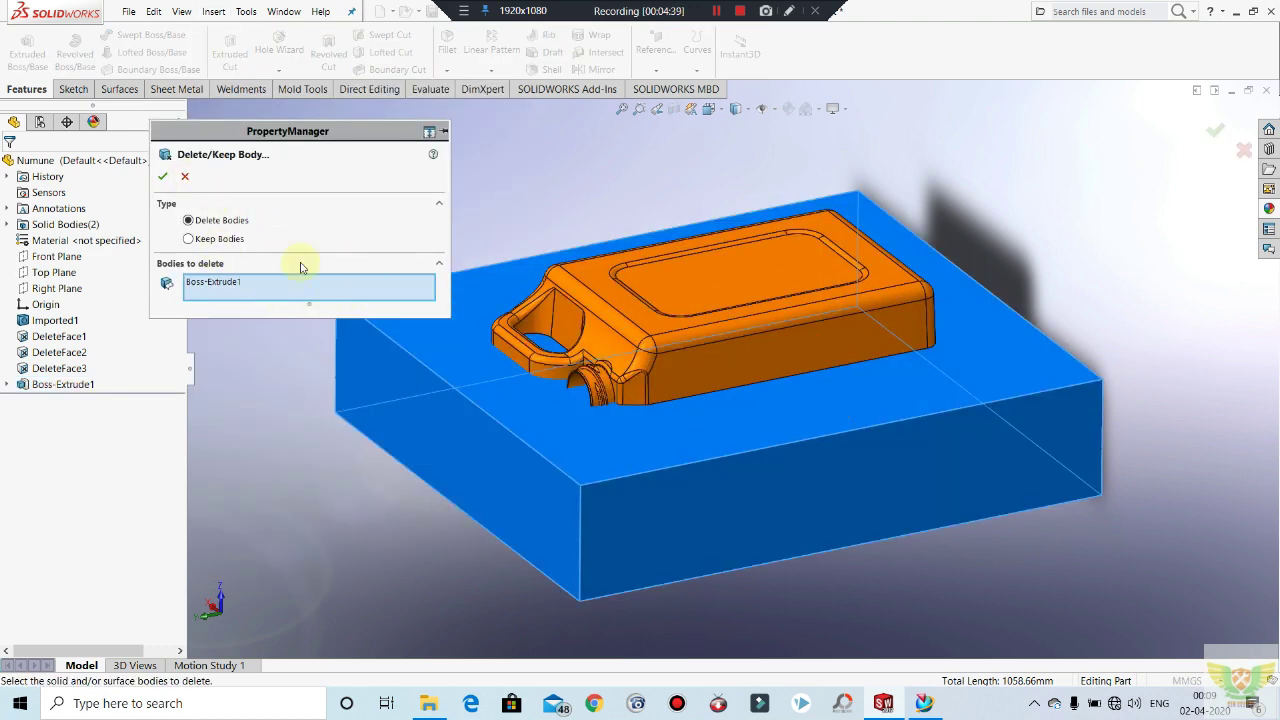
{"action": "left_click", "coordinate": [186, 177]}
{"action": "left_click", "coordinate": [213, 11]}
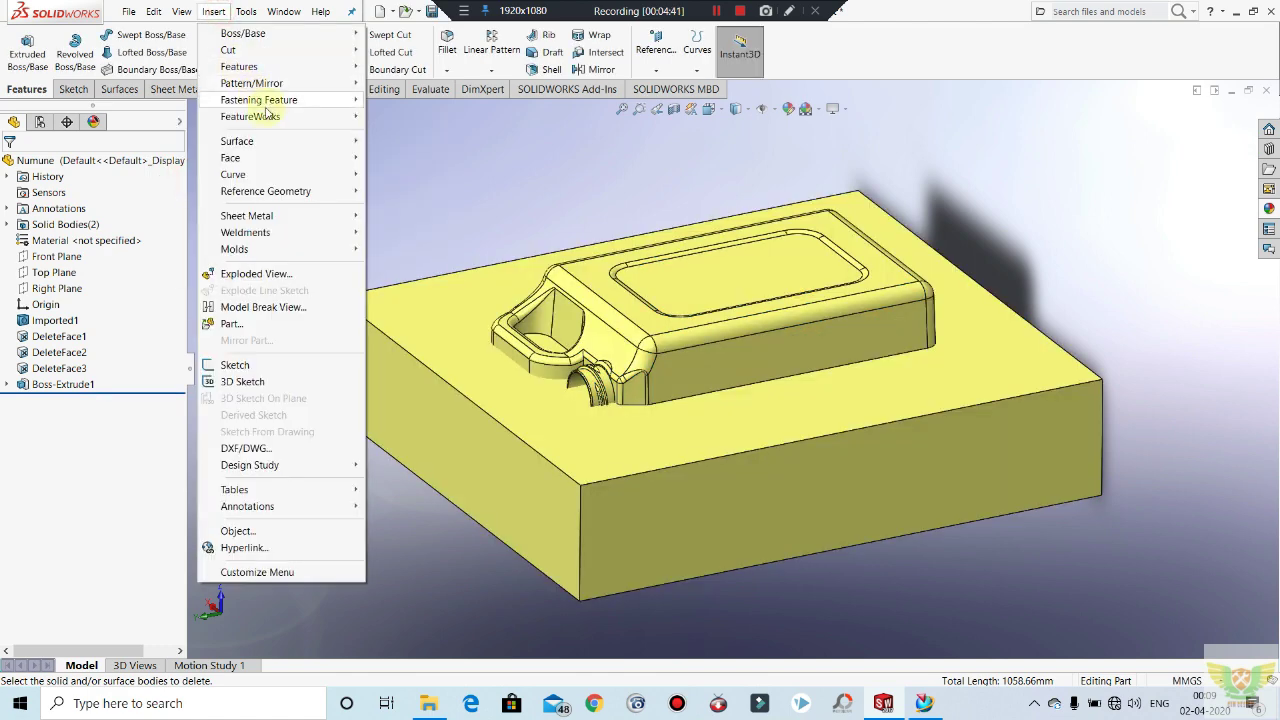
{"action": "mouse_move", "coordinate": [239, 66]}
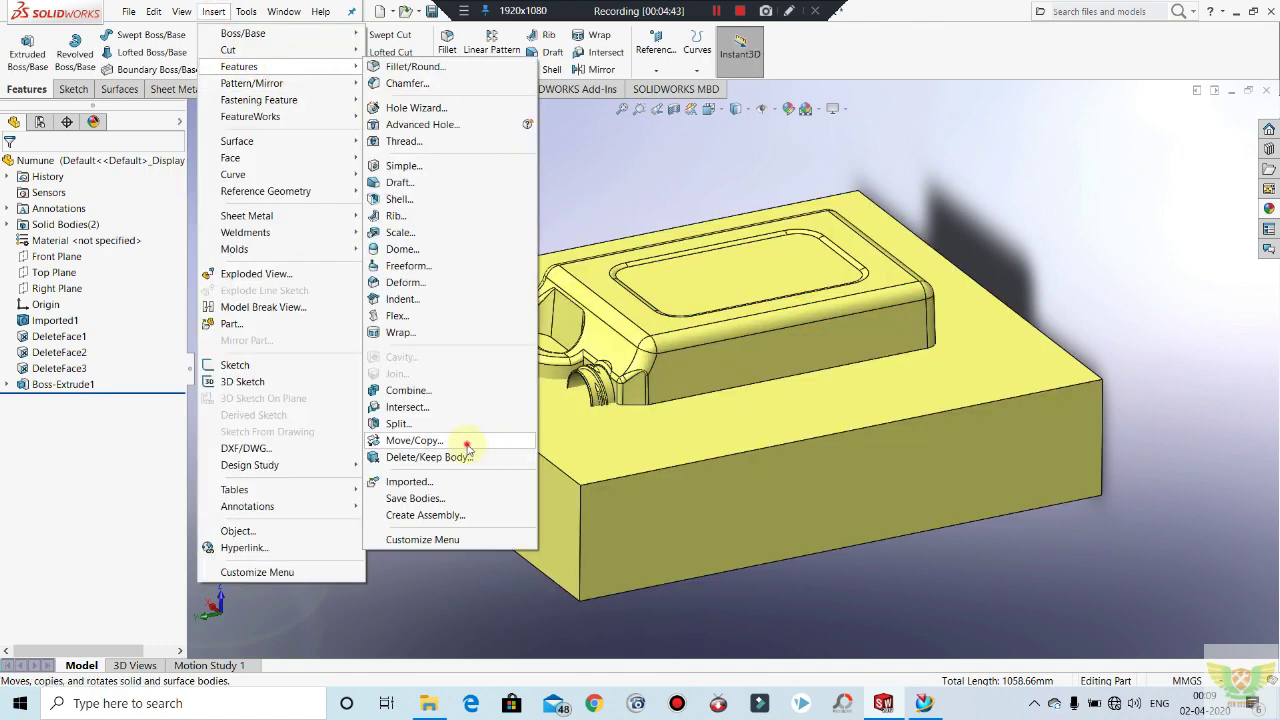
{"action": "left_click", "coordinate": [485, 443]}
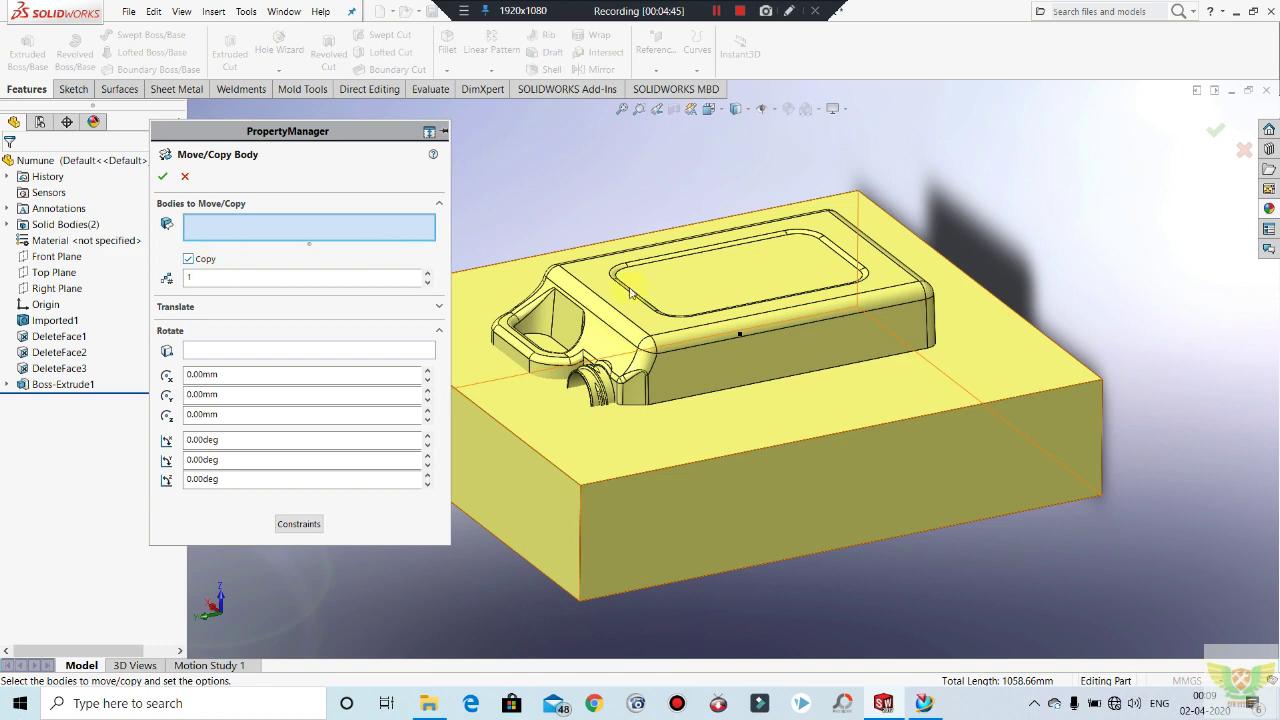
{"action": "left_click", "coordinate": [670, 295]}
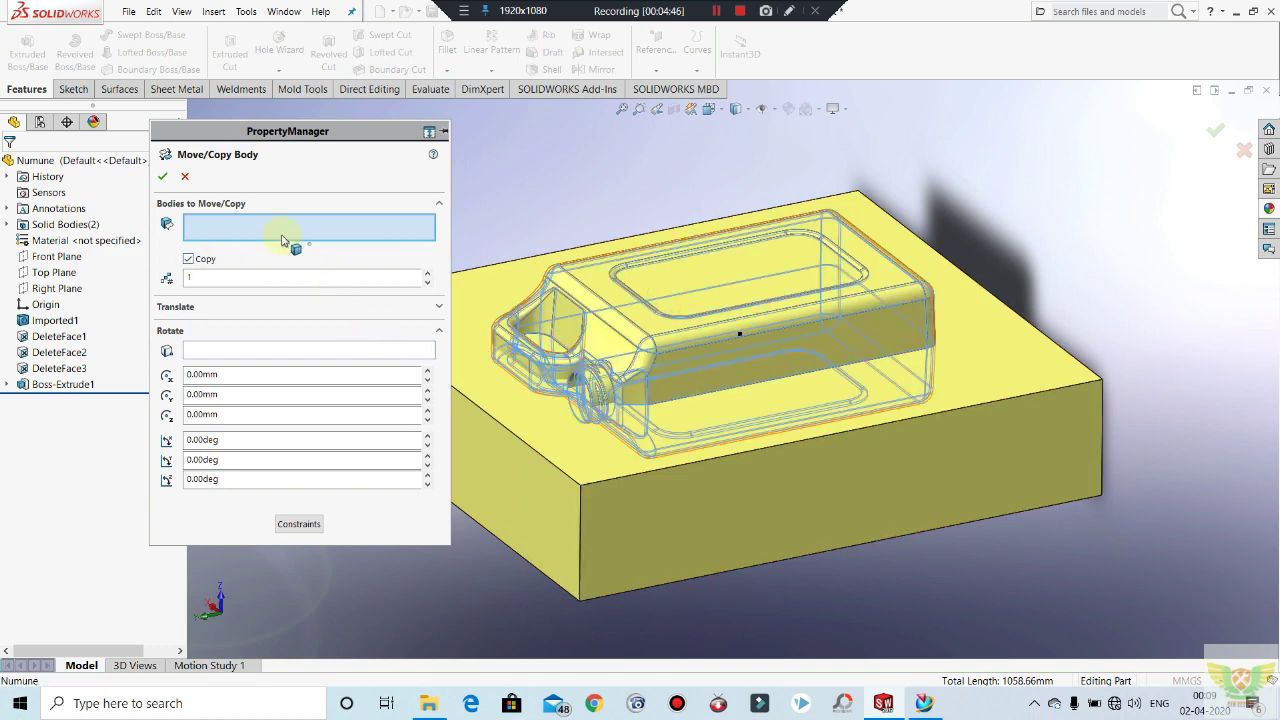
{"action": "left_click", "coordinate": [163, 177]}
{"action": "left_click", "coordinate": [677, 352]}
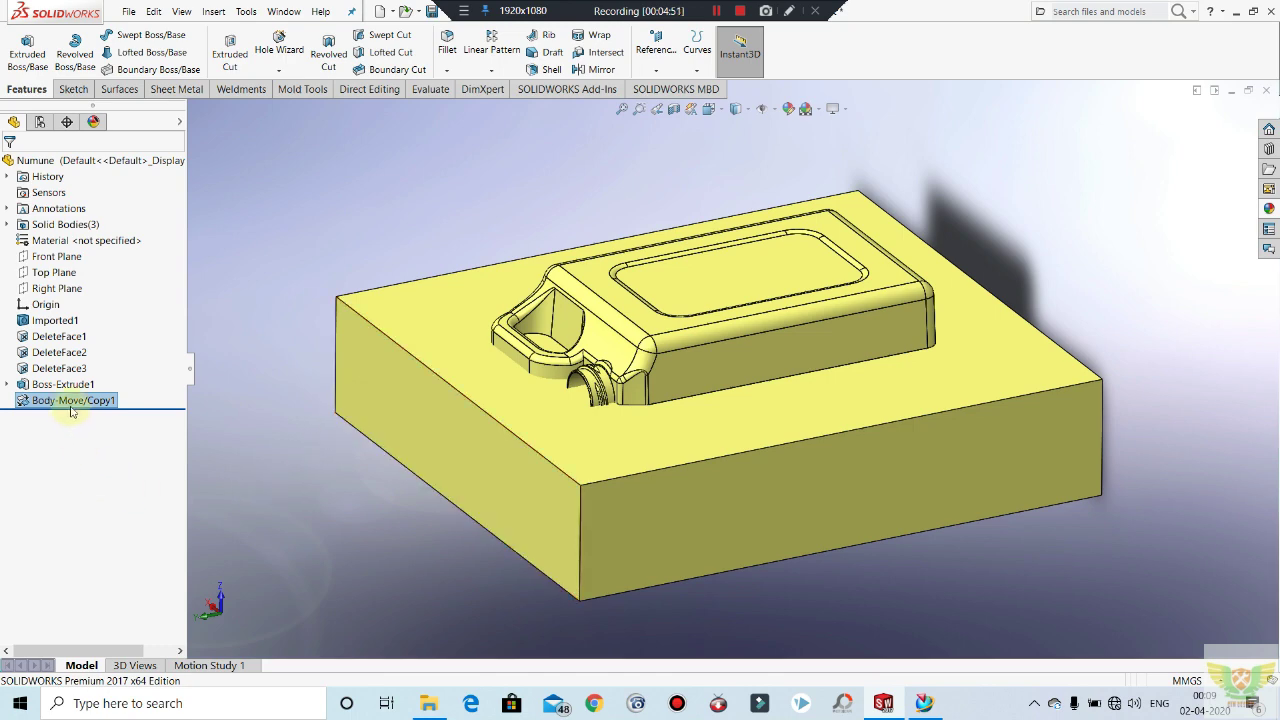
{"action": "right_click", "coordinate": [73, 401]}
{"action": "left_click", "coordinate": [243, 280]}
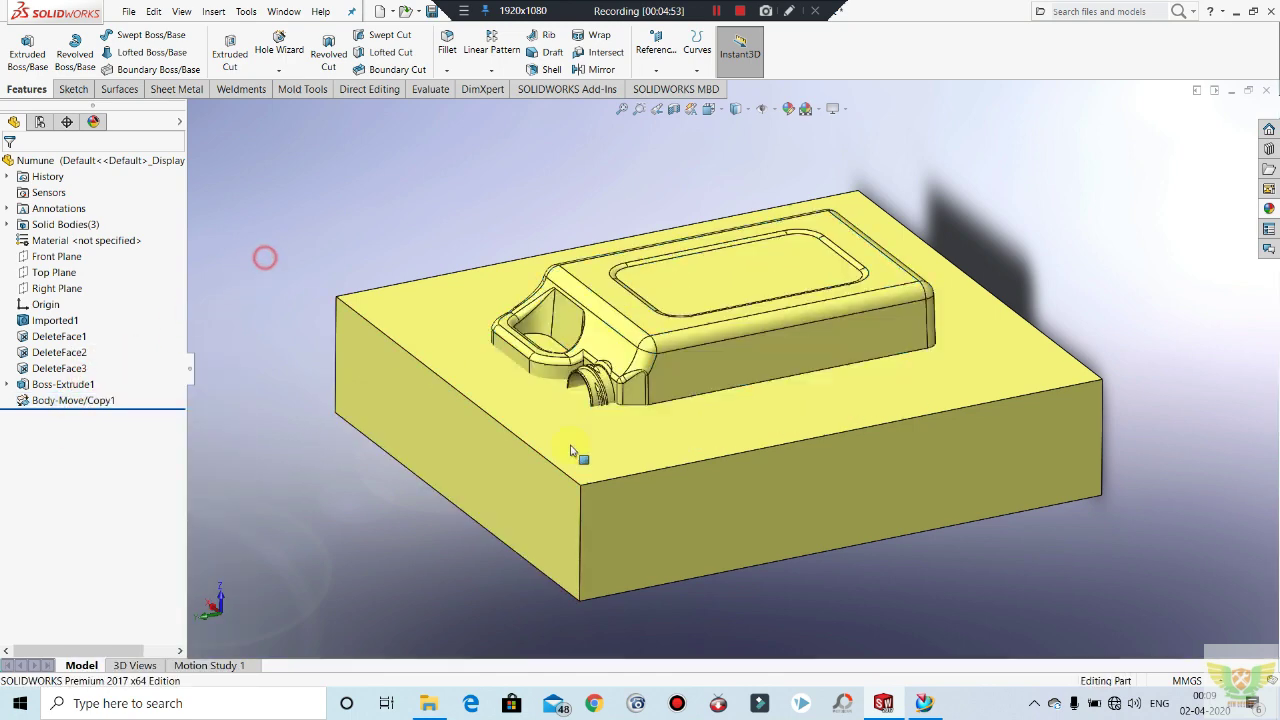
{"action": "left_click", "coordinate": [214, 12]}
{"action": "mouse_move", "coordinate": [240, 66]}
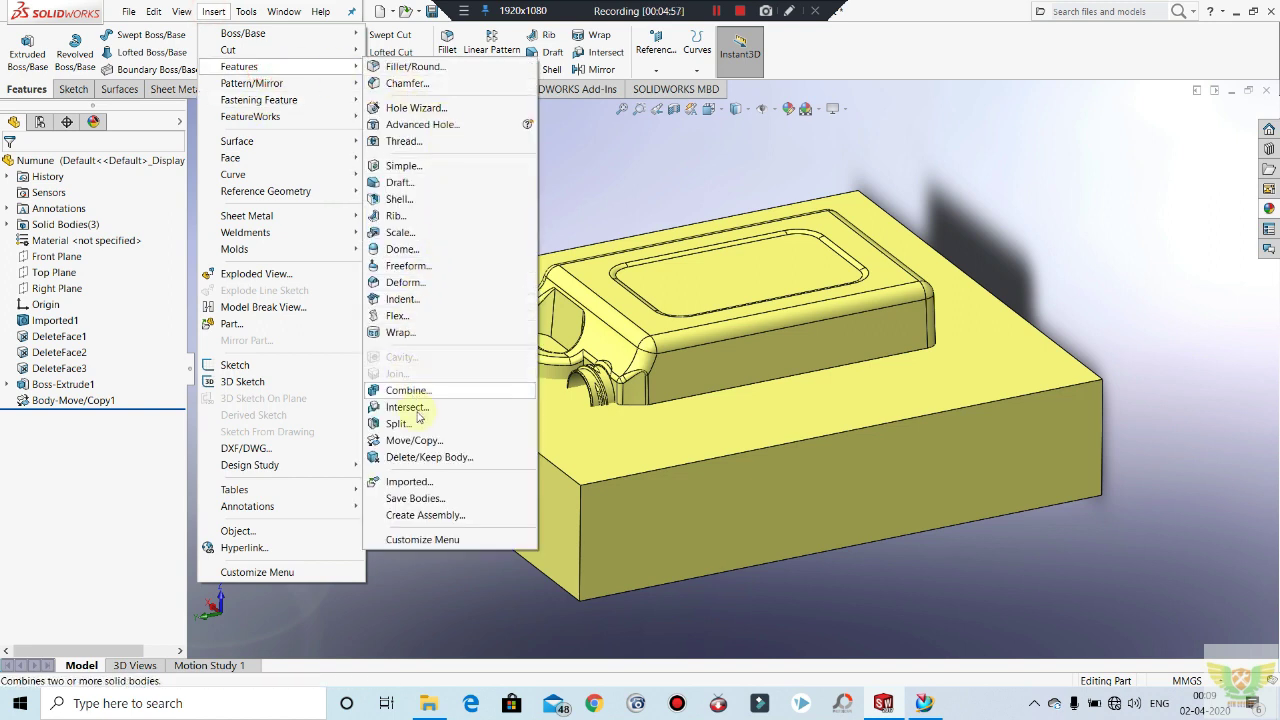
Step: Combine with Subtract: Boss-Extrude1 as main body, DeleteFace3 jerry can as body to subtract
{"action": "left_click", "coordinate": [406, 391]}
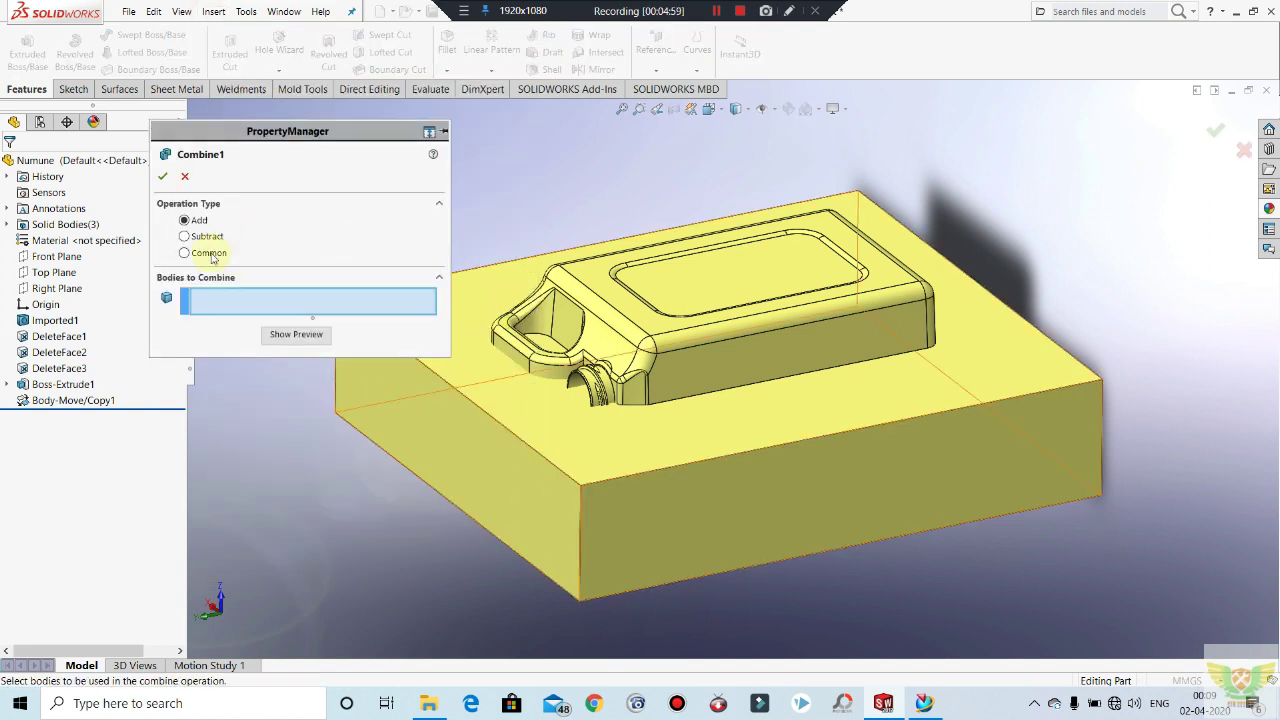
{"action": "left_click", "coordinate": [615, 424]}
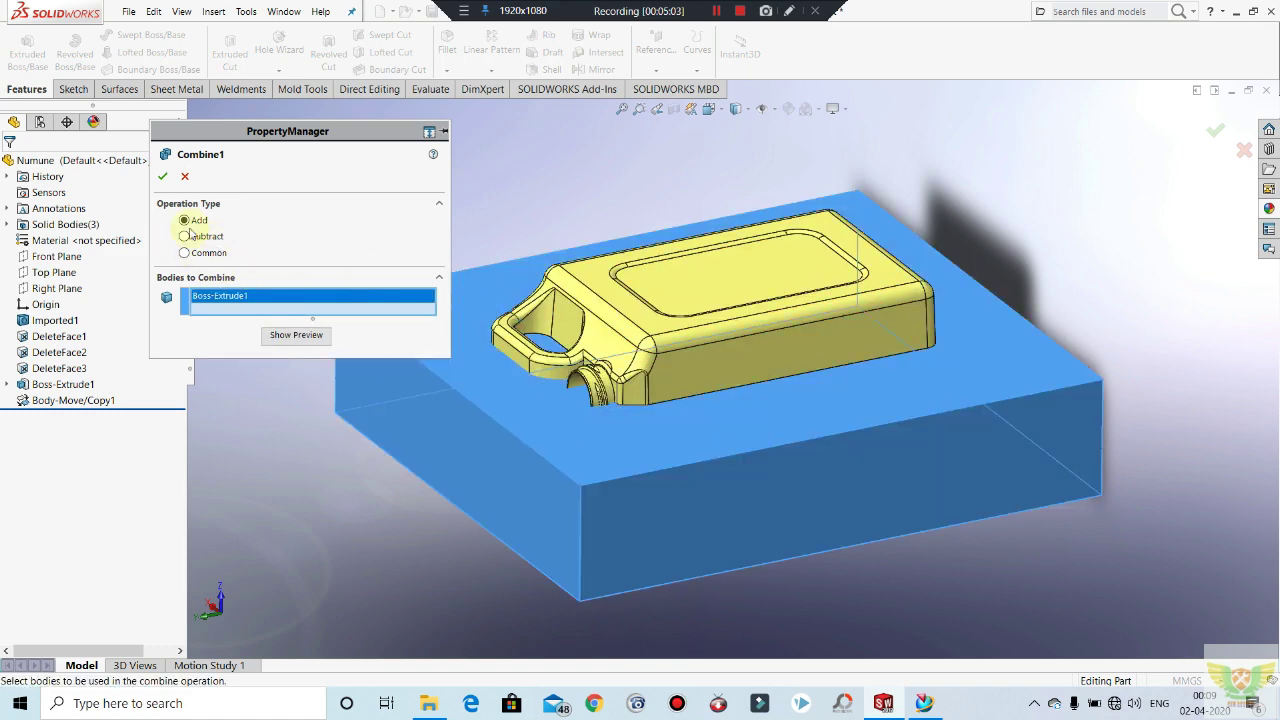
{"action": "left_click", "coordinate": [188, 235]}
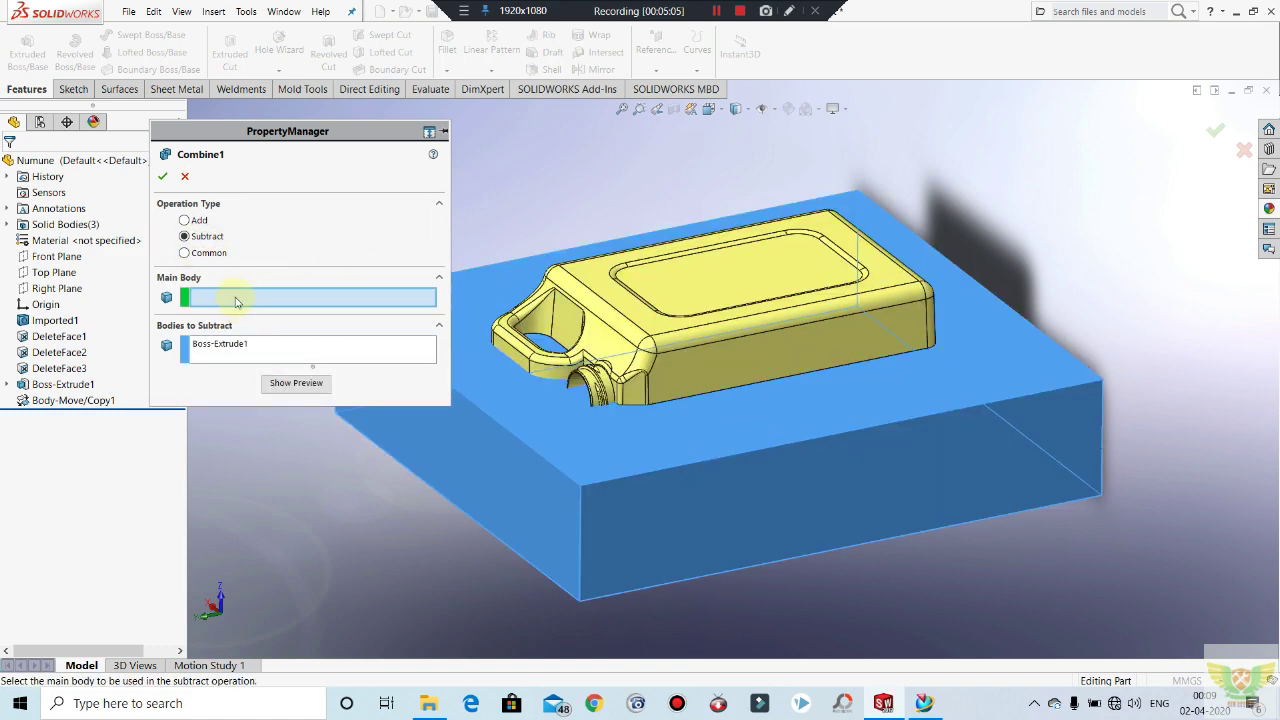
{"action": "left_click", "coordinate": [230, 344]}
{"action": "right_click", "coordinate": [232, 345]}
{"action": "left_click", "coordinate": [268, 350]}
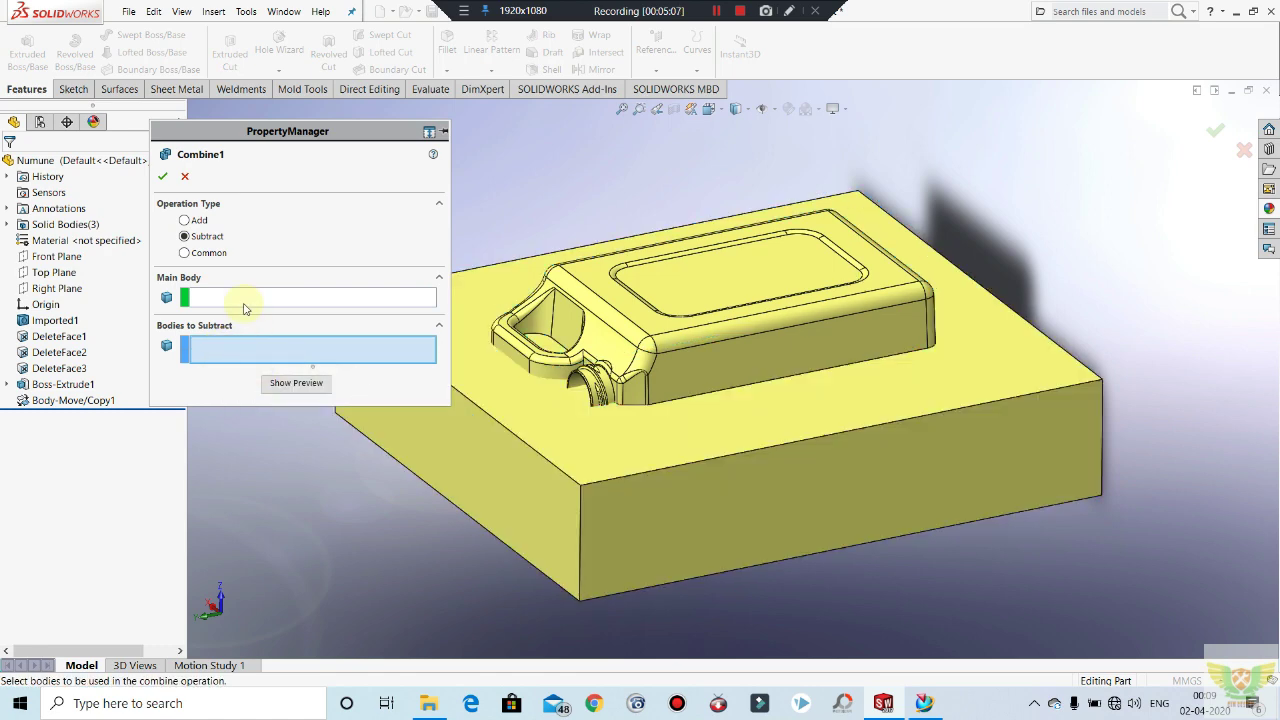
{"action": "left_click", "coordinate": [483, 408]}
{"action": "left_click", "coordinate": [631, 288]}
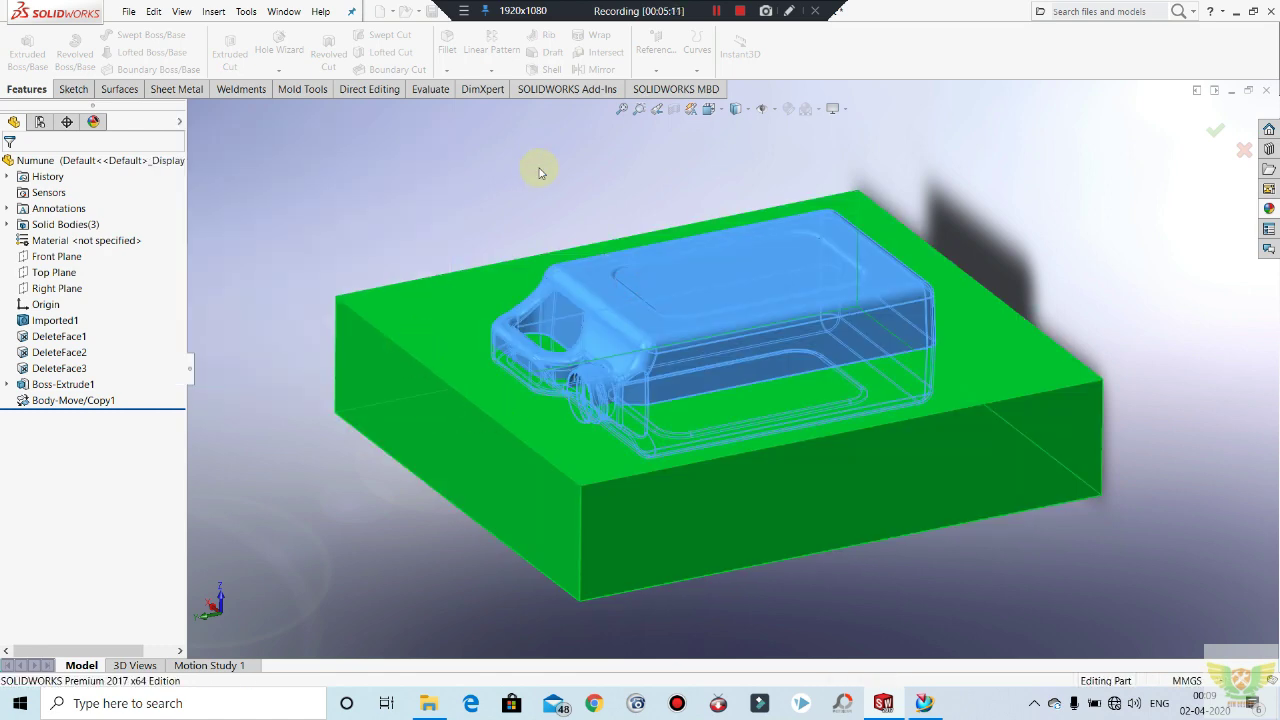
{"action": "mouse_move", "coordinate": [643, 343]}
{"action": "middle_mouse_down"}
{"action": "mouse_move", "coordinate": [629, 413]}
{"action": "mouse_move", "coordinate": [575, 467]}
{"action": "mouse_move", "coordinate": [606, 539]}
{"action": "mouse_move", "coordinate": [603, 403]}
{"action": "mouse_move", "coordinate": [634, 446]}
{"action": "mouse_move", "coordinate": [591, 403]}
{"action": "mouse_move", "coordinate": [670, 369]}
{"action": "mouse_move", "coordinate": [609, 337]}
{"action": "mouse_move", "coordinate": [671, 434]}
{"action": "mouse_move", "coordinate": [720, 410]}
{"action": "mouse_move", "coordinate": [694, 491]}
{"action": "mouse_move", "coordinate": [703, 549]}
{"action": "mouse_move", "coordinate": [709, 394]}
{"action": "mouse_move", "coordinate": [689, 426]}
{"action": "mouse_move", "coordinate": [771, 363]}
{"action": "mouse_move", "coordinate": [643, 323]}
{"action": "mouse_move", "coordinate": [971, 340]}
{"action": "mouse_move", "coordinate": [989, 440]}
{"action": "mouse_move", "coordinate": [969, 569]}
{"action": "mouse_move", "coordinate": [977, 466]}
{"action": "mouse_move", "coordinate": [903, 334]}
{"action": "mouse_move", "coordinate": [773, 272]}
{"action": "middle_mouse_up"}
{"action": "scroll", "coordinate": [575, 467], "scroll_direction": "down", "scroll_amount": 5}
{"action": "scroll", "coordinate": [575, 467], "scroll_direction": "down", "scroll_amount": 4}
Step: Delete Boss-Extrude1 and Combine1, then restore both with Ctrl+Z
{"action": "right_click", "coordinate": [773, 272]}
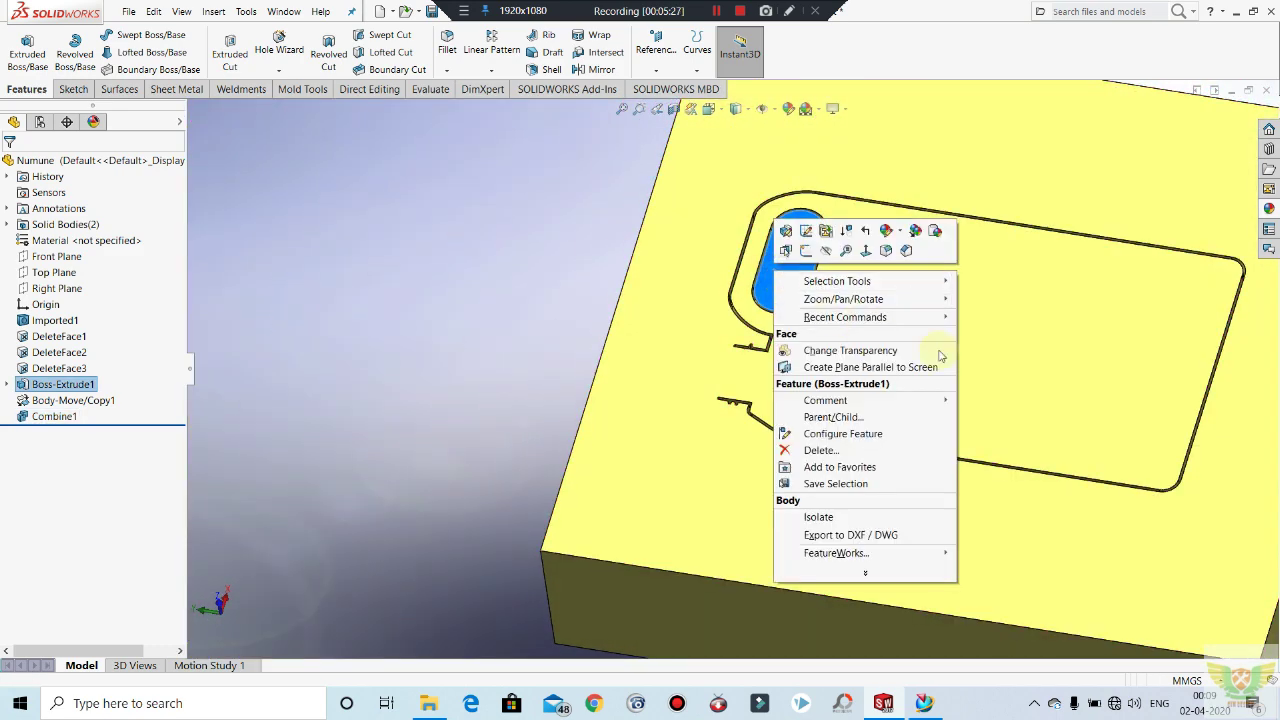
{"action": "left_click", "coordinate": [820, 451]}
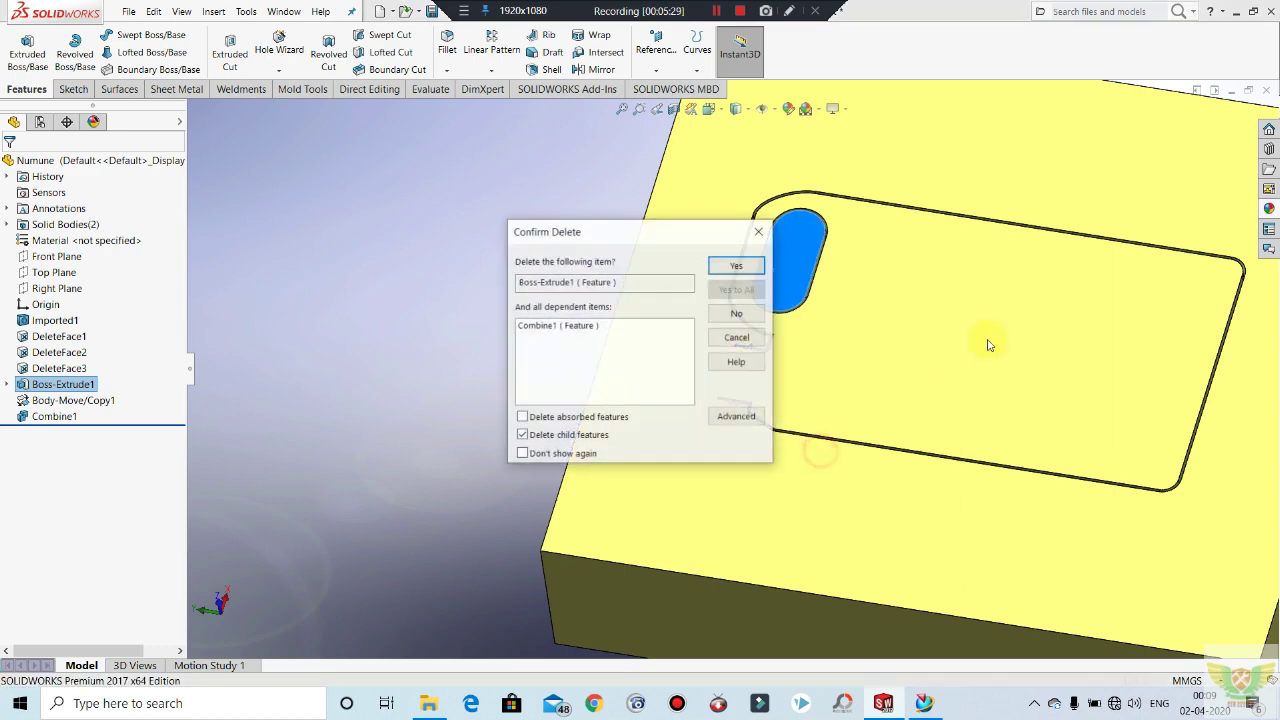
{"action": "left_click", "coordinate": [736, 266]}
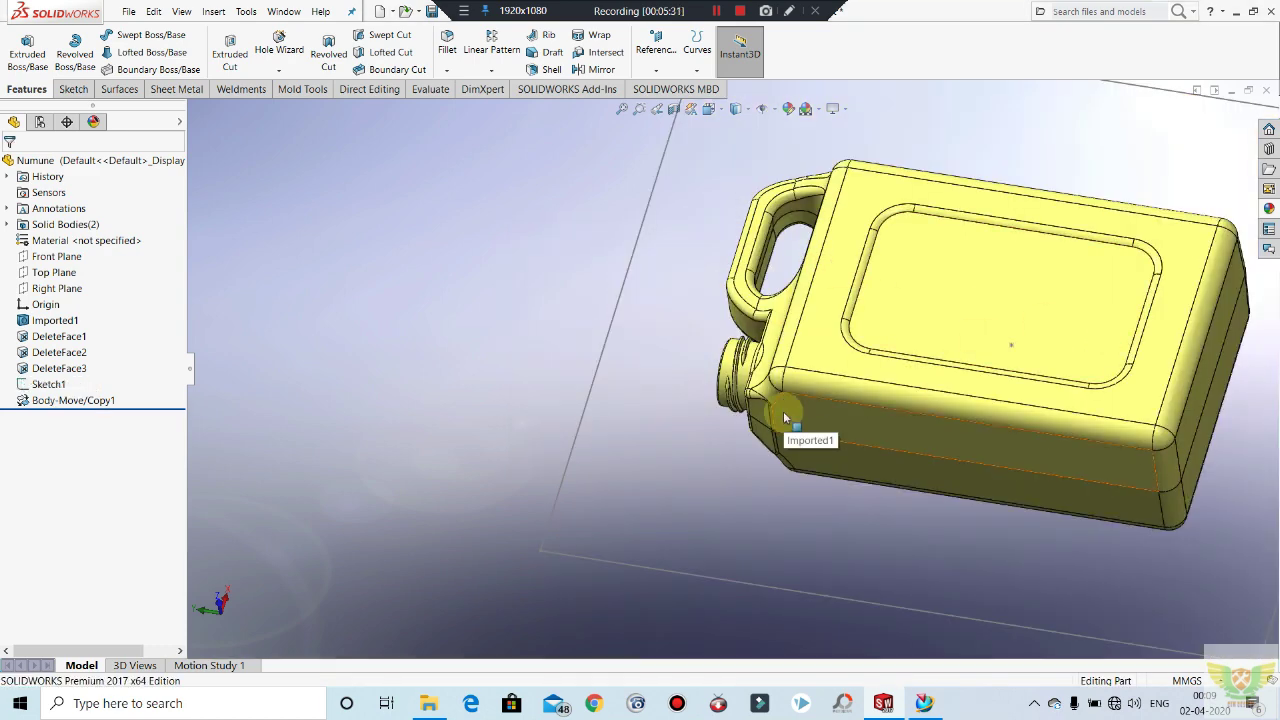
{"action": "key", "text": "ctrl+z"}
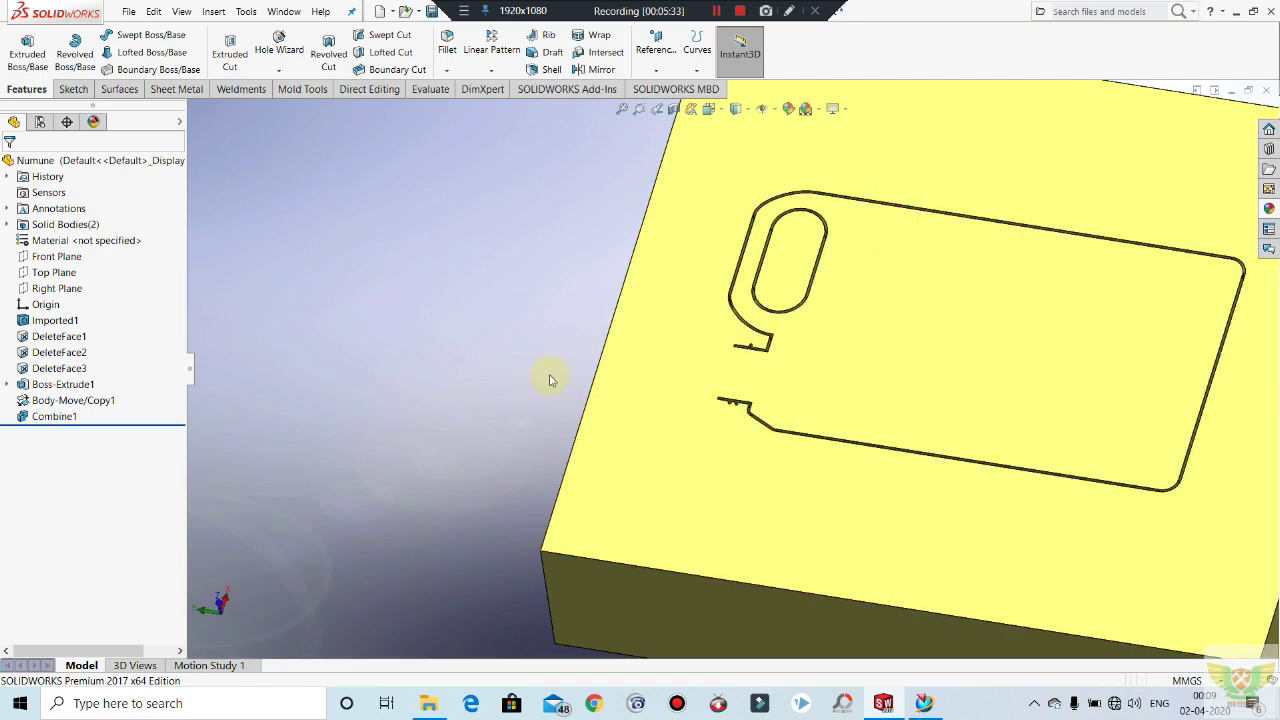
Step: Orbit and zoom to look down on the block's top face with the jerry-can outline
{"action": "scroll", "coordinate": [686, 423], "scroll_direction": "up", "scroll_amount": 2}
{"action": "mouse_move", "coordinate": [686, 423]}
{"action": "middle_mouse_down"}
{"action": "mouse_move", "coordinate": [817, 330]}
{"action": "mouse_move", "coordinate": [866, 276]}
{"action": "middle_mouse_up"}
{"action": "scroll", "coordinate": [862, 296], "scroll_direction": "down", "scroll_amount": 2}
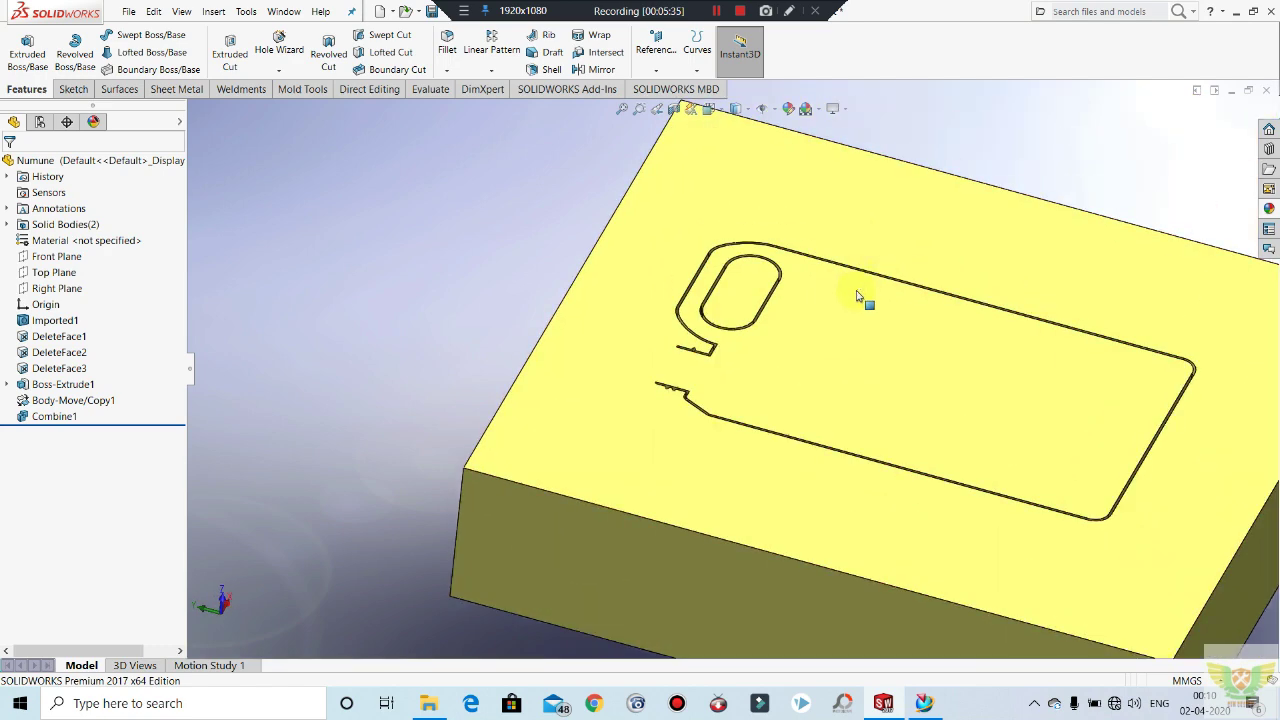
{"action": "scroll", "coordinate": [880, 330], "scroll_direction": "up", "scroll_amount": 3}
{"action": "scroll", "coordinate": [900, 361], "scroll_direction": "down", "scroll_amount": 2}
{"action": "scroll", "coordinate": [937, 394], "scroll_direction": "down", "scroll_amount": 3}
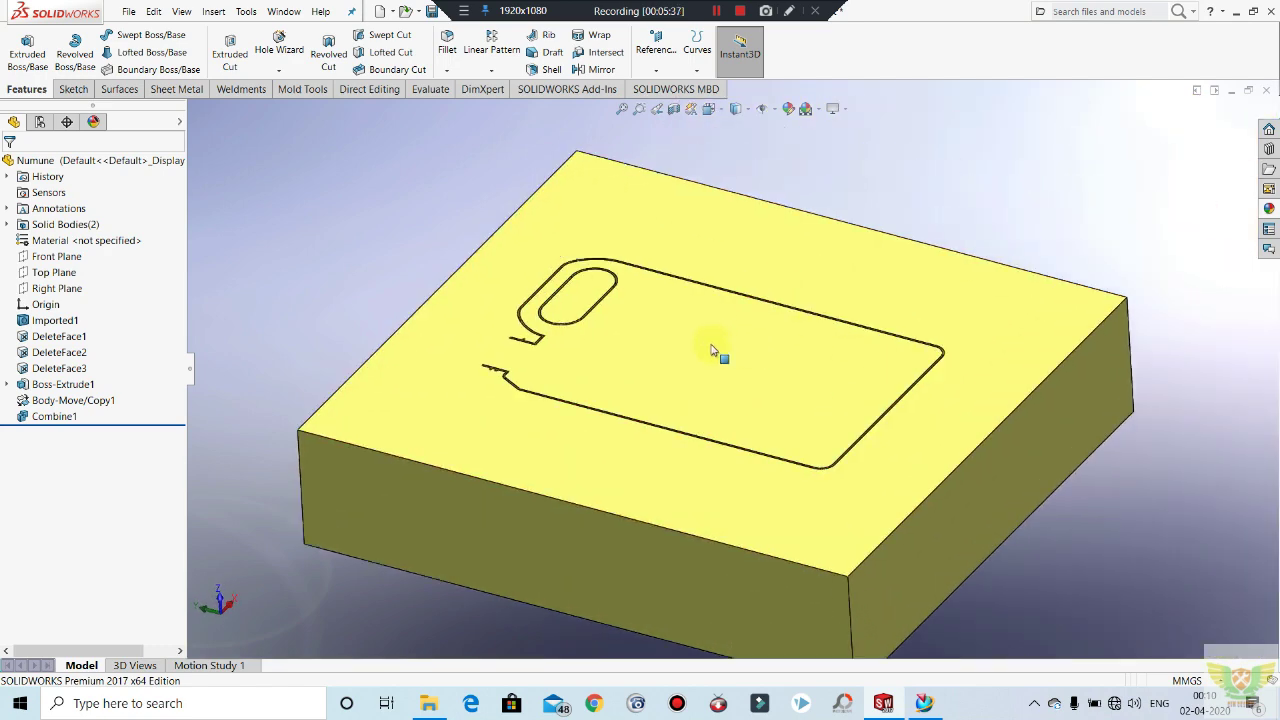
{"action": "middle_click_drag", "start_coordinate": [706, 224], "coordinate": [709, 200]}
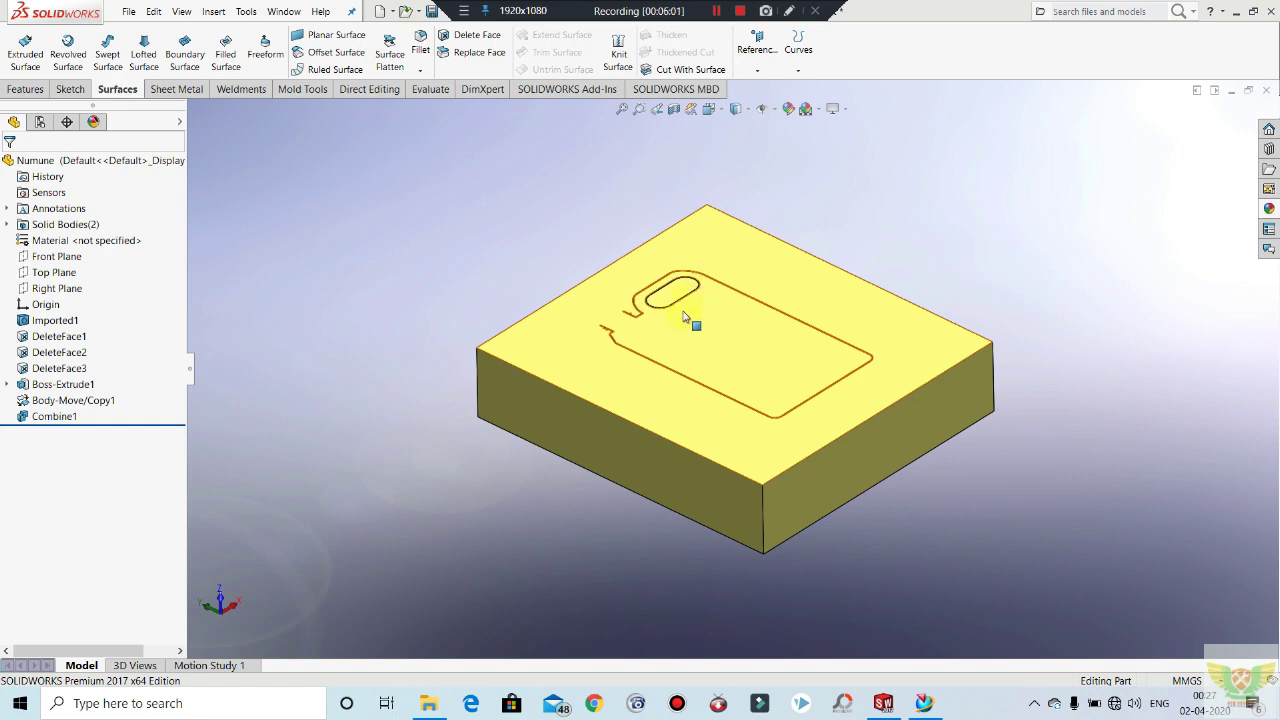
{"action": "scroll", "coordinate": [634, 346], "scroll_direction": "down", "scroll_amount": 2}
{"action": "scroll", "coordinate": [657, 334], "scroll_direction": "down", "scroll_amount": 2}
{"action": "scroll", "coordinate": [651, 277], "scroll_direction": "down", "scroll_amount": 2}
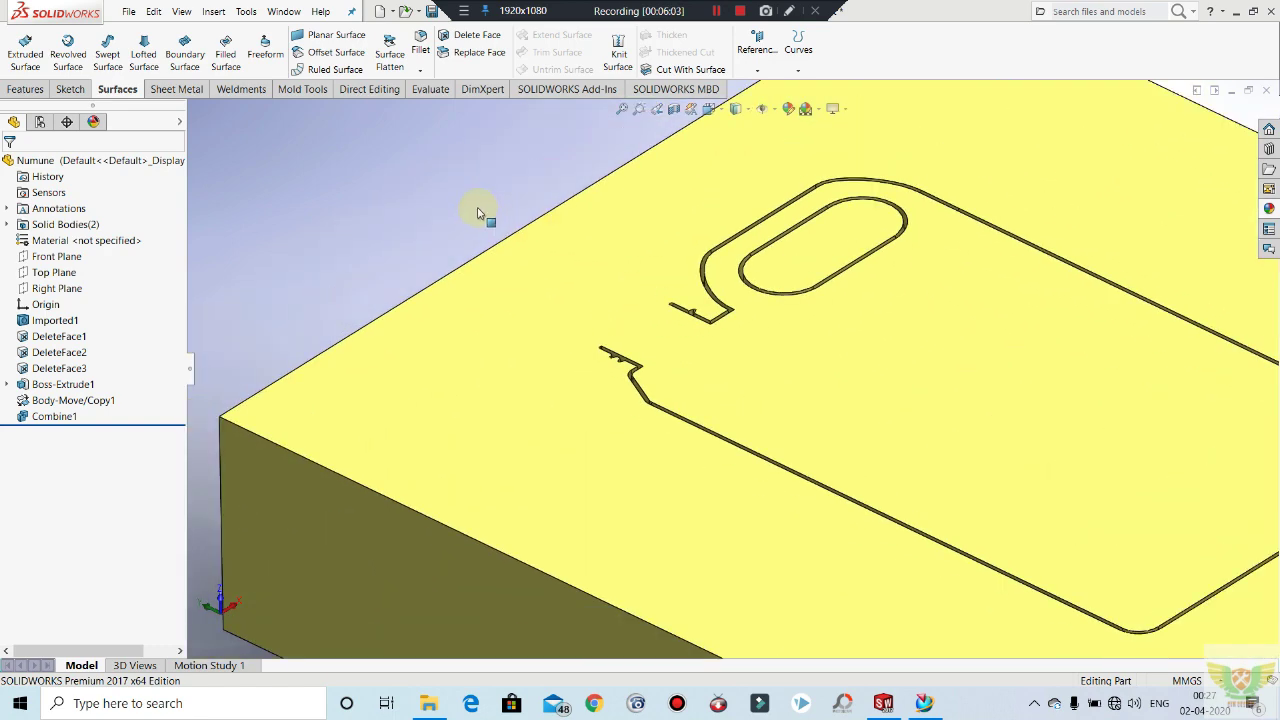
{"action": "scroll", "coordinate": [490, 216], "scroll_direction": "up", "scroll_amount": 3}
{"action": "scroll", "coordinate": [900, 405], "scroll_direction": "up", "scroll_amount": 1}
{"action": "scroll", "coordinate": [930, 423], "scroll_direction": "down", "scroll_amount": 2}
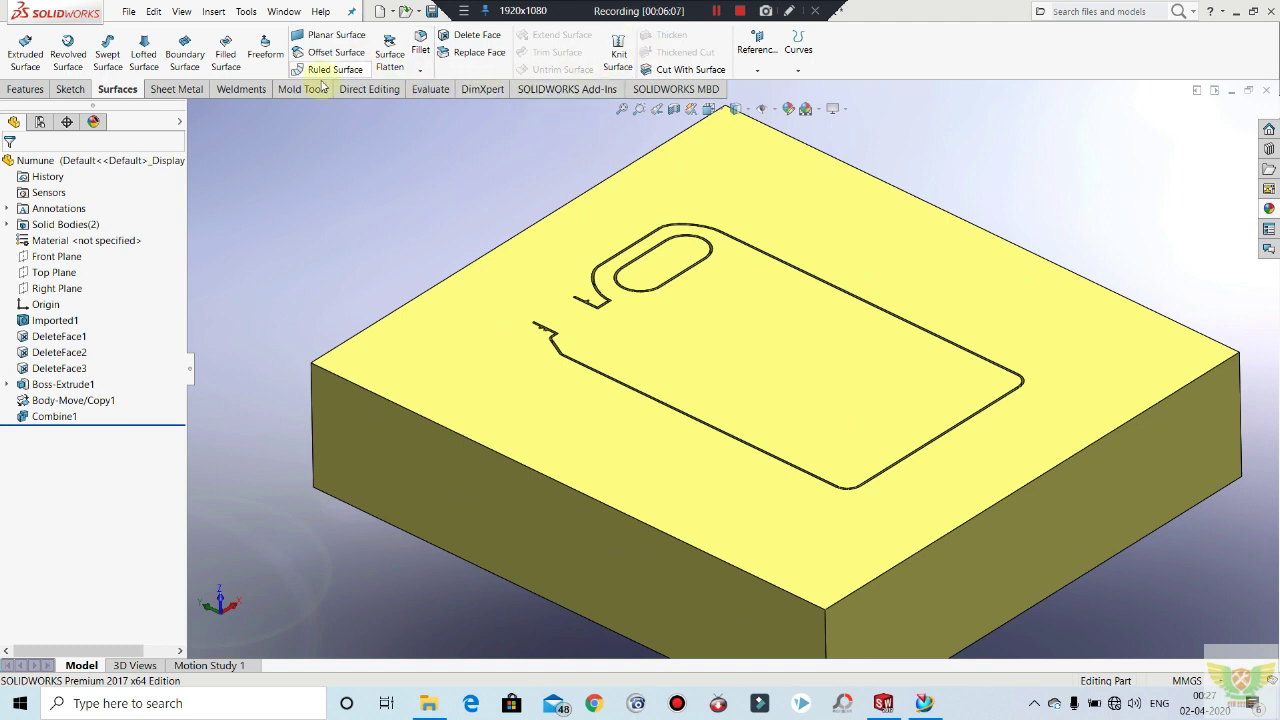
Step: Select the notched spout face plus all its tangent faces for Delete Face
{"action": "left_click", "coordinate": [470, 90]}
{"action": "left_click", "coordinate": [376, 89]}
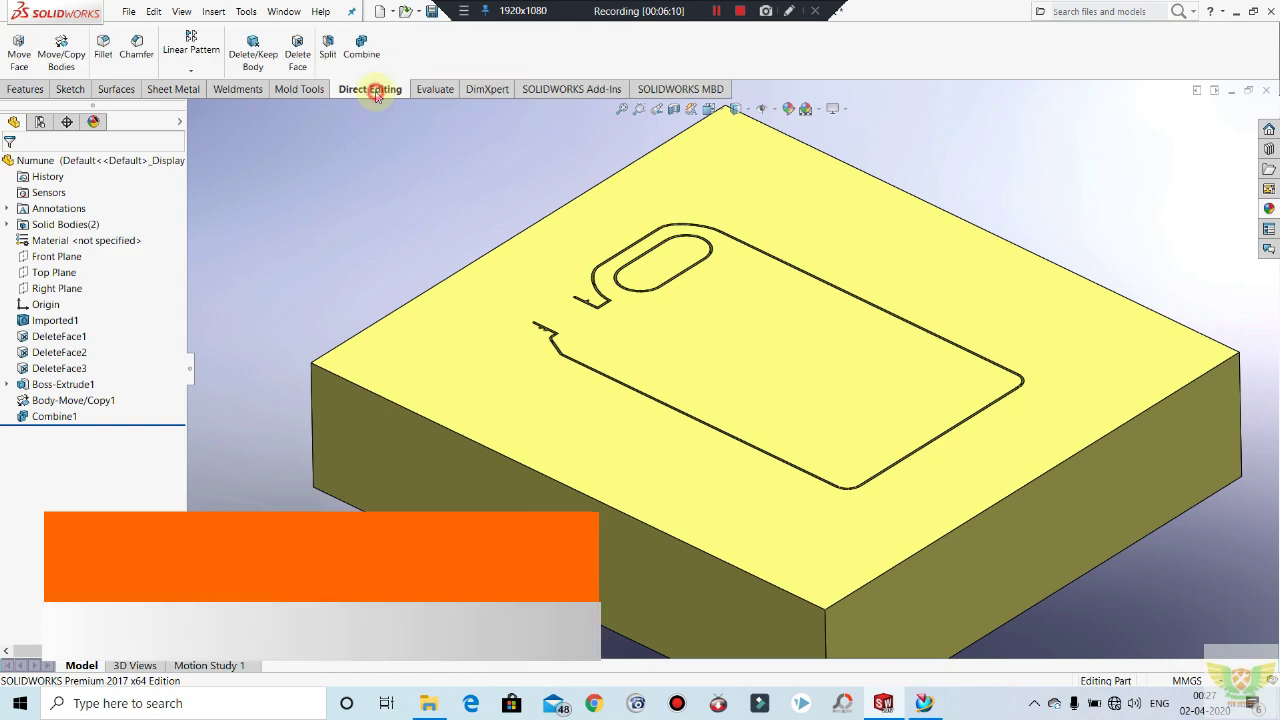
{"action": "left_click", "coordinate": [302, 55]}
{"action": "scroll", "coordinate": [590, 310], "scroll_direction": "down", "scroll_amount": 2}
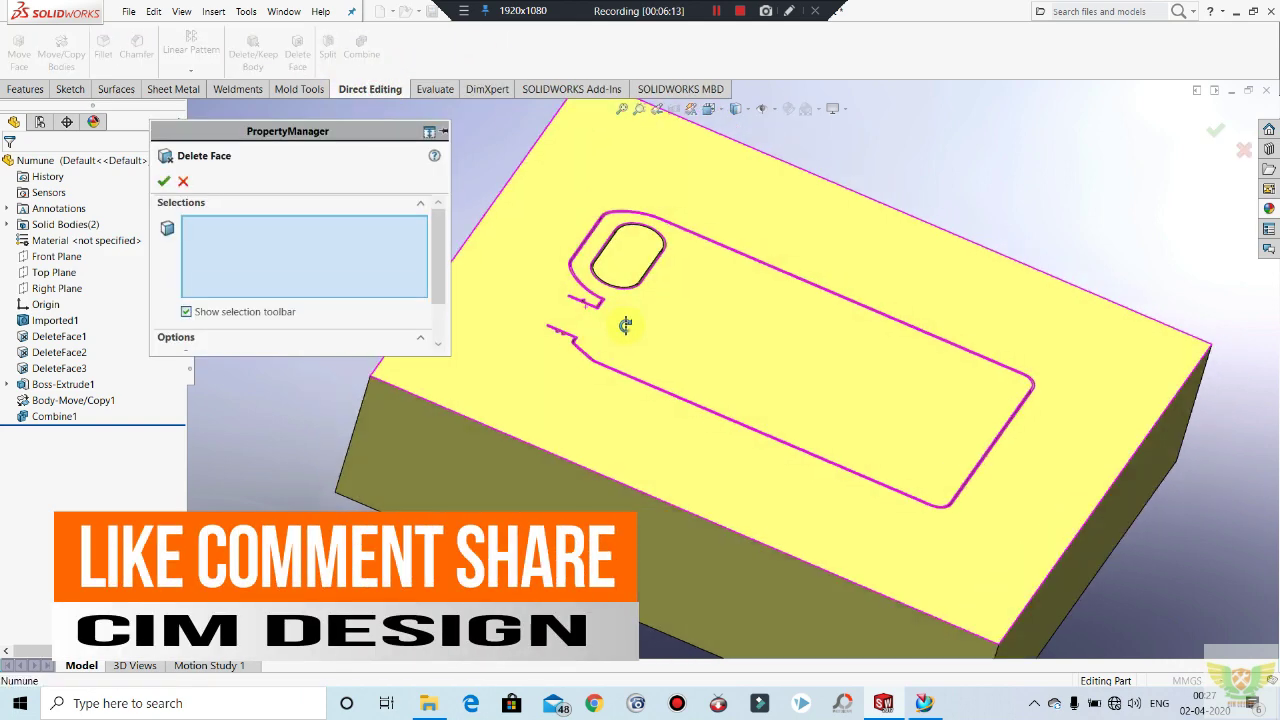
{"action": "scroll", "coordinate": [567, 345], "scroll_direction": "down", "scroll_amount": 3}
{"action": "scroll", "coordinate": [700, 350], "scroll_direction": "down", "scroll_amount": 3}
{"action": "scroll", "coordinate": [731, 352], "scroll_direction": "down", "scroll_amount": 2}
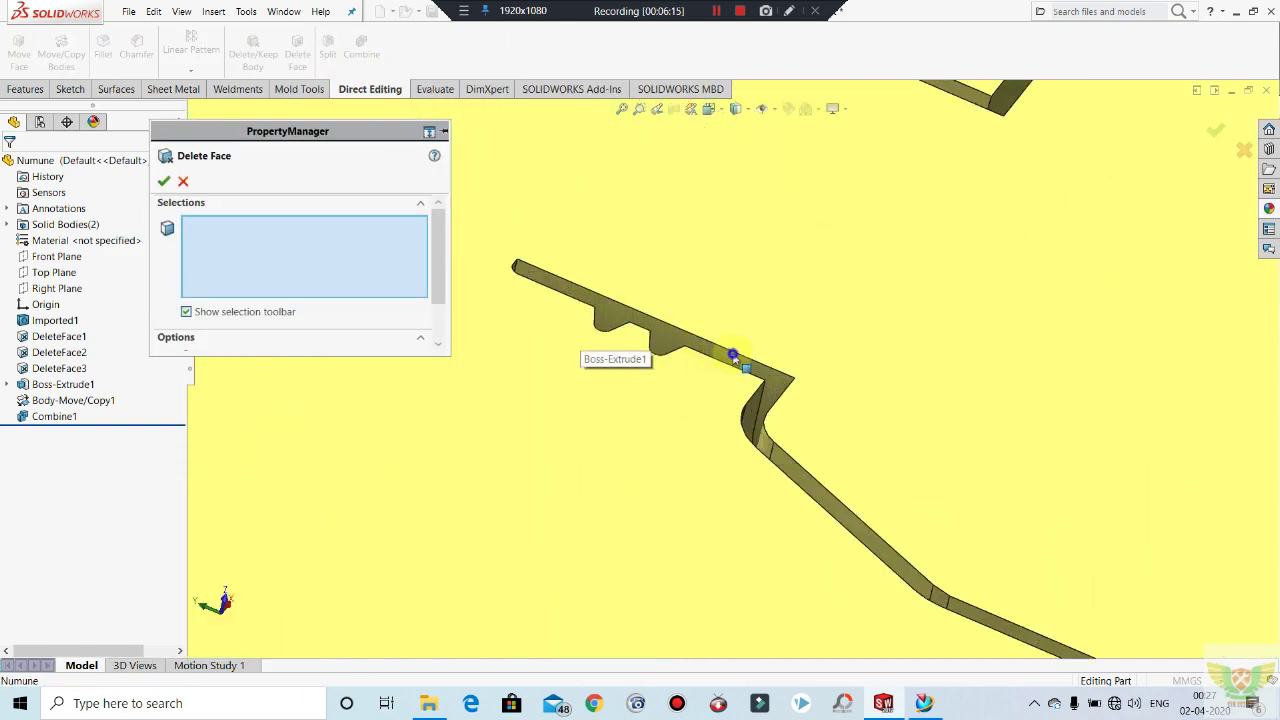
{"action": "right_click", "coordinate": [736, 358]}
{"action": "left_click", "coordinate": [714, 357]}
{"action": "left_click", "coordinate": [716, 356]}
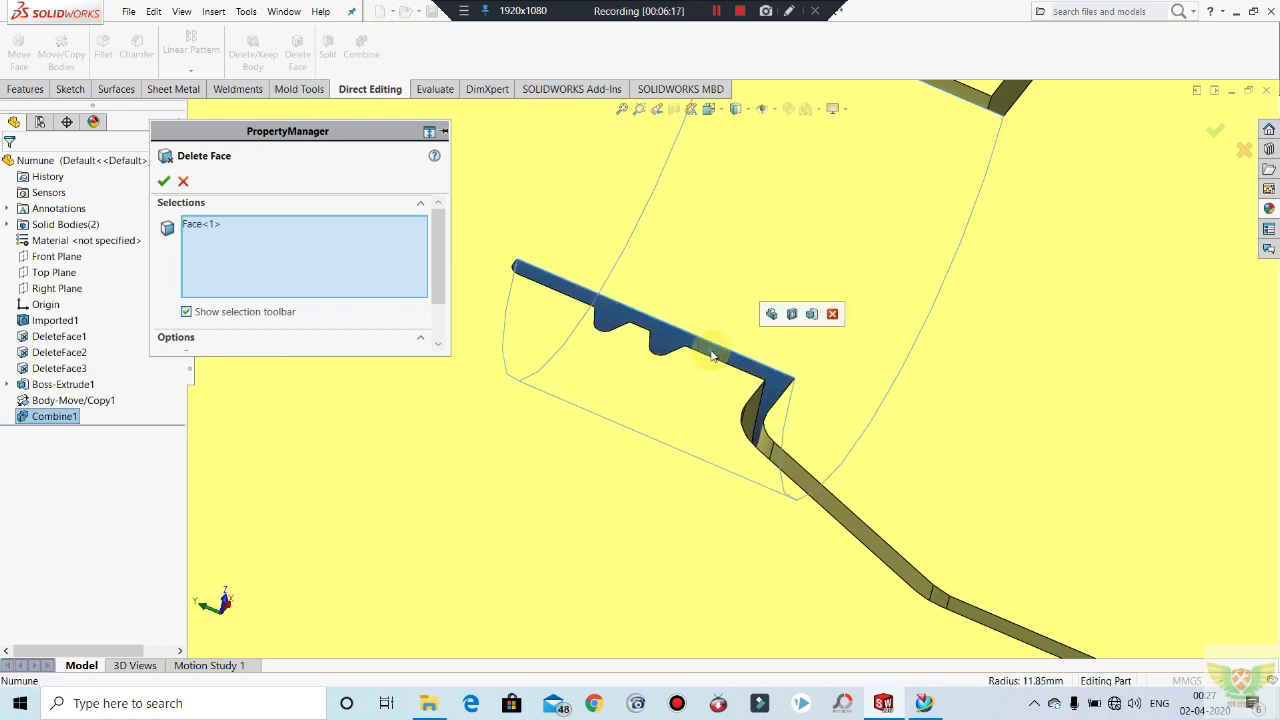
{"action": "right_click", "coordinate": [791, 460]}
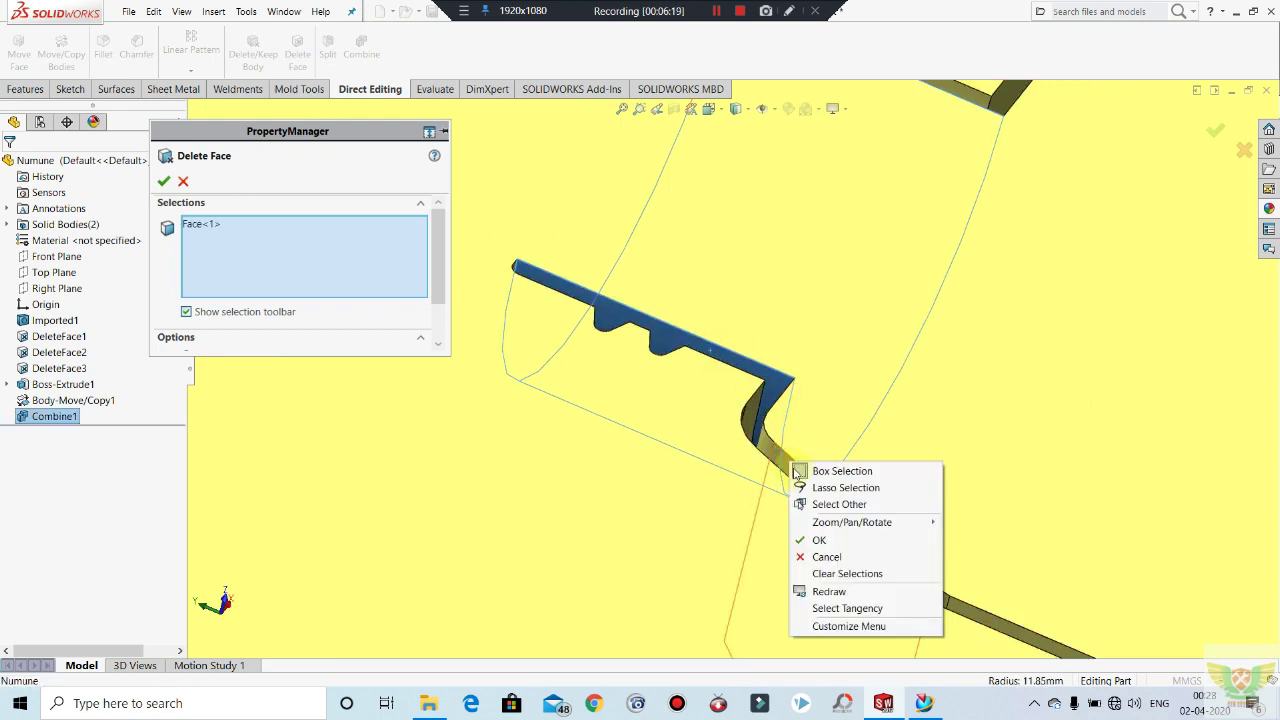
{"action": "left_click", "coordinate": [847, 606]}
Step: Check the selection around the oval slot and delete the spout and slot faces
{"action": "scroll", "coordinate": [760, 360], "scroll_direction": "up", "scroll_amount": 2}
{"action": "scroll", "coordinate": [700, 275], "scroll_direction": "up", "scroll_amount": 2}
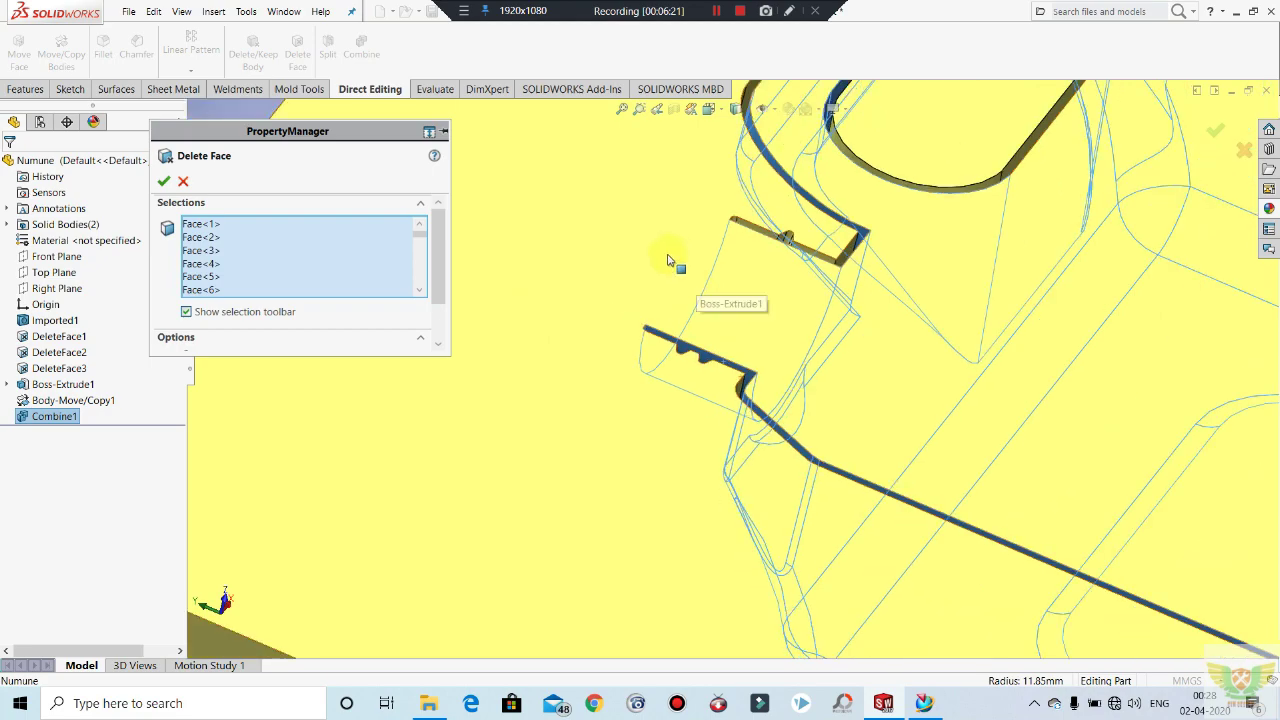
{"action": "scroll", "coordinate": [820, 280], "scroll_direction": "up", "scroll_amount": 2}
{"action": "scroll", "coordinate": [940, 280], "scroll_direction": "down", "scroll_amount": 1}
{"action": "scroll", "coordinate": [850, 280], "scroll_direction": "down", "scroll_amount": 1}
{"action": "scroll", "coordinate": [810, 315], "scroll_direction": "down", "scroll_amount": 1}
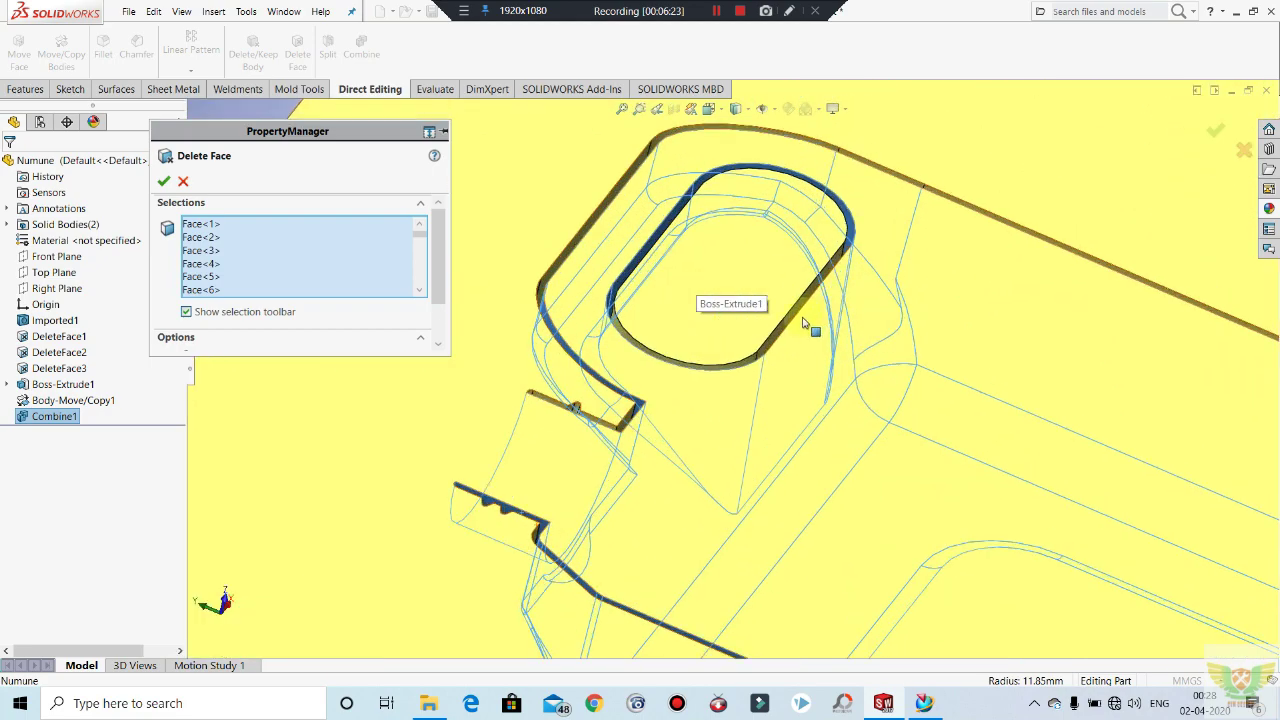
{"action": "mouse_move", "coordinate": [773, 390]}
{"action": "middle_mouse_down"}
{"action": "mouse_move", "coordinate": [754, 514]}
{"action": "mouse_move", "coordinate": [754, 449]}
{"action": "mouse_move", "coordinate": [645, 300]}
{"action": "middle_mouse_up"}
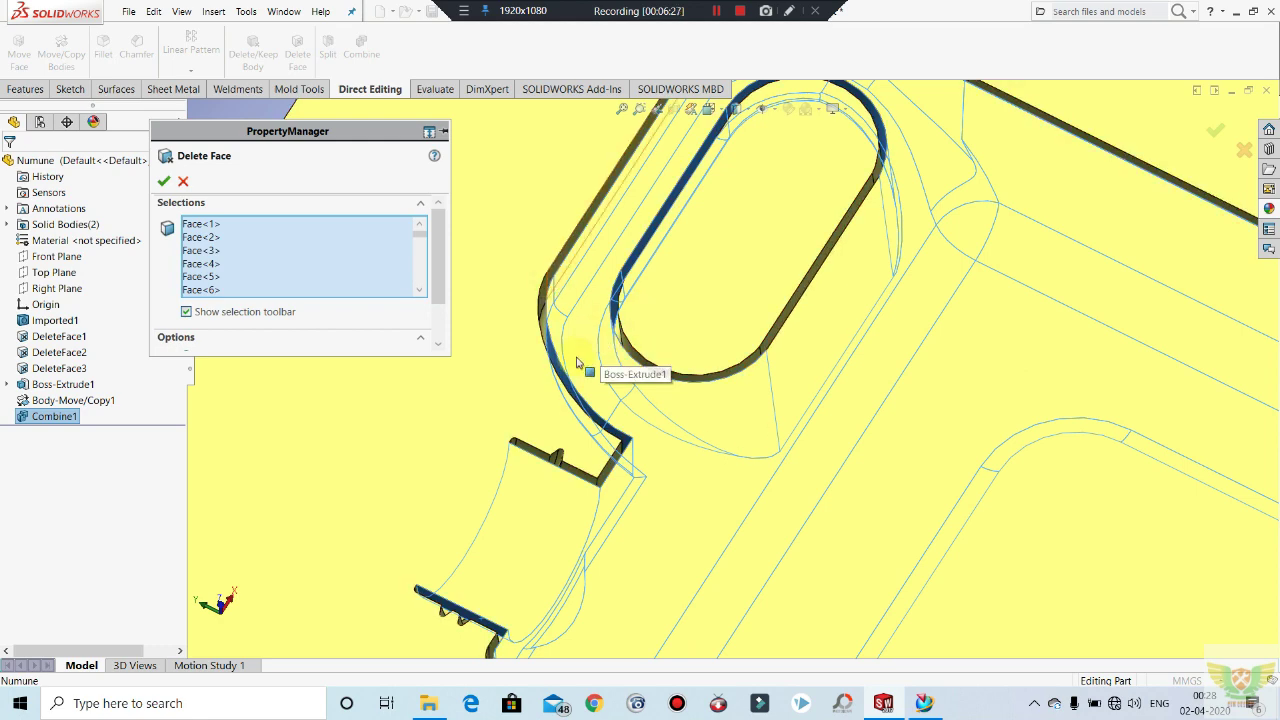
{"action": "scroll", "coordinate": [575, 368], "scroll_direction": "down", "scroll_amount": 1}
{"action": "left_click", "coordinate": [163, 182]}
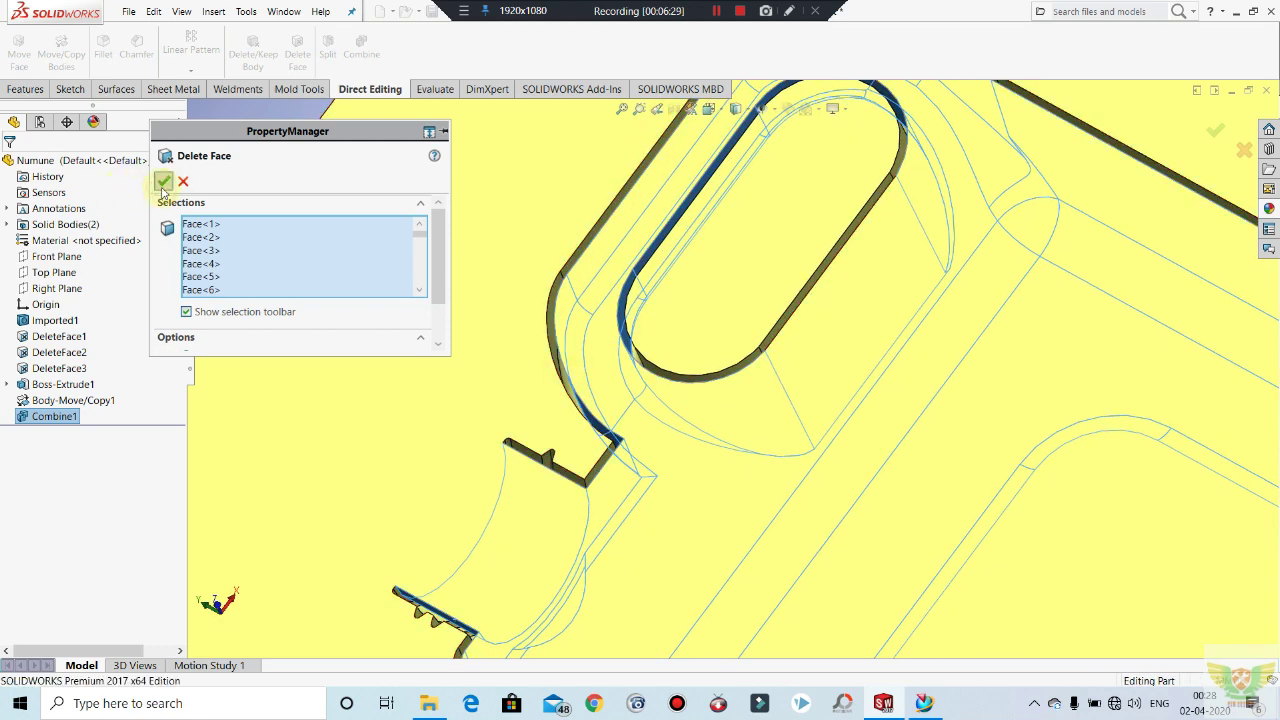
Step: Inspect the block's top face, briefly hiding the block body and restoring it
{"action": "scroll", "coordinate": [500, 377], "scroll_direction": "up", "scroll_amount": 3}
{"action": "scroll", "coordinate": [686, 380], "scroll_direction": "up", "scroll_amount": 5}
{"action": "scroll", "coordinate": [733, 303], "scroll_direction": "up", "scroll_amount": 2}
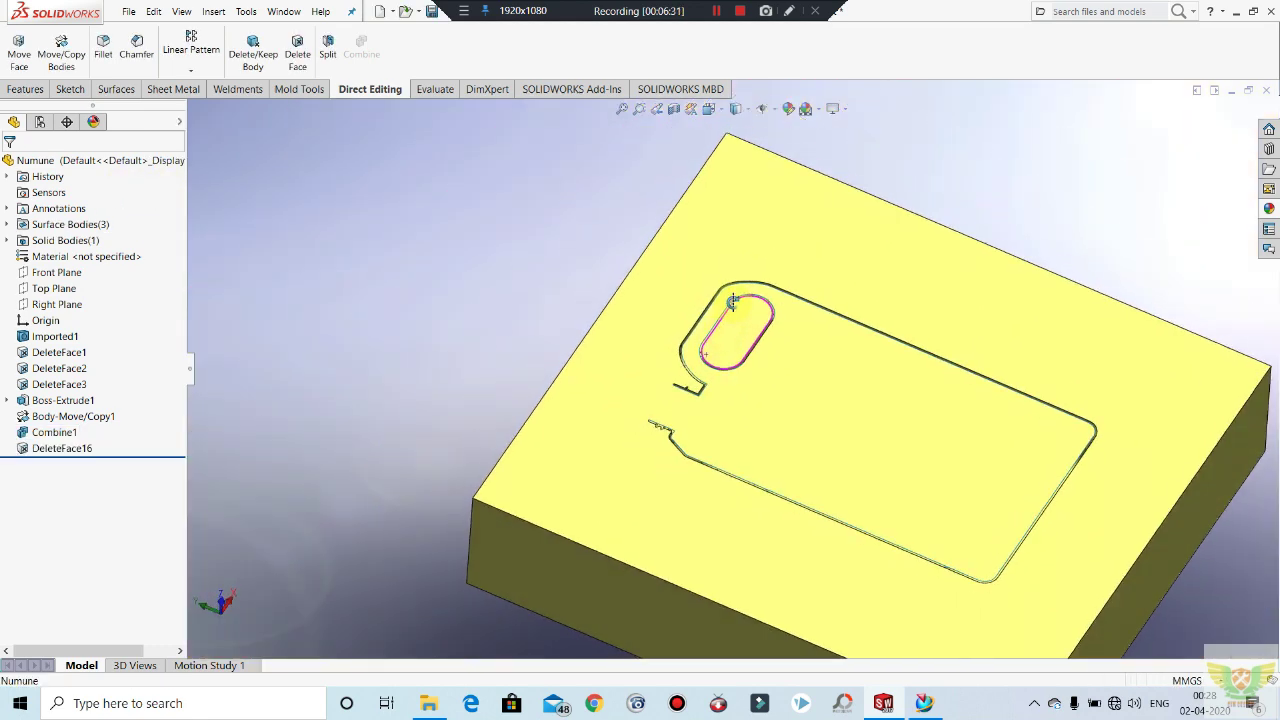
{"action": "scroll", "coordinate": [749, 431], "scroll_direction": "down", "scroll_amount": 1}
{"action": "scroll", "coordinate": [700, 397], "scroll_direction": "down", "scroll_amount": 2}
{"action": "scroll", "coordinate": [654, 354], "scroll_direction": "down", "scroll_amount": 2}
{"action": "scroll", "coordinate": [649, 412], "scroll_direction": "down", "scroll_amount": 2}
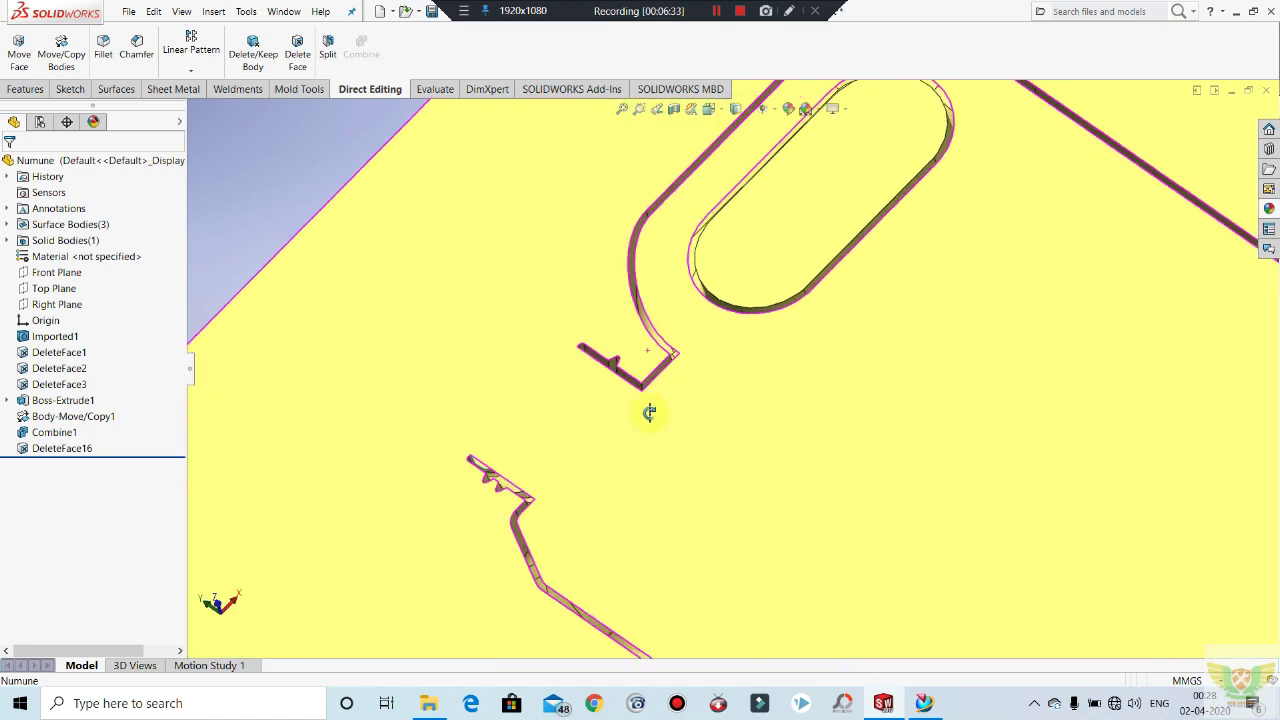
{"action": "mouse_move", "coordinate": [649, 412]}
{"action": "middle_mouse_down"}
{"action": "mouse_move", "coordinate": [674, 400]}
{"action": "mouse_move", "coordinate": [631, 229]}
{"action": "mouse_move", "coordinate": [651, 228]}
{"action": "mouse_move", "coordinate": [686, 300]}
{"action": "middle_mouse_up"}
{"action": "scroll", "coordinate": [634, 366], "scroll_direction": "up", "scroll_amount": 2}
{"action": "scroll", "coordinate": [589, 380], "scroll_direction": "up", "scroll_amount": 2}
{"action": "scroll", "coordinate": [589, 380], "scroll_direction": "up", "scroll_amount": 2}
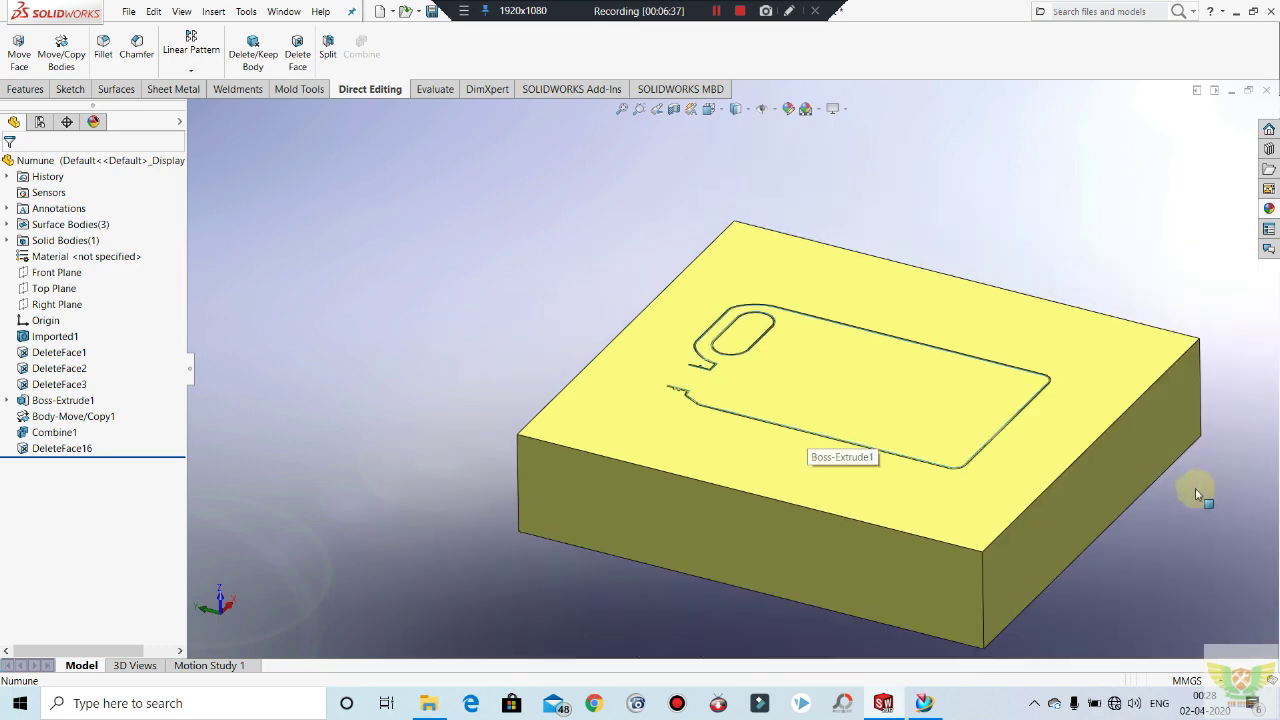
{"action": "scroll", "coordinate": [772, 377], "scroll_direction": "down", "scroll_amount": 2}
{"action": "left_click", "coordinate": [656, 322]}
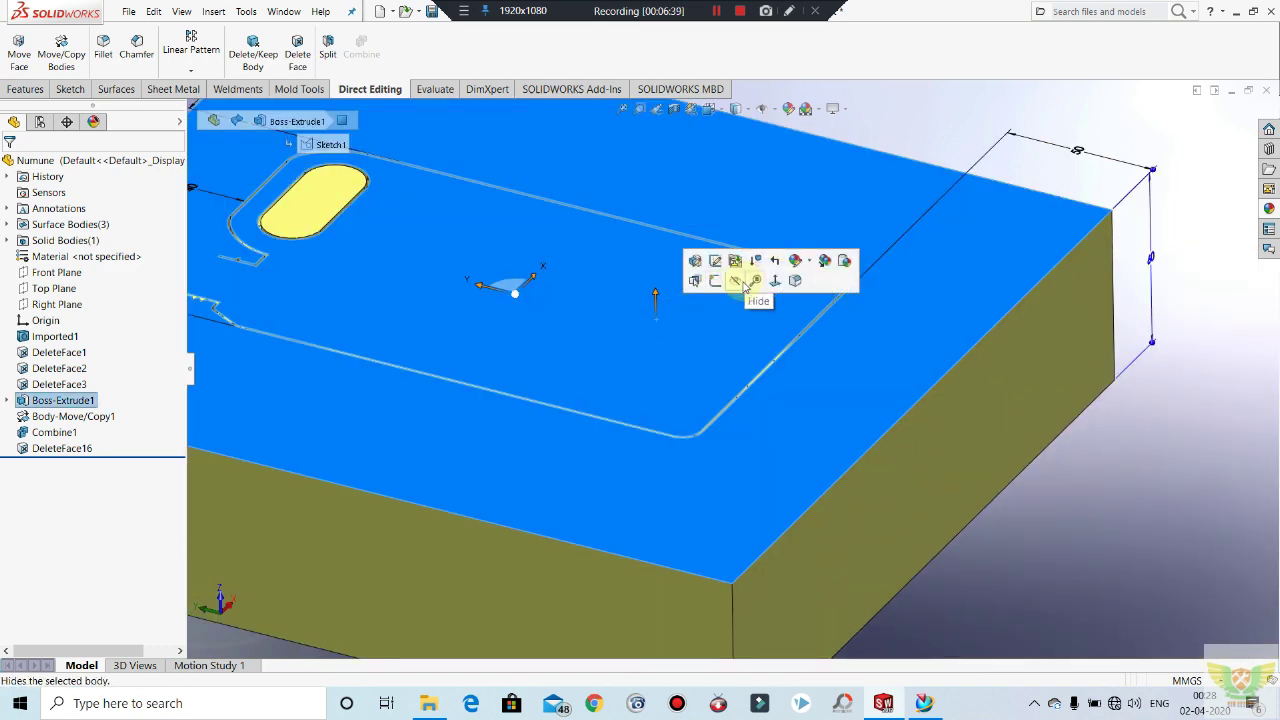
{"action": "left_click", "coordinate": [744, 280]}
{"action": "scroll", "coordinate": [791, 443], "scroll_direction": "up", "scroll_amount": 2}
{"action": "scroll", "coordinate": [754, 371], "scroll_direction": "up", "scroll_amount": 2}
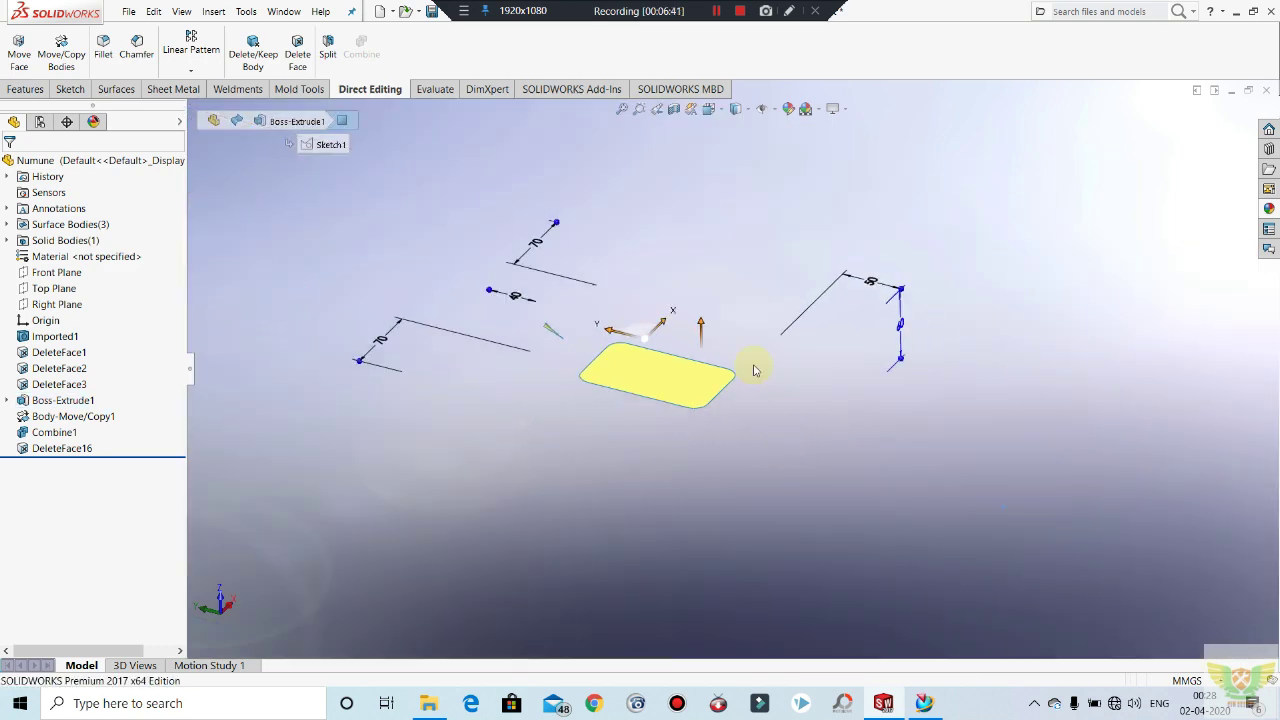
{"action": "key", "text": "ctrl+z"}
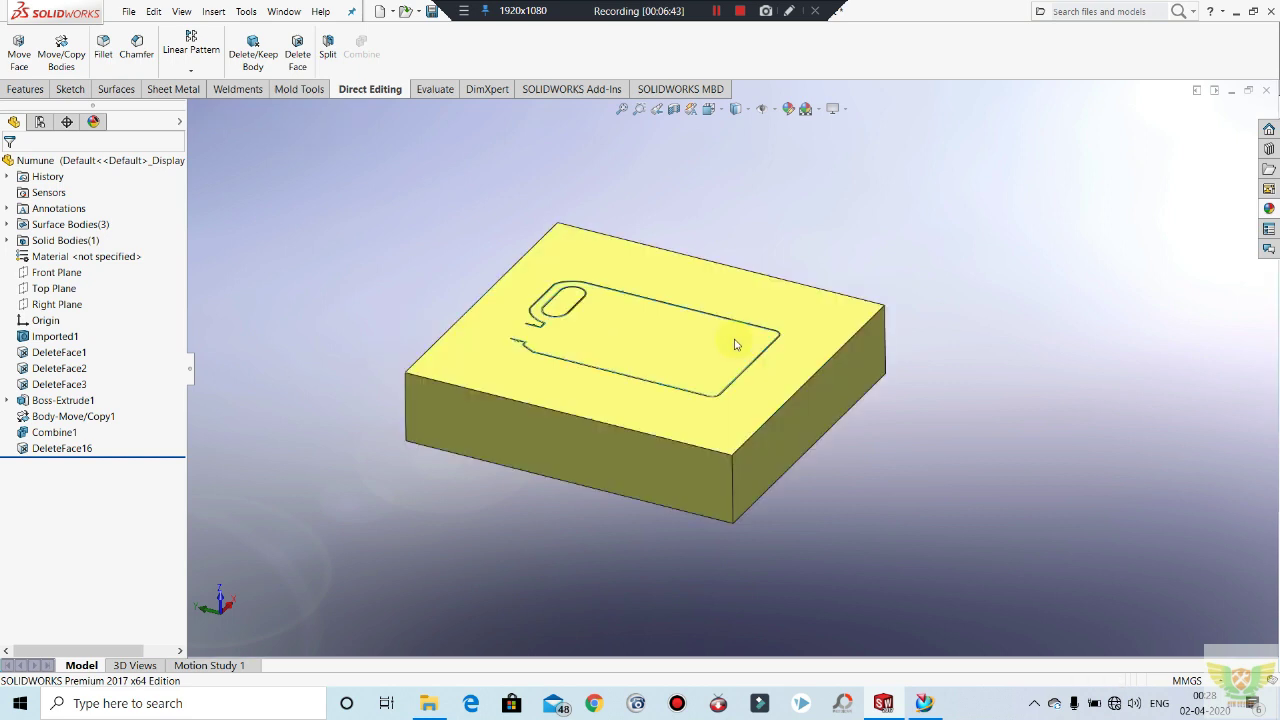
{"action": "scroll", "coordinate": [691, 340], "scroll_direction": "down", "scroll_amount": 1}
{"action": "scroll", "coordinate": [690, 336], "scroll_direction": "down", "scroll_amount": 2}
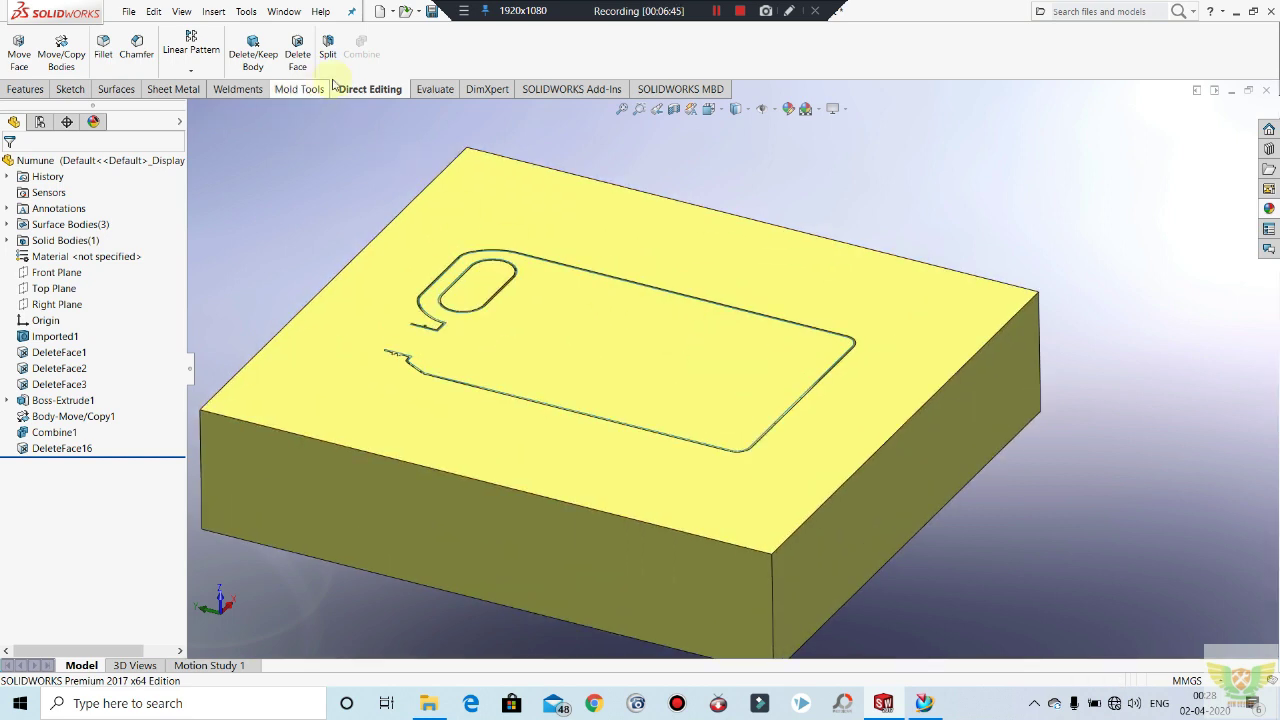
Step: Delete the block's top face with a second Delete Face and view the open cavity
{"action": "left_click", "coordinate": [311, 60]}
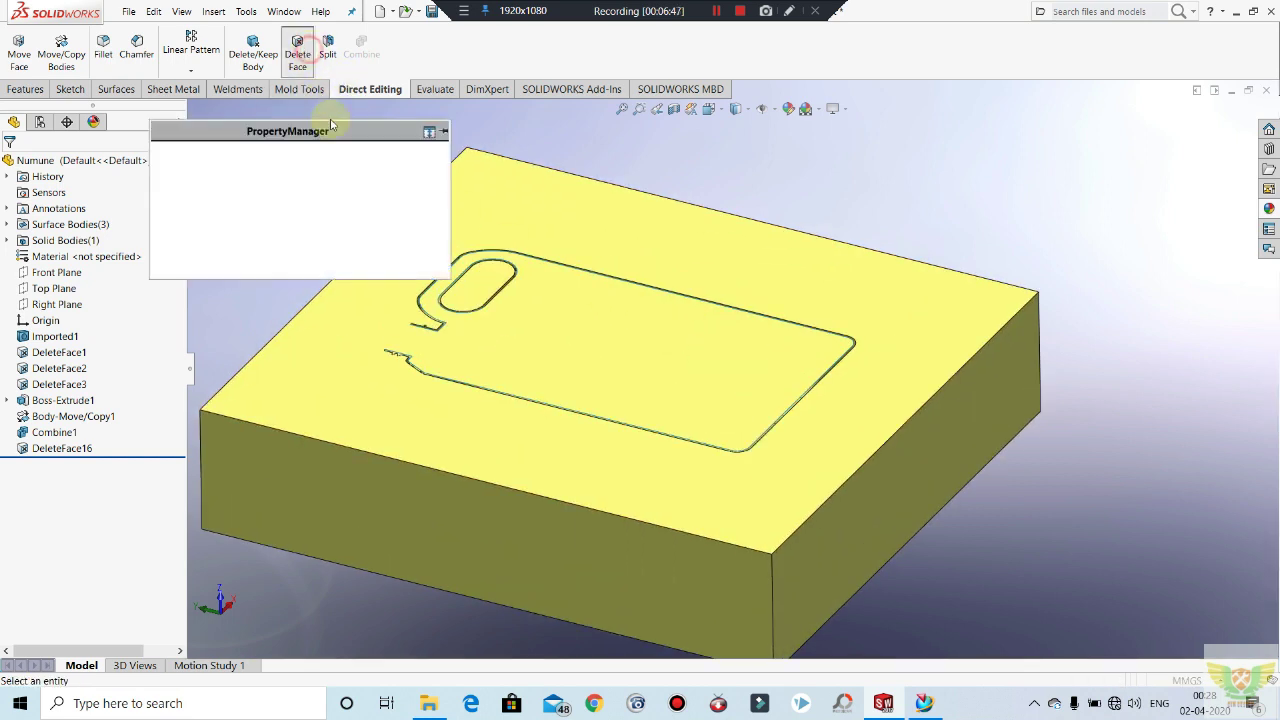
{"action": "left_click", "coordinate": [580, 368]}
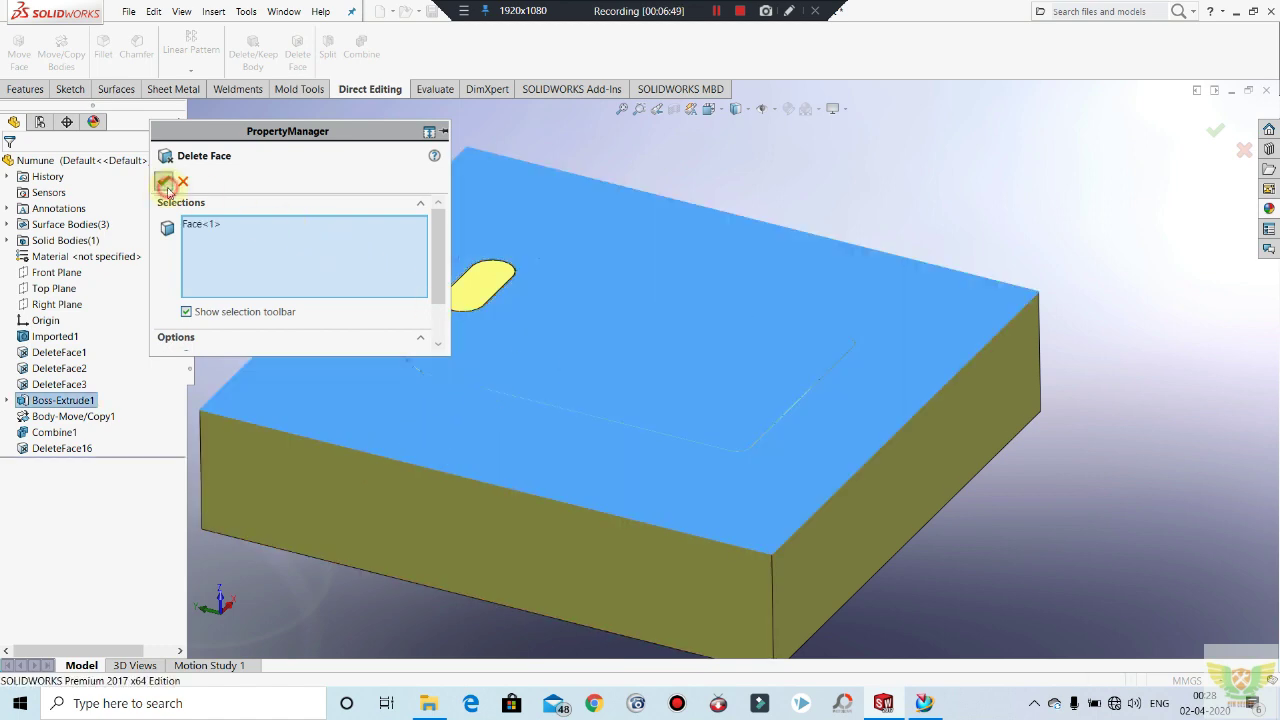
{"action": "left_click", "coordinate": [164, 181]}
{"action": "middle_click_drag", "start_coordinate": [693, 416], "coordinate": [706, 448]}
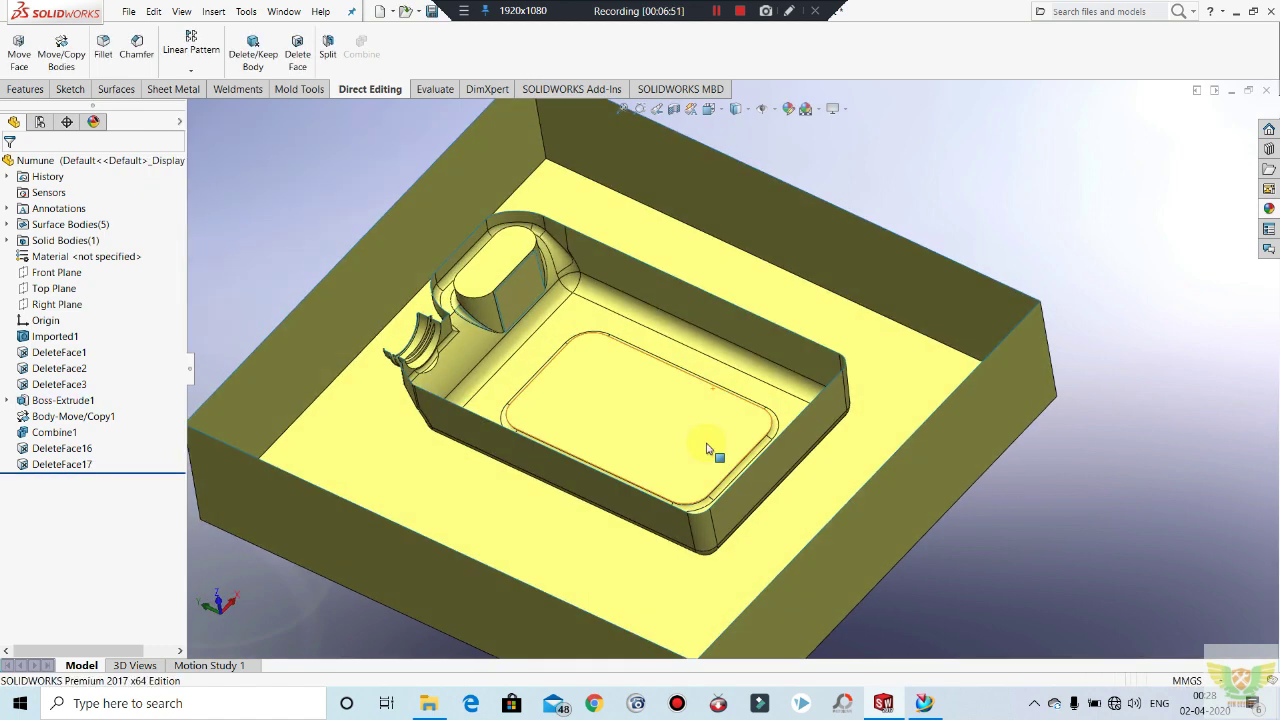
{"action": "mouse_move", "coordinate": [593, 405]}
{"action": "middle_mouse_down"}
{"action": "mouse_move", "coordinate": [651, 437]}
{"action": "mouse_move", "coordinate": [645, 407]}
{"action": "mouse_move", "coordinate": [525, 323]}
{"action": "mouse_move", "coordinate": [479, 308]}
{"action": "middle_mouse_up"}
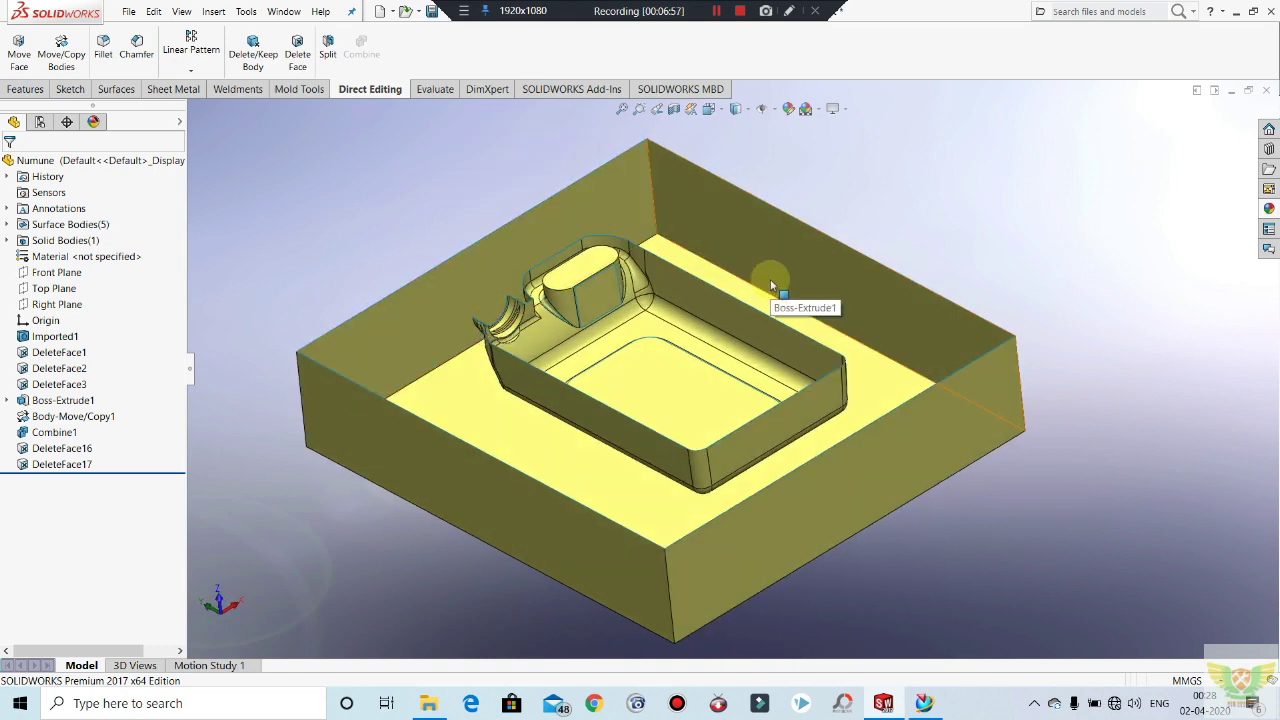
{"action": "scroll", "coordinate": [770, 279], "scroll_direction": "up", "scroll_amount": 2}
{"action": "scroll", "coordinate": [751, 336], "scroll_direction": "down", "scroll_amount": 2}
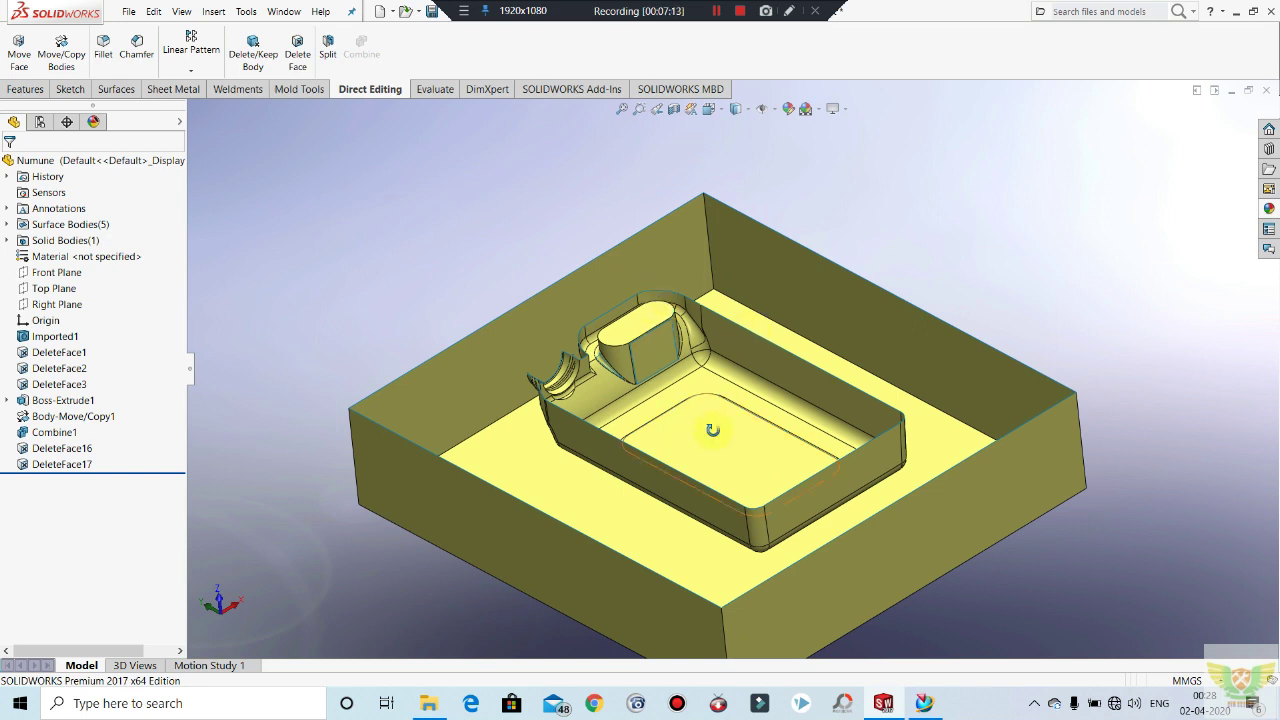
{"action": "scroll", "coordinate": [712, 430], "scroll_direction": "down", "scroll_amount": 2}
{"action": "scroll", "coordinate": [740, 370], "scroll_direction": "down", "scroll_amount": 2}
{"action": "scroll", "coordinate": [753, 350], "scroll_direction": "down", "scroll_amount": 2}
{"action": "right_click", "coordinate": [753, 350]}
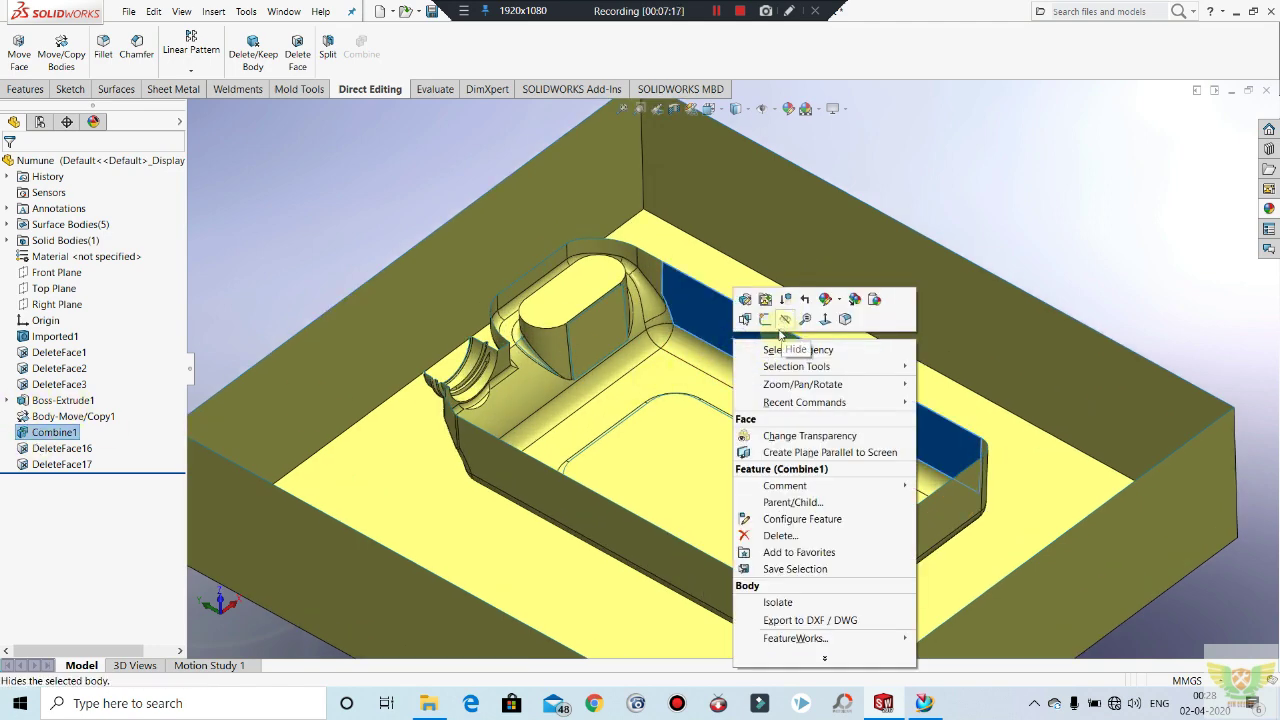
{"action": "right_click", "coordinate": [752, 343]}
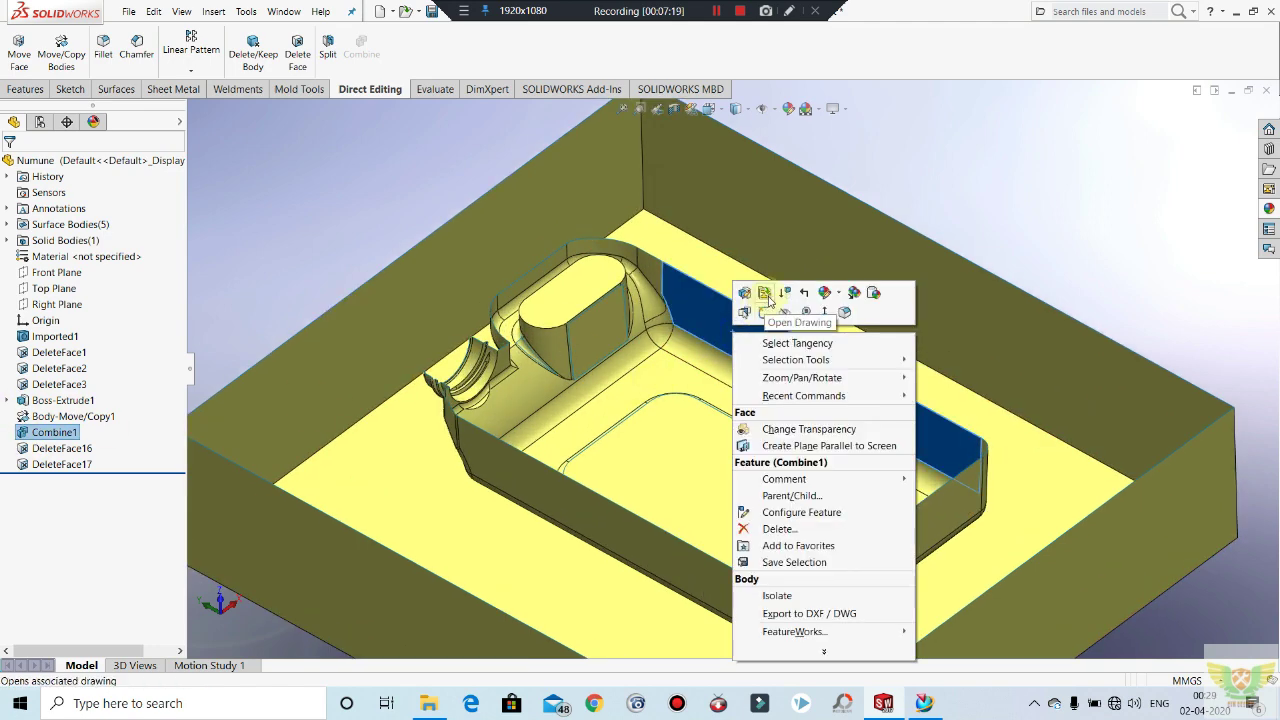
{"action": "left_click", "coordinate": [786, 312]}
{"action": "mouse_move", "coordinate": [751, 449]}
{"action": "middle_mouse_down"}
{"action": "mouse_move", "coordinate": [813, 422]}
{"action": "mouse_move", "coordinate": [750, 338]}
{"action": "mouse_move", "coordinate": [680, 335]}
{"action": "mouse_move", "coordinate": [560, 434]}
{"action": "mouse_move", "coordinate": [746, 301]}
{"action": "mouse_move", "coordinate": [766, 394]}
{"action": "middle_mouse_up"}
{"action": "scroll", "coordinate": [694, 343], "scroll_direction": "down", "scroll_amount": 2}
{"action": "scroll", "coordinate": [714, 371], "scroll_direction": "down", "scroll_amount": 2}
{"action": "scroll", "coordinate": [713, 404], "scroll_direction": "up", "scroll_amount": 5}
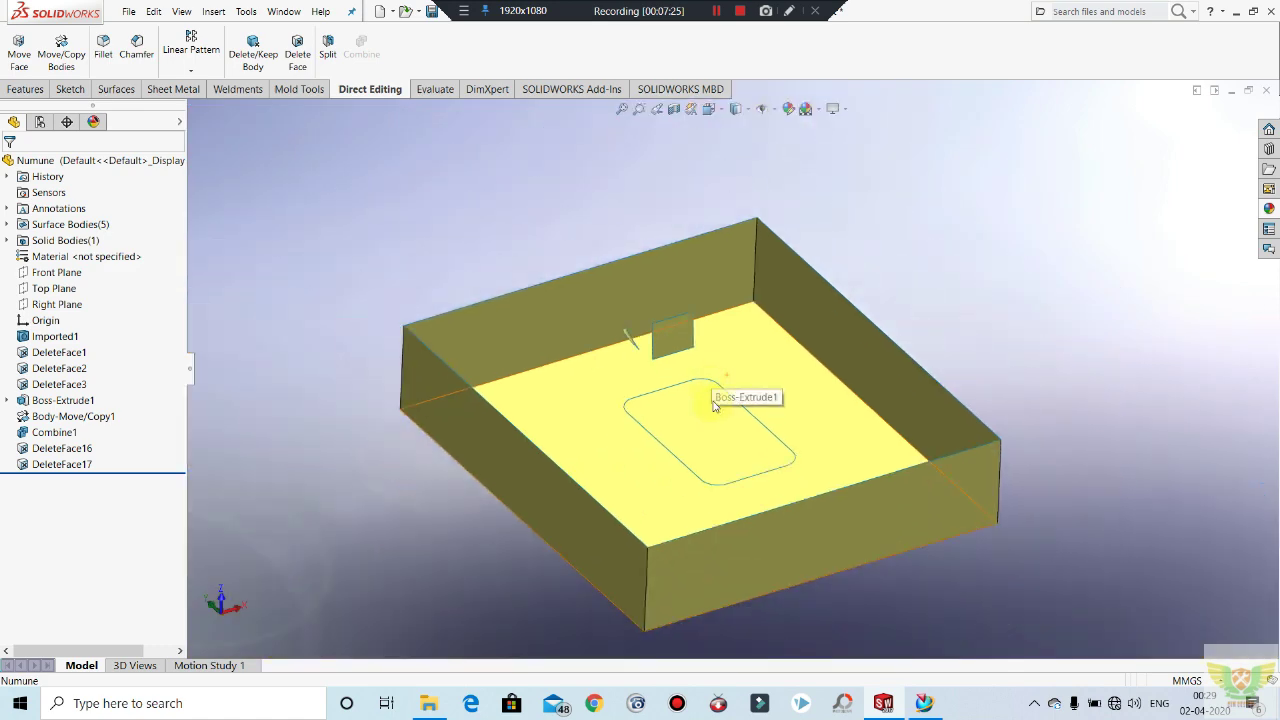
{"action": "key", "text": "ctrl+z"}
{"action": "mouse_move", "coordinate": [777, 466]}
{"action": "middle_mouse_down"}
{"action": "mouse_move", "coordinate": [792, 402]}
{"action": "mouse_move", "coordinate": [790, 480]}
{"action": "middle_mouse_up"}
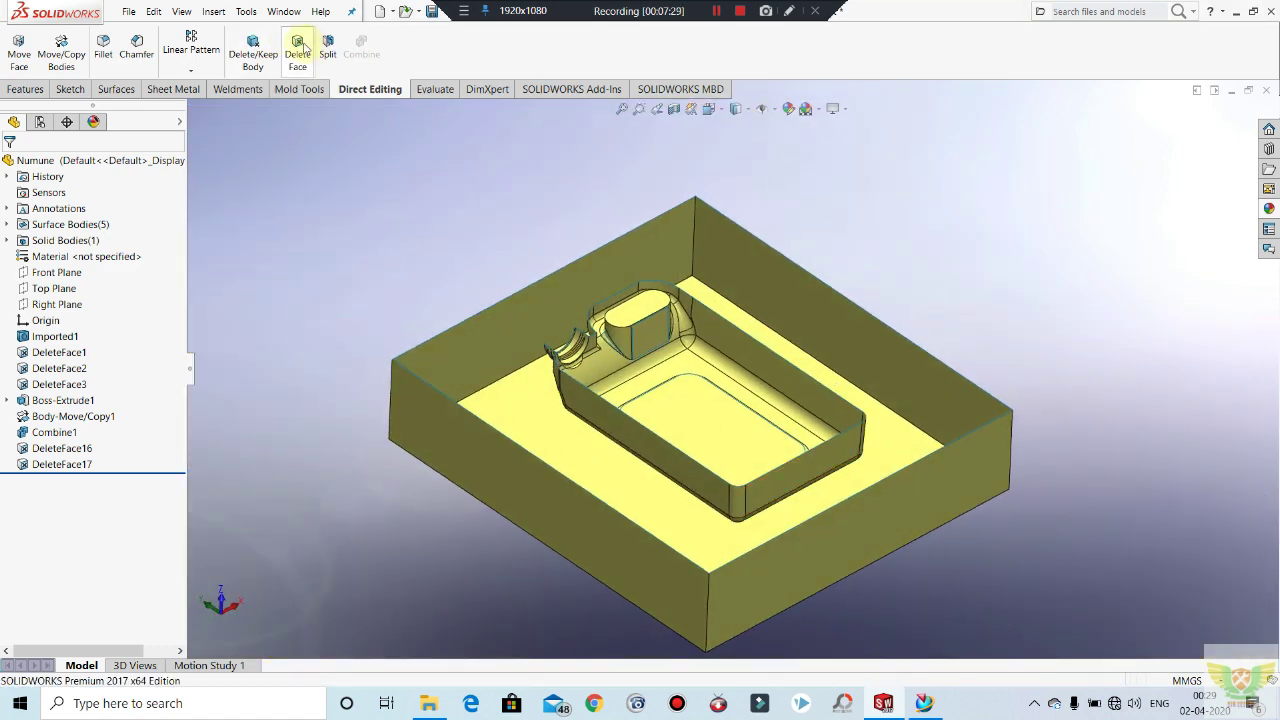
Step: Try deleting the flat spout face, cancelling after the rebuild error
{"action": "left_click", "coordinate": [304, 48]}
{"action": "left_click", "coordinate": [656, 322]}
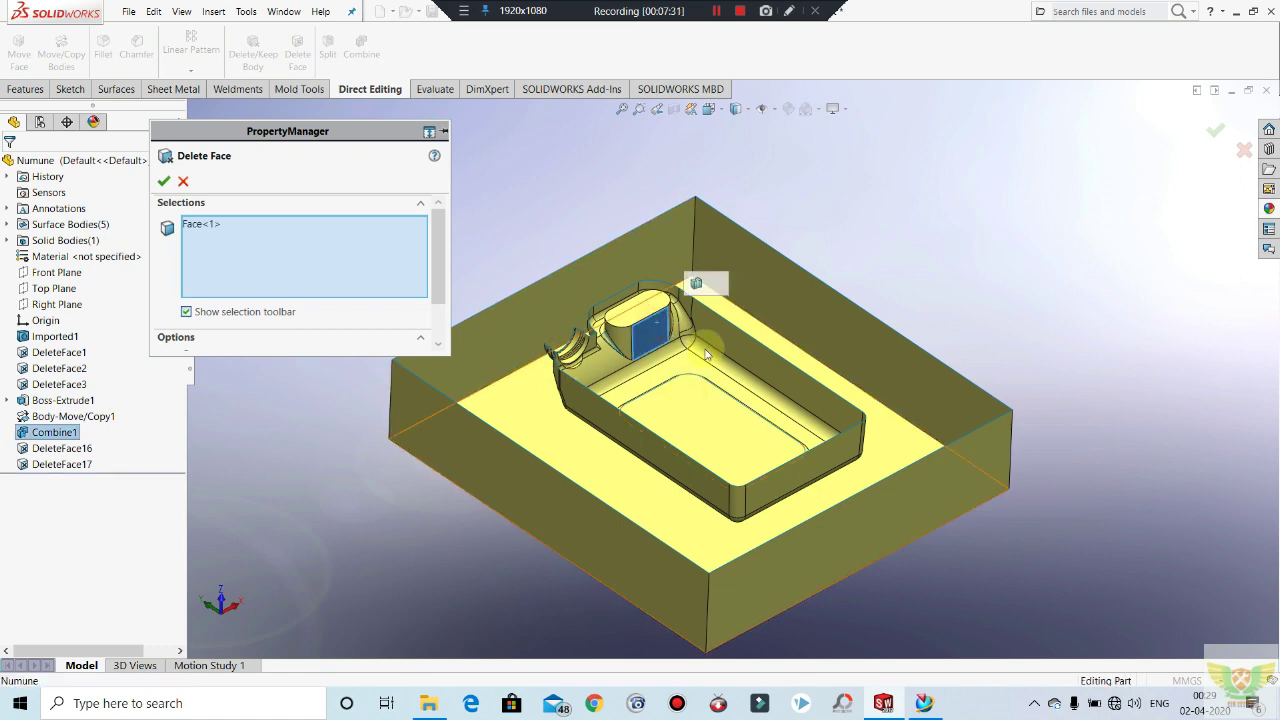
{"action": "scroll", "coordinate": [656, 322], "scroll_direction": "down", "scroll_amount": 3}
{"action": "scroll", "coordinate": [645, 330], "scroll_direction": "down", "scroll_amount": 4}
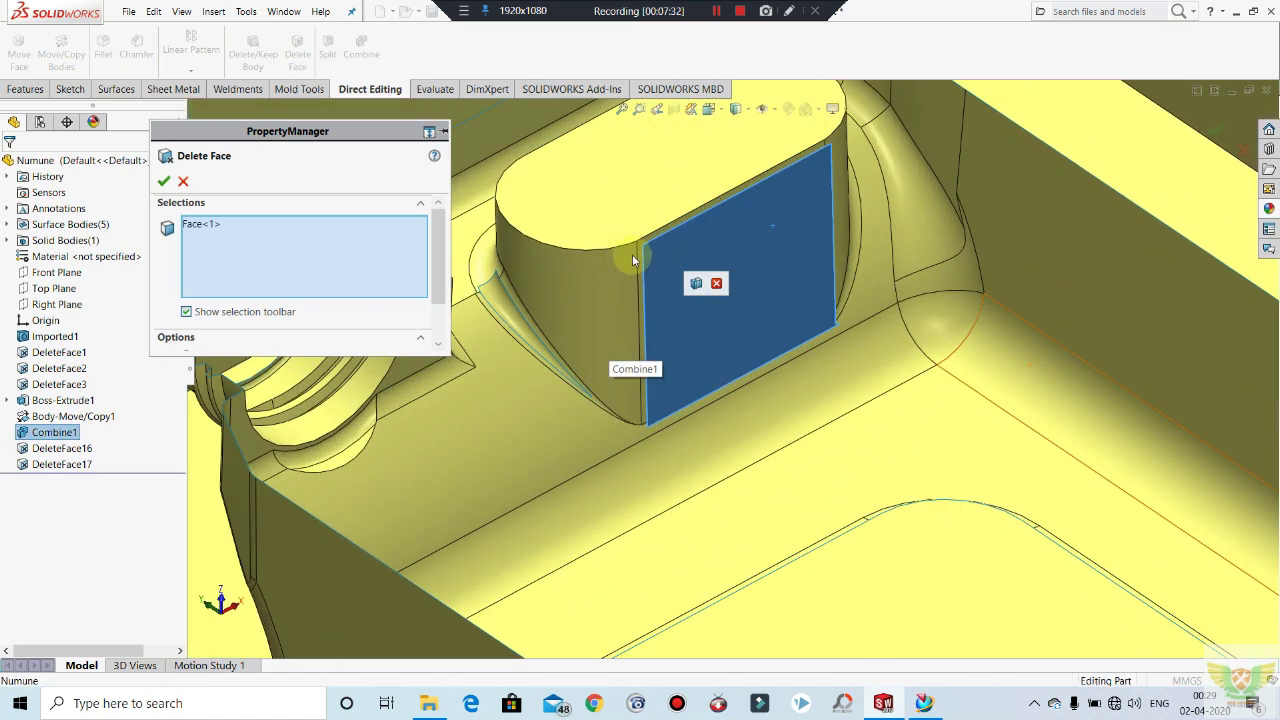
{"action": "left_click", "coordinate": [161, 184]}
{"action": "left_click", "coordinate": [183, 181]}
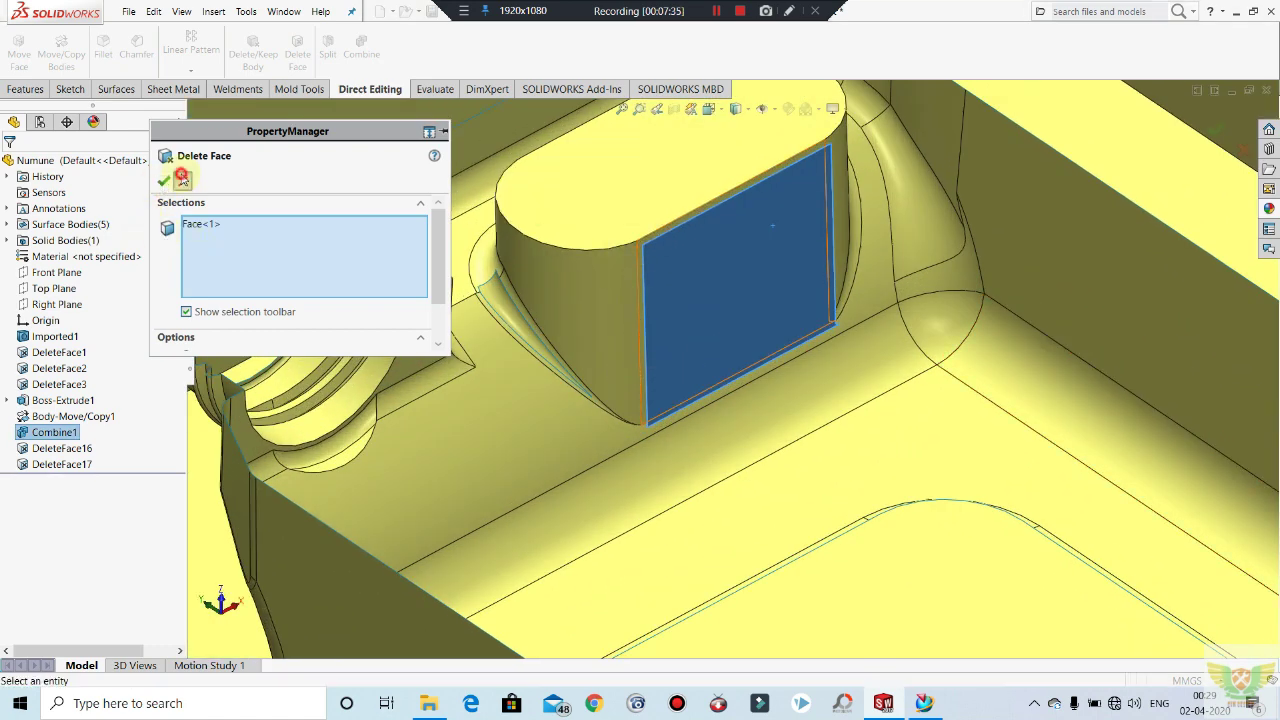
{"action": "scroll", "coordinate": [604, 359], "scroll_direction": "up", "scroll_amount": 3}
{"action": "scroll", "coordinate": [478, 280], "scroll_direction": "up", "scroll_amount": 3}
{"action": "scroll", "coordinate": [438, 272], "scroll_direction": "up", "scroll_amount": 3}
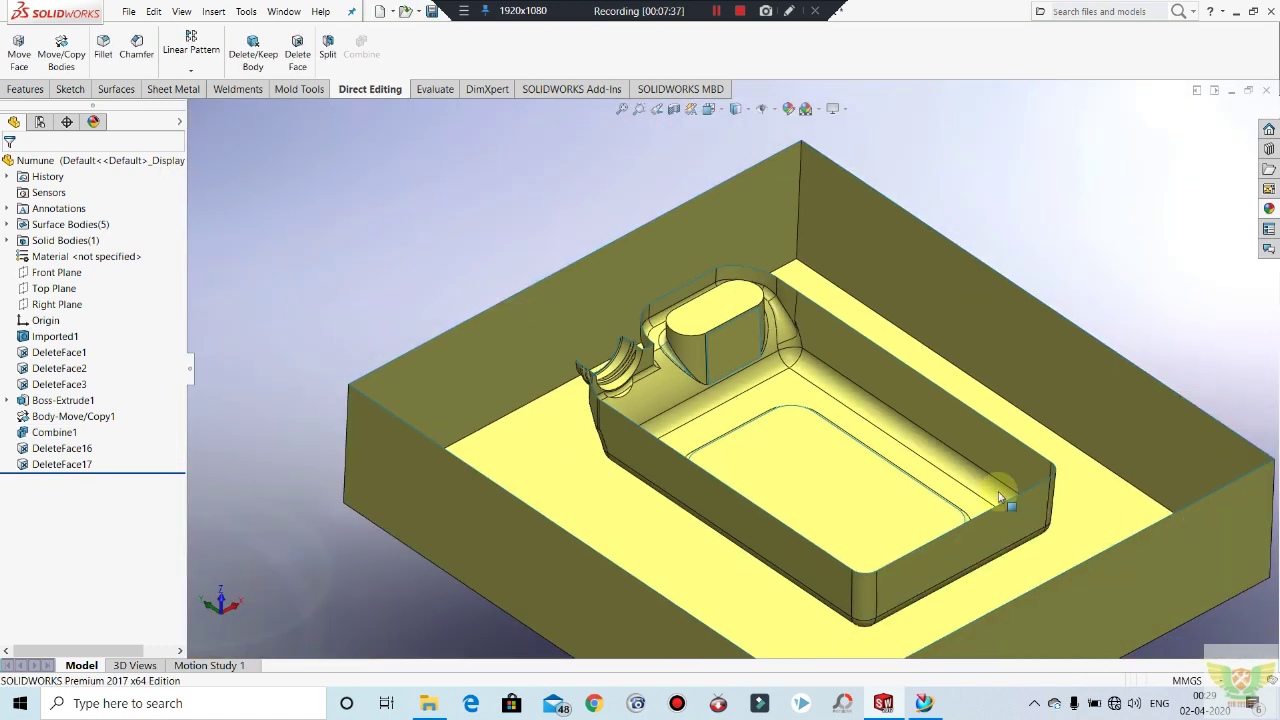
Step: Remove the DeleteFace17 and DeleteFace16 surface bodies with Delete/Keep Body
{"action": "left_click", "coordinate": [216, 12]}
{"action": "mouse_move", "coordinate": [240, 66]}
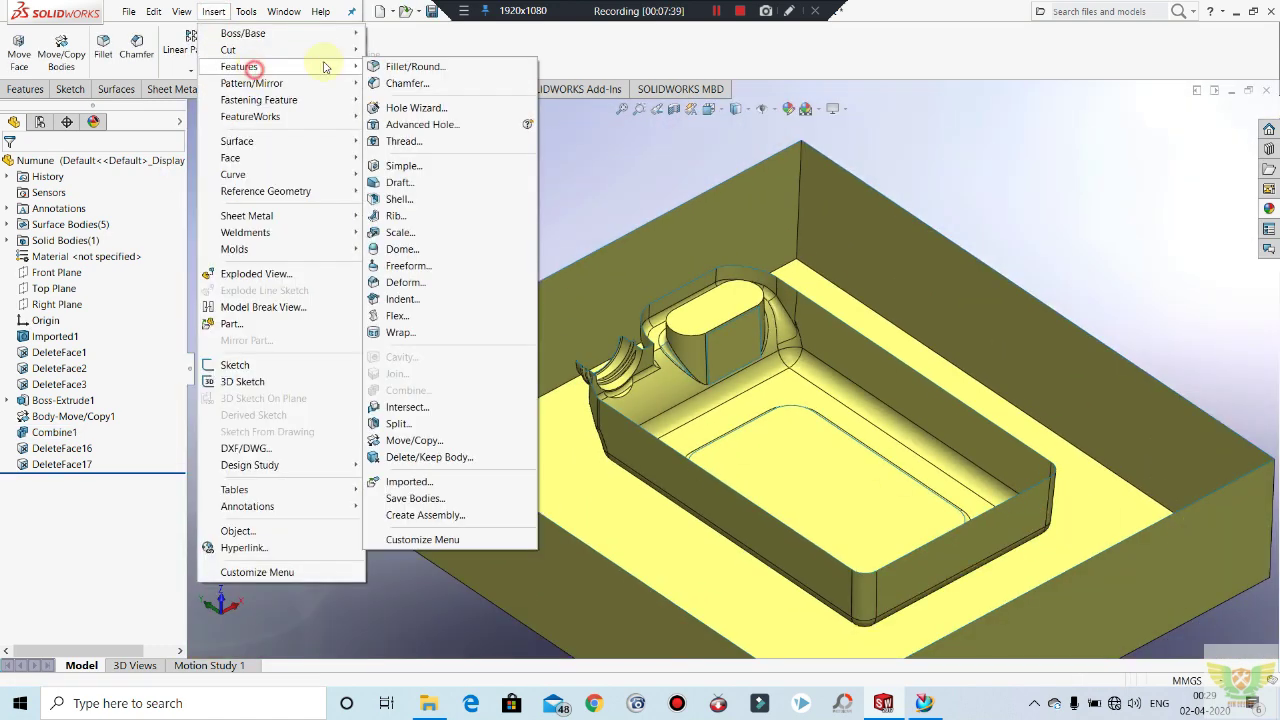
{"action": "left_click", "coordinate": [412, 457]}
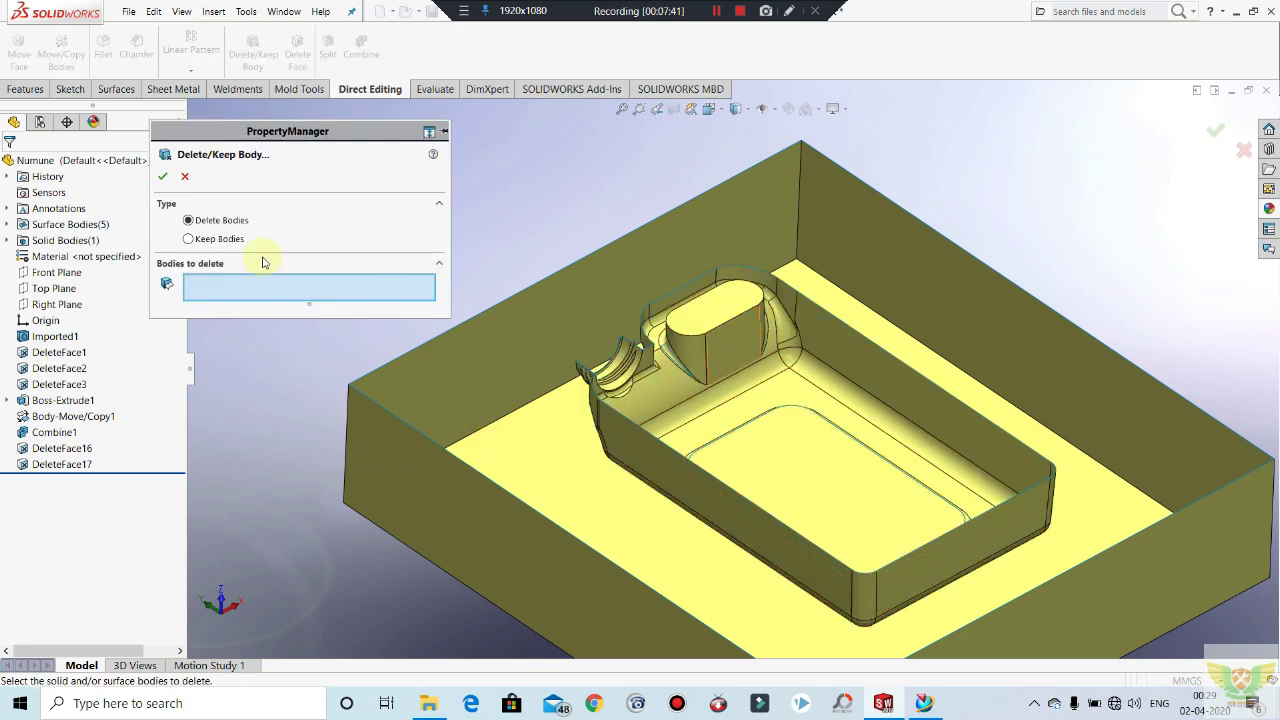
{"action": "left_click", "coordinate": [740, 335]}
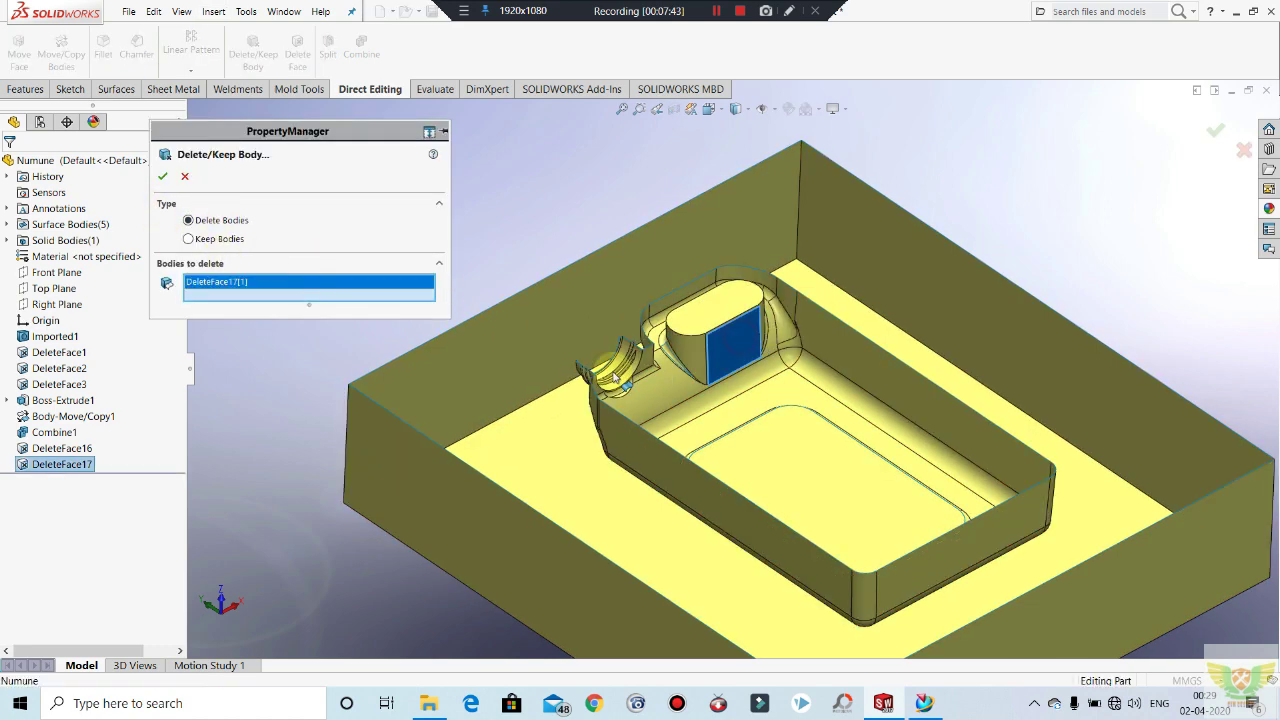
{"action": "scroll", "coordinate": [764, 326], "scroll_direction": "down", "scroll_amount": 5}
{"action": "left_click", "coordinate": [764, 326]}
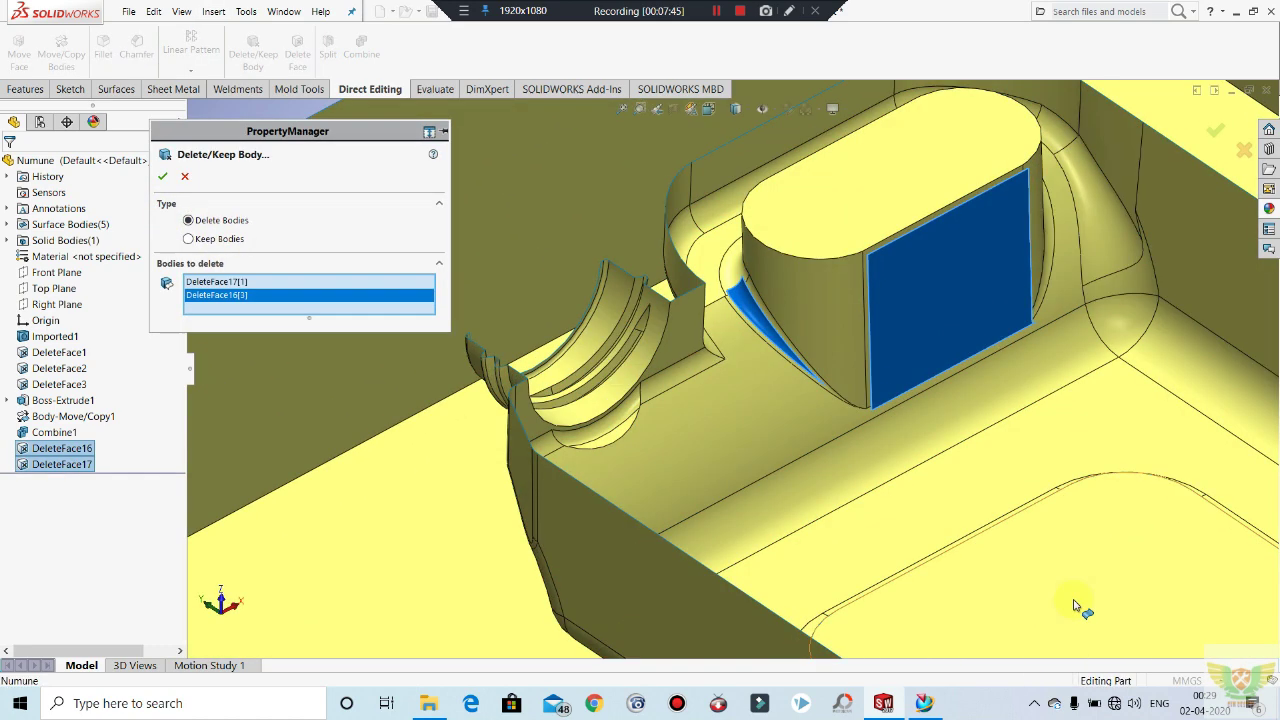
{"action": "left_click", "coordinate": [1076, 602]}
{"action": "left_click", "coordinate": [163, 177]}
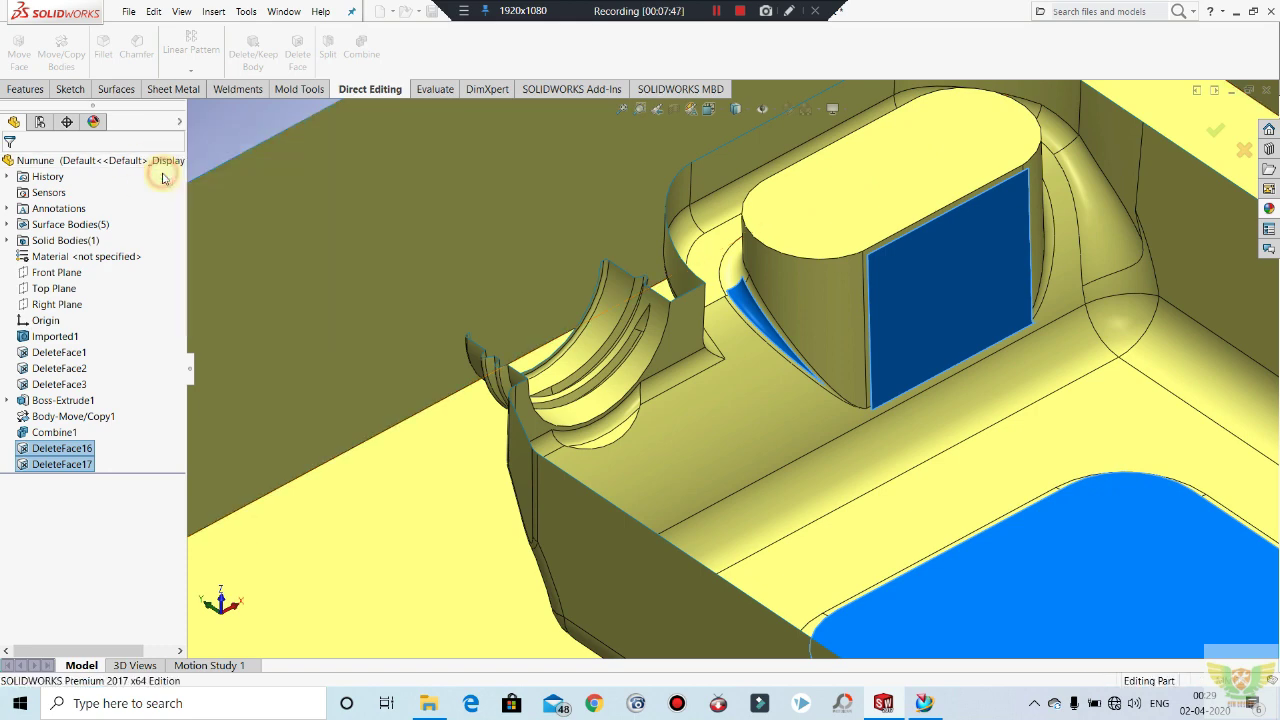
{"action": "scroll", "coordinate": [657, 323], "scroll_direction": "up", "scroll_amount": 3}
{"action": "scroll", "coordinate": [417, 300], "scroll_direction": "up", "scroll_amount": 3}
{"action": "scroll", "coordinate": [670, 318], "scroll_direction": "up", "scroll_amount": 2}
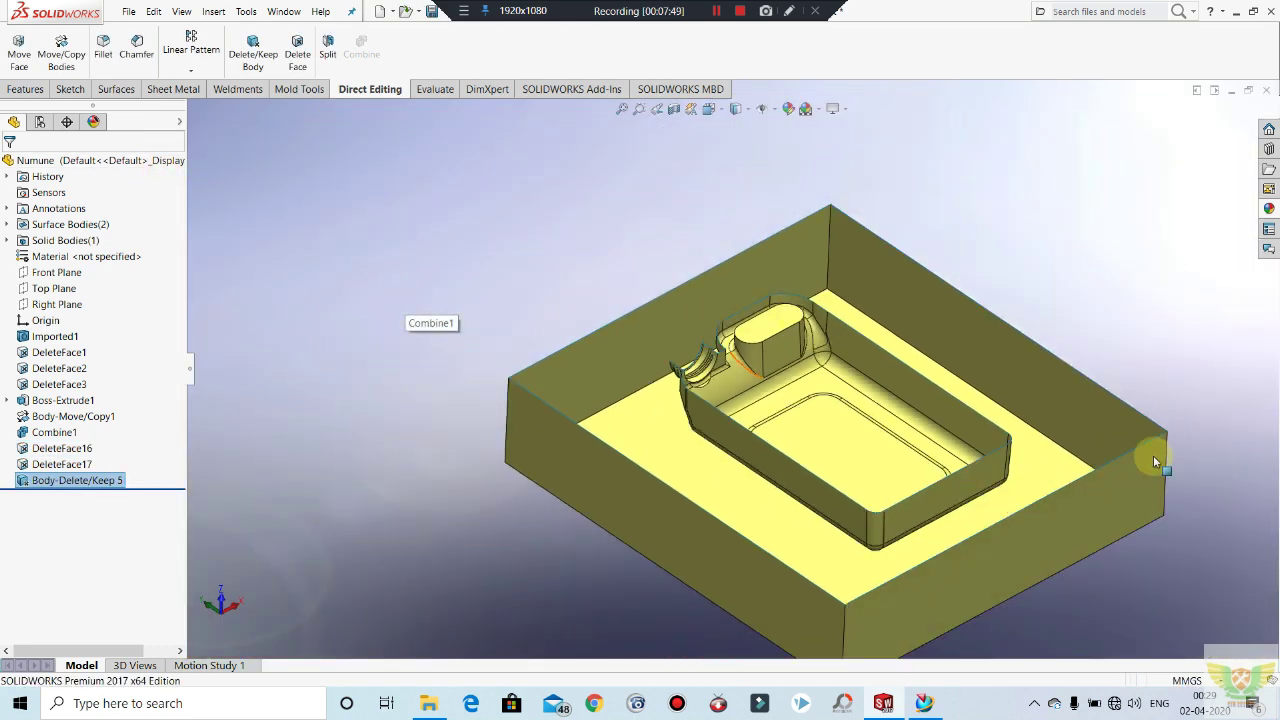
Step: Orbit the mold, temporarily hiding the inner cavity body to inspect the bare block
{"action": "middle_click_drag", "start_coordinate": [1153, 455], "coordinate": [1143, 491]}
{"action": "middle_click_drag", "start_coordinate": [1157, 437], "coordinate": [852, 265]}
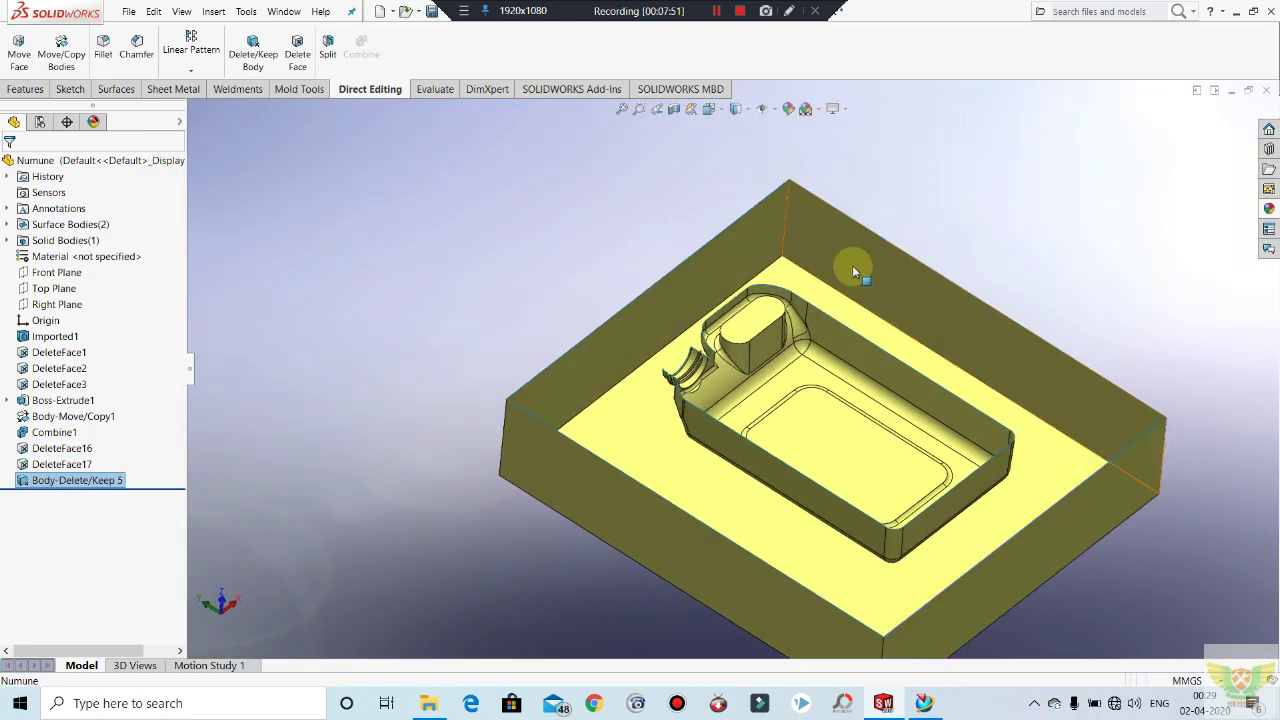
{"action": "left_click", "coordinate": [626, 197]}
{"action": "right_click", "coordinate": [877, 400]}
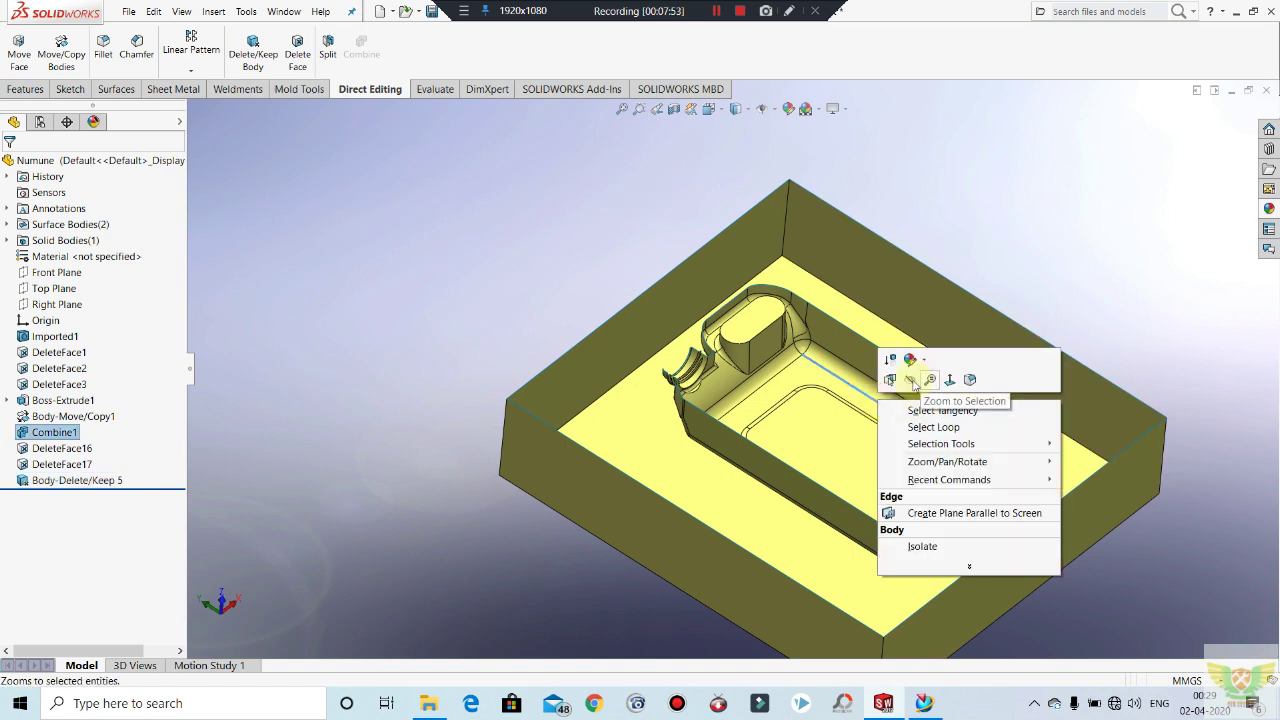
{"action": "left_click", "coordinate": [922, 378]}
{"action": "mouse_move", "coordinate": [864, 457]}
{"action": "middle_mouse_down"}
{"action": "mouse_move", "coordinate": [848, 494]}
{"action": "mouse_move", "coordinate": [876, 436]}
{"action": "mouse_move", "coordinate": [866, 444]}
{"action": "middle_mouse_up"}
{"action": "key", "text": "ctrl+z"}
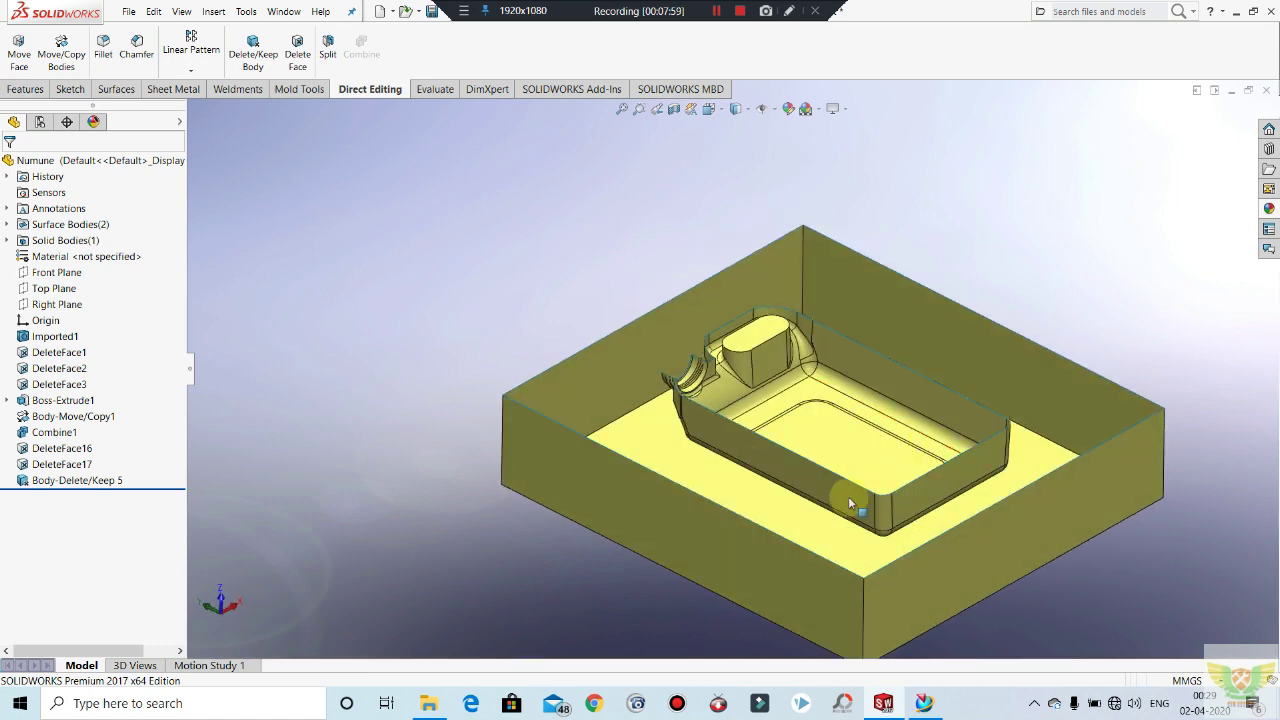
Step: Zoom in on the cavity, then start an Extruded Surface from the Surfaces tab
{"action": "mouse_move", "coordinate": [848, 497]}
{"action": "middle_mouse_down"}
{"action": "mouse_move", "coordinate": [637, 375]}
{"action": "mouse_move", "coordinate": [547, 381]}
{"action": "middle_mouse_up"}
{"action": "scroll", "coordinate": [637, 375], "scroll_direction": "down", "scroll_amount": 3}
{"action": "scroll", "coordinate": [614, 414], "scroll_direction": "down", "scroll_amount": 2}
{"action": "scroll", "coordinate": [600, 417], "scroll_direction": "down", "scroll_amount": 2}
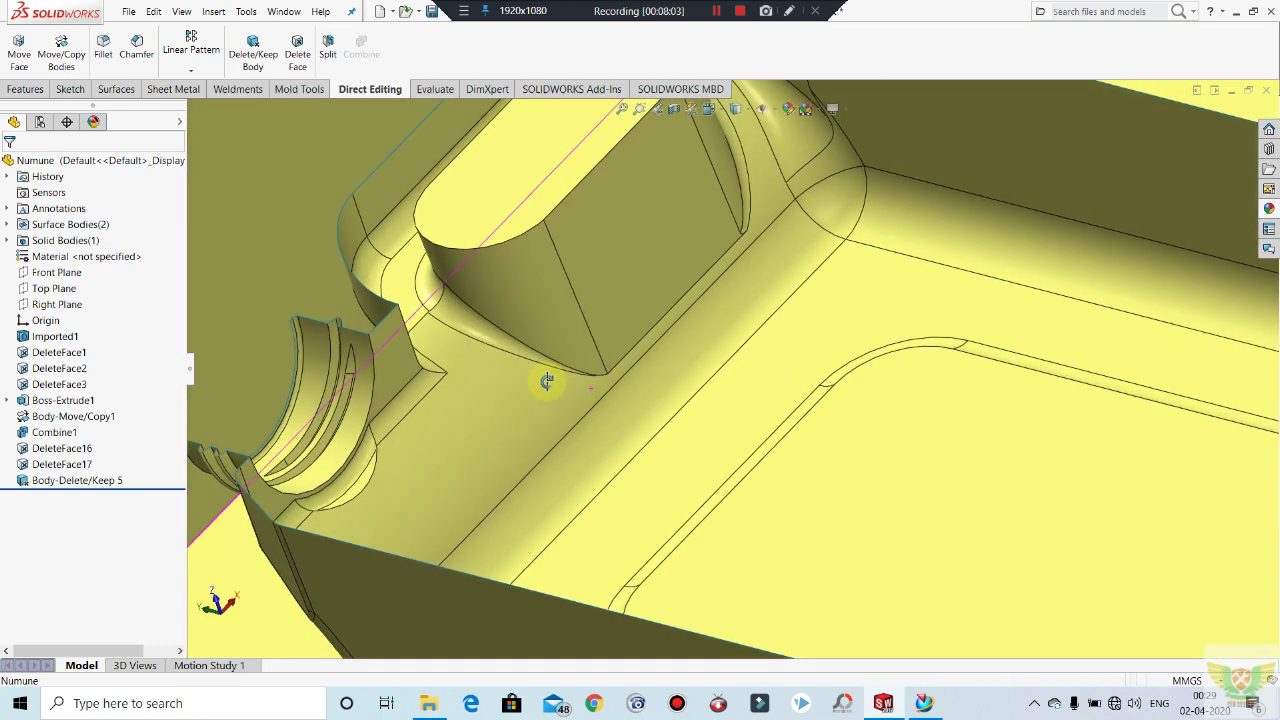
{"action": "scroll", "coordinate": [547, 381], "scroll_direction": "up", "scroll_amount": 3}
{"action": "scroll", "coordinate": [537, 409], "scroll_direction": "up", "scroll_amount": 2}
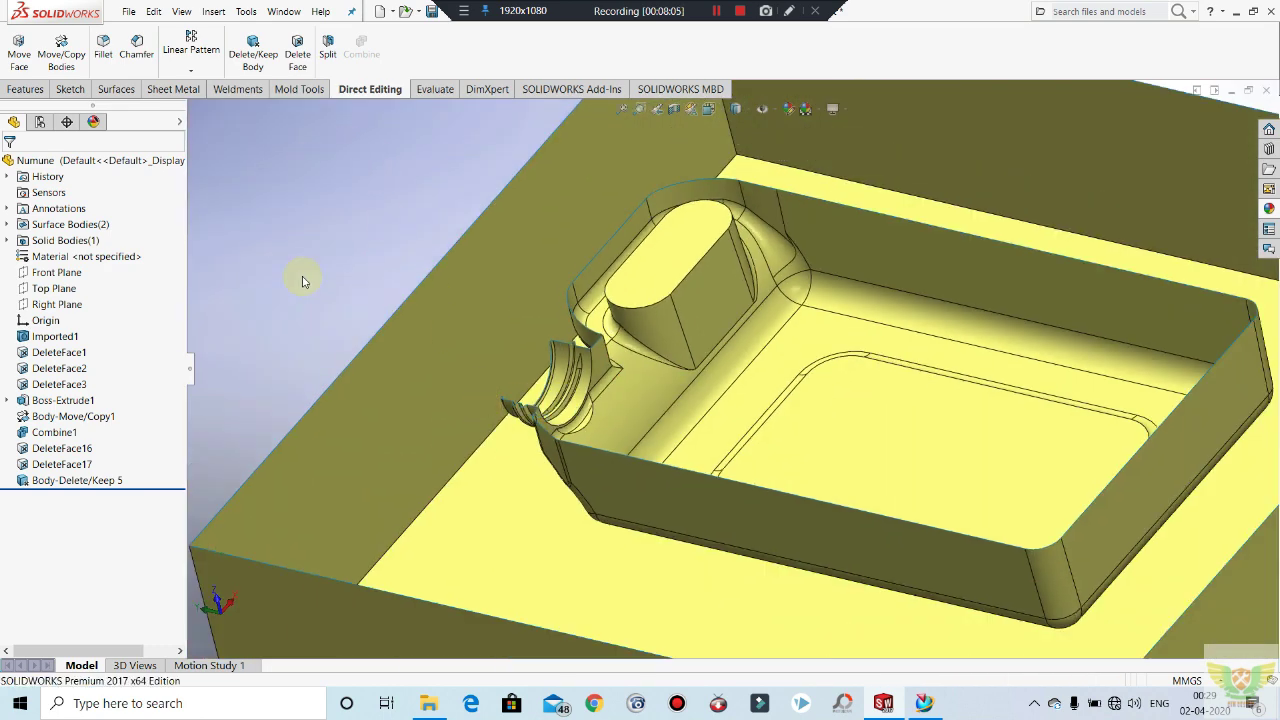
{"action": "left_click", "coordinate": [120, 90]}
Step: Try starting an extruded surface and a sketch on the spout side face, then cancel
{"action": "left_click", "coordinate": [25, 48]}
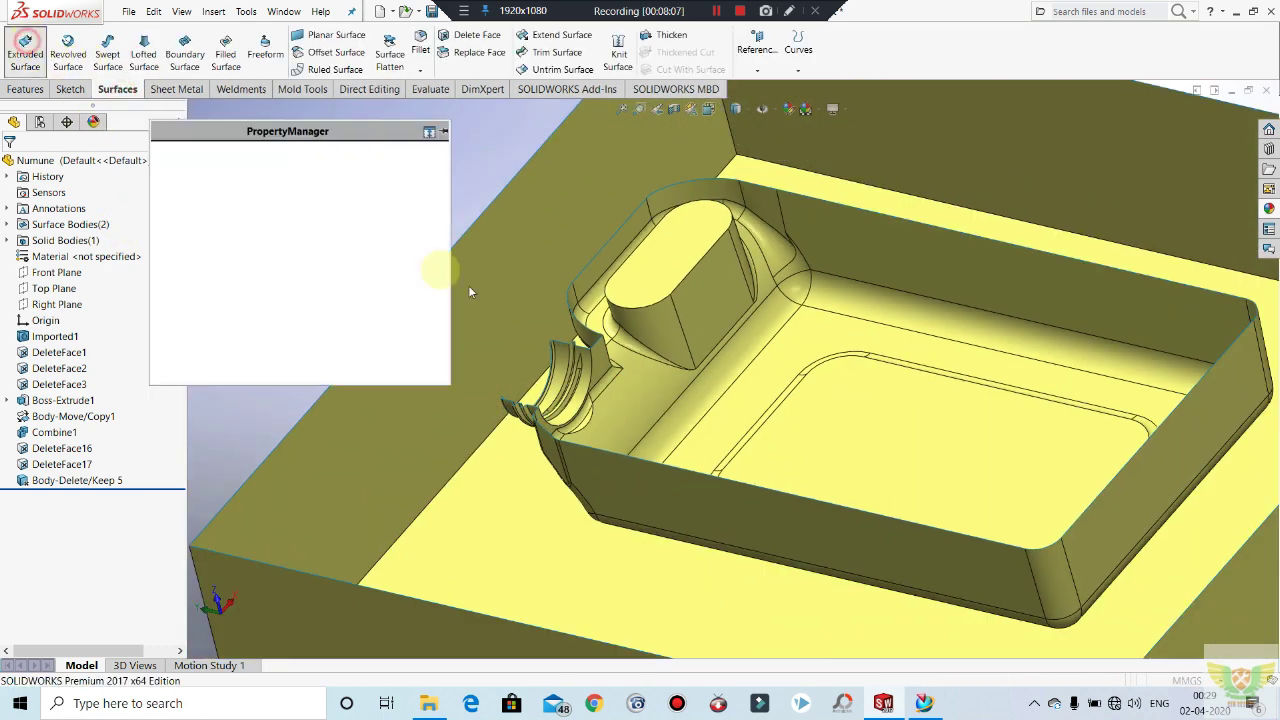
{"action": "scroll", "coordinate": [543, 337], "scroll_direction": "down", "scroll_amount": 2}
{"action": "scroll", "coordinate": [609, 386], "scroll_direction": "down", "scroll_amount": 2}
{"action": "scroll", "coordinate": [631, 304], "scroll_direction": "down", "scroll_amount": 3}
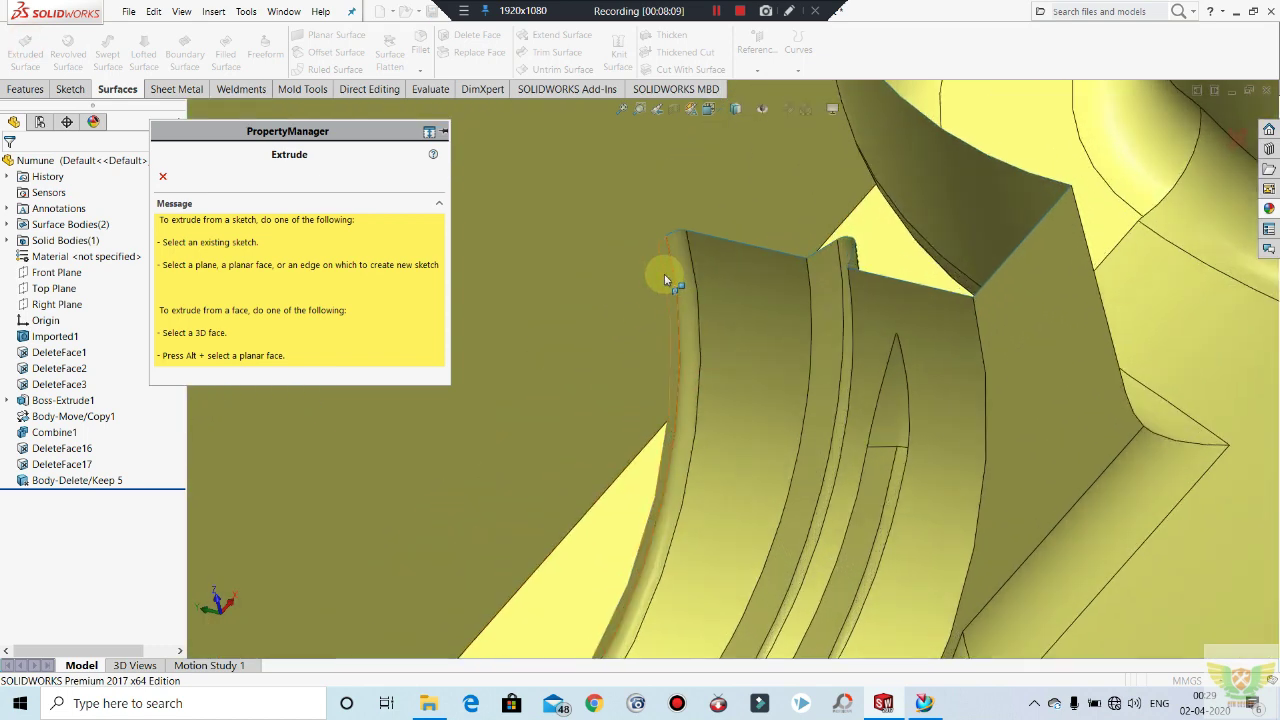
{"action": "left_click", "coordinate": [663, 275]}
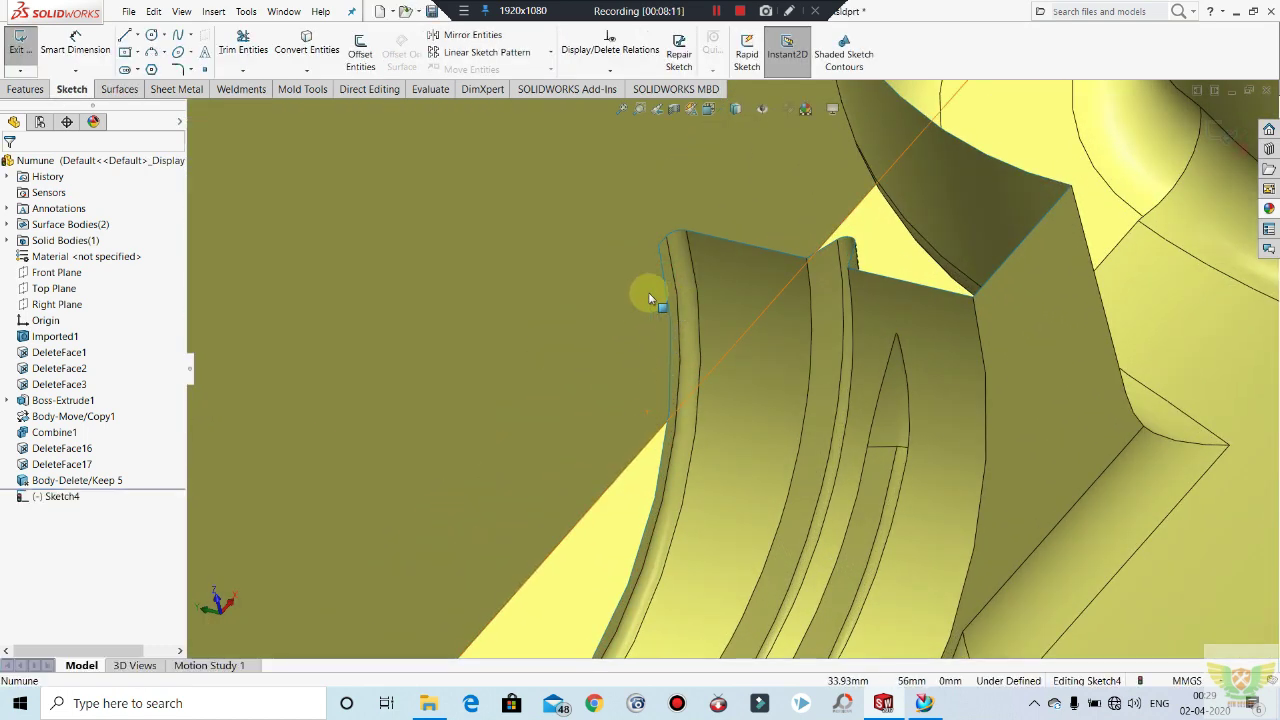
{"action": "key", "text": "Escape"}
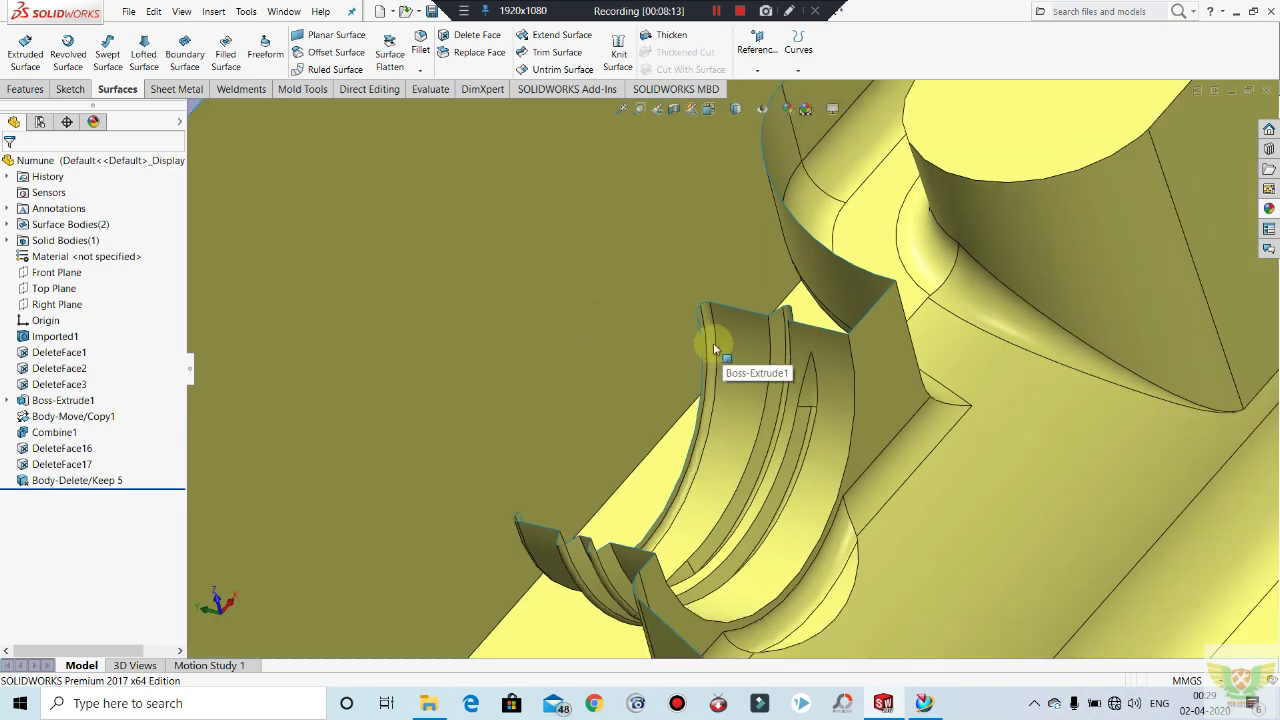
{"action": "scroll", "coordinate": [713, 348], "scroll_direction": "up", "scroll_amount": 3}
{"action": "scroll", "coordinate": [722, 354], "scroll_direction": "down", "scroll_amount": 2}
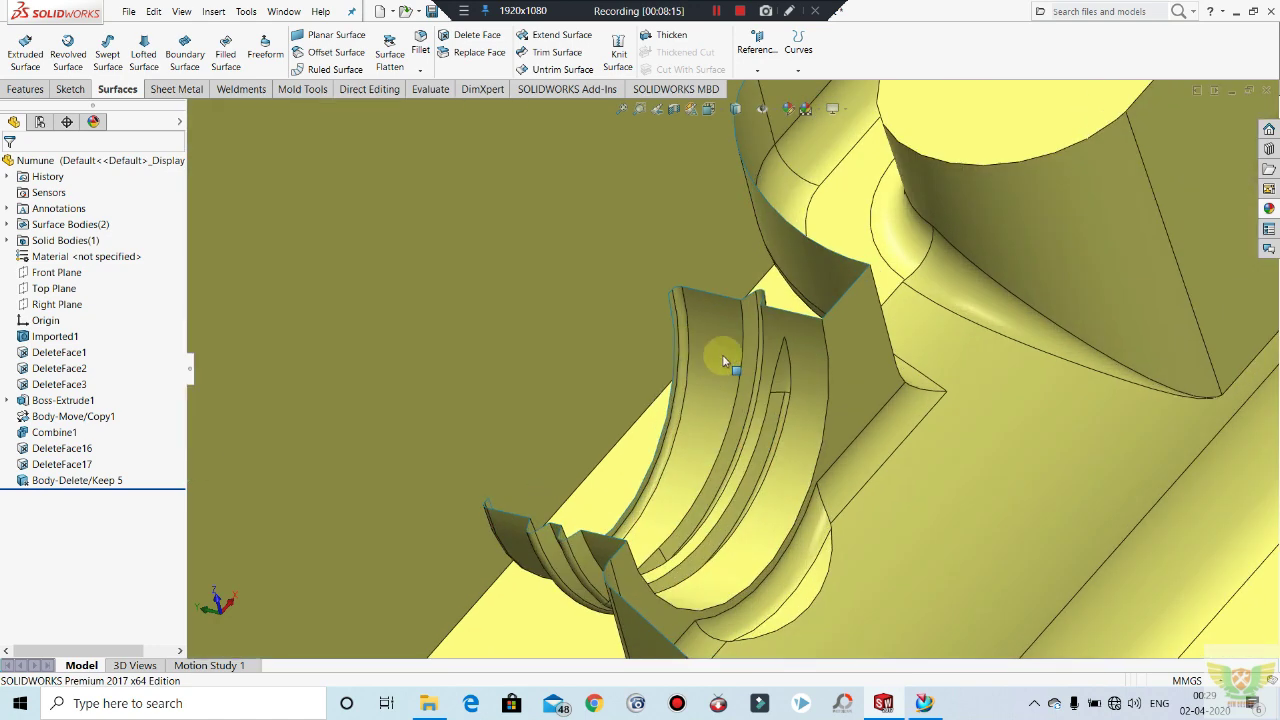
{"action": "scroll", "coordinate": [677, 314], "scroll_direction": "down", "scroll_amount": 2}
{"action": "scroll", "coordinate": [683, 280], "scroll_direction": "down", "scroll_amount": 2}
Step: Open a new sketch on the thin face along the spout rib
{"action": "left_click", "coordinate": [702, 268]}
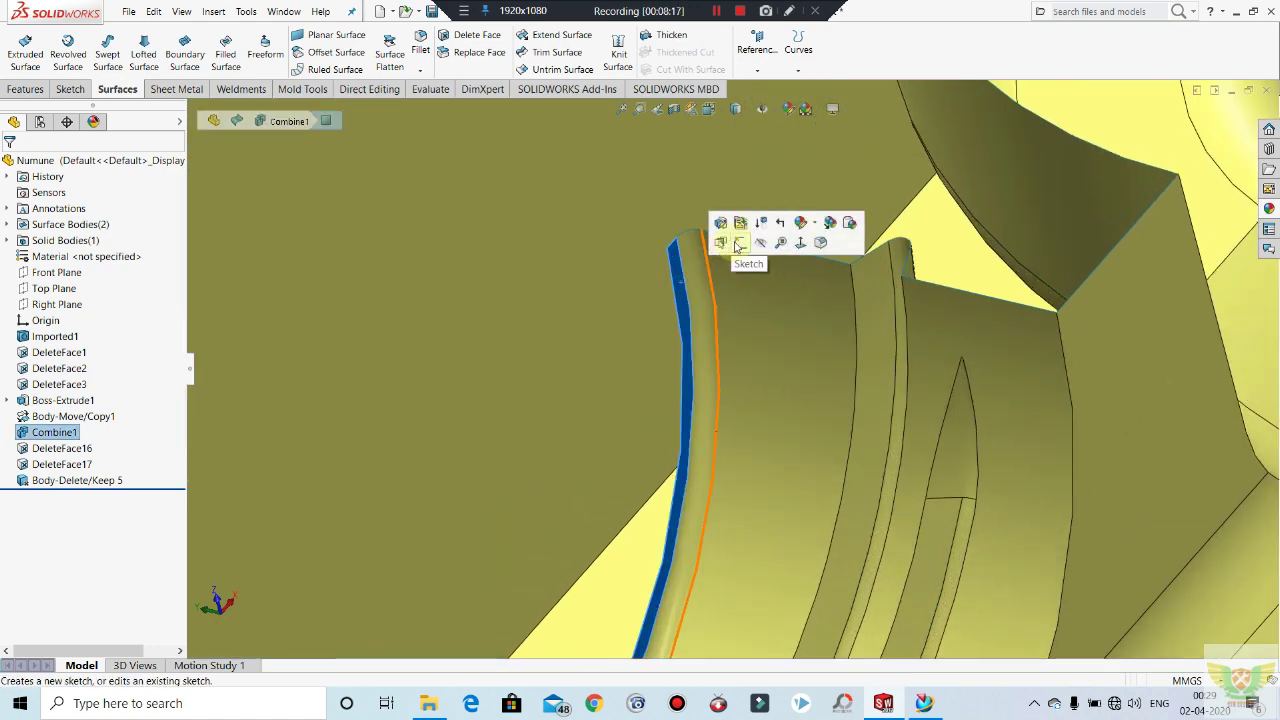
{"action": "left_click", "coordinate": [741, 243]}
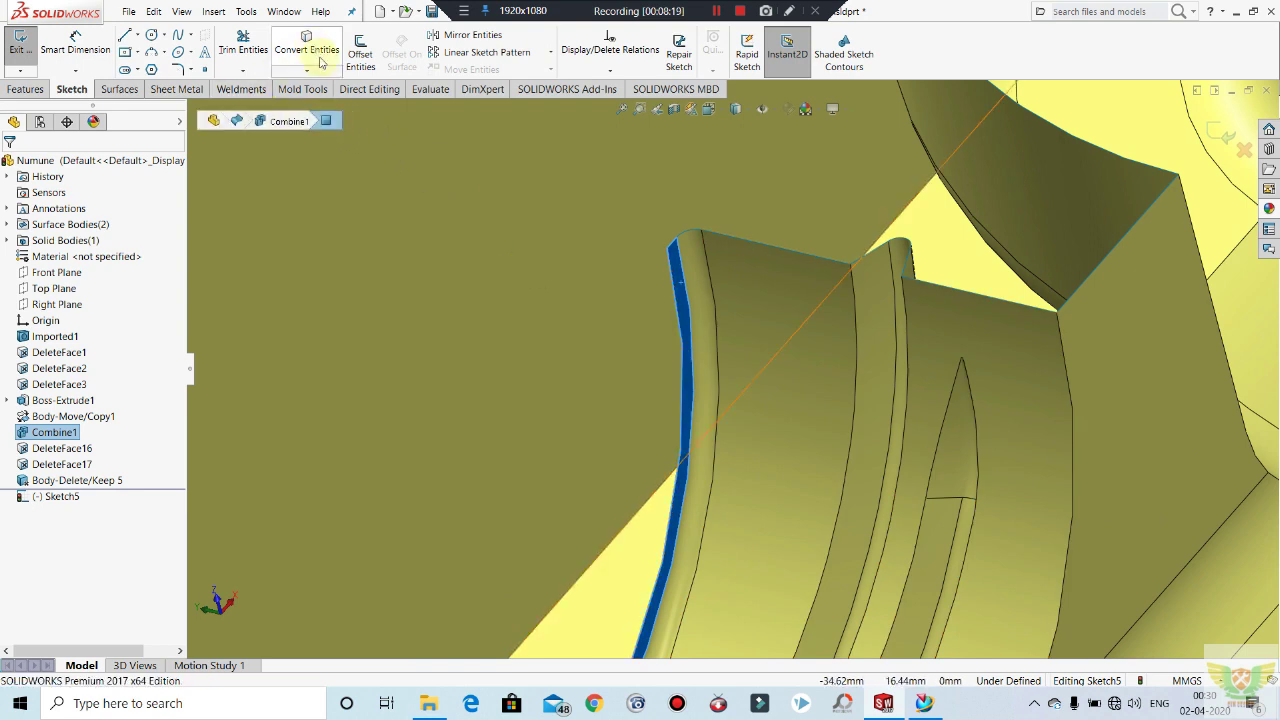
{"action": "left_click", "coordinate": [667, 290]}
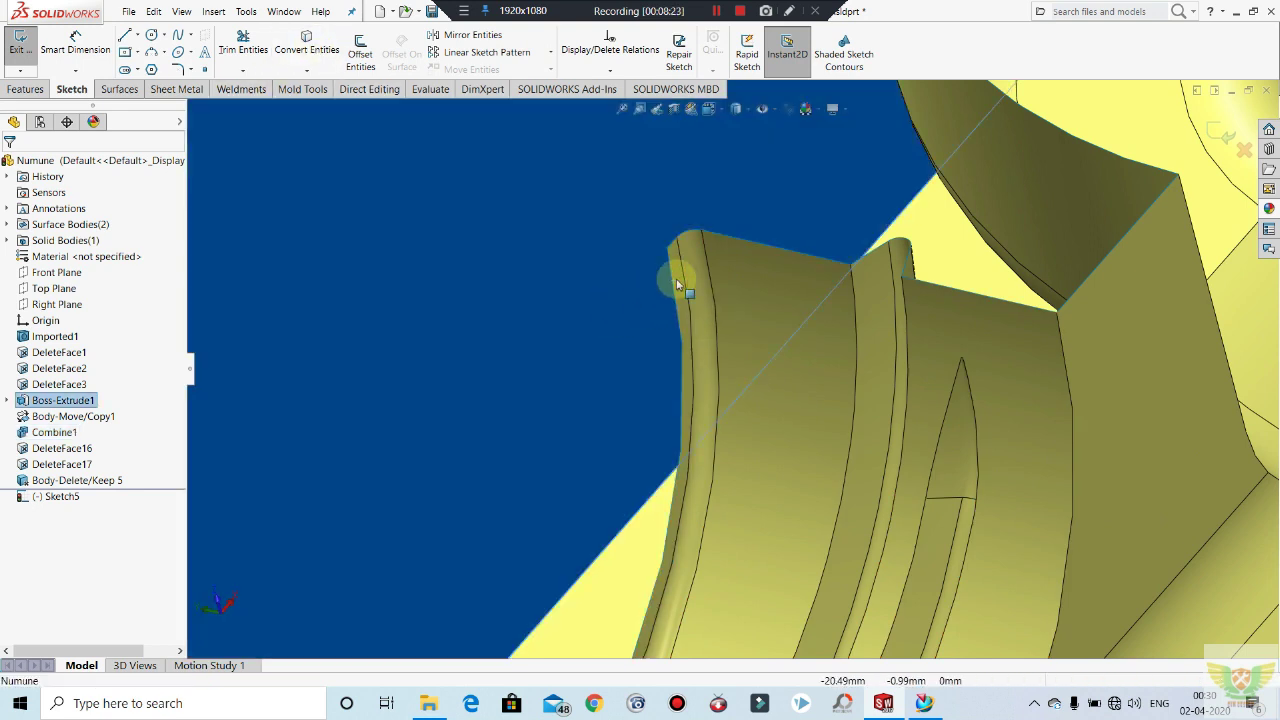
{"action": "left_click", "coordinate": [675, 278]}
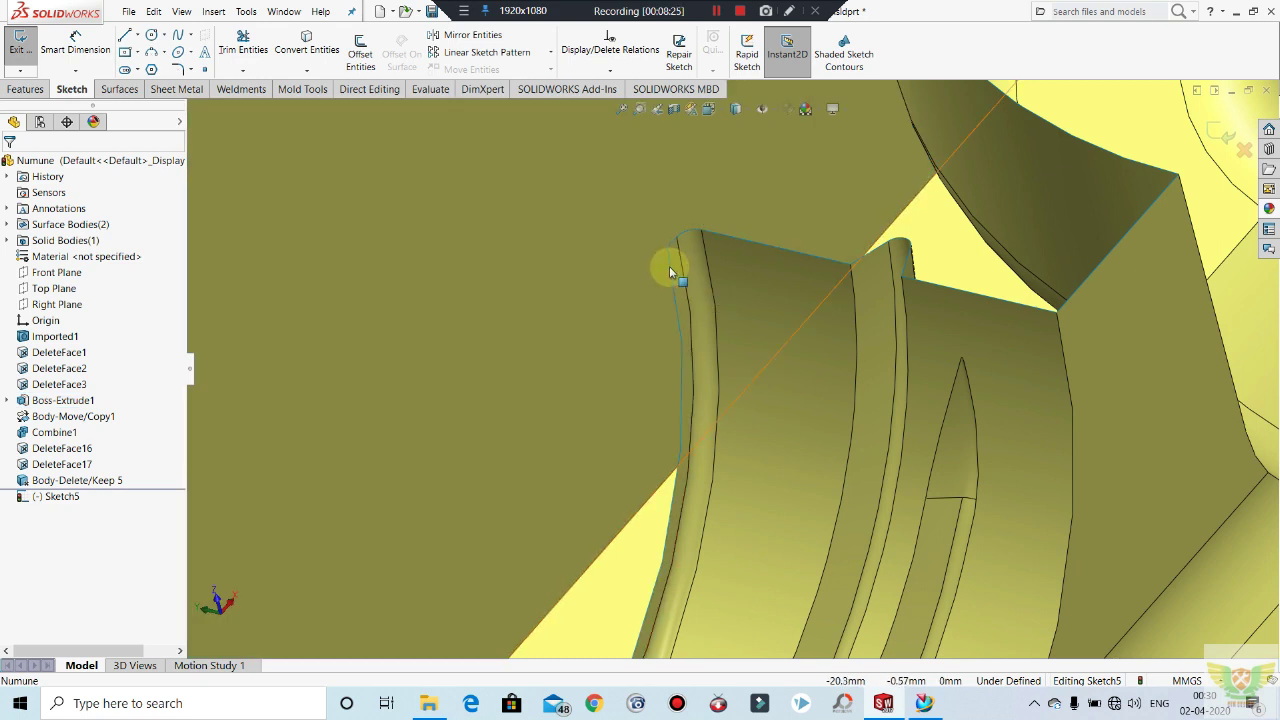
{"action": "right_click", "coordinate": [669, 269]}
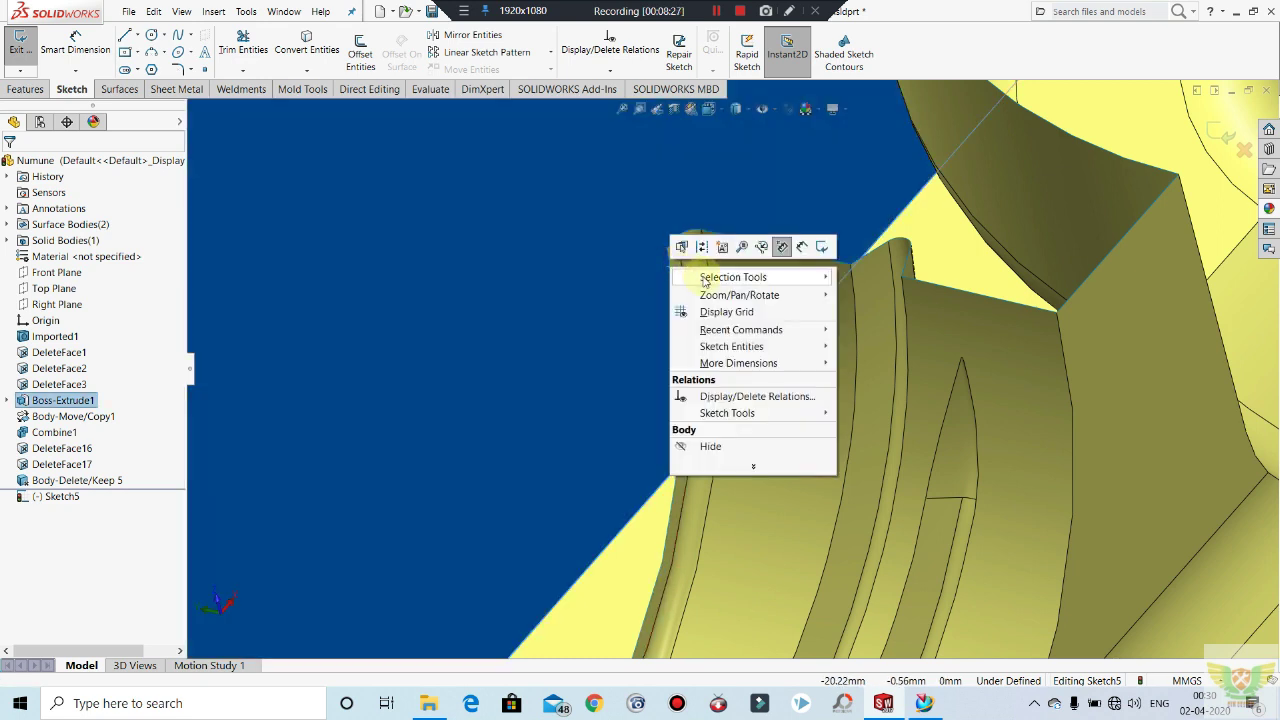
{"action": "key", "text": "Escape"}
{"action": "key", "text": "Escape"}
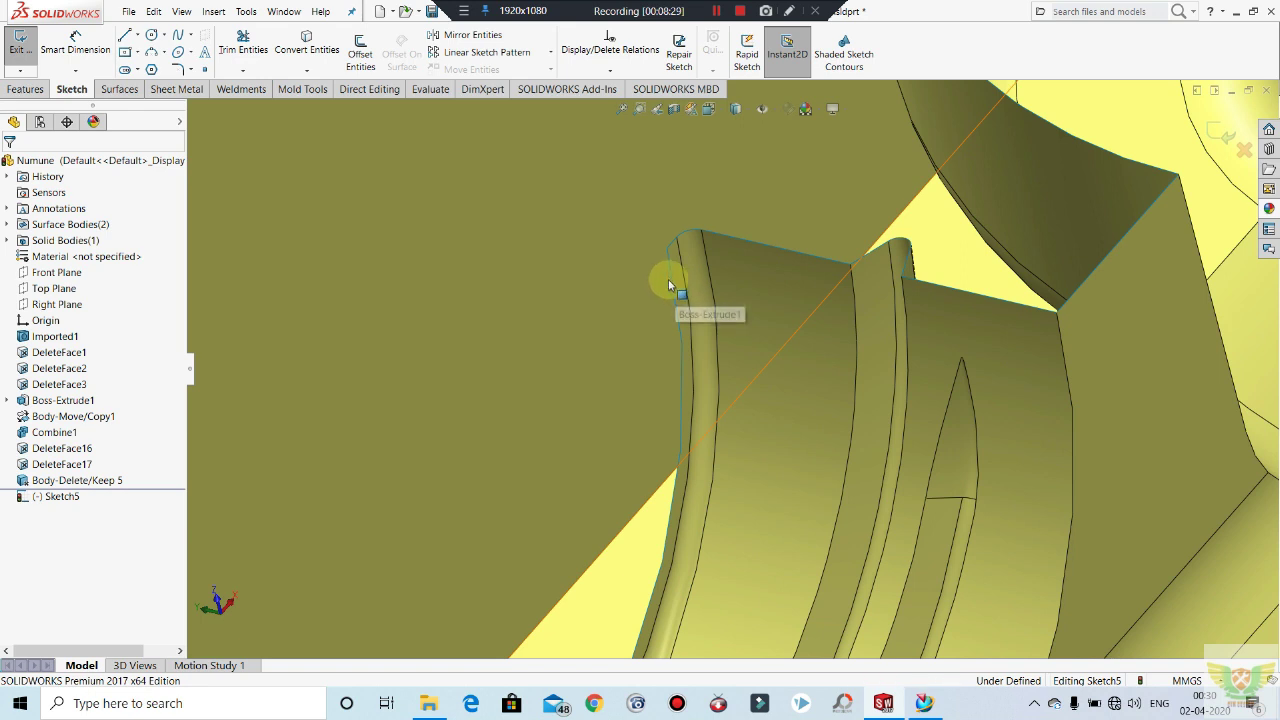
Step: Convert the spout's curved end edge into sketch geometry and exit the sketch
{"action": "left_click", "coordinate": [672, 268]}
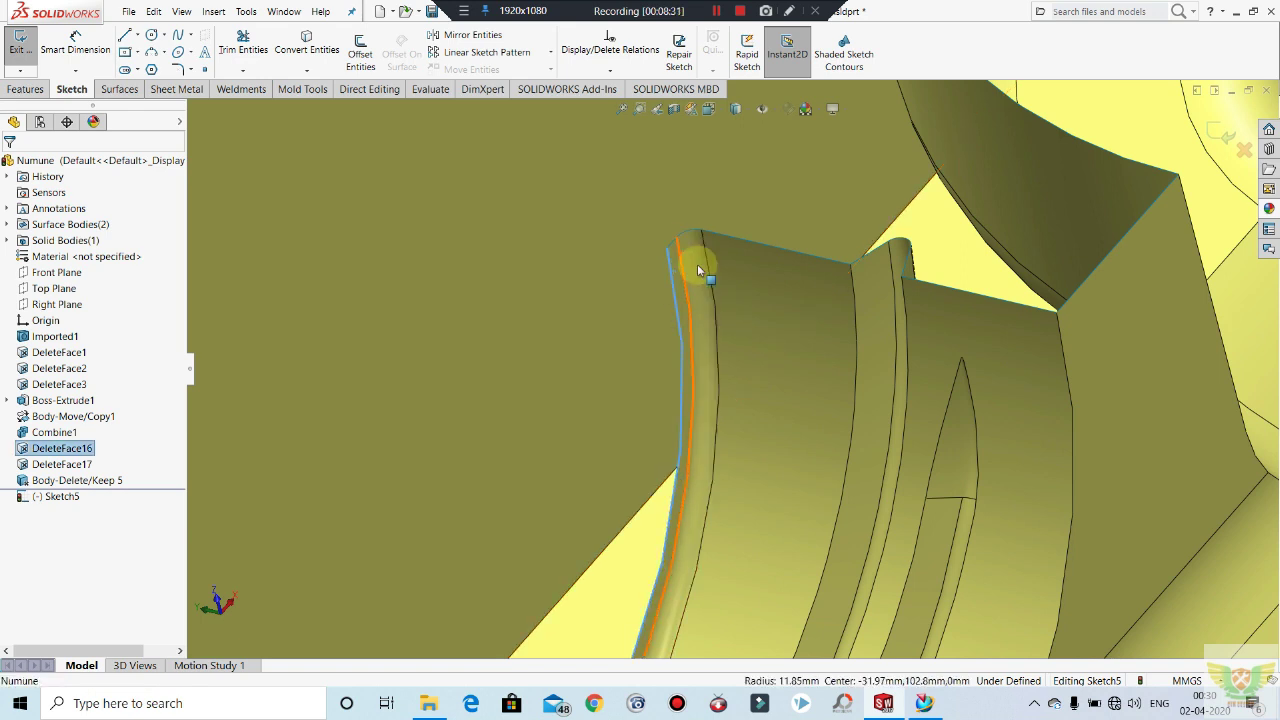
{"action": "left_click", "coordinate": [306, 42]}
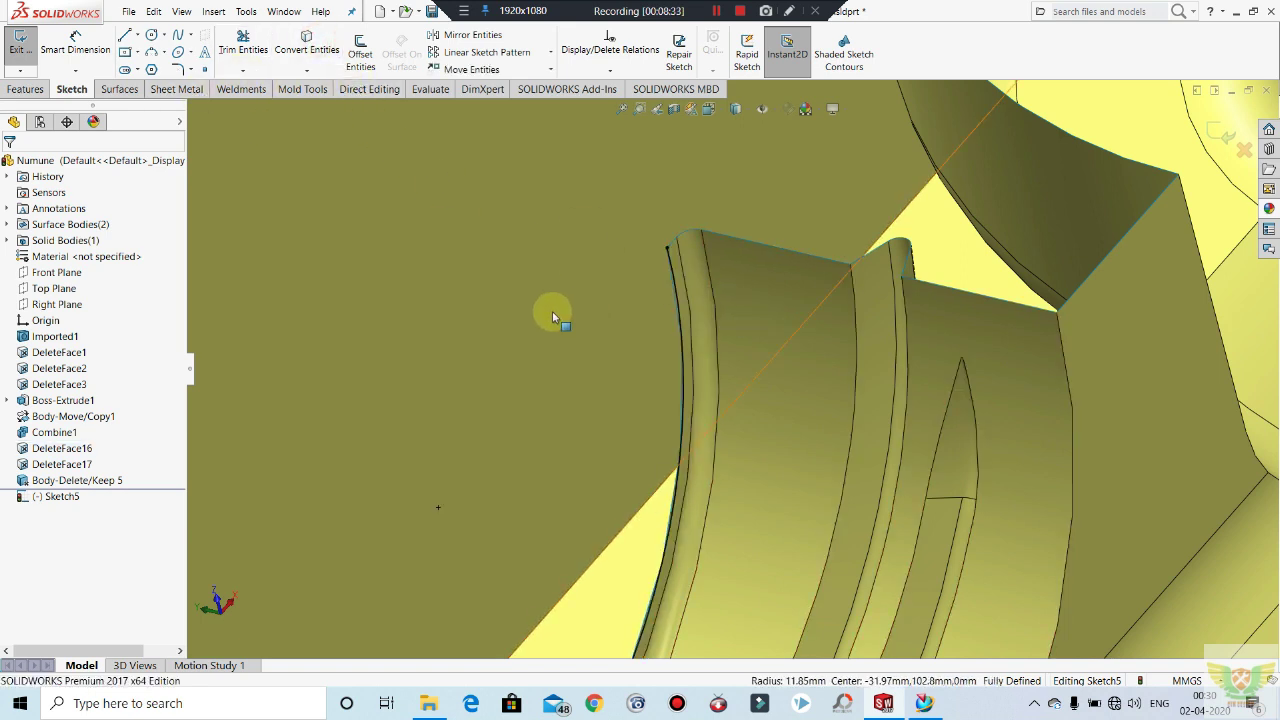
{"action": "middle_click_drag", "start_coordinate": [552, 311], "coordinate": [543, 343]}
{"action": "left_click", "coordinate": [22, 52]}
Step: Extrude the arc into a 60 mm half-cylinder surface in the reversed direction
{"action": "left_click", "coordinate": [118, 89]}
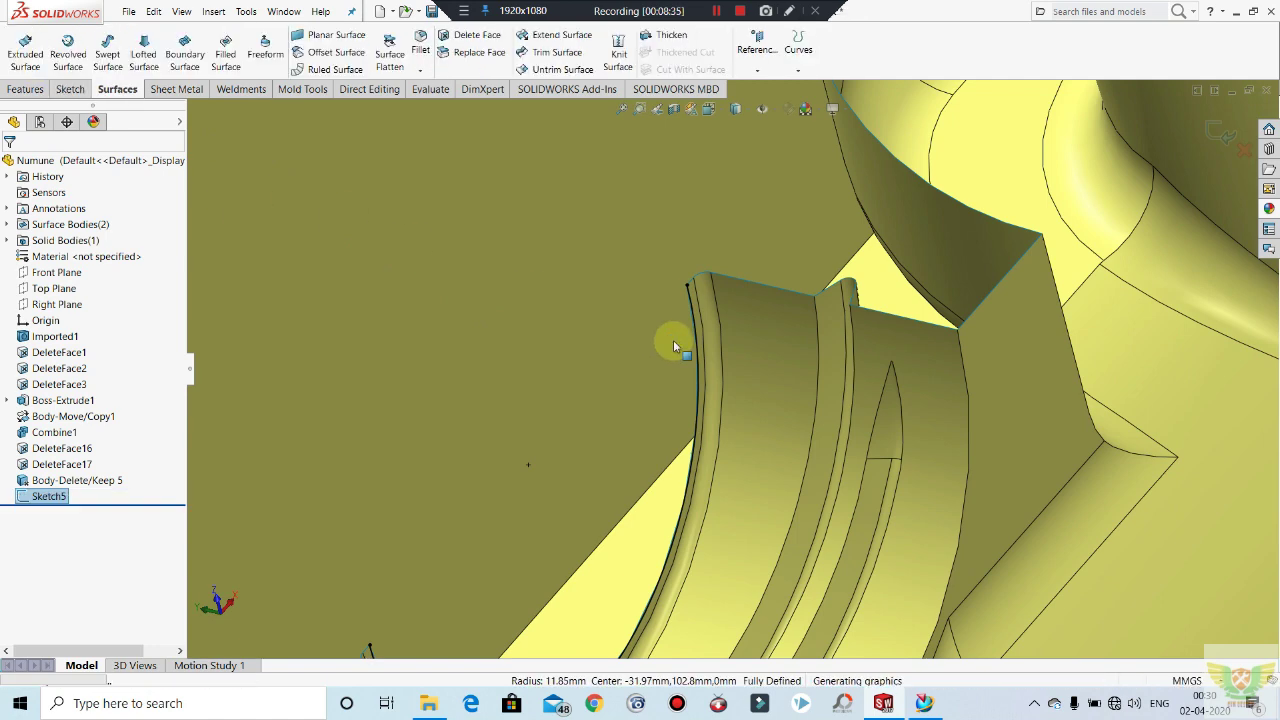
{"action": "left_click", "coordinate": [25, 50]}
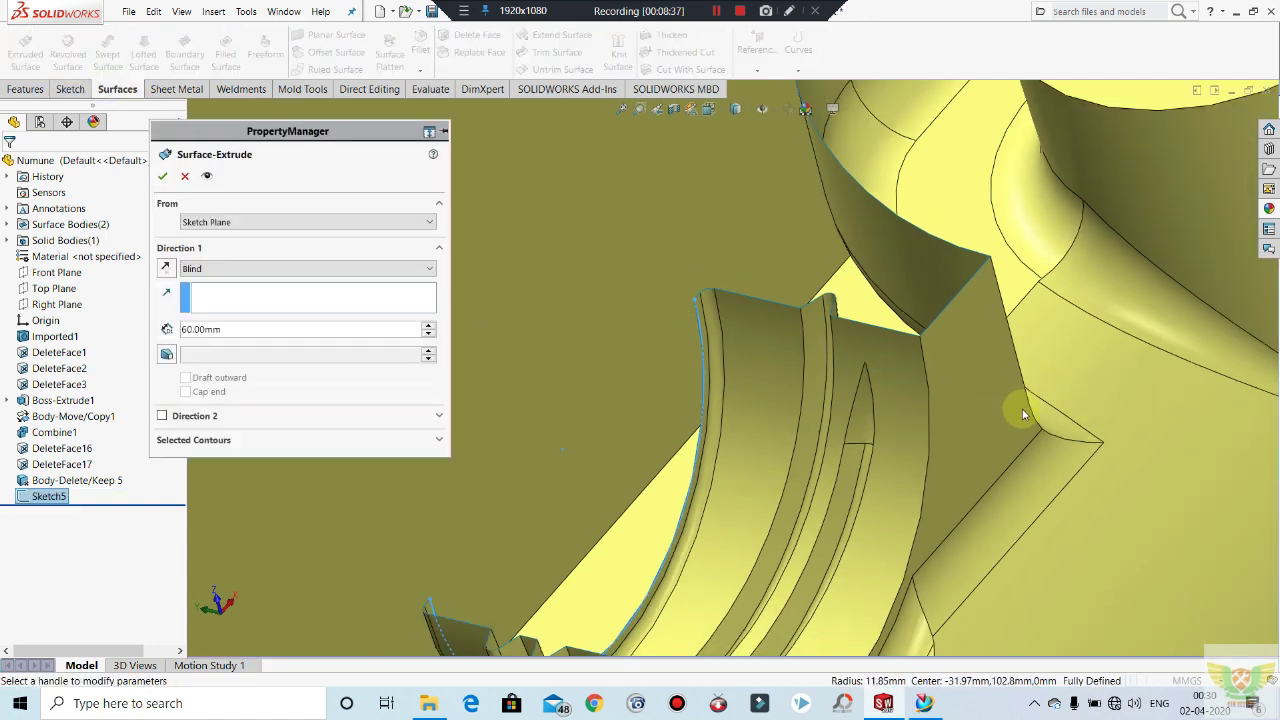
{"action": "left_click", "coordinate": [168, 268]}
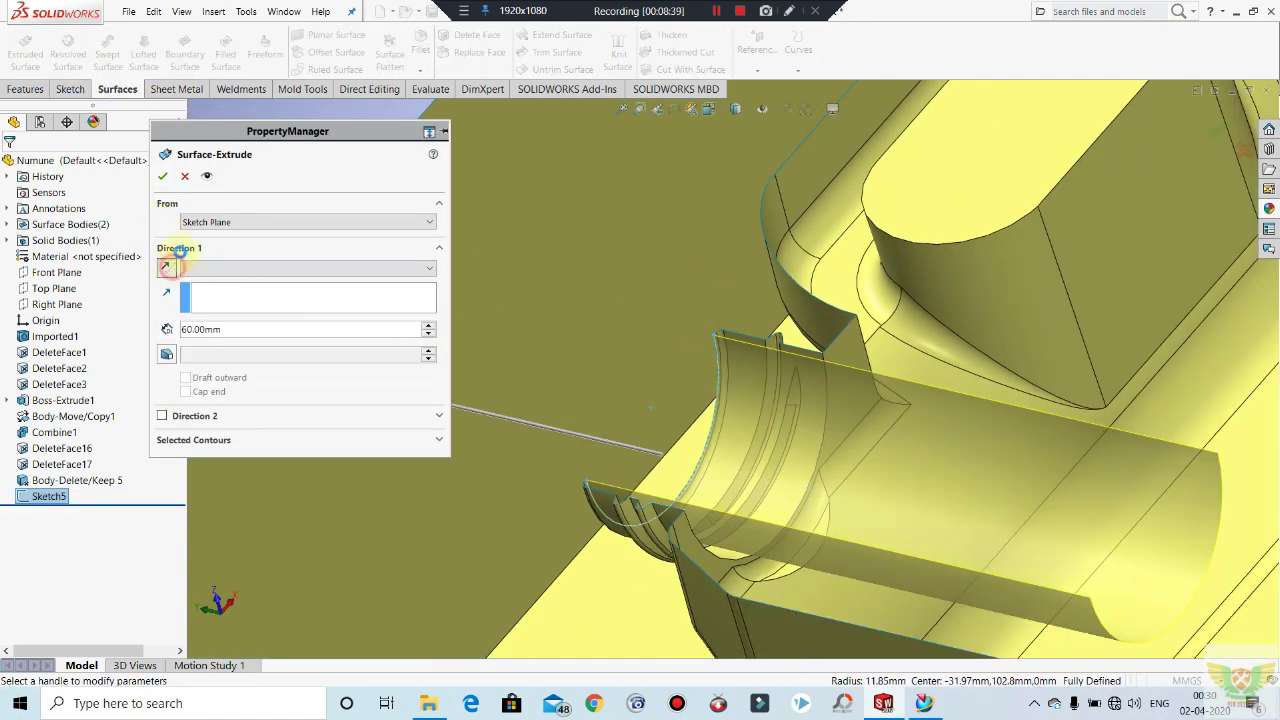
{"action": "left_click", "coordinate": [167, 174]}
{"action": "mouse_move", "coordinate": [909, 409]}
{"action": "middle_mouse_down"}
{"action": "mouse_move", "coordinate": [929, 423]}
{"action": "mouse_move", "coordinate": [694, 466]}
{"action": "mouse_move", "coordinate": [640, 420]}
{"action": "middle_mouse_up"}
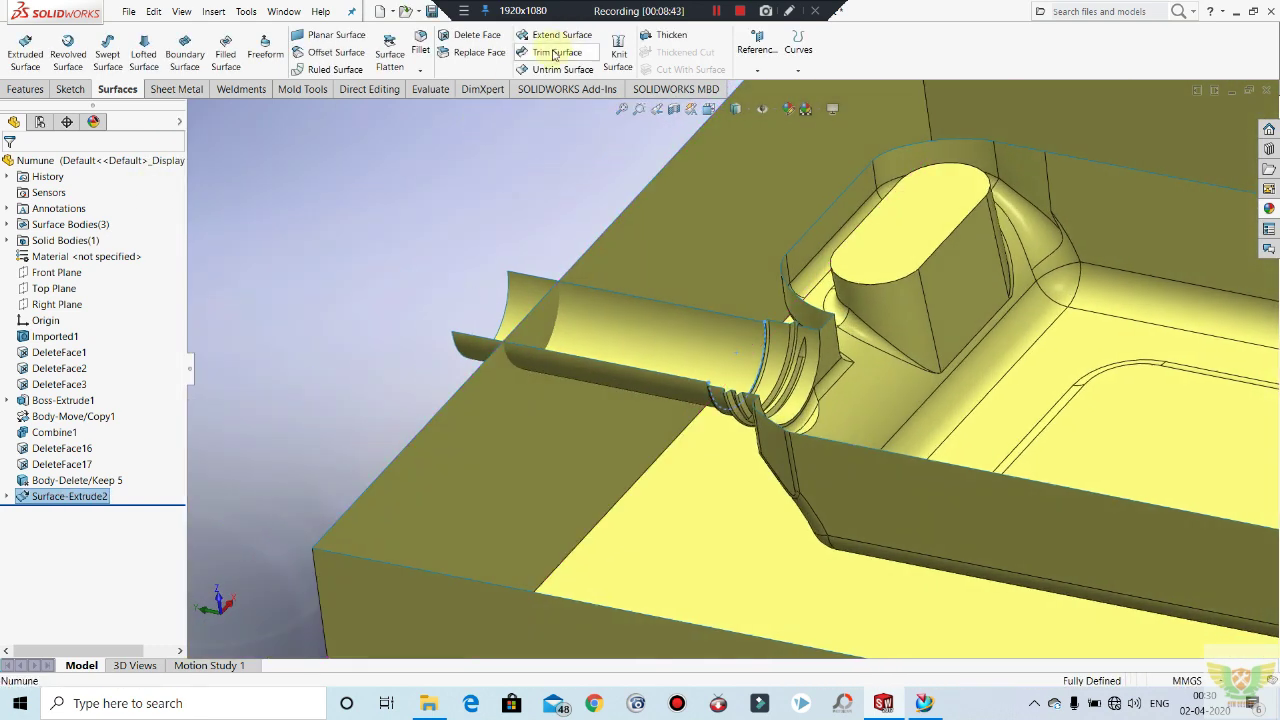
Step: Trim away the spout's end face using Surface-Extrude2 as the tool
{"action": "left_click", "coordinate": [555, 54]}
{"action": "left_click", "coordinate": [541, 320]}
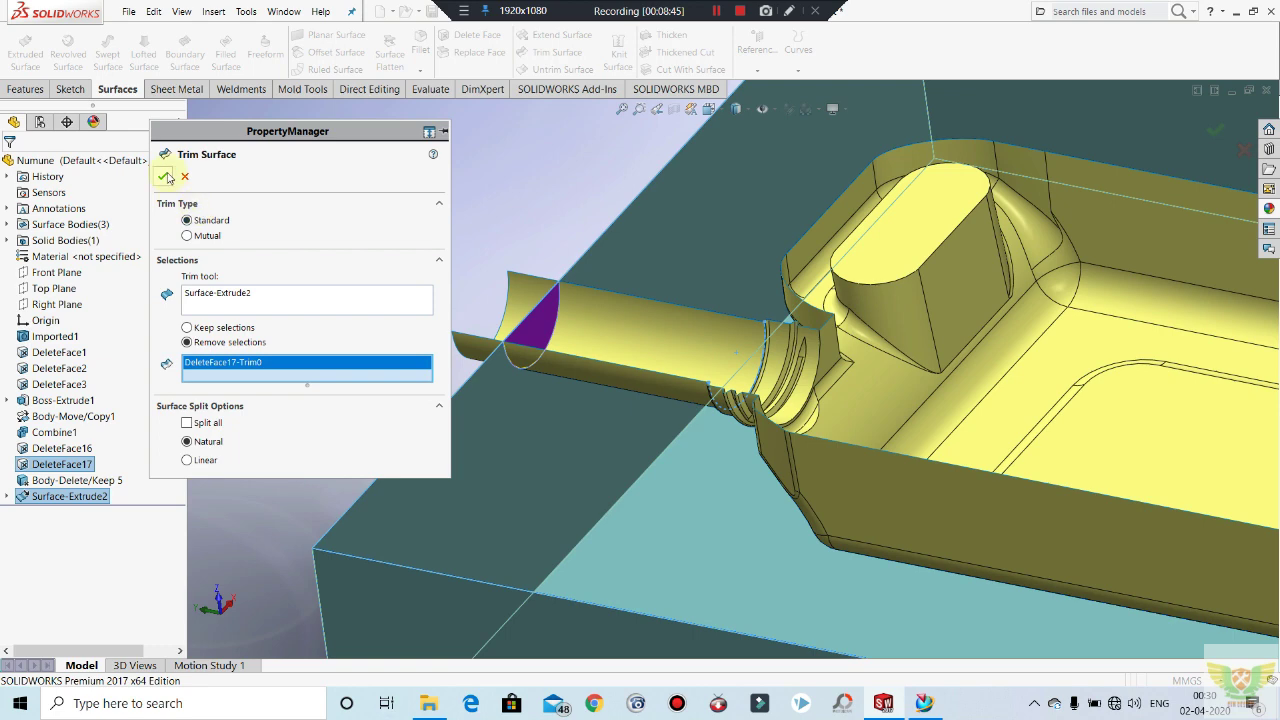
{"action": "left_click", "coordinate": [168, 177]}
{"action": "mouse_move", "coordinate": [529, 329]}
{"action": "middle_mouse_down"}
{"action": "mouse_move", "coordinate": [566, 349]}
{"action": "mouse_move", "coordinate": [532, 256]}
{"action": "middle_mouse_up"}
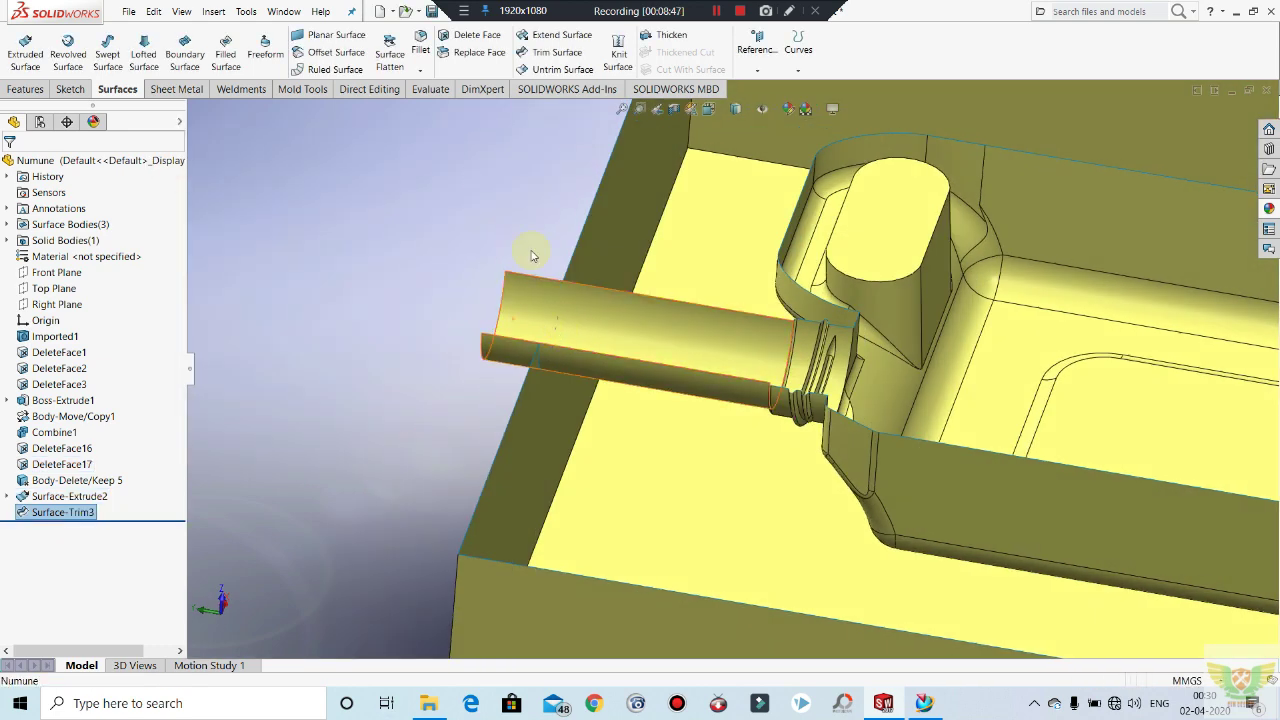
Step: Trim the half-cylinder's excess using Surface-Trim3 as the tool
{"action": "left_click", "coordinate": [563, 52]}
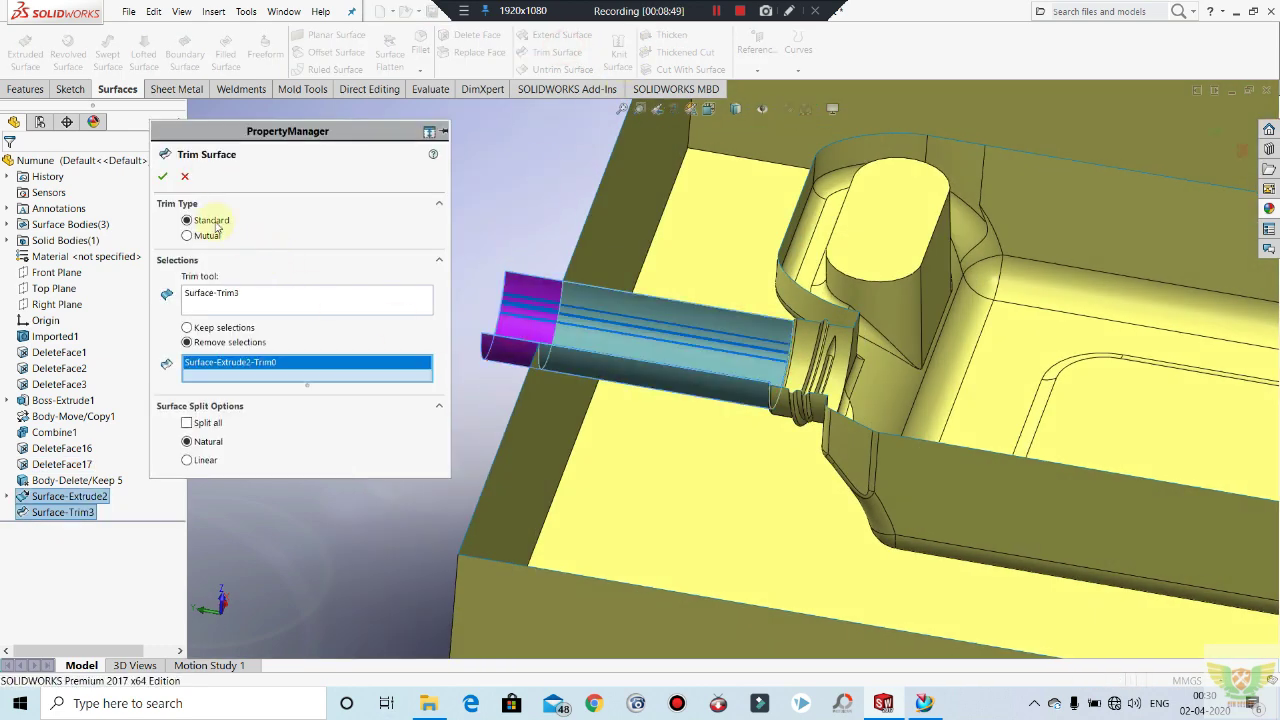
{"action": "left_click", "coordinate": [162, 177]}
{"action": "scroll", "coordinate": [500, 300], "scroll_direction": "up", "scroll_amount": 3}
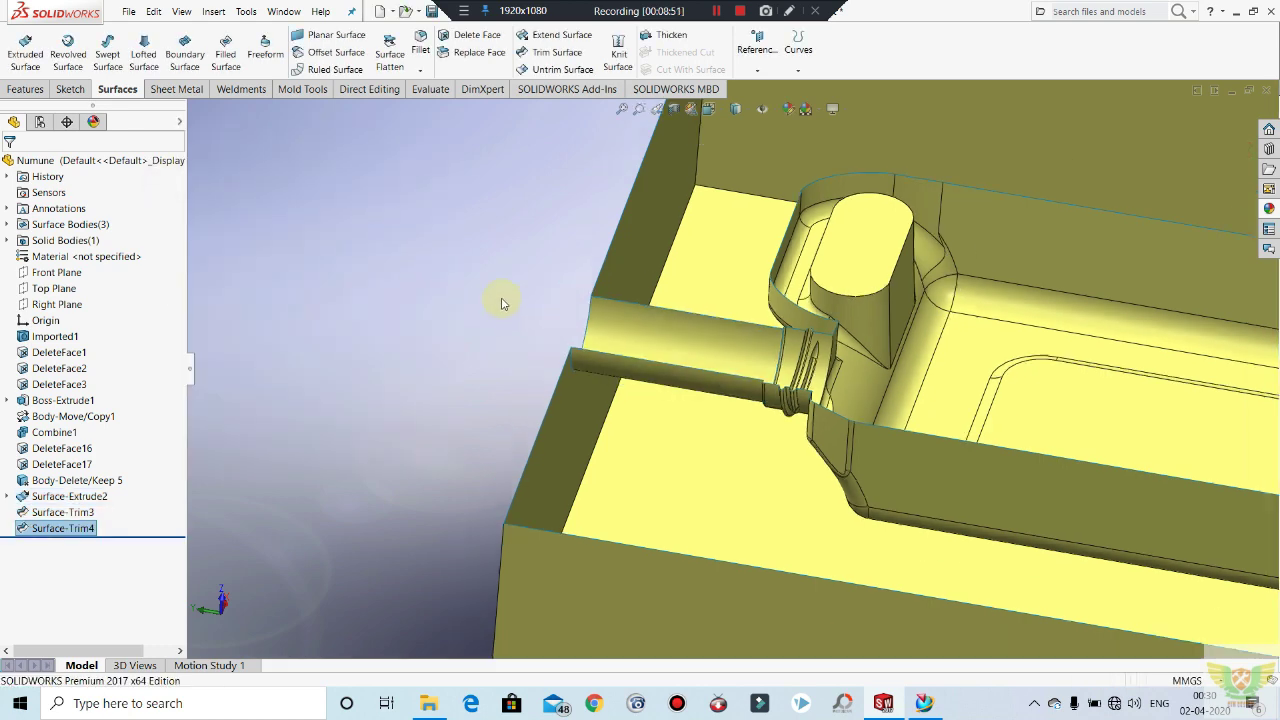
{"action": "mouse_move", "coordinate": [500, 300]}
{"action": "middle_mouse_down"}
{"action": "mouse_move", "coordinate": [857, 420]}
{"action": "mouse_move", "coordinate": [808, 477]}
{"action": "mouse_move", "coordinate": [846, 402]}
{"action": "mouse_move", "coordinate": [1000, 408]}
{"action": "mouse_move", "coordinate": [1000, 443]}
{"action": "mouse_move", "coordinate": [924, 376]}
{"action": "middle_mouse_up"}
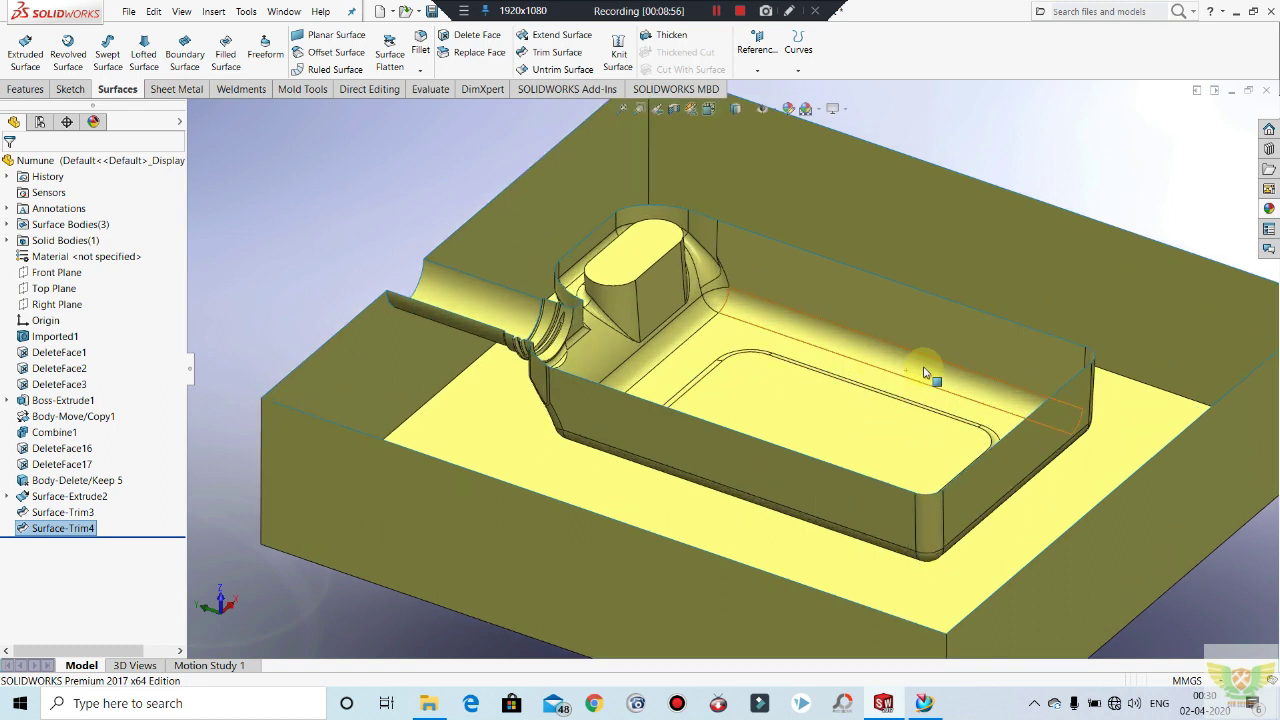
{"action": "scroll", "coordinate": [790, 345], "scroll_direction": "up", "scroll_amount": 4}
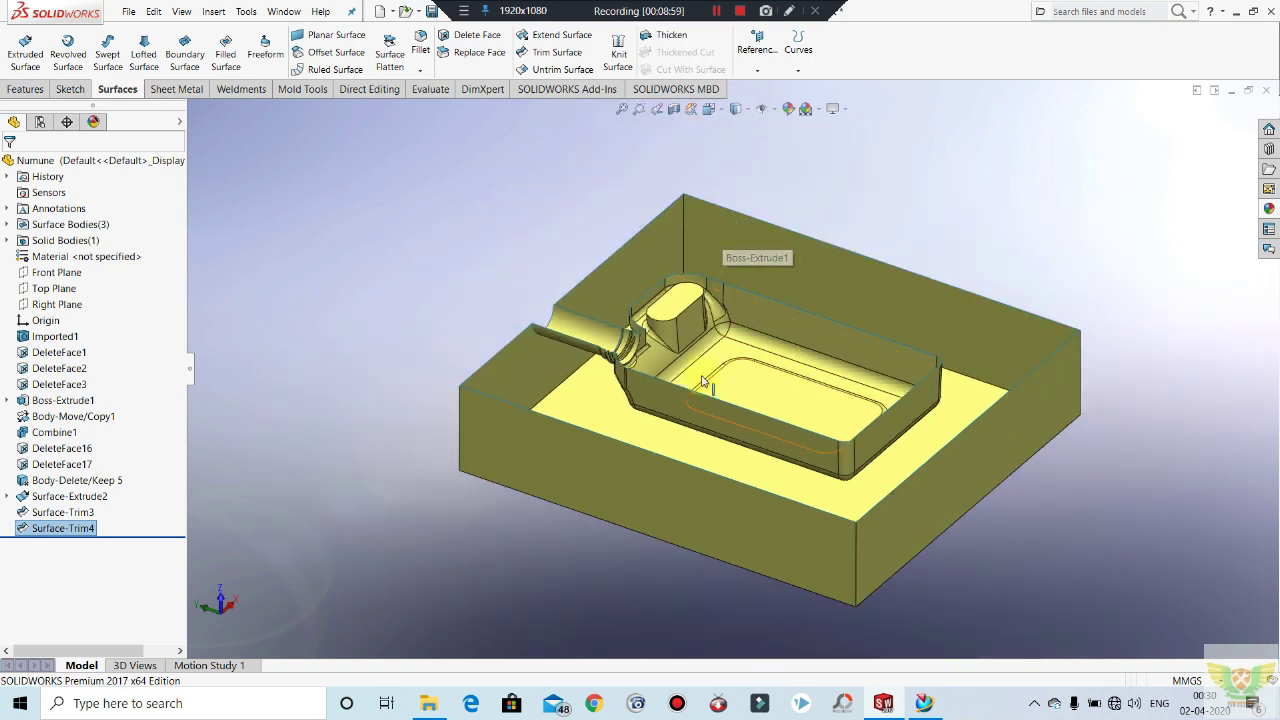
Step: Start a Planar Surface to fill the parting face
{"action": "left_click", "coordinate": [336, 36]}
{"action": "scroll", "coordinate": [650, 280], "scroll_direction": "down", "scroll_amount": 3}
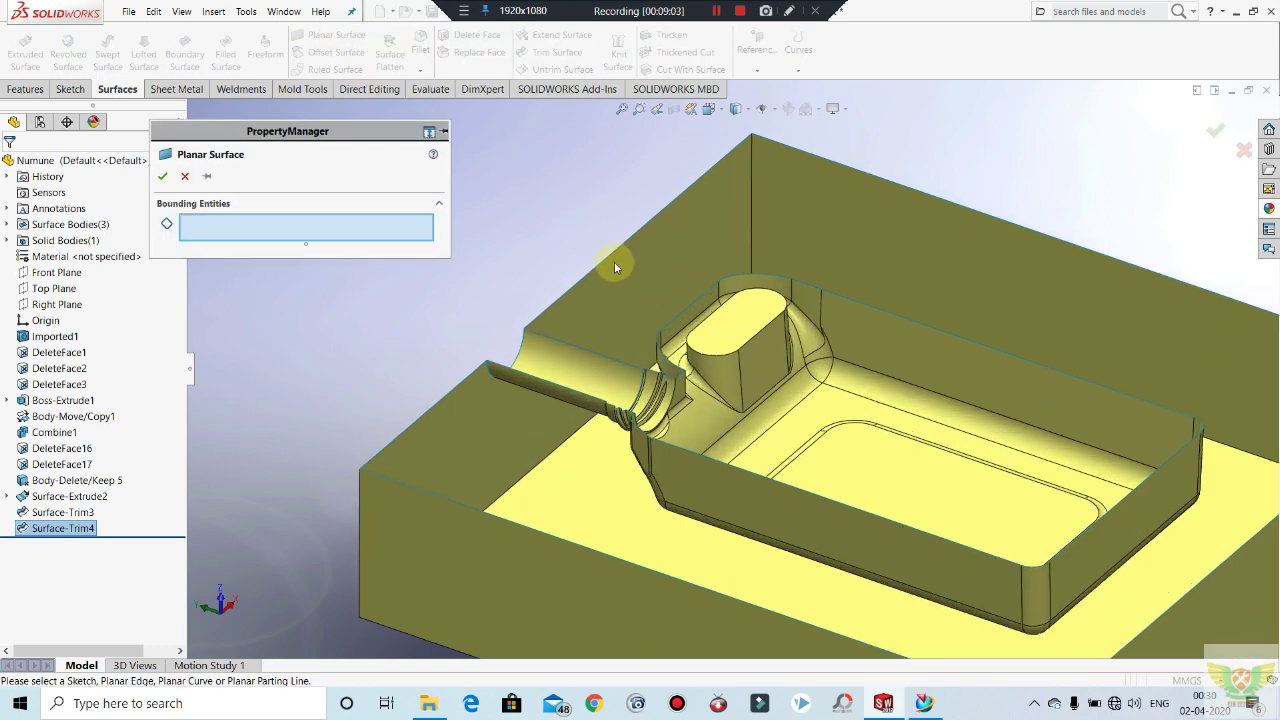
{"action": "scroll", "coordinate": [586, 364], "scroll_direction": "down", "scroll_amount": 3}
{"action": "scroll", "coordinate": [640, 355], "scroll_direction": "down", "scroll_amount": 2}
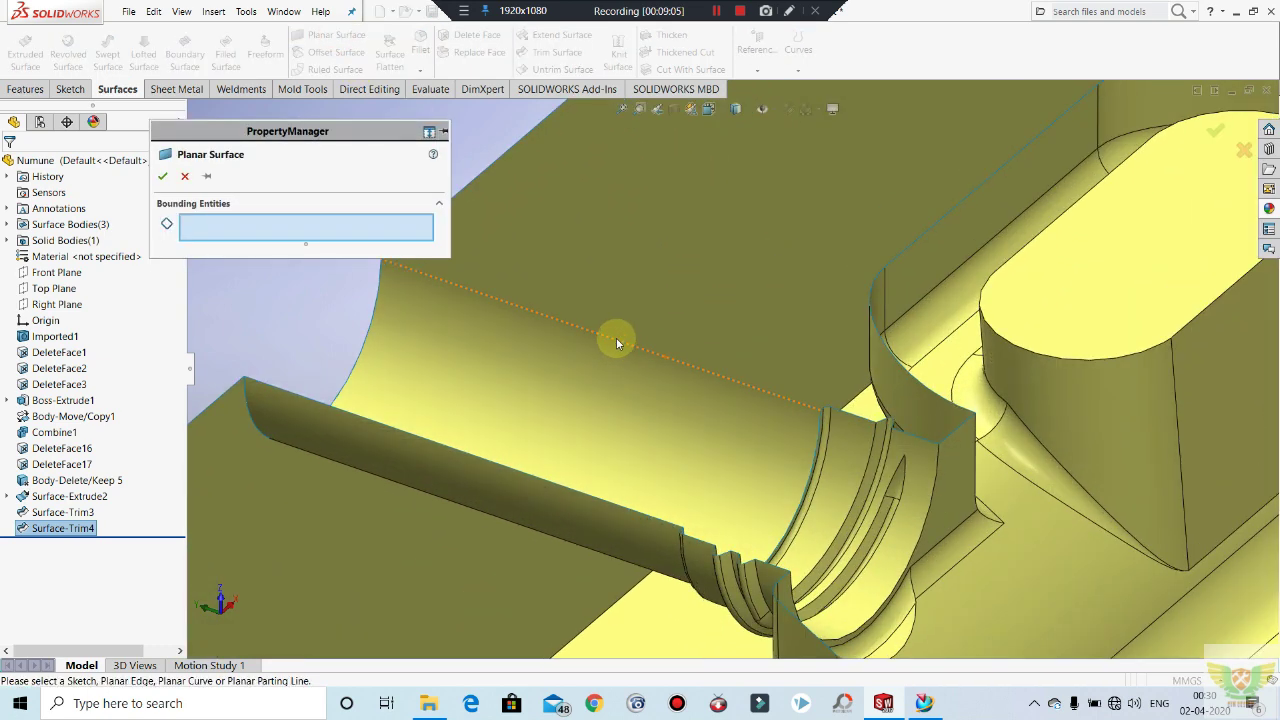
{"action": "right_click", "coordinate": [614, 342]}
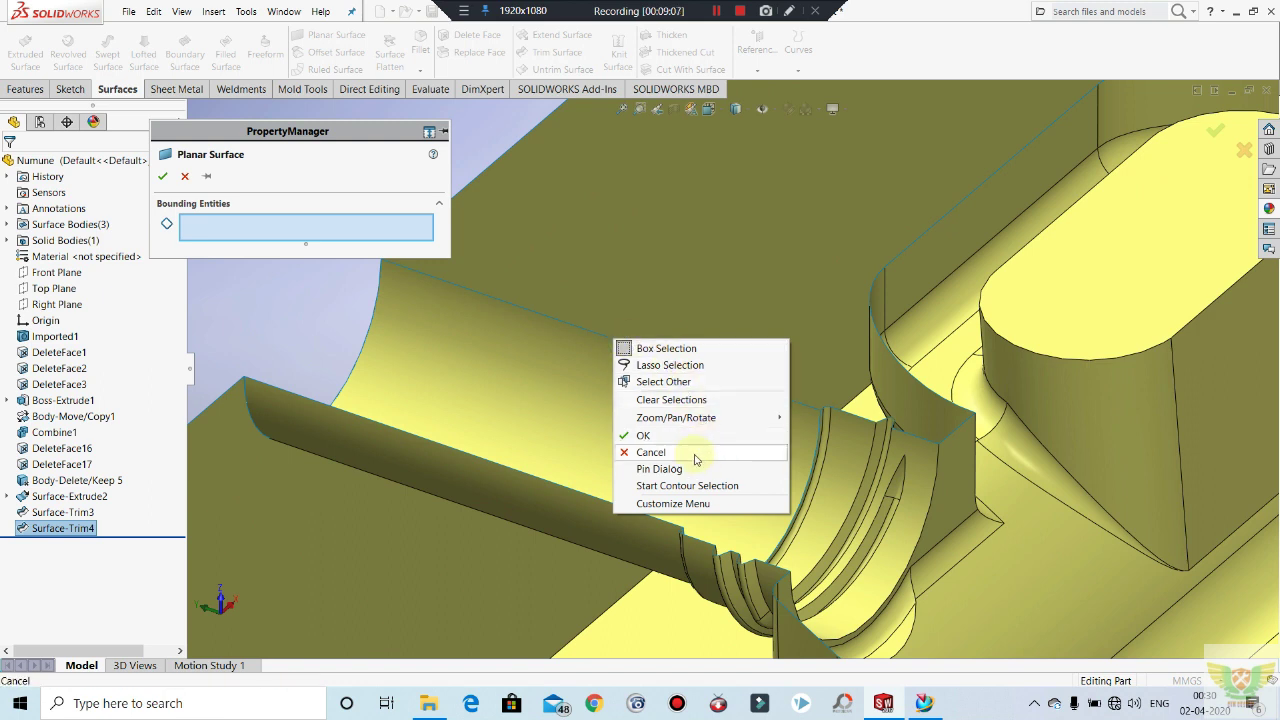
{"action": "left_click", "coordinate": [576, 325]}
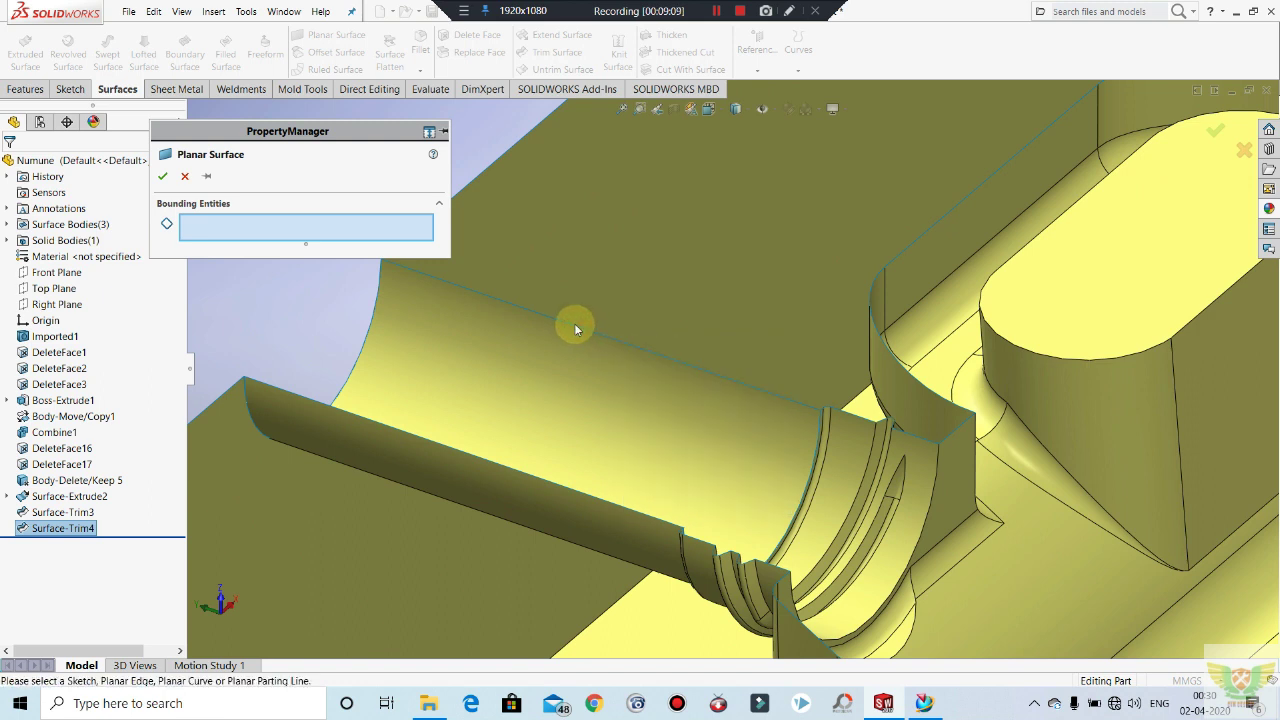
Step: Add the cylinder's top edge, its tangent chain and the open parting-edge loop as boundaries
{"action": "left_click", "coordinate": [763, 391]}
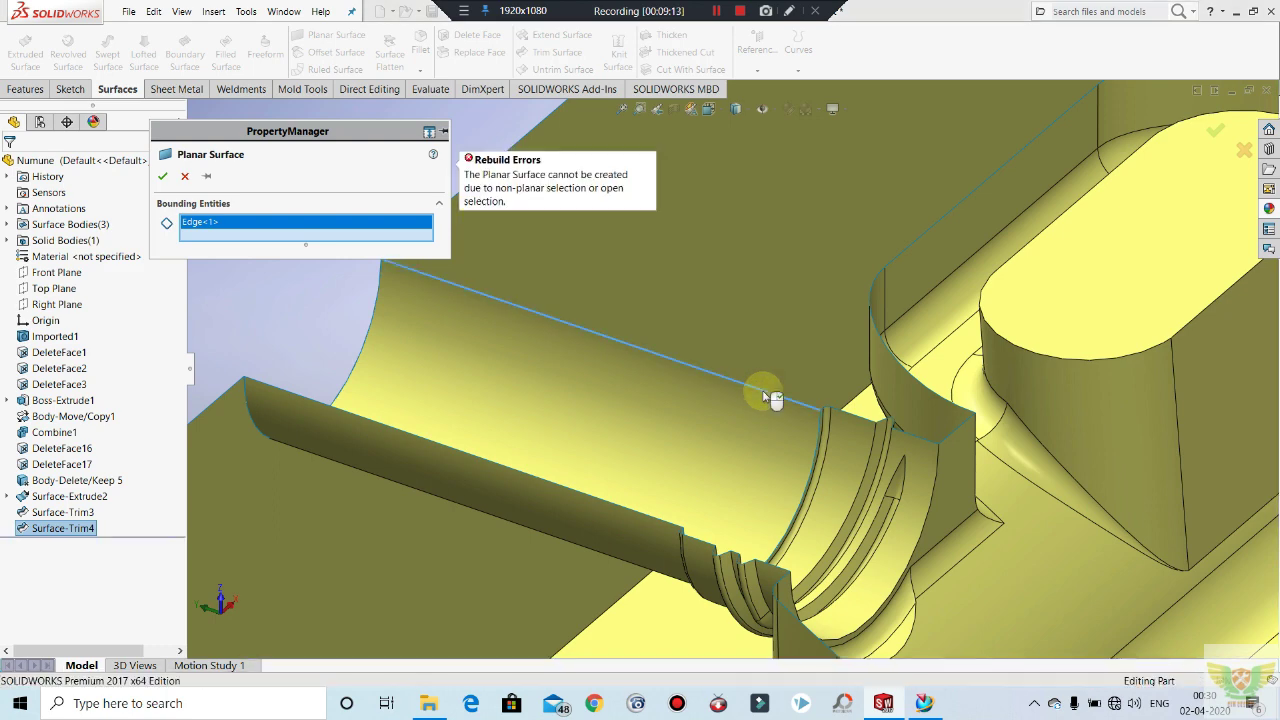
{"action": "scroll", "coordinate": [830, 410], "scroll_direction": "down", "scroll_amount": 1}
{"action": "scroll", "coordinate": [828, 412], "scroll_direction": "down", "scroll_amount": 1}
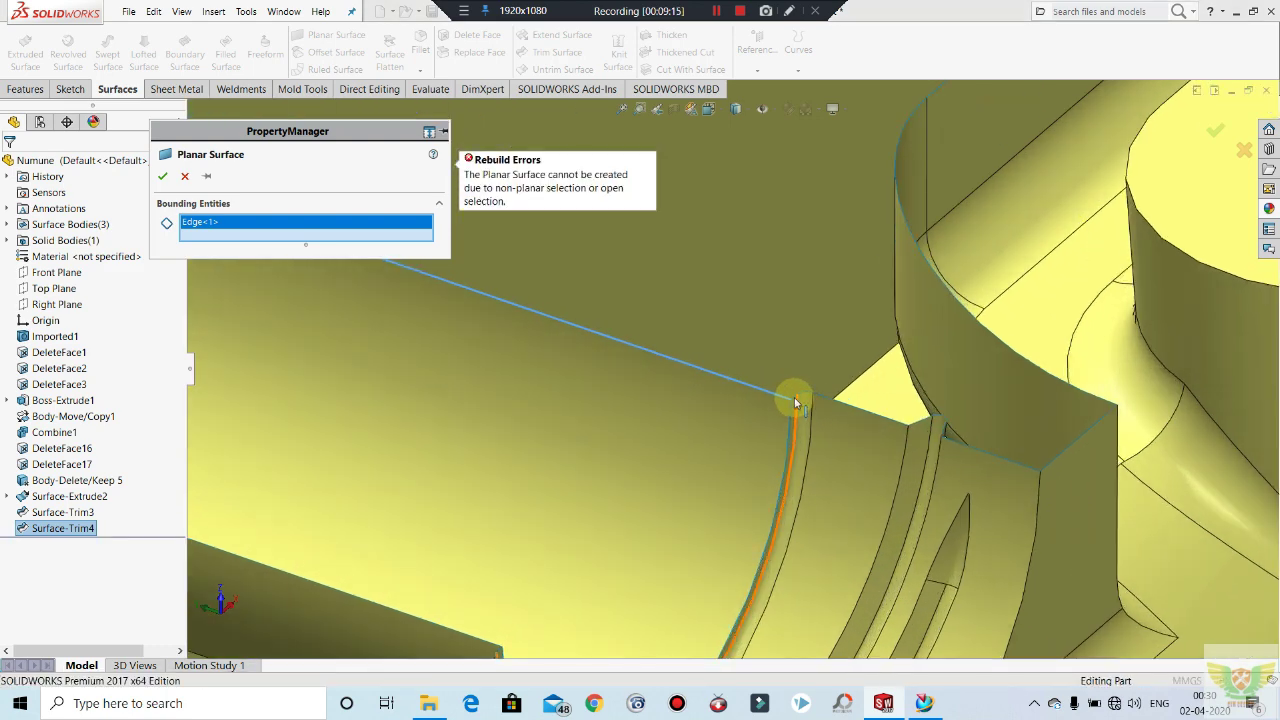
{"action": "right_click", "coordinate": [797, 400]}
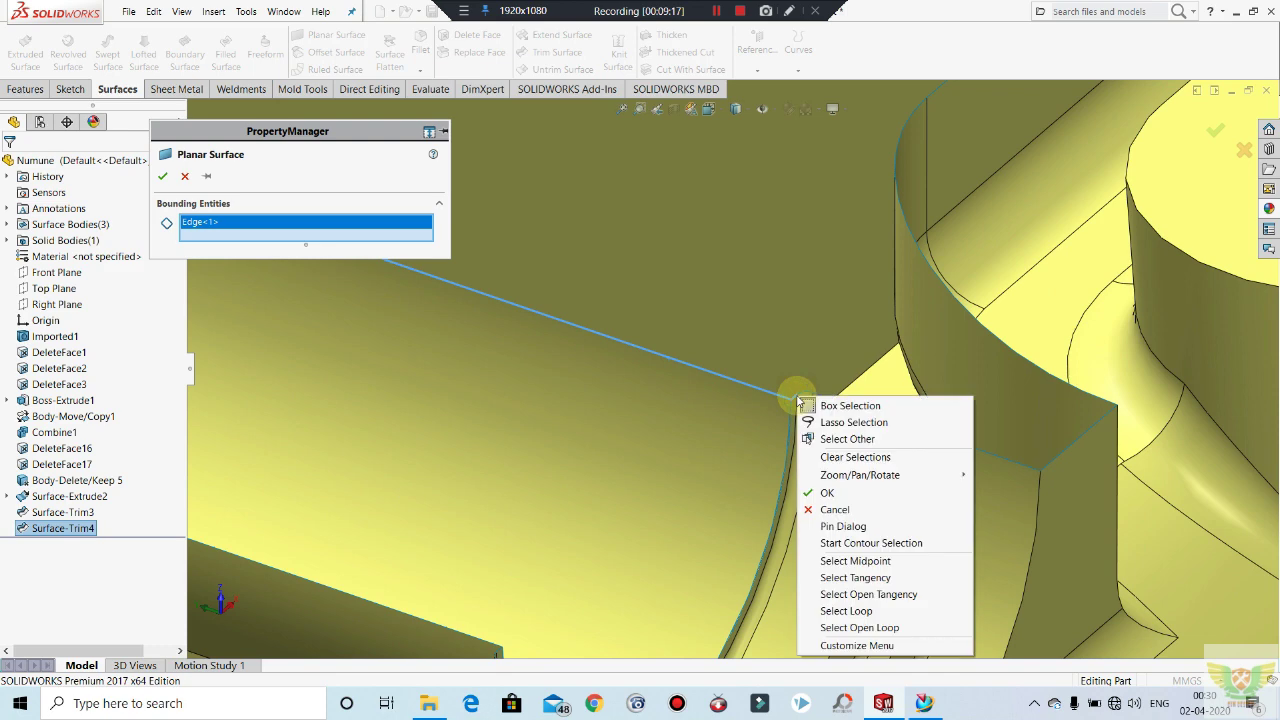
{"action": "left_click", "coordinate": [885, 594]}
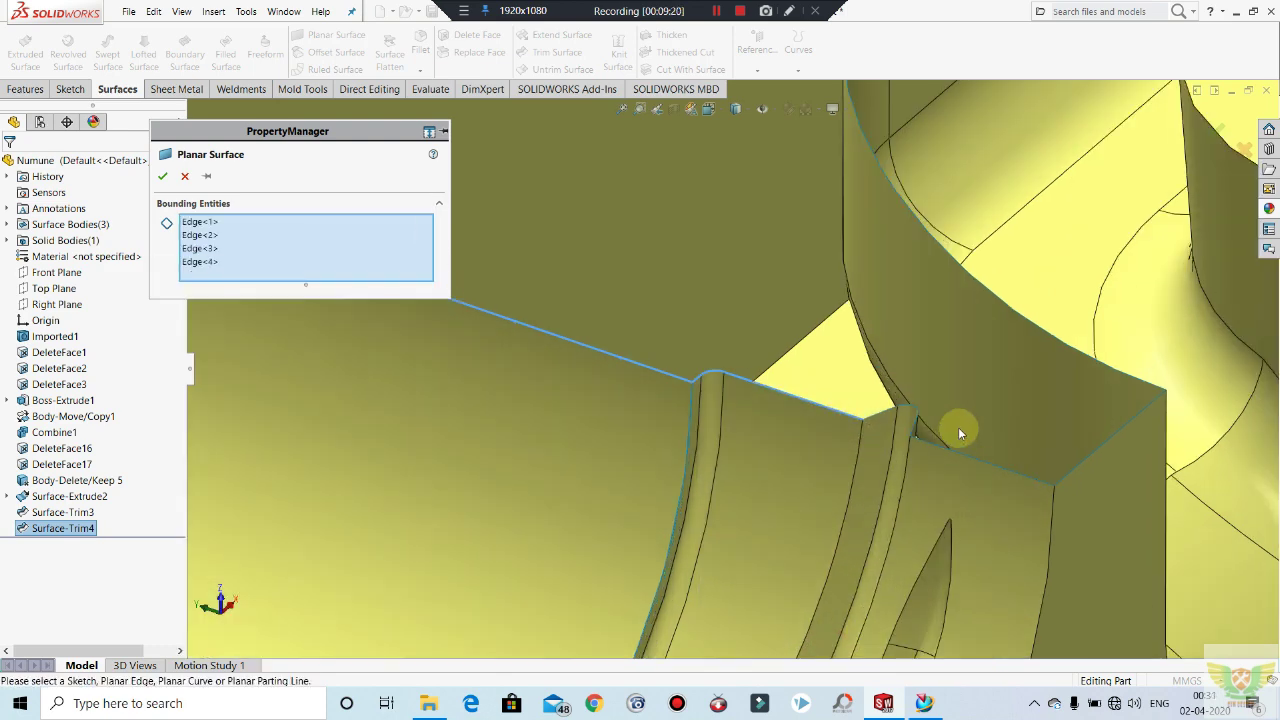
{"action": "scroll", "coordinate": [930, 430], "scroll_direction": "down", "scroll_amount": 1}
{"action": "scroll", "coordinate": [843, 409], "scroll_direction": "down", "scroll_amount": 1}
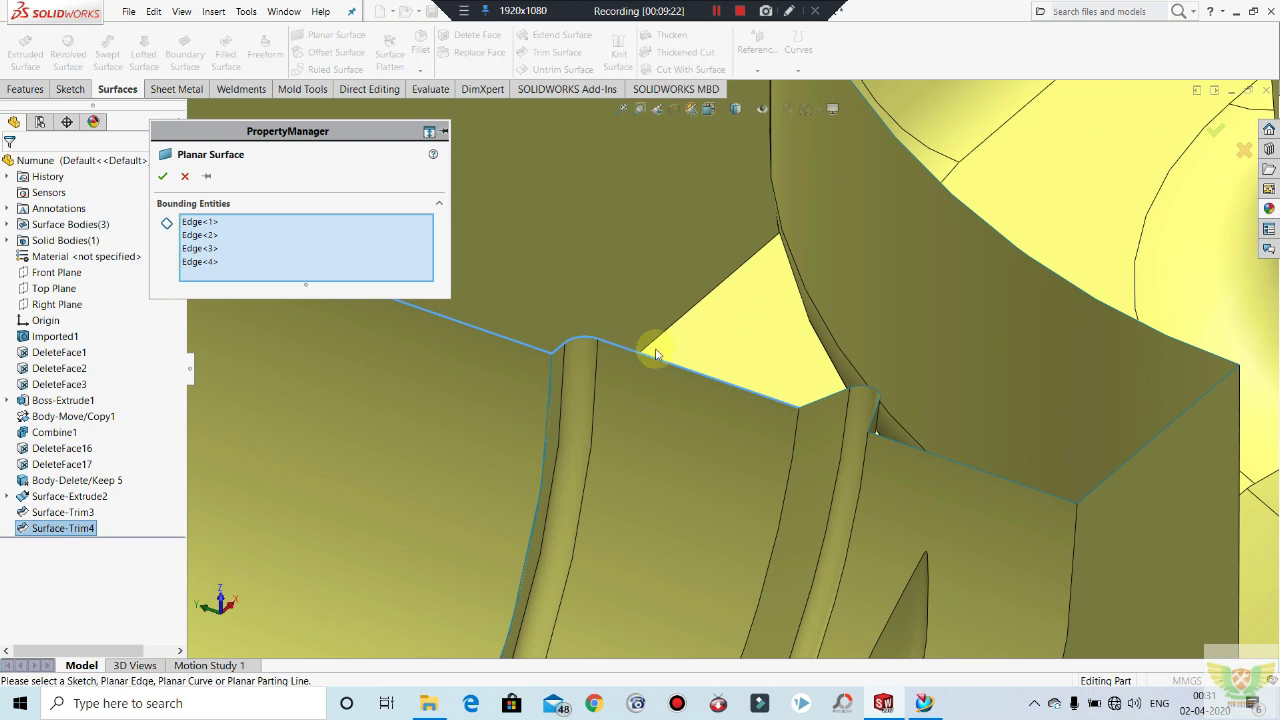
{"action": "right_click", "coordinate": [818, 404]}
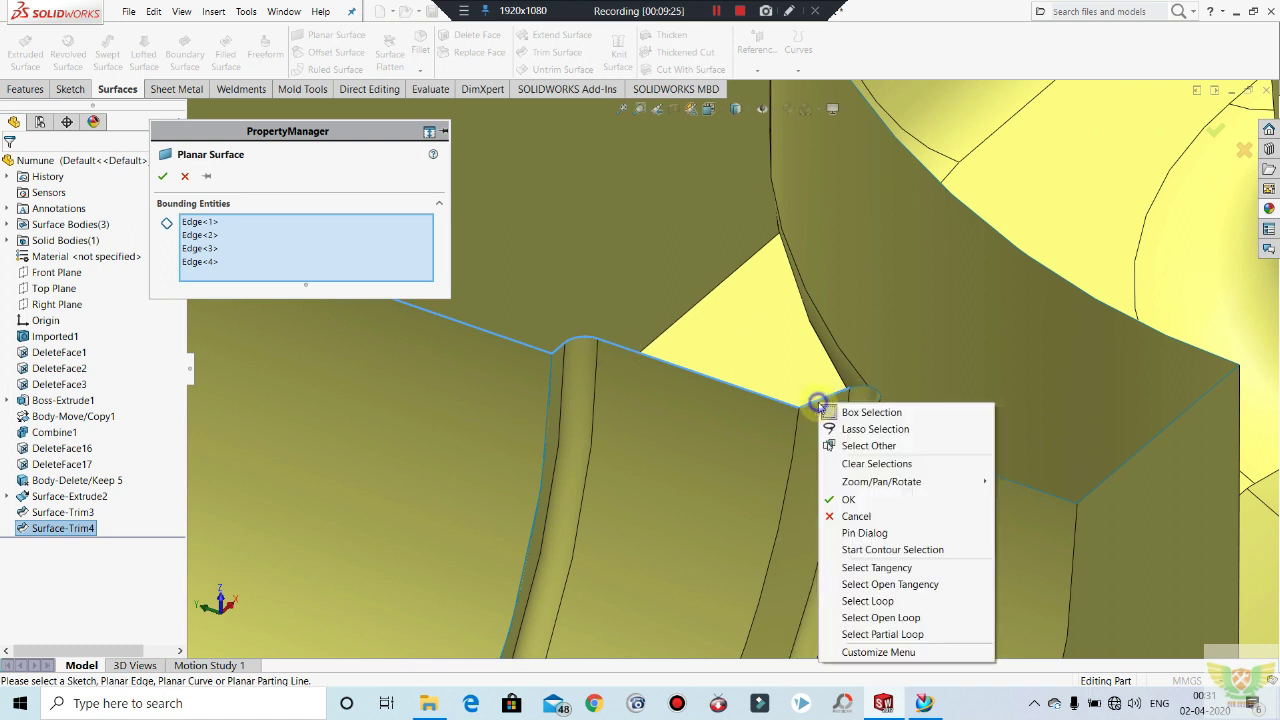
{"action": "left_click", "coordinate": [909, 619]}
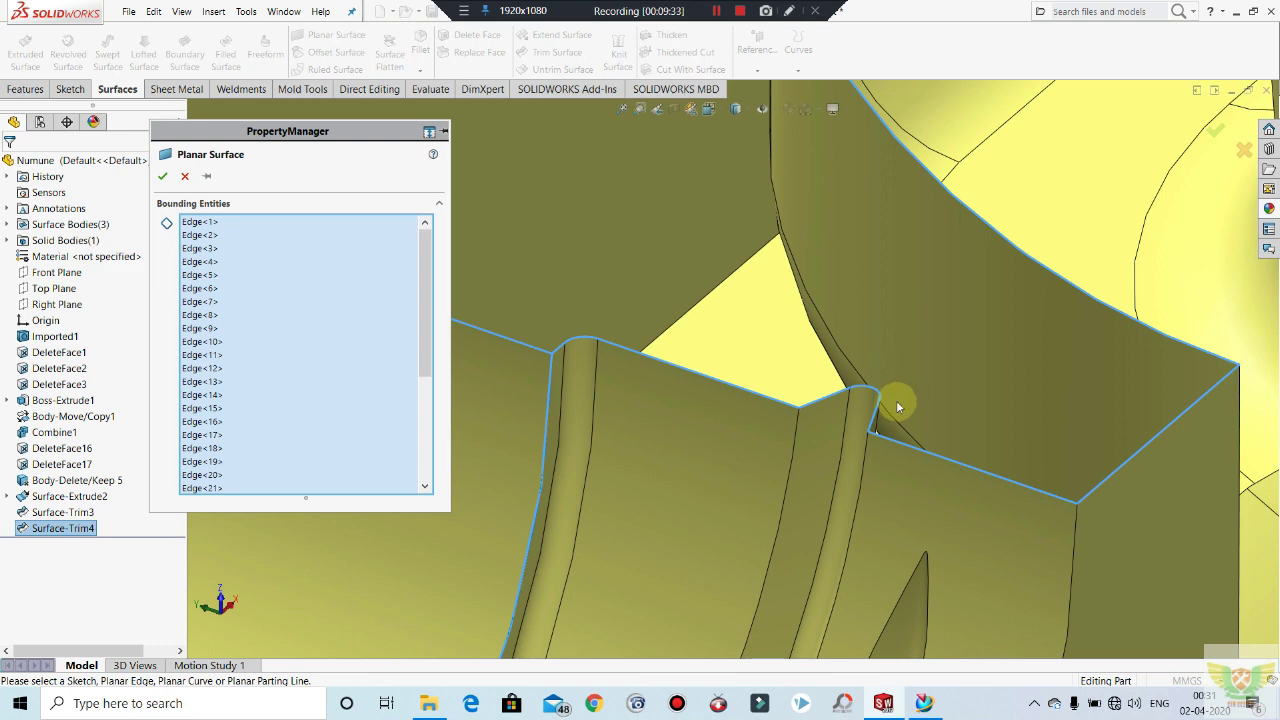
Step: Inspect Edge<33> and Edge<34> in the Bounding Entities list
{"action": "scroll", "coordinate": [900, 398], "scroll_direction": "up", "scroll_amount": 3}
{"action": "scroll", "coordinate": [912, 386], "scroll_direction": "up", "scroll_amount": 3}
{"action": "scroll", "coordinate": [915, 383], "scroll_direction": "up", "scroll_amount": 3}
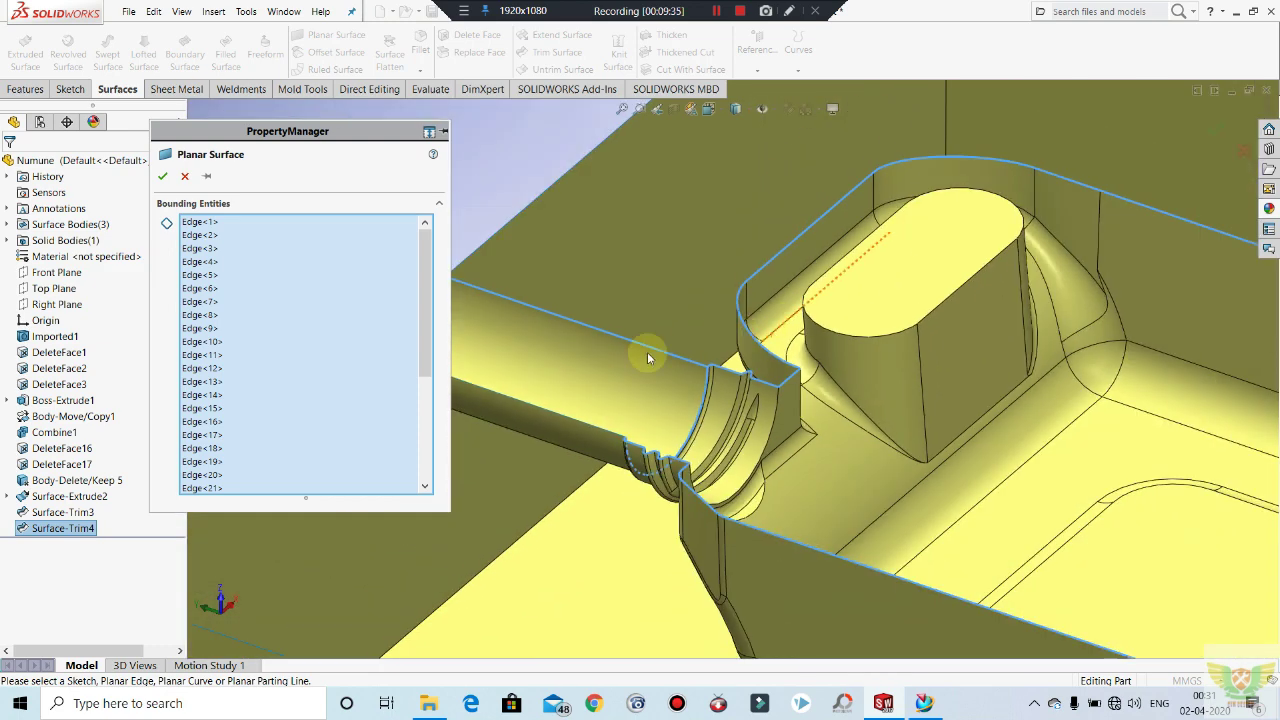
{"action": "scroll", "coordinate": [560, 400], "scroll_direction": "up", "scroll_amount": 2}
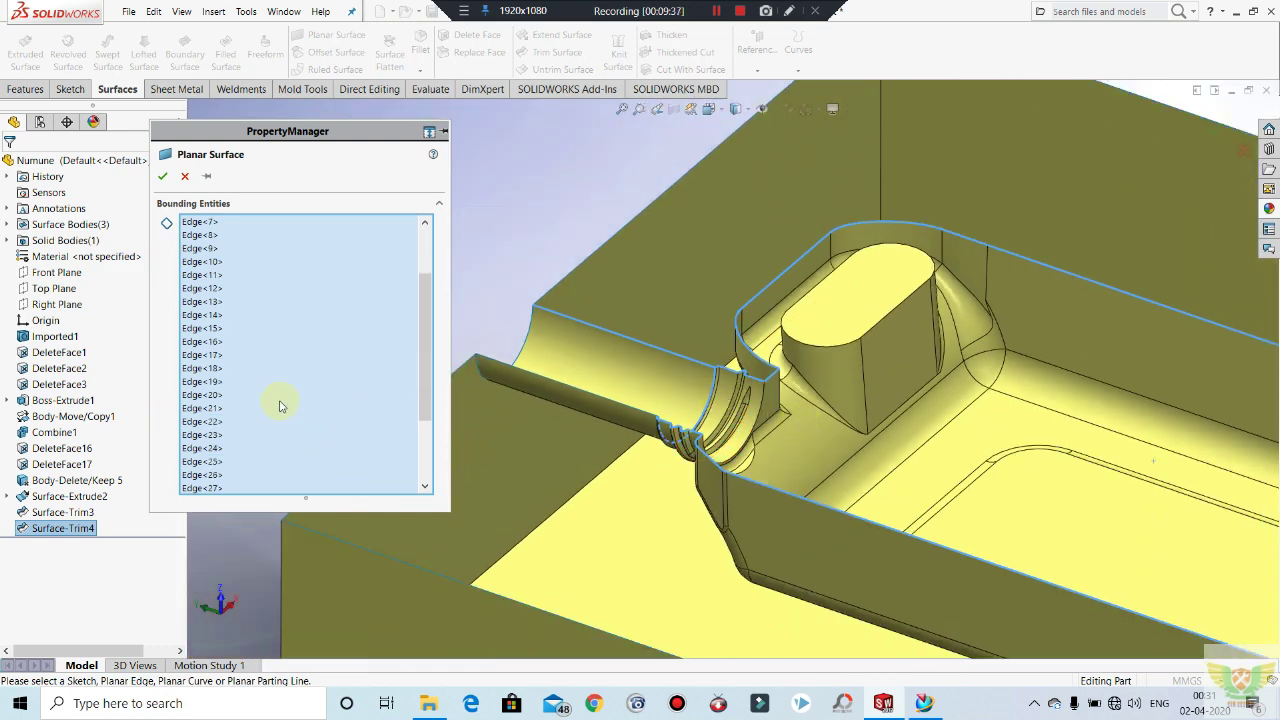
{"action": "scroll", "coordinate": [280, 405], "scroll_direction": "down", "scroll_amount": 3}
{"action": "left_click", "coordinate": [215, 476]}
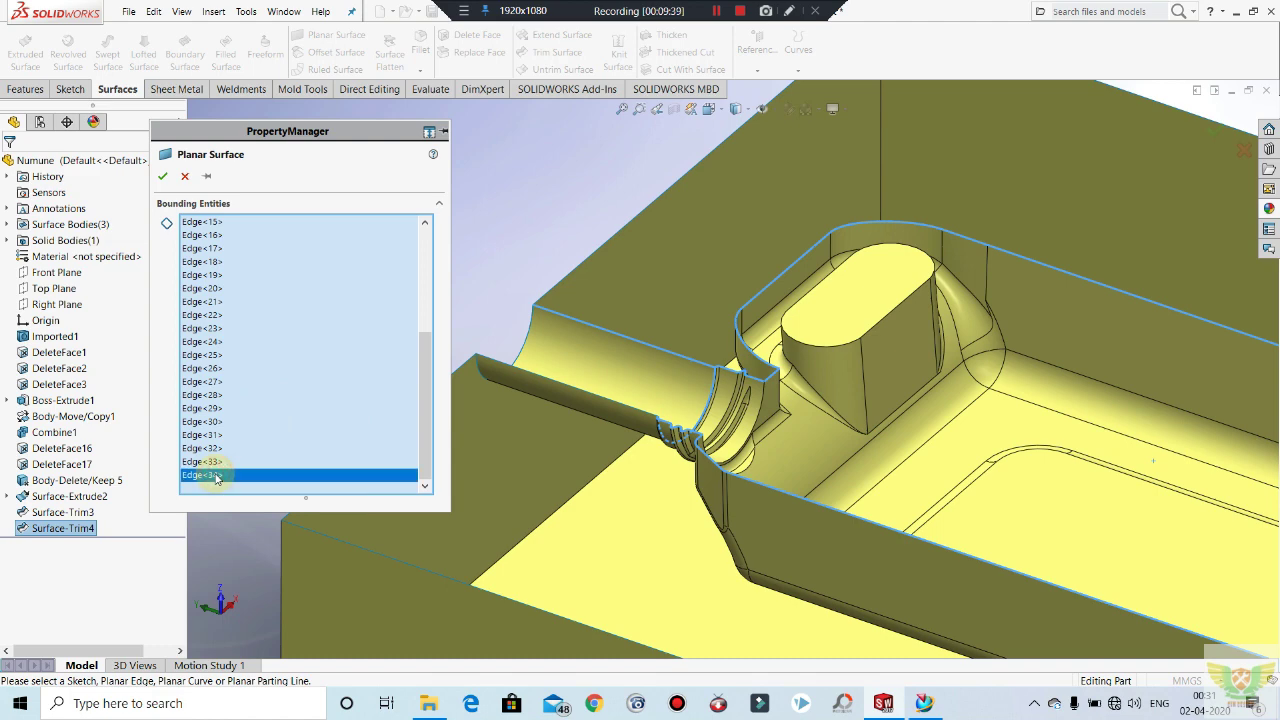
{"action": "scroll", "coordinate": [195, 520], "scroll_direction": "down", "scroll_amount": 3}
{"action": "scroll", "coordinate": [185, 535], "scroll_direction": "down", "scroll_amount": 3}
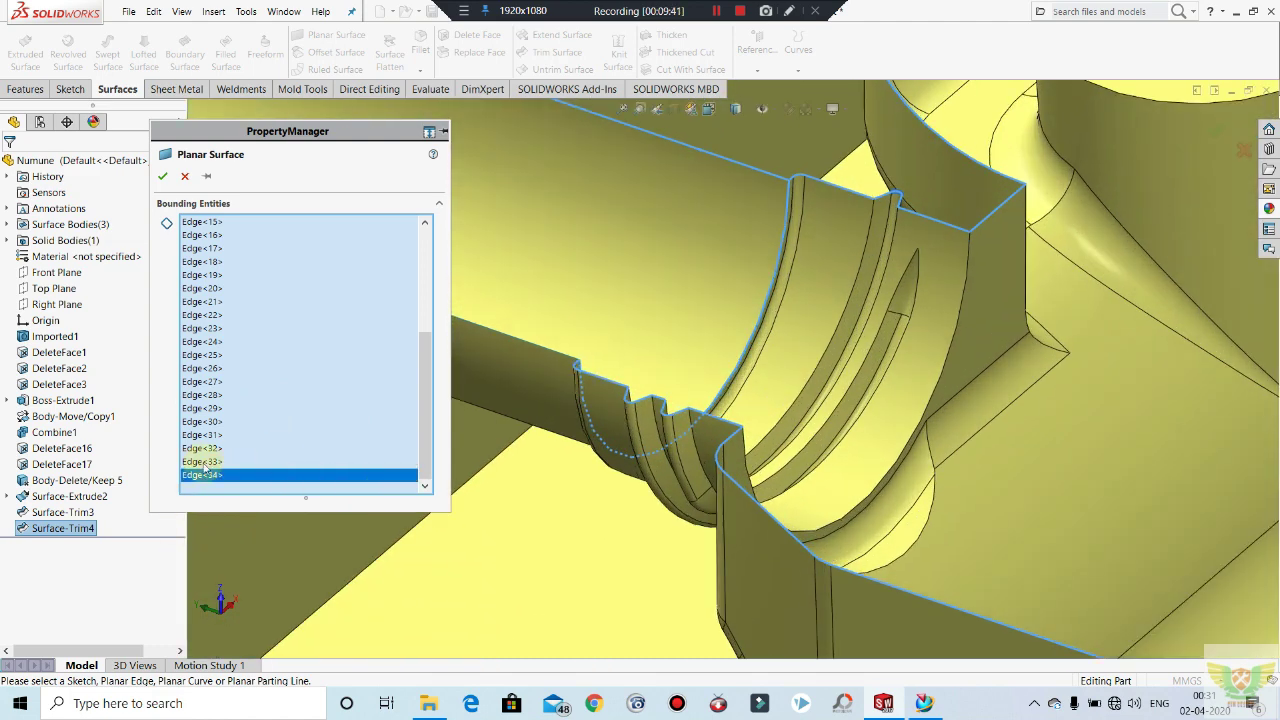
{"action": "left_click", "coordinate": [204, 463]}
{"action": "left_click", "coordinate": [210, 476]}
Step: Try adding the spout's arc edge, then delete Edge<34> from the bounding entities
{"action": "right_click", "coordinate": [768, 303]}
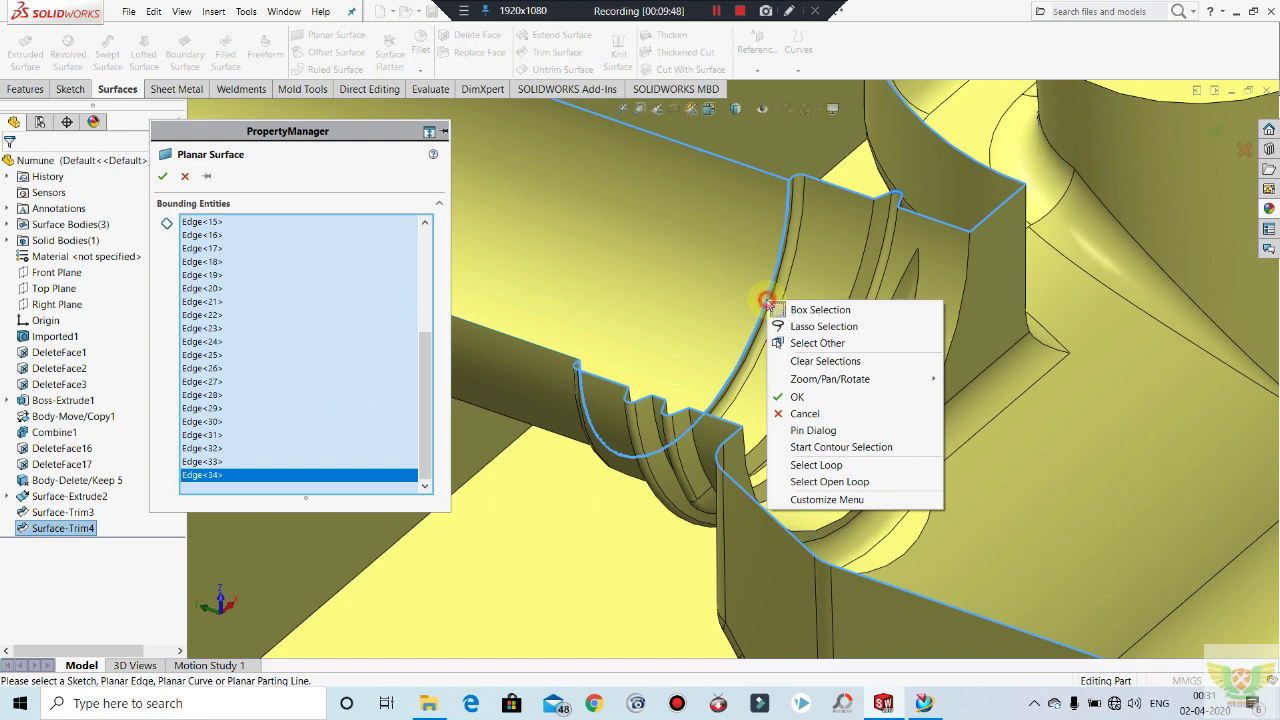
{"action": "left_click", "coordinate": [766, 300]}
{"action": "left_click", "coordinate": [766, 314]}
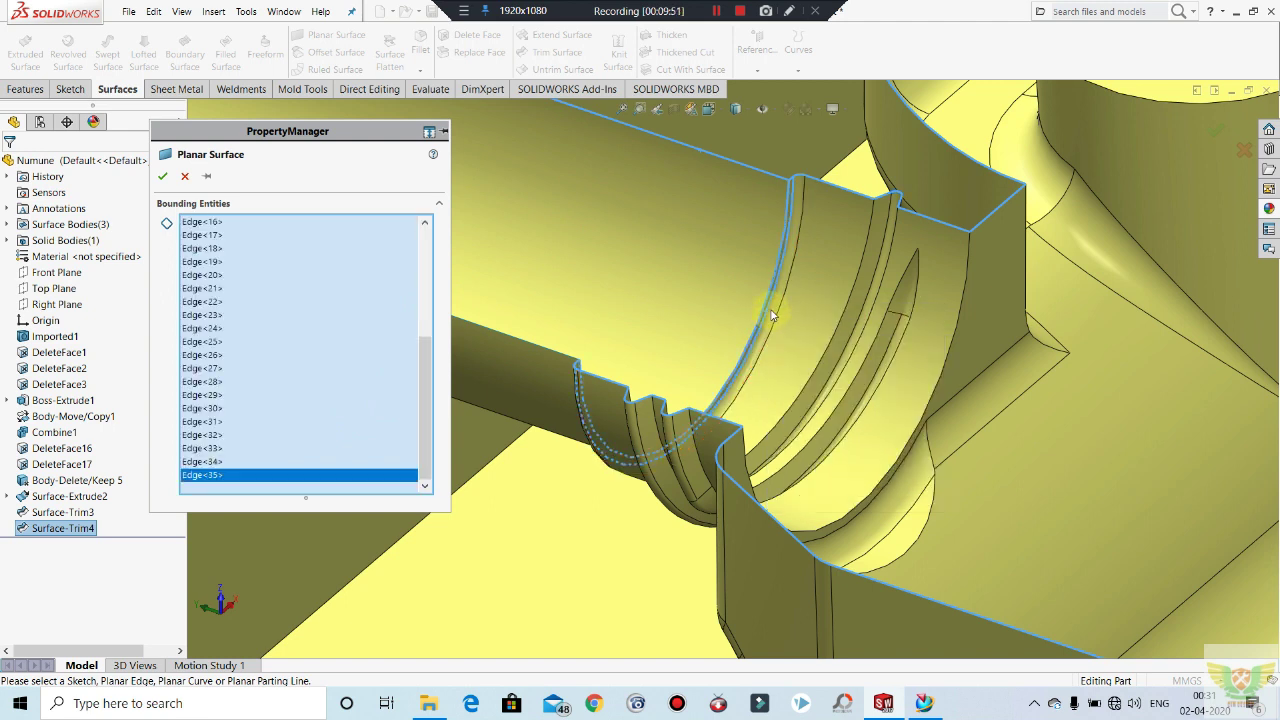
{"action": "left_click", "coordinate": [766, 307]}
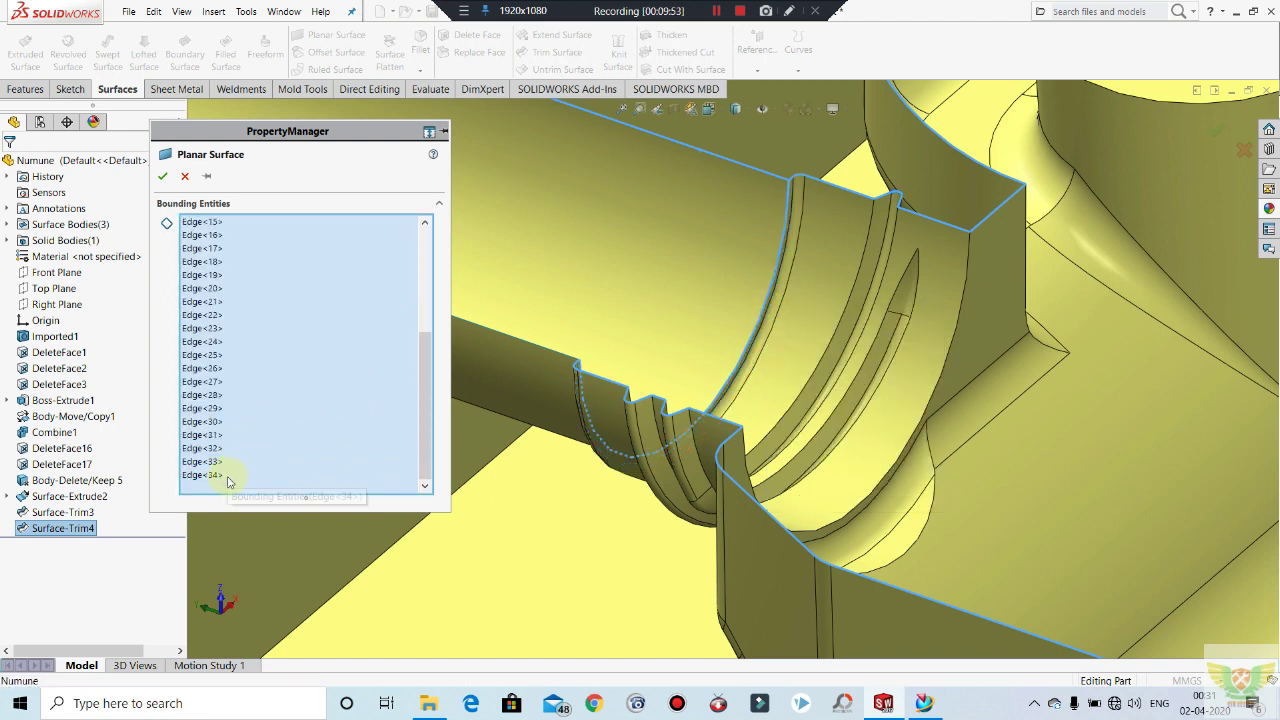
{"action": "left_click", "coordinate": [221, 476]}
{"action": "right_click", "coordinate": [221, 476]}
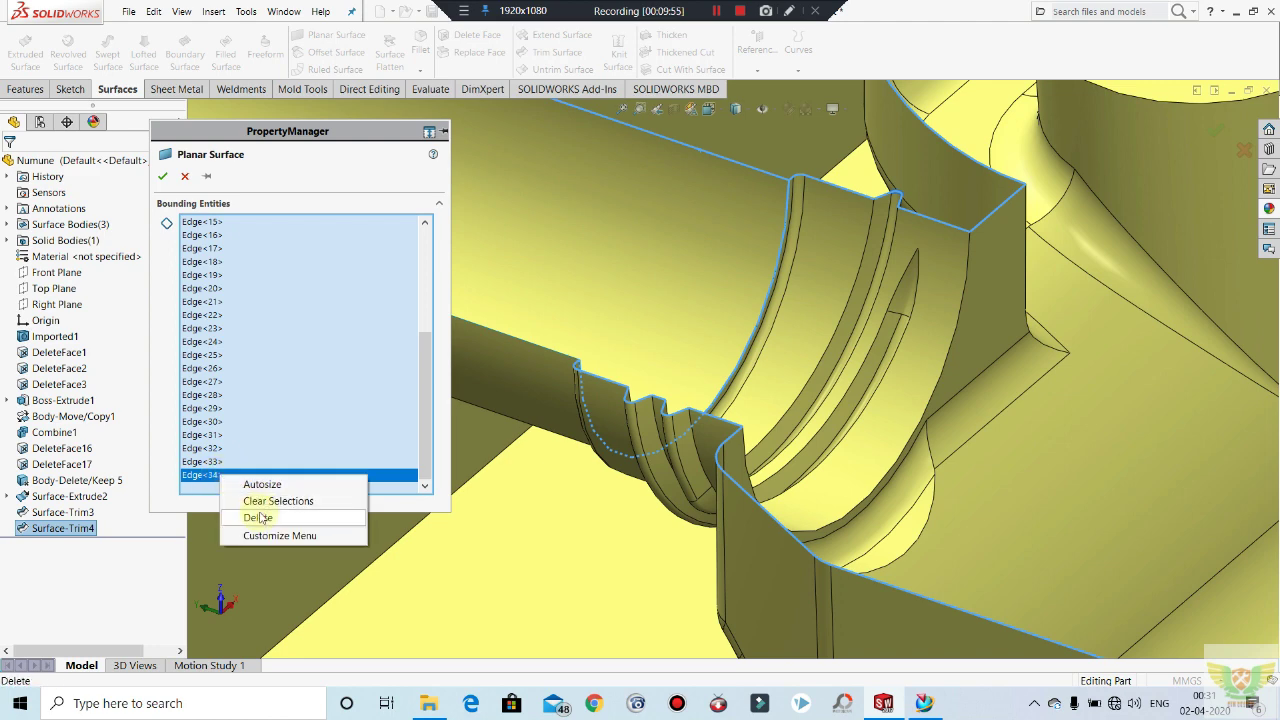
{"action": "left_click", "coordinate": [257, 517]}
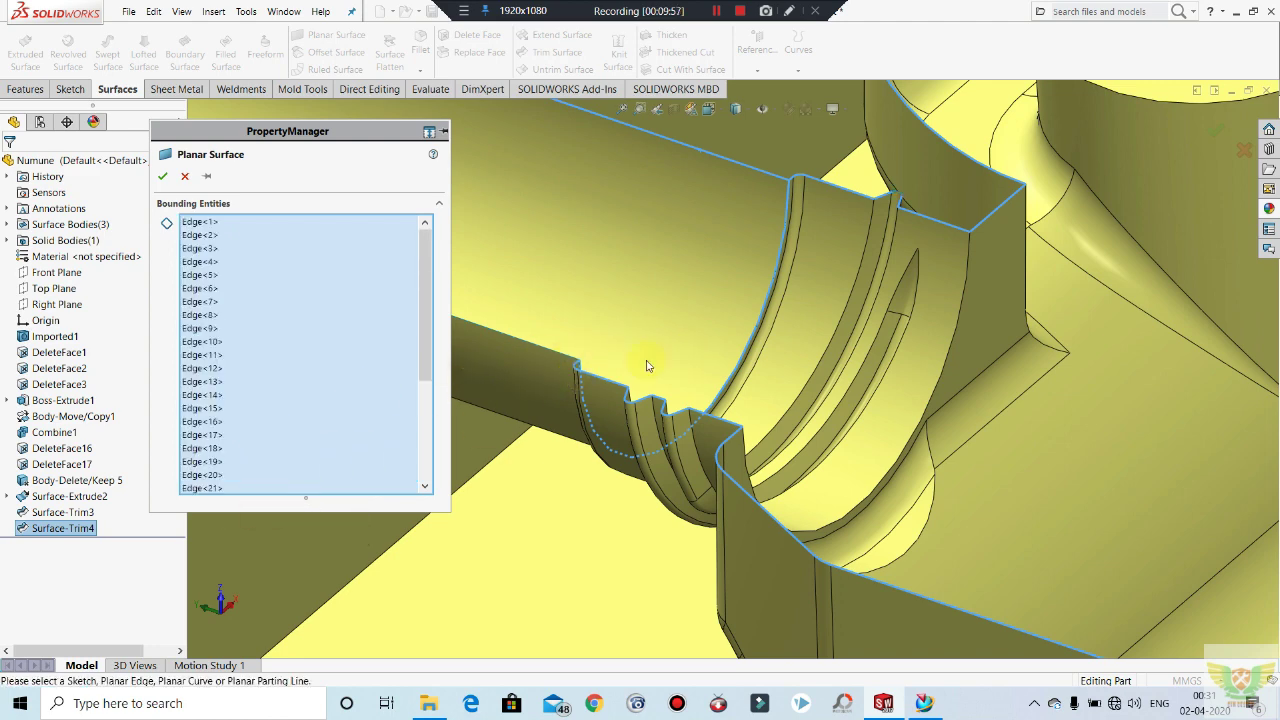
{"action": "scroll", "coordinate": [646, 366], "scroll_direction": "down", "scroll_amount": 2}
{"action": "scroll", "coordinate": [700, 345], "scroll_direction": "down", "scroll_amount": 2}
{"action": "scroll", "coordinate": [762, 330], "scroll_direction": "down", "scroll_amount": 2}
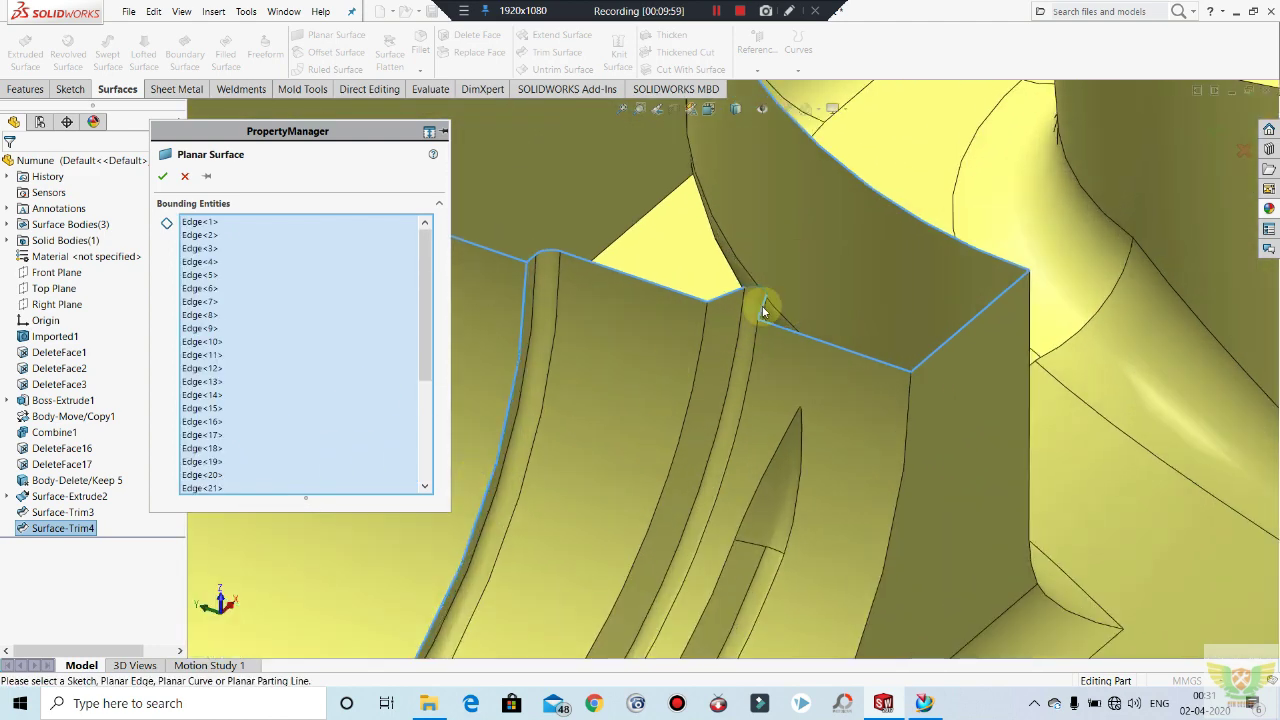
{"action": "scroll", "coordinate": [762, 312], "scroll_direction": "down", "scroll_amount": 2}
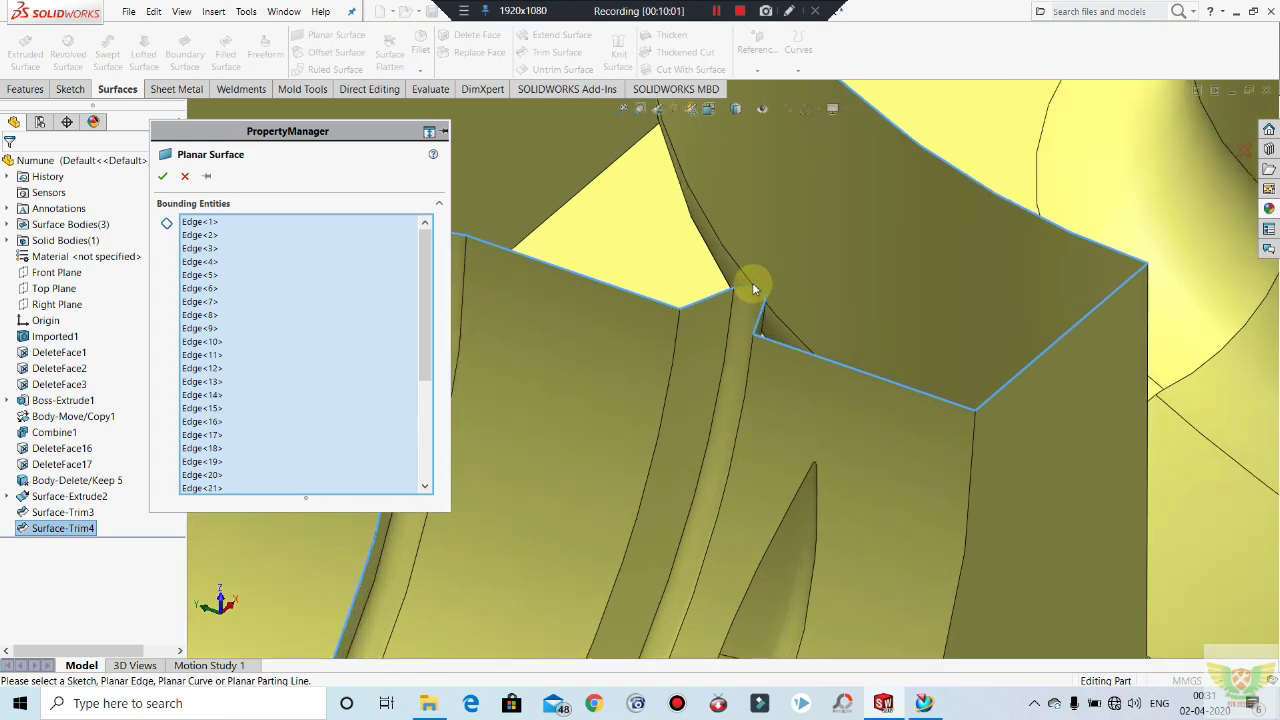
Step: Add the notch edge to the boundary and delete Edge<6> from the list
{"action": "left_click", "coordinate": [742, 286]}
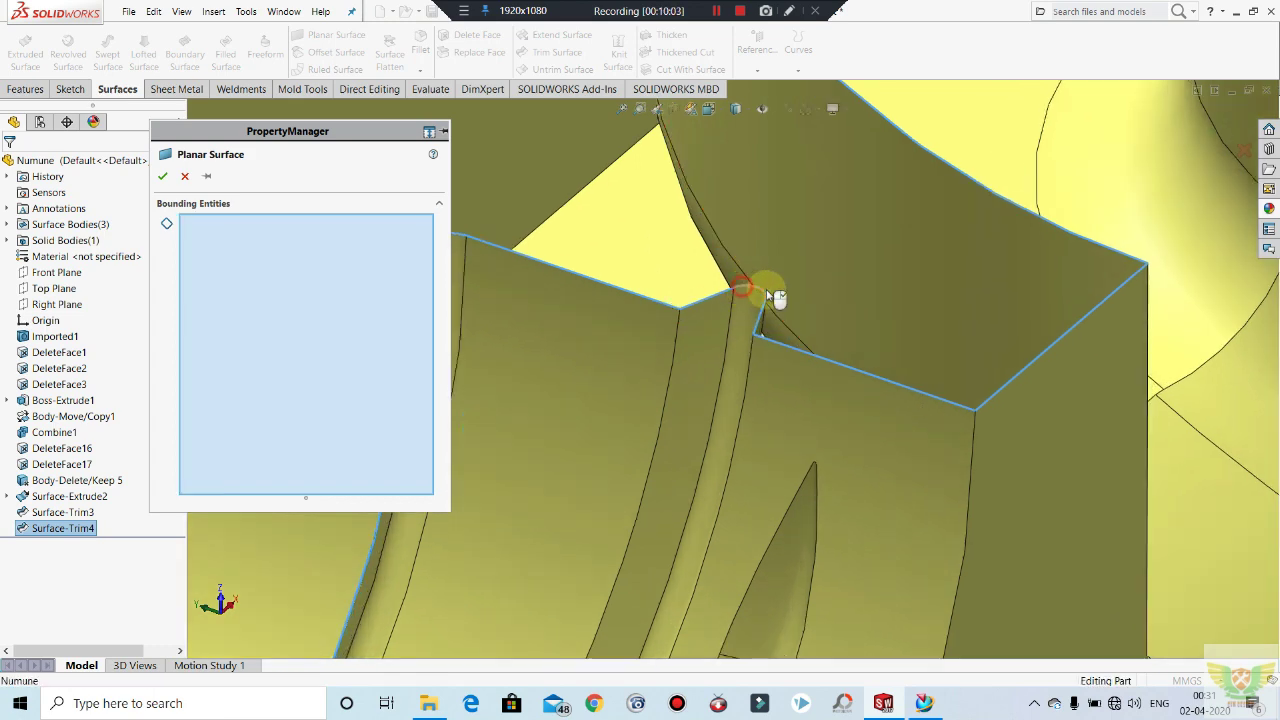
{"action": "scroll", "coordinate": [815, 281], "scroll_direction": "up", "scroll_amount": 2}
{"action": "scroll", "coordinate": [642, 384], "scroll_direction": "up", "scroll_amount": 2}
{"action": "scroll", "coordinate": [461, 463], "scroll_direction": "up", "scroll_amount": 2}
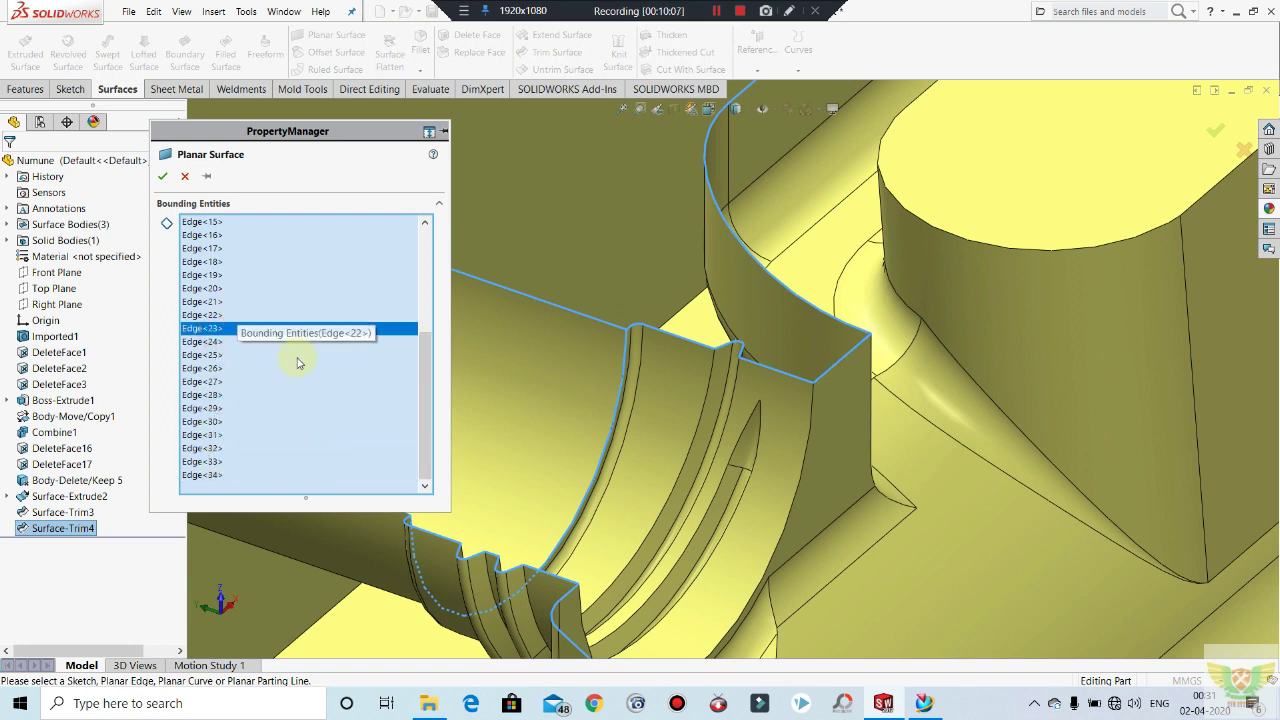
{"action": "scroll", "coordinate": [224, 290], "scroll_direction": "up", "scroll_amount": 3}
{"action": "scroll", "coordinate": [222, 278], "scroll_direction": "up", "scroll_amount": 2}
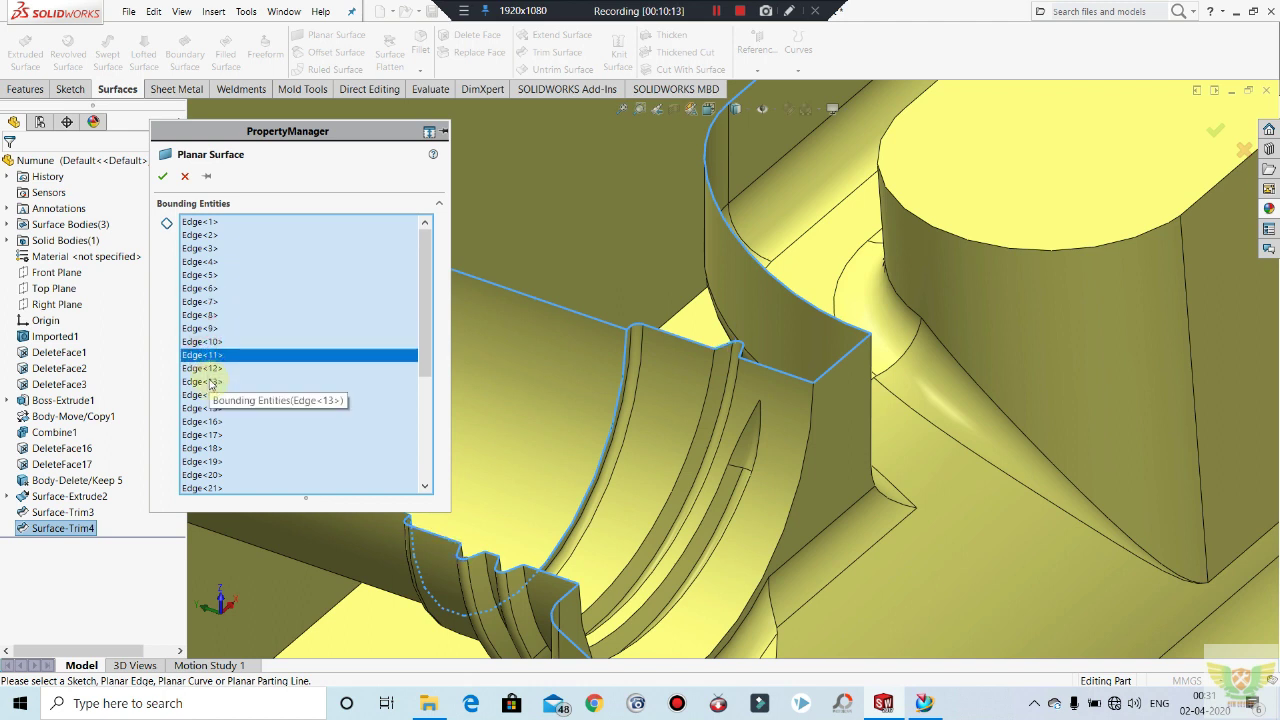
{"action": "left_click", "coordinate": [209, 369]}
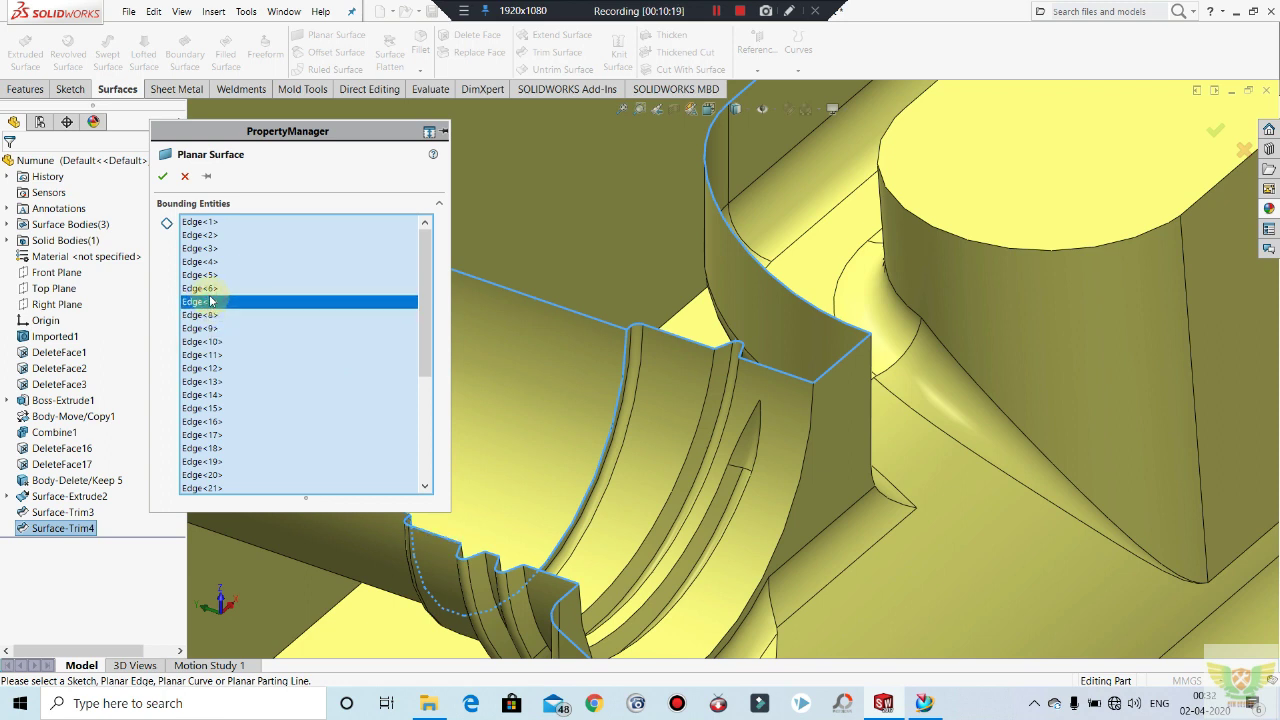
{"action": "left_click", "coordinate": [213, 288]}
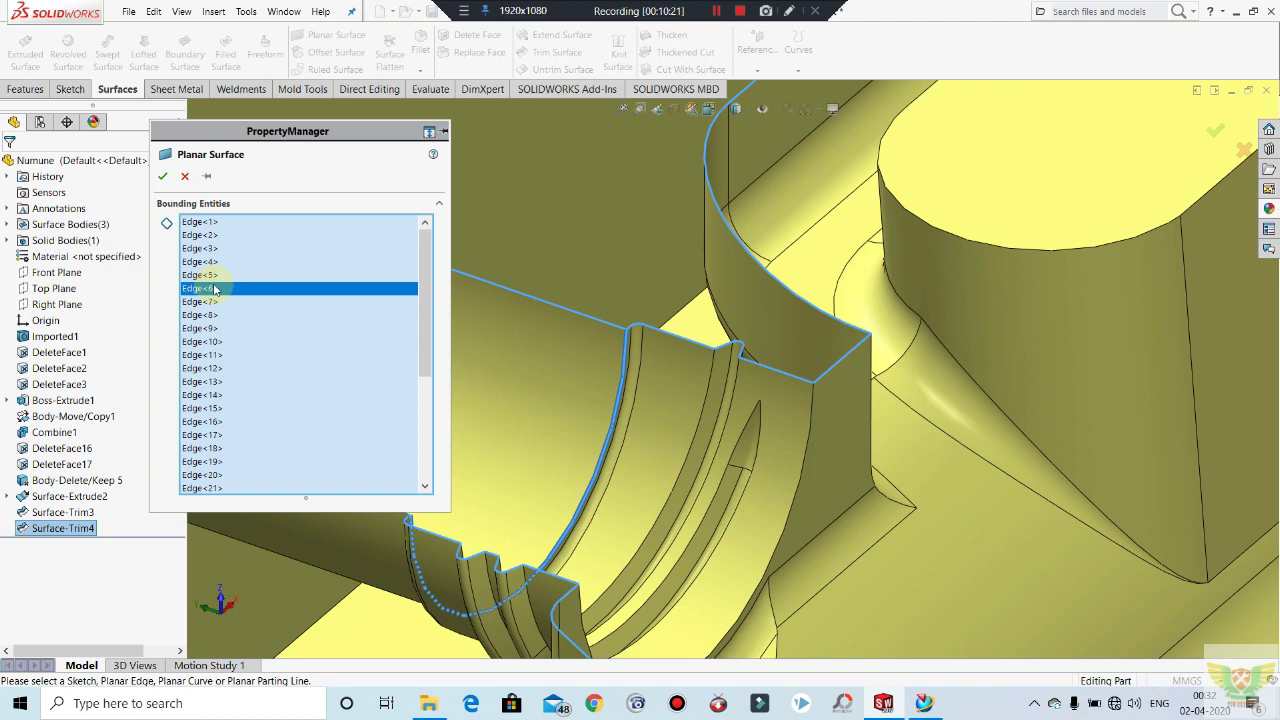
{"action": "right_click", "coordinate": [214, 289]}
{"action": "left_click", "coordinate": [242, 325]}
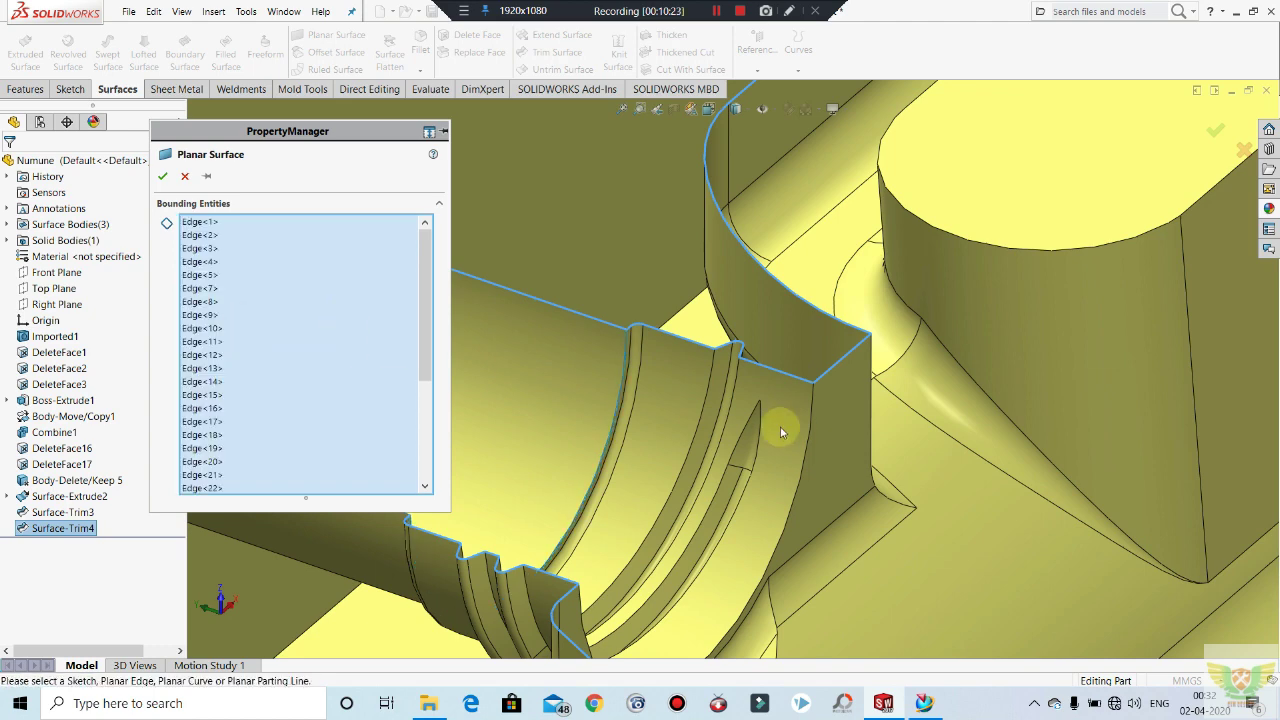
Step: Add the spout channel's long edge and the block's outer top edges as boundaries
{"action": "mouse_move", "coordinate": [780, 426]}
{"action": "middle_mouse_down"}
{"action": "mouse_move", "coordinate": [930, 421]}
{"action": "mouse_move", "coordinate": [516, 440]}
{"action": "mouse_move", "coordinate": [566, 419]}
{"action": "middle_mouse_up"}
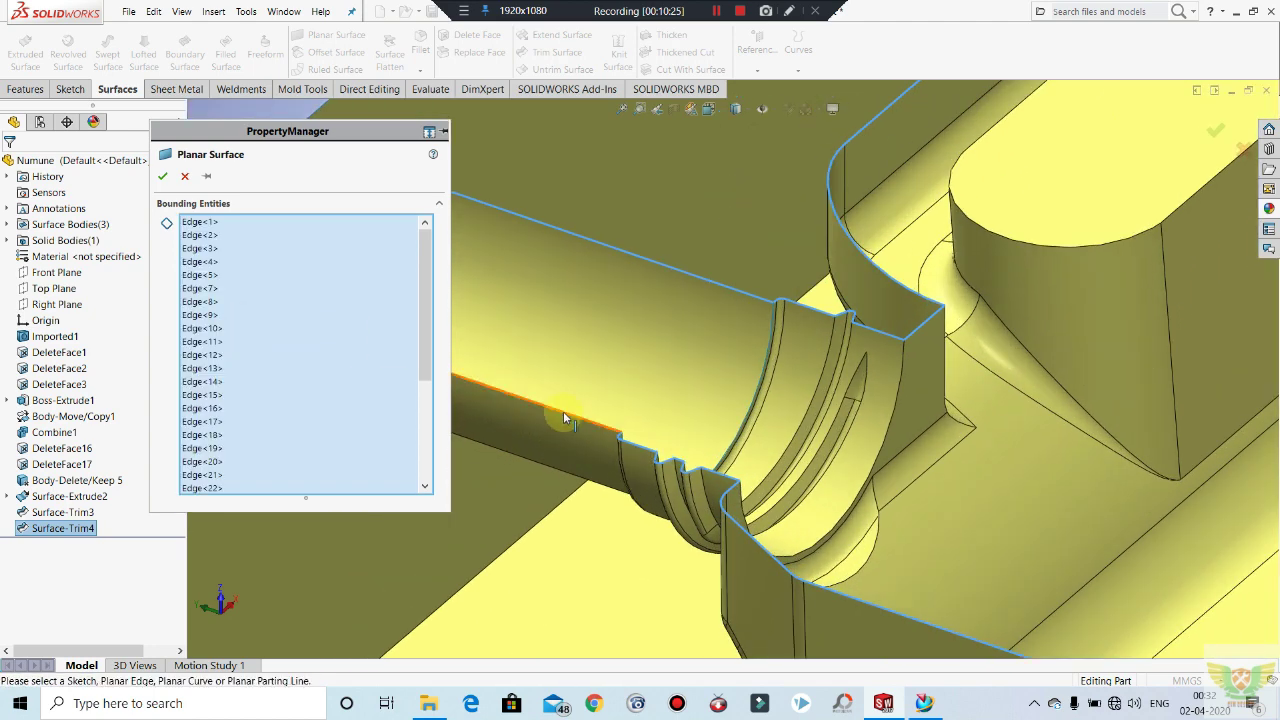
{"action": "left_click", "coordinate": [564, 413]}
{"action": "middle_click_drag", "start_coordinate": [805, 401], "coordinate": [795, 427]}
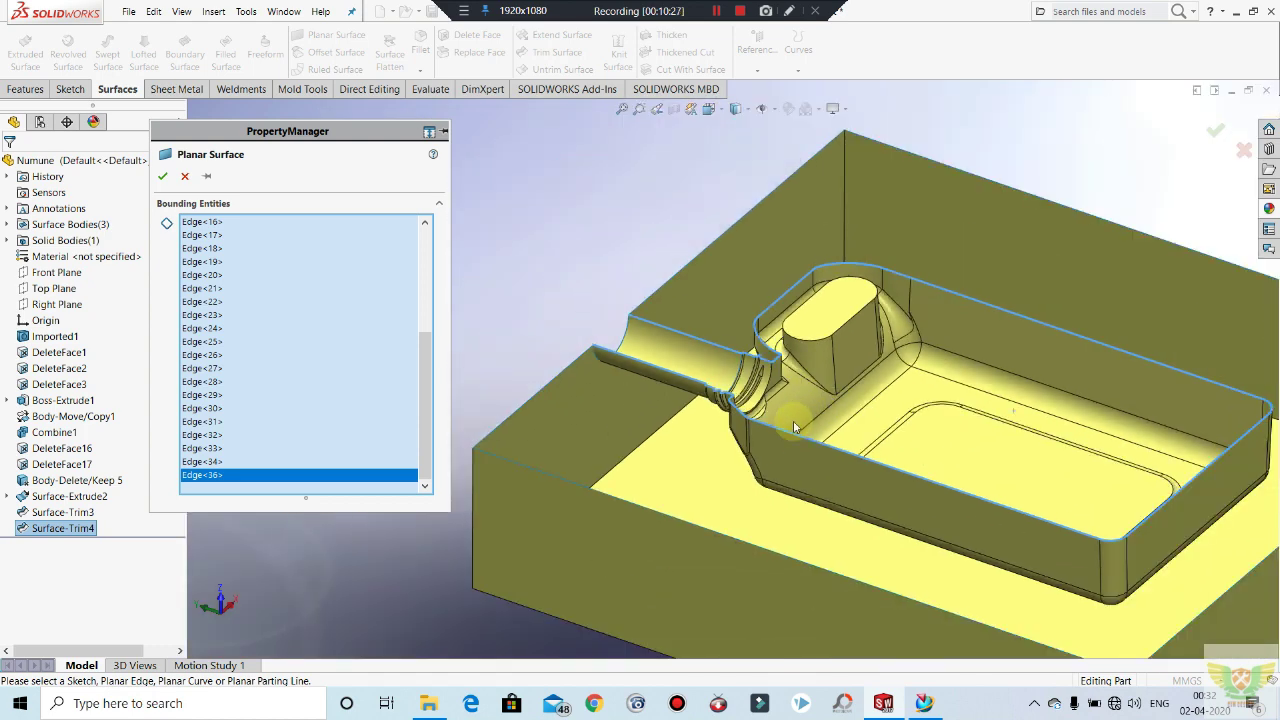
{"action": "left_click", "coordinate": [717, 240]}
{"action": "left_click", "coordinate": [932, 167]}
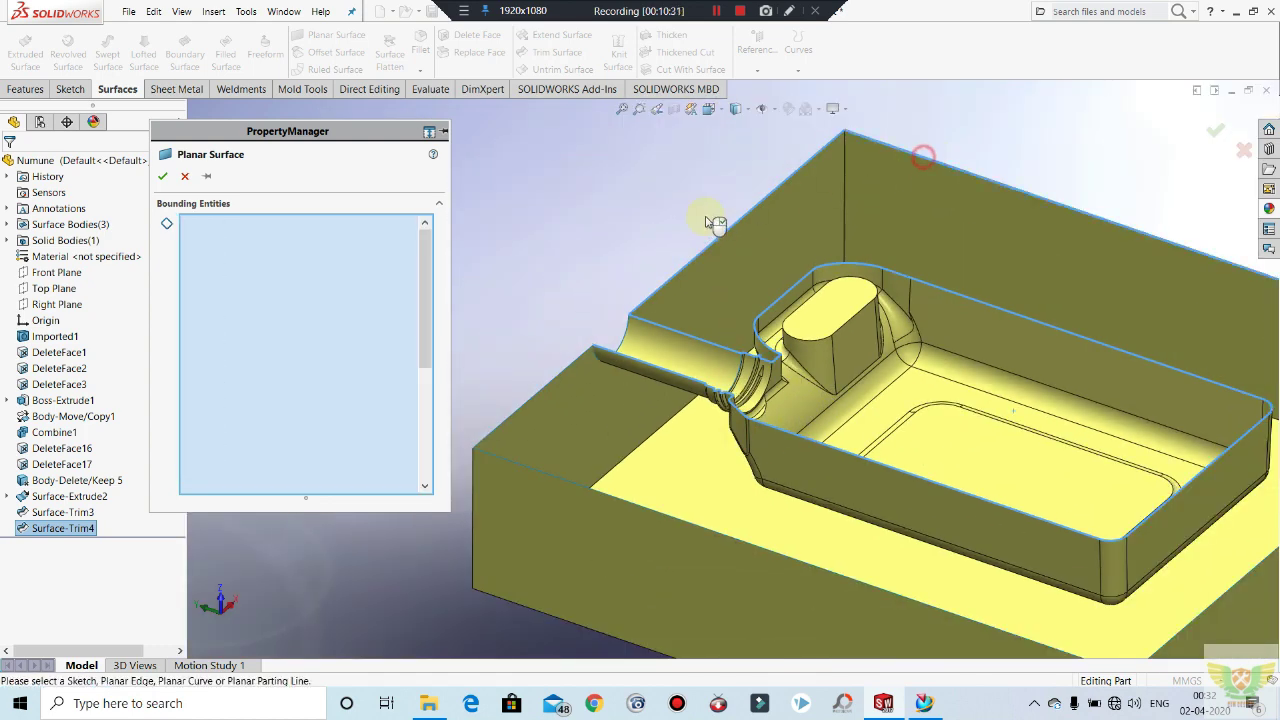
{"action": "scroll", "coordinate": [733, 366], "scroll_direction": "up", "scroll_amount": 3}
{"action": "left_click", "coordinate": [1077, 384]}
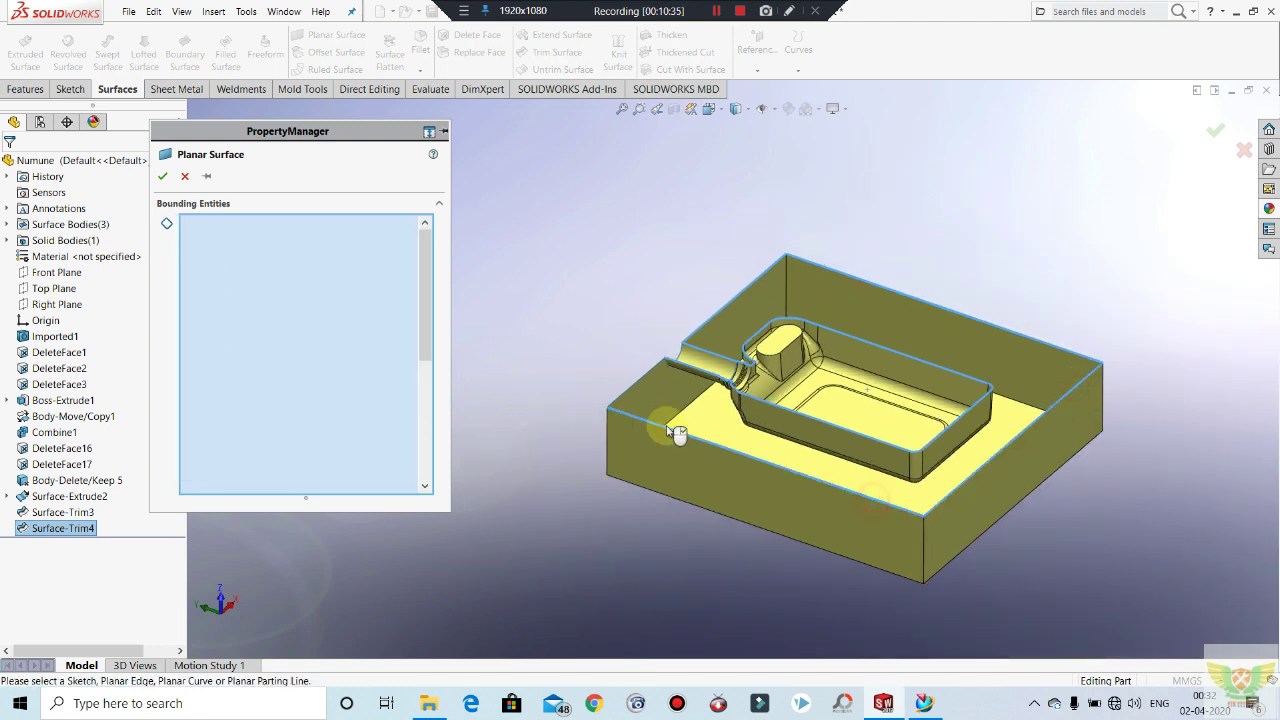
{"action": "left_click", "coordinate": [638, 380]}
{"action": "scroll", "coordinate": [808, 392], "scroll_direction": "down", "scroll_amount": 3}
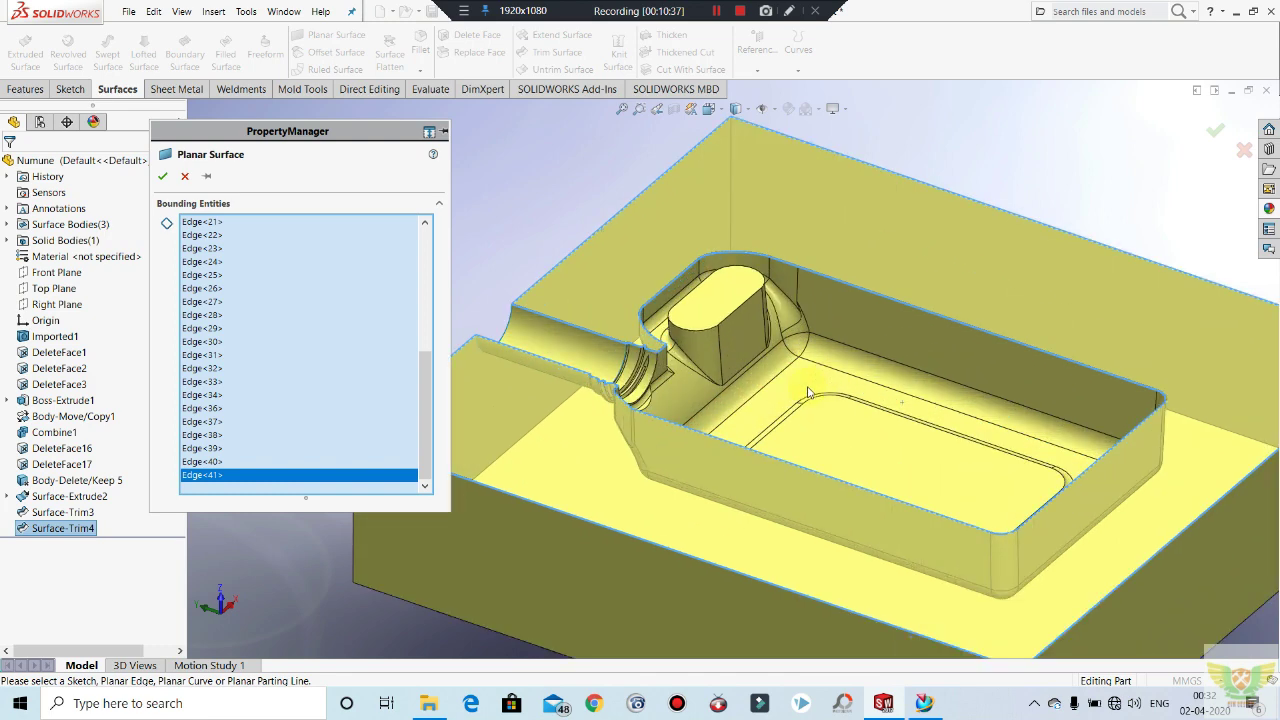
Step: Create the planar surface Surface-Plane4 and orbit to check it
{"action": "left_click", "coordinate": [161, 173]}
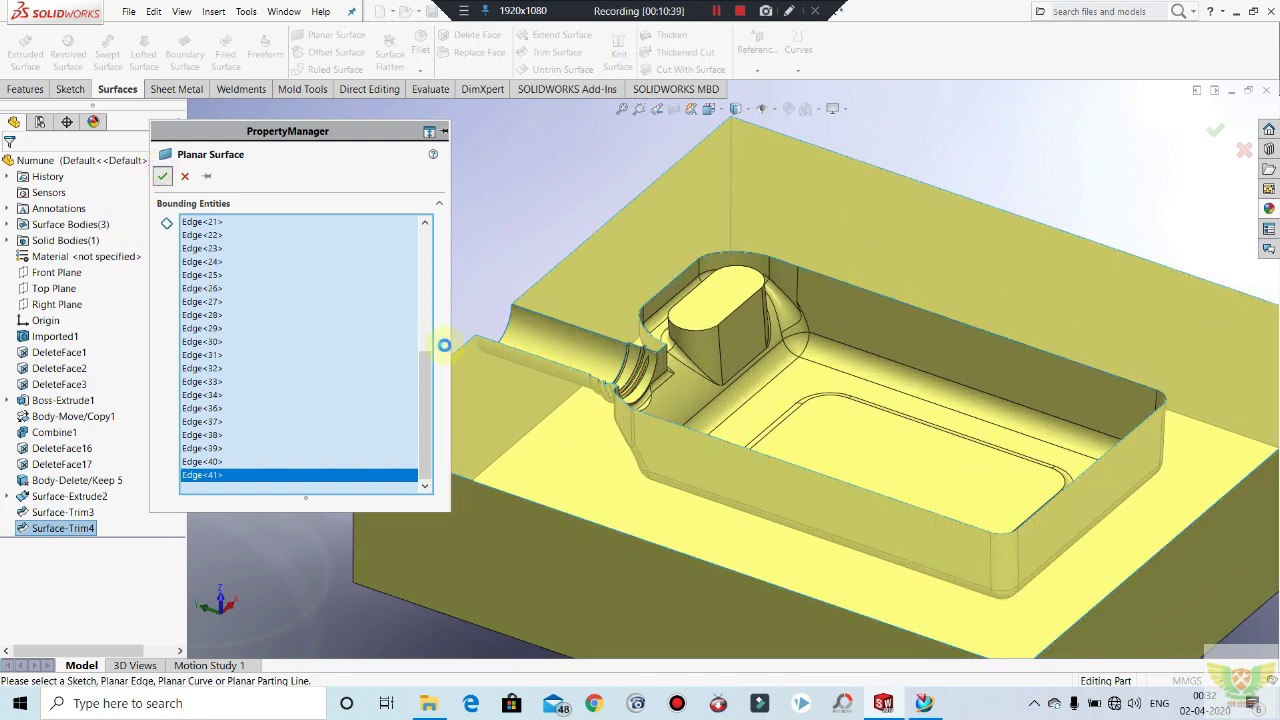
{"action": "scroll", "coordinate": [766, 343], "scroll_direction": "up", "scroll_amount": 2}
{"action": "scroll", "coordinate": [702, 382], "scroll_direction": "up", "scroll_amount": 2}
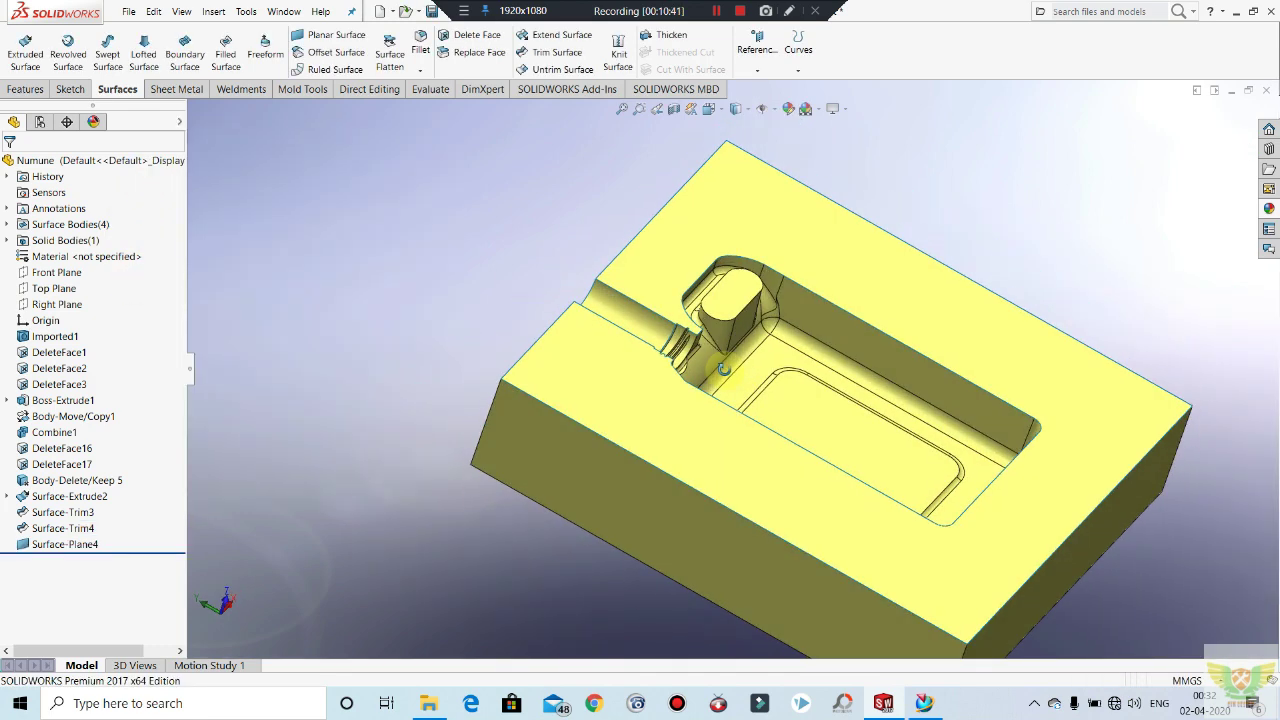
{"action": "mouse_move", "coordinate": [702, 382]}
{"action": "middle_mouse_down"}
{"action": "mouse_move", "coordinate": [691, 229]}
{"action": "mouse_move", "coordinate": [619, 399]}
{"action": "mouse_move", "coordinate": [1063, 457]}
{"action": "mouse_move", "coordinate": [957, 391]}
{"action": "mouse_move", "coordinate": [974, 417]}
{"action": "mouse_move", "coordinate": [569, 354]}
{"action": "middle_mouse_up"}
{"action": "scroll", "coordinate": [619, 399], "scroll_direction": "up", "scroll_amount": 2}
{"action": "scroll", "coordinate": [566, 306], "scroll_direction": "down", "scroll_amount": 2}
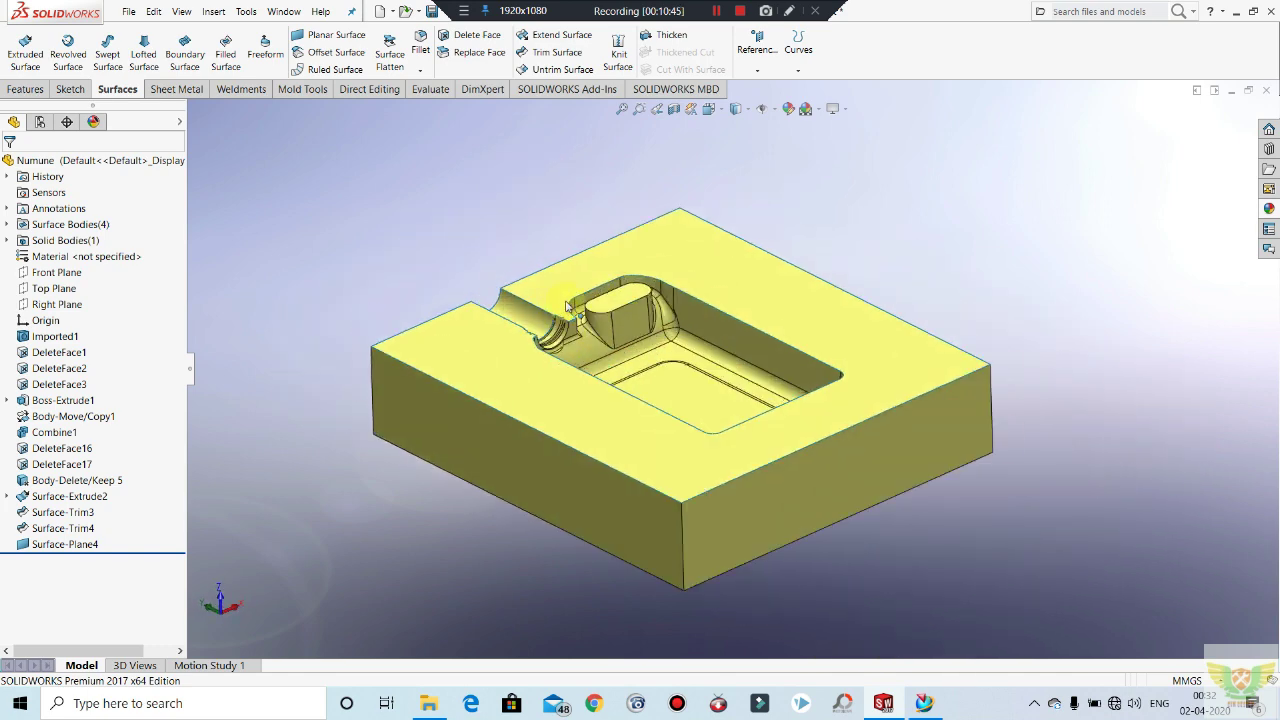
Step: Start Knit Surface with the cavity pocket face plus Surface-Trim3, Surface-Plane4 and Surface-Trim4
{"action": "left_click", "coordinate": [618, 55]}
{"action": "scroll", "coordinate": [795, 320], "scroll_direction": "up", "scroll_amount": 2}
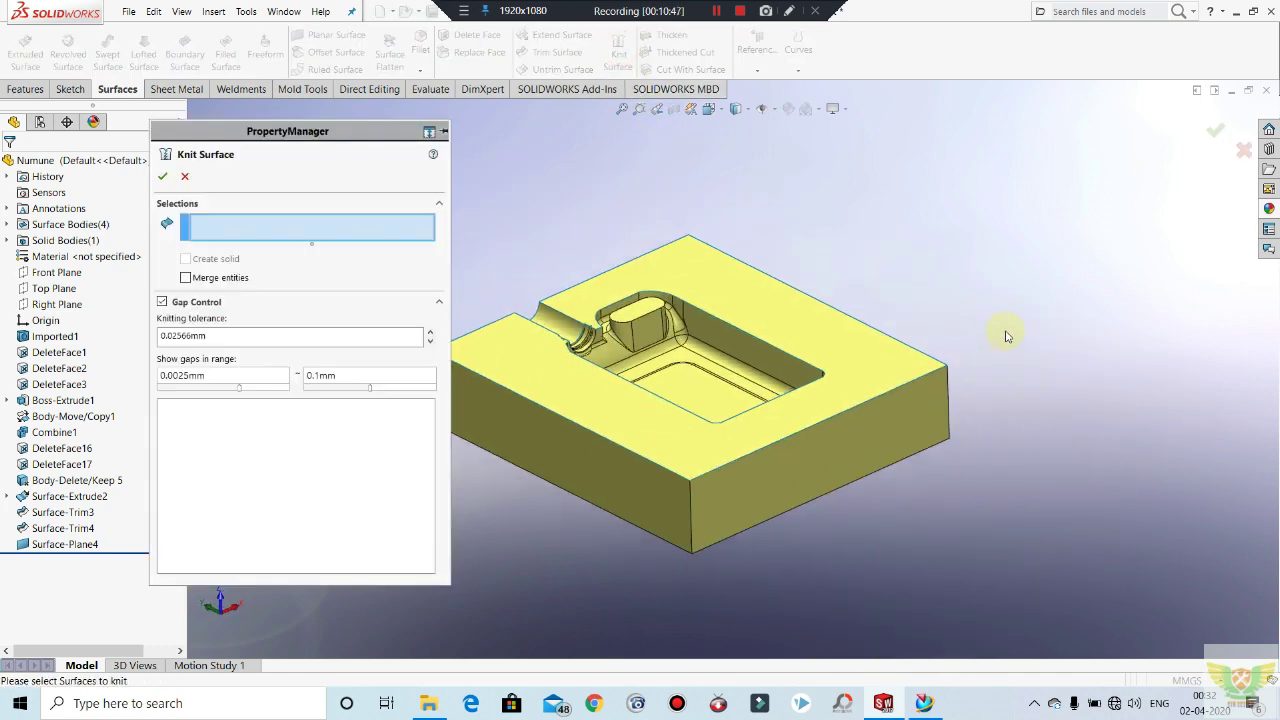
{"action": "left_click", "coordinate": [686, 380]}
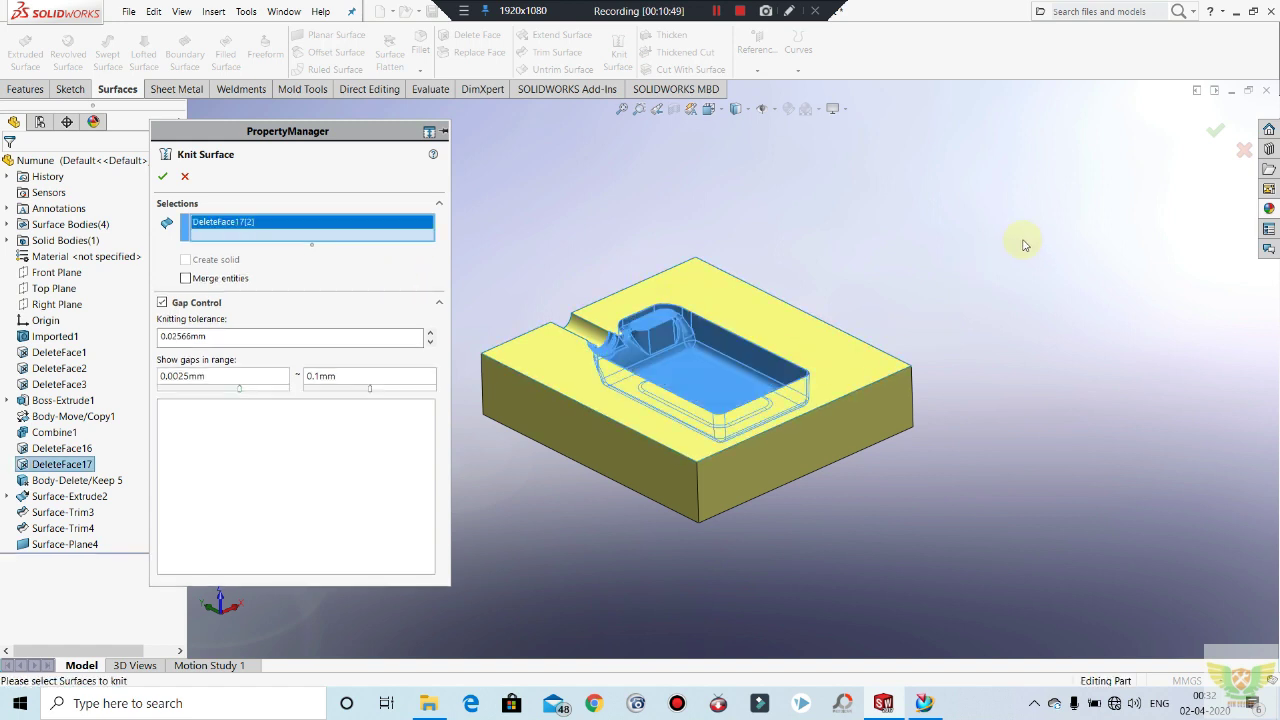
{"action": "scroll", "coordinate": [1030, 238], "scroll_direction": "up", "scroll_amount": 3}
{"action": "left_click_drag", "start_coordinate": [1034, 229], "coordinate": [532, 504]}
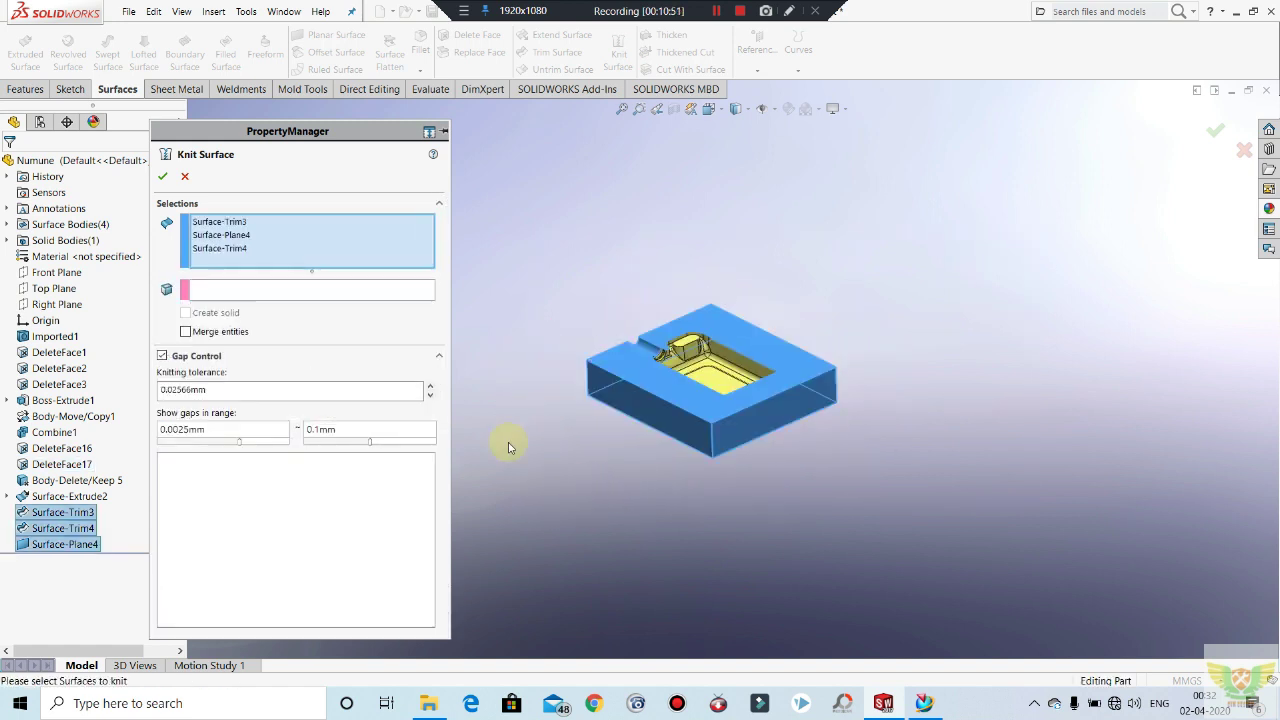
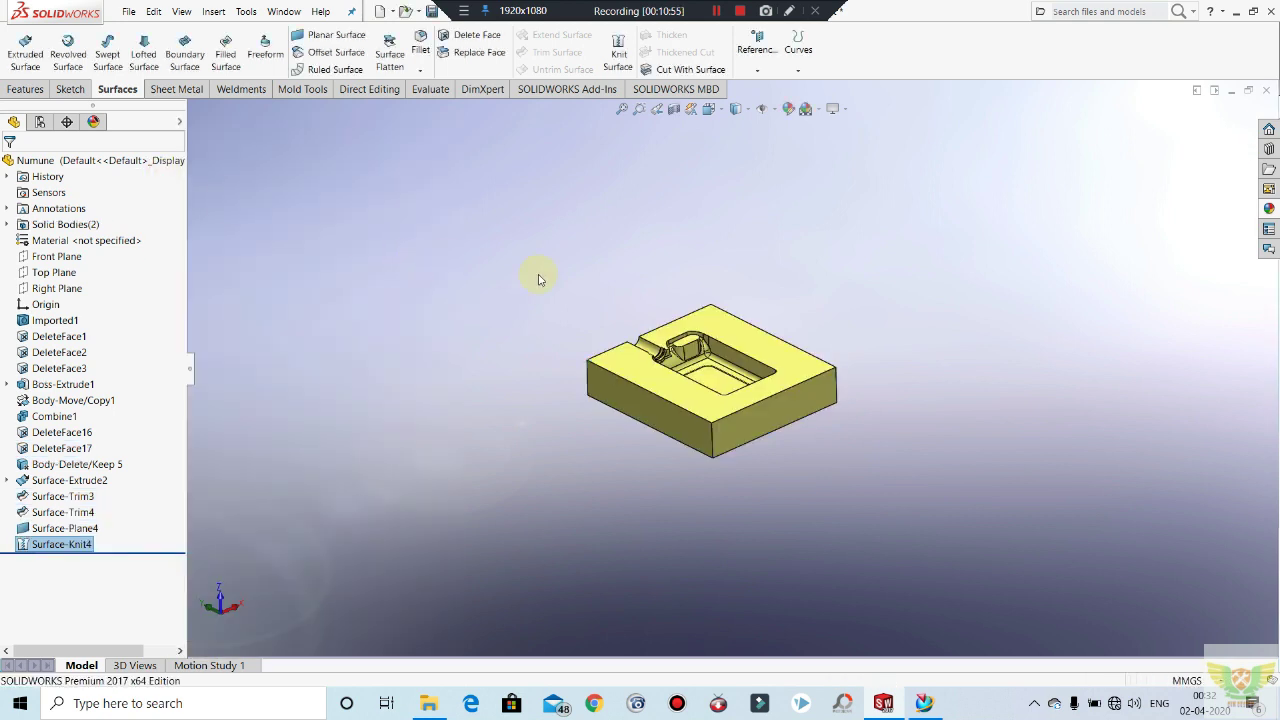
Step: Check the mold block with a section view through it, then cancel the section
{"action": "left_click", "coordinate": [673, 109]}
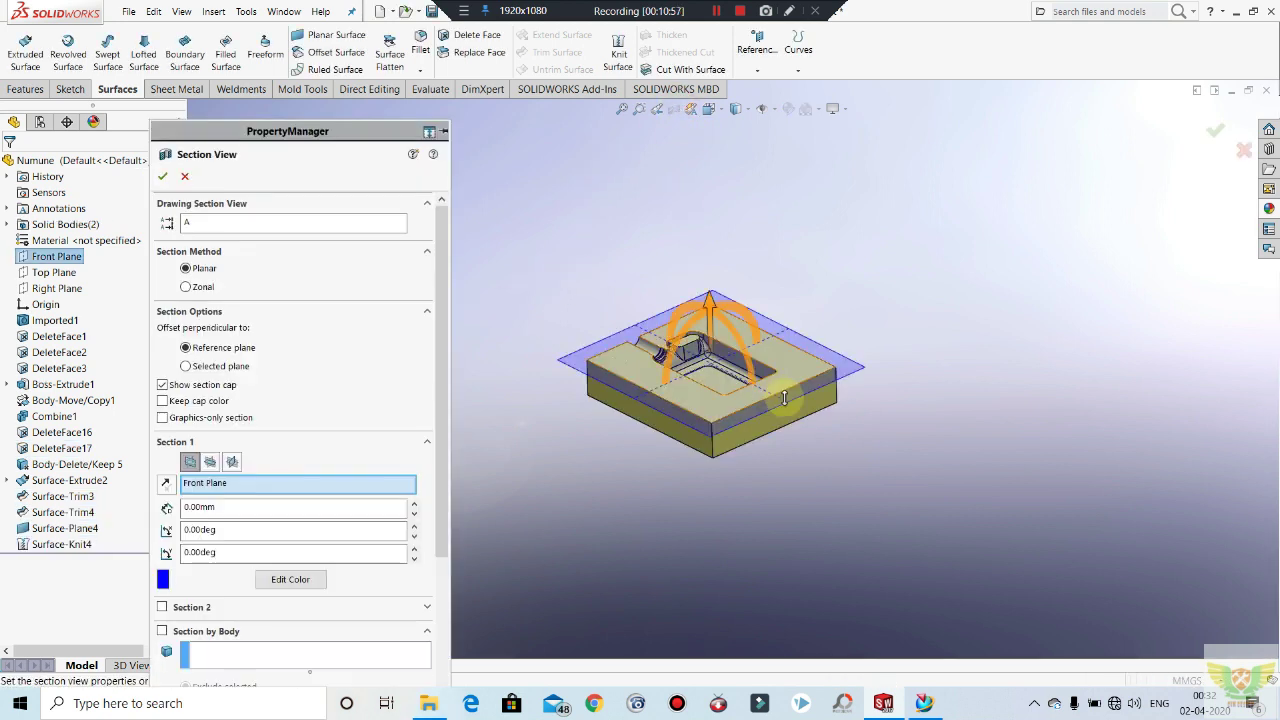
{"action": "left_click_drag", "start_coordinate": [720, 313], "coordinate": [724, 325]}
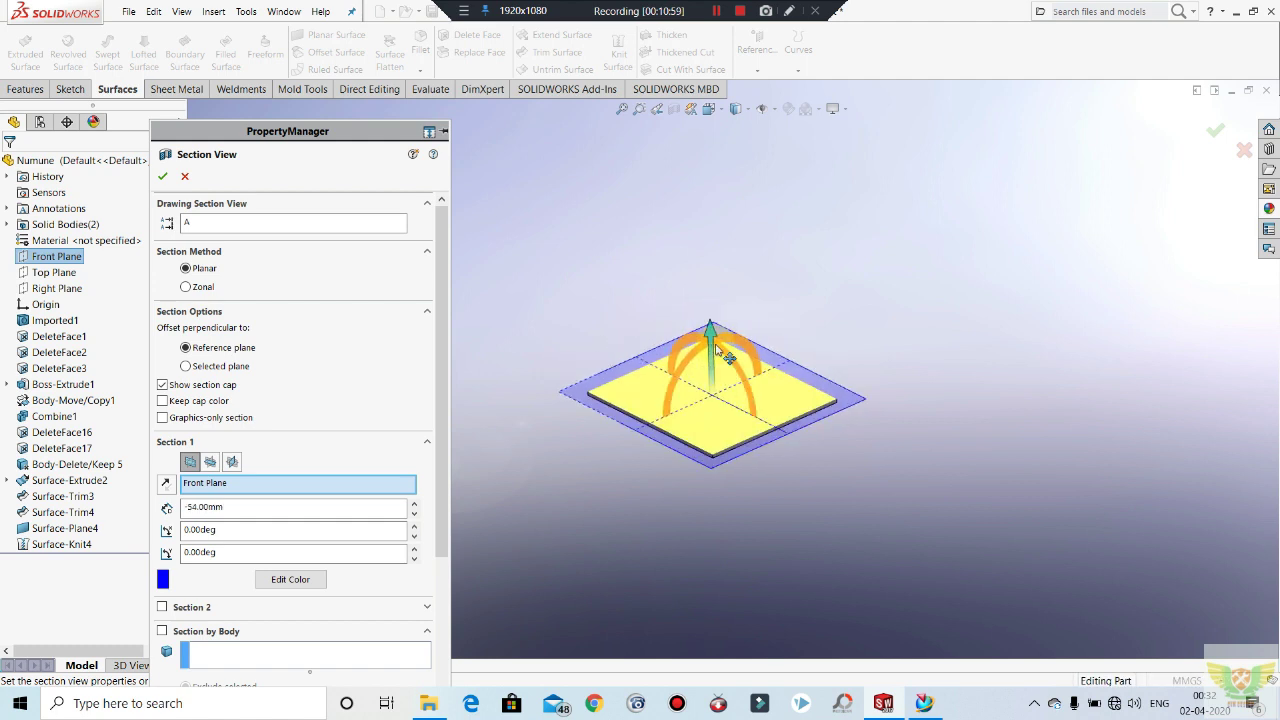
{"action": "left_click", "coordinate": [185, 176]}
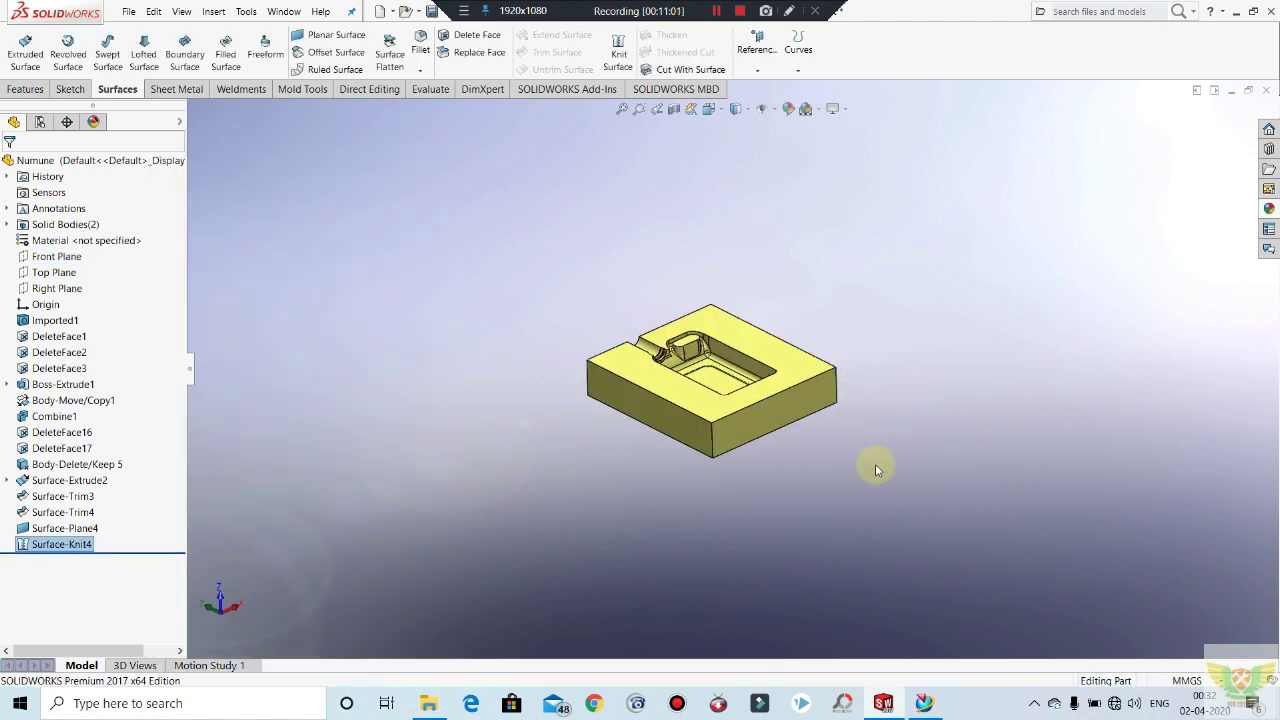
Step: Show the hidden Body-Move/Copy1 jerrycan body in isometric view inside the cavity
{"action": "middle_click_drag", "start_coordinate": [871, 466], "coordinate": [848, 526]}
{"action": "key", "text": "ctrl+7"}
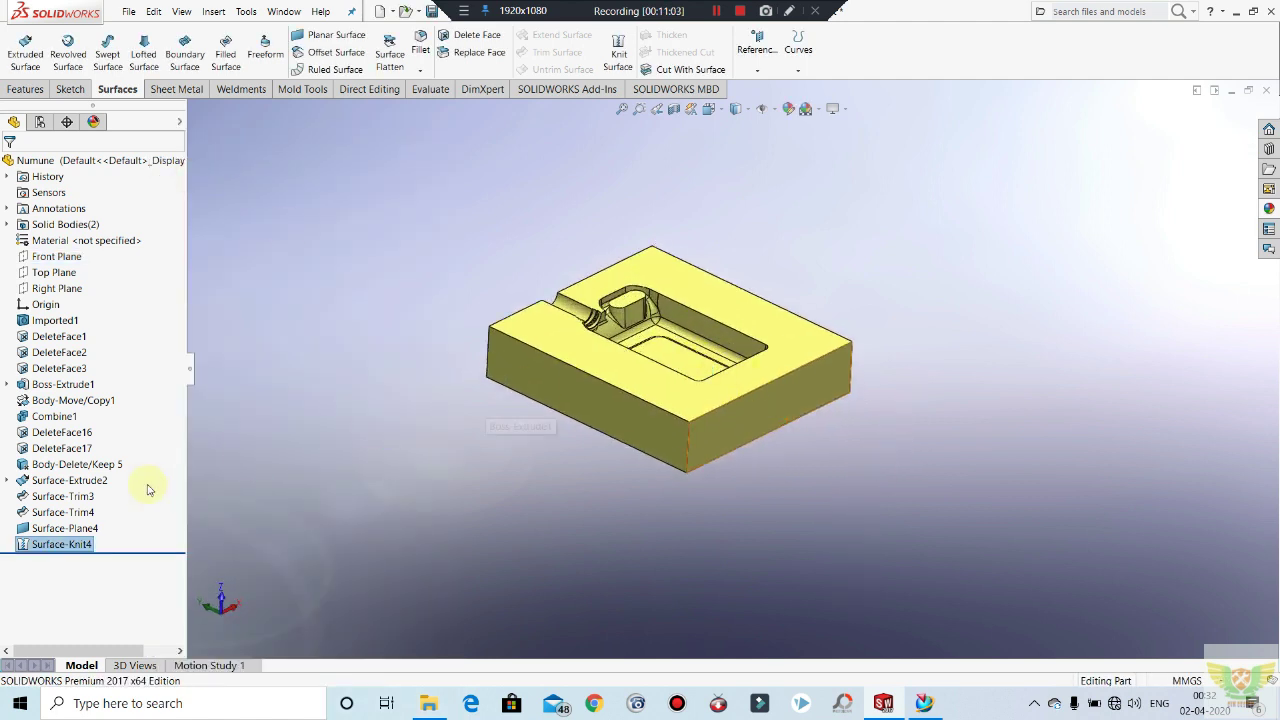
{"action": "right_click", "coordinate": [88, 400]}
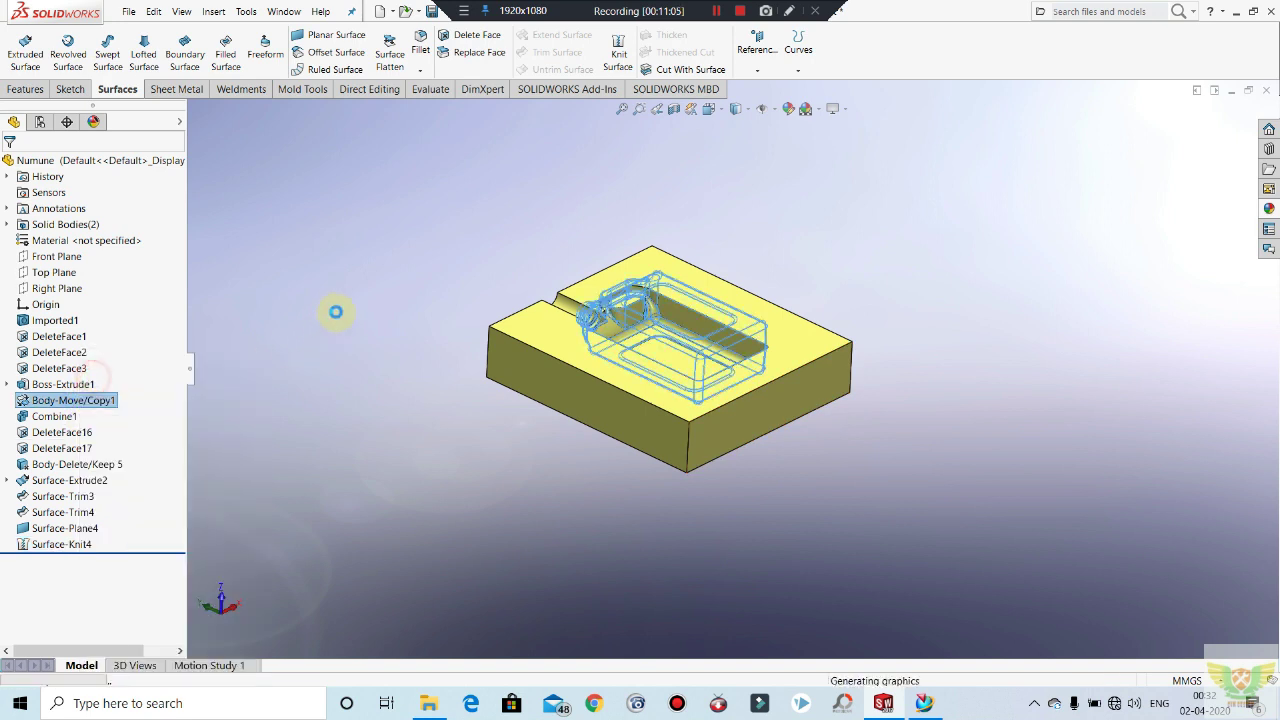
{"action": "left_click", "coordinate": [419, 273]}
{"action": "mouse_move", "coordinate": [389, 411]}
{"action": "middle_mouse_down"}
{"action": "mouse_move", "coordinate": [451, 314]}
{"action": "mouse_move", "coordinate": [528, 351]}
{"action": "mouse_move", "coordinate": [640, 322]}
{"action": "mouse_move", "coordinate": [657, 298]}
{"action": "middle_mouse_up"}
{"action": "right_click", "coordinate": [657, 298]}
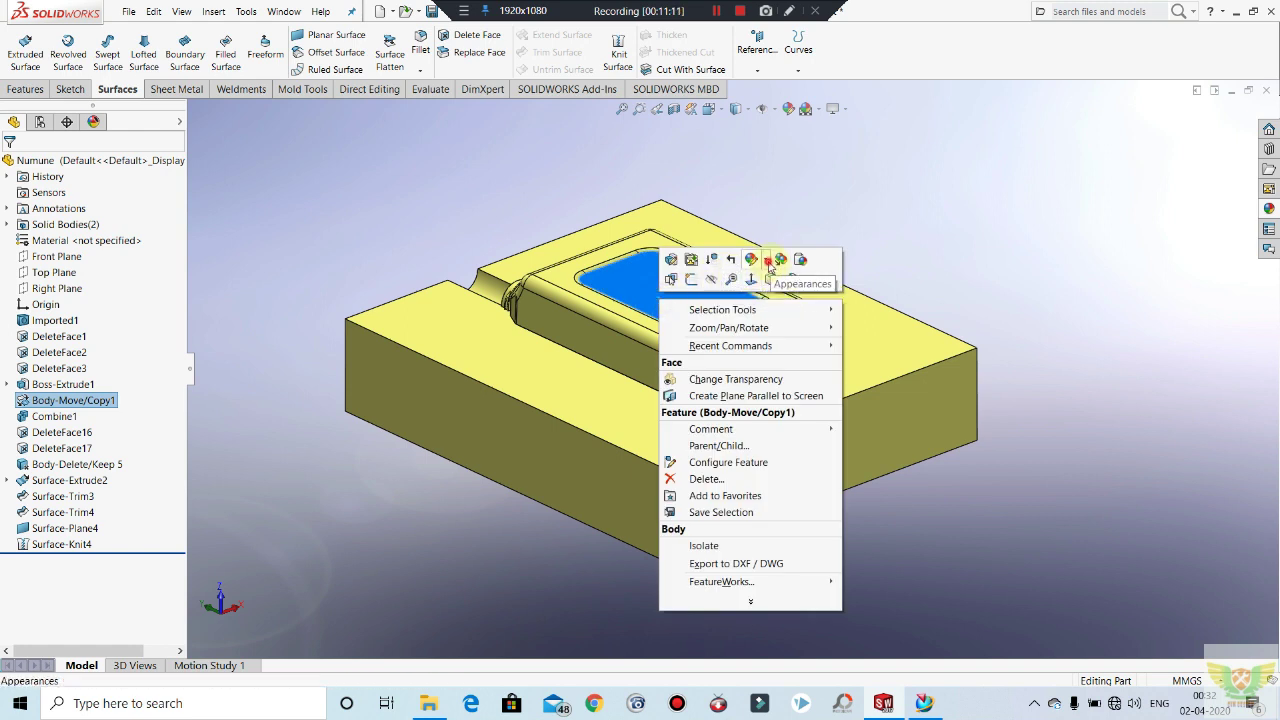
Step: Colour only the jerrycan body orange, removing Numune.SLDPRT from the appearance targets
{"action": "left_click", "coordinate": [765, 260]}
{"action": "left_click", "coordinate": [789, 334]}
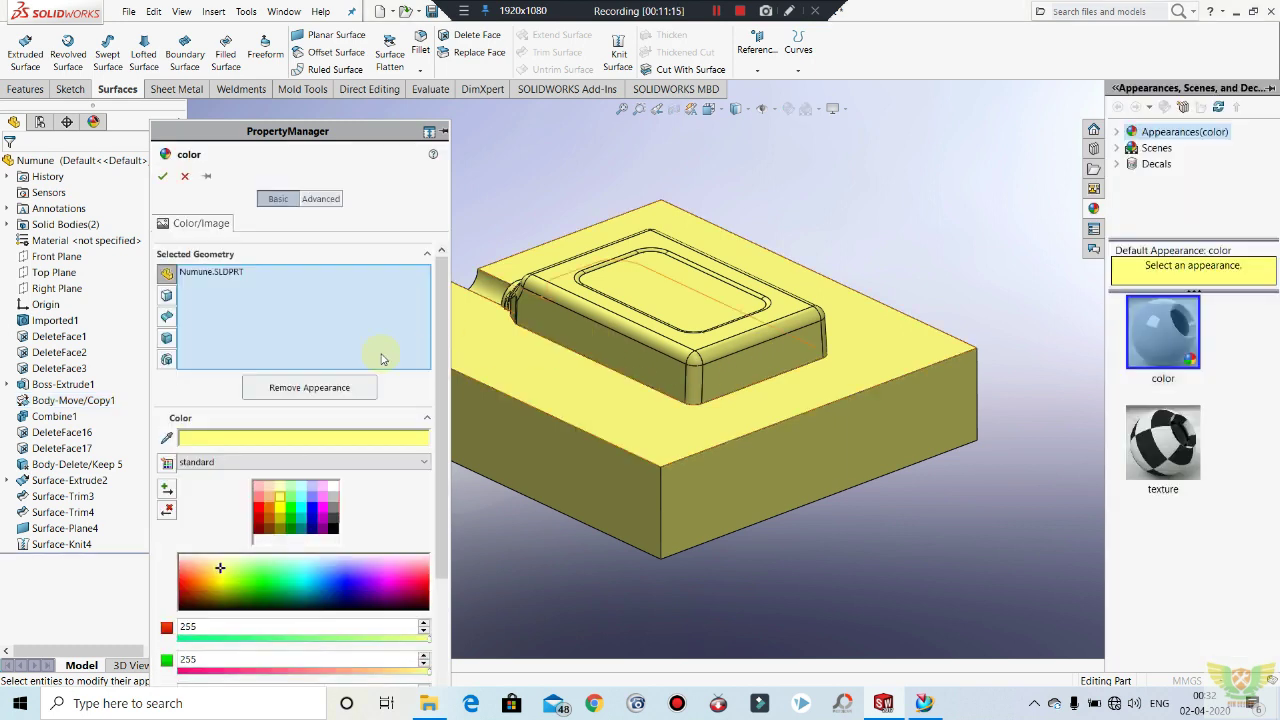
{"action": "left_click", "coordinate": [206, 279]}
{"action": "right_click", "coordinate": [206, 277]}
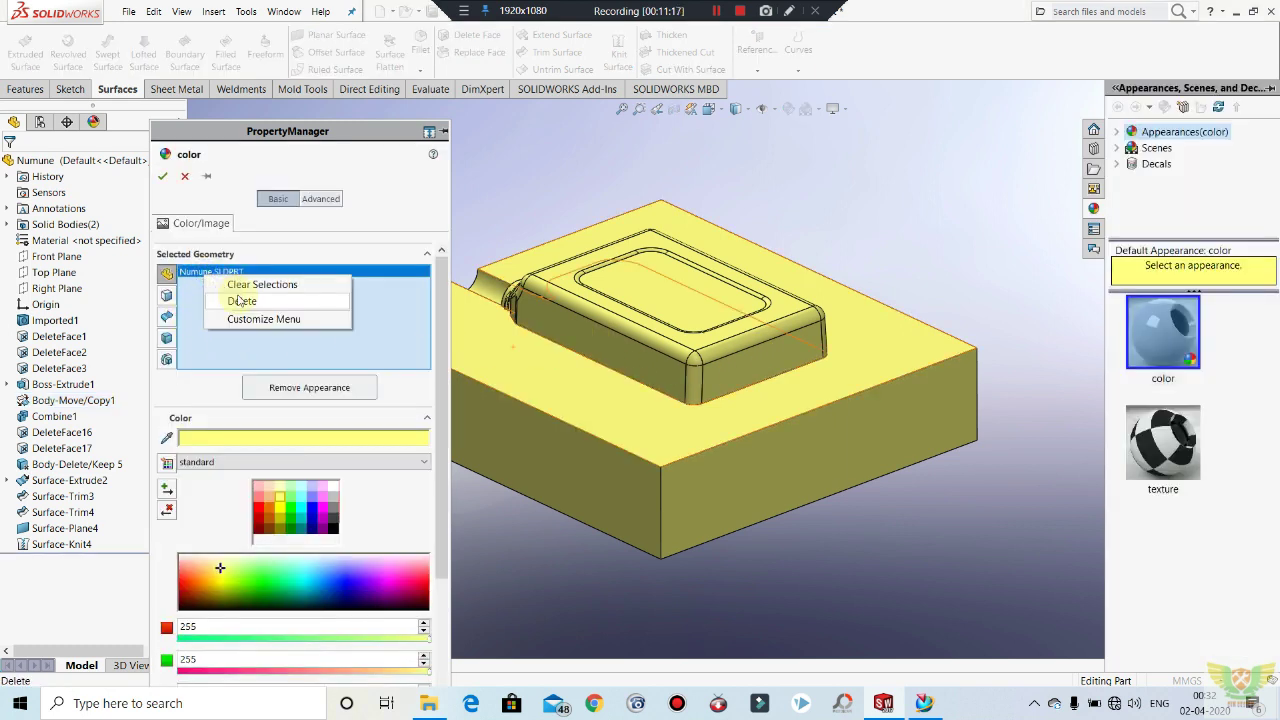
{"action": "left_click", "coordinate": [240, 296]}
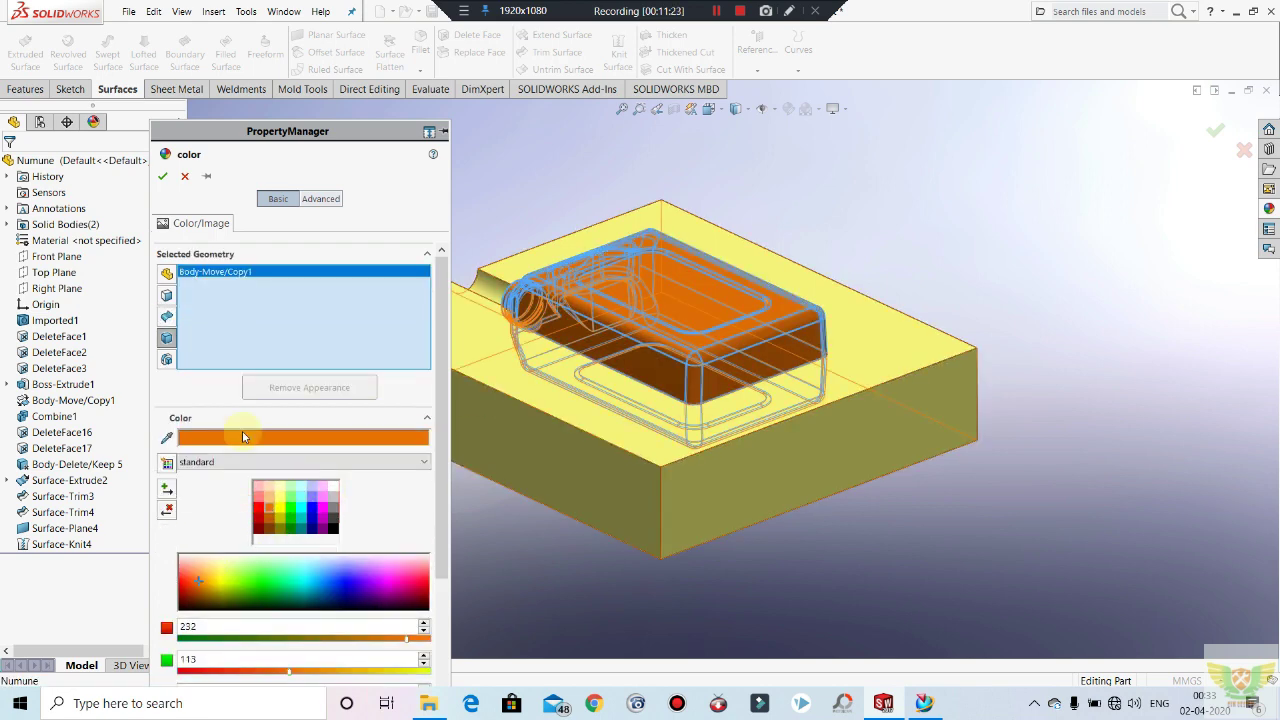
{"action": "left_click", "coordinate": [164, 175]}
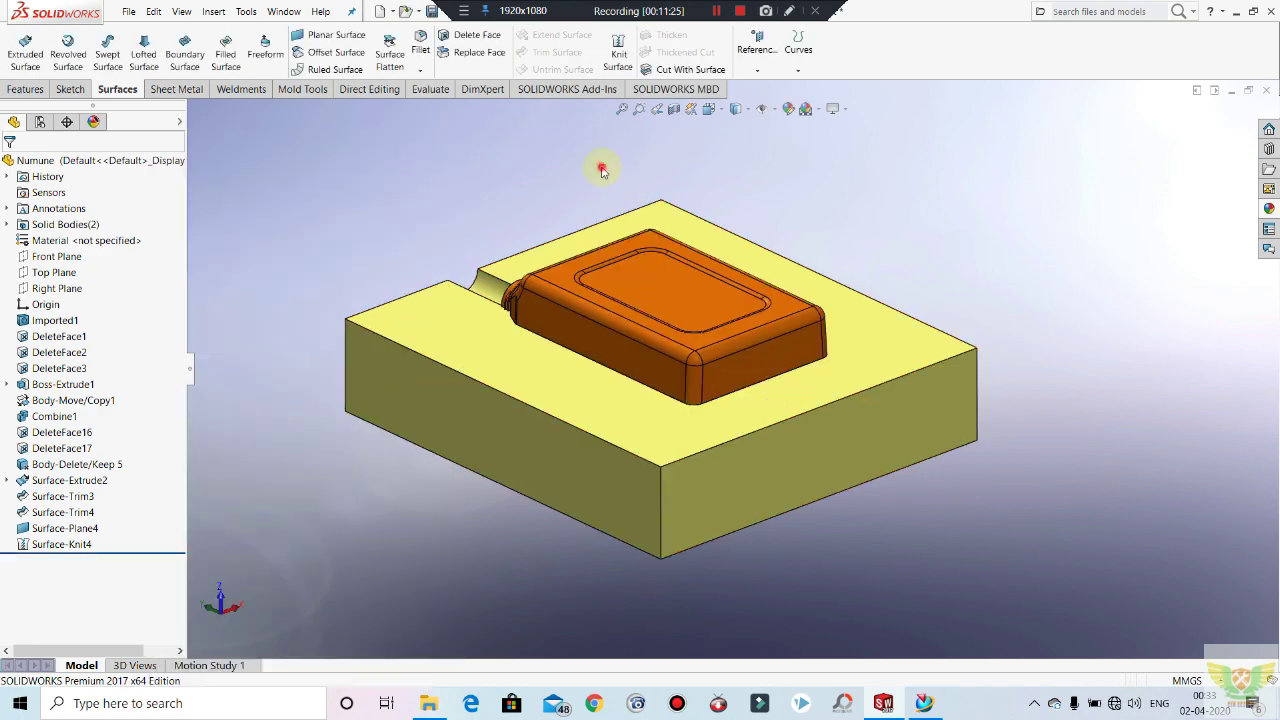
{"action": "mouse_move", "coordinate": [628, 283]}
{"action": "middle_mouse_down"}
{"action": "mouse_move", "coordinate": [732, 418]}
{"action": "mouse_move", "coordinate": [777, 366]}
{"action": "mouse_move", "coordinate": [800, 483]}
{"action": "mouse_move", "coordinate": [698, 459]}
{"action": "mouse_move", "coordinate": [606, 294]}
{"action": "mouse_move", "coordinate": [663, 354]}
{"action": "mouse_move", "coordinate": [694, 497]}
{"action": "mouse_move", "coordinate": [680, 406]}
{"action": "mouse_move", "coordinate": [738, 326]}
{"action": "mouse_move", "coordinate": [694, 337]}
{"action": "middle_mouse_up"}
Step: Orbit and zoom around the mold block to inspect the jerrycan and the cavity
{"action": "scroll", "coordinate": [766, 343], "scroll_direction": "down", "scroll_amount": 2}
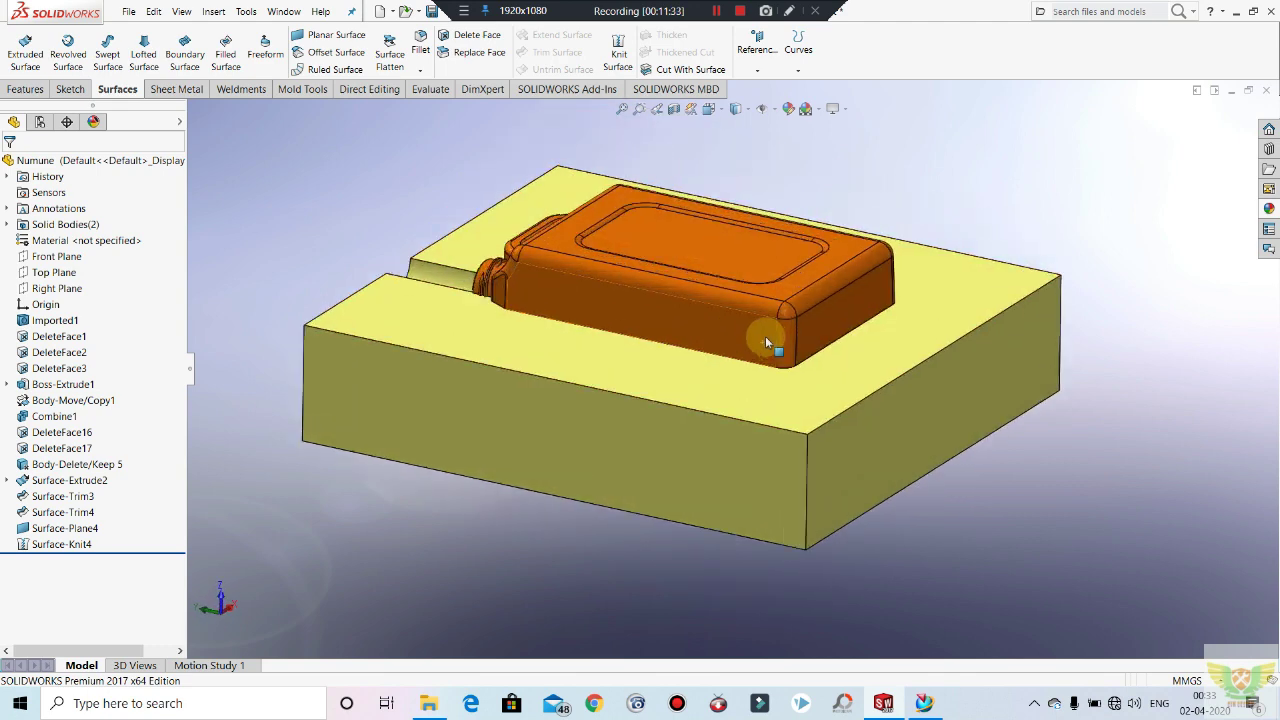
{"action": "scroll", "coordinate": [838, 322], "scroll_direction": "down", "scroll_amount": 3}
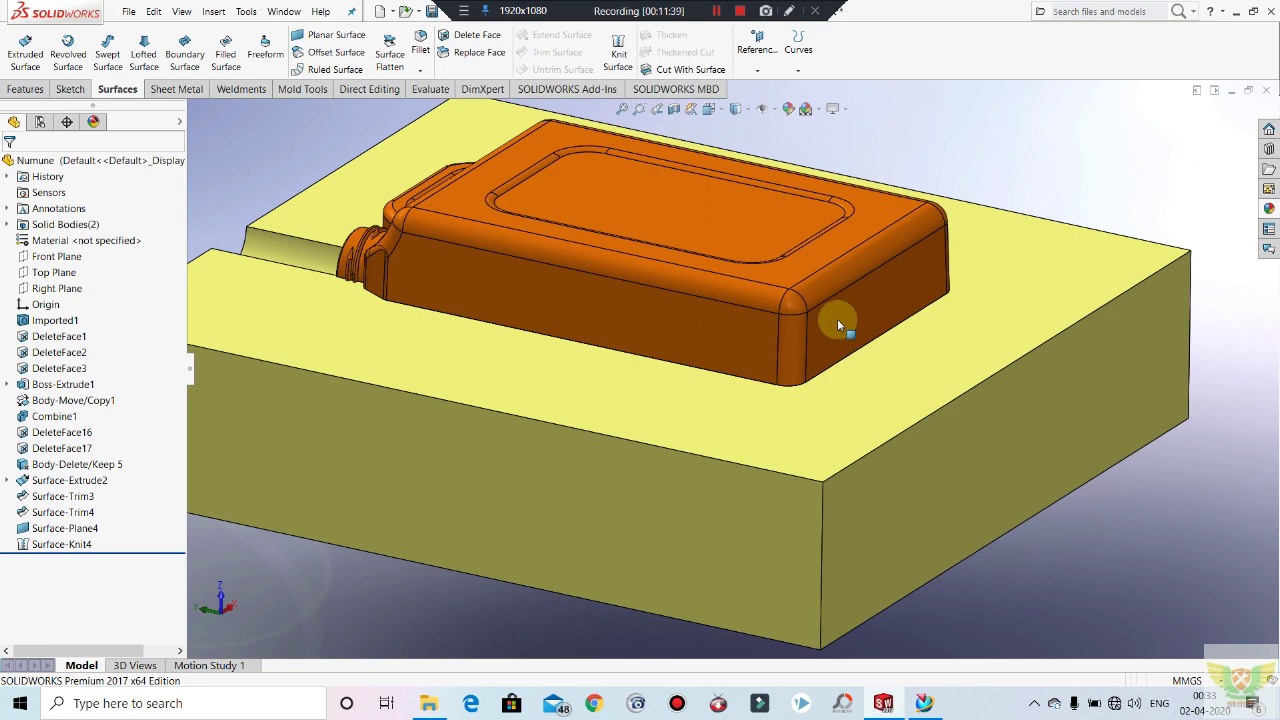
{"action": "mouse_move", "coordinate": [192, 612]}
{"action": "middle_mouse_down"}
{"action": "mouse_move", "coordinate": [395, 395]}
{"action": "mouse_move", "coordinate": [487, 400]}
{"action": "mouse_move", "coordinate": [523, 495]}
{"action": "mouse_move", "coordinate": [565, 385]}
{"action": "middle_mouse_up"}
{"action": "scroll", "coordinate": [565, 385], "scroll_direction": "down", "scroll_amount": 4}
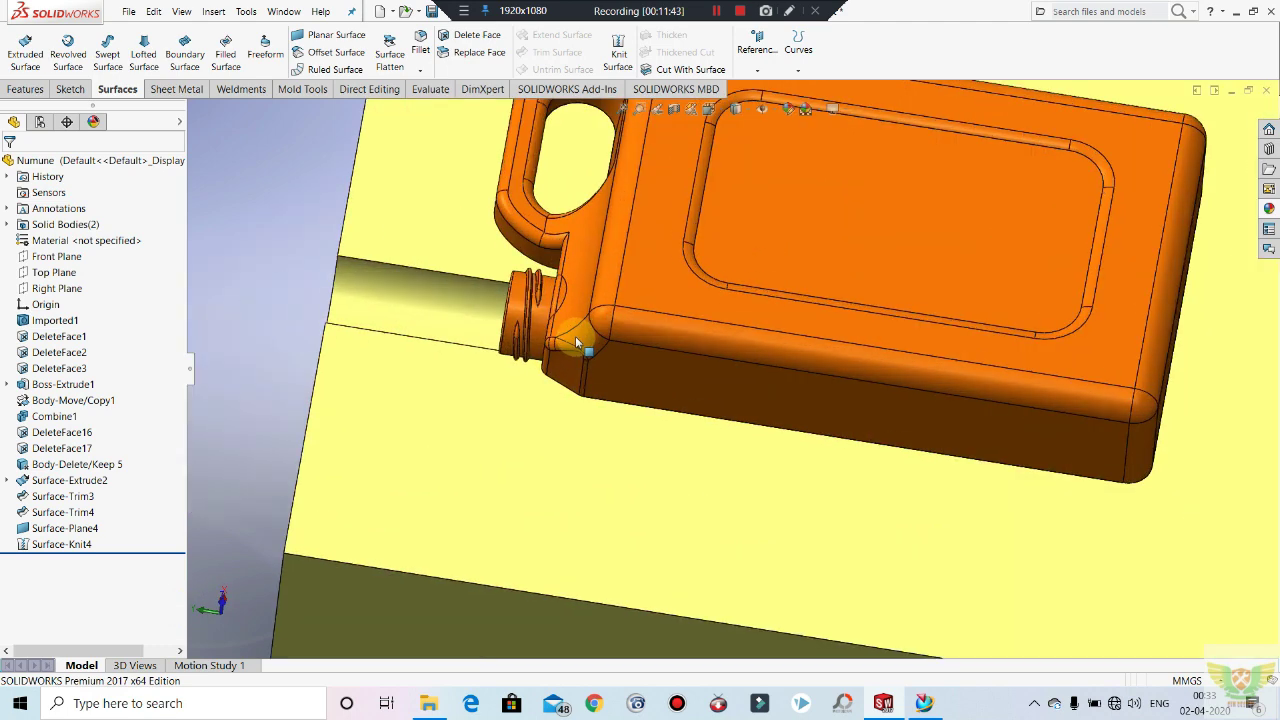
{"action": "scroll", "coordinate": [575, 336], "scroll_direction": "down", "scroll_amount": 1}
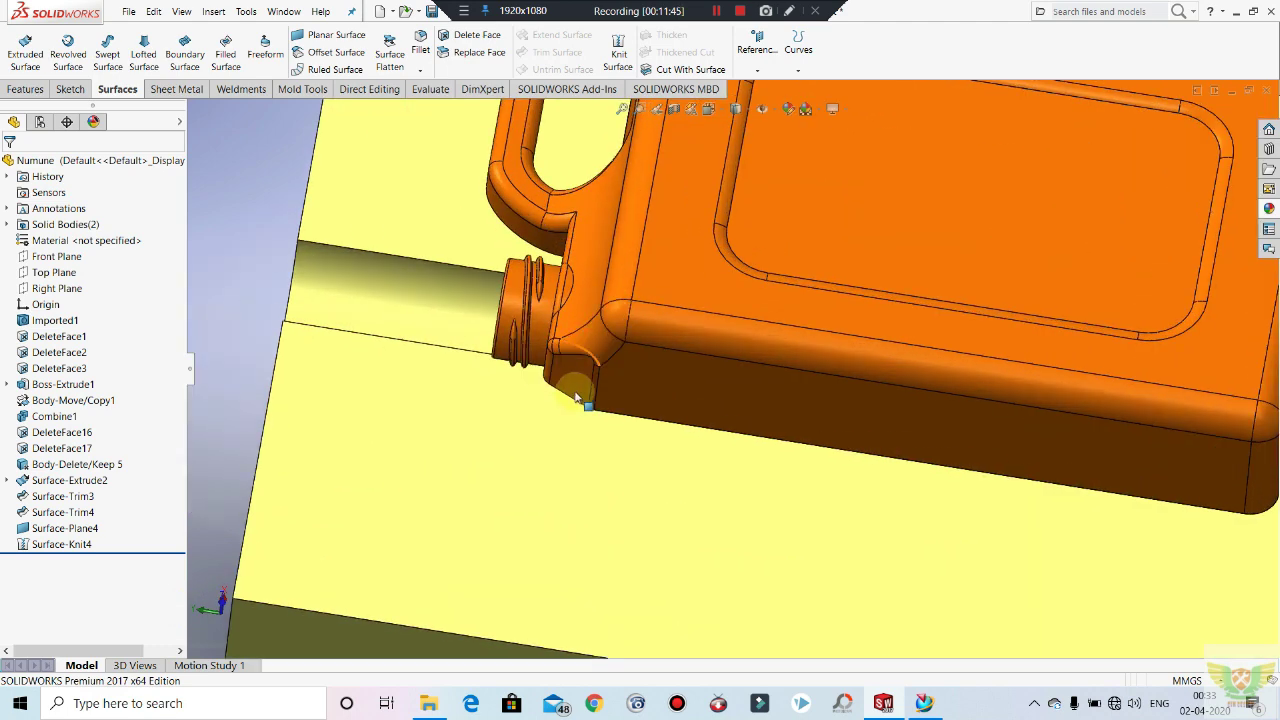
{"action": "scroll", "coordinate": [580, 400], "scroll_direction": "up", "scroll_amount": 1}
{"action": "scroll", "coordinate": [584, 380], "scroll_direction": "up", "scroll_amount": 2}
{"action": "scroll", "coordinate": [568, 379], "scroll_direction": "up", "scroll_amount": 3}
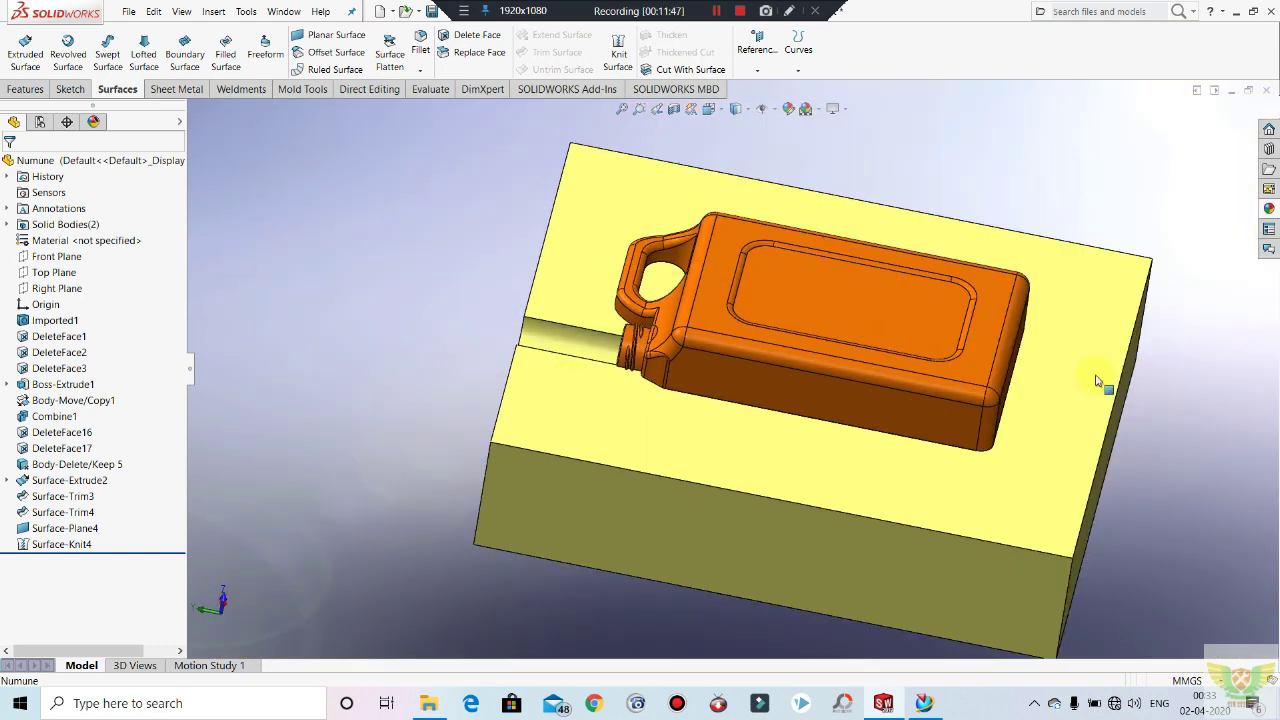
{"action": "mouse_move", "coordinate": [1096, 381]}
{"action": "middle_mouse_down"}
{"action": "mouse_move", "coordinate": [949, 409]}
{"action": "mouse_move", "coordinate": [929, 437]}
{"action": "mouse_move", "coordinate": [945, 457]}
{"action": "mouse_move", "coordinate": [959, 380]}
{"action": "mouse_move", "coordinate": [957, 400]}
{"action": "middle_mouse_up"}
{"action": "scroll", "coordinate": [857, 357], "scroll_direction": "down", "scroll_amount": 3}
{"action": "middle_click_drag", "start_coordinate": [857, 357], "coordinate": [871, 366]}
{"action": "scroll", "coordinate": [749, 310], "scroll_direction": "up", "scroll_amount": 2}
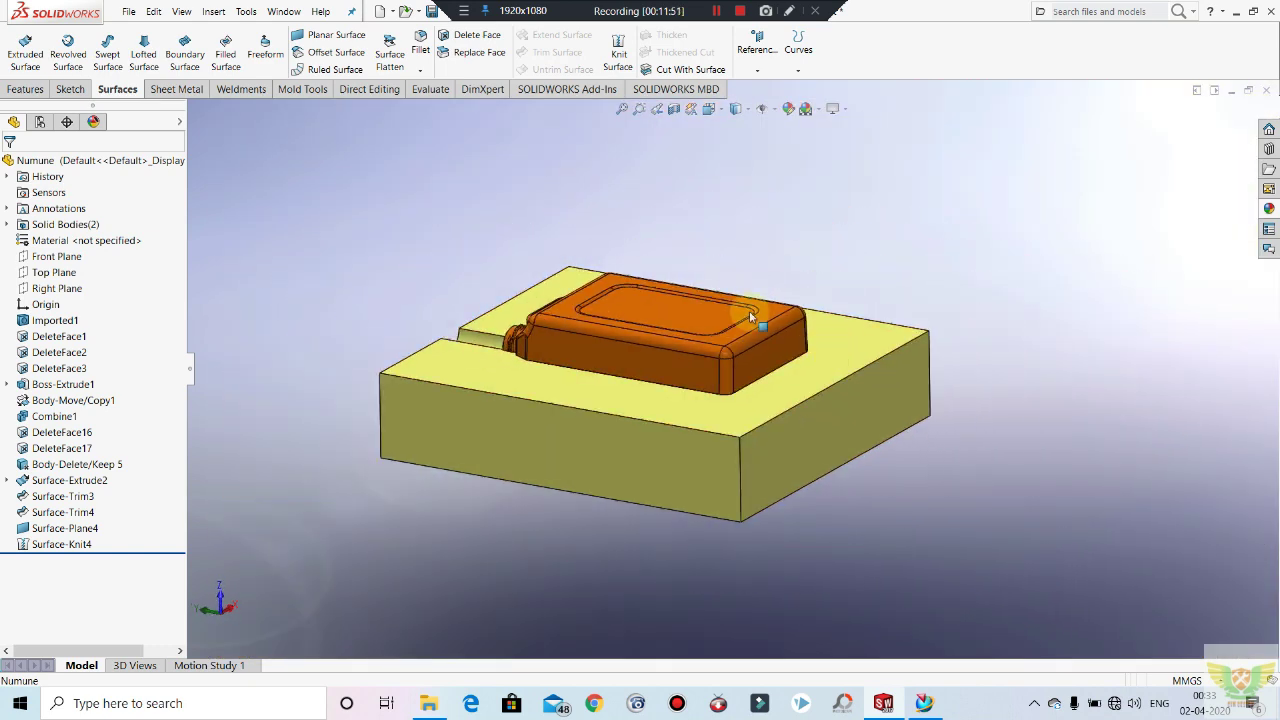
{"action": "scroll", "coordinate": [596, 314], "scroll_direction": "down", "scroll_amount": 2}
{"action": "scroll", "coordinate": [632, 326], "scroll_direction": "up", "scroll_amount": 3}
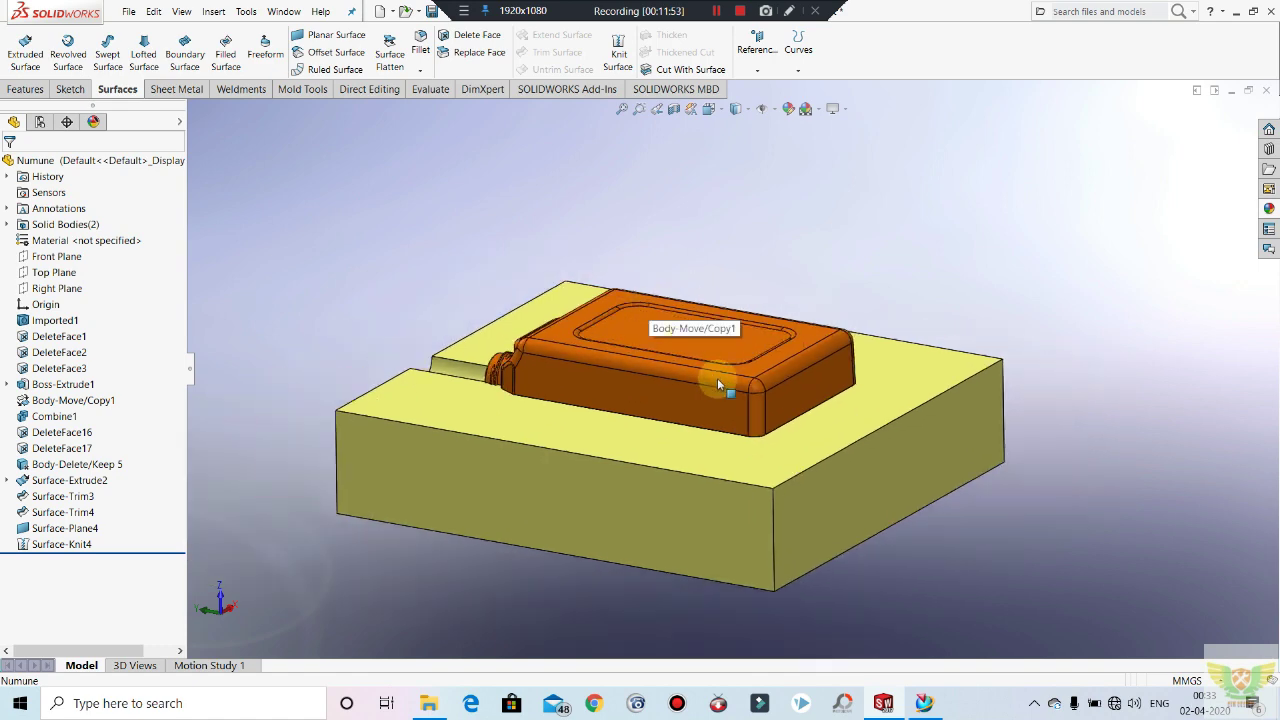
{"action": "mouse_move", "coordinate": [717, 378]}
{"action": "middle_mouse_down"}
{"action": "mouse_move", "coordinate": [686, 451]}
{"action": "mouse_move", "coordinate": [699, 470]}
{"action": "mouse_move", "coordinate": [714, 443]}
{"action": "mouse_move", "coordinate": [706, 400]}
{"action": "mouse_move", "coordinate": [700, 437]}
{"action": "middle_mouse_up"}
{"action": "scroll", "coordinate": [700, 437], "scroll_direction": "down", "scroll_amount": 2}
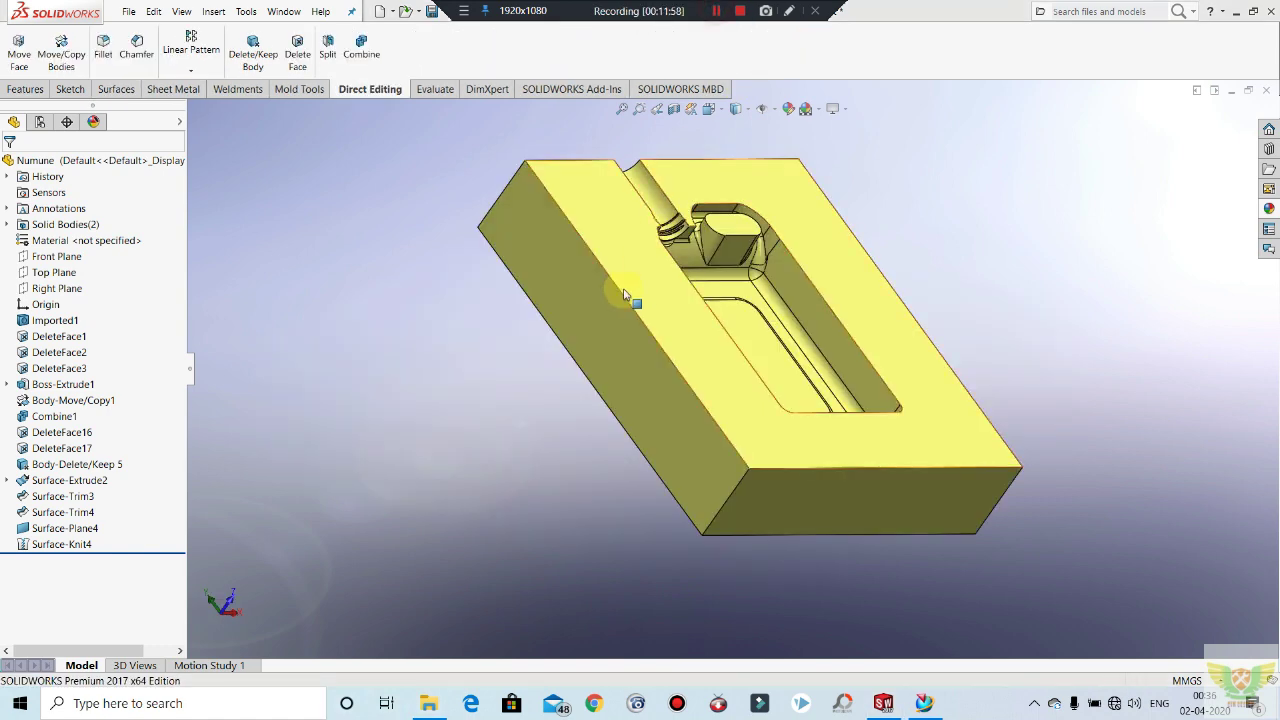
{"action": "mouse_move", "coordinate": [626, 294]}
{"action": "middle_mouse_down"}
{"action": "mouse_move", "coordinate": [523, 286]}
{"action": "mouse_move", "coordinate": [586, 323]}
{"action": "mouse_move", "coordinate": [620, 468]}
{"action": "mouse_move", "coordinate": [928, 368]}
{"action": "middle_mouse_up"}
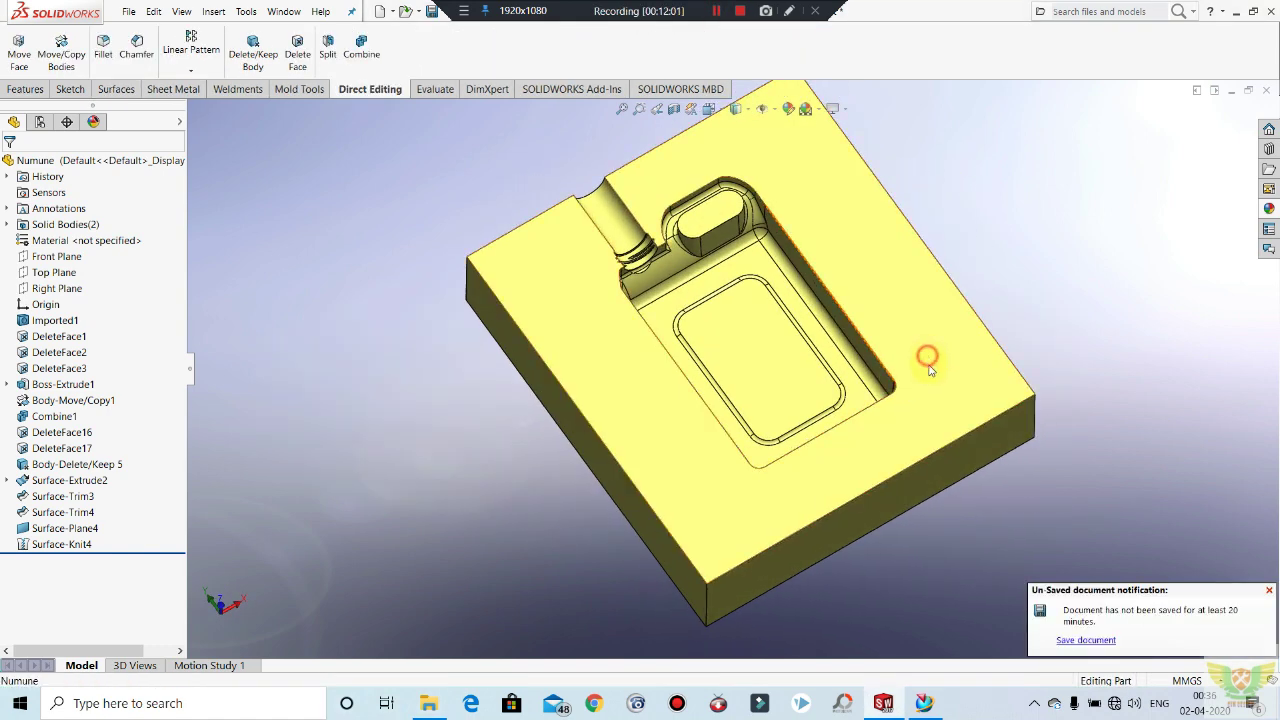
Step: Sketch on the top face a horizontal line from the jerrycan's bottom corner past the block
{"action": "left_click", "coordinate": [929, 369]}
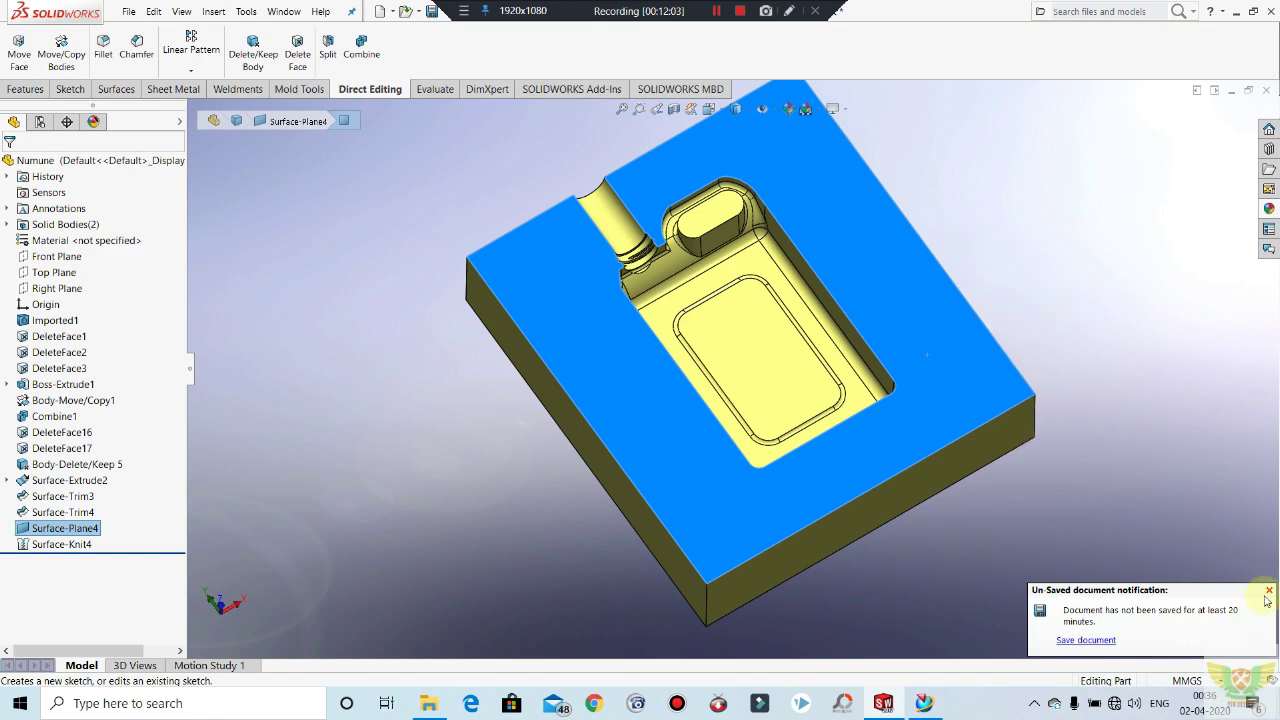
{"action": "left_click", "coordinate": [1268, 592]}
{"action": "left_click", "coordinate": [985, 272]}
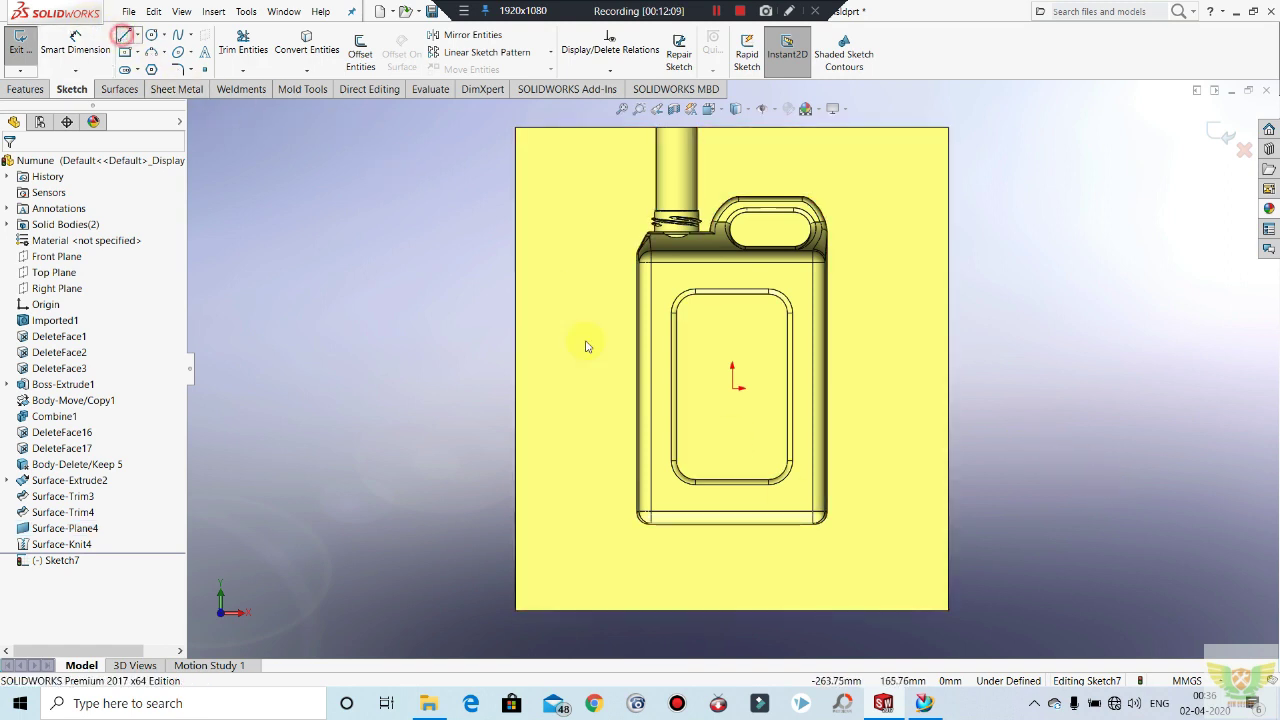
{"action": "left_click", "coordinate": [639, 513]}
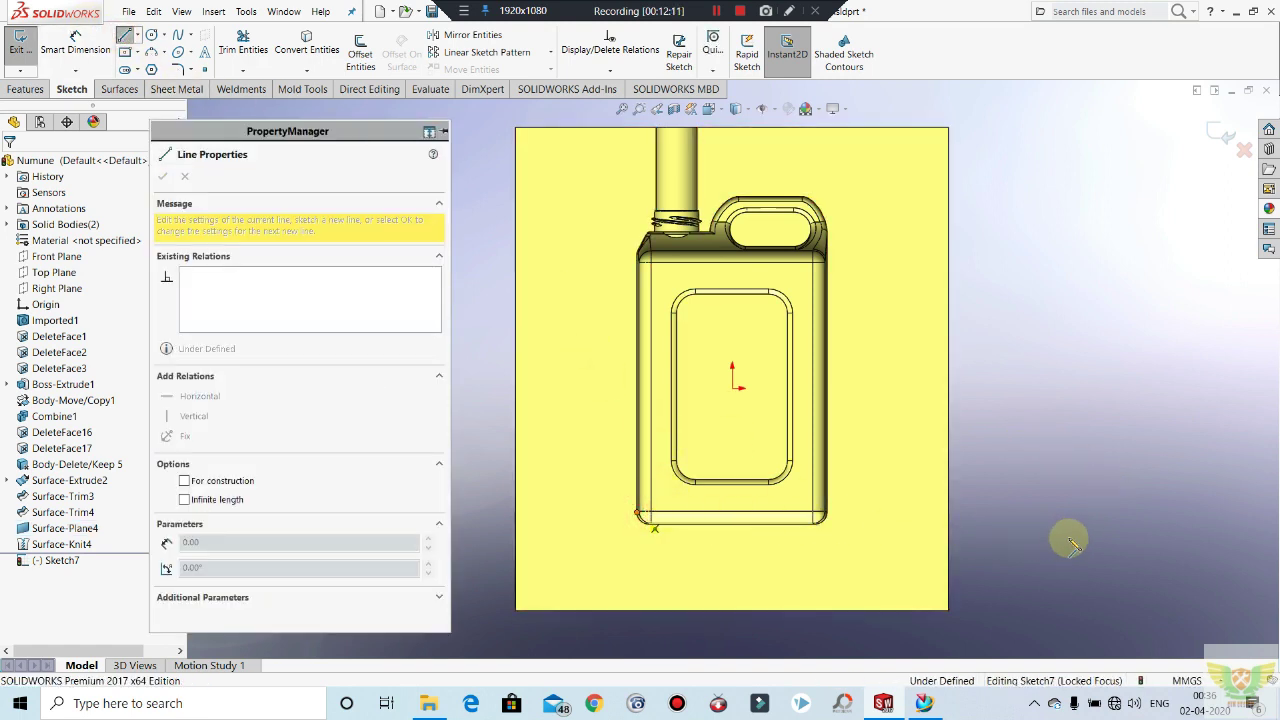
{"action": "left_click", "coordinate": [1094, 508]}
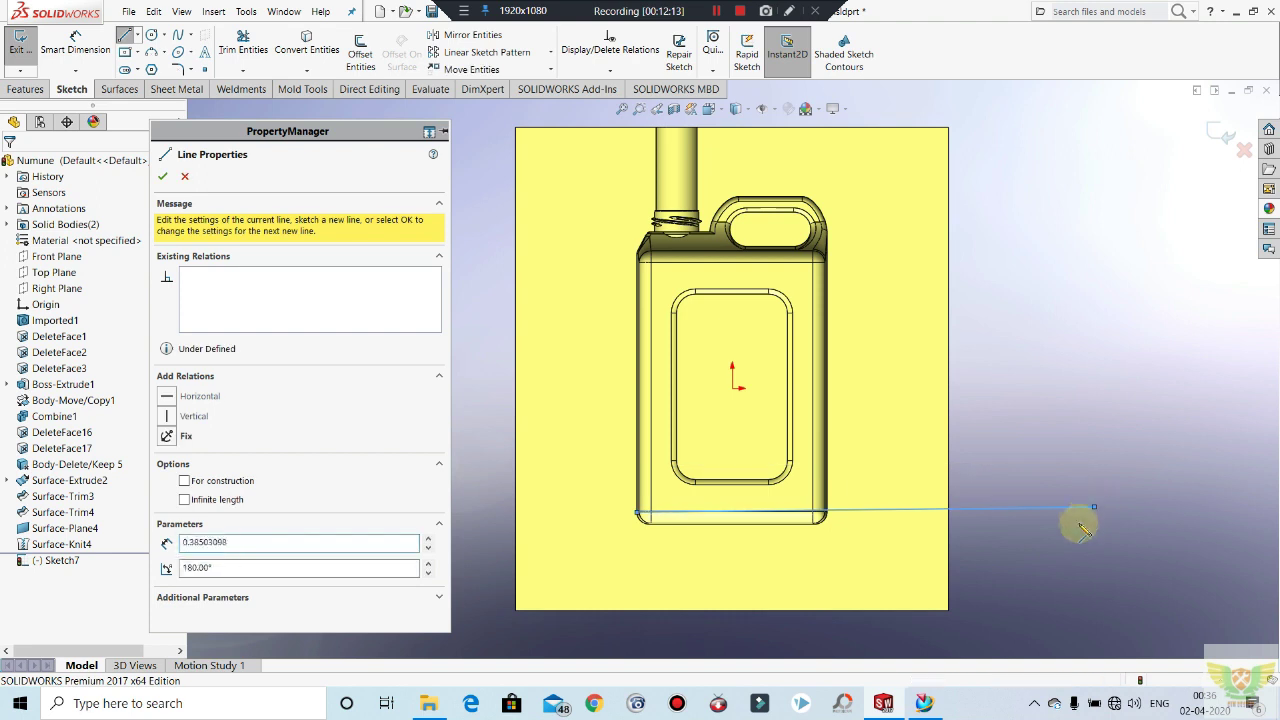
{"action": "key", "text": "Escape"}
{"action": "right_click", "coordinate": [1045, 495]}
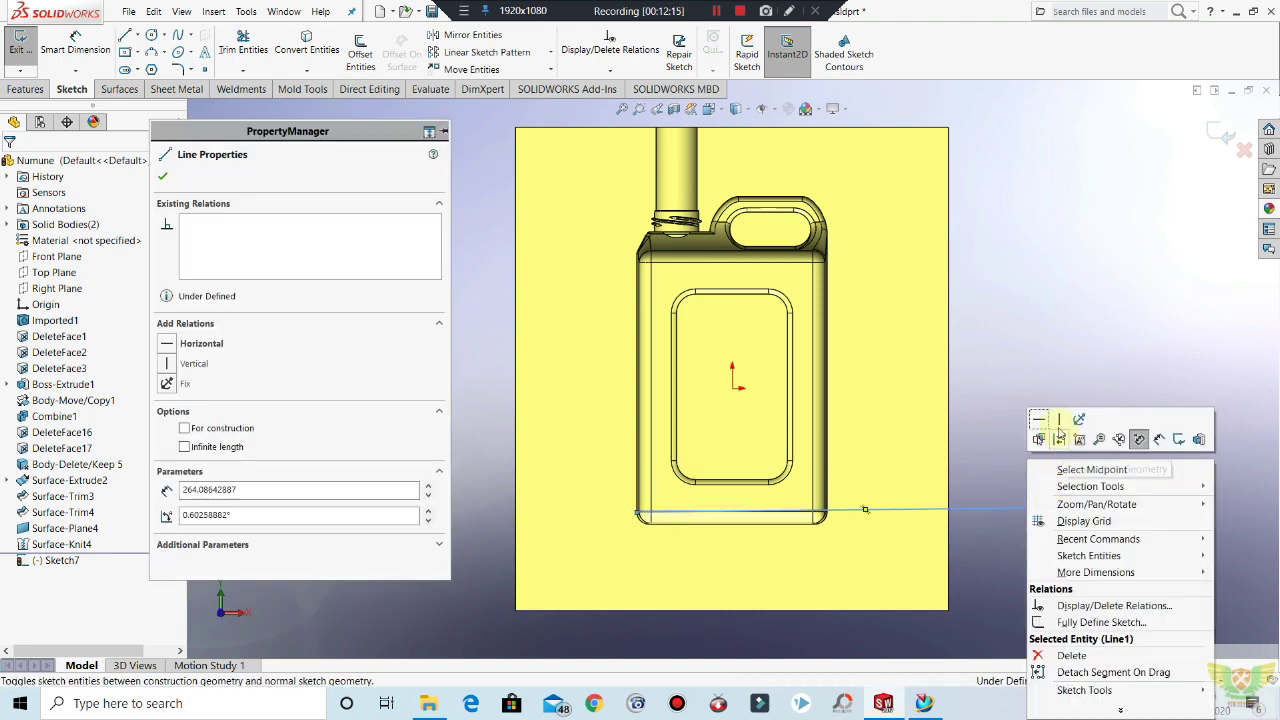
{"action": "key", "text": "Escape"}
{"action": "left_click", "coordinate": [1022, 441]}
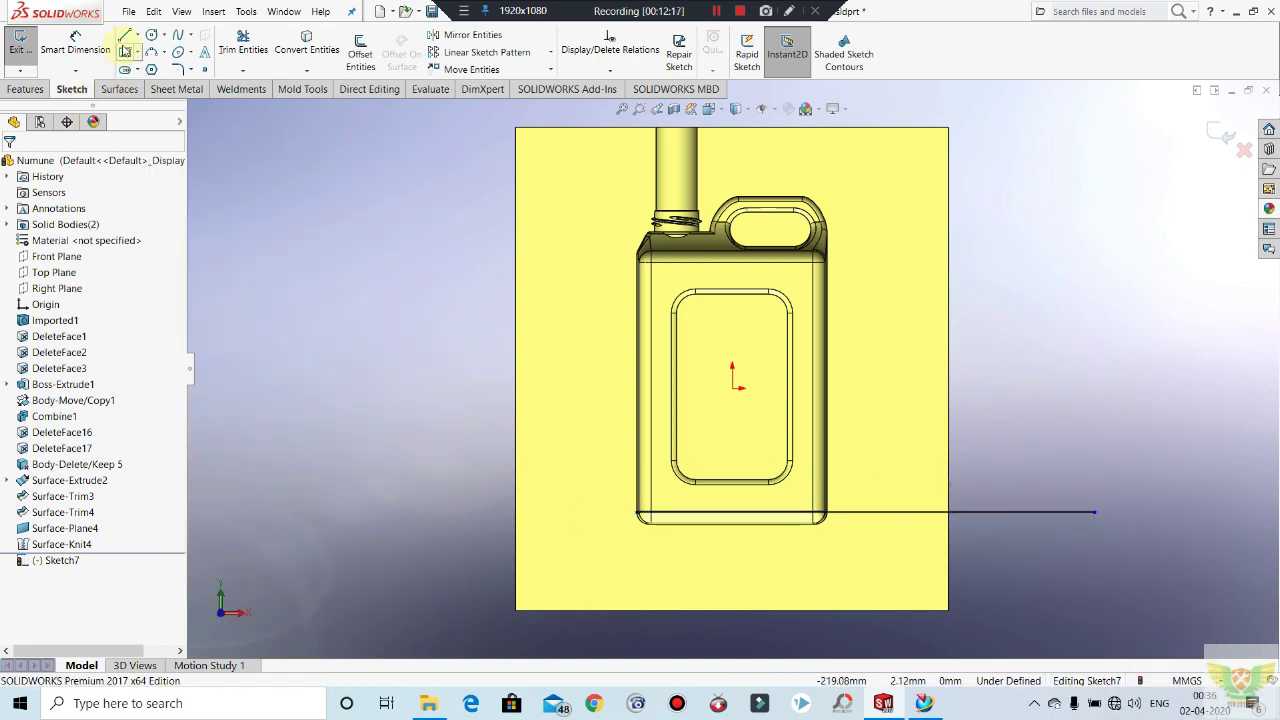
Step: Draw a vertical helper line, trim it away with Trim Entities, and exit Sketch7
{"action": "key", "text": "l"}
{"action": "left_click", "coordinate": [488, 399]}
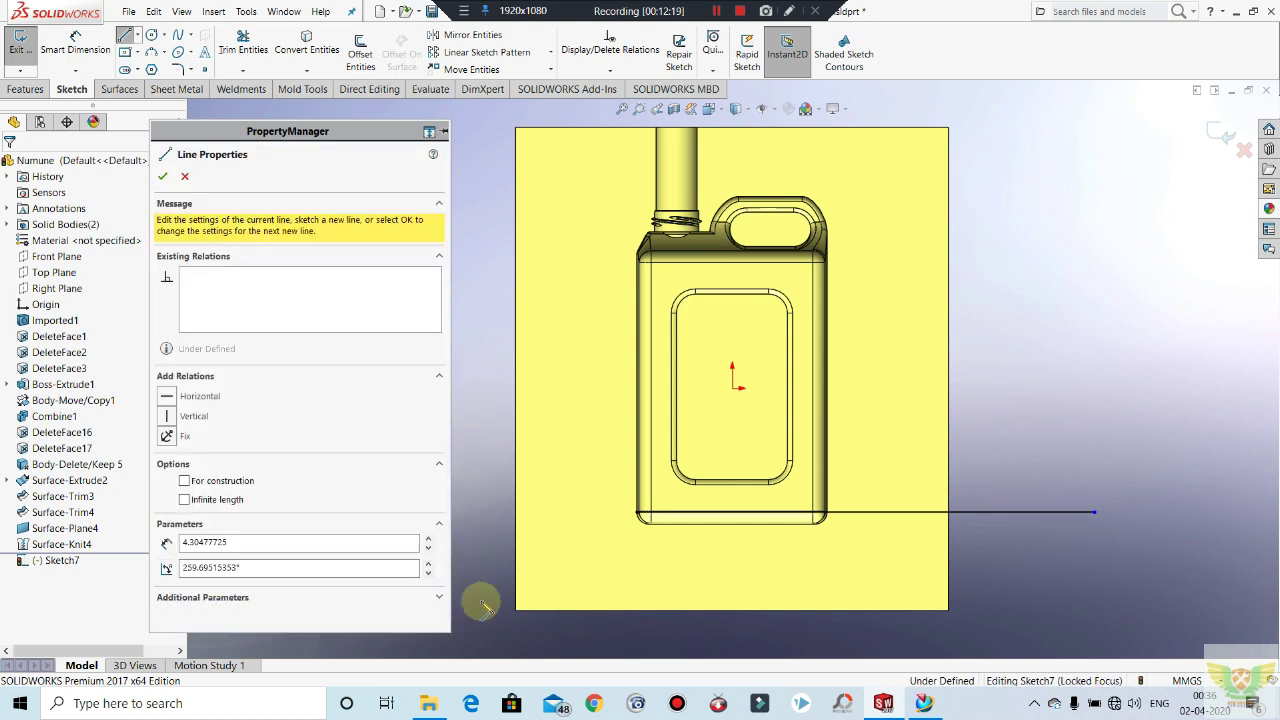
{"action": "left_click", "coordinate": [486, 610]}
{"action": "key", "text": "Escape"}
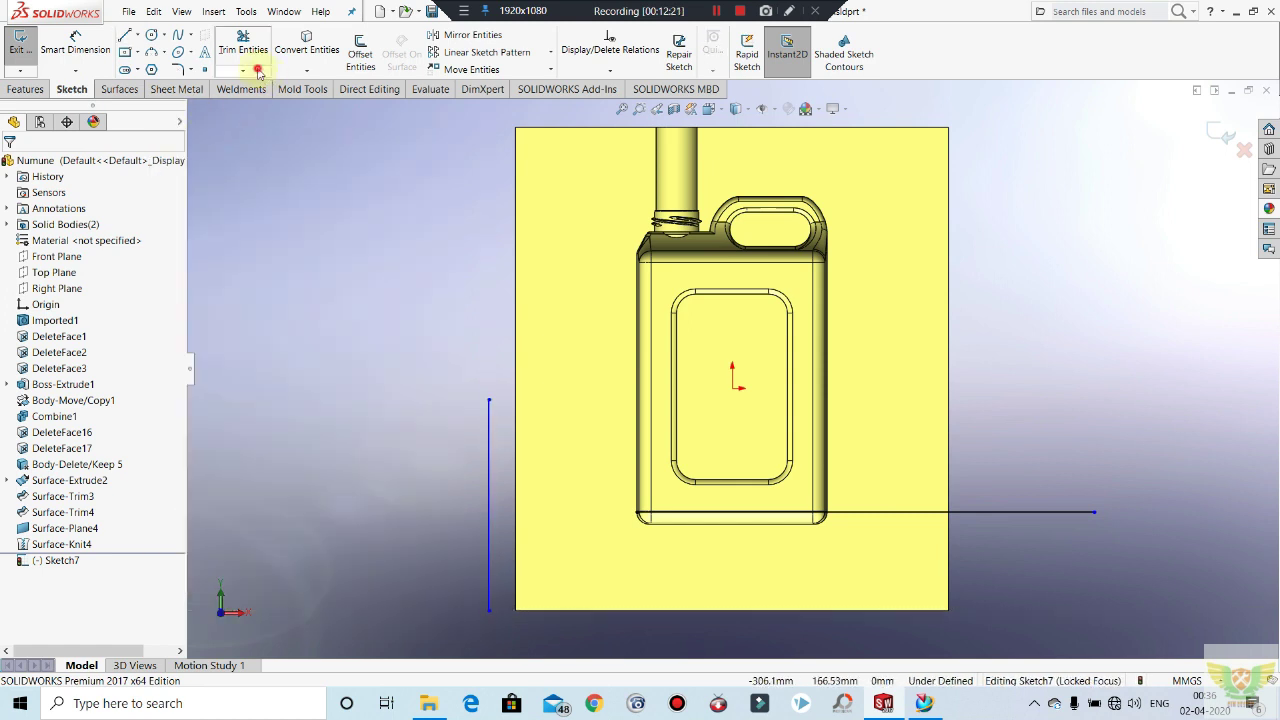
{"action": "left_click", "coordinate": [243, 70]}
{"action": "left_click", "coordinate": [265, 95]}
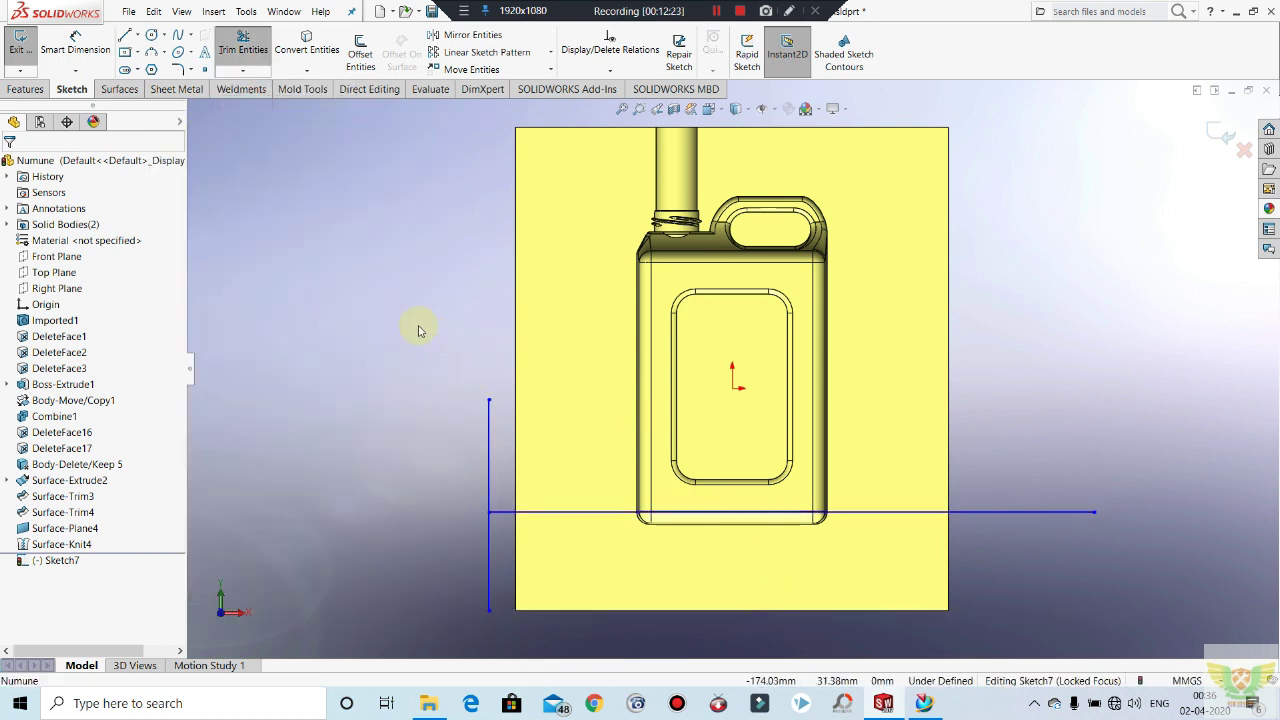
{"action": "left_click", "coordinate": [489, 440]}
{"action": "key", "text": "Escape"}
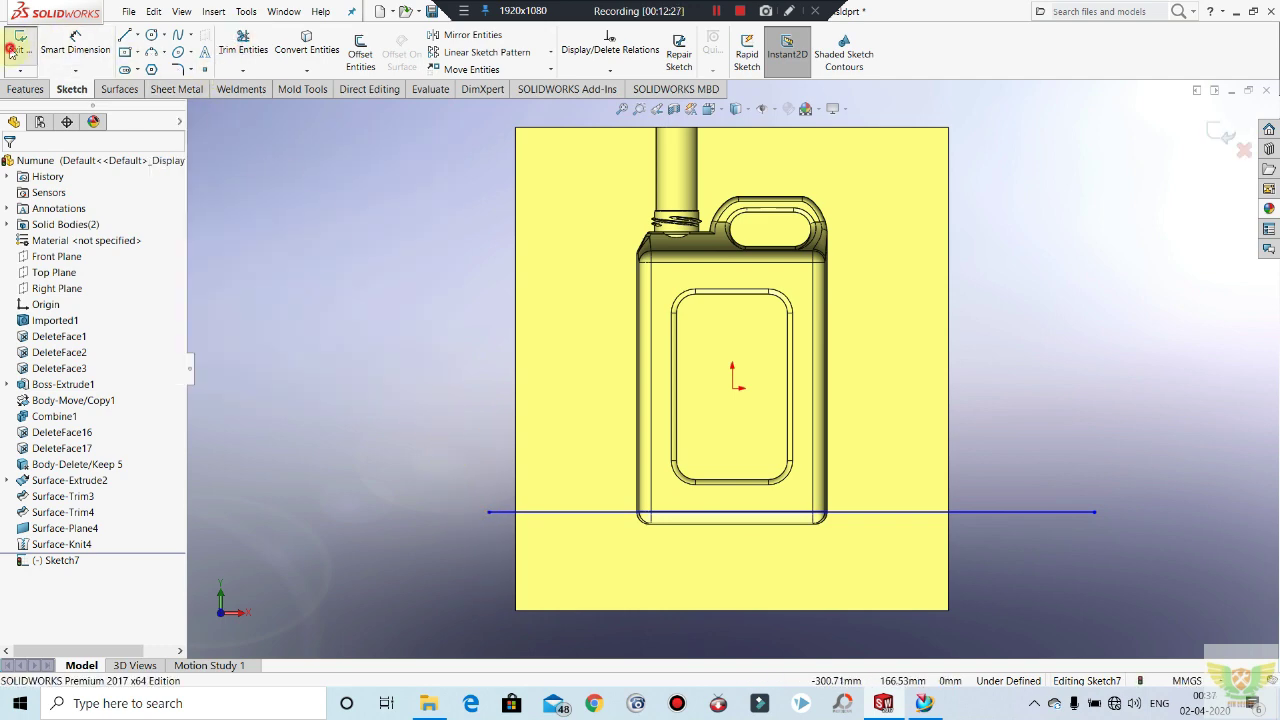
{"action": "left_click", "coordinate": [14, 48]}
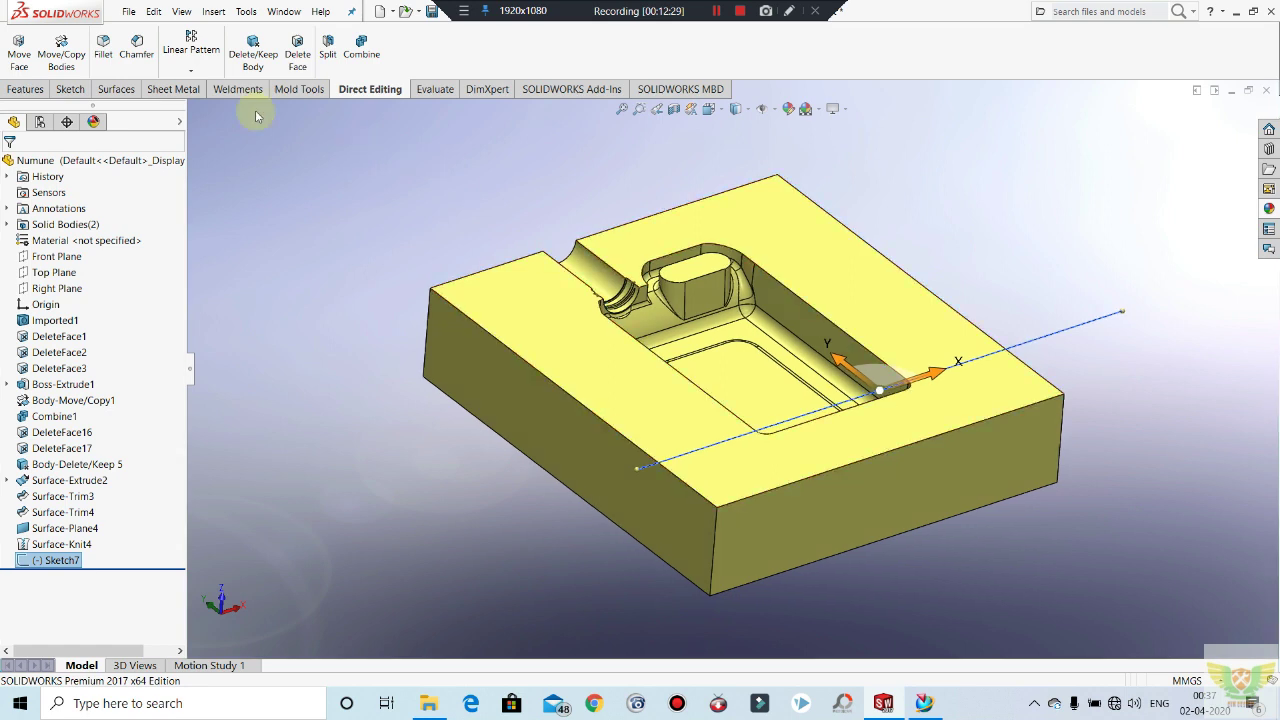
Step: Extrude Sketch7 into a surface 135 mm up and 166 mm in Direction 2
{"action": "left_click", "coordinate": [27, 90]}
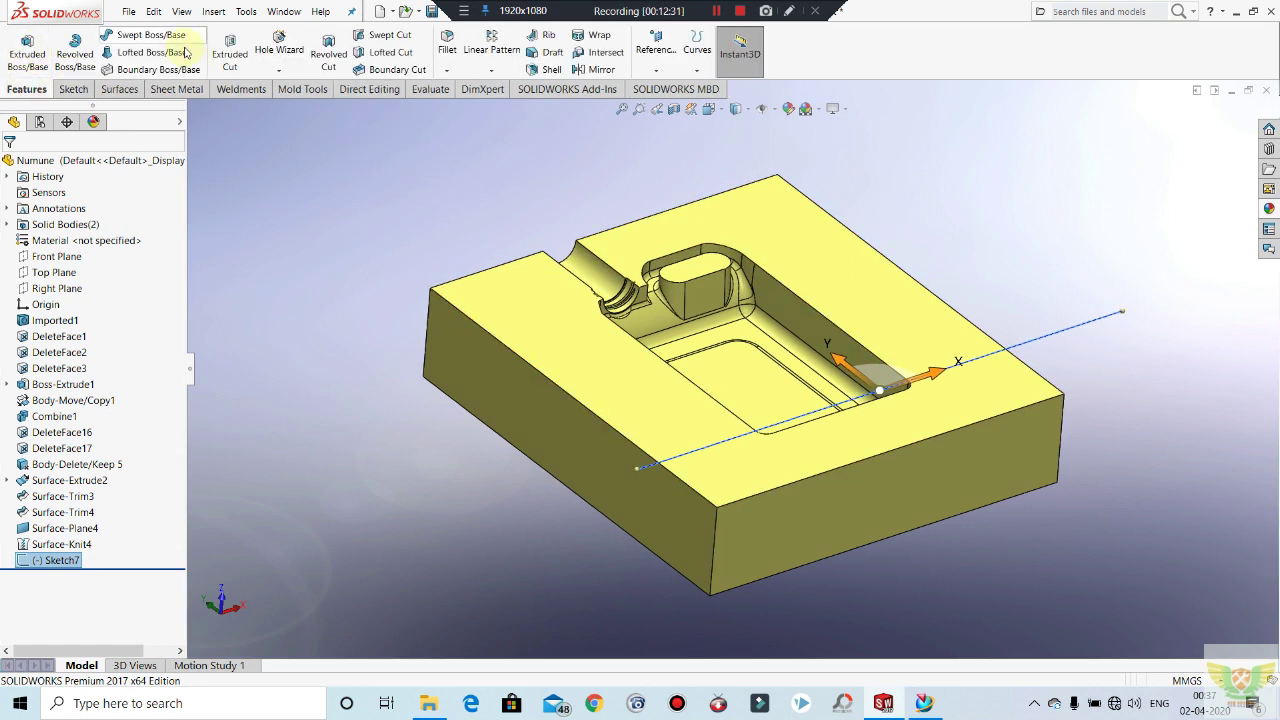
{"action": "left_click", "coordinate": [120, 90]}
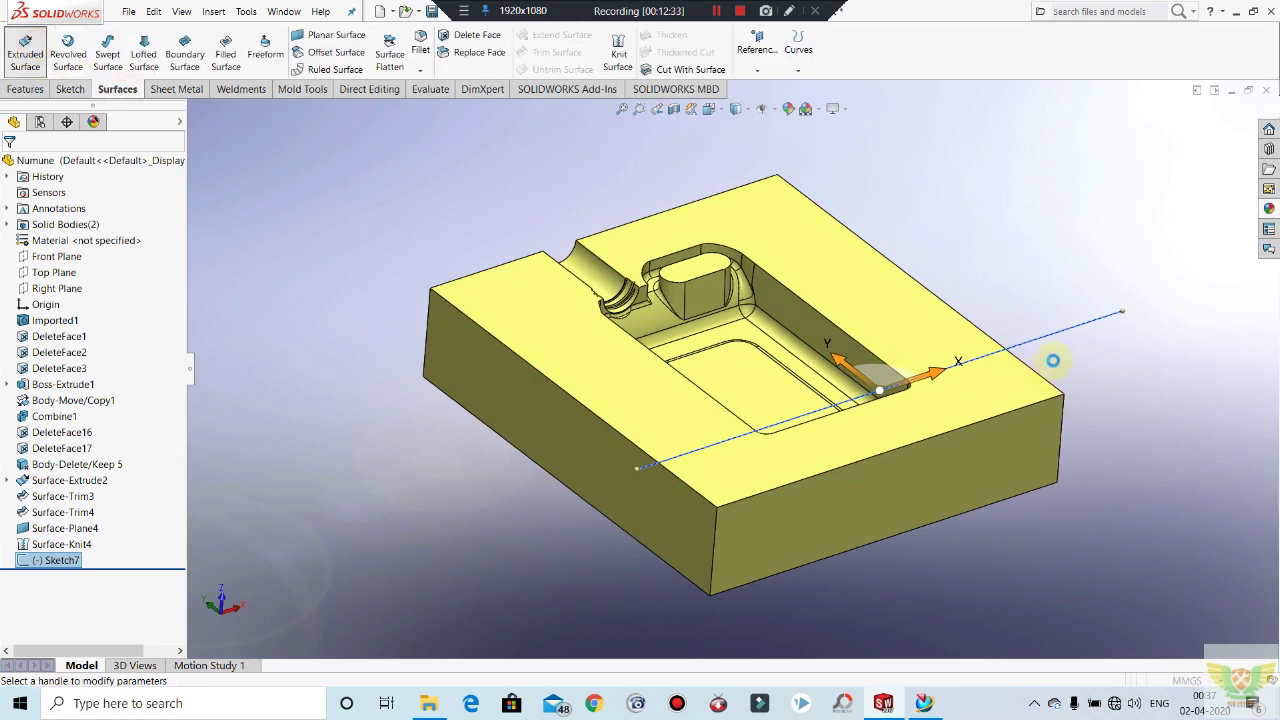
{"action": "left_click_drag", "start_coordinate": [893, 220], "coordinate": [886, 271]}
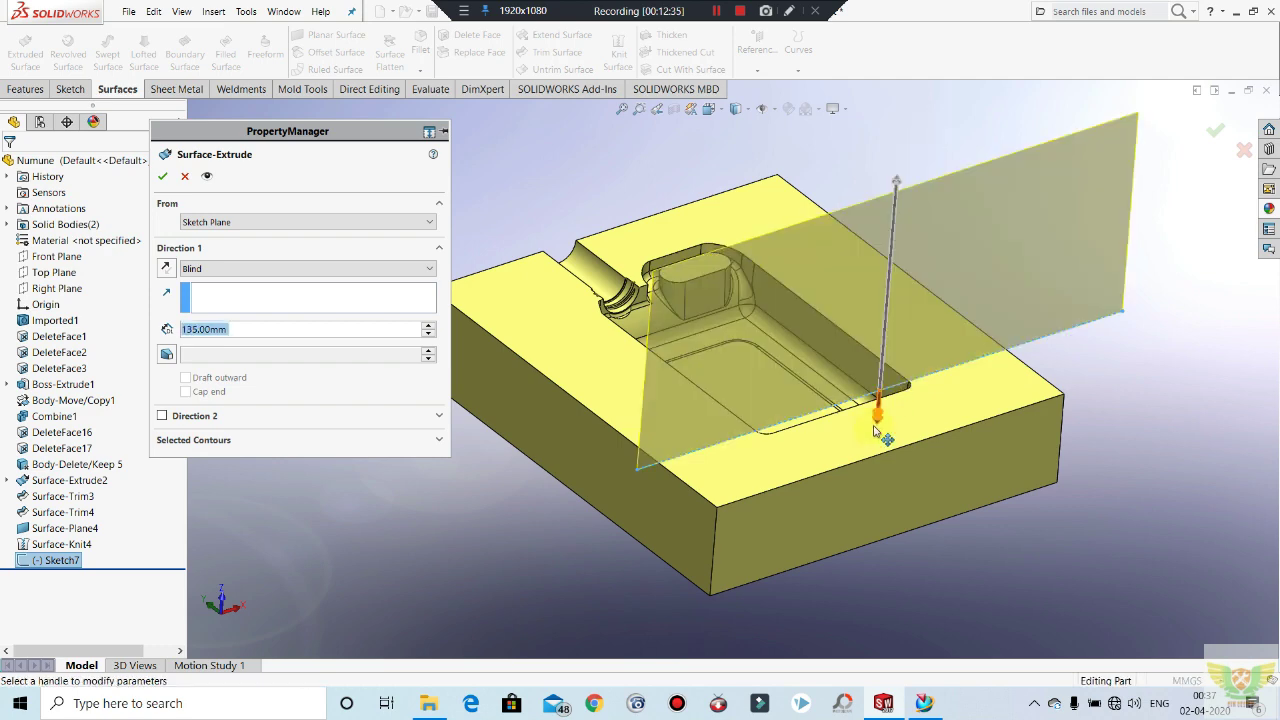
{"action": "left_click_drag", "start_coordinate": [880, 429], "coordinate": [908, 608]}
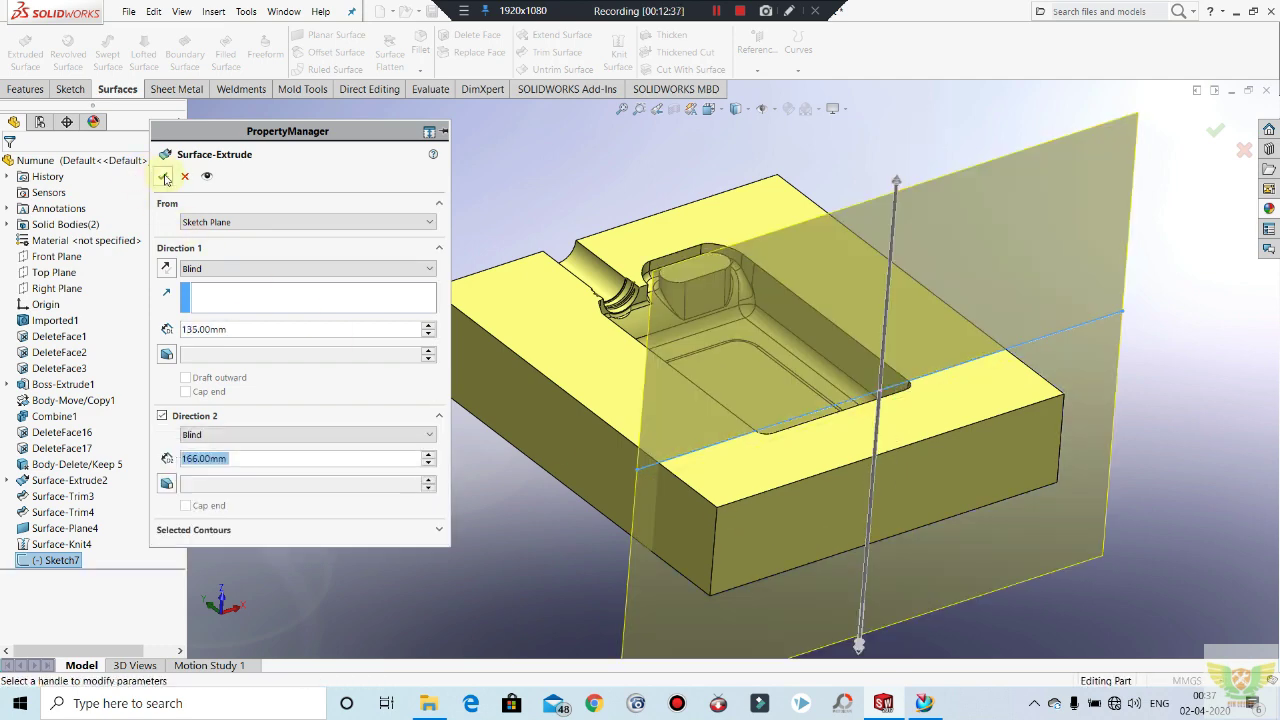
{"action": "key", "text": "Return"}
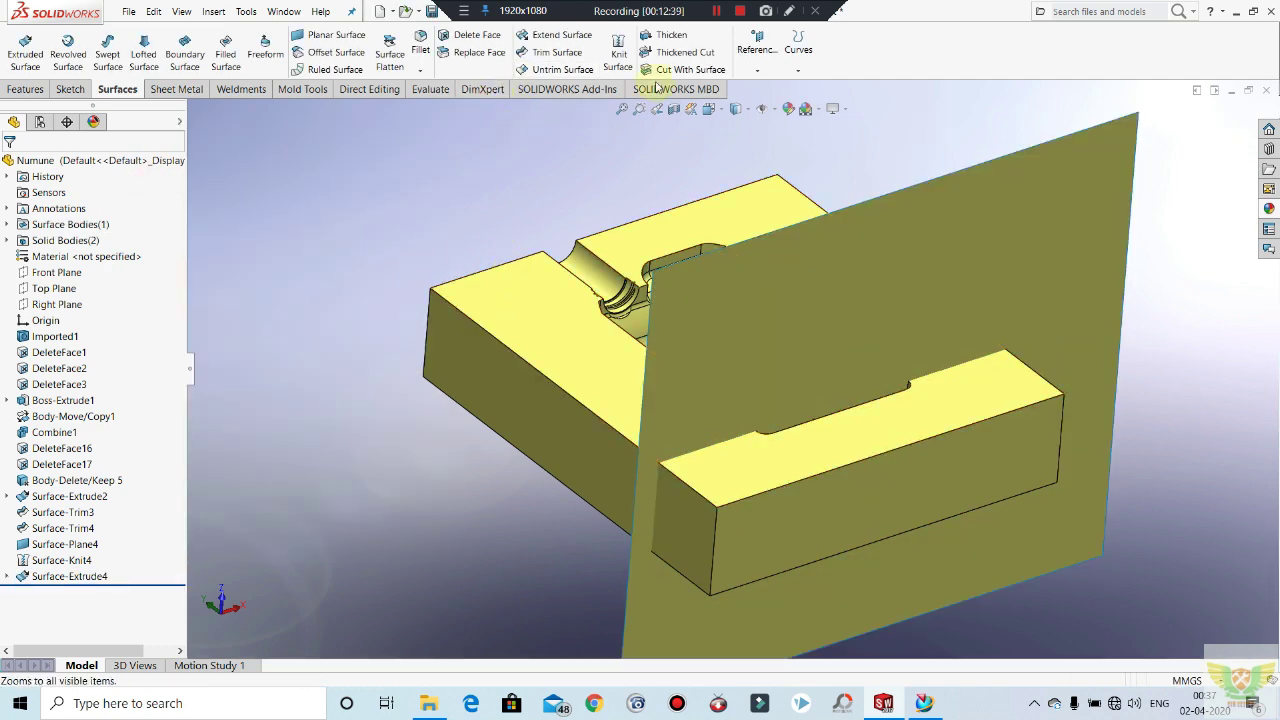
Step: Split the mold block into two bodies using Surface-Extrude4 as the cutting tool
{"action": "left_click", "coordinate": [371, 88]}
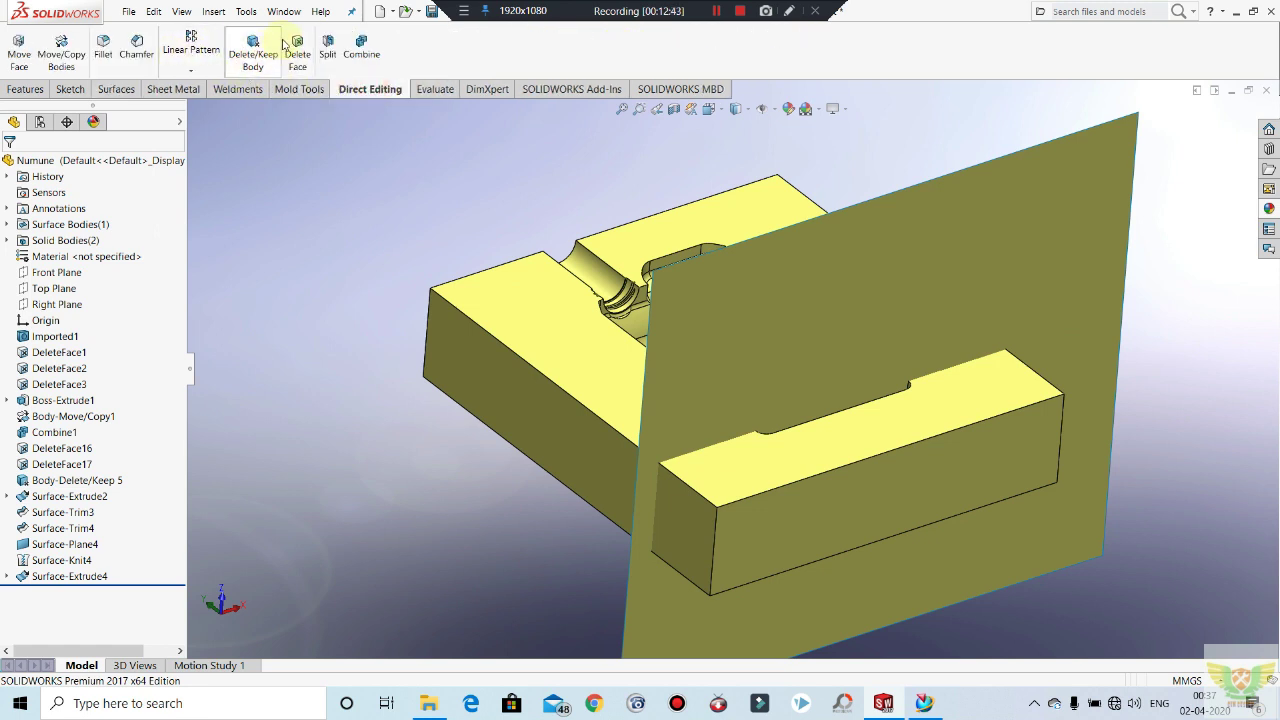
{"action": "left_click", "coordinate": [325, 42]}
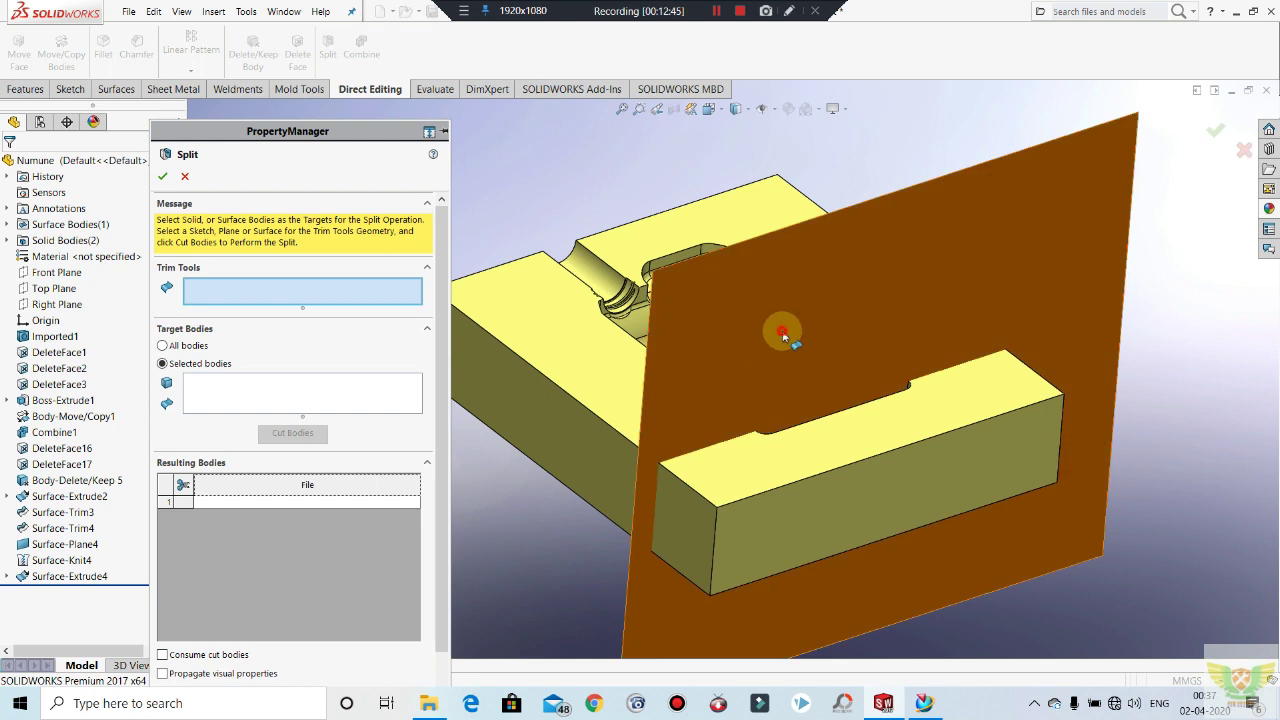
{"action": "left_click", "coordinate": [777, 334]}
{"action": "left_click", "coordinate": [763, 513]}
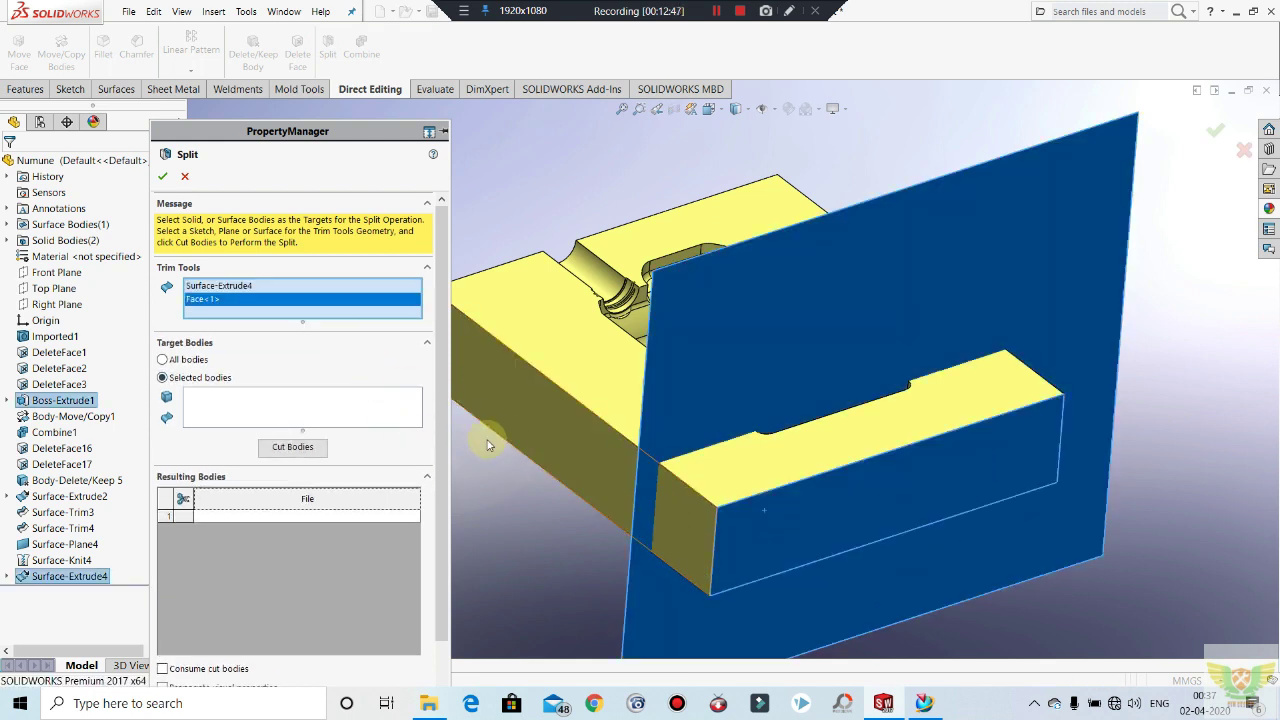
{"action": "left_click", "coordinate": [831, 517]}
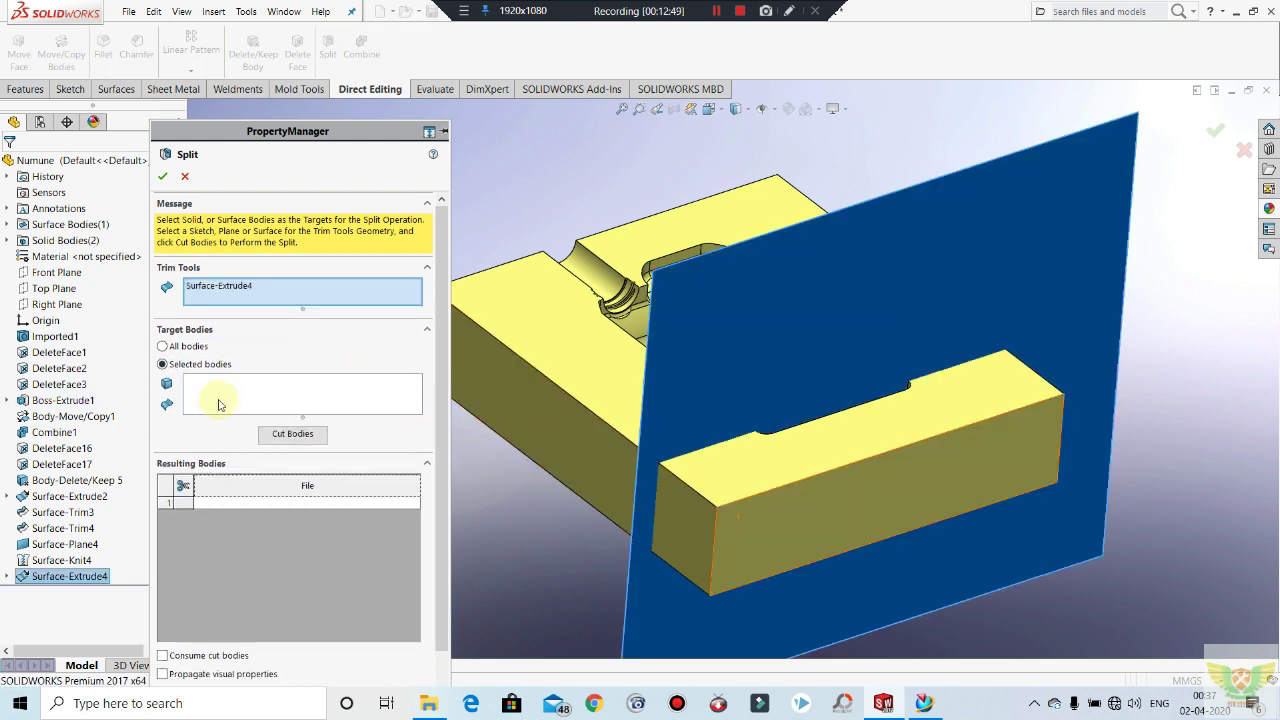
{"action": "left_click", "coordinate": [214, 390]}
{"action": "left_click", "coordinate": [828, 540]}
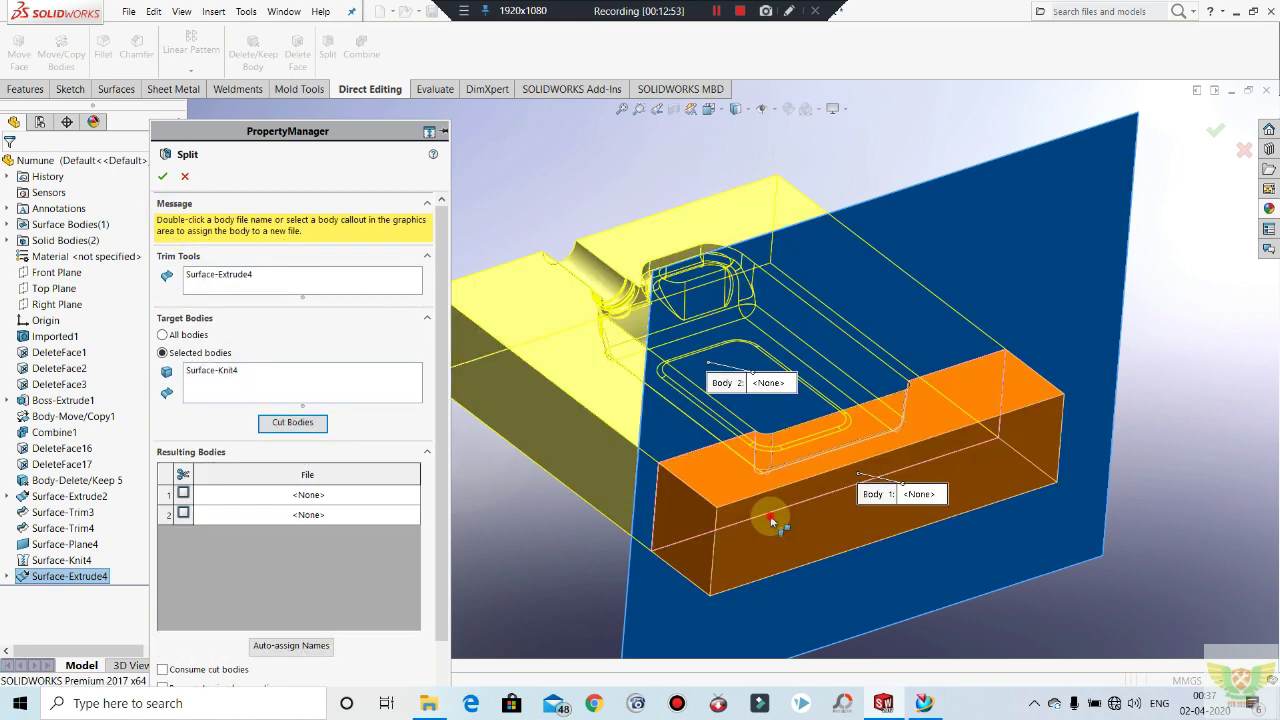
{"action": "left_click", "coordinate": [162, 176]}
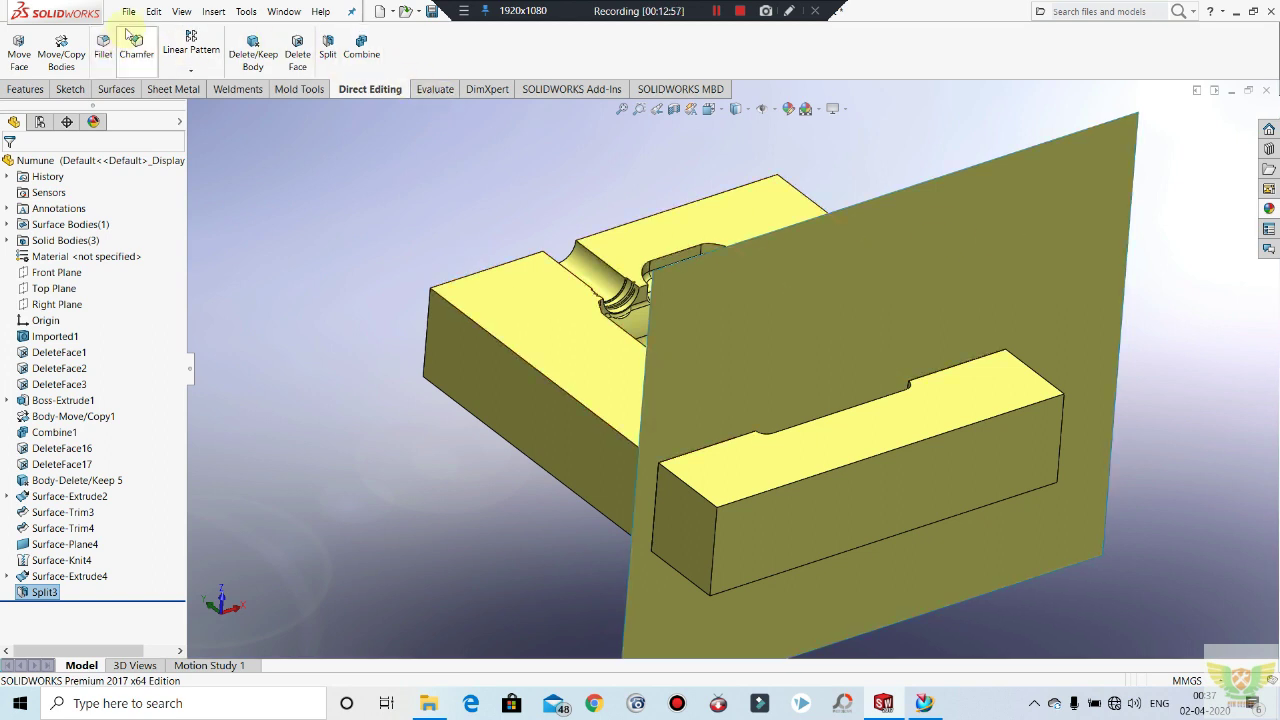
Step: Delete the Surface-Extrude4 cutting sheet with Delete/Keep Body
{"action": "left_click", "coordinate": [87, 45]}
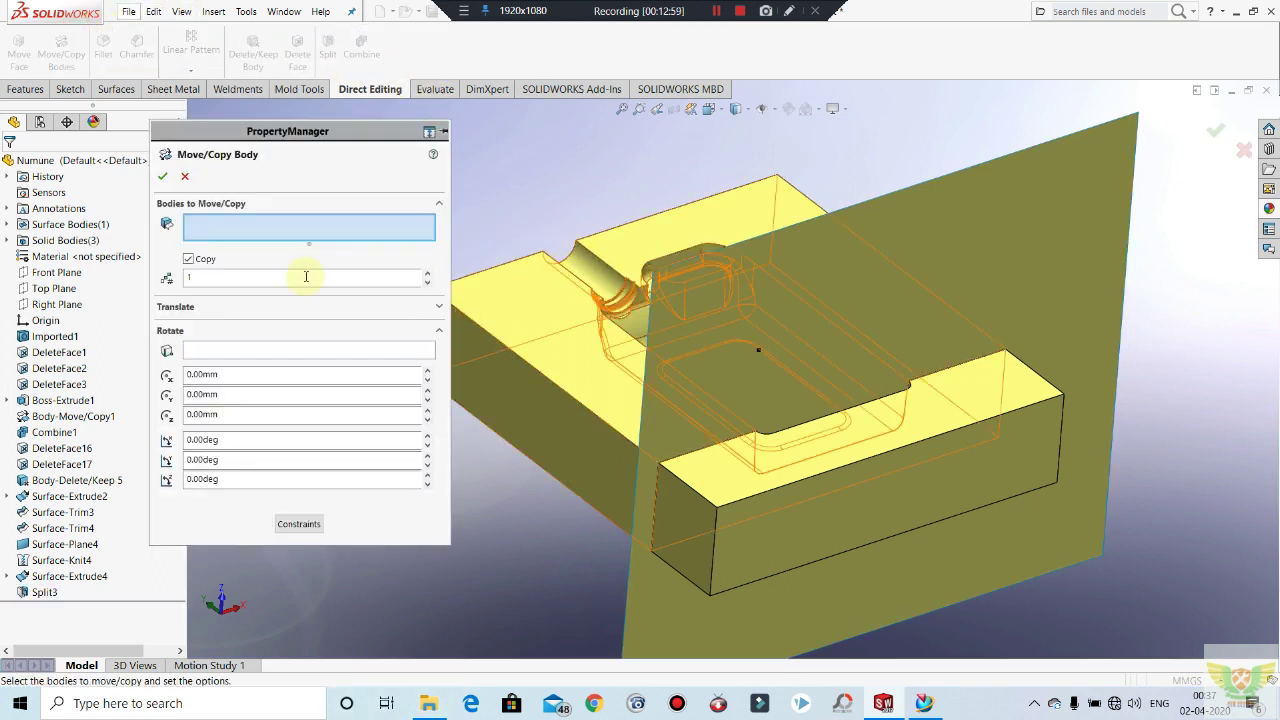
{"action": "left_click", "coordinate": [183, 177]}
{"action": "left_click", "coordinate": [212, 12]}
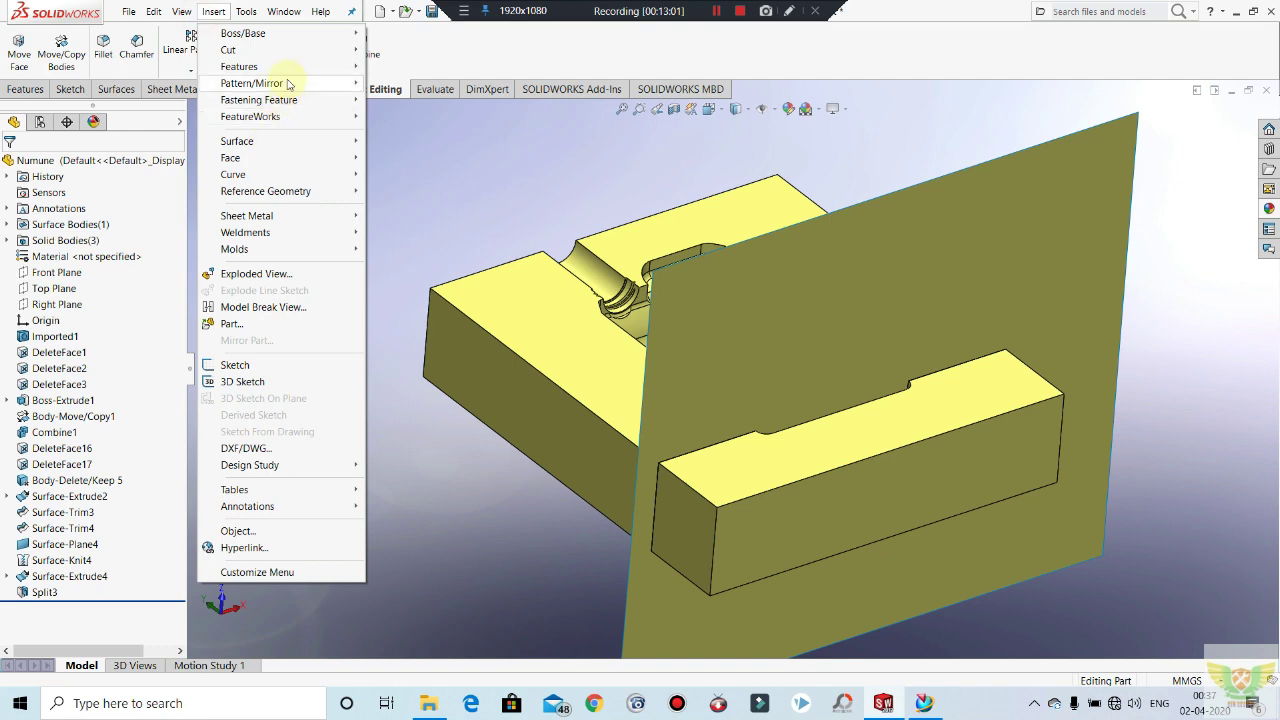
{"action": "mouse_move", "coordinate": [239, 66]}
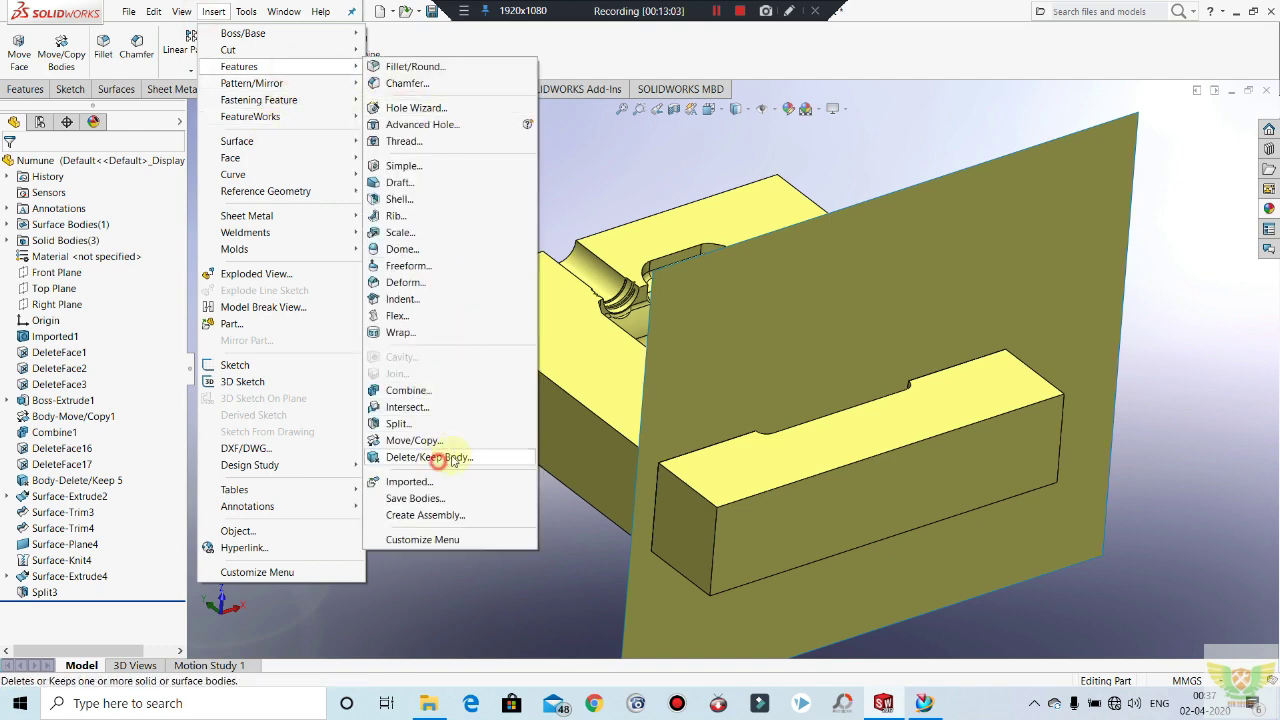
{"action": "left_click", "coordinate": [440, 458]}
{"action": "left_click", "coordinate": [908, 314]}
{"action": "left_click", "coordinate": [163, 177]}
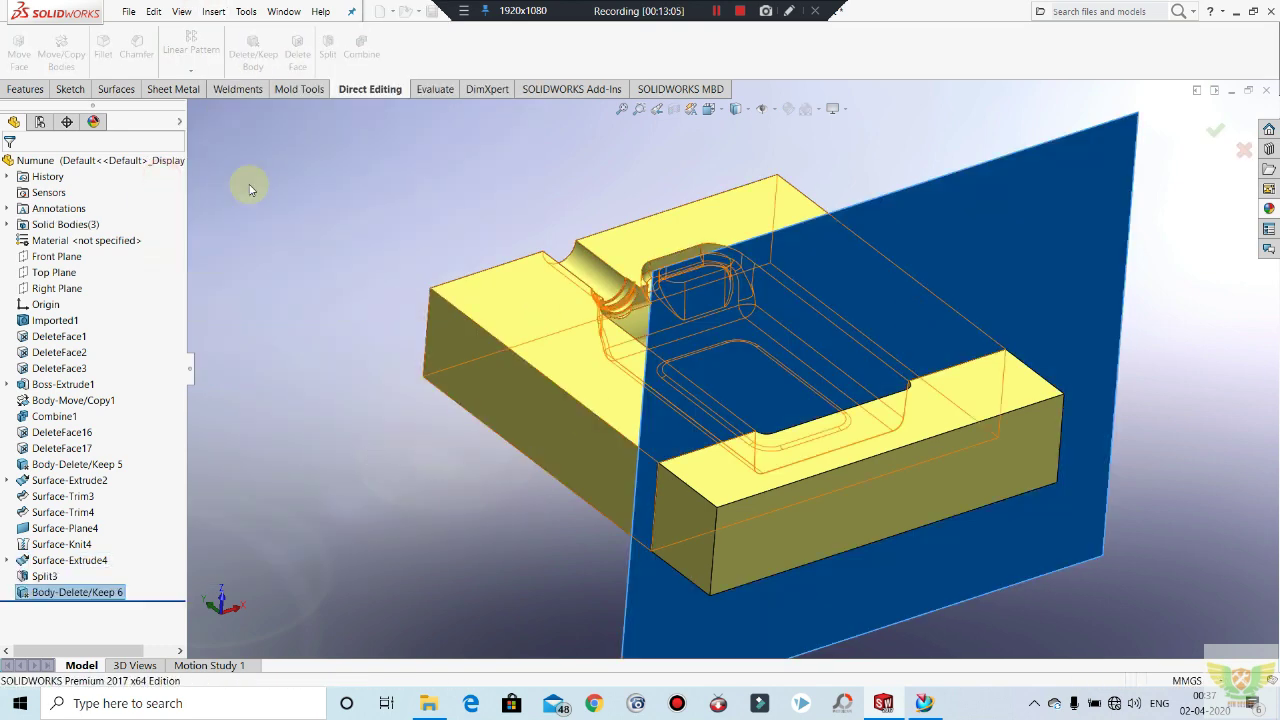
Step: Orbit around the block to inspect the split seam and the split-off end piece
{"action": "mouse_move", "coordinate": [367, 390]}
{"action": "middle_mouse_down"}
{"action": "mouse_move", "coordinate": [403, 420]}
{"action": "mouse_move", "coordinate": [858, 563]}
{"action": "middle_mouse_up"}
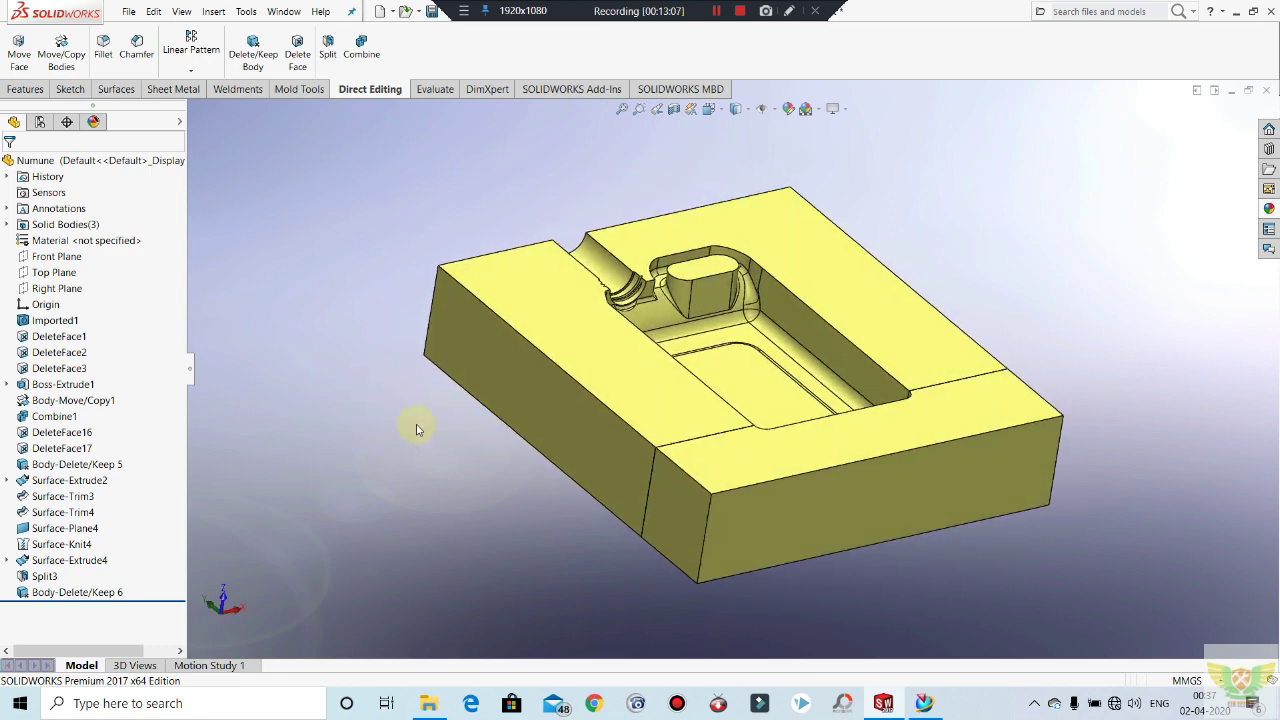
{"action": "middle_click_drag", "start_coordinate": [867, 490], "coordinate": [948, 637]}
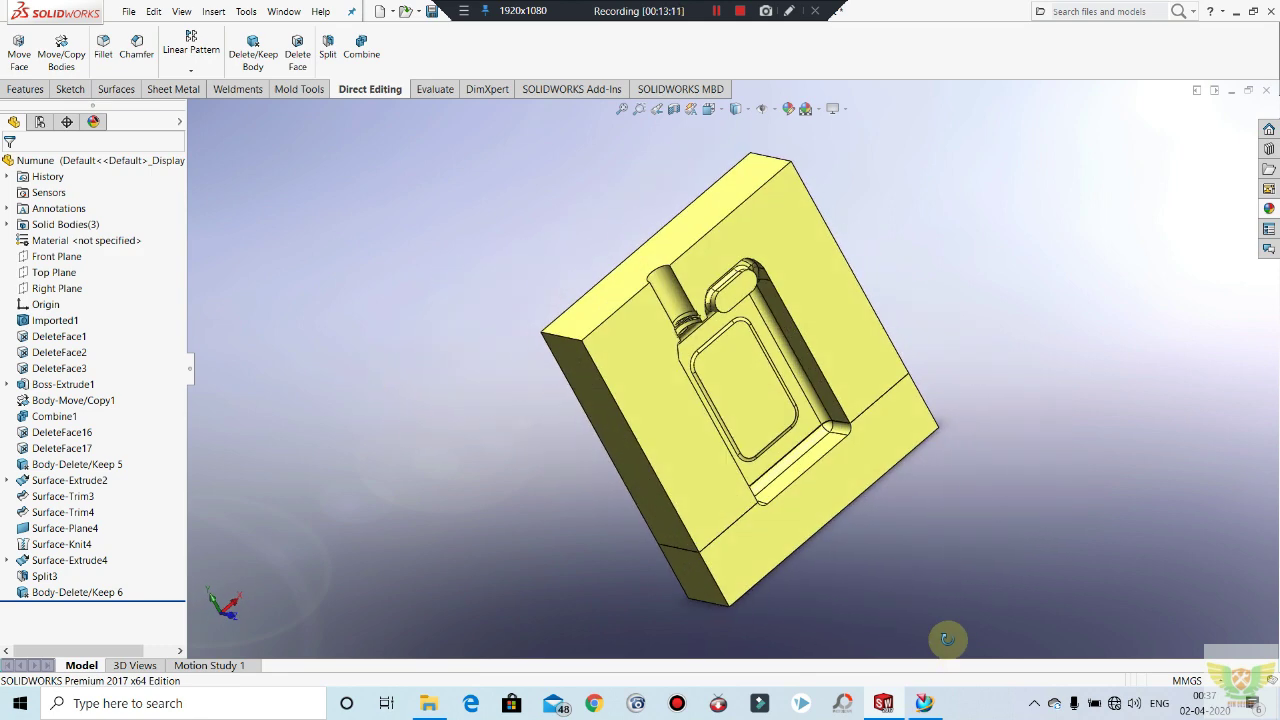
{"action": "scroll", "coordinate": [851, 503], "scroll_direction": "down", "scroll_amount": 3}
{"action": "middle_click_drag", "start_coordinate": [851, 503], "coordinate": [794, 400]}
{"action": "right_click", "coordinate": [828, 395]}
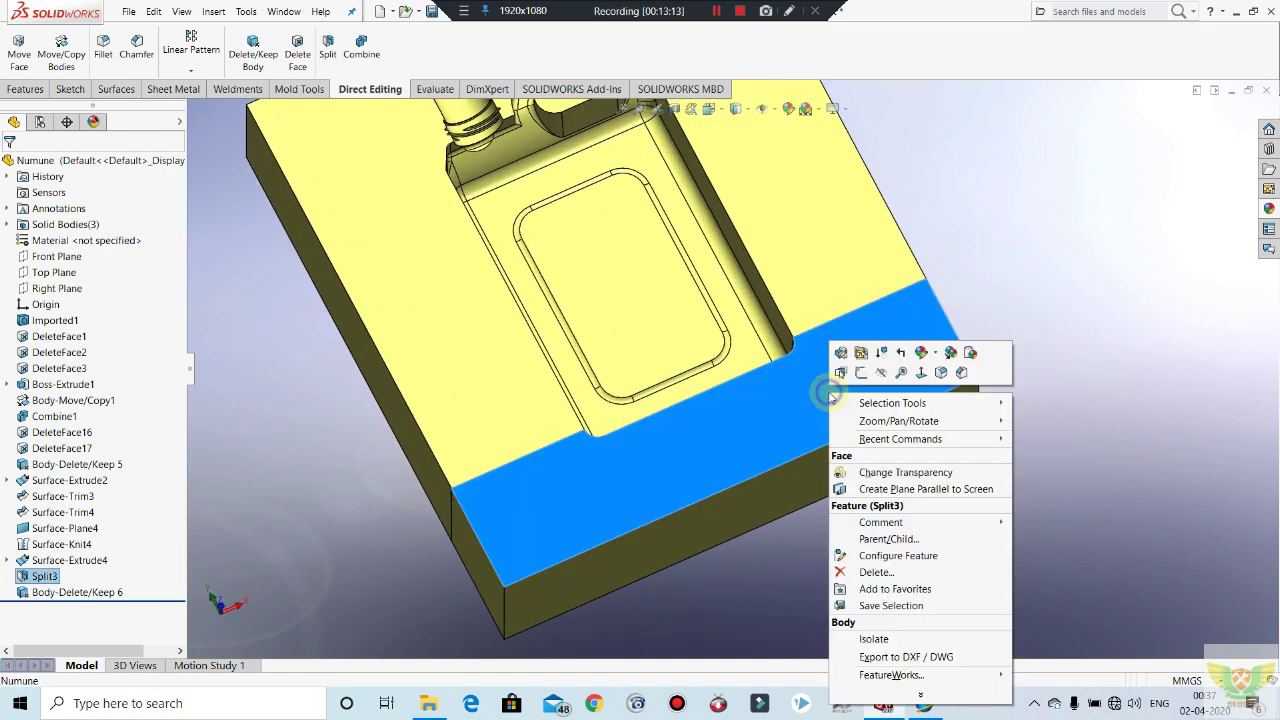
{"action": "left_click", "coordinate": [880, 374]}
{"action": "mouse_move", "coordinate": [866, 463]}
{"action": "middle_mouse_down"}
{"action": "mouse_move", "coordinate": [831, 349]}
{"action": "mouse_move", "coordinate": [869, 320]}
{"action": "mouse_move", "coordinate": [866, 395]}
{"action": "mouse_move", "coordinate": [927, 449]}
{"action": "middle_mouse_up"}
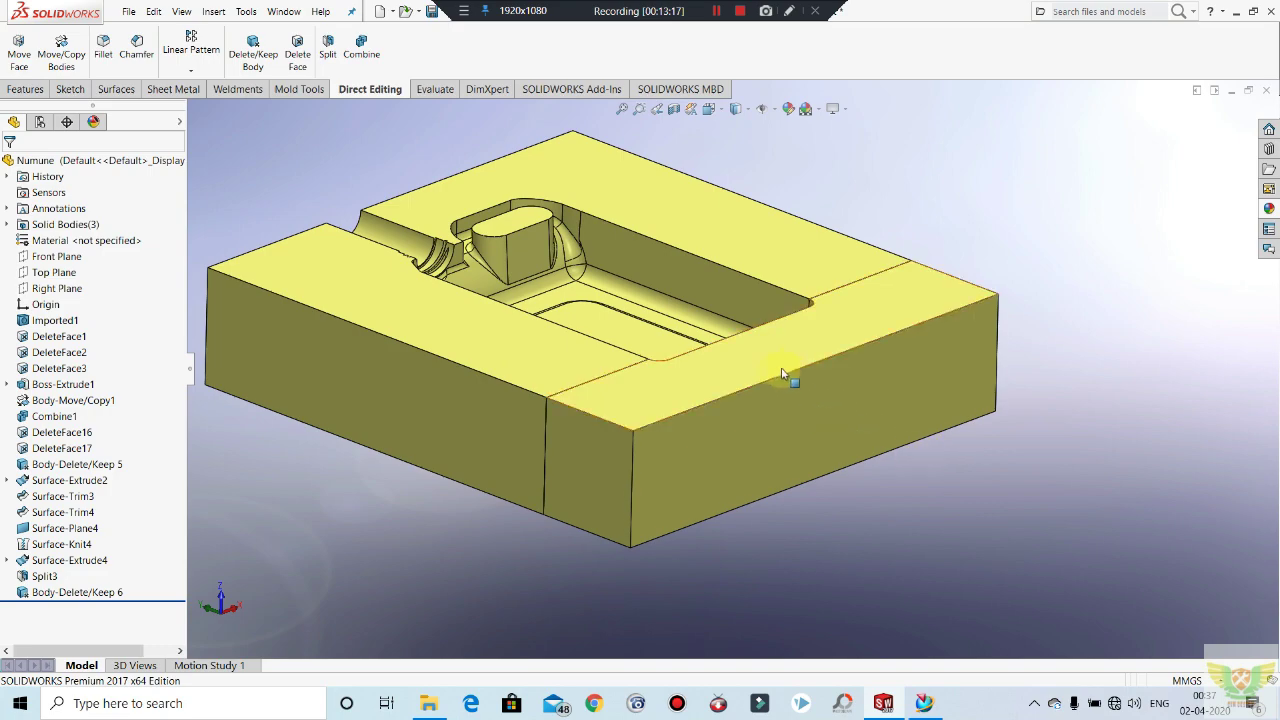
{"action": "mouse_move", "coordinate": [783, 374]}
{"action": "middle_mouse_down"}
{"action": "mouse_move", "coordinate": [820, 437]}
{"action": "mouse_move", "coordinate": [889, 400]}
{"action": "mouse_move", "coordinate": [803, 423]}
{"action": "mouse_move", "coordinate": [449, 285]}
{"action": "mouse_move", "coordinate": [529, 289]}
{"action": "mouse_move", "coordinate": [494, 360]}
{"action": "mouse_move", "coordinate": [491, 417]}
{"action": "mouse_move", "coordinate": [411, 320]}
{"action": "mouse_move", "coordinate": [457, 423]}
{"action": "mouse_move", "coordinate": [466, 340]}
{"action": "mouse_move", "coordinate": [449, 400]}
{"action": "mouse_move", "coordinate": [500, 310]}
{"action": "middle_mouse_up"}
Step: Sketch on the split piece a horizontal line from the jerrycan's shoulder corner past the block
{"action": "left_click", "coordinate": [497, 314]}
{"action": "left_click", "coordinate": [552, 276]}
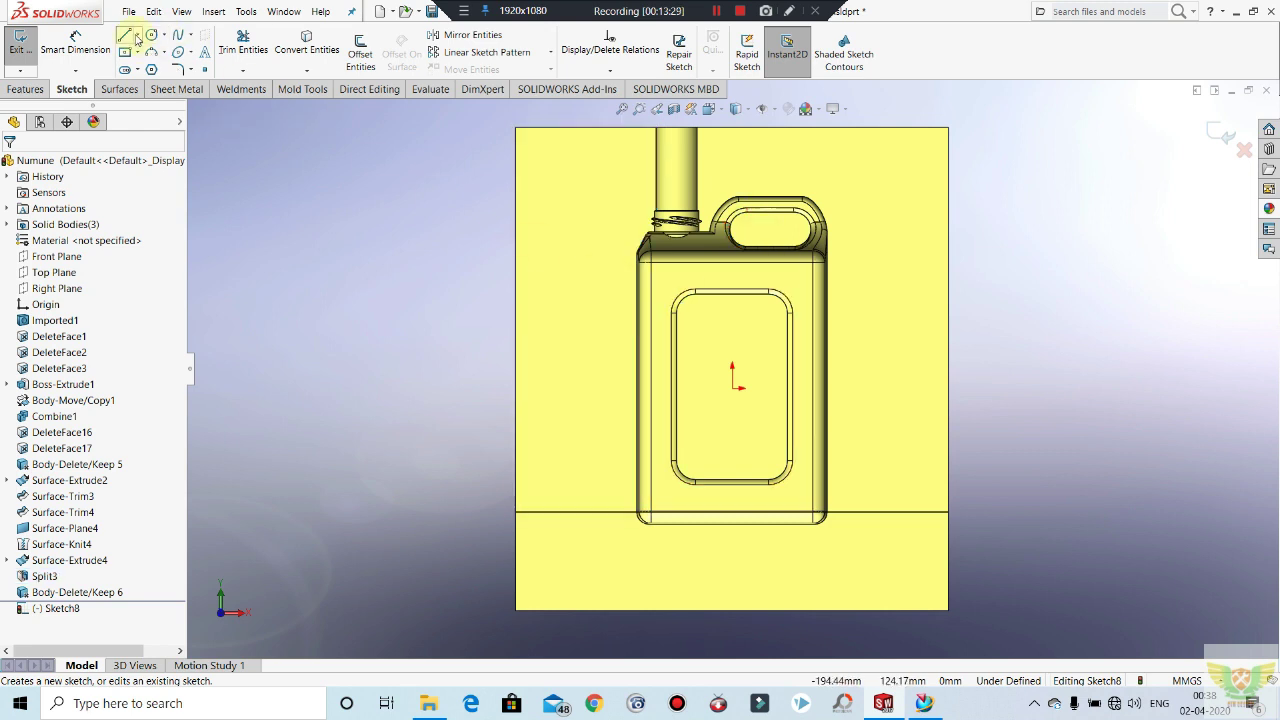
{"action": "key", "text": "l"}
{"action": "scroll", "coordinate": [616, 352], "scroll_direction": "down", "scroll_amount": 3}
{"action": "scroll", "coordinate": [616, 352], "scroll_direction": "down", "scroll_amount": 3}
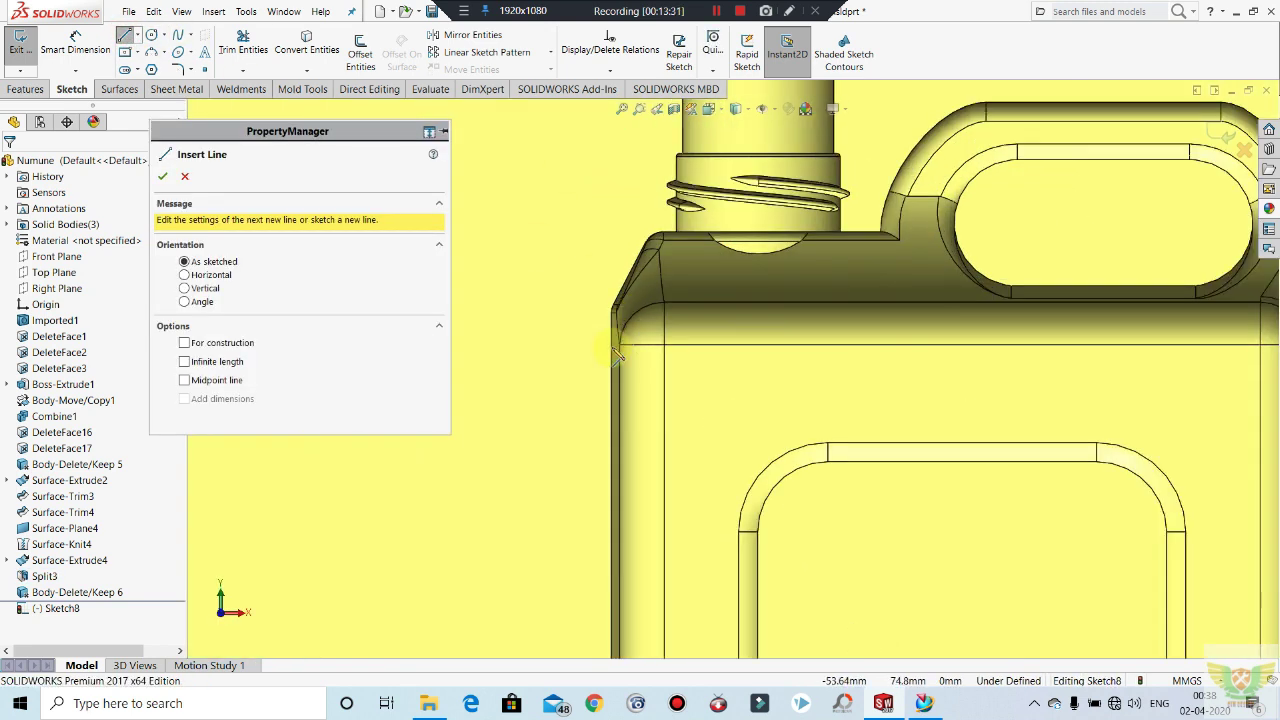
{"action": "left_click_drag", "start_coordinate": [621, 347], "coordinate": [614, 337]}
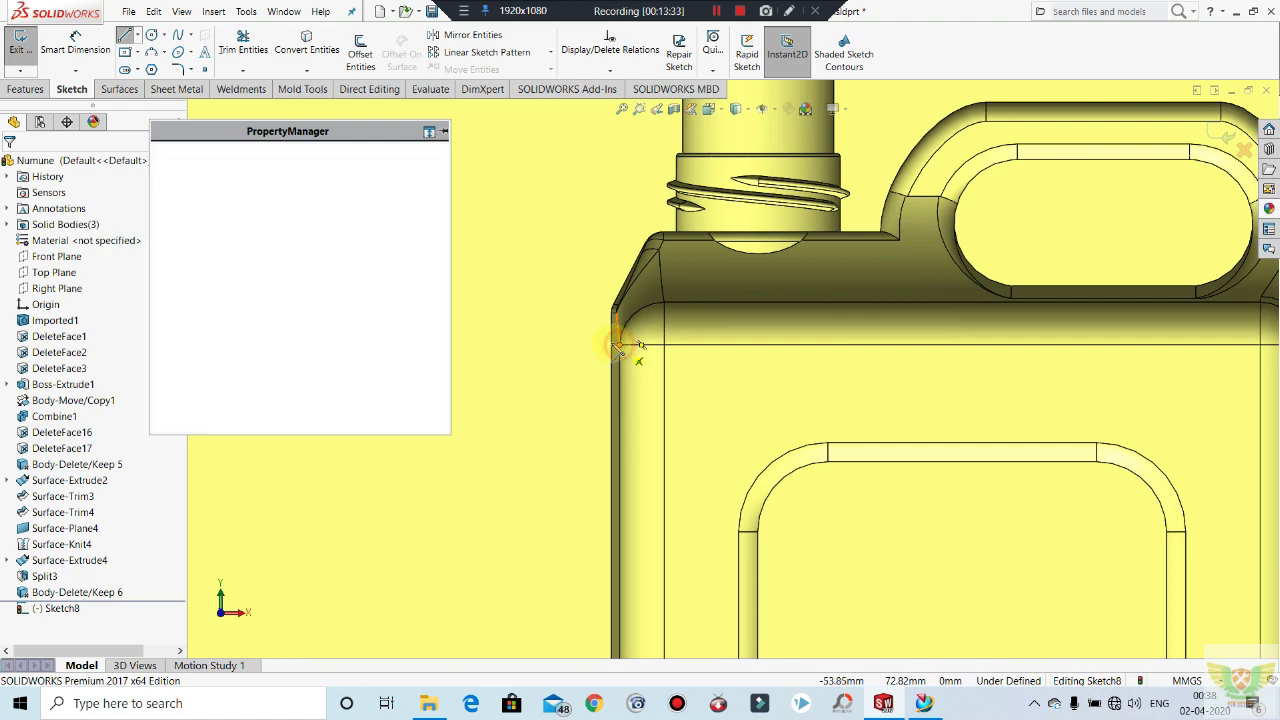
{"action": "scroll", "coordinate": [614, 337], "scroll_direction": "up", "scroll_amount": 2}
{"action": "scroll", "coordinate": [630, 350], "scroll_direction": "up", "scroll_amount": 2}
{"action": "scroll", "coordinate": [637, 357], "scroll_direction": "up", "scroll_amount": 2}
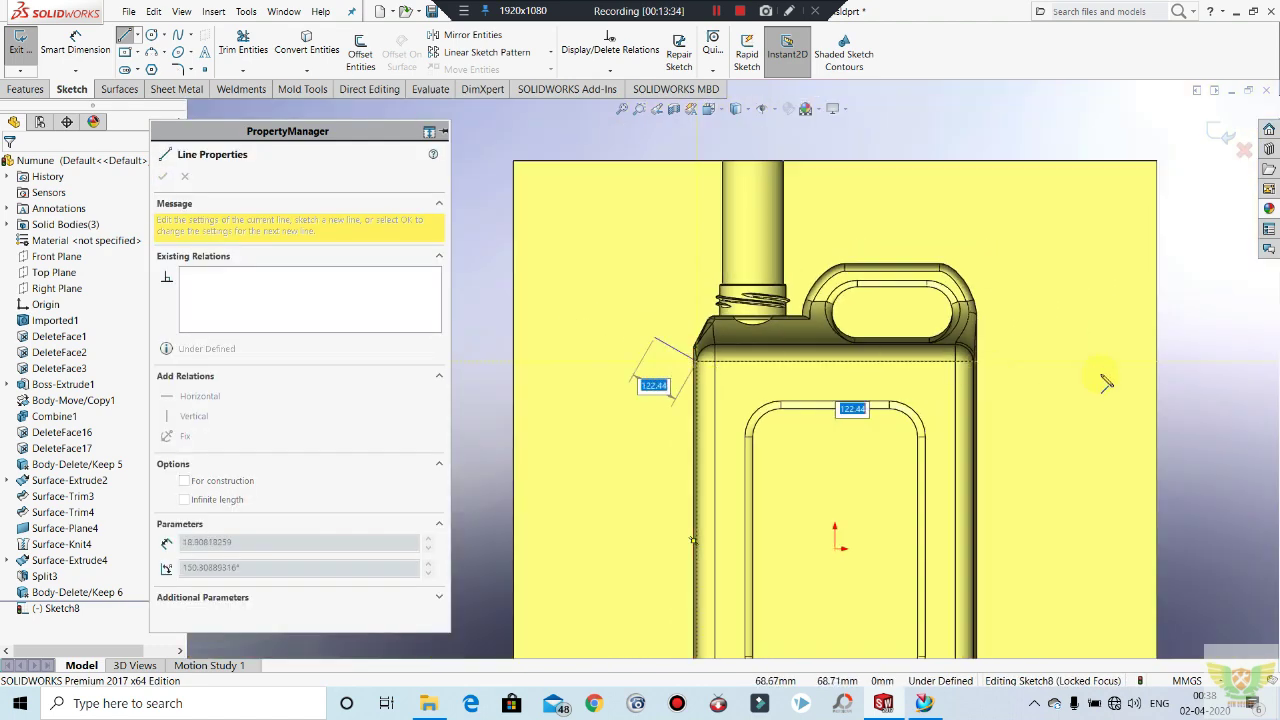
{"action": "left_click", "coordinate": [1210, 361]}
{"action": "key", "text": "Escape"}
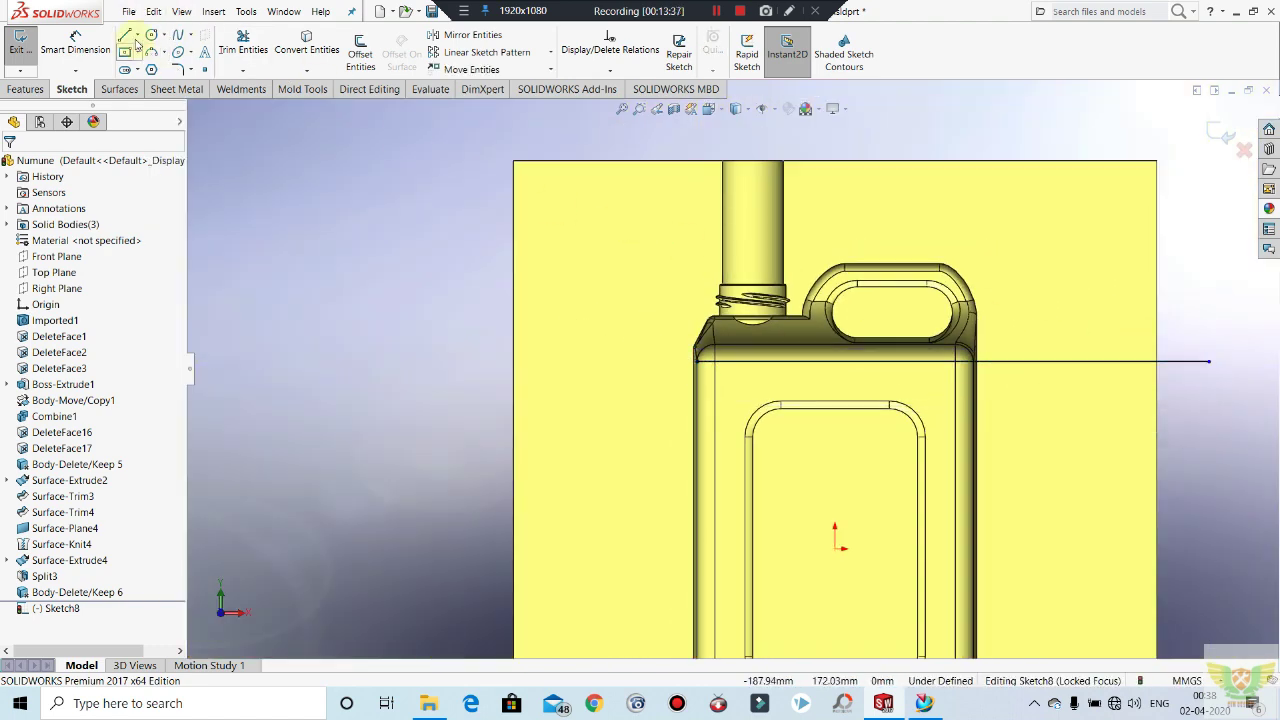
Step: Add a vertical helper line and trim it away with Trim Entities
{"action": "left_click", "coordinate": [137, 40]}
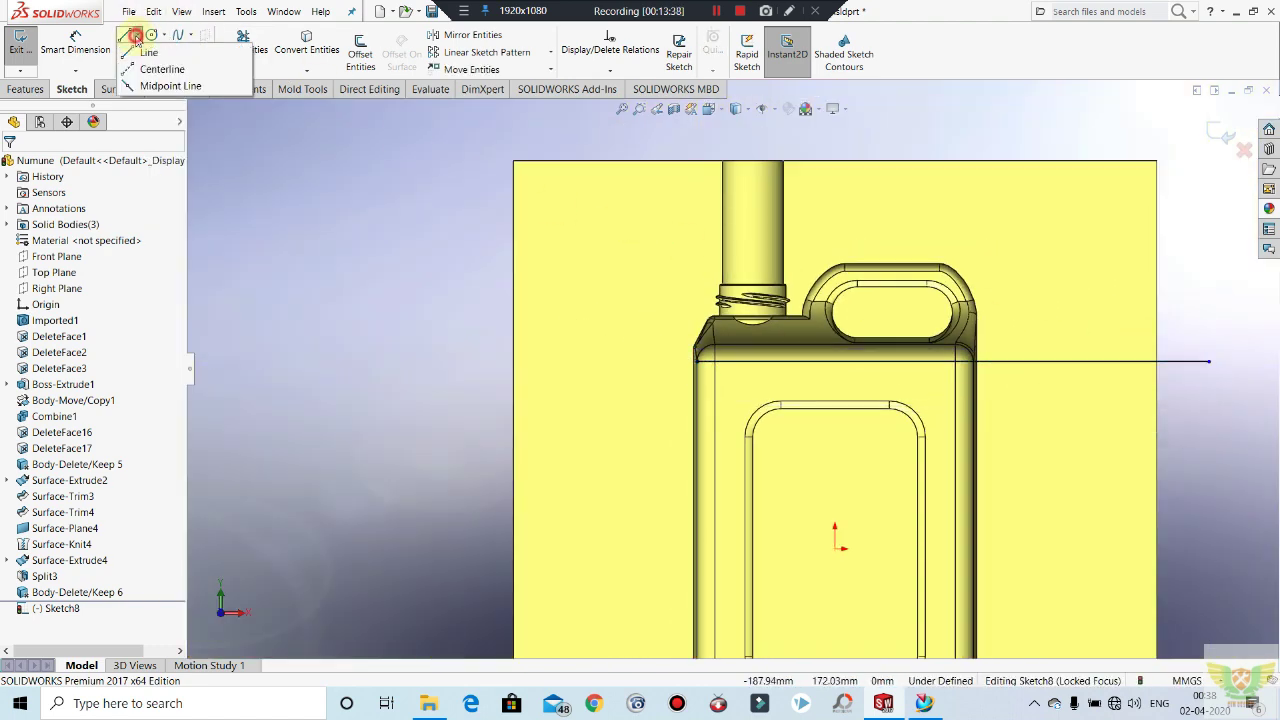
{"action": "key", "text": "l"}
{"action": "left_click", "coordinate": [471, 195]}
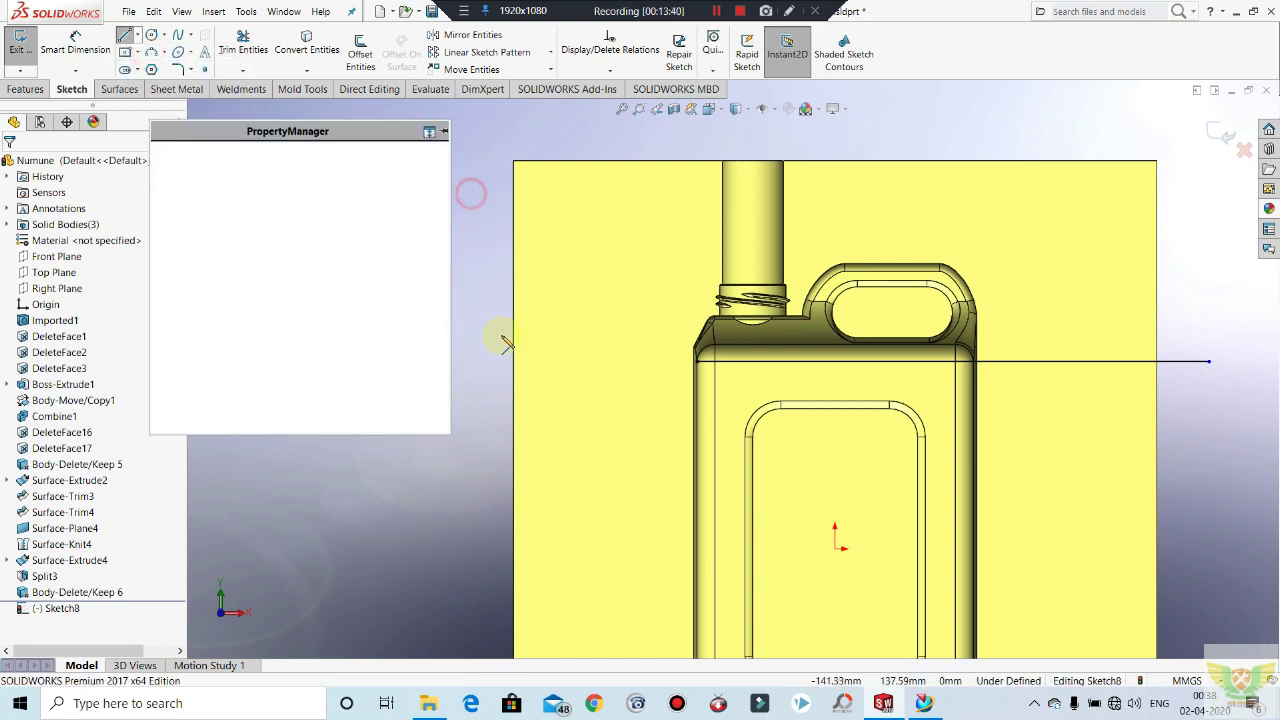
{"action": "left_click", "coordinate": [470, 441]}
{"action": "key", "text": "Escape"}
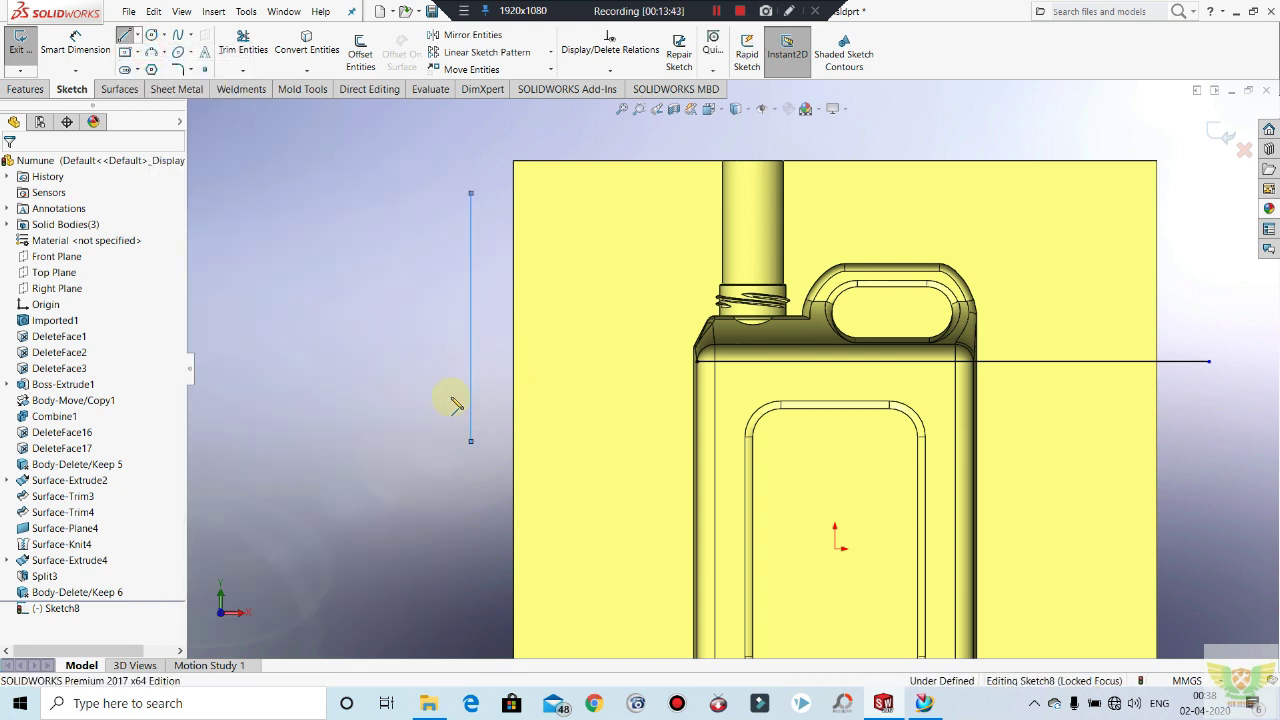
{"action": "left_click", "coordinate": [228, 67]}
{"action": "left_click", "coordinate": [245, 84]}
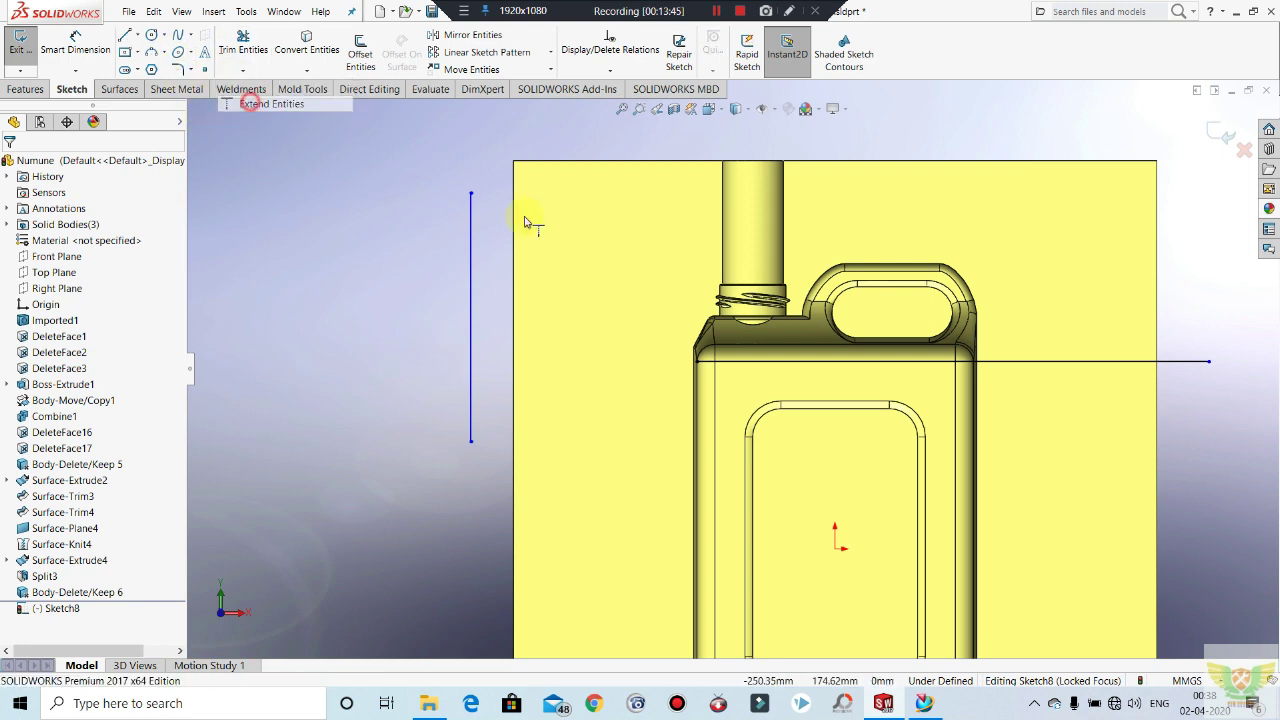
{"action": "left_click", "coordinate": [243, 45]}
{"action": "left_click", "coordinate": [473, 250]}
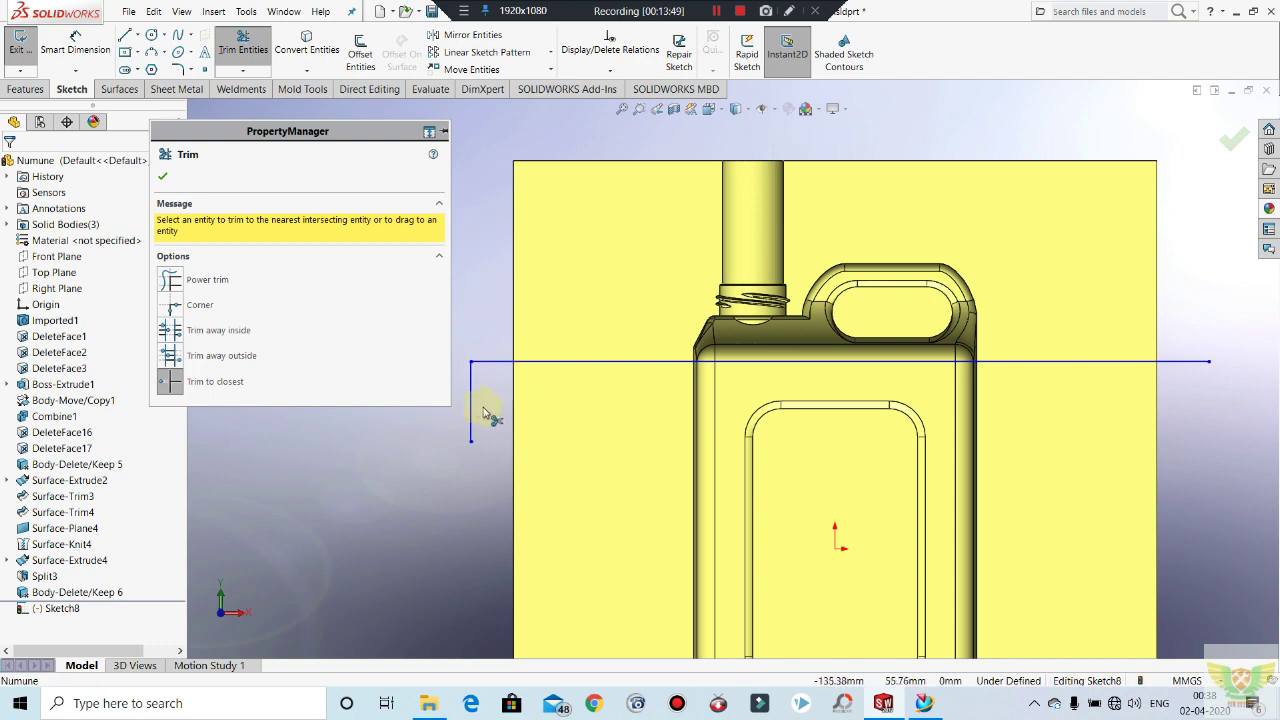
{"action": "key", "text": "Escape"}
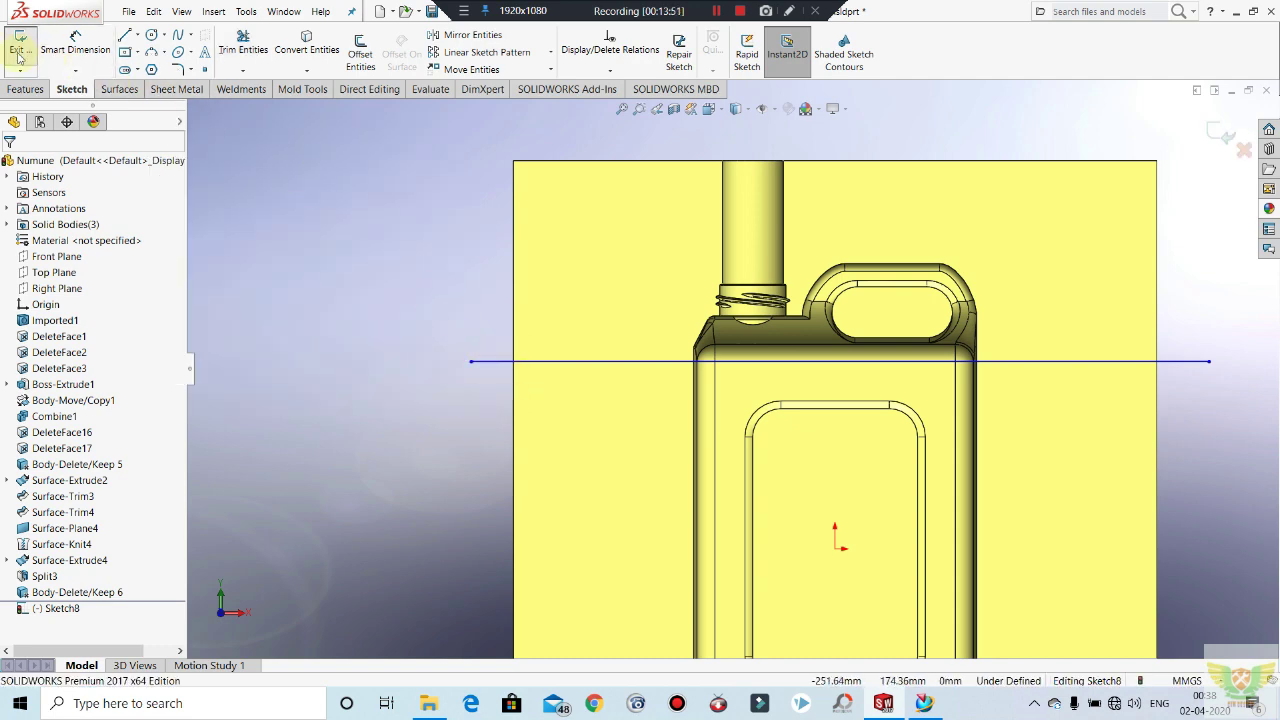
Step: Extrude Sketch8 into a surface 156 mm in Direction 1 and 163 mm in Direction 2
{"action": "scroll", "coordinate": [1006, 429], "scroll_direction": "up", "scroll_amount": 2}
{"action": "middle_click_drag", "start_coordinate": [1006, 429], "coordinate": [1075, 207]}
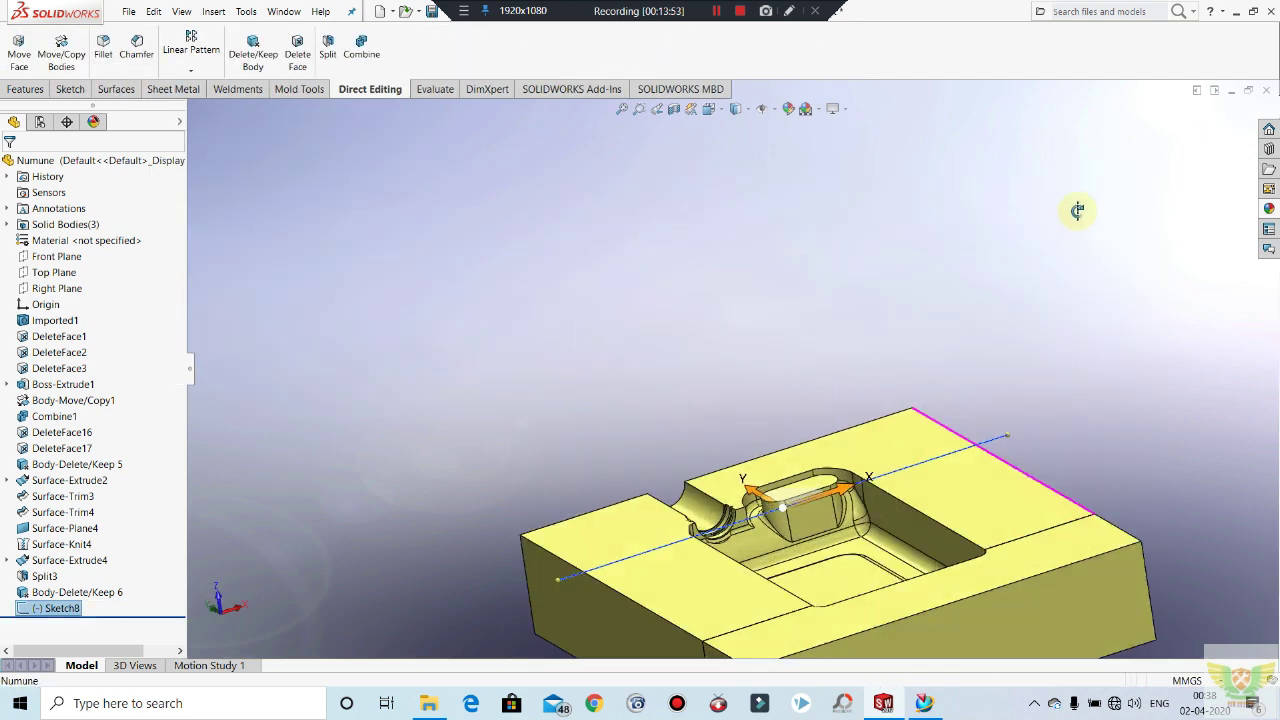
{"action": "scroll", "coordinate": [1040, 423], "scroll_direction": "up", "scroll_amount": 3}
{"action": "scroll", "coordinate": [954, 563], "scroll_direction": "down", "scroll_amount": 3}
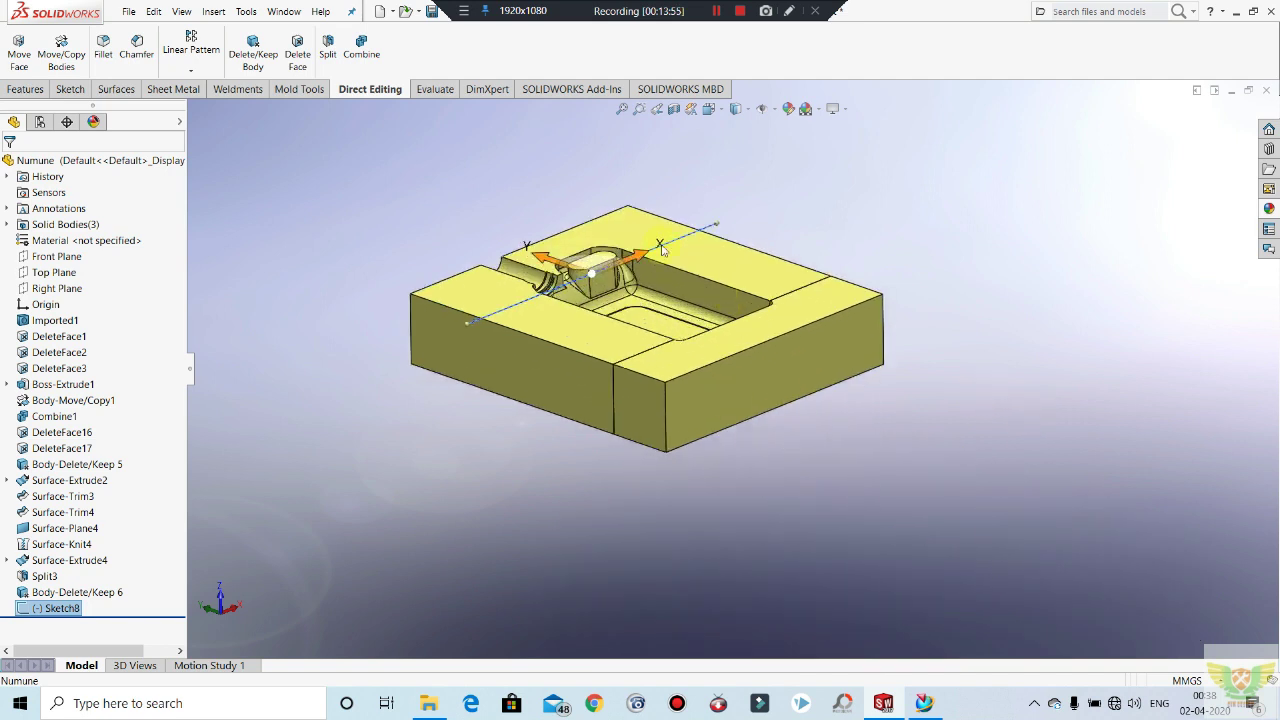
{"action": "scroll", "coordinate": [640, 277], "scroll_direction": "up", "scroll_amount": 2}
{"action": "scroll", "coordinate": [633, 262], "scroll_direction": "down", "scroll_amount": 1}
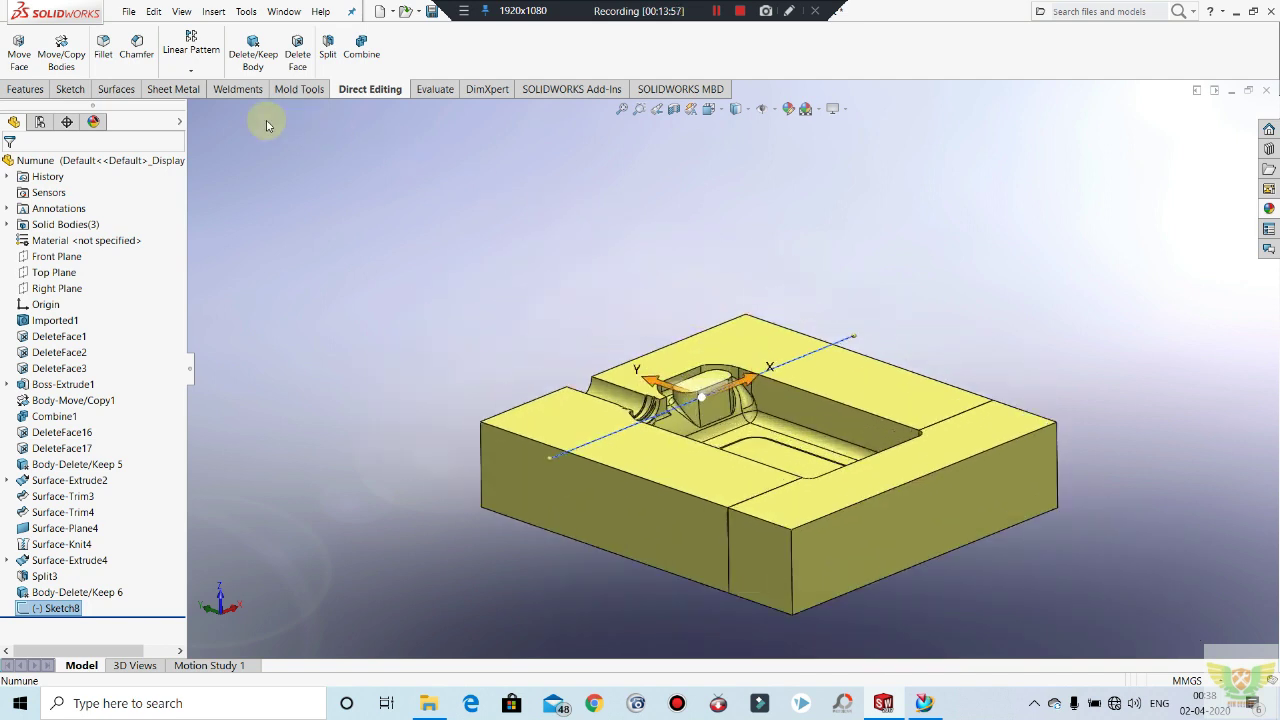
{"action": "left_click", "coordinate": [116, 90]}
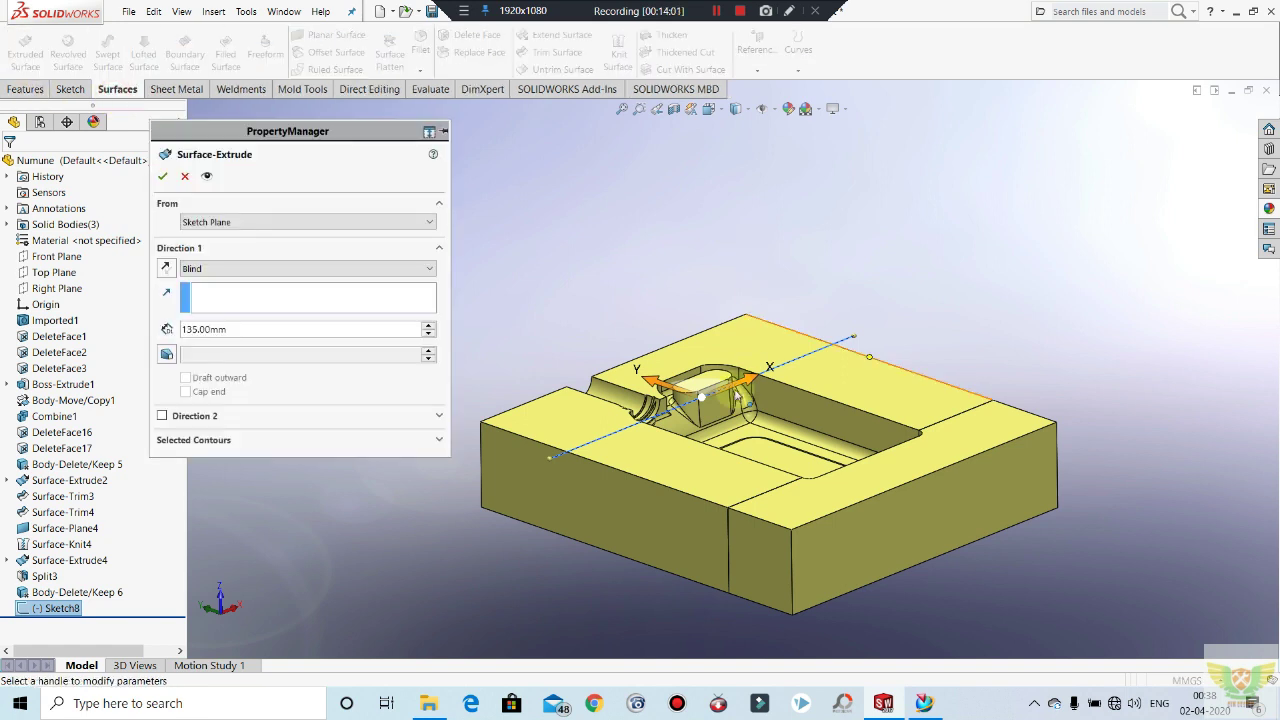
{"action": "left_click_drag", "start_coordinate": [697, 192], "coordinate": [698, 160]}
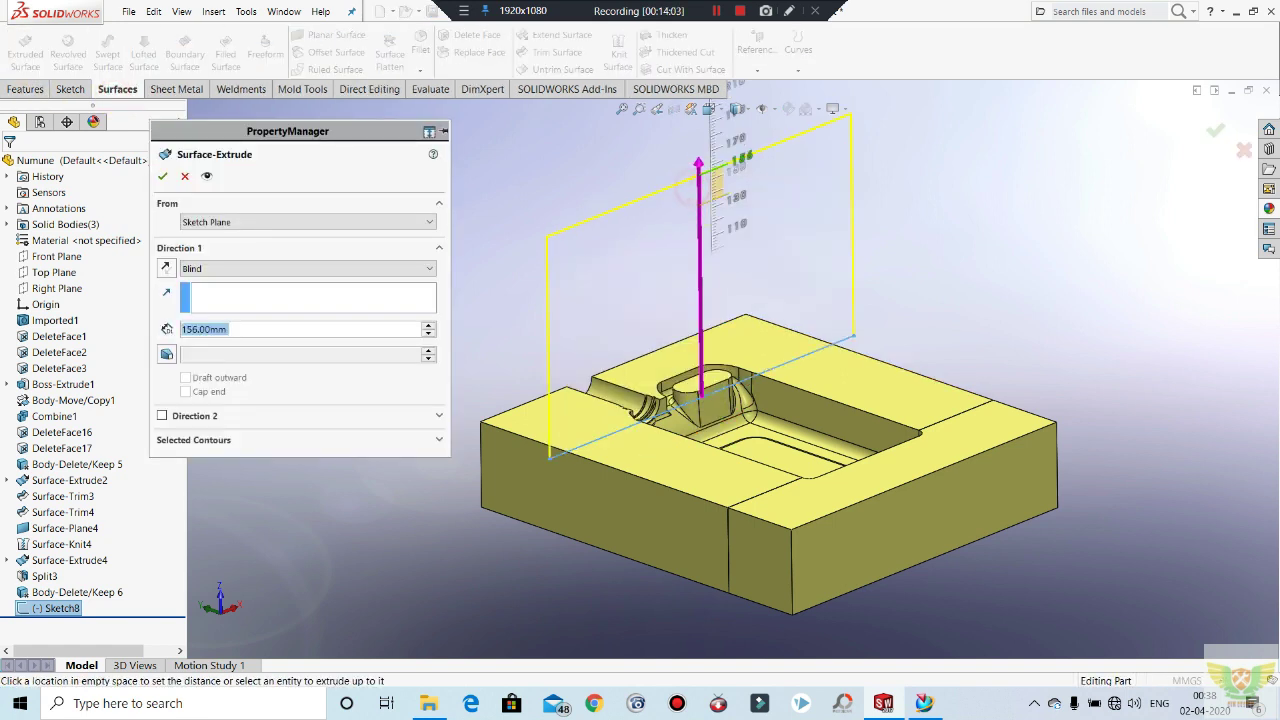
{"action": "left_click", "coordinate": [706, 420]}
{"action": "mouse_move", "coordinate": [707, 460]}
{"action": "left_mouse_down"}
{"action": "mouse_move", "coordinate": [738, 585]}
{"action": "mouse_move", "coordinate": [712, 638]}
{"action": "left_mouse_up"}
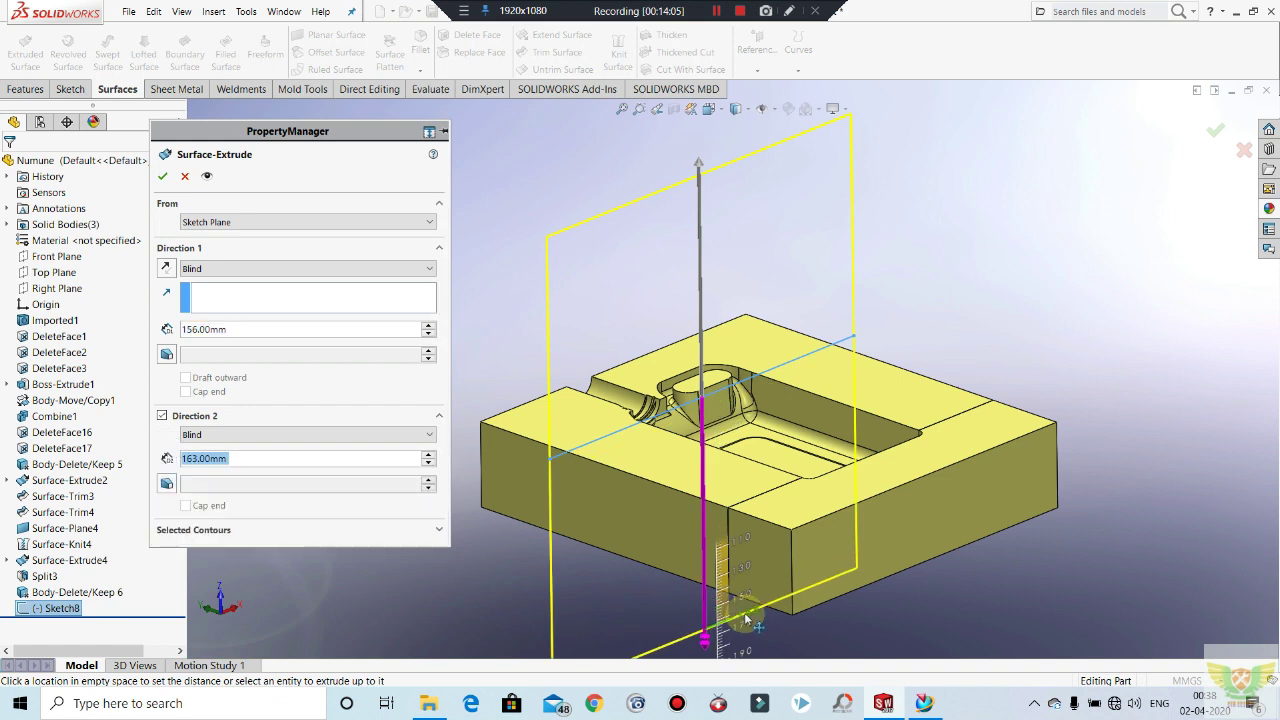
{"action": "left_click", "coordinate": [162, 178]}
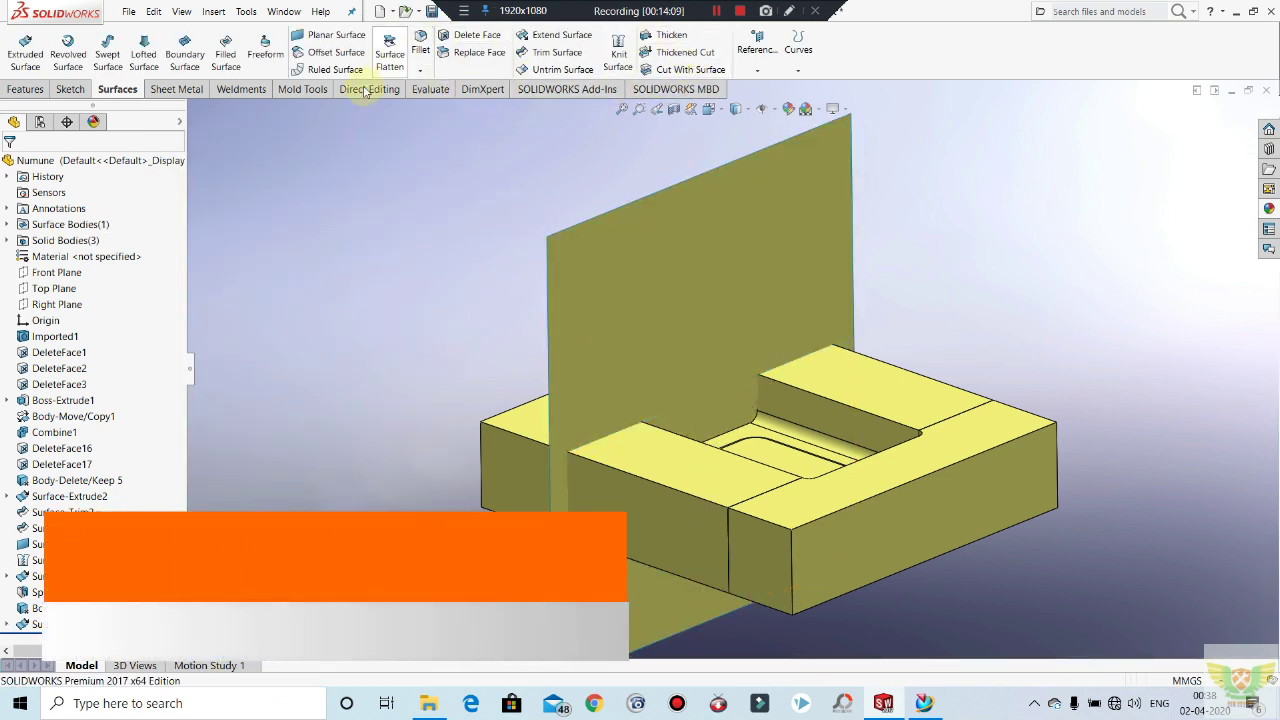
Step: Hide the DimXpert tab from the CommandManager
{"action": "left_click", "coordinate": [480, 89]}
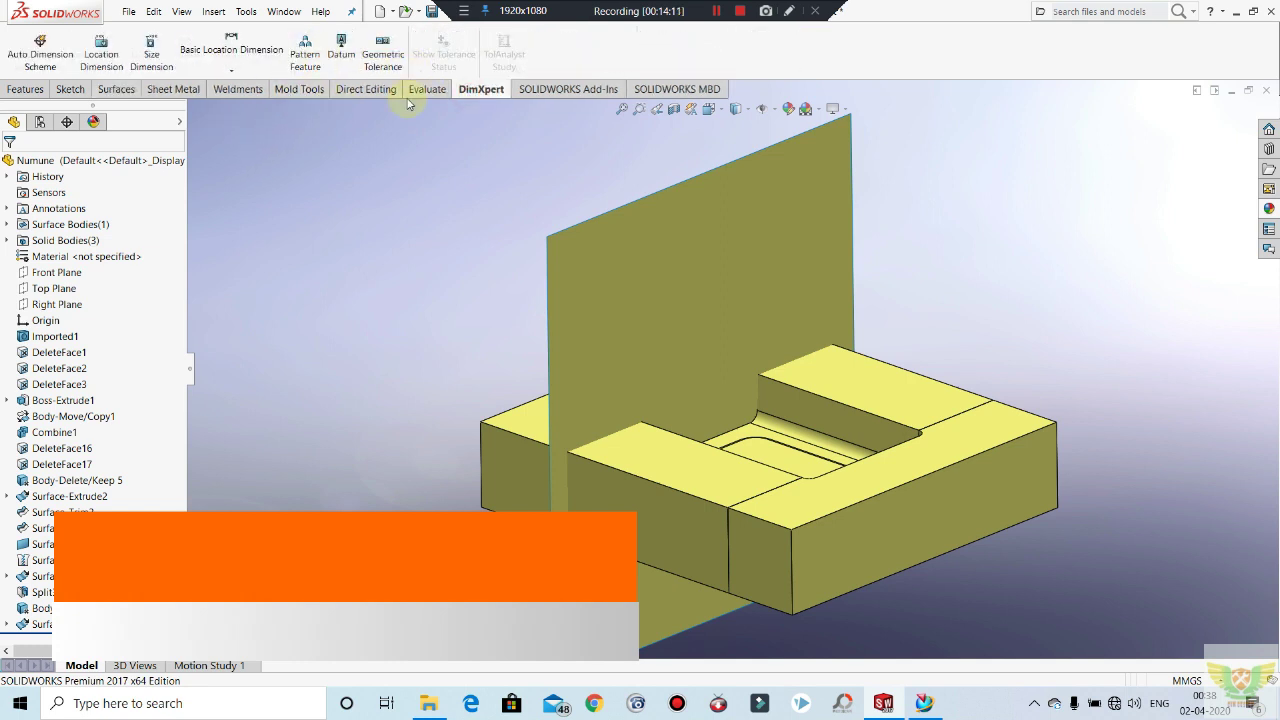
{"action": "left_click", "coordinate": [366, 92]}
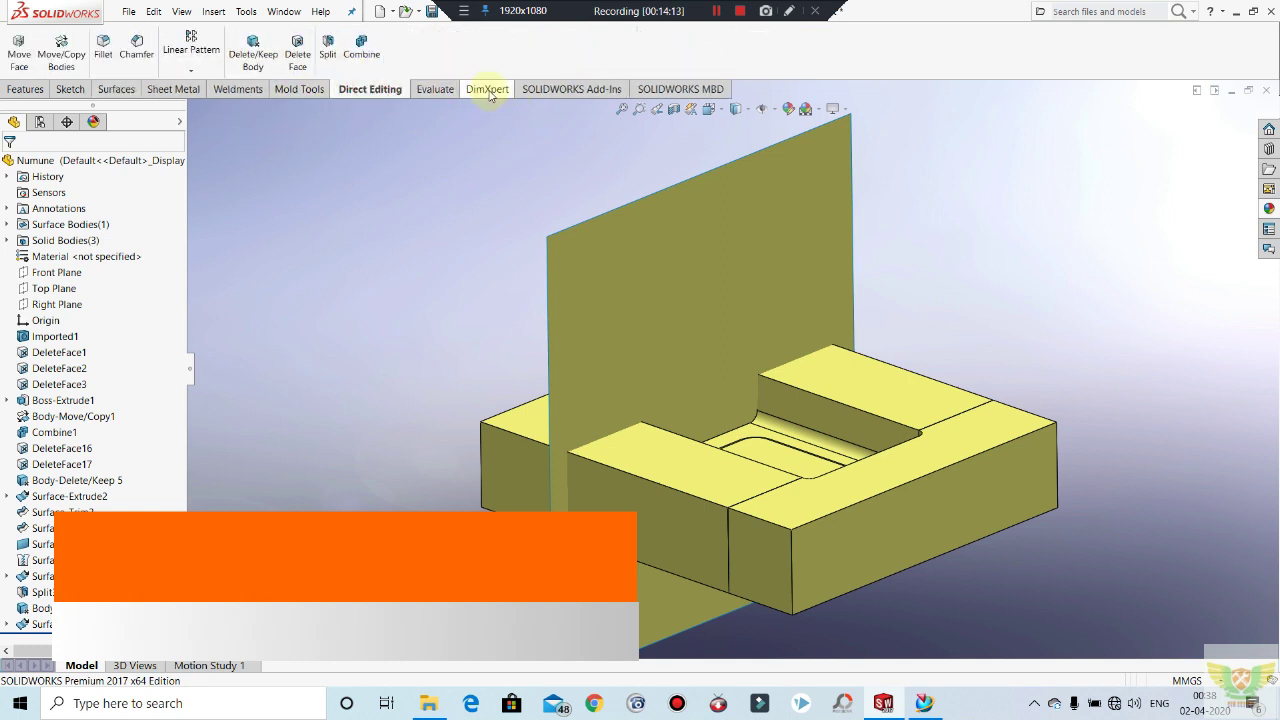
{"action": "right_click", "coordinate": [490, 95]}
{"action": "left_click", "coordinate": [515, 251]}
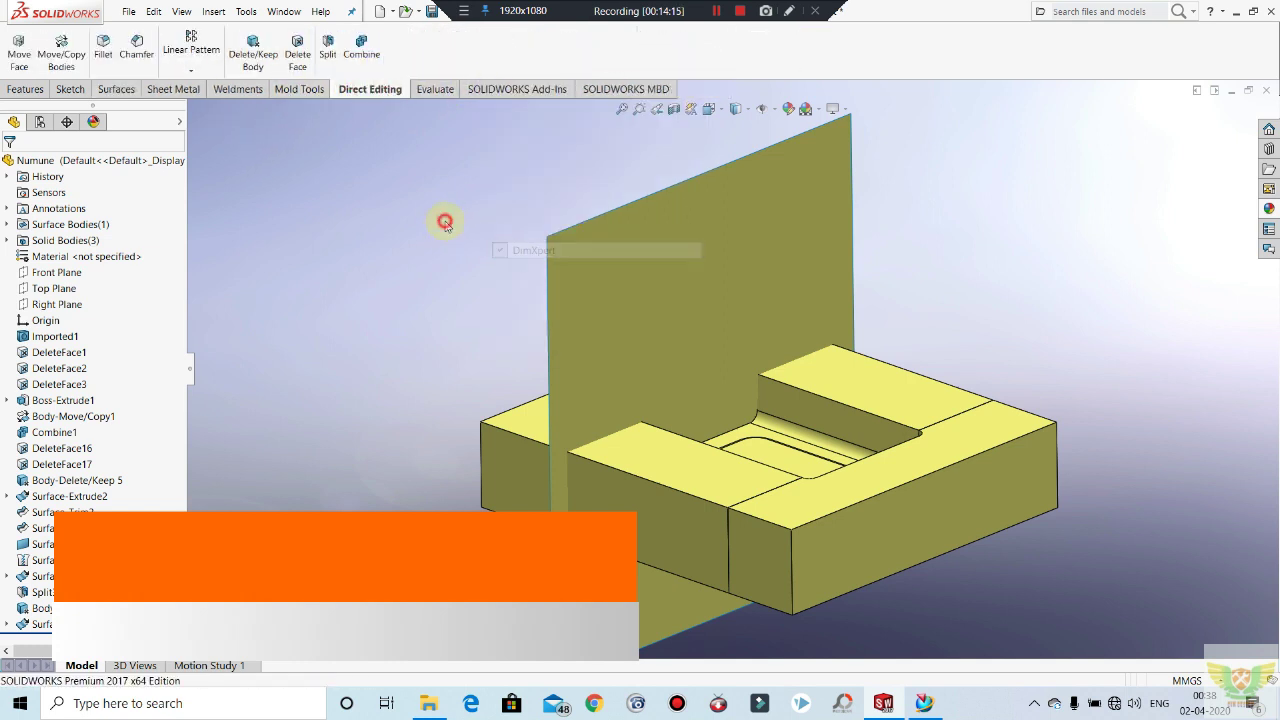
Step: Split the block's end piece in two using Surface-Extrude5 as the cutting tool
{"action": "left_click", "coordinate": [327, 50]}
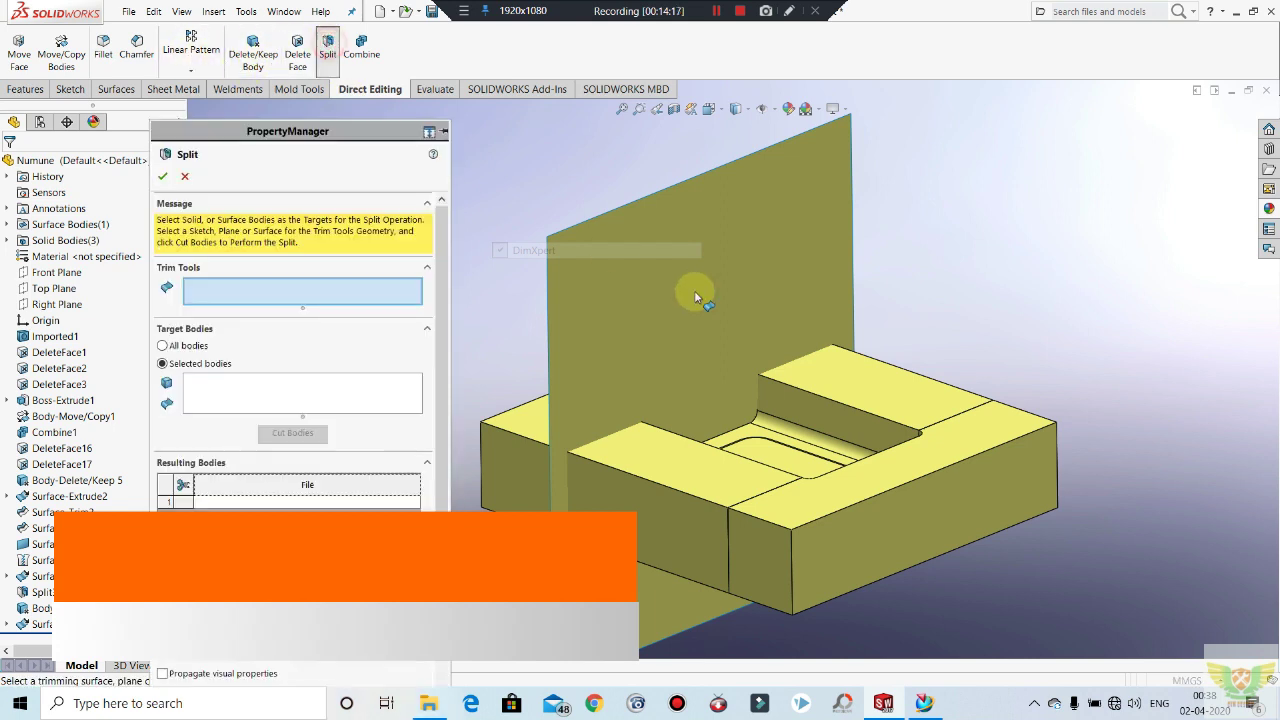
{"action": "left_click", "coordinate": [614, 359]}
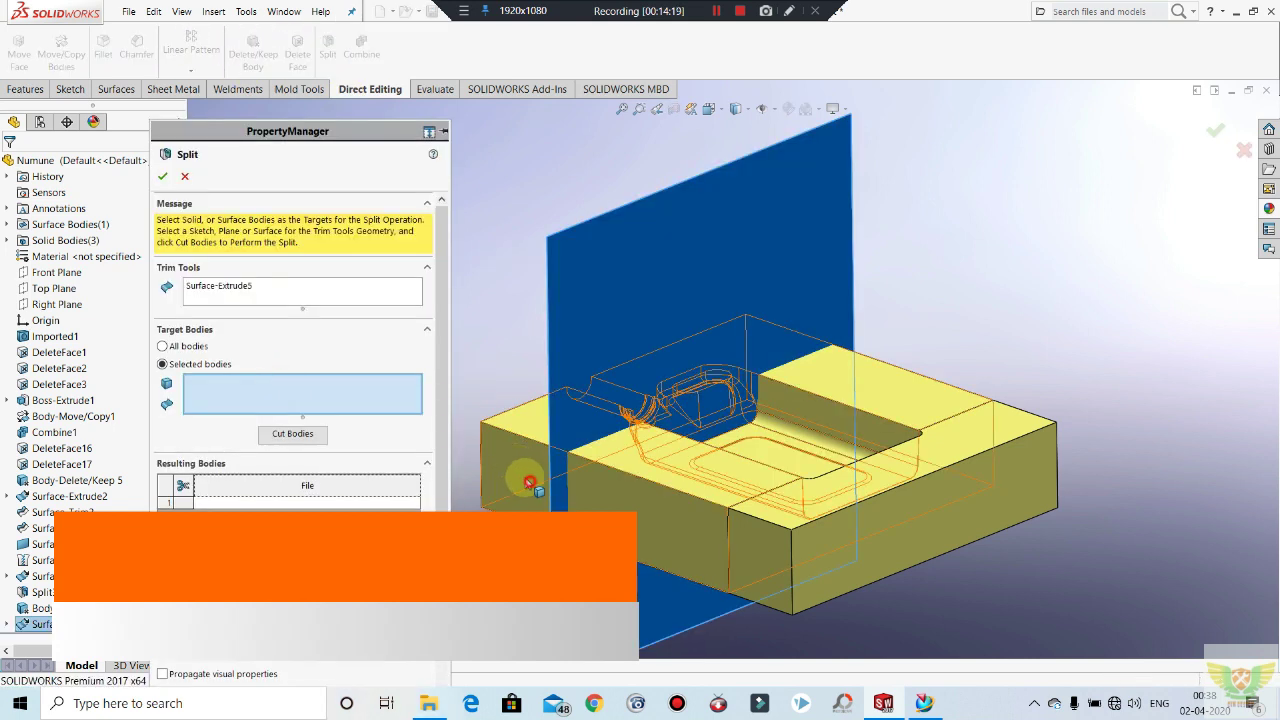
{"action": "left_click", "coordinate": [520, 470]}
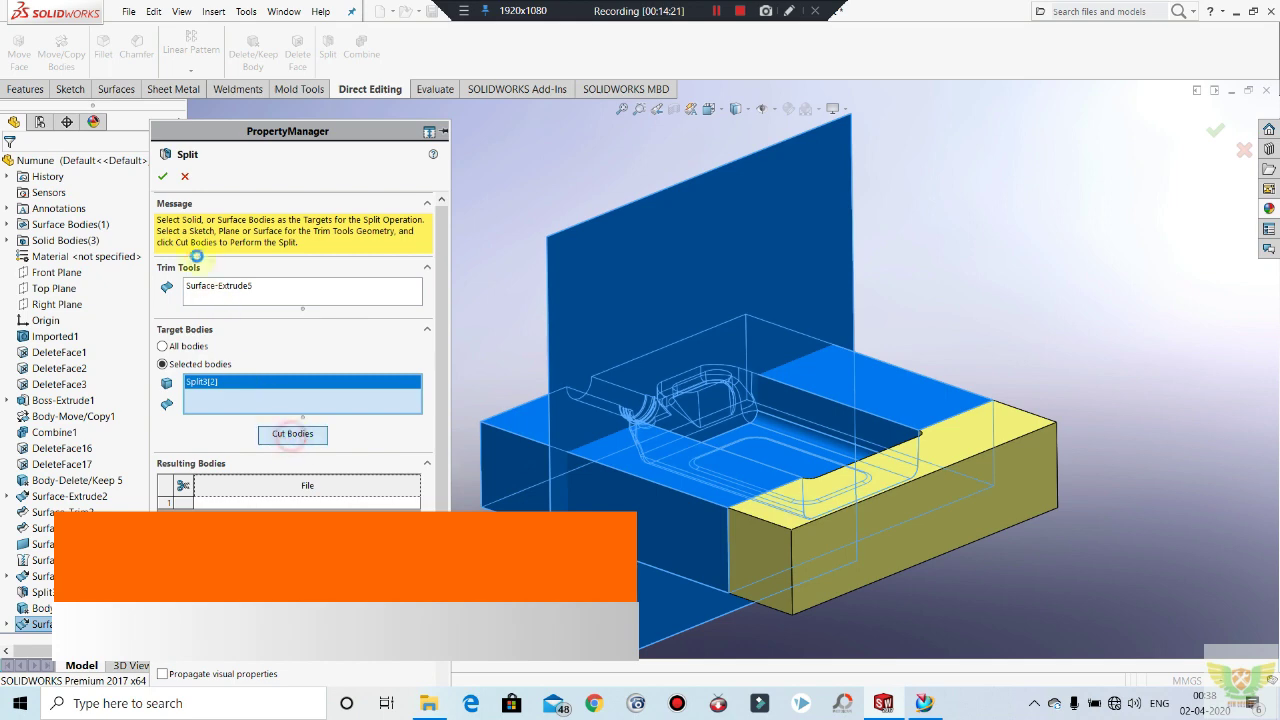
{"action": "left_click", "coordinate": [160, 178]}
{"action": "left_click", "coordinate": [213, 11]}
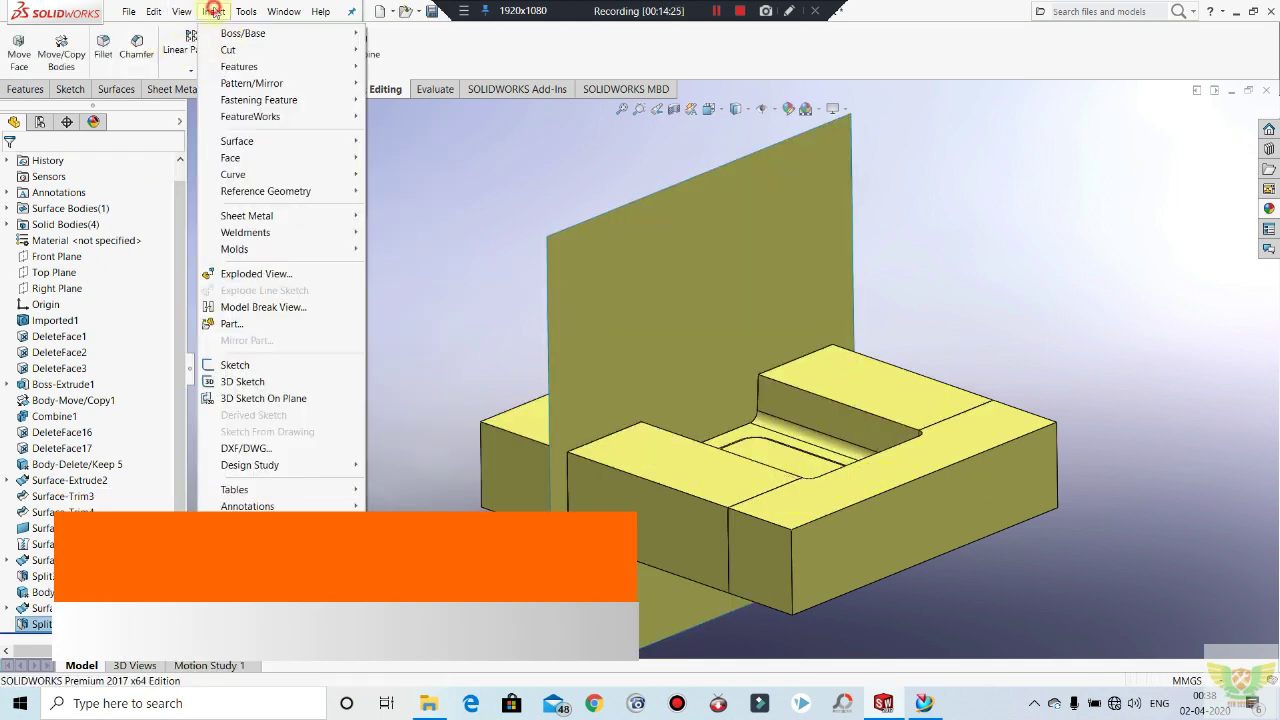
{"action": "mouse_move", "coordinate": [239, 66]}
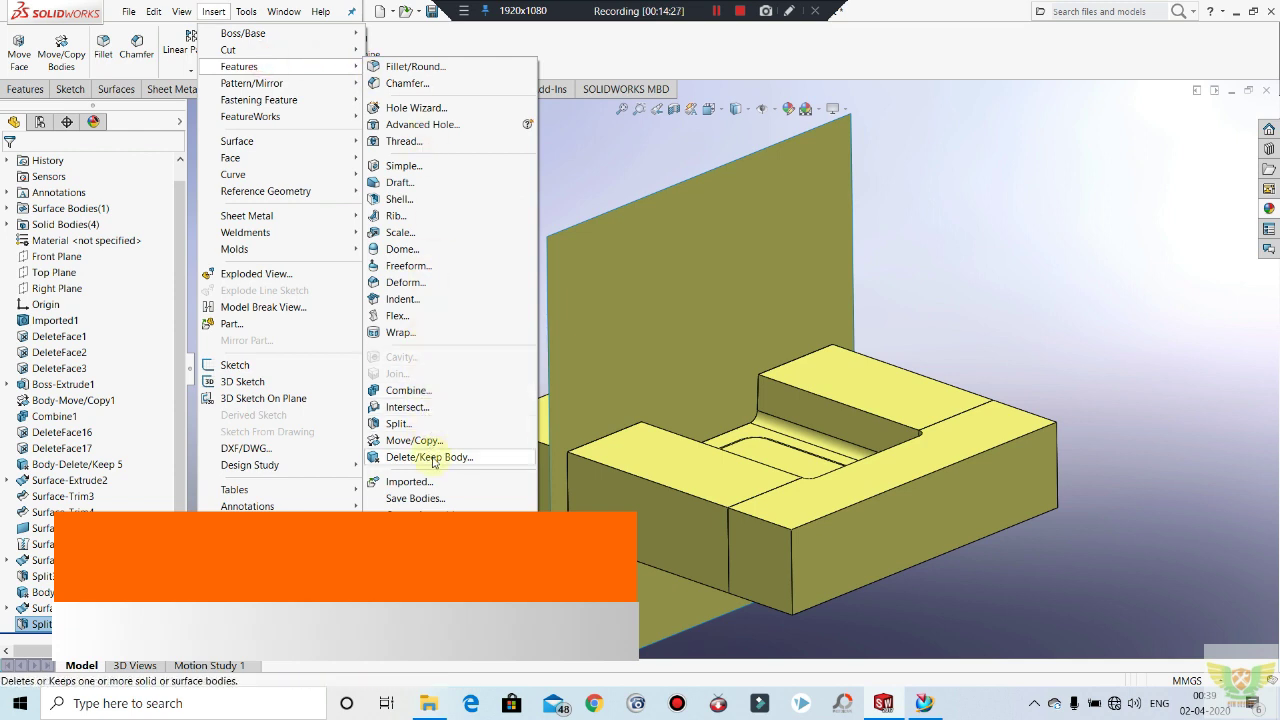
Step: Delete the Surface-Extrude5 cutting sheet with Delete/Keep Body and view the cavity
{"action": "left_click", "coordinate": [430, 457]}
{"action": "left_click", "coordinate": [623, 294]}
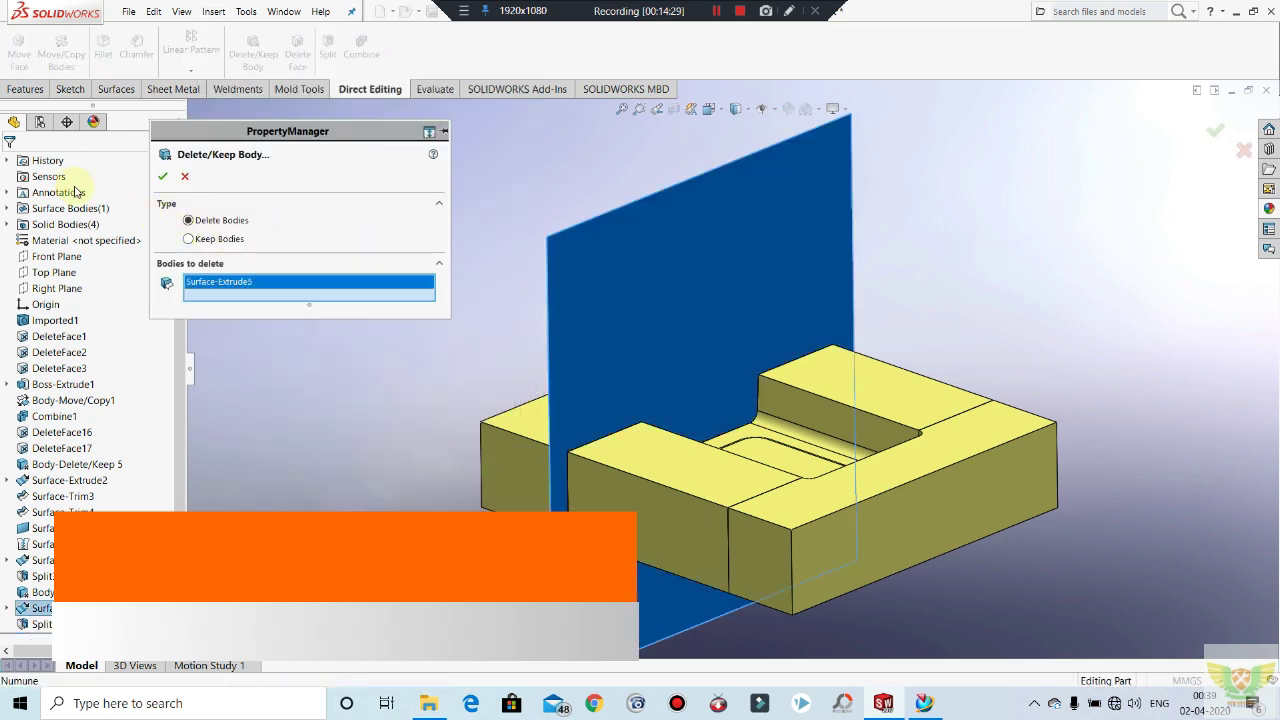
{"action": "key", "text": "Return"}
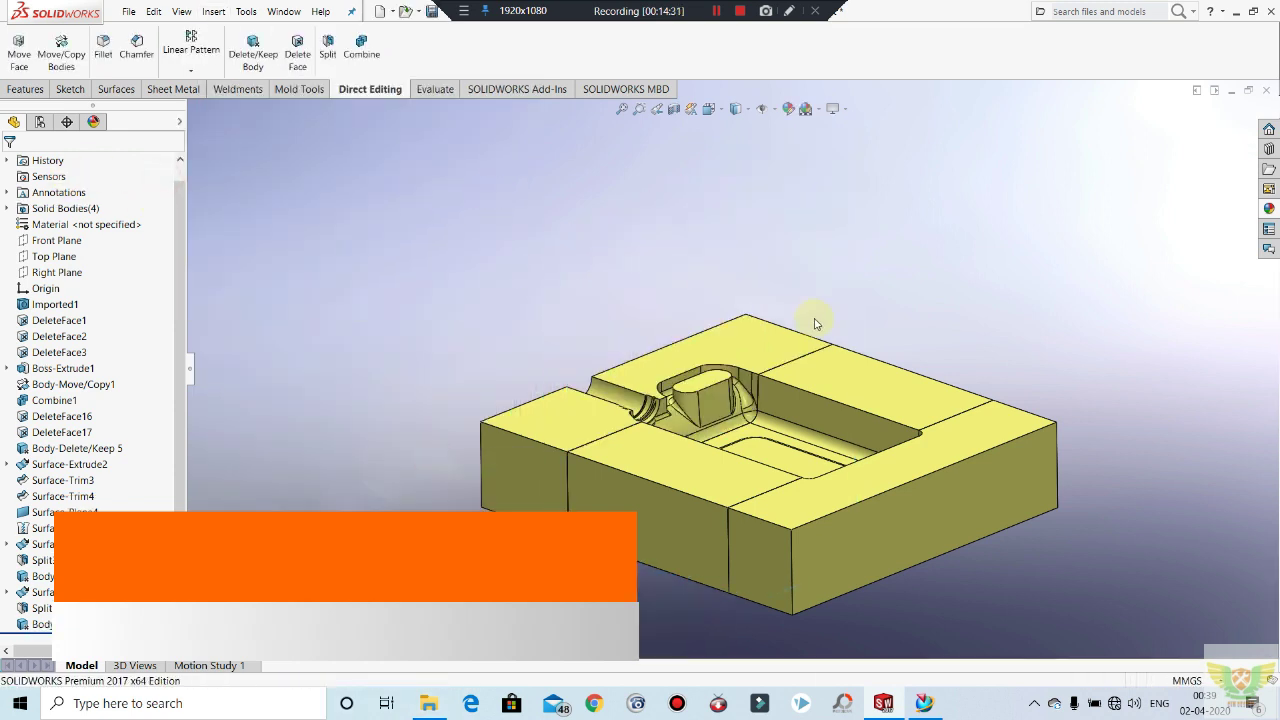
{"action": "mouse_move", "coordinate": [814, 314]}
{"action": "middle_mouse_down"}
{"action": "mouse_move", "coordinate": [897, 468]}
{"action": "mouse_move", "coordinate": [652, 369]}
{"action": "middle_mouse_up"}
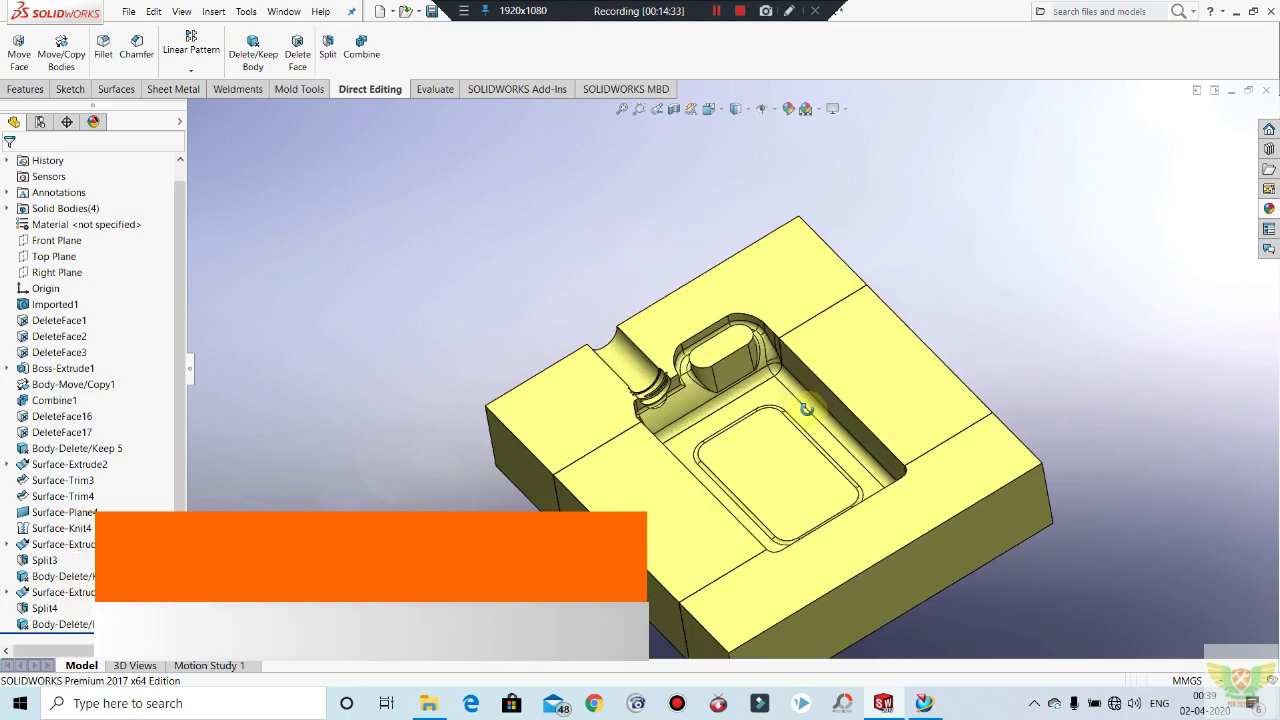
{"action": "scroll", "coordinate": [652, 369], "scroll_direction": "down", "scroll_amount": 2}
{"action": "scroll", "coordinate": [665, 365], "scroll_direction": "down", "scroll_amount": 2}
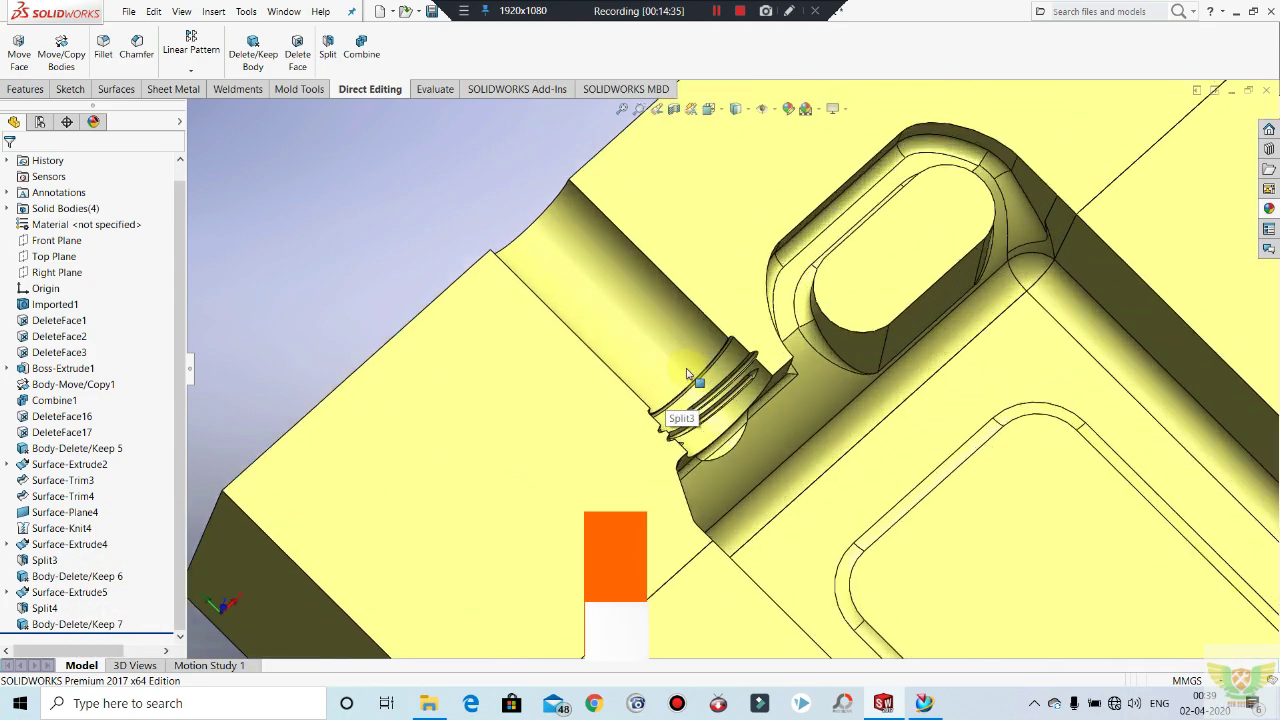
{"action": "scroll", "coordinate": [680, 360], "scroll_direction": "down", "scroll_amount": 1}
{"action": "scroll", "coordinate": [690, 355], "scroll_direction": "up", "scroll_amount": 2}
{"action": "scroll", "coordinate": [690, 355], "scroll_direction": "up", "scroll_amount": 3}
{"action": "mouse_move", "coordinate": [690, 355]}
{"action": "middle_mouse_down"}
{"action": "mouse_move", "coordinate": [823, 280]}
{"action": "mouse_move", "coordinate": [764, 487]}
{"action": "mouse_move", "coordinate": [689, 454]}
{"action": "mouse_move", "coordinate": [789, 452]}
{"action": "mouse_move", "coordinate": [798, 304]}
{"action": "middle_mouse_up"}
Step: Hide the block body owning the top face, then select the exposed top face
{"action": "right_click", "coordinate": [806, 280]}
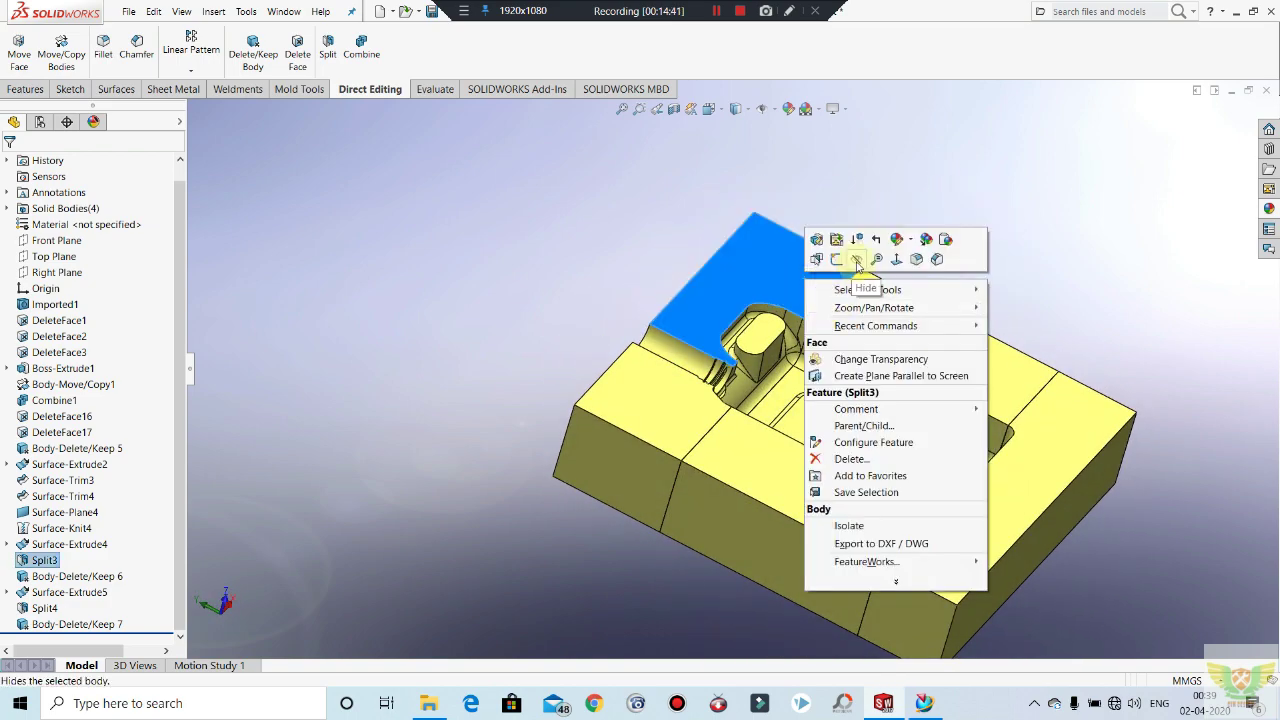
{"action": "left_click", "coordinate": [857, 262]}
{"action": "mouse_move", "coordinate": [747, 411]}
{"action": "middle_mouse_down"}
{"action": "mouse_move", "coordinate": [823, 477]}
{"action": "mouse_move", "coordinate": [711, 417]}
{"action": "mouse_move", "coordinate": [660, 370]}
{"action": "mouse_move", "coordinate": [603, 357]}
{"action": "mouse_move", "coordinate": [891, 440]}
{"action": "mouse_move", "coordinate": [864, 353]}
{"action": "mouse_move", "coordinate": [903, 423]}
{"action": "mouse_move", "coordinate": [863, 453]}
{"action": "mouse_move", "coordinate": [763, 393]}
{"action": "middle_mouse_up"}
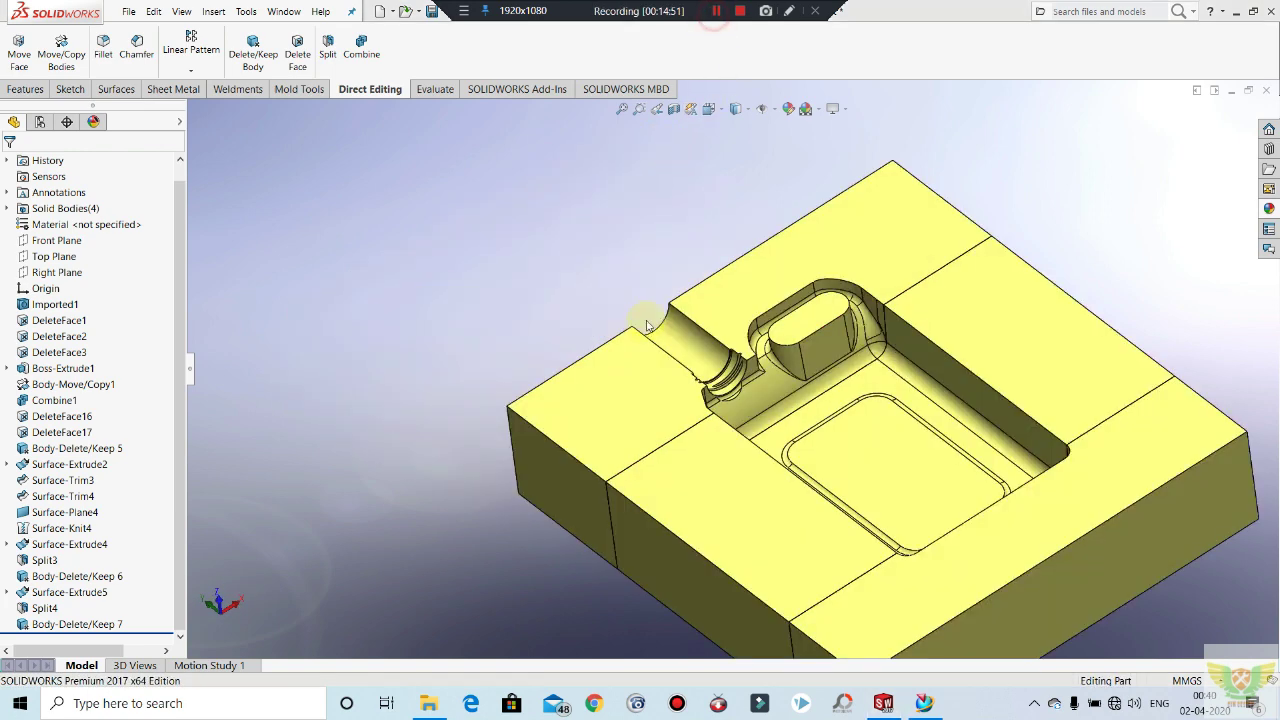
{"action": "scroll", "coordinate": [747, 390], "scroll_direction": "down", "scroll_amount": 2}
{"action": "scroll", "coordinate": [747, 390], "scroll_direction": "down", "scroll_amount": 2}
{"action": "scroll", "coordinate": [747, 390], "scroll_direction": "down", "scroll_amount": 1}
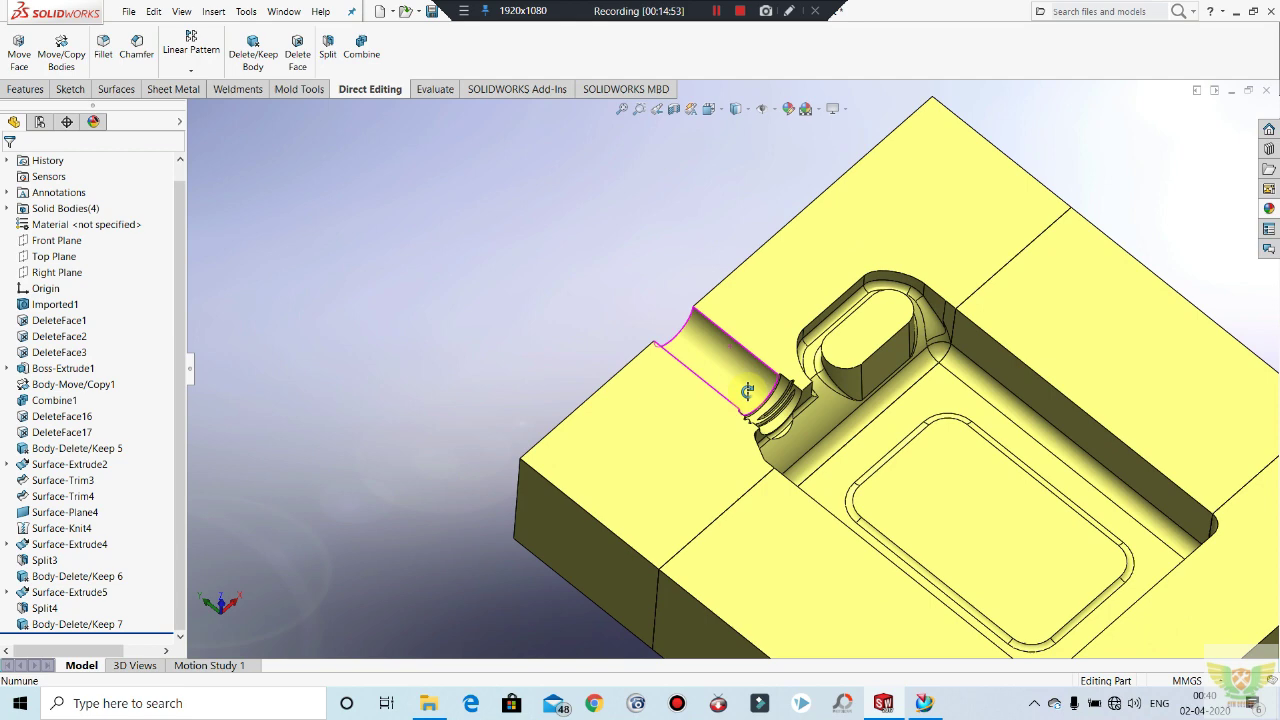
{"action": "left_click", "coordinate": [752, 316]}
Step: Start a sketch on the block's top face, viewed normal, with a vertical centerline up from the neck edge
{"action": "right_click", "coordinate": [757, 318]}
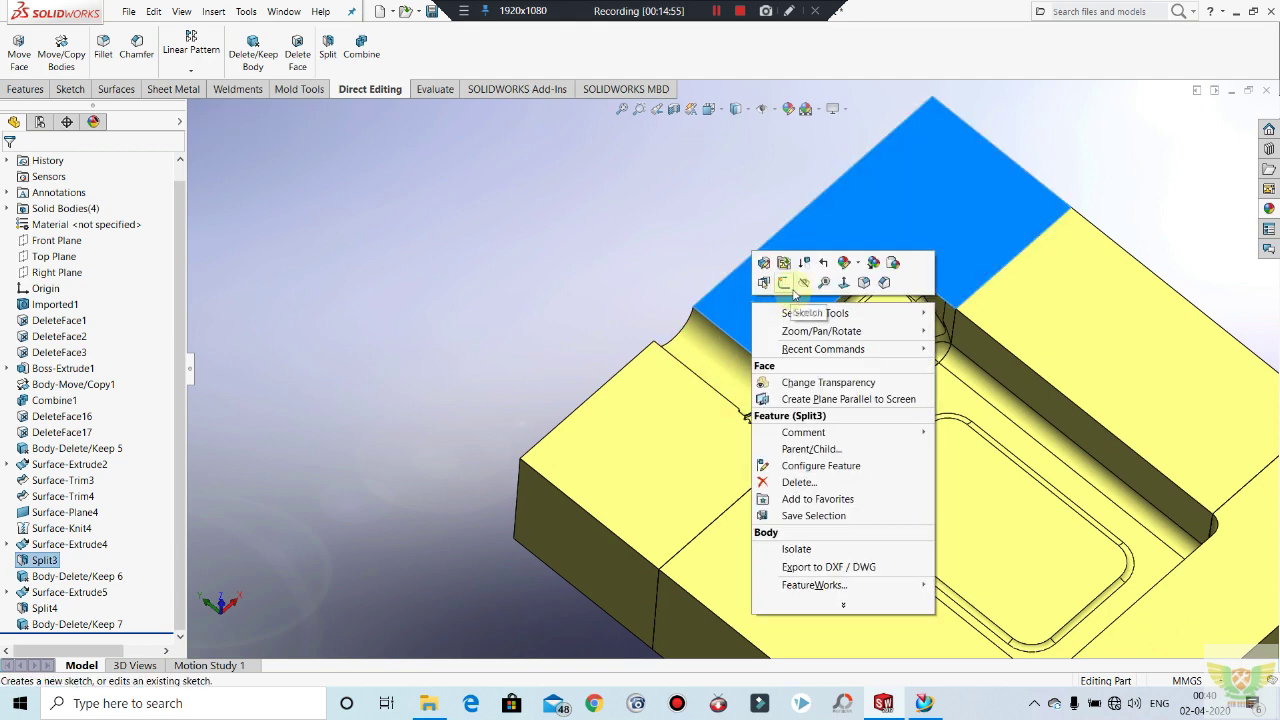
{"action": "left_click", "coordinate": [791, 288]}
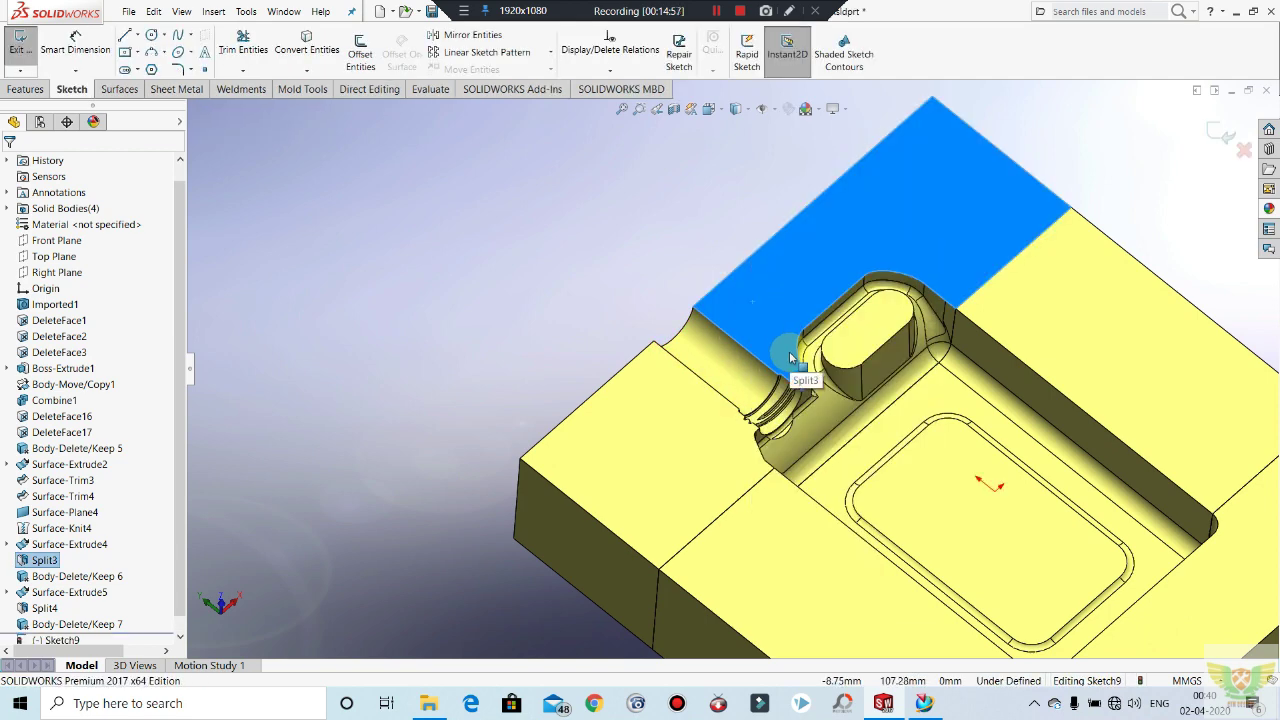
{"action": "key", "text": "ctrl+8"}
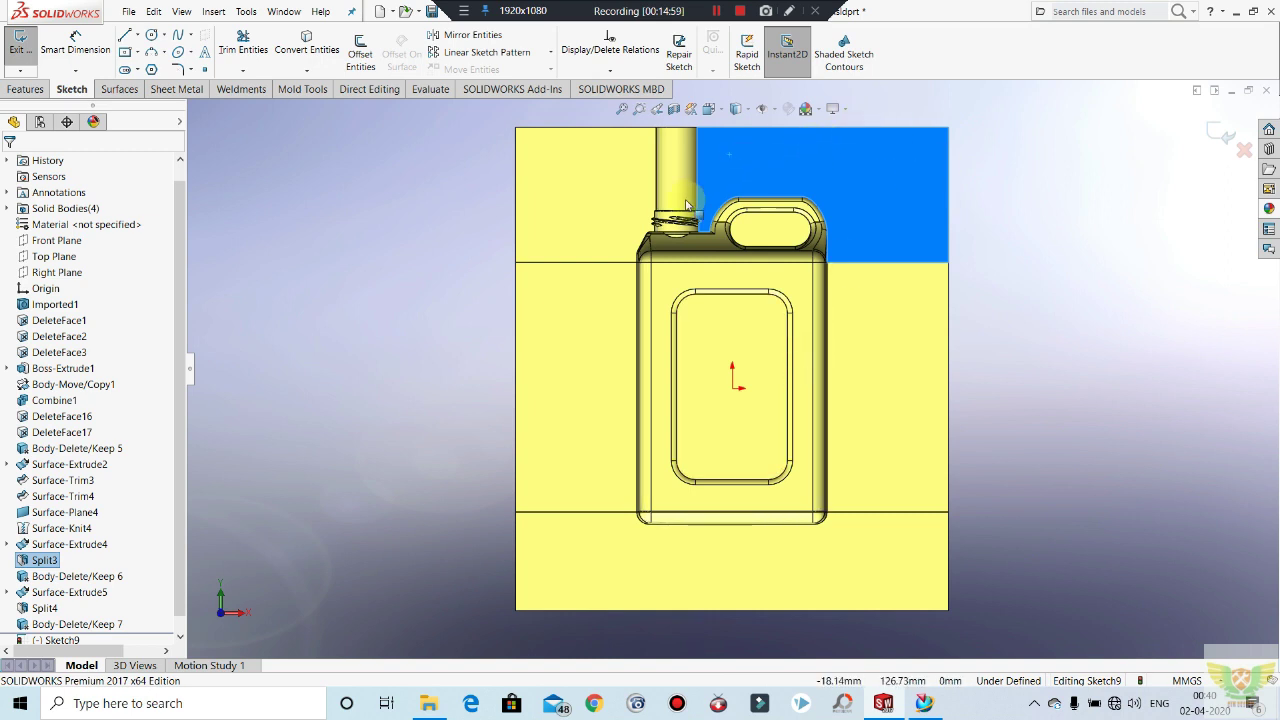
{"action": "key", "text": "Escape"}
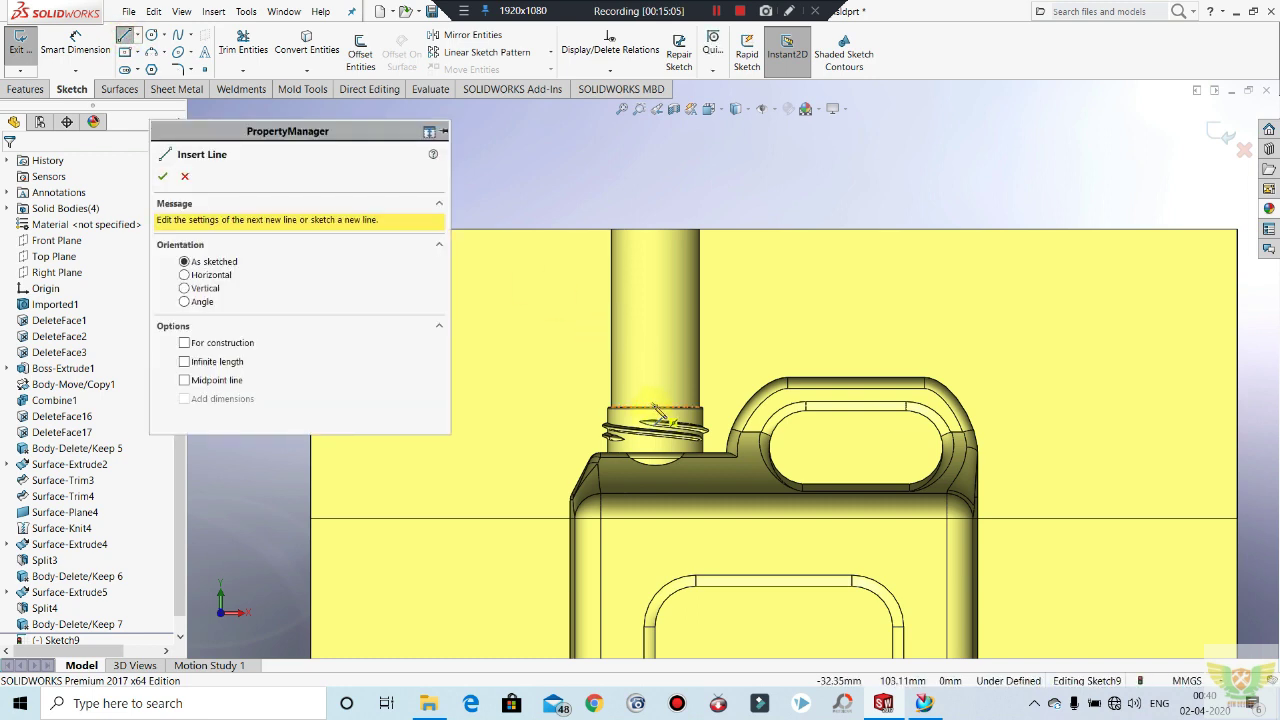
{"action": "left_click_drag", "start_coordinate": [655, 407], "coordinate": [655, 173]}
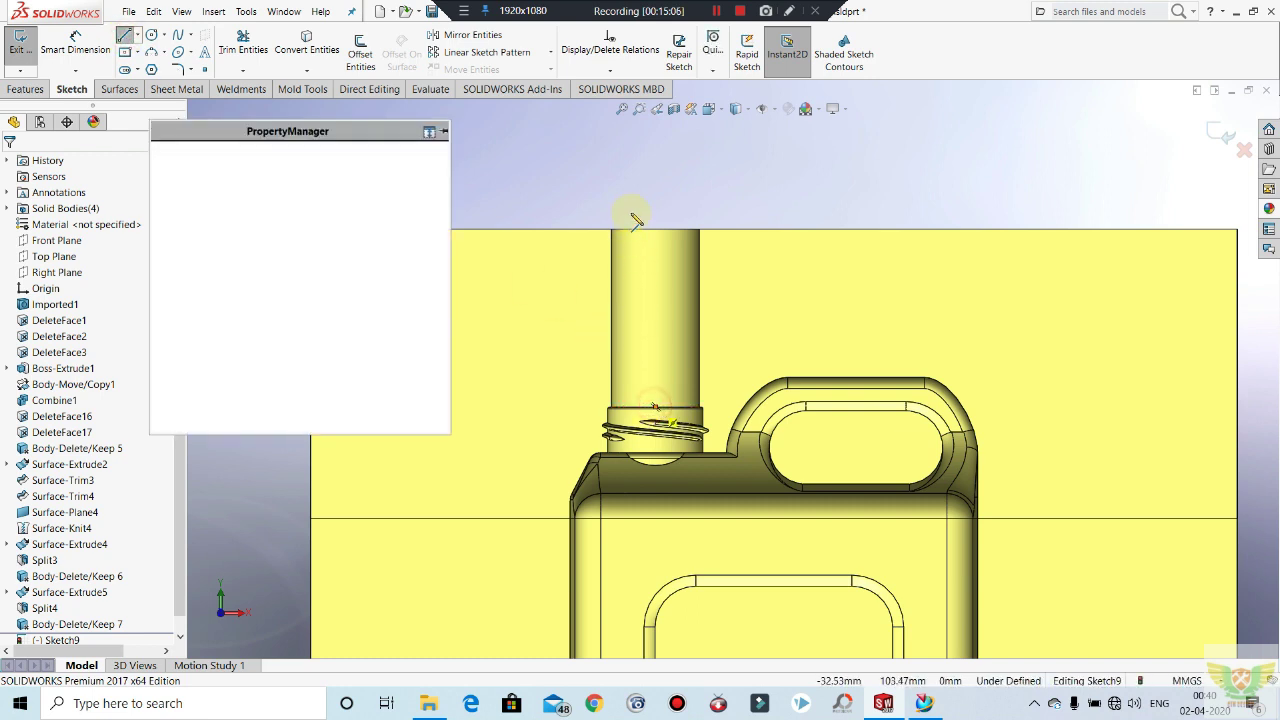
{"action": "key", "text": "Escape"}
{"action": "right_click", "coordinate": [656, 180]}
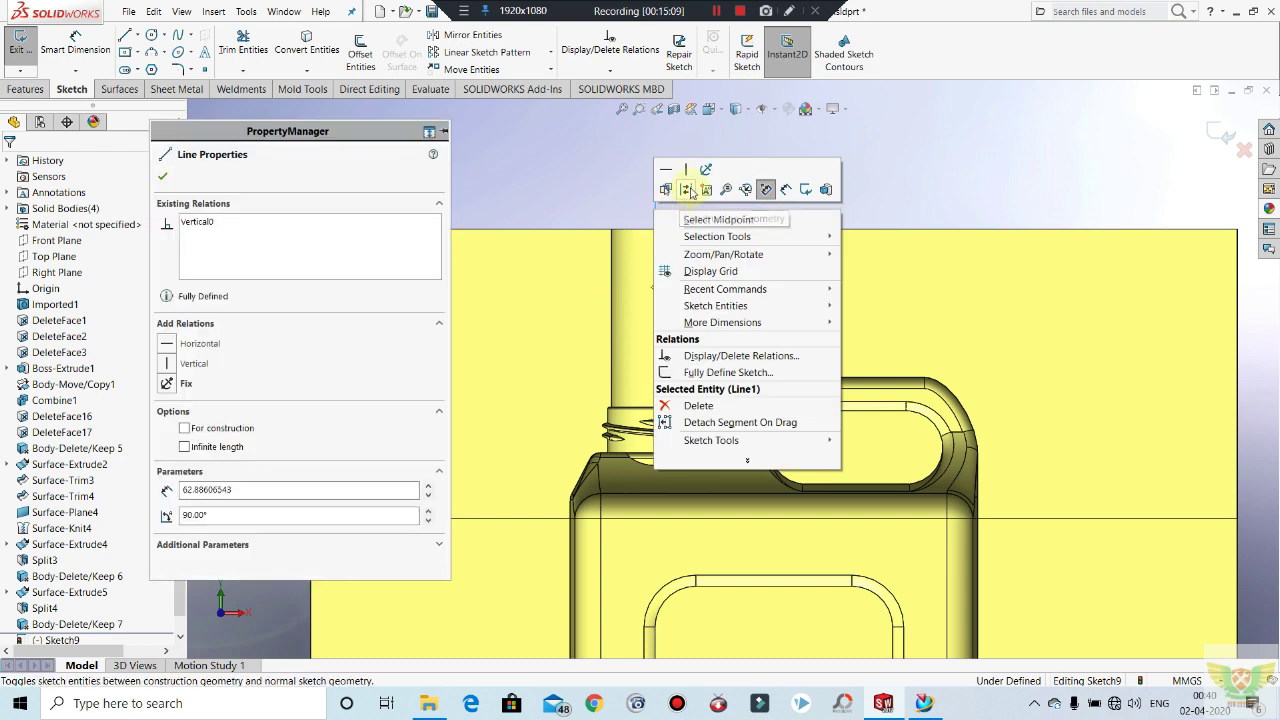
{"action": "left_click", "coordinate": [695, 350]}
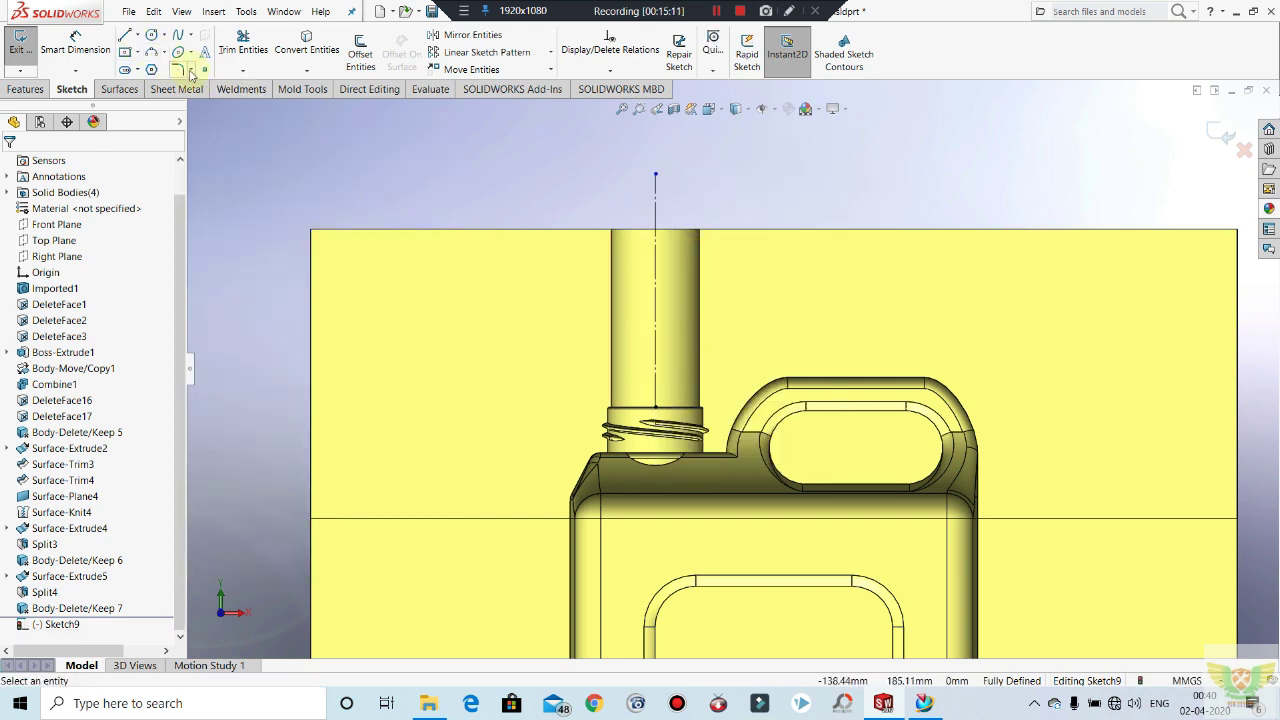
{"action": "left_click", "coordinate": [137, 37]}
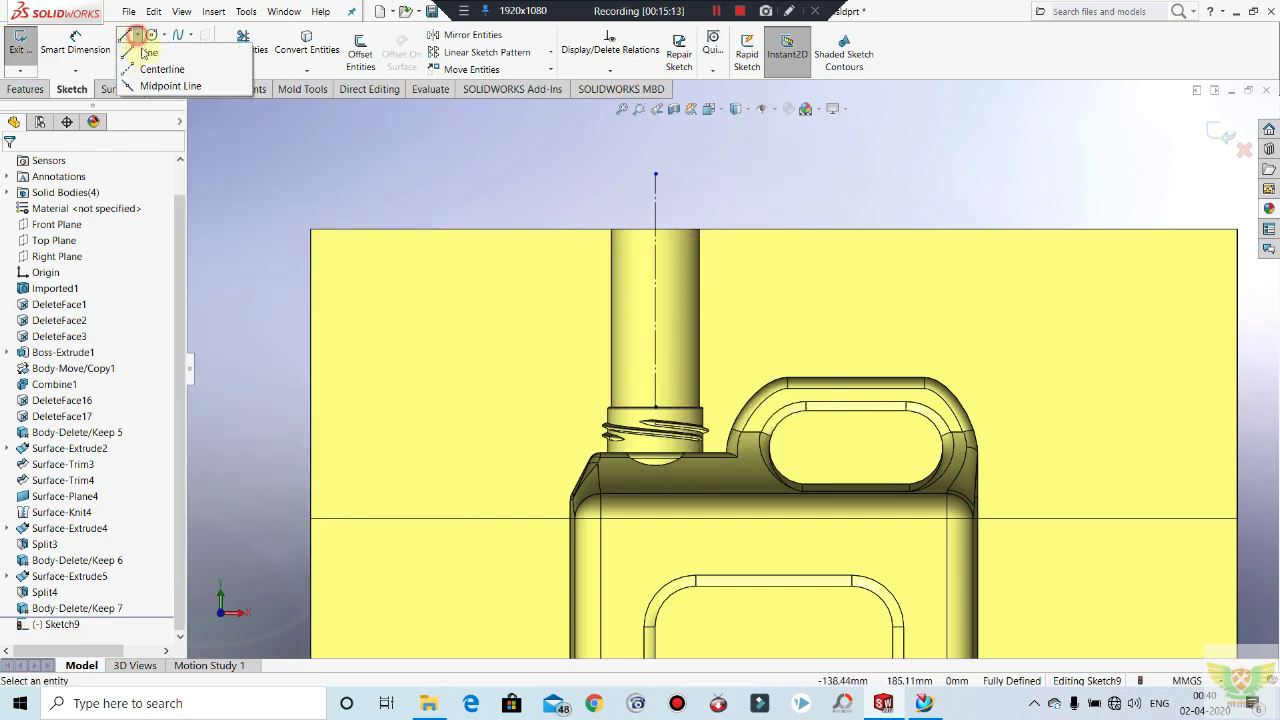
{"action": "right_click", "coordinate": [656, 178]}
{"action": "left_click", "coordinate": [600, 200]}
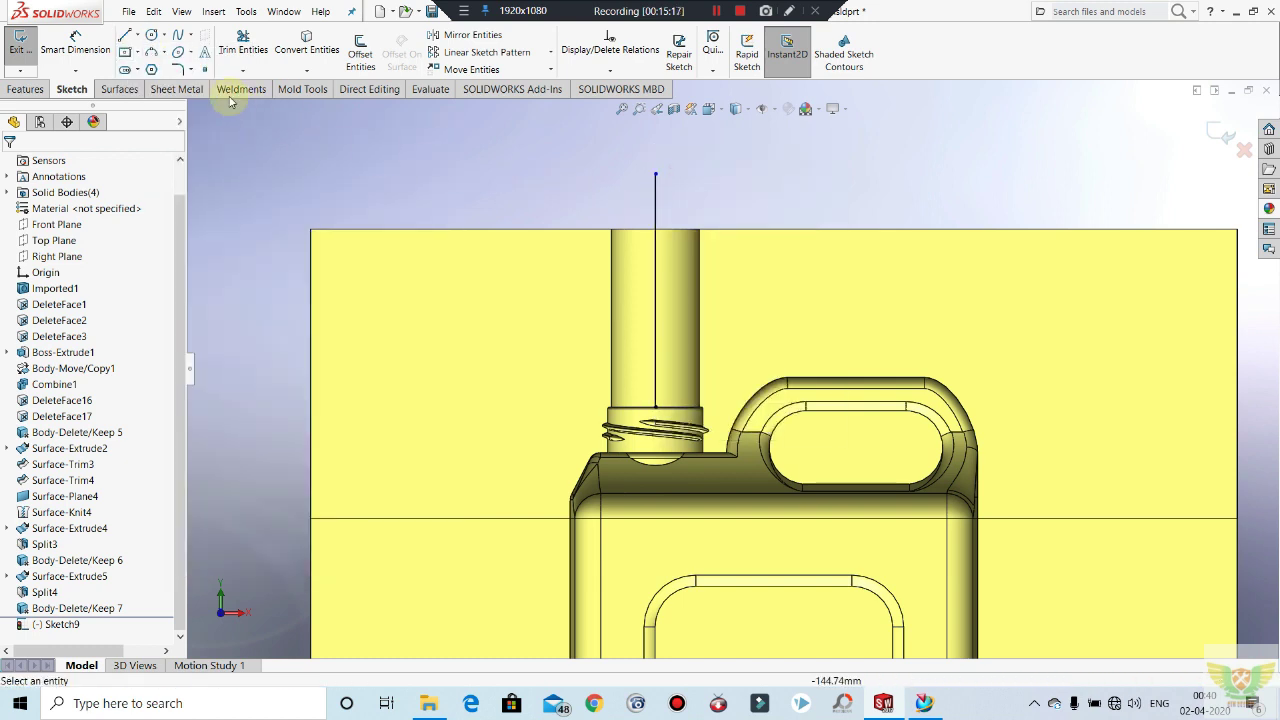
Step: Draw a line out from the neck's edge that turns and angles upward beside the neck
{"action": "left_click", "coordinate": [124, 35]}
{"action": "scroll", "coordinate": [676, 404], "scroll_direction": "down", "scroll_amount": 2}
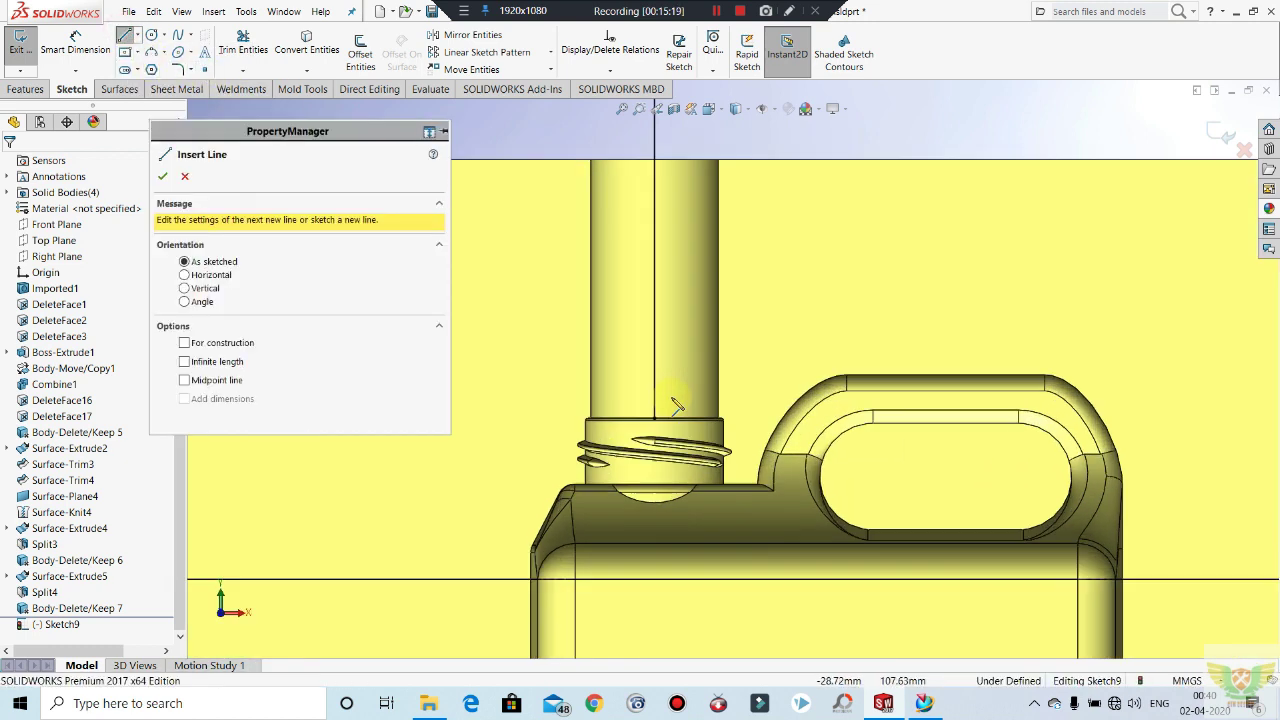
{"action": "scroll", "coordinate": [674, 402], "scroll_direction": "down", "scroll_amount": 1}
{"action": "left_click", "coordinate": [655, 419]}
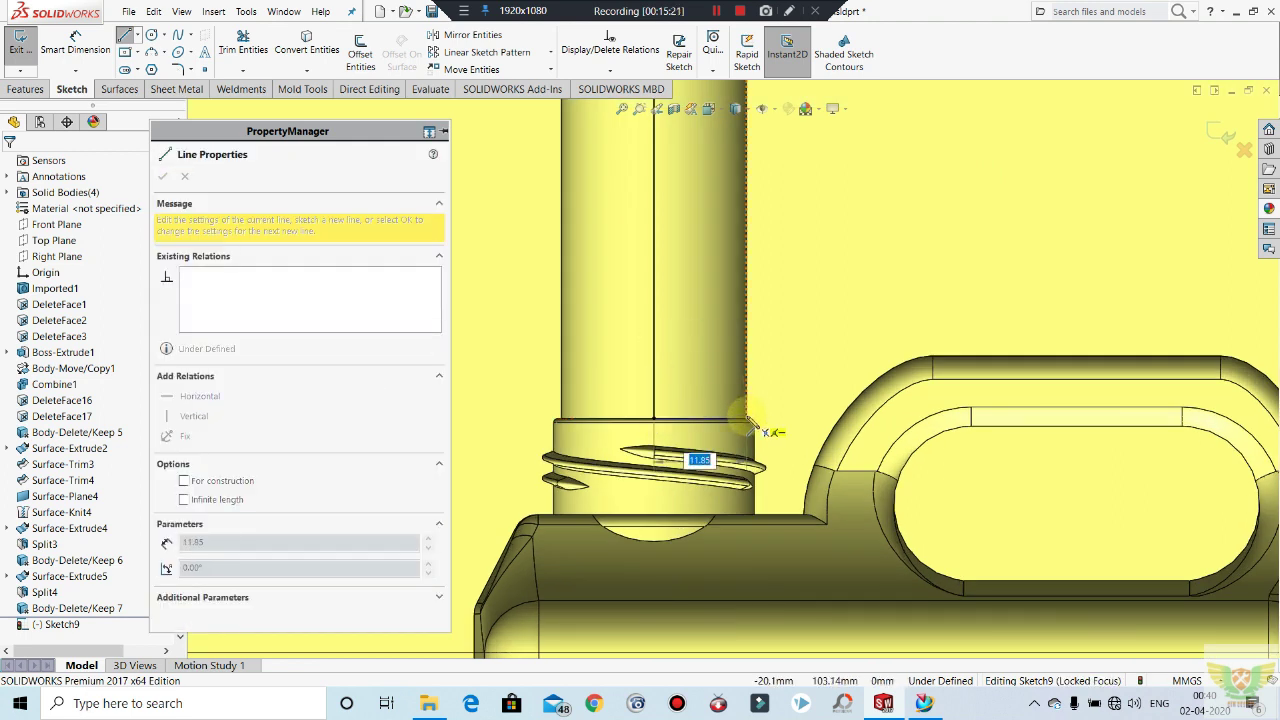
{"action": "left_click", "coordinate": [748, 419]}
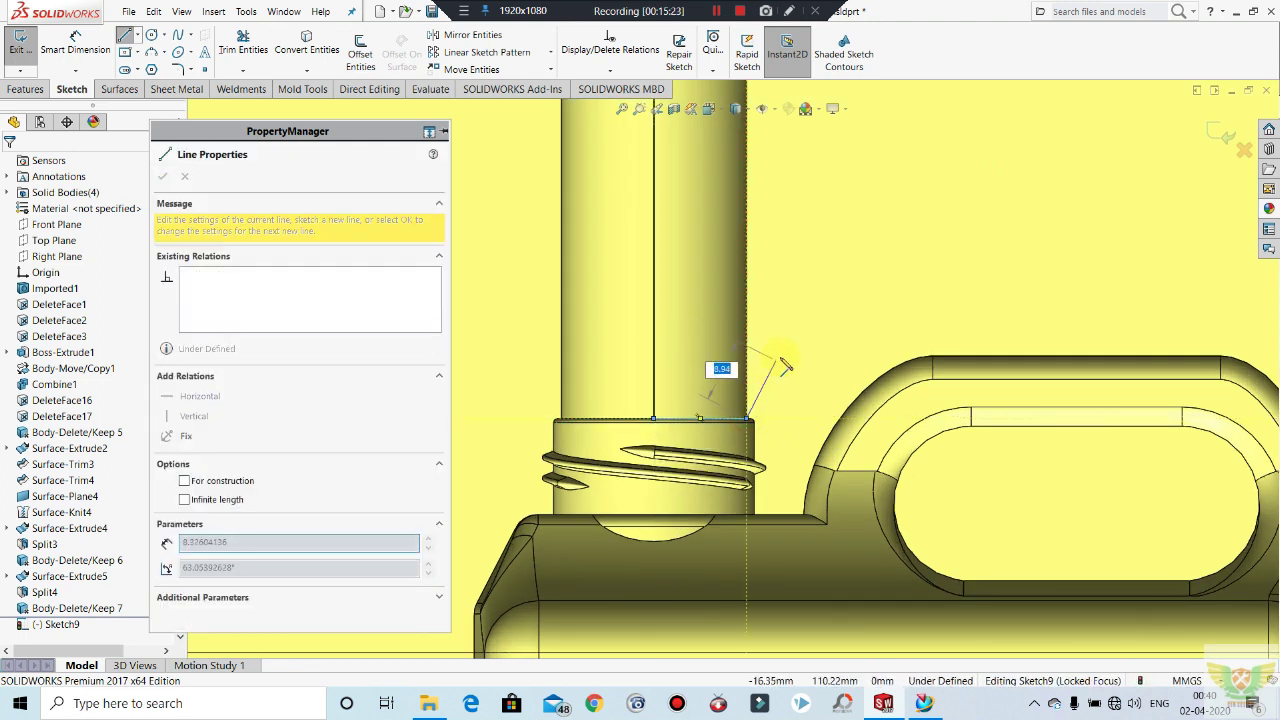
{"action": "left_click", "coordinate": [789, 353]}
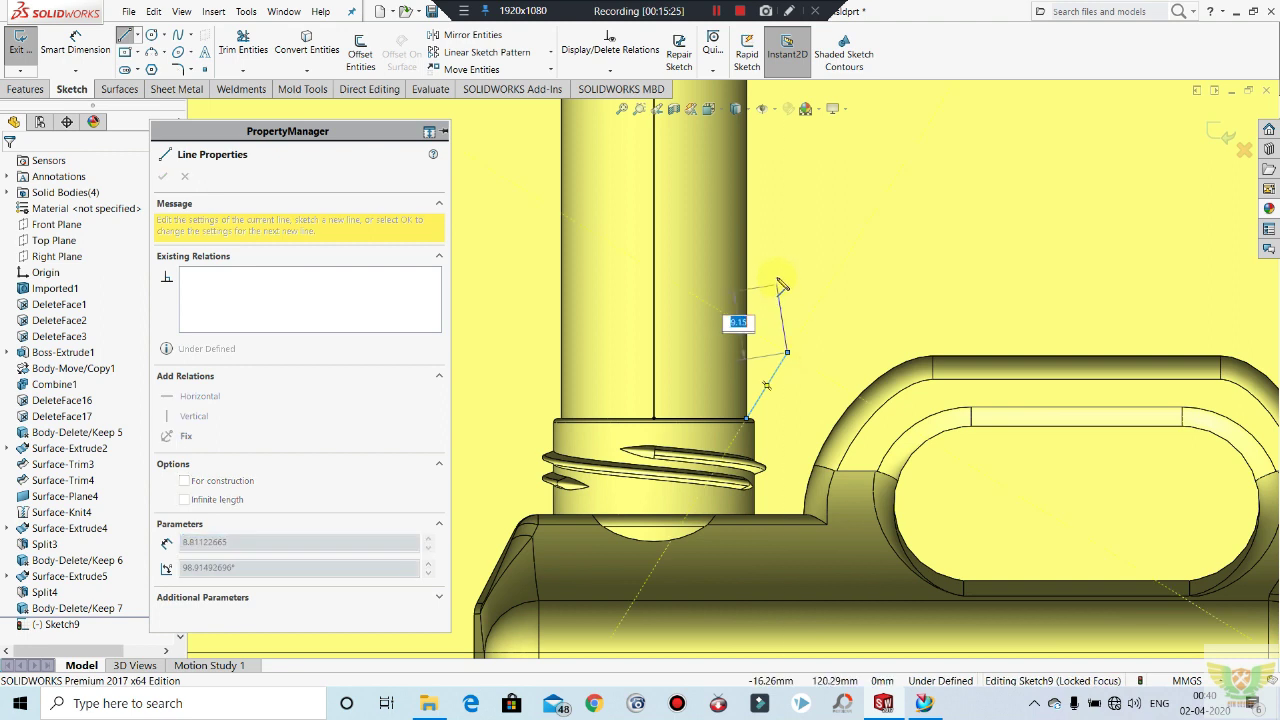
{"action": "scroll", "coordinate": [838, 339], "scroll_direction": "down", "scroll_amount": 1}
{"action": "key", "text": "Escape"}
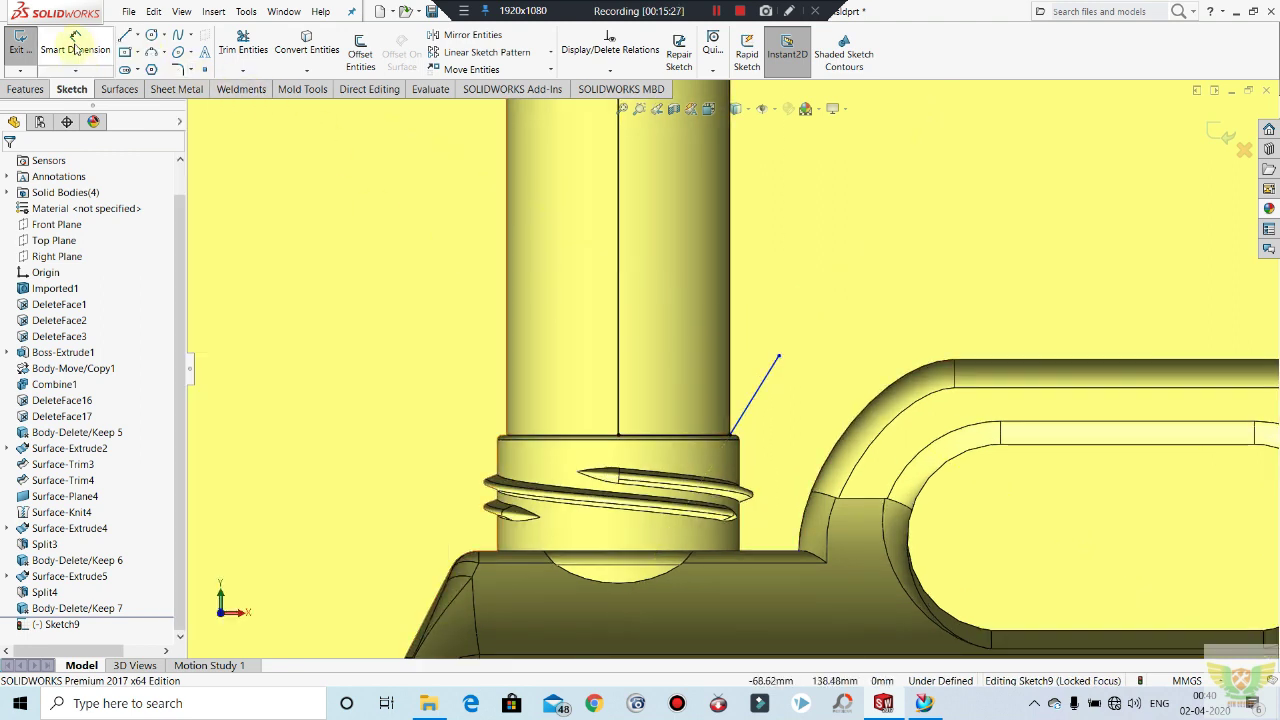
Step: Dimension the angled line against the vertical centerline at 35°
{"action": "left_click", "coordinate": [75, 45]}
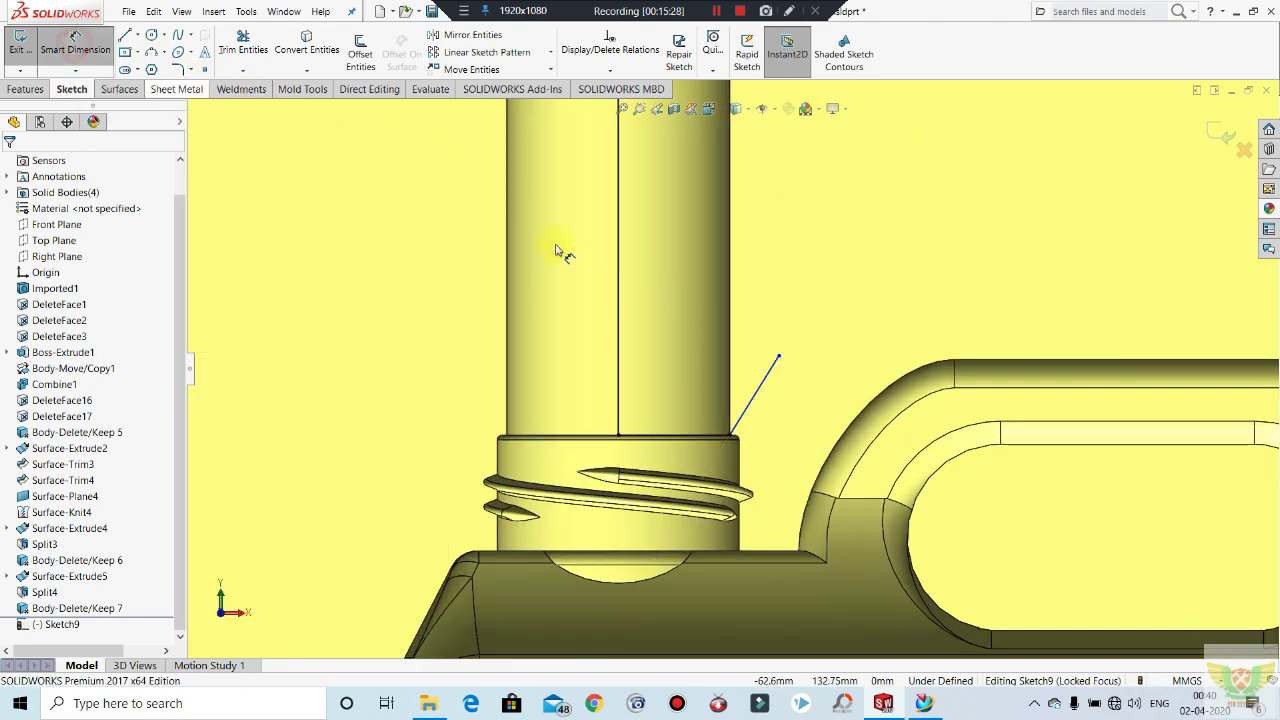
{"action": "left_click", "coordinate": [731, 362]}
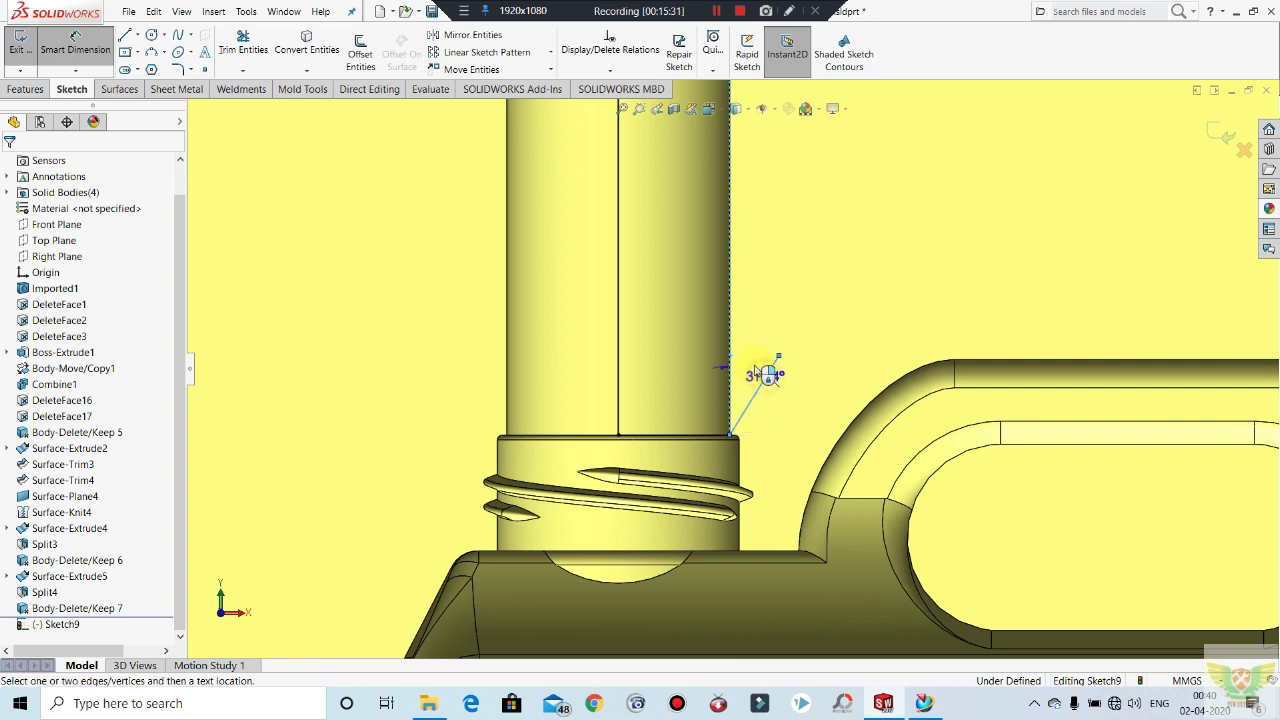
{"action": "left_click", "coordinate": [765, 374]}
{"action": "key", "text": "Return"}
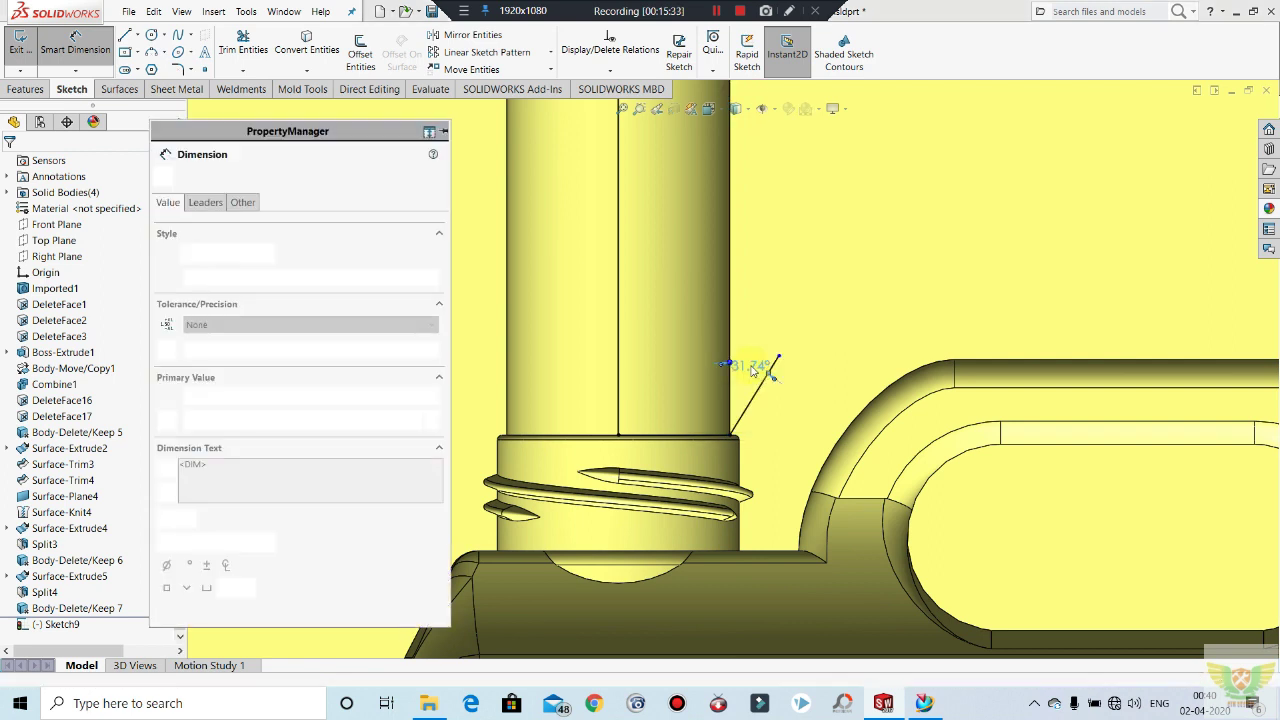
{"action": "key", "text": "Escape"}
{"action": "scroll", "coordinate": [783, 340], "scroll_direction": "up", "scroll_amount": 5}
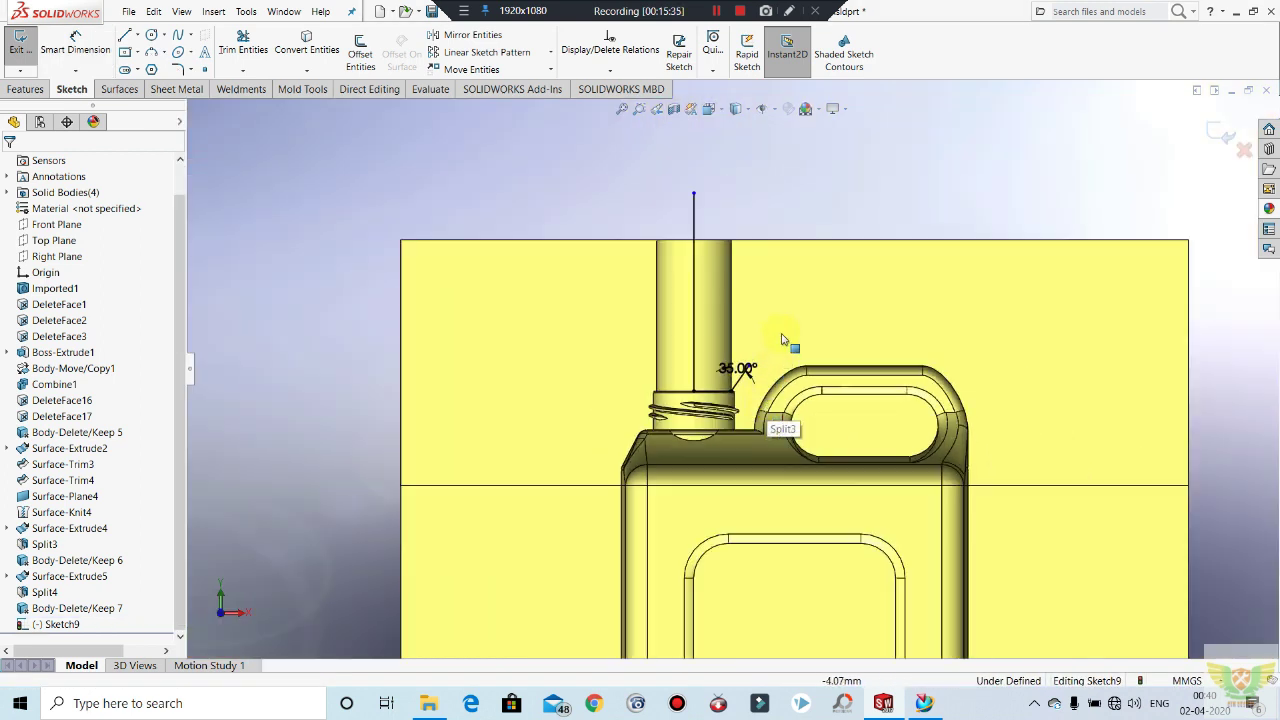
{"action": "scroll", "coordinate": [783, 340], "scroll_direction": "down", "scroll_amount": 2}
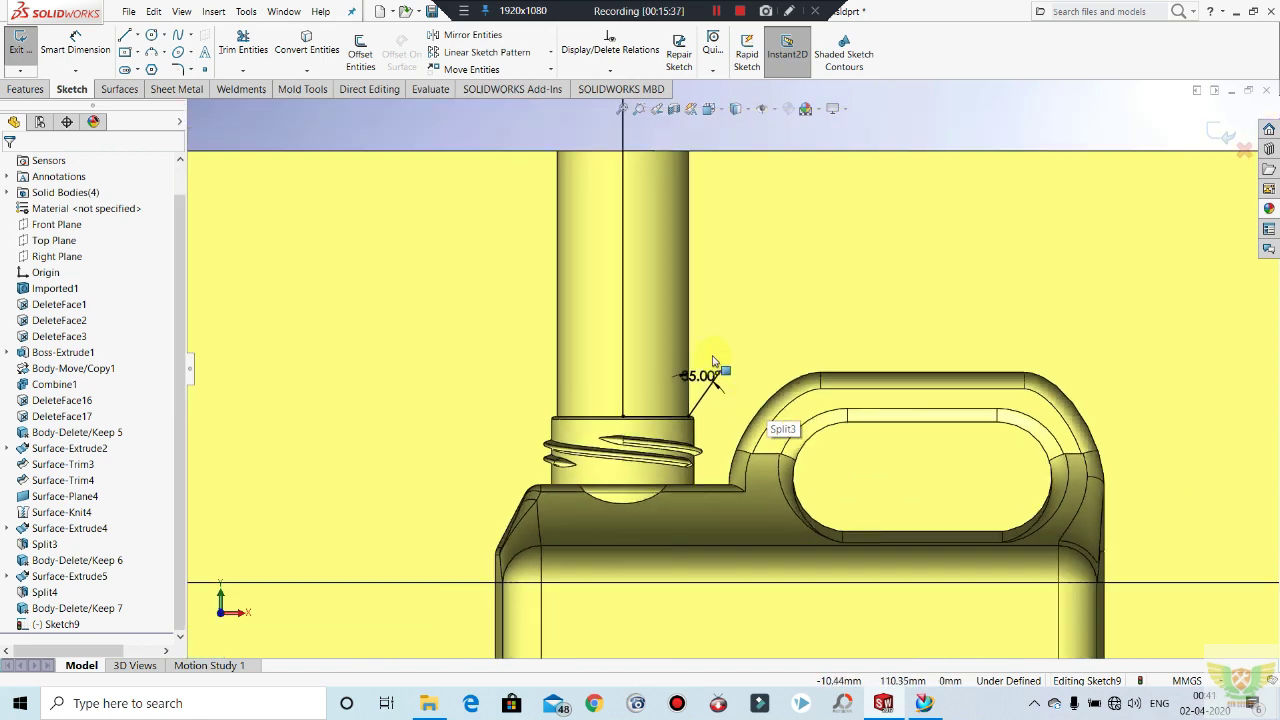
{"action": "scroll", "coordinate": [775, 415], "scroll_direction": "up", "scroll_amount": 3}
{"action": "scroll", "coordinate": [802, 430], "scroll_direction": "down", "scroll_amount": 1}
{"action": "scroll", "coordinate": [802, 428], "scroll_direction": "down", "scroll_amount": 2}
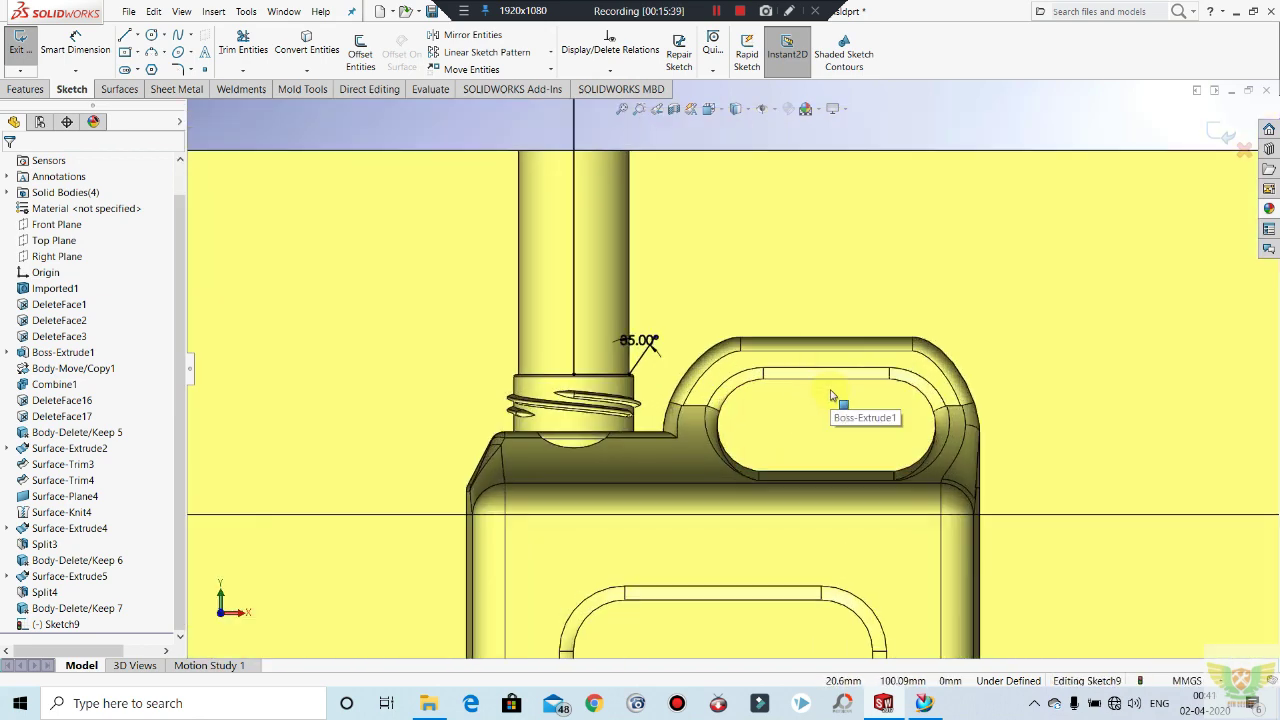
{"action": "scroll", "coordinate": [834, 406], "scroll_direction": "up", "scroll_amount": 1}
{"action": "scroll", "coordinate": [737, 363], "scroll_direction": "up", "scroll_amount": 2}
{"action": "scroll", "coordinate": [755, 346], "scroll_direction": "down", "scroll_amount": 1}
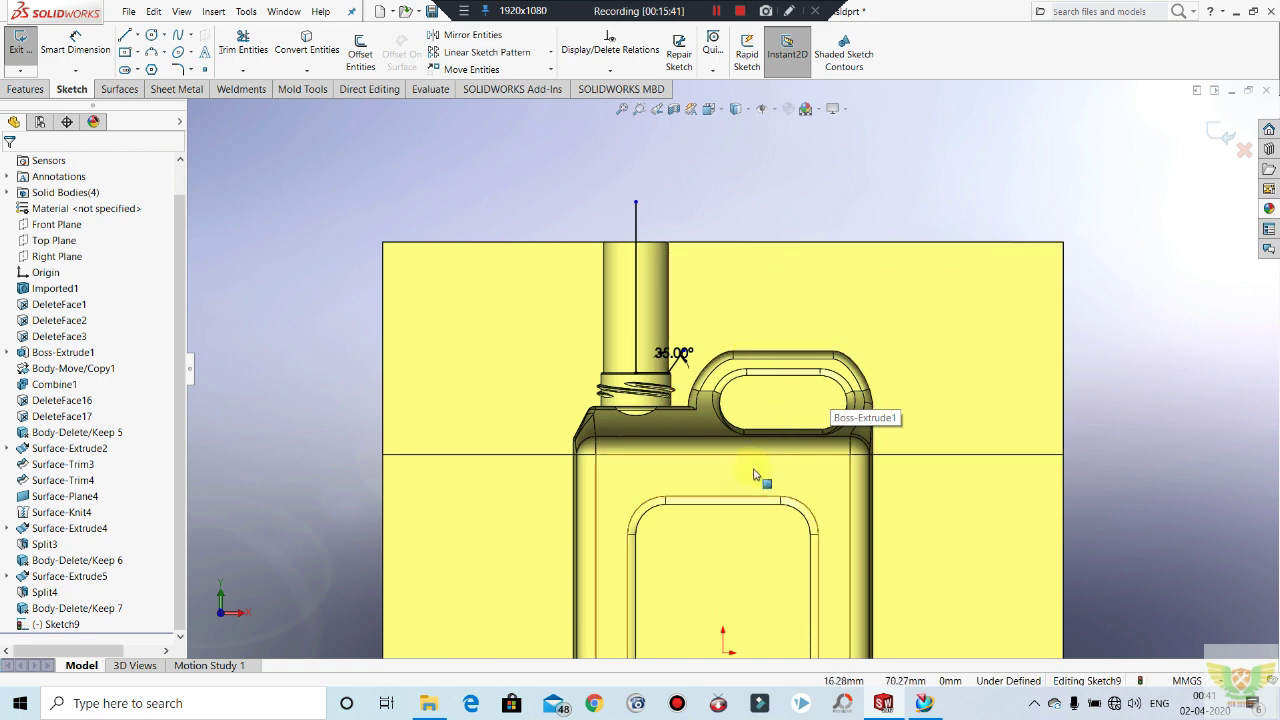
{"action": "scroll", "coordinate": [750, 440], "scroll_direction": "down", "scroll_amount": 2}
{"action": "scroll", "coordinate": [743, 400], "scroll_direction": "up", "scroll_amount": 1}
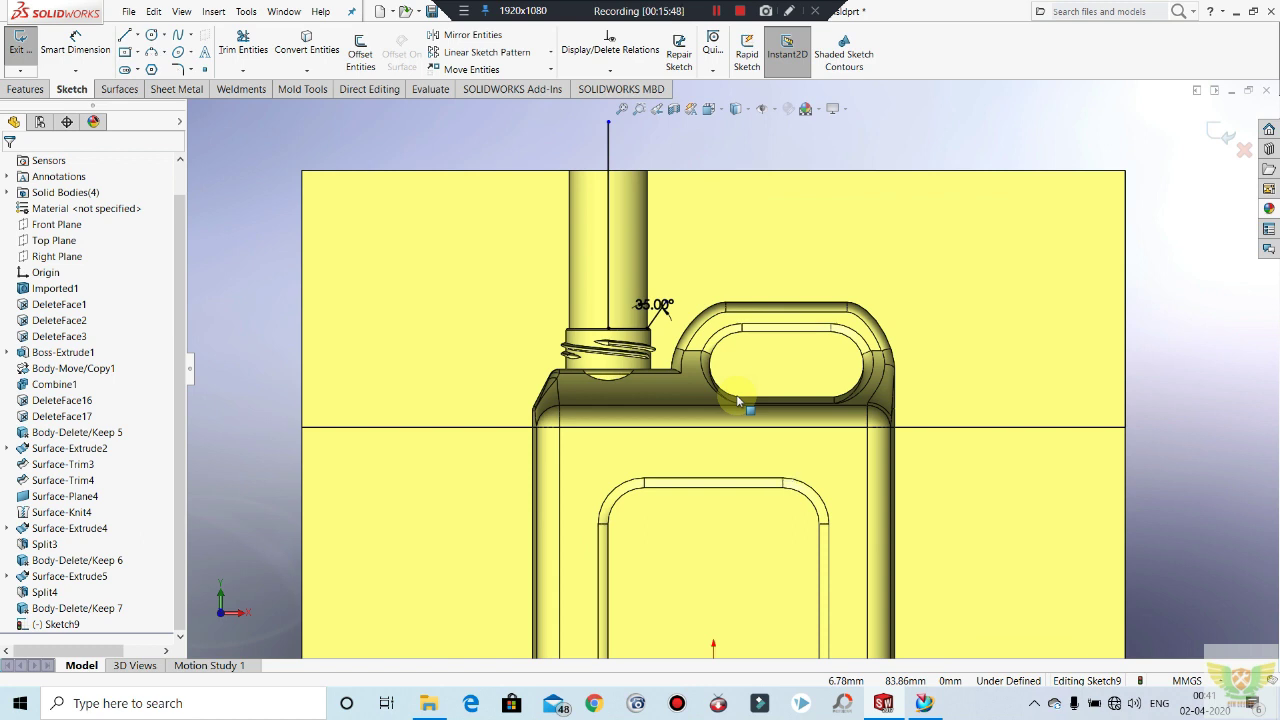
{"action": "scroll", "coordinate": [712, 204], "scroll_direction": "down", "scroll_amount": 2}
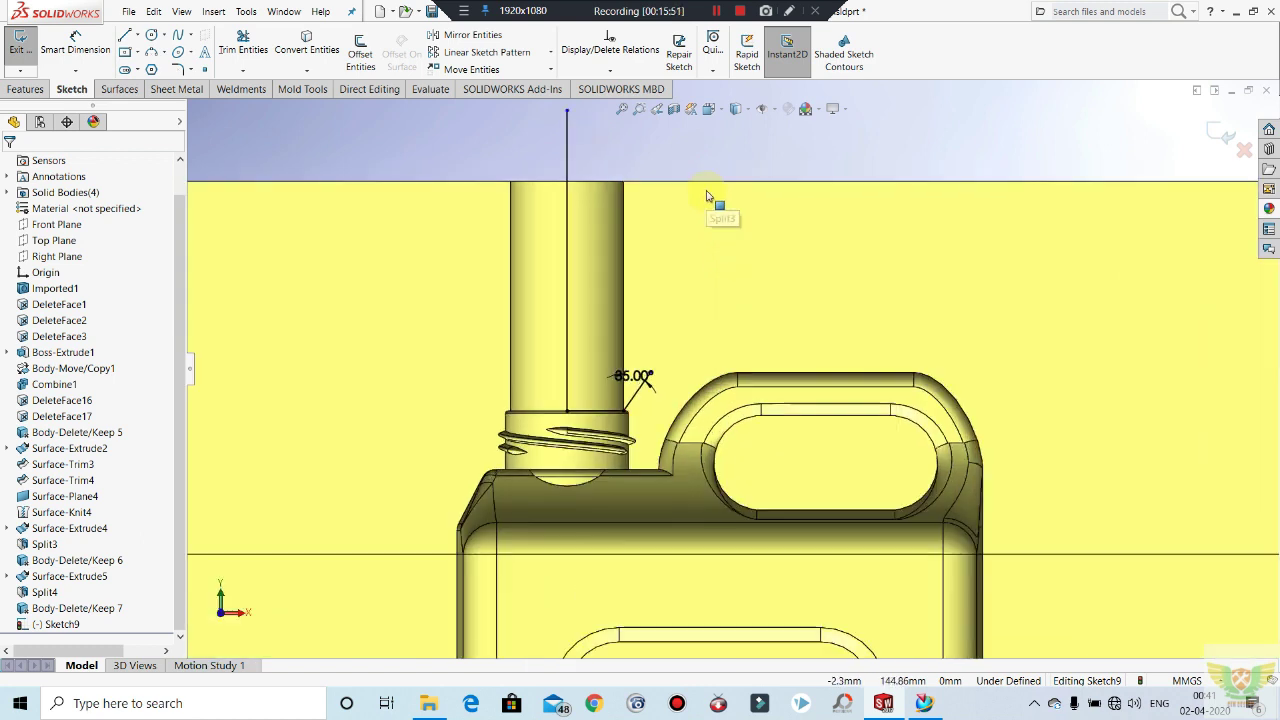
{"action": "scroll", "coordinate": [731, 349], "scroll_direction": "up", "scroll_amount": 1}
{"action": "scroll", "coordinate": [760, 370], "scroll_direction": "down", "scroll_amount": 1}
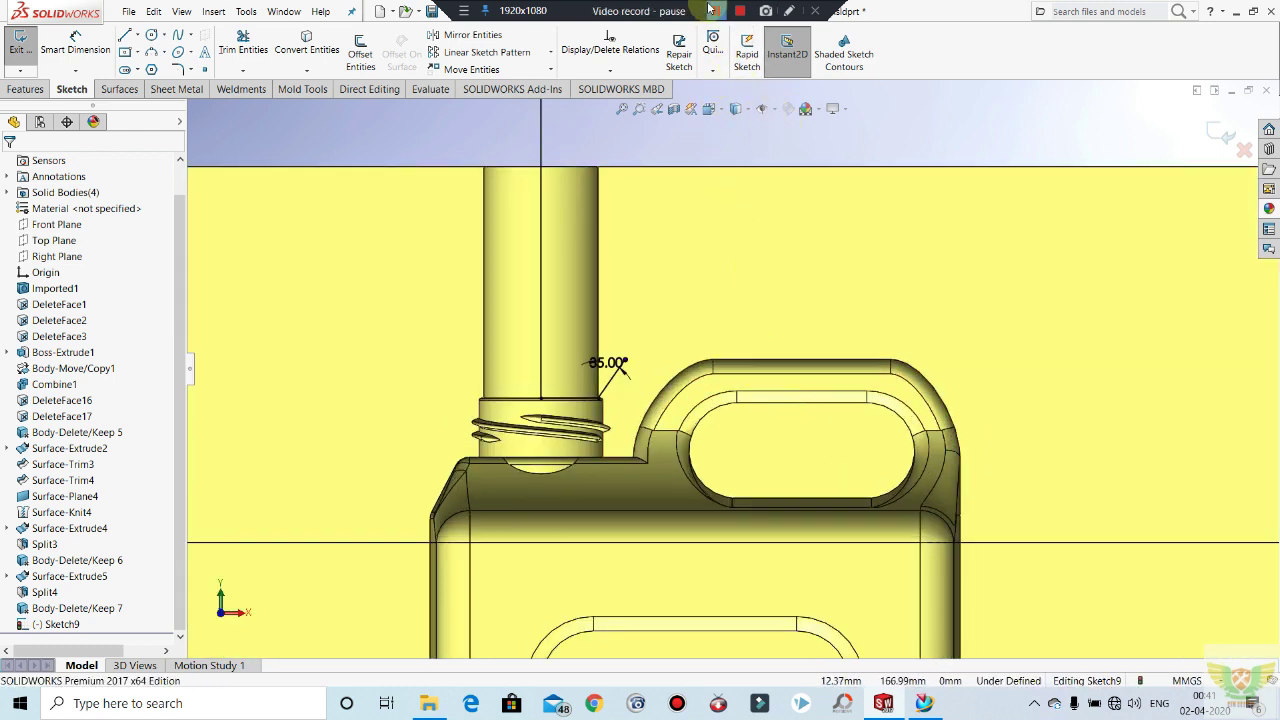
{"action": "scroll", "coordinate": [694, 242], "scroll_direction": "up", "scroll_amount": 1}
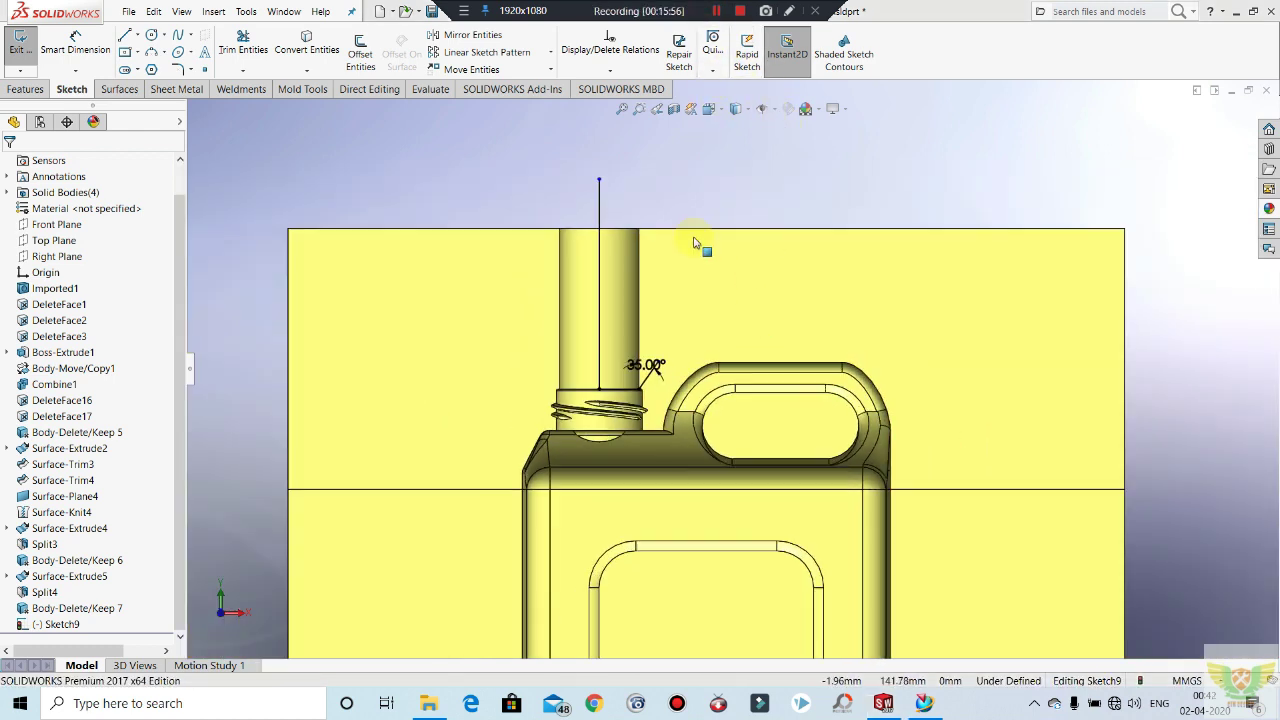
Step: Close the neck profile with a vertical line and a top horizontal line, trimming the overhang past the centreline
{"action": "left_click", "coordinate": [122, 36]}
{"action": "left_click_drag", "start_coordinate": [660, 368], "coordinate": [658, 186]}
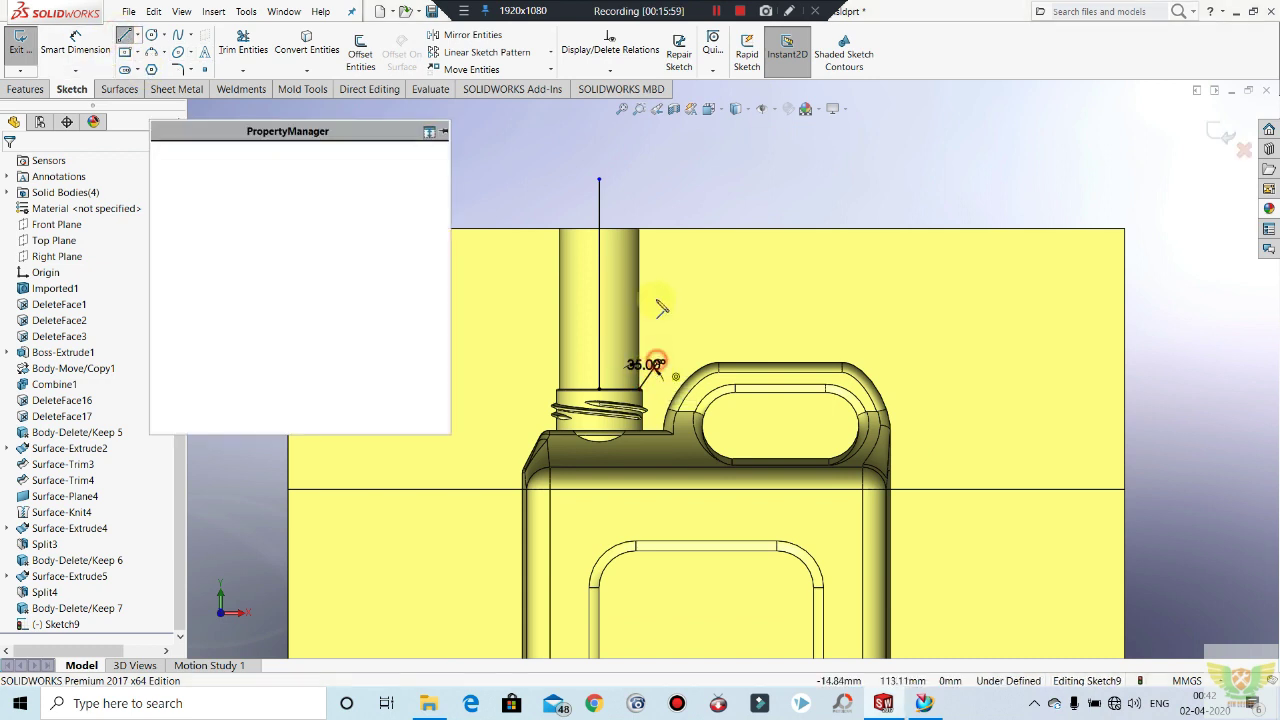
{"action": "key", "text": "Escape"}
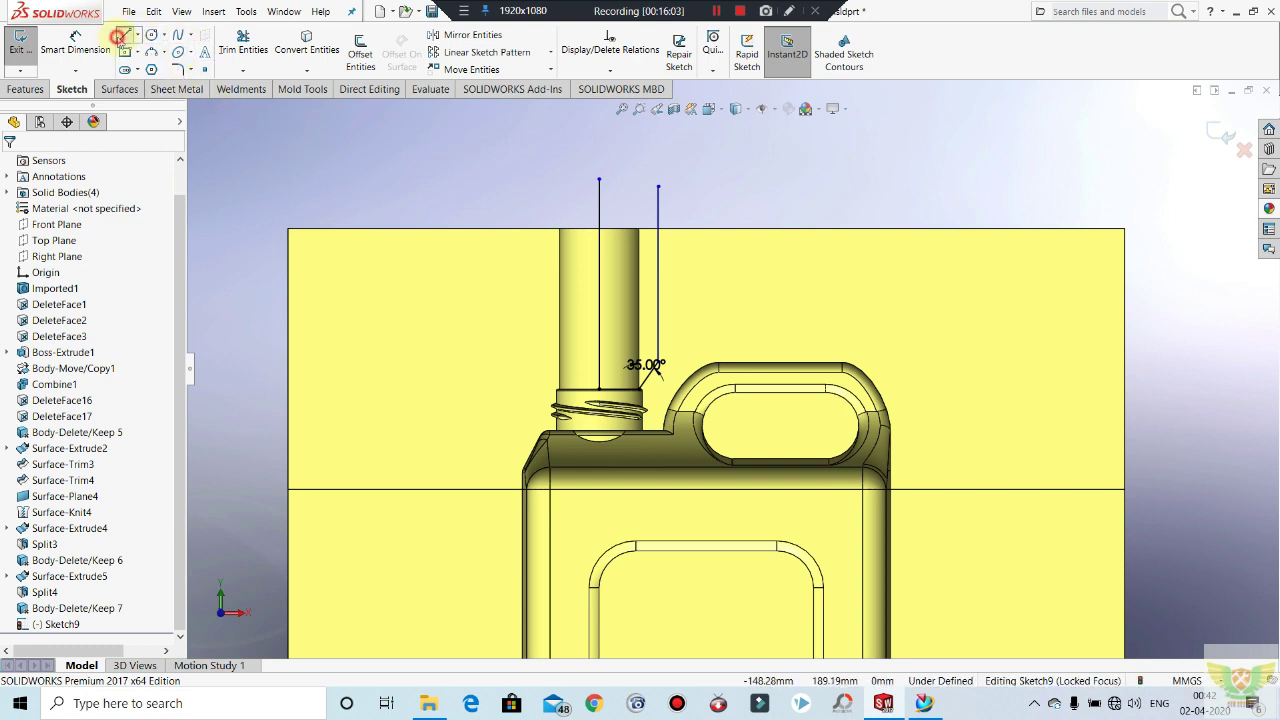
{"action": "left_click", "coordinate": [120, 36]}
{"action": "left_click", "coordinate": [658, 186]}
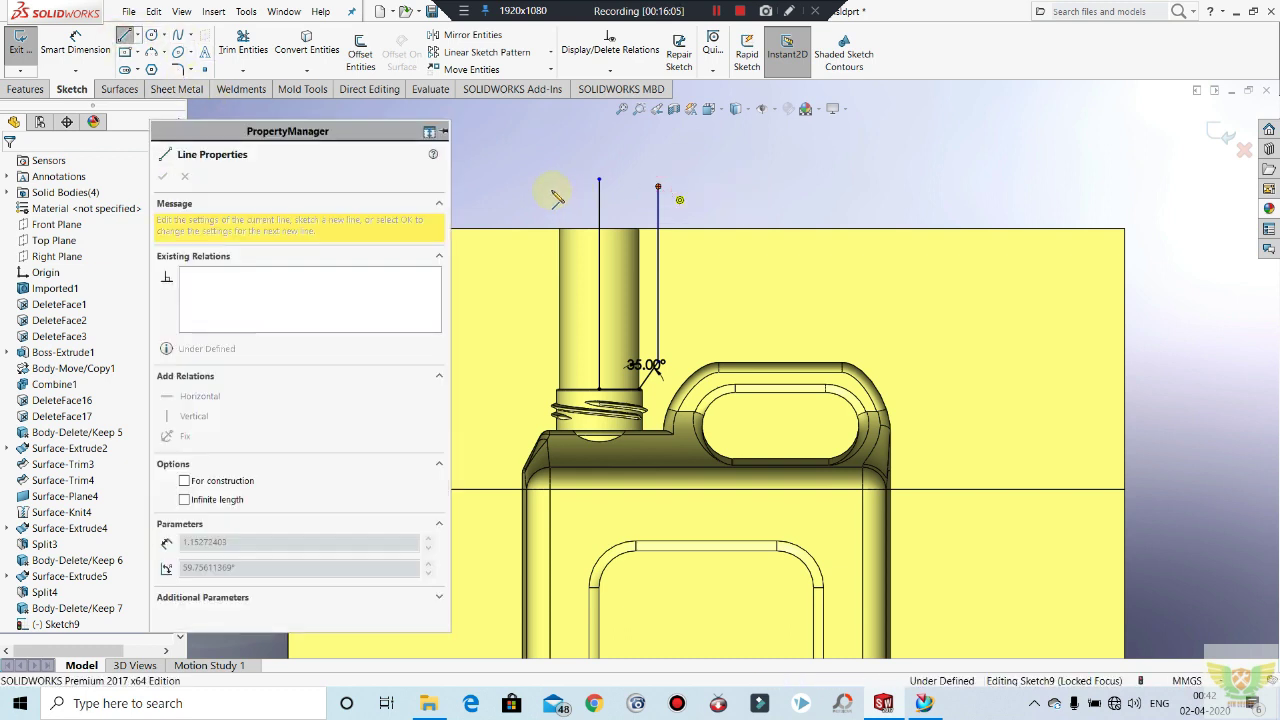
{"action": "left_click", "coordinate": [549, 186]}
{"action": "key", "text": "Escape"}
{"action": "left_click", "coordinate": [241, 40]}
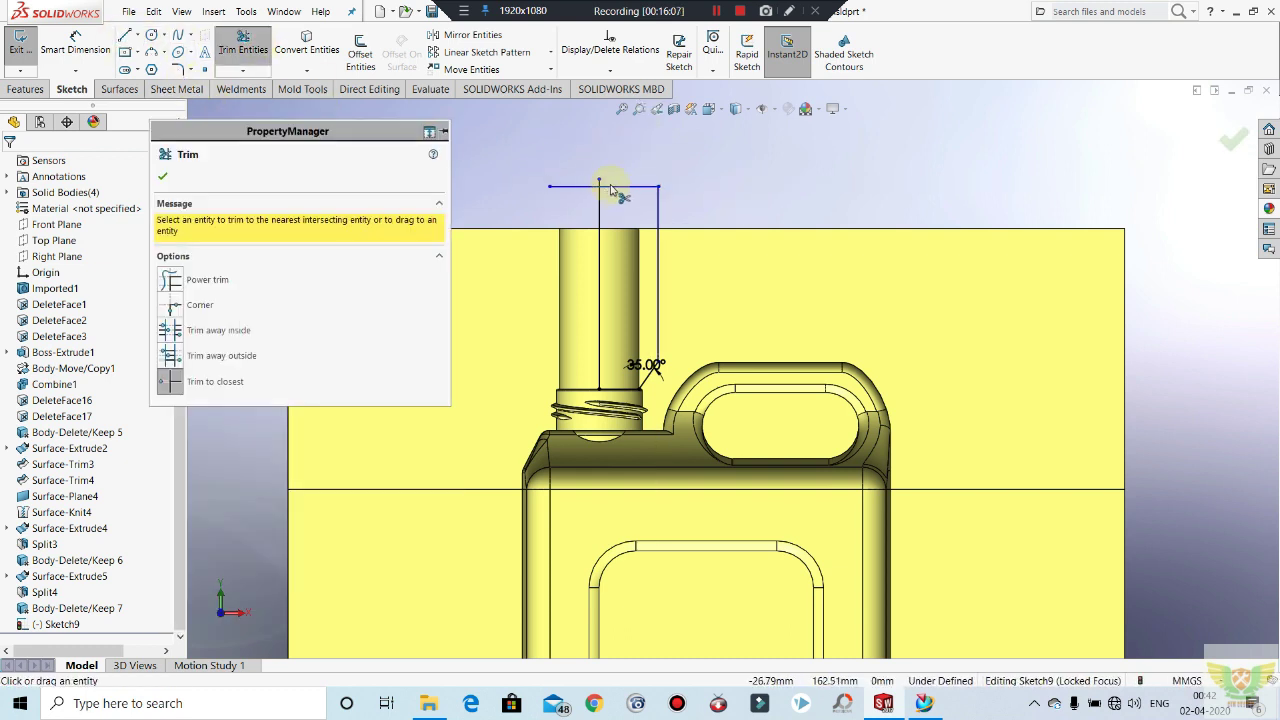
{"action": "left_click", "coordinate": [575, 188]}
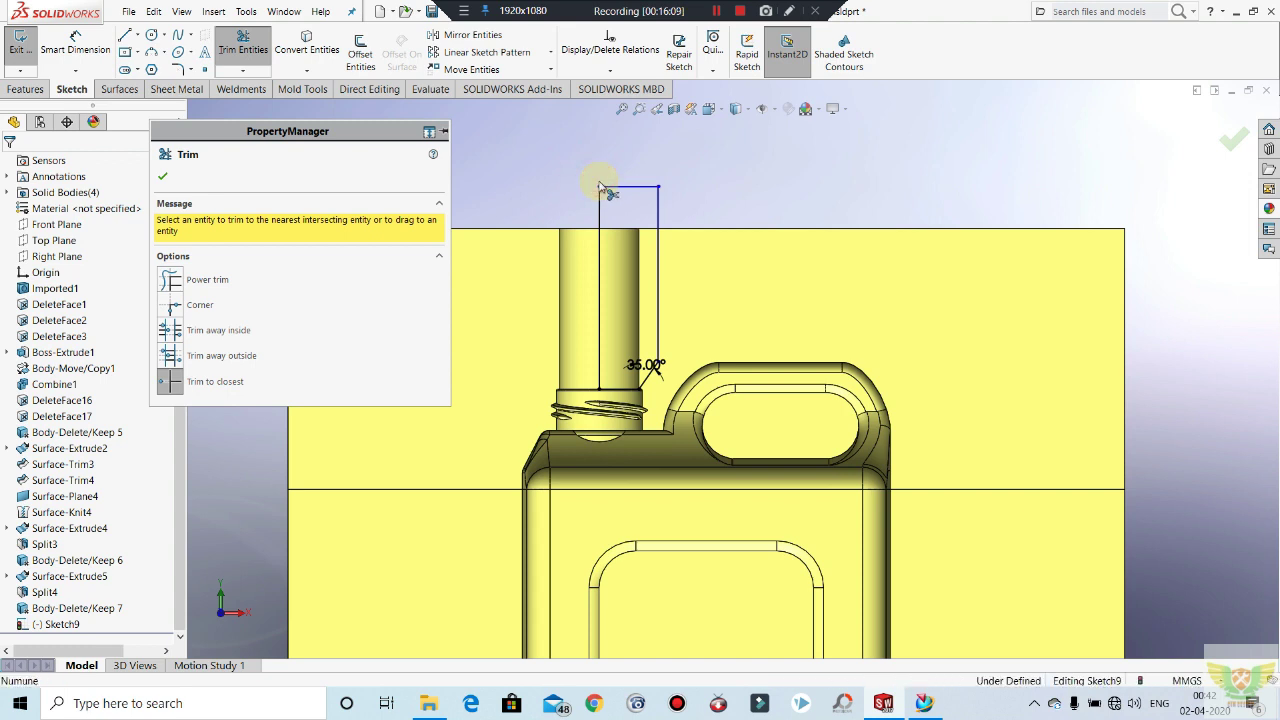
{"action": "scroll", "coordinate": [667, 213], "scroll_direction": "down", "scroll_amount": 2}
{"action": "key", "text": "Escape"}
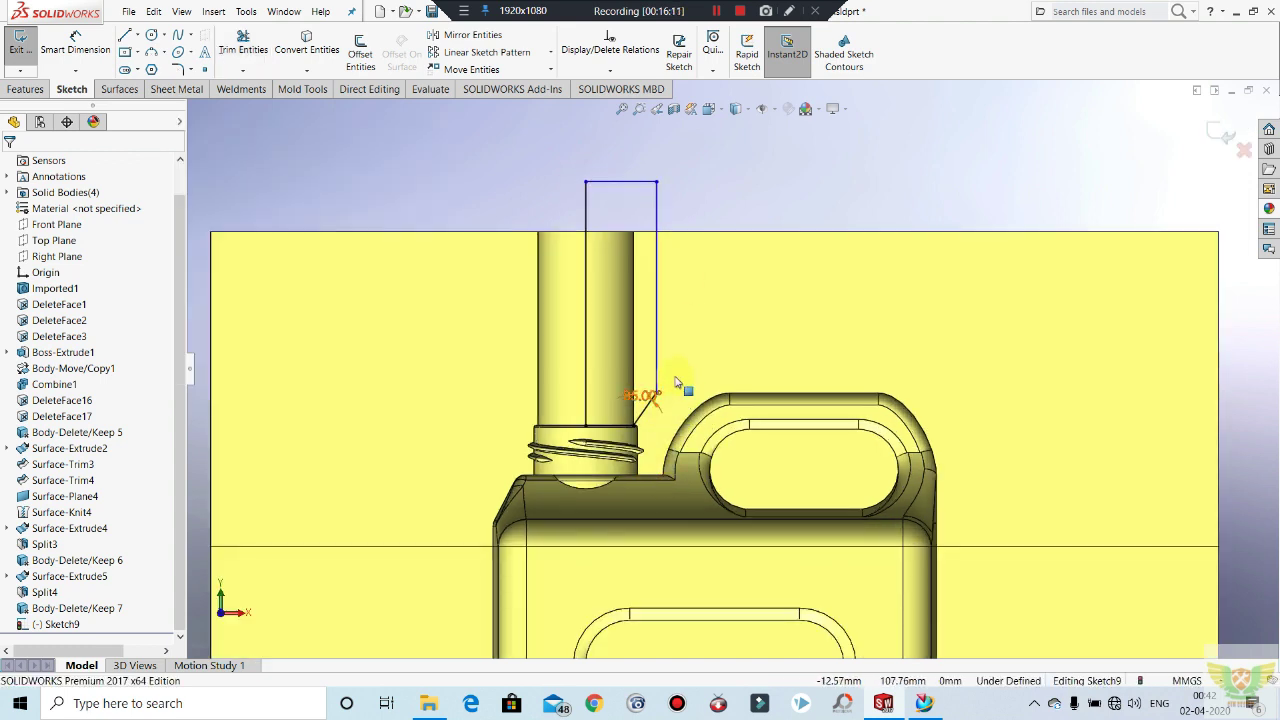
{"action": "scroll", "coordinate": [676, 385], "scroll_direction": "down", "scroll_amount": 2}
Step: Give the angled step a 10 mm height dimension and exit Sketch9
{"action": "left_click", "coordinate": [75, 45]}
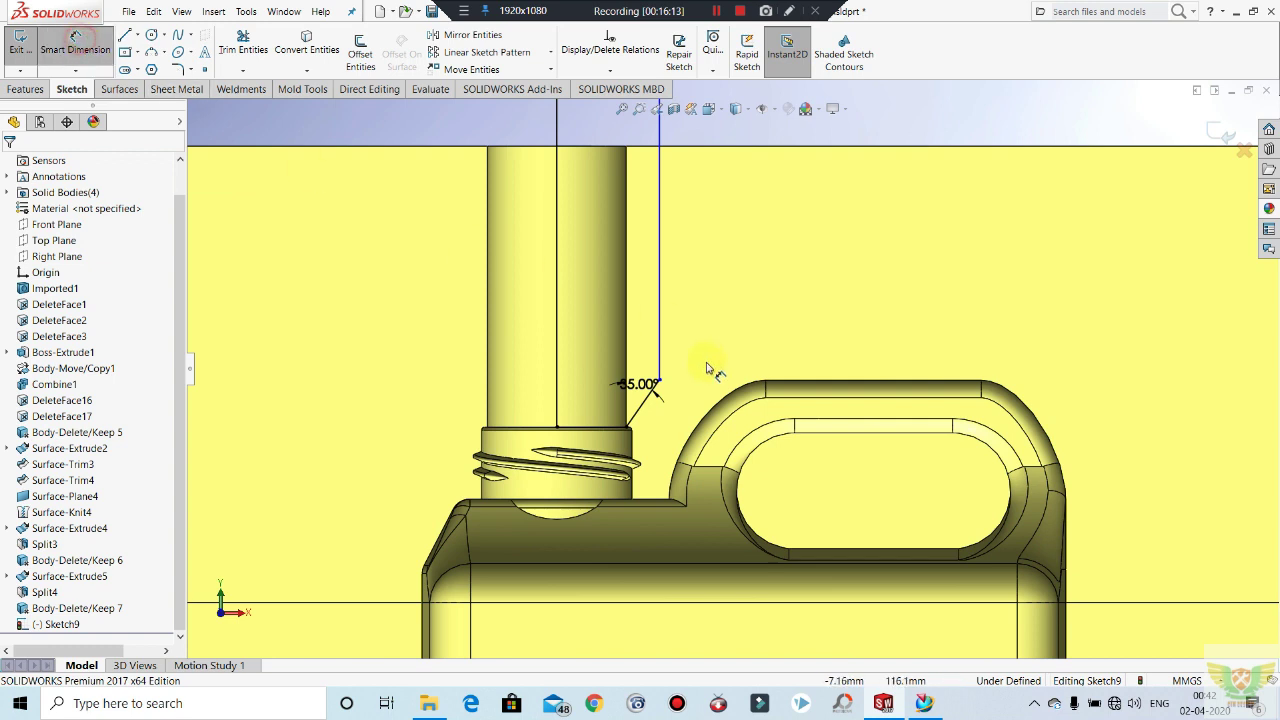
{"action": "left_click", "coordinate": [658, 387]}
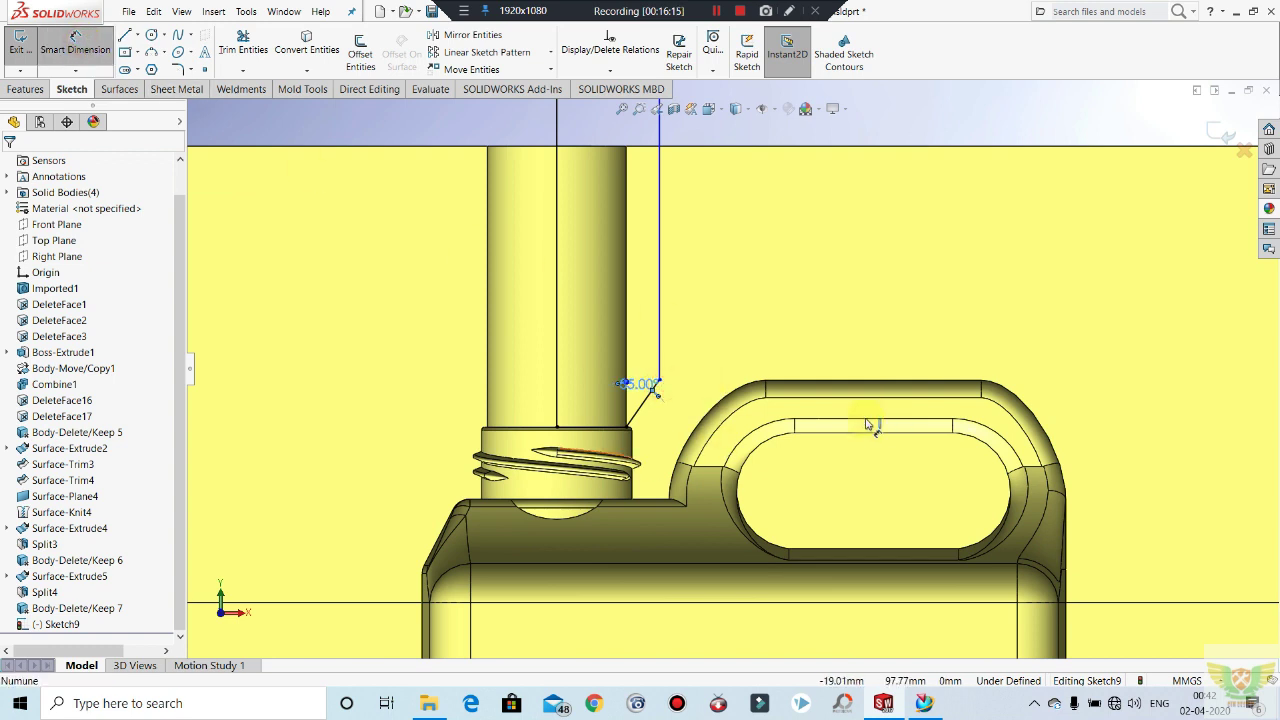
{"action": "left_click", "coordinate": [75, 45]}
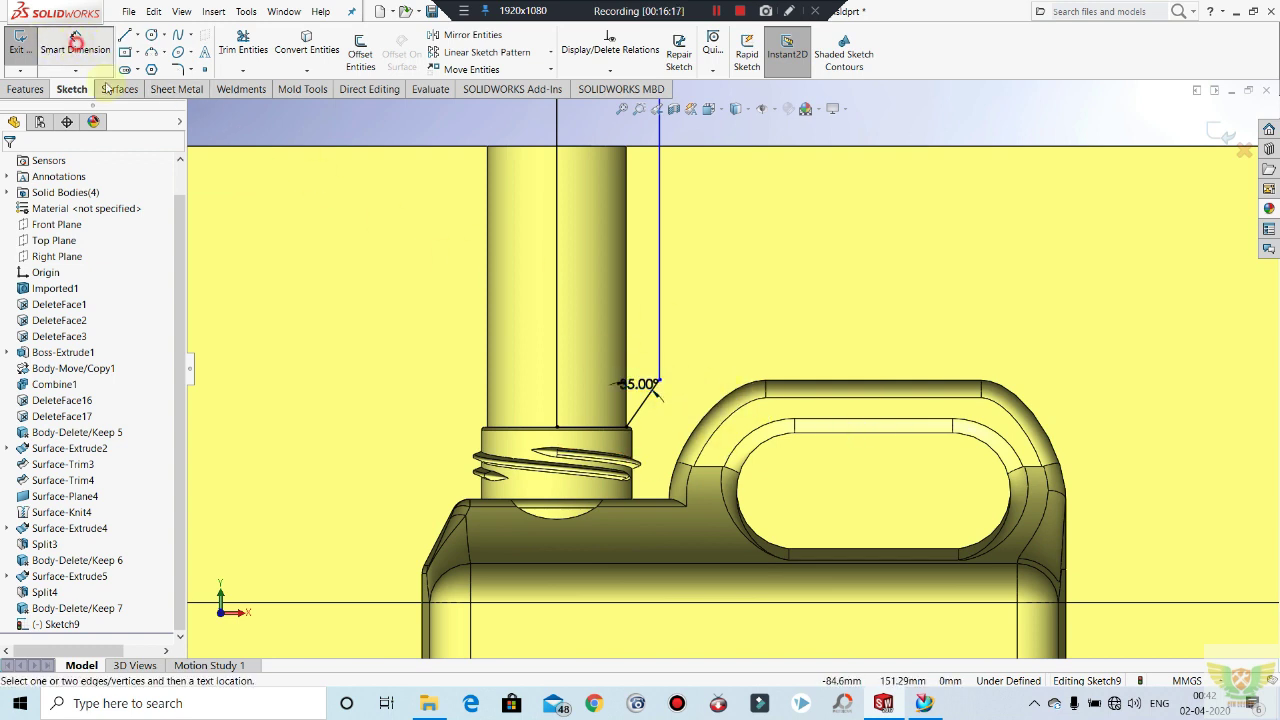
{"action": "left_click", "coordinate": [600, 428]}
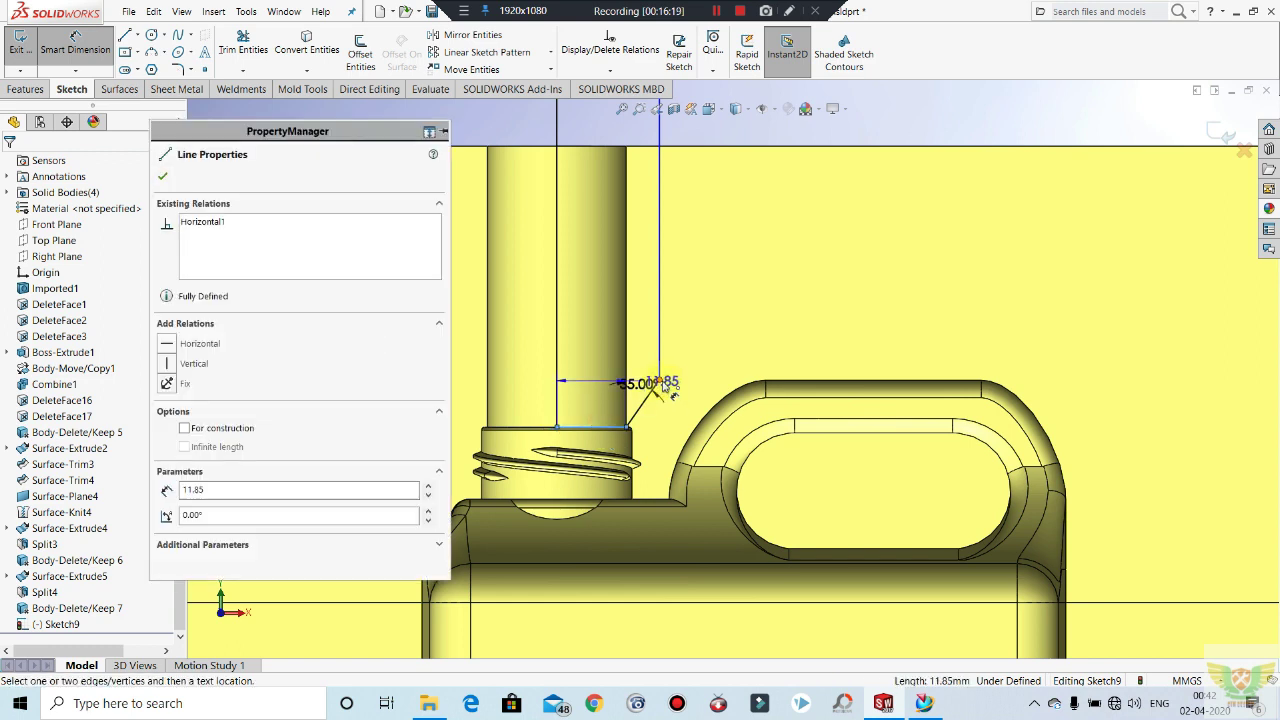
{"action": "left_click", "coordinate": [658, 382]}
{"action": "left_click", "coordinate": [698, 402]}
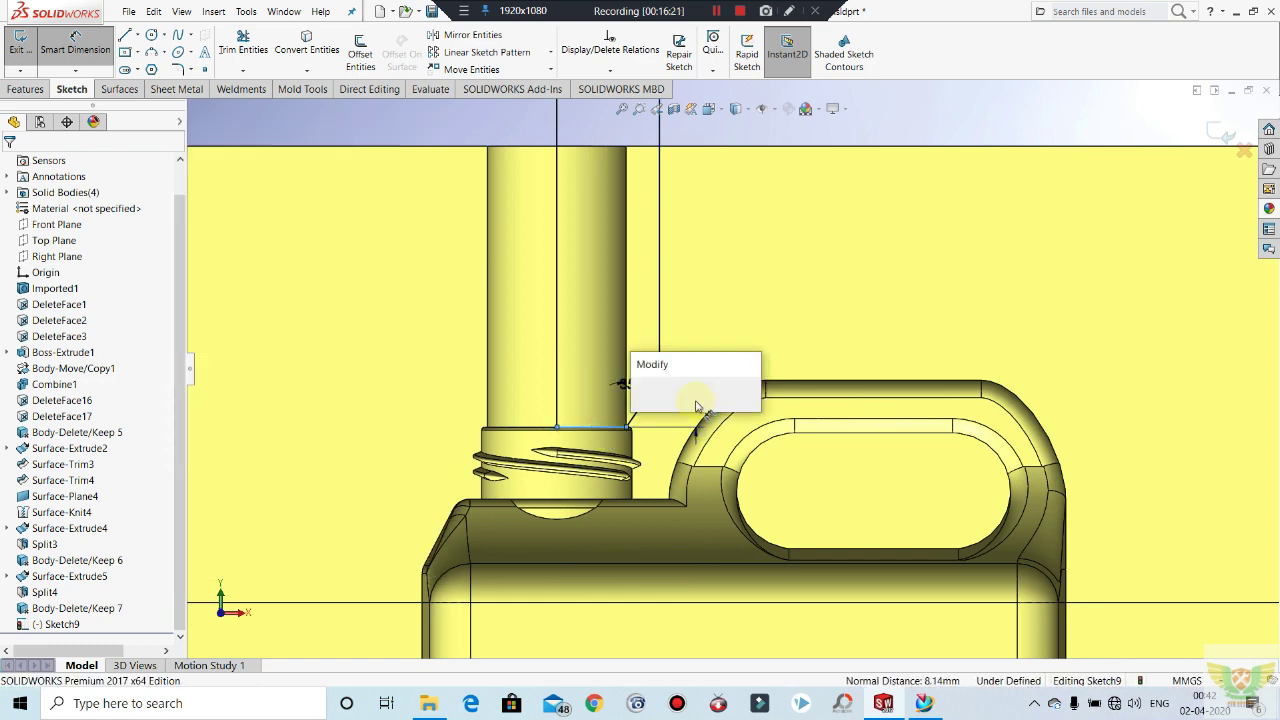
{"action": "type", "text": "10"}
{"action": "key", "text": "Return"}
{"action": "key", "text": "Escape"}
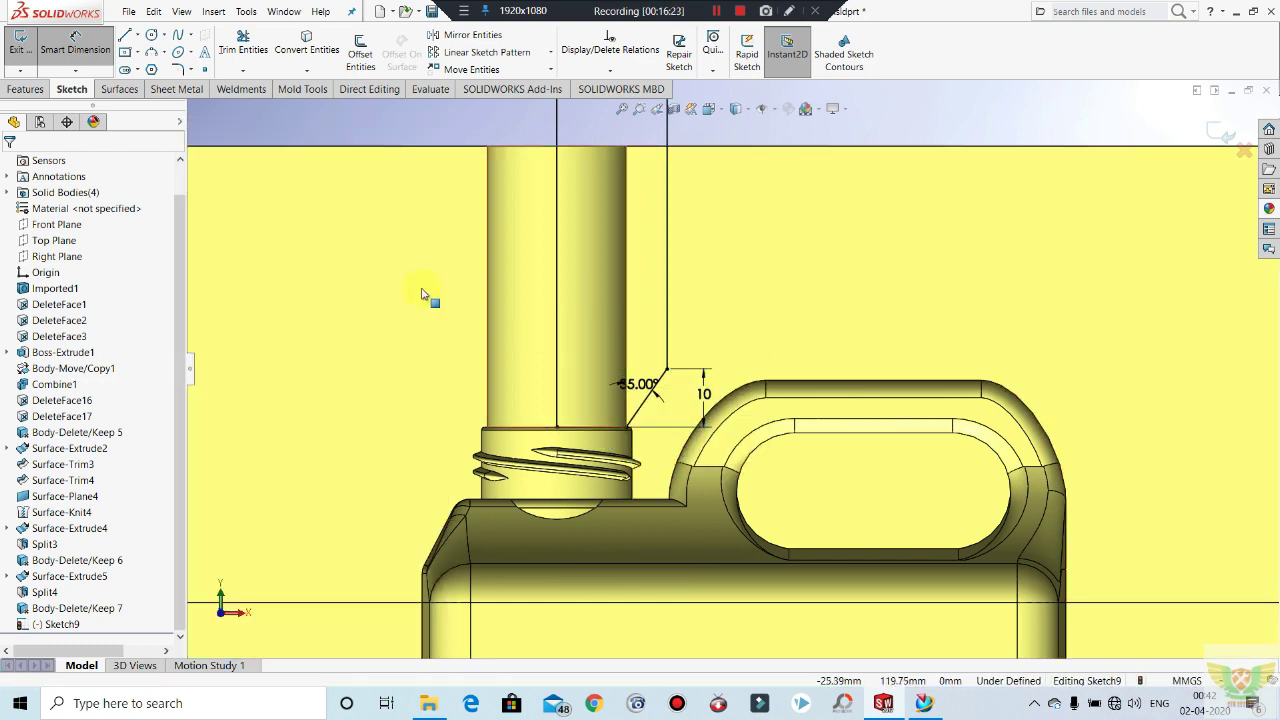
{"action": "left_click", "coordinate": [20, 45]}
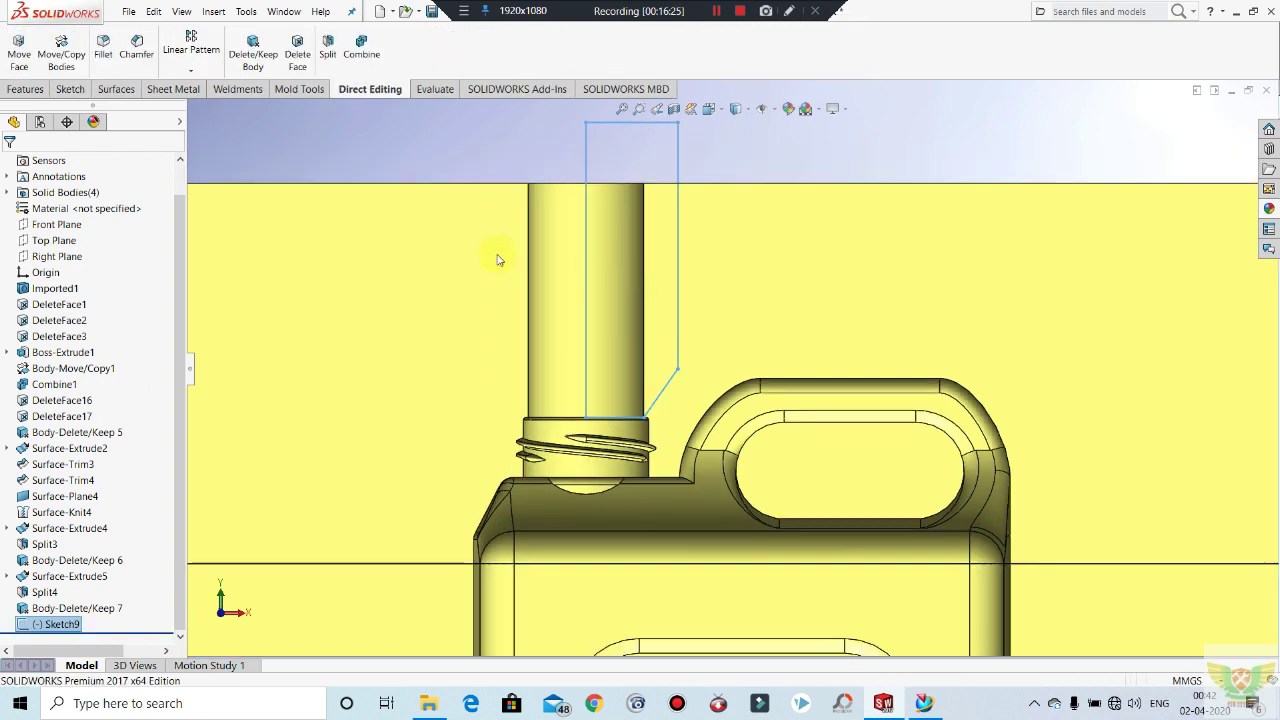
Step: Revolve-cut Sketch9 a full 360° about the neck centreline, then tilt the view to inspect
{"action": "left_click", "coordinate": [27, 91]}
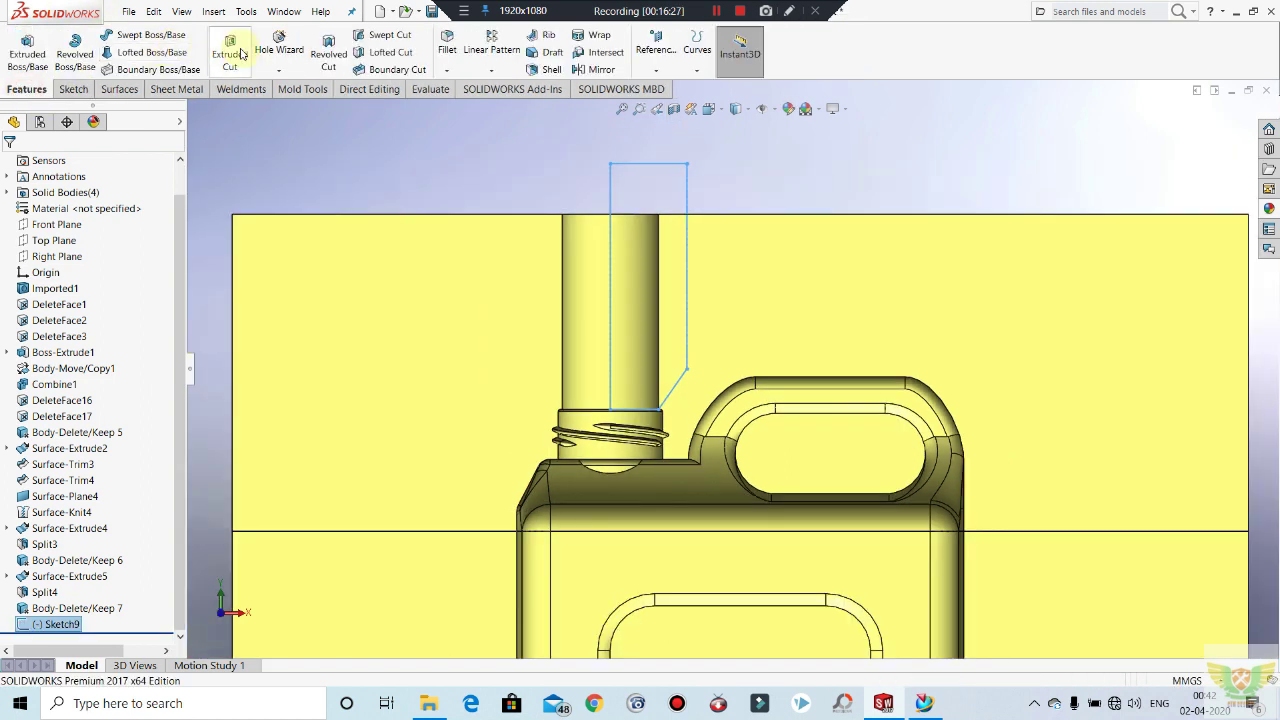
{"action": "left_click", "coordinate": [327, 45]}
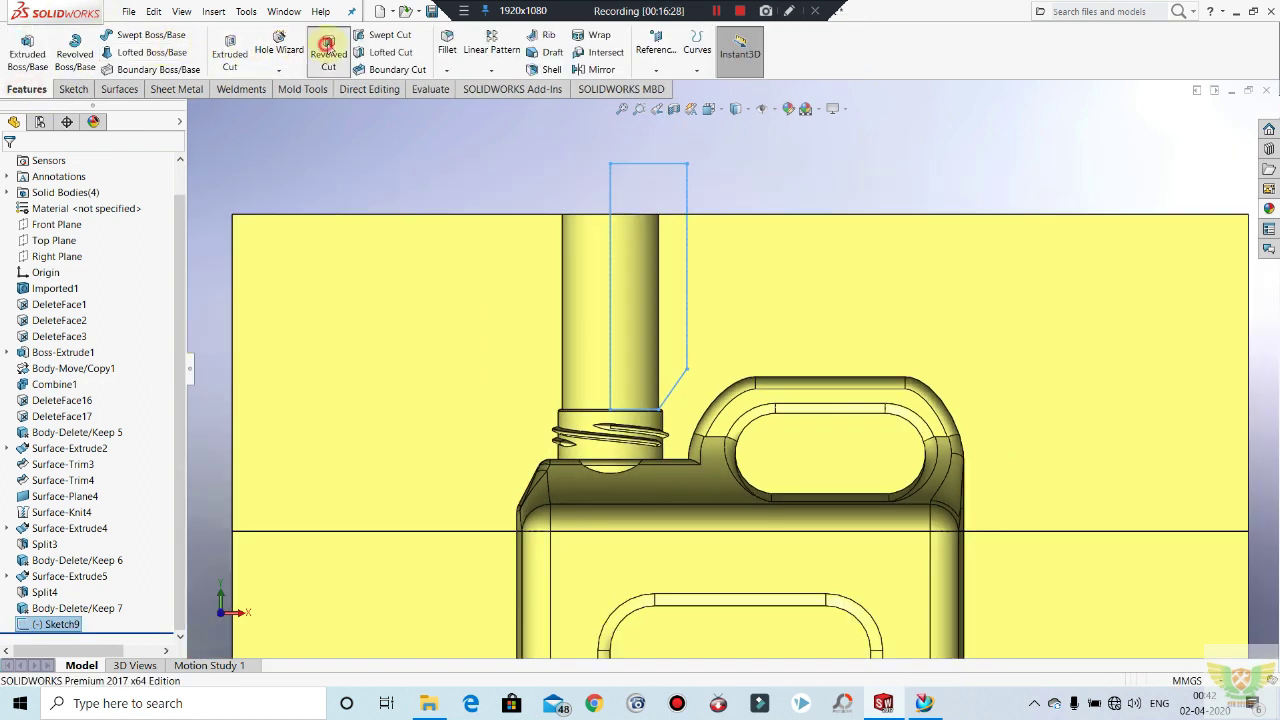
{"action": "left_click", "coordinate": [611, 252]}
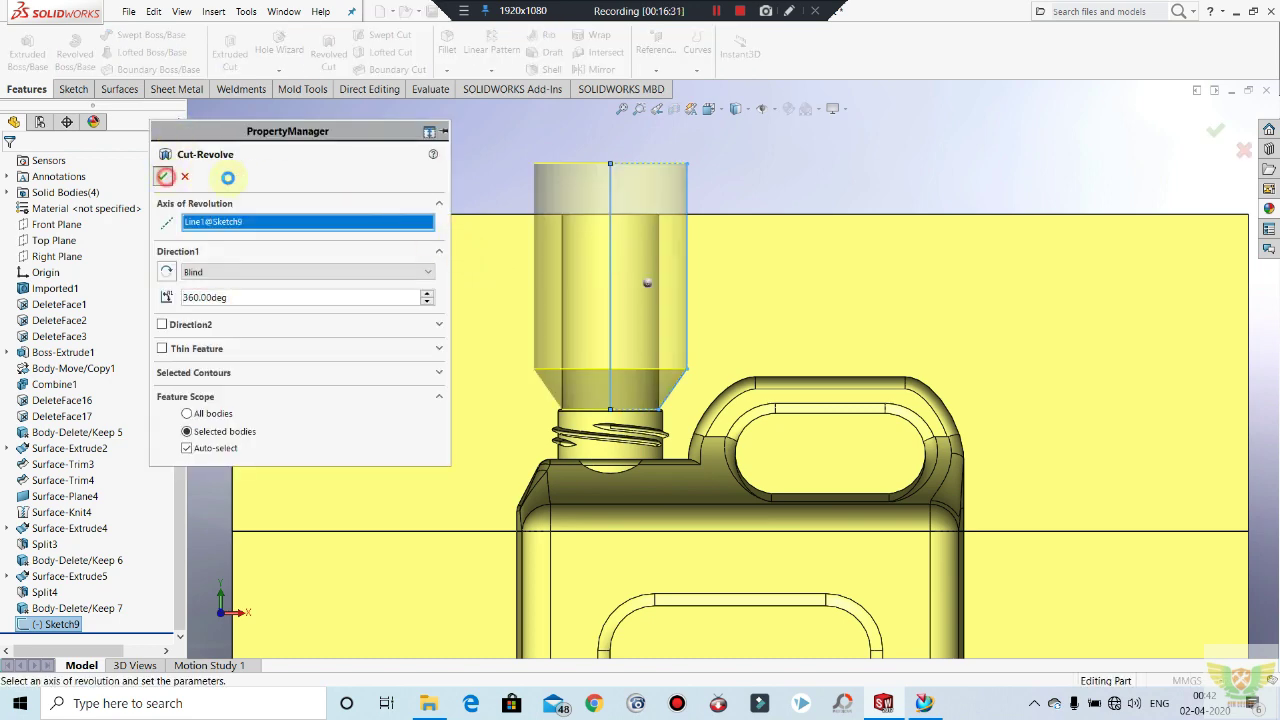
{"action": "key", "text": "z"}
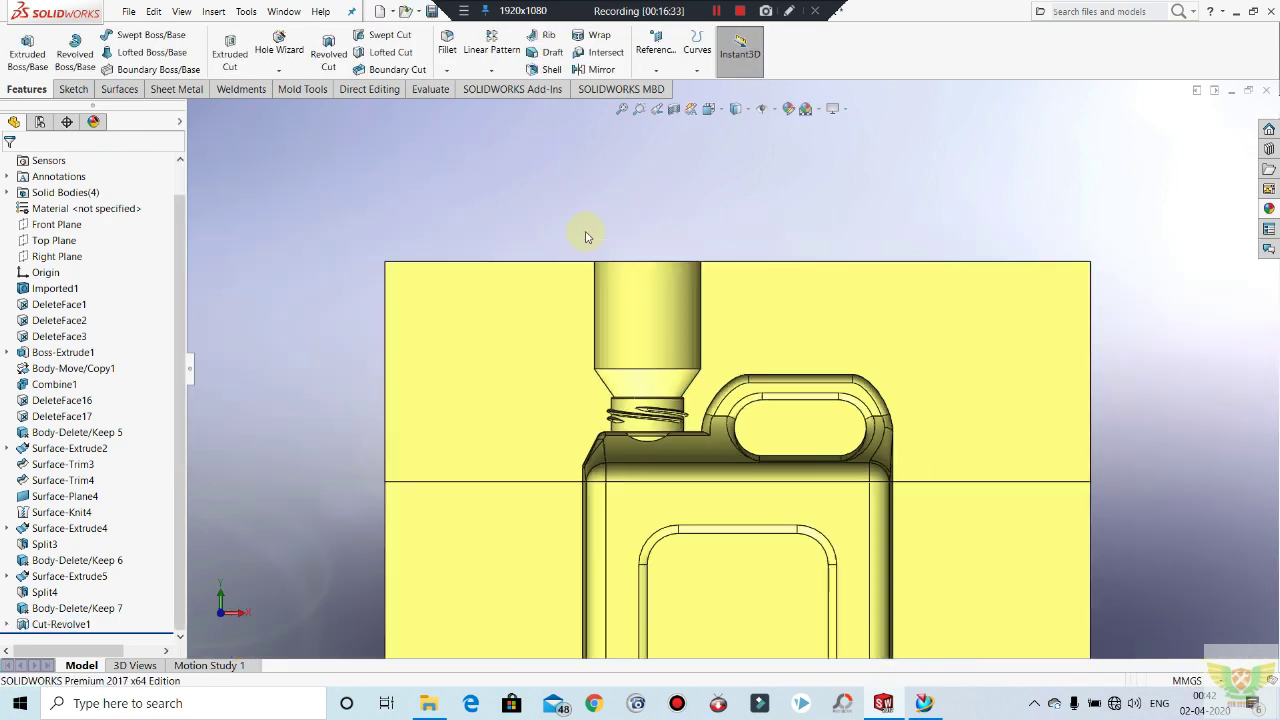
{"action": "mouse_move", "coordinate": [586, 236]}
{"action": "middle_mouse_down"}
{"action": "mouse_move", "coordinate": [622, 360]}
{"action": "mouse_move", "coordinate": [657, 337]}
{"action": "mouse_move", "coordinate": [729, 429]}
{"action": "mouse_move", "coordinate": [771, 443]}
{"action": "mouse_move", "coordinate": [759, 538]}
{"action": "mouse_move", "coordinate": [733, 398]}
{"action": "mouse_move", "coordinate": [584, 381]}
{"action": "middle_mouse_up"}
{"action": "scroll", "coordinate": [740, 443], "scroll_direction": "up", "scroll_amount": 2}
{"action": "scroll", "coordinate": [733, 398], "scroll_direction": "down", "scroll_amount": 5}
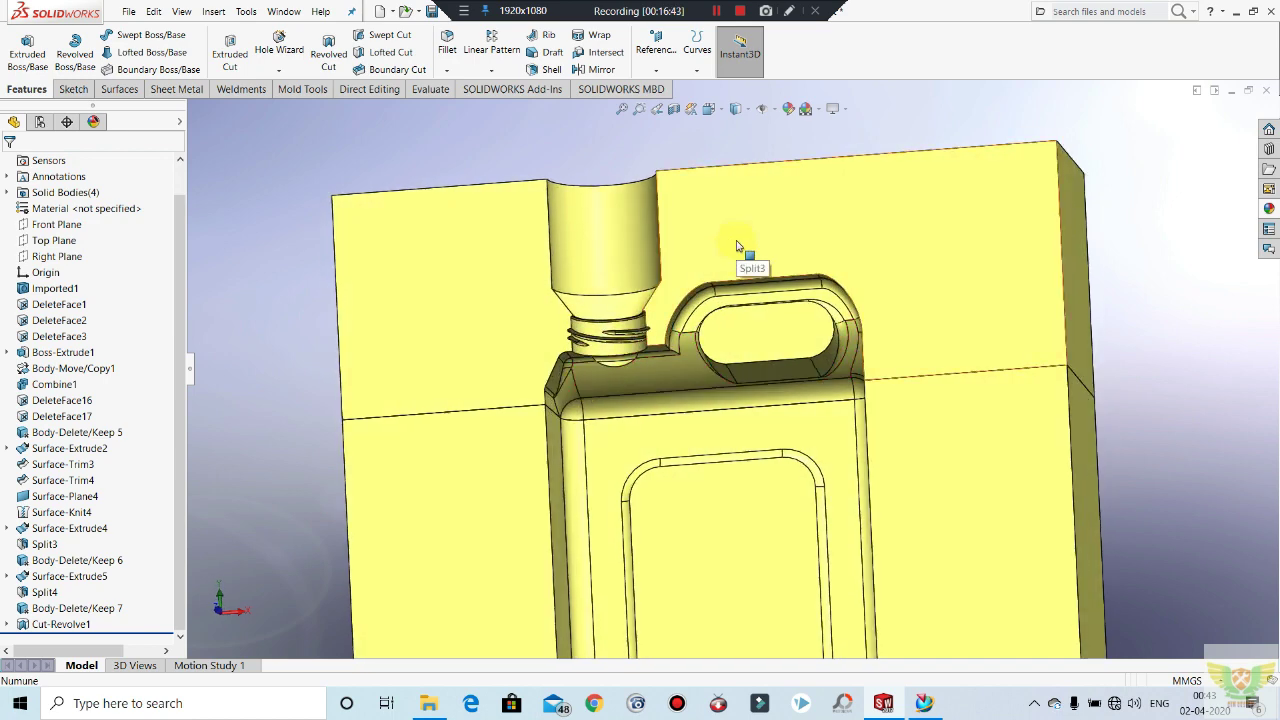
Step: Open a new Sketch10 on the mold block's upper parting face and zoom to frame it
{"action": "left_click", "coordinate": [830, 198]}
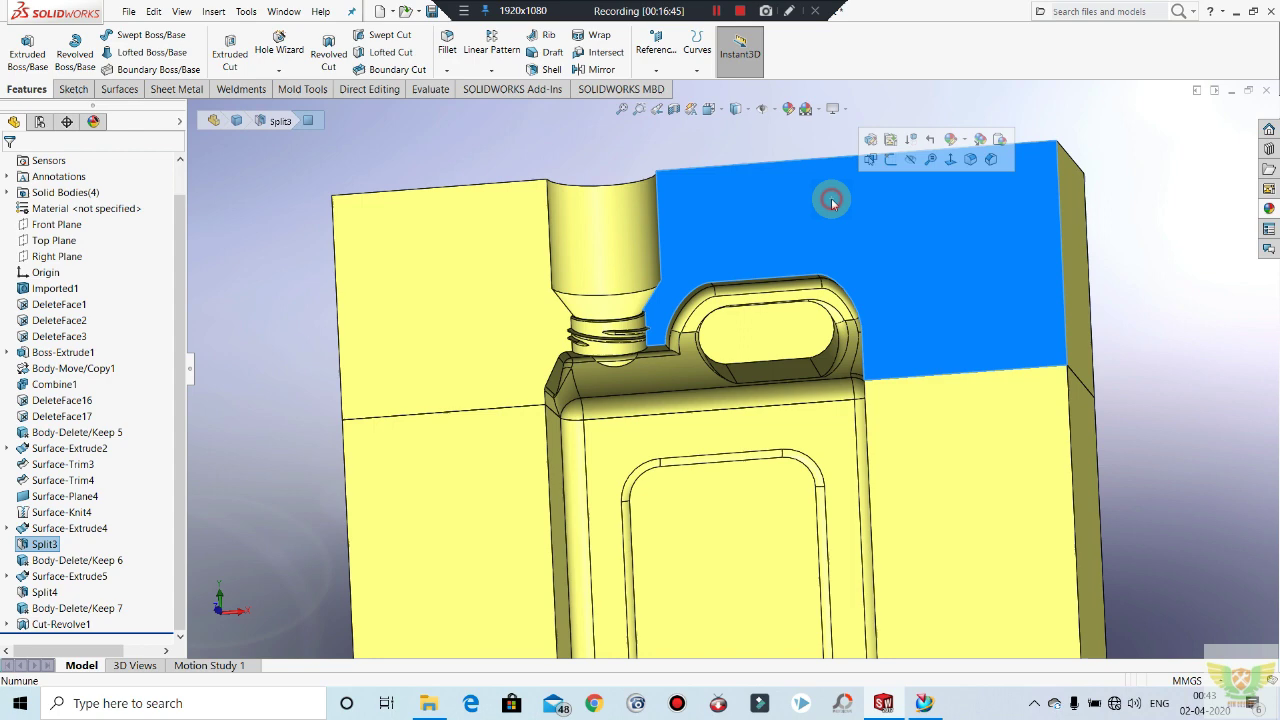
{"action": "left_click", "coordinate": [891, 163]}
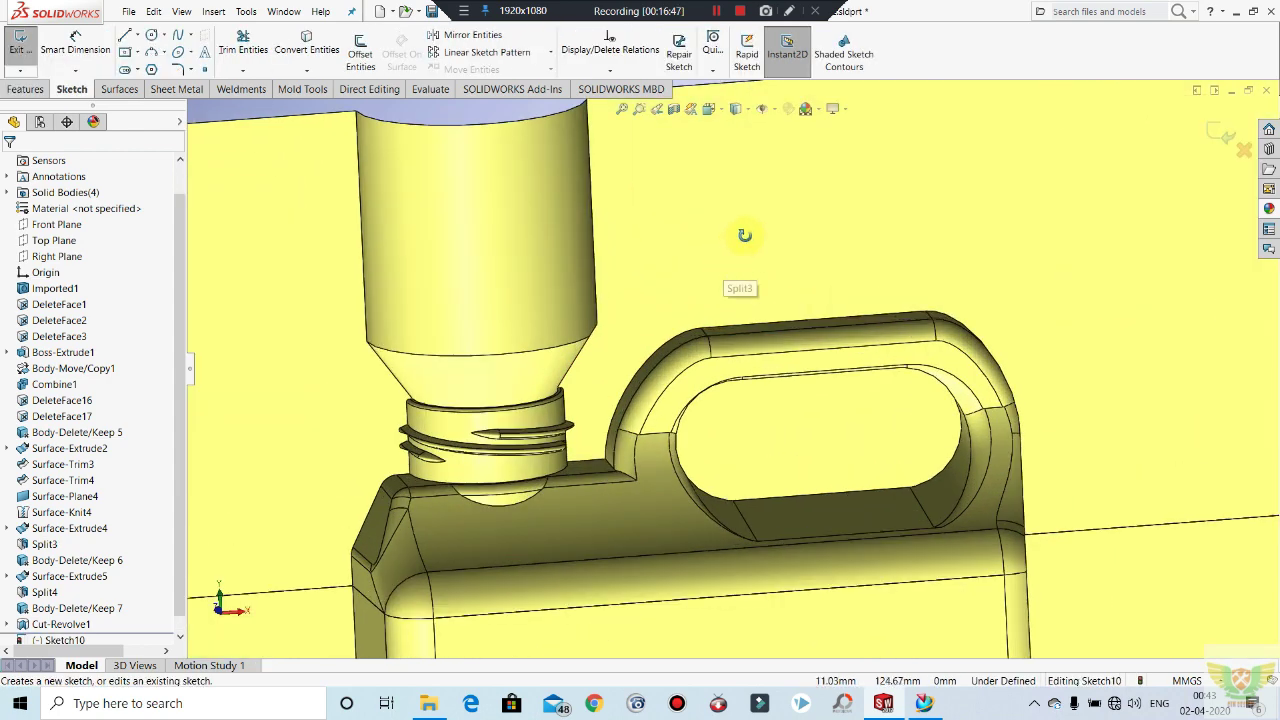
{"action": "scroll", "coordinate": [718, 310], "scroll_direction": "up", "scroll_amount": 5}
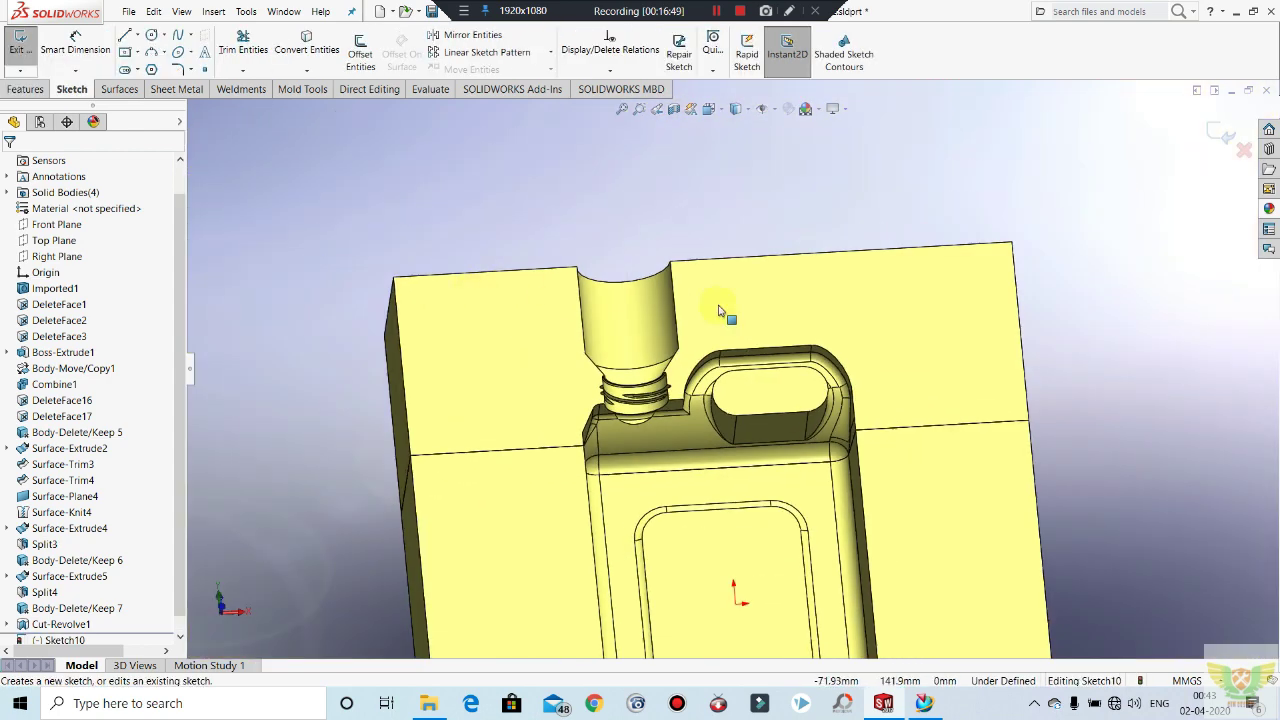
{"action": "scroll", "coordinate": [664, 350], "scroll_direction": "down", "scroll_amount": 4}
{"action": "scroll", "coordinate": [664, 350], "scroll_direction": "up", "scroll_amount": 3}
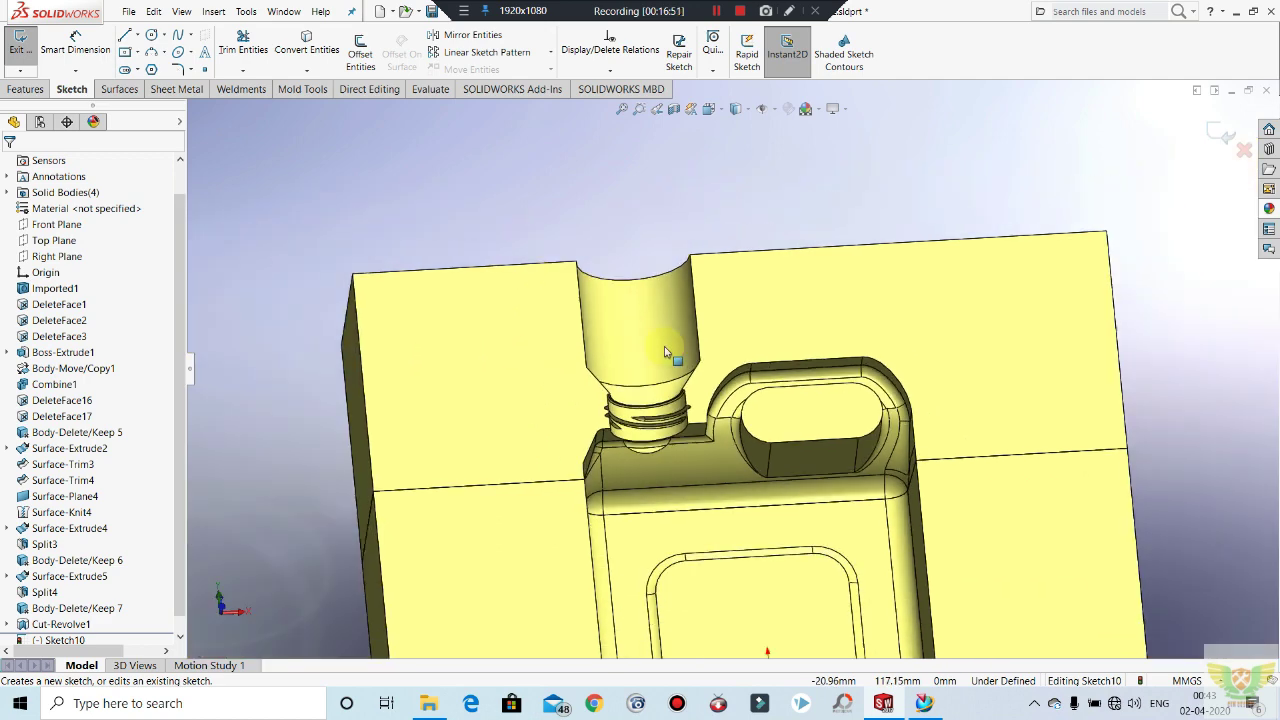
{"action": "scroll", "coordinate": [670, 350], "scroll_direction": "up", "scroll_amount": 5}
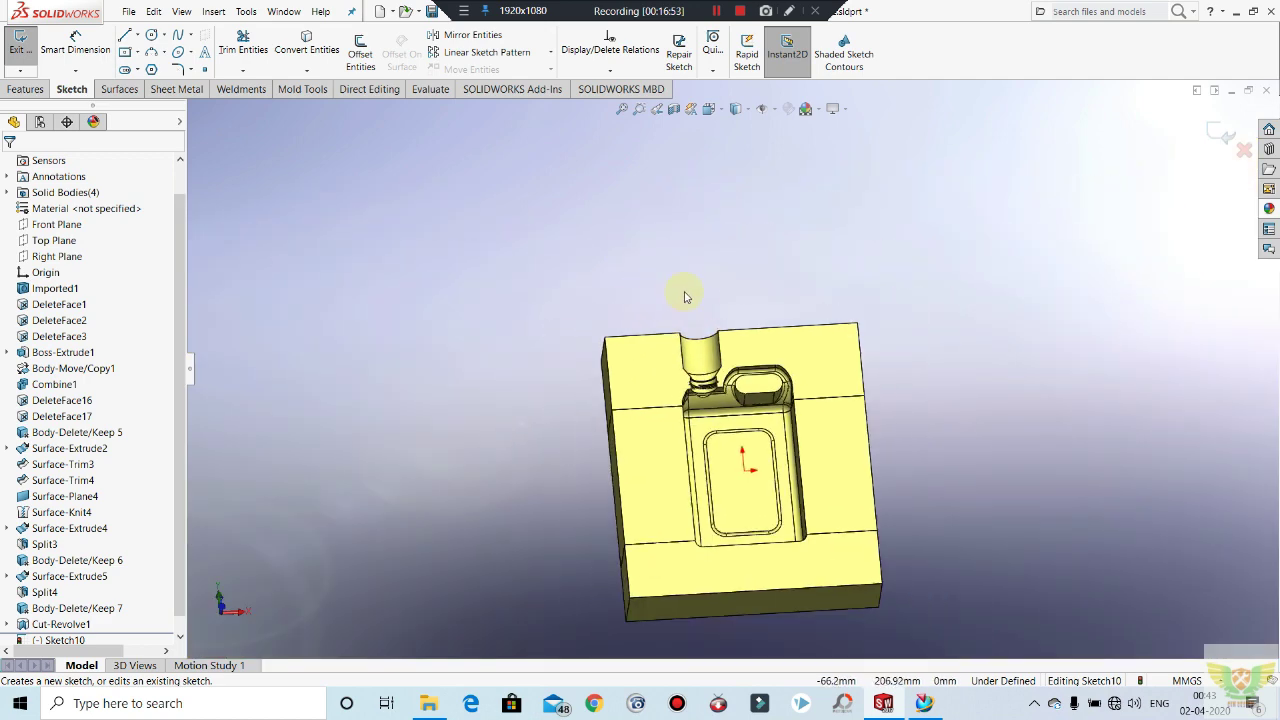
{"action": "scroll", "coordinate": [770, 372], "scroll_direction": "down", "scroll_amount": 2}
{"action": "scroll", "coordinate": [775, 378], "scroll_direction": "down", "scroll_amount": 3}
{"action": "scroll", "coordinate": [772, 375], "scroll_direction": "down", "scroll_amount": 1}
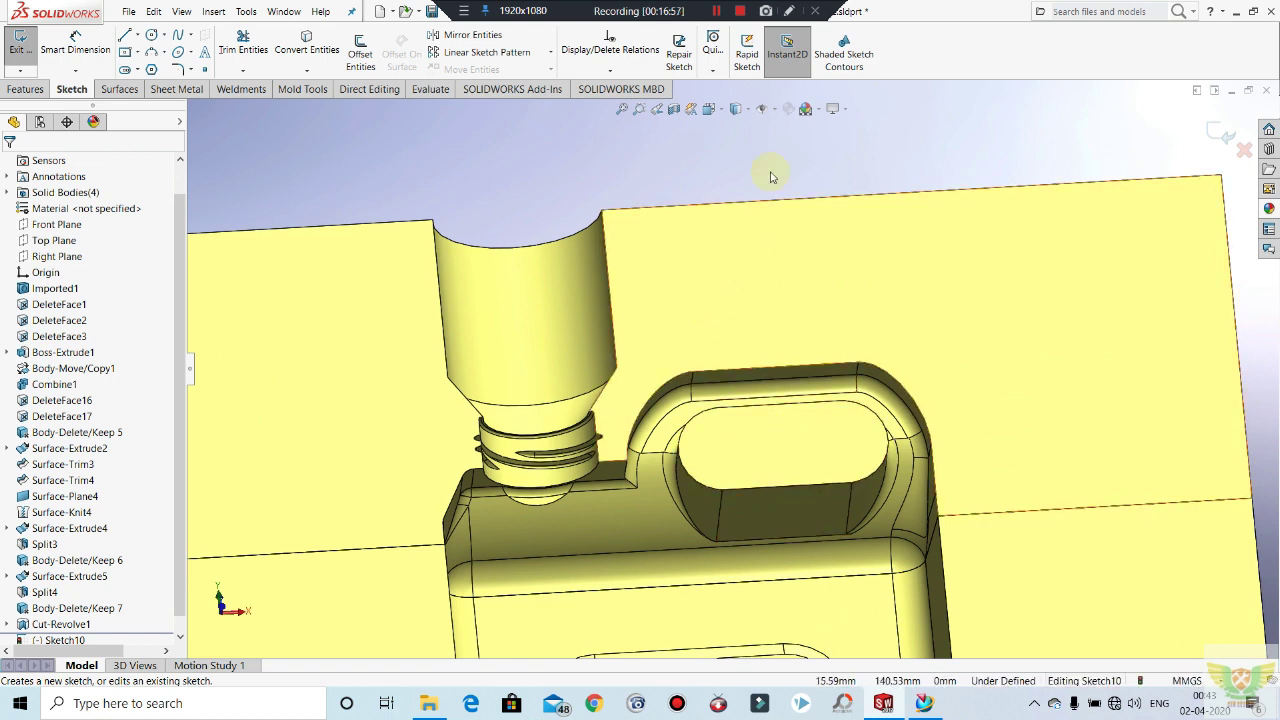
{"action": "scroll", "coordinate": [960, 343], "scroll_direction": "up", "scroll_amount": 1}
{"action": "left_click", "coordinate": [1022, 277]}
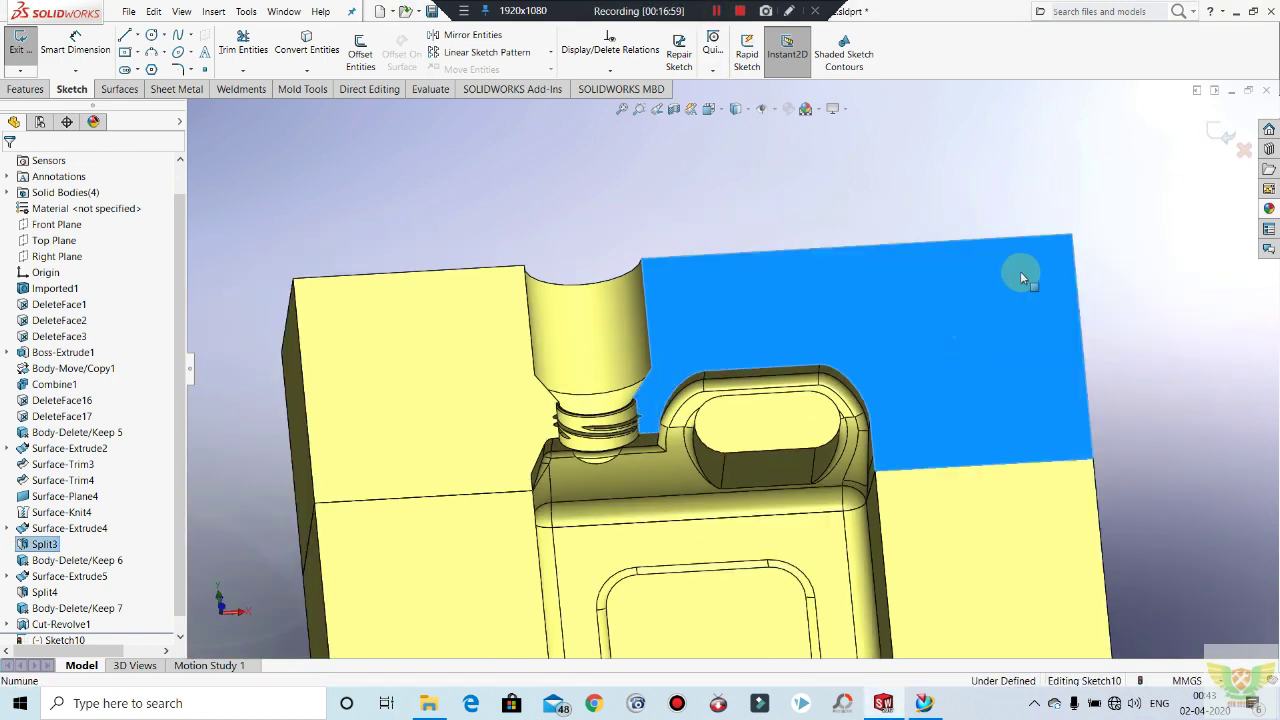
{"action": "left_click", "coordinate": [722, 197]}
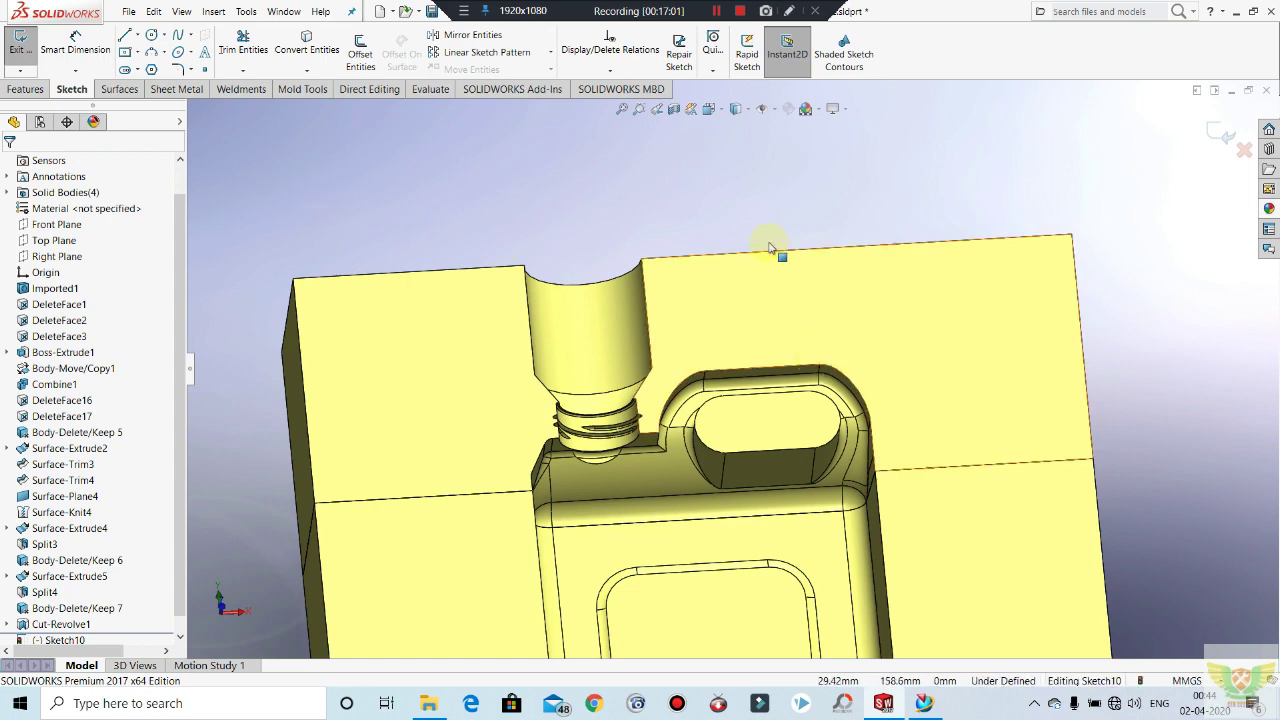
{"action": "scroll", "coordinate": [779, 300], "scroll_direction": "up", "scroll_amount": 3}
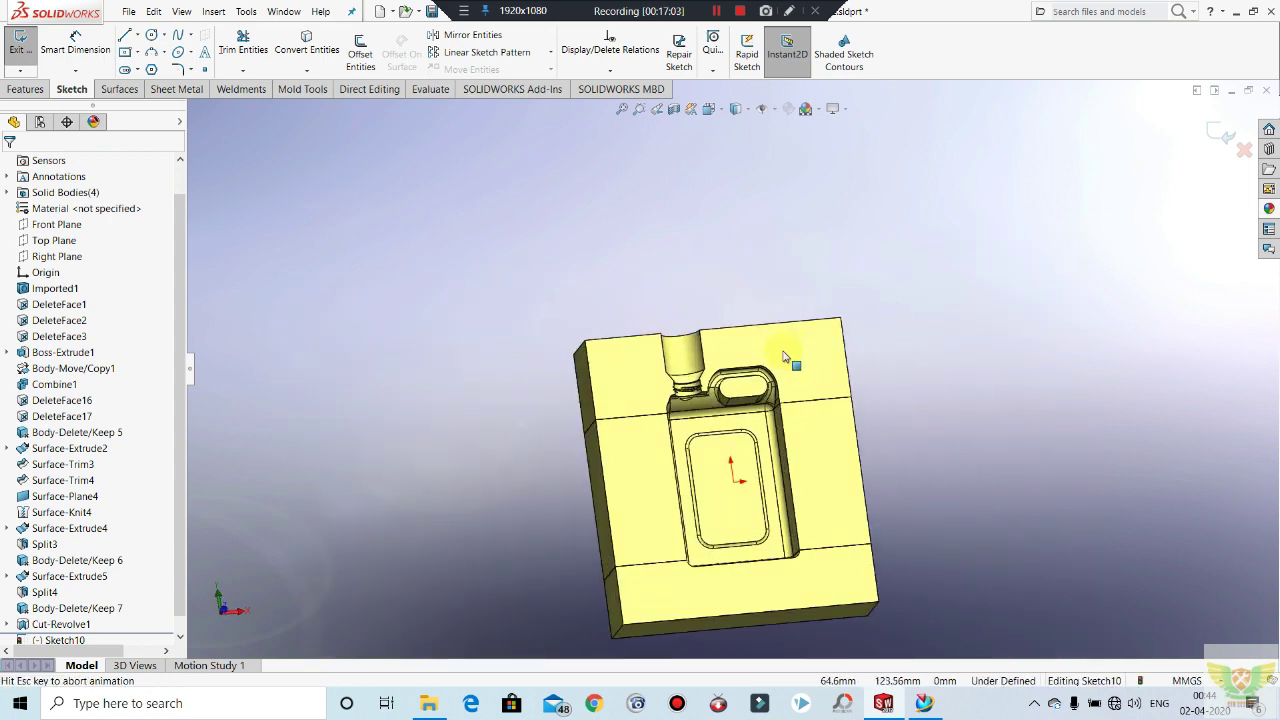
{"action": "scroll", "coordinate": [757, 186], "scroll_direction": "up", "scroll_amount": 2}
{"action": "scroll", "coordinate": [745, 260], "scroll_direction": "down", "scroll_amount": 2}
{"action": "scroll", "coordinate": [737, 323], "scroll_direction": "down", "scroll_amount": 2}
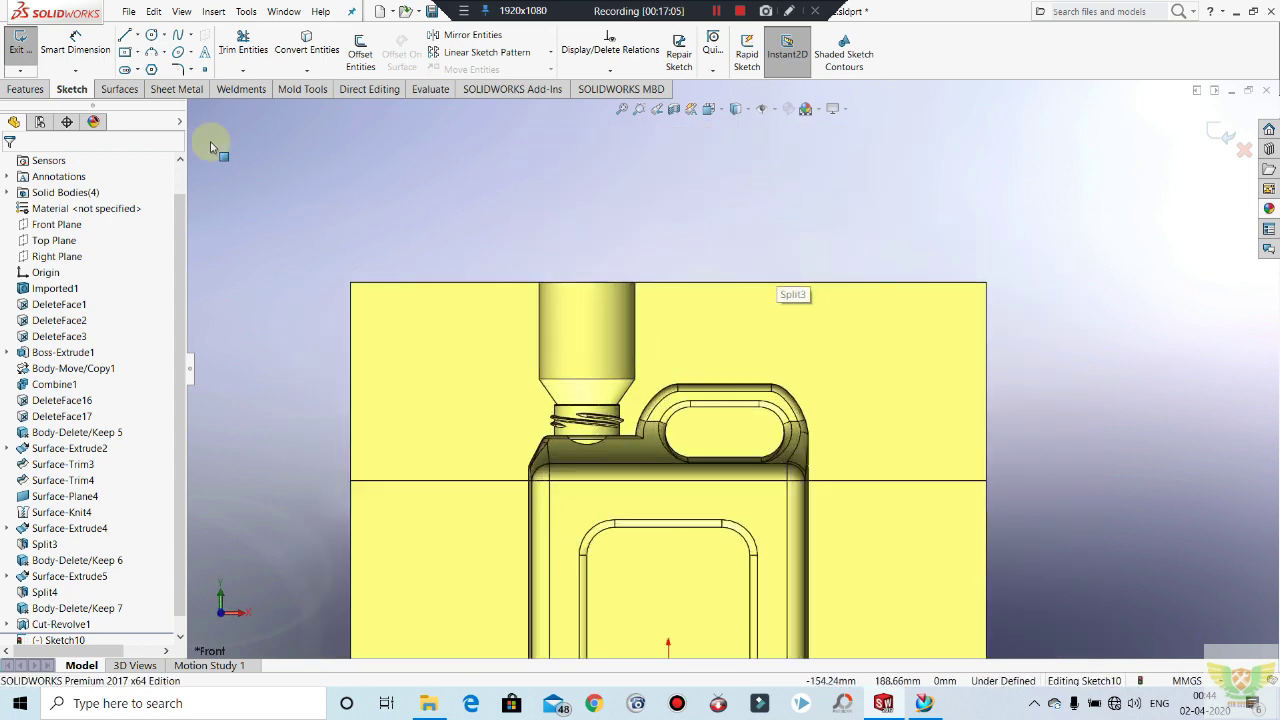
Step: Draw two vertical lines from the block's top edge down to the parting line
{"action": "left_click", "coordinate": [478, 284]}
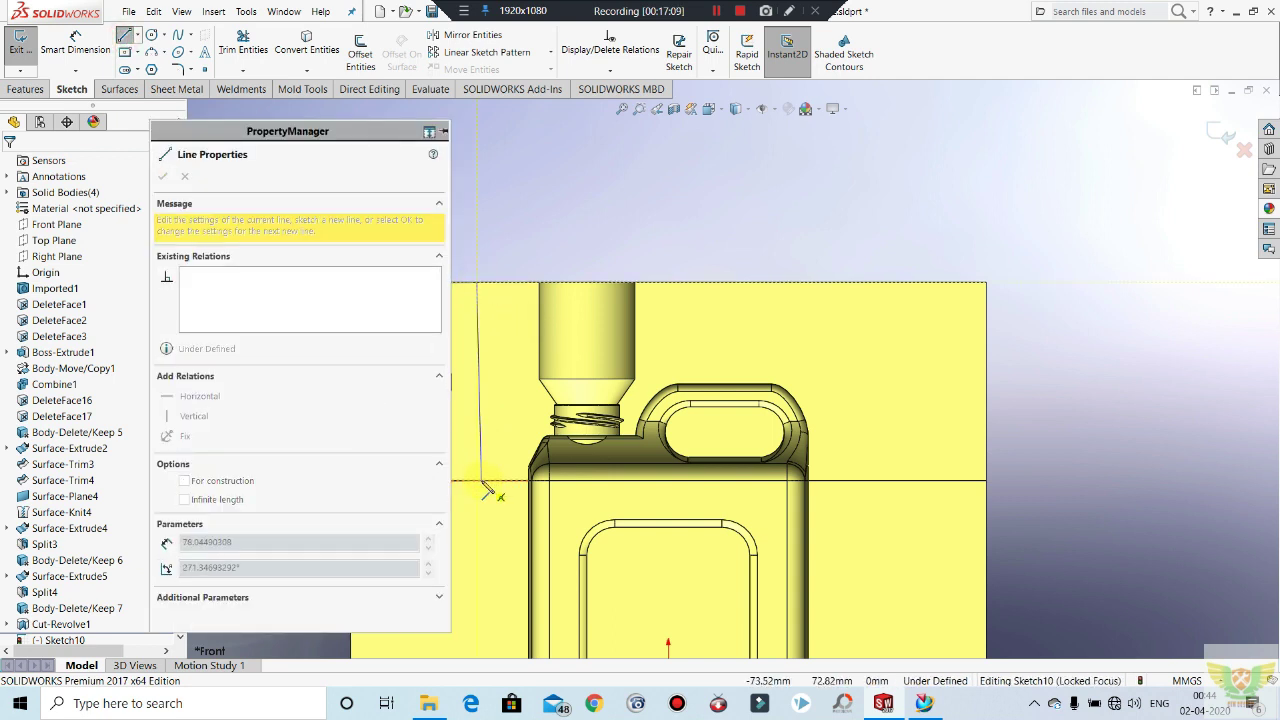
{"action": "left_click", "coordinate": [478, 481]}
{"action": "key", "text": "Escape"}
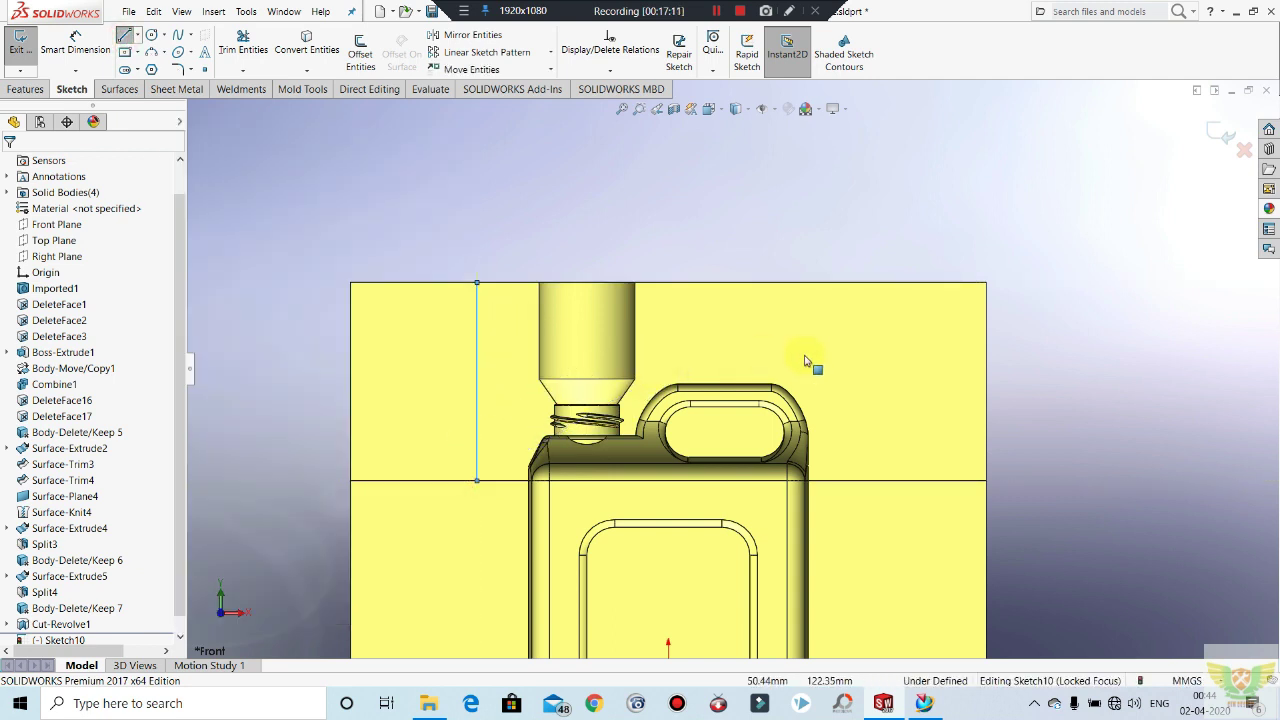
{"action": "scroll", "coordinate": [684, 373], "scroll_direction": "up", "scroll_amount": 1}
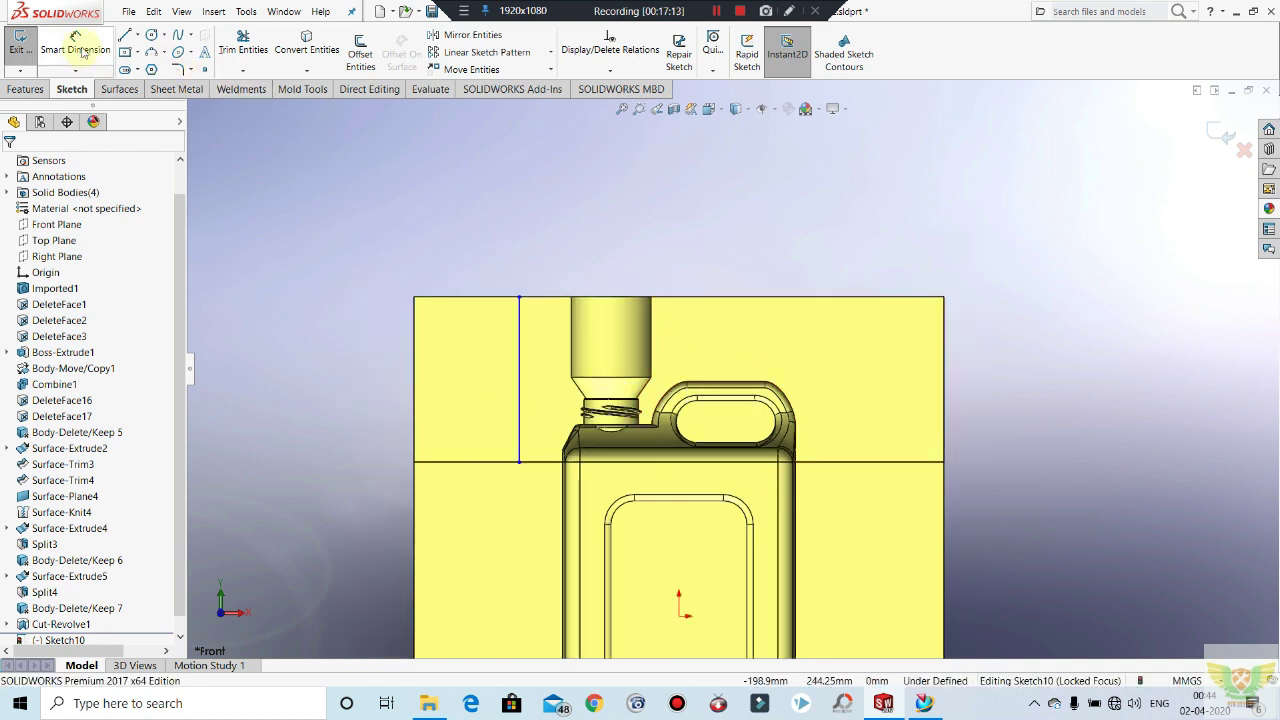
{"action": "left_click", "coordinate": [127, 36]}
{"action": "left_click", "coordinate": [838, 298]}
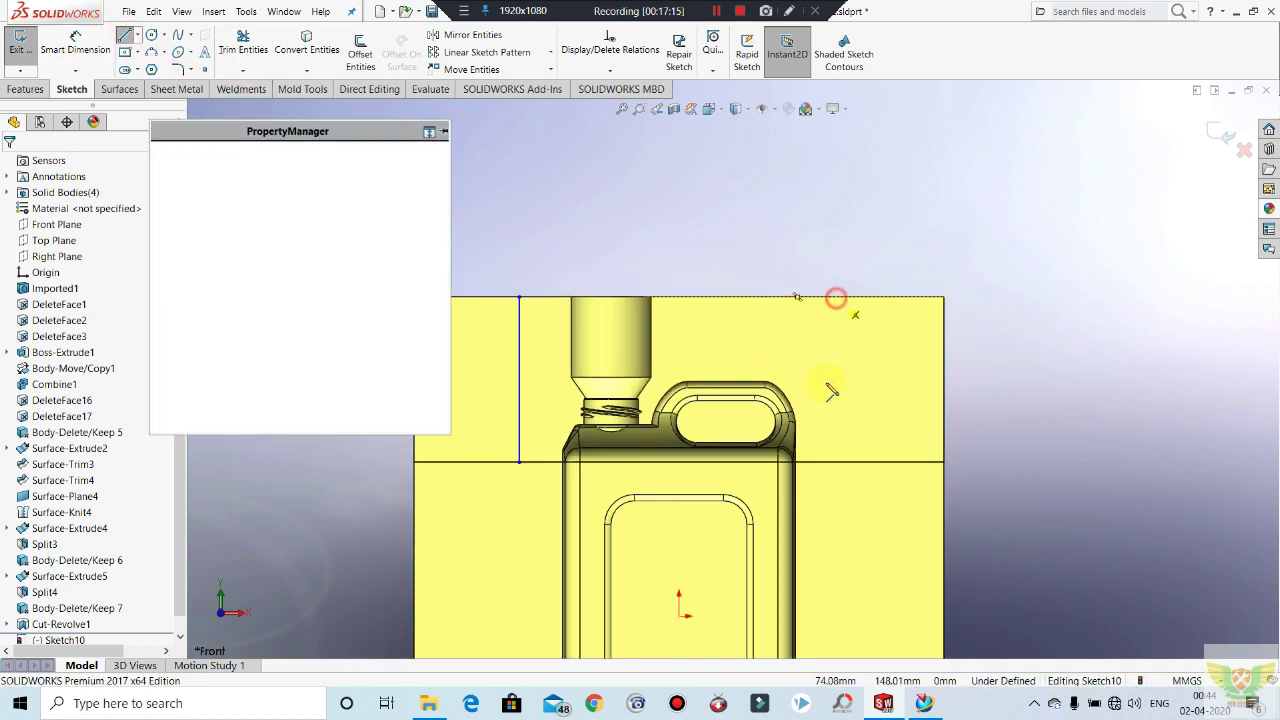
{"action": "left_click", "coordinate": [837, 463]}
Step: Dimension each vertical line 50 mm in from the block's right and left side edges
{"action": "left_click", "coordinate": [75, 42]}
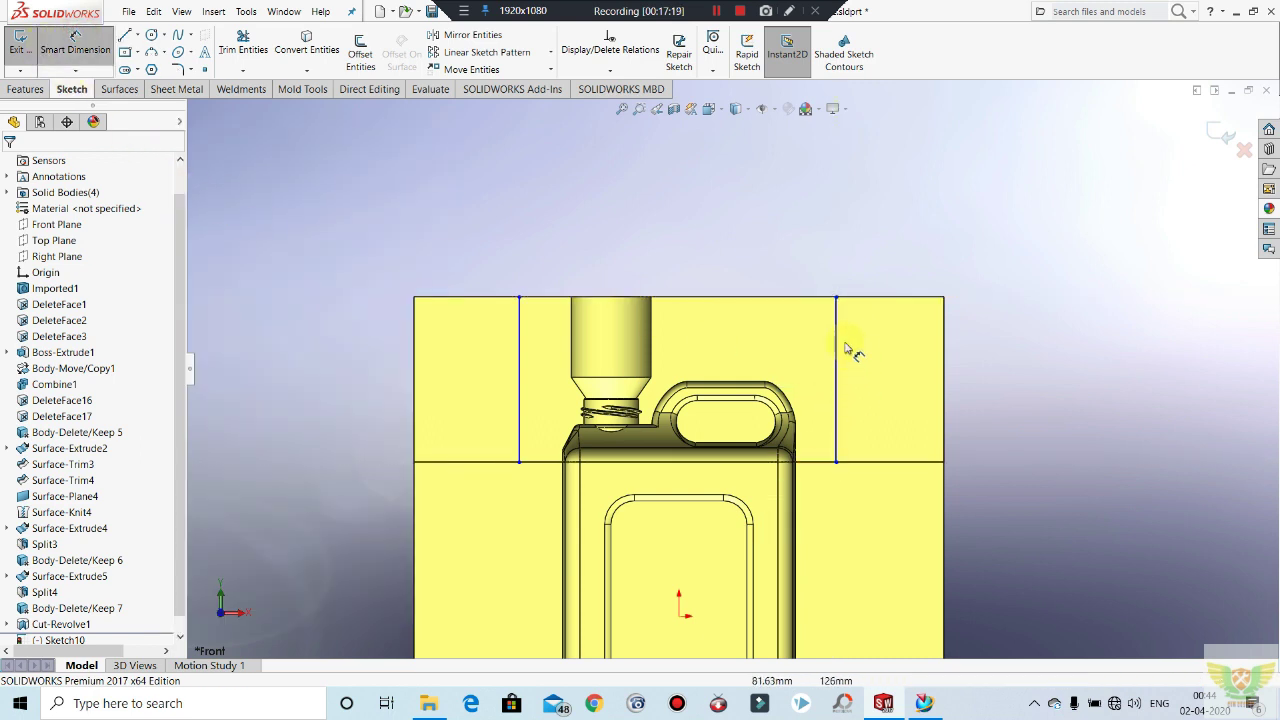
{"action": "left_click", "coordinate": [943, 340]}
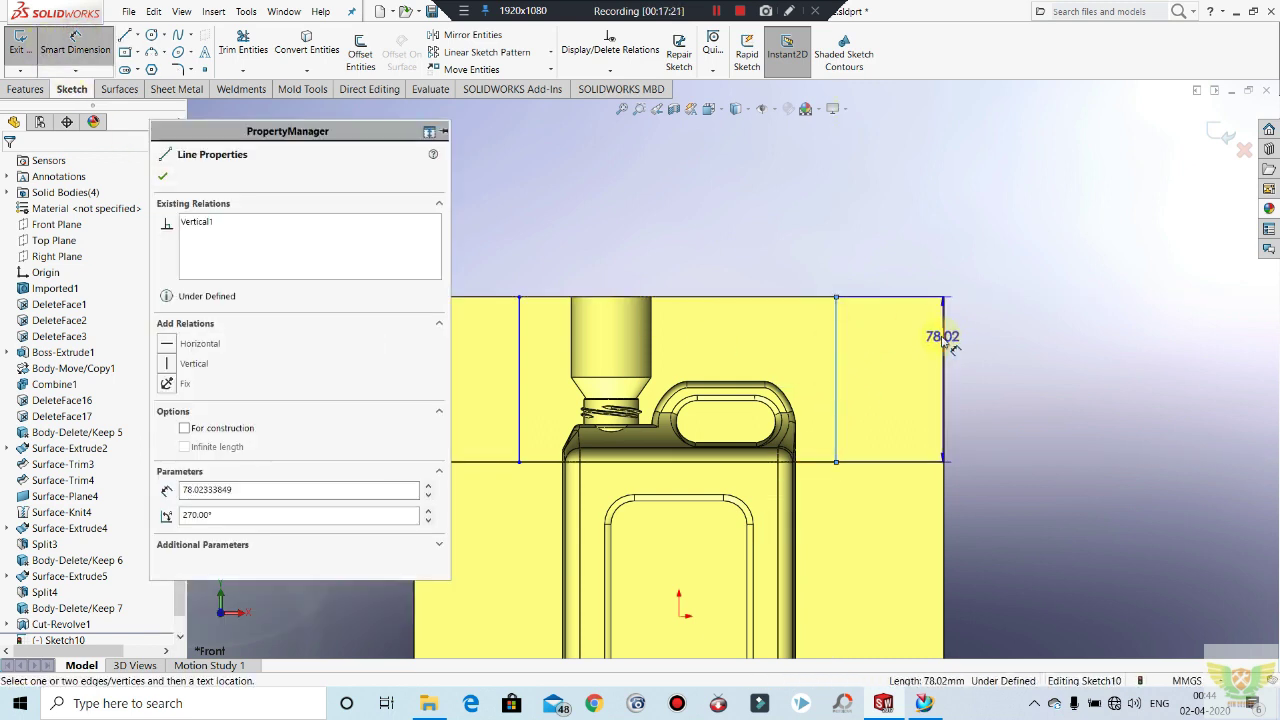
{"action": "left_click", "coordinate": [836, 320]}
{"action": "left_click", "coordinate": [886, 251]}
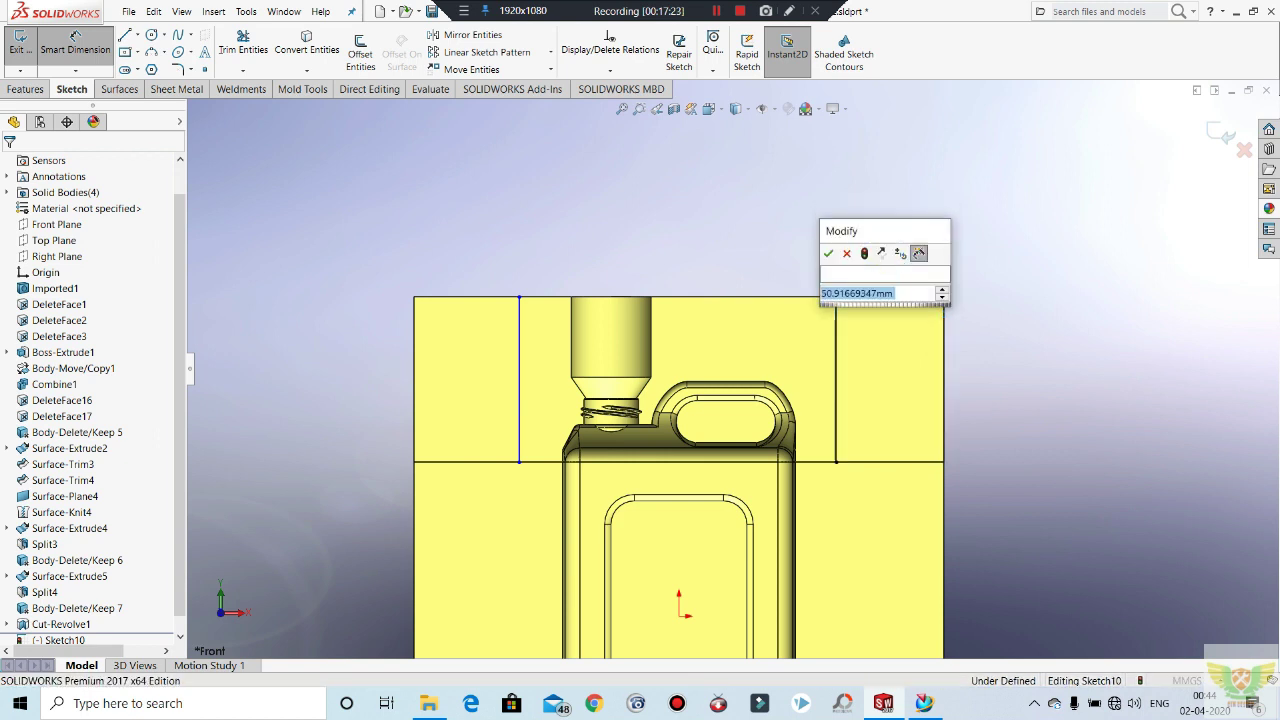
{"action": "key", "text": "Return"}
{"action": "key", "text": "Escape"}
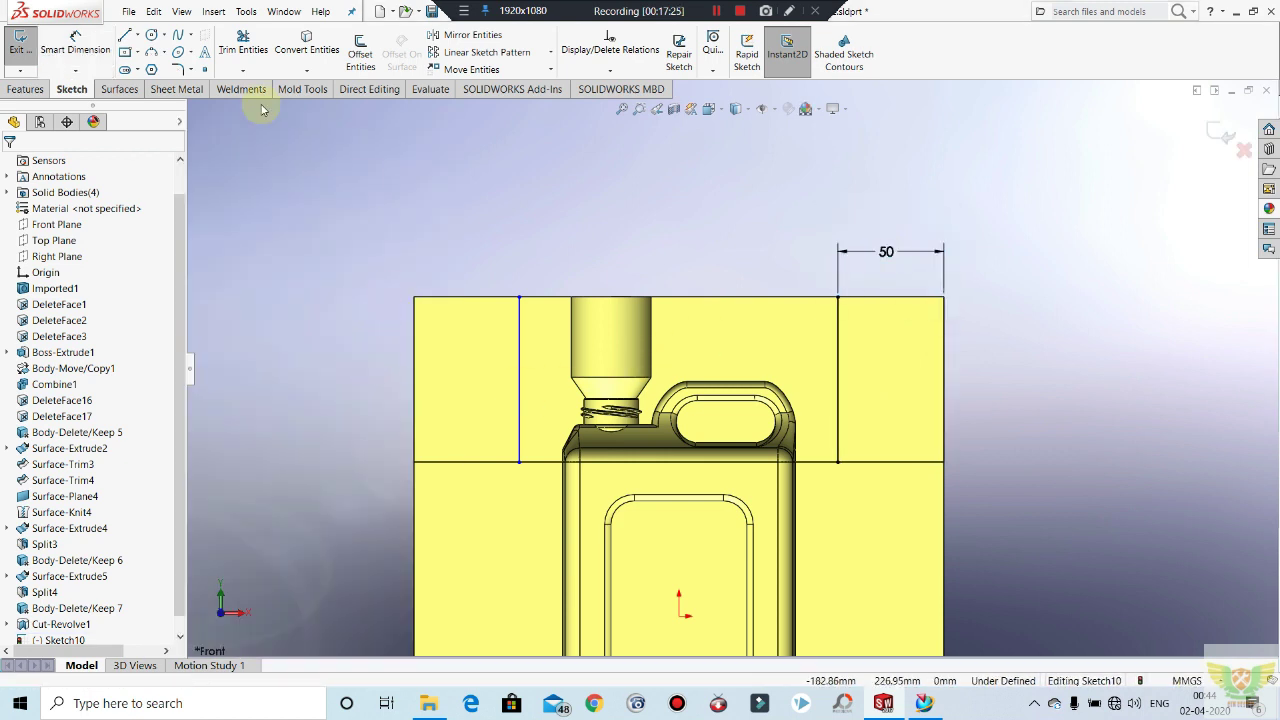
{"action": "left_click", "coordinate": [83, 49]}
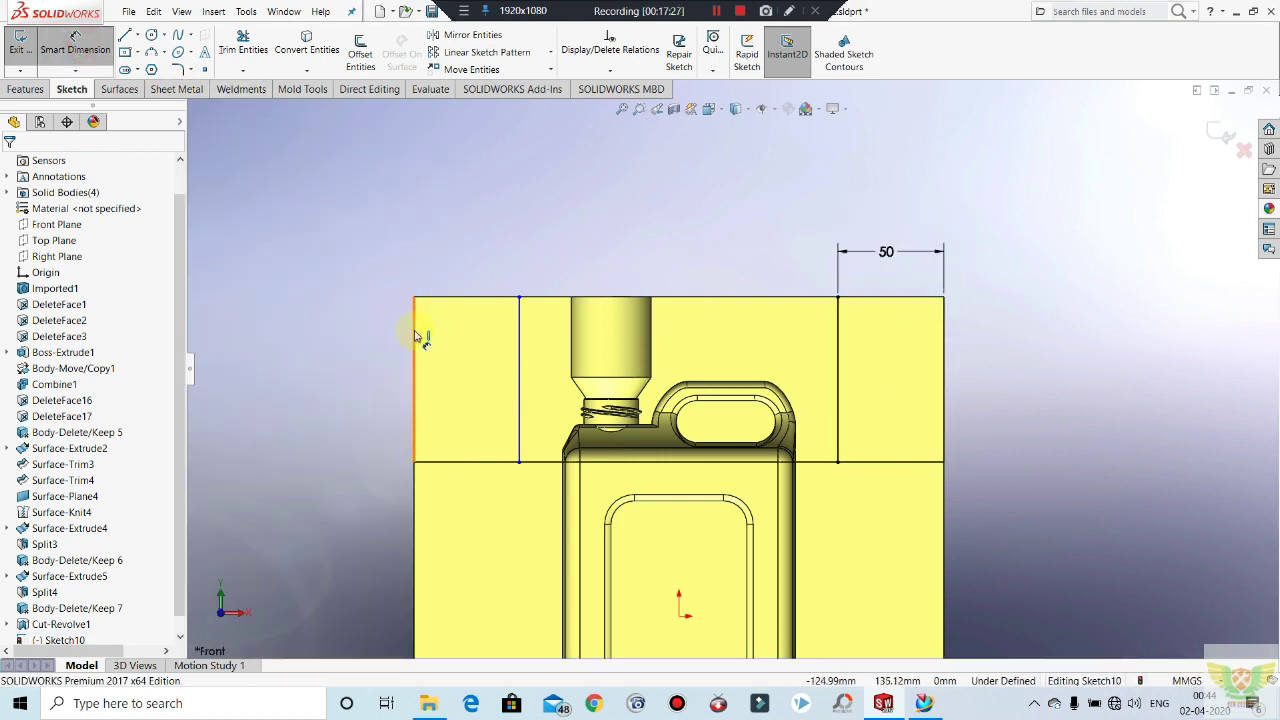
{"action": "left_click", "coordinate": [416, 336]}
{"action": "left_click", "coordinate": [521, 338]}
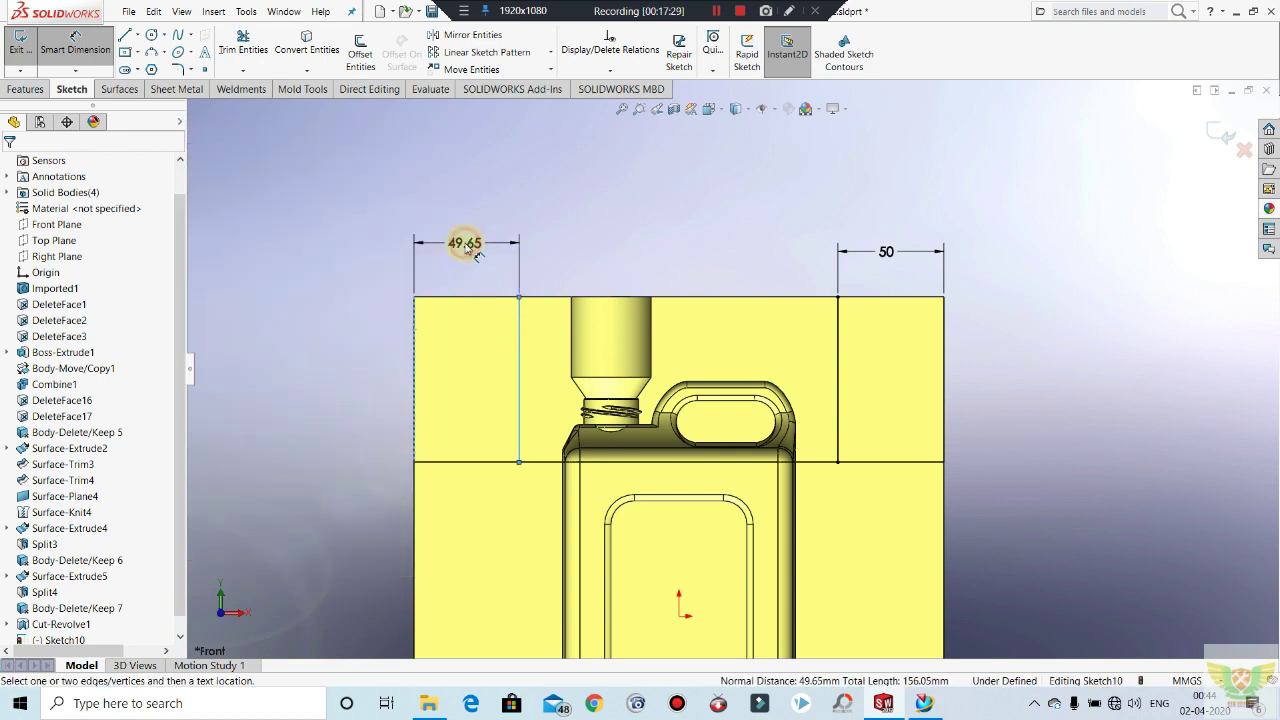
{"action": "left_click", "coordinate": [466, 247]}
{"action": "type", "text": "50"}
{"action": "key", "text": "Return"}
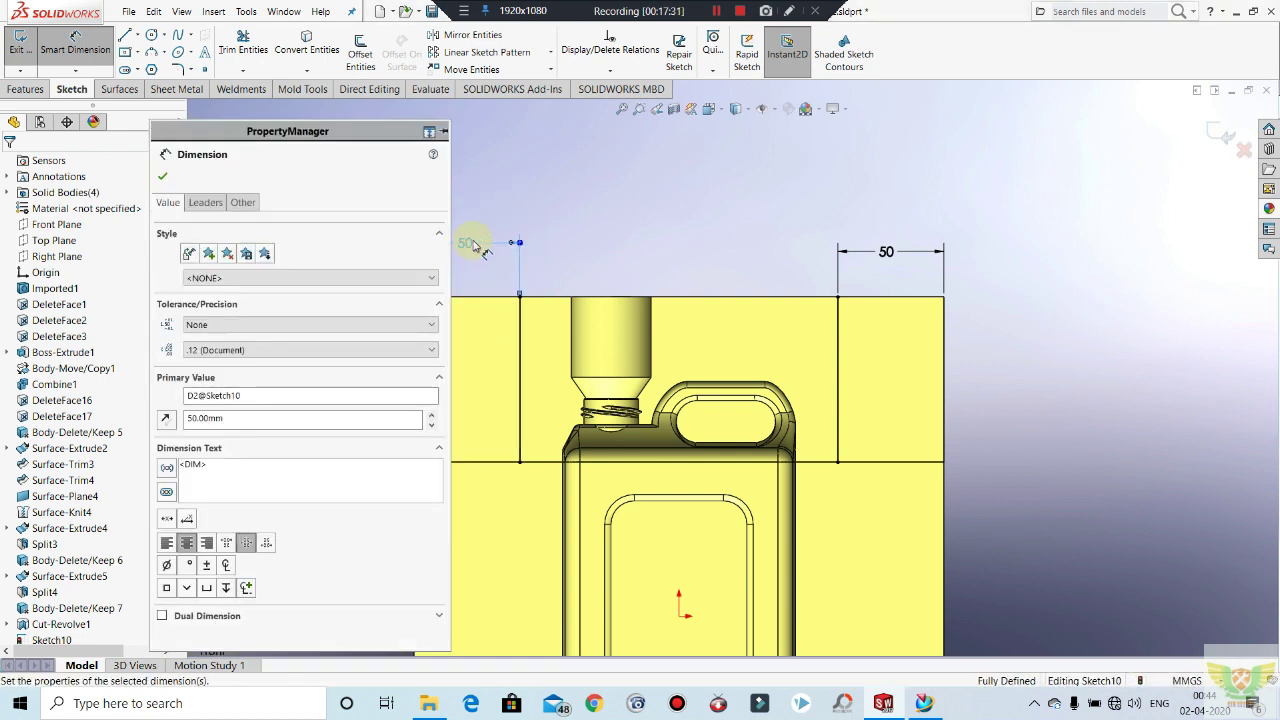
{"action": "key", "text": "Escape"}
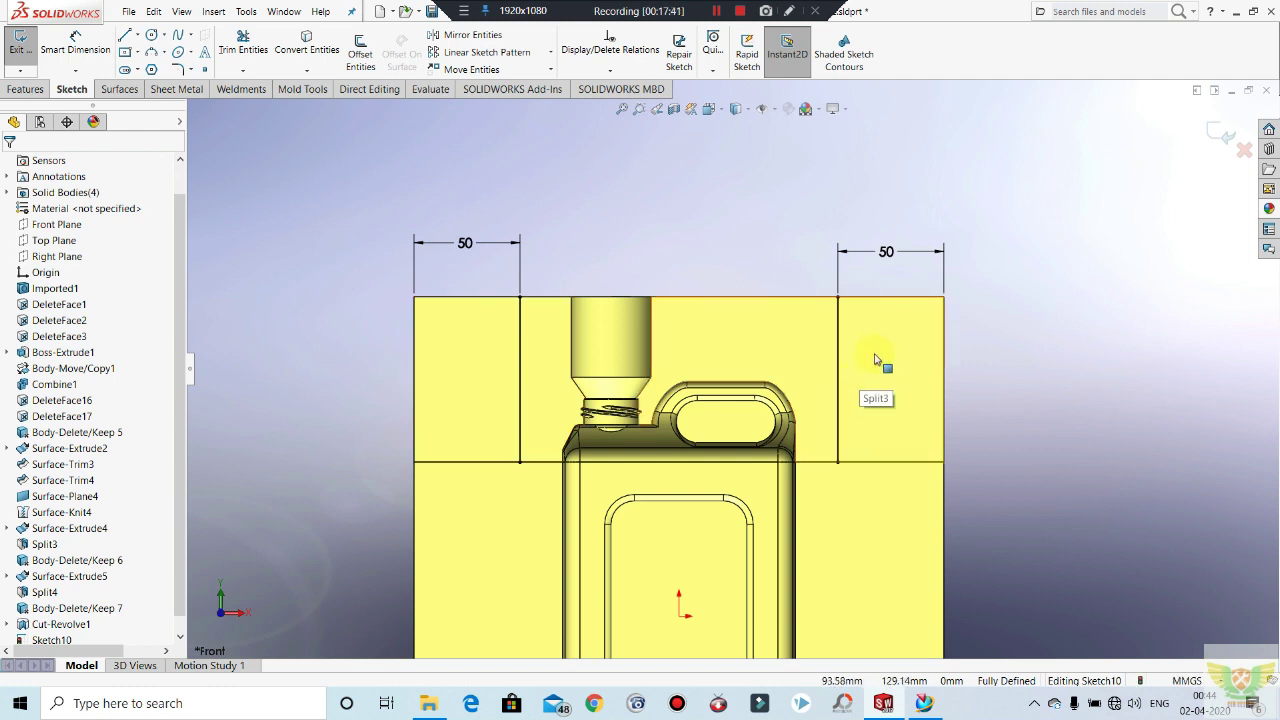
{"action": "scroll", "coordinate": [905, 462], "scroll_direction": "up", "scroll_amount": 2}
{"action": "scroll", "coordinate": [880, 480], "scroll_direction": "down", "scroll_amount": 3}
{"action": "scroll", "coordinate": [895, 486], "scroll_direction": "up", "scroll_amount": 3}
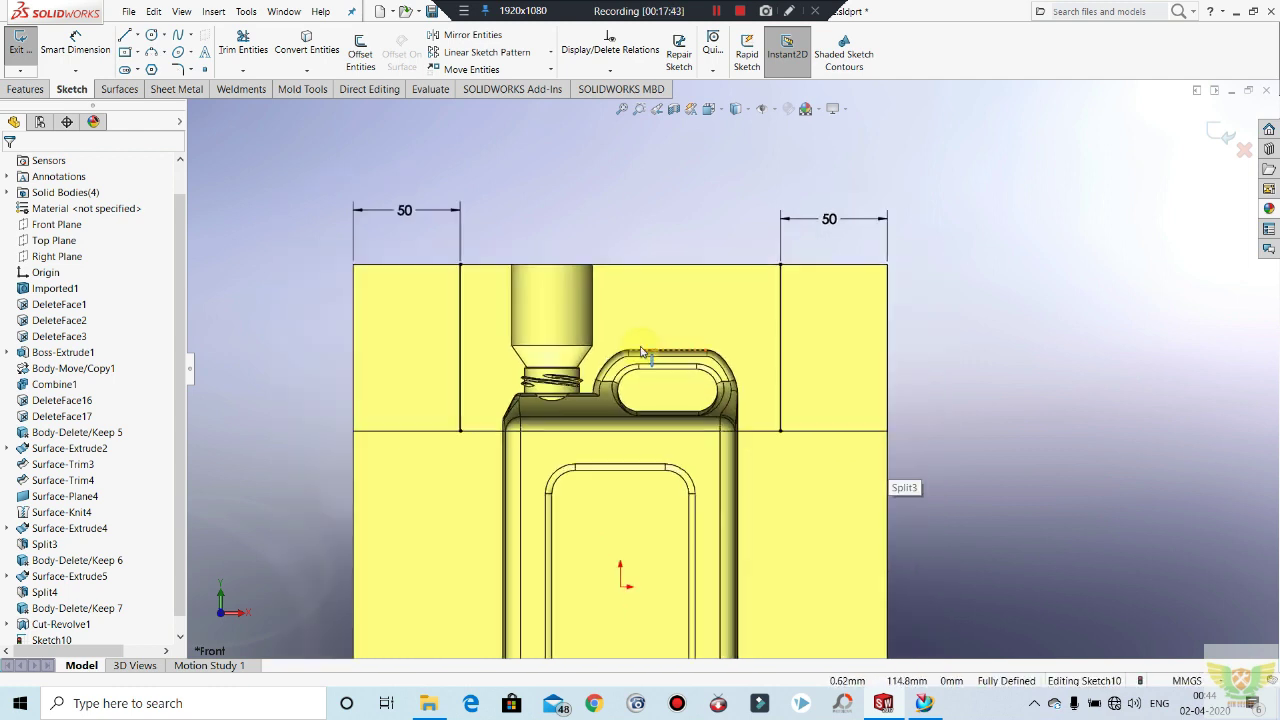
{"action": "scroll", "coordinate": [780, 400], "scroll_direction": "up", "scroll_amount": 2}
{"action": "scroll", "coordinate": [645, 315], "scroll_direction": "down", "scroll_amount": 3}
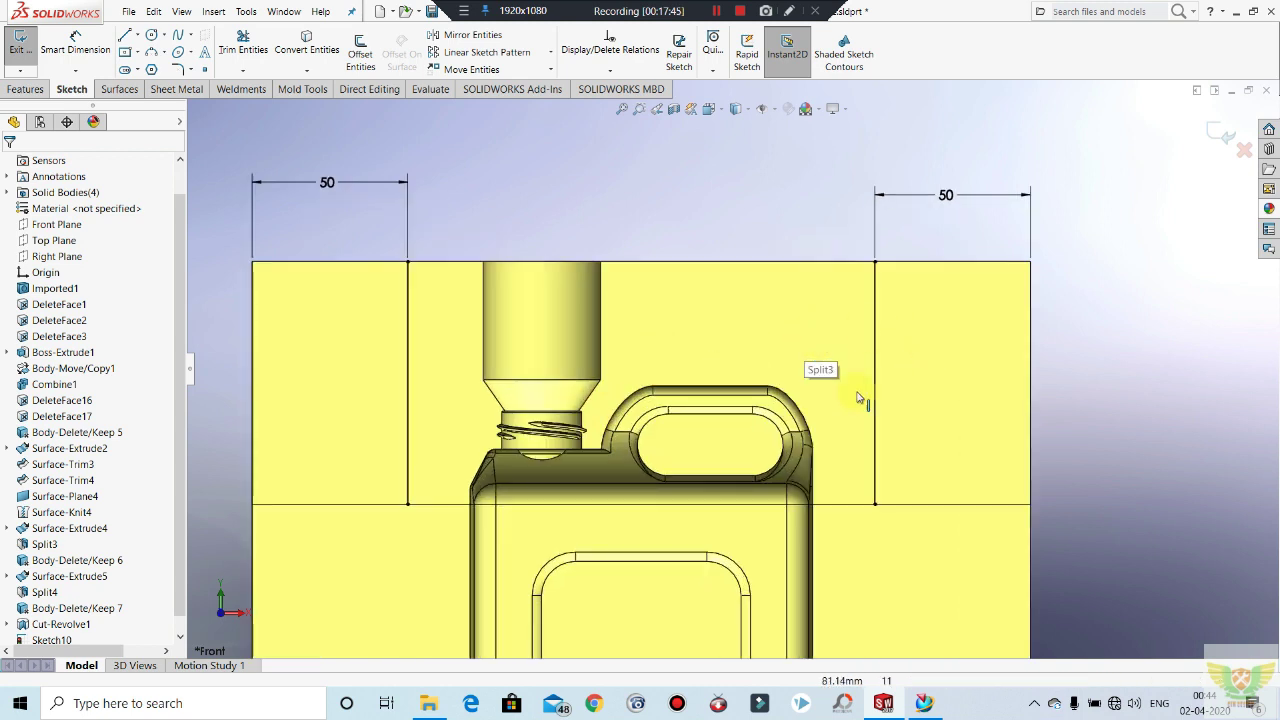
Step: Offset the handle arc, top edge, right side edge and parting line by 5 mm, reversed outward
{"action": "left_click", "coordinate": [361, 52]}
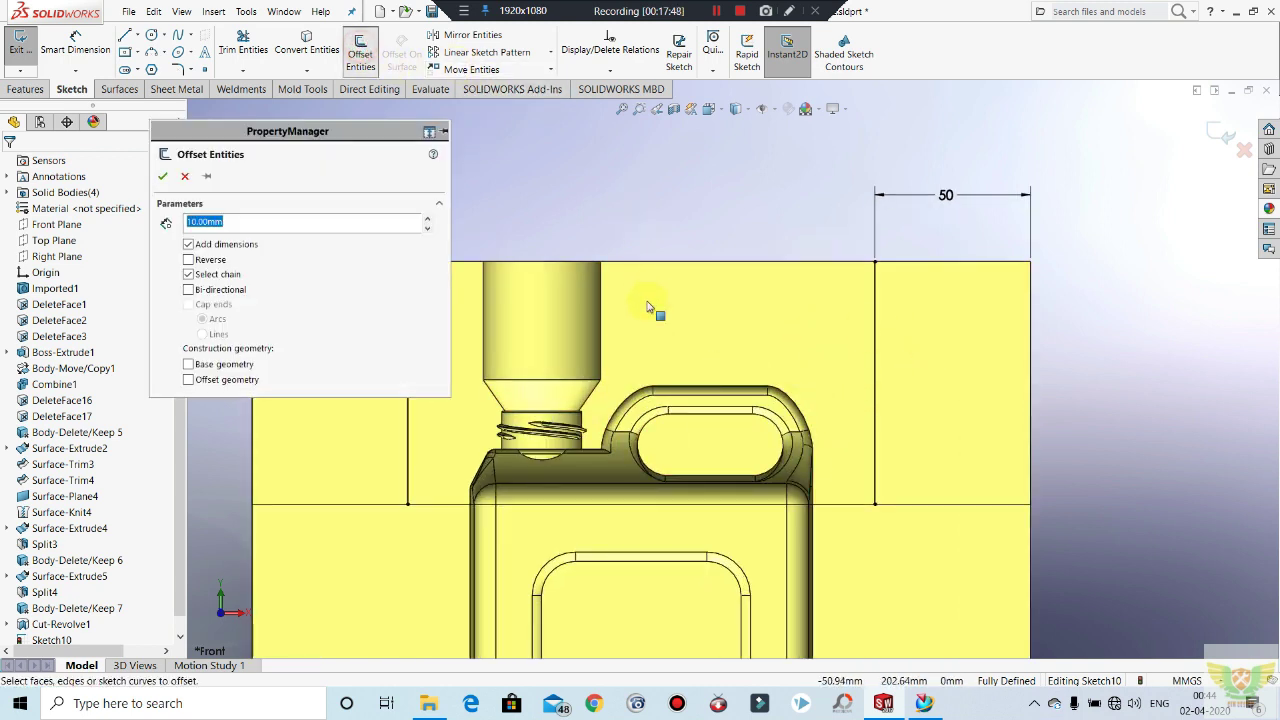
{"action": "left_click", "coordinate": [632, 401]}
{"action": "type", "text": "20"}
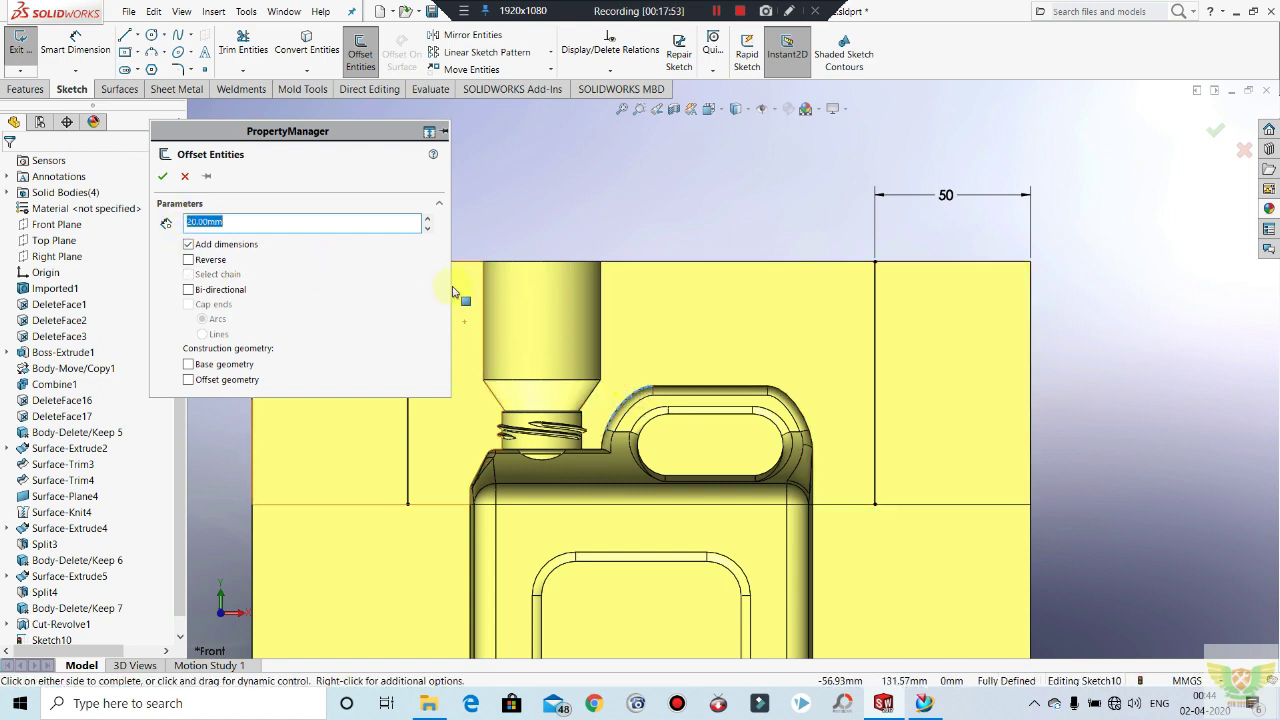
{"action": "left_click", "coordinate": [676, 384]}
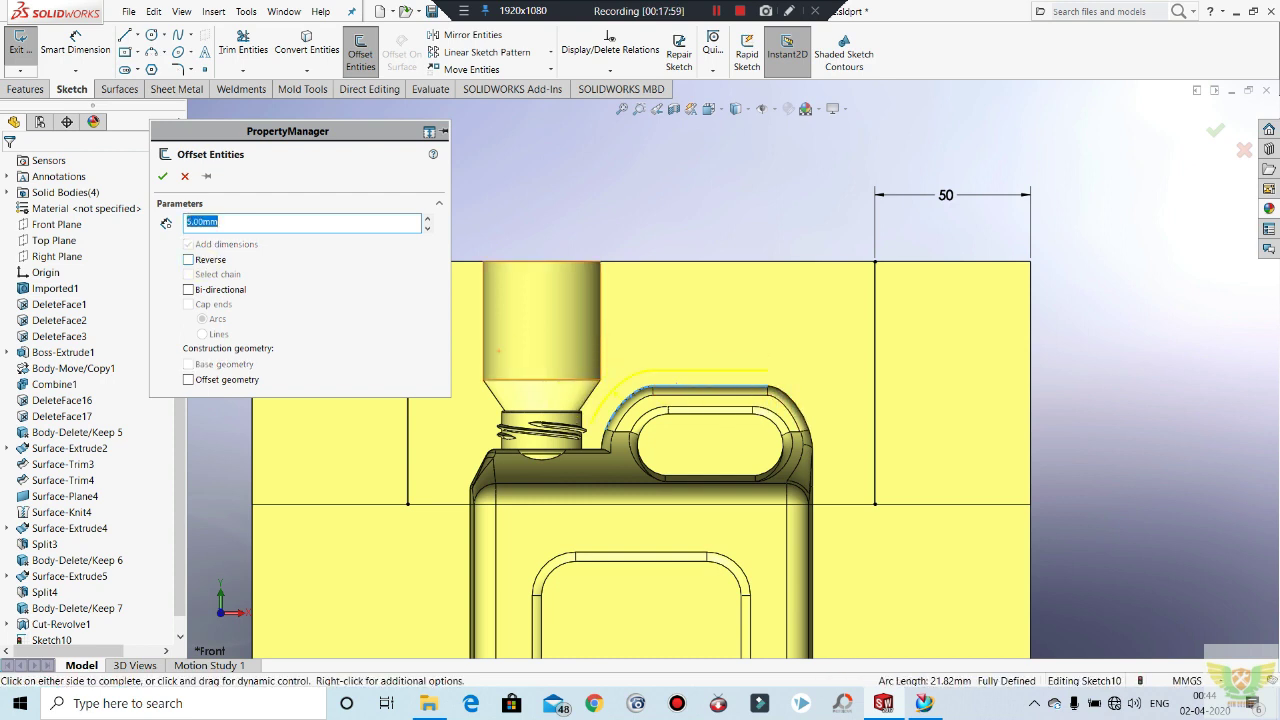
{"action": "left_click_drag", "start_coordinate": [795, 405], "coordinate": [830, 506]}
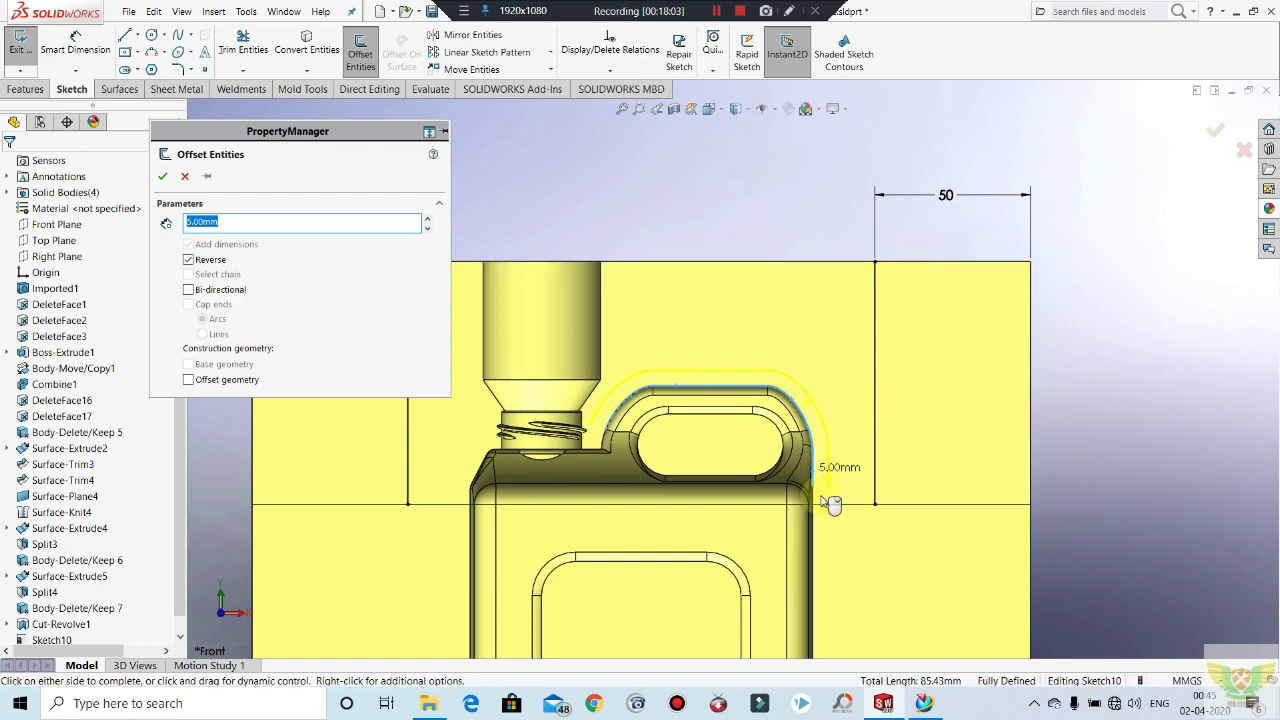
{"action": "scroll", "coordinate": [830, 506], "scroll_direction": "down", "scroll_amount": 2}
{"action": "scroll", "coordinate": [830, 506], "scroll_direction": "down", "scroll_amount": 3}
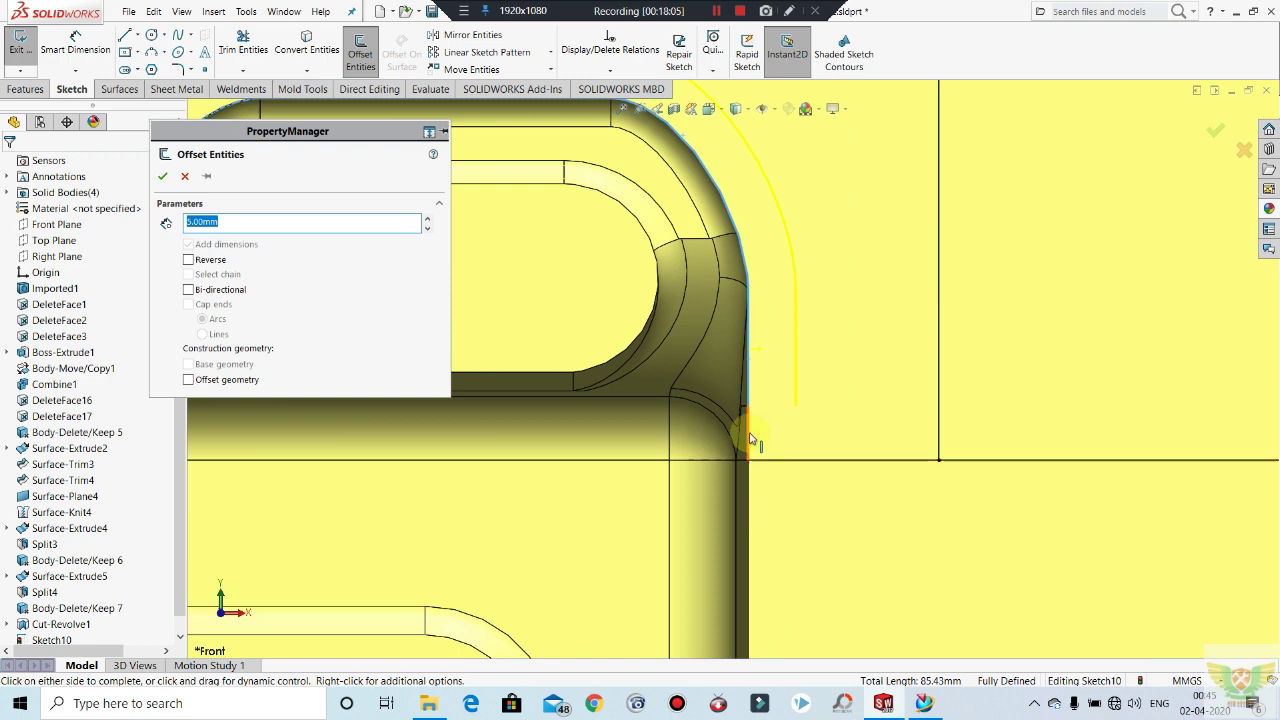
{"action": "left_click", "coordinate": [752, 437]}
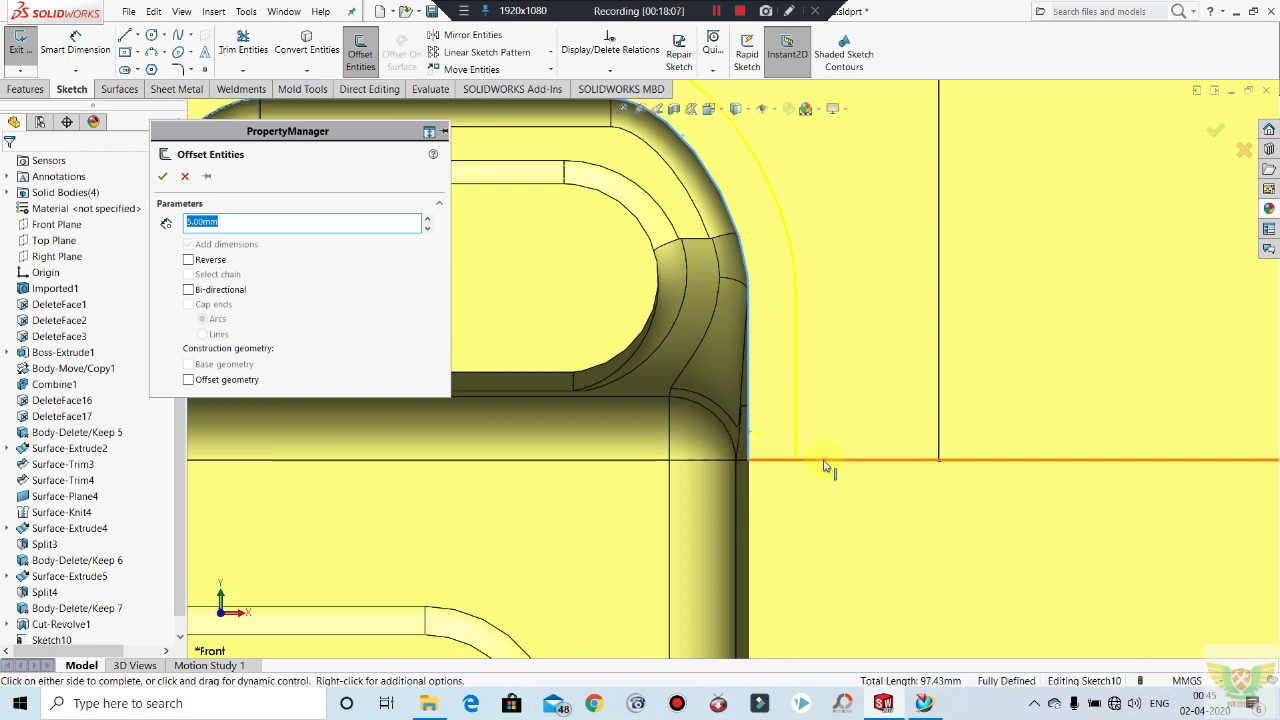
{"action": "left_click", "coordinate": [825, 463]}
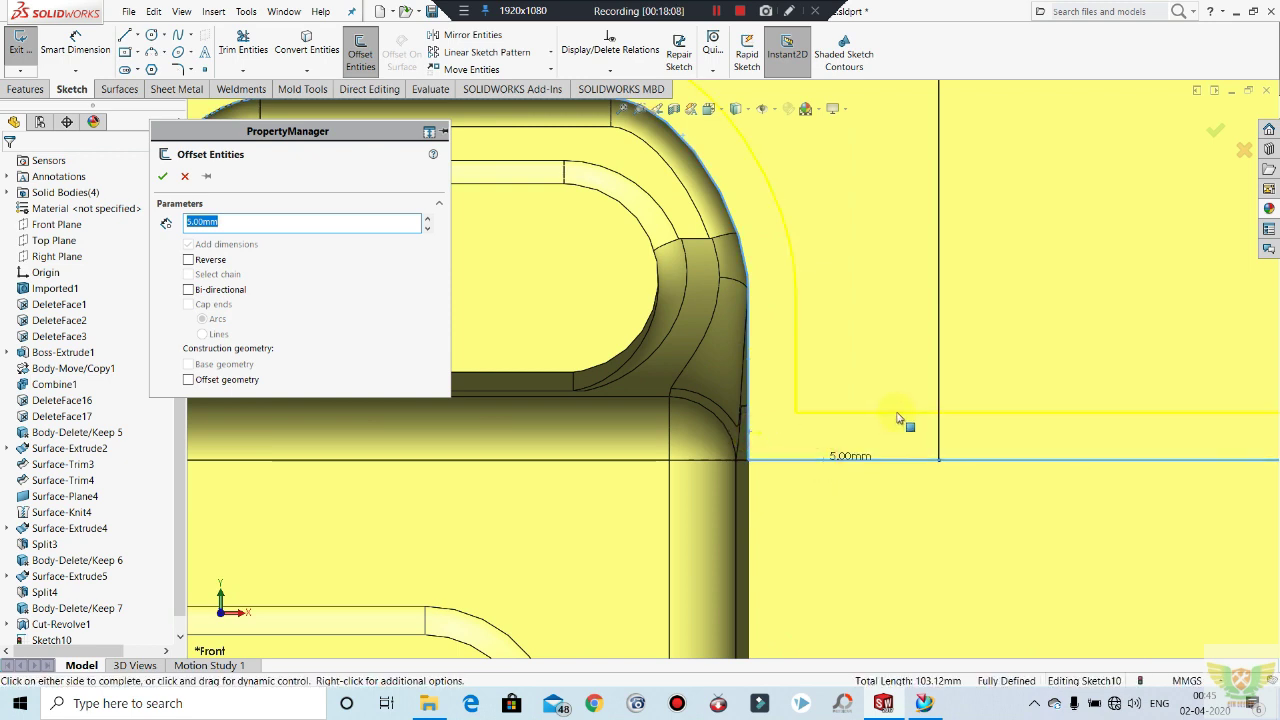
{"action": "left_click", "coordinate": [938, 357]}
{"action": "scroll", "coordinate": [918, 385], "scroll_direction": "up", "scroll_amount": 2}
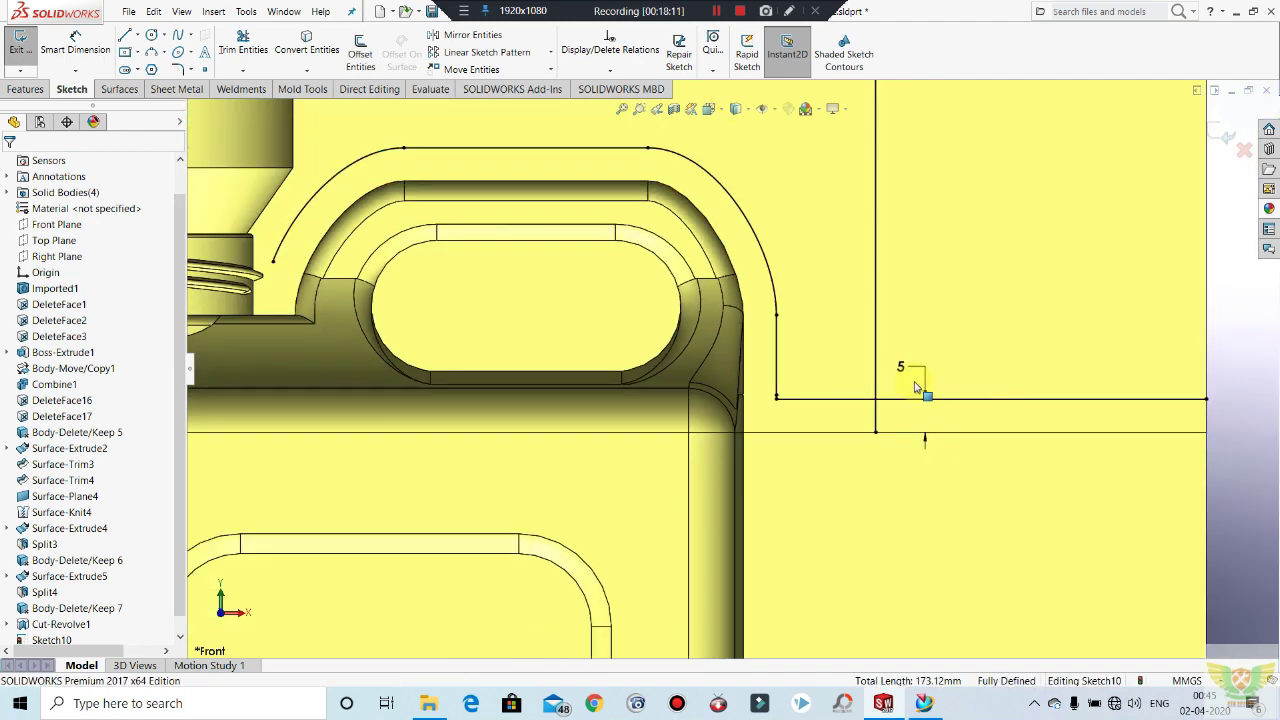
{"action": "scroll", "coordinate": [920, 392], "scroll_direction": "up", "scroll_amount": 2}
{"action": "scroll", "coordinate": [918, 390], "scroll_direction": "up", "scroll_amount": 2}
{"action": "scroll", "coordinate": [918, 392], "scroll_direction": "up", "scroll_amount": 1}
{"action": "scroll", "coordinate": [590, 340], "scroll_direction": "down", "scroll_amount": 2}
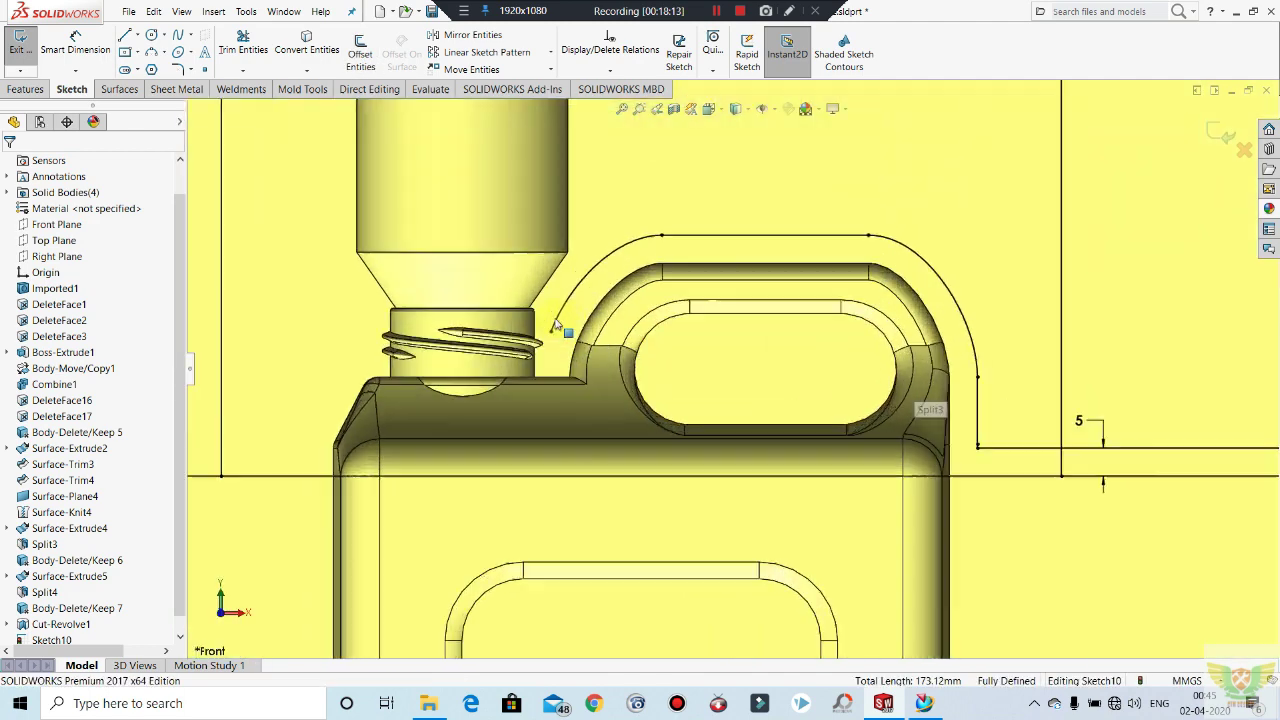
{"action": "scroll", "coordinate": [565, 337], "scroll_direction": "down", "scroll_amount": 2}
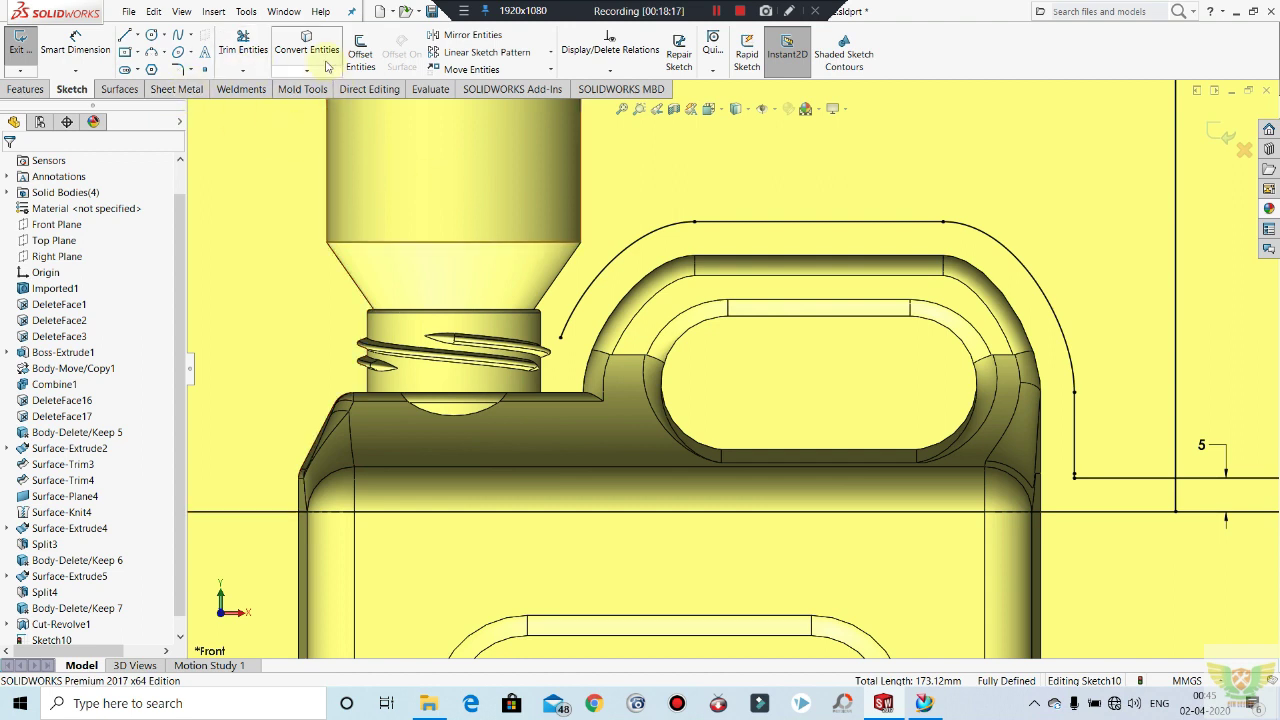
Step: Offset the neck's slanted right edge by 5 mm
{"action": "left_click", "coordinate": [358, 54]}
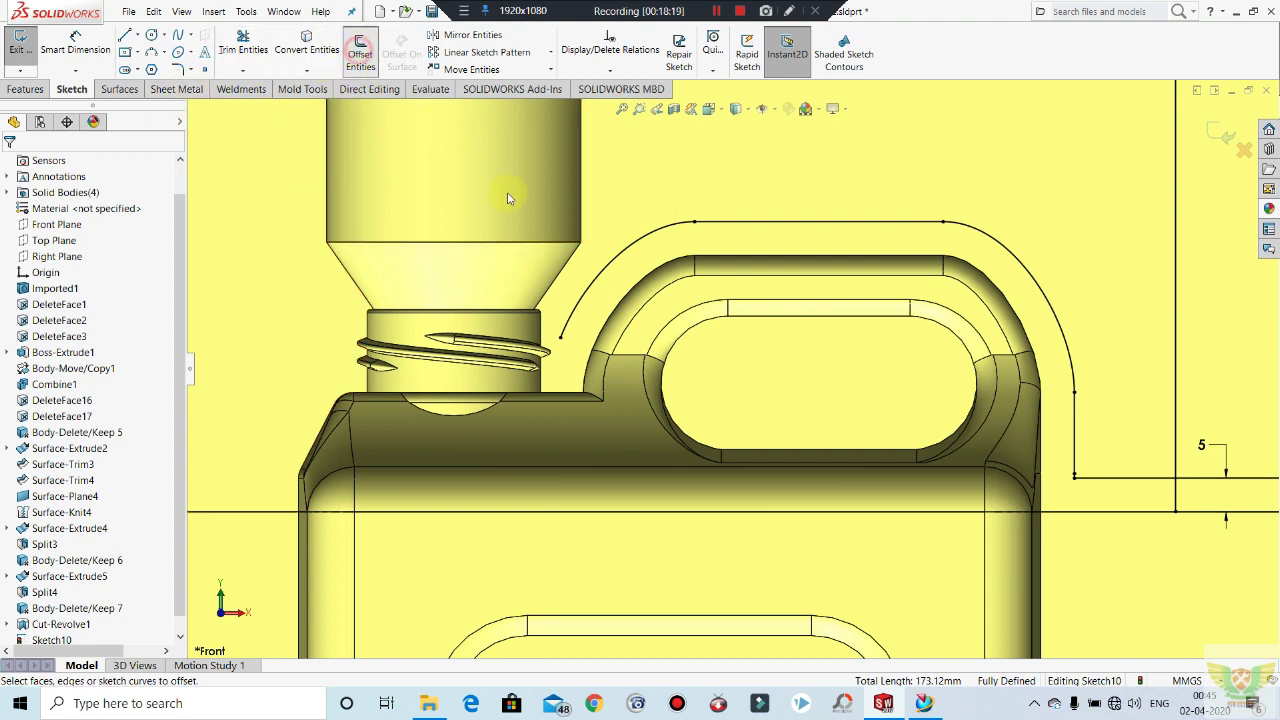
{"action": "left_click", "coordinate": [562, 279]}
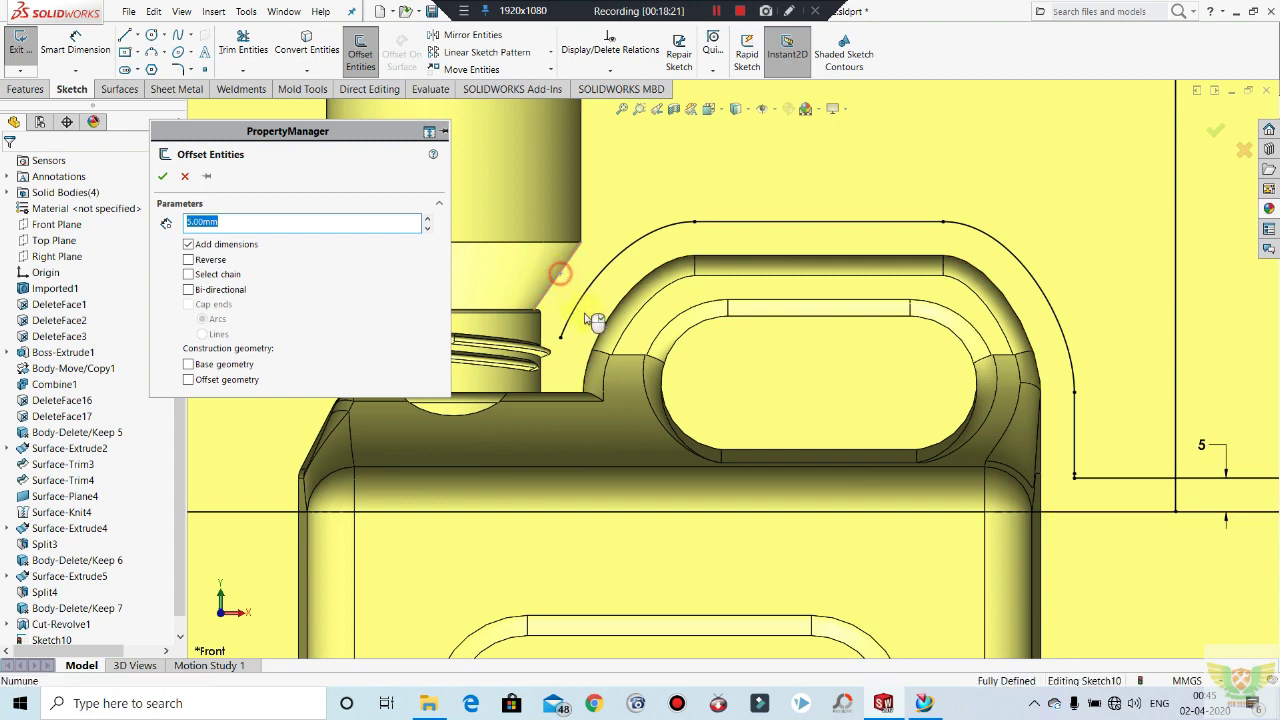
{"action": "scroll", "coordinate": [578, 298], "scroll_direction": "down", "scroll_amount": 3}
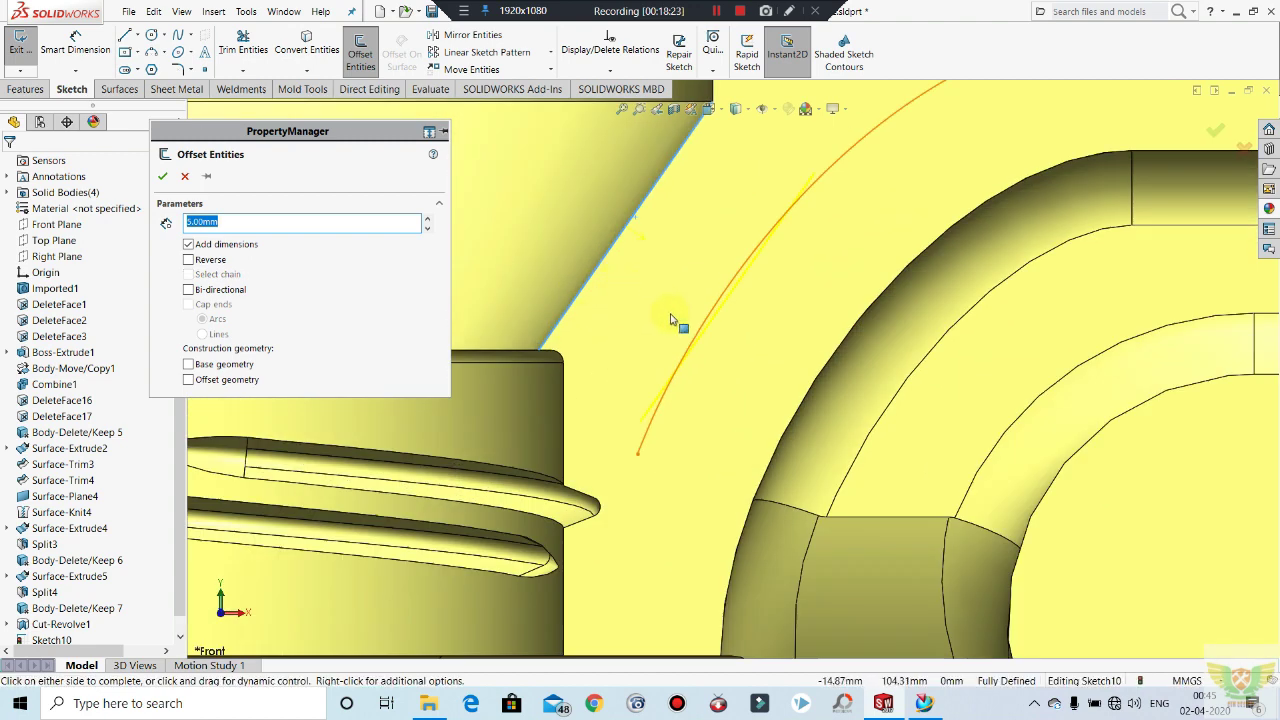
{"action": "scroll", "coordinate": [672, 320], "scroll_direction": "up", "scroll_amount": 4}
{"action": "scroll", "coordinate": [718, 253], "scroll_direction": "down", "scroll_amount": 2}
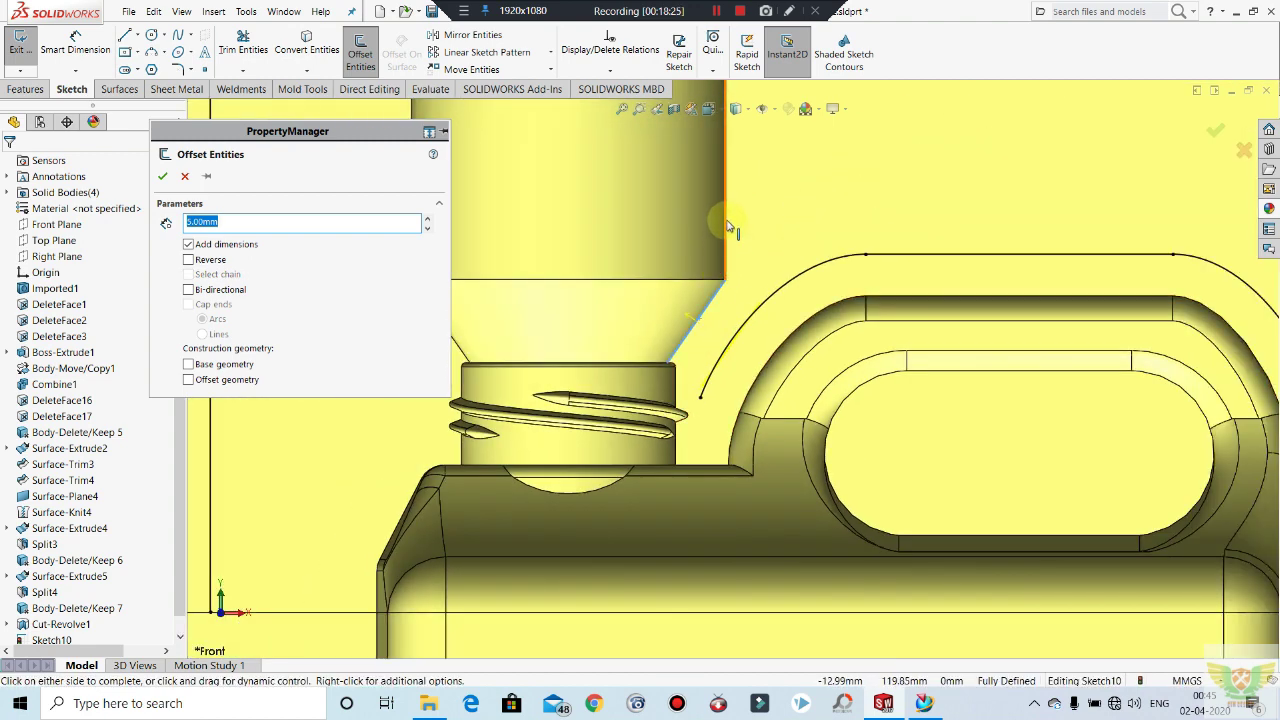
{"action": "scroll", "coordinate": [785, 275], "scroll_direction": "up", "scroll_amount": 3}
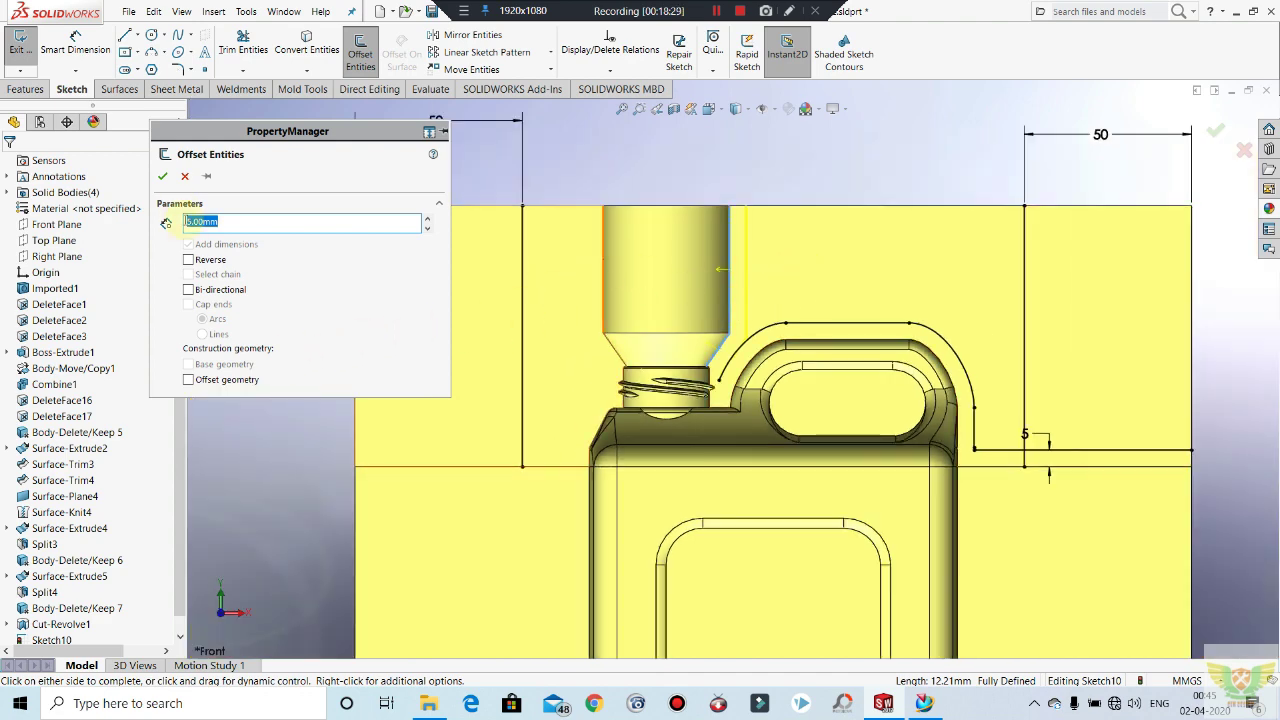
{"action": "left_click", "coordinate": [159, 181]}
{"action": "scroll", "coordinate": [737, 355], "scroll_direction": "down", "scroll_amount": 5}
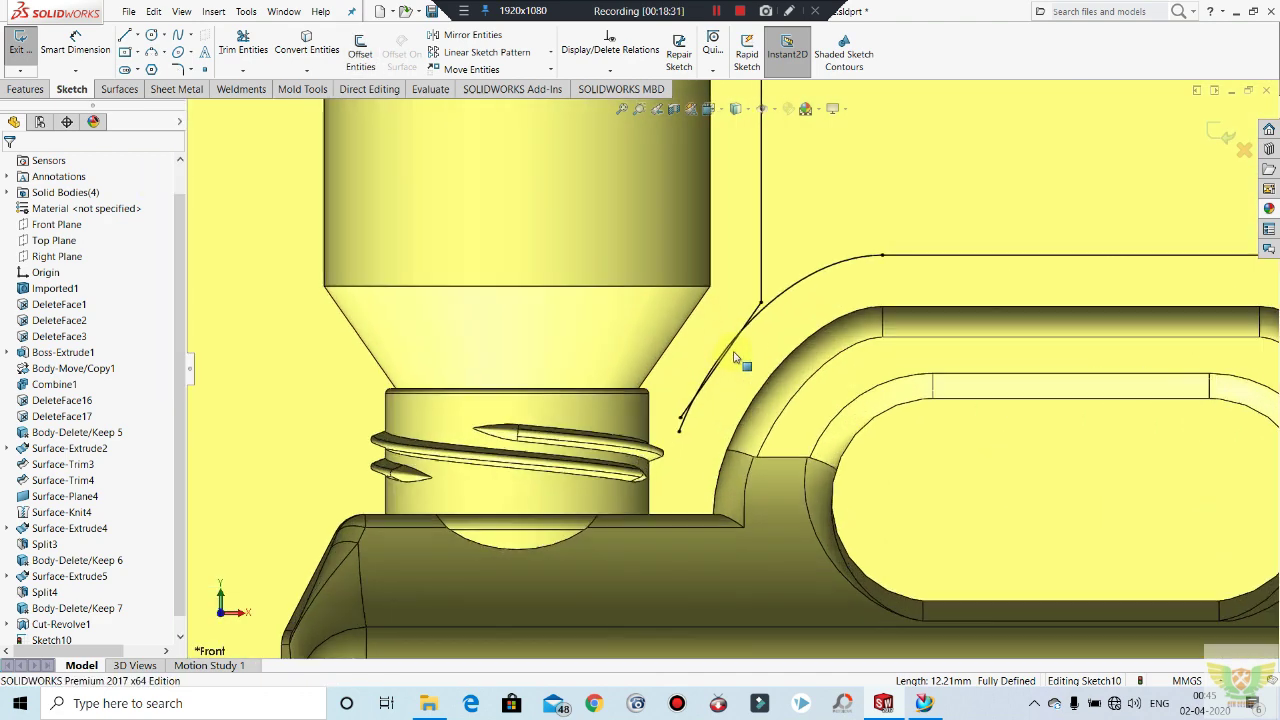
Step: Trim off the overhanging lower tail of the groove curve beside the neck
{"action": "left_click", "coordinate": [243, 45]}
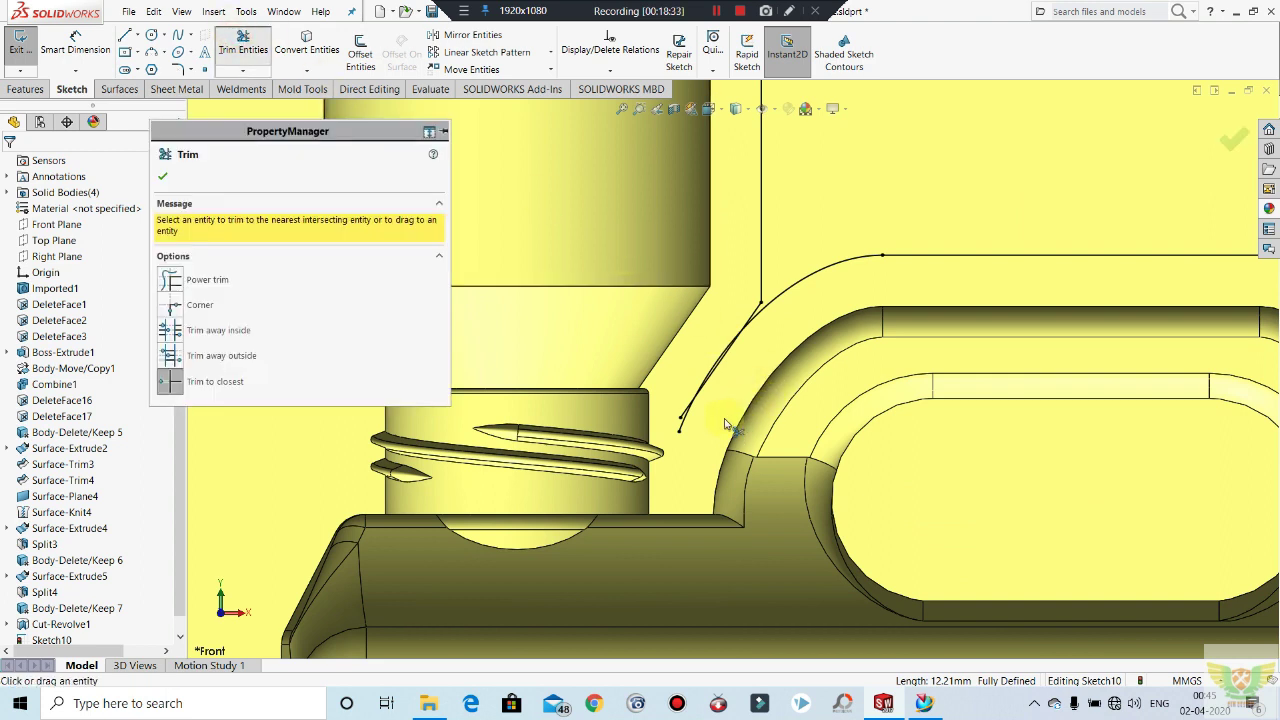
{"action": "scroll", "coordinate": [676, 424], "scroll_direction": "down", "scroll_amount": 1}
{"action": "left_click", "coordinate": [673, 420]}
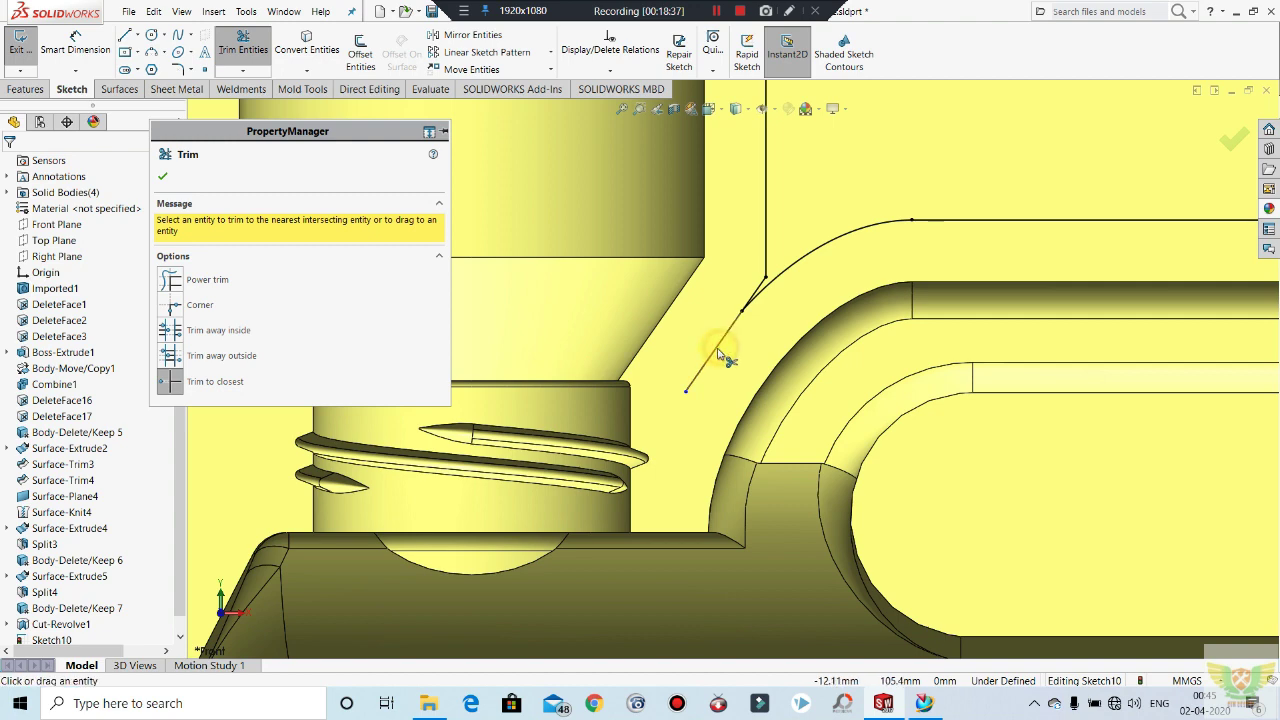
{"action": "scroll", "coordinate": [710, 381], "scroll_direction": "up", "scroll_amount": 3}
{"action": "scroll", "coordinate": [711, 380], "scroll_direction": "up", "scroll_amount": 2}
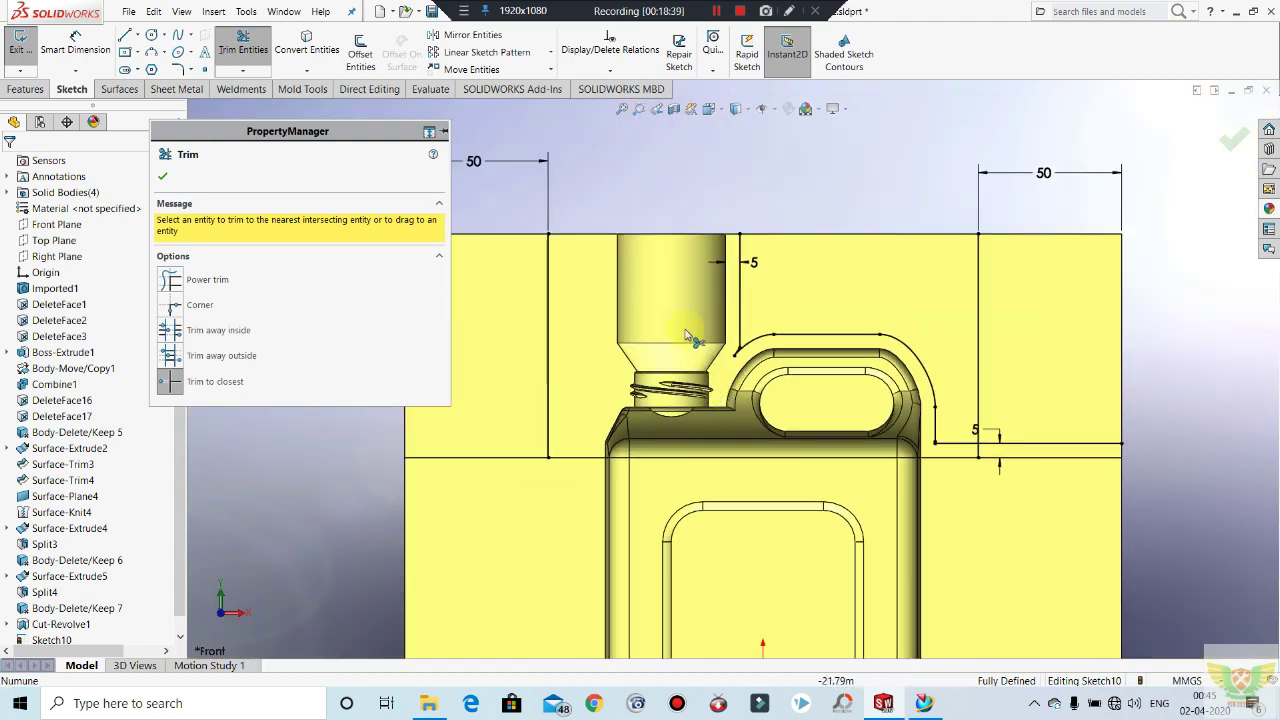
{"action": "scroll", "coordinate": [711, 378], "scroll_direction": "up", "scroll_amount": 1}
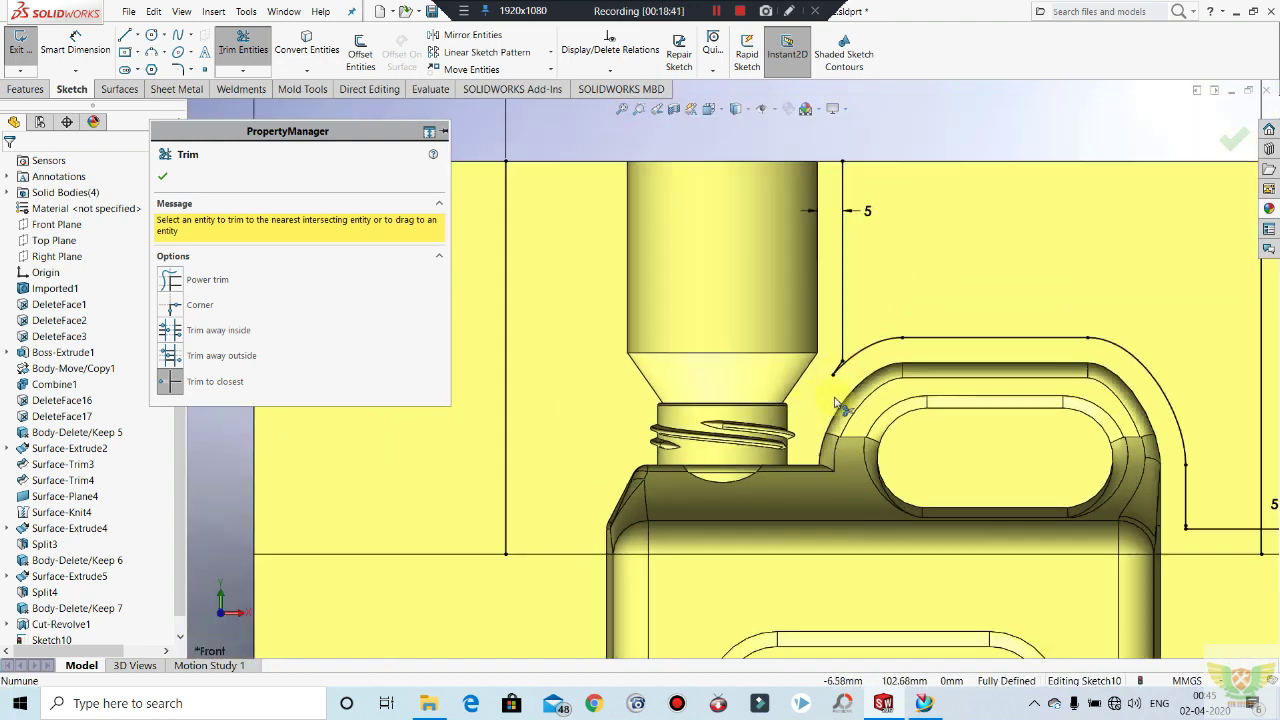
{"action": "scroll", "coordinate": [677, 337], "scroll_direction": "up", "scroll_amount": 1}
{"action": "scroll", "coordinate": [678, 340], "scroll_direction": "down", "scroll_amount": 2}
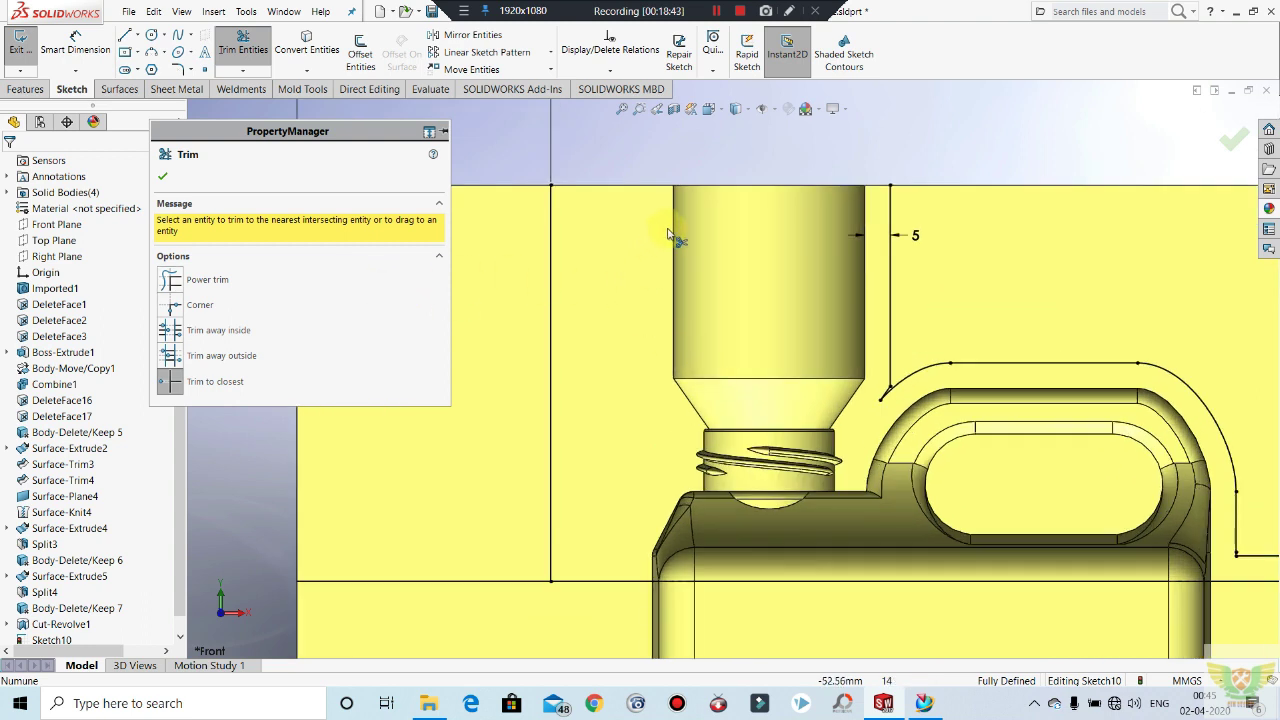
{"action": "left_click", "coordinate": [161, 181]}
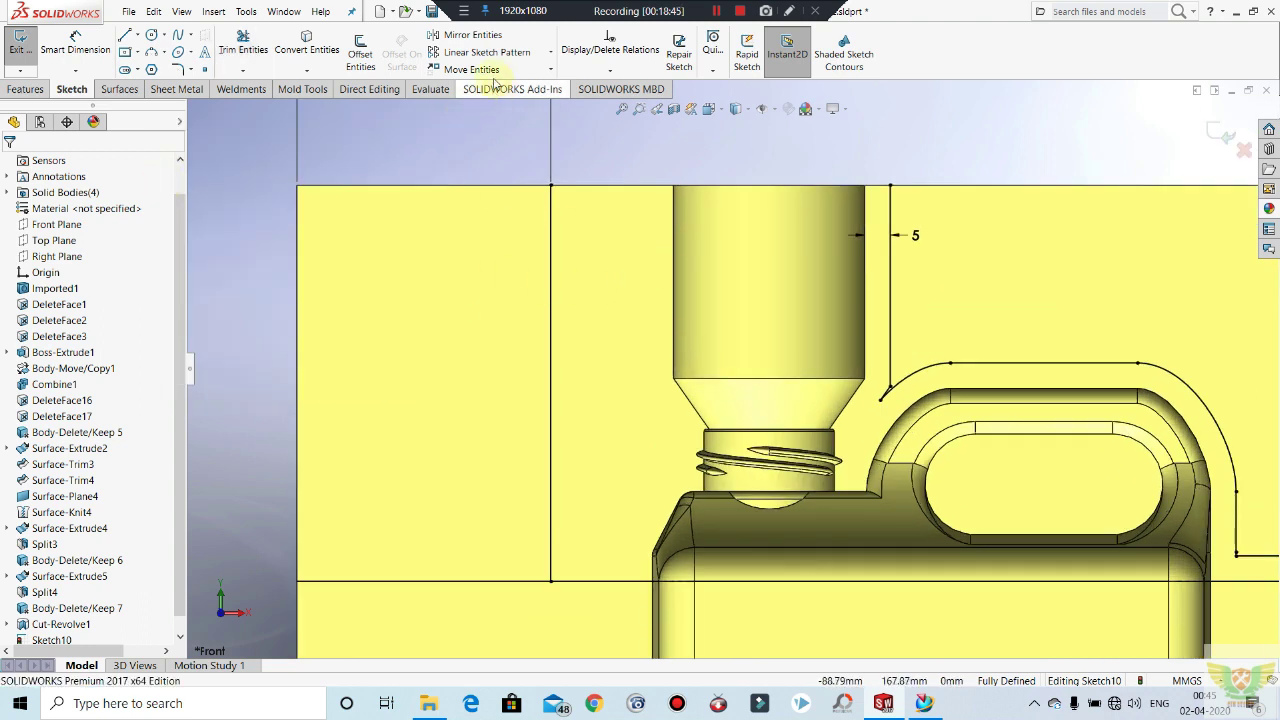
{"action": "left_click", "coordinate": [360, 53]}
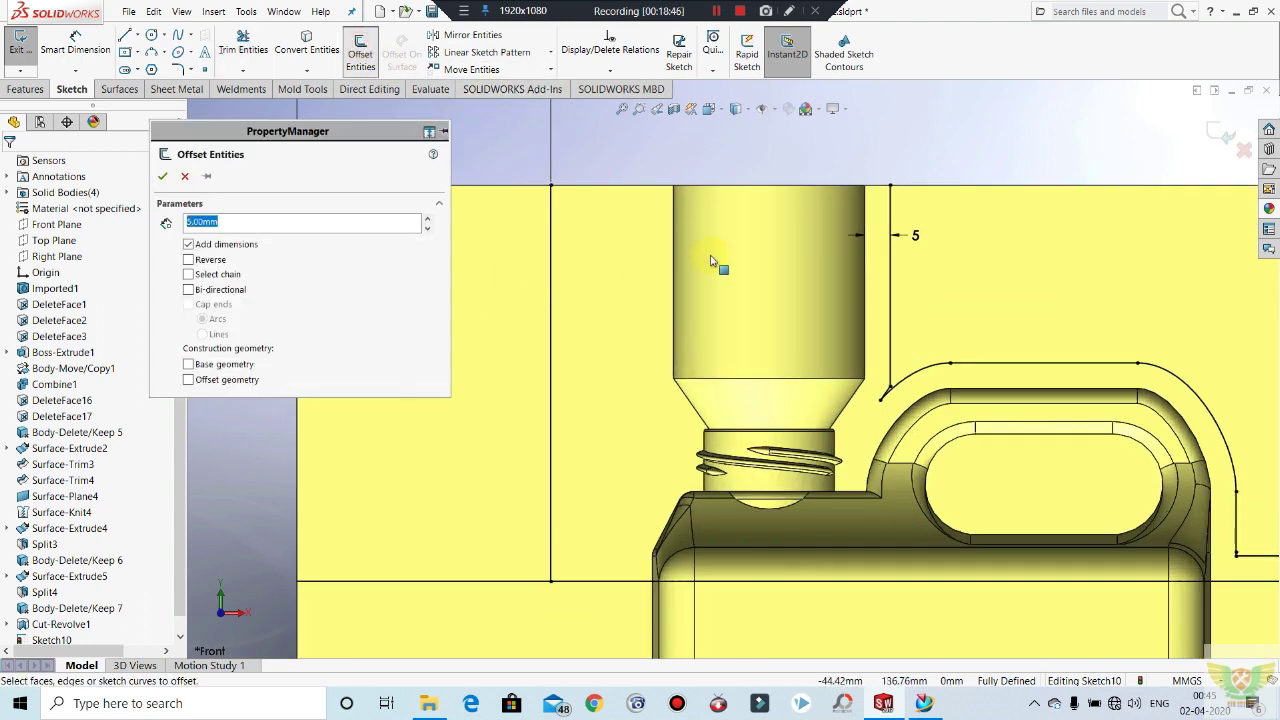
{"action": "left_click", "coordinate": [675, 216]}
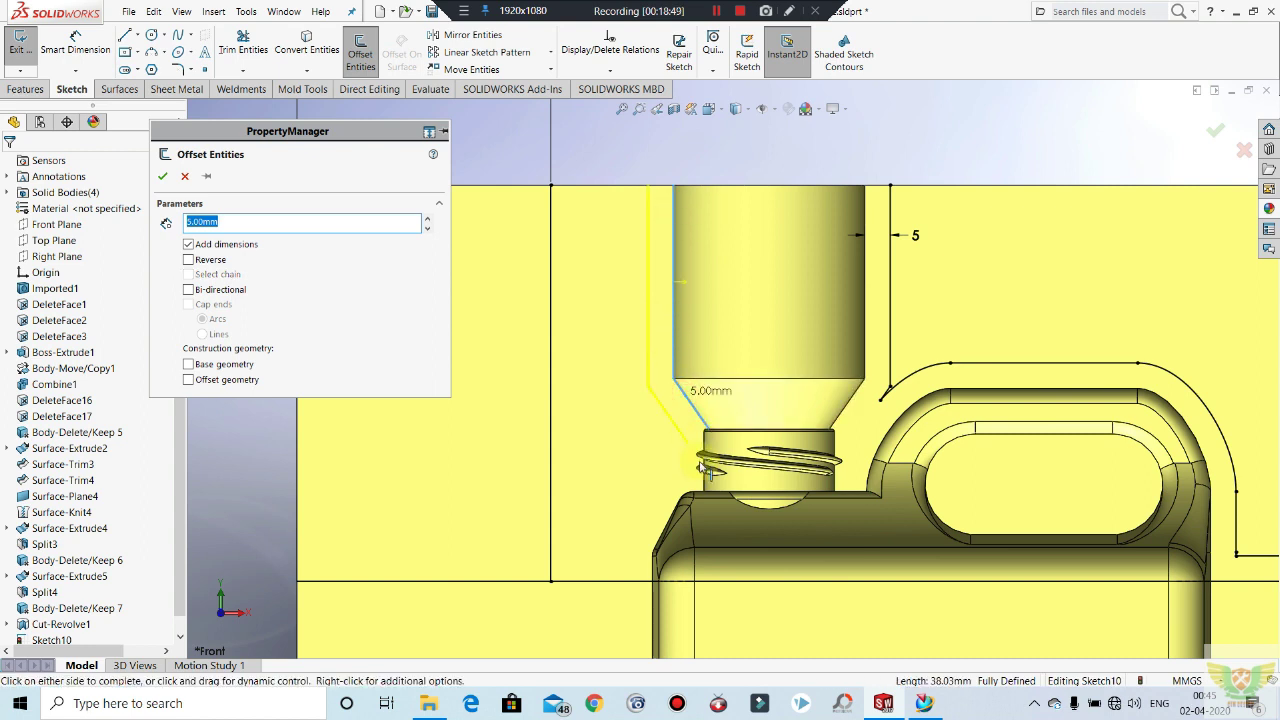
{"action": "scroll", "coordinate": [703, 468], "scroll_direction": "down", "scroll_amount": 2}
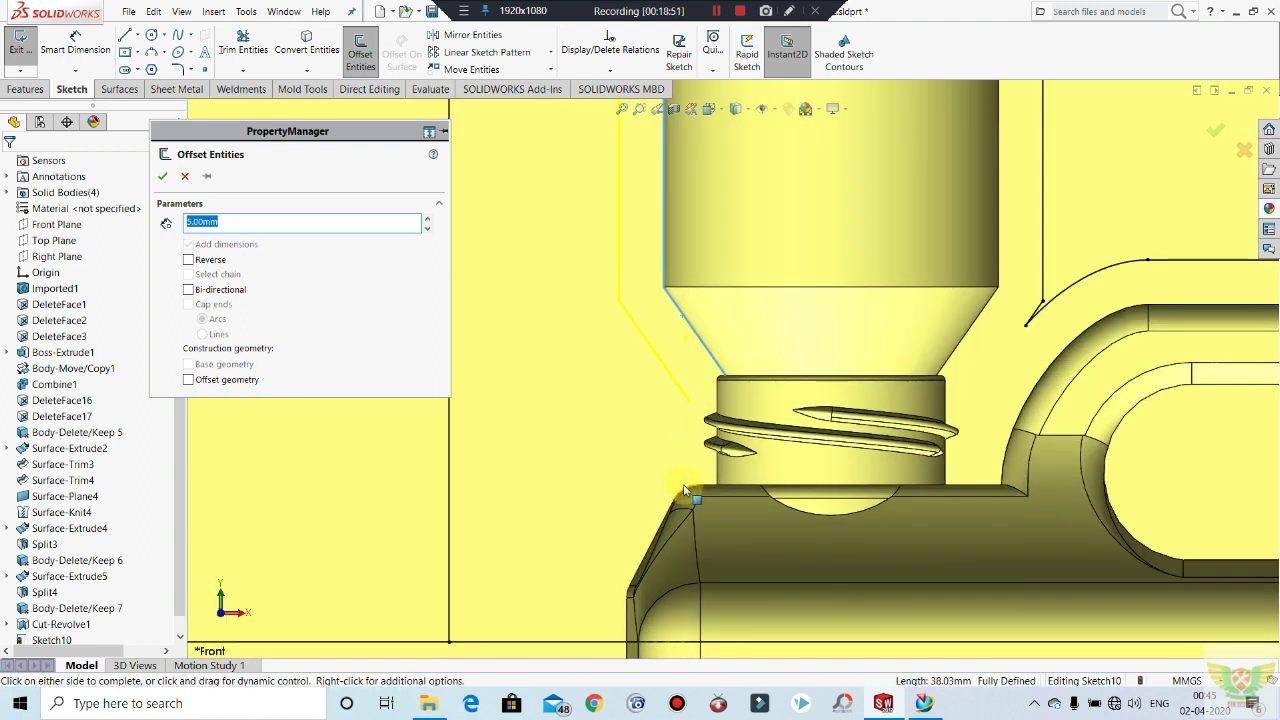
{"action": "left_click", "coordinate": [663, 522]}
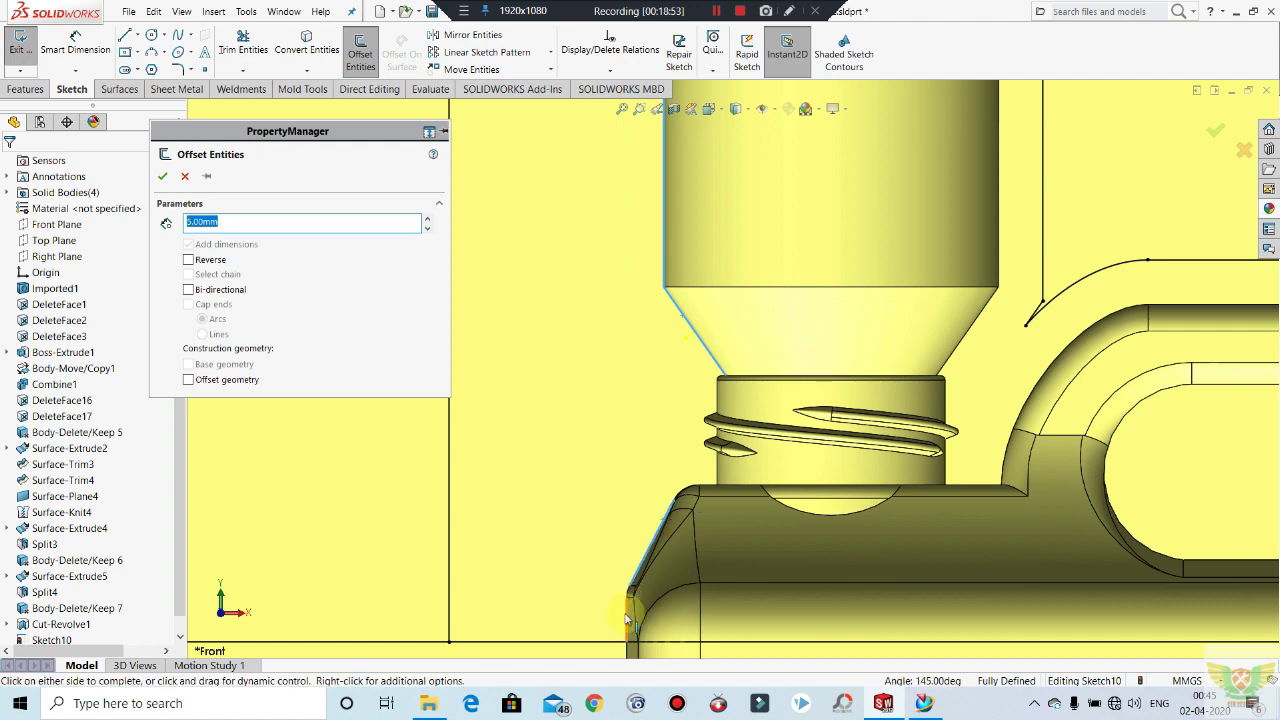
{"action": "scroll", "coordinate": [626, 620], "scroll_direction": "down", "scroll_amount": 2}
{"action": "scroll", "coordinate": [650, 560], "scroll_direction": "down", "scroll_amount": 3}
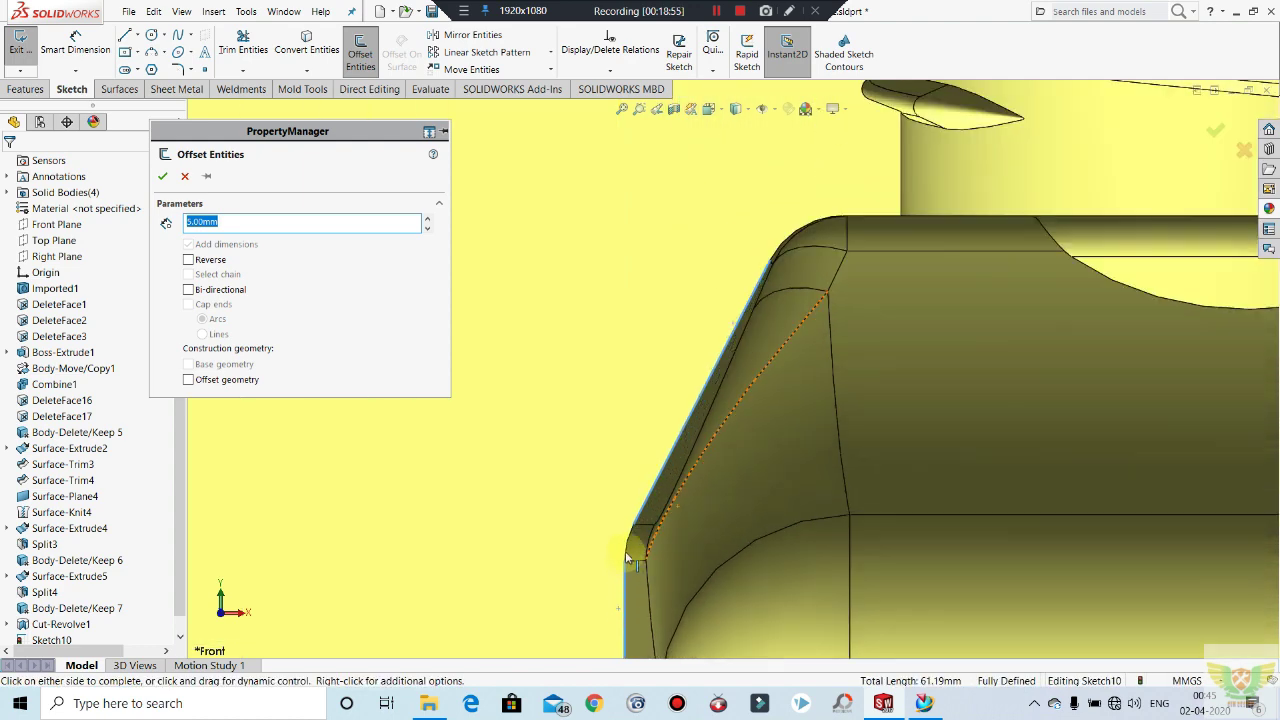
{"action": "left_click", "coordinate": [629, 538]}
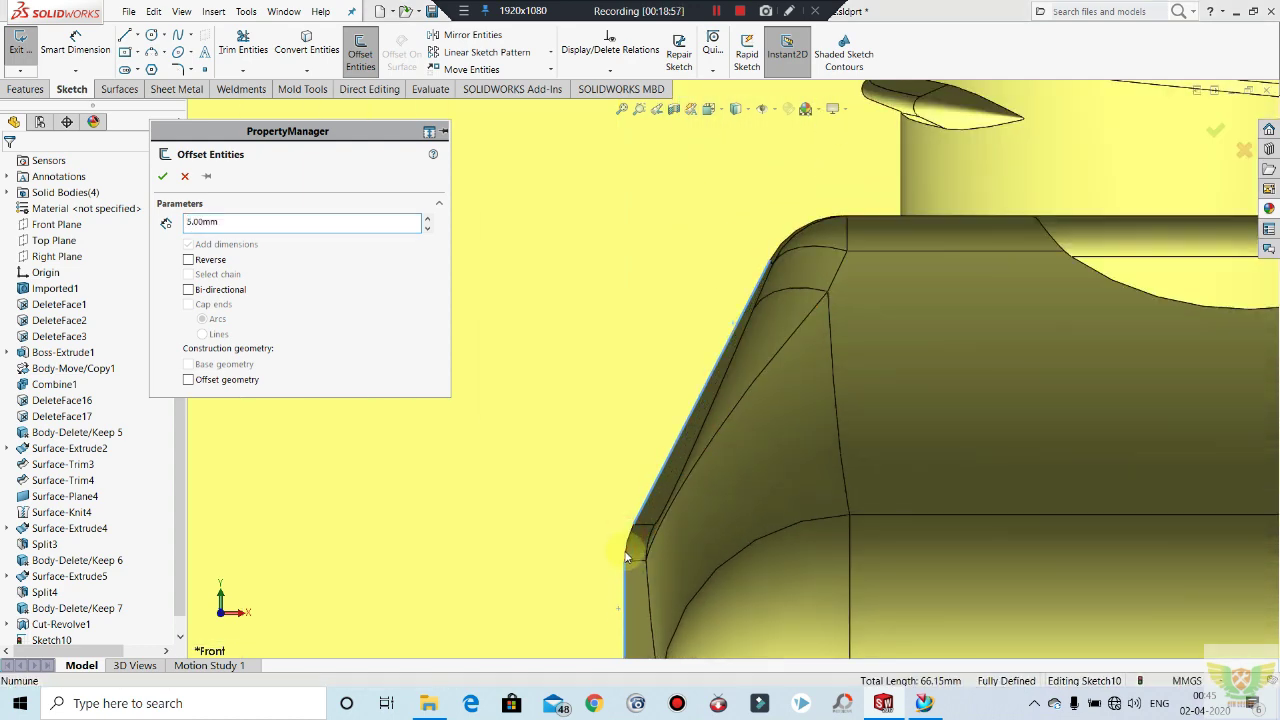
{"action": "left_click", "coordinate": [742, 406]}
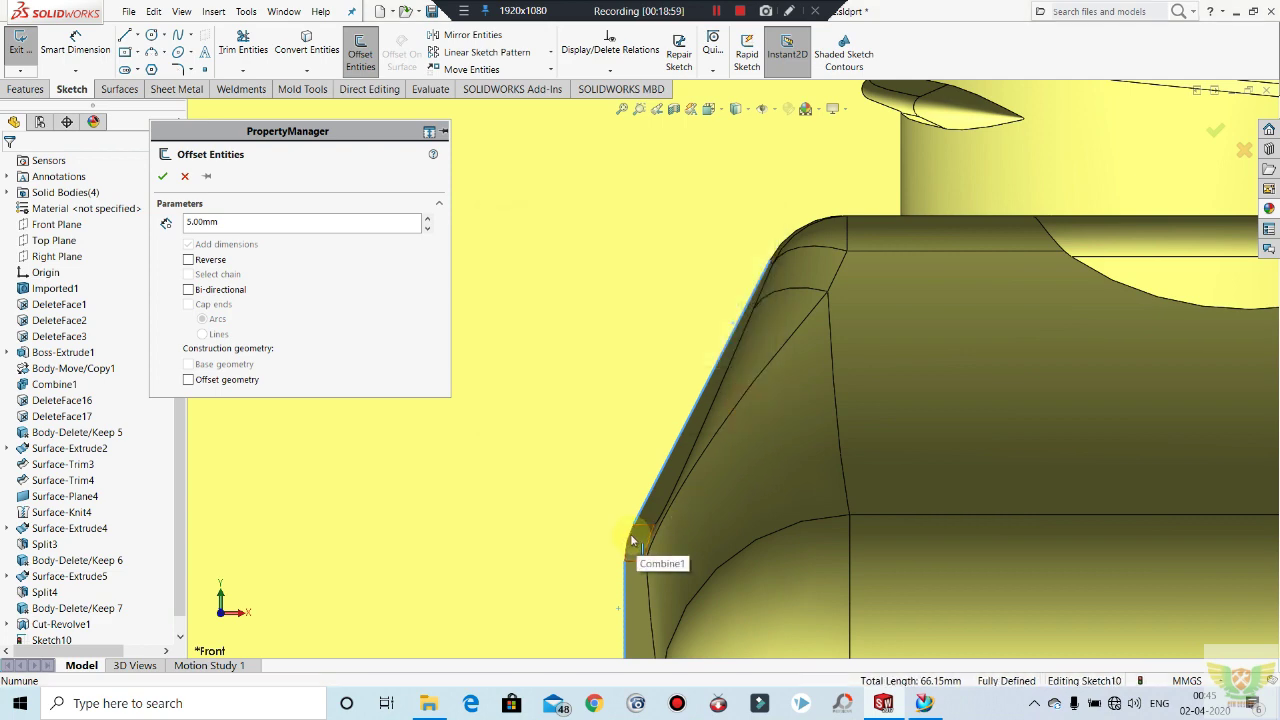
{"action": "scroll", "coordinate": [700, 450], "scroll_direction": "up", "scroll_amount": 2}
{"action": "scroll", "coordinate": [708, 439], "scroll_direction": "up", "scroll_amount": 2}
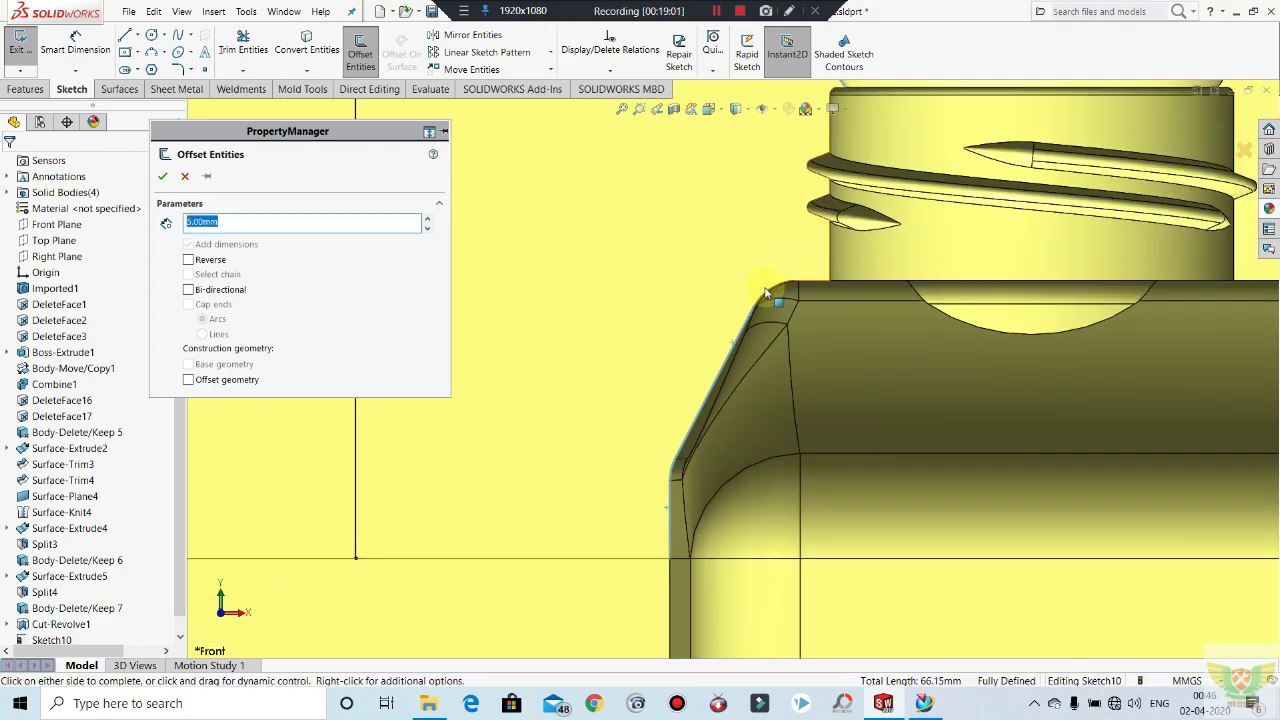
{"action": "left_click", "coordinate": [765, 293]}
{"action": "scroll", "coordinate": [750, 330], "scroll_direction": "up", "scroll_amount": 2}
{"action": "scroll", "coordinate": [750, 330], "scroll_direction": "up", "scroll_amount": 2}
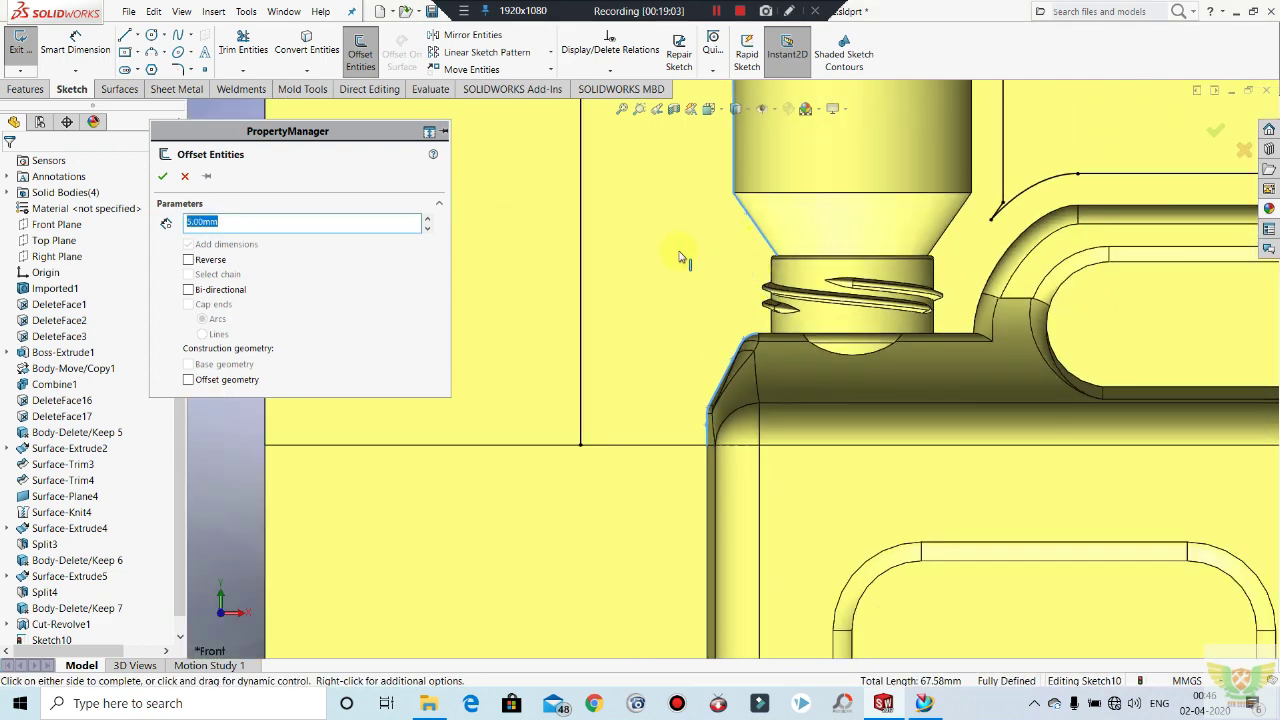
{"action": "left_click", "coordinate": [163, 176]}
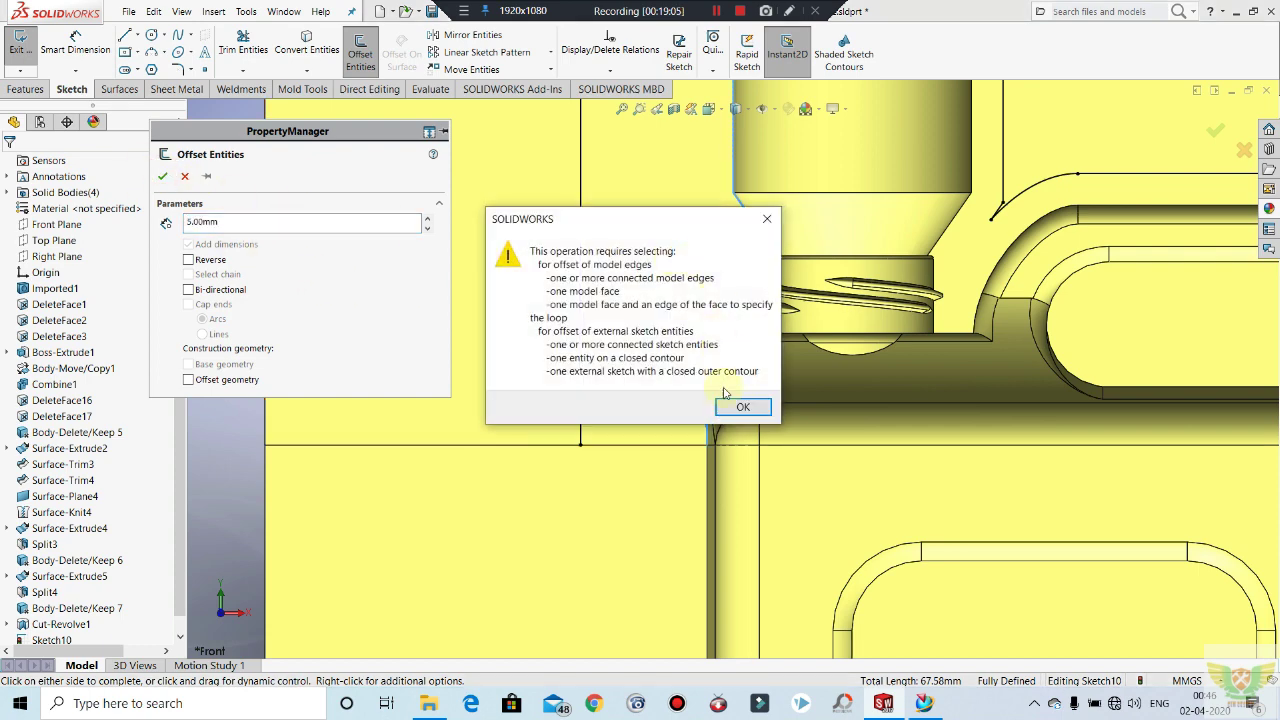
{"action": "left_click", "coordinate": [737, 403]}
{"action": "scroll", "coordinate": [730, 330], "scroll_direction": "up", "scroll_amount": 2}
{"action": "left_click", "coordinate": [730, 330]}
{"action": "scroll", "coordinate": [730, 330], "scroll_direction": "up", "scroll_amount": 2}
{"action": "scroll", "coordinate": [780, 280], "scroll_direction": "up", "scroll_amount": 2}
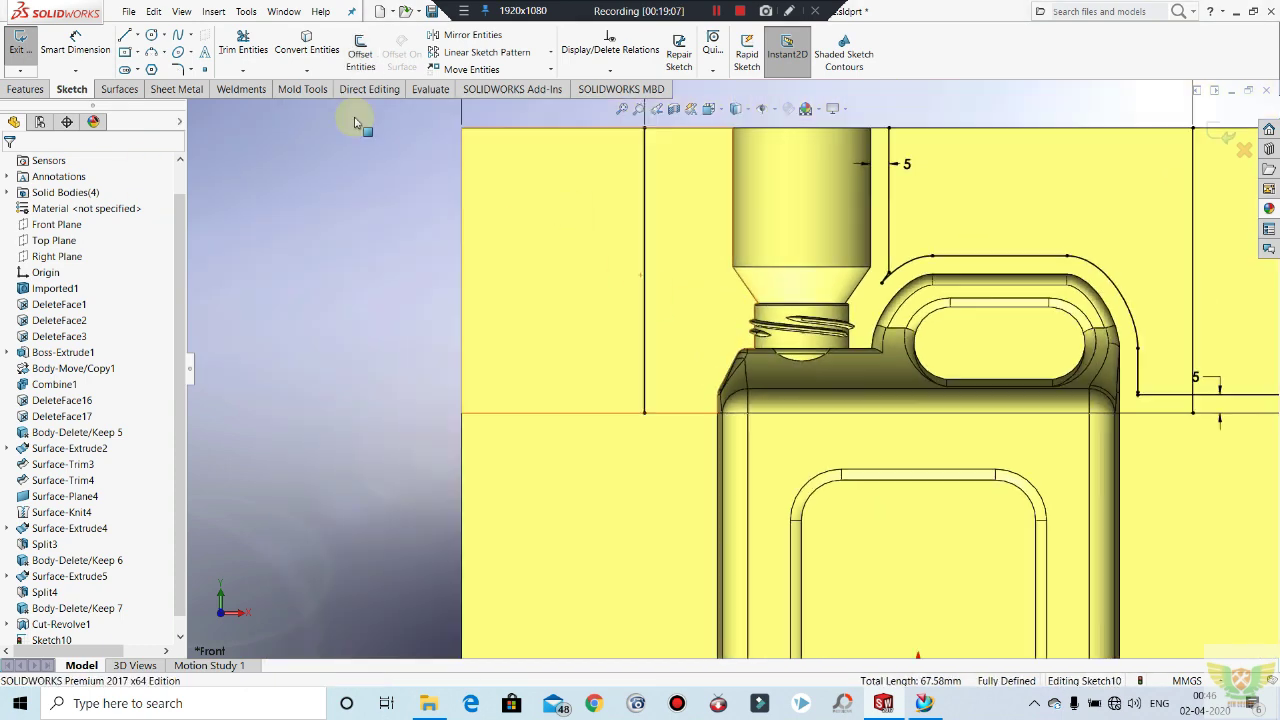
{"action": "scroll", "coordinate": [826, 213], "scroll_direction": "up", "scroll_amount": 2}
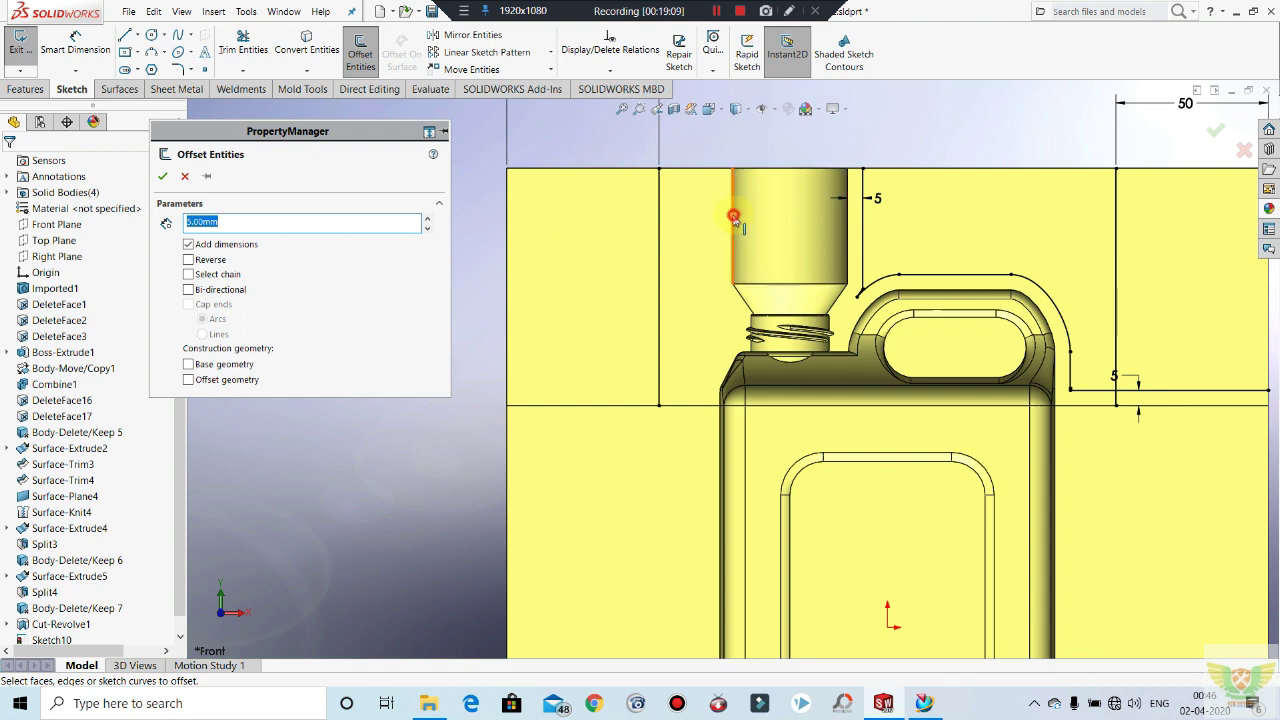
Step: Offset the neck's left straight edge and its tapered edge by 5 mm
{"action": "left_click", "coordinate": [734, 212]}
{"action": "left_click", "coordinate": [748, 305]}
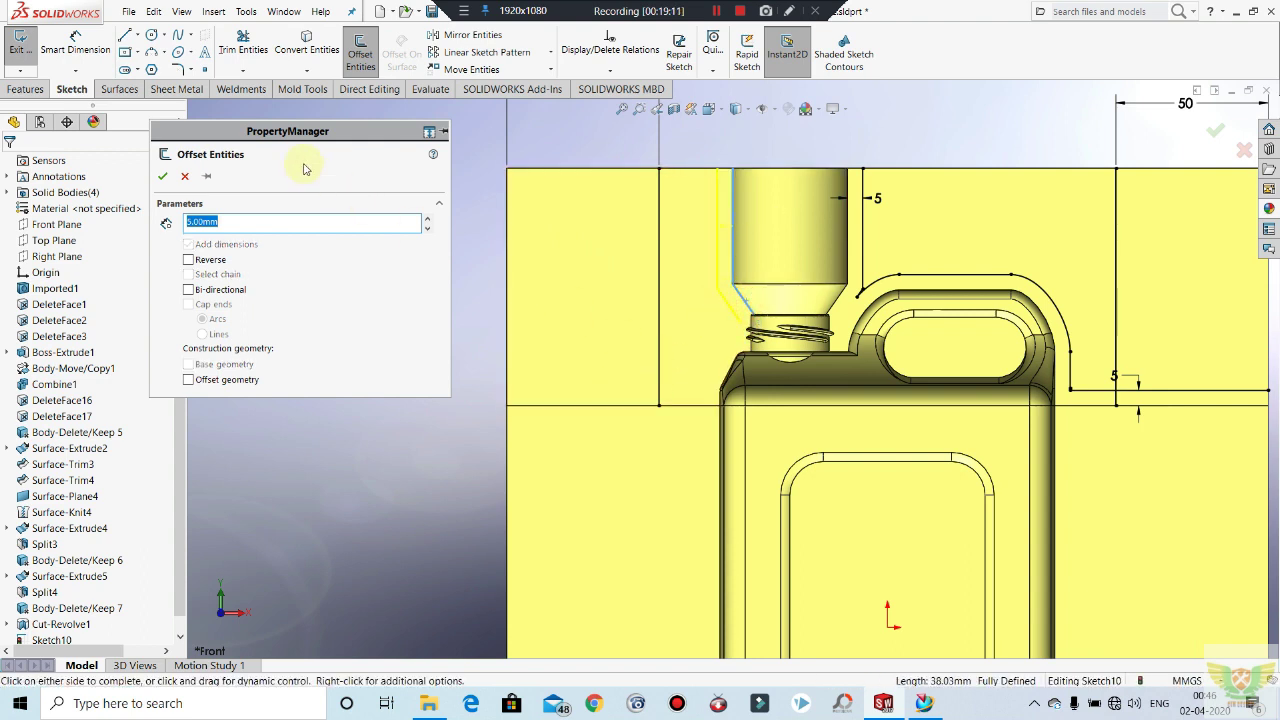
{"action": "left_click", "coordinate": [459, 349]}
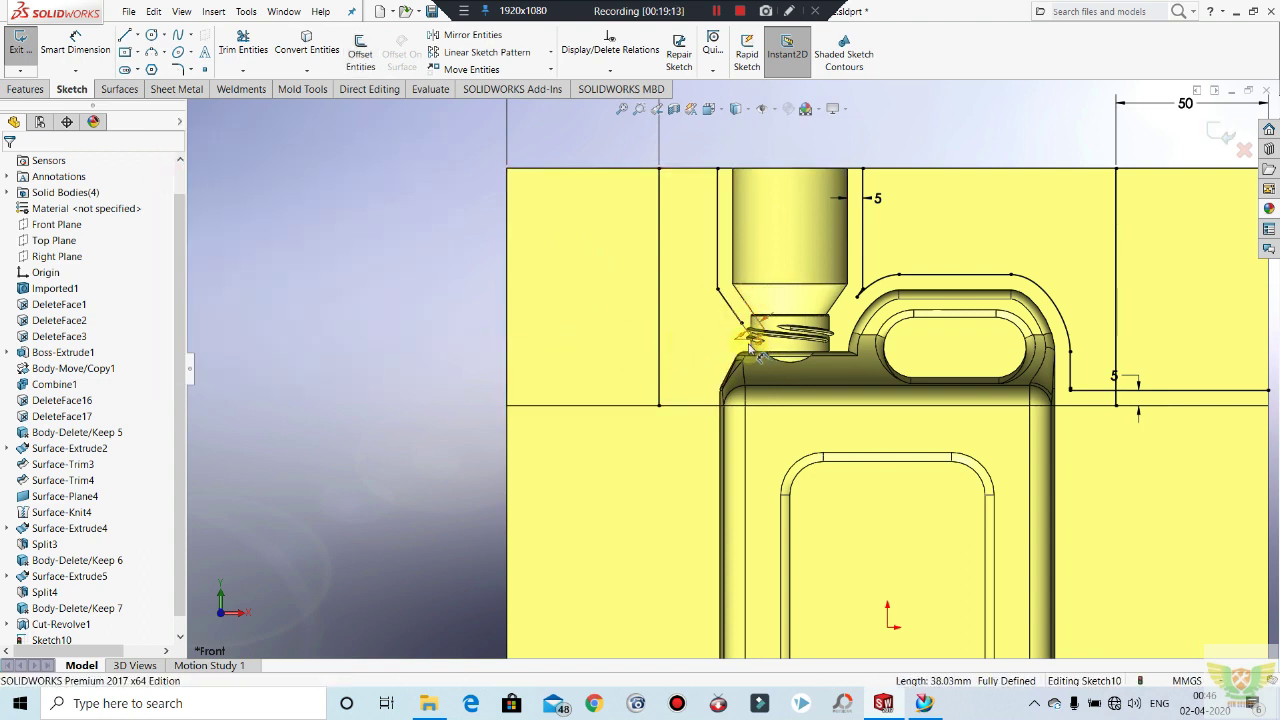
{"action": "scroll", "coordinate": [740, 335], "scroll_direction": "down", "scroll_amount": 2}
{"action": "scroll", "coordinate": [735, 328], "scroll_direction": "down", "scroll_amount": 2}
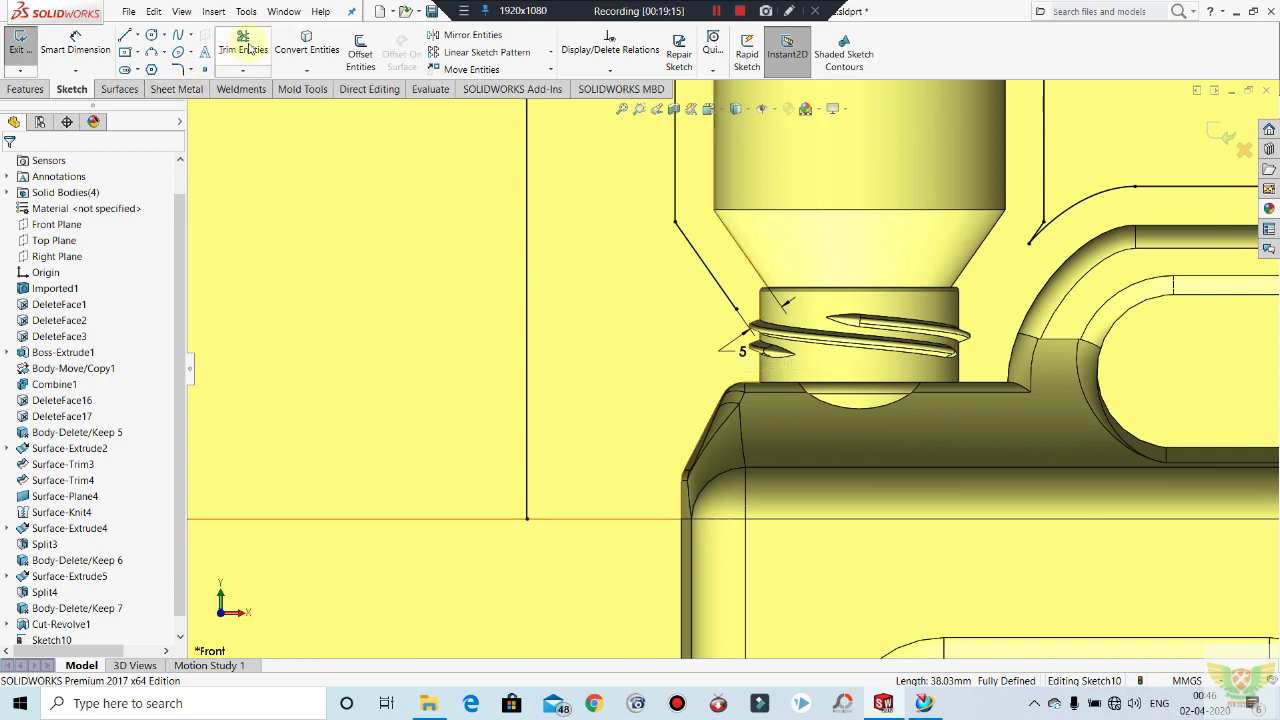
{"action": "left_click", "coordinate": [307, 45]}
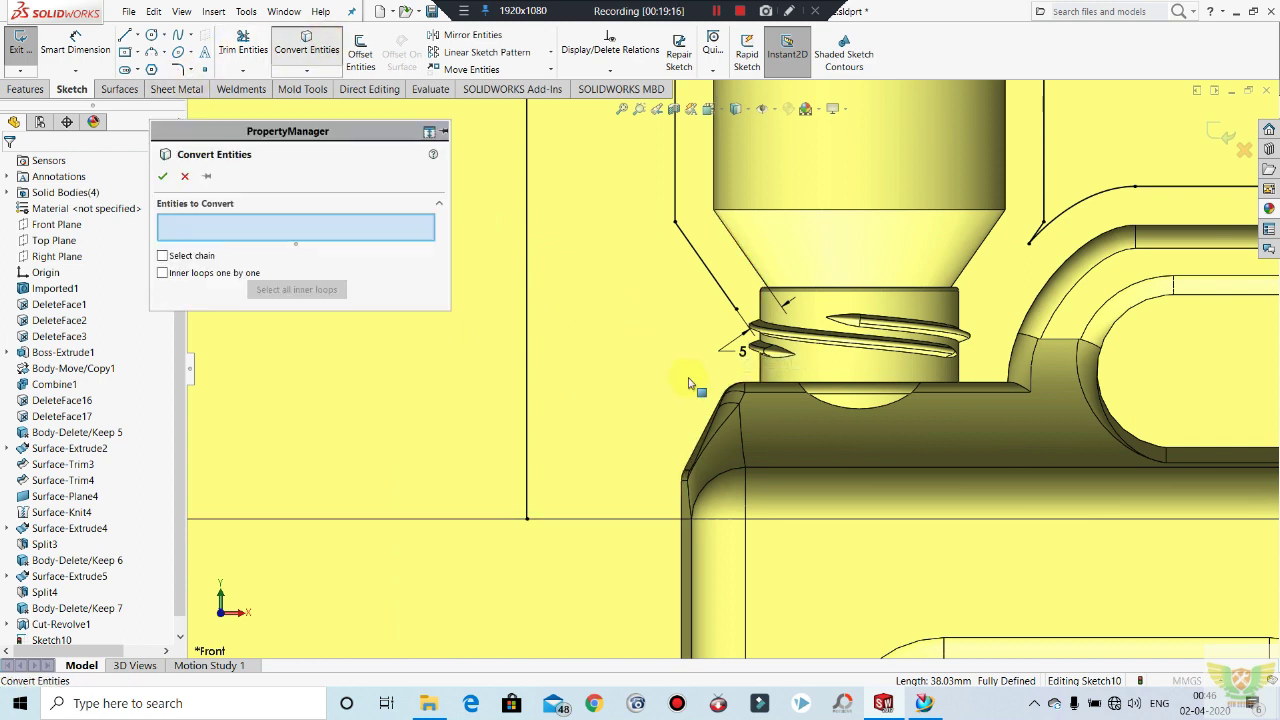
Step: Project the left shoulder corner edge into Sketch10 with Convert Entities
{"action": "left_click", "coordinate": [703, 437]}
{"action": "left_click", "coordinate": [160, 177]}
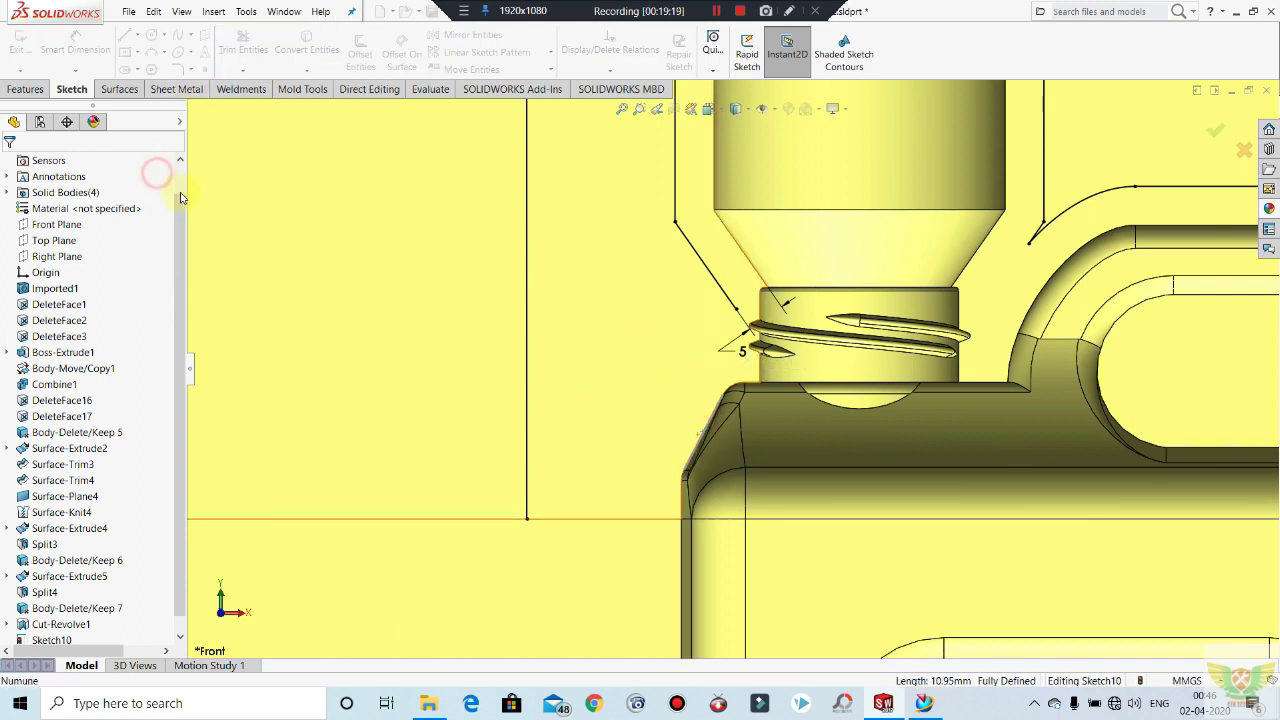
{"action": "middle_click_drag", "start_coordinate": [631, 409], "coordinate": [728, 409]}
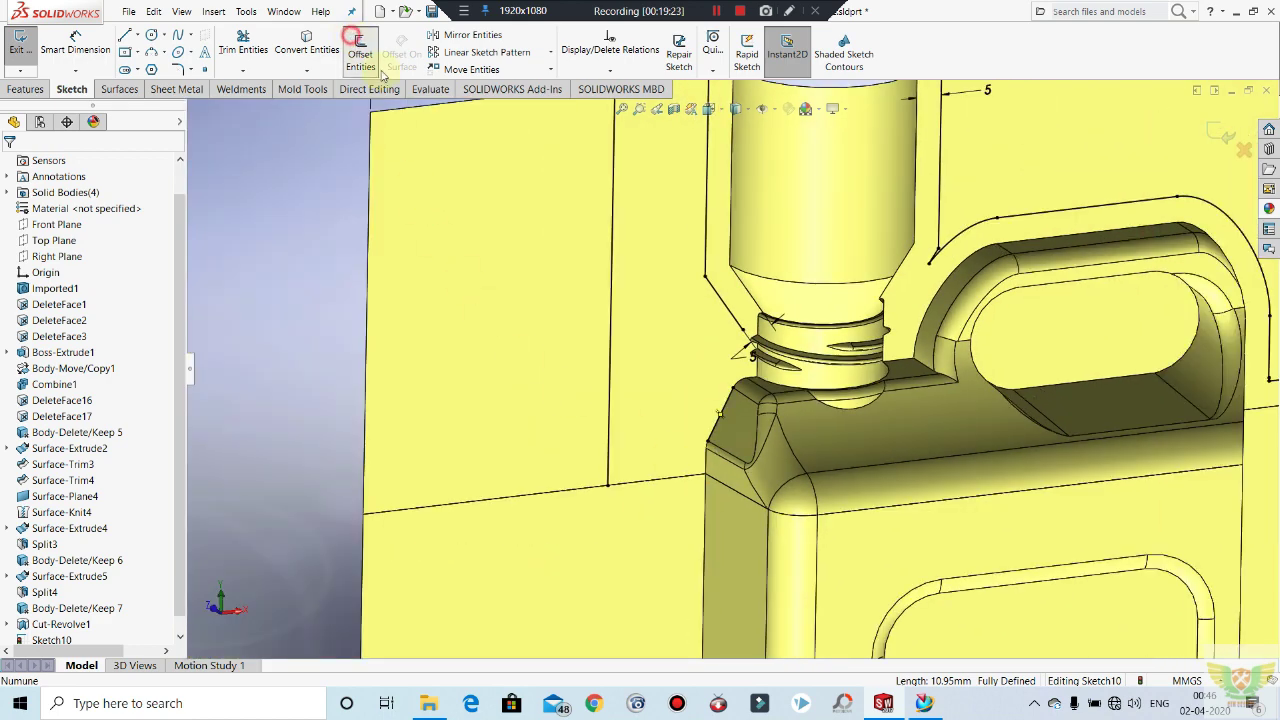
Step: Offset the sloped left shoulder edge below the neck by 5 mm
{"action": "left_click", "coordinate": [360, 53]}
{"action": "left_click", "coordinate": [727, 400]}
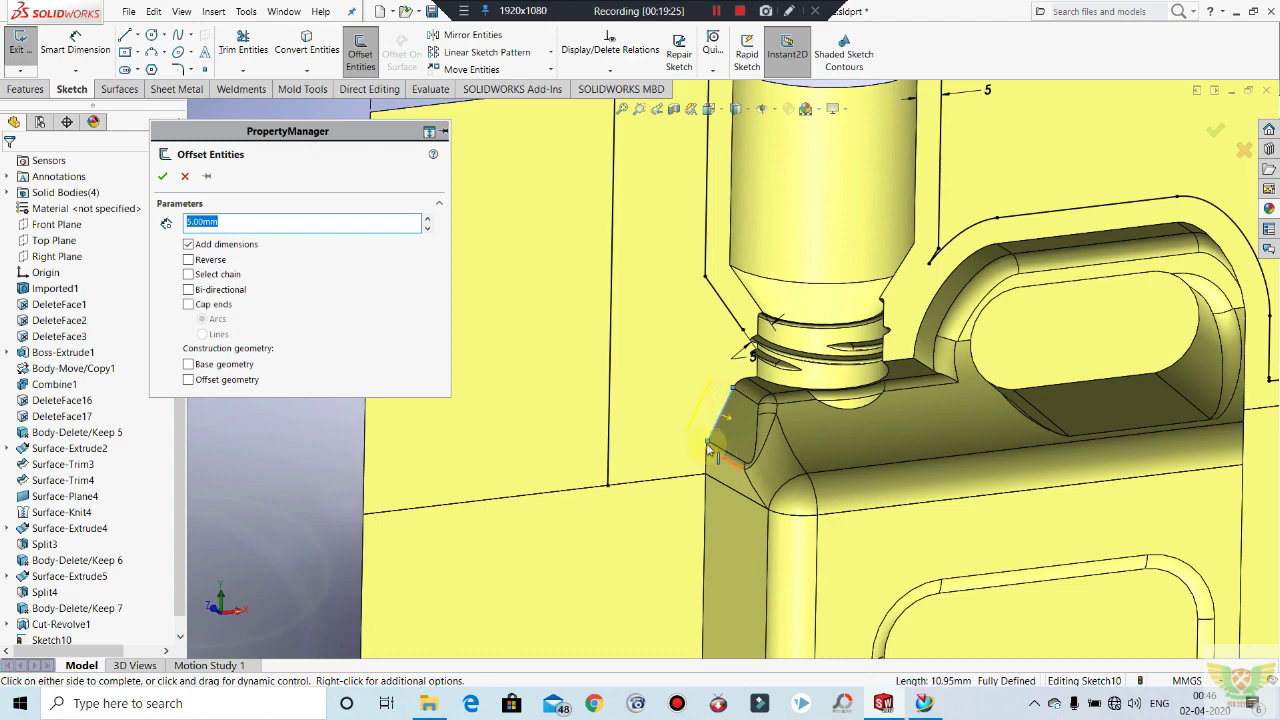
{"action": "left_click", "coordinate": [163, 178]}
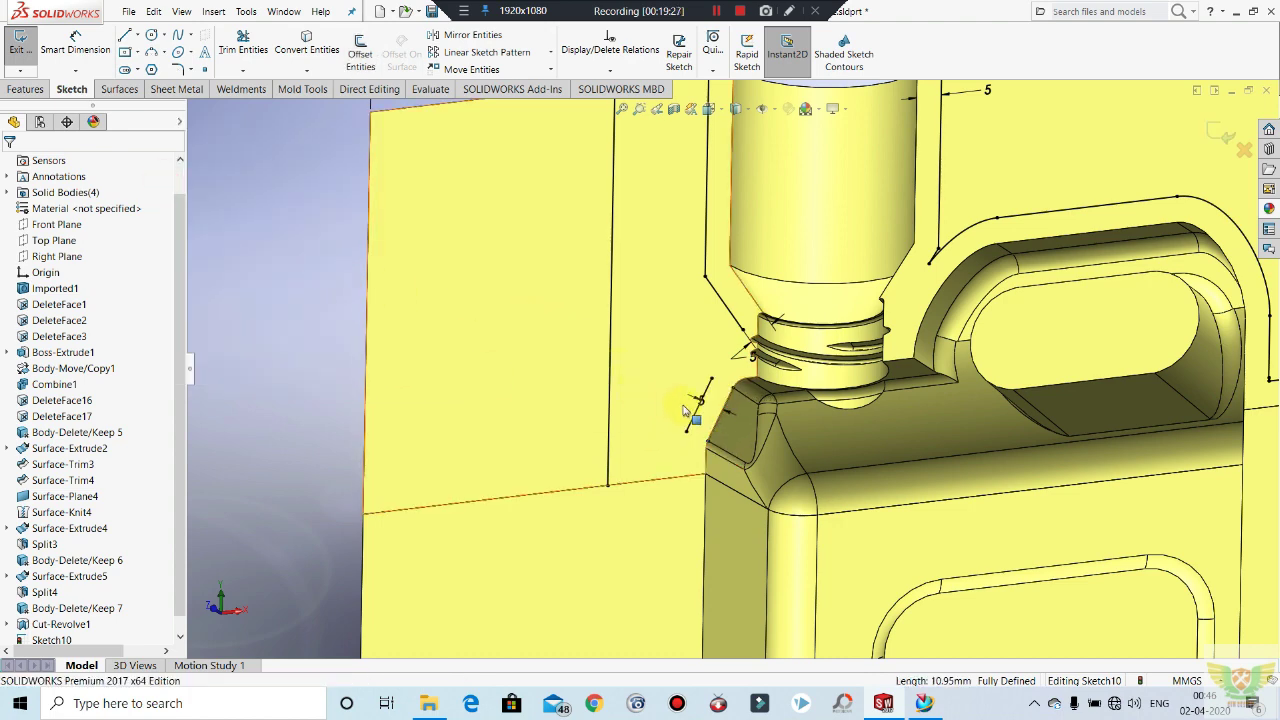
{"action": "scroll", "coordinate": [700, 410], "scroll_direction": "down", "scroll_amount": 2}
{"action": "scroll", "coordinate": [742, 420], "scroll_direction": "down", "scroll_amount": 2}
{"action": "scroll", "coordinate": [742, 414], "scroll_direction": "down", "scroll_amount": 2}
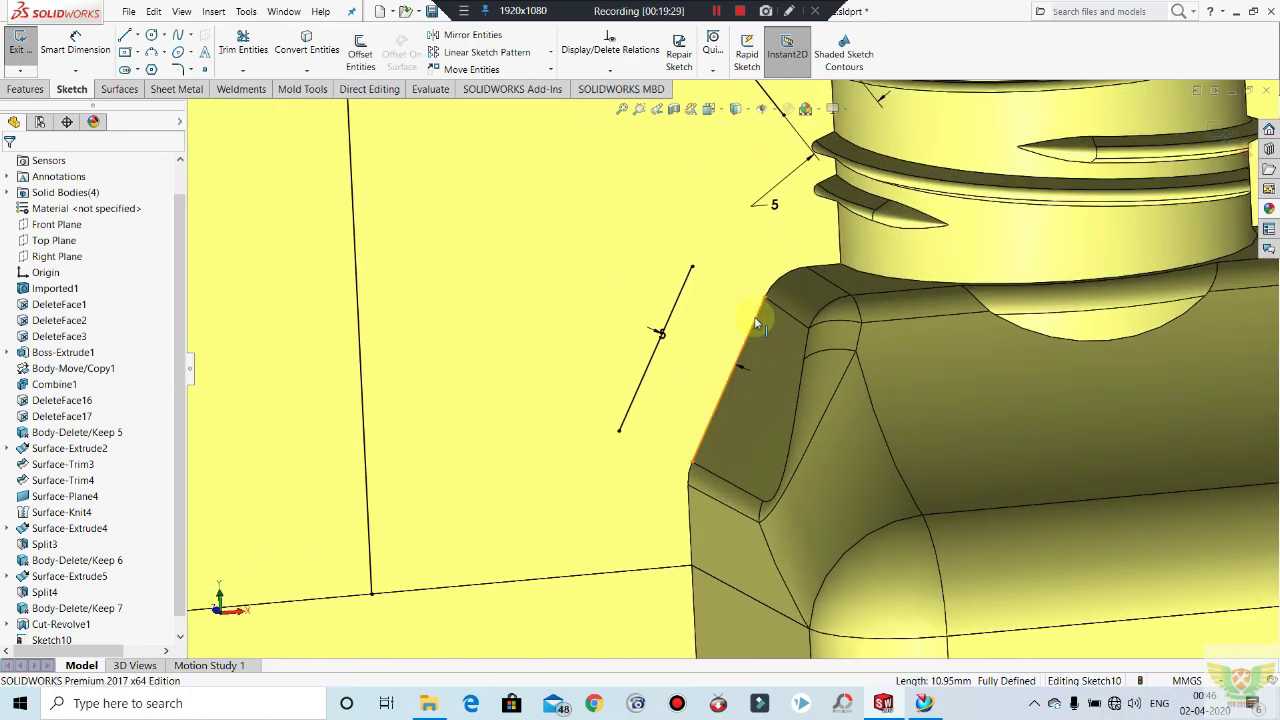
{"action": "left_click", "coordinate": [756, 310]}
{"action": "key", "text": "Escape"}
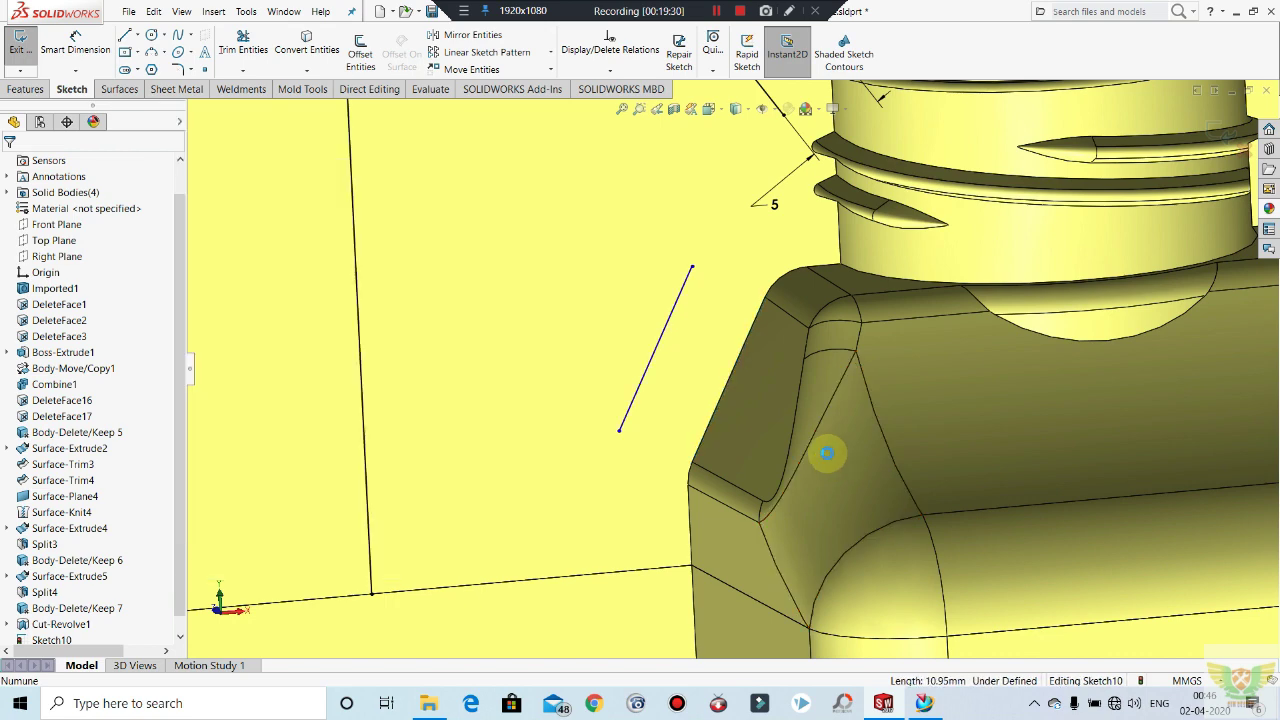
{"action": "scroll", "coordinate": [737, 352], "scroll_direction": "up", "scroll_amount": 2}
{"action": "scroll", "coordinate": [745, 360], "scroll_direction": "up", "scroll_amount": 3}
{"action": "scroll", "coordinate": [745, 362], "scroll_direction": "down", "scroll_amount": 1}
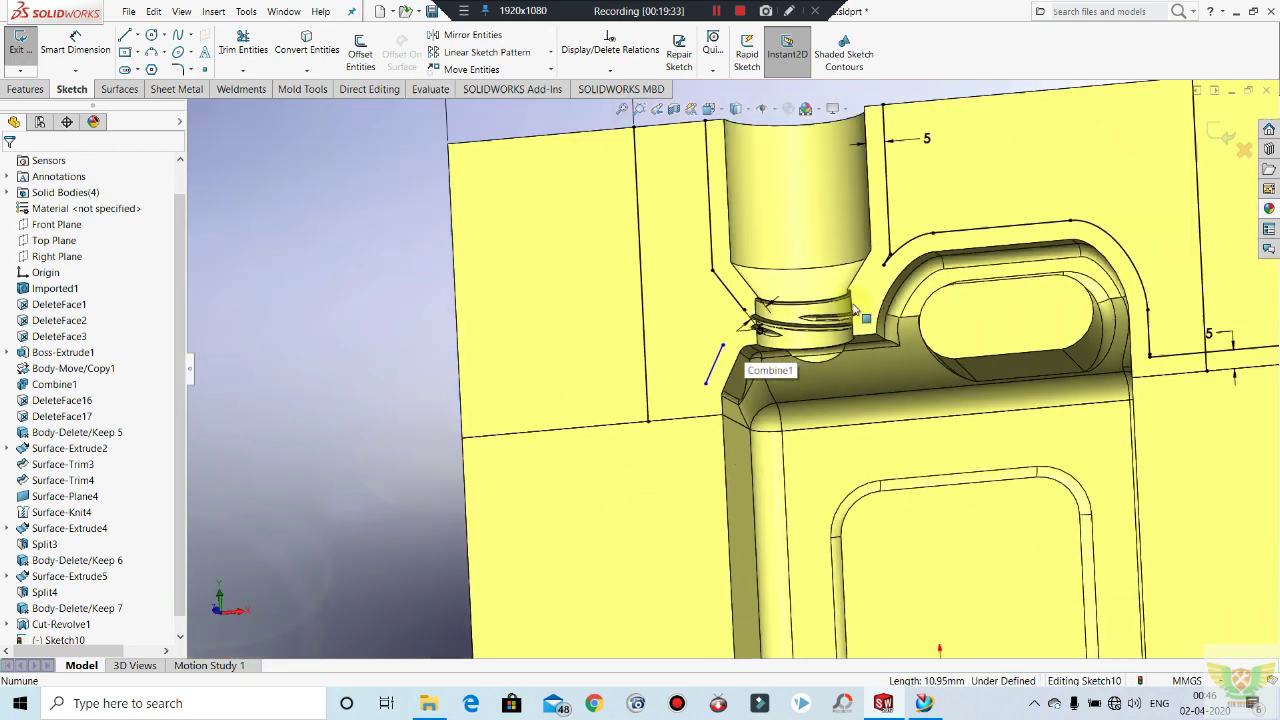
{"action": "scroll", "coordinate": [745, 362], "scroll_direction": "down", "scroll_amount": 1}
{"action": "scroll", "coordinate": [700, 310], "scroll_direction": "down", "scroll_amount": 1}
{"action": "scroll", "coordinate": [689, 301], "scroll_direction": "down", "scroll_amount": 1}
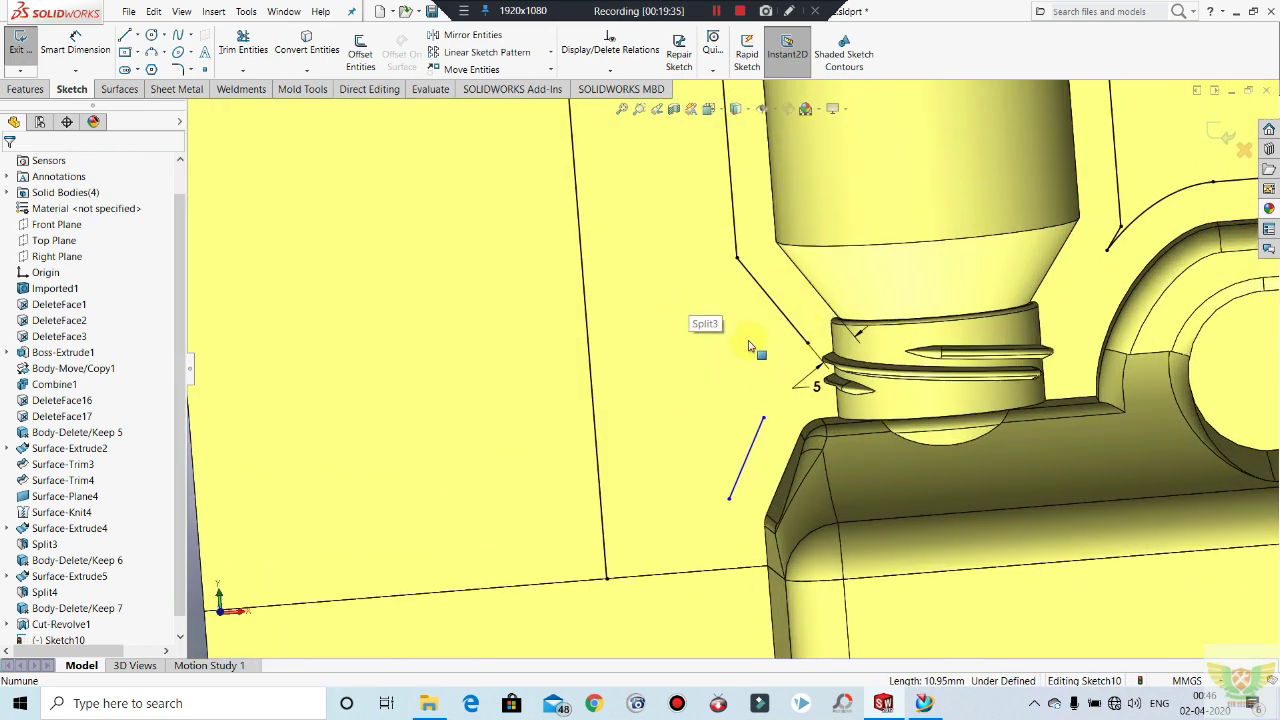
Step: Extend the blue offset line to meet the neck outline with Trim Entities
{"action": "left_click", "coordinate": [242, 70]}
{"action": "left_click", "coordinate": [255, 86]}
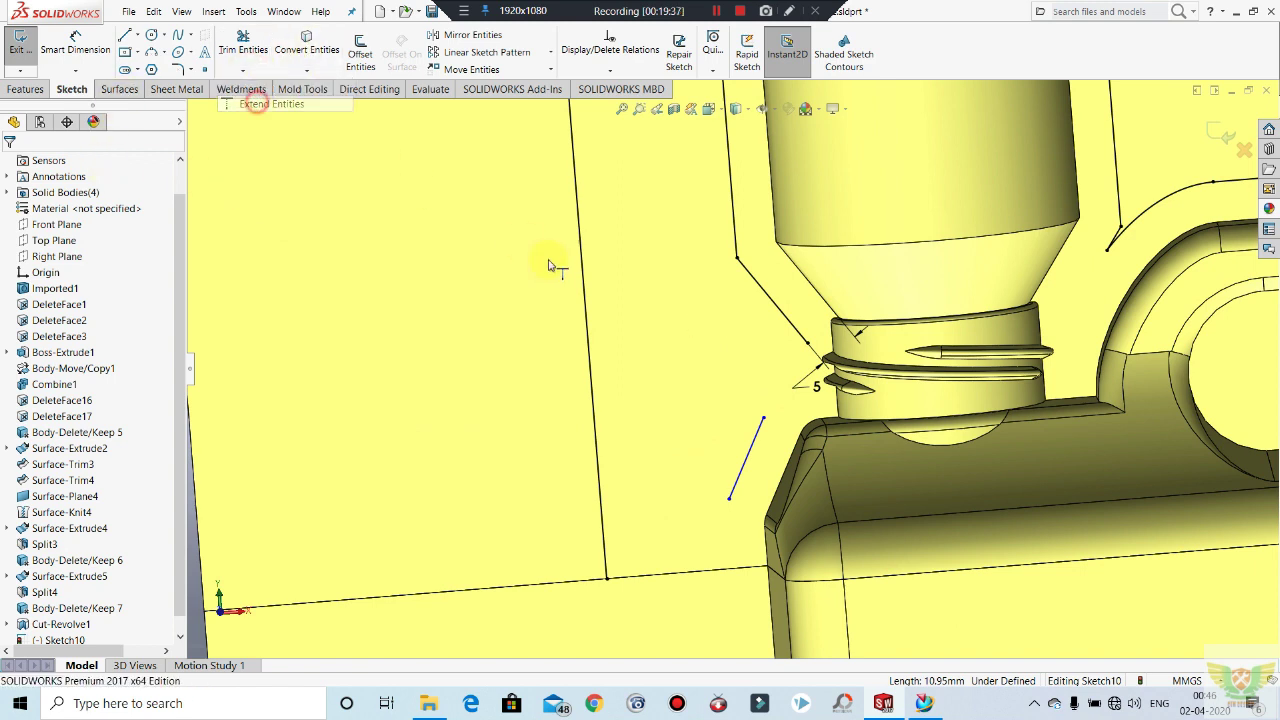
{"action": "left_click", "coordinate": [800, 337]}
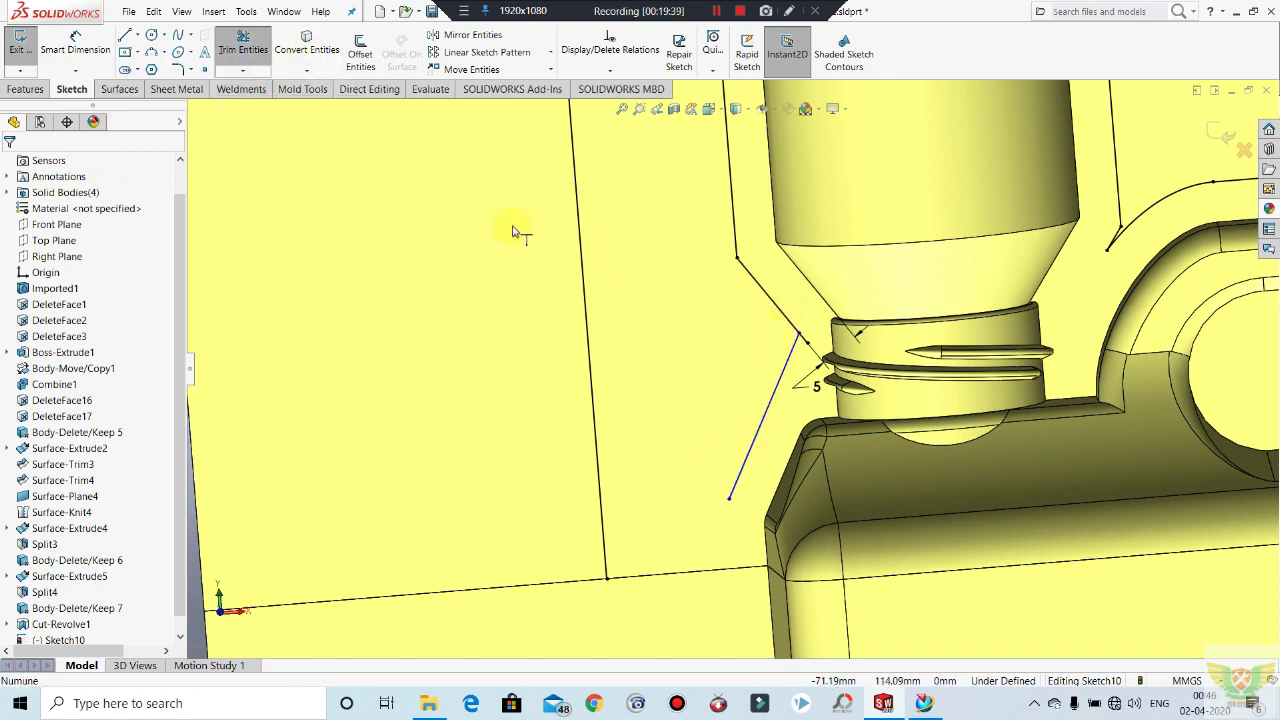
{"action": "left_click", "coordinate": [243, 45]}
{"action": "scroll", "coordinate": [790, 305], "scroll_direction": "down", "scroll_amount": 2}
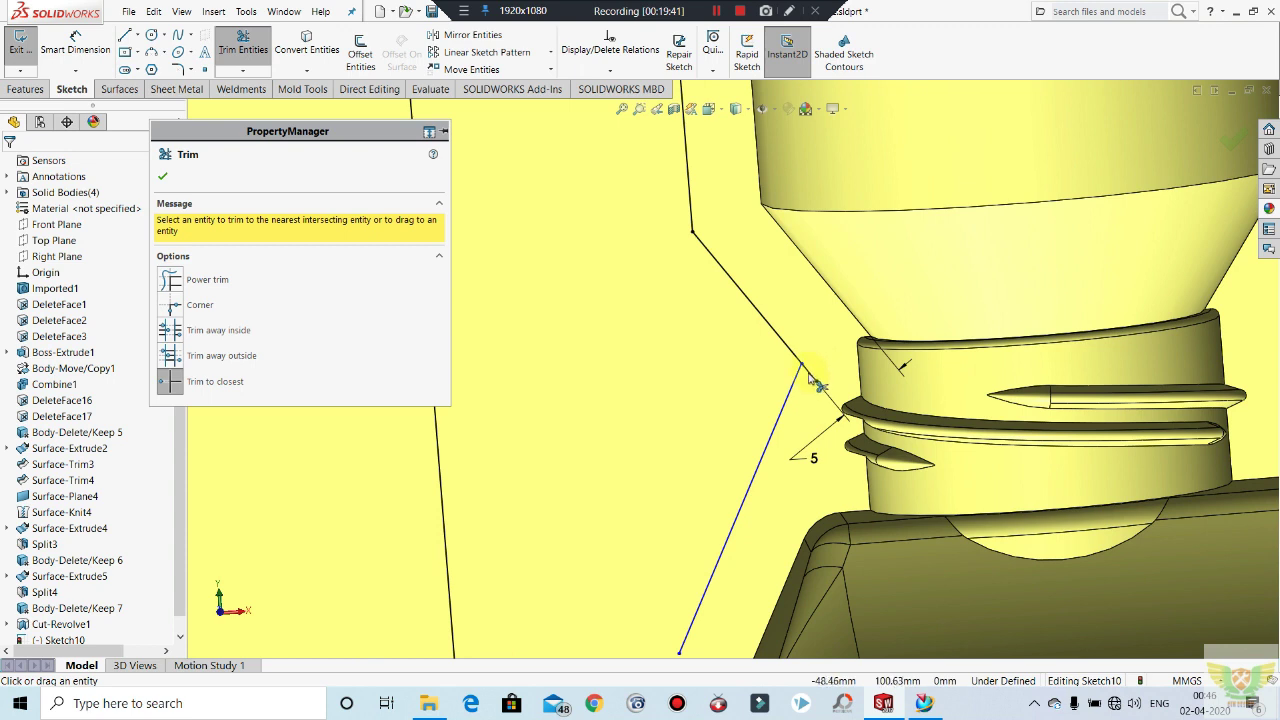
{"action": "key", "text": "Escape"}
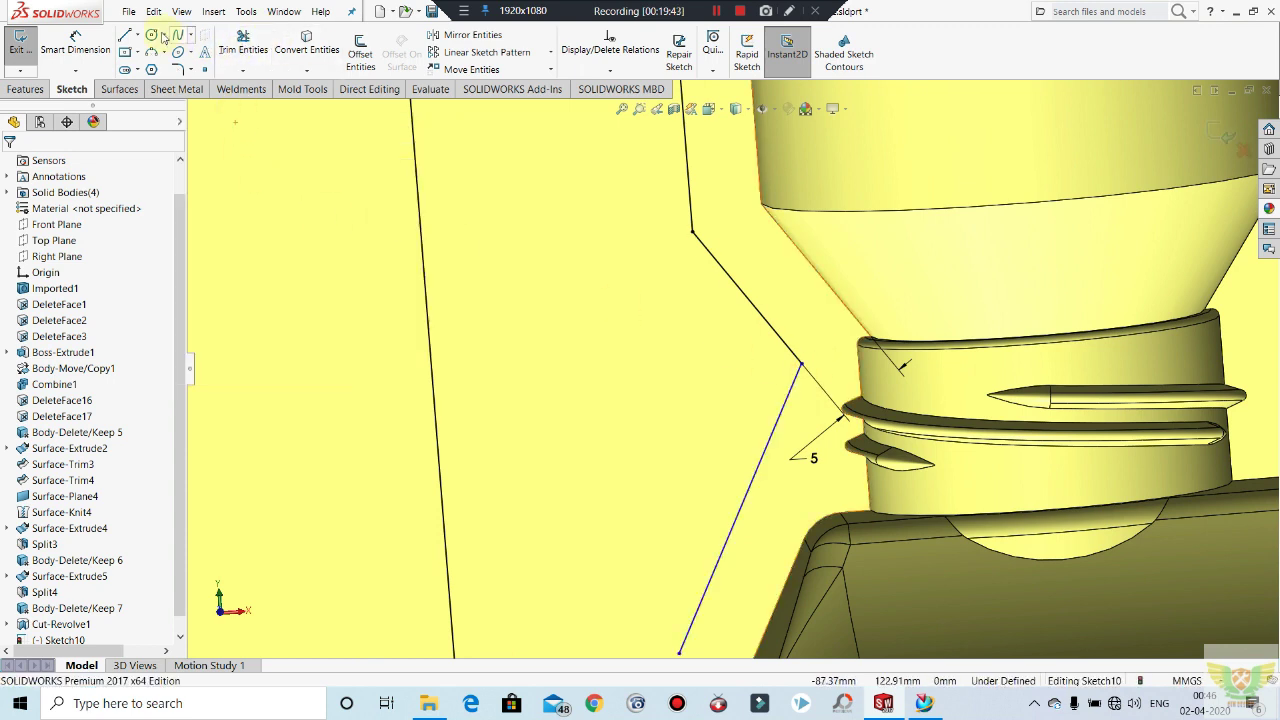
Step: Draw a line from the neck outline beside the blue line and trim off the leftover segment
{"action": "left_click", "coordinate": [127, 38]}
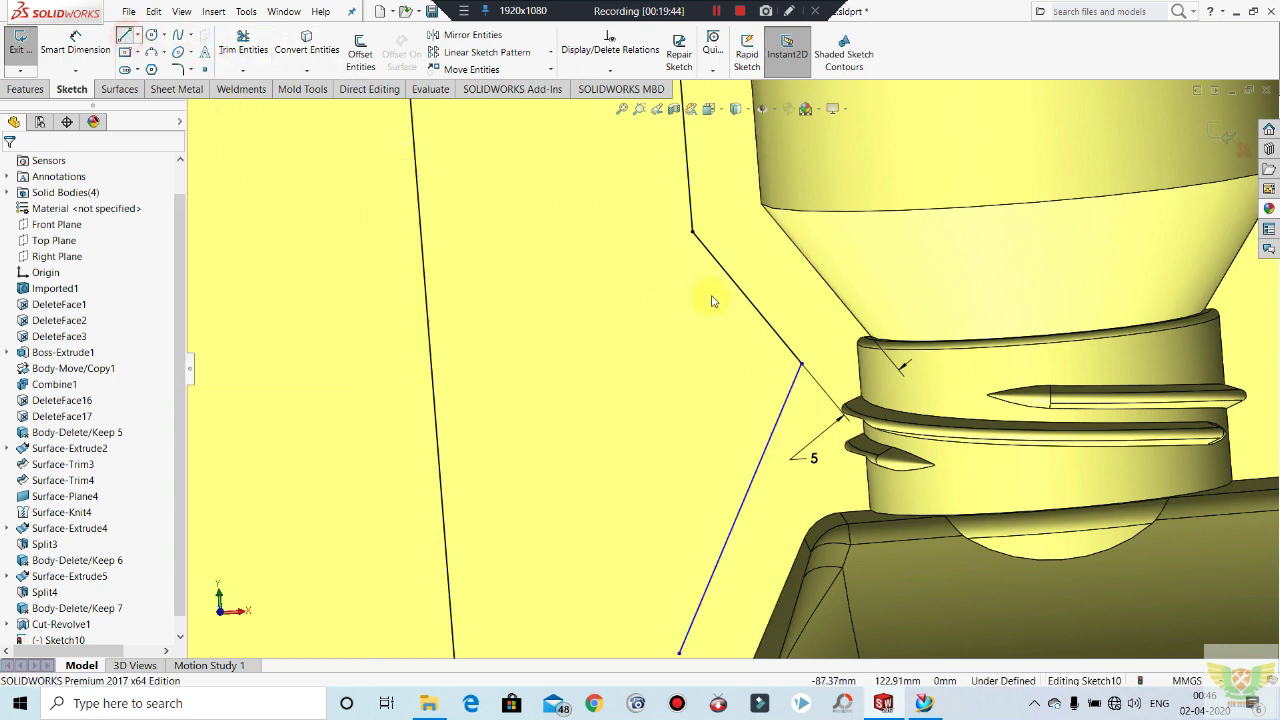
{"action": "left_click", "coordinate": [765, 318]}
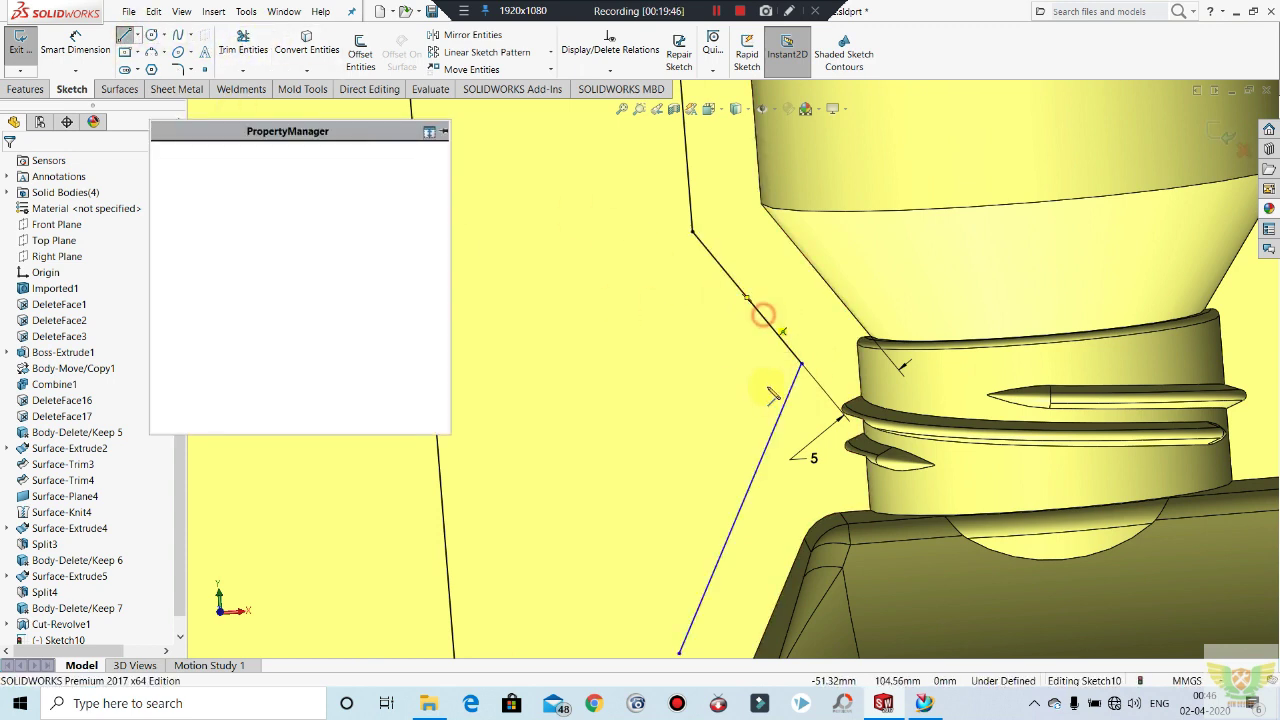
{"action": "double_click", "coordinate": [771, 466]}
{"action": "left_click", "coordinate": [243, 45]}
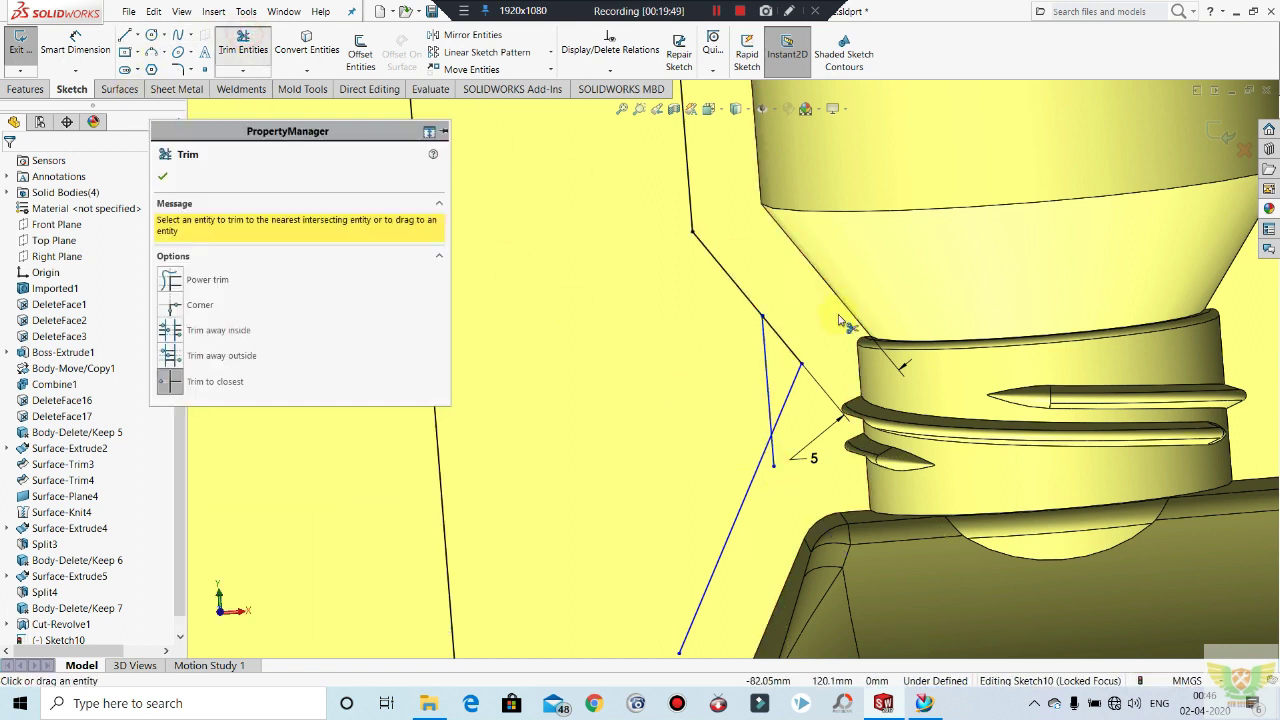
{"action": "left_click", "coordinate": [779, 338]}
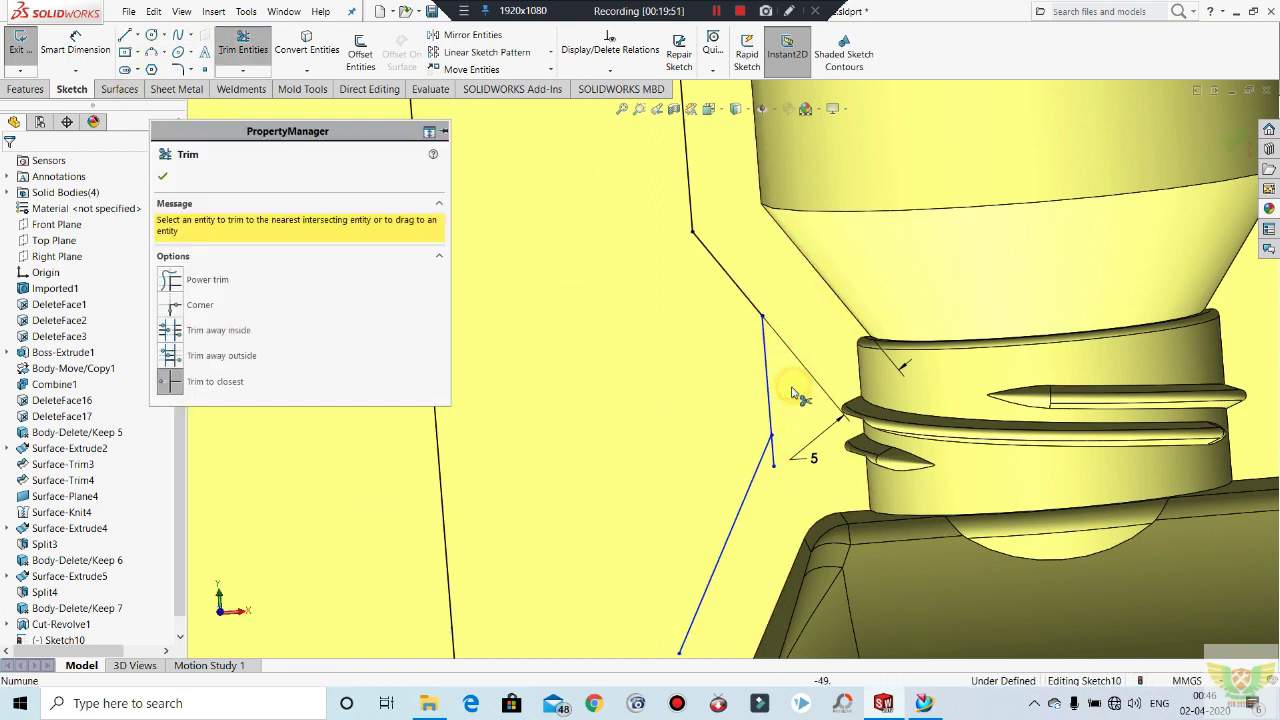
{"action": "key", "text": "Escape"}
{"action": "scroll", "coordinate": [810, 430], "scroll_direction": "up", "scroll_amount": 3}
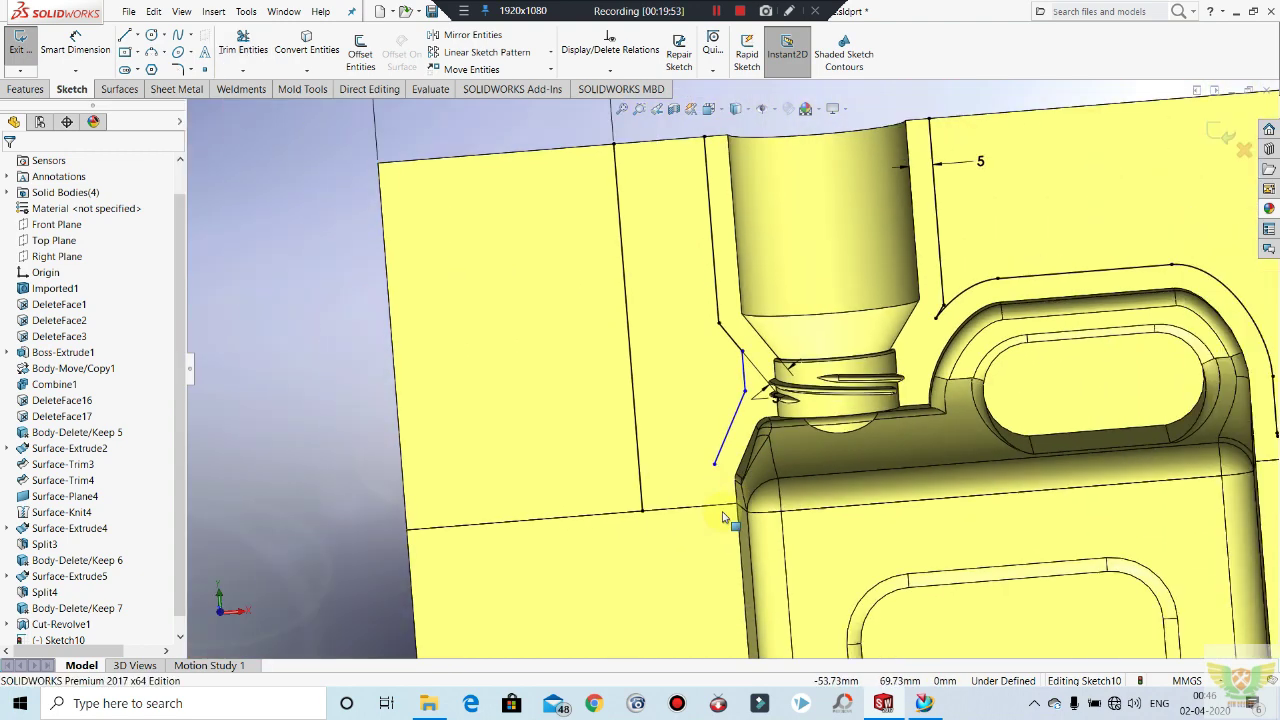
{"action": "scroll", "coordinate": [714, 471], "scroll_direction": "down", "scroll_amount": 3}
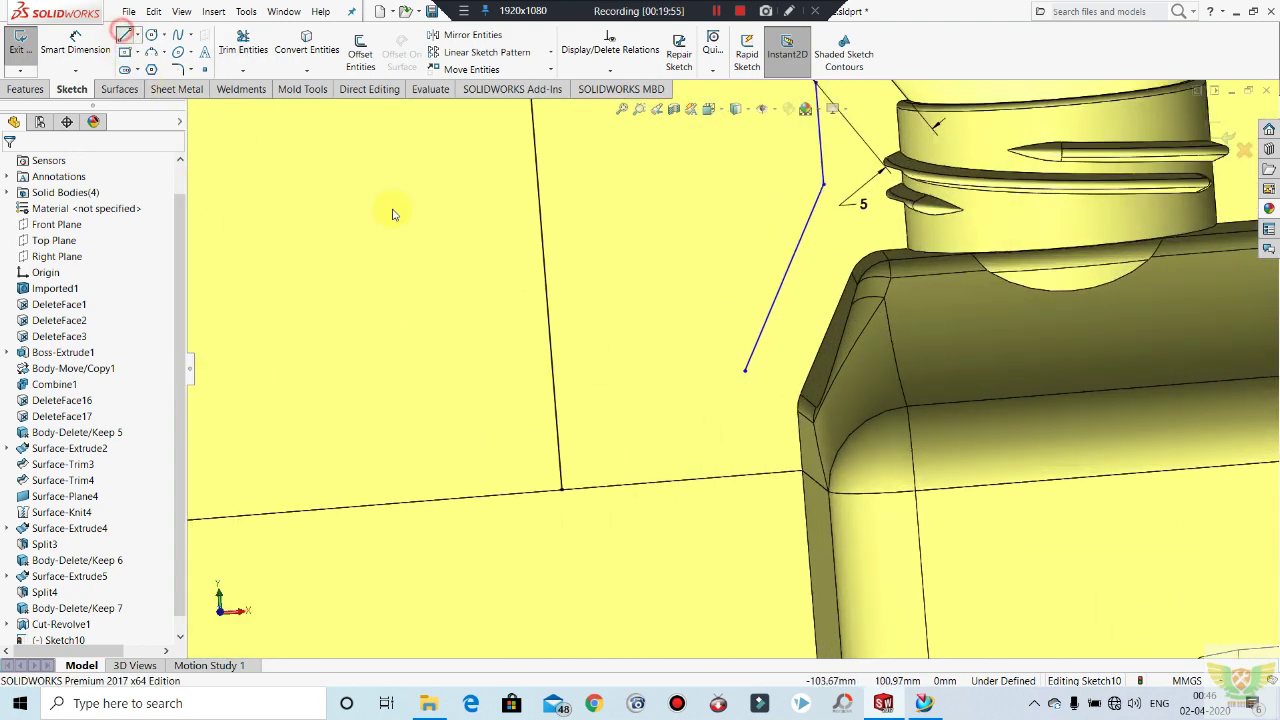
Step: Draw a line from the outline's lower end down to the horizontal parting line, then trim
{"action": "left_click", "coordinate": [745, 370]}
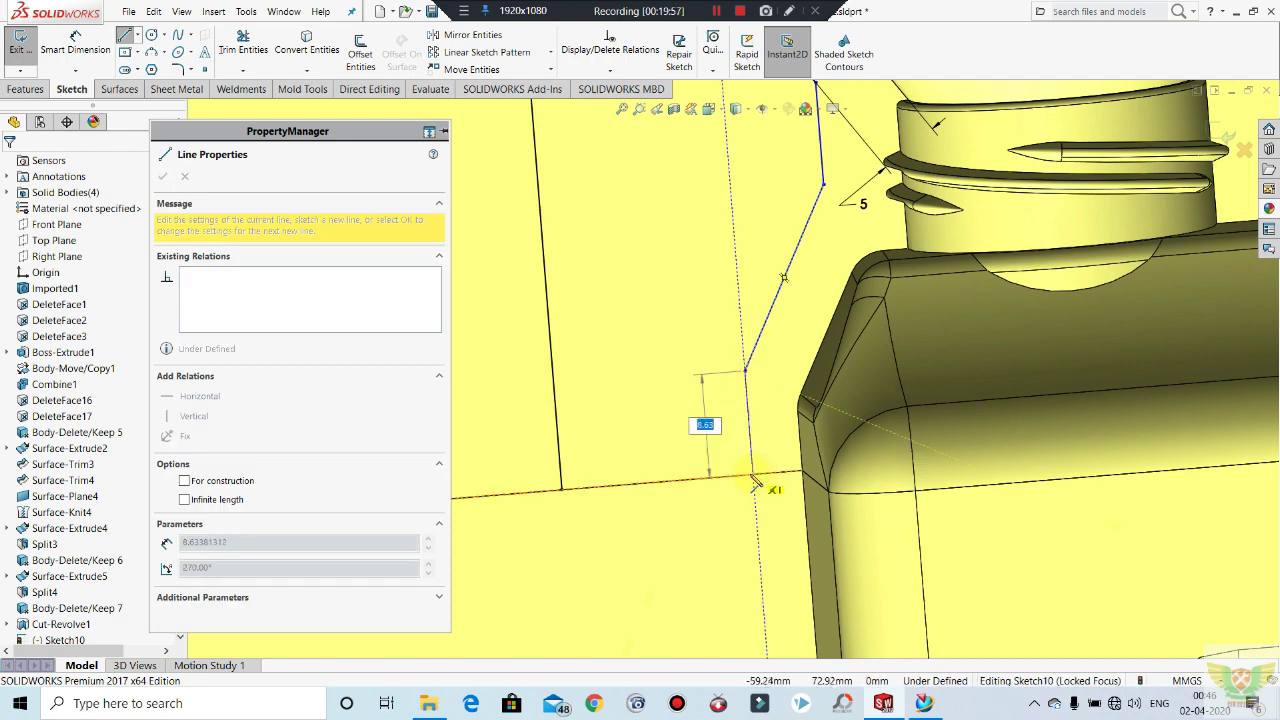
{"action": "left_click", "coordinate": [750, 474]}
{"action": "key", "text": "Escape"}
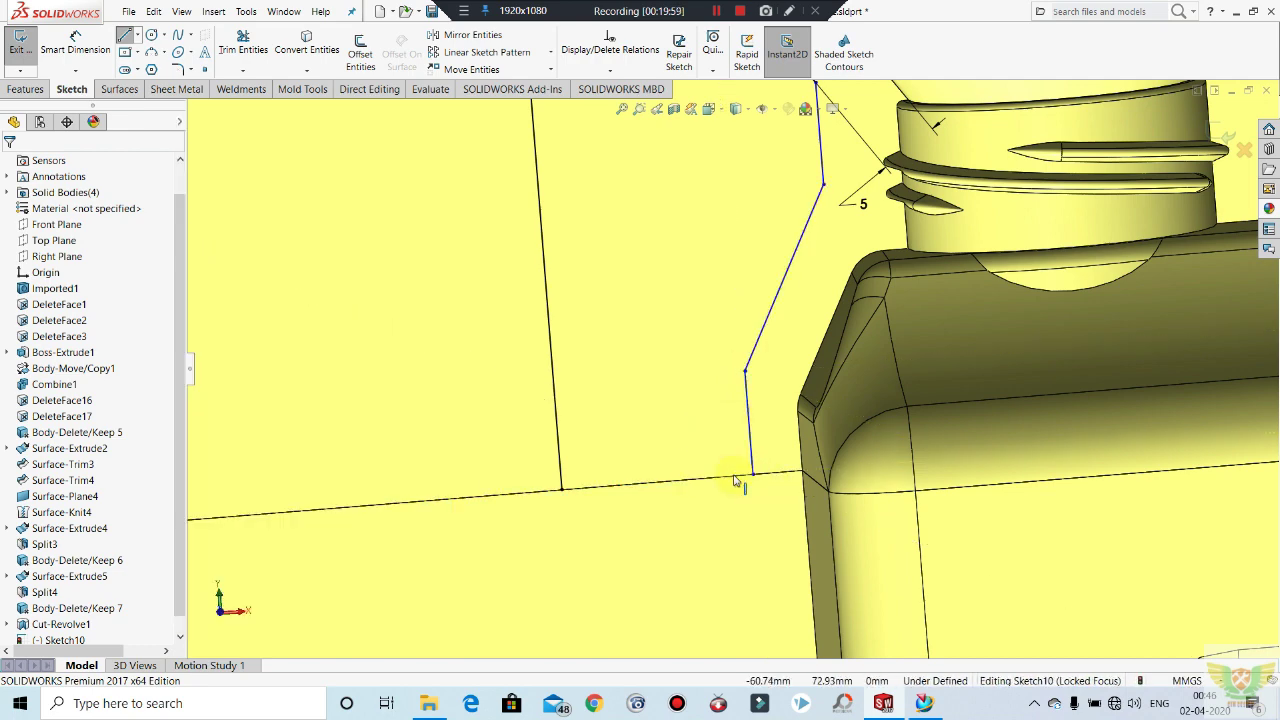
{"action": "scroll", "coordinate": [740, 480], "scroll_direction": "up", "scroll_amount": 5}
{"action": "scroll", "coordinate": [1045, 363], "scroll_direction": "down", "scroll_amount": 2}
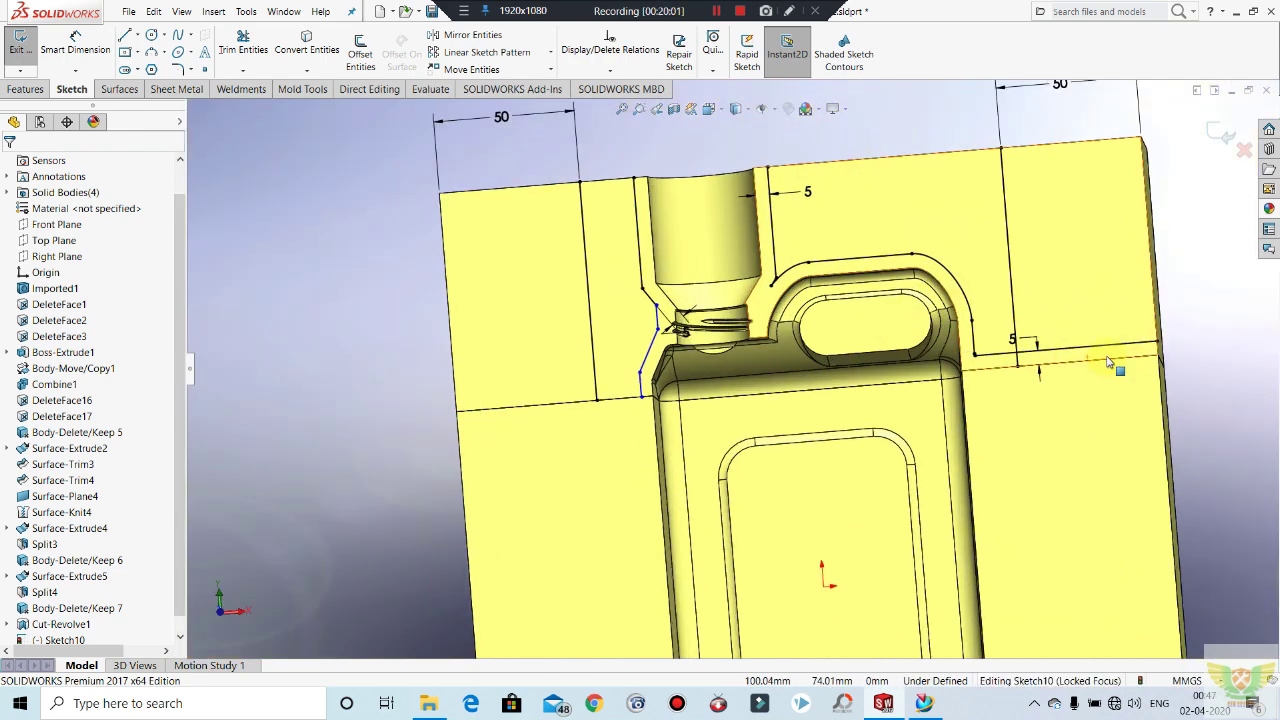
{"action": "middle_click_drag", "start_coordinate": [1040, 360], "coordinate": [1000, 350]}
{"action": "left_click", "coordinate": [240, 55]}
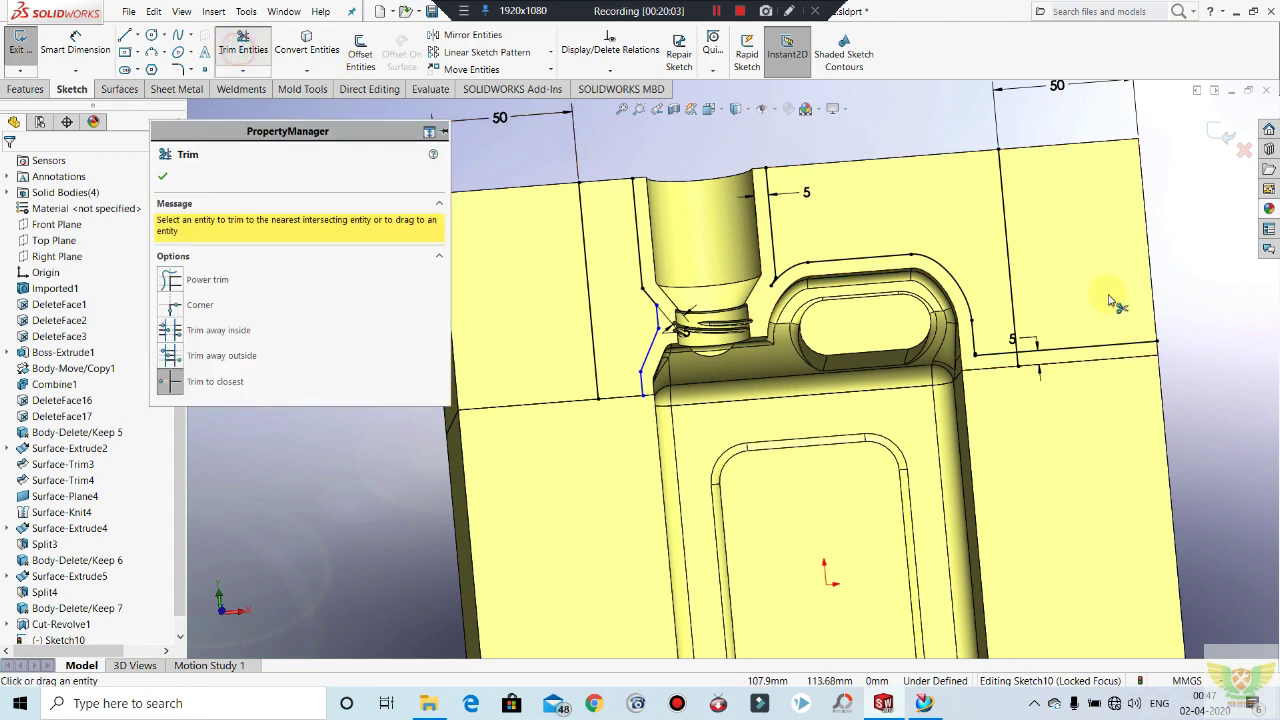
{"action": "scroll", "coordinate": [1015, 362], "scroll_direction": "down", "scroll_amount": 2}
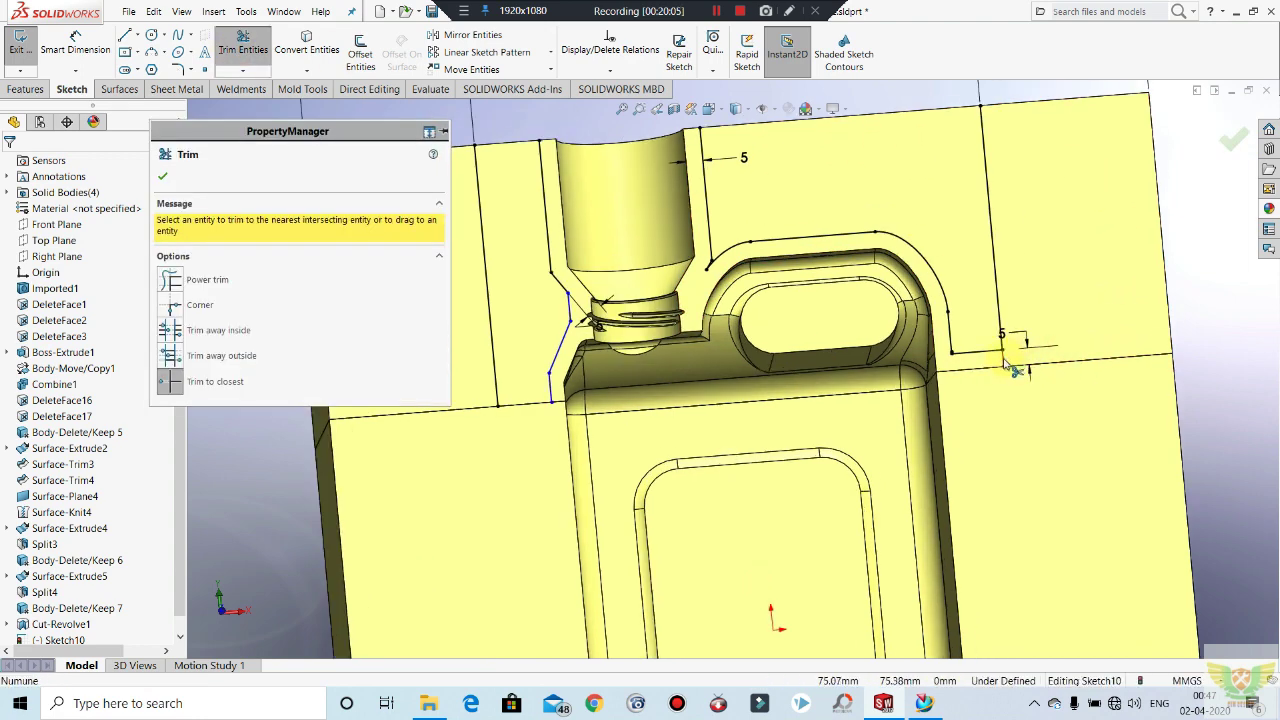
{"action": "scroll", "coordinate": [1040, 383], "scroll_direction": "up", "scroll_amount": 2}
{"action": "scroll", "coordinate": [605, 372], "scroll_direction": "down", "scroll_amount": 1}
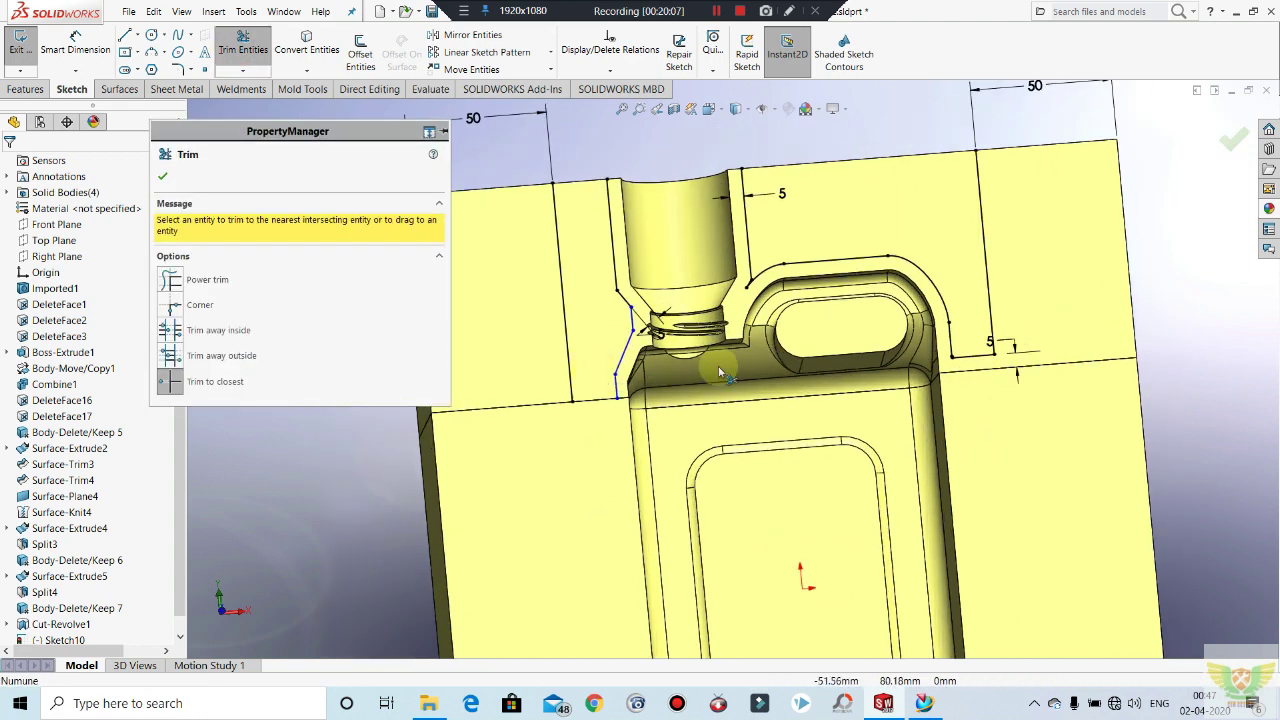
{"action": "scroll", "coordinate": [617, 378], "scroll_direction": "down", "scroll_amount": 2}
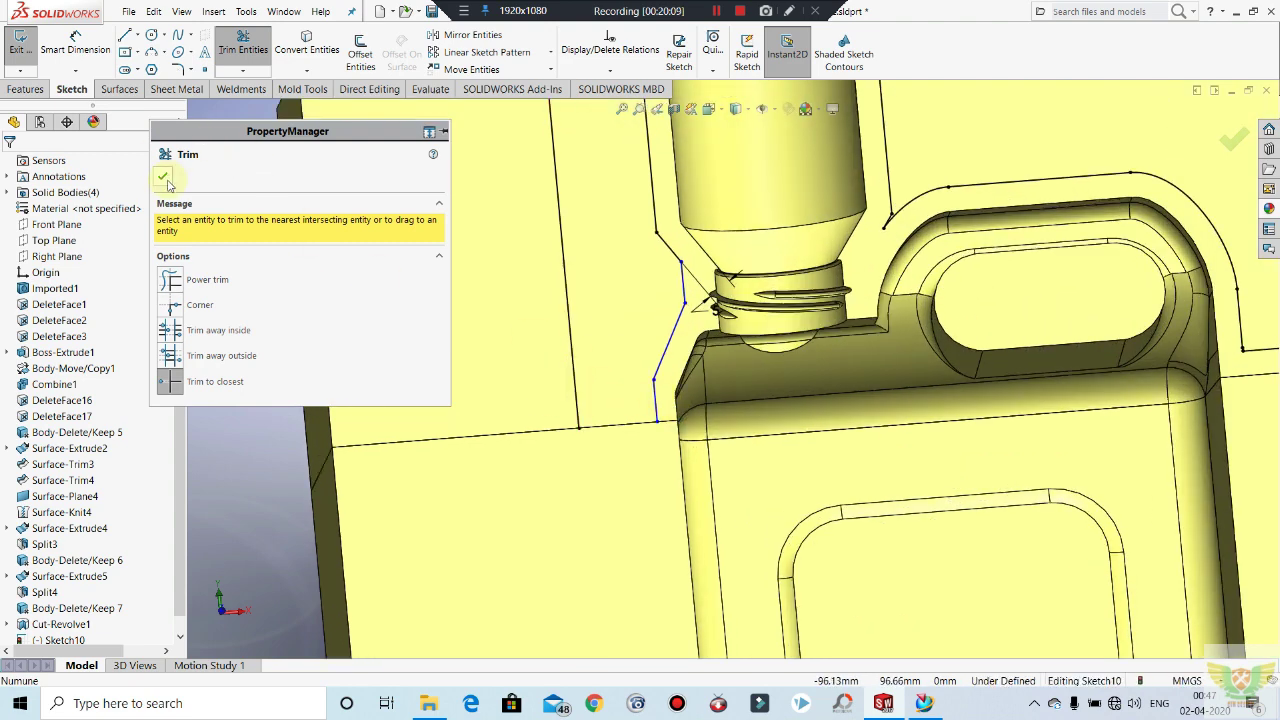
{"action": "left_click", "coordinate": [162, 177]}
Step: Offset the horizontal parting line 5 mm upward using Reverse
{"action": "left_click", "coordinate": [360, 55]}
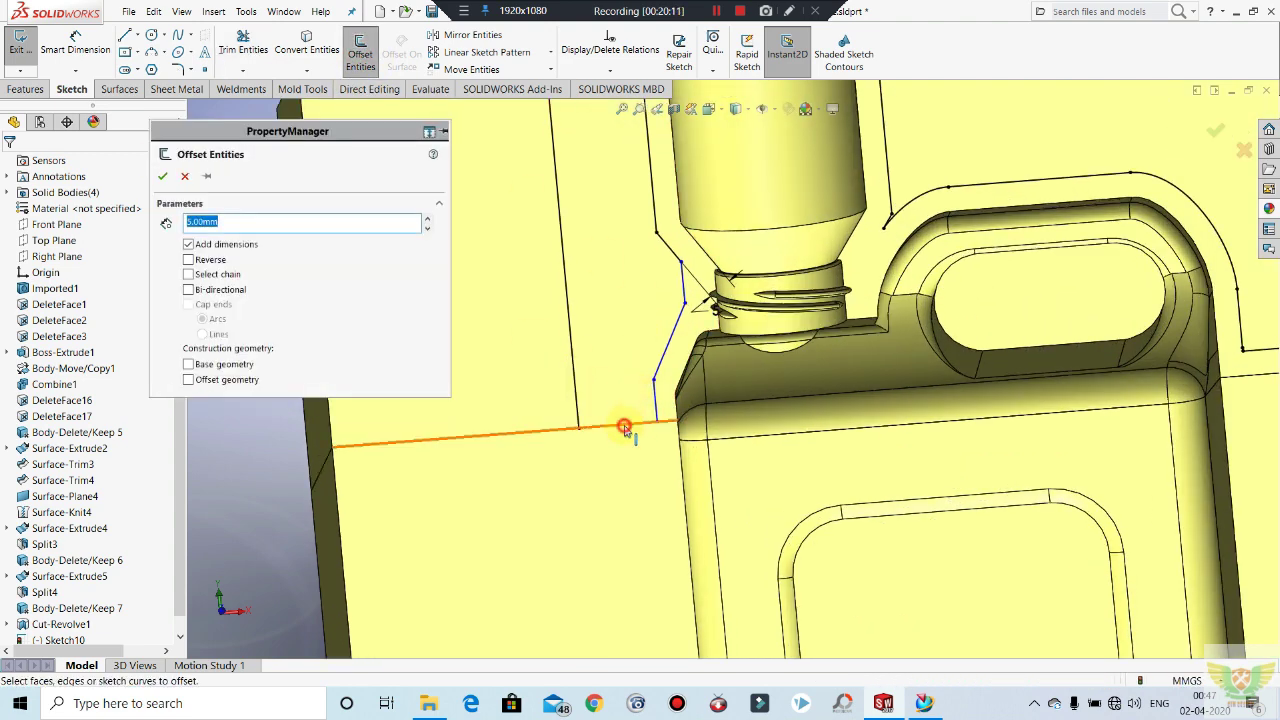
{"action": "left_click", "coordinate": [624, 428]}
{"action": "left_click", "coordinate": [188, 259]}
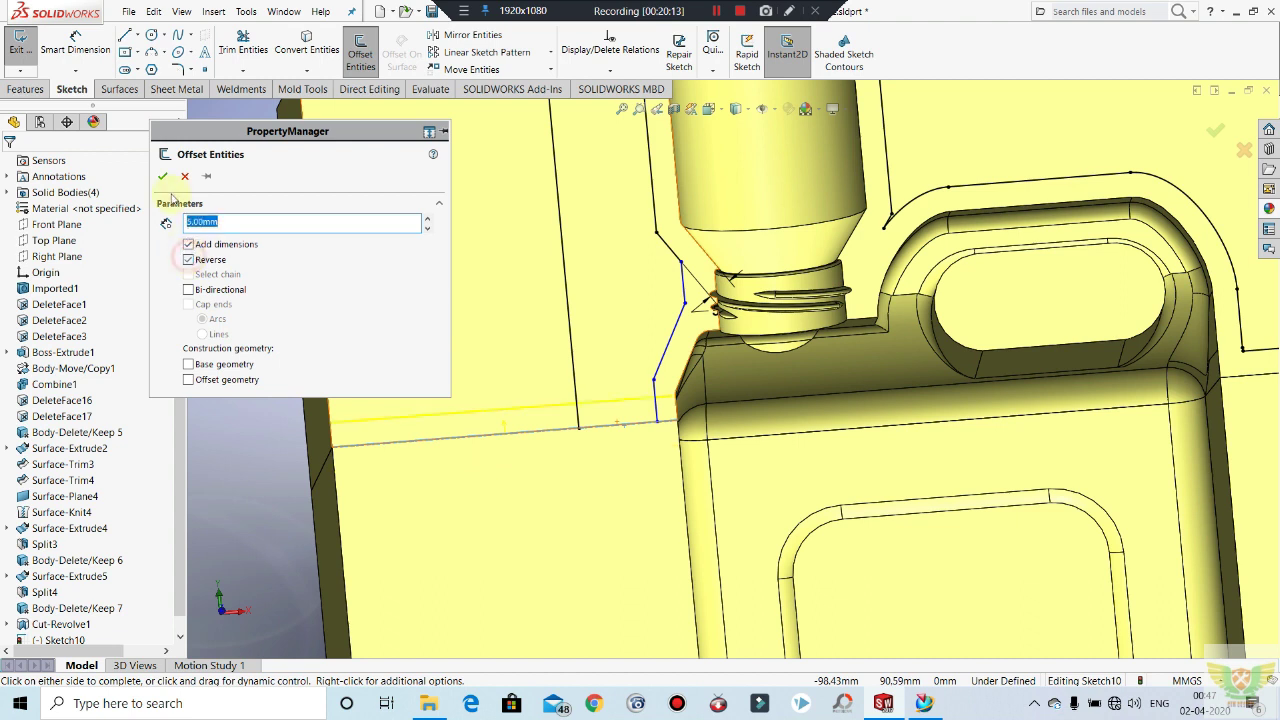
{"action": "left_click", "coordinate": [162, 176]}
Step: Power-trim the excess segments at the groove corner
{"action": "left_click", "coordinate": [243, 50]}
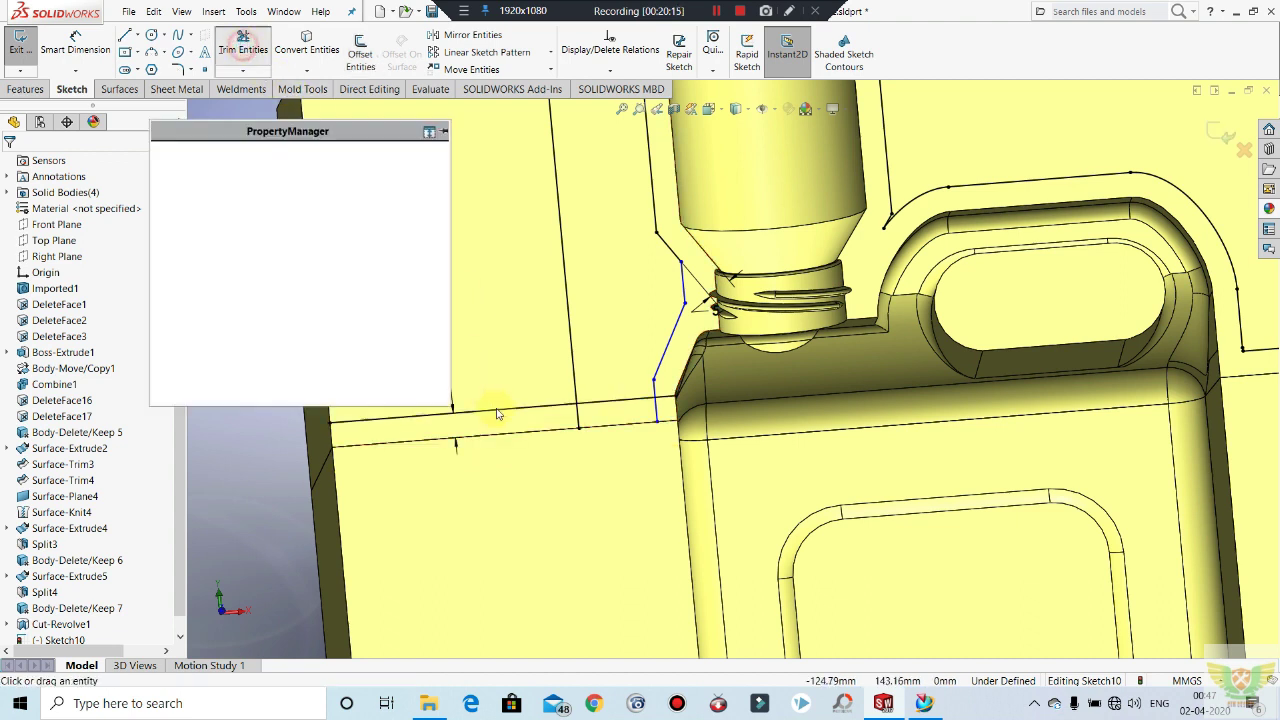
{"action": "left_click_drag", "start_coordinate": [497, 414], "coordinate": [585, 430]}
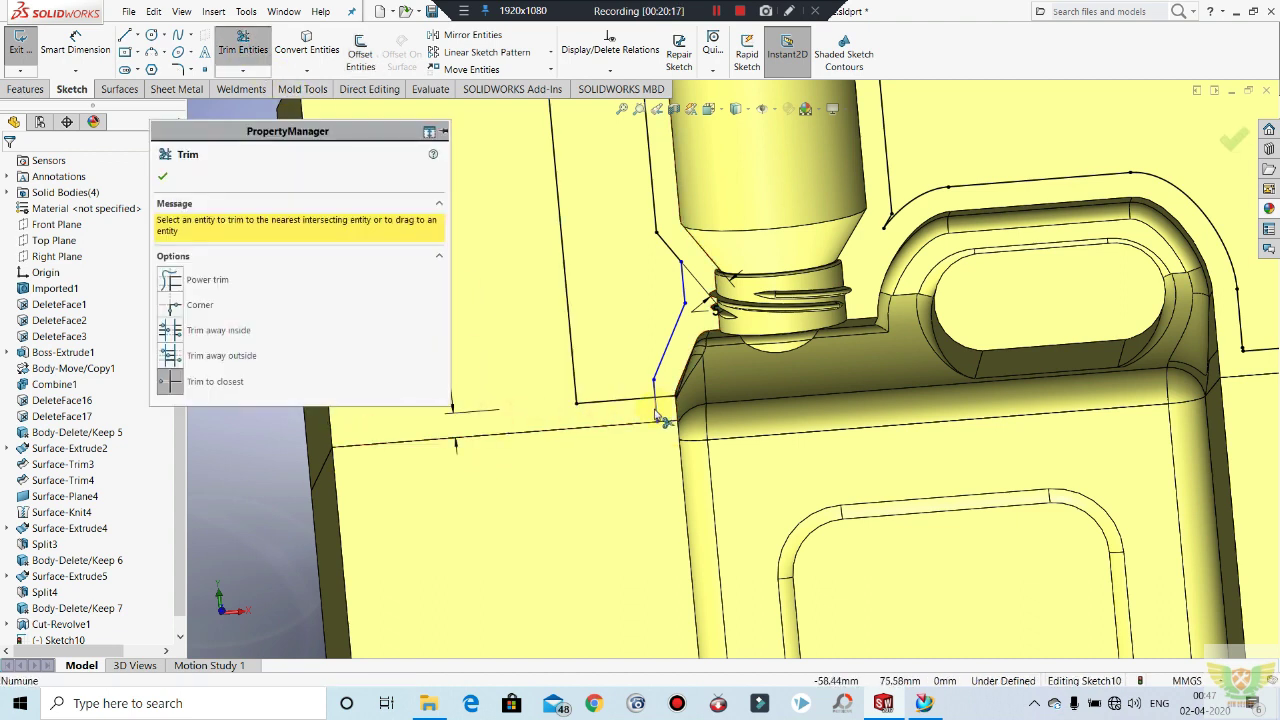
{"action": "scroll", "coordinate": [668, 401], "scroll_direction": "up", "scroll_amount": 3}
{"action": "scroll", "coordinate": [668, 401], "scroll_direction": "up", "scroll_amount": 3}
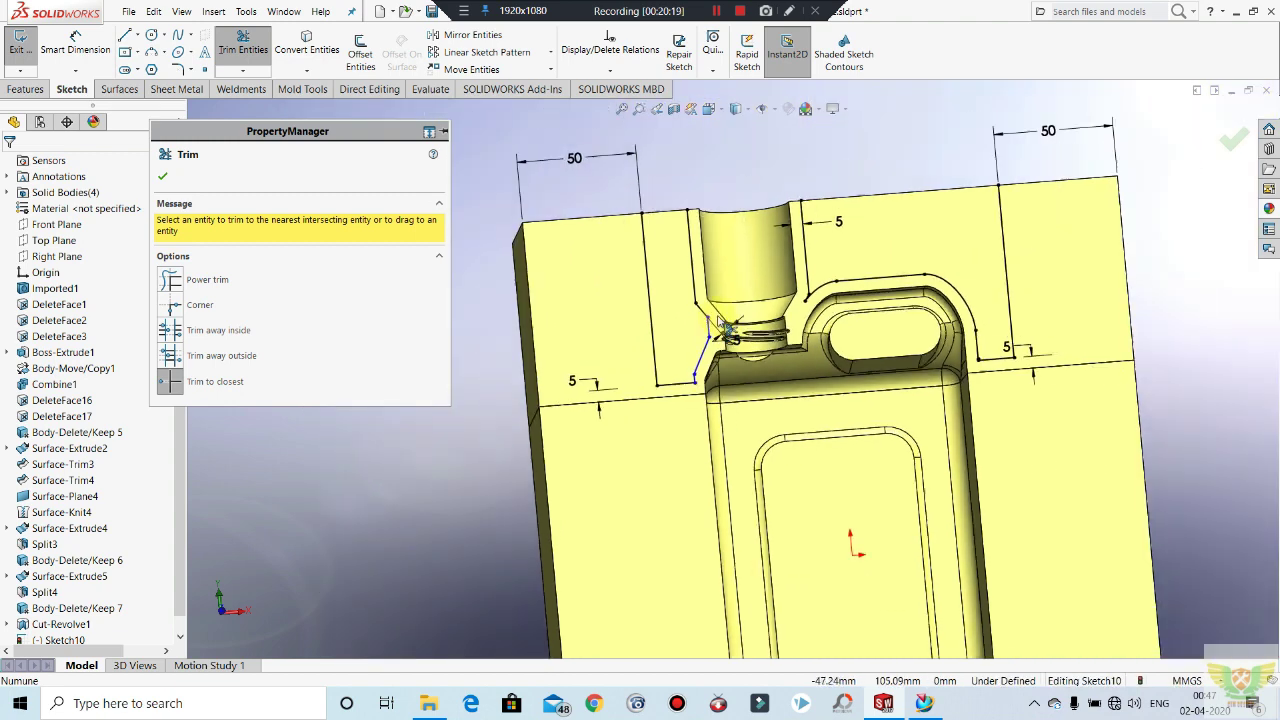
{"action": "scroll", "coordinate": [765, 213], "scroll_direction": "down", "scroll_amount": 2}
{"action": "scroll", "coordinate": [765, 213], "scroll_direction": "down", "scroll_amount": 2}
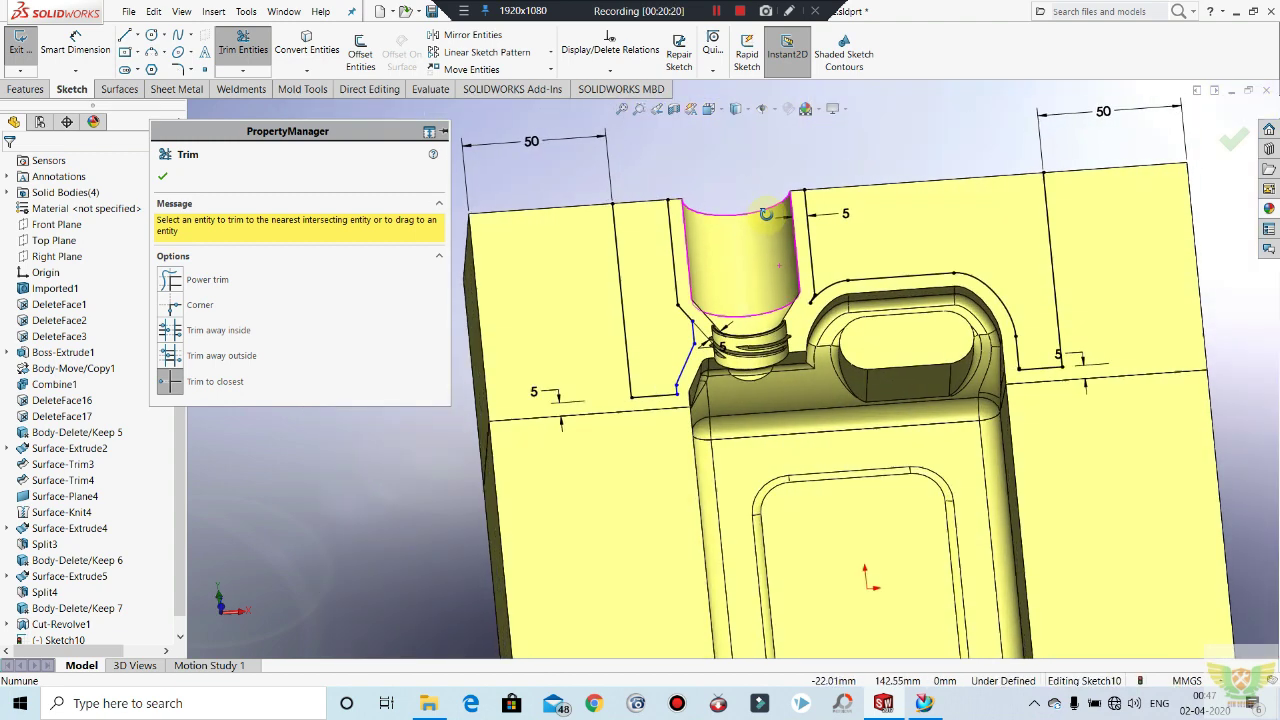
{"action": "left_click", "coordinate": [167, 178]}
{"action": "scroll", "coordinate": [734, 277], "scroll_direction": "up", "scroll_amount": 2}
{"action": "scroll", "coordinate": [978, 328], "scroll_direction": "down", "scroll_amount": 2}
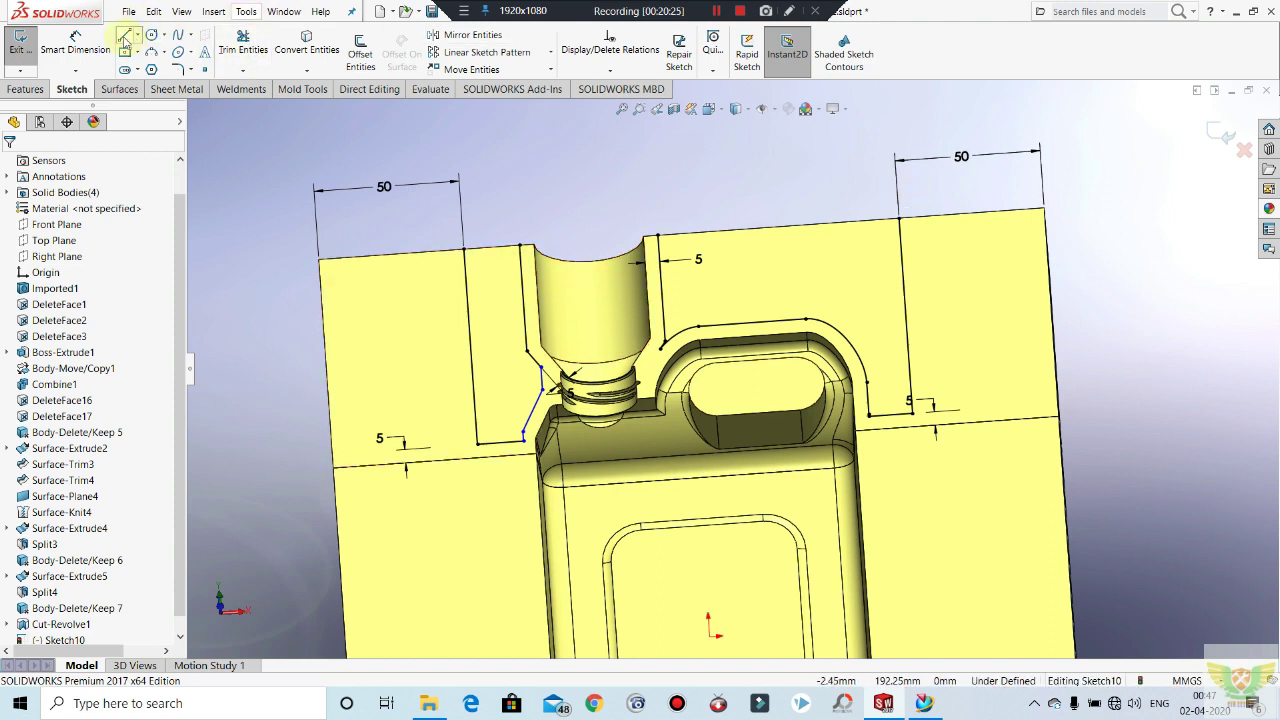
Step: Draw horizontal lines along the block's top edge and beside the neck top to close the groove
{"action": "scroll", "coordinate": [798, 255], "scroll_direction": "up", "scroll_amount": 2}
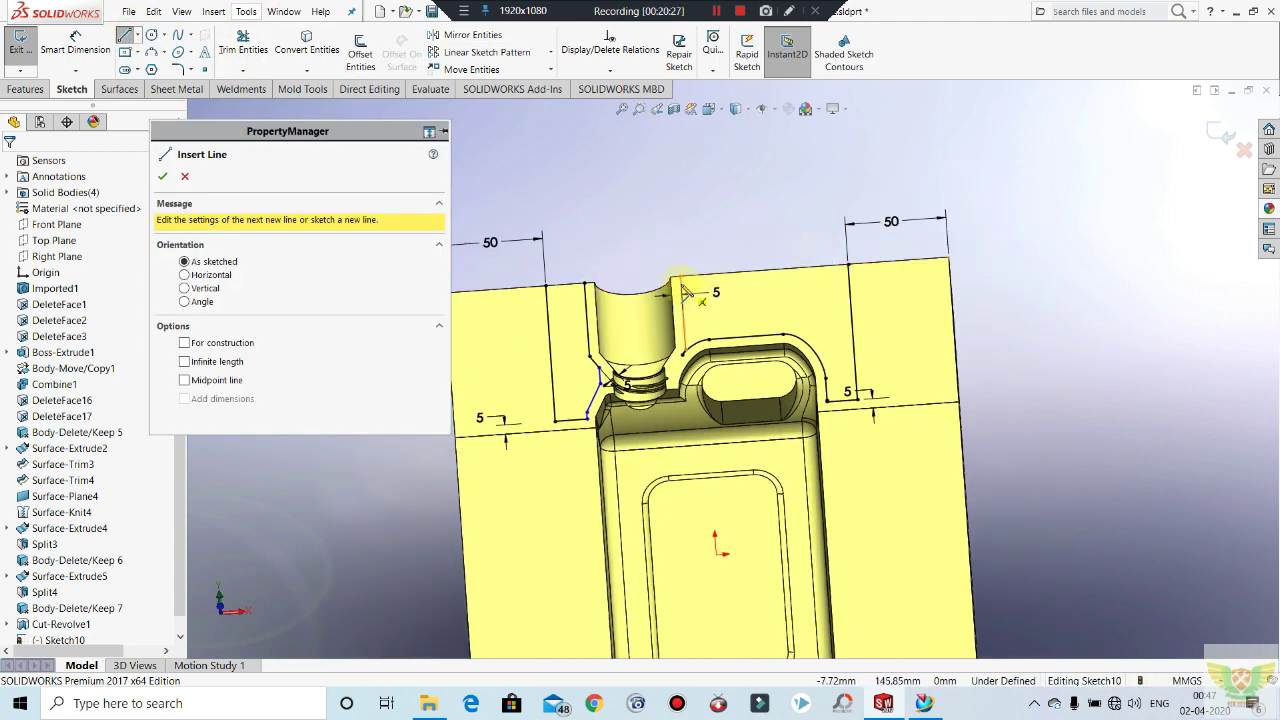
{"action": "left_click_drag", "start_coordinate": [680, 280], "coordinate": [848, 264]}
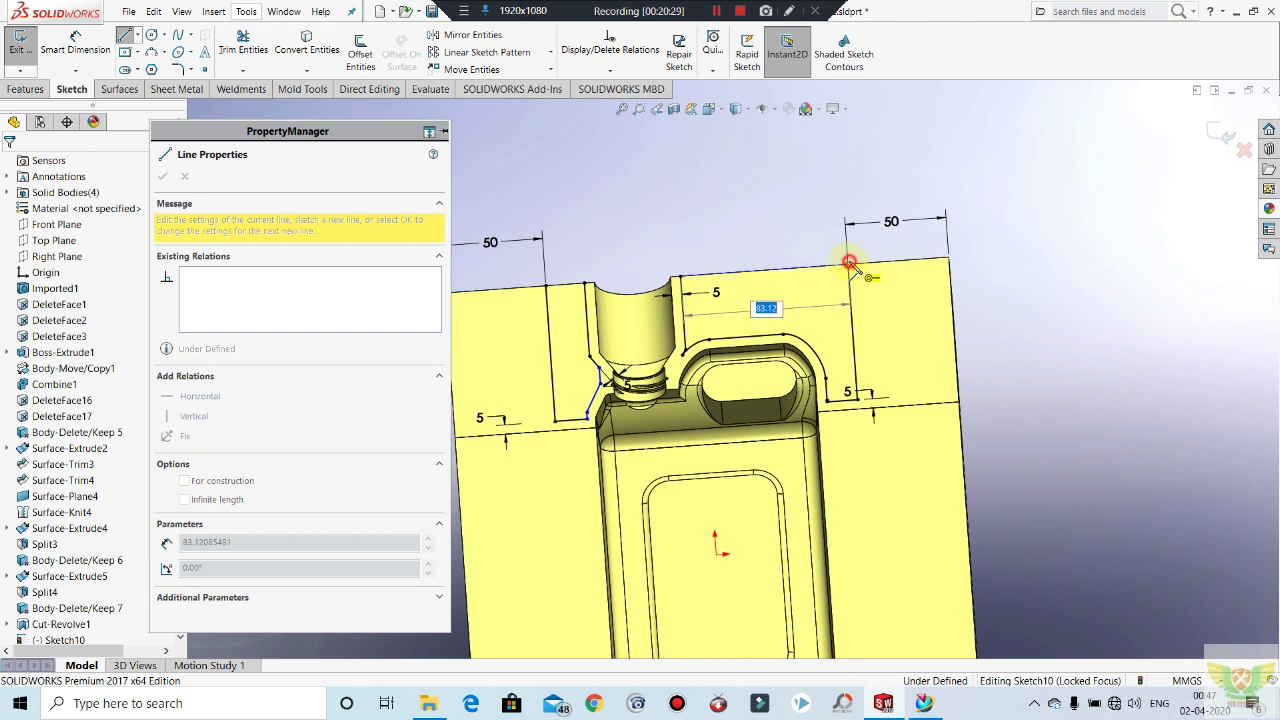
{"action": "left_click_drag", "start_coordinate": [546, 287], "coordinate": [585, 284]}
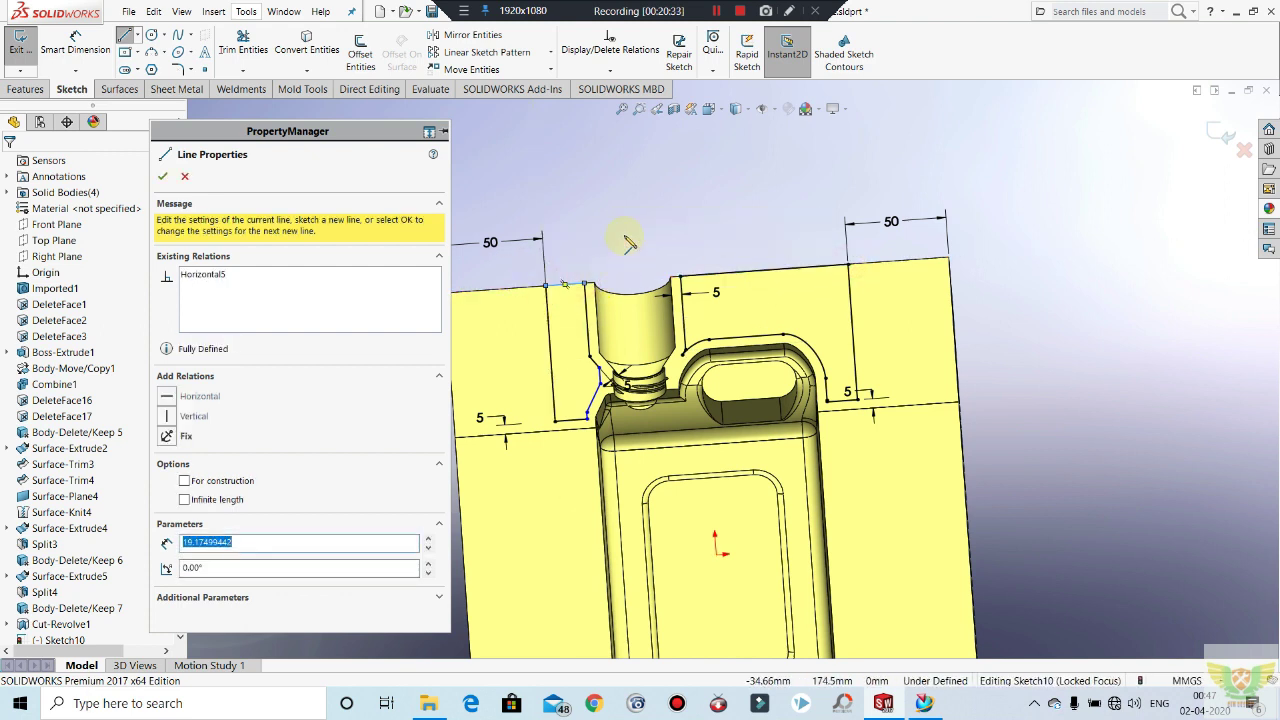
{"action": "key", "text": "Escape"}
{"action": "scroll", "coordinate": [722, 355], "scroll_direction": "up", "scroll_amount": 3}
{"action": "scroll", "coordinate": [757, 405], "scroll_direction": "down", "scroll_amount": 3}
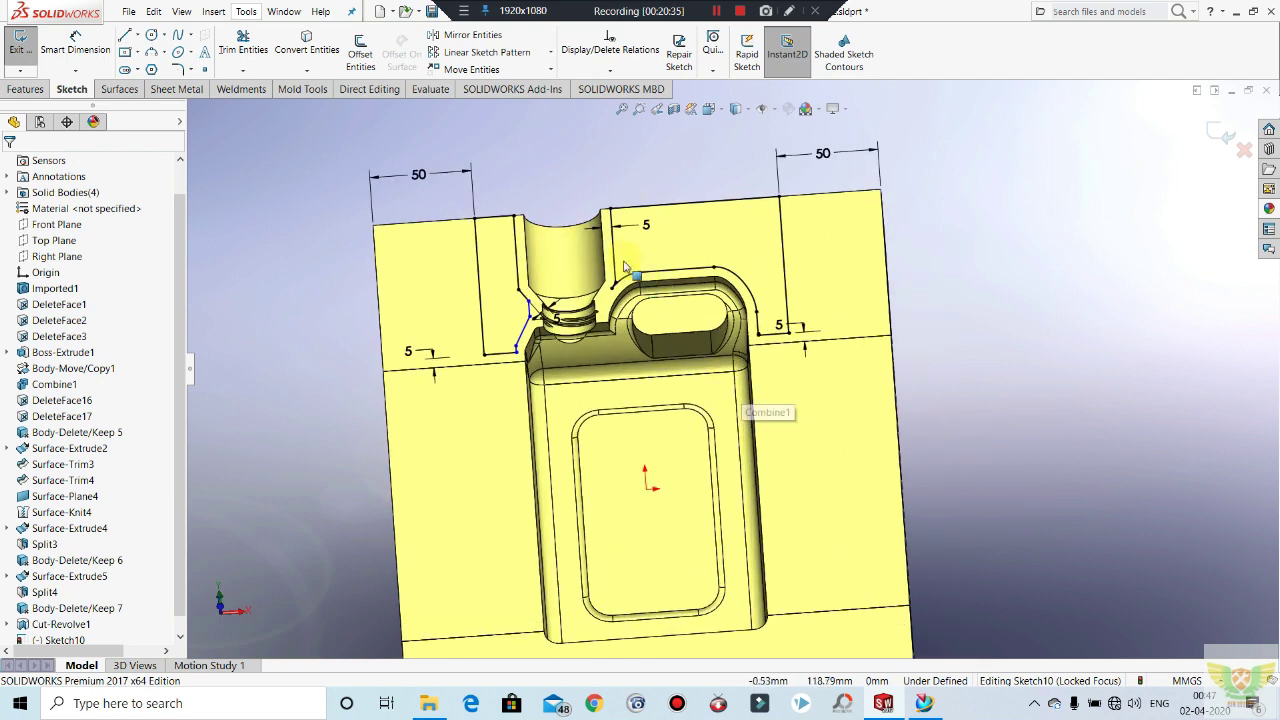
{"action": "scroll", "coordinate": [660, 295], "scroll_direction": "down", "scroll_amount": 5}
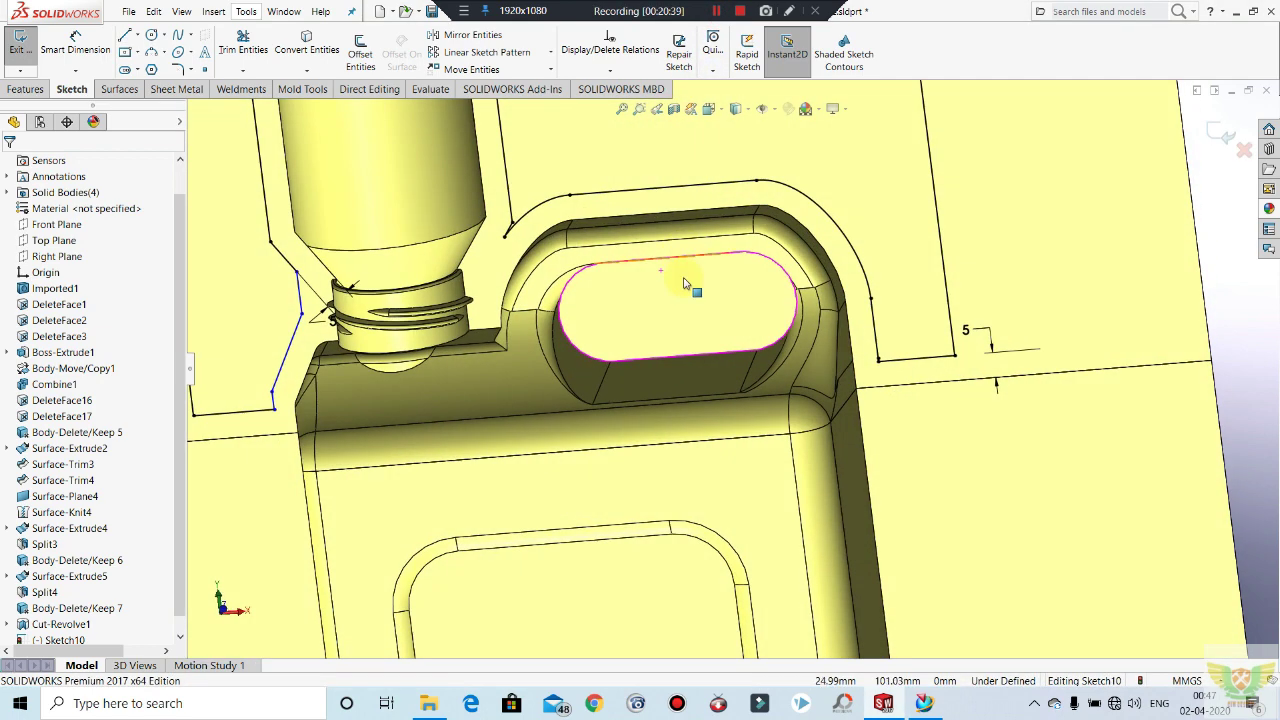
Step: Offset the handle slot's two edges and two arcs 4 mm inward as a closed loop, then exit the sketch
{"action": "scroll", "coordinate": [680, 262], "scroll_direction": "down", "scroll_amount": 3}
{"action": "left_click", "coordinate": [360, 46]}
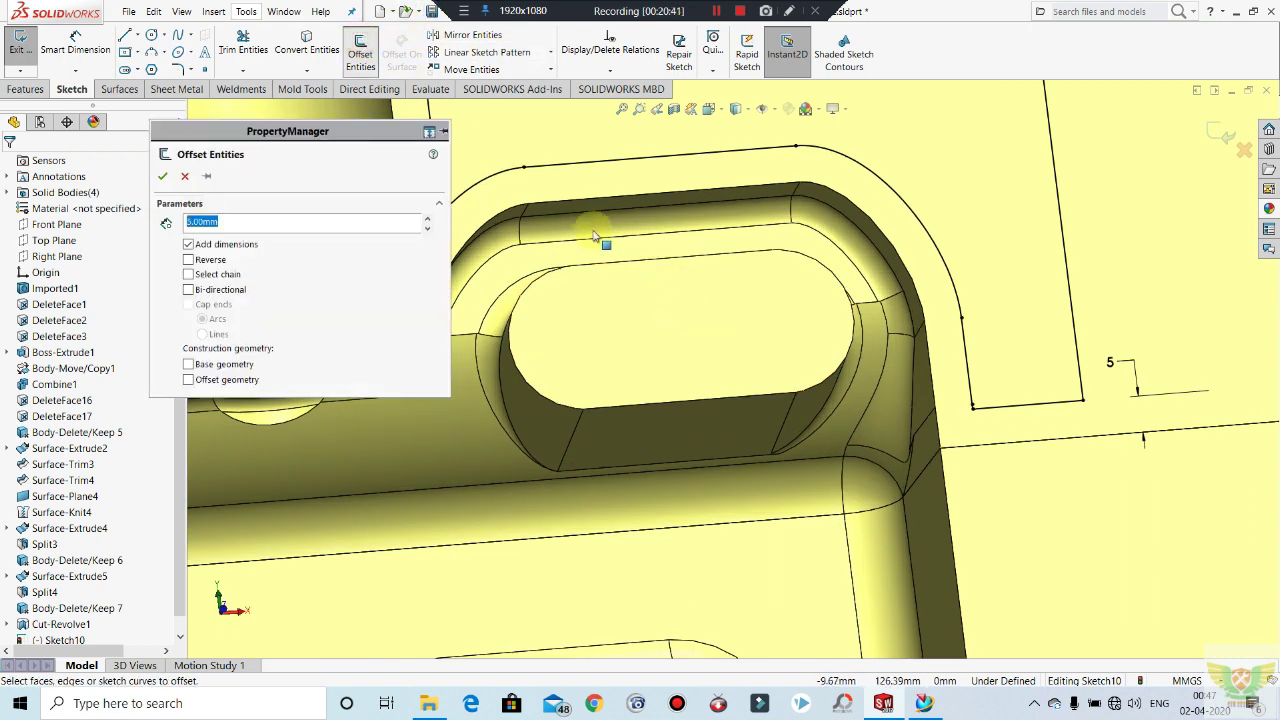
{"action": "left_click", "coordinate": [607, 264]}
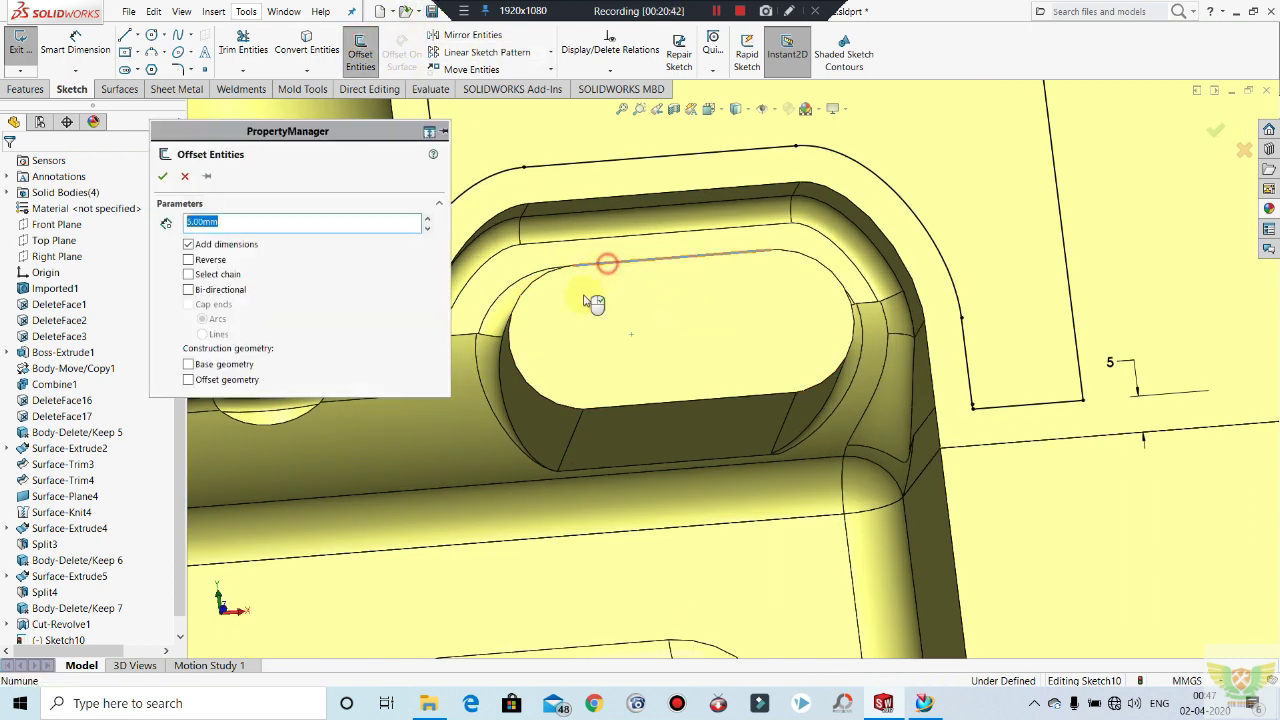
{"action": "left_click", "coordinate": [528, 296]}
{"action": "left_click", "coordinate": [641, 404]}
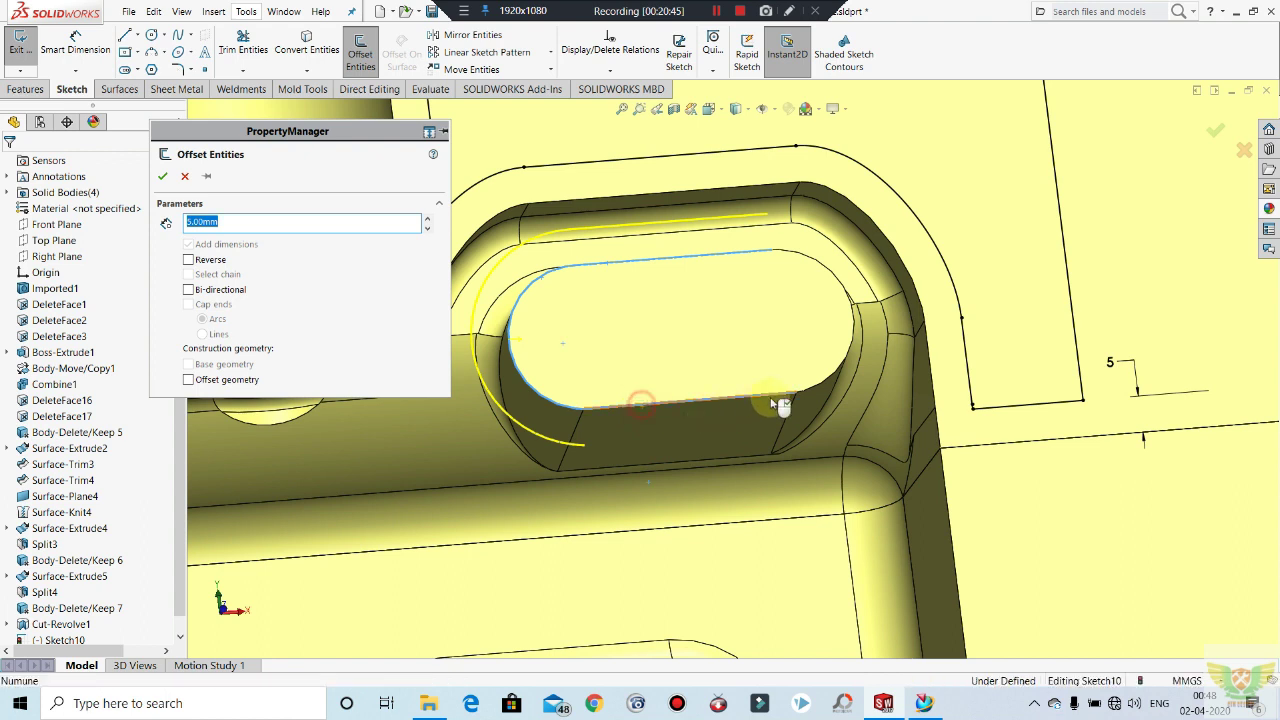
{"action": "left_click", "coordinate": [826, 368]}
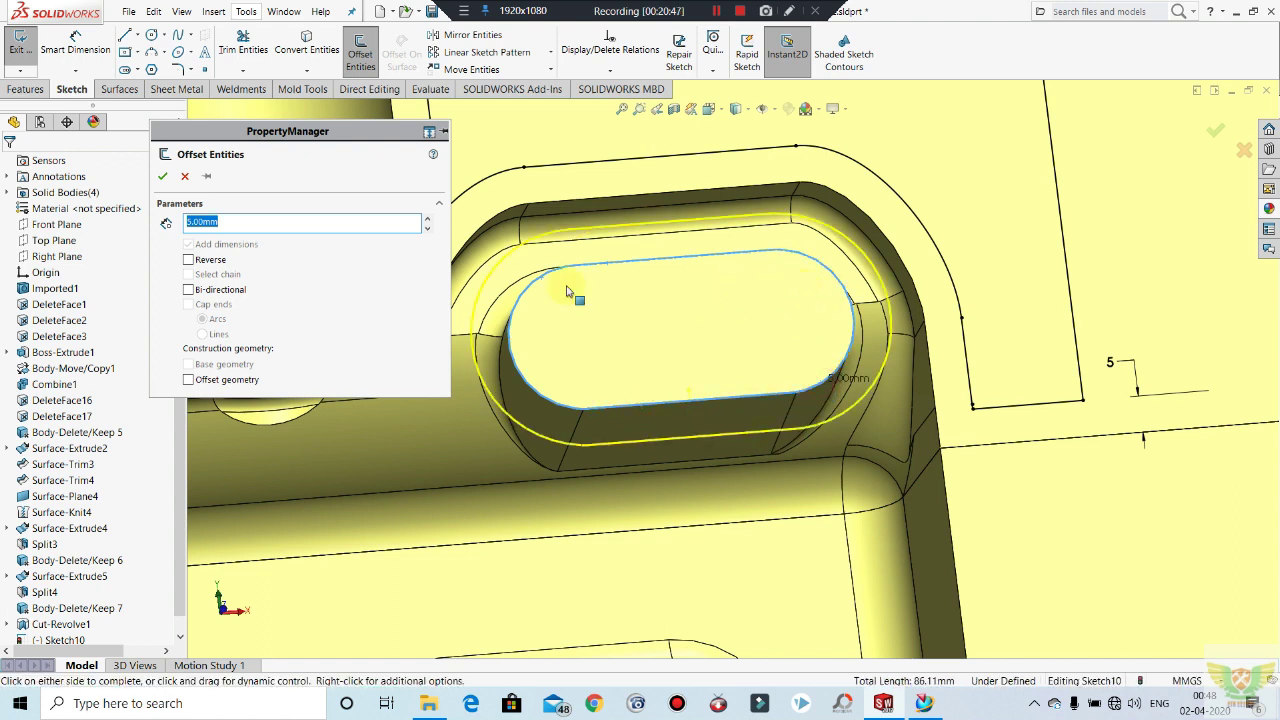
{"action": "left_click", "coordinate": [189, 261]}
{"action": "type", "text": "3"}
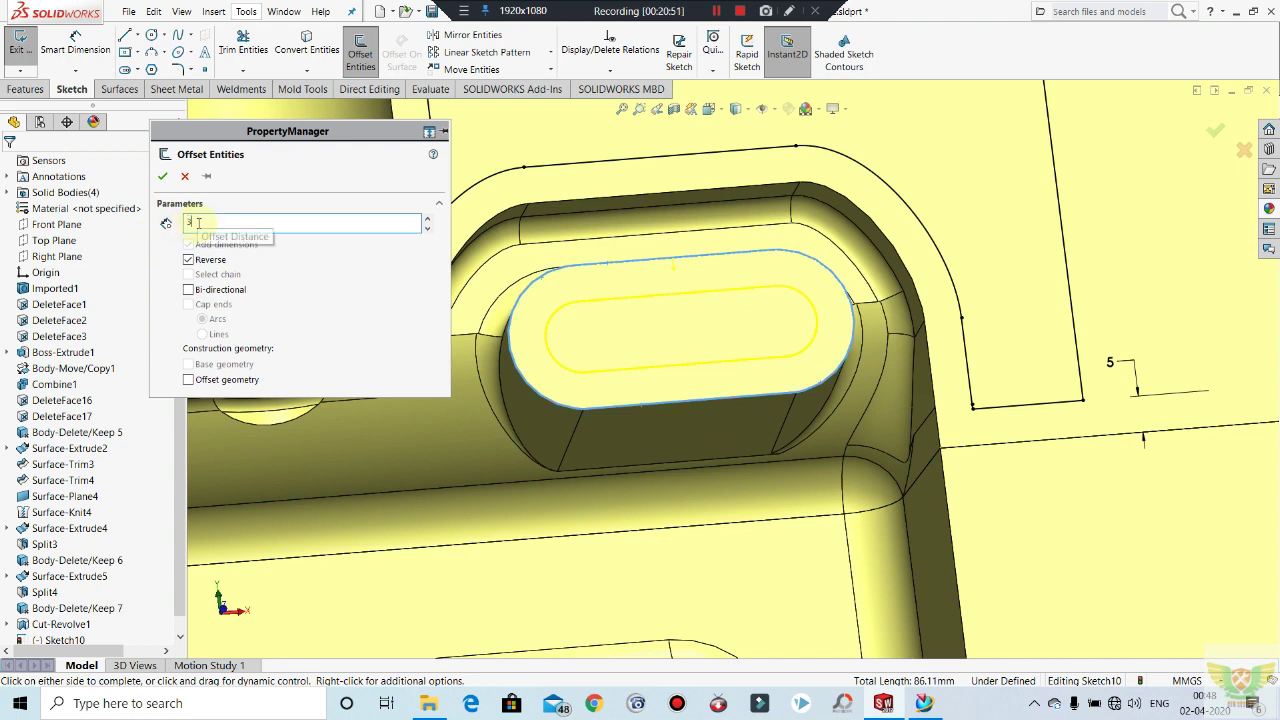
{"action": "key", "text": "Return"}
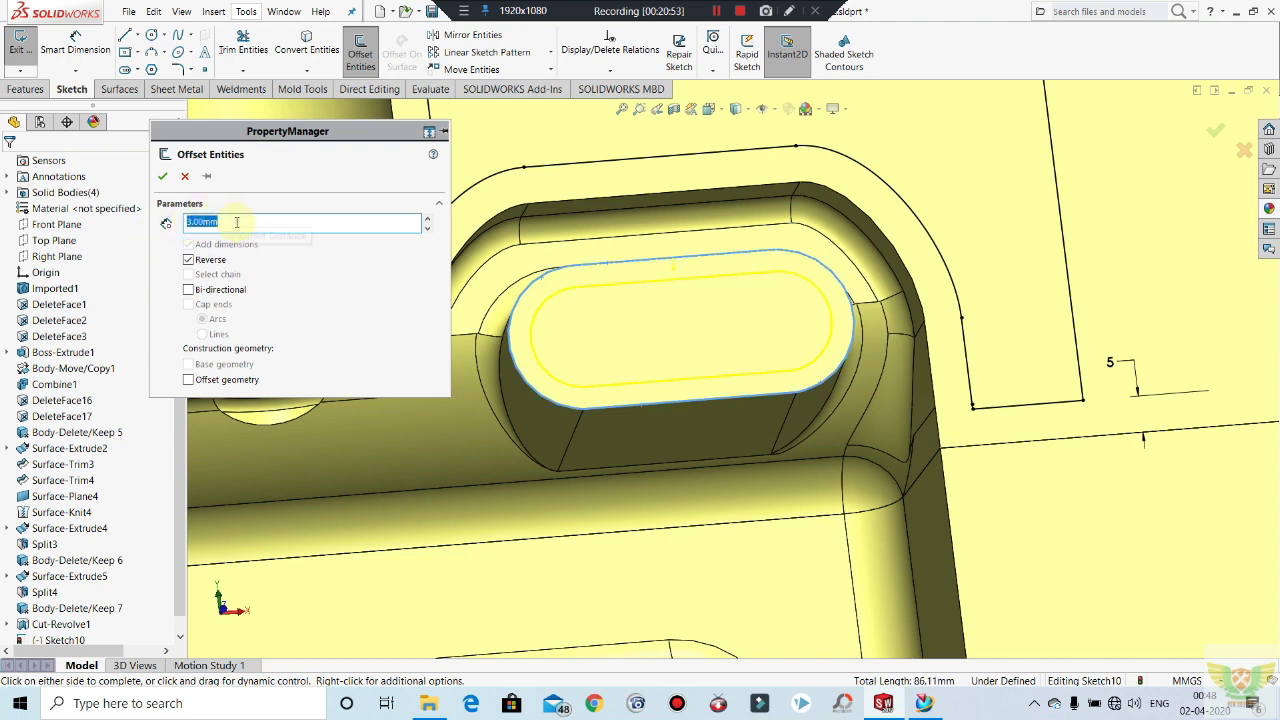
{"action": "type", "text": "4"}
{"action": "key", "text": "Return"}
{"action": "left_click", "coordinate": [161, 177]}
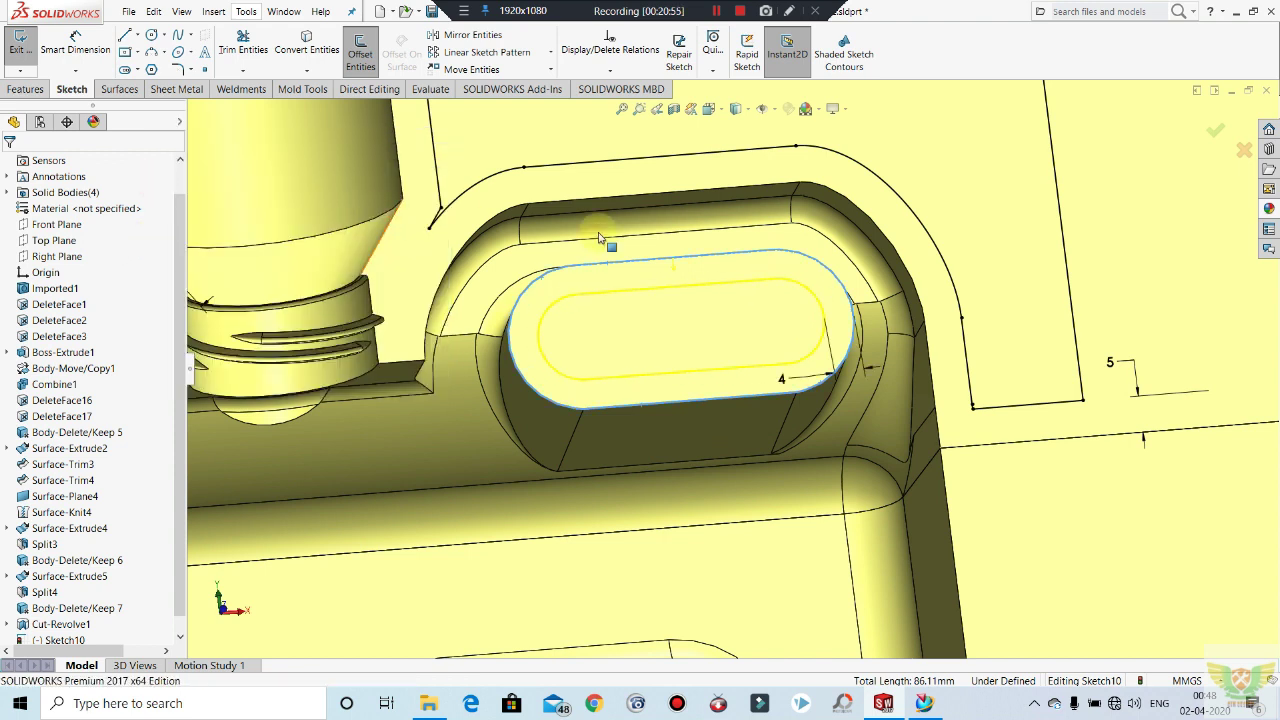
{"action": "scroll", "coordinate": [700, 340], "scroll_direction": "down", "scroll_amount": 5}
{"action": "left_click", "coordinate": [20, 45]}
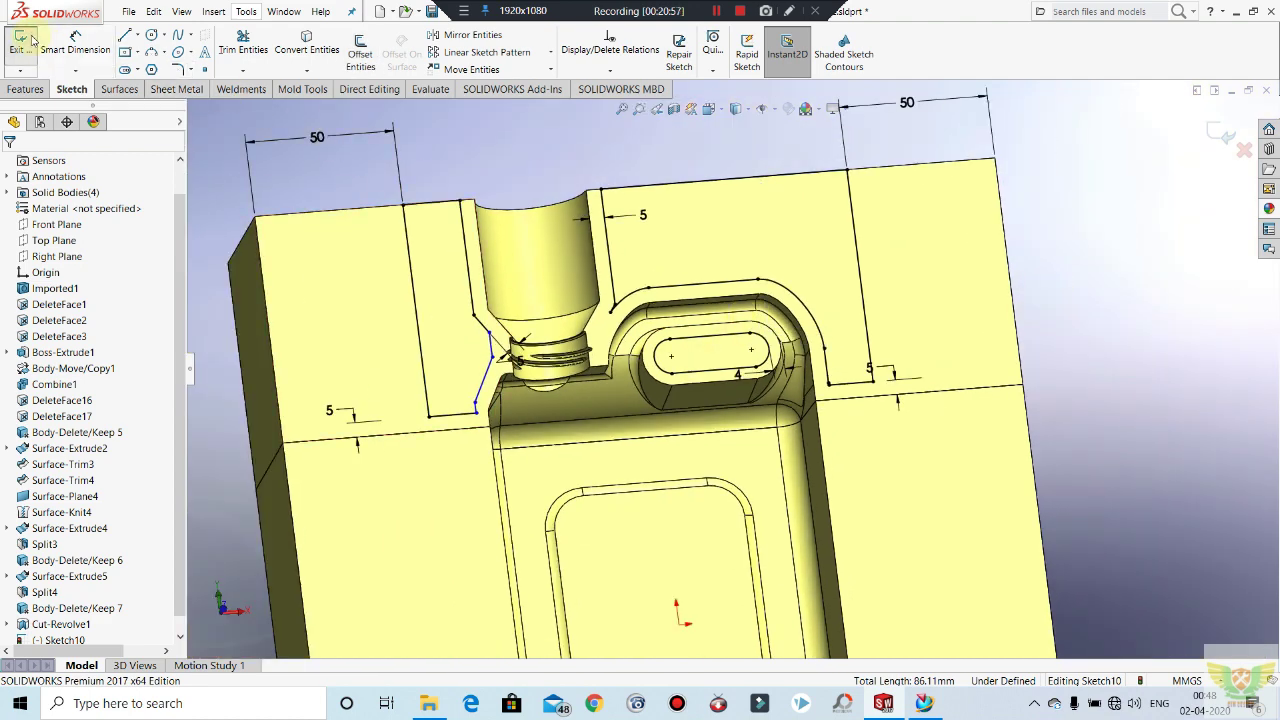
Step: Orbit out to view the whole mold block; start an extruded cut, then cancel it
{"action": "left_click", "coordinate": [1104, 136]}
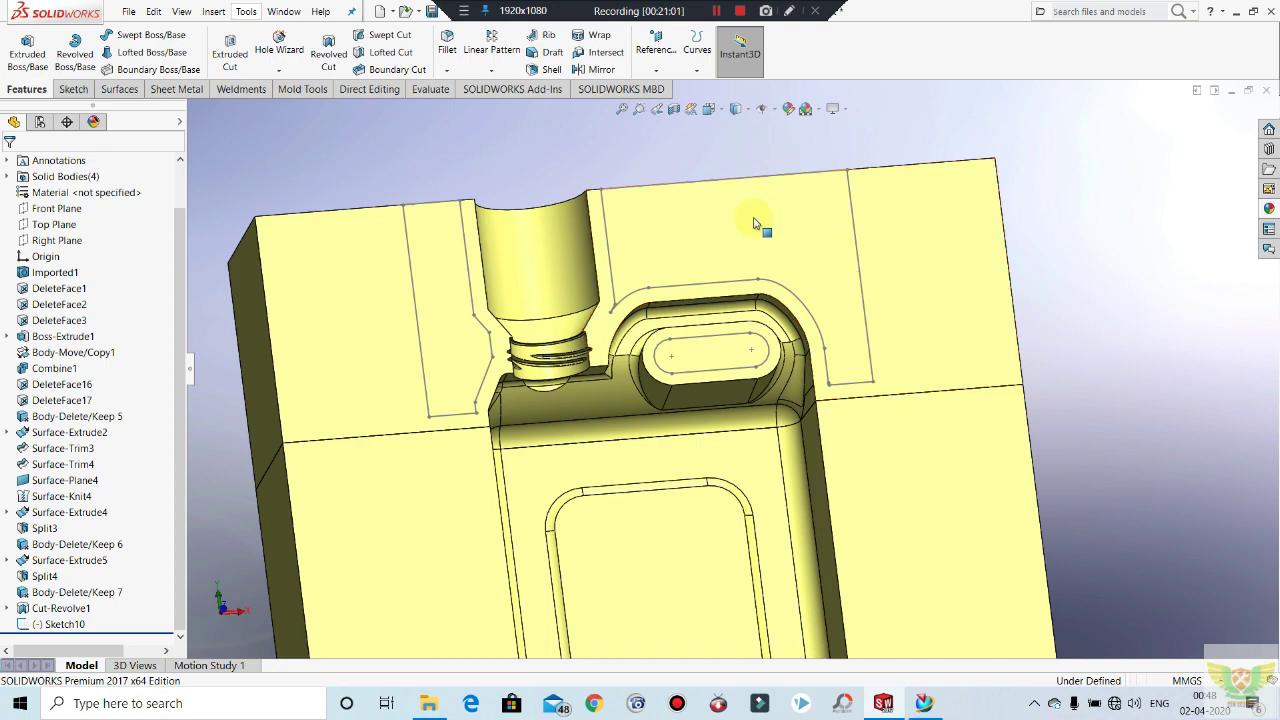
{"action": "mouse_move", "coordinate": [740, 229]}
{"action": "middle_mouse_down"}
{"action": "mouse_move", "coordinate": [782, 193]}
{"action": "mouse_move", "coordinate": [694, 223]}
{"action": "mouse_move", "coordinate": [757, 149]}
{"action": "mouse_move", "coordinate": [2, 210]}
{"action": "middle_mouse_up"}
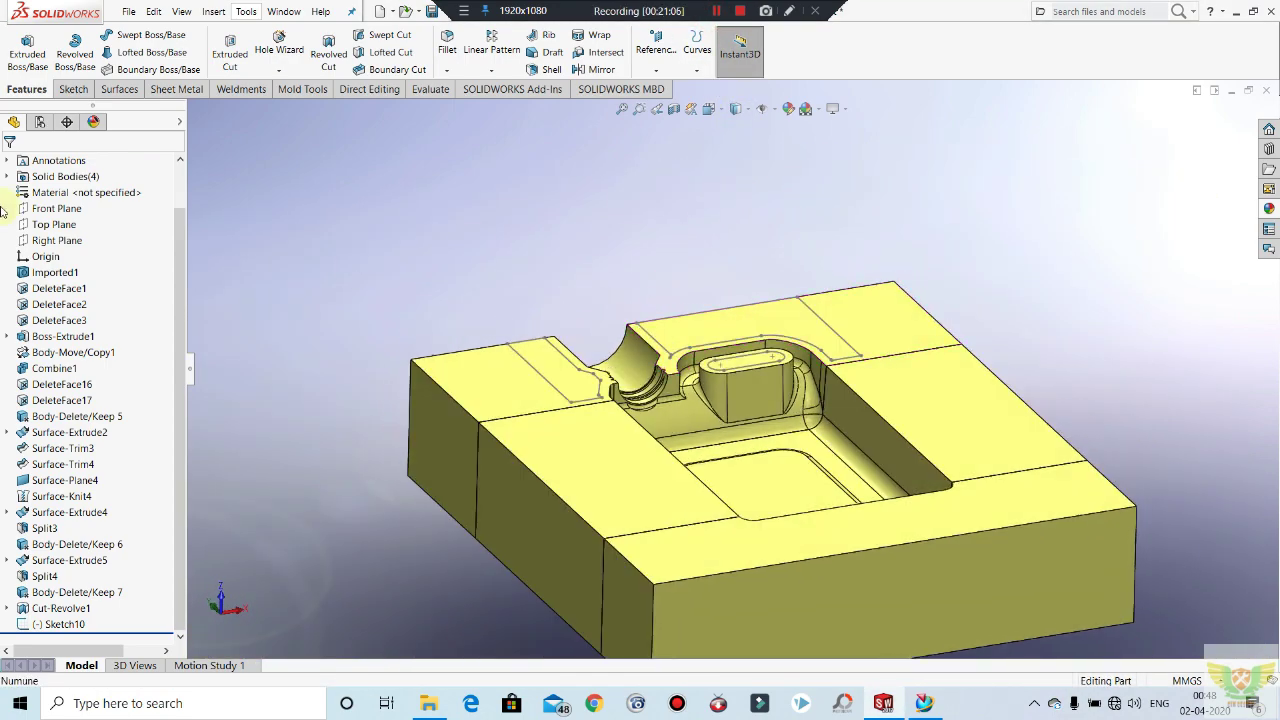
{"action": "left_click", "coordinate": [228, 57]}
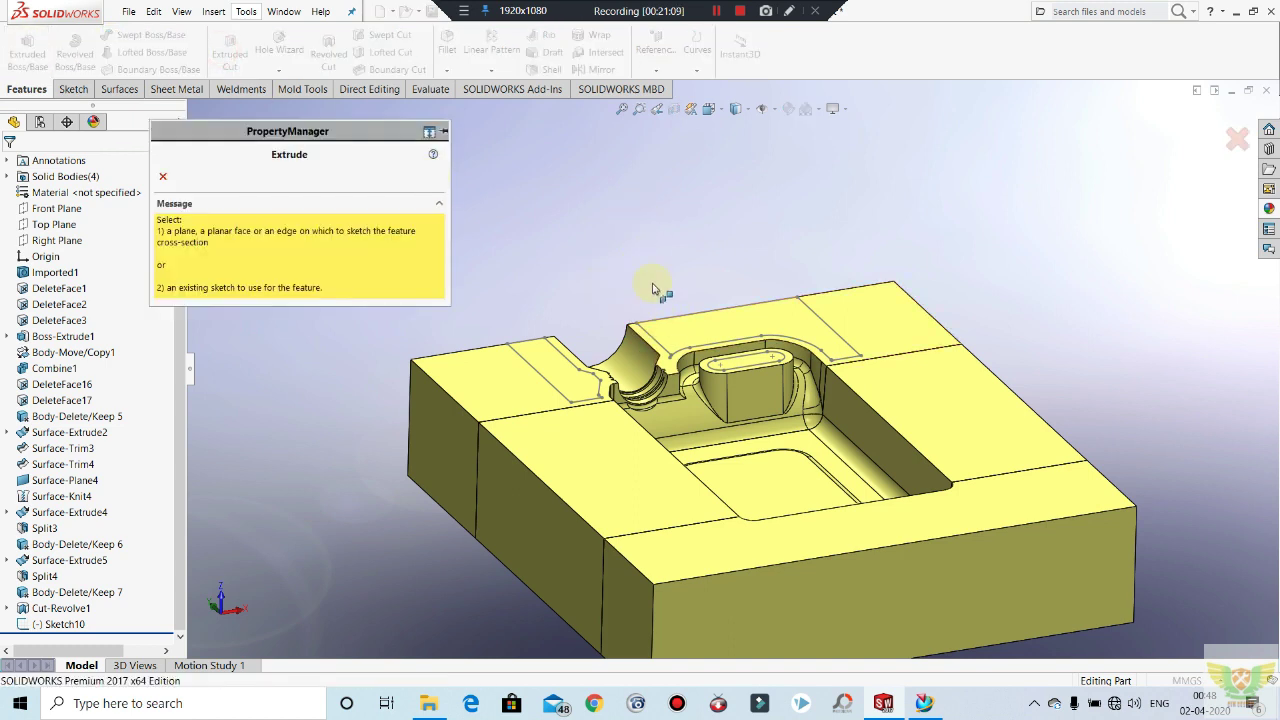
{"action": "right_click", "coordinate": [687, 316]}
{"action": "left_click", "coordinate": [563, 249]}
{"action": "left_click", "coordinate": [163, 176]}
Step: Select the handle and neck groove regions of Sketch10 with the Contour Select Tool
{"action": "right_click", "coordinate": [437, 137]}
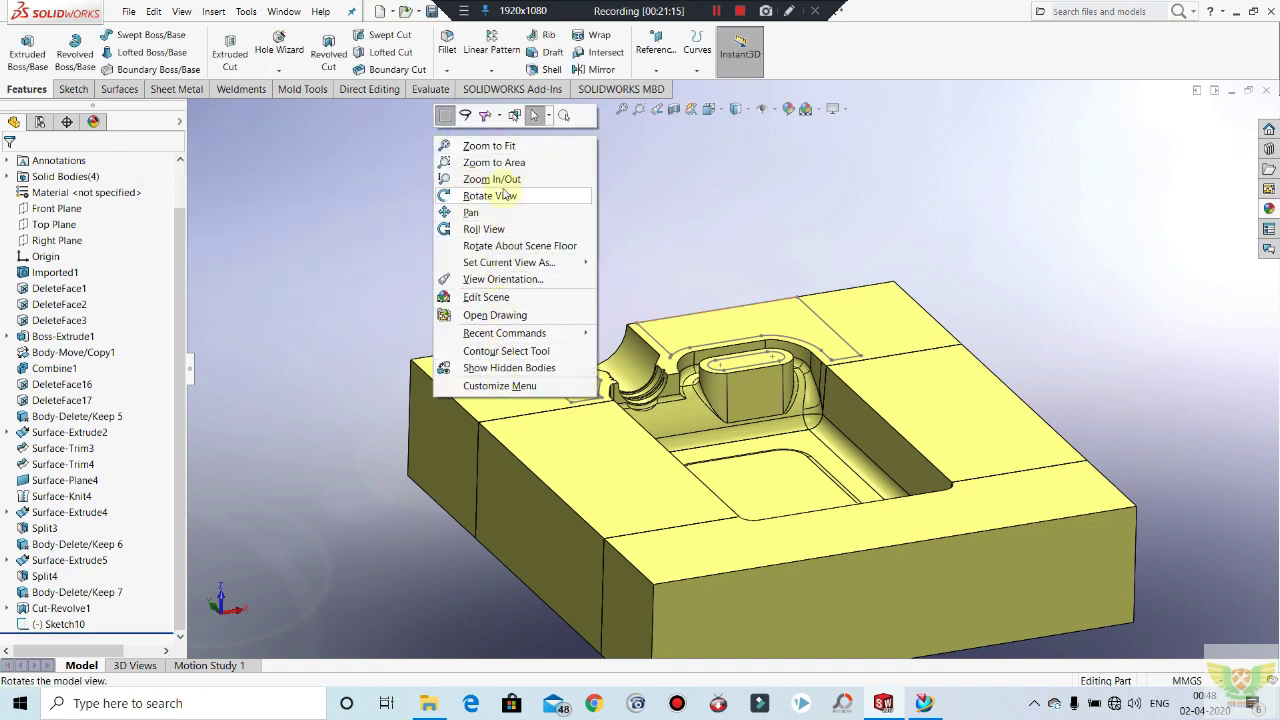
{"action": "left_click", "coordinate": [494, 350]}
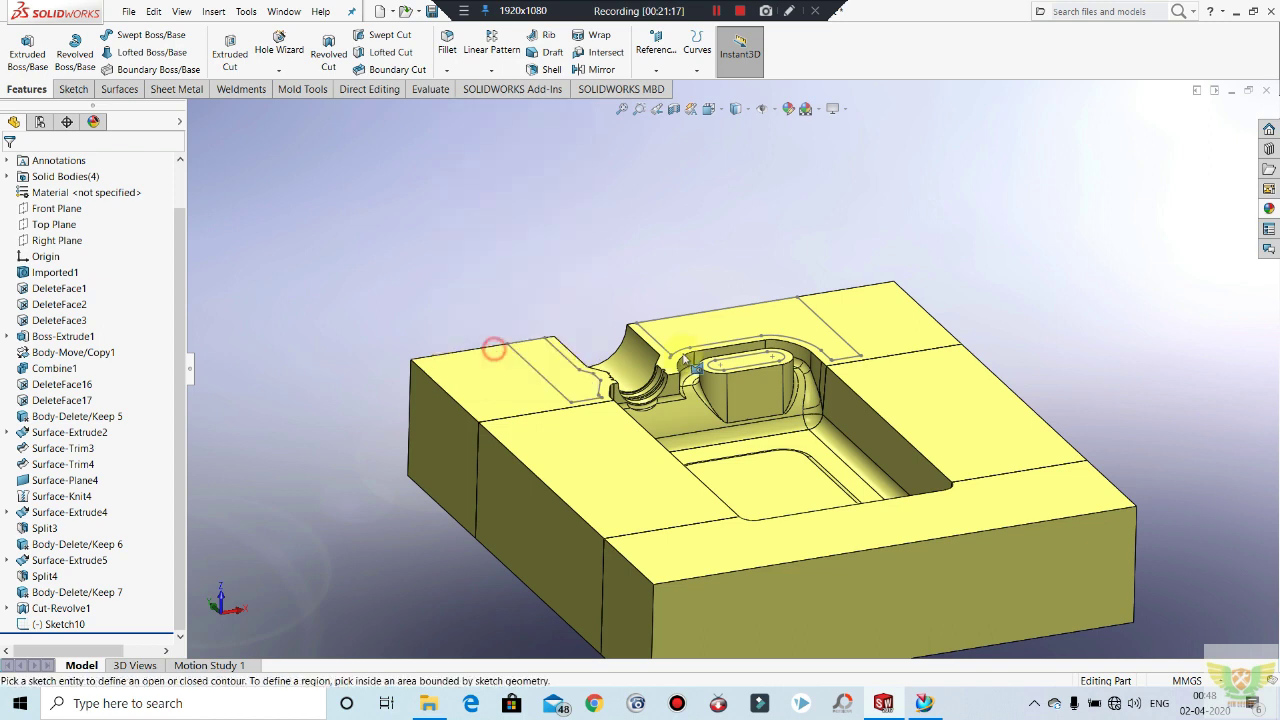
{"action": "left_click", "coordinate": [716, 316]}
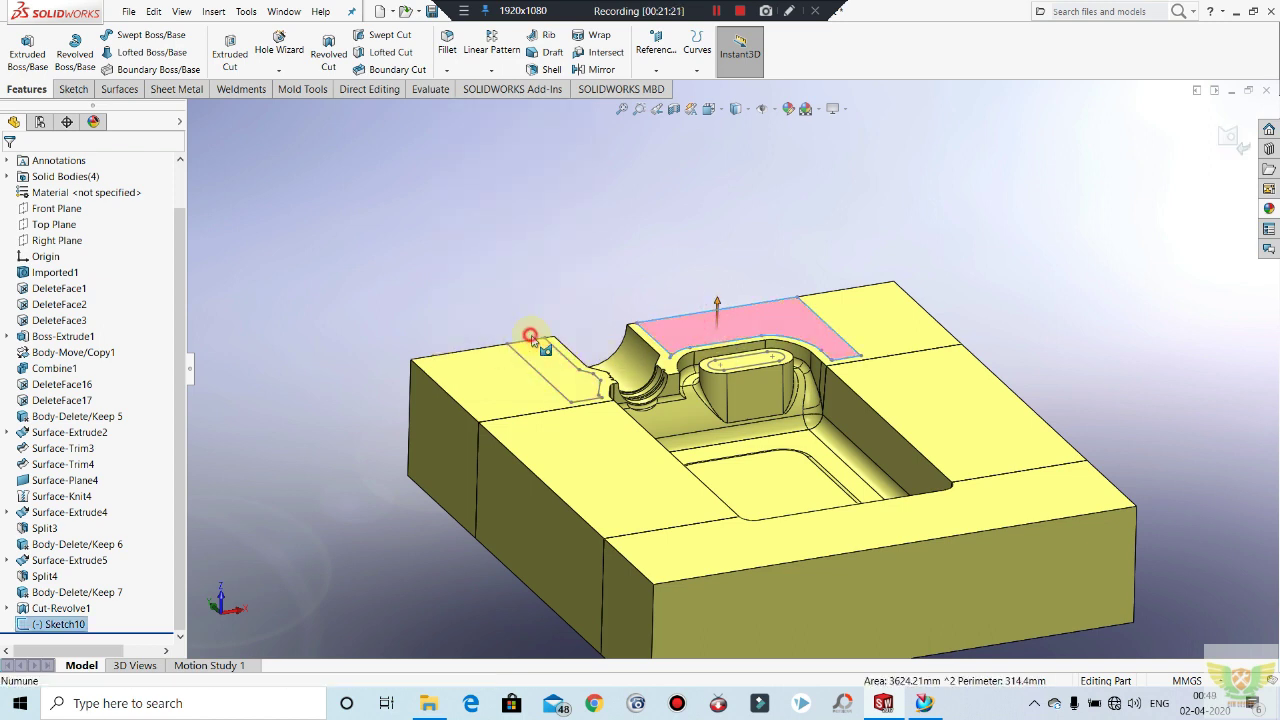
{"action": "left_click", "coordinate": [530, 336]}
{"action": "left_click", "coordinate": [718, 320]}
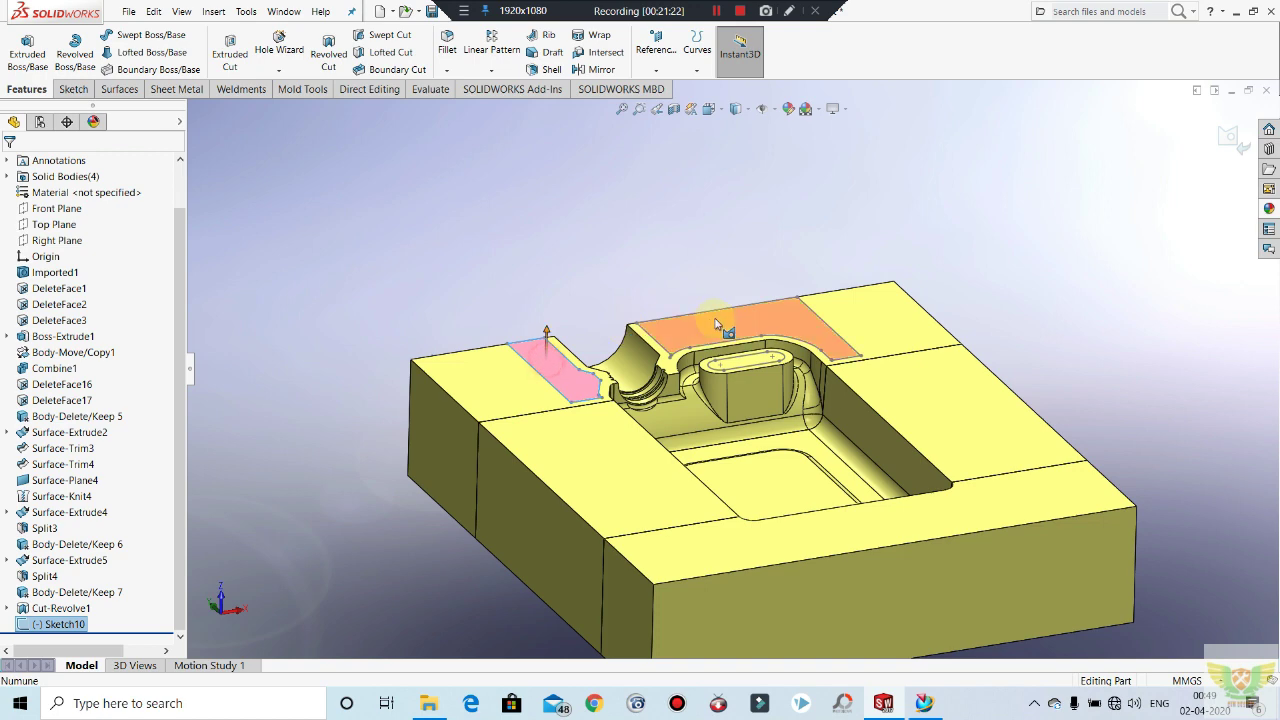
{"action": "left_click", "coordinate": [530, 378]}
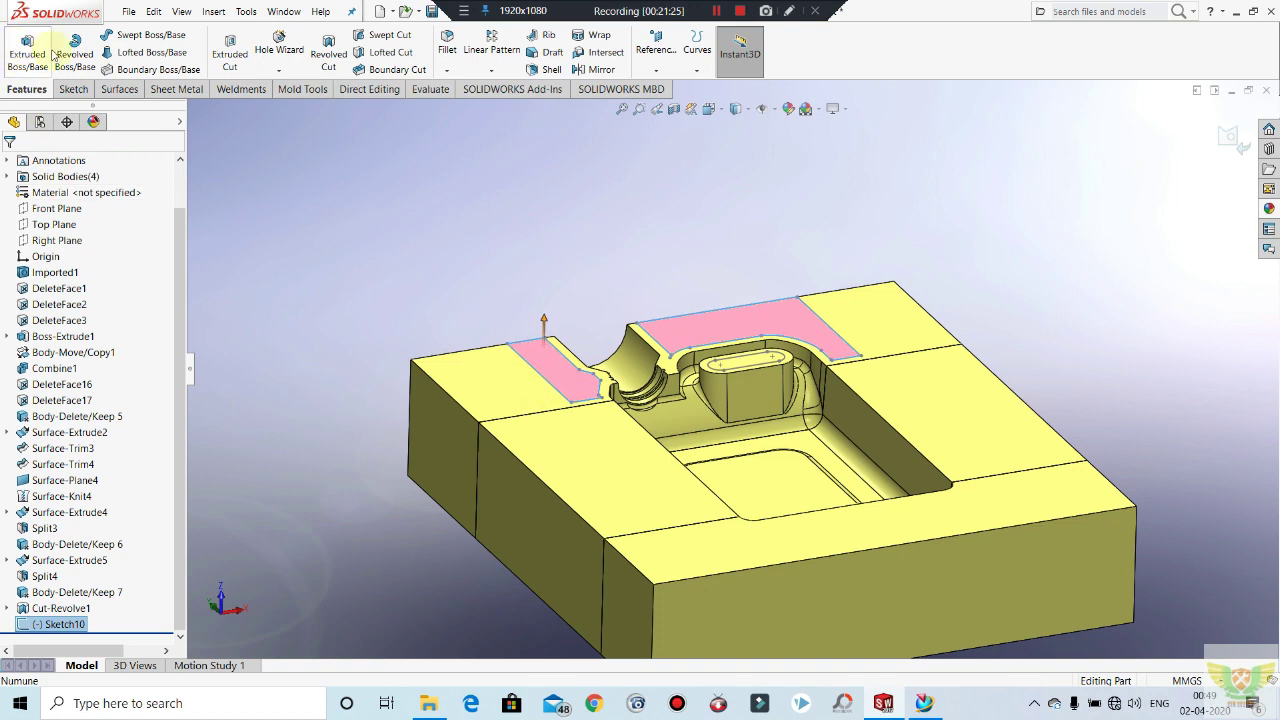
Step: Cut the selected groove regions 5 mm deep as a Blind Extruded Cut
{"action": "left_click", "coordinate": [228, 54]}
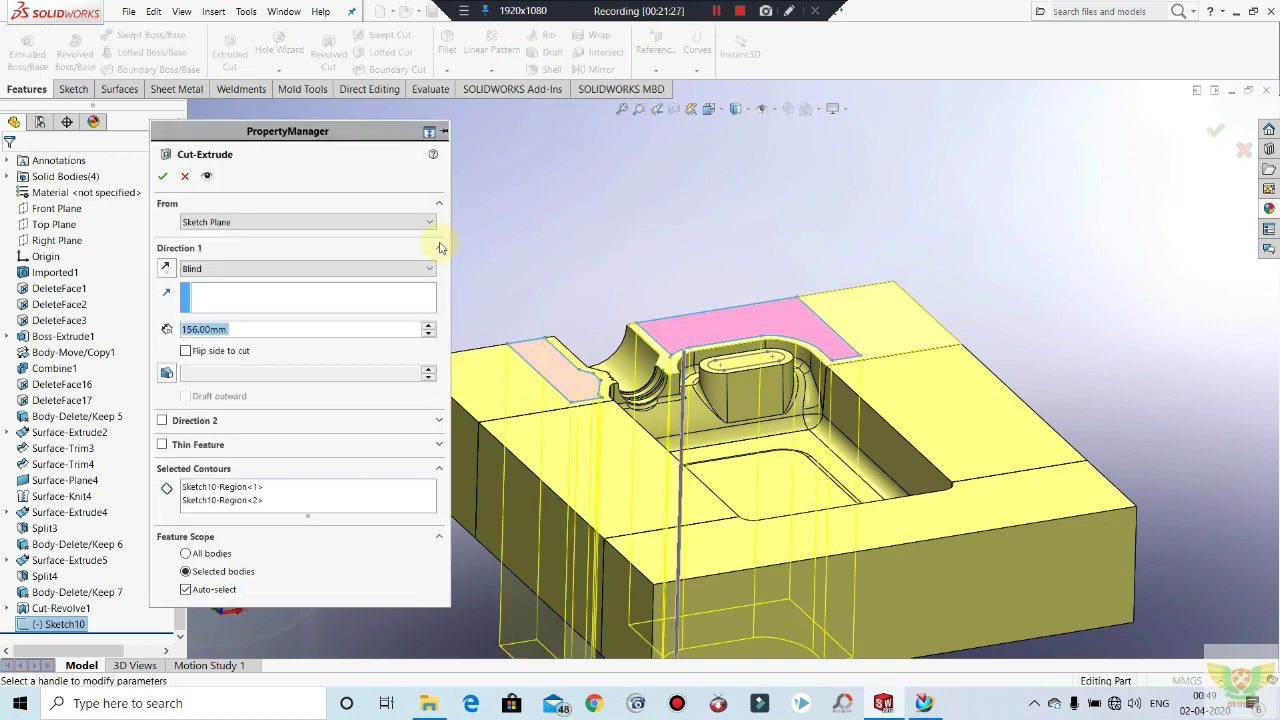
{"action": "type", "text": "5"}
{"action": "key", "text": "Return"}
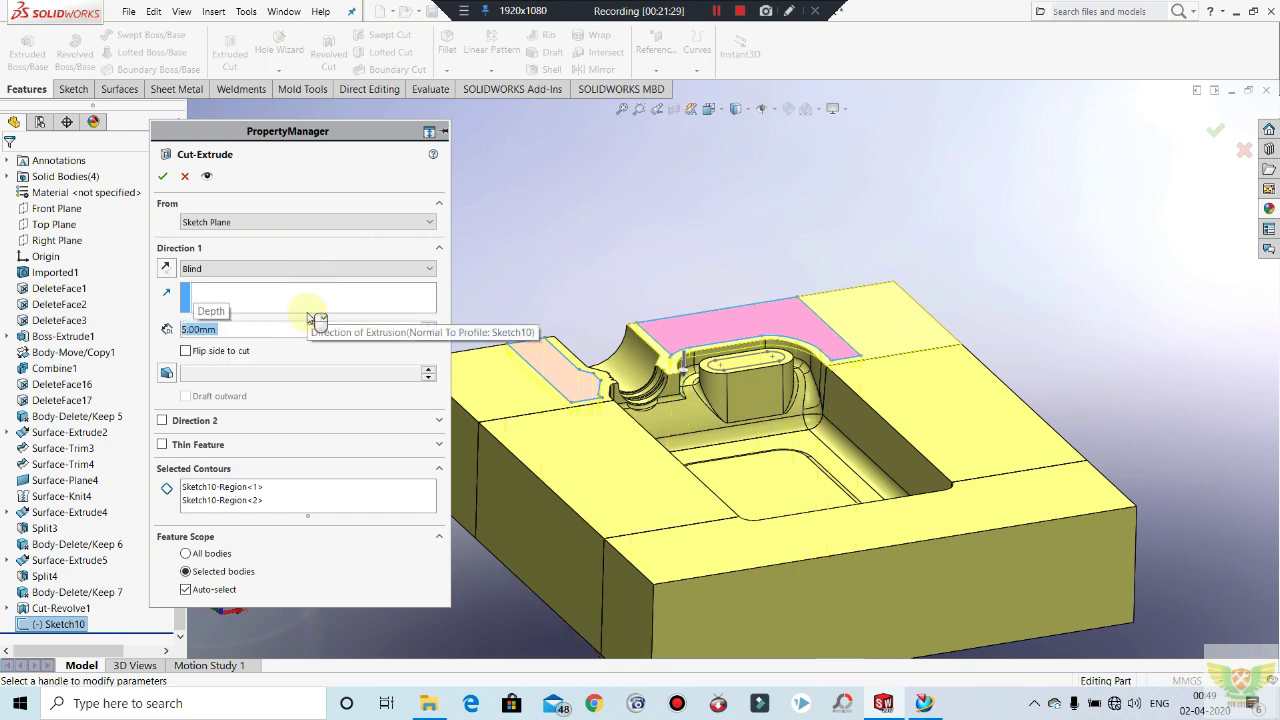
{"action": "left_click", "coordinate": [160, 176]}
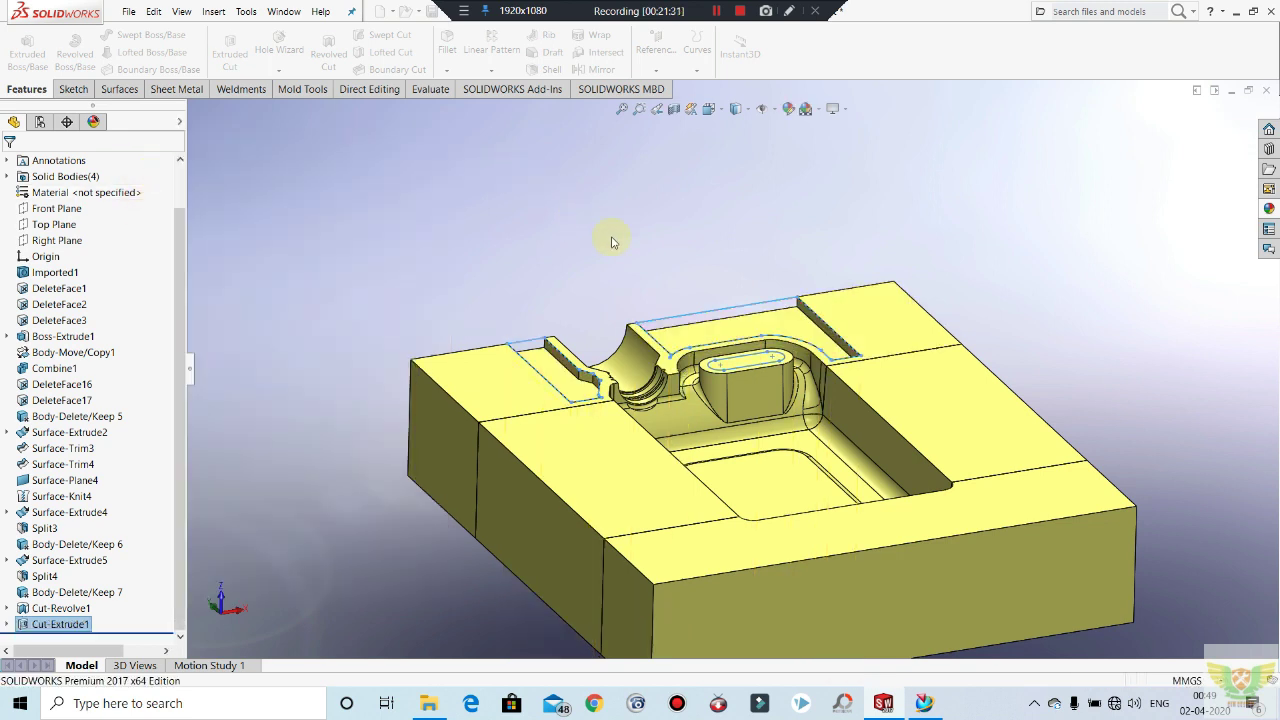
Step: Start a 5 mm chamfer on the first groove edge and the long top groove edge
{"action": "mouse_move", "coordinate": [730, 242]}
{"action": "middle_mouse_down"}
{"action": "mouse_move", "coordinate": [823, 286]}
{"action": "mouse_move", "coordinate": [777, 323]}
{"action": "mouse_move", "coordinate": [866, 280]}
{"action": "mouse_move", "coordinate": [828, 326]}
{"action": "middle_mouse_up"}
{"action": "scroll", "coordinate": [828, 326], "scroll_direction": "down", "scroll_amount": 3}
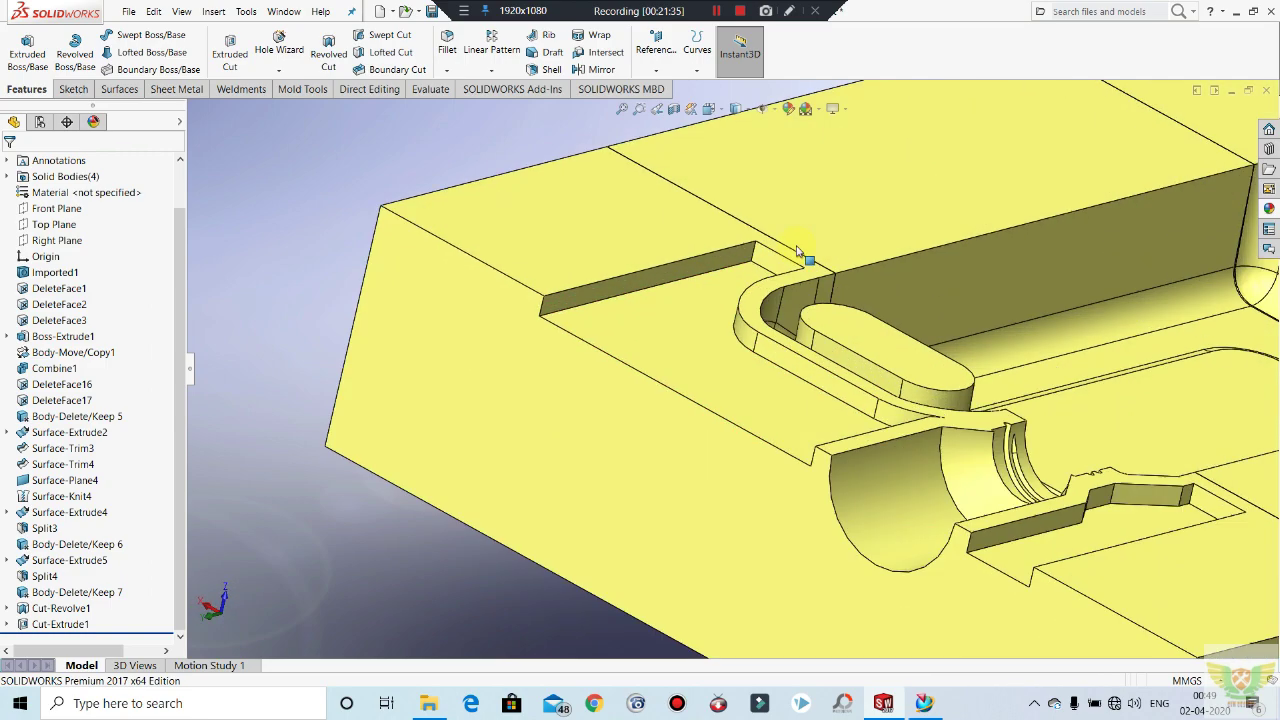
{"action": "scroll", "coordinate": [808, 266], "scroll_direction": "down", "scroll_amount": 3}
{"action": "left_click", "coordinate": [448, 71]}
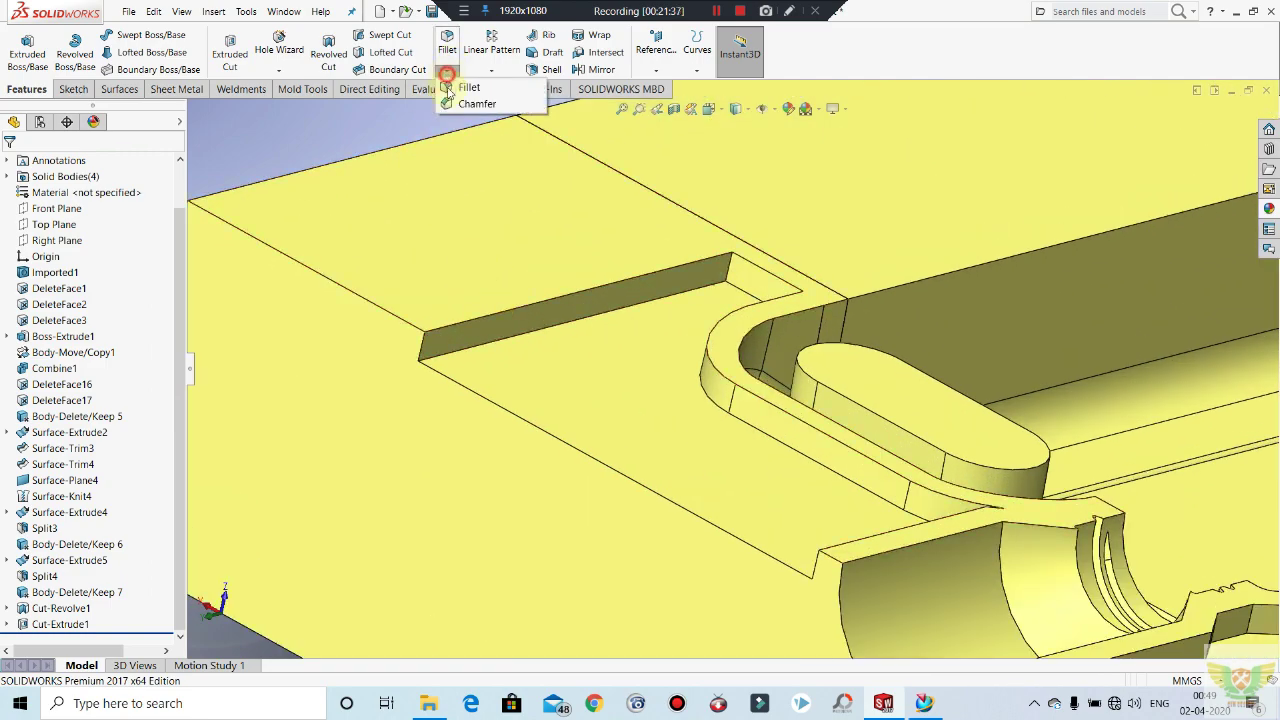
{"action": "left_click", "coordinate": [461, 105]}
{"action": "left_click", "coordinate": [745, 289]}
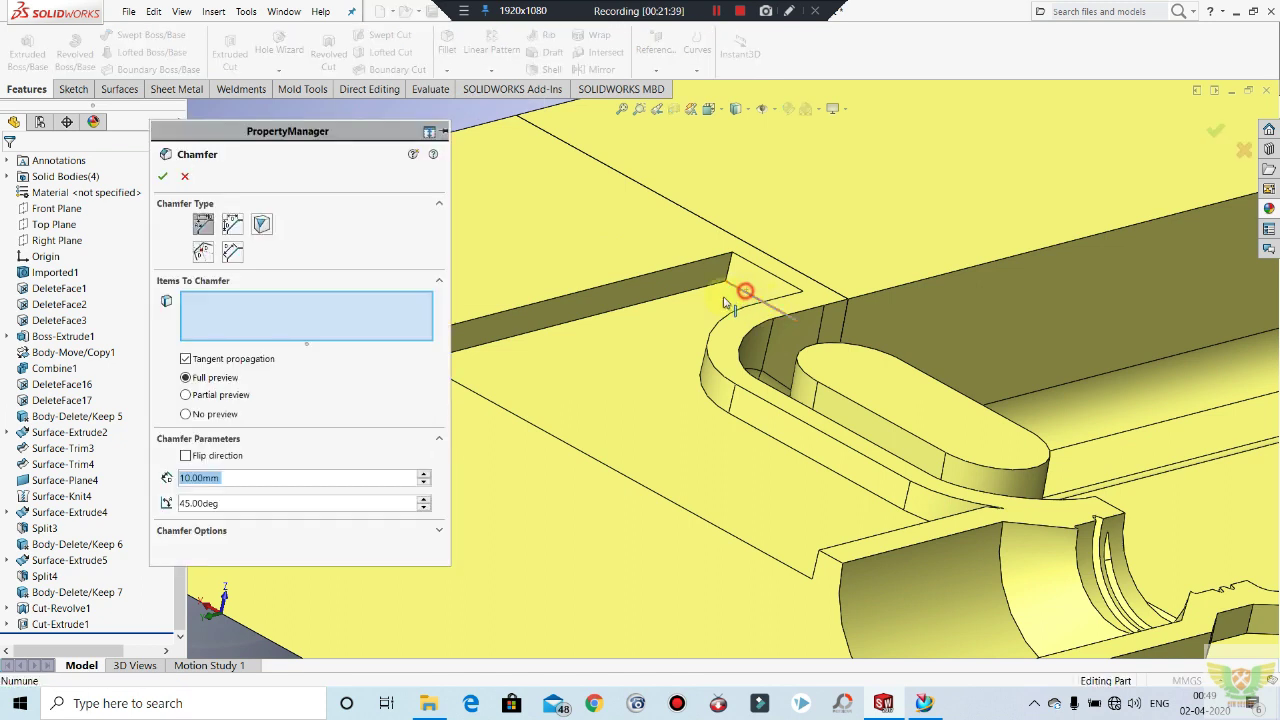
{"action": "left_click", "coordinate": [659, 358]}
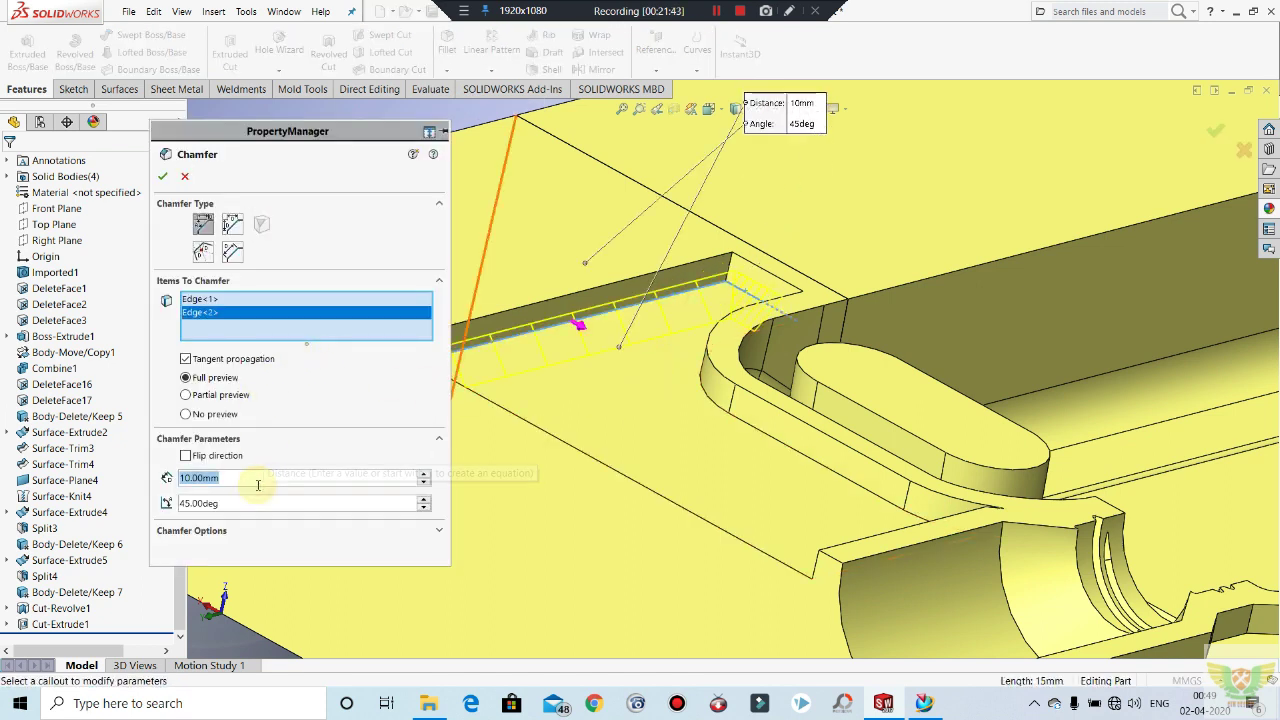
{"action": "type", "text": "5"}
{"action": "key", "text": "Return"}
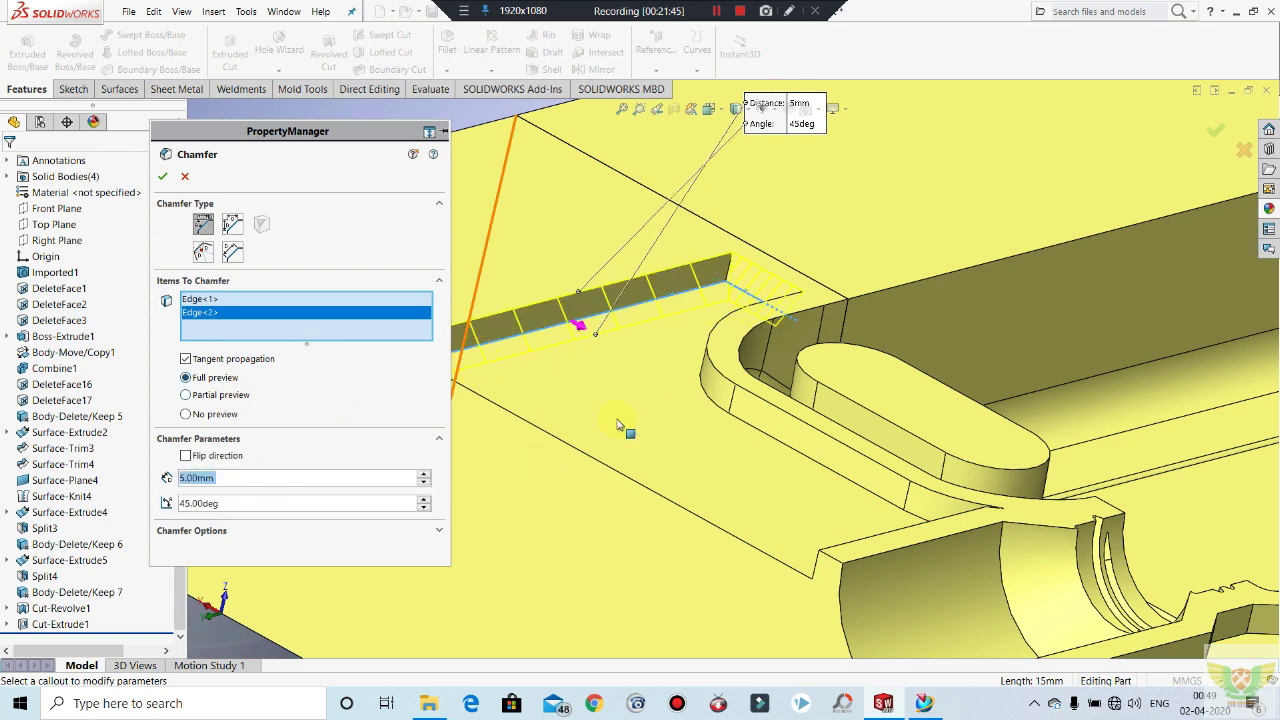
Step: Add the curved, short vertical, neck-groove and groove-end edges to the chamfer
{"action": "middle_click_drag", "start_coordinate": [618, 425], "coordinate": [680, 320]}
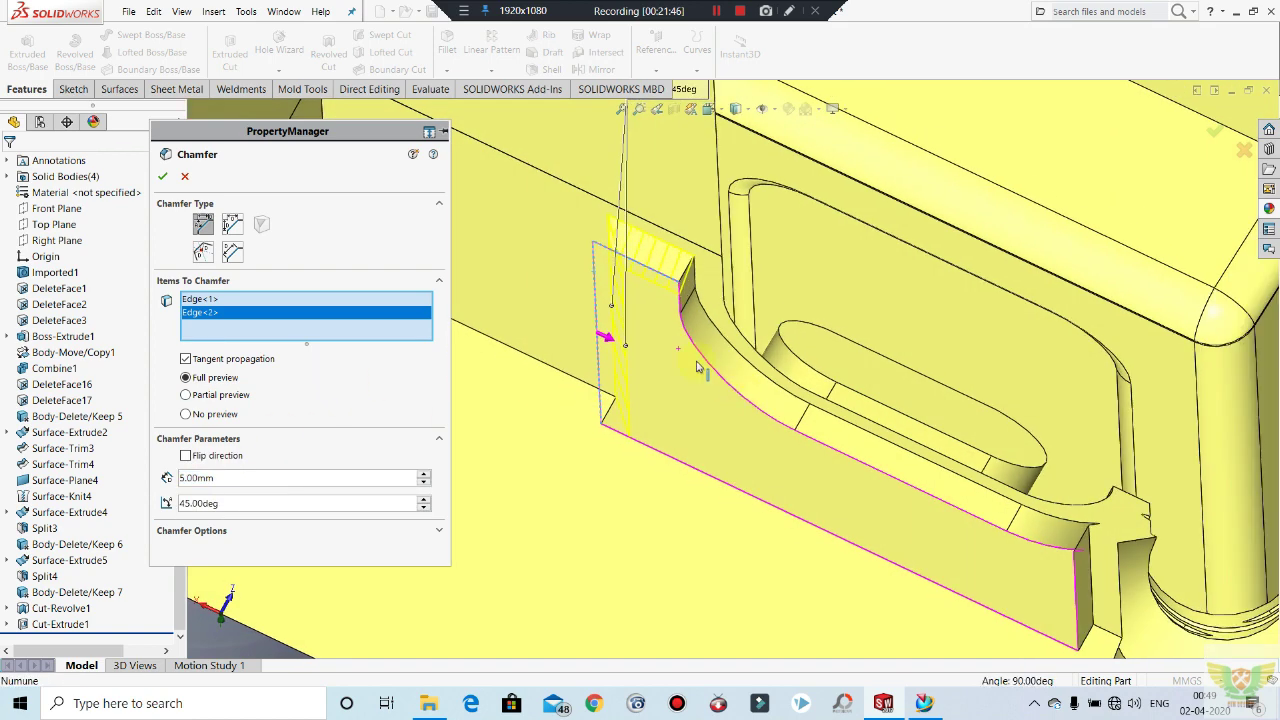
{"action": "left_click", "coordinate": [681, 305]}
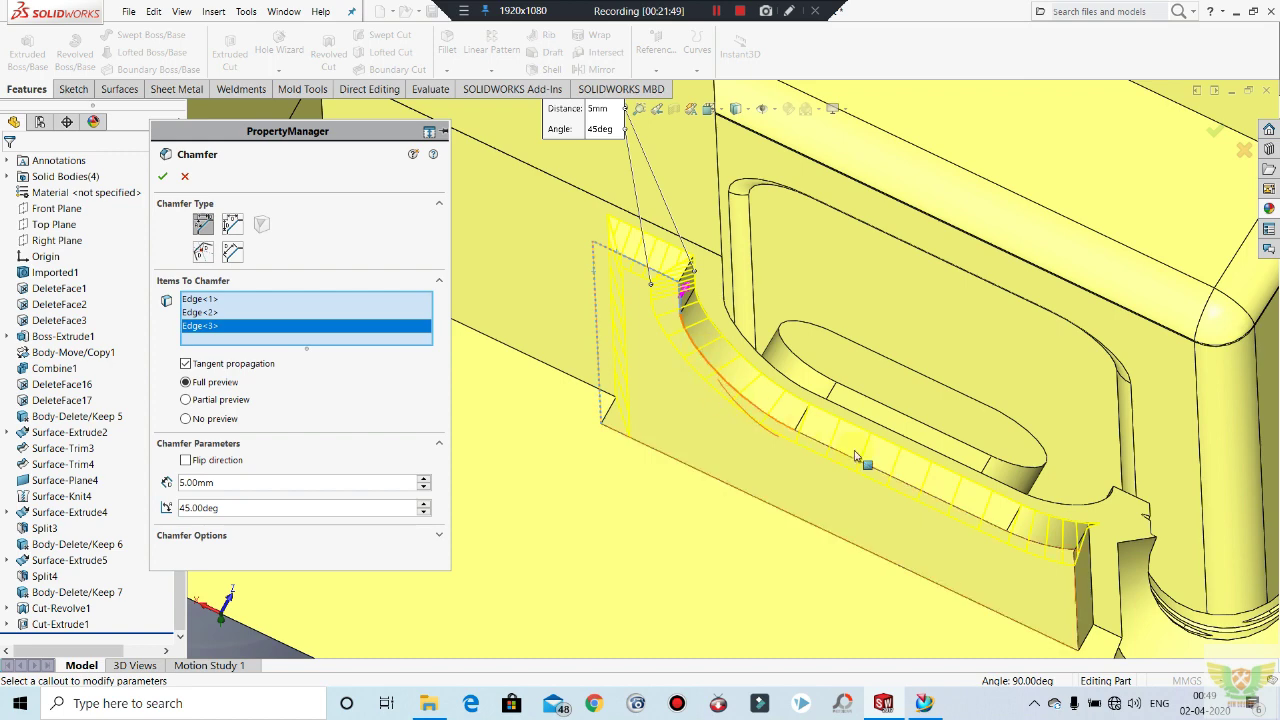
{"action": "left_click", "coordinate": [1075, 594]}
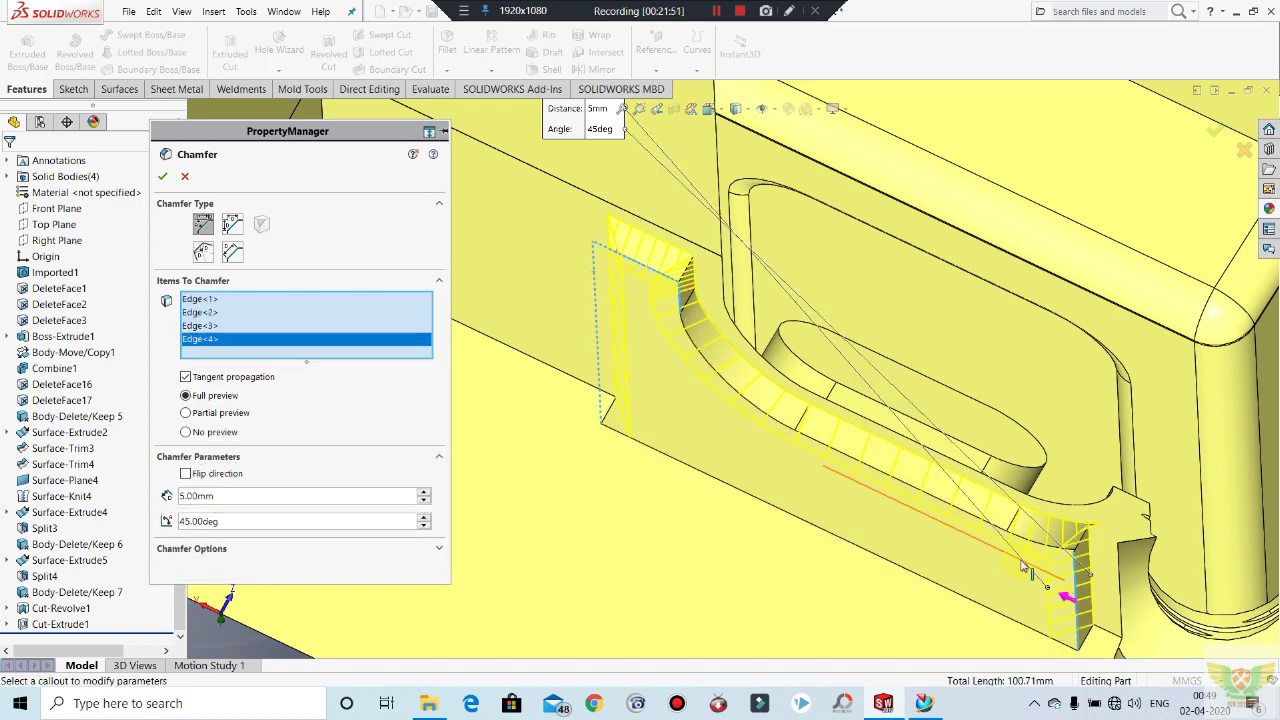
{"action": "middle_click_drag", "start_coordinate": [1014, 557], "coordinate": [978, 519]}
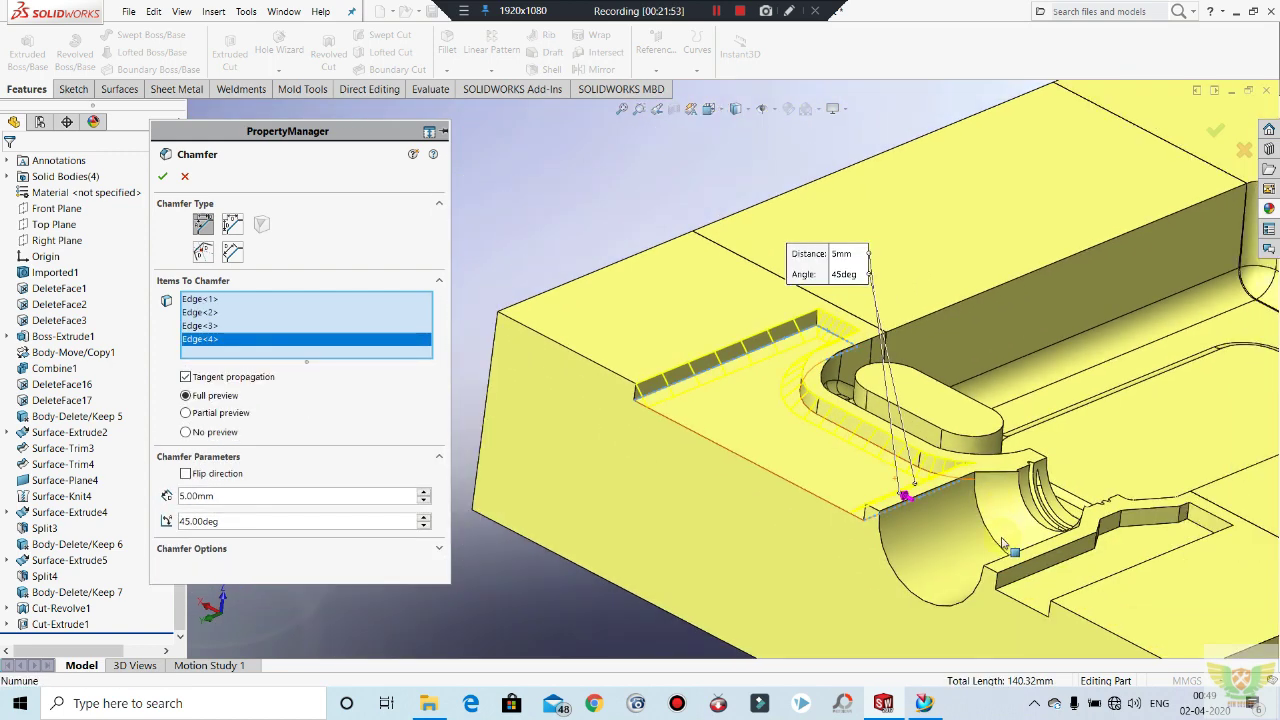
{"action": "scroll", "coordinate": [1003, 545], "scroll_direction": "down", "scroll_amount": 2}
{"action": "left_click", "coordinate": [1040, 576]}
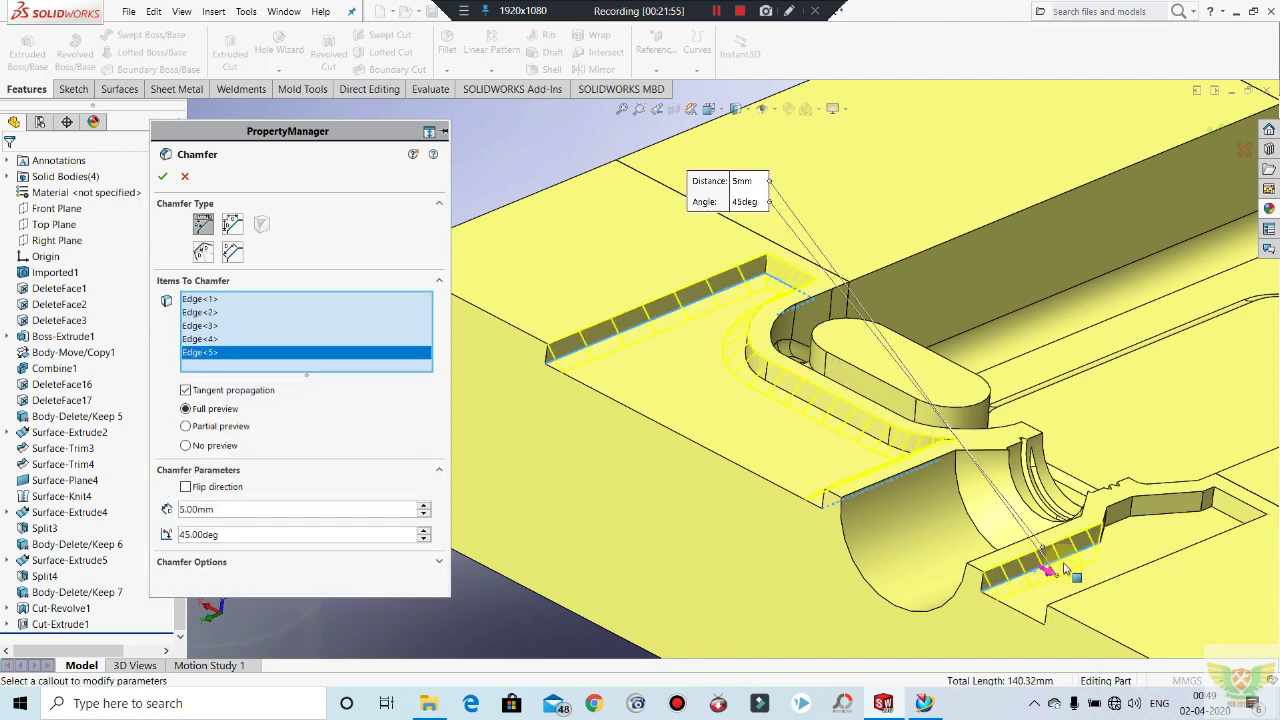
{"action": "key", "text": "Right"}
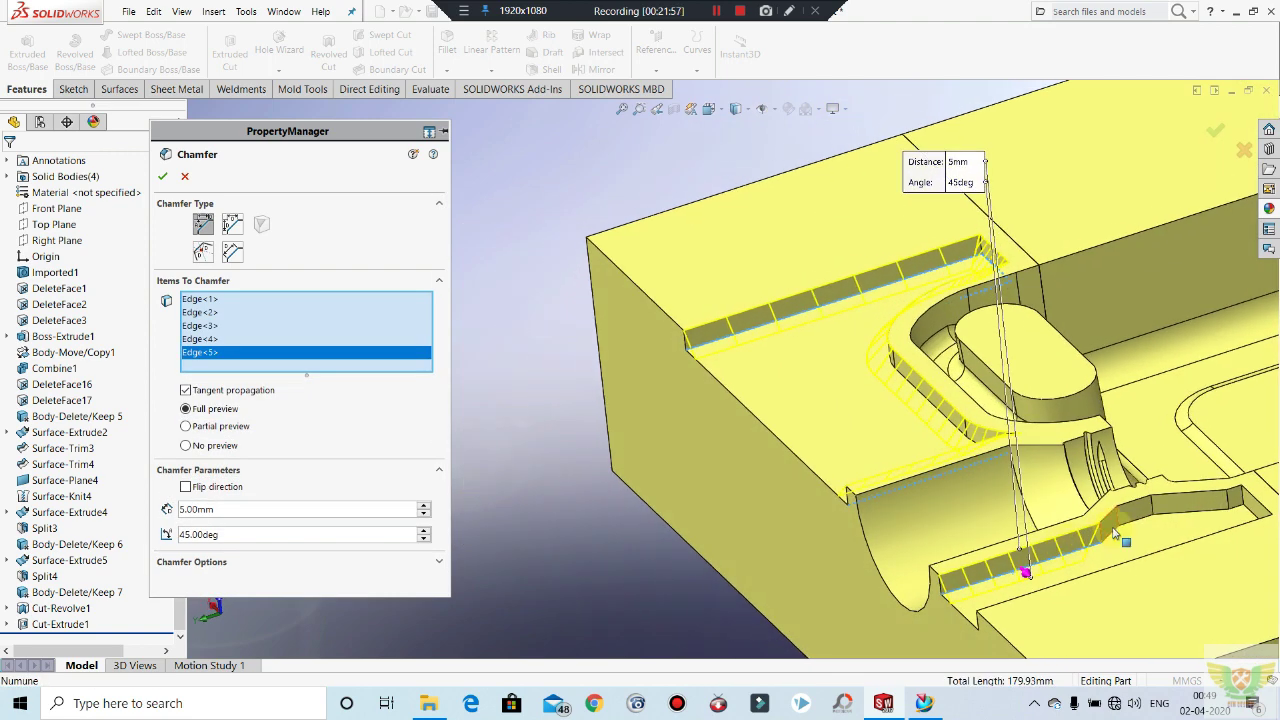
{"action": "left_click", "coordinate": [1128, 535]}
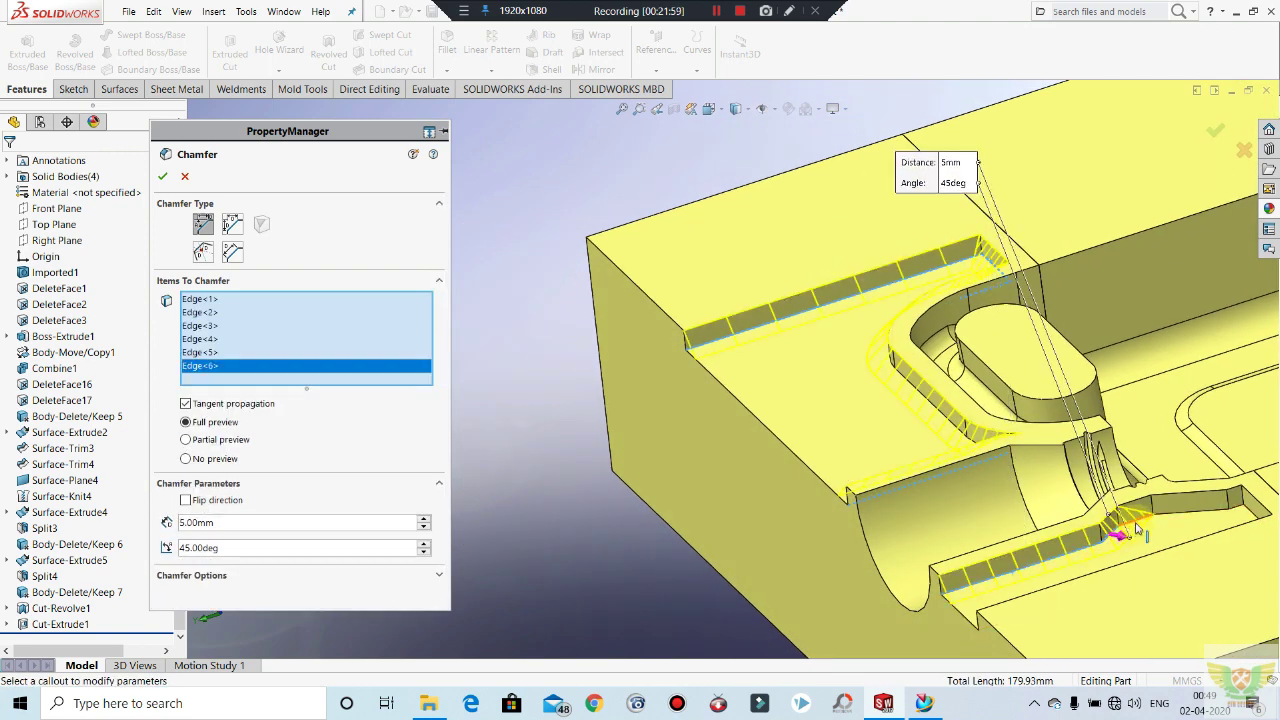
{"action": "left_click", "coordinate": [1135, 525]}
{"action": "left_click", "coordinate": [1184, 516]}
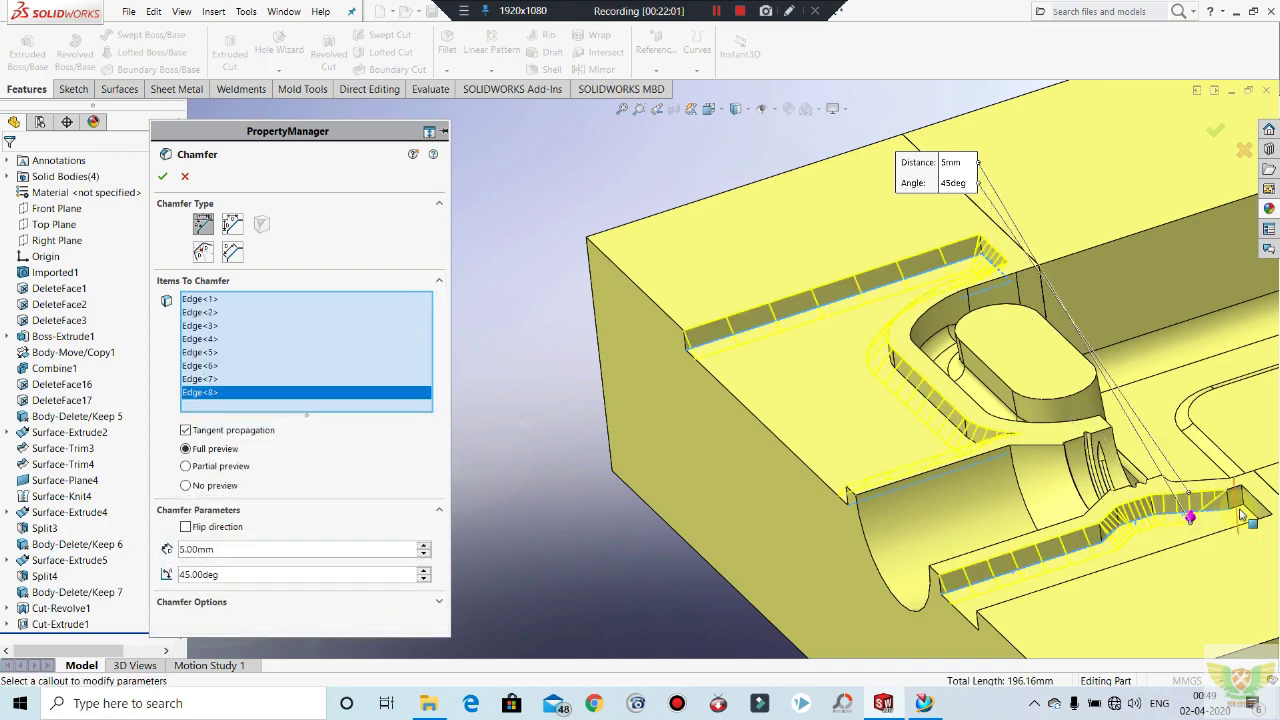
{"action": "left_click", "coordinate": [1240, 512]}
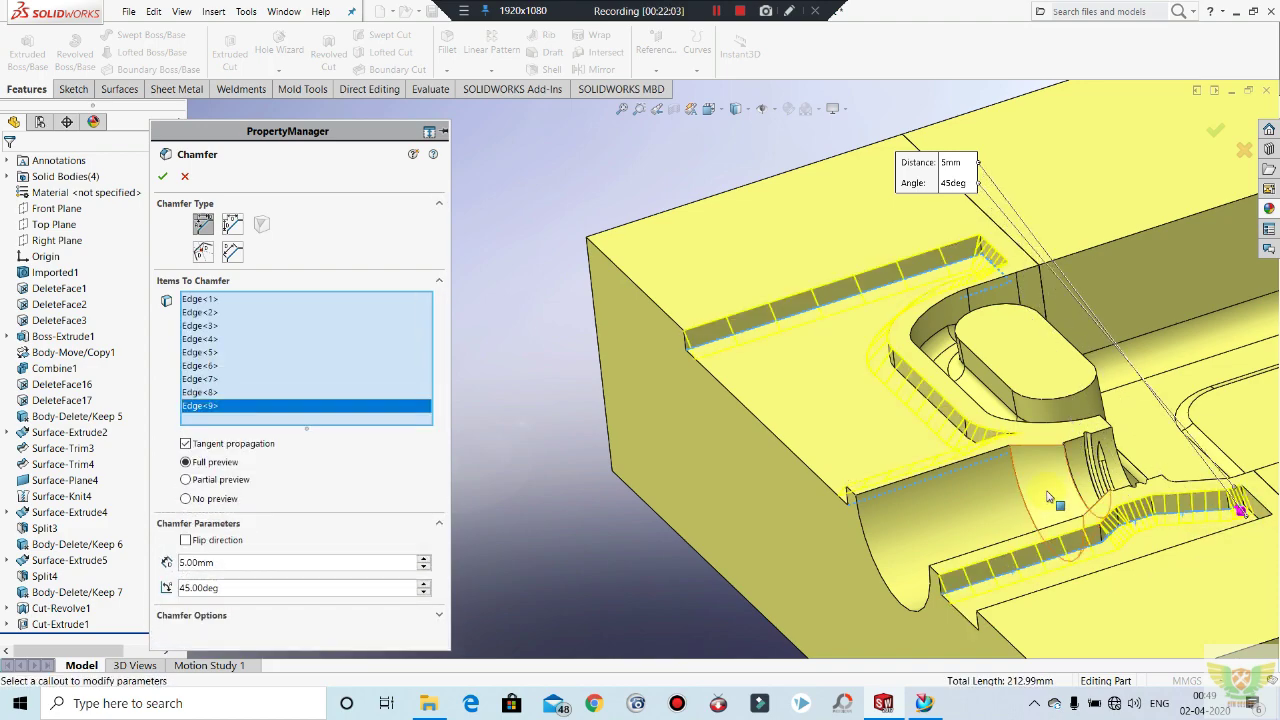
{"action": "mouse_move", "coordinate": [1240, 512]}
{"action": "middle_mouse_down"}
{"action": "mouse_move", "coordinate": [1088, 515]}
{"action": "mouse_move", "coordinate": [978, 378]}
{"action": "middle_mouse_up"}
{"action": "scroll", "coordinate": [978, 378], "scroll_direction": "down", "scroll_amount": 5}
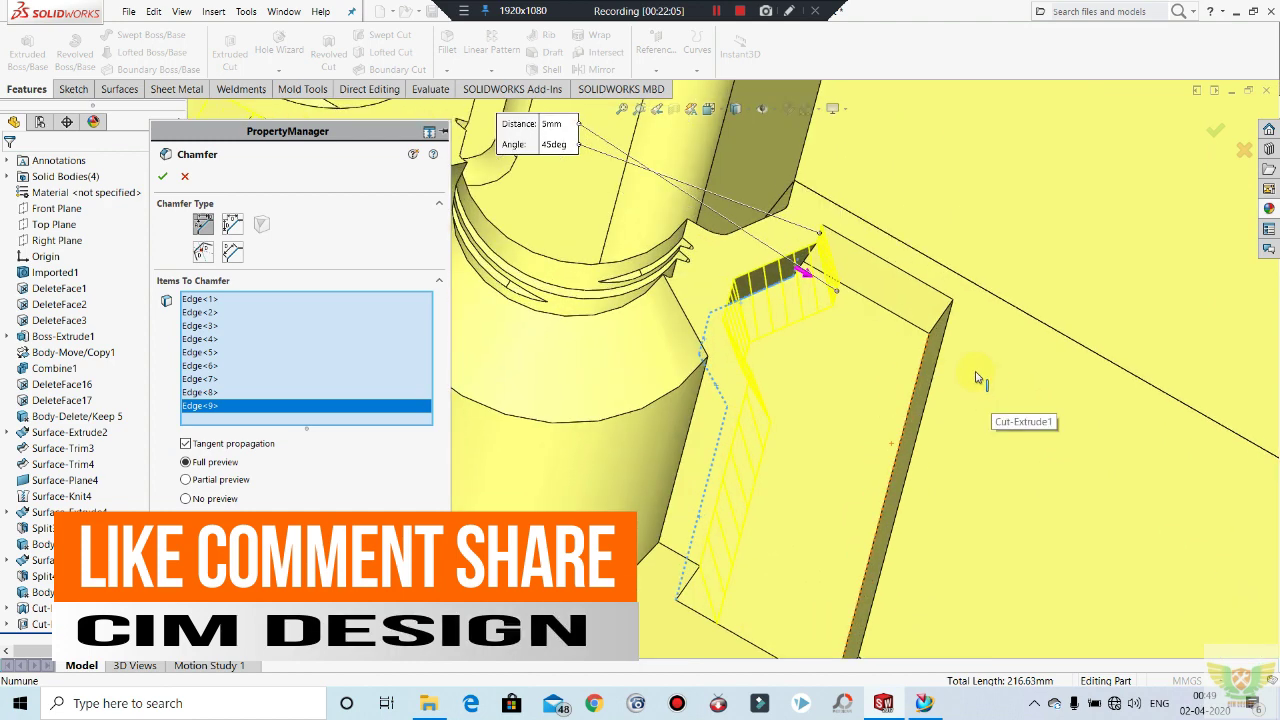
{"action": "left_click", "coordinate": [912, 328]}
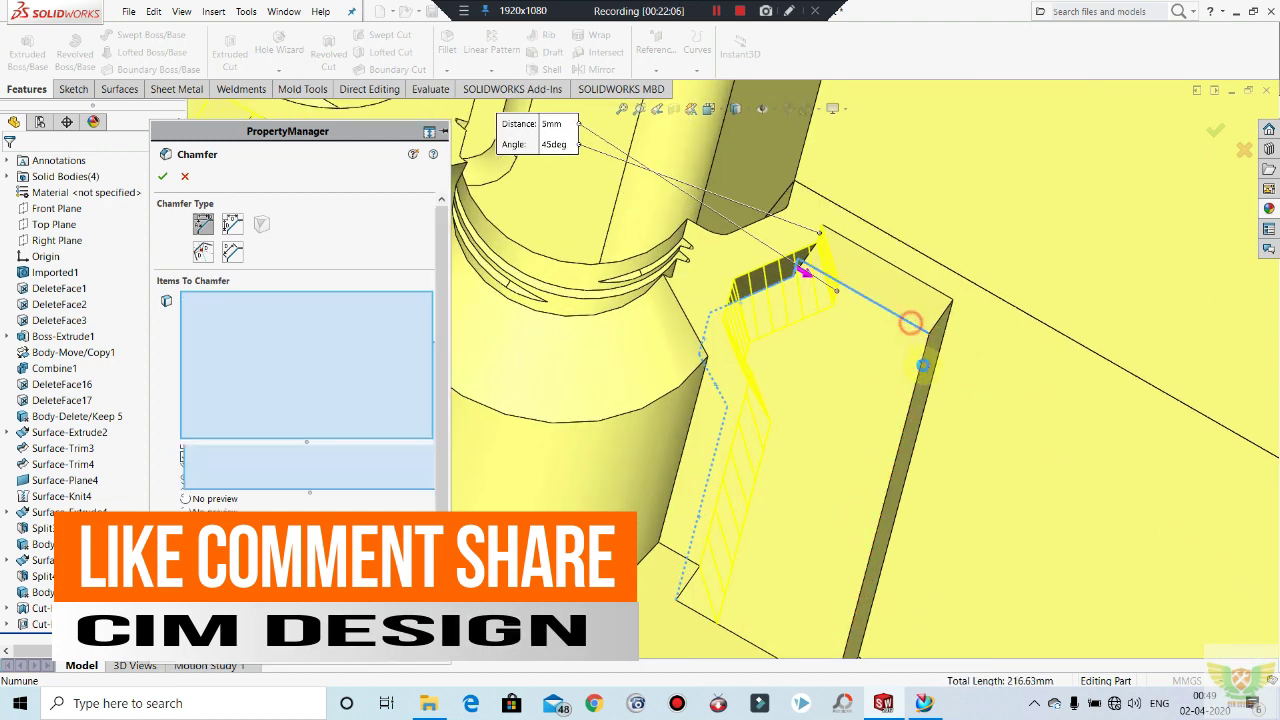
{"action": "left_click", "coordinate": [918, 372]}
{"action": "scroll", "coordinate": [884, 413], "scroll_direction": "up", "scroll_amount": 5}
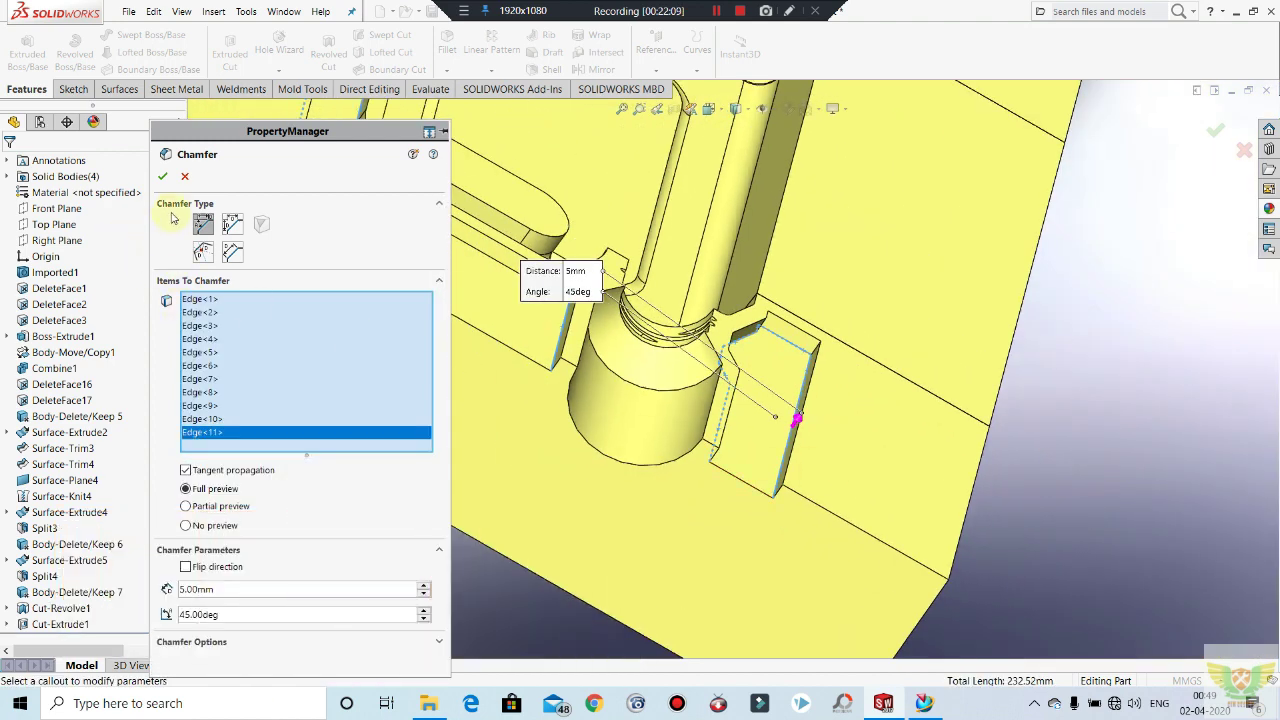
Step: Drop the failing Edge<10> and apply the 5 mm × 45° chamfer to the remaining edges
{"action": "left_click", "coordinate": [163, 177]}
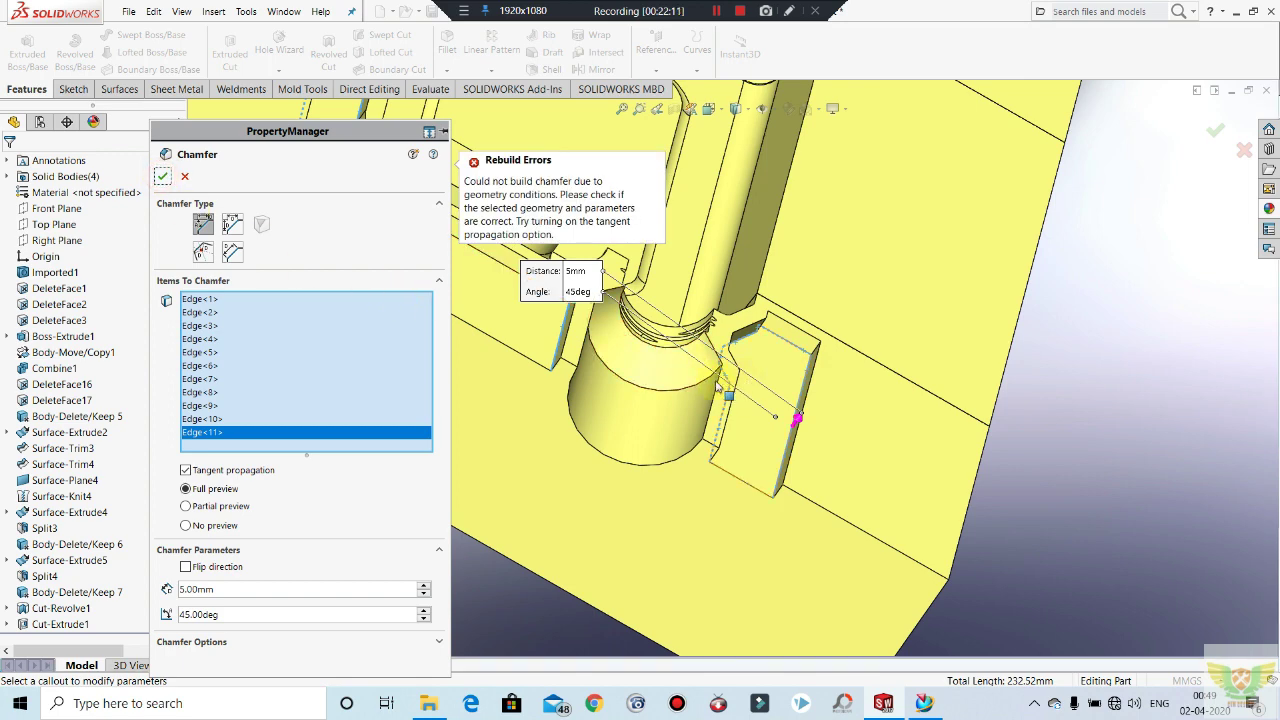
{"action": "scroll", "coordinate": [700, 390], "scroll_direction": "down", "scroll_amount": 3}
{"action": "scroll", "coordinate": [750, 390], "scroll_direction": "down", "scroll_amount": 3}
{"action": "scroll", "coordinate": [754, 373], "scroll_direction": "down", "scroll_amount": 2}
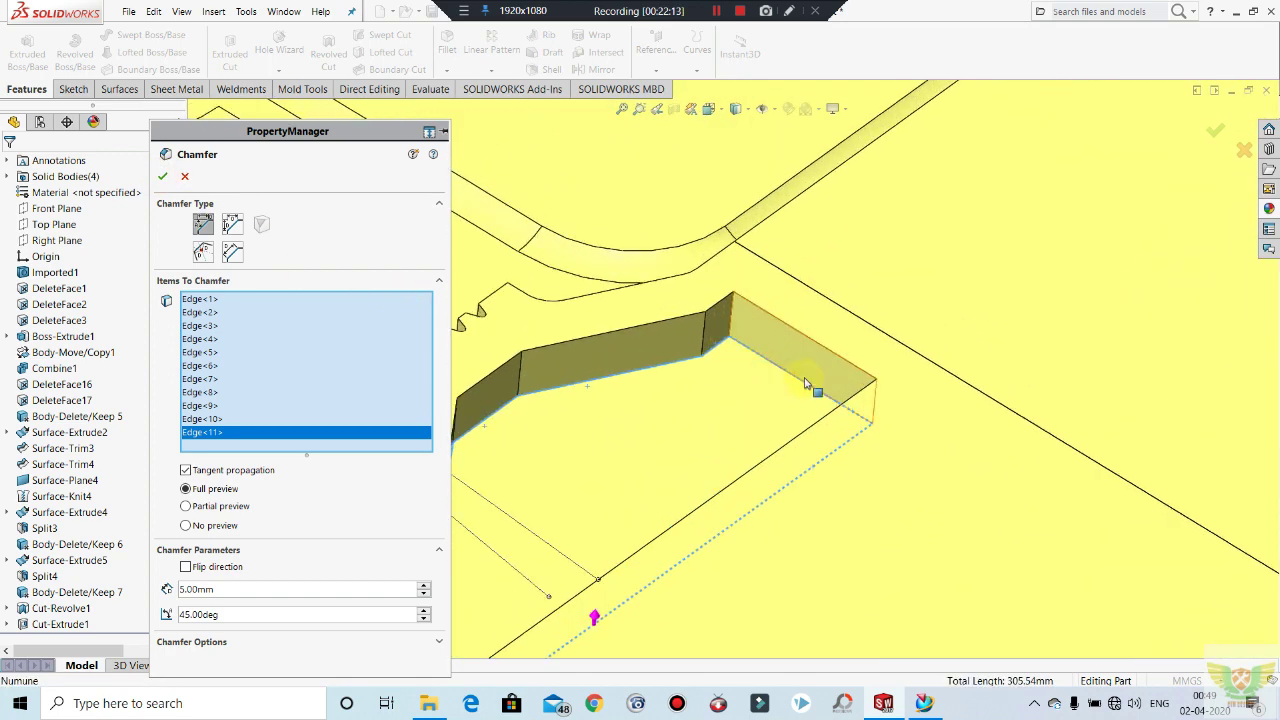
{"action": "left_click", "coordinate": [790, 370]}
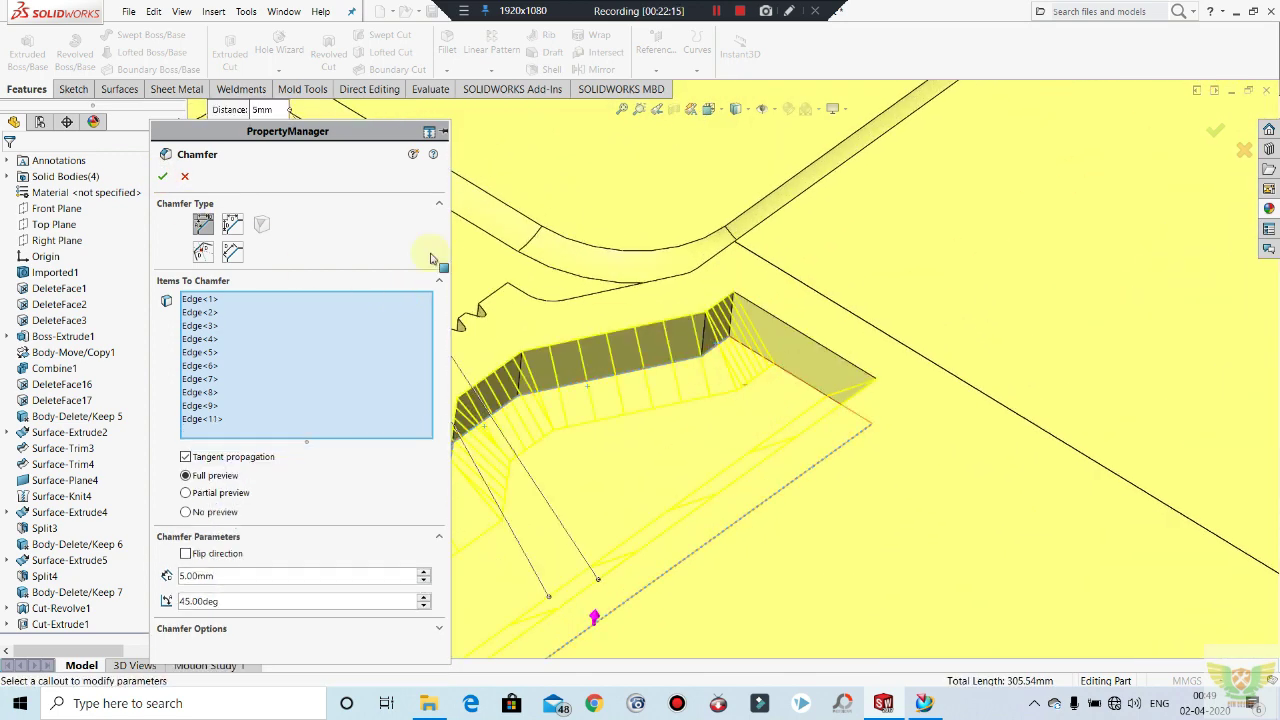
{"action": "left_click", "coordinate": [162, 176]}
{"action": "scroll", "coordinate": [780, 370], "scroll_direction": "up", "scroll_amount": 3}
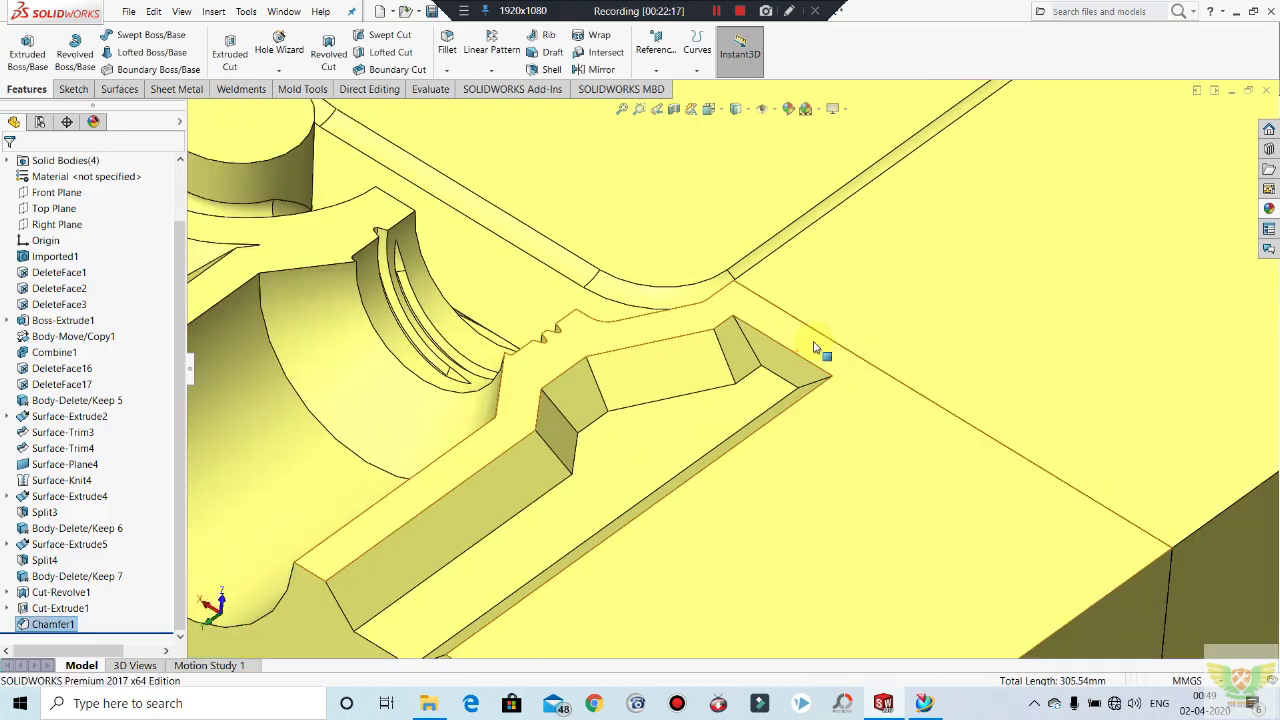
{"action": "scroll", "coordinate": [686, 414], "scroll_direction": "up", "scroll_amount": 2}
{"action": "scroll", "coordinate": [658, 425], "scroll_direction": "up", "scroll_amount": 2}
{"action": "scroll", "coordinate": [658, 425], "scroll_direction": "down", "scroll_amount": 2}
{"action": "scroll", "coordinate": [665, 415], "scroll_direction": "down", "scroll_amount": 2}
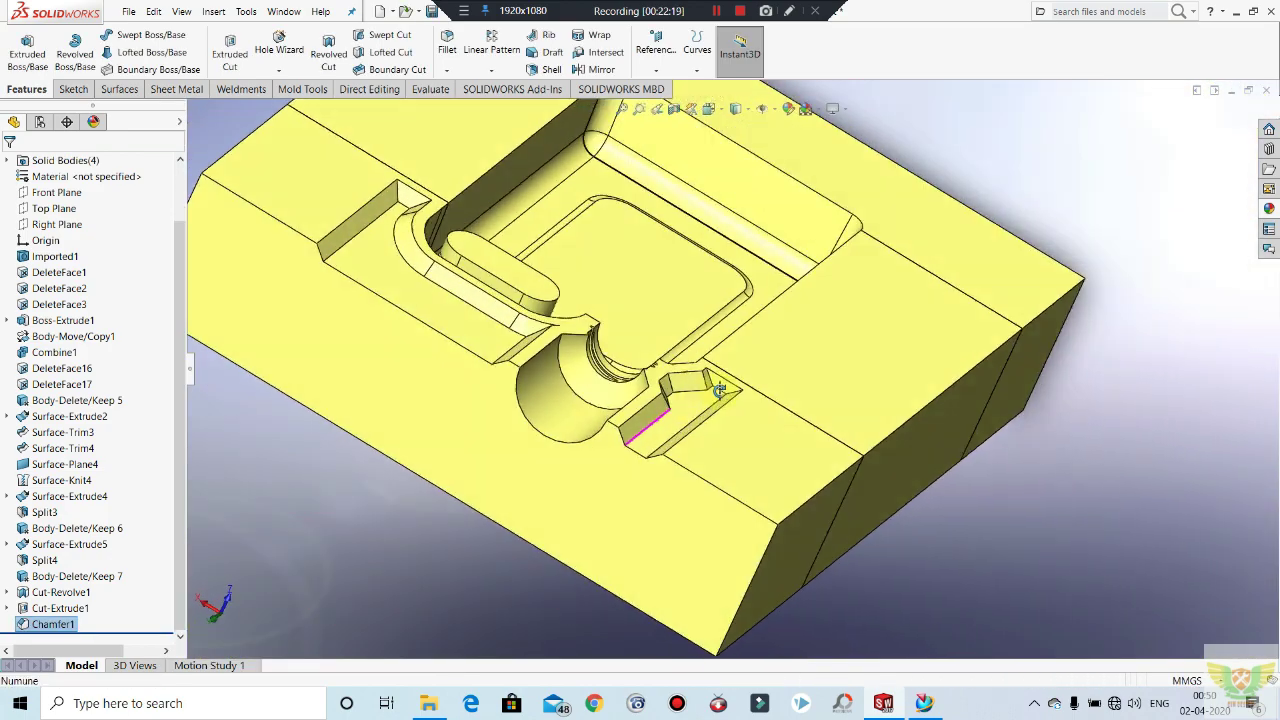
{"action": "scroll", "coordinate": [680, 400], "scroll_direction": "down", "scroll_amount": 2}
{"action": "scroll", "coordinate": [698, 376], "scroll_direction": "down", "scroll_amount": 2}
{"action": "middle_click_drag", "start_coordinate": [698, 376], "coordinate": [643, 394]}
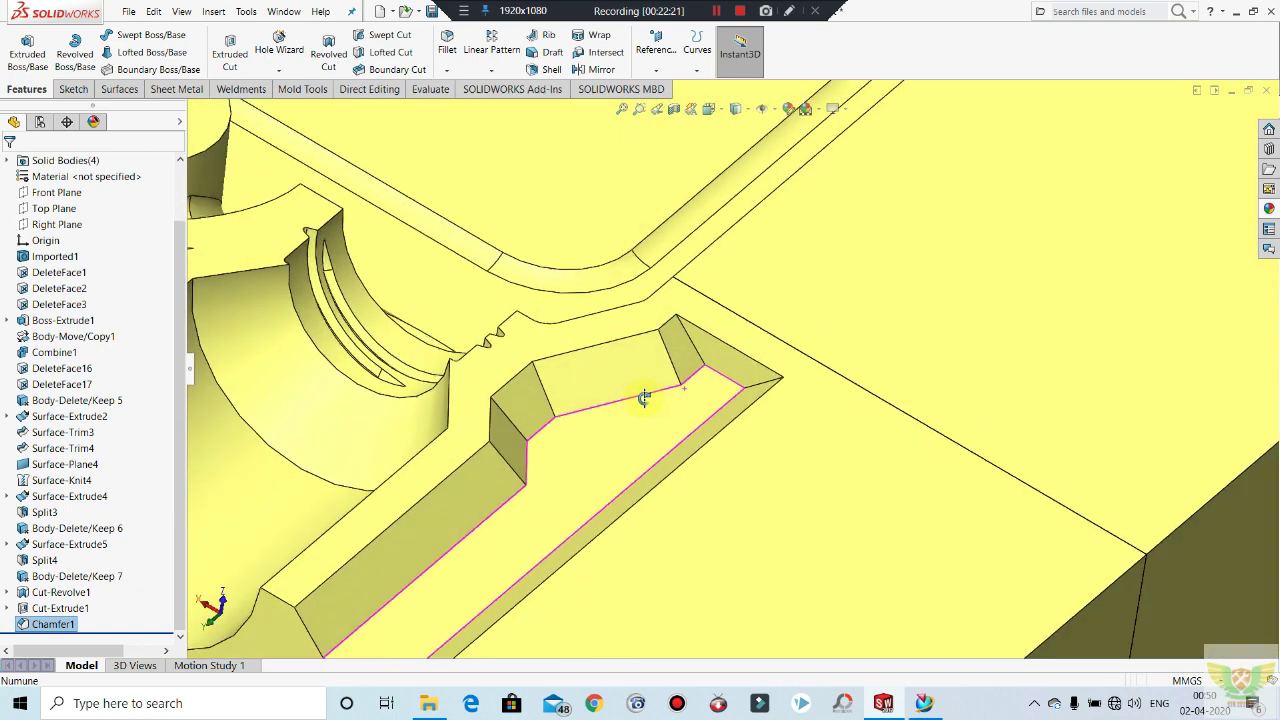
Step: Chamfer the leftover edge at the neck groove end at 5 mm, 45°, creating Chamfer2
{"action": "left_click", "coordinate": [441, 71]}
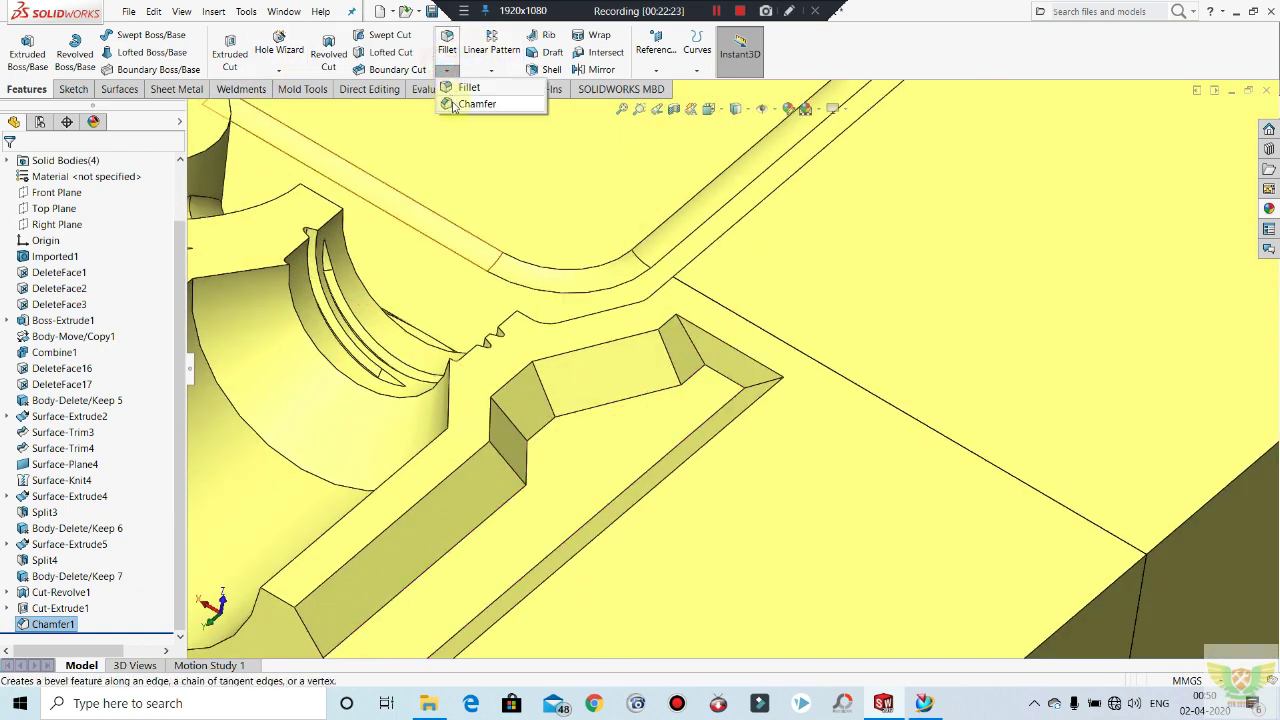
{"action": "left_click", "coordinate": [458, 103]}
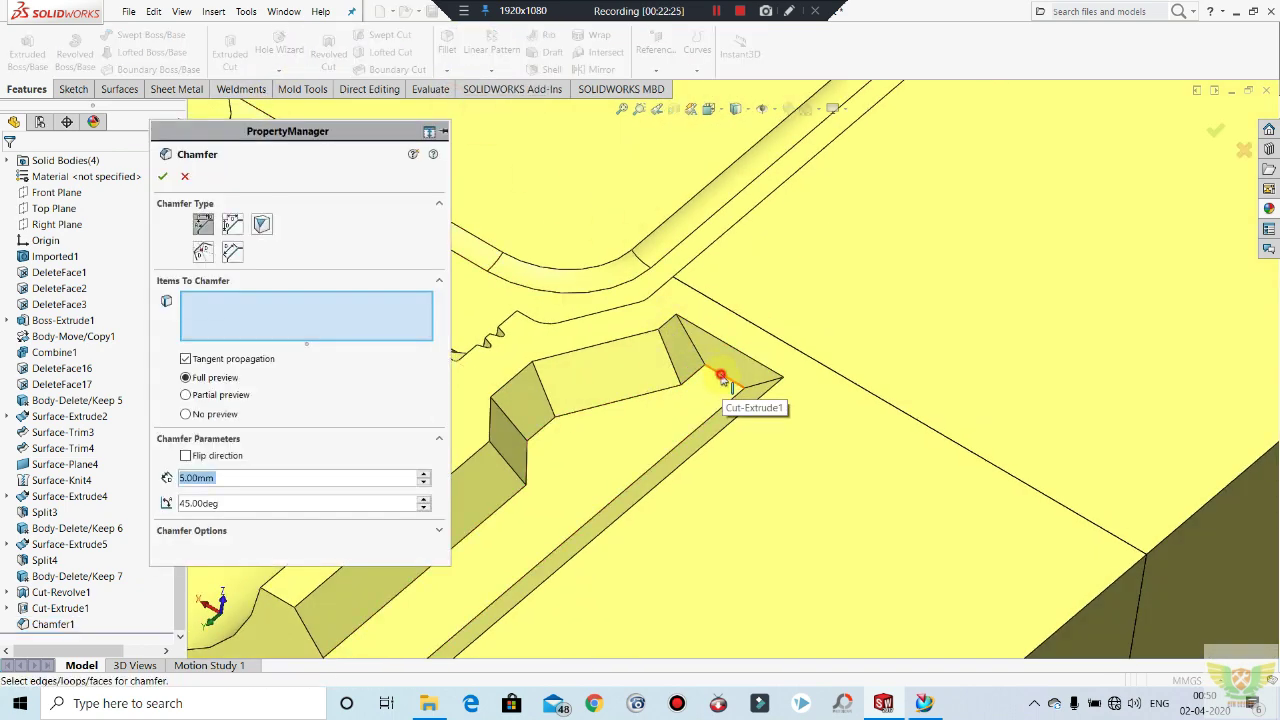
{"action": "left_click", "coordinate": [723, 372]}
{"action": "left_click", "coordinate": [163, 177]}
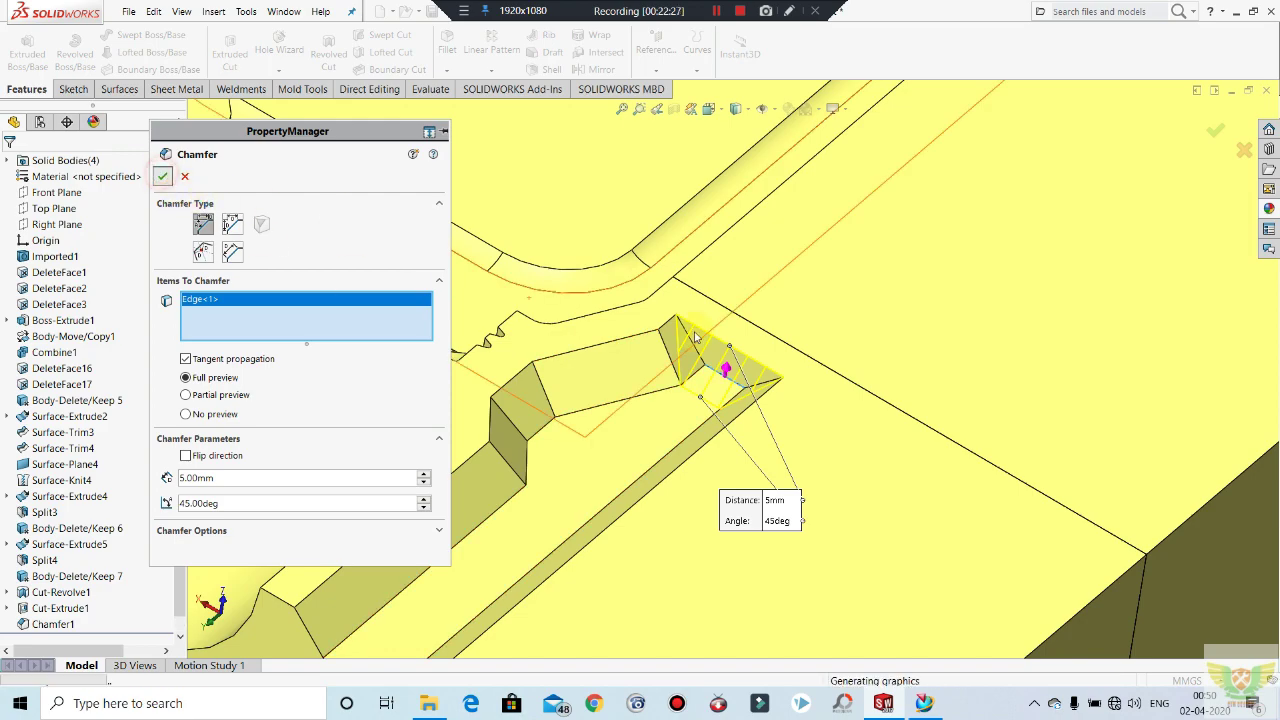
Step: Orbit and zoom the mold block to inspect the new groove chamfer
{"action": "scroll", "coordinate": [771, 428], "scroll_direction": "up", "scroll_amount": 3}
{"action": "scroll", "coordinate": [727, 373], "scroll_direction": "up", "scroll_amount": 3}
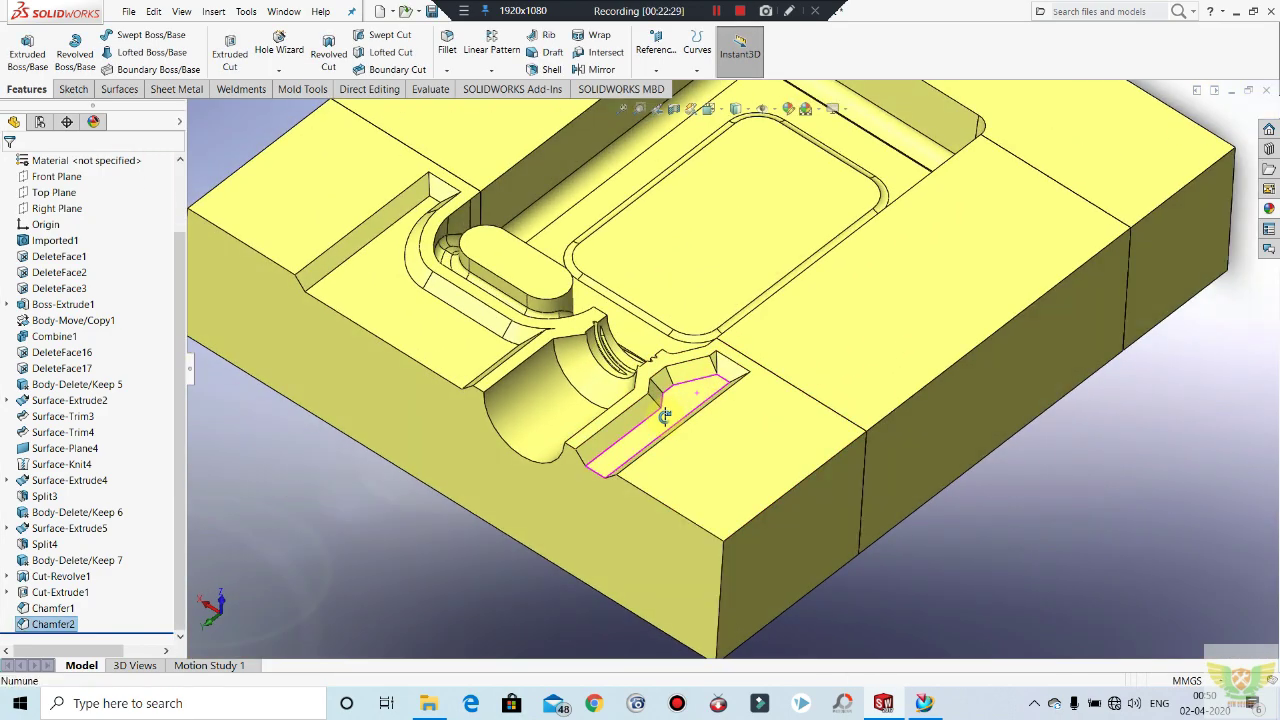
{"action": "mouse_move", "coordinate": [515, 318]}
{"action": "middle_mouse_down"}
{"action": "mouse_move", "coordinate": [680, 425]}
{"action": "mouse_move", "coordinate": [651, 306]}
{"action": "middle_mouse_up"}
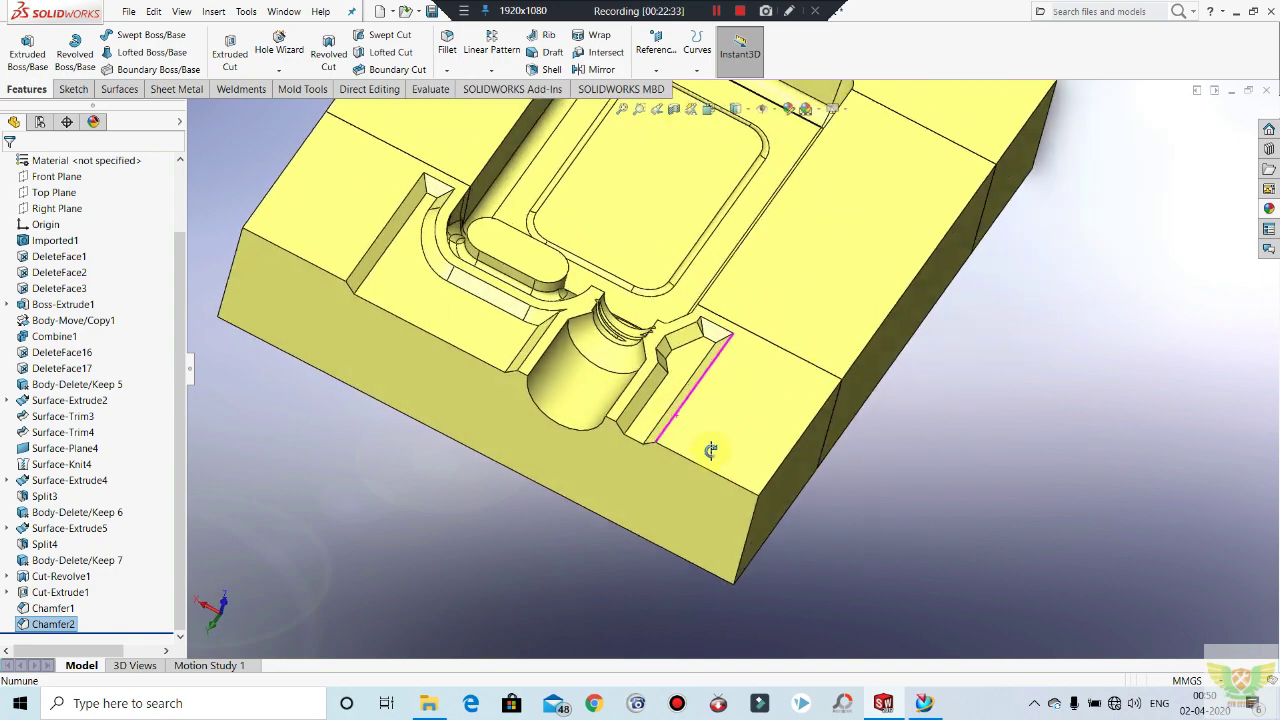
{"action": "scroll", "coordinate": [655, 315], "scroll_direction": "down", "scroll_amount": 3}
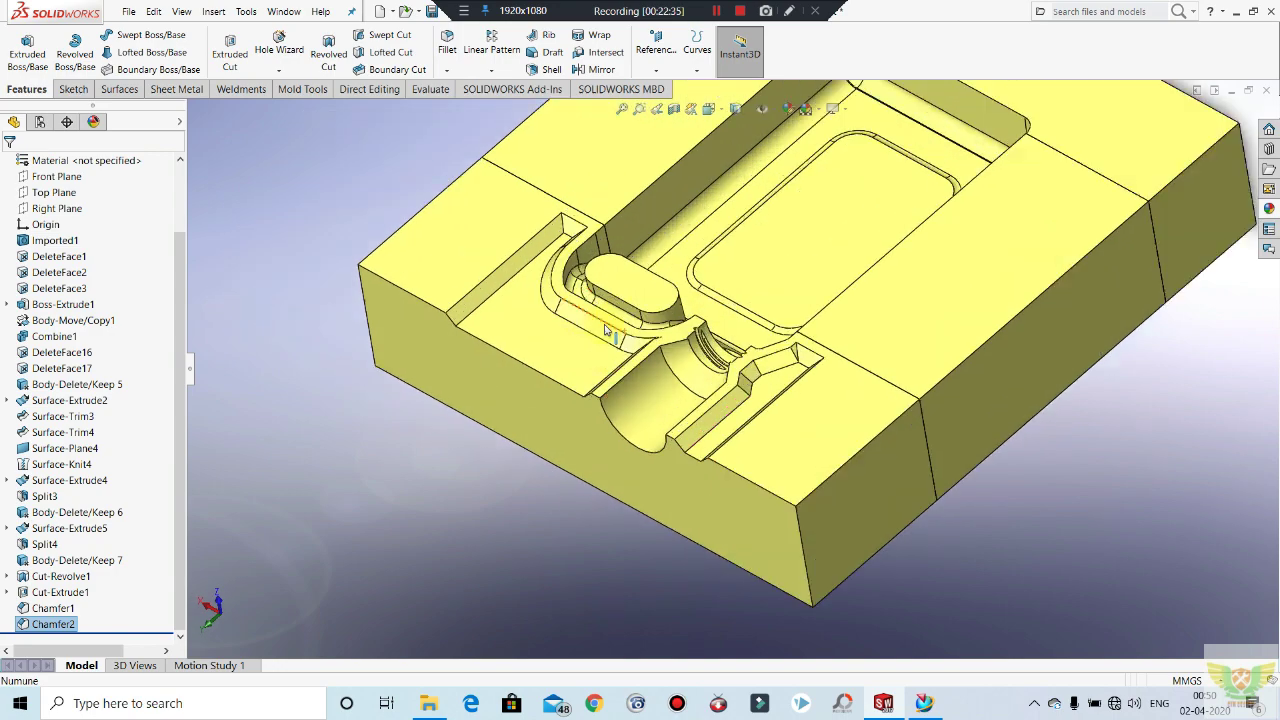
{"action": "scroll", "coordinate": [700, 395], "scroll_direction": "down", "scroll_amount": 2}
{"action": "scroll", "coordinate": [725, 415], "scroll_direction": "down", "scroll_amount": 2}
{"action": "scroll", "coordinate": [790, 445], "scroll_direction": "down", "scroll_amount": 1}
{"action": "scroll", "coordinate": [803, 449], "scroll_direction": "down", "scroll_amount": 1}
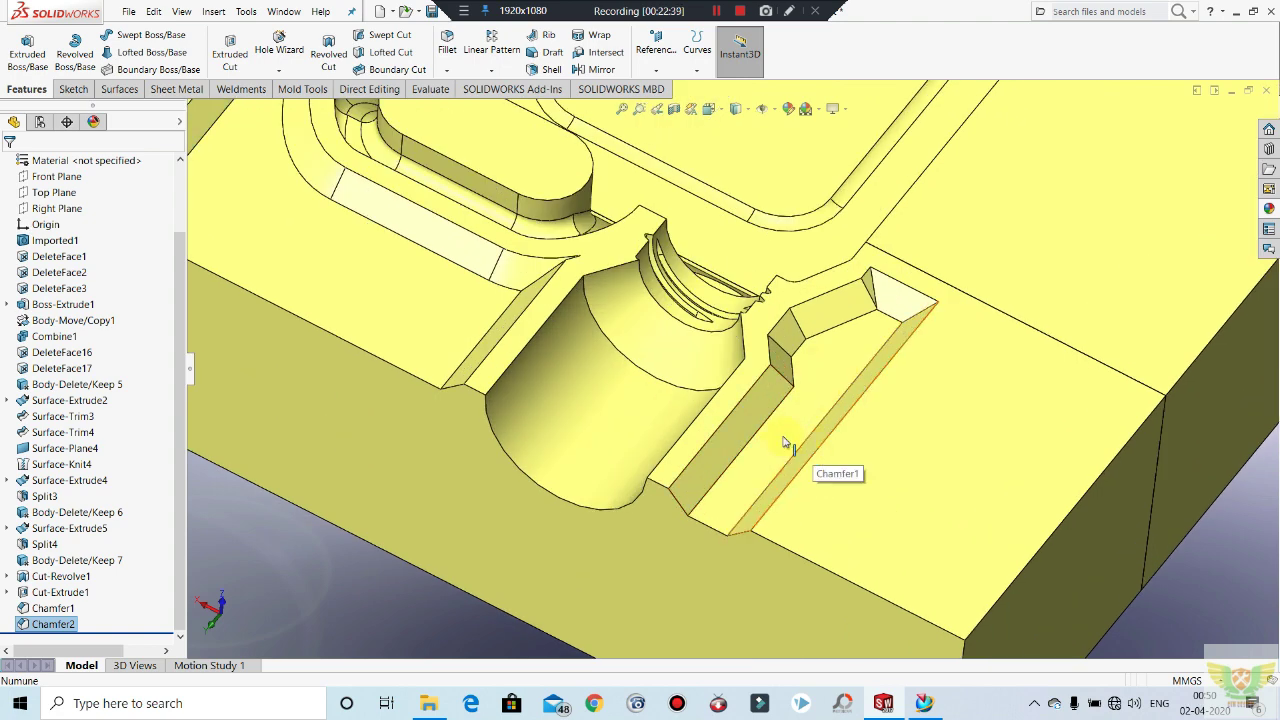
{"action": "scroll", "coordinate": [785, 443], "scroll_direction": "up", "scroll_amount": 4}
{"action": "middle_click_drag", "start_coordinate": [398, 345], "coordinate": [239, 423]}
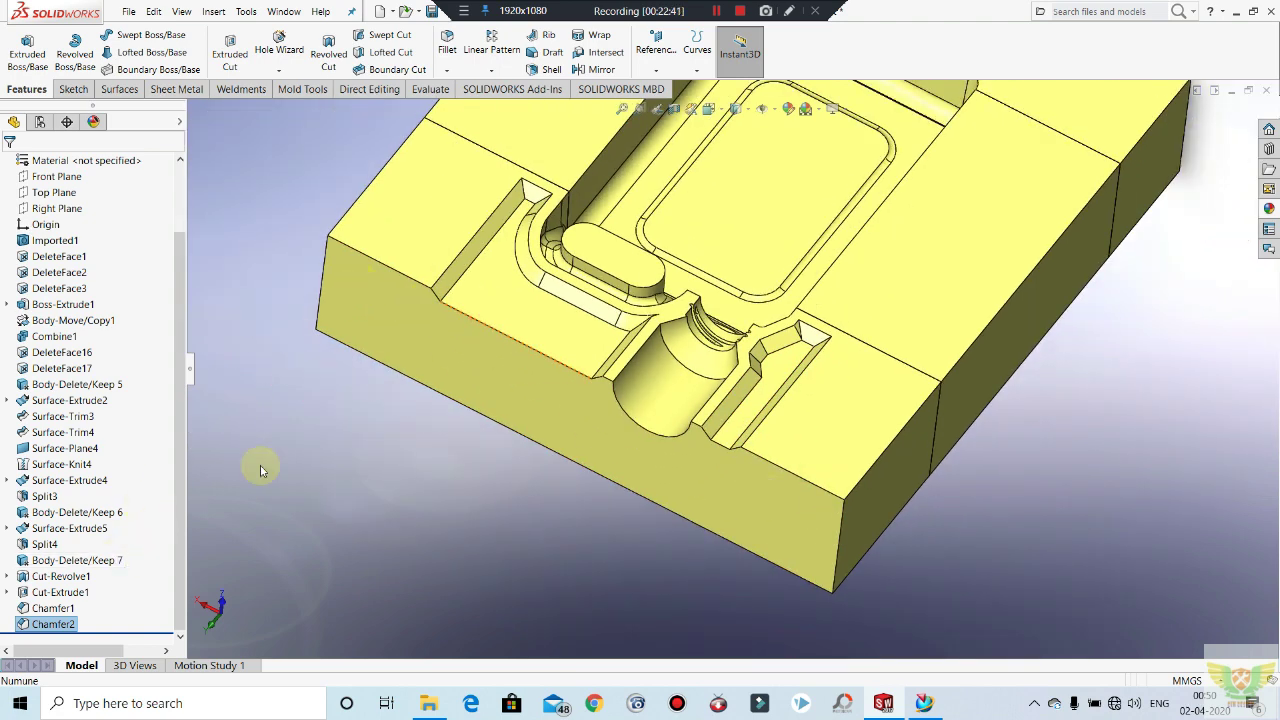
{"action": "middle_click_drag", "start_coordinate": [457, 343], "coordinate": [420, 380]}
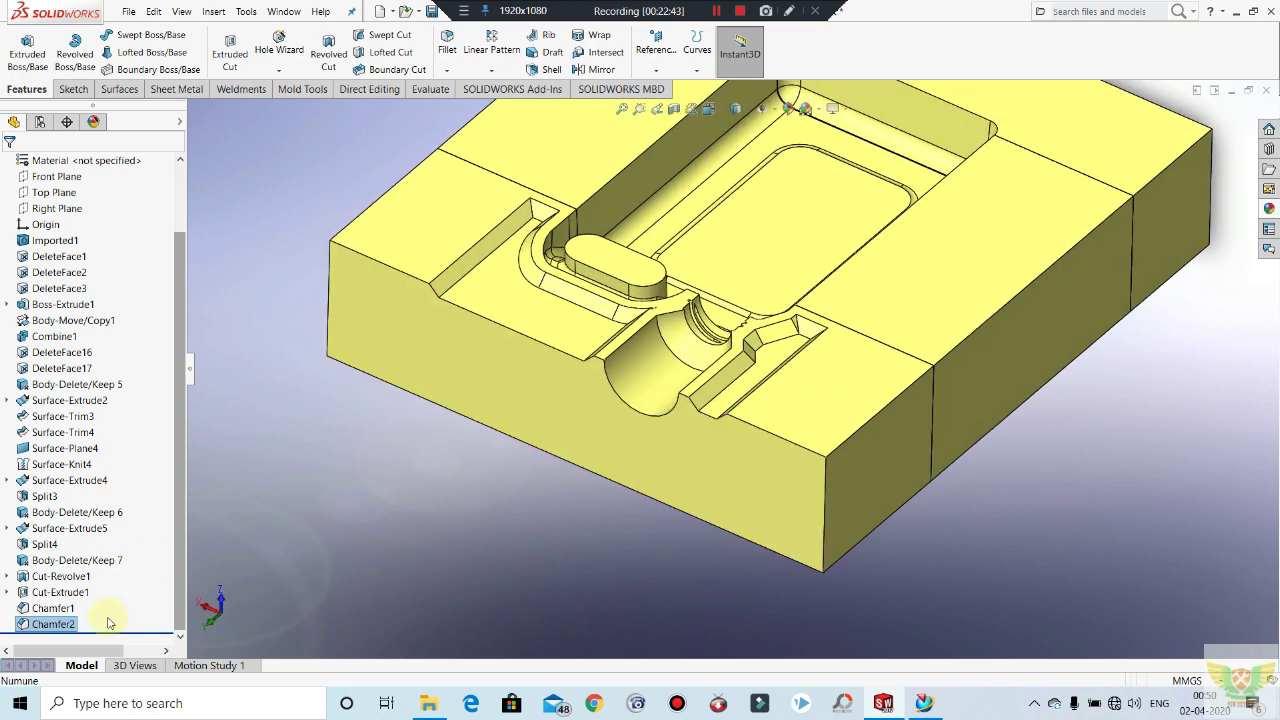
Step: Reopen Chamfer1 for editing and try a 20° chamfer angle
{"action": "right_click", "coordinate": [50, 608]}
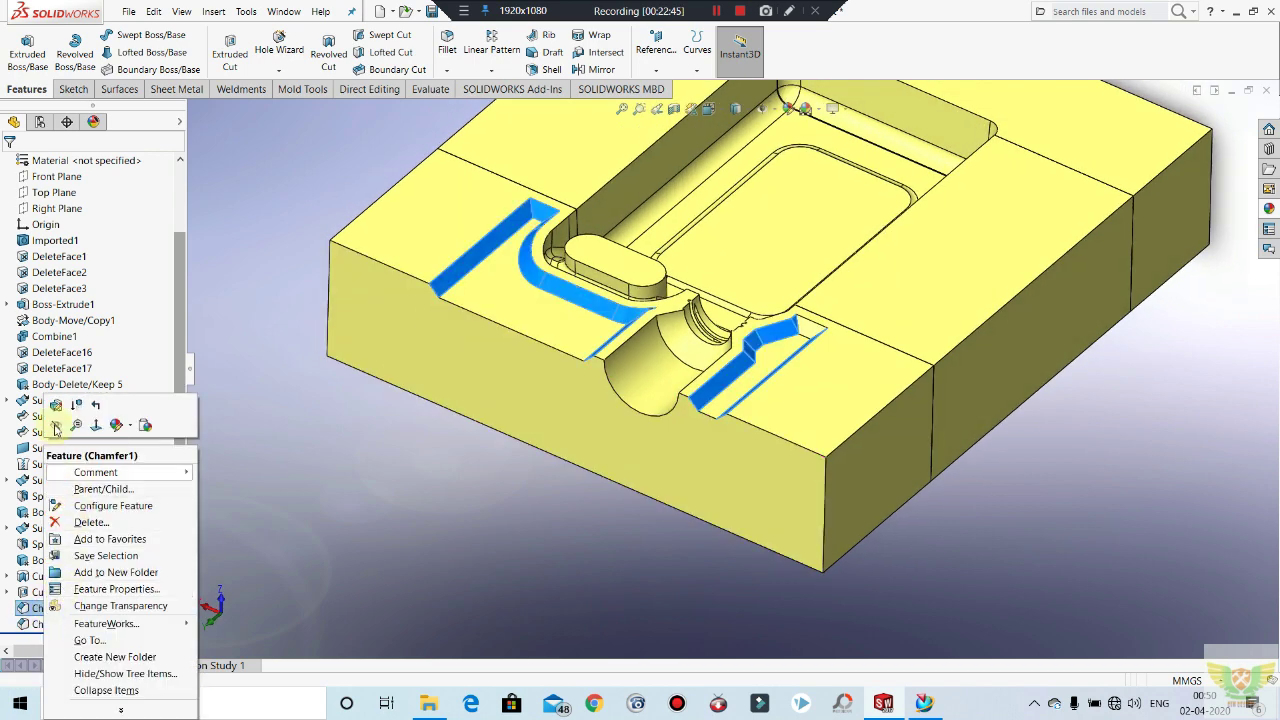
{"action": "key", "text": "Escape"}
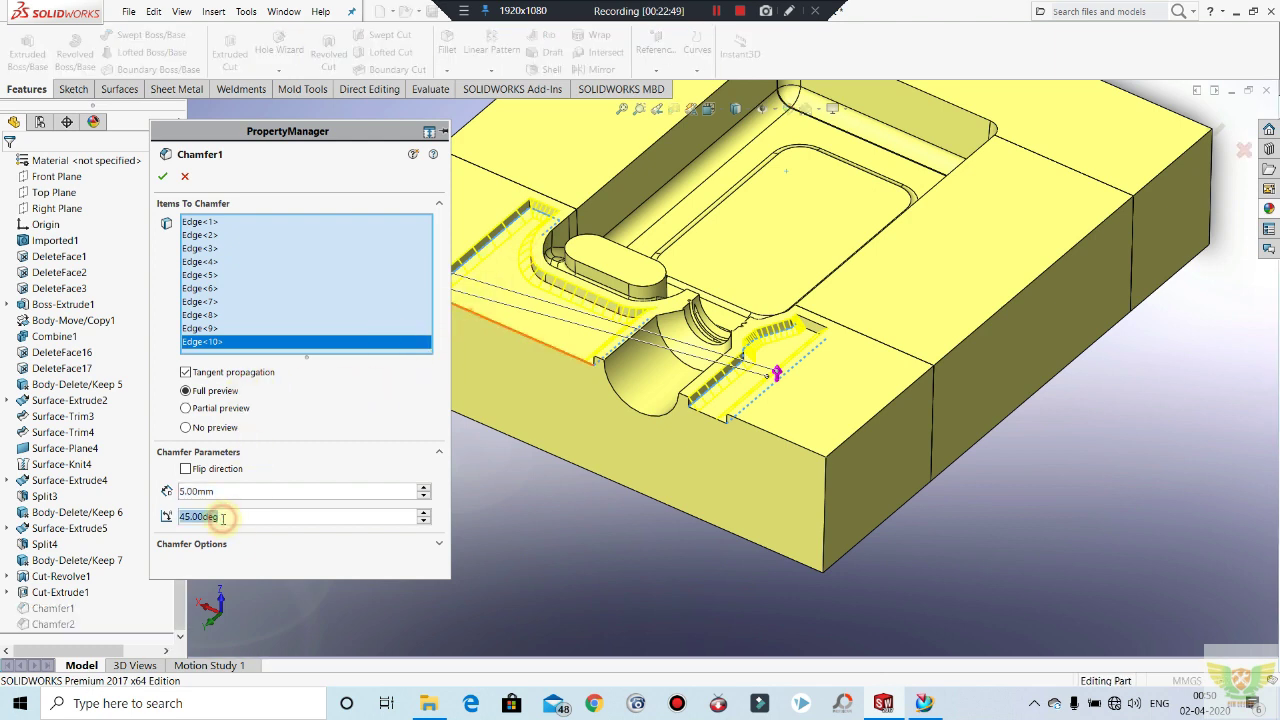
{"action": "type", "text": "20"}
{"action": "key", "text": "Return"}
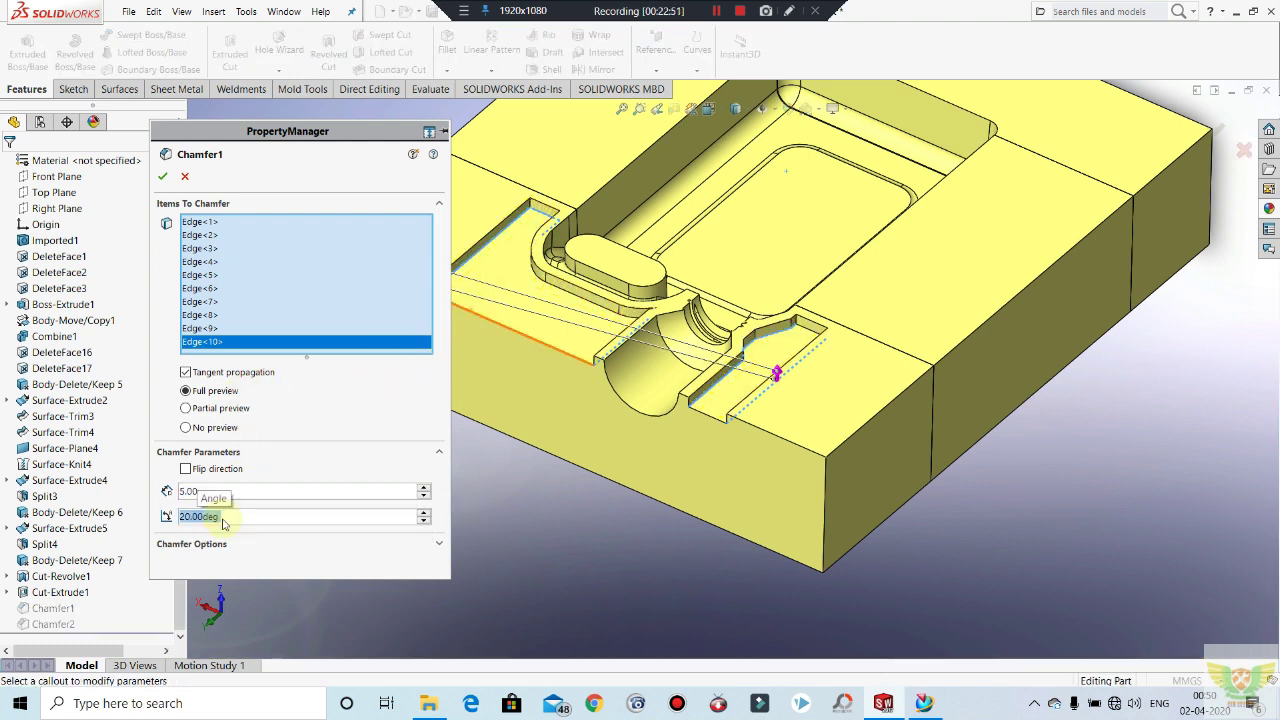
{"action": "left_click", "coordinate": [160, 177]}
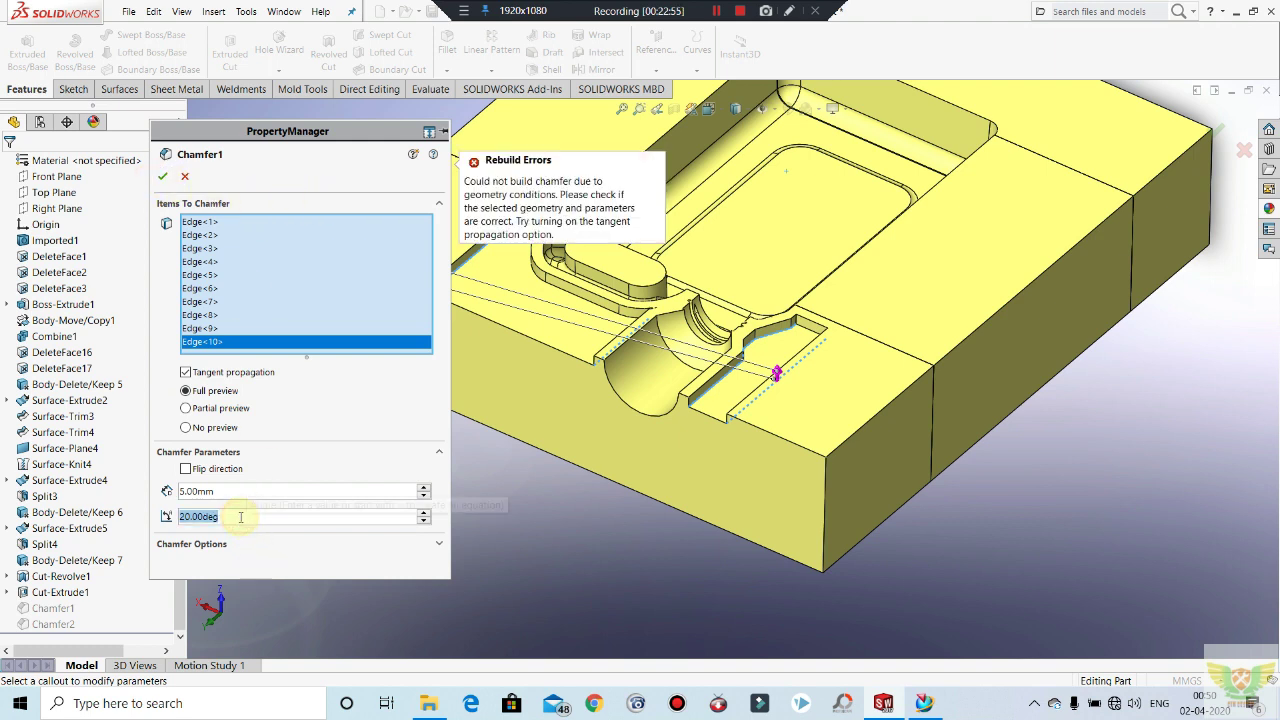
Step: Try 60°, 45°, 30° and 35° angles, then accept Chamfer1 at 40° with 5 mm distance
{"action": "type", "text": "60"}
{"action": "key", "text": "Return"}
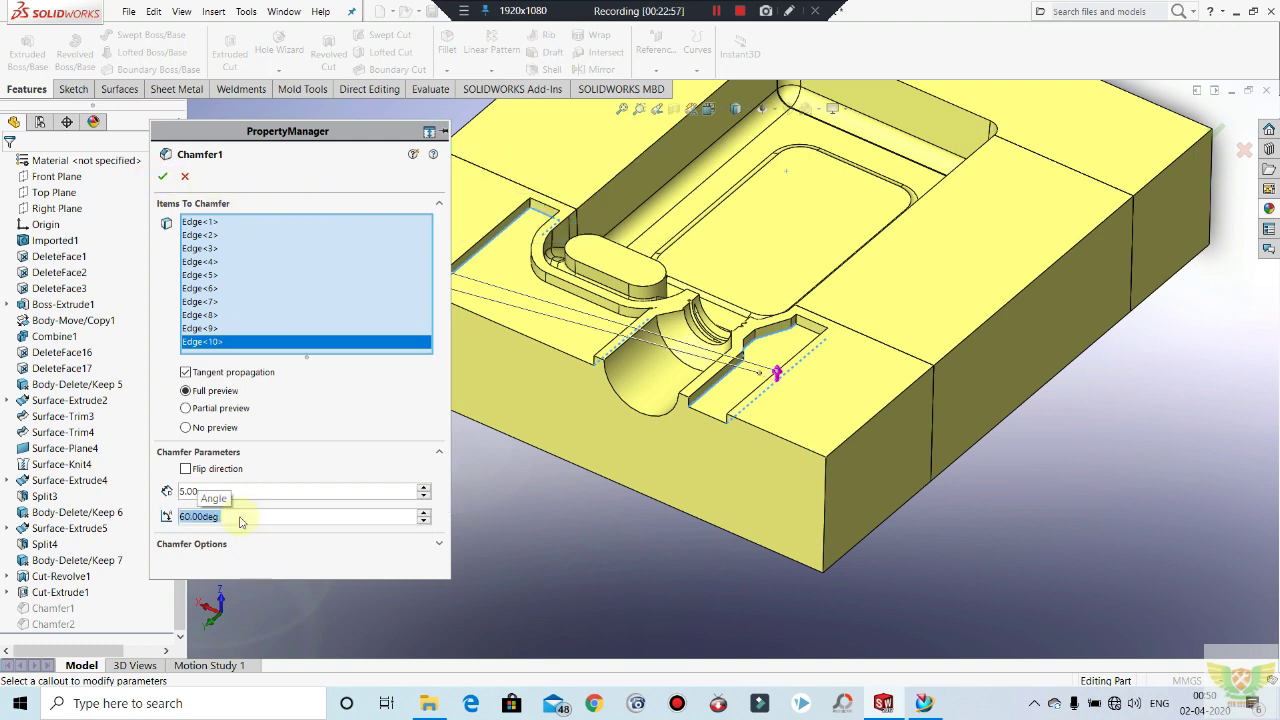
{"action": "type", "text": "45"}
{"action": "key", "text": "Return"}
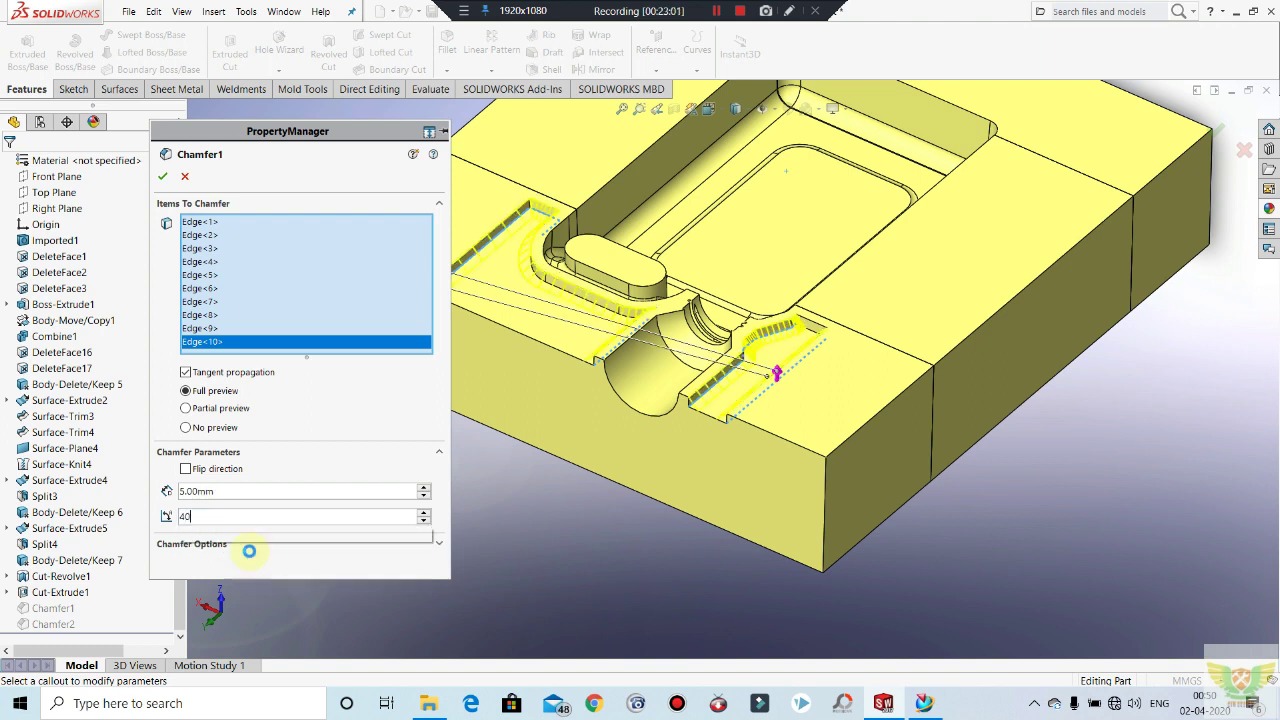
{"action": "type", "text": "40"}
{"action": "key", "text": "Return"}
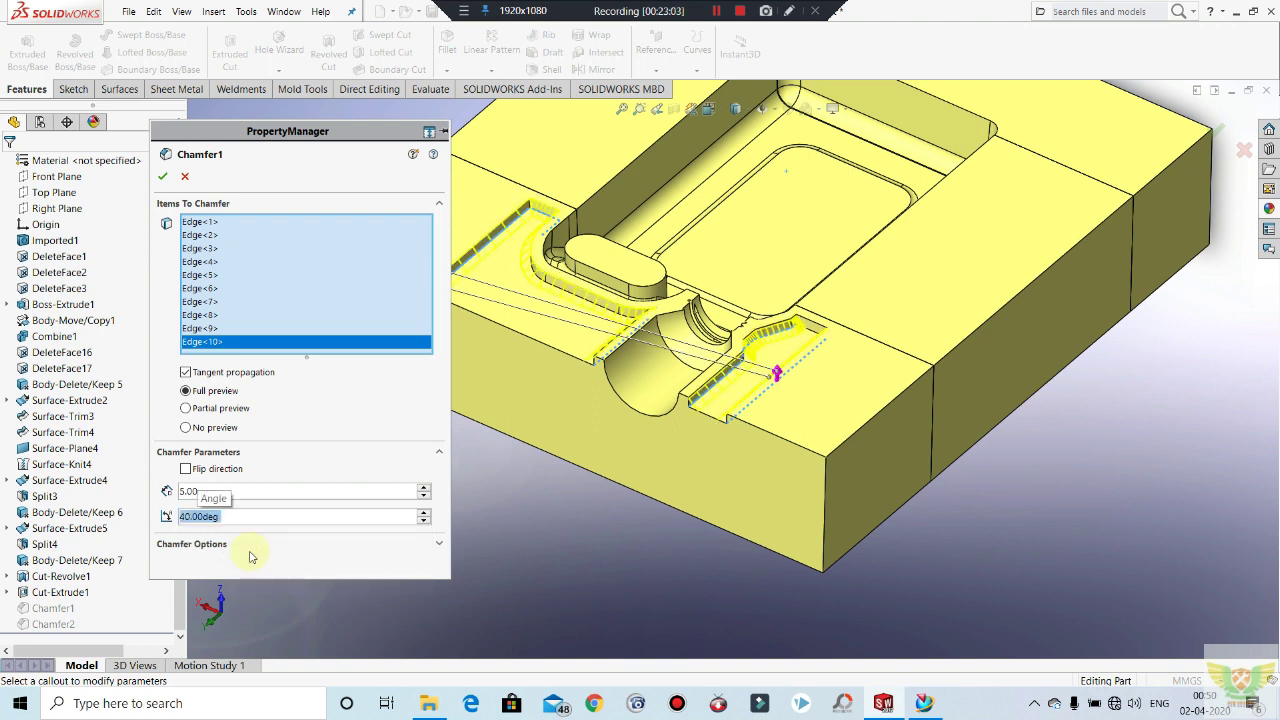
{"action": "type", "text": "30"}
{"action": "key", "text": "Return"}
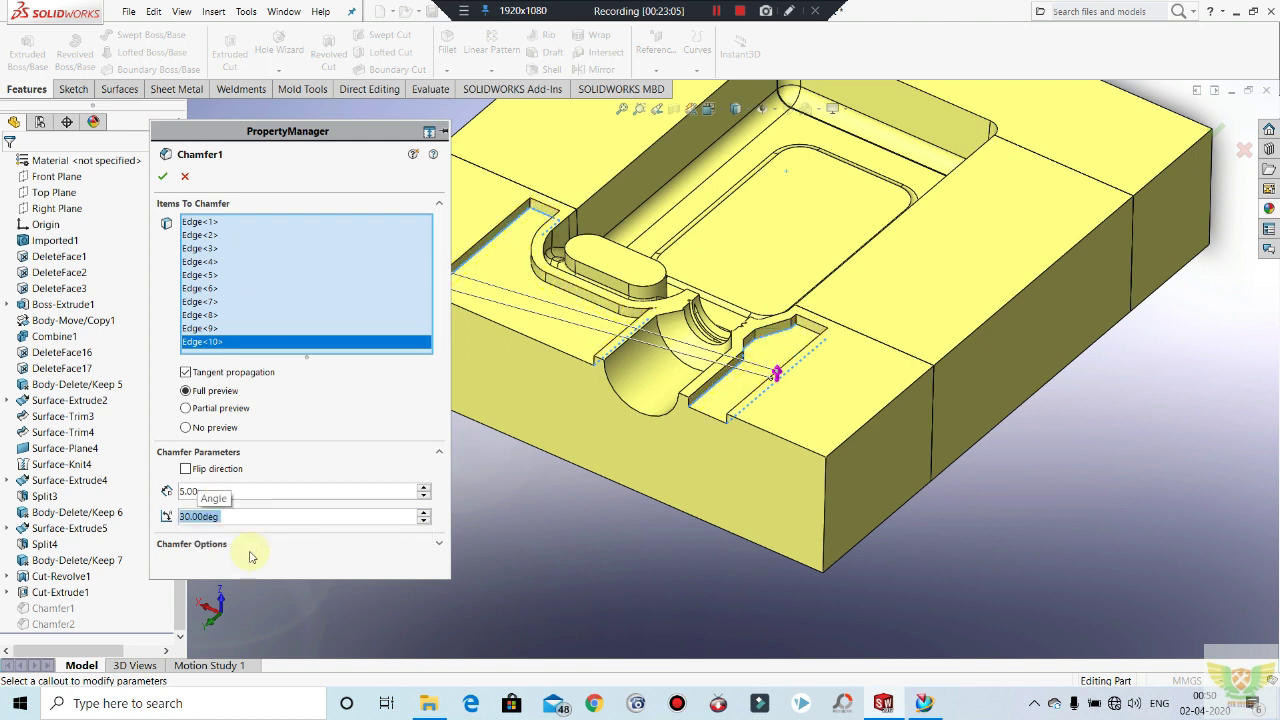
{"action": "type", "text": "2535"}
{"action": "key", "text": "Return"}
{"action": "type", "text": "40"}
{"action": "key", "text": "Return"}
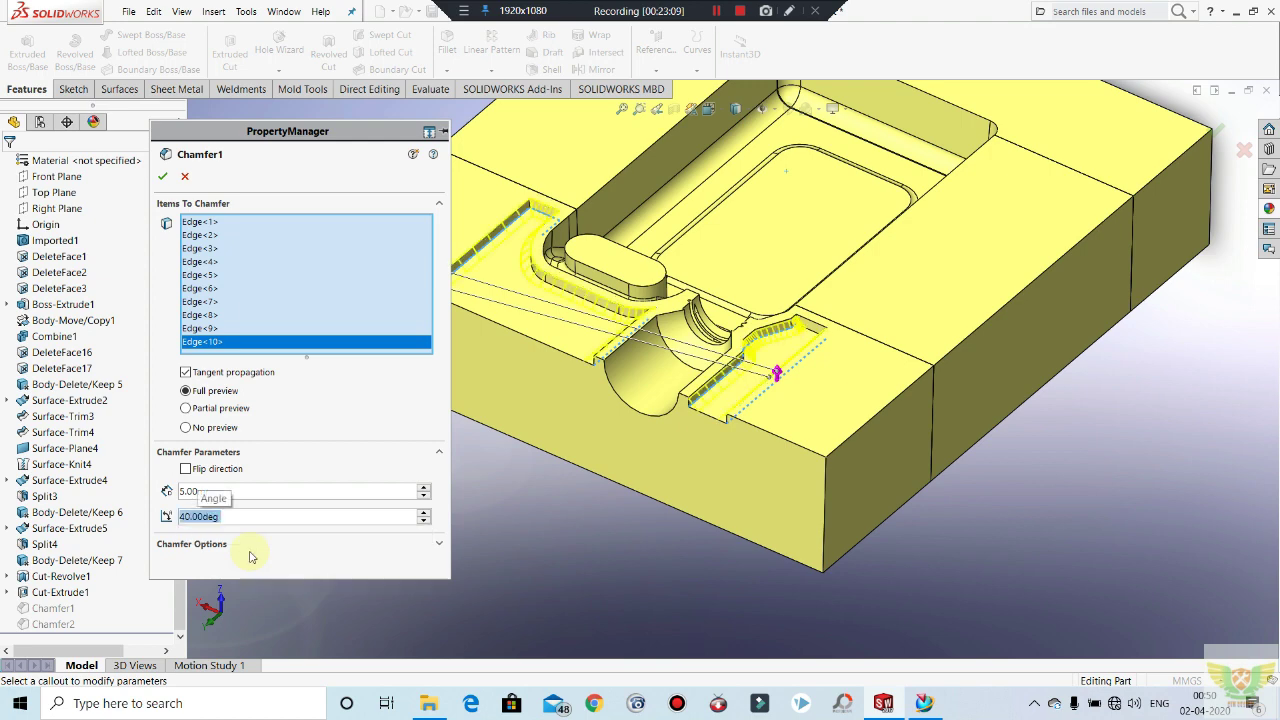
{"action": "left_click", "coordinate": [163, 178]}
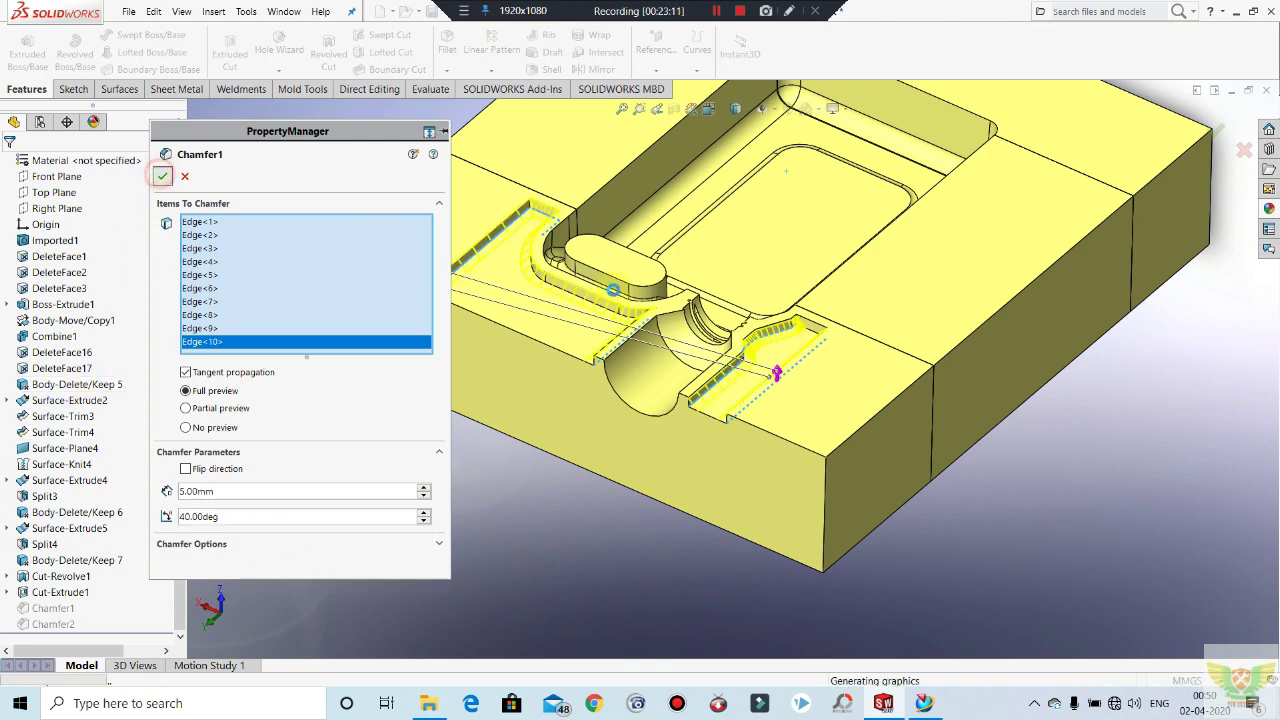
Step: Orbit and zoom the block to check the steeper 40° groove chamfers
{"action": "mouse_move", "coordinate": [534, 457]}
{"action": "middle_mouse_down"}
{"action": "mouse_move", "coordinate": [580, 434]}
{"action": "mouse_move", "coordinate": [561, 435]}
{"action": "middle_mouse_up"}
{"action": "scroll", "coordinate": [561, 435], "scroll_direction": "up", "scroll_amount": 2}
{"action": "scroll", "coordinate": [736, 370], "scroll_direction": "down", "scroll_amount": 3}
{"action": "scroll", "coordinate": [736, 370], "scroll_direction": "down", "scroll_amount": 2}
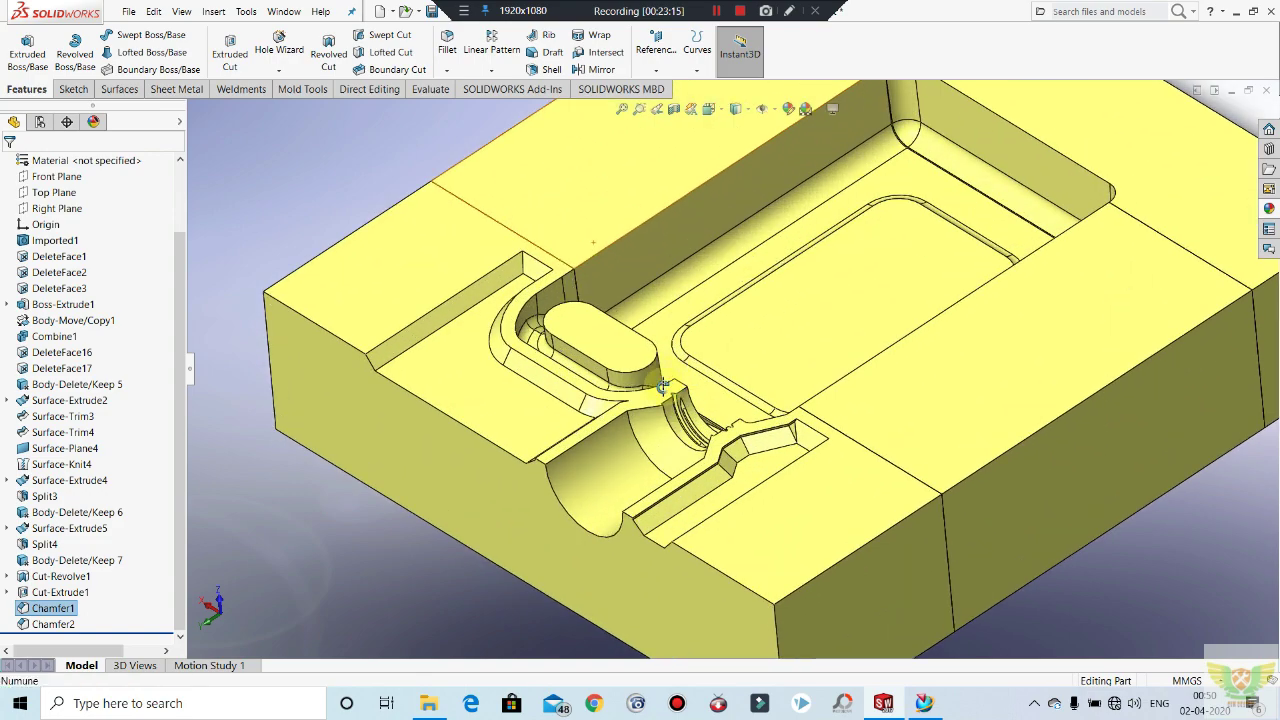
{"action": "scroll", "coordinate": [657, 386], "scroll_direction": "down", "scroll_amount": 2}
{"action": "scroll", "coordinate": [657, 434], "scroll_direction": "up", "scroll_amount": 2}
{"action": "scroll", "coordinate": [651, 465], "scroll_direction": "up", "scroll_amount": 2}
{"action": "scroll", "coordinate": [612, 432], "scroll_direction": "down", "scroll_amount": 1}
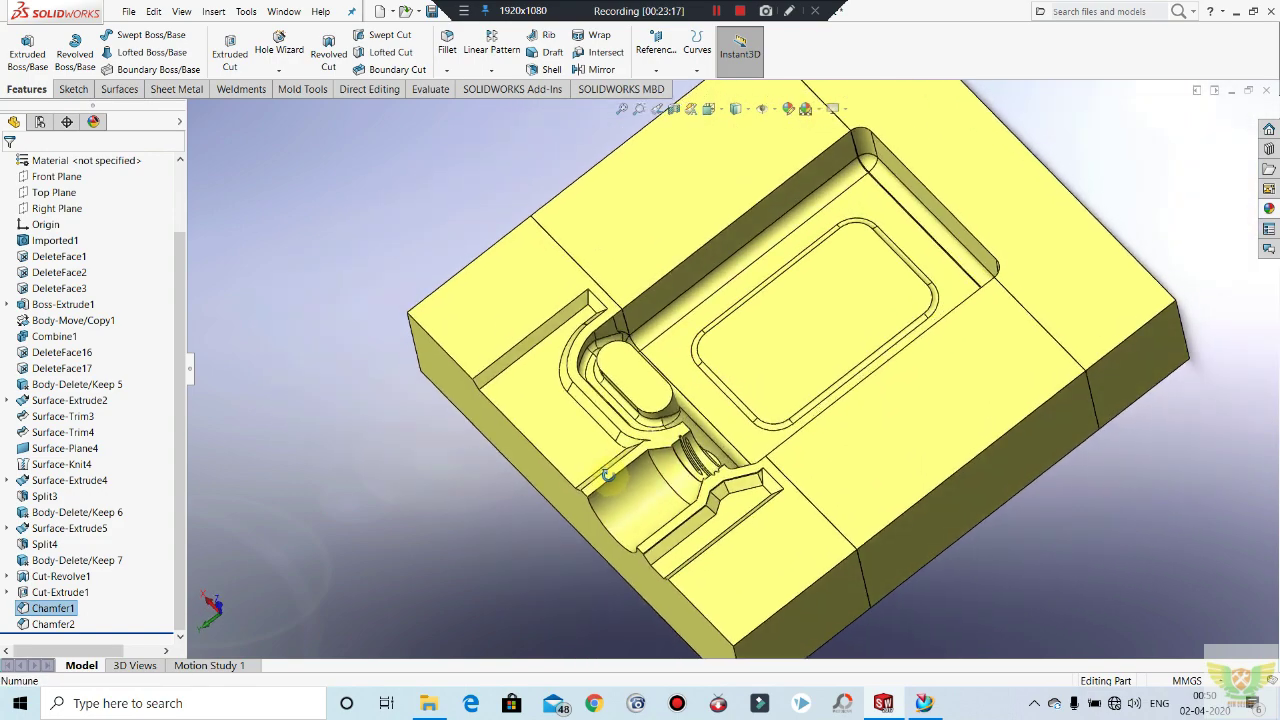
{"action": "scroll", "coordinate": [640, 400], "scroll_direction": "down", "scroll_amount": 2}
{"action": "scroll", "coordinate": [651, 366], "scroll_direction": "up", "scroll_amount": 1}
{"action": "scroll", "coordinate": [657, 376], "scroll_direction": "up", "scroll_amount": 1}
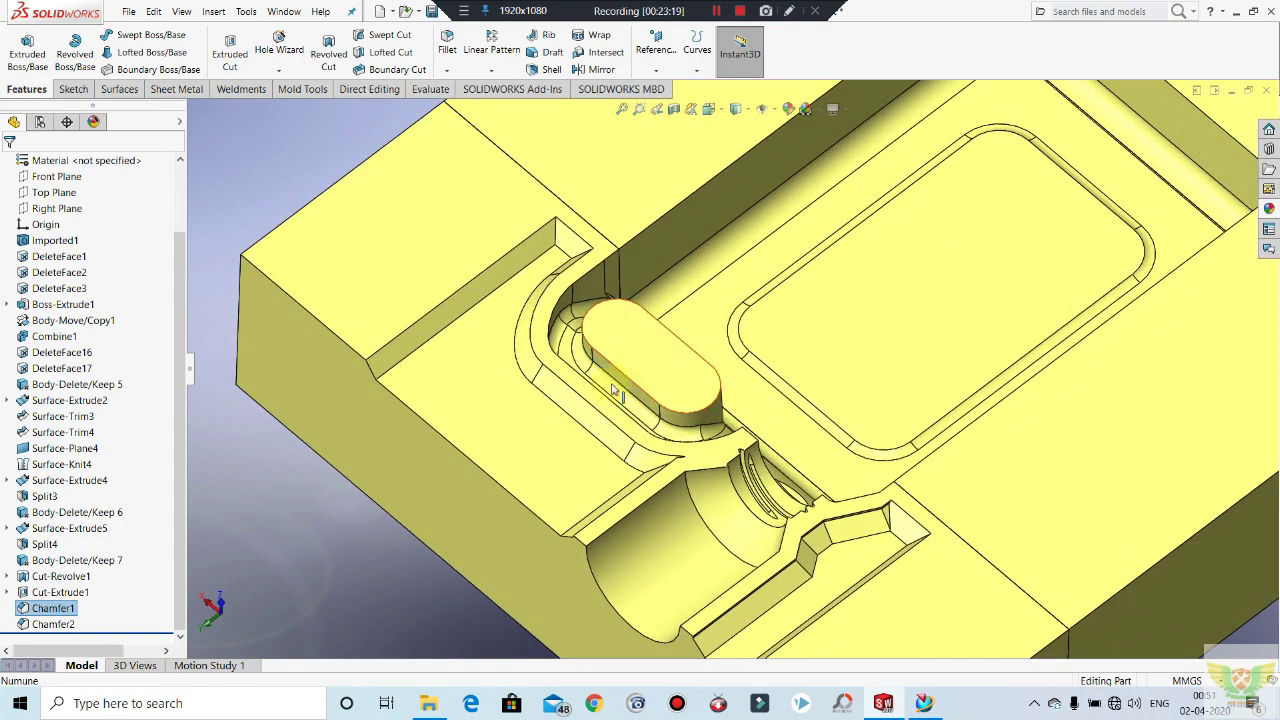
Step: Reopen Cut-Extrude1 for editing and activate its Feature Scope bodies list
{"action": "left_click", "coordinate": [62, 592]}
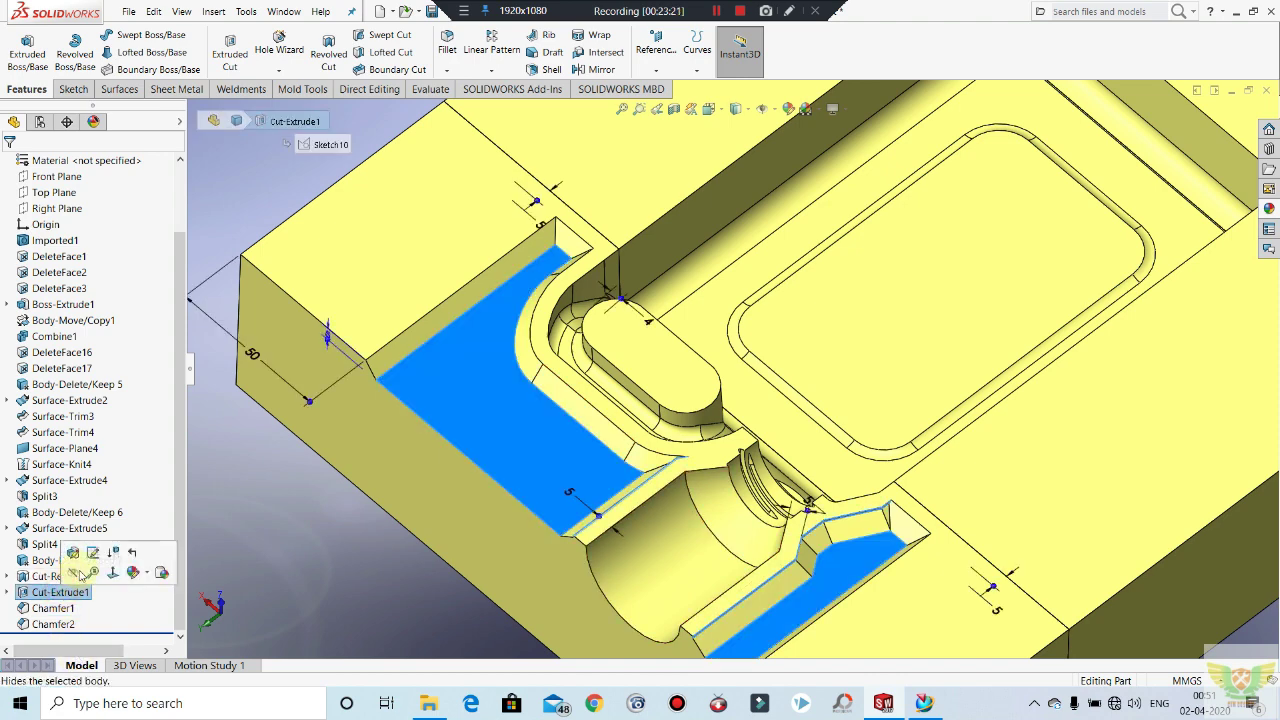
{"action": "left_click", "coordinate": [74, 558]}
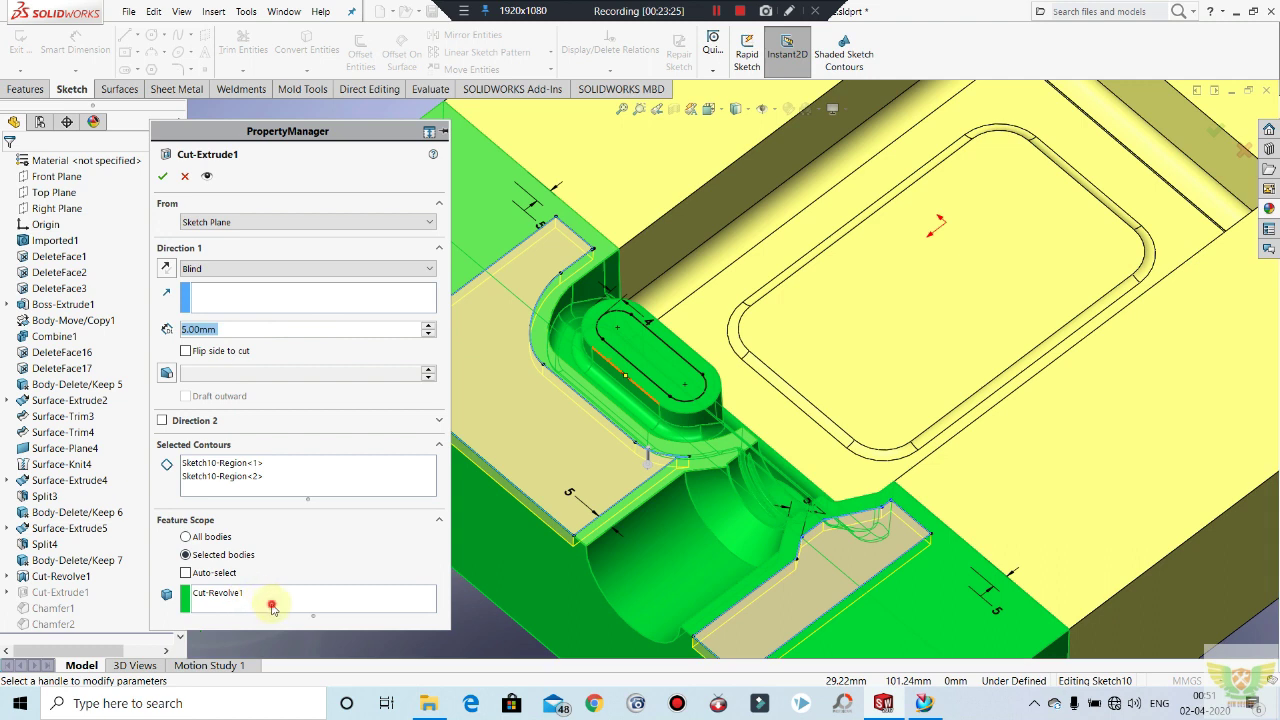
{"action": "left_click", "coordinate": [268, 599]}
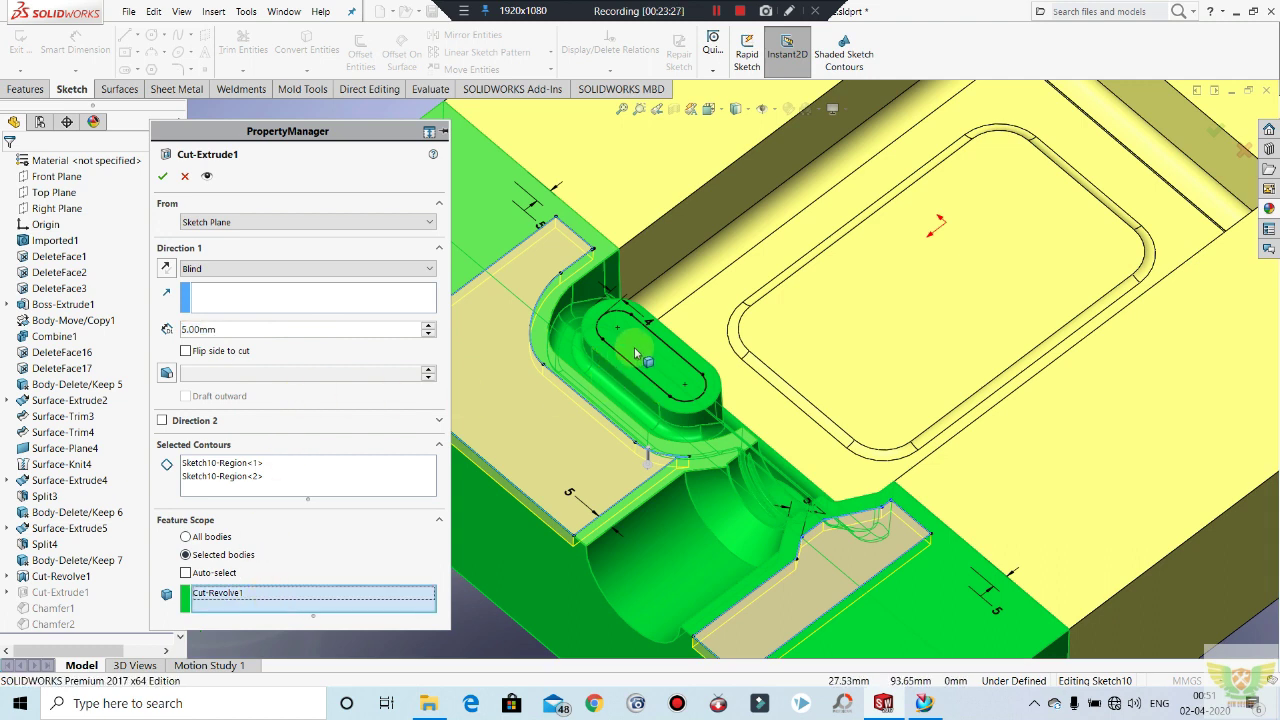
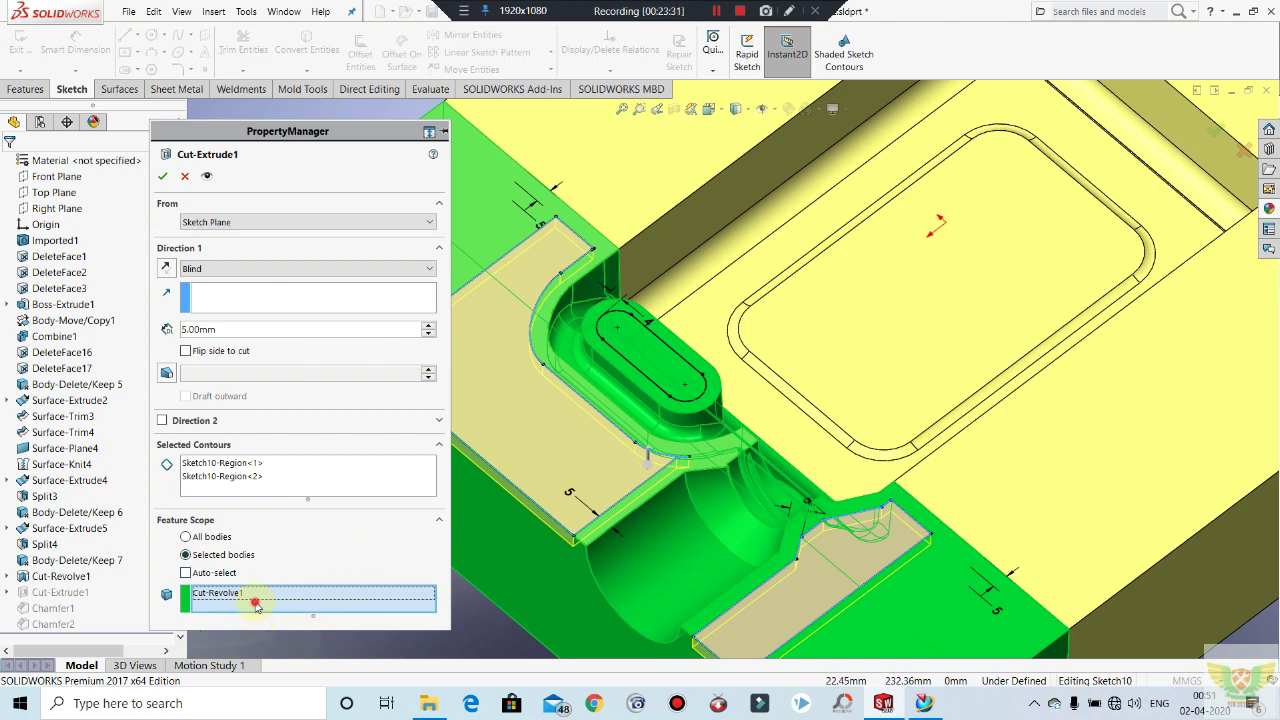
Step: Cut the slot pocket into the raised boss from the selected slot contours
{"action": "left_click", "coordinate": [234, 480]}
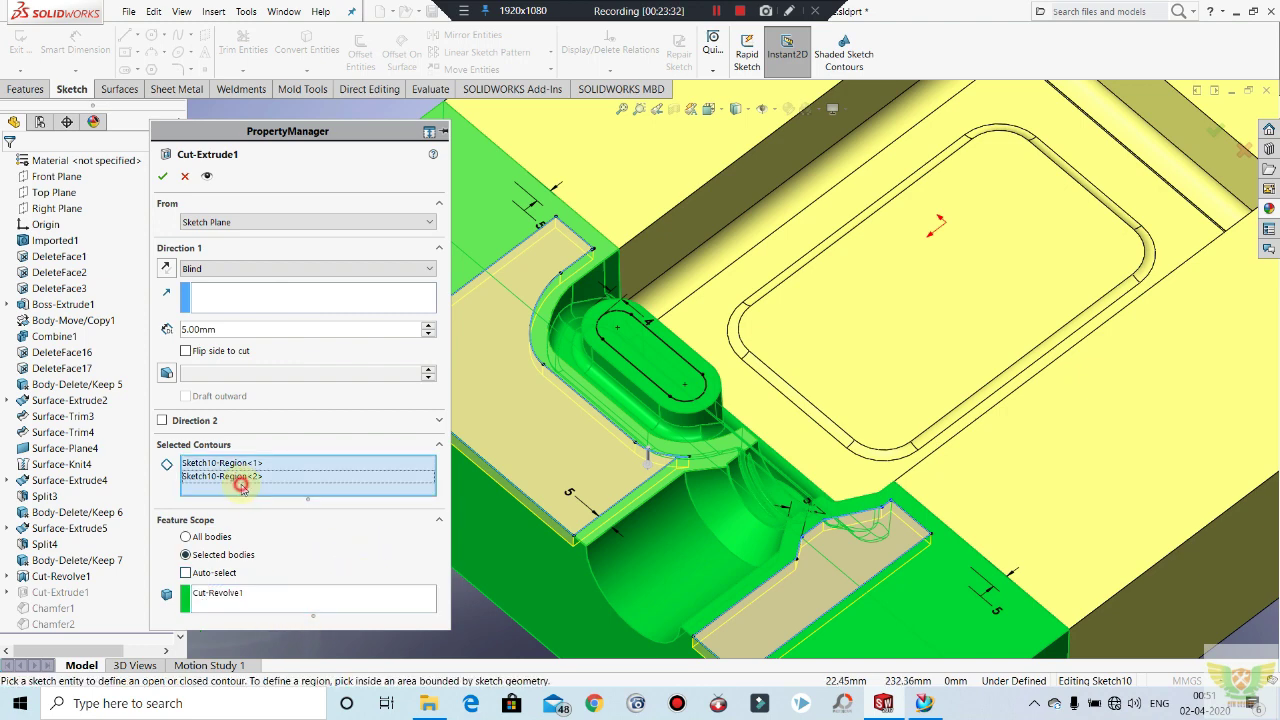
{"action": "left_click", "coordinate": [655, 365]}
{"action": "left_click", "coordinate": [162, 175]}
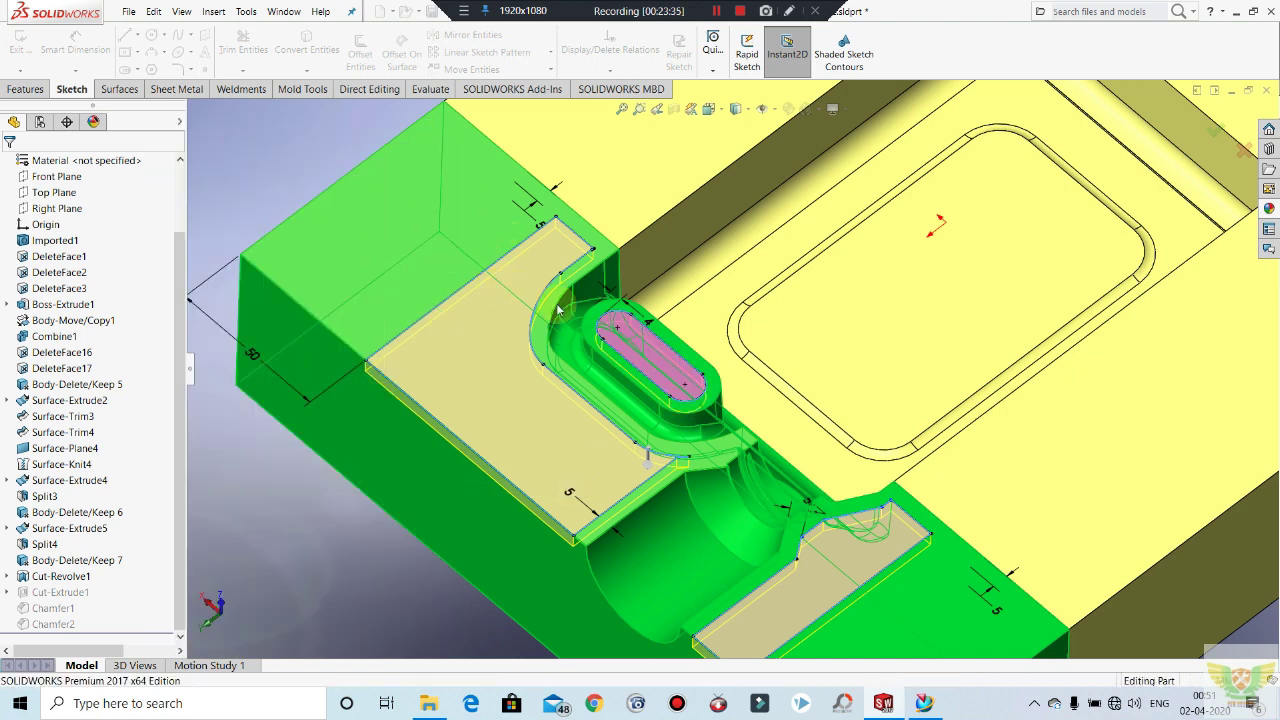
Step: Edit Chamfer2 so its 5 mm chamfer covers all tangent edges around the slot
{"action": "scroll", "coordinate": [470, 400], "scroll_direction": "down", "scroll_amount": 2}
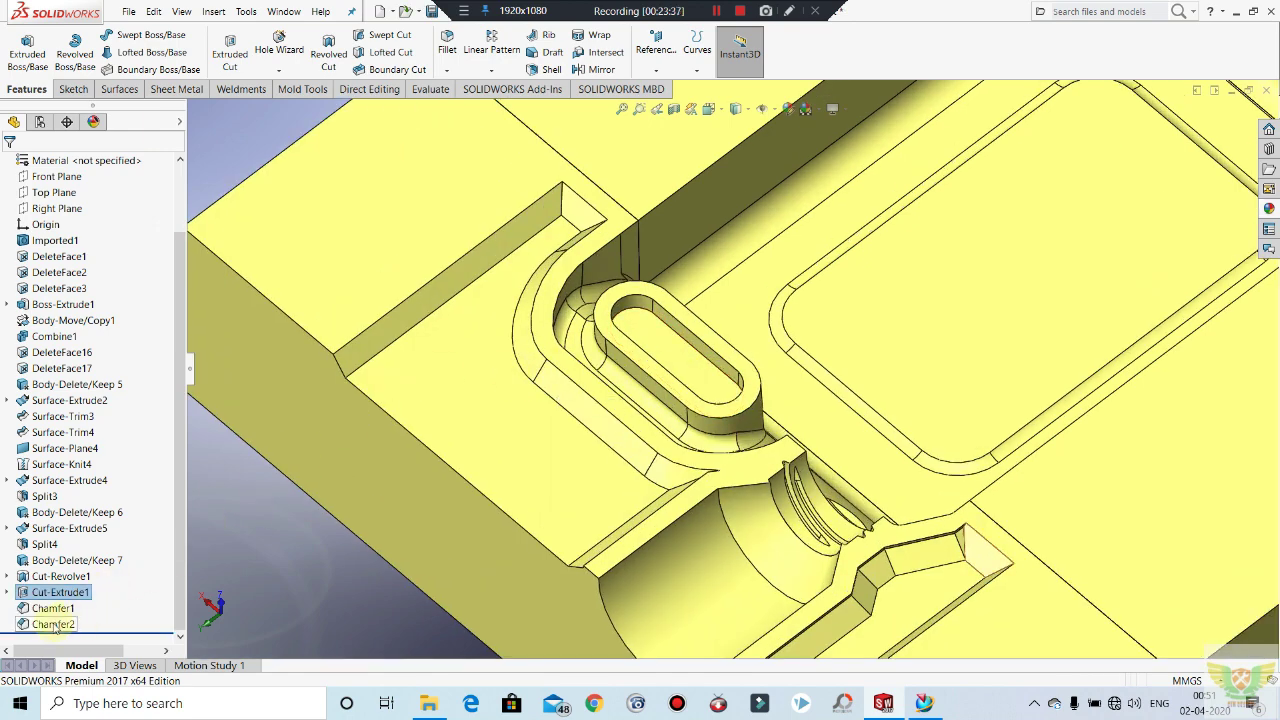
{"action": "left_click", "coordinate": [53, 624]}
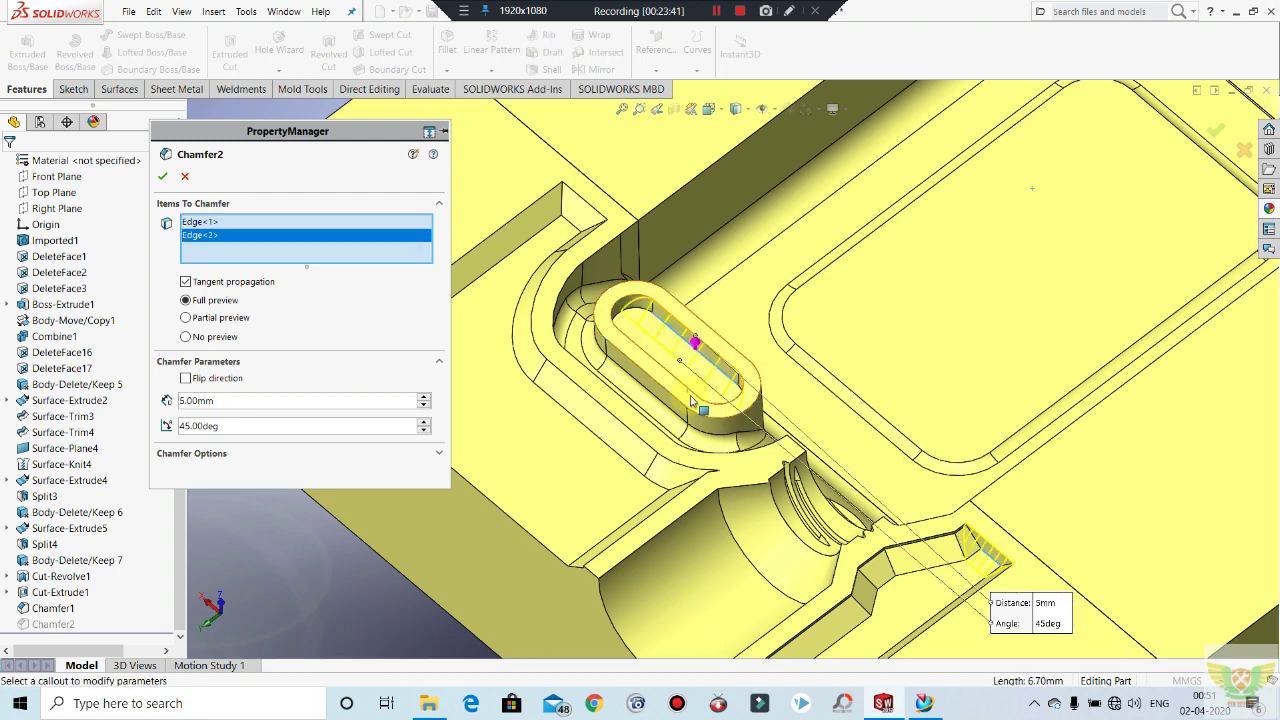
{"action": "scroll", "coordinate": [630, 340], "scroll_direction": "down", "scroll_amount": 1}
{"action": "scroll", "coordinate": [632, 332], "scroll_direction": "down", "scroll_amount": 1}
{"action": "scroll", "coordinate": [635, 322], "scroll_direction": "down", "scroll_amount": 2}
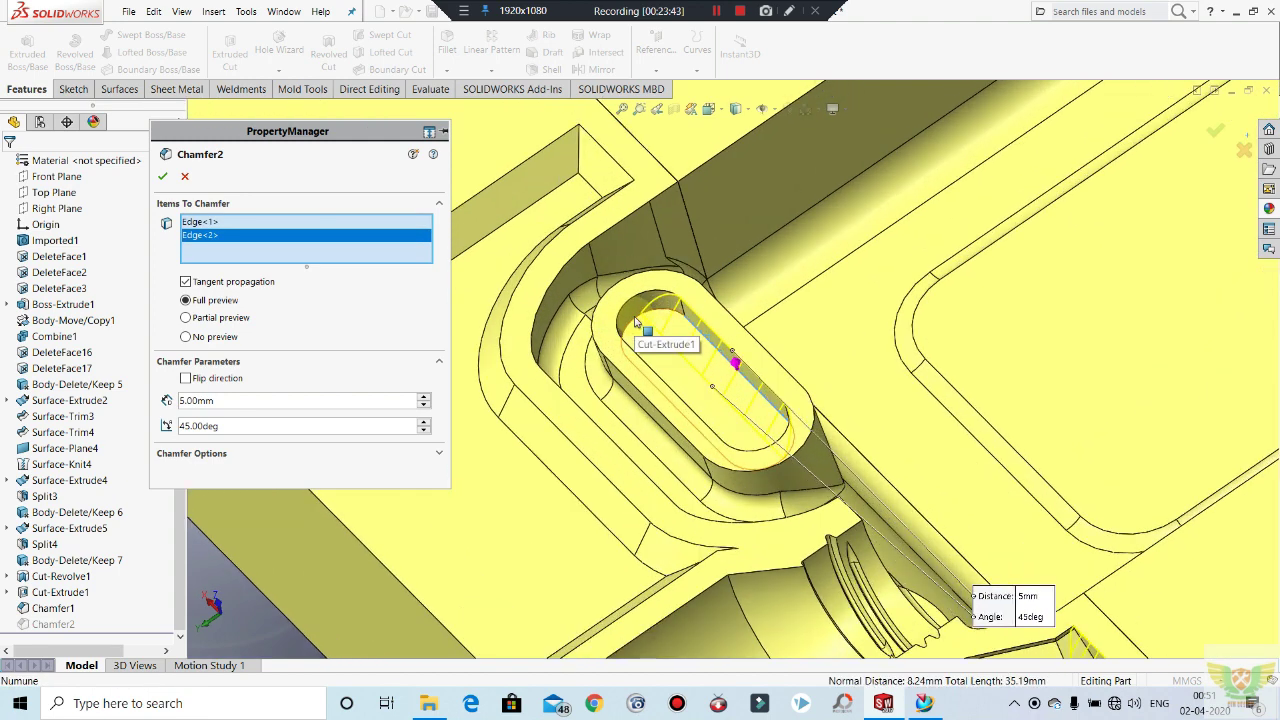
{"action": "right_click", "coordinate": [632, 322]}
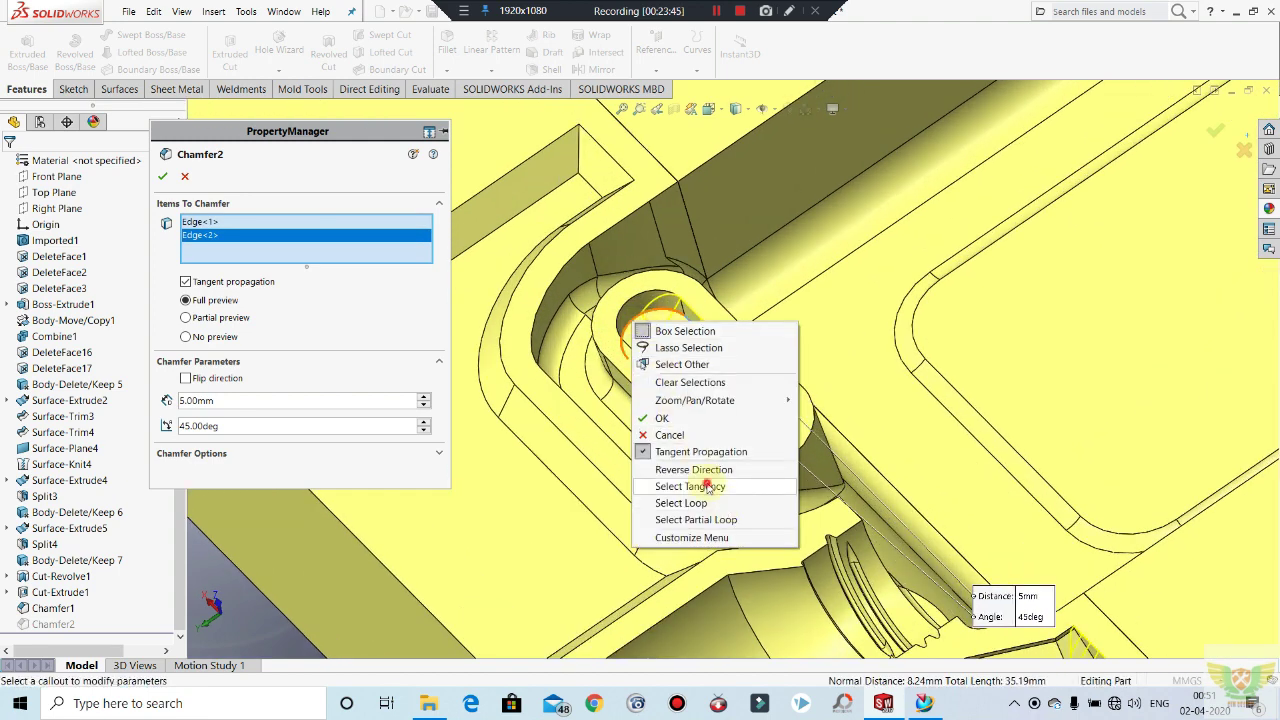
{"action": "left_click", "coordinate": [700, 486]}
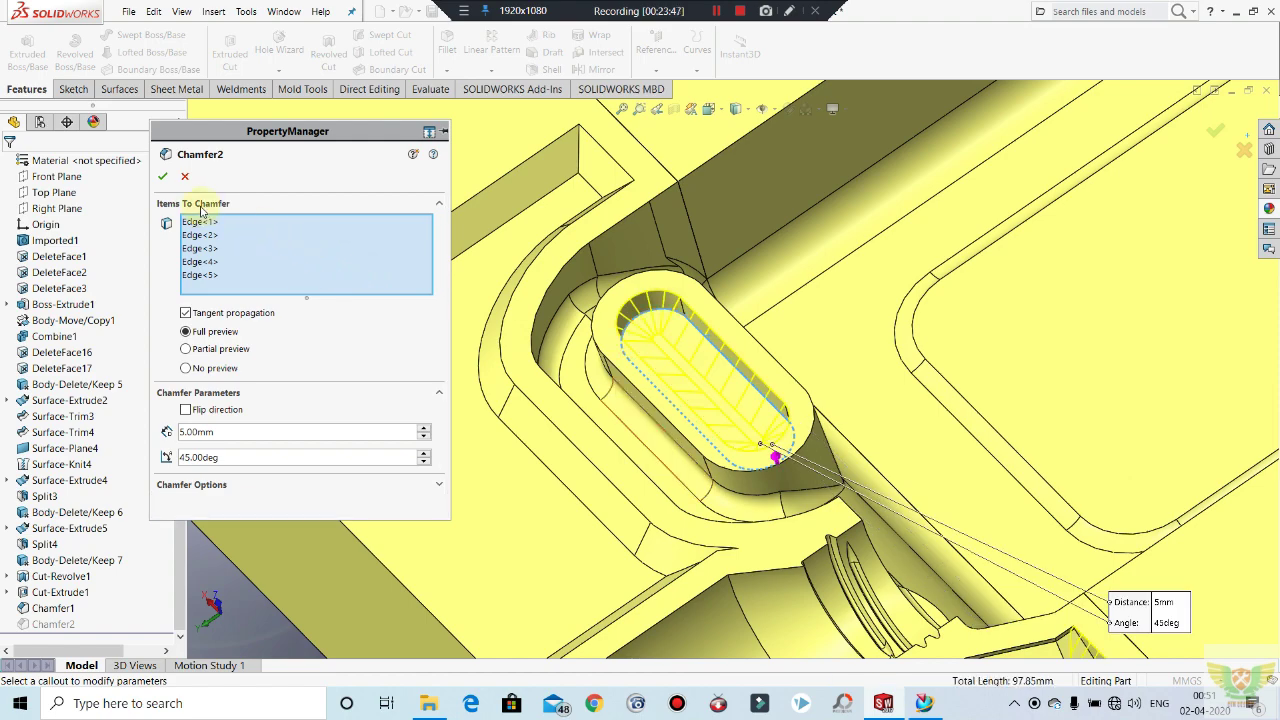
{"action": "left_click", "coordinate": [165, 180]}
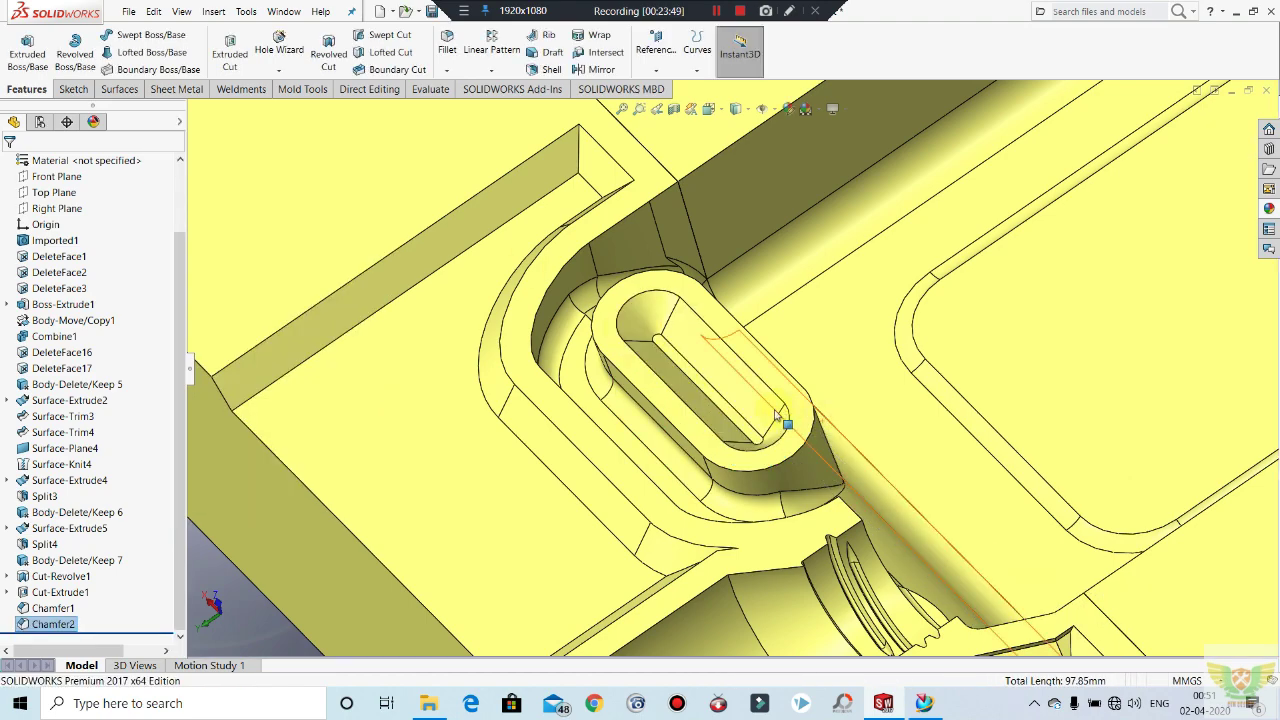
{"action": "mouse_move", "coordinate": [770, 455]}
{"action": "middle_mouse_down"}
{"action": "mouse_move", "coordinate": [676, 415]}
{"action": "mouse_move", "coordinate": [785, 458]}
{"action": "mouse_move", "coordinate": [594, 434]}
{"action": "middle_mouse_up"}
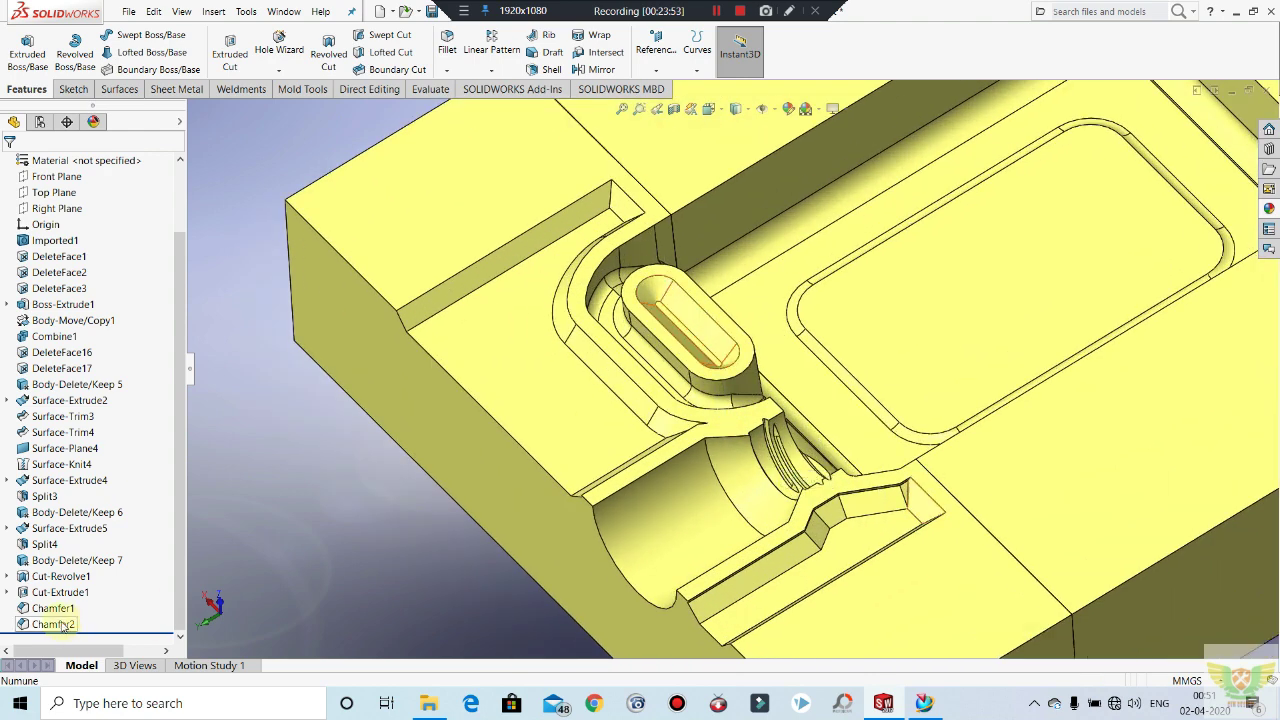
{"action": "left_click", "coordinate": [55, 624]}
Step: Try a reversed-direction chamfer on the slot edge, then cancel it
{"action": "left_click", "coordinate": [489, 632]}
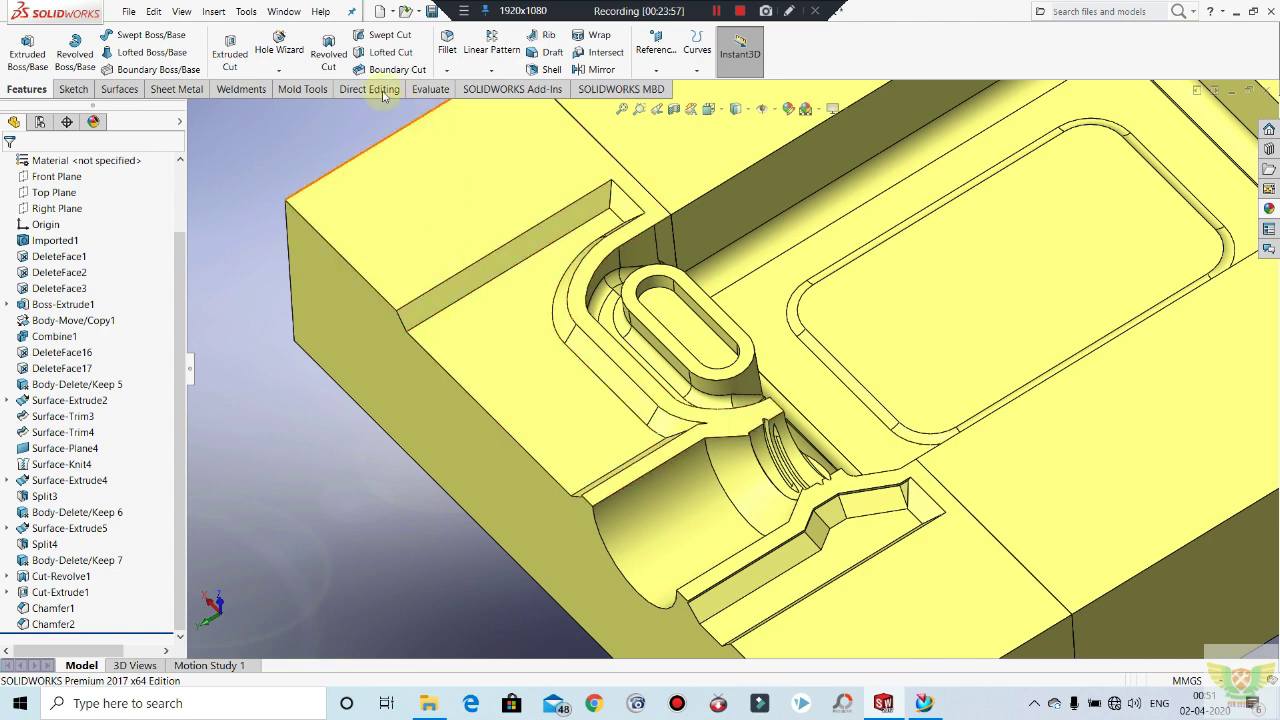
{"action": "left_click", "coordinate": [448, 73]}
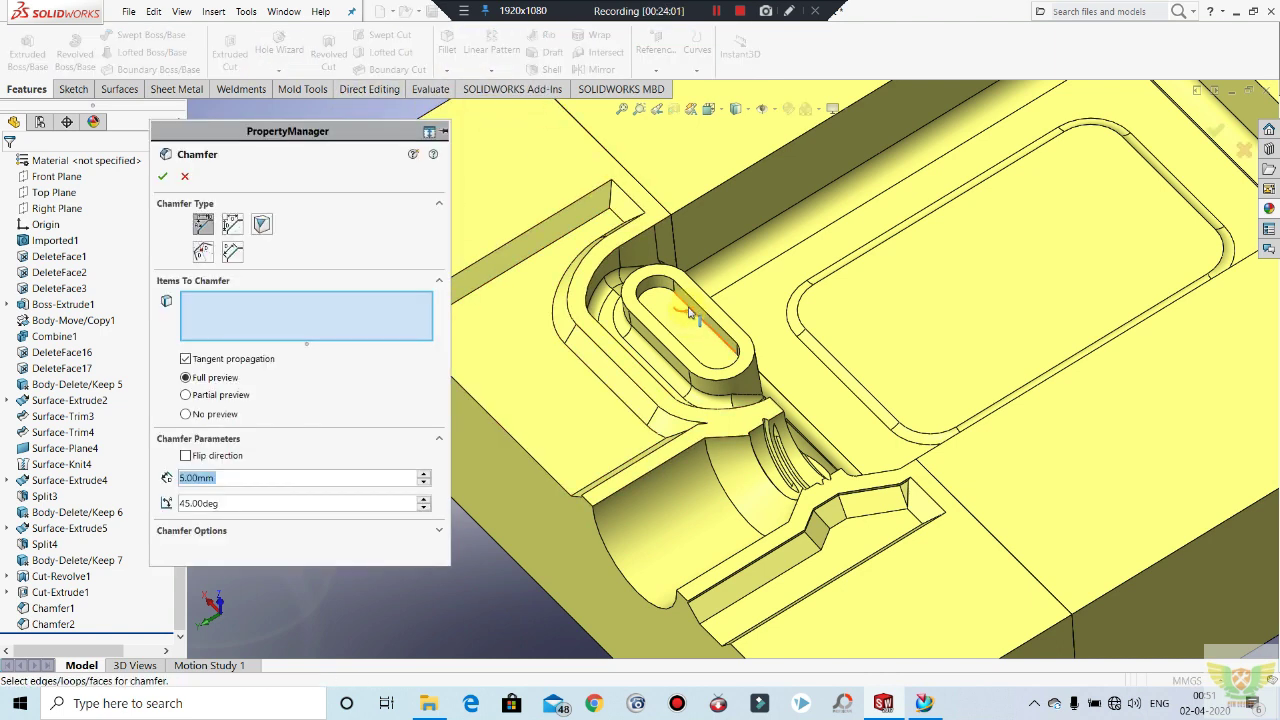
{"action": "right_click", "coordinate": [700, 305]}
{"action": "left_click", "coordinate": [758, 455]}
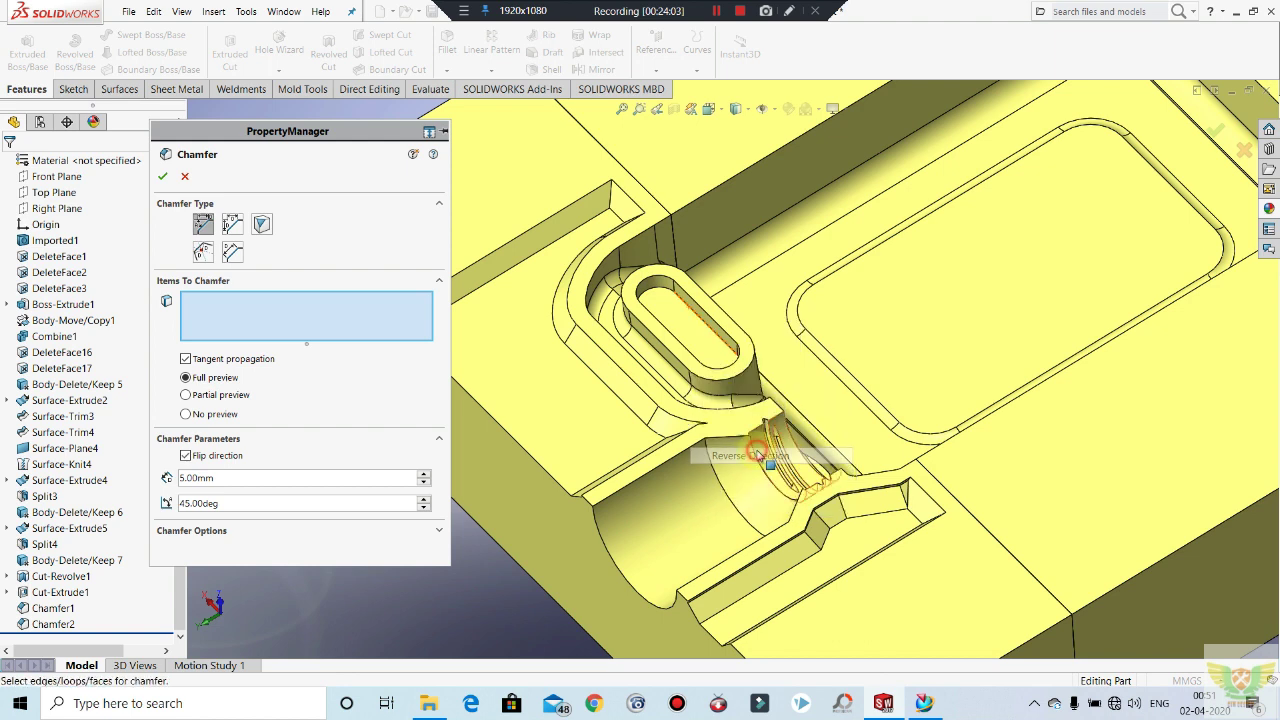
{"action": "right_click", "coordinate": [677, 300]}
{"action": "left_click", "coordinate": [673, 301]}
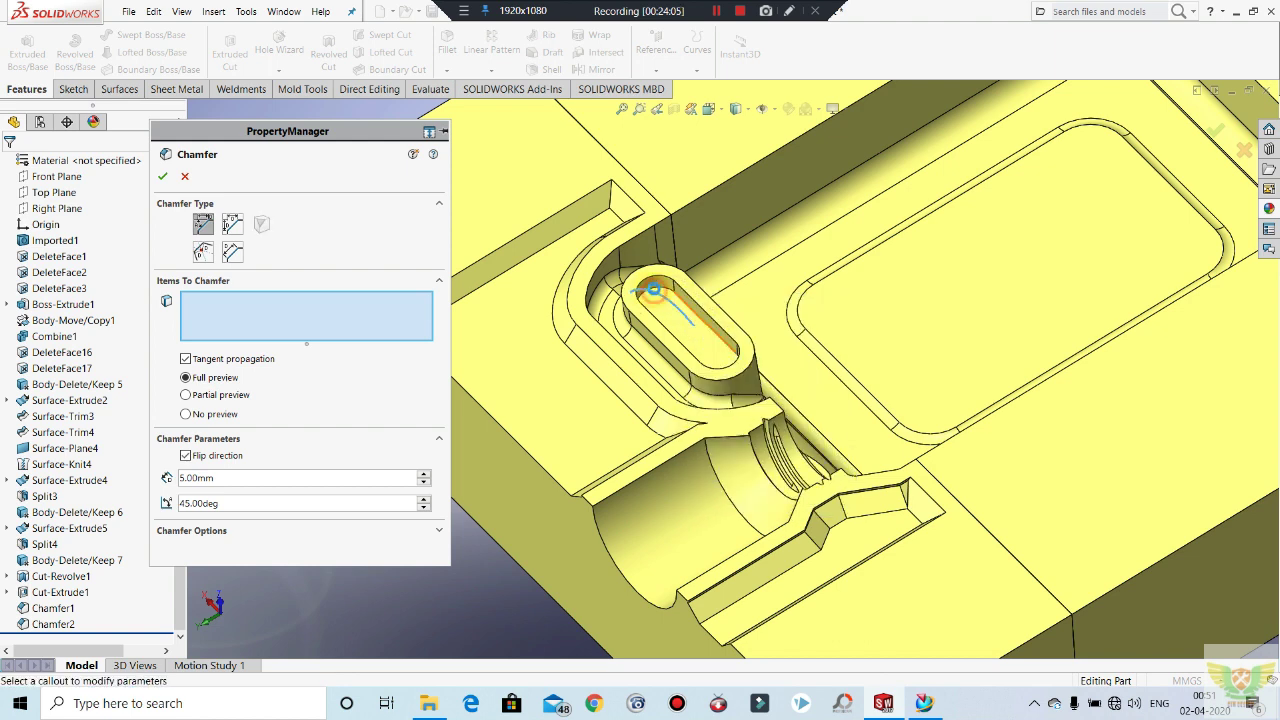
{"action": "left_click", "coordinate": [678, 310]}
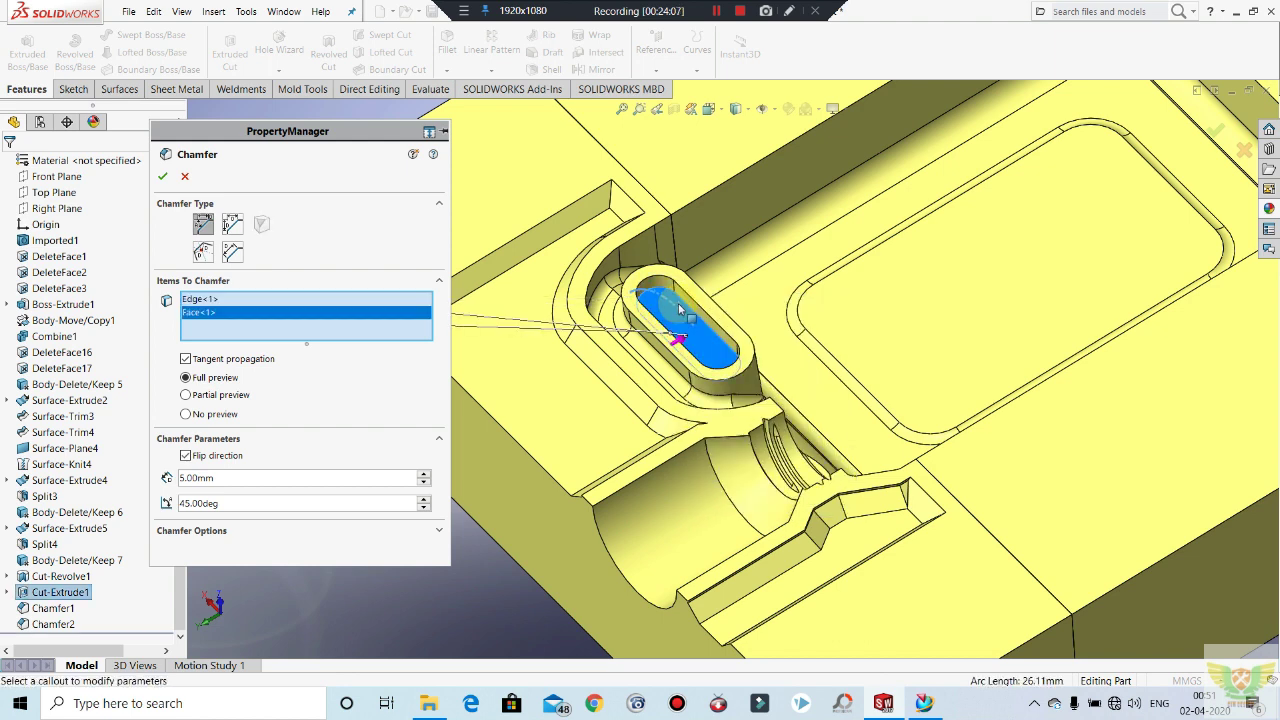
{"action": "key", "text": "Escape"}
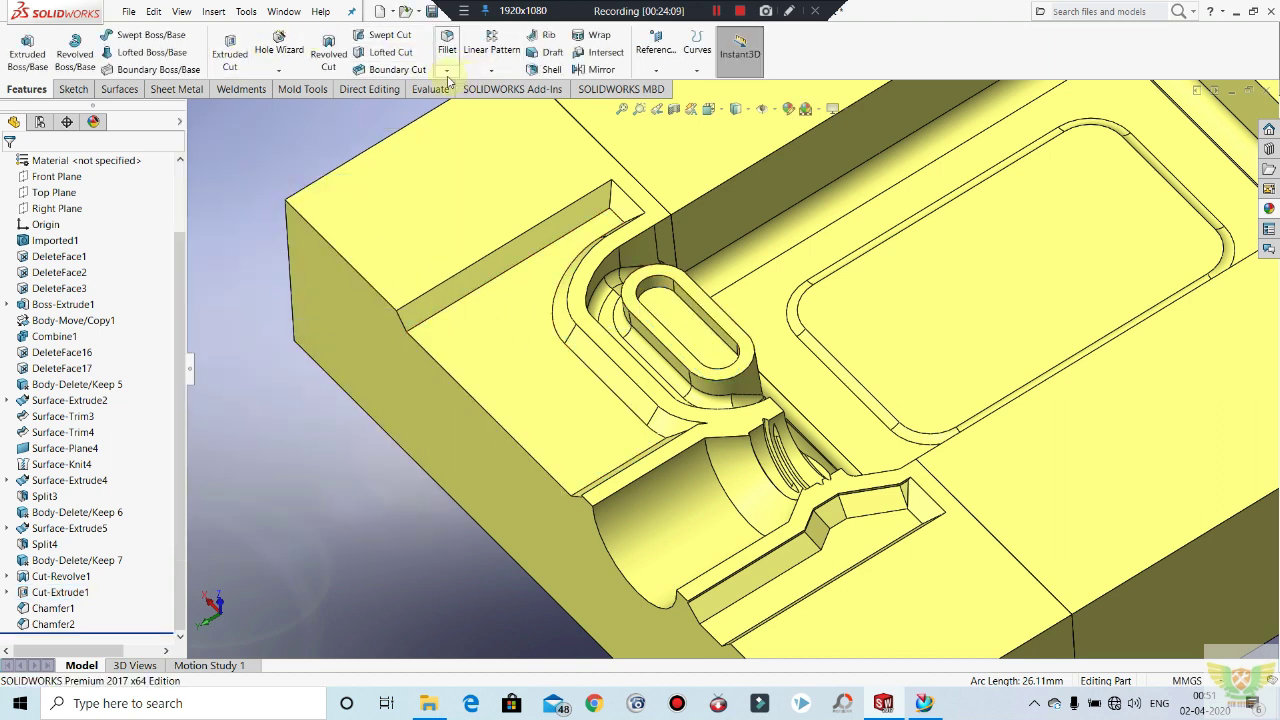
Step: Start a new chamfer on the slot edge with 5 mm distance and 20° angle
{"action": "left_click", "coordinate": [446, 69]}
{"action": "left_click", "coordinate": [458, 101]}
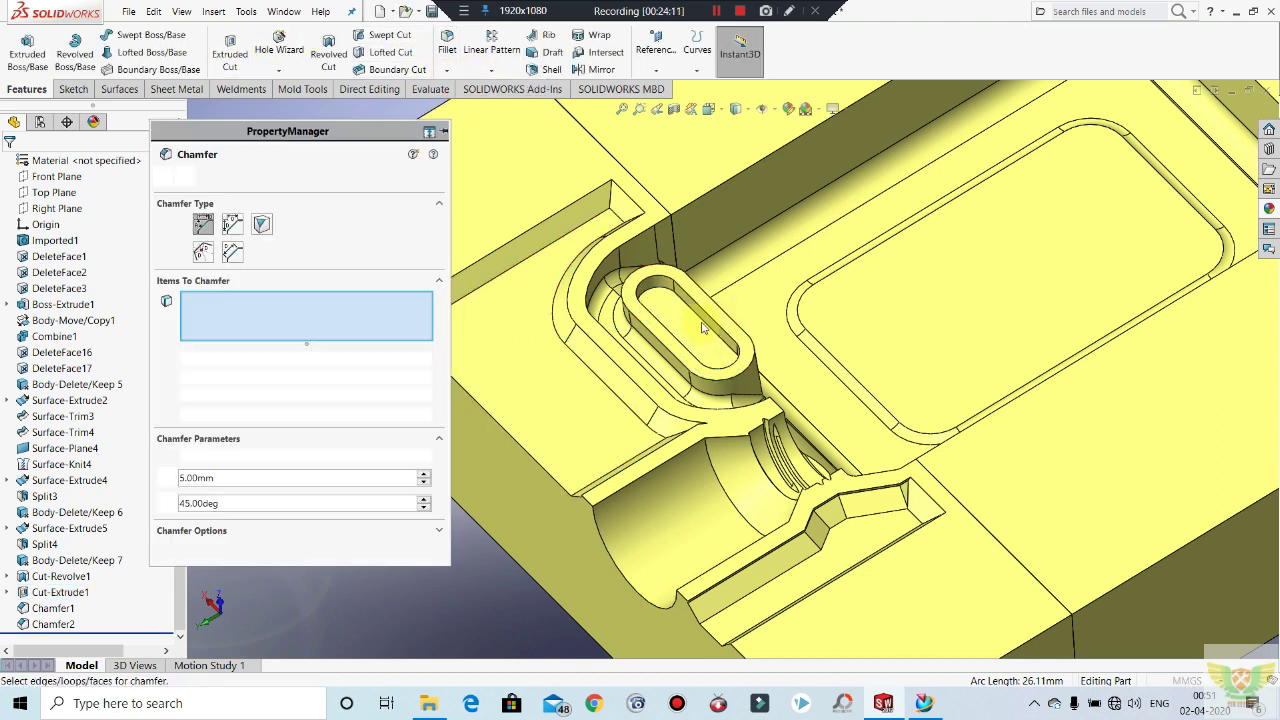
{"action": "left_click", "coordinate": [703, 317]}
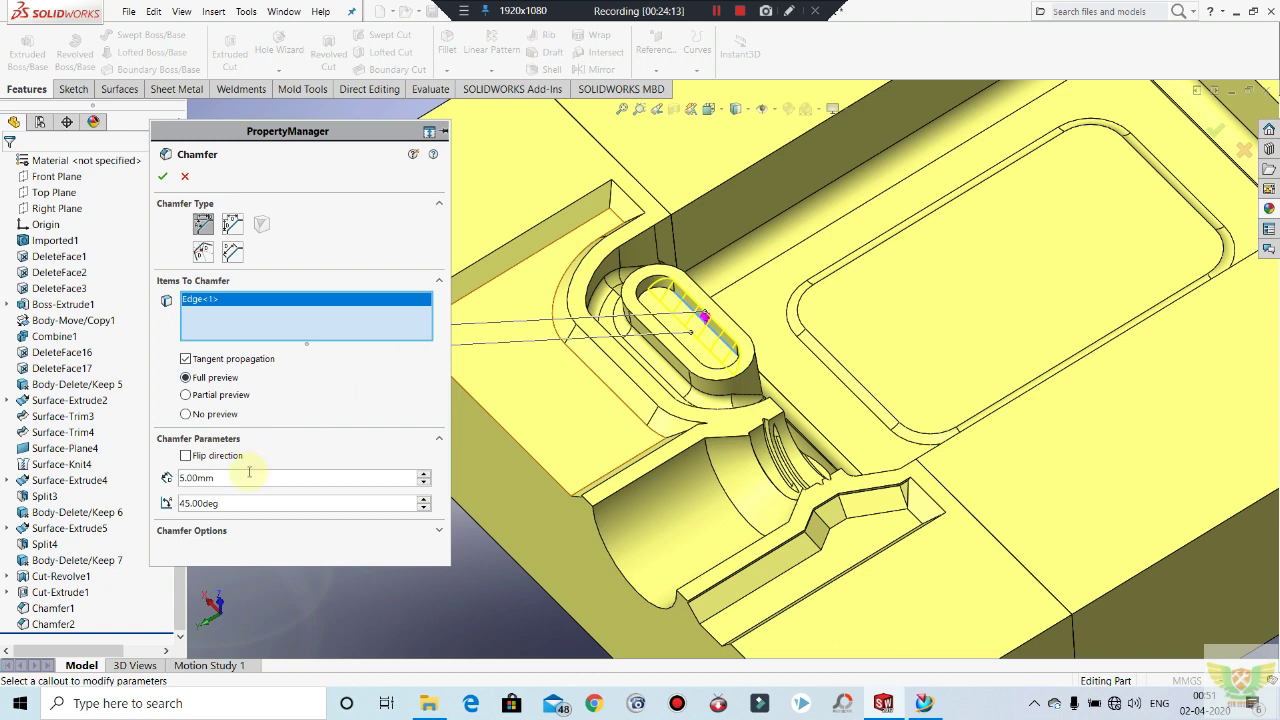
{"action": "type", "text": "2"}
{"action": "key", "text": "Return"}
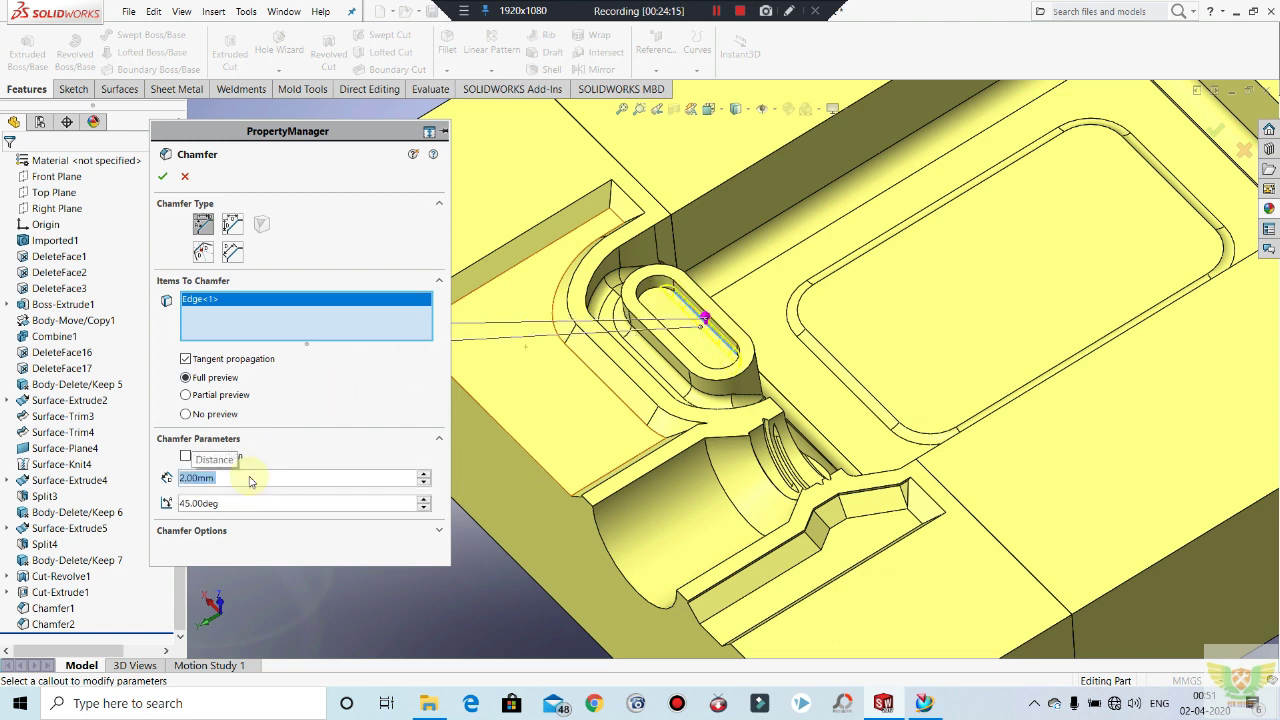
{"action": "type", "text": "5"}
{"action": "key", "text": "Return"}
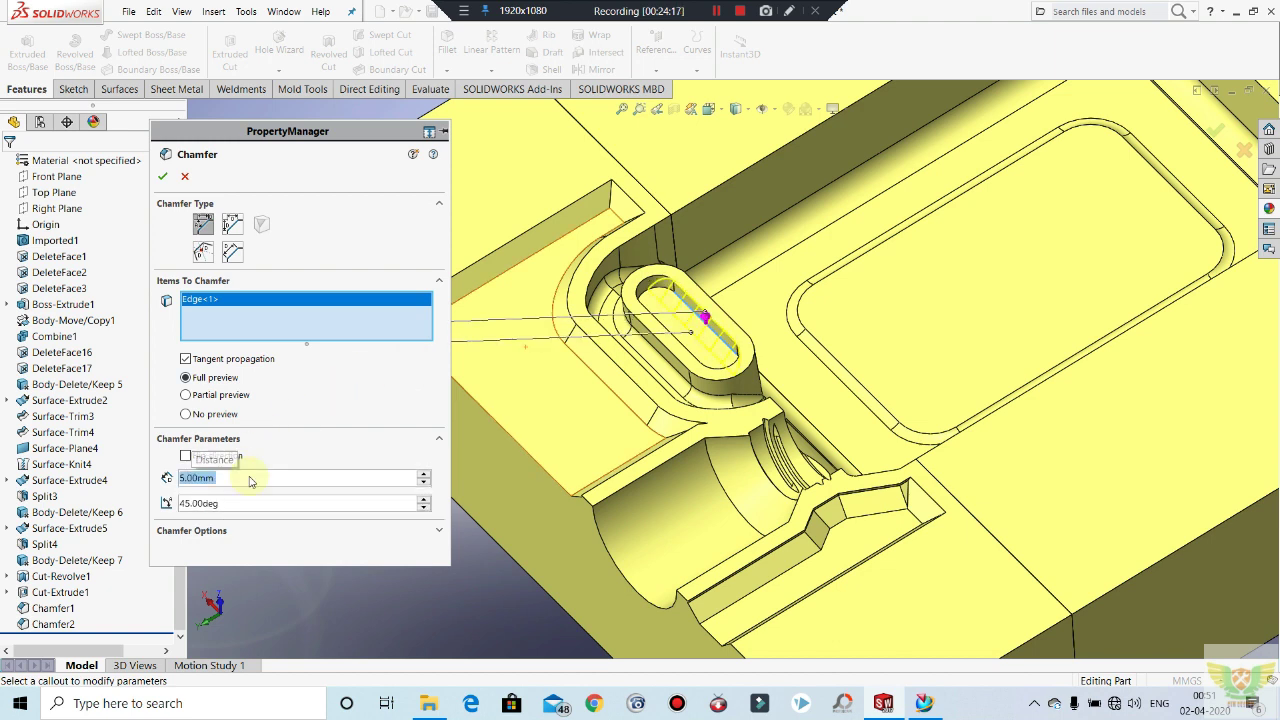
{"action": "type", "text": "40"}
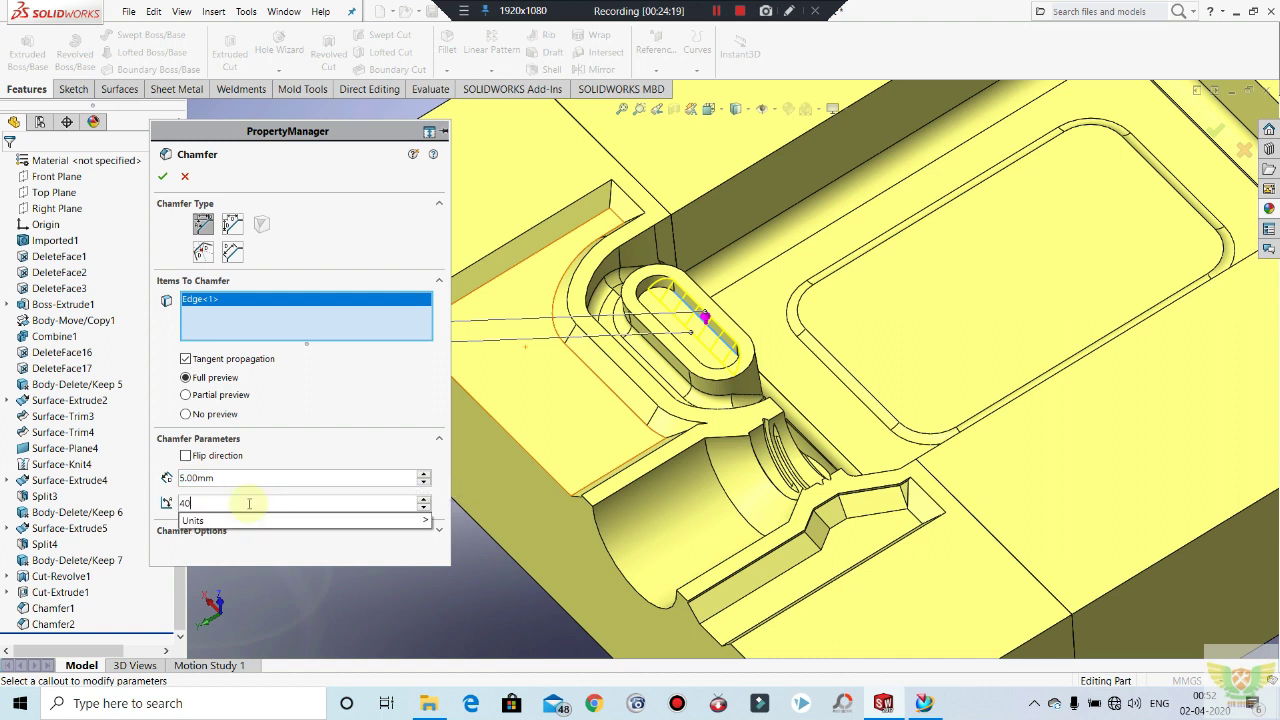
{"action": "key", "text": "Return"}
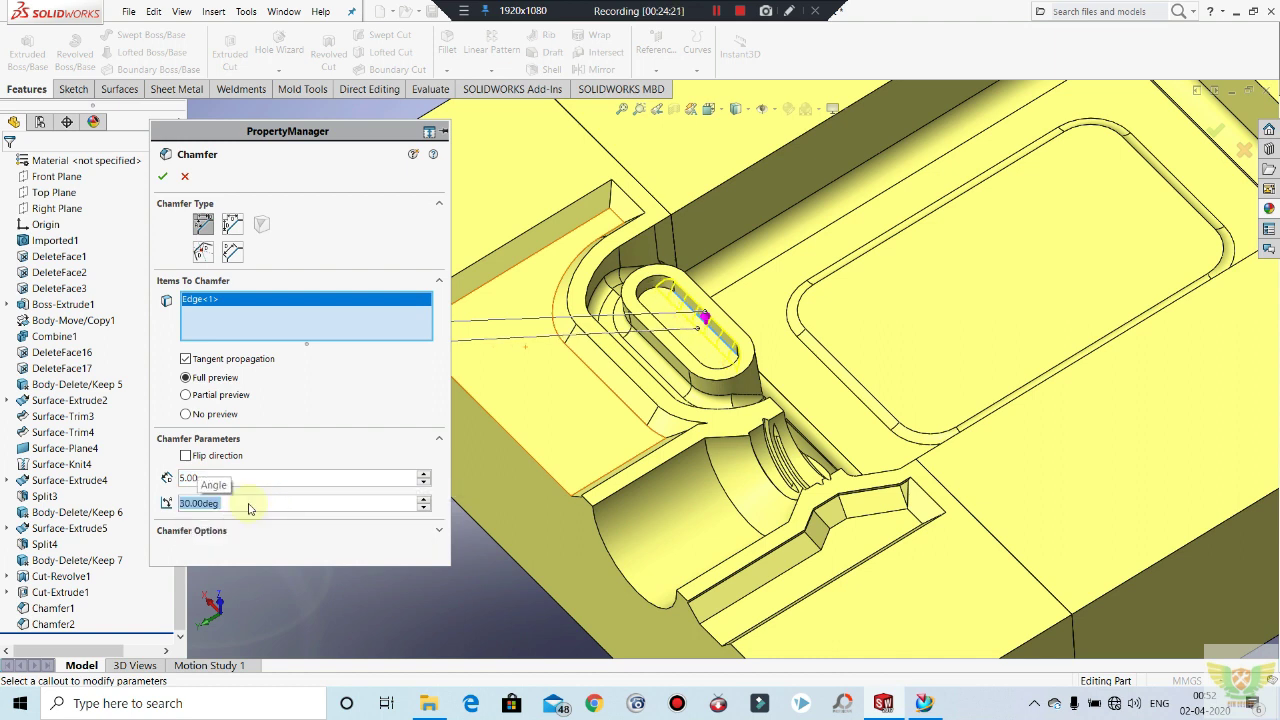
{"action": "type", "text": "20"}
{"action": "key", "text": "Return"}
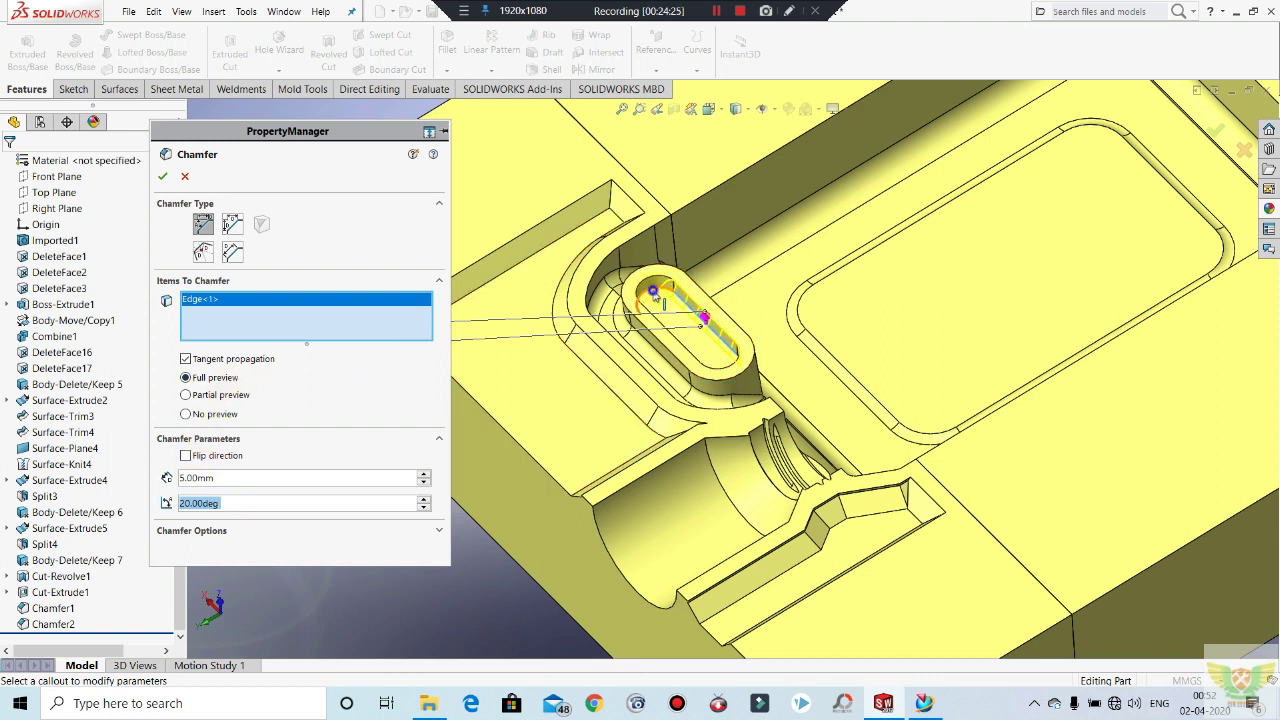
Step: Extend the 5 mm × 20° chamfer to all tangent slot edges and apply it
{"action": "right_click", "coordinate": [652, 291]}
{"action": "left_click", "coordinate": [678, 449]}
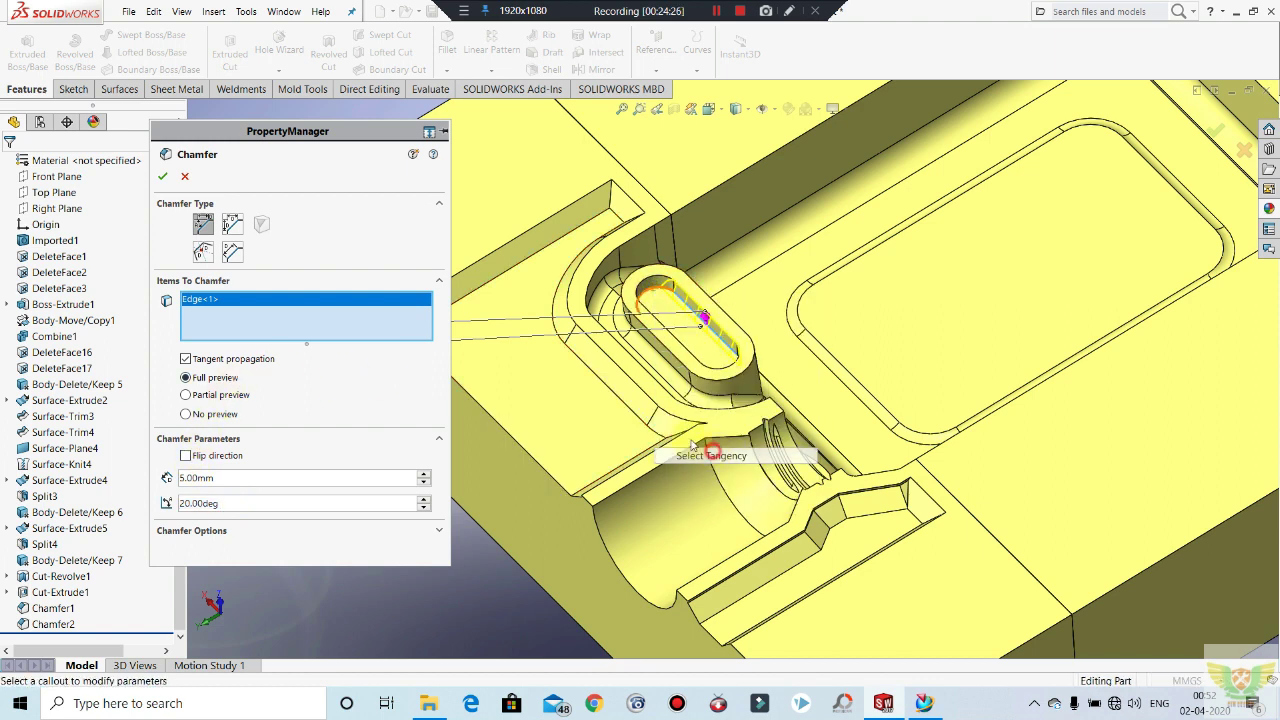
{"action": "left_click", "coordinate": [161, 177]}
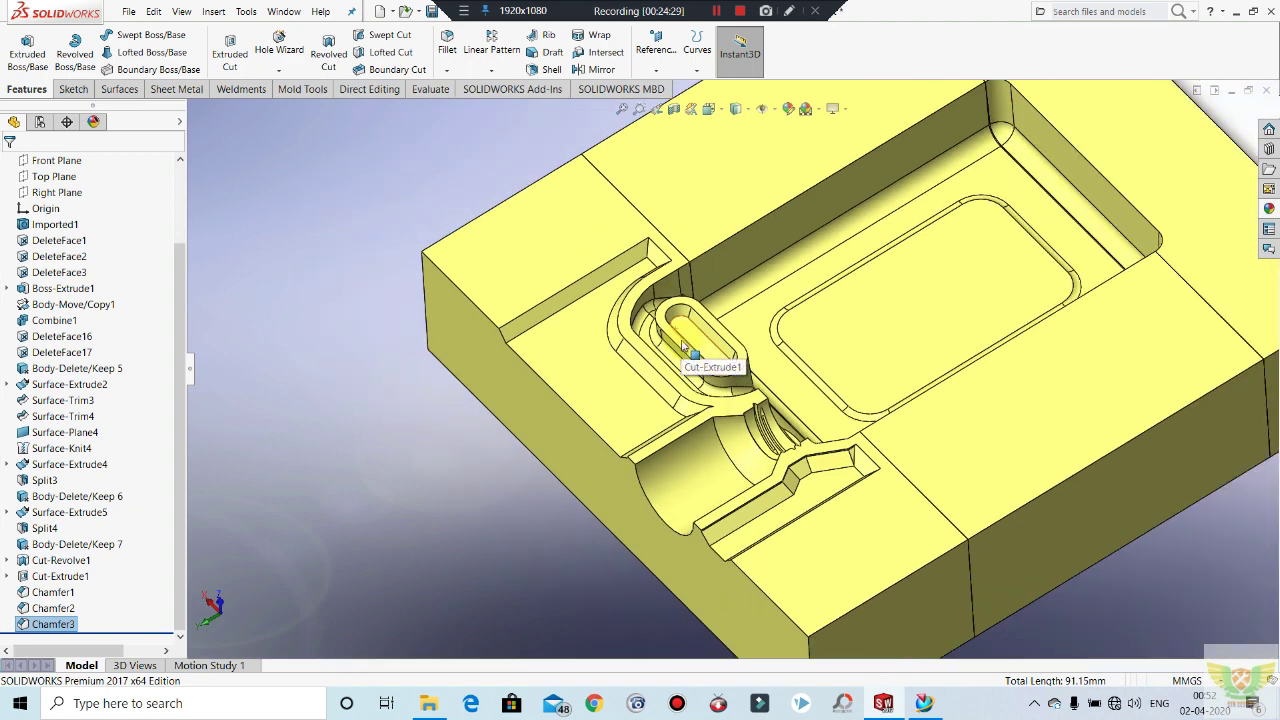
{"action": "middle_click_drag", "start_coordinate": [687, 347], "coordinate": [697, 347]}
Step: Start a new sketch on the flat ledge face beside the slot pocket
{"action": "scroll", "coordinate": [767, 331], "scroll_direction": "up", "scroll_amount": 3}
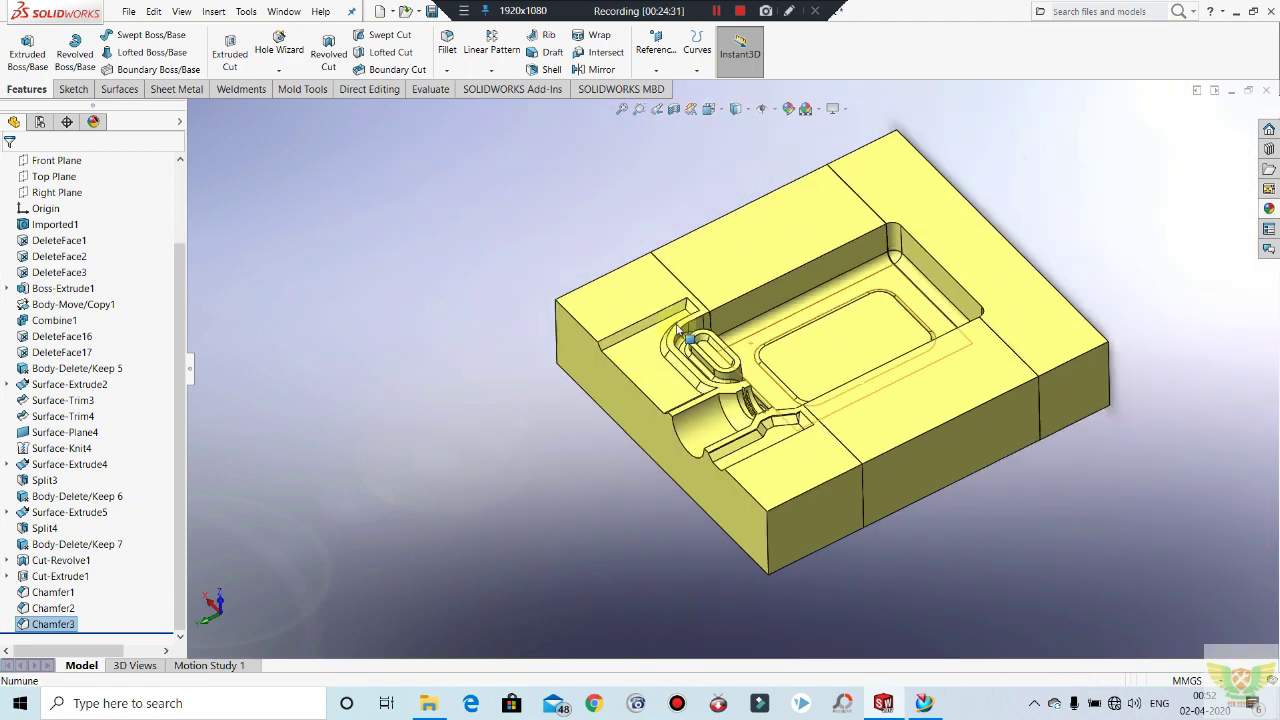
{"action": "scroll", "coordinate": [750, 320], "scroll_direction": "down", "scroll_amount": 2}
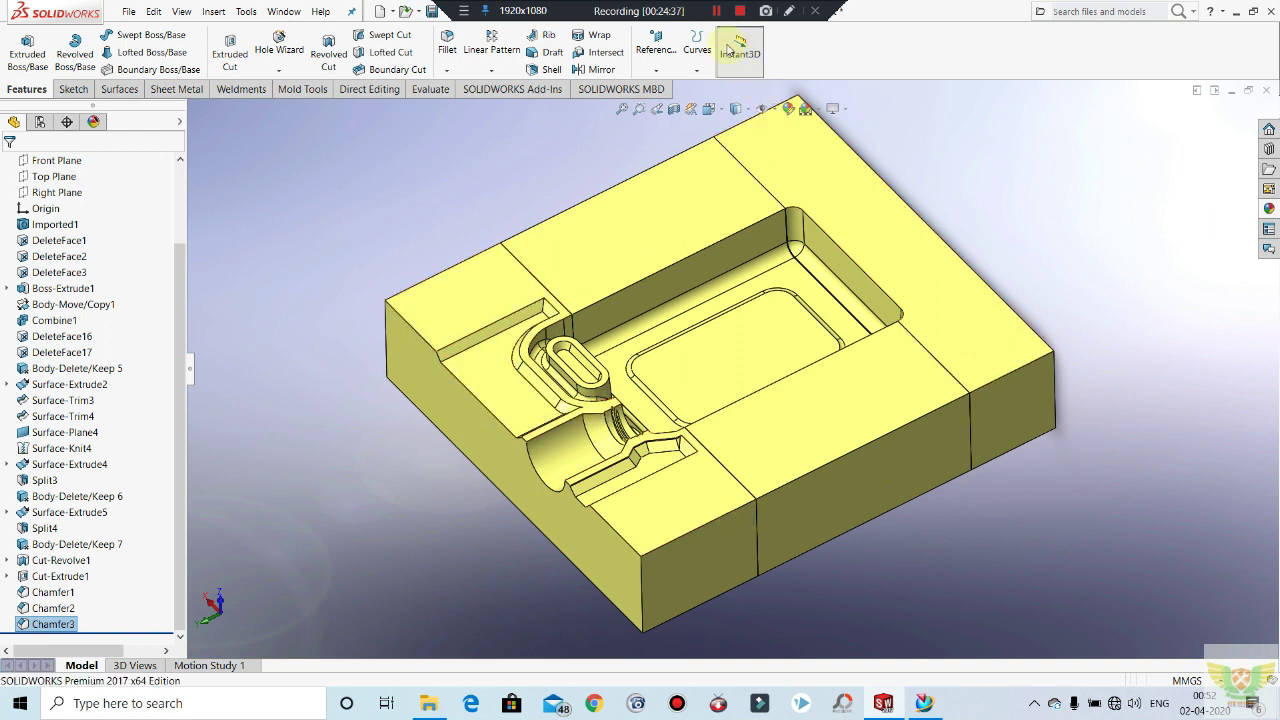
{"action": "scroll", "coordinate": [511, 393], "scroll_direction": "down", "scroll_amount": 2}
{"action": "left_click", "coordinate": [407, 362]}
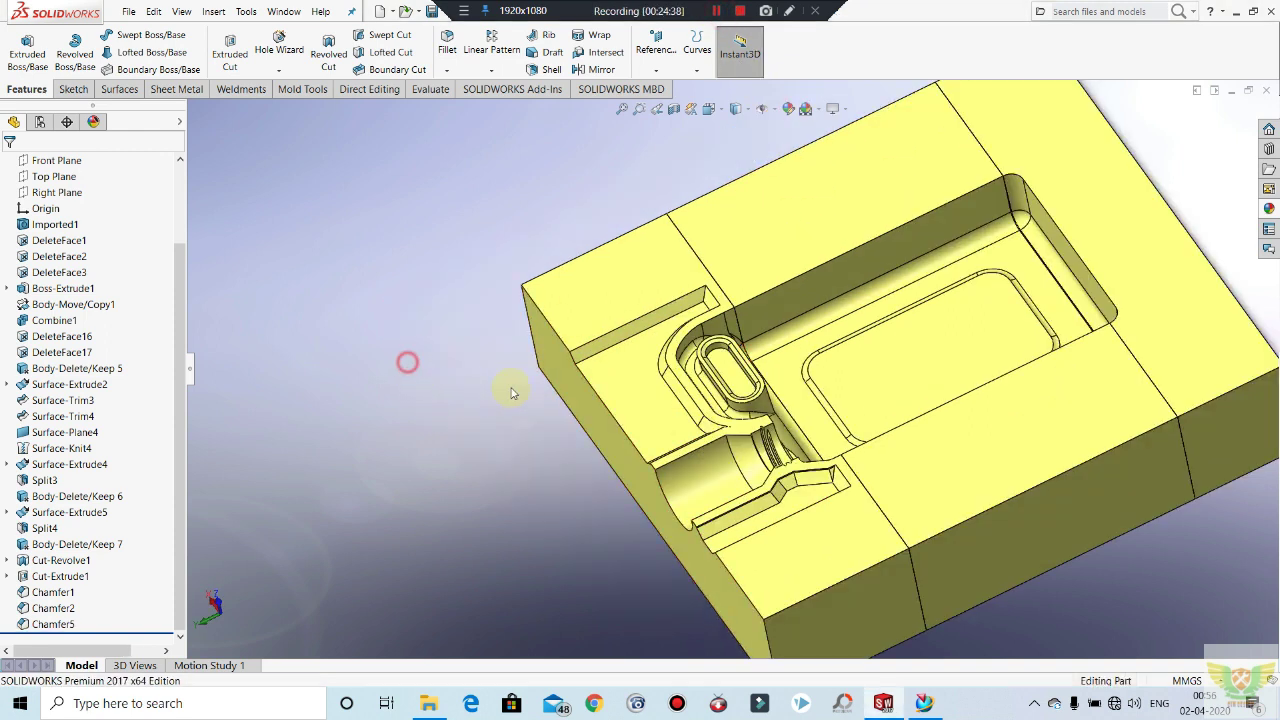
{"action": "left_click", "coordinate": [628, 347]}
{"action": "left_click", "coordinate": [697, 335]}
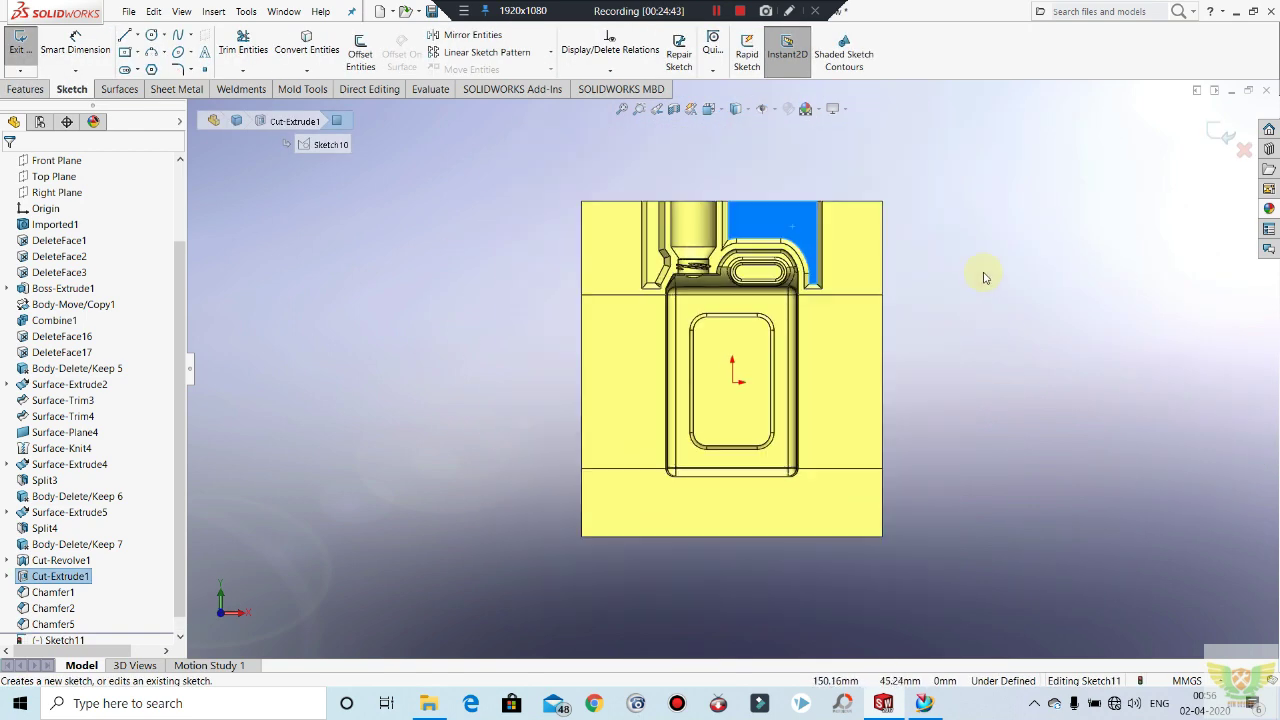
Step: Draw a vertical line down from the block's top edge, viewed normal to the face
{"action": "left_click", "coordinate": [925, 147]}
{"action": "scroll", "coordinate": [777, 229], "scroll_direction": "down", "scroll_amount": 3}
{"action": "scroll", "coordinate": [766, 243], "scroll_direction": "down", "scroll_amount": 2}
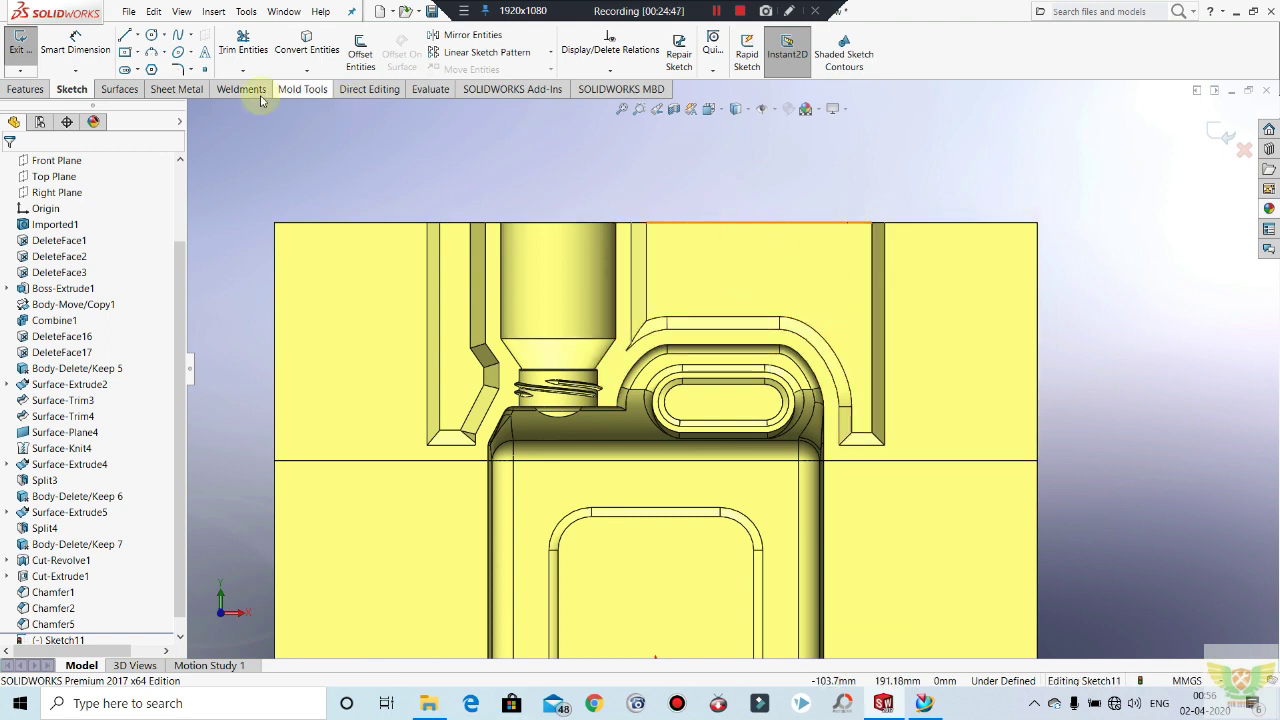
{"action": "left_click", "coordinate": [124, 36]}
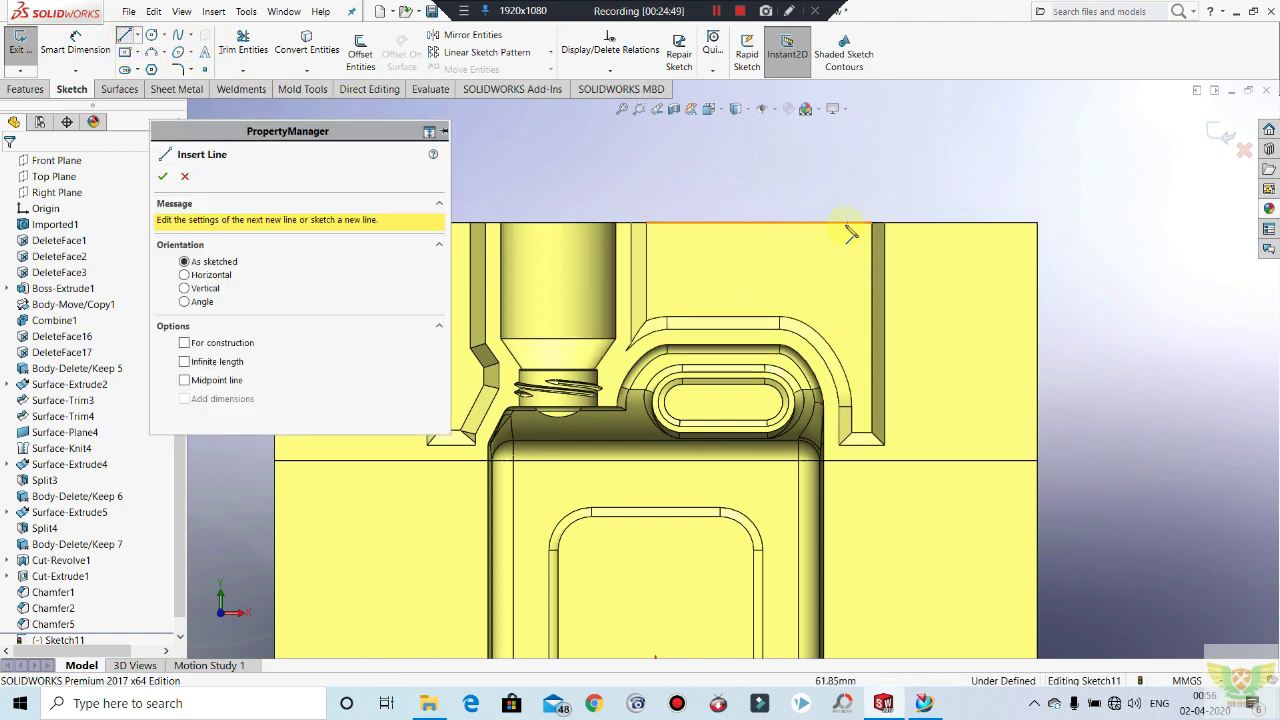
{"action": "left_click", "coordinate": [843, 222]}
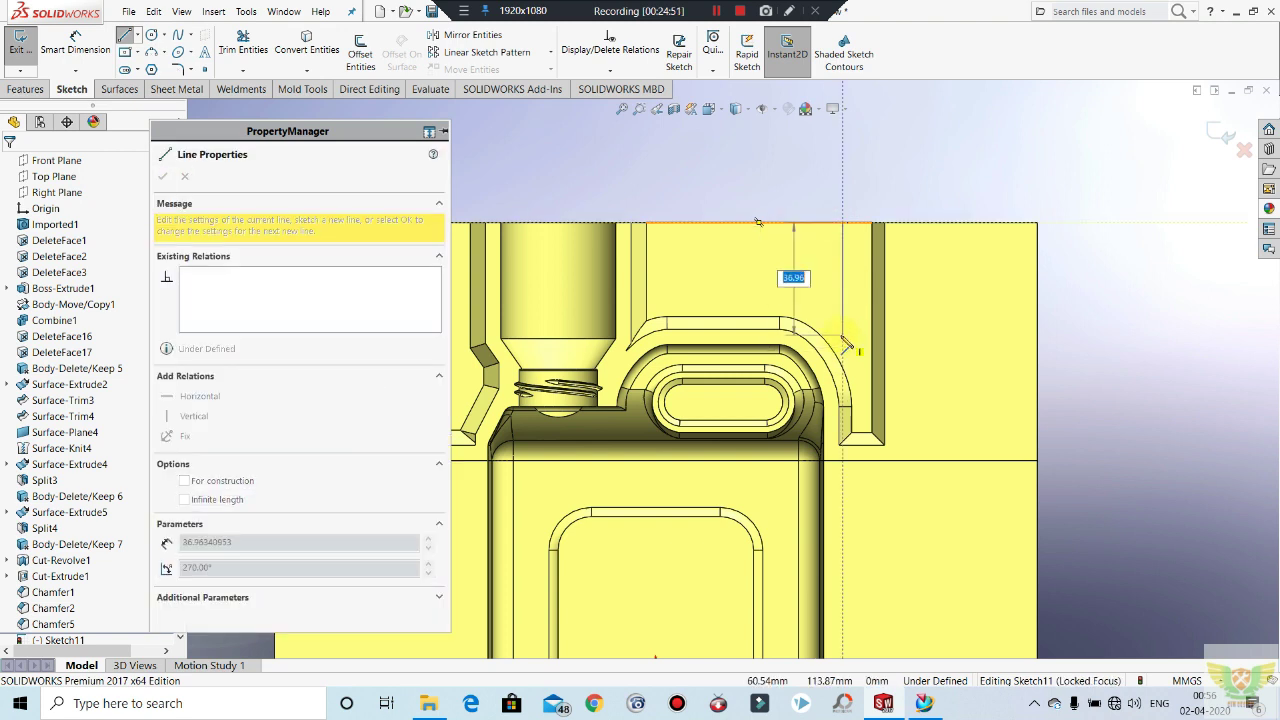
{"action": "left_click", "coordinate": [843, 338]}
{"action": "key", "text": "Escape"}
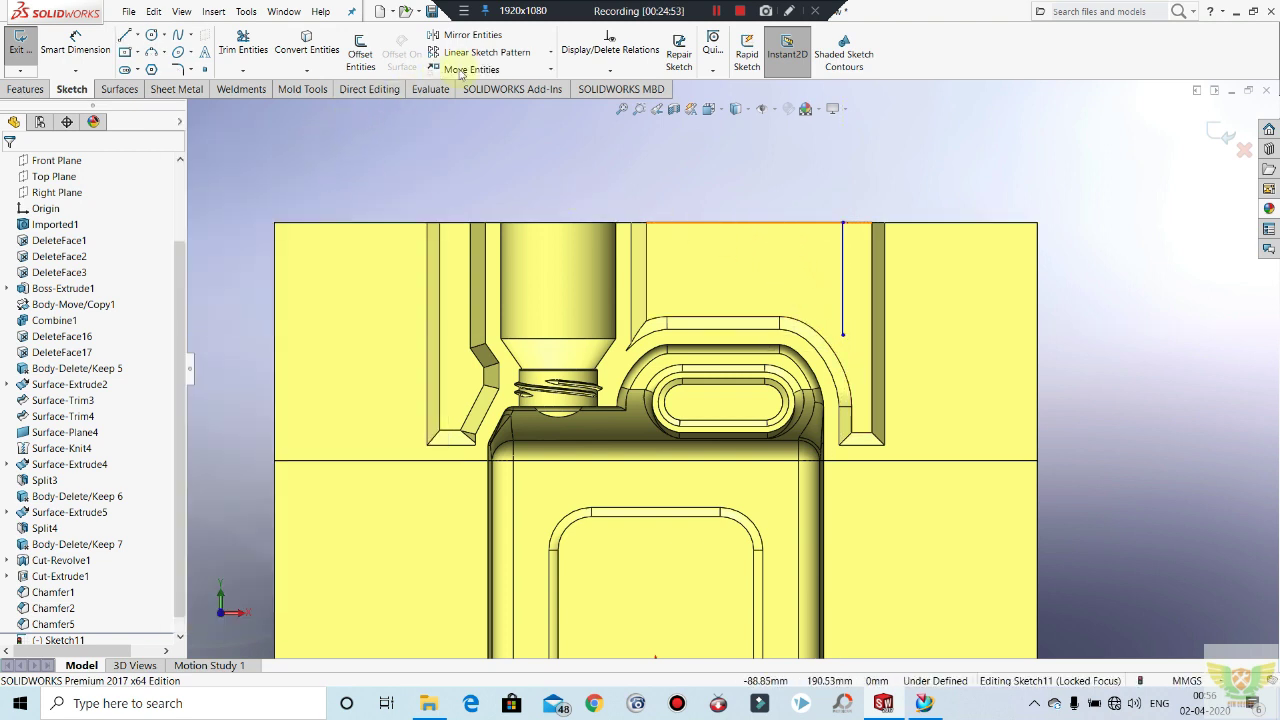
Step: Linear-pattern the vertical line into seven copies 10 mm apart in the 180° direction
{"action": "left_click", "coordinate": [490, 52]}
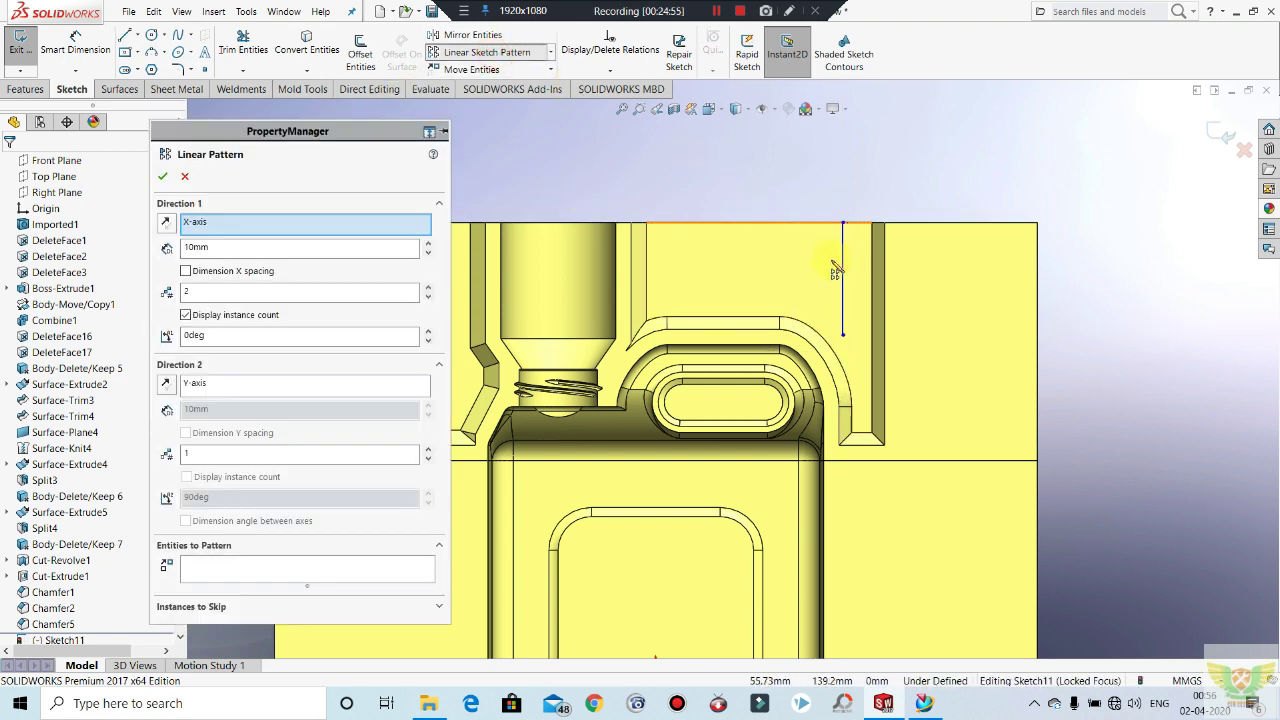
{"action": "left_click", "coordinate": [256, 567]}
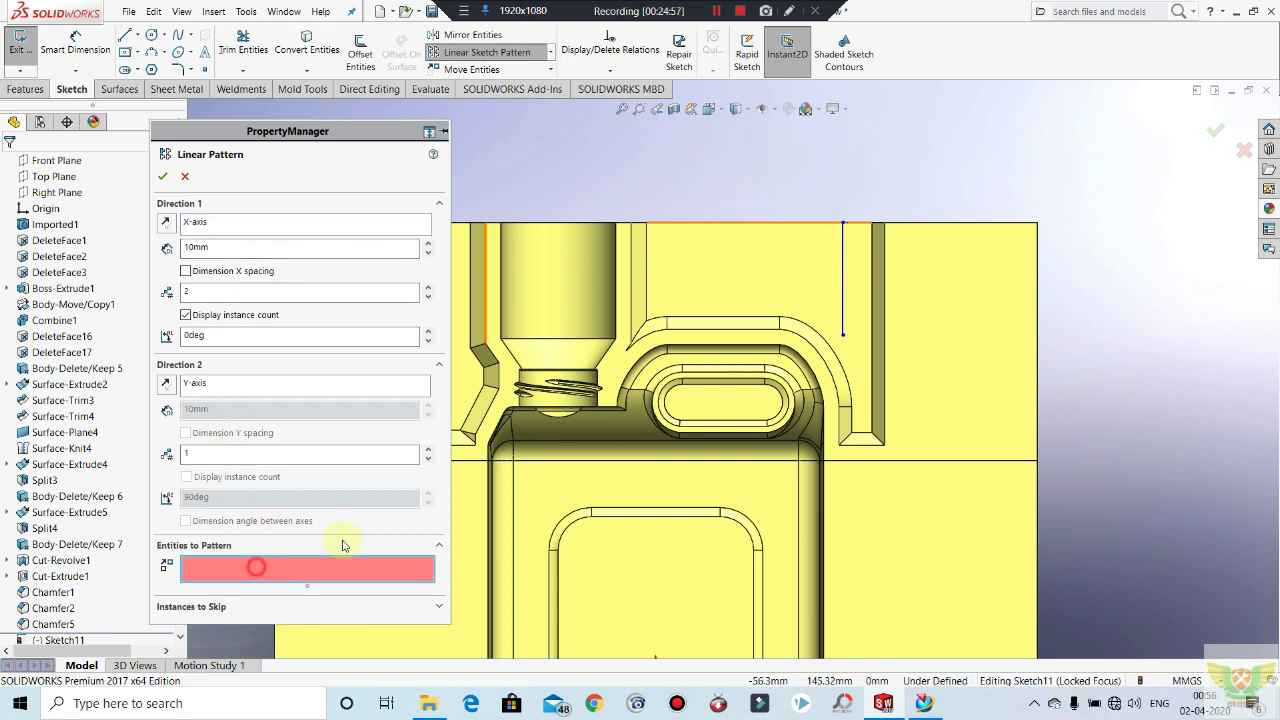
{"action": "left_click", "coordinate": [845, 234]}
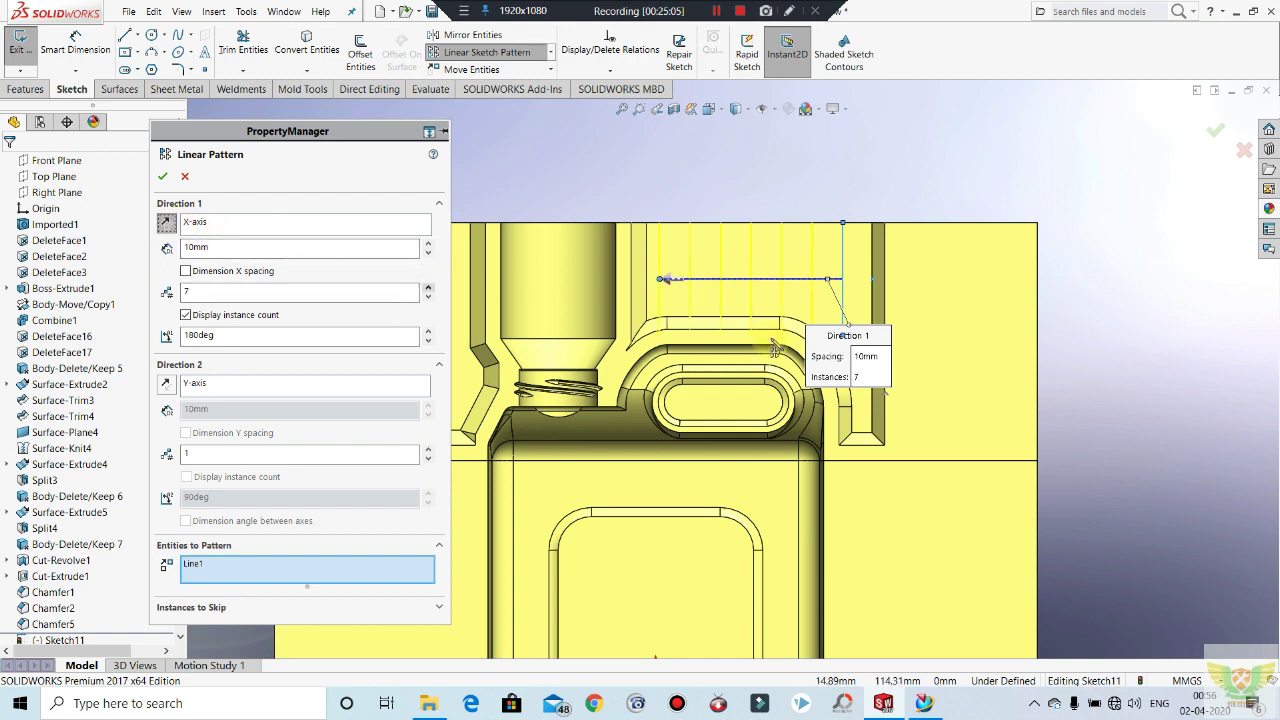
{"action": "left_click", "coordinate": [162, 177]}
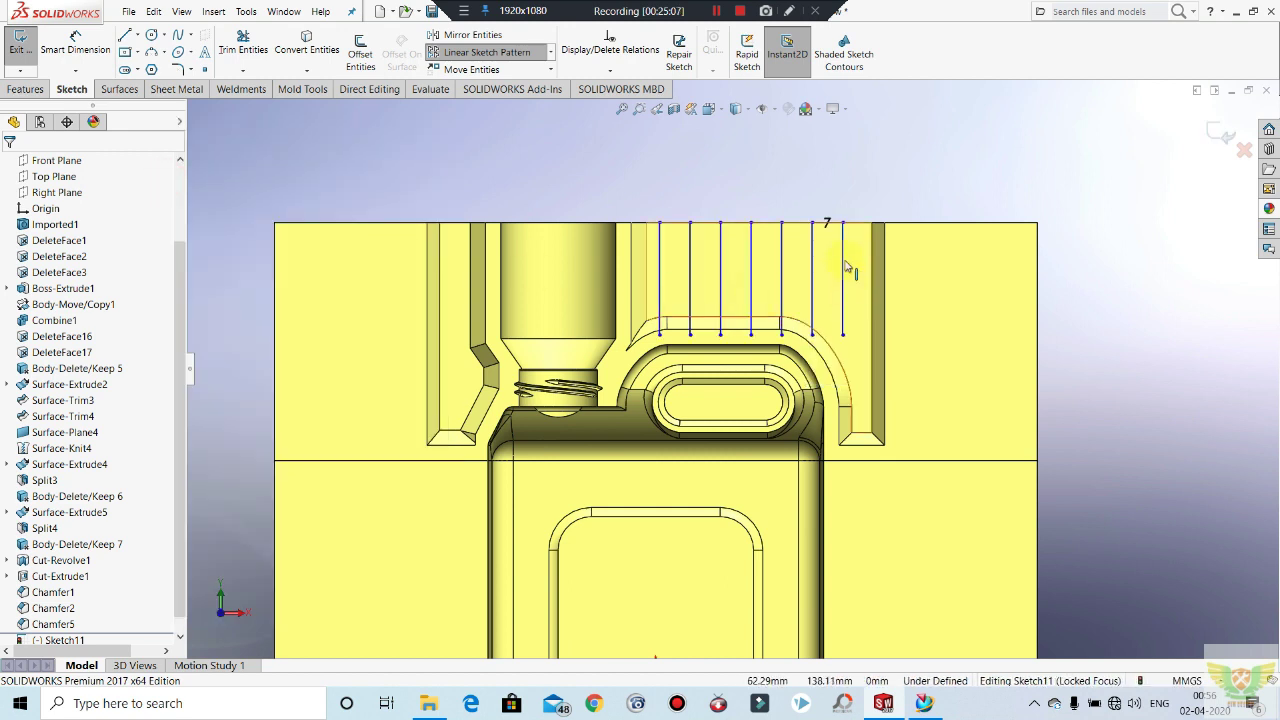
{"action": "scroll", "coordinate": [836, 248], "scroll_direction": "down", "scroll_amount": 2}
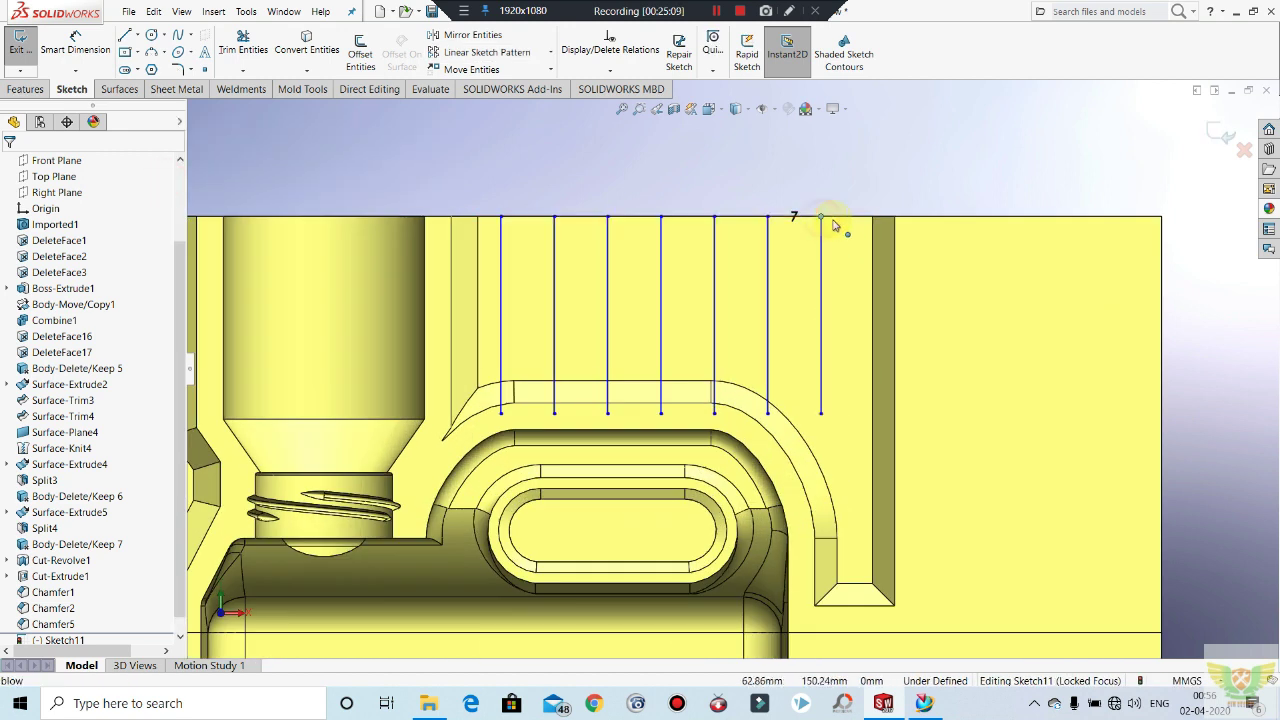
Step: Lengthen the patterned lines down across the handle slot and raise the count to 8
{"action": "mouse_move", "coordinate": [822, 220]}
{"action": "left_mouse_down"}
{"action": "mouse_move", "coordinate": [848, 228]}
{"action": "mouse_move", "coordinate": [850, 216]}
{"action": "left_mouse_up"}
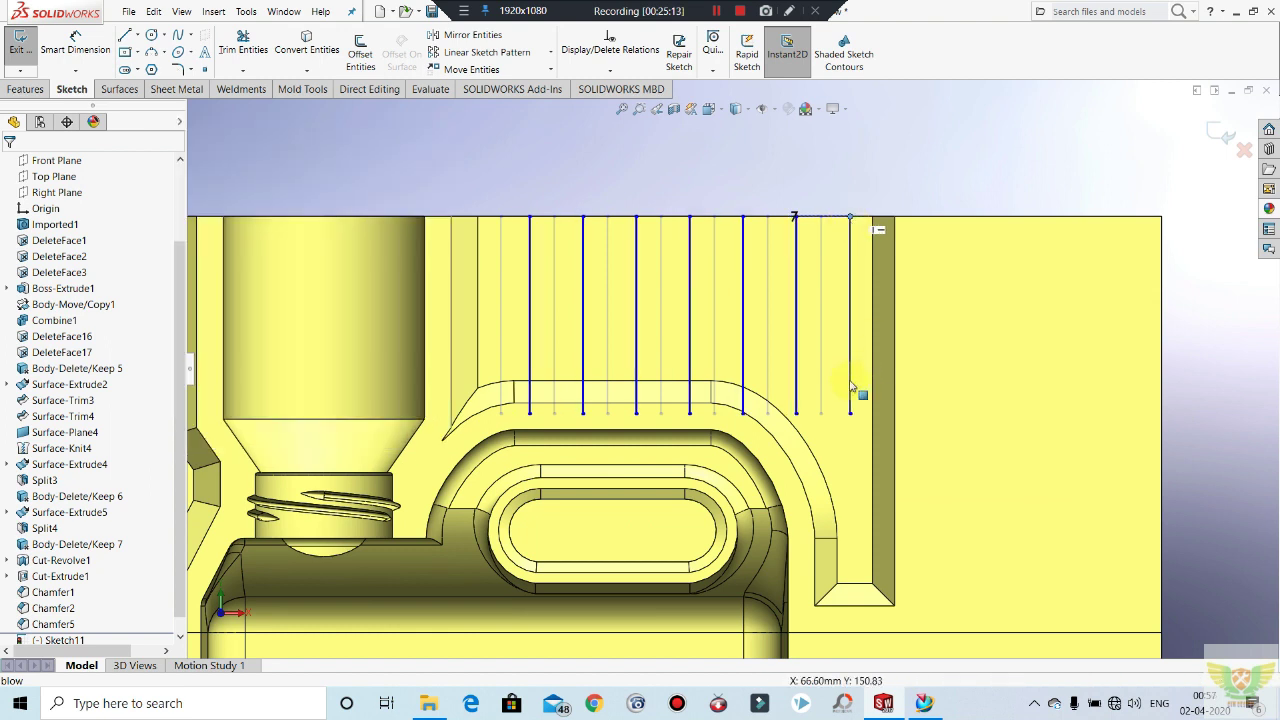
{"action": "mouse_move", "coordinate": [850, 425]}
{"action": "left_mouse_down"}
{"action": "mouse_move", "coordinate": [853, 585]}
{"action": "mouse_move", "coordinate": [855, 566]}
{"action": "left_mouse_up"}
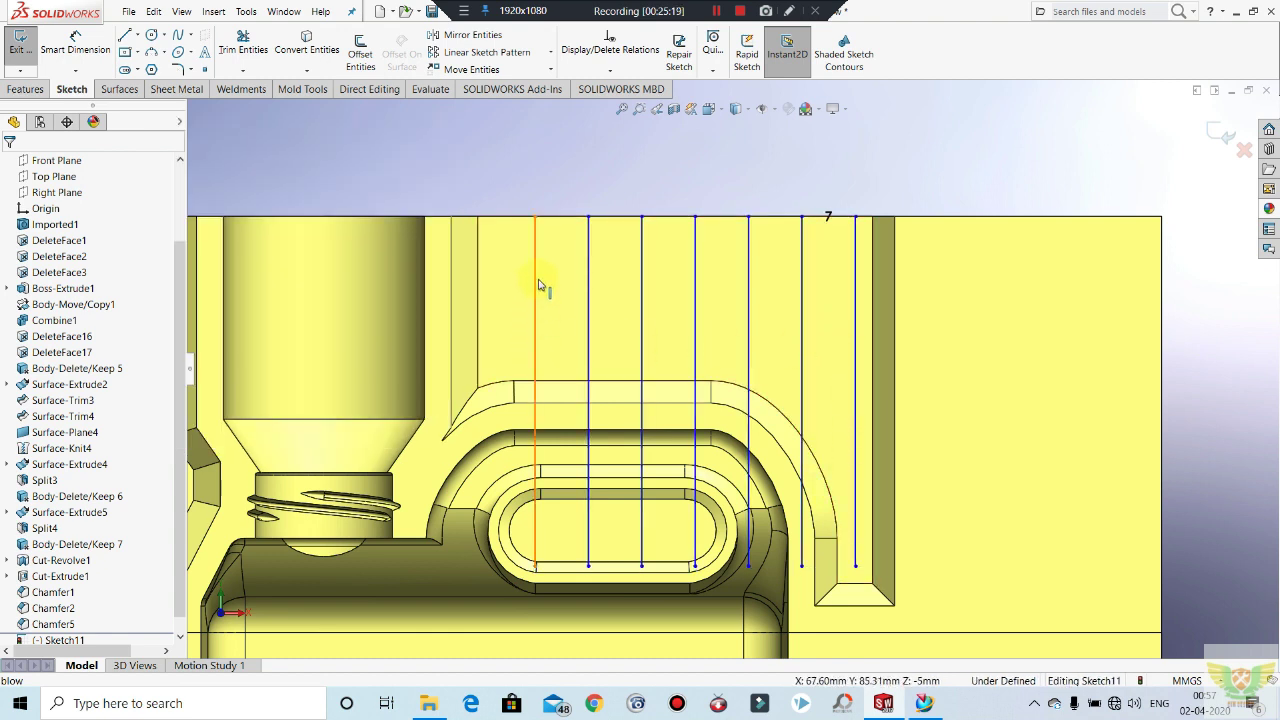
{"action": "left_click", "coordinate": [826, 219]}
{"action": "type", "text": "8"}
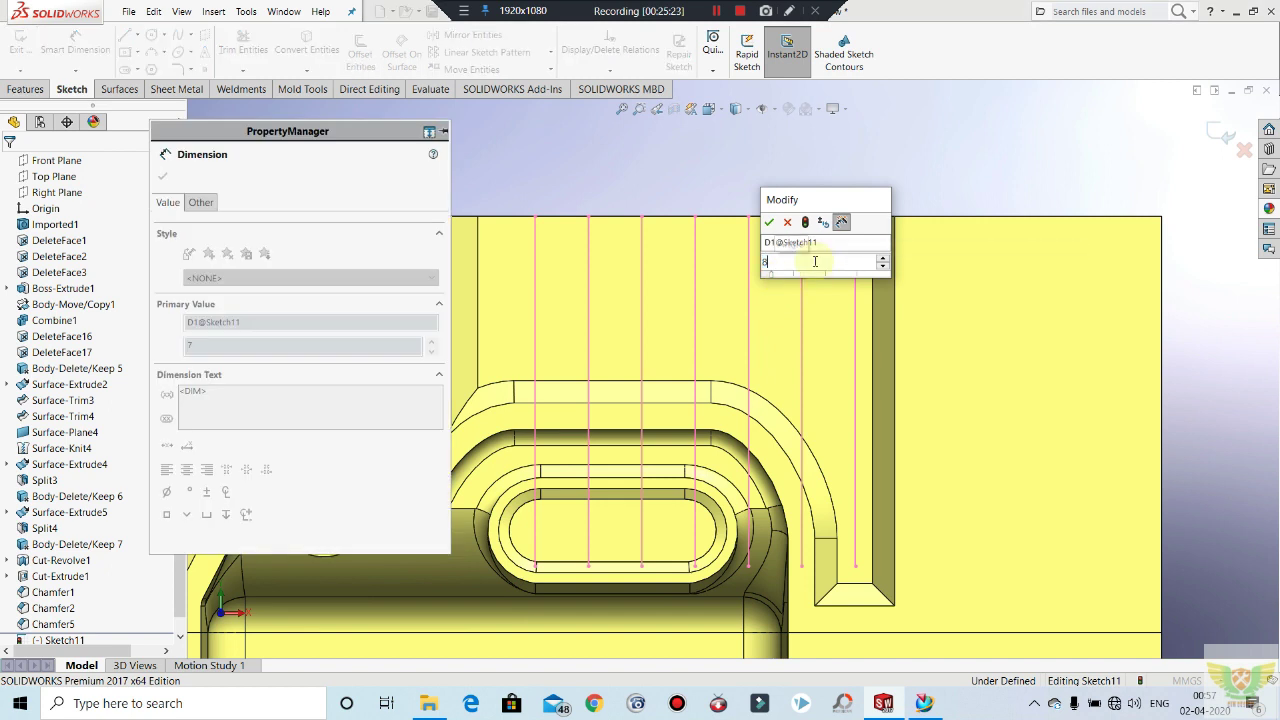
{"action": "key", "text": "Return"}
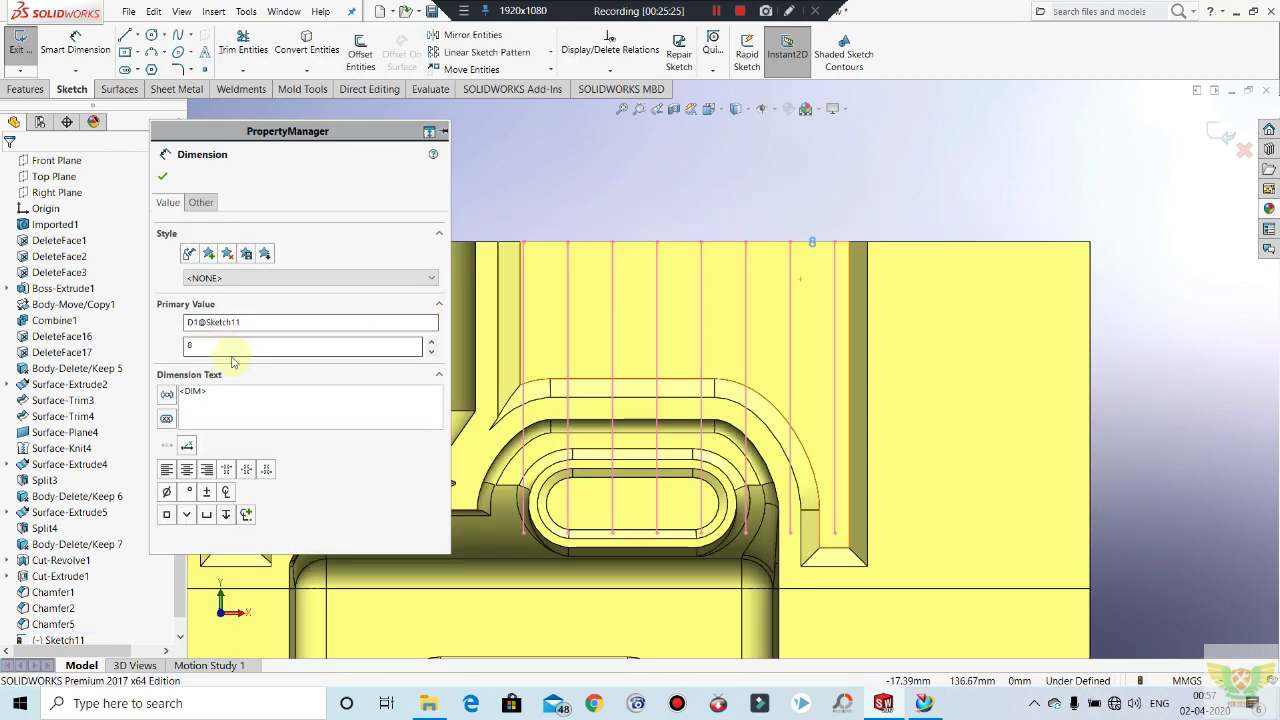
{"action": "left_click", "coordinate": [164, 178]}
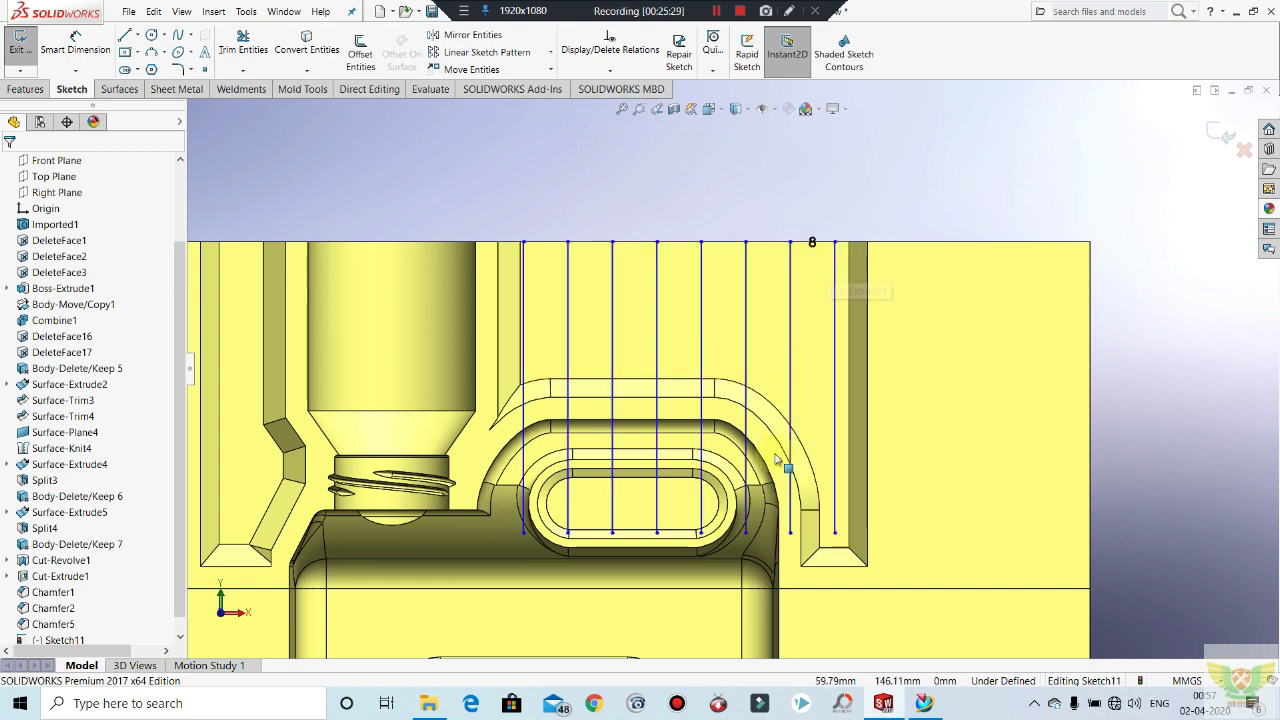
Step: Dimension the spacing between two adjacent lines to 9.5 mm
{"action": "left_click", "coordinate": [76, 45]}
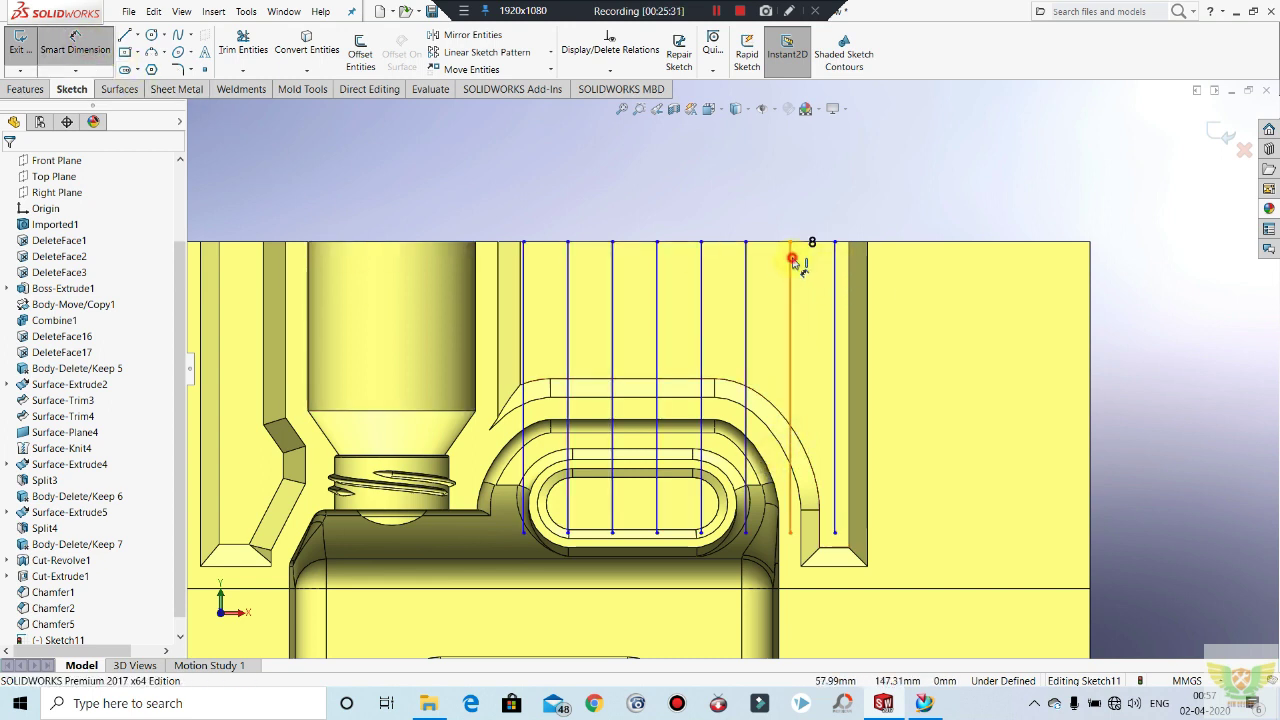
{"action": "left_click", "coordinate": [792, 260]}
{"action": "left_click", "coordinate": [834, 255]}
{"action": "left_click", "coordinate": [820, 210]}
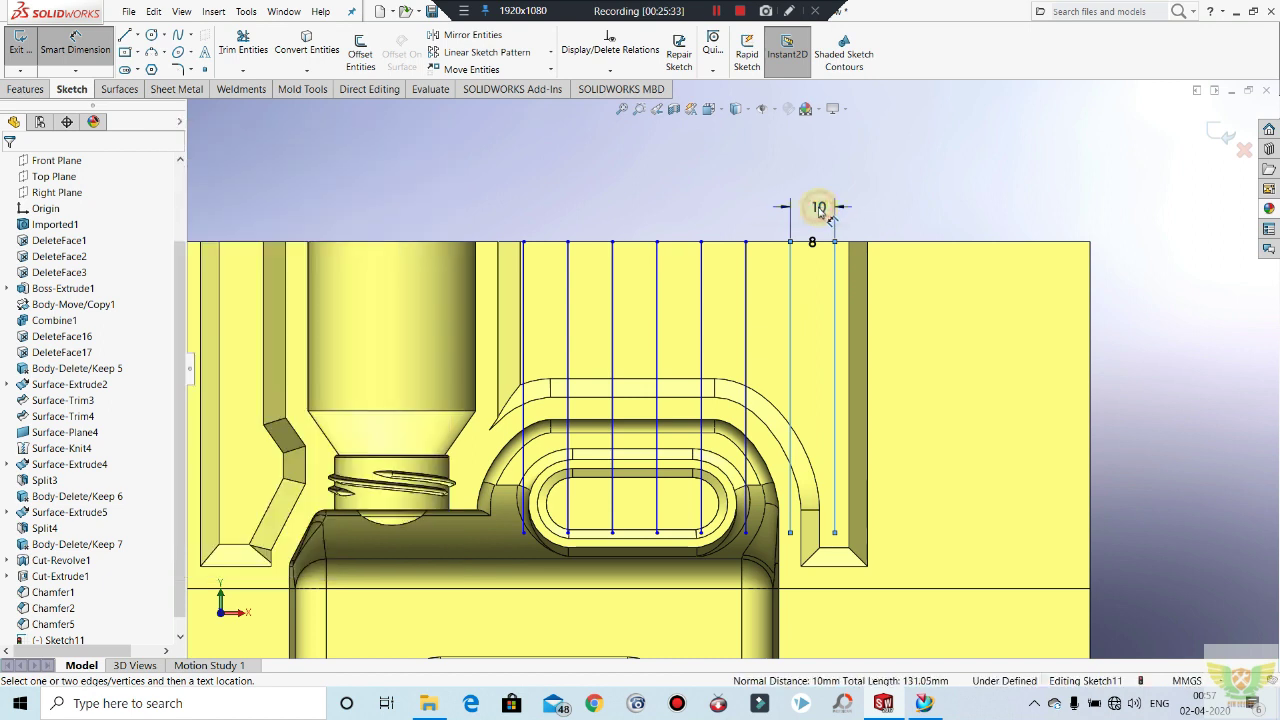
{"action": "type", "text": "9"}
{"action": "key", "text": "Return"}
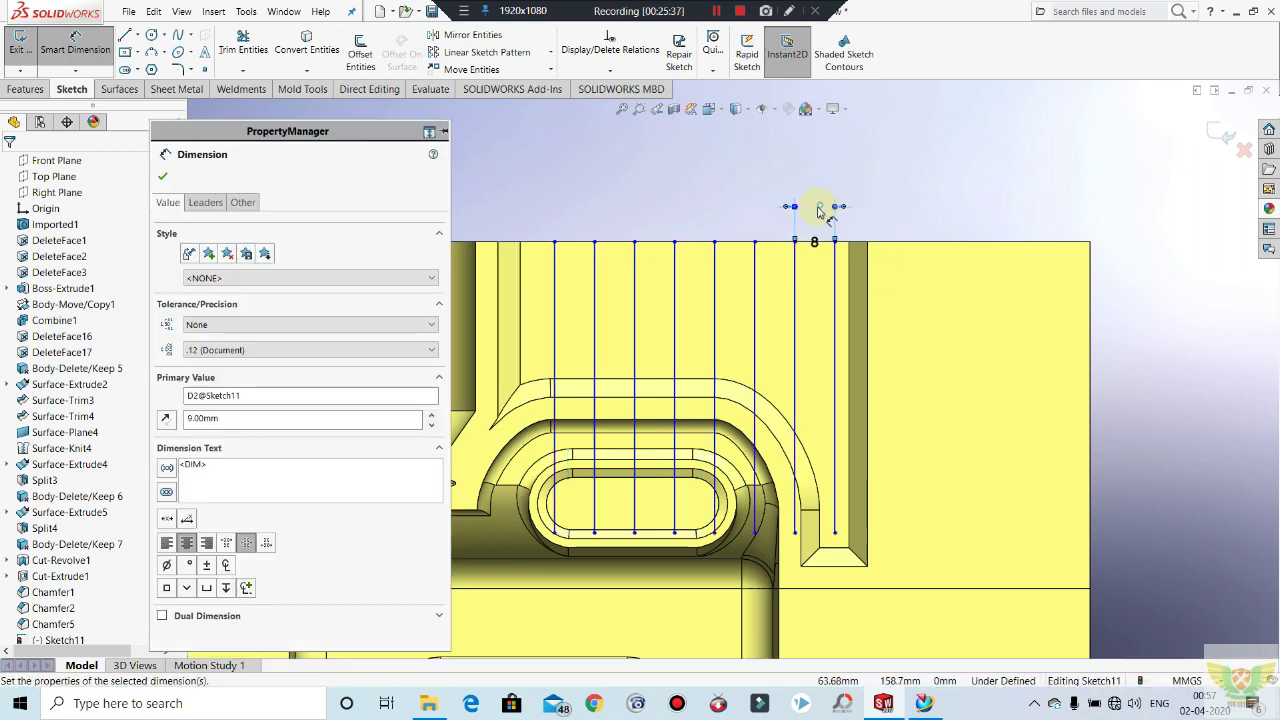
{"action": "double_click", "coordinate": [818, 208]}
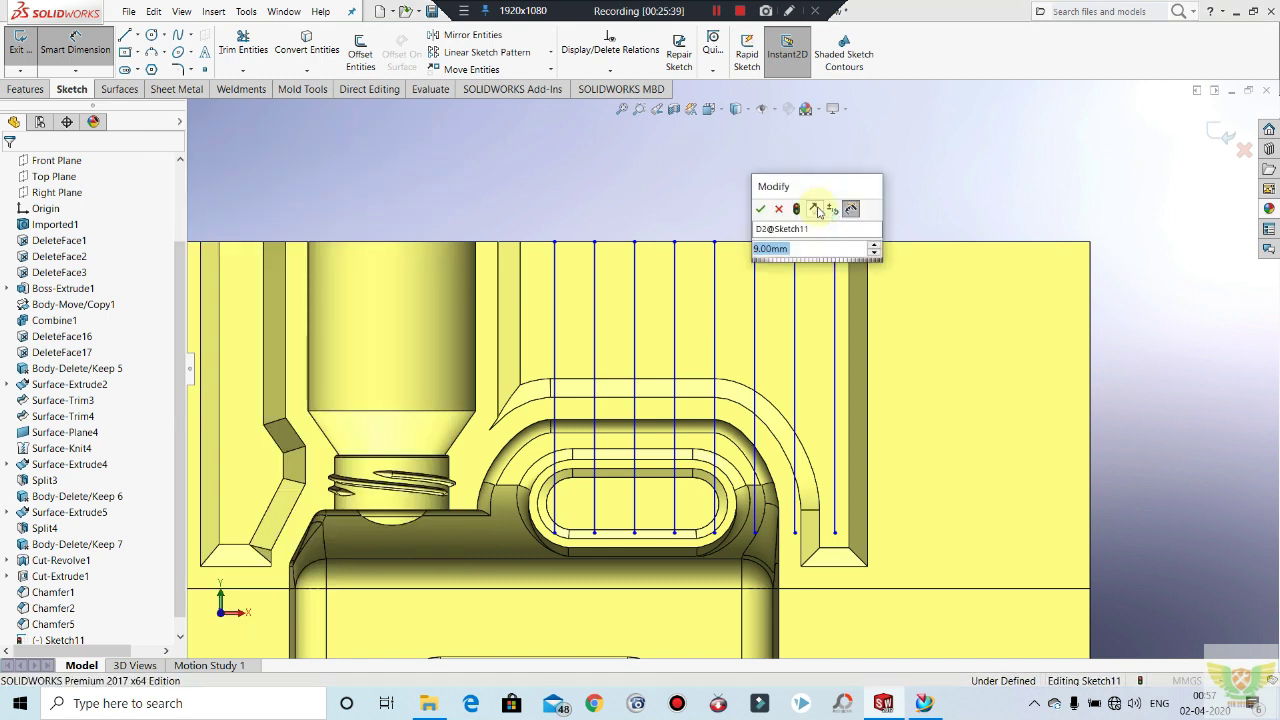
{"action": "type", "text": "9.5"}
{"action": "key", "text": "Return"}
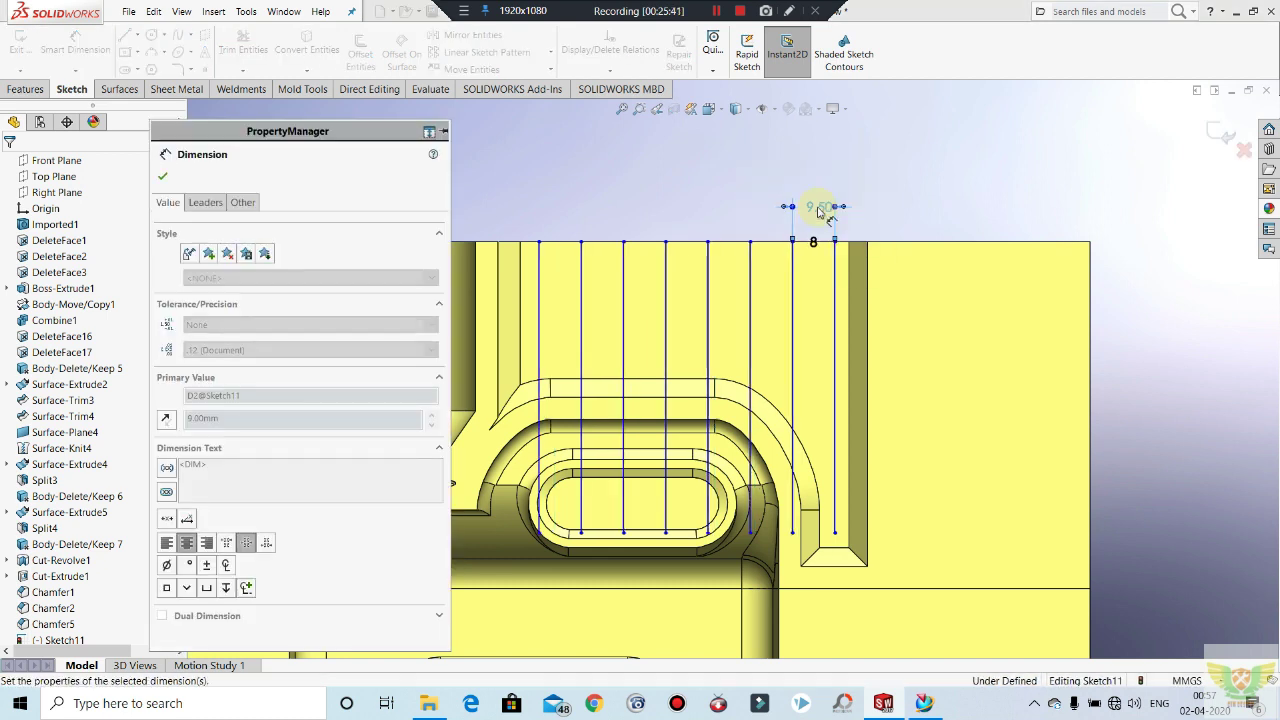
{"action": "left_click", "coordinate": [162, 178]}
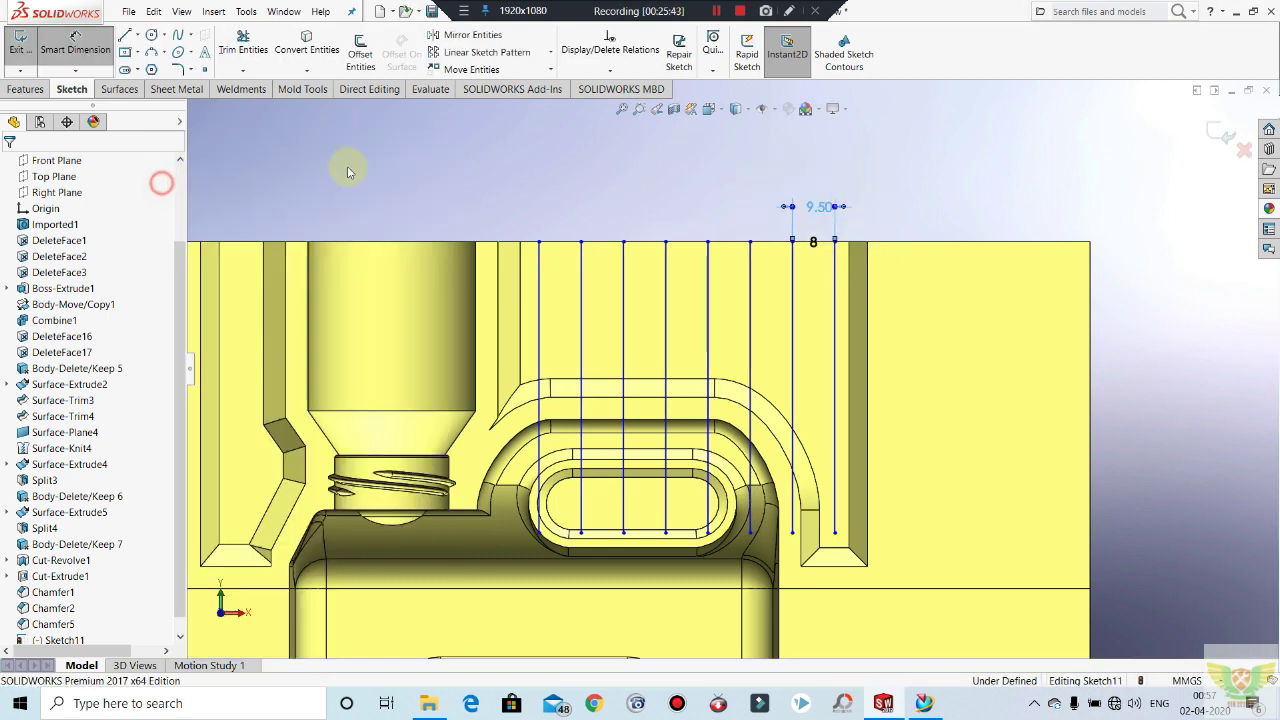
{"action": "key", "text": "Escape"}
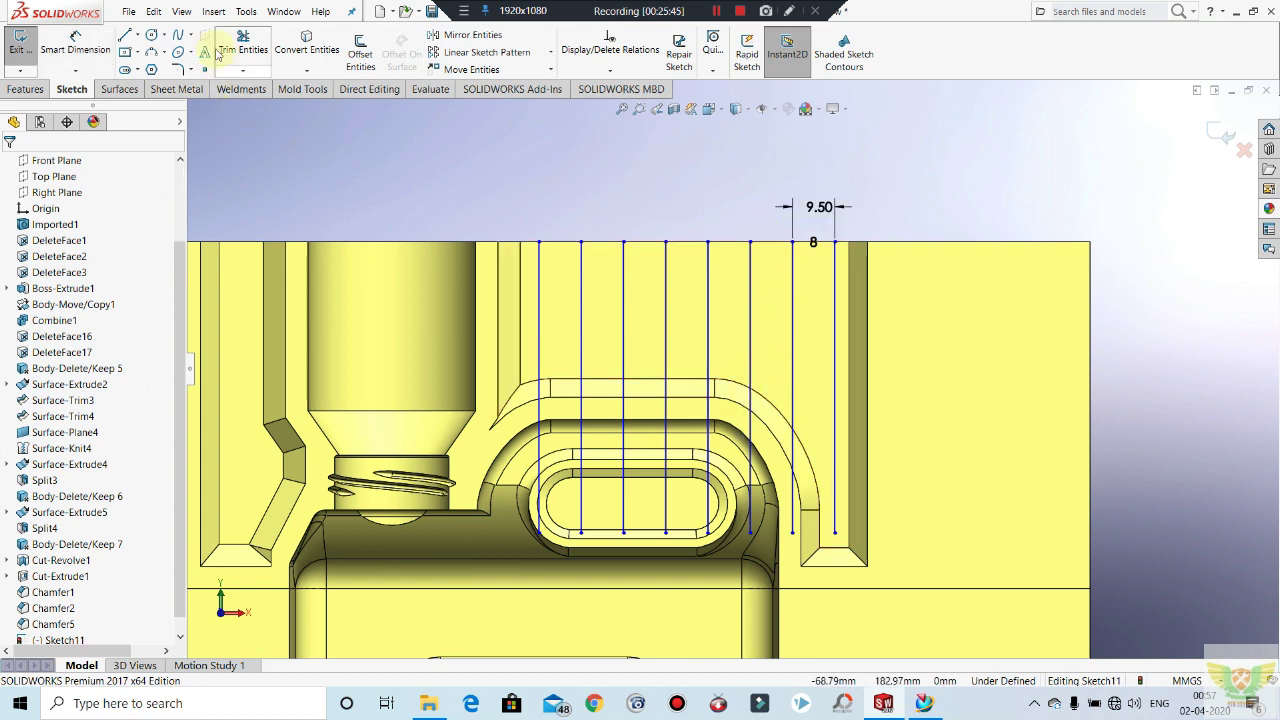
Step: Offset the handle's curved edge by 4 mm into the sketch
{"action": "left_click", "coordinate": [360, 52]}
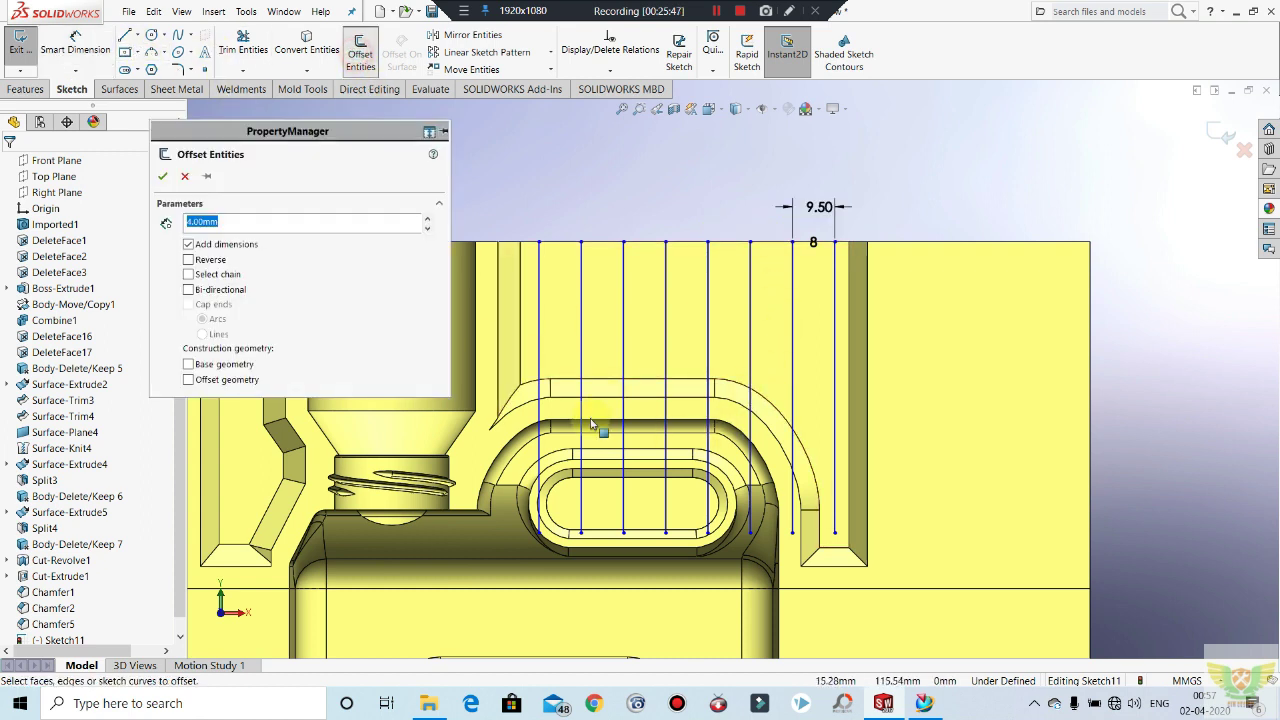
{"action": "left_click", "coordinate": [552, 386]}
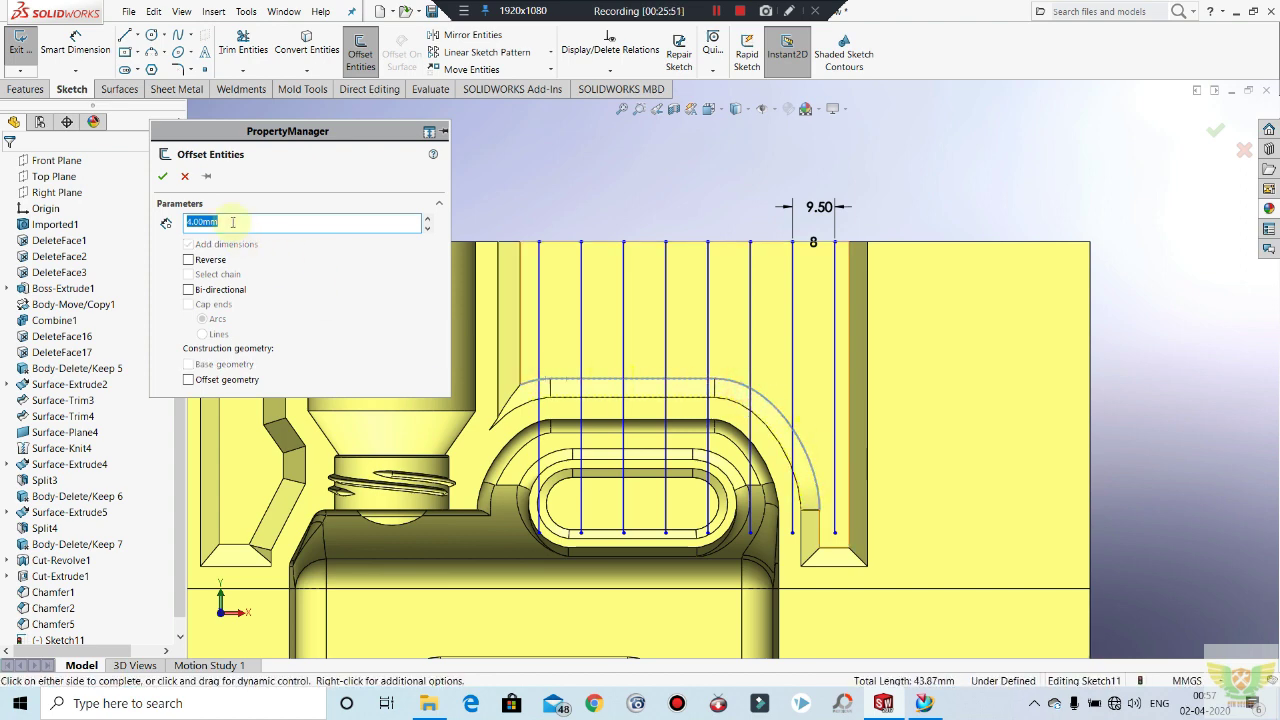
{"action": "scroll", "coordinate": [640, 417], "scroll_direction": "down", "scroll_amount": 2}
{"action": "scroll", "coordinate": [640, 417], "scroll_direction": "down", "scroll_amount": 2}
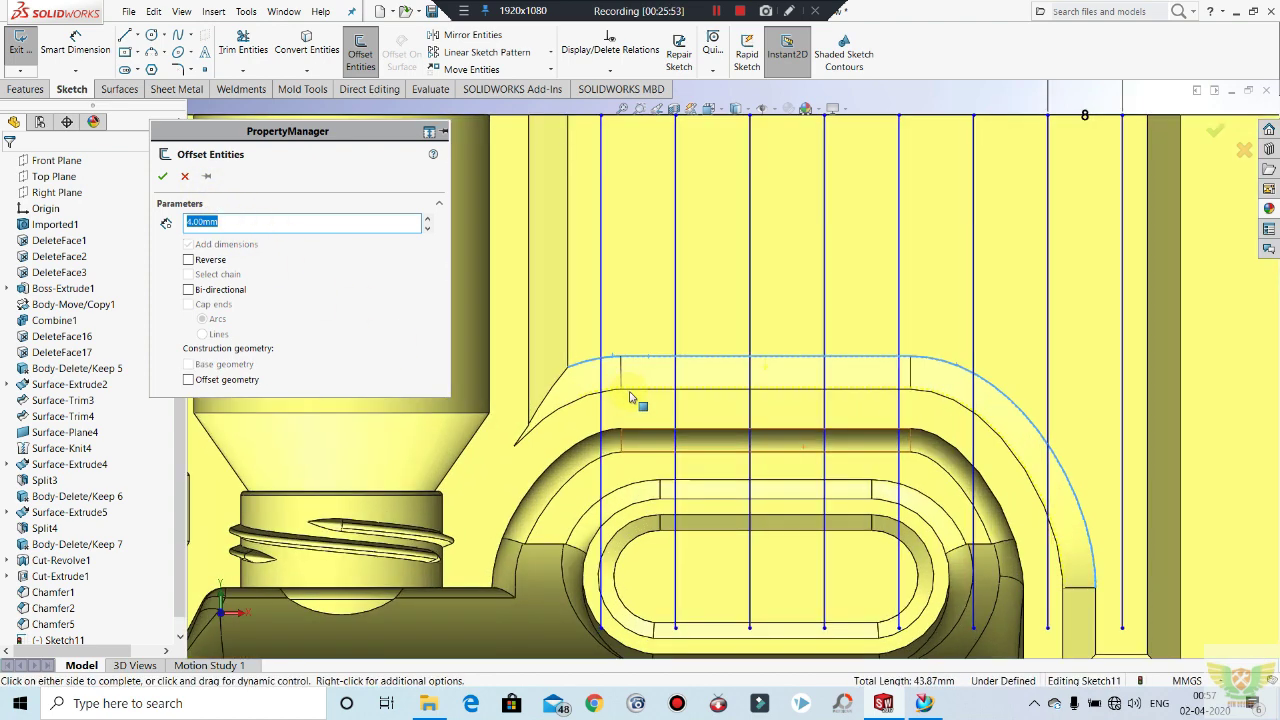
{"action": "scroll", "coordinate": [640, 417], "scroll_direction": "down", "scroll_amount": 2}
{"action": "middle_click_drag", "start_coordinate": [640, 417], "coordinate": [210, 283]}
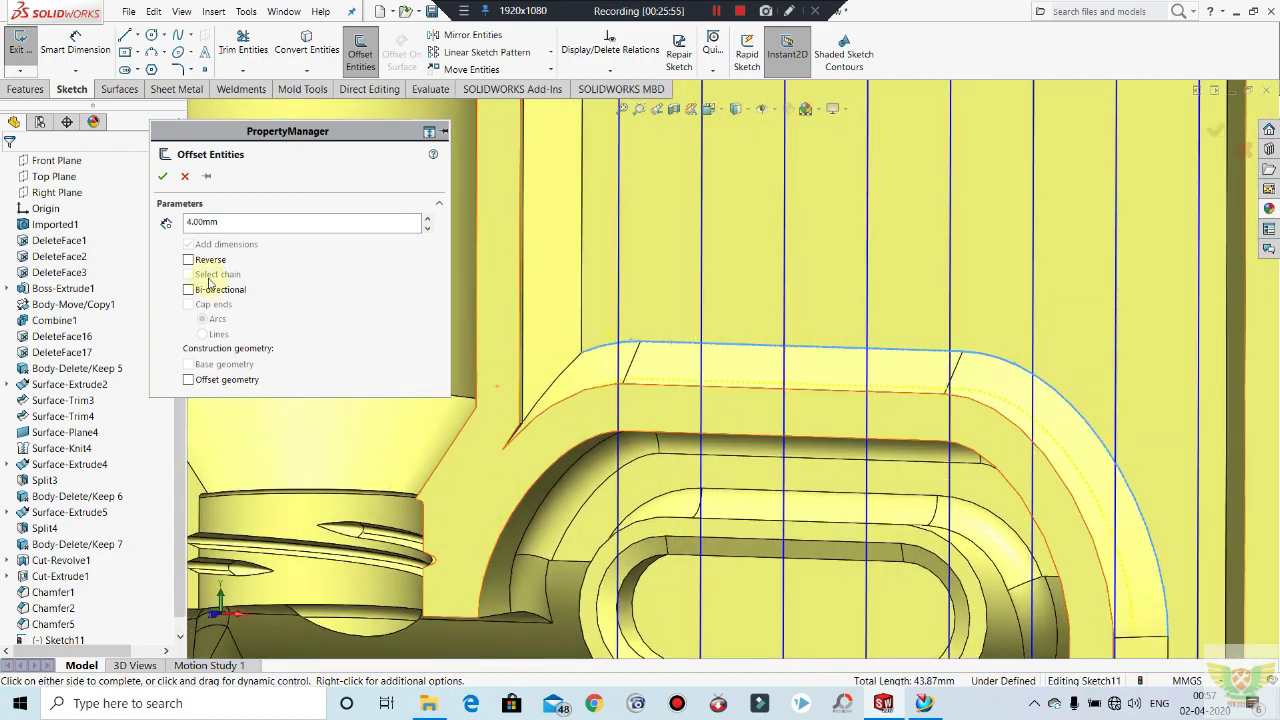
{"action": "left_click", "coordinate": [166, 180]}
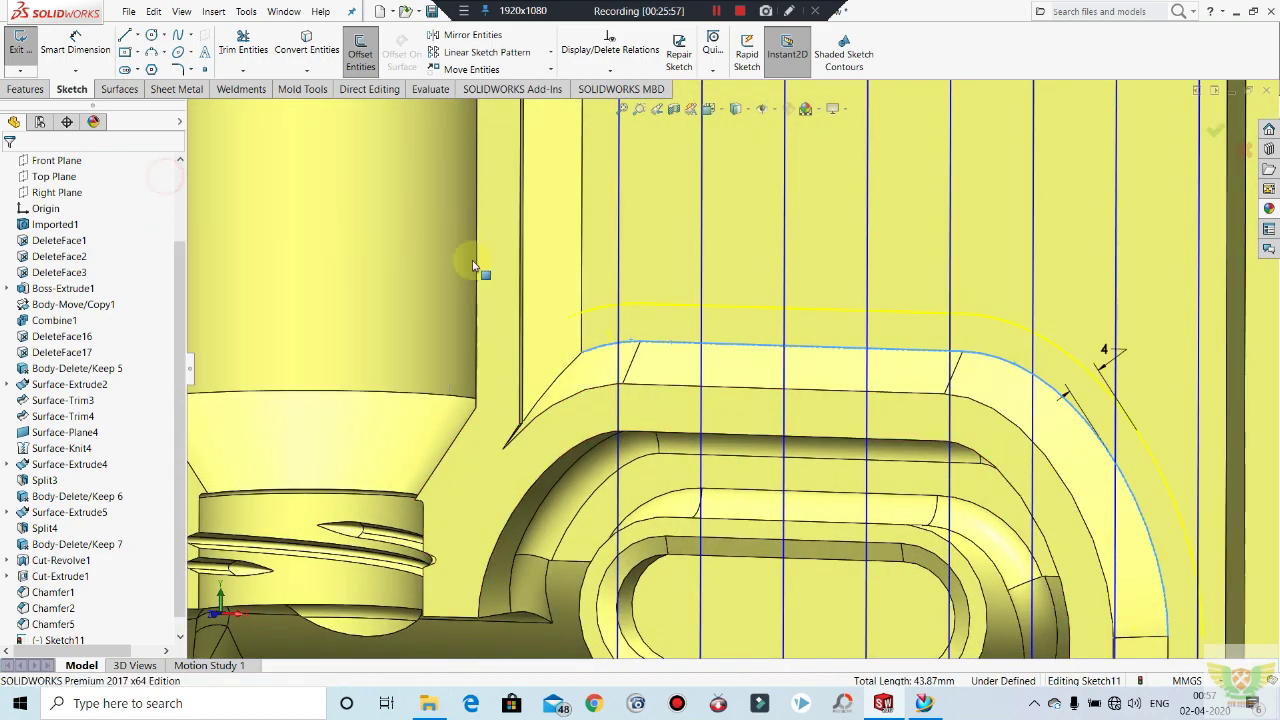
{"action": "key", "text": "ctrl+8"}
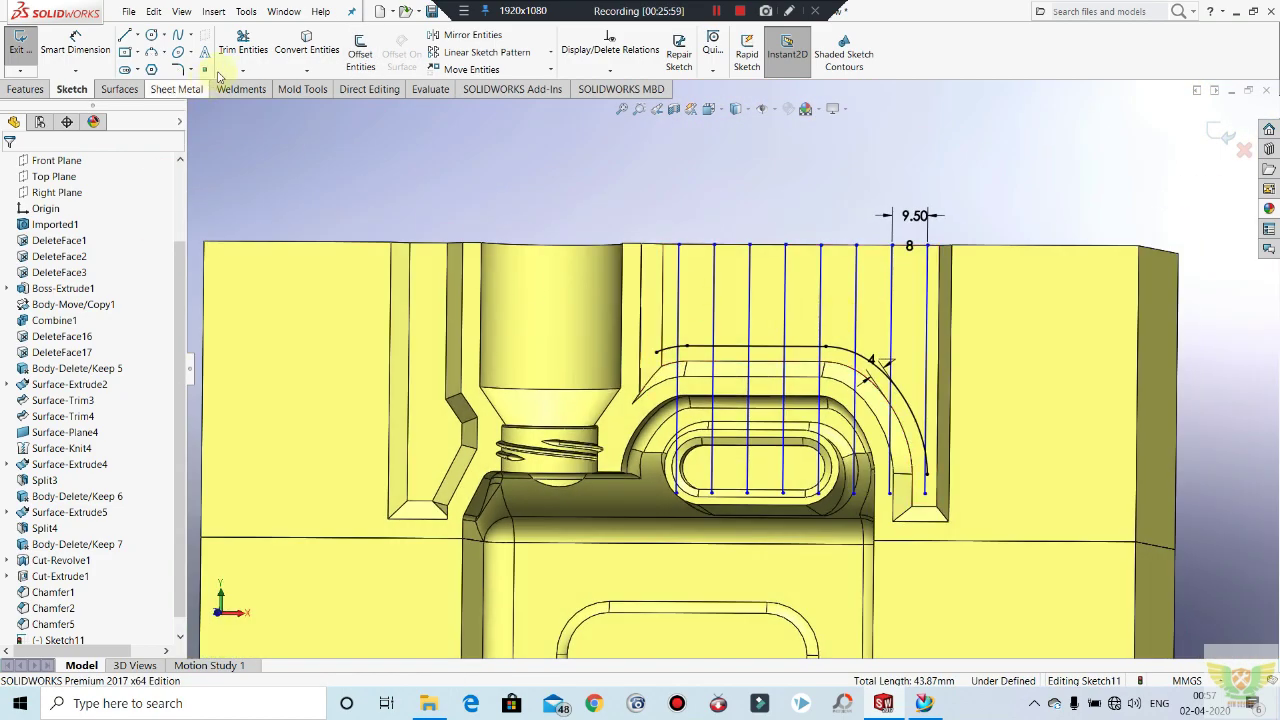
Step: Trim the vertical lines where they run below the offset curve
{"action": "left_click", "coordinate": [243, 45]}
{"action": "scroll", "coordinate": [680, 420], "scroll_direction": "down", "scroll_amount": 2}
{"action": "left_click", "coordinate": [690, 425]}
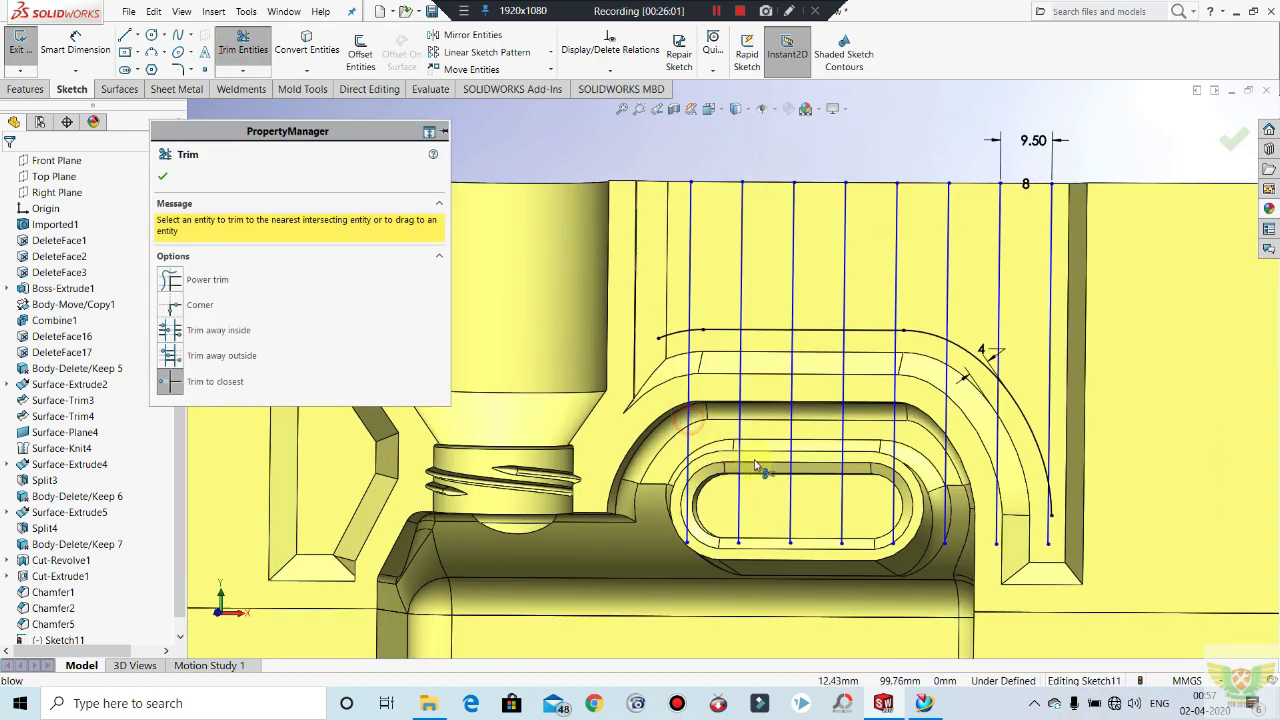
{"action": "left_click", "coordinate": [740, 443]}
{"action": "left_click", "coordinate": [793, 420]}
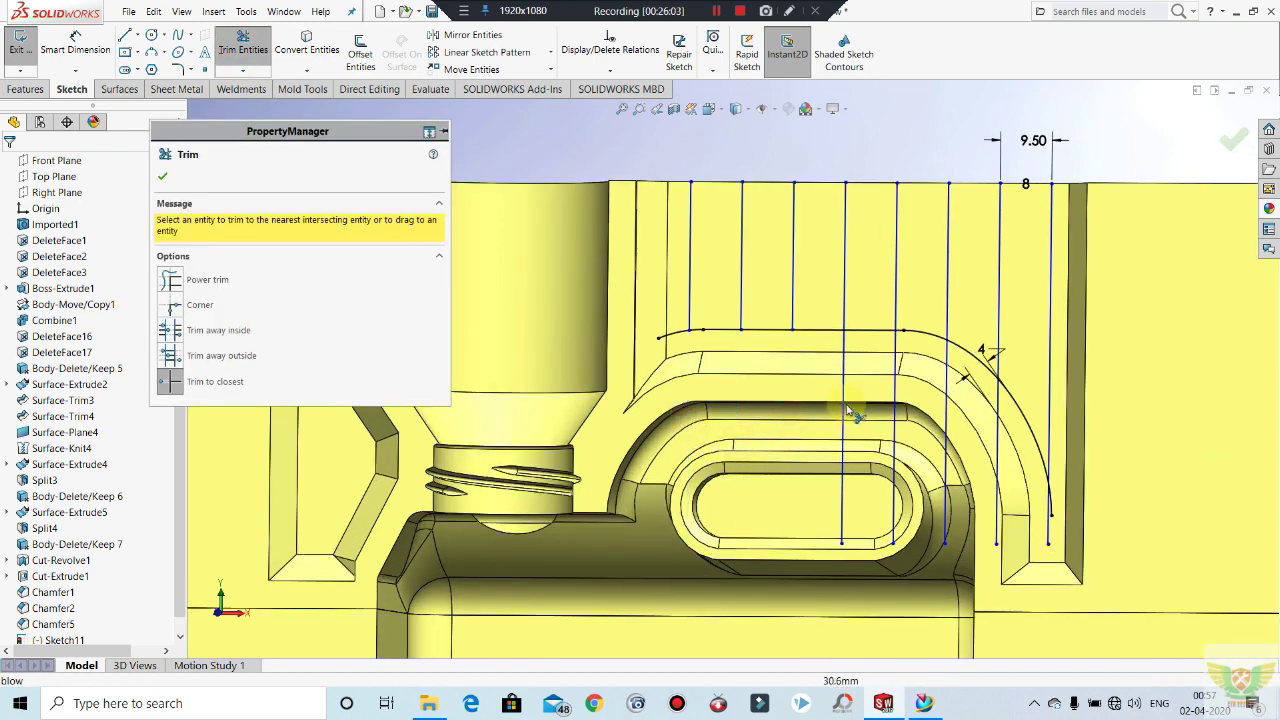
{"action": "left_click", "coordinate": [896, 392]}
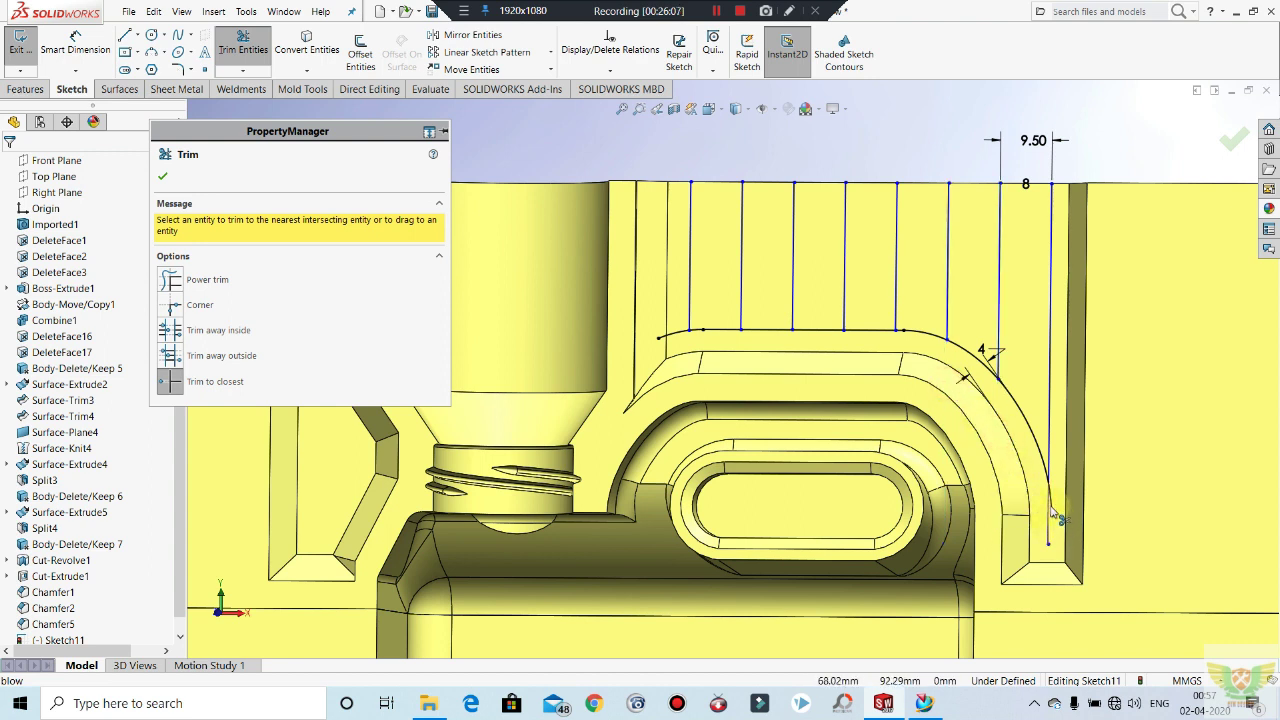
{"action": "key", "text": "Escape"}
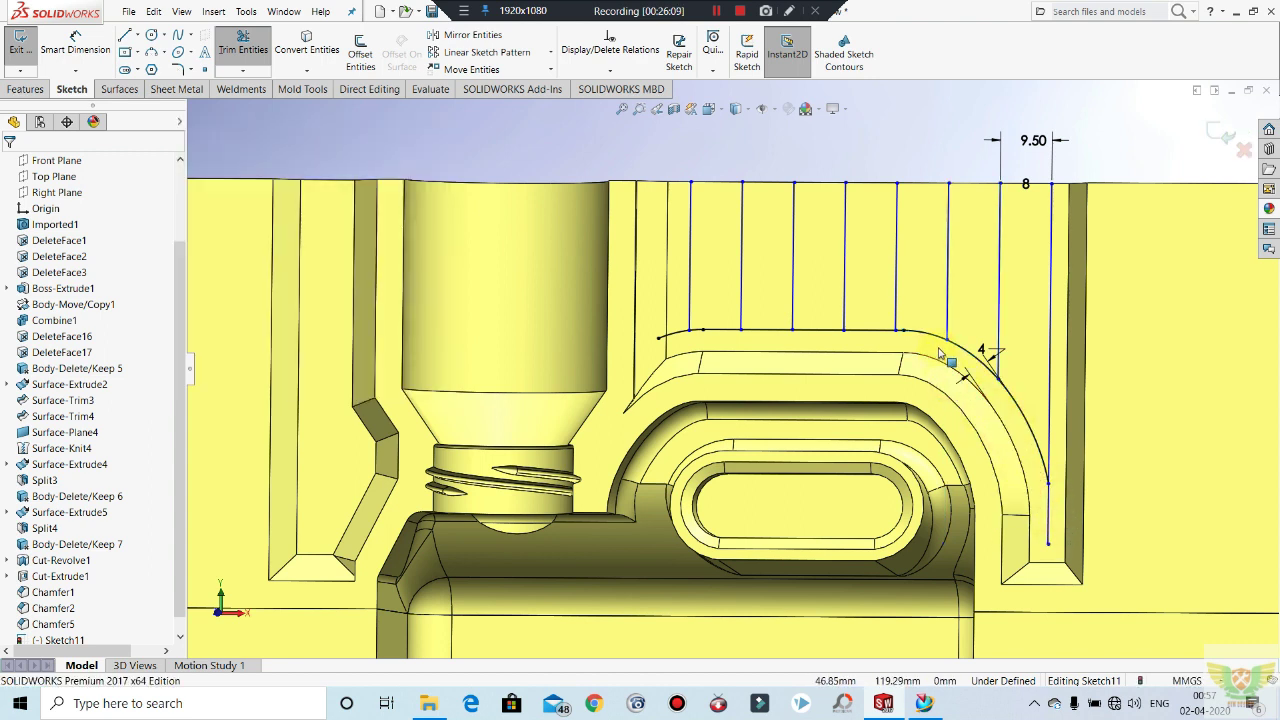
Step: Make the curved offset spline construction geometry and exit Sketch11
{"action": "right_click", "coordinate": [932, 336]}
{"action": "key", "text": "Escape"}
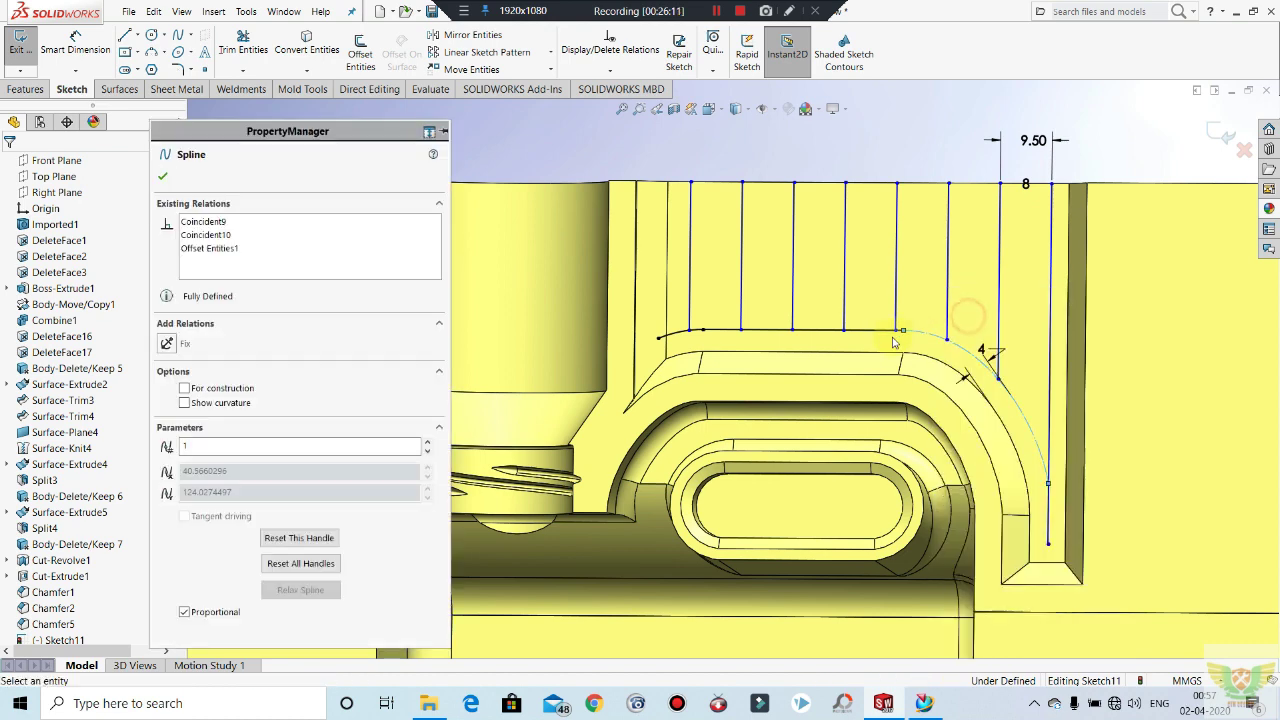
{"action": "right_click", "coordinate": [880, 330]}
{"action": "left_click", "coordinate": [910, 310]}
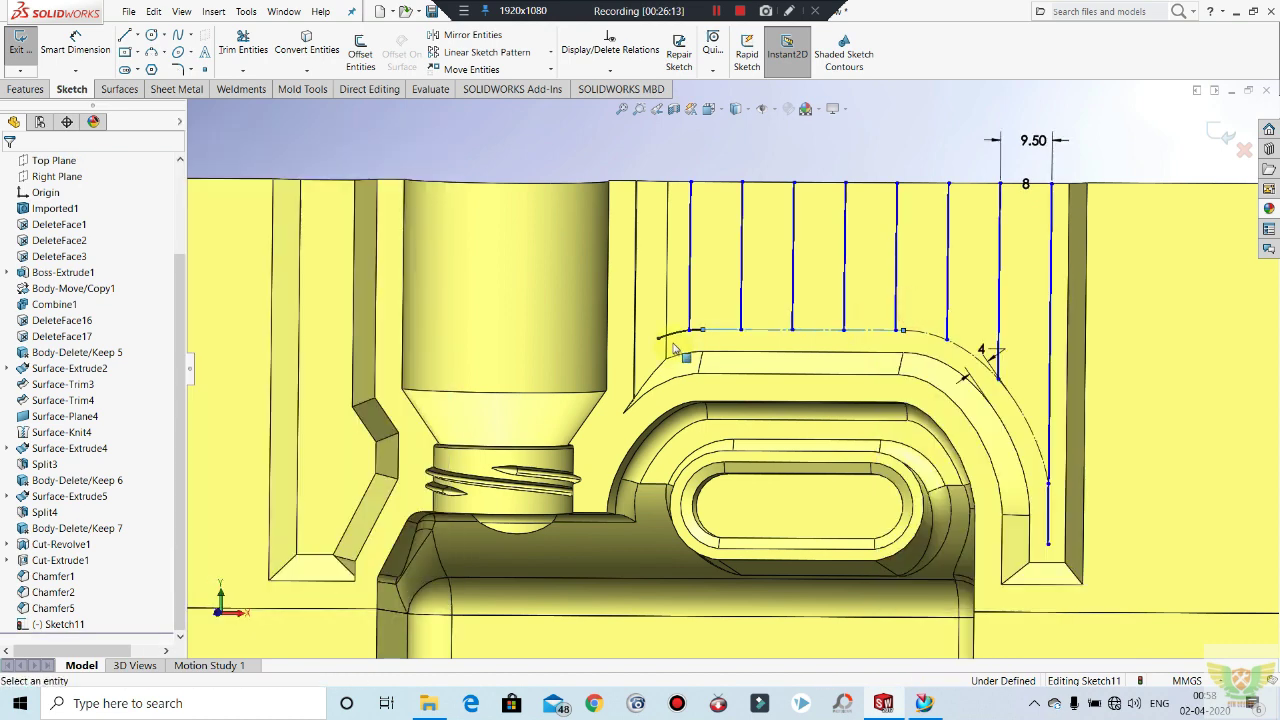
{"action": "right_click", "coordinate": [682, 334]}
{"action": "left_click", "coordinate": [712, 315]}
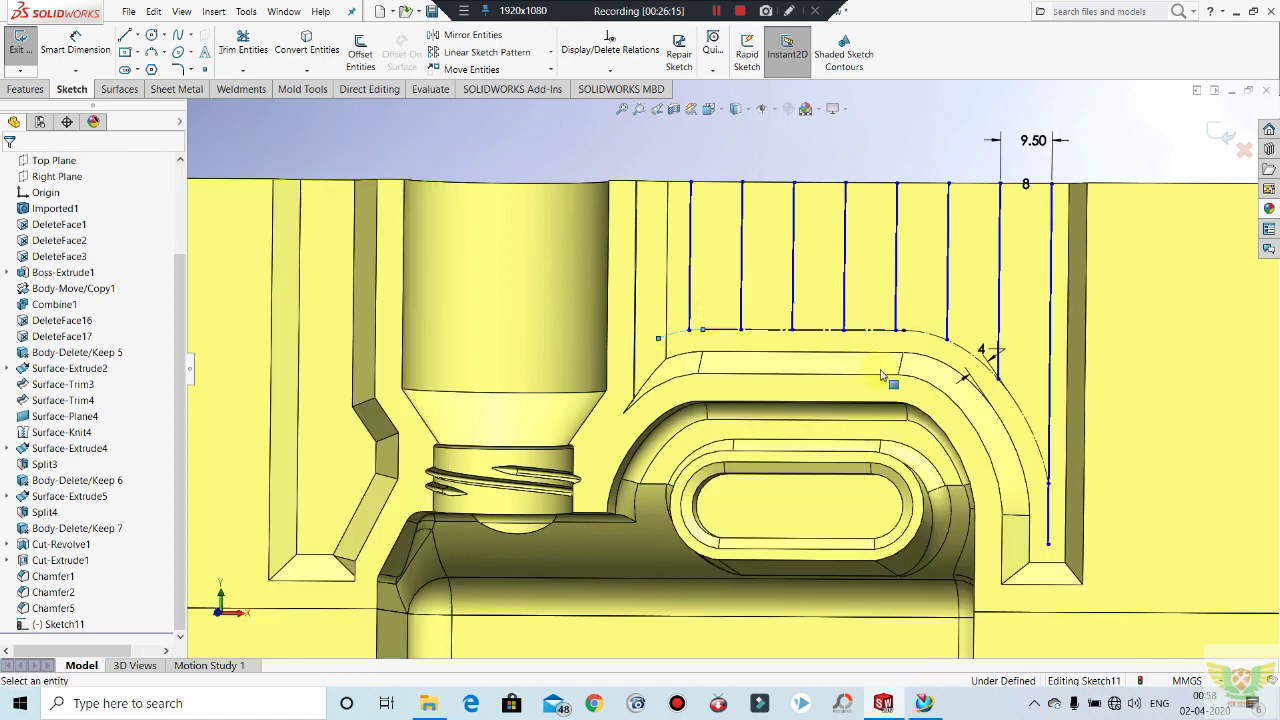
{"action": "scroll", "coordinate": [700, 360], "scroll_direction": "up", "scroll_amount": 2}
{"action": "left_click", "coordinate": [20, 40]}
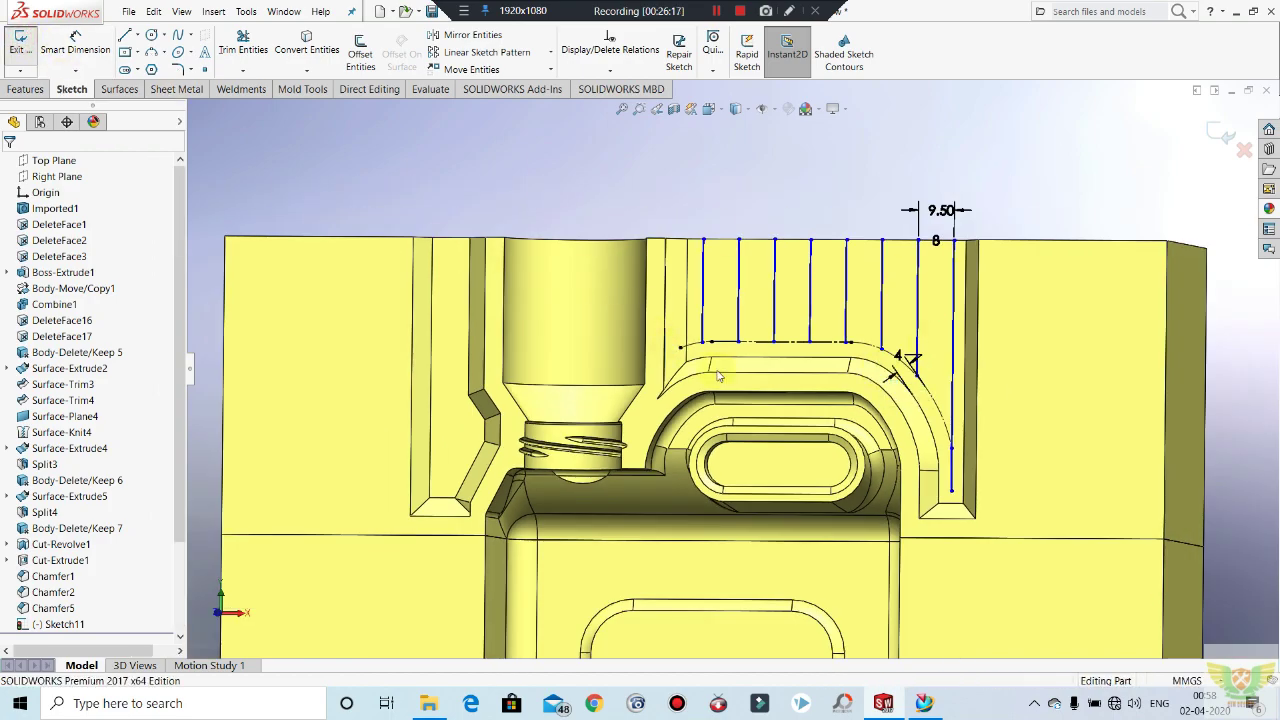
{"action": "middle_click_drag", "start_coordinate": [766, 337], "coordinate": [593, 206]}
{"action": "scroll", "coordinate": [680, 410], "scroll_direction": "down", "scroll_amount": 5}
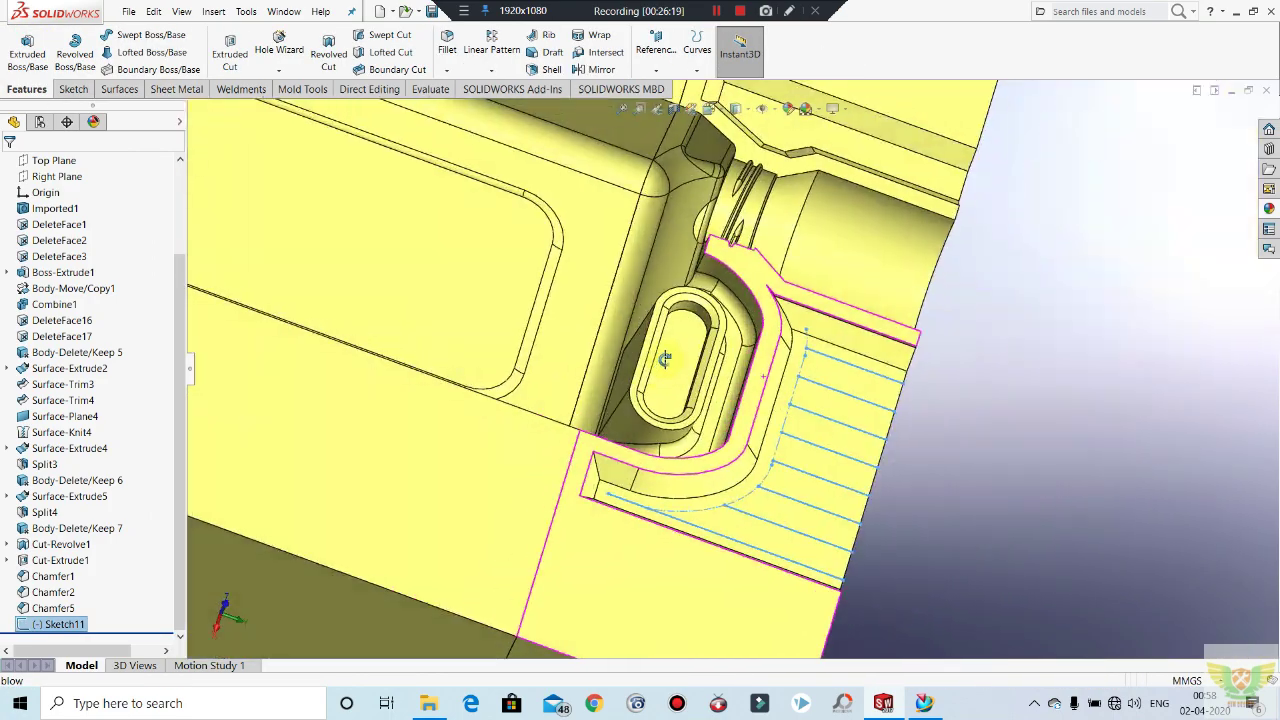
{"action": "middle_click_drag", "start_coordinate": [680, 410], "coordinate": [664, 432]}
{"action": "scroll", "coordinate": [700, 480], "scroll_direction": "up", "scroll_amount": 5}
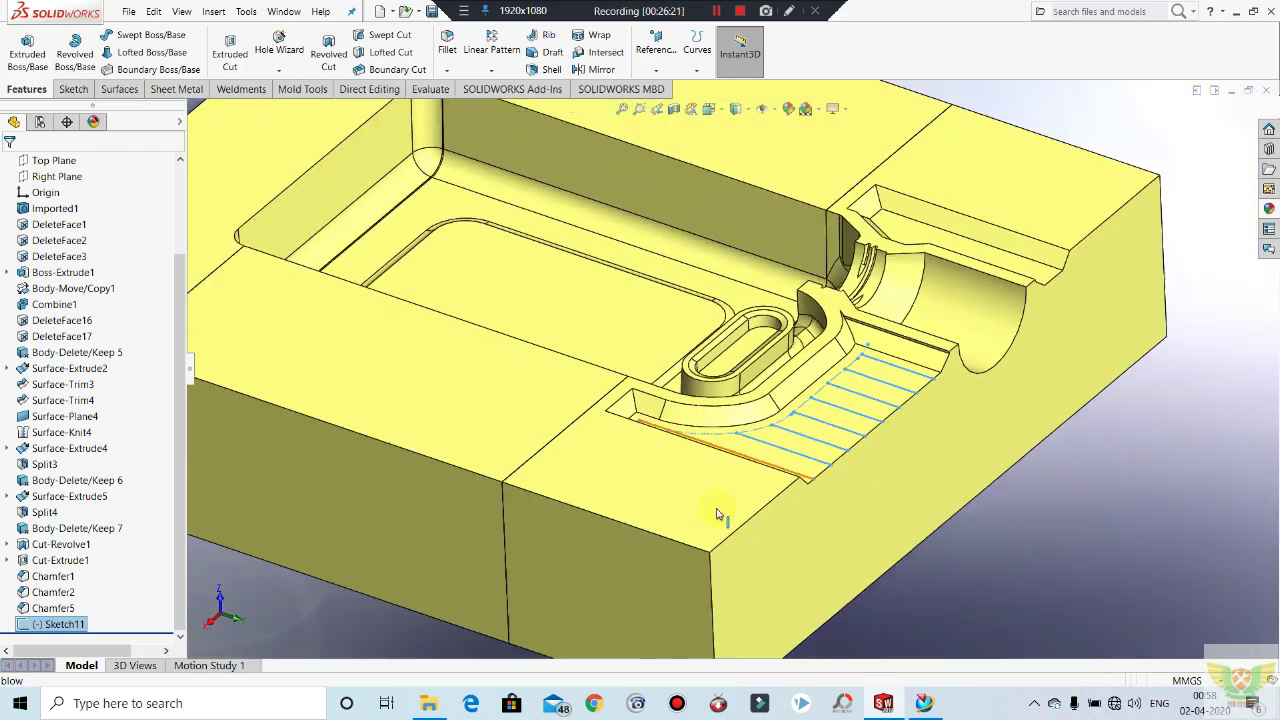
{"action": "scroll", "coordinate": [837, 447], "scroll_direction": "down", "scroll_amount": 5}
{"action": "left_click", "coordinate": [131, 36]}
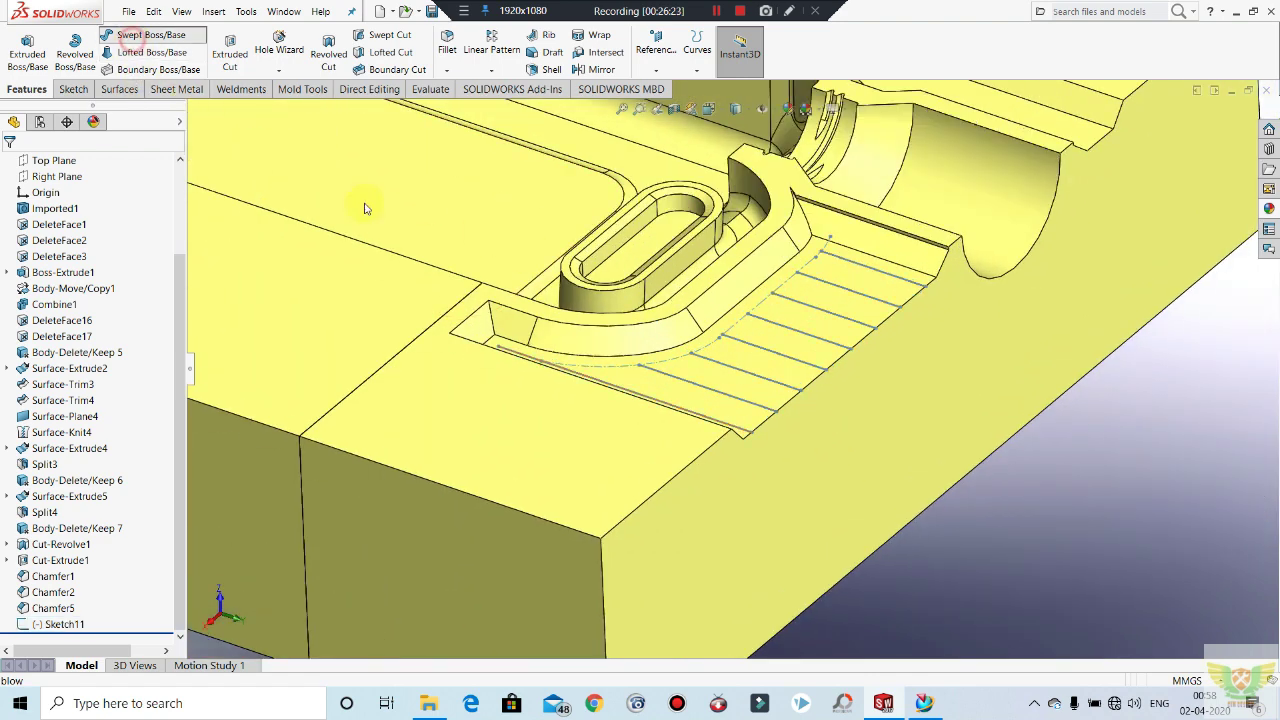
{"action": "scroll", "coordinate": [673, 403], "scroll_direction": "down", "scroll_amount": 3}
{"action": "scroll", "coordinate": [673, 403], "scroll_direction": "down", "scroll_amount": 2}
{"action": "left_click", "coordinate": [185, 235]}
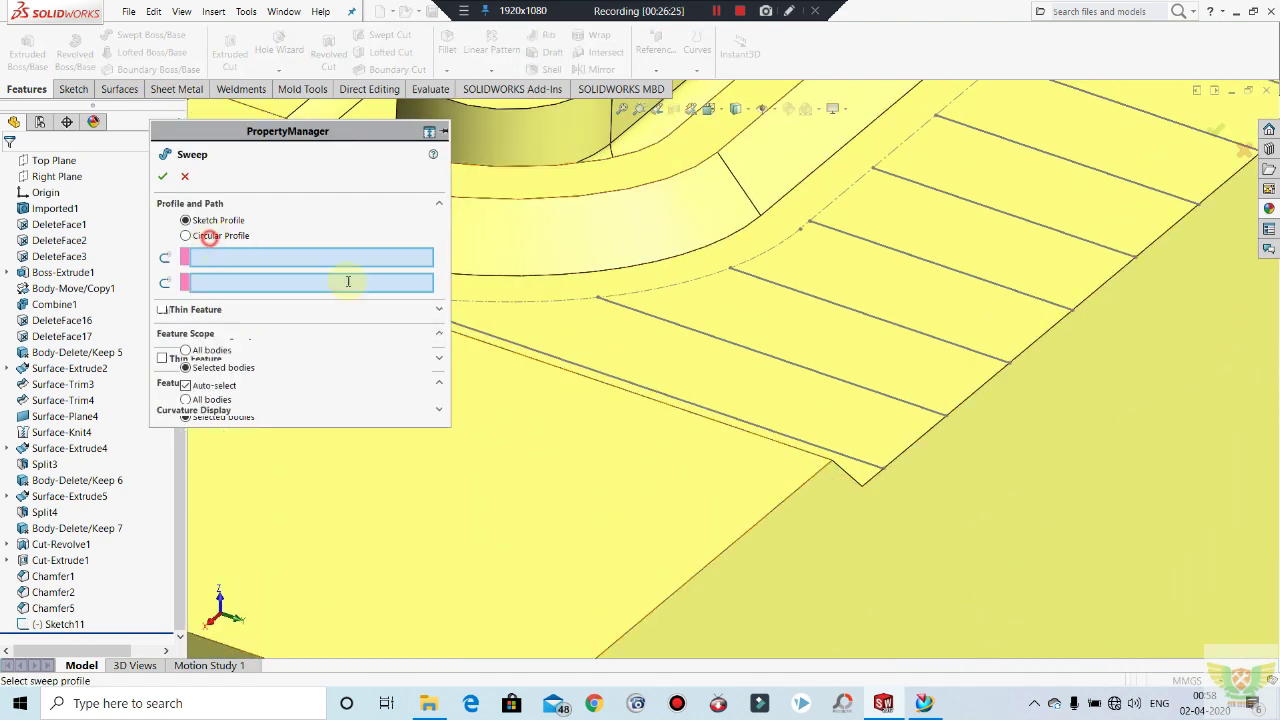
{"action": "left_click", "coordinate": [662, 395]}
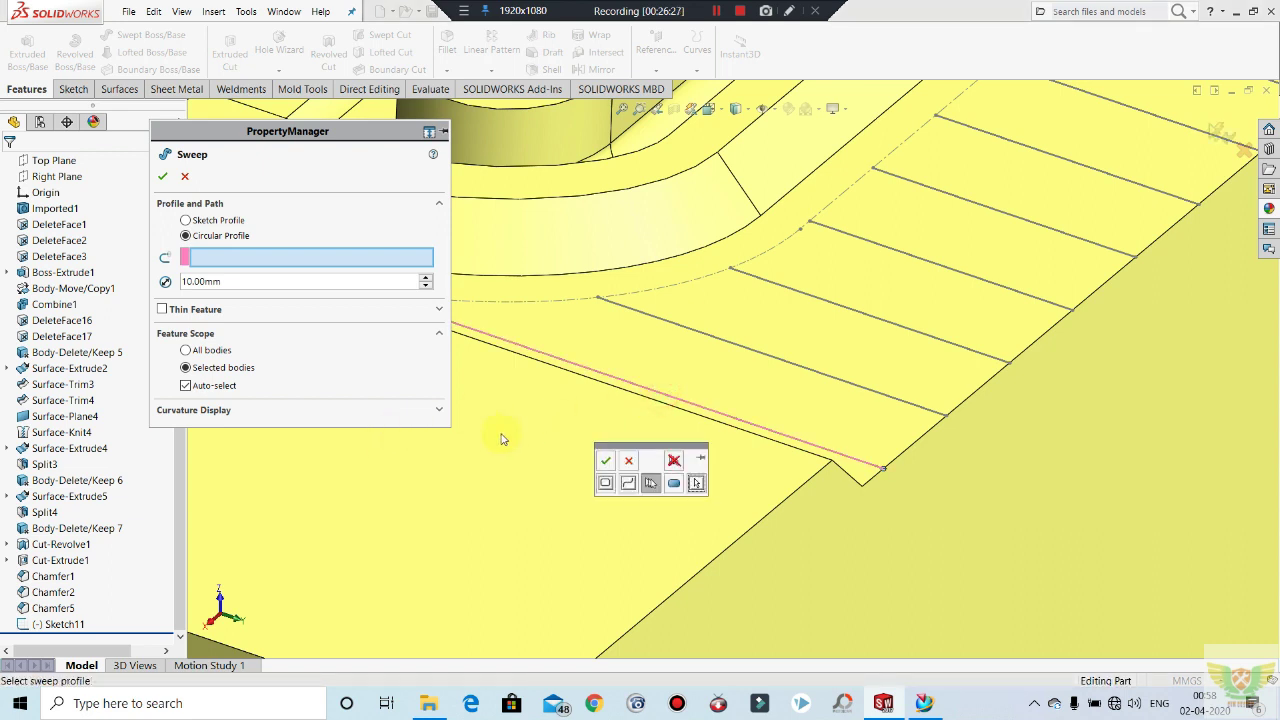
{"action": "left_click", "coordinate": [606, 461]}
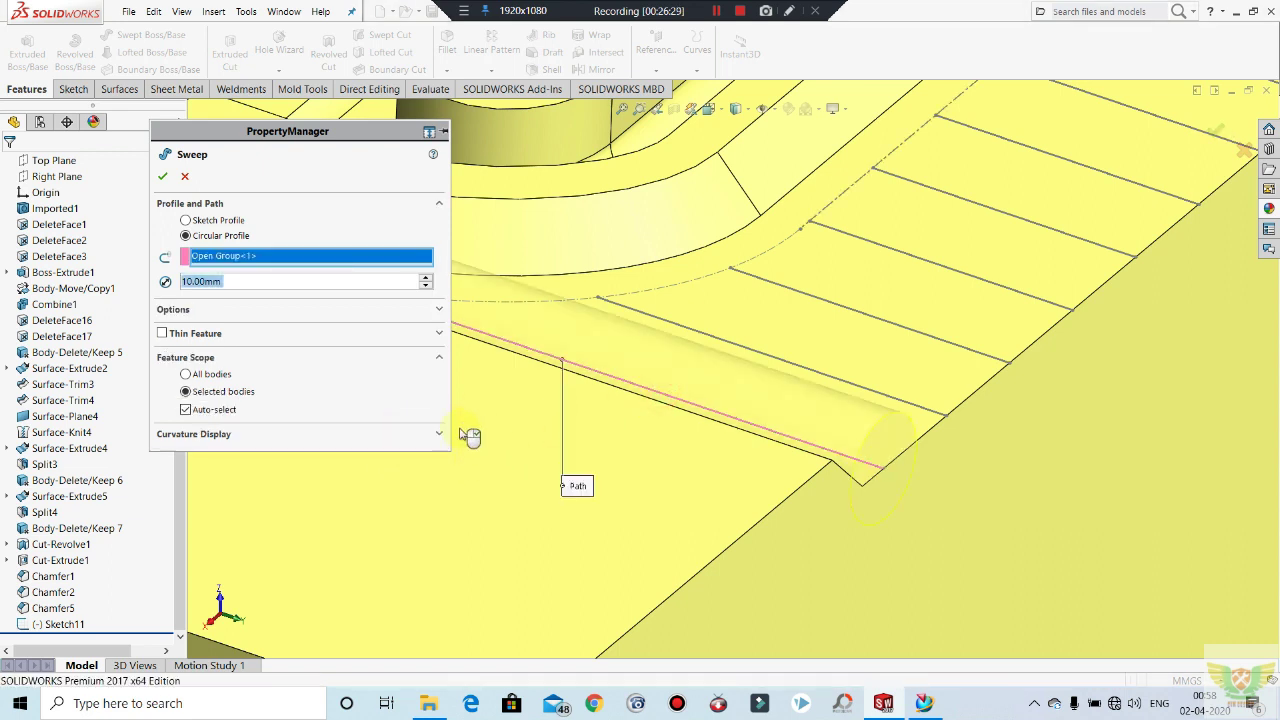
{"action": "type", "text": "2"}
{"action": "key", "text": "Return"}
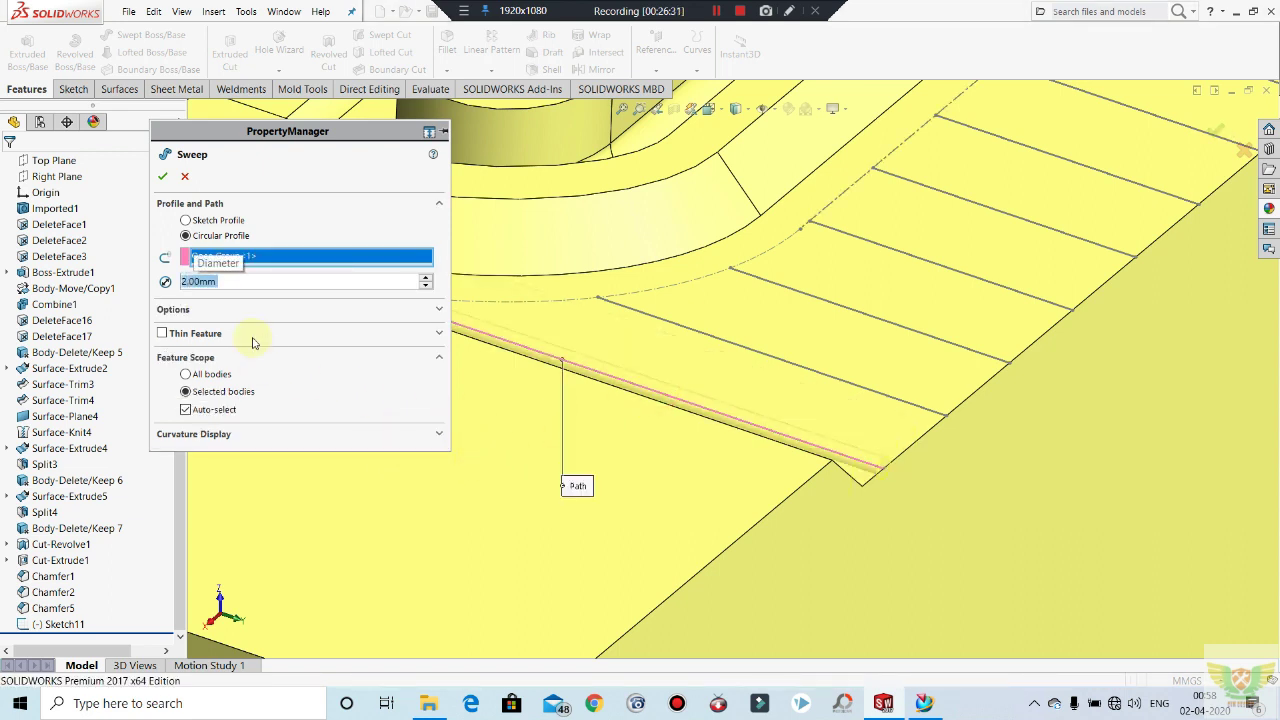
{"action": "type", "text": "5"}
{"action": "key", "text": "Return"}
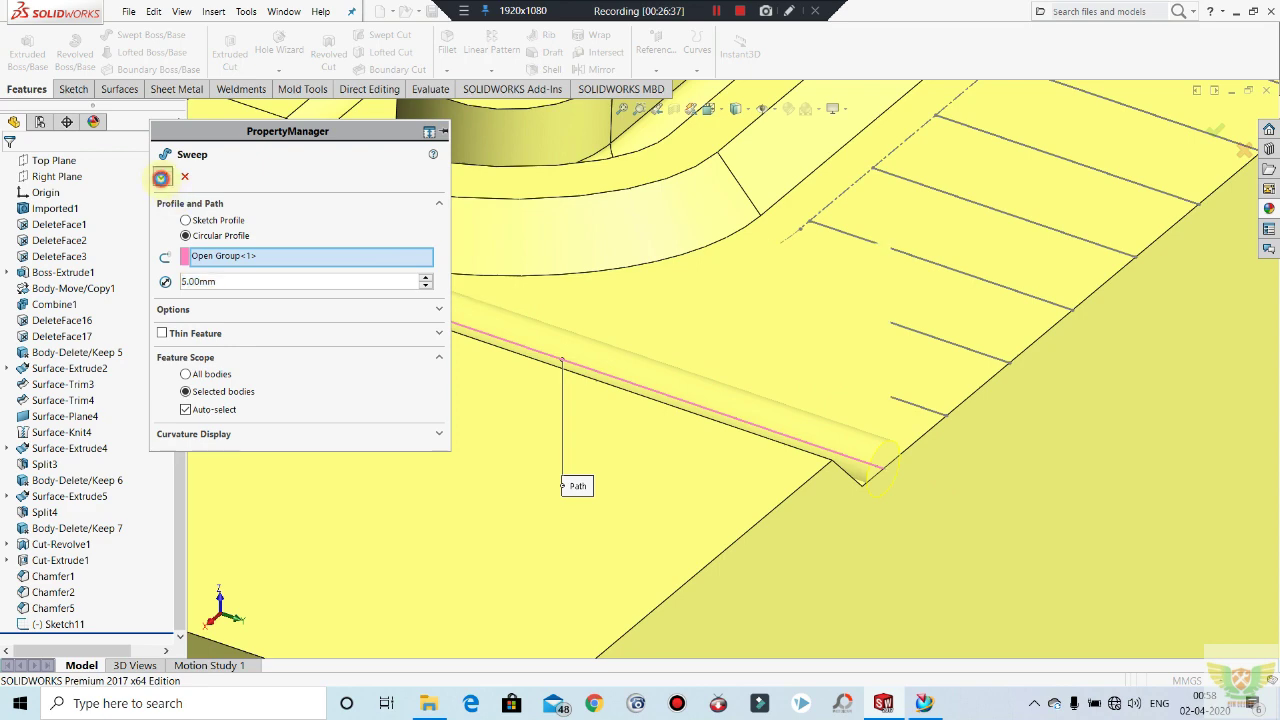
{"action": "left_click", "coordinate": [162, 176]}
{"action": "mouse_move", "coordinate": [686, 434]}
{"action": "middle_mouse_down"}
{"action": "mouse_move", "coordinate": [654, 466]}
{"action": "mouse_move", "coordinate": [674, 480]}
{"action": "mouse_move", "coordinate": [643, 505]}
{"action": "mouse_move", "coordinate": [449, 413]}
{"action": "middle_mouse_up"}
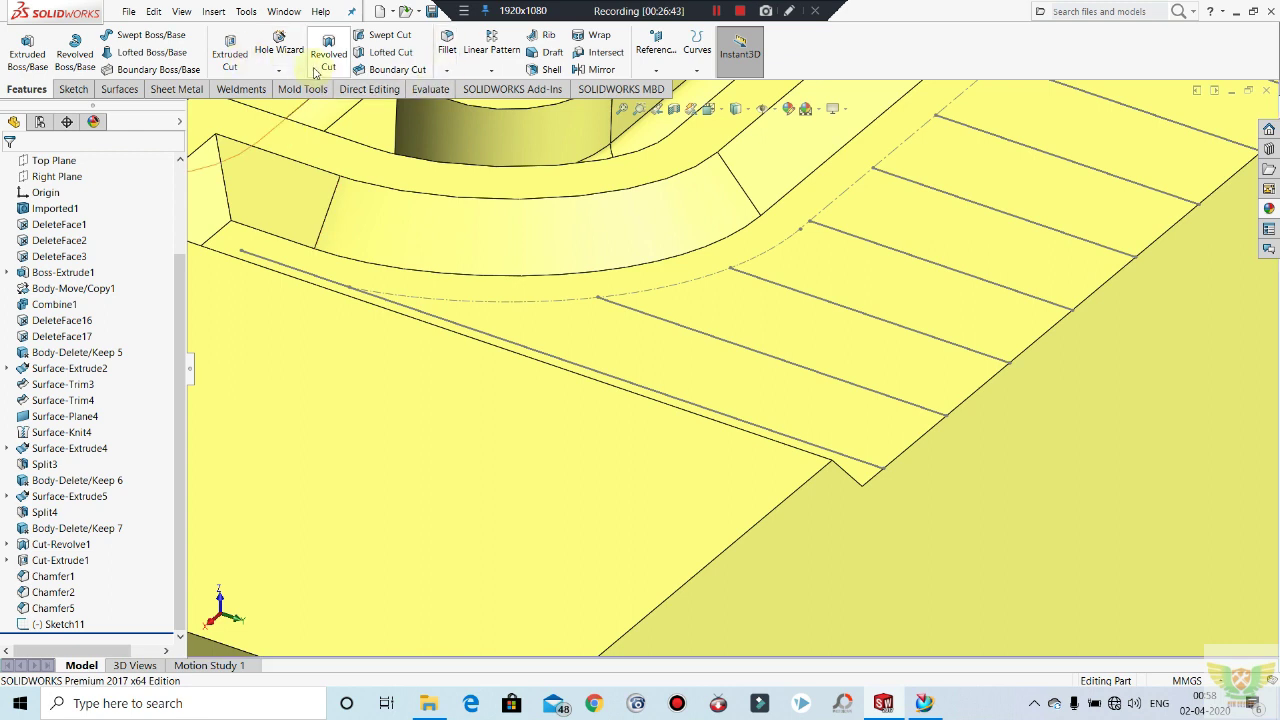
Step: Sweep a circular profile along the straight sketch line as a separate, unmerged body
{"action": "left_click", "coordinate": [130, 36]}
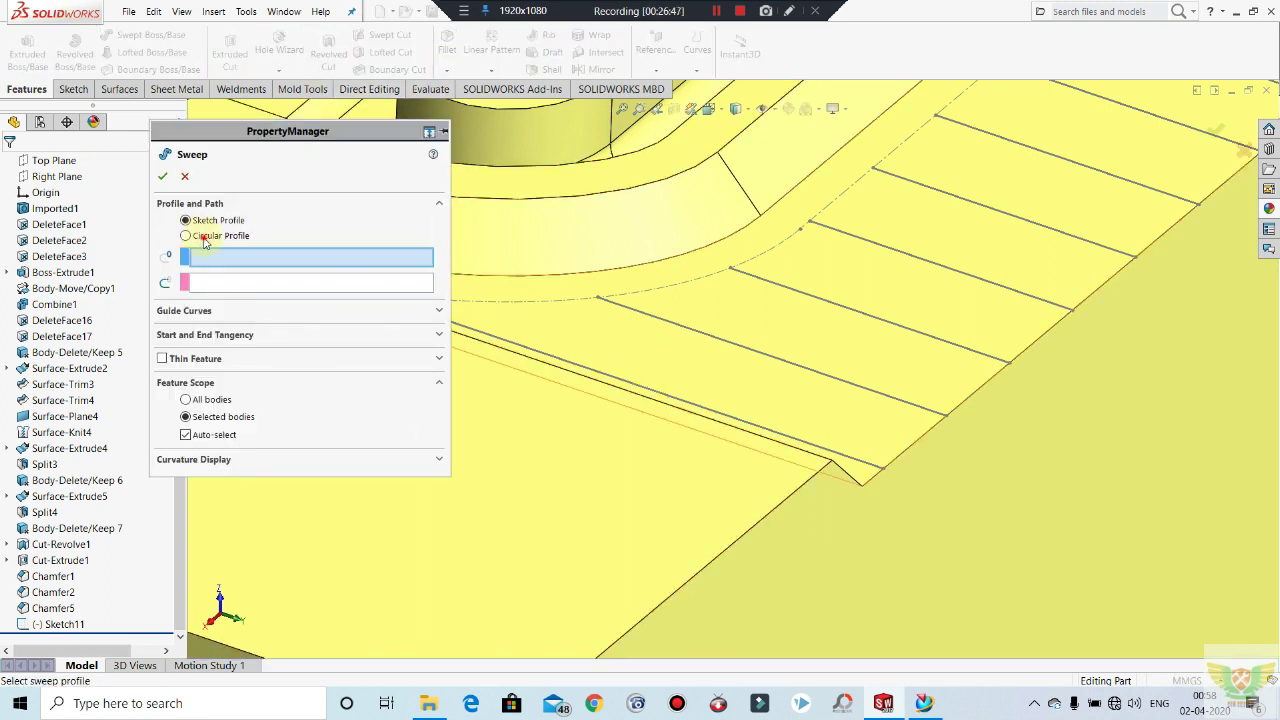
{"action": "left_click", "coordinate": [204, 238]}
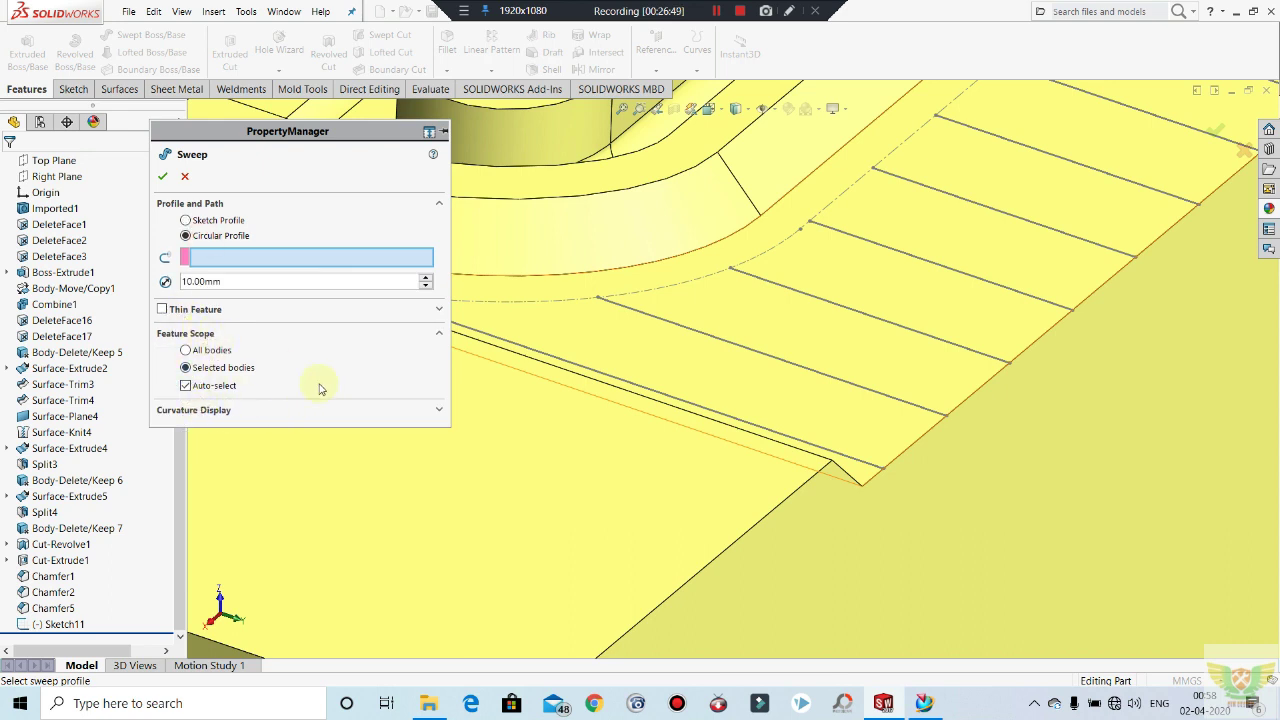
{"action": "left_click", "coordinate": [700, 413]}
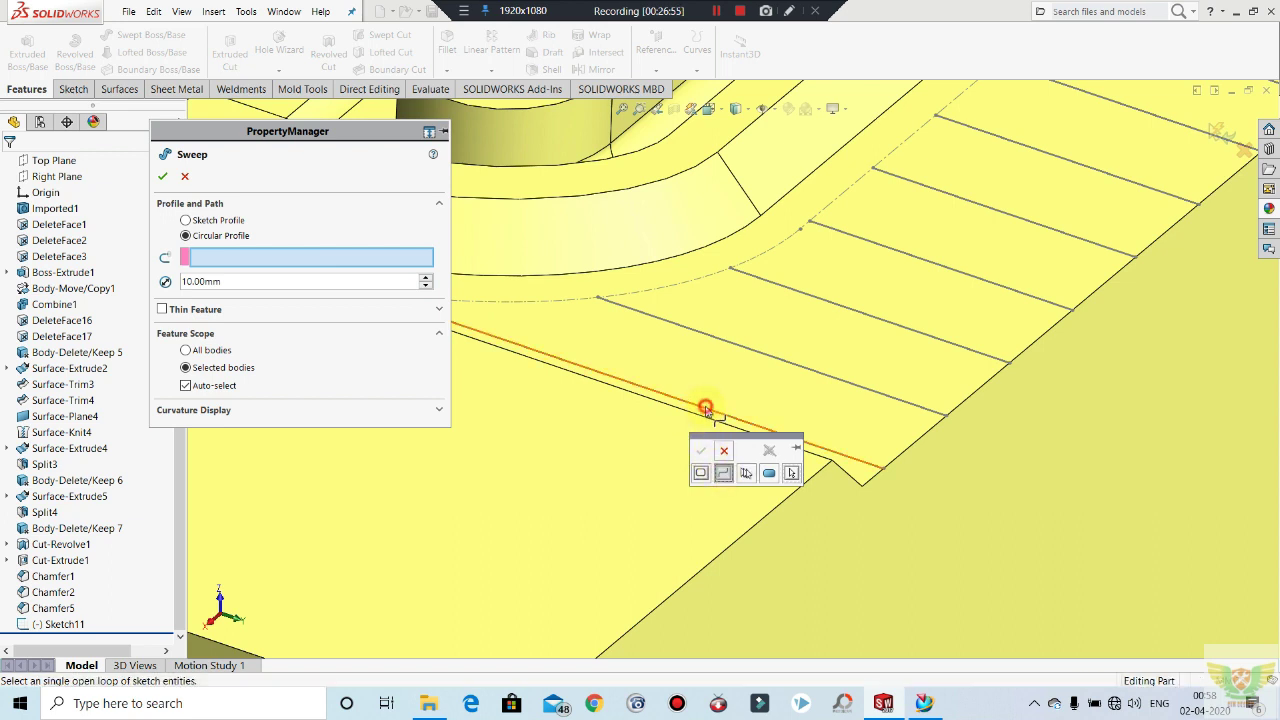
{"action": "left_click", "coordinate": [701, 450]}
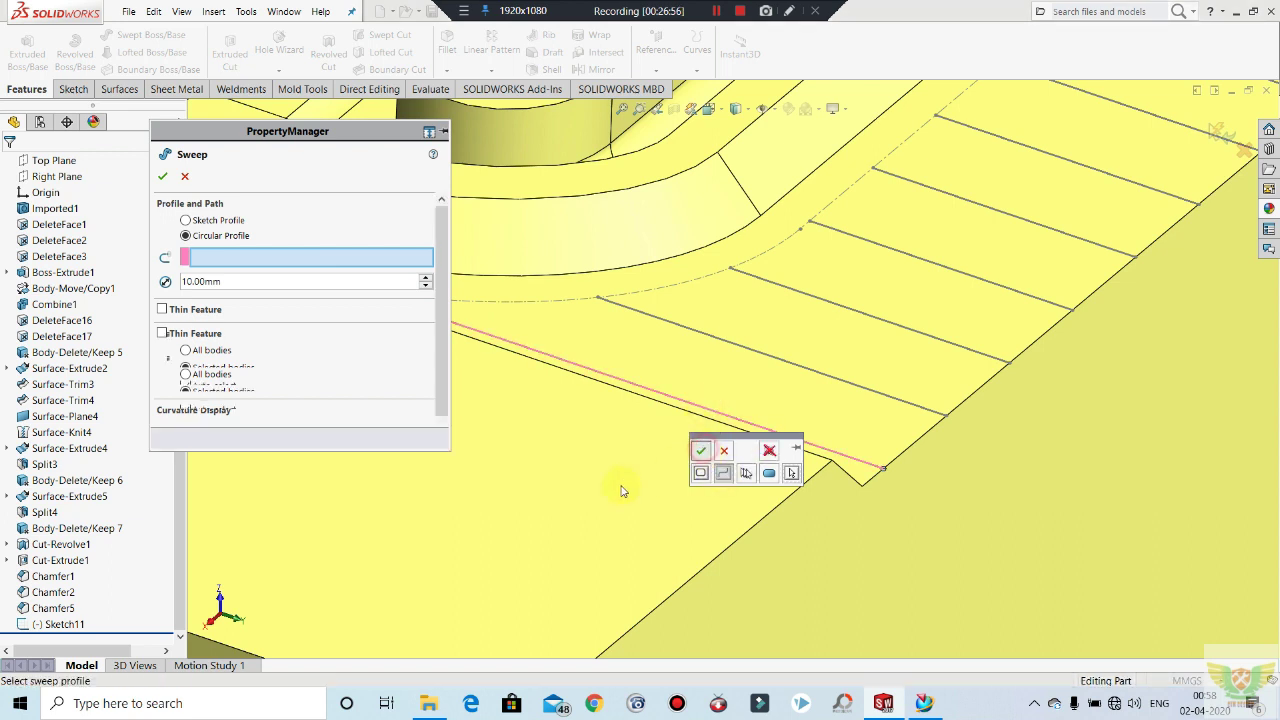
{"action": "left_click", "coordinate": [228, 311]}
{"action": "left_click", "coordinate": [186, 364]}
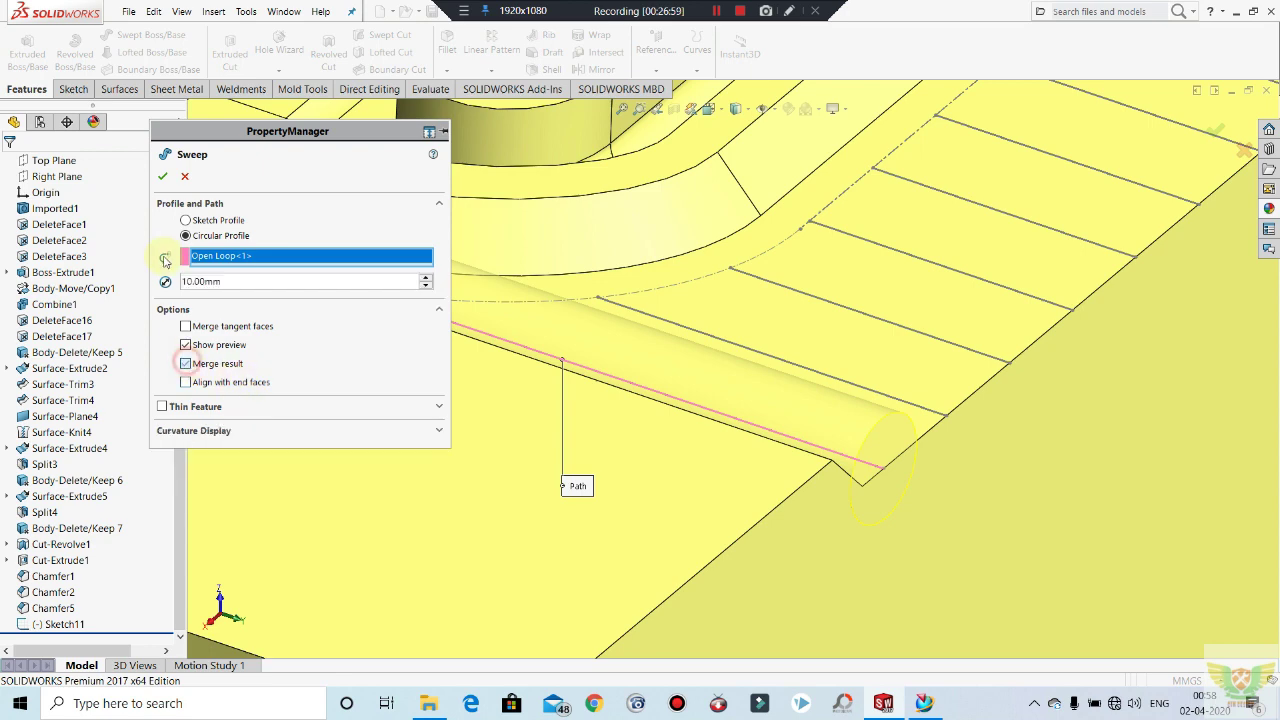
{"action": "left_click", "coordinate": [162, 177]}
{"action": "scroll", "coordinate": [890, 447], "scroll_direction": "up", "scroll_amount": 3}
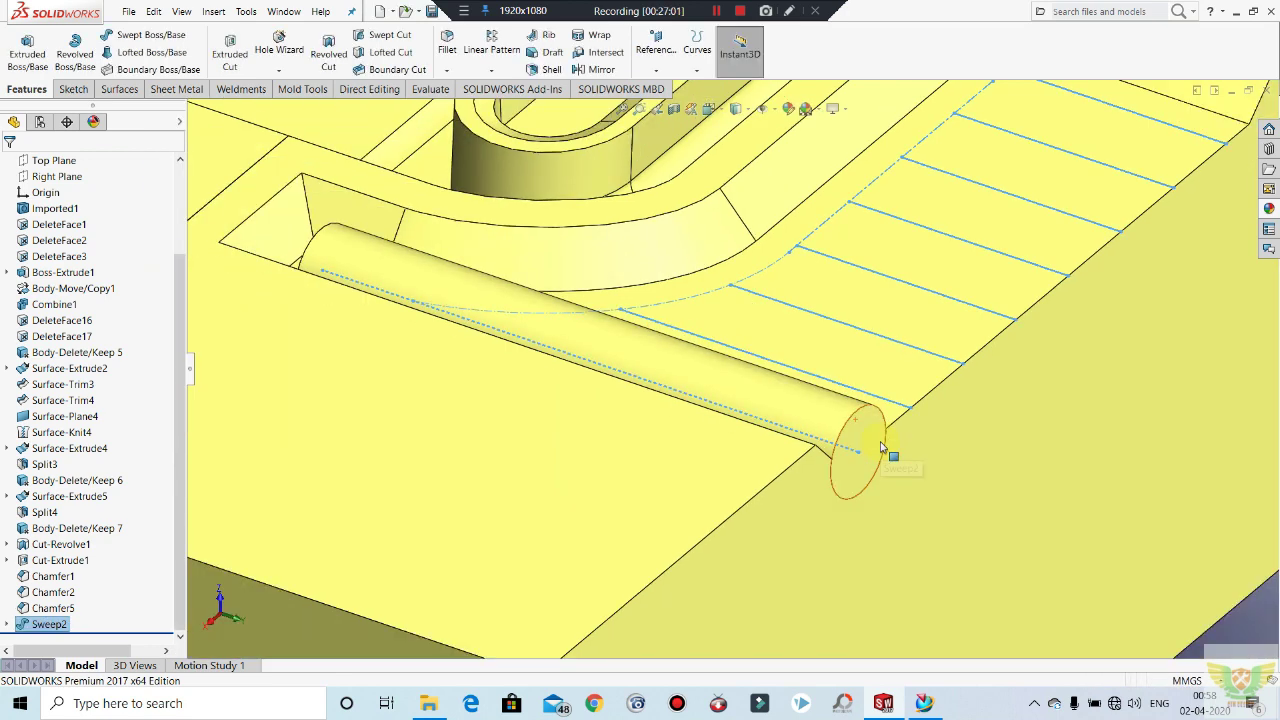
{"action": "scroll", "coordinate": [800, 460], "scroll_direction": "up", "scroll_amount": 2}
{"action": "middle_click_drag", "start_coordinate": [718, 468], "coordinate": [737, 563]}
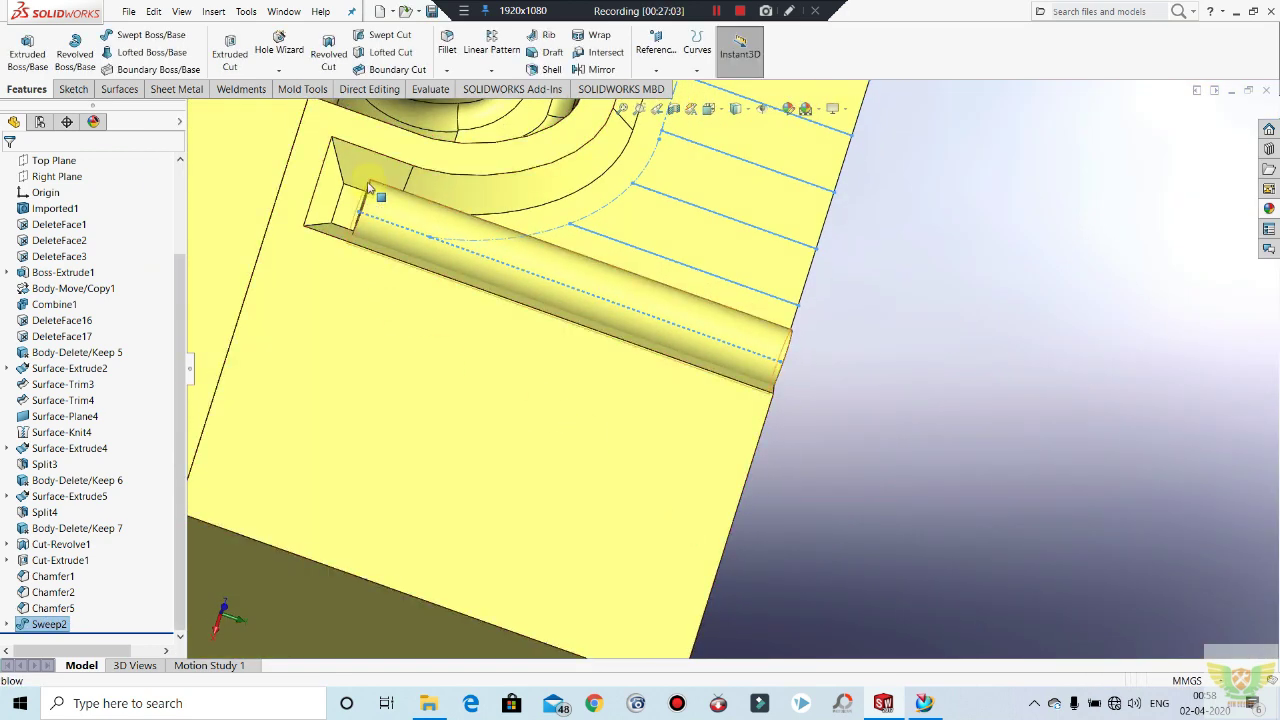
{"action": "scroll", "coordinate": [390, 205], "scroll_direction": "down", "scroll_amount": 3}
{"action": "mouse_move", "coordinate": [531, 305]}
{"action": "middle_mouse_down"}
{"action": "mouse_move", "coordinate": [551, 297]}
{"action": "mouse_move", "coordinate": [537, 371]}
{"action": "mouse_move", "coordinate": [574, 474]}
{"action": "mouse_move", "coordinate": [586, 314]}
{"action": "middle_mouse_up"}
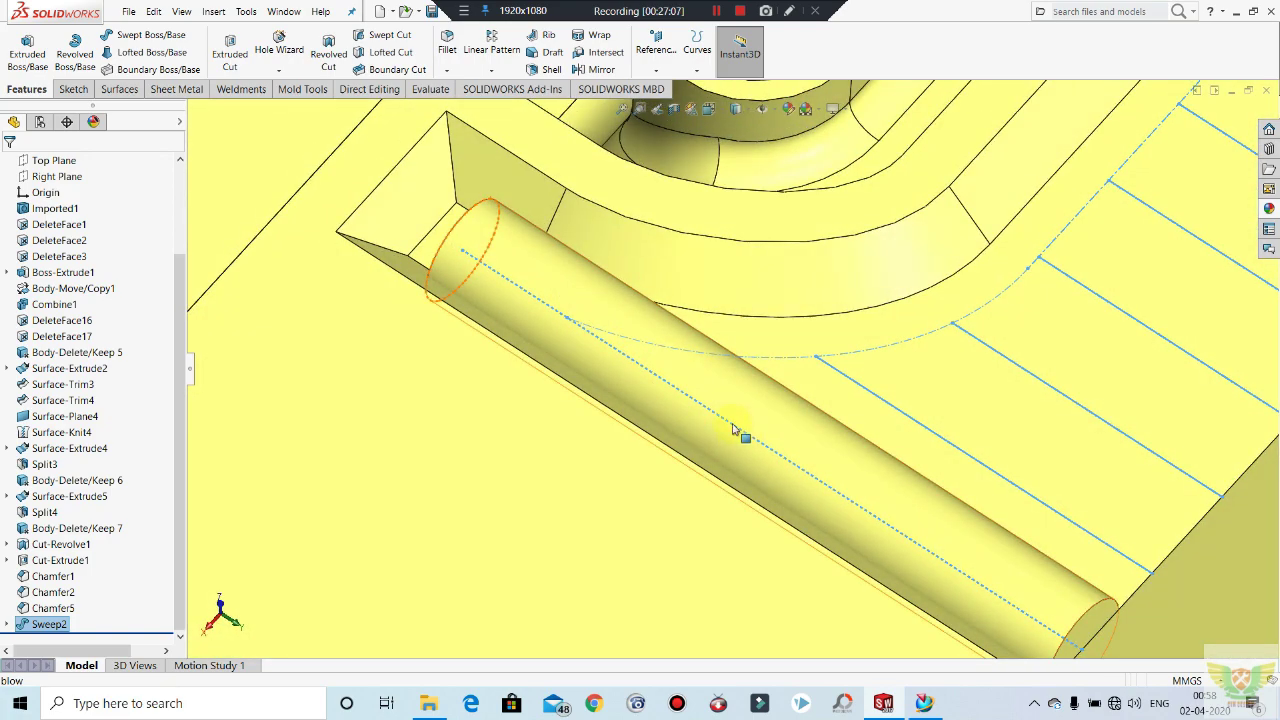
Step: Edit Sweep2 to set the rod diameter to 5 mm
{"action": "right_click", "coordinate": [48, 622]}
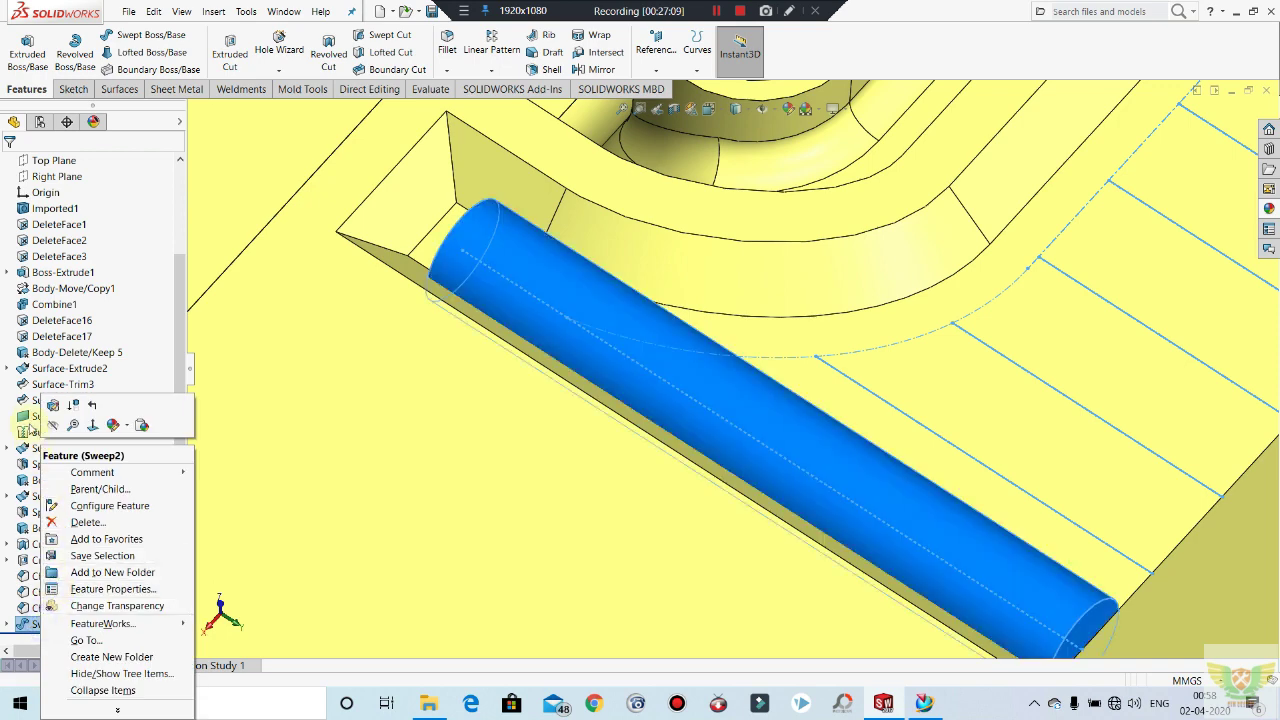
{"action": "left_click", "coordinate": [52, 404]}
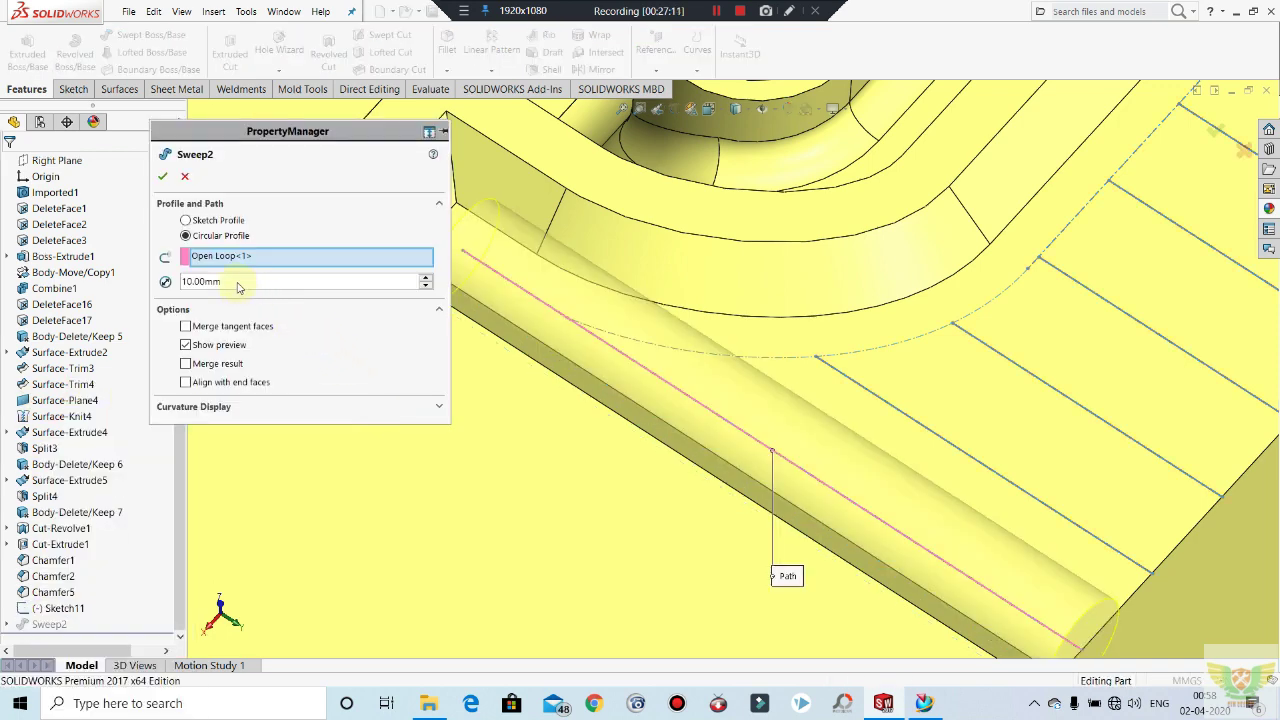
{"action": "left_click", "coordinate": [238, 282]}
{"action": "type", "text": "5"}
{"action": "key", "text": "Return"}
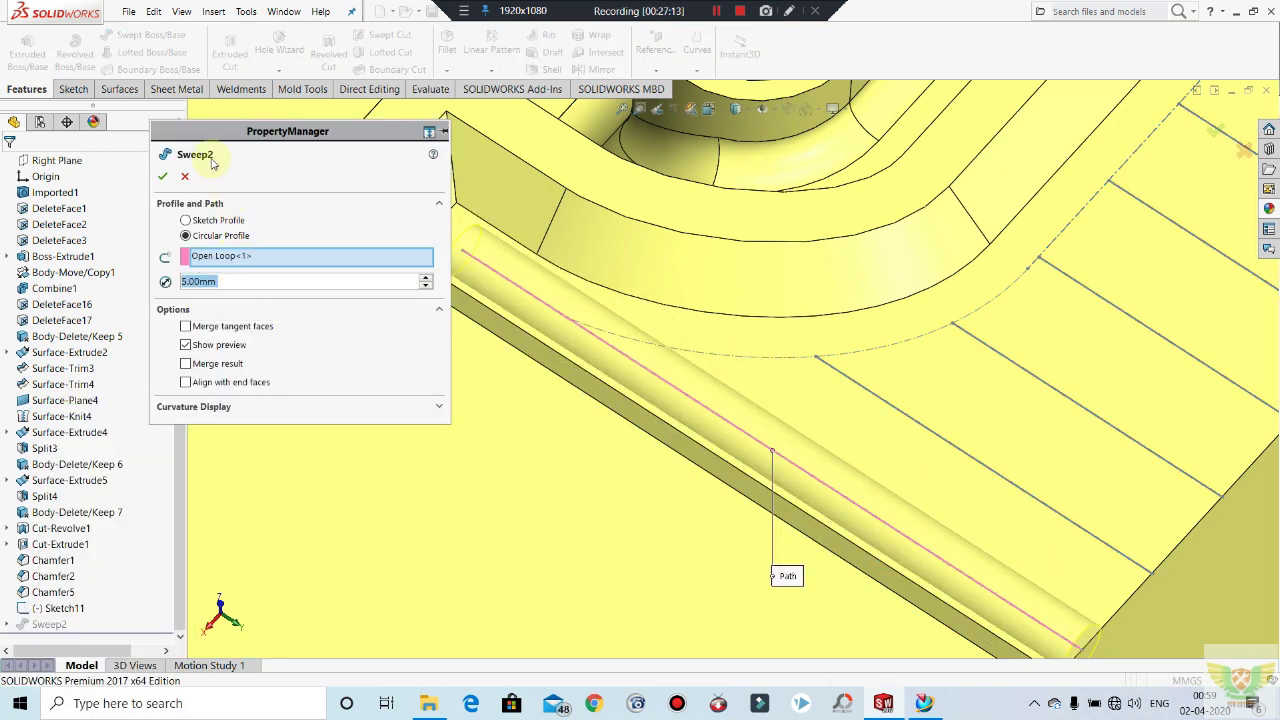
{"action": "left_click", "coordinate": [160, 173]}
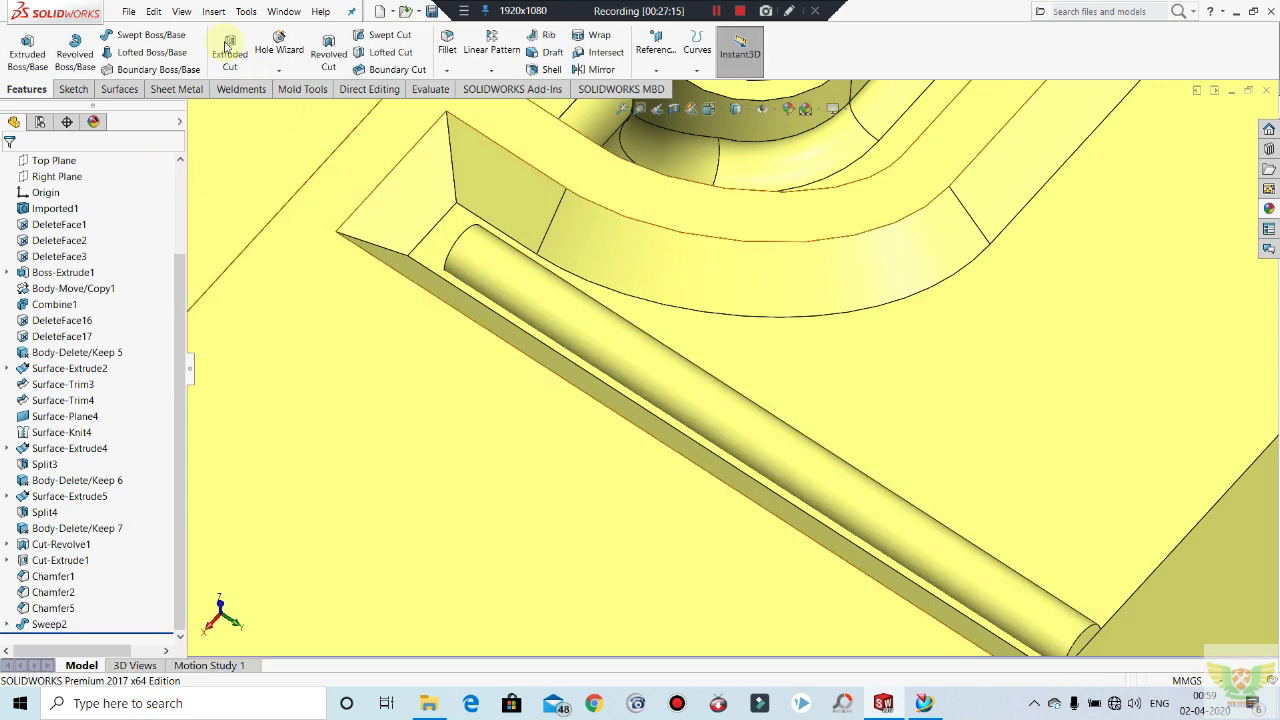
Step: Fillet the rod's end edge, removing the second end edge from the selection
{"action": "left_click", "coordinate": [447, 70]}
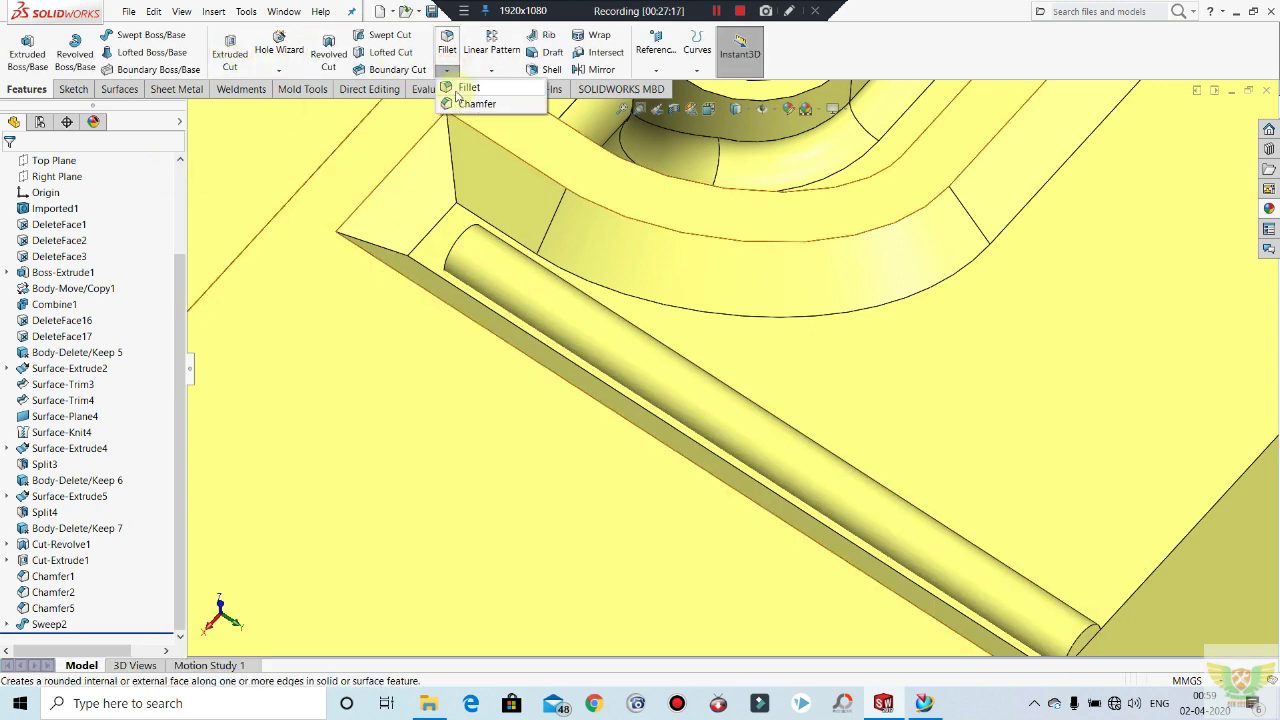
{"action": "left_click", "coordinate": [455, 89]}
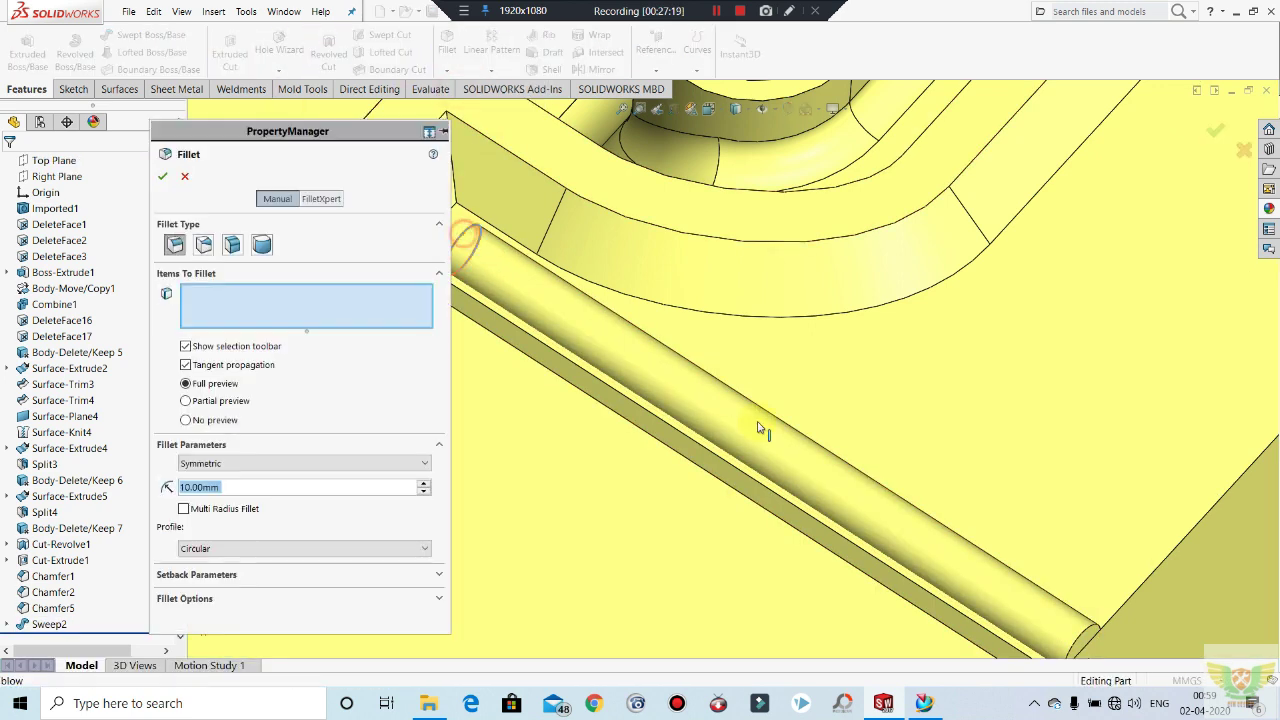
{"action": "left_click", "coordinate": [466, 240]}
{"action": "left_click", "coordinate": [1062, 624]}
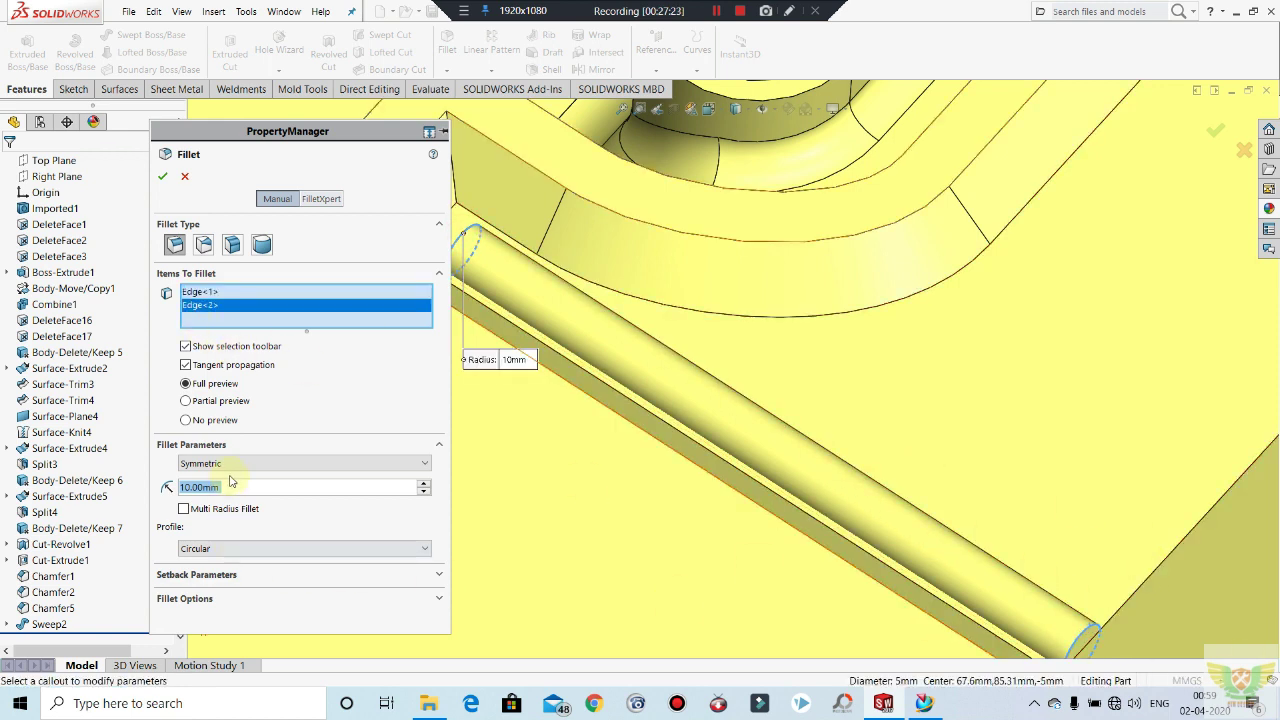
{"action": "right_click", "coordinate": [203, 309]}
{"action": "left_click", "coordinate": [240, 329]}
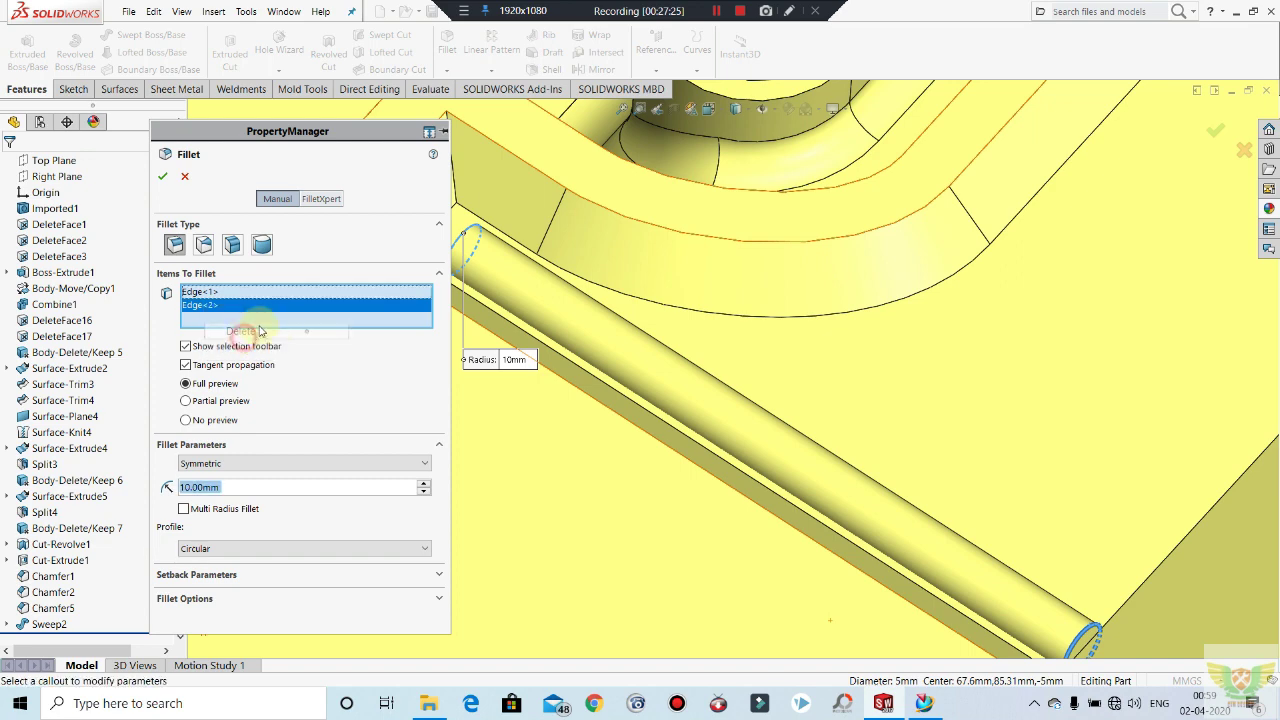
{"action": "left_click", "coordinate": [162, 177]}
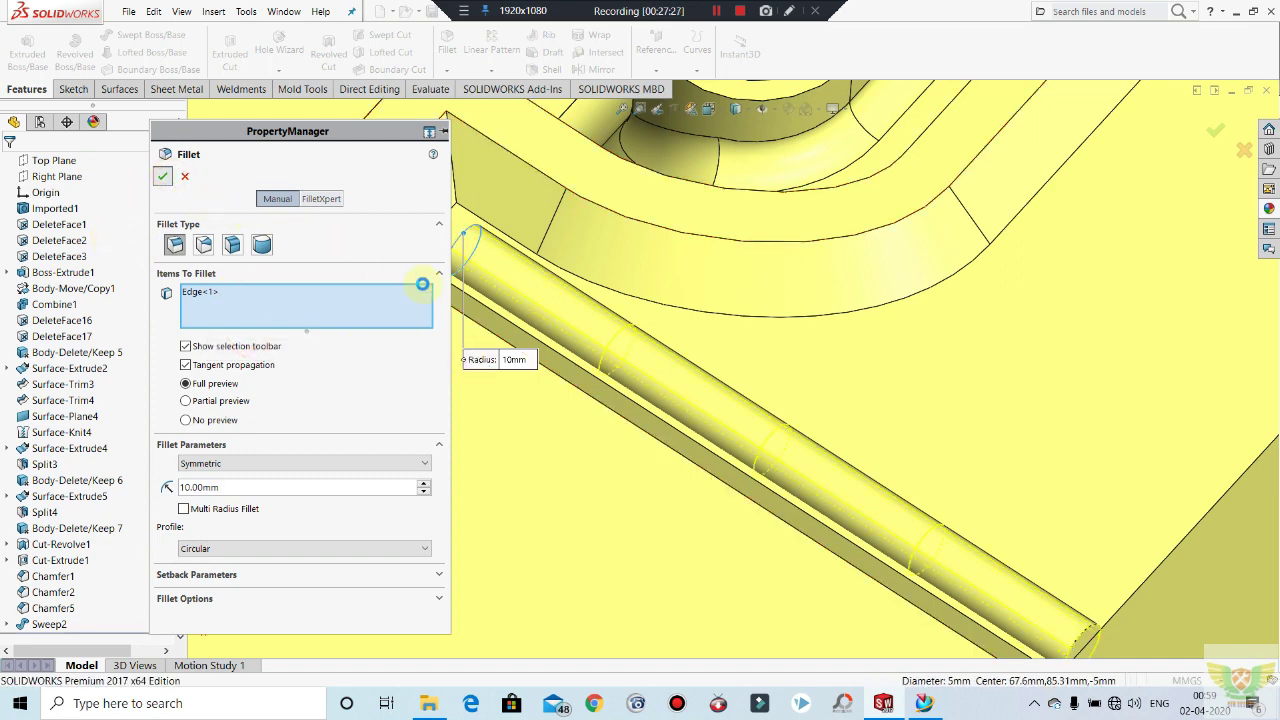
{"action": "left_click", "coordinate": [507, 167]}
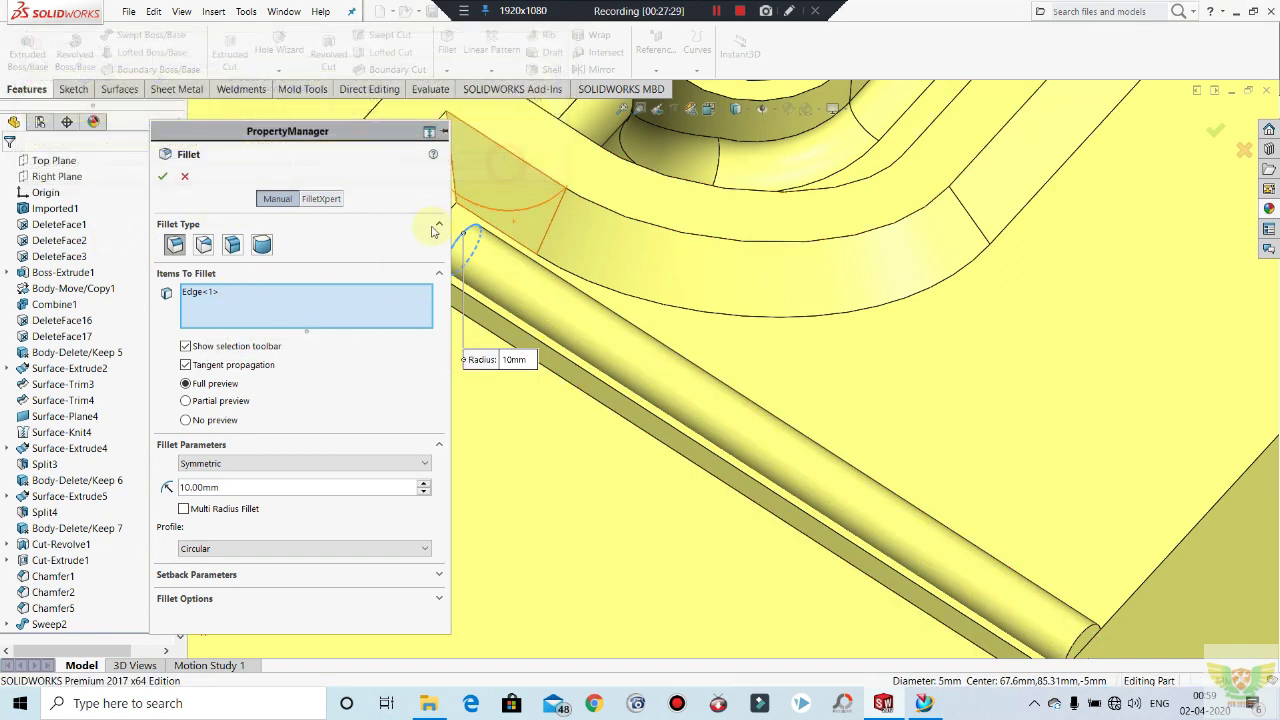
Step: Set the fillet radius to 2 mm and accept it
{"action": "type", "text": "1"}
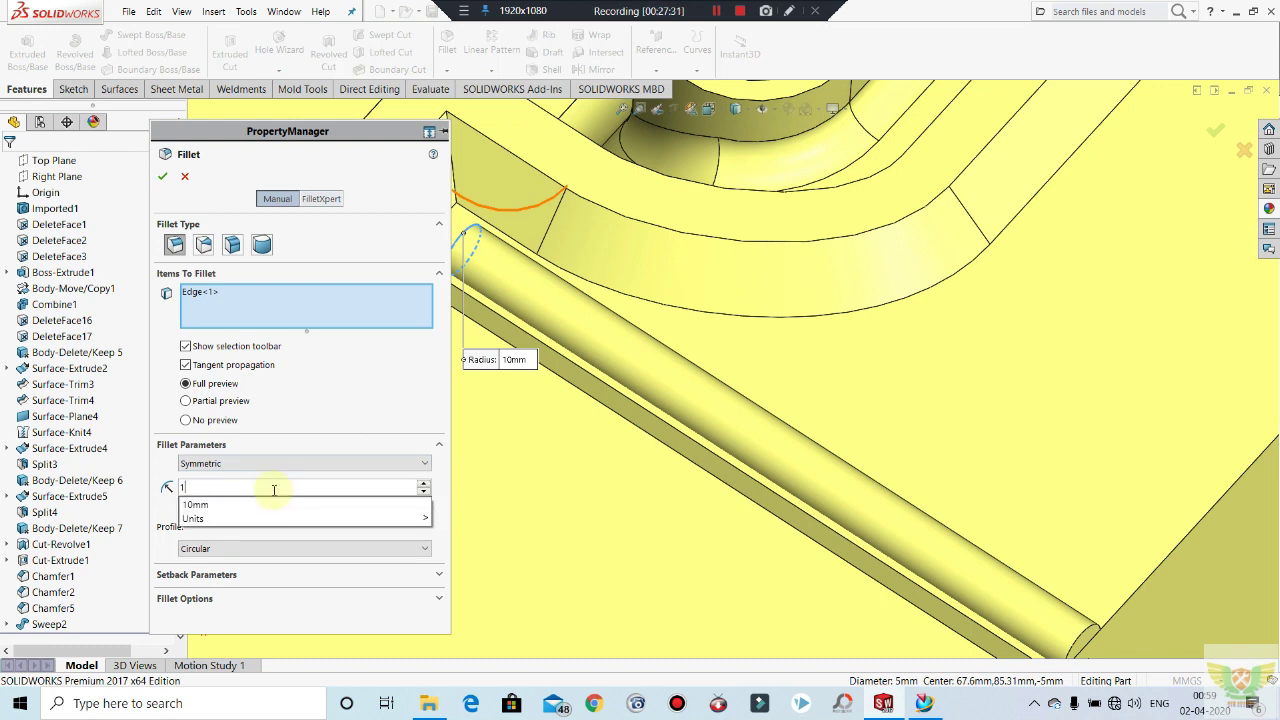
{"action": "key", "text": "BackSpace"}
{"action": "type", "text": "2"}
{"action": "key", "text": "Return"}
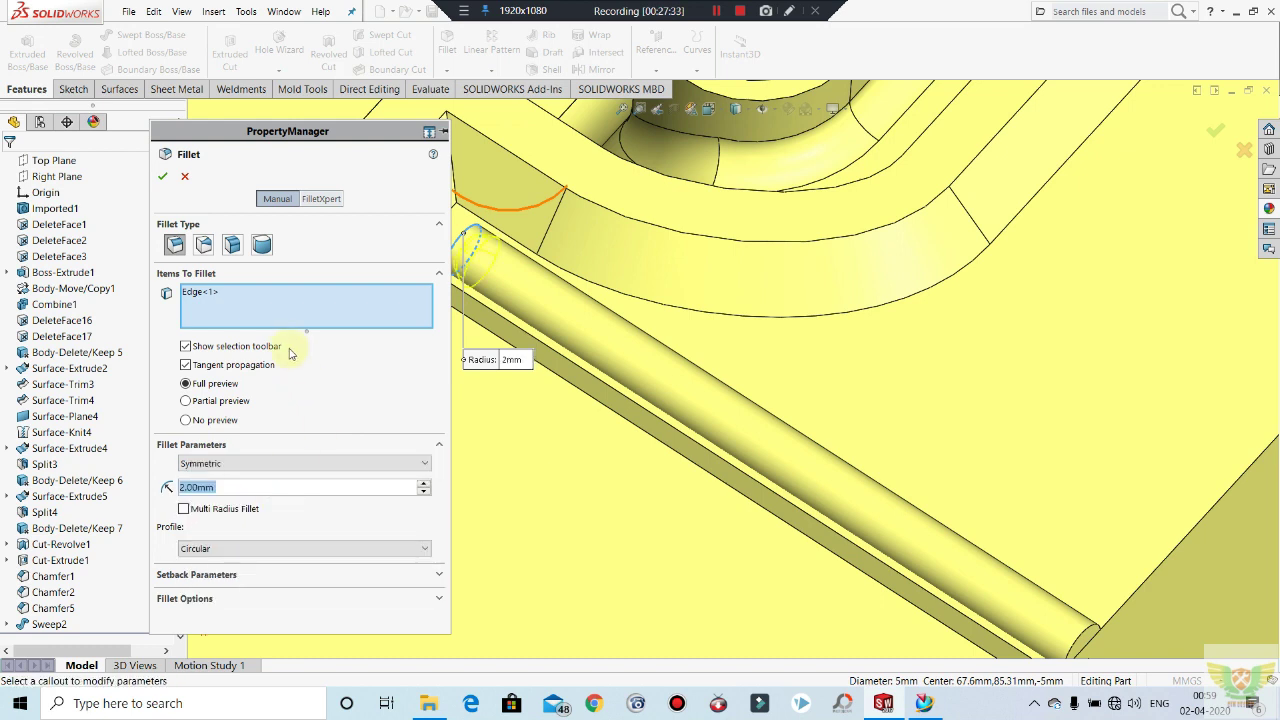
{"action": "left_click", "coordinate": [165, 178]}
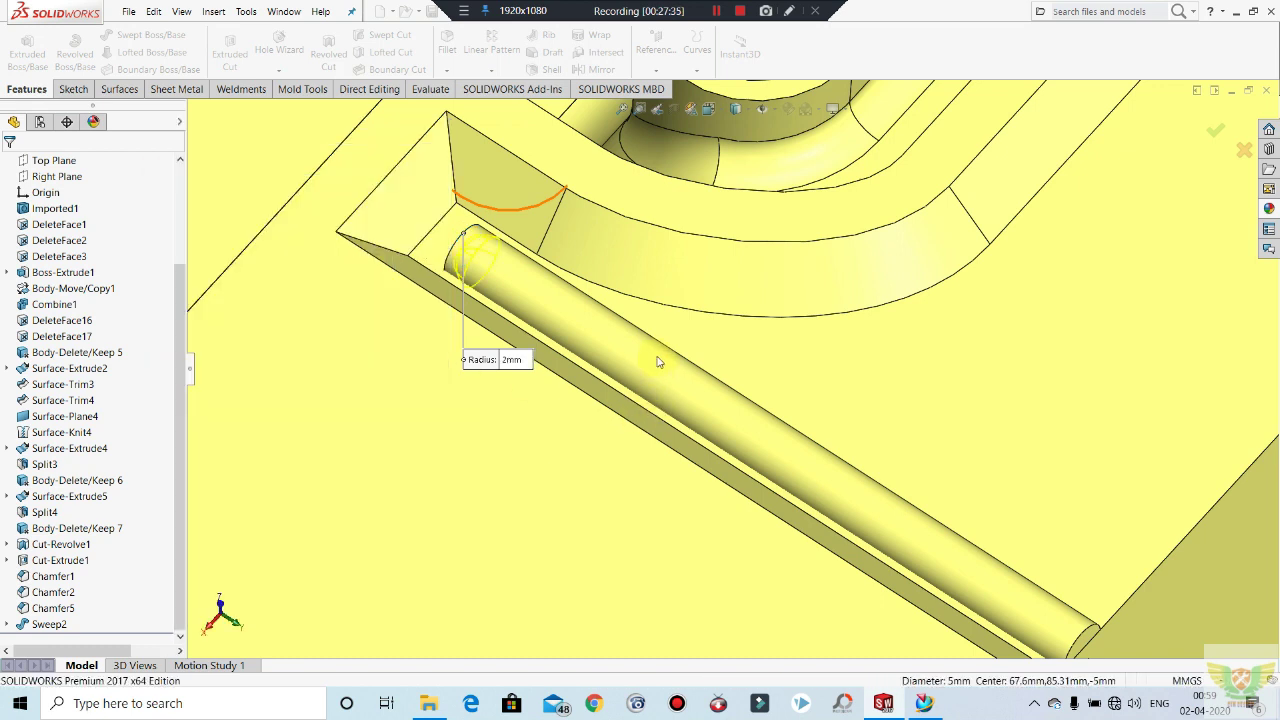
{"action": "mouse_move", "coordinate": [654, 357]}
{"action": "middle_mouse_down"}
{"action": "mouse_move", "coordinate": [623, 386]}
{"action": "mouse_move", "coordinate": [654, 423]}
{"action": "middle_mouse_up"}
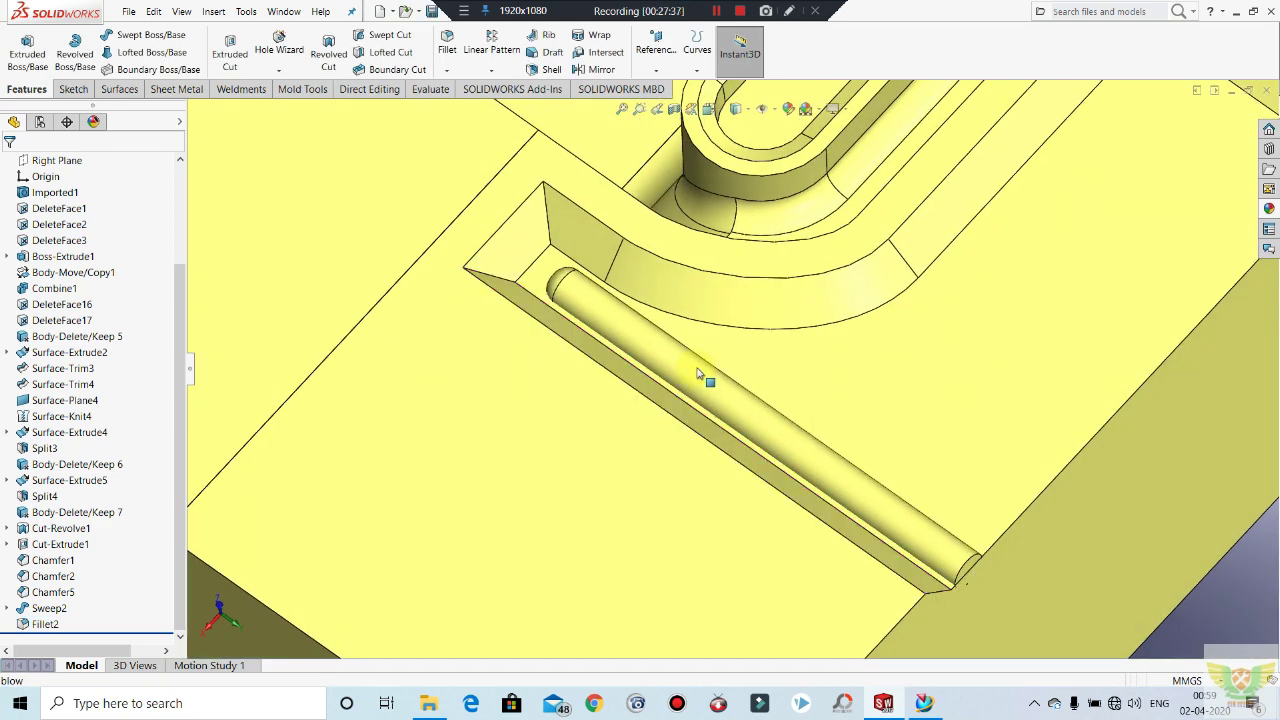
{"action": "left_click", "coordinate": [216, 11]}
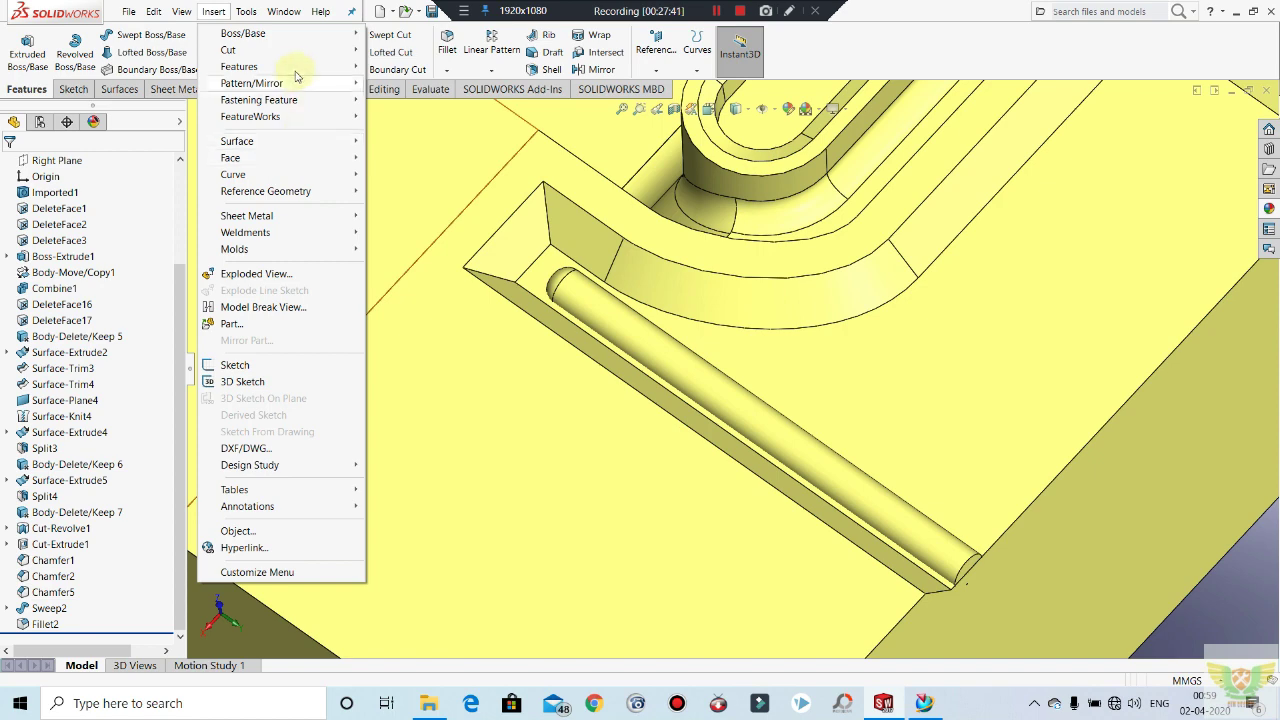
{"action": "mouse_move", "coordinate": [239, 66]}
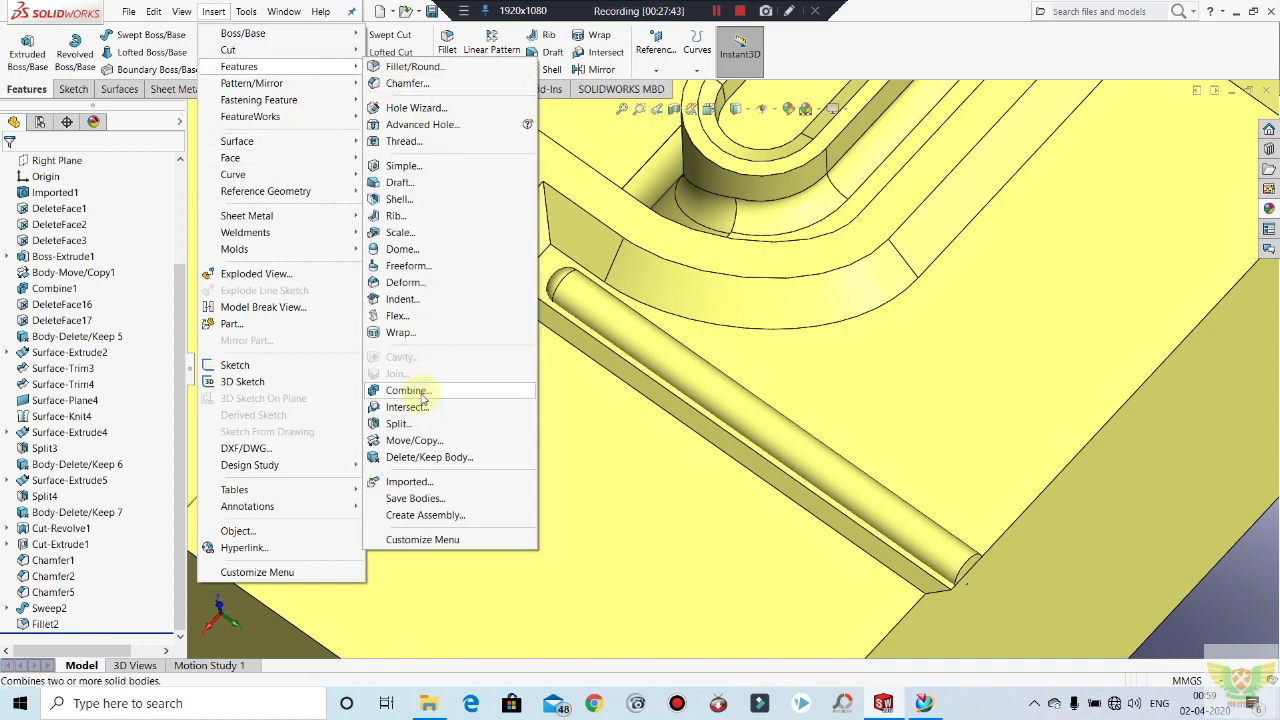
Step: Combine with Subtract, removing the filleted rod (Fillet2) from the mould block (Chamfer5)
{"action": "left_click", "coordinate": [421, 394]}
{"action": "left_click", "coordinate": [530, 490]}
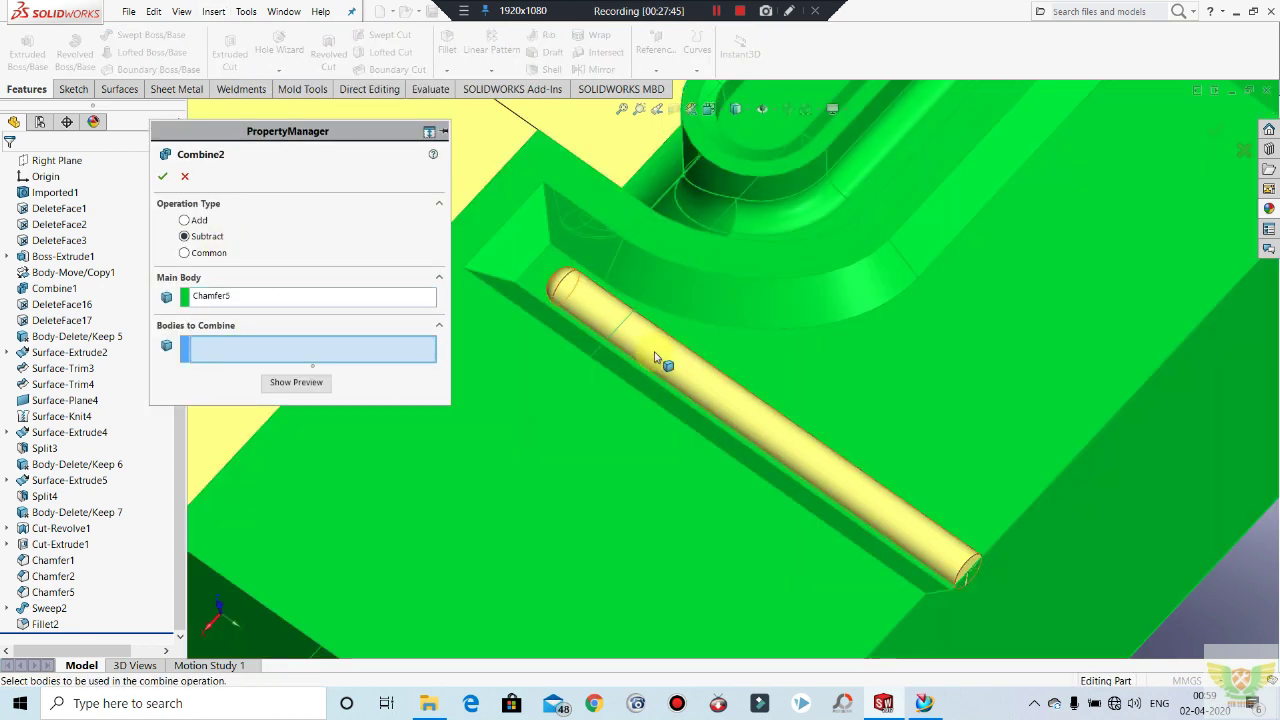
{"action": "left_click", "coordinate": [575, 350]}
{"action": "left_click", "coordinate": [162, 177]}
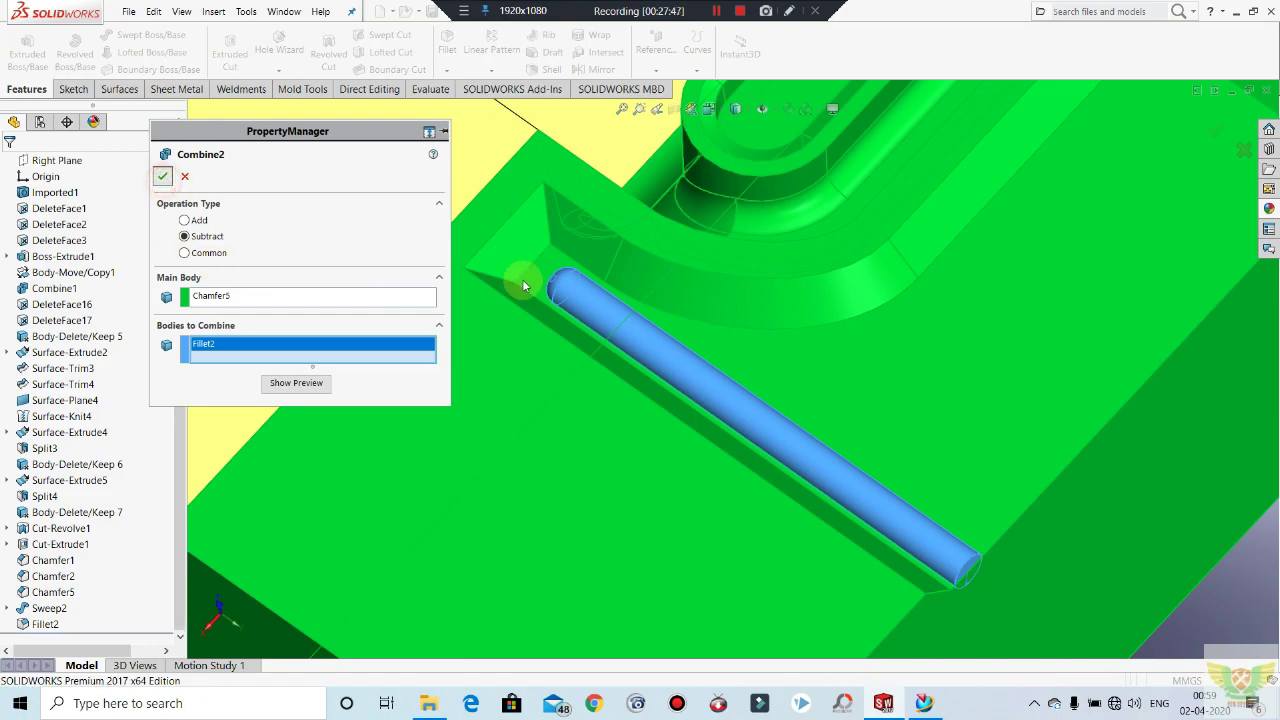
{"action": "scroll", "coordinate": [750, 402], "scroll_direction": "up", "scroll_amount": 2}
{"action": "mouse_move", "coordinate": [760, 413]}
{"action": "middle_mouse_down"}
{"action": "mouse_move", "coordinate": [809, 471]}
{"action": "mouse_move", "coordinate": [691, 297]}
{"action": "mouse_move", "coordinate": [714, 350]}
{"action": "mouse_move", "coordinate": [797, 402]}
{"action": "mouse_move", "coordinate": [894, 403]}
{"action": "mouse_move", "coordinate": [866, 386]}
{"action": "middle_mouse_up"}
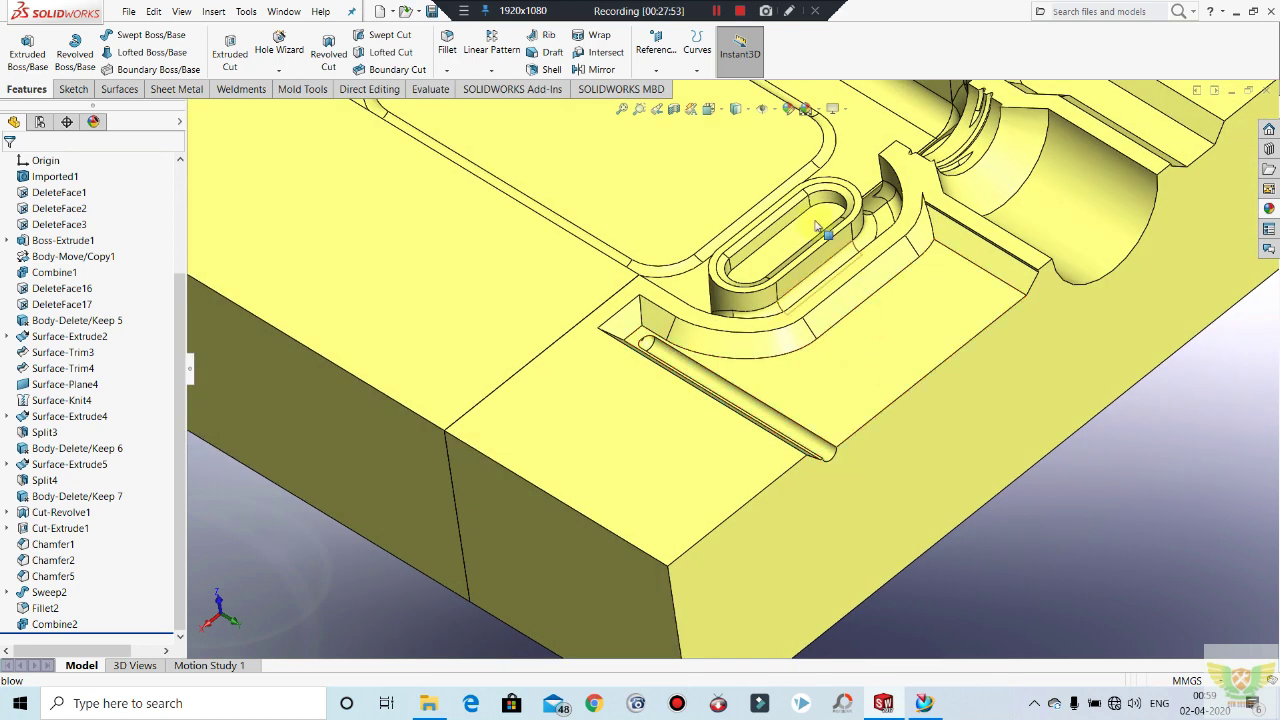
{"action": "scroll", "coordinate": [837, 400], "scroll_direction": "up", "scroll_amount": 3}
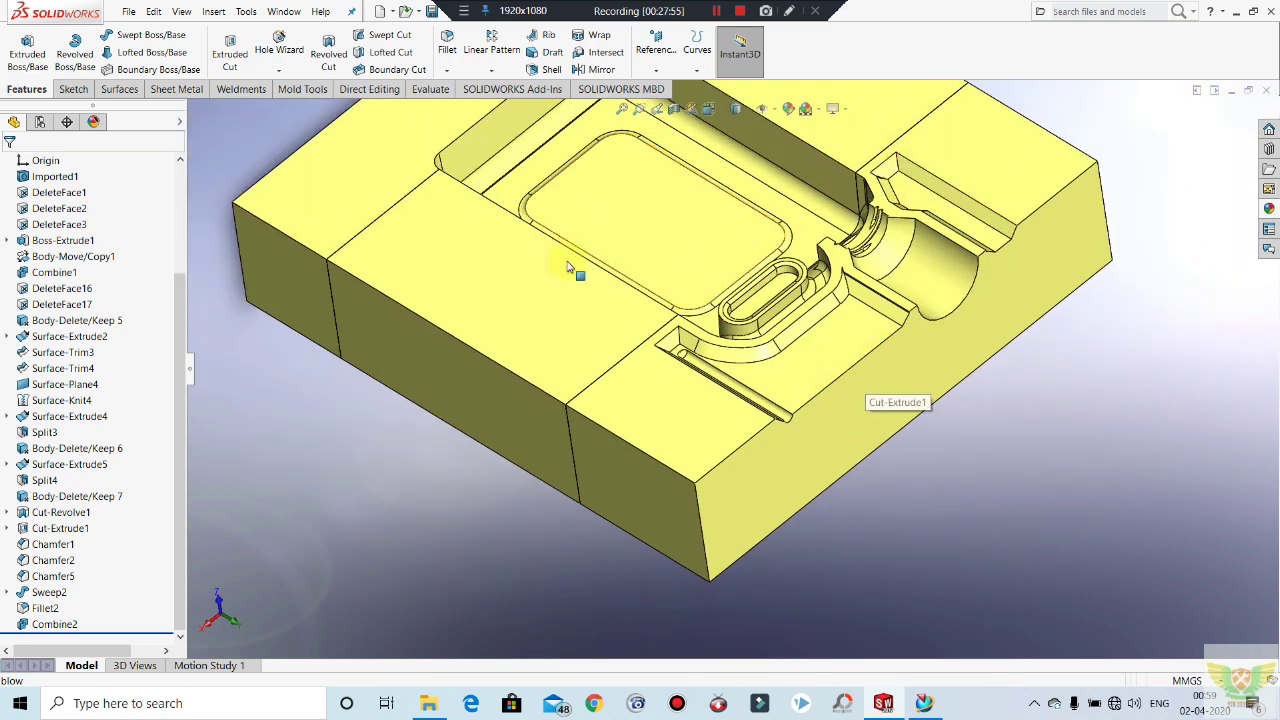
{"action": "scroll", "coordinate": [765, 300], "scroll_direction": "down", "scroll_amount": 3}
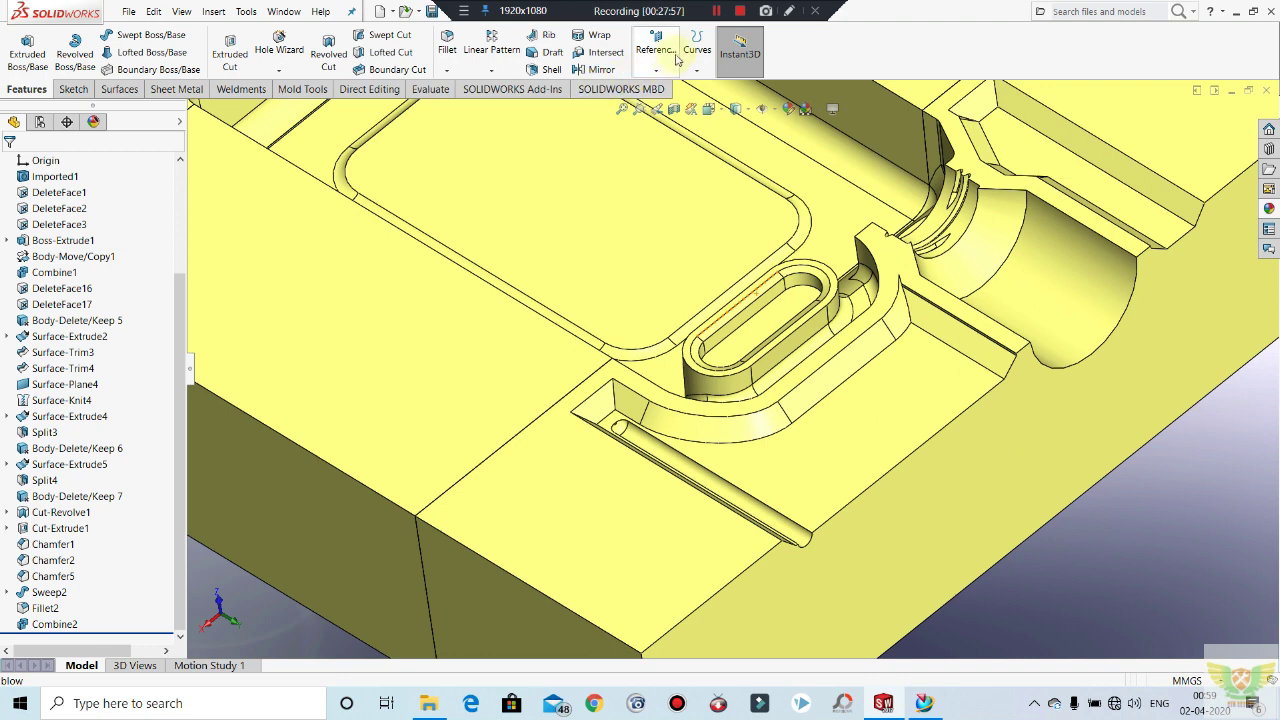
{"action": "left_click", "coordinate": [718, 11]}
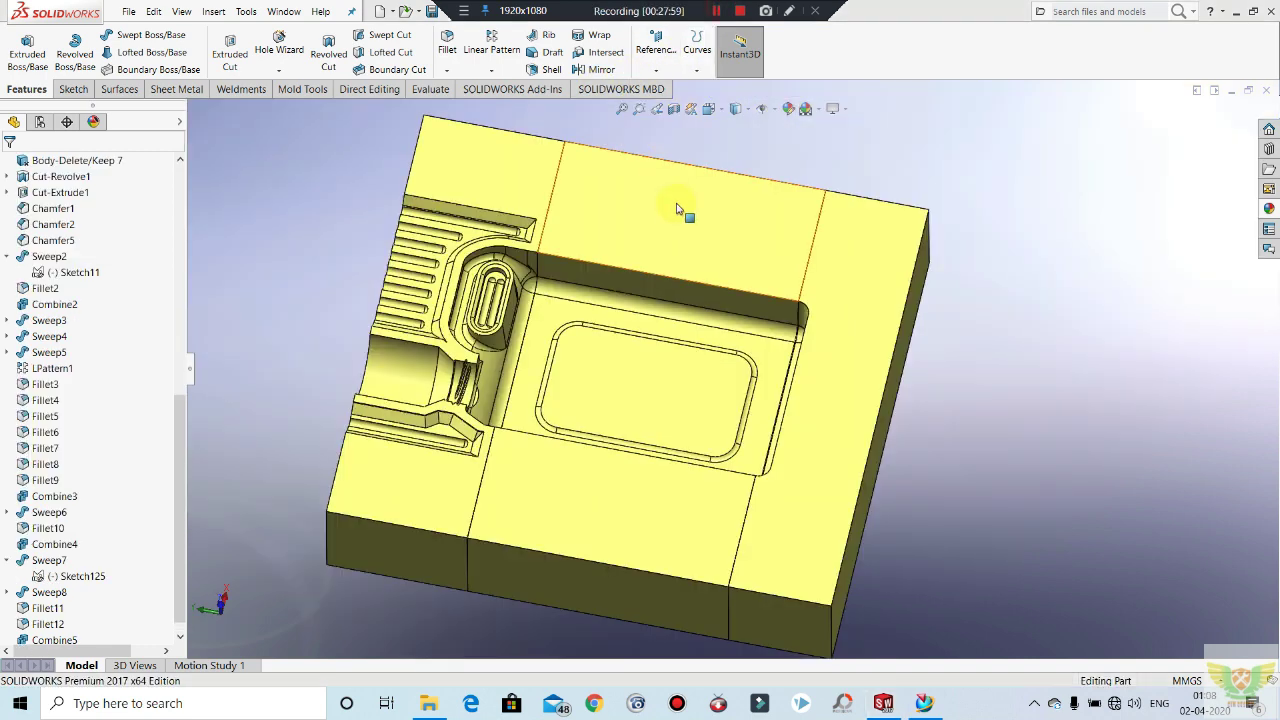
{"action": "scroll", "coordinate": [650, 240], "scroll_direction": "up", "scroll_amount": 2}
{"action": "scroll", "coordinate": [593, 366], "scroll_direction": "down", "scroll_amount": 3}
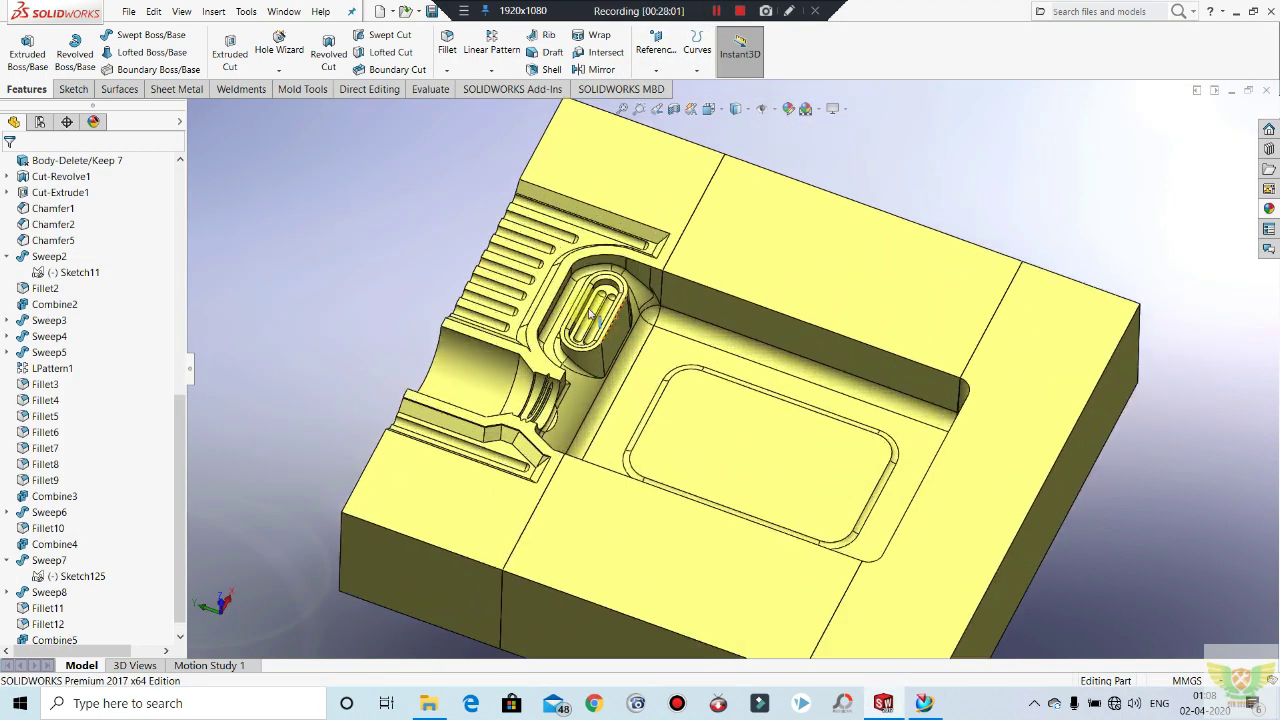
{"action": "scroll", "coordinate": [593, 366], "scroll_direction": "down", "scroll_amount": 3}
{"action": "mouse_move", "coordinate": [593, 366]}
{"action": "middle_mouse_down"}
{"action": "mouse_move", "coordinate": [651, 206]}
{"action": "mouse_move", "coordinate": [734, 217]}
{"action": "mouse_move", "coordinate": [633, 287]}
{"action": "mouse_move", "coordinate": [686, 329]}
{"action": "mouse_move", "coordinate": [816, 326]}
{"action": "mouse_move", "coordinate": [615, 221]}
{"action": "mouse_move", "coordinate": [688, 152]}
{"action": "mouse_move", "coordinate": [745, 230]}
{"action": "mouse_move", "coordinate": [886, 260]}
{"action": "mouse_move", "coordinate": [823, 343]}
{"action": "middle_mouse_up"}
{"action": "scroll", "coordinate": [823, 343], "scroll_direction": "down", "scroll_amount": 3}
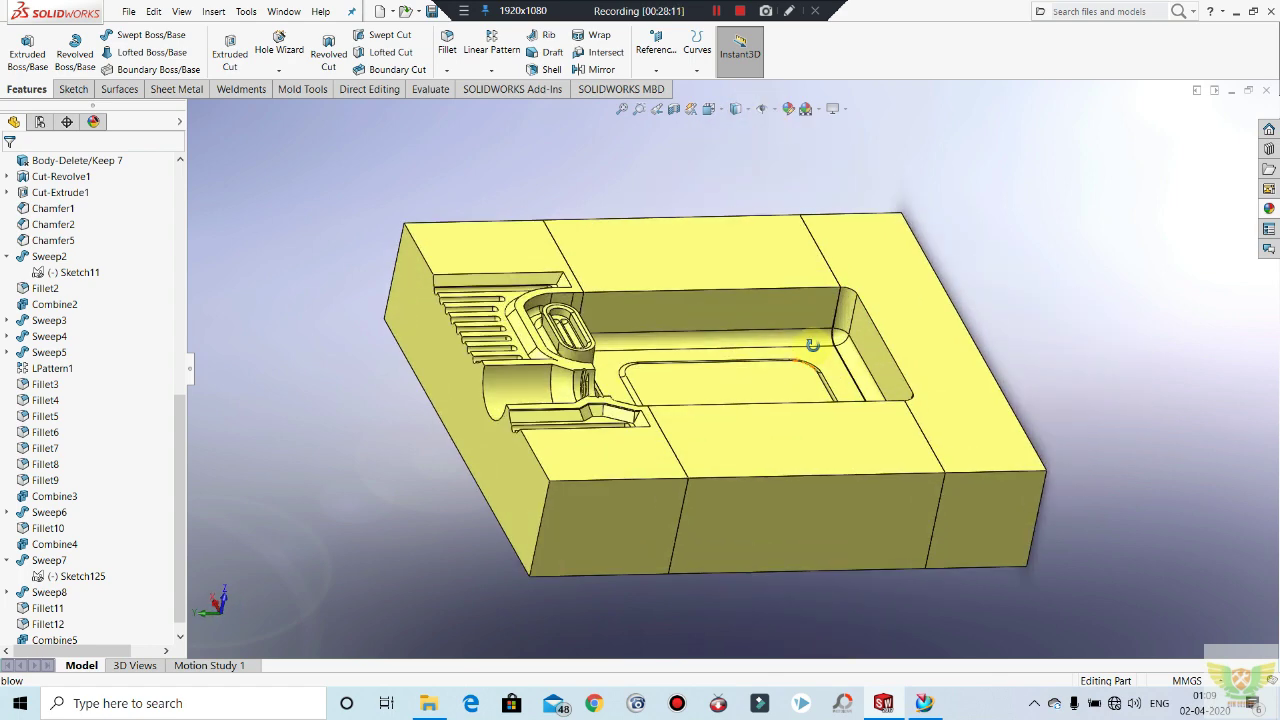
{"action": "scroll", "coordinate": [58, 310], "scroll_direction": "up", "scroll_amount": 4}
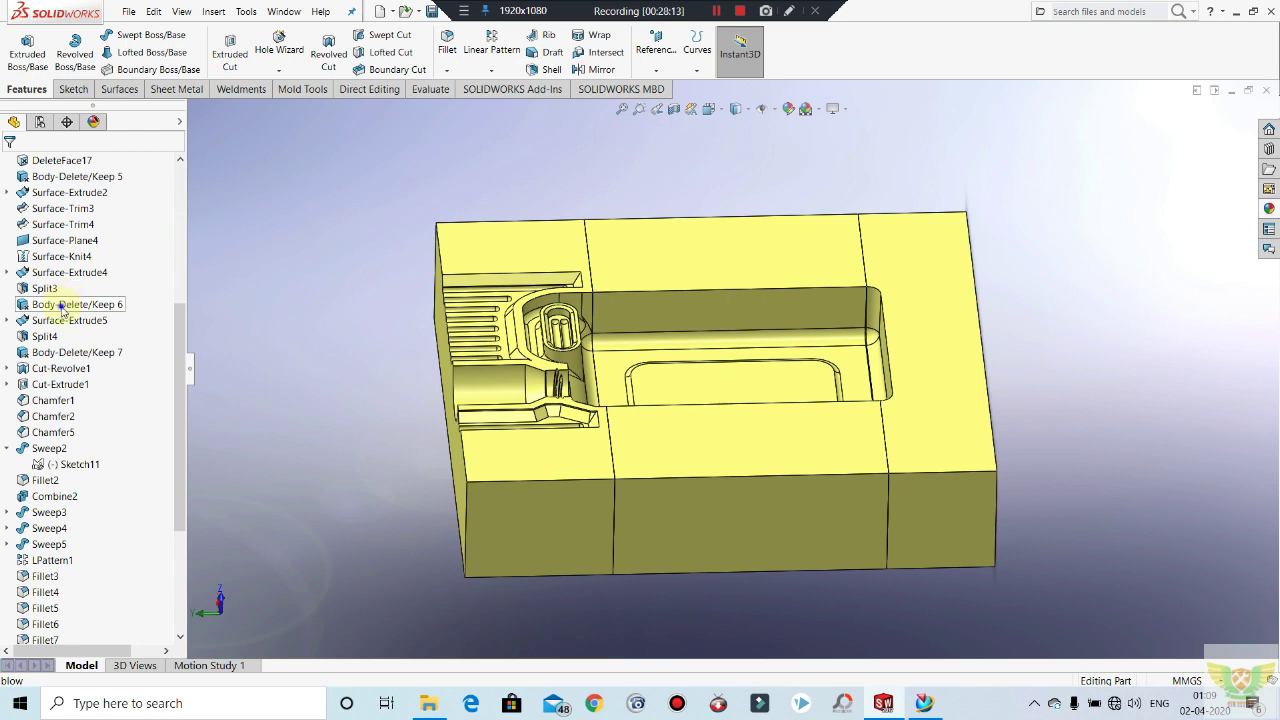
{"action": "right_click", "coordinate": [62, 310]}
{"action": "left_click", "coordinate": [261, 211]}
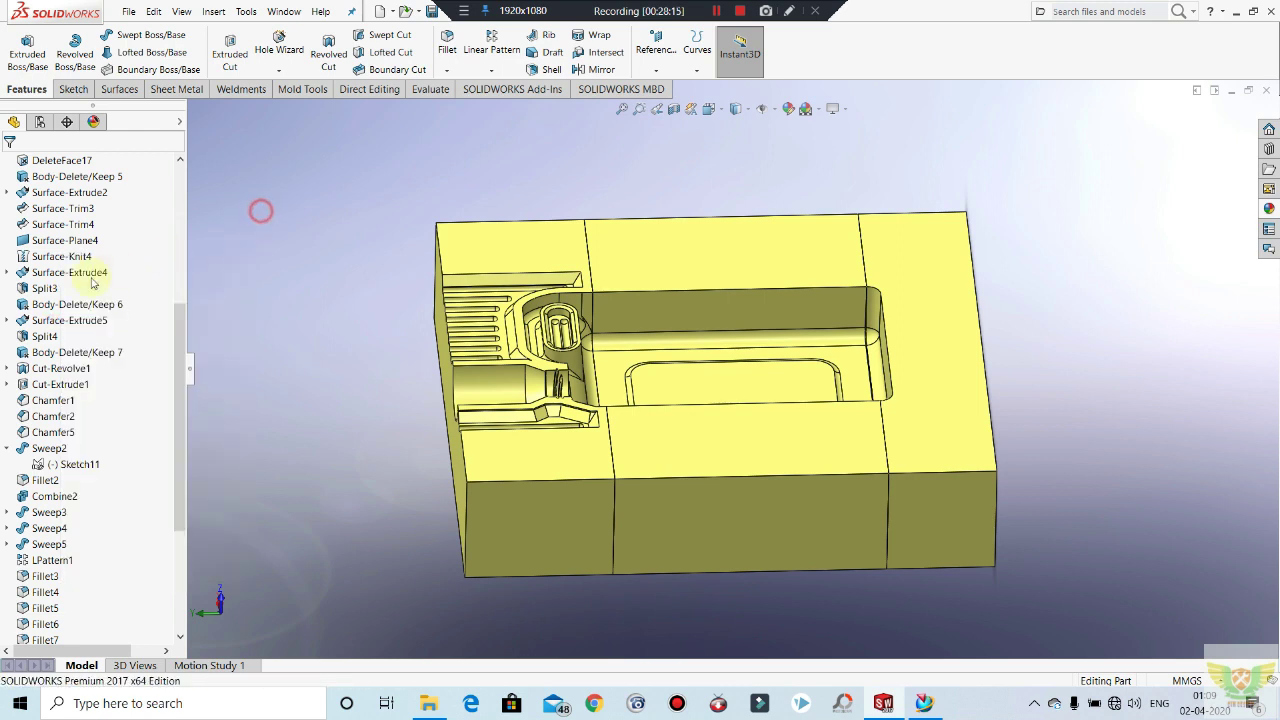
{"action": "scroll", "coordinate": [90, 285], "scroll_direction": "up", "scroll_amount": 2}
{"action": "scroll", "coordinate": [85, 290], "scroll_direction": "up", "scroll_amount": 4}
{"action": "left_click", "coordinate": [82, 400]}
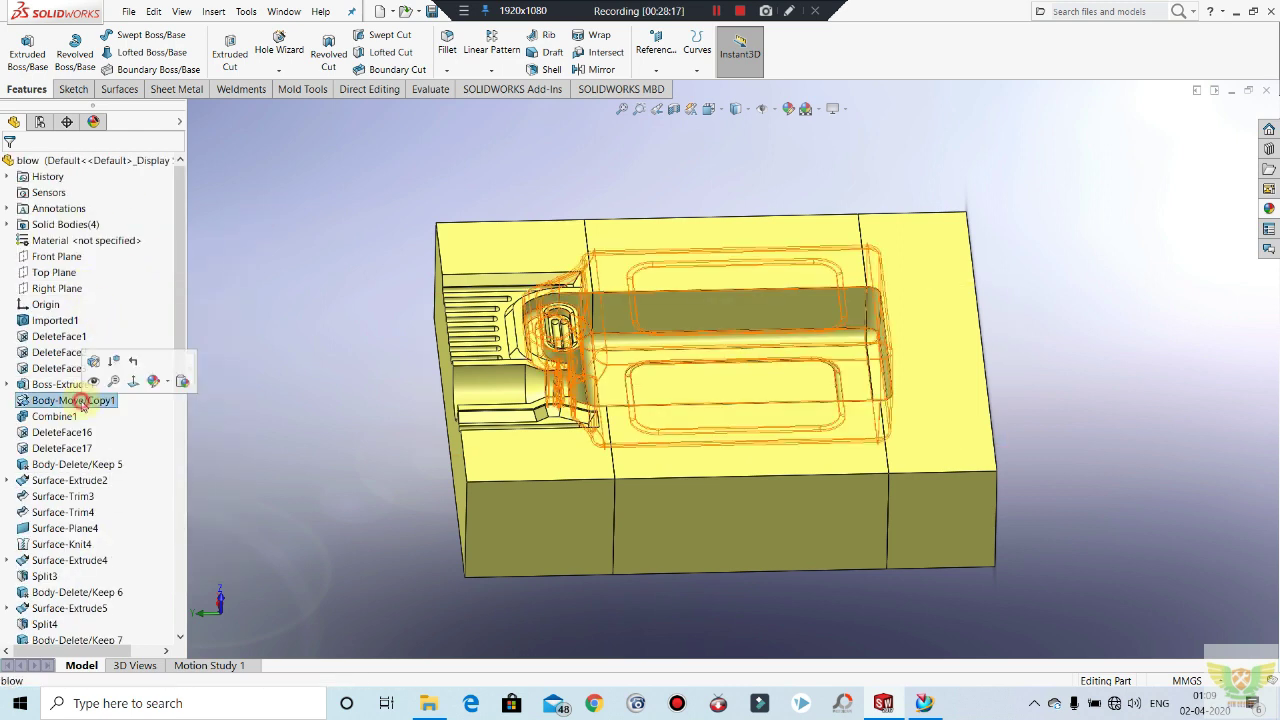
{"action": "left_click", "coordinate": [94, 380]}
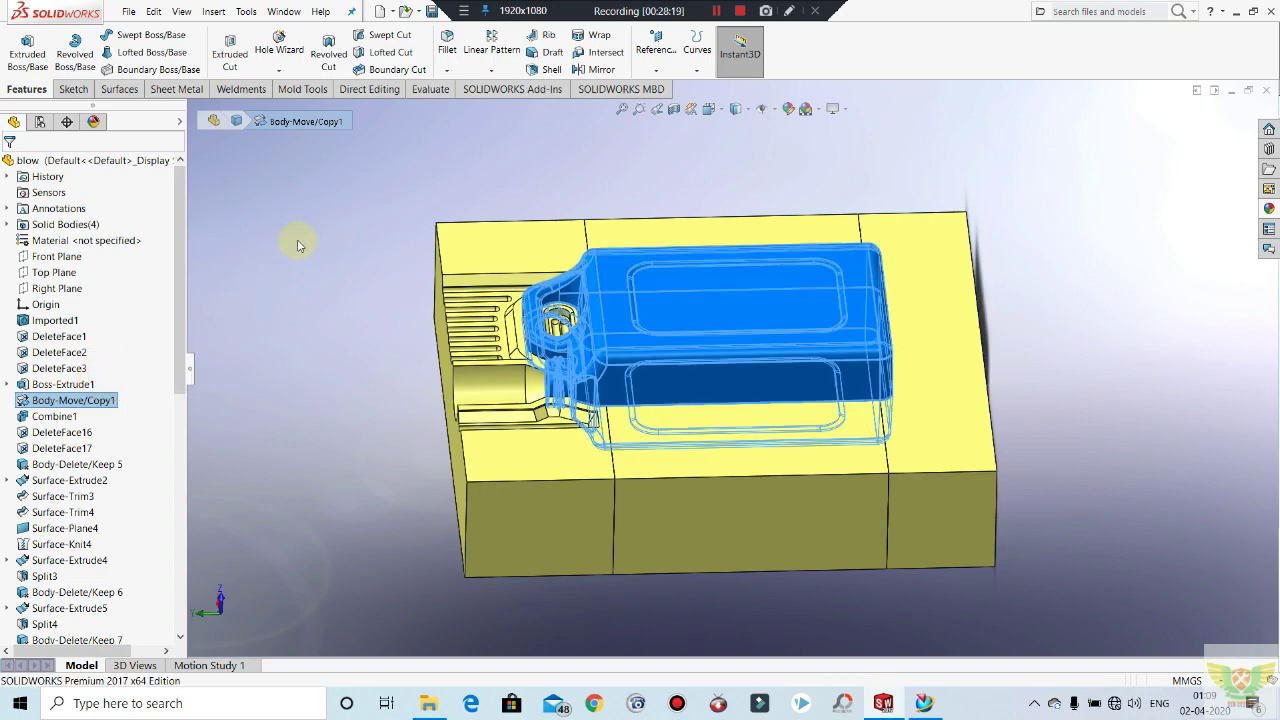
{"action": "middle_click_drag", "start_coordinate": [369, 300], "coordinate": [571, 238]}
{"action": "mouse_move", "coordinate": [543, 264]}
{"action": "middle_mouse_down"}
{"action": "mouse_move", "coordinate": [539, 253]}
{"action": "mouse_move", "coordinate": [412, 291]}
{"action": "mouse_move", "coordinate": [716, 364]}
{"action": "middle_mouse_up"}
{"action": "scroll", "coordinate": [716, 364], "scroll_direction": "down", "scroll_amount": 3}
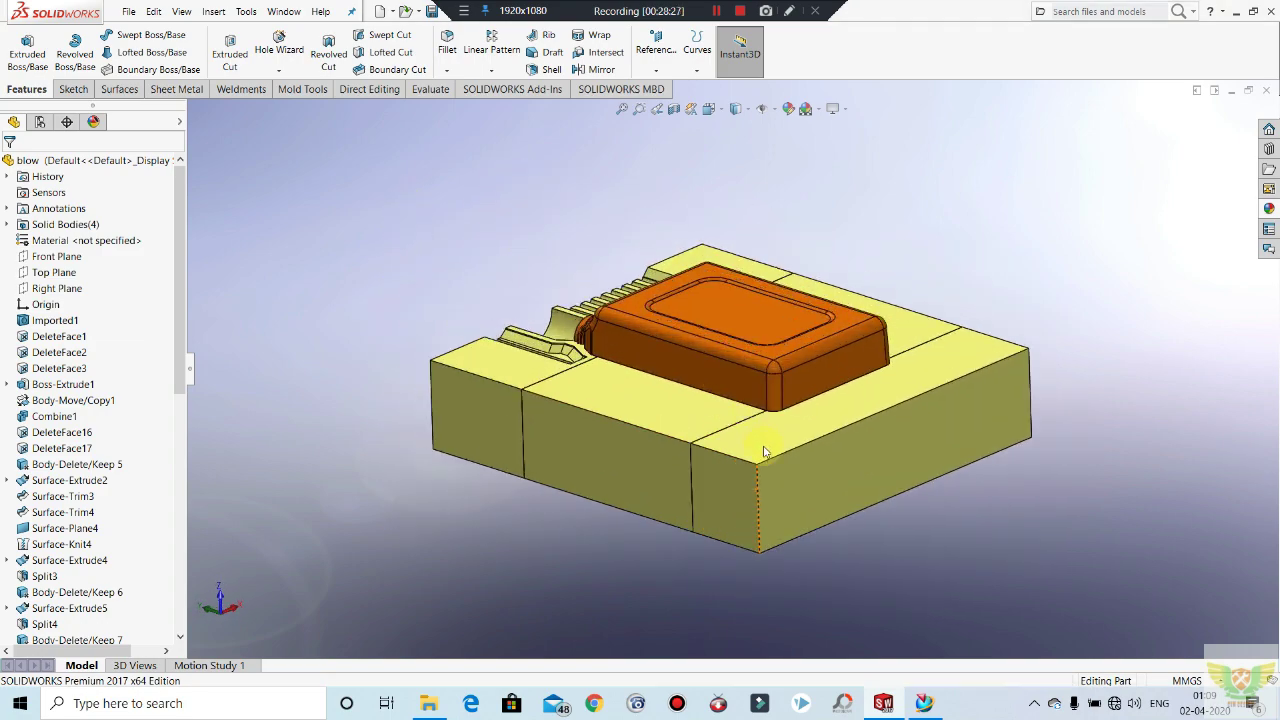
{"action": "mouse_move", "coordinate": [794, 392]}
{"action": "middle_mouse_down"}
{"action": "mouse_move", "coordinate": [773, 398]}
{"action": "mouse_move", "coordinate": [756, 360]}
{"action": "middle_mouse_up"}
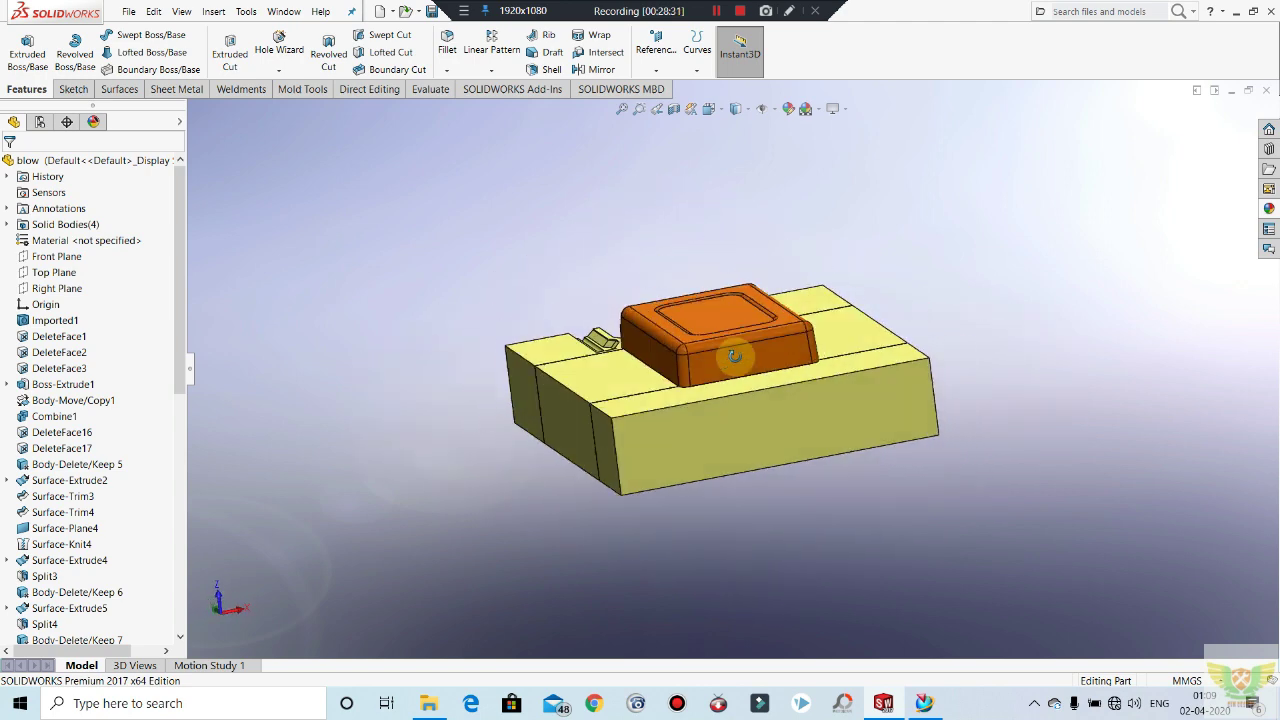
{"action": "right_click", "coordinate": [737, 315]}
{"action": "left_click", "coordinate": [793, 296]}
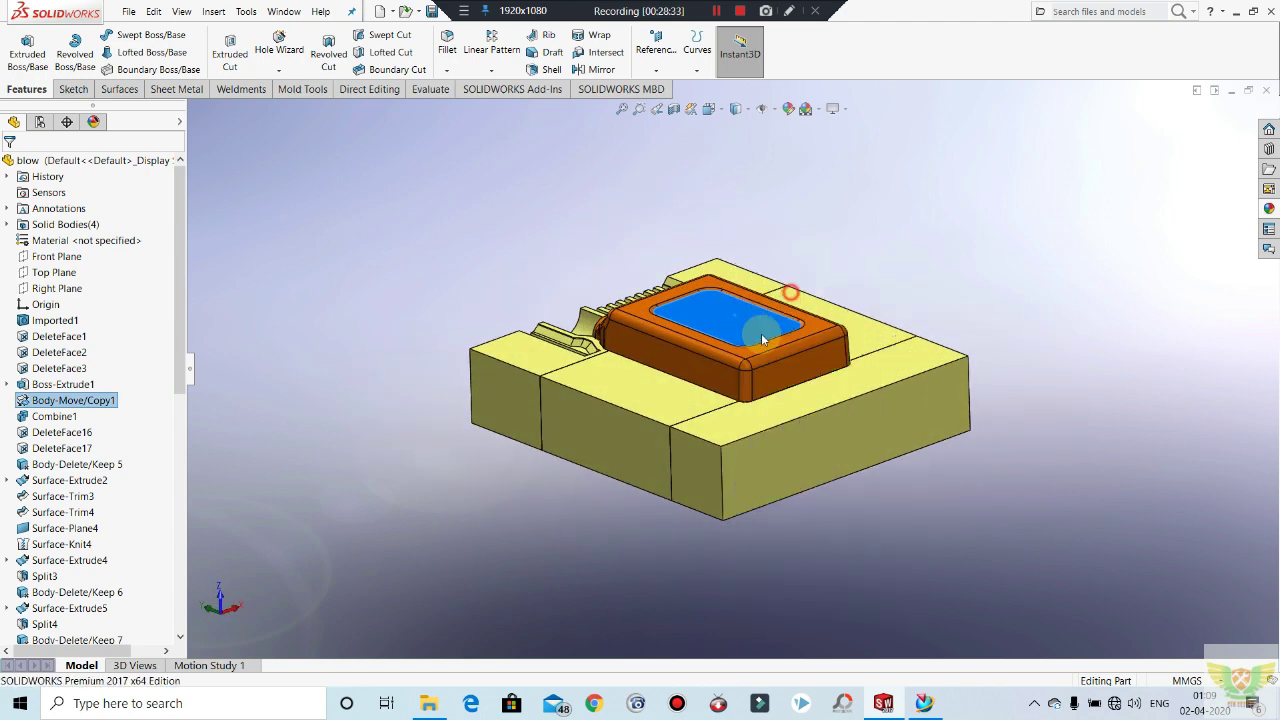
{"action": "scroll", "coordinate": [730, 440], "scroll_direction": "down", "scroll_amount": 1}
{"action": "middle_click_drag", "start_coordinate": [729, 440], "coordinate": [734, 463]}
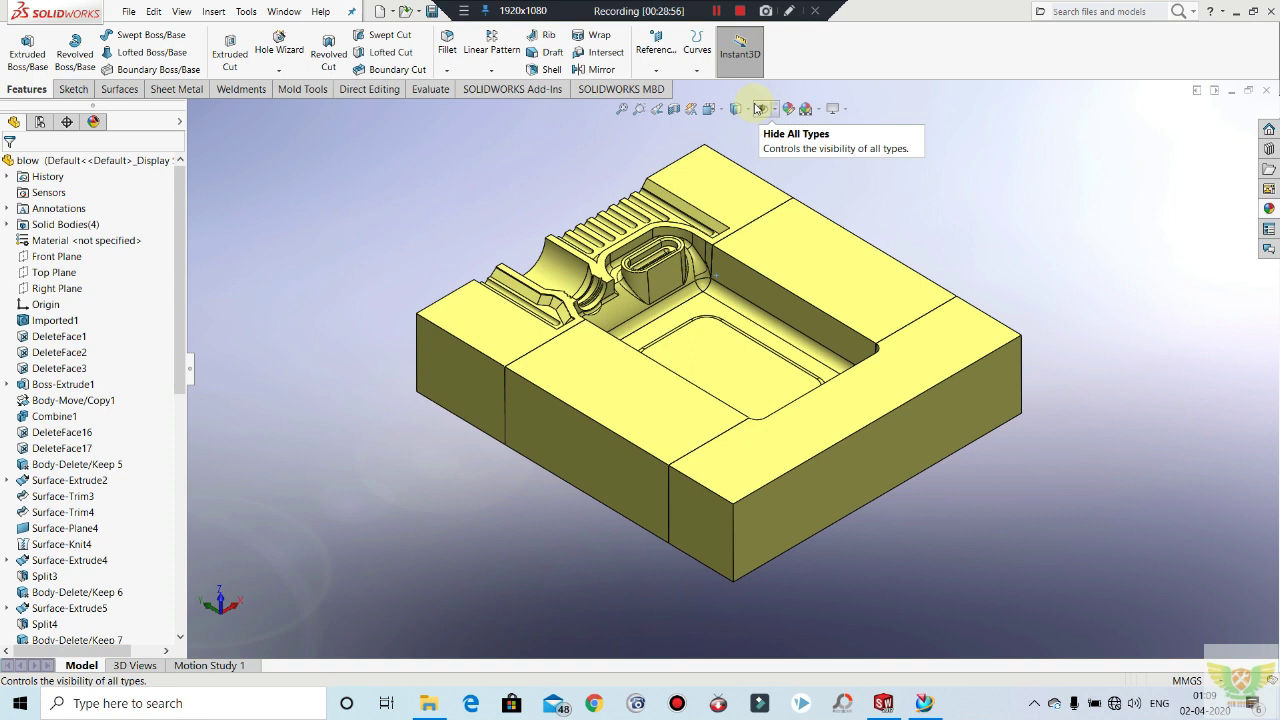
{"action": "left_click", "coordinate": [840, 152]}
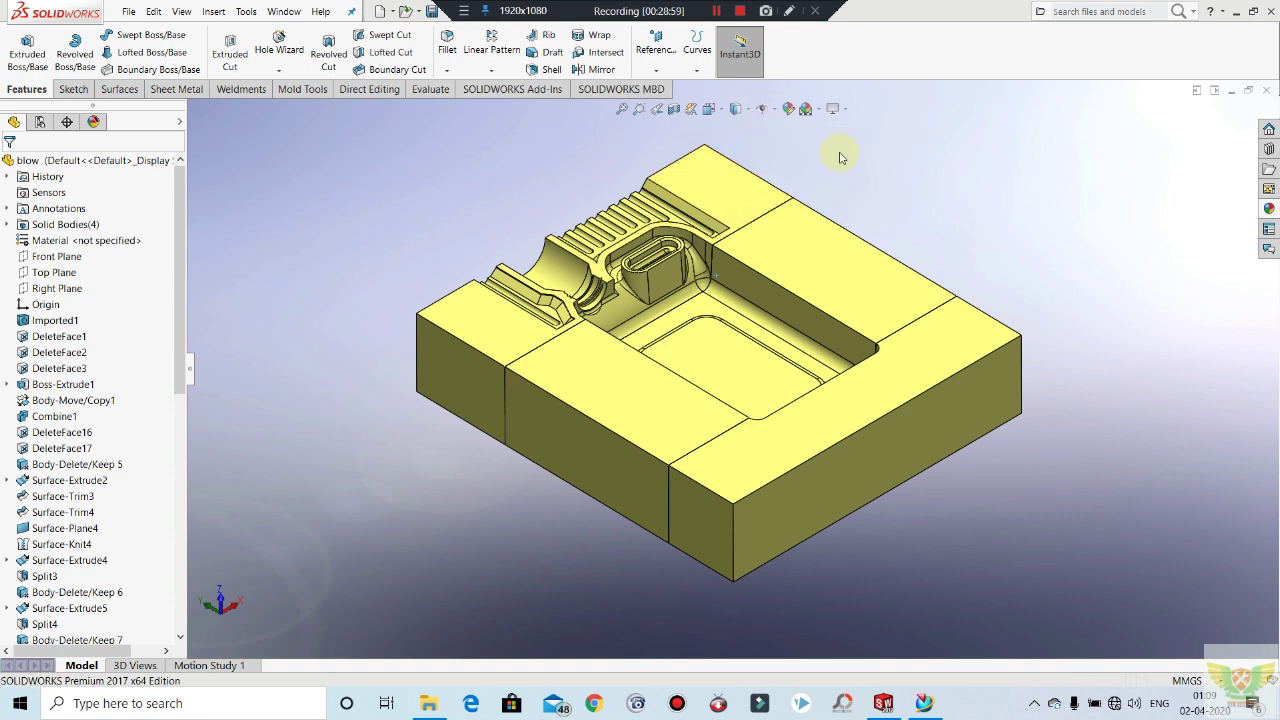
{"action": "scroll", "coordinate": [720, 285], "scroll_direction": "down", "scroll_amount": 2}
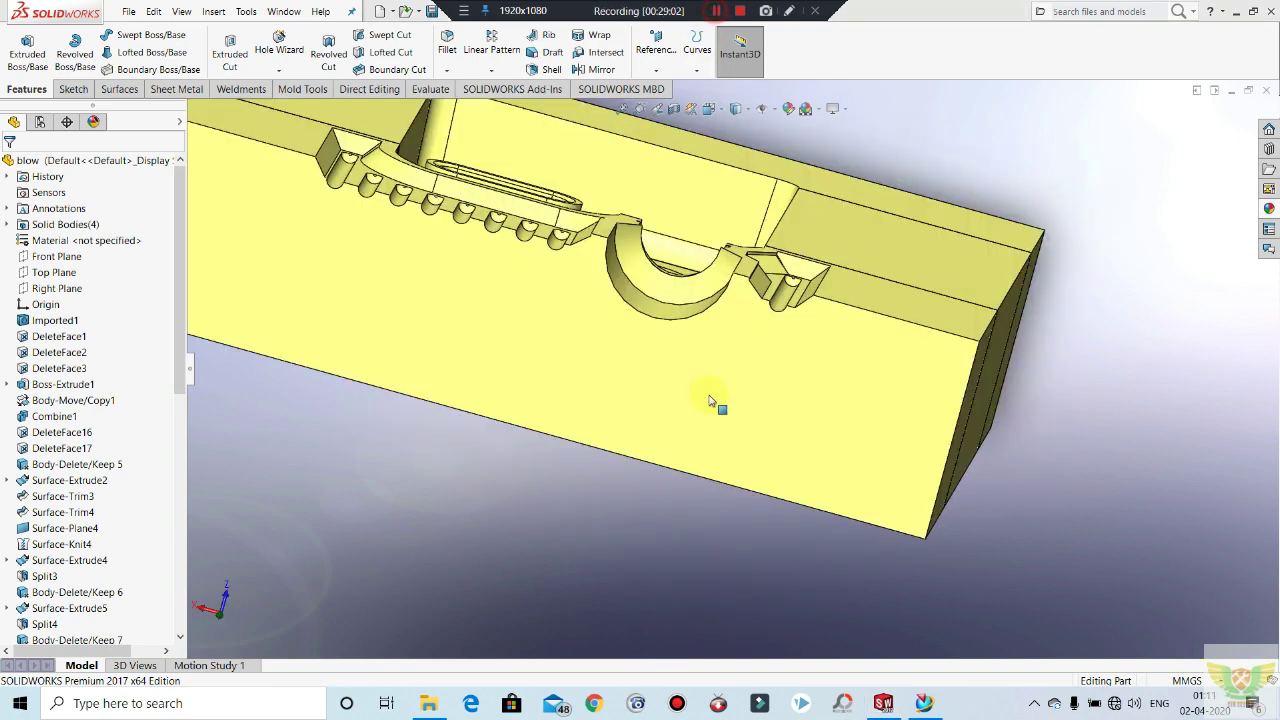
{"action": "left_click", "coordinate": [734, 386]}
Step: Start a sketch on the face and draw a center rectangle over the slot from the arch base
{"action": "left_click", "coordinate": [803, 354]}
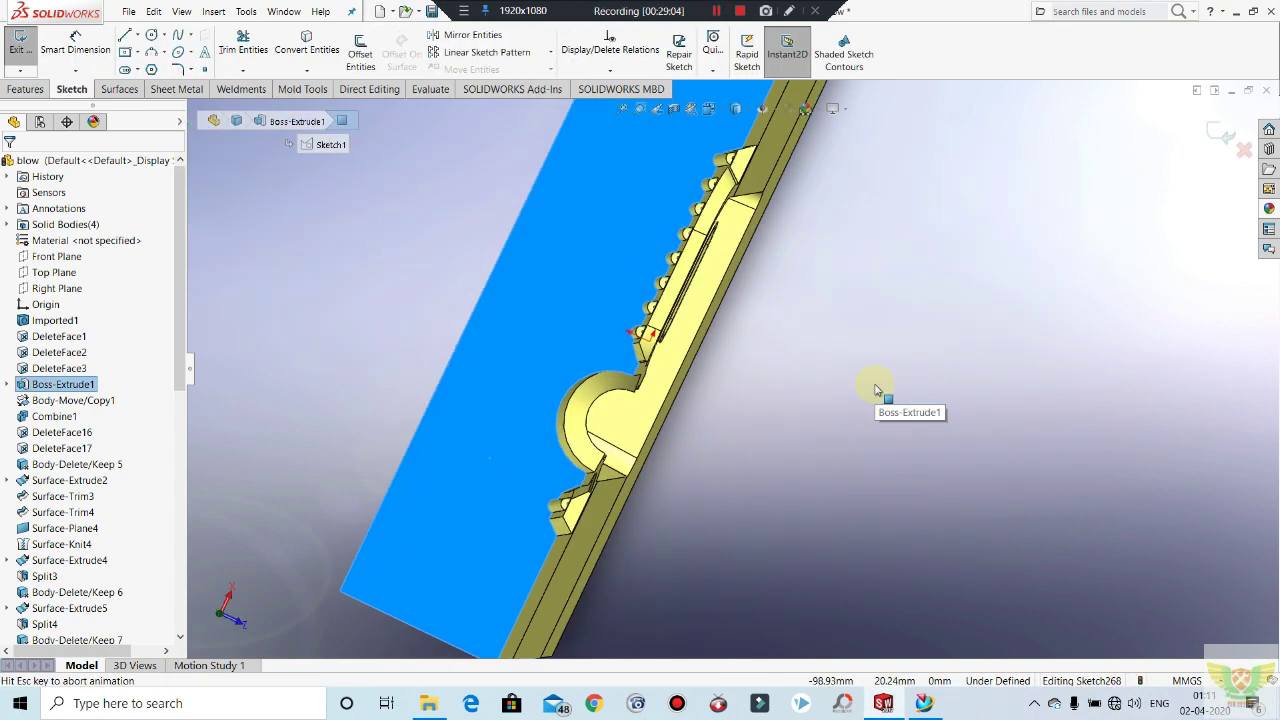
{"action": "left_click", "coordinate": [127, 52]}
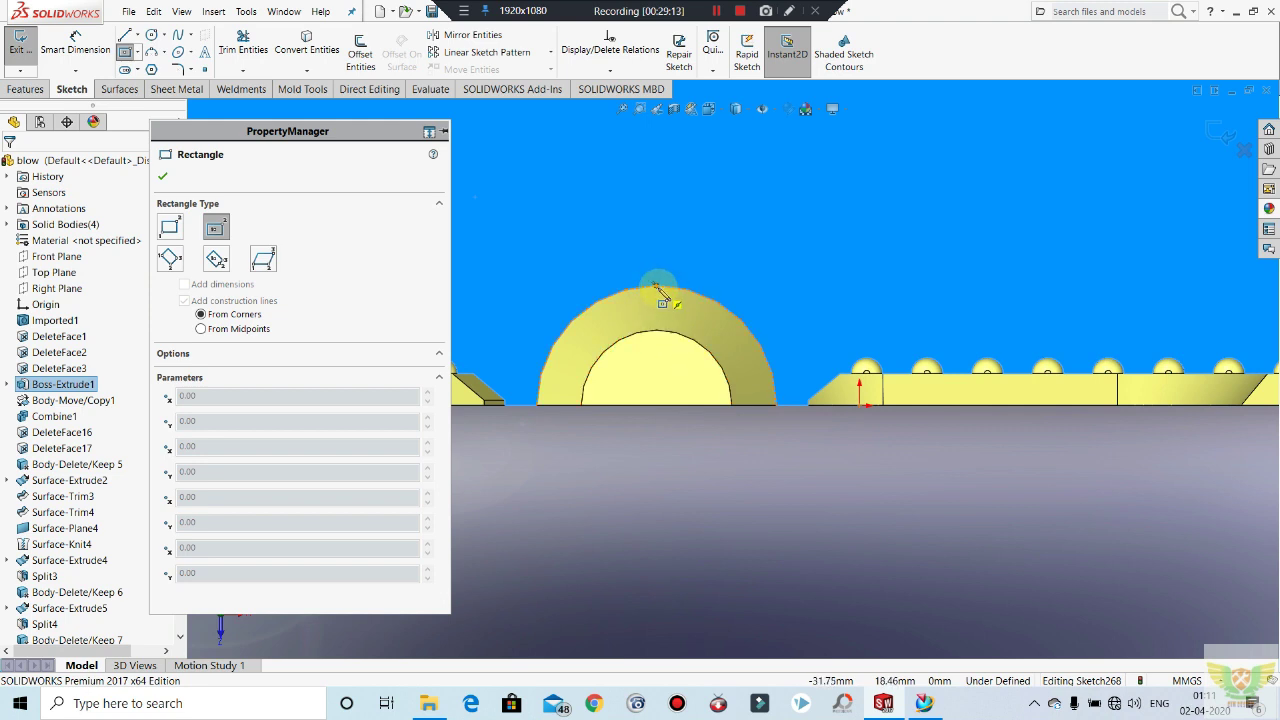
{"action": "left_click", "coordinate": [656, 405]}
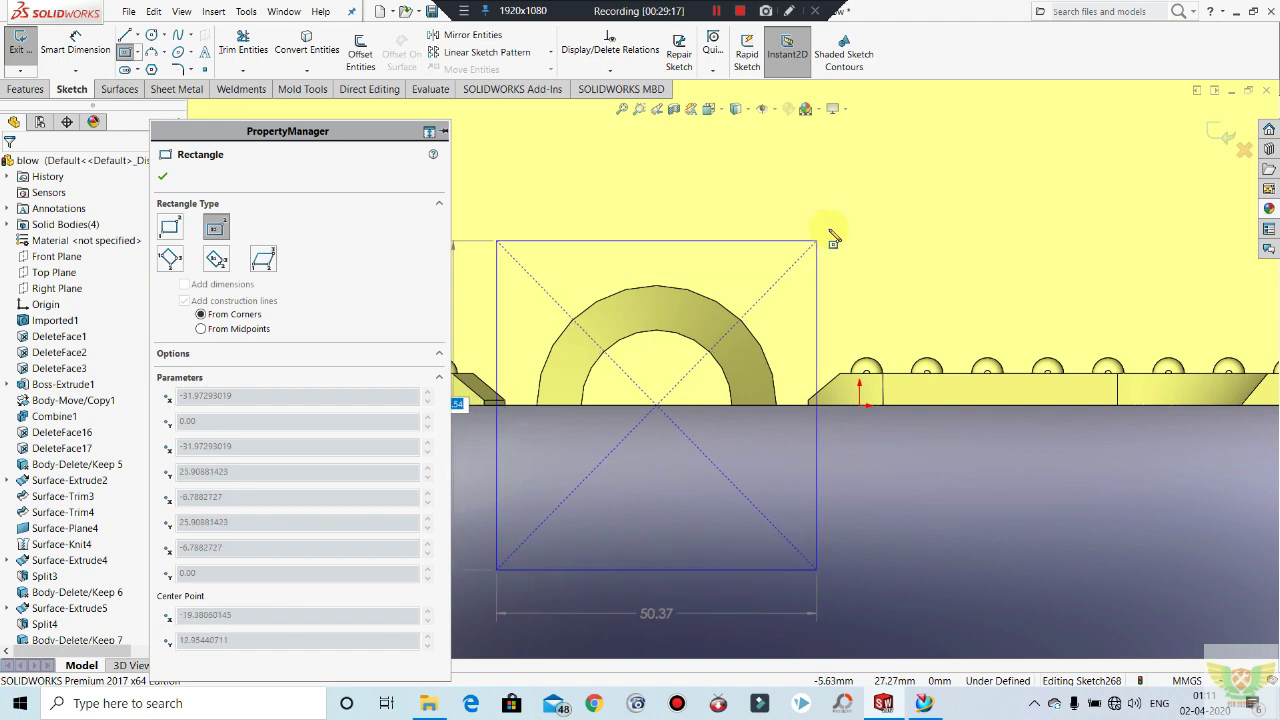
{"action": "scroll", "coordinate": [850, 228], "scroll_direction": "up", "scroll_amount": 1}
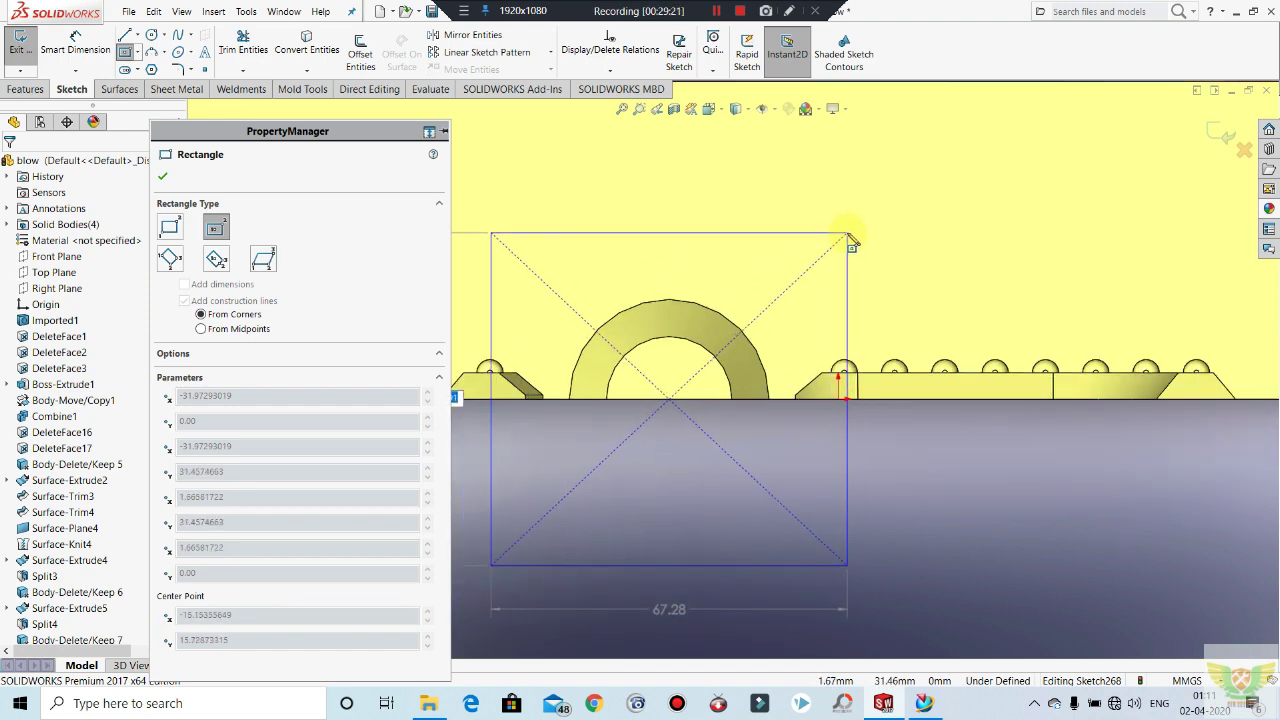
{"action": "left_click", "coordinate": [850, 240]}
Step: Dimension the rectangle's left edge to 65 mm tall
{"action": "left_click", "coordinate": [75, 45]}
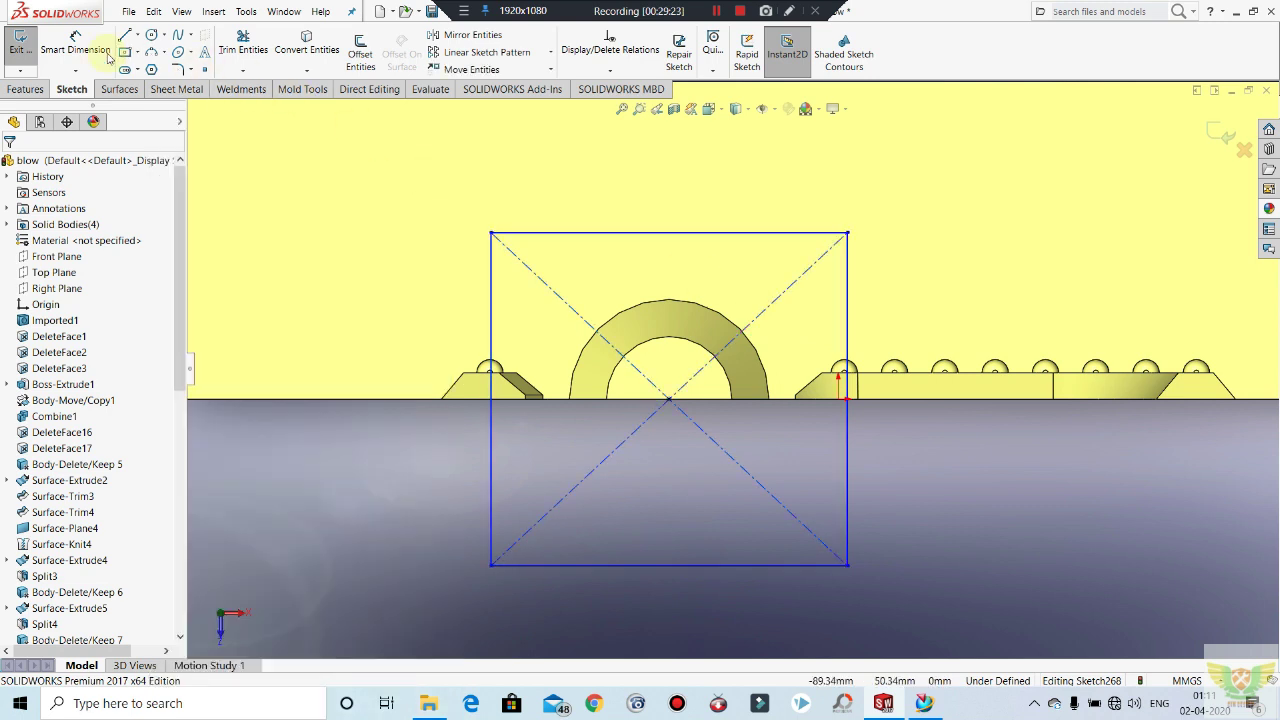
{"action": "left_click", "coordinate": [491, 295]}
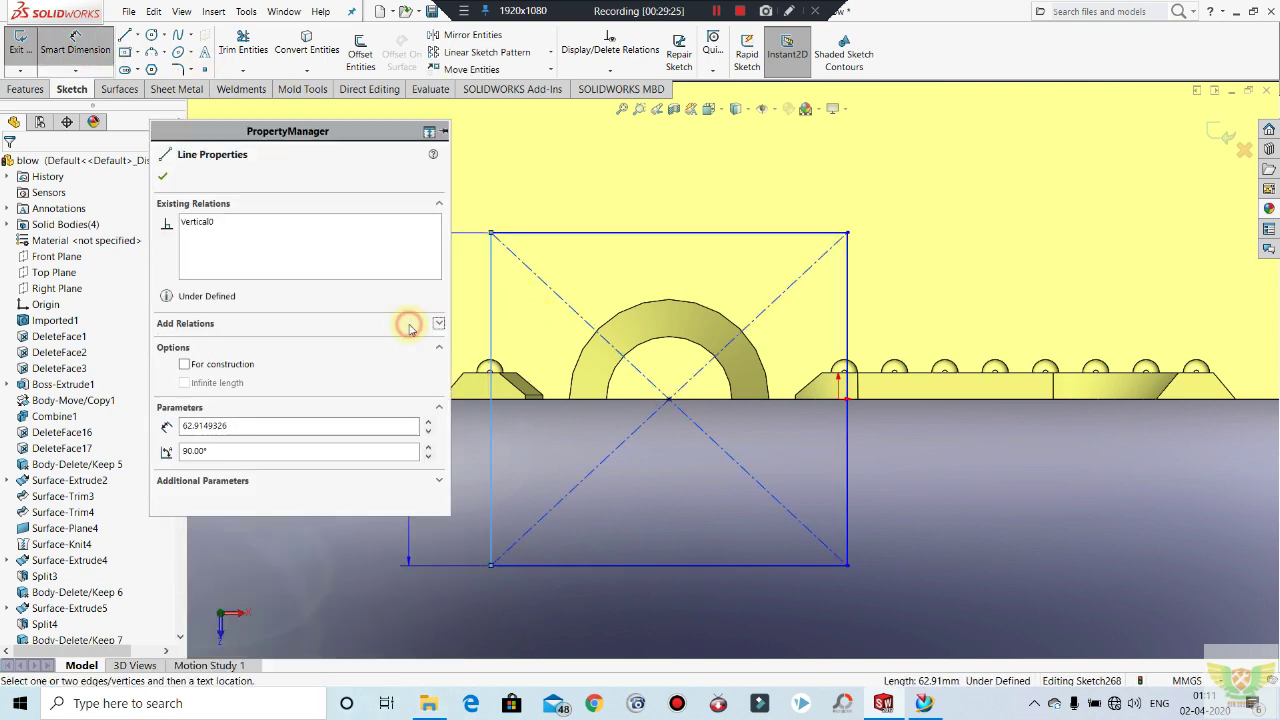
{"action": "left_click", "coordinate": [527, 335]}
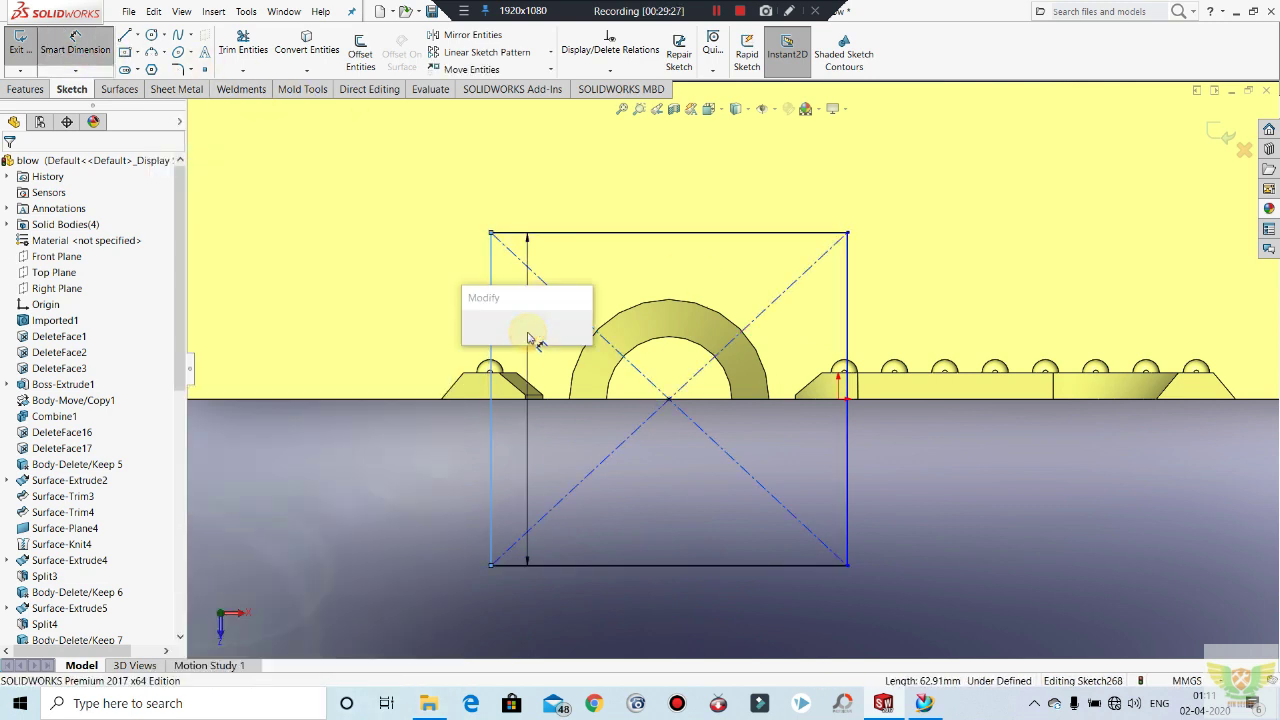
{"action": "type", "text": "65"}
{"action": "key", "text": "Return"}
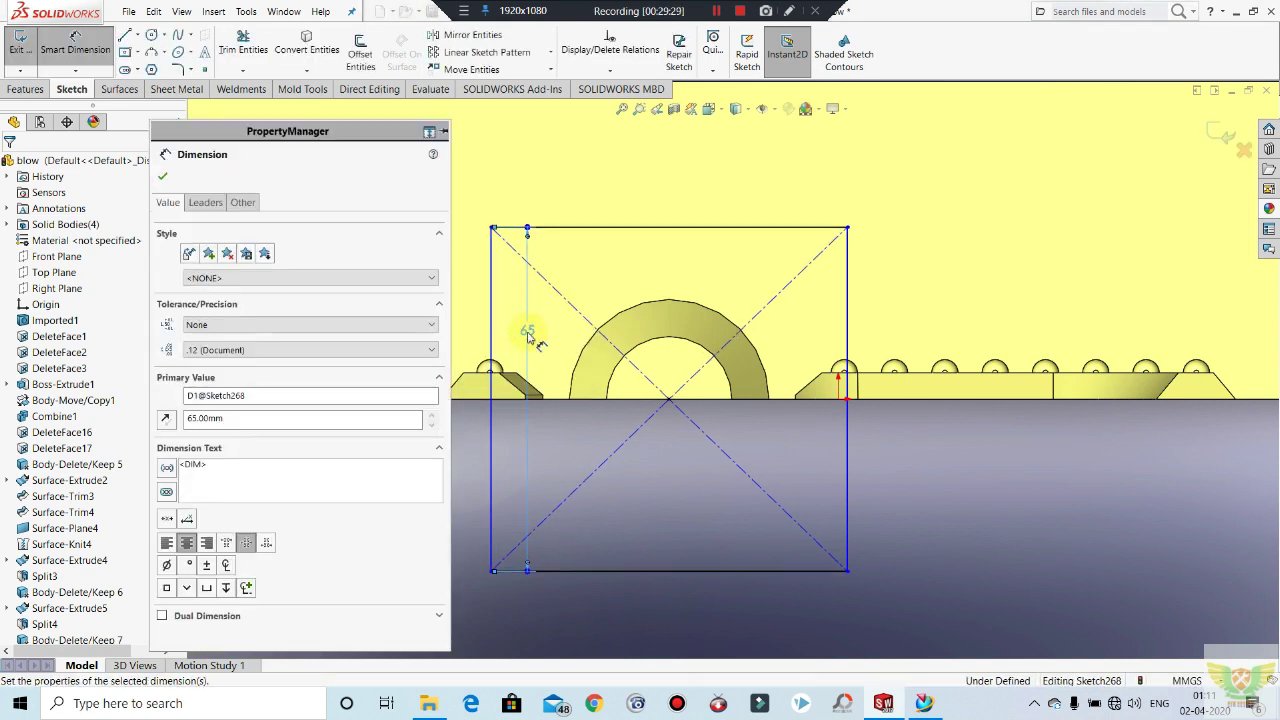
{"action": "key", "text": "Escape"}
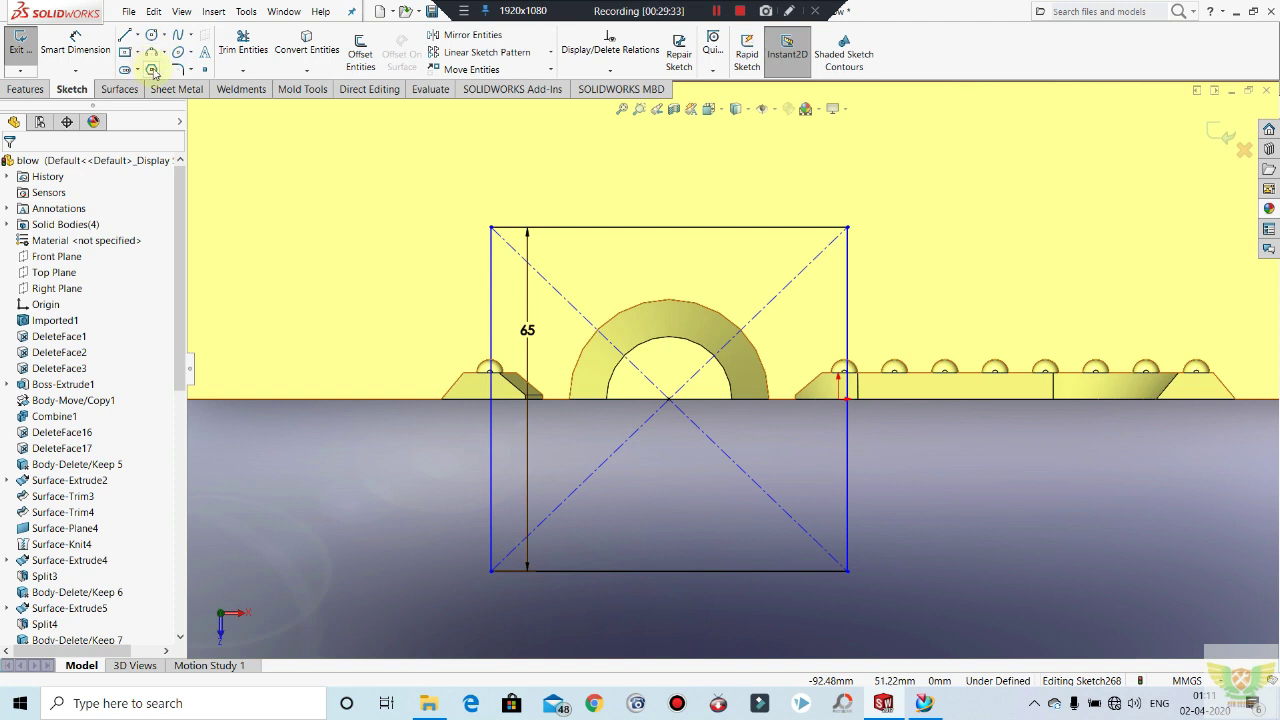
Step: Round both top rectangle corners with 10 mm sketch fillets and close the sketch
{"action": "left_click", "coordinate": [179, 70]}
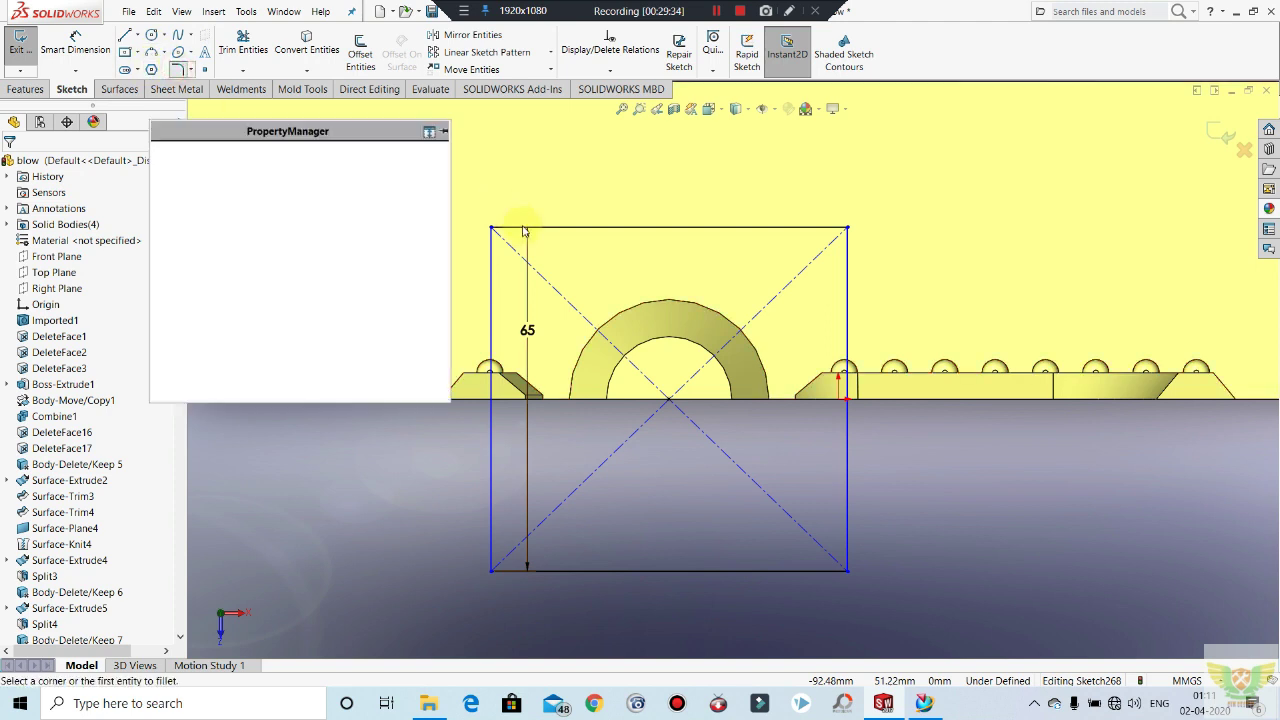
{"action": "left_click", "coordinate": [492, 274]}
{"action": "left_click", "coordinate": [797, 229]}
{"action": "left_click", "coordinate": [818, 232]}
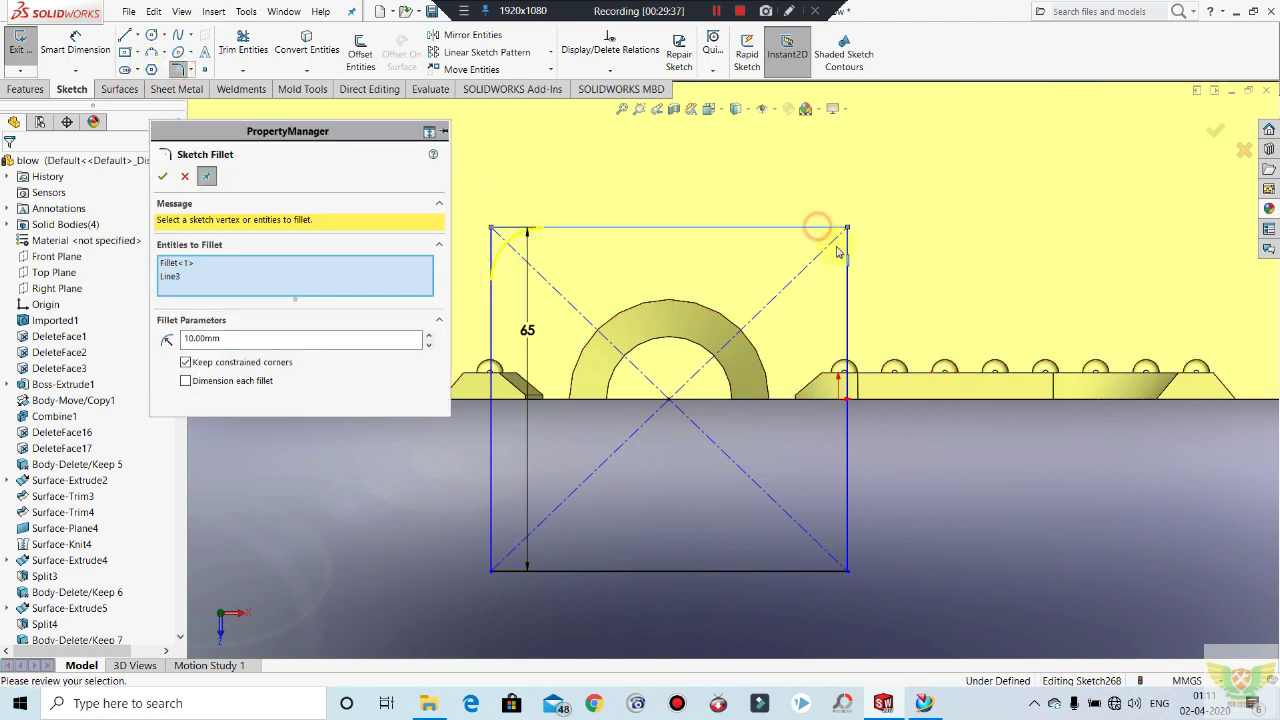
{"action": "left_click", "coordinate": [849, 252]}
{"action": "left_click", "coordinate": [160, 177]}
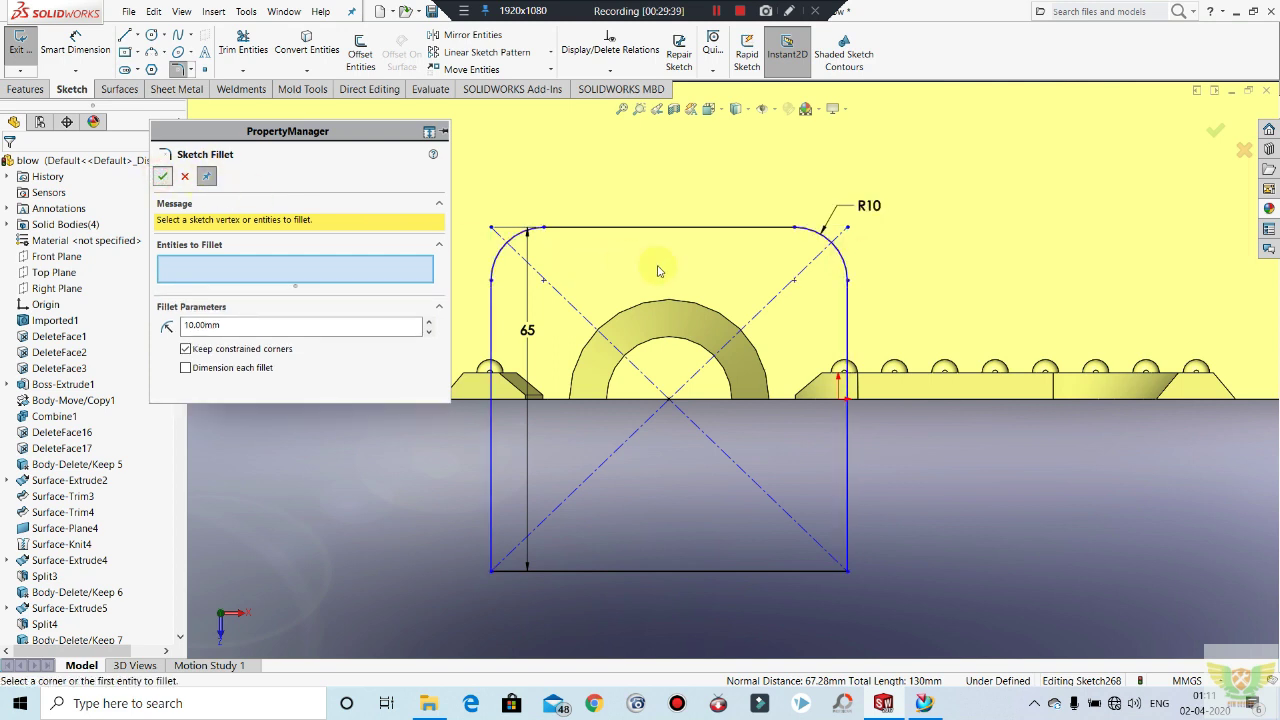
{"action": "left_click", "coordinate": [160, 177]}
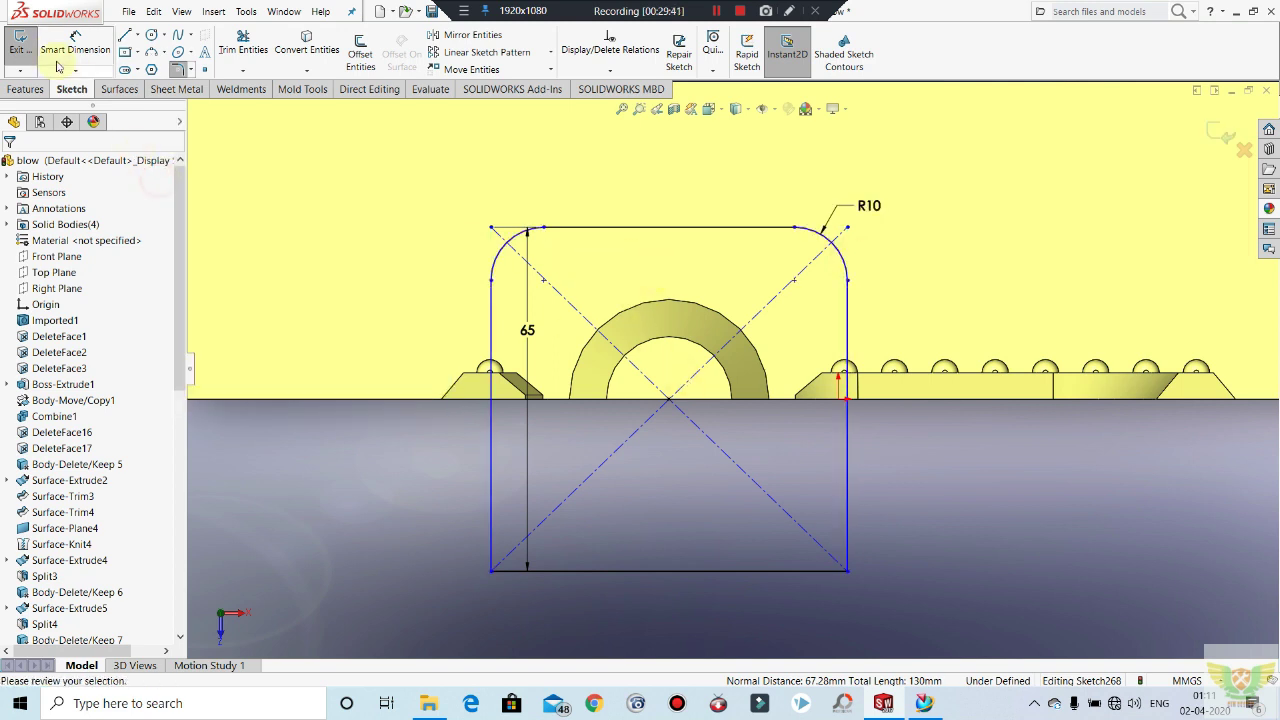
{"action": "left_click", "coordinate": [20, 45]}
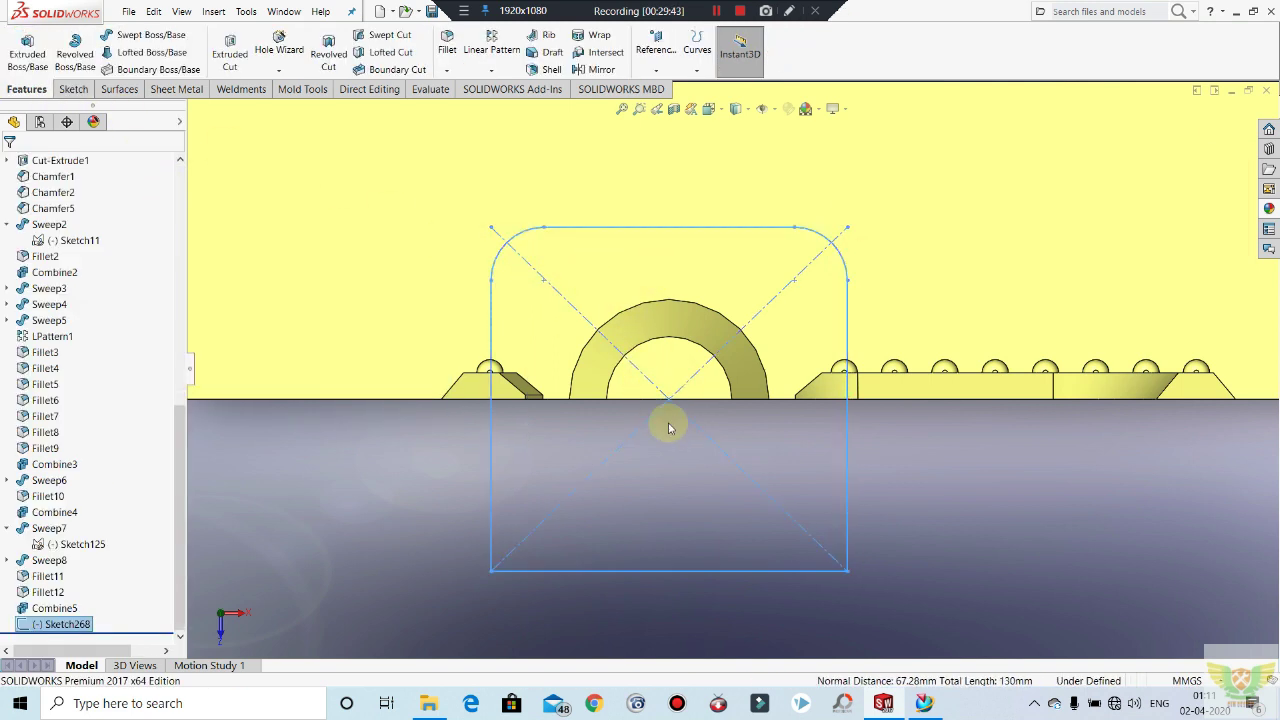
Step: Reopen Sketch268 for editing and view it normal to the sketch plane
{"action": "middle_click_drag", "start_coordinate": [666, 423], "coordinate": [657, 366]}
{"action": "scroll", "coordinate": [700, 362], "scroll_direction": "down", "scroll_amount": 5}
{"action": "scroll", "coordinate": [740, 357], "scroll_direction": "up", "scroll_amount": 5}
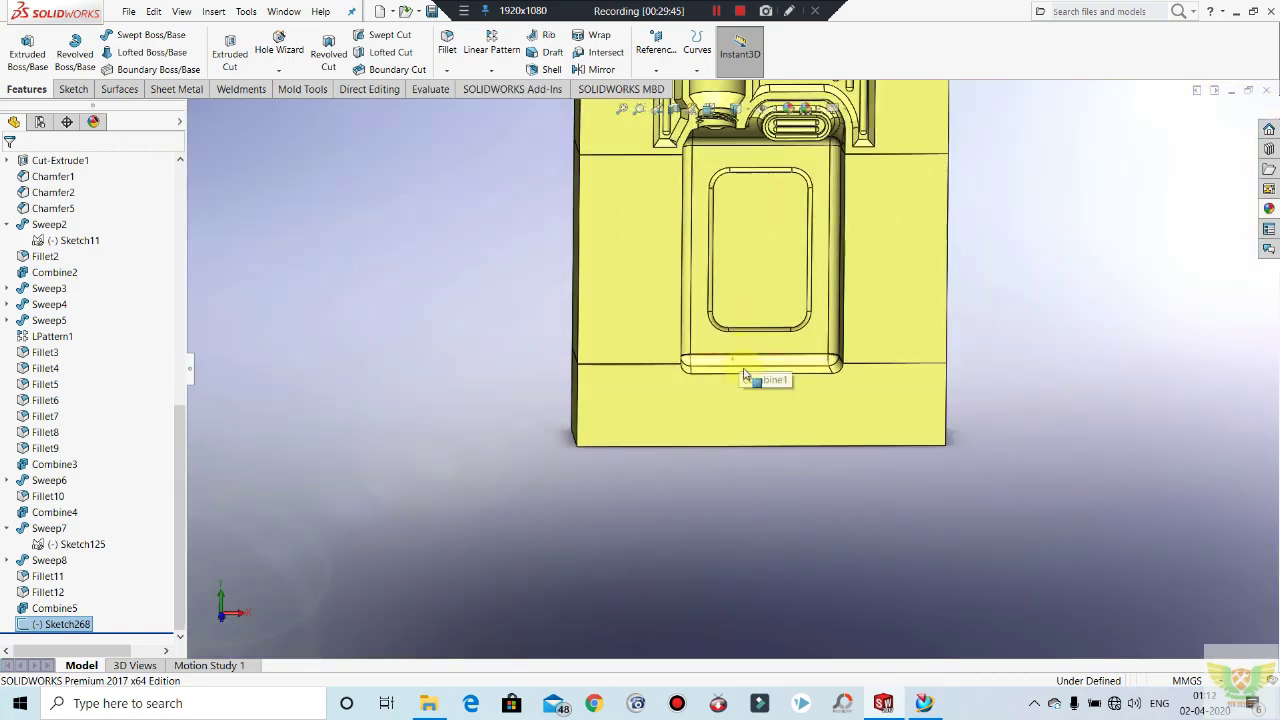
{"action": "mouse_move", "coordinate": [757, 371]}
{"action": "middle_mouse_down"}
{"action": "mouse_move", "coordinate": [517, 294]}
{"action": "mouse_move", "coordinate": [925, 225]}
{"action": "middle_mouse_up"}
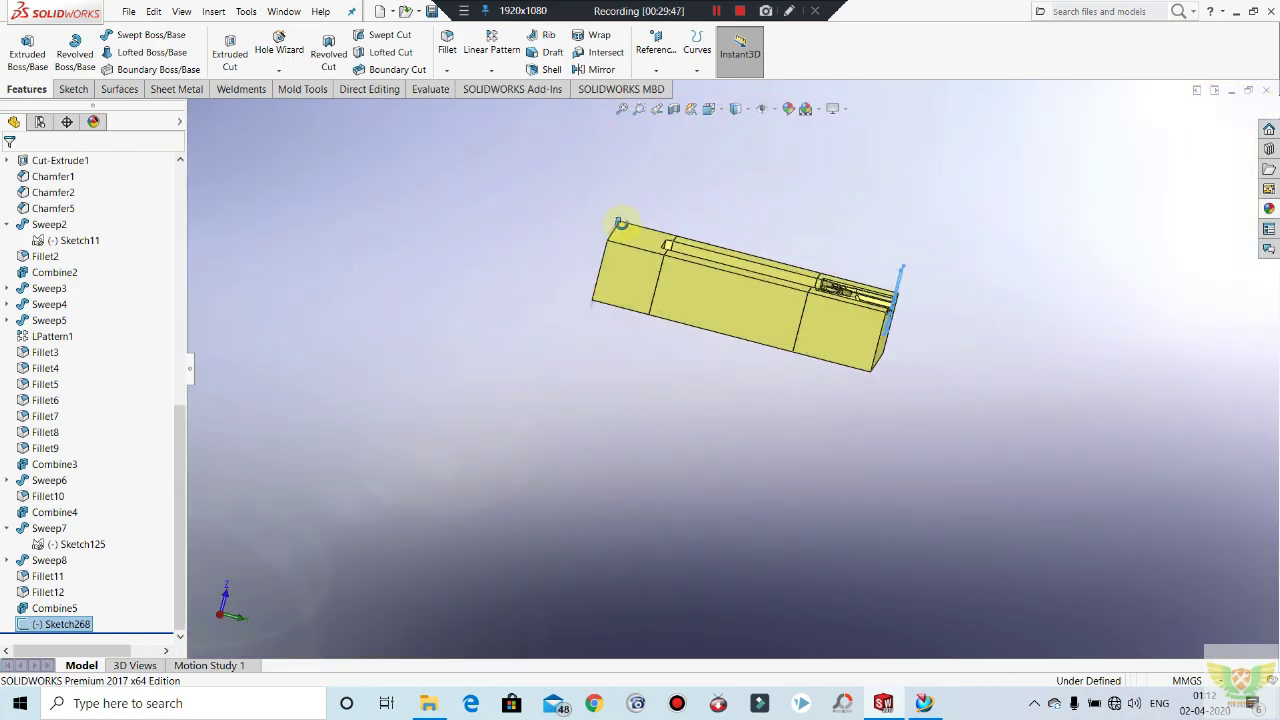
{"action": "scroll", "coordinate": [925, 225], "scroll_direction": "down", "scroll_amount": 3}
{"action": "scroll", "coordinate": [925, 225], "scroll_direction": "down", "scroll_amount": 3}
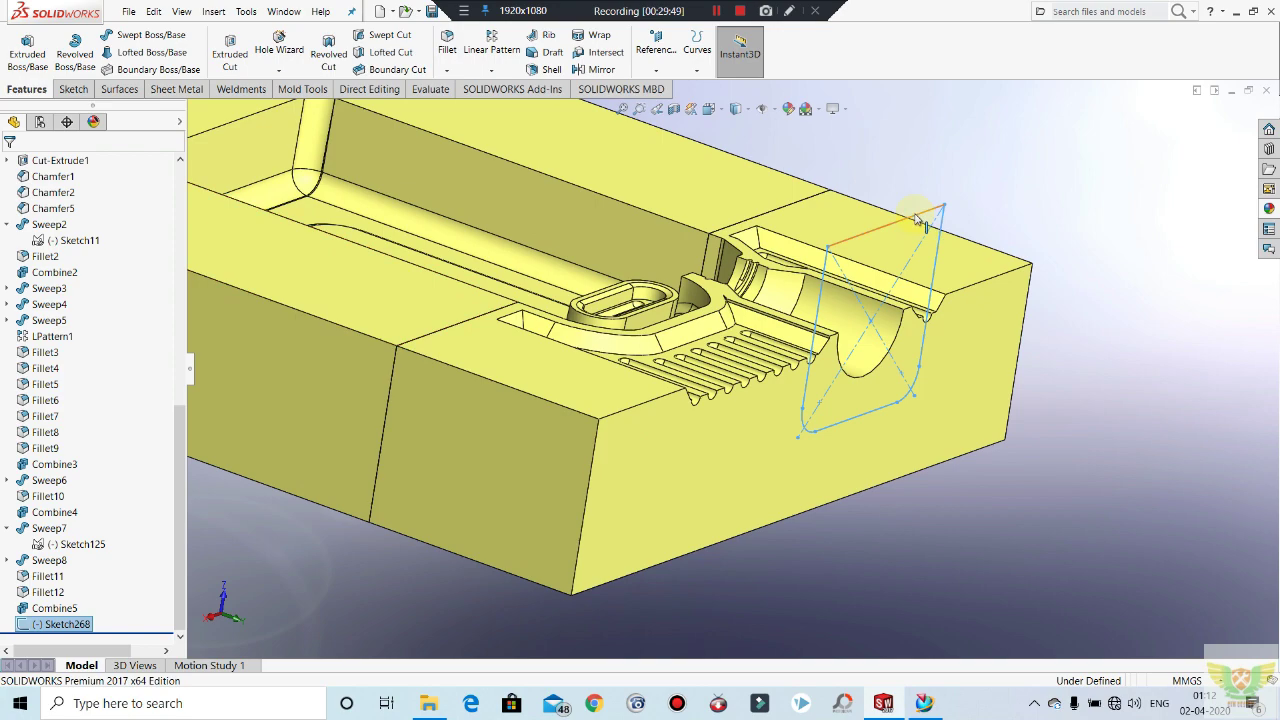
{"action": "left_click", "coordinate": [914, 215]}
{"action": "left_click", "coordinate": [956, 156]}
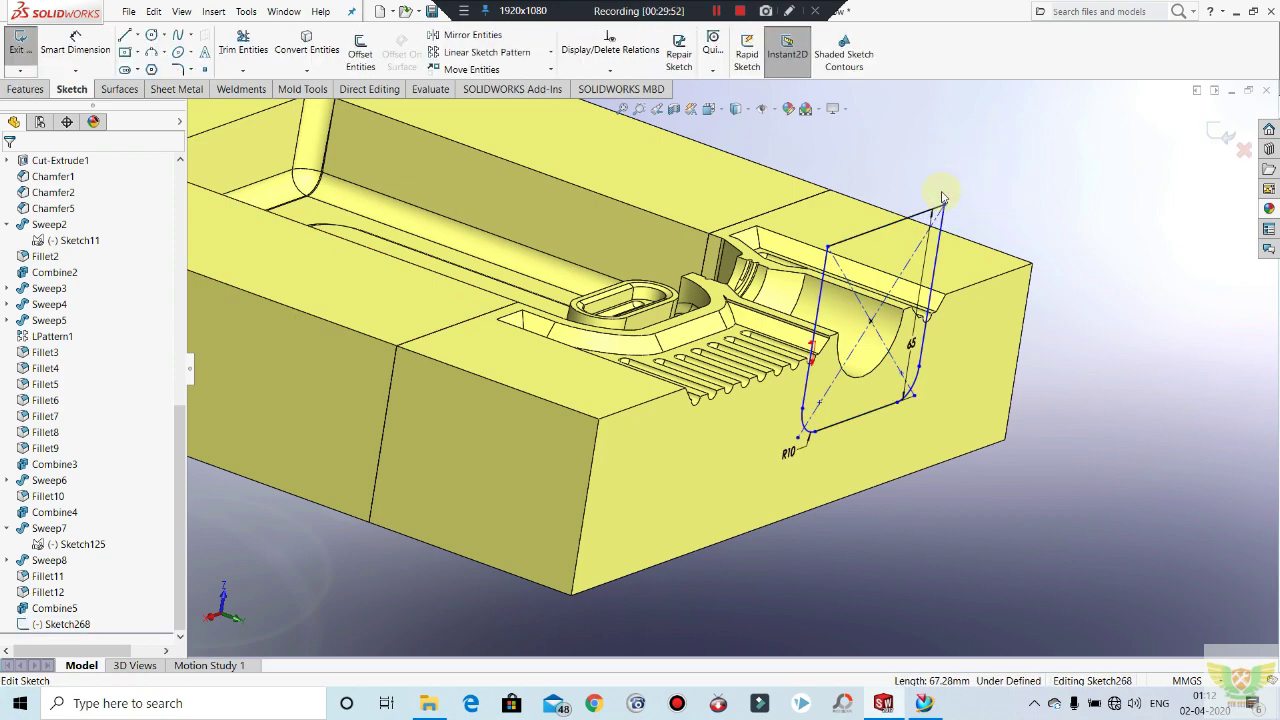
{"action": "key", "text": "ctrl+8"}
Step: Project the model edge beside the slot into Sketch268 with Convert Entities
{"action": "scroll", "coordinate": [1050, 390], "scroll_direction": "down", "scroll_amount": 2}
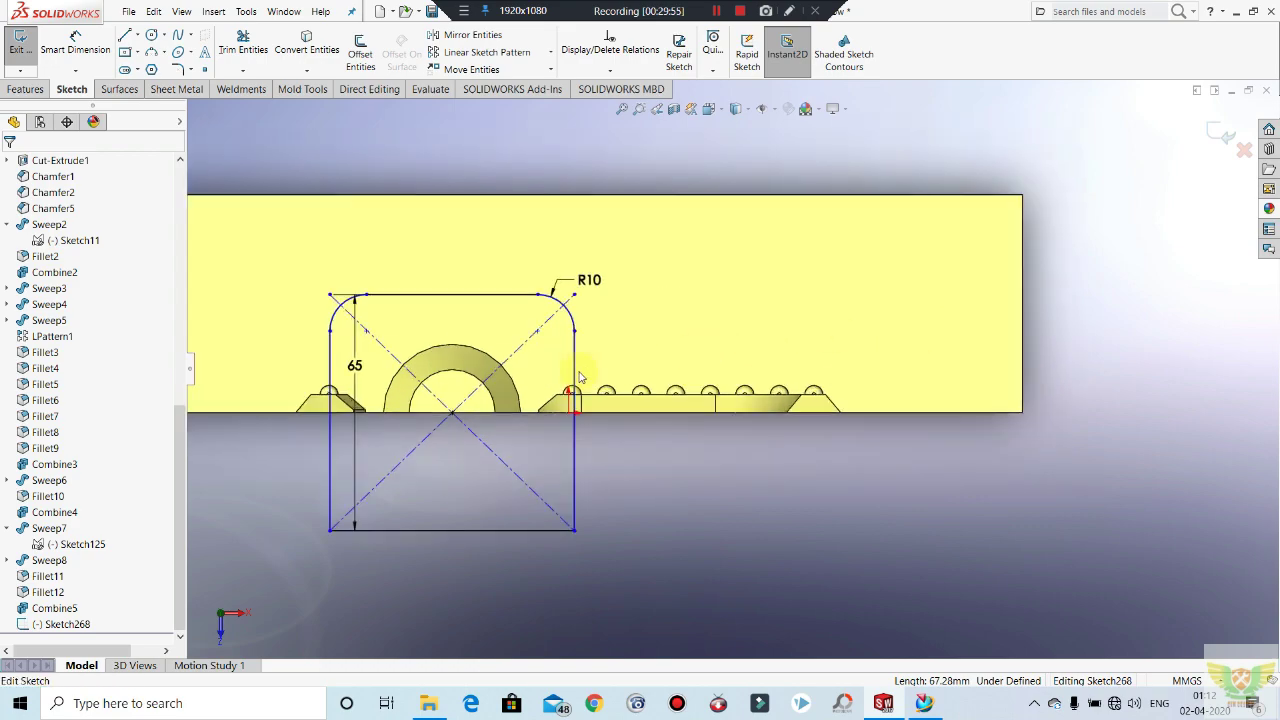
{"action": "scroll", "coordinate": [499, 485], "scroll_direction": "down", "scroll_amount": 3}
{"action": "scroll", "coordinate": [499, 485], "scroll_direction": "up", "scroll_amount": 3}
{"action": "scroll", "coordinate": [436, 403], "scroll_direction": "down", "scroll_amount": 4}
{"action": "scroll", "coordinate": [436, 403], "scroll_direction": "down", "scroll_amount": 2}
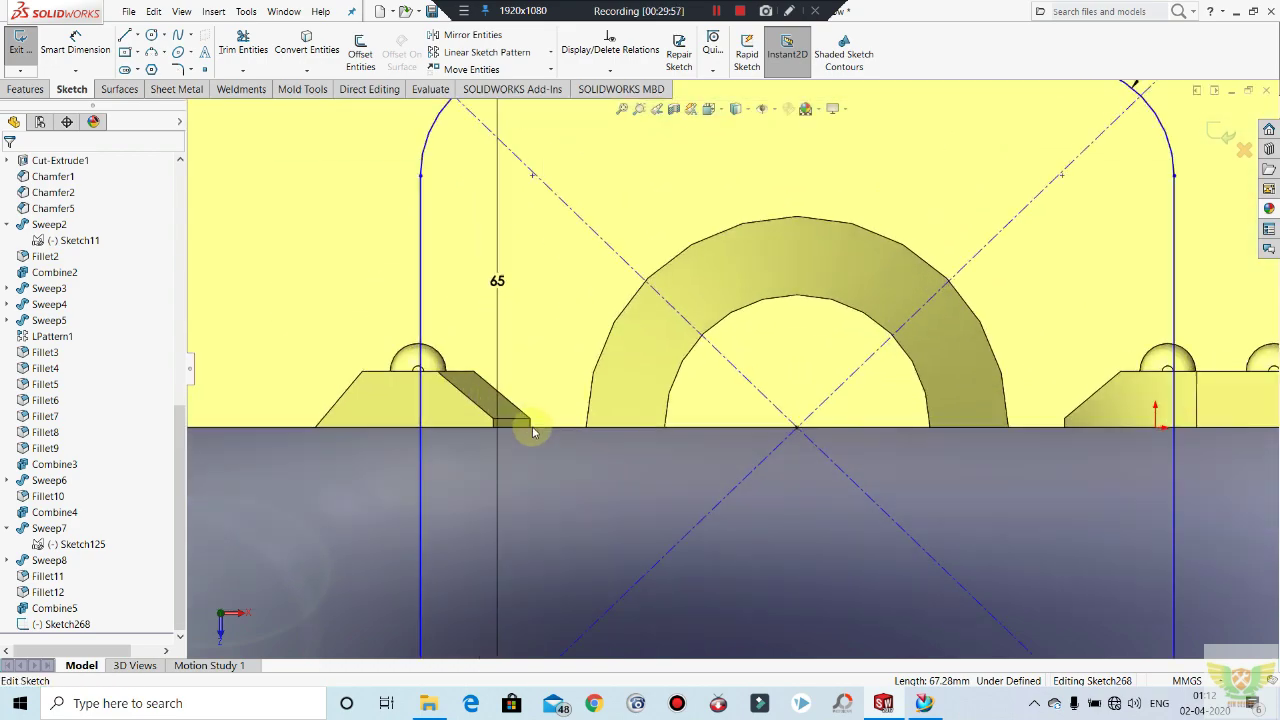
{"action": "mouse_move", "coordinate": [528, 428]}
{"action": "middle_mouse_down"}
{"action": "mouse_move", "coordinate": [525, 297]}
{"action": "mouse_move", "coordinate": [363, 200]}
{"action": "middle_mouse_up"}
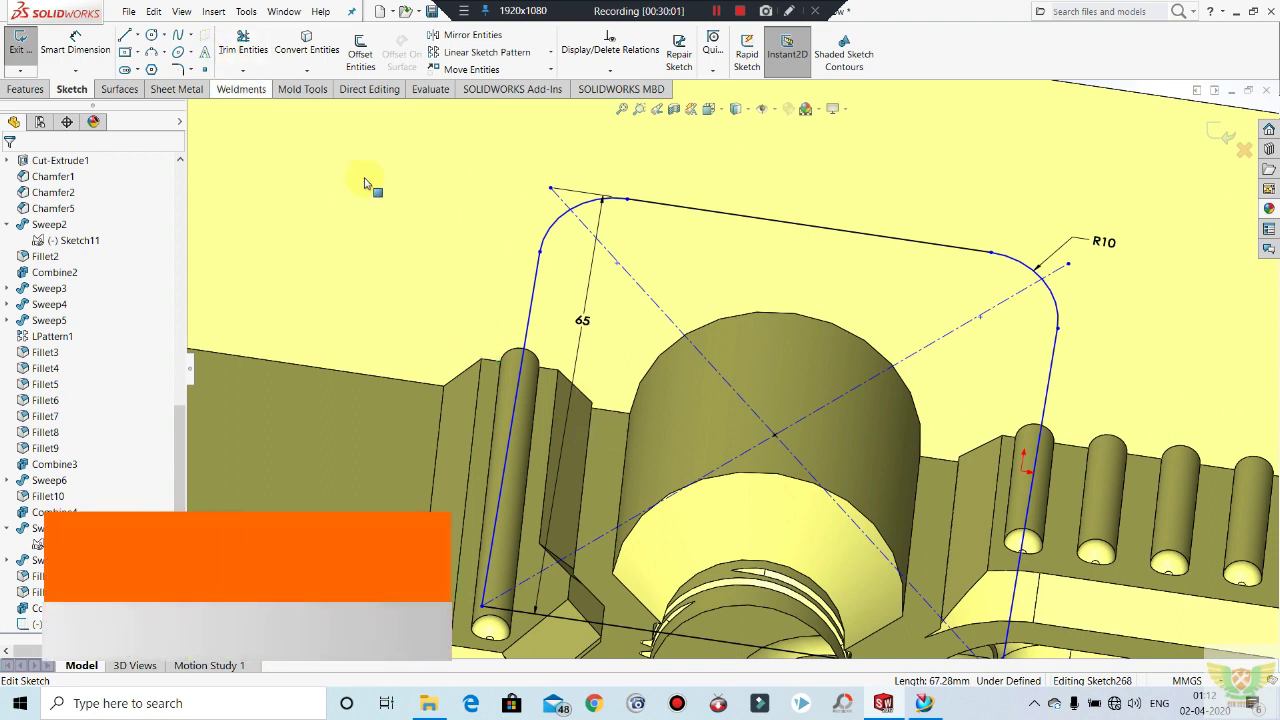
{"action": "left_click", "coordinate": [307, 45]}
{"action": "left_click", "coordinate": [530, 355]}
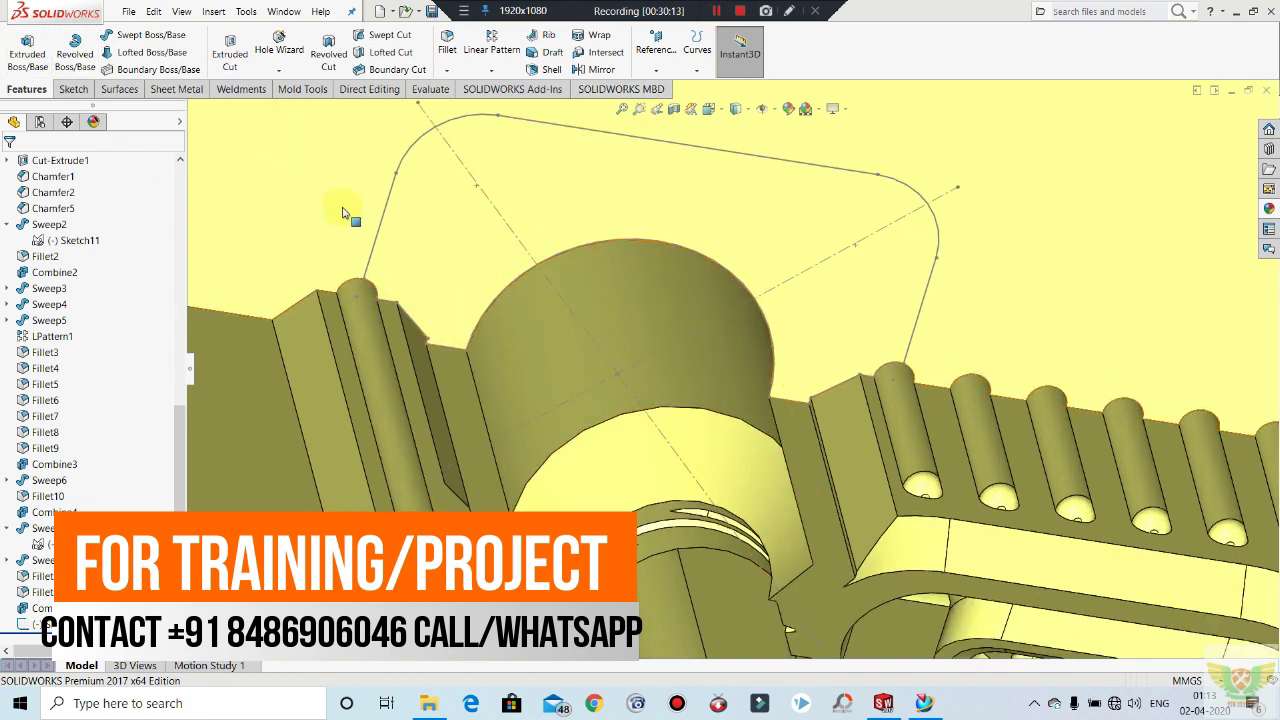
Step: Close Sketch268 and begin an Extruded Boss/Base feature
{"action": "left_click", "coordinate": [392, 201]}
{"action": "left_click", "coordinate": [434, 140]}
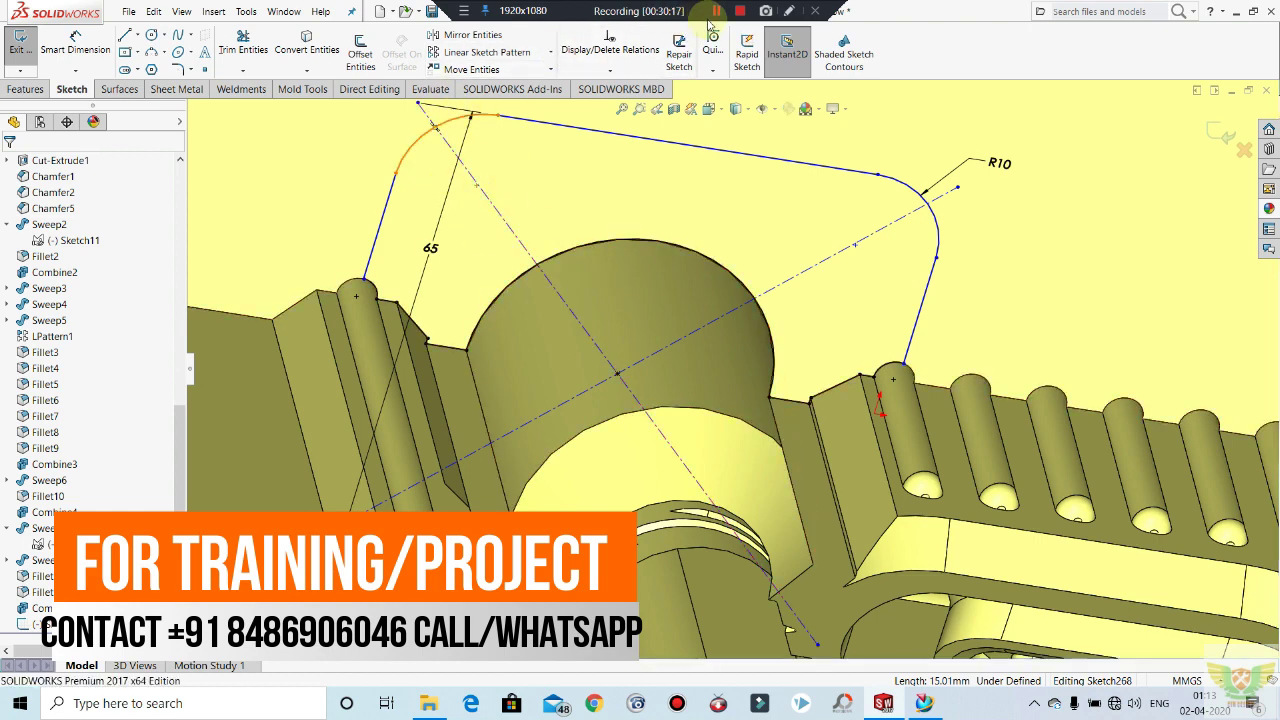
{"action": "left_click", "coordinate": [18, 42]}
{"action": "mouse_move", "coordinate": [557, 357]}
{"action": "middle_mouse_down"}
{"action": "mouse_move", "coordinate": [561, 300]}
{"action": "mouse_move", "coordinate": [575, 320]}
{"action": "middle_mouse_up"}
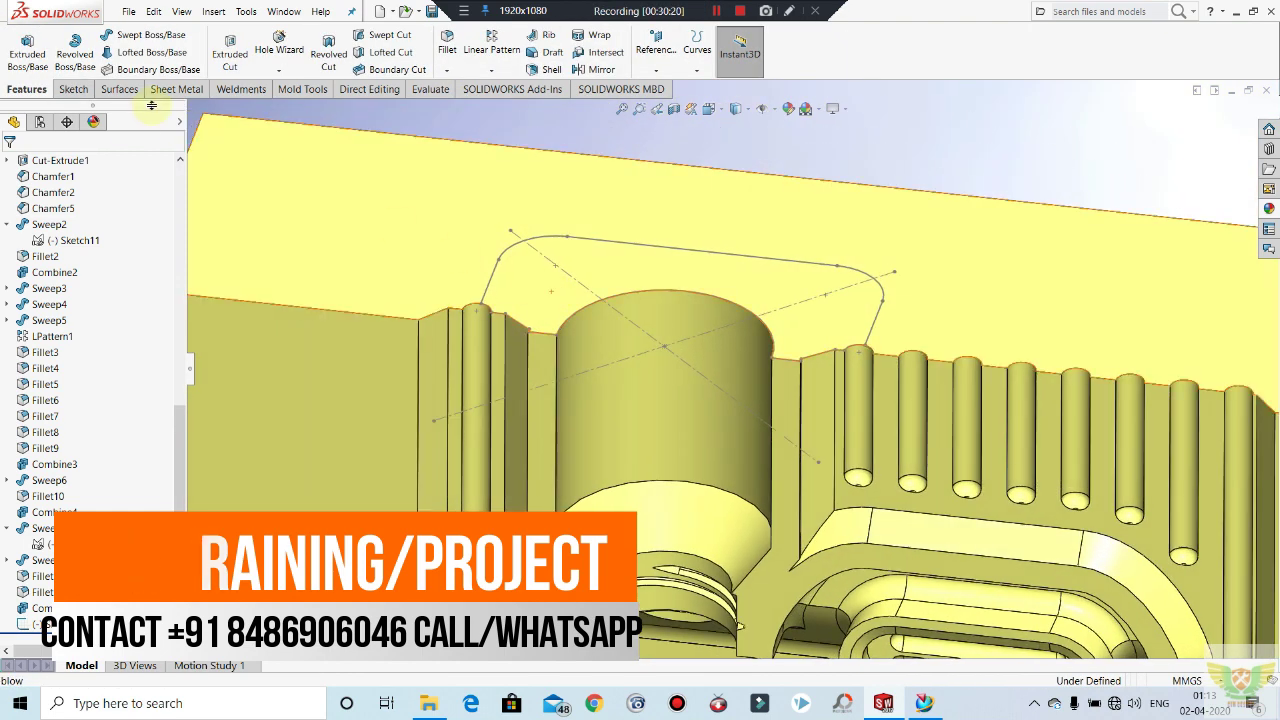
{"action": "left_click", "coordinate": [28, 48]}
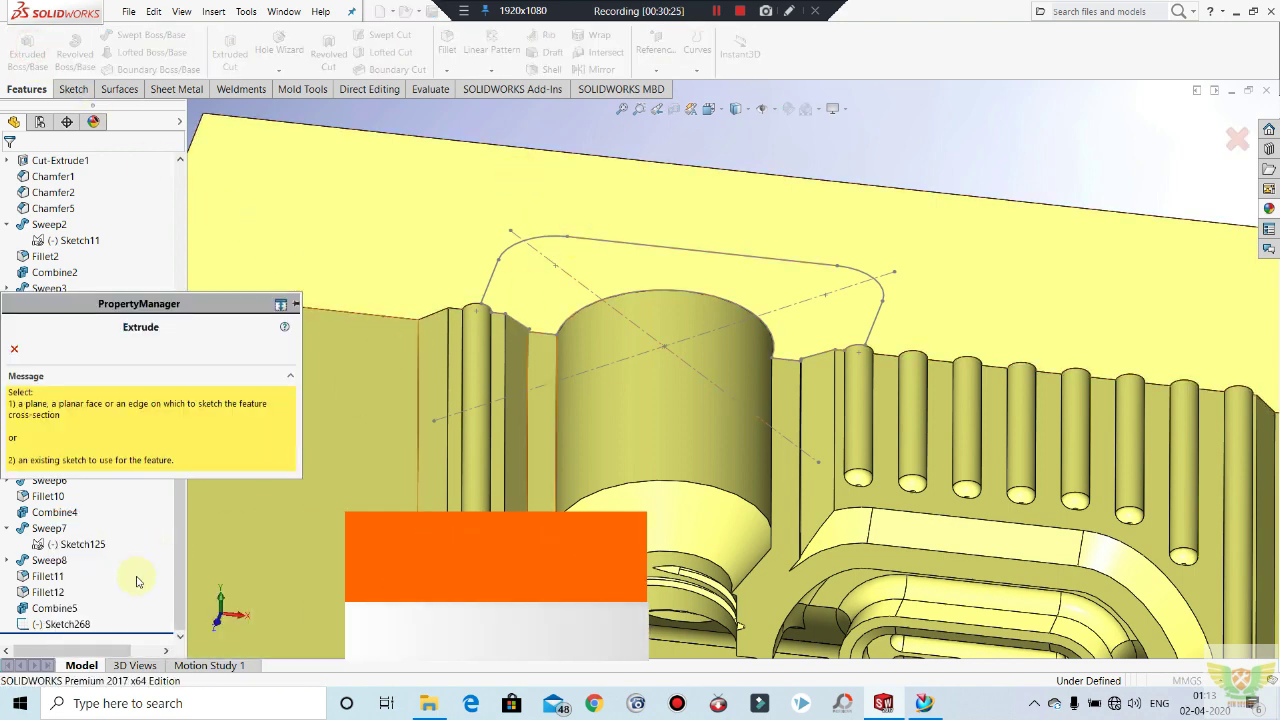
{"action": "left_click", "coordinate": [80, 624]}
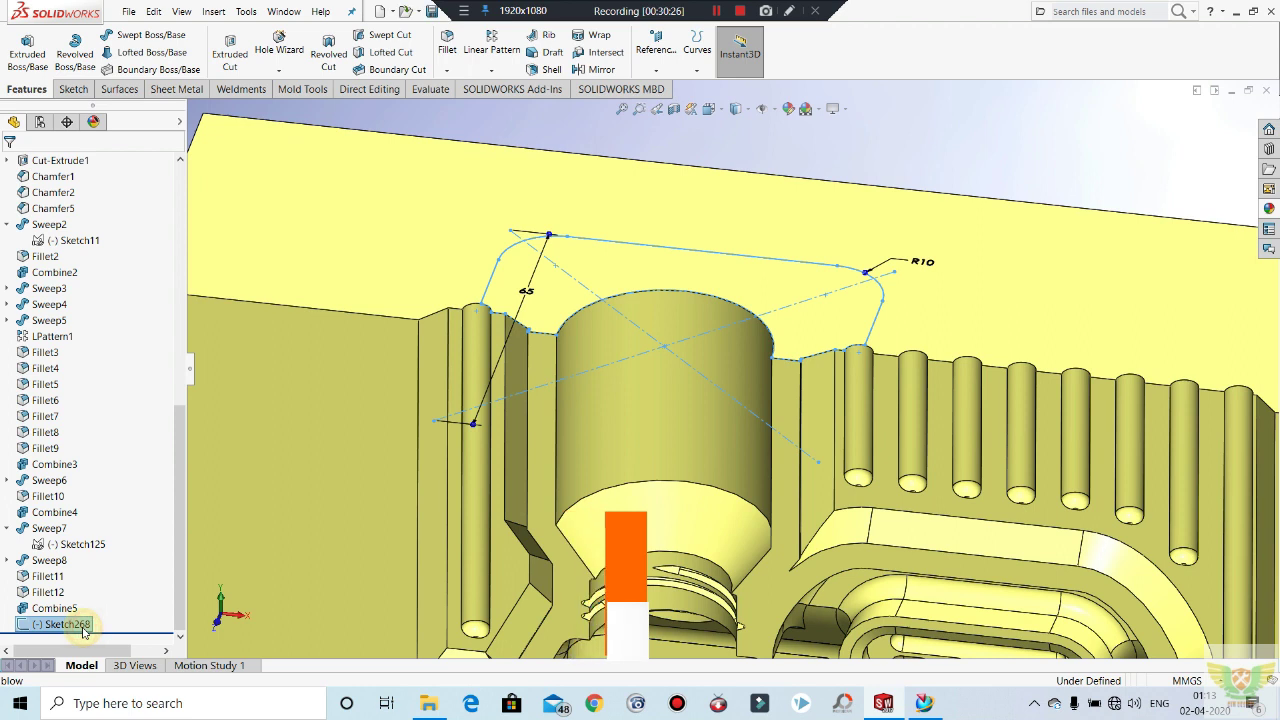
{"action": "left_click", "coordinate": [40, 48]}
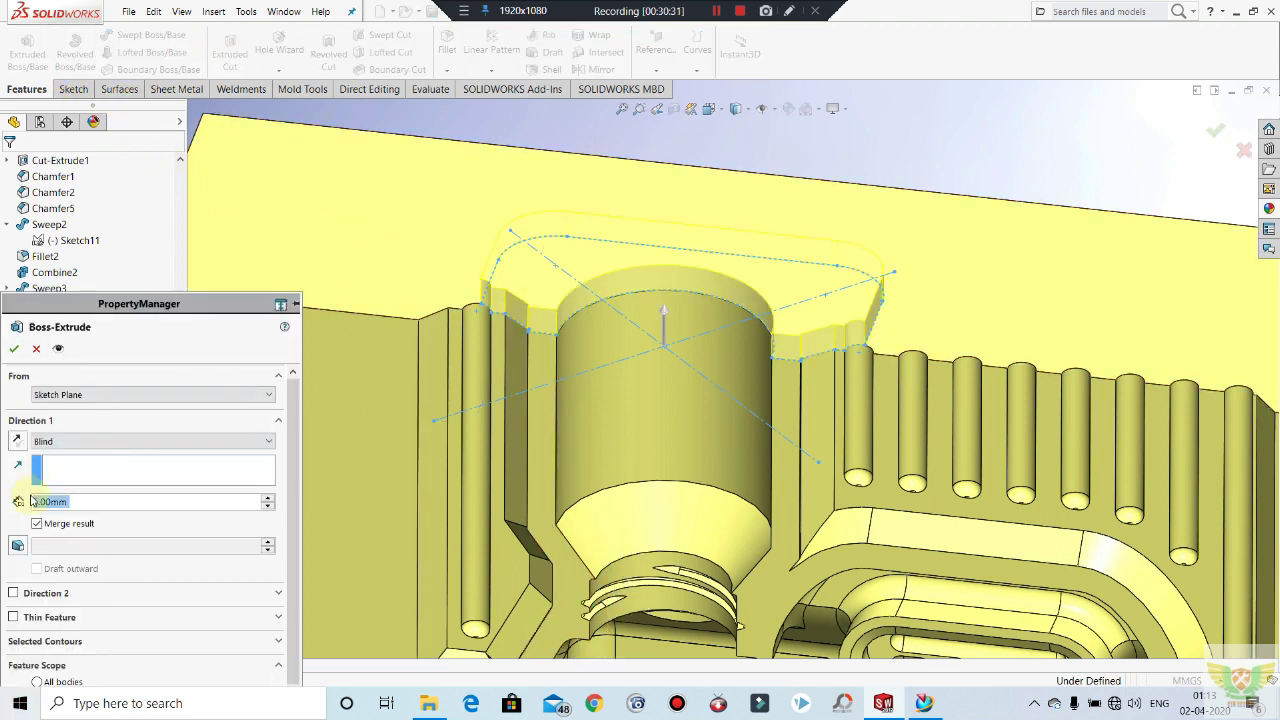
{"action": "left_click", "coordinate": [16, 441]}
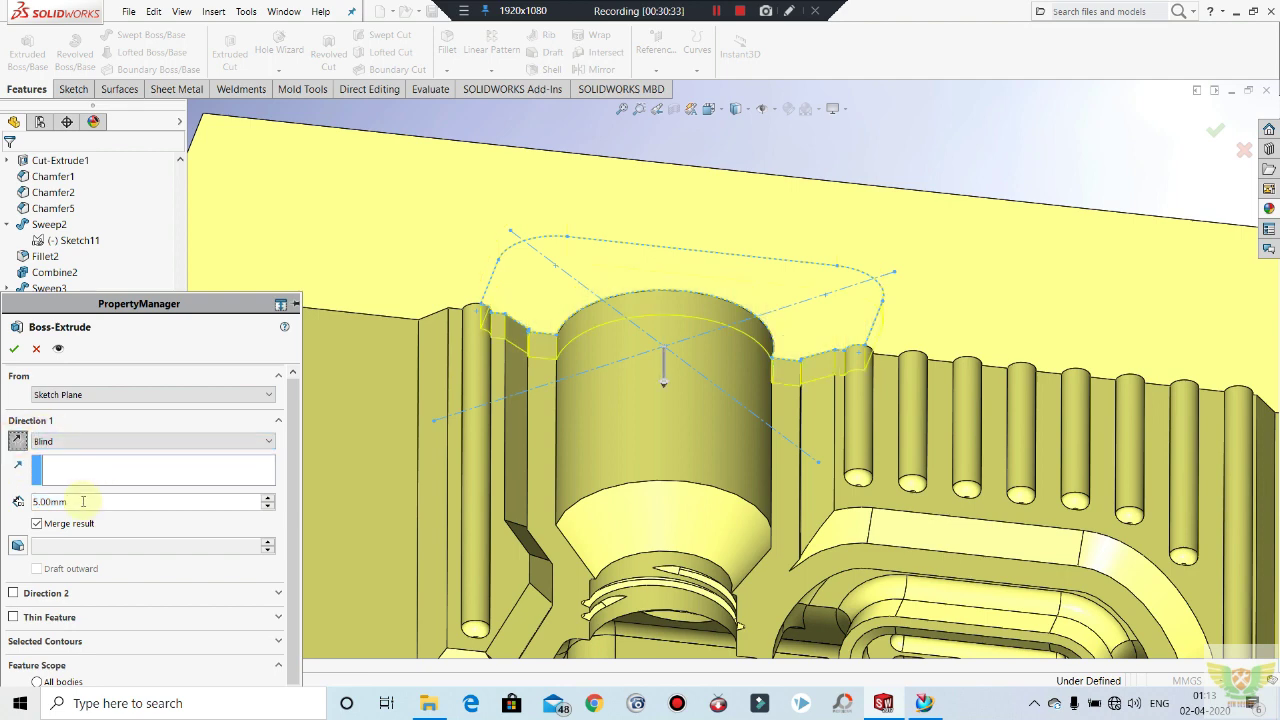
{"action": "type", "text": "10"}
{"action": "key", "text": "Return"}
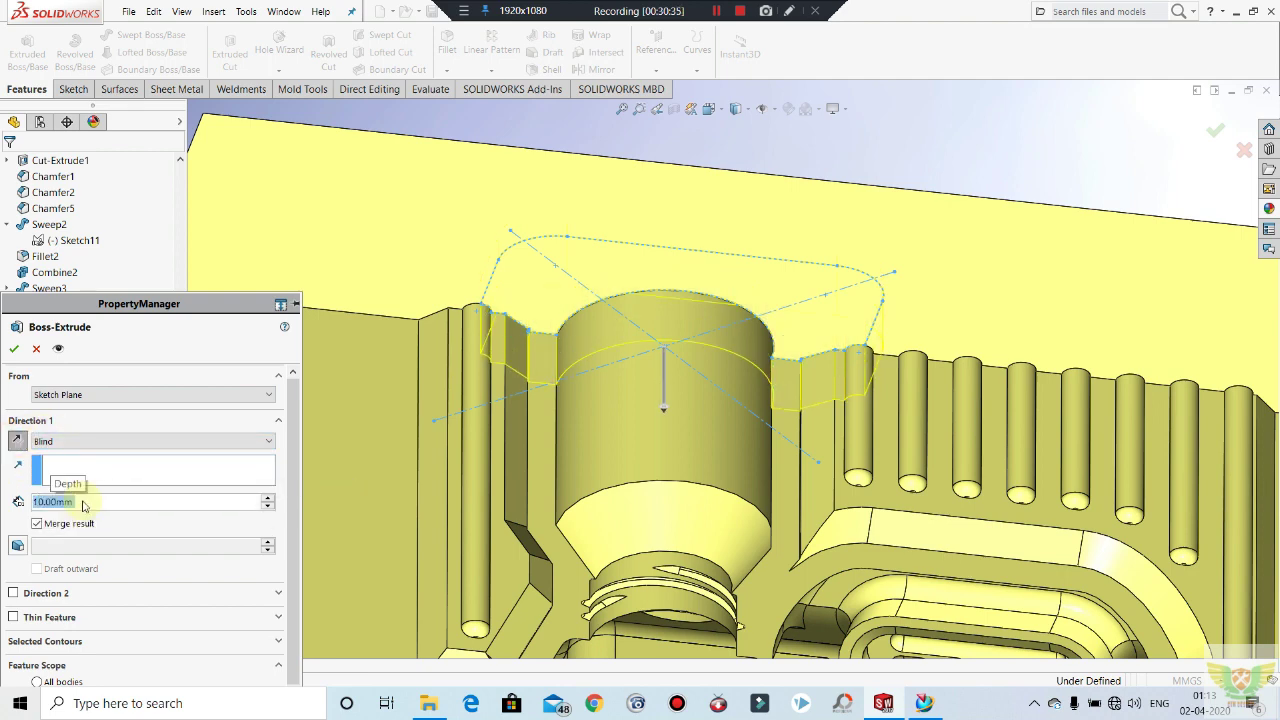
{"action": "mouse_move", "coordinate": [636, 471]}
{"action": "middle_mouse_down"}
{"action": "mouse_move", "coordinate": [646, 323]}
{"action": "mouse_move", "coordinate": [605, 369]}
{"action": "middle_mouse_up"}
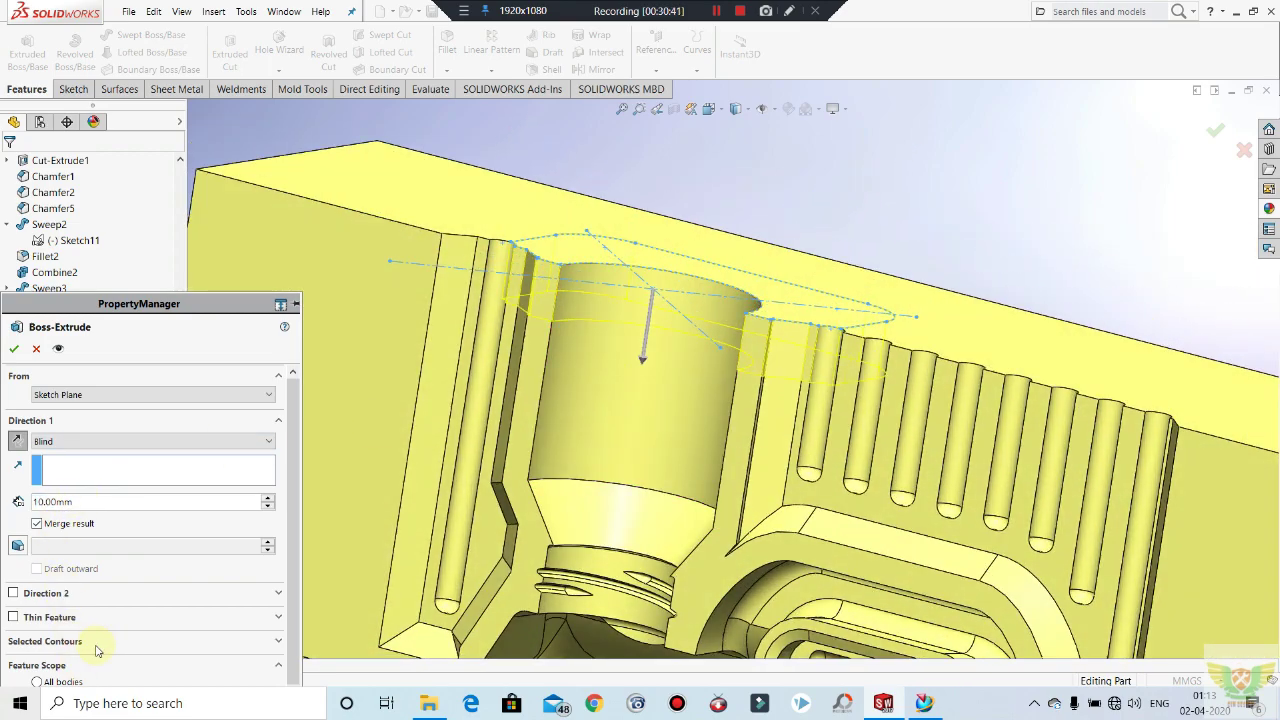
{"action": "left_click", "coordinate": [37, 350]}
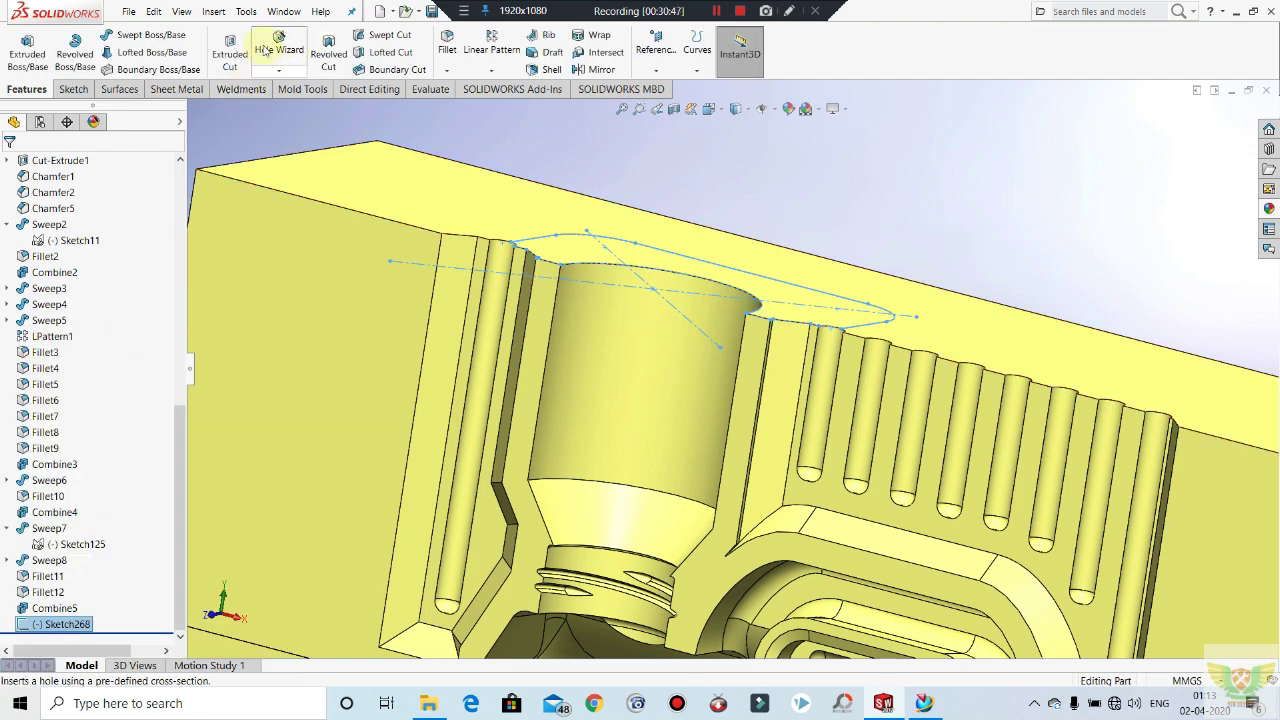
Step: Set the cut depth to 10 mm and accept Cut-Extrude2
{"action": "left_click", "coordinate": [230, 52]}
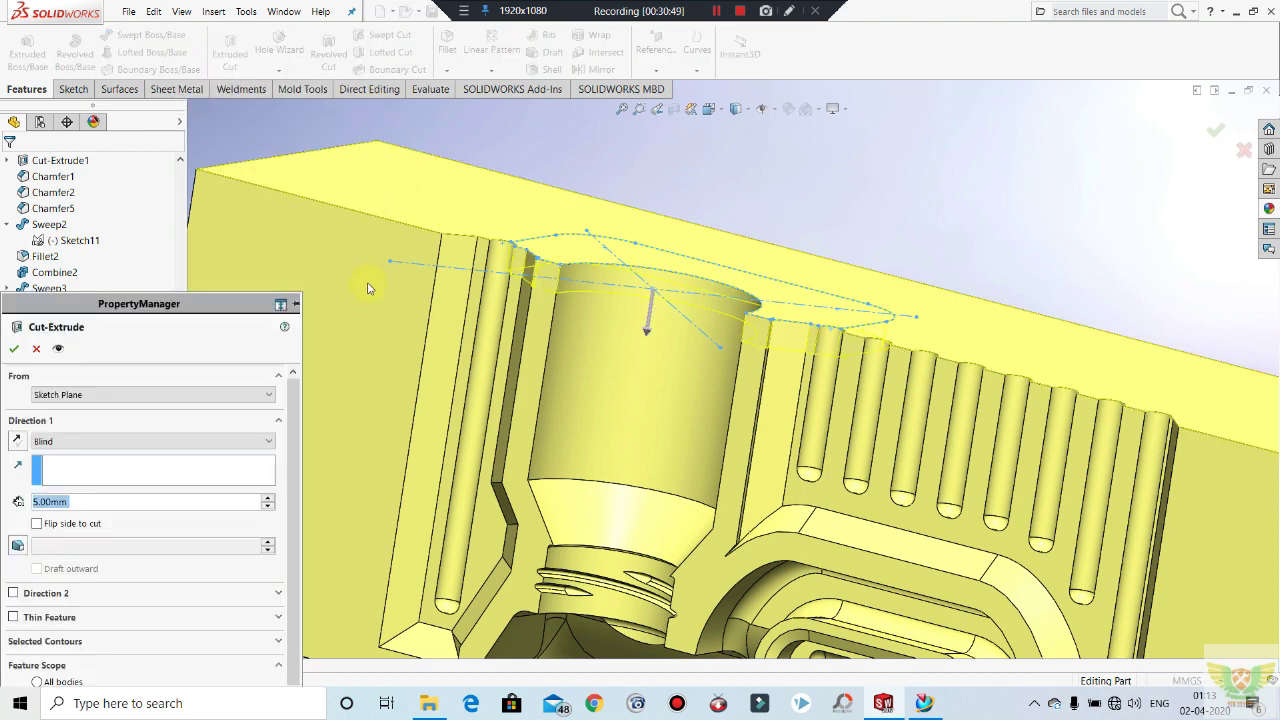
{"action": "type", "text": "10"}
{"action": "key", "text": "Return"}
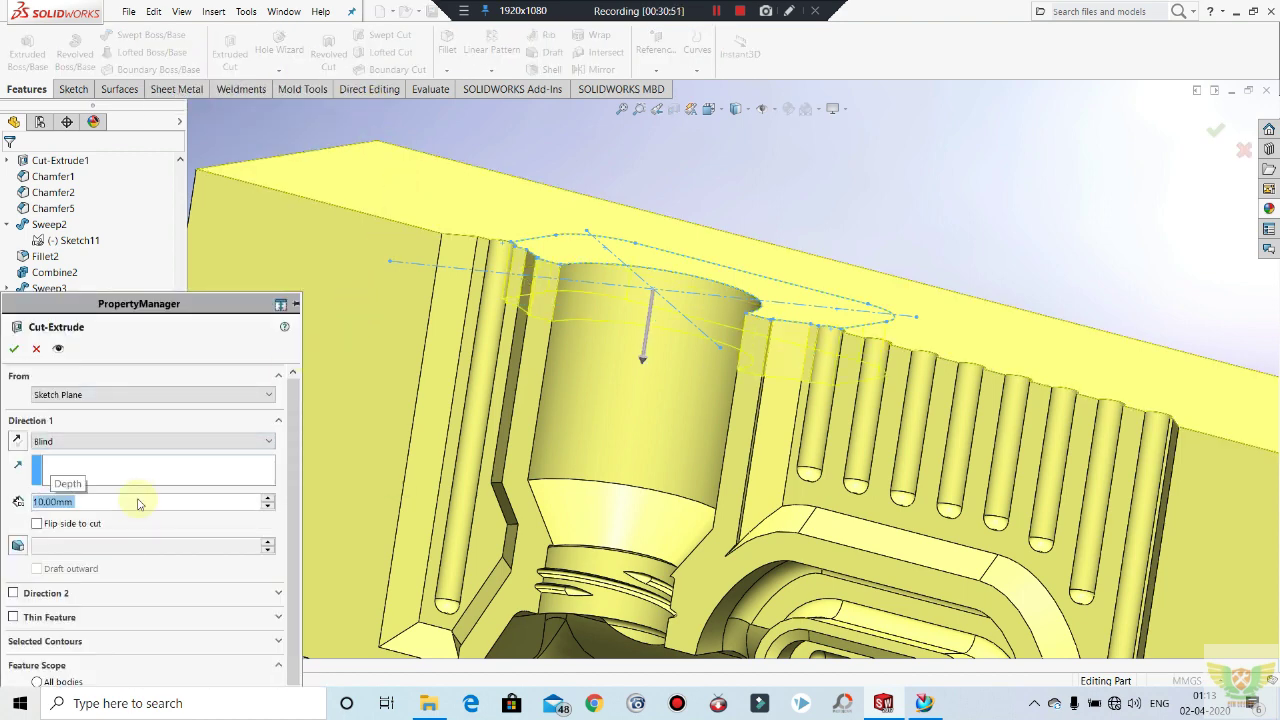
{"action": "left_click", "coordinate": [12, 349]}
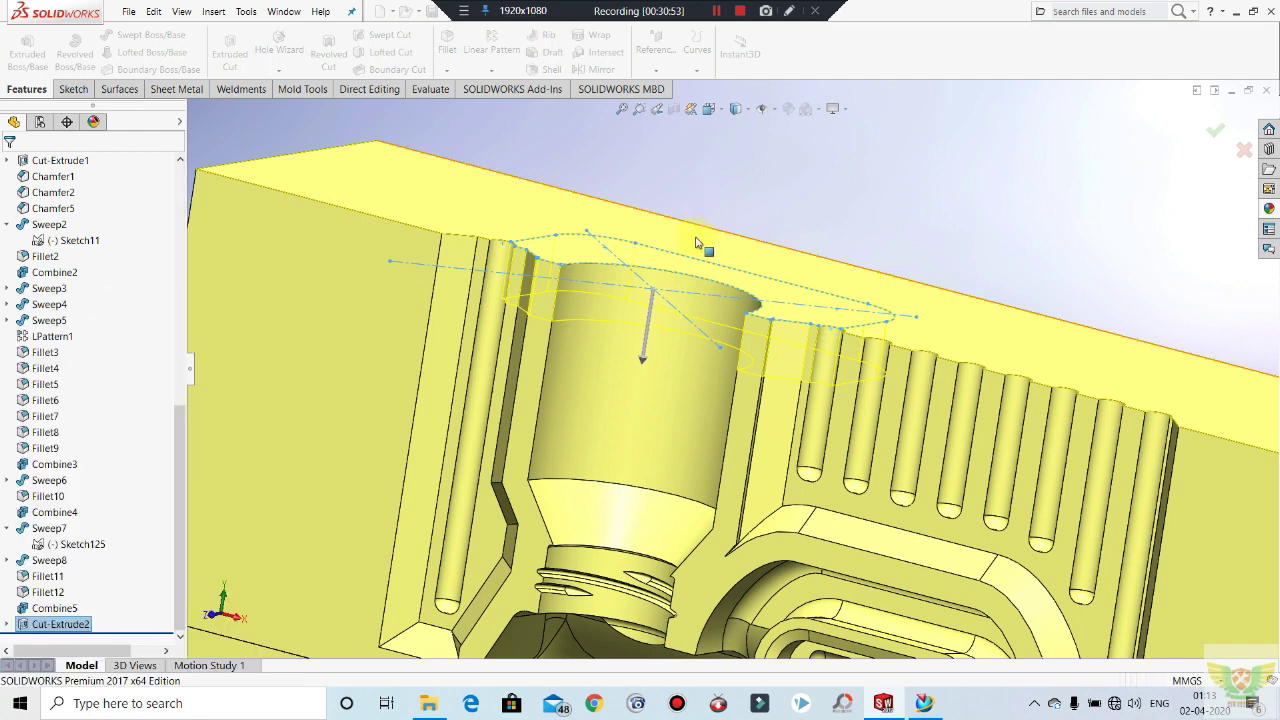
{"action": "mouse_move", "coordinate": [737, 286]}
{"action": "middle_mouse_down"}
{"action": "mouse_move", "coordinate": [676, 303]}
{"action": "mouse_move", "coordinate": [700, 290]}
{"action": "middle_mouse_up"}
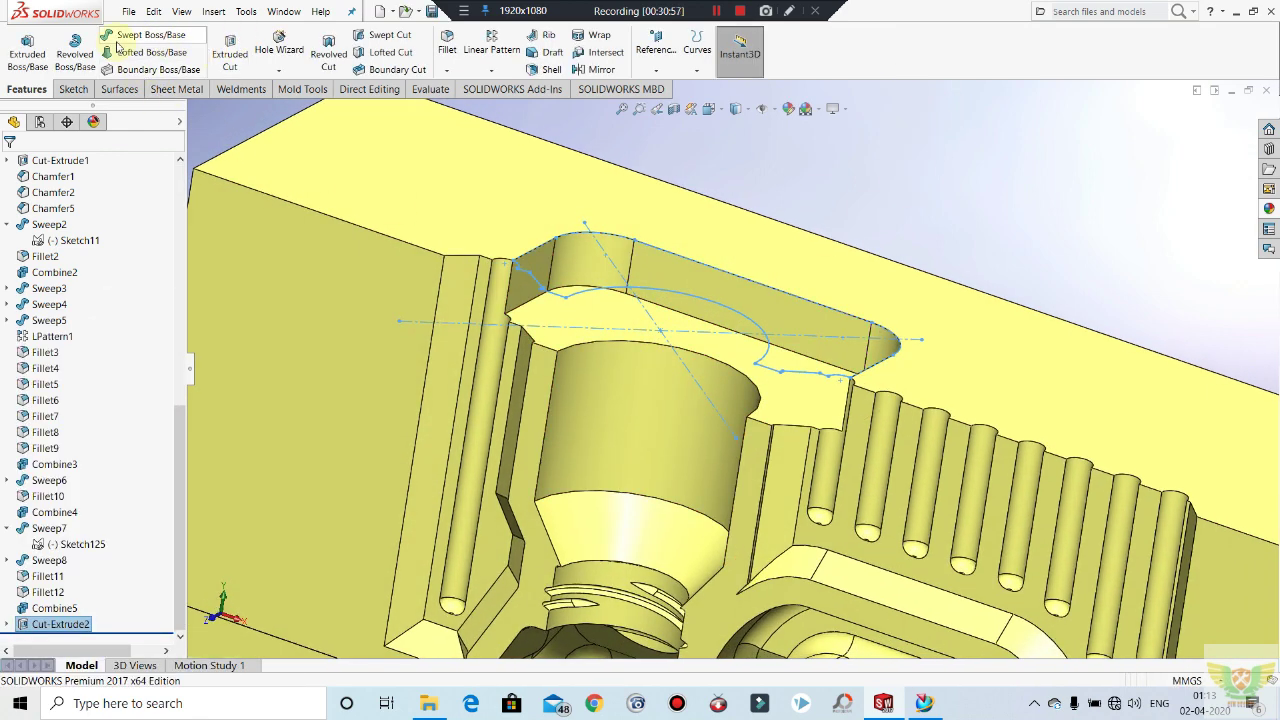
Step: Extrude Sketch268 10 mm downward into the slot as a separate, unmerged boss body
{"action": "left_click", "coordinate": [27, 48]}
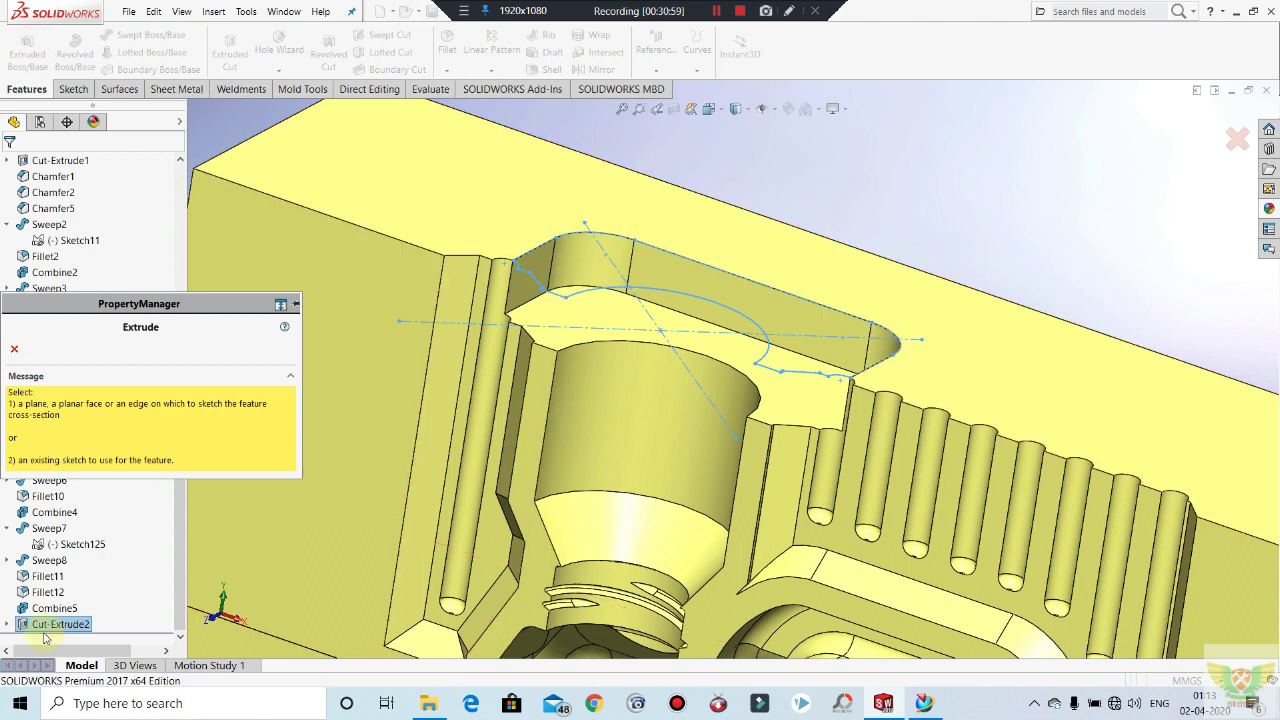
{"action": "left_click", "coordinate": [7, 625]}
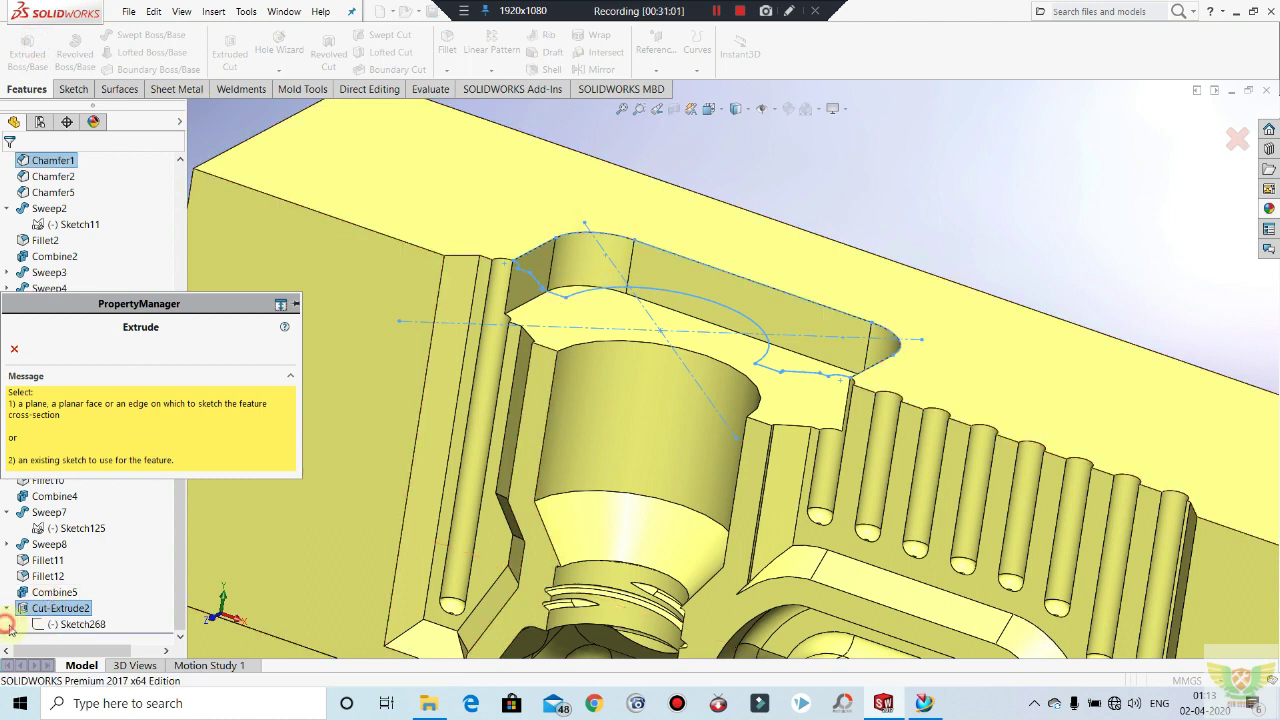
{"action": "left_click", "coordinate": [60, 623]}
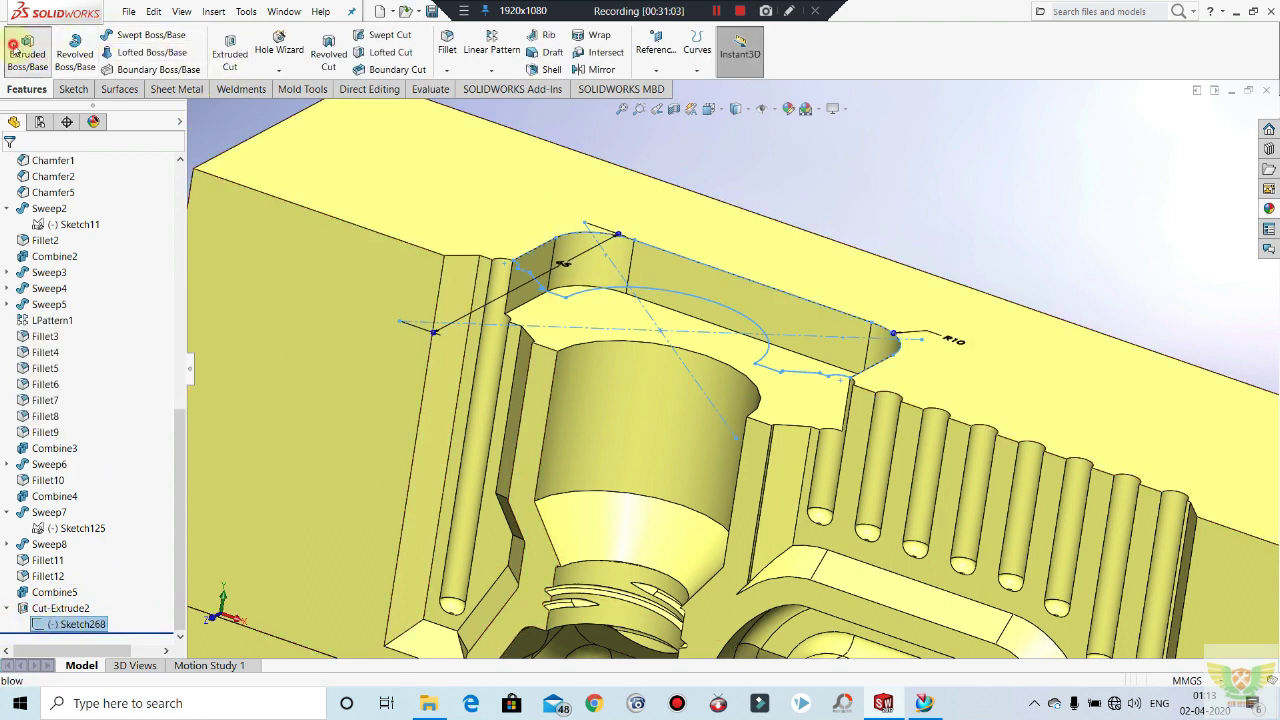
{"action": "left_click", "coordinate": [13, 46]}
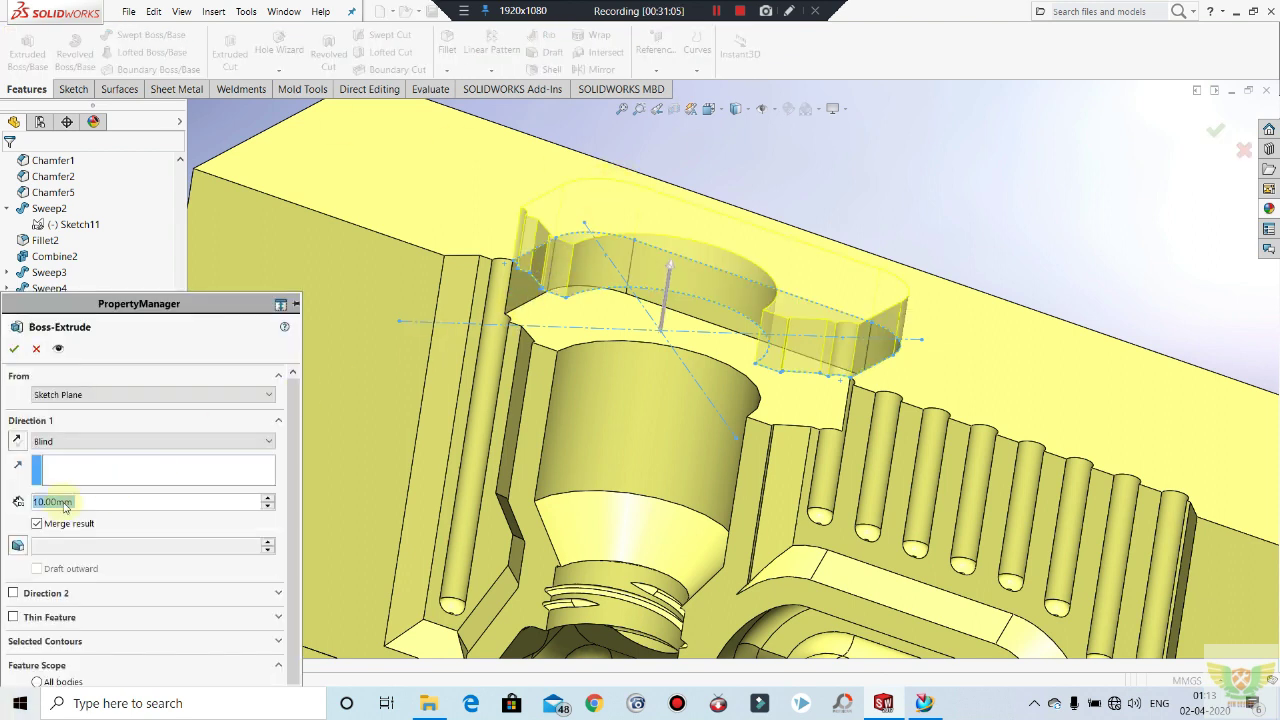
{"action": "left_click", "coordinate": [37, 523]}
{"action": "left_click", "coordinate": [18, 441]}
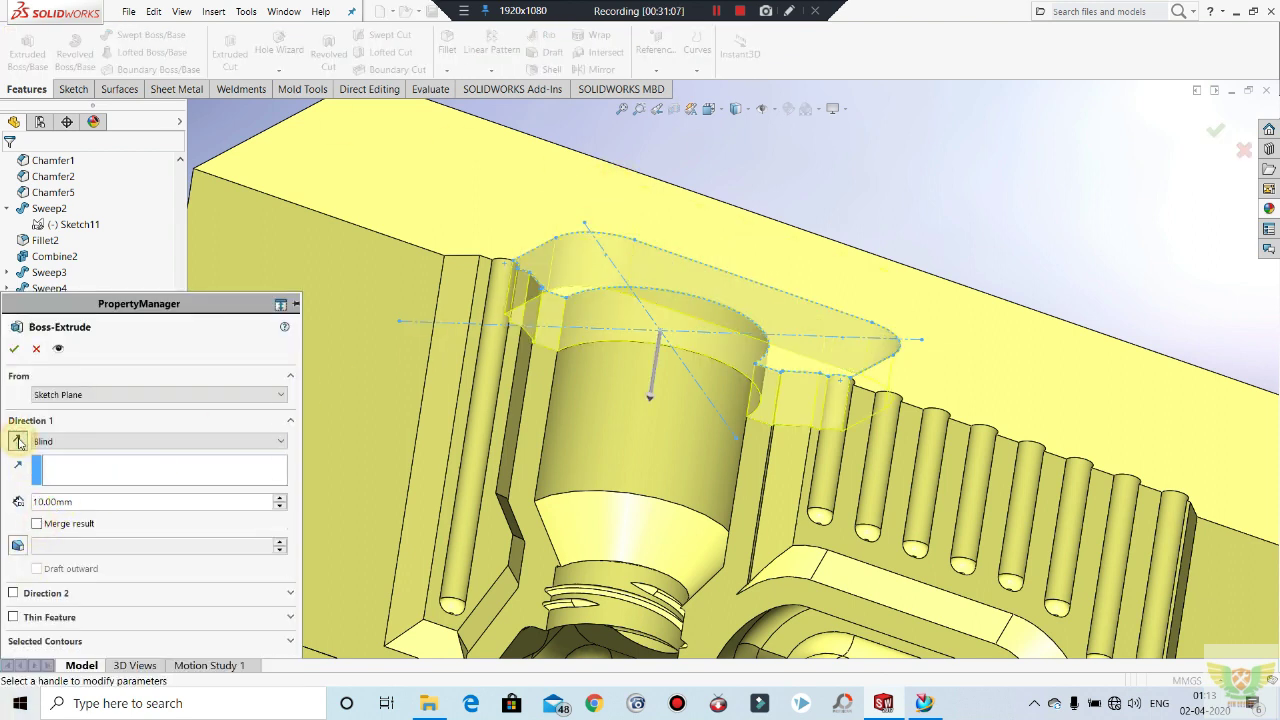
{"action": "left_click", "coordinate": [12, 348]}
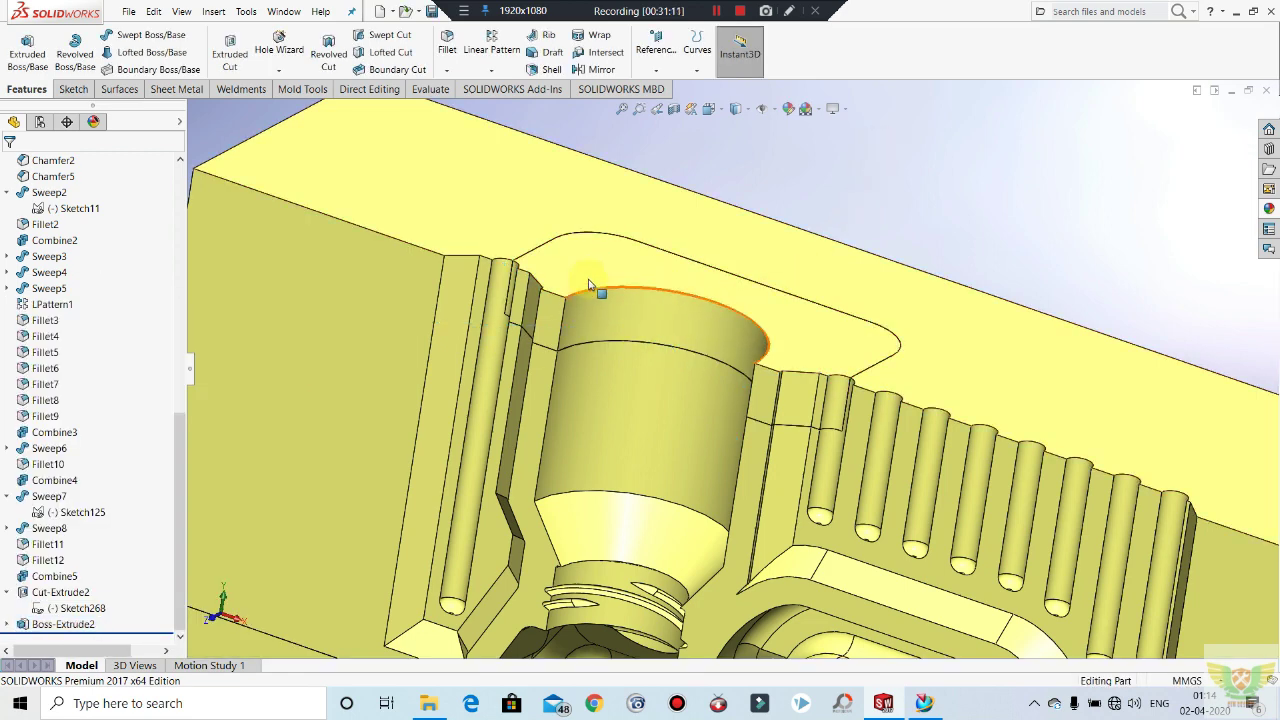
Step: Apply a pale grey-blue appearance to the Boss-Extrude2 insert body
{"action": "left_click", "coordinate": [562, 252]}
{"action": "right_click", "coordinate": [562, 257]}
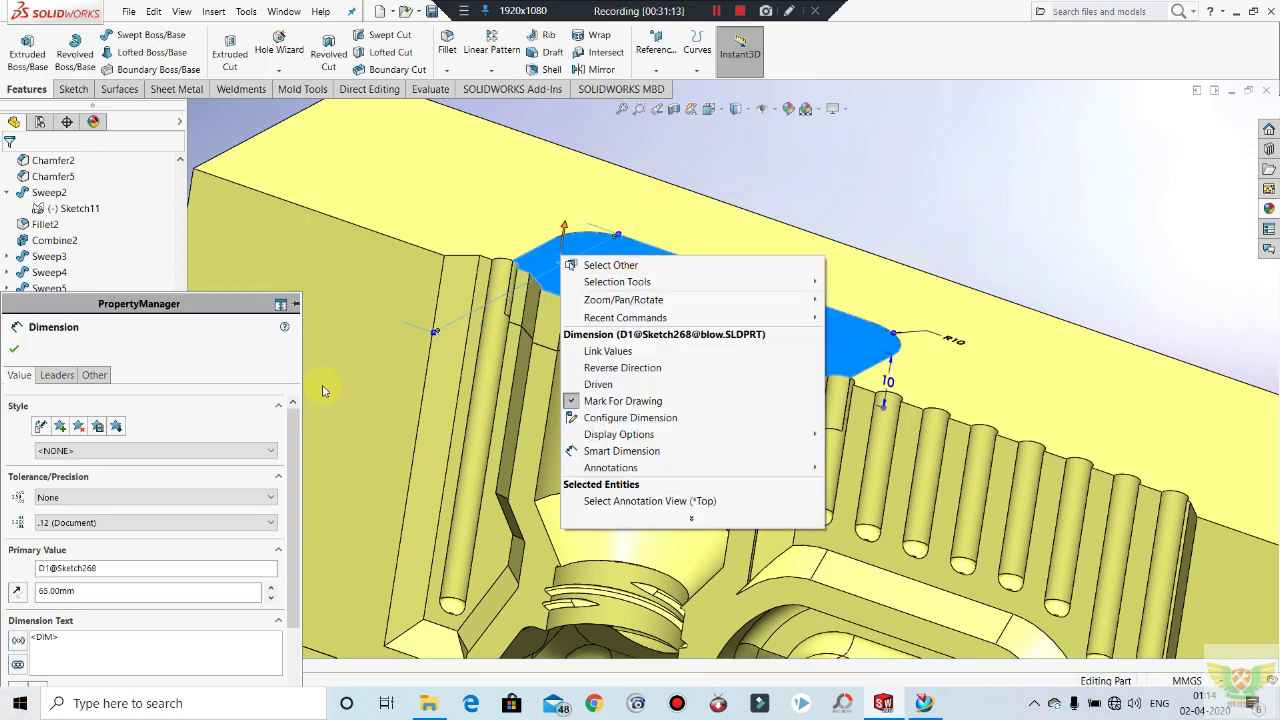
{"action": "key", "text": "Escape"}
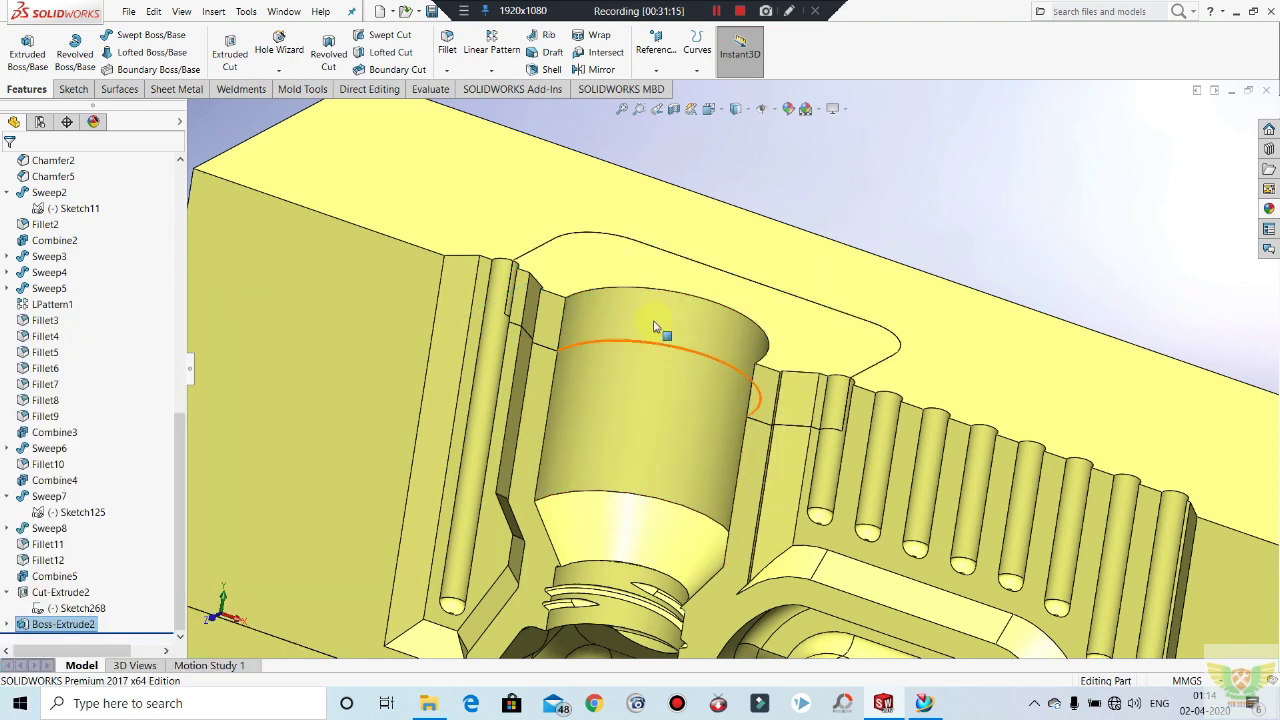
{"action": "key", "text": "Escape"}
{"action": "right_click", "coordinate": [645, 262]}
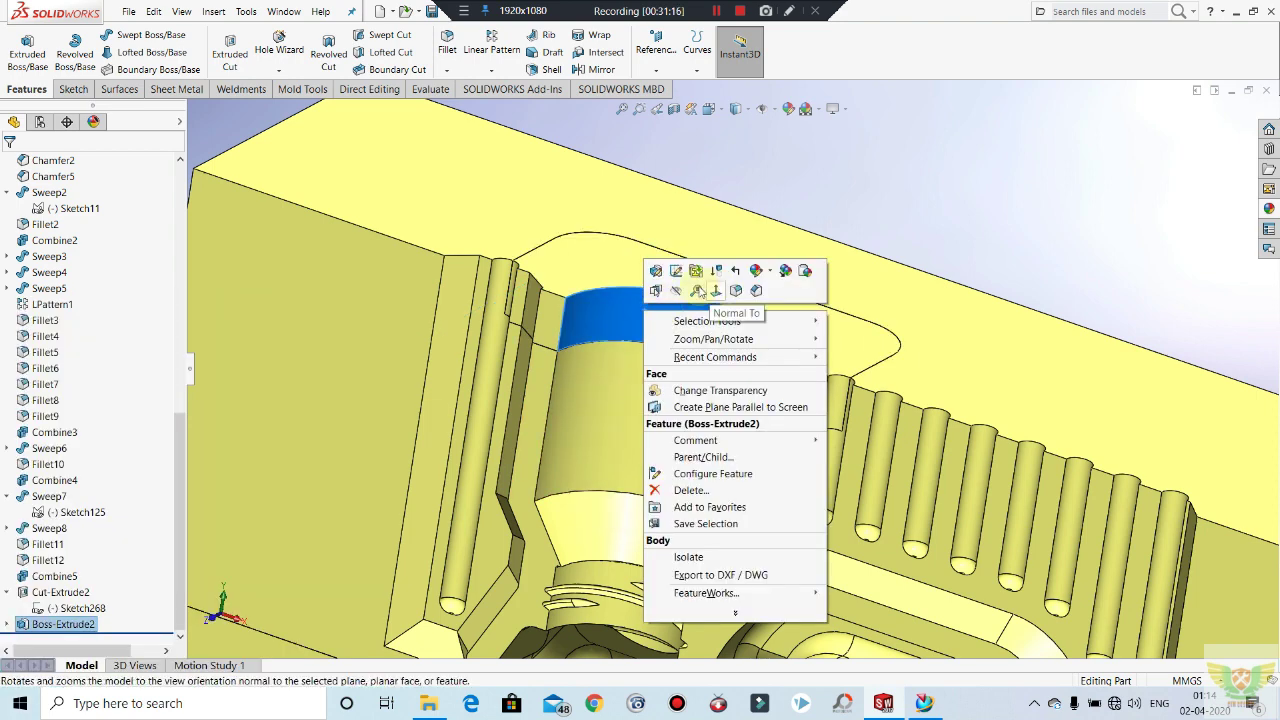
{"action": "left_click", "coordinate": [771, 272]}
{"action": "left_click", "coordinate": [786, 334]}
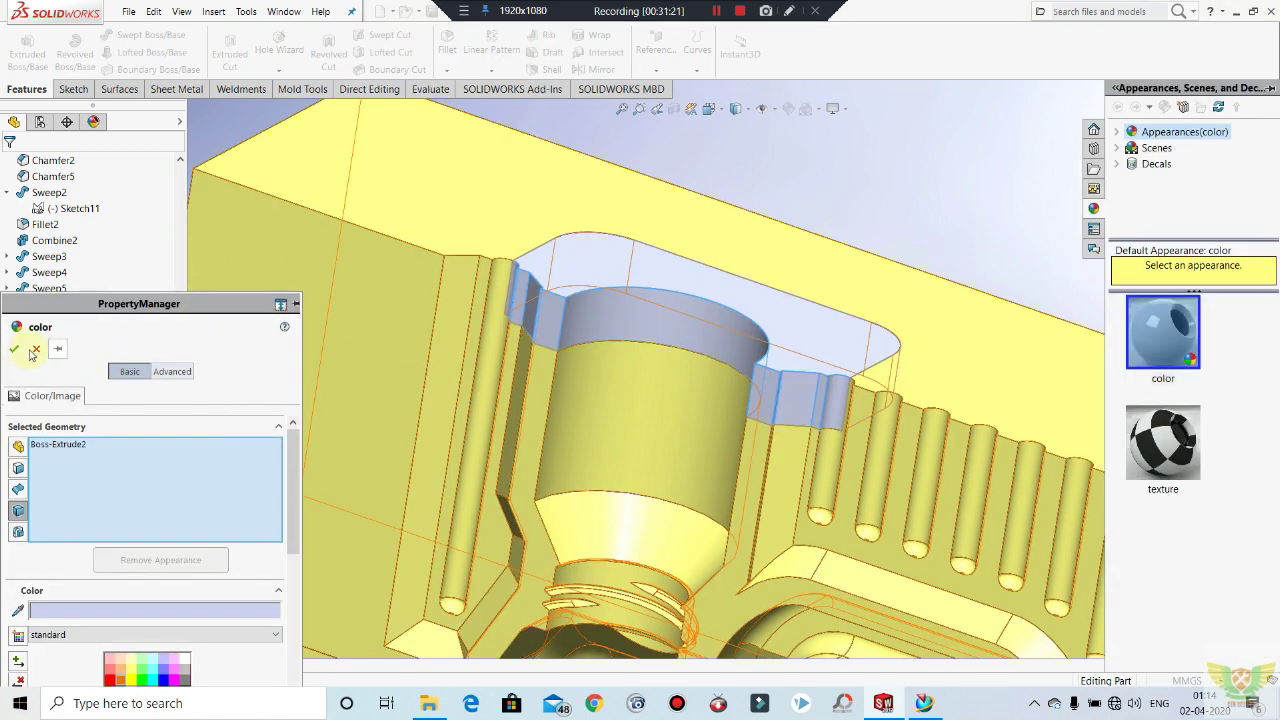
{"action": "left_click", "coordinate": [17, 347]}
{"action": "scroll", "coordinate": [823, 286], "scroll_direction": "up", "scroll_amount": 3}
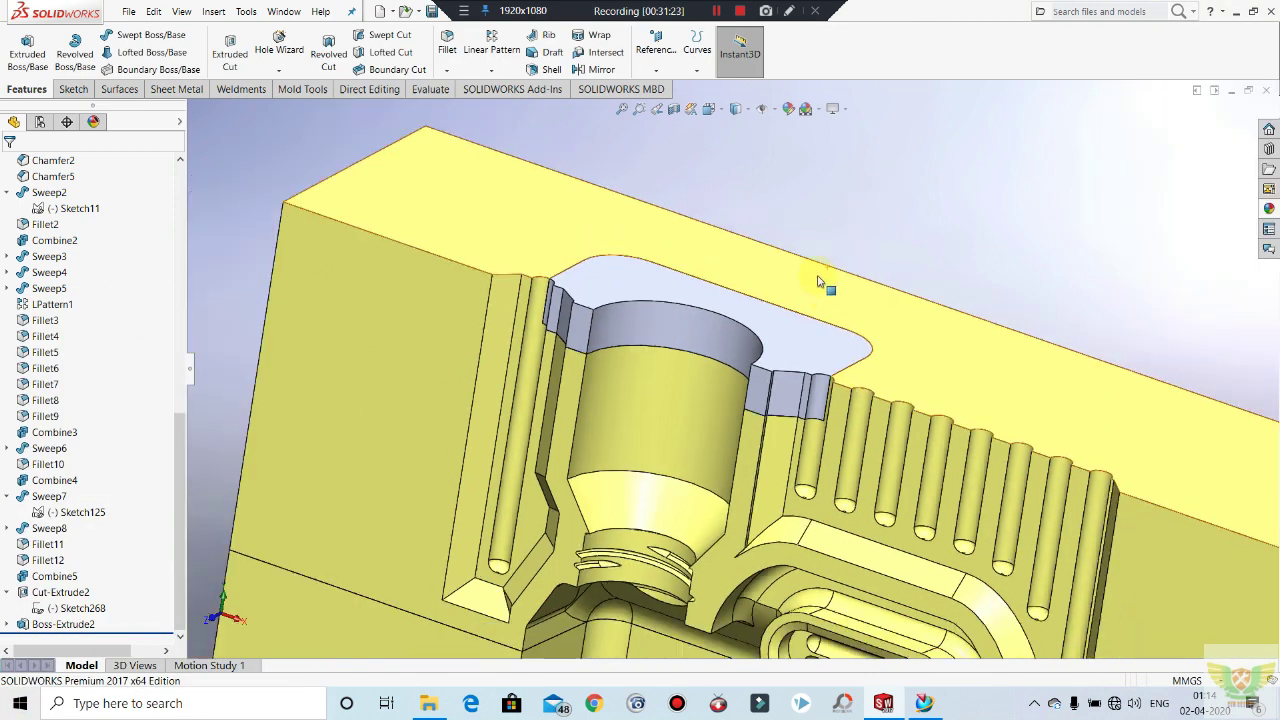
{"action": "scroll", "coordinate": [778, 330], "scroll_direction": "up", "scroll_amount": 3}
{"action": "middle_click_drag", "start_coordinate": [778, 330], "coordinate": [820, 463]}
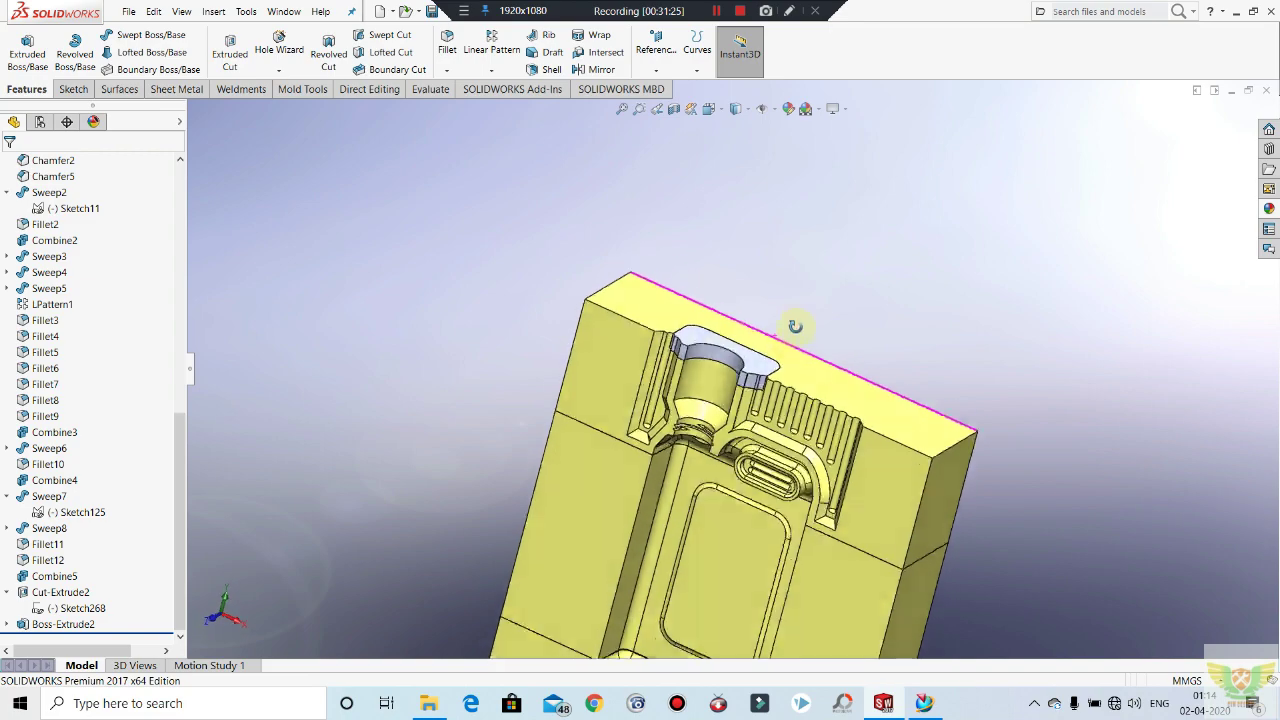
{"action": "scroll", "coordinate": [805, 416], "scroll_direction": "down", "scroll_amount": 2}
{"action": "scroll", "coordinate": [786, 357], "scroll_direction": "down", "scroll_amount": 2}
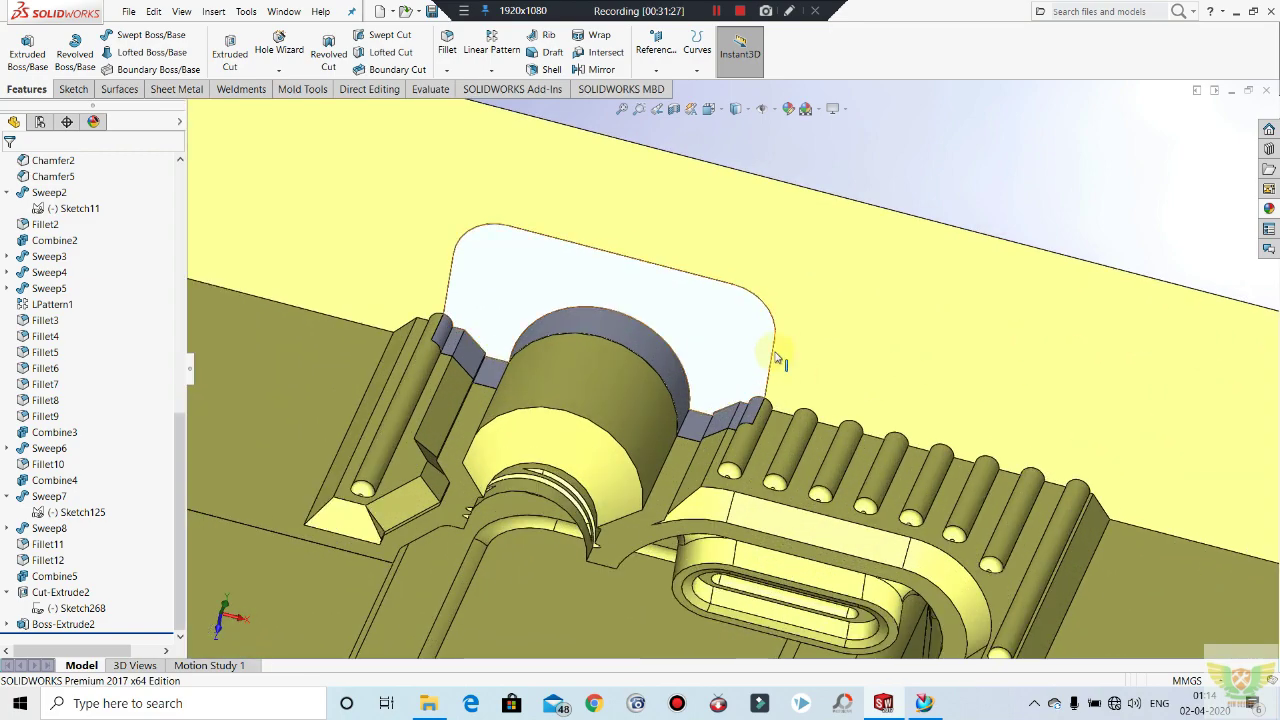
{"action": "scroll", "coordinate": [762, 350], "scroll_direction": "up", "scroll_amount": 2}
{"action": "scroll", "coordinate": [718, 395], "scroll_direction": "up", "scroll_amount": 2}
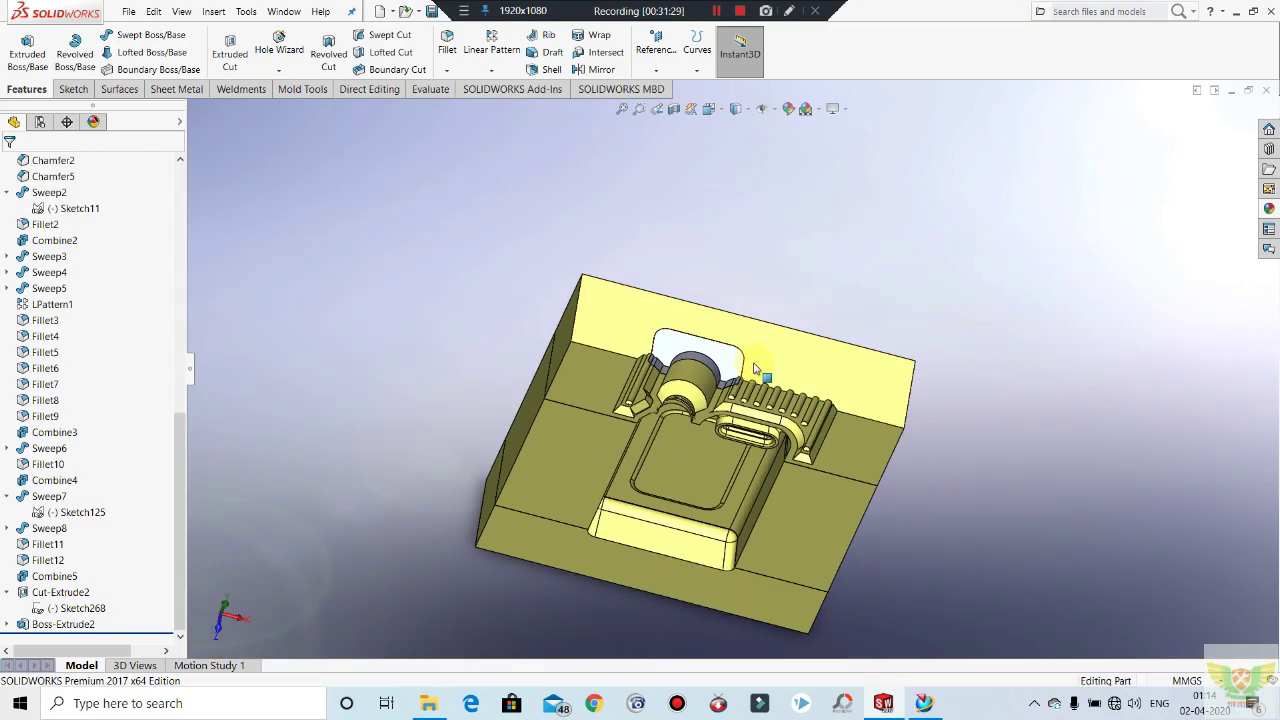
{"action": "mouse_move", "coordinate": [718, 395]}
{"action": "middle_mouse_down"}
{"action": "mouse_move", "coordinate": [657, 457]}
{"action": "mouse_move", "coordinate": [680, 429]}
{"action": "mouse_move", "coordinate": [663, 434]}
{"action": "mouse_move", "coordinate": [709, 206]}
{"action": "mouse_move", "coordinate": [703, 378]}
{"action": "mouse_move", "coordinate": [745, 380]}
{"action": "mouse_move", "coordinate": [760, 300]}
{"action": "mouse_move", "coordinate": [800, 223]}
{"action": "mouse_move", "coordinate": [746, 345]}
{"action": "mouse_move", "coordinate": [656, 418]}
{"action": "middle_mouse_up"}
{"action": "scroll", "coordinate": [587, 418], "scroll_direction": "down", "scroll_amount": 3}
{"action": "scroll", "coordinate": [745, 380], "scroll_direction": "down", "scroll_amount": 3}
{"action": "scroll", "coordinate": [746, 345], "scroll_direction": "up", "scroll_amount": 5}
{"action": "scroll", "coordinate": [746, 345], "scroll_direction": "up", "scroll_amount": 3}
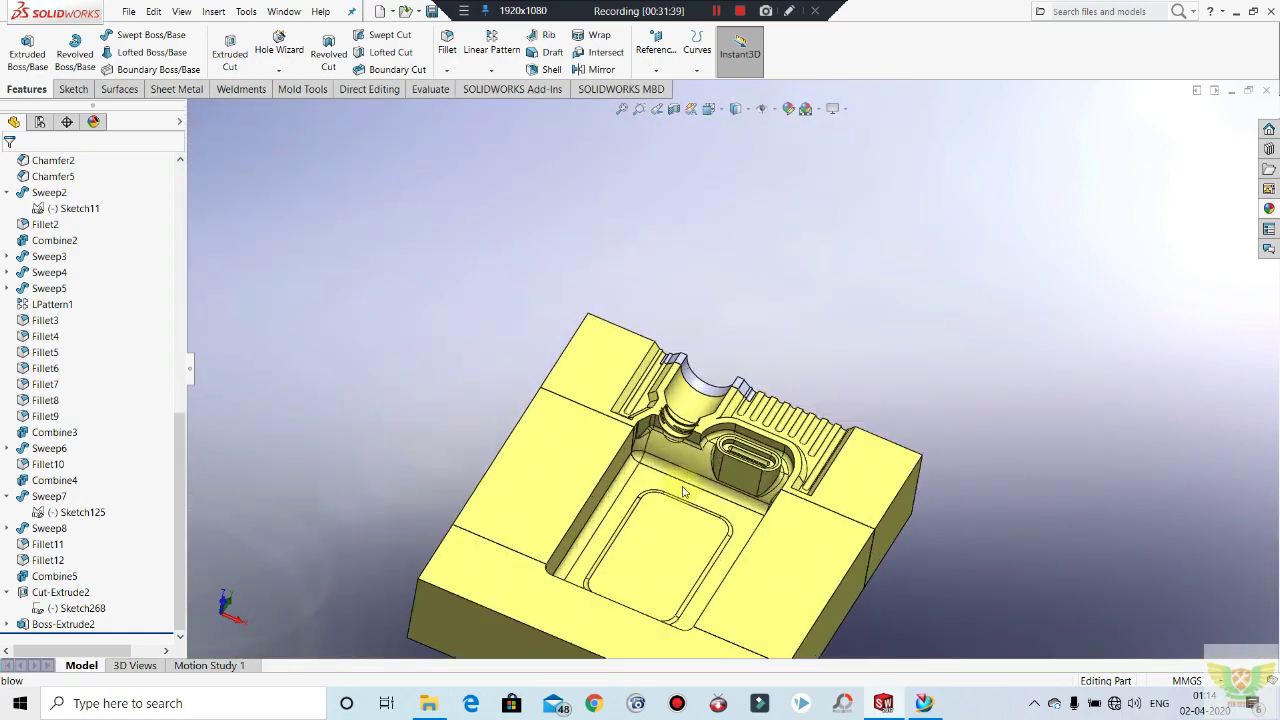
{"action": "scroll", "coordinate": [717, 452], "scroll_direction": "up", "scroll_amount": 3}
{"action": "scroll", "coordinate": [701, 463], "scroll_direction": "down", "scroll_amount": 1}
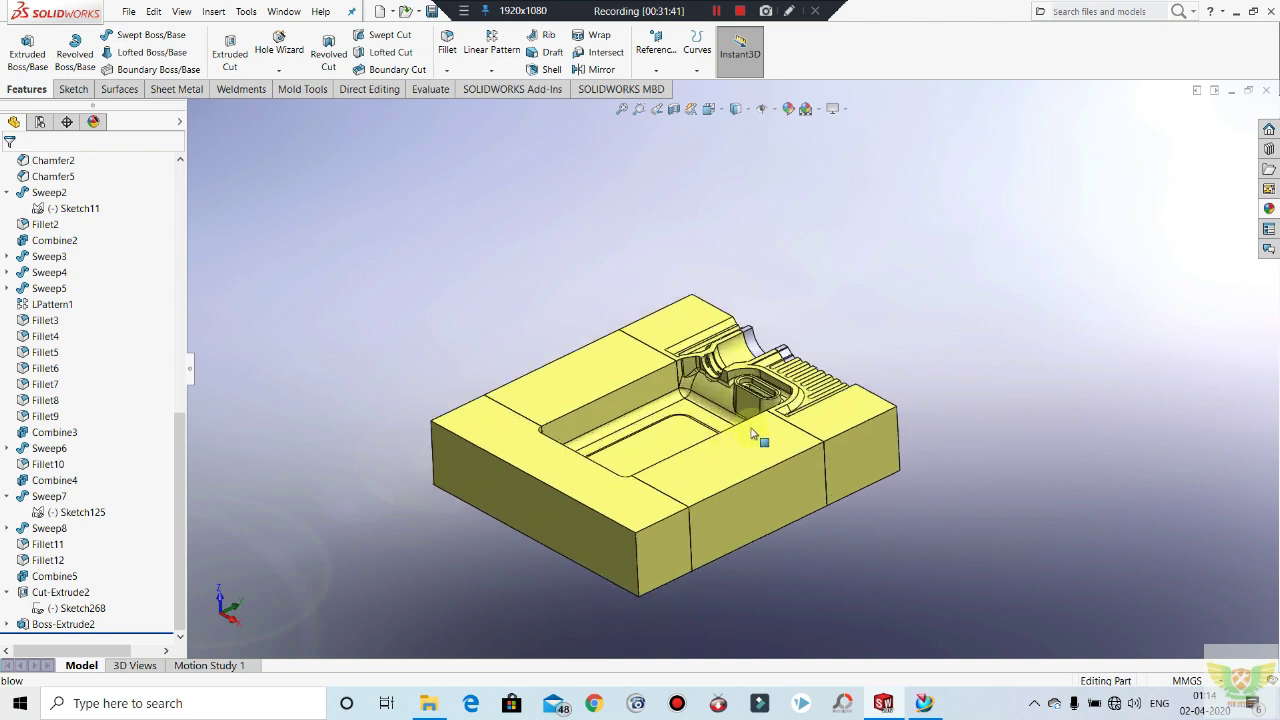
{"action": "scroll", "coordinate": [757, 440], "scroll_direction": "down", "scroll_amount": 2}
{"action": "scroll", "coordinate": [750, 470], "scroll_direction": "down", "scroll_amount": 2}
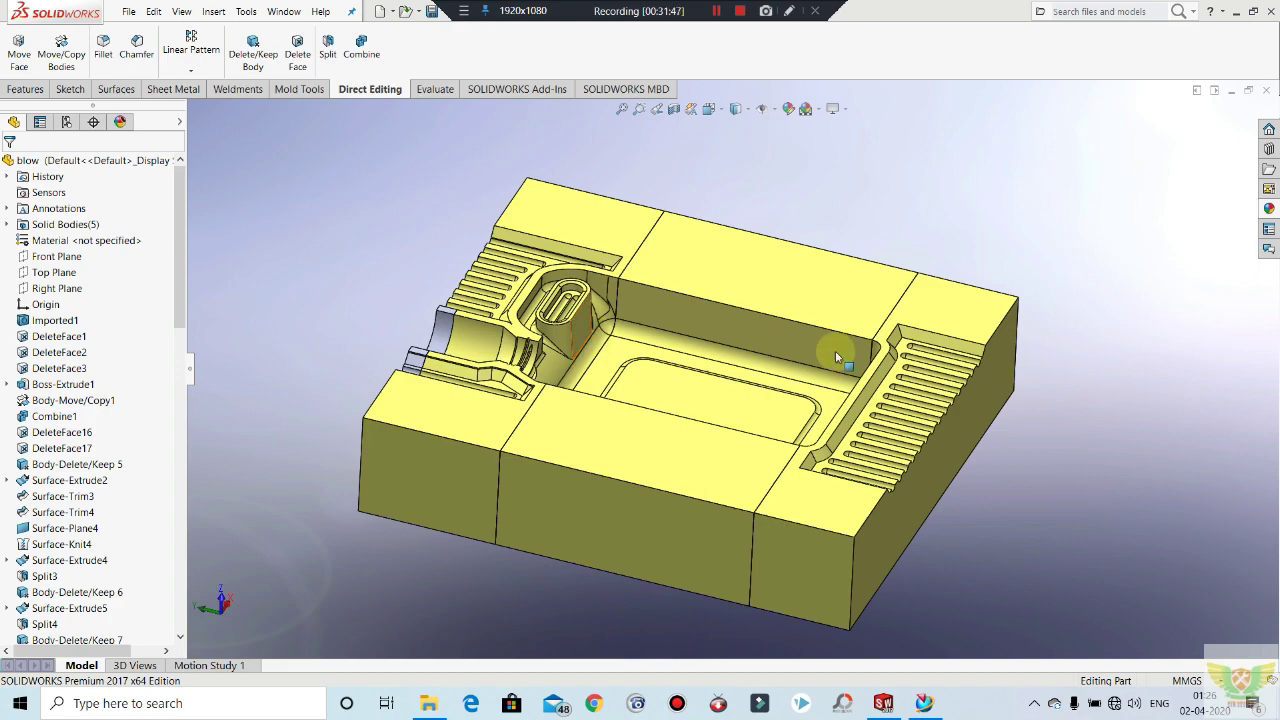
{"action": "mouse_move", "coordinate": [836, 352]}
{"action": "middle_mouse_down"}
{"action": "mouse_move", "coordinate": [1028, 378]}
{"action": "mouse_move", "coordinate": [790, 426]}
{"action": "mouse_move", "coordinate": [803, 430]}
{"action": "mouse_move", "coordinate": [778, 362]}
{"action": "middle_mouse_up"}
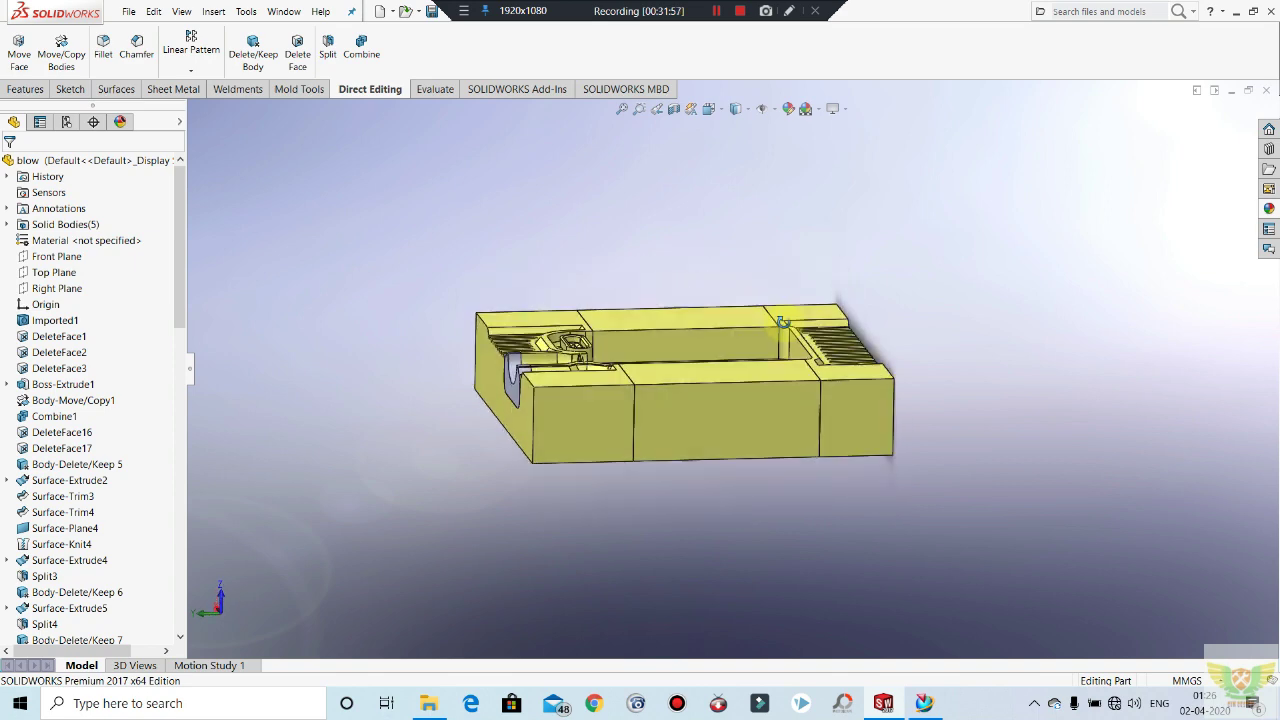
{"action": "mouse_move", "coordinate": [782, 476]}
{"action": "middle_mouse_down"}
{"action": "mouse_move", "coordinate": [791, 306]}
{"action": "mouse_move", "coordinate": [795, 460]}
{"action": "middle_mouse_up"}
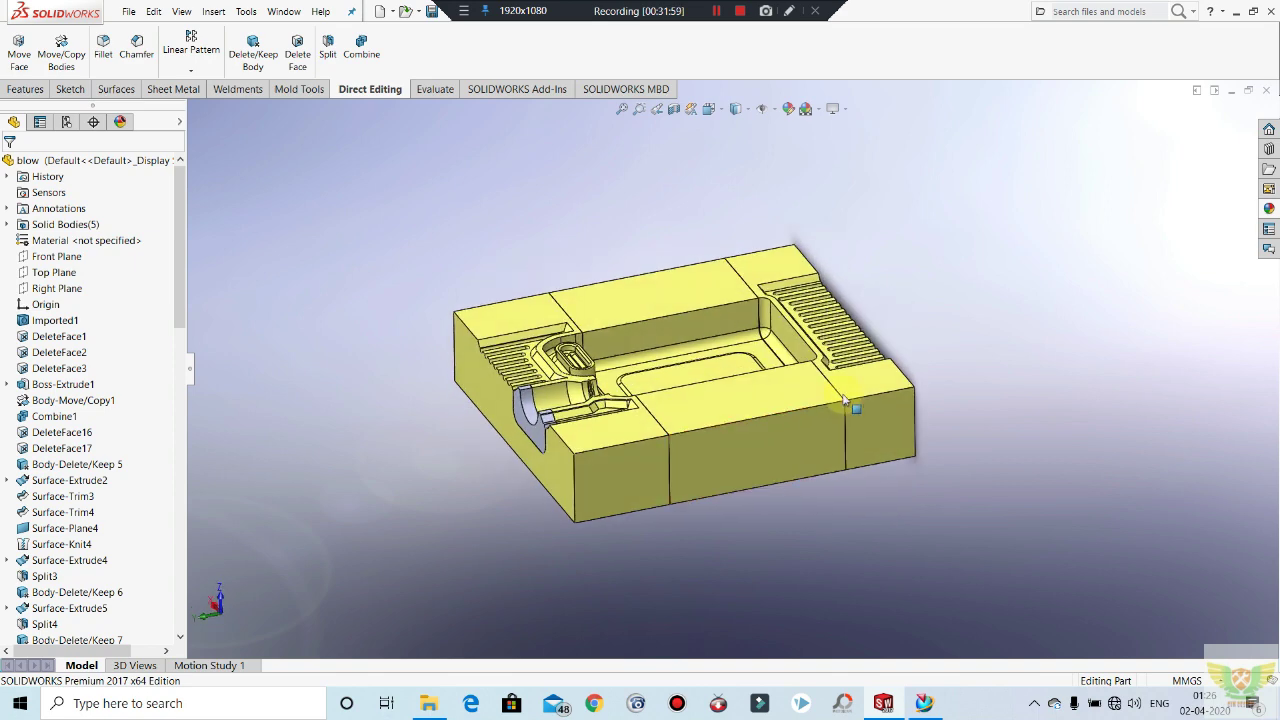
{"action": "mouse_move", "coordinate": [764, 504]}
{"action": "middle_mouse_down"}
{"action": "mouse_move", "coordinate": [771, 357]}
{"action": "mouse_move", "coordinate": [766, 520]}
{"action": "mouse_move", "coordinate": [700, 475]}
{"action": "middle_mouse_up"}
Step: Start a sketch on the block face and draw a Ø28 circle near the top-left corner
{"action": "left_click", "coordinate": [591, 478]}
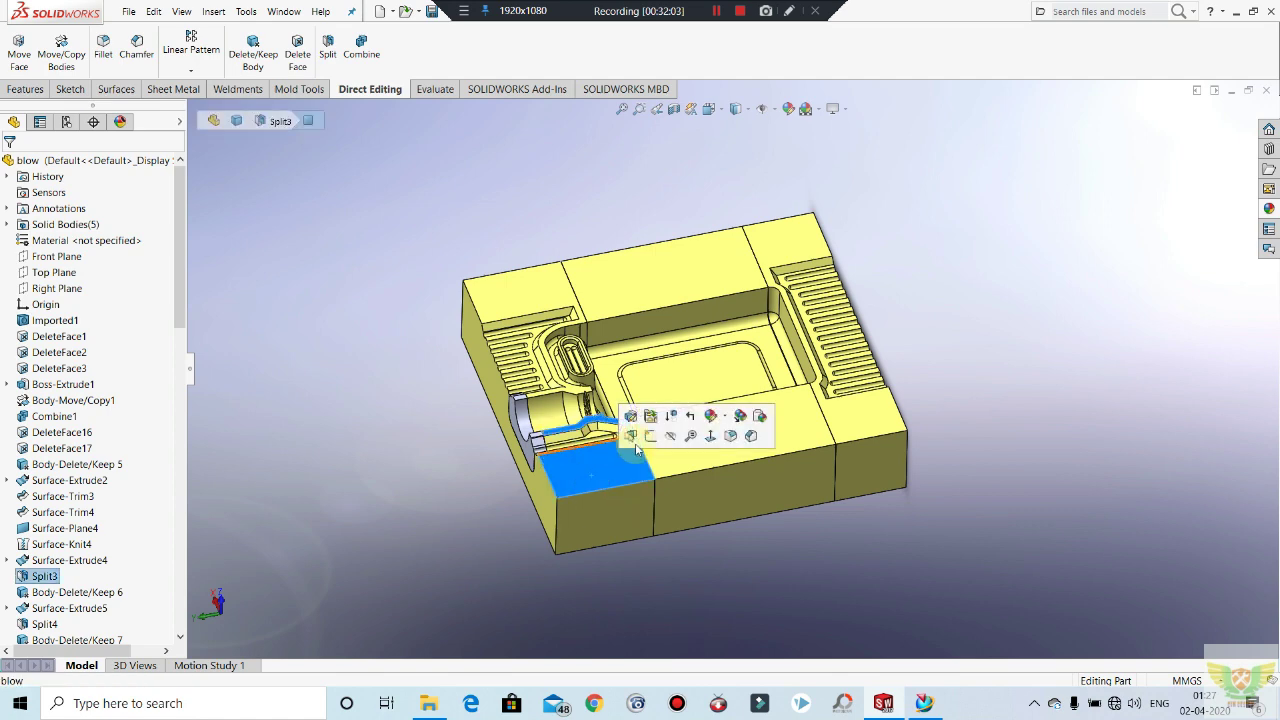
{"action": "left_click", "coordinate": [645, 445]}
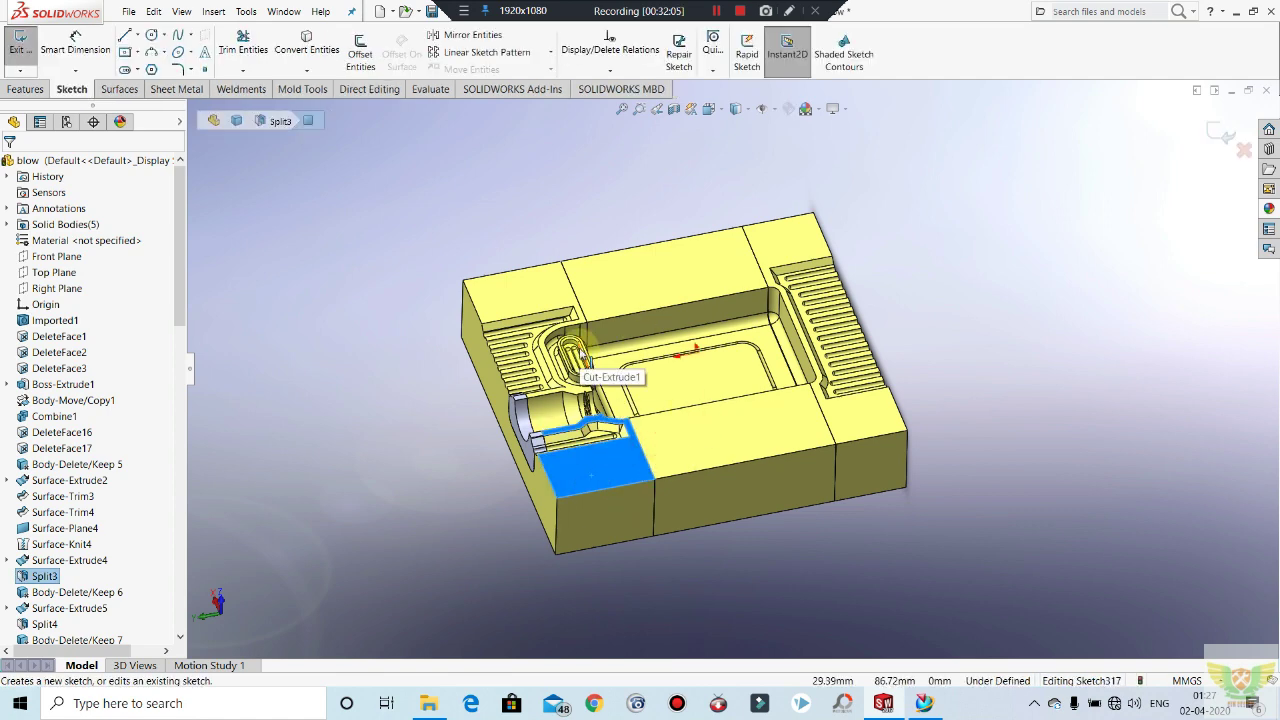
{"action": "key", "text": "ctrl+8"}
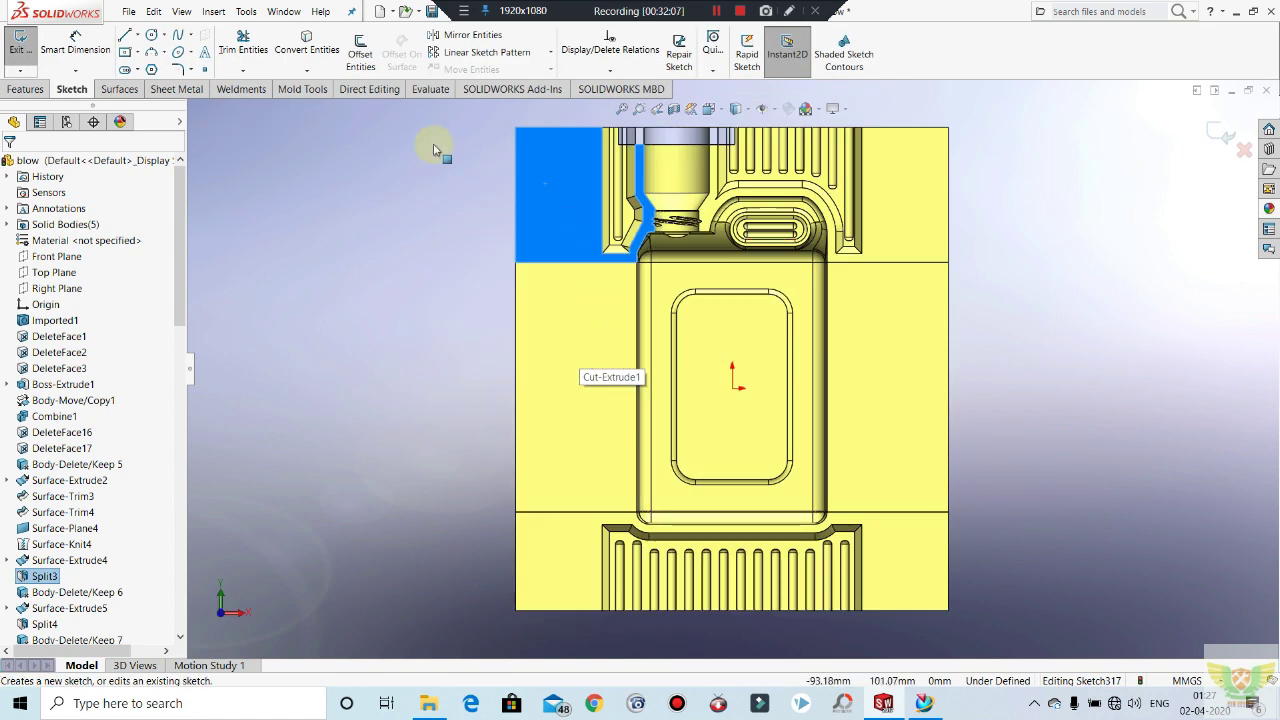
{"action": "left_click", "coordinate": [437, 140]}
{"action": "left_click", "coordinate": [151, 36]}
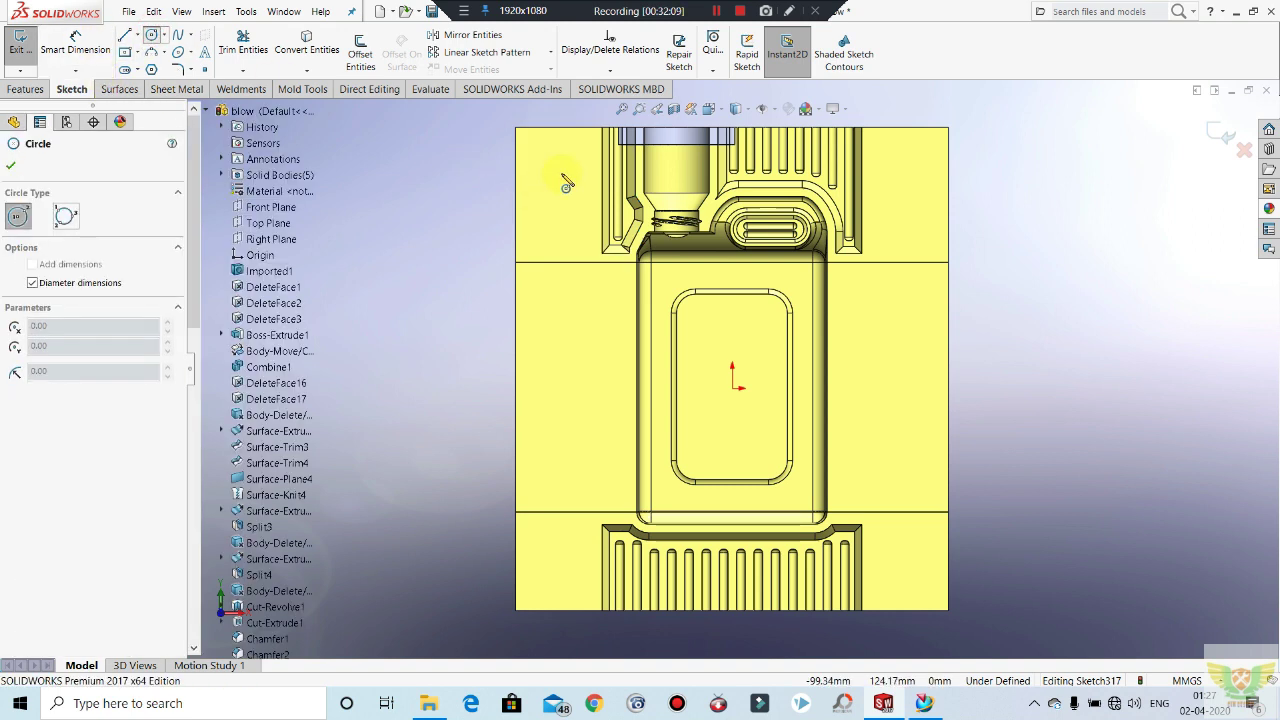
{"action": "left_click", "coordinate": [562, 172]}
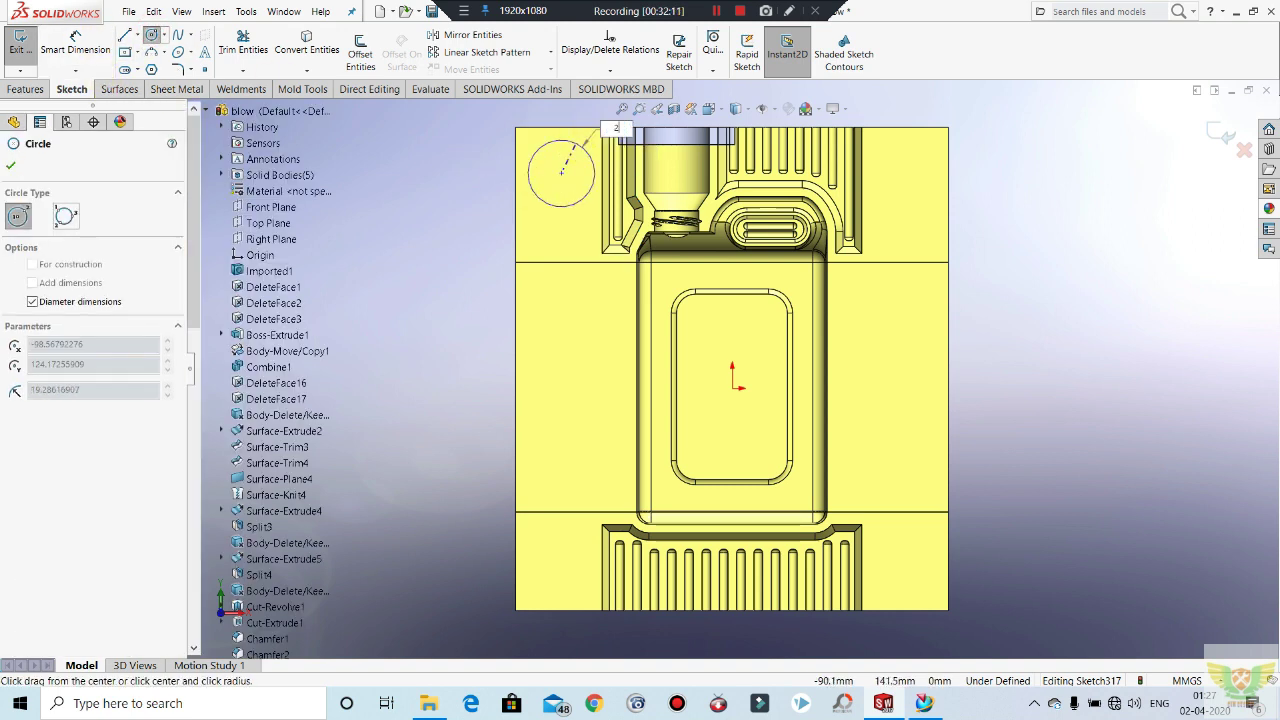
{"action": "left_click", "coordinate": [576, 148]}
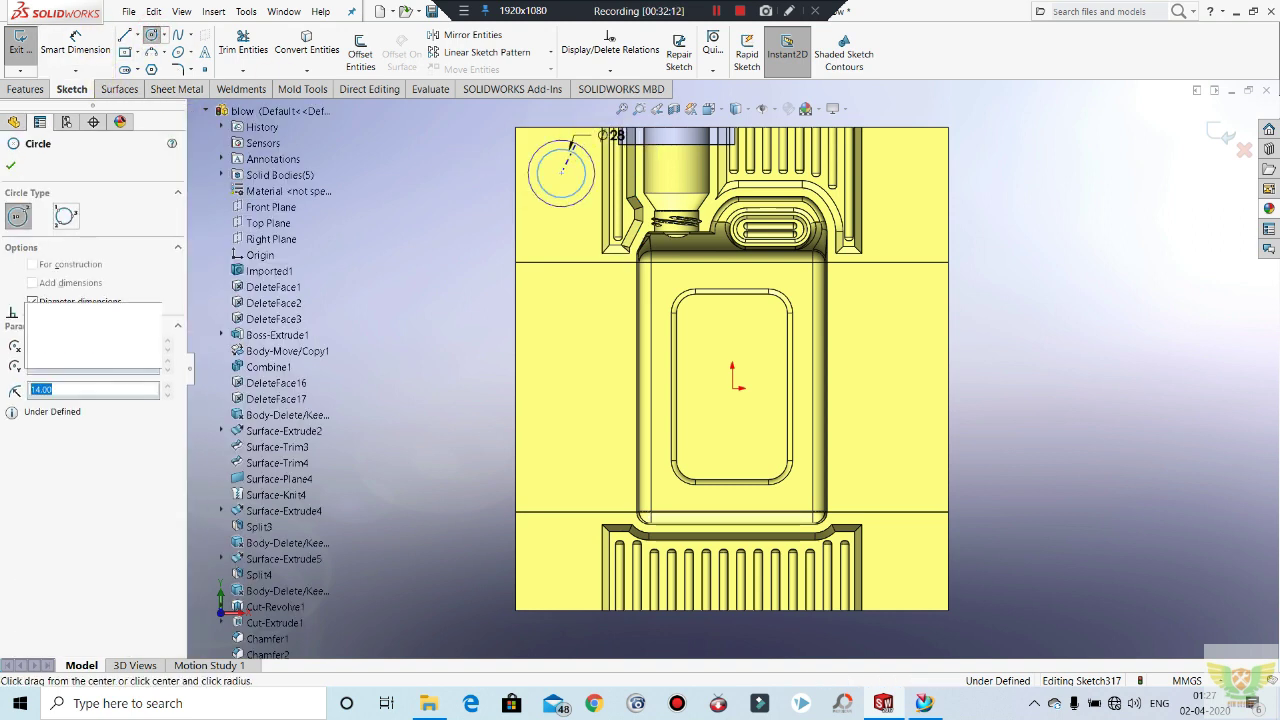
Step: Dimension the top-left circle 25 mm from the top and left edges
{"action": "left_click", "coordinate": [75, 55]}
{"action": "left_click", "coordinate": [562, 173]}
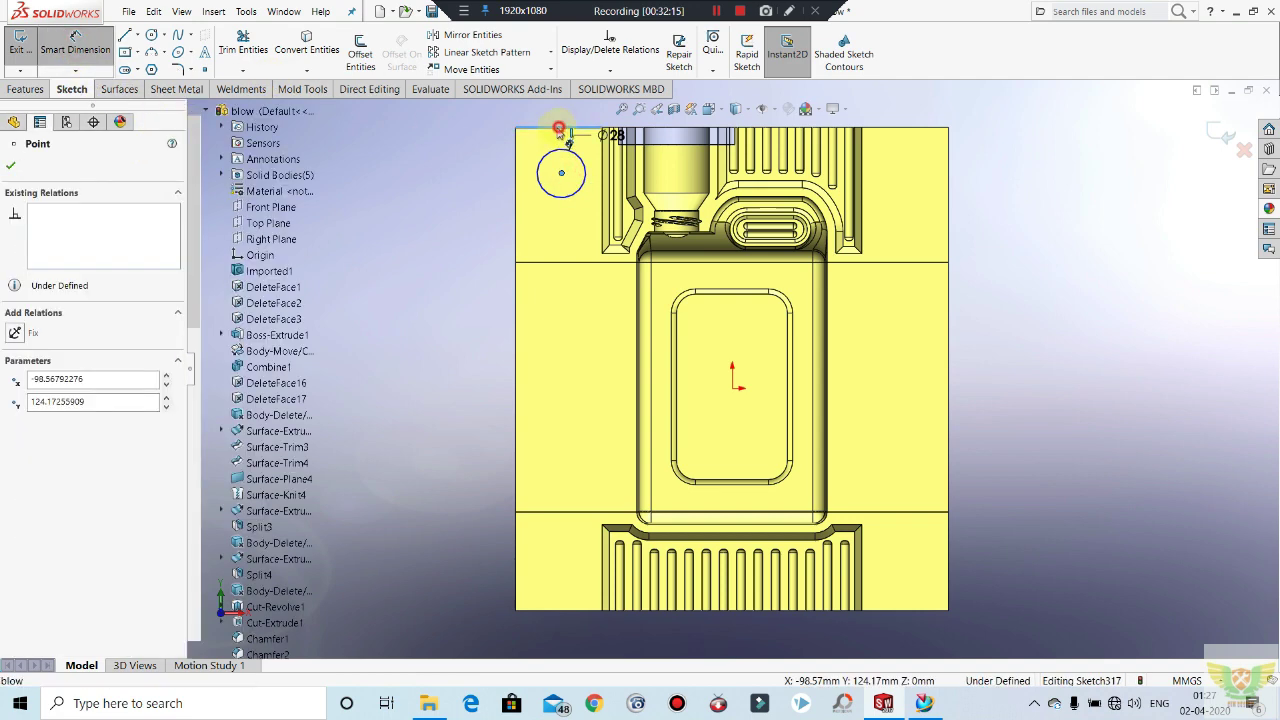
{"action": "left_click", "coordinate": [516, 150]}
{"action": "left_click", "coordinate": [471, 144]}
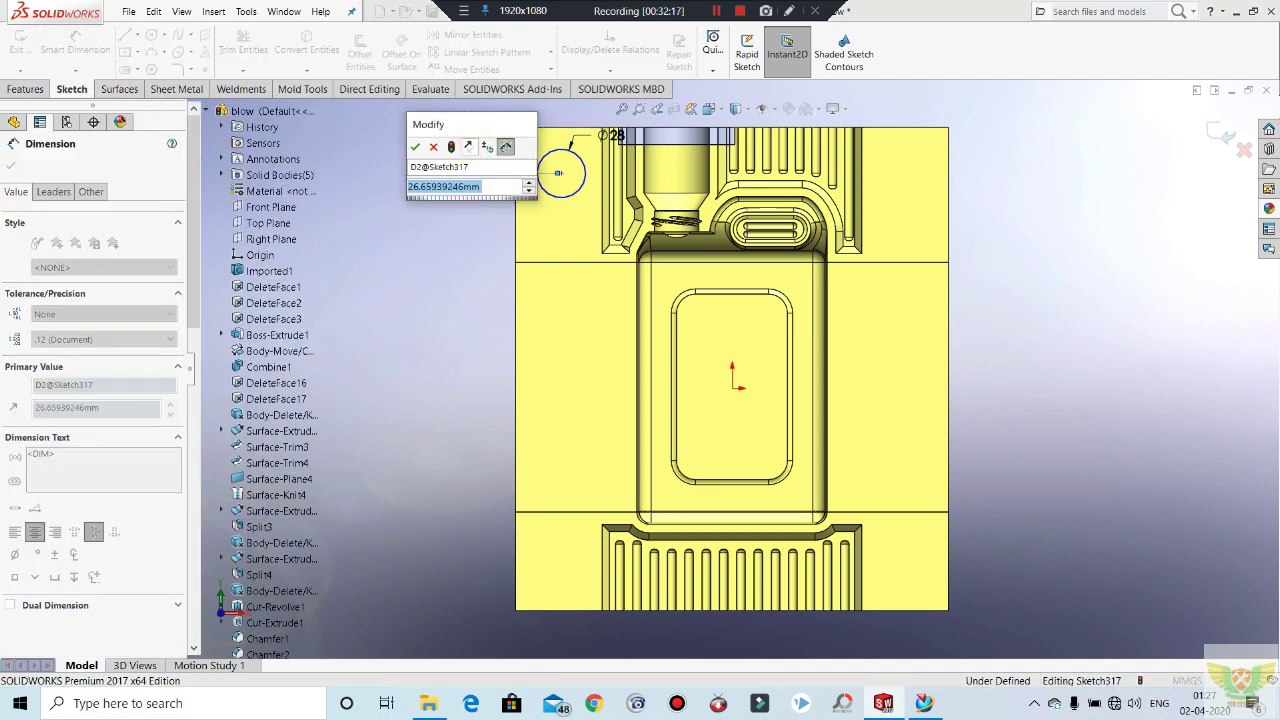
{"action": "type", "text": "25"}
{"action": "key", "text": "Return"}
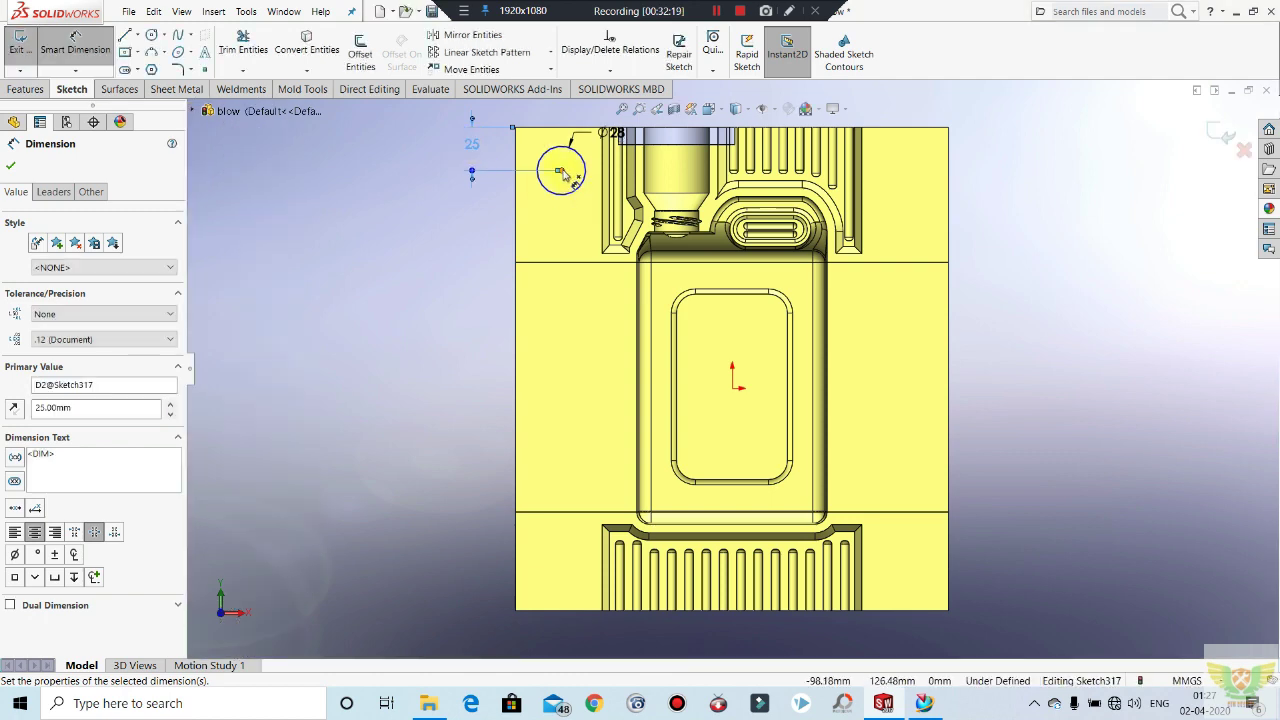
{"action": "left_click", "coordinate": [562, 171]}
{"action": "left_click", "coordinate": [518, 167]}
{"action": "left_click", "coordinate": [530, 214]}
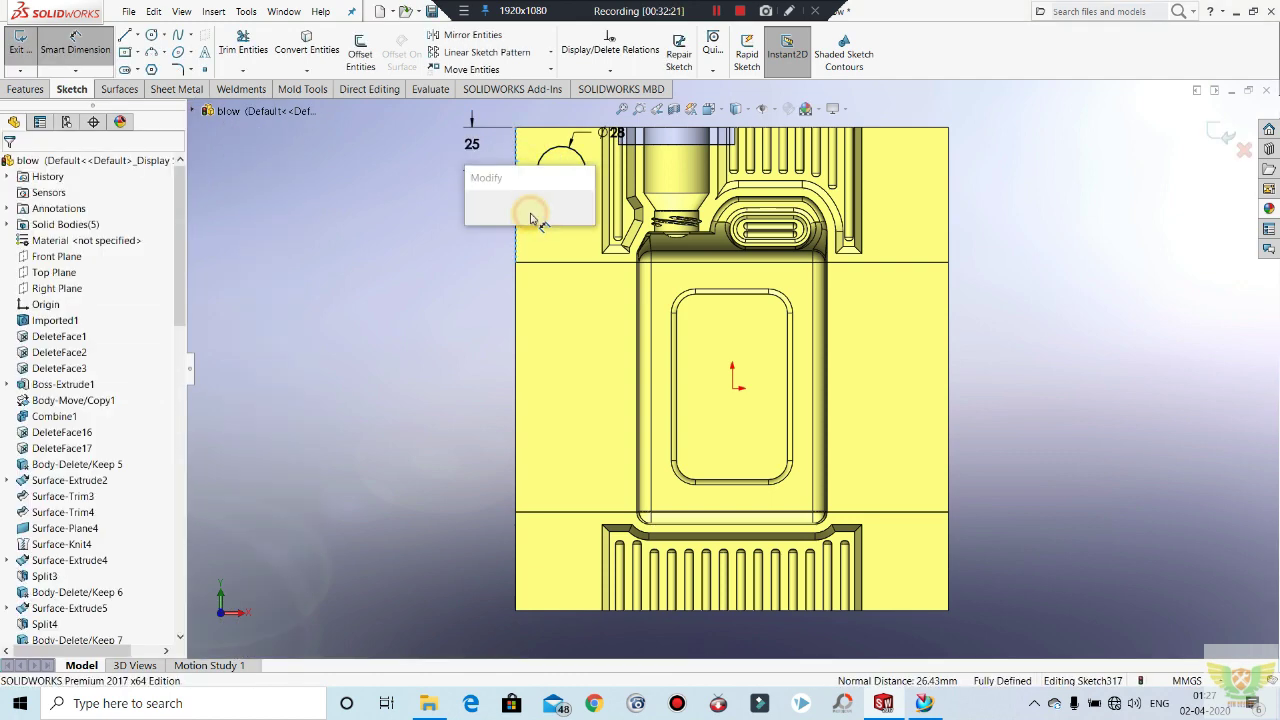
{"action": "type", "text": "25"}
{"action": "key", "text": "Return"}
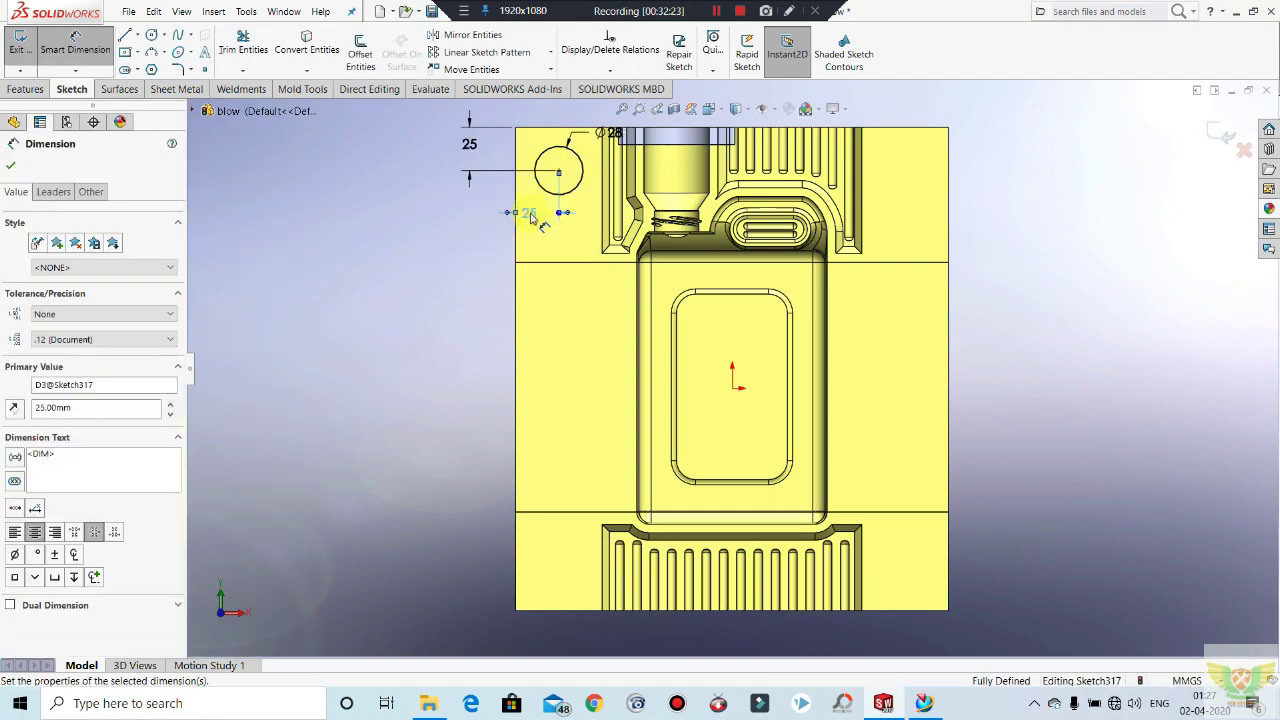
{"action": "key", "text": "Escape"}
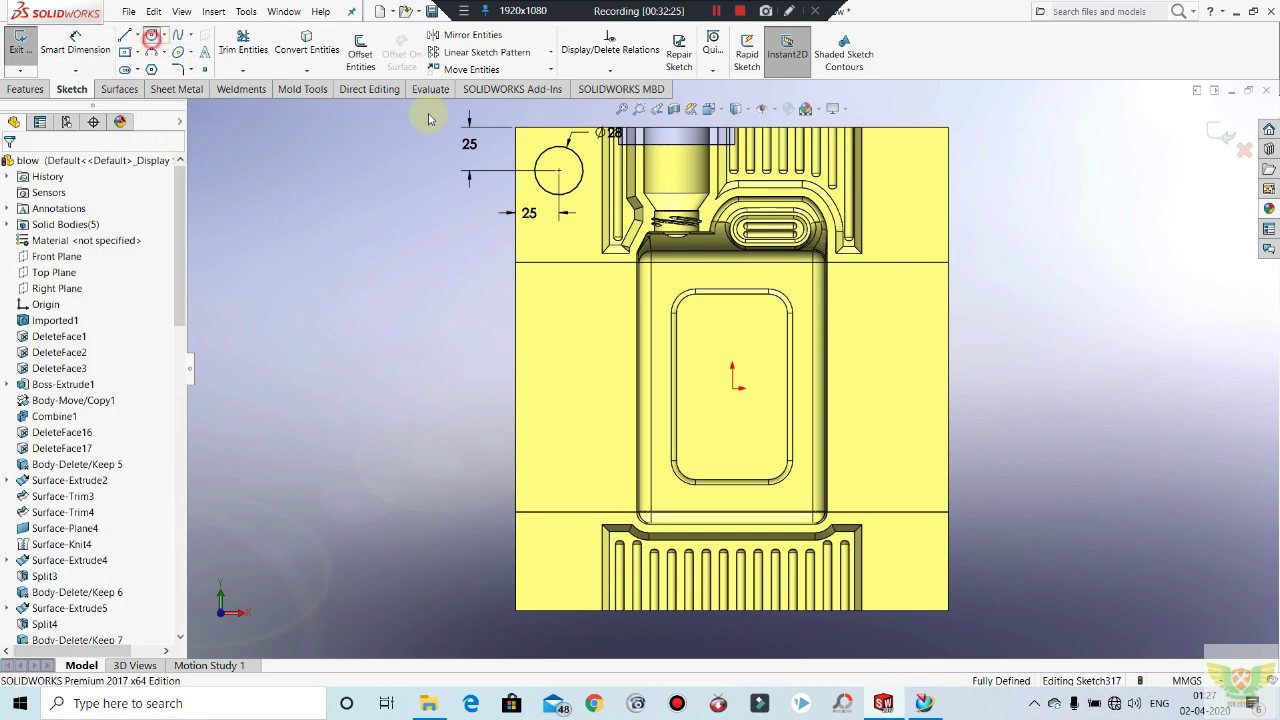
Step: Draw a second Ø28 circle near the top-right corner
{"action": "left_click", "coordinate": [911, 171]}
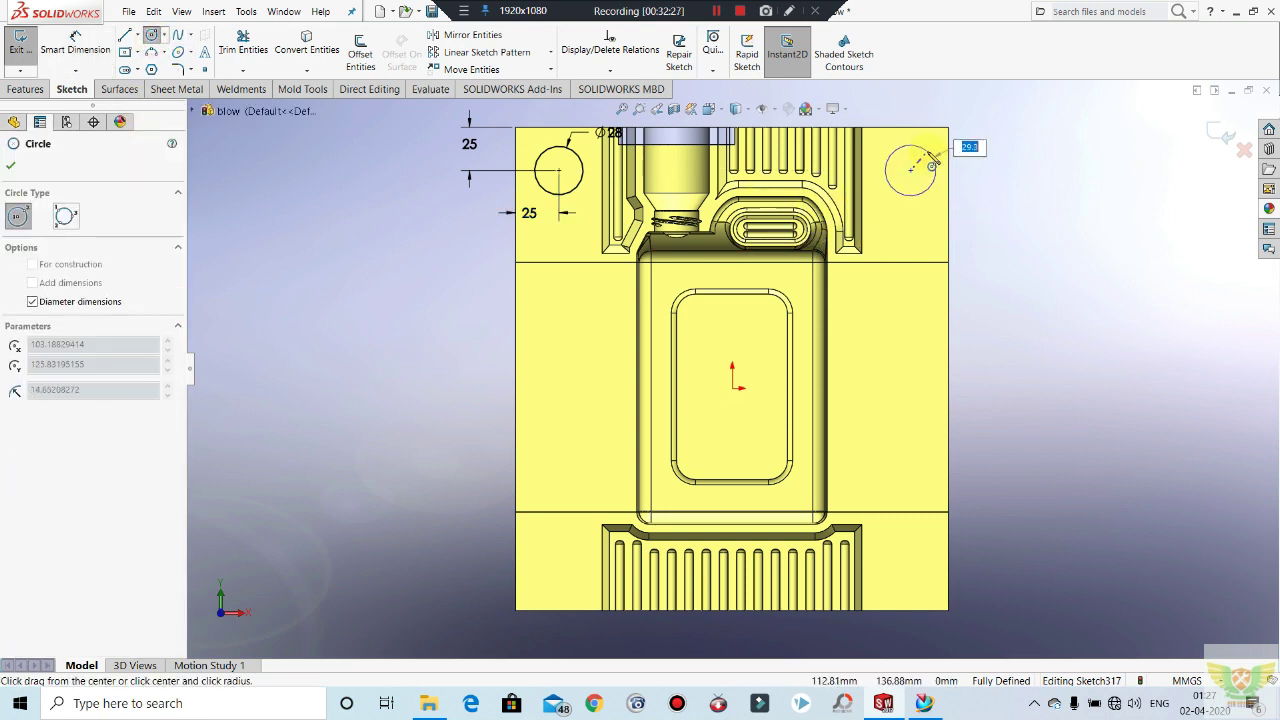
{"action": "key", "text": "Escape"}
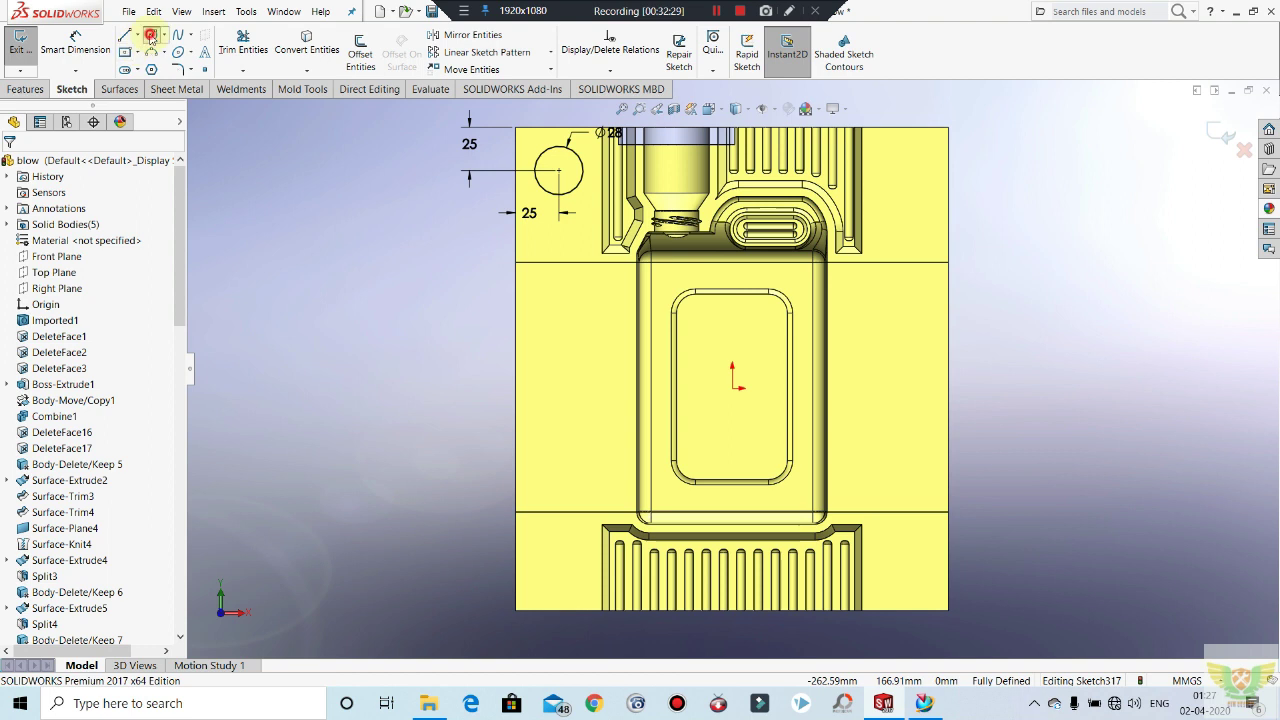
{"action": "left_click", "coordinate": [150, 37]}
{"action": "left_click", "coordinate": [911, 171]}
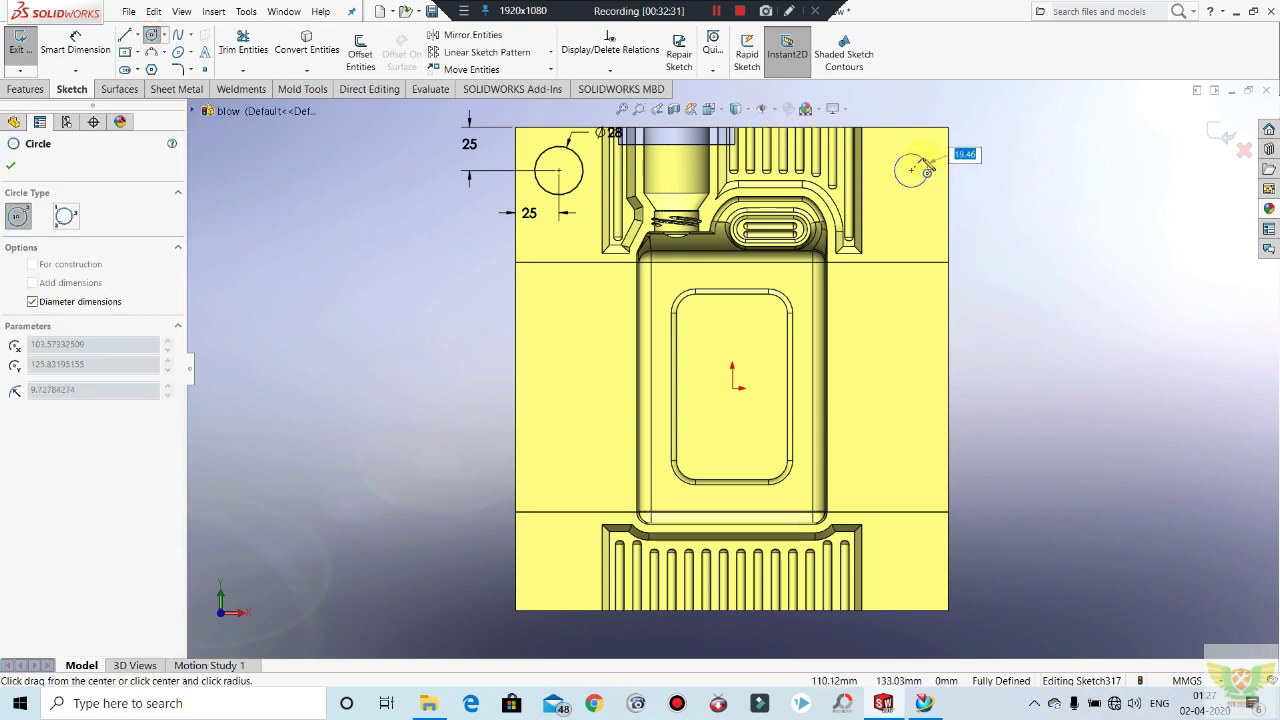
{"action": "type", "text": "28"}
{"action": "key", "text": "Return"}
{"action": "key", "text": "Escape"}
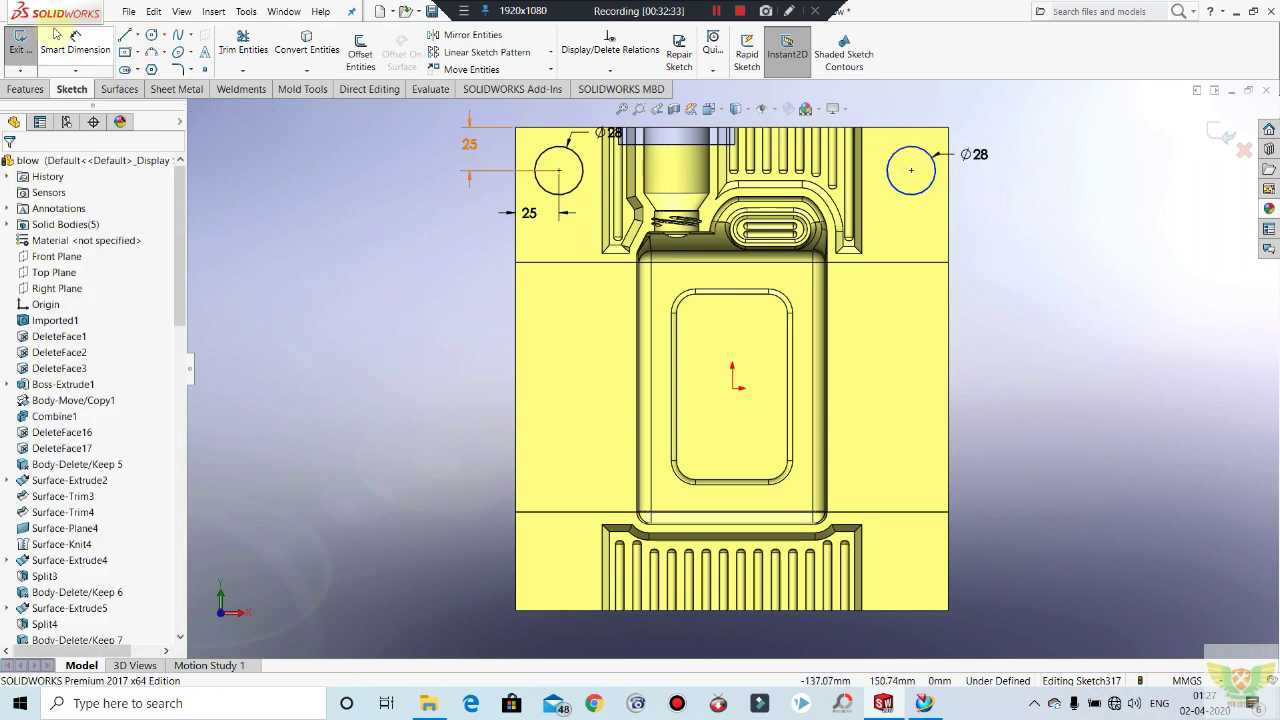
Step: Dimension the top-right circle 22 mm from the block's top edge
{"action": "left_click", "coordinate": [70, 42]}
{"action": "left_click", "coordinate": [911, 170]}
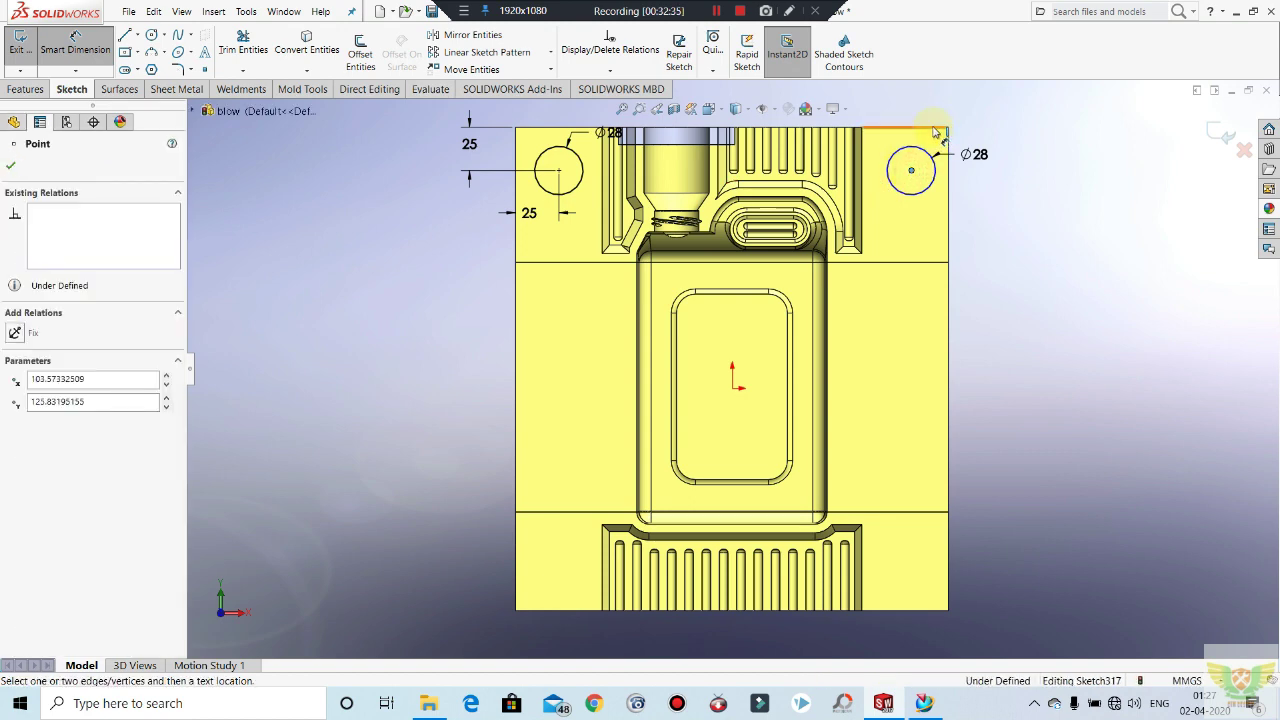
{"action": "left_click", "coordinate": [936, 133]}
{"action": "left_click", "coordinate": [985, 132]}
{"action": "type", "text": "2"}
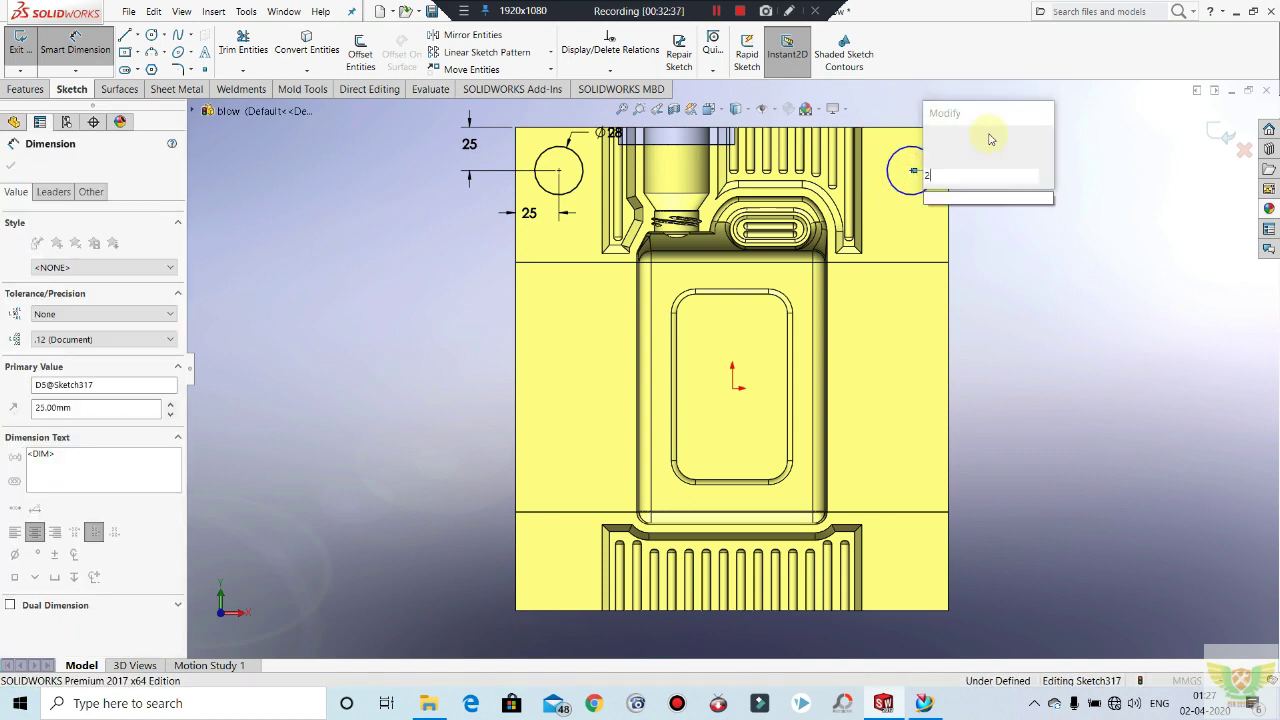
{"action": "type", "text": "2"}
{"action": "key", "text": "Return"}
{"action": "key", "text": "Escape"}
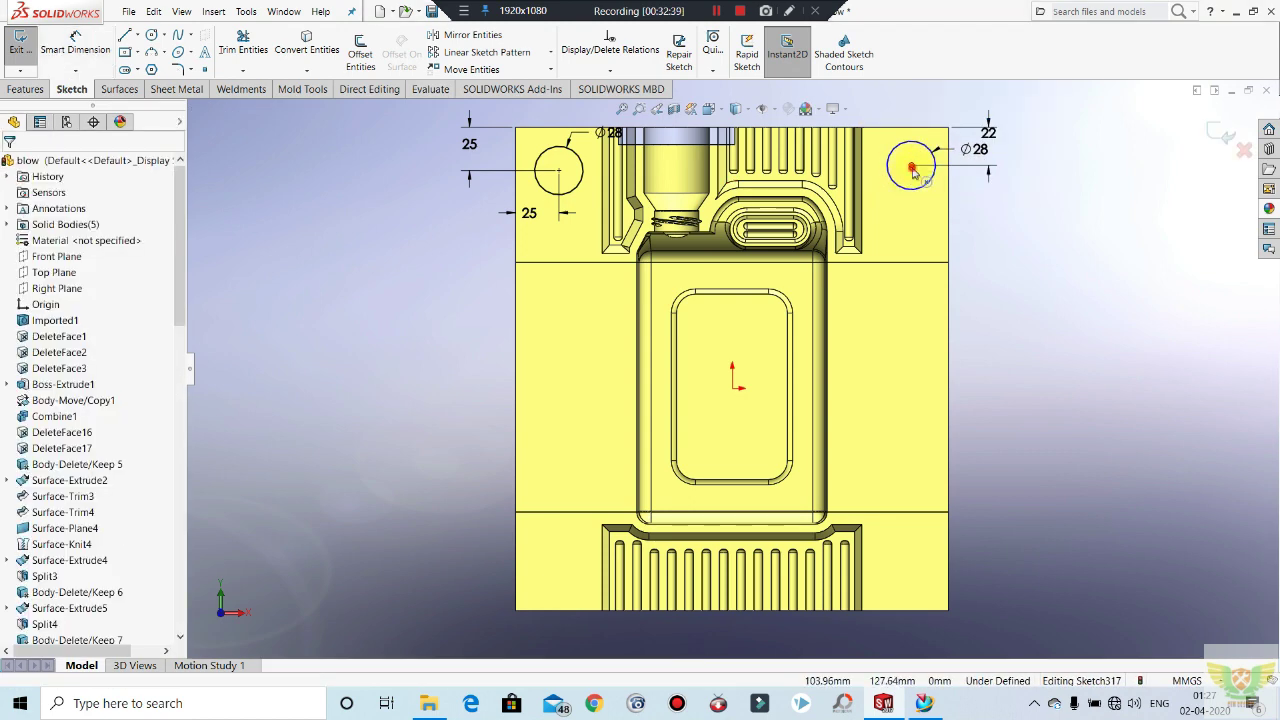
Step: Dimension the top-right circle 22 mm from the right edge
{"action": "left_click", "coordinate": [911, 167]}
{"action": "key", "text": "Escape"}
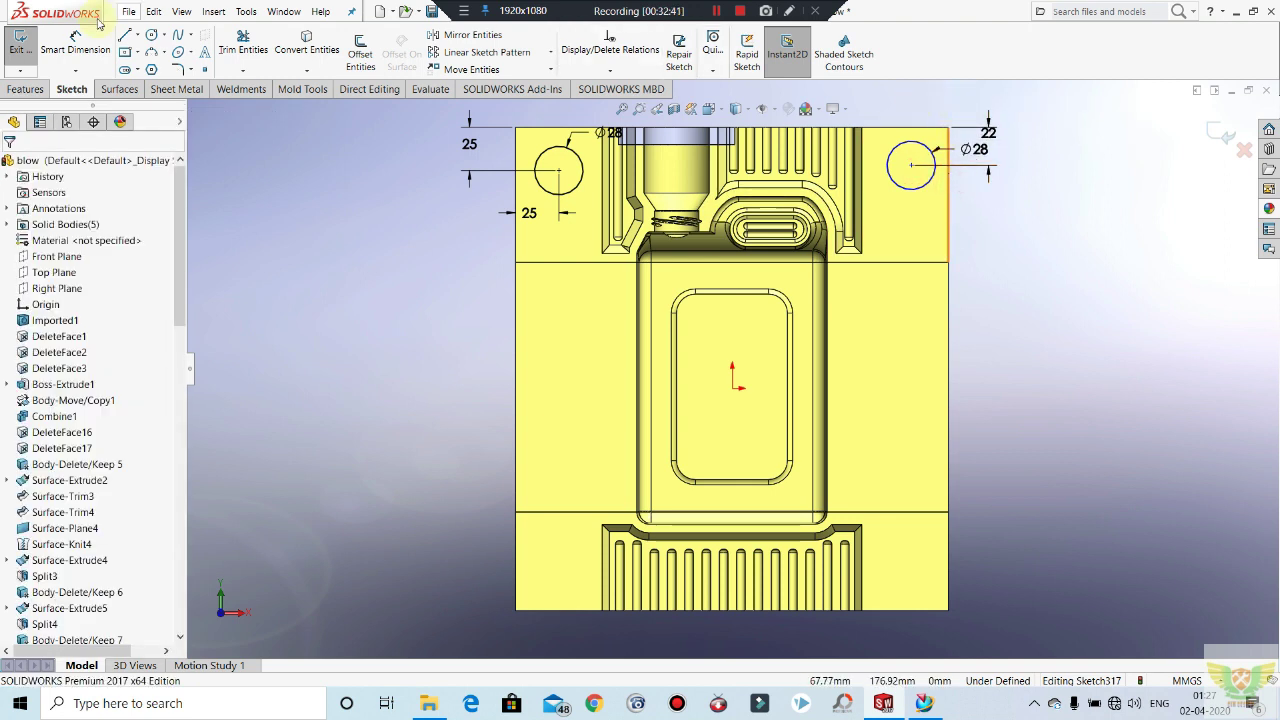
{"action": "left_click", "coordinate": [75, 45]}
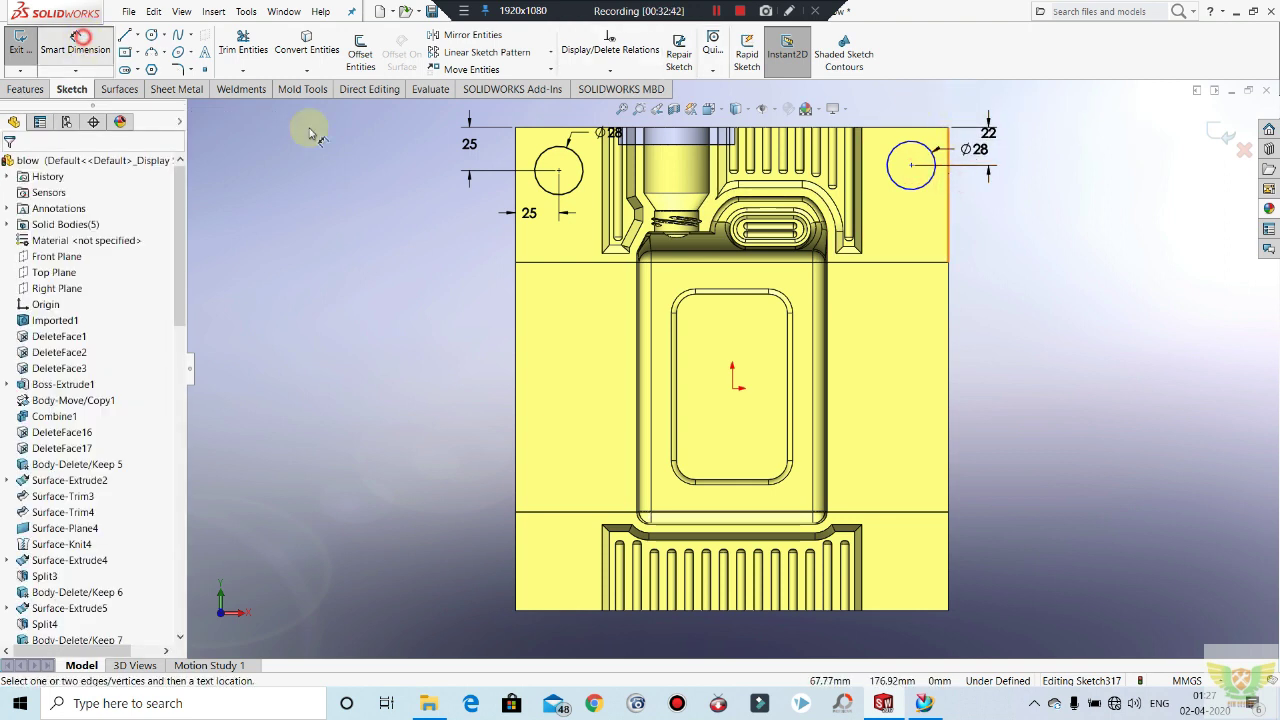
{"action": "left_click", "coordinate": [910, 166]}
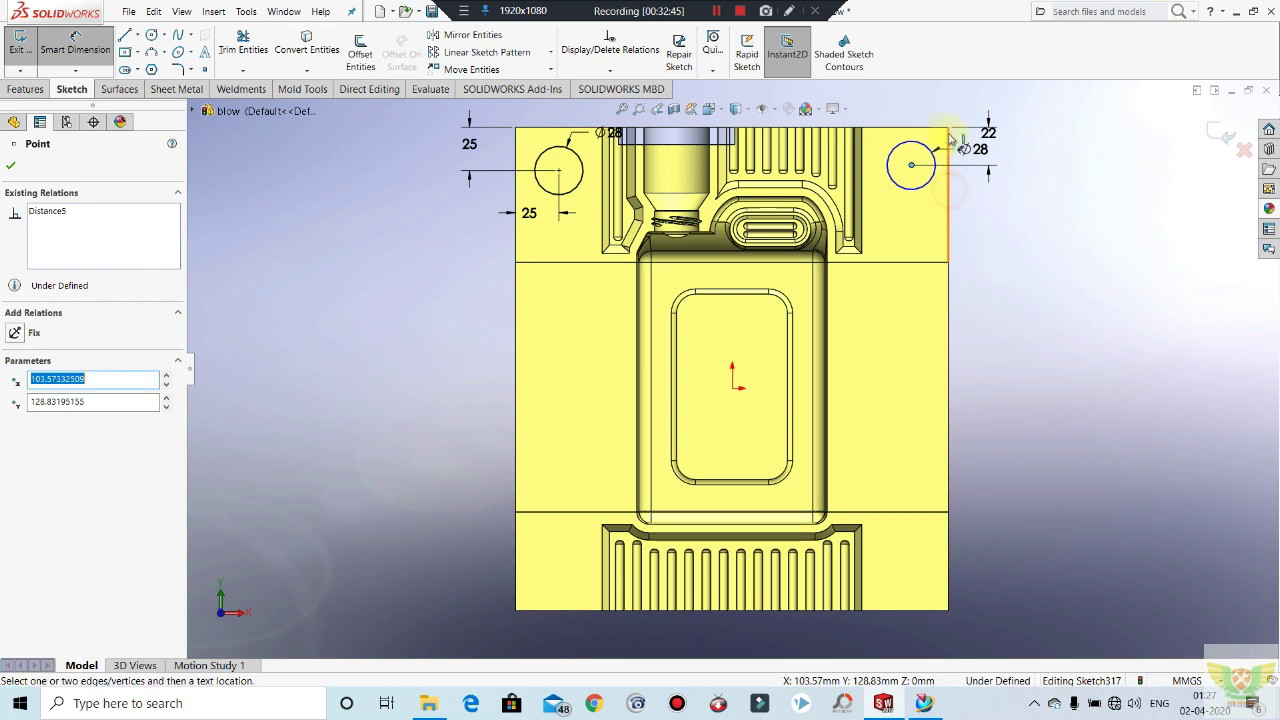
{"action": "key", "text": "Escape"}
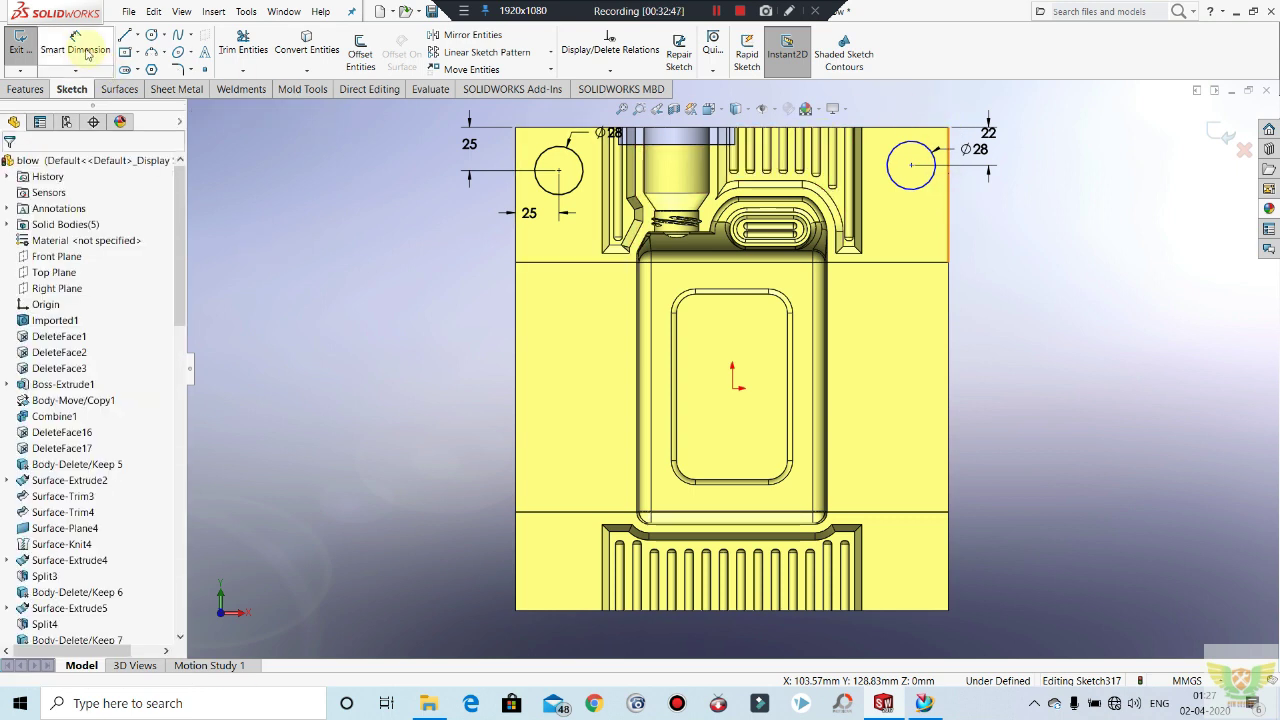
{"action": "left_click", "coordinate": [911, 166]}
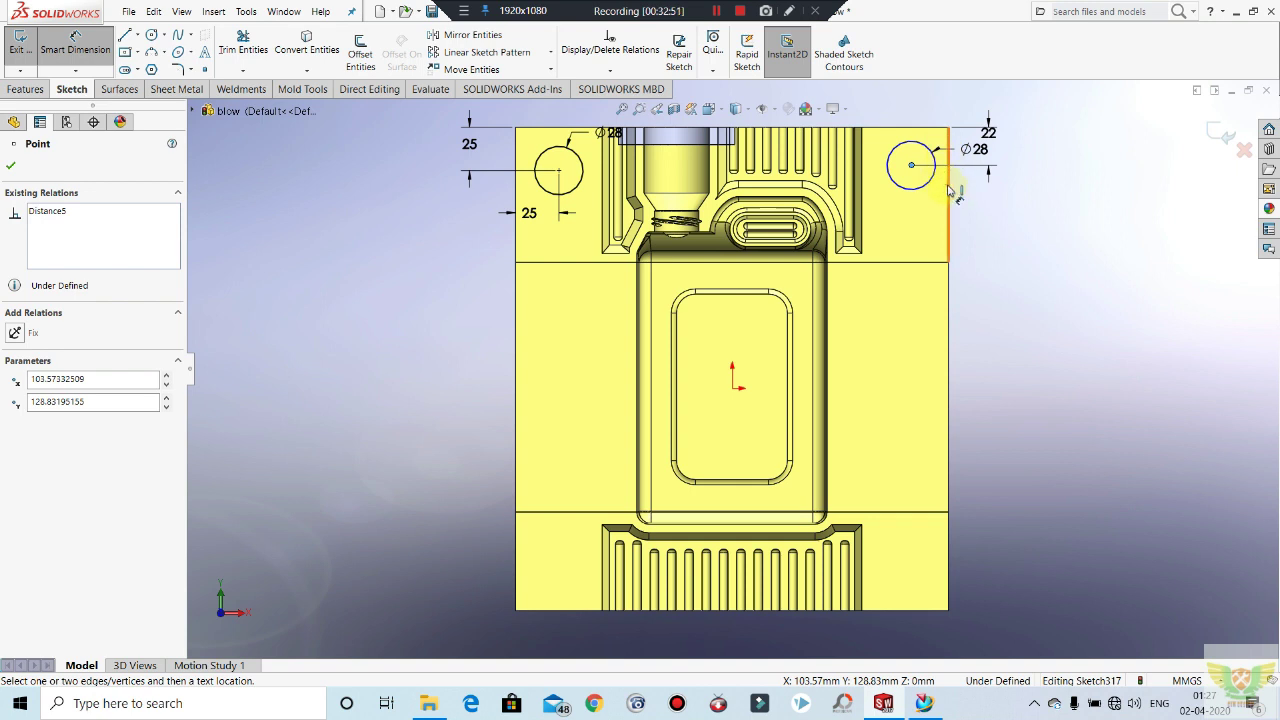
{"action": "left_click", "coordinate": [944, 135]}
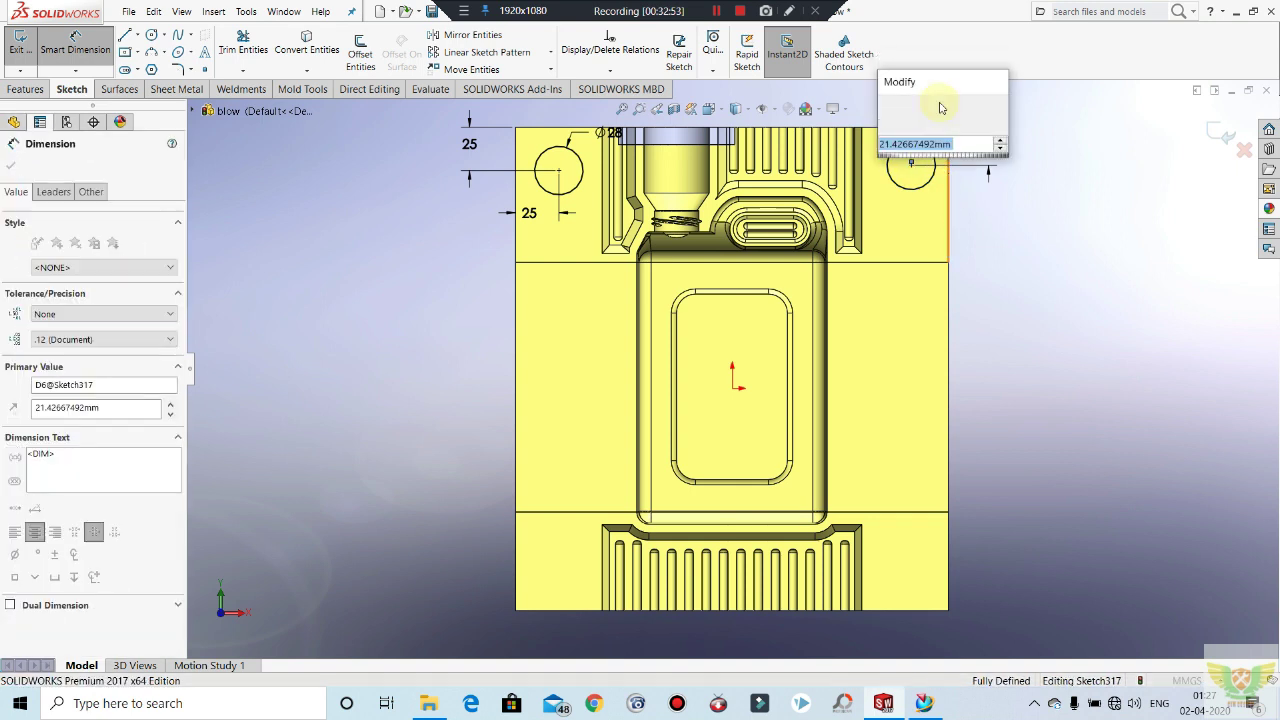
{"action": "type", "text": "22"}
{"action": "key", "text": "Return"}
{"action": "key", "text": "Escape"}
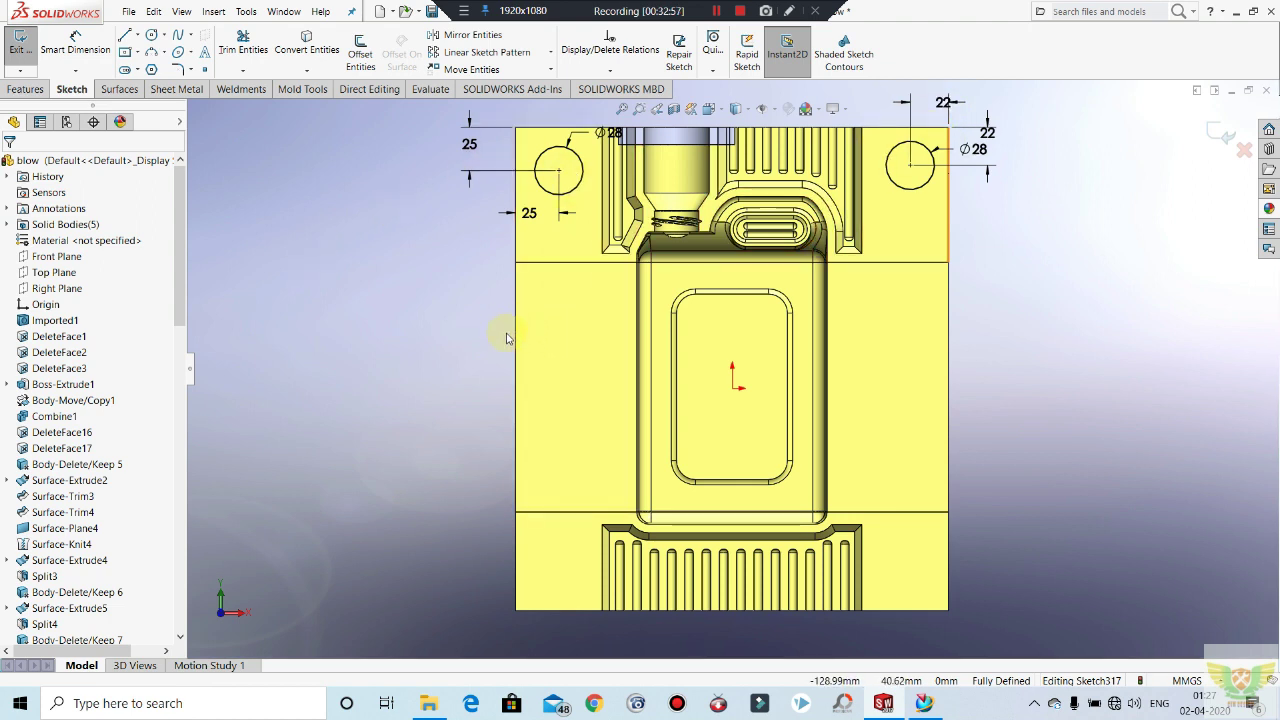
{"action": "key", "text": "z"}
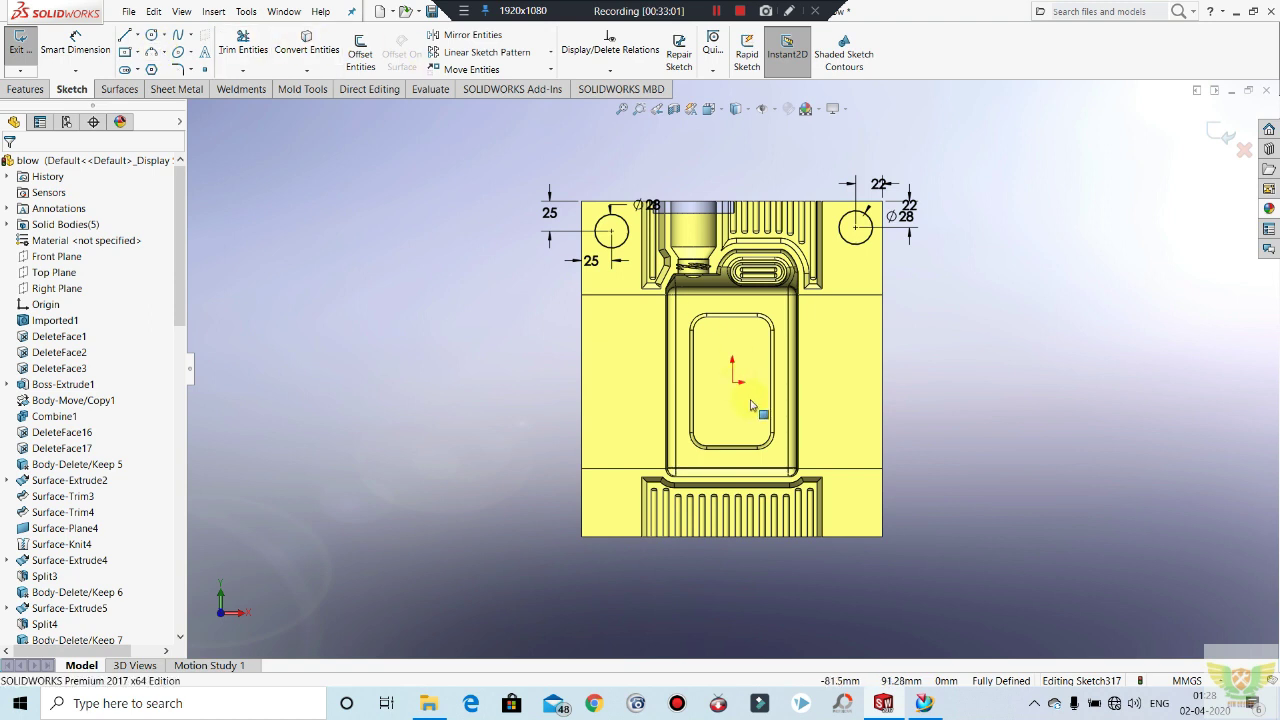
Step: Draw a horizontal construction centerline from the sketch origin toward the right edge
{"action": "left_click", "coordinate": [138, 36]}
{"action": "left_click", "coordinate": [152, 67]}
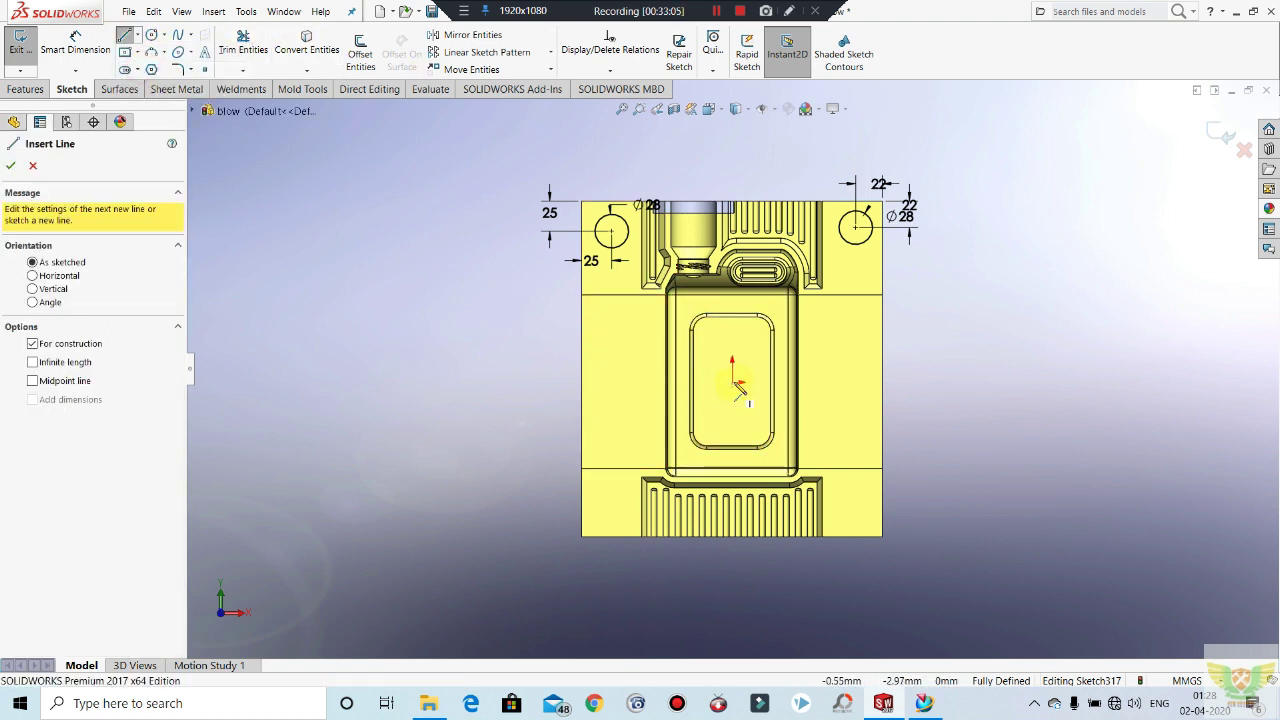
{"action": "left_click", "coordinate": [735, 382]}
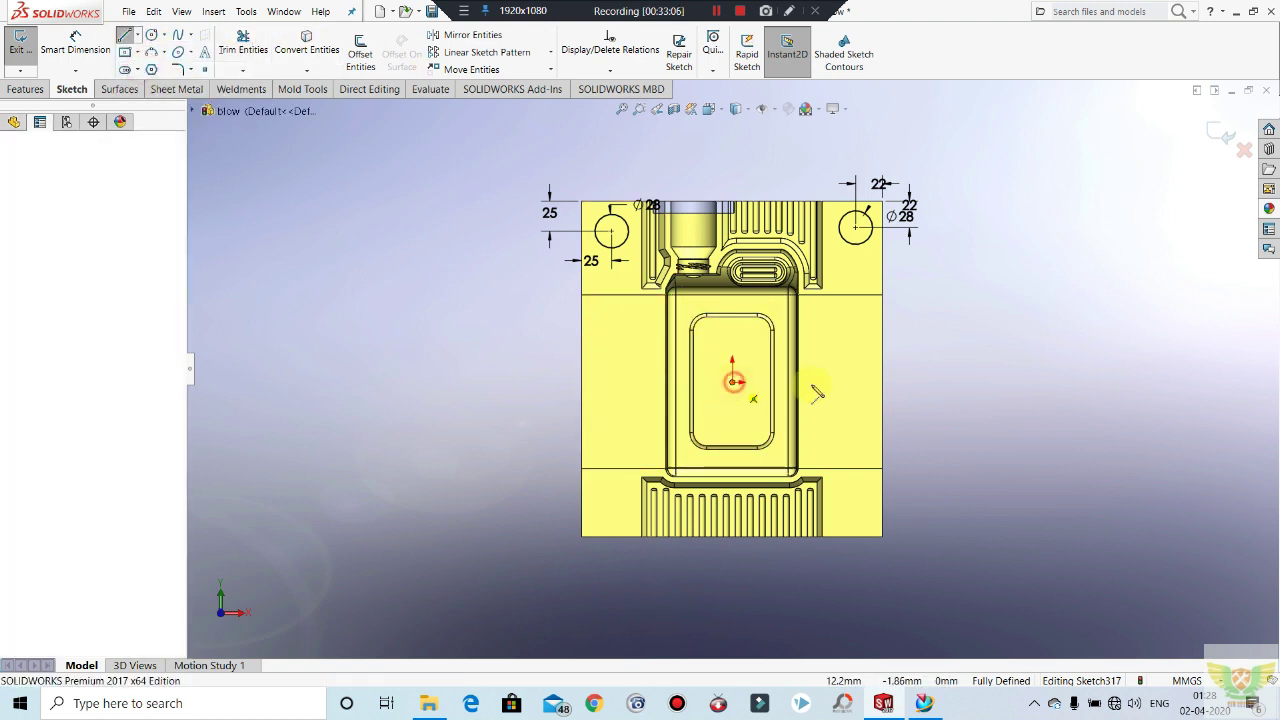
{"action": "left_click", "coordinate": [901, 382]}
{"action": "key", "text": "Escape"}
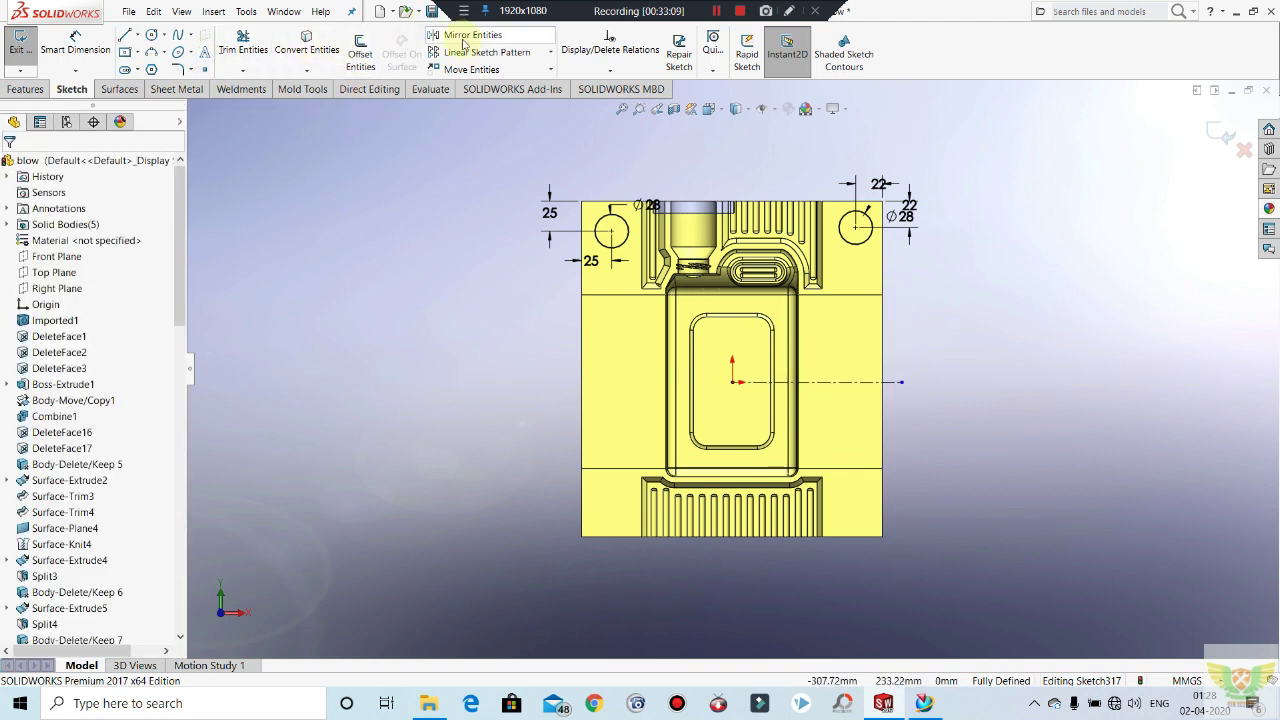
Step: Mirror the top-left circle about the horizontal centerline
{"action": "left_click", "coordinate": [463, 38]}
{"action": "left_click", "coordinate": [624, 242]}
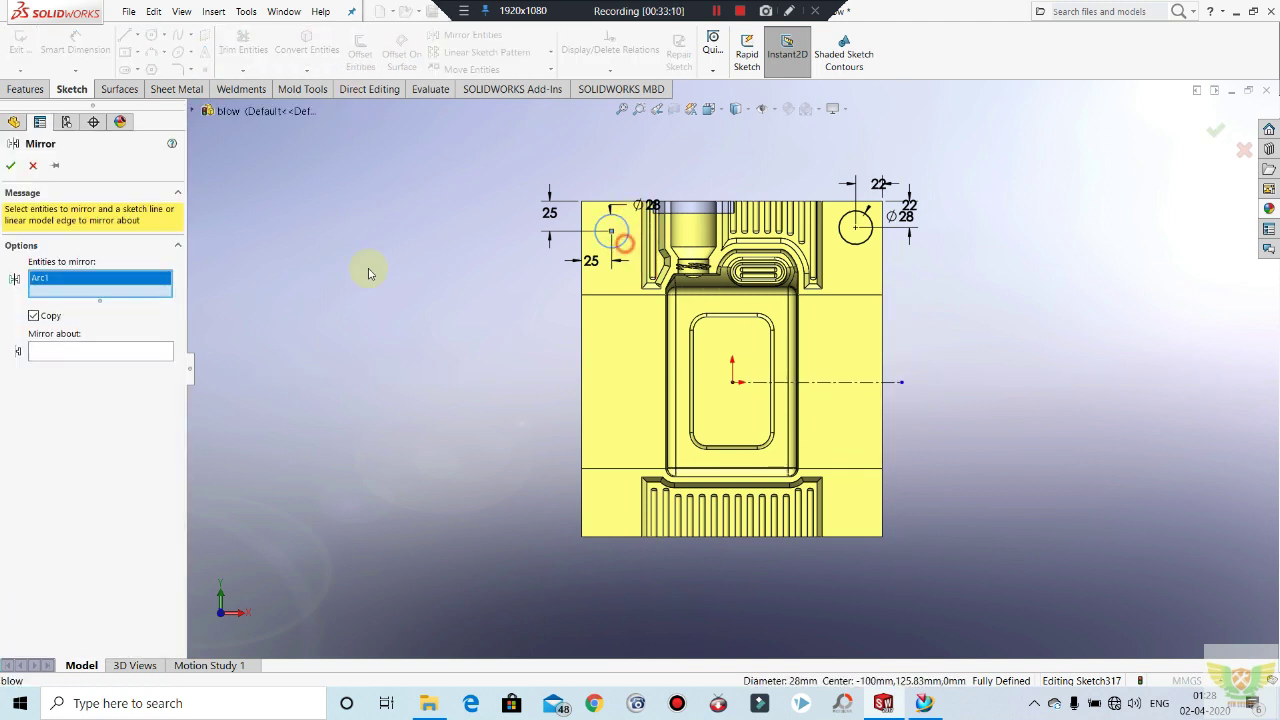
{"action": "left_click", "coordinate": [100, 353]}
{"action": "left_click", "coordinate": [836, 382]}
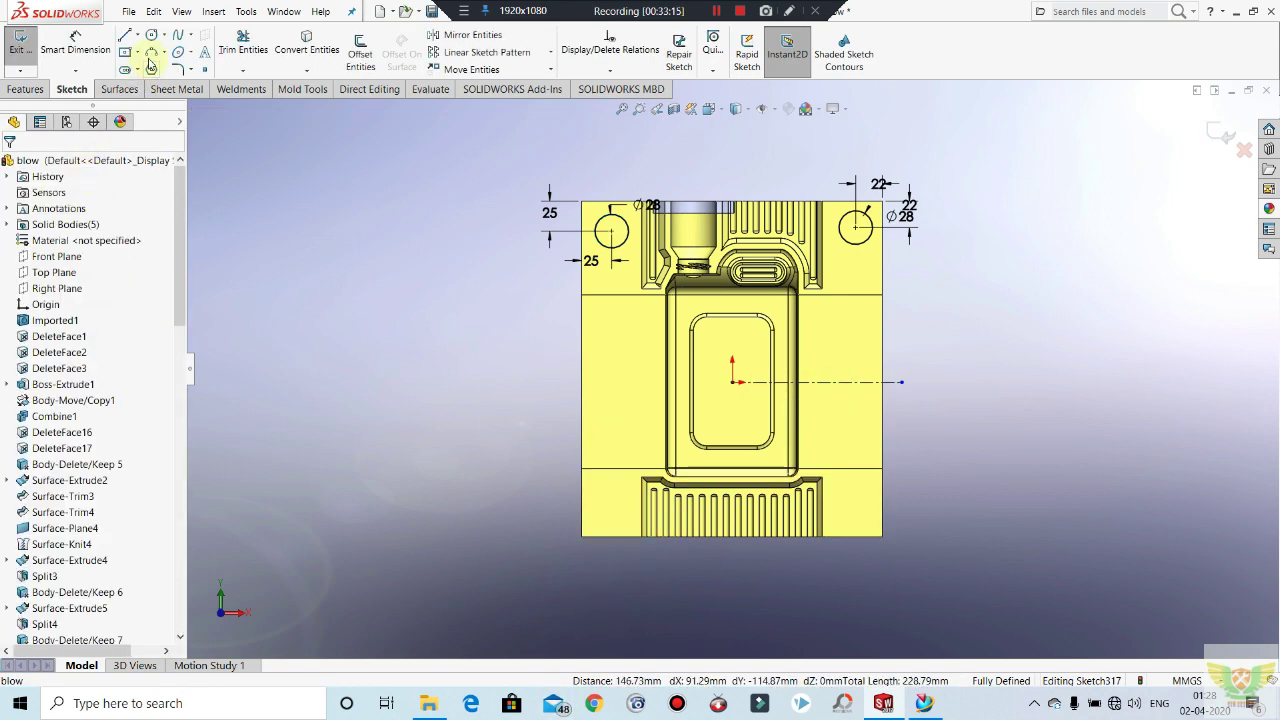
Step: Draw a circle near the bottom-left corner of the block
{"action": "left_click", "coordinate": [152, 37]}
{"action": "scroll", "coordinate": [613, 490], "scroll_direction": "down", "scroll_amount": 3}
{"action": "left_click", "coordinate": [613, 488]}
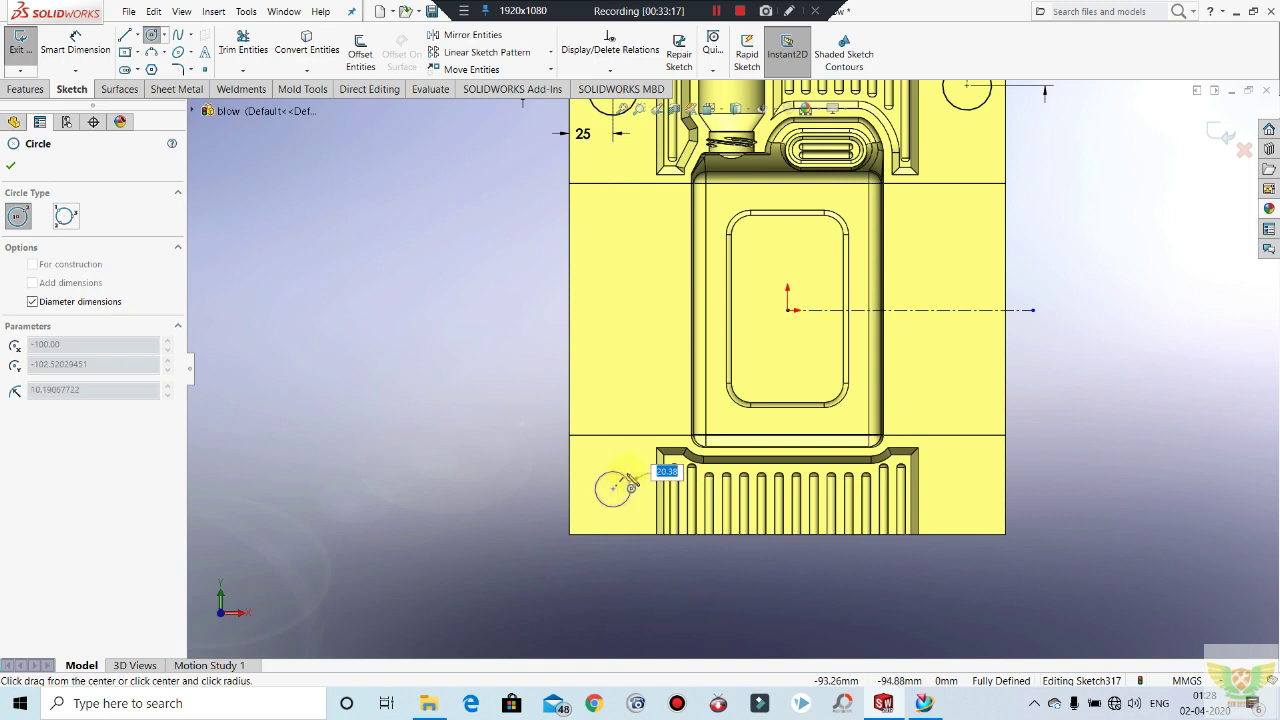
{"action": "left_click", "coordinate": [630, 473]}
{"action": "key", "text": "Escape"}
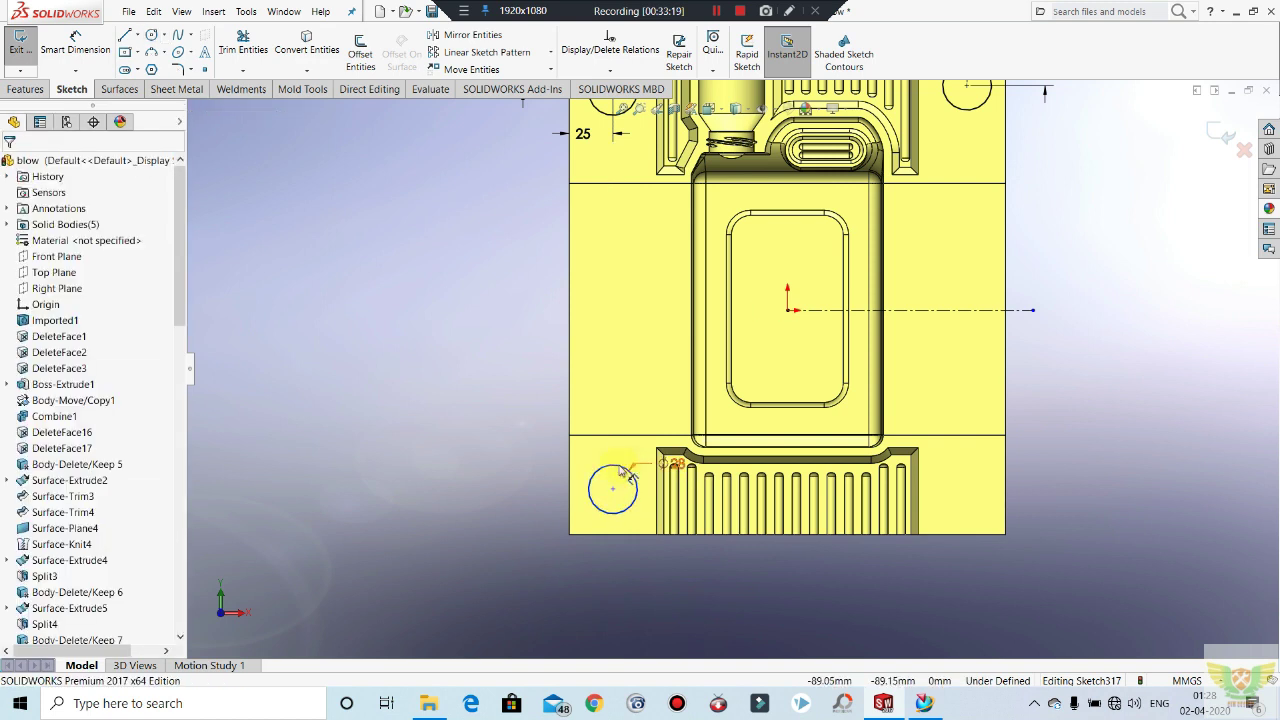
Step: Dimension the bottom-left circle 25 mm from the bottom and left edges
{"action": "left_click", "coordinate": [78, 38]}
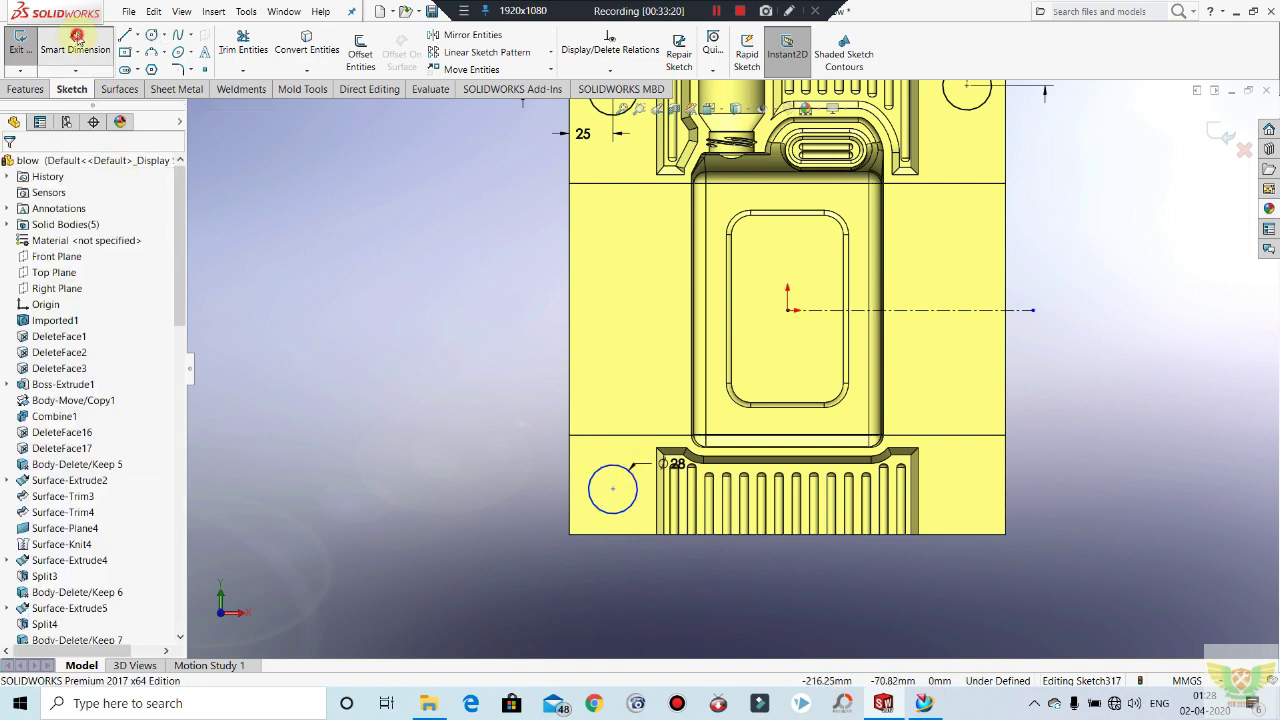
{"action": "left_click", "coordinate": [613, 489]}
{"action": "left_click", "coordinate": [612, 534]}
{"action": "left_click", "coordinate": [510, 517]}
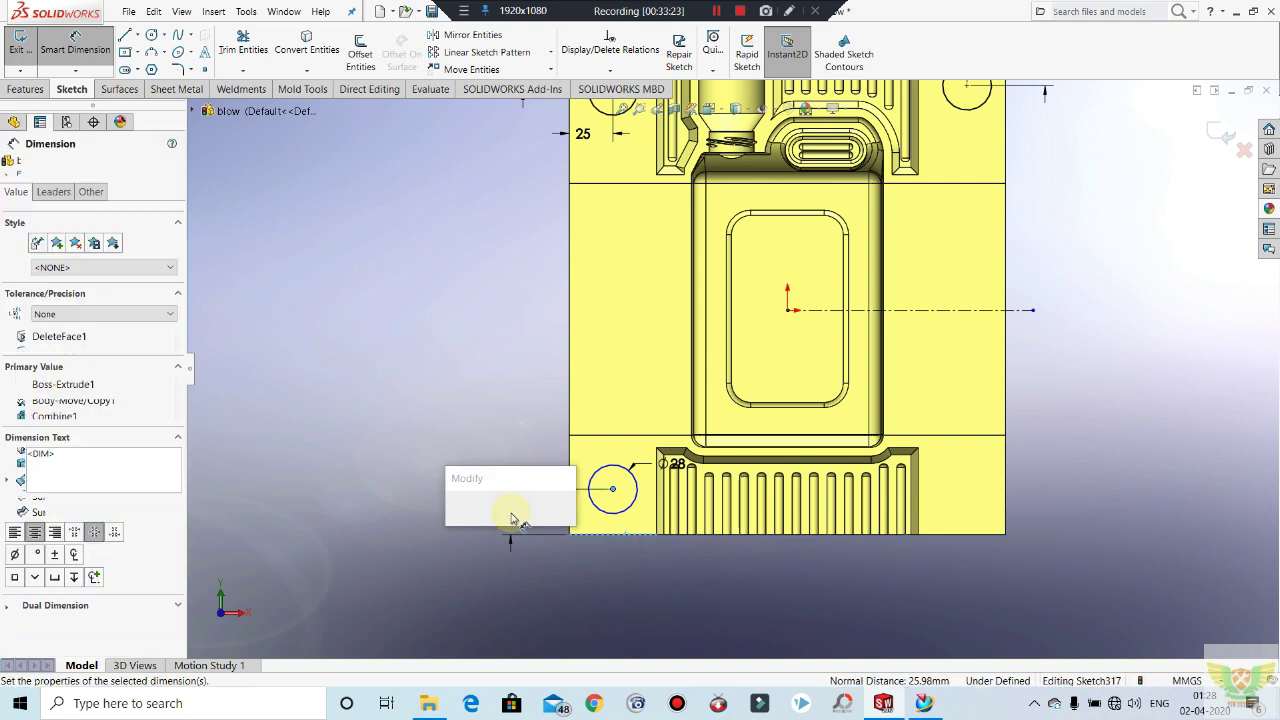
{"action": "type", "text": "2"}
{"action": "key", "text": "Return"}
{"action": "key", "text": "Escape"}
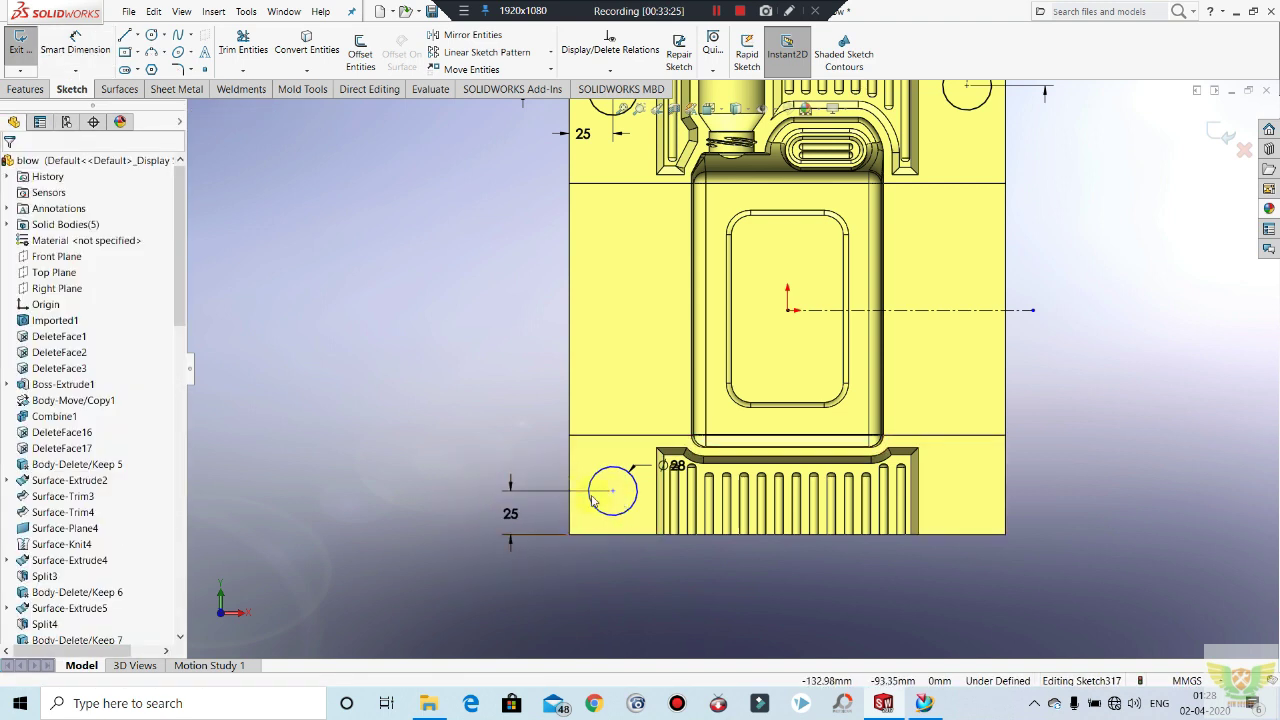
{"action": "left_click", "coordinate": [78, 40]}
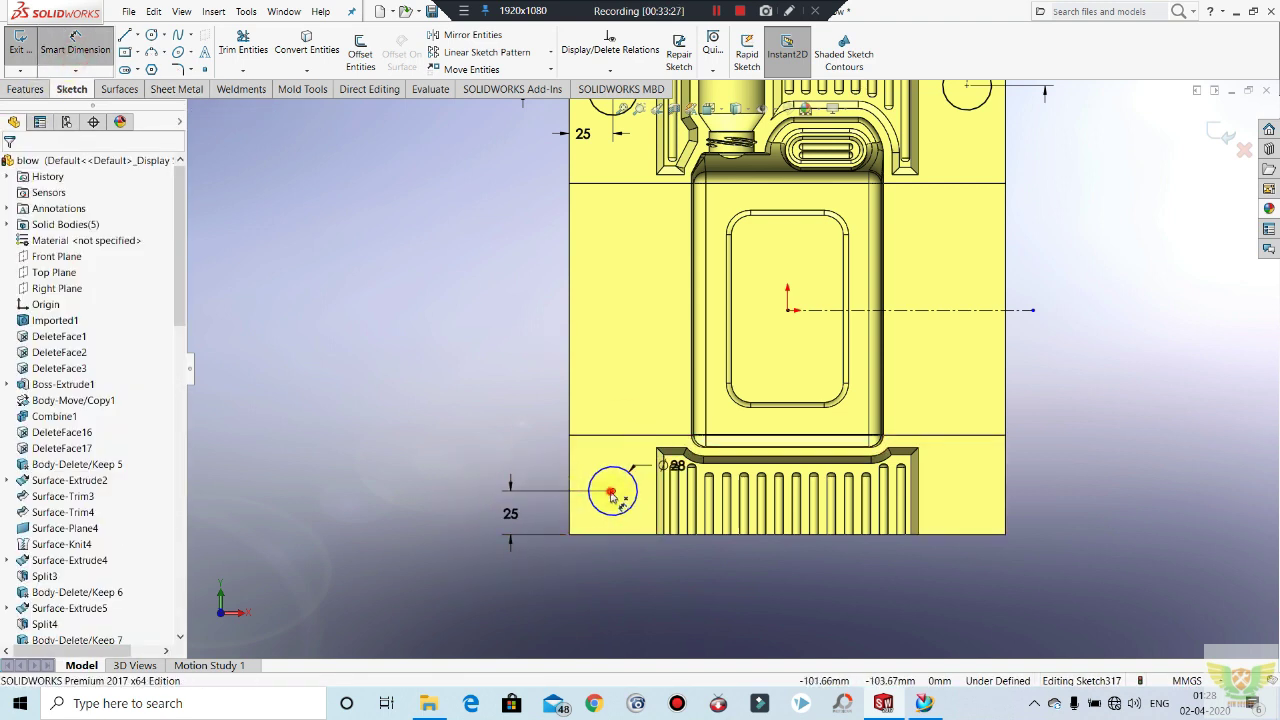
{"action": "left_click", "coordinate": [612, 492]}
{"action": "left_click", "coordinate": [571, 467]}
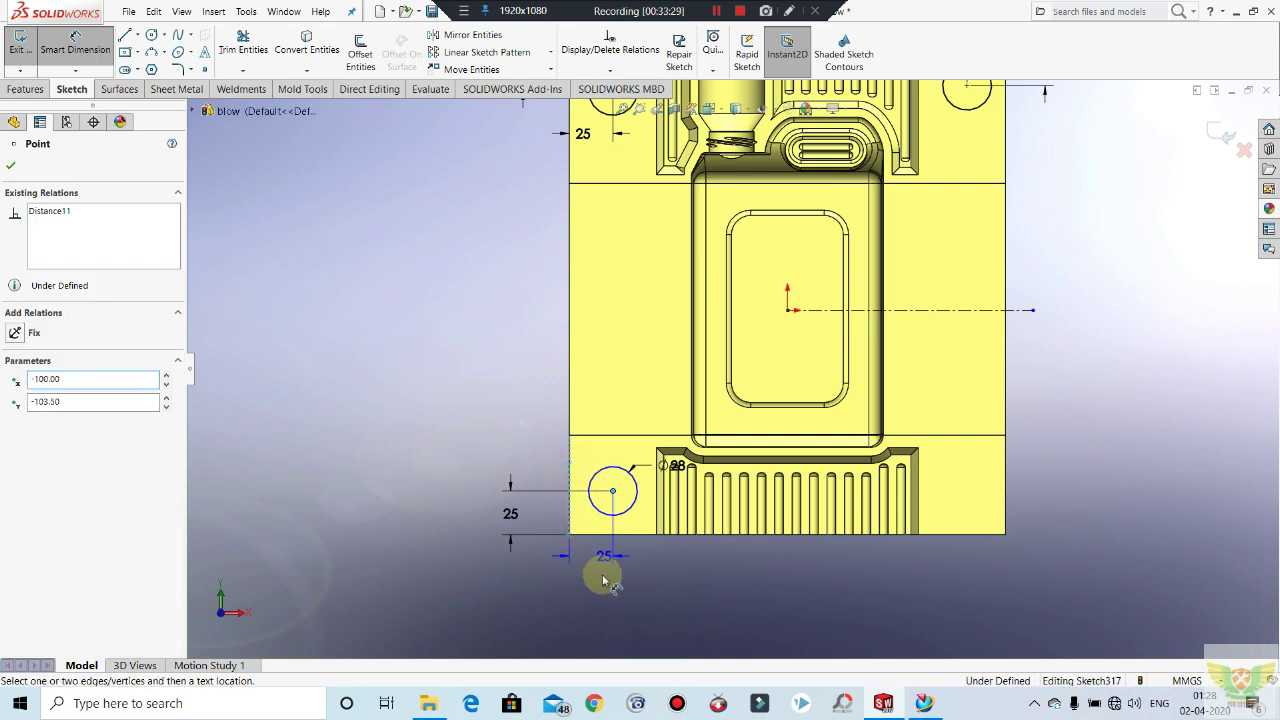
{"action": "left_click", "coordinate": [598, 578]}
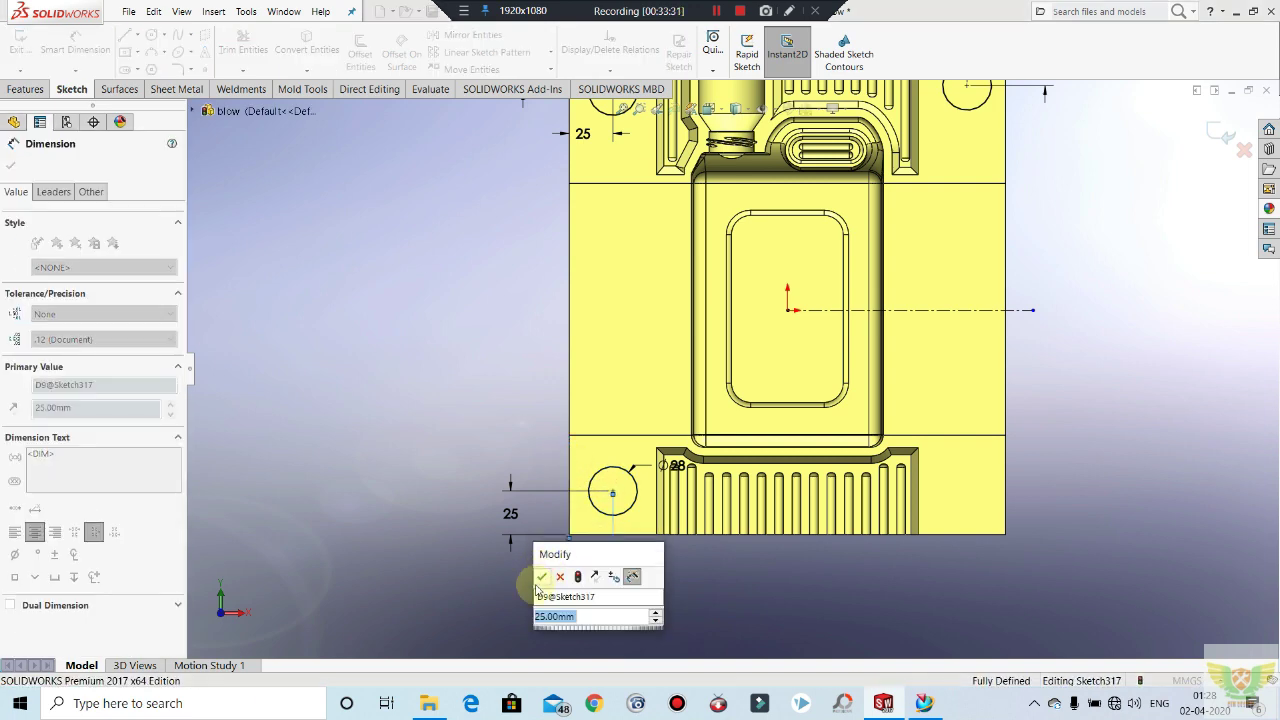
{"action": "key", "text": "Return"}
{"action": "key", "text": "Escape"}
Step: Draw a Ø28 circle near the lower-right corner
{"action": "left_click", "coordinate": [151, 34]}
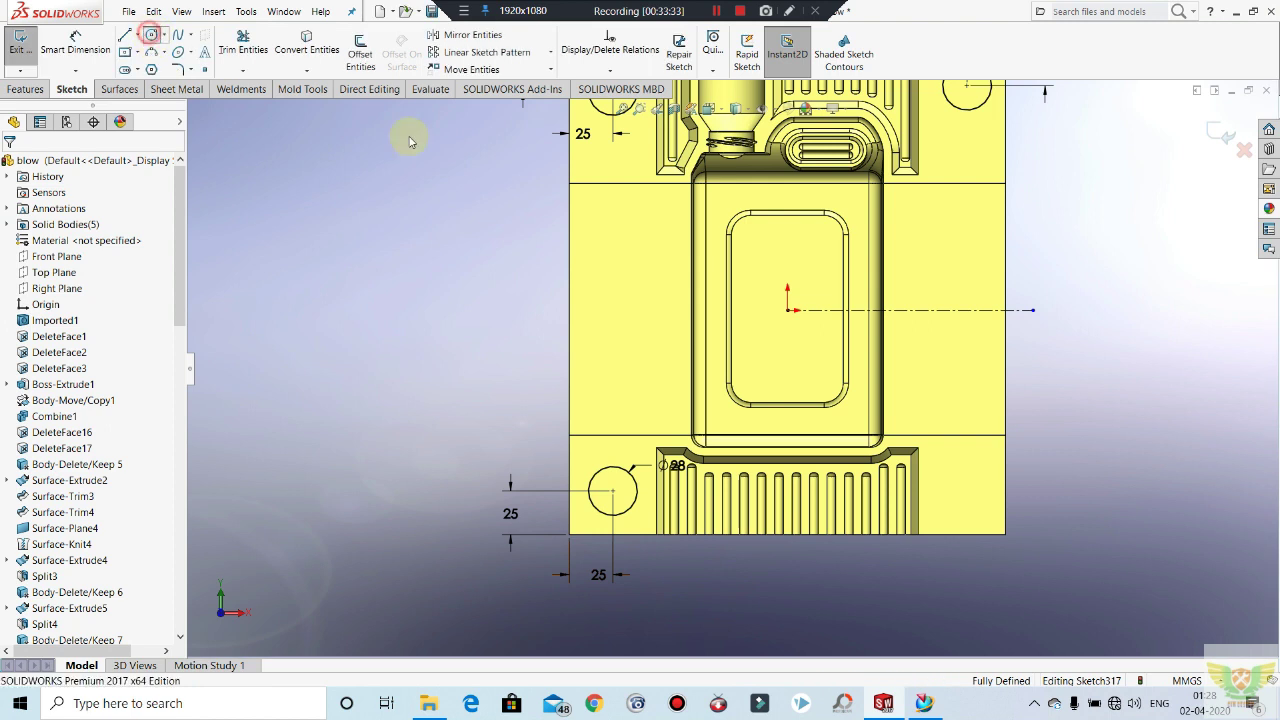
{"action": "left_click", "coordinate": [967, 489]}
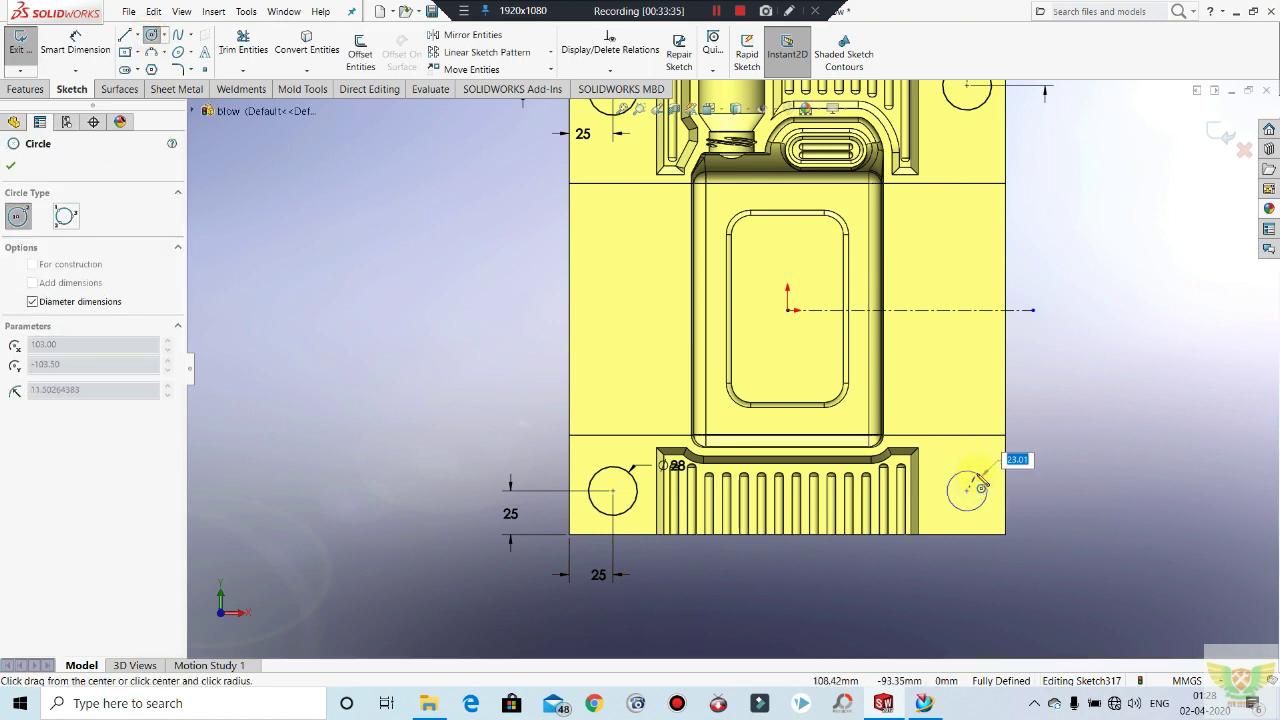
{"action": "type", "text": "28"}
{"action": "key", "text": "Return"}
{"action": "key", "text": "Escape"}
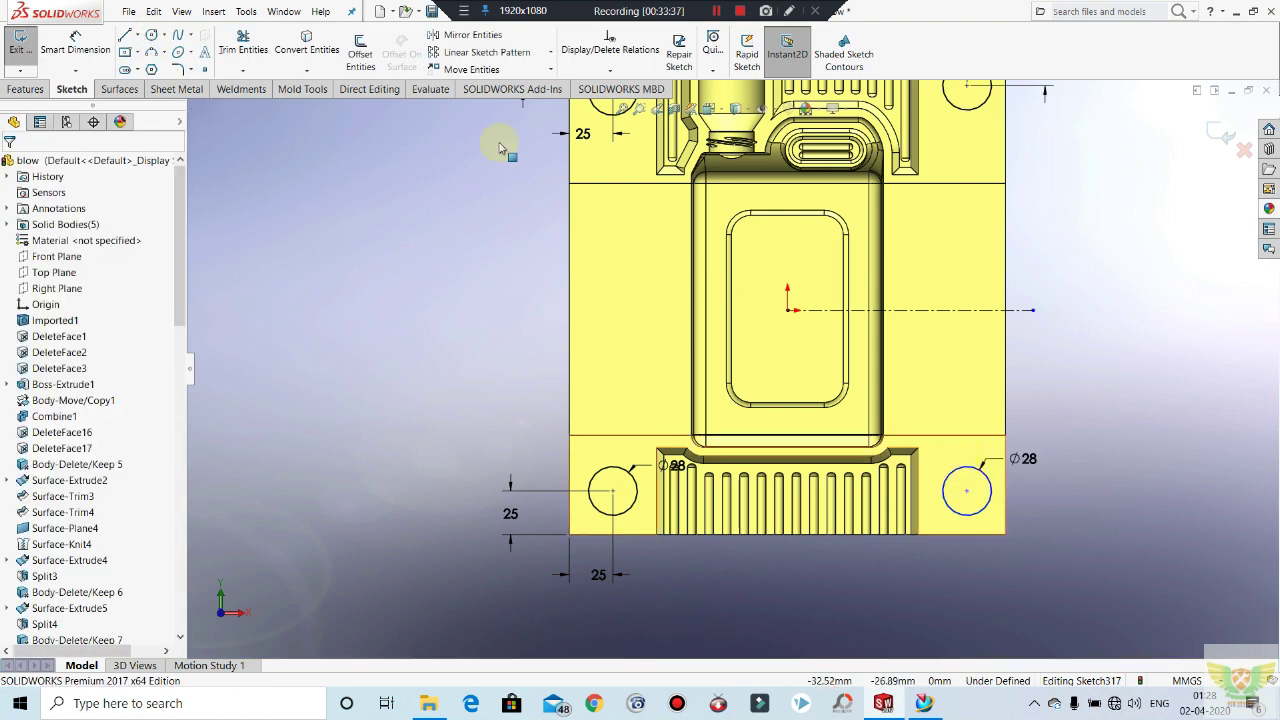
Step: Dimension the lower-right circle 25 mm from the right and bottom edges
{"action": "left_click", "coordinate": [969, 492]}
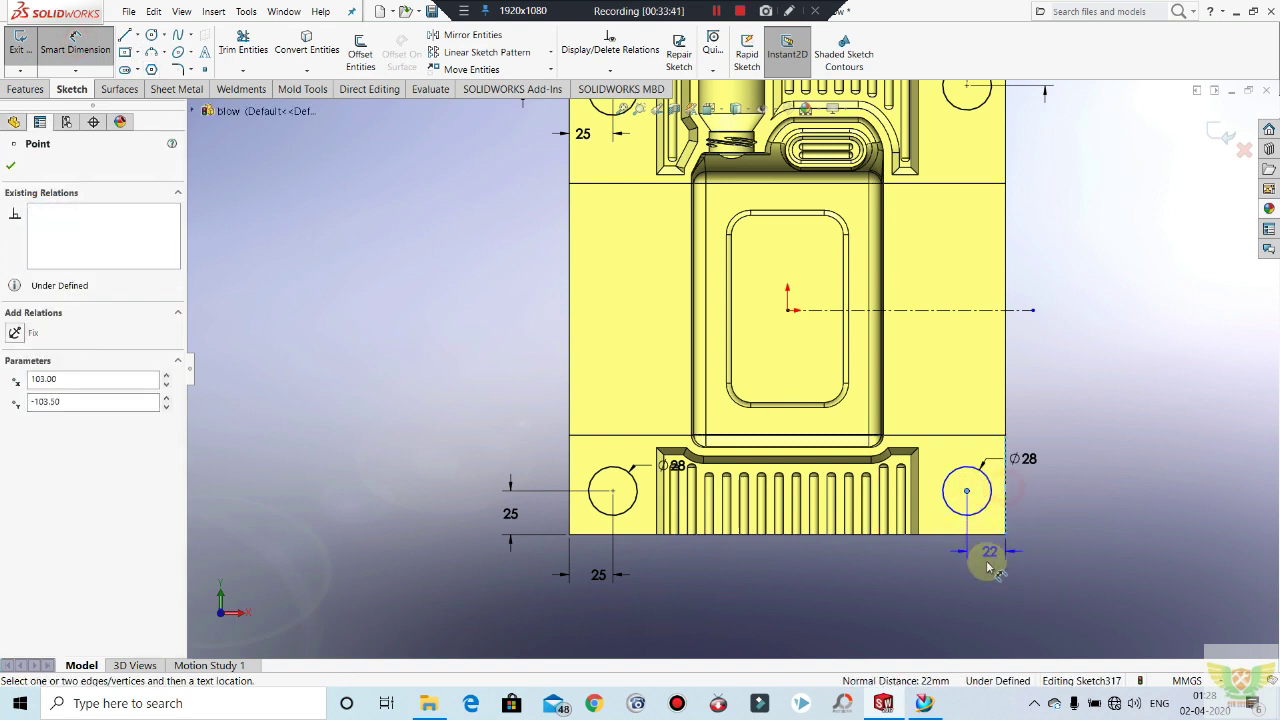
{"action": "left_click", "coordinate": [987, 567]}
{"action": "key", "text": "Return"}
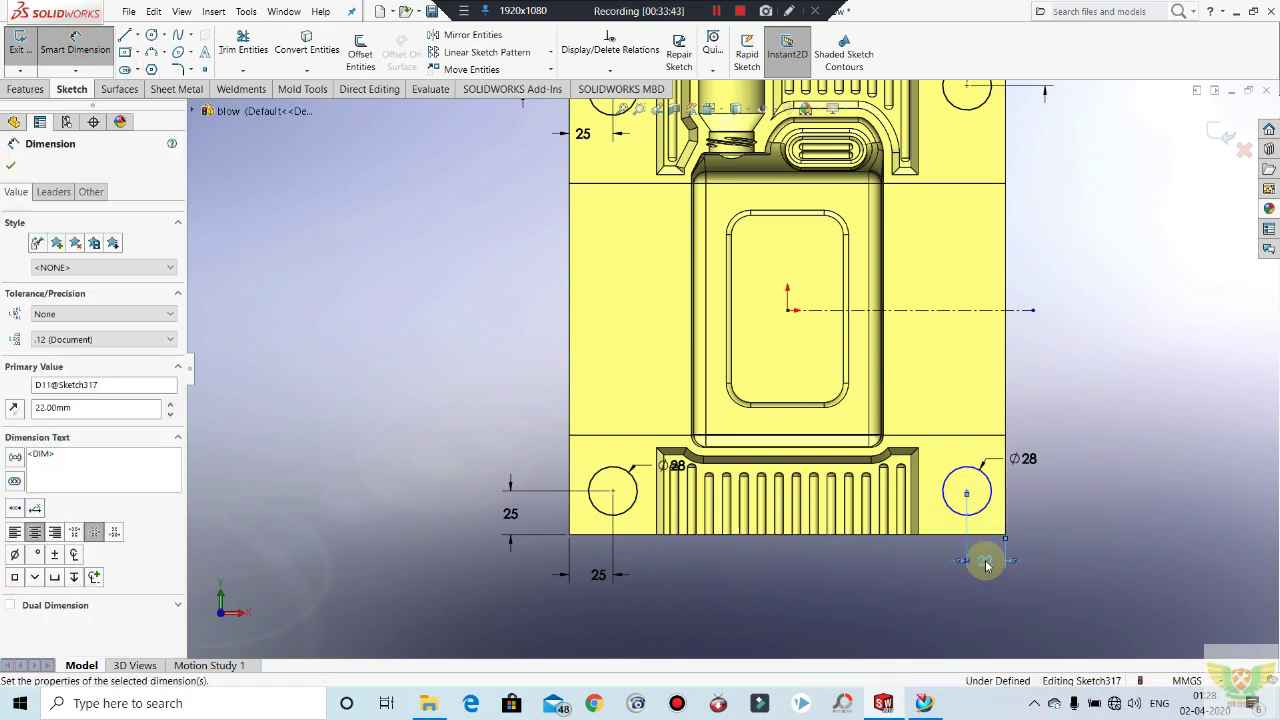
{"action": "double_click", "coordinate": [985, 562]}
{"action": "type", "text": "25"}
{"action": "key", "text": "Return"}
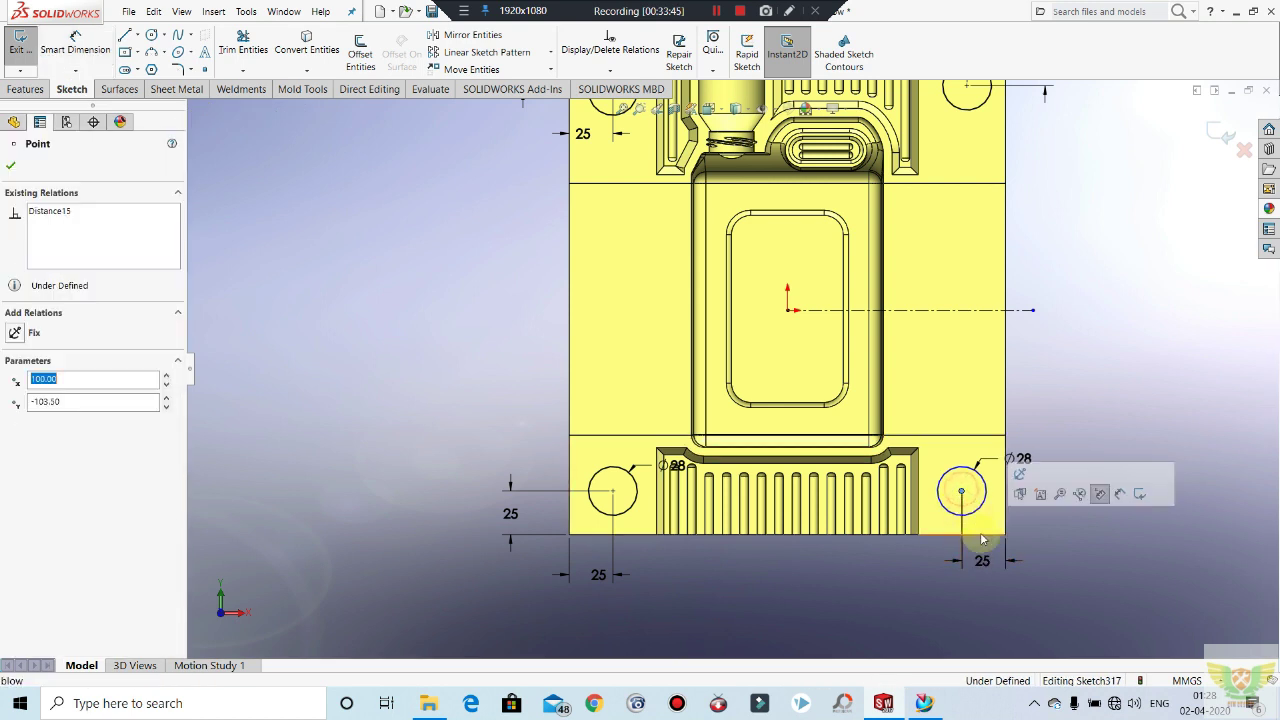
{"action": "key", "text": "Escape"}
{"action": "right_click_drag", "start_coordinate": [962, 510], "coordinate": [958, 478]}
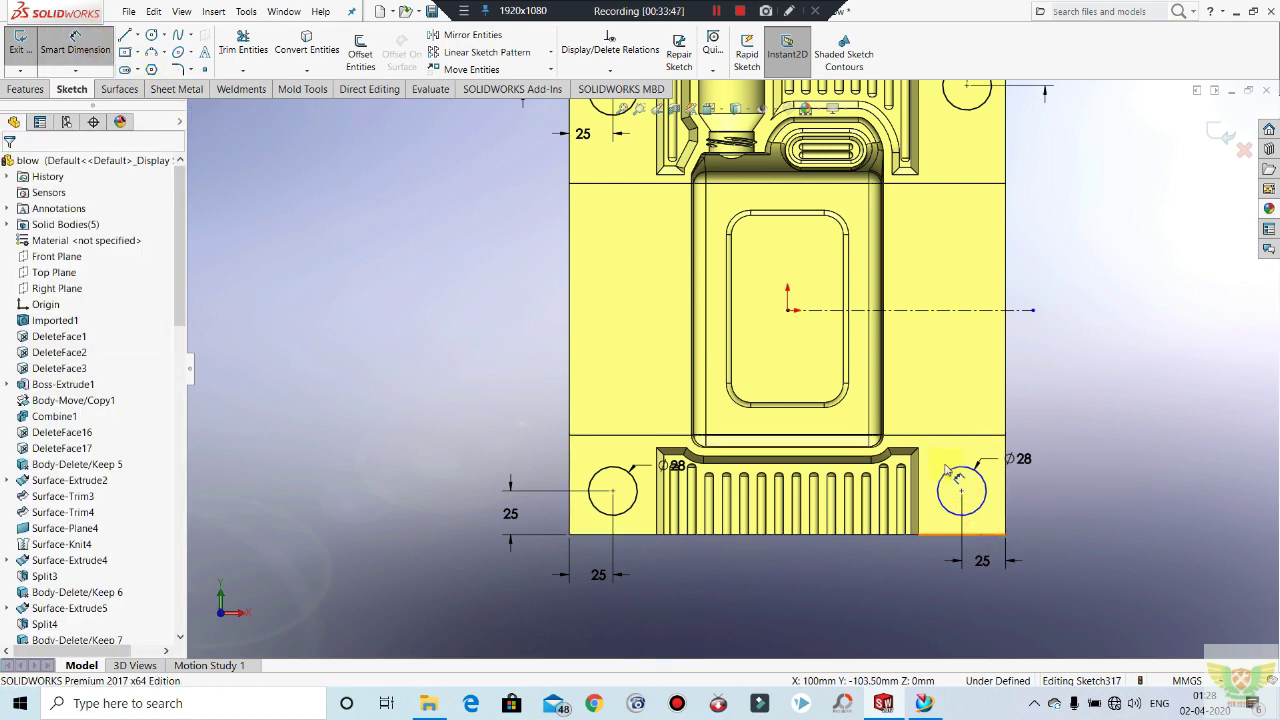
{"action": "left_click", "coordinate": [961, 492]}
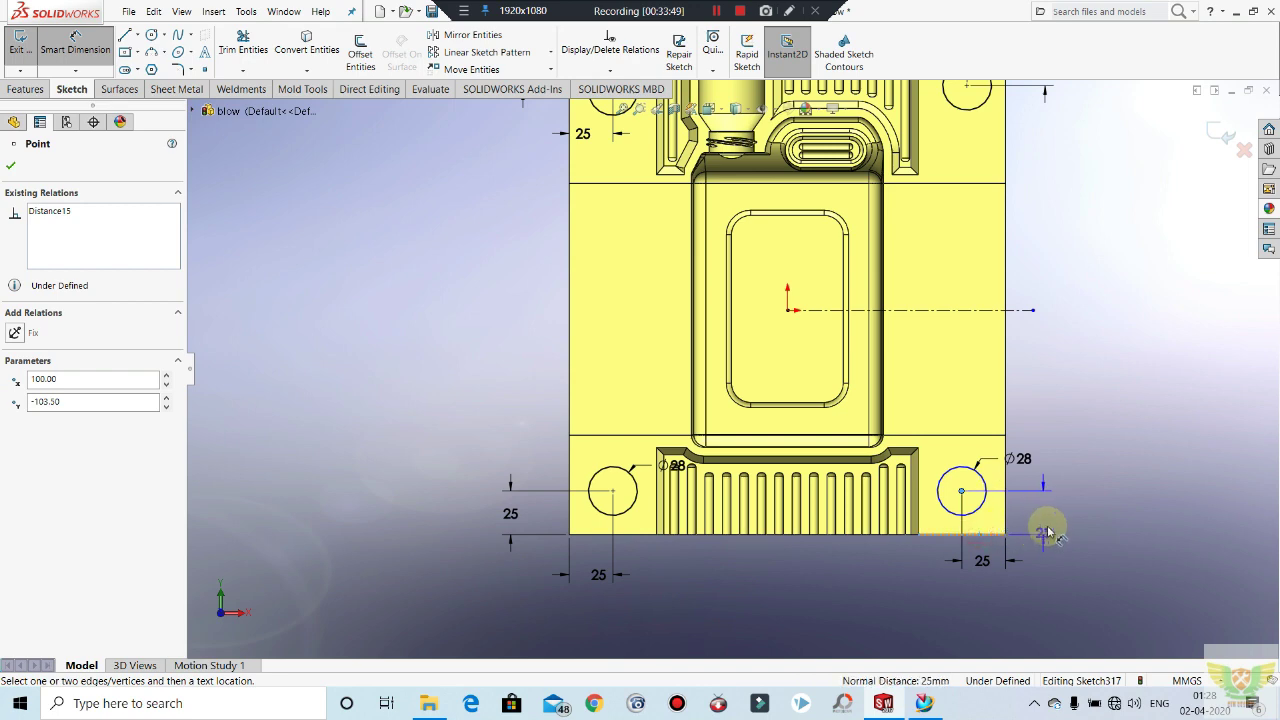
{"action": "left_click", "coordinate": [1047, 524]}
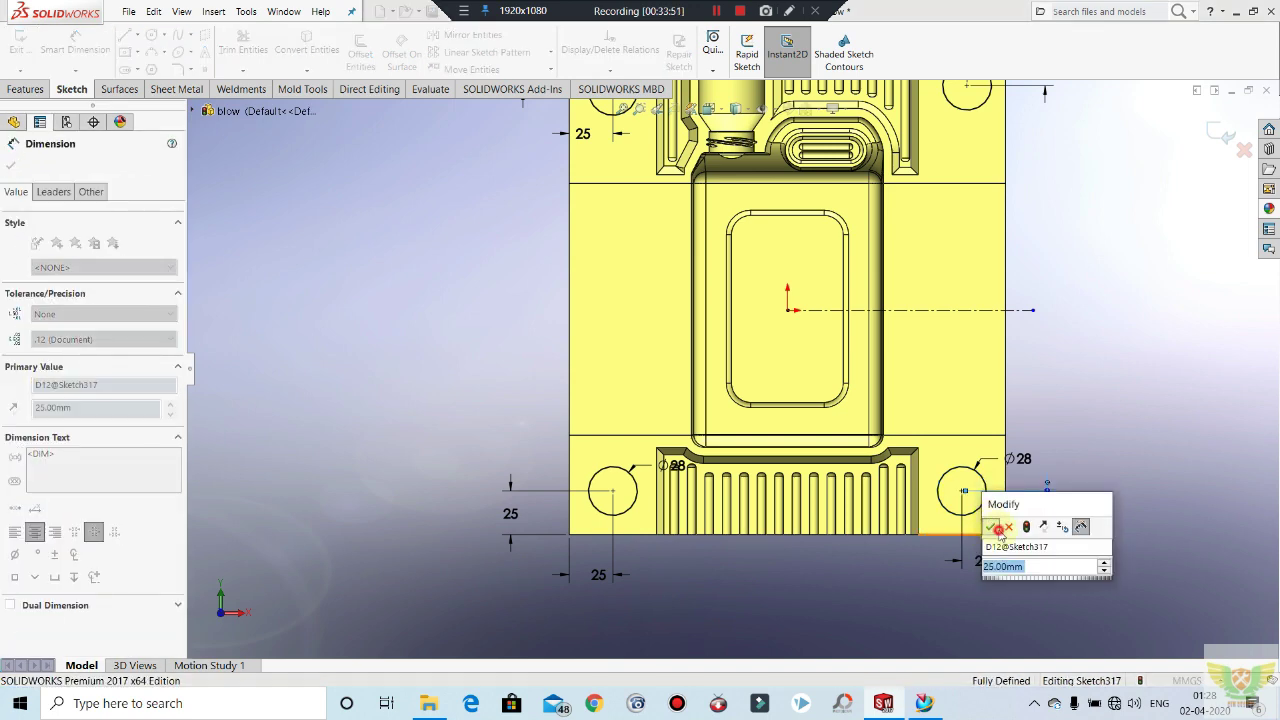
{"action": "left_click", "coordinate": [997, 526]}
{"action": "key", "text": "Escape"}
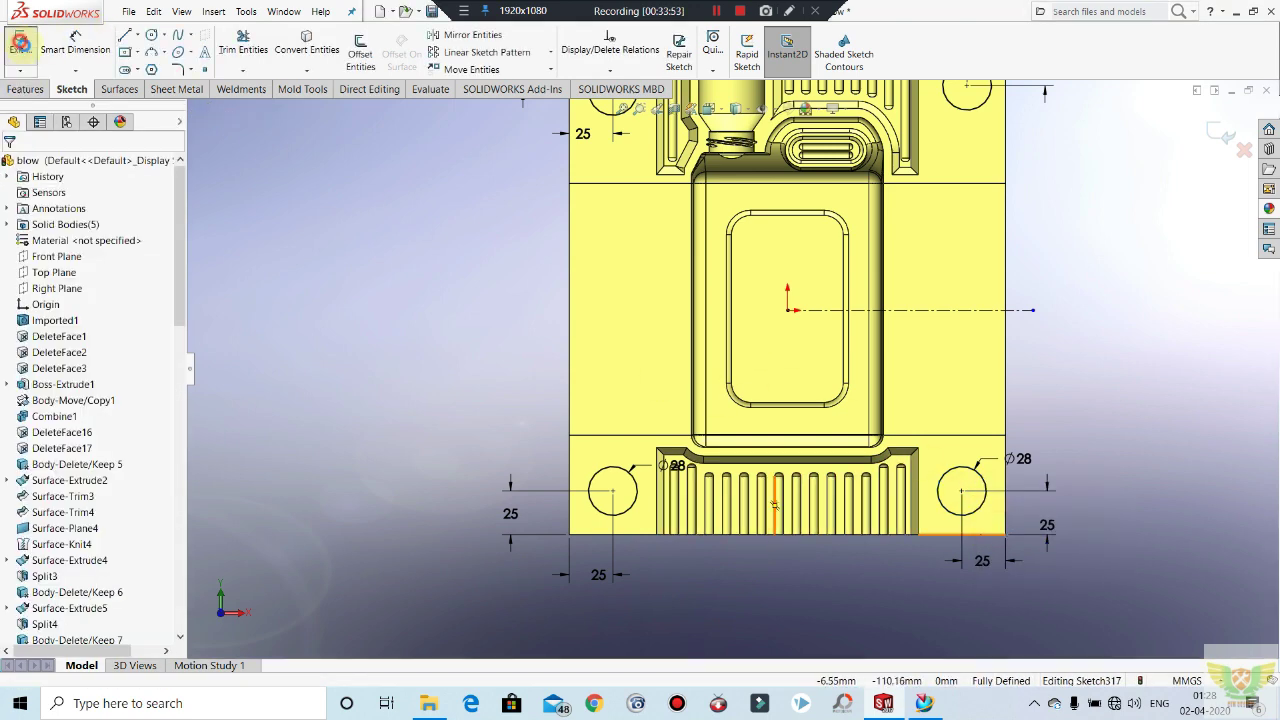
Step: Extrude-cut the four Ø28 circles 130 mm through the block, then view its back face
{"action": "scroll", "coordinate": [692, 527], "scroll_direction": "up", "scroll_amount": 3}
{"action": "scroll", "coordinate": [692, 527], "scroll_direction": "up", "scroll_amount": 2}
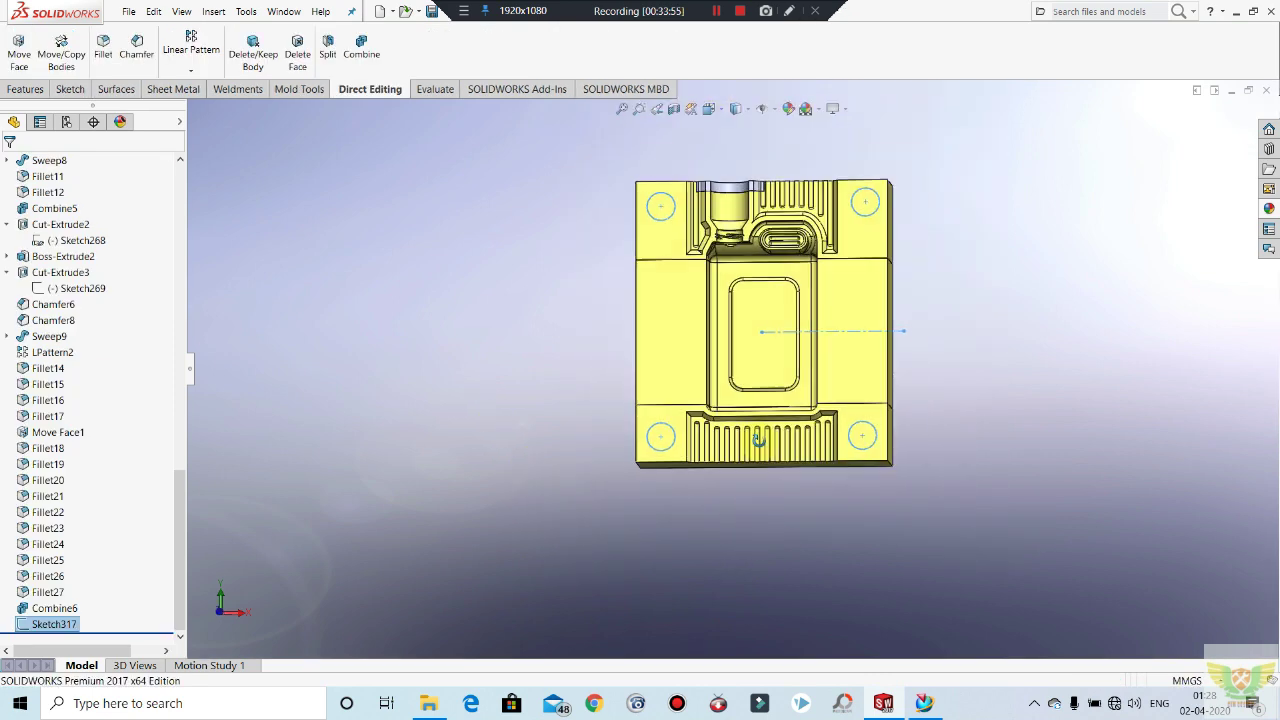
{"action": "mouse_move", "coordinate": [700, 480]}
{"action": "middle_mouse_down"}
{"action": "mouse_move", "coordinate": [822, 290]}
{"action": "mouse_move", "coordinate": [171, 64]}
{"action": "middle_mouse_up"}
{"action": "left_click", "coordinate": [27, 89]}
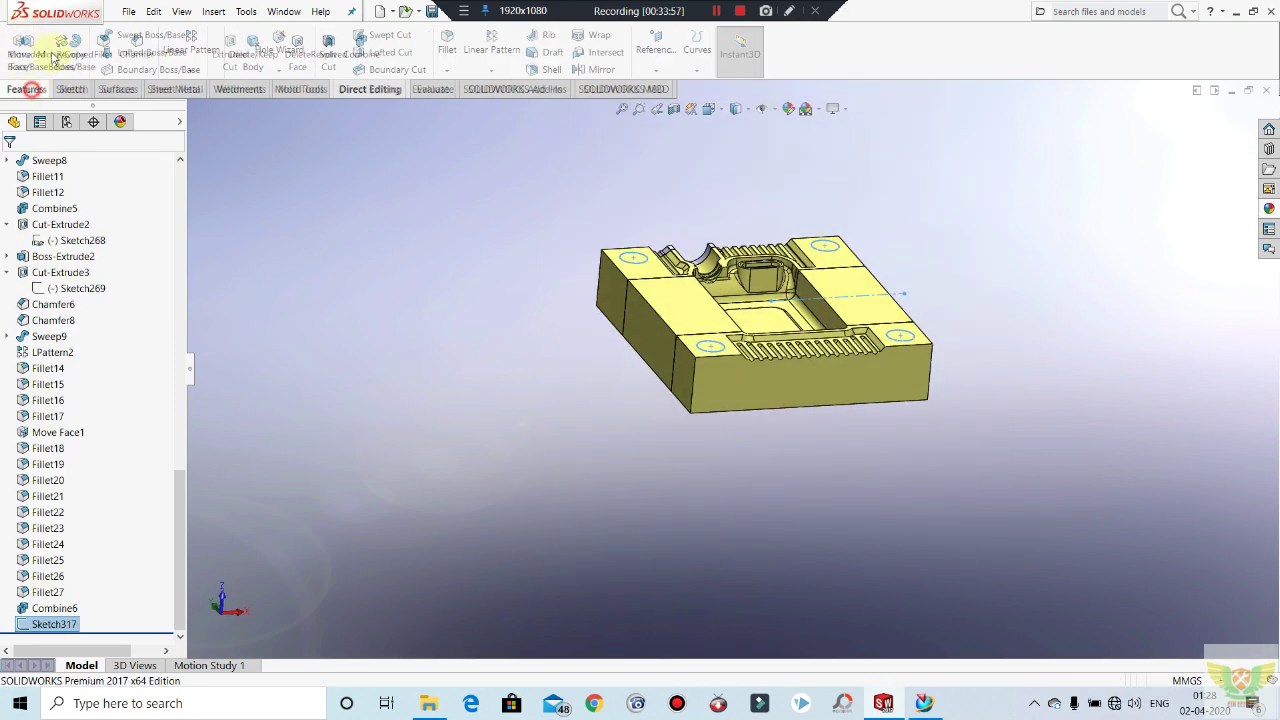
{"action": "left_click", "coordinate": [222, 47]}
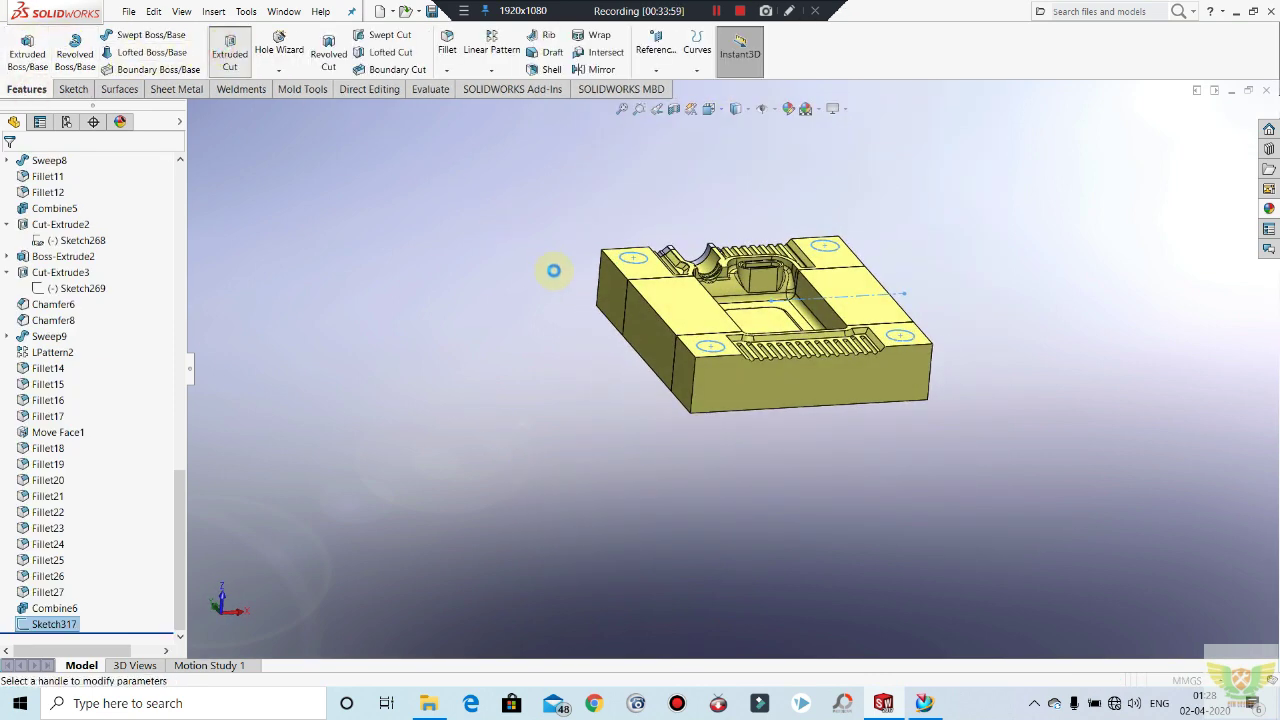
{"action": "left_click", "coordinate": [792, 412]}
{"action": "left_click", "coordinate": [9, 166]}
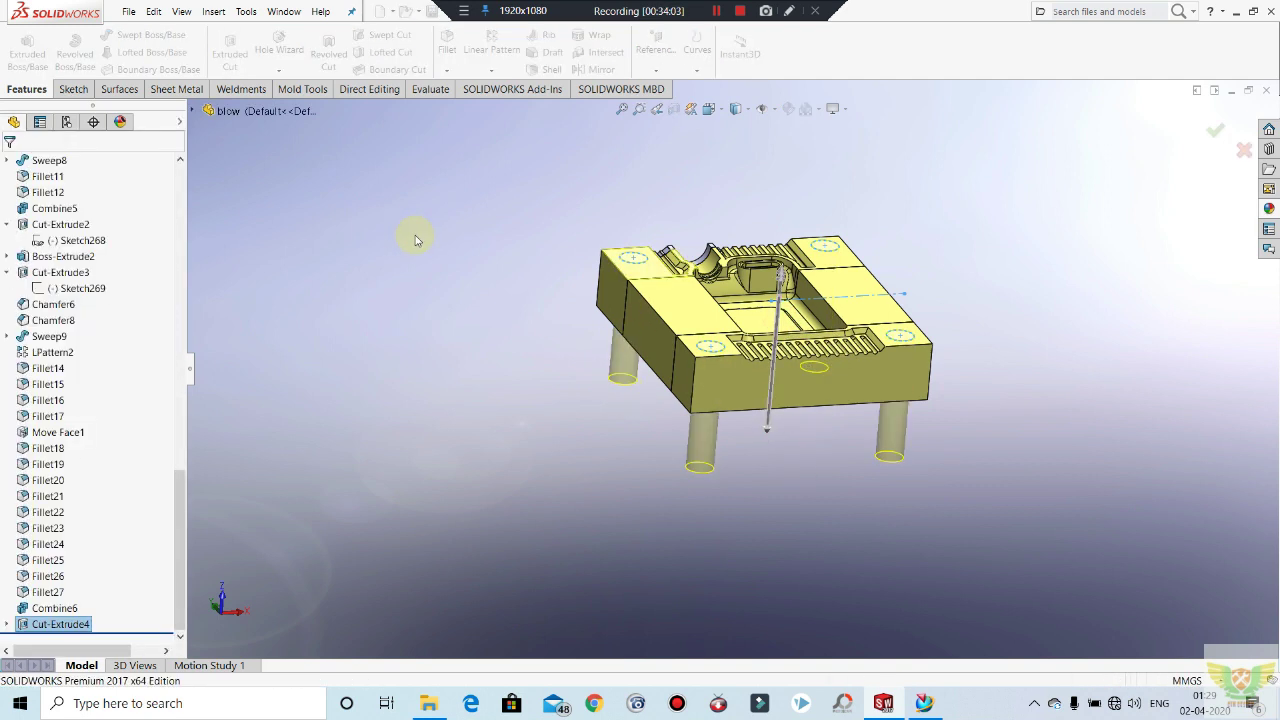
{"action": "mouse_move", "coordinate": [784, 407]}
{"action": "middle_mouse_down"}
{"action": "mouse_move", "coordinate": [771, 163]}
{"action": "mouse_move", "coordinate": [771, 377]}
{"action": "mouse_move", "coordinate": [800, 137]}
{"action": "mouse_move", "coordinate": [770, 268]}
{"action": "middle_mouse_up"}
{"action": "scroll", "coordinate": [768, 268], "scroll_direction": "down", "scroll_amount": 2}
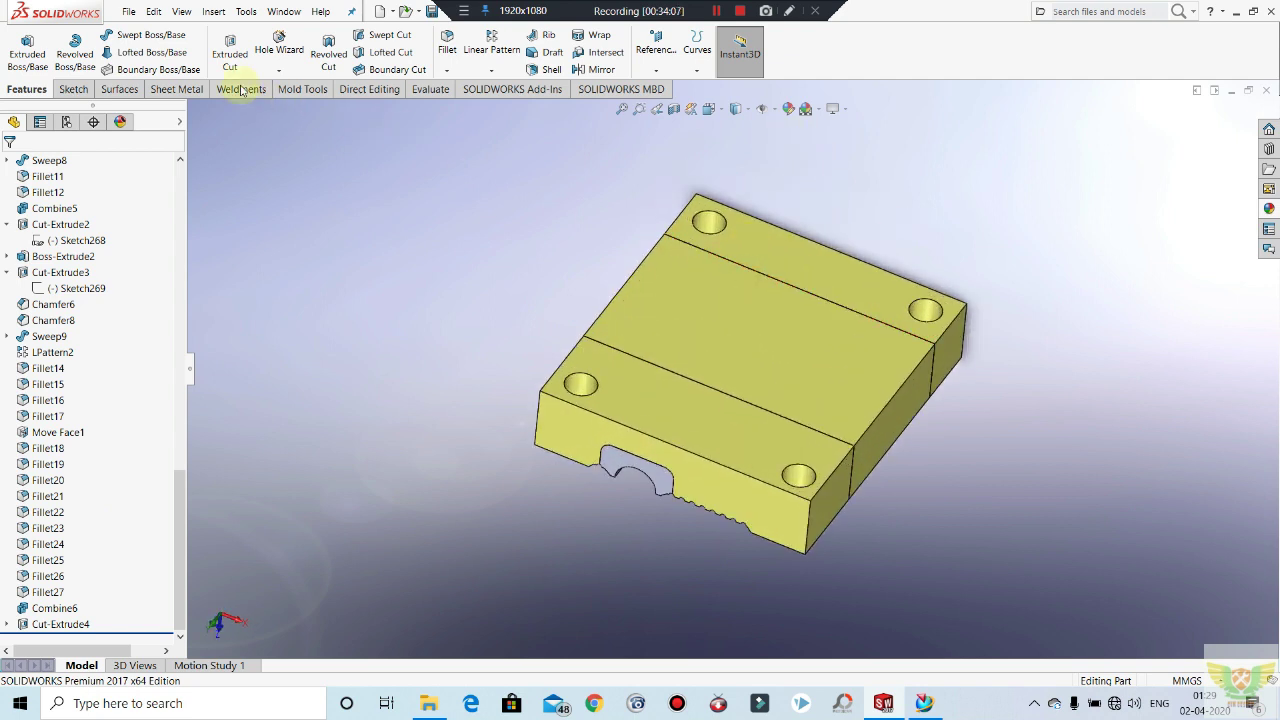
Step: Start a sketch on the back face and try a 3 mm offset of the lower-left hole edge
{"action": "left_click", "coordinate": [231, 42]}
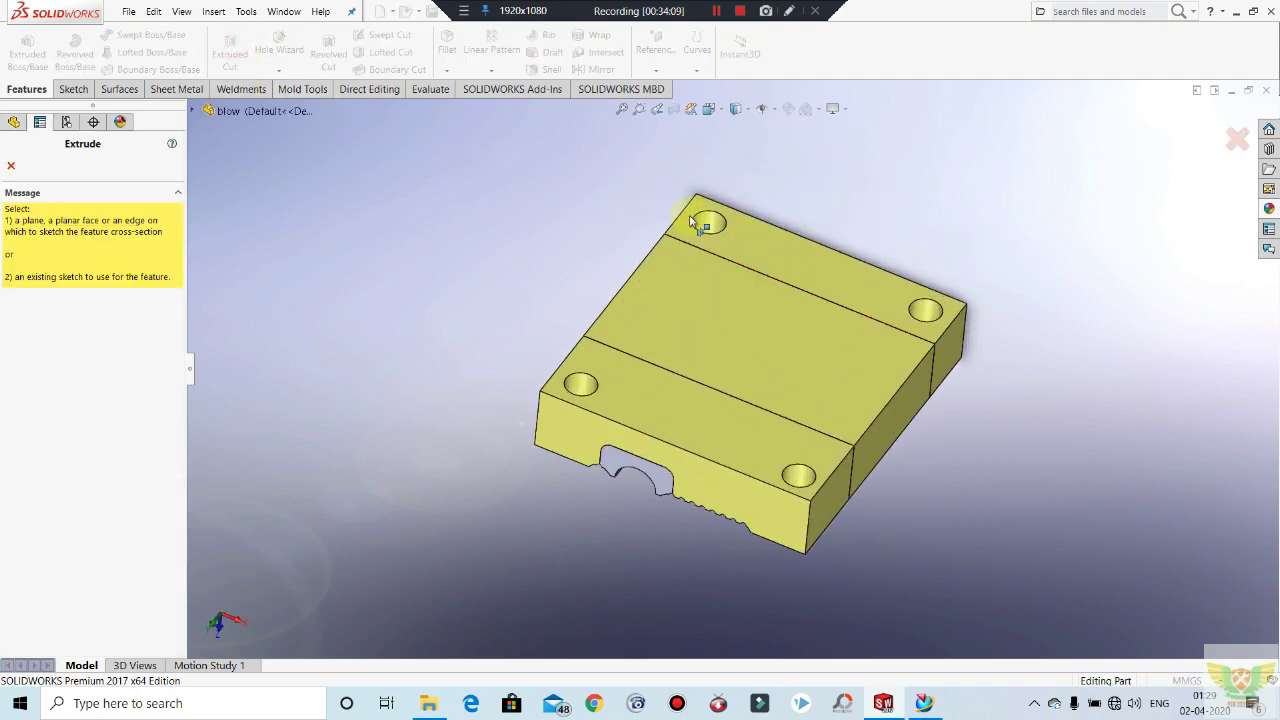
{"action": "left_click", "coordinate": [741, 327]}
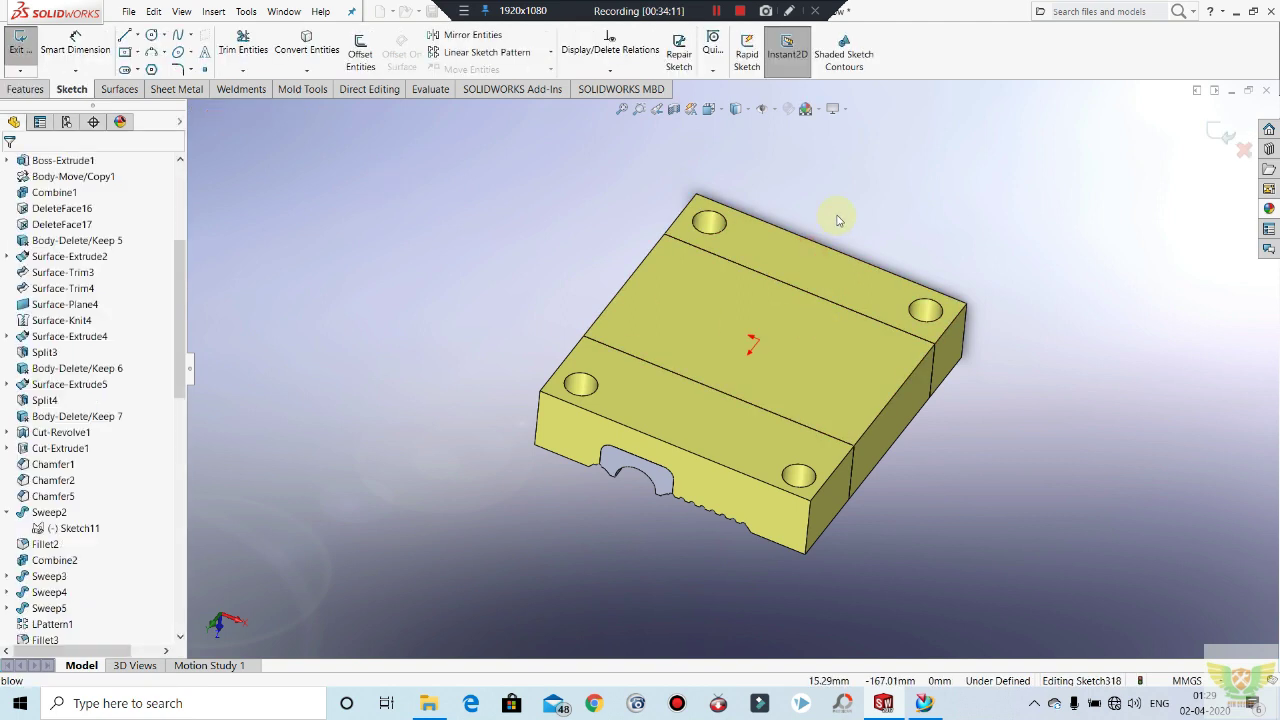
{"action": "left_click", "coordinate": [356, 40]}
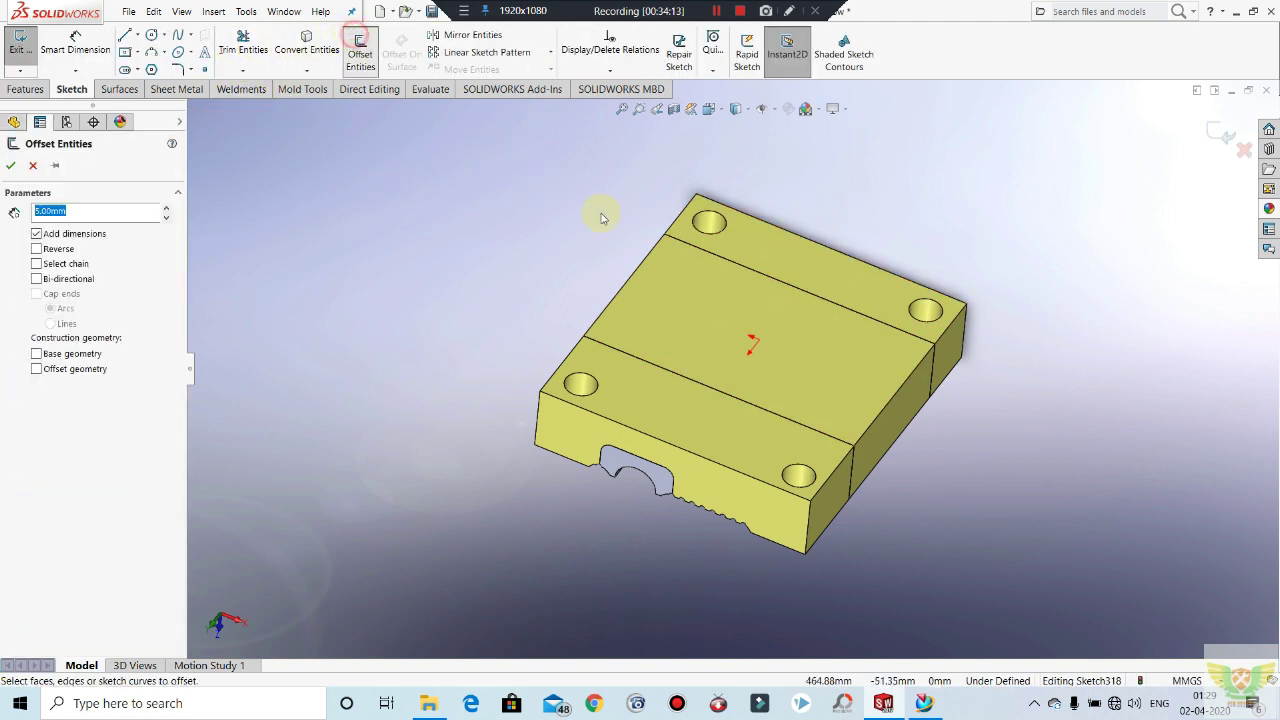
{"action": "left_click", "coordinate": [597, 384]}
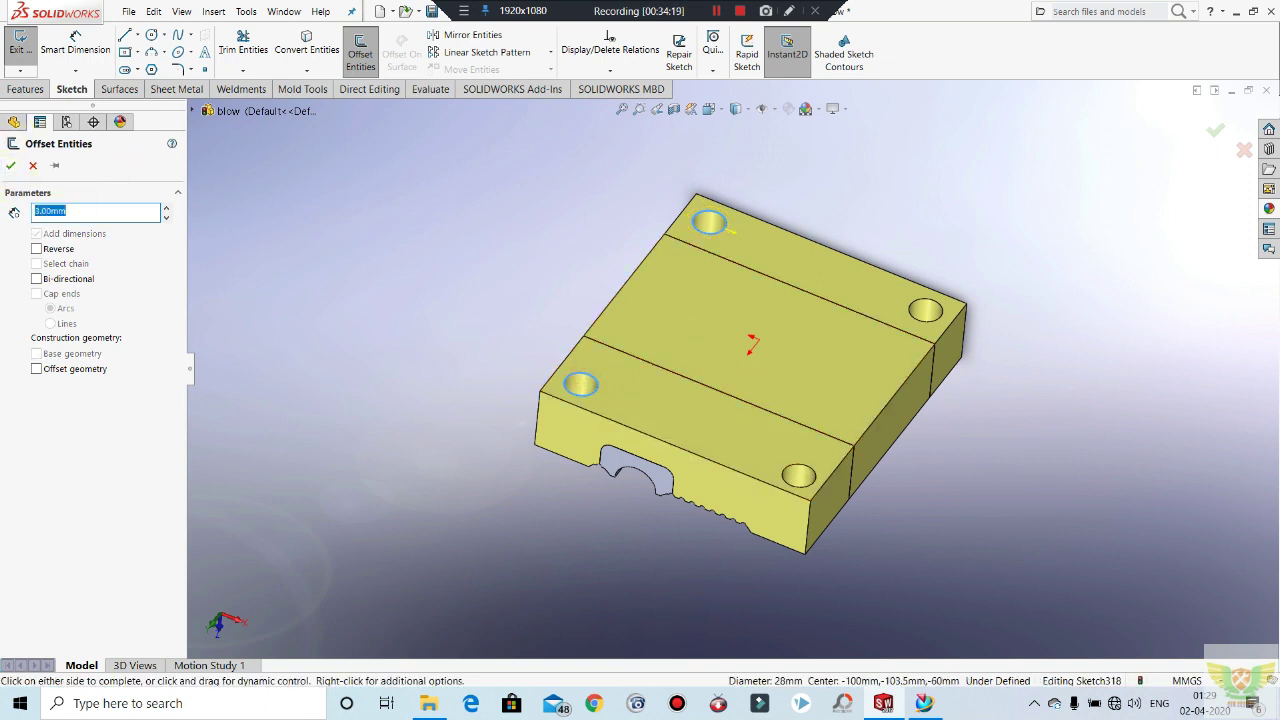
{"action": "left_click", "coordinate": [11, 164]}
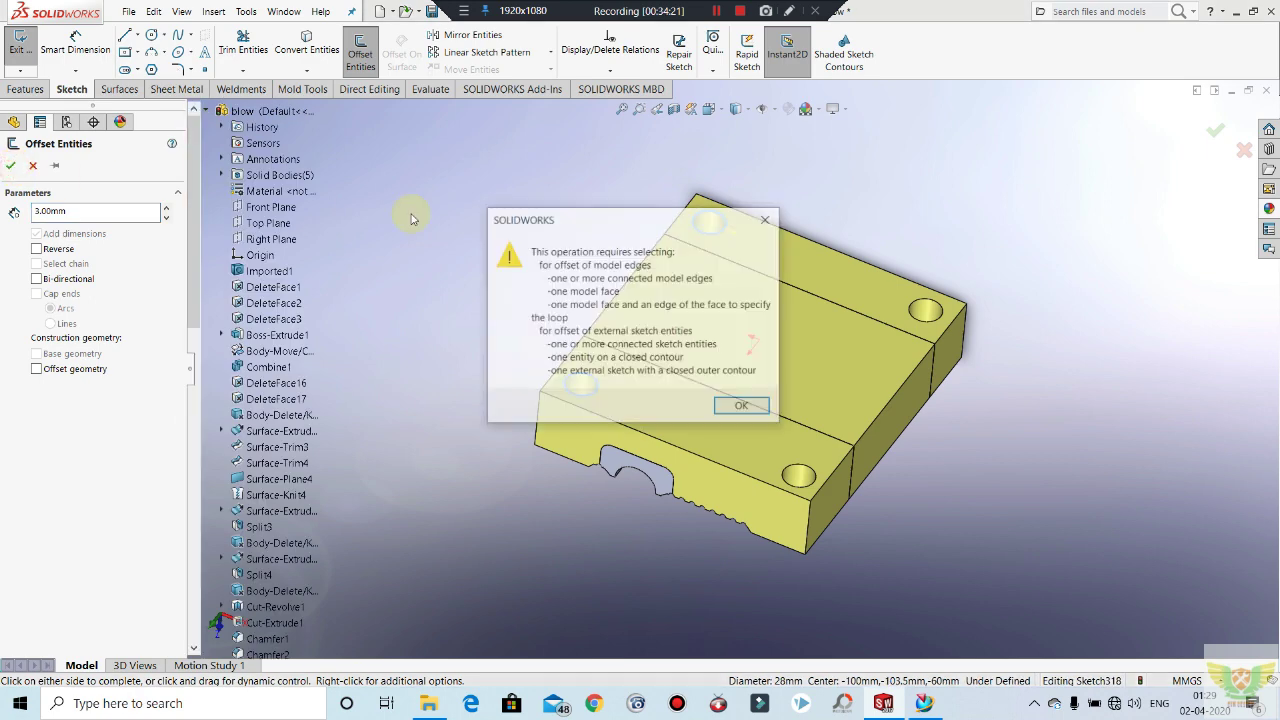
{"action": "left_click", "coordinate": [742, 408]}
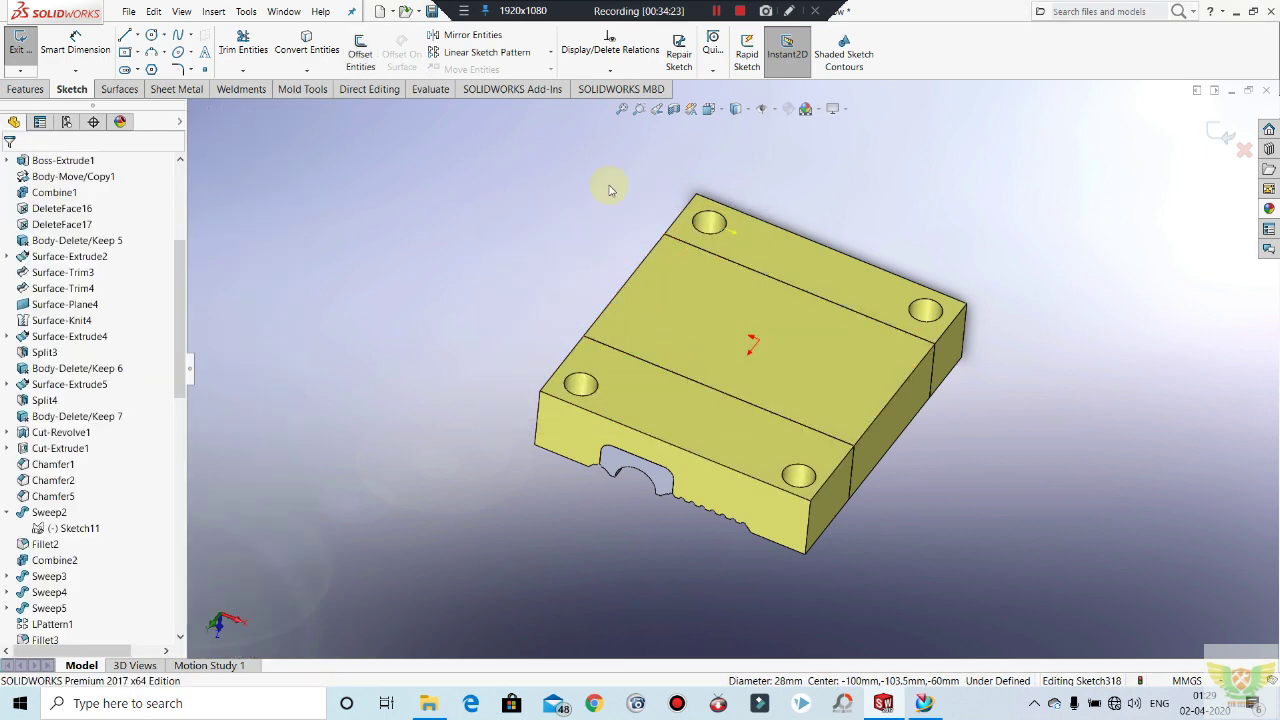
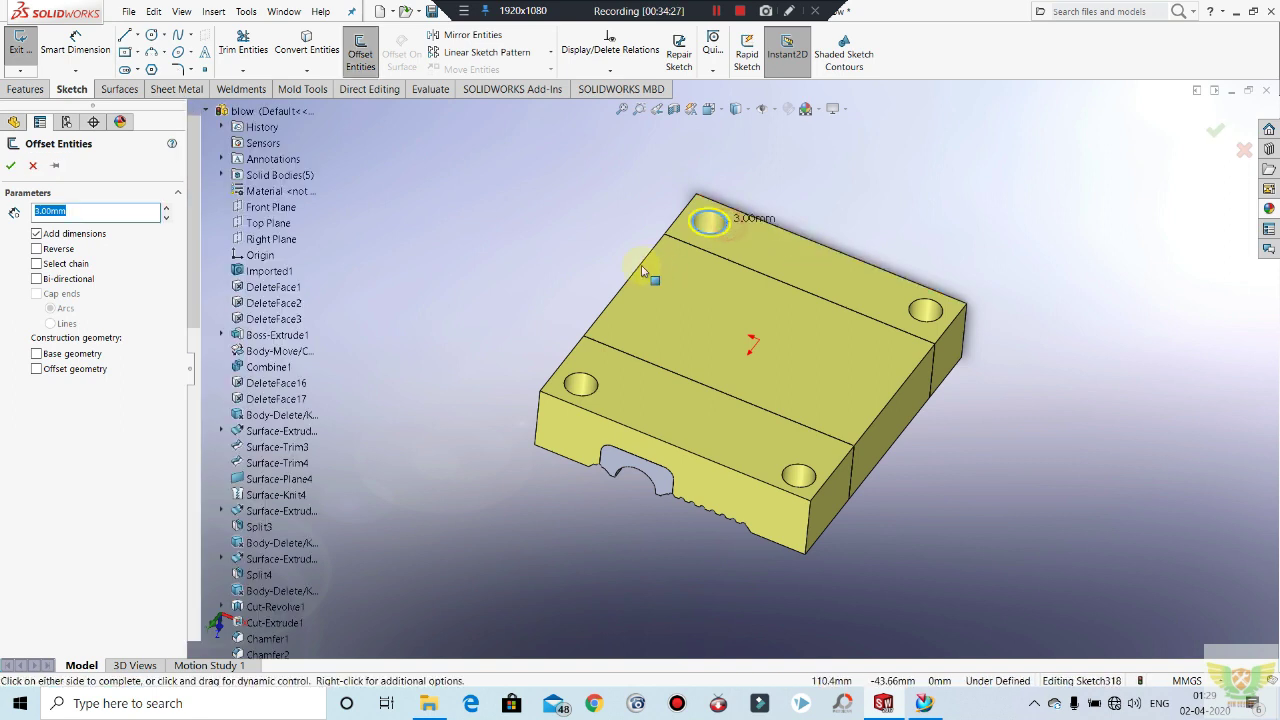
Step: Add 3 mm offset circles around the first, right, left and lower-right corner hole edges
{"action": "left_click", "coordinate": [13, 164]}
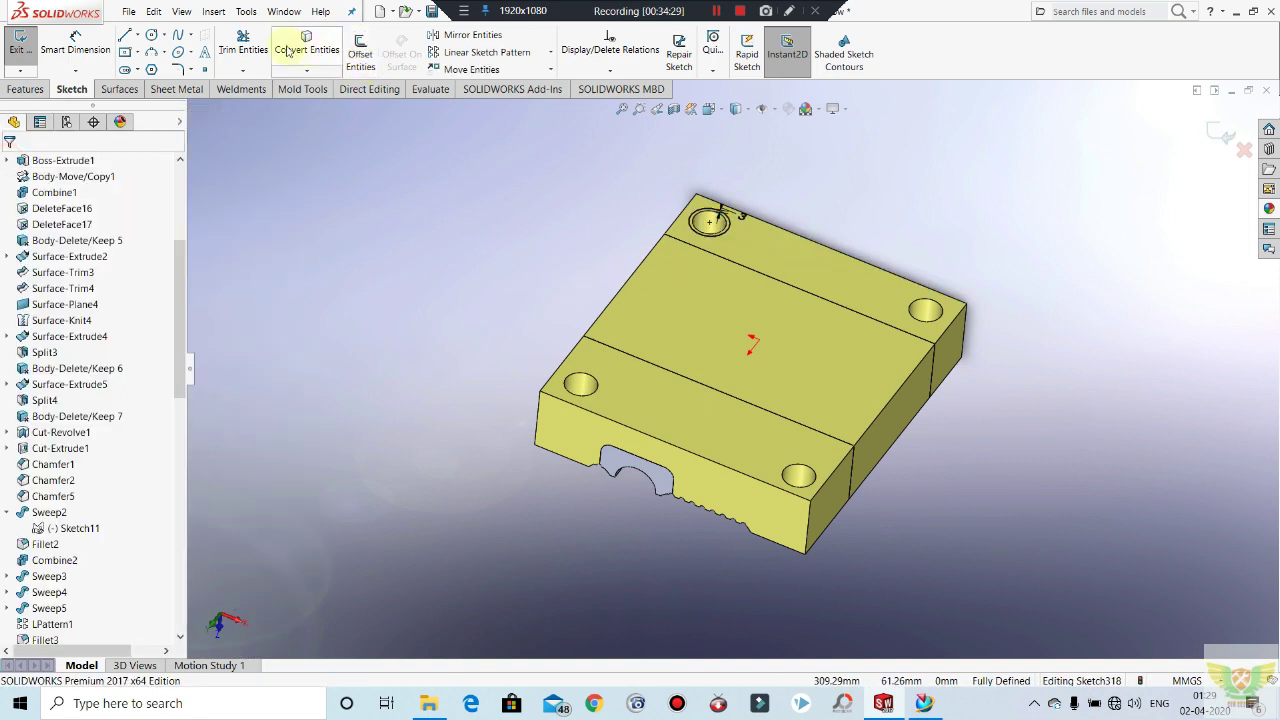
{"action": "key", "text": "shift+z"}
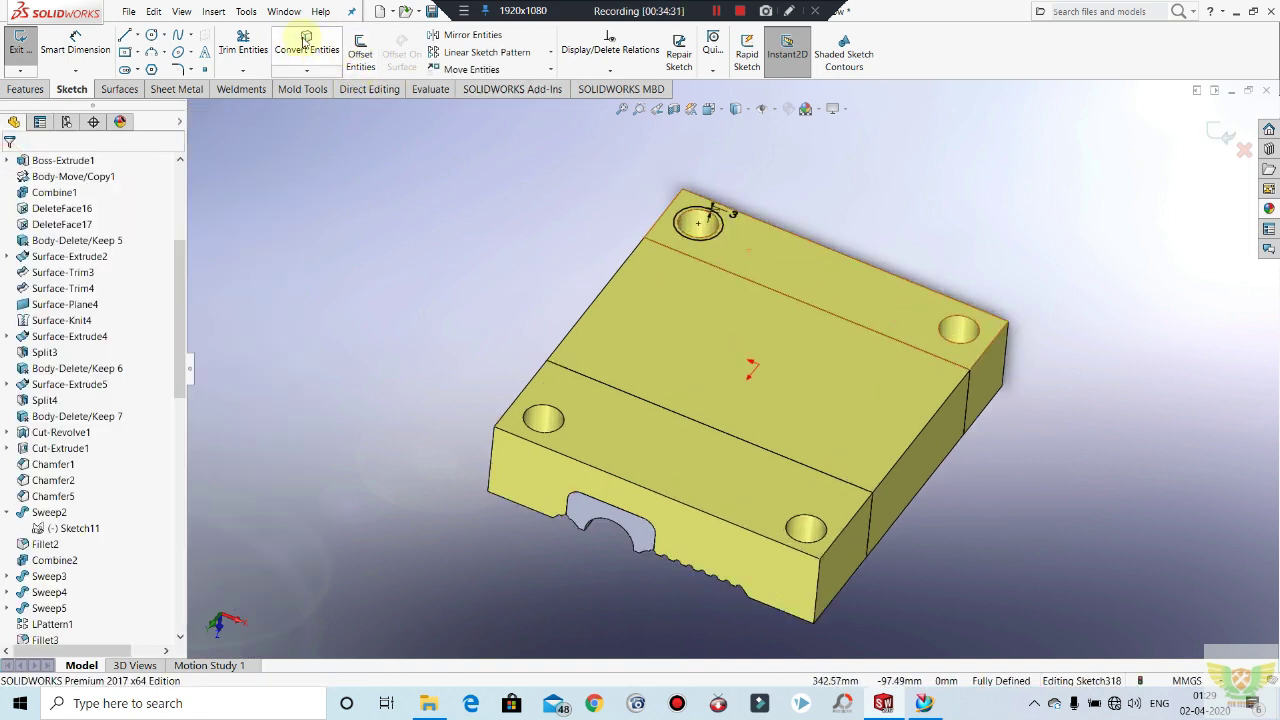
{"action": "left_click", "coordinate": [359, 45]}
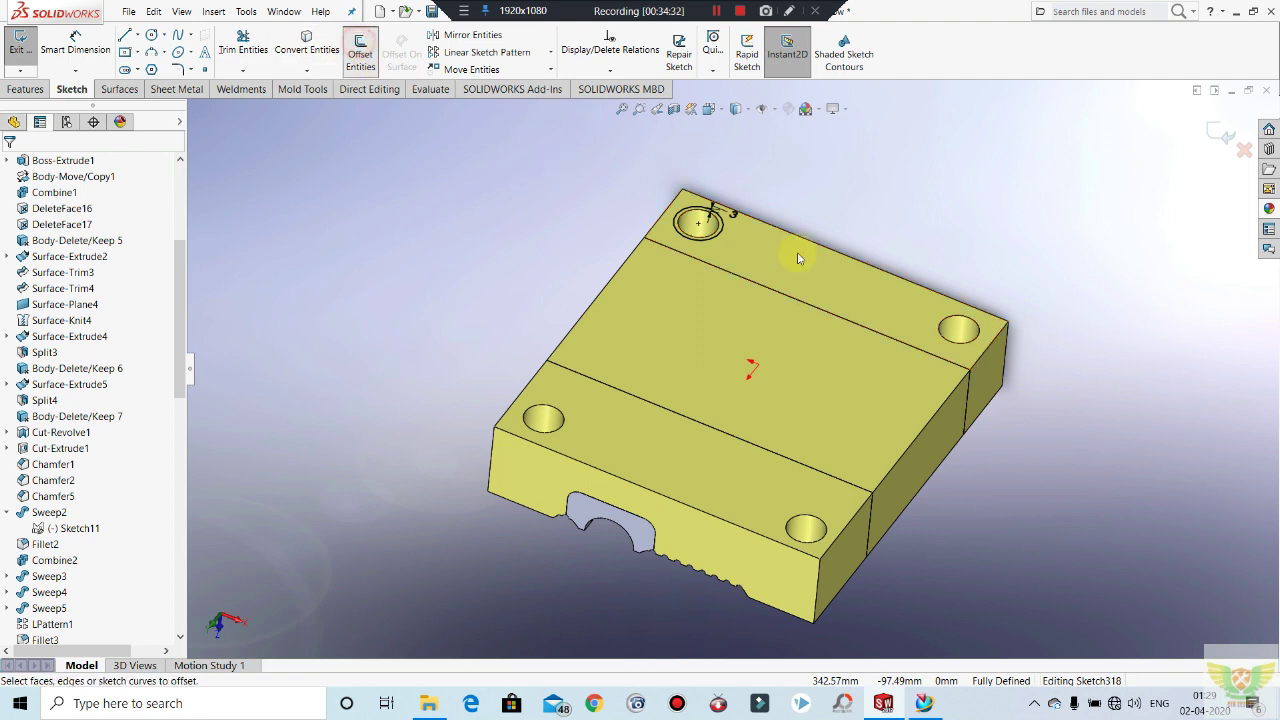
{"action": "left_click", "coordinate": [953, 319]}
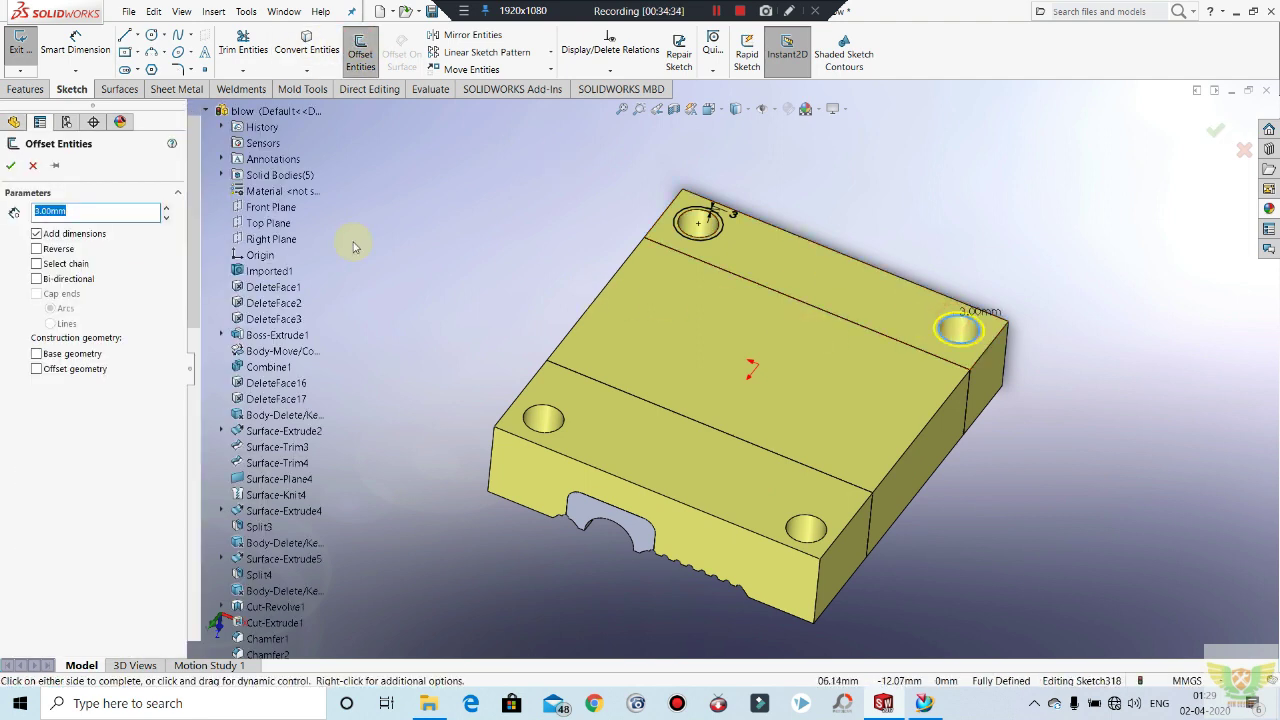
{"action": "left_click", "coordinate": [11, 166]}
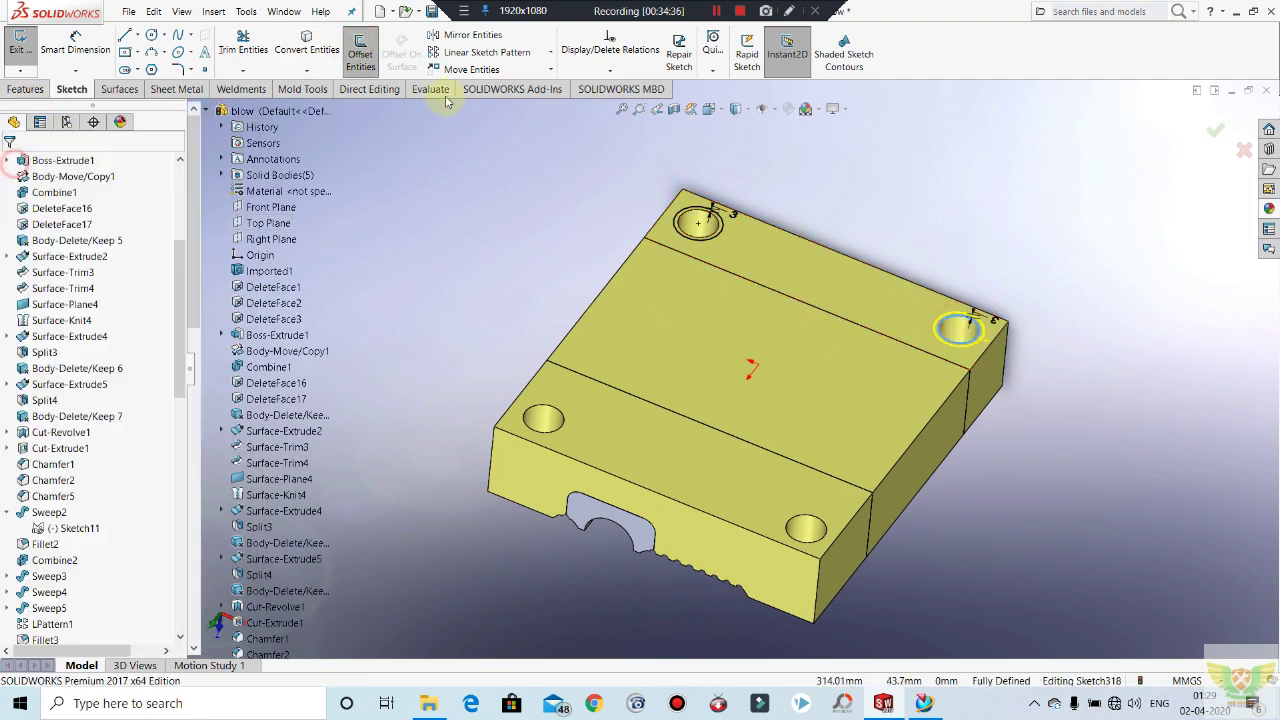
{"action": "left_click", "coordinate": [560, 417]}
{"action": "left_click", "coordinate": [9, 166]}
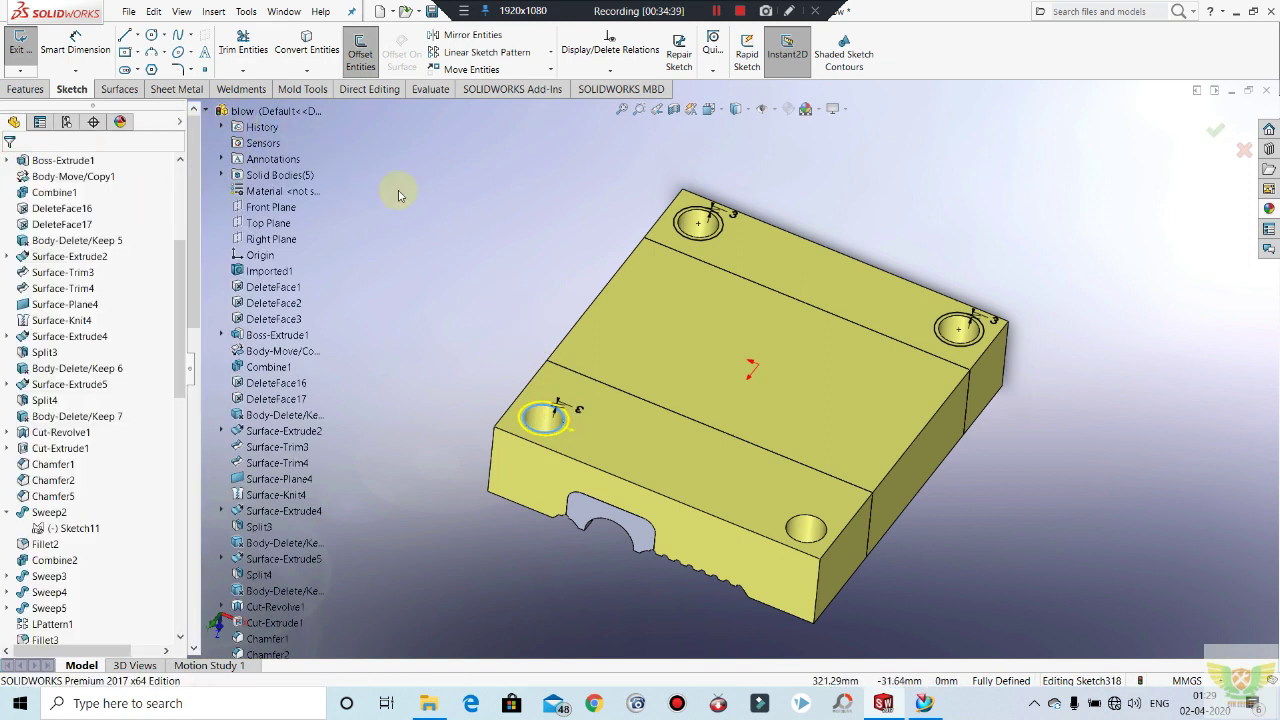
{"action": "left_click", "coordinate": [803, 521]}
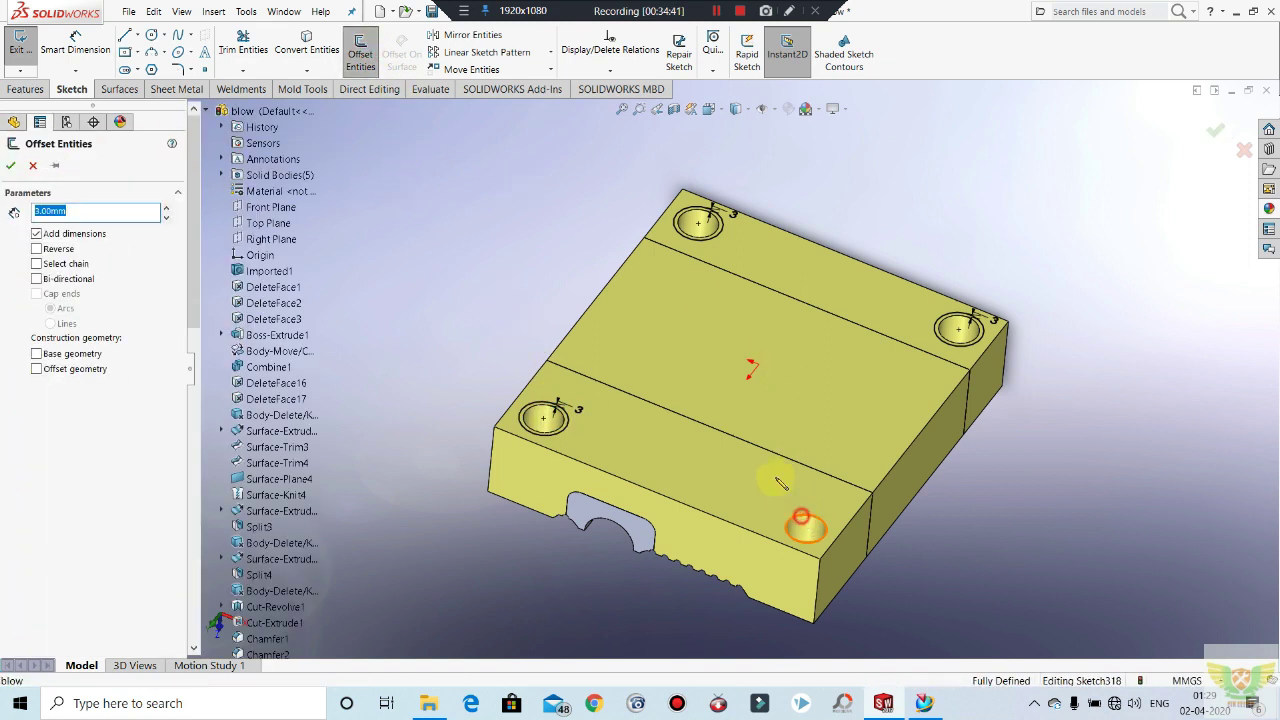
{"action": "left_click", "coordinate": [18, 166]}
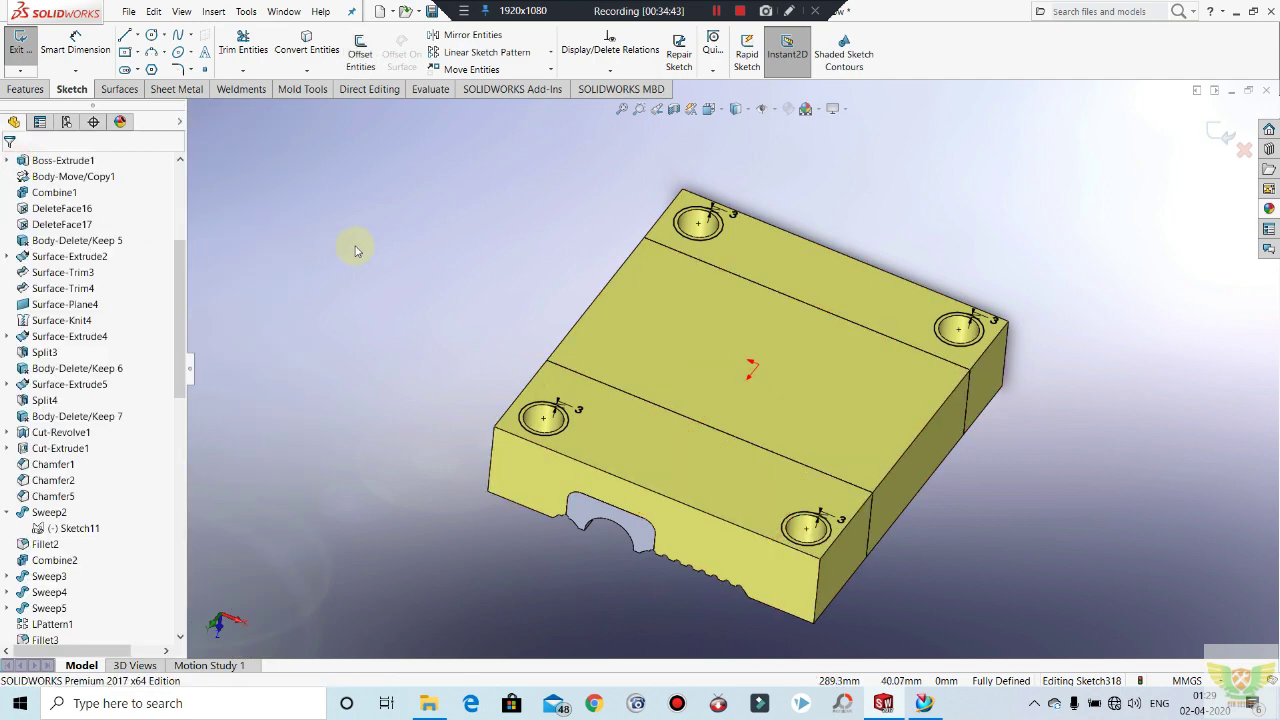
{"action": "left_click", "coordinate": [30, 50]}
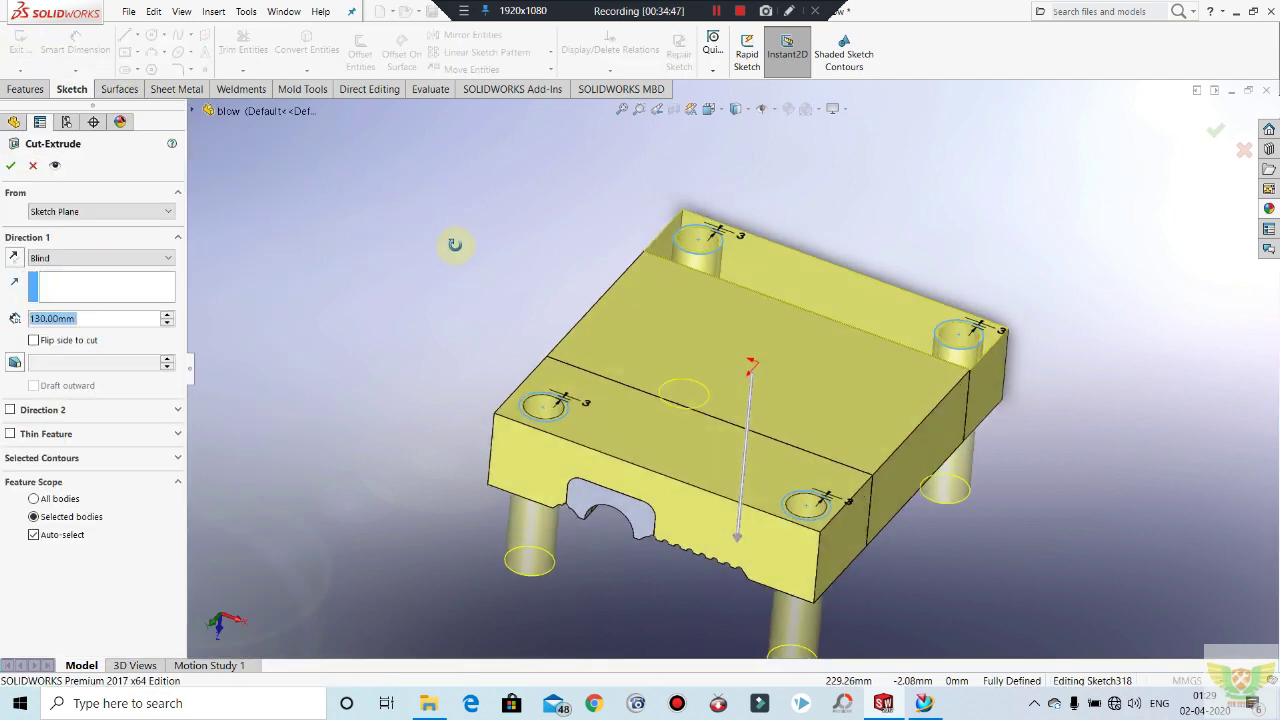
Step: Cut the offset circles 5 mm deep to counterbore all four corner holes
{"action": "type", "text": "5"}
{"action": "key", "text": "Return"}
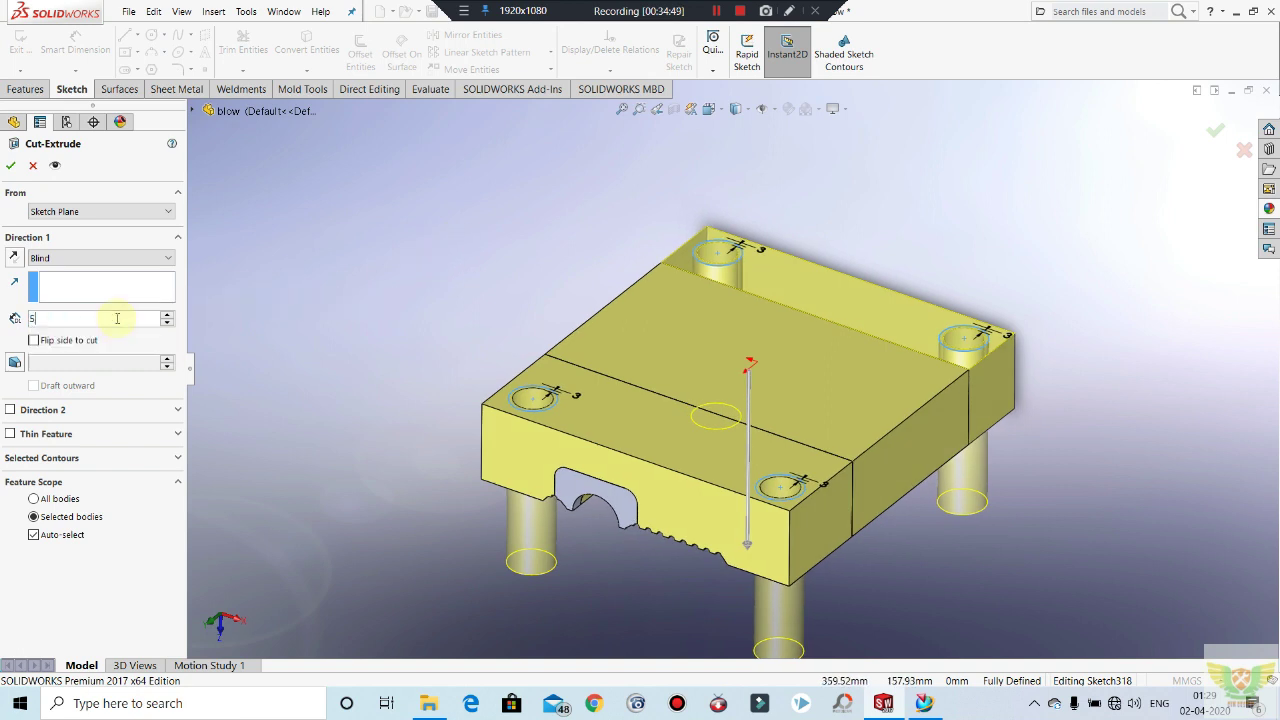
{"action": "left_click", "coordinate": [18, 168]}
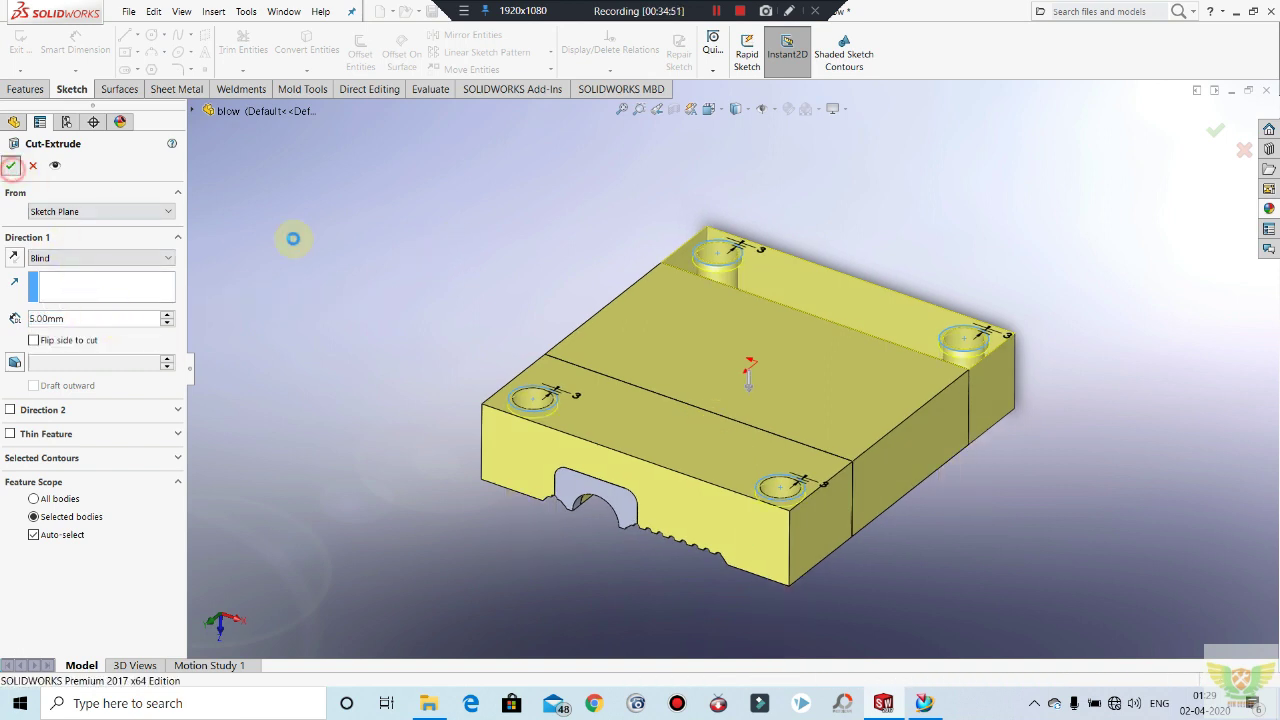
{"action": "mouse_move", "coordinate": [343, 263]}
{"action": "middle_mouse_down"}
{"action": "mouse_move", "coordinate": [371, 266]}
{"action": "mouse_move", "coordinate": [395, 392]}
{"action": "mouse_move", "coordinate": [480, 583]}
{"action": "mouse_move", "coordinate": [406, 297]}
{"action": "mouse_move", "coordinate": [479, 363]}
{"action": "mouse_move", "coordinate": [883, 347]}
{"action": "middle_mouse_up"}
Step: Orbit to the underside and start a sketch on the block's bottom face
{"action": "middle_click_drag", "start_coordinate": [880, 240], "coordinate": [860, 238]}
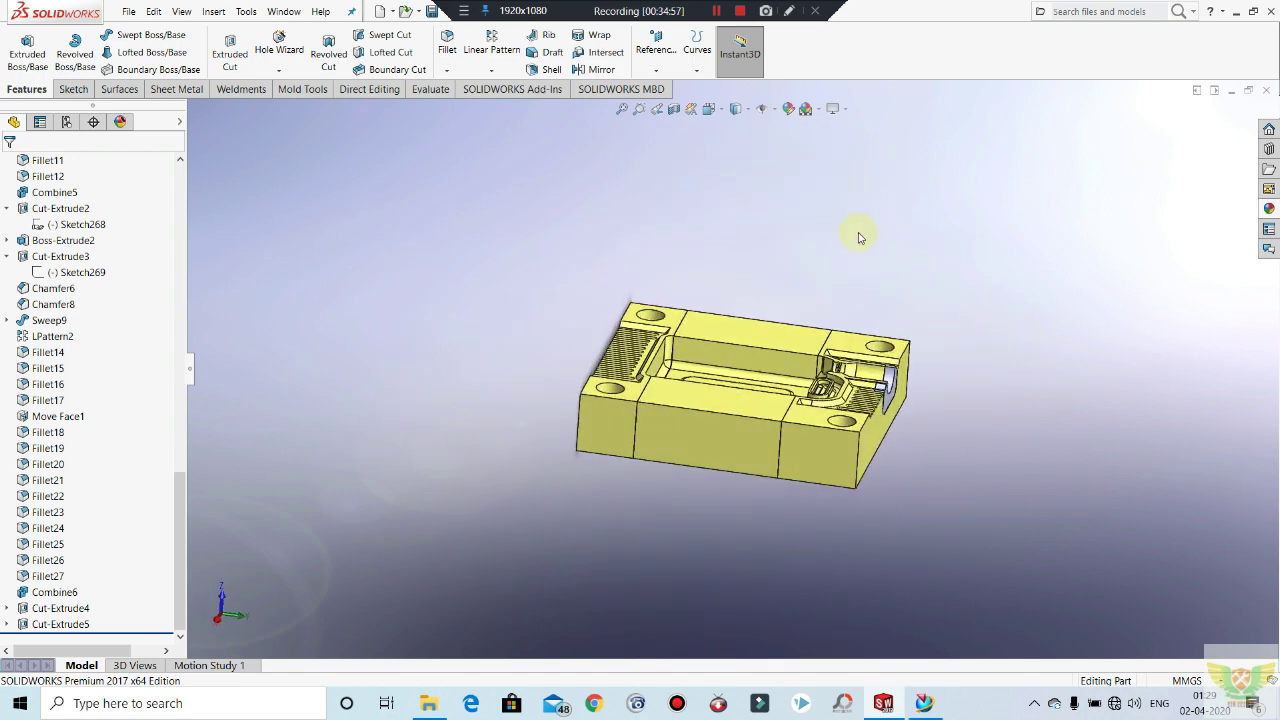
{"action": "middle_click_drag", "start_coordinate": [567, 511], "coordinate": [596, 340]}
{"action": "scroll", "coordinate": [596, 340], "scroll_direction": "down", "scroll_amount": 3}
{"action": "scroll", "coordinate": [596, 340], "scroll_direction": "down", "scroll_amount": 3}
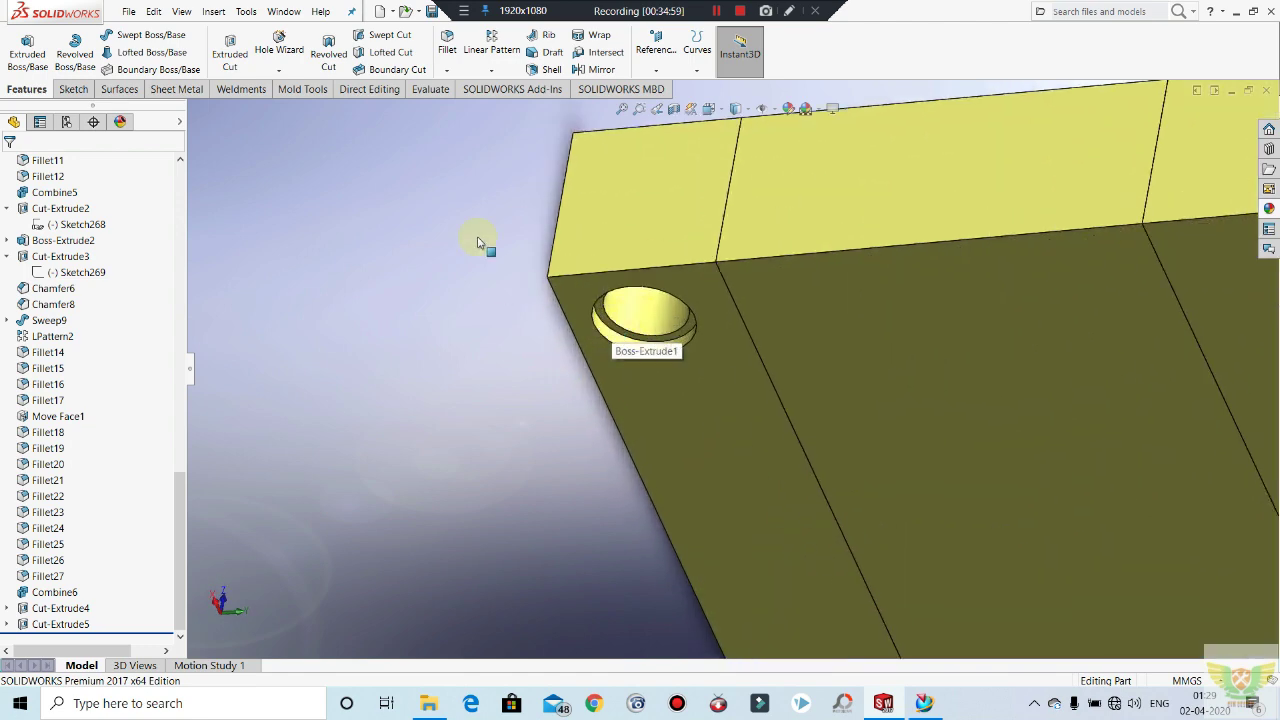
{"action": "scroll", "coordinate": [767, 368], "scroll_direction": "up", "scroll_amount": 3}
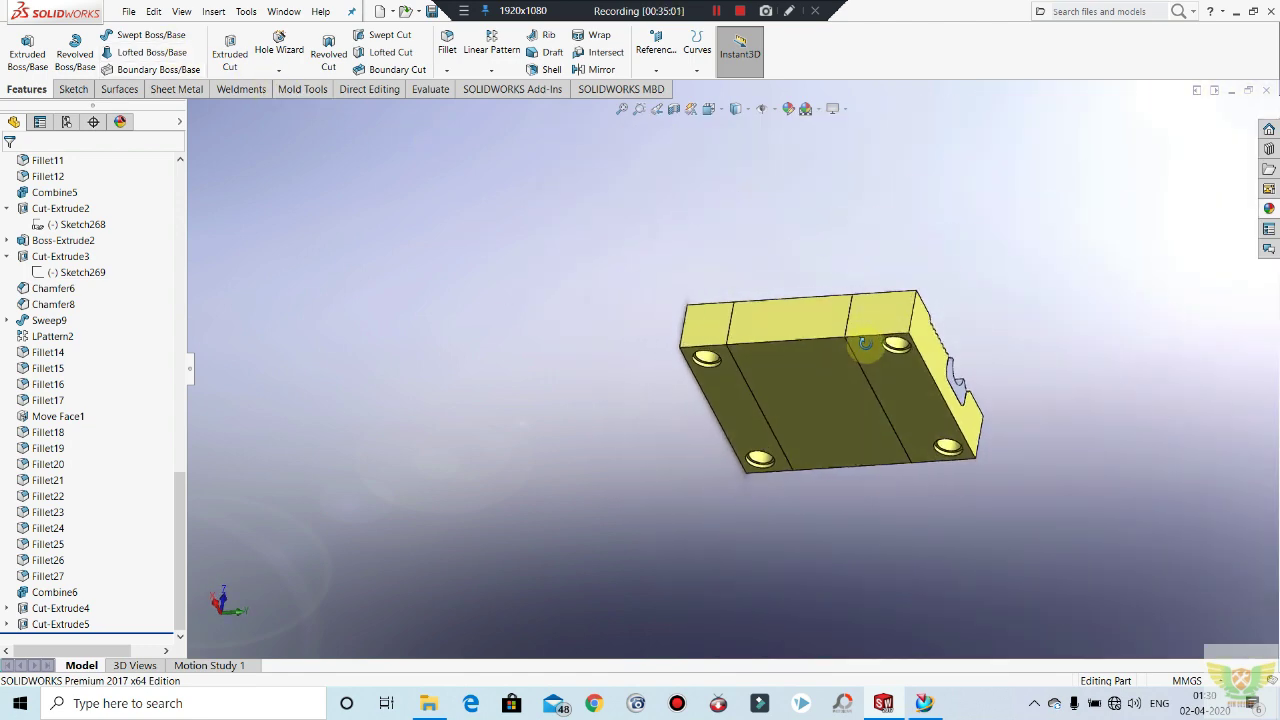
{"action": "scroll", "coordinate": [880, 395], "scroll_direction": "down", "scroll_amount": 3}
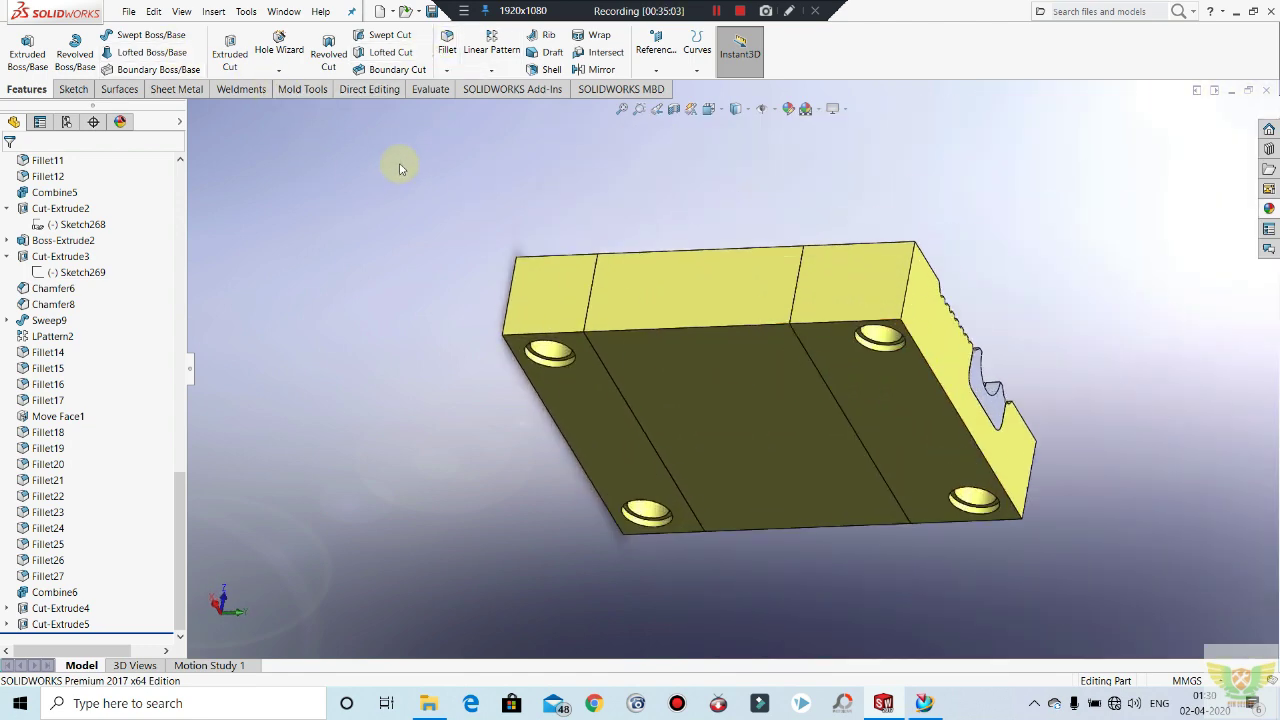
{"action": "left_click", "coordinate": [28, 45]}
{"action": "left_click", "coordinate": [548, 374]}
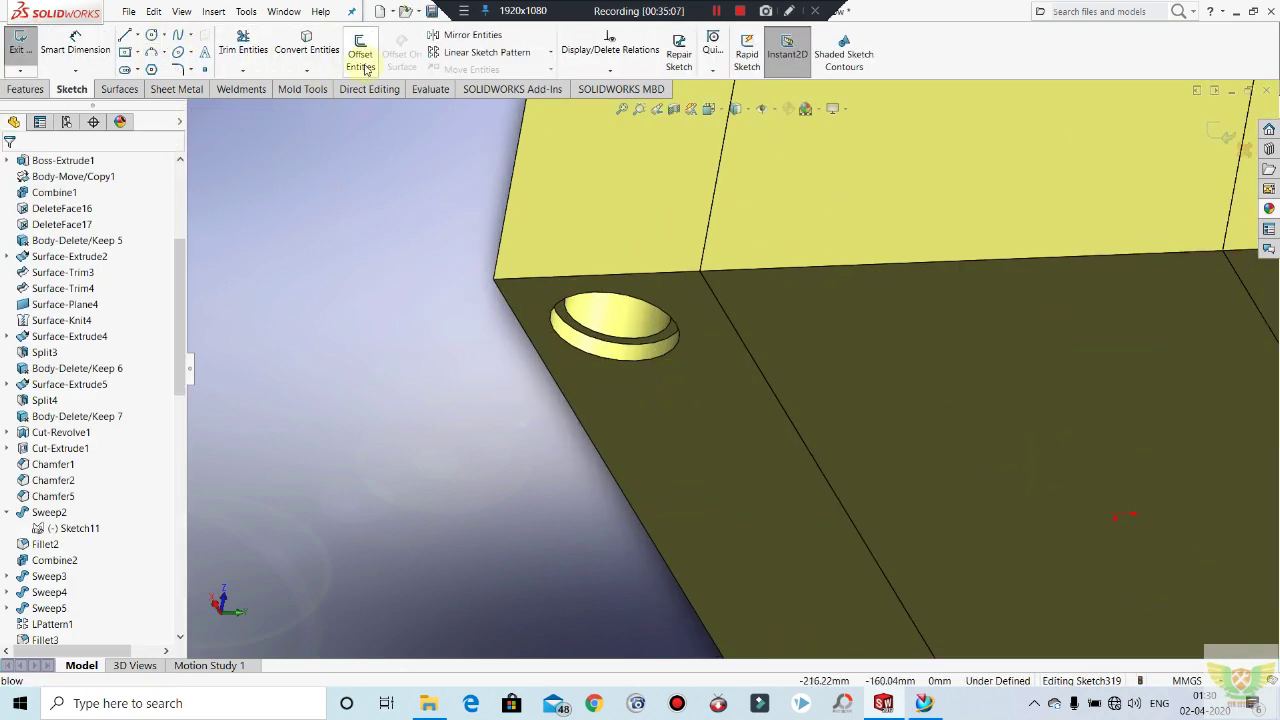
Step: Convert the four corner counterbore edges into sketch circles with Convert Entities
{"action": "left_click", "coordinate": [307, 45]}
{"action": "left_click", "coordinate": [601, 336]}
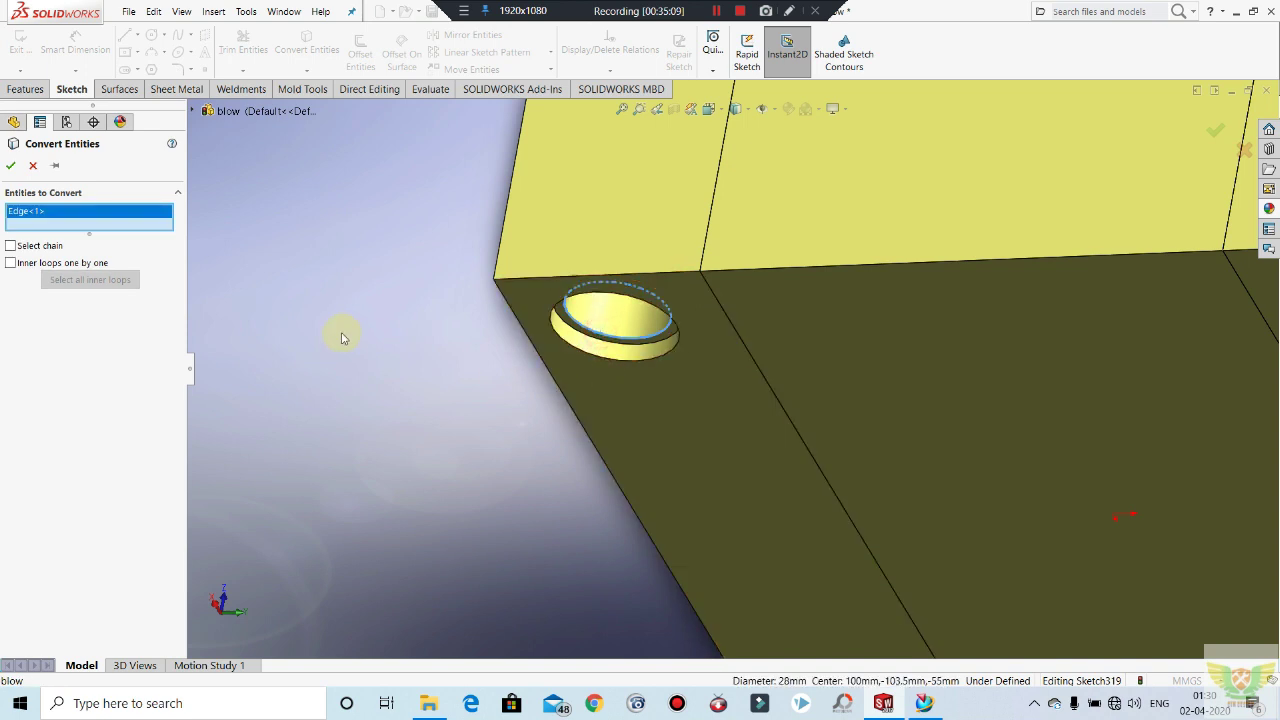
{"action": "key", "text": "f"}
{"action": "scroll", "coordinate": [978, 388], "scroll_direction": "down", "scroll_amount": 2}
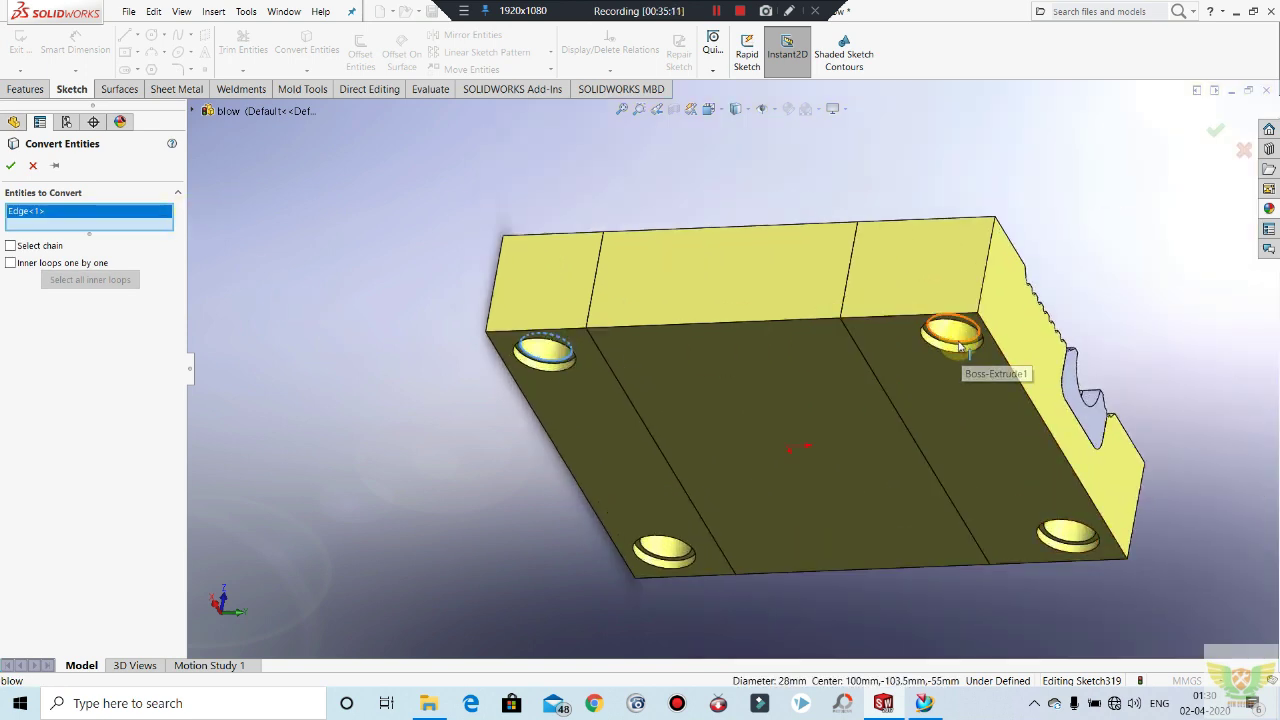
{"action": "left_click", "coordinate": [957, 322]}
{"action": "left_click", "coordinate": [1057, 541]}
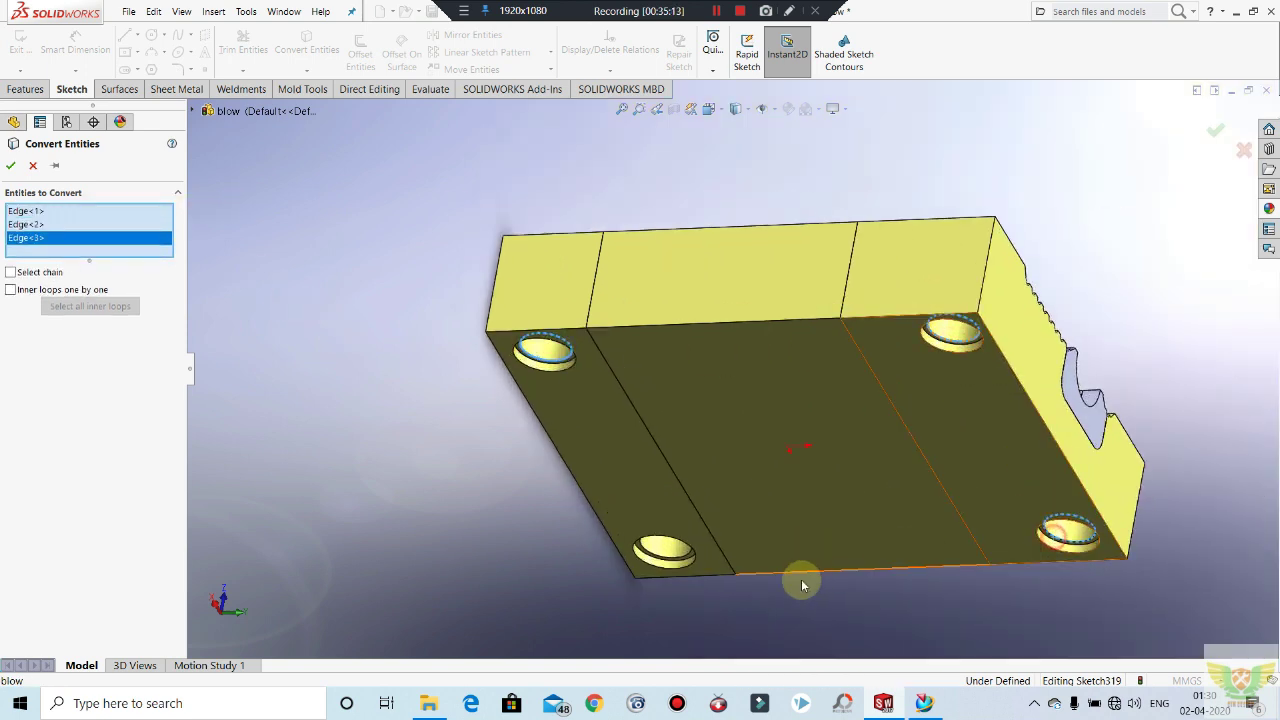
{"action": "left_click", "coordinate": [648, 551]}
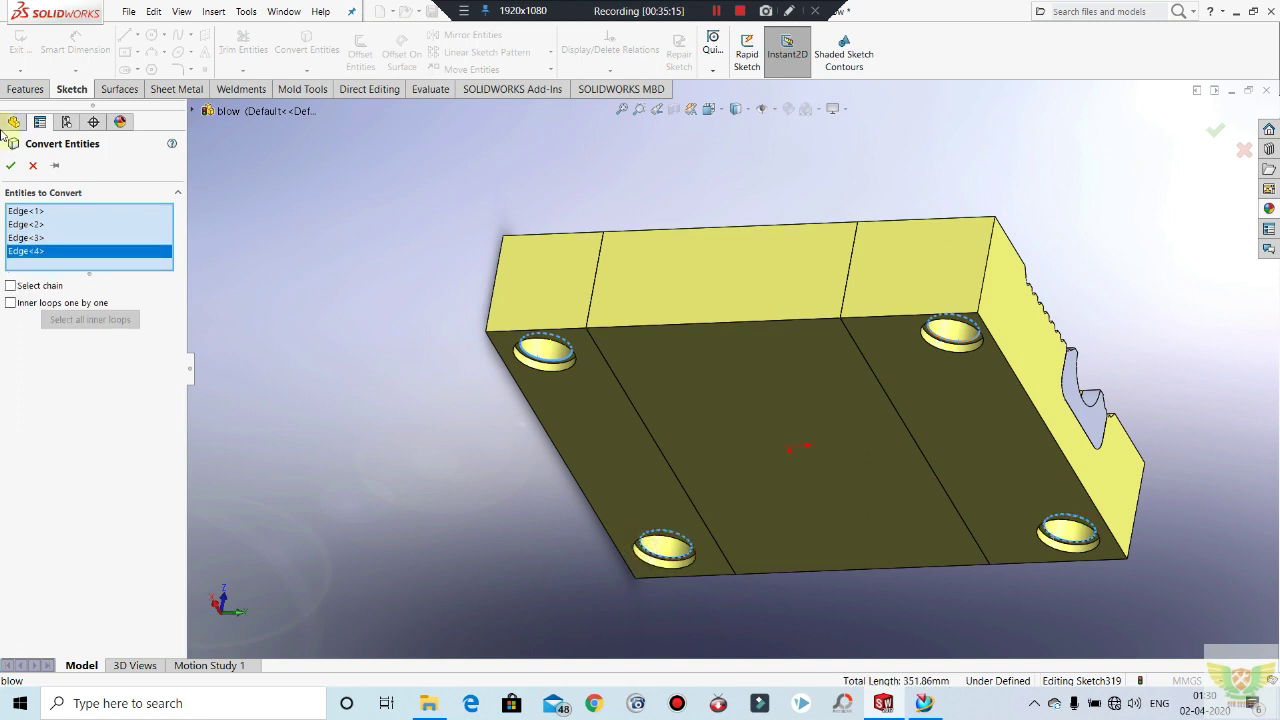
{"action": "left_click", "coordinate": [10, 166]}
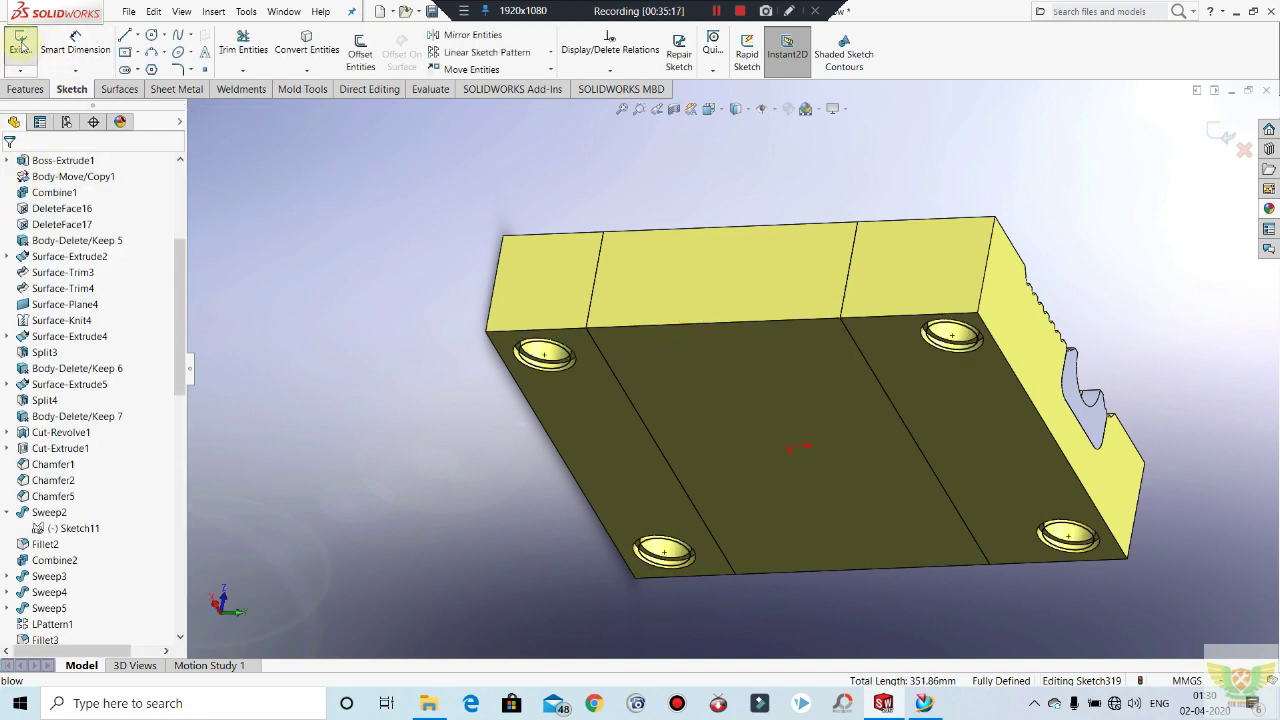
Step: Extrude the copied hole circles 156 mm into four cylindrical pins as Boss-Extrude3
{"action": "right_click_drag", "start_coordinate": [281, 155], "coordinate": [367, 216]}
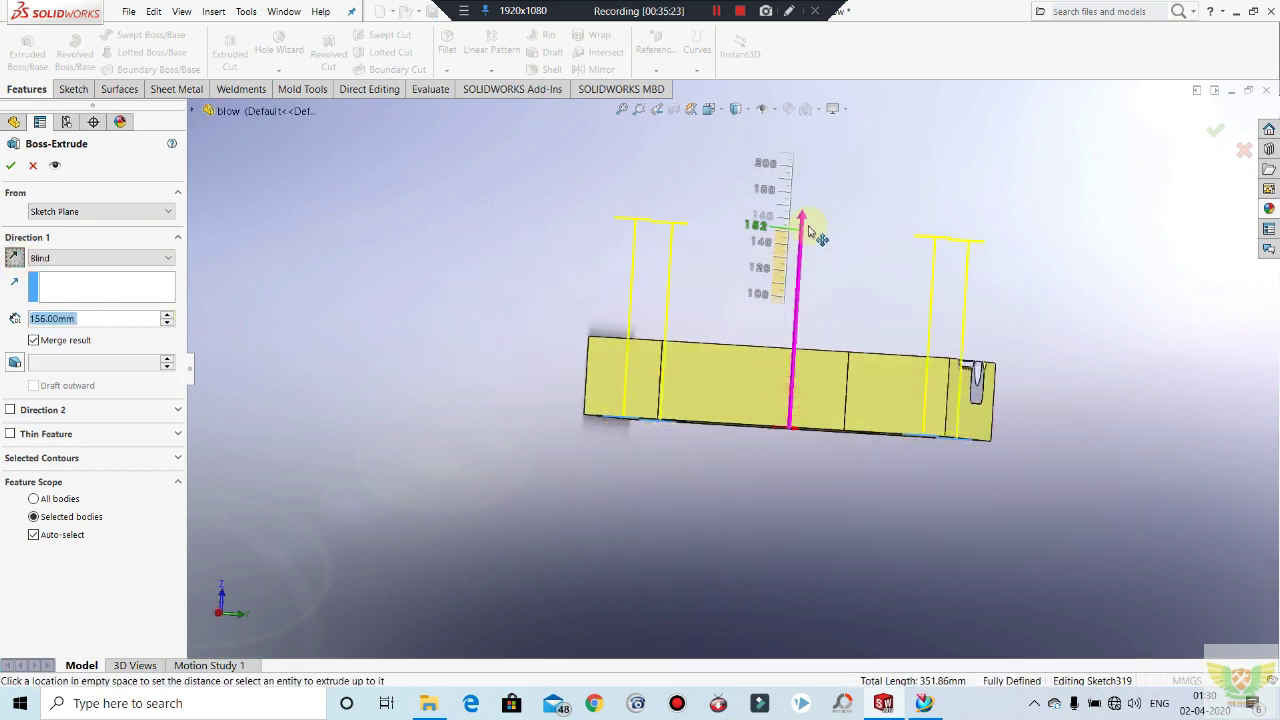
{"action": "left_click_drag", "start_coordinate": [789, 405], "coordinate": [795, 225]}
{"action": "middle_click_drag", "start_coordinate": [571, 294], "coordinate": [514, 331]}
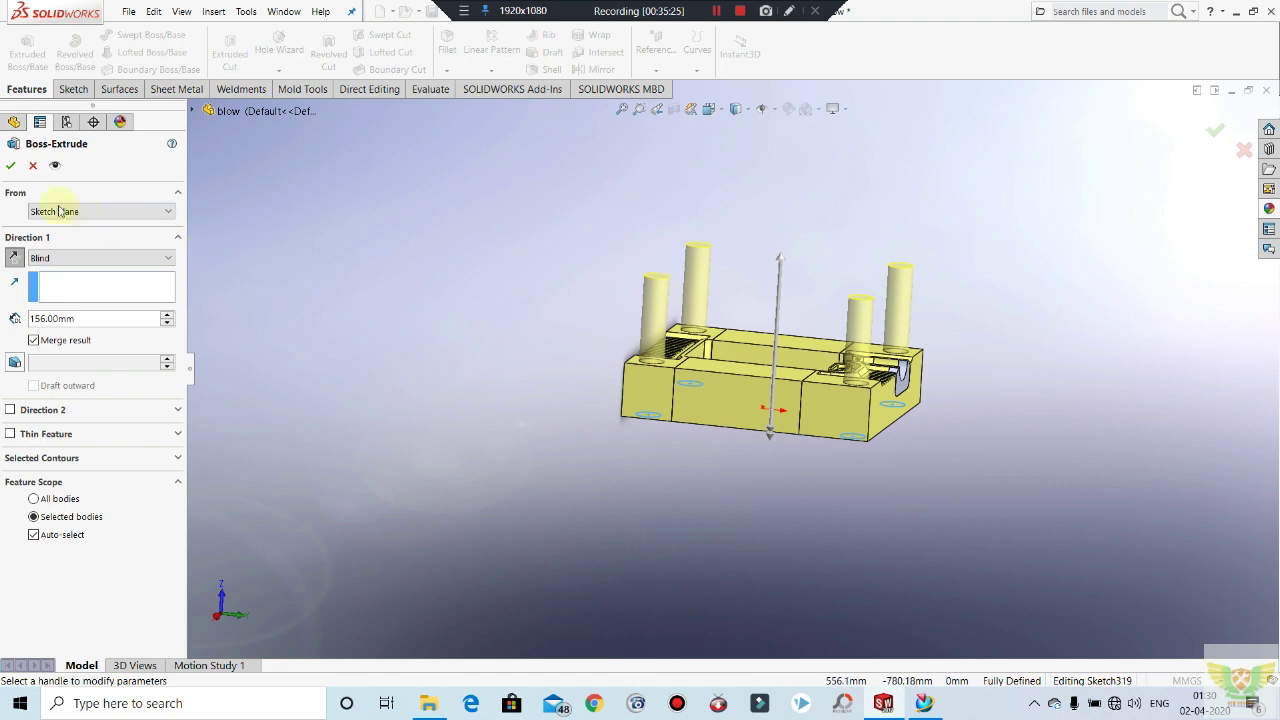
{"action": "left_click", "coordinate": [11, 171]}
{"action": "mouse_move", "coordinate": [531, 337]}
{"action": "middle_mouse_down"}
{"action": "mouse_move", "coordinate": [553, 228]}
{"action": "mouse_move", "coordinate": [675, 370]}
{"action": "middle_mouse_up"}
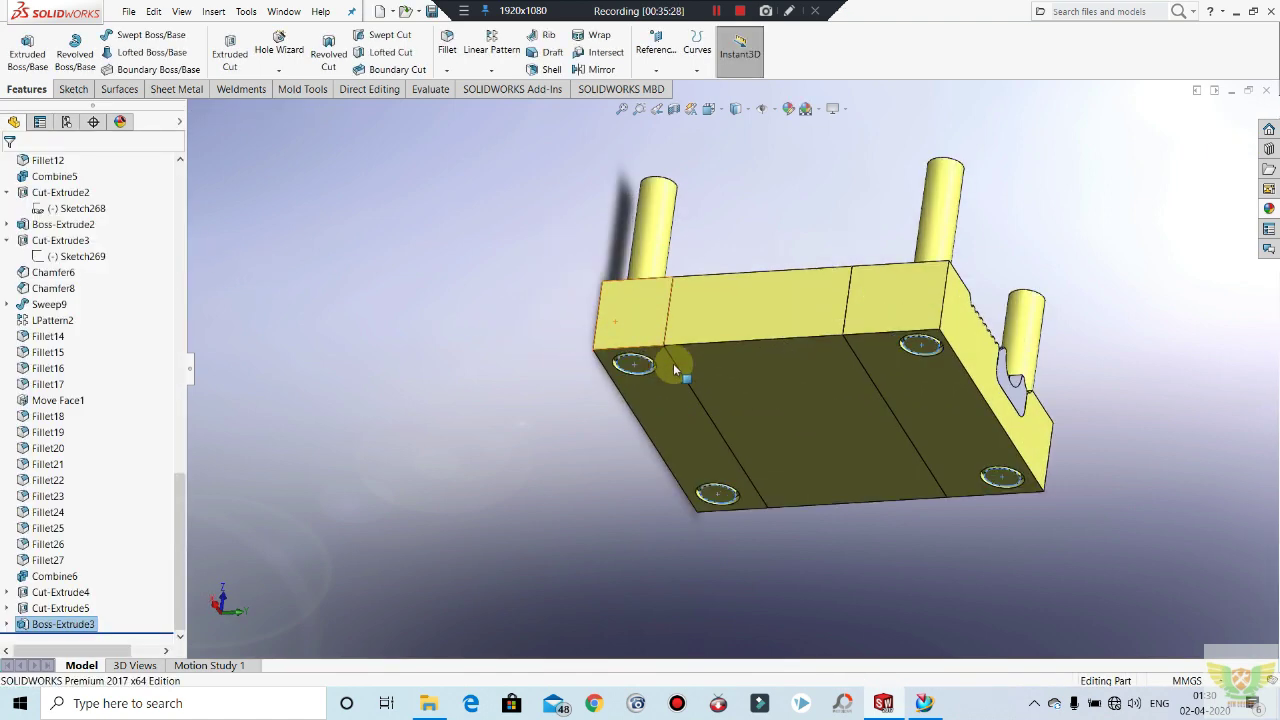
Step: Select a pin's end face and start a new sketch on it
{"action": "right_click", "coordinate": [75, 624]}
{"action": "left_click", "coordinate": [386, 280]}
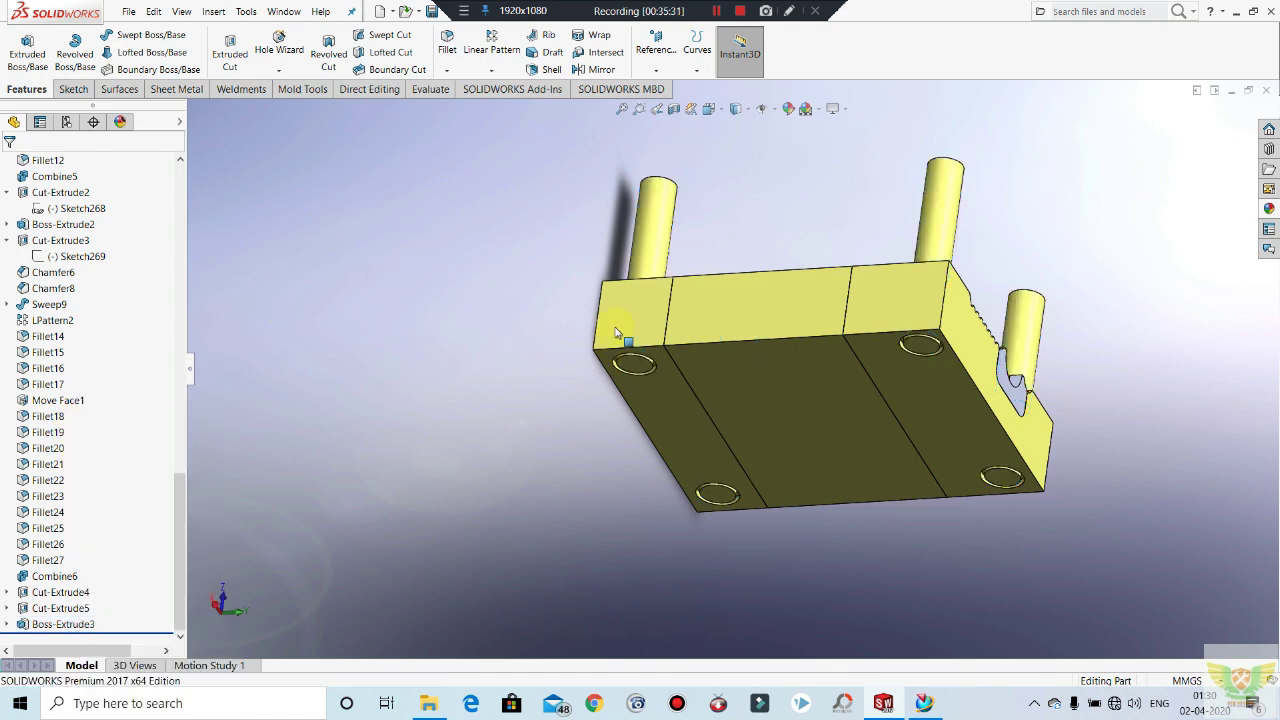
{"action": "middle_click_drag", "start_coordinate": [620, 337], "coordinate": [645, 334]}
{"action": "scroll", "coordinate": [651, 334], "scroll_direction": "down", "scroll_amount": 5}
{"action": "left_click", "coordinate": [686, 255]}
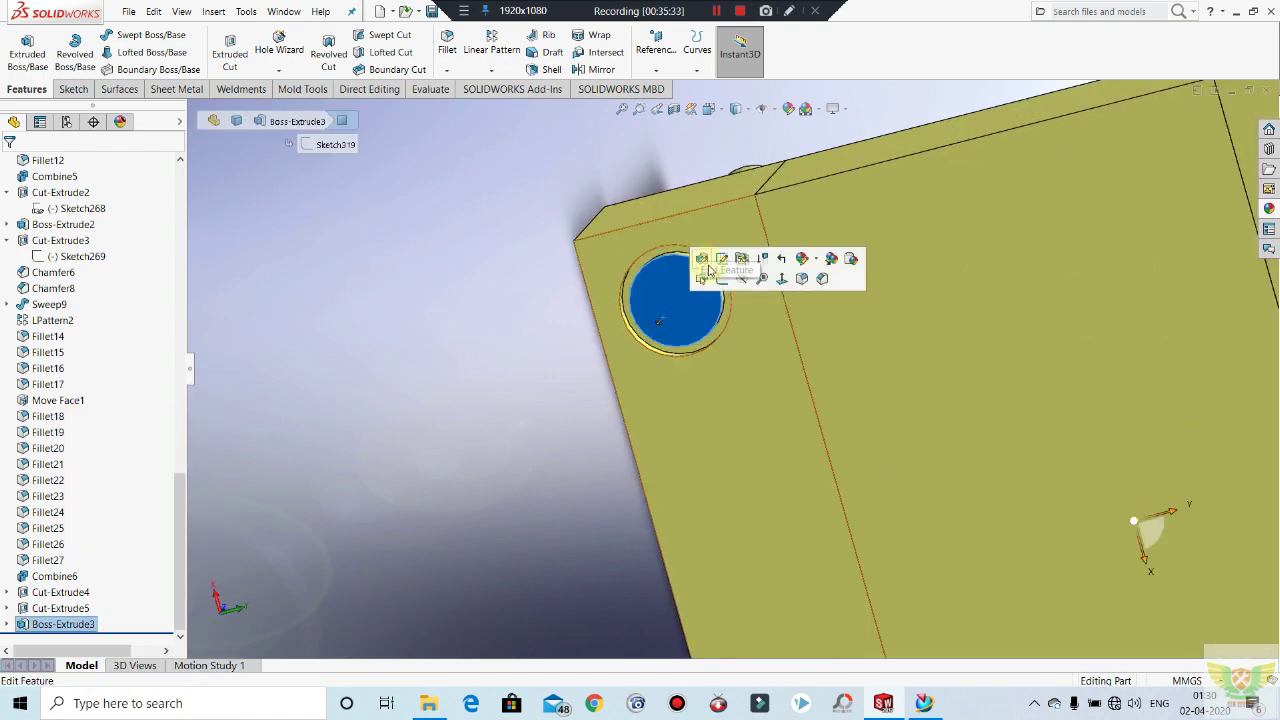
{"action": "left_click", "coordinate": [722, 280]}
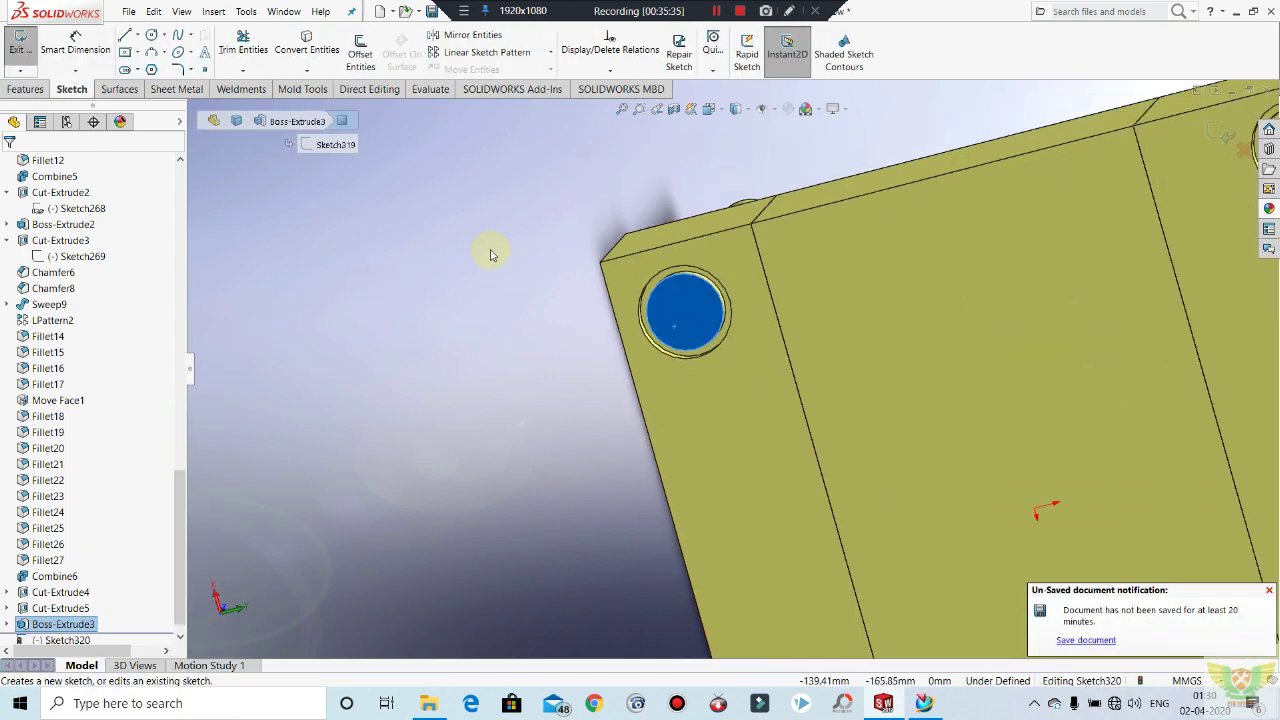
Step: Save the part, deleting the empty sketch and rebuilding the model
{"action": "key", "text": "ctrl+s"}
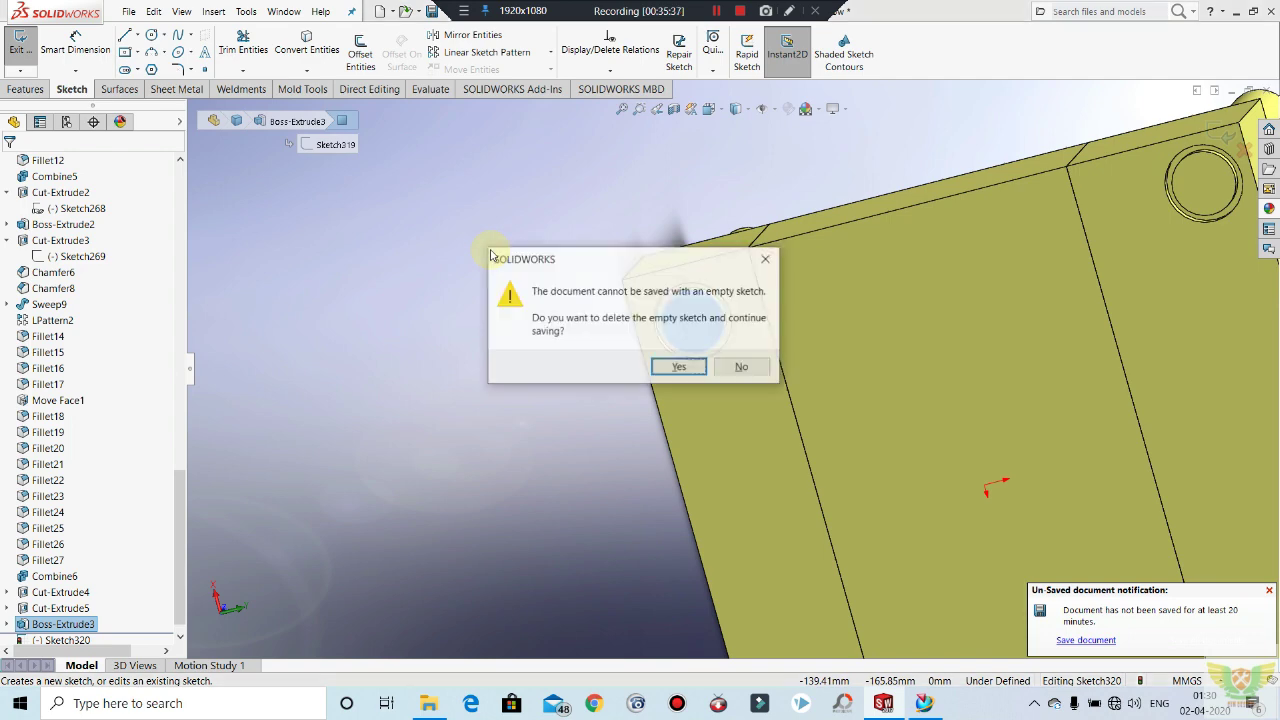
{"action": "left_click", "coordinate": [680, 368]}
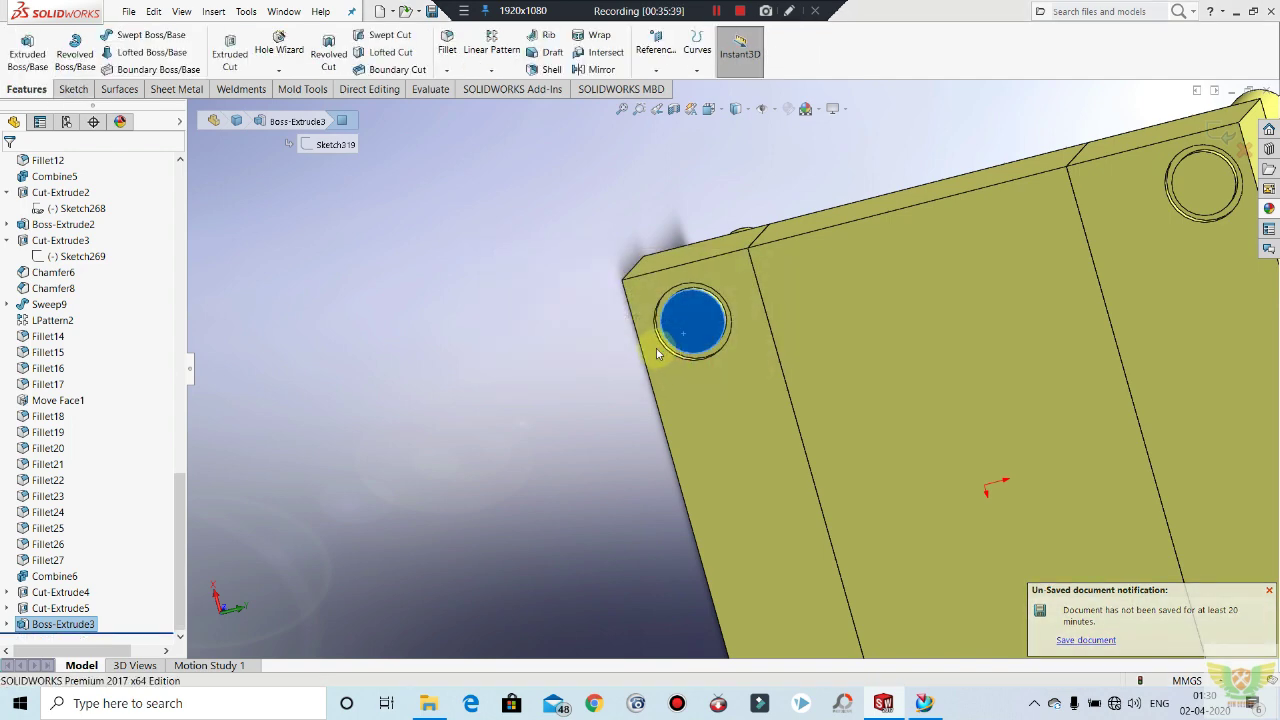
{"action": "left_click", "coordinate": [627, 302]}
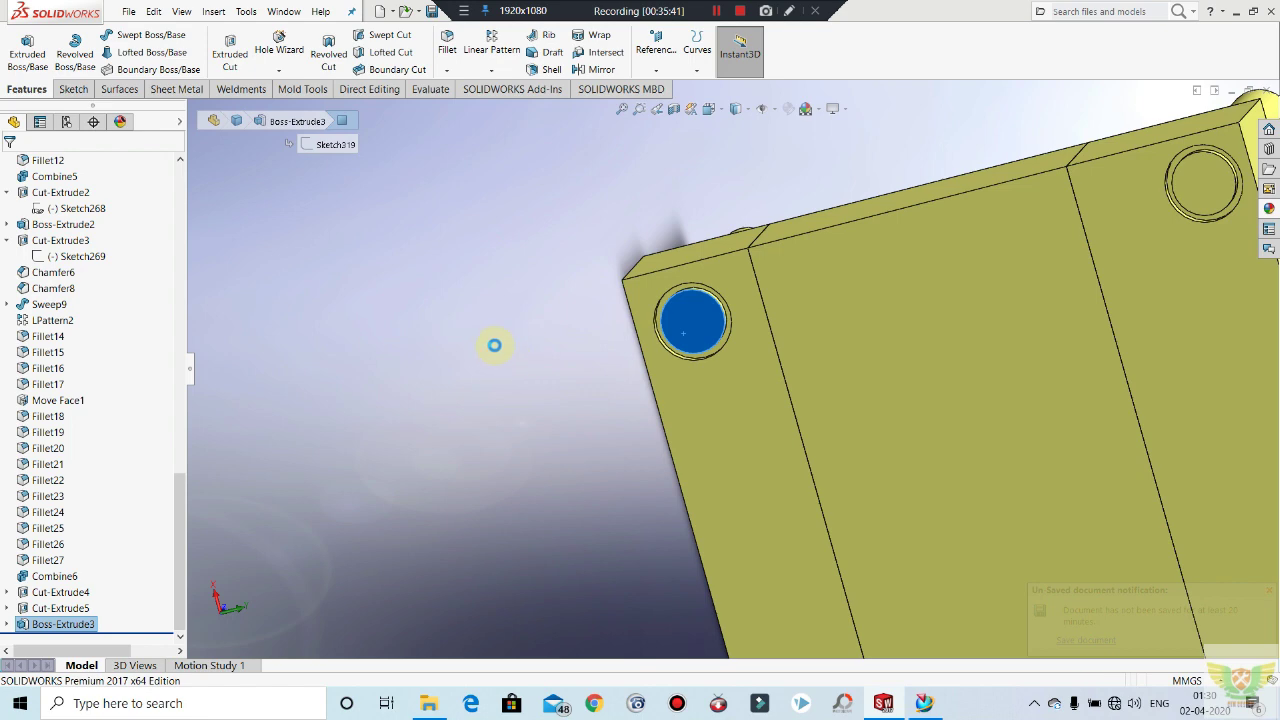
{"action": "left_click", "coordinate": [693, 324]}
Step: Start a sketch on the face and offset the top-left hole circle by 3 mm
{"action": "left_click", "coordinate": [748, 277]}
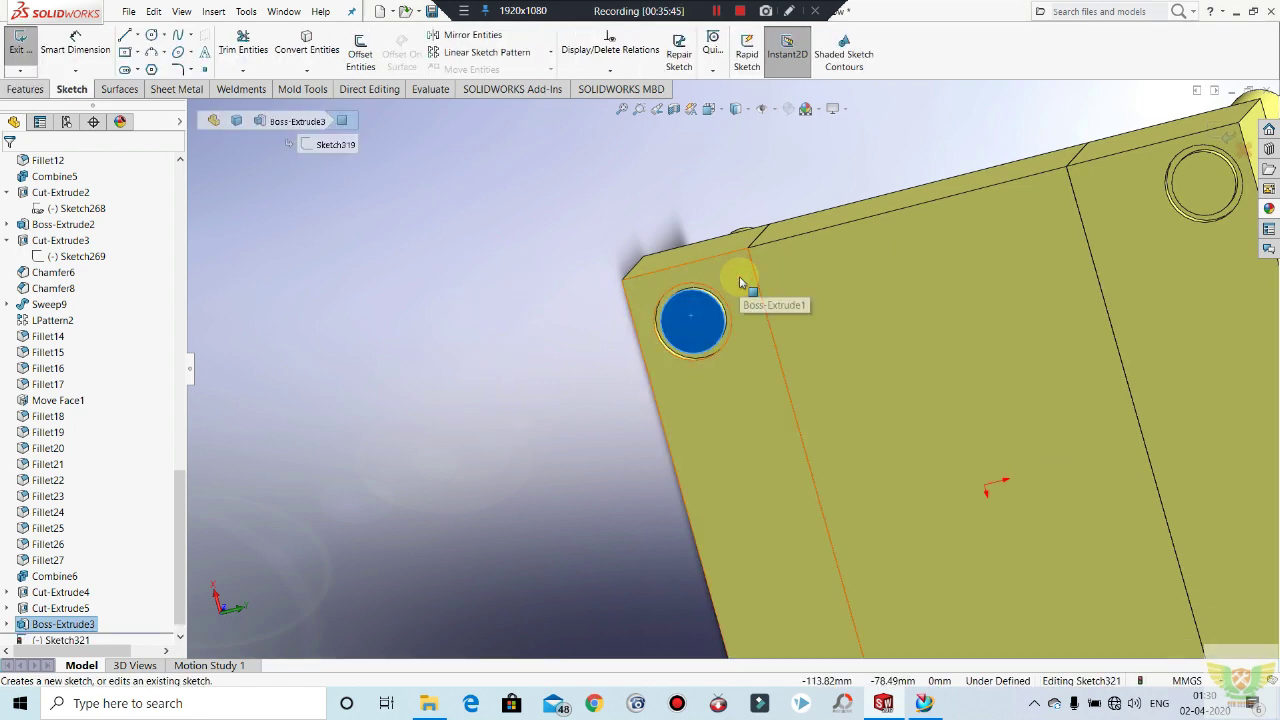
{"action": "scroll", "coordinate": [588, 160], "scroll_direction": "down", "scroll_amount": 2}
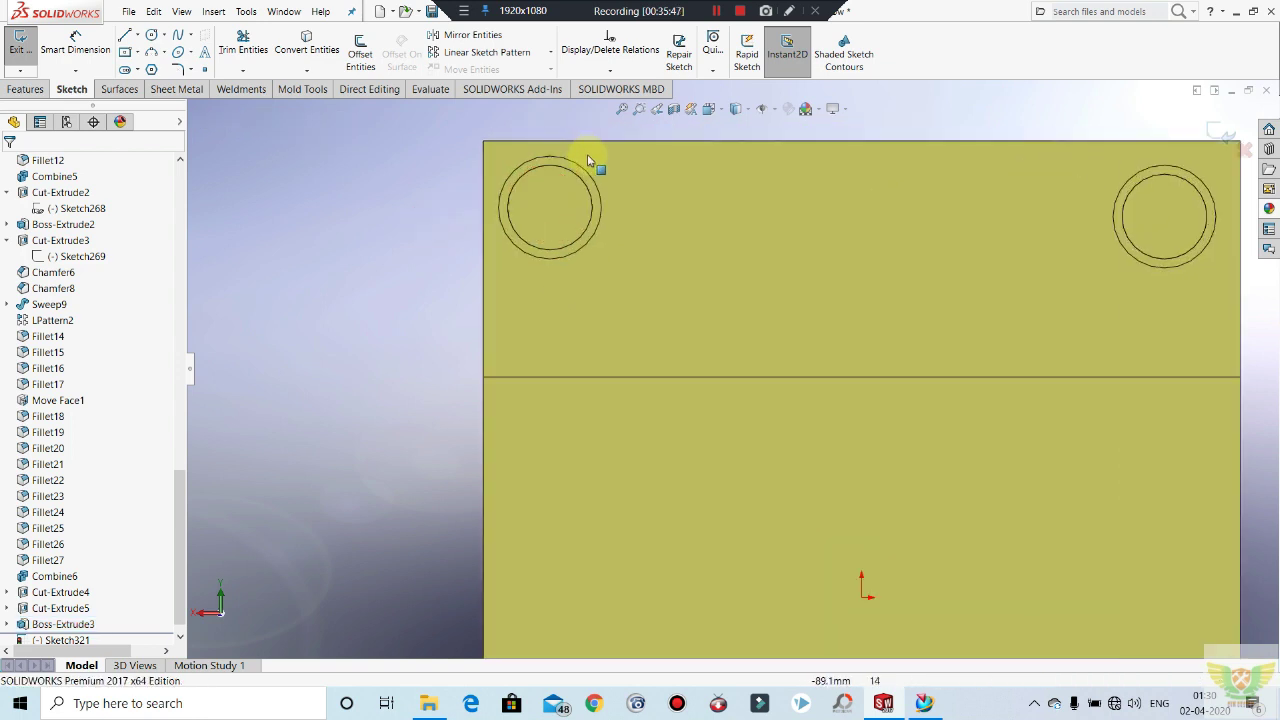
{"action": "scroll", "coordinate": [560, 145], "scroll_direction": "down", "scroll_amount": 2}
{"action": "left_click", "coordinate": [362, 48]}
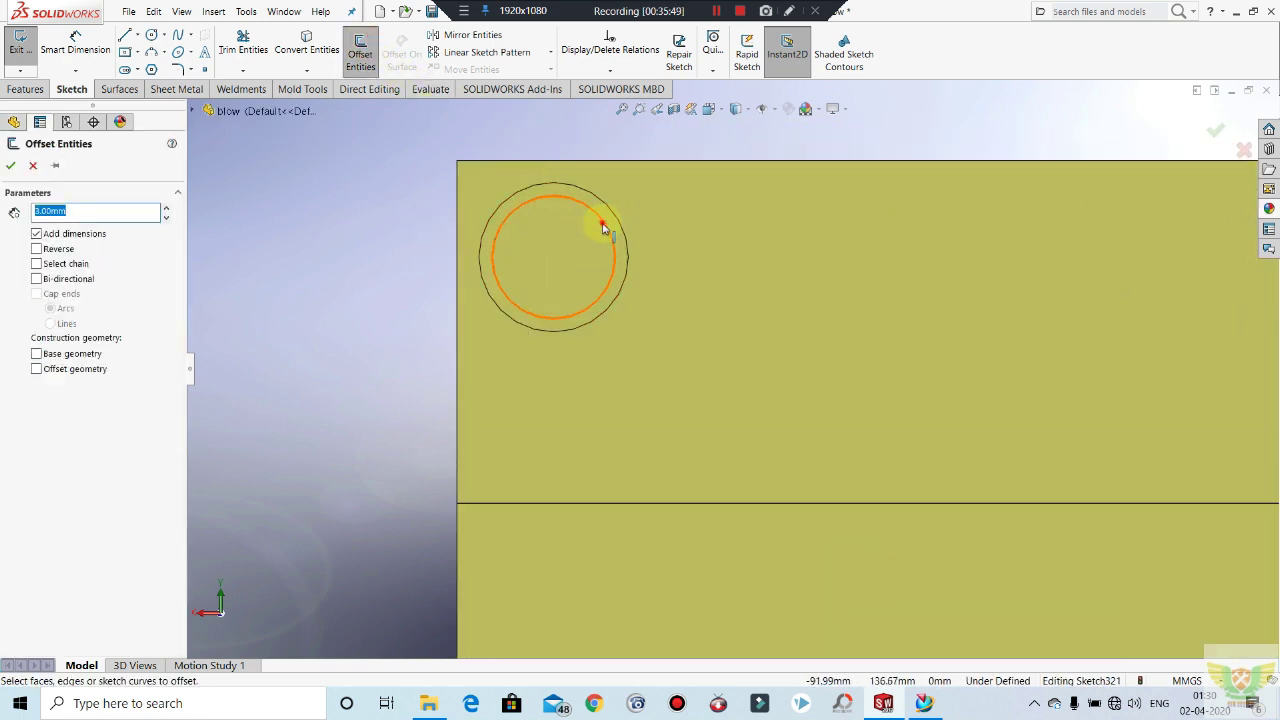
{"action": "left_click", "coordinate": [603, 228]}
{"action": "scroll", "coordinate": [500, 240], "scroll_direction": "up", "scroll_amount": 3}
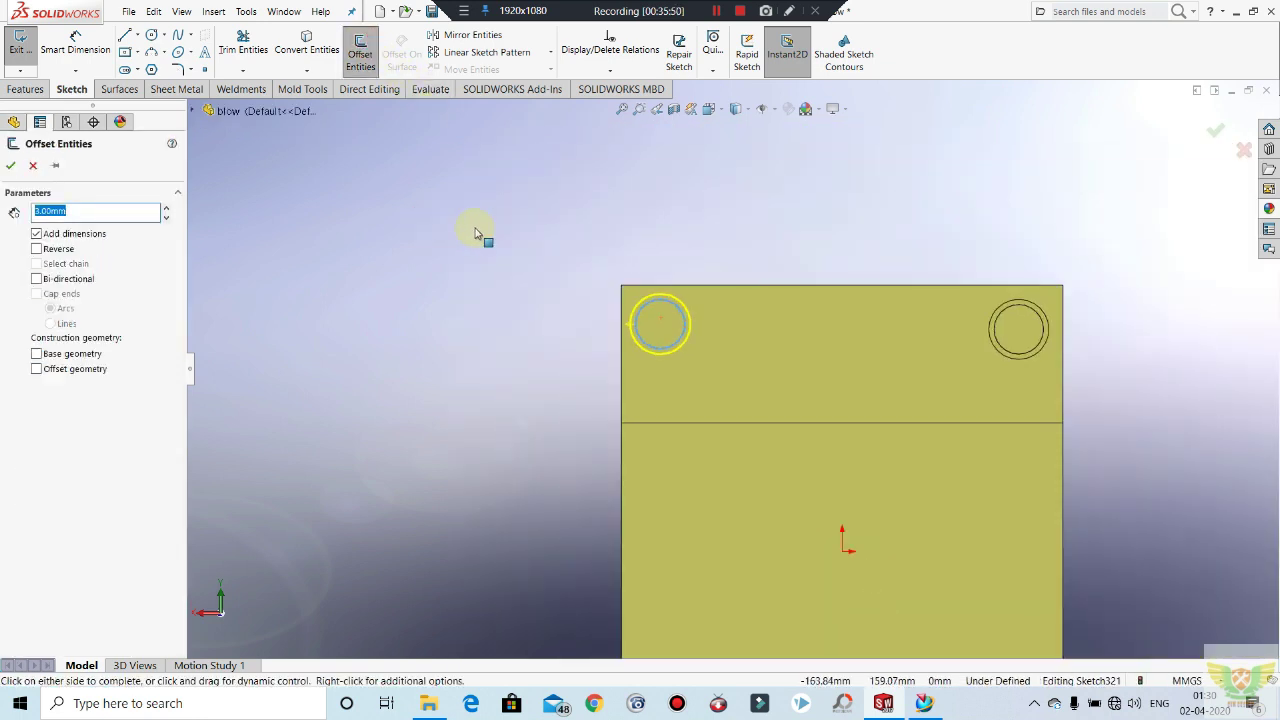
{"action": "left_click", "coordinate": [1037, 318]}
{"action": "scroll", "coordinate": [780, 280], "scroll_direction": "up", "scroll_amount": 3}
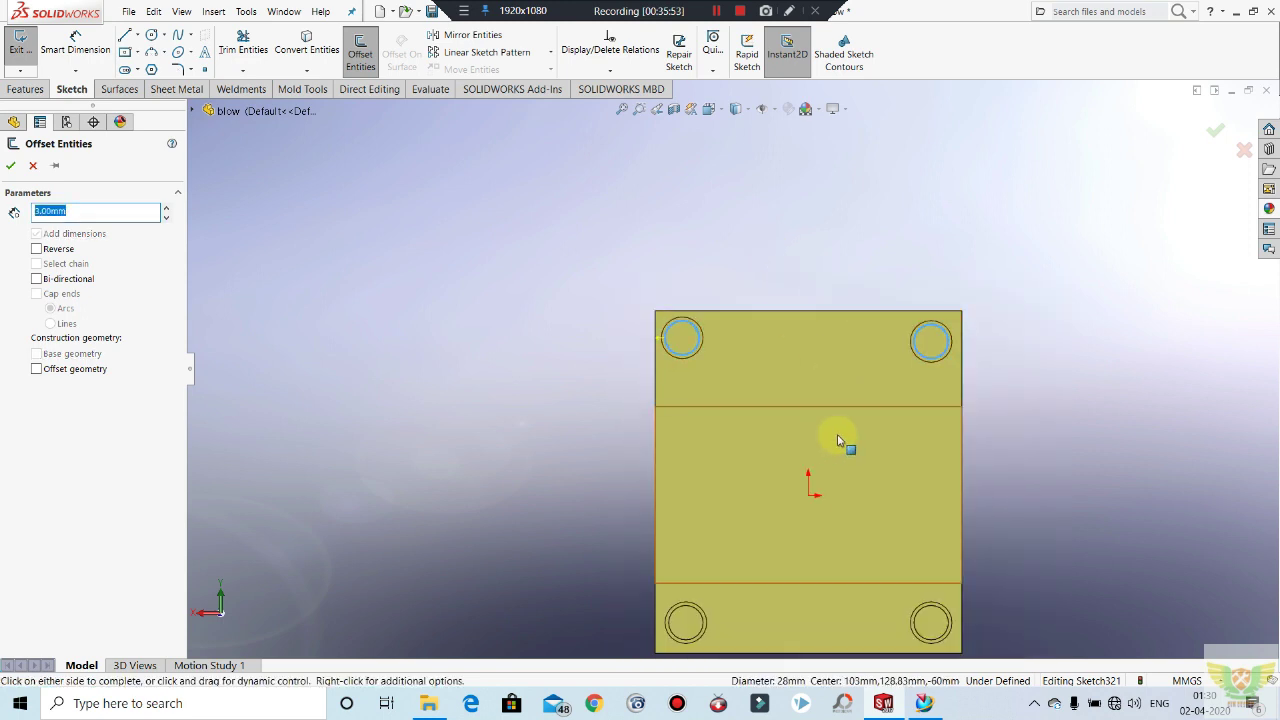
{"action": "scroll", "coordinate": [843, 440], "scroll_direction": "down", "scroll_amount": 2}
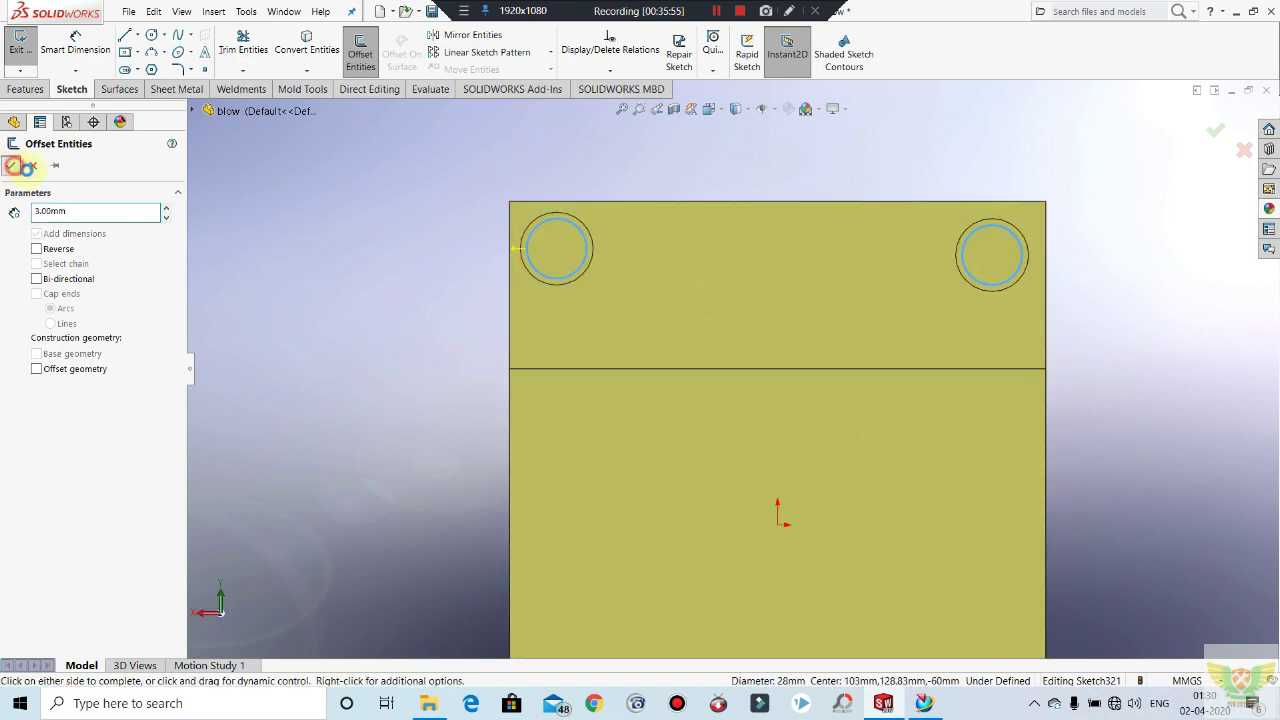
{"action": "left_click", "coordinate": [12, 166]}
{"action": "left_click", "coordinate": [712, 405]}
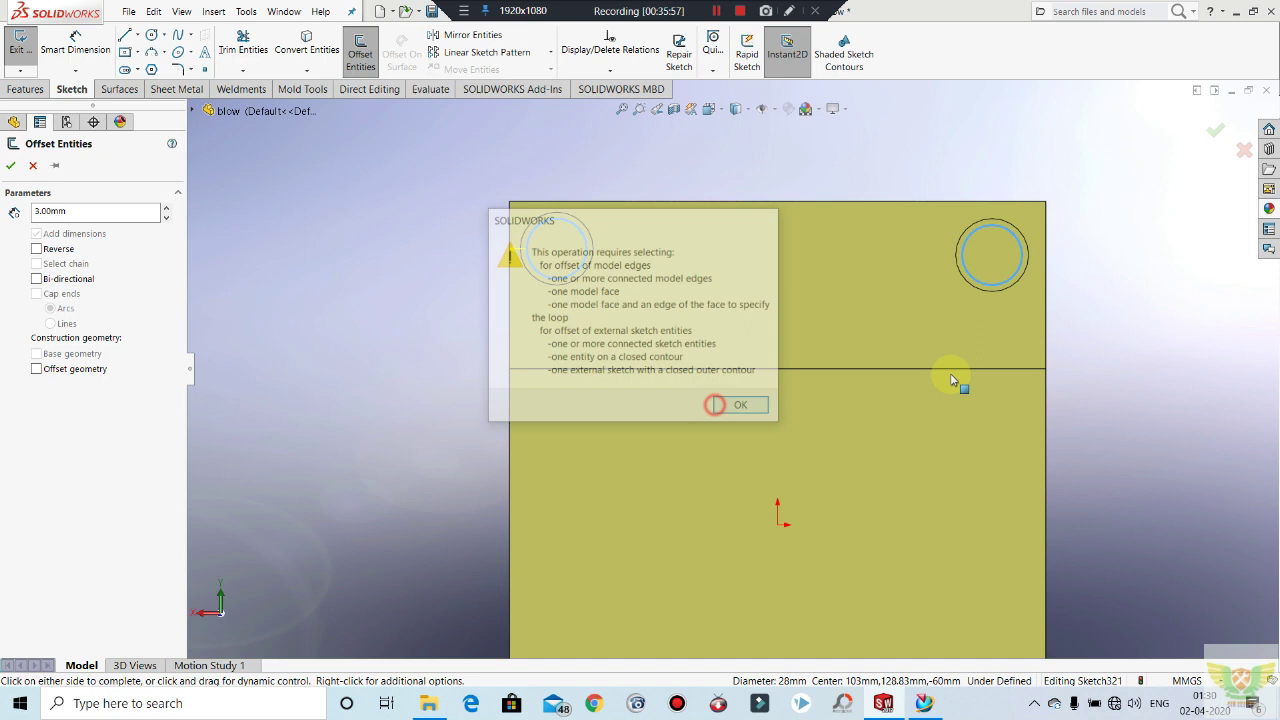
{"action": "left_click", "coordinate": [1026, 265]}
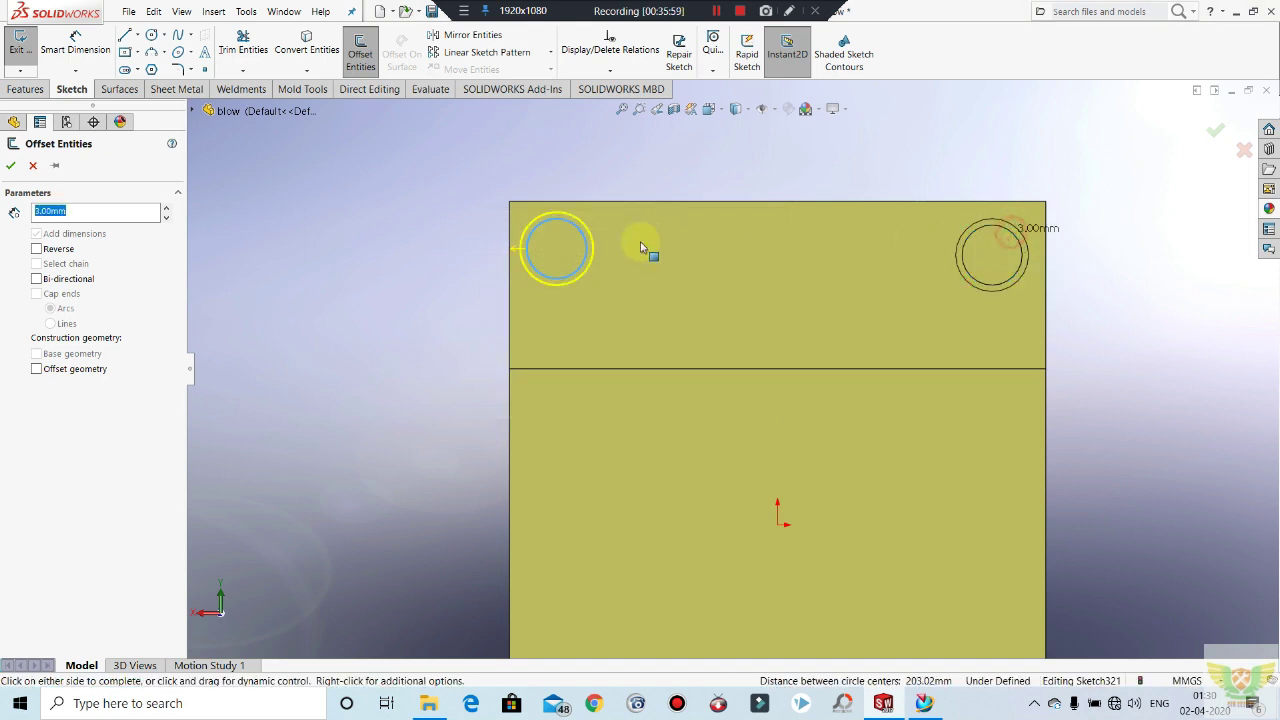
{"action": "left_click", "coordinate": [12, 166]}
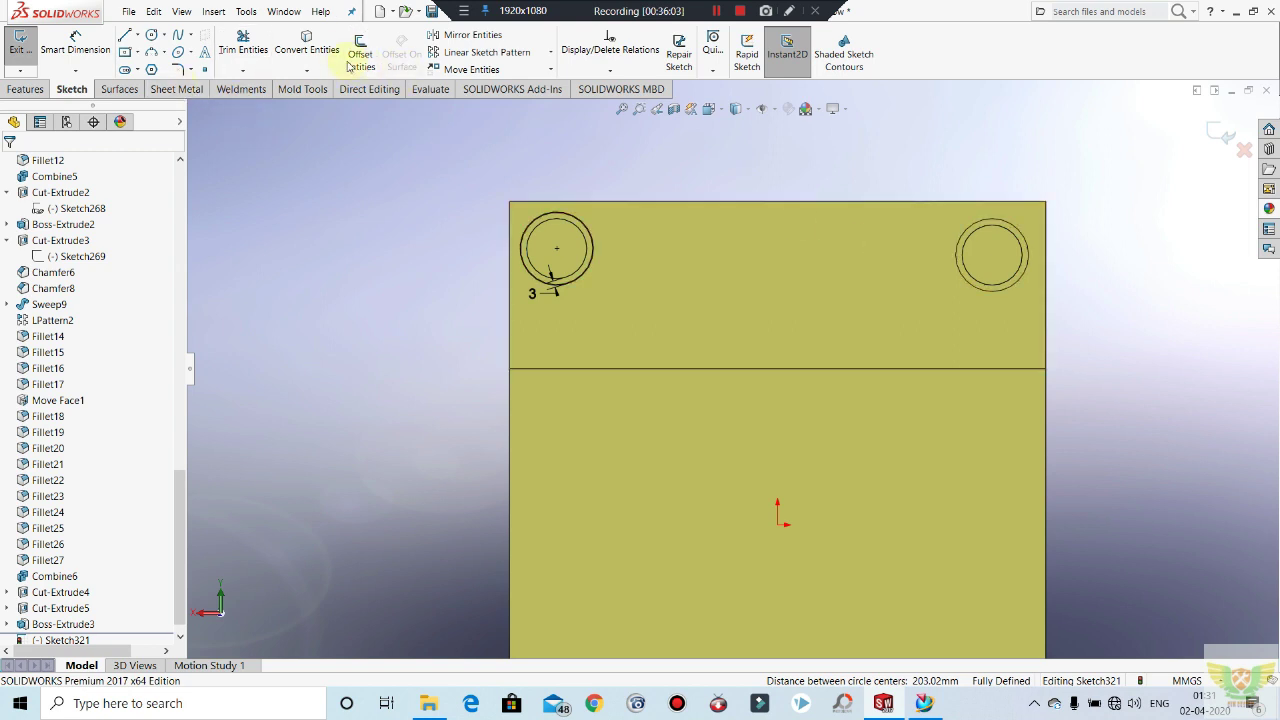
Step: Add 3 mm offsets around the top-right, lower-left and lower-right hole circles
{"action": "left_click", "coordinate": [1015, 235]}
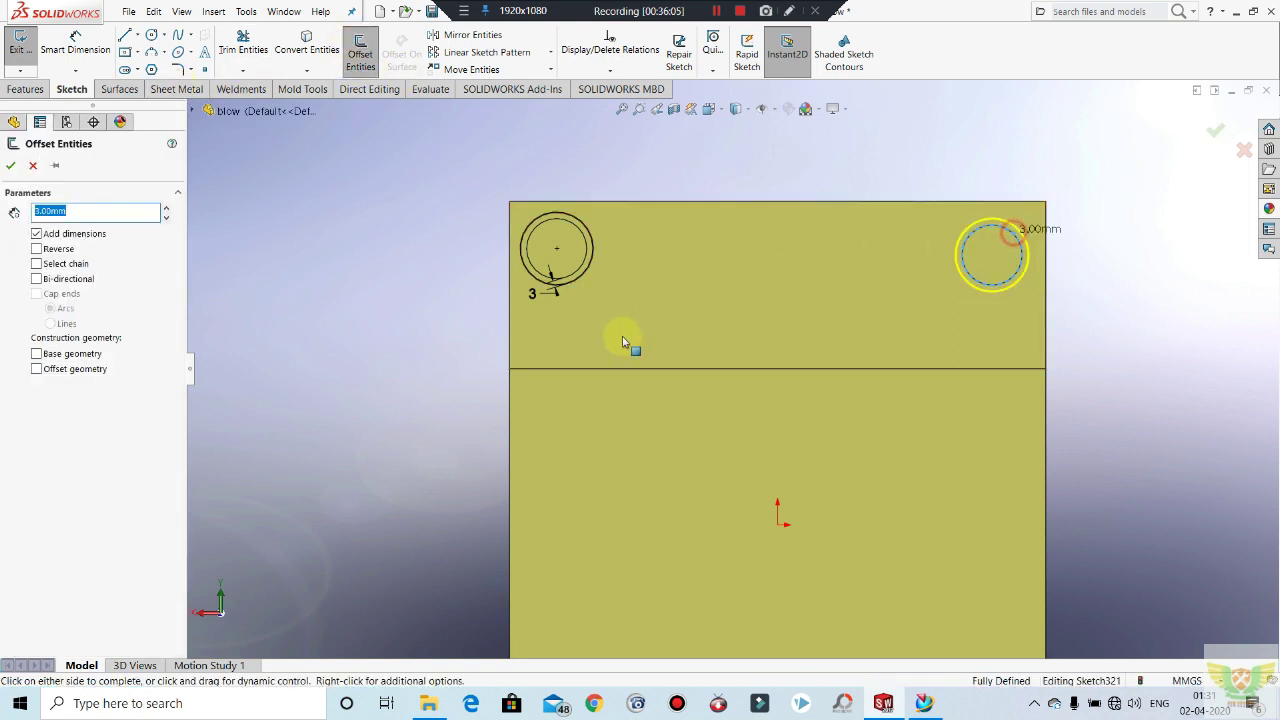
{"action": "left_click", "coordinate": [10, 165]}
{"action": "scroll", "coordinate": [697, 271], "scroll_direction": "up", "scroll_amount": 2}
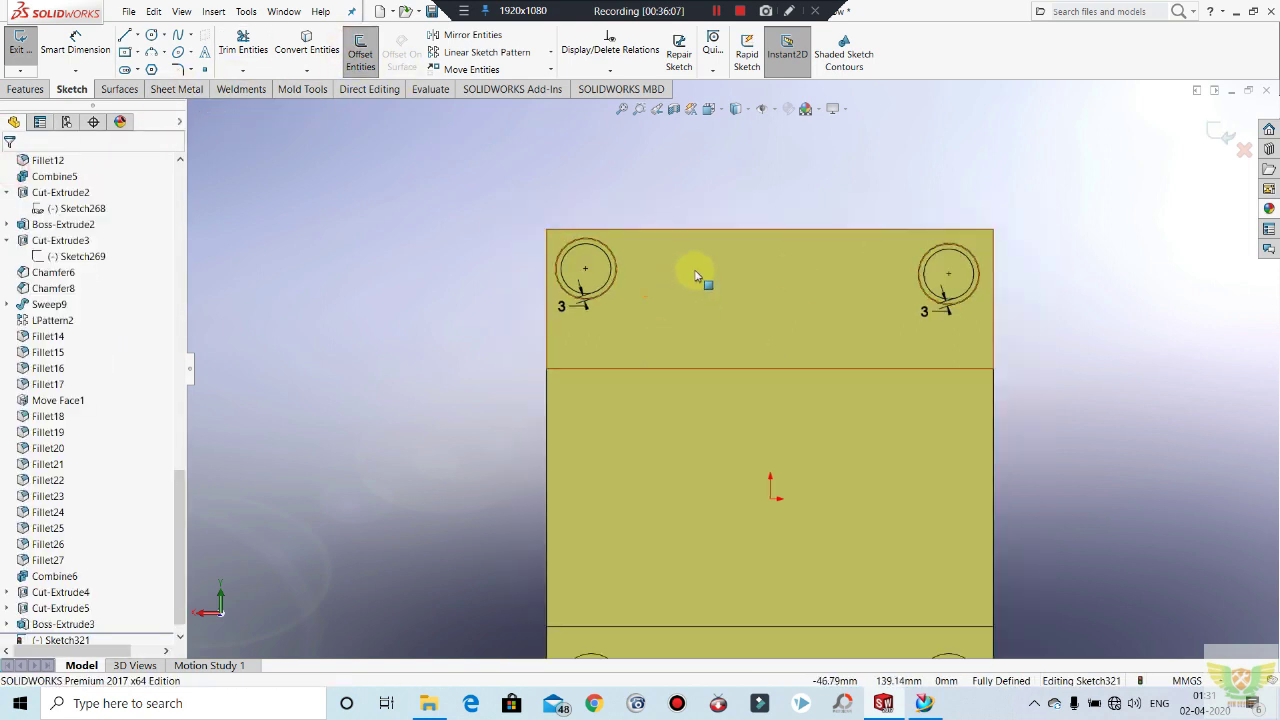
{"action": "scroll", "coordinate": [772, 505], "scroll_direction": "up", "scroll_amount": 2}
{"action": "scroll", "coordinate": [772, 505], "scroll_direction": "down", "scroll_amount": 4}
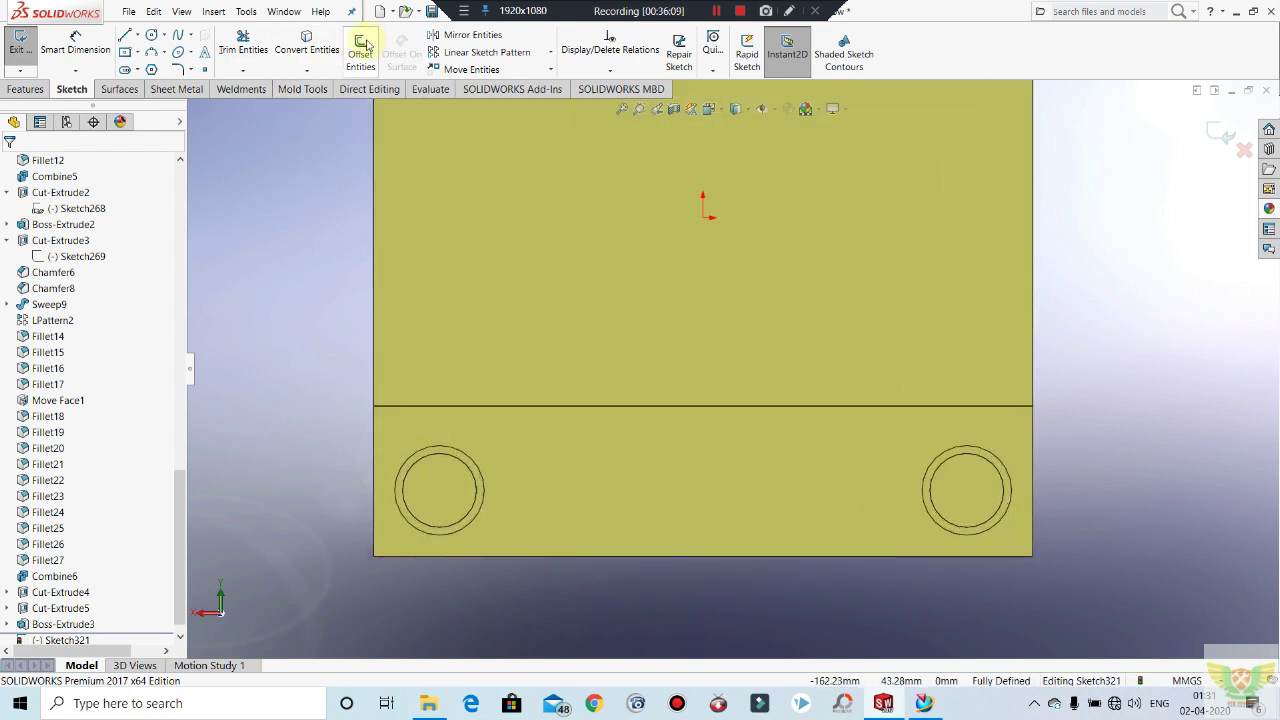
{"action": "left_click", "coordinate": [364, 48]}
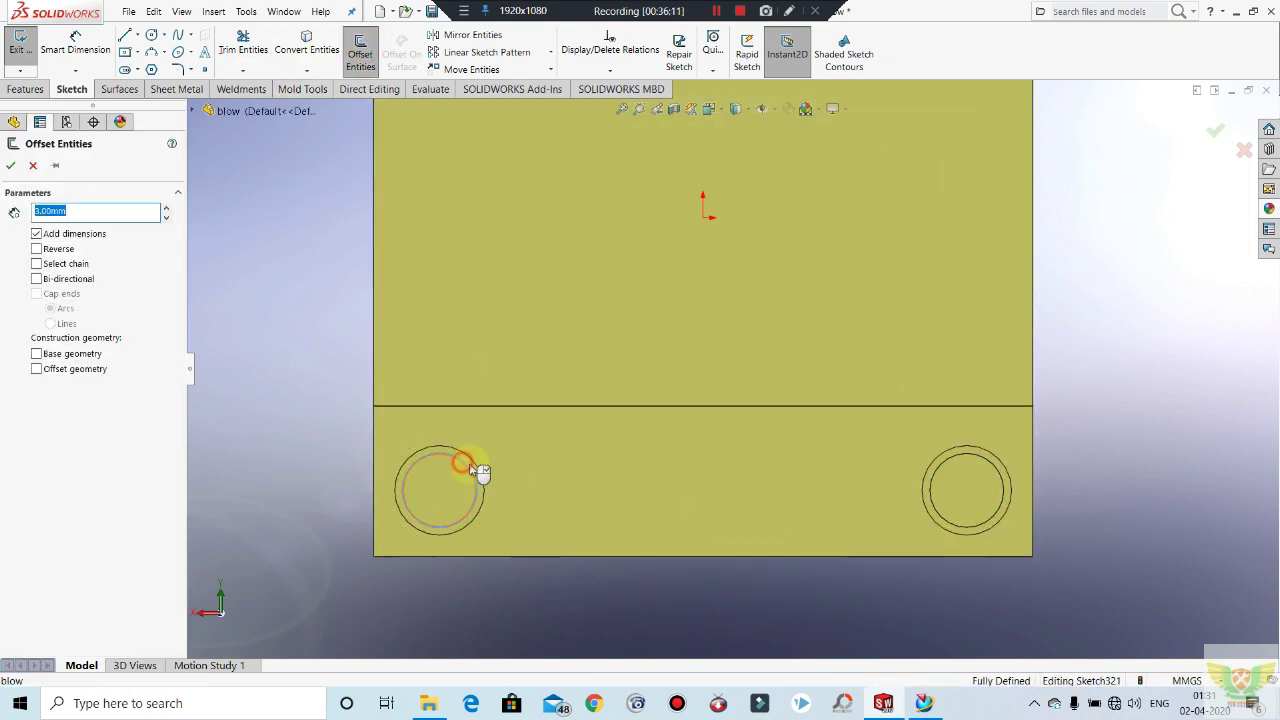
{"action": "left_click", "coordinate": [472, 466]}
{"action": "left_click", "coordinate": [12, 165]}
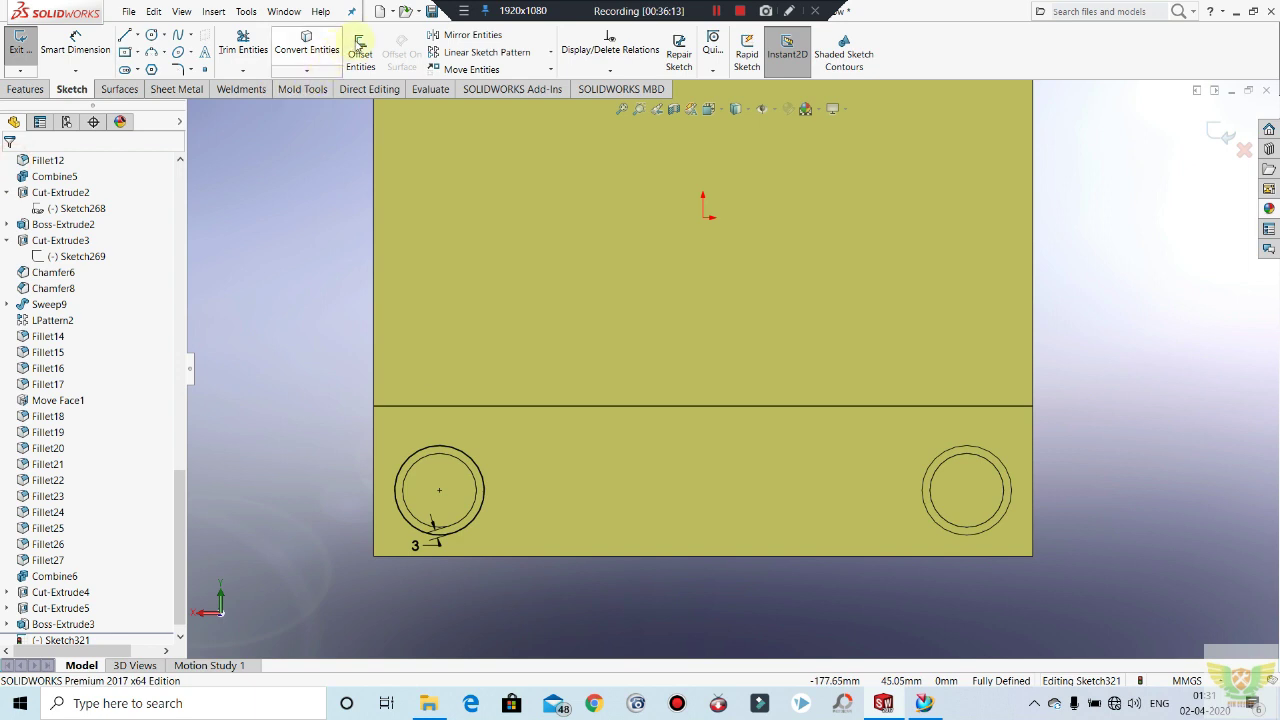
{"action": "left_click", "coordinate": [359, 45]}
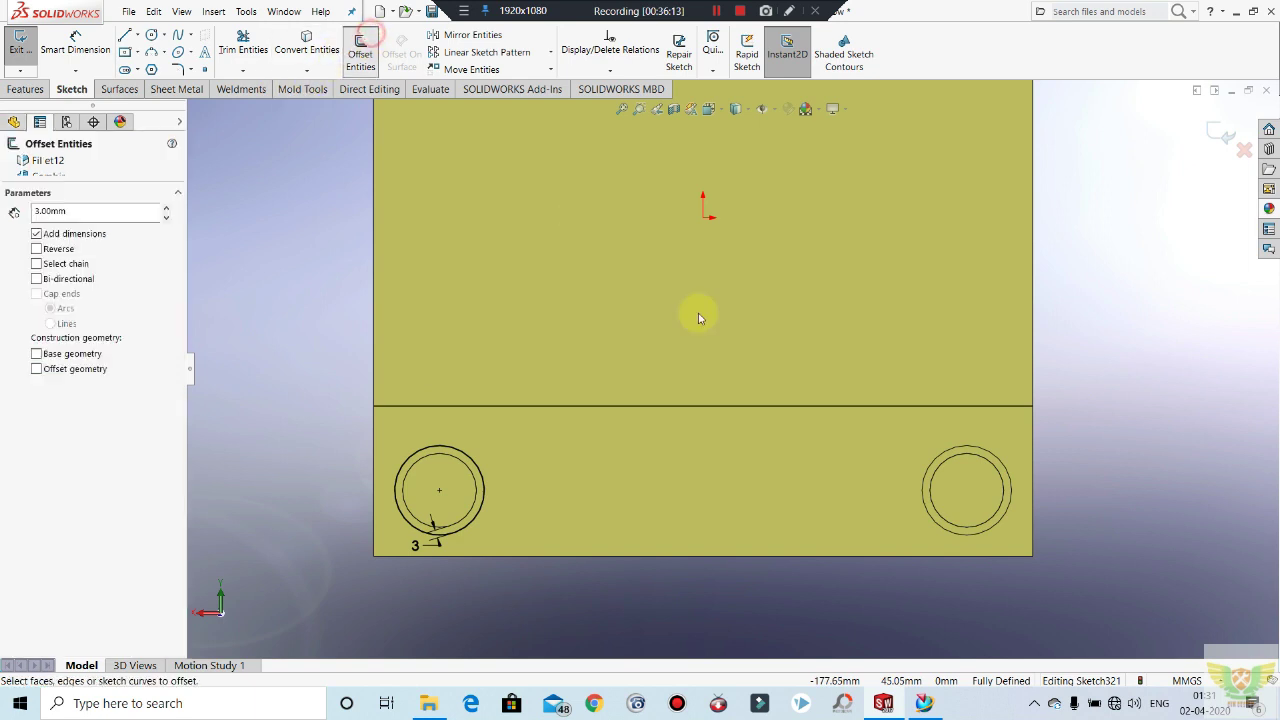
{"action": "left_click", "coordinate": [970, 460]}
{"action": "left_click", "coordinate": [10, 165]}
Step: Extrude the offset circles 5 mm, reversed into the block, as Boss-Extrude4
{"action": "key", "text": "f"}
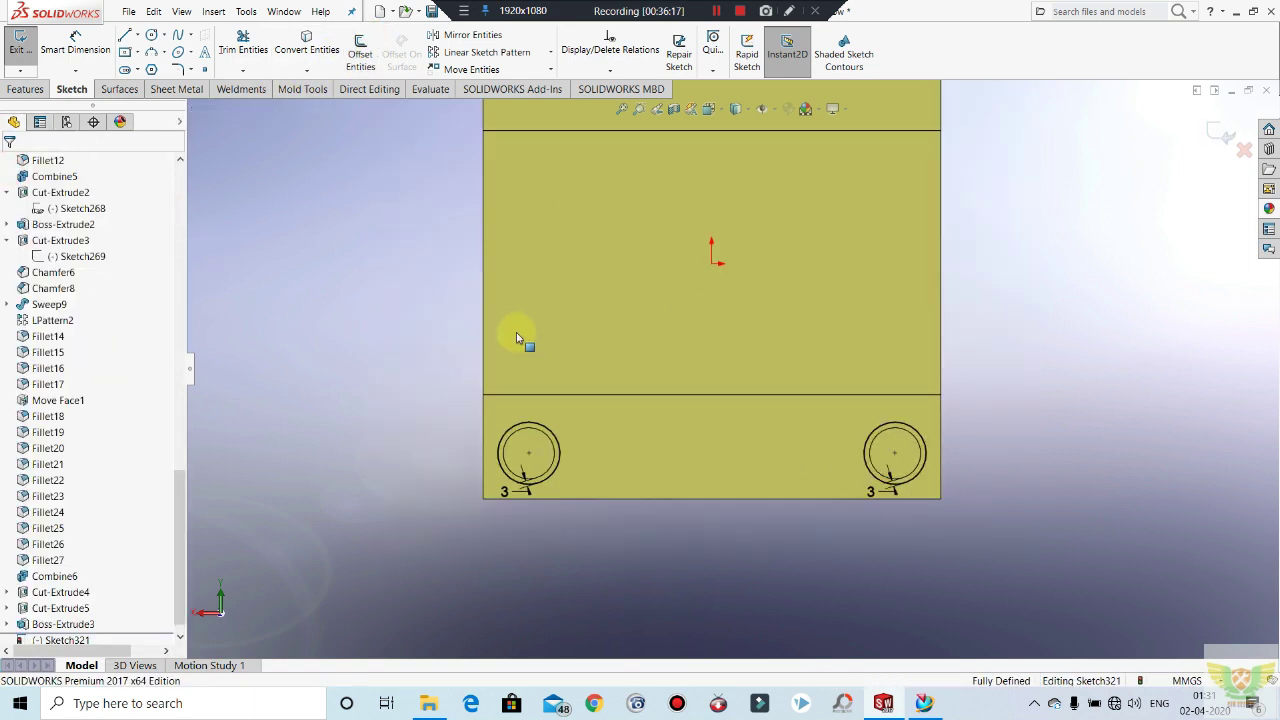
{"action": "left_click", "coordinate": [27, 90]}
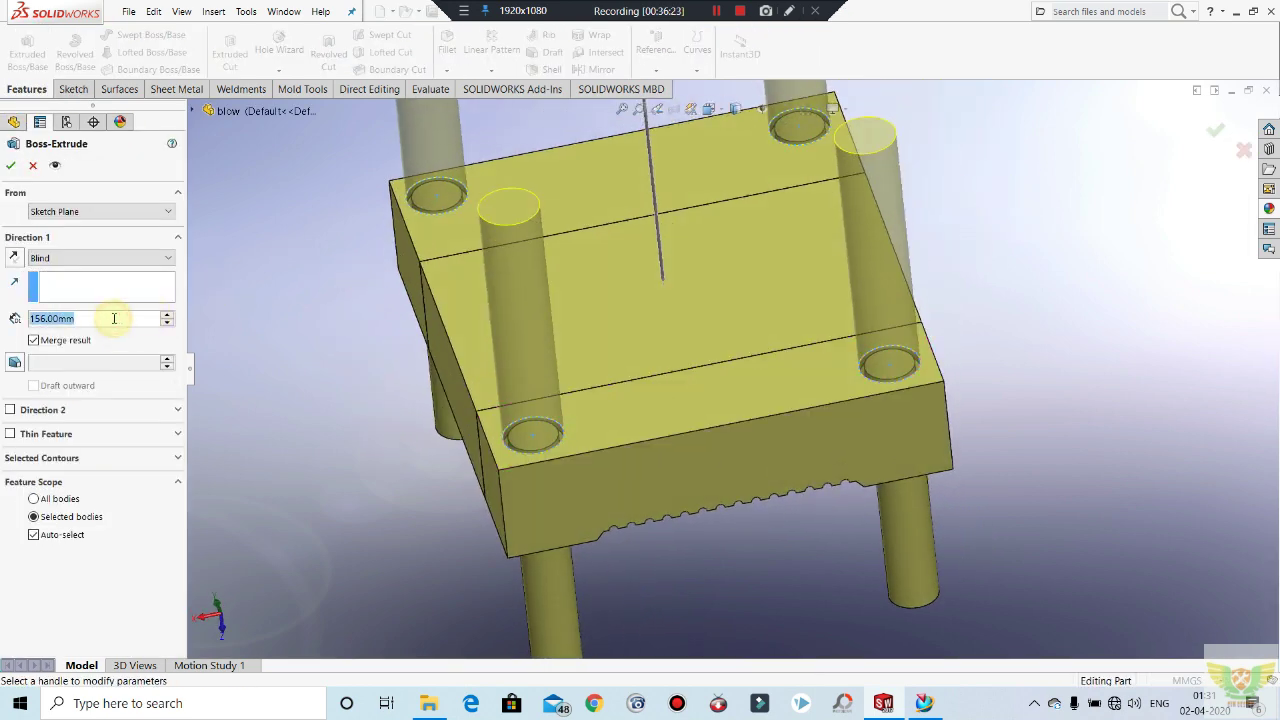
{"action": "type", "text": "5"}
{"action": "key", "text": "Return"}
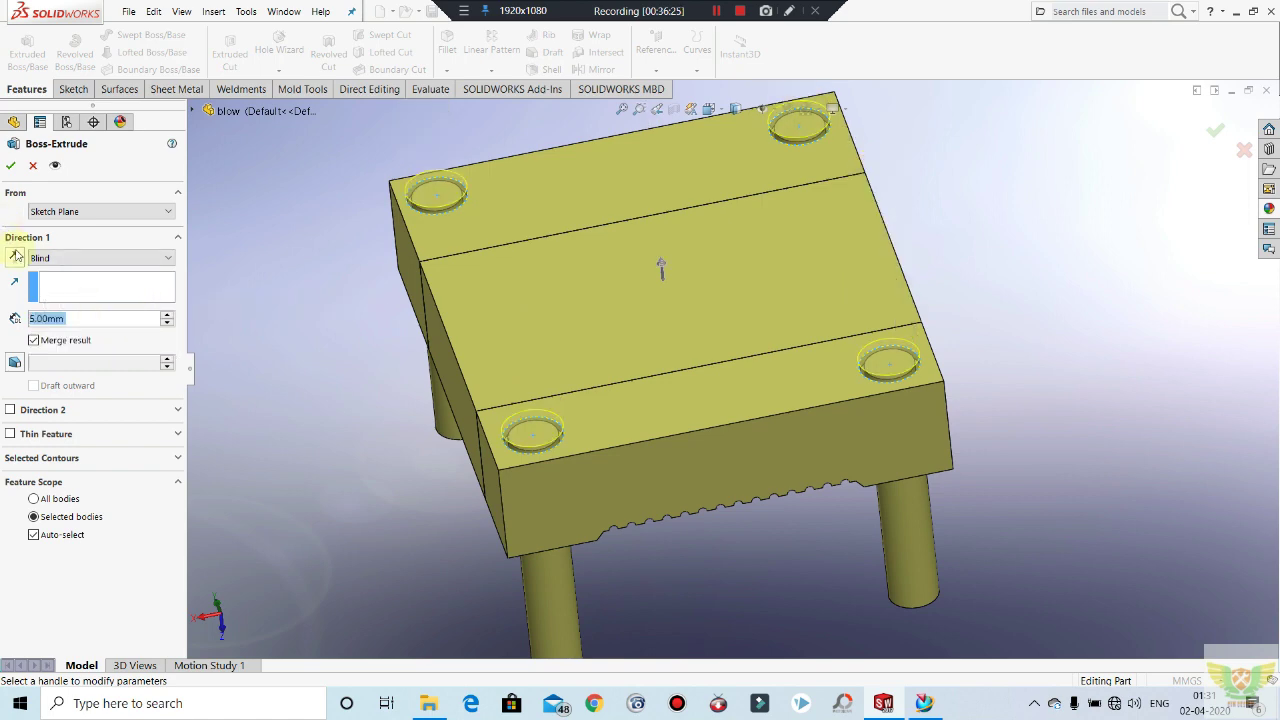
{"action": "left_click", "coordinate": [15, 258]}
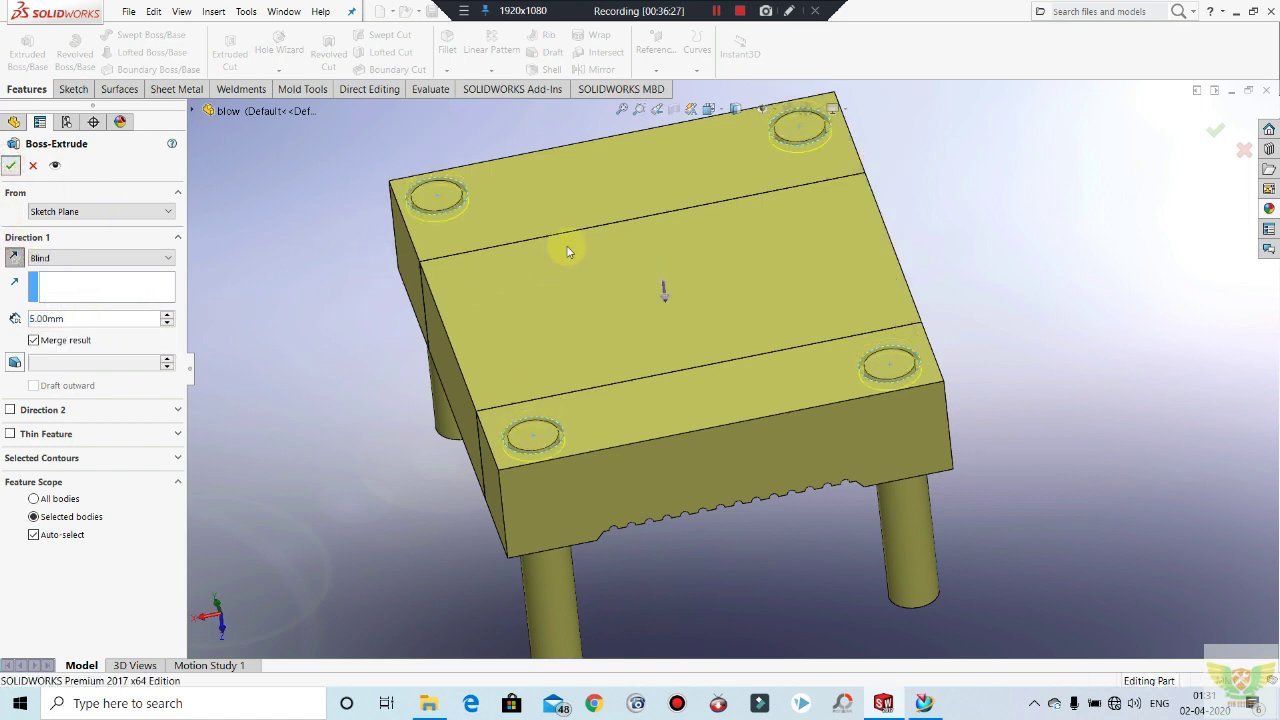
{"action": "key", "text": "Return"}
Step: Edit Boss-Extrude4 and turn off Merge result
{"action": "mouse_move", "coordinate": [514, 343]}
{"action": "middle_mouse_down"}
{"action": "mouse_move", "coordinate": [723, 329]}
{"action": "mouse_move", "coordinate": [766, 193]}
{"action": "mouse_move", "coordinate": [800, 249]}
{"action": "mouse_move", "coordinate": [749, 429]}
{"action": "mouse_move", "coordinate": [735, 365]}
{"action": "middle_mouse_up"}
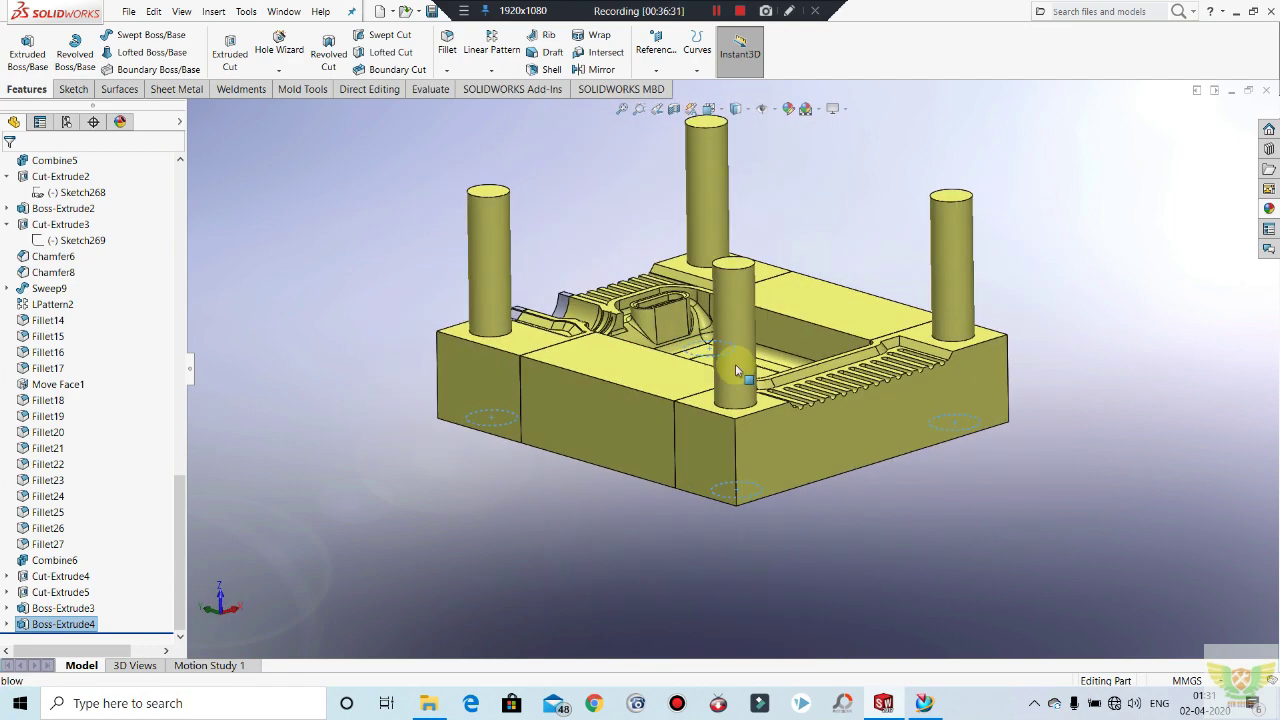
{"action": "scroll", "coordinate": [735, 364], "scroll_direction": "down", "scroll_amount": 2}
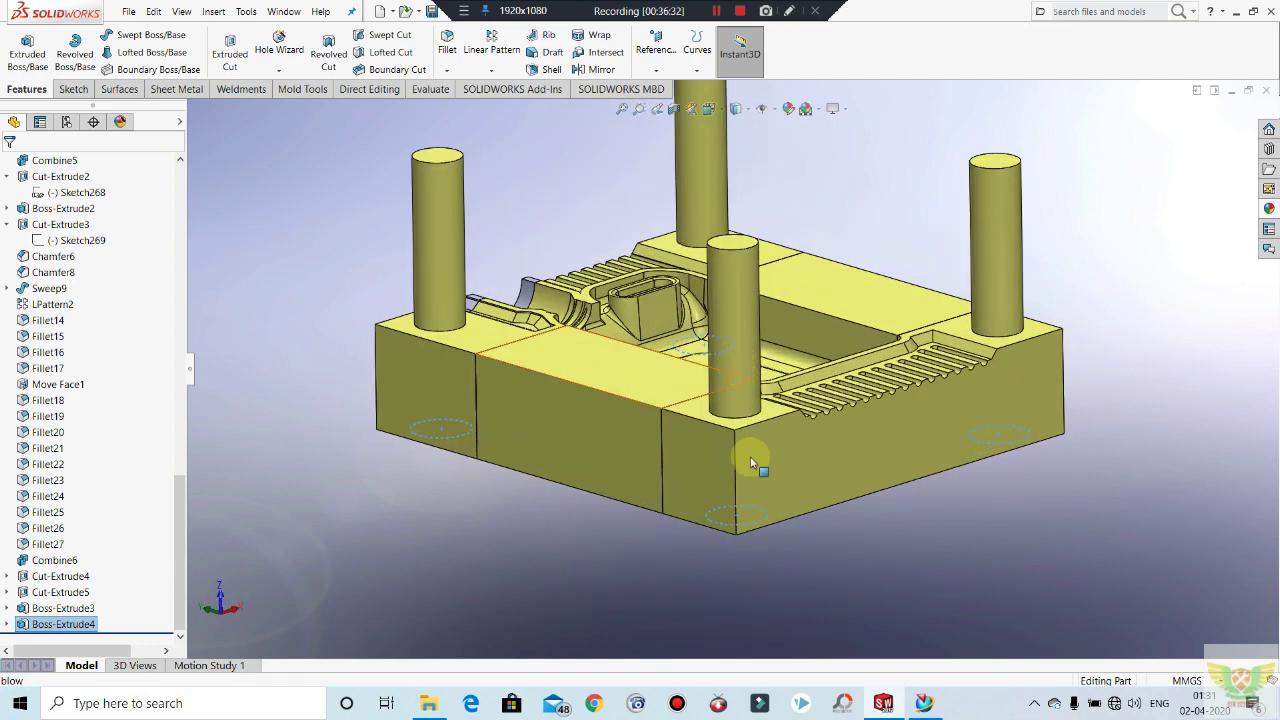
{"action": "scroll", "coordinate": [704, 454], "scroll_direction": "up", "scroll_amount": 2}
{"action": "mouse_move", "coordinate": [838, 283]}
{"action": "middle_mouse_down"}
{"action": "mouse_move", "coordinate": [823, 300]}
{"action": "mouse_move", "coordinate": [770, 288]}
{"action": "mouse_move", "coordinate": [651, 206]}
{"action": "middle_mouse_up"}
{"action": "mouse_move", "coordinate": [687, 316]}
{"action": "middle_mouse_down"}
{"action": "mouse_move", "coordinate": [686, 363]}
{"action": "mouse_move", "coordinate": [690, 320]}
{"action": "middle_mouse_up"}
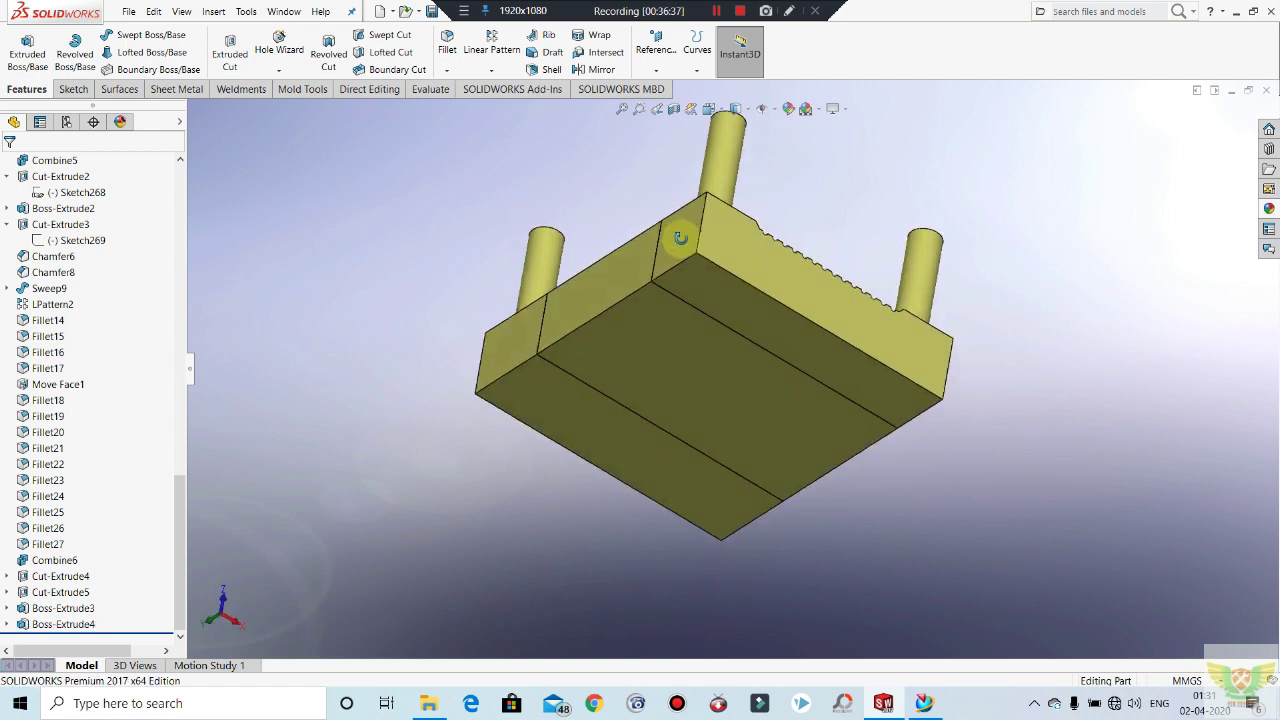
{"action": "right_click", "coordinate": [61, 625]}
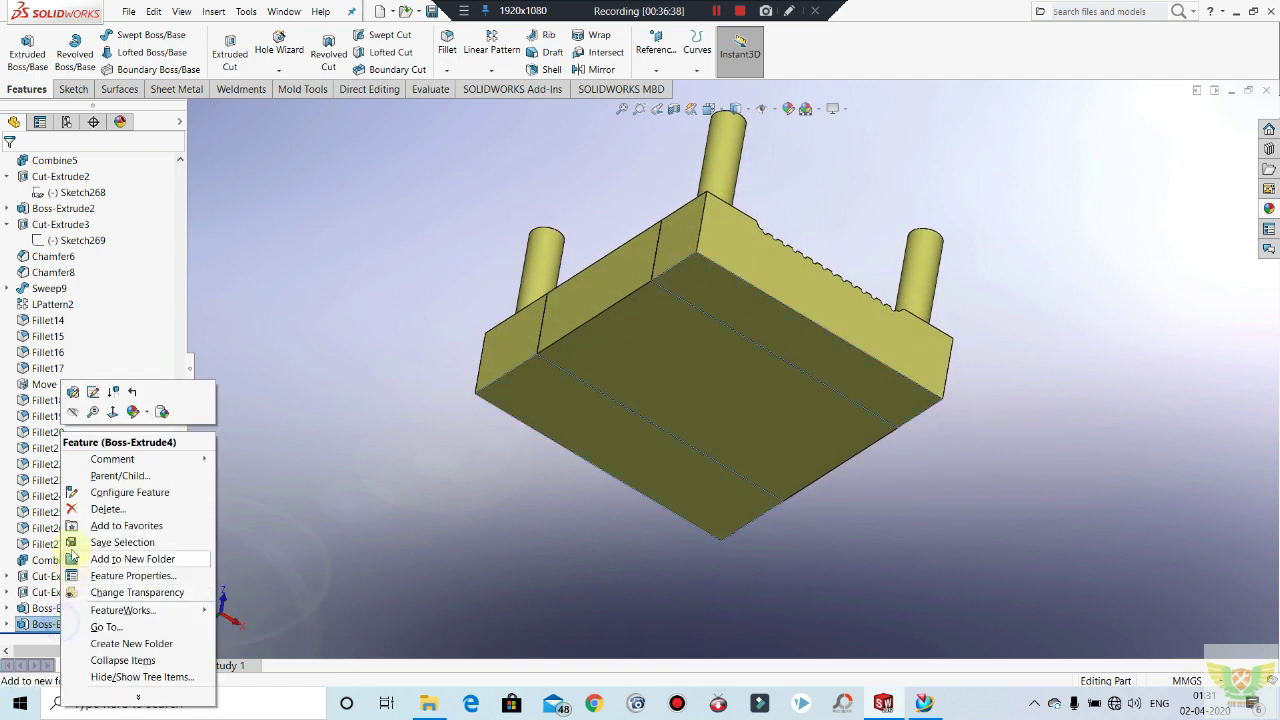
{"action": "left_click", "coordinate": [70, 396]}
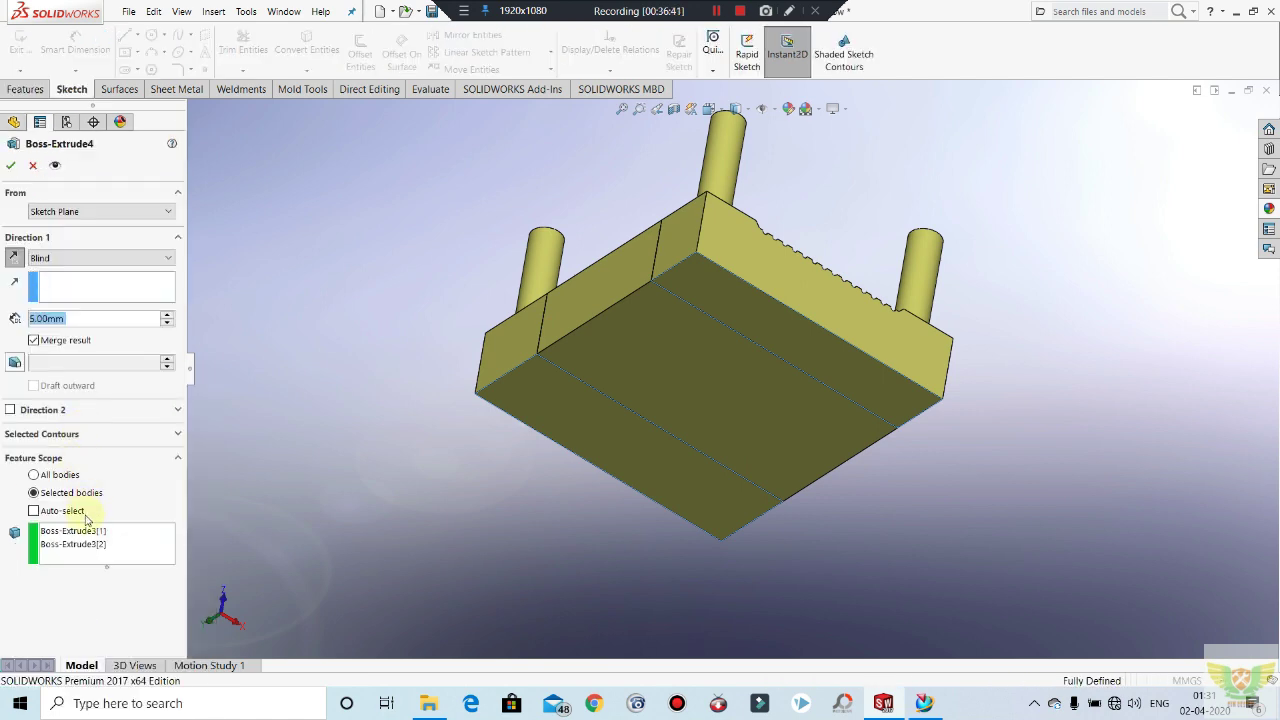
{"action": "left_click", "coordinate": [41, 343]}
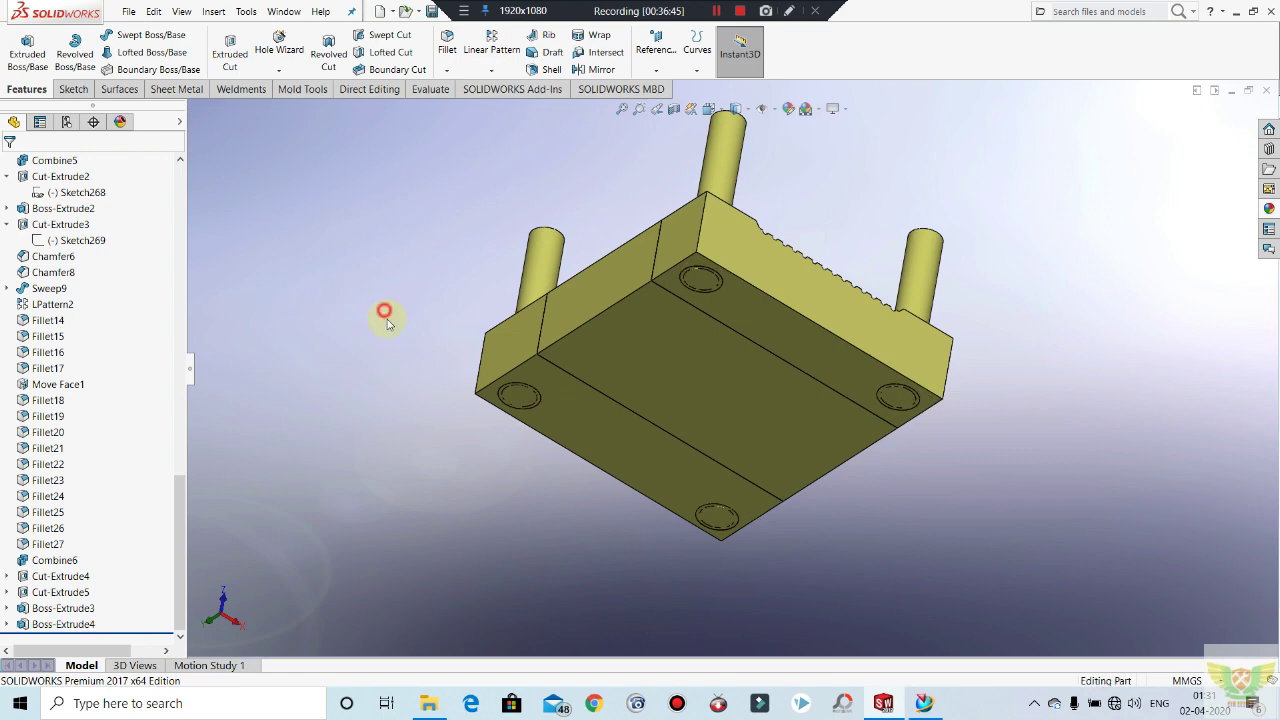
Step: Hide the Boss-Extrude1 end block of the part
{"action": "scroll", "coordinate": [626, 274], "scroll_direction": "down", "scroll_amount": 3}
{"action": "scroll", "coordinate": [808, 244], "scroll_direction": "up", "scroll_amount": 2}
{"action": "middle_click_drag", "start_coordinate": [808, 244], "coordinate": [747, 377]}
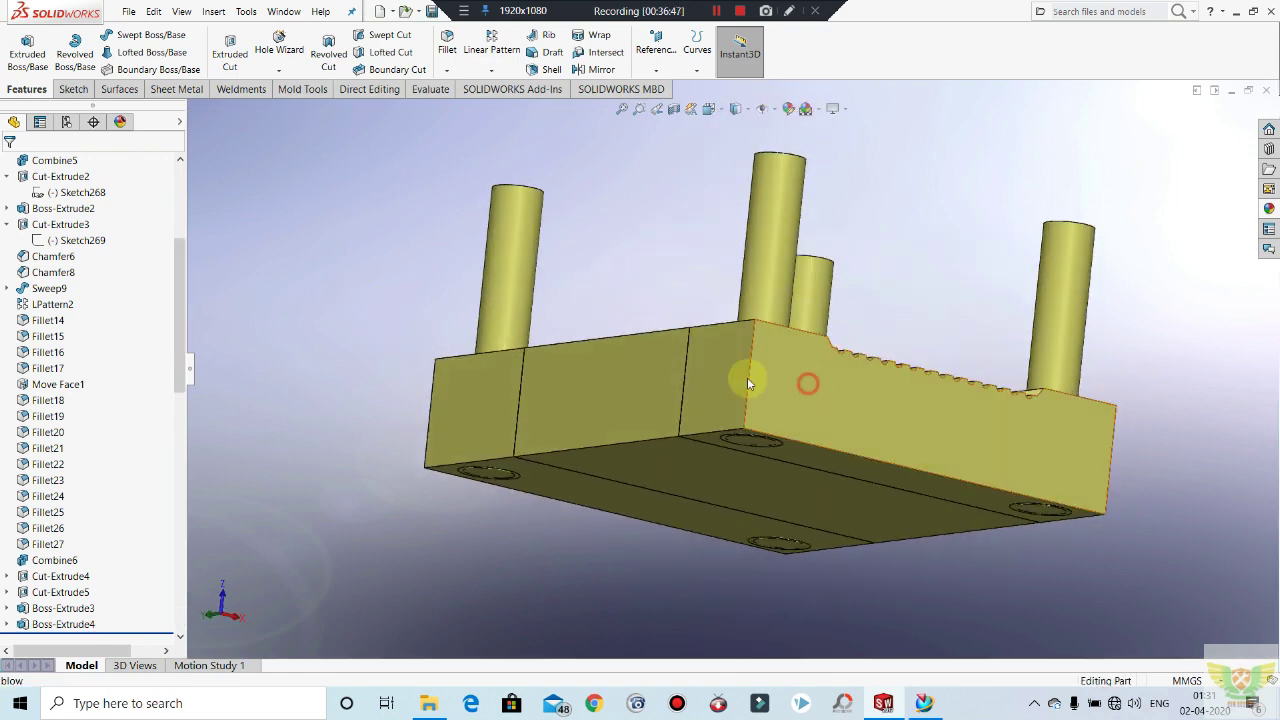
{"action": "left_click", "coordinate": [747, 377]}
{"action": "scroll", "coordinate": [455, 320], "scroll_direction": "up", "scroll_amount": 2}
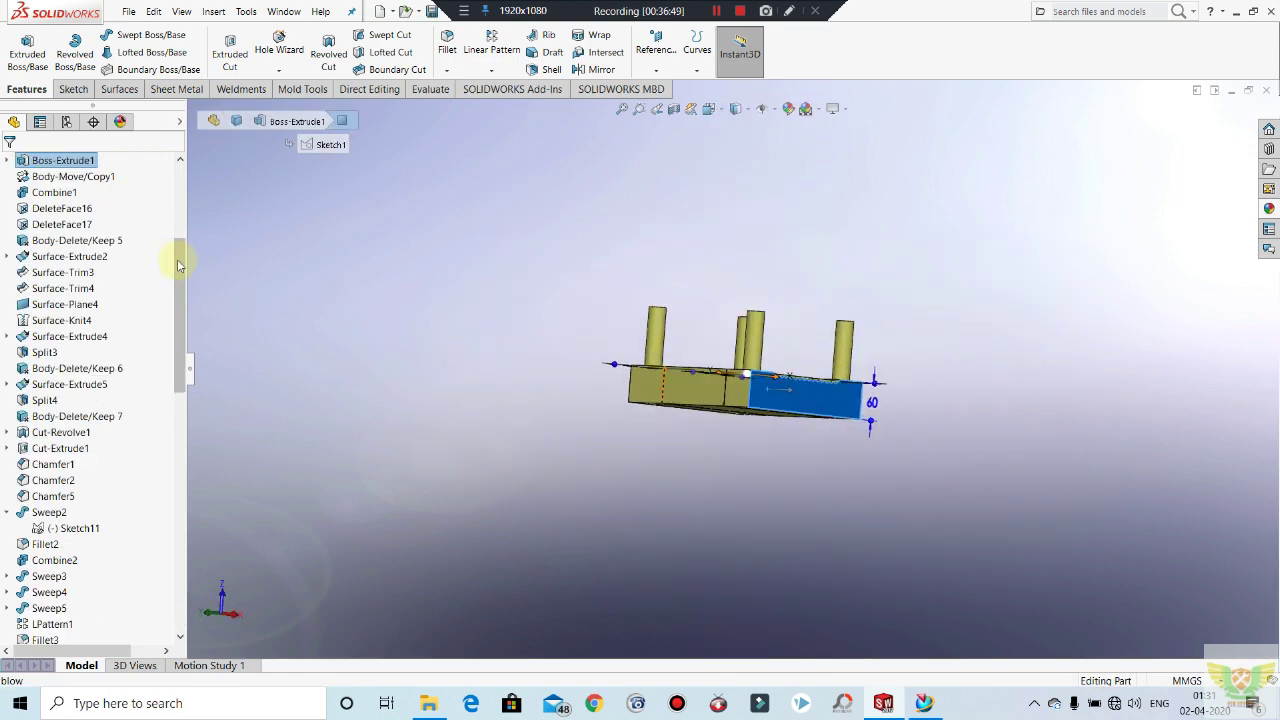
{"action": "left_click_drag", "start_coordinate": [181, 258], "coordinate": [181, 211]}
{"action": "middle_click_drag", "start_coordinate": [719, 341], "coordinate": [730, 402]}
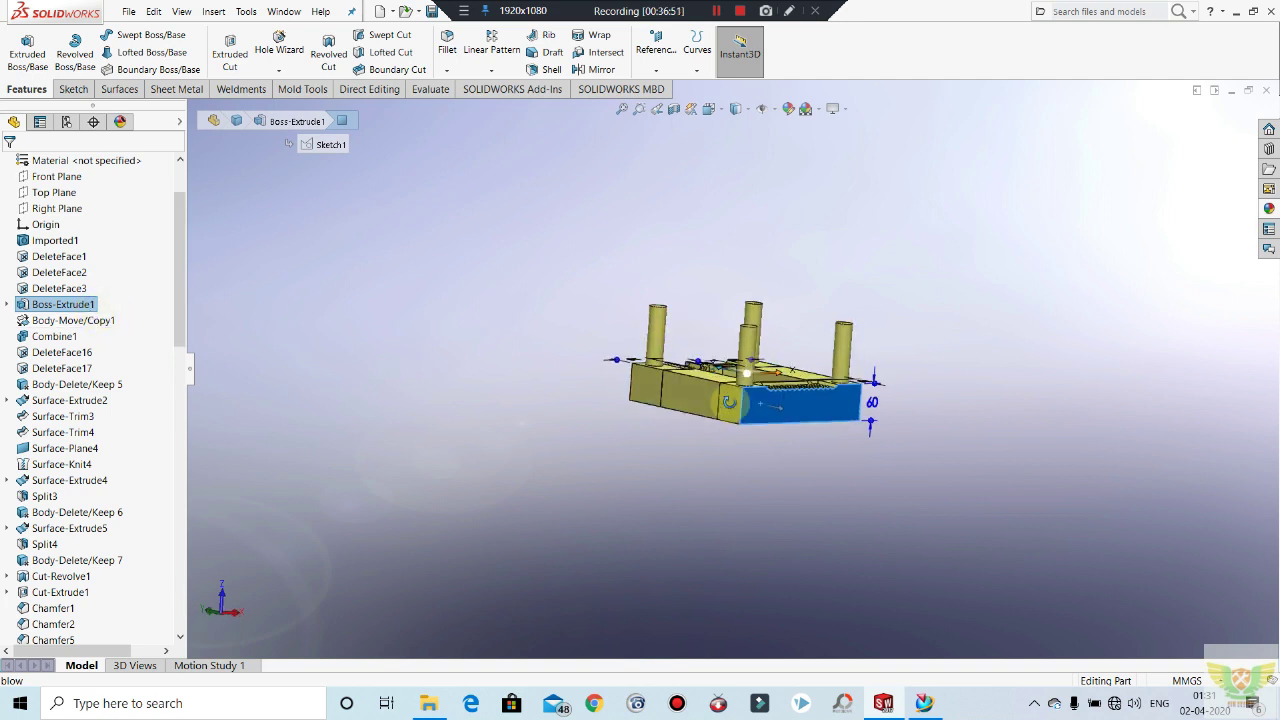
{"action": "right_click", "coordinate": [816, 406]}
{"action": "left_click", "coordinate": [873, 390]}
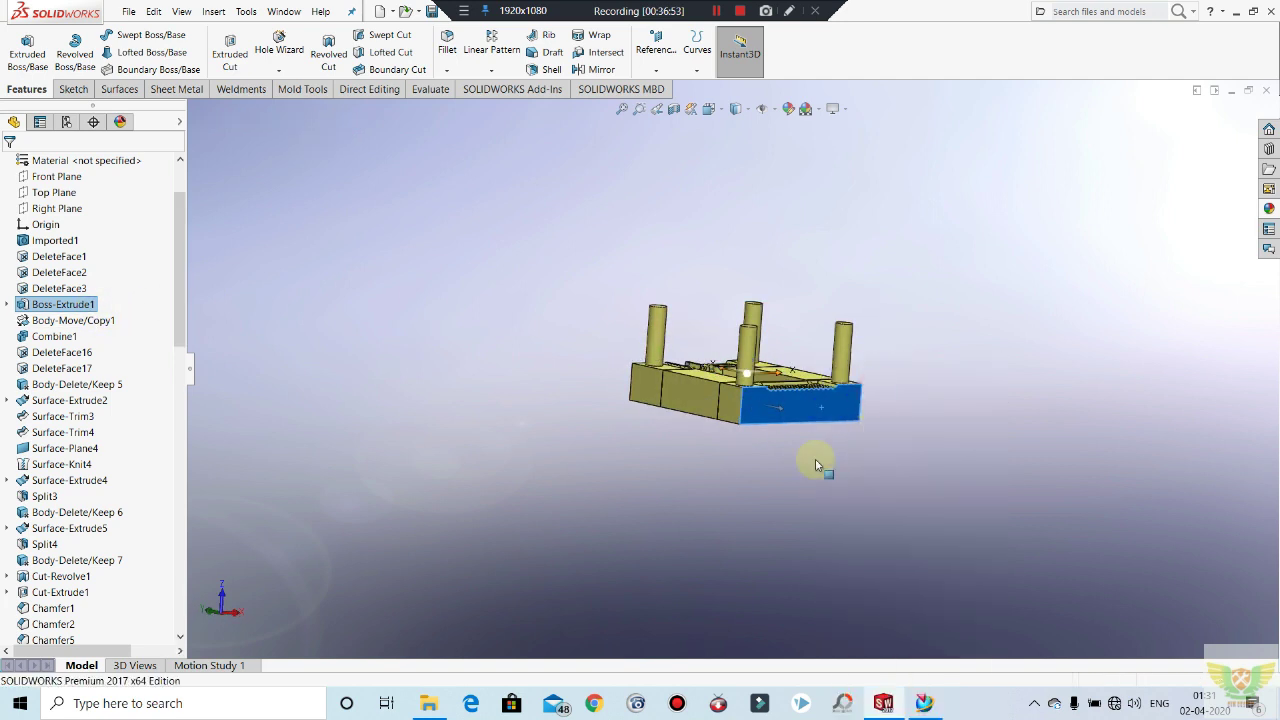
Step: Try combining the right-hand body with a pin, then cancel the Combine
{"action": "scroll", "coordinate": [760, 420], "scroll_direction": "down", "scroll_amount": 1}
{"action": "scroll", "coordinate": [772, 400], "scroll_direction": "down", "scroll_amount": 3}
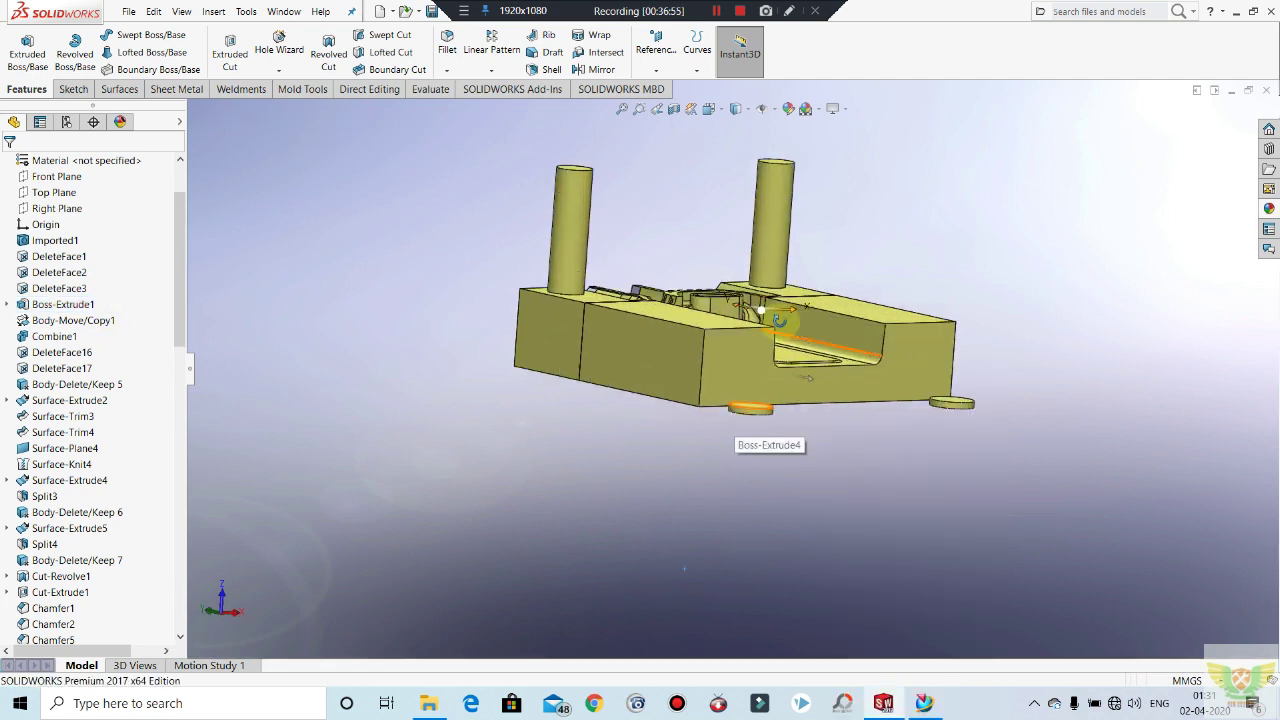
{"action": "middle_click_drag", "start_coordinate": [778, 320], "coordinate": [790, 338]}
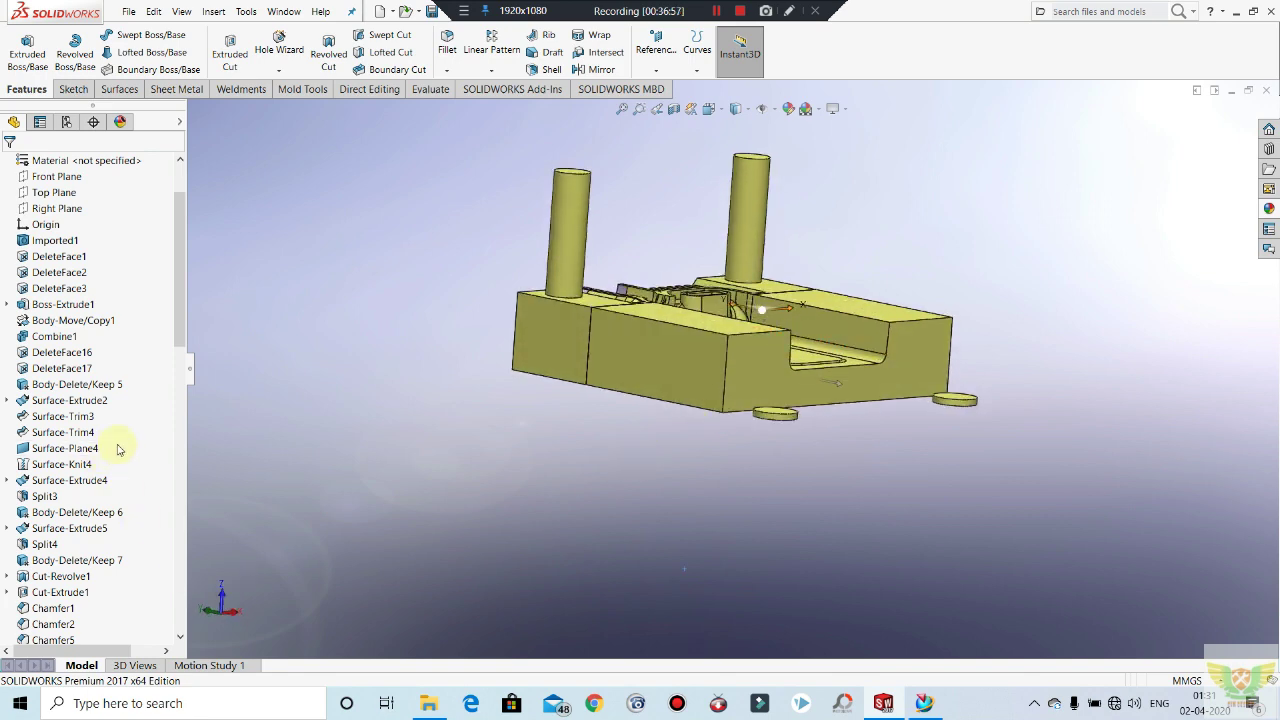
{"action": "middle_click_drag", "start_coordinate": [775, 476], "coordinate": [766, 380]}
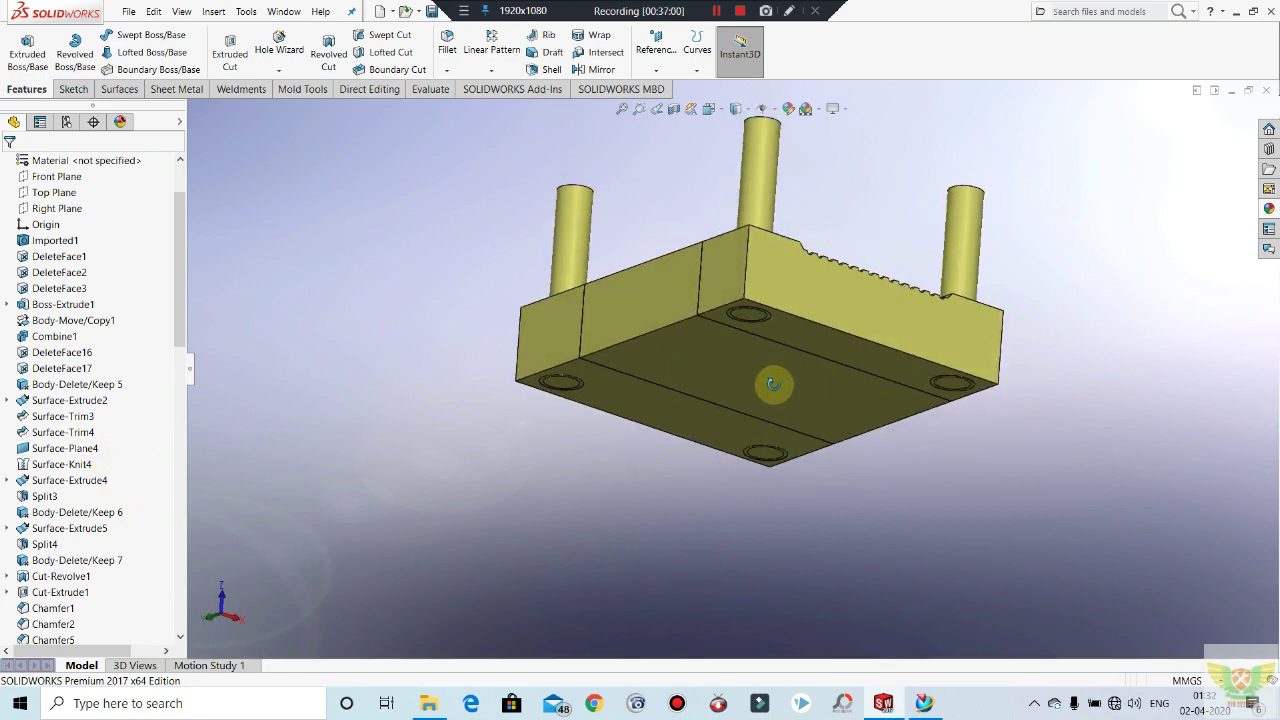
{"action": "left_click", "coordinate": [215, 12]}
{"action": "mouse_move", "coordinate": [239, 66]}
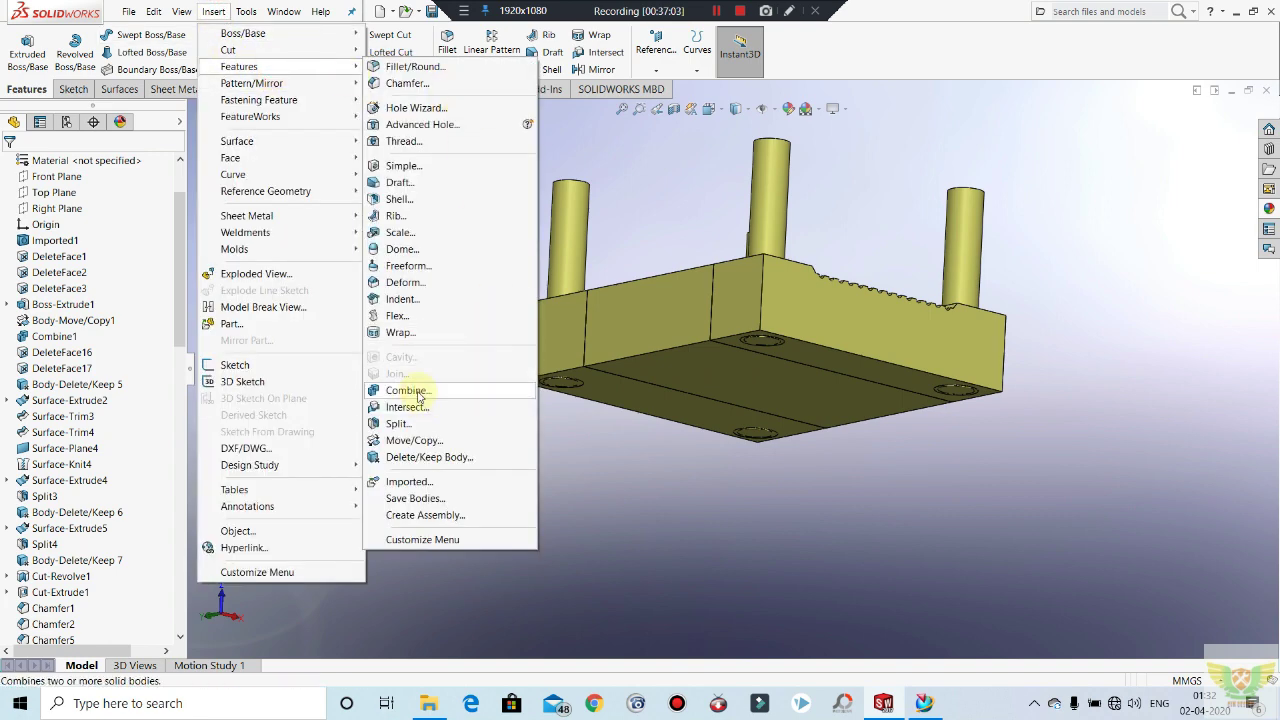
{"action": "left_click", "coordinate": [418, 390]}
{"action": "left_click", "coordinate": [766, 214]}
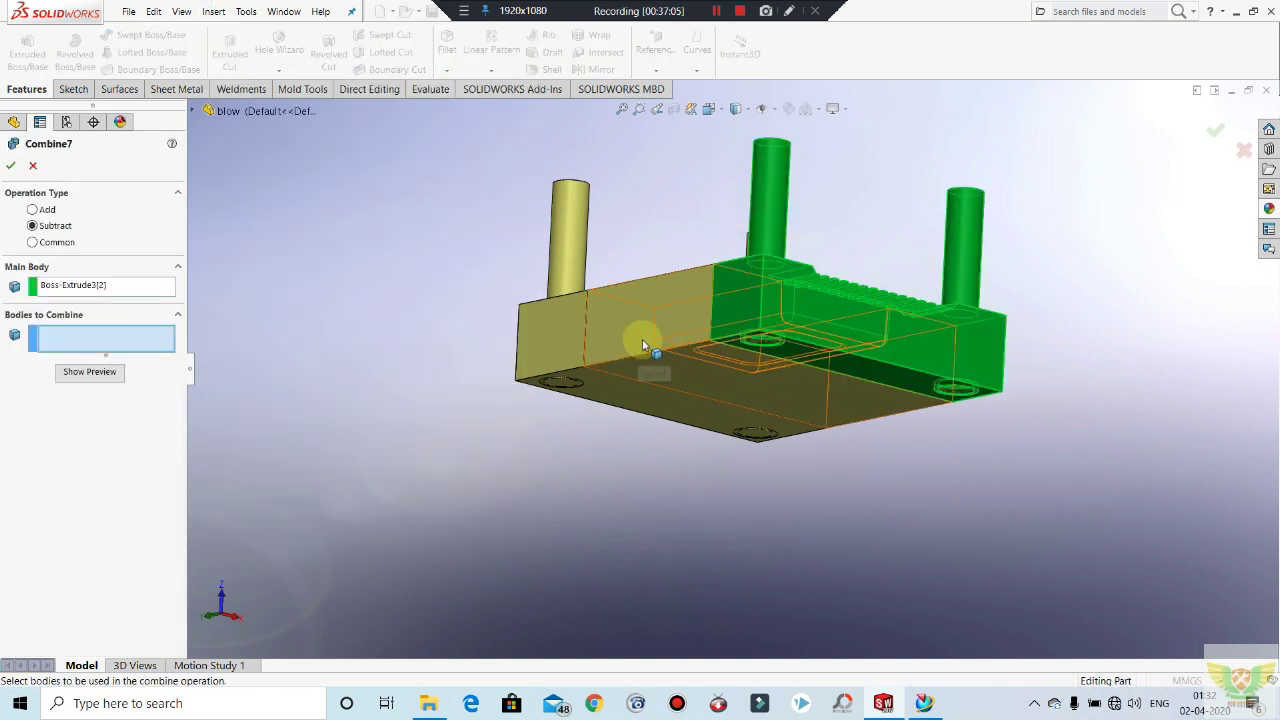
{"action": "scroll", "coordinate": [700, 300], "scroll_direction": "down", "scroll_amount": 5}
{"action": "left_click", "coordinate": [818, 273]}
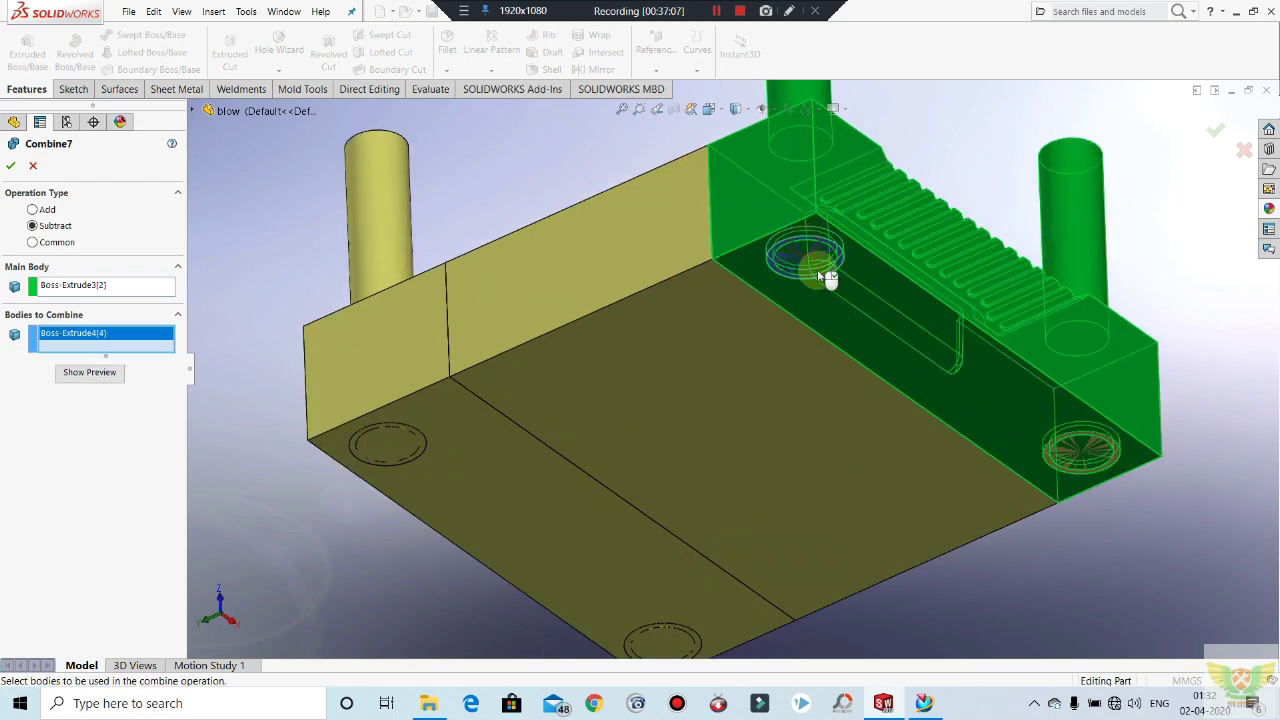
{"action": "middle_click_drag", "start_coordinate": [1075, 444], "coordinate": [900, 260]}
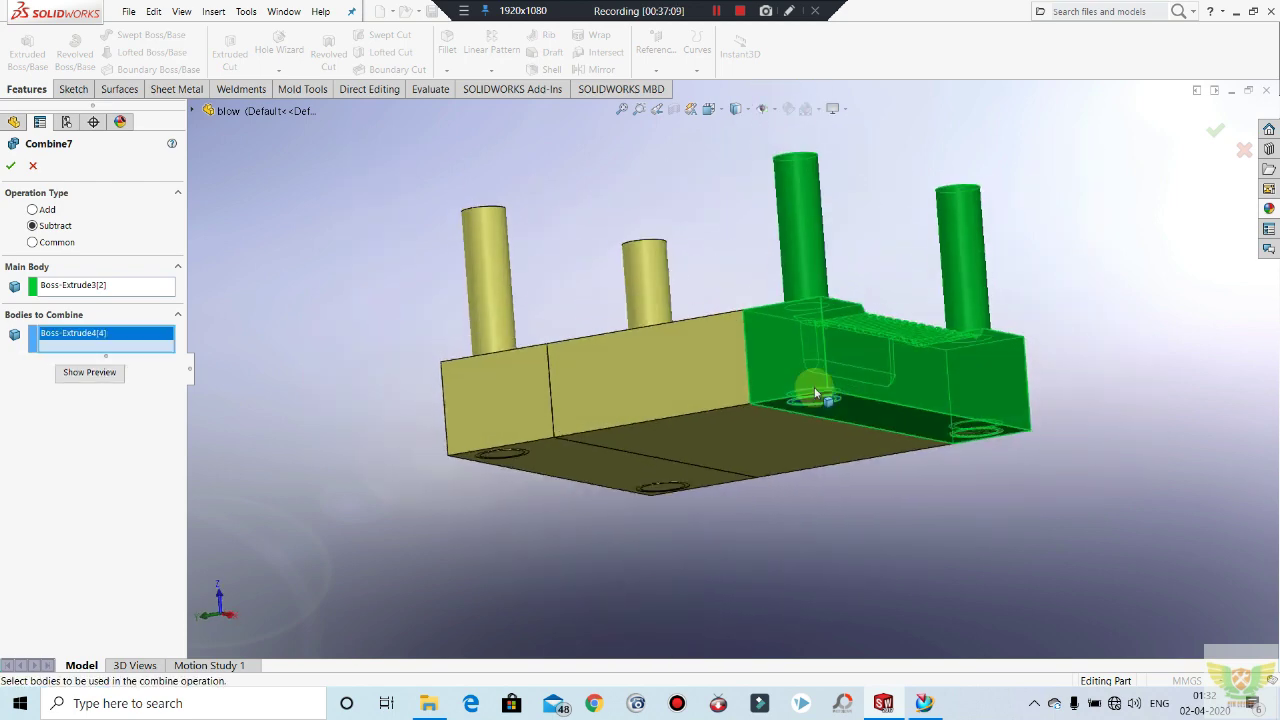
{"action": "left_click", "coordinate": [32, 166]}
Step: Edit Boss-Extrude3 and turn off Merge result so the pins stay separate bodies
{"action": "scroll", "coordinate": [63, 596], "scroll_direction": "down", "scroll_amount": 8}
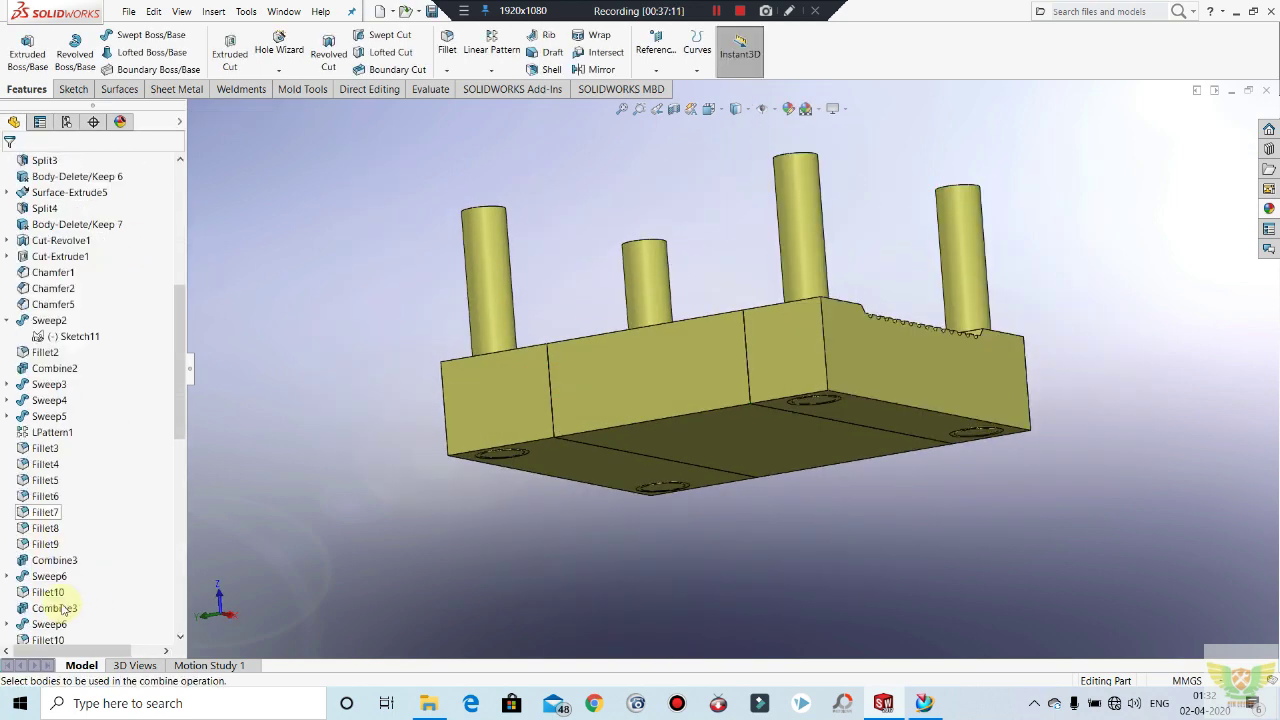
{"action": "scroll", "coordinate": [63, 596], "scroll_direction": "down", "scroll_amount": 8}
{"action": "scroll", "coordinate": [66, 596], "scroll_direction": "down", "scroll_amount": 8}
{"action": "scroll", "coordinate": [68, 596], "scroll_direction": "down", "scroll_amount": 3}
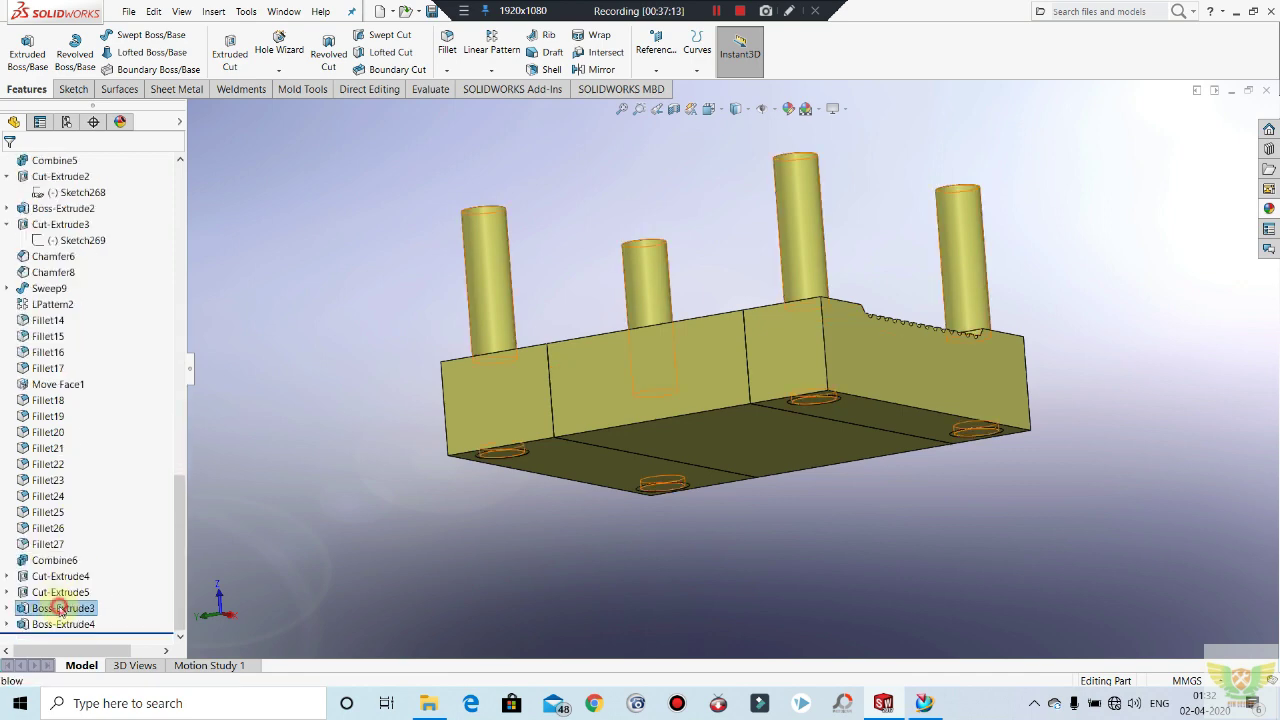
{"action": "right_click", "coordinate": [60, 608]}
{"action": "left_click", "coordinate": [71, 392]}
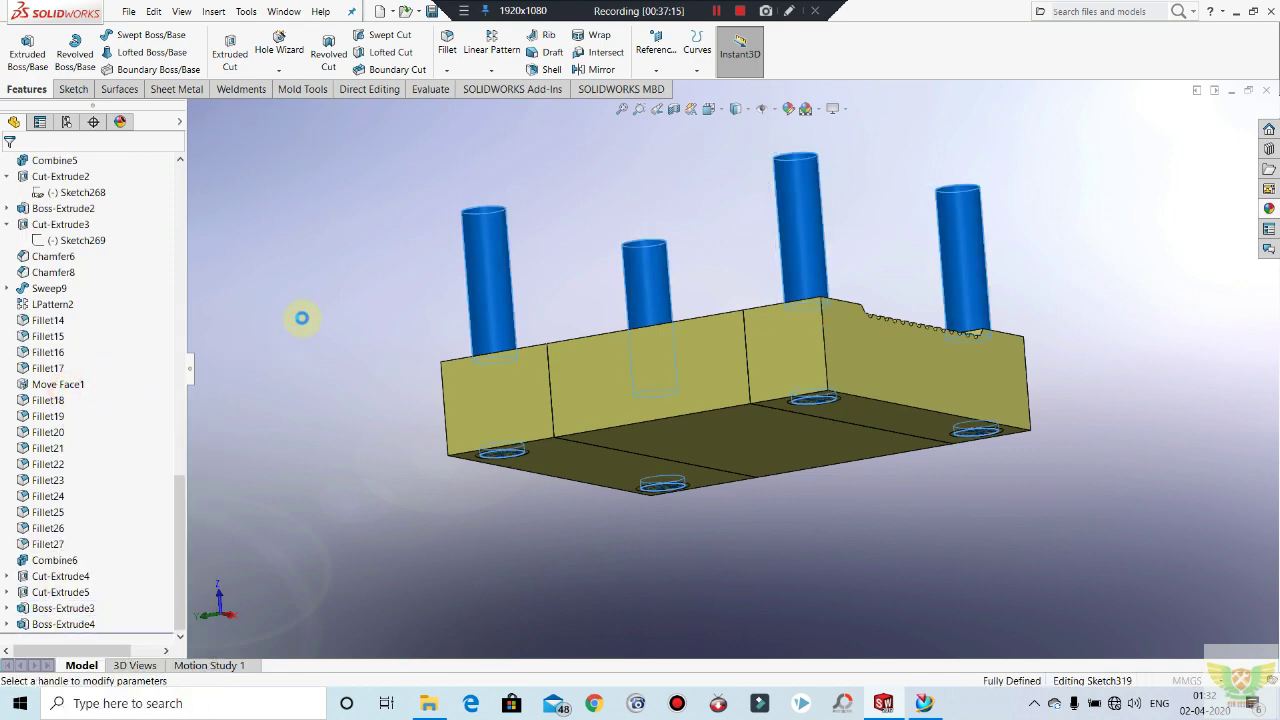
{"action": "left_click", "coordinate": [33, 340]}
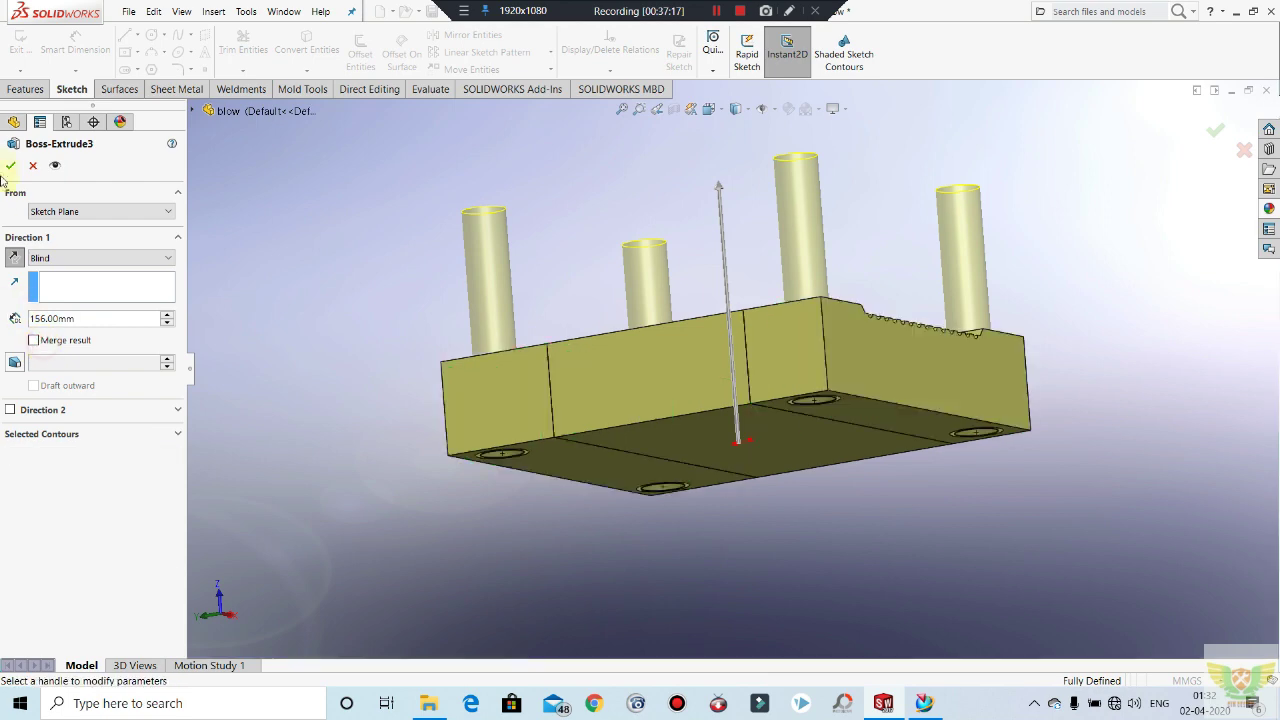
{"action": "key", "text": "Return"}
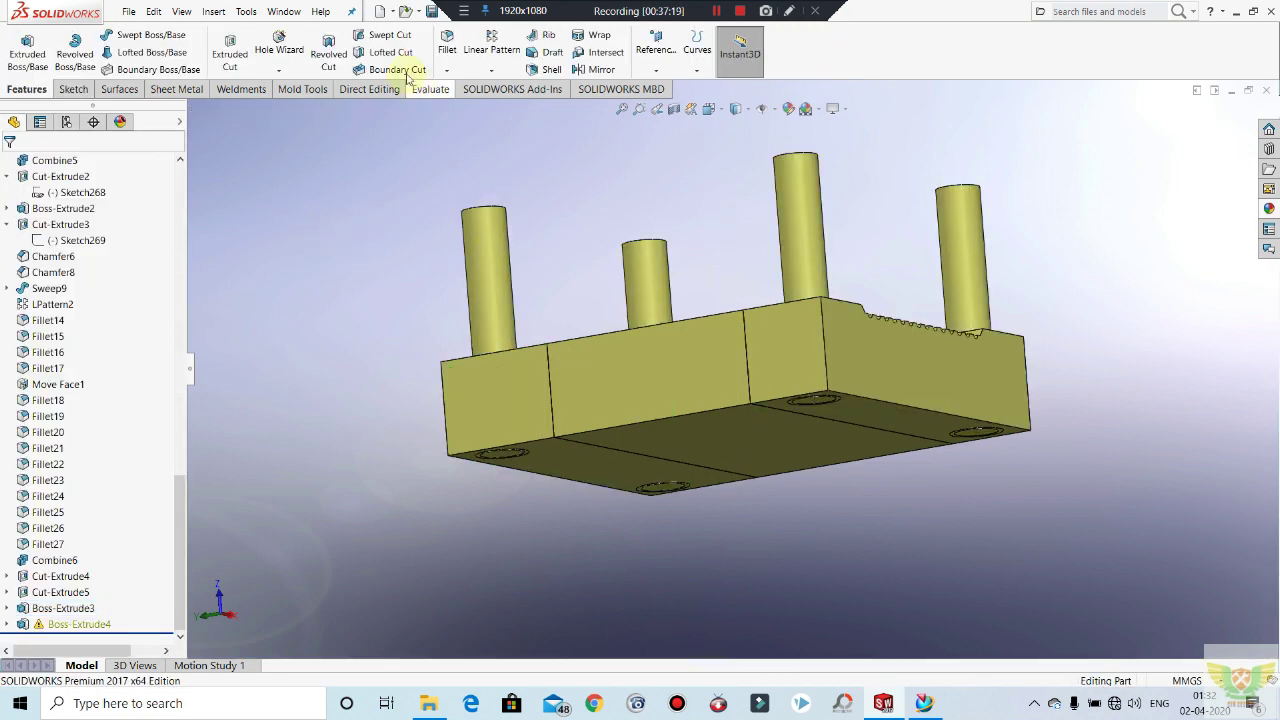
{"action": "left_click", "coordinate": [214, 13]}
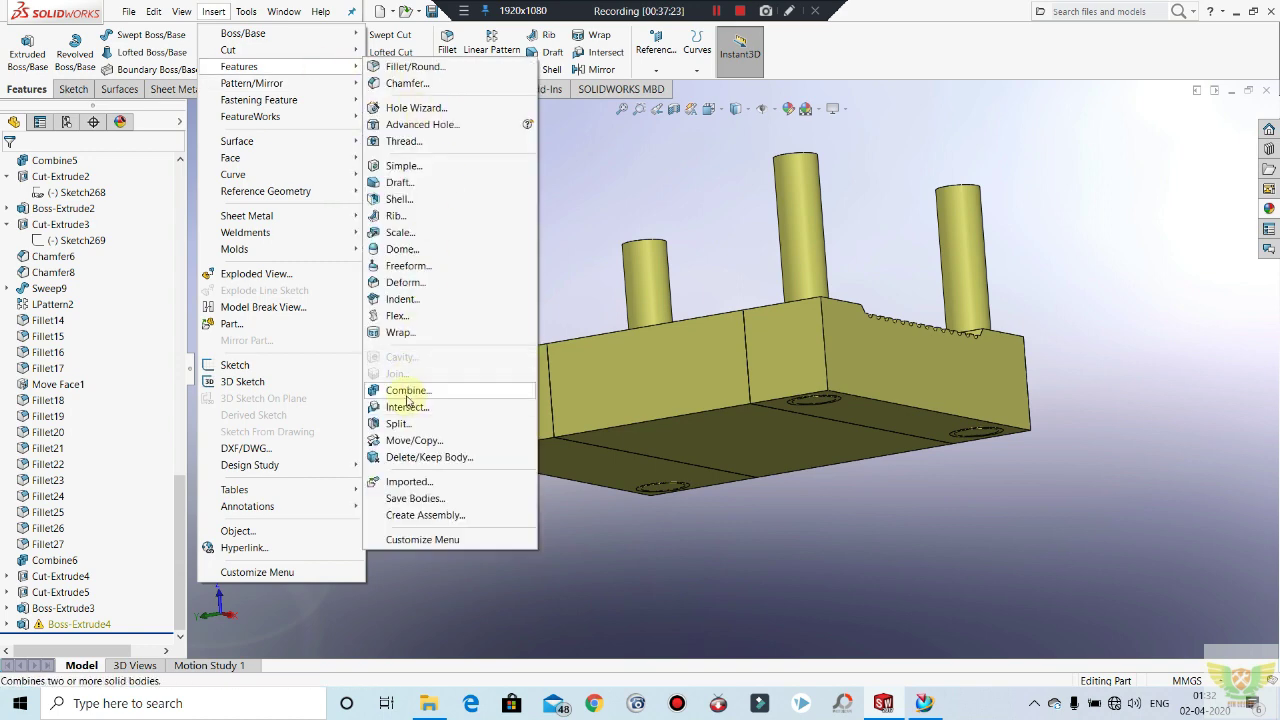
Step: Combine a pin main body with Boss-Extrude3[4] using Combine (Subtract)
{"action": "left_click", "coordinate": [406, 400]}
{"action": "scroll", "coordinate": [822, 262], "scroll_direction": "down", "scroll_amount": 2}
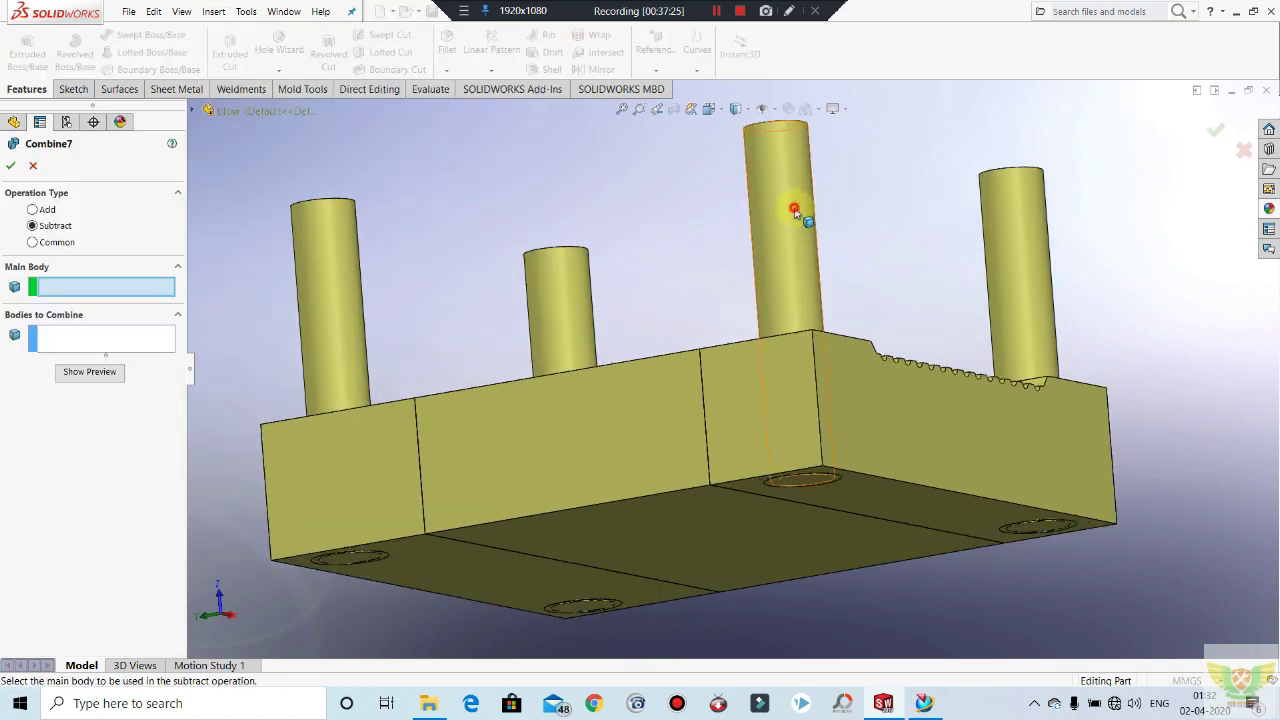
{"action": "left_click", "coordinate": [795, 213]}
{"action": "scroll", "coordinate": [774, 371], "scroll_direction": "down", "scroll_amount": 2}
{"action": "scroll", "coordinate": [777, 314], "scroll_direction": "down", "scroll_amount": 3}
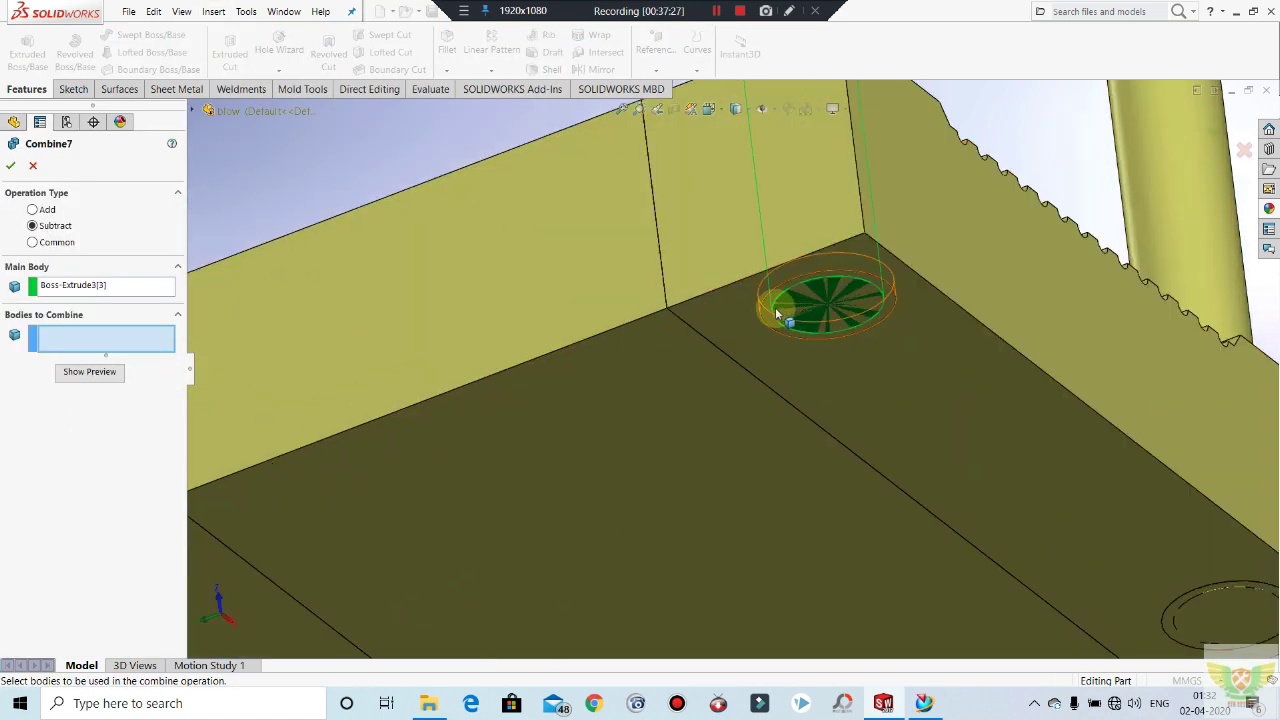
{"action": "left_click", "coordinate": [770, 314]}
{"action": "scroll", "coordinate": [755, 349], "scroll_direction": "up", "scroll_amount": 3}
{"action": "scroll", "coordinate": [770, 349], "scroll_direction": "up", "scroll_amount": 3}
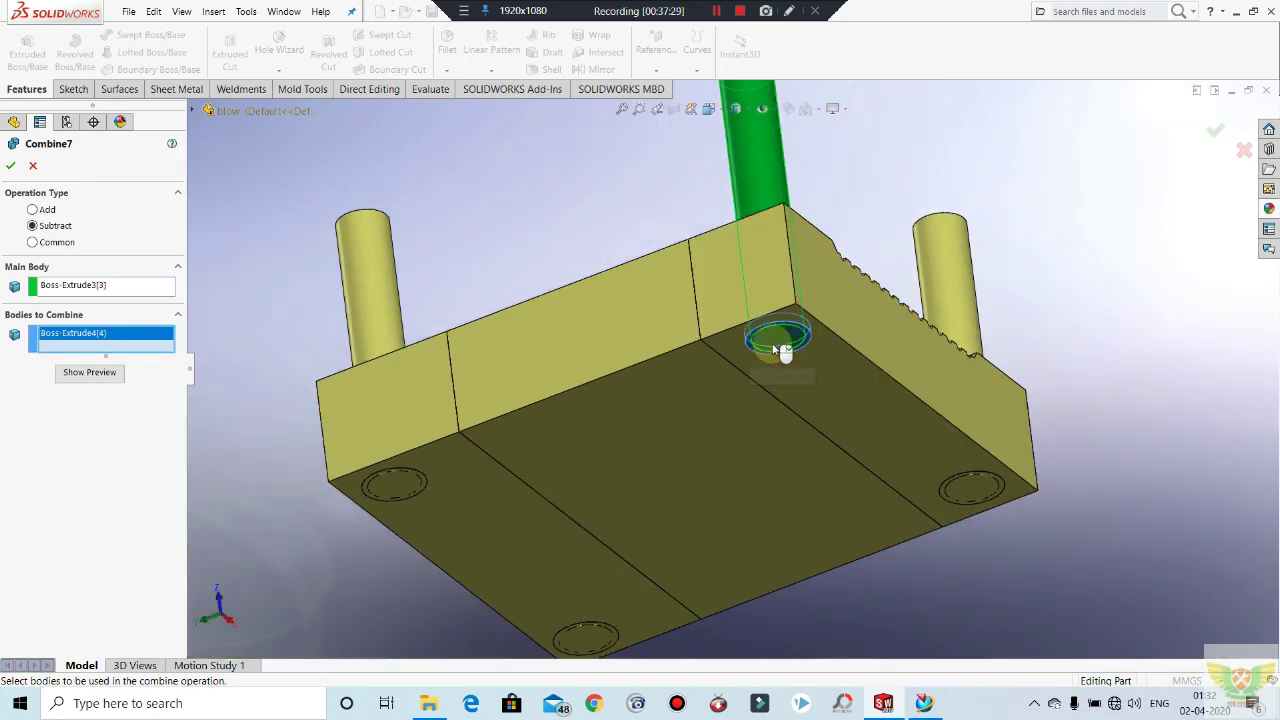
{"action": "key", "text": "Return"}
Step: Hide the selected plate body and the left Boss-Extrude1 body
{"action": "right_click", "coordinate": [765, 235]}
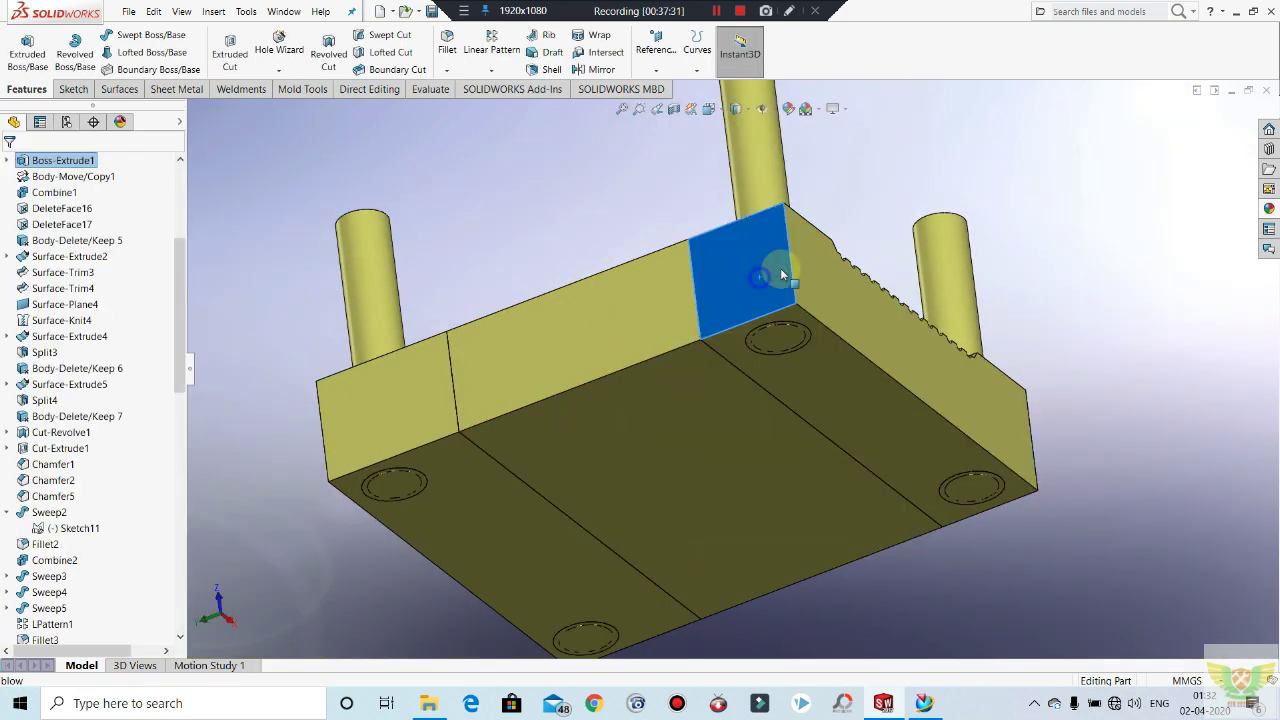
{"action": "left_click", "coordinate": [814, 262]}
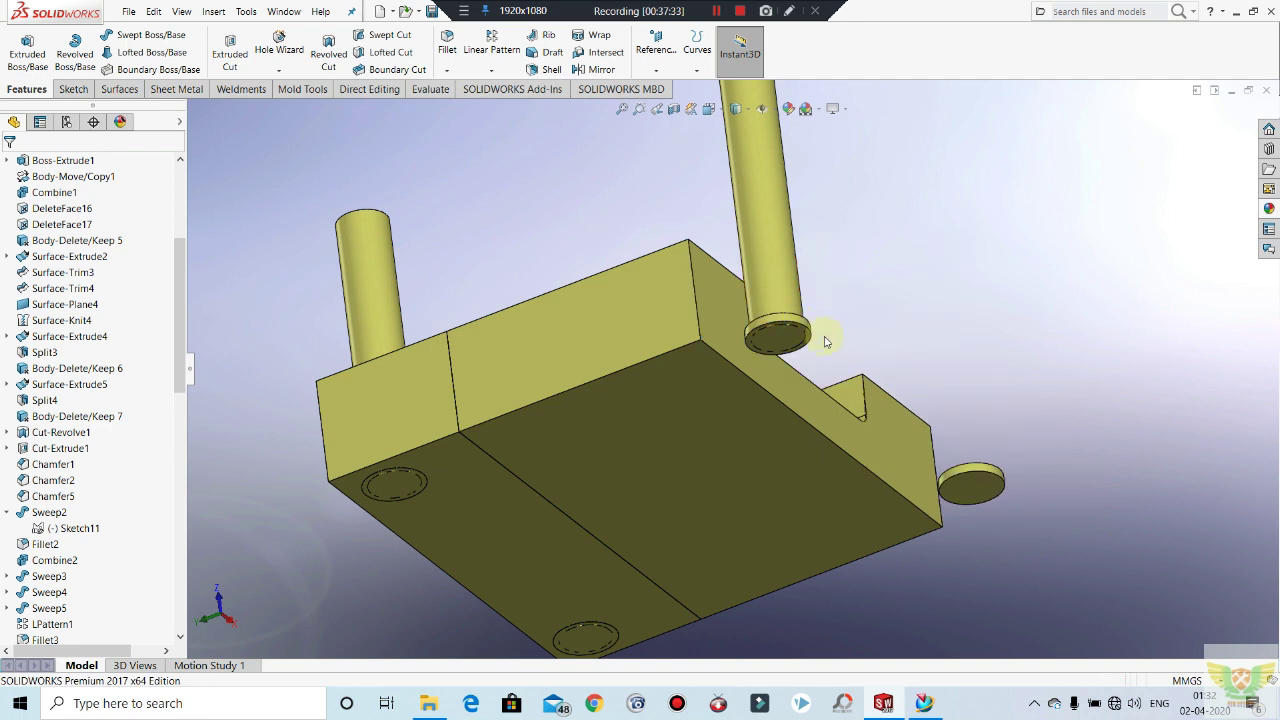
{"action": "middle_click_drag", "start_coordinate": [828, 337], "coordinate": [842, 397]}
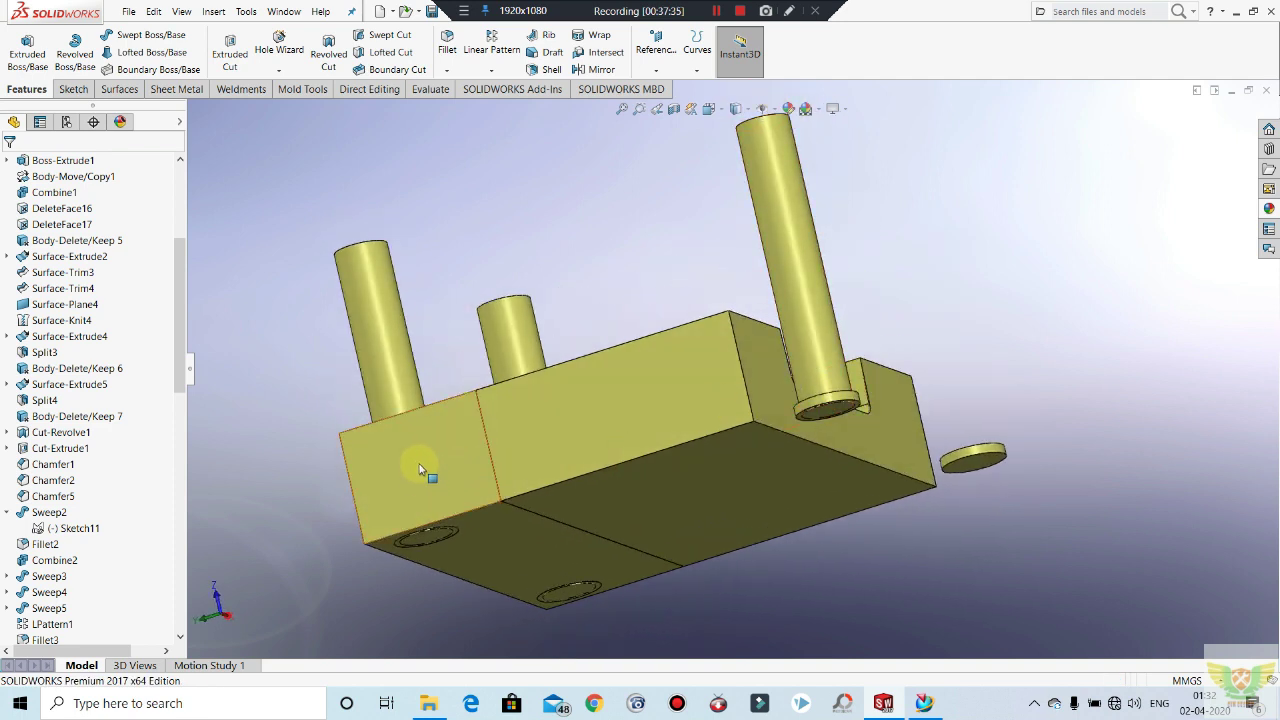
{"action": "right_click", "coordinate": [428, 428]}
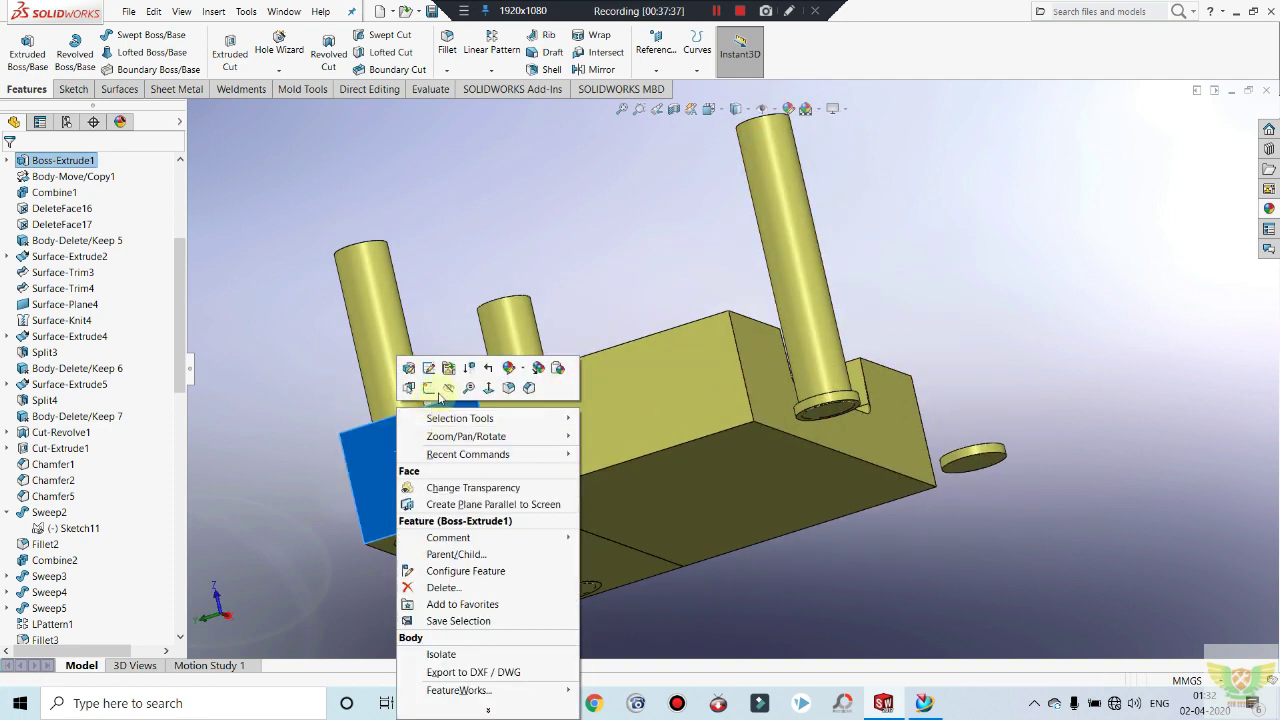
{"action": "left_click", "coordinate": [448, 390]}
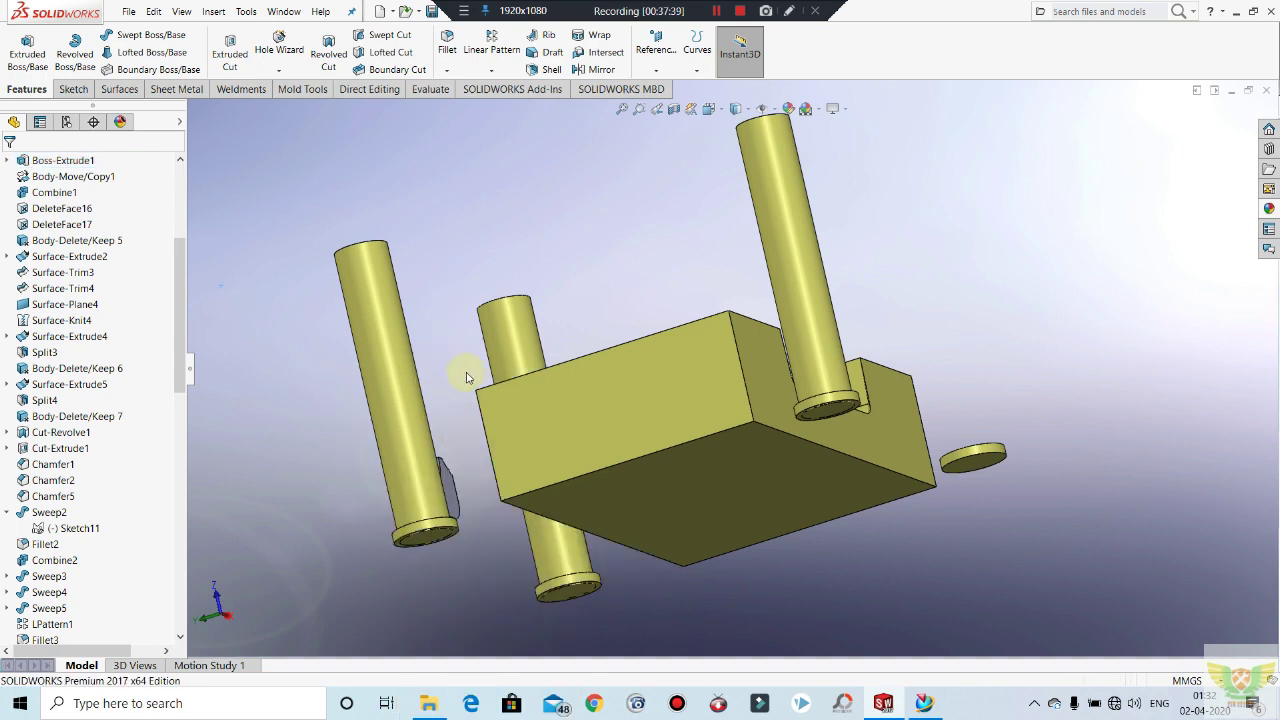
{"action": "mouse_move", "coordinate": [457, 366]}
{"action": "middle_mouse_down"}
{"action": "mouse_move", "coordinate": [551, 420]}
{"action": "mouse_move", "coordinate": [565, 403]}
{"action": "mouse_move", "coordinate": [353, 366]}
{"action": "middle_mouse_up"}
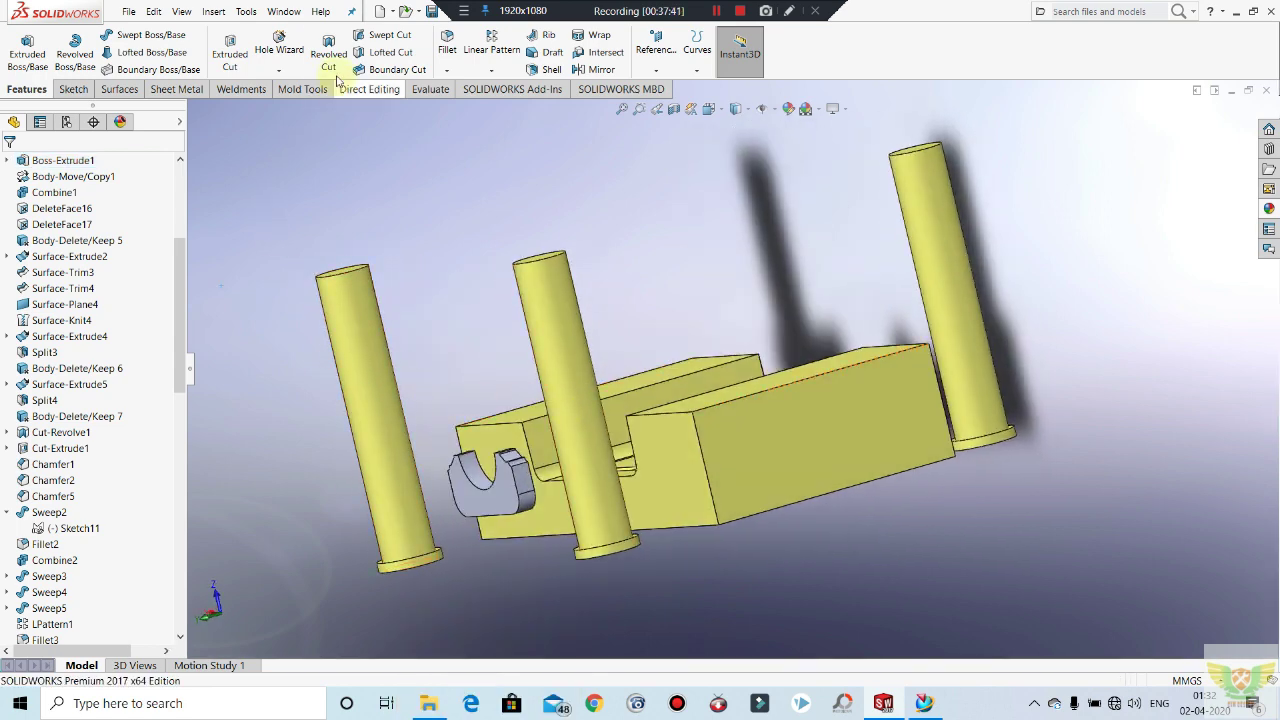
{"action": "left_click", "coordinate": [216, 12]}
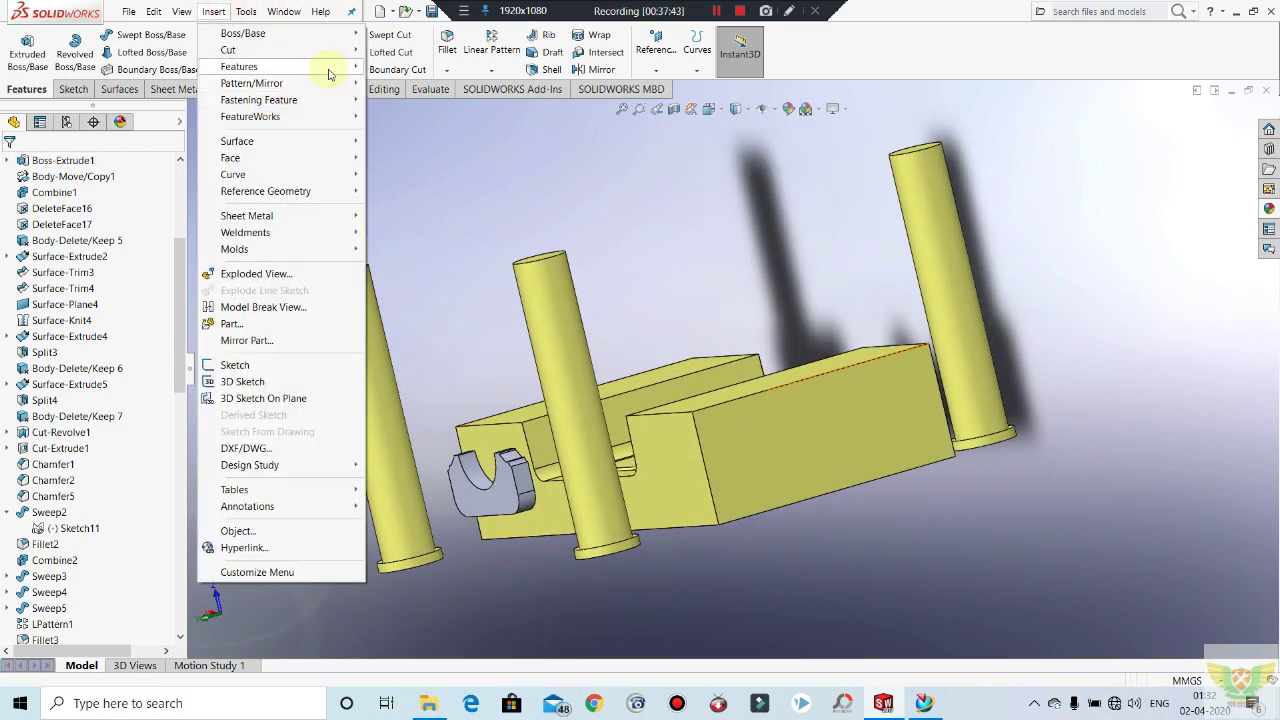
Step: Combine the left guide pin and its flange into one body using Add
{"action": "mouse_move", "coordinate": [239, 66]}
{"action": "left_click", "coordinate": [403, 395]}
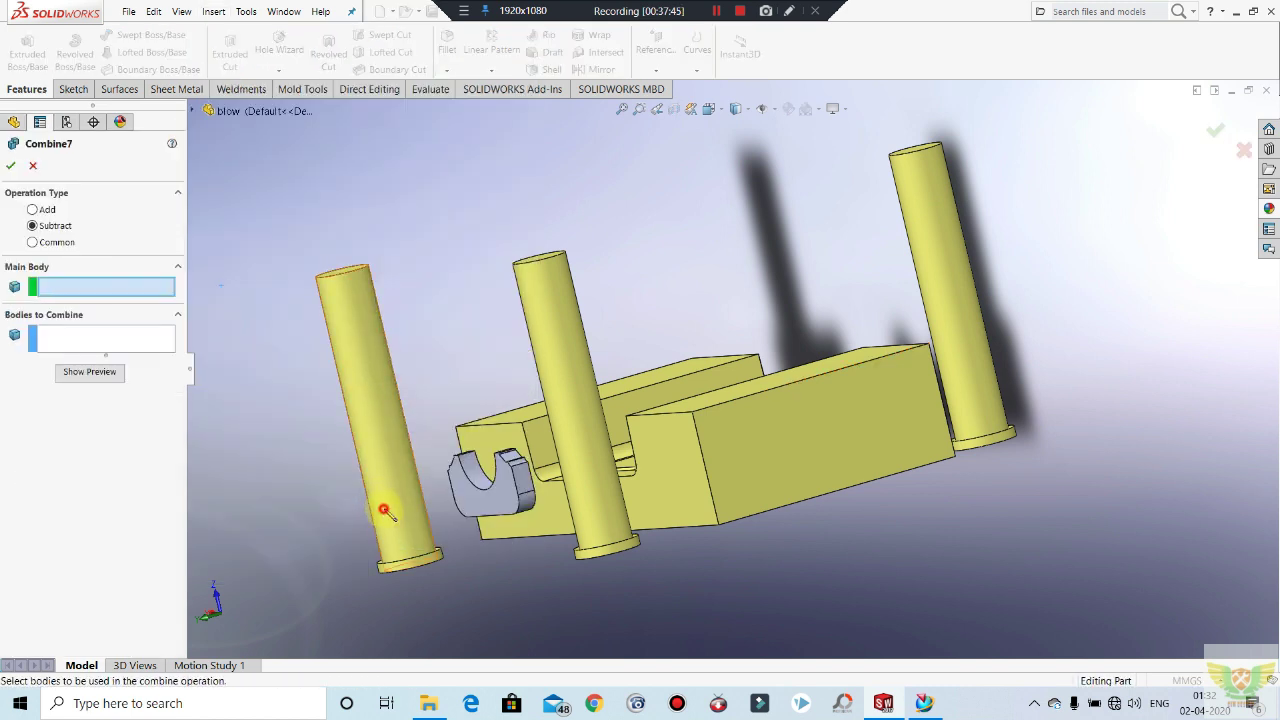
{"action": "left_click", "coordinate": [385, 511]}
{"action": "left_click", "coordinate": [414, 566]}
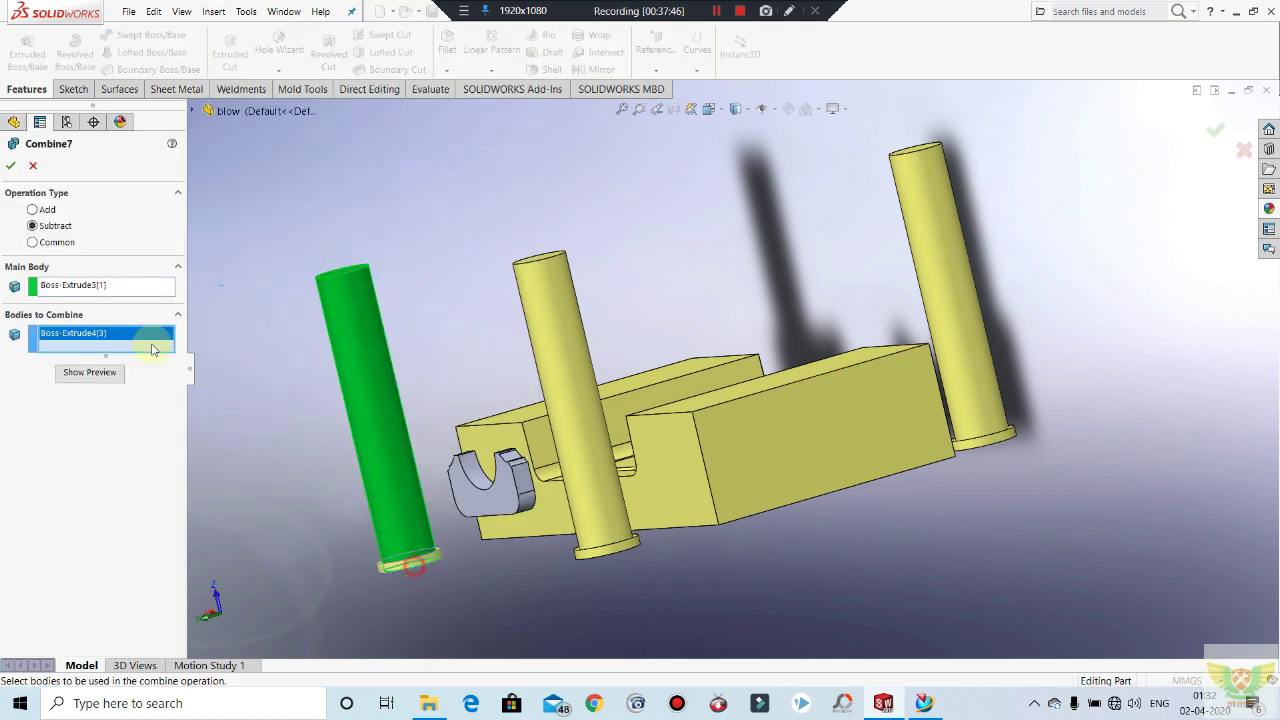
{"action": "left_click", "coordinate": [33, 209]}
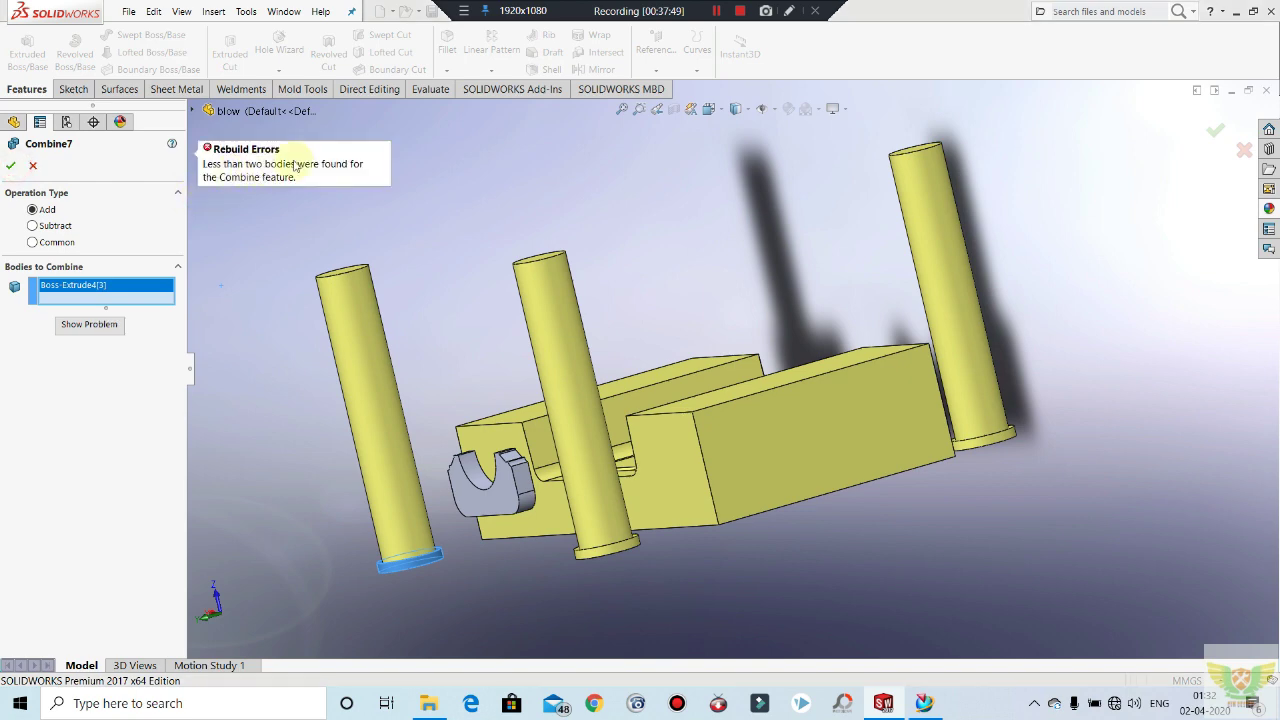
{"action": "left_click", "coordinate": [341, 346]}
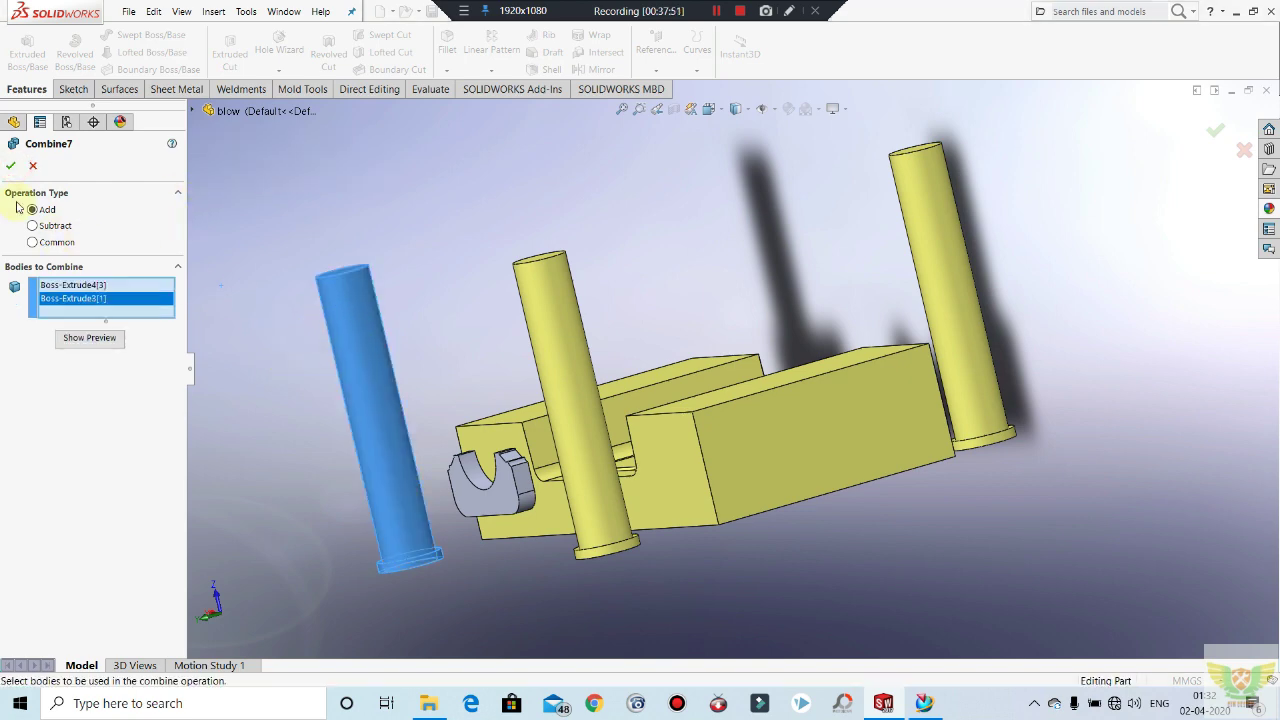
{"action": "left_click", "coordinate": [213, 11]}
{"action": "mouse_move", "coordinate": [239, 66]}
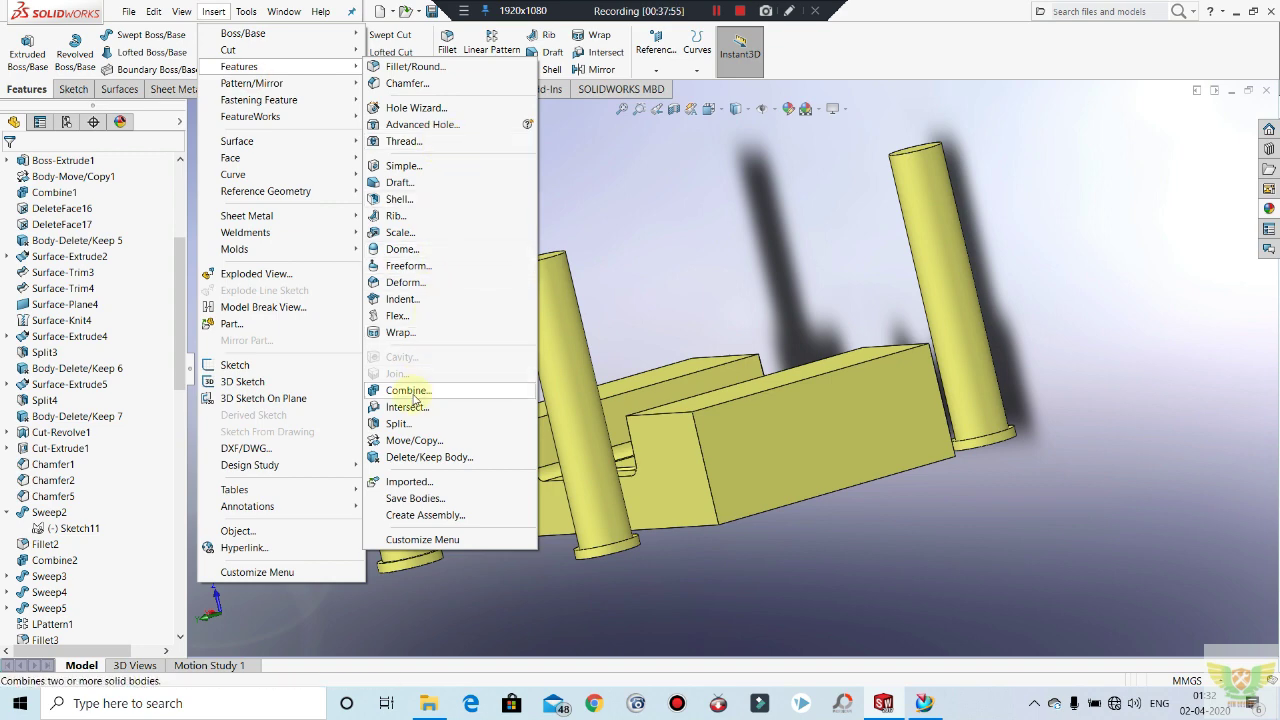
Step: Combine the middle guide pin with its flange into one body
{"action": "left_click", "coordinate": [411, 392]}
{"action": "left_click", "coordinate": [562, 340]}
{"action": "left_click", "coordinate": [485, 480]}
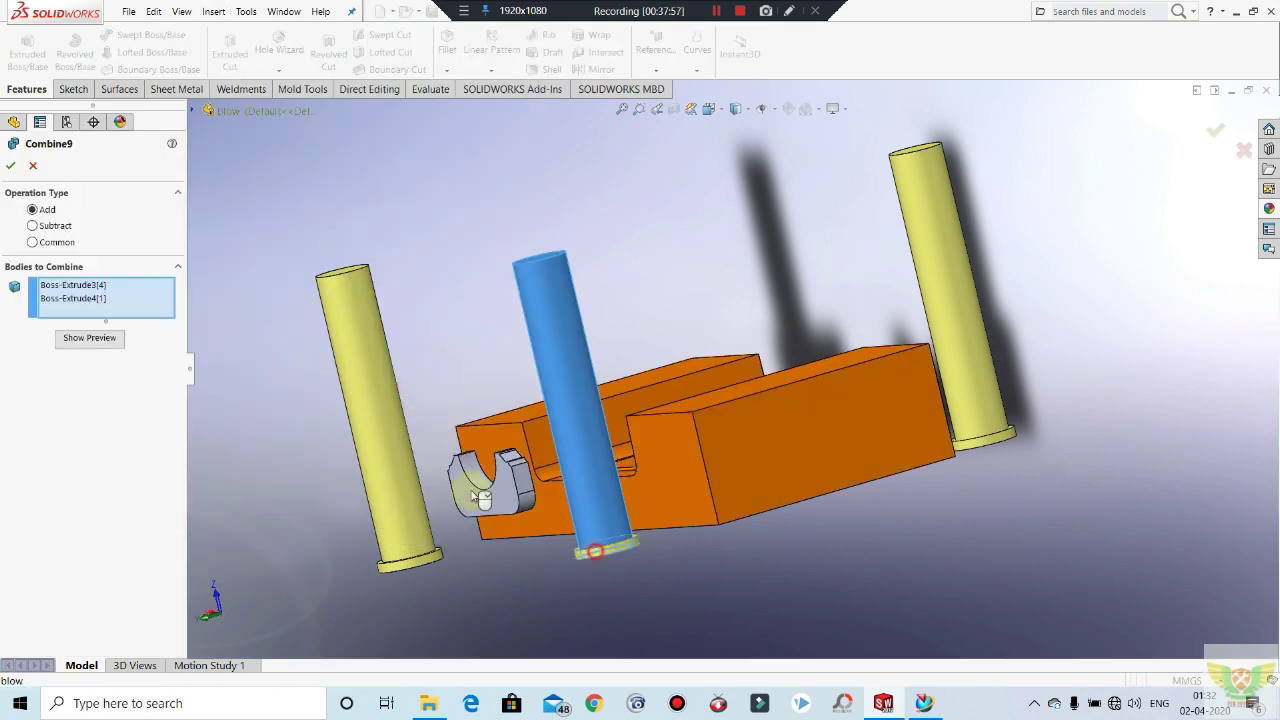
{"action": "left_click", "coordinate": [12, 166]}
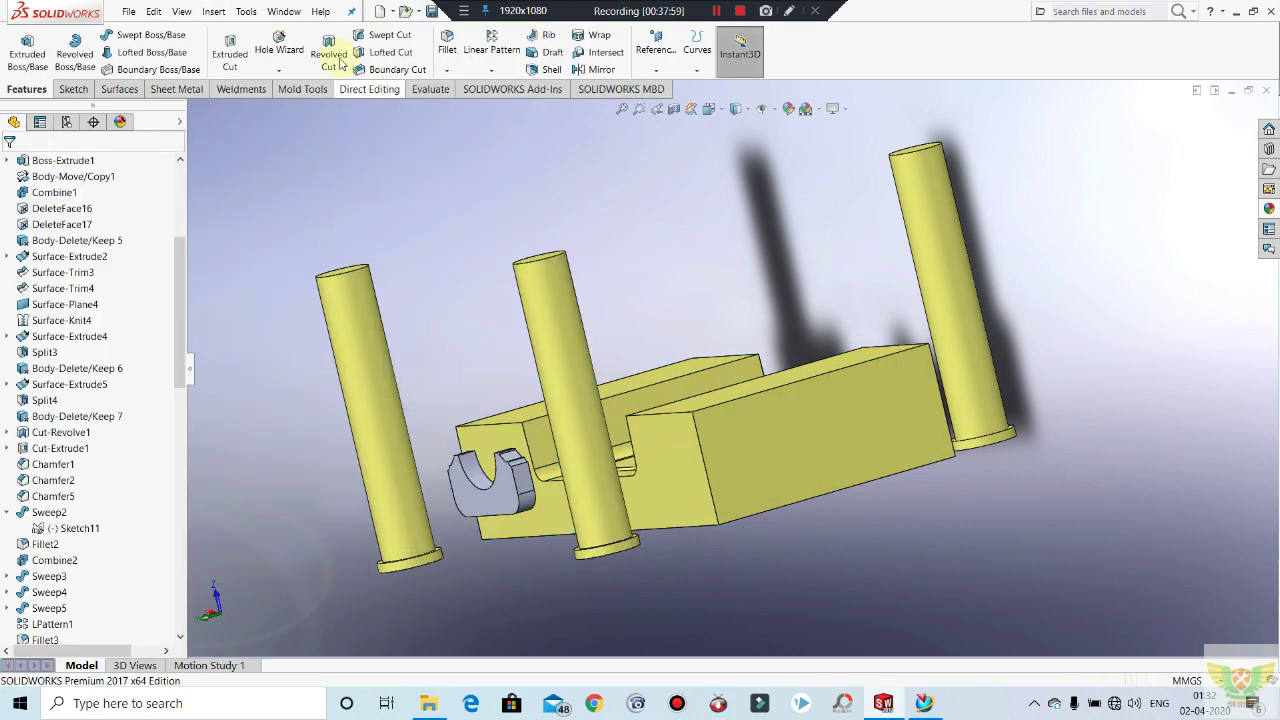
Step: Merge the right guide pin and its base collar into Combine10
{"action": "left_click", "coordinate": [246, 12]}
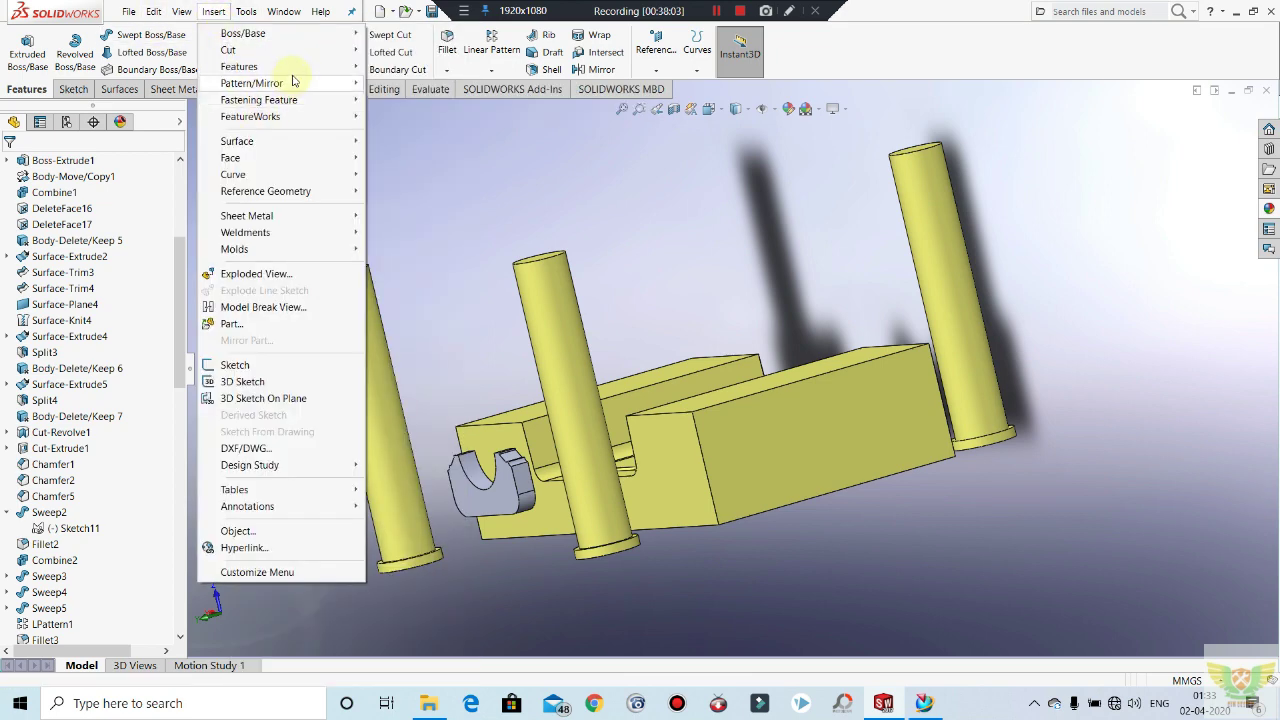
{"action": "mouse_move", "coordinate": [239, 66]}
{"action": "left_click", "coordinate": [424, 388]}
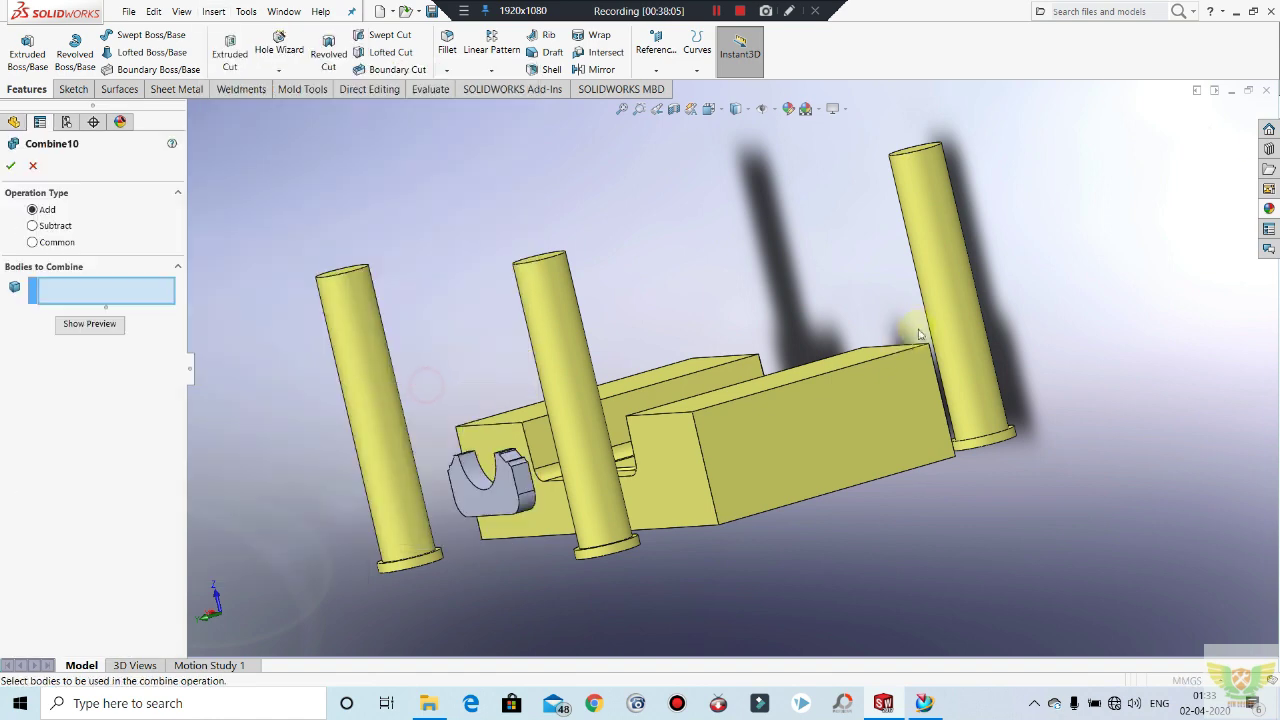
{"action": "left_click", "coordinate": [940, 303]}
{"action": "left_click", "coordinate": [1003, 434]}
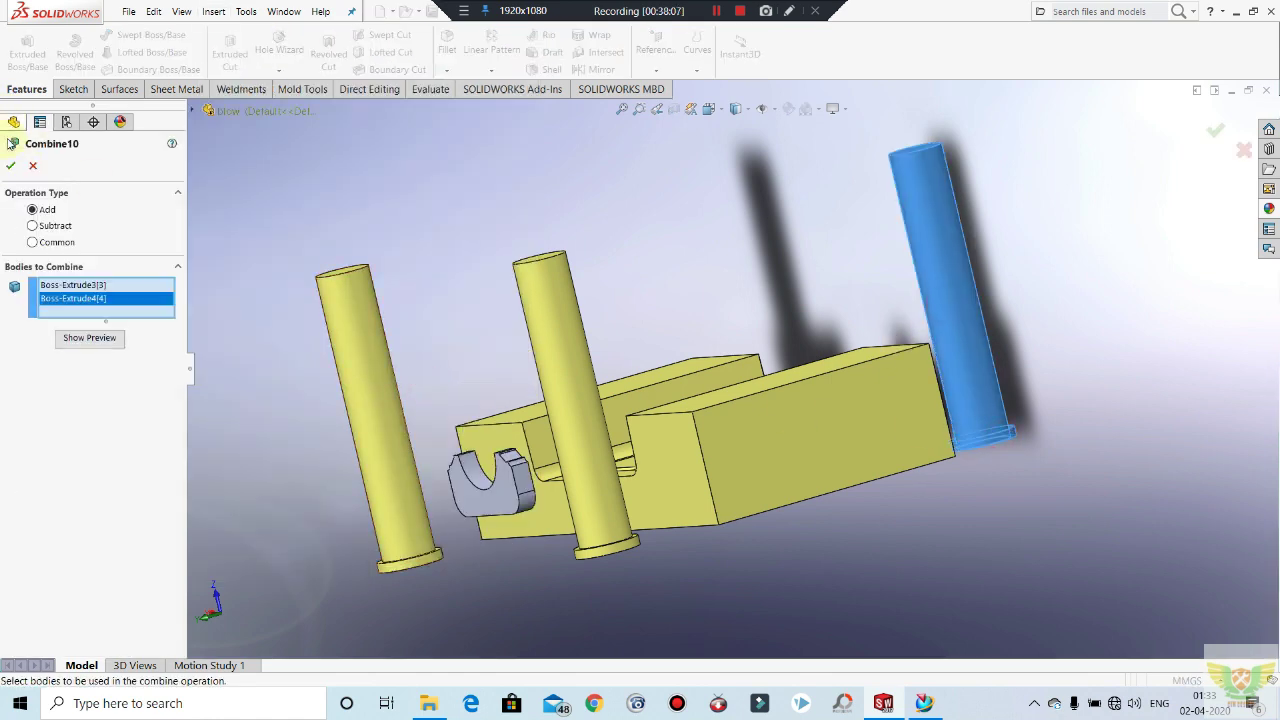
{"action": "left_click", "coordinate": [11, 164]}
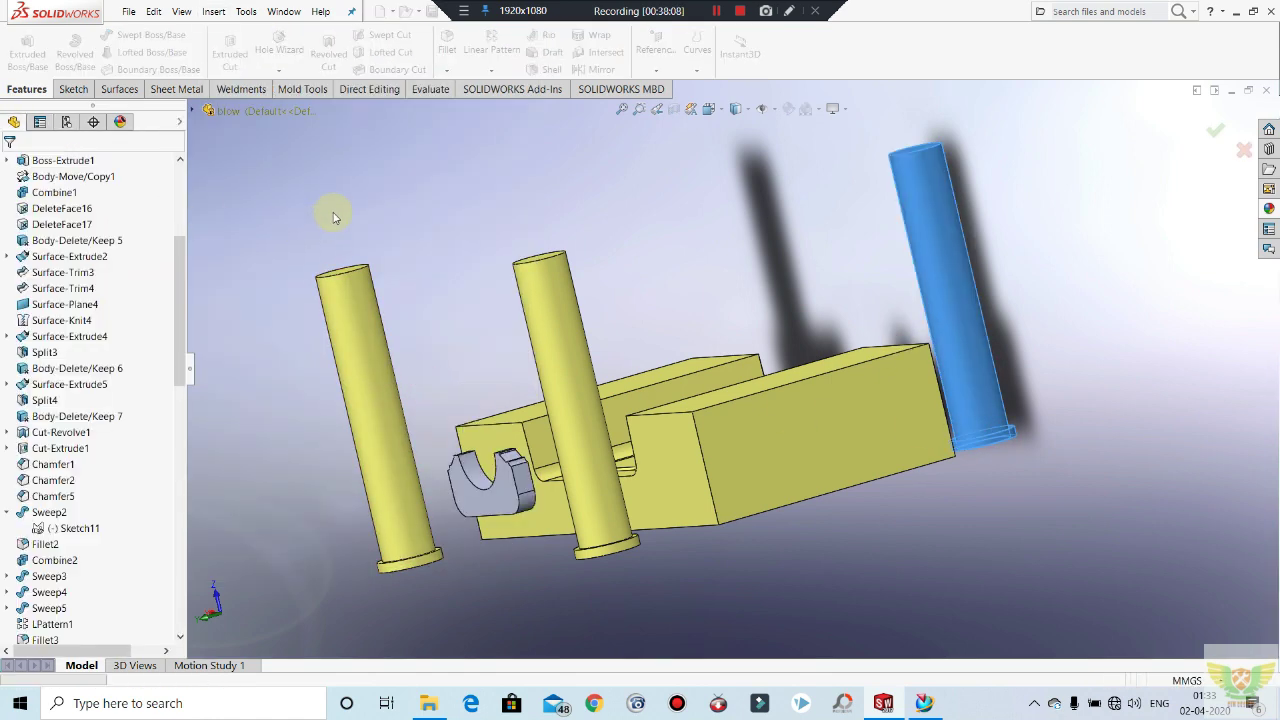
Step: Hide and reshow the Boss-Extrude1 block, then orbit to view the pins from above
{"action": "right_click", "coordinate": [68, 304]}
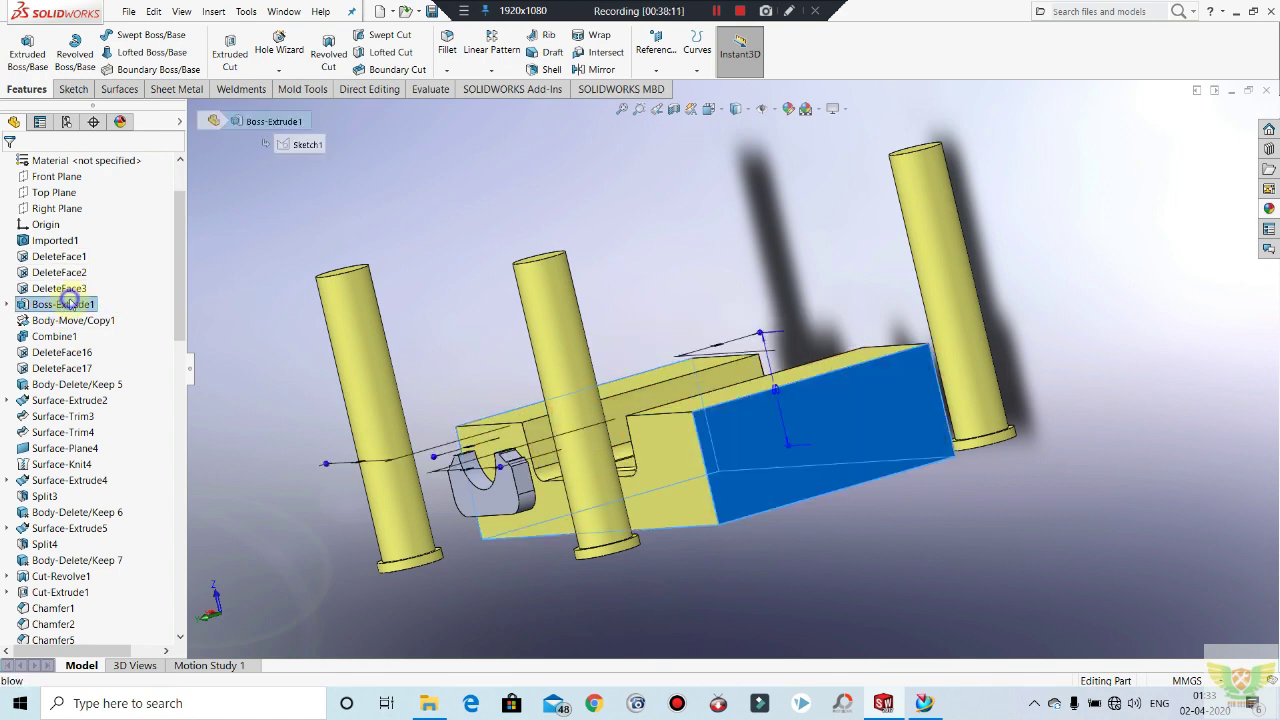
{"action": "left_click", "coordinate": [89, 281]}
{"action": "right_click", "coordinate": [83, 306]}
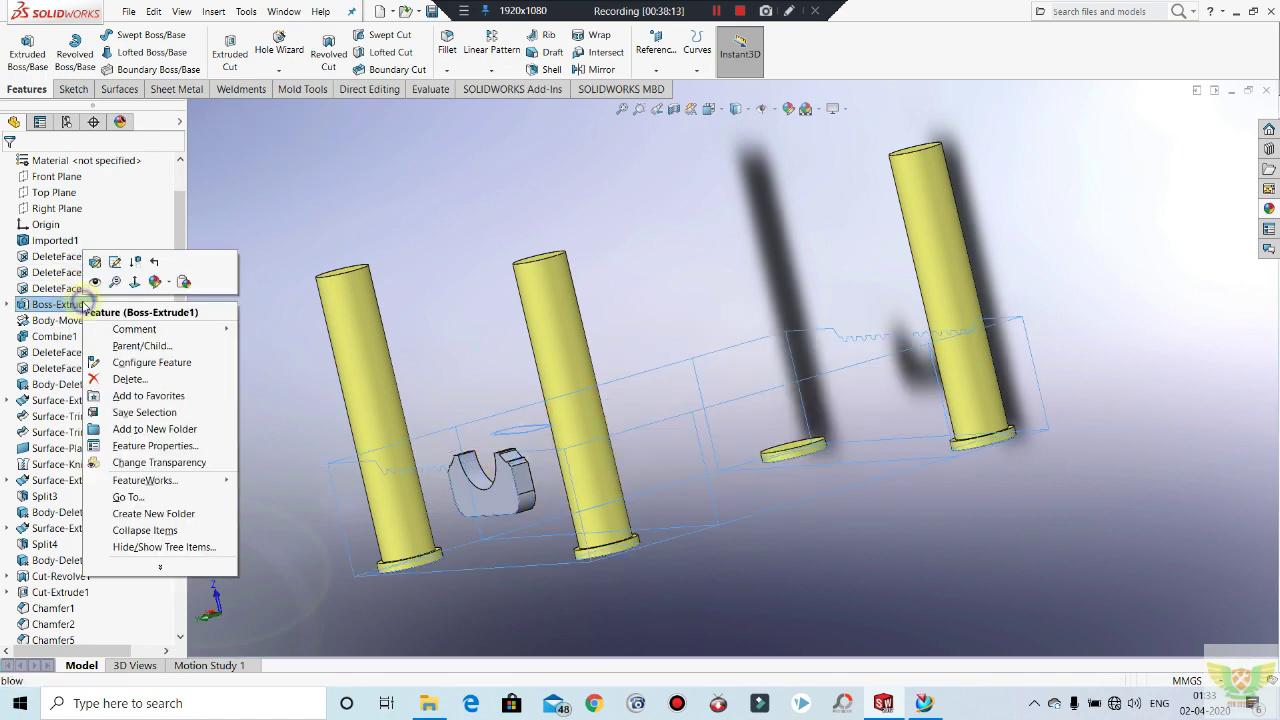
{"action": "left_click", "coordinate": [94, 282]}
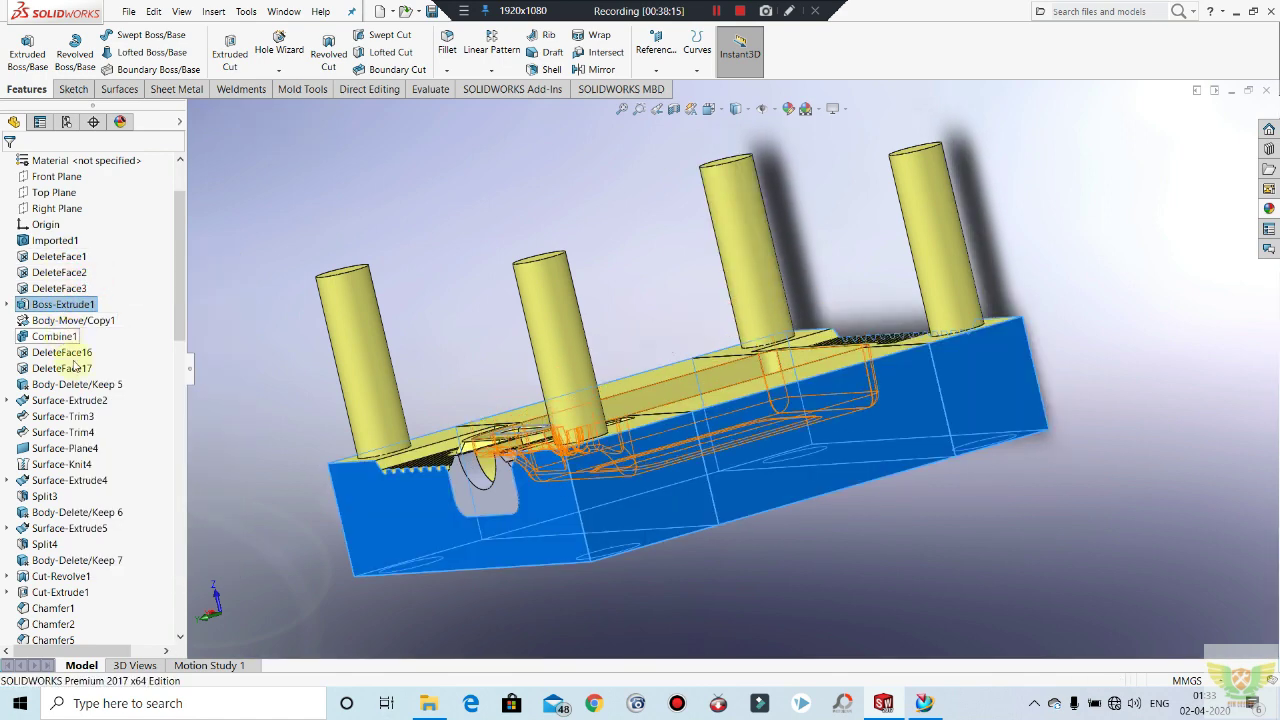
{"action": "mouse_move", "coordinate": [340, 320]}
{"action": "middle_mouse_down"}
{"action": "mouse_move", "coordinate": [795, 207]}
{"action": "mouse_move", "coordinate": [800, 456]}
{"action": "middle_mouse_up"}
{"action": "left_click", "coordinate": [795, 207]}
{"action": "mouse_move", "coordinate": [834, 428]}
{"action": "middle_mouse_down"}
{"action": "mouse_move", "coordinate": [766, 511]}
{"action": "mouse_move", "coordinate": [817, 434]}
{"action": "mouse_move", "coordinate": [931, 500]}
{"action": "mouse_move", "coordinate": [1080, 362]}
{"action": "middle_mouse_up"}
{"action": "left_click", "coordinate": [1086, 271]}
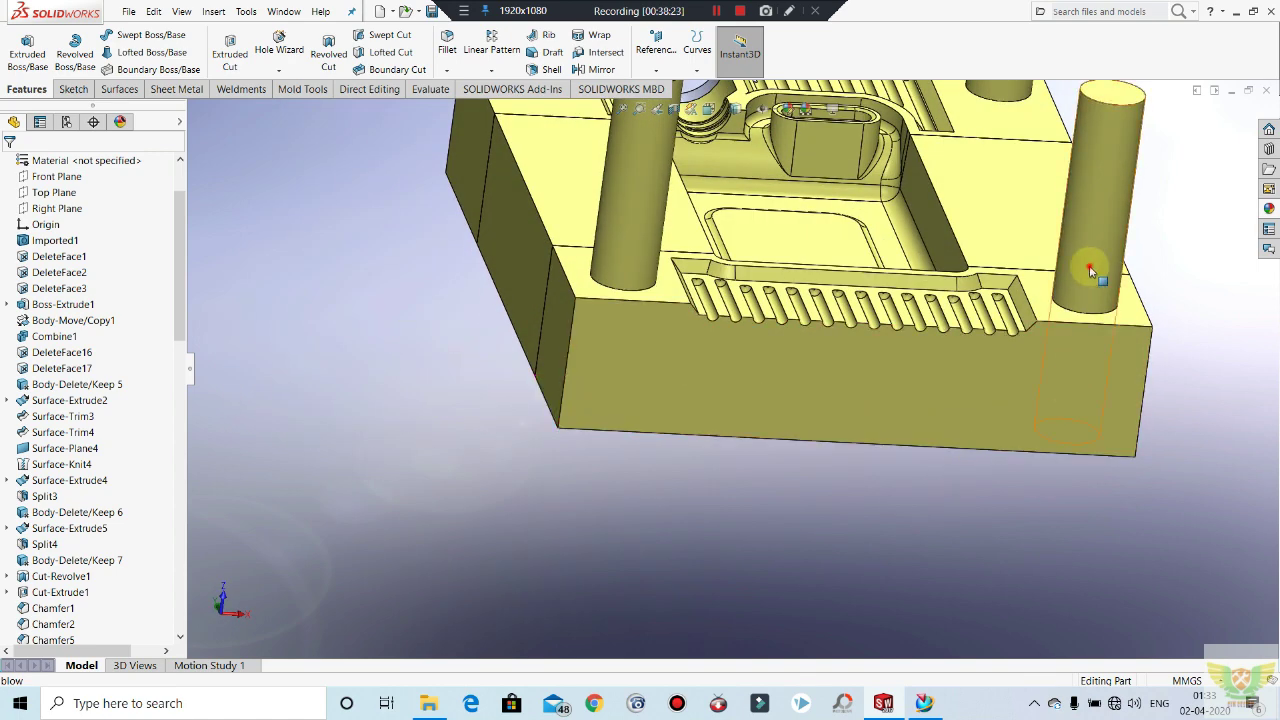
{"action": "left_click", "coordinate": [343, 352]}
{"action": "left_click", "coordinate": [208, 12]}
{"action": "mouse_move", "coordinate": [239, 66]}
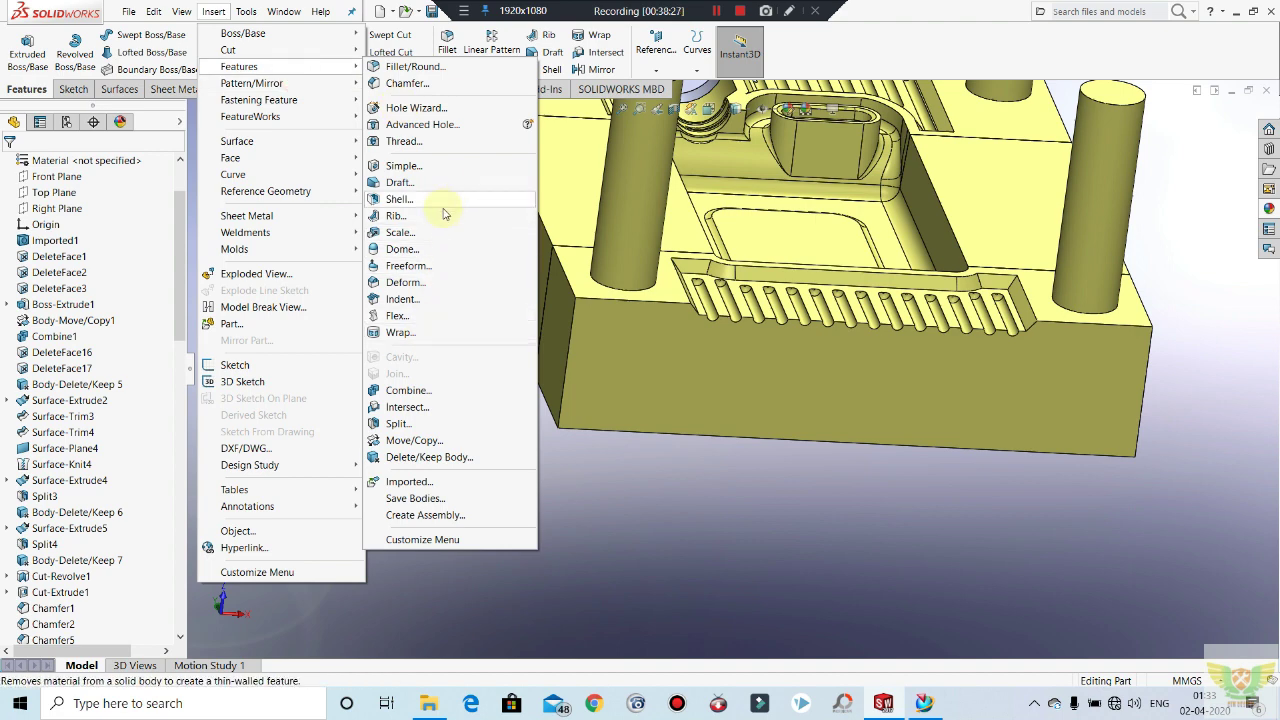
Step: Combine the right guide pin with its base collar as Combine11
{"action": "left_click", "coordinate": [432, 390]}
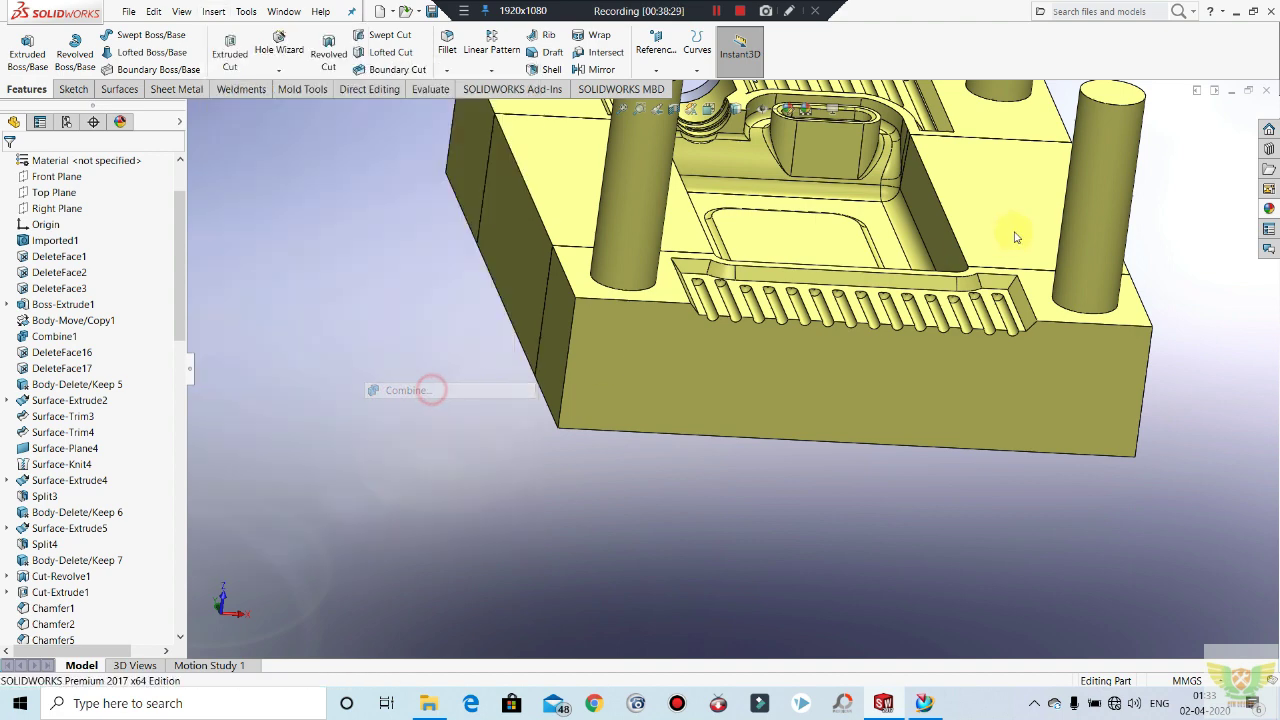
{"action": "left_click", "coordinate": [1084, 188]}
{"action": "mouse_move", "coordinate": [1071, 457]}
{"action": "middle_mouse_down"}
{"action": "mouse_move", "coordinate": [1078, 411]}
{"action": "mouse_move", "coordinate": [1051, 494]}
{"action": "middle_mouse_up"}
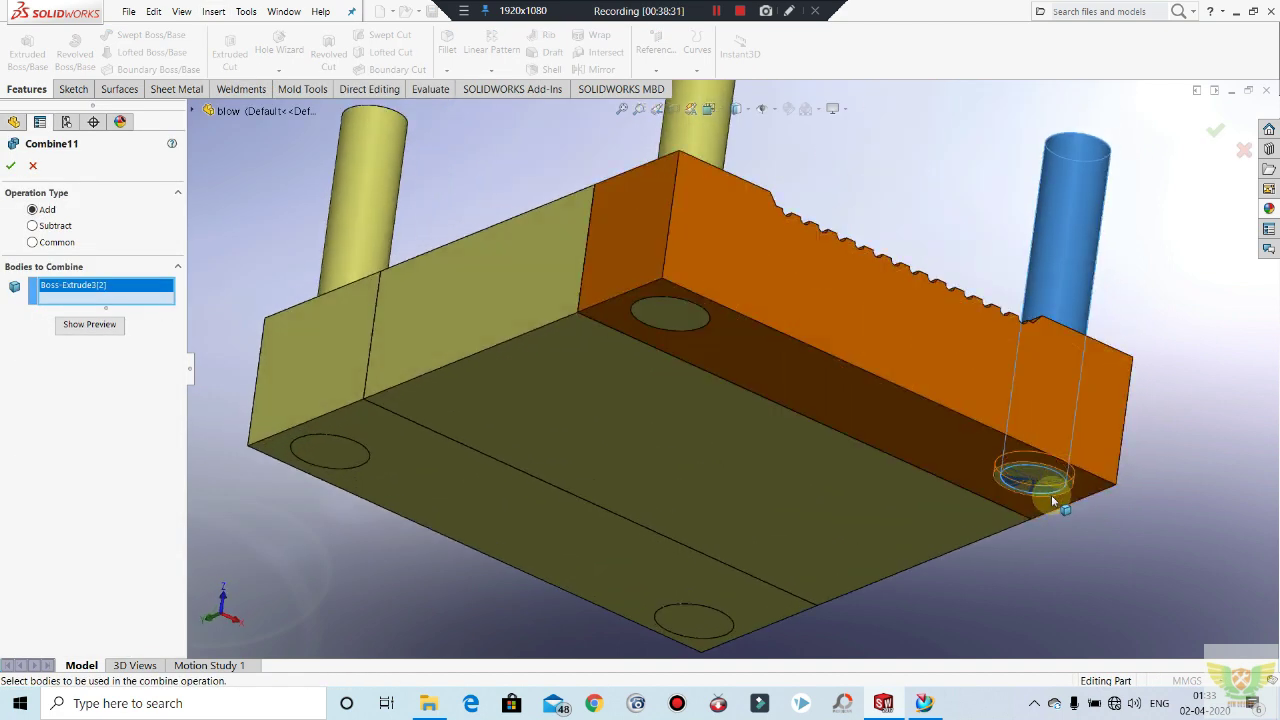
{"action": "scroll", "coordinate": [1045, 475], "scroll_direction": "down", "scroll_amount": 5}
{"action": "left_click", "coordinate": [998, 484]}
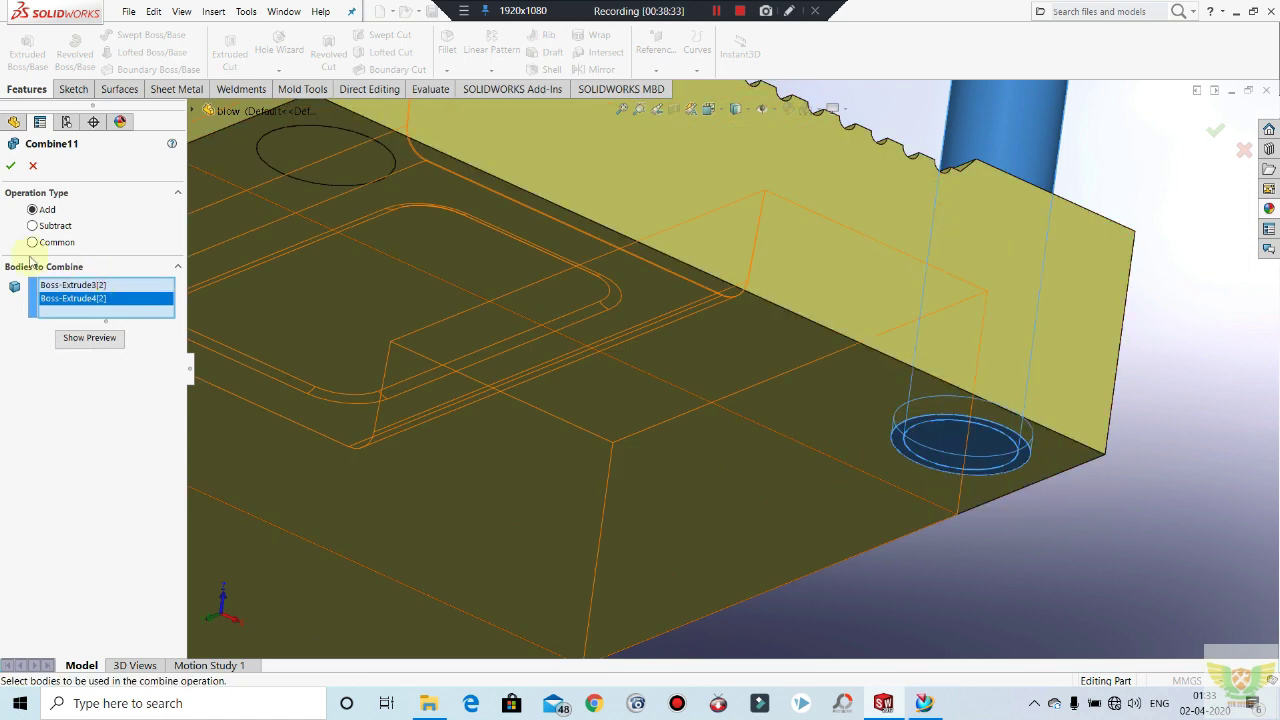
{"action": "left_click", "coordinate": [8, 165]}
Step: Orbit the mold block and start a new sketch on its top face
{"action": "middle_click_drag", "start_coordinate": [820, 393], "coordinate": [767, 442]}
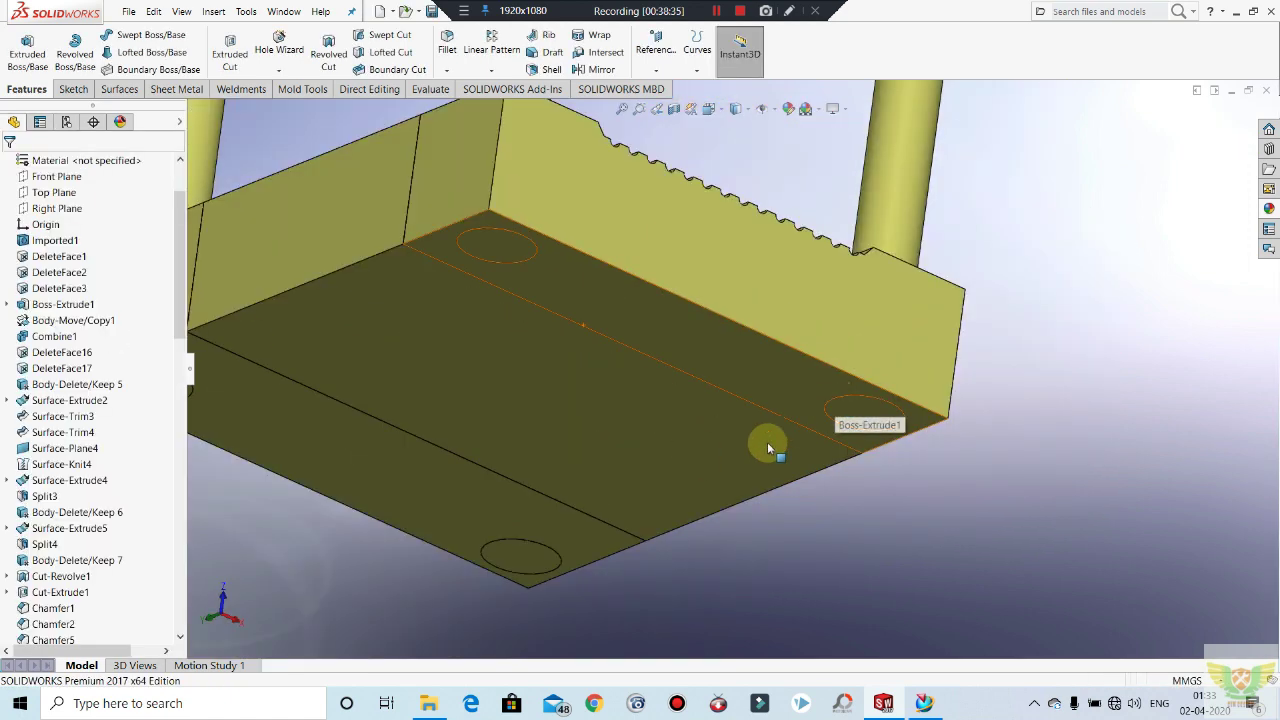
{"action": "middle_click_drag", "start_coordinate": [1030, 354], "coordinate": [866, 505]}
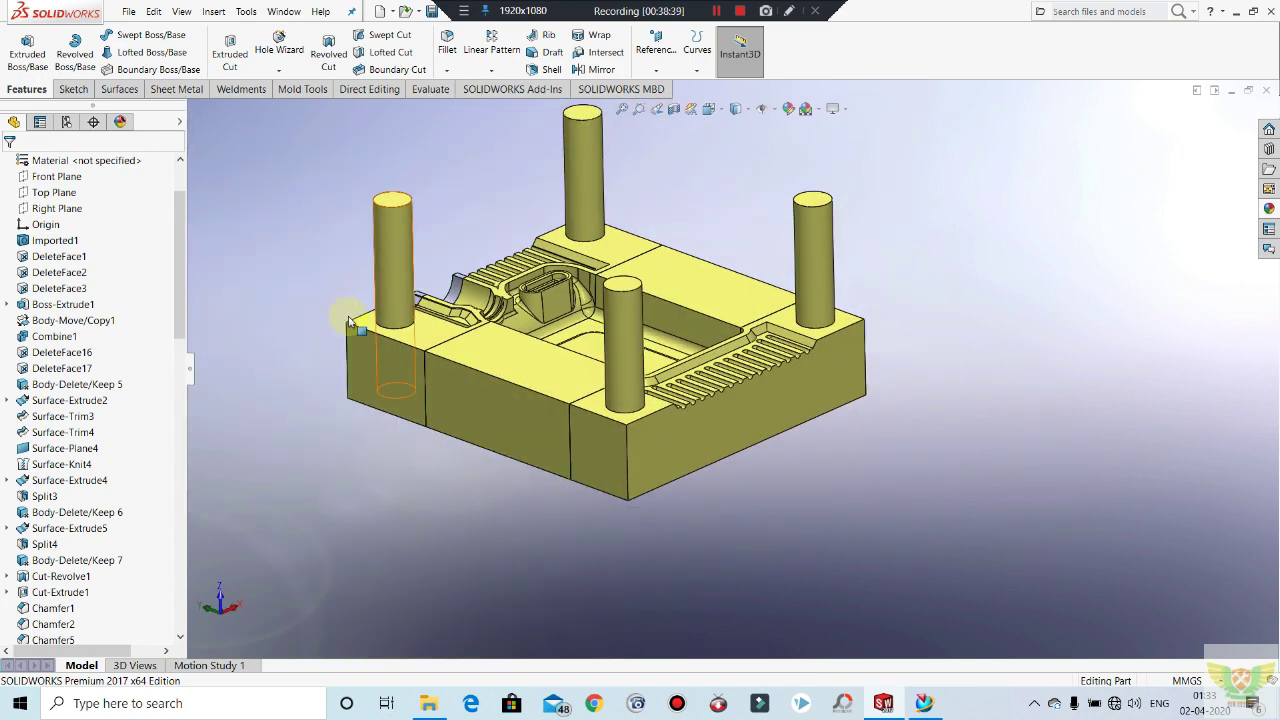
{"action": "scroll", "coordinate": [511, 335], "scroll_direction": "down", "scroll_amount": 3}
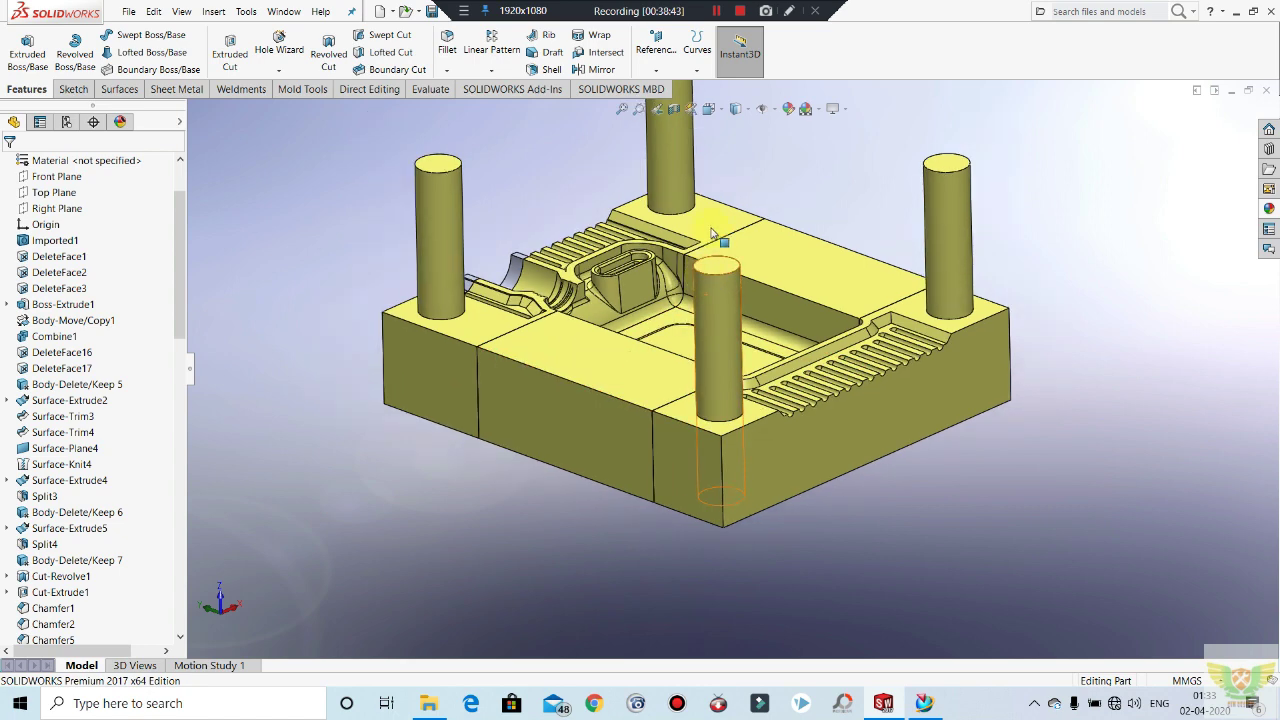
{"action": "middle_click_drag", "start_coordinate": [665, 311], "coordinate": [735, 251]}
{"action": "scroll", "coordinate": [735, 251], "scroll_direction": "up", "scroll_amount": 2}
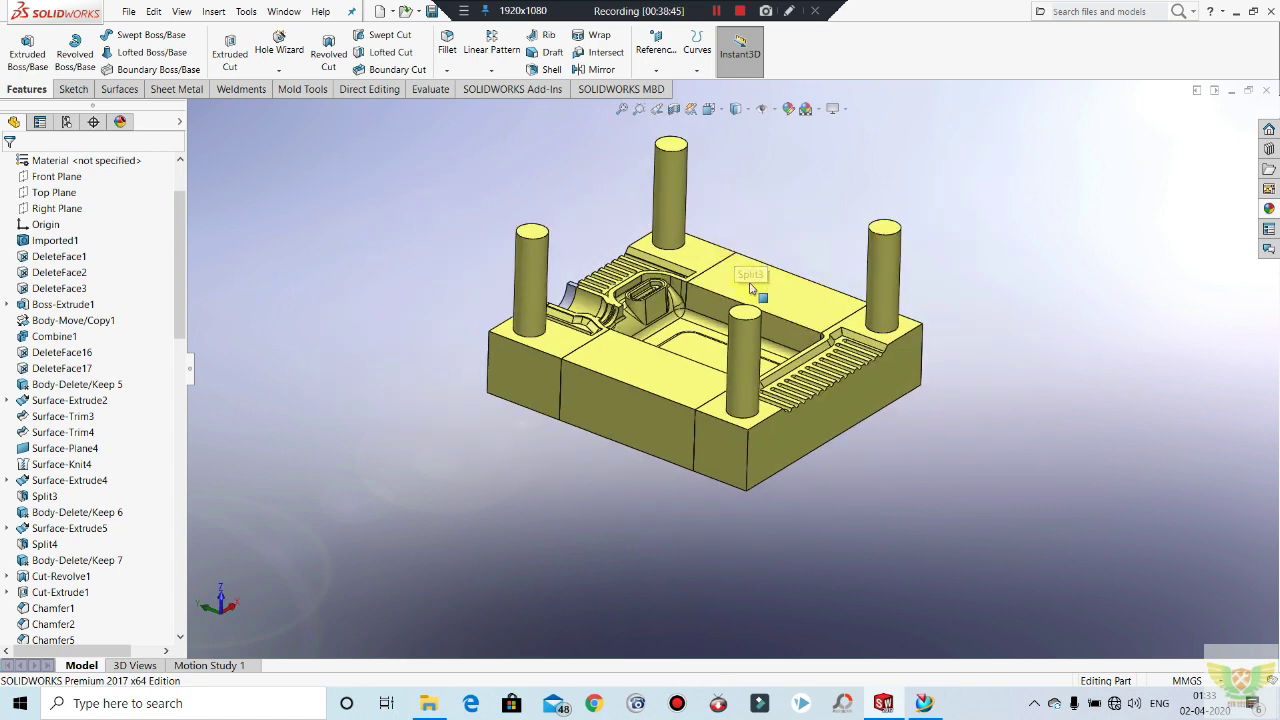
{"action": "left_click", "coordinate": [749, 285]}
{"action": "left_click", "coordinate": [808, 240]}
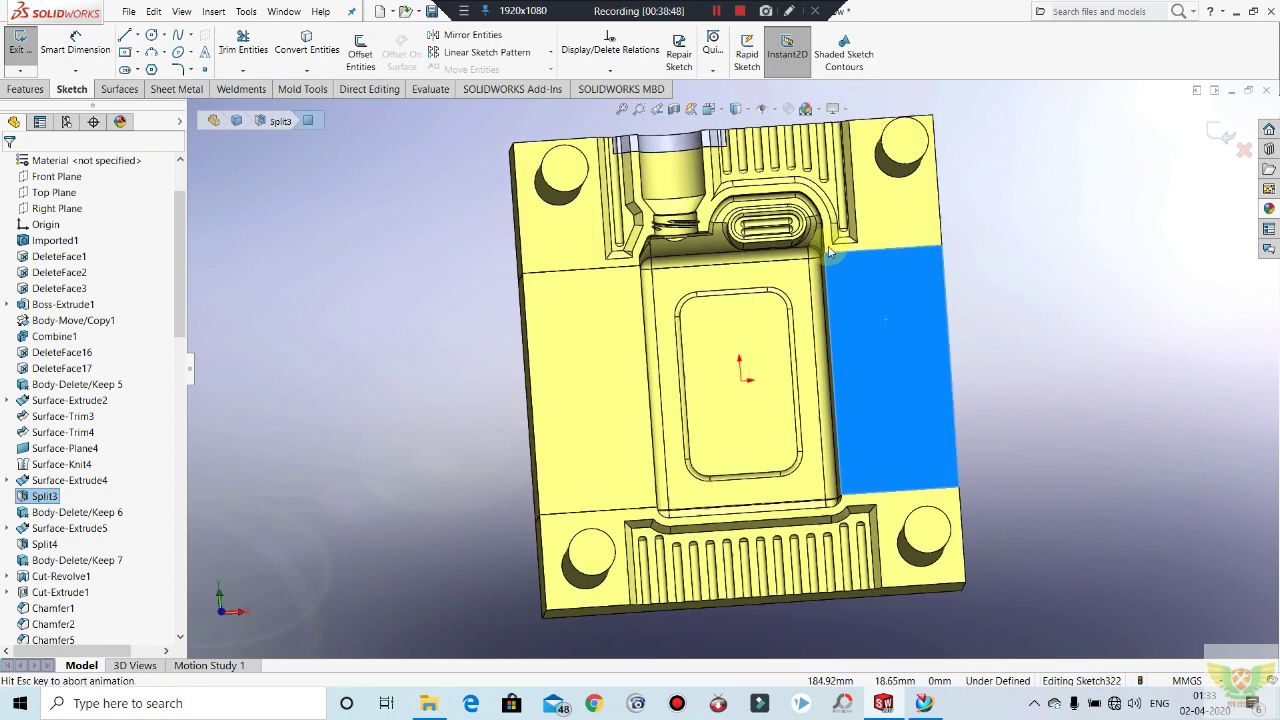
Step: Draw a corner rectangle enclosing the block, exit the sketch and dismiss the rebuild warning
{"action": "left_click", "coordinate": [125, 52]}
{"action": "left_click", "coordinate": [18, 217]}
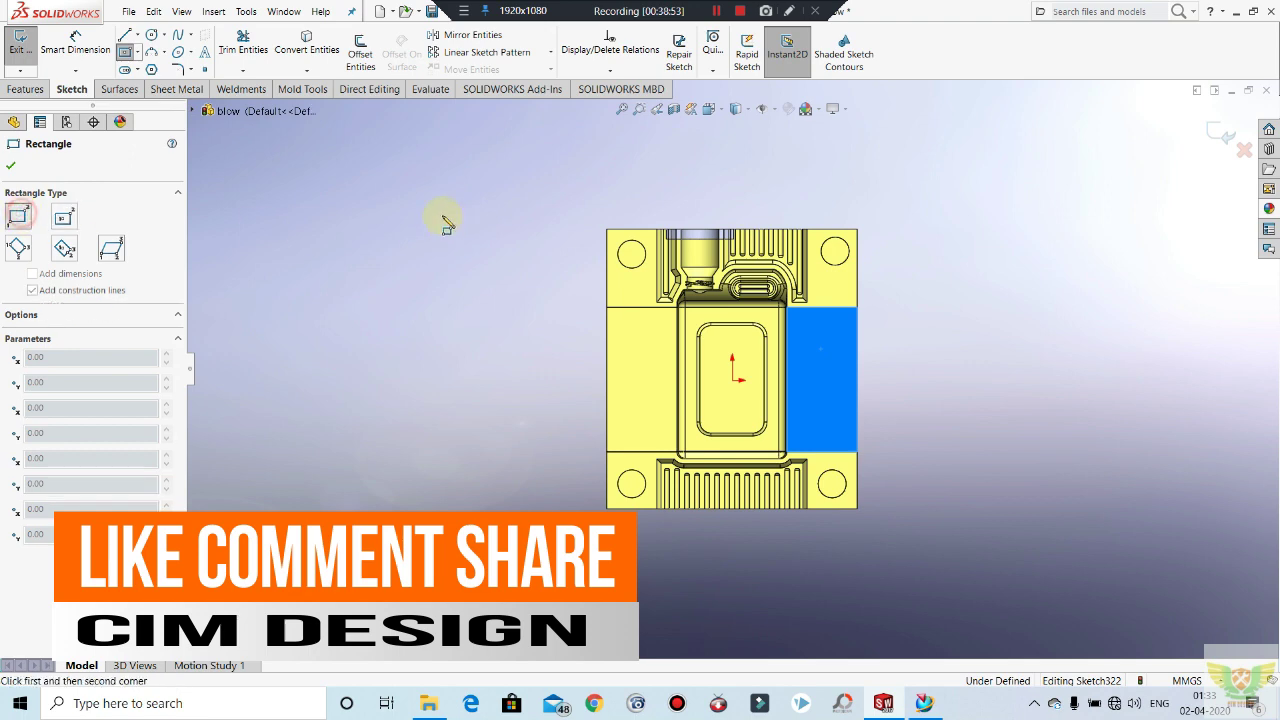
{"action": "left_click", "coordinate": [521, 181]}
{"action": "left_click", "coordinate": [988, 582]}
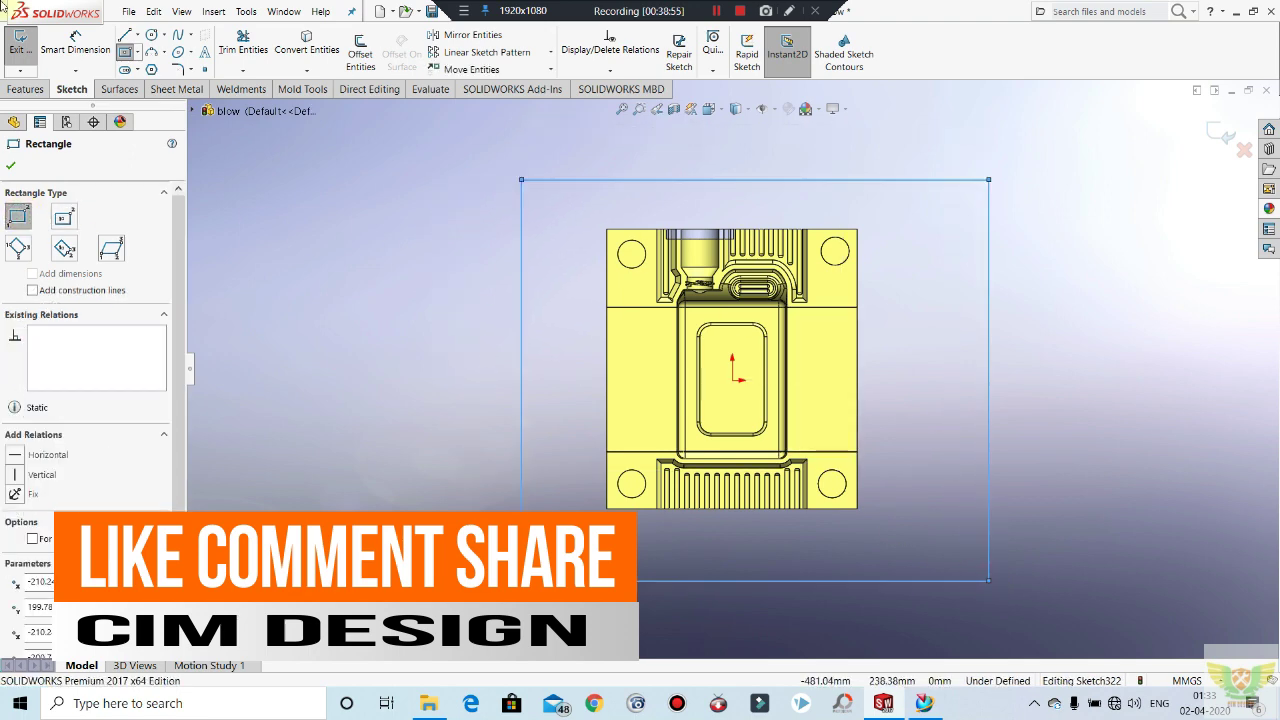
{"action": "key", "text": "ctrl+b"}
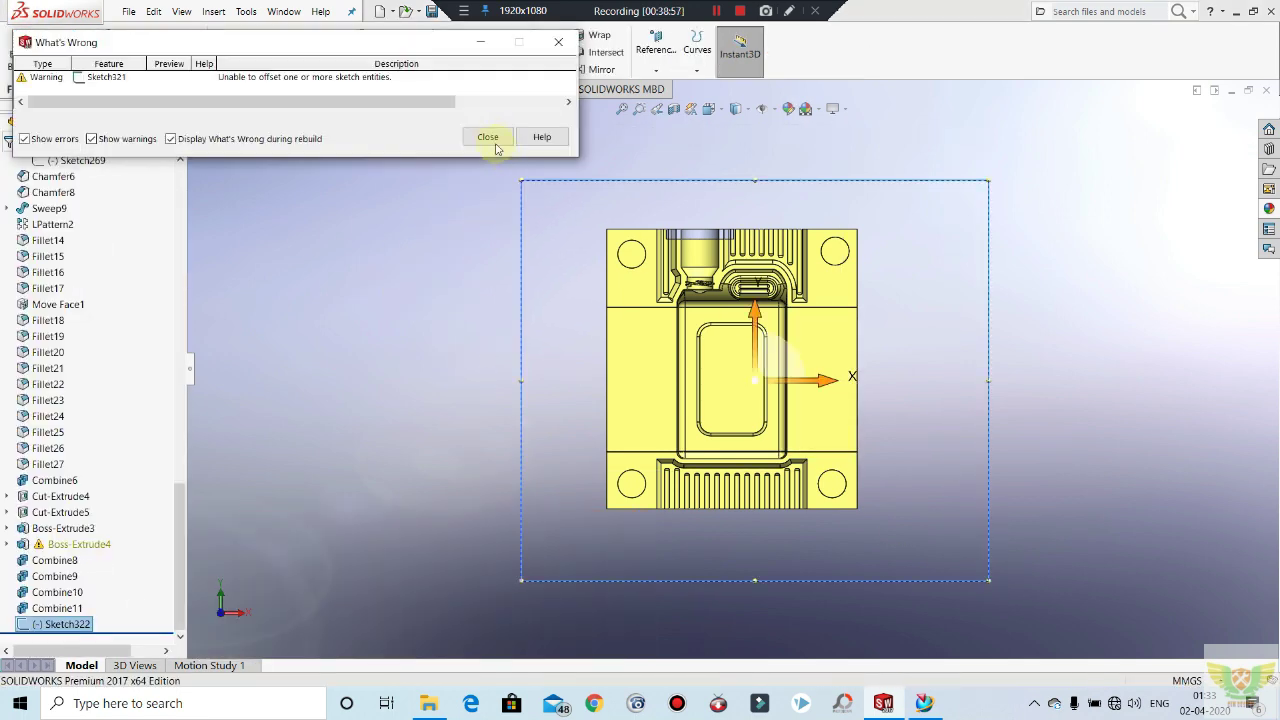
{"action": "left_click", "coordinate": [489, 134]}
Step: Delete Sketch322 from the feature tree and confirm
{"action": "left_click", "coordinate": [102, 545]}
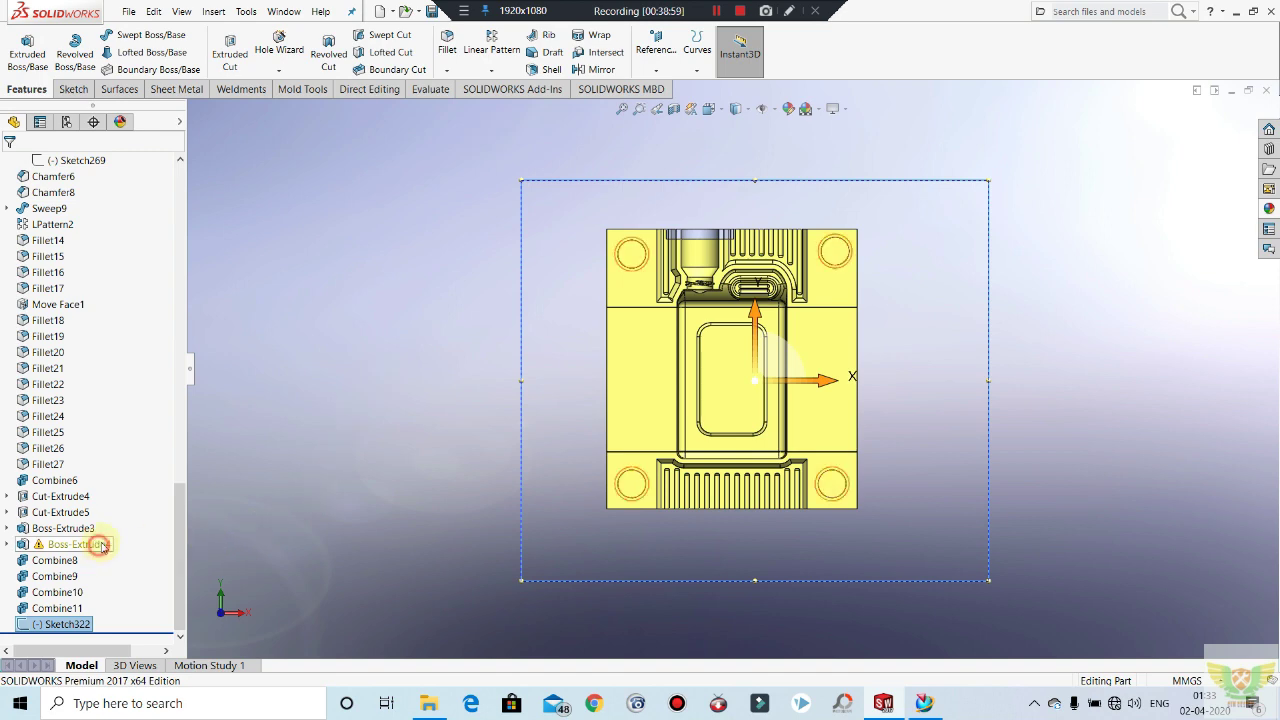
{"action": "middle_click_drag", "start_coordinate": [374, 357], "coordinate": [101, 181]}
{"action": "right_click", "coordinate": [50, 628]}
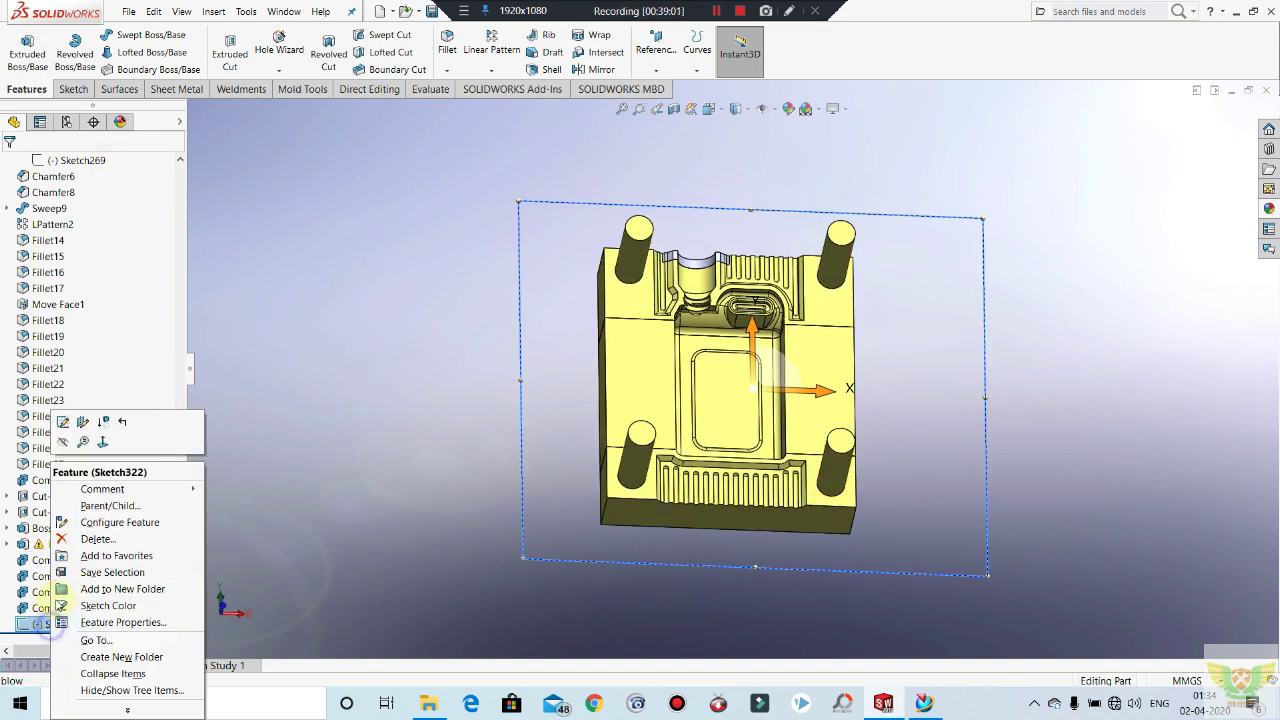
{"action": "left_click", "coordinate": [85, 546]}
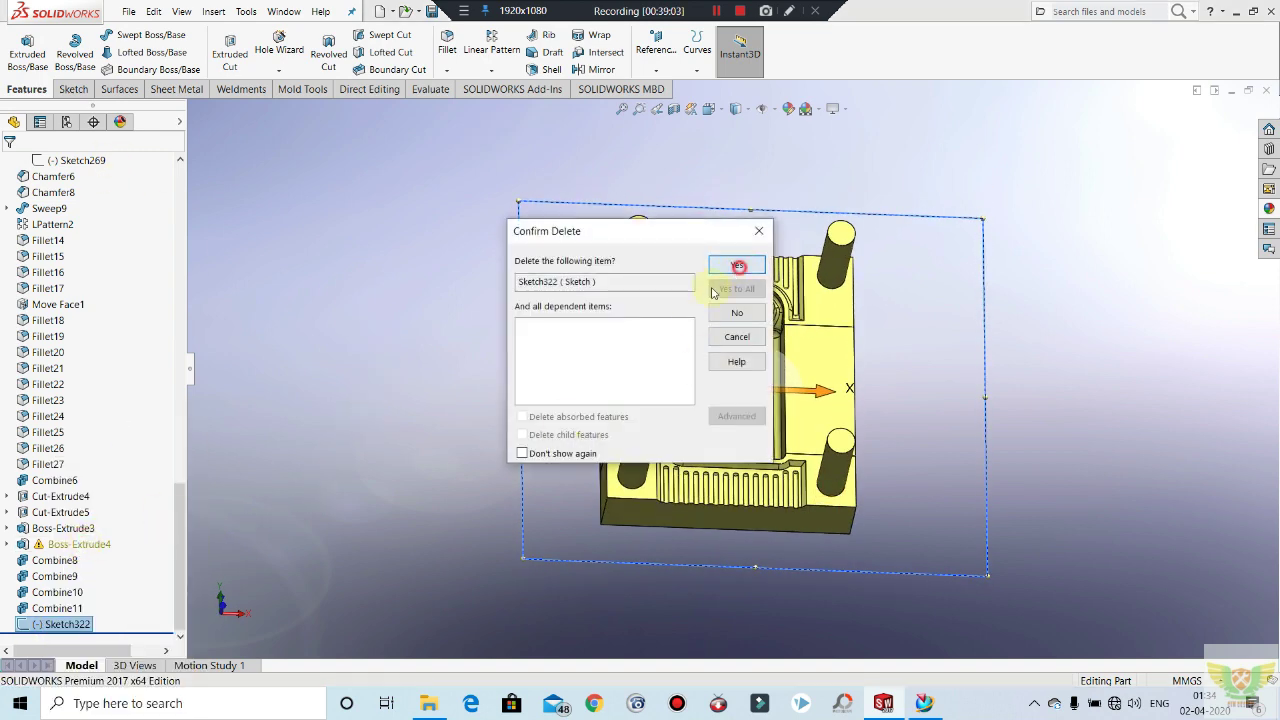
{"action": "left_click", "coordinate": [508, 136]}
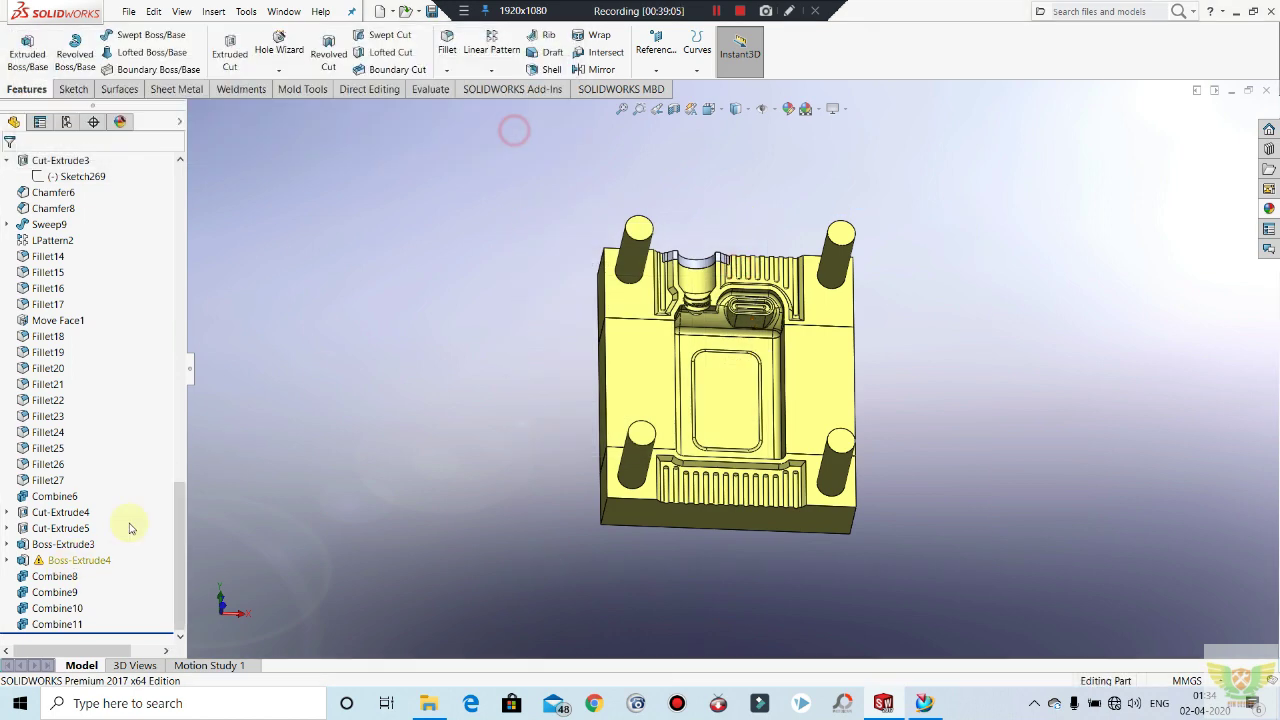
Step: Edit Sketch321 under Boss-Extrude4, then rebuild and dismiss the warning
{"action": "left_click", "coordinate": [63, 544]}
{"action": "mouse_move", "coordinate": [429, 467]}
{"action": "middle_mouse_down"}
{"action": "mouse_move", "coordinate": [460, 271]}
{"action": "mouse_move", "coordinate": [108, 521]}
{"action": "middle_mouse_up"}
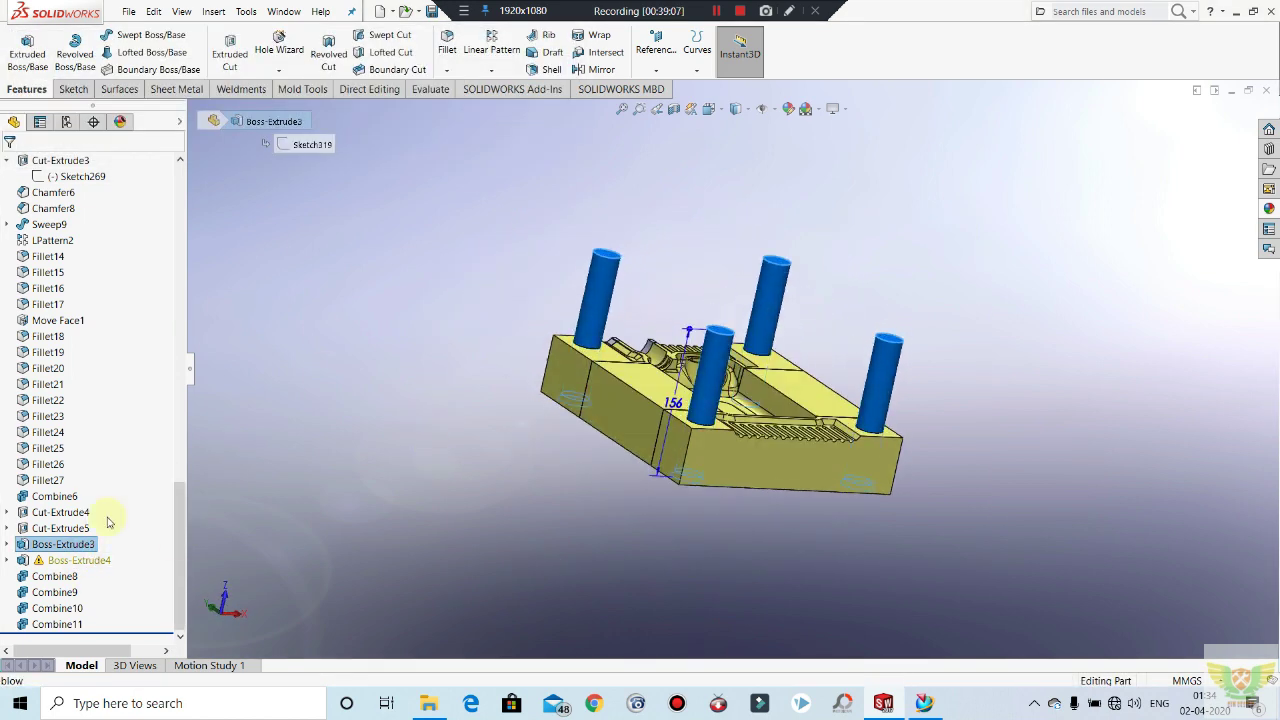
{"action": "left_click", "coordinate": [70, 577]}
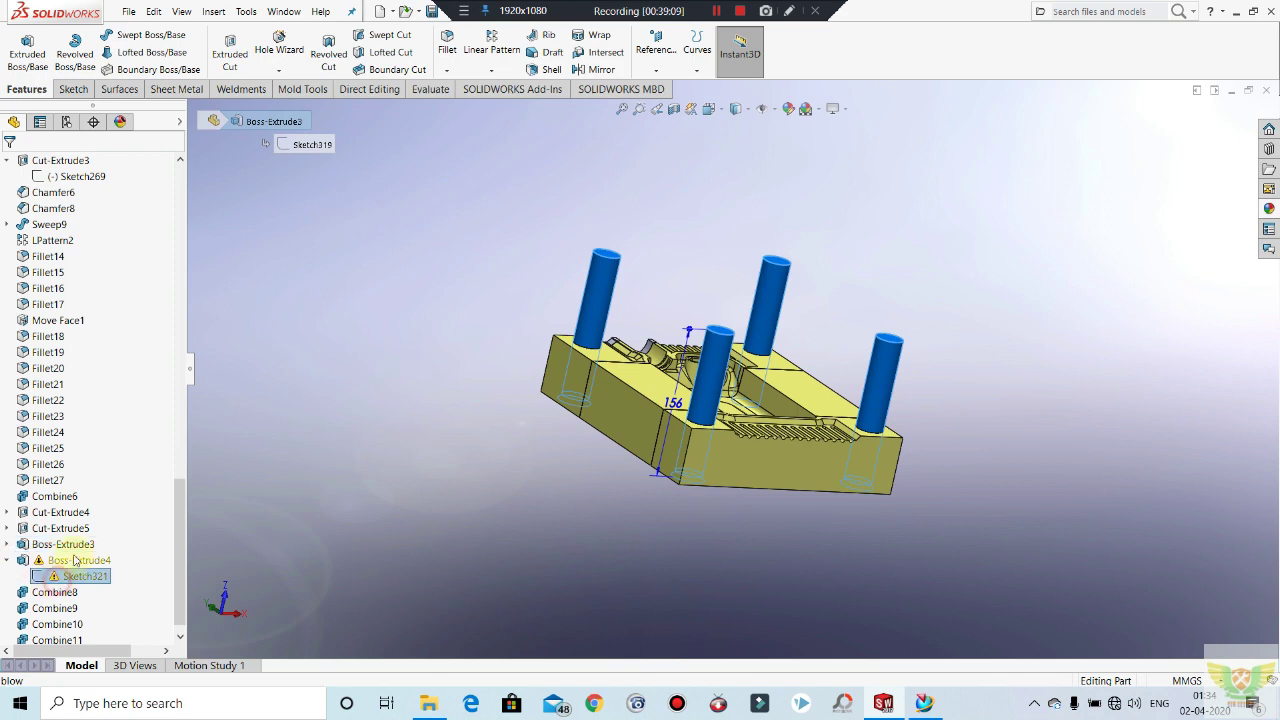
{"action": "left_click", "coordinate": [75, 540]}
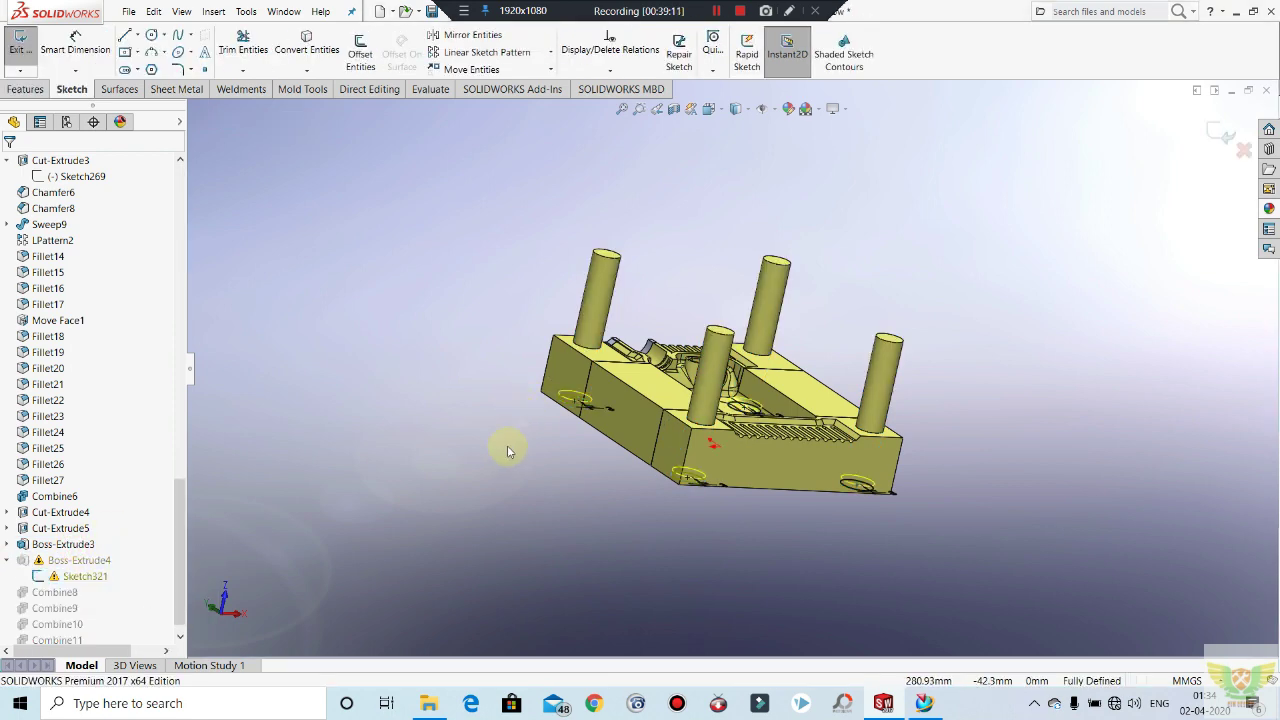
{"action": "middle_click_drag", "start_coordinate": [507, 445], "coordinate": [467, 350]}
{"action": "left_click", "coordinate": [20, 45]}
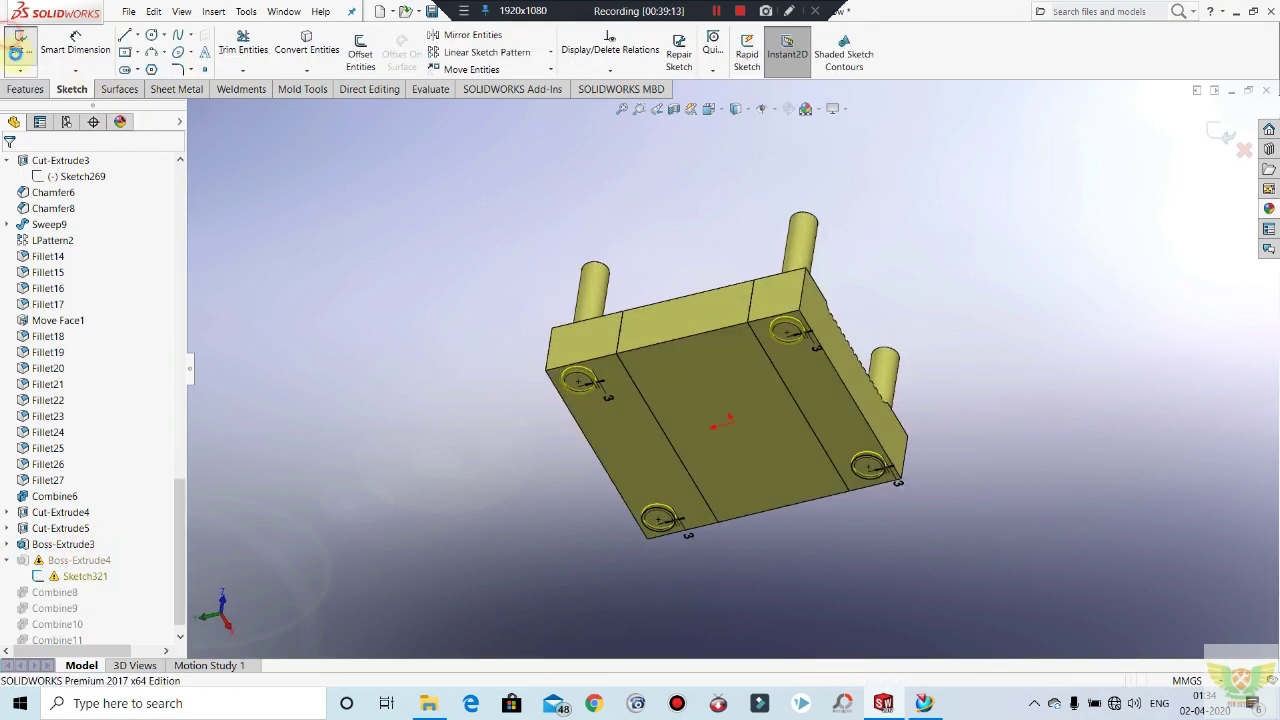
{"action": "left_click", "coordinate": [485, 137]}
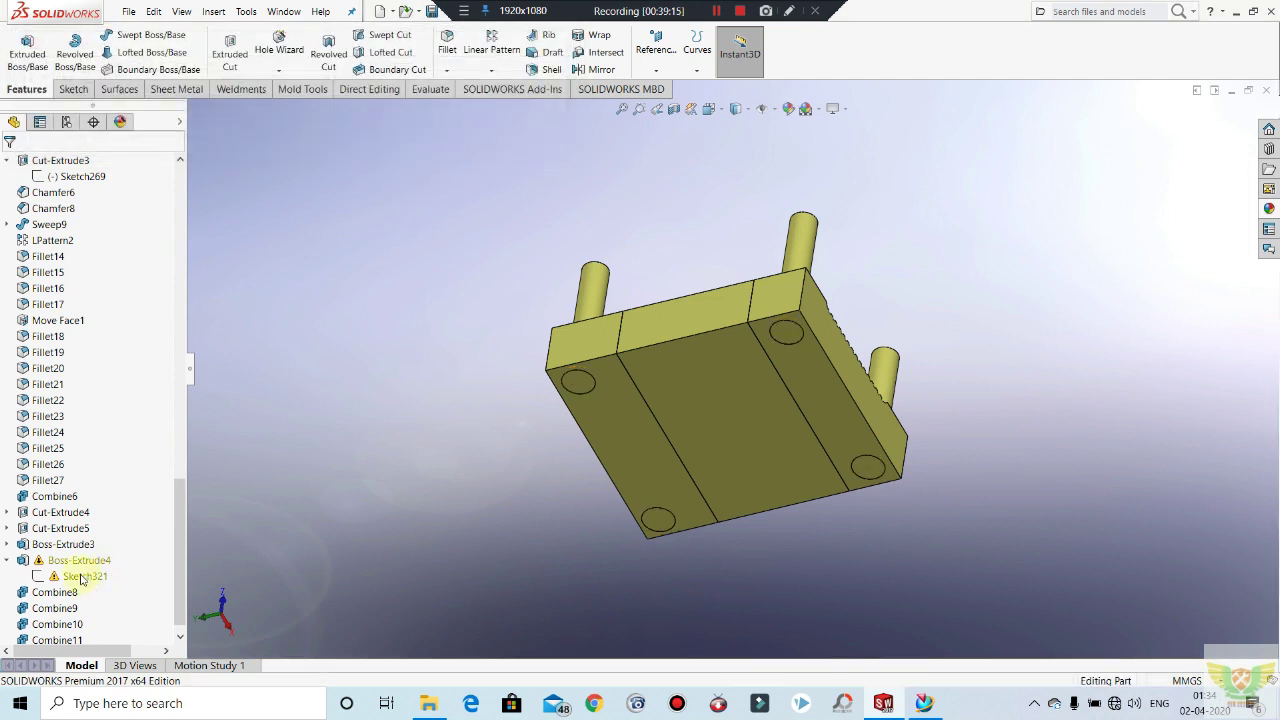
Step: Reopen Boss-Extrude4, accept it at 5.00 mm Blind, and orbit back to the cavity side
{"action": "left_click", "coordinate": [80, 560]}
{"action": "left_click", "coordinate": [95, 524]}
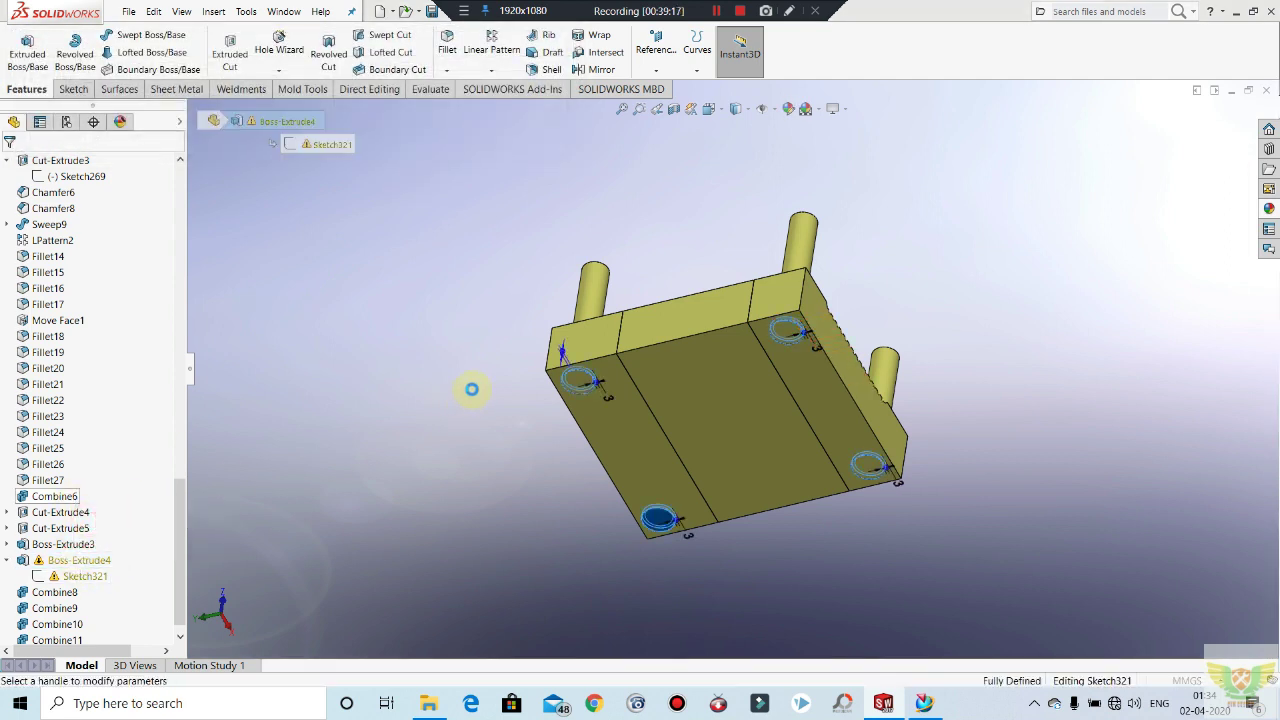
{"action": "scroll", "coordinate": [735, 430], "scroll_direction": "down", "scroll_amount": 2}
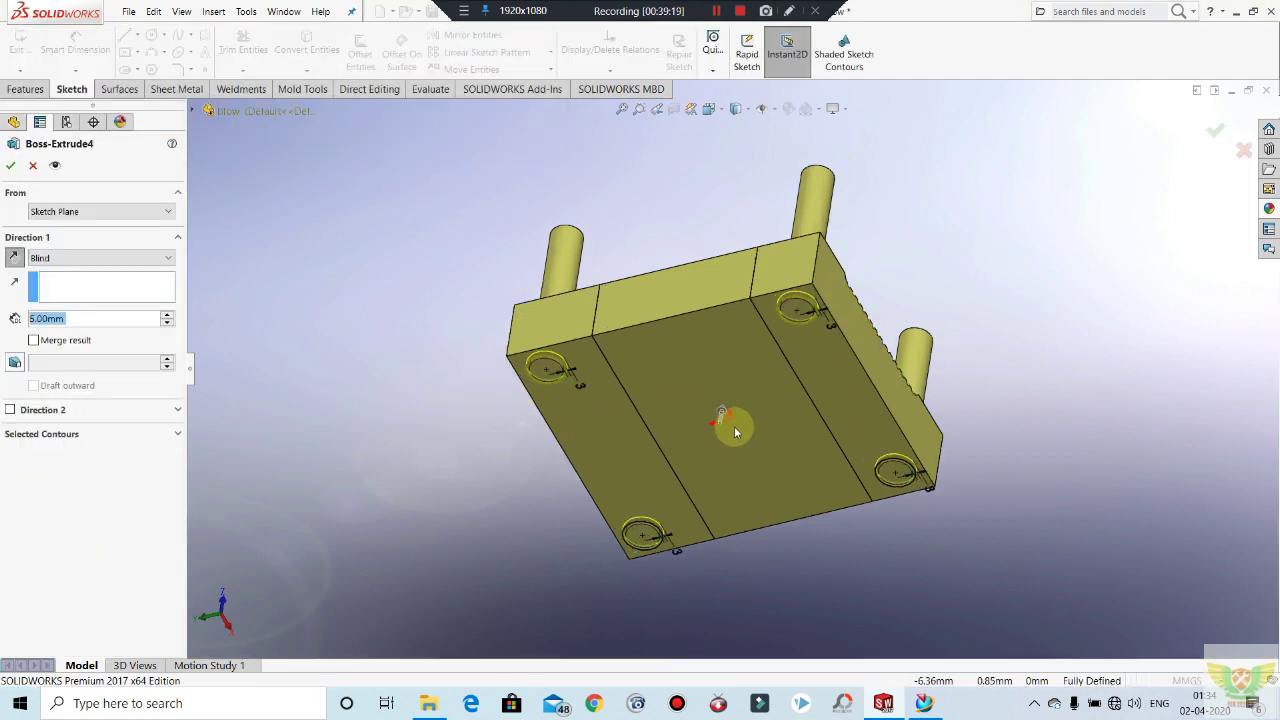
{"action": "scroll", "coordinate": [735, 430], "scroll_direction": "down", "scroll_amount": 2}
{"action": "mouse_move", "coordinate": [729, 423]}
{"action": "middle_mouse_down"}
{"action": "mouse_move", "coordinate": [731, 459]}
{"action": "mouse_move", "coordinate": [709, 451]}
{"action": "middle_mouse_up"}
{"action": "scroll", "coordinate": [638, 468], "scroll_direction": "down", "scroll_amount": 2}
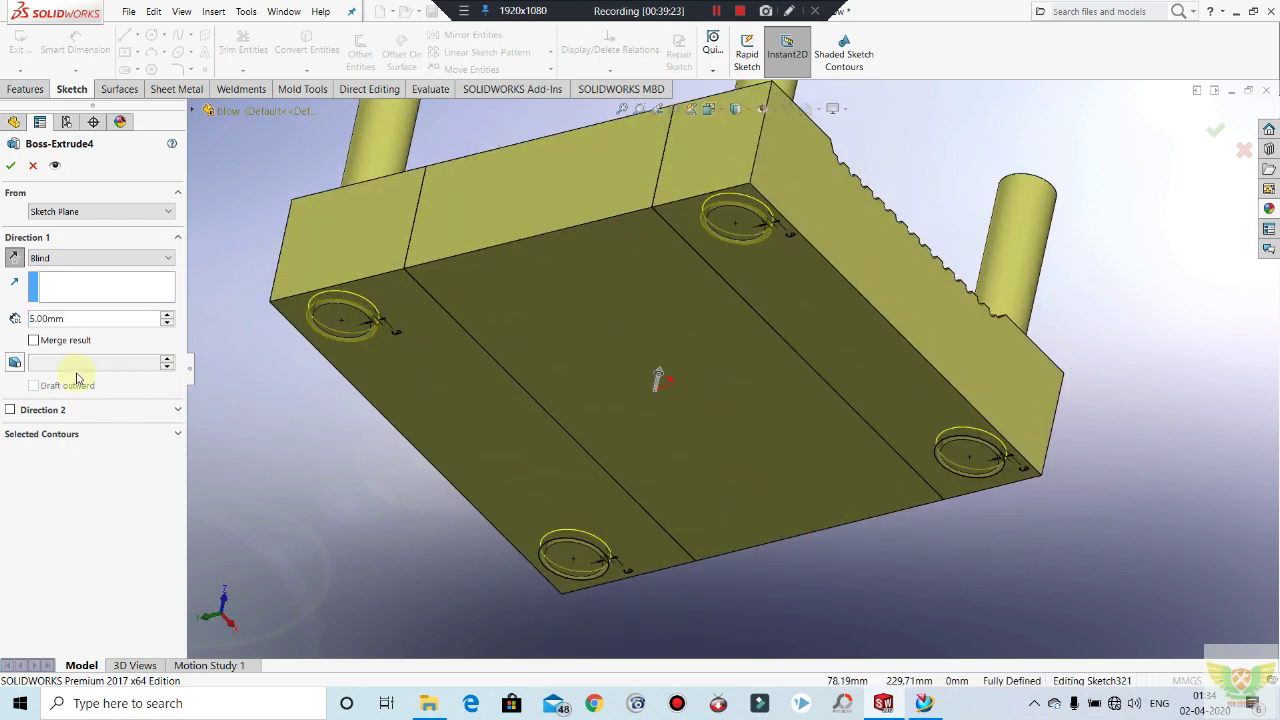
{"action": "left_click", "coordinate": [10, 168]}
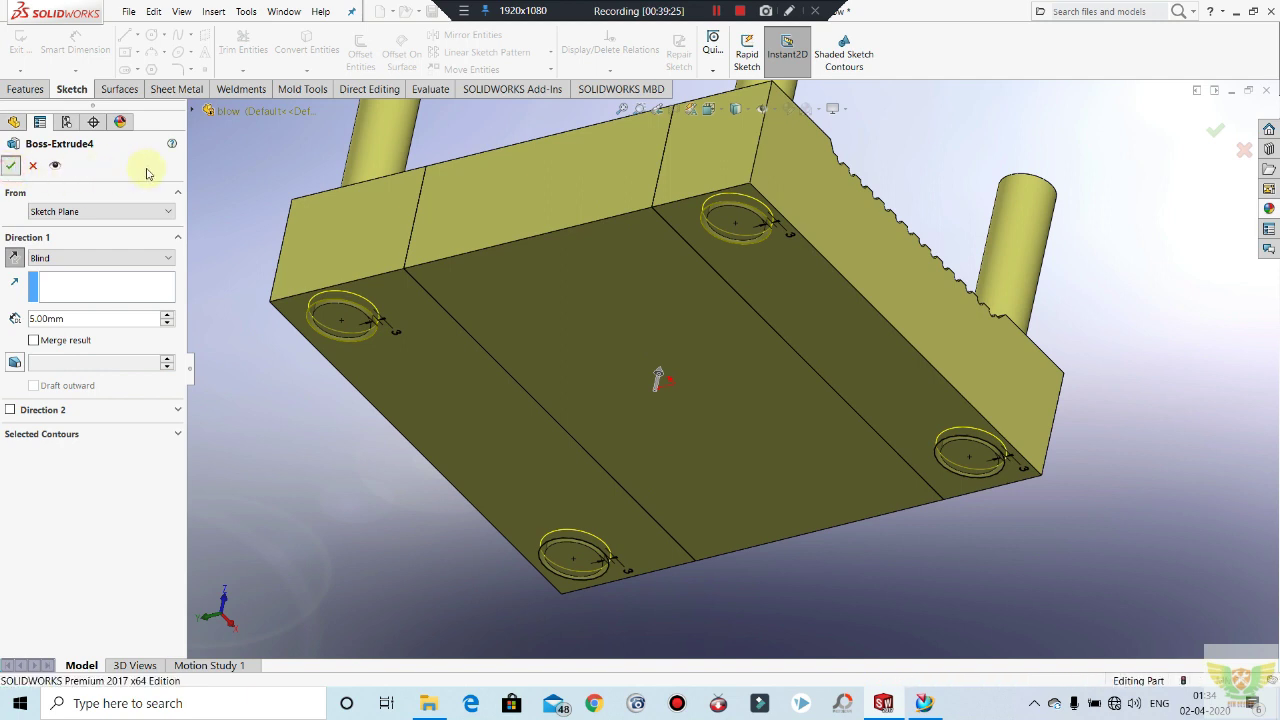
{"action": "left_click", "coordinate": [62, 576]}
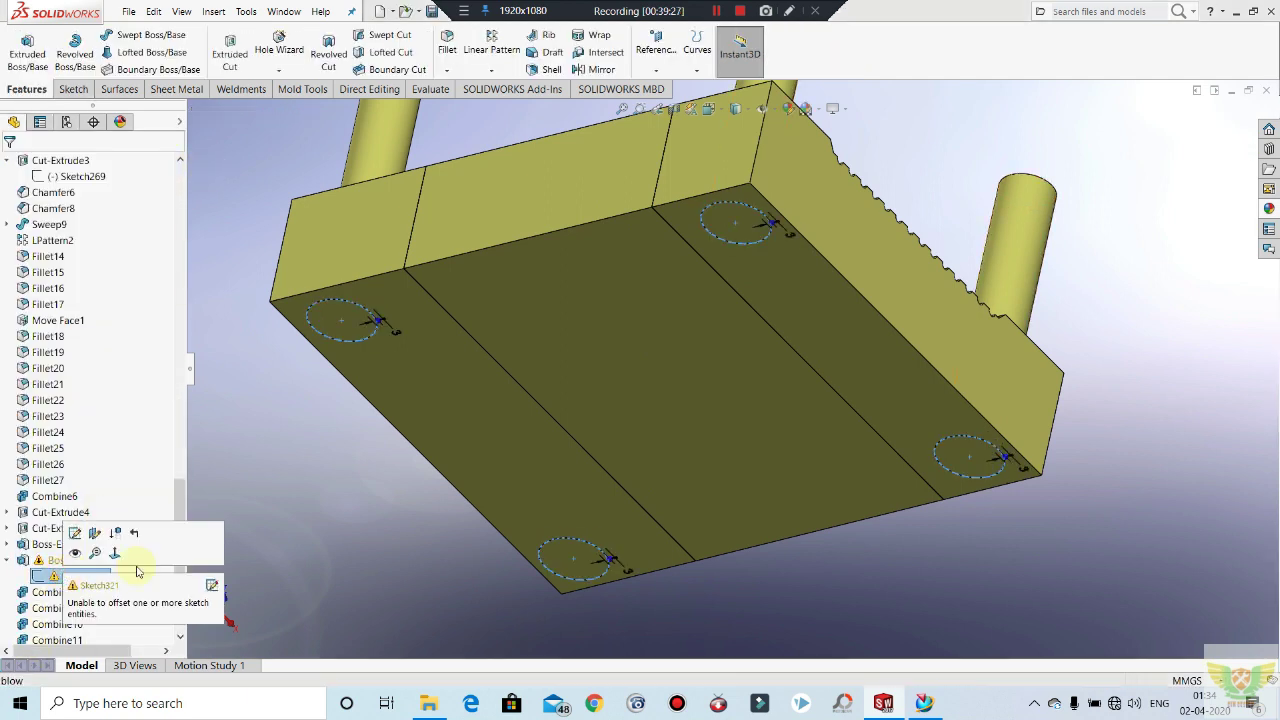
{"action": "scroll", "coordinate": [97, 580], "scroll_direction": "up", "scroll_amount": 1}
{"action": "scroll", "coordinate": [97, 580], "scroll_direction": "down", "scroll_amount": 2}
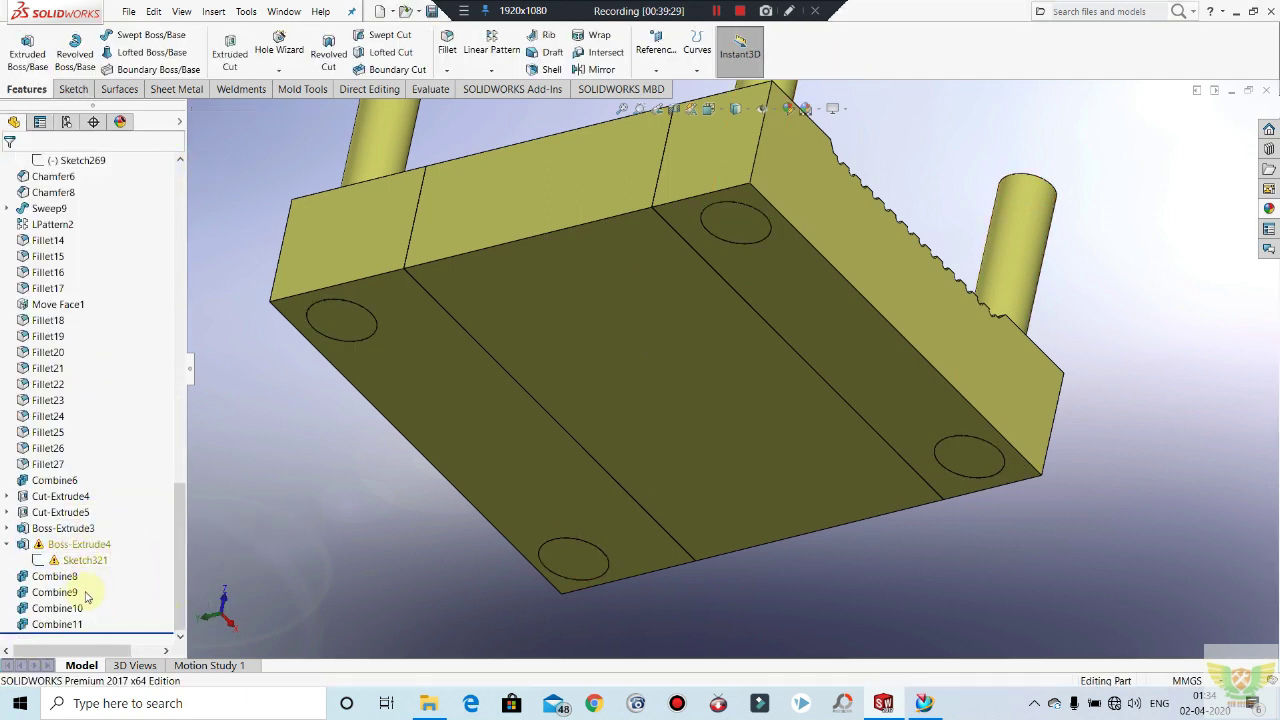
{"action": "mouse_move", "coordinate": [254, 563]}
{"action": "middle_mouse_down"}
{"action": "mouse_move", "coordinate": [575, 552]}
{"action": "mouse_move", "coordinate": [957, 391]}
{"action": "middle_mouse_up"}
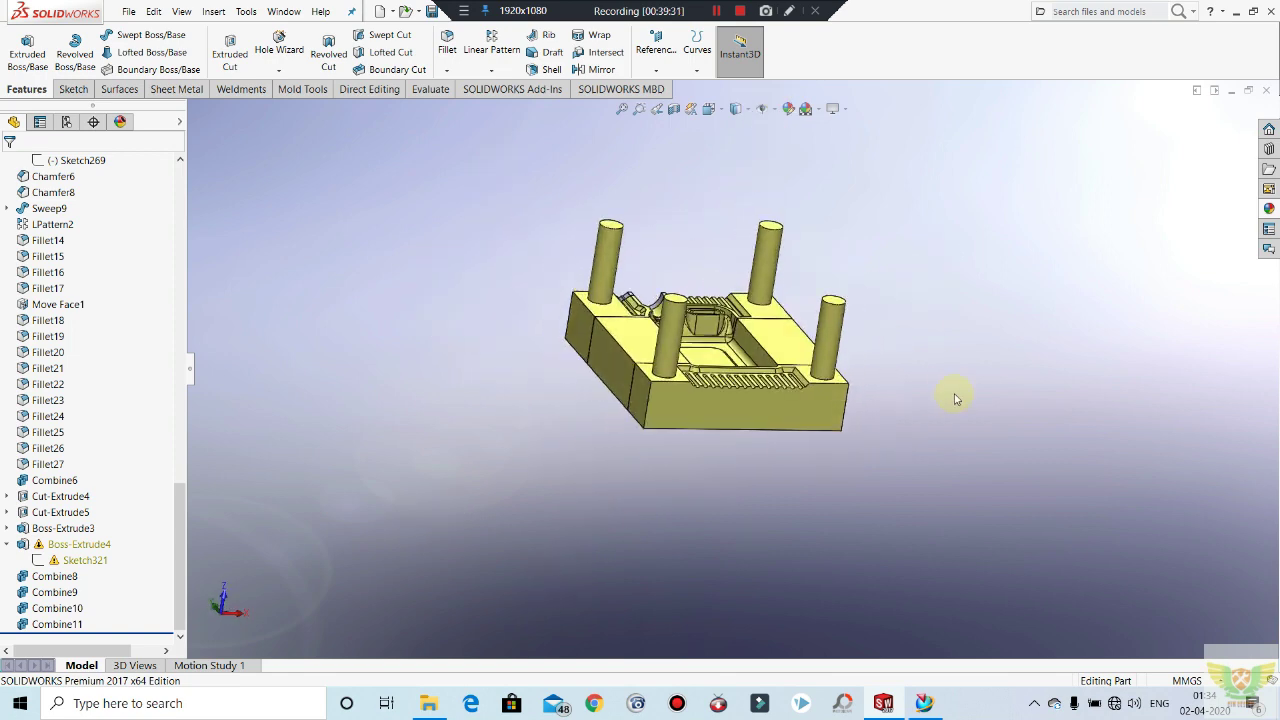
Step: Start a sketch on the top face, abandon the rectangle attempts, and exit the empty sketch
{"action": "scroll", "coordinate": [757, 277], "scroll_direction": "down", "scroll_amount": 2}
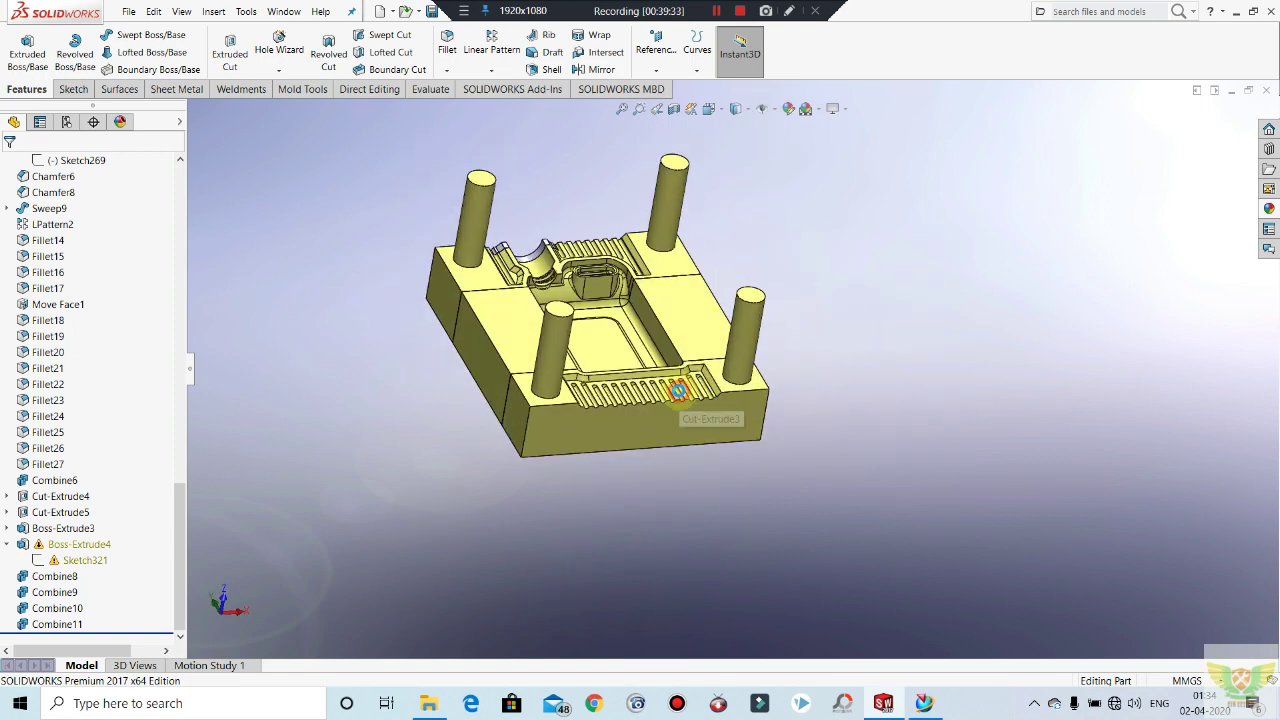
{"action": "left_click", "coordinate": [680, 388]}
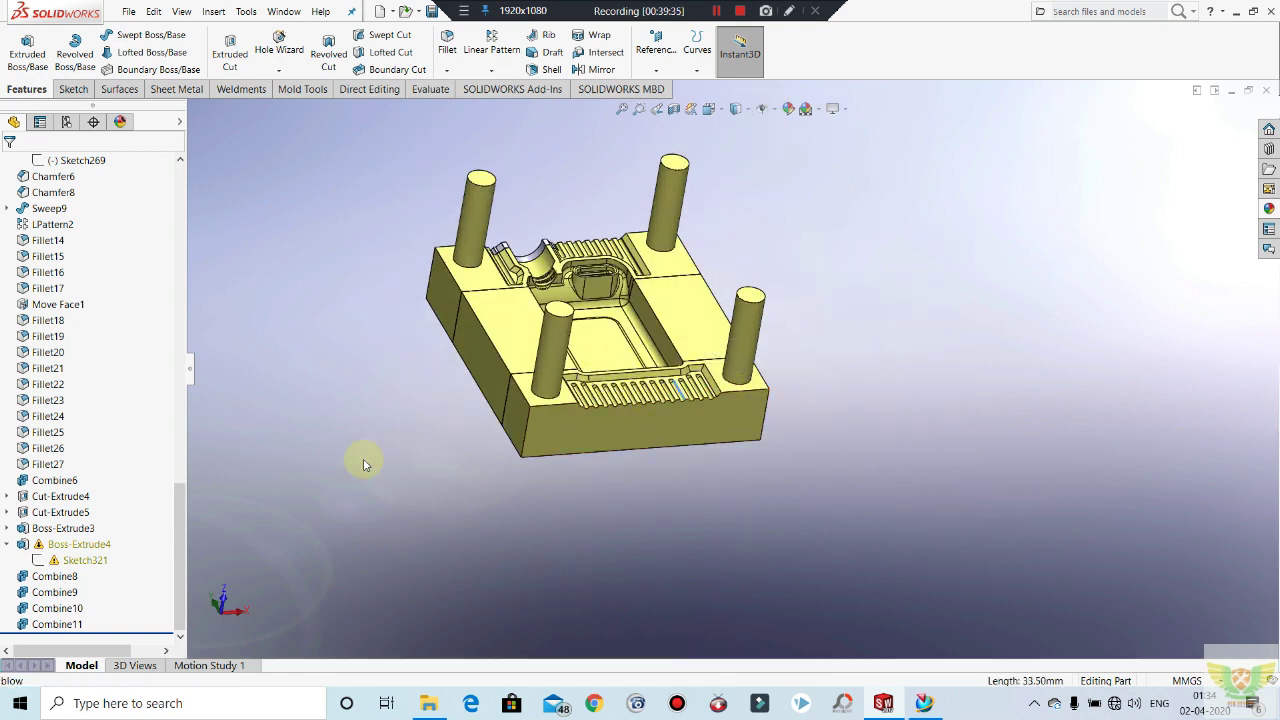
{"action": "left_click", "coordinate": [77, 85]}
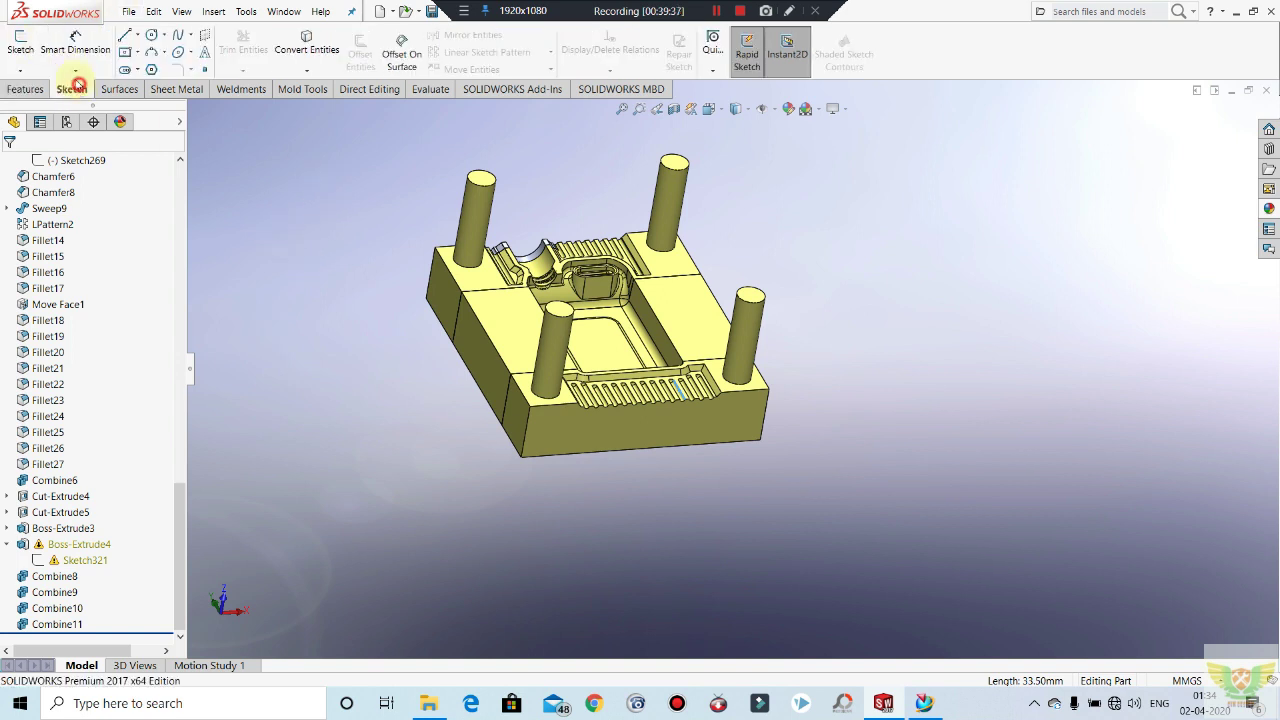
{"action": "left_click", "coordinate": [28, 43]}
{"action": "left_click", "coordinate": [476, 285]}
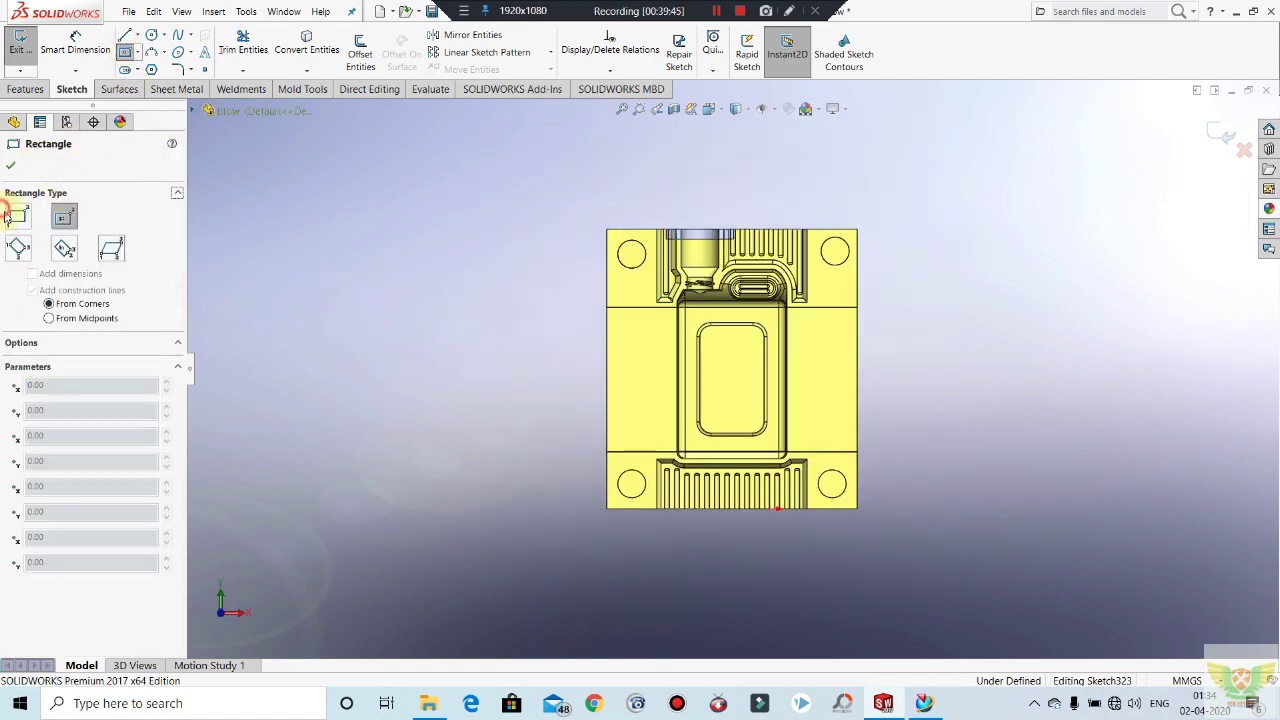
{"action": "left_click", "coordinate": [10, 216]}
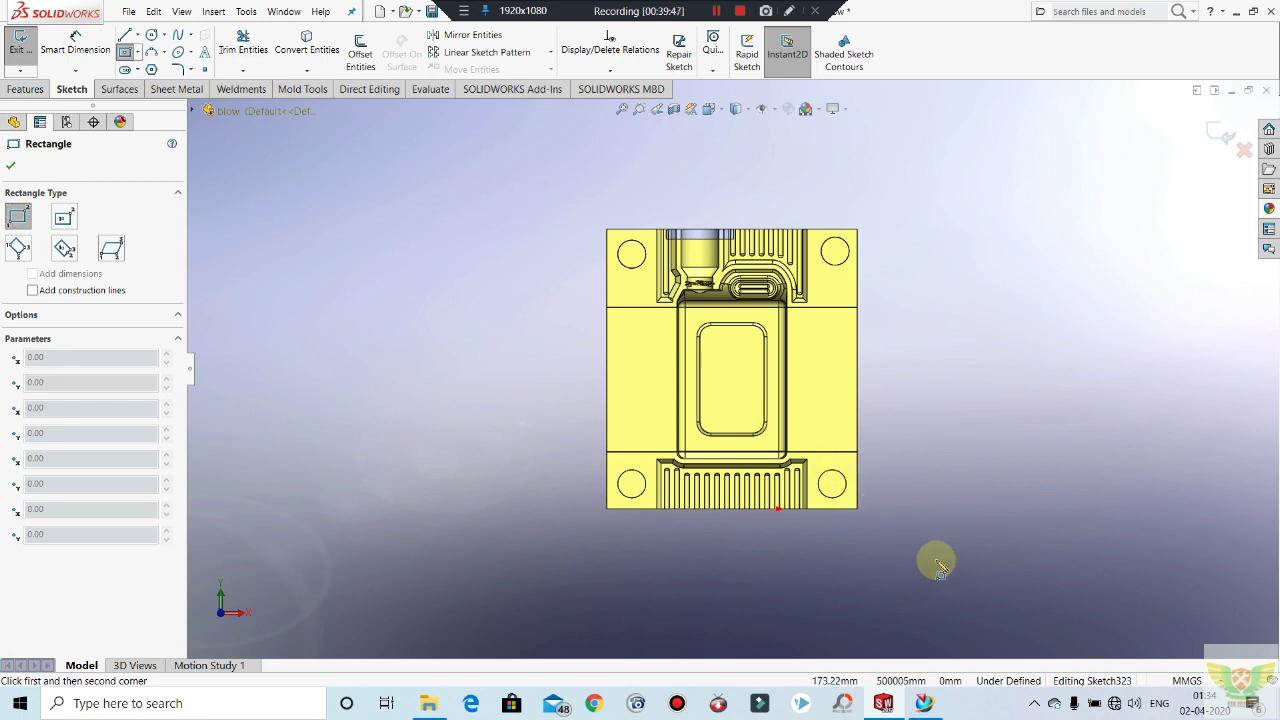
{"action": "key", "text": "Escape"}
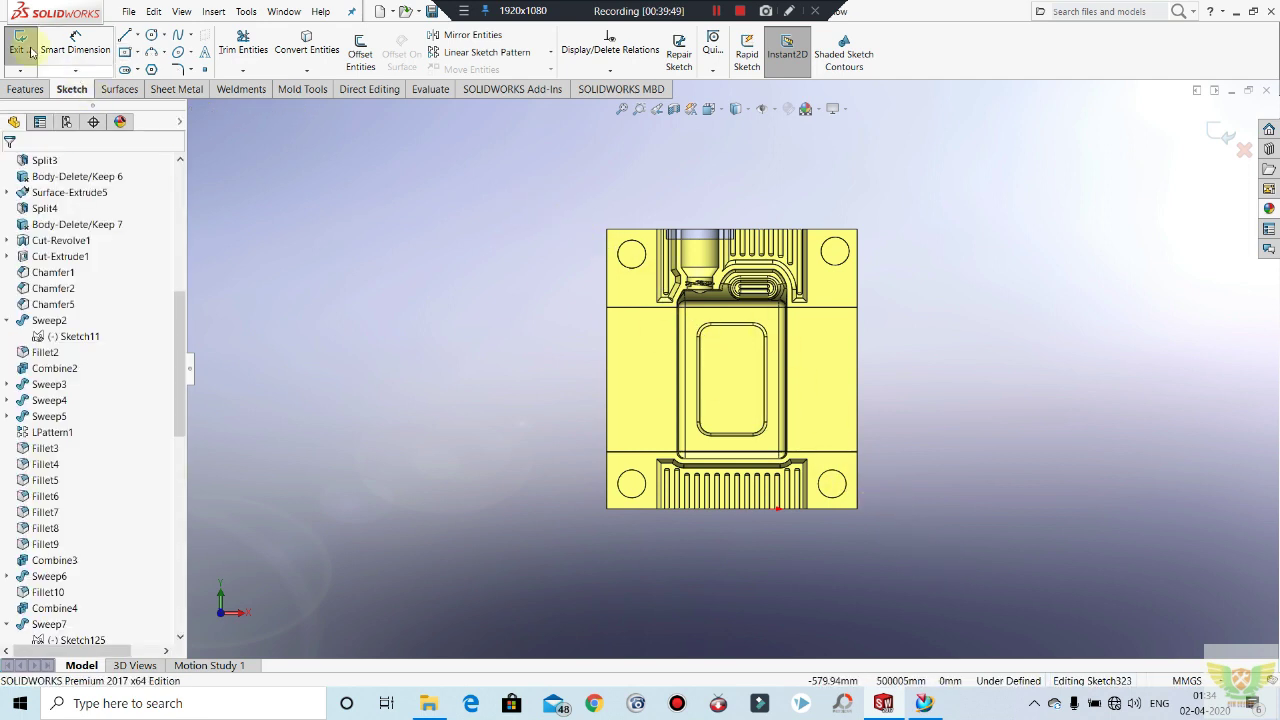
{"action": "left_click", "coordinate": [137, 58]}
{"action": "left_click", "coordinate": [165, 74]}
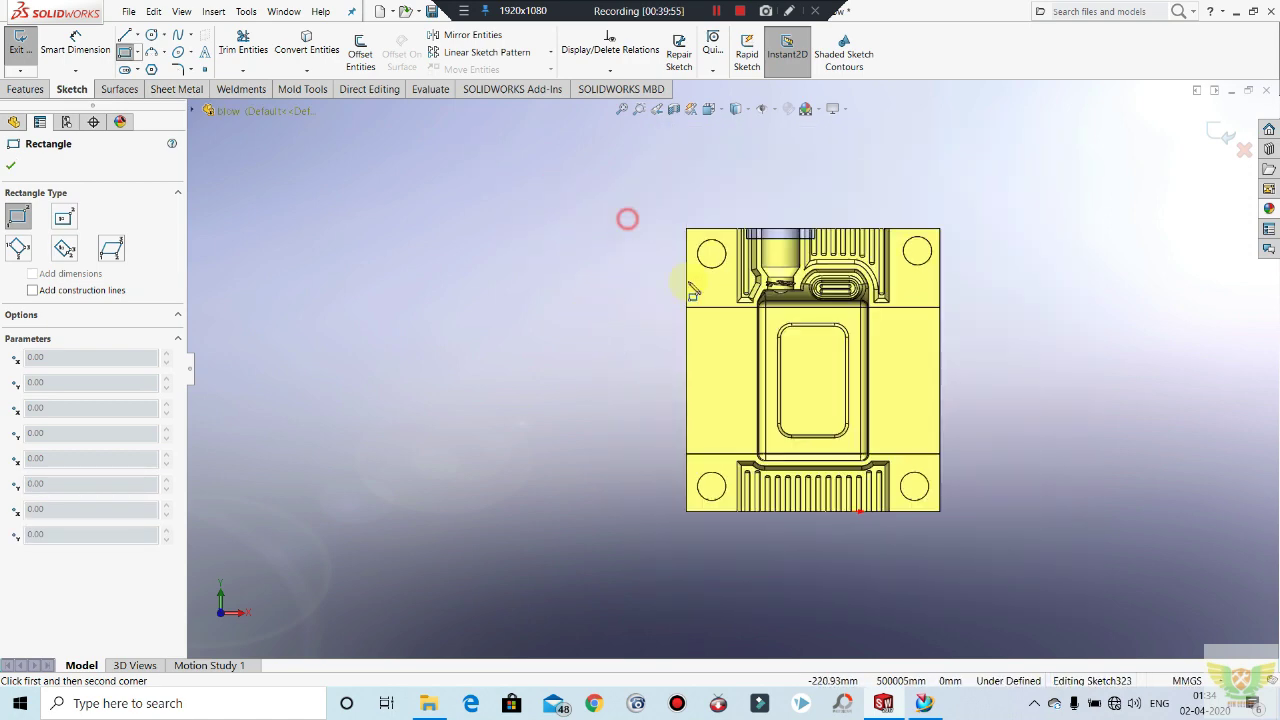
{"action": "key", "text": "Escape"}
{"action": "middle_click_drag", "start_coordinate": [871, 526], "coordinate": [668, 384]}
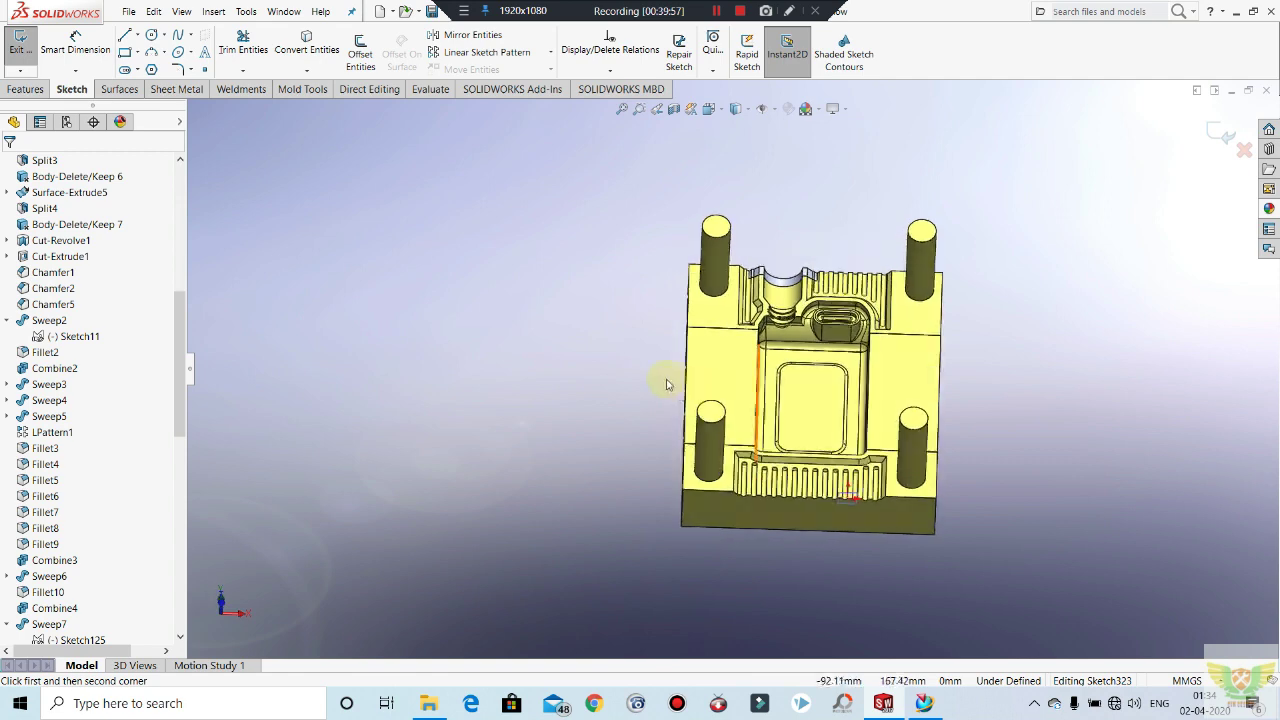
{"action": "left_click", "coordinate": [20, 52]}
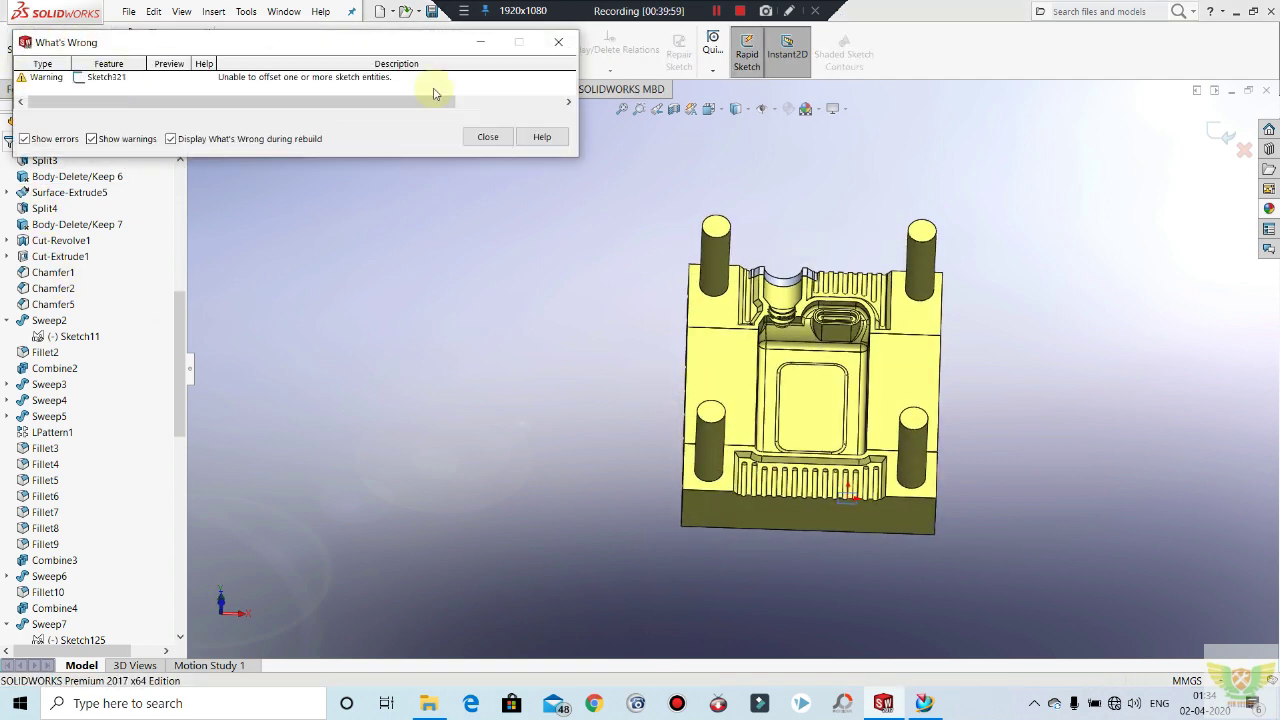
{"action": "left_click", "coordinate": [487, 134]}
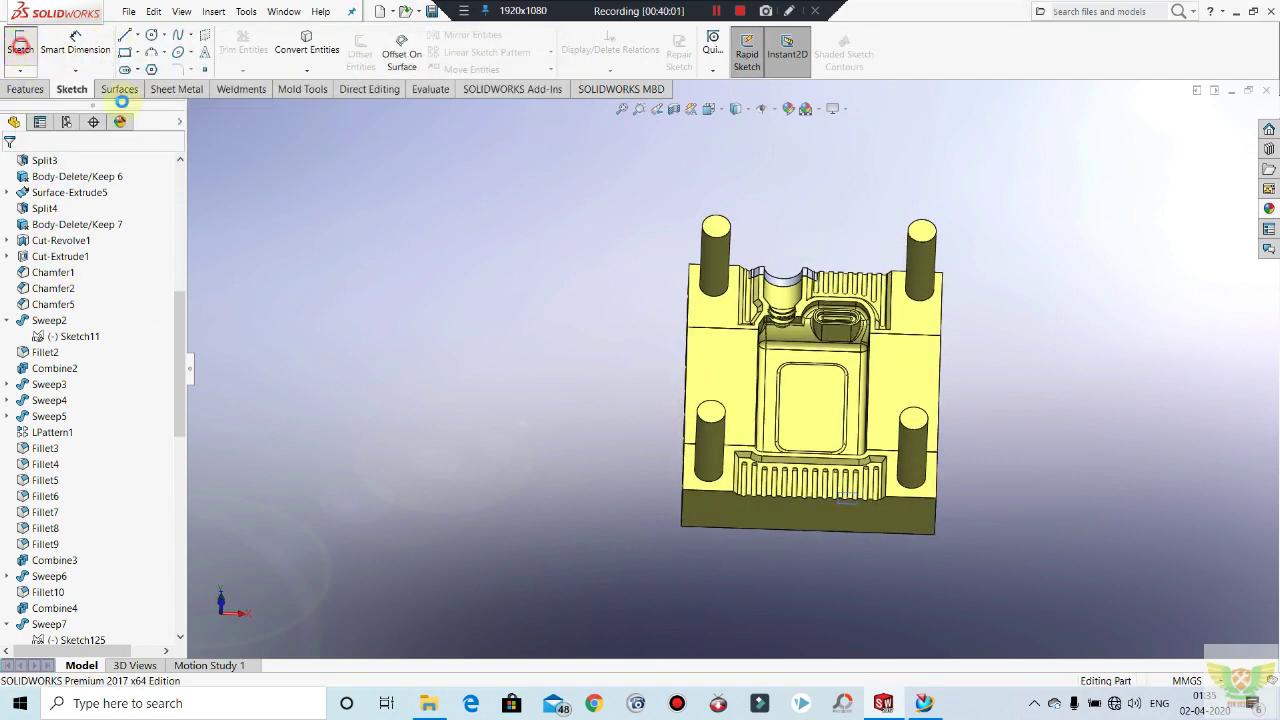
Step: On Plane1, sketch a corner rectangle enclosing the whole block and exit as Sketch324
{"action": "left_click", "coordinate": [705, 310]}
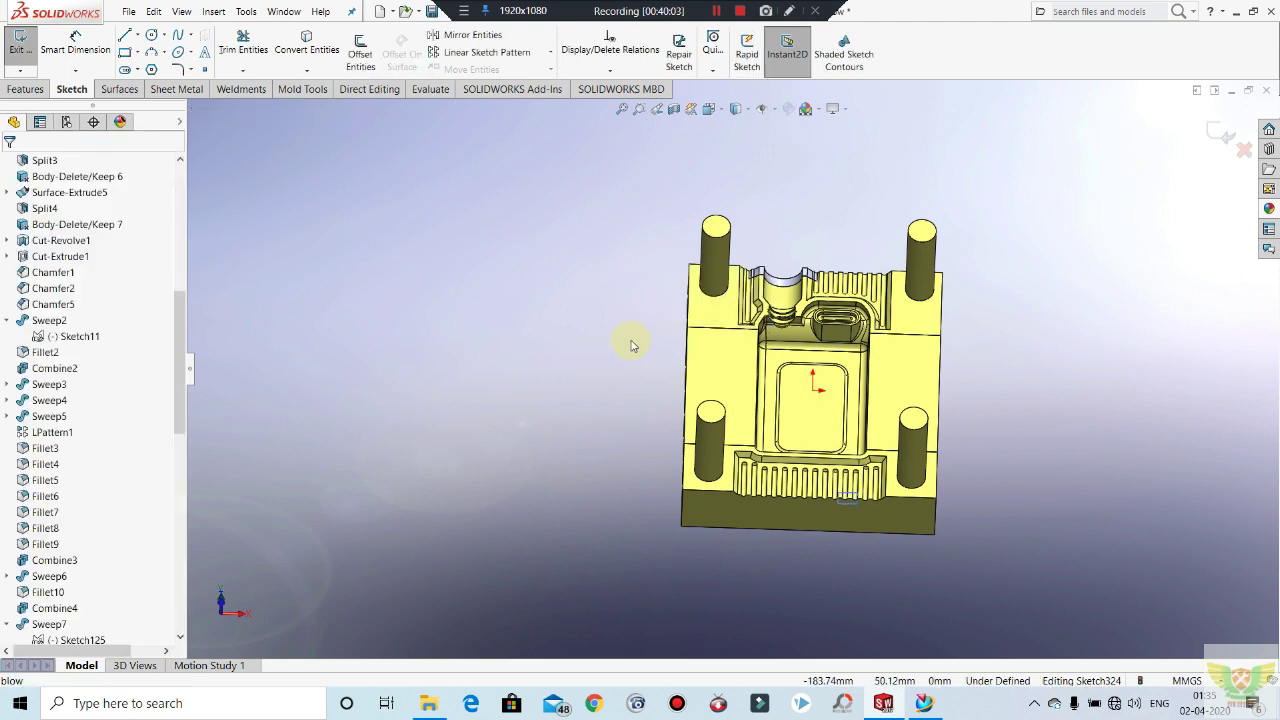
{"action": "left_click", "coordinate": [123, 52]}
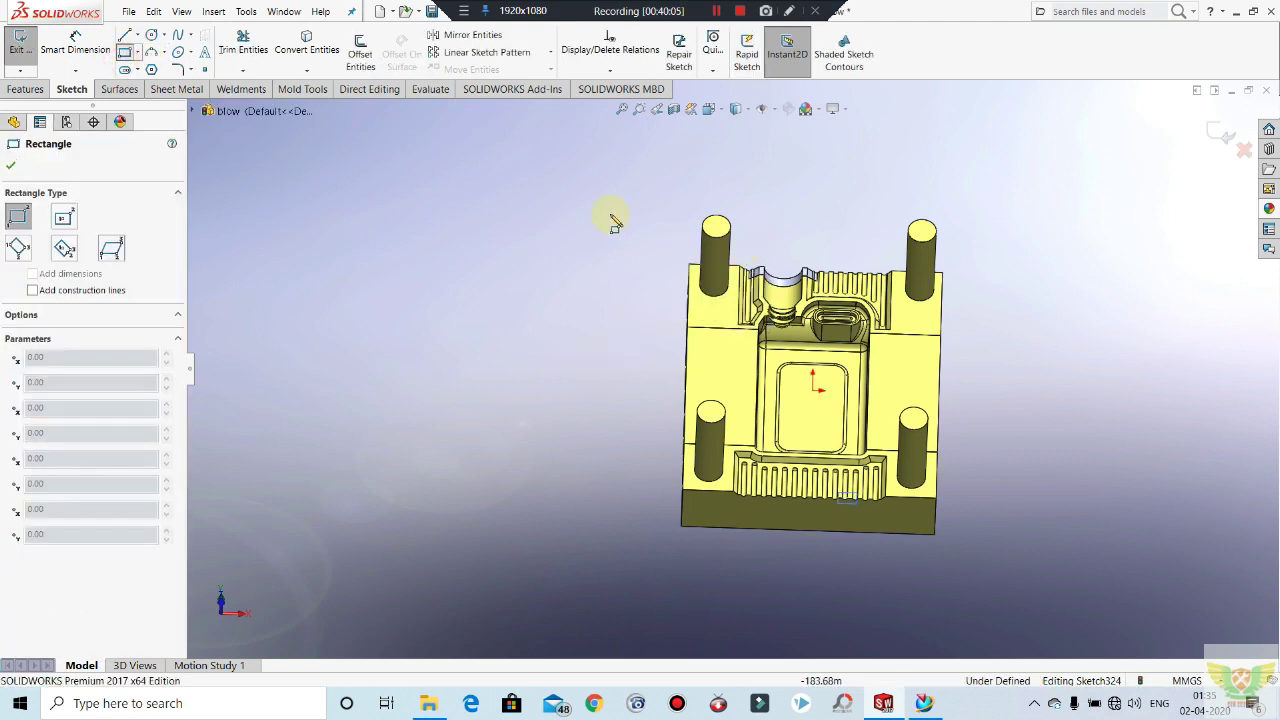
{"action": "left_click", "coordinate": [625, 192]}
{"action": "left_click", "coordinate": [1013, 608]}
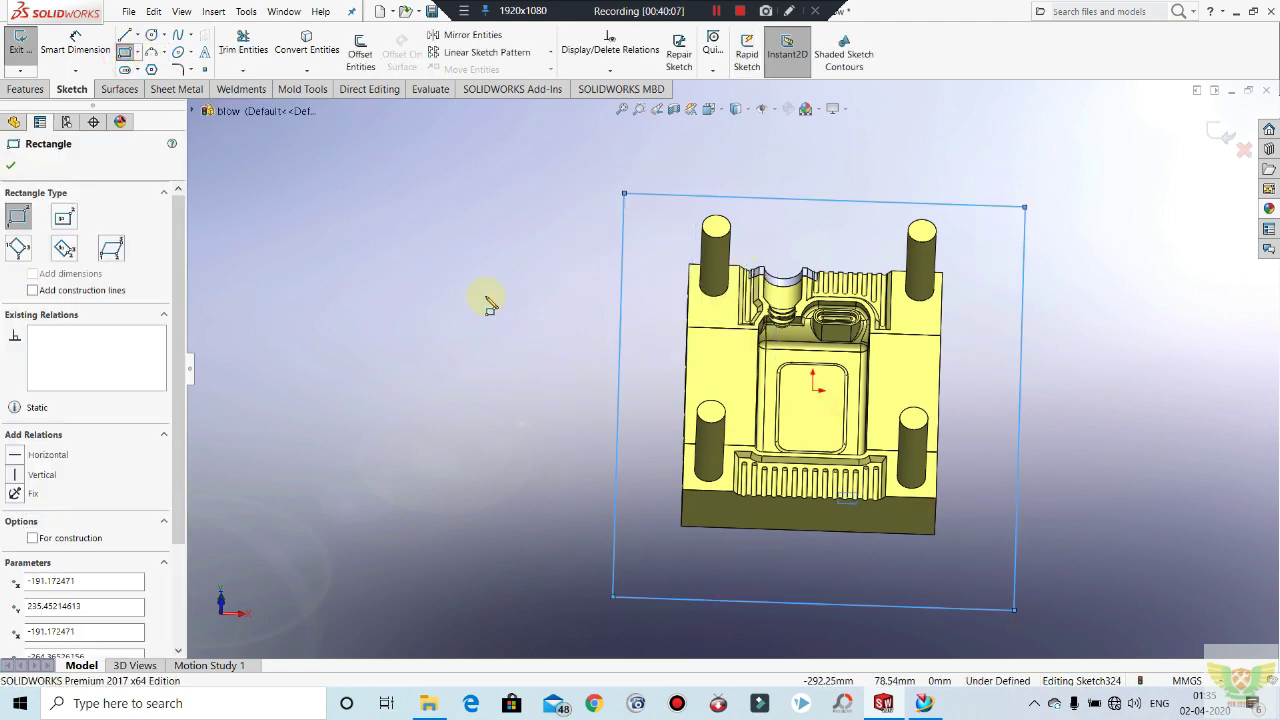
{"action": "key", "text": "Escape"}
{"action": "left_click", "coordinate": [9, 42]}
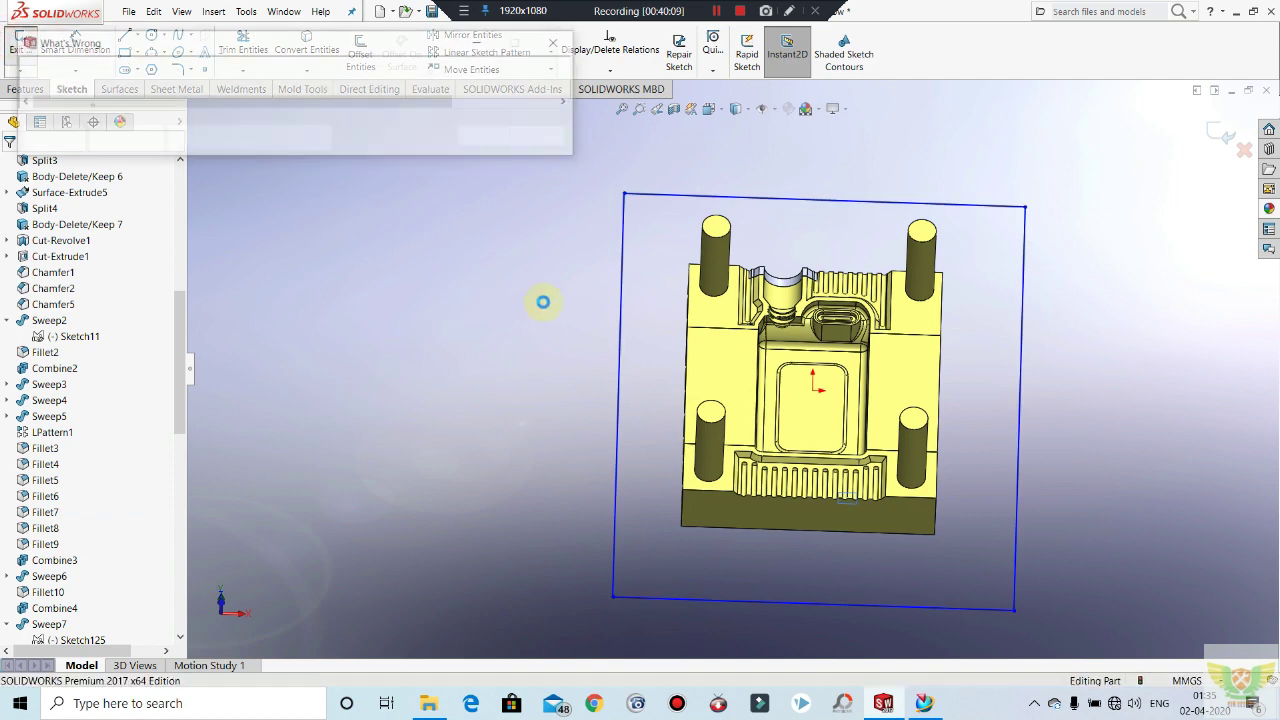
{"action": "left_click", "coordinate": [502, 137]}
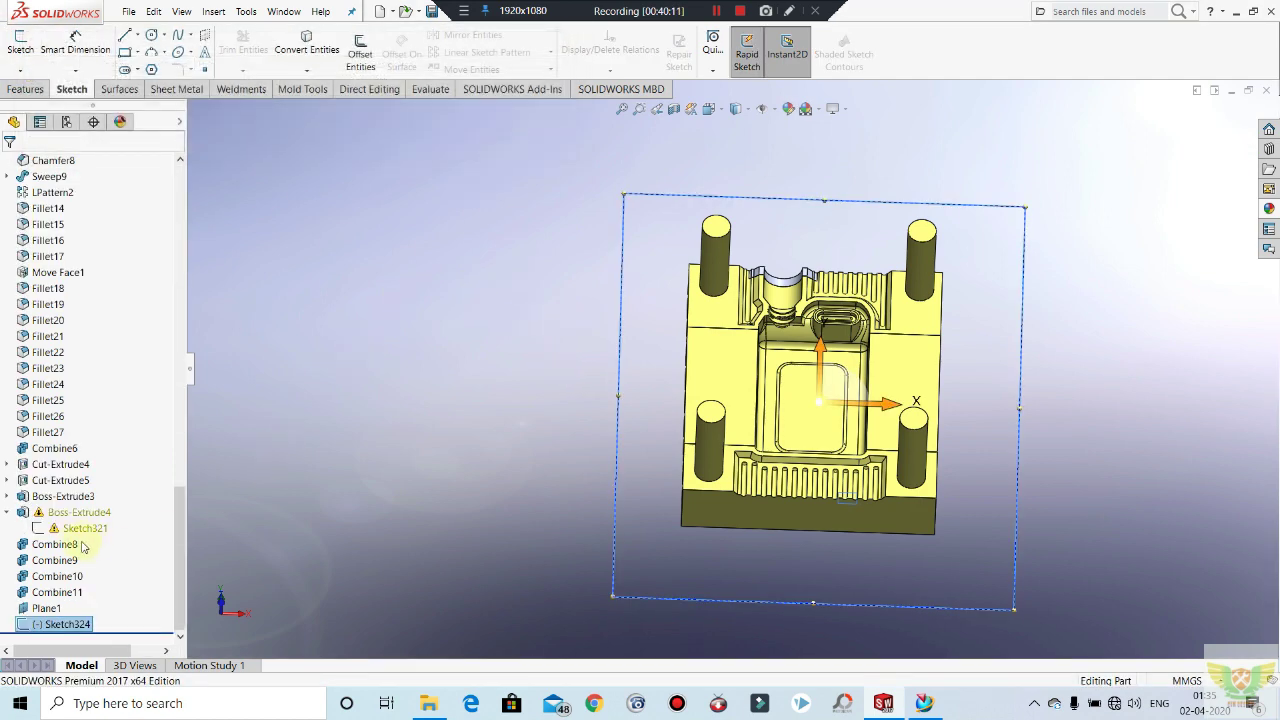
{"action": "left_click", "coordinate": [79, 512]}
Step: View Boss-Extrude4's Parent/Child relations, highlighting Boss-Extrude3 and Cut-Extrude5, then close
{"action": "mouse_move", "coordinate": [277, 571]}
{"action": "middle_mouse_down"}
{"action": "mouse_move", "coordinate": [348, 457]}
{"action": "mouse_move", "coordinate": [197, 497]}
{"action": "middle_mouse_up"}
{"action": "right_click", "coordinate": [88, 513]}
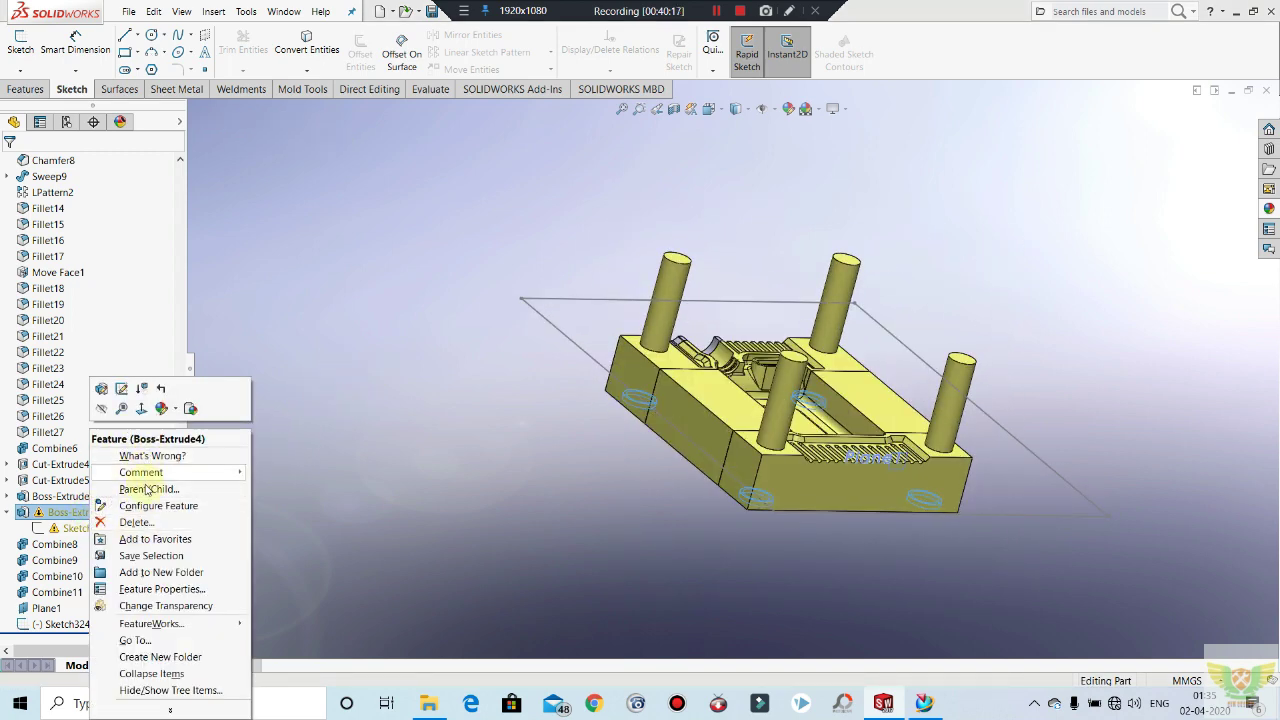
{"action": "left_click", "coordinate": [145, 489]}
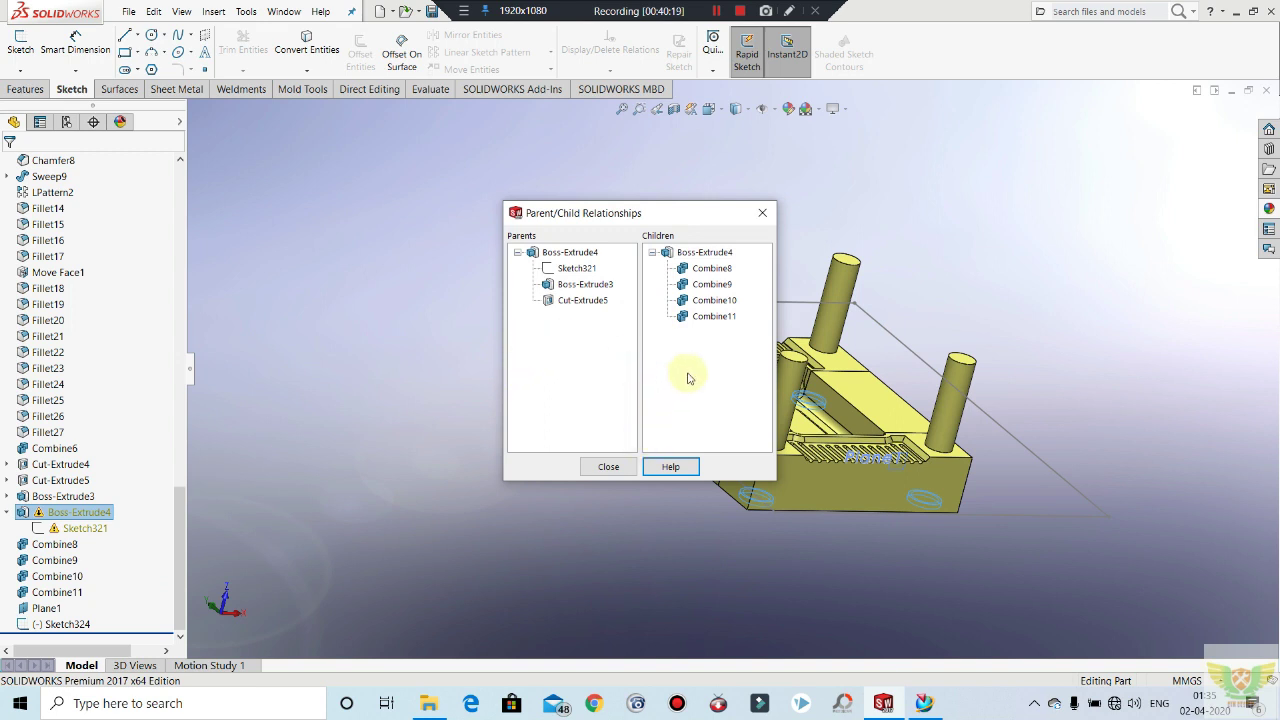
{"action": "left_click", "coordinate": [560, 284]}
{"action": "left_click", "coordinate": [565, 300], "text": "ctrl"}
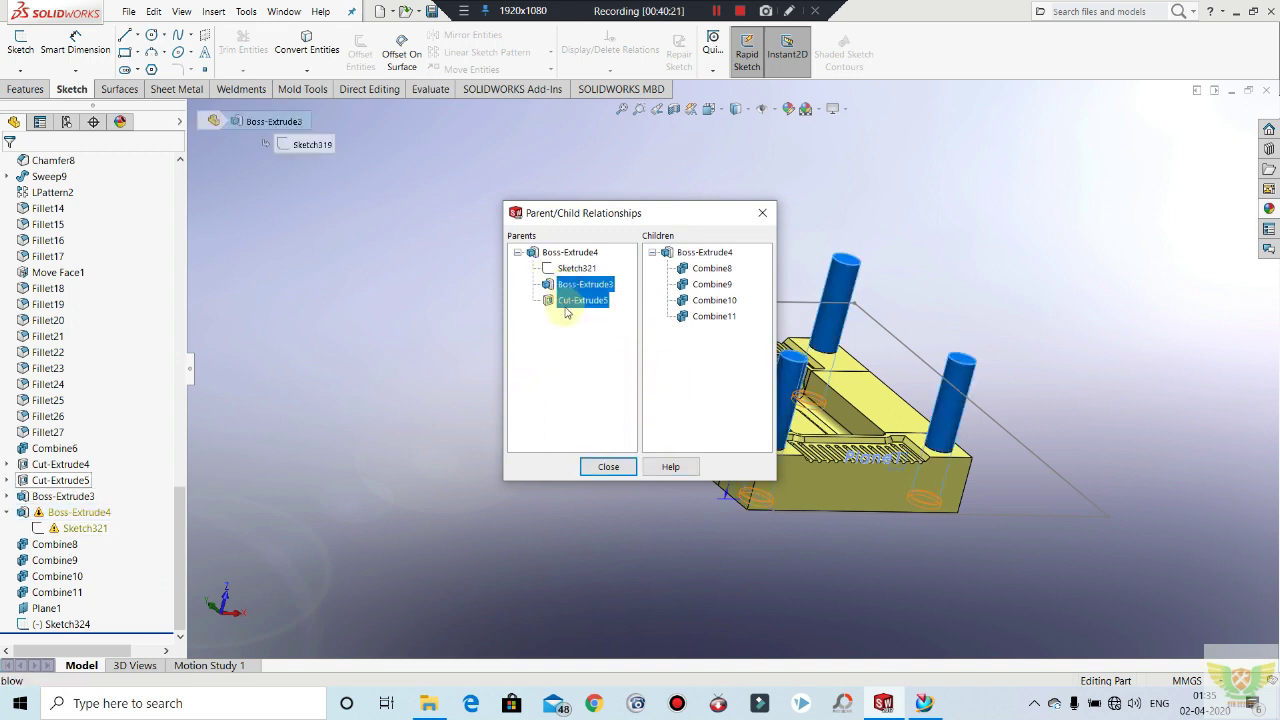
{"action": "left_click", "coordinate": [762, 213]}
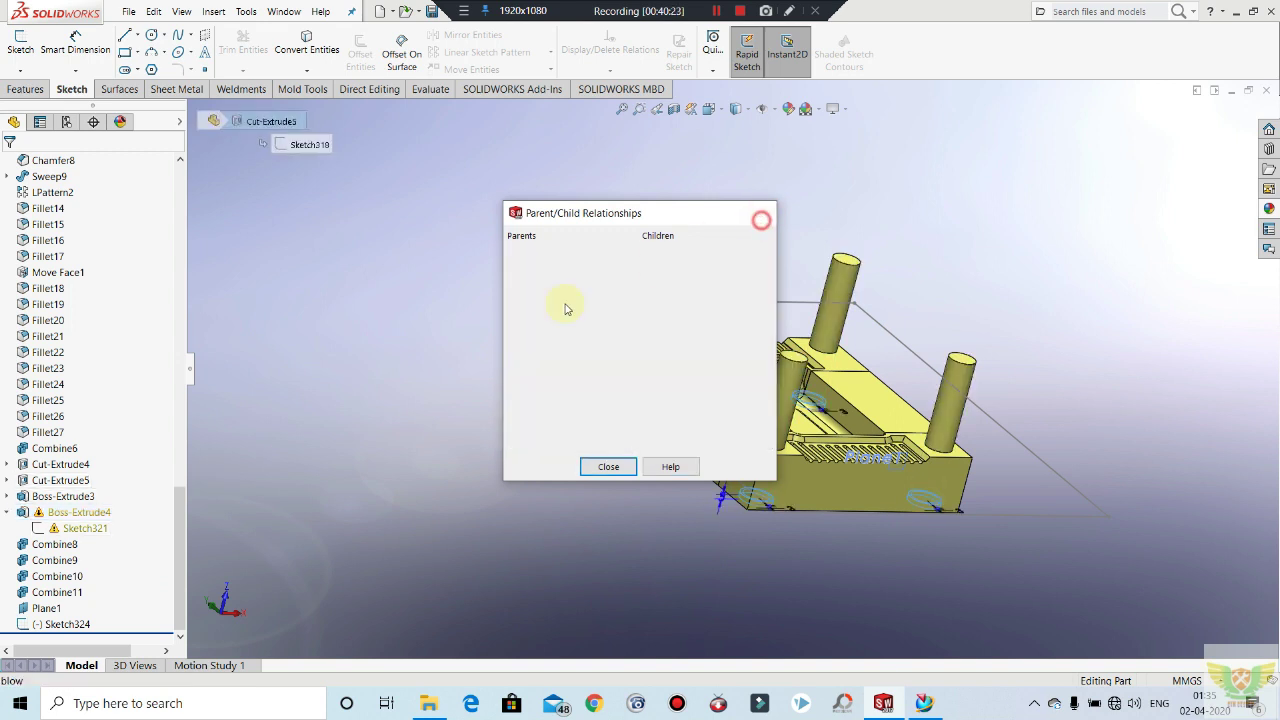
{"action": "mouse_move", "coordinate": [505, 338]}
{"action": "middle_mouse_down"}
{"action": "mouse_move", "coordinate": [557, 314]}
{"action": "mouse_move", "coordinate": [410, 167]}
{"action": "middle_mouse_up"}
Step: Create planar surface Surface-Plane5 bounded by the Sketch324 rectangle
{"action": "left_click", "coordinate": [117, 89]}
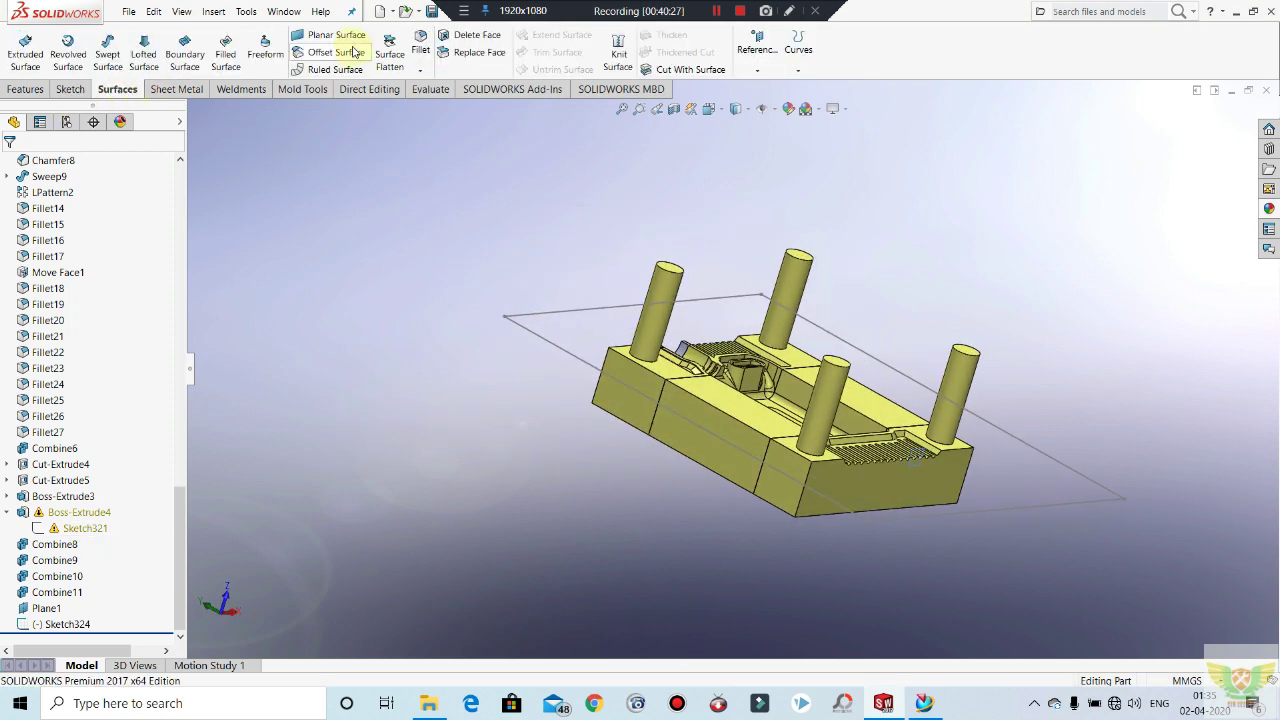
{"action": "left_click", "coordinate": [327, 38]}
{"action": "left_click", "coordinate": [603, 308]}
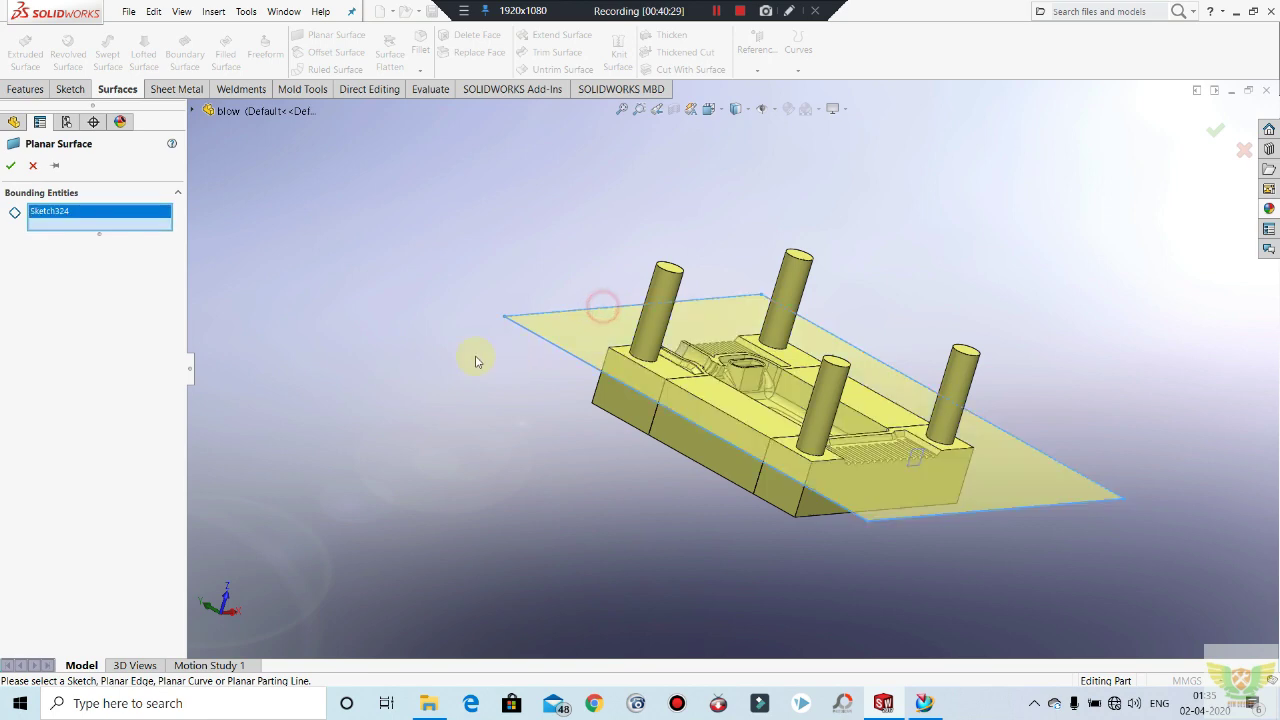
{"action": "left_click", "coordinate": [14, 163]}
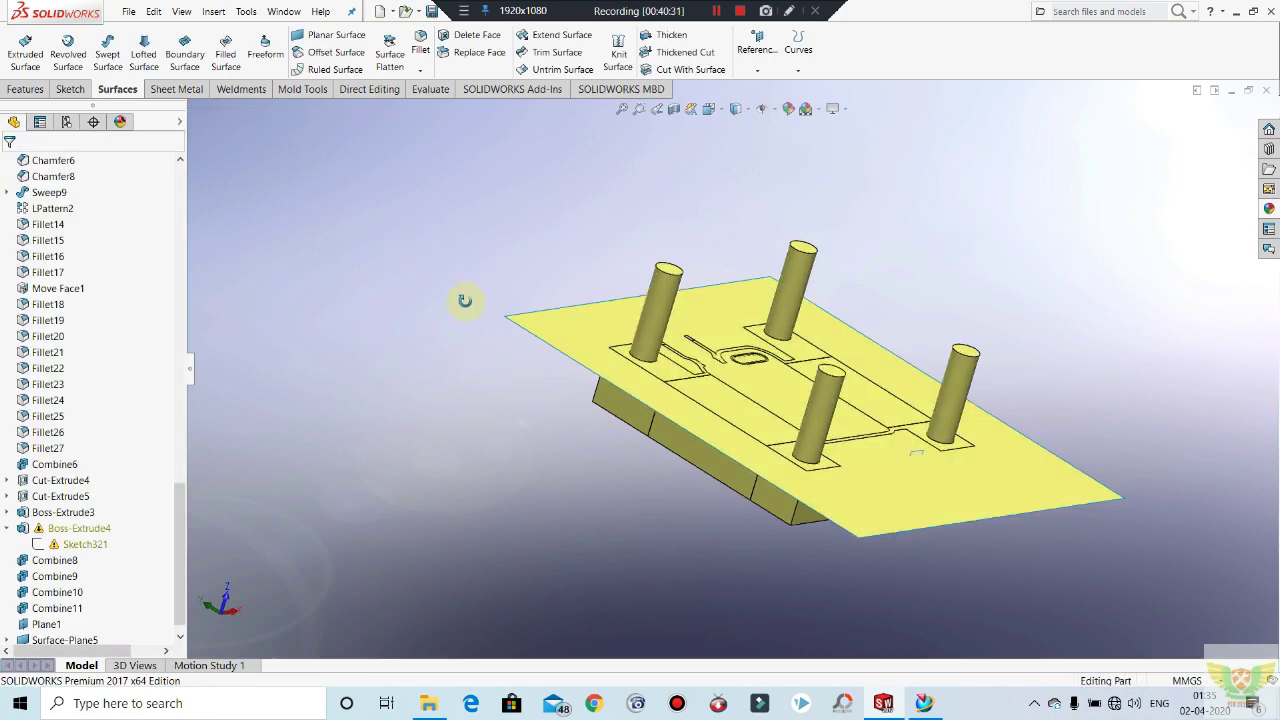
{"action": "middle_click_drag", "start_coordinate": [463, 294], "coordinate": [617, 340]}
{"action": "scroll", "coordinate": [757, 318], "scroll_direction": "down", "scroll_amount": 3}
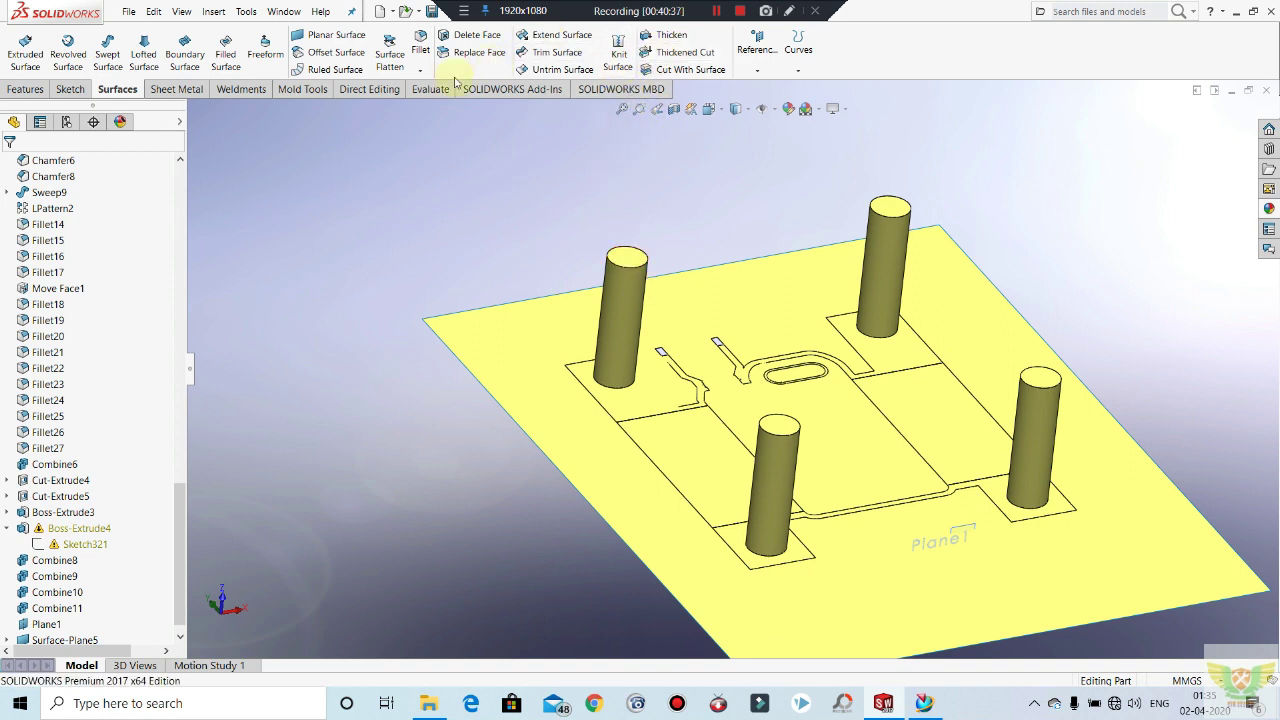
Step: Set up a Split with Surface-Plane5 as trim tool and the four guide pins as targets
{"action": "left_click", "coordinate": [379, 94]}
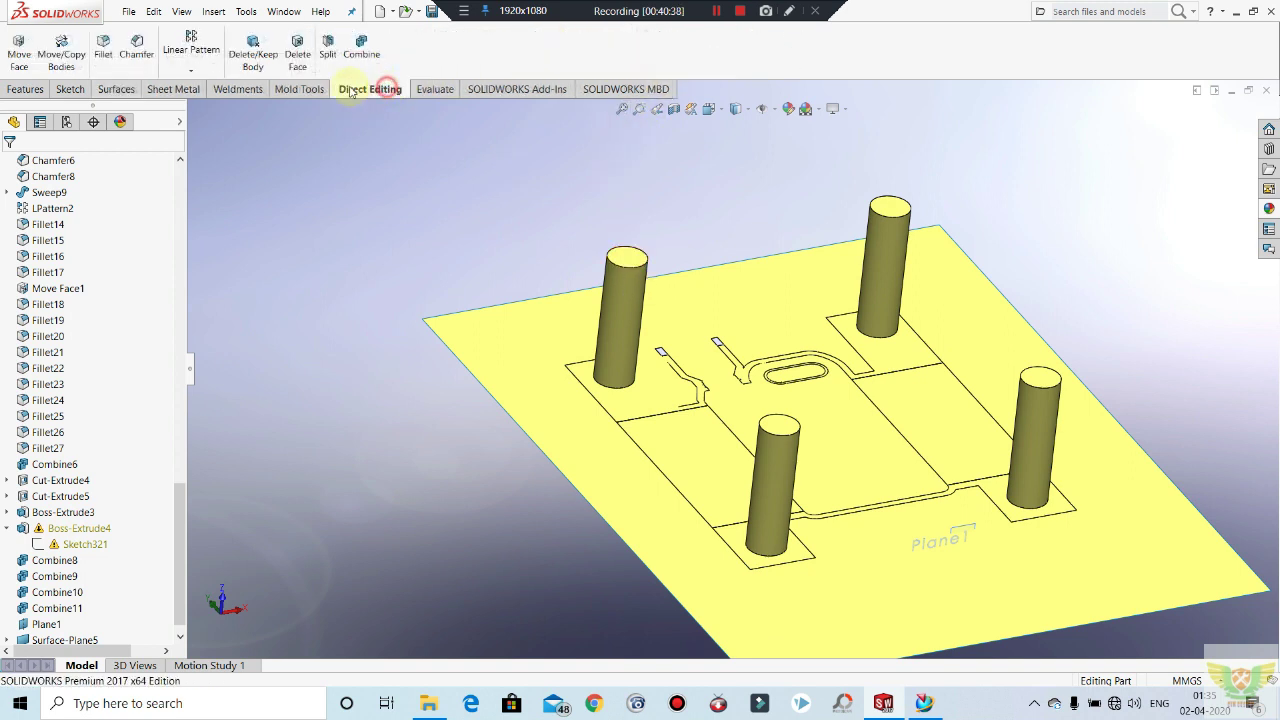
{"action": "left_click", "coordinate": [323, 45]}
{"action": "left_click", "coordinate": [612, 299]}
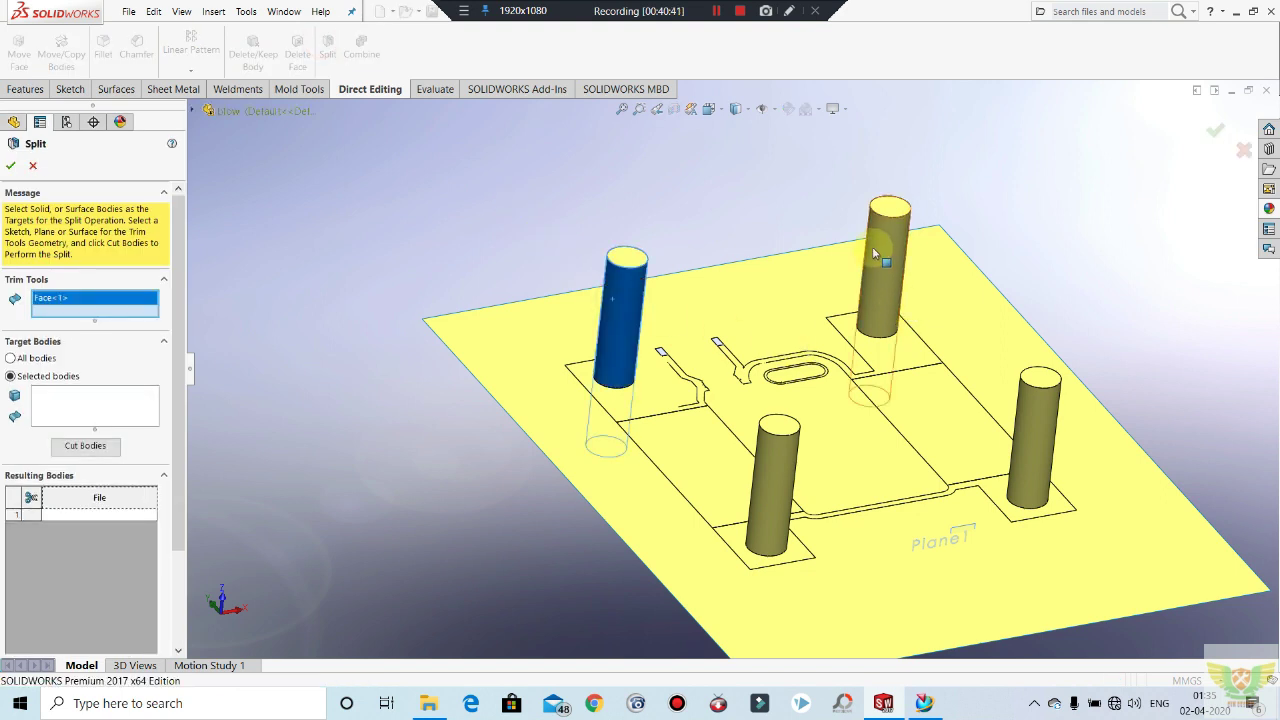
{"action": "right_click", "coordinate": [117, 306]}
{"action": "left_click", "coordinate": [165, 318]}
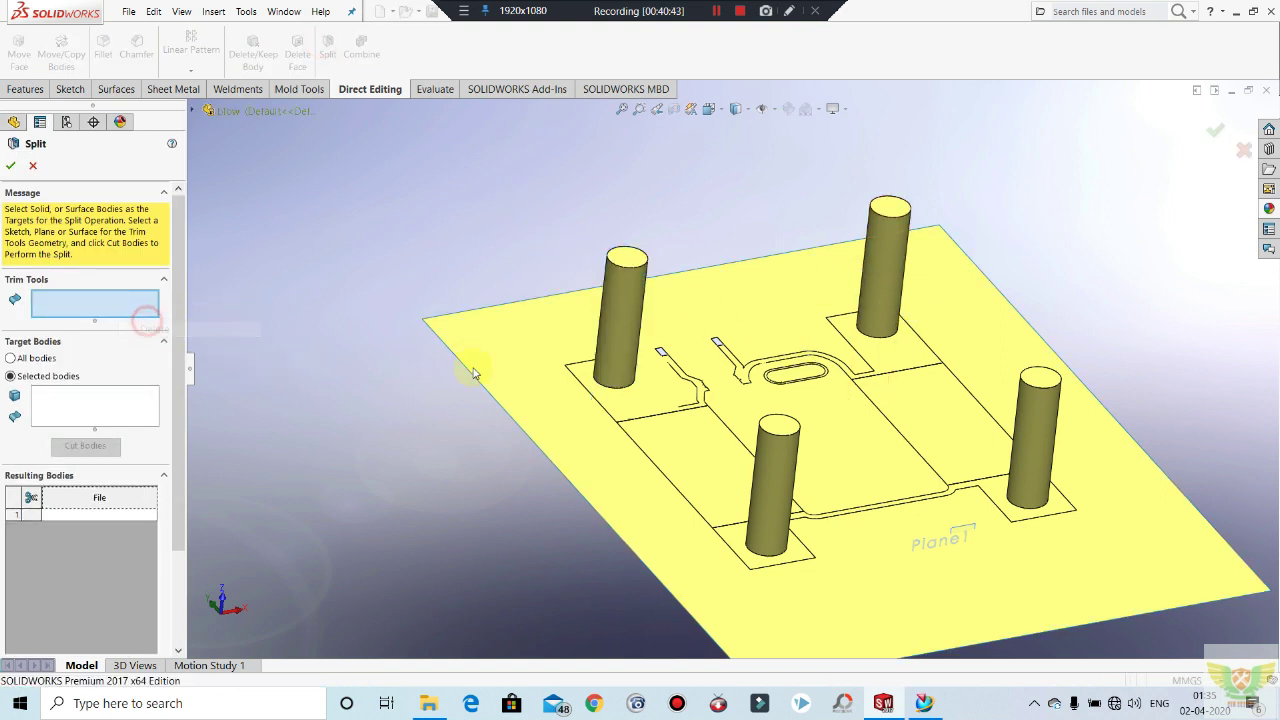
{"action": "left_click", "coordinate": [511, 355]}
{"action": "left_click", "coordinate": [51, 412]}
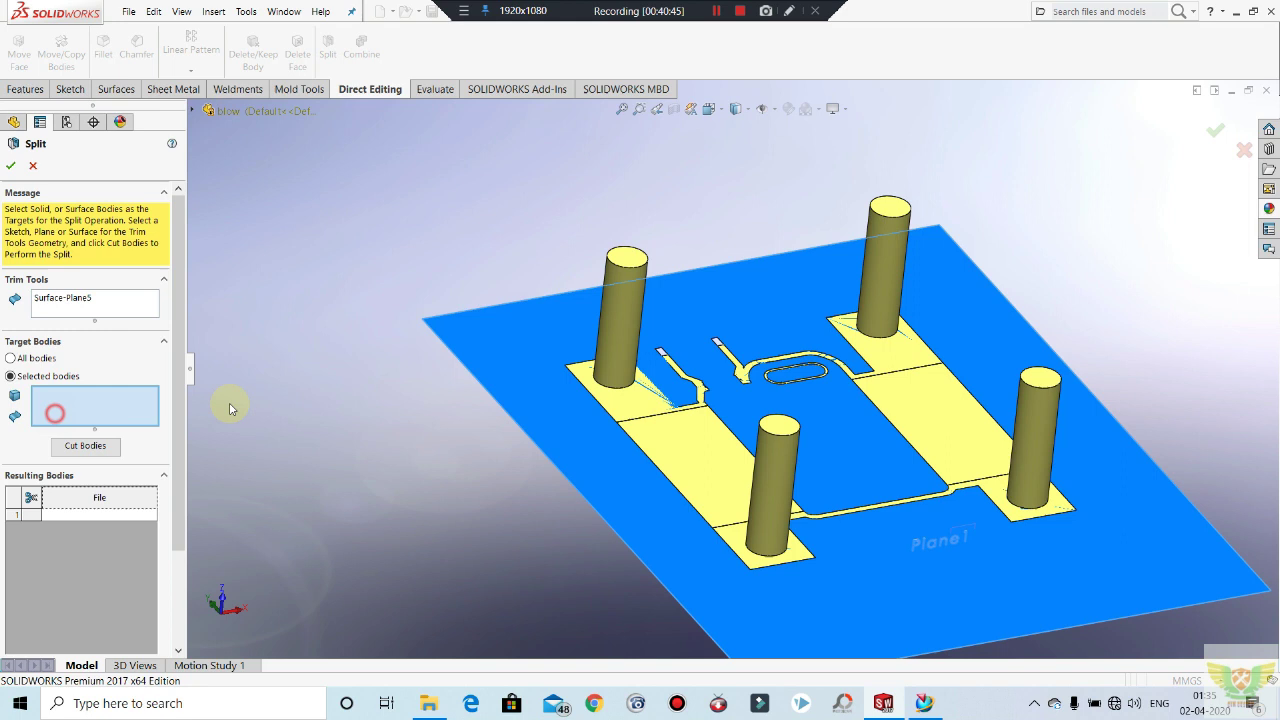
{"action": "left_click", "coordinate": [628, 293]}
{"action": "left_click", "coordinate": [890, 245]}
{"action": "left_click", "coordinate": [1037, 440]}
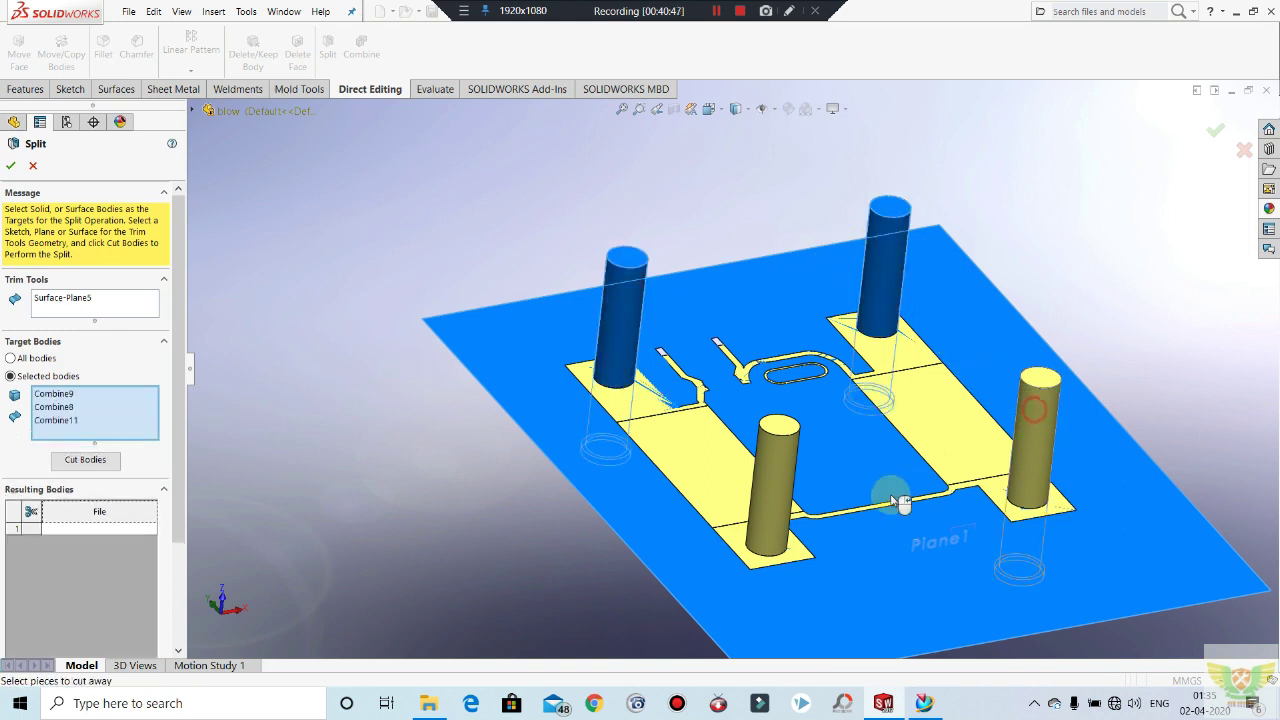
{"action": "left_click", "coordinate": [775, 480]}
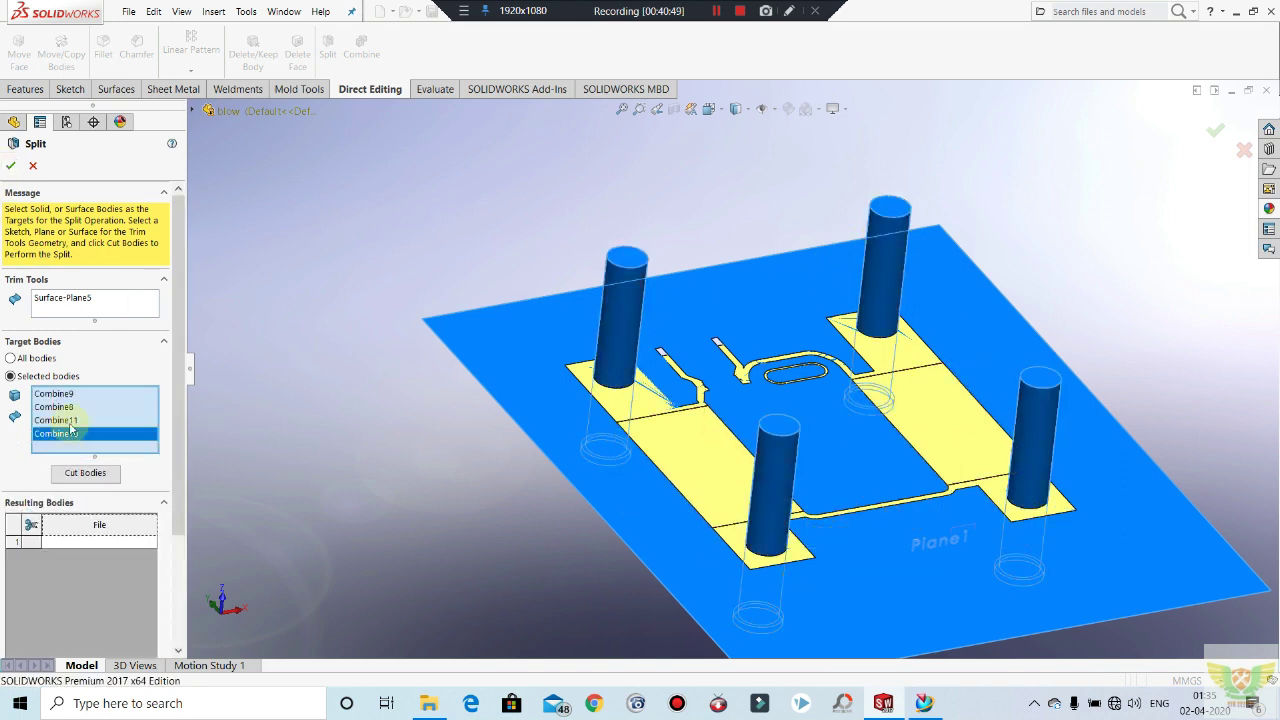
Step: Cut the bodies, keep resulting Bodies 1, 3, 5 and 7, and confirm the split
{"action": "left_click", "coordinate": [79, 476]}
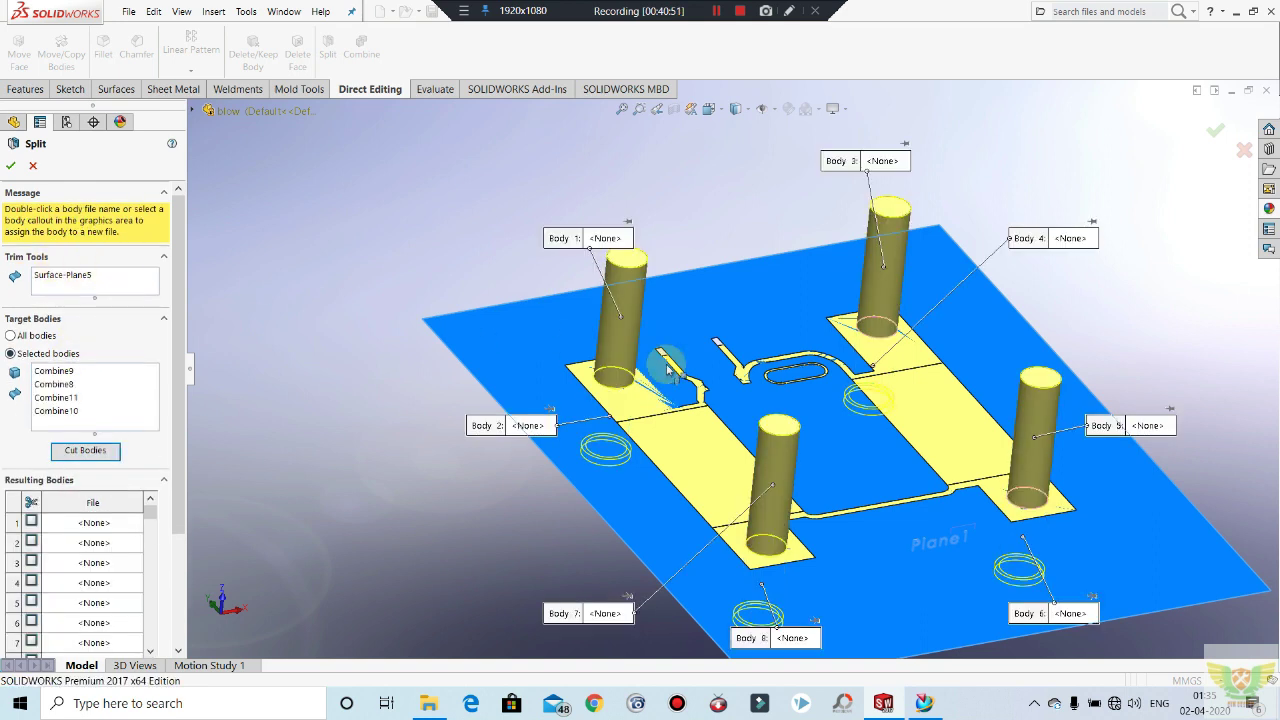
{"action": "left_click", "coordinate": [630, 300]}
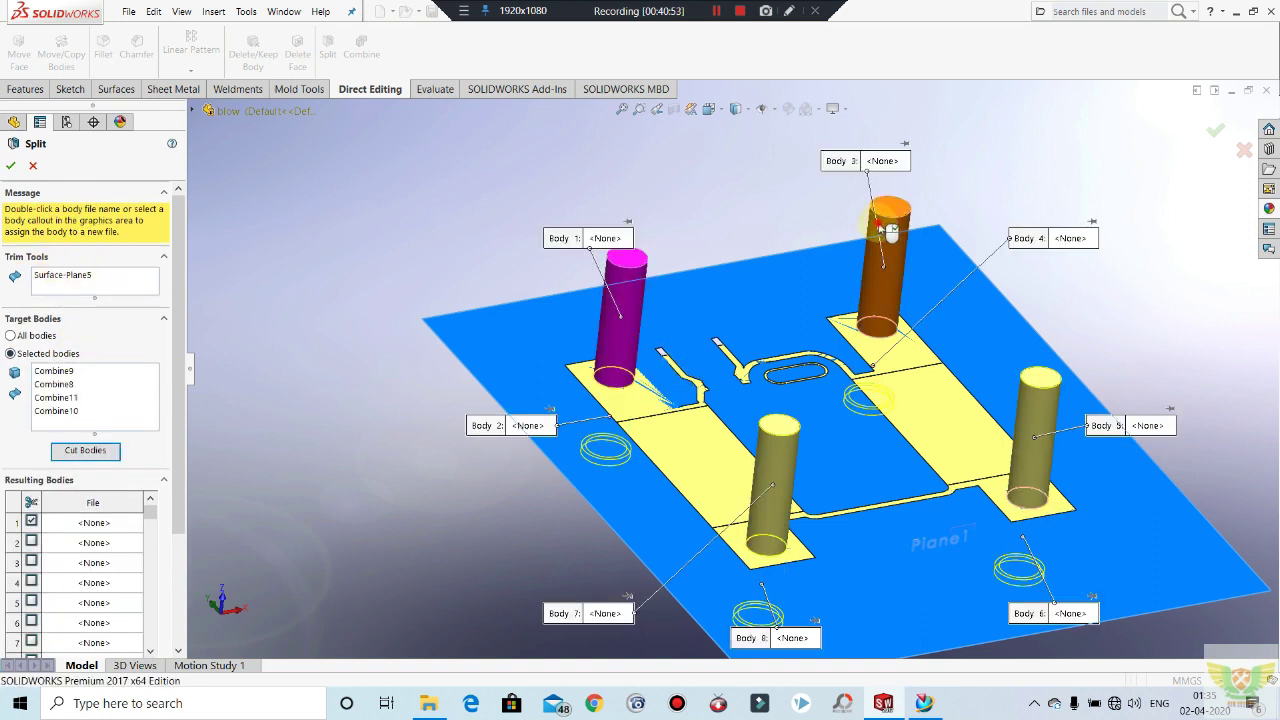
{"action": "left_click", "coordinate": [885, 260]}
{"action": "left_click", "coordinate": [1033, 420]}
{"action": "left_click", "coordinate": [785, 525]}
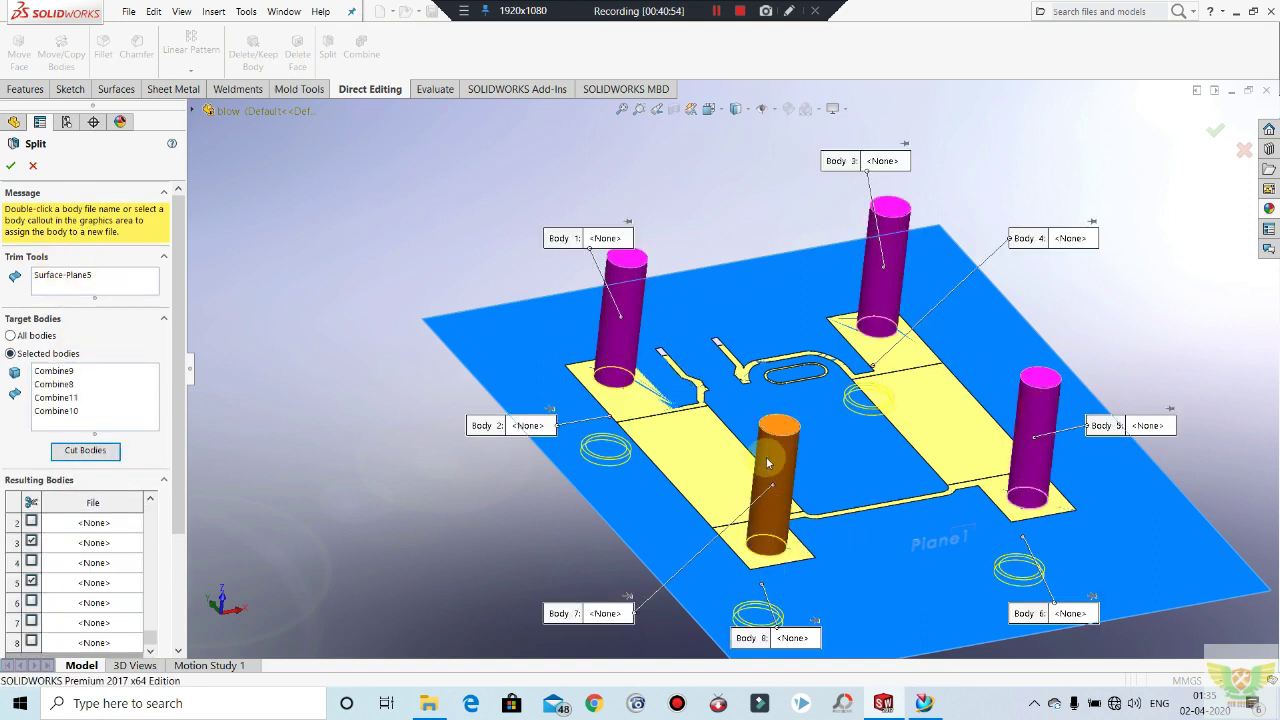
{"action": "left_click", "coordinate": [10, 165]}
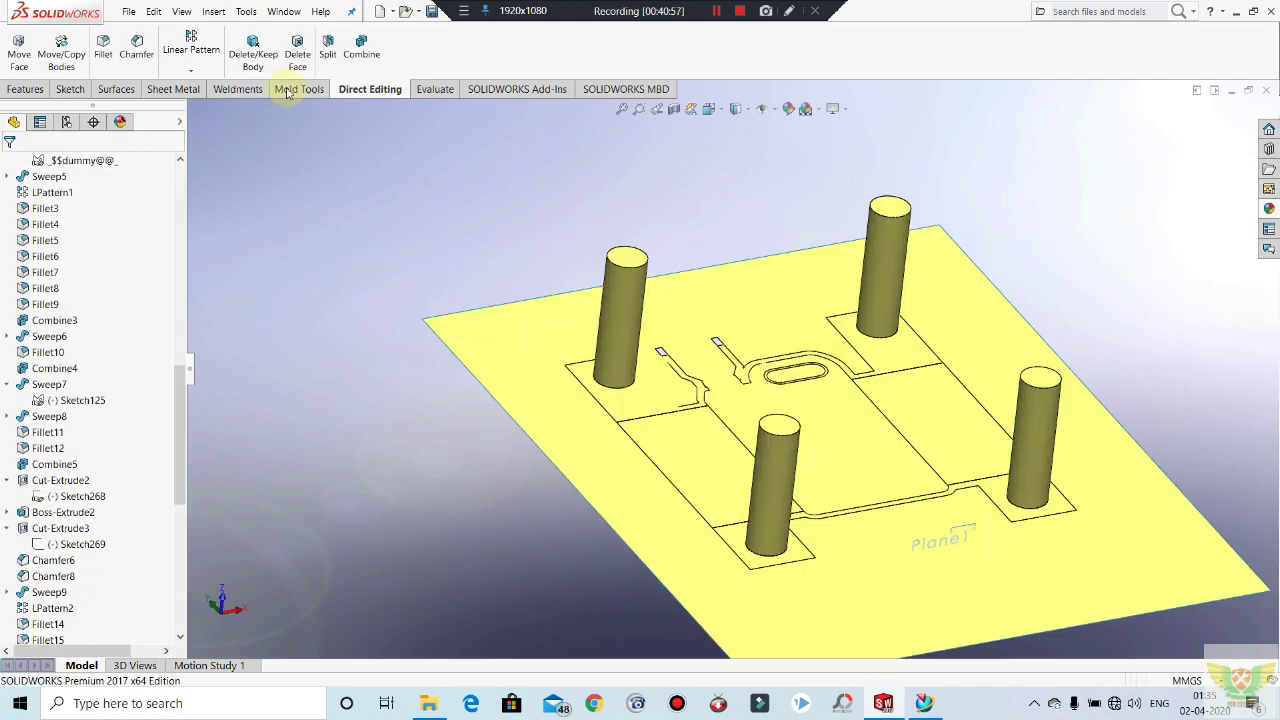
Step: Delete the Surface-Plane5 surface body with Delete/Keep Body
{"action": "left_click", "coordinate": [213, 11]}
{"action": "mouse_move", "coordinate": [239, 66]}
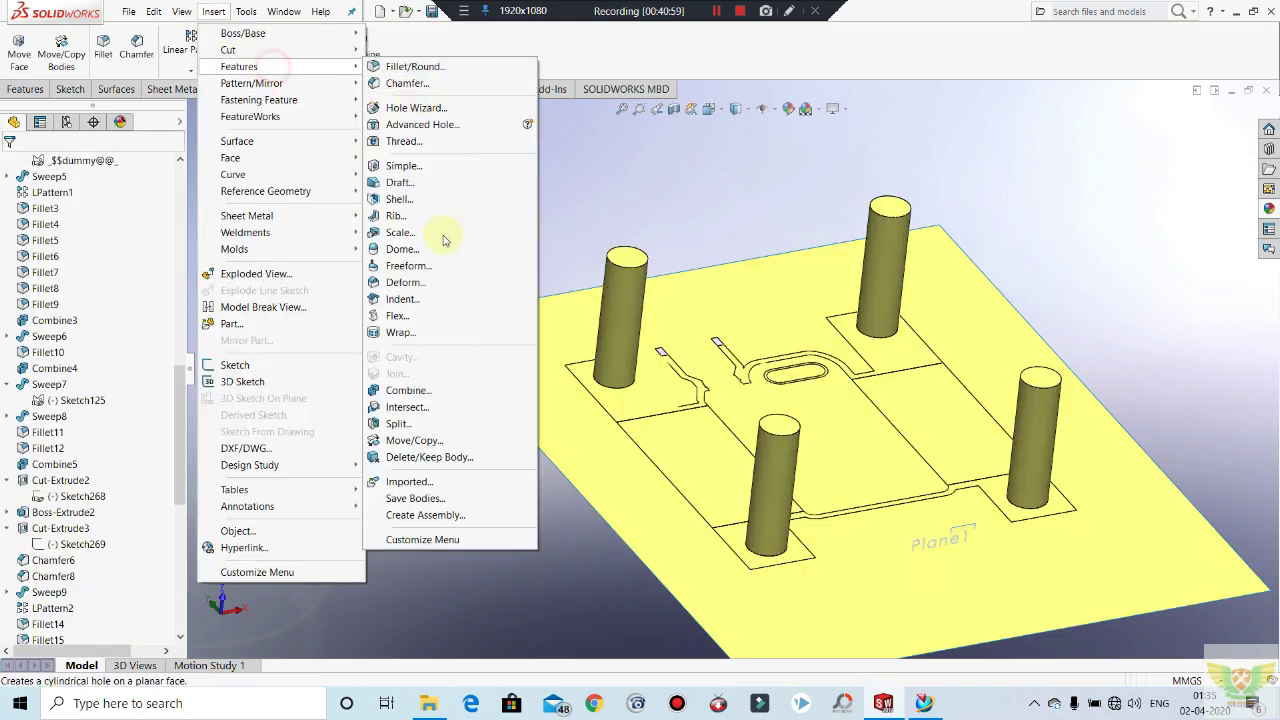
{"action": "left_click", "coordinate": [427, 456]}
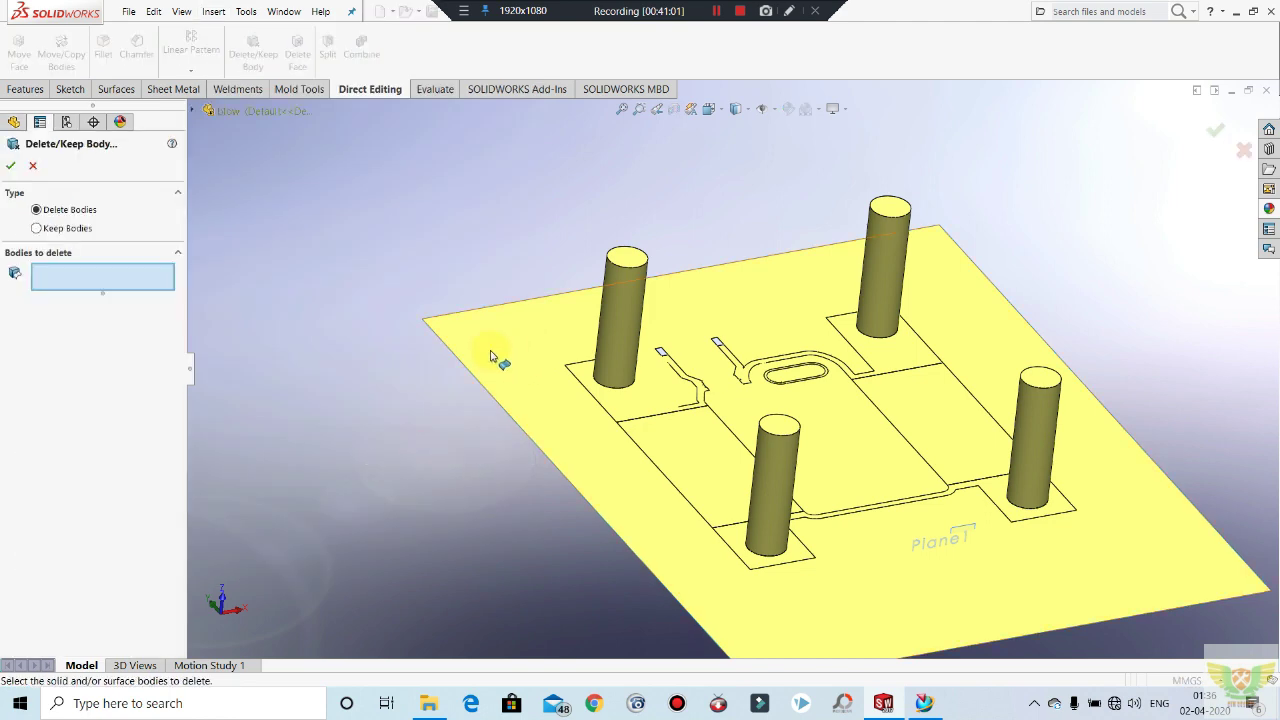
{"action": "left_click", "coordinate": [473, 354]}
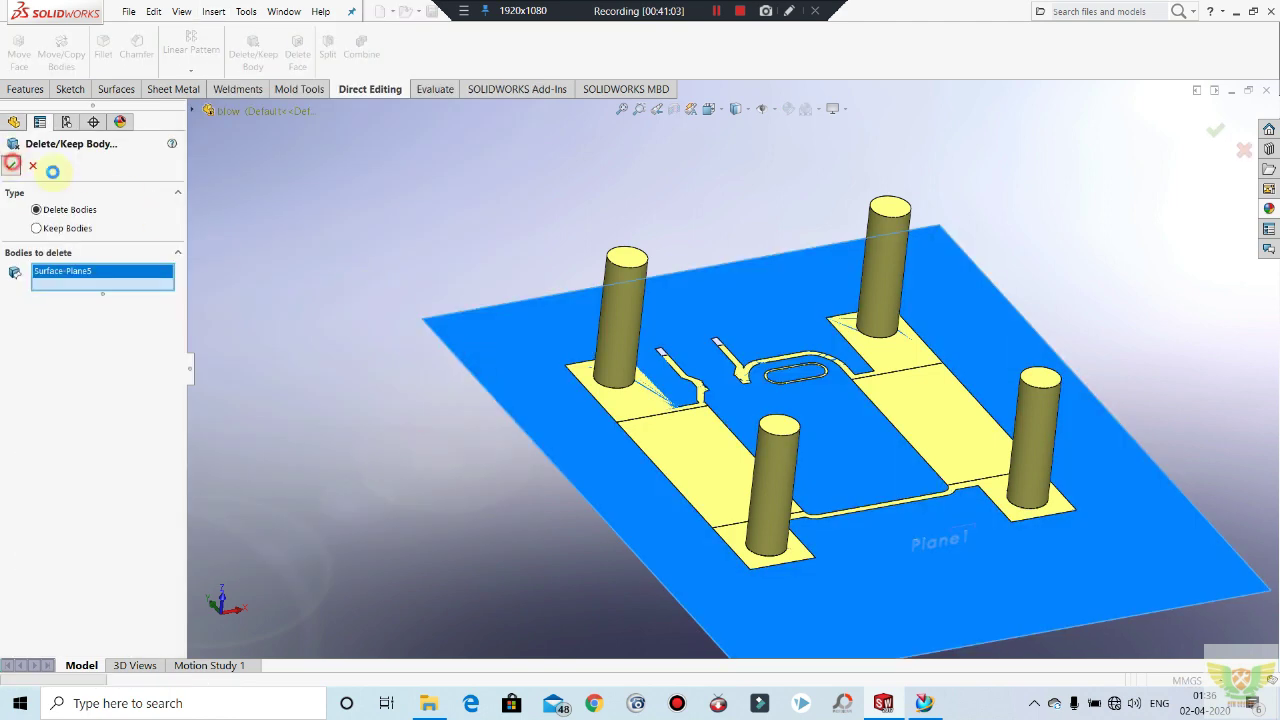
{"action": "left_click", "coordinate": [12, 165]}
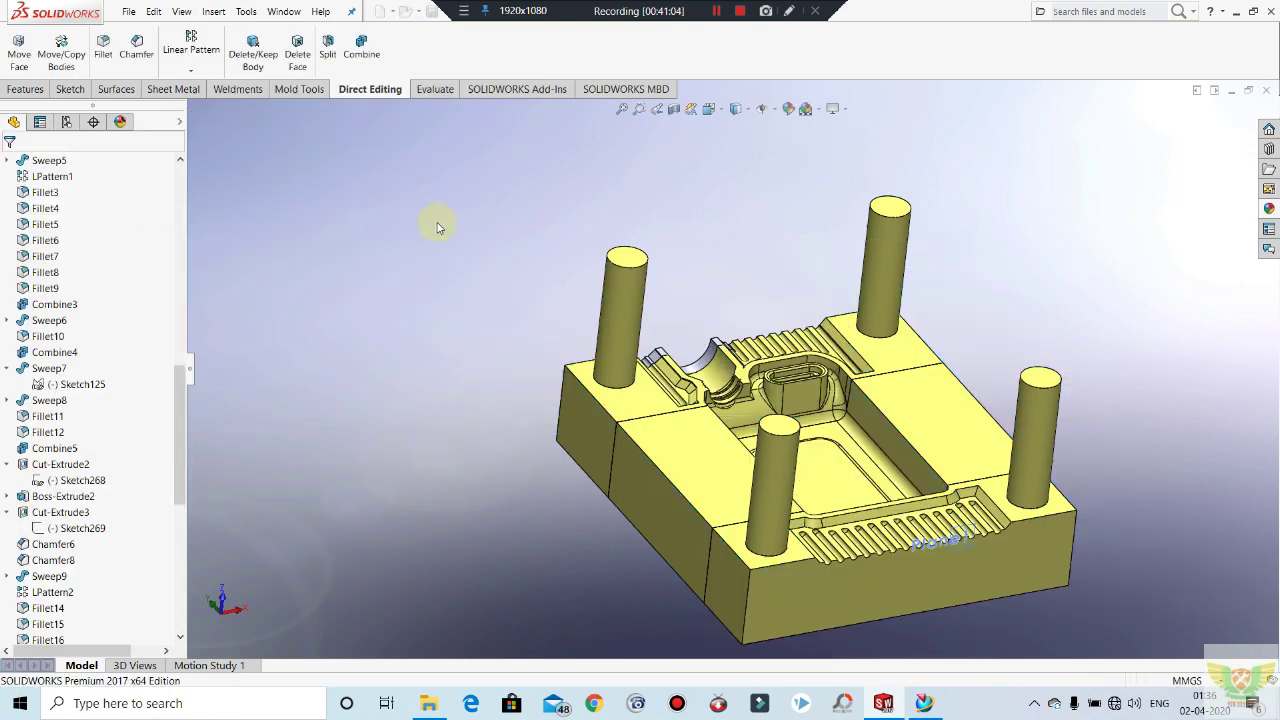
Step: Hide the left and front mold block bodies and rotate to the front side
{"action": "right_click", "coordinate": [603, 420]}
{"action": "left_click", "coordinate": [652, 388]}
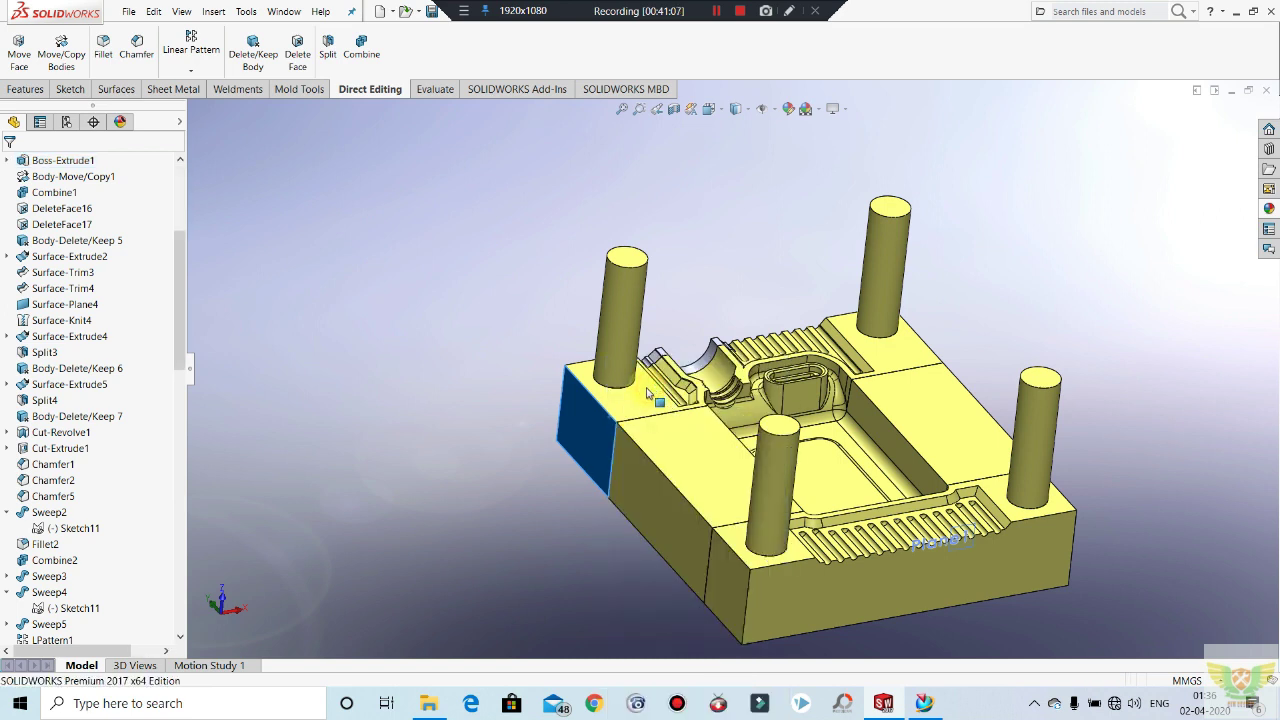
{"action": "left_click", "coordinate": [778, 600]}
{"action": "right_click", "coordinate": [778, 600]}
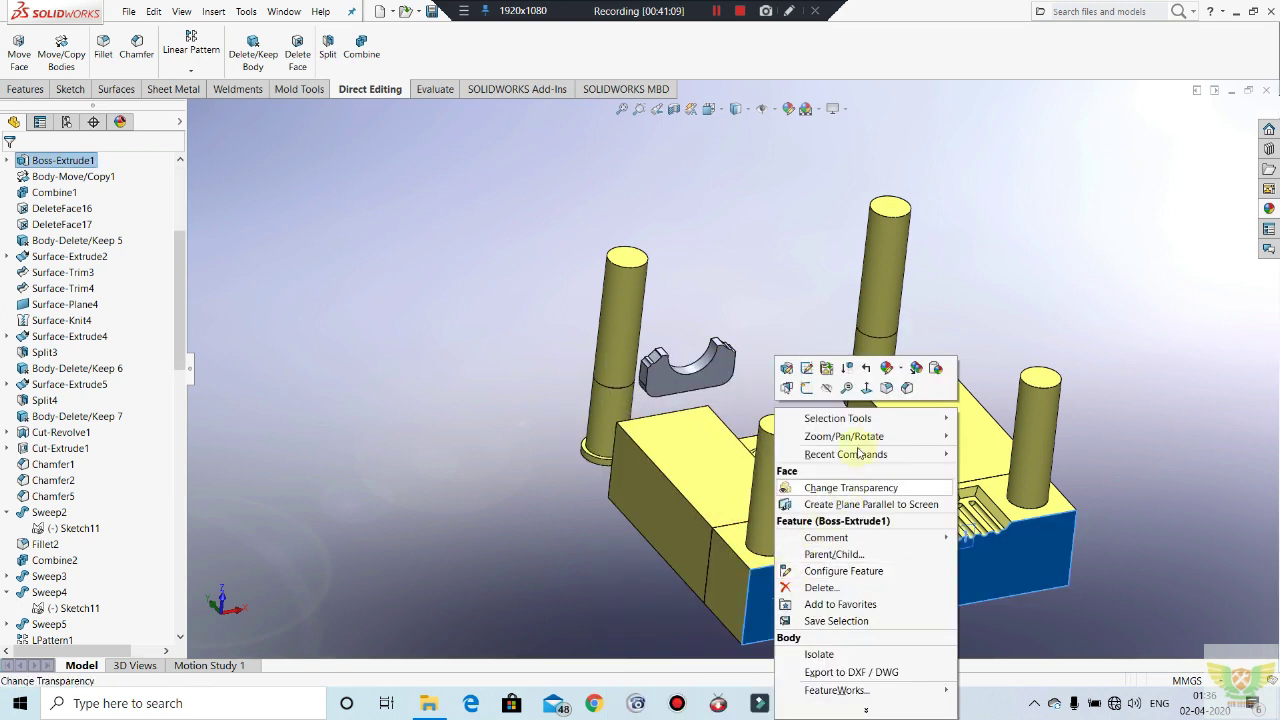
{"action": "left_click", "coordinate": [833, 390]}
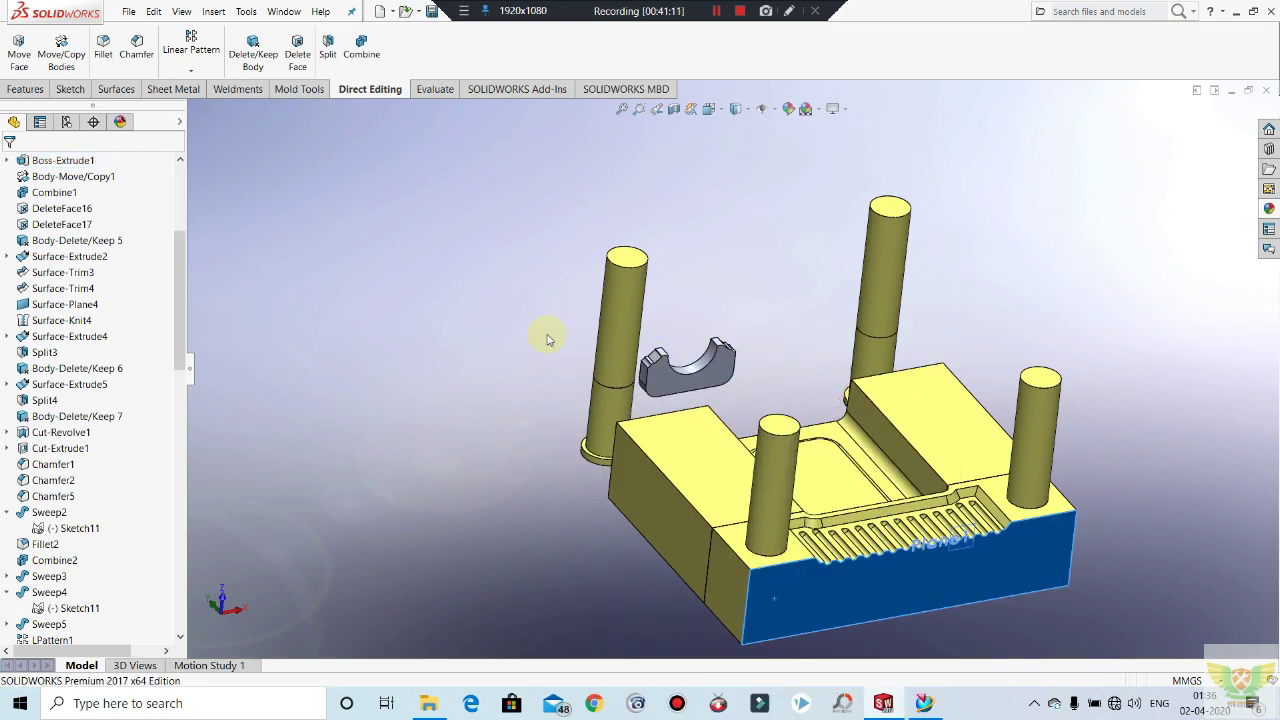
{"action": "scroll", "coordinate": [655, 362], "scroll_direction": "up", "scroll_amount": 2}
{"action": "scroll", "coordinate": [680, 362], "scroll_direction": "up", "scroll_amount": 2}
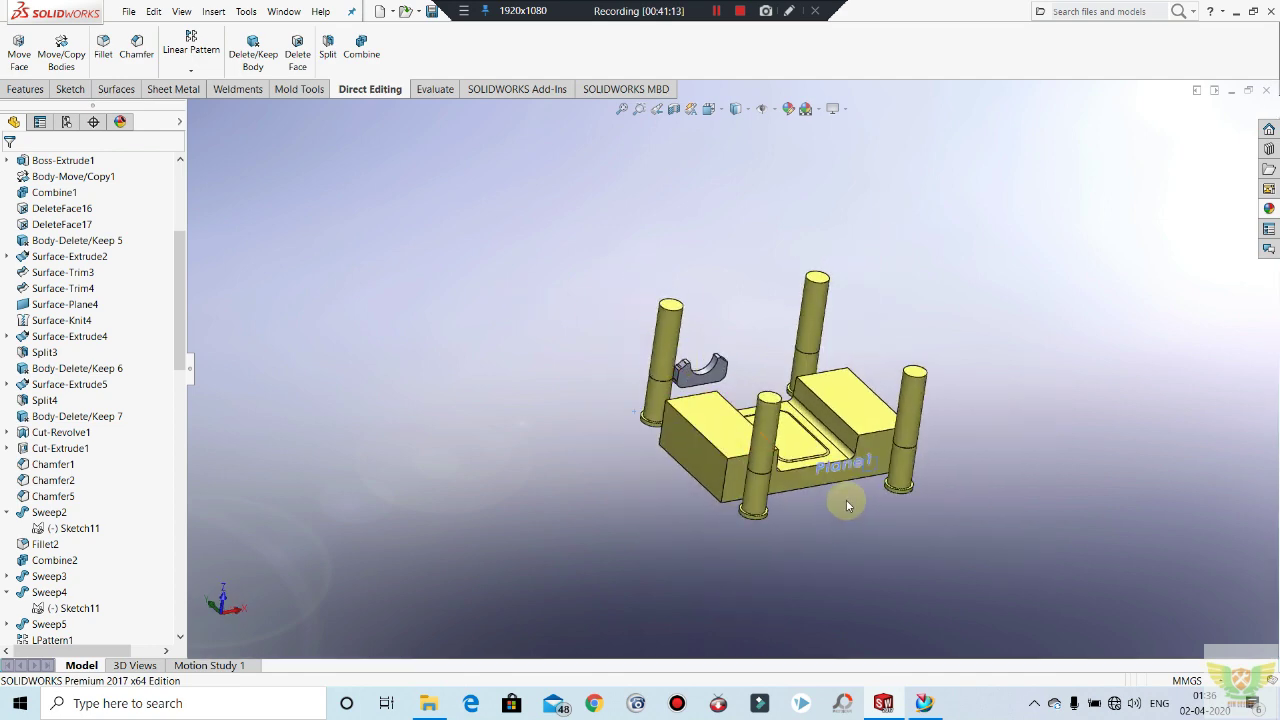
{"action": "scroll", "coordinate": [766, 457], "scroll_direction": "down", "scroll_amount": 3}
{"action": "scroll", "coordinate": [735, 428], "scroll_direction": "down", "scroll_amount": 2}
{"action": "middle_click_drag", "start_coordinate": [735, 428], "coordinate": [527, 243]}
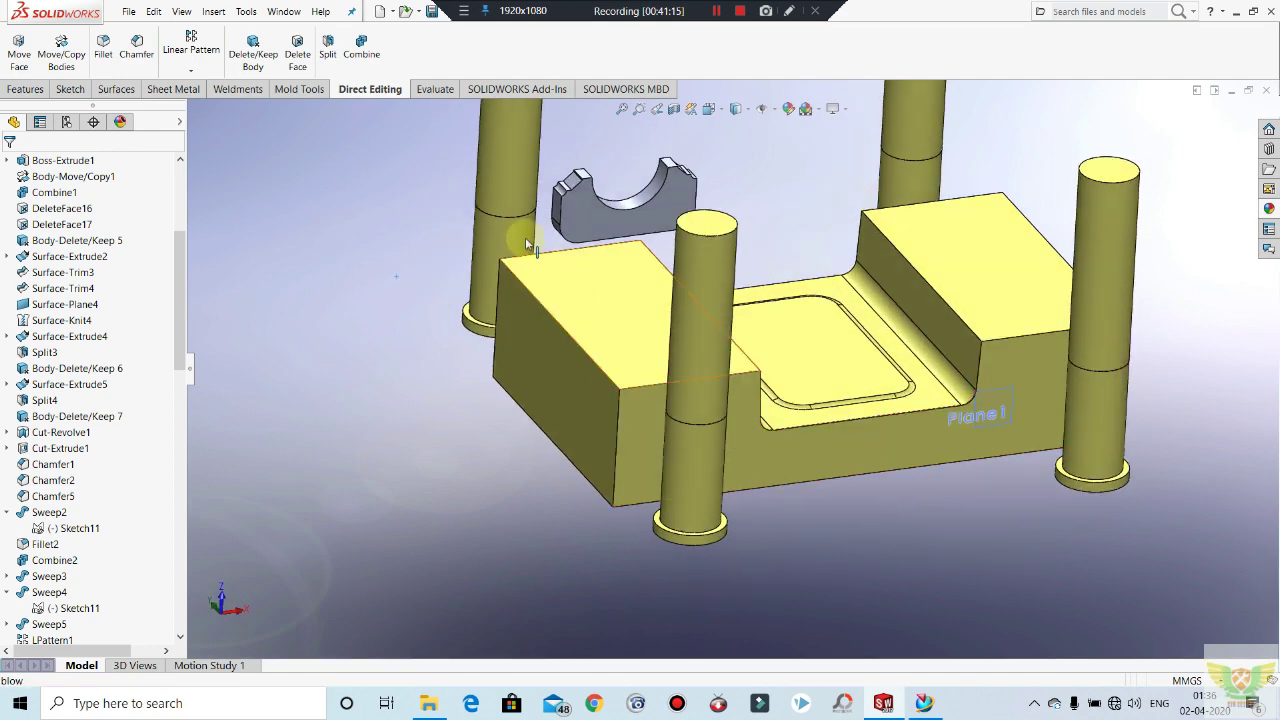
Step: Offset four guide-pin faces by 2 mm in the flipped direction with Move Face
{"action": "left_click", "coordinate": [19, 50]}
{"action": "left_click", "coordinate": [495, 185]}
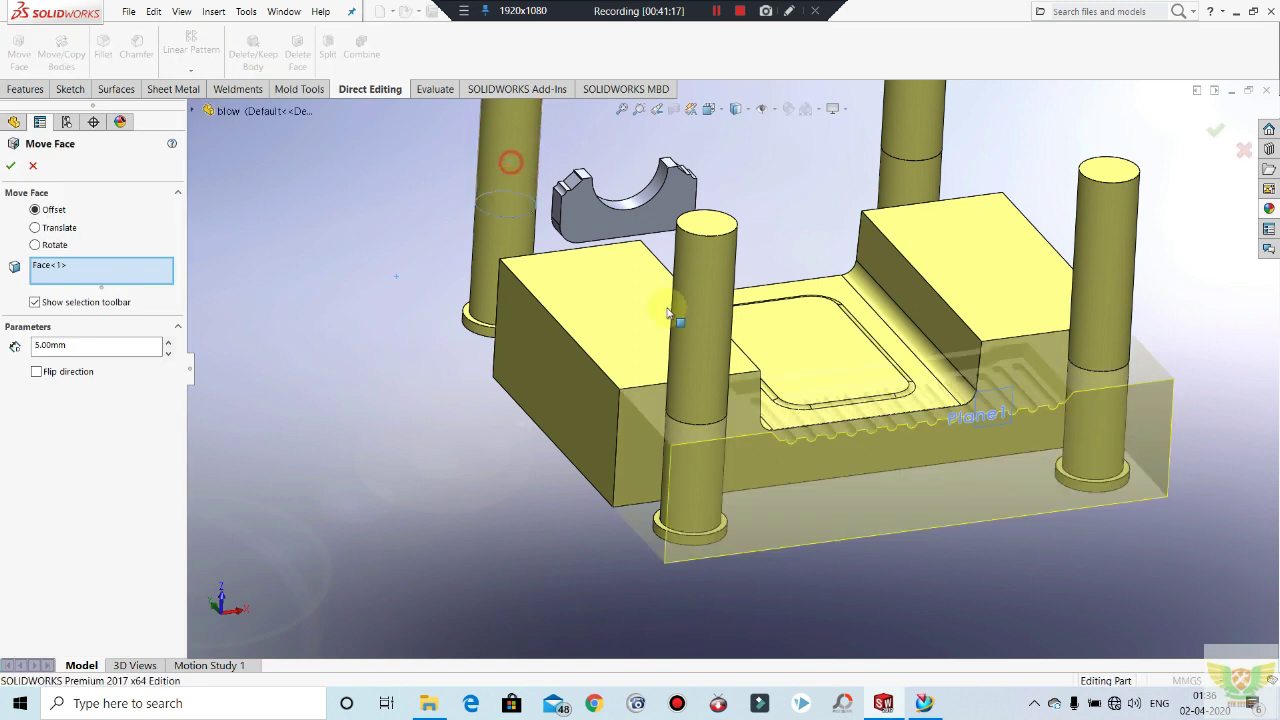
{"action": "left_click", "coordinate": [708, 337]}
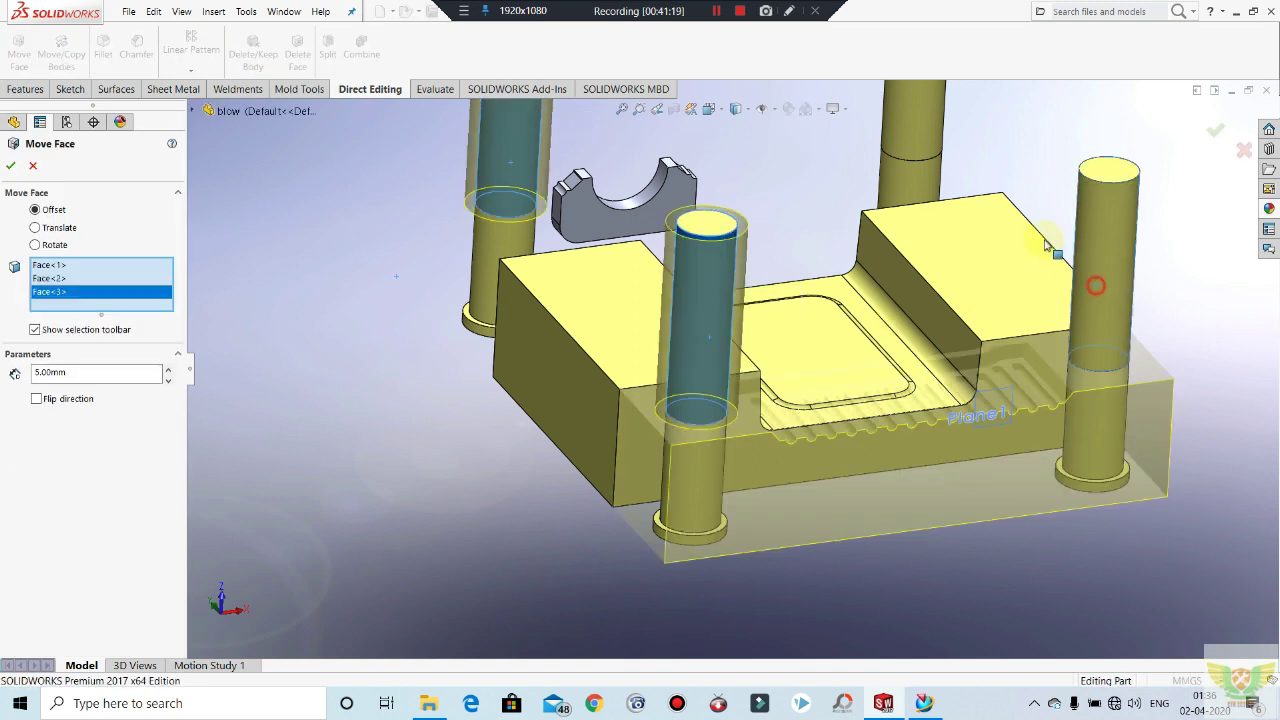
{"action": "left_click", "coordinate": [1100, 260]}
{"action": "left_click", "coordinate": [913, 125]}
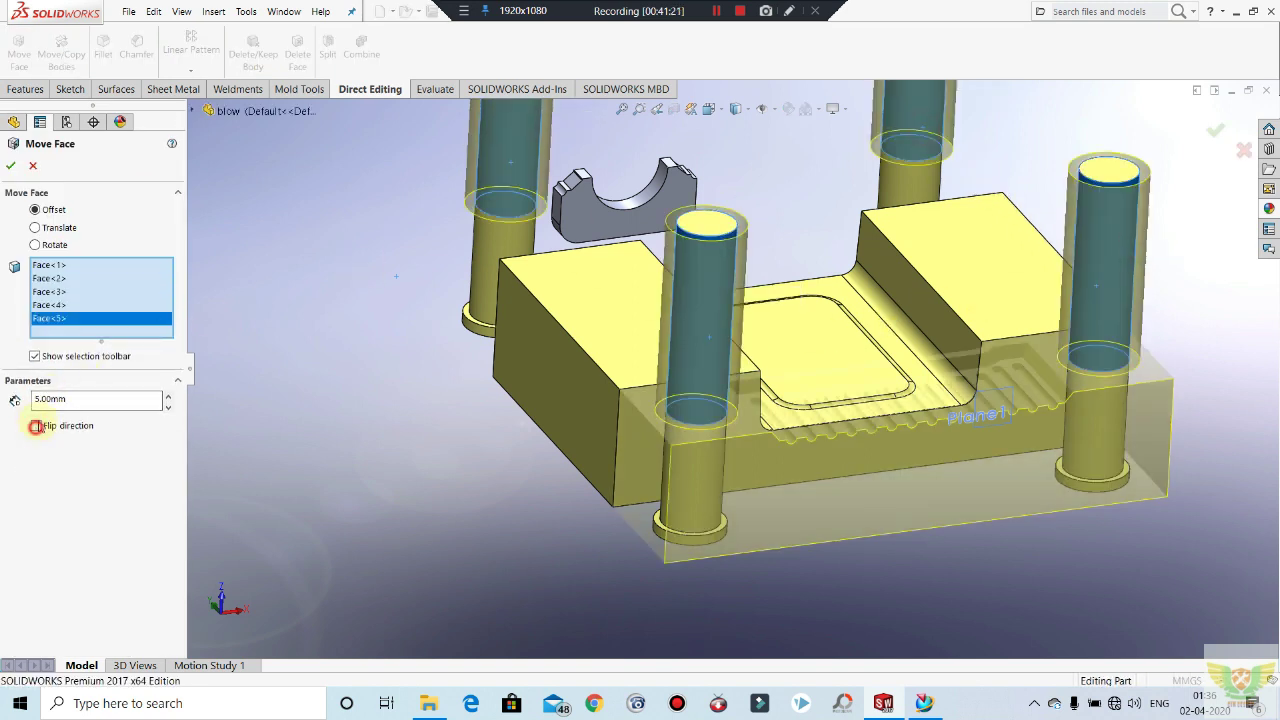
{"action": "left_click", "coordinate": [35, 426]}
{"action": "type", "text": "2"}
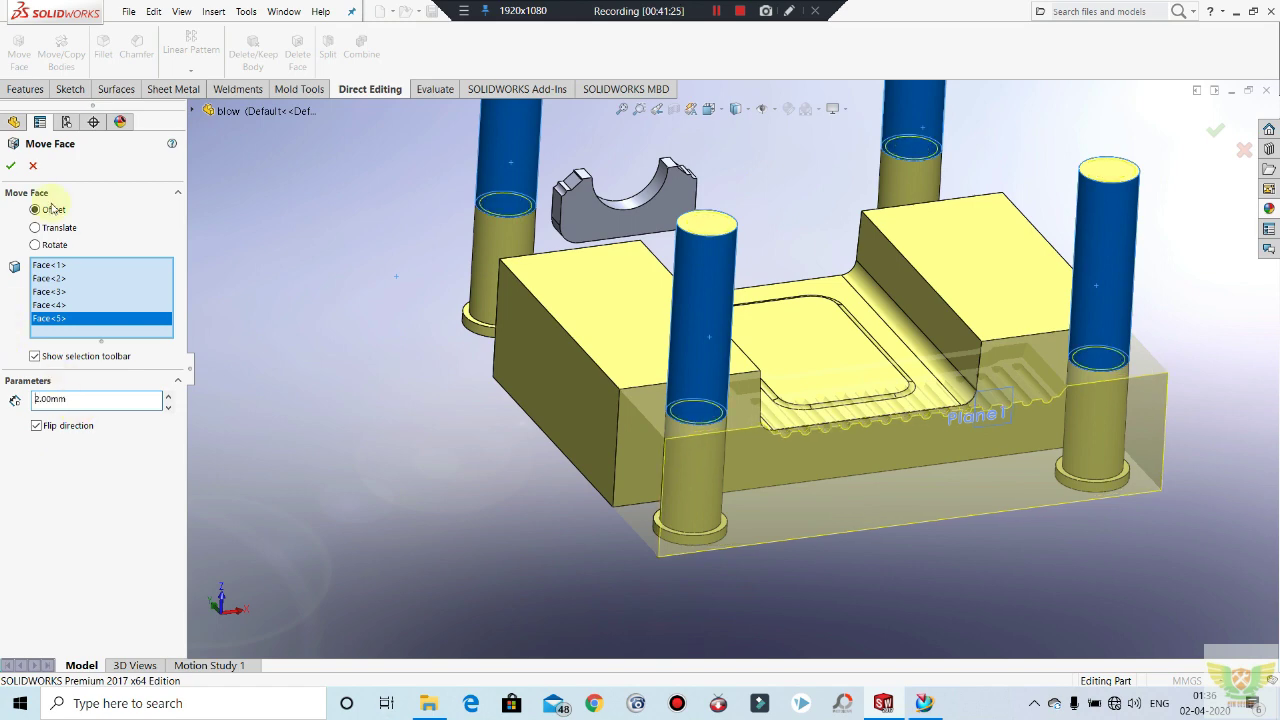
{"action": "key", "text": "Return"}
Step: Reopen the Move Face2 feature from the tree to edit its settings
{"action": "scroll", "coordinate": [604, 348], "scroll_direction": "up", "scroll_amount": 3}
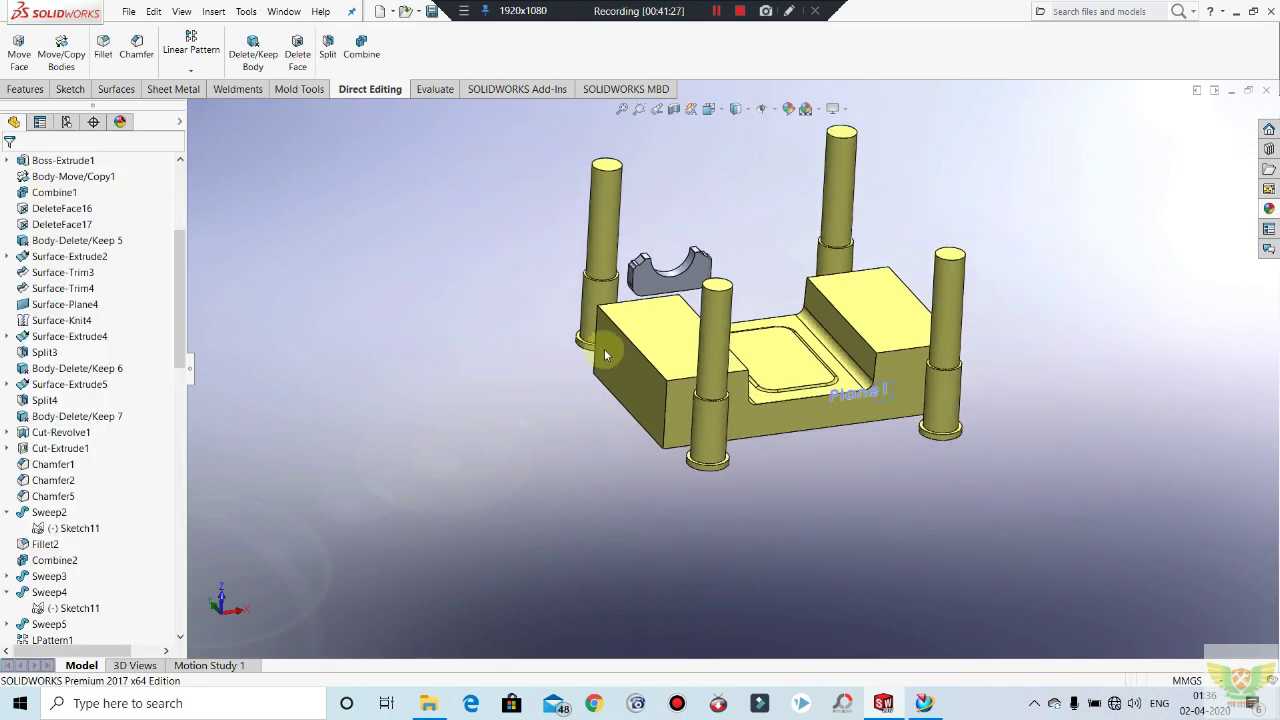
{"action": "scroll", "coordinate": [900, 334], "scroll_direction": "down", "scroll_amount": 2}
{"action": "scroll", "coordinate": [315, 285], "scroll_direction": "down", "scroll_amount": 3}
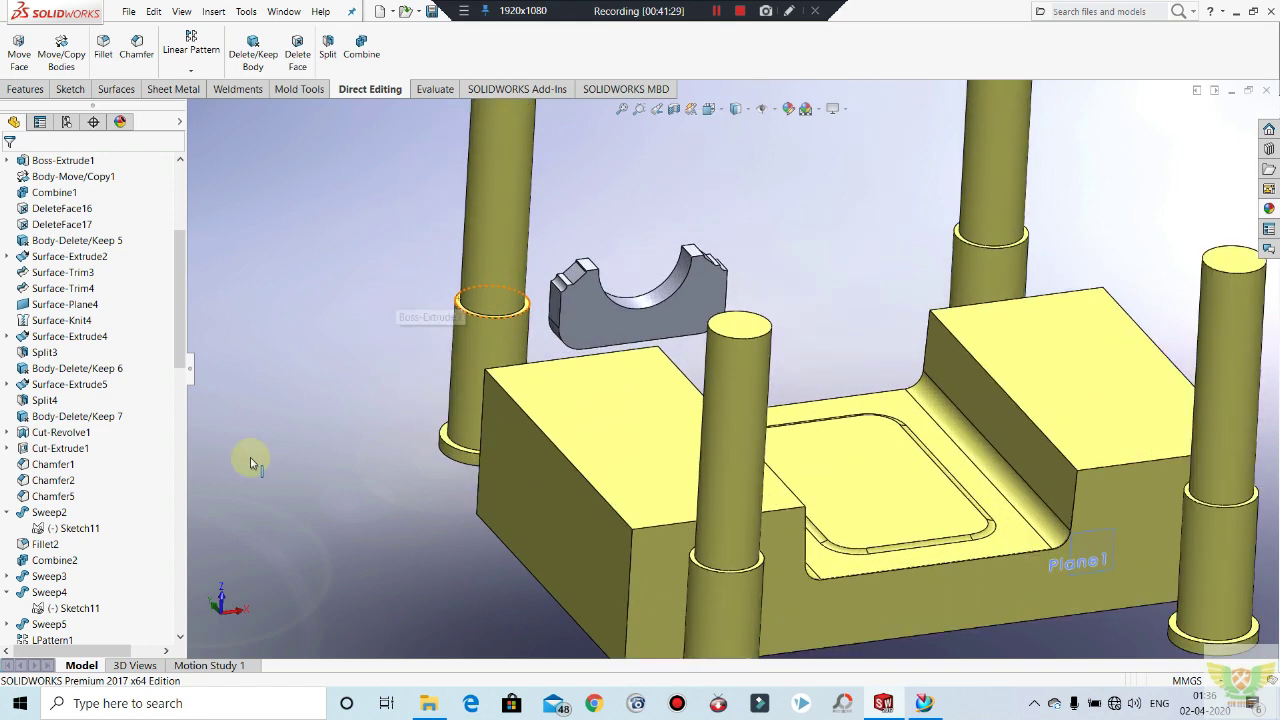
{"action": "scroll", "coordinate": [77, 591], "scroll_direction": "down", "scroll_amount": 3}
{"action": "scroll", "coordinate": [57, 605], "scroll_direction": "down", "scroll_amount": 7}
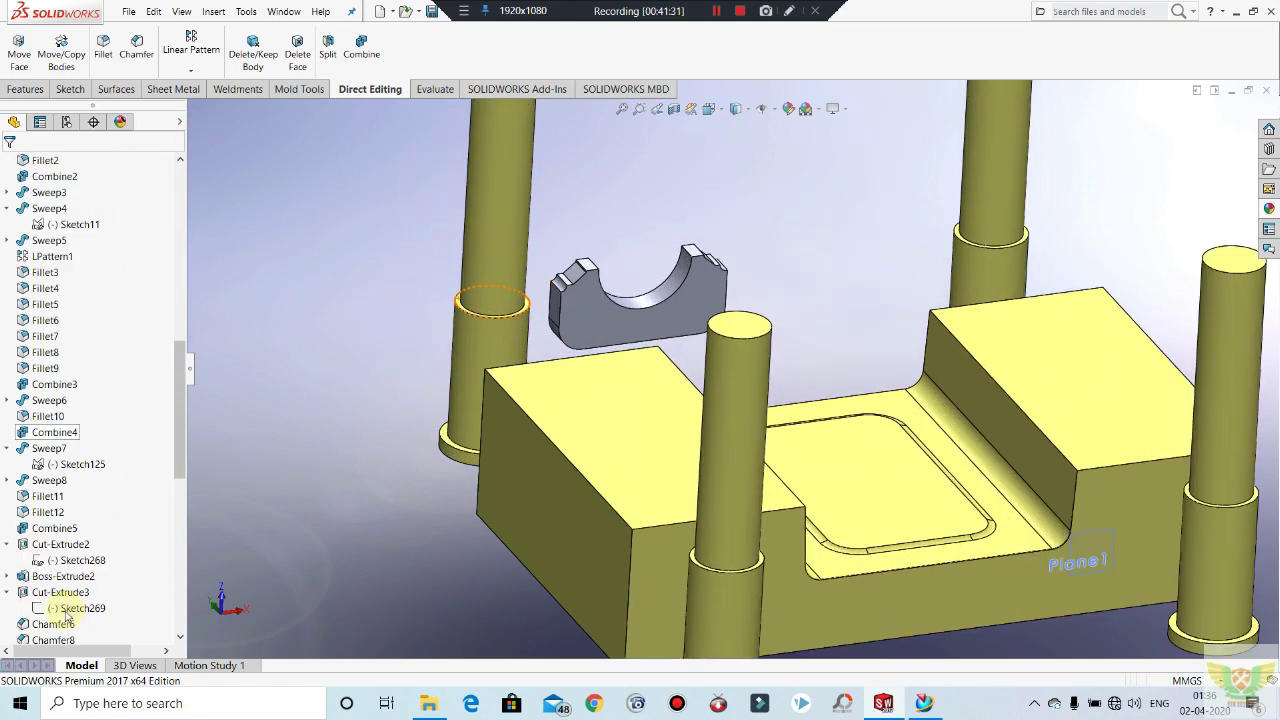
{"action": "scroll", "coordinate": [72, 626], "scroll_direction": "down", "scroll_amount": 5}
{"action": "scroll", "coordinate": [72, 626], "scroll_direction": "down", "scroll_amount": 2}
{"action": "right_click", "coordinate": [60, 624]}
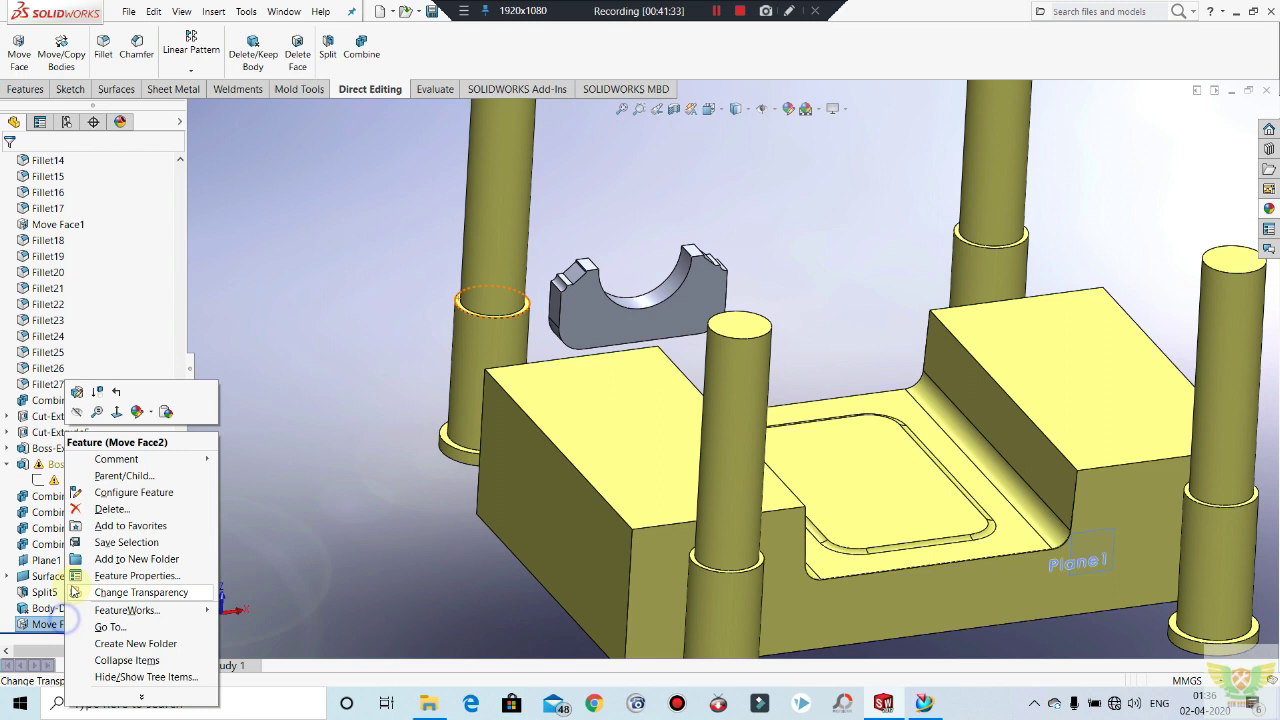
{"action": "left_click", "coordinate": [80, 395]}
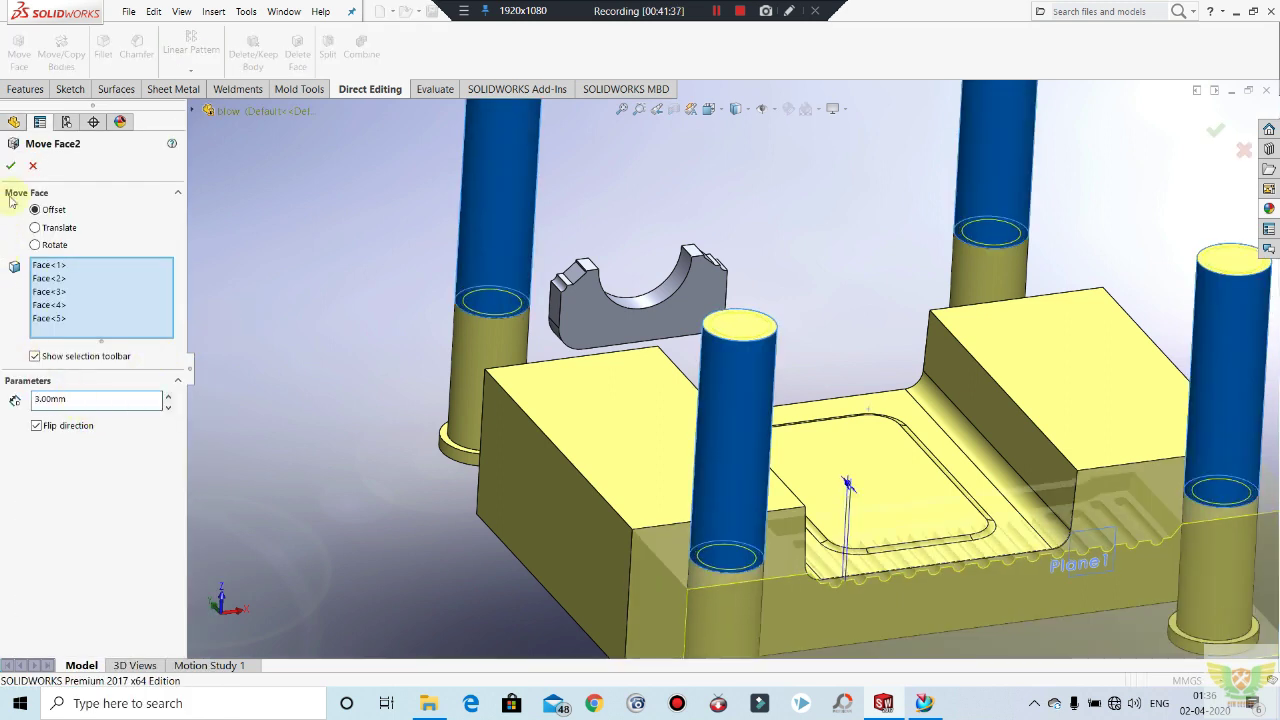
{"action": "left_click", "coordinate": [12, 166]}
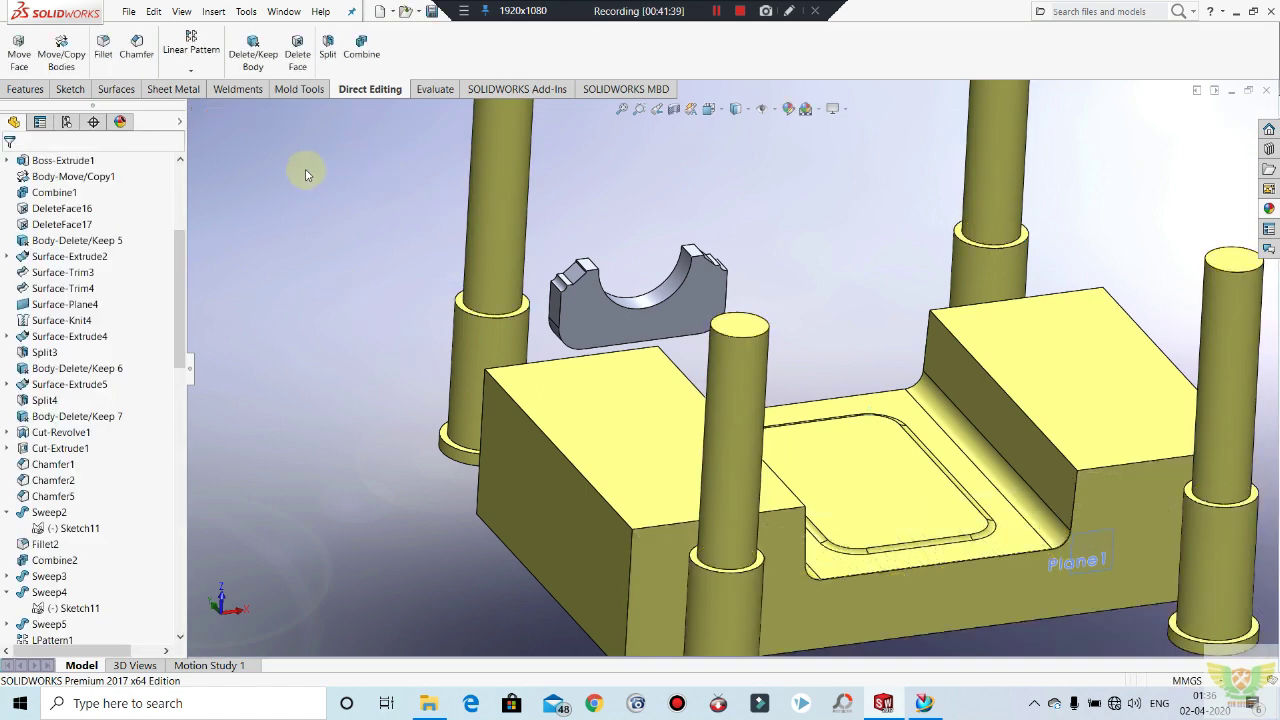
Step: Reselect the four pillar ring faces and apply the 2 mm reversed offset
{"action": "scroll", "coordinate": [502, 358], "scroll_direction": "up", "scroll_amount": 3}
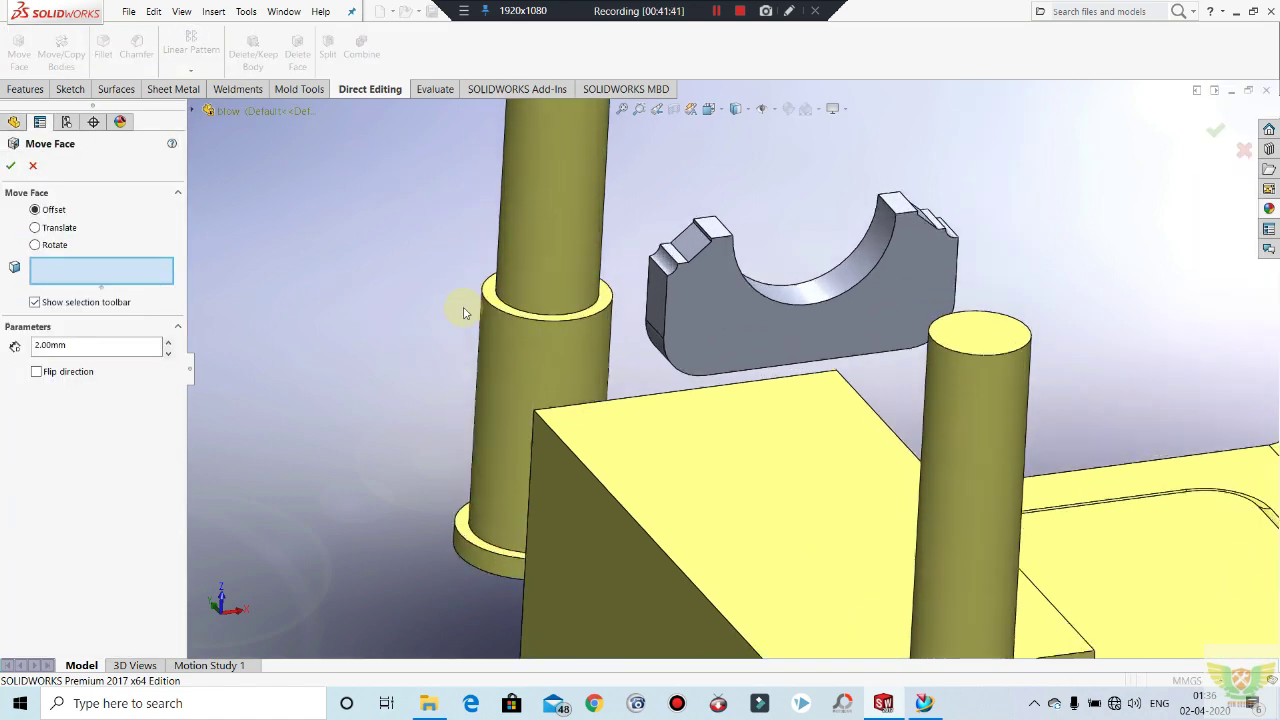
{"action": "scroll", "coordinate": [457, 300], "scroll_direction": "up", "scroll_amount": 1}
{"action": "left_click", "coordinate": [530, 320]}
{"action": "scroll", "coordinate": [655, 362], "scroll_direction": "down", "scroll_amount": 3}
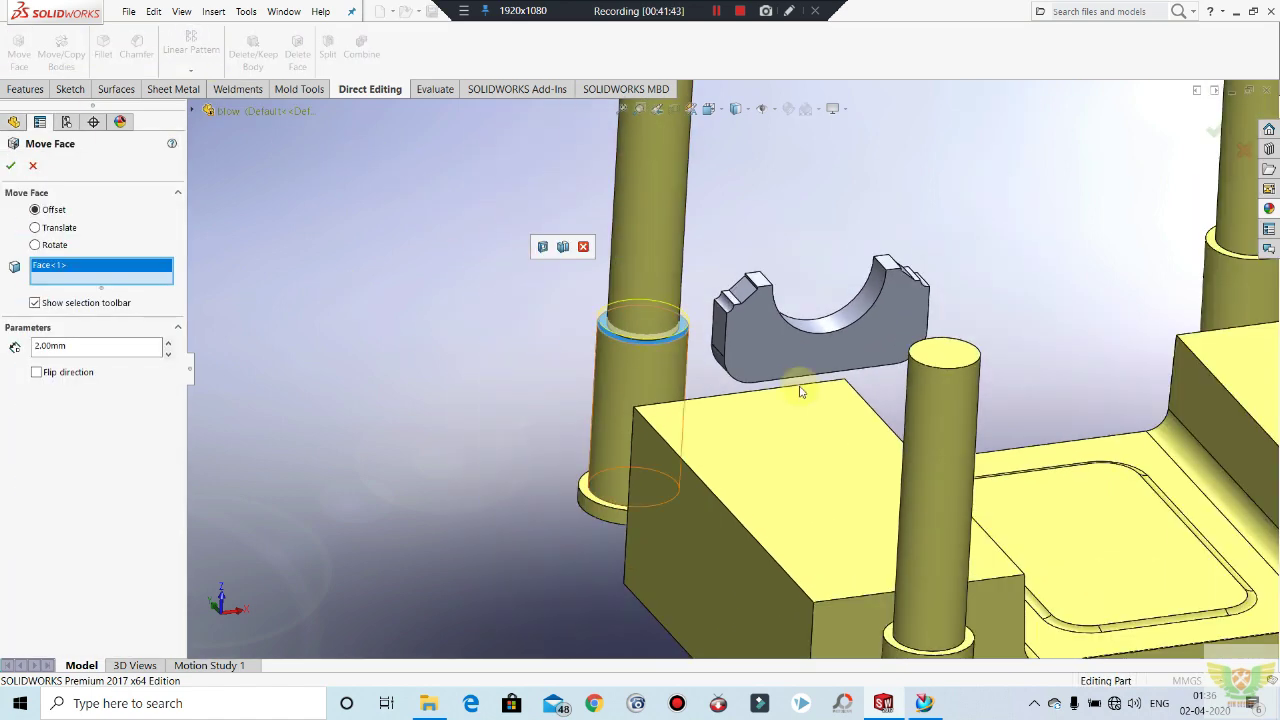
{"action": "scroll", "coordinate": [825, 420], "scroll_direction": "down", "scroll_amount": 1}
{"action": "scroll", "coordinate": [890, 585], "scroll_direction": "up", "scroll_amount": 1}
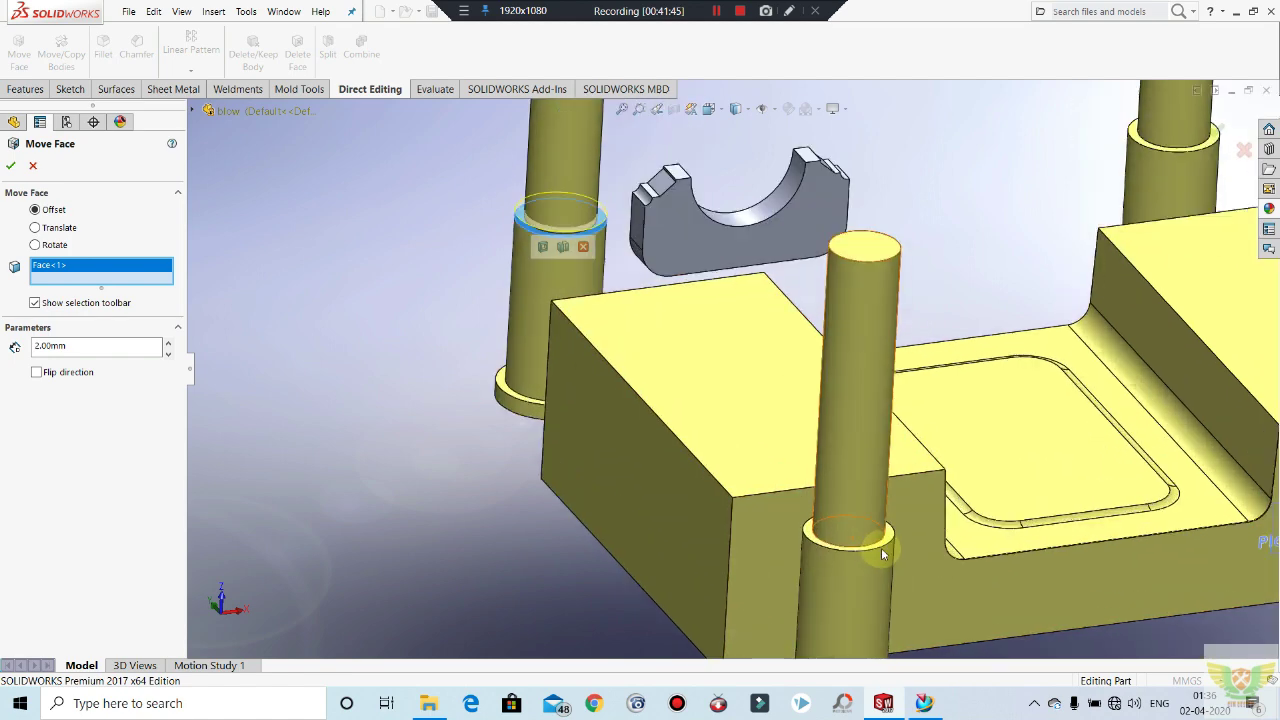
{"action": "scroll", "coordinate": [872, 540], "scroll_direction": "up", "scroll_amount": 1}
{"action": "left_click", "coordinate": [882, 512]}
{"action": "scroll", "coordinate": [674, 543], "scroll_direction": "down", "scroll_amount": 2}
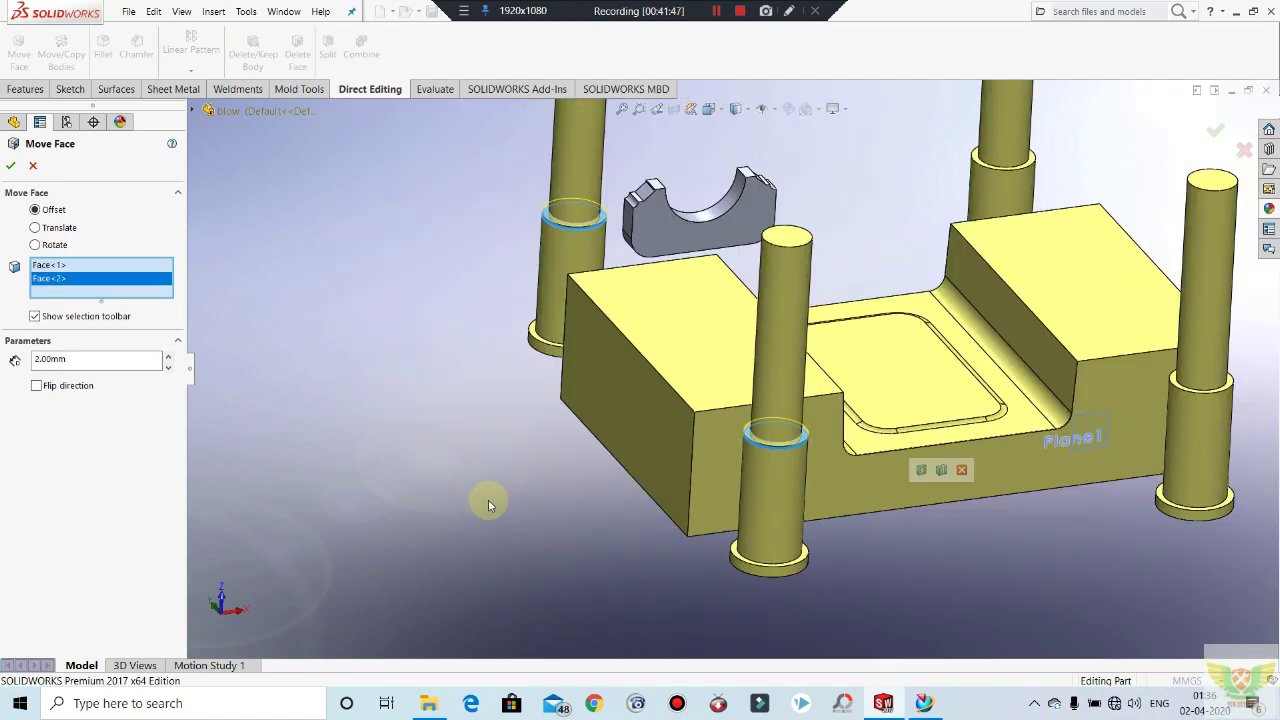
{"action": "scroll", "coordinate": [491, 503], "scroll_direction": "down", "scroll_amount": 1}
{"action": "scroll", "coordinate": [843, 292], "scroll_direction": "up", "scroll_amount": 2}
{"action": "left_click", "coordinate": [788, 240]}
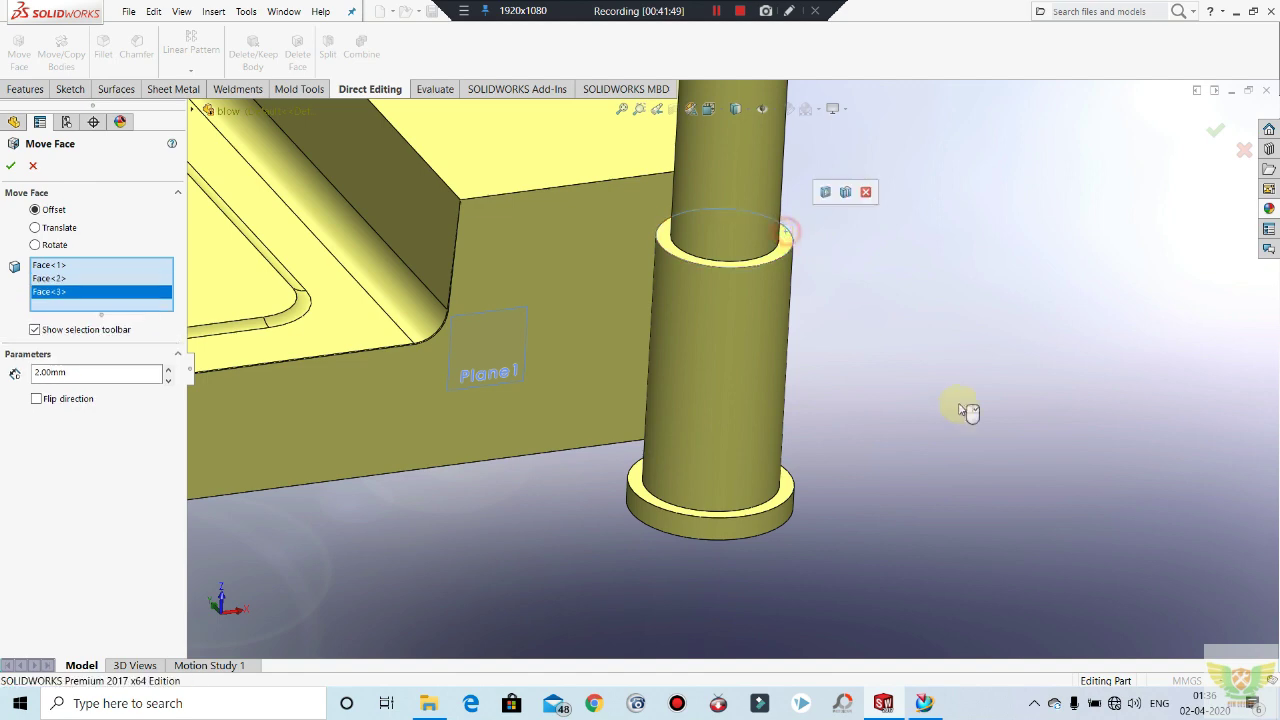
{"action": "scroll", "coordinate": [955, 420], "scroll_direction": "down", "scroll_amount": 2}
{"action": "scroll", "coordinate": [931, 443], "scroll_direction": "down", "scroll_amount": 1}
{"action": "scroll", "coordinate": [539, 176], "scroll_direction": "up", "scroll_amount": 3}
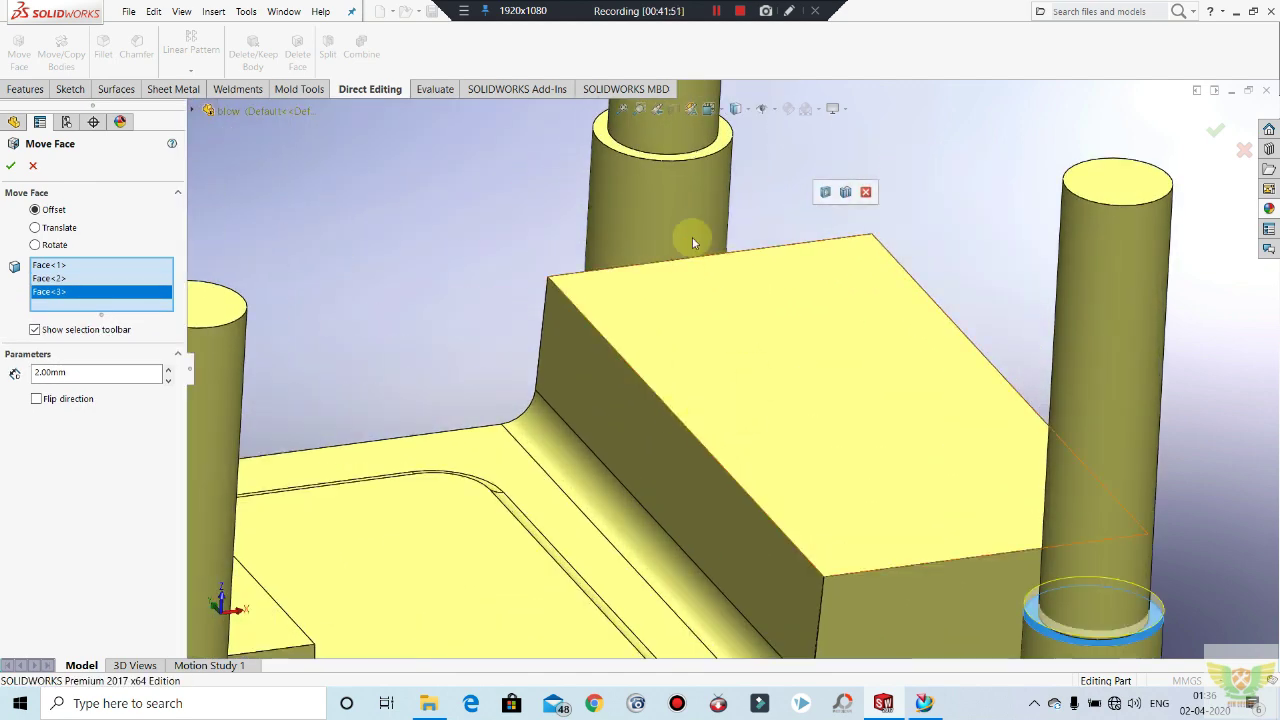
{"action": "left_click", "coordinate": [600, 130]}
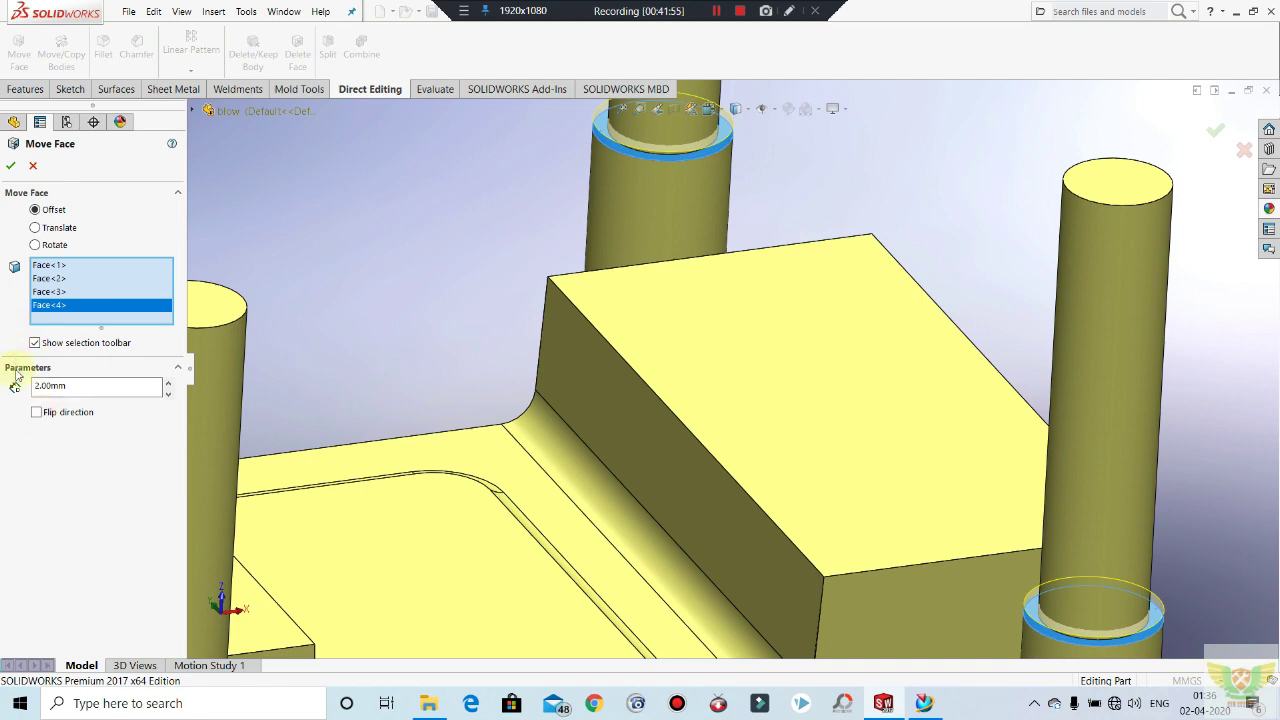
{"action": "left_click", "coordinate": [37, 413]}
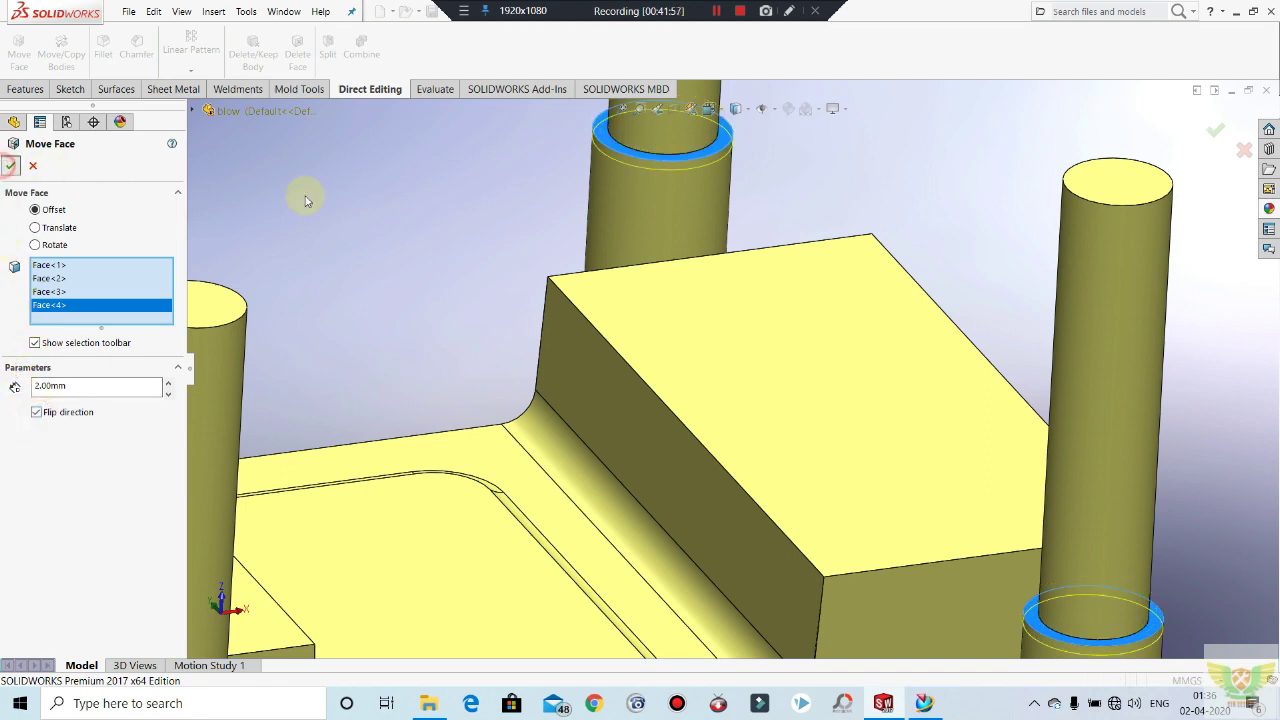
{"action": "key", "text": "Return"}
{"action": "mouse_move", "coordinate": [514, 200]}
{"action": "middle_mouse_down"}
{"action": "mouse_move", "coordinate": [623, 211]}
{"action": "mouse_move", "coordinate": [651, 130]}
{"action": "mouse_move", "coordinate": [184, 118]}
{"action": "middle_mouse_up"}
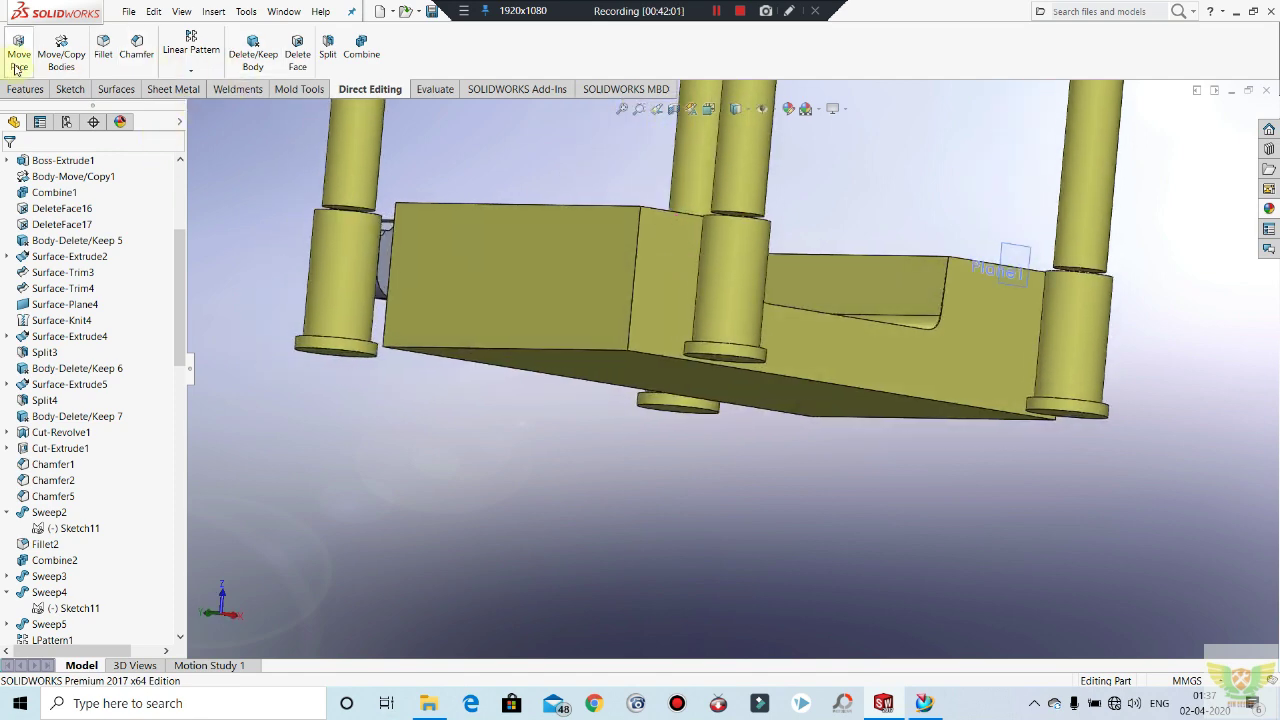
Step: Start a new Move Face offset and pick the left and second pillar joint faces
{"action": "left_click", "coordinate": [19, 54]}
{"action": "scroll", "coordinate": [309, 194], "scroll_direction": "down", "scroll_amount": 2}
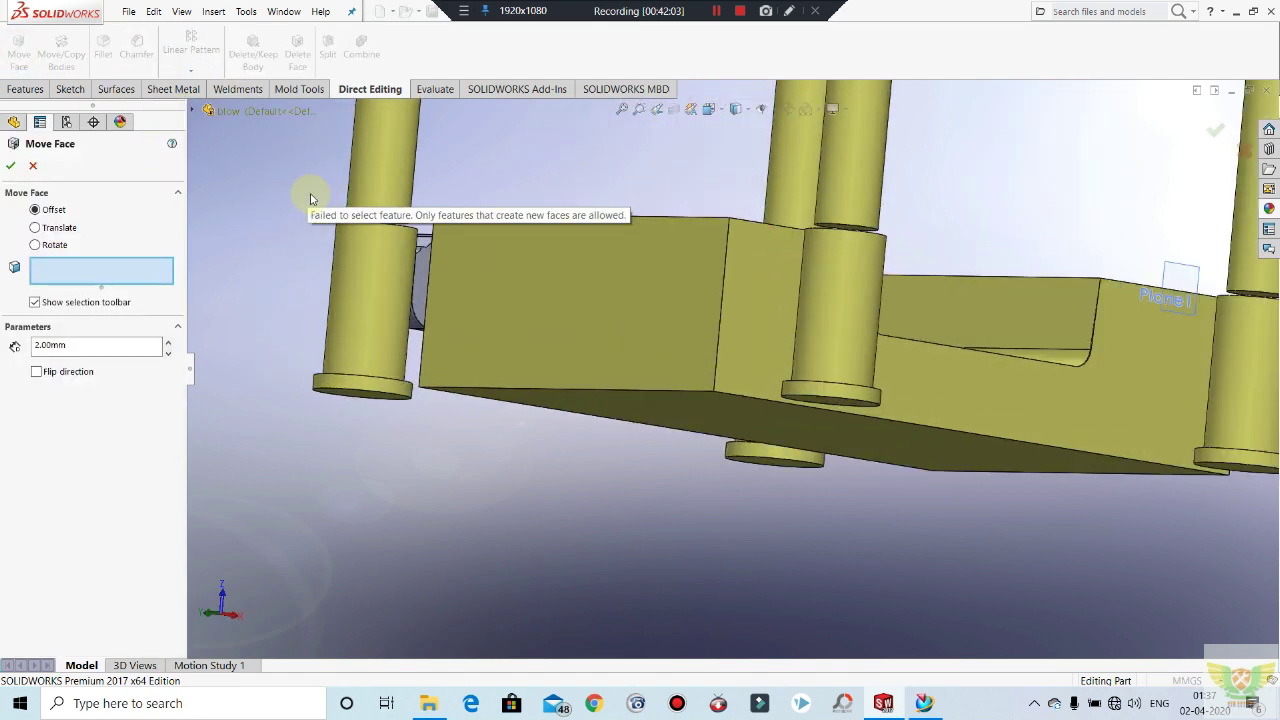
{"action": "scroll", "coordinate": [414, 249], "scroll_direction": "down", "scroll_amount": 2}
{"action": "scroll", "coordinate": [447, 258], "scroll_direction": "down", "scroll_amount": 2}
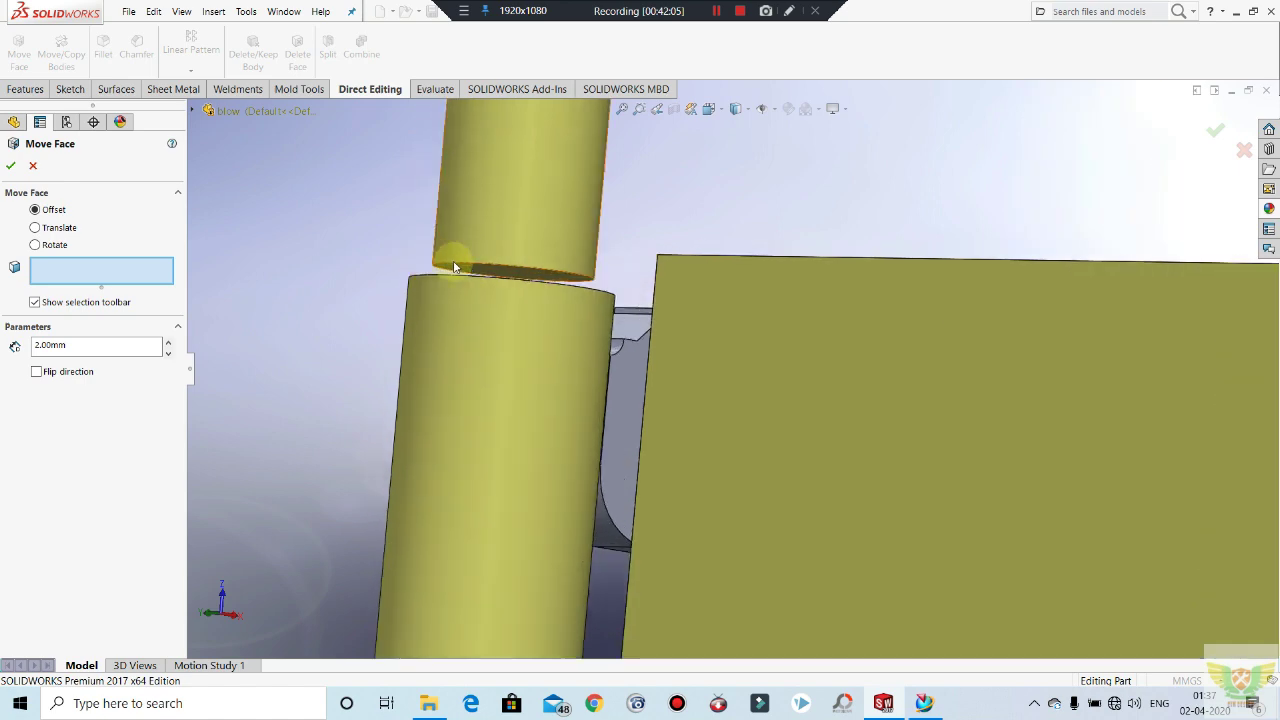
{"action": "scroll", "coordinate": [453, 260], "scroll_direction": "down", "scroll_amount": 2}
{"action": "left_click", "coordinate": [531, 291]}
{"action": "scroll", "coordinate": [477, 309], "scroll_direction": "up", "scroll_amount": 3}
{"action": "scroll", "coordinate": [700, 330], "scroll_direction": "up", "scroll_amount": 3}
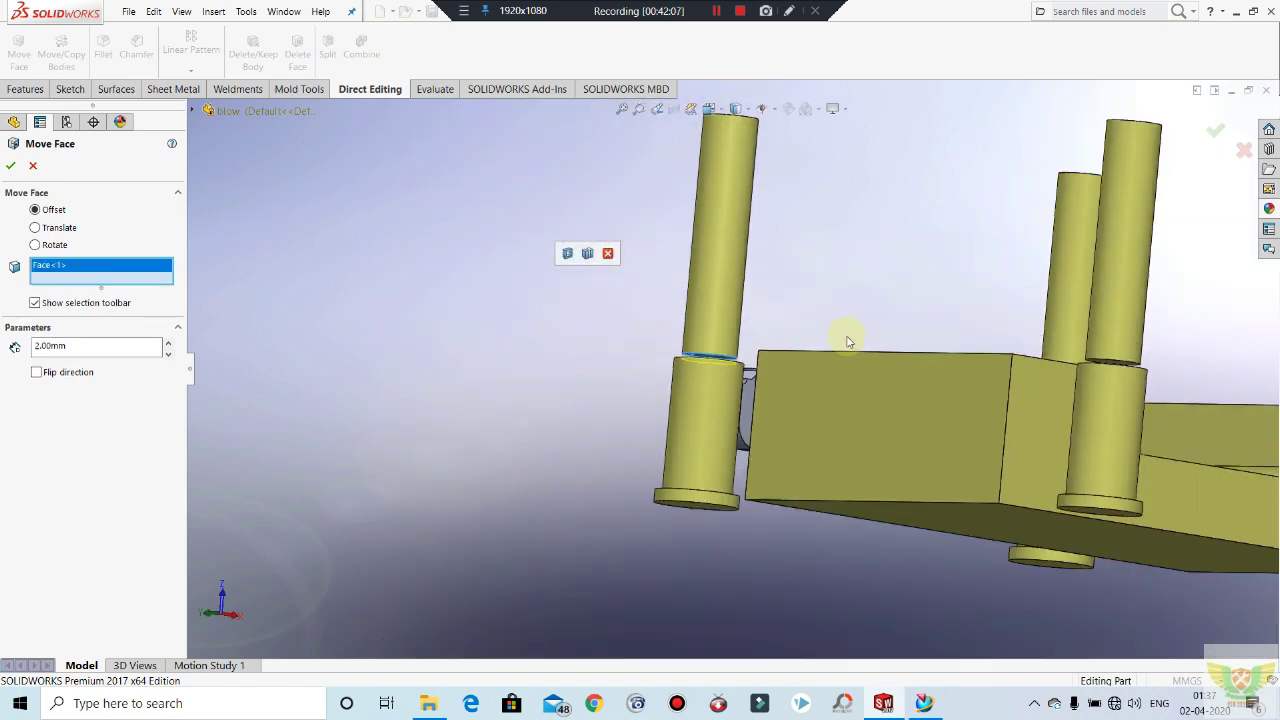
{"action": "scroll", "coordinate": [1057, 374], "scroll_direction": "down", "scroll_amount": 3}
{"action": "scroll", "coordinate": [1062, 378], "scroll_direction": "down", "scroll_amount": 2}
{"action": "left_click", "coordinate": [765, 325]}
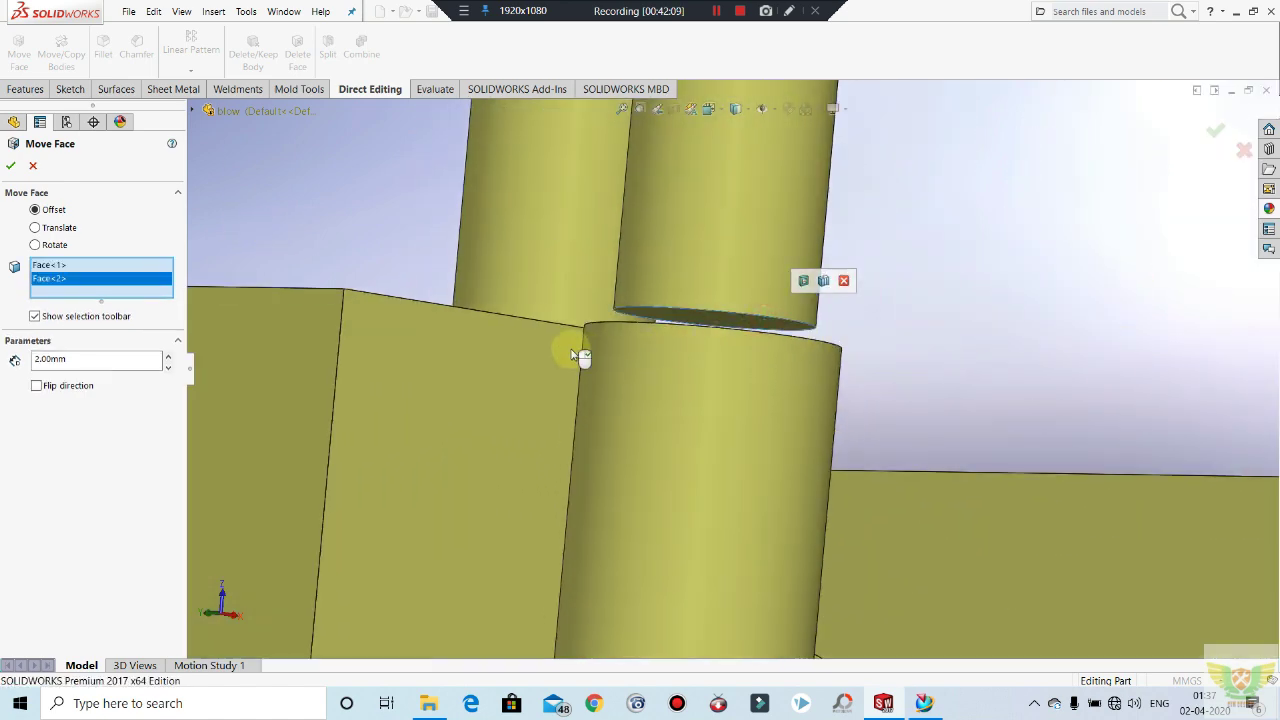
Step: Add the third and right-pillar joint faces and apply the 2 mm offset
{"action": "scroll", "coordinate": [1180, 423], "scroll_direction": "up", "scroll_amount": 3}
{"action": "scroll", "coordinate": [1074, 420], "scroll_direction": "down", "scroll_amount": 3}
{"action": "scroll", "coordinate": [970, 401], "scroll_direction": "down", "scroll_amount": 2}
{"action": "left_click", "coordinate": [970, 401]}
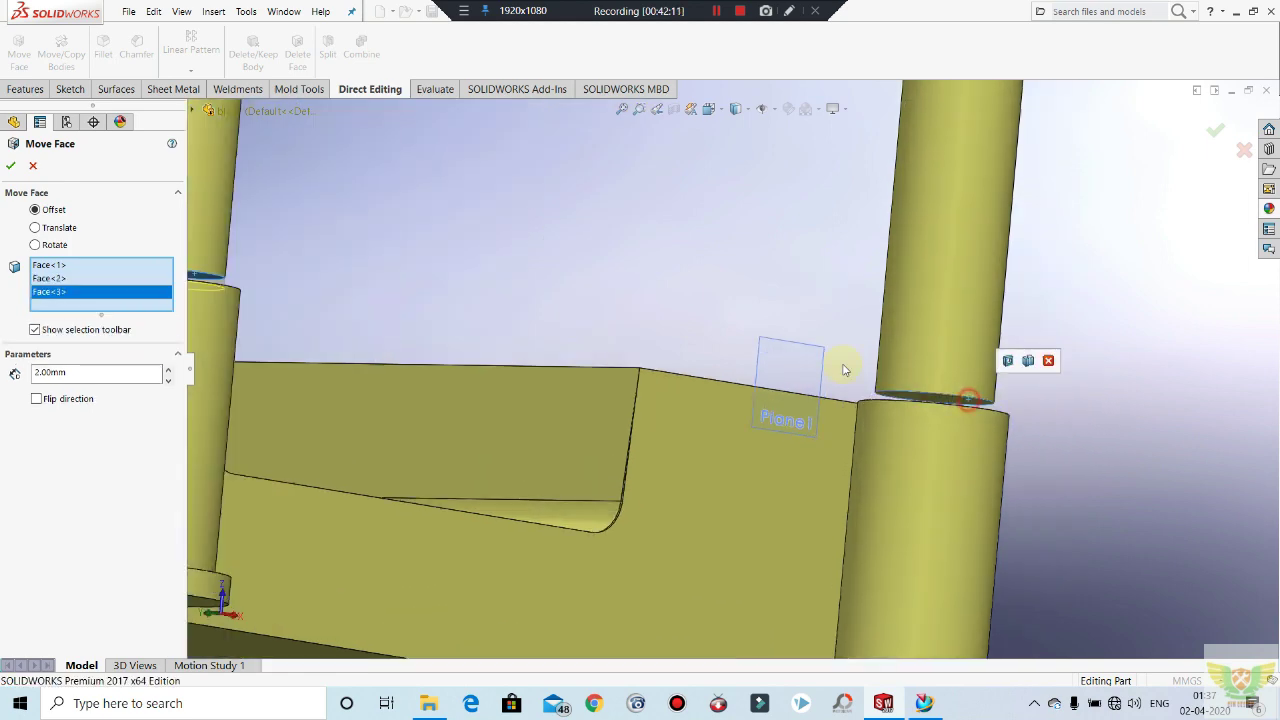
{"action": "scroll", "coordinate": [651, 314], "scroll_direction": "up", "scroll_amount": 3}
{"action": "mouse_move", "coordinate": [651, 314]}
{"action": "middle_mouse_down"}
{"action": "mouse_move", "coordinate": [571, 323]}
{"action": "mouse_move", "coordinate": [498, 280]}
{"action": "middle_mouse_up"}
{"action": "scroll", "coordinate": [882, 374], "scroll_direction": "down", "scroll_amount": 3}
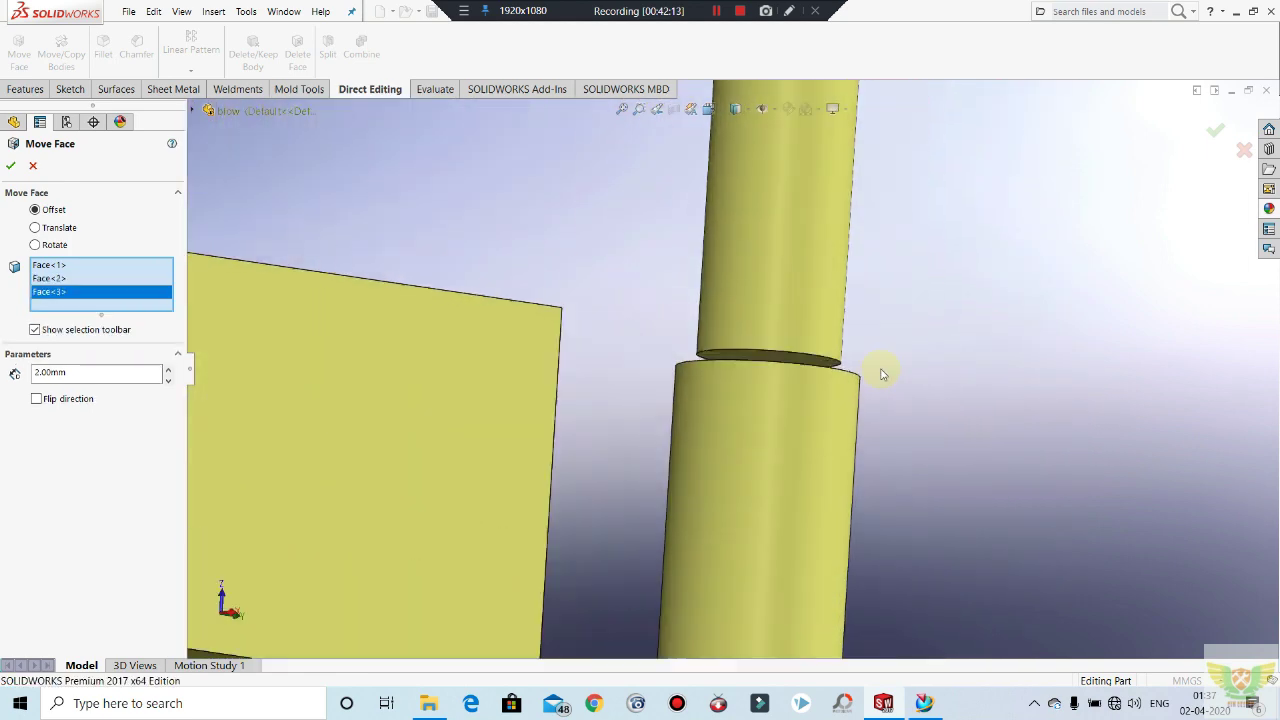
{"action": "left_click", "coordinate": [802, 362]}
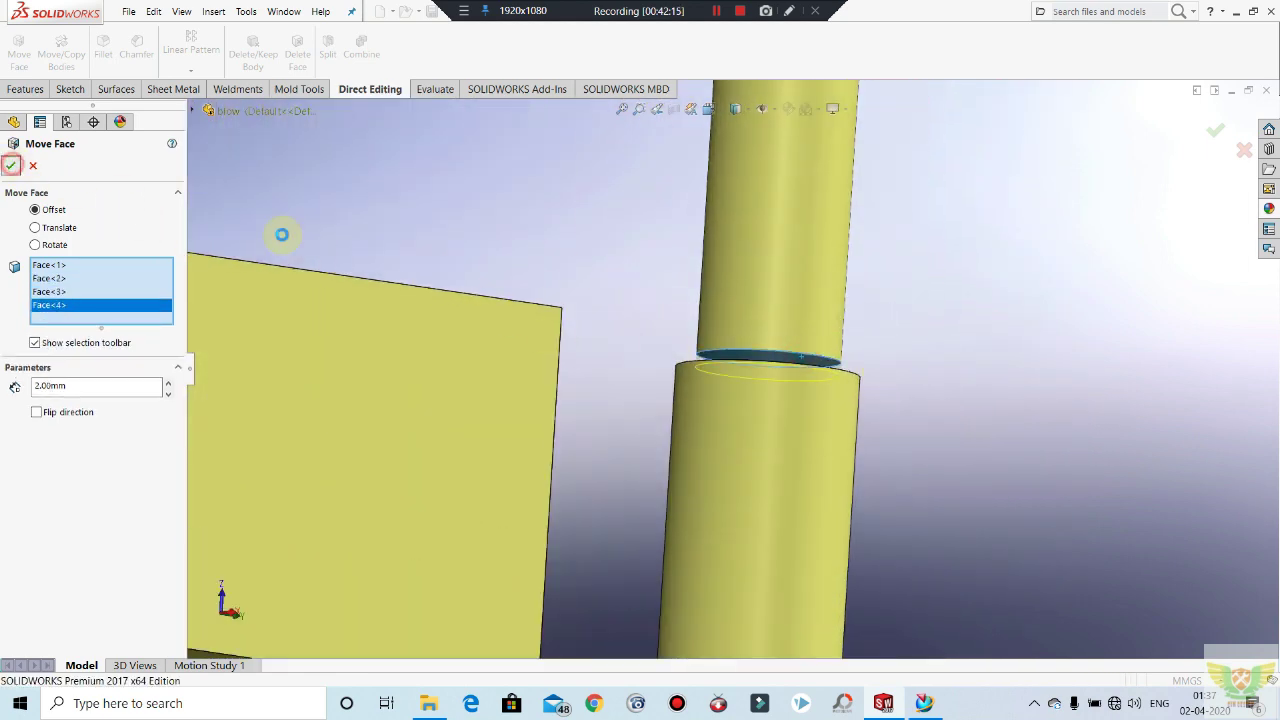
{"action": "left_click", "coordinate": [11, 165]}
{"action": "scroll", "coordinate": [600, 340], "scroll_direction": "up", "scroll_amount": 5}
{"action": "mouse_move", "coordinate": [580, 330]}
{"action": "middle_mouse_down"}
{"action": "mouse_move", "coordinate": [616, 353]}
{"action": "mouse_move", "coordinate": [391, 381]}
{"action": "mouse_move", "coordinate": [338, 236]}
{"action": "middle_mouse_up"}
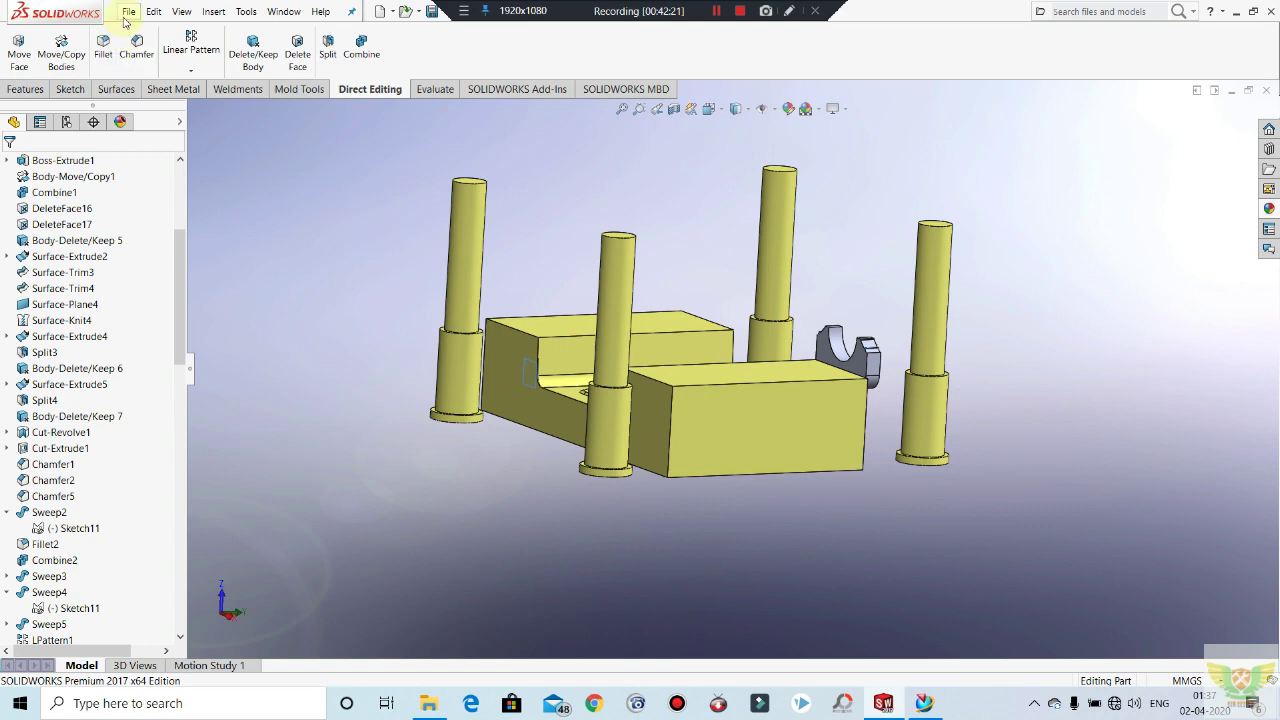
Step: Combine the upper and lower sections of the left and front pillars into single bodies
{"action": "left_click", "coordinate": [213, 11]}
{"action": "mouse_move", "coordinate": [252, 83]}
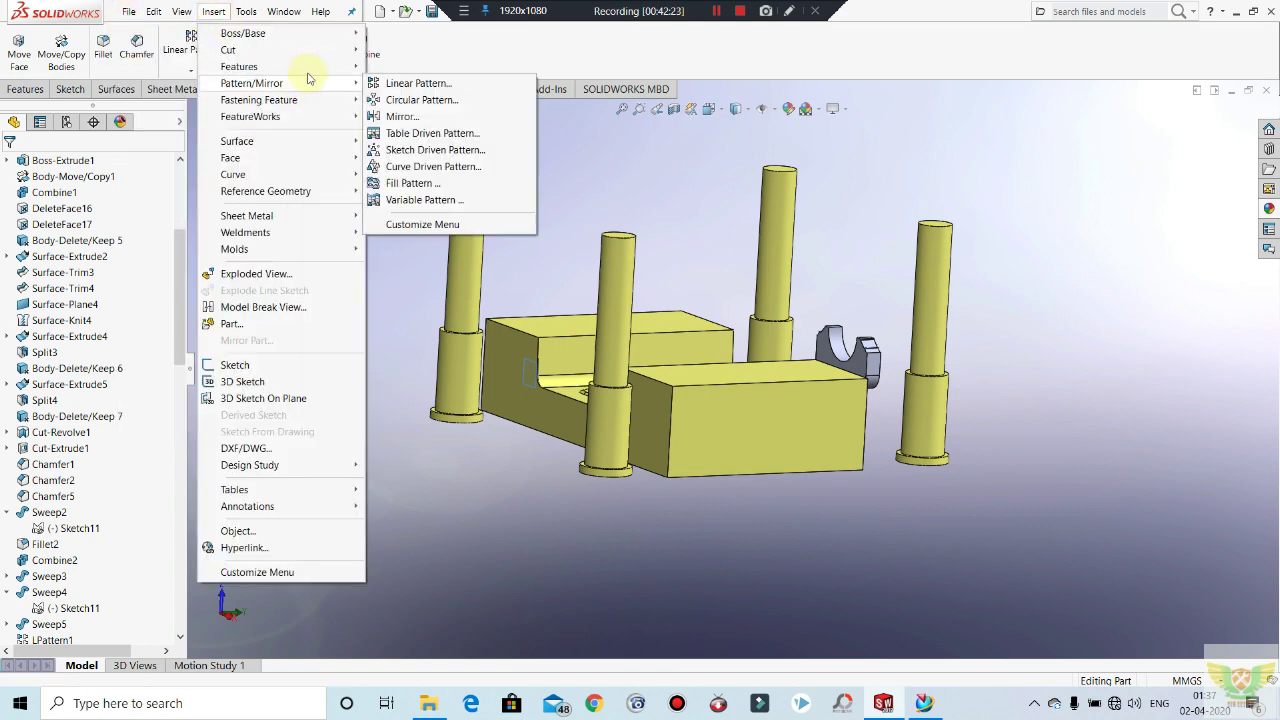
{"action": "left_click", "coordinate": [405, 390]}
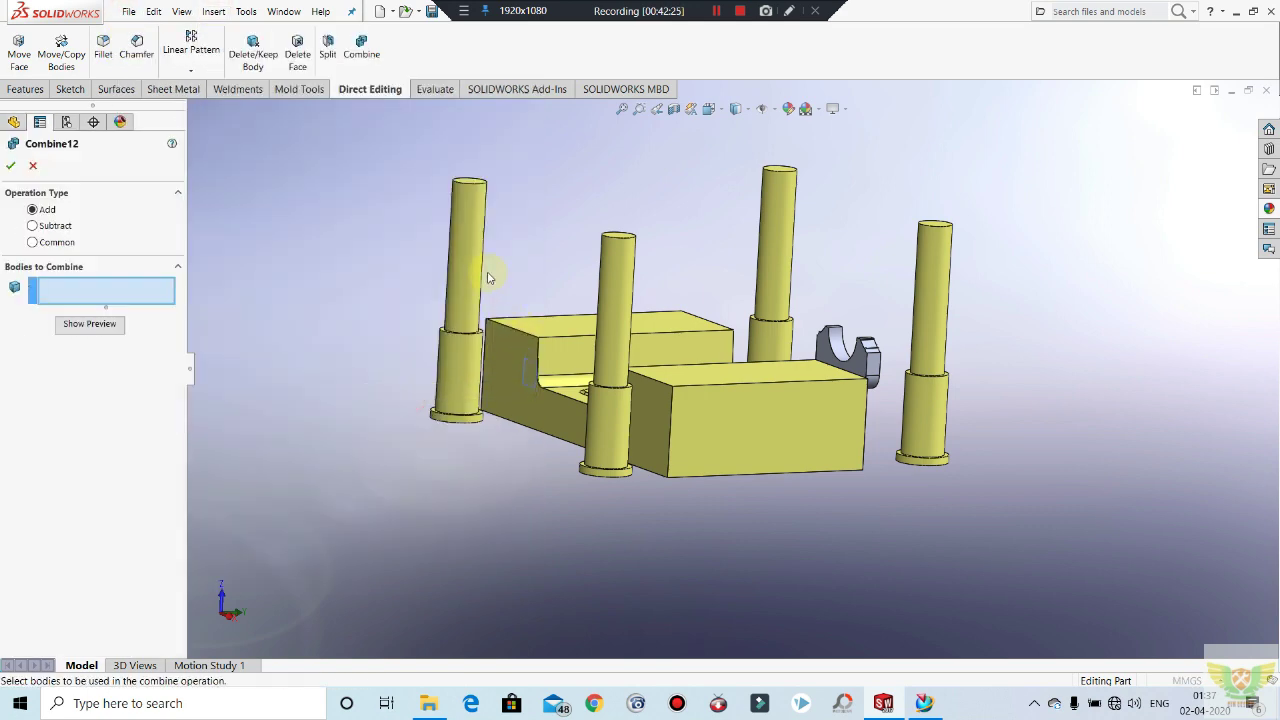
{"action": "left_click", "coordinate": [474, 255]}
{"action": "left_click", "coordinate": [449, 363]}
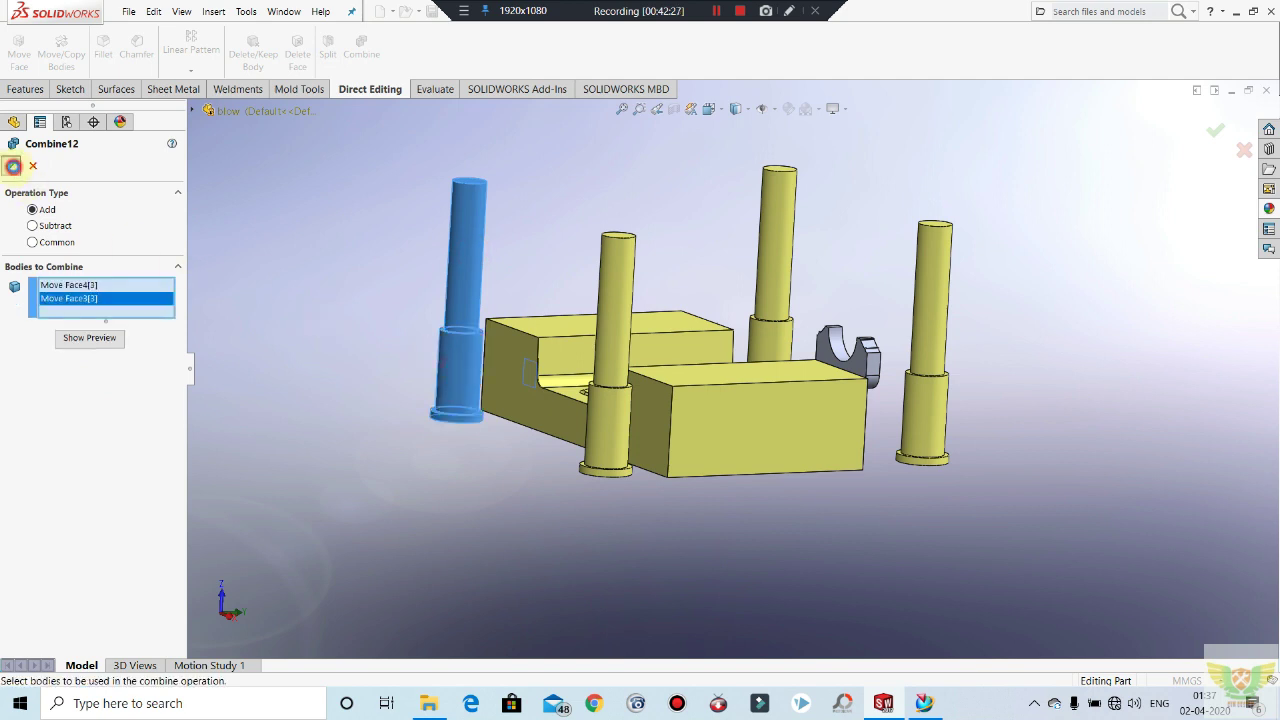
{"action": "left_click", "coordinate": [12, 166]}
{"action": "left_click", "coordinate": [213, 11]}
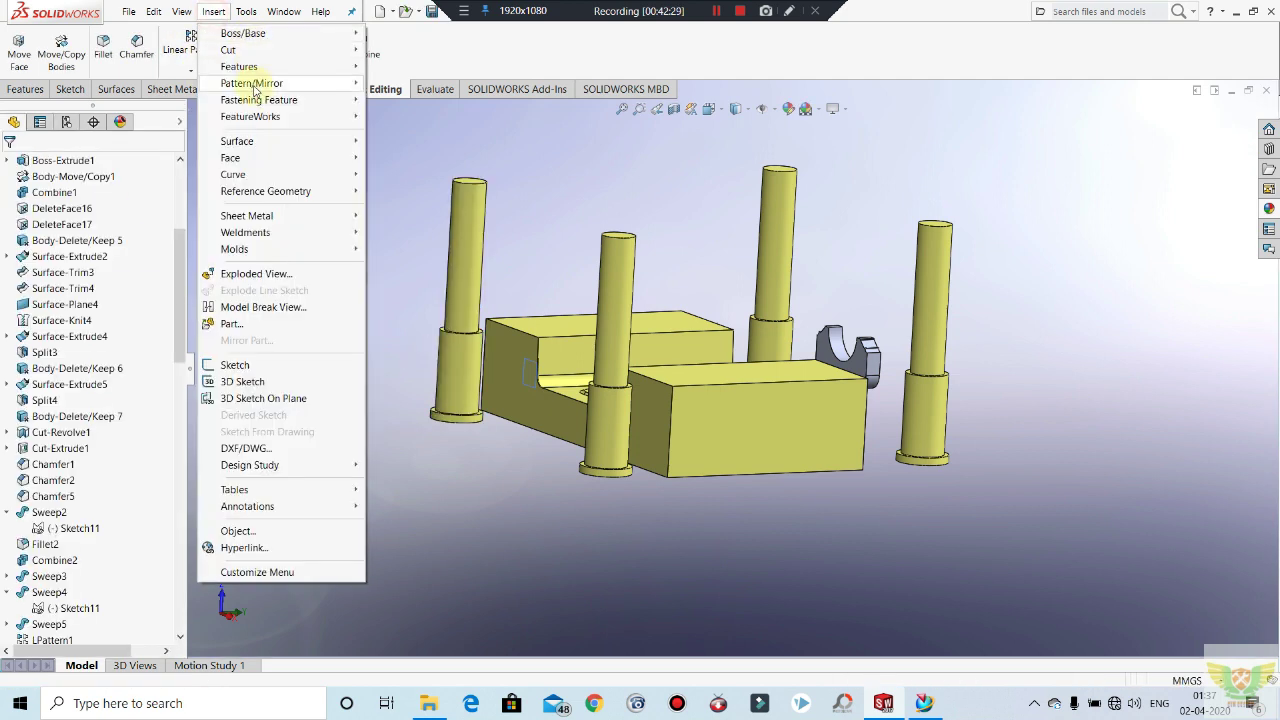
{"action": "mouse_move", "coordinate": [239, 66]}
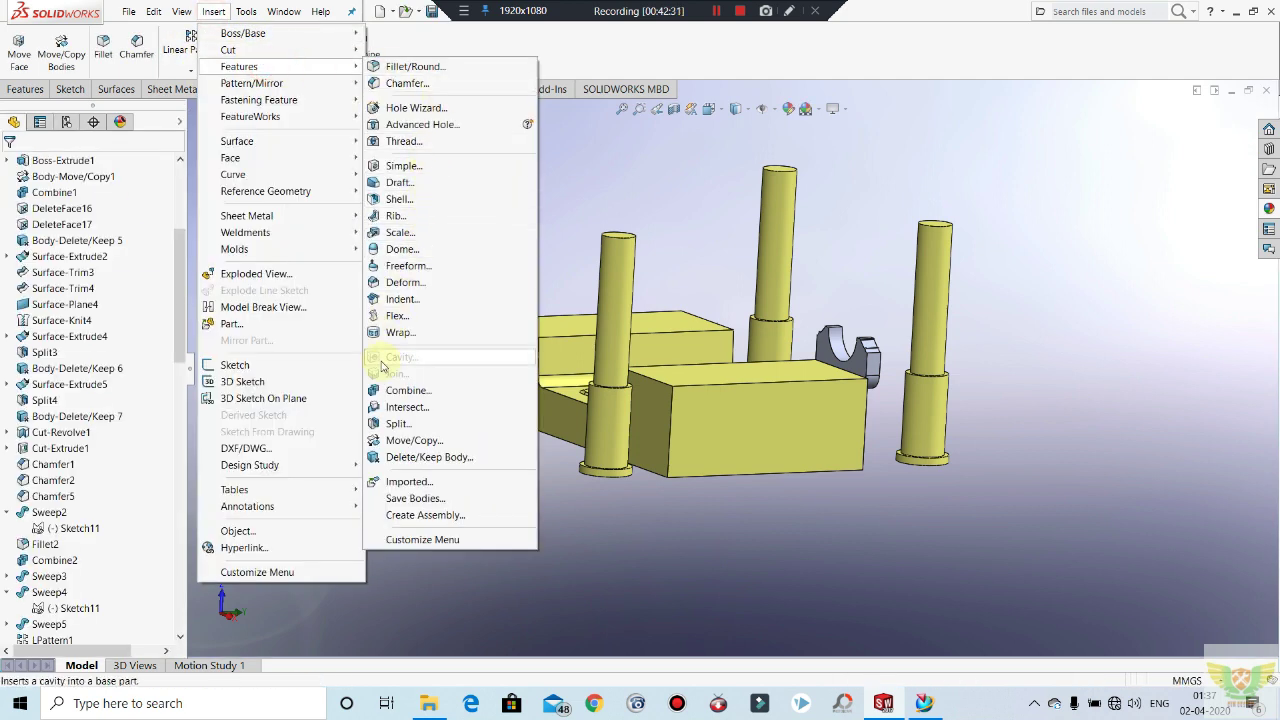
{"action": "left_click", "coordinate": [407, 390]}
{"action": "left_click", "coordinate": [615, 272]}
{"action": "left_click", "coordinate": [578, 428]}
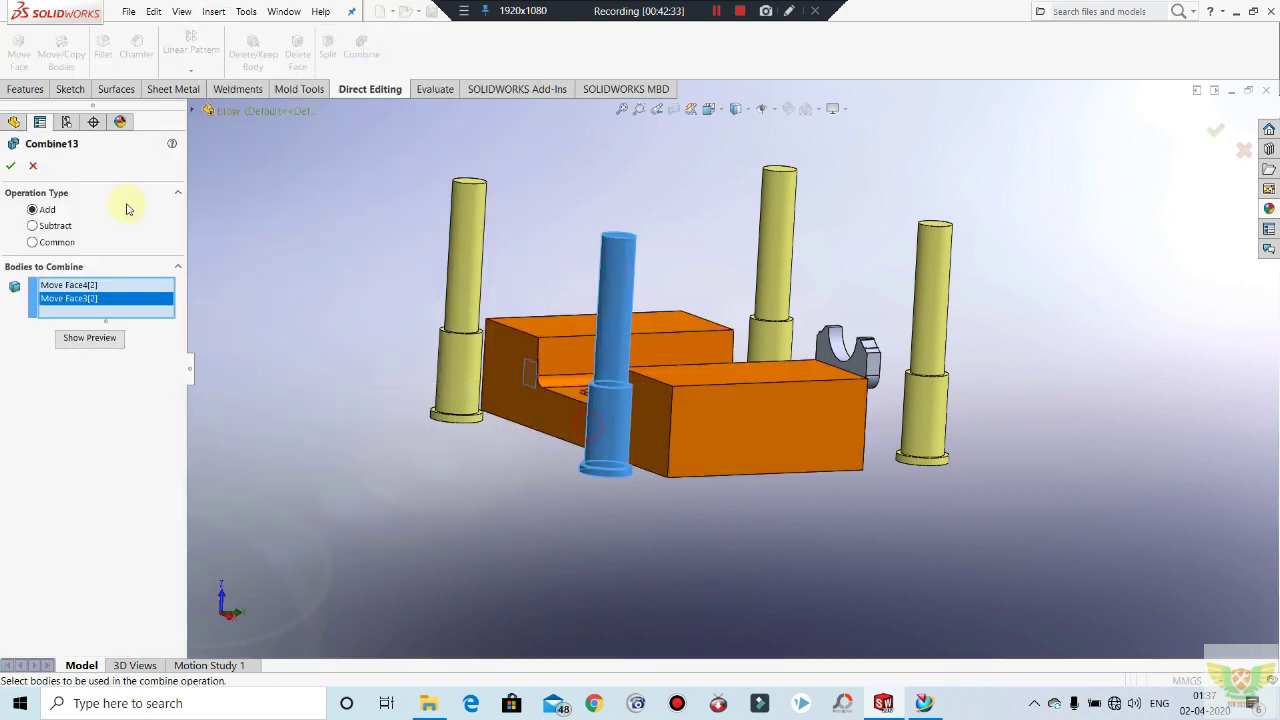
{"action": "left_click", "coordinate": [645, 418]}
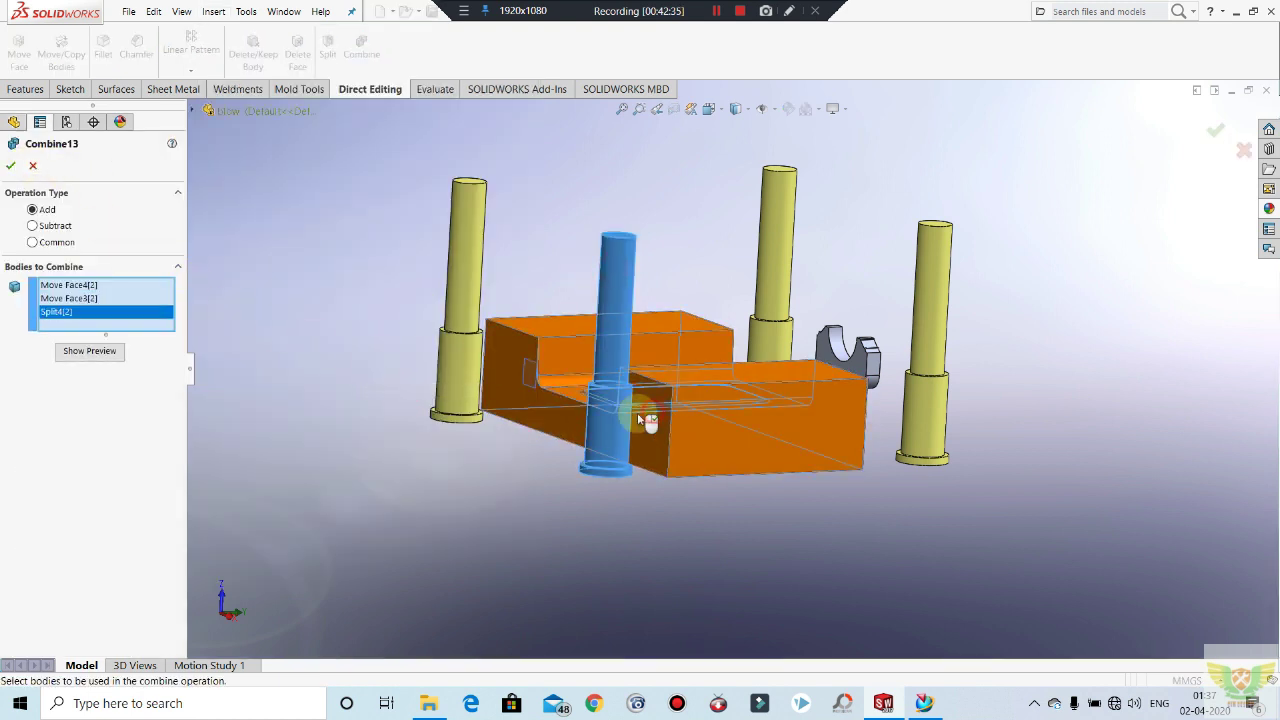
{"action": "left_click", "coordinate": [616, 416]}
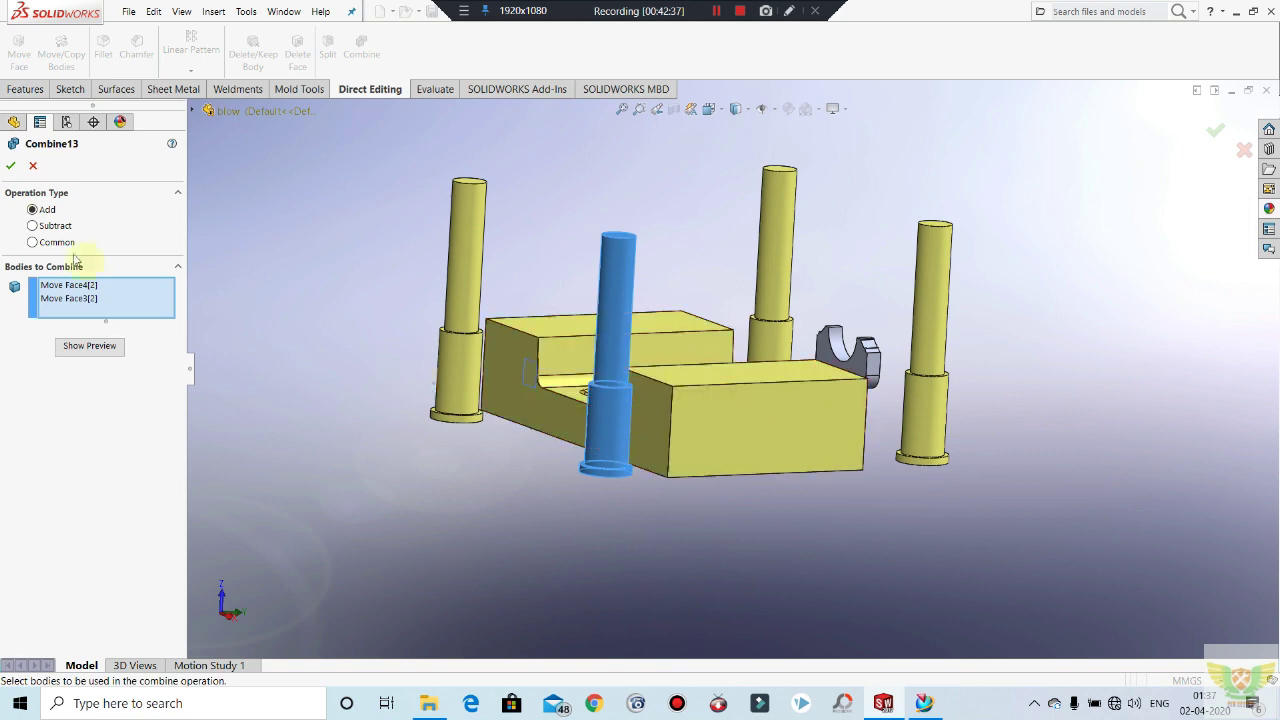
{"action": "left_click", "coordinate": [12, 166]}
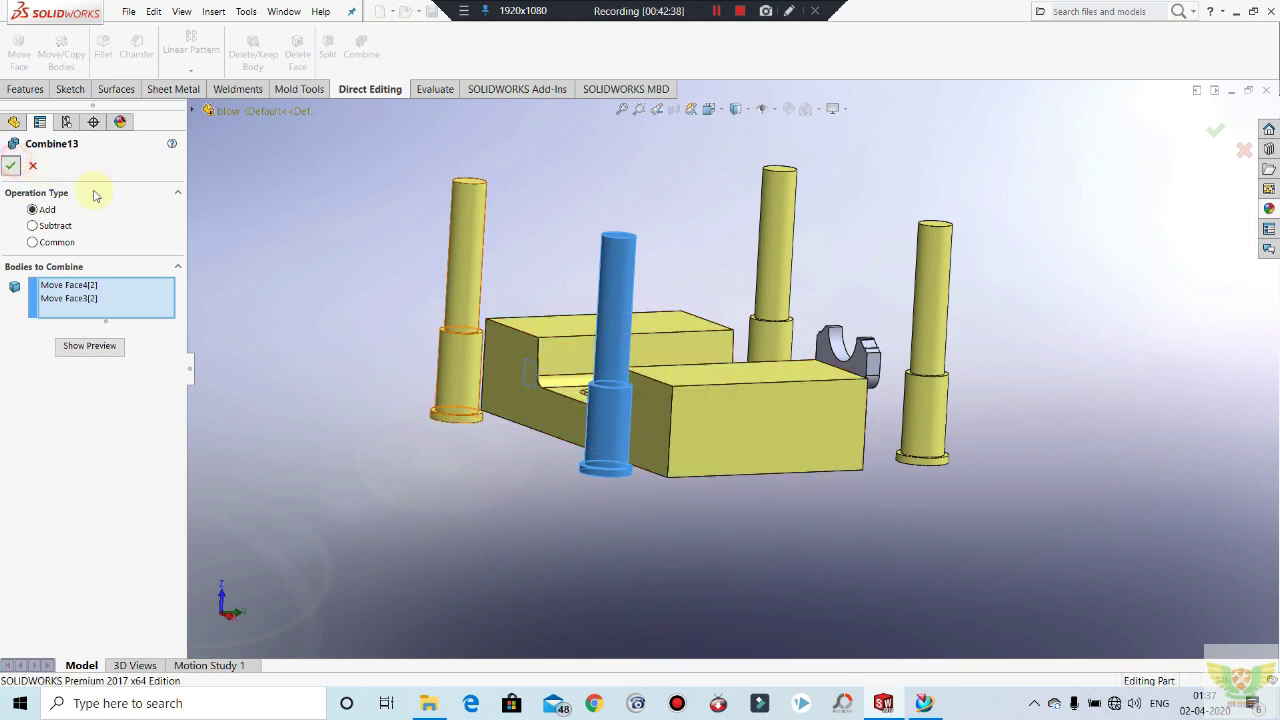
Step: Combine the upper and lower sections of the right and back pillars into single bodies
{"action": "left_click", "coordinate": [213, 11]}
{"action": "mouse_move", "coordinate": [239, 66]}
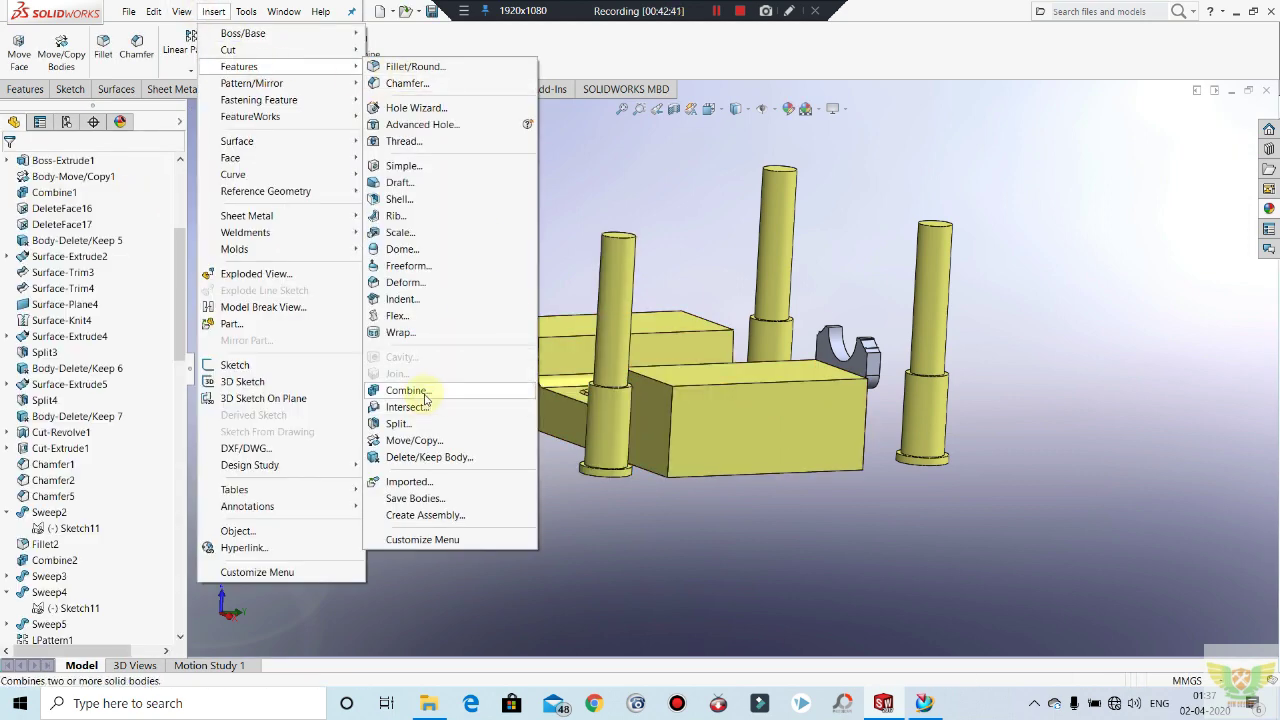
{"action": "left_click", "coordinate": [425, 390]}
{"action": "left_click", "coordinate": [930, 320]}
{"action": "left_click", "coordinate": [910, 430]}
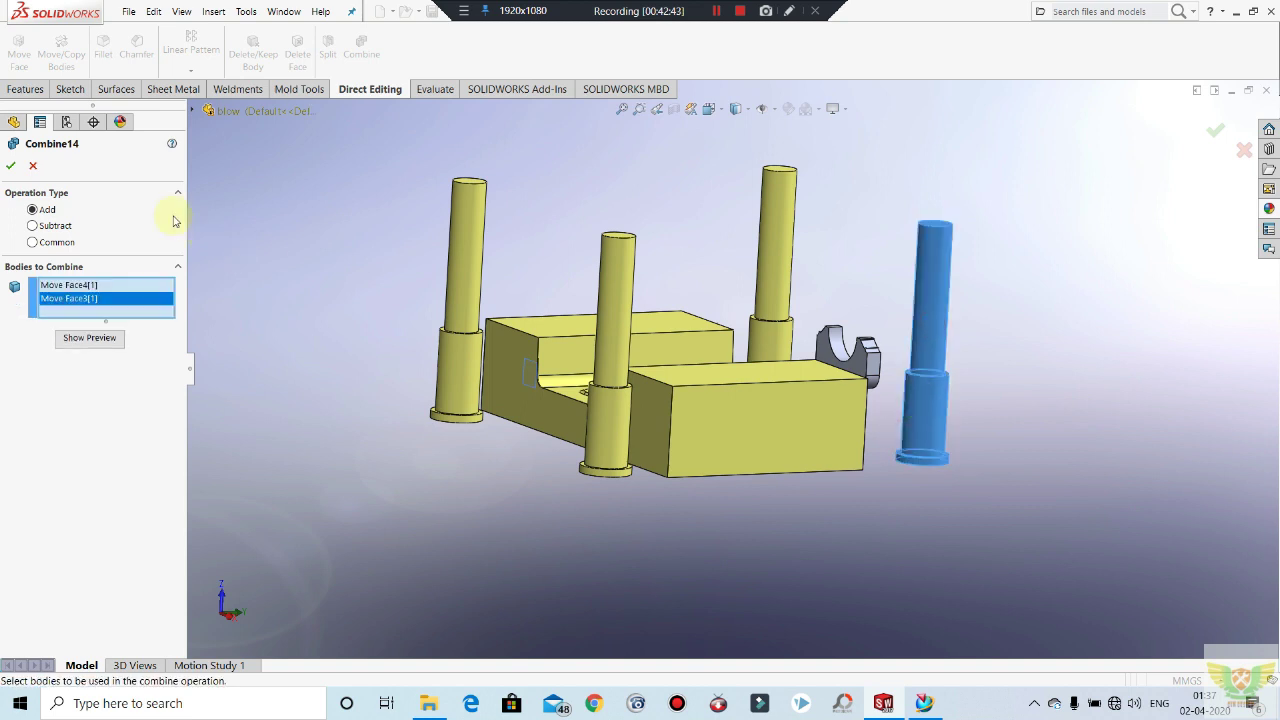
{"action": "left_click", "coordinate": [12, 166]}
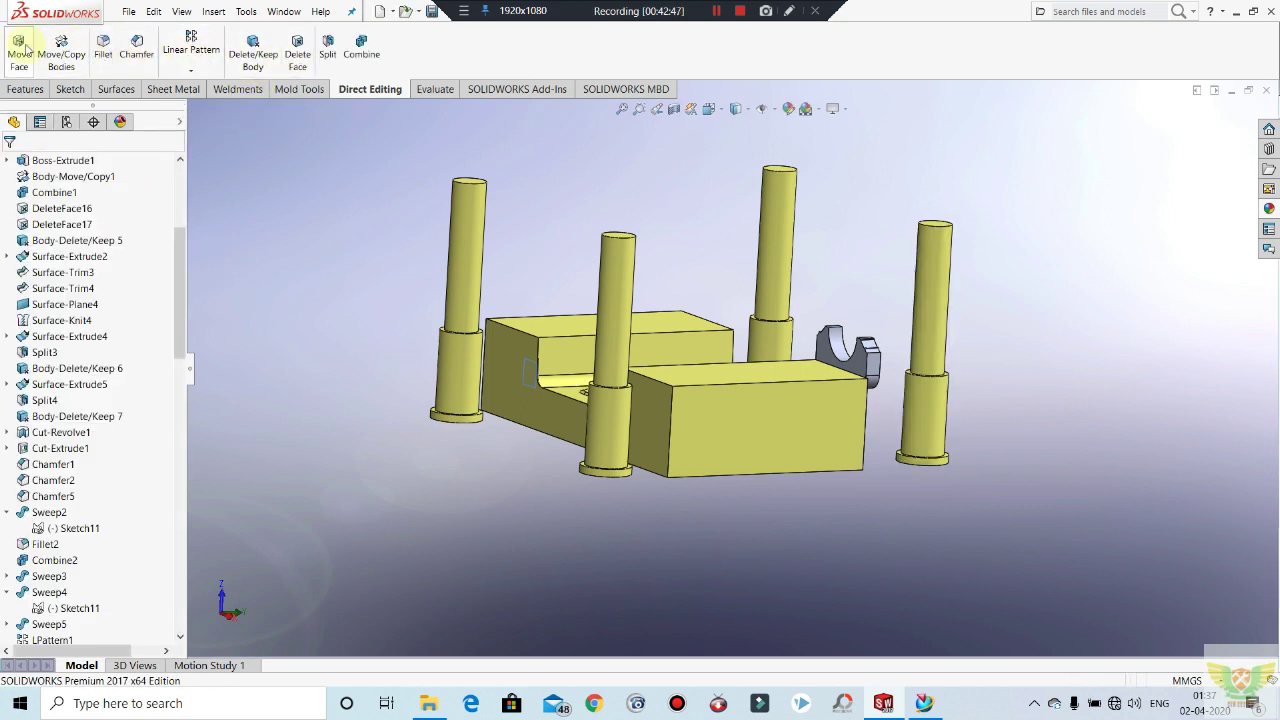
{"action": "left_click", "coordinate": [213, 11]}
{"action": "mouse_move", "coordinate": [239, 66]}
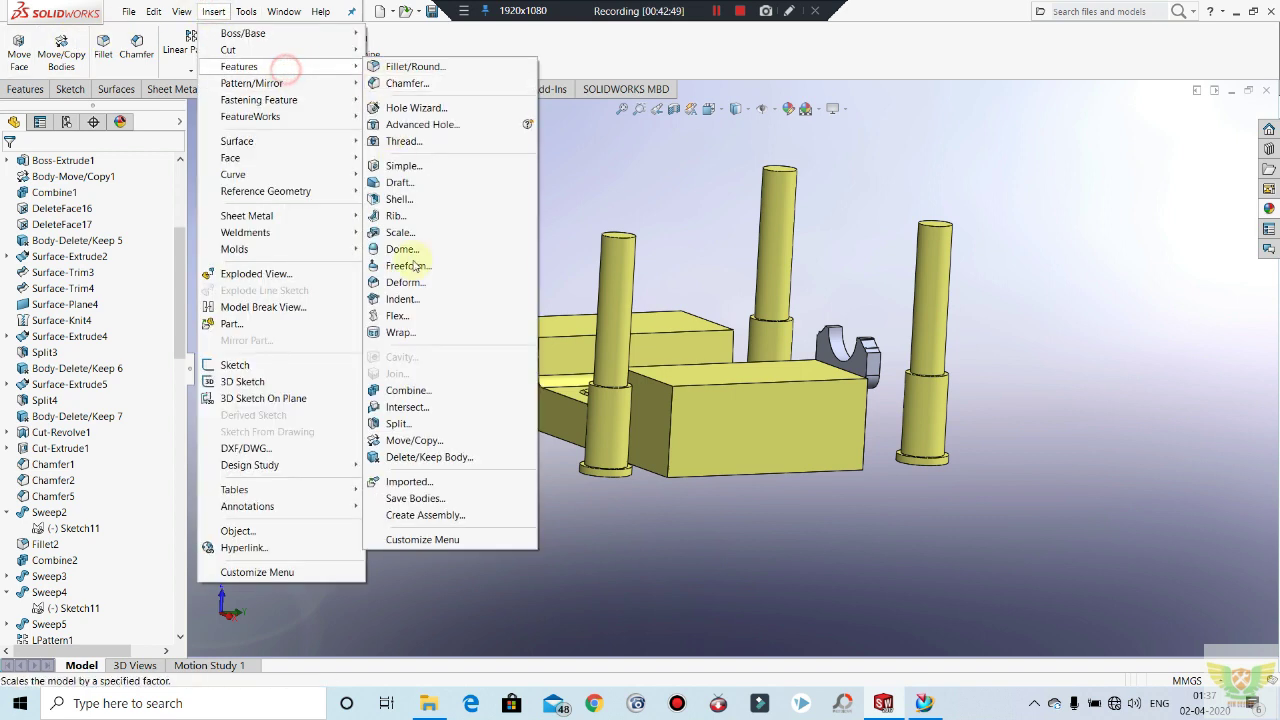
{"action": "left_click", "coordinate": [407, 390]}
{"action": "left_click", "coordinate": [777, 229]}
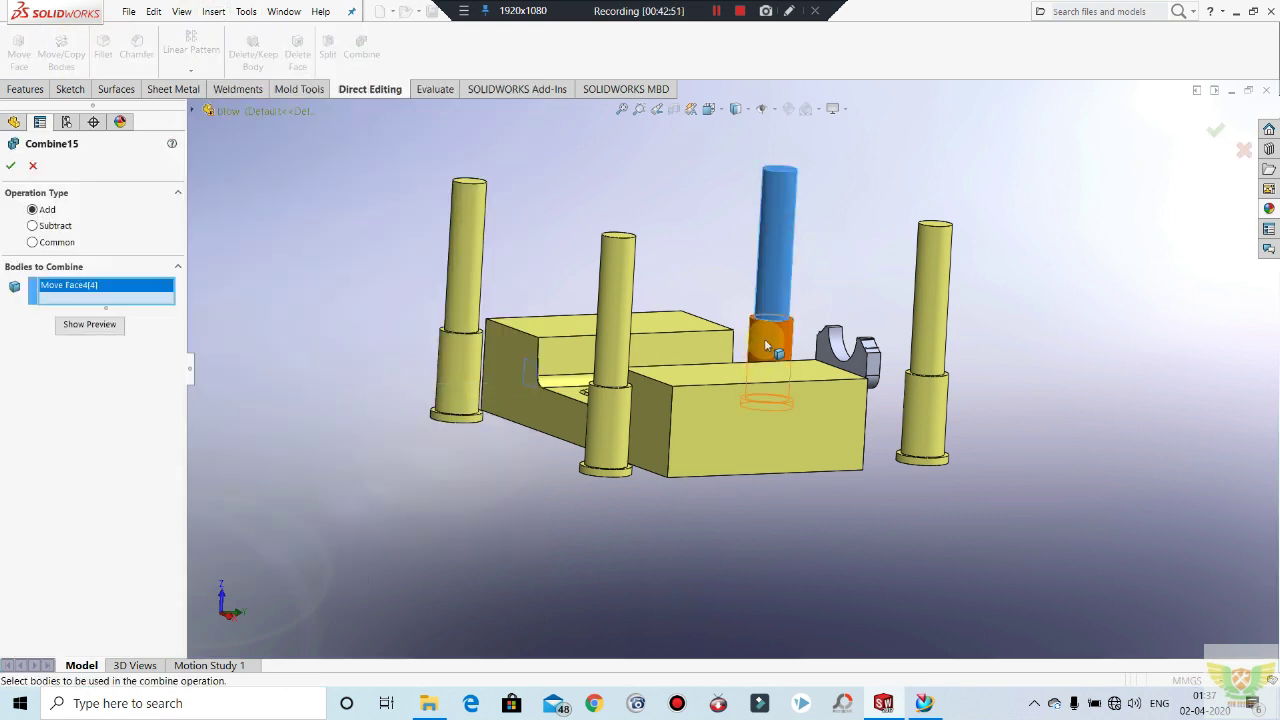
{"action": "left_click", "coordinate": [764, 338]}
{"action": "left_click", "coordinate": [12, 166]}
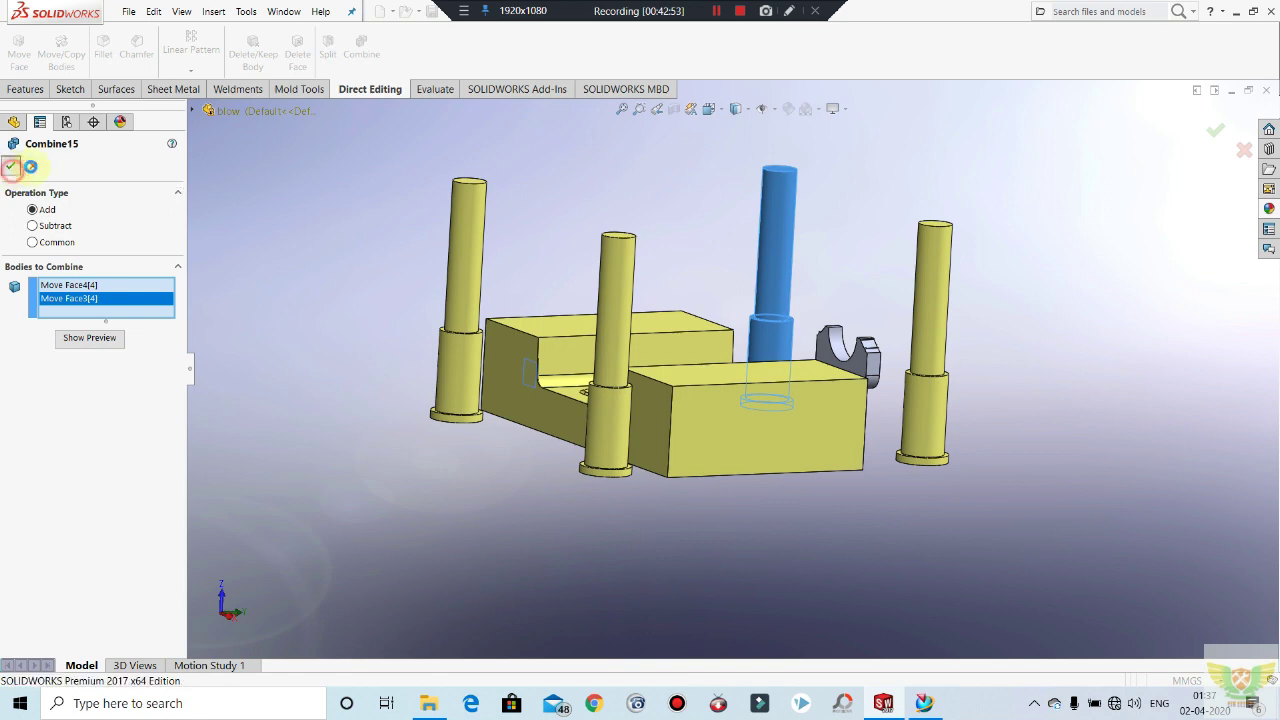
Step: Zoom to fit the model and hide Plane1
{"action": "key", "text": "z"}
{"action": "scroll", "coordinate": [536, 374], "scroll_direction": "down", "scroll_amount": 3}
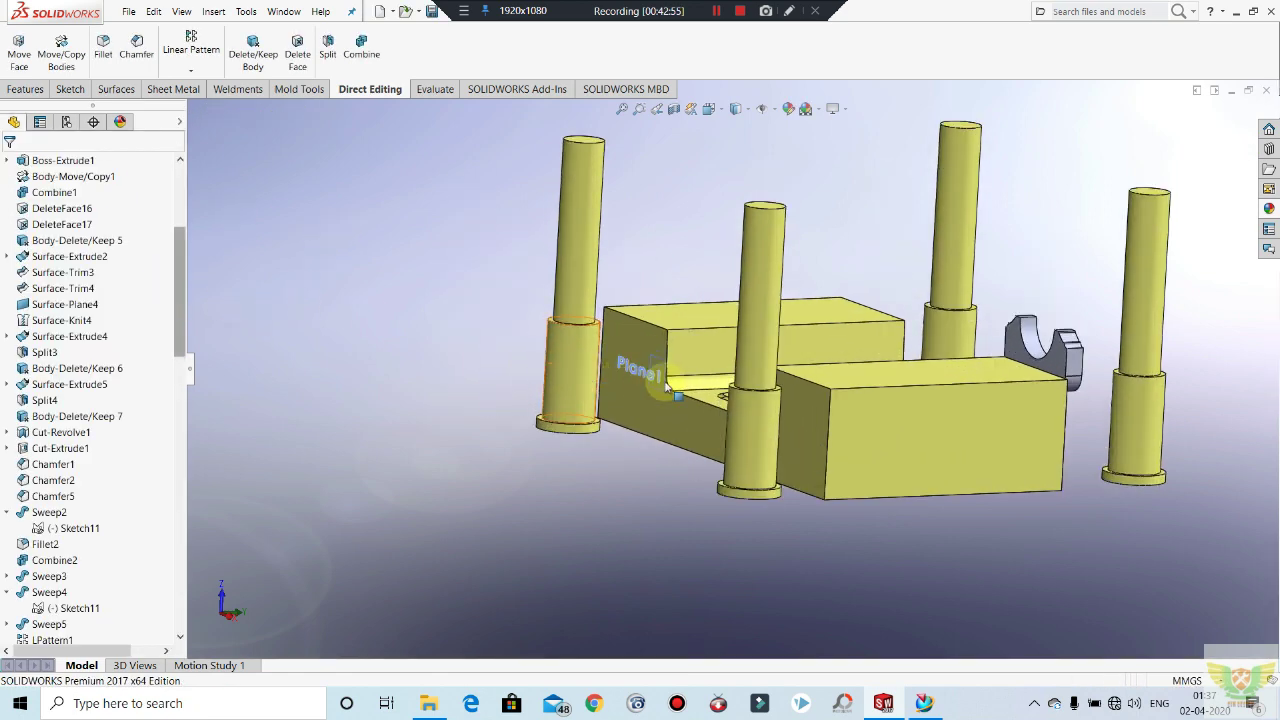
{"action": "right_click", "coordinate": [640, 364]}
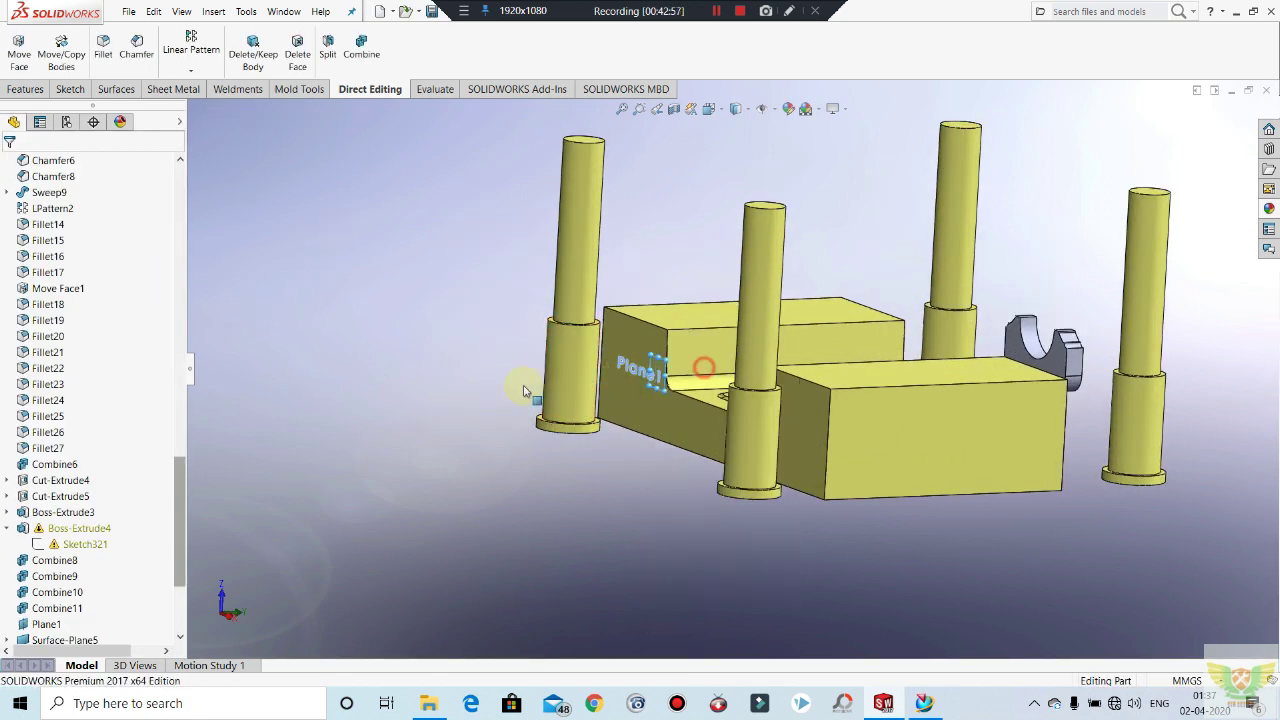
{"action": "left_click", "coordinate": [695, 370]}
Step: Hide and re-show the Boss-Extrude1 bodies, then view the block from above
{"action": "scroll", "coordinate": [57, 230], "scroll_direction": "up", "scroll_amount": 5}
{"action": "scroll", "coordinate": [57, 230], "scroll_direction": "up", "scroll_amount": 5}
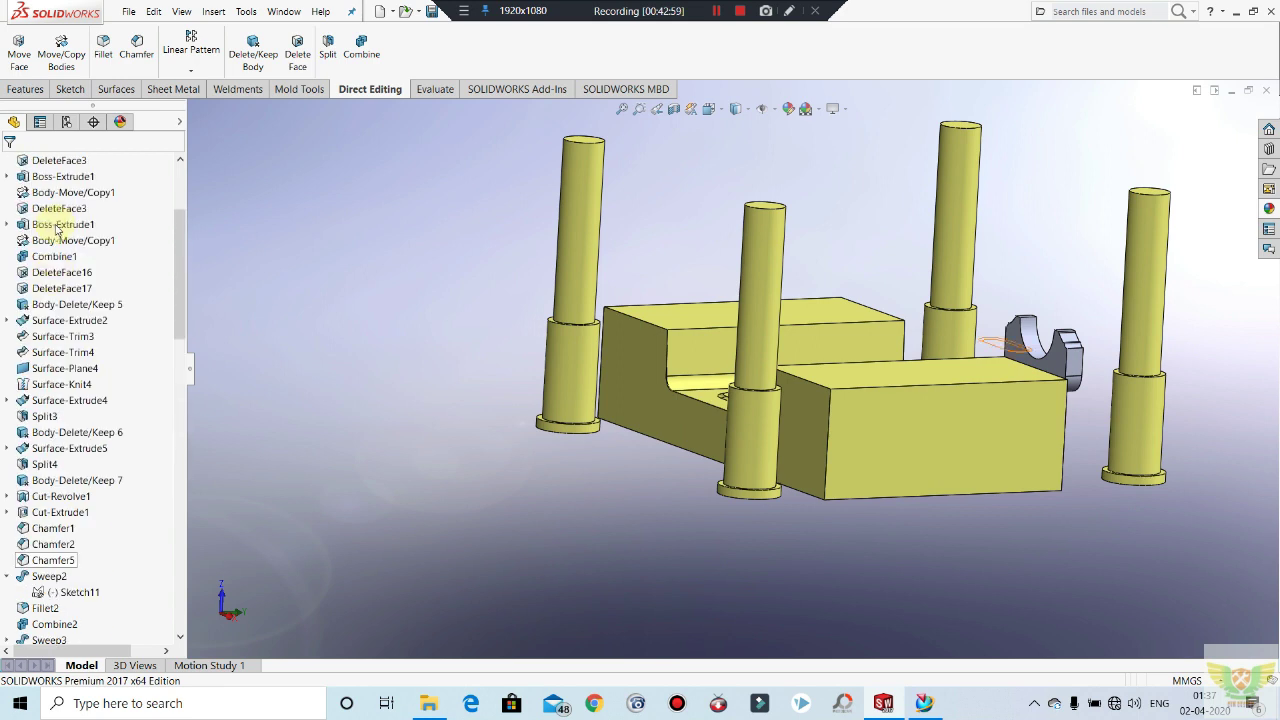
{"action": "scroll", "coordinate": [70, 210], "scroll_direction": "up", "scroll_amount": 3}
{"action": "right_click", "coordinate": [69, 324]}
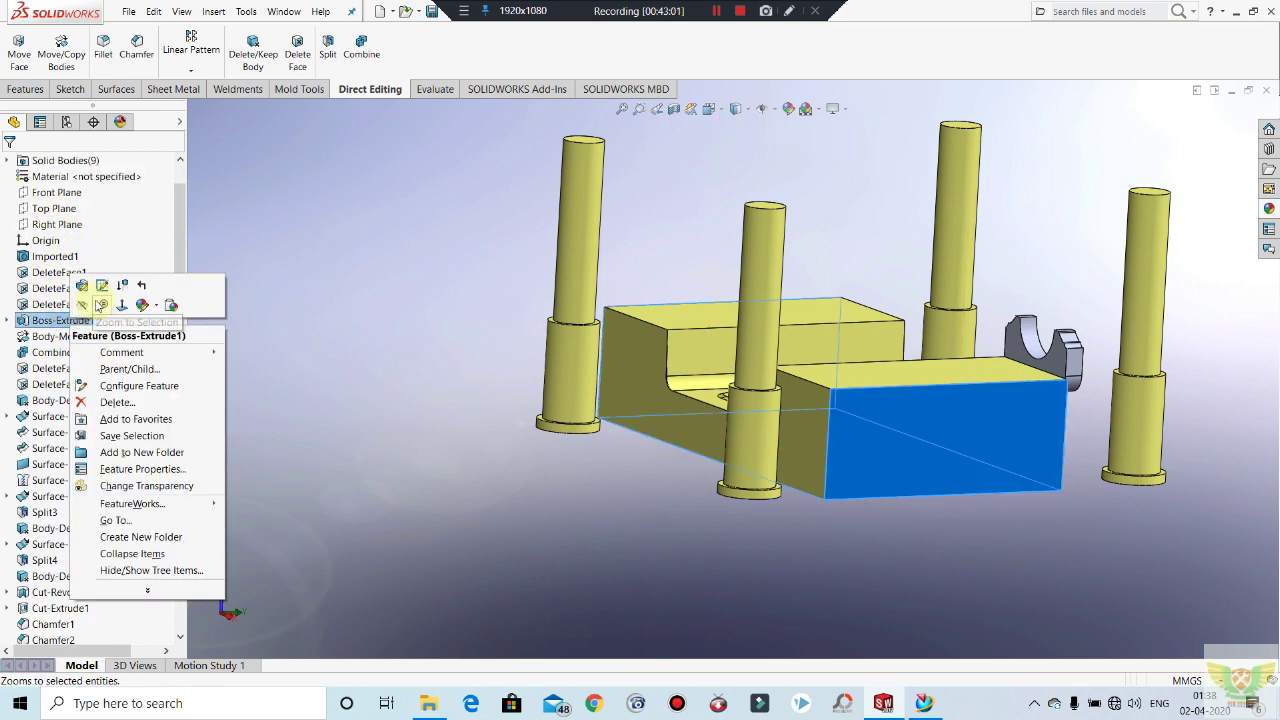
{"action": "left_click", "coordinate": [86, 290]}
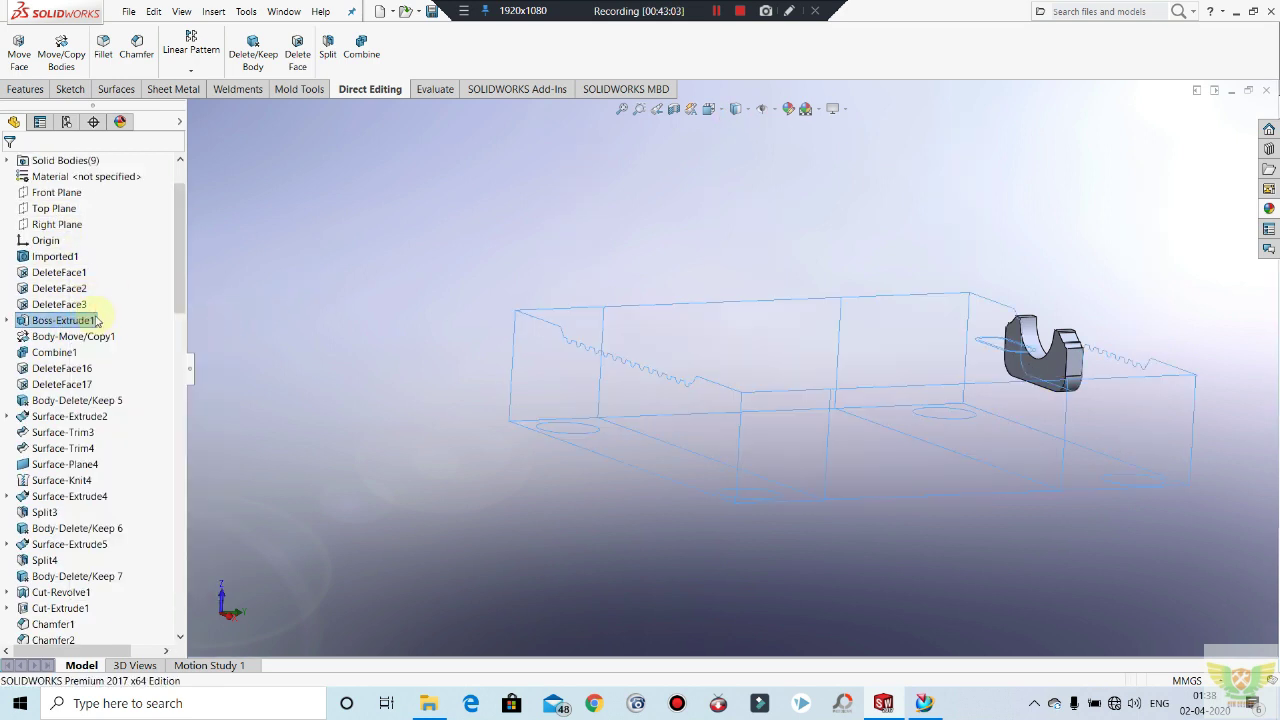
{"action": "right_click", "coordinate": [87, 318]}
{"action": "left_click", "coordinate": [96, 296]}
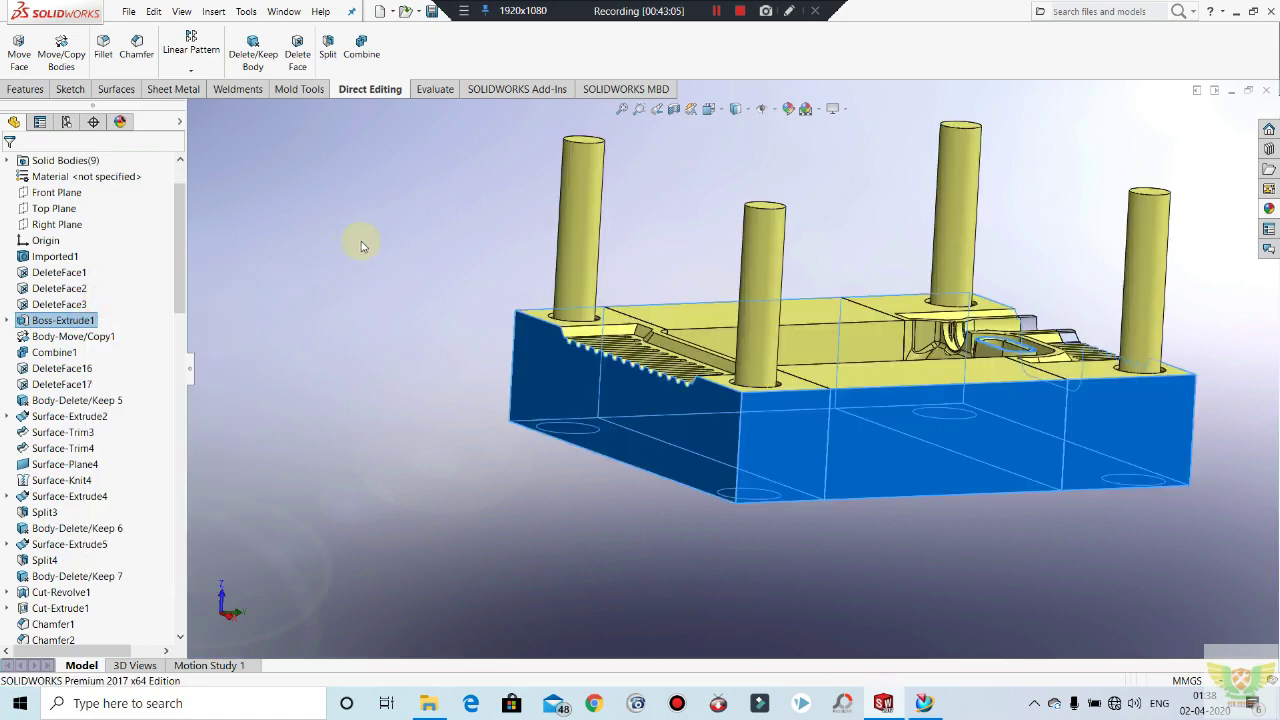
{"action": "left_click", "coordinate": [363, 243]}
{"action": "mouse_move", "coordinate": [497, 308]}
{"action": "middle_mouse_down"}
{"action": "mouse_move", "coordinate": [492, 341]}
{"action": "mouse_move", "coordinate": [865, 427]}
{"action": "mouse_move", "coordinate": [837, 460]}
{"action": "mouse_move", "coordinate": [749, 431]}
{"action": "mouse_move", "coordinate": [828, 396]}
{"action": "mouse_move", "coordinate": [865, 295]}
{"action": "mouse_move", "coordinate": [757, 414]}
{"action": "mouse_move", "coordinate": [723, 382]}
{"action": "mouse_move", "coordinate": [729, 393]}
{"action": "middle_mouse_up"}
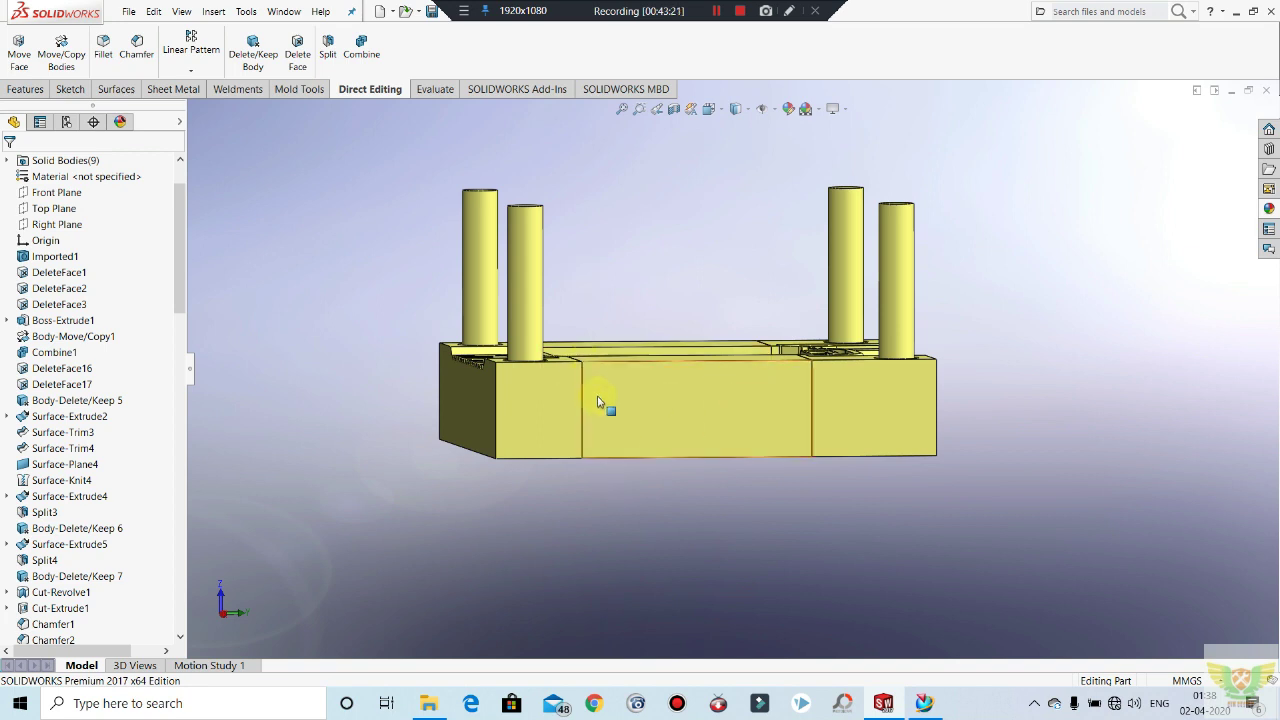
{"action": "middle_click_drag", "start_coordinate": [606, 406], "coordinate": [580, 450]}
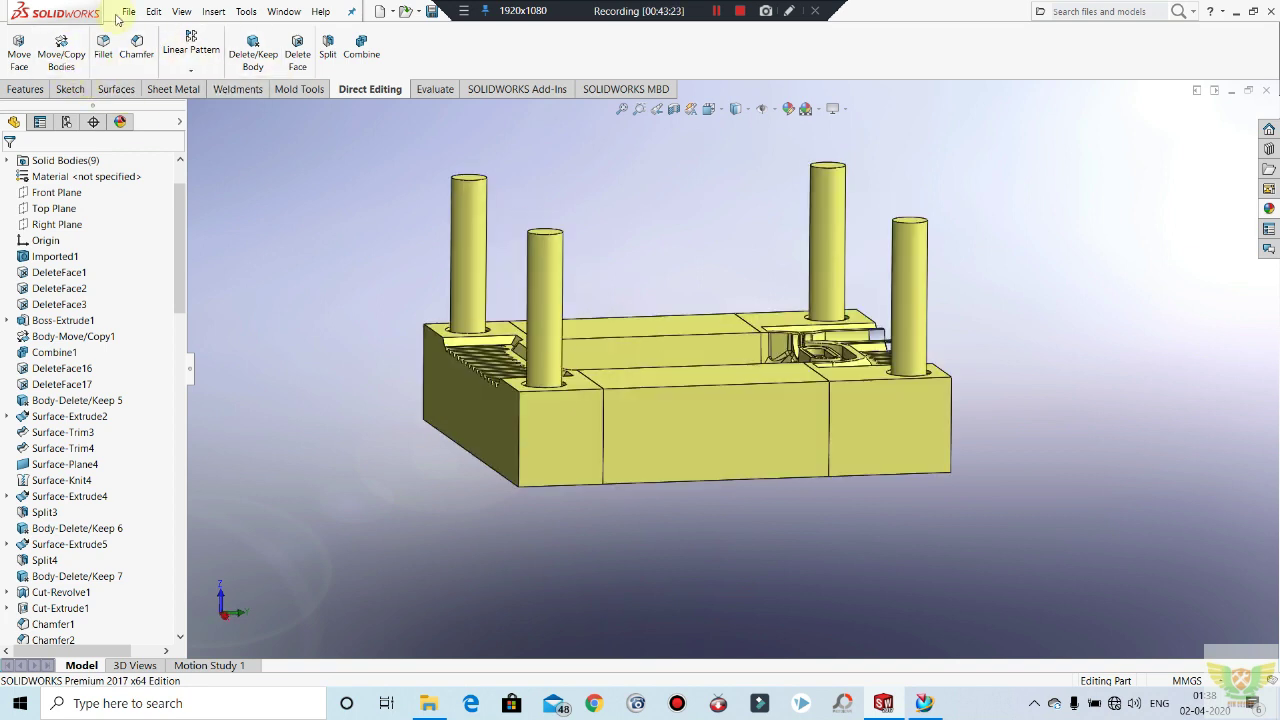
Step: Create a reference plane offset 60 mm from the cavity floor face
{"action": "left_click", "coordinate": [26, 89]}
{"action": "left_click", "coordinate": [655, 68]}
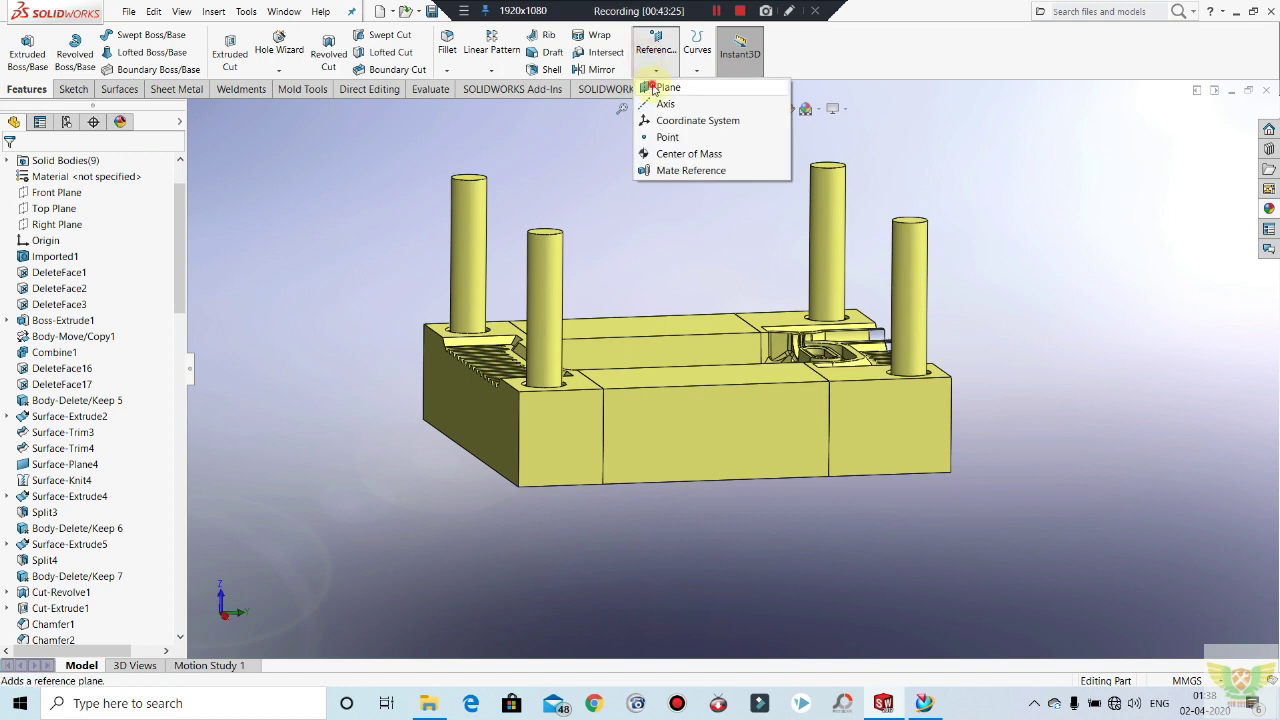
{"action": "left_click", "coordinate": [651, 86]}
{"action": "middle_click_drag", "start_coordinate": [720, 431], "coordinate": [700, 423]}
{"action": "left_click", "coordinate": [694, 404]}
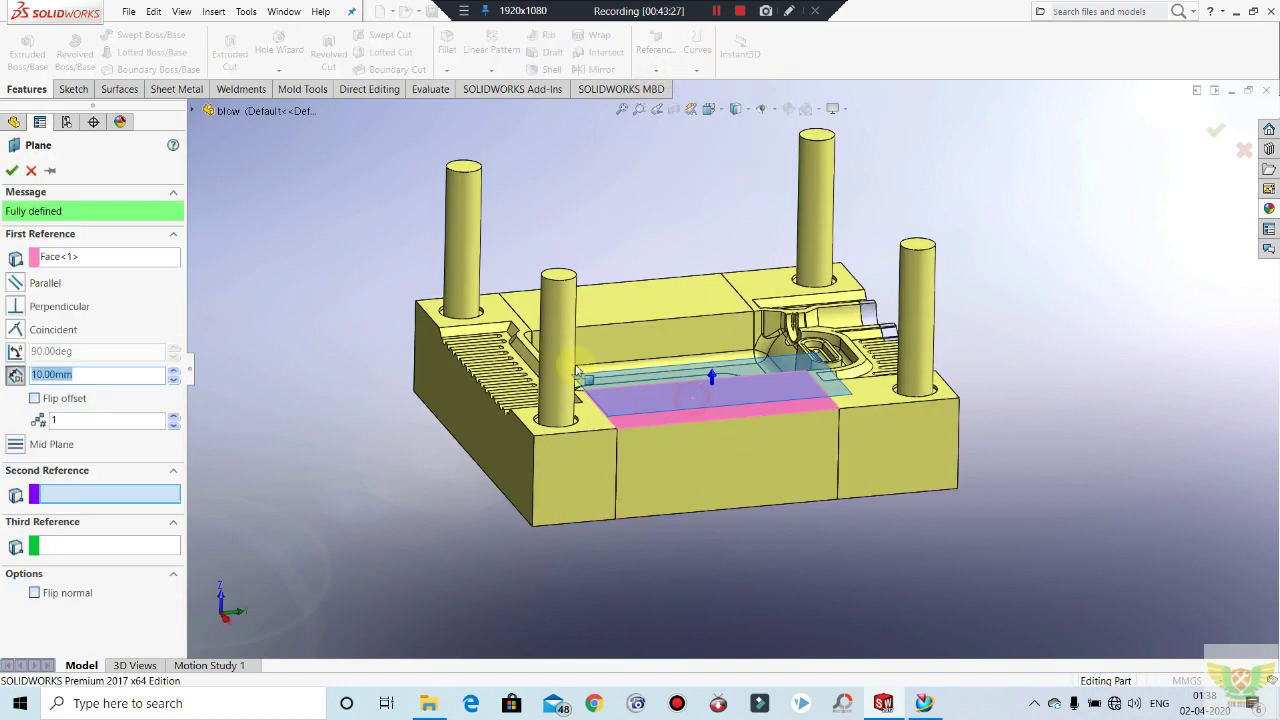
{"action": "type", "text": "60"}
{"action": "key", "text": "Return"}
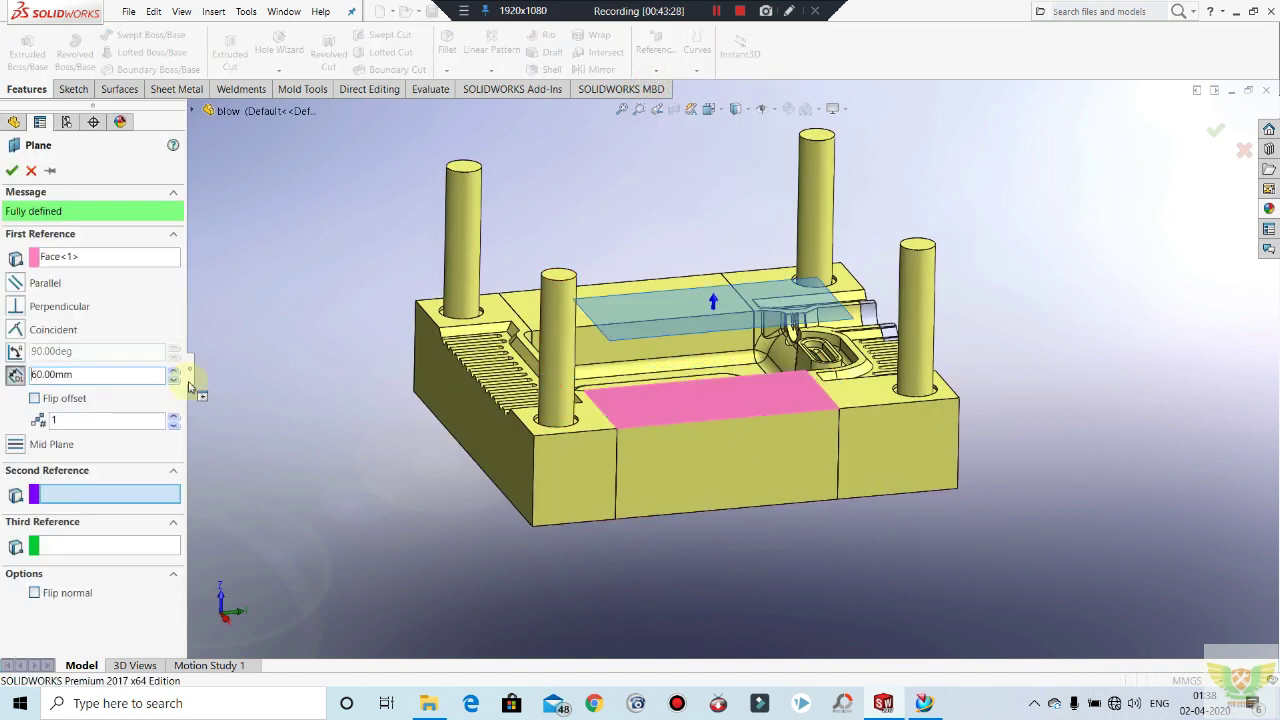
{"action": "left_click", "coordinate": [12, 171]}
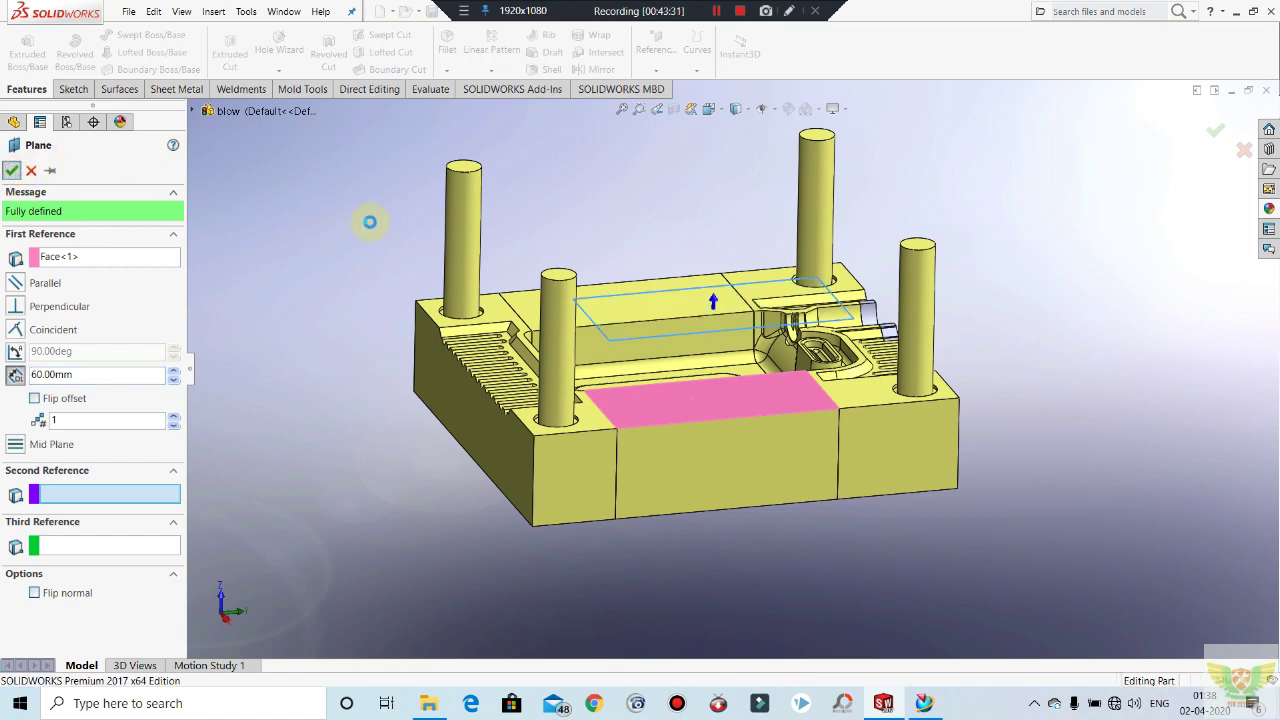
Step: Select the Boss-Extrude3 pin extrusion and open it for editing
{"action": "middle_click_drag", "start_coordinate": [366, 194], "coordinate": [349, 197]}
{"action": "mouse_move", "coordinate": [614, 240]}
{"action": "middle_mouse_down"}
{"action": "mouse_move", "coordinate": [598, 190]}
{"action": "mouse_move", "coordinate": [537, 302]}
{"action": "middle_mouse_up"}
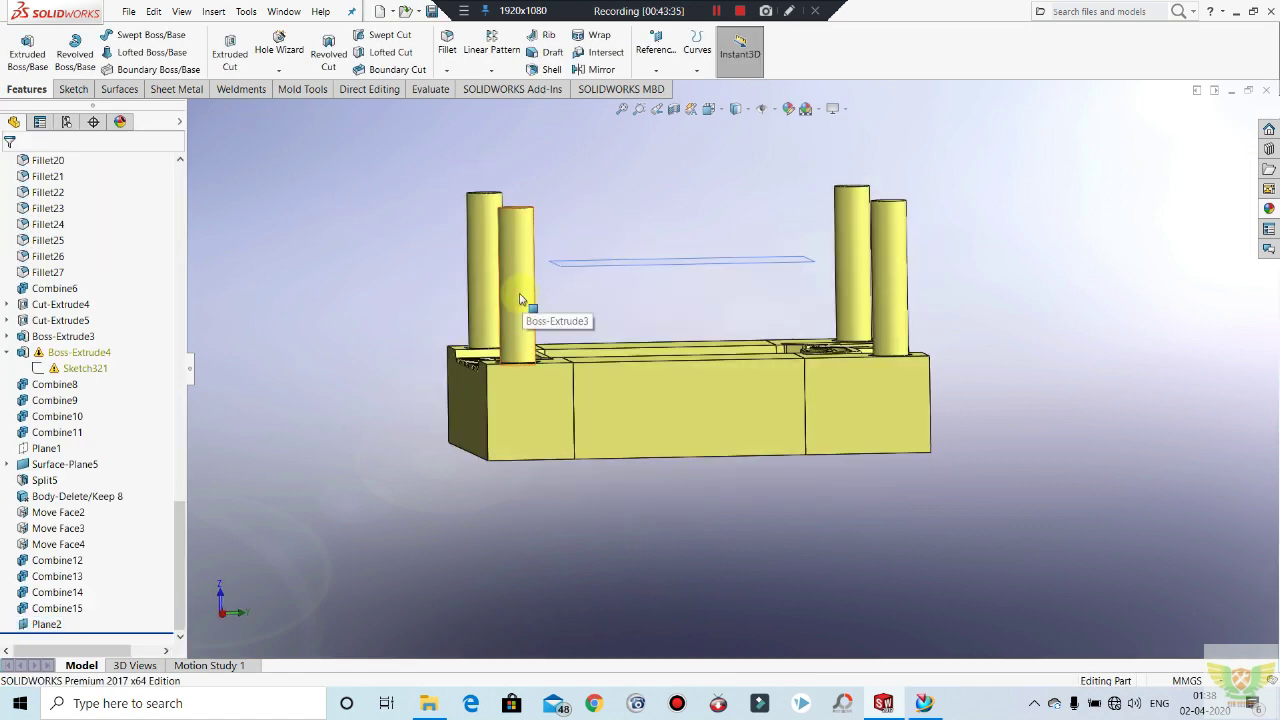
{"action": "left_click", "coordinate": [514, 312]}
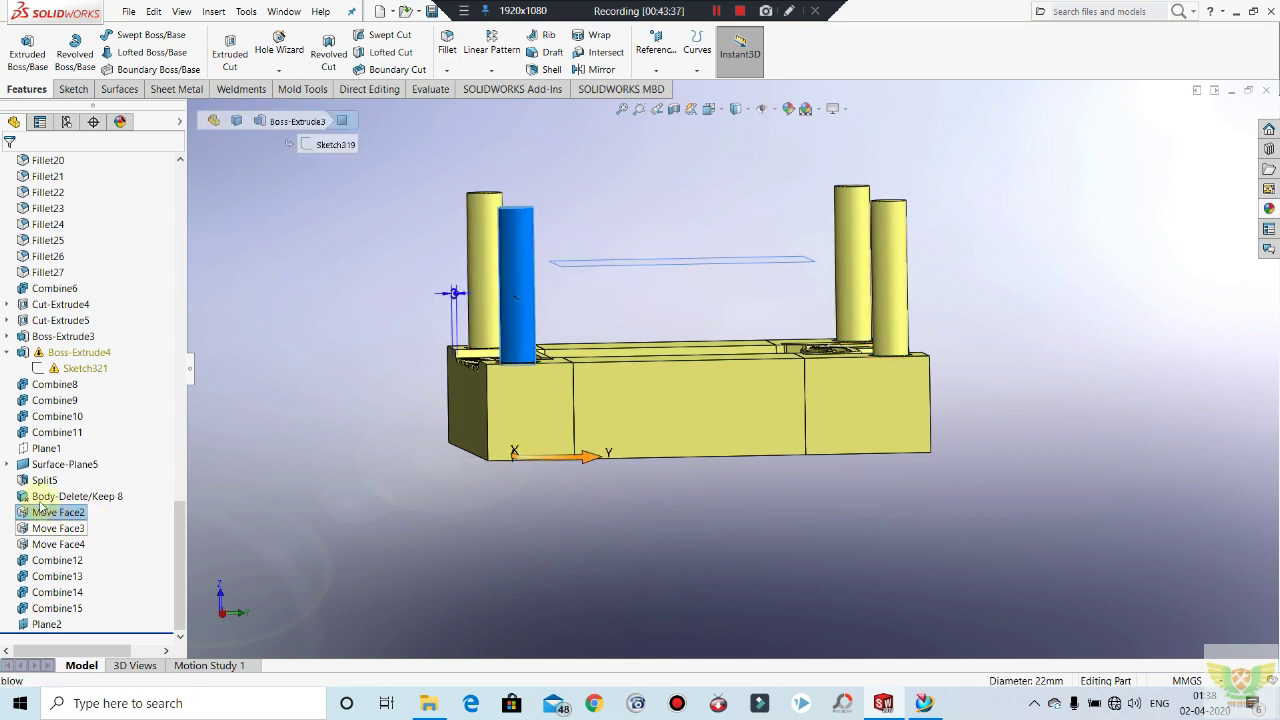
{"action": "left_click", "coordinate": [55, 355]}
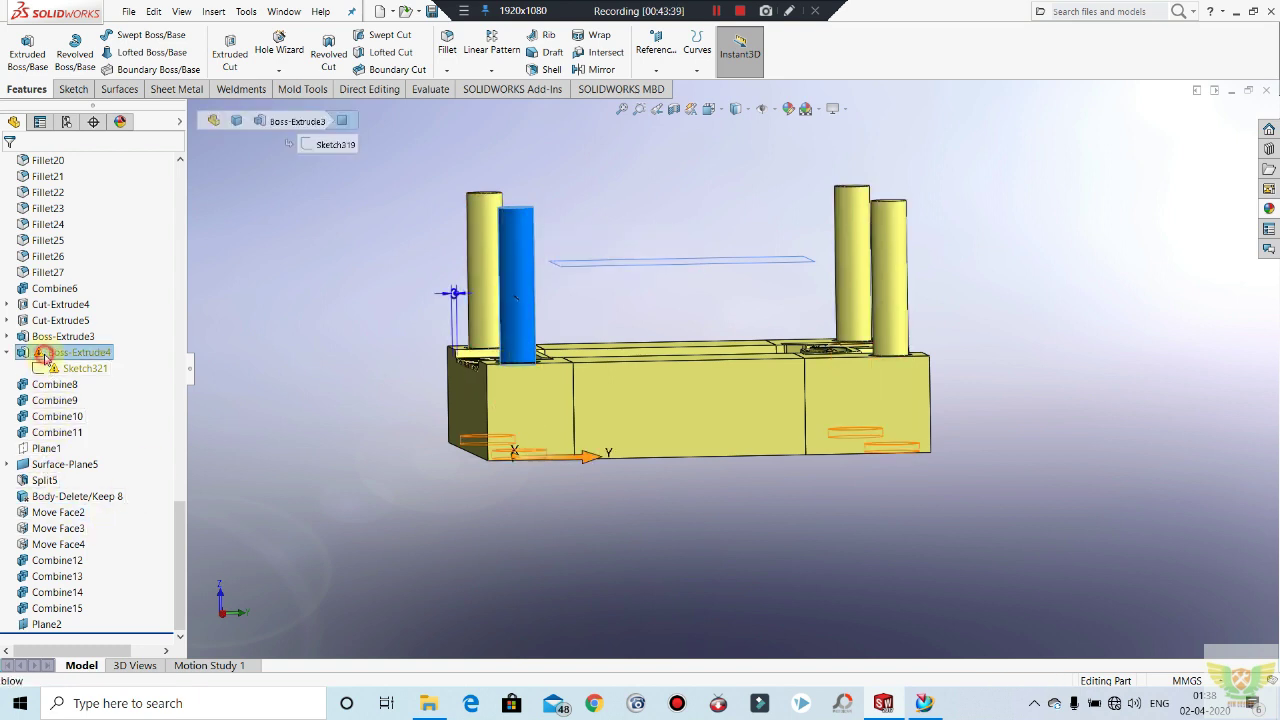
{"action": "left_click", "coordinate": [40, 337]}
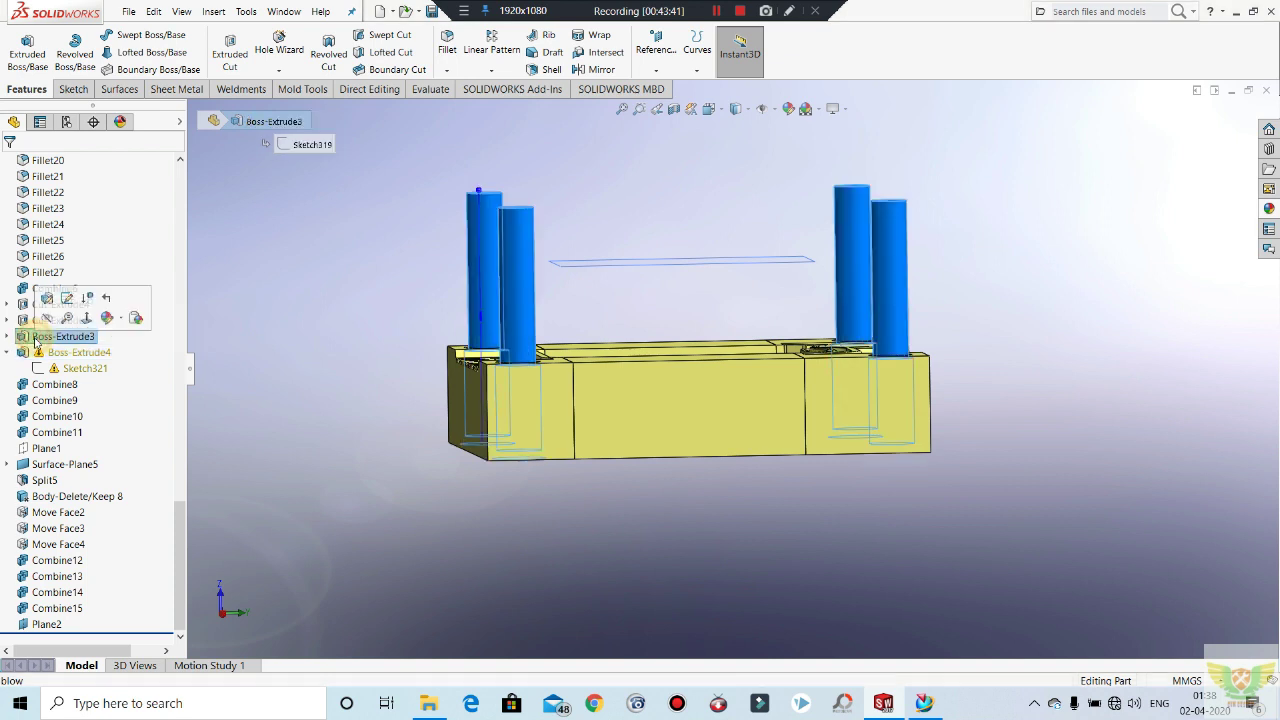
{"action": "left_click", "coordinate": [66, 298]}
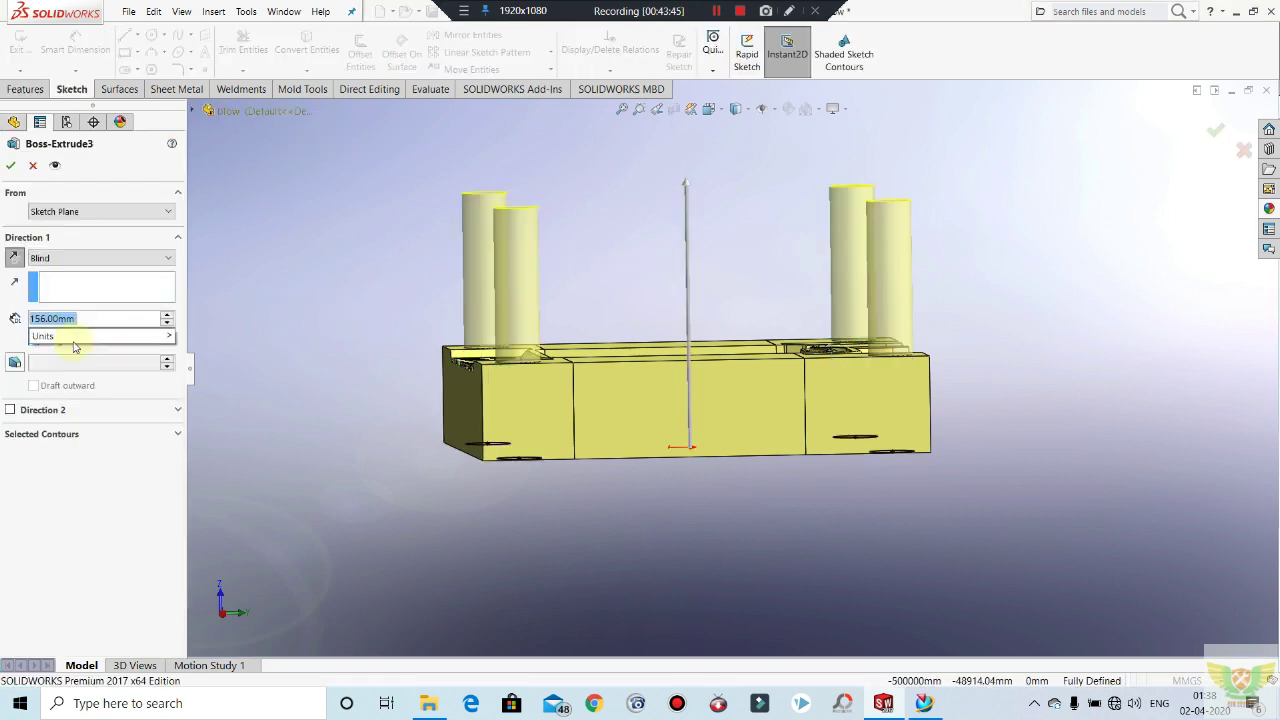
Step: Change the Boss-Extrude3 depth from 156 mm to 120 mm
{"action": "type", "text": "120"}
{"action": "key", "text": "Return"}
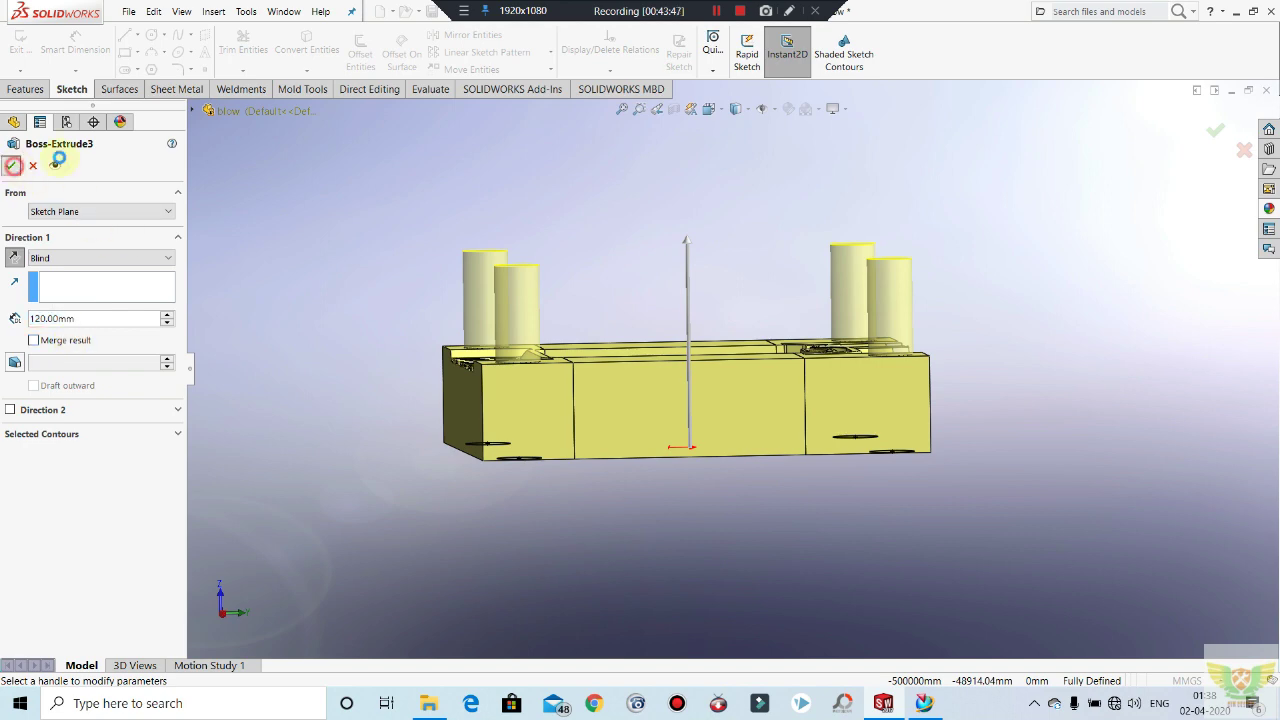
{"action": "middle_click_drag", "start_coordinate": [526, 190], "coordinate": [593, 217]}
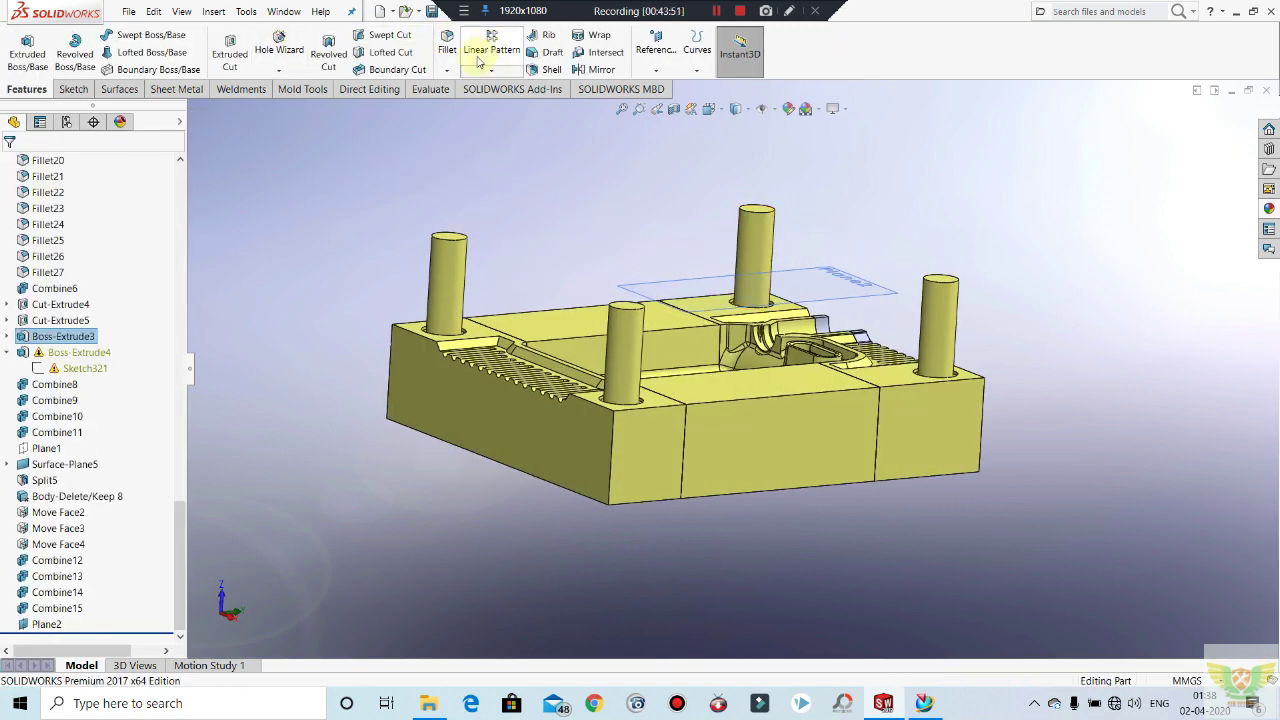
Step: Chamfer the left pin's top edge with asymmetric 5 mm and 10 mm distances
{"action": "left_click", "coordinate": [446, 69]}
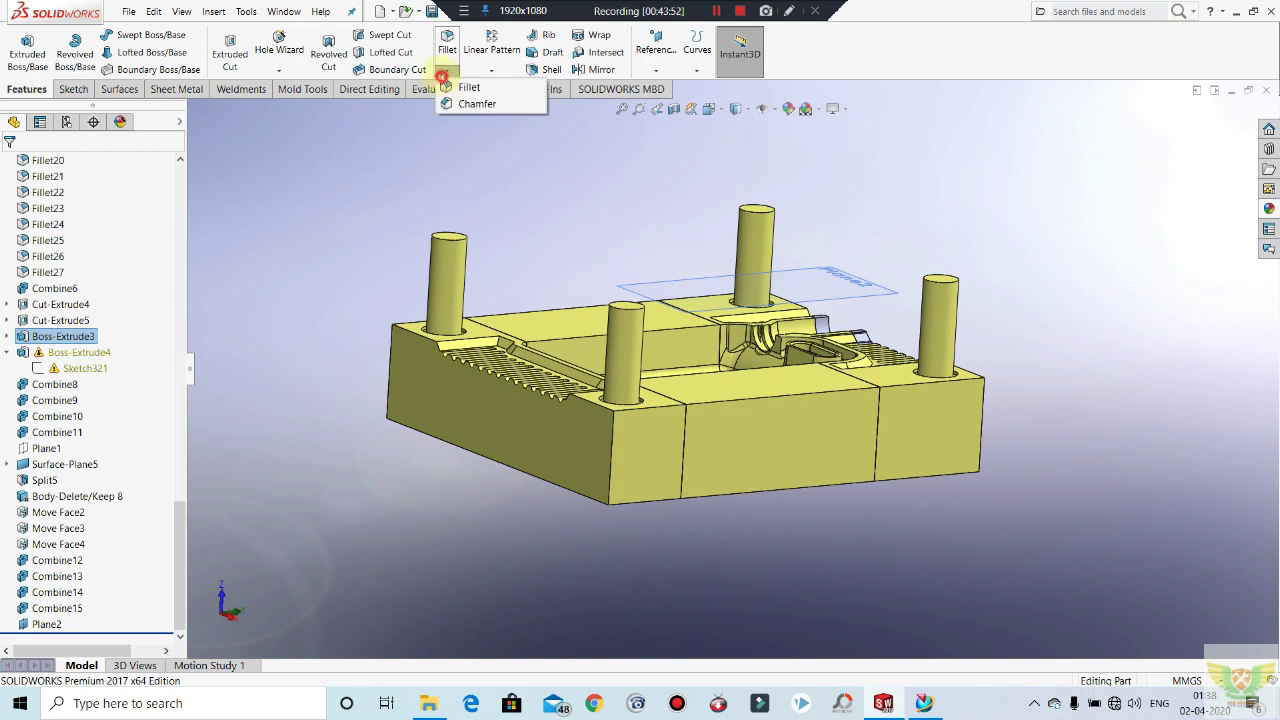
{"action": "left_click", "coordinate": [450, 240]}
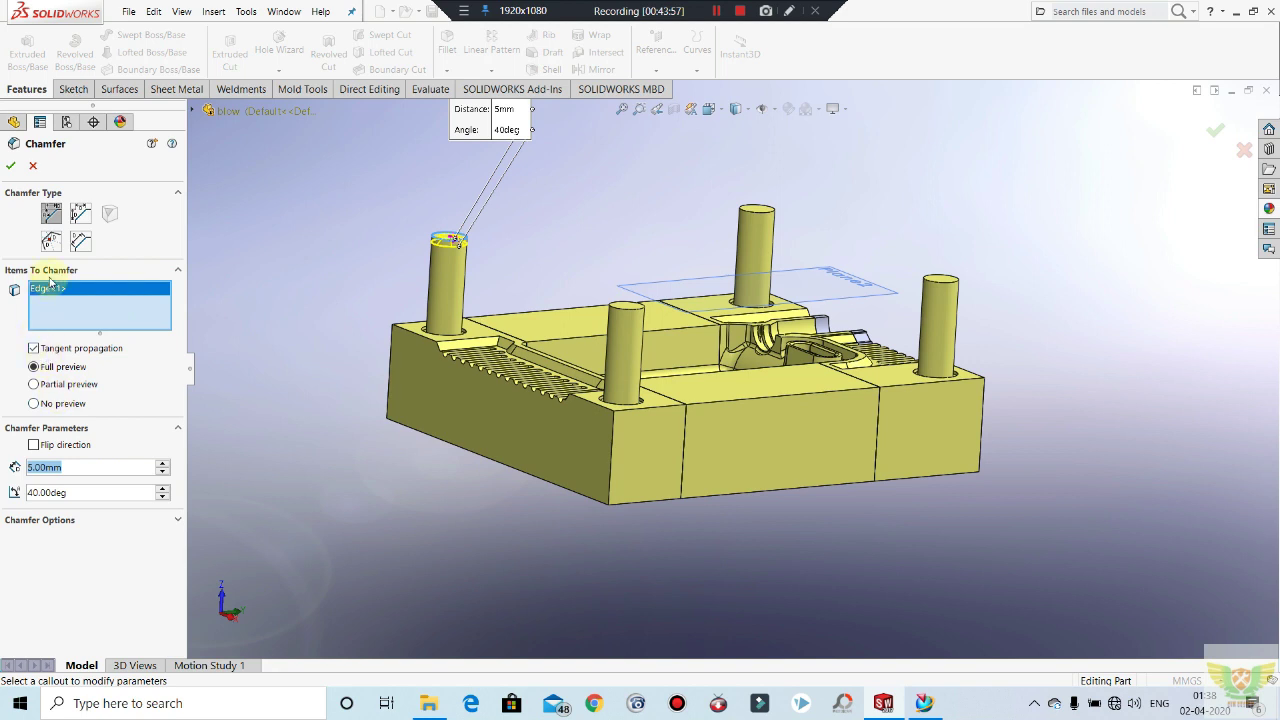
{"action": "left_click", "coordinate": [82, 217]}
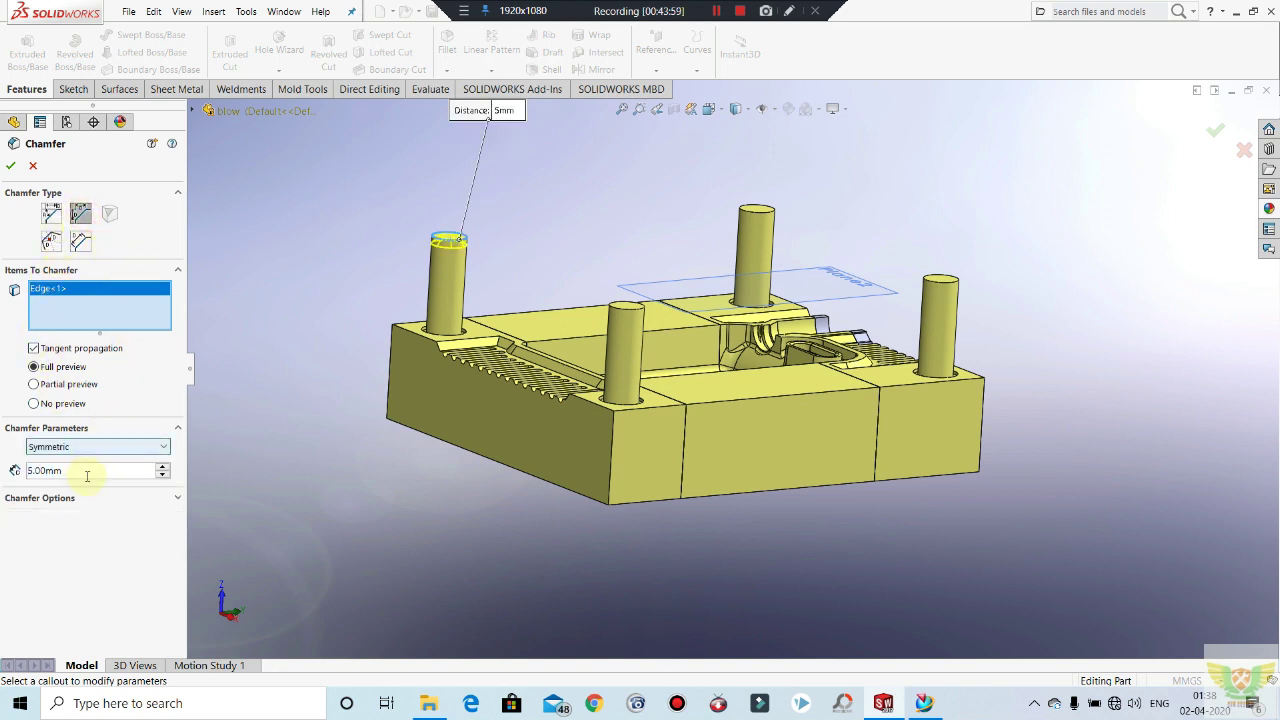
{"action": "left_click", "coordinate": [98, 442]}
{"action": "left_click", "coordinate": [70, 473]}
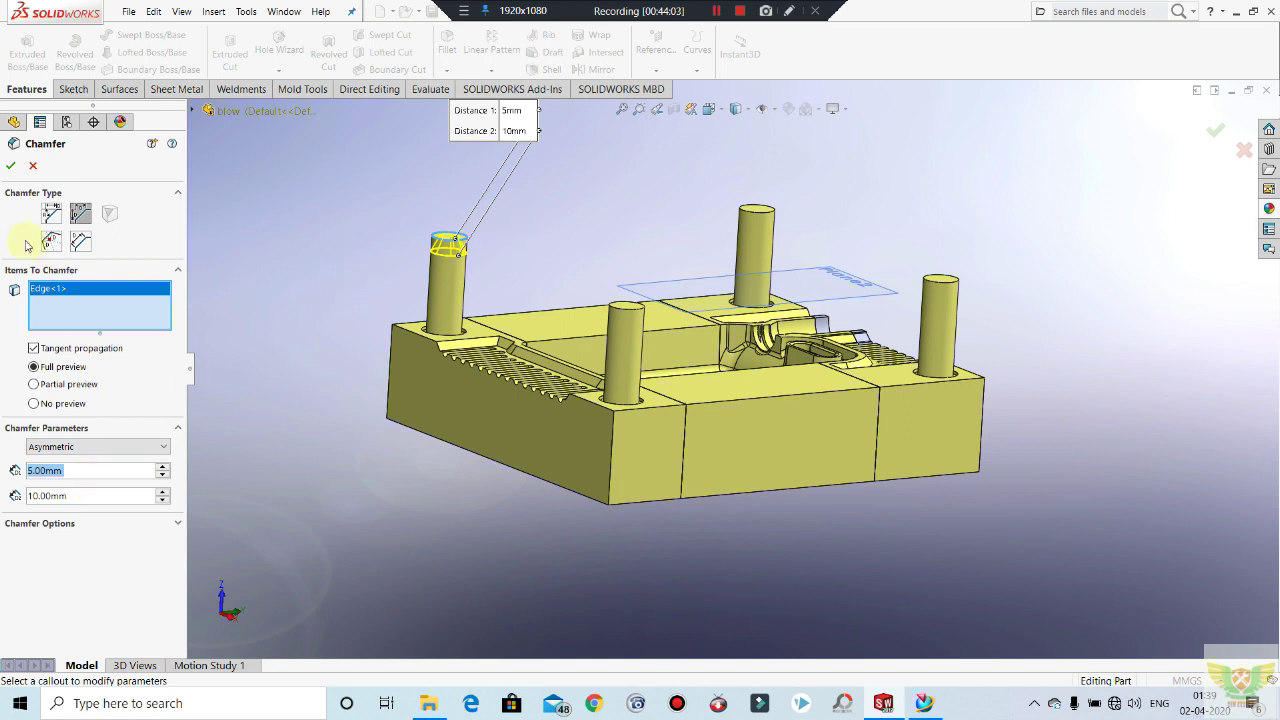
{"action": "left_click", "coordinate": [12, 166]}
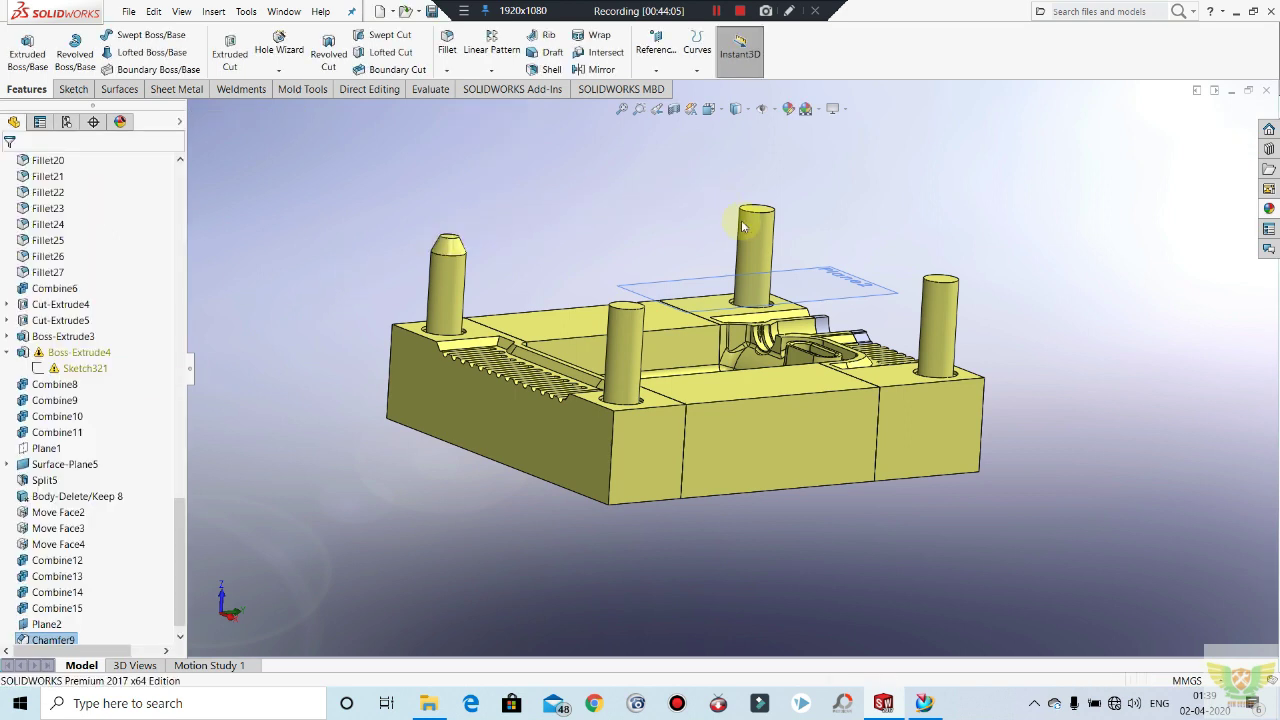
Step: Add the same two-distance chamfers to the back and right pin tops
{"action": "left_click", "coordinate": [447, 70]}
{"action": "left_click", "coordinate": [452, 104]}
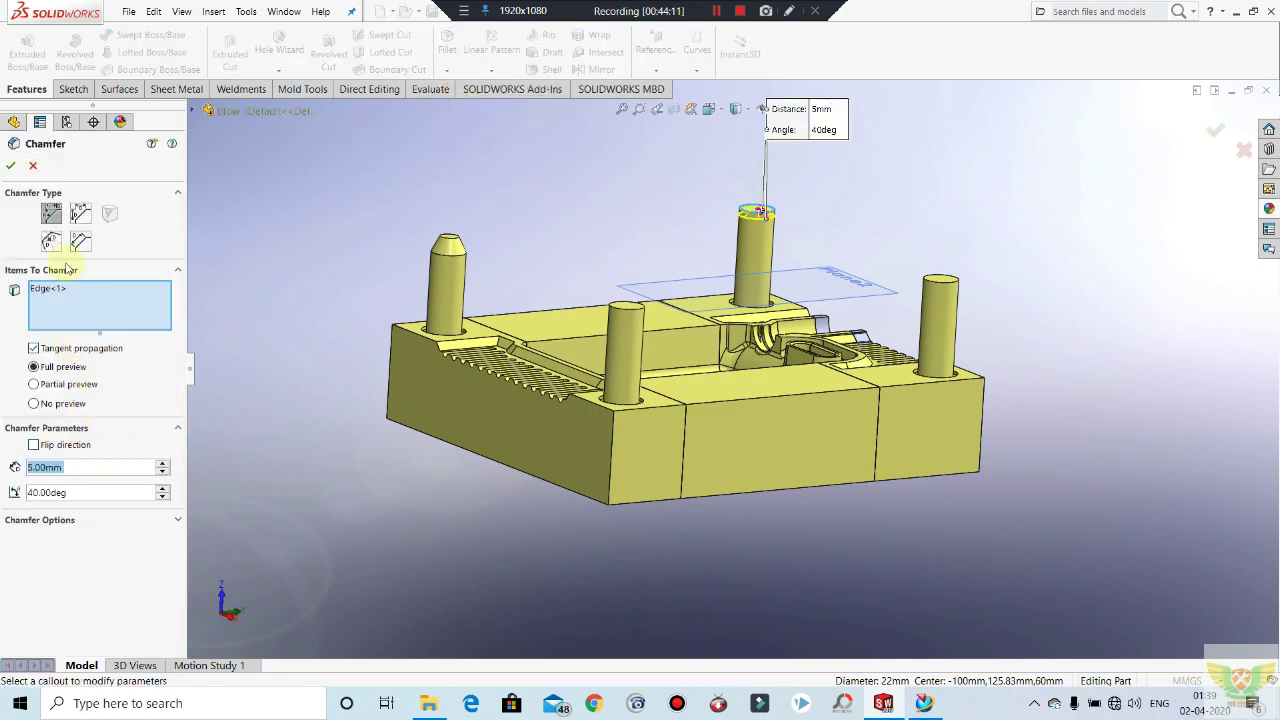
{"action": "left_click", "coordinate": [81, 216]}
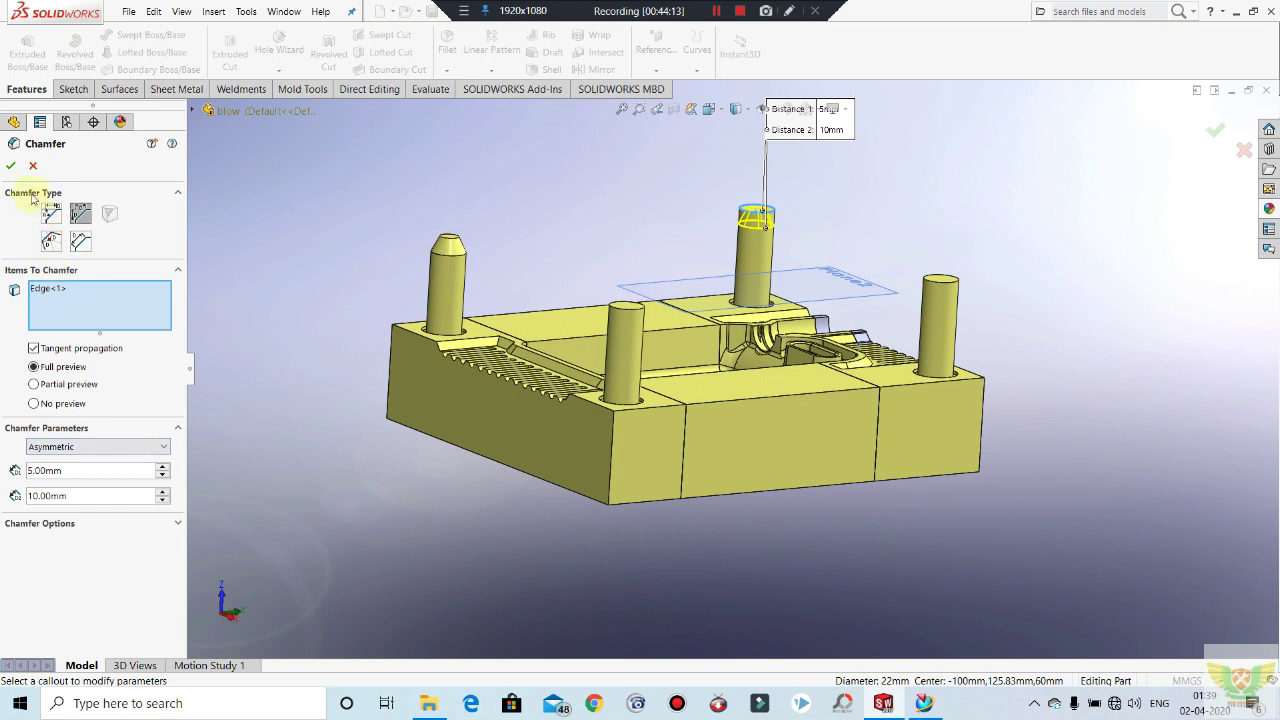
{"action": "left_click", "coordinate": [7, 165]}
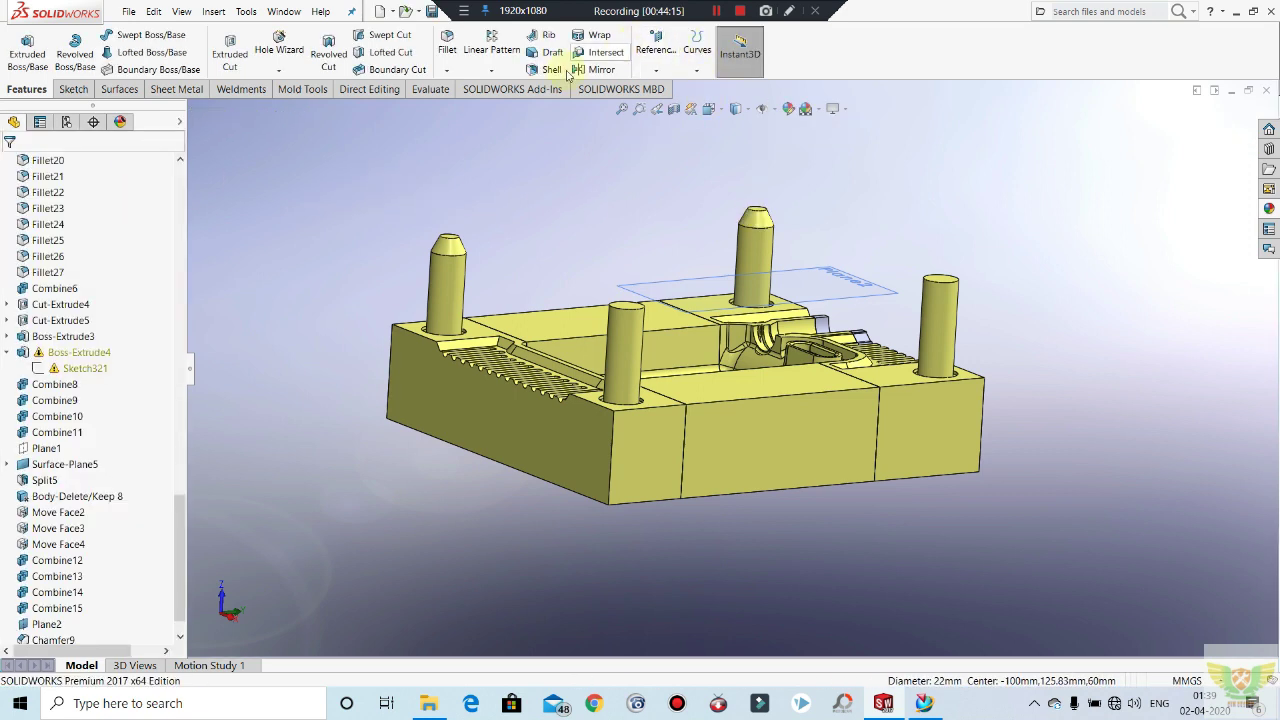
{"action": "left_click", "coordinate": [447, 70]}
{"action": "left_click", "coordinate": [455, 104]}
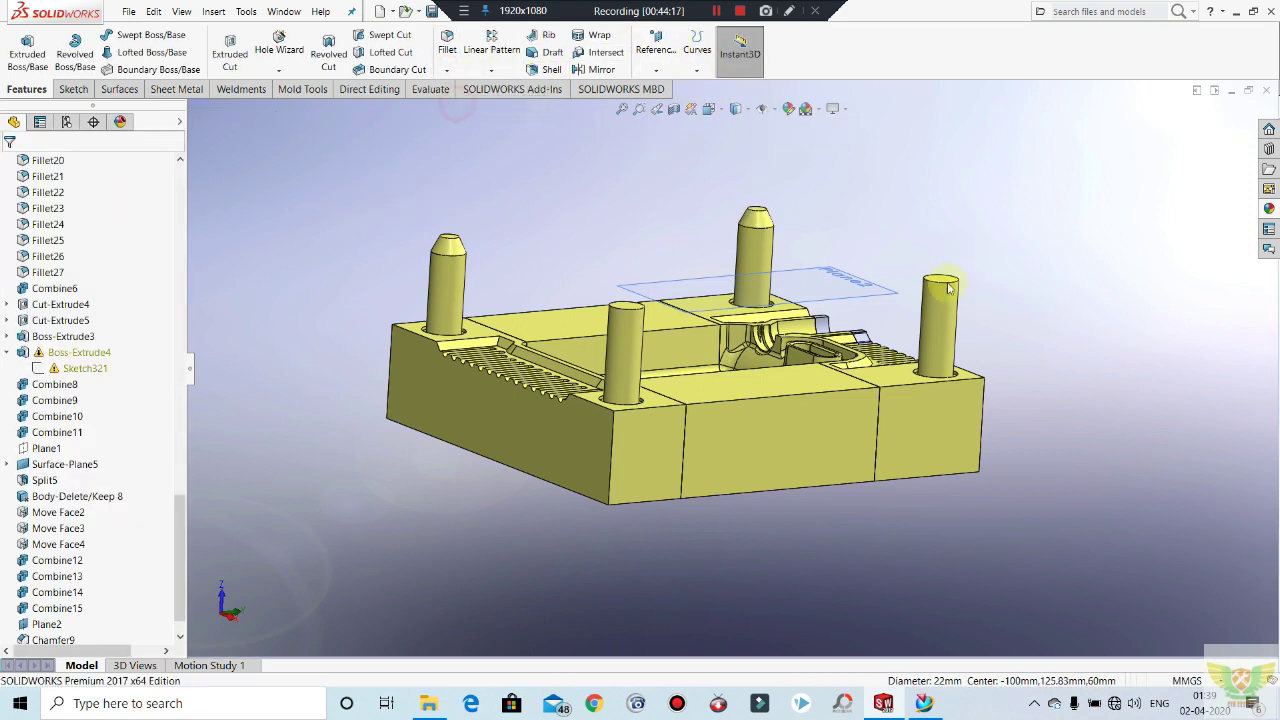
{"action": "left_click", "coordinate": [940, 282]}
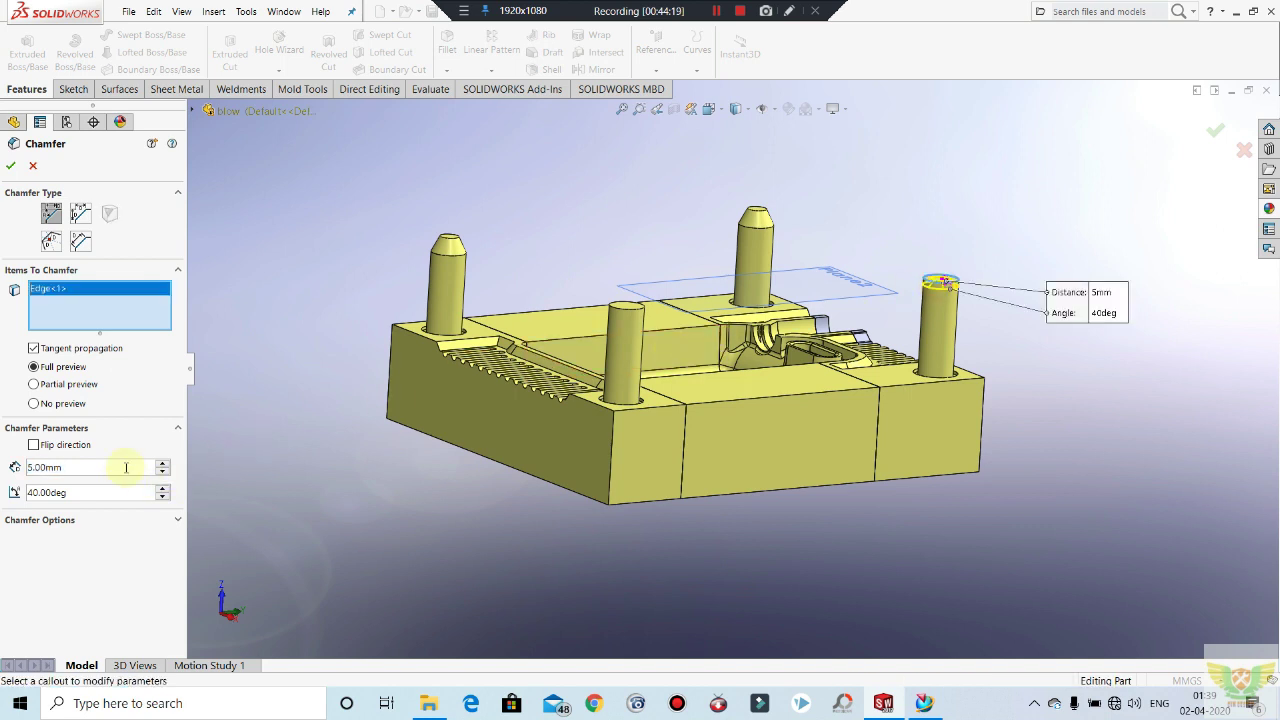
{"action": "left_click", "coordinate": [79, 213]}
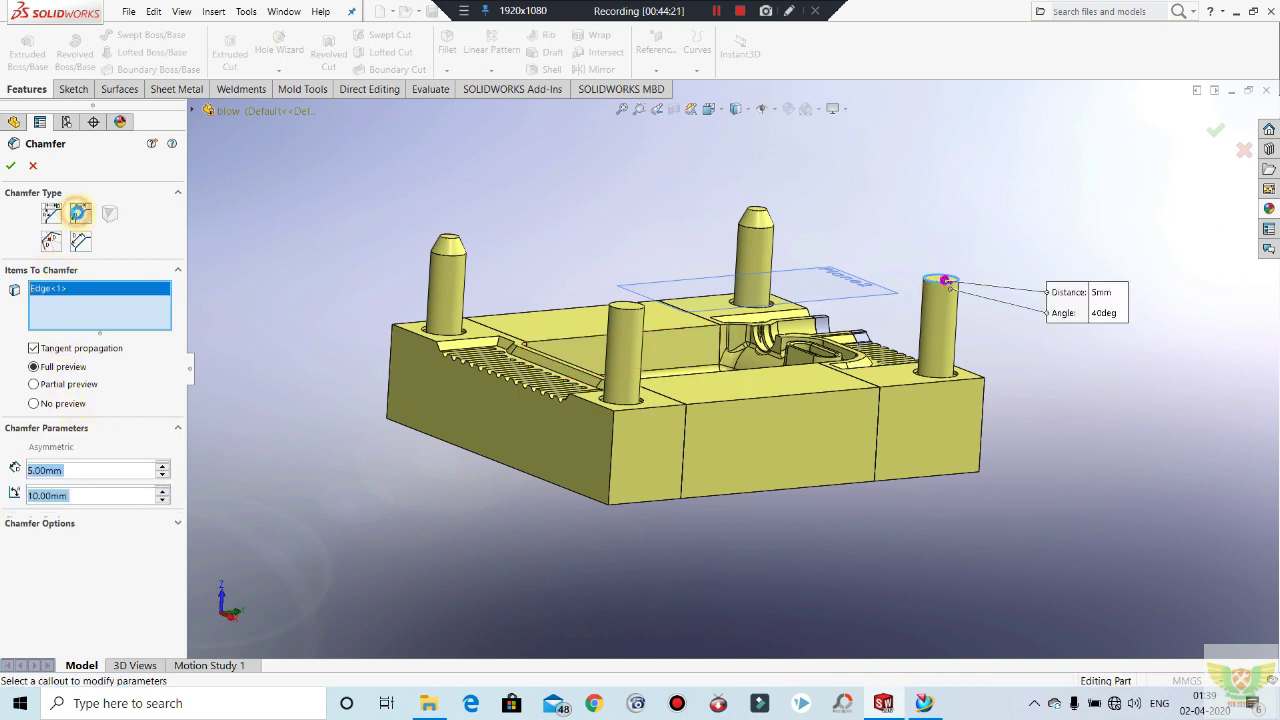
{"action": "left_click", "coordinate": [12, 167]}
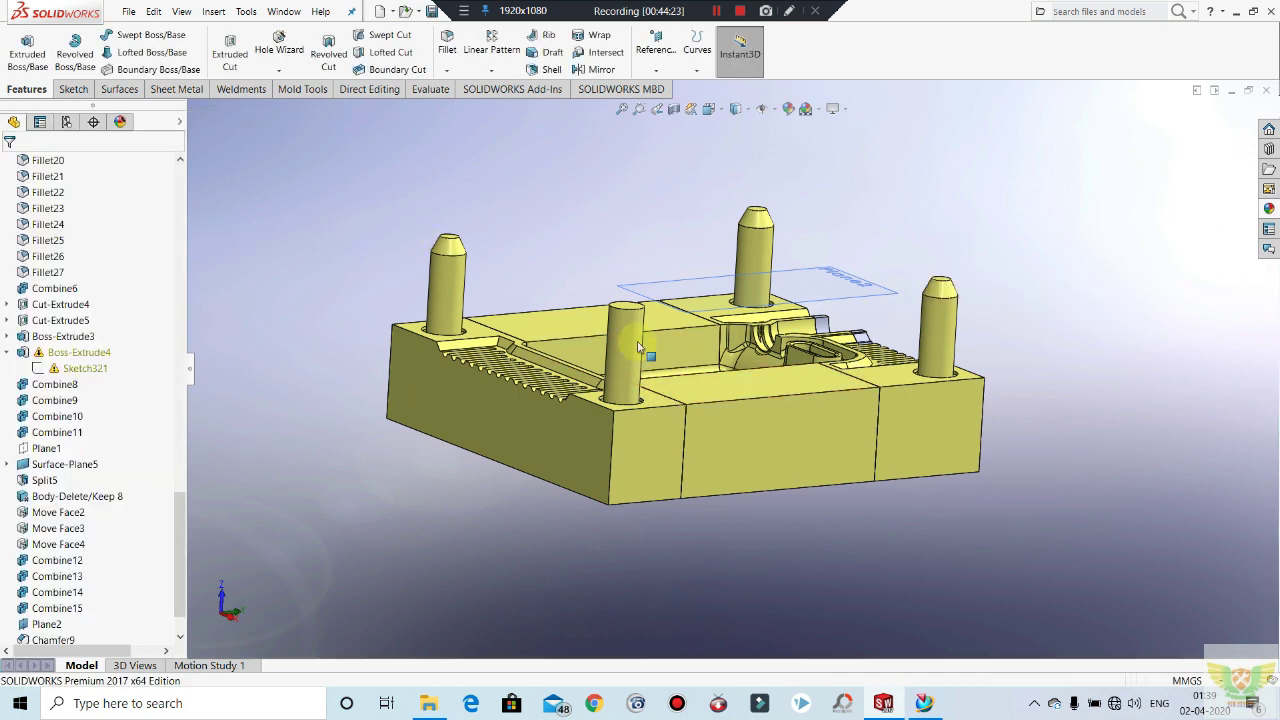
Step: Chamfer the front pin's top edge at 5 mm and 10 mm, then hide Plane2
{"action": "left_click", "coordinate": [628, 312]}
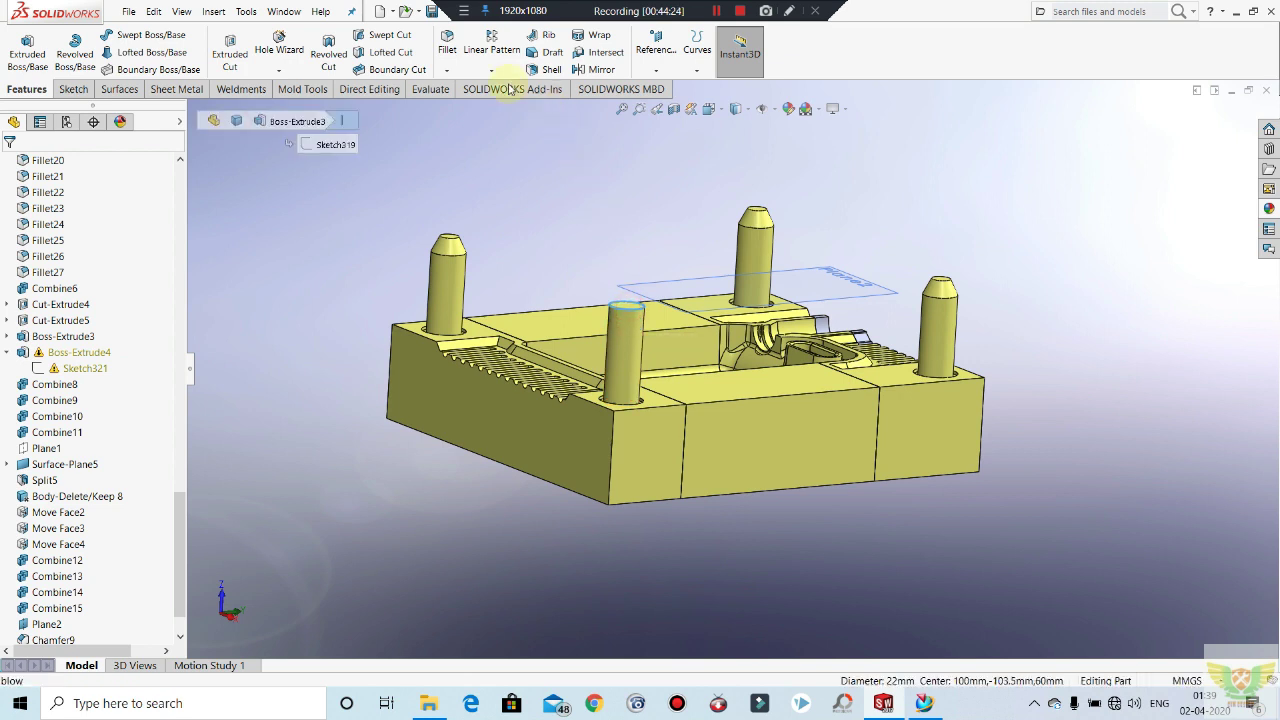
{"action": "left_click", "coordinate": [448, 71]}
{"action": "left_click", "coordinate": [463, 106]}
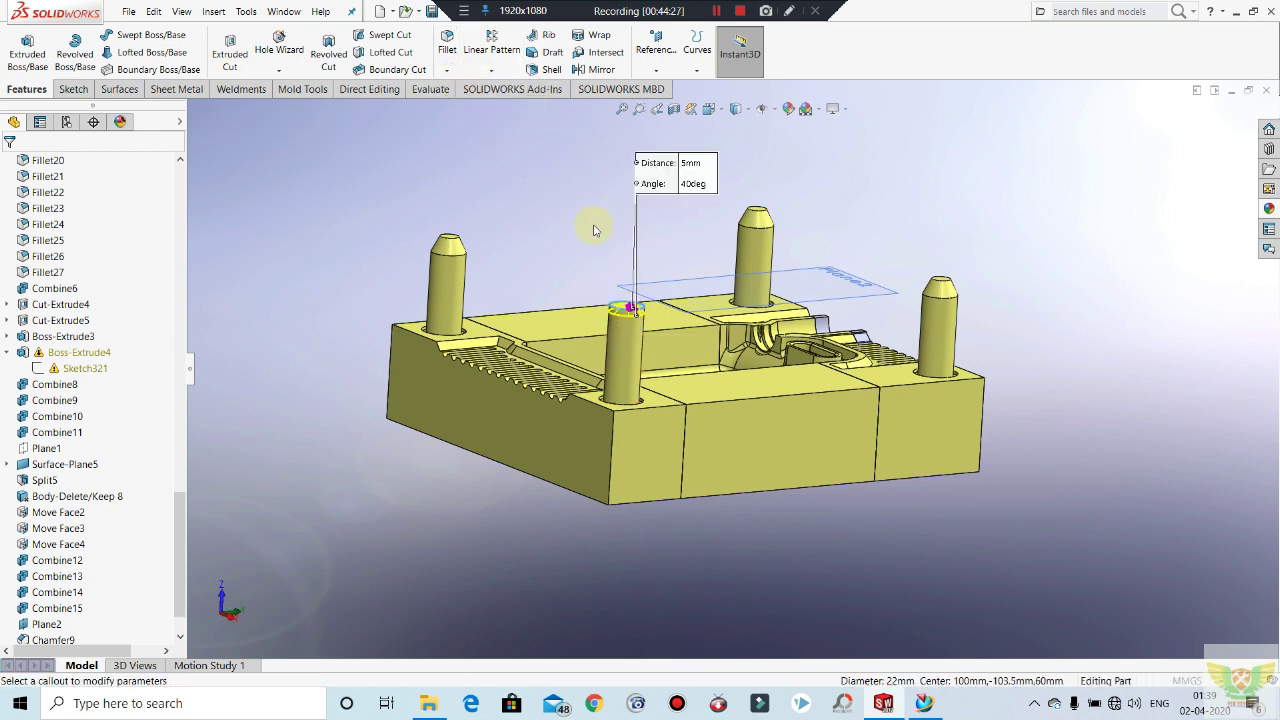
{"action": "left_click", "coordinate": [78, 214]}
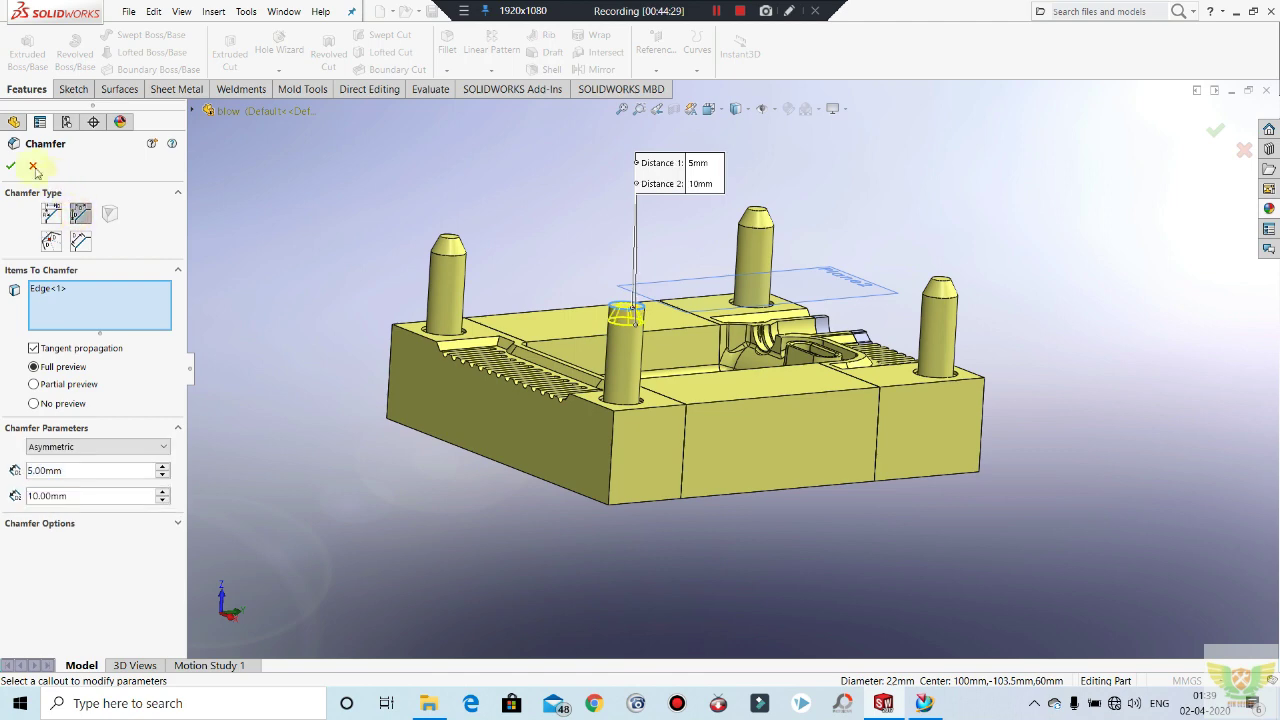
{"action": "left_click", "coordinate": [12, 160]}
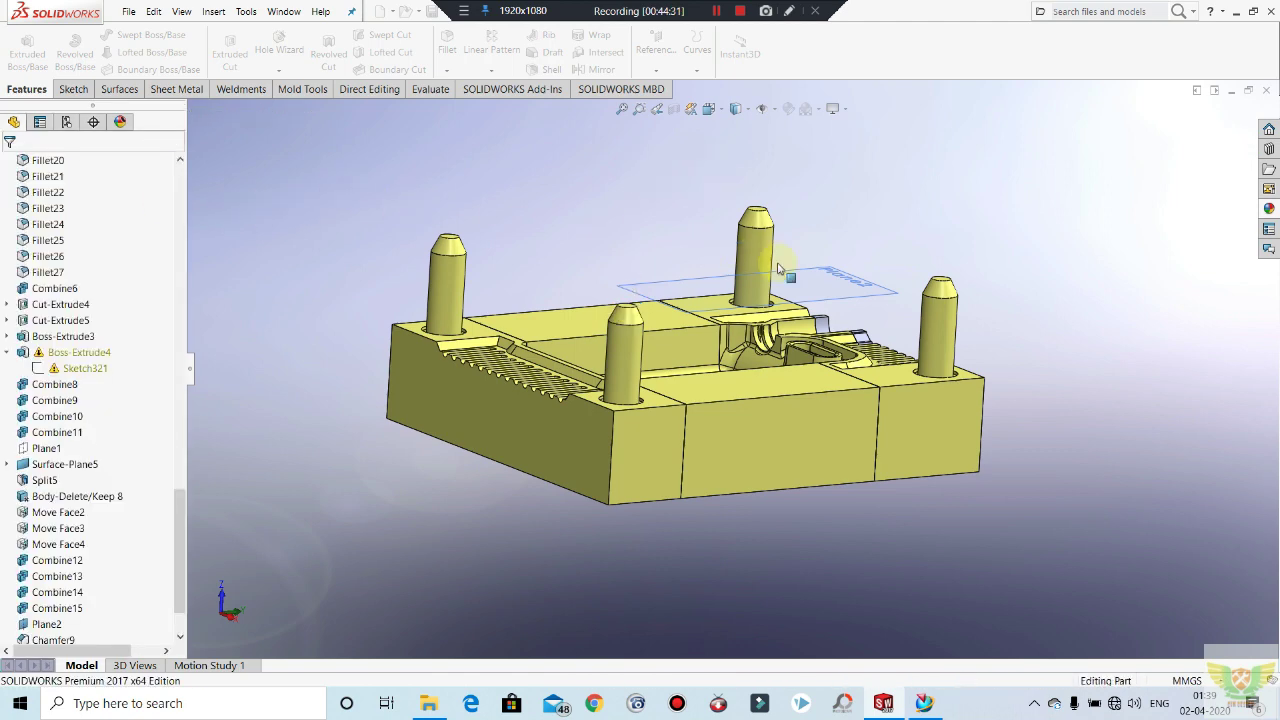
{"action": "right_click", "coordinate": [816, 277]}
{"action": "left_click", "coordinate": [868, 254]}
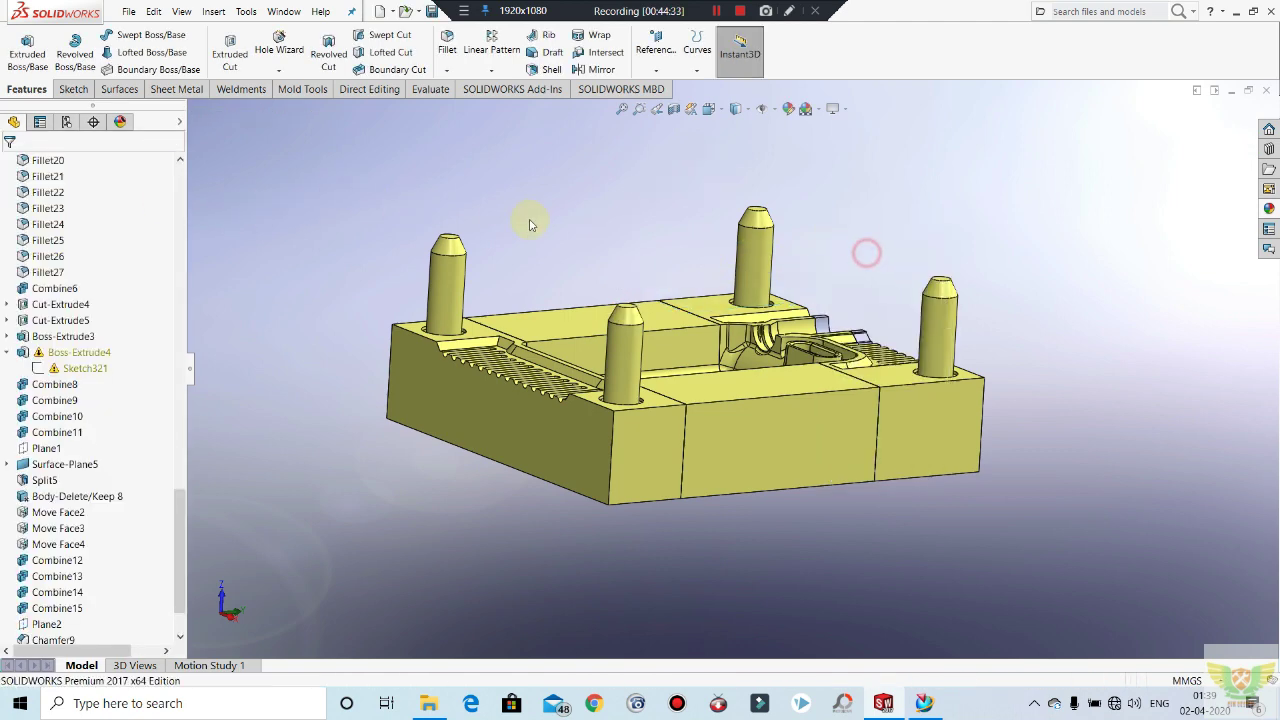
Step: Orbit the mould block to inspect its top and underside from several angles
{"action": "middle_click_drag", "start_coordinate": [517, 227], "coordinate": [510, 258]}
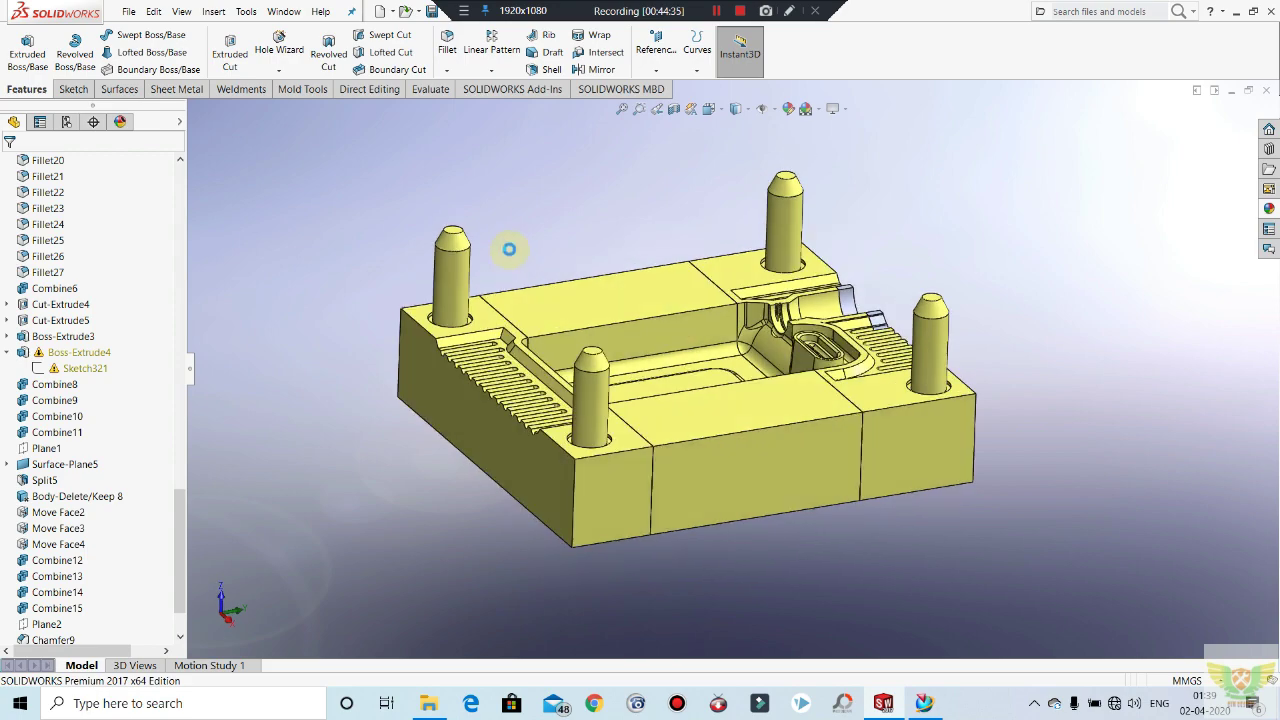
{"action": "mouse_move", "coordinate": [596, 291]}
{"action": "middle_mouse_down"}
{"action": "mouse_move", "coordinate": [657, 286]}
{"action": "mouse_move", "coordinate": [729, 243]}
{"action": "mouse_move", "coordinate": [717, 207]}
{"action": "mouse_move", "coordinate": [709, 294]}
{"action": "middle_mouse_up"}
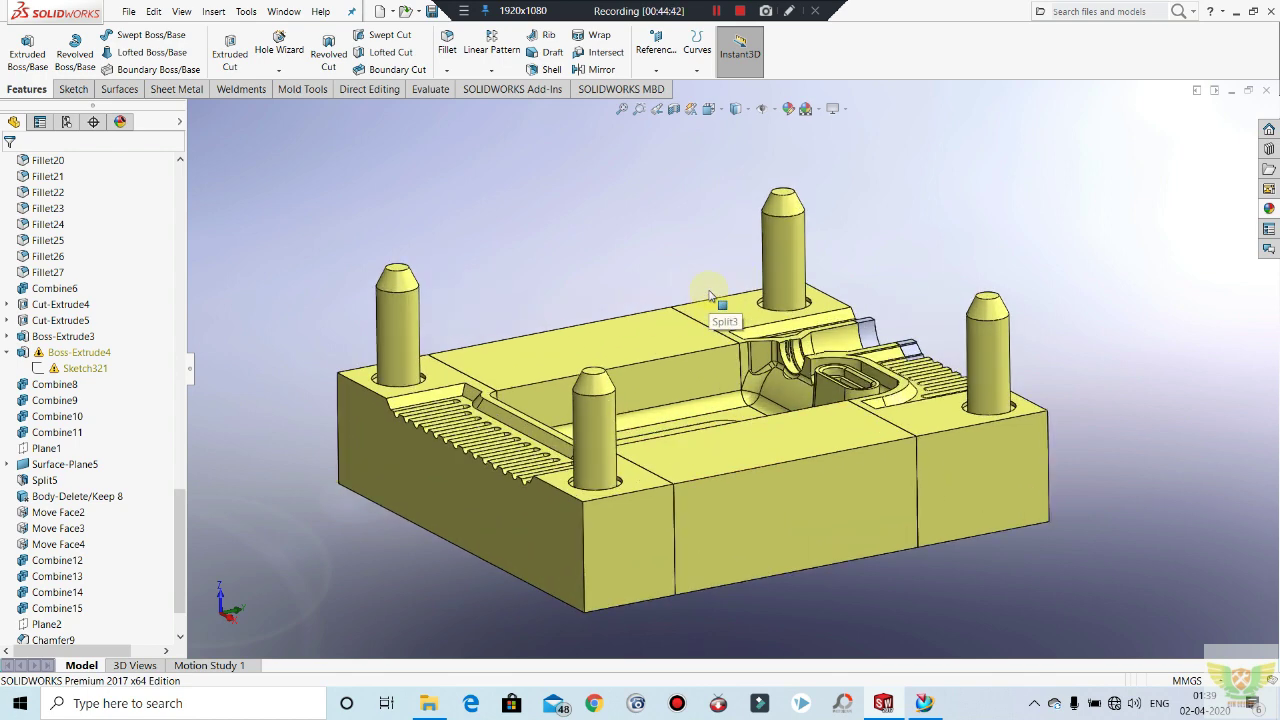
{"action": "middle_click_drag", "start_coordinate": [725, 290], "coordinate": [830, 465]}
{"action": "middle_click_drag", "start_coordinate": [760, 180], "coordinate": [1157, 307]}
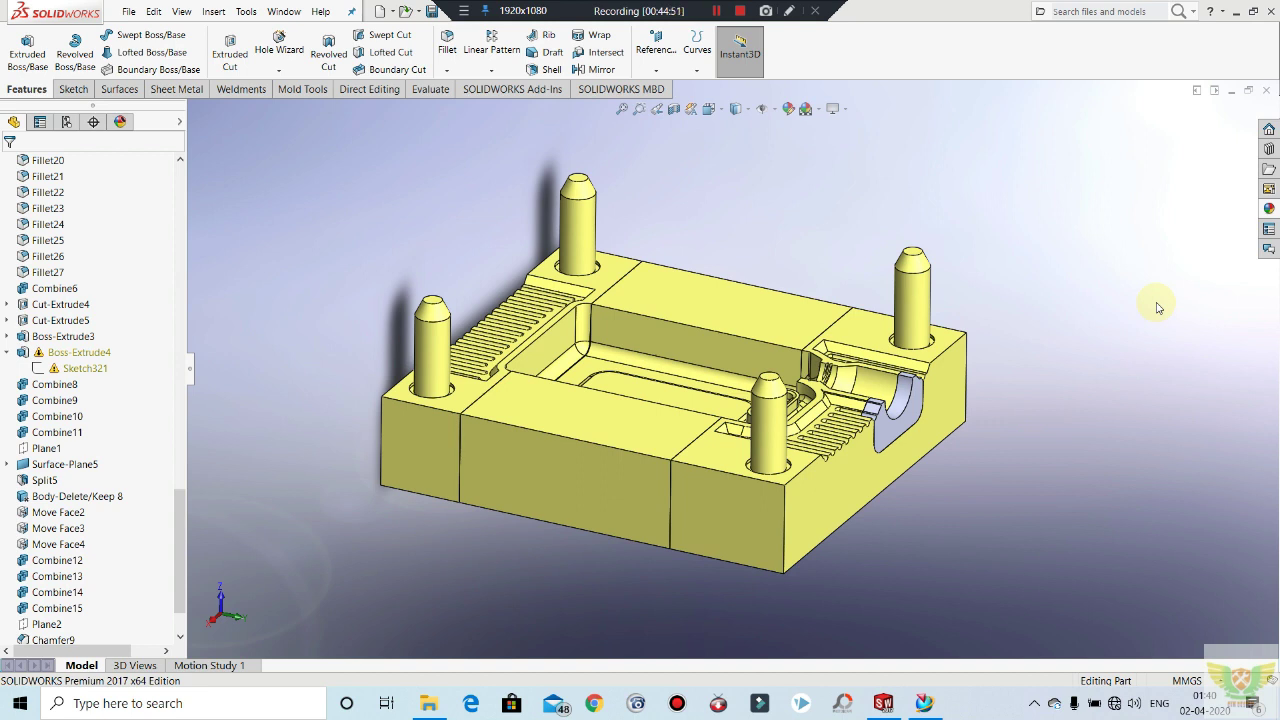
Step: Create a reference plane midway between the block's top face and the cavity floor
{"action": "left_click", "coordinate": [655, 55]}
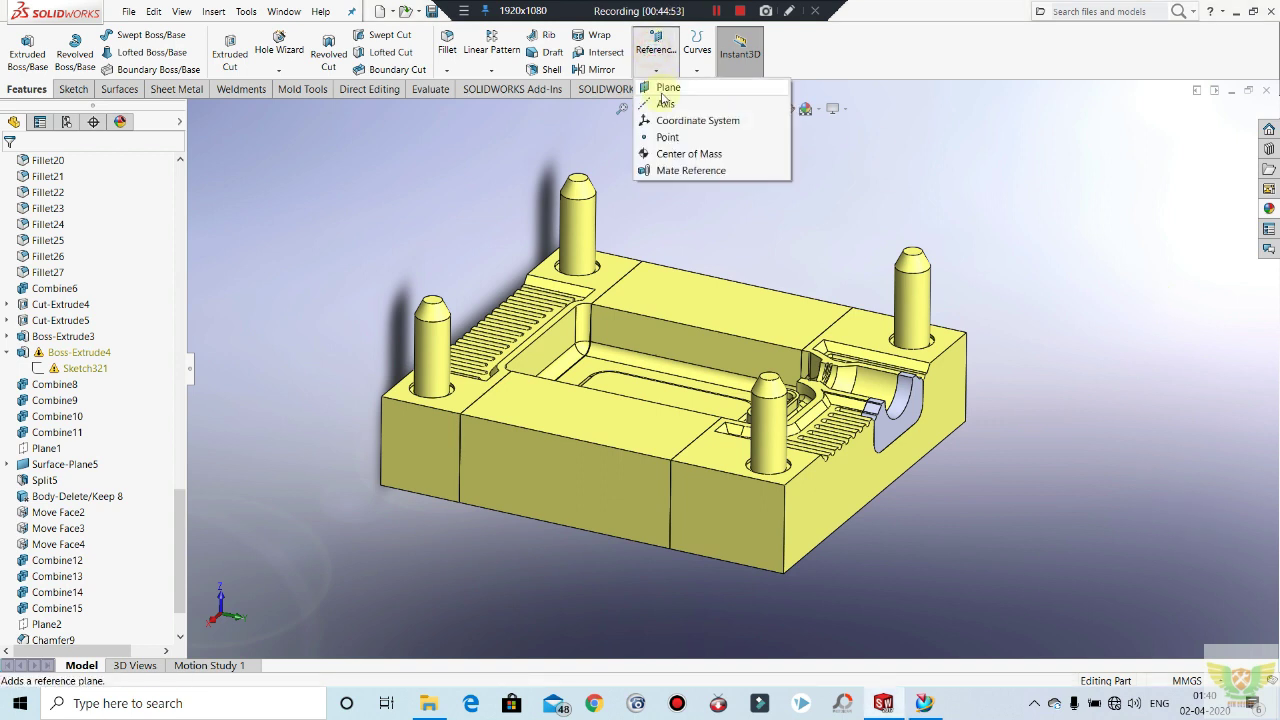
{"action": "left_click", "coordinate": [663, 89]}
{"action": "left_click", "coordinate": [676, 313]}
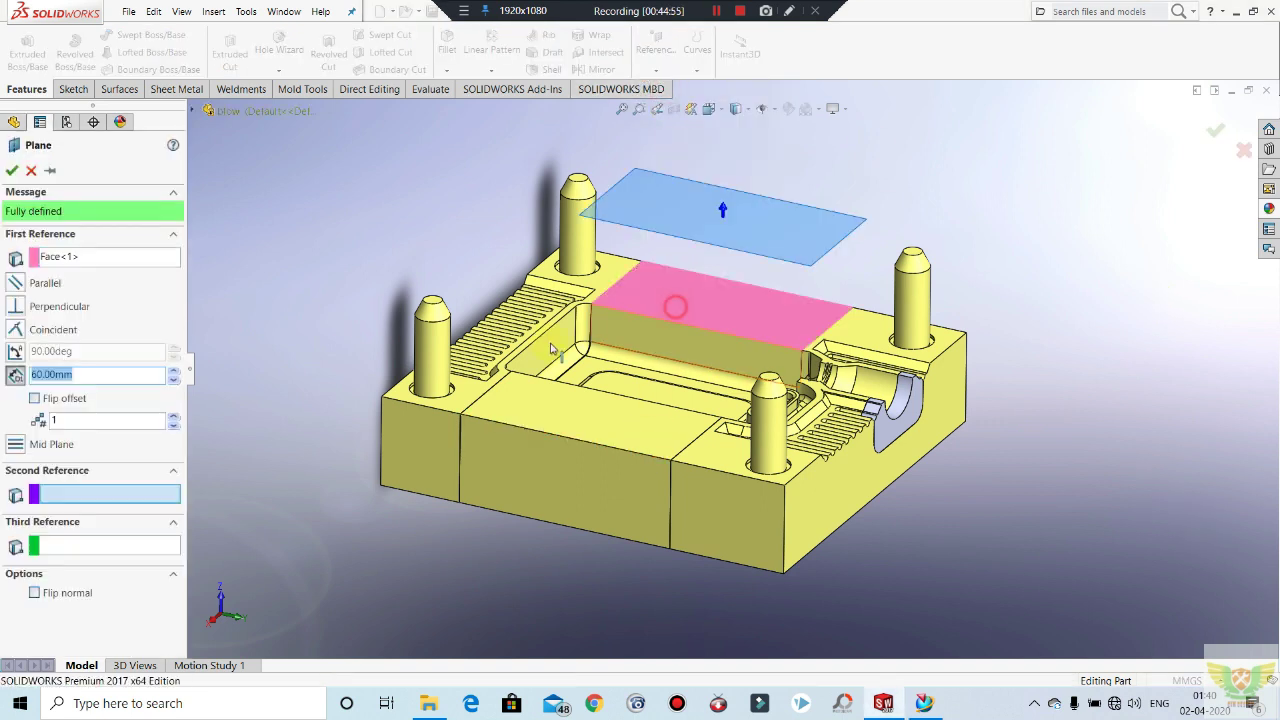
{"action": "left_click", "coordinate": [628, 390]}
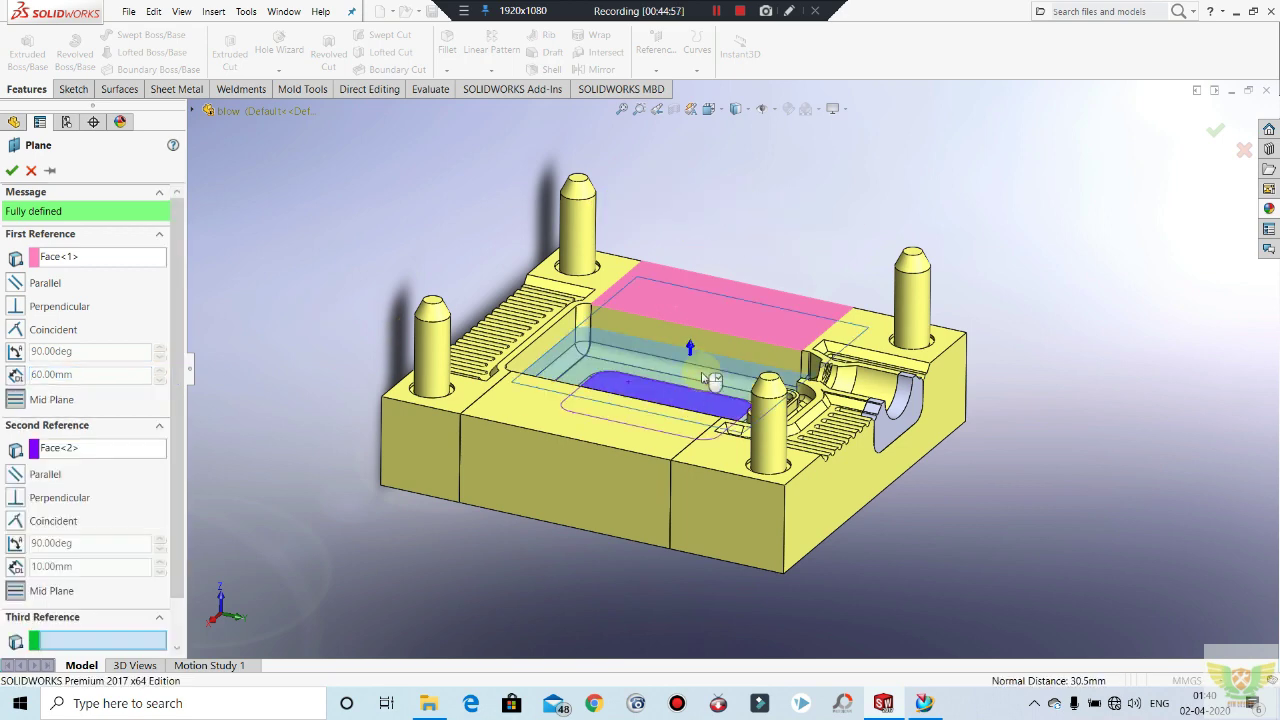
{"action": "mouse_move", "coordinate": [640, 340]}
{"action": "middle_mouse_down"}
{"action": "mouse_move", "coordinate": [640, 289]}
{"action": "mouse_move", "coordinate": [640, 330]}
{"action": "middle_mouse_up"}
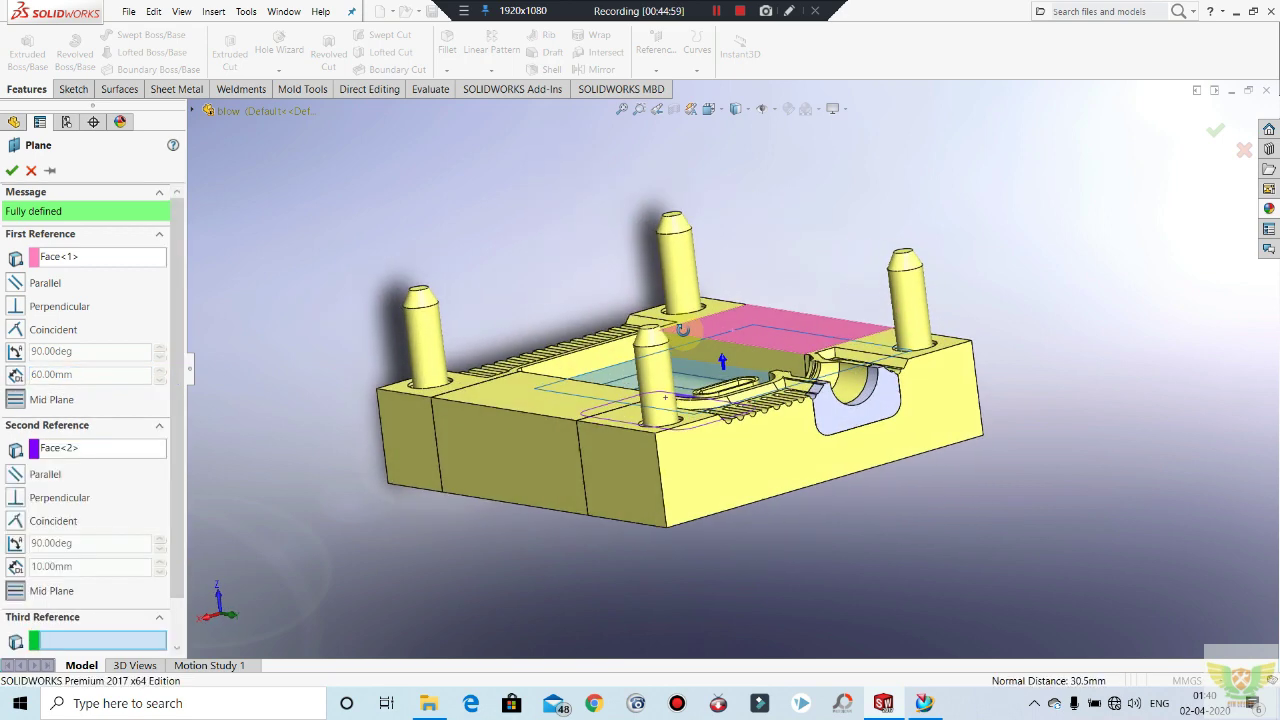
{"action": "right_click", "coordinate": [601, 296]}
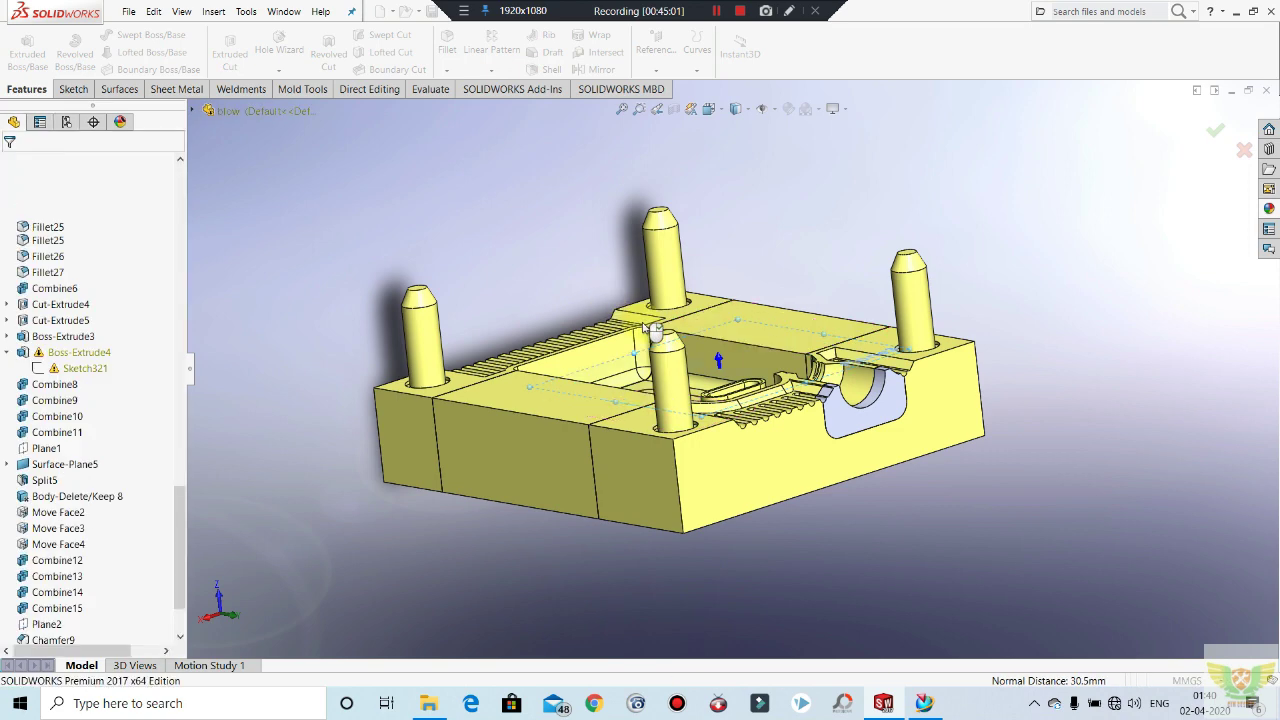
Step: Select Plane3 and reorient the view to show the whole mould block
{"action": "middle_click_drag", "start_coordinate": [622, 302], "coordinate": [600, 380]}
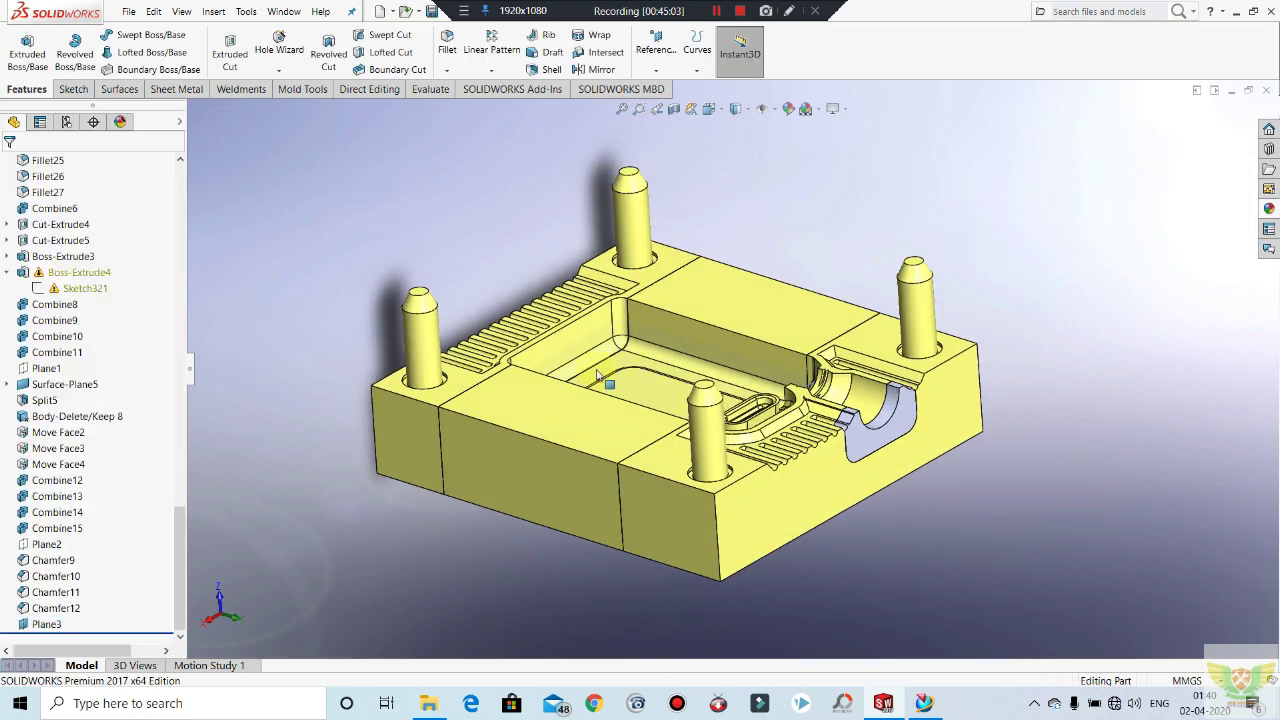
{"action": "left_click", "coordinate": [50, 624]}
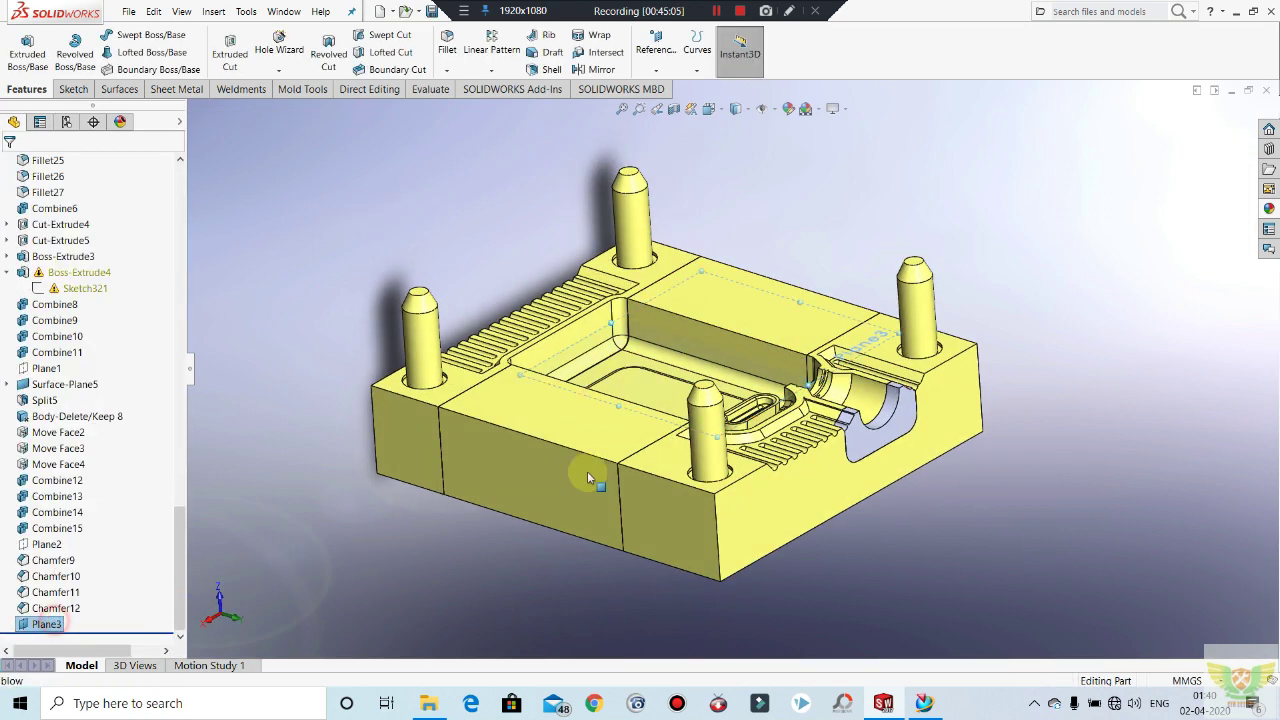
{"action": "left_click", "coordinate": [895, 331]}
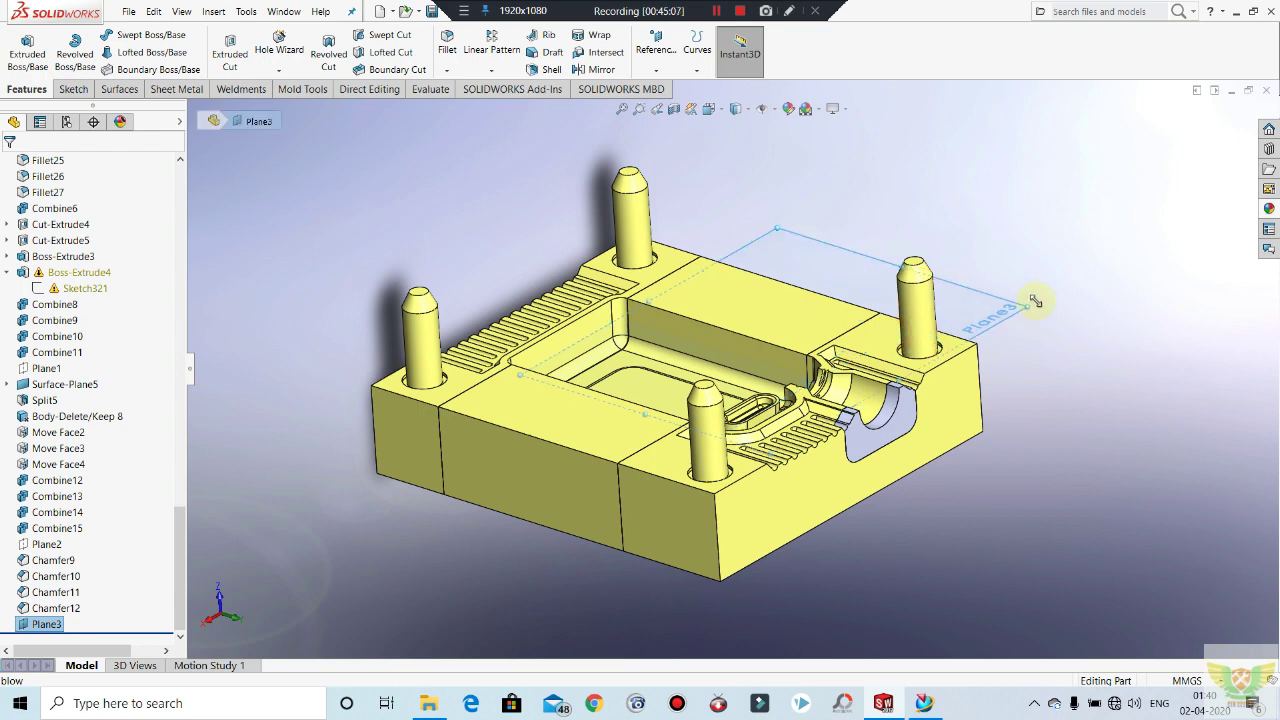
{"action": "scroll", "coordinate": [395, 237], "scroll_direction": "up", "scroll_amount": 3}
{"action": "mouse_move", "coordinate": [395, 237]}
{"action": "middle_mouse_down"}
{"action": "mouse_move", "coordinate": [840, 312]}
{"action": "mouse_move", "coordinate": [829, 320]}
{"action": "middle_mouse_up"}
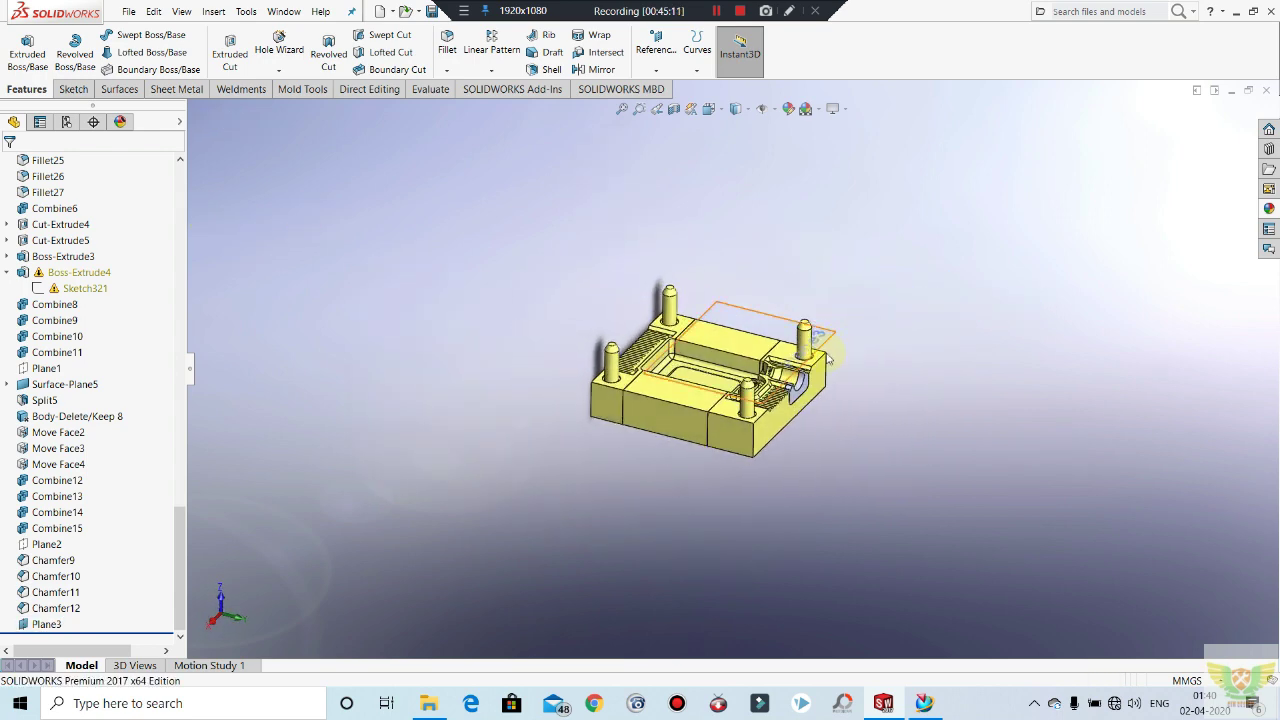
{"action": "scroll", "coordinate": [600, 305], "scroll_direction": "down", "scroll_amount": 2}
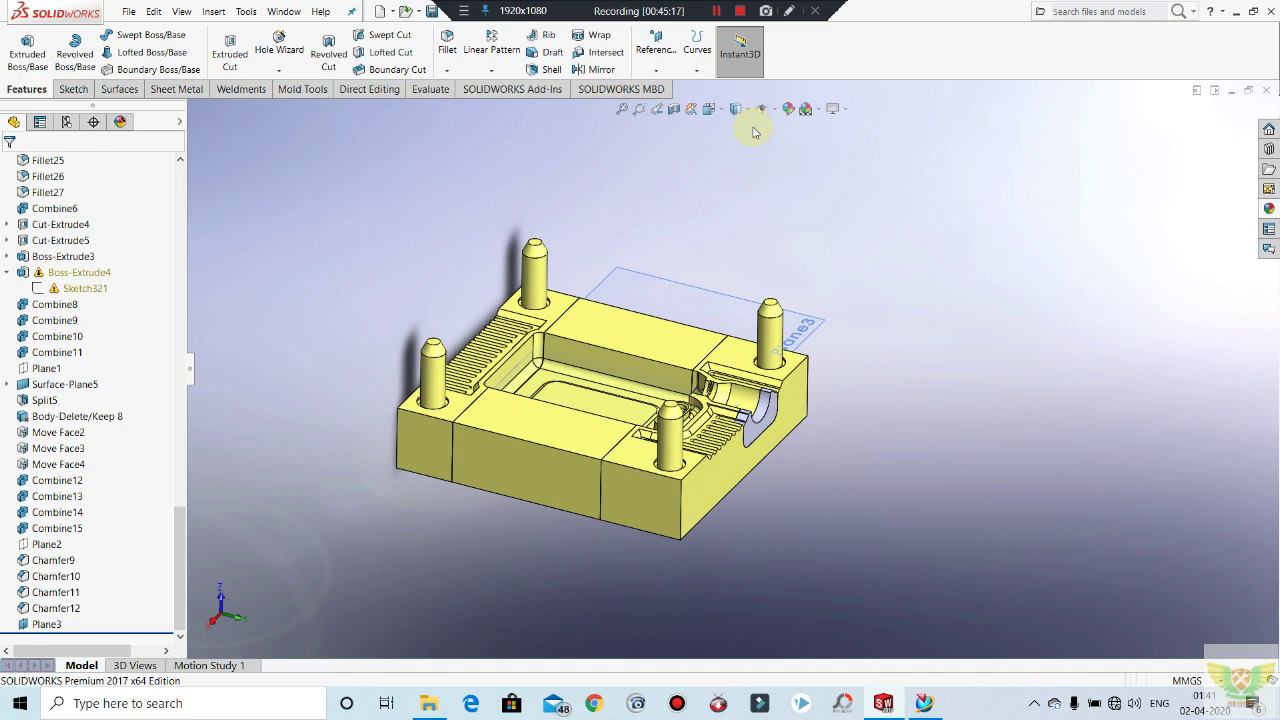
{"action": "scroll", "coordinate": [712, 210], "scroll_direction": "down", "scroll_amount": 2}
{"action": "scroll", "coordinate": [704, 280], "scroll_direction": "up", "scroll_amount": 1}
{"action": "scroll", "coordinate": [682, 360], "scroll_direction": "up", "scroll_amount": 2}
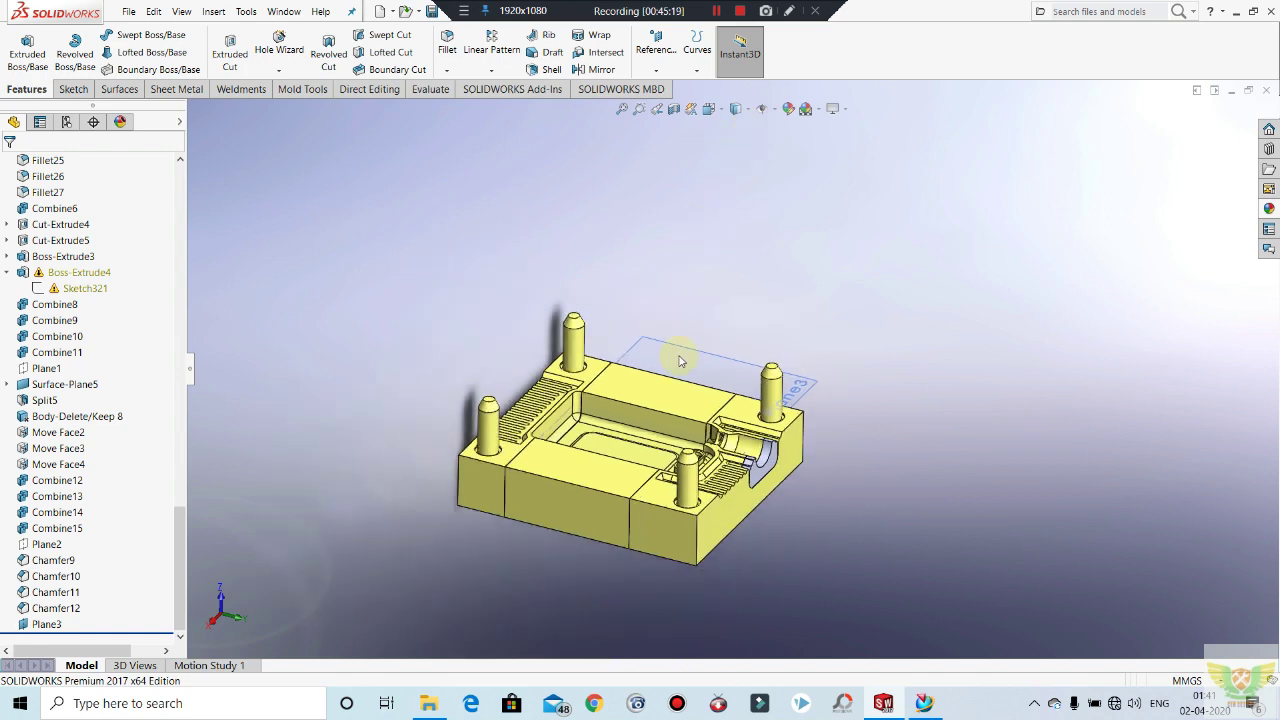
{"action": "scroll", "coordinate": [600, 490], "scroll_direction": "down", "scroll_amount": 4}
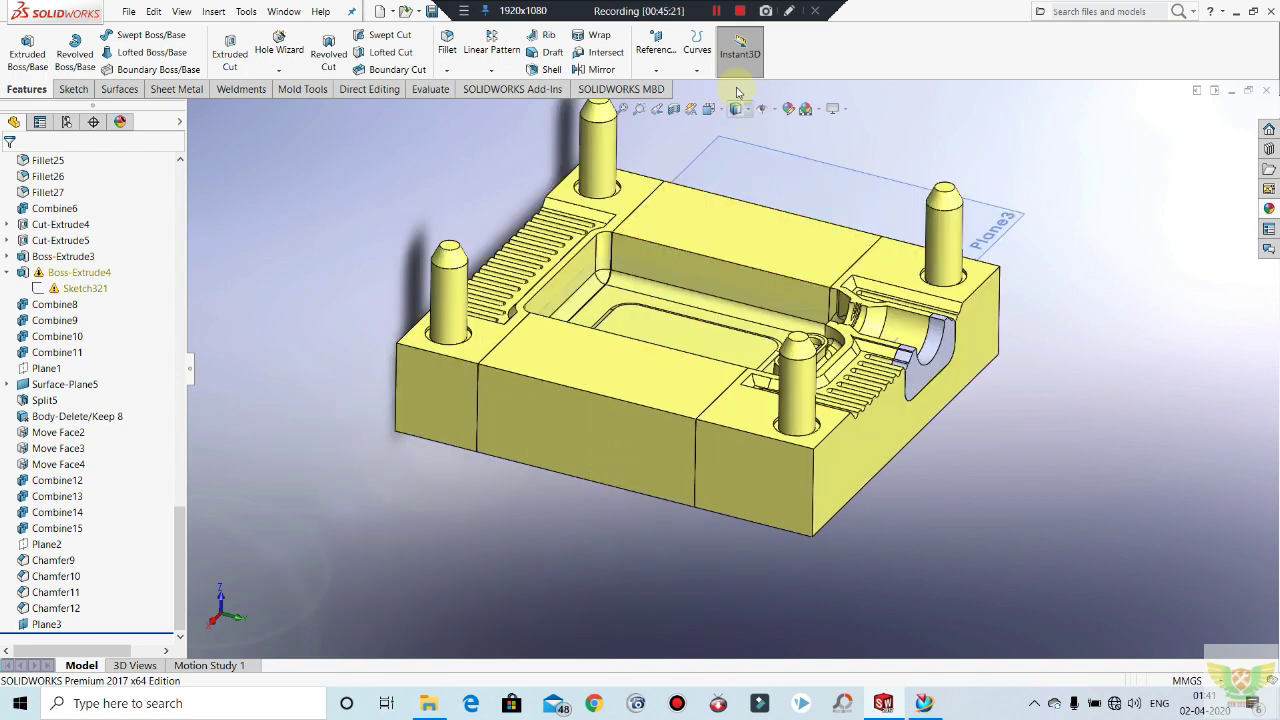
{"action": "scroll", "coordinate": [730, 337], "scroll_direction": "down", "scroll_amount": 2}
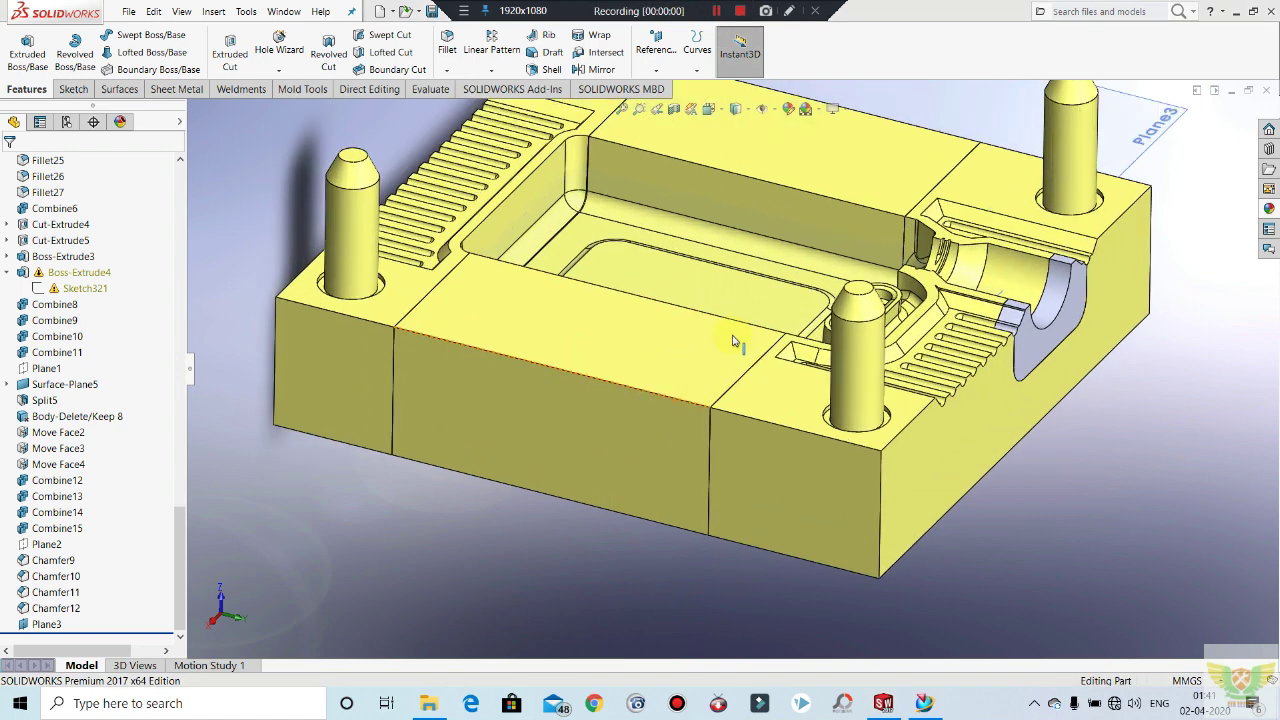
{"action": "scroll", "coordinate": [780, 300], "scroll_direction": "up", "scroll_amount": 1}
{"action": "scroll", "coordinate": [830, 228], "scroll_direction": "up", "scroll_amount": 1}
{"action": "scroll", "coordinate": [840, 222], "scroll_direction": "down", "scroll_amount": 2}
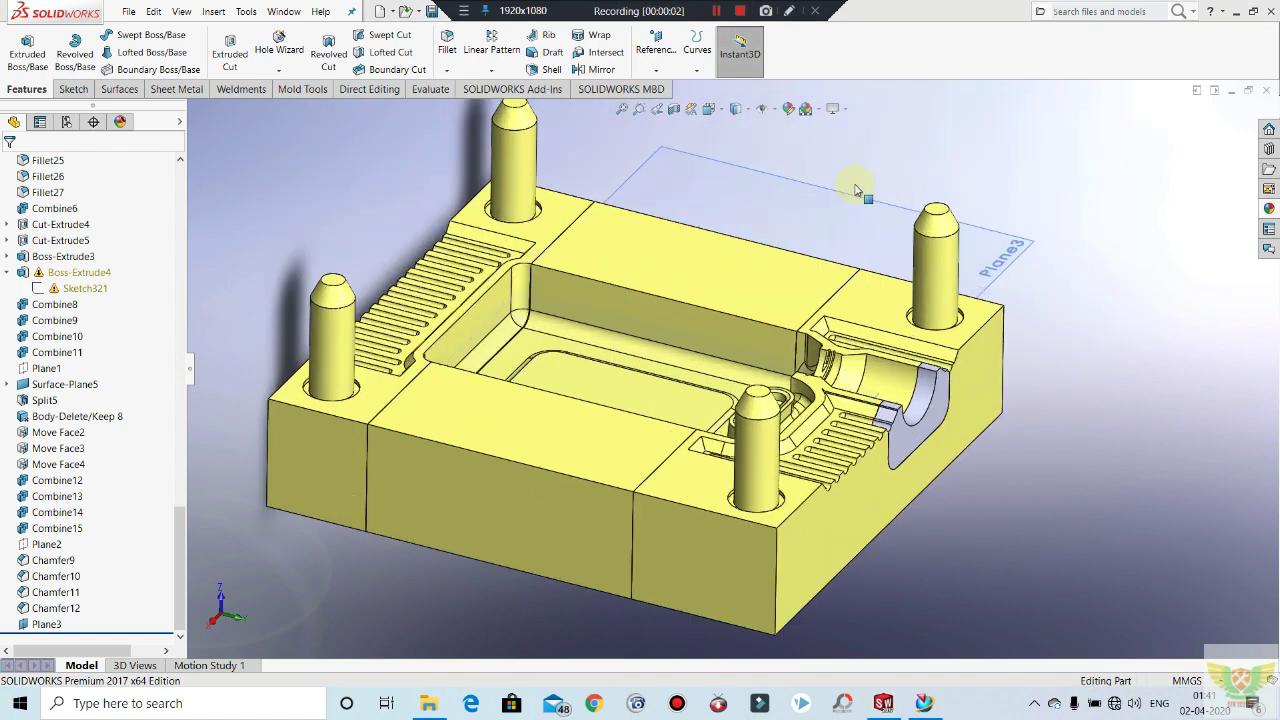
{"action": "scroll", "coordinate": [842, 220], "scroll_direction": "up", "scroll_amount": 1}
{"action": "left_click", "coordinate": [816, 226]}
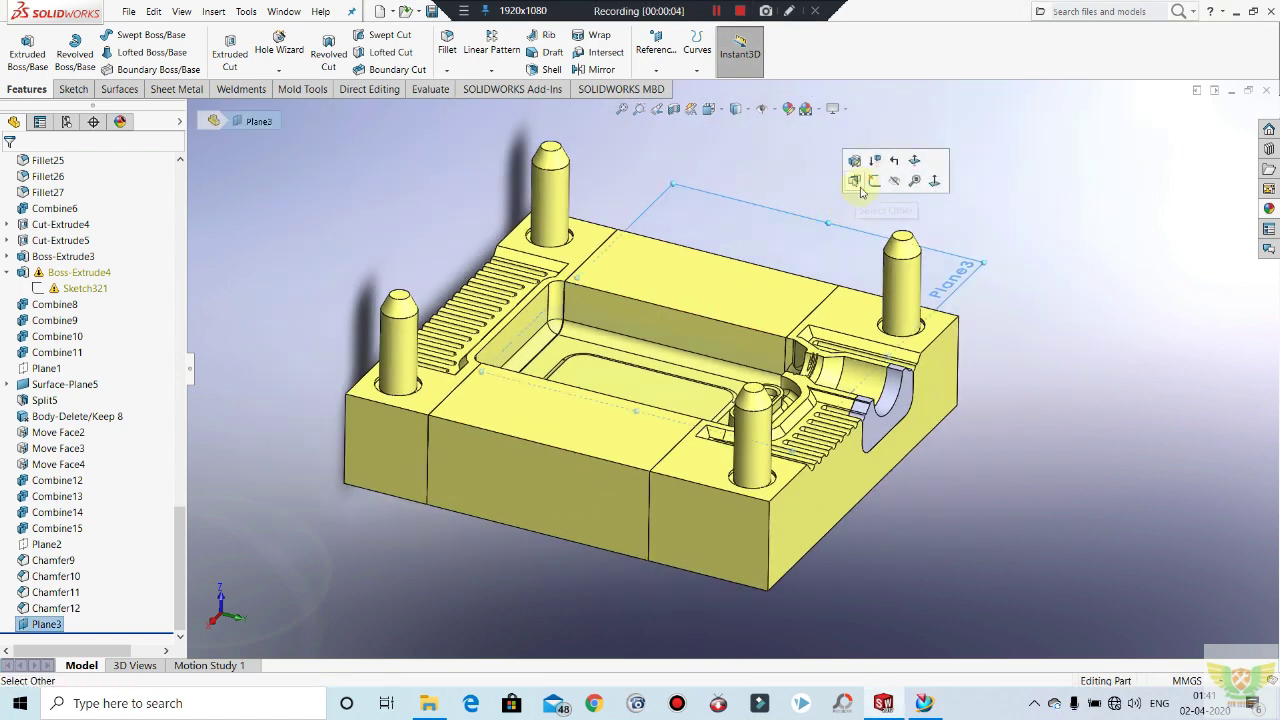
Step: Open a new sketch on Plane3 and pick the Line tool
{"action": "left_click", "coordinate": [866, 184]}
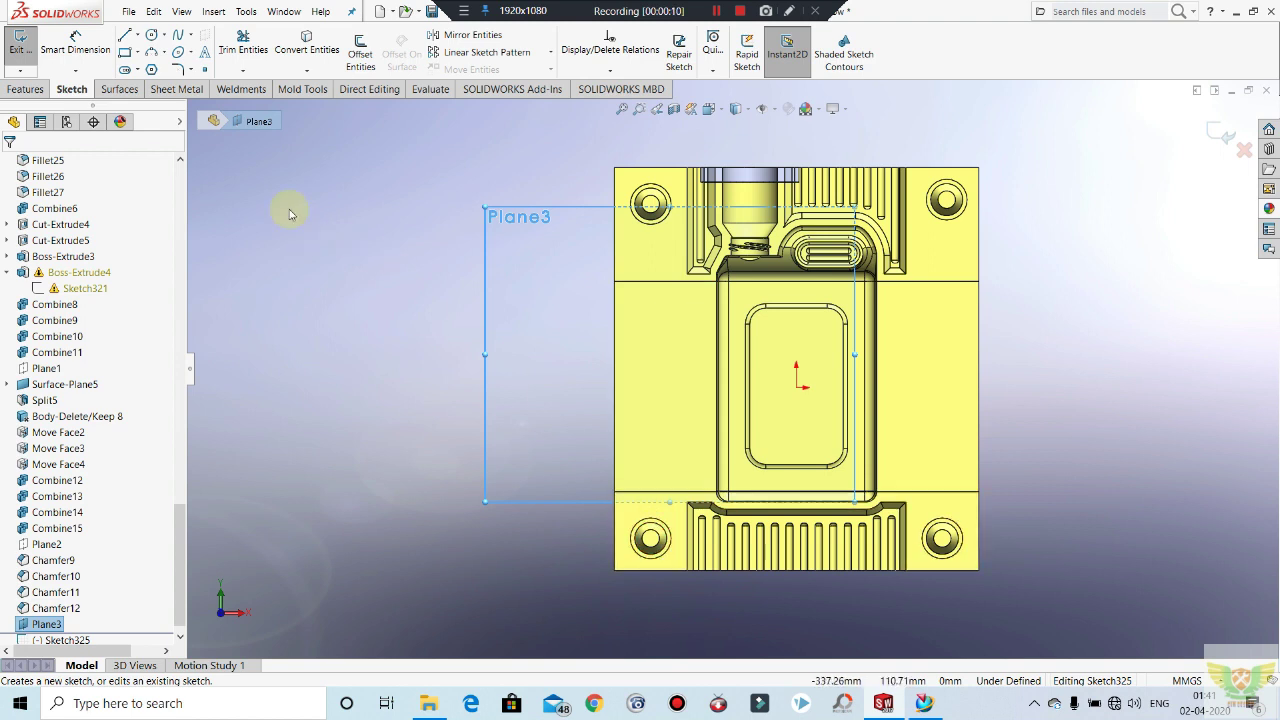
{"action": "left_click", "coordinate": [125, 35]}
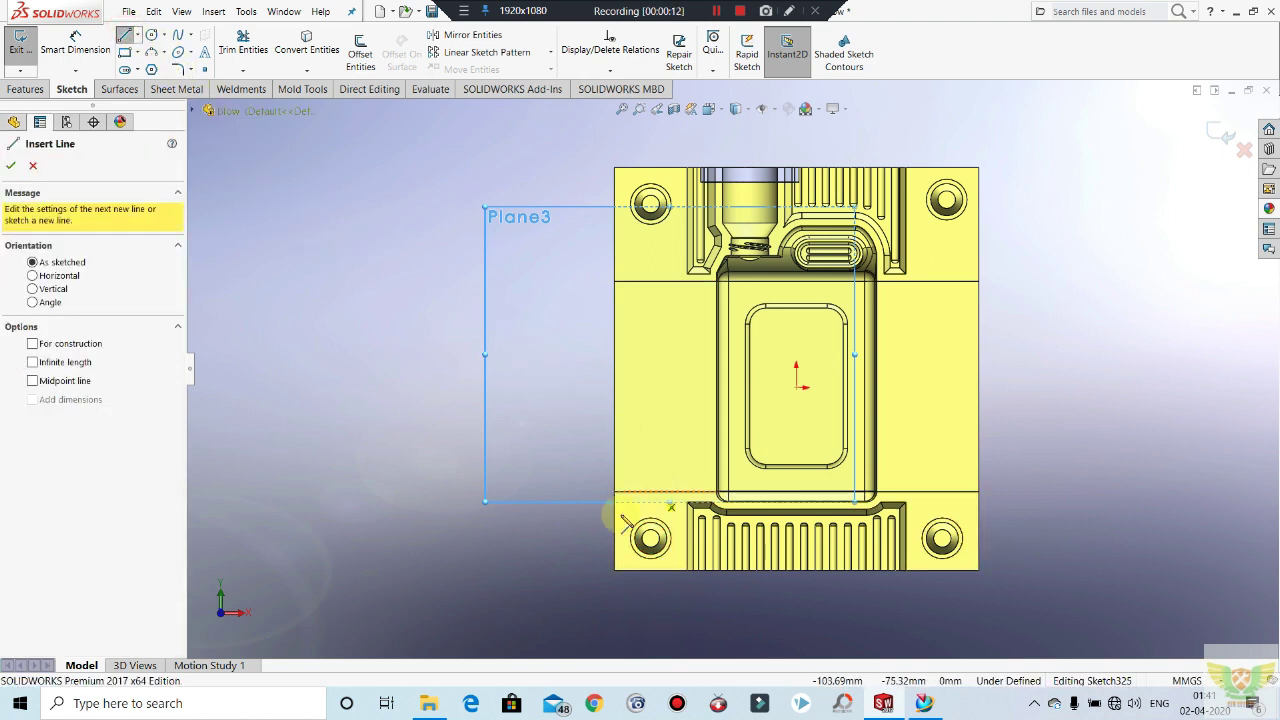
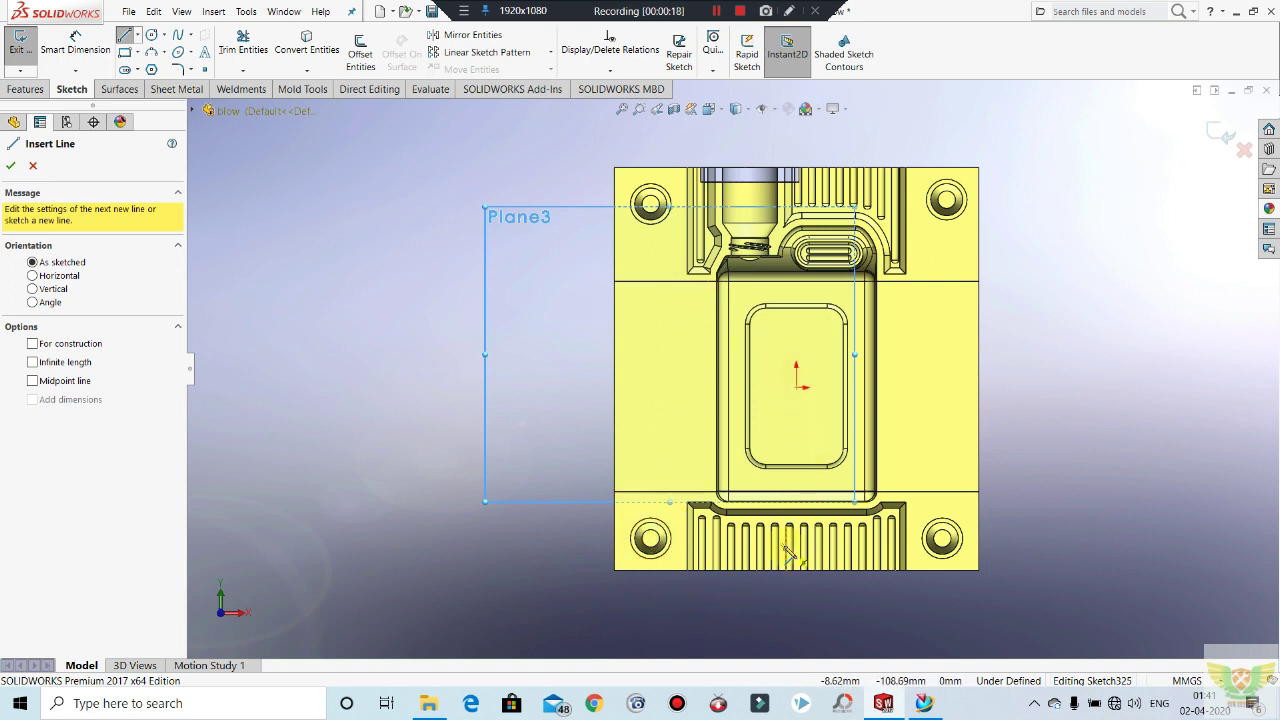
Step: Draw a vertical line across the plate on Plane3
{"action": "scroll", "coordinate": [775, 555], "scroll_direction": "down", "scroll_amount": 2}
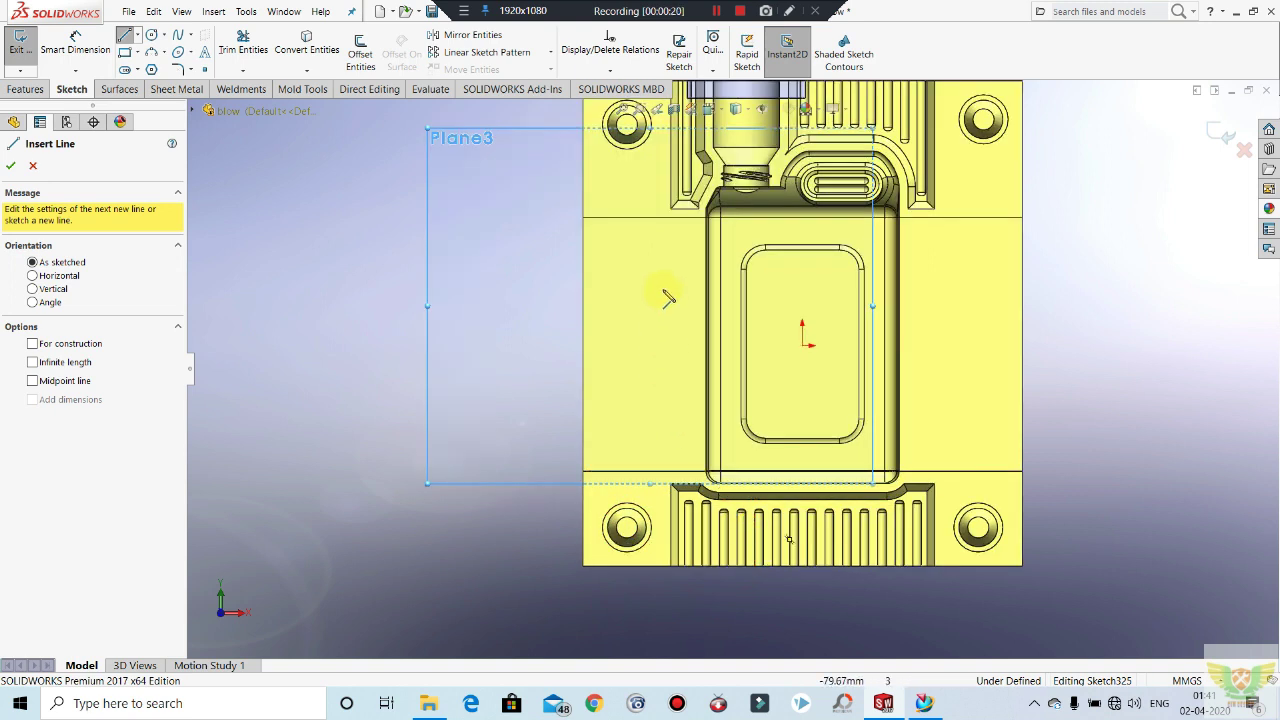
{"action": "scroll", "coordinate": [667, 298], "scroll_direction": "up", "scroll_amount": 3}
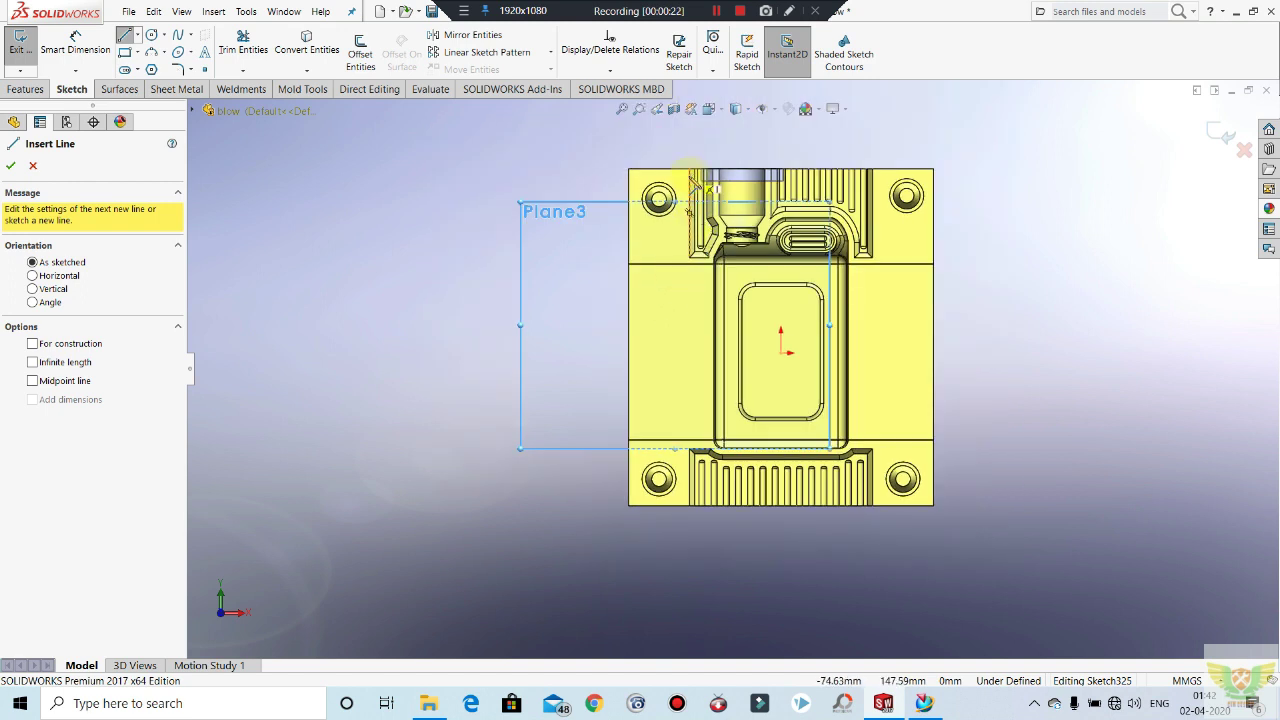
{"action": "left_click", "coordinate": [690, 162]}
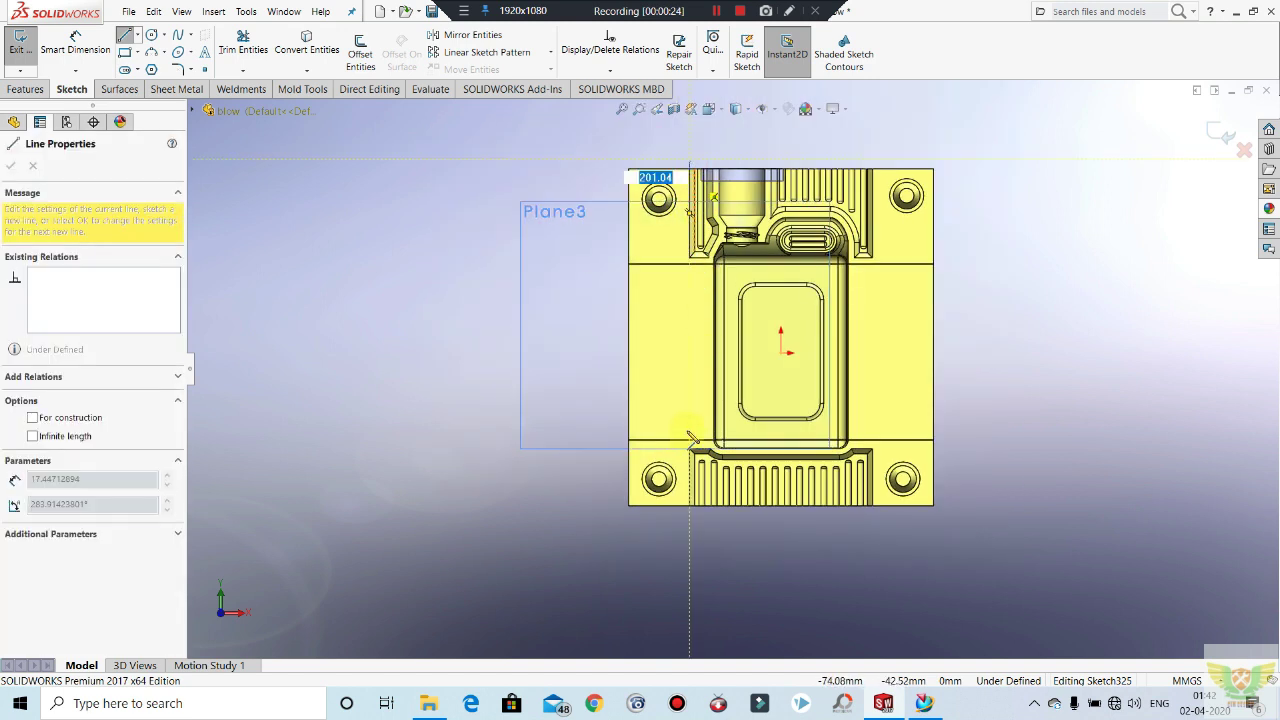
{"action": "left_click", "coordinate": [690, 568]}
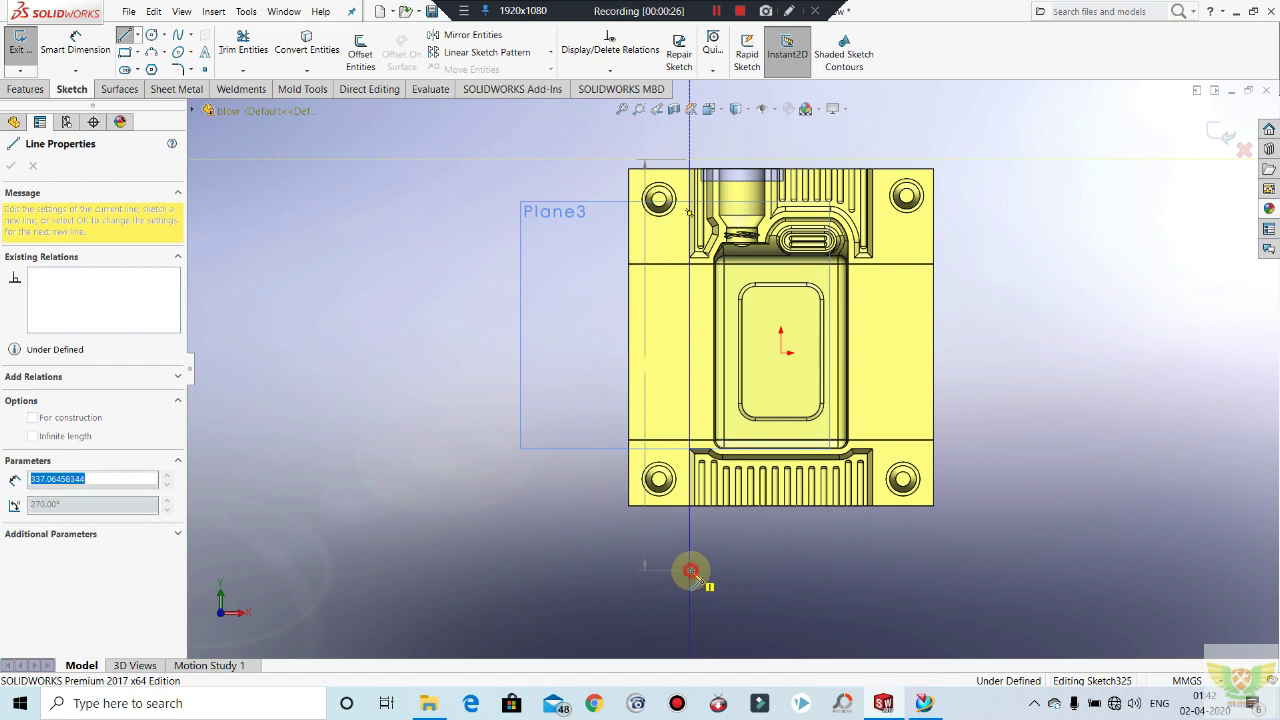
{"action": "key", "text": "Escape"}
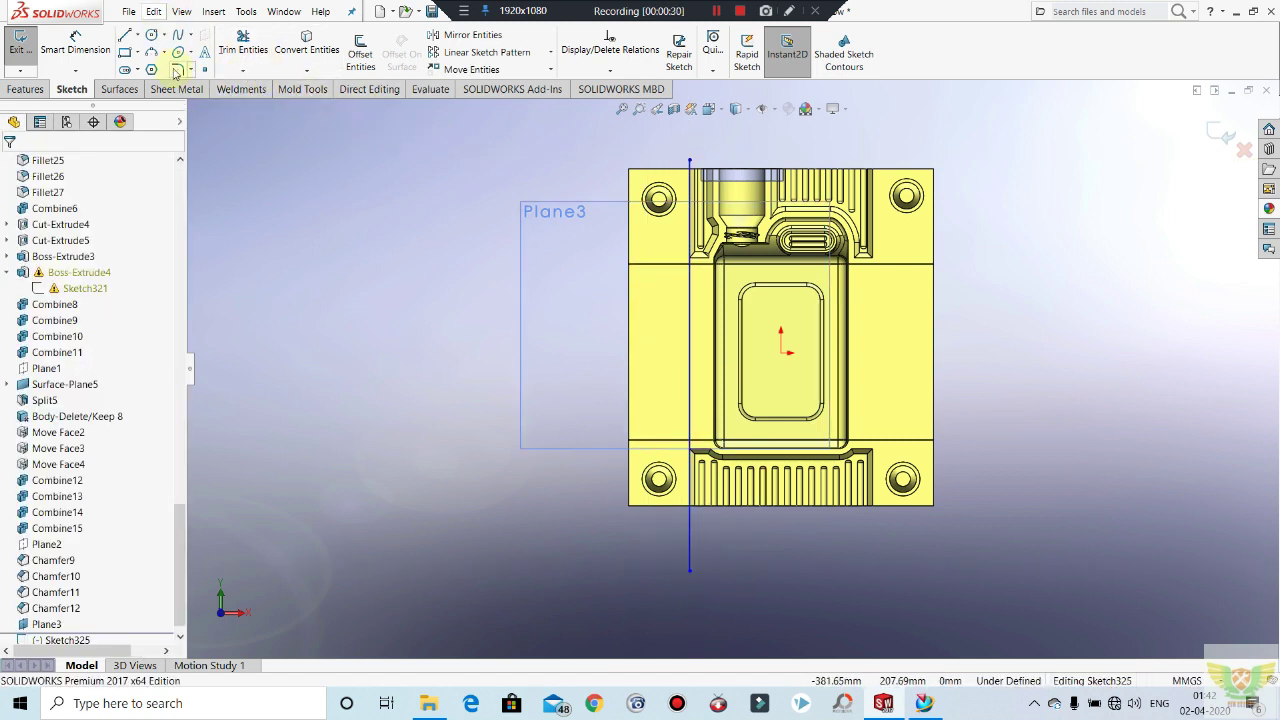
Step: Add a vertical centerline starting at the sketch origin
{"action": "left_click", "coordinate": [138, 36]}
{"action": "left_click", "coordinate": [153, 70]}
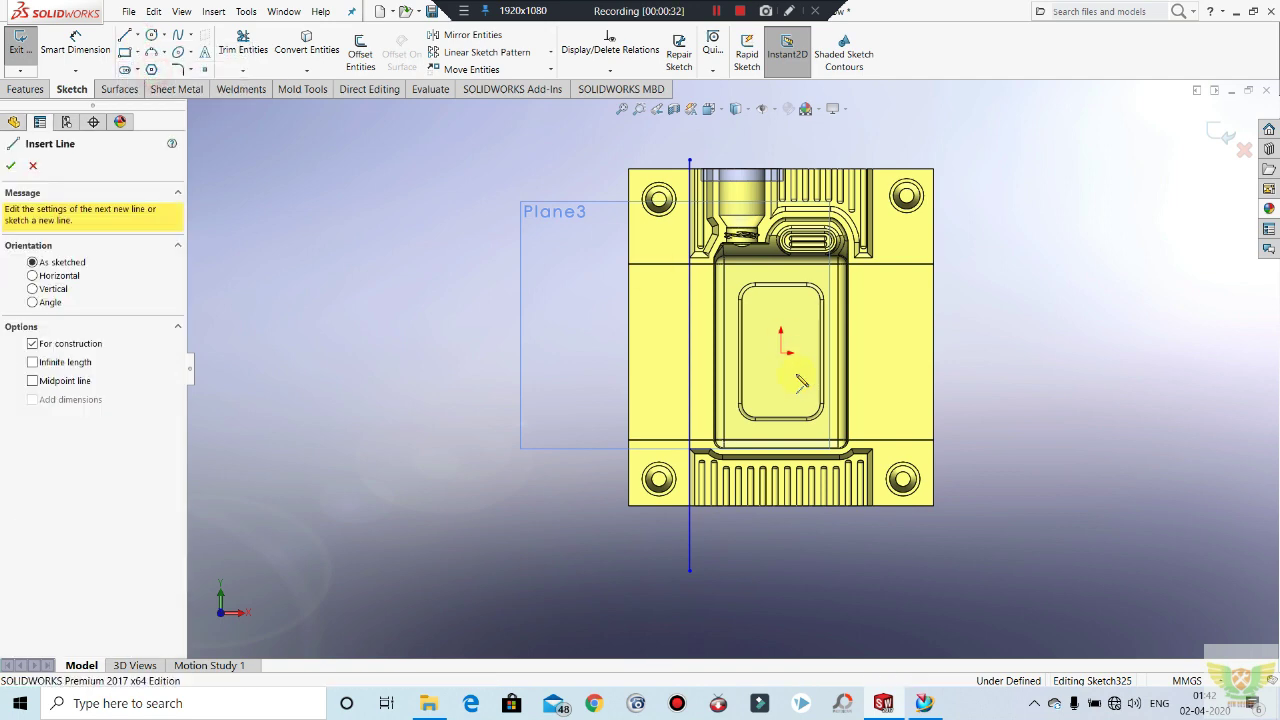
{"action": "left_click", "coordinate": [781, 352]}
{"action": "left_click", "coordinate": [781, 298]}
{"action": "key", "text": "Escape"}
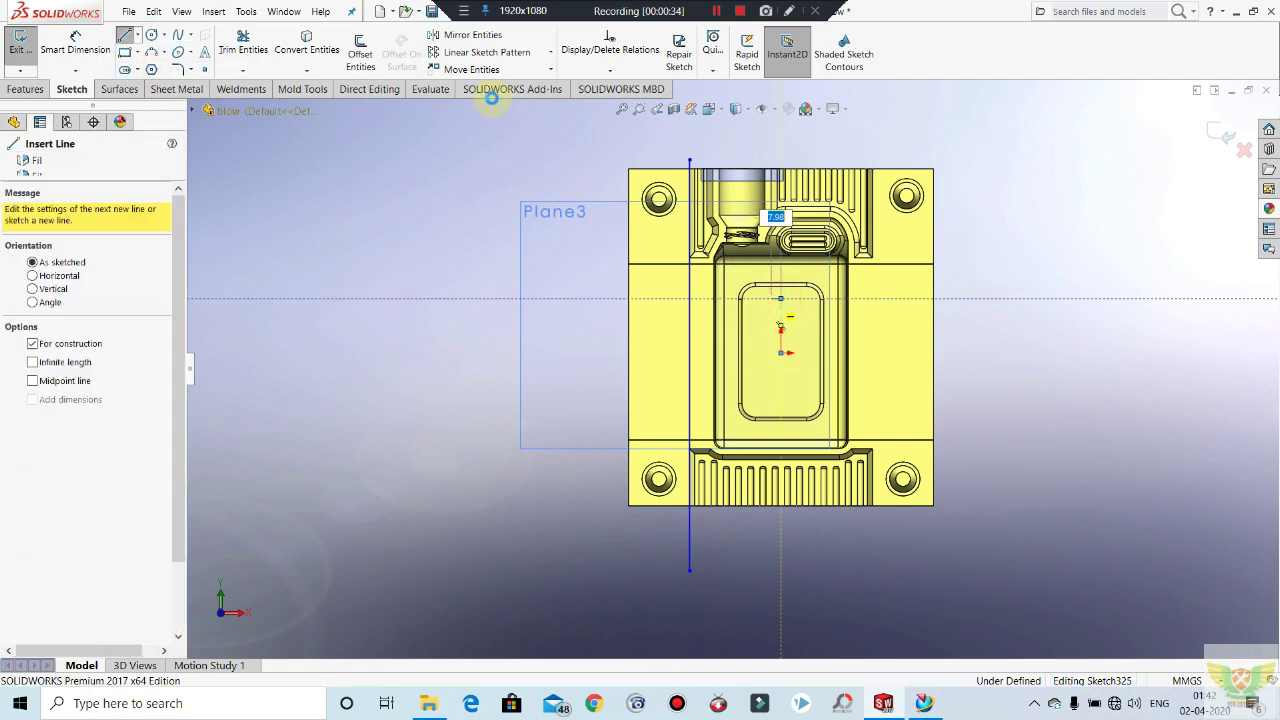
{"action": "key", "text": "Escape"}
Step: Mirror the vertical line about the centerline onto the plate's right side
{"action": "left_click", "coordinate": [438, 40]}
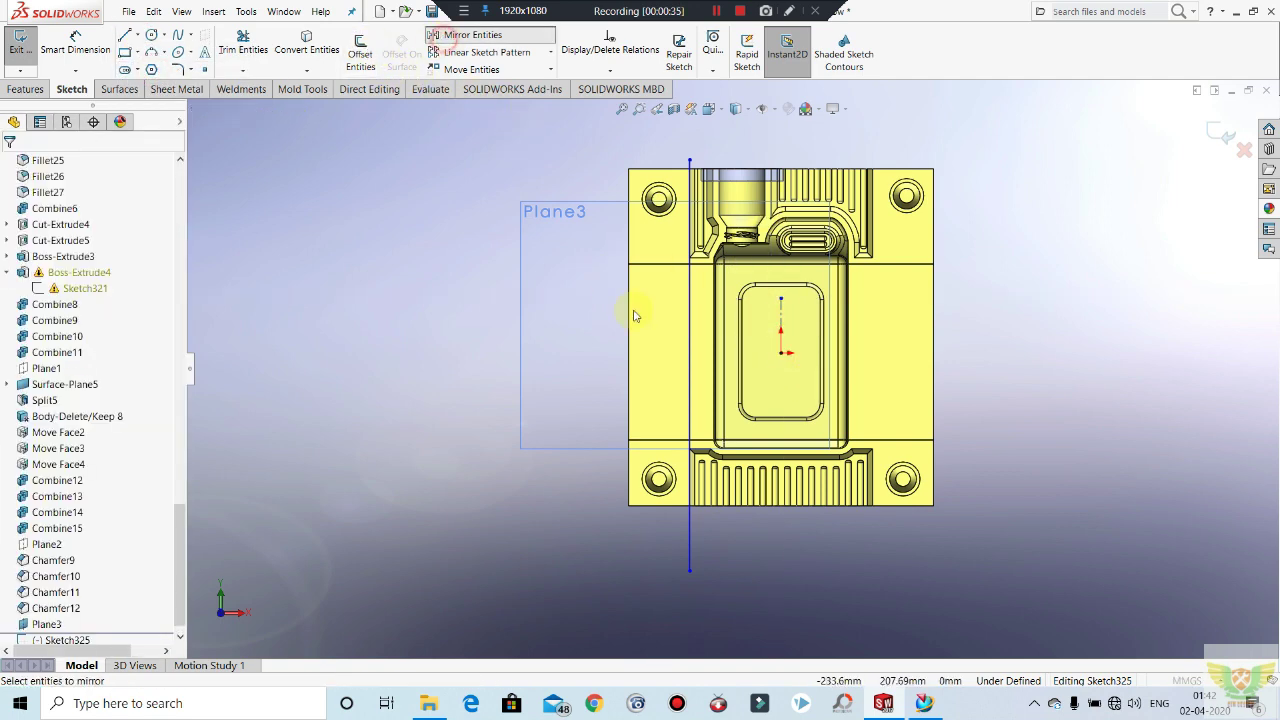
{"action": "left_click", "coordinate": [691, 318]}
{"action": "left_click", "coordinate": [152, 349]}
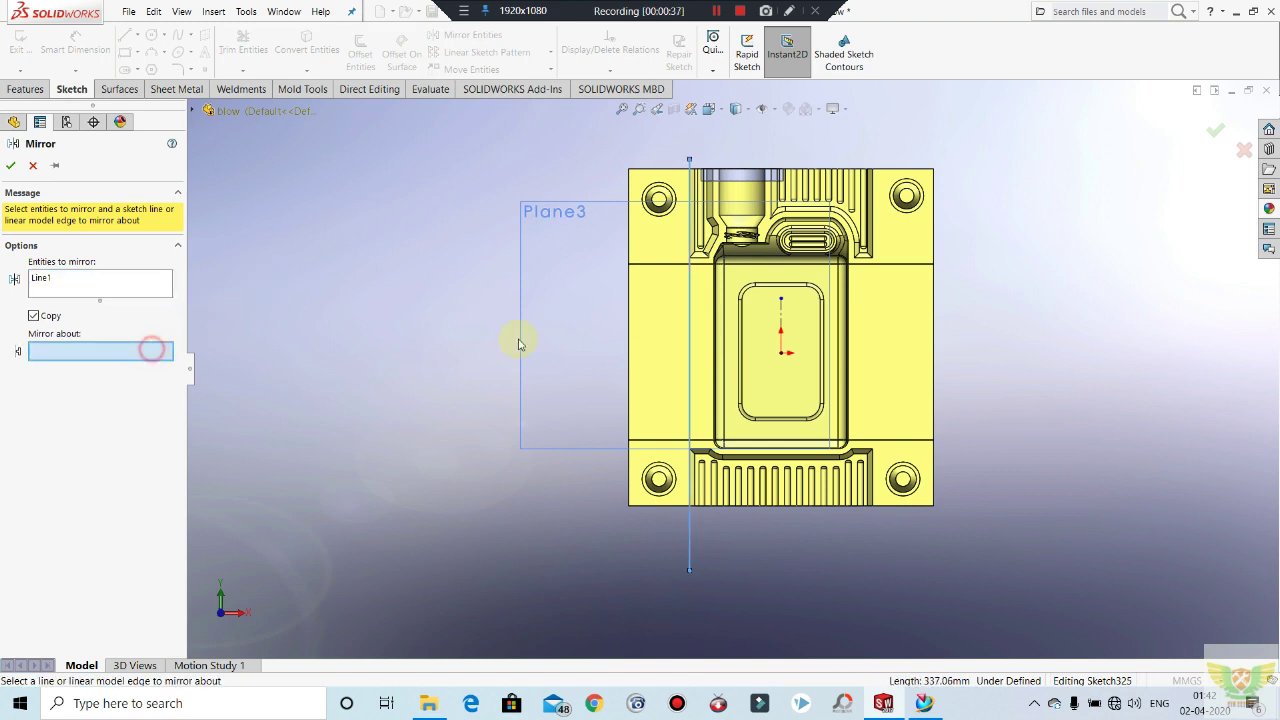
{"action": "left_click", "coordinate": [782, 310]}
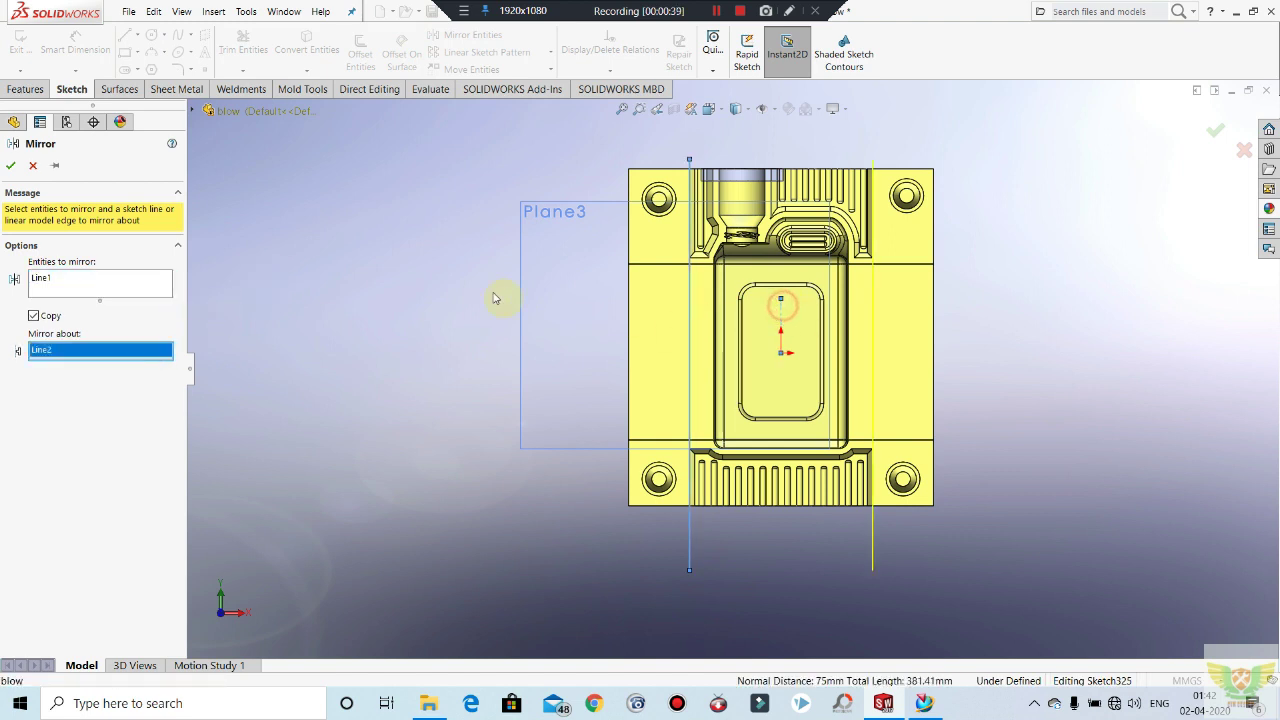
{"action": "left_click", "coordinate": [15, 165]}
Step: Dimension the left vertical line 50 mm from the plate edge
{"action": "left_click", "coordinate": [78, 47]}
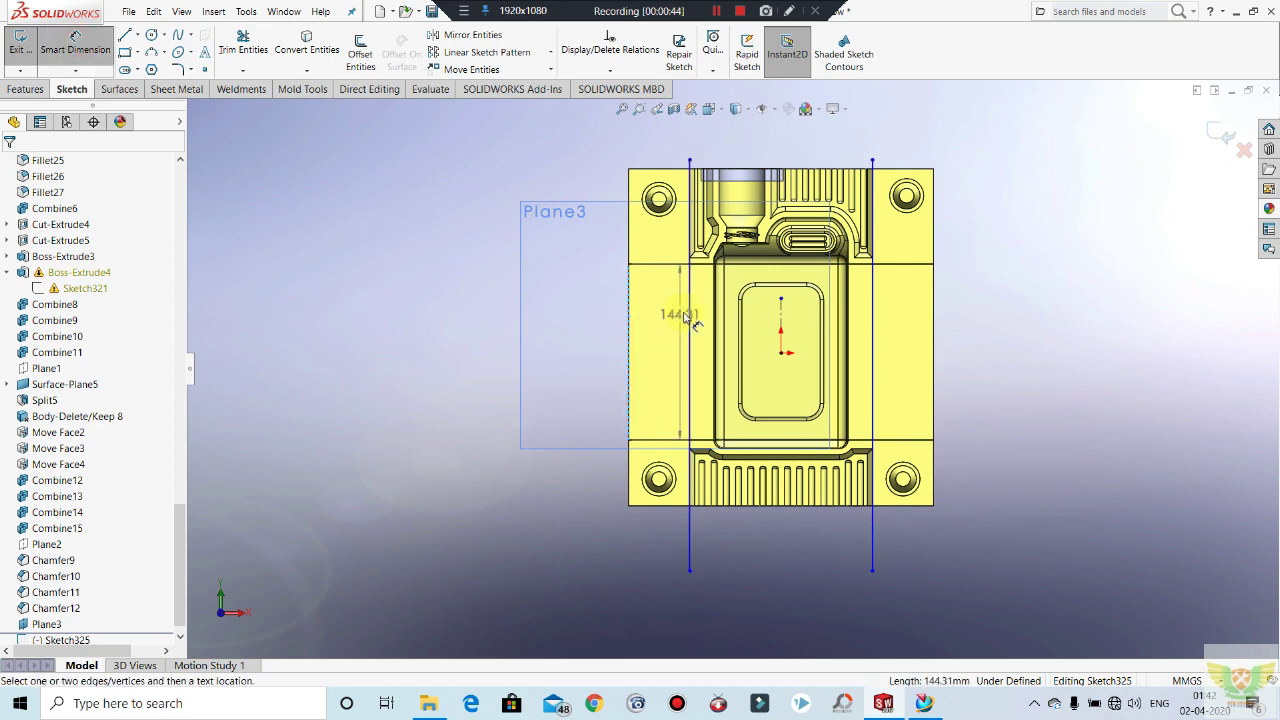
{"action": "left_click", "coordinate": [689, 318]}
{"action": "left_click", "coordinate": [663, 330]}
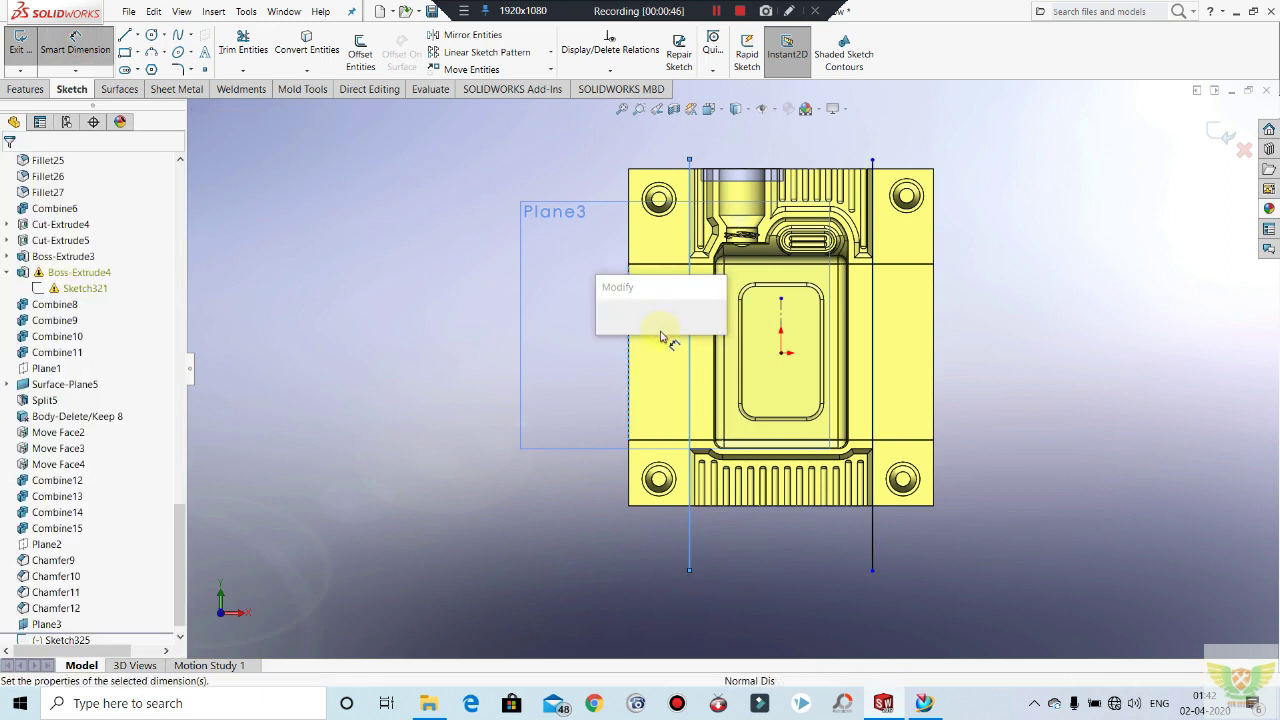
{"action": "left_click", "coordinate": [605, 323]}
{"action": "key", "text": "Escape"}
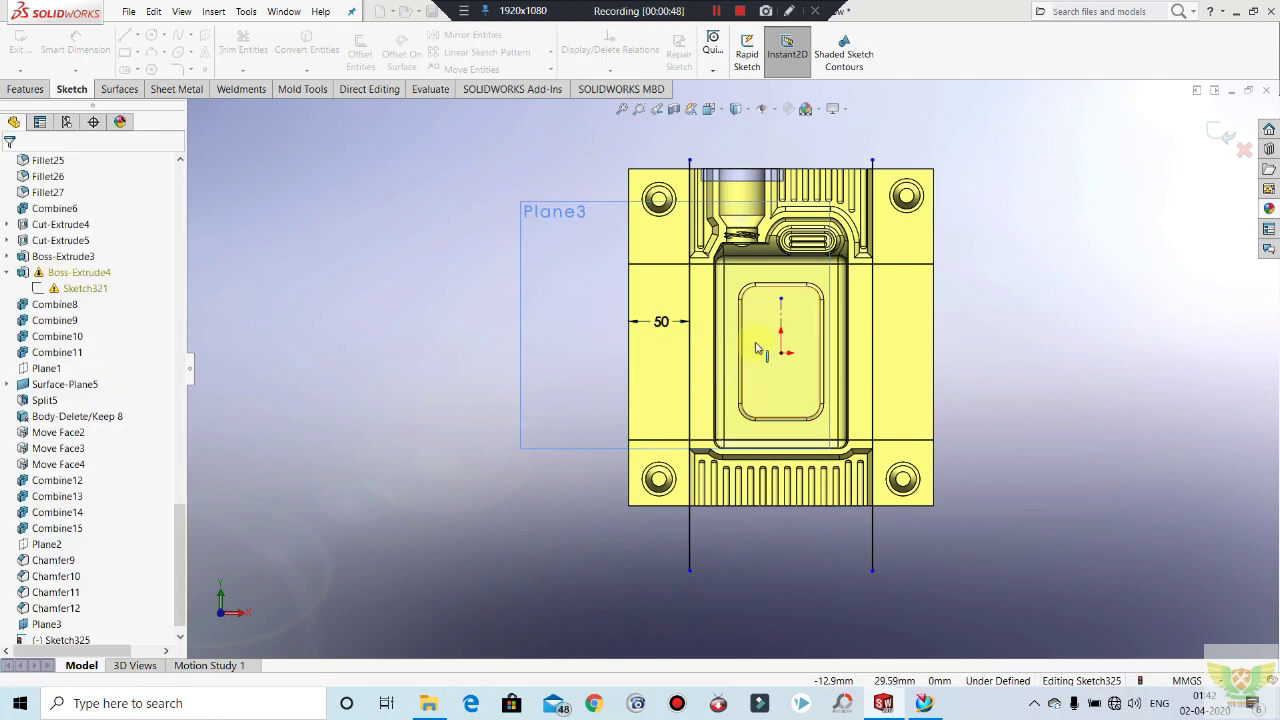
{"action": "mouse_move", "coordinate": [752, 346]}
{"action": "middle_mouse_down"}
{"action": "mouse_move", "coordinate": [754, 443]}
{"action": "mouse_move", "coordinate": [756, 386]}
{"action": "mouse_move", "coordinate": [1011, 493]}
{"action": "middle_mouse_up"}
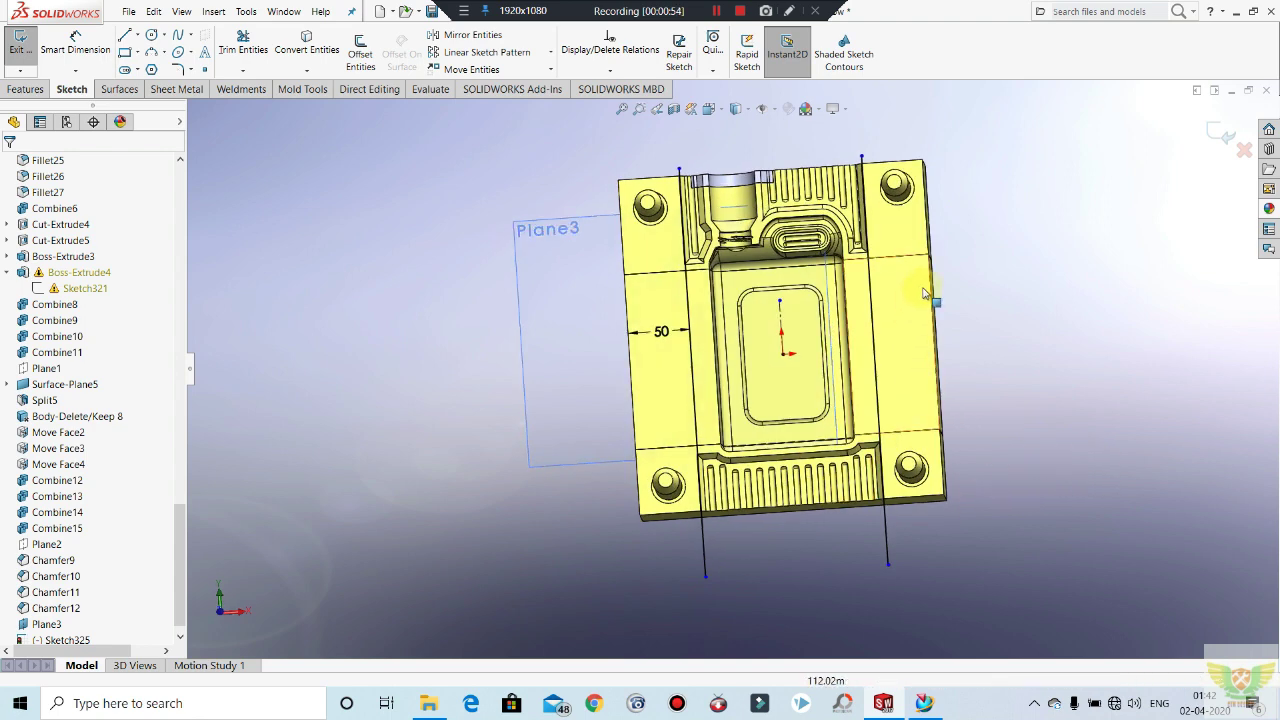
{"action": "key", "text": "ctrl+8"}
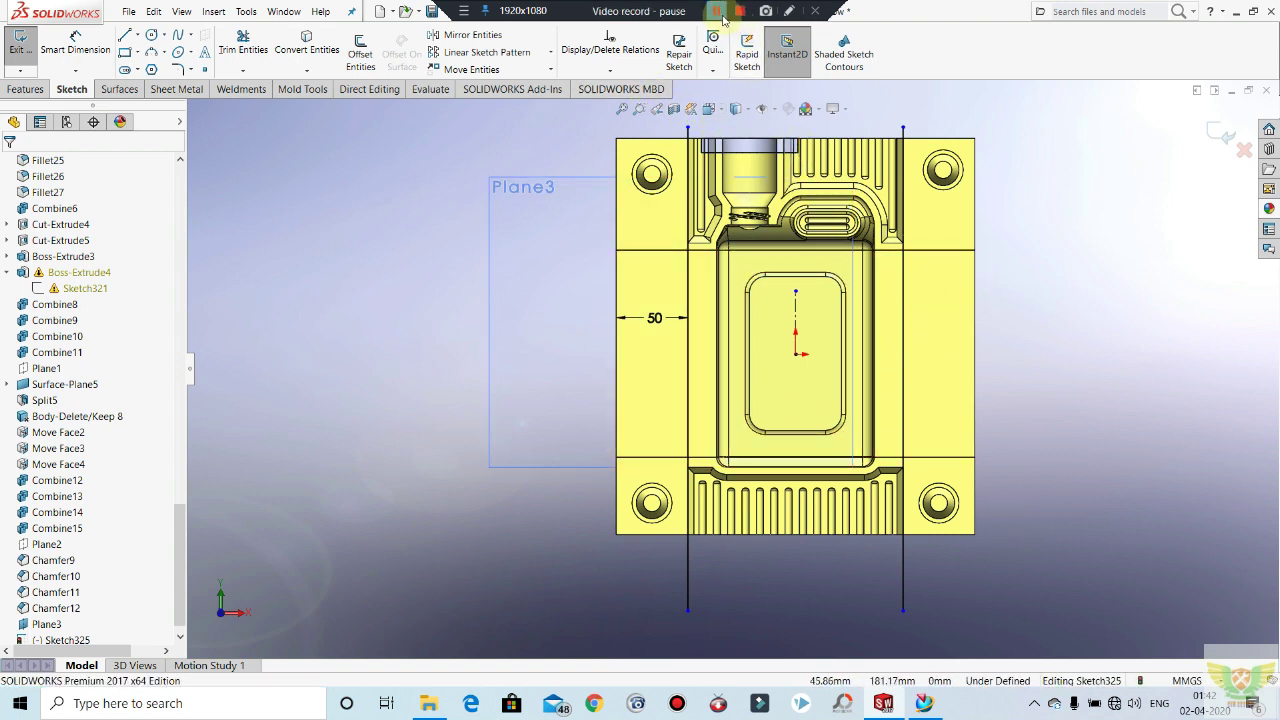
{"action": "mouse_move", "coordinate": [677, 200]}
{"action": "middle_mouse_down"}
{"action": "mouse_move", "coordinate": [671, 134]}
{"action": "mouse_move", "coordinate": [700, 167]}
{"action": "mouse_move", "coordinate": [537, 141]}
{"action": "middle_mouse_up"}
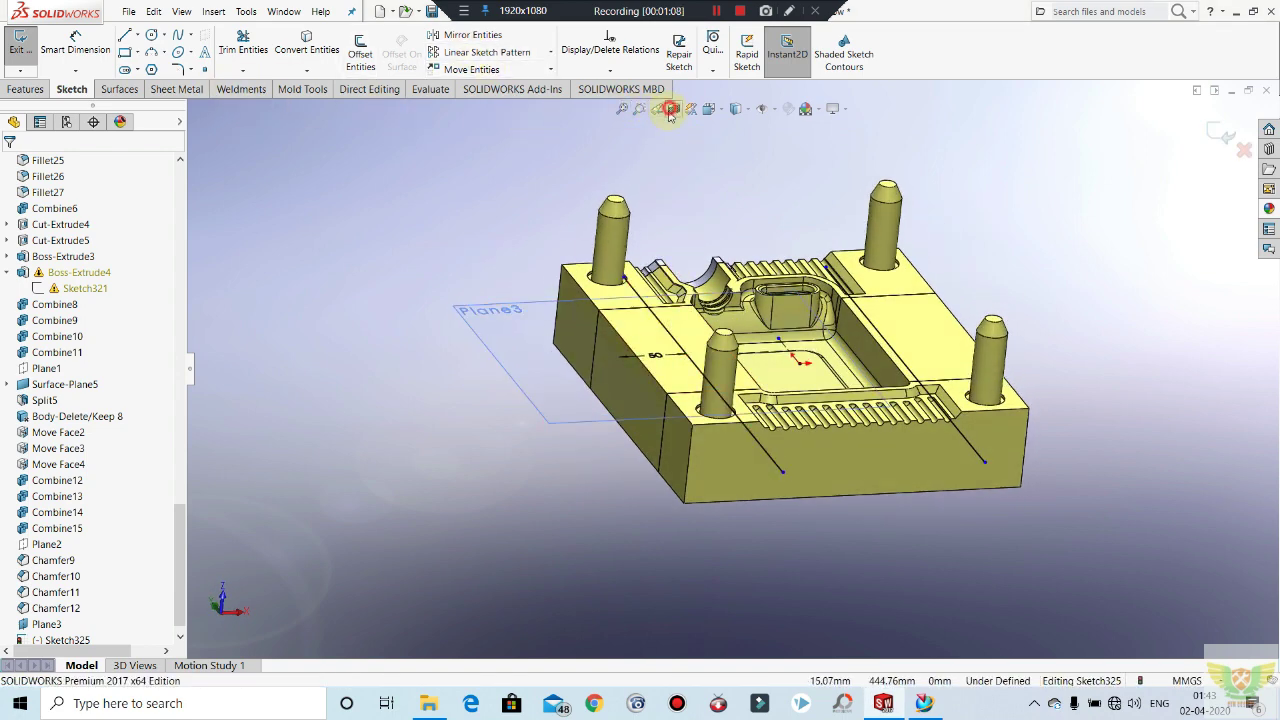
Step: Section the model at Plane3 instead of Front Plane
{"action": "left_click", "coordinate": [674, 108]}
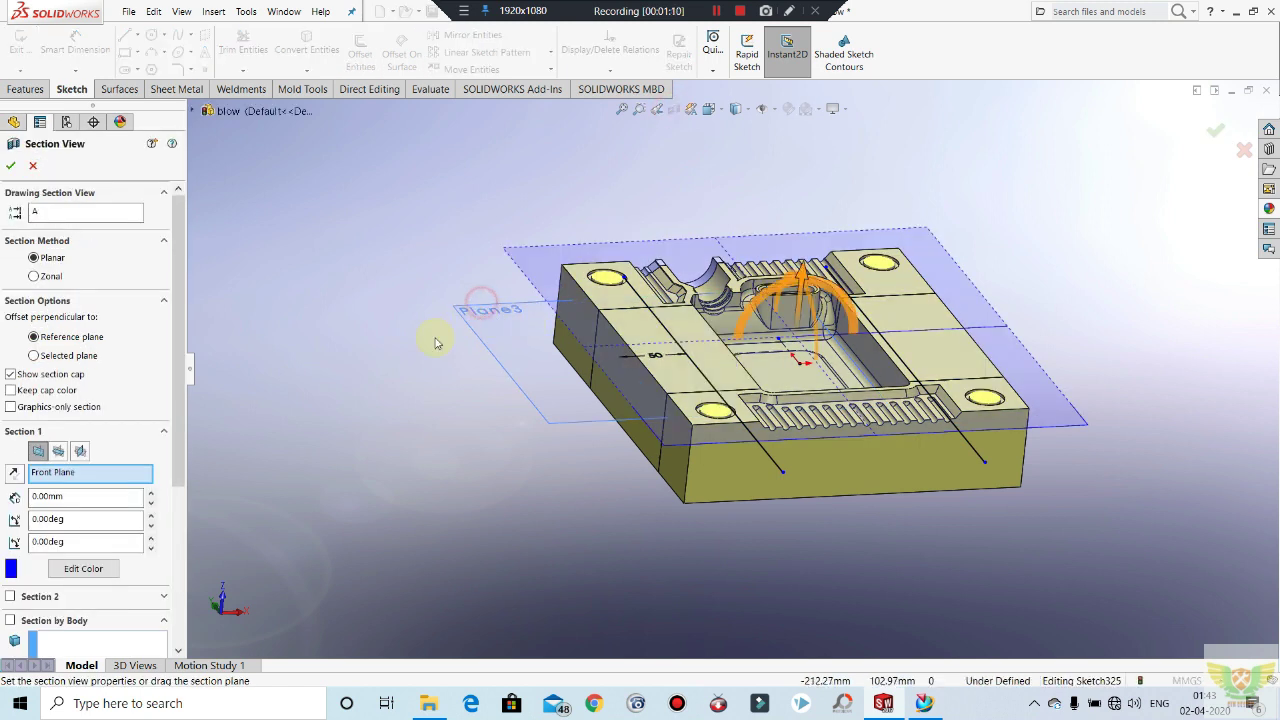
{"action": "right_click", "coordinate": [58, 477]}
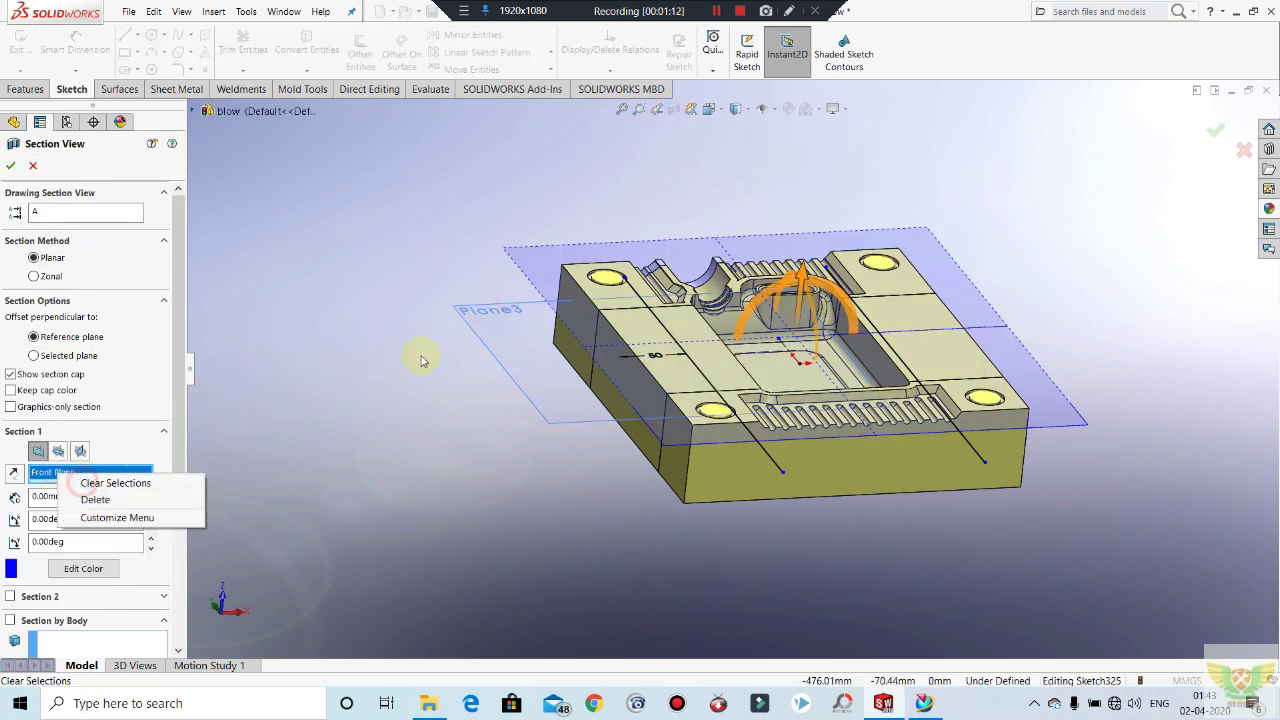
{"action": "left_click", "coordinate": [112, 483]}
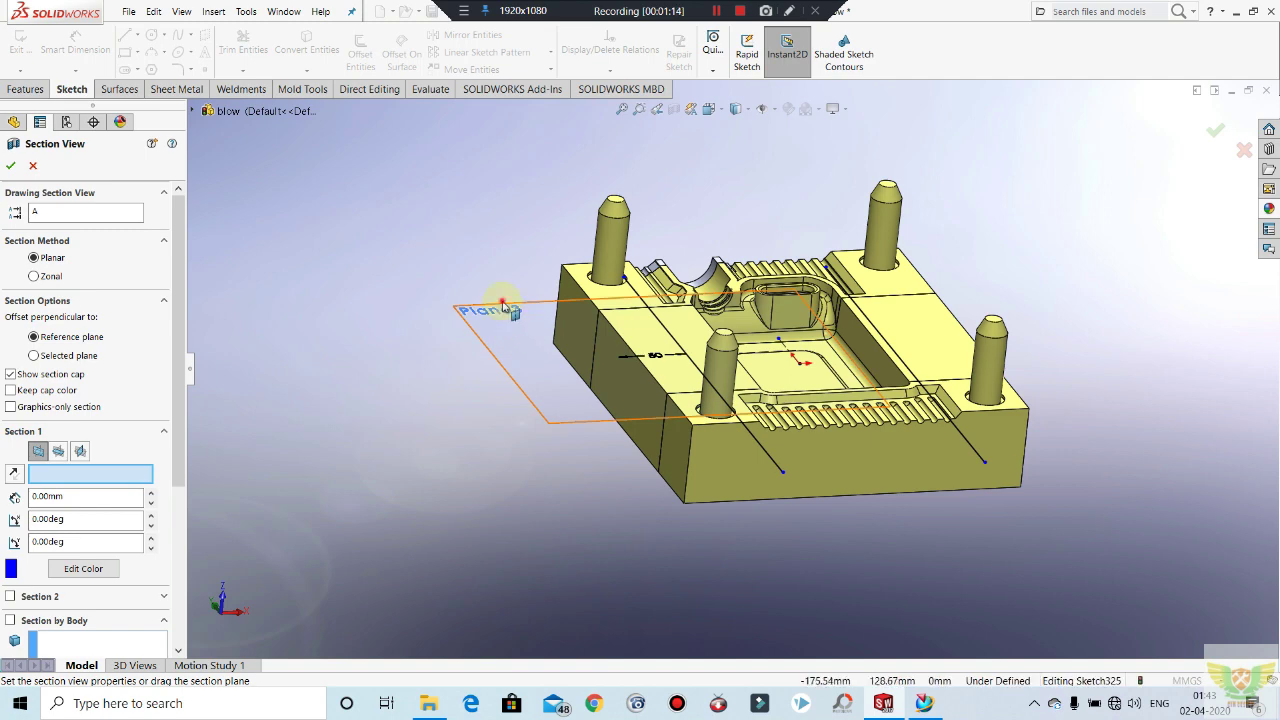
{"action": "left_click", "coordinate": [503, 303]}
{"action": "mouse_move", "coordinate": [500, 362]}
{"action": "middle_mouse_down"}
{"action": "mouse_move", "coordinate": [480, 386]}
{"action": "mouse_move", "coordinate": [477, 466]}
{"action": "mouse_move", "coordinate": [468, 420]}
{"action": "middle_mouse_up"}
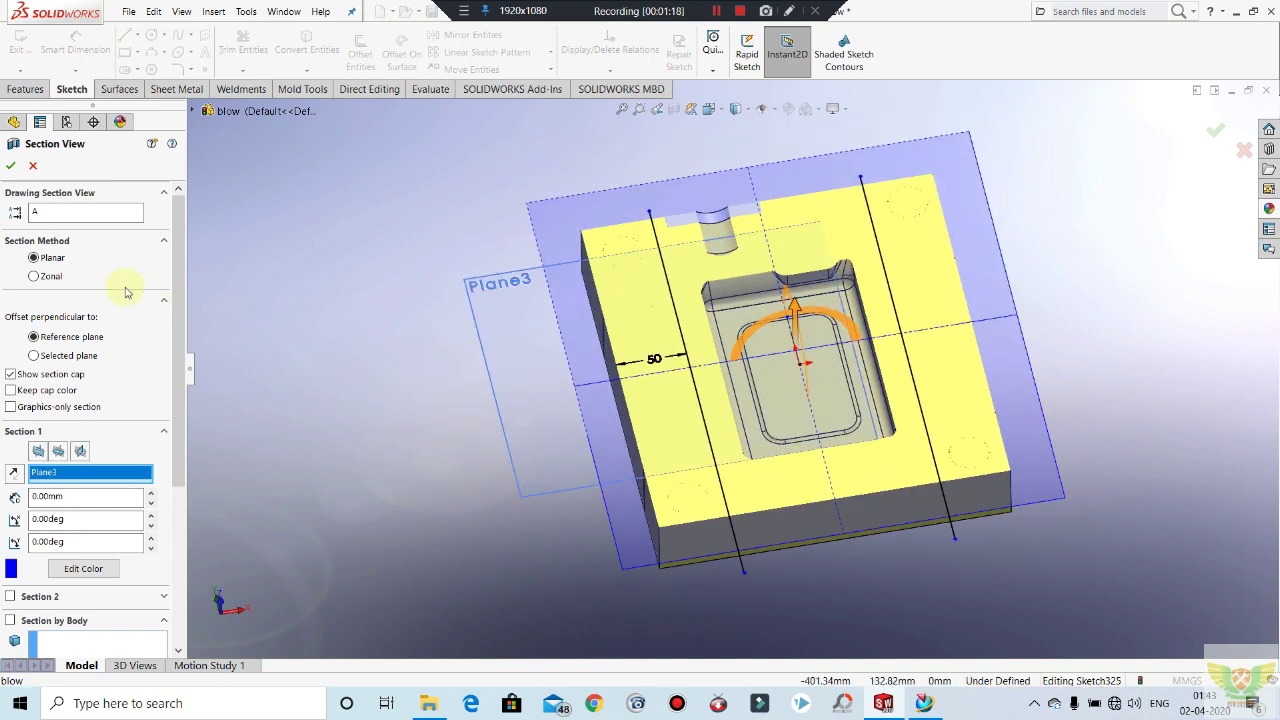
{"action": "left_click", "coordinate": [12, 166]}
Step: Exit the sketch and dismiss the What's Wrong warning
{"action": "mouse_move", "coordinate": [457, 337]}
{"action": "middle_mouse_down"}
{"action": "mouse_move", "coordinate": [457, 266]}
{"action": "mouse_move", "coordinate": [507, 240]}
{"action": "mouse_move", "coordinate": [543, 266]}
{"action": "mouse_move", "coordinate": [540, 226]}
{"action": "mouse_move", "coordinate": [522, 322]}
{"action": "mouse_move", "coordinate": [594, 369]}
{"action": "middle_mouse_up"}
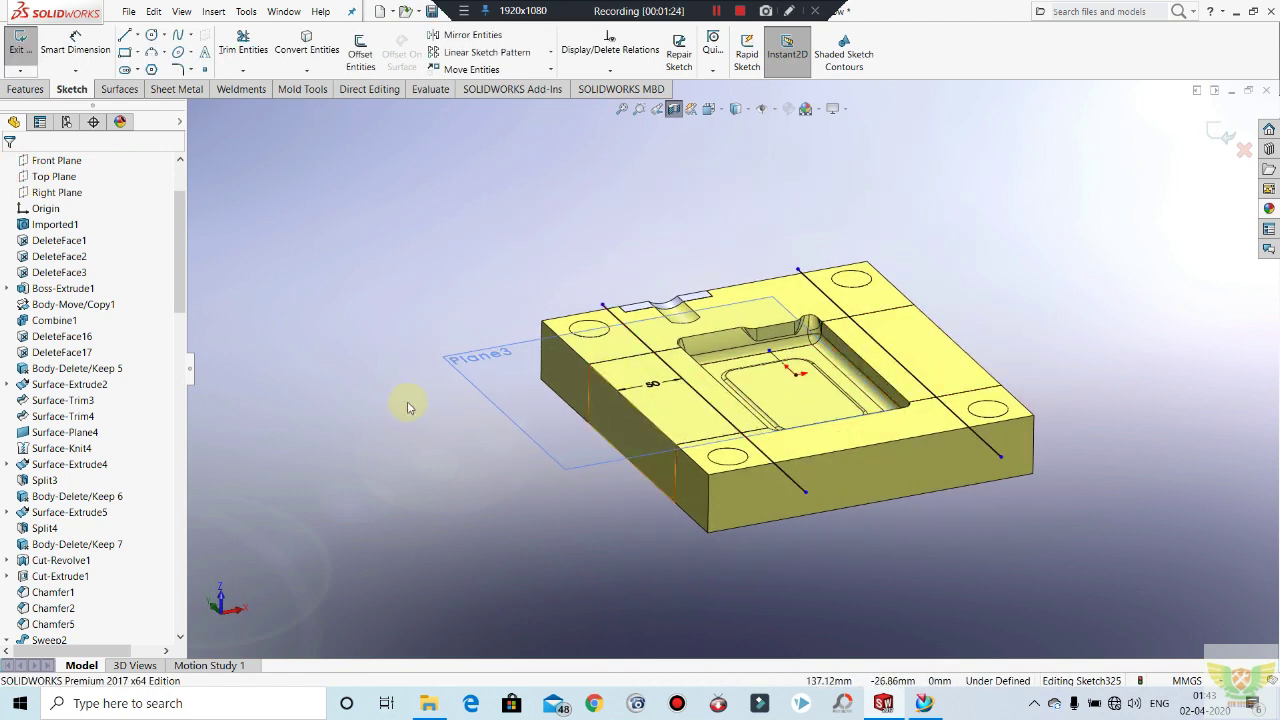
{"action": "scroll", "coordinate": [594, 369], "scroll_direction": "up", "scroll_amount": 1}
{"action": "scroll", "coordinate": [630, 350], "scroll_direction": "down", "scroll_amount": 2}
{"action": "scroll", "coordinate": [700, 330], "scroll_direction": "down", "scroll_amount": 3}
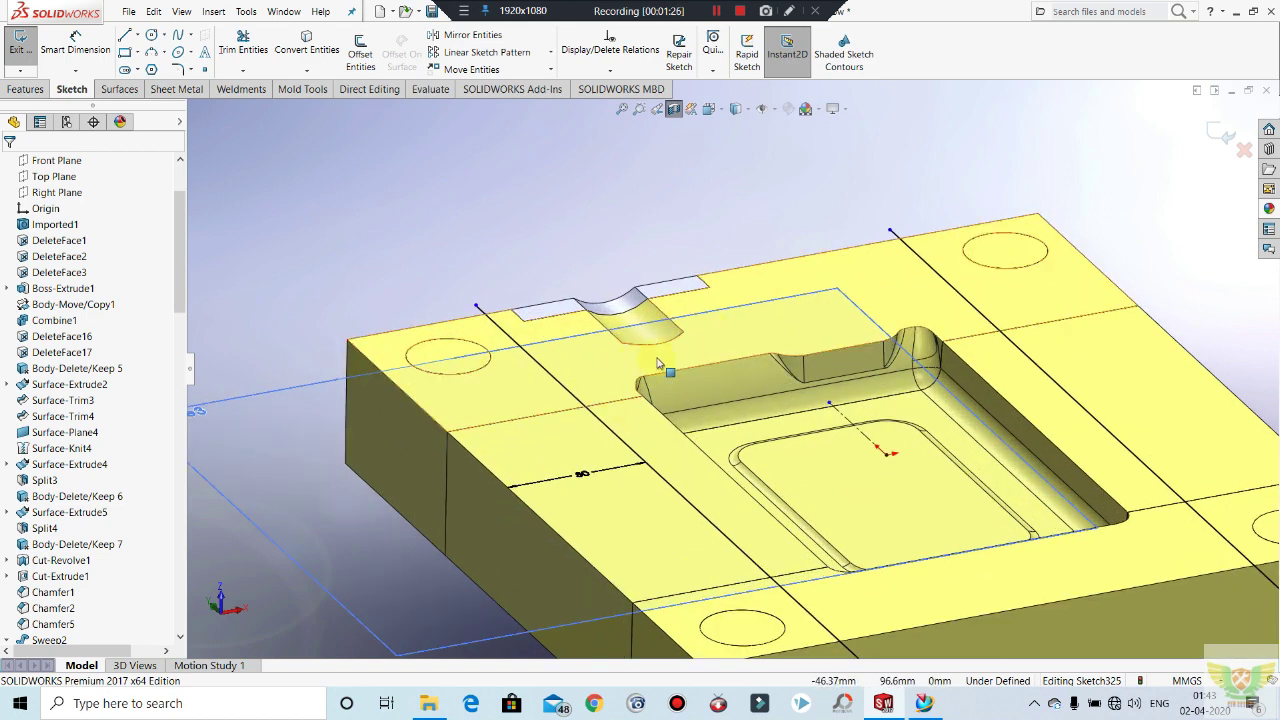
{"action": "left_click", "coordinate": [24, 52]}
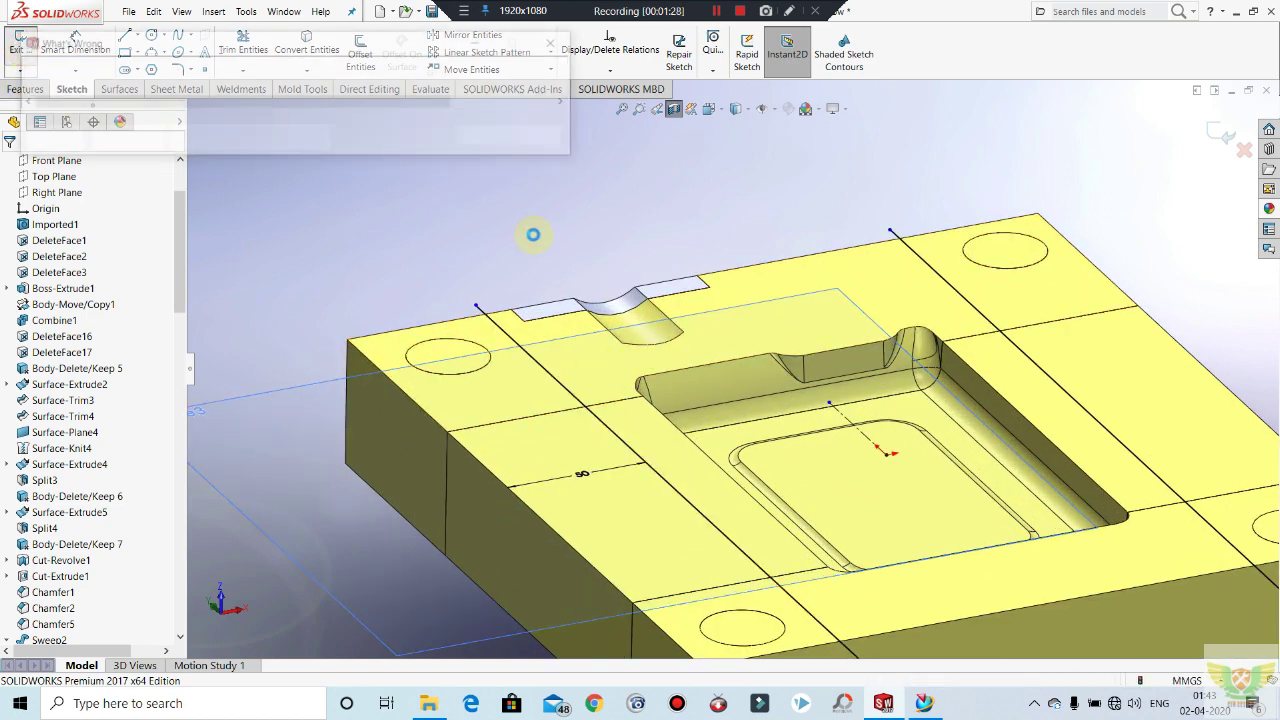
{"action": "left_click", "coordinate": [480, 134]}
Step: Create Plane4 offset 10 mm from Plane3 on the opposite side
{"action": "scroll", "coordinate": [604, 257], "scroll_direction": "up", "scroll_amount": 3}
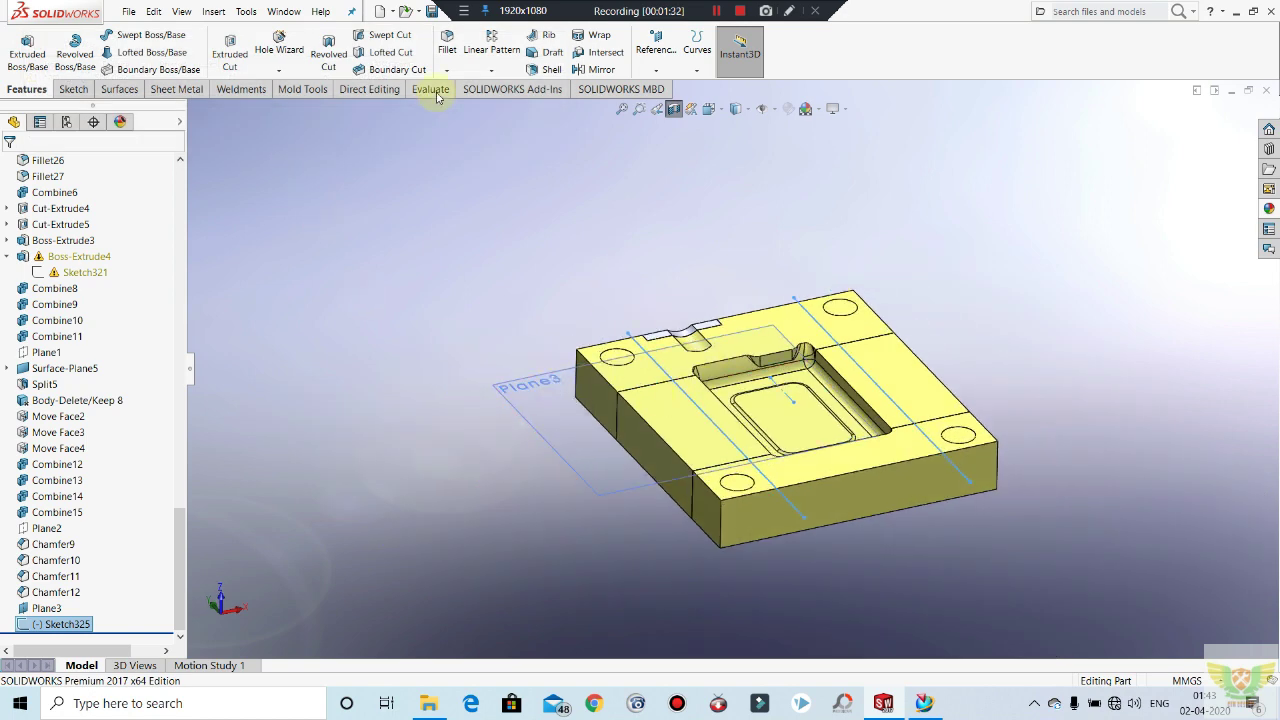
{"action": "left_click", "coordinate": [646, 60]}
{"action": "left_click", "coordinate": [665, 89]}
{"action": "left_click", "coordinate": [540, 437]}
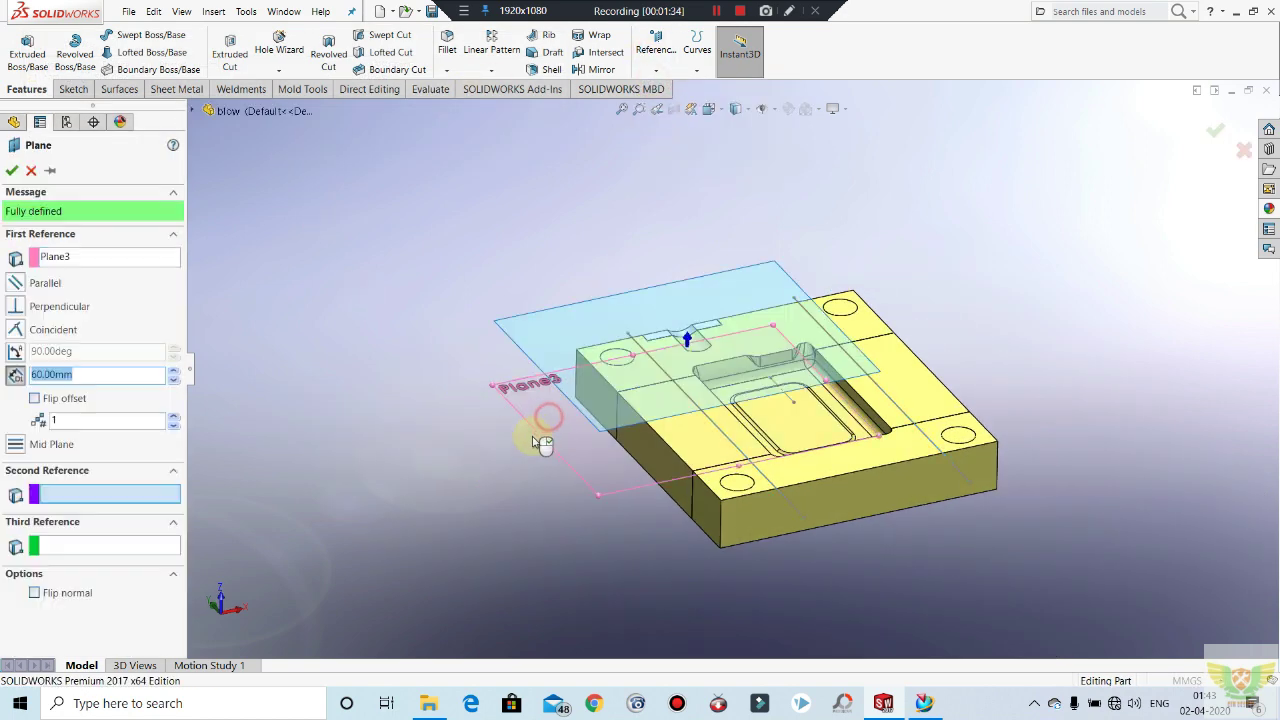
{"action": "type", "text": "10"}
{"action": "key", "text": "Return"}
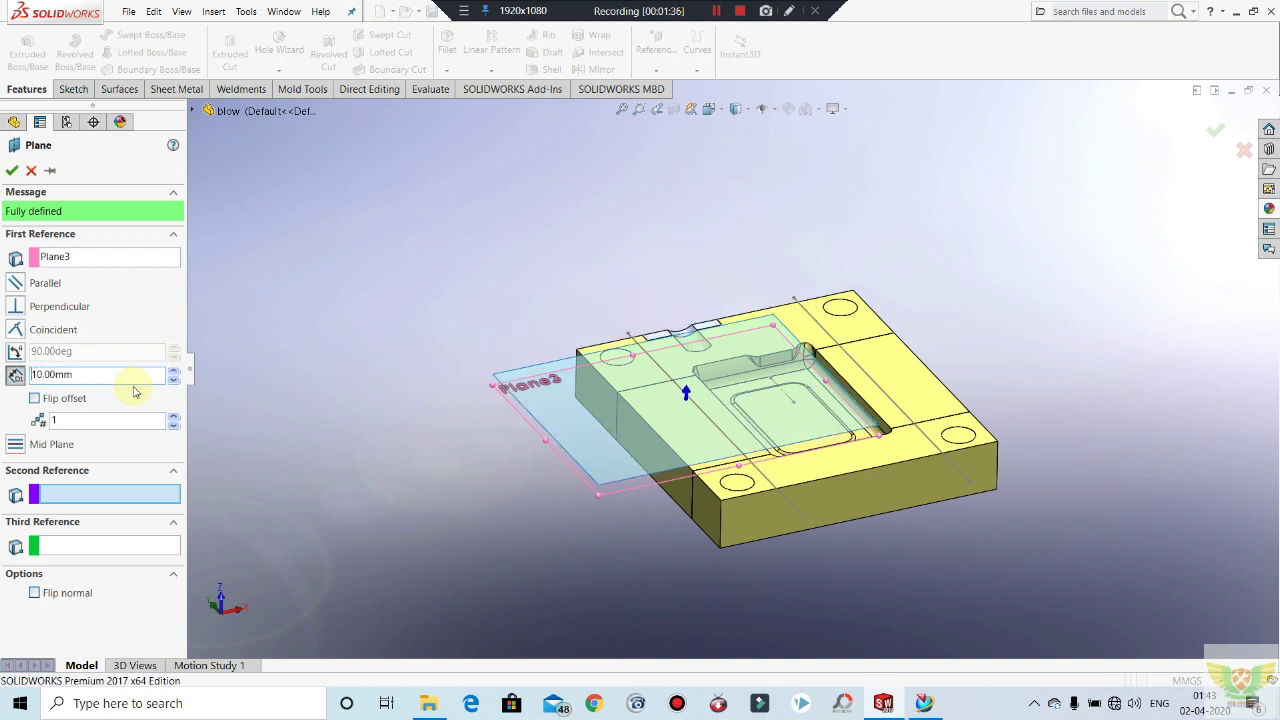
{"action": "left_click", "coordinate": [34, 399]}
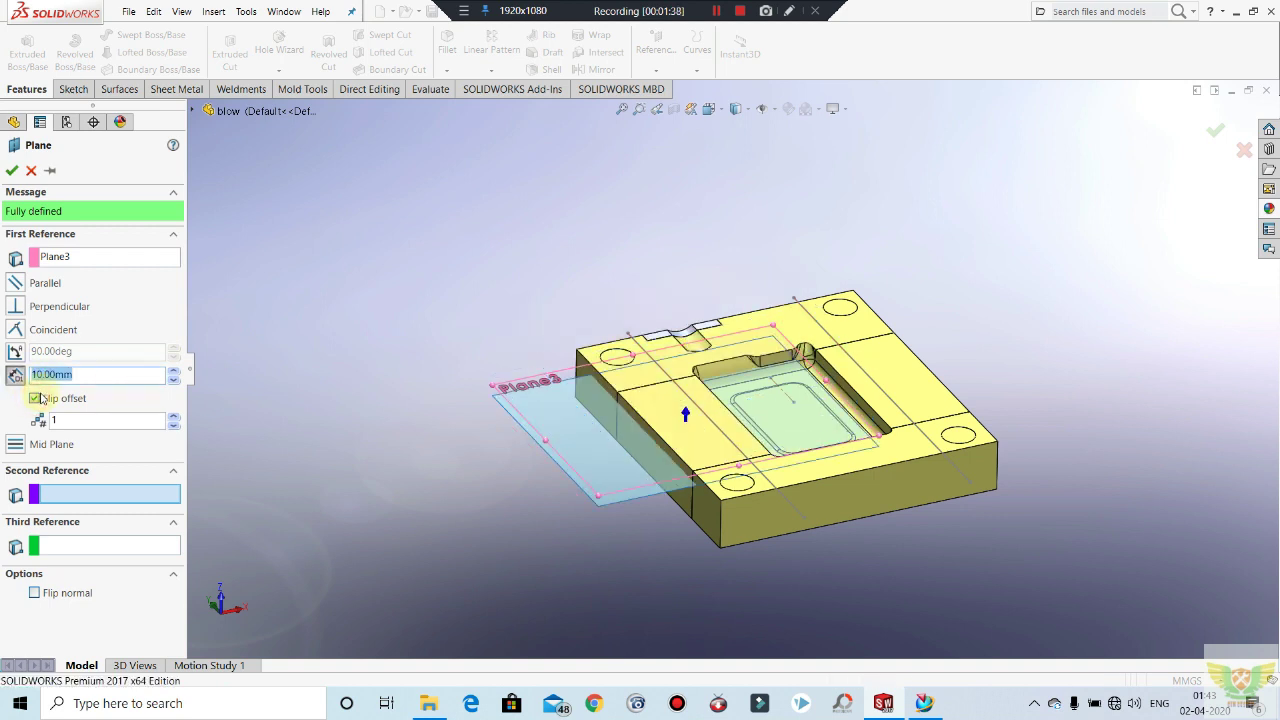
{"action": "left_click", "coordinate": [11, 170]}
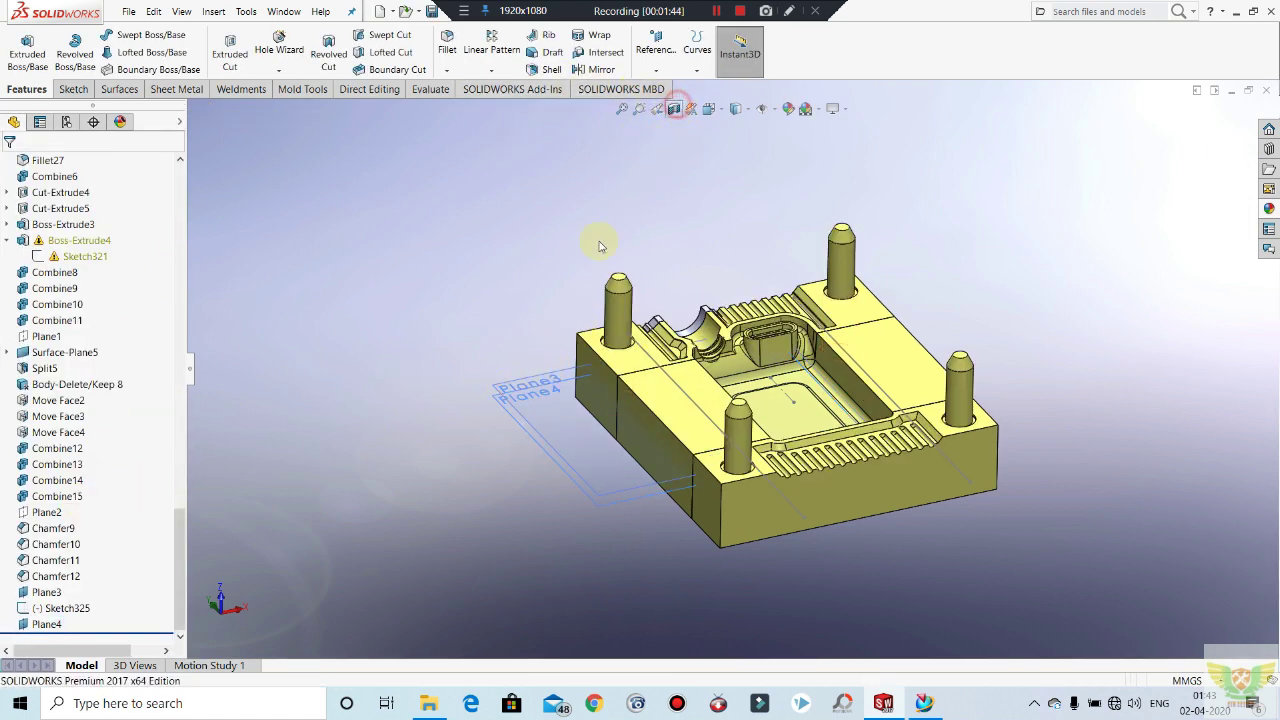
Step: Switch the section view to cut at Plane4 instead of Plane3
{"action": "left_click", "coordinate": [673, 108]}
{"action": "right_click", "coordinate": [75, 478]}
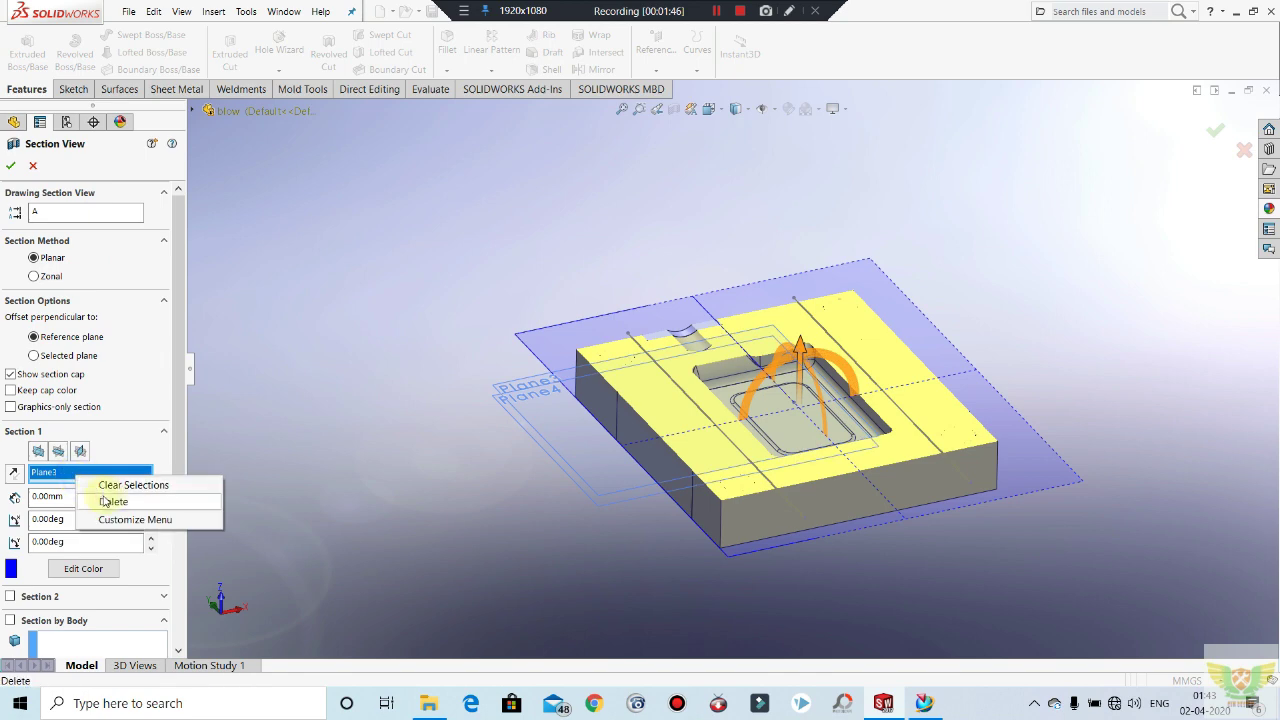
{"action": "left_click", "coordinate": [115, 487]}
{"action": "left_click", "coordinate": [514, 425]}
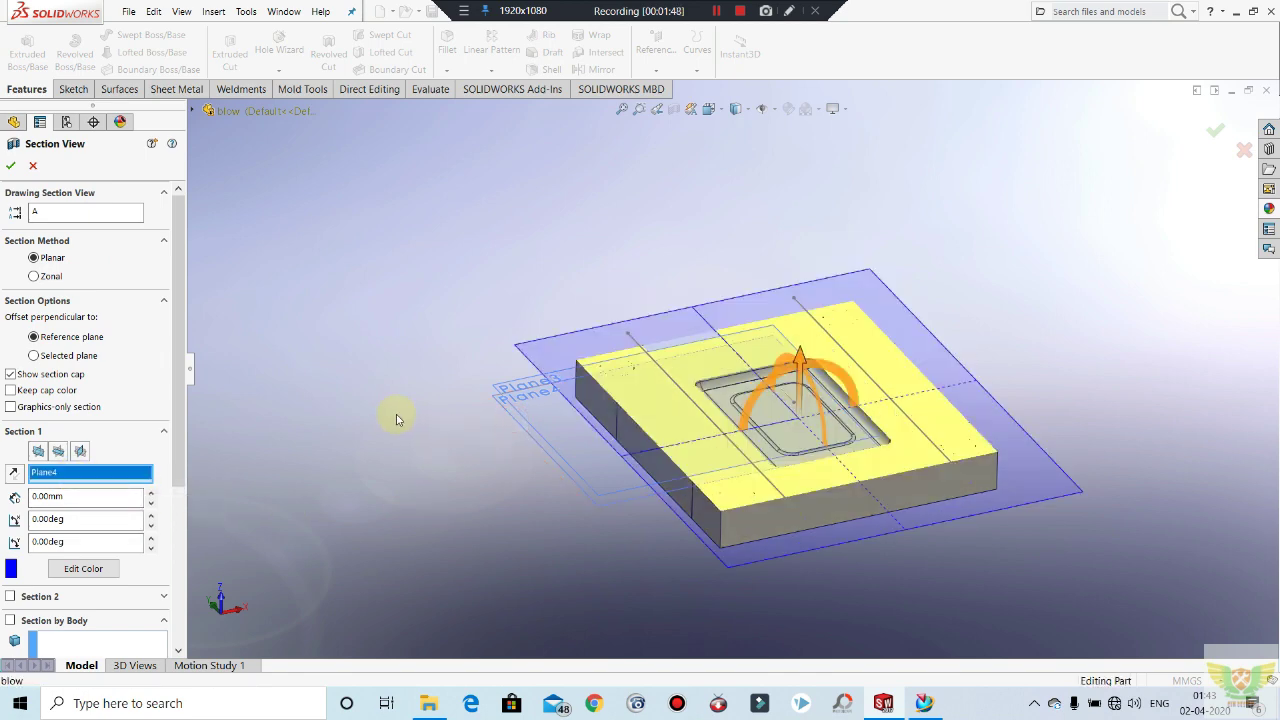
{"action": "left_click", "coordinate": [19, 165]}
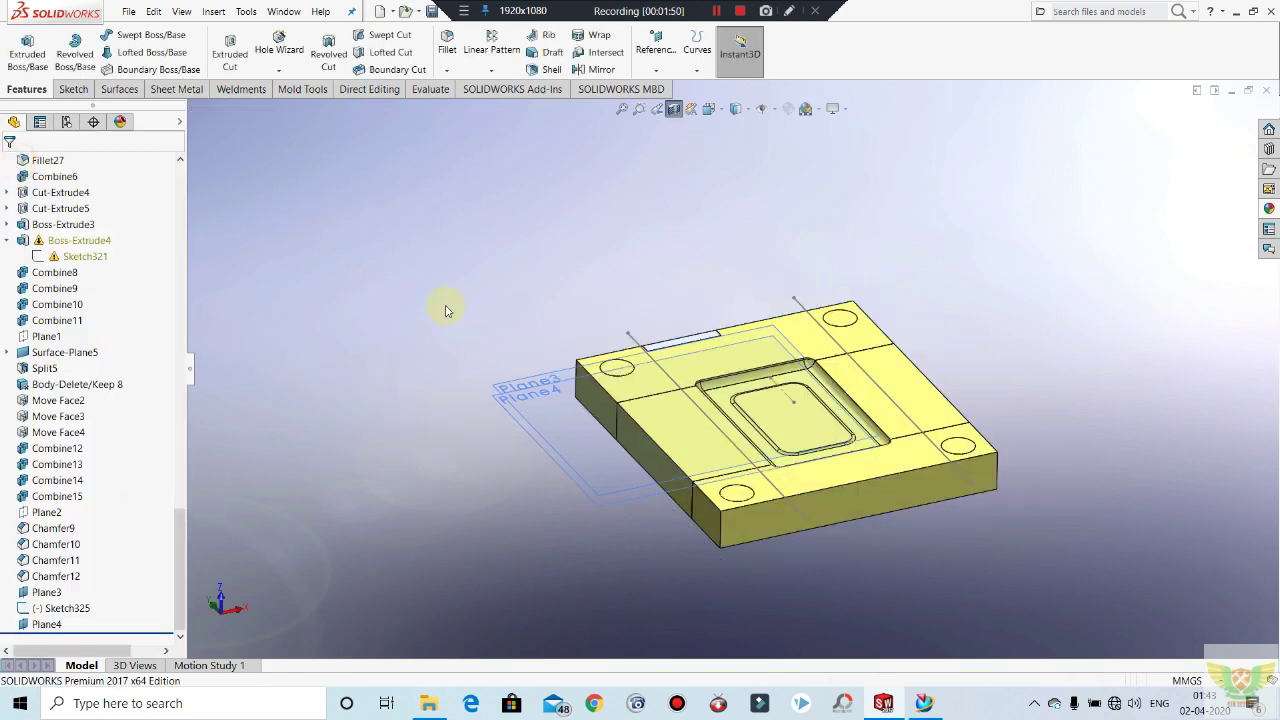
Step: Pick Plane4 from the overlapping planes and start a new sketch on it
{"action": "right_click", "coordinate": [520, 380]}
{"action": "left_click", "coordinate": [563, 360]}
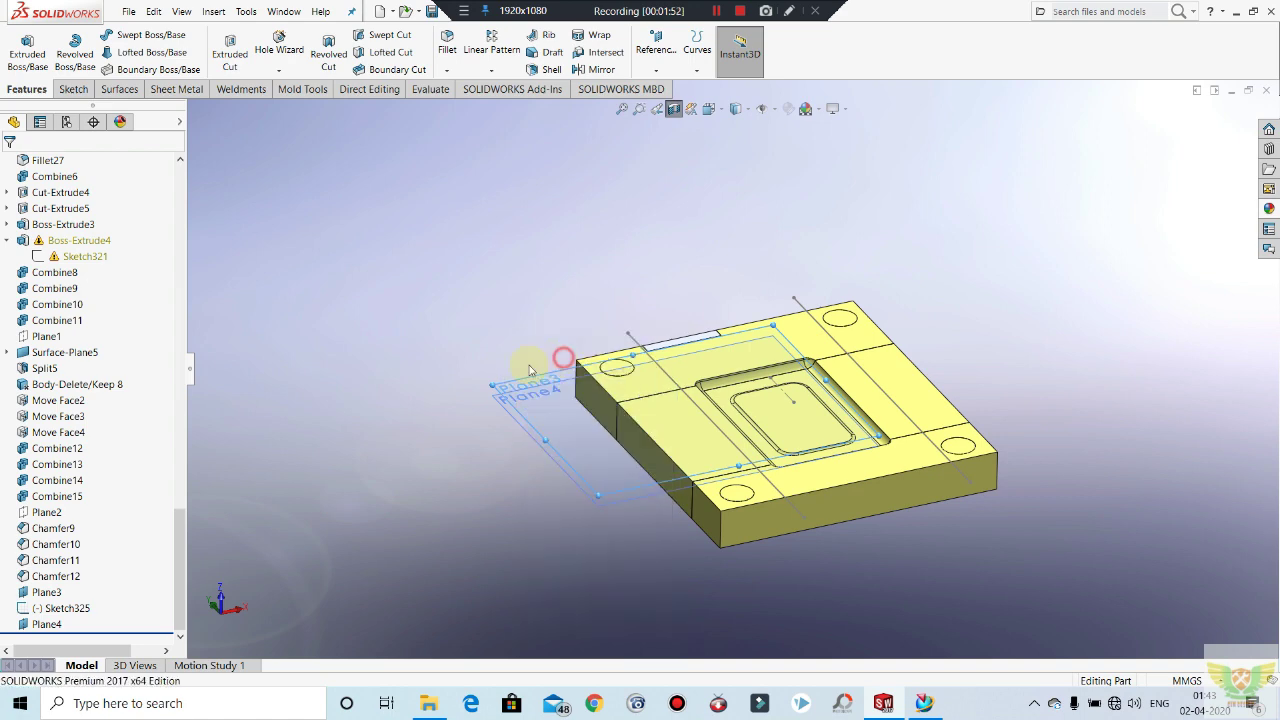
{"action": "left_click", "coordinate": [570, 385]}
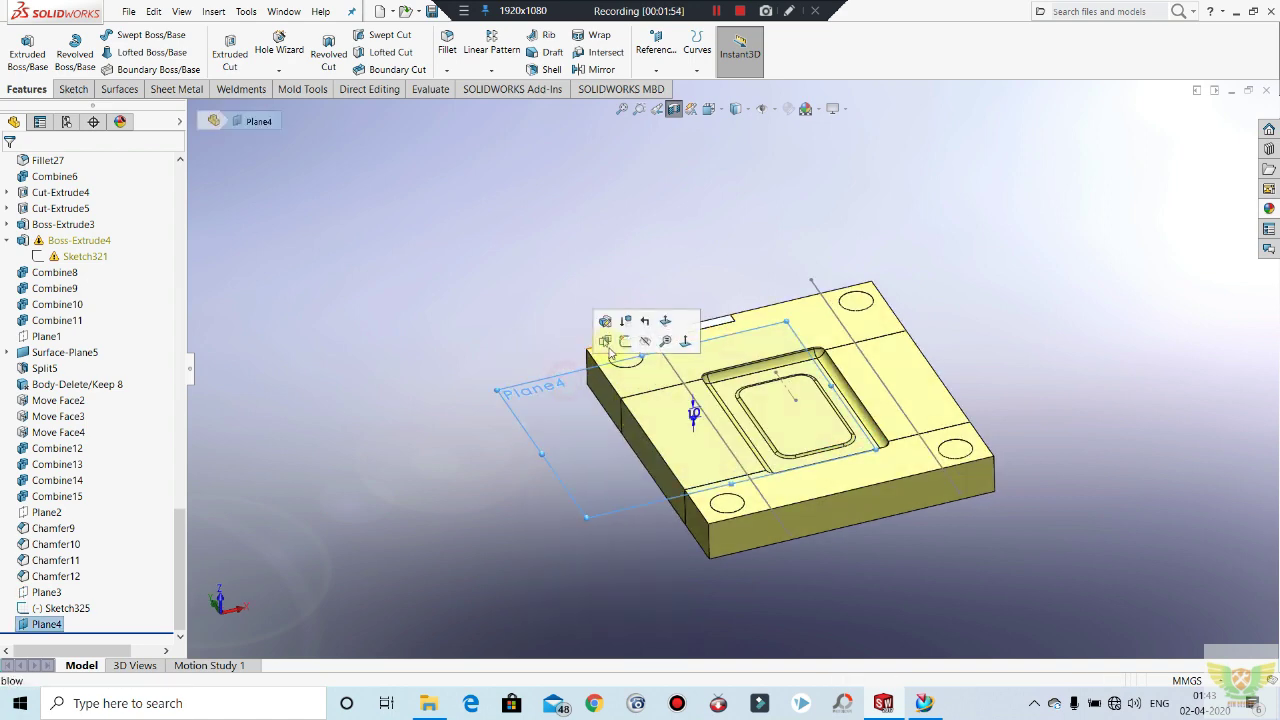
{"action": "left_click", "coordinate": [623, 343]}
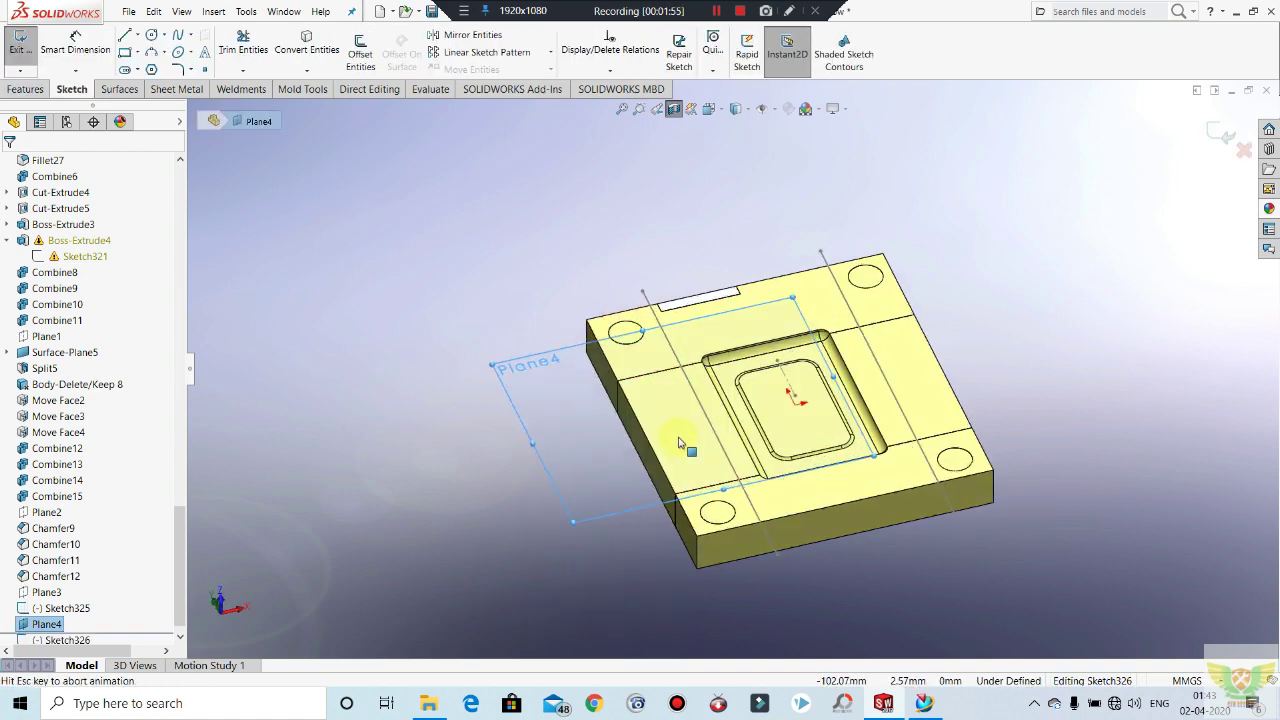
Step: Offset both vertical guide lines outward by 5 mm
{"action": "left_click", "coordinate": [346, 234]}
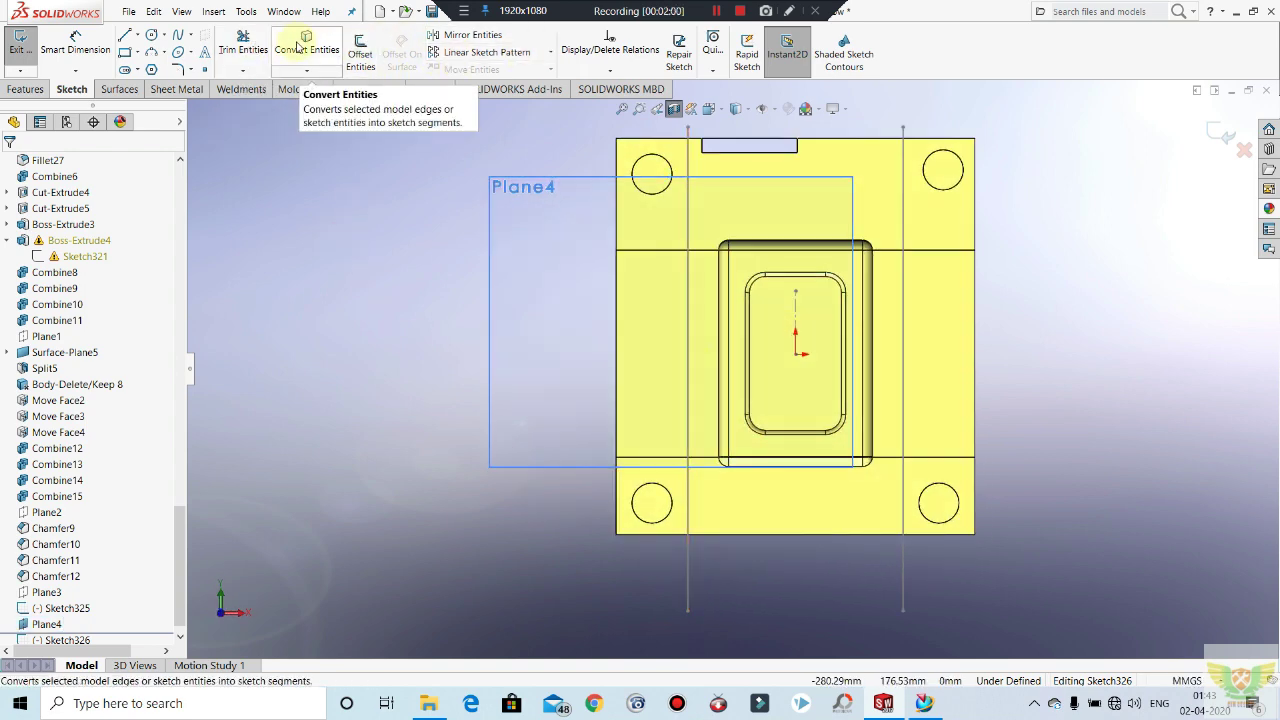
{"action": "left_click", "coordinate": [689, 200]}
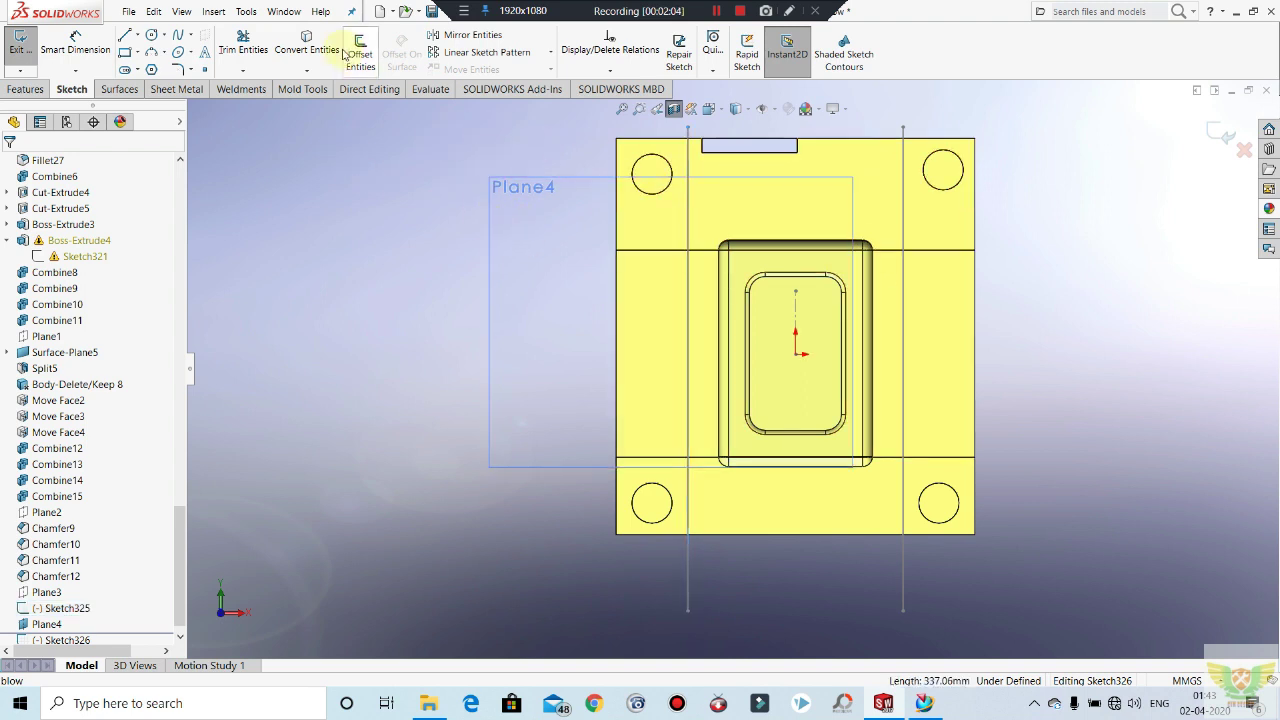
{"action": "left_click", "coordinate": [360, 52]}
{"action": "left_click", "coordinate": [687, 224]}
{"action": "type", "text": "5"}
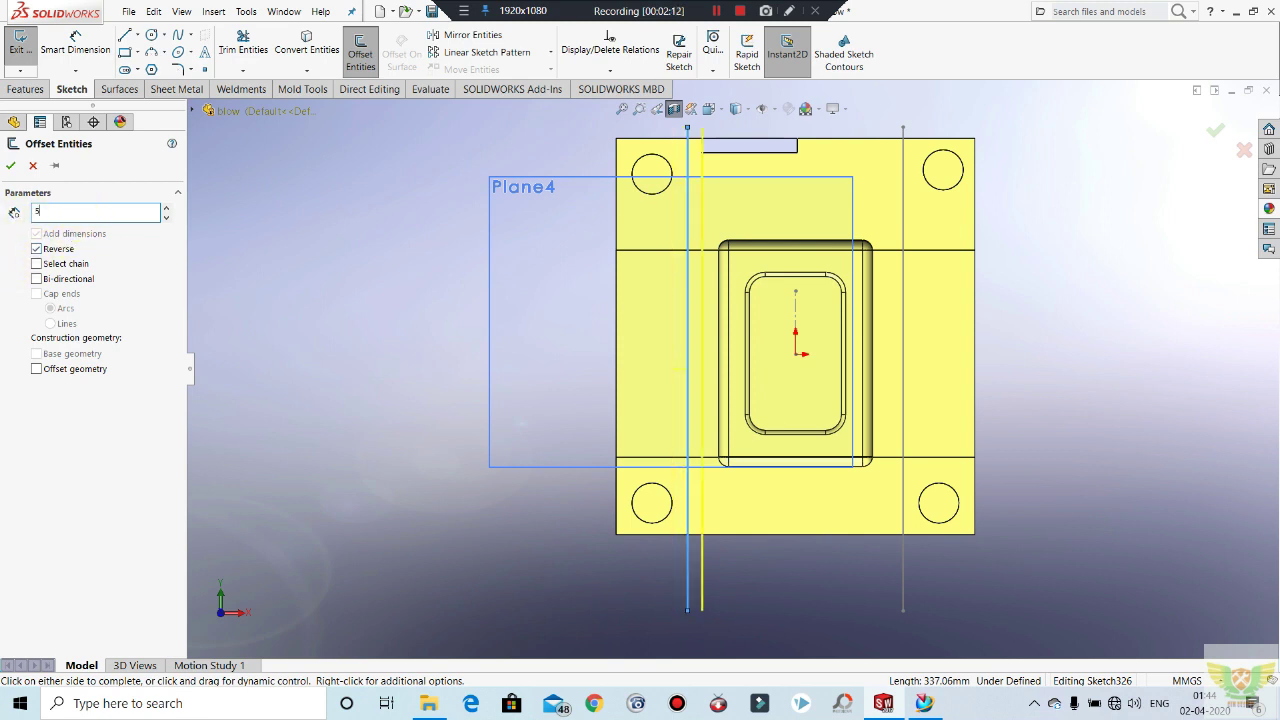
{"action": "key", "text": "Return"}
{"action": "left_click", "coordinate": [10, 165]}
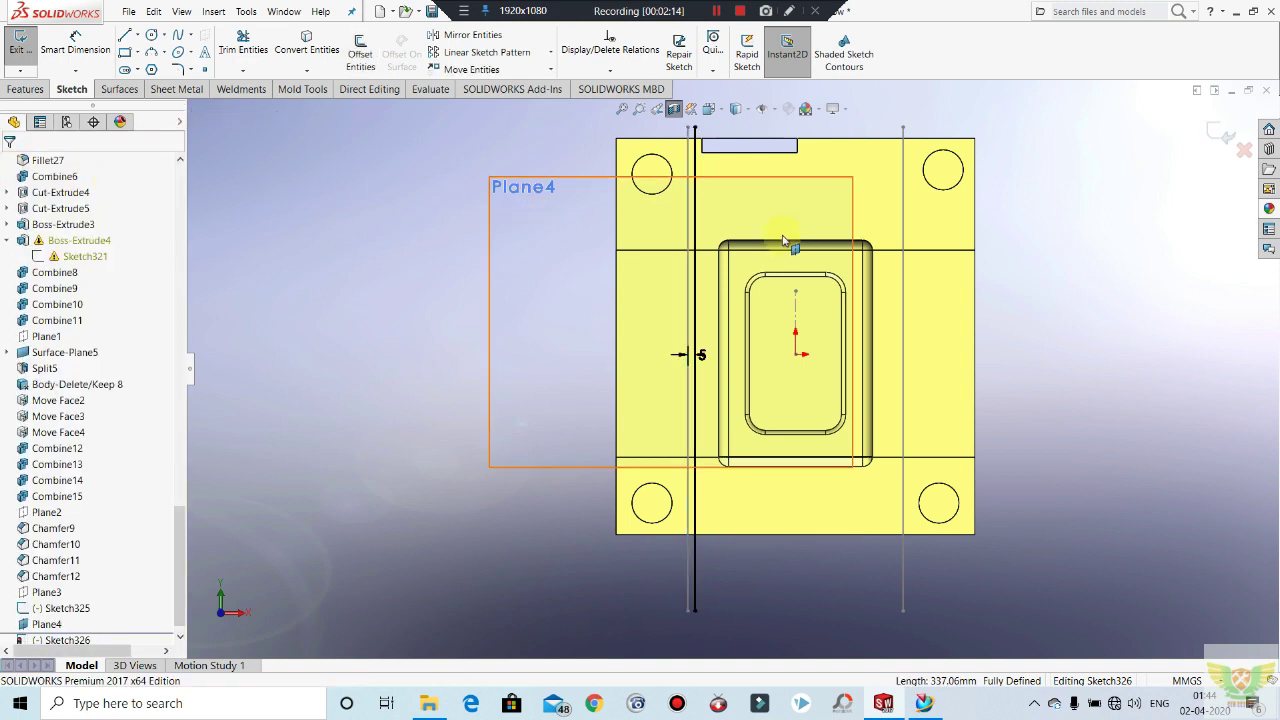
{"action": "left_click", "coordinate": [360, 52]}
{"action": "left_click", "coordinate": [13, 167]}
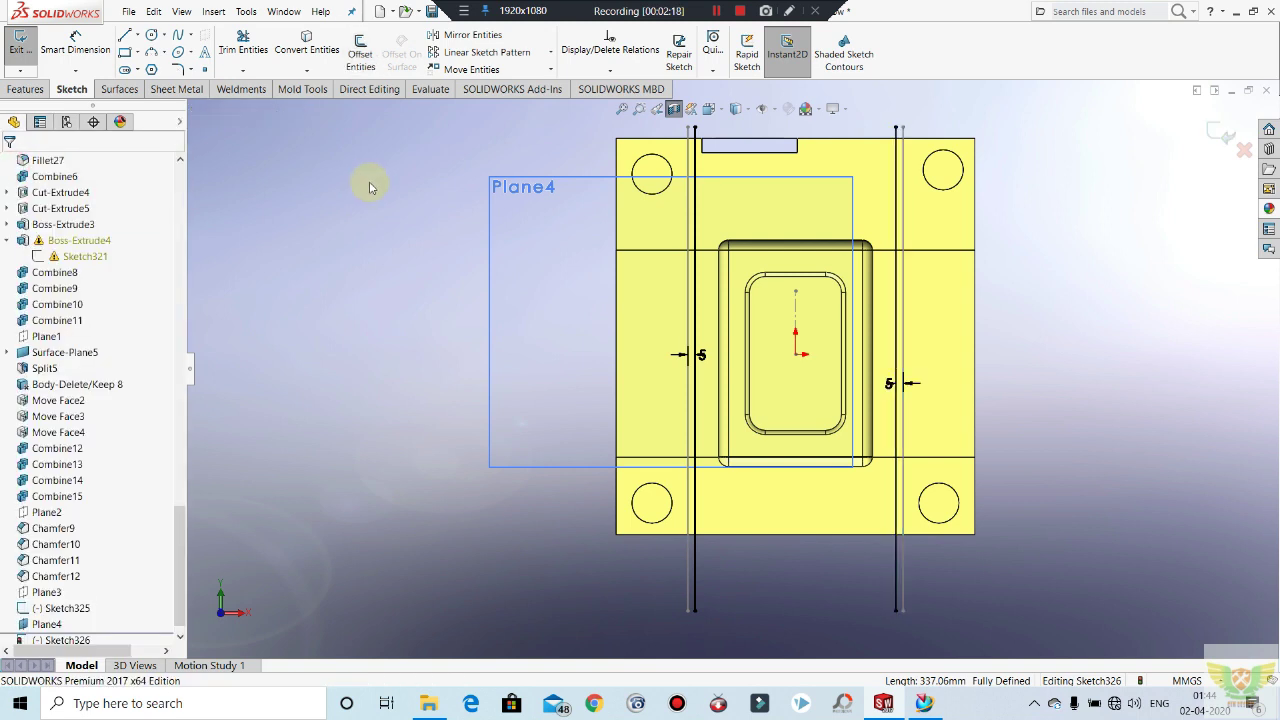
Step: Draw a horizontal line across the plate, dimensioned 55 mm below the top edge
{"action": "left_click", "coordinate": [586, 218]}
{"action": "left_click", "coordinate": [1011, 218]}
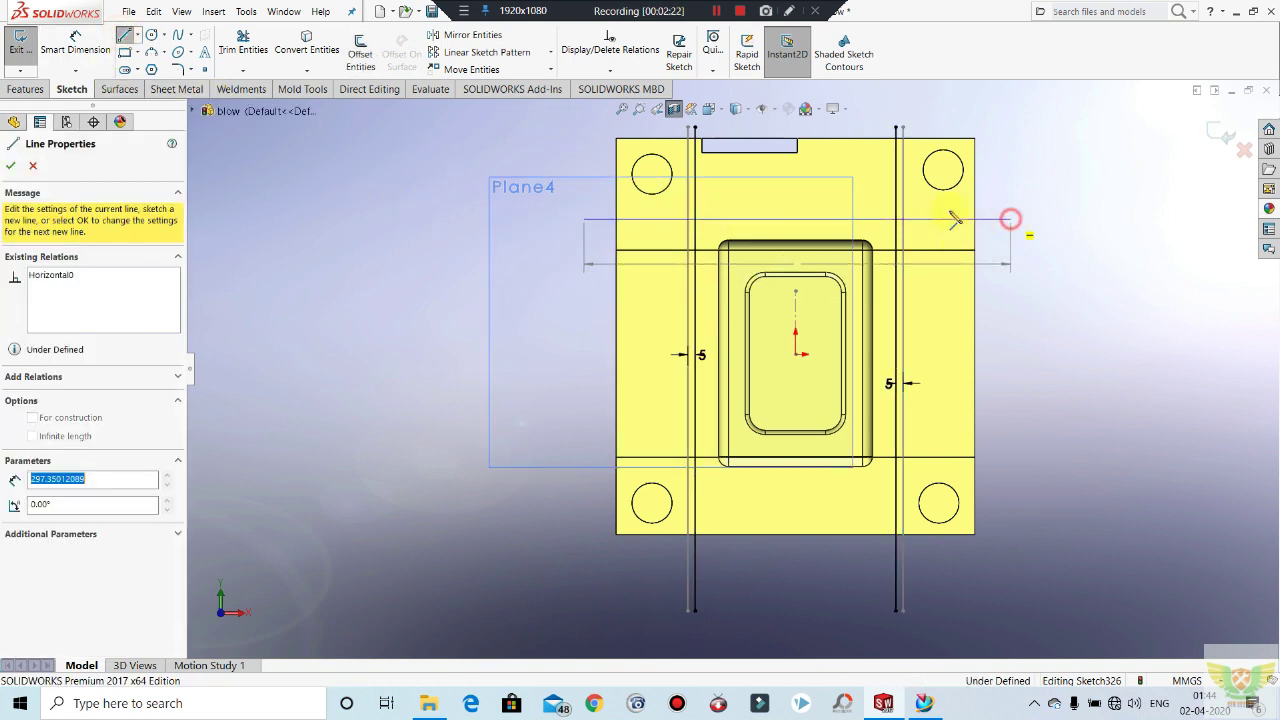
{"action": "key", "text": "Escape"}
{"action": "left_click", "coordinate": [43, 42]}
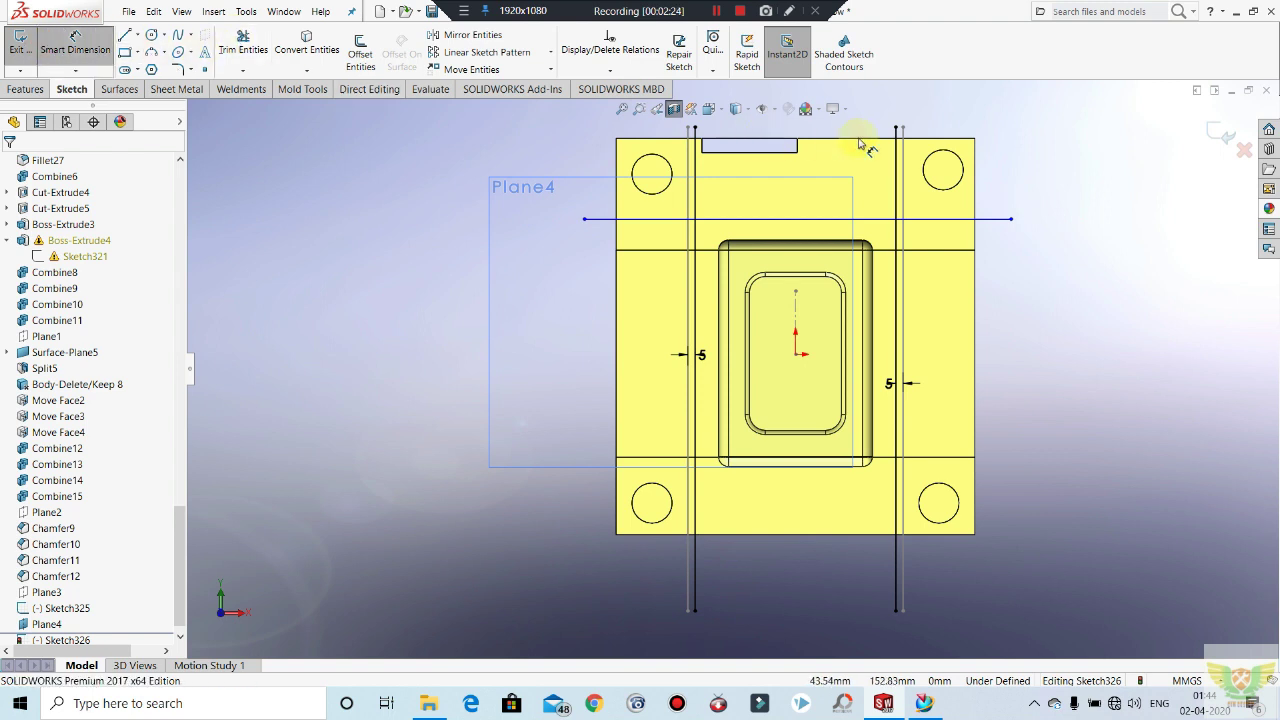
{"action": "left_click", "coordinate": [858, 141]}
{"action": "left_click", "coordinate": [871, 219]}
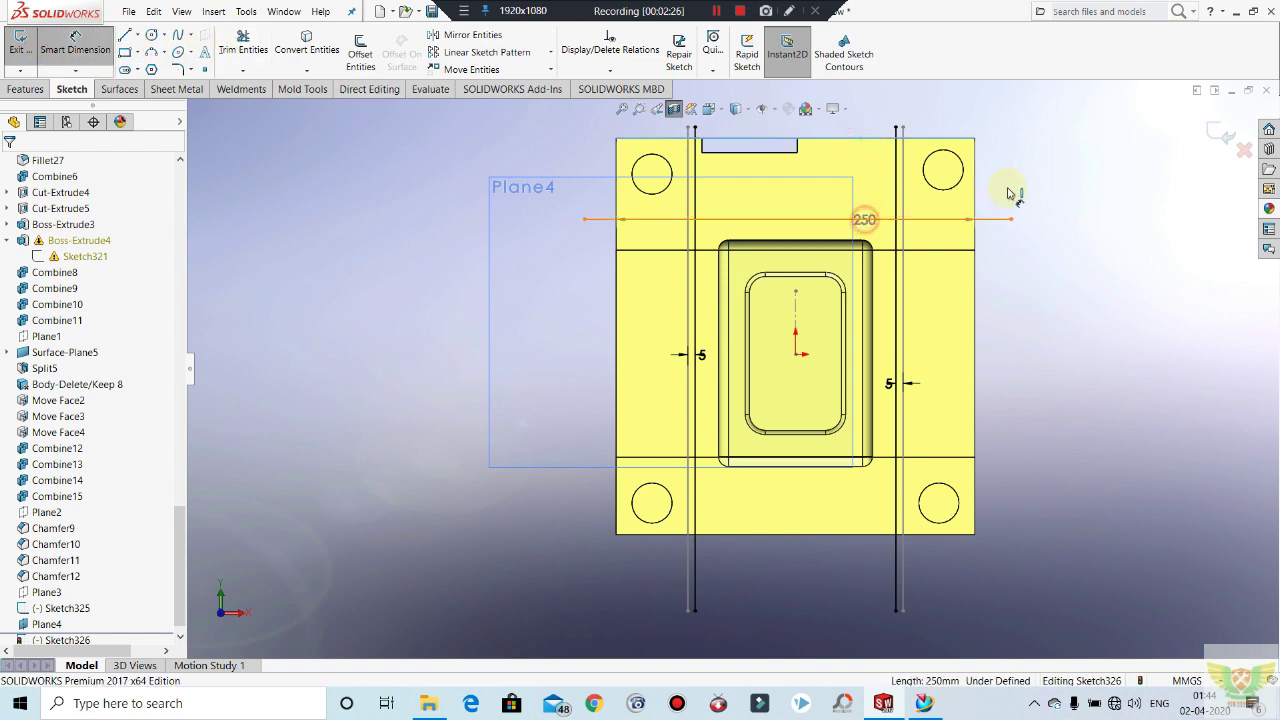
{"action": "left_click", "coordinate": [1008, 180]}
{"action": "type", "text": "55"}
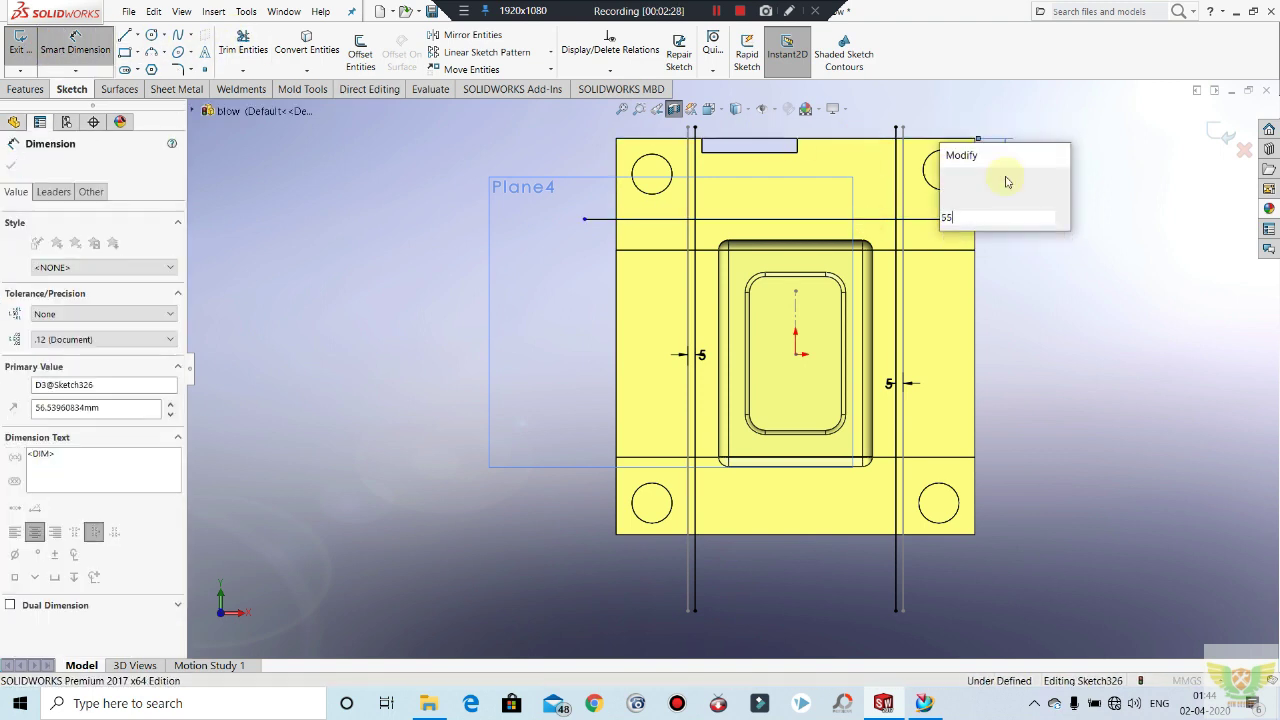
{"action": "key", "text": "Return"}
{"action": "key", "text": "Escape"}
Step: Tilt the part to view its thickness, starting and cancelling another horizontal line
{"action": "left_click", "coordinate": [123, 34]}
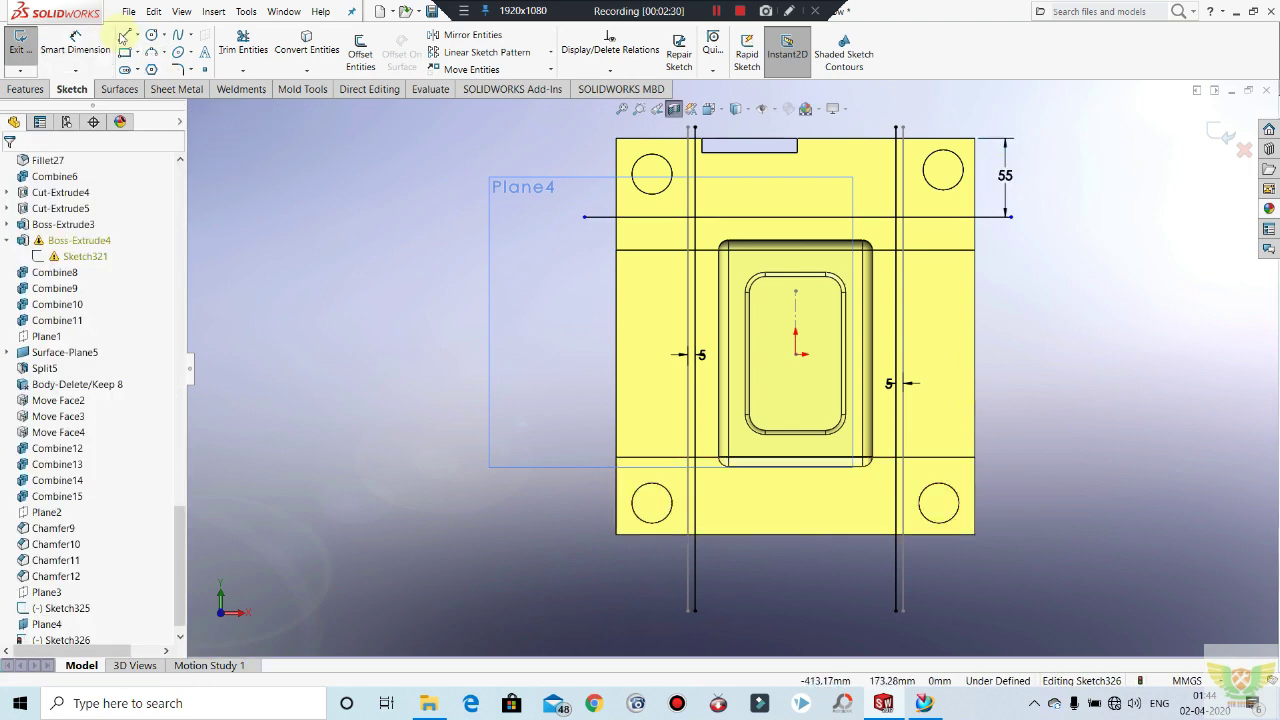
{"action": "key", "text": "Escape"}
{"action": "scroll", "coordinate": [723, 491], "scroll_direction": "down", "scroll_amount": 3}
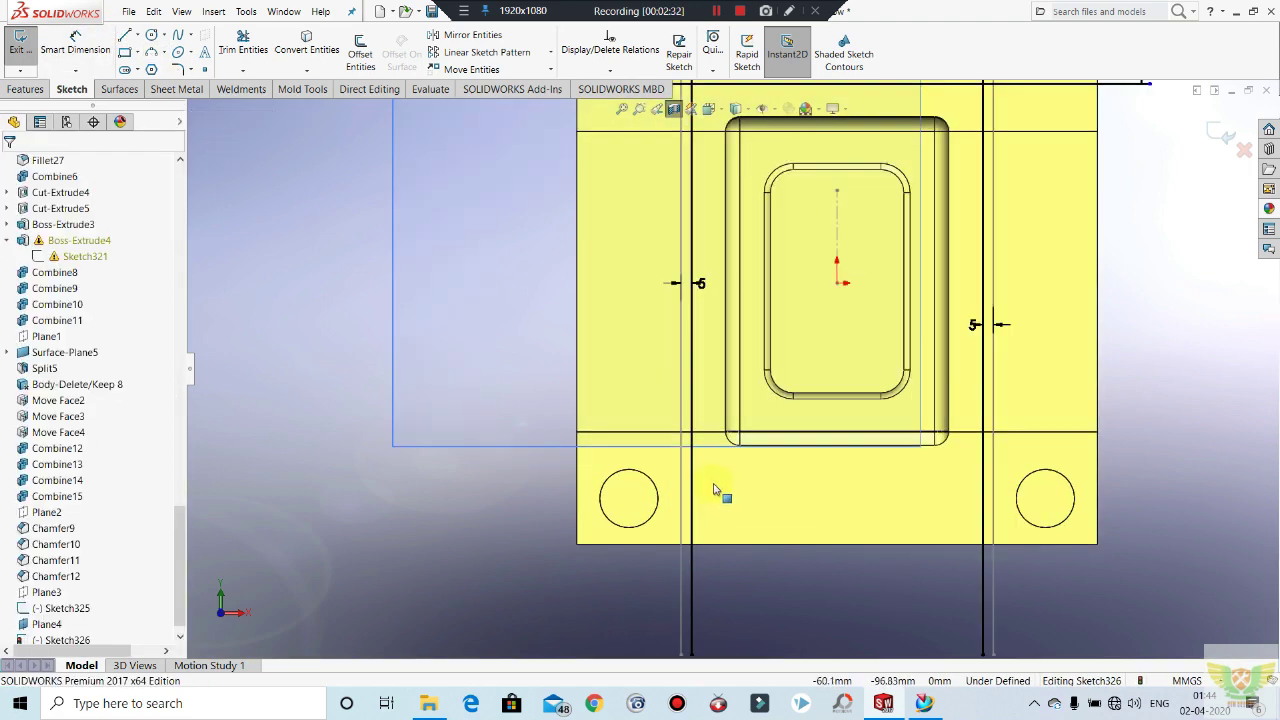
{"action": "scroll", "coordinate": [716, 478], "scroll_direction": "down", "scroll_amount": 1}
{"action": "scroll", "coordinate": [657, 477], "scroll_direction": "up", "scroll_amount": 1}
{"action": "scroll", "coordinate": [1080, 414], "scroll_direction": "down", "scroll_amount": 1}
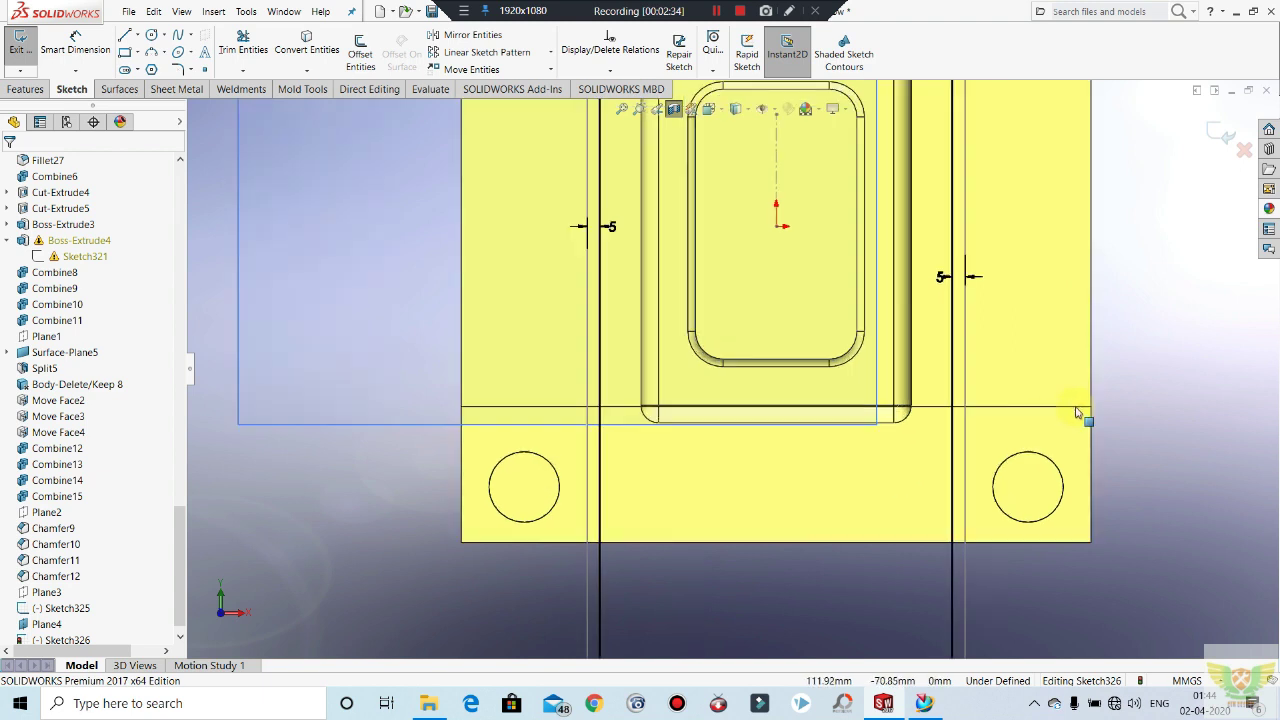
{"action": "scroll", "coordinate": [922, 425], "scroll_direction": "up", "scroll_amount": 2}
{"action": "scroll", "coordinate": [733, 370], "scroll_direction": "up", "scroll_amount": 2}
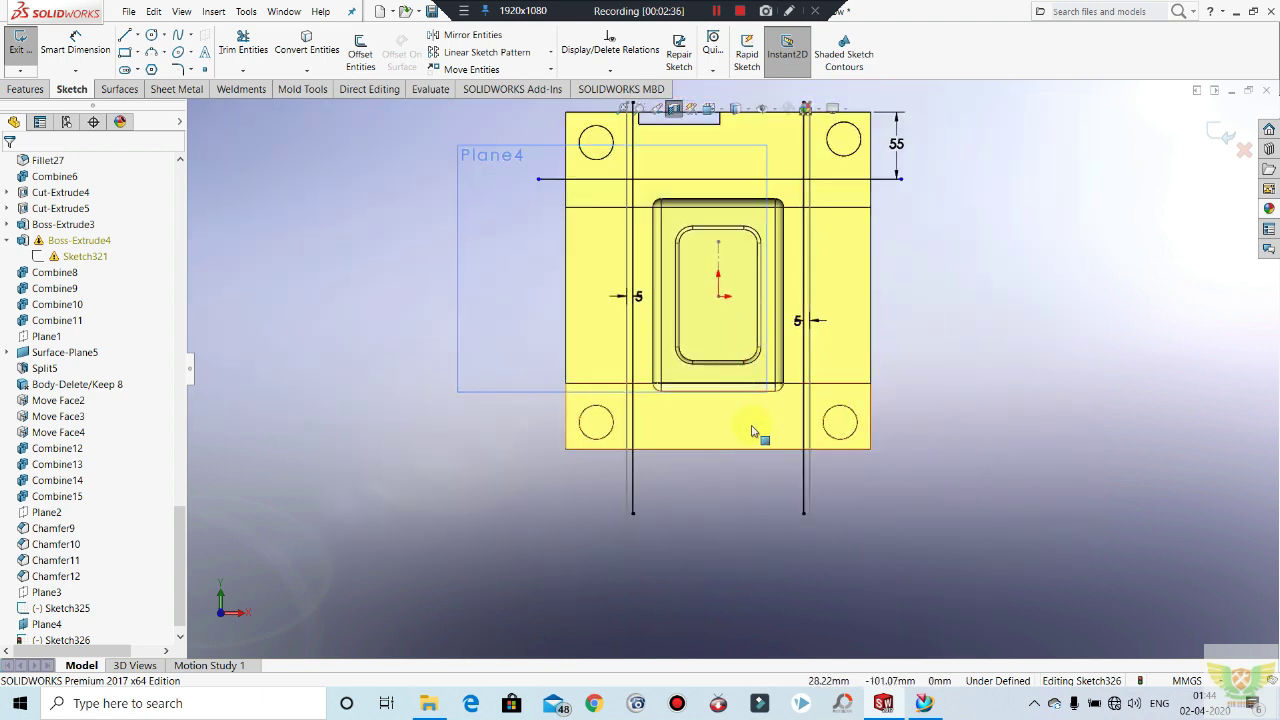
{"action": "scroll", "coordinate": [683, 418], "scroll_direction": "down", "scroll_amount": 2}
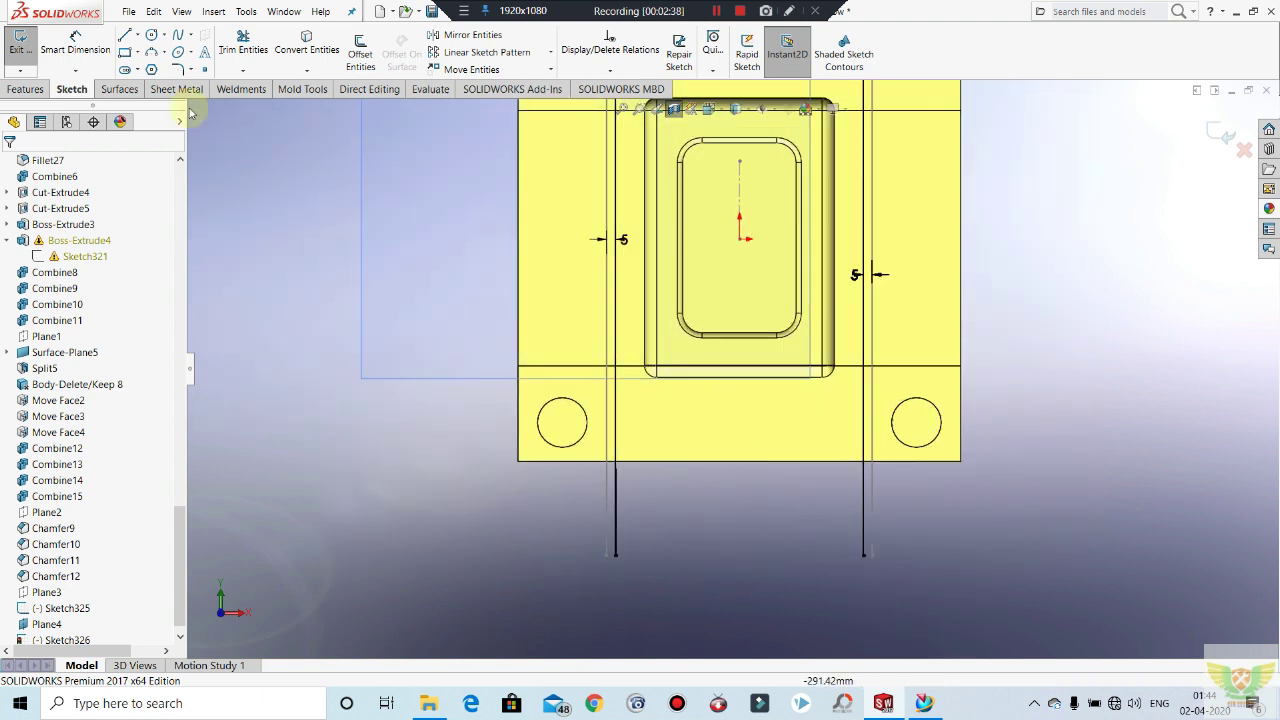
{"action": "left_click", "coordinate": [121, 33]}
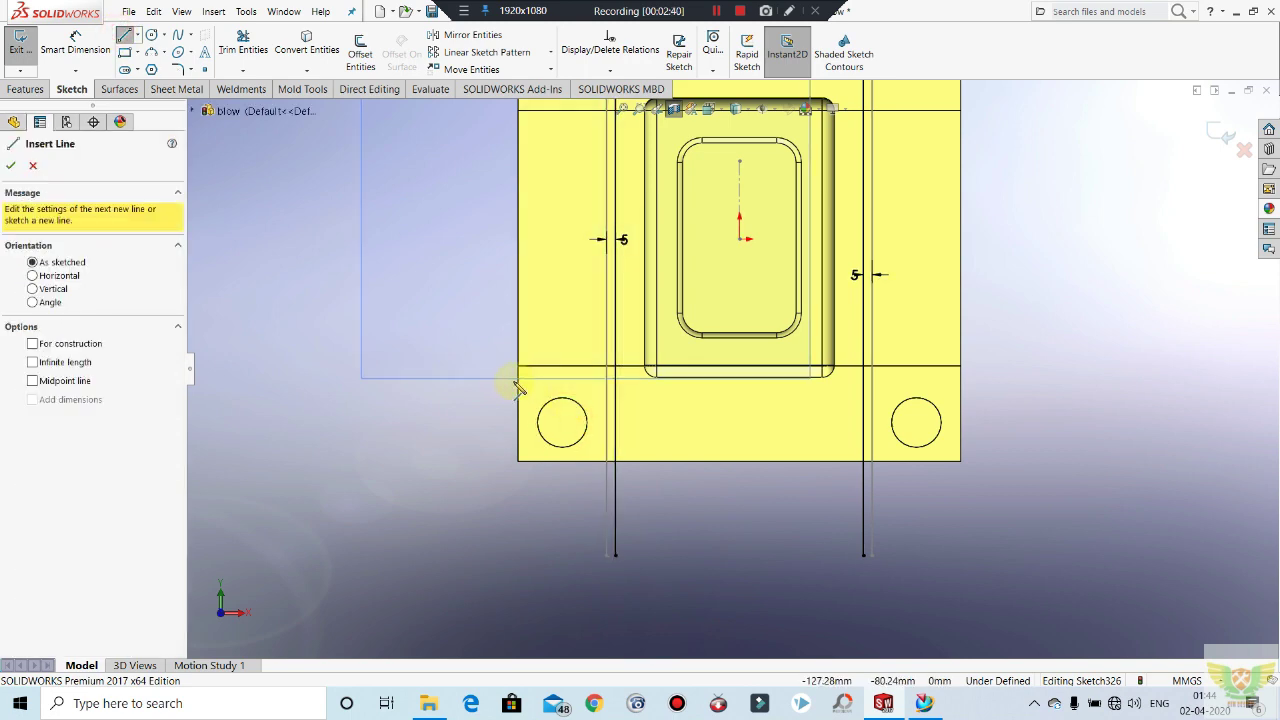
{"action": "mouse_move", "coordinate": [711, 395]}
{"action": "middle_mouse_down"}
{"action": "mouse_move", "coordinate": [709, 318]}
{"action": "mouse_move", "coordinate": [831, 509]}
{"action": "middle_mouse_up"}
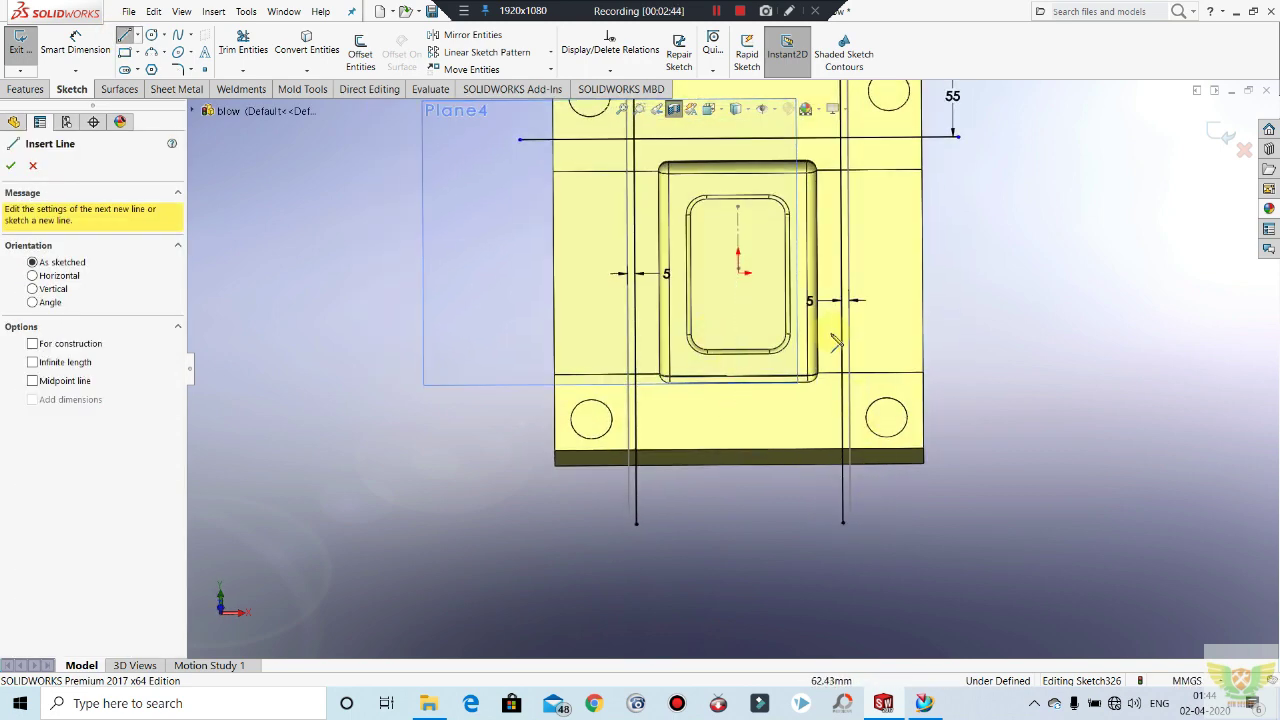
{"action": "scroll", "coordinate": [813, 422], "scroll_direction": "down", "scroll_amount": 2}
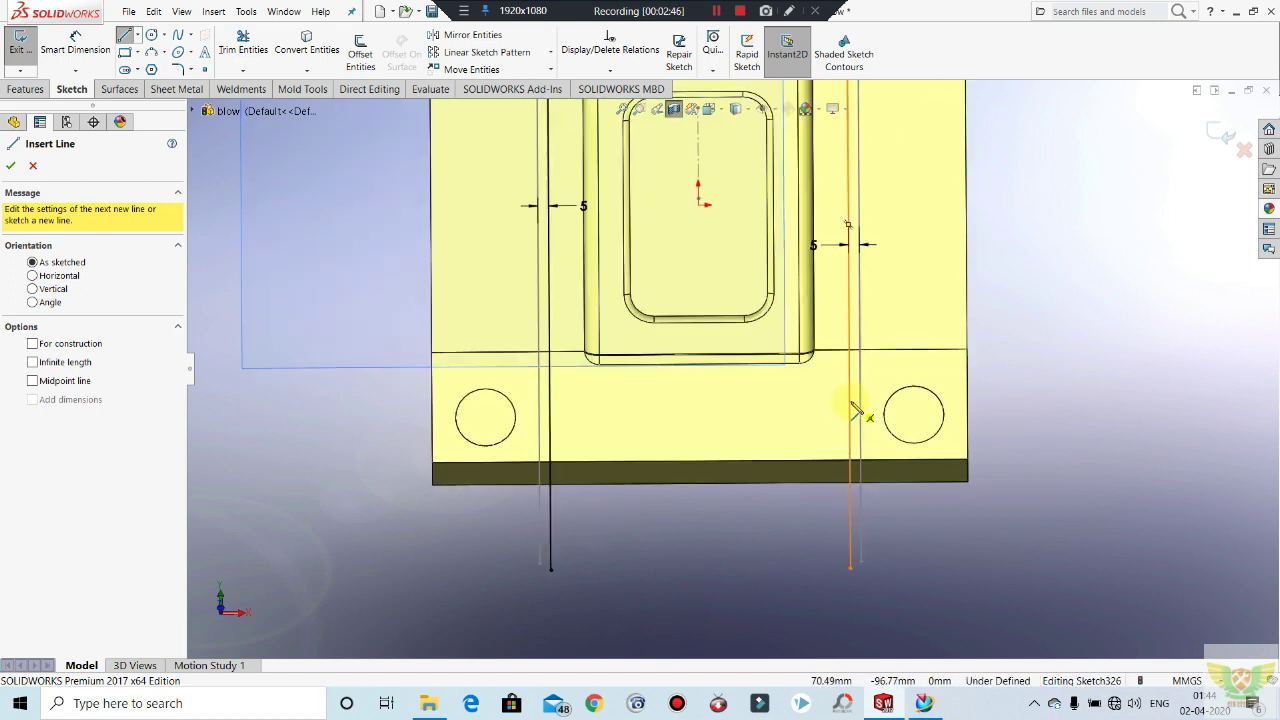
{"action": "left_click", "coordinate": [849, 404]}
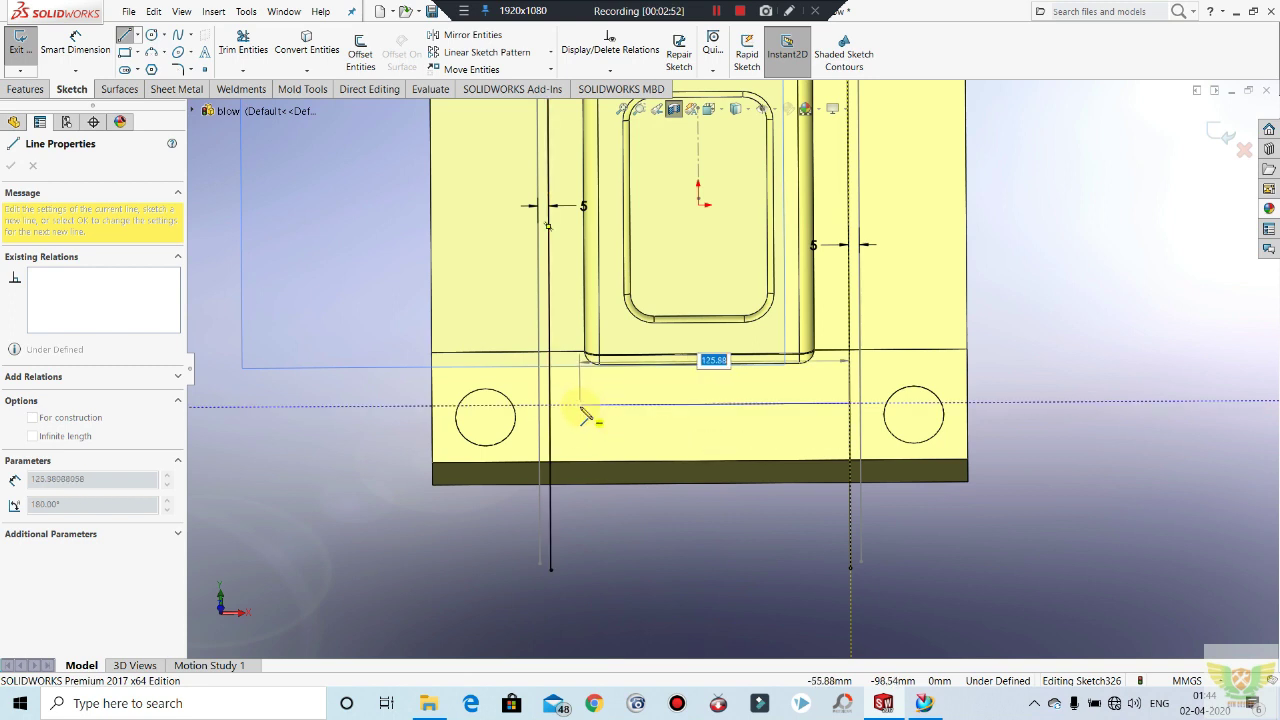
{"action": "key", "text": "Escape"}
{"action": "scroll", "coordinate": [731, 368], "scroll_direction": "up", "scroll_amount": 2}
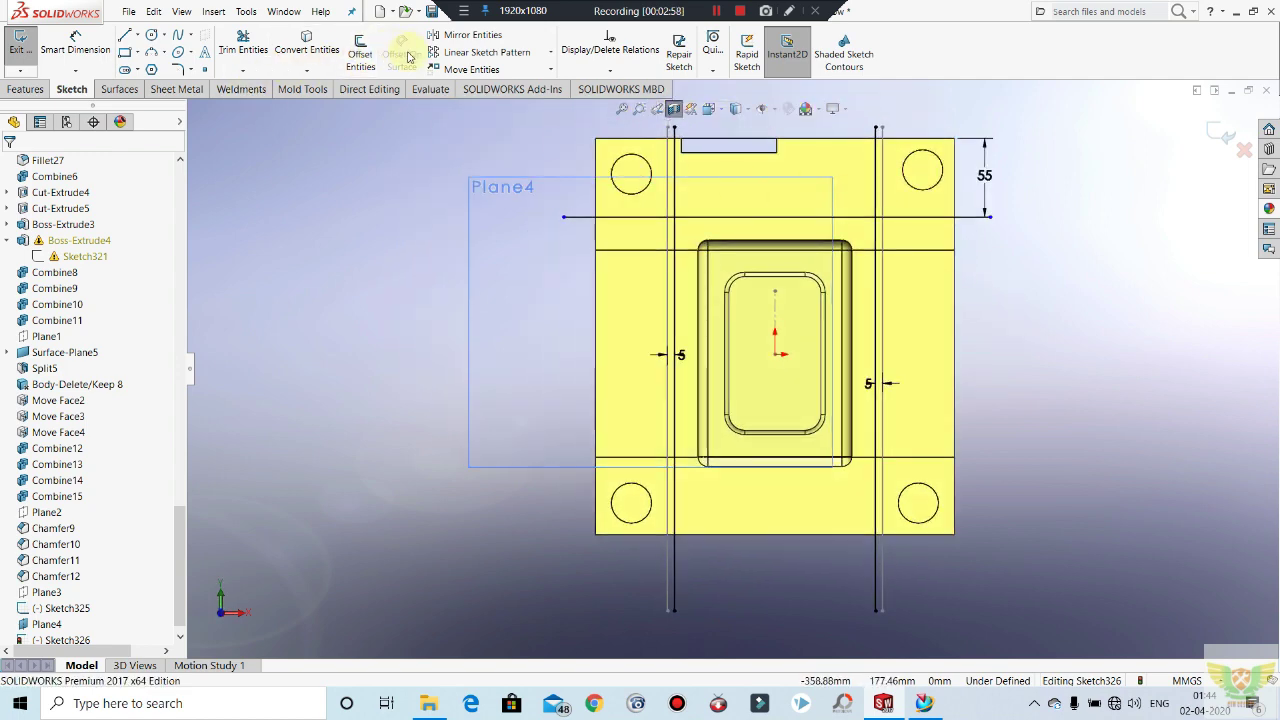
Step: Convert two part edges into sketch lines and trim the stub left of the part
{"action": "left_click", "coordinate": [307, 52]}
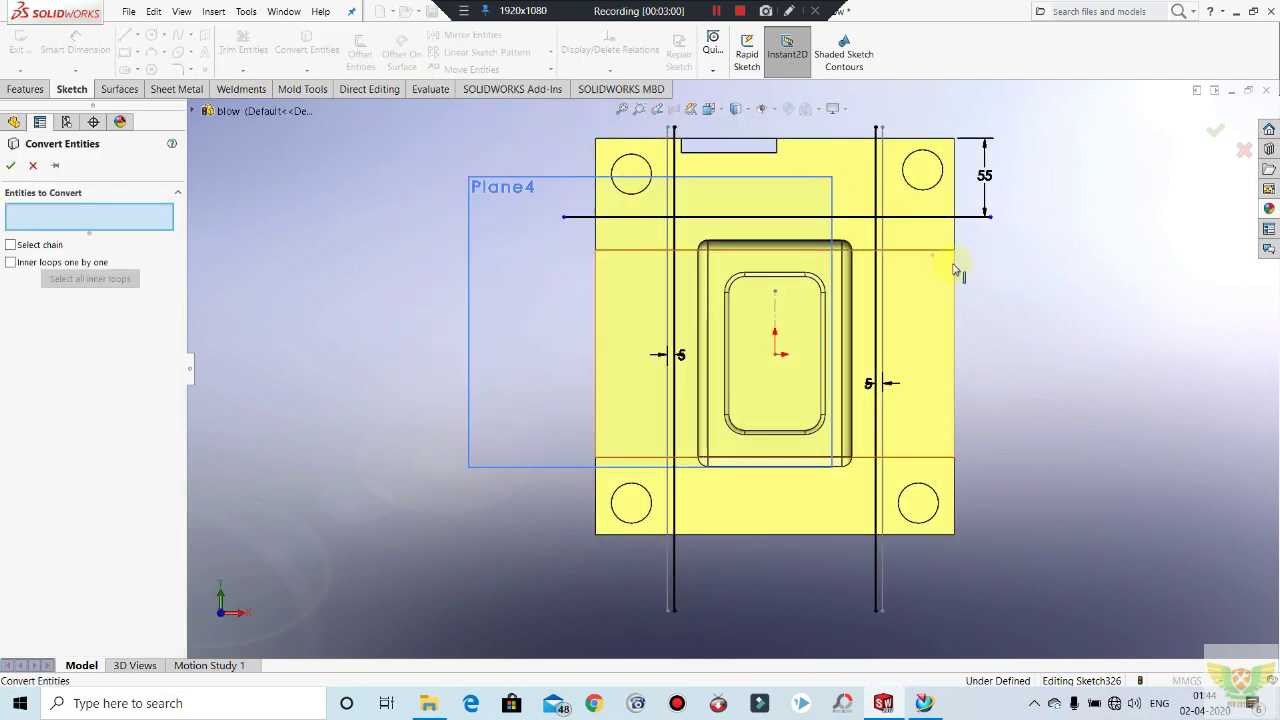
{"action": "left_click", "coordinate": [953, 222]}
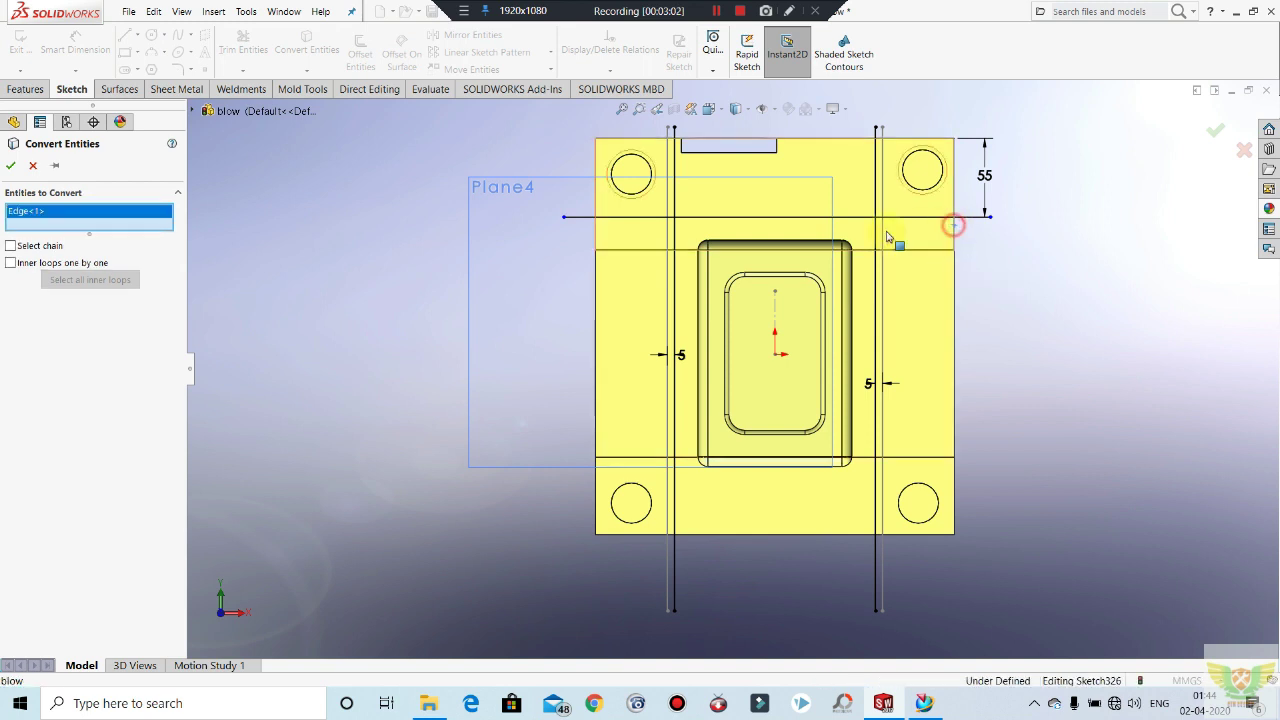
{"action": "left_click", "coordinate": [595, 194]}
{"action": "left_click", "coordinate": [29, 165]}
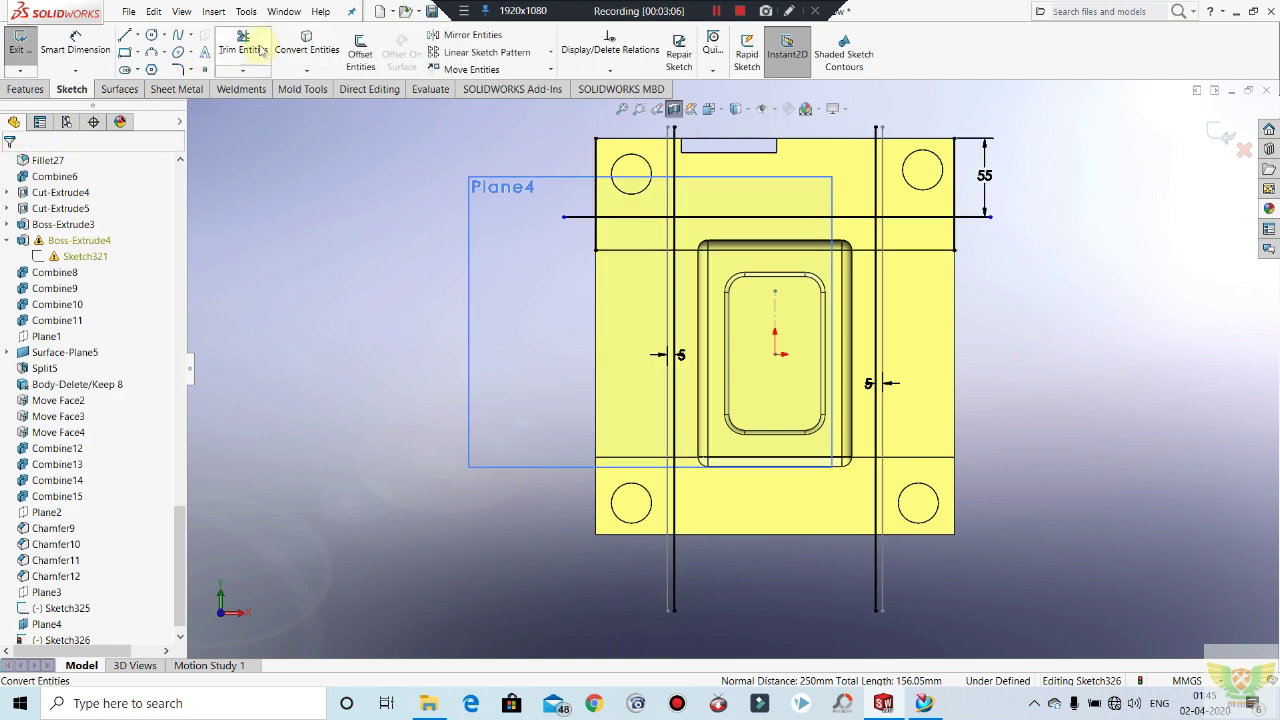
{"action": "left_click", "coordinate": [243, 46]}
{"action": "left_click", "coordinate": [577, 214]}
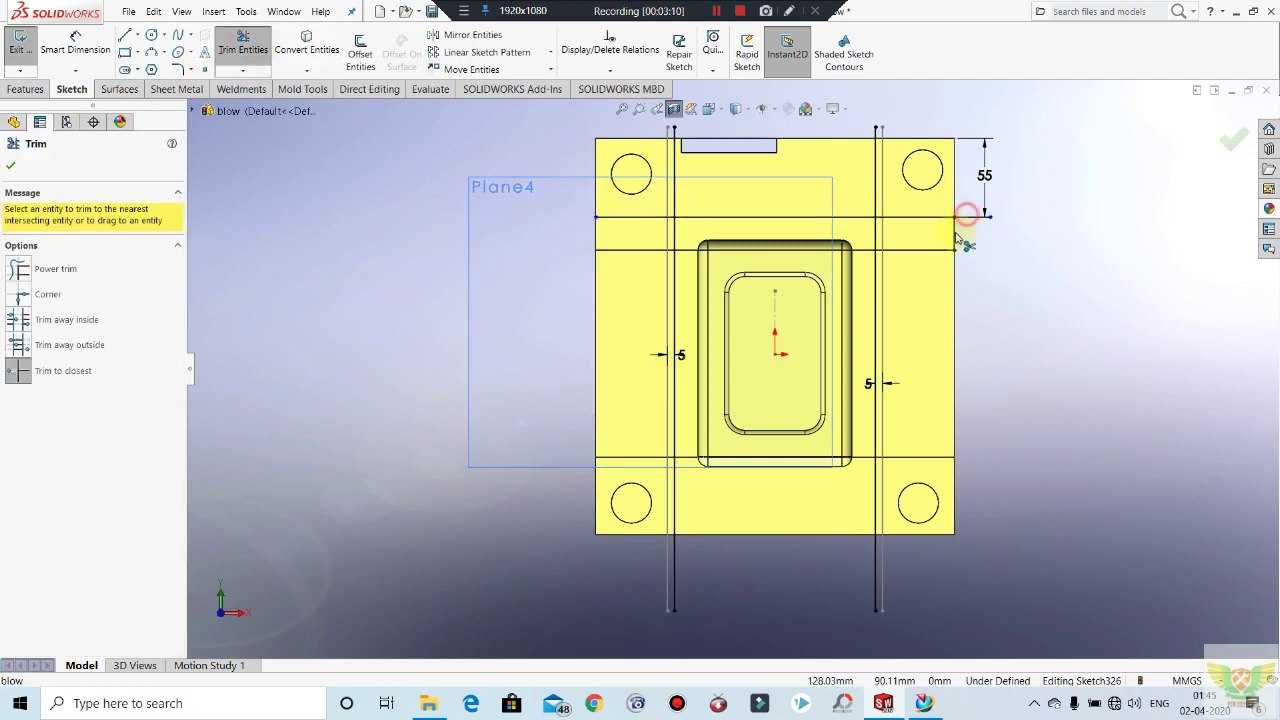
{"action": "key", "text": "Escape"}
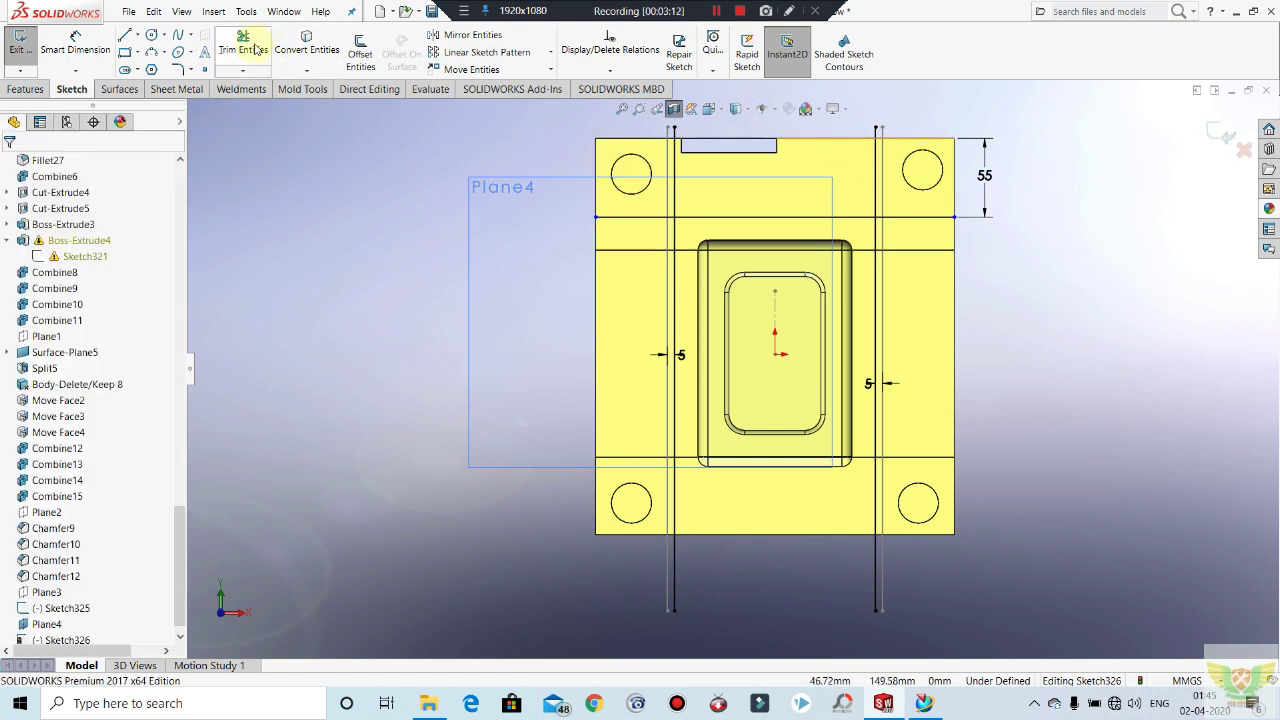
Step: Convert the plate's top edge and trim the excess segments around it
{"action": "left_click", "coordinate": [306, 45]}
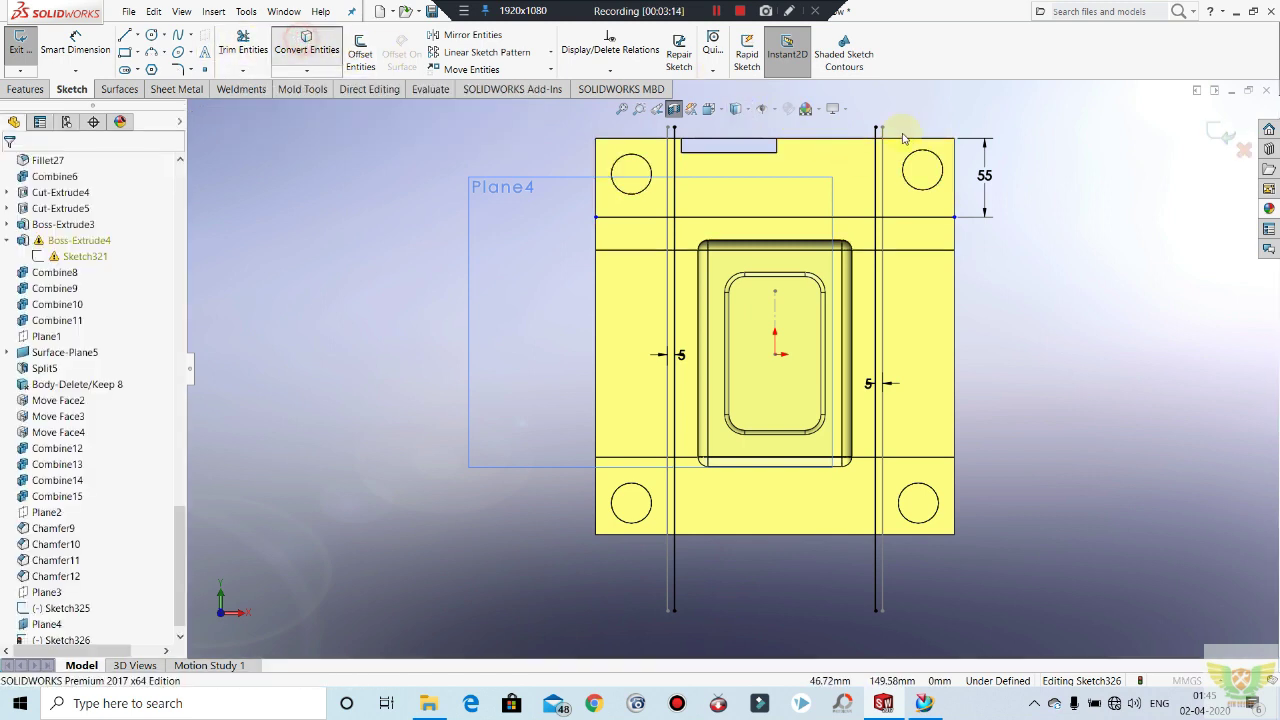
{"action": "left_click", "coordinate": [894, 141]}
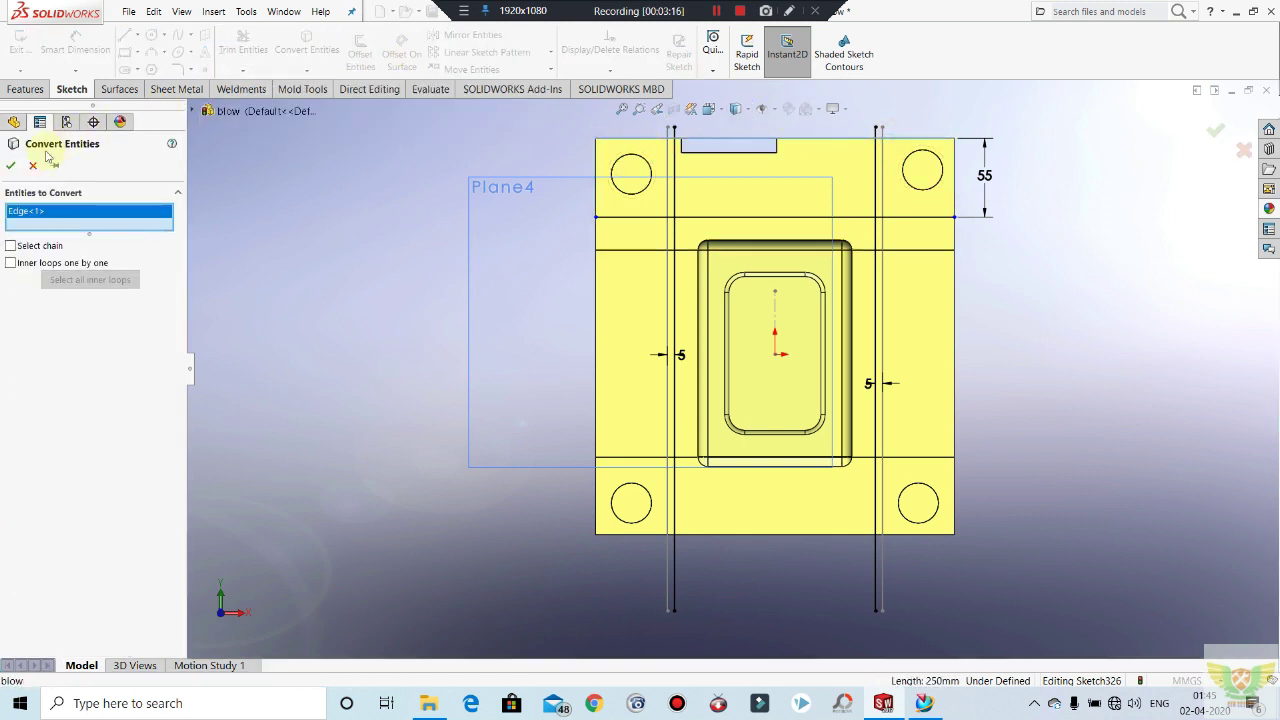
{"action": "left_click", "coordinate": [10, 167]}
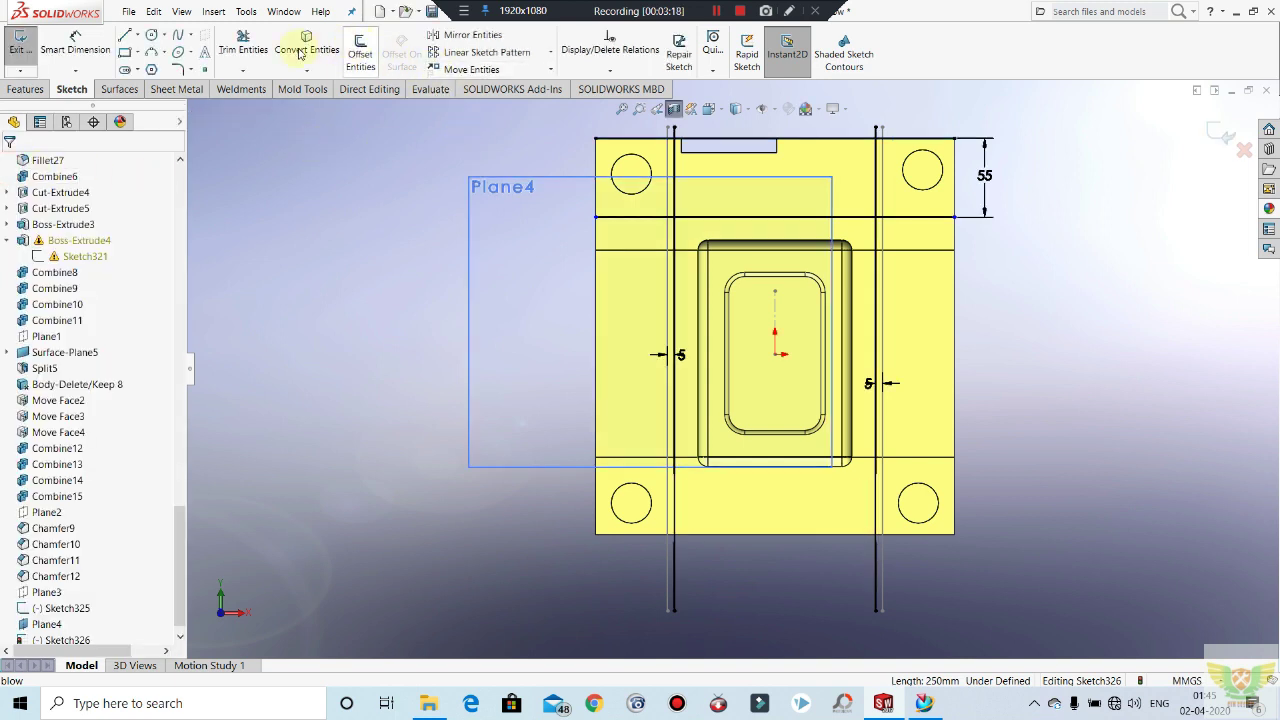
{"action": "left_click", "coordinate": [263, 44]}
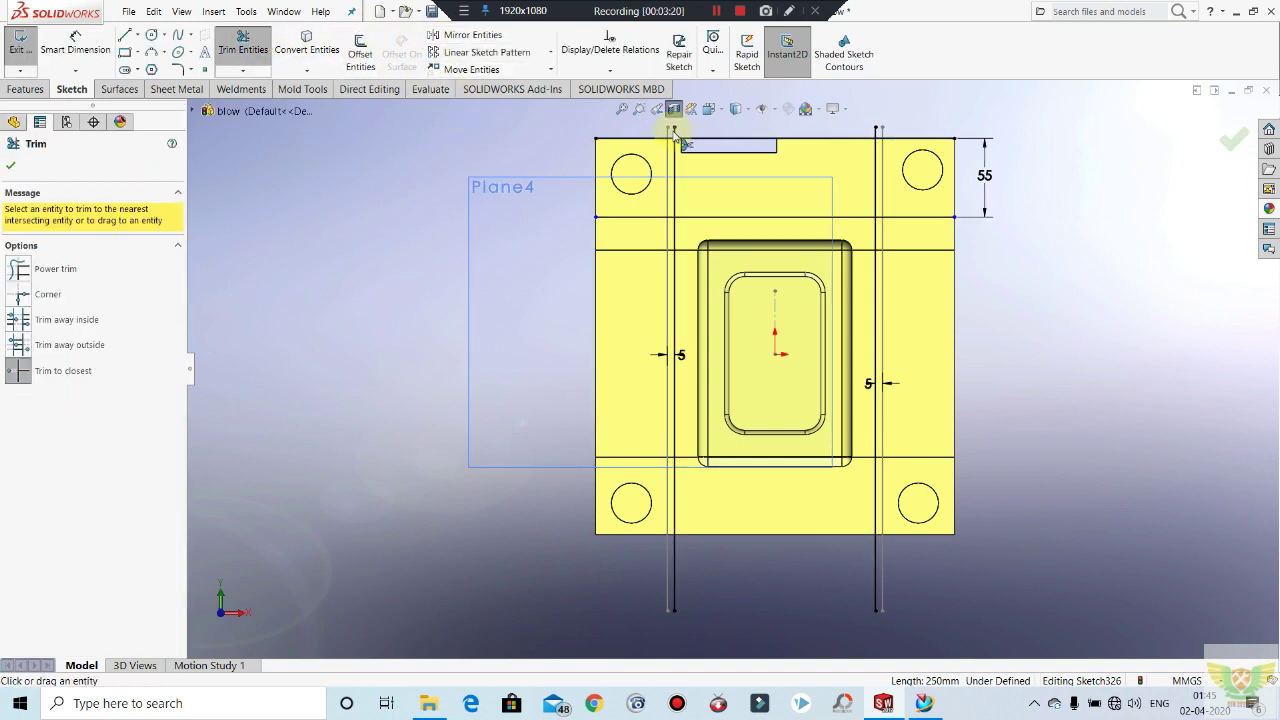
{"action": "left_click", "coordinate": [672, 130]}
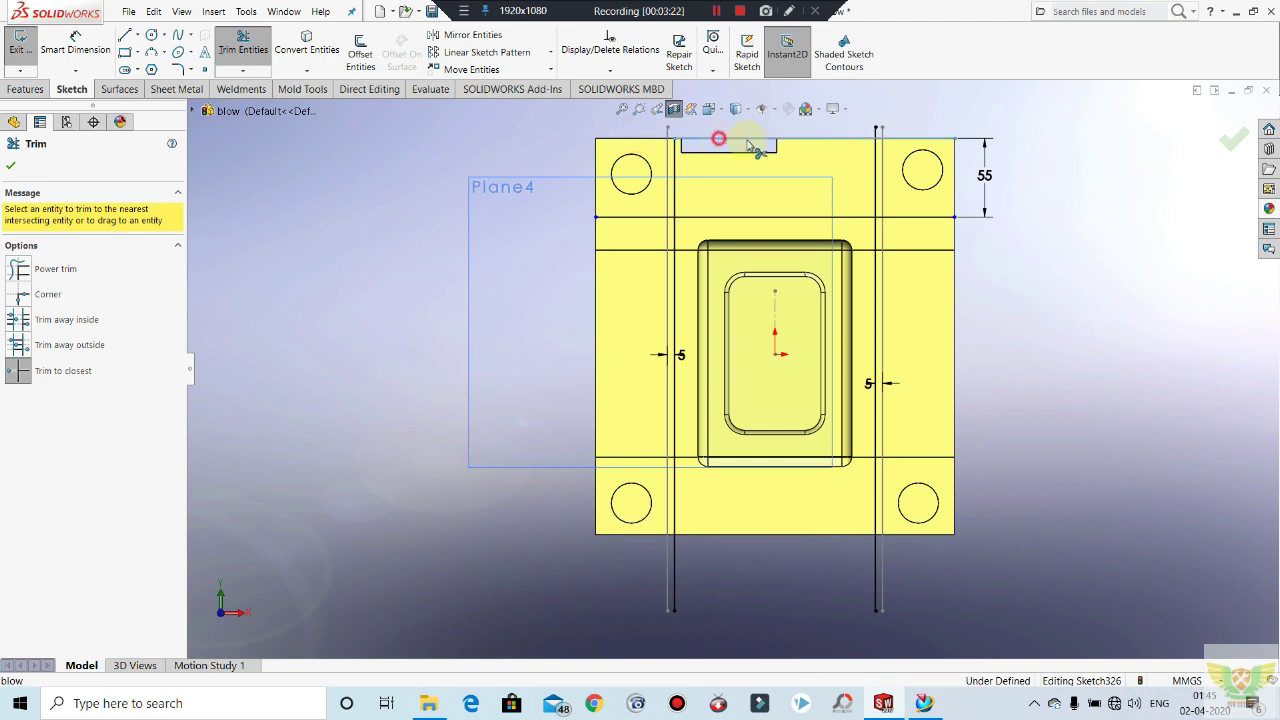
{"action": "left_click", "coordinate": [880, 133]}
{"action": "left_click", "coordinate": [742, 353]}
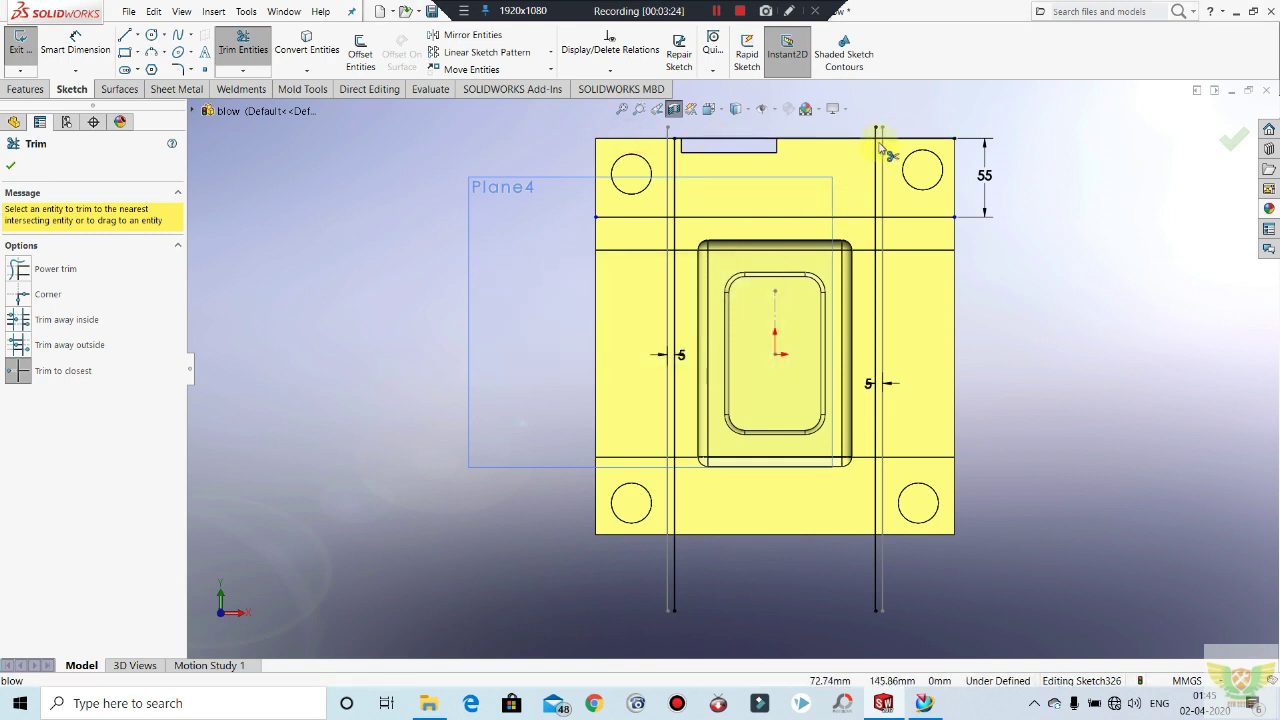
{"action": "left_click_drag", "start_coordinate": [877, 131], "coordinate": [892, 140]}
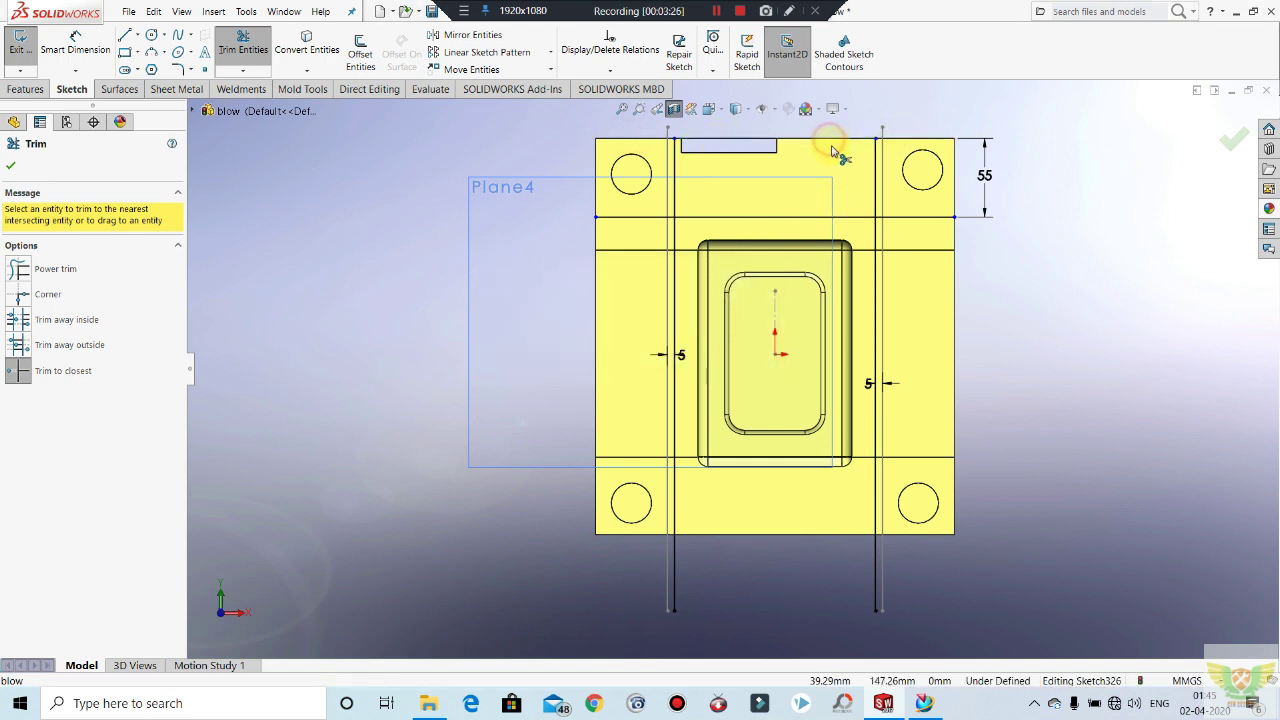
{"action": "key", "text": "Escape"}
Step: Change the left channel line's offset dimension from 5 to 3 mm
{"action": "scroll", "coordinate": [709, 163], "scroll_direction": "down", "scroll_amount": 2}
{"action": "scroll", "coordinate": [726, 209], "scroll_direction": "down", "scroll_amount": 1}
{"action": "scroll", "coordinate": [706, 210], "scroll_direction": "up", "scroll_amount": 3}
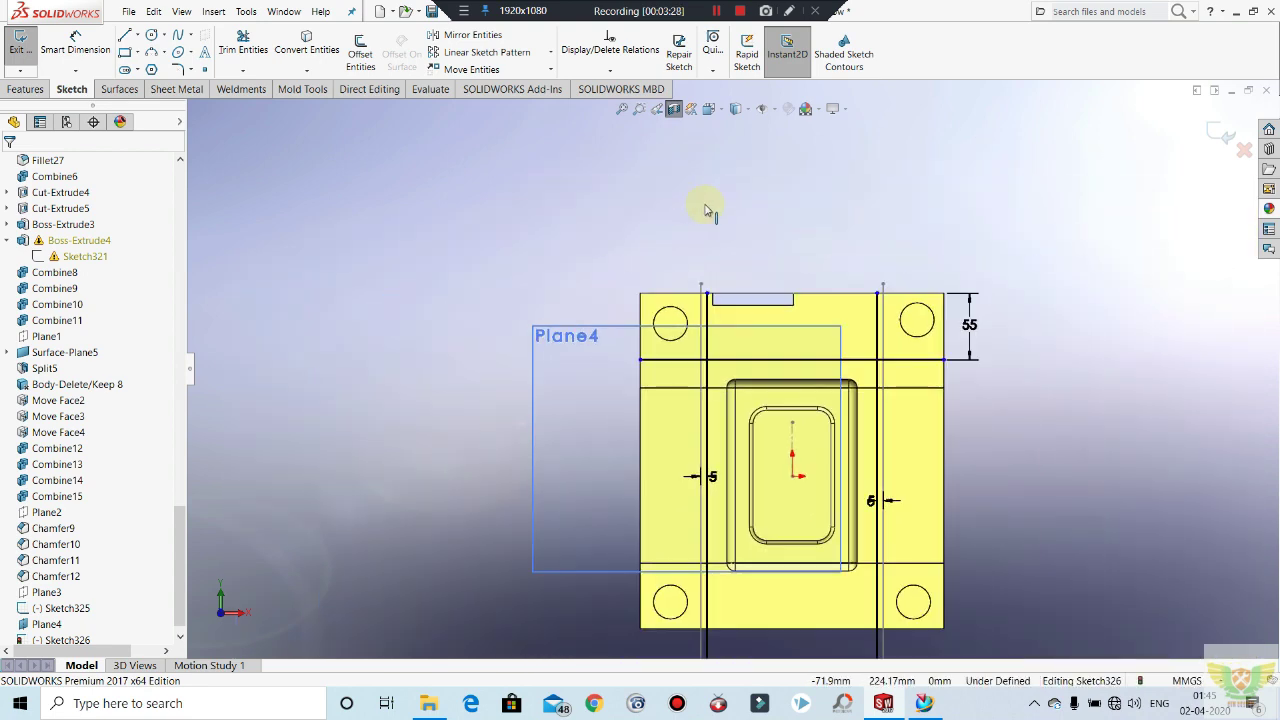
{"action": "mouse_move", "coordinate": [705, 210]}
{"action": "middle_mouse_down"}
{"action": "mouse_move", "coordinate": [740, 320]}
{"action": "mouse_move", "coordinate": [766, 349]}
{"action": "middle_mouse_up"}
{"action": "scroll", "coordinate": [748, 335], "scroll_direction": "up", "scroll_amount": 2}
{"action": "scroll", "coordinate": [740, 362], "scroll_direction": "up", "scroll_amount": 2}
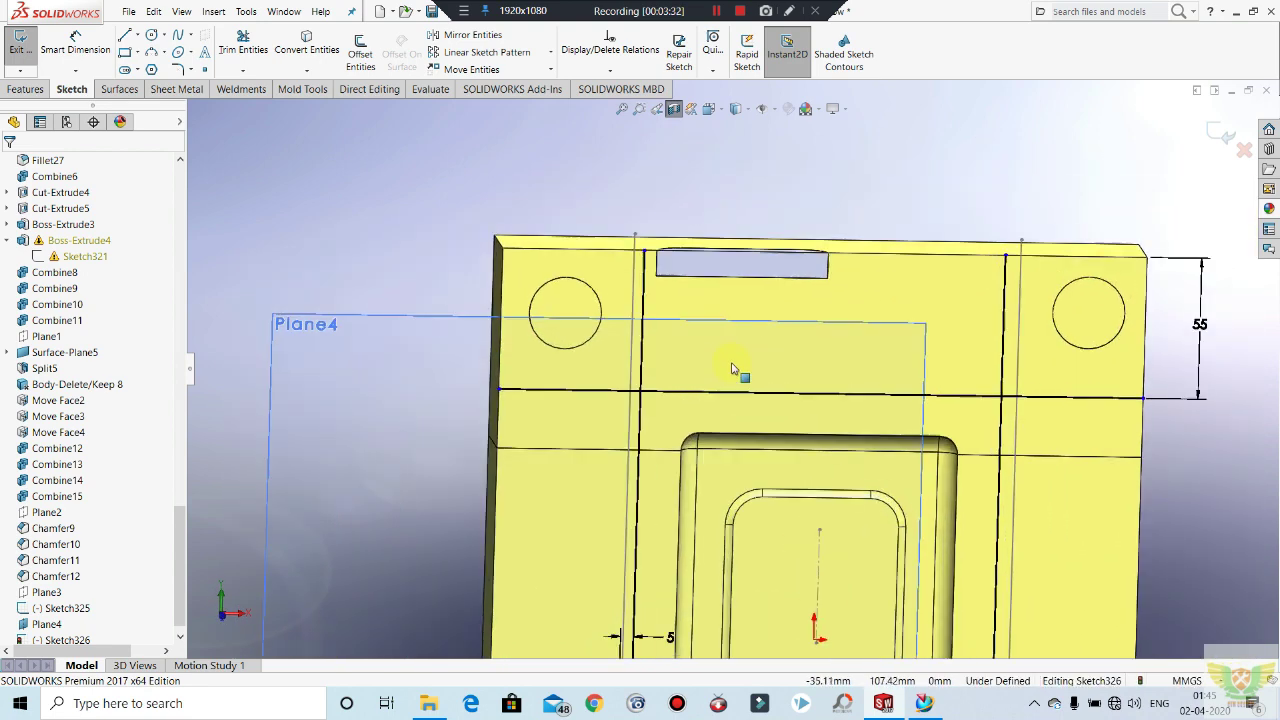
{"action": "scroll", "coordinate": [732, 369], "scroll_direction": "down", "scroll_amount": 2}
{"action": "scroll", "coordinate": [720, 560], "scroll_direction": "up", "scroll_amount": 1}
{"action": "scroll", "coordinate": [710, 508], "scroll_direction": "down", "scroll_amount": 2}
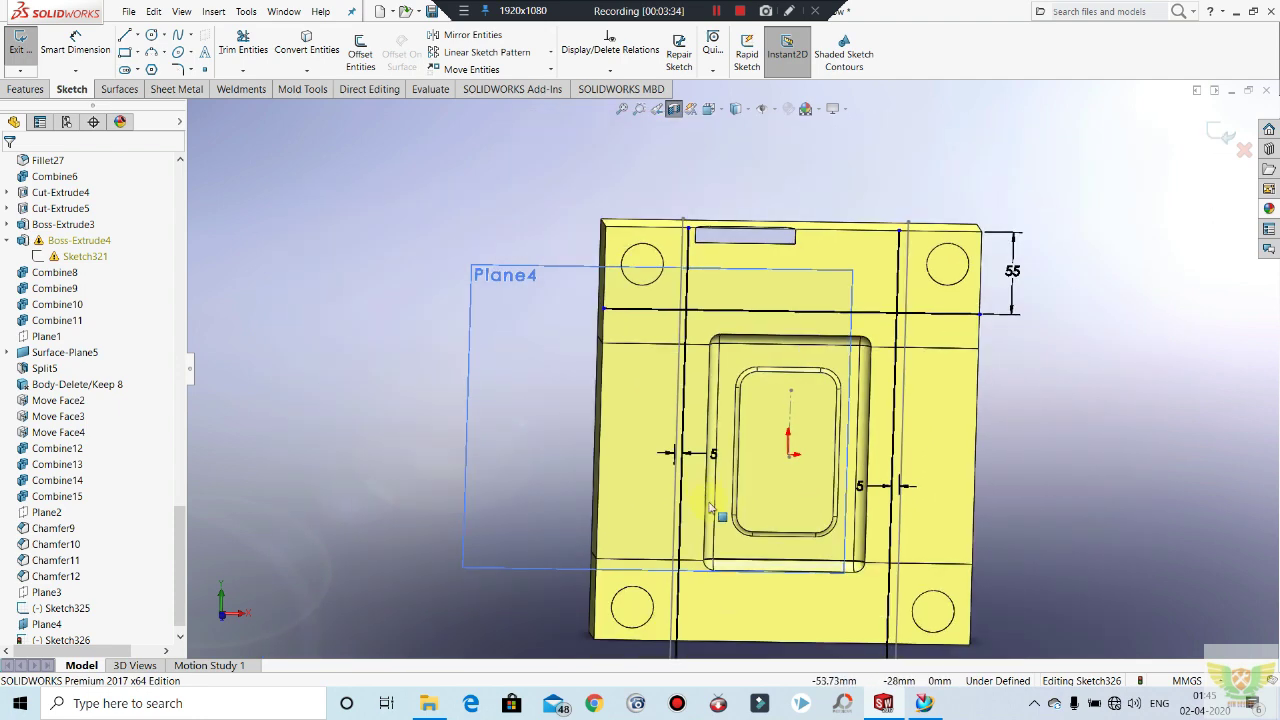
{"action": "scroll", "coordinate": [797, 423], "scroll_direction": "up", "scroll_amount": 2}
{"action": "middle_click_drag", "start_coordinate": [797, 423], "coordinate": [797, 434]}
{"action": "scroll", "coordinate": [634, 295], "scroll_direction": "down", "scroll_amount": 1}
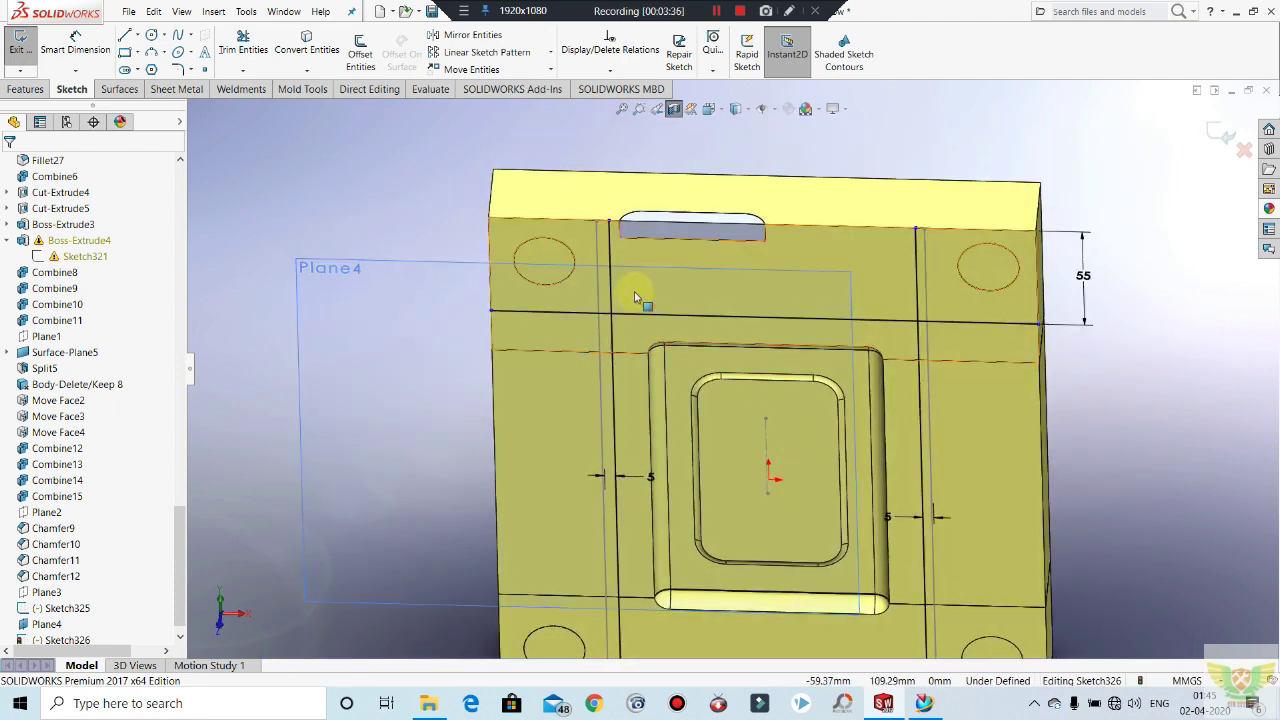
{"action": "scroll", "coordinate": [660, 480], "scroll_direction": "down", "scroll_amount": 1}
{"action": "scroll", "coordinate": [686, 443], "scroll_direction": "up", "scroll_amount": 2}
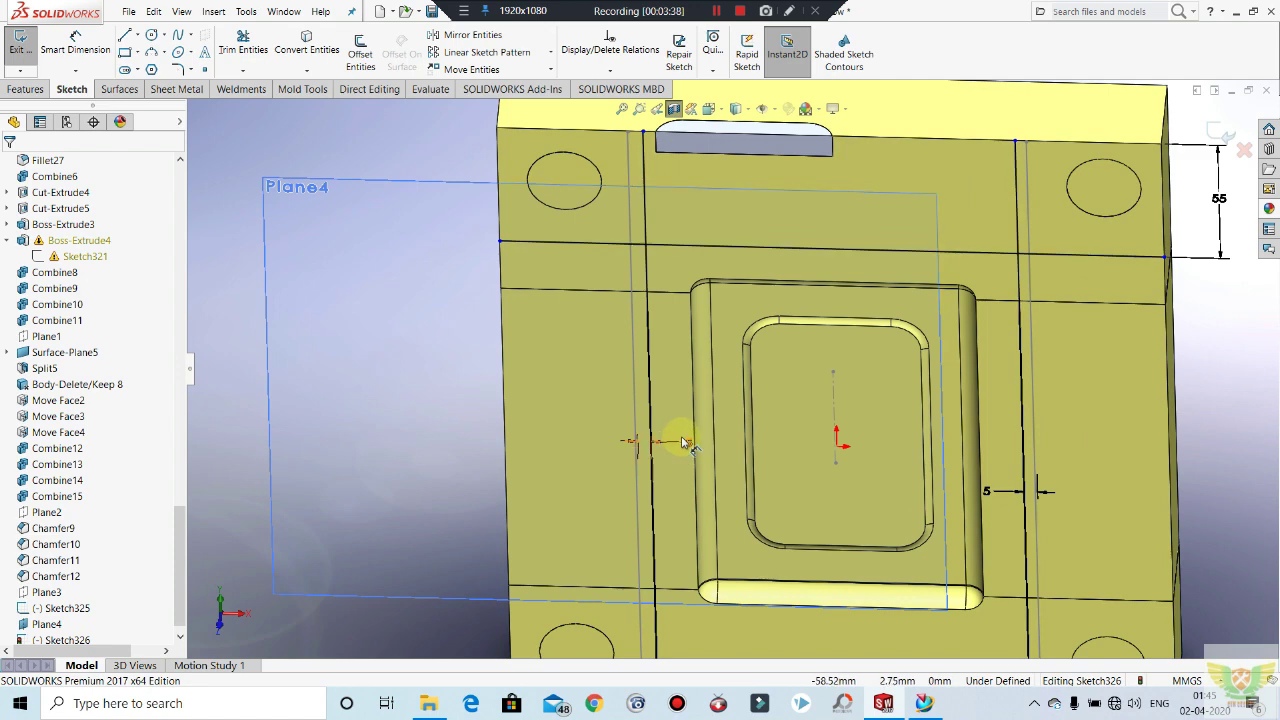
{"action": "scroll", "coordinate": [684, 442], "scroll_direction": "up", "scroll_amount": 1}
{"action": "scroll", "coordinate": [690, 435], "scroll_direction": "down", "scroll_amount": 3}
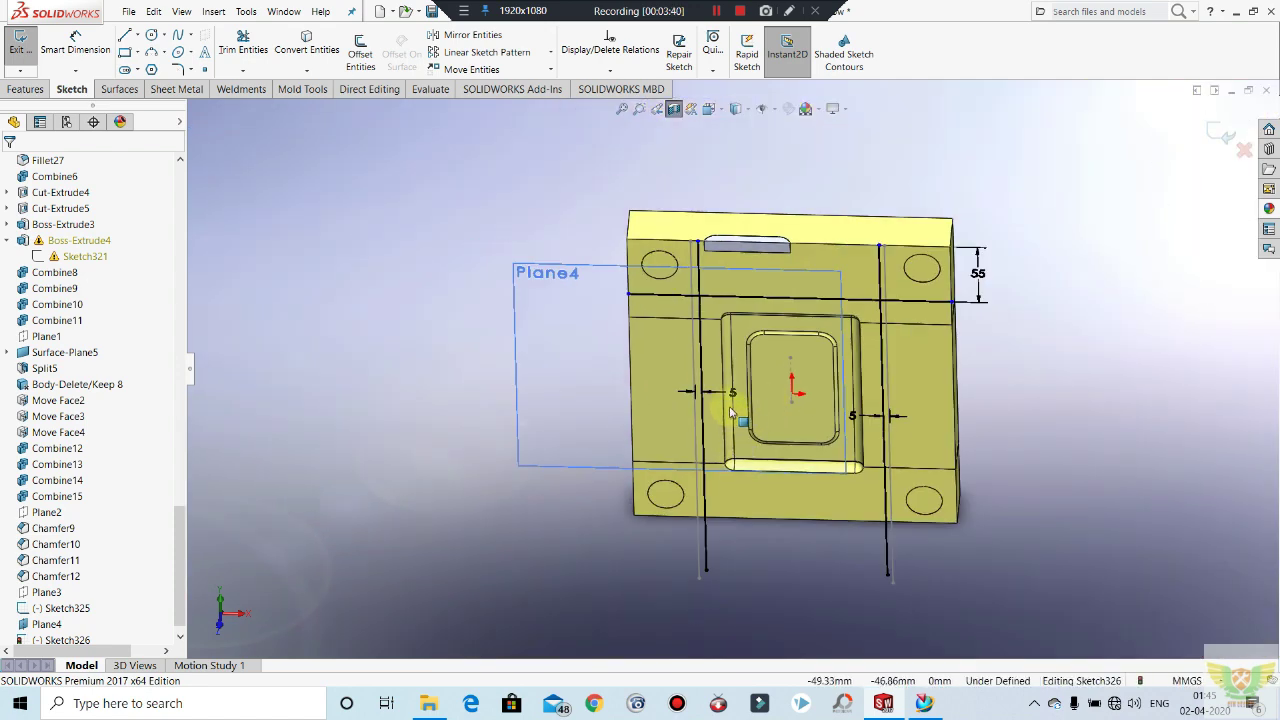
{"action": "scroll", "coordinate": [730, 410], "scroll_direction": "up", "scroll_amount": 2}
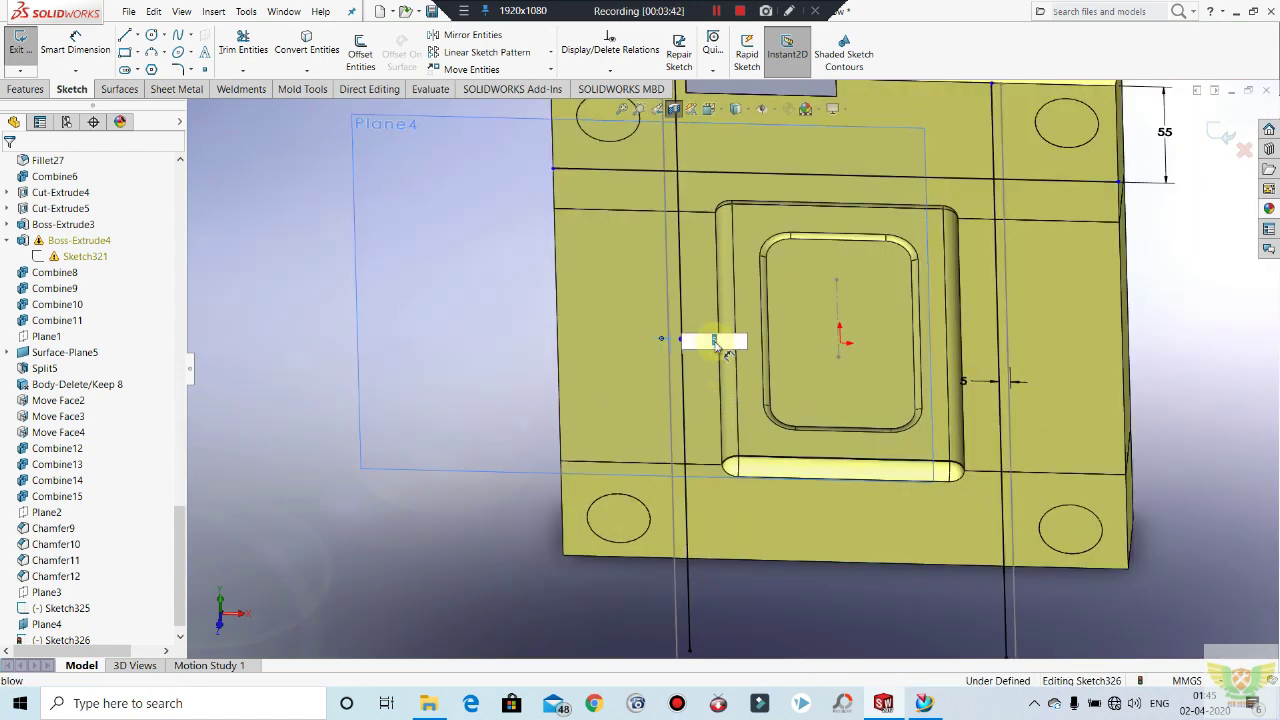
{"action": "type", "text": "3"}
{"action": "key", "text": "Return"}
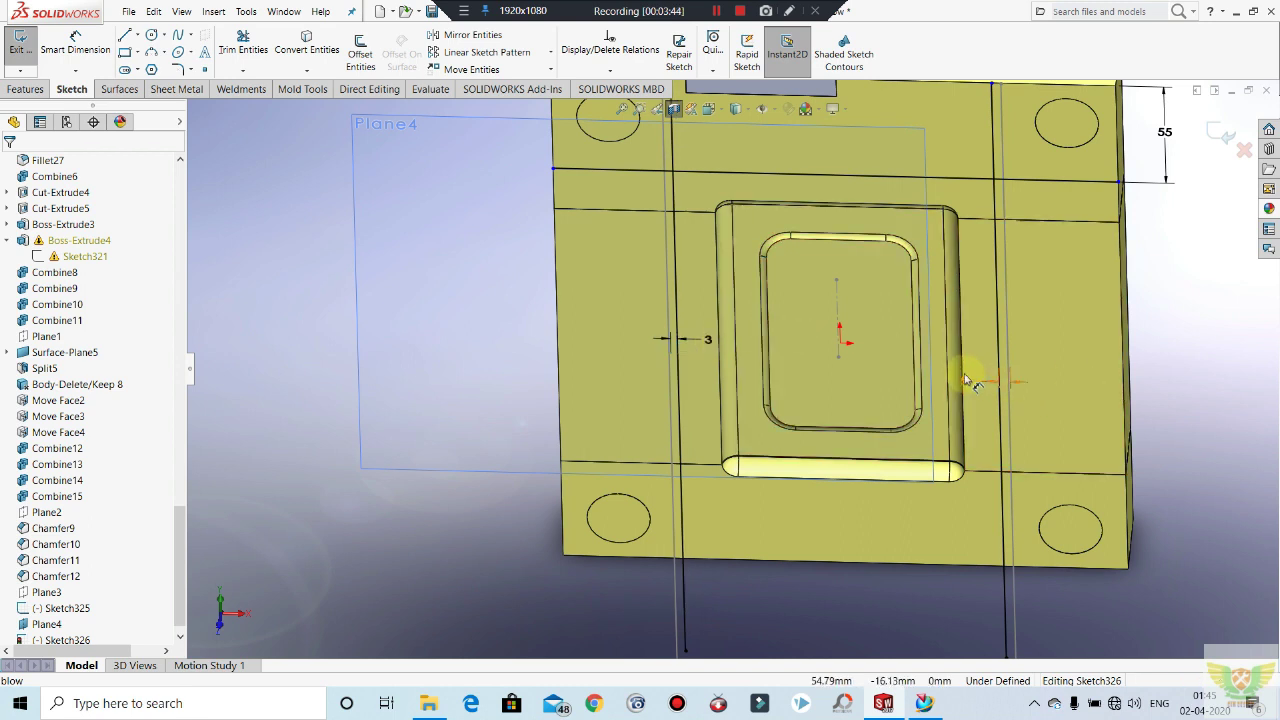
Step: Dimension the right channel line 3 mm from the pocket side
{"action": "left_click", "coordinate": [970, 385]}
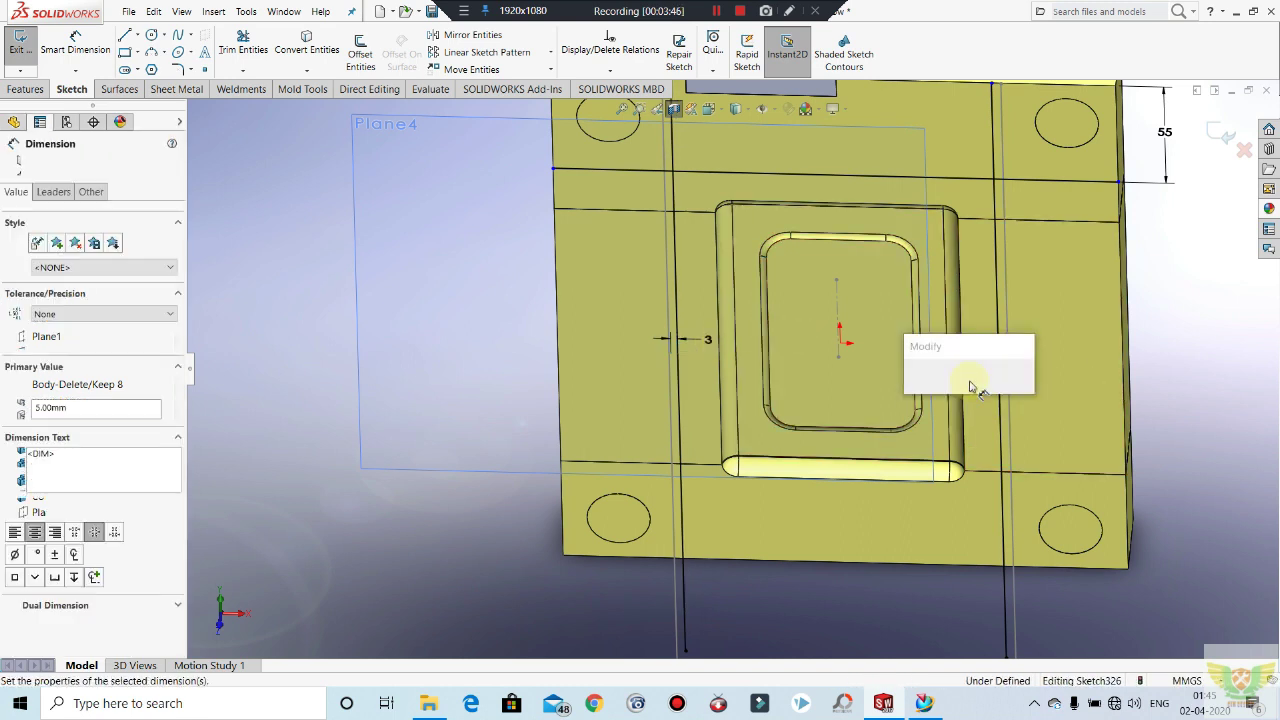
{"action": "type", "text": "3"}
{"action": "key", "text": "Return"}
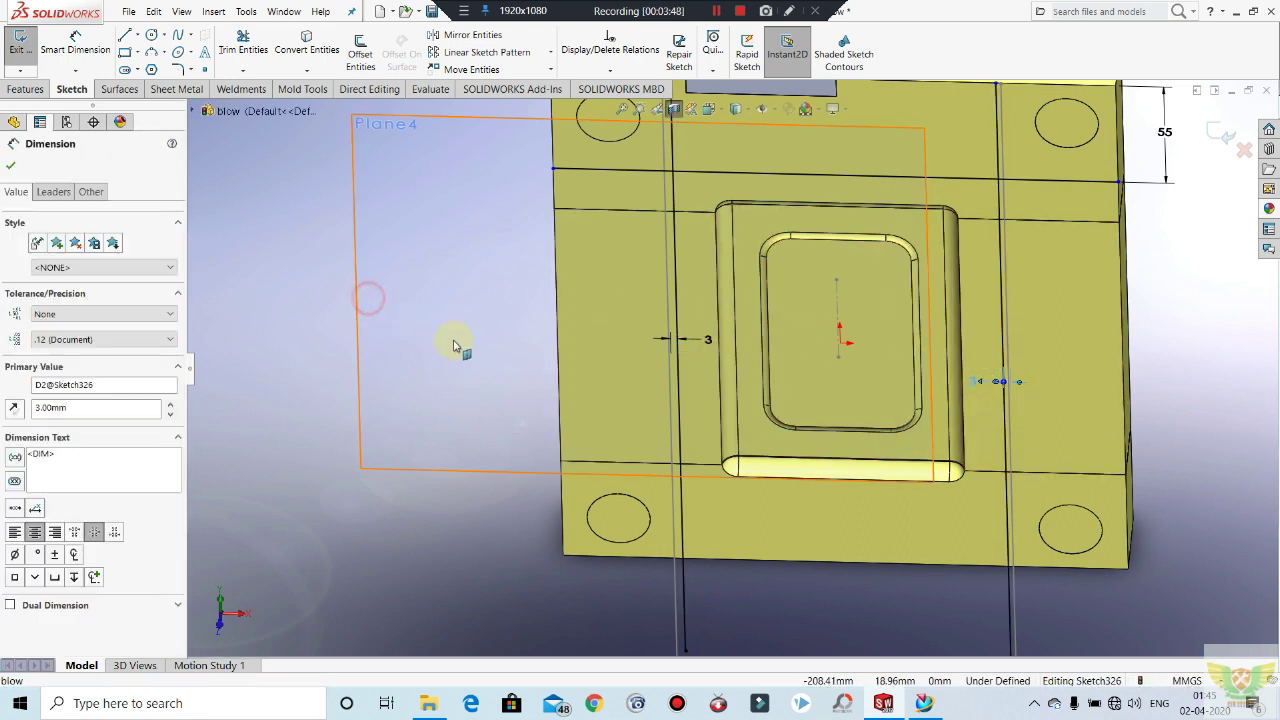
{"action": "left_click", "coordinate": [457, 343]}
{"action": "scroll", "coordinate": [745, 348], "scroll_direction": "down", "scroll_amount": 3}
{"action": "middle_click_drag", "start_coordinate": [1000, 366], "coordinate": [986, 243]}
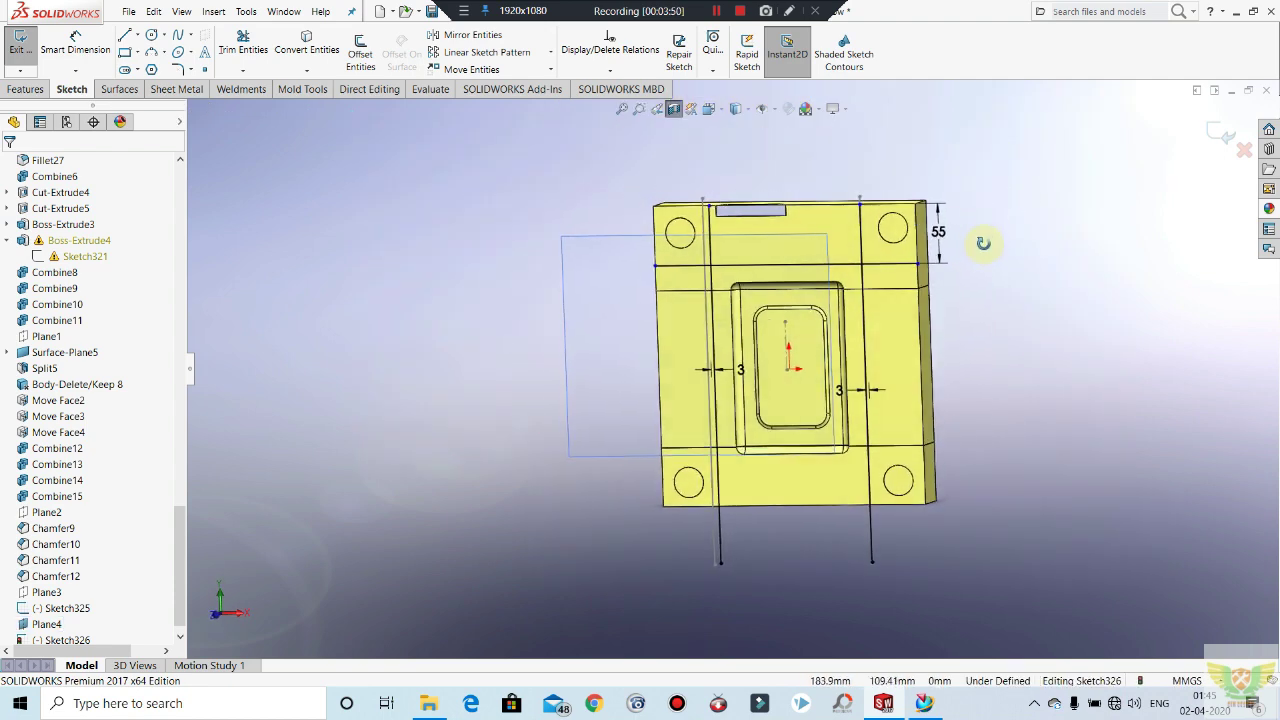
{"action": "middle_click_drag", "start_coordinate": [917, 349], "coordinate": [695, 630]}
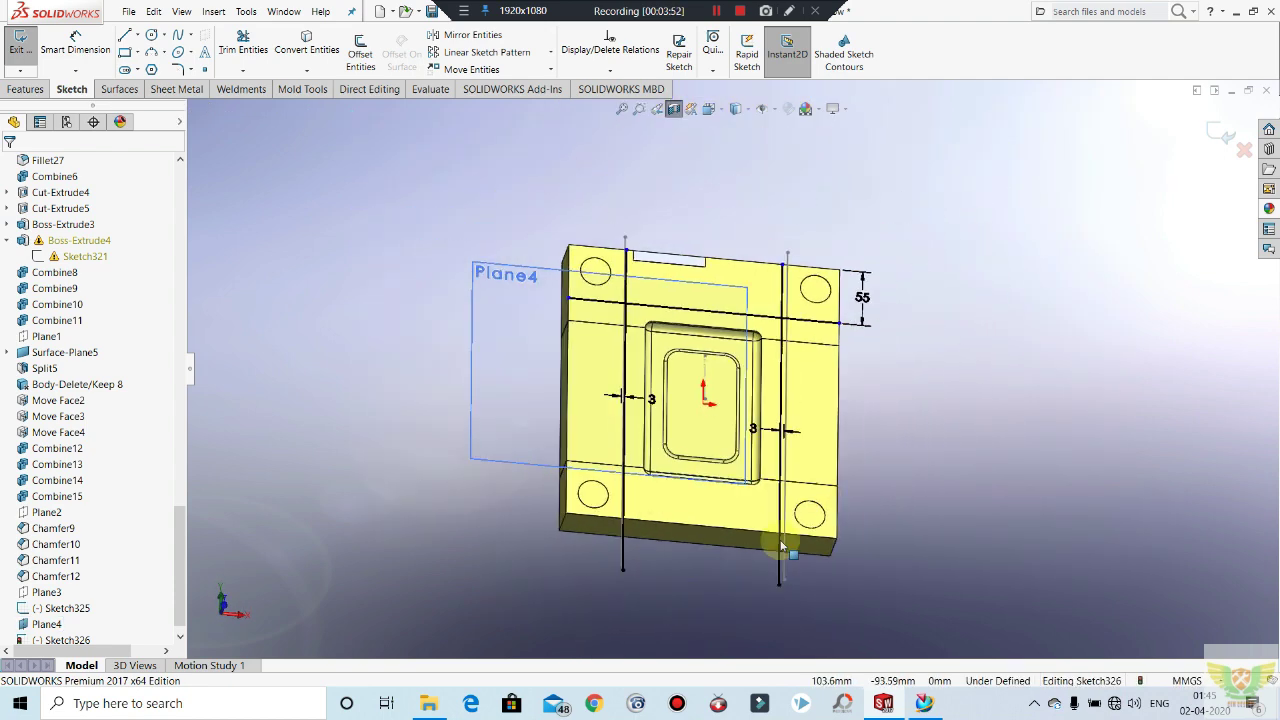
{"action": "scroll", "coordinate": [715, 535], "scroll_direction": "down", "scroll_amount": 3}
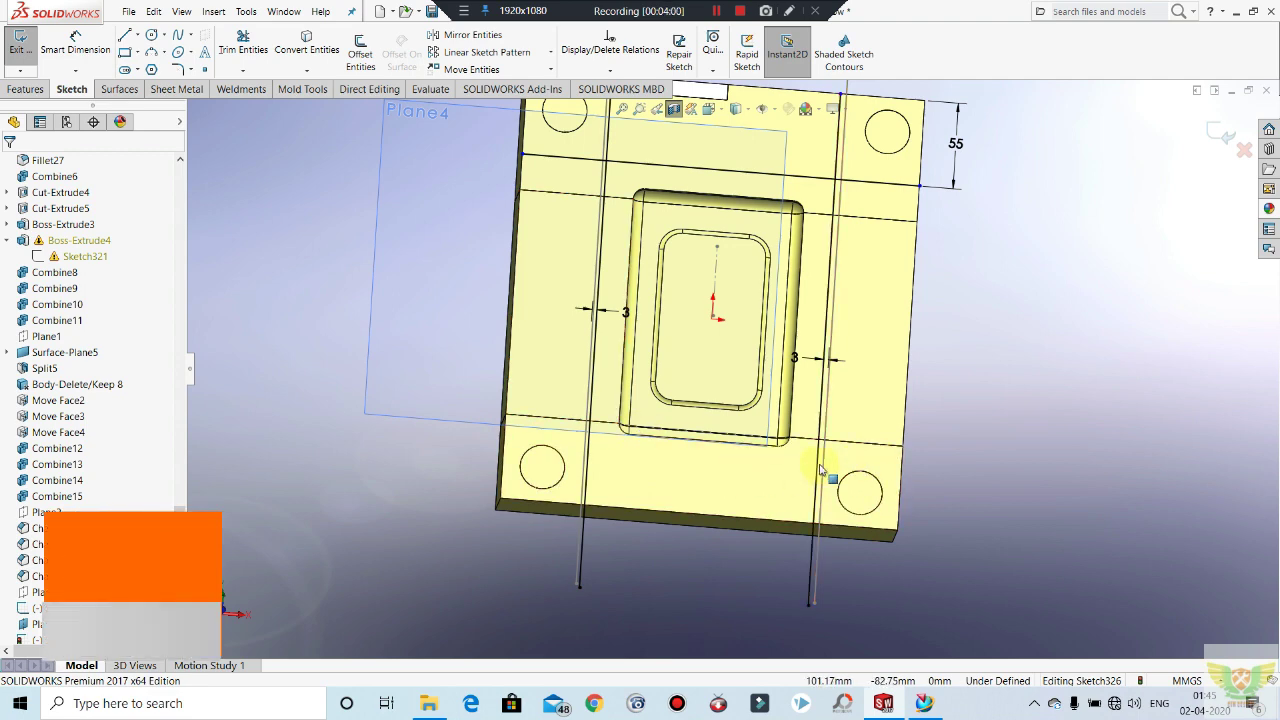
{"action": "scroll", "coordinate": [810, 480], "scroll_direction": "down", "scroll_amount": 3}
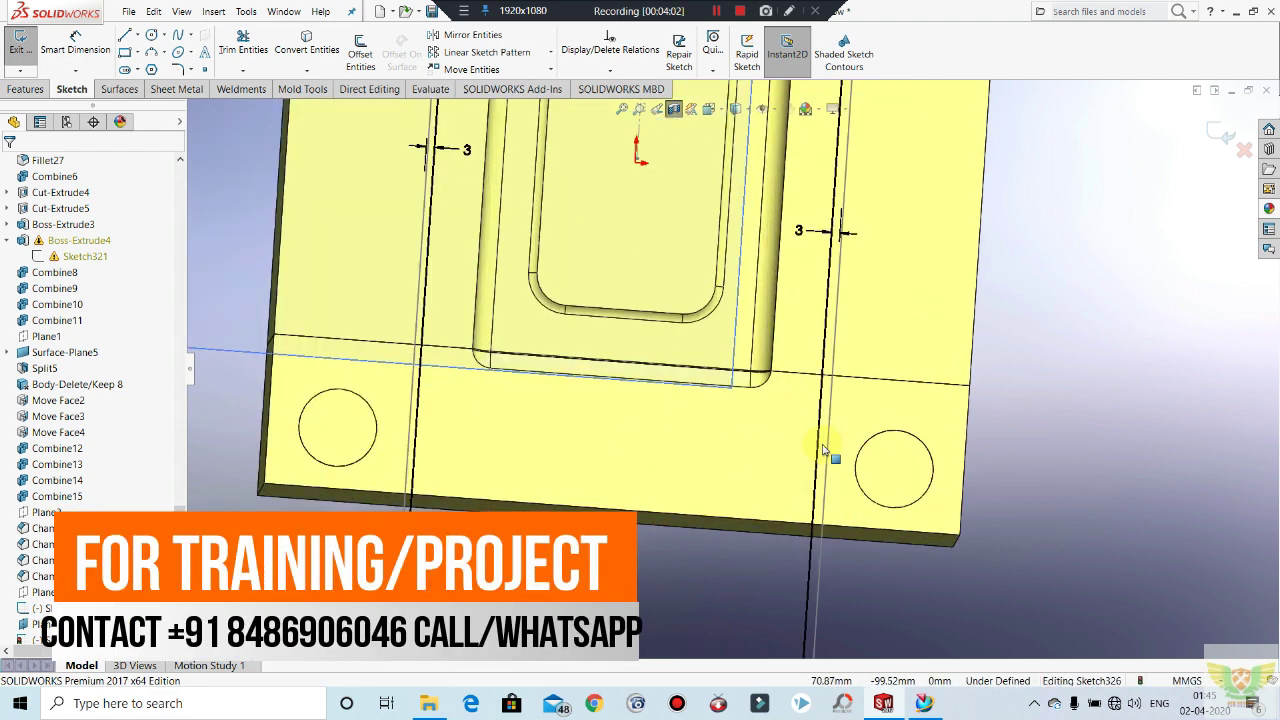
{"action": "scroll", "coordinate": [790, 470], "scroll_direction": "up", "scroll_amount": 3}
{"action": "scroll", "coordinate": [785, 452], "scroll_direction": "up", "scroll_amount": 2}
{"action": "scroll", "coordinate": [757, 457], "scroll_direction": "up", "scroll_amount": 2}
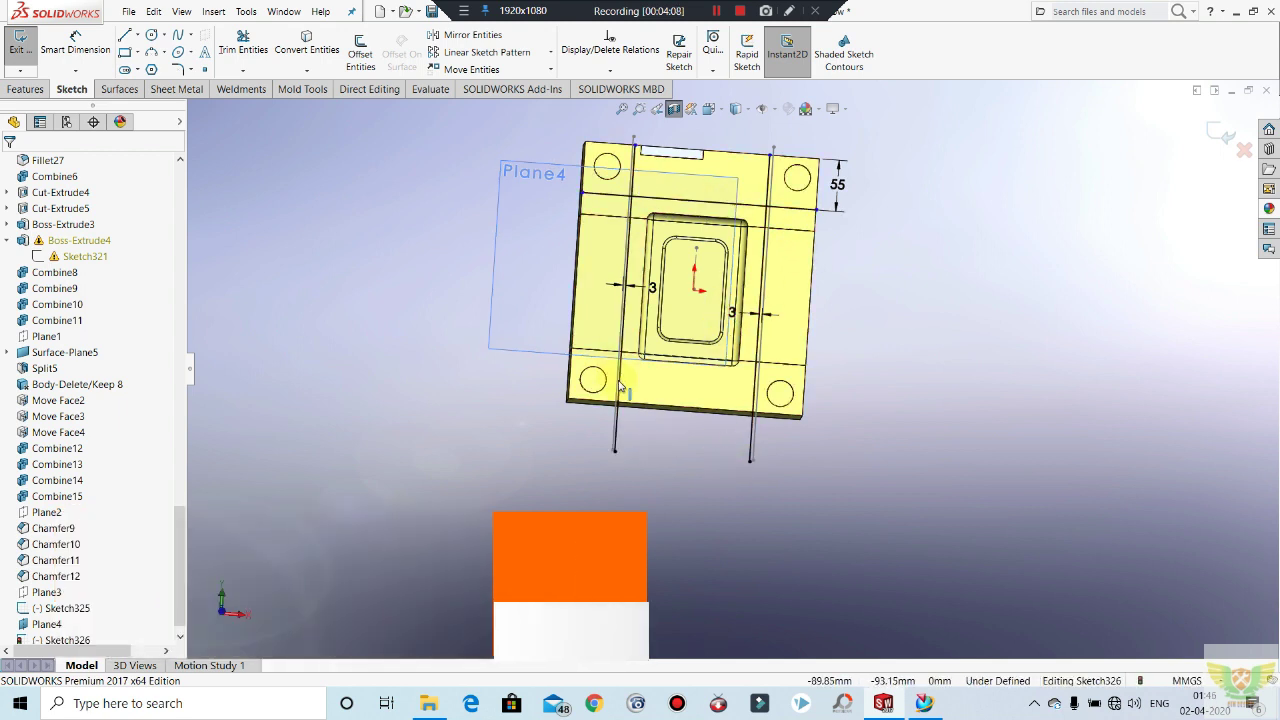
Step: Close the channel-path sketch, dismiss the rebuild warning, and hide Plane4
{"action": "left_click", "coordinate": [24, 52]}
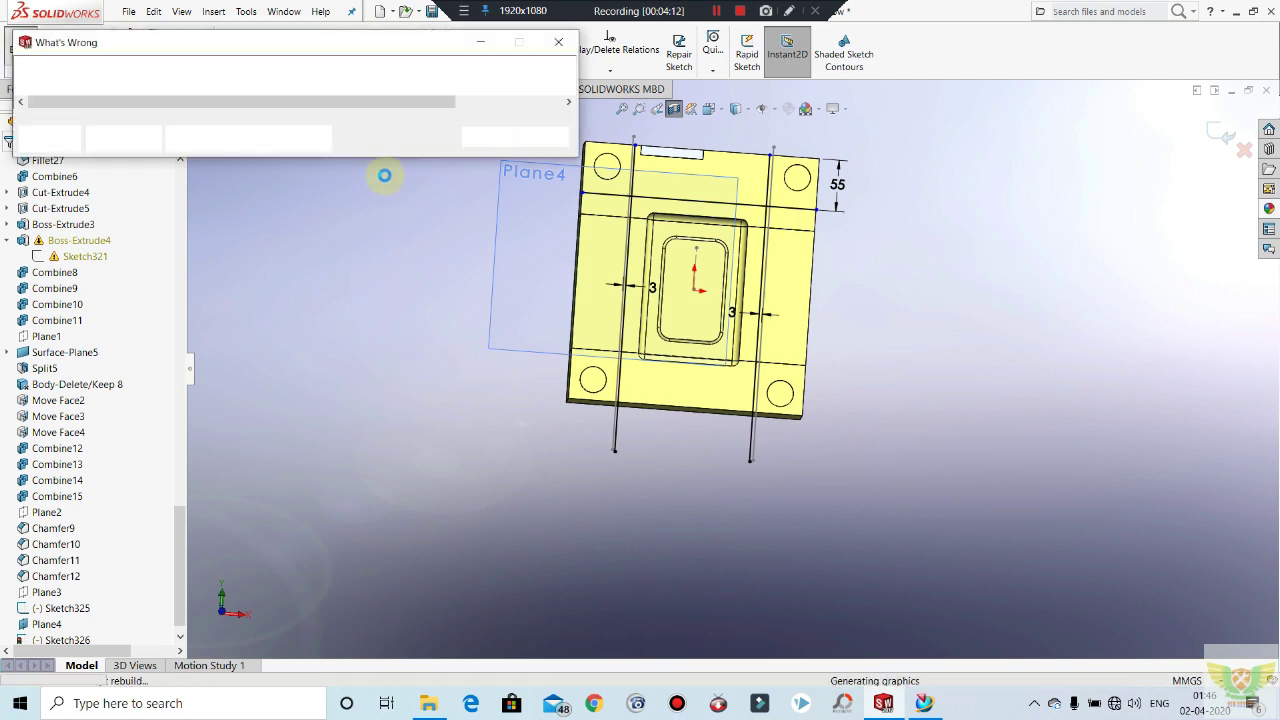
{"action": "left_click", "coordinate": [486, 137]}
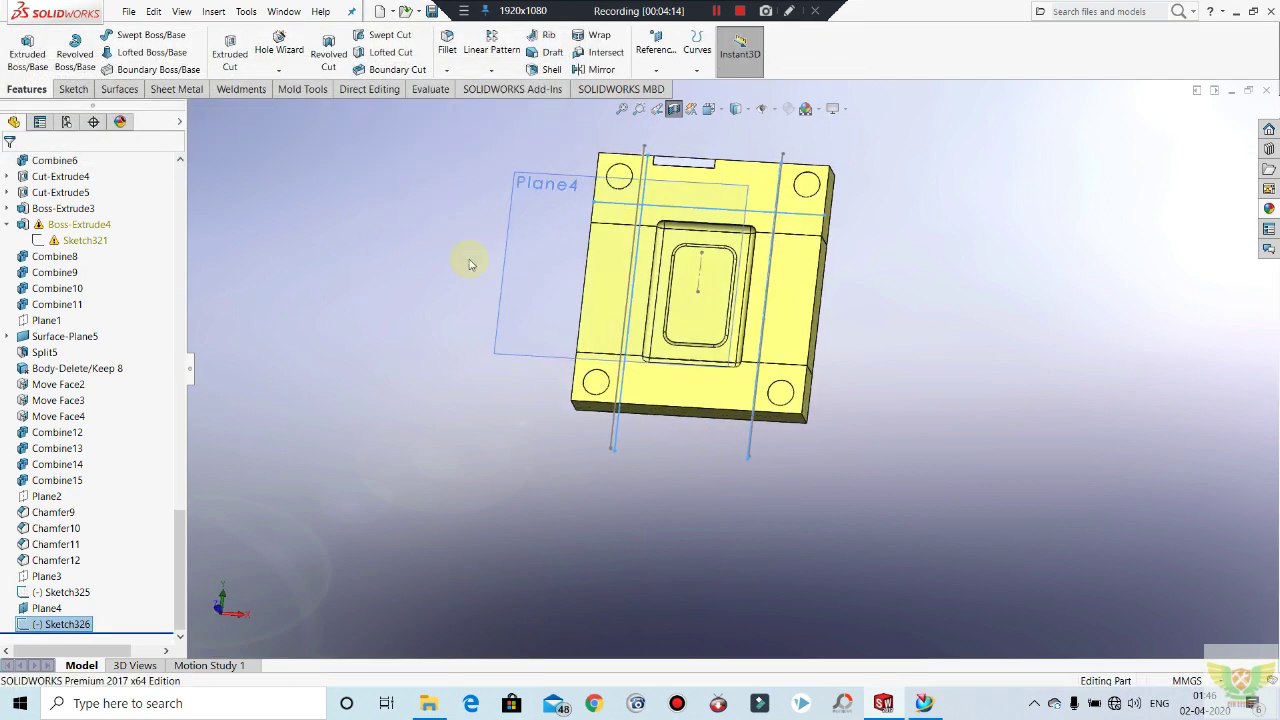
{"action": "right_click", "coordinate": [509, 233]}
{"action": "left_click", "coordinate": [580, 199]}
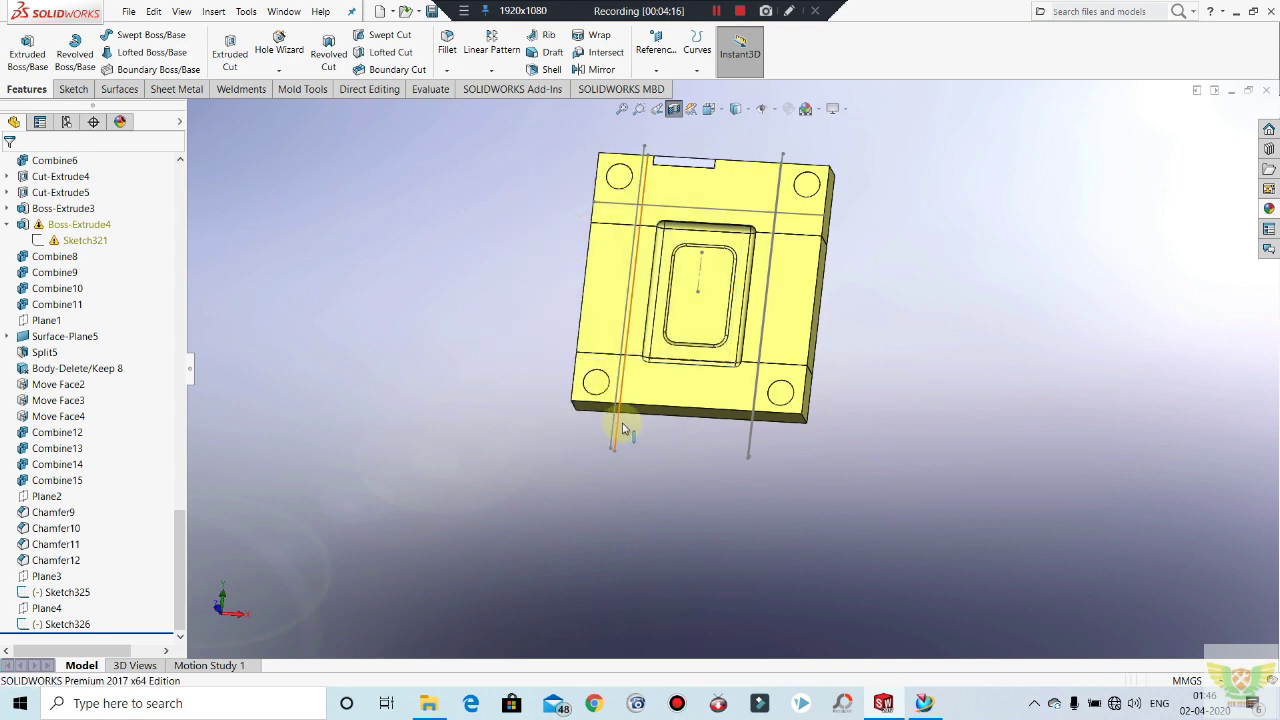
Step: Turn the plate to face front and check Sketch325's path lines, then clear the selection
{"action": "middle_click_drag", "start_coordinate": [672, 440], "coordinate": [585, 248]}
{"action": "scroll", "coordinate": [580, 245], "scroll_direction": "down", "scroll_amount": 4}
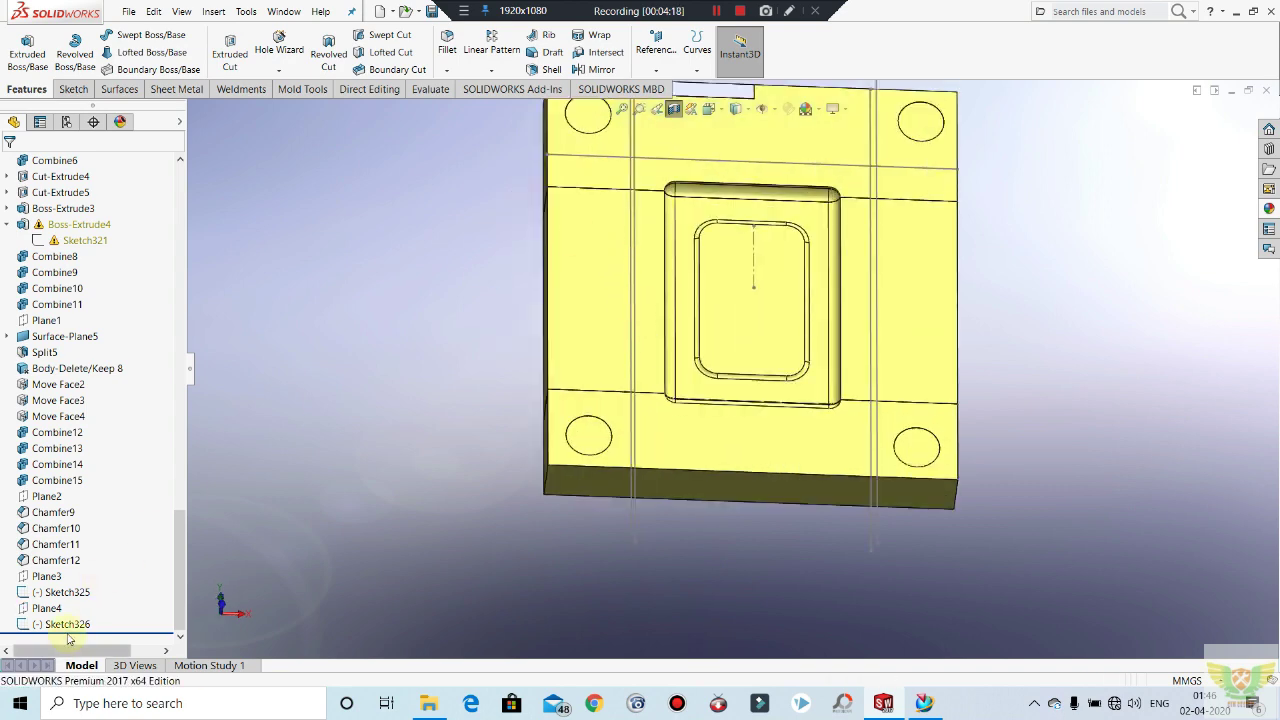
{"action": "right_click", "coordinate": [62, 592]}
{"action": "left_click", "coordinate": [70, 447]}
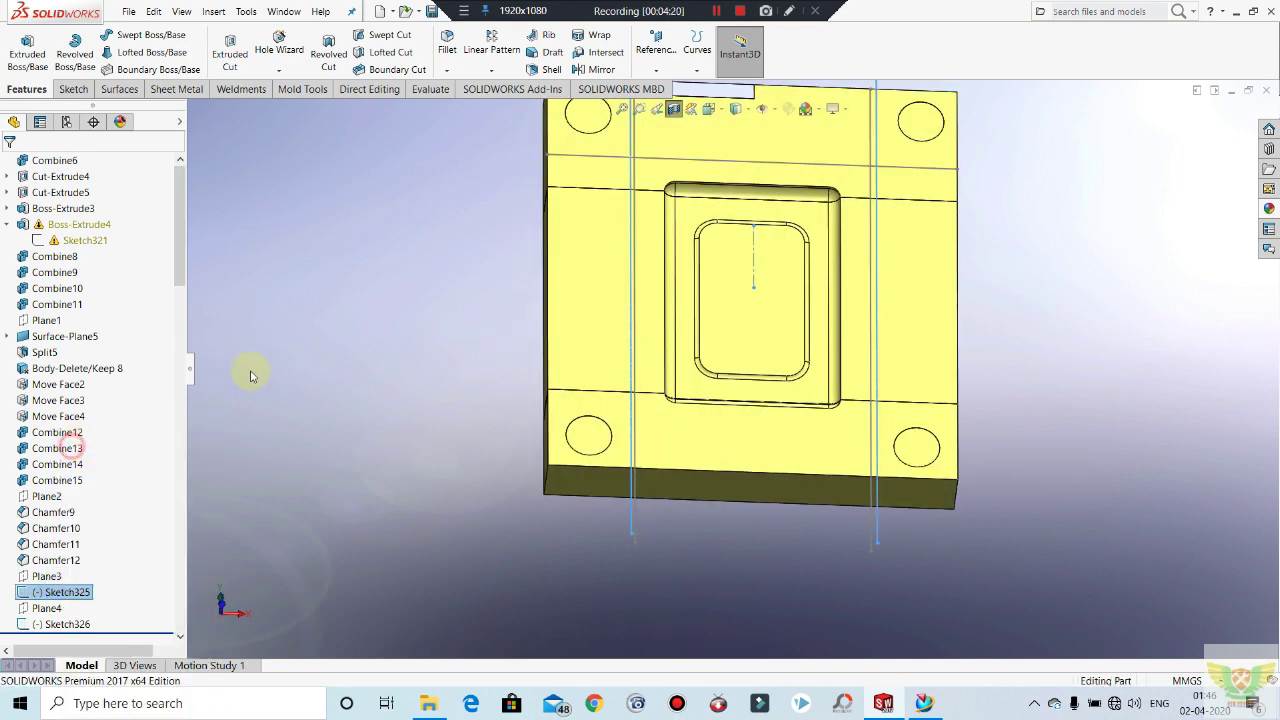
{"action": "left_click", "coordinate": [322, 335]}
{"action": "scroll", "coordinate": [410, 383], "scroll_direction": "up", "scroll_amount": 2}
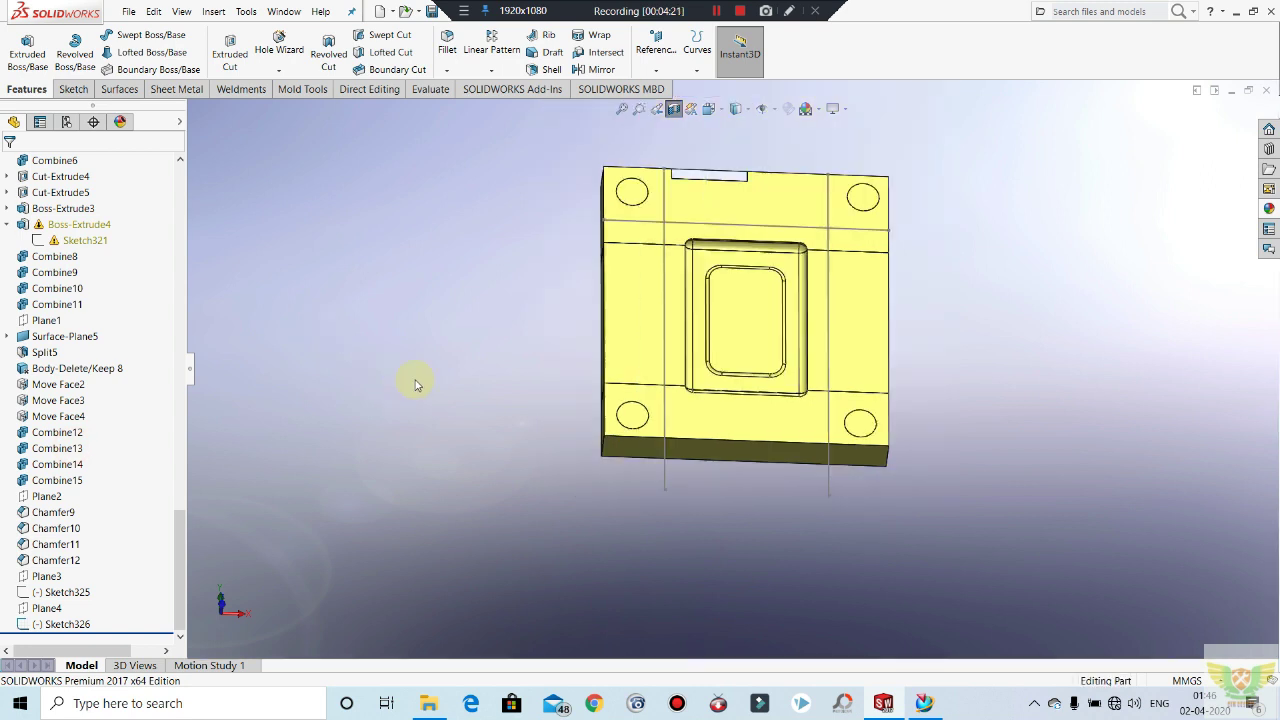
Step: Sweep a 10 mm circular profile along the left vertical line, with Merge result off
{"action": "left_click", "coordinate": [142, 35]}
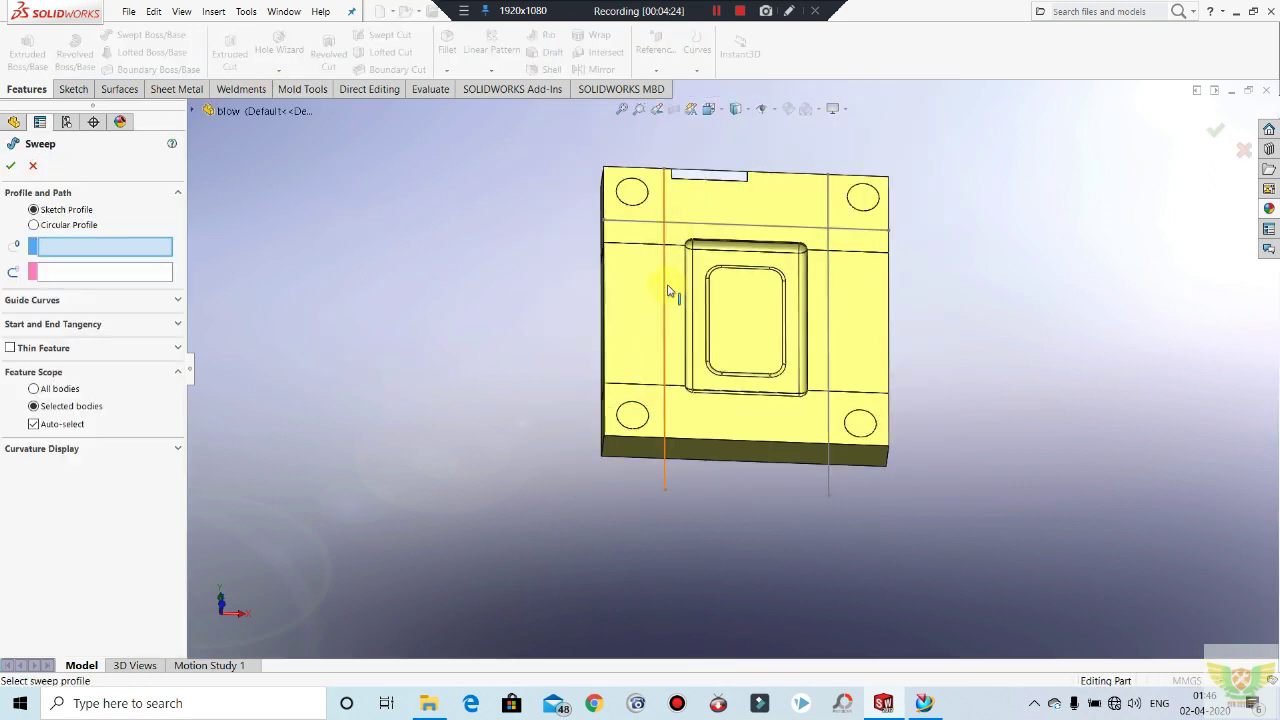
{"action": "left_click", "coordinate": [83, 226]}
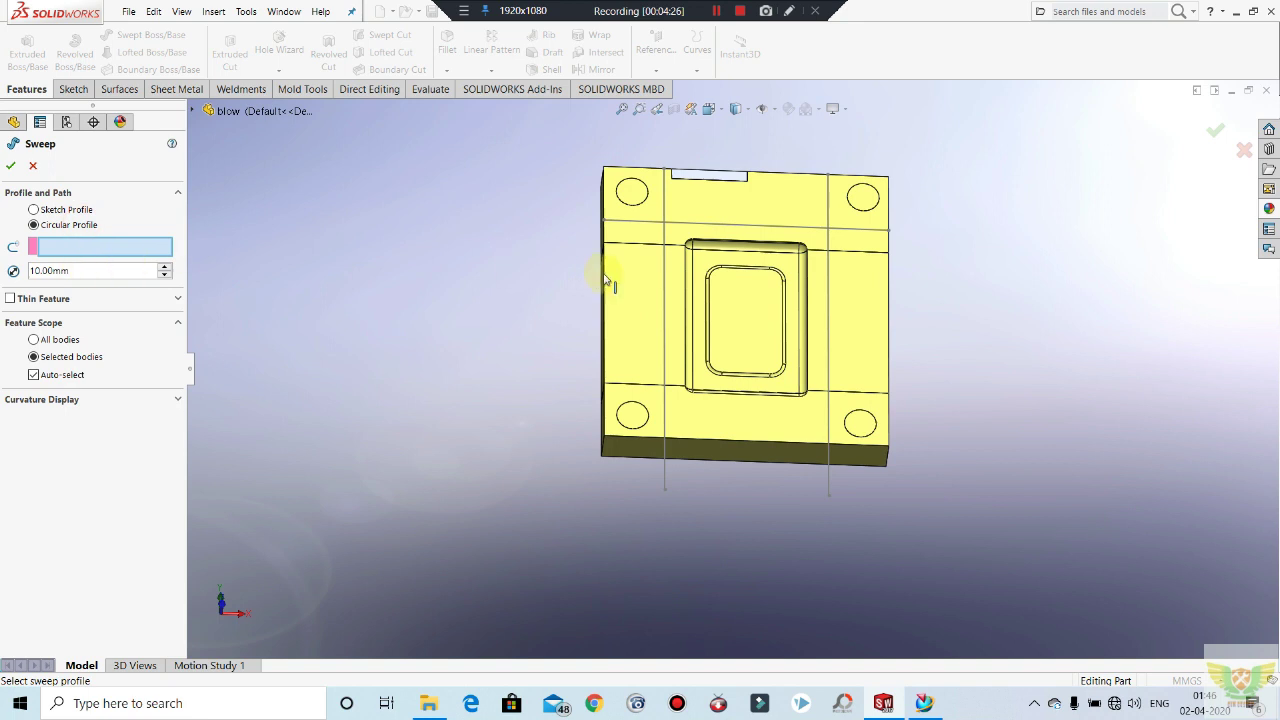
{"action": "left_click", "coordinate": [664, 270]}
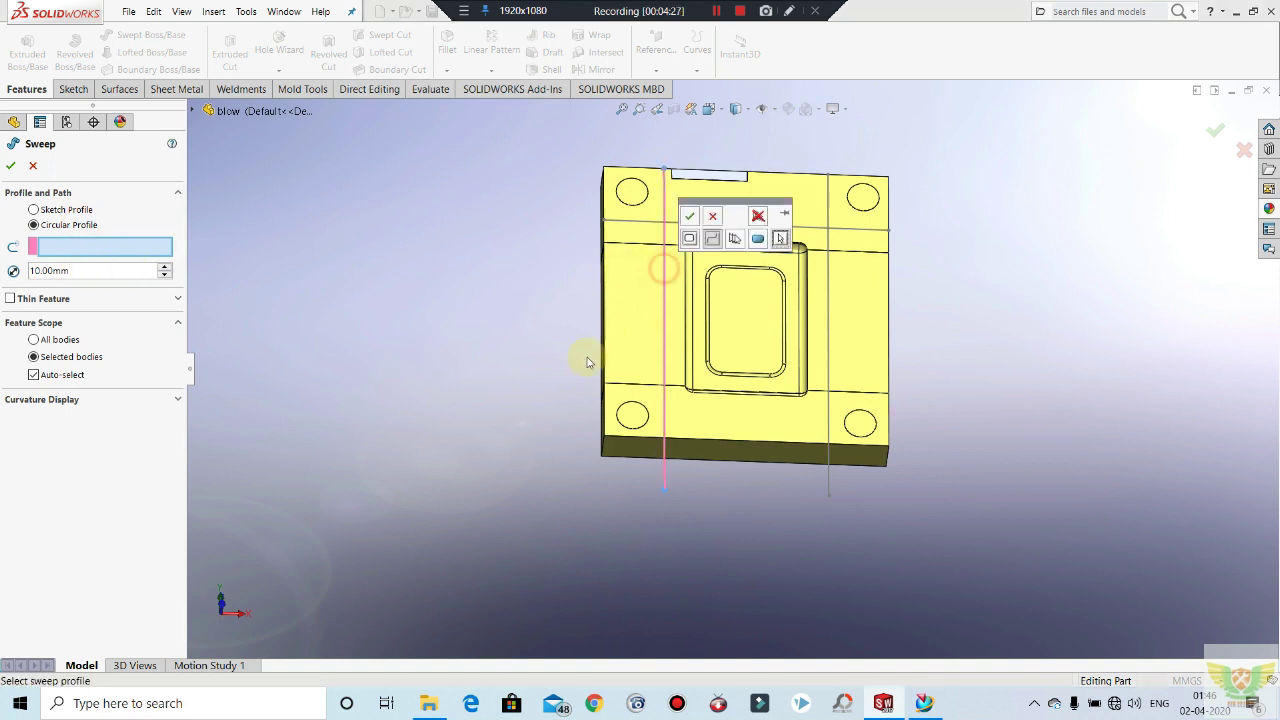
{"action": "left_click", "coordinate": [690, 217]}
{"action": "scroll", "coordinate": [677, 253], "scroll_direction": "down", "scroll_amount": 2}
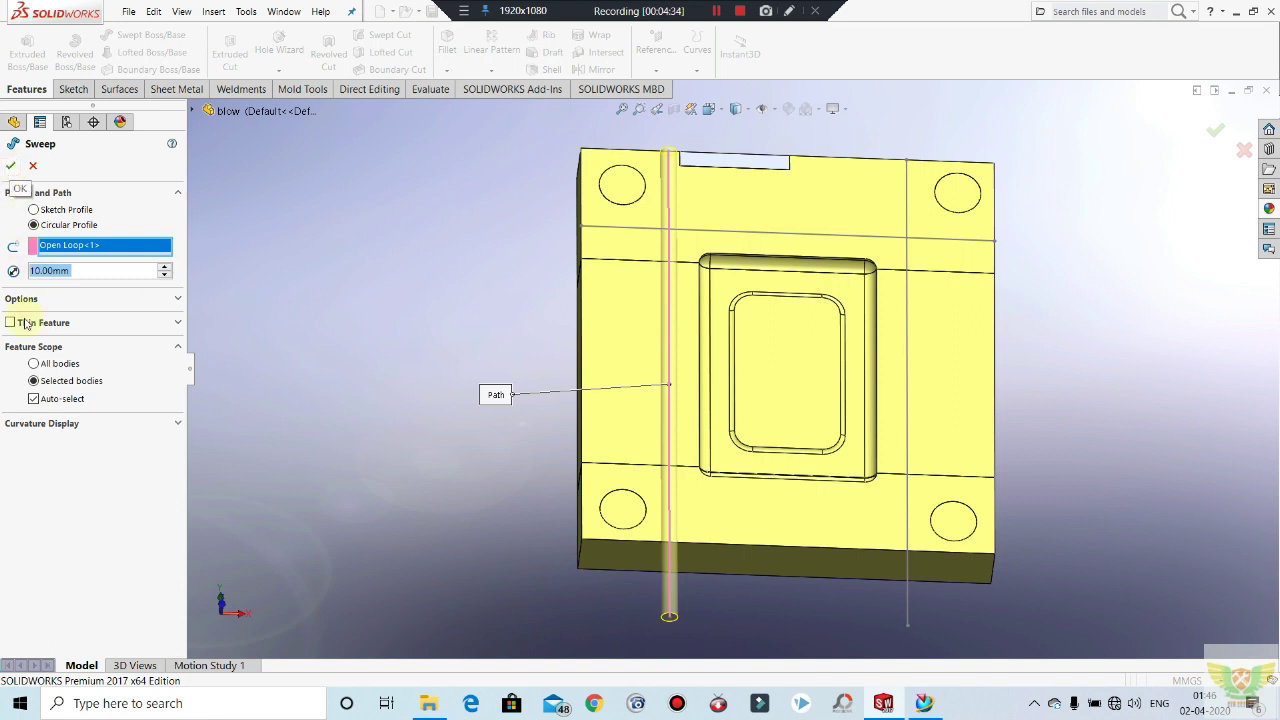
{"action": "left_click", "coordinate": [24, 299]}
{"action": "left_click", "coordinate": [37, 354]}
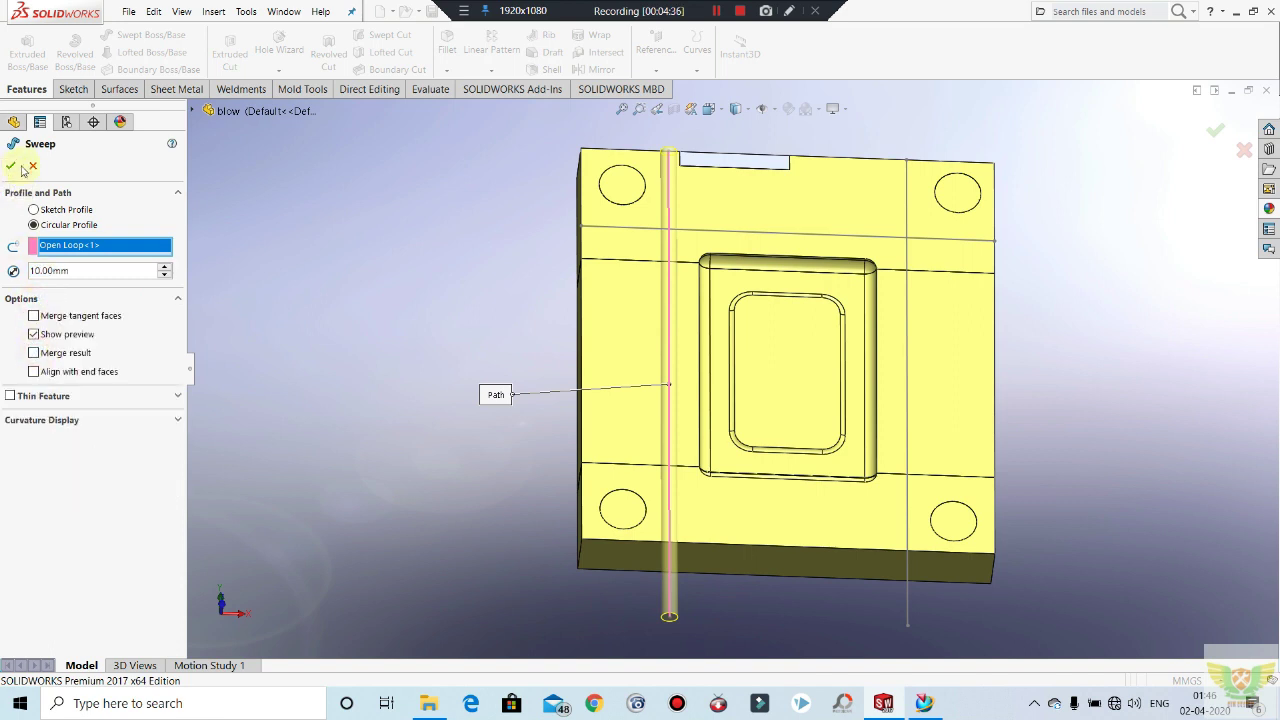
{"action": "left_click", "coordinate": [13, 165]}
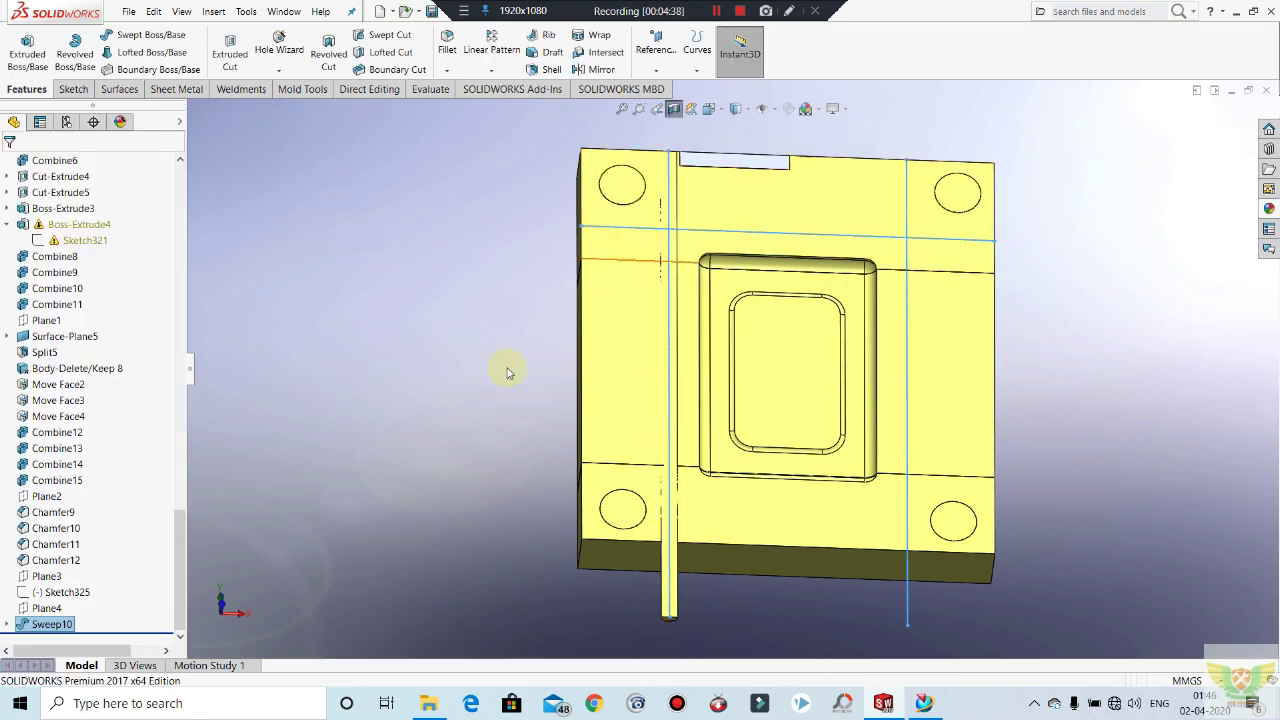
Step: Abandon false starts: a loft and sweeps that grabbed the whole sketch as path
{"action": "left_click", "coordinate": [140, 40]}
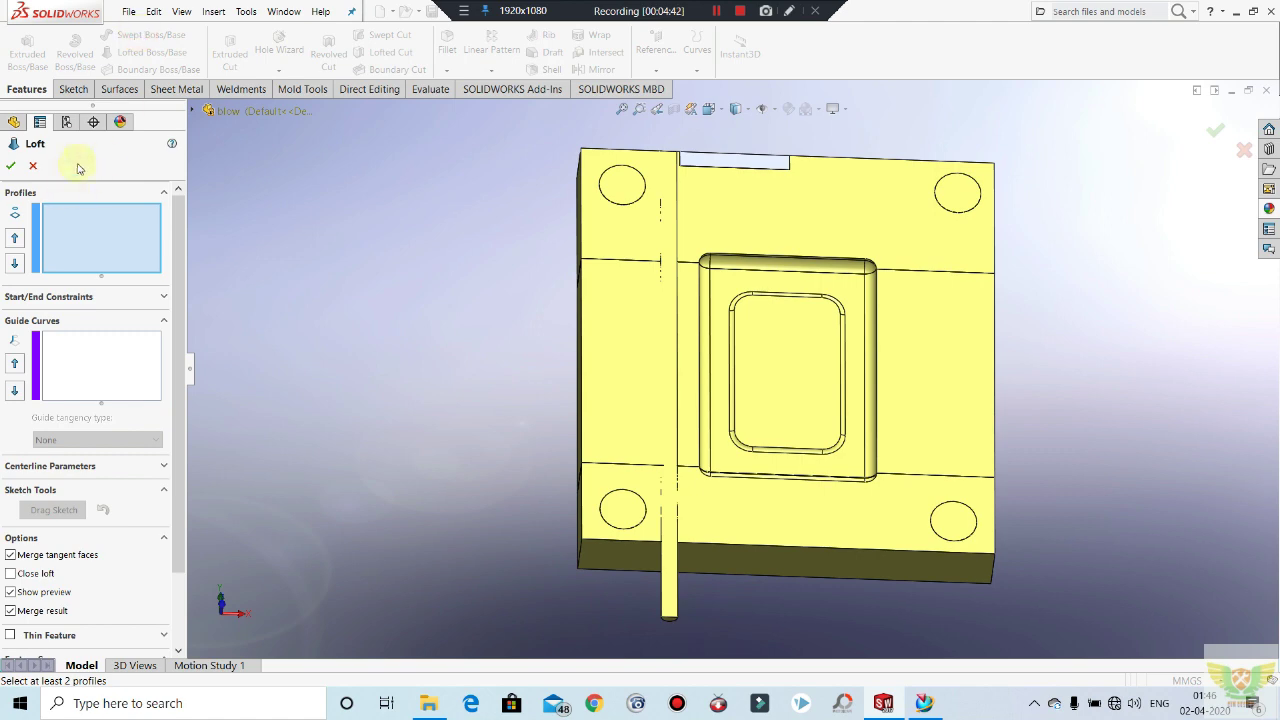
{"action": "key", "text": "Escape"}
{"action": "left_click", "coordinate": [140, 34]}
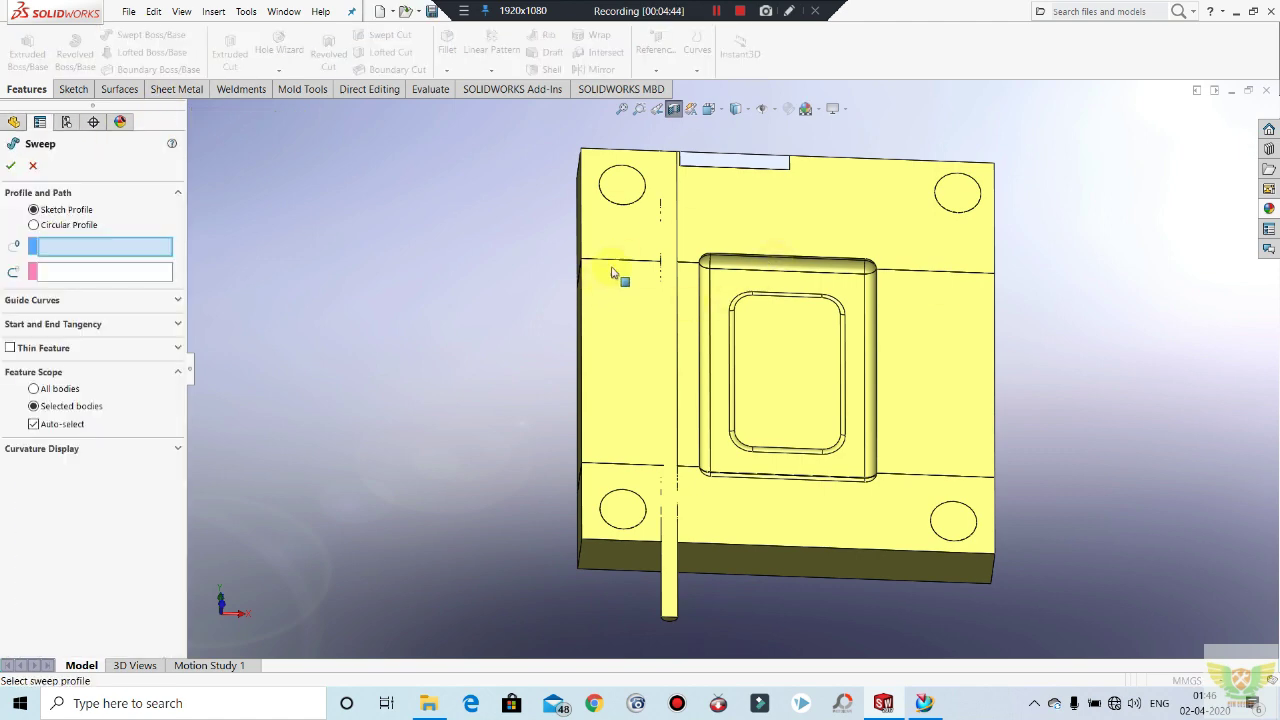
{"action": "key", "text": "Escape"}
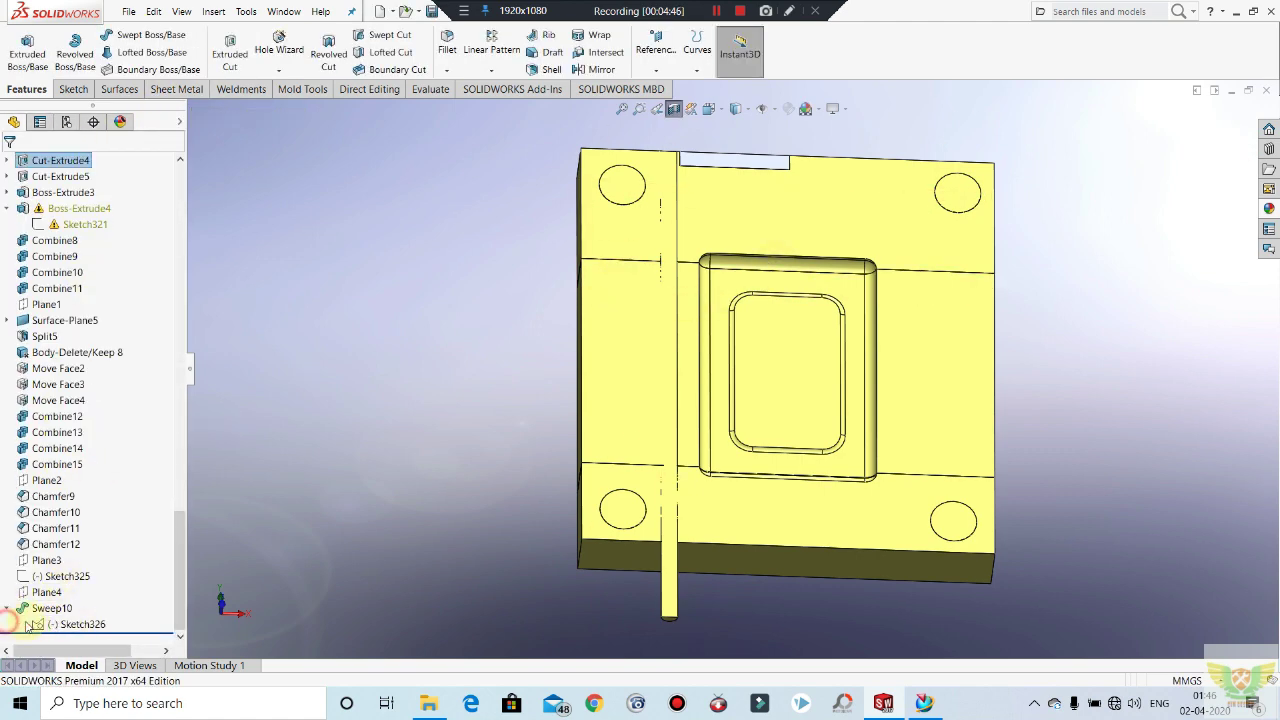
{"action": "left_click", "coordinate": [52, 621]}
{"action": "key", "text": "Escape"}
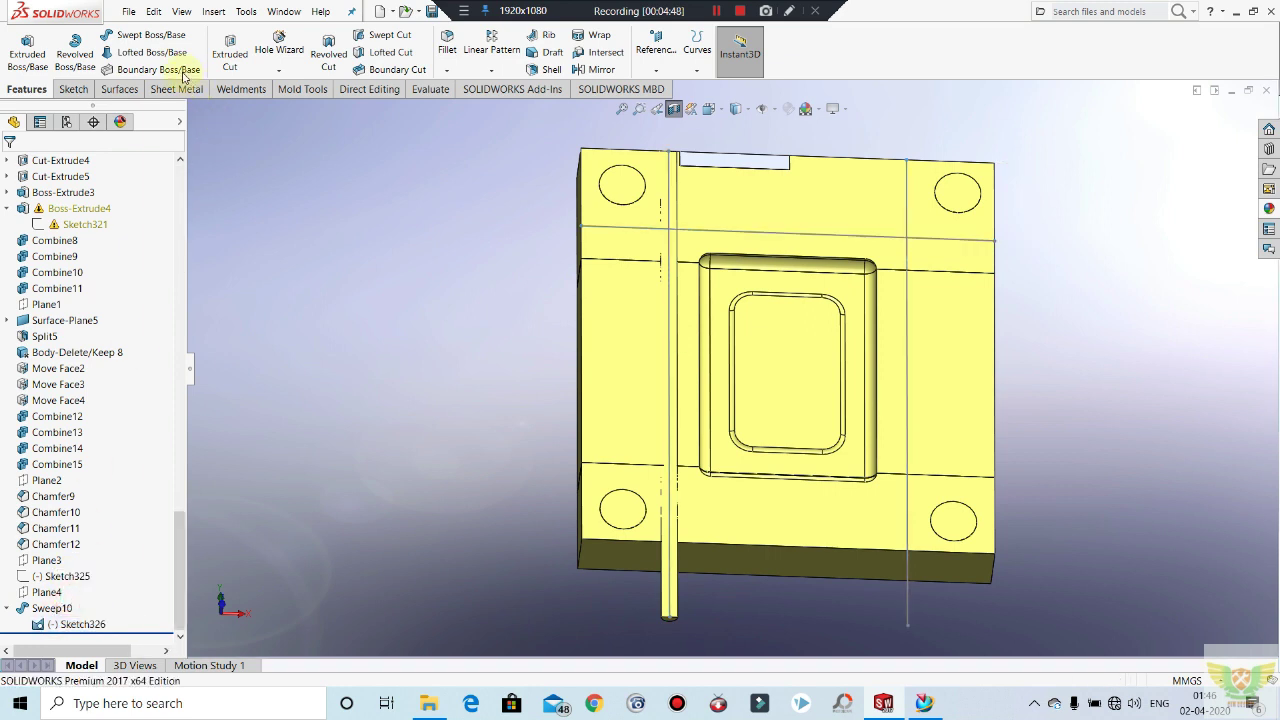
{"action": "left_click", "coordinate": [150, 37]}
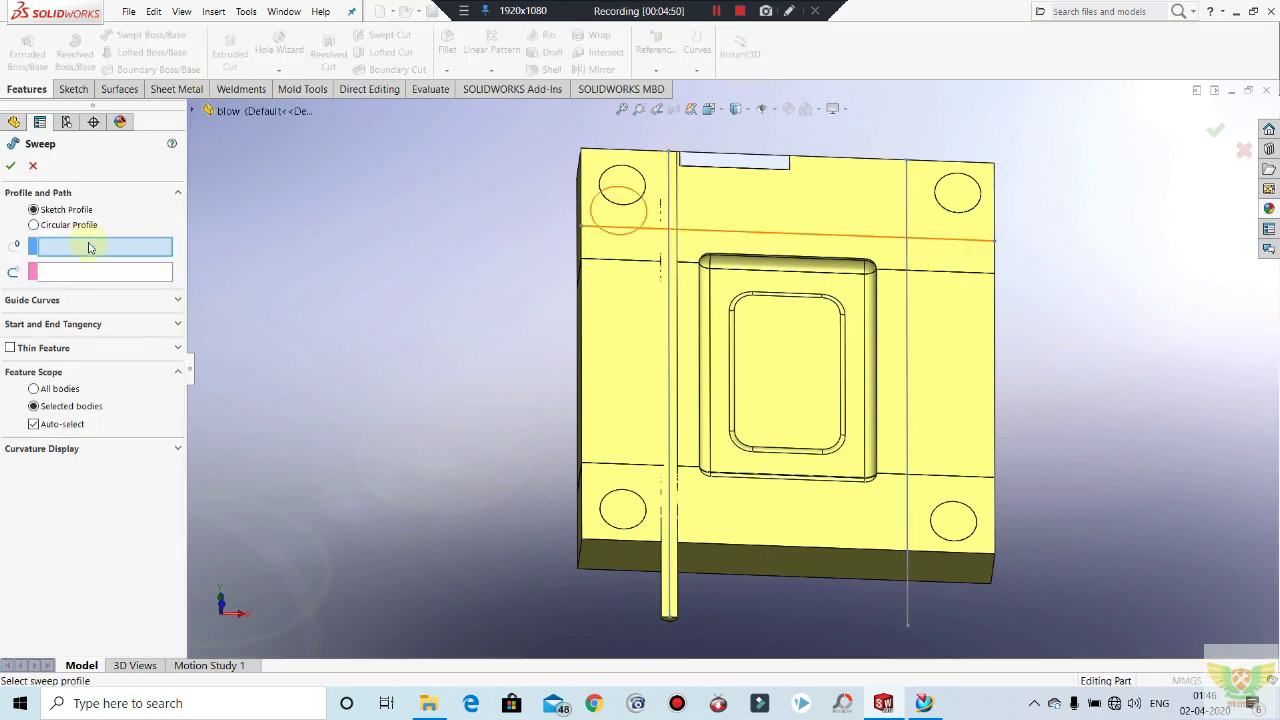
{"action": "left_click", "coordinate": [68, 224]}
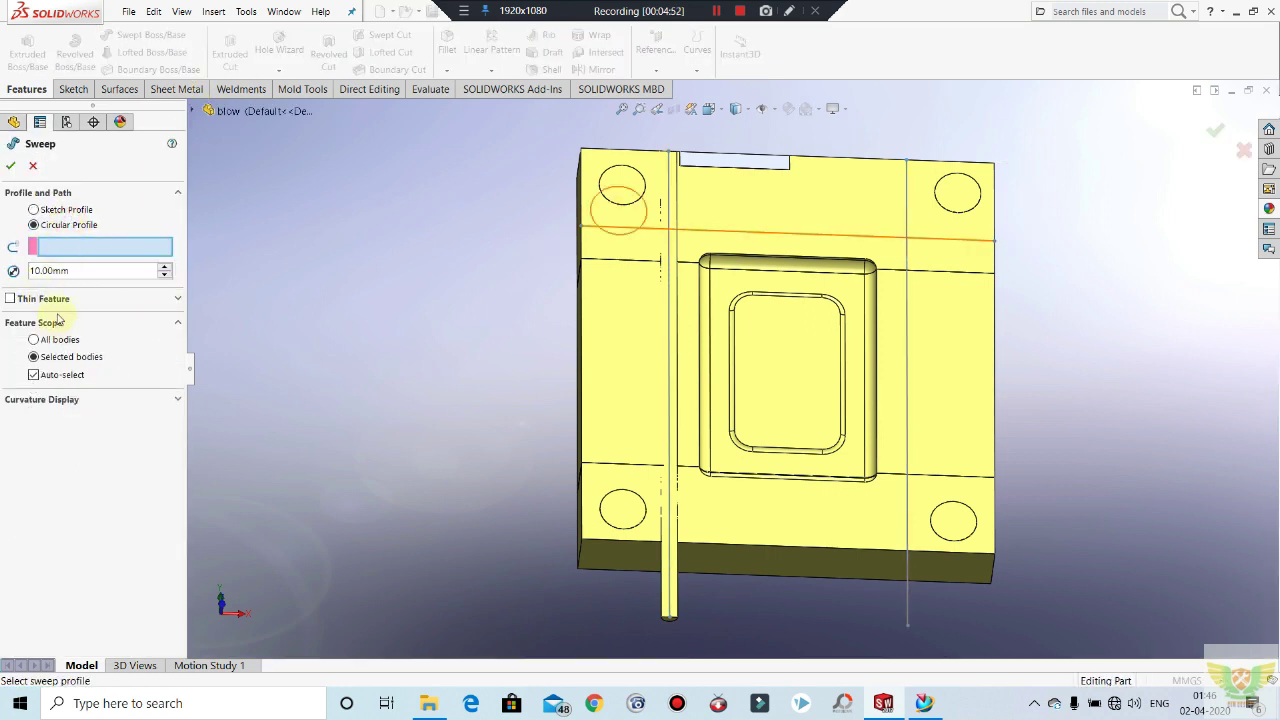
{"action": "left_click", "coordinate": [557, 249]}
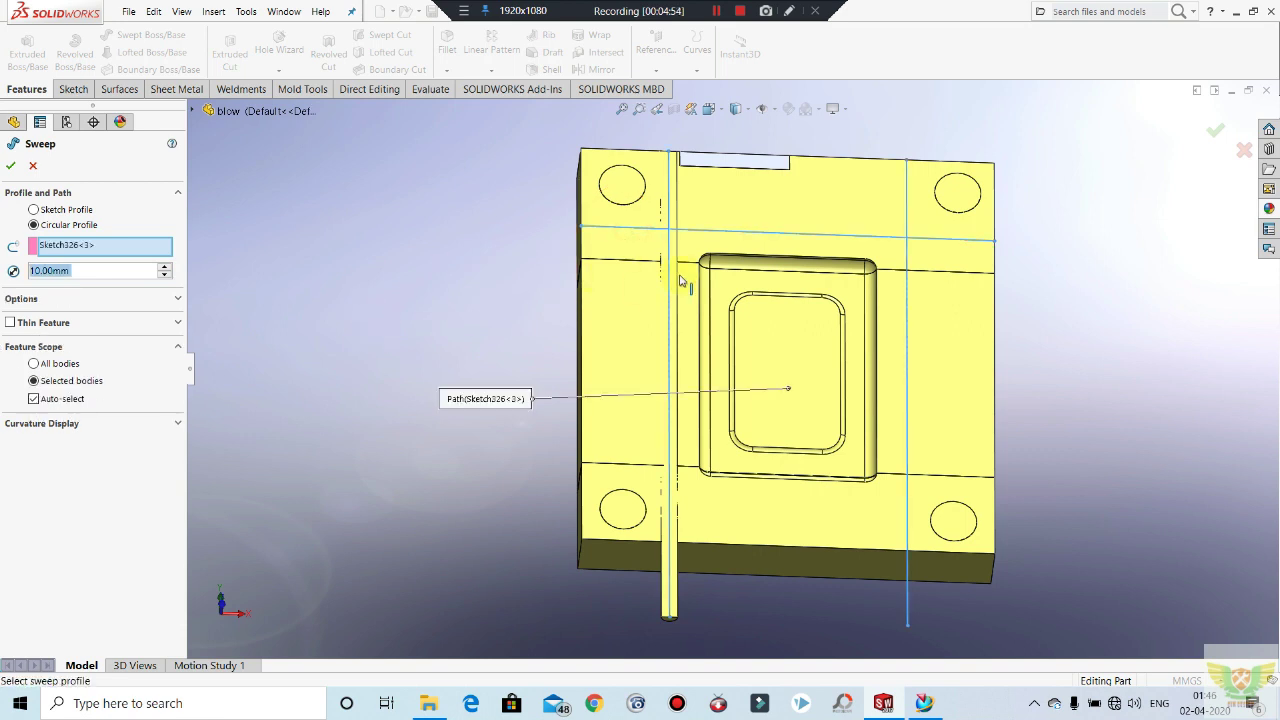
{"action": "left_click", "coordinate": [10, 165]}
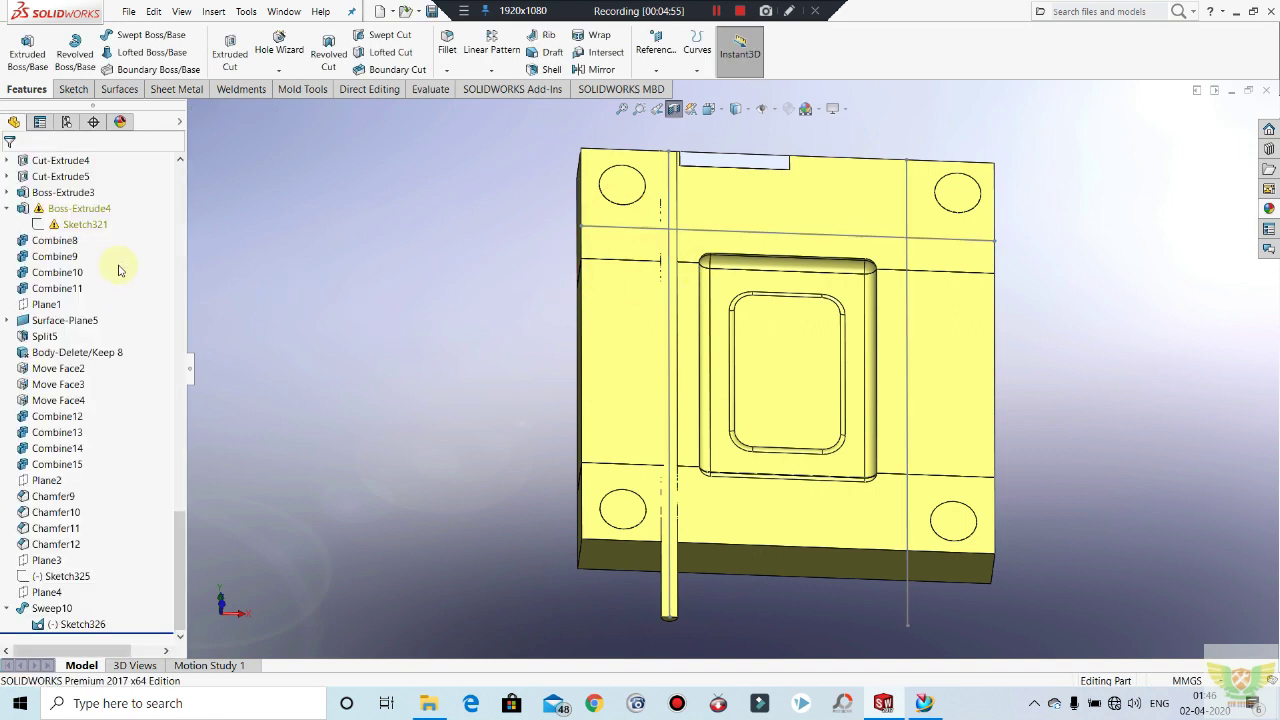
Step: Sweep a 10 mm circle along only the horizontal line via SelectionManager, unmerged
{"action": "left_click", "coordinate": [137, 34]}
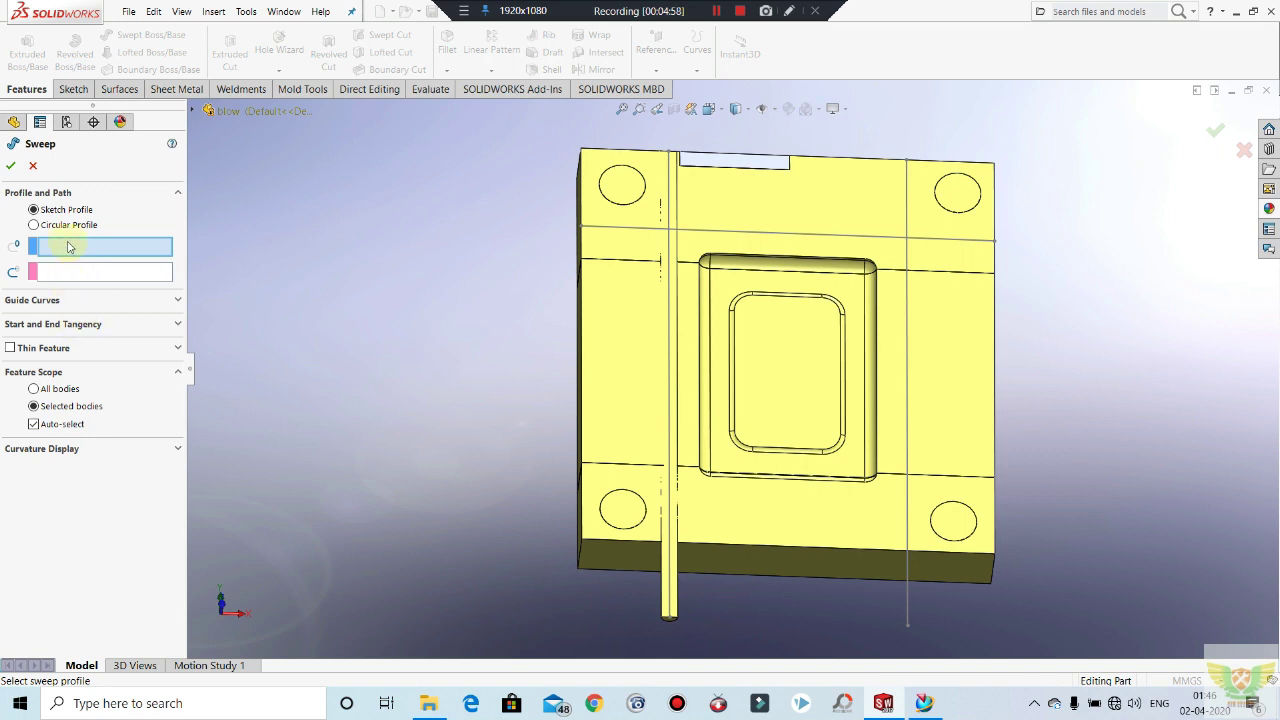
{"action": "left_click", "coordinate": [34, 224]}
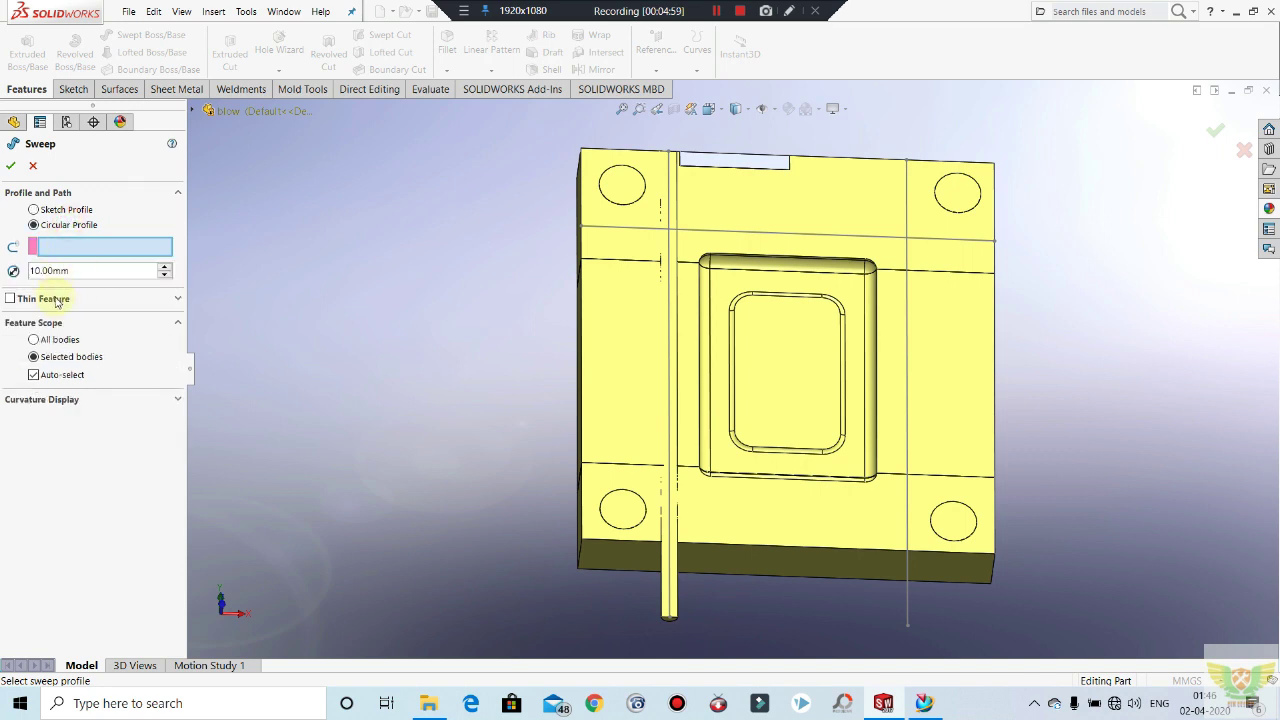
{"action": "left_click", "coordinate": [703, 233]}
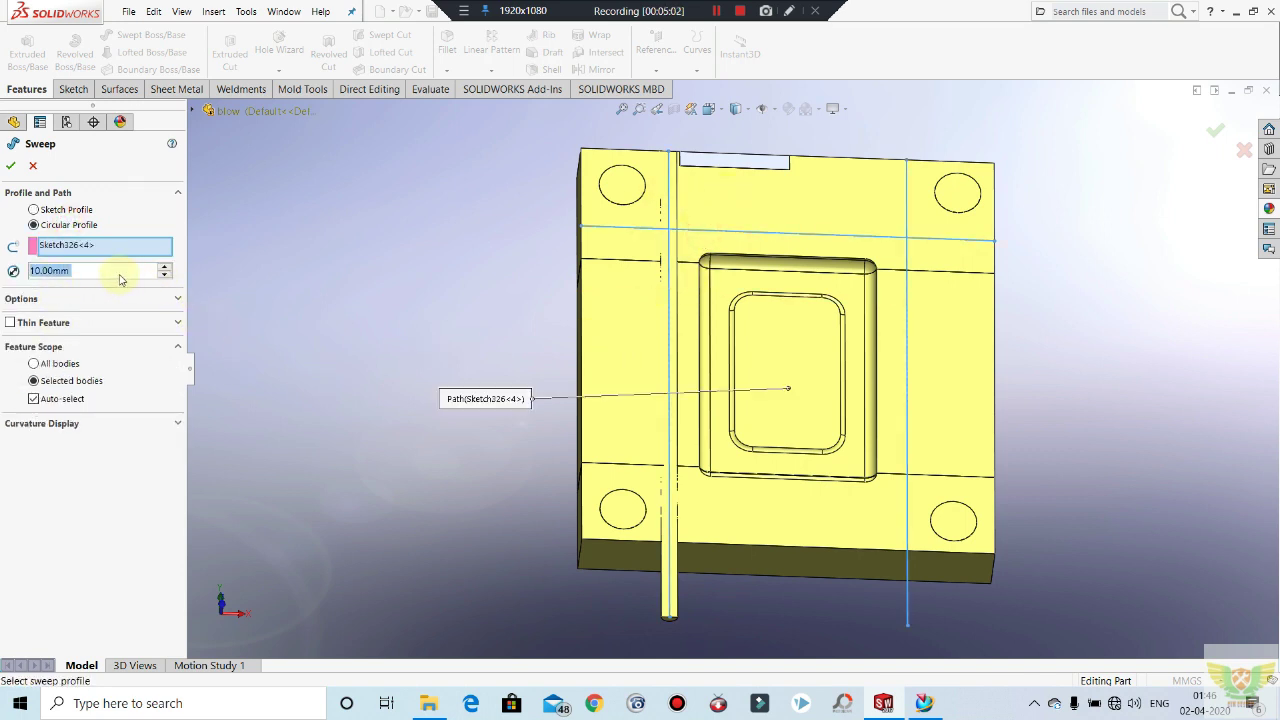
{"action": "right_click", "coordinate": [765, 237]}
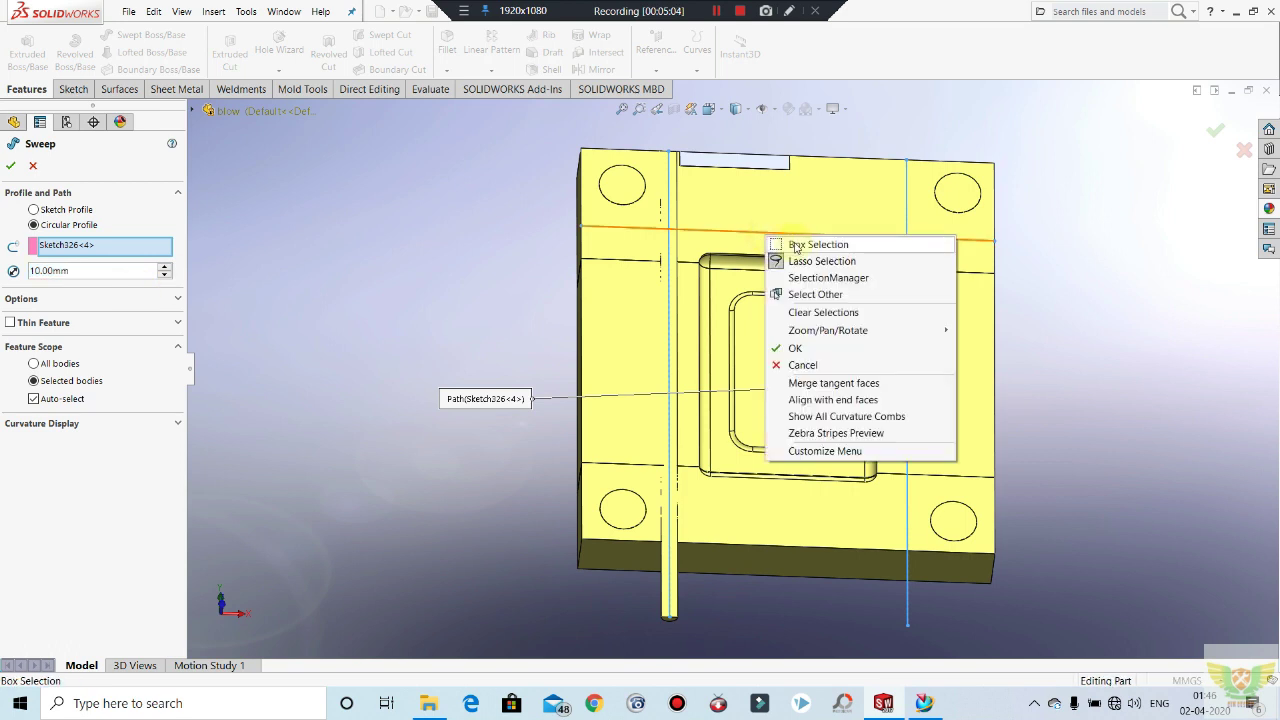
{"action": "left_click", "coordinate": [800, 278]}
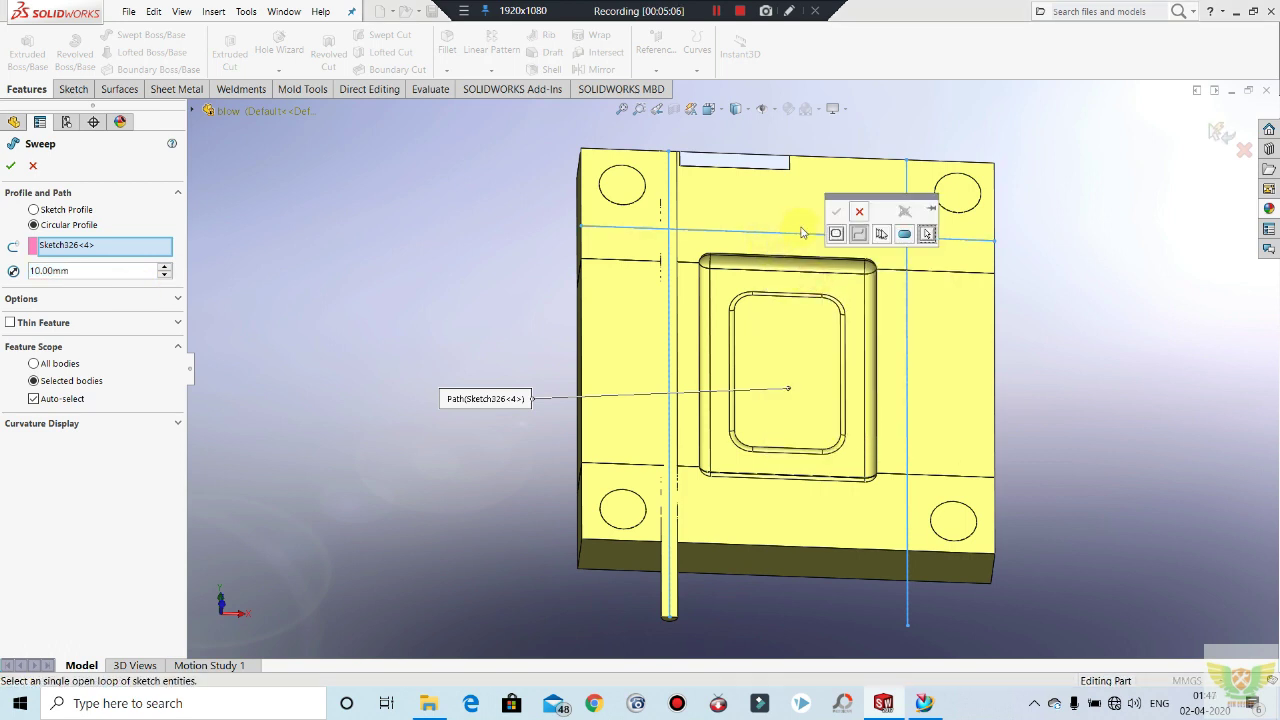
{"action": "left_click", "coordinate": [800, 233]}
{"action": "left_click", "coordinate": [836, 211]}
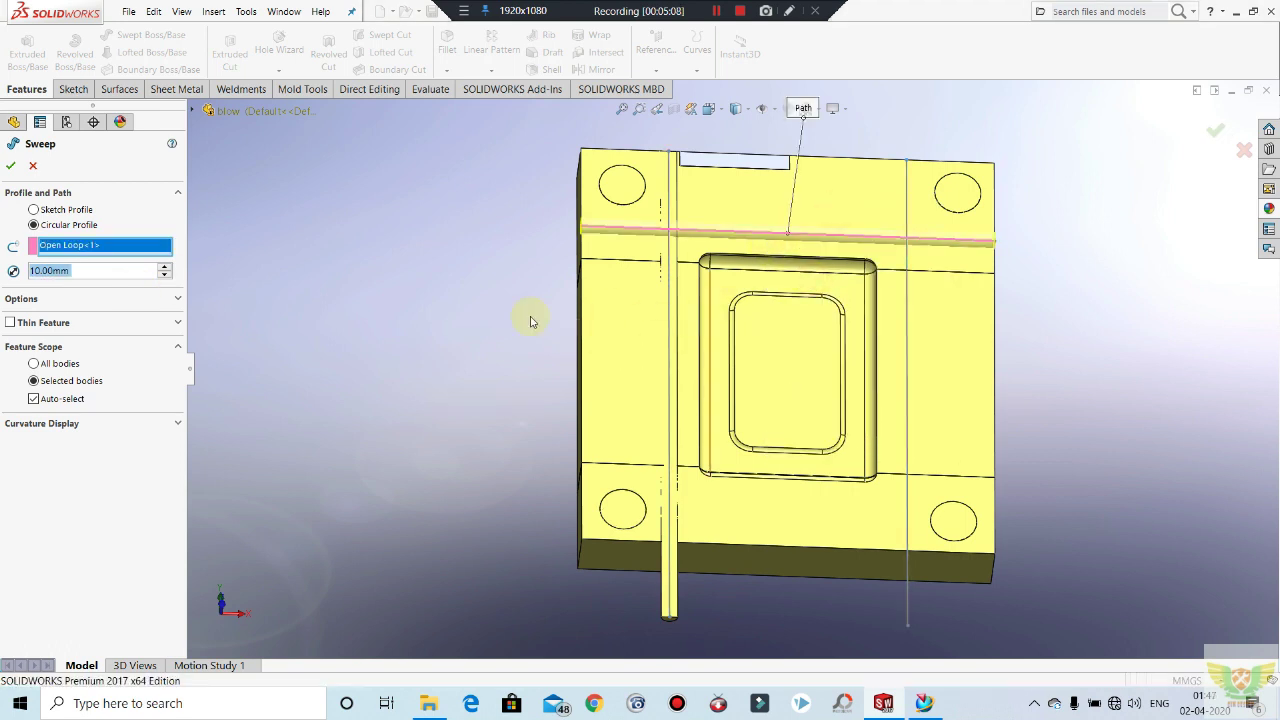
{"action": "left_click", "coordinate": [55, 300]}
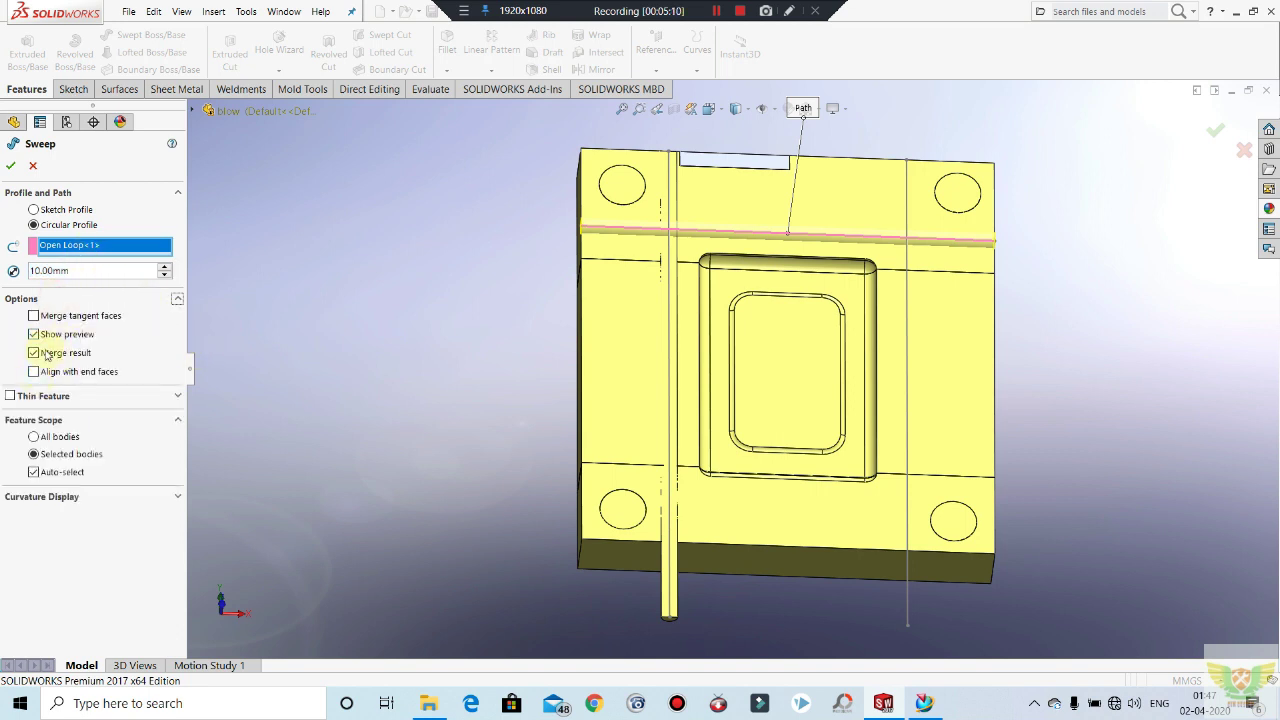
{"action": "left_click", "coordinate": [33, 353]}
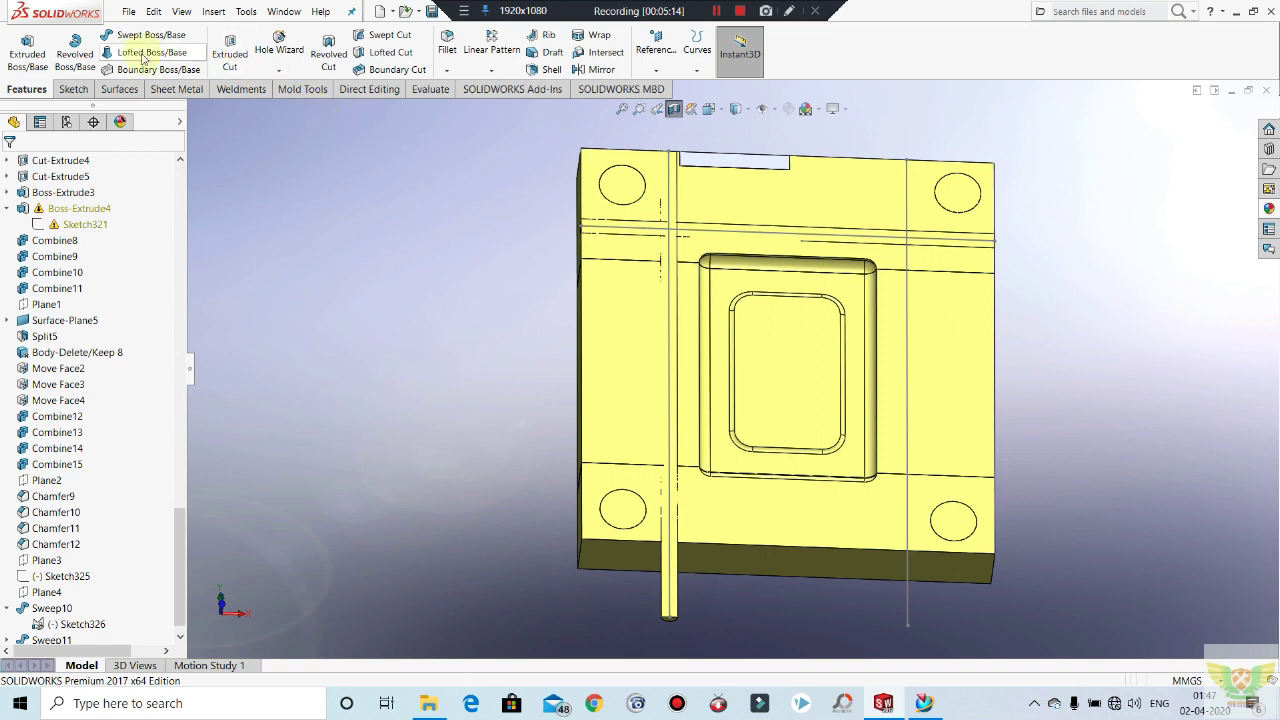
Step: Sweep a 10 mm circular rod along the right vertical line after clearing the missing-profile error
{"action": "left_click", "coordinate": [145, 35]}
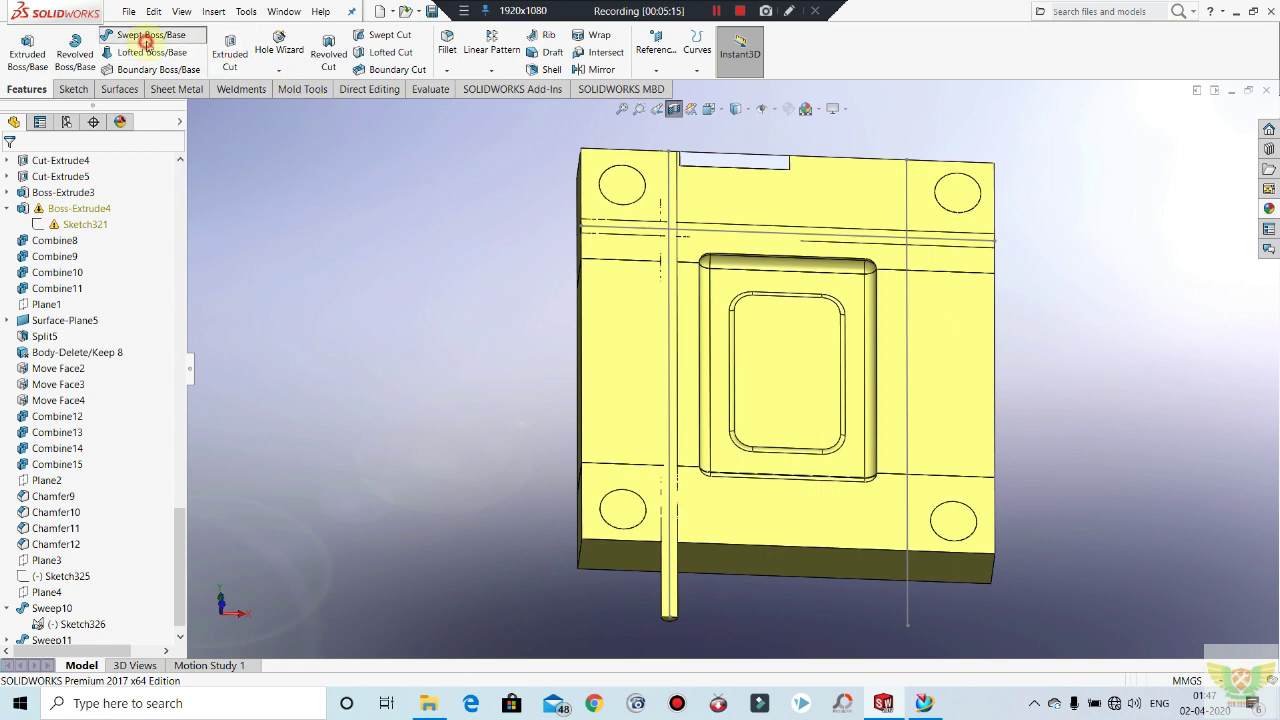
{"action": "left_click", "coordinate": [908, 192]}
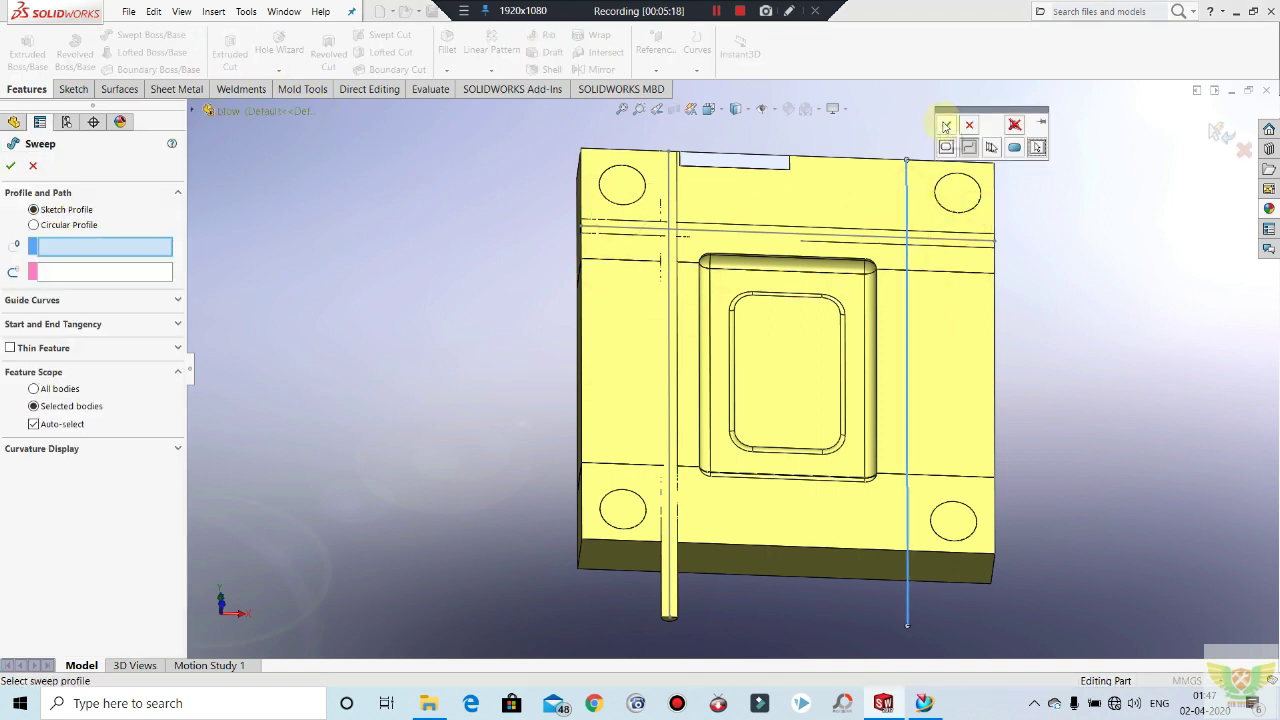
{"action": "left_click", "coordinate": [945, 125]}
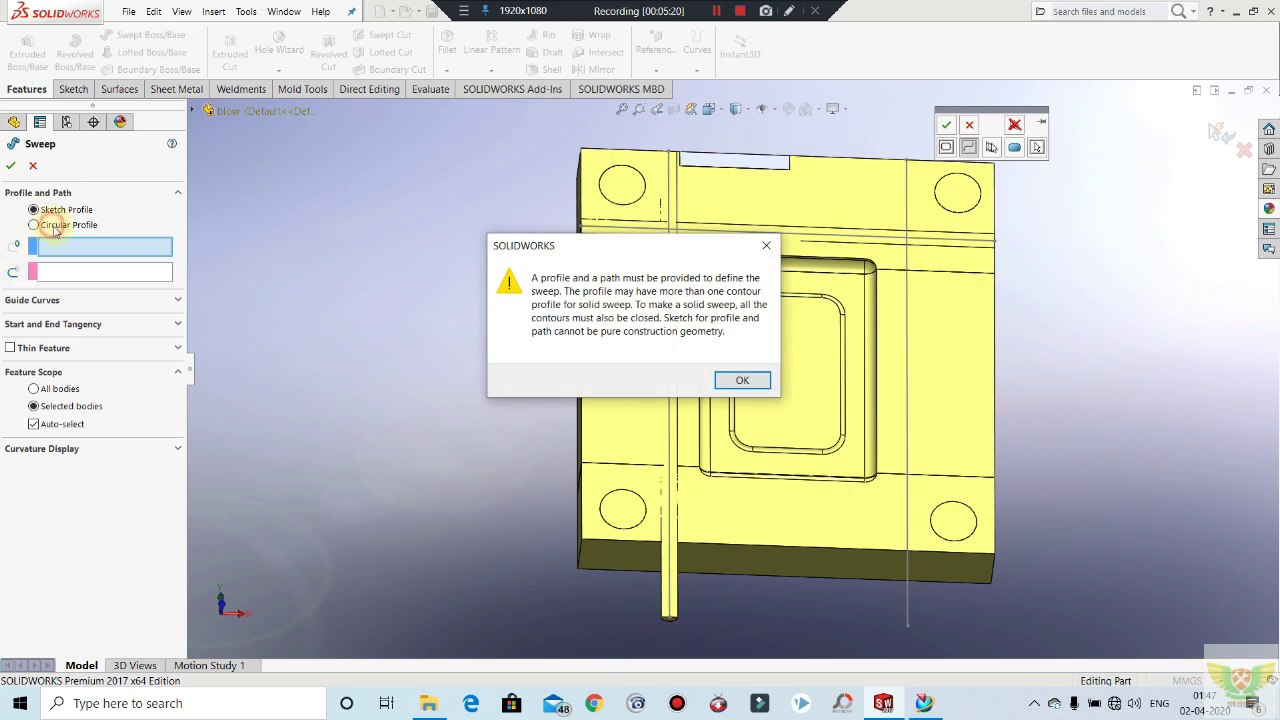
{"action": "left_click", "coordinate": [742, 380]}
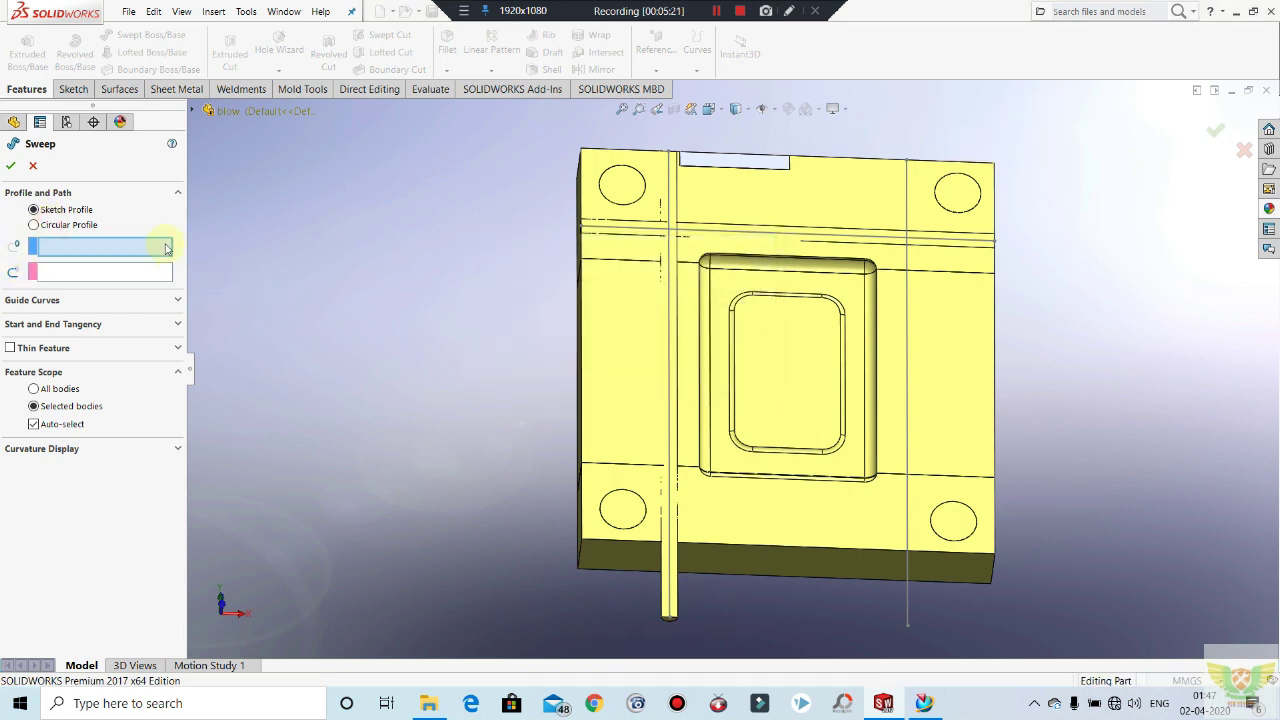
{"action": "left_click", "coordinate": [91, 226]}
{"action": "left_click", "coordinate": [908, 197]}
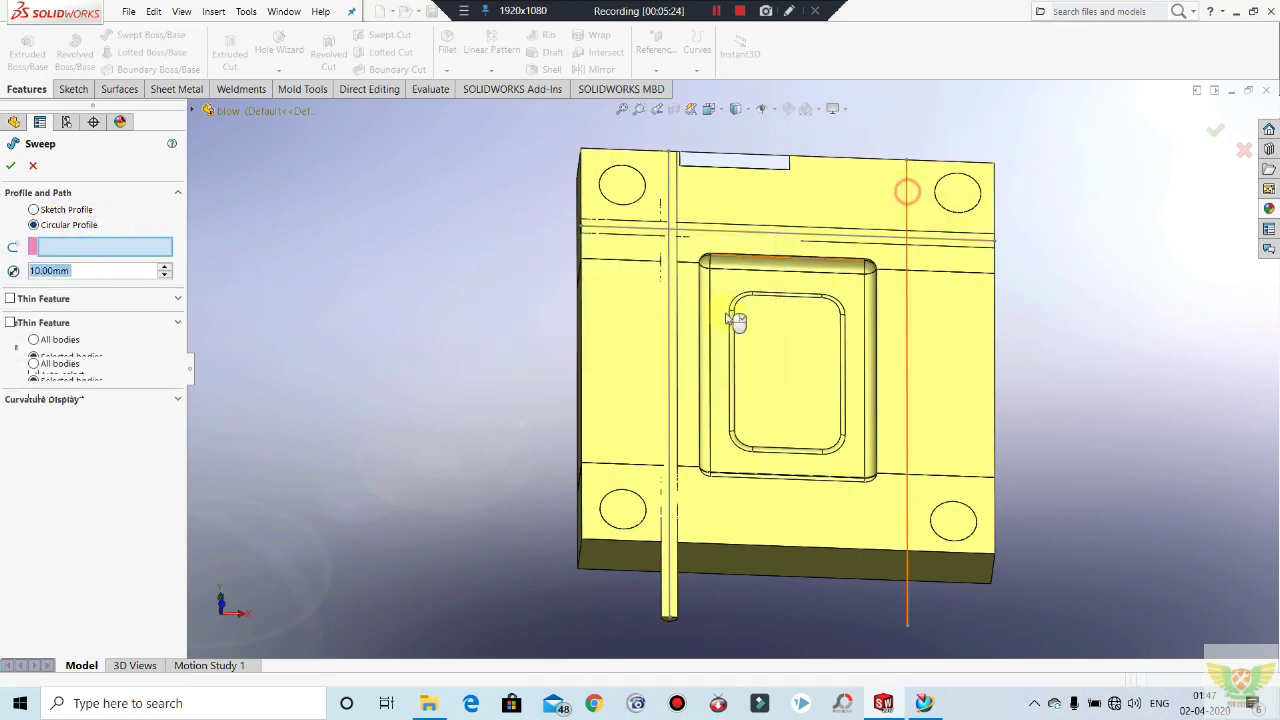
{"action": "left_click", "coordinate": [34, 300]}
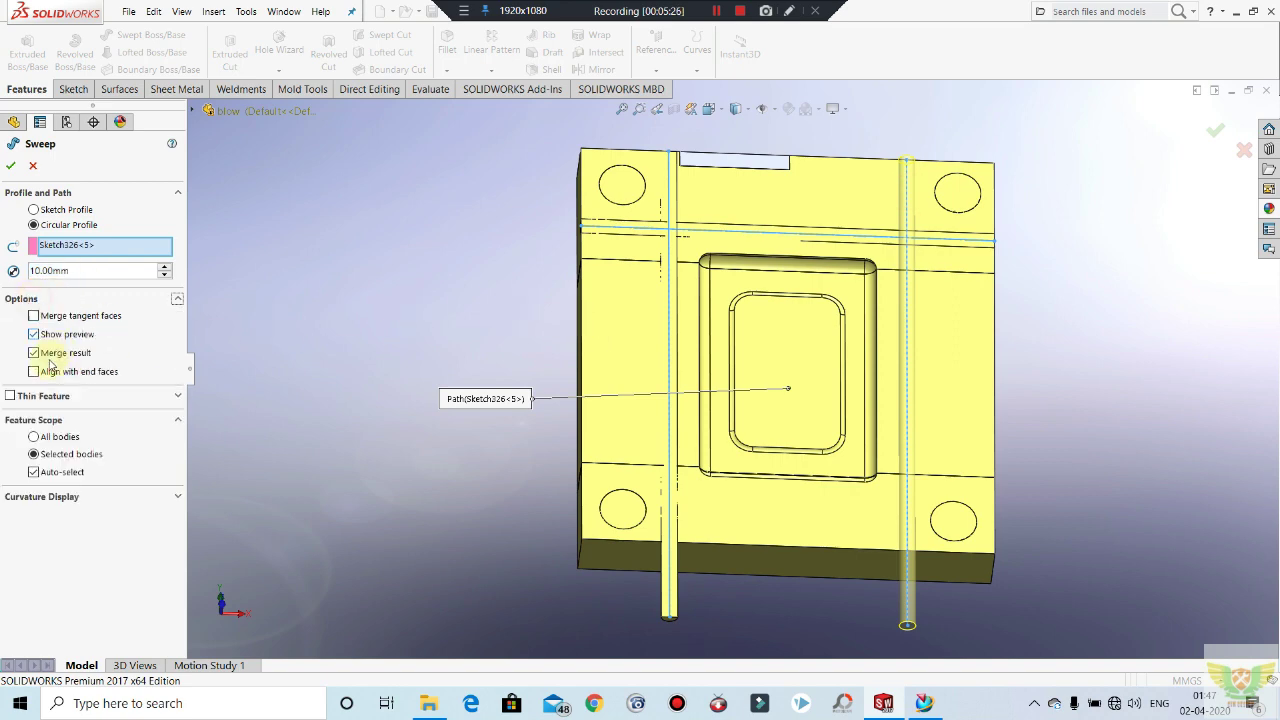
{"action": "left_click", "coordinate": [10, 166]}
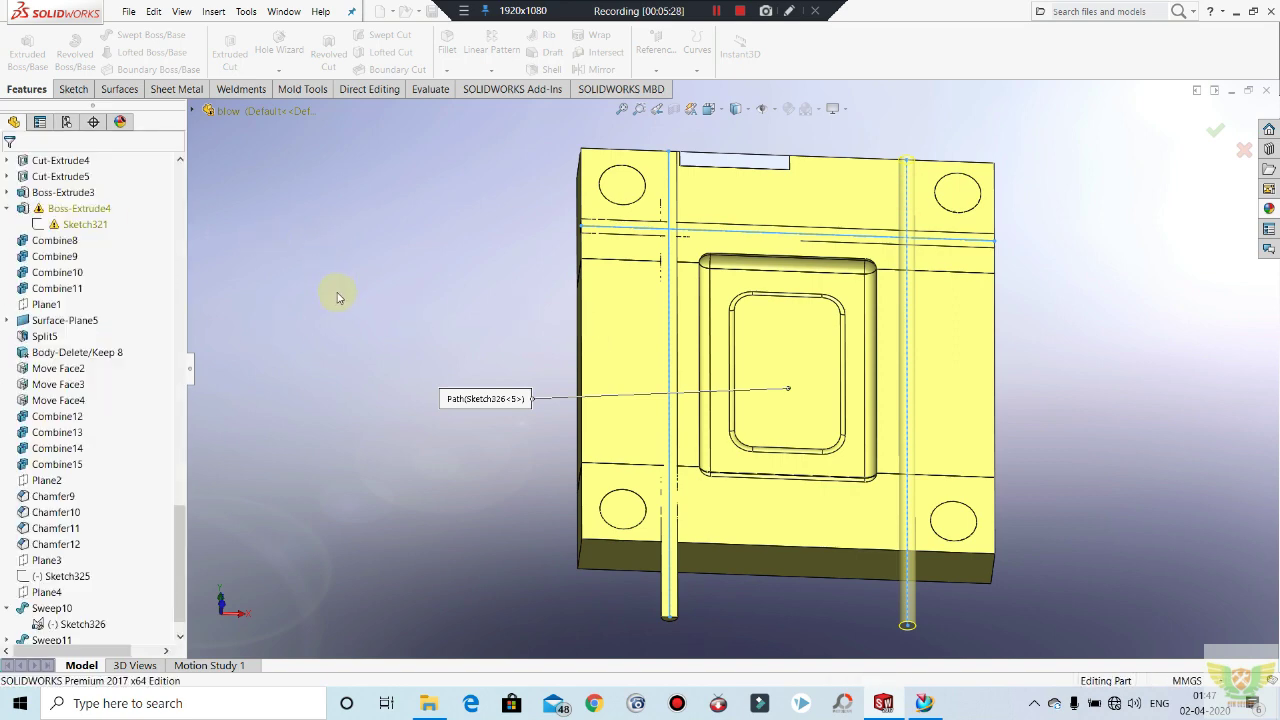
{"action": "mouse_move", "coordinate": [418, 319]}
{"action": "middle_mouse_down"}
{"action": "mouse_move", "coordinate": [466, 236]}
{"action": "mouse_move", "coordinate": [348, 160]}
{"action": "middle_mouse_up"}
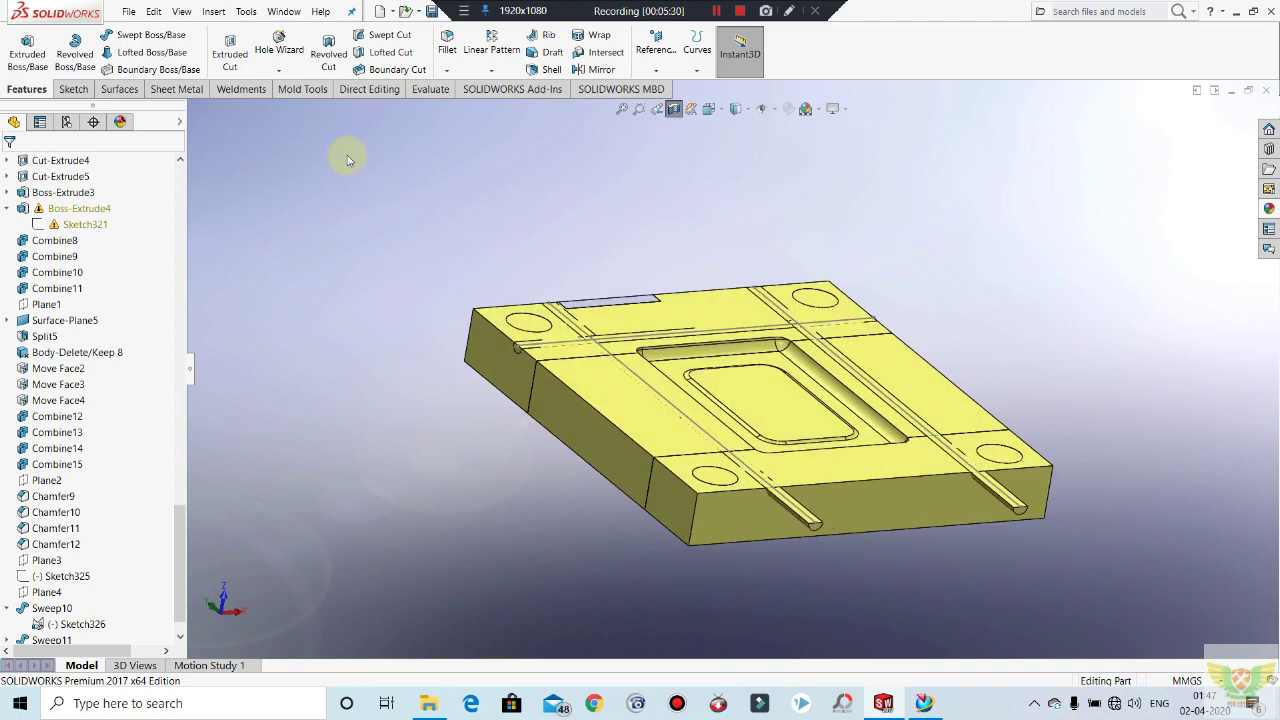
Step: Start an Insert > Features > Combine in Subtract mode and make first body picks
{"action": "left_click", "coordinate": [214, 14]}
{"action": "mouse_move", "coordinate": [239, 66]}
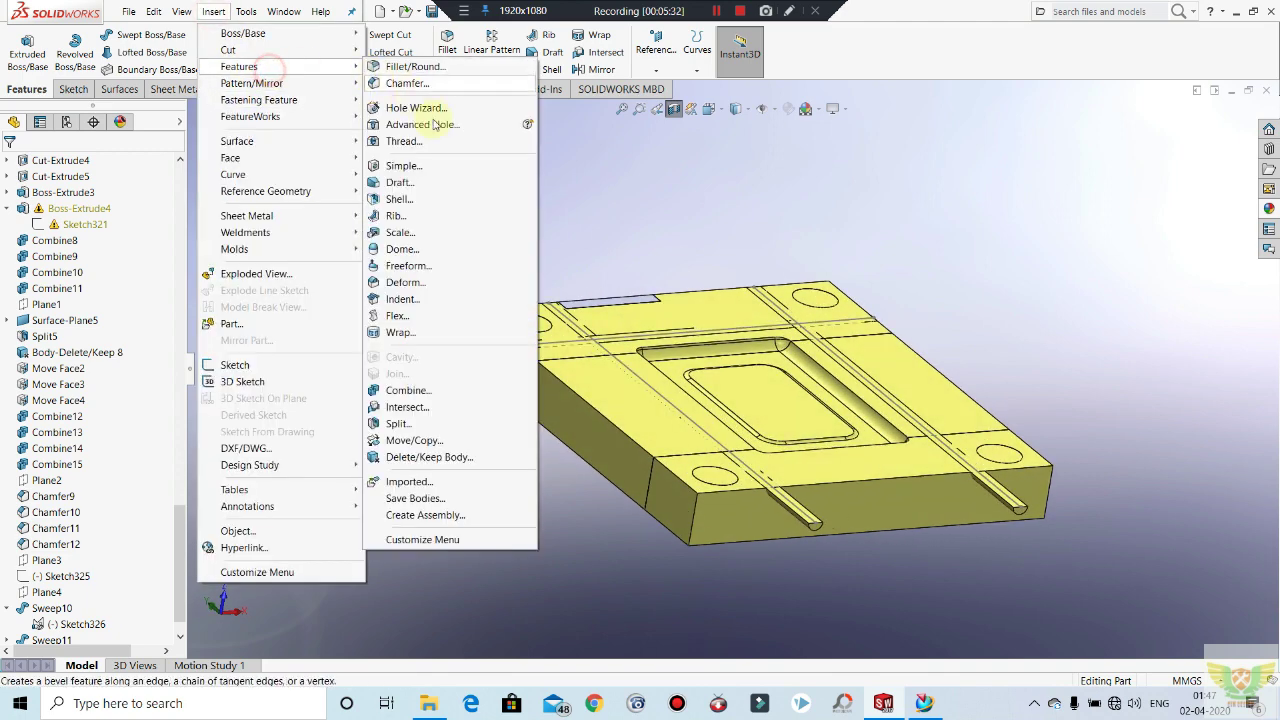
{"action": "left_click", "coordinate": [410, 391]}
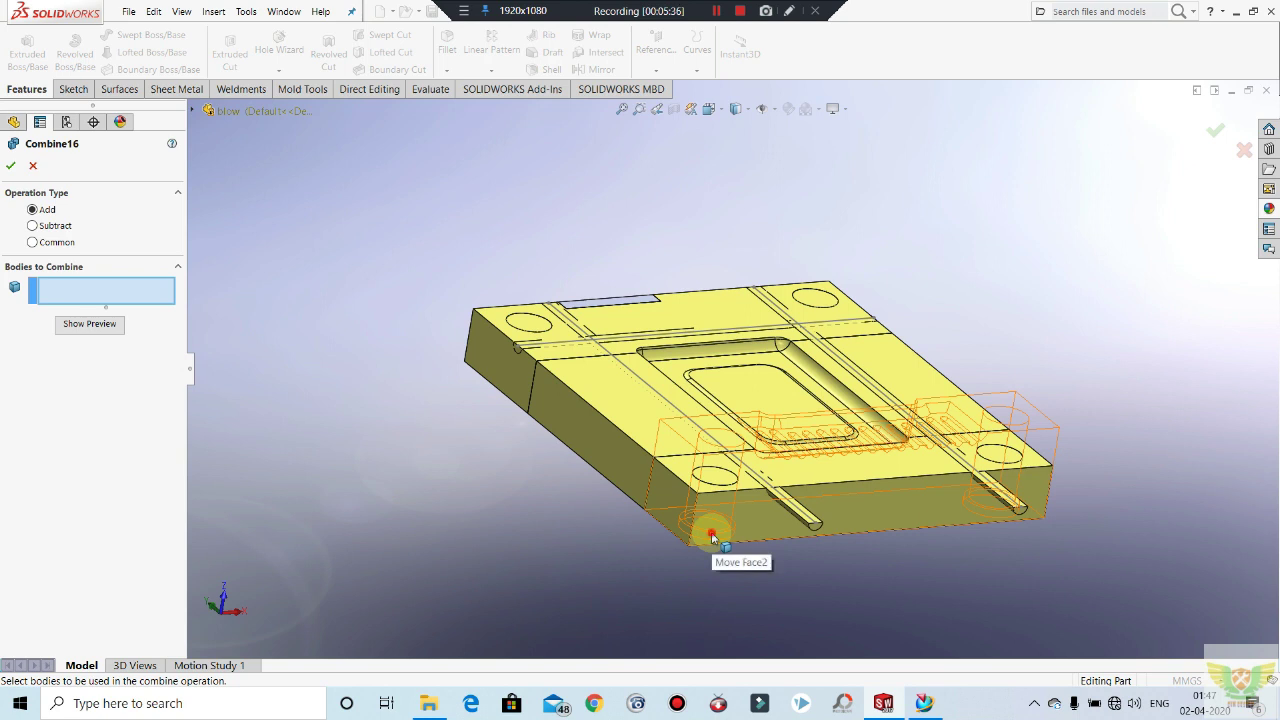
{"action": "left_click", "coordinate": [712, 537]}
{"action": "left_click", "coordinate": [38, 226]}
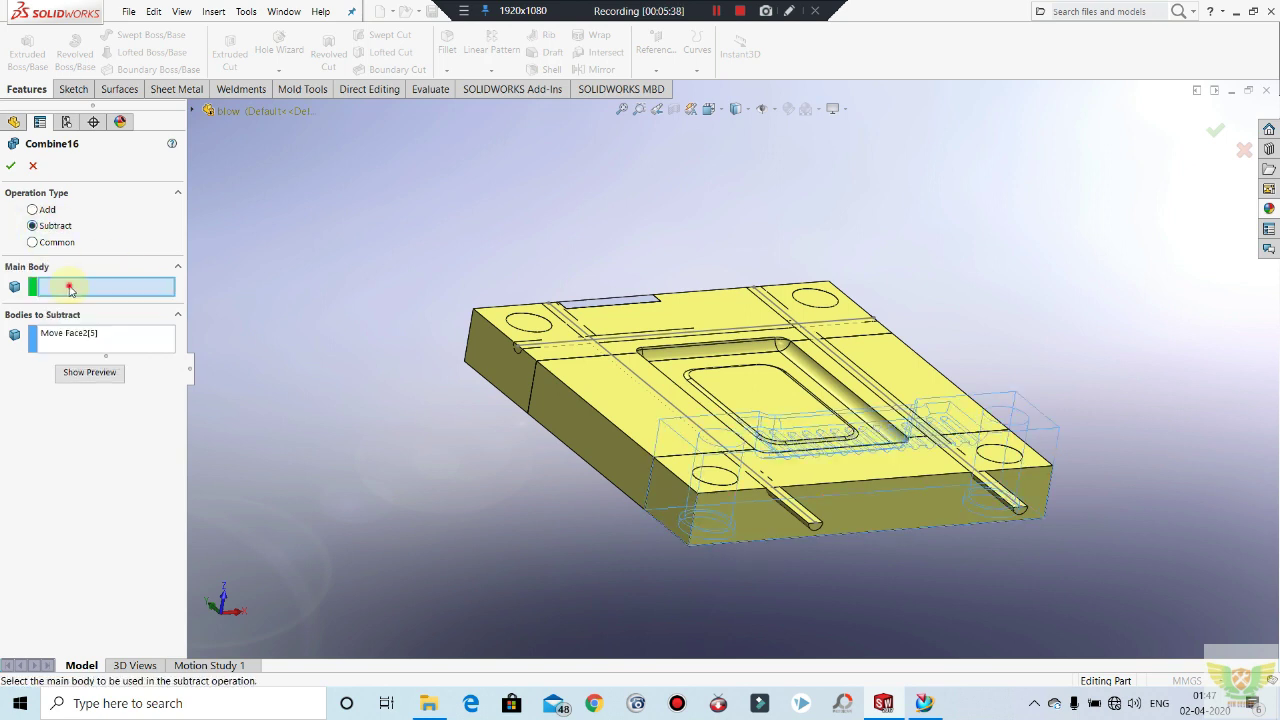
{"action": "left_click", "coordinate": [494, 370]}
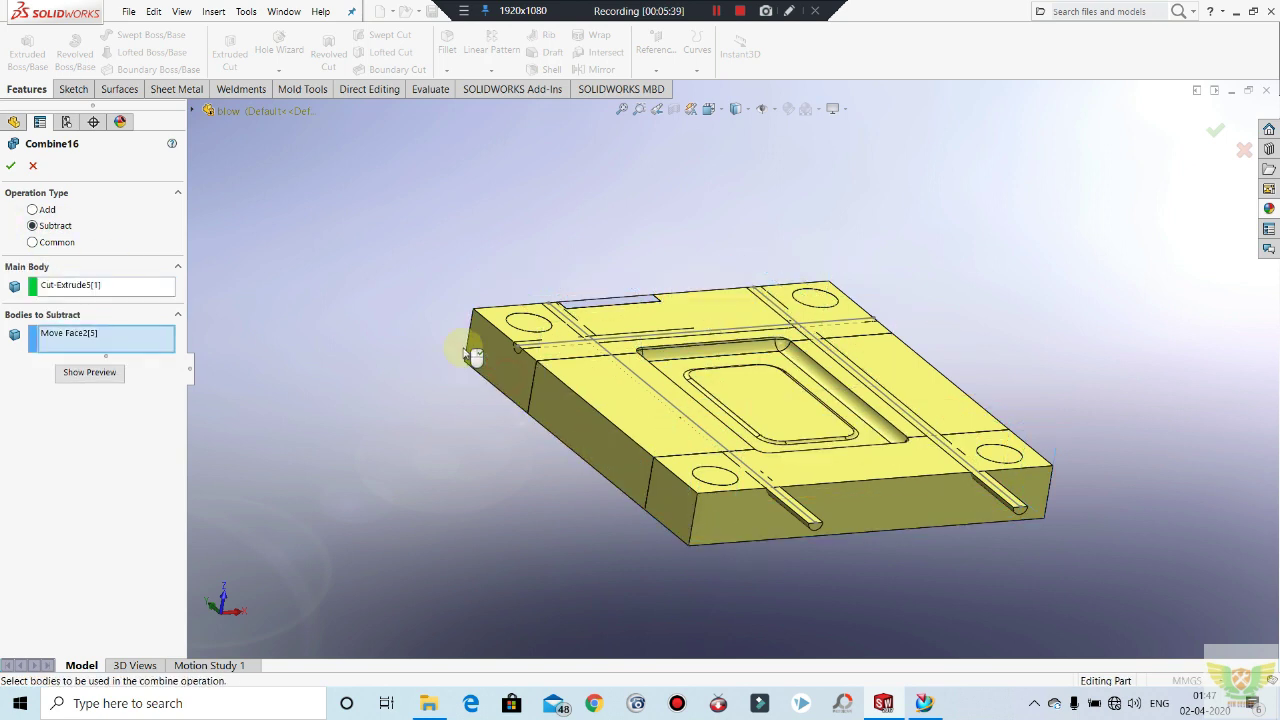
{"action": "left_click", "coordinate": [494, 368]}
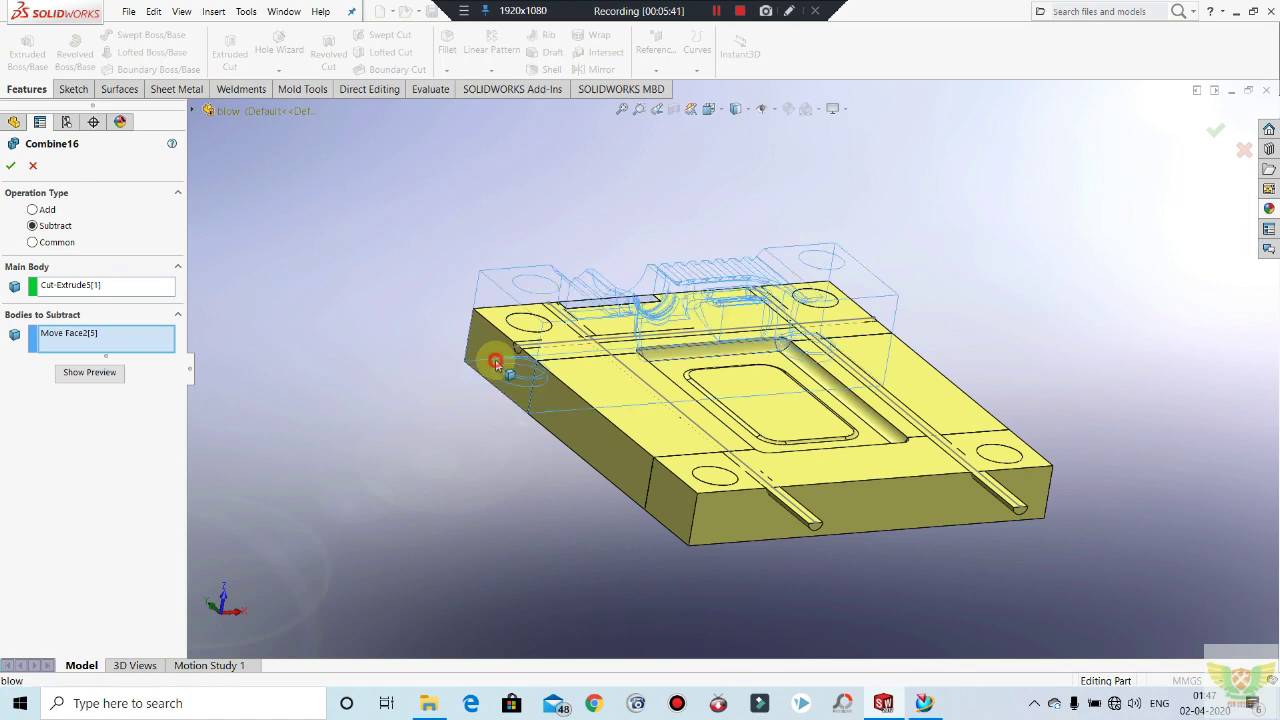
Step: Set Cut-Extrude5 as main body with Split4 to subtract, and apply the combine
{"action": "right_click", "coordinate": [67, 344]}
{"action": "left_click", "coordinate": [96, 353]}
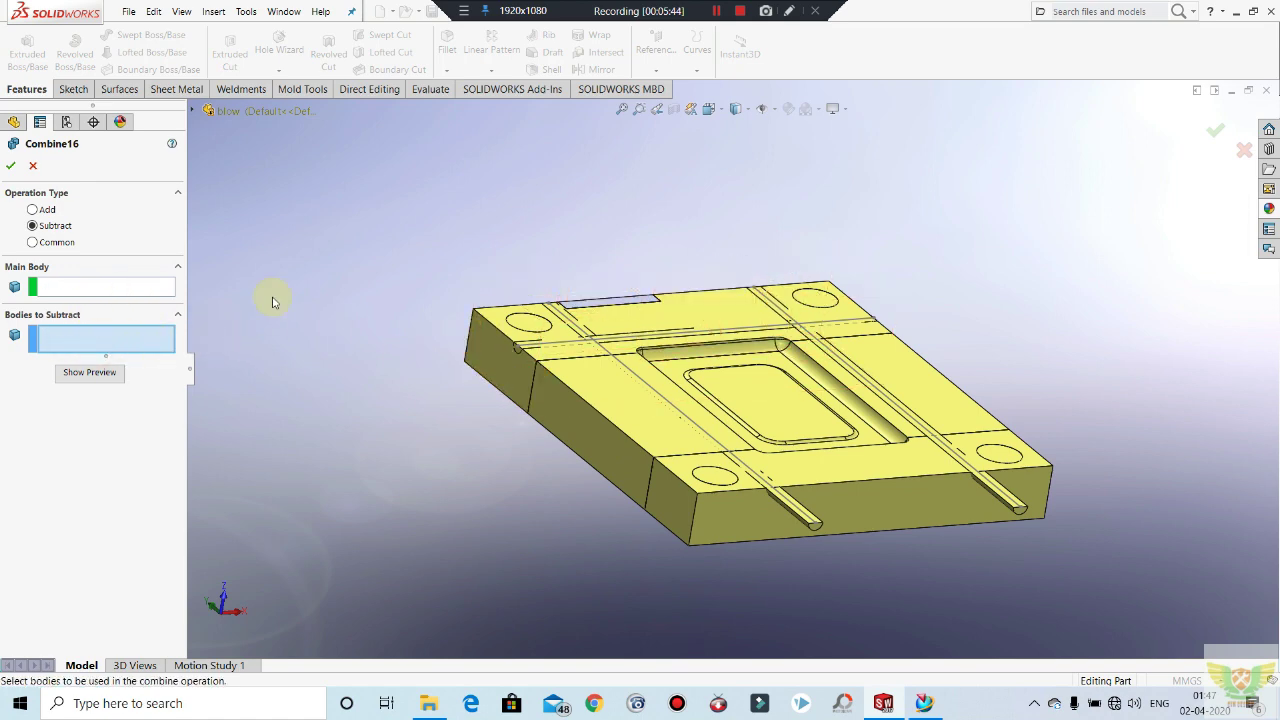
{"action": "left_click", "coordinate": [510, 378]}
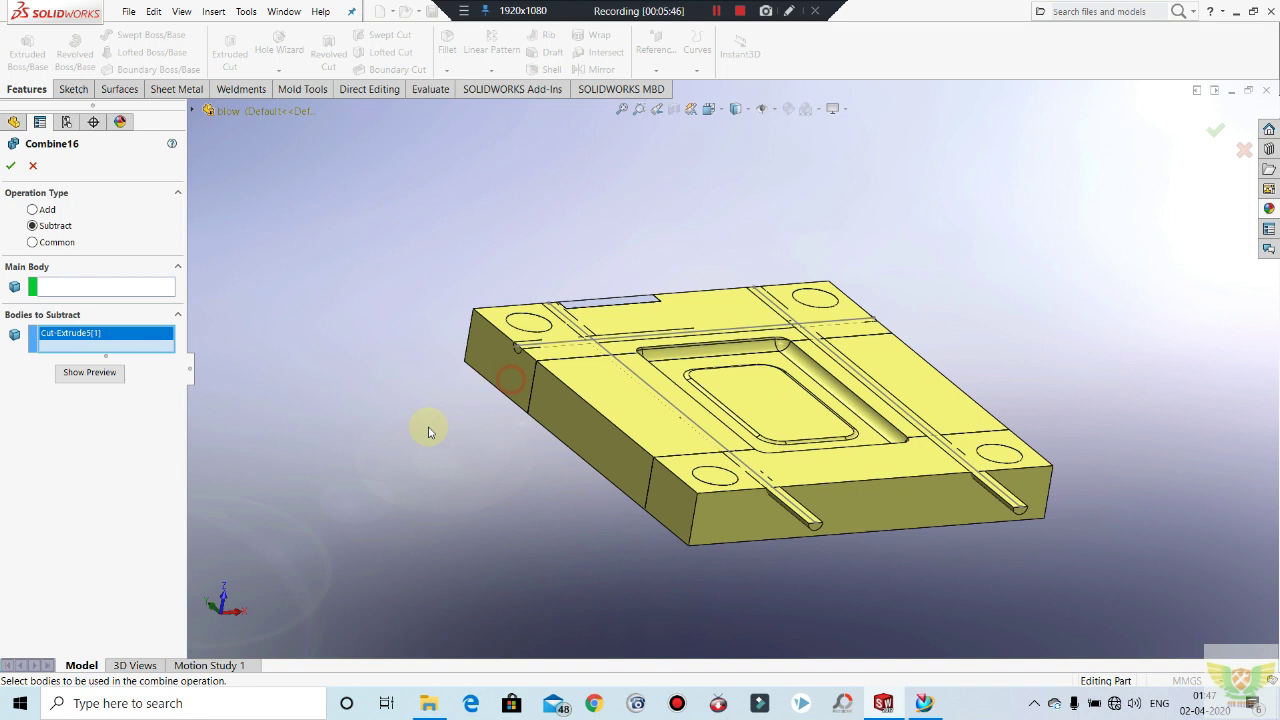
{"action": "left_click", "coordinate": [518, 394]}
{"action": "left_click", "coordinate": [117, 287]}
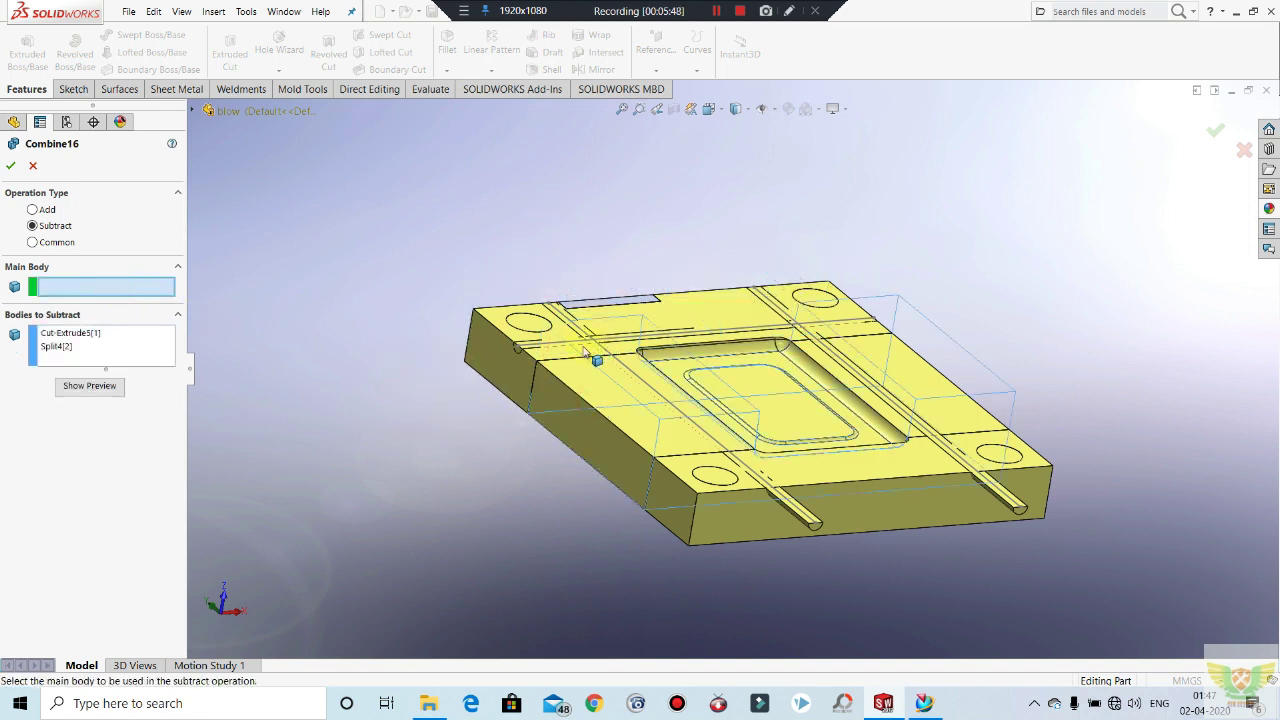
{"action": "left_click", "coordinate": [504, 380]}
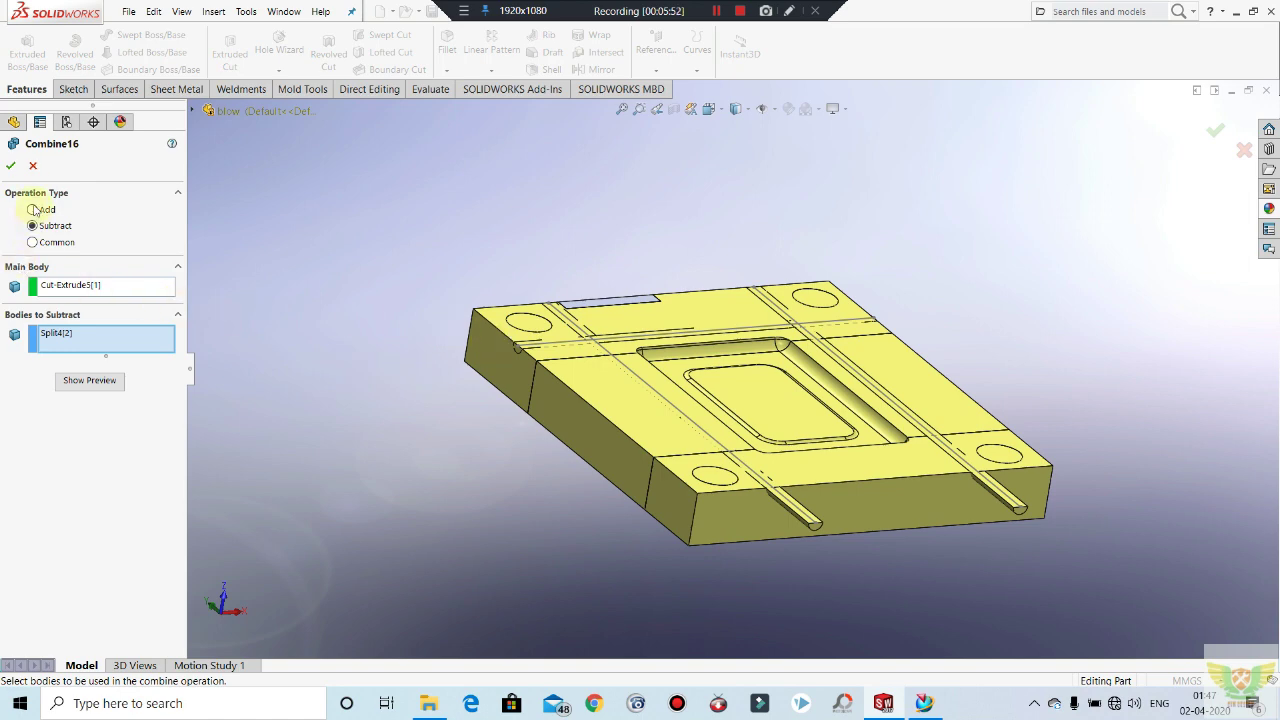
{"action": "left_click", "coordinate": [35, 167]}
{"action": "middle_click_drag", "start_coordinate": [552, 400], "coordinate": [534, 451]}
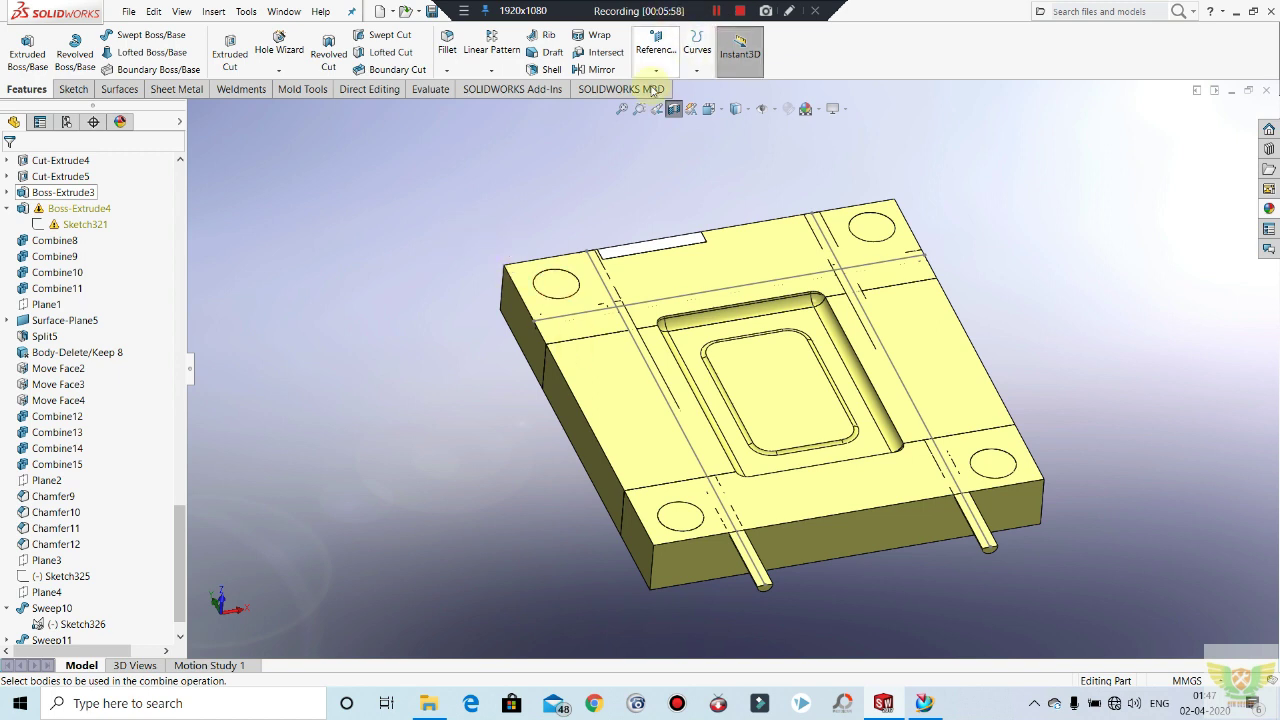
{"action": "left_click", "coordinate": [673, 107]}
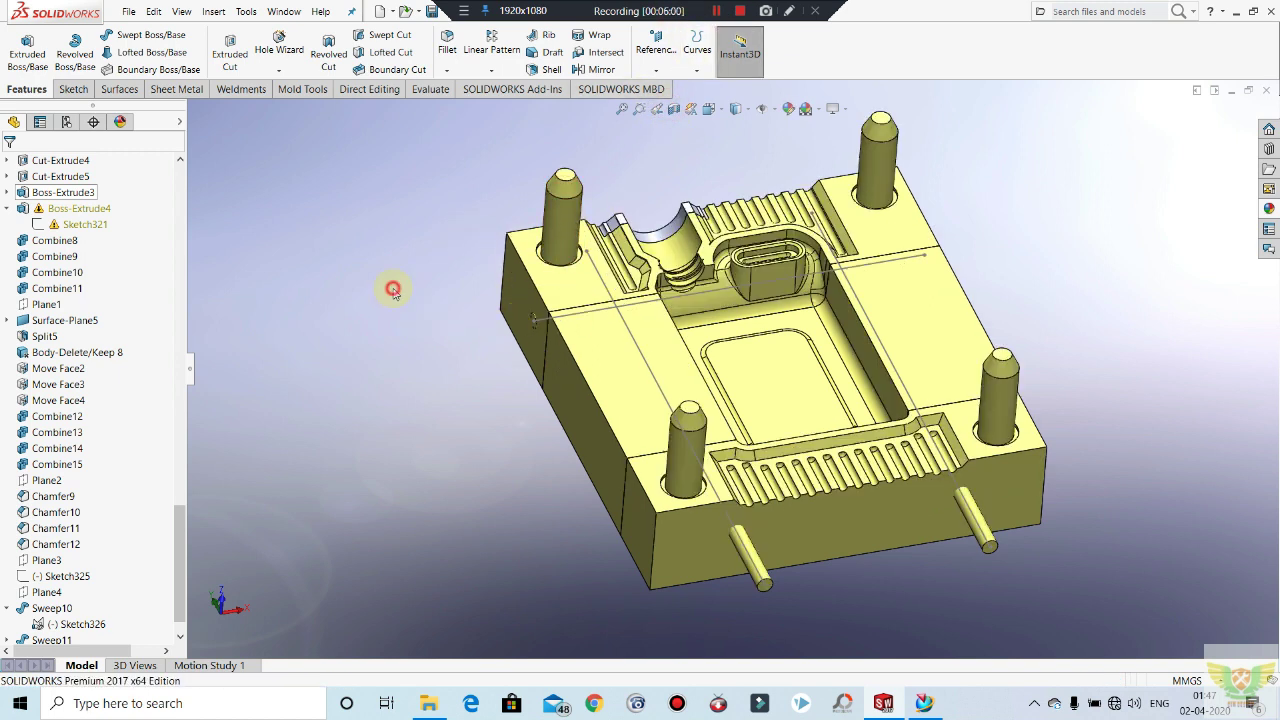
{"action": "right_click", "coordinate": [897, 265]}
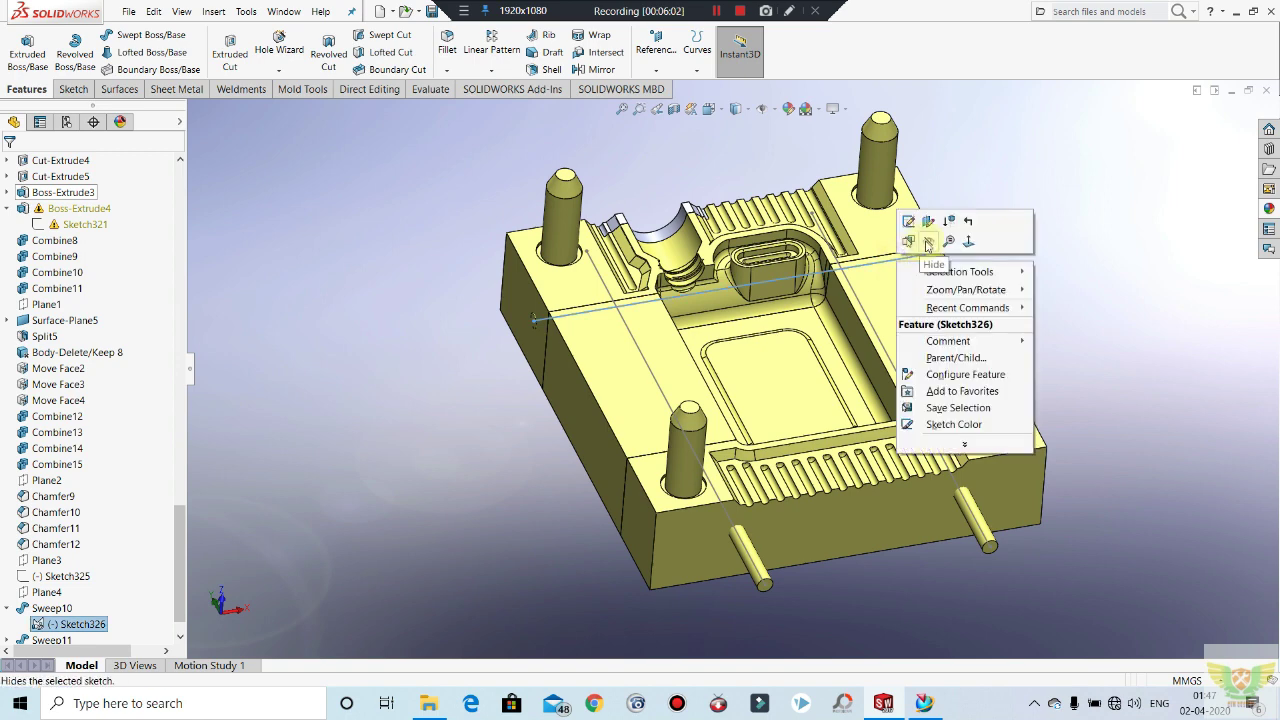
{"action": "key", "text": "Escape"}
{"action": "middle_click_drag", "start_coordinate": [927, 245], "coordinate": [966, 327]}
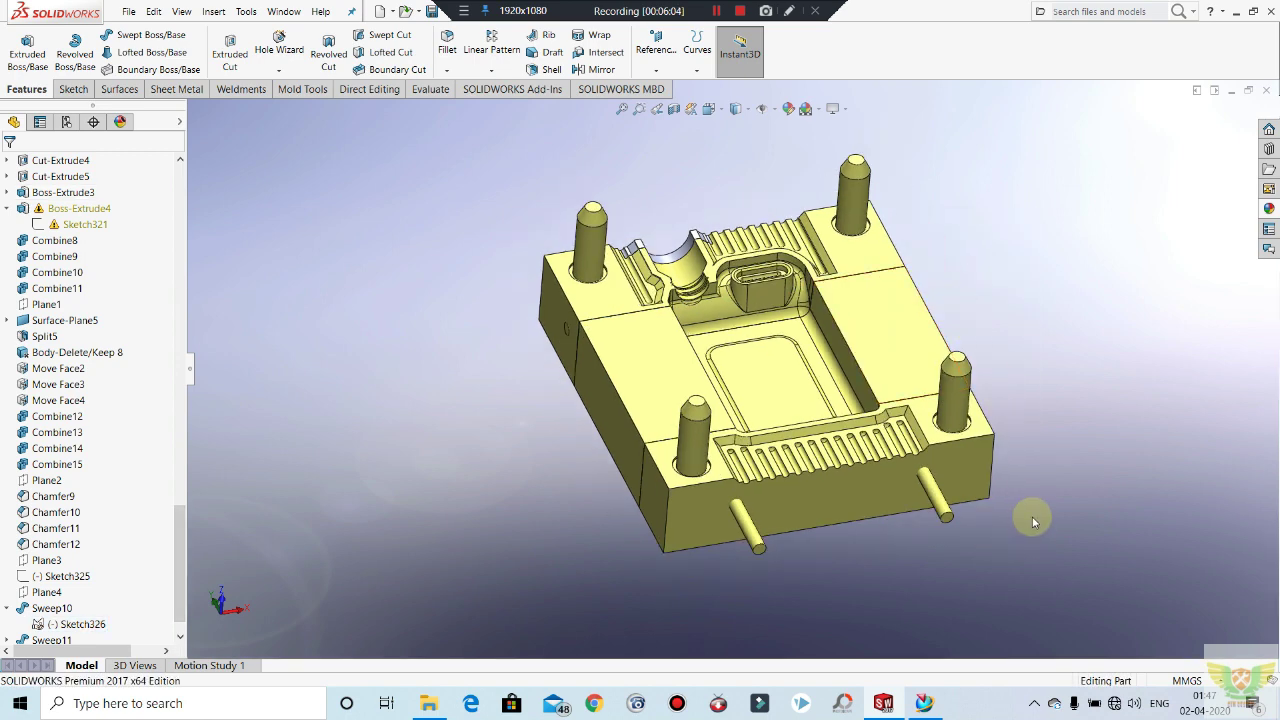
{"action": "middle_click_drag", "start_coordinate": [1029, 514], "coordinate": [991, 420]}
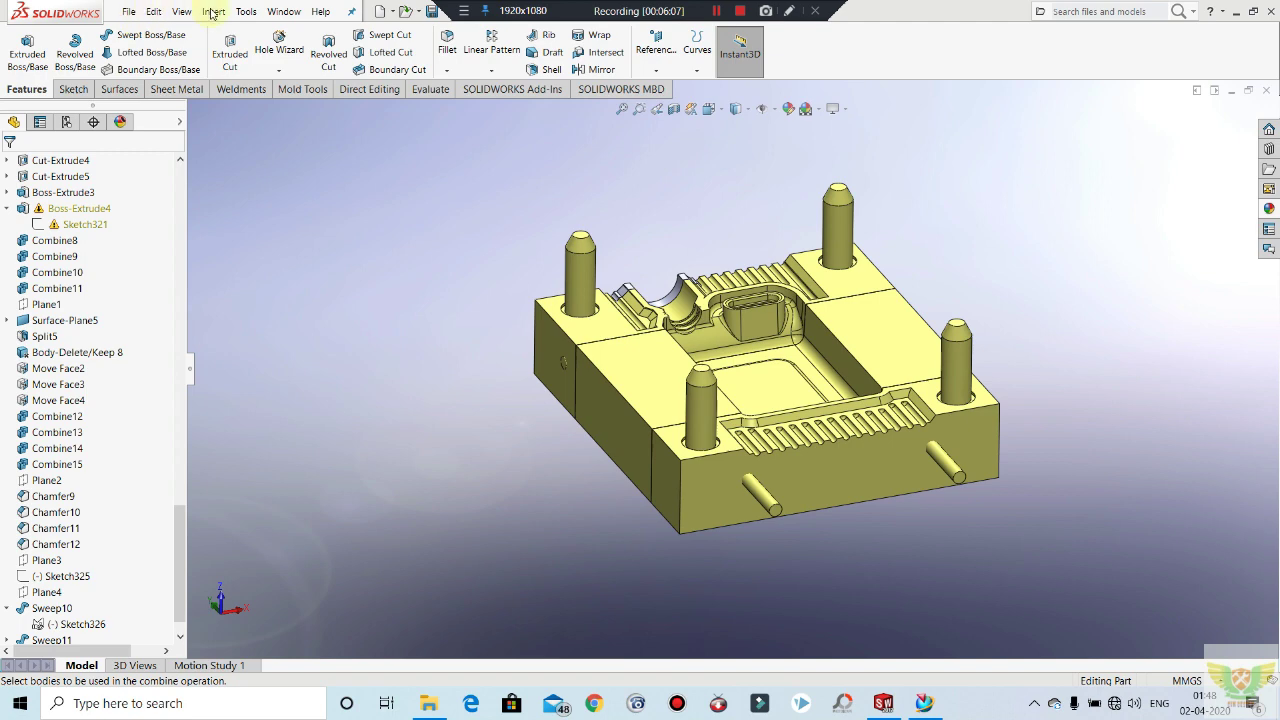
Step: Combine-subtract the Sweep11 rod from the Cut-Extrude5 back mould plate
{"action": "left_click", "coordinate": [246, 11]}
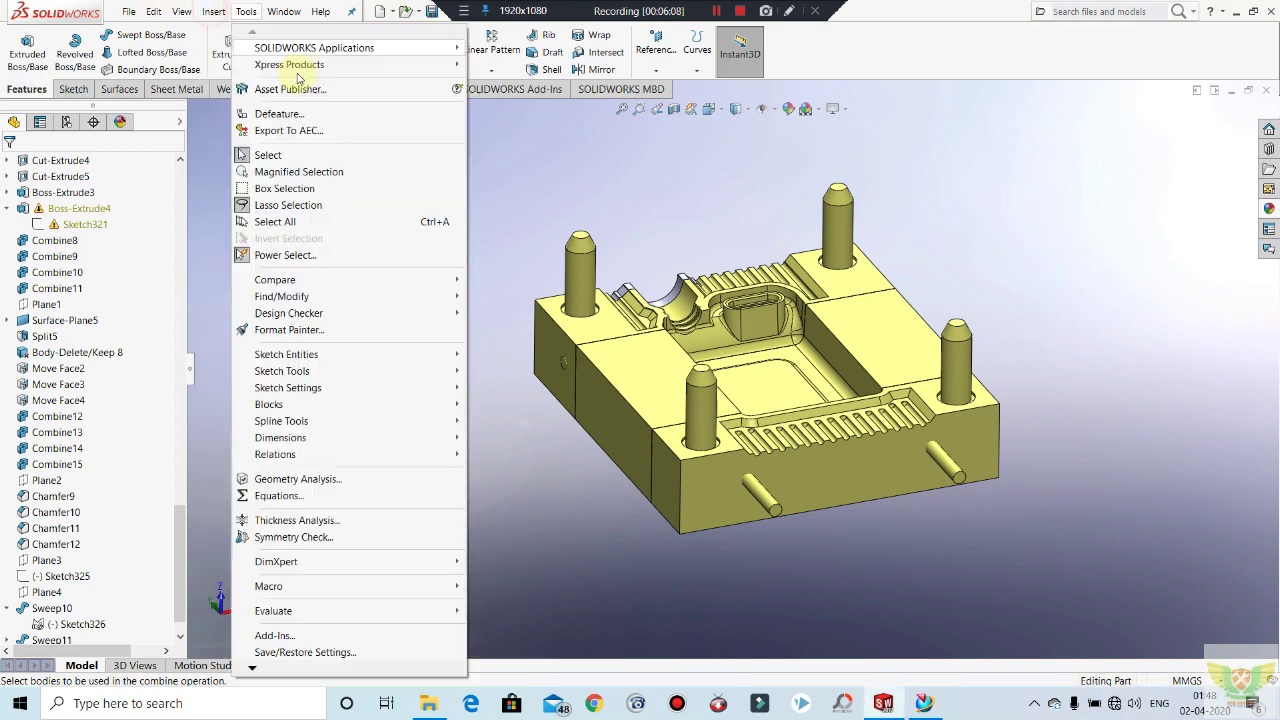
{"action": "left_click", "coordinate": [181, 11]}
{"action": "left_click", "coordinate": [213, 11]}
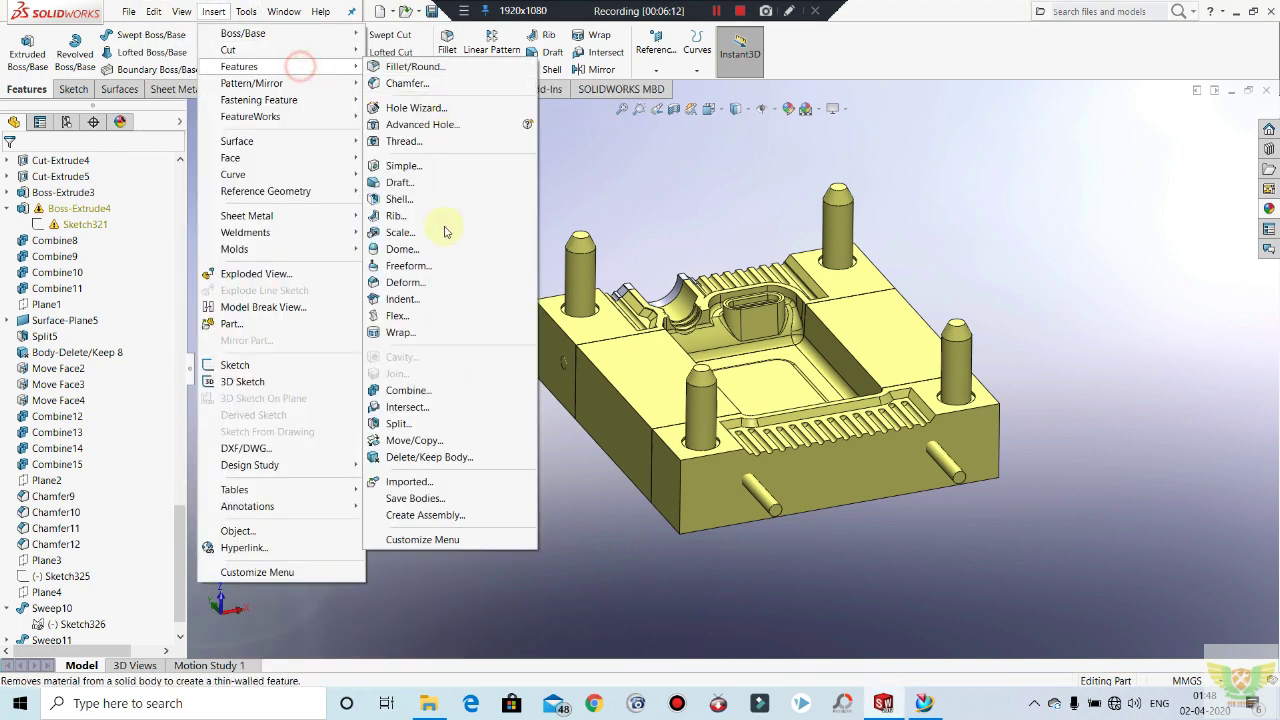
{"action": "mouse_move", "coordinate": [239, 66]}
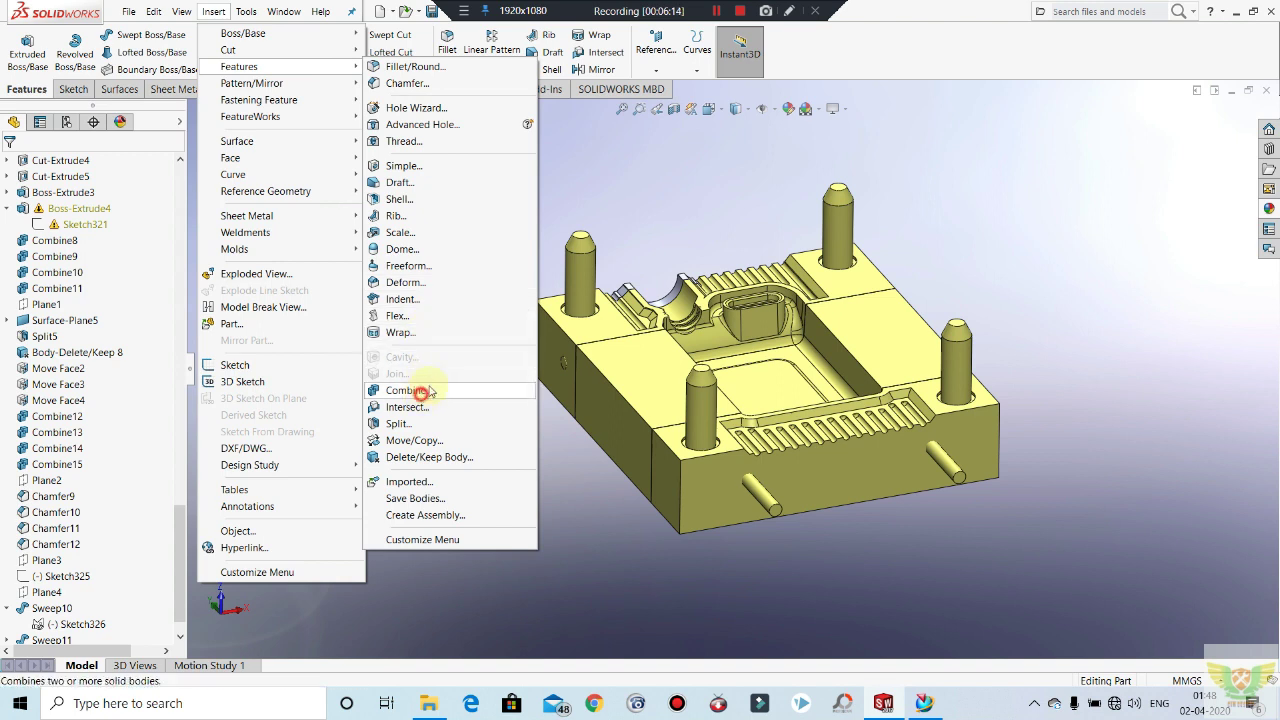
{"action": "left_click", "coordinate": [423, 390]}
{"action": "left_click", "coordinate": [69, 228]}
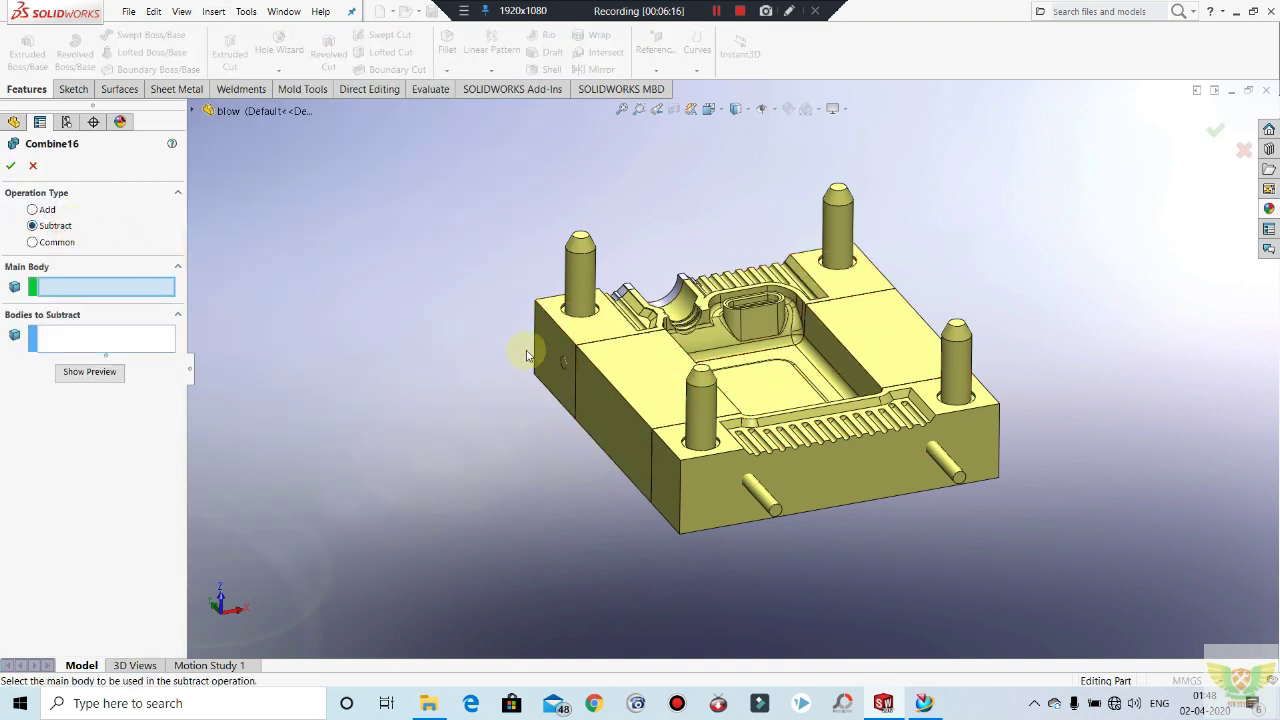
{"action": "left_click", "coordinate": [536, 350]}
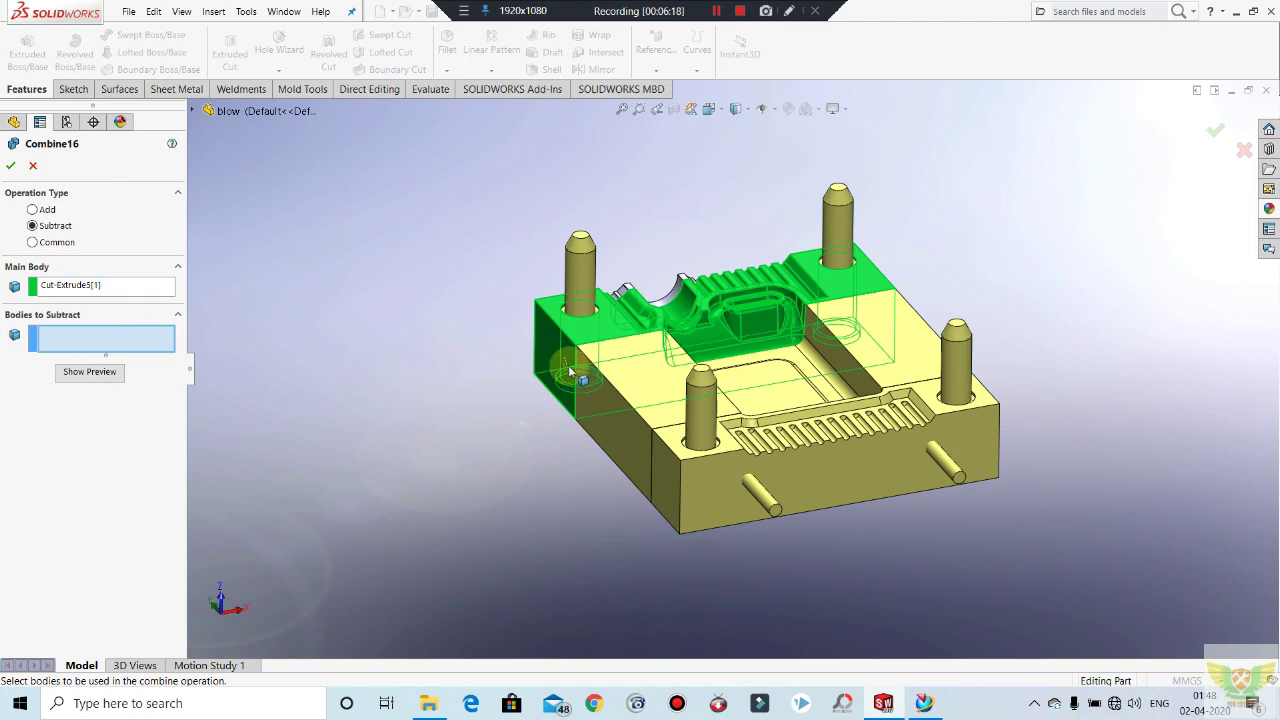
{"action": "left_click", "coordinate": [565, 363]}
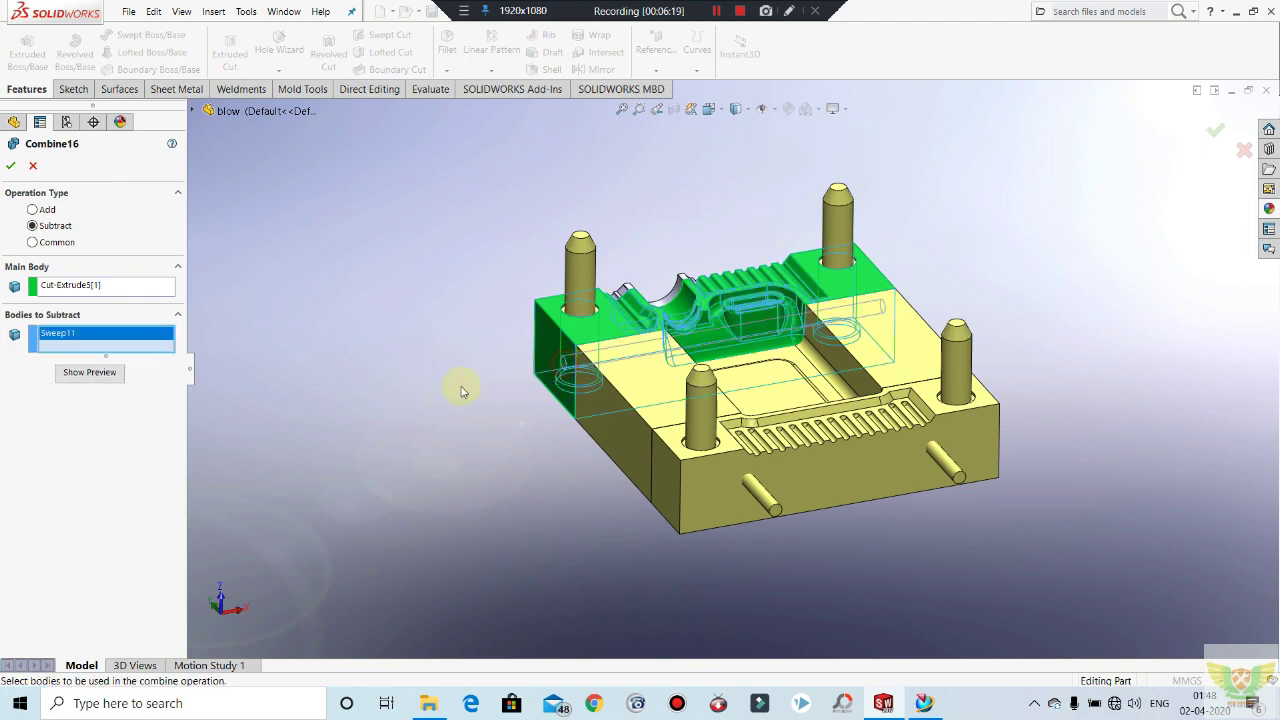
{"action": "left_click", "coordinate": [11, 162]}
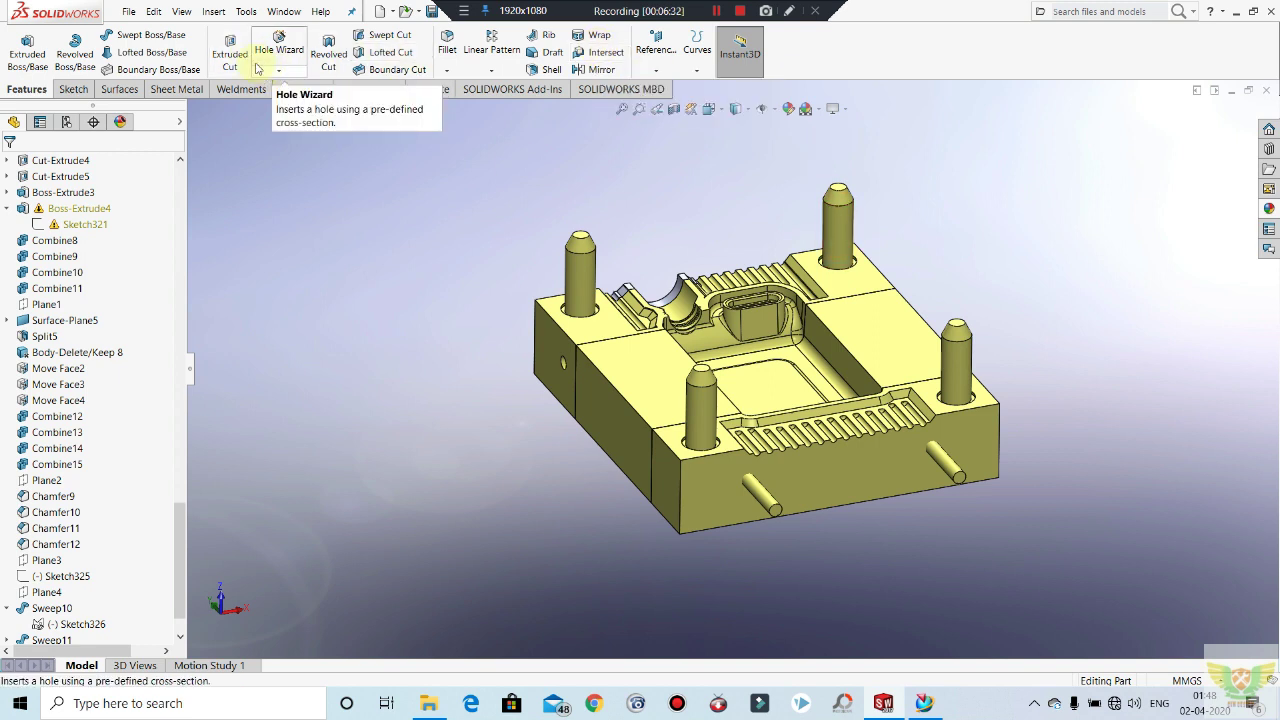
Step: Combine-subtract the Sweep10 and Sweep12 pins from the Move Face2 front plate
{"action": "left_click", "coordinate": [213, 11]}
{"action": "left_click", "coordinate": [258, 64]}
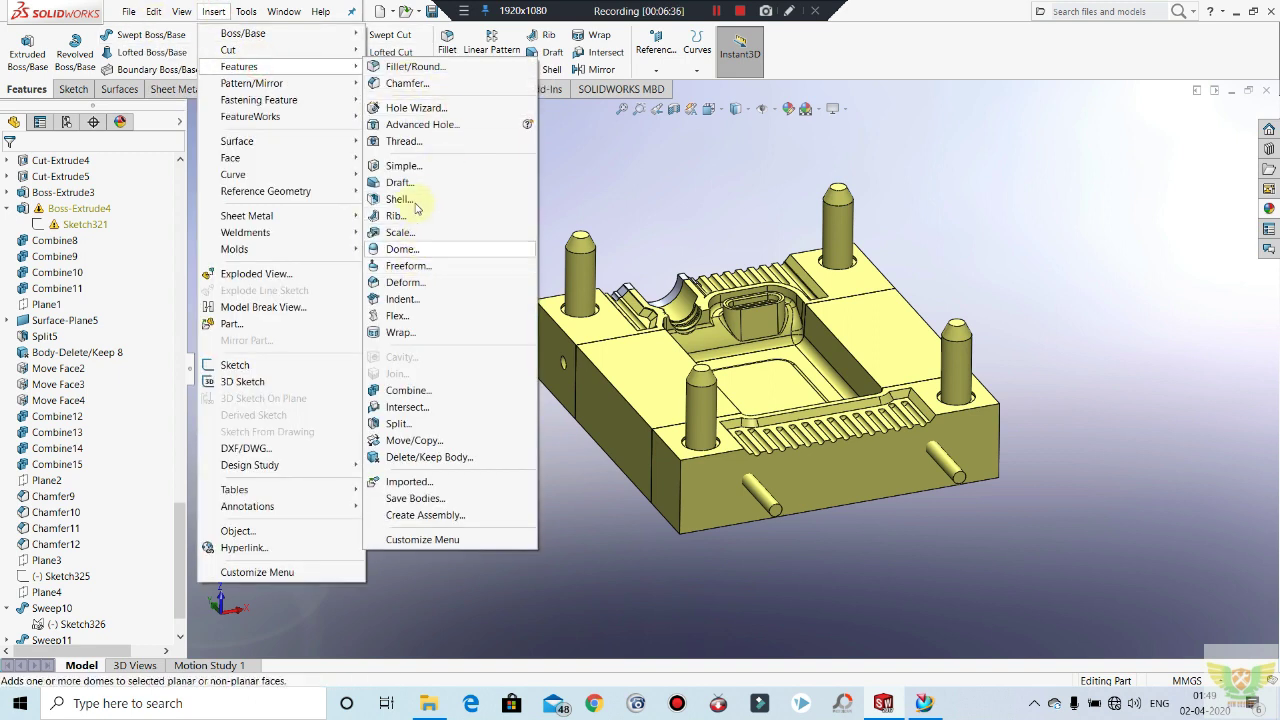
{"action": "left_click", "coordinate": [408, 390]}
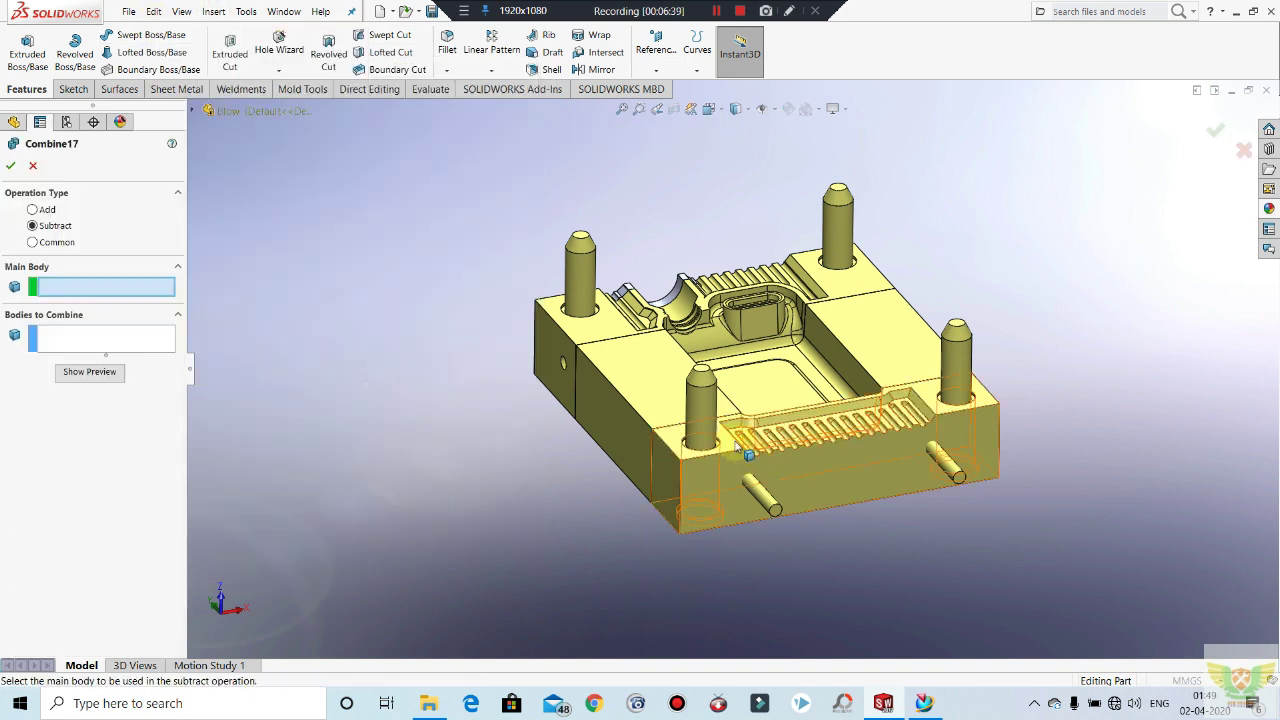
{"action": "left_click", "coordinate": [714, 513]}
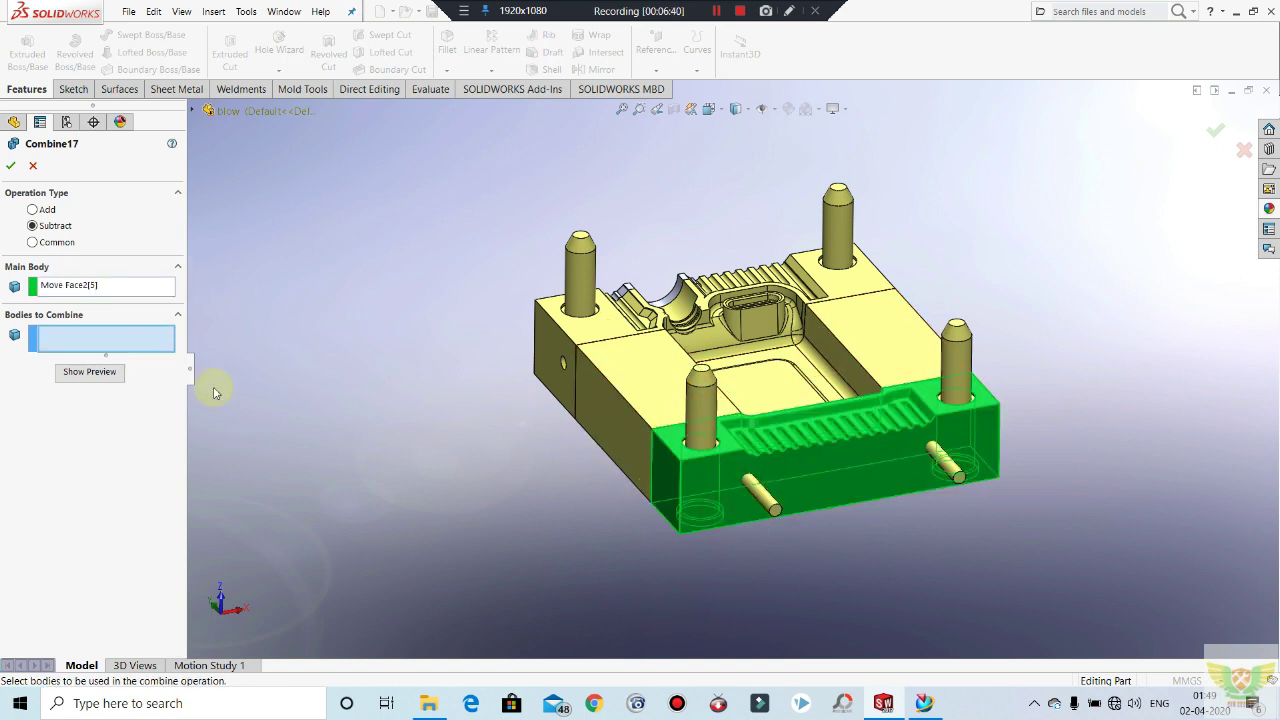
{"action": "left_click", "coordinate": [773, 506]}
{"action": "left_click", "coordinate": [958, 477]}
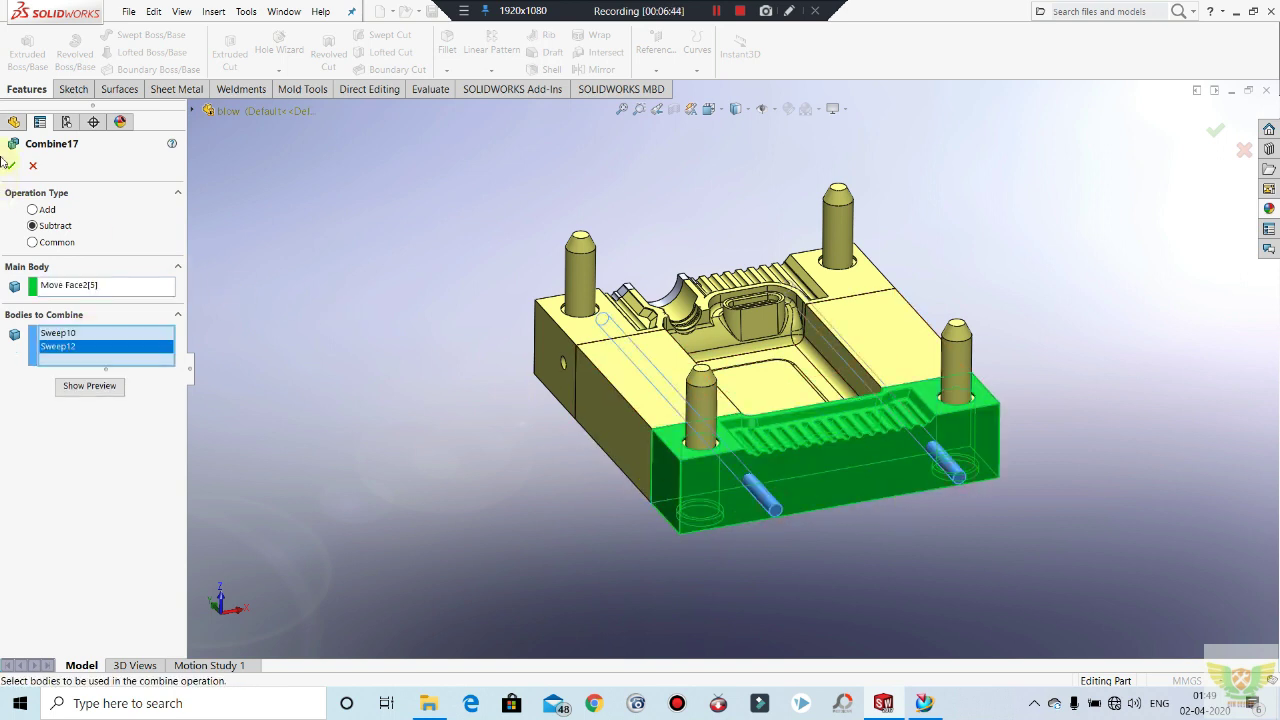
{"action": "left_click", "coordinate": [15, 167]}
{"action": "mouse_move", "coordinate": [408, 314]}
{"action": "middle_mouse_down"}
{"action": "mouse_move", "coordinate": [374, 226]}
{"action": "mouse_move", "coordinate": [417, 291]}
{"action": "middle_mouse_up"}
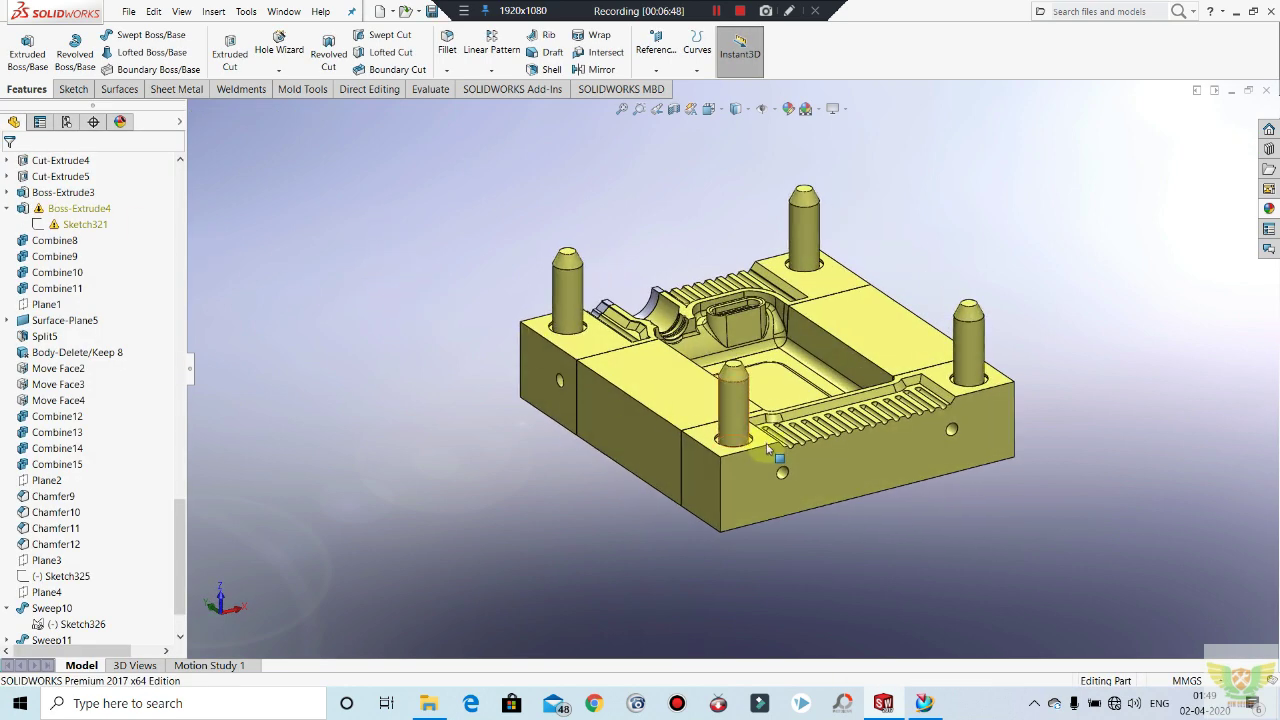
Step: Sketch on the front face and convert both channel hole edges into circles
{"action": "left_click", "coordinate": [867, 460]}
{"action": "left_click", "coordinate": [924, 426]}
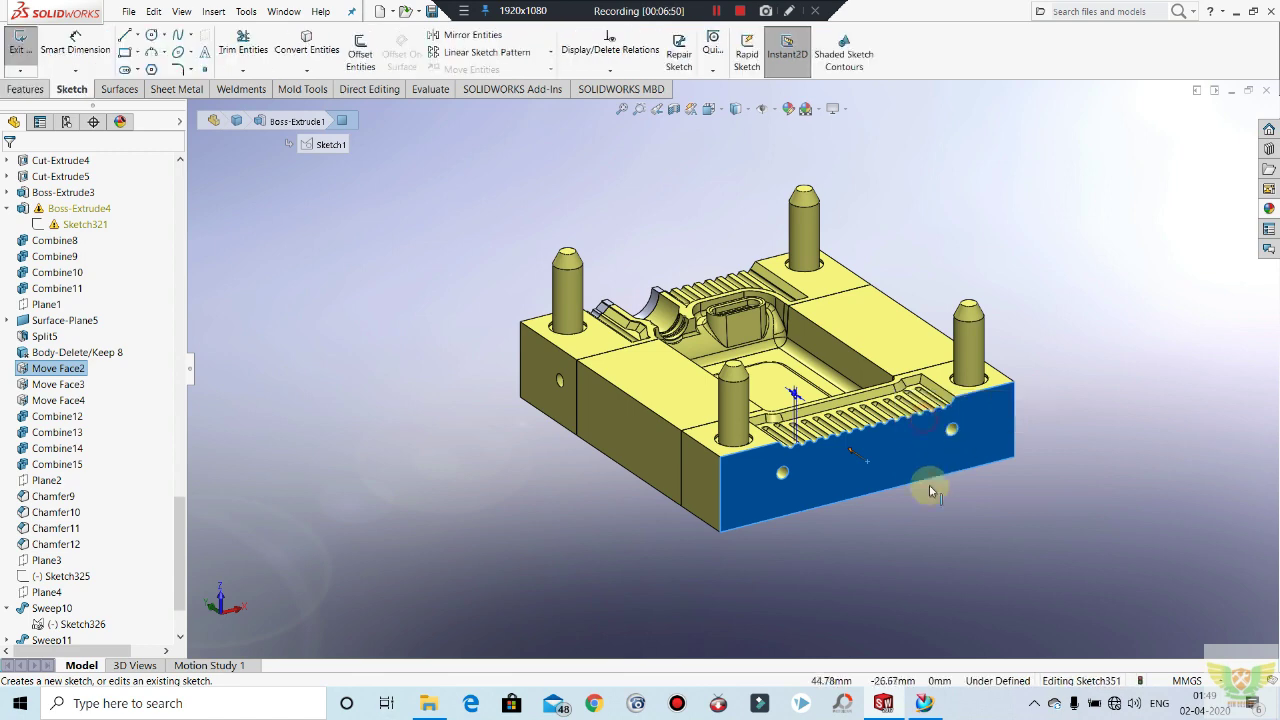
{"action": "key", "text": "ctrl+8"}
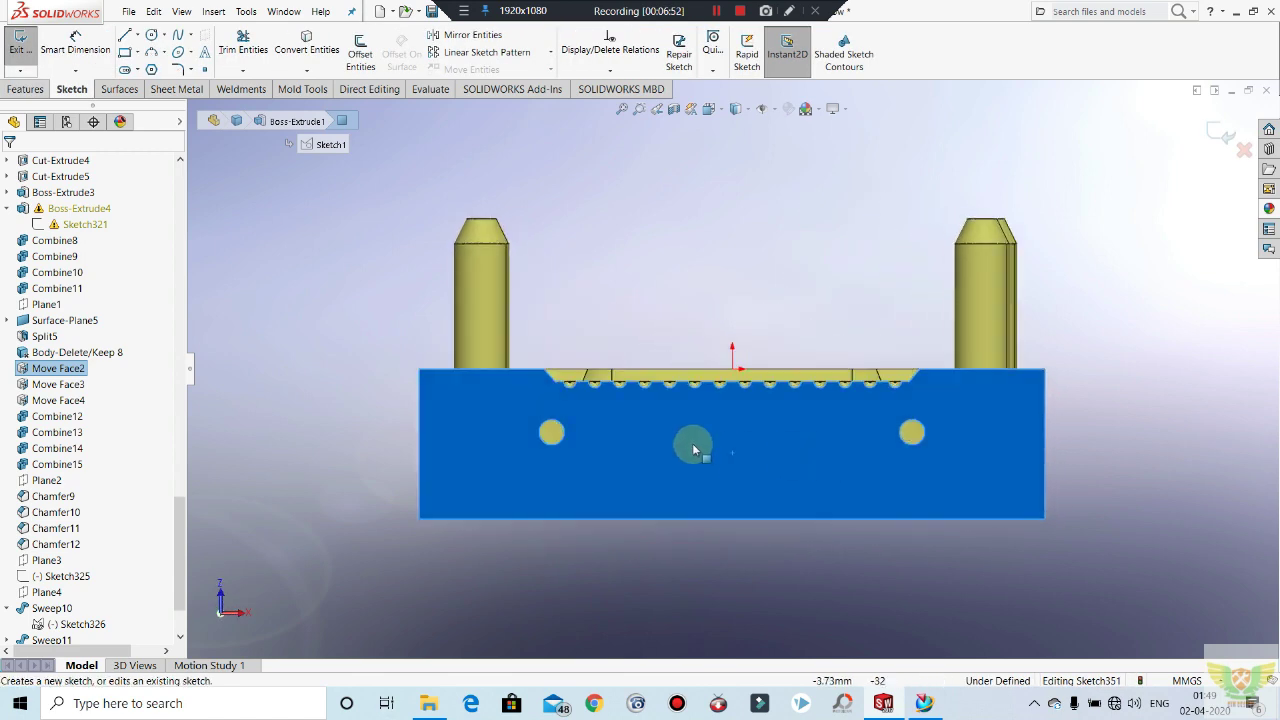
{"action": "left_click", "coordinate": [565, 432]}
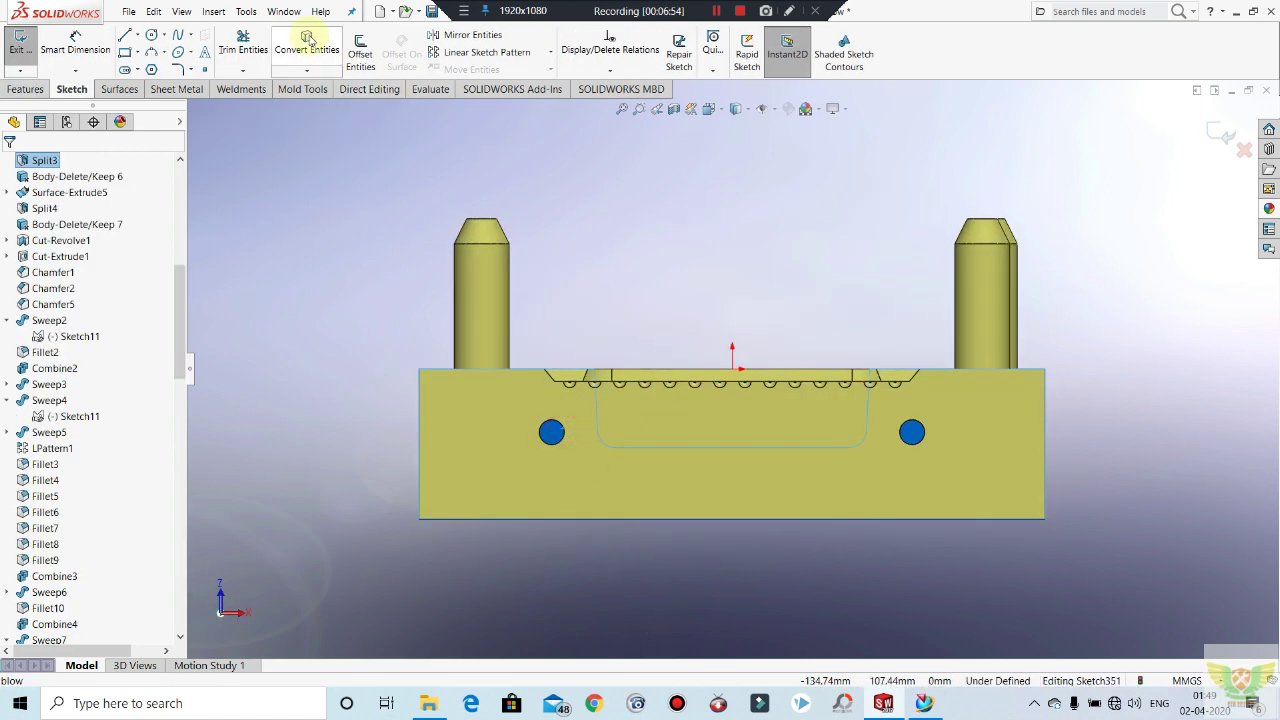
{"action": "left_click", "coordinate": [306, 45]}
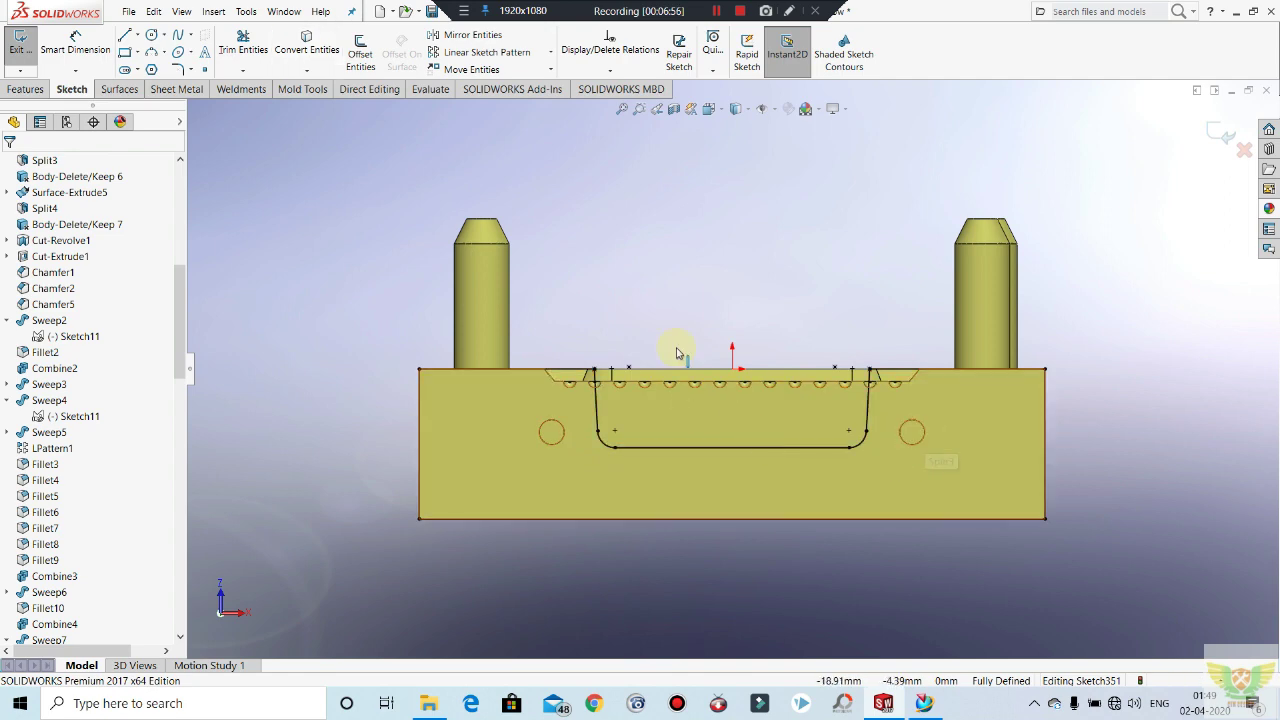
{"action": "middle_click_drag", "start_coordinate": [651, 289], "coordinate": [700, 357]}
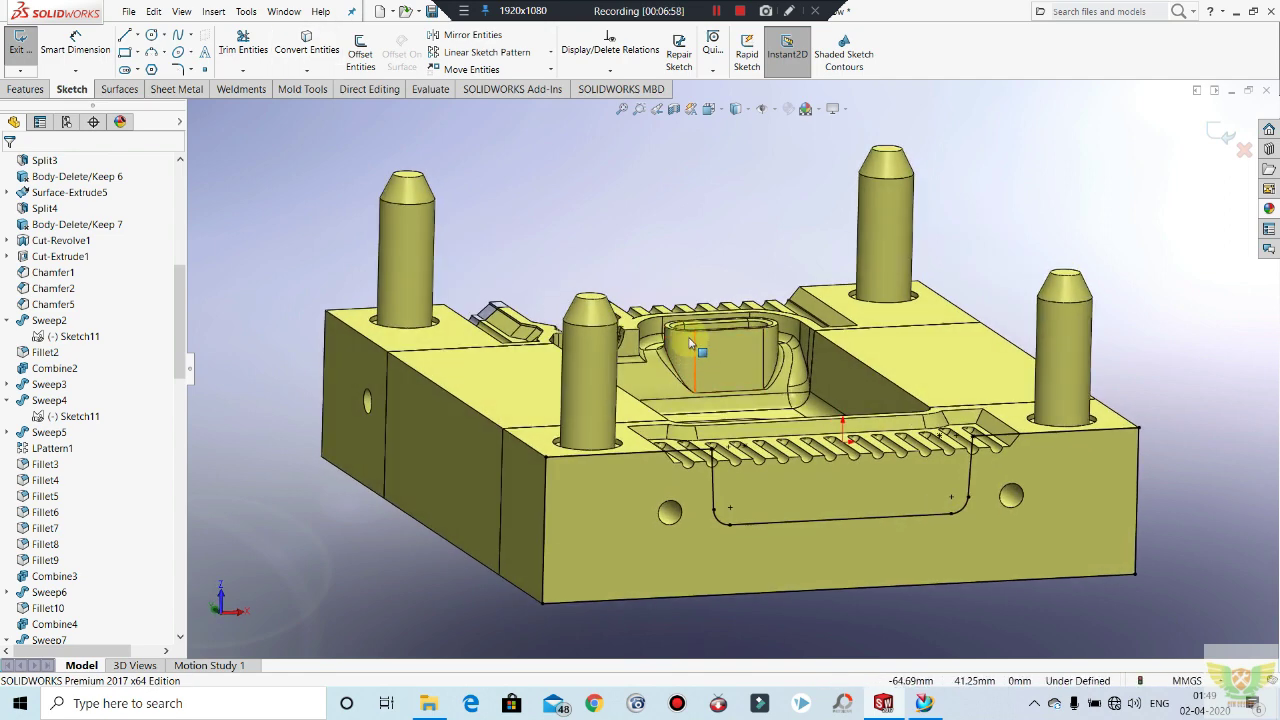
{"action": "left_click", "coordinate": [315, 42]}
{"action": "left_click", "coordinate": [678, 506]}
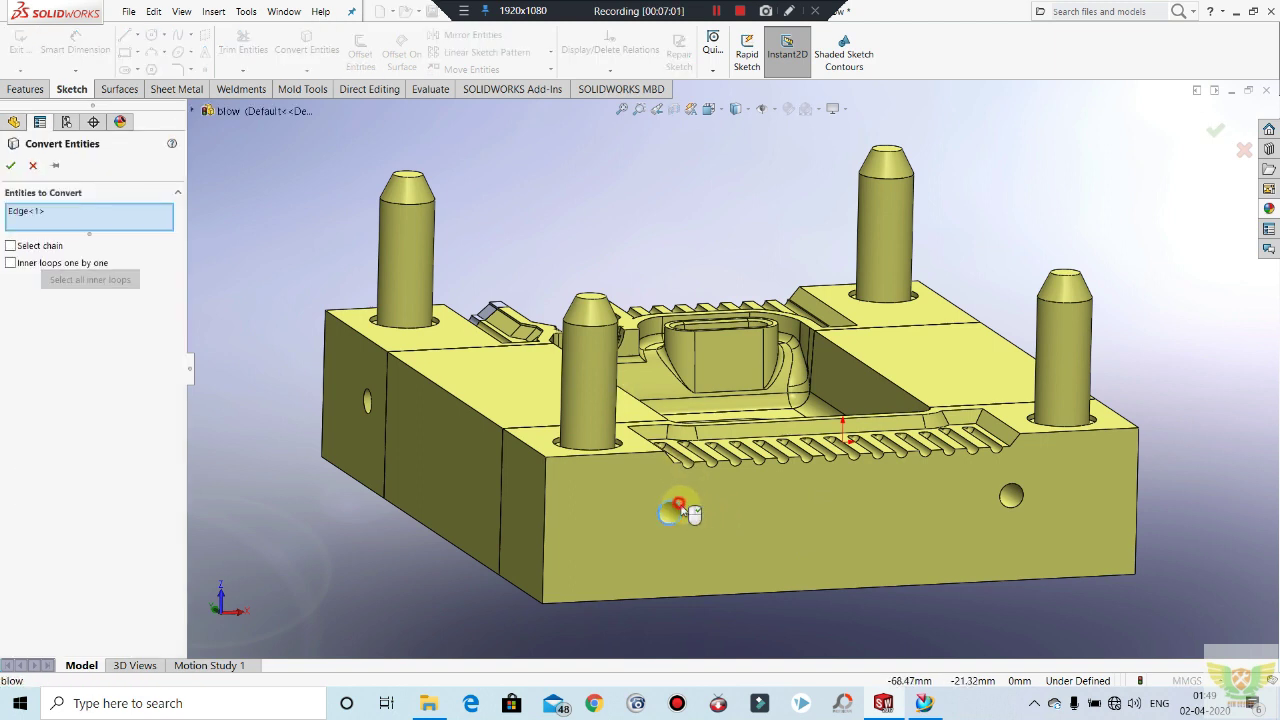
{"action": "left_click", "coordinate": [1012, 498]}
{"action": "left_click", "coordinate": [10, 165]}
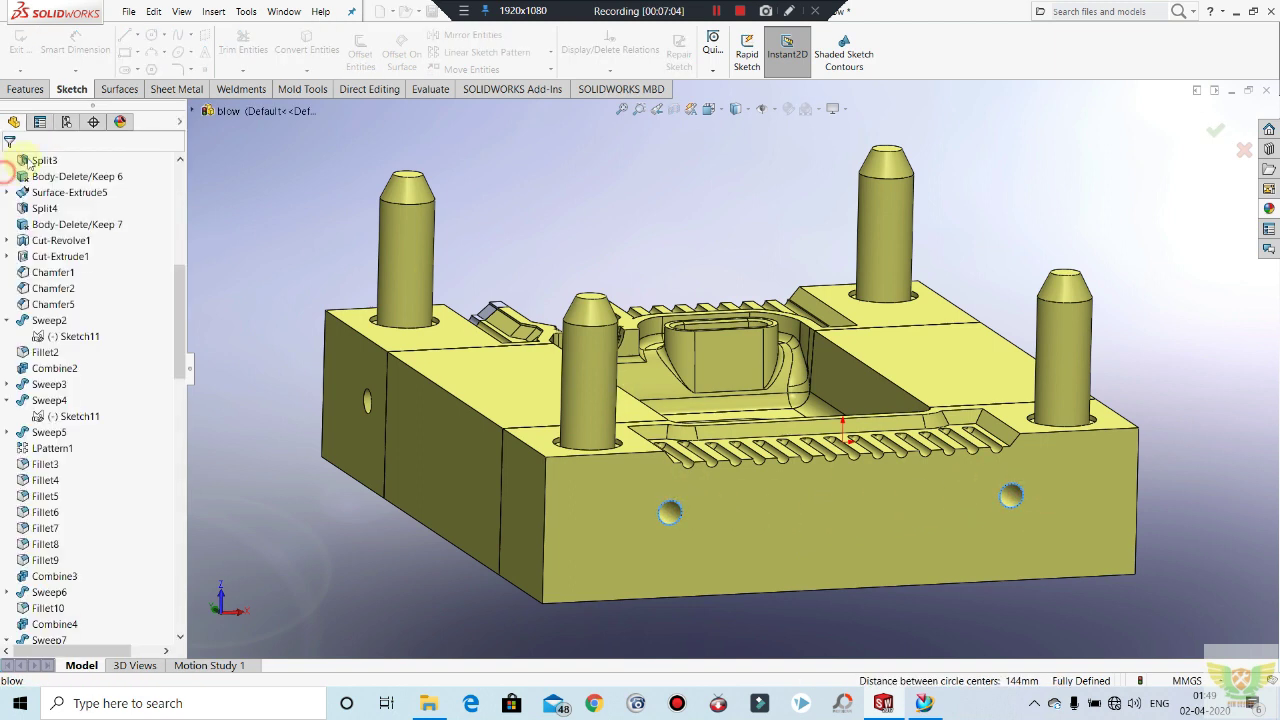
Step: Exit the hole sketch and dismiss the What's Wrong rebuild report
{"action": "left_click", "coordinate": [20, 45]}
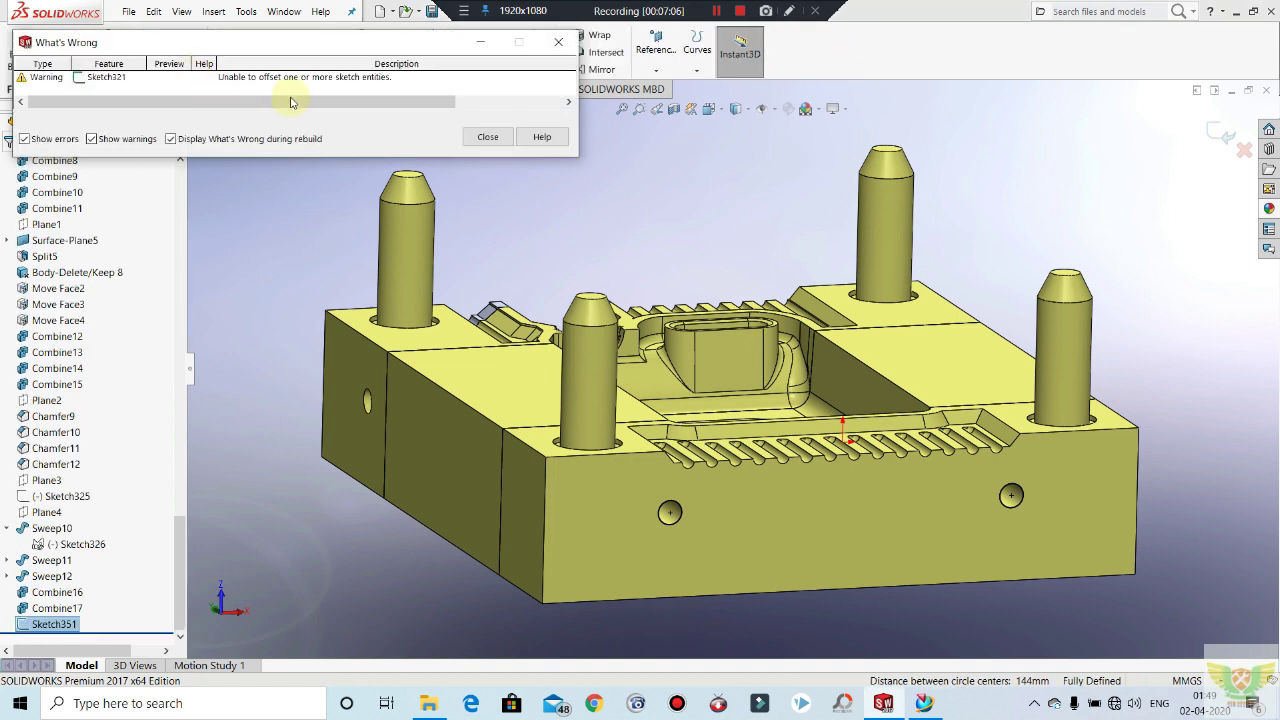
{"action": "left_click", "coordinate": [24, 138]}
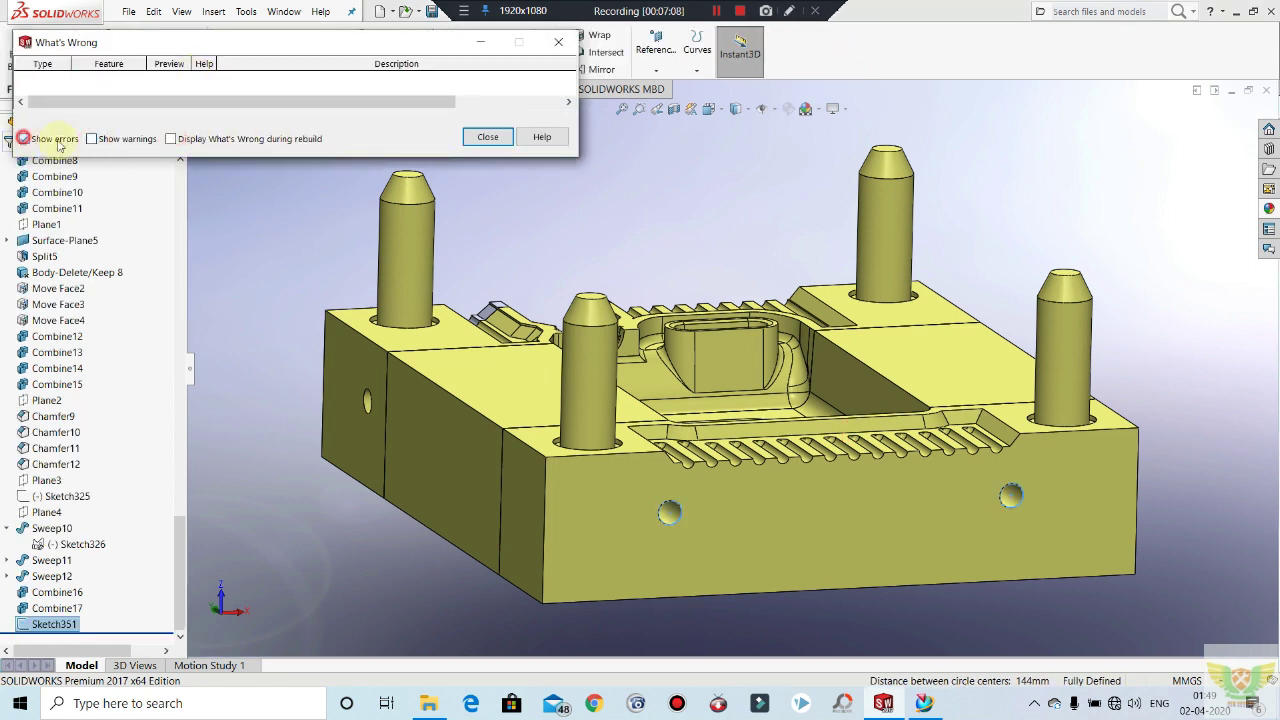
{"action": "left_click", "coordinate": [94, 139]}
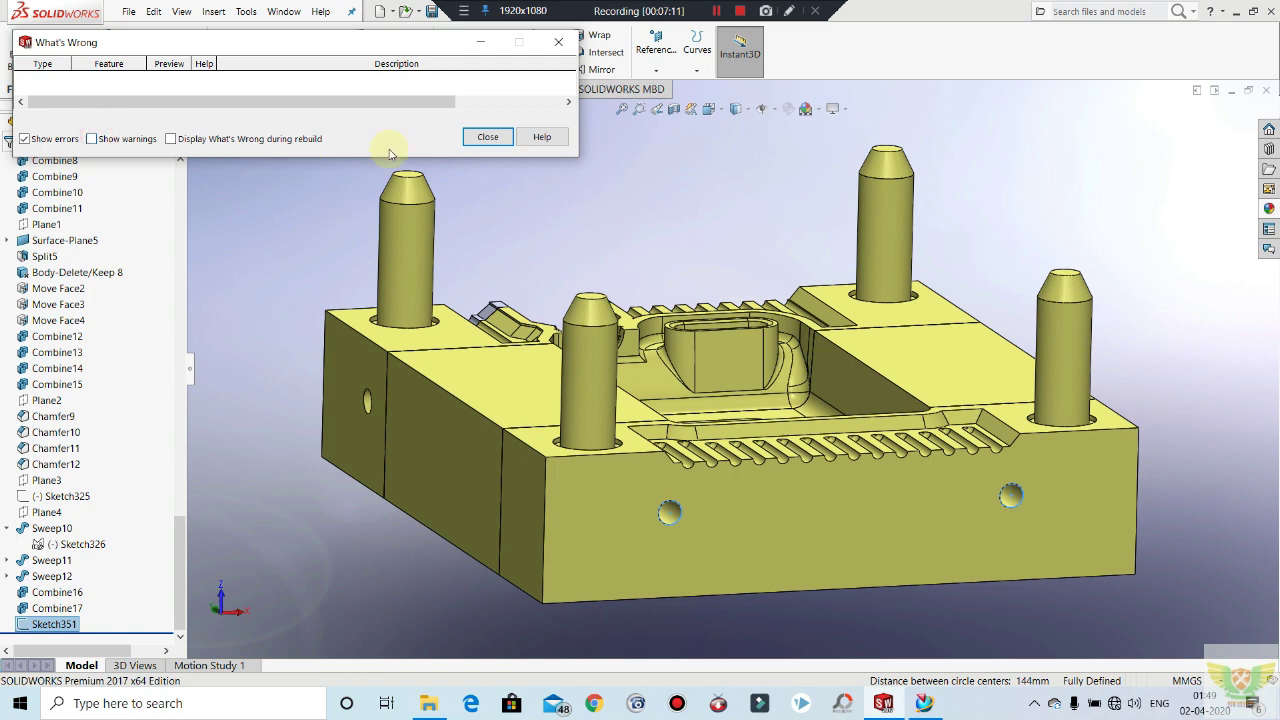
{"action": "left_click", "coordinate": [475, 143]}
Step: Extrude-cut the two hole circles 348 mm deep through the mould
{"action": "left_click", "coordinate": [231, 52]}
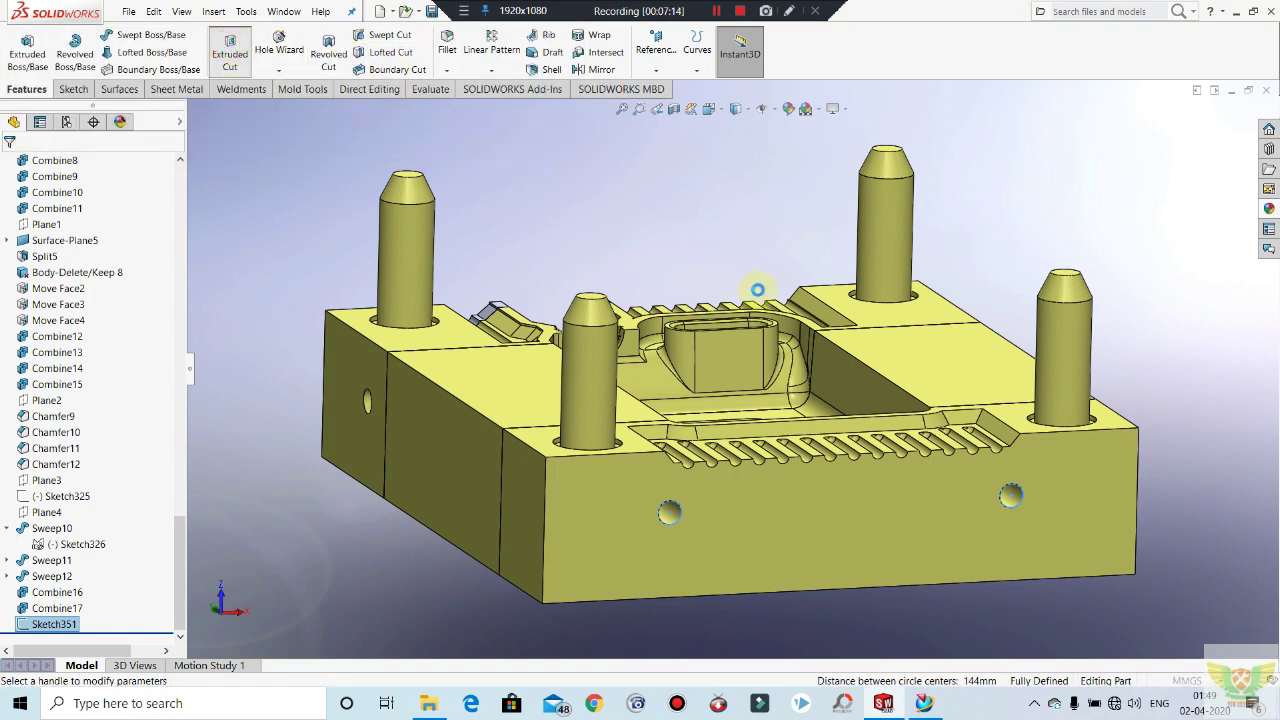
{"action": "middle_click_drag", "start_coordinate": [759, 320], "coordinate": [845, 477]}
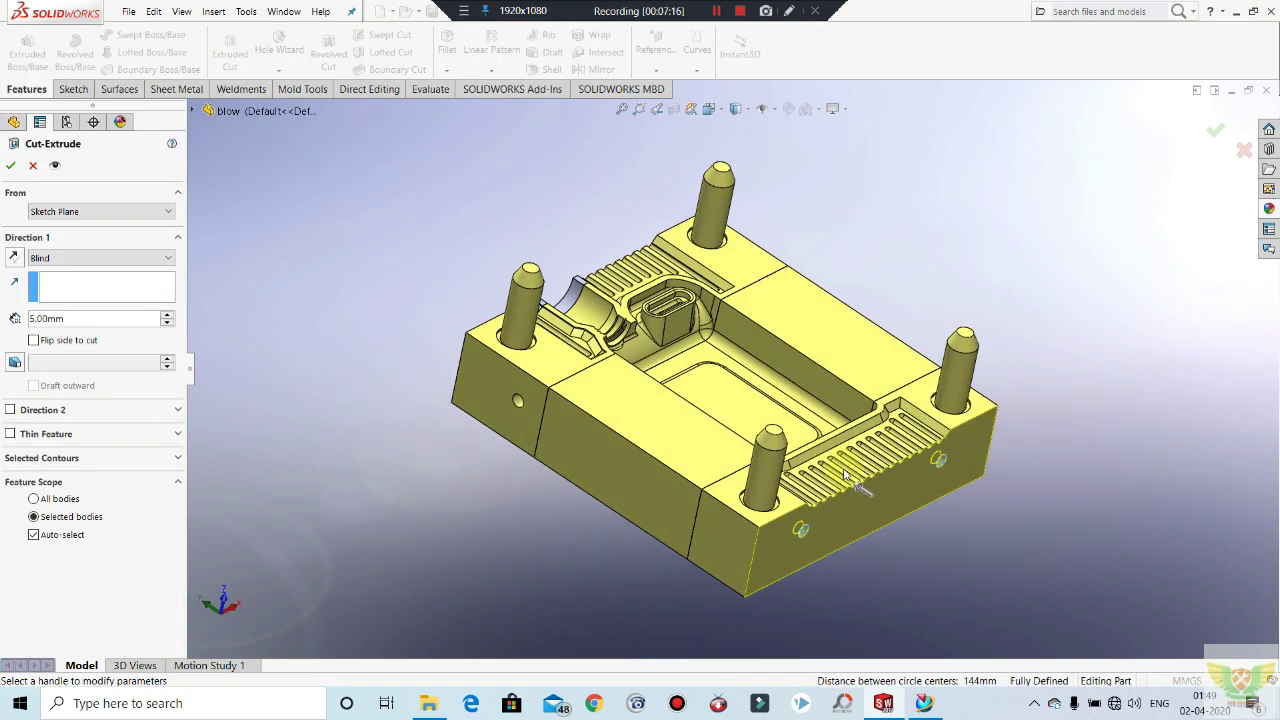
{"action": "left_click_drag", "start_coordinate": [860, 495], "coordinate": [490, 243]}
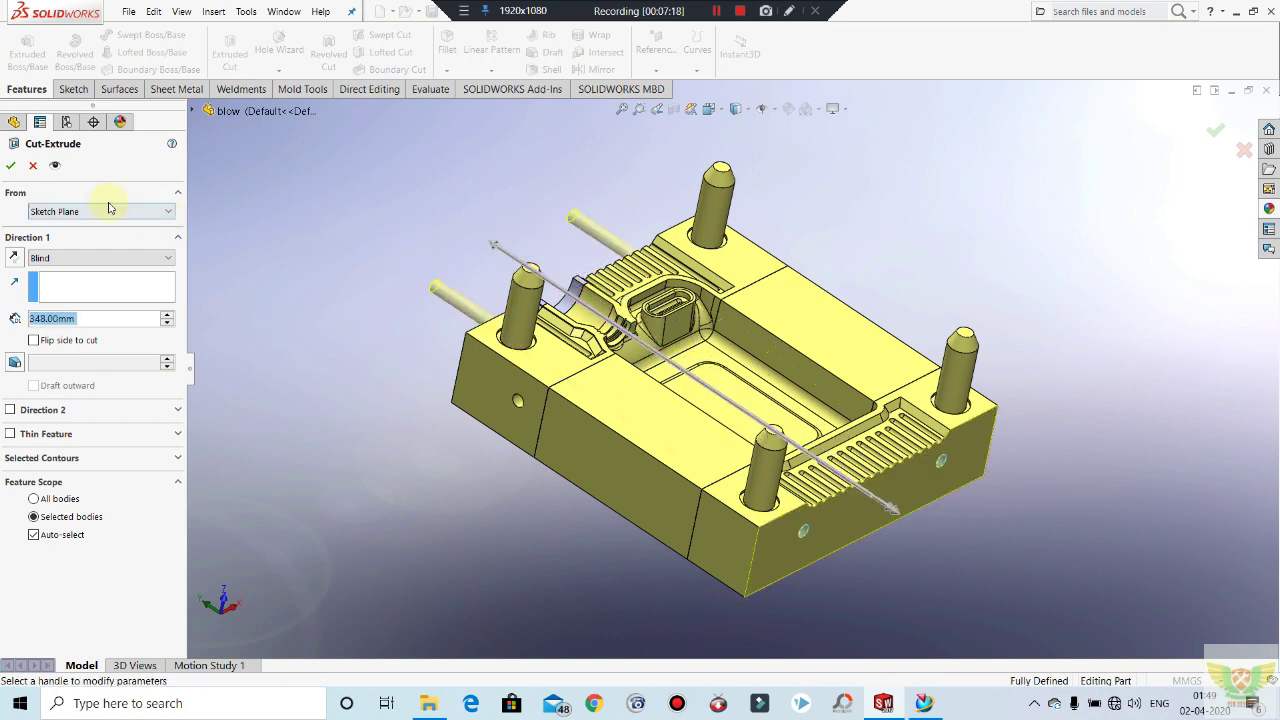
{"action": "left_click", "coordinate": [14, 166]}
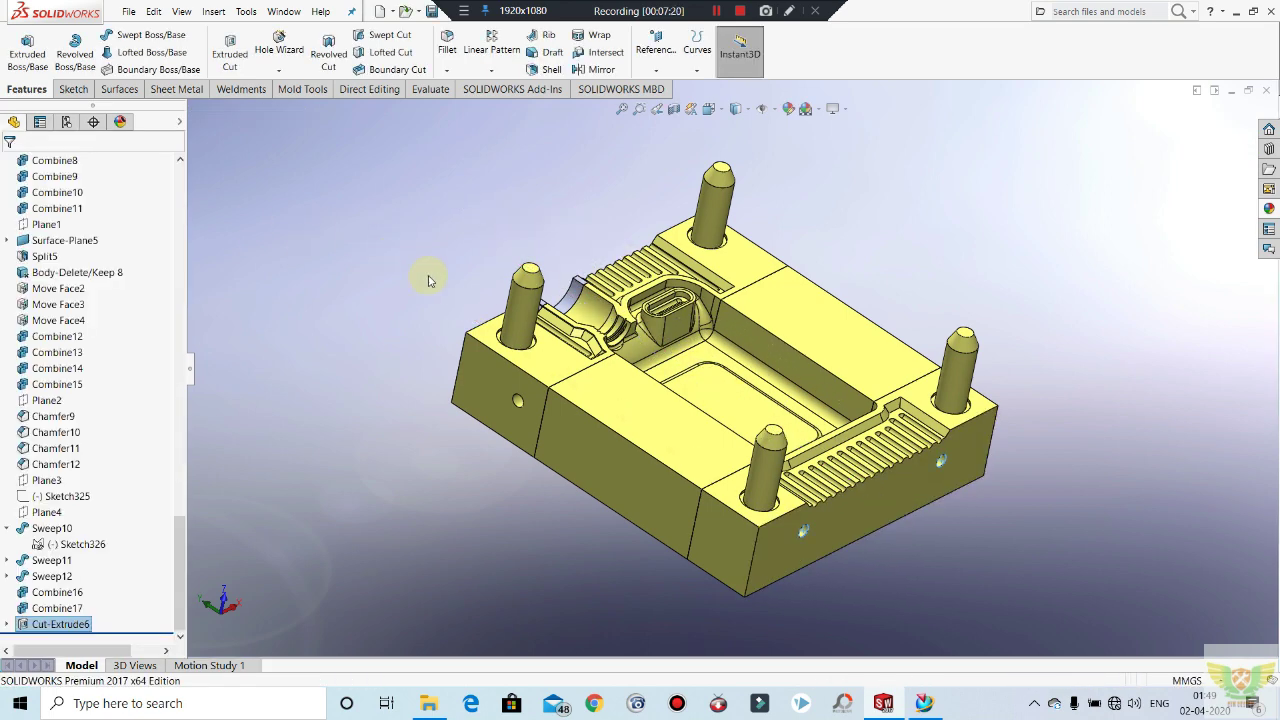
{"action": "mouse_move", "coordinate": [428, 277]}
{"action": "middle_mouse_down"}
{"action": "mouse_move", "coordinate": [568, 390]}
{"action": "mouse_move", "coordinate": [457, 354]}
{"action": "mouse_move", "coordinate": [577, 323]}
{"action": "mouse_move", "coordinate": [905, 390]}
{"action": "mouse_move", "coordinate": [979, 503]}
{"action": "mouse_move", "coordinate": [946, 454]}
{"action": "mouse_move", "coordinate": [686, 446]}
{"action": "middle_mouse_up"}
{"action": "scroll", "coordinate": [611, 406], "scroll_direction": "down", "scroll_amount": 2}
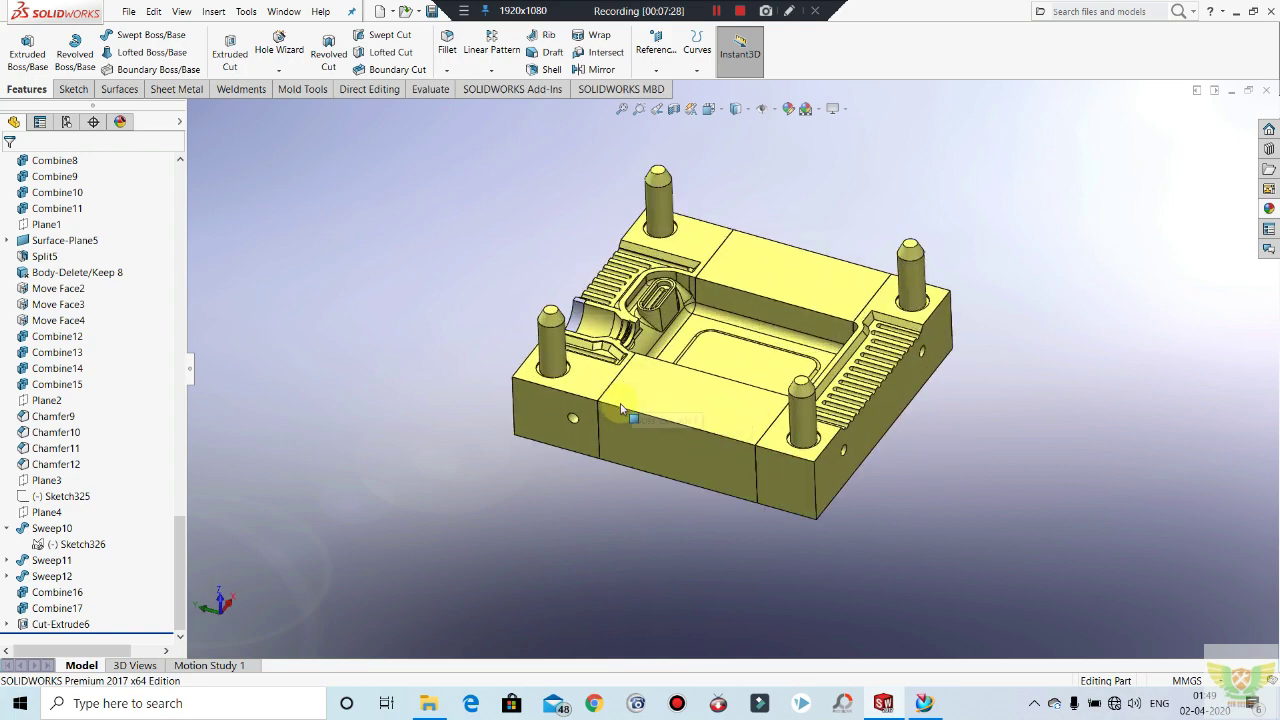
{"action": "scroll", "coordinate": [611, 406], "scroll_direction": "down", "scroll_amount": 3}
{"action": "scroll", "coordinate": [611, 406], "scroll_direction": "up", "scroll_amount": 4}
{"action": "mouse_move", "coordinate": [611, 406]}
{"action": "middle_mouse_down"}
{"action": "mouse_move", "coordinate": [677, 376]}
{"action": "mouse_move", "coordinate": [810, 422]}
{"action": "mouse_move", "coordinate": [588, 303]}
{"action": "middle_mouse_up"}
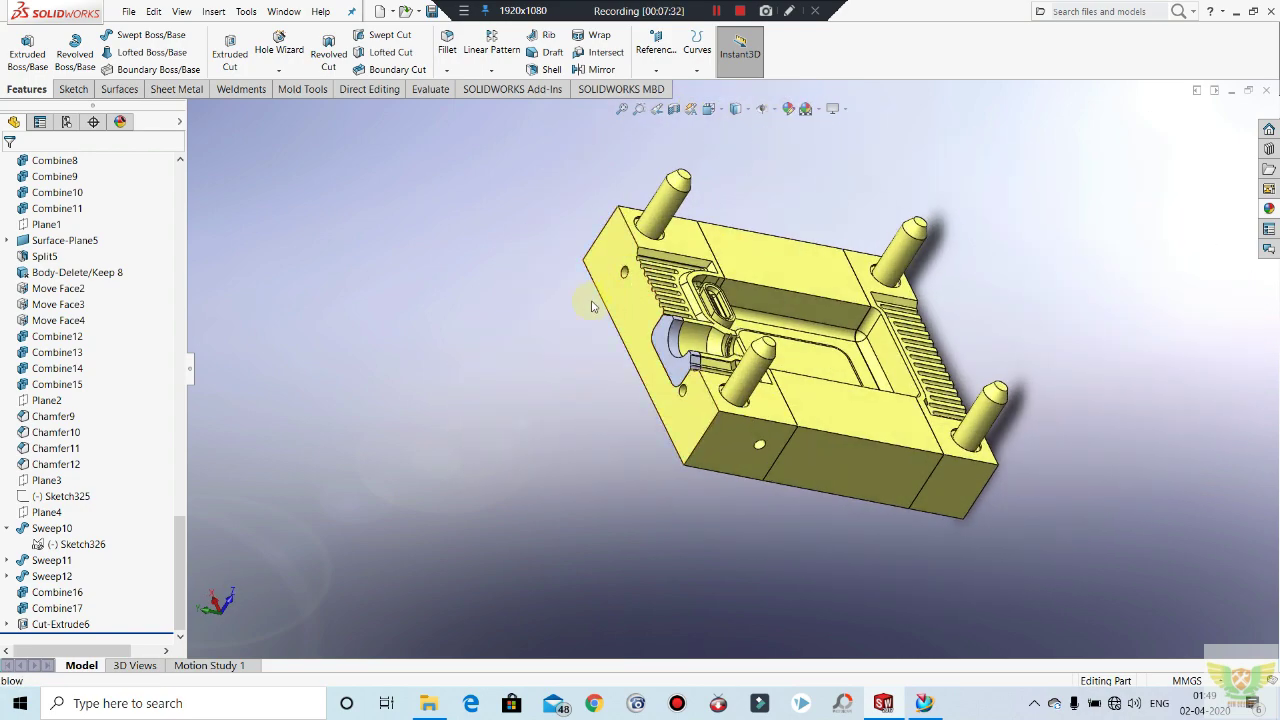
{"action": "middle_click_drag", "start_coordinate": [591, 305], "coordinate": [620, 250]}
Step: Start a sketch on the side face and draw a 15 mm circle over the left hole
{"action": "left_click", "coordinate": [630, 270]}
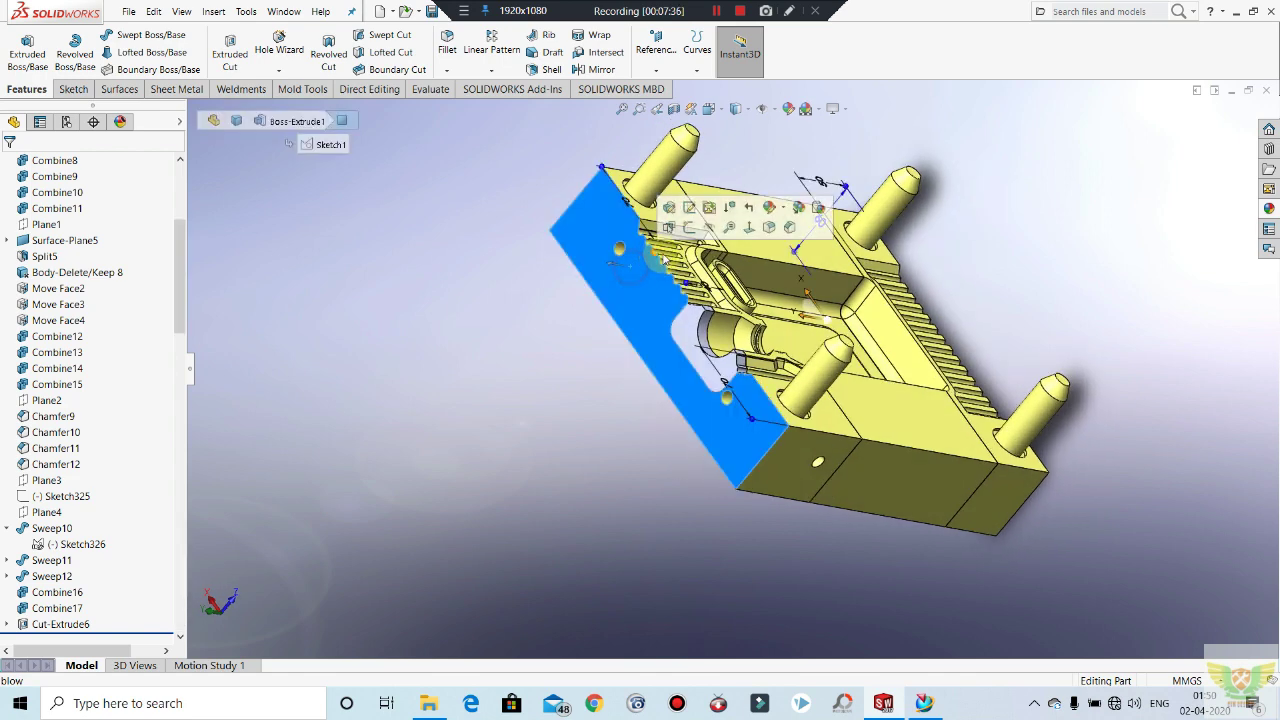
{"action": "left_click", "coordinate": [688, 228]}
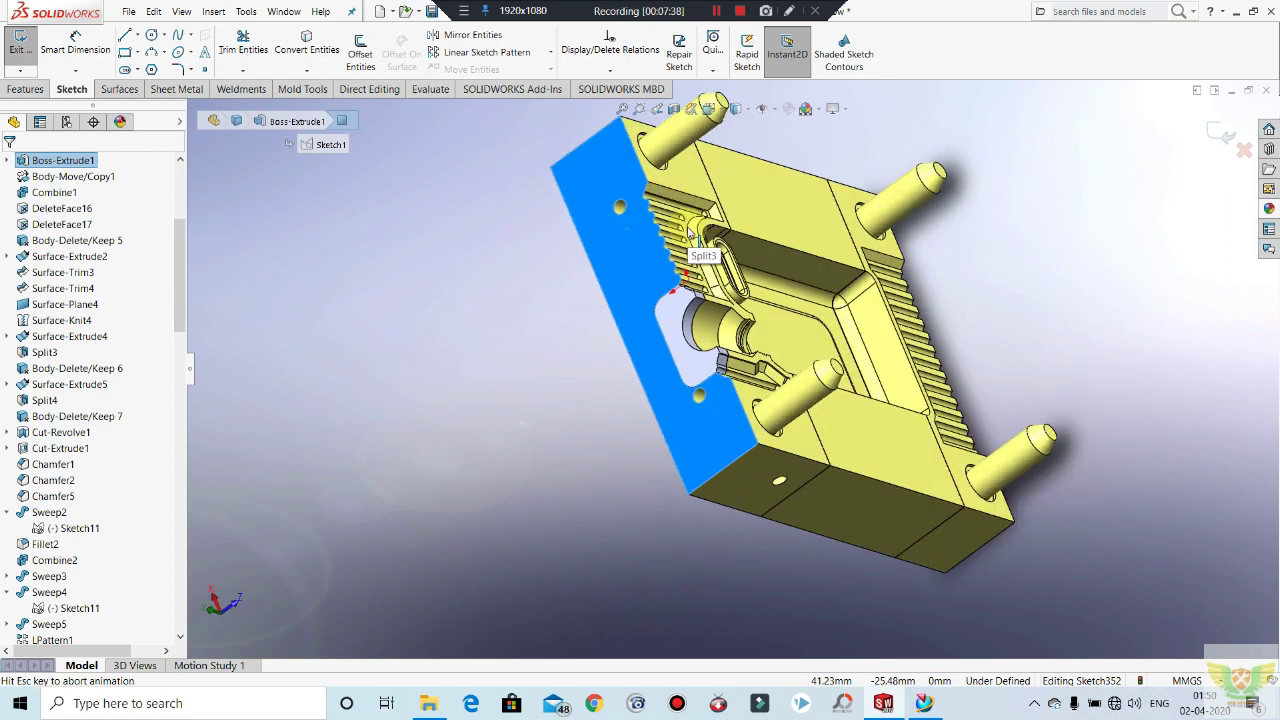
{"action": "scroll", "coordinate": [566, 251], "scroll_direction": "down", "scroll_amount": 2}
{"action": "scroll", "coordinate": [528, 328], "scroll_direction": "down", "scroll_amount": 3}
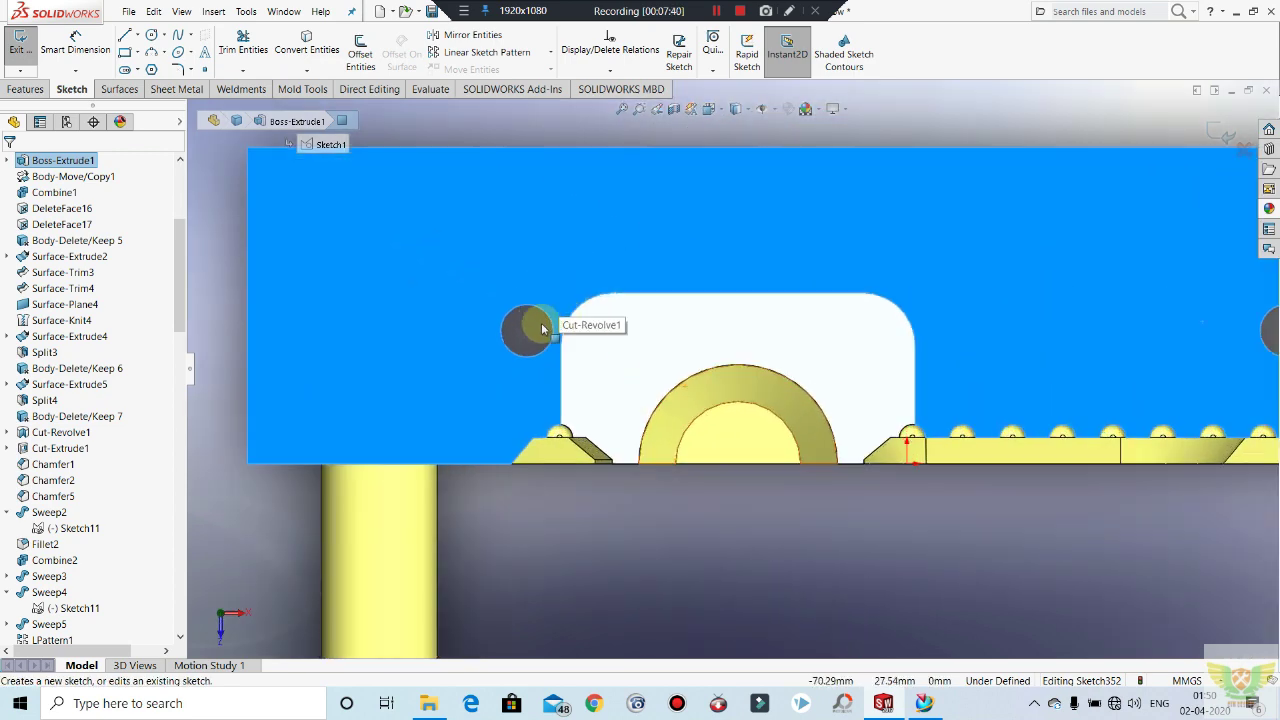
{"action": "left_click", "coordinate": [152, 36]}
{"action": "left_click_drag", "start_coordinate": [527, 330], "coordinate": [546, 314]}
{"action": "type", "text": "15"}
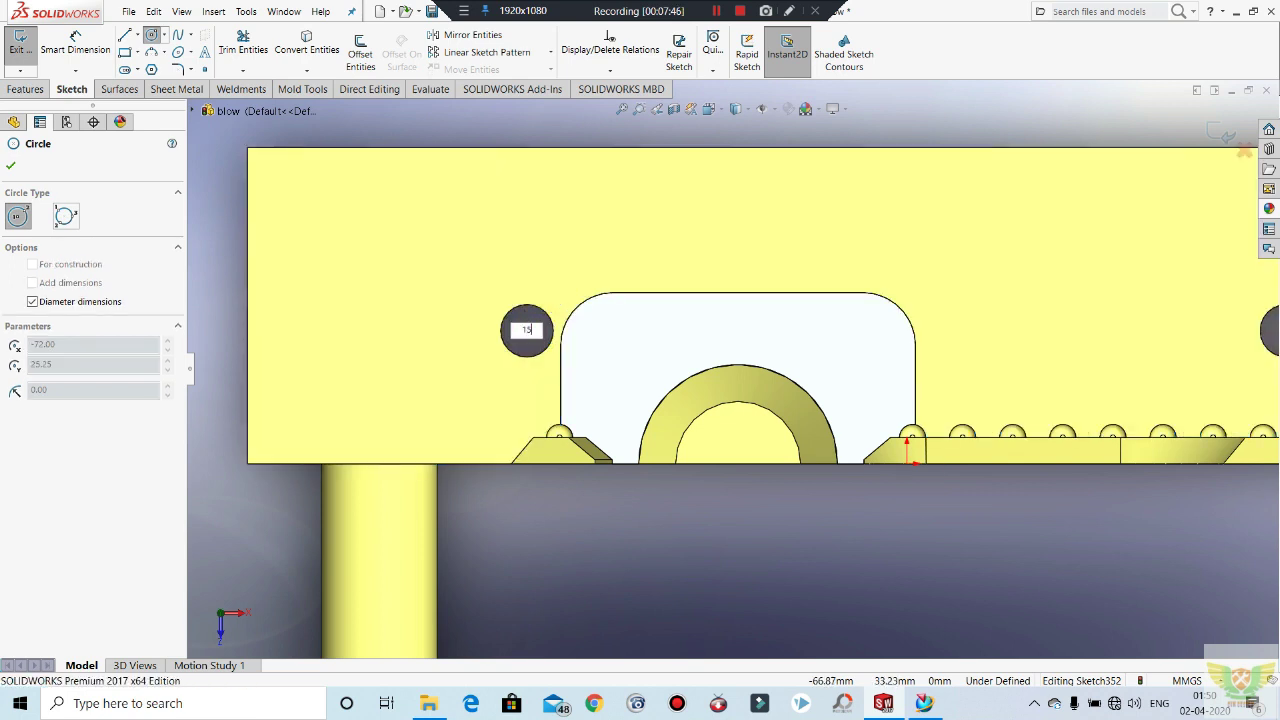
{"action": "key", "text": "Return"}
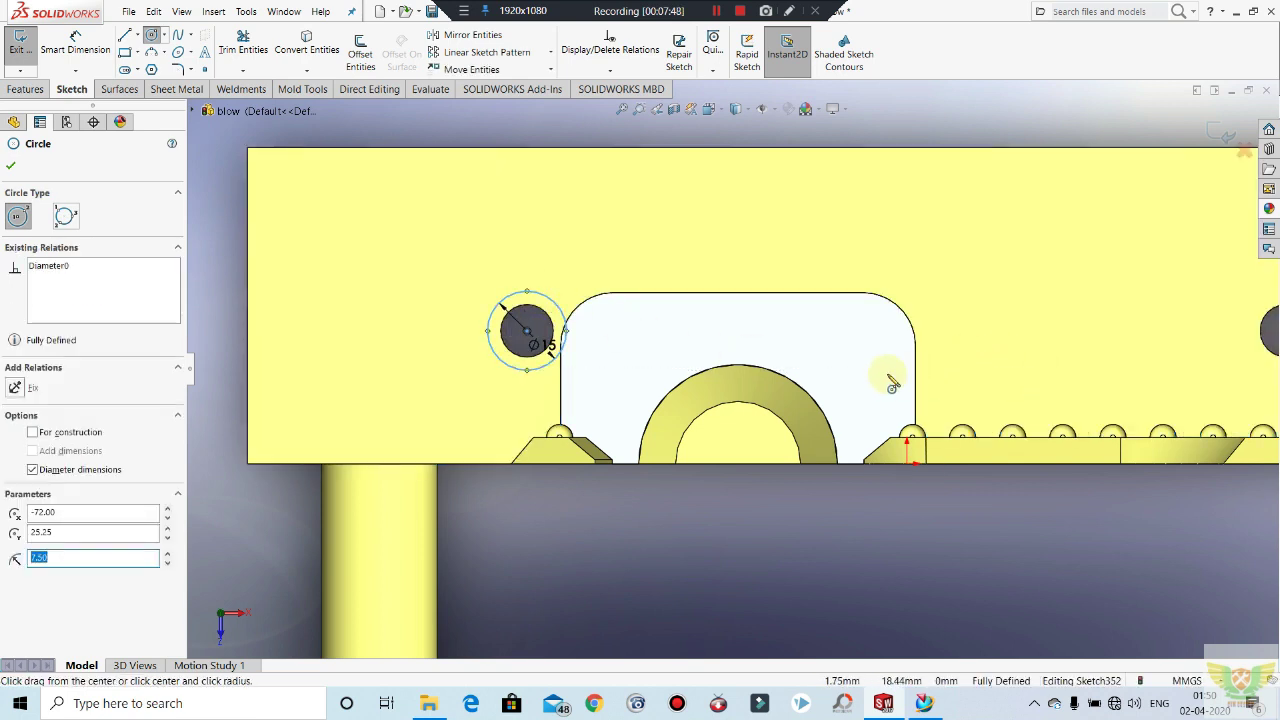
{"action": "key", "text": "Escape"}
Step: Add a 12 mm circle on the right hole and change the left circle to 12 mm
{"action": "scroll", "coordinate": [870, 372], "scroll_direction": "up", "scroll_amount": 2}
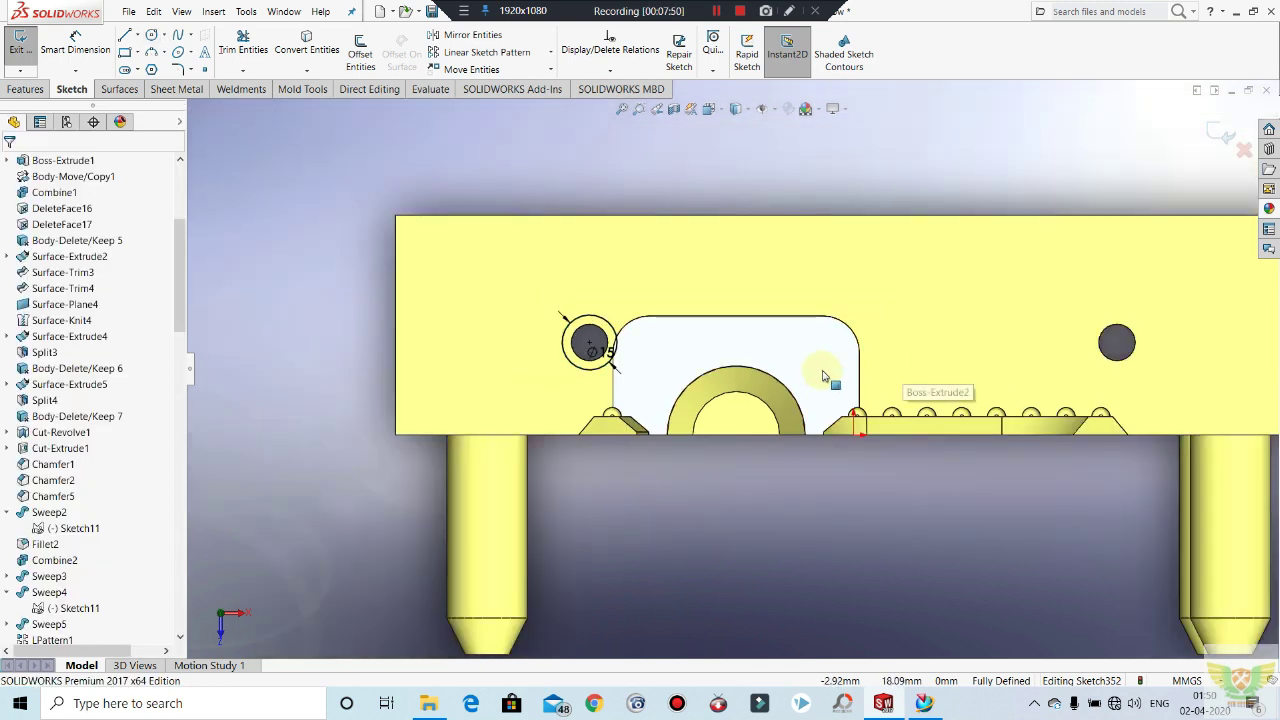
{"action": "left_click", "coordinate": [151, 36]}
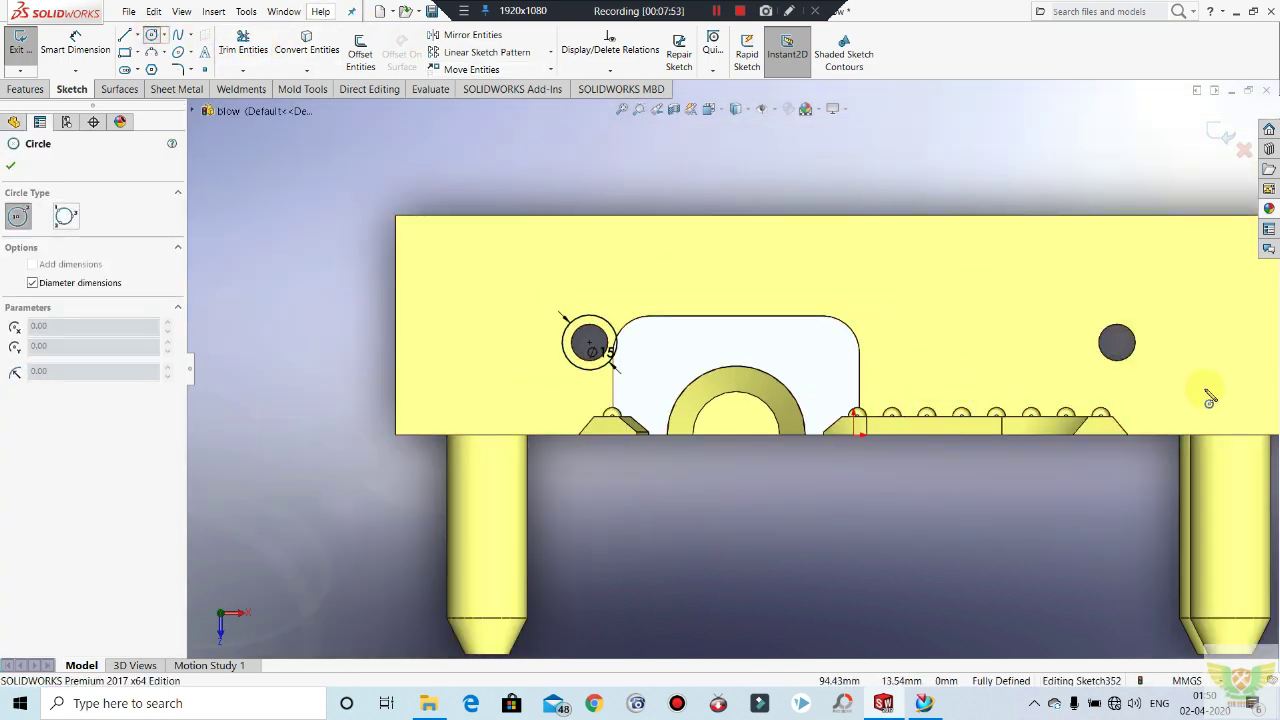
{"action": "left_click", "coordinate": [1119, 345]}
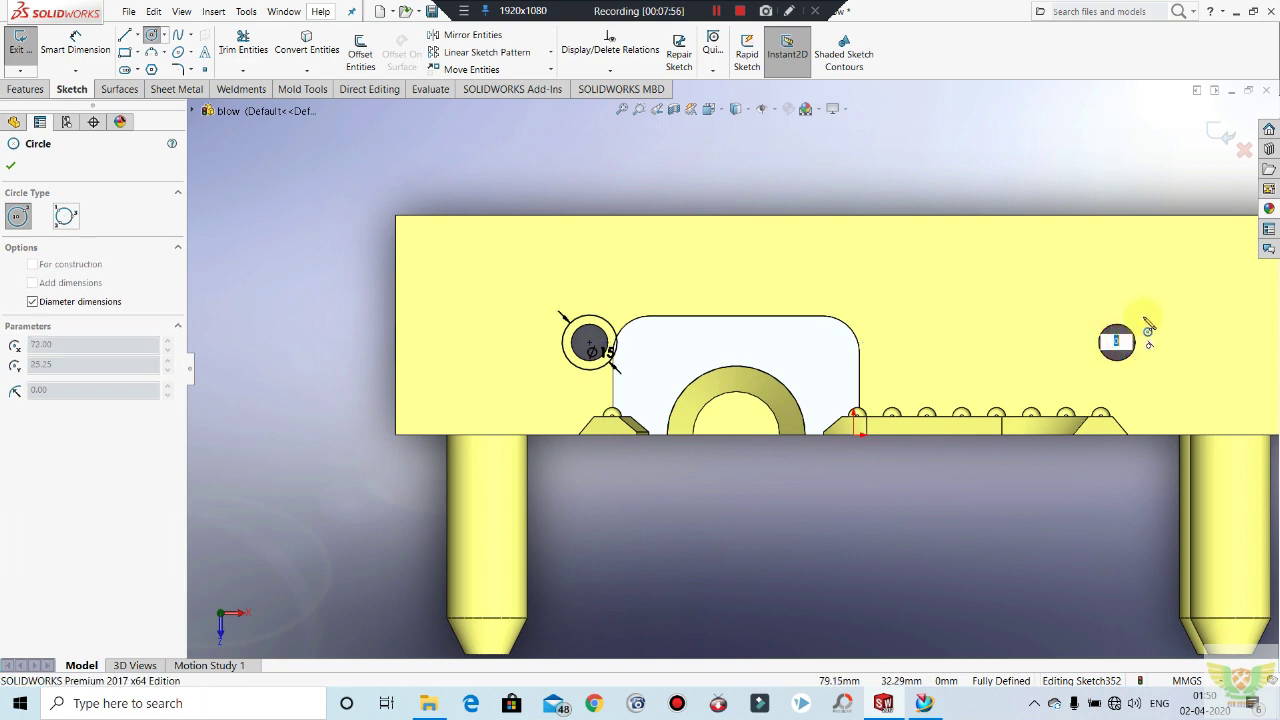
{"action": "key", "text": "Return"}
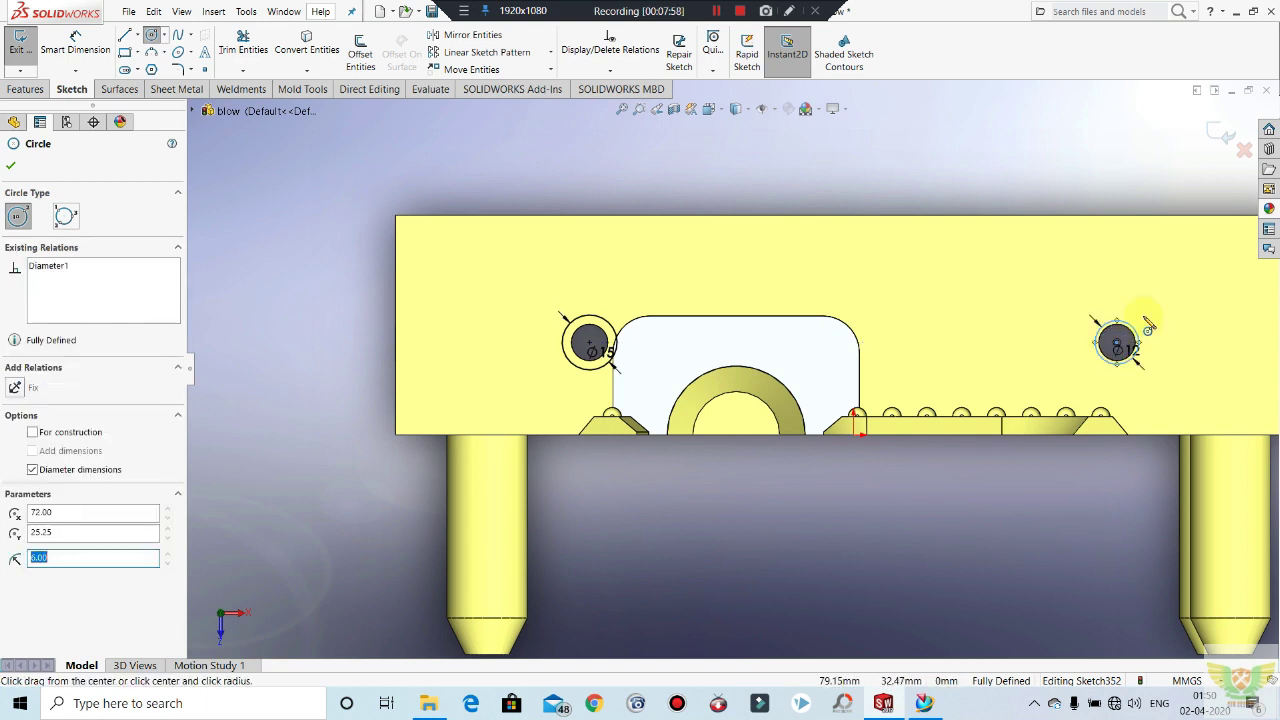
{"action": "key", "text": "Escape"}
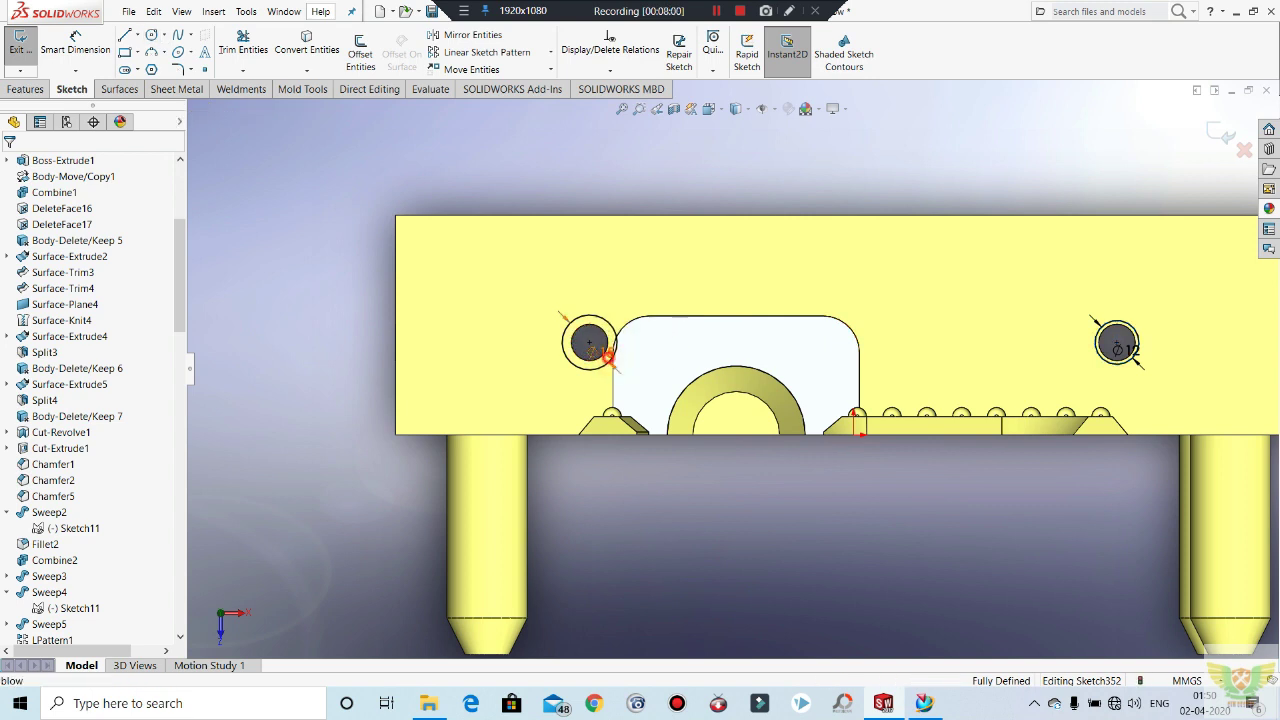
{"action": "double_click", "coordinate": [618, 347]}
{"action": "type", "text": "12"}
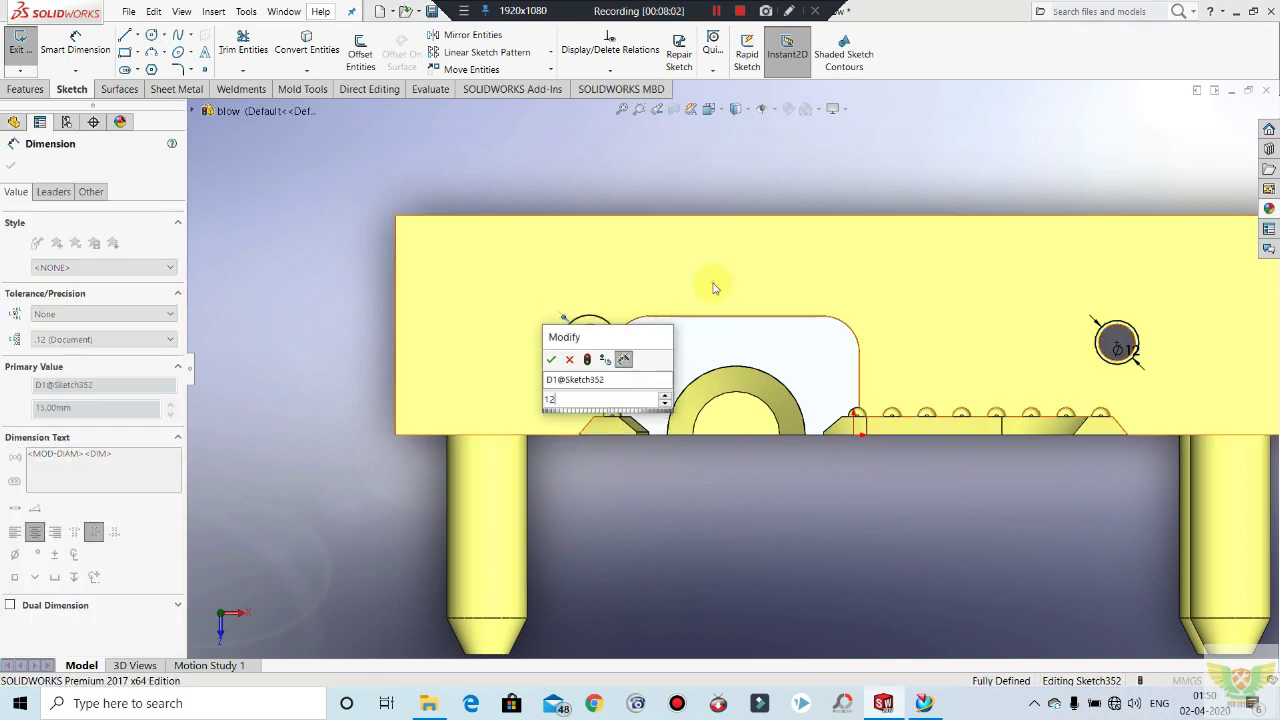
{"action": "key", "text": "Return"}
{"action": "key", "text": "Escape"}
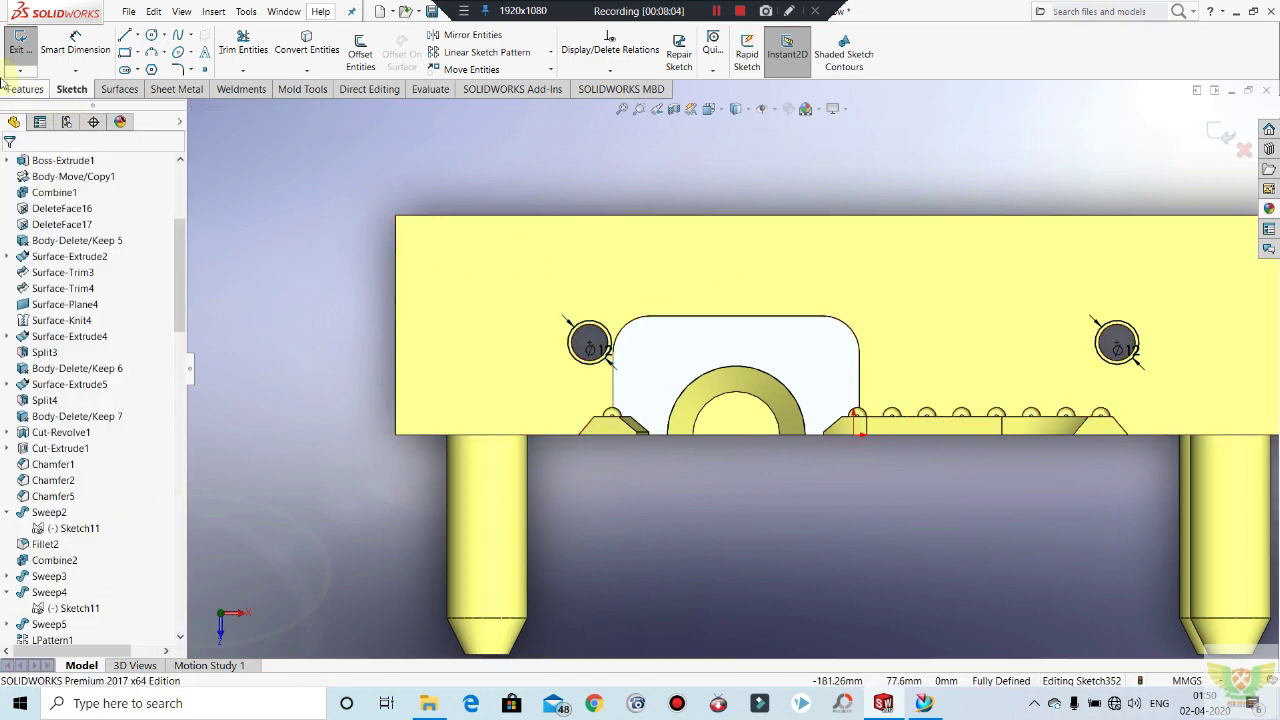
Step: Extrude the two circles Blind 10 mm, reversed into the holes, with Merge result off
{"action": "left_click", "coordinate": [22, 45]}
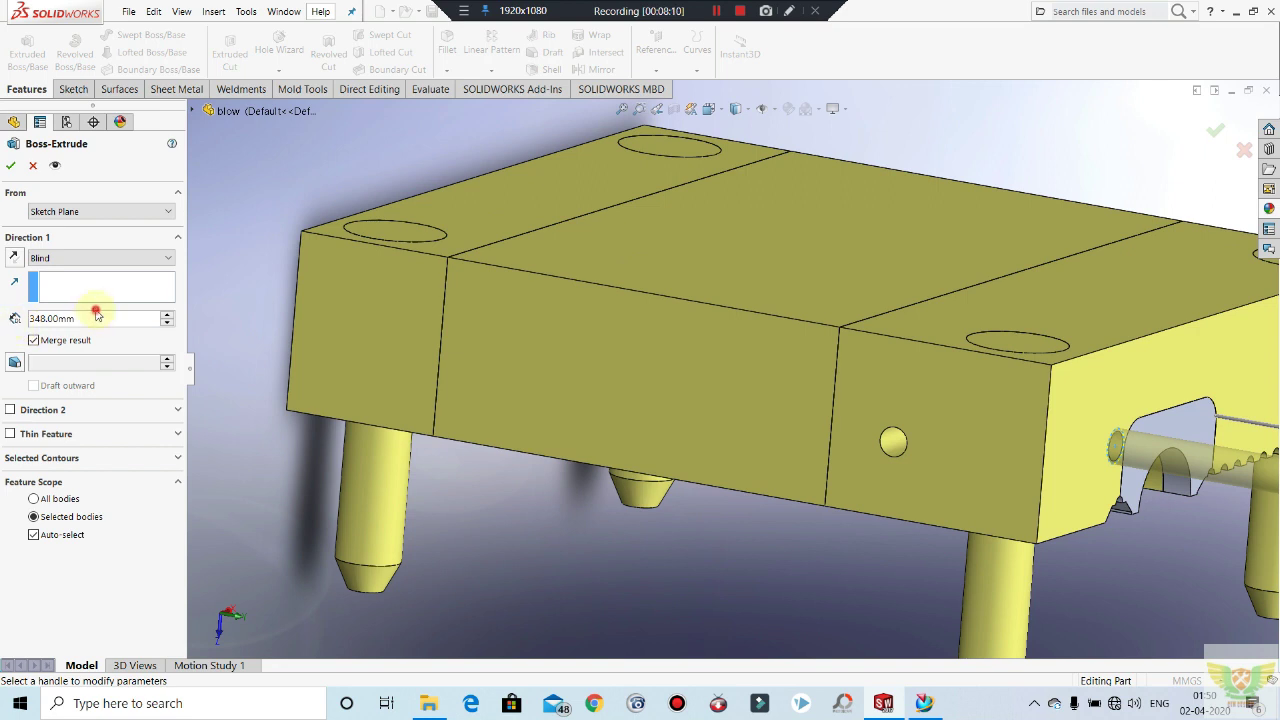
{"action": "type", "text": "10"}
{"action": "key", "text": "Return"}
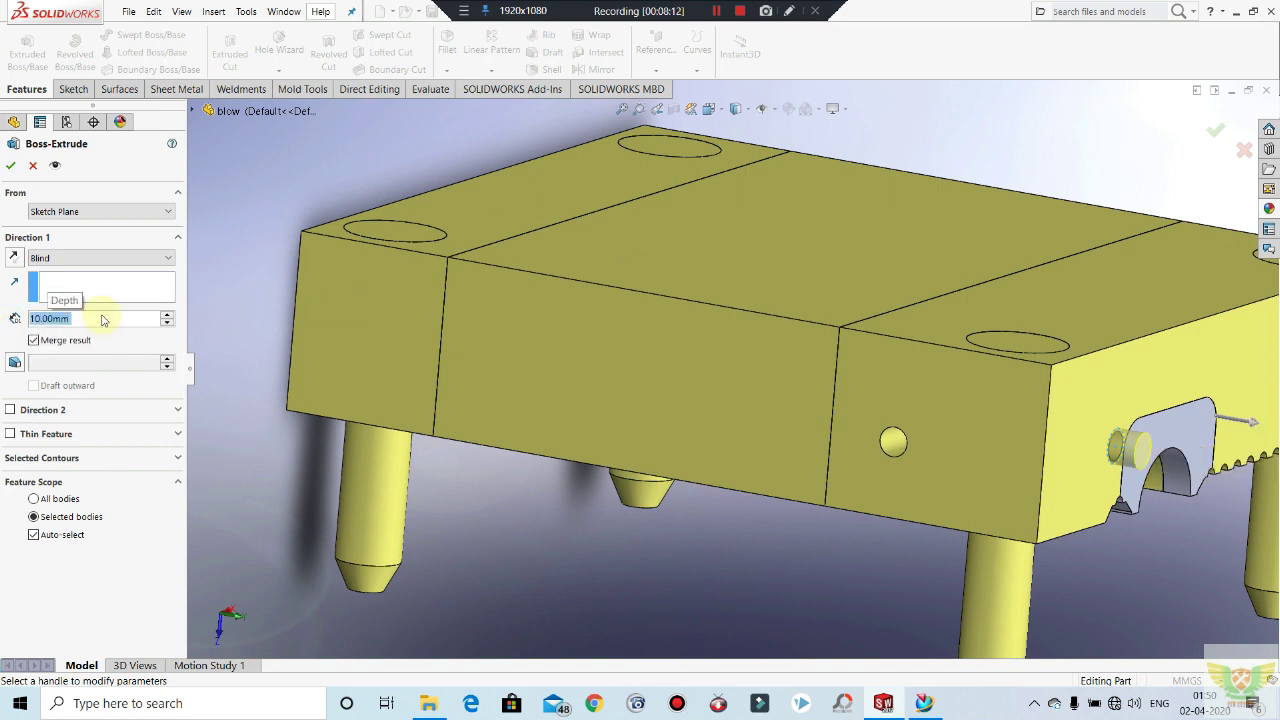
{"action": "left_click", "coordinate": [33, 341]}
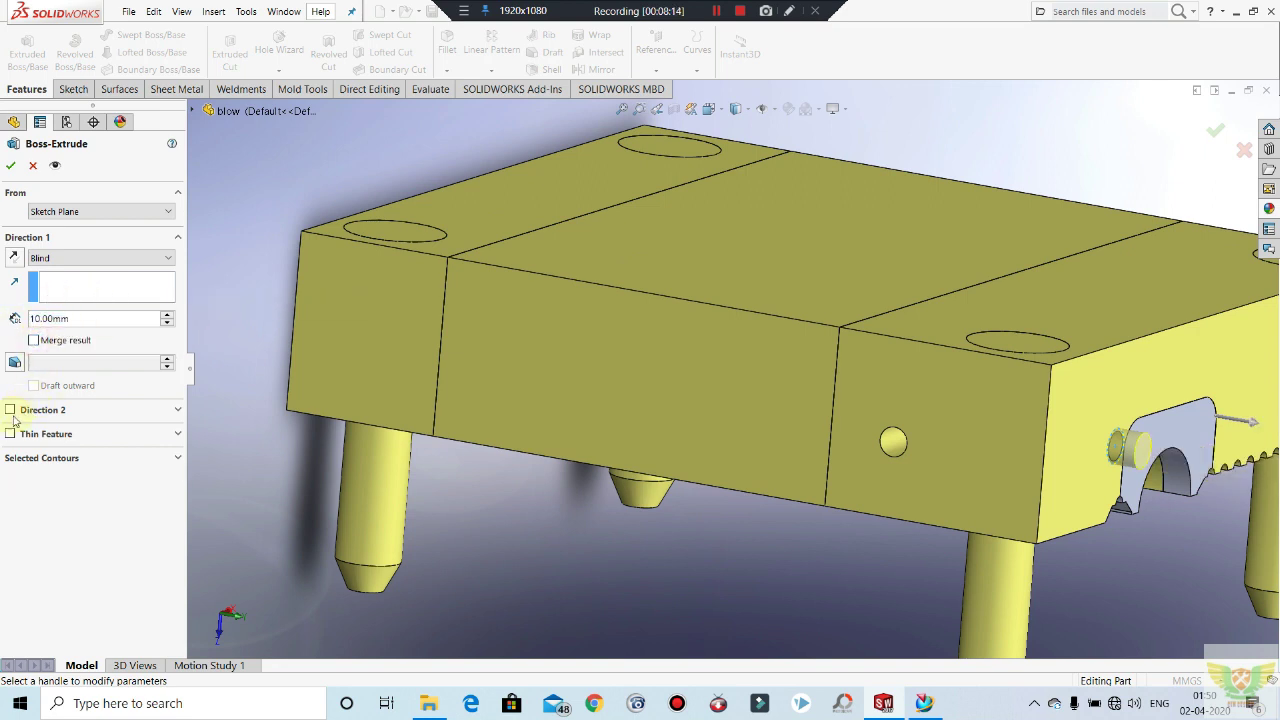
{"action": "left_click", "coordinate": [10, 410]}
{"action": "left_click", "coordinate": [10, 410]}
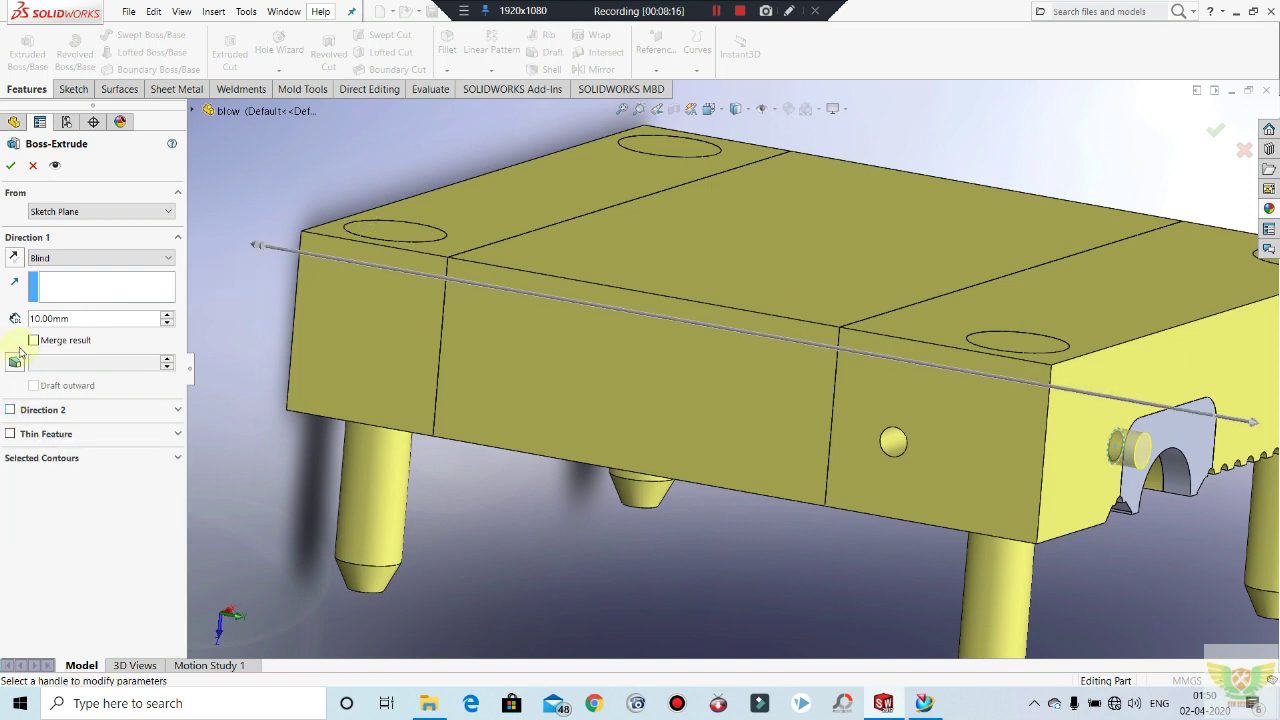
{"action": "left_click", "coordinate": [15, 260]}
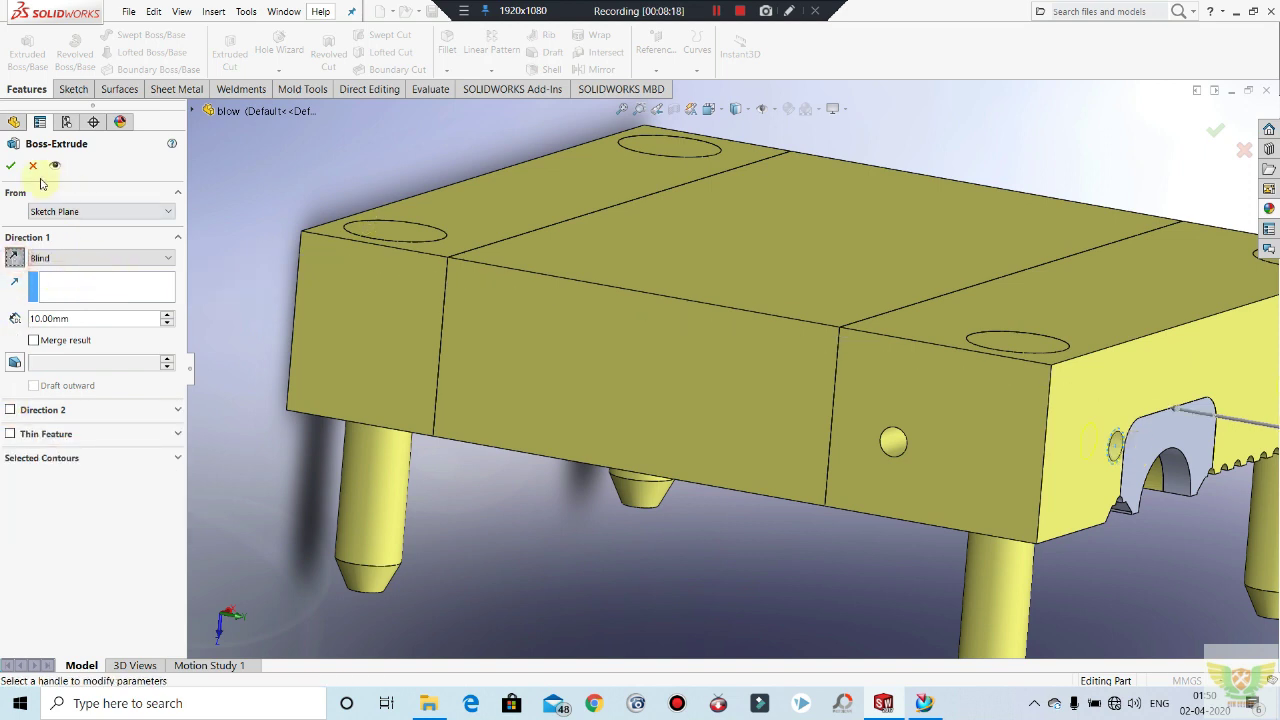
{"action": "left_click", "coordinate": [11, 164]}
{"action": "scroll", "coordinate": [860, 323], "scroll_direction": "up", "scroll_amount": 3}
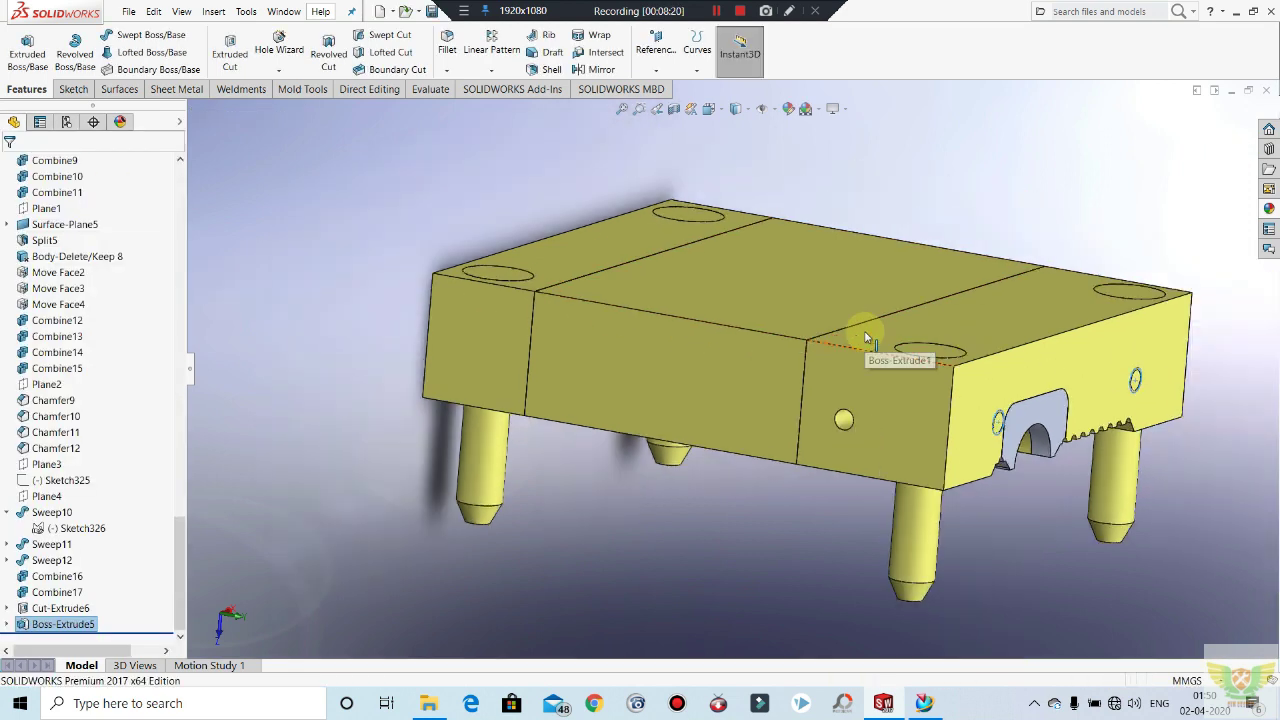
{"action": "middle_click_drag", "start_coordinate": [1131, 371], "coordinate": [948, 388]}
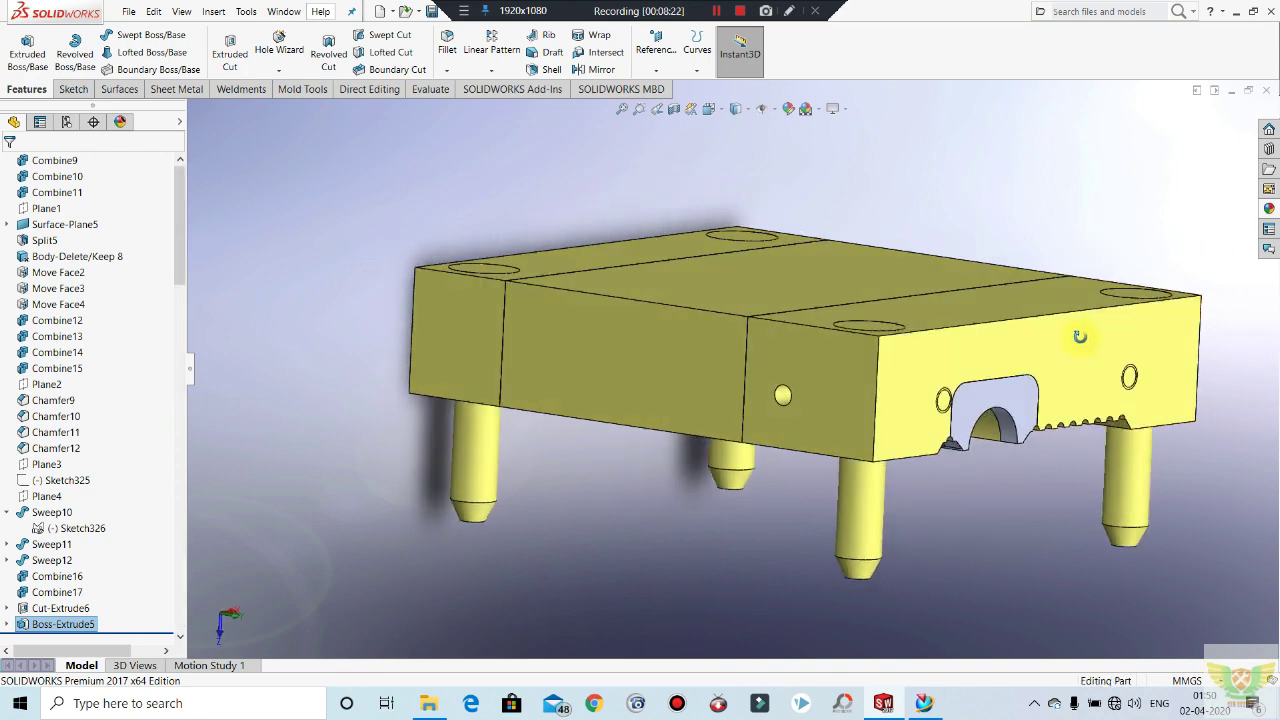
{"action": "scroll", "coordinate": [948, 388], "scroll_direction": "down", "scroll_amount": 2}
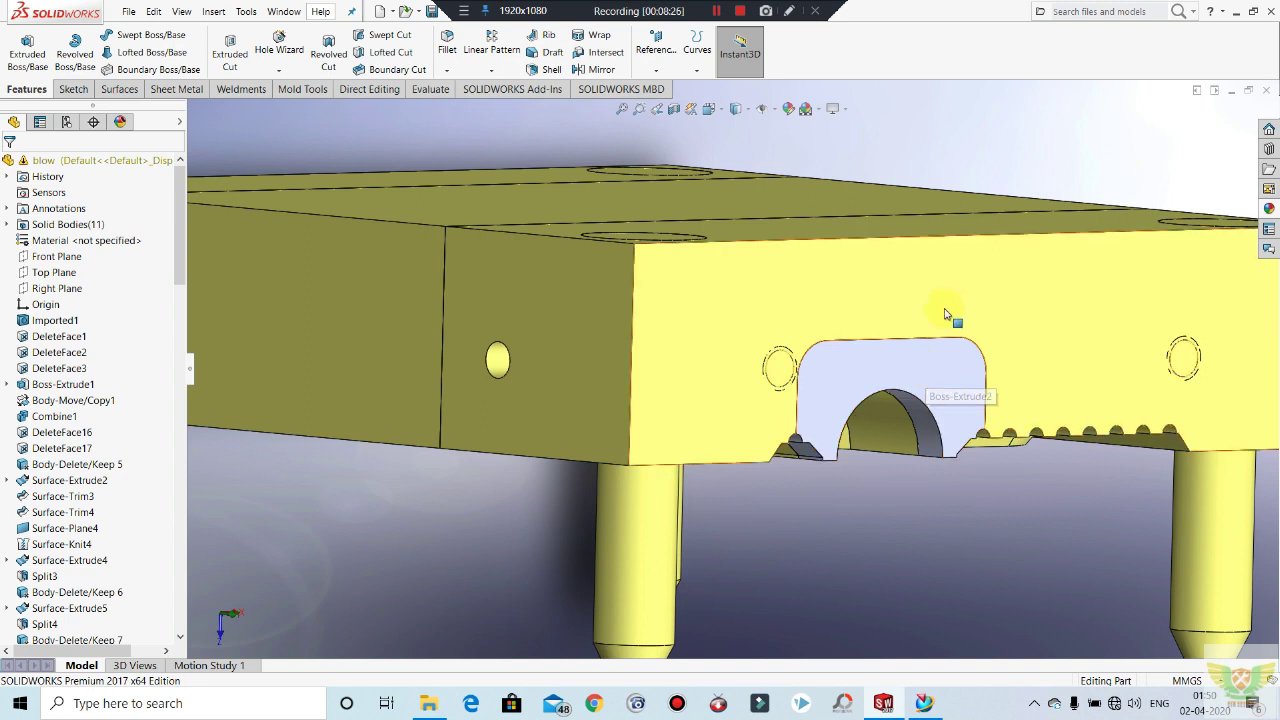
{"action": "scroll", "coordinate": [771, 349], "scroll_direction": "down", "scroll_amount": 1}
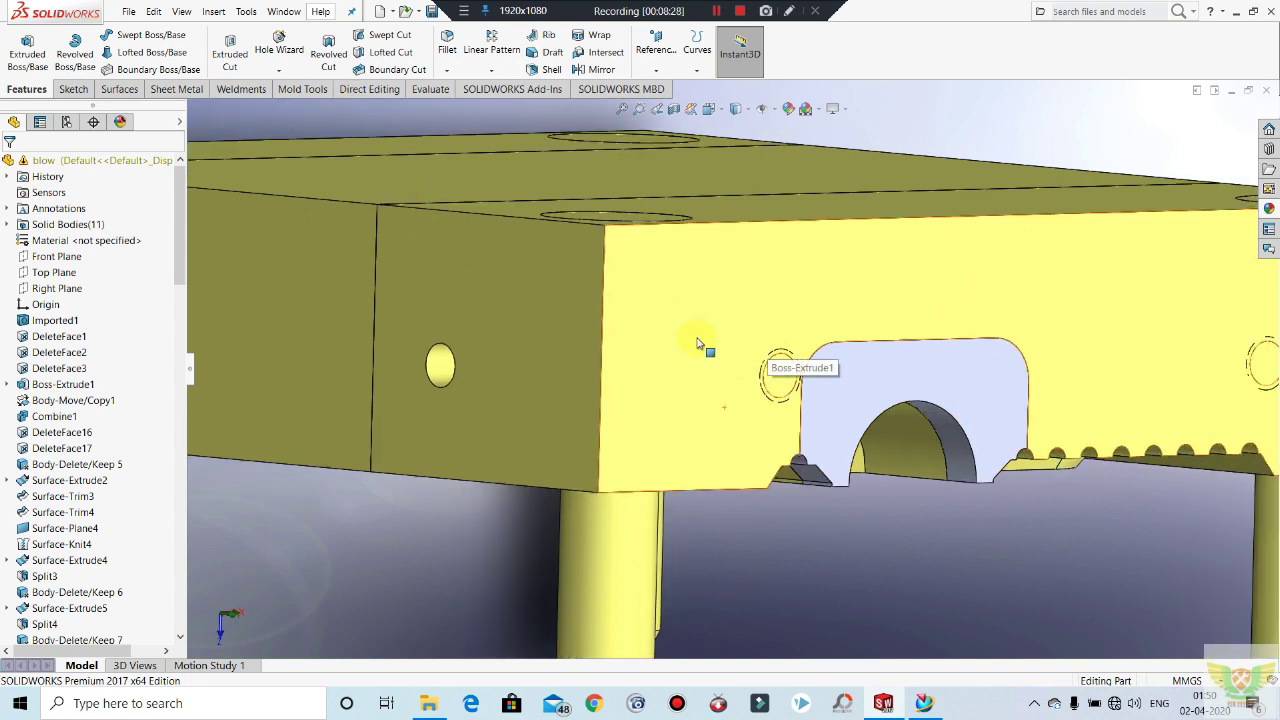
{"action": "scroll", "coordinate": [772, 346], "scroll_direction": "up", "scroll_amount": 3}
{"action": "scroll", "coordinate": [903, 466], "scroll_direction": "up", "scroll_amount": 1}
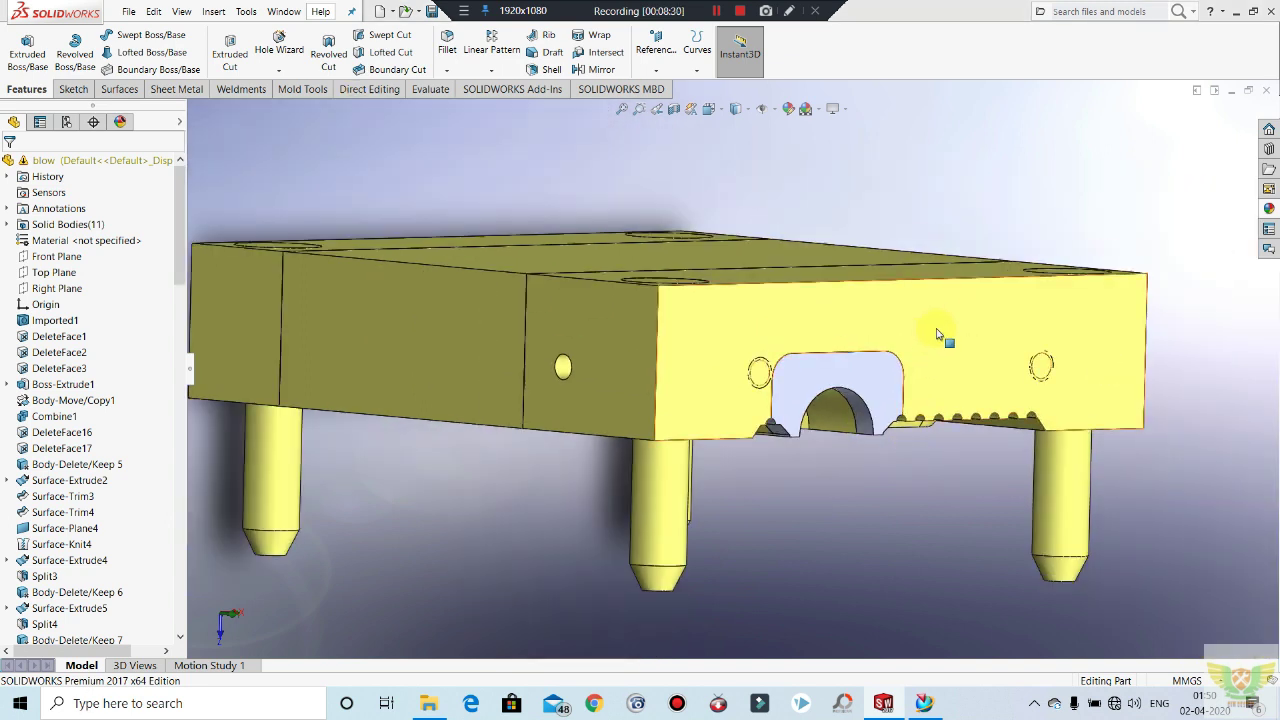
{"action": "scroll", "coordinate": [940, 360], "scroll_direction": "up", "scroll_amount": 2}
{"action": "mouse_move", "coordinate": [877, 437]}
{"action": "middle_mouse_down"}
{"action": "mouse_move", "coordinate": [877, 151]}
{"action": "mouse_move", "coordinate": [923, 349]}
{"action": "mouse_move", "coordinate": [966, 286]}
{"action": "middle_mouse_up"}
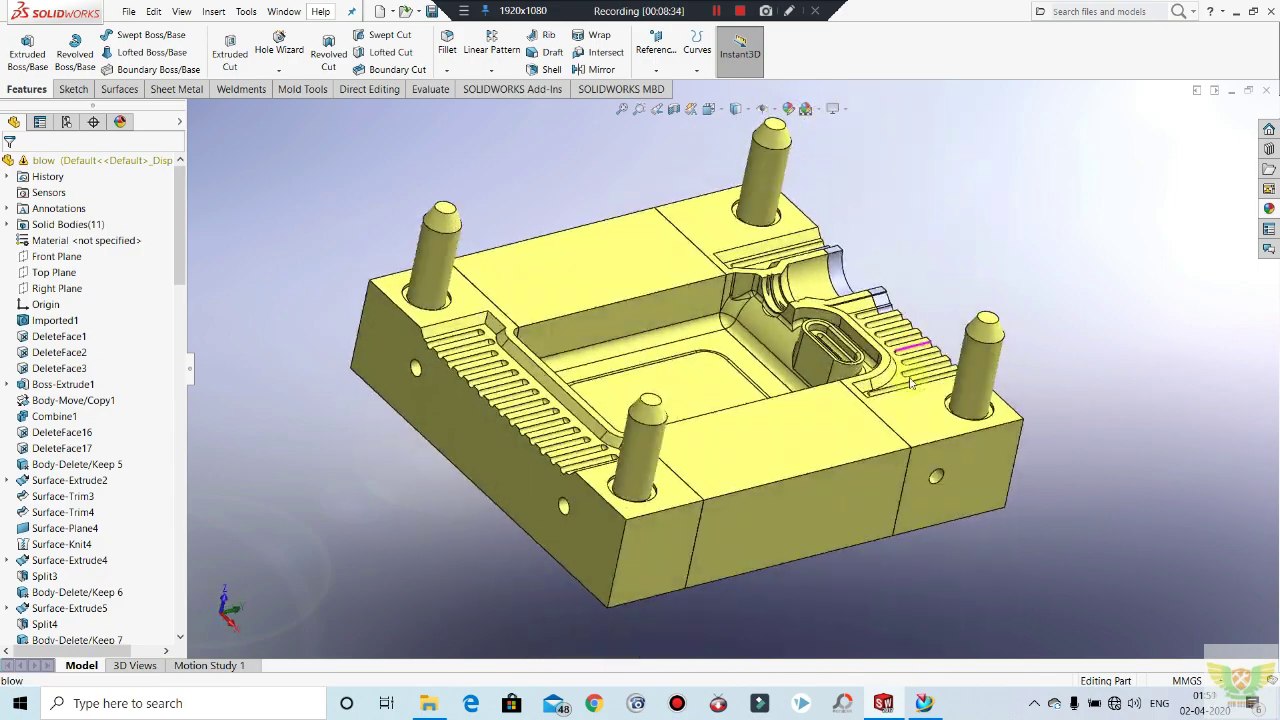
{"action": "mouse_move", "coordinate": [622, 505]}
{"action": "middle_mouse_down"}
{"action": "mouse_move", "coordinate": [848, 448]}
{"action": "mouse_move", "coordinate": [891, 523]}
{"action": "mouse_move", "coordinate": [892, 430]}
{"action": "mouse_move", "coordinate": [889, 457]}
{"action": "middle_mouse_up"}
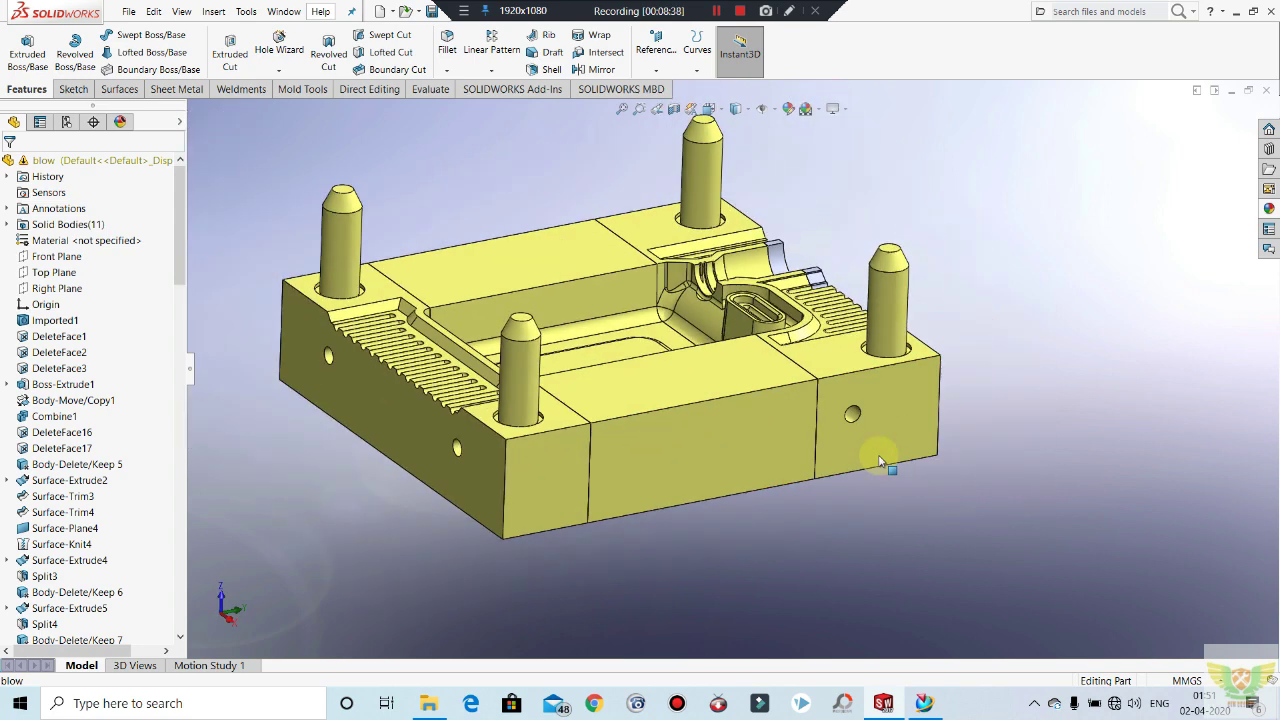
{"action": "mouse_move", "coordinate": [465, 465]}
{"action": "middle_mouse_down"}
{"action": "mouse_move", "coordinate": [549, 423]}
{"action": "mouse_move", "coordinate": [509, 491]}
{"action": "middle_mouse_up"}
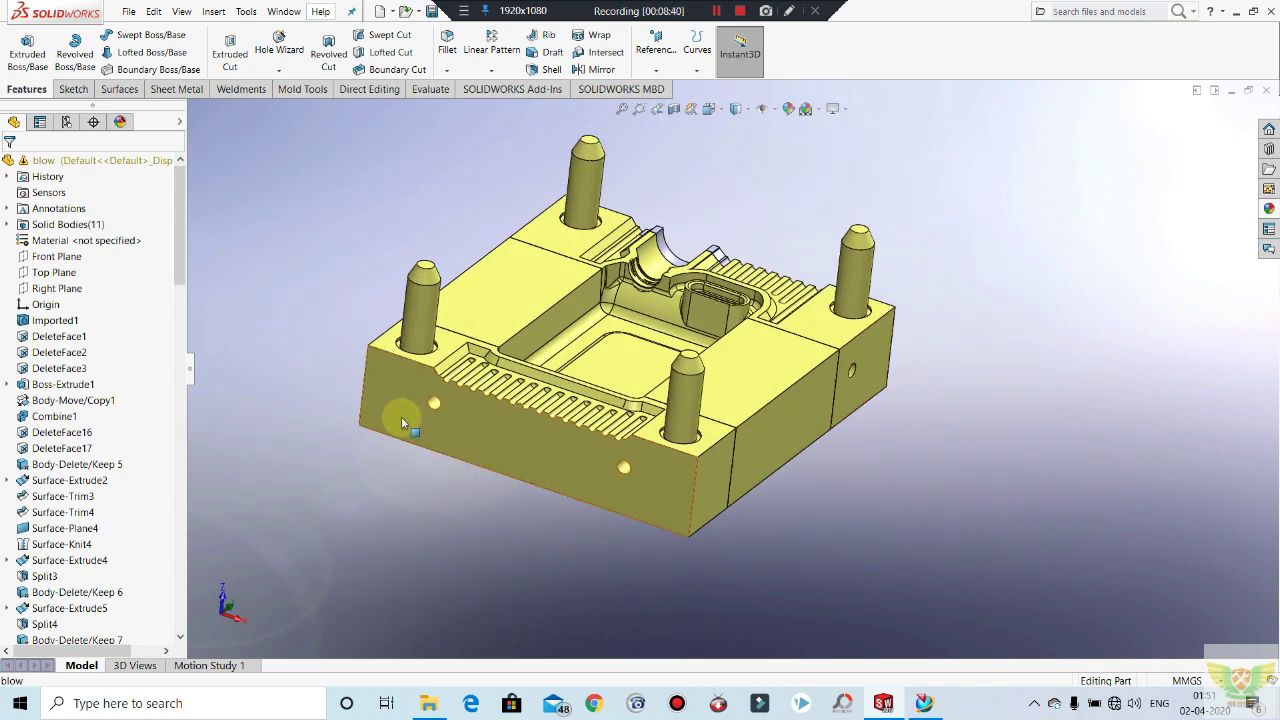
{"action": "middle_click_drag", "start_coordinate": [409, 420], "coordinate": [513, 410]}
{"action": "scroll", "coordinate": [471, 451], "scroll_direction": "down", "scroll_amount": 2}
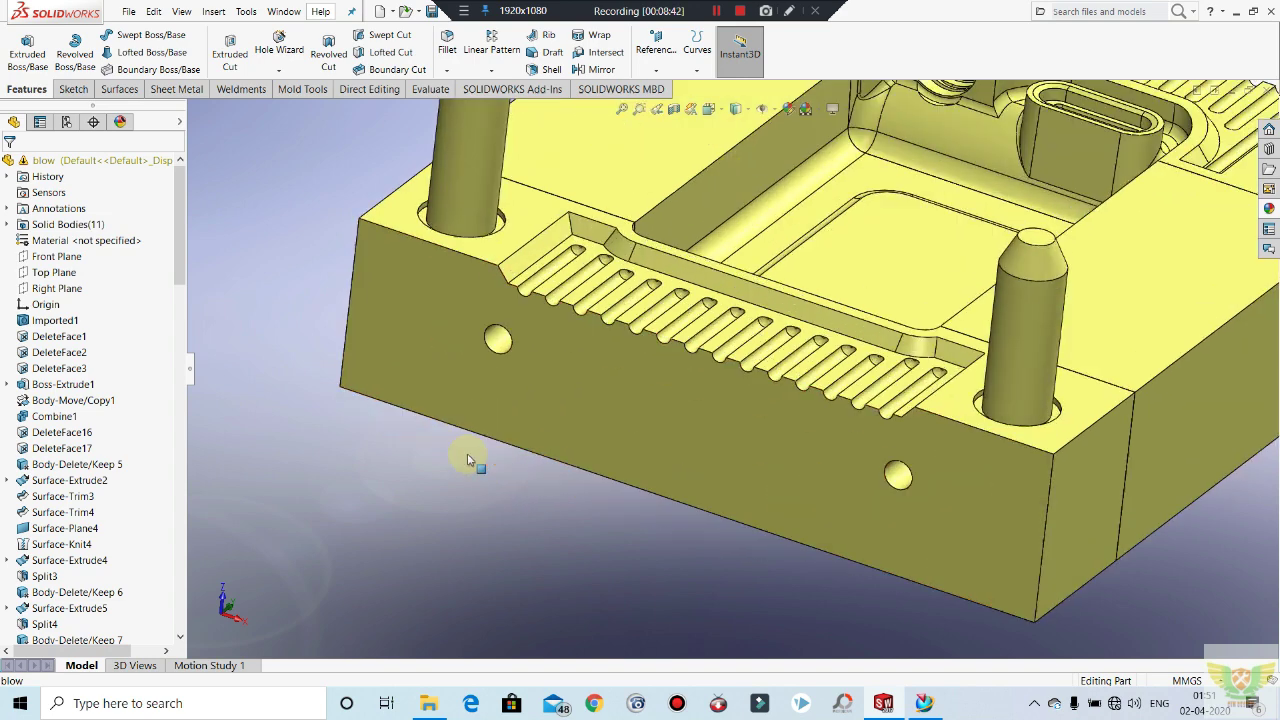
{"action": "scroll", "coordinate": [500, 366], "scroll_direction": "down", "scroll_amount": 2}
{"action": "scroll", "coordinate": [560, 330], "scroll_direction": "down", "scroll_amount": 2}
Step: Sketch a 10 mm circle on the grooved plate's side face, converted from the side hole's edge
{"action": "left_click", "coordinate": [576, 281]}
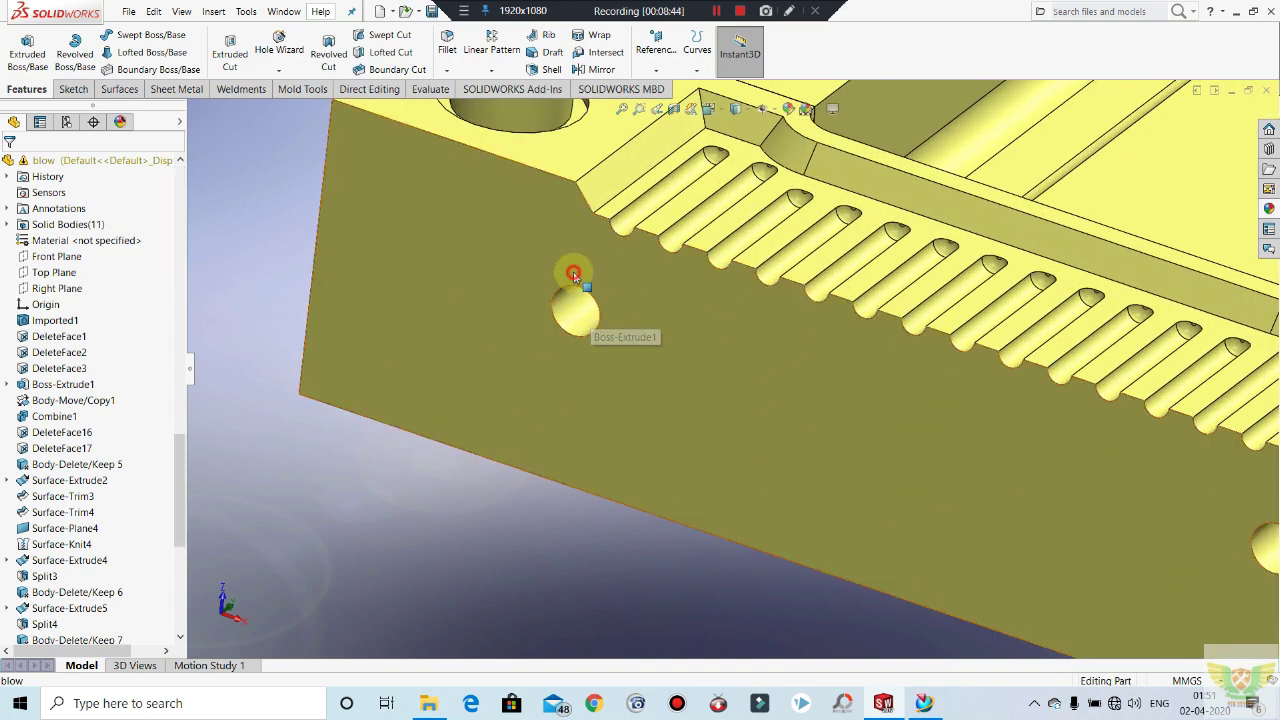
{"action": "left_click", "coordinate": [620, 210]}
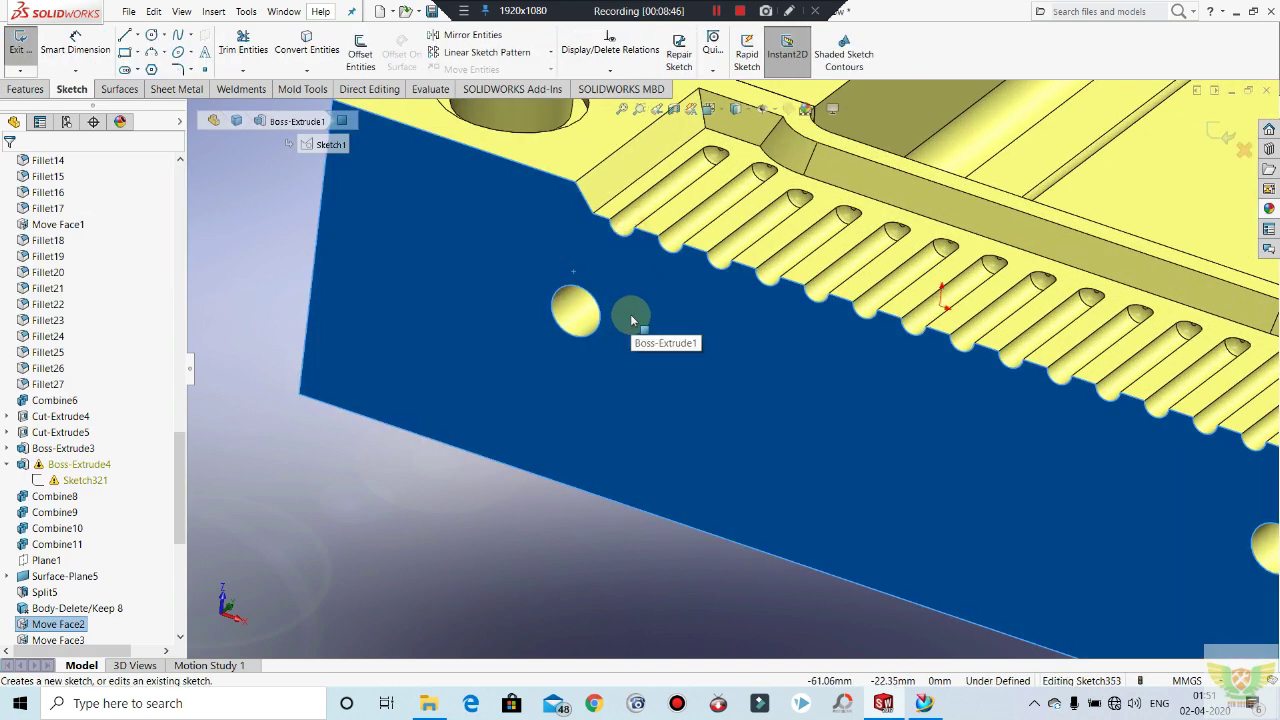
{"action": "key", "text": "ctrl+8"}
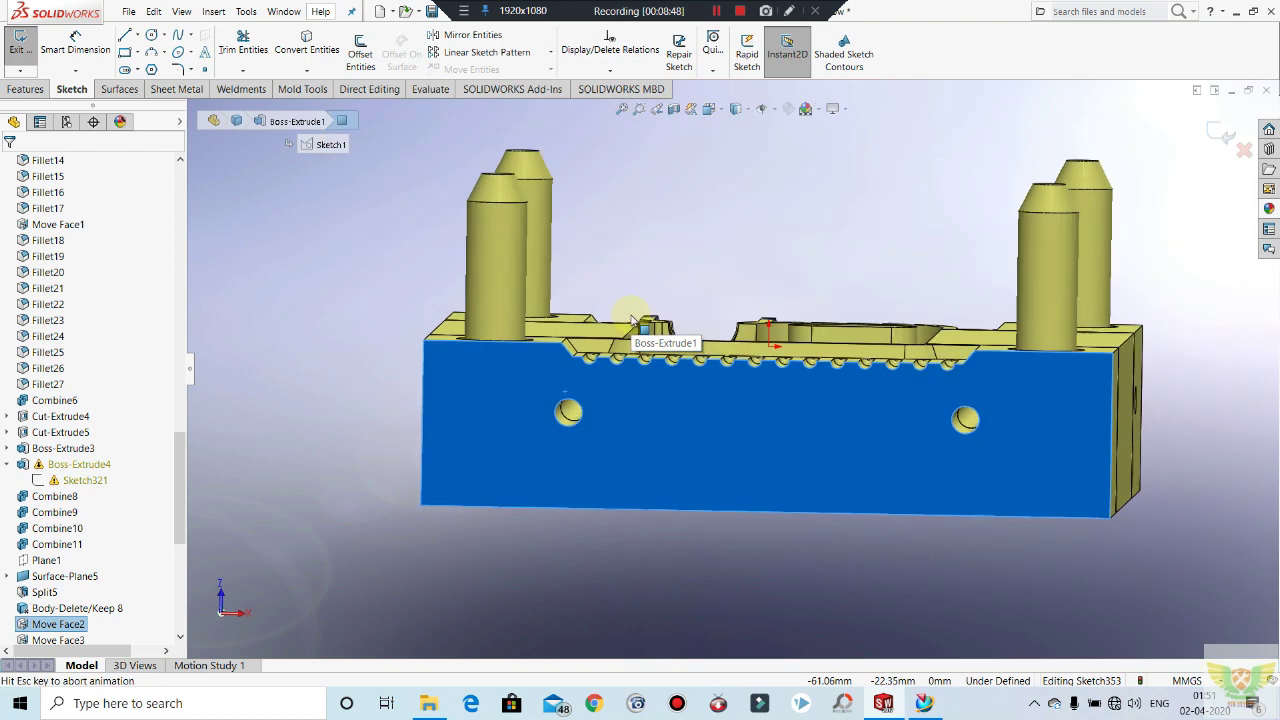
{"action": "scroll", "coordinate": [530, 418], "scroll_direction": "down", "scroll_amount": 4}
{"action": "scroll", "coordinate": [608, 420], "scroll_direction": "down", "scroll_amount": 2}
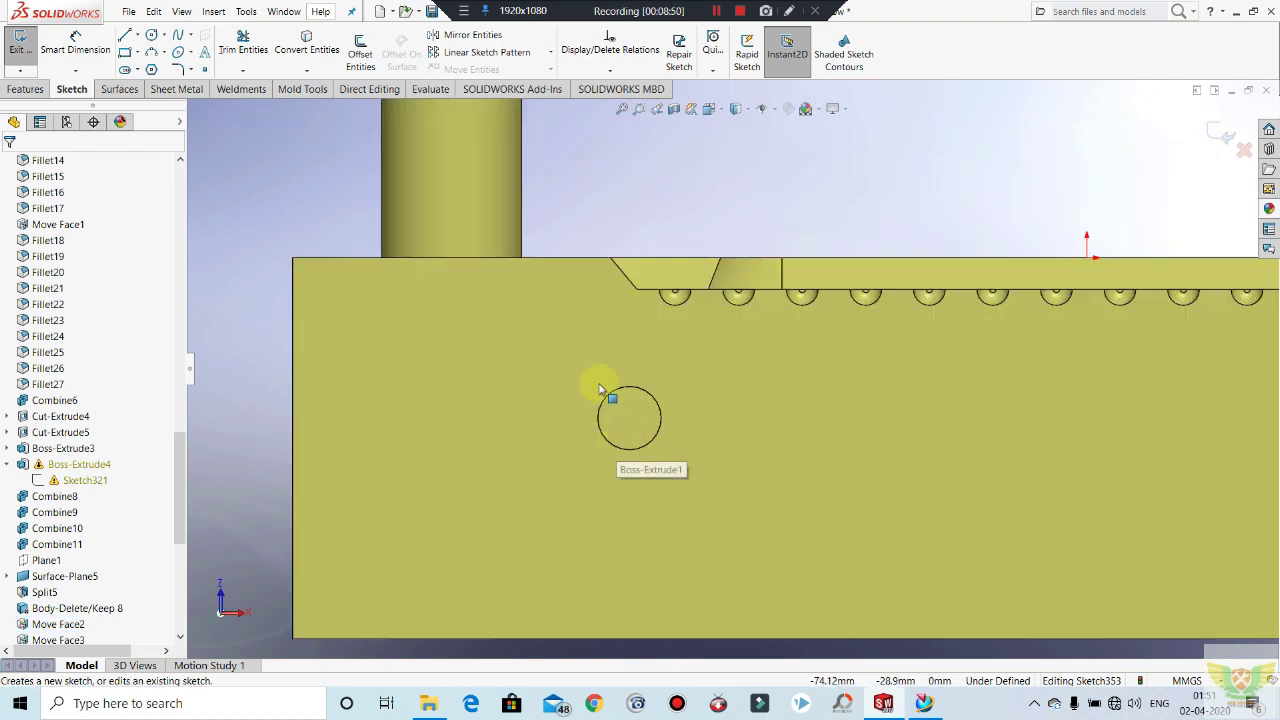
{"action": "left_click", "coordinate": [151, 36]}
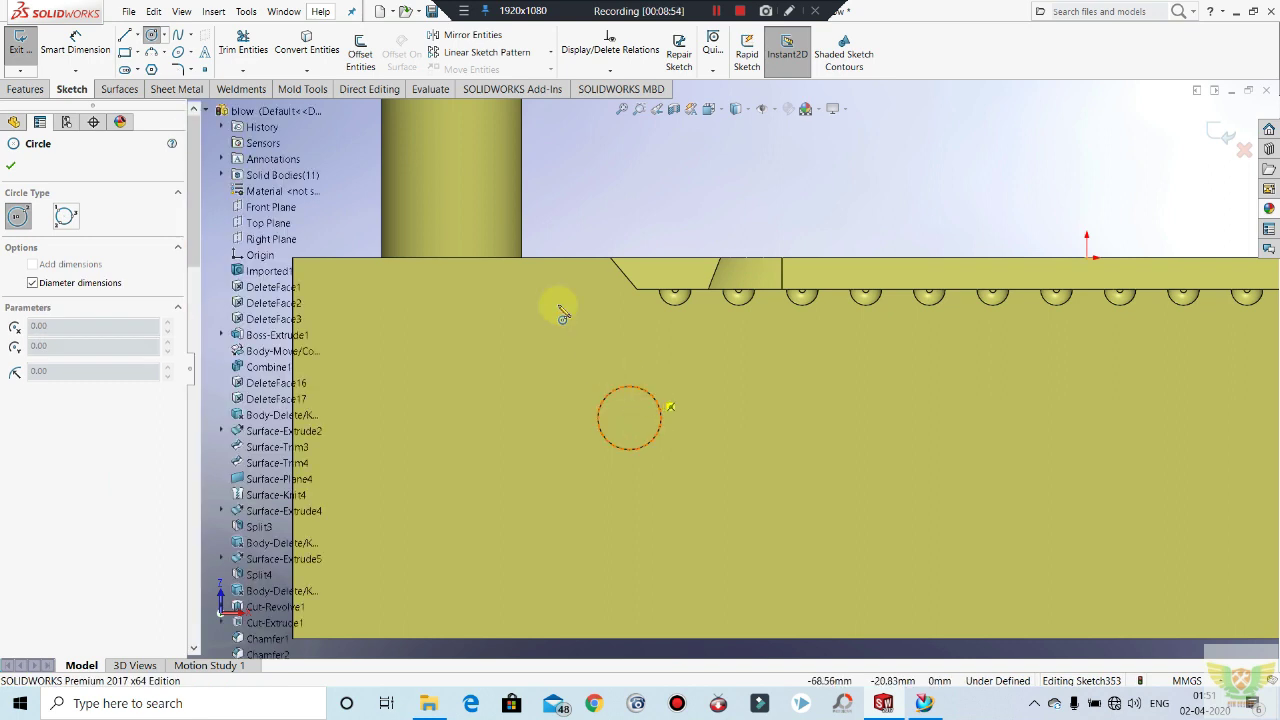
{"action": "left_click", "coordinate": [307, 42]}
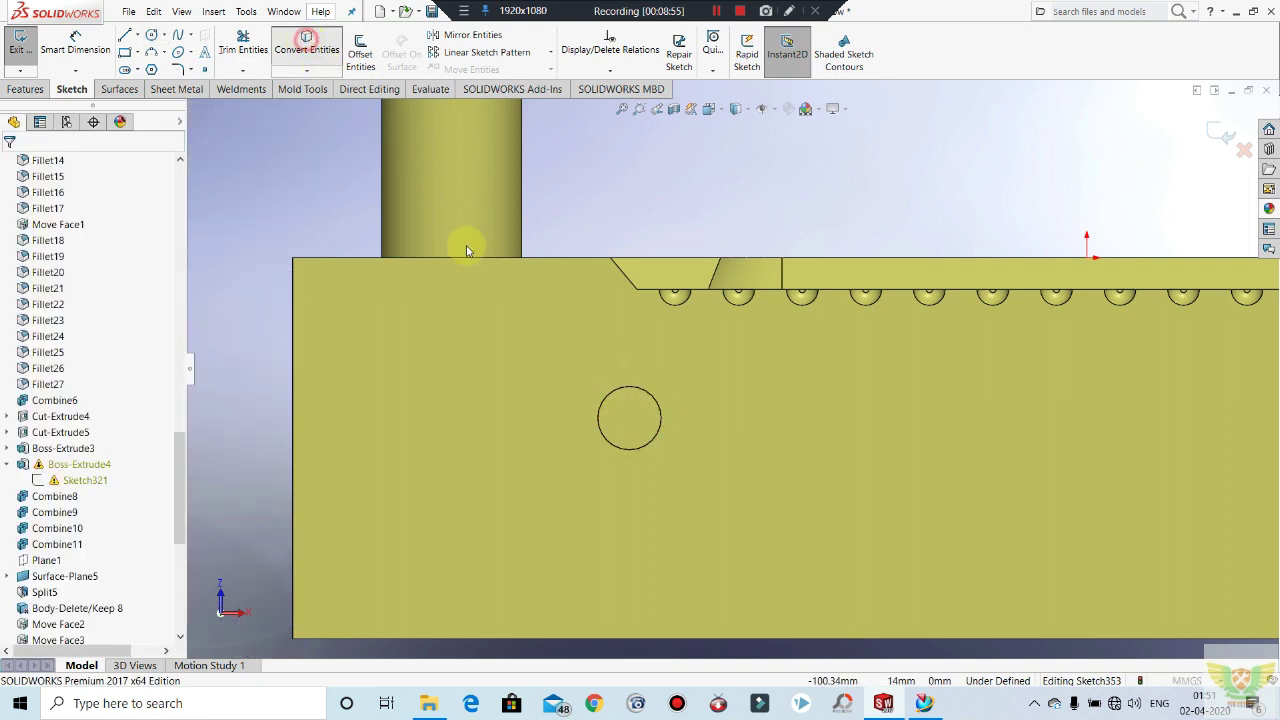
{"action": "left_click", "coordinate": [645, 399]}
{"action": "left_click", "coordinate": [10, 165]}
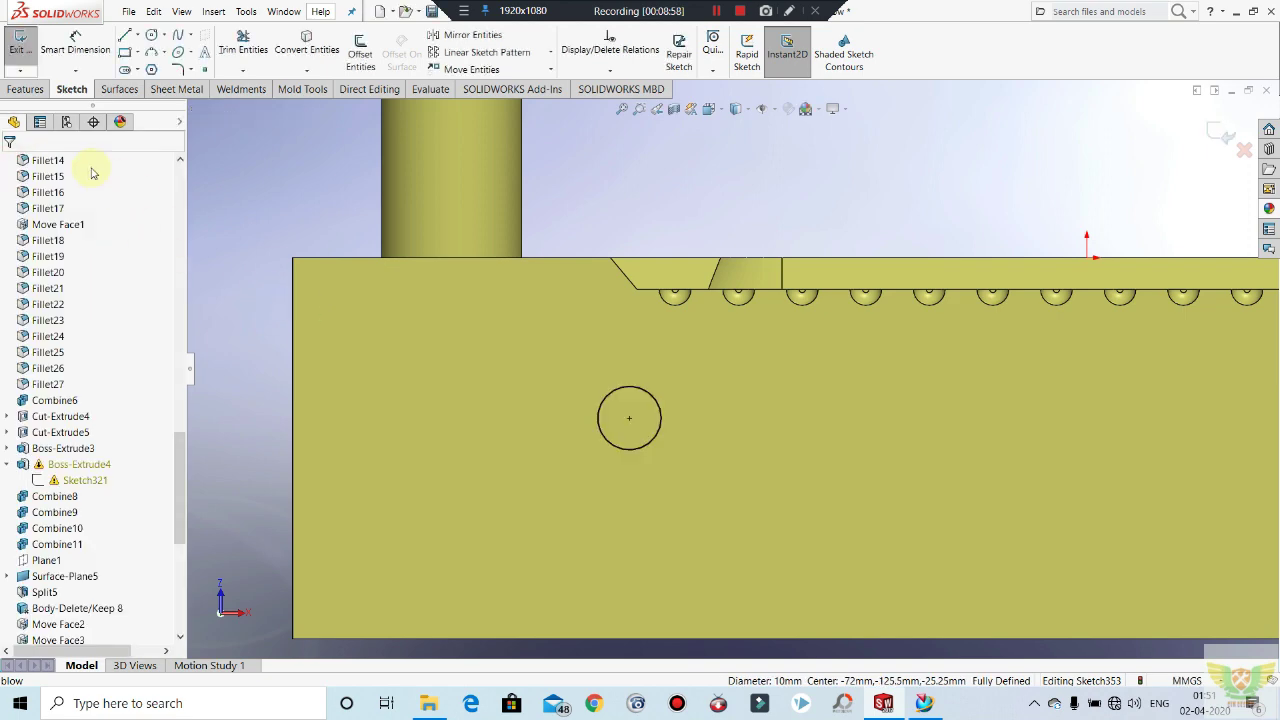
{"action": "left_click", "coordinate": [10, 42]}
Step: Set up a 10 mm boss extrusion of the circle with Merge result unchecked
{"action": "mouse_move", "coordinate": [800, 469]}
{"action": "middle_mouse_down"}
{"action": "mouse_move", "coordinate": [683, 486]}
{"action": "mouse_move", "coordinate": [619, 532]}
{"action": "mouse_move", "coordinate": [251, 214]}
{"action": "middle_mouse_up"}
{"action": "left_click", "coordinate": [27, 50]}
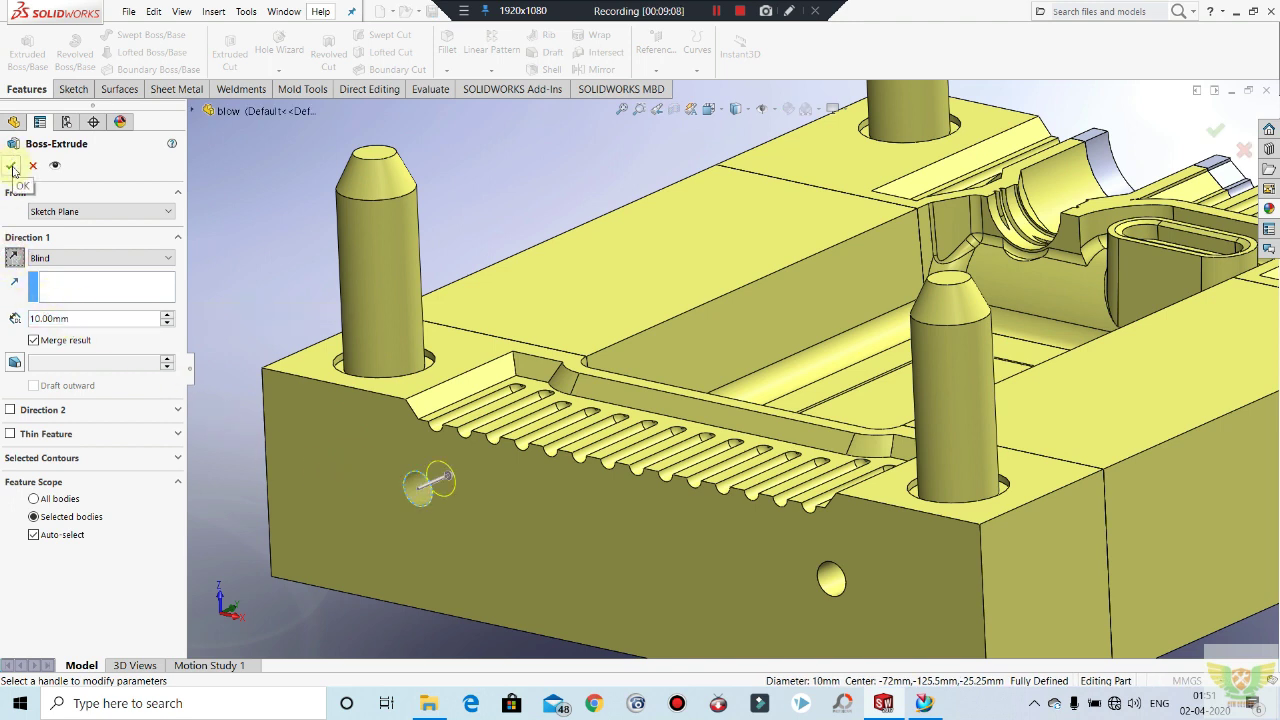
{"action": "left_click", "coordinate": [33, 340]}
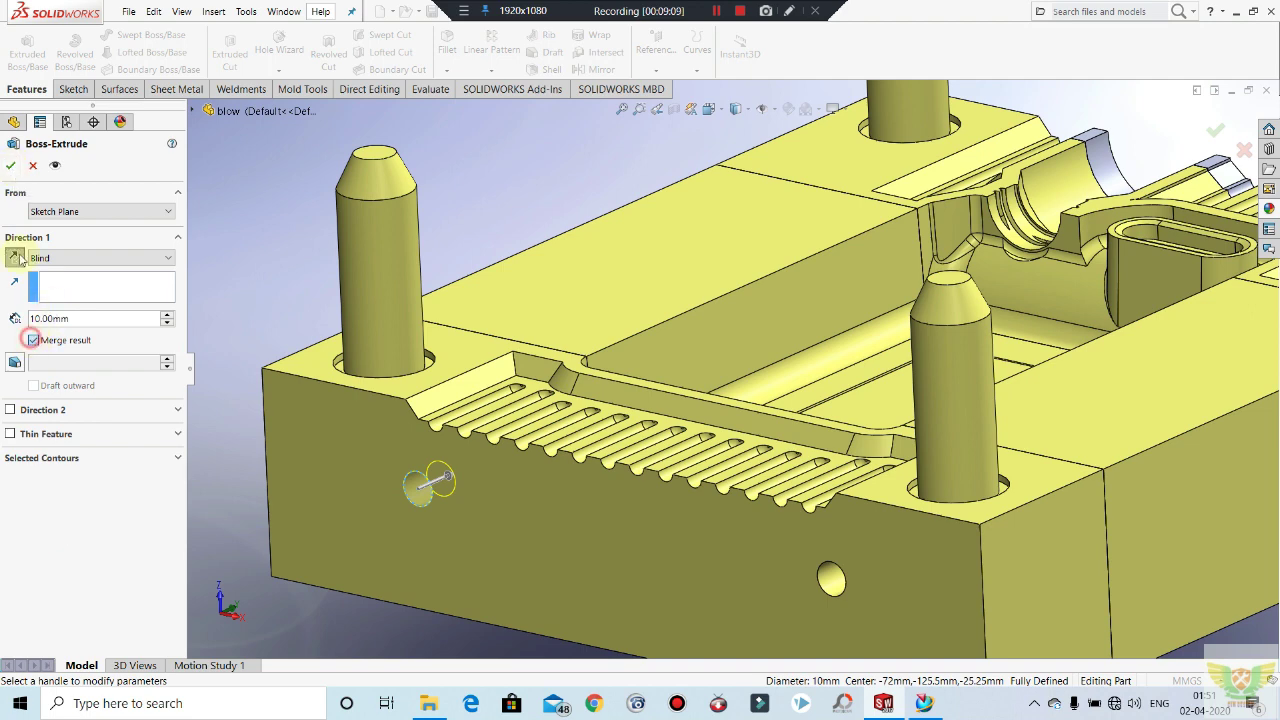
Step: Accept the 10 mm plug extrusion and reopen Boss-Extrude6's sketch for editing
{"action": "left_click", "coordinate": [10, 165]}
{"action": "scroll", "coordinate": [739, 363], "scroll_direction": "up", "scroll_amount": 2}
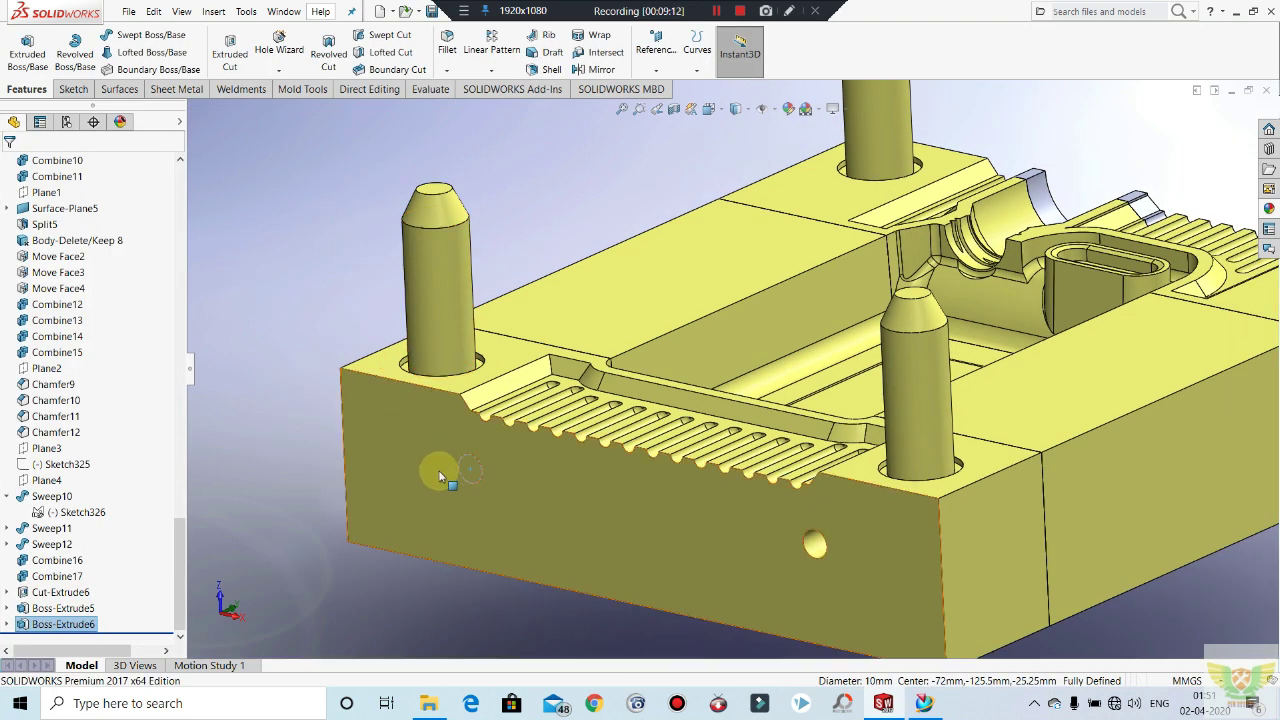
{"action": "scroll", "coordinate": [470, 485], "scroll_direction": "down", "scroll_amount": 3}
{"action": "scroll", "coordinate": [525, 444], "scroll_direction": "down", "scroll_amount": 3}
{"action": "left_click", "coordinate": [523, 432]}
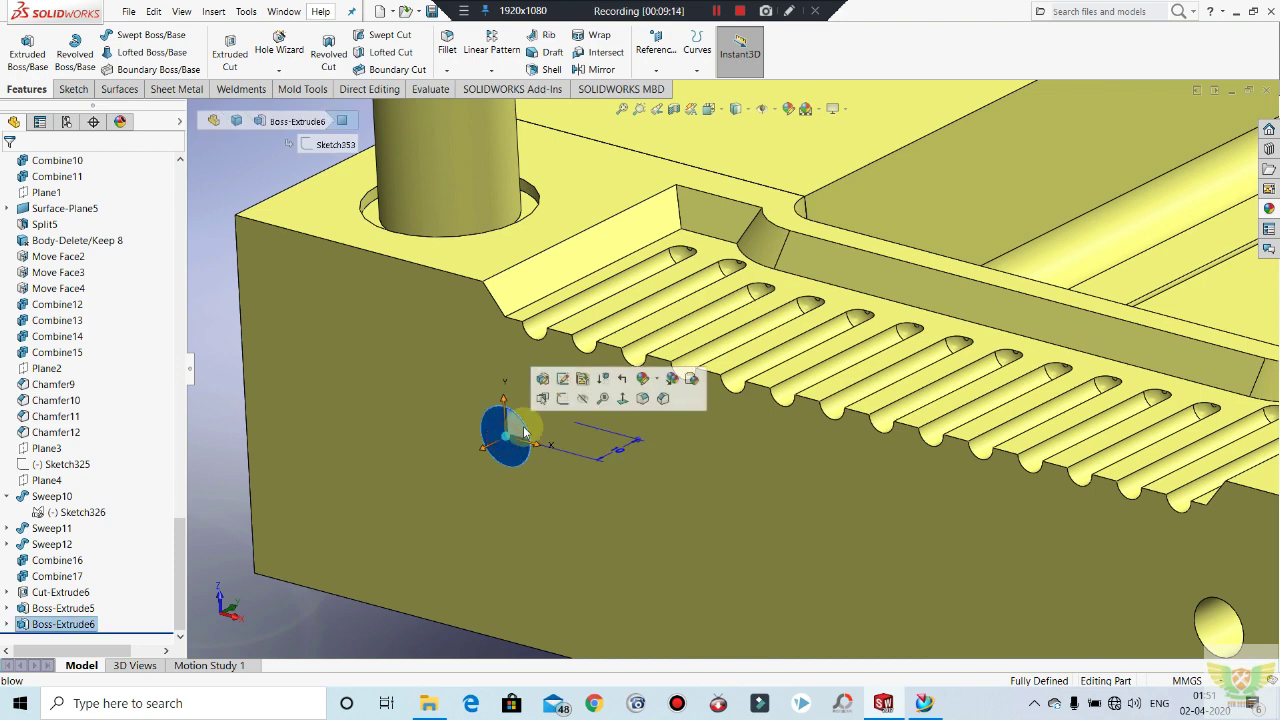
{"action": "left_click", "coordinate": [63, 624]}
{"action": "right_click", "coordinate": [63, 624]}
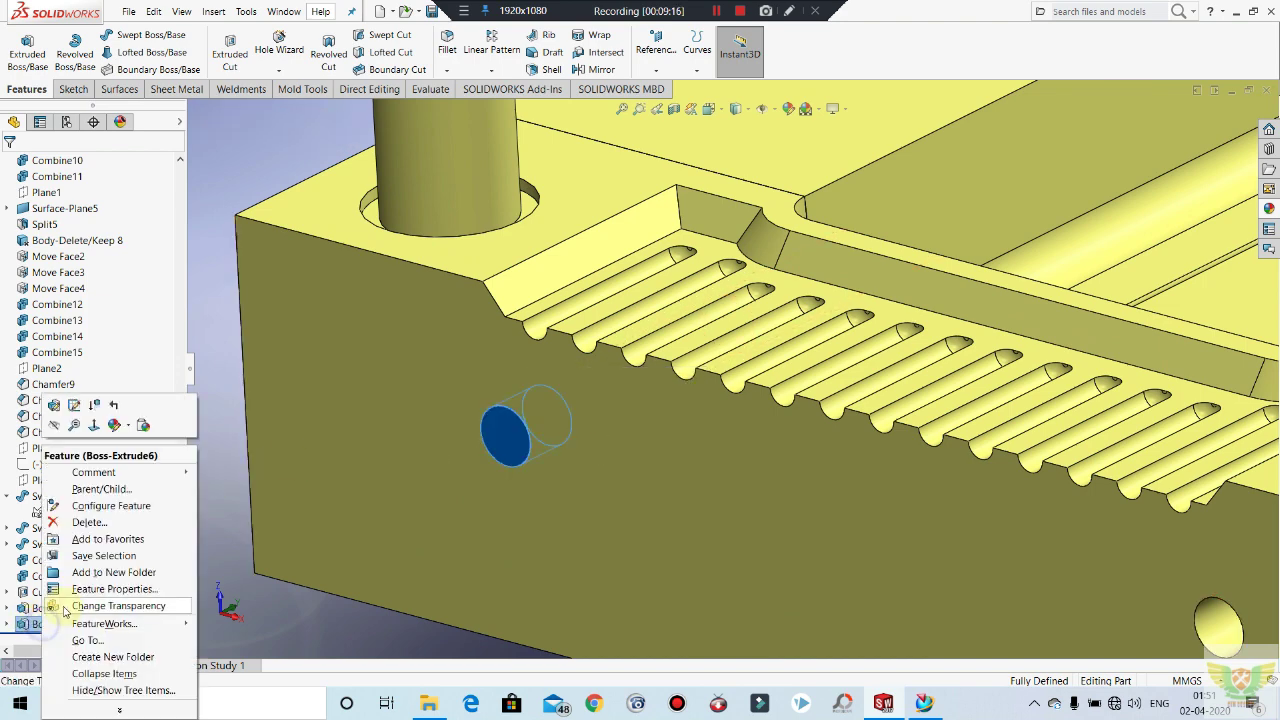
{"action": "left_click", "coordinate": [73, 425]}
{"action": "left_click", "coordinate": [381, 447]}
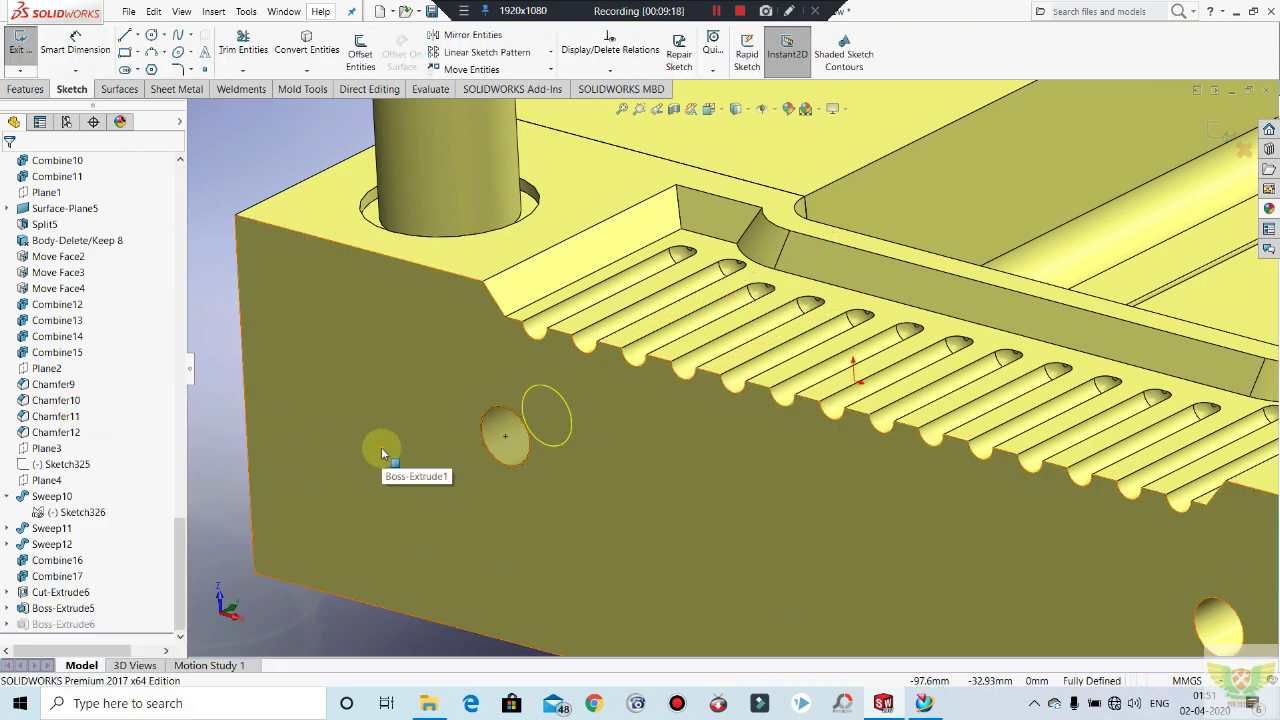
Step: Offset the plug circle 2 mm inward and close the sketch
{"action": "key", "text": "ctrl+8"}
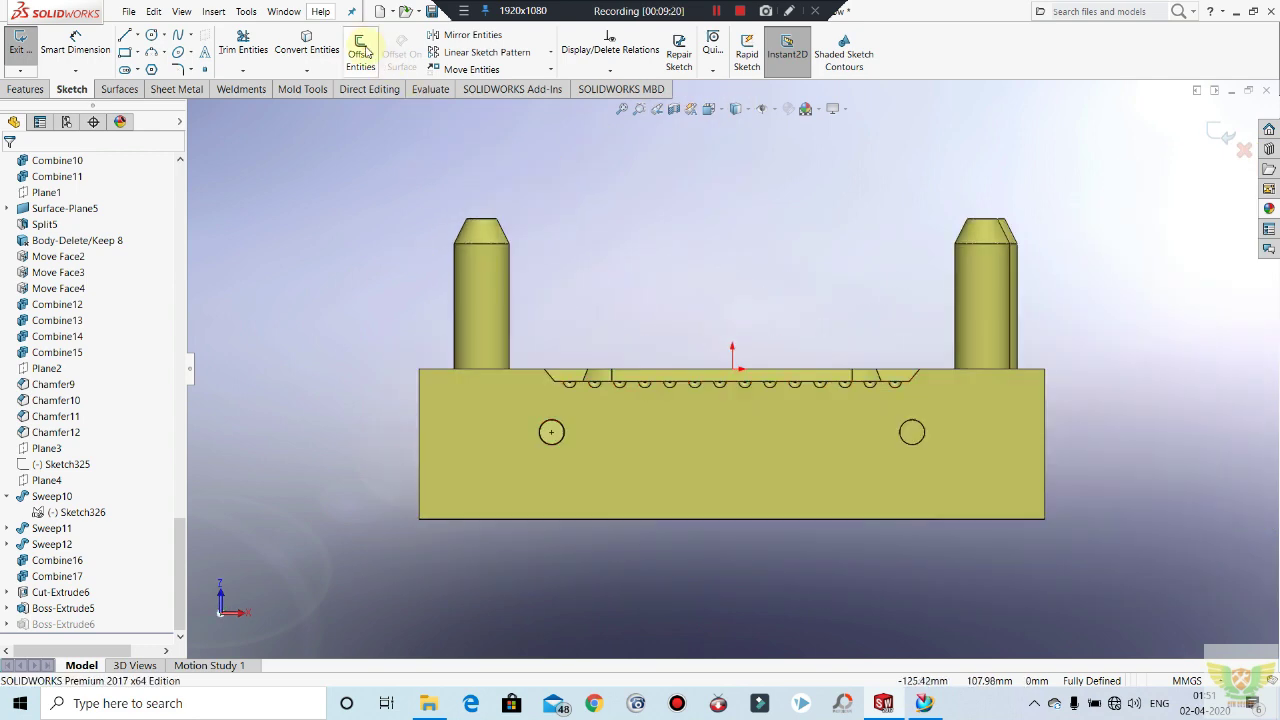
{"action": "left_click", "coordinate": [363, 52]}
{"action": "scroll", "coordinate": [566, 420], "scroll_direction": "down", "scroll_amount": 3}
{"action": "scroll", "coordinate": [592, 392], "scroll_direction": "down", "scroll_amount": 2}
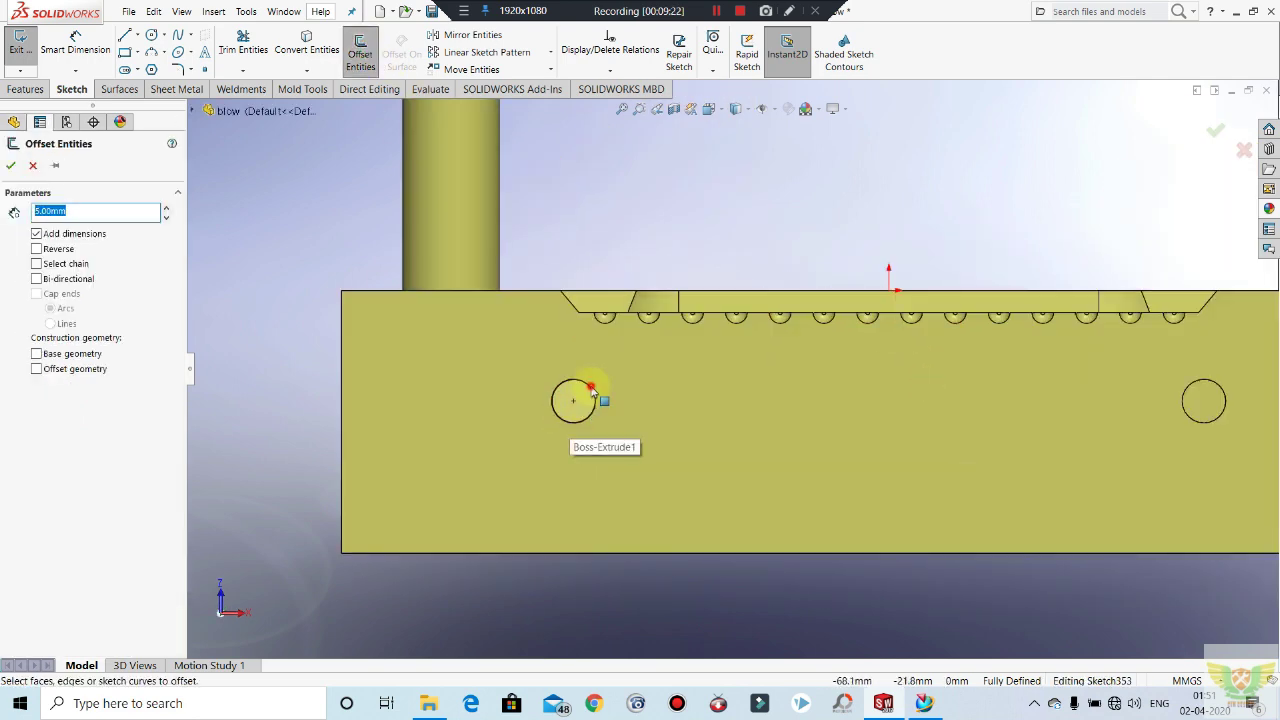
{"action": "left_click", "coordinate": [592, 390]}
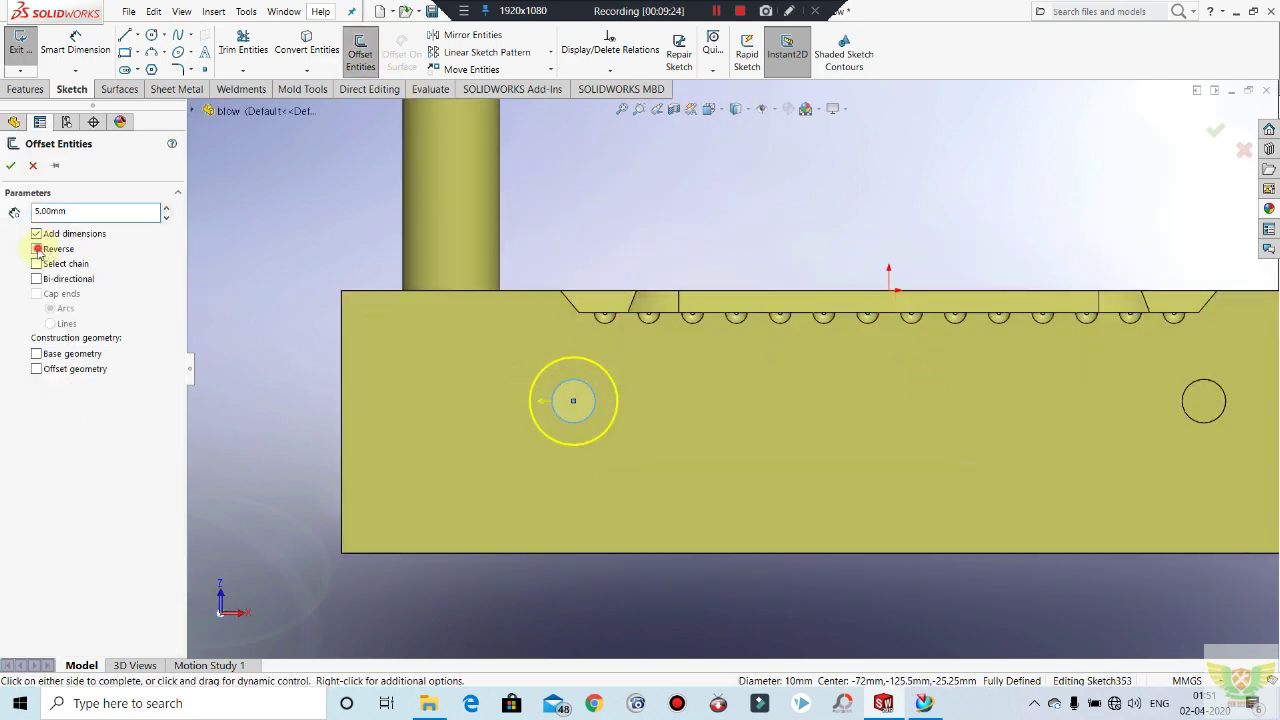
{"action": "type", "text": "2"}
{"action": "key", "text": "Return"}
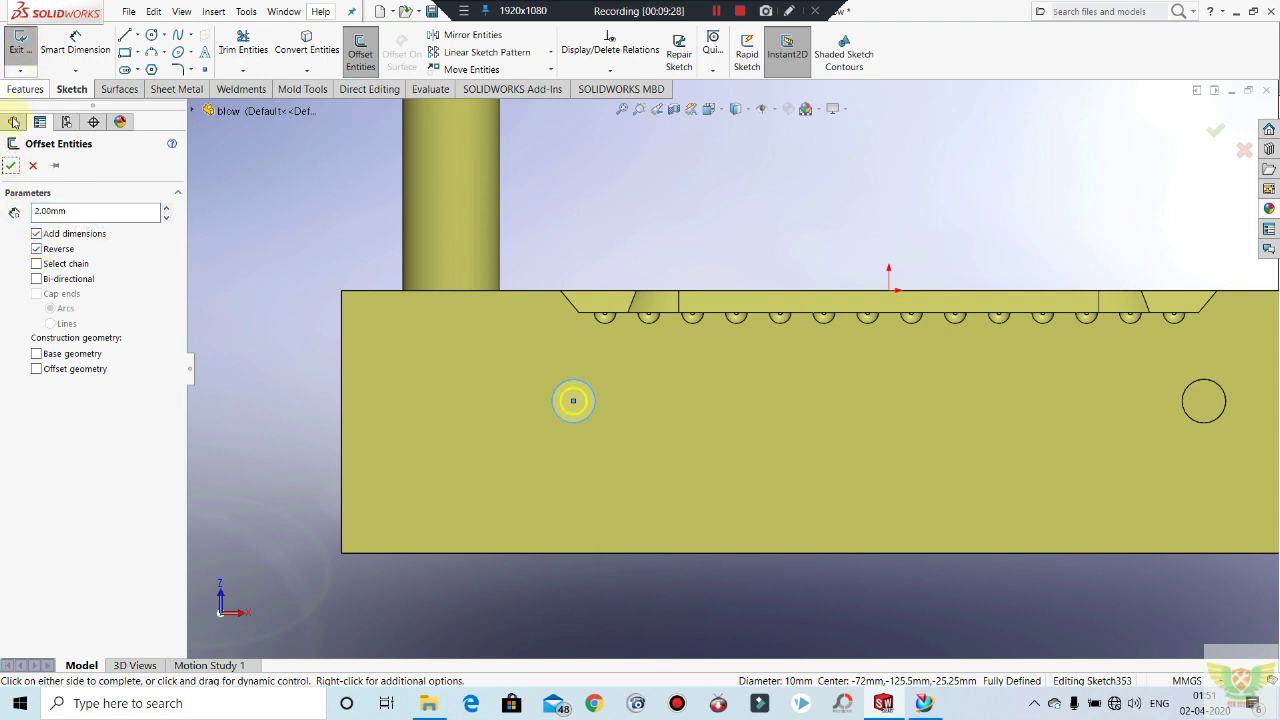
{"action": "left_click", "coordinate": [9, 166]}
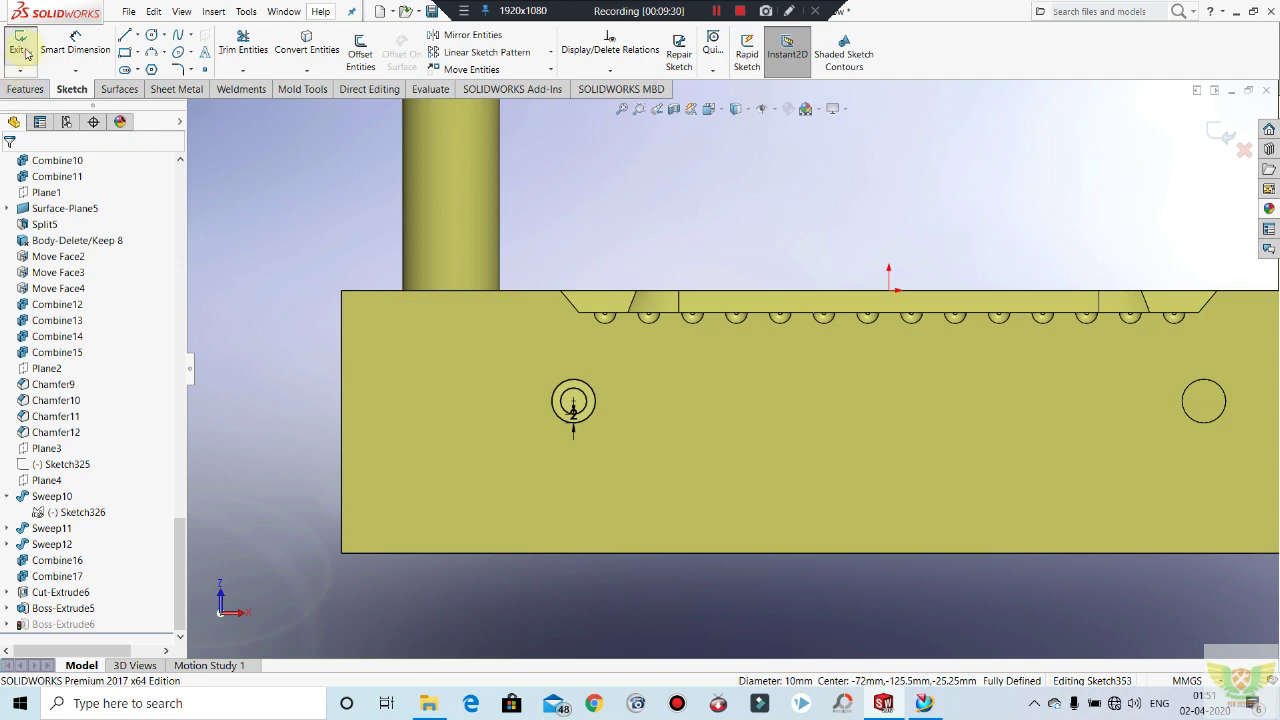
{"action": "key", "text": "ctrl+b"}
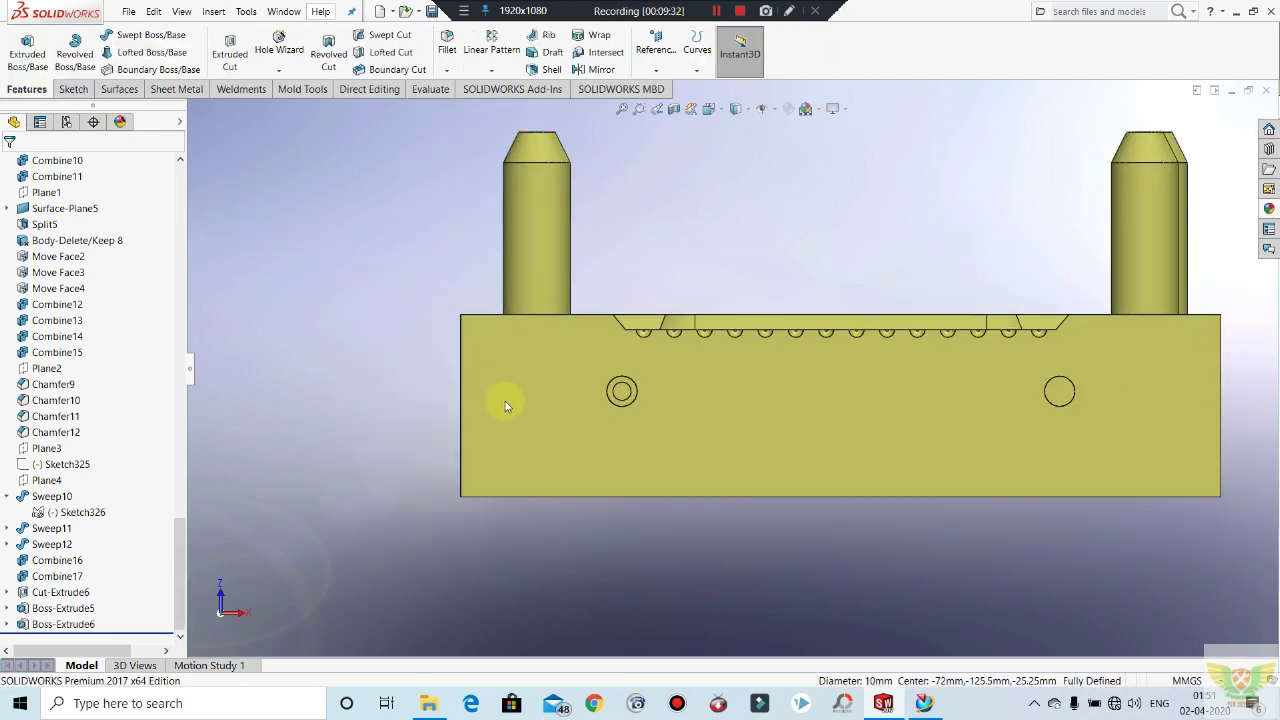
Step: Start a new sketch on the ring face at the side hole
{"action": "scroll", "coordinate": [500, 445], "scroll_direction": "down", "scroll_amount": 1}
{"action": "scroll", "coordinate": [532, 424], "scroll_direction": "down", "scroll_amount": 2}
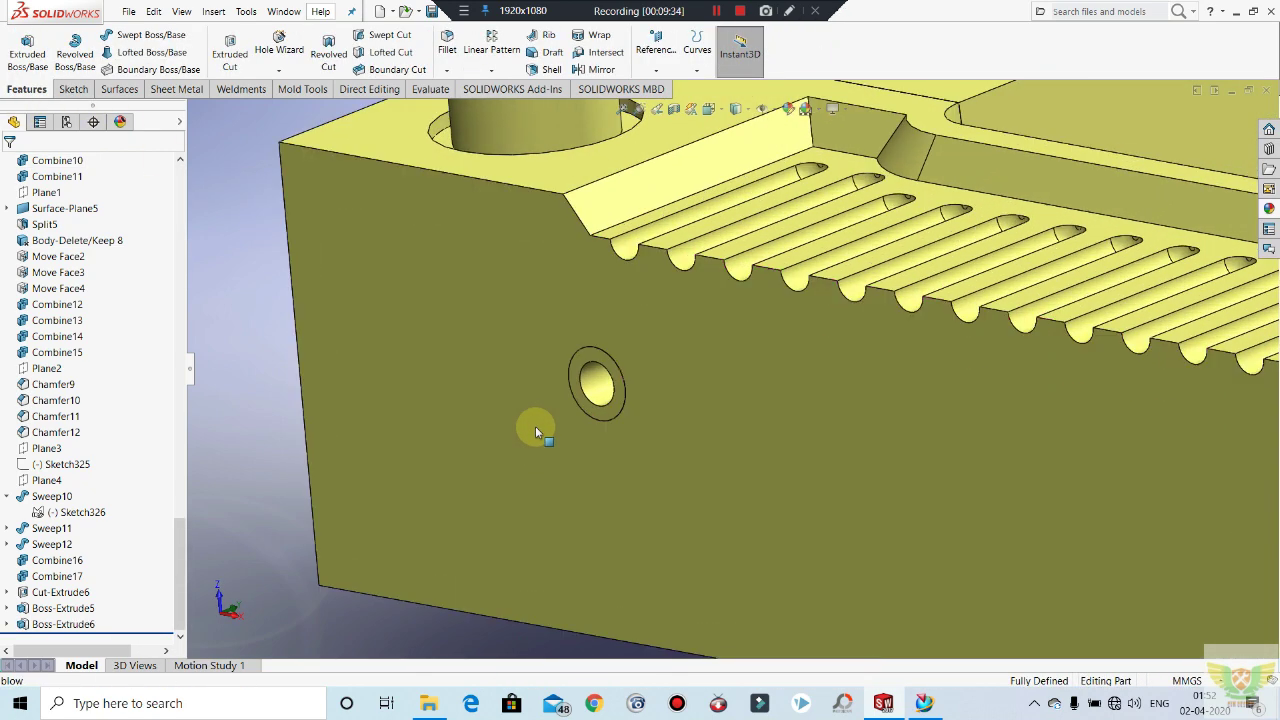
{"action": "left_click", "coordinate": [600, 354]}
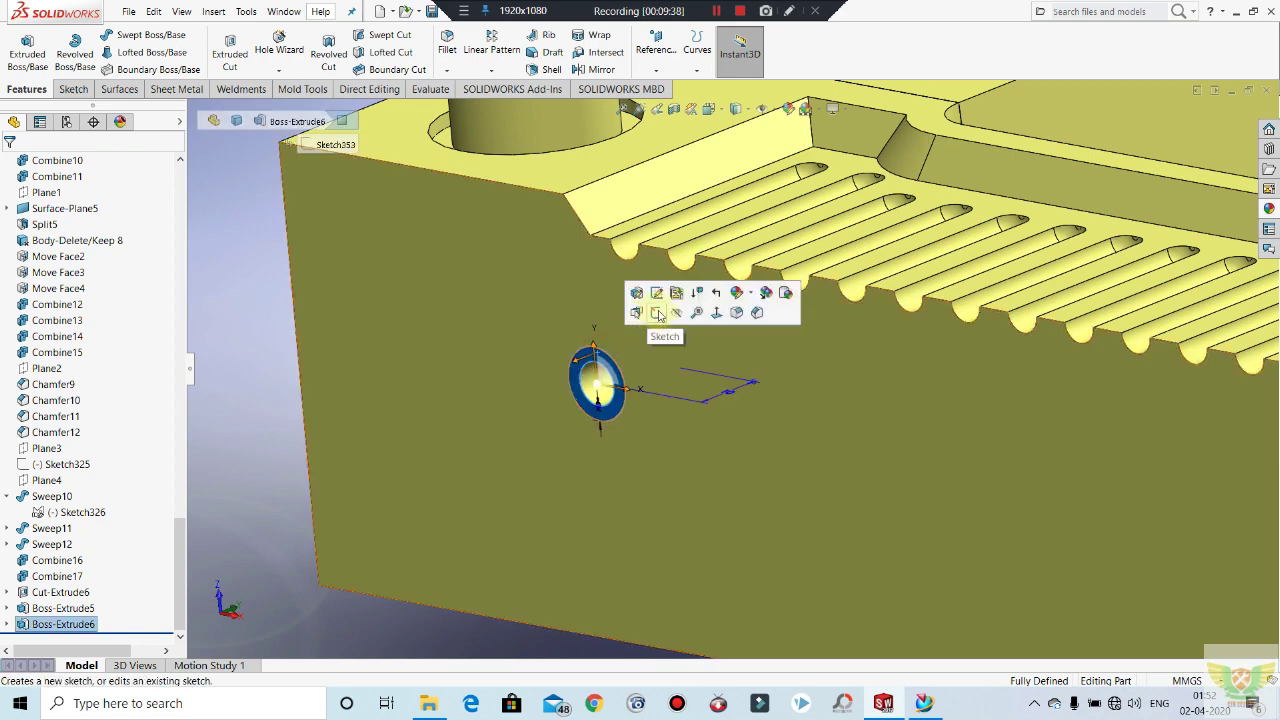
{"action": "left_click", "coordinate": [663, 300]}
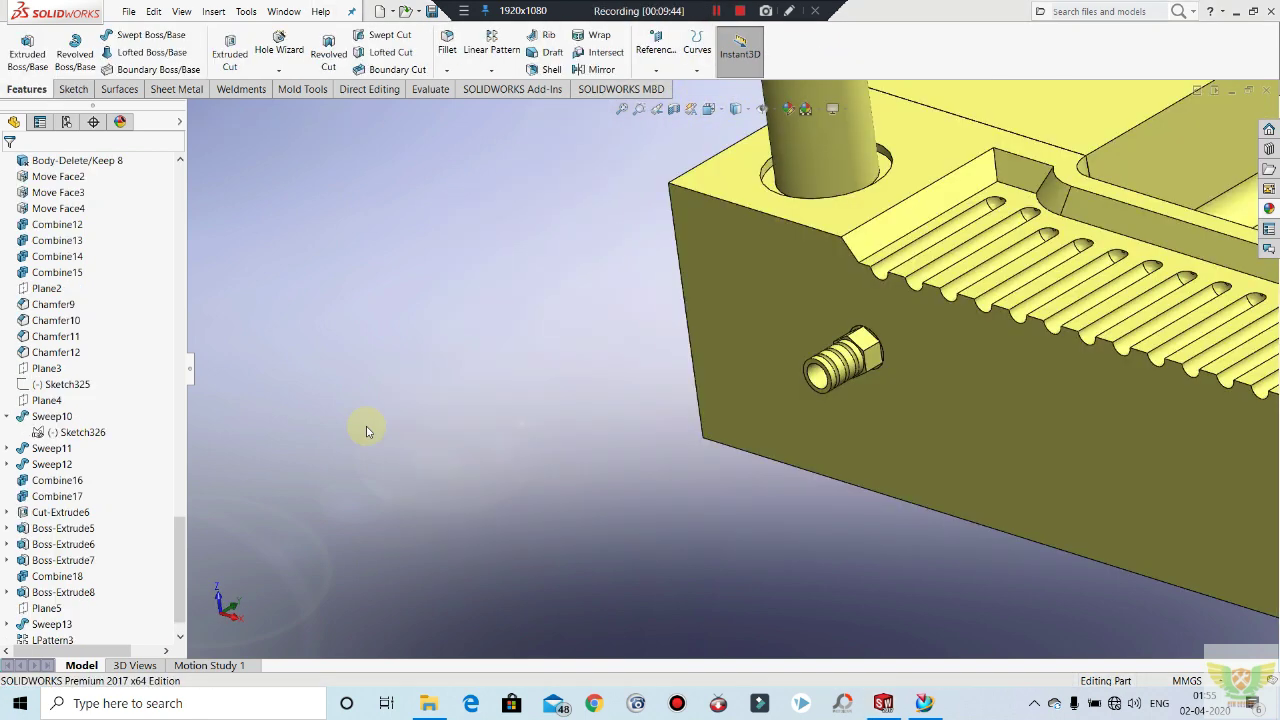
Step: Hide the threaded hex fitting to check the hole, then restore it and view the whole plate
{"action": "scroll", "coordinate": [430, 390], "scroll_direction": "up", "scroll_amount": 3}
{"action": "scroll", "coordinate": [489, 351], "scroll_direction": "up", "scroll_amount": 2}
{"action": "scroll", "coordinate": [771, 400], "scroll_direction": "down", "scroll_amount": 3}
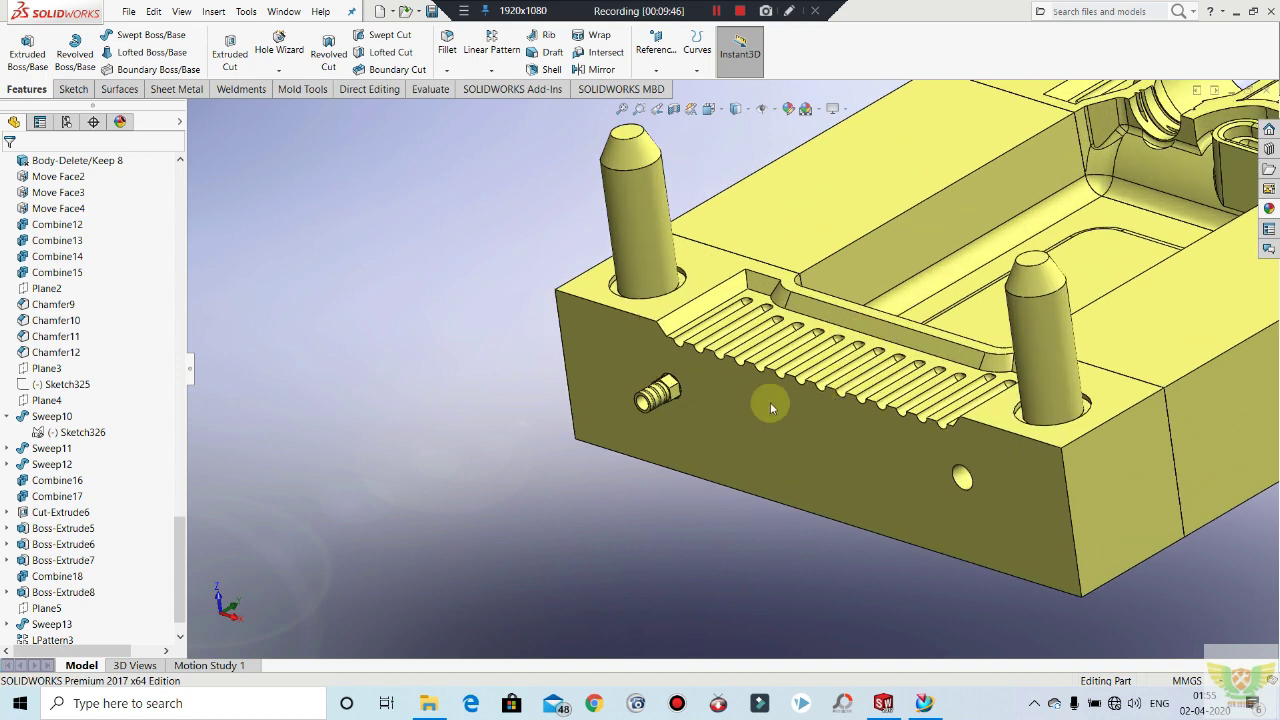
{"action": "scroll", "coordinate": [571, 401], "scroll_direction": "down", "scroll_amount": 3}
{"action": "scroll", "coordinate": [571, 401], "scroll_direction": "down", "scroll_amount": 2}
{"action": "scroll", "coordinate": [677, 371], "scroll_direction": "up", "scroll_amount": 2}
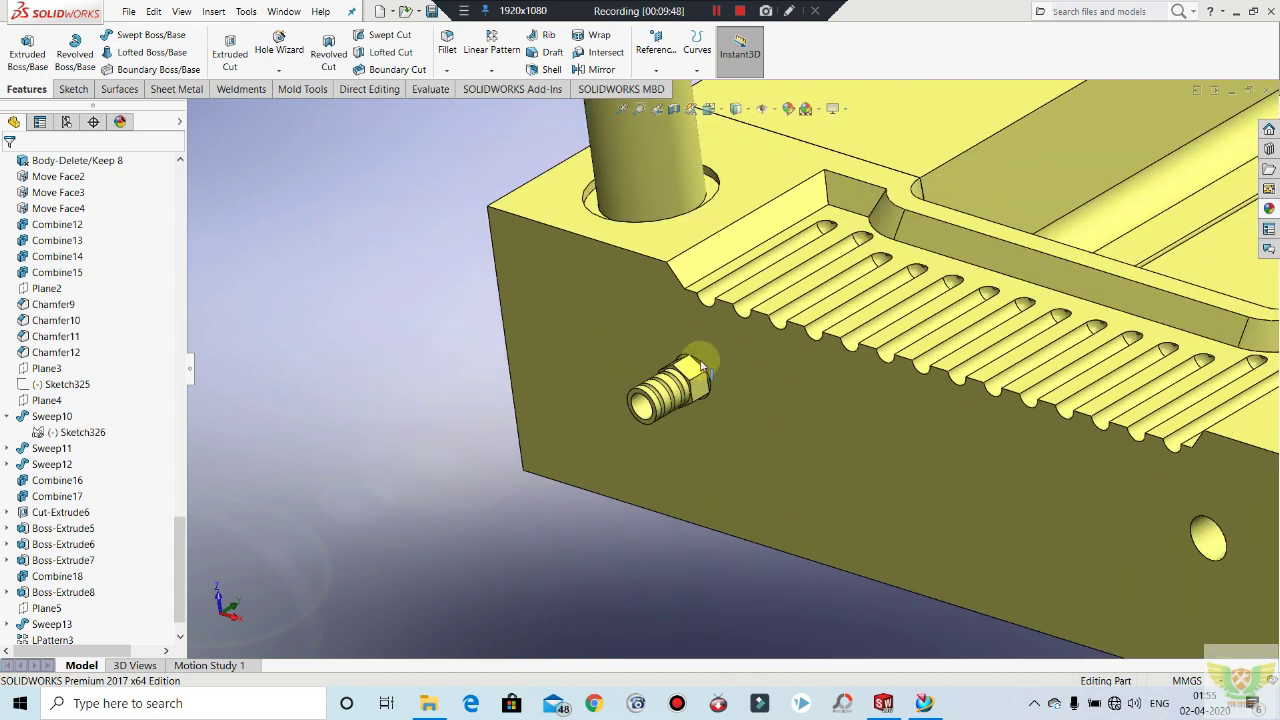
{"action": "right_click", "coordinate": [689, 371]}
{"action": "left_click", "coordinate": [737, 333]}
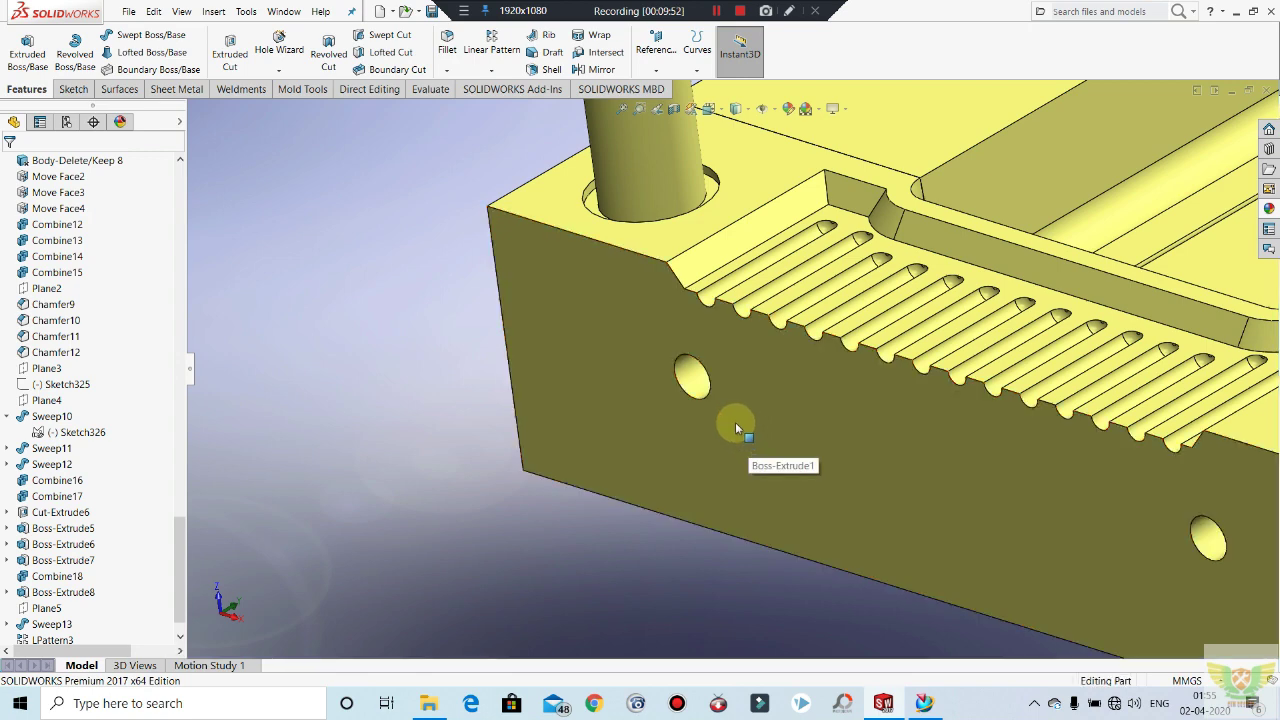
{"action": "key", "text": "ctrl+z"}
{"action": "key", "text": "ctrl+shift+z"}
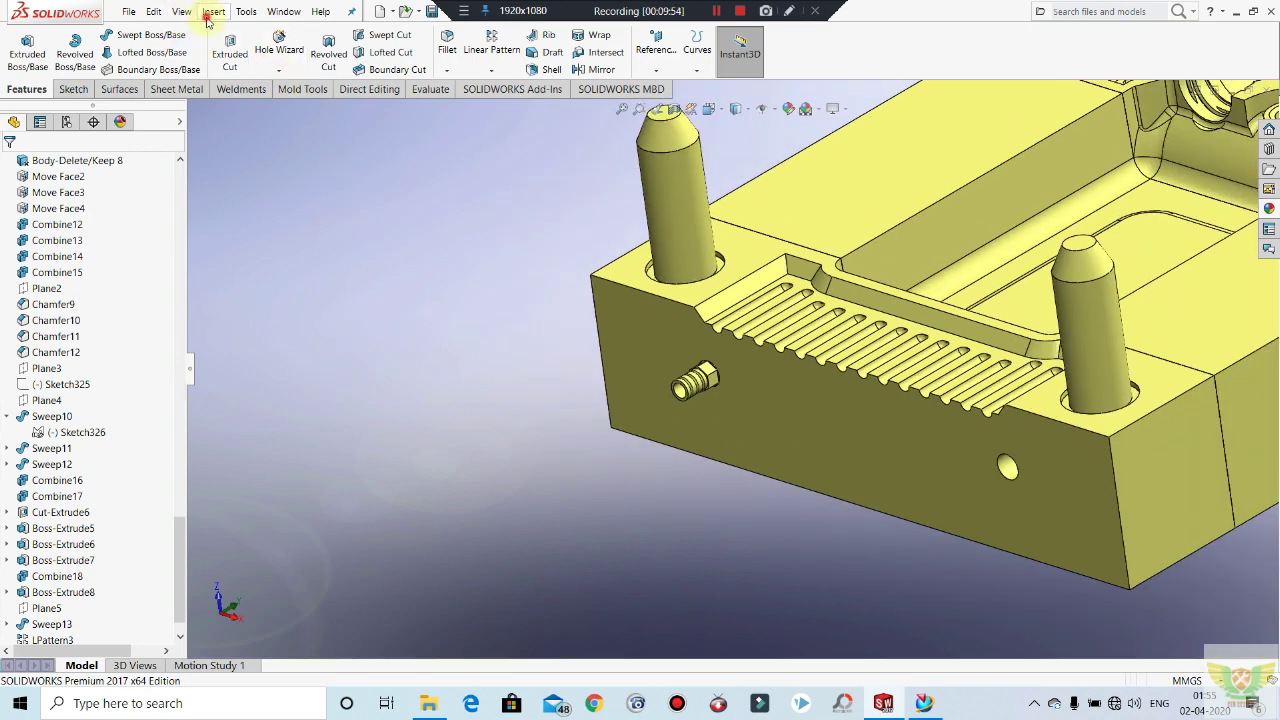
Step: Start a Move/Copy Body copy of the threaded fitting Combine19 with Translate expanded
{"action": "left_click", "coordinate": [210, 14]}
{"action": "mouse_move", "coordinate": [239, 66]}
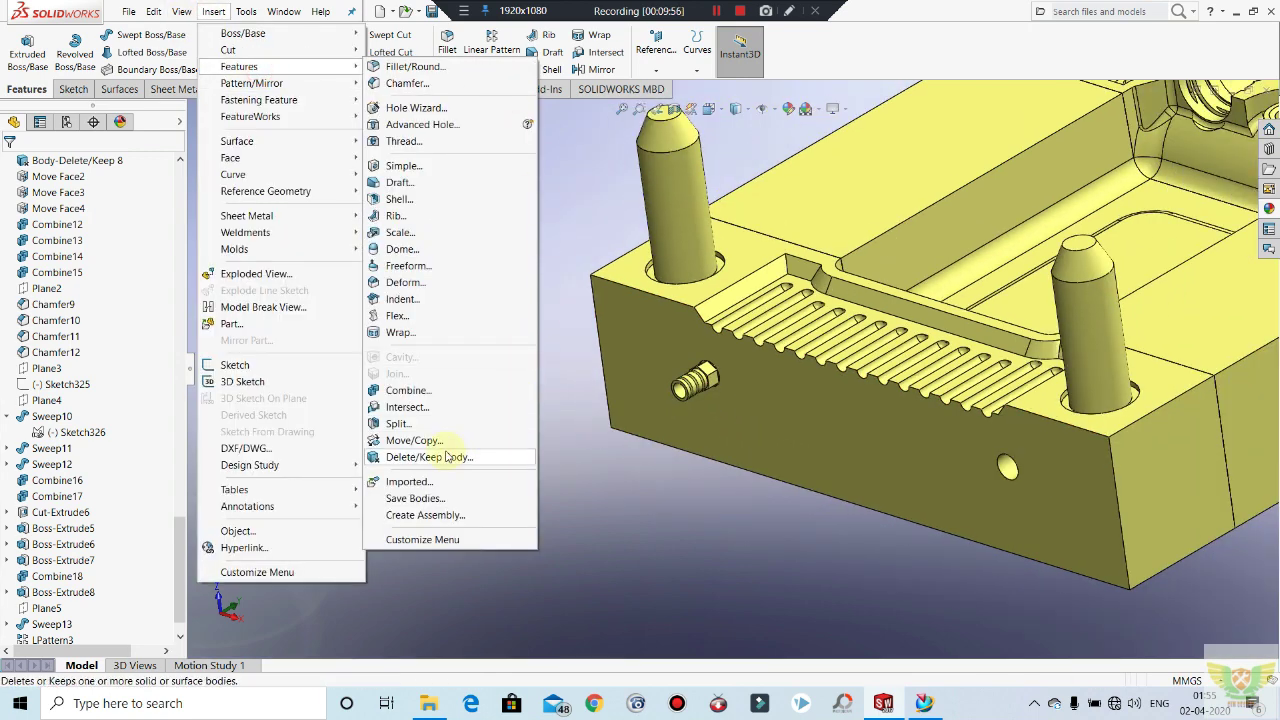
{"action": "left_click", "coordinate": [428, 440]}
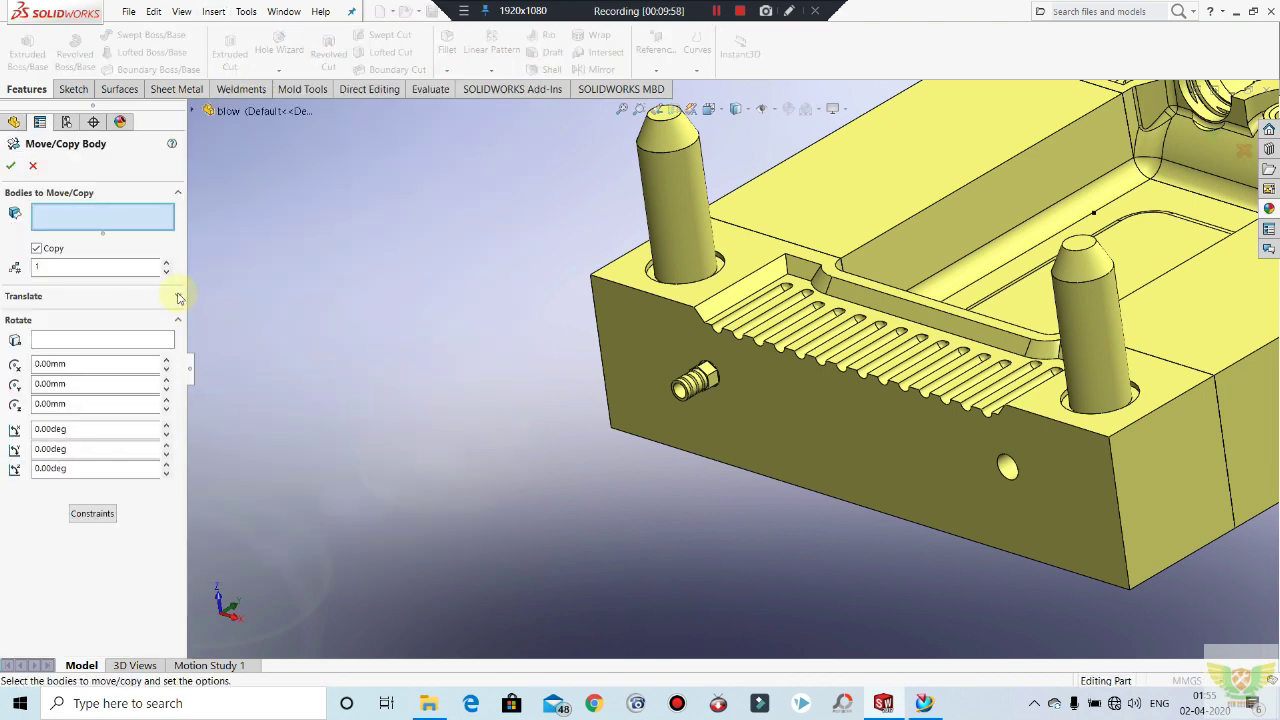
{"action": "scroll", "coordinate": [700, 385], "scroll_direction": "down", "scroll_amount": 2}
{"action": "scroll", "coordinate": [714, 373], "scroll_direction": "down", "scroll_amount": 2}
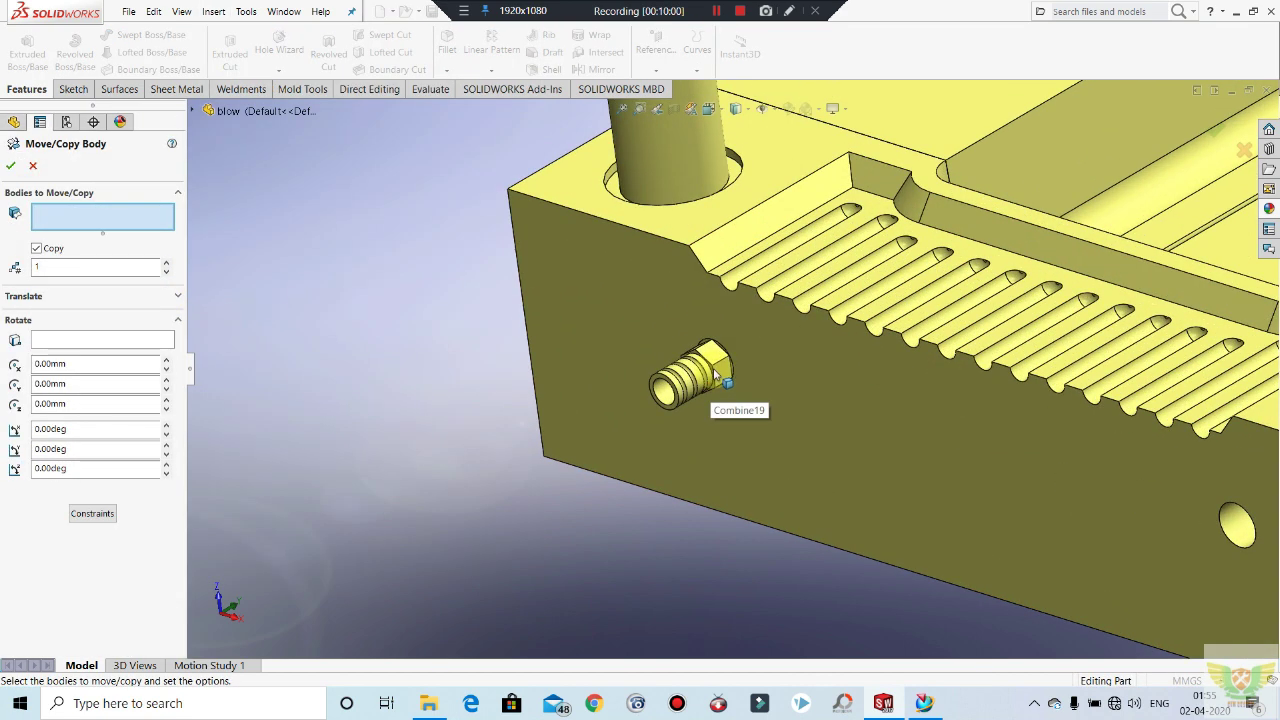
{"action": "left_click", "coordinate": [716, 362]}
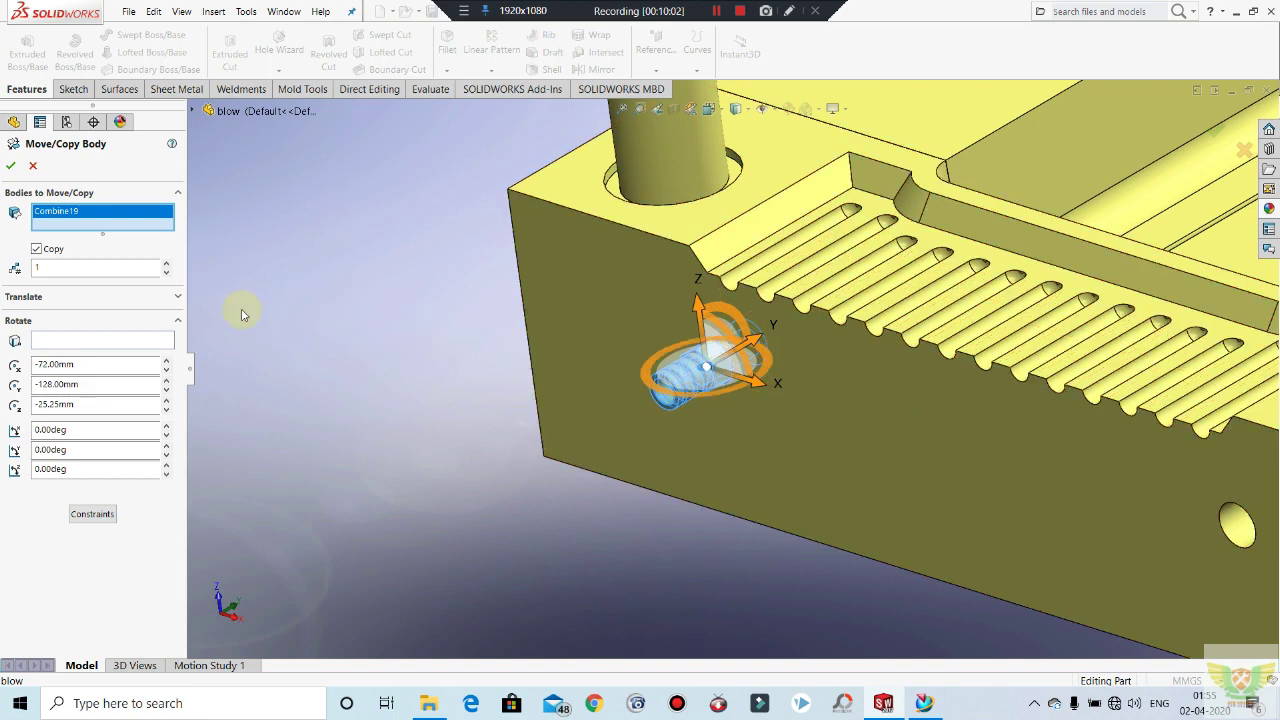
{"action": "left_click", "coordinate": [95, 296]}
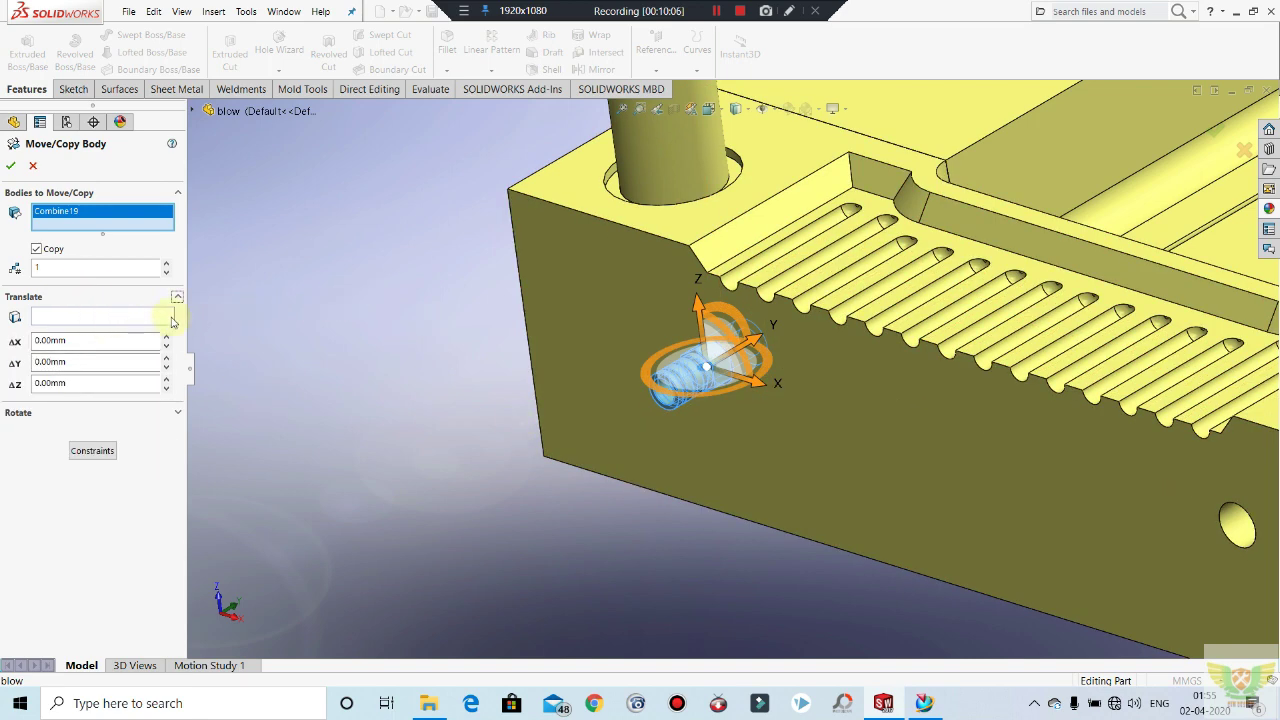
Step: Offset the fitting copy 144 mm along X into the plate's other side hole
{"action": "scroll", "coordinate": [457, 454], "scroll_direction": "up", "scroll_amount": 2}
{"action": "middle_click_drag", "start_coordinate": [457, 454], "coordinate": [775, 388]}
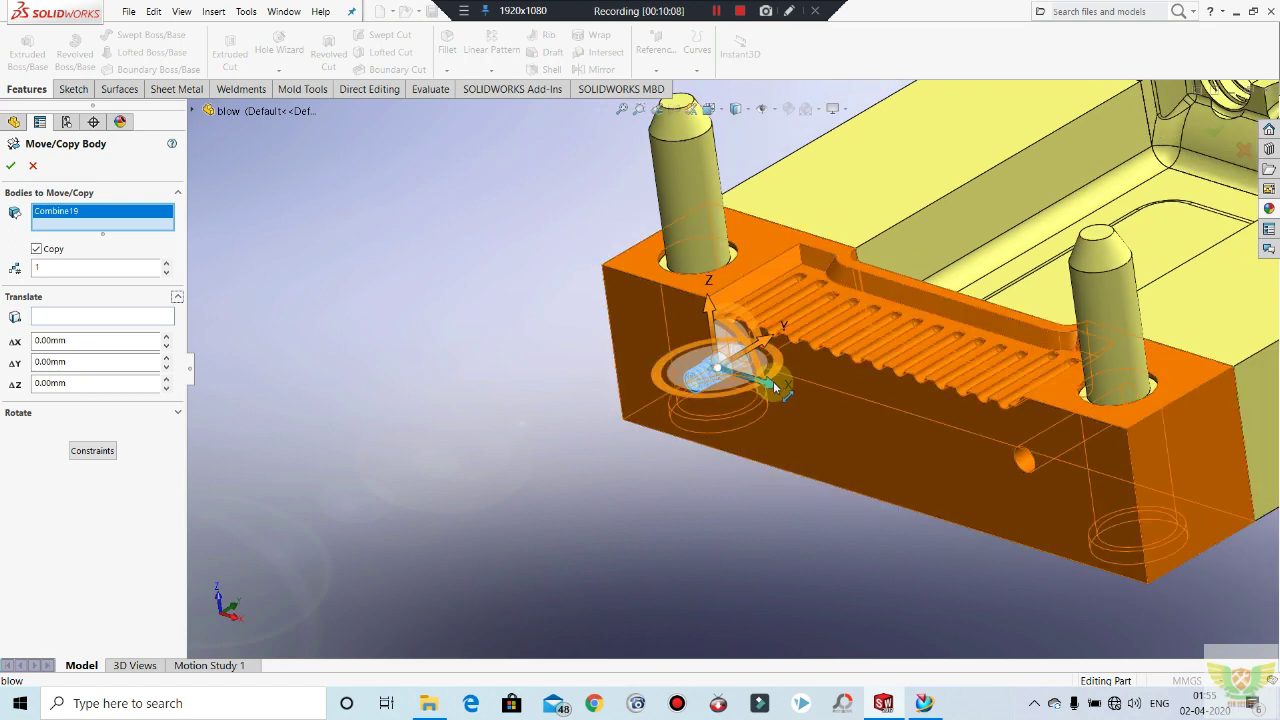
{"action": "mouse_move", "coordinate": [775, 388]}
{"action": "left_mouse_down"}
{"action": "mouse_move", "coordinate": [1075, 480]}
{"action": "mouse_move", "coordinate": [1097, 500]}
{"action": "left_mouse_up"}
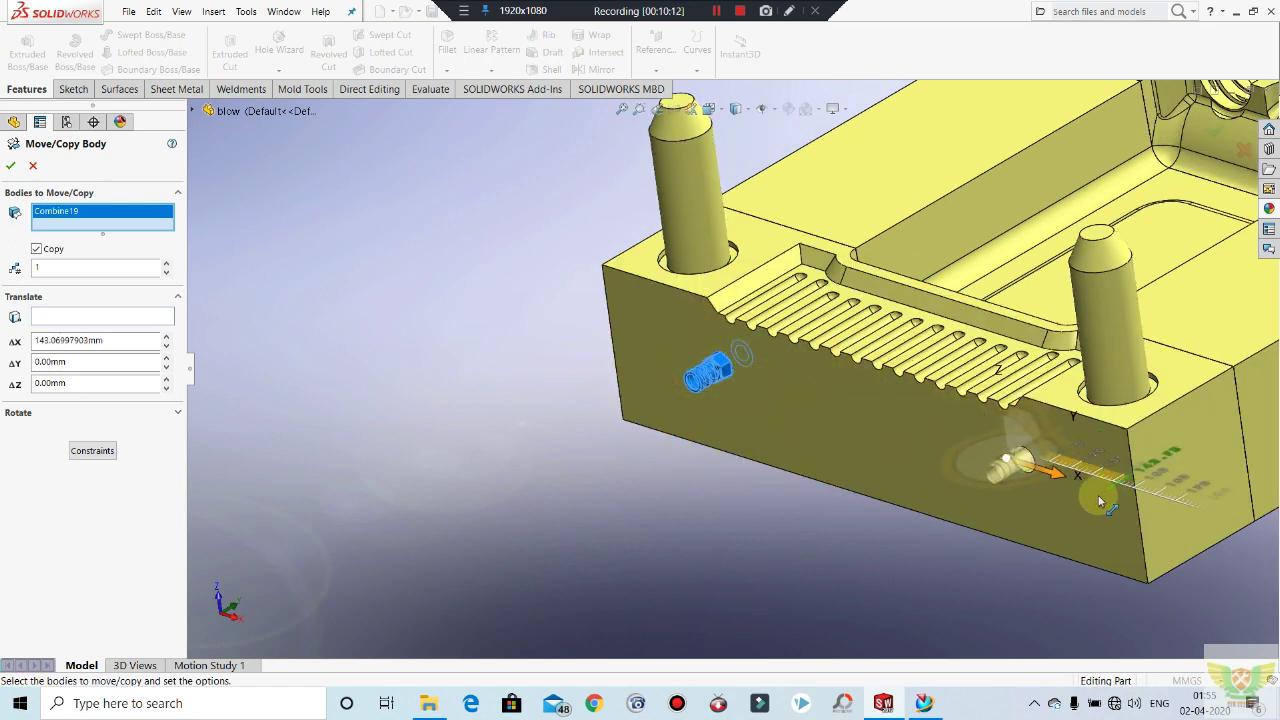
{"action": "left_click_drag", "start_coordinate": [1102, 495], "coordinate": [1102, 495]}
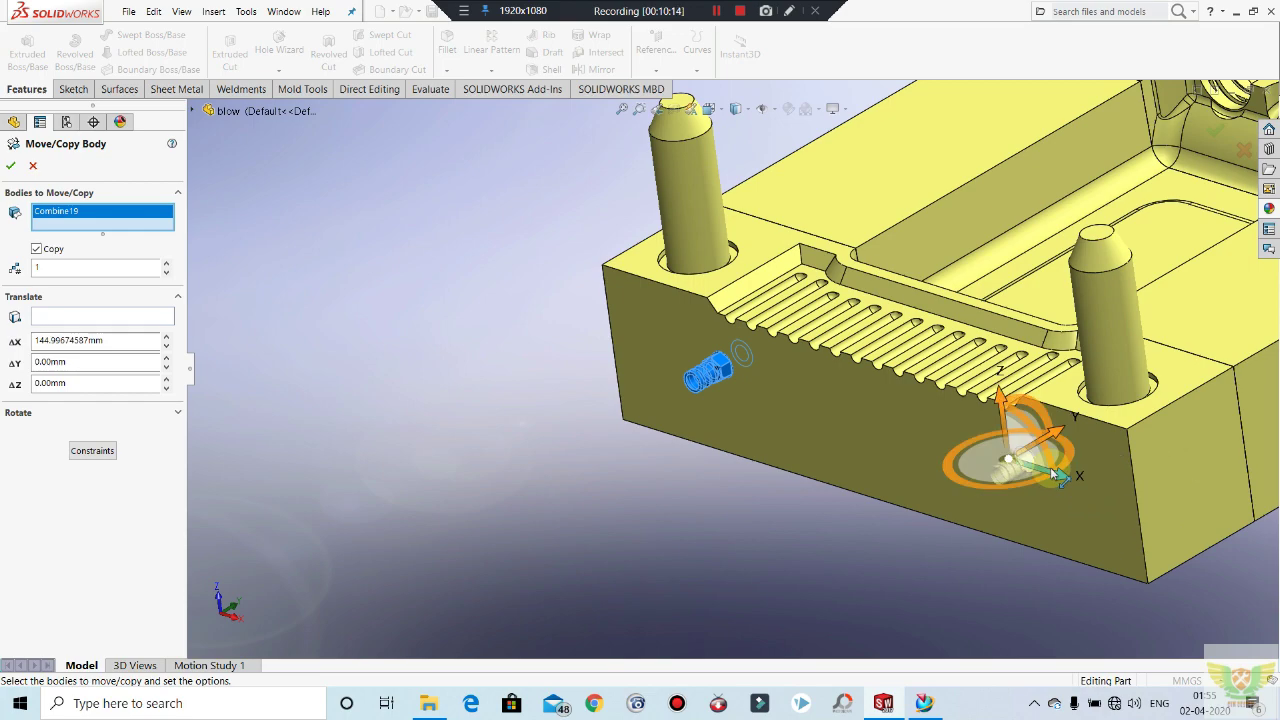
{"action": "scroll", "coordinate": [1000, 470], "scroll_direction": "down", "scroll_amount": 4}
{"action": "mouse_move", "coordinate": [918, 467]}
{"action": "middle_mouse_down"}
{"action": "mouse_move", "coordinate": [966, 560]}
{"action": "mouse_move", "coordinate": [883, 509]}
{"action": "mouse_move", "coordinate": [908, 445]}
{"action": "middle_mouse_up"}
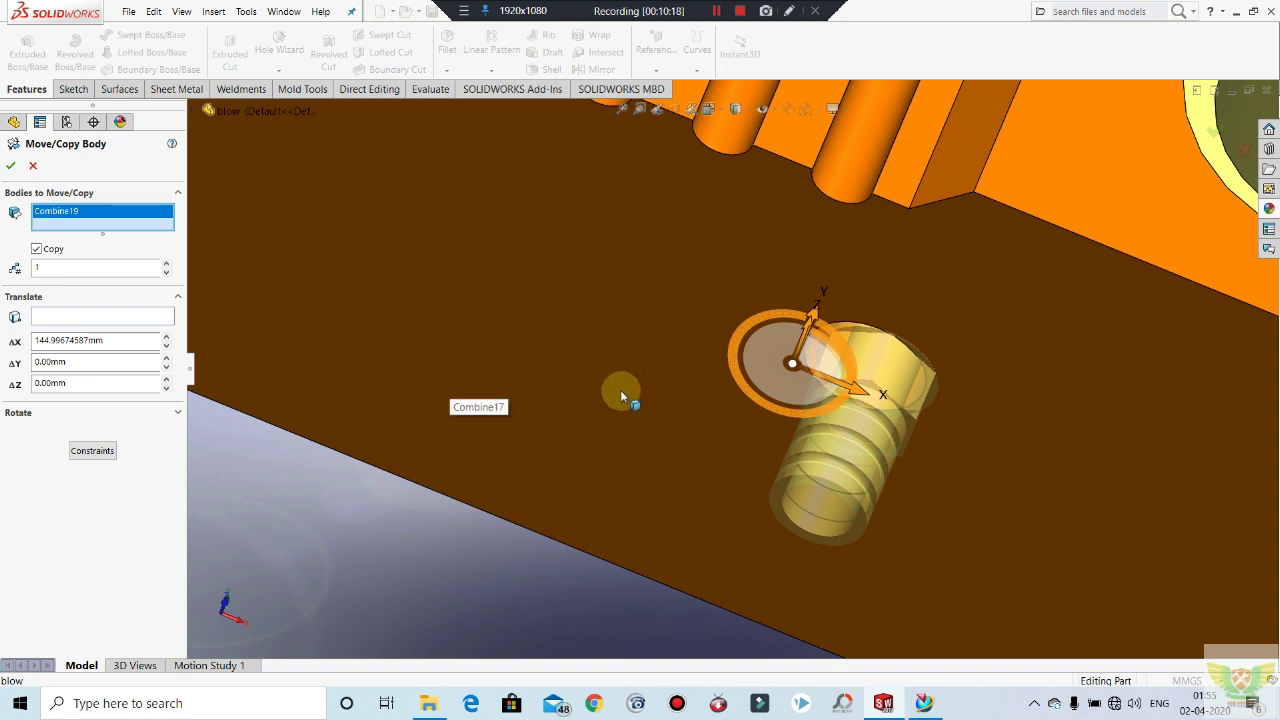
{"action": "double_click", "coordinate": [149, 340]}
{"action": "type", "text": "145"}
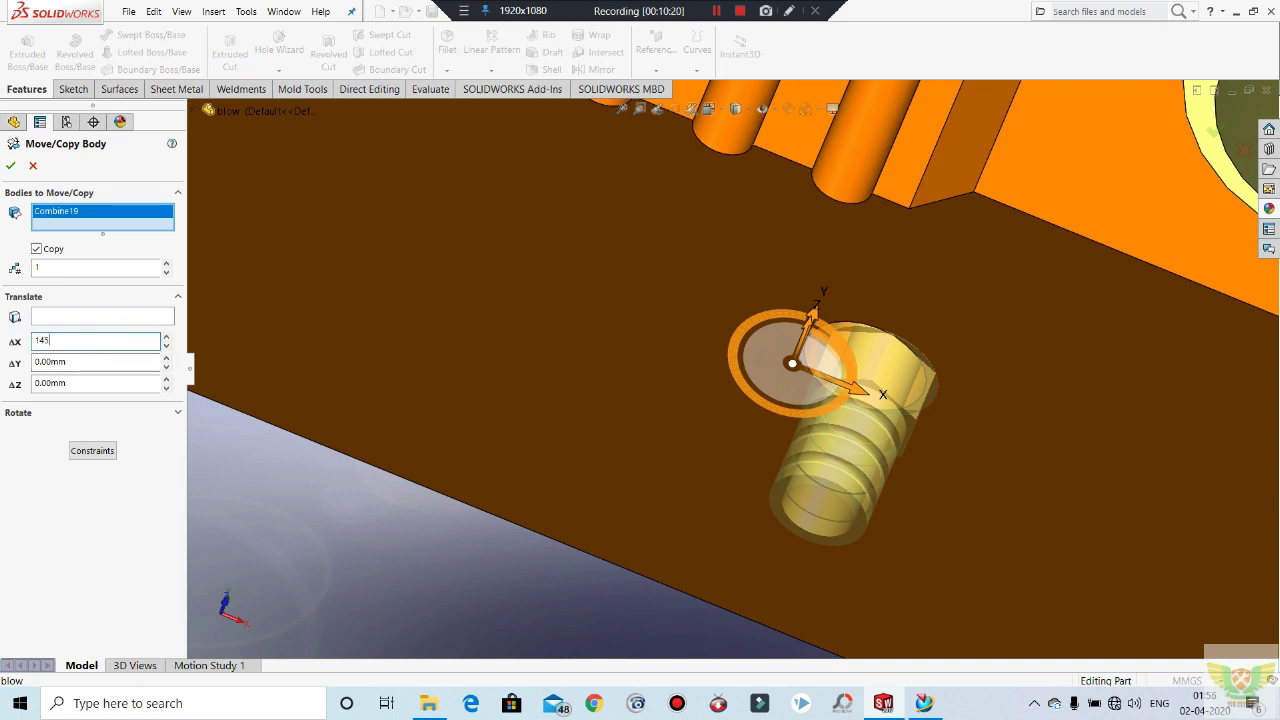
{"action": "key", "text": "Return"}
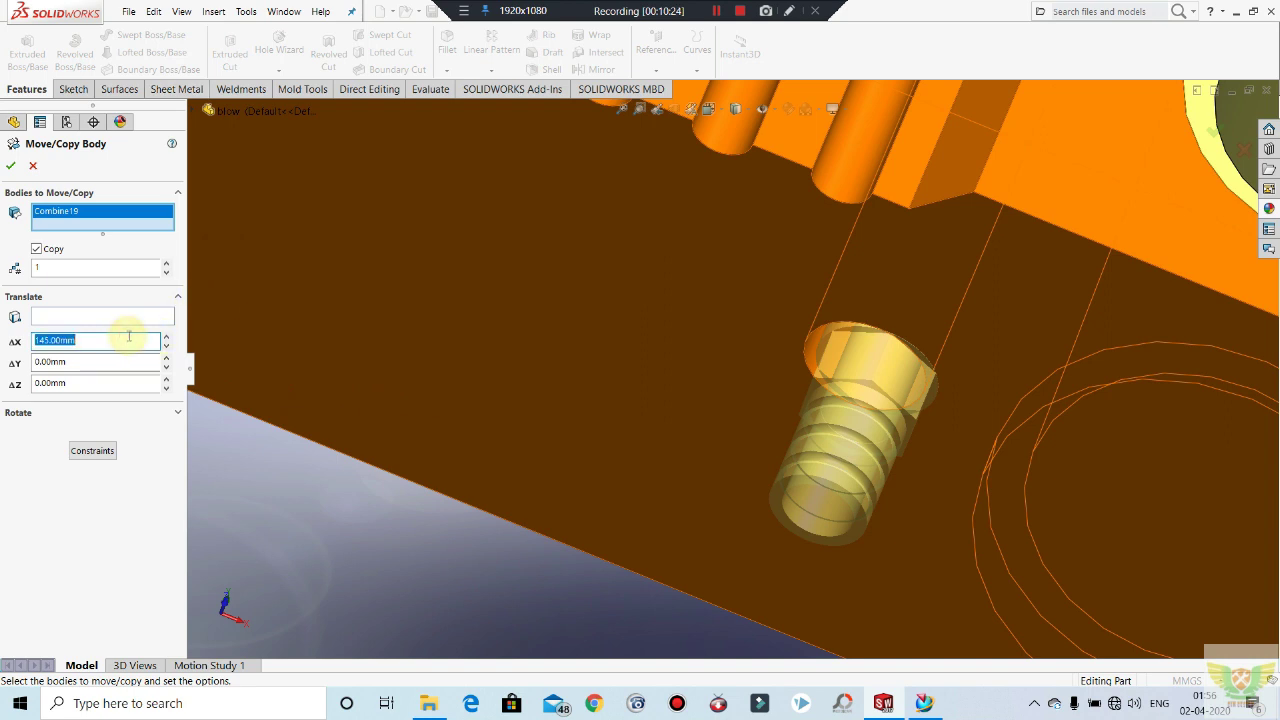
{"action": "type", "text": "142"}
{"action": "key", "text": "Return"}
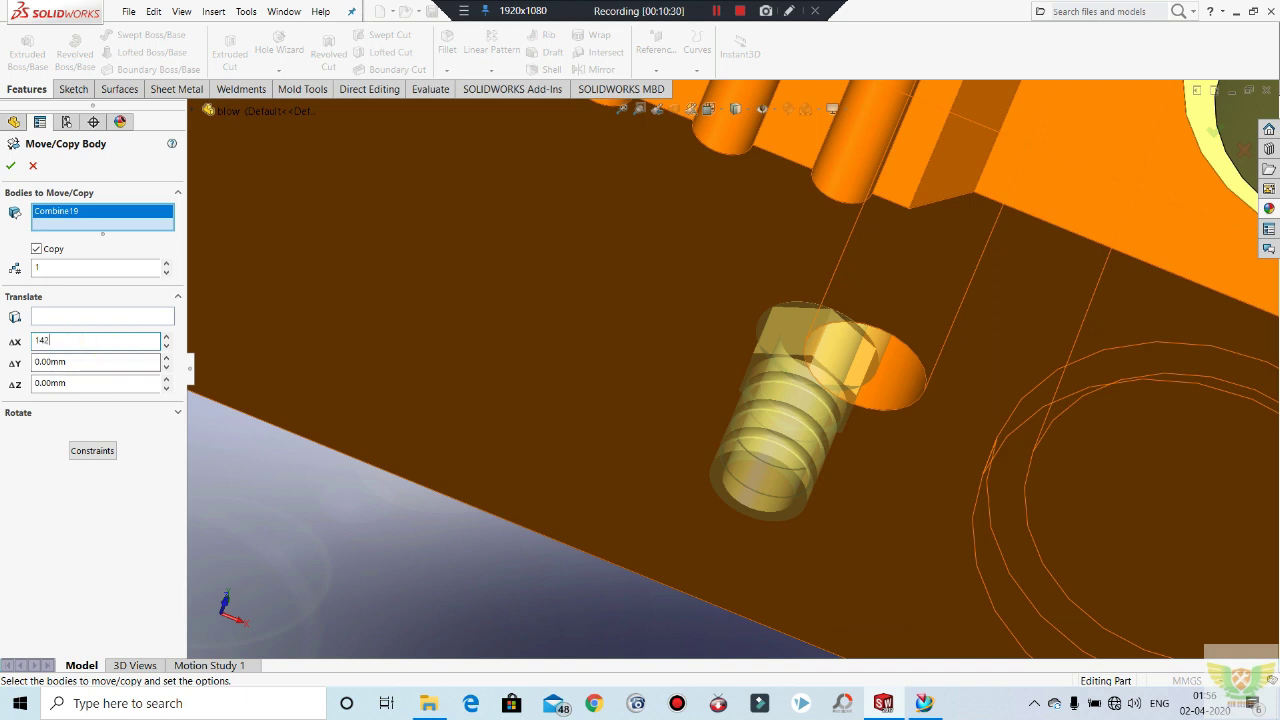
{"action": "key", "text": "Return"}
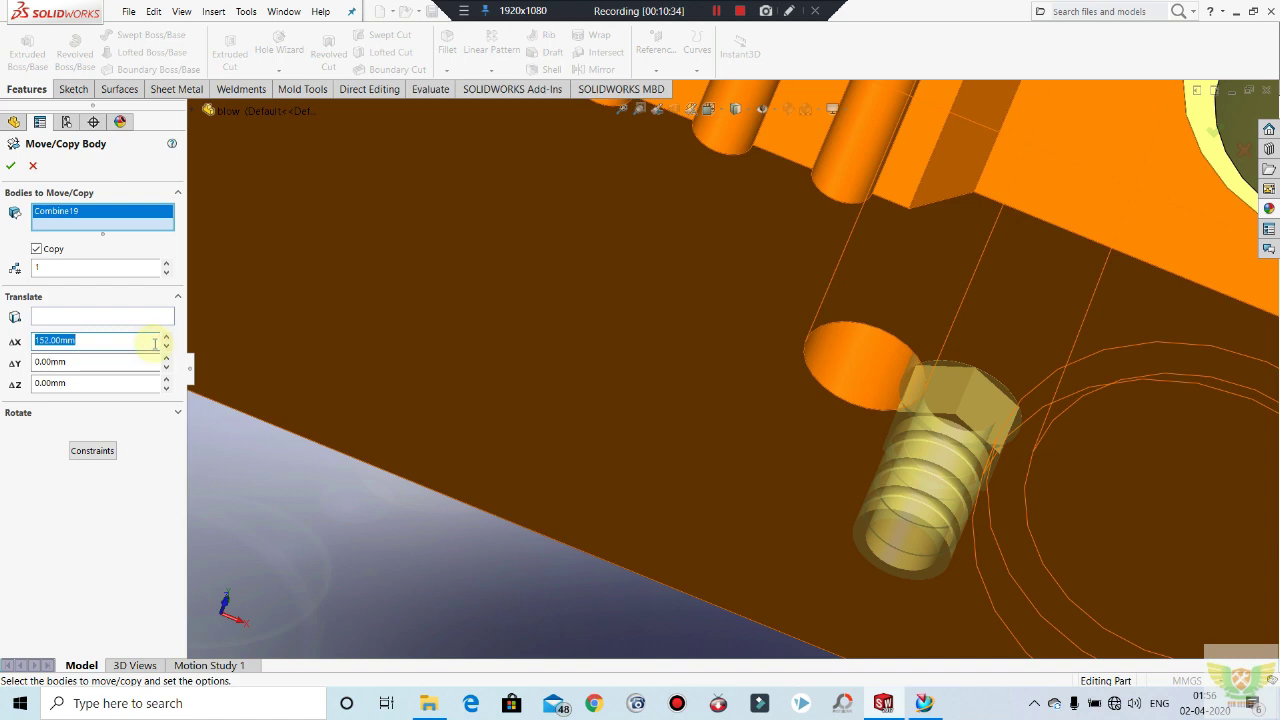
{"action": "type", "text": "144"}
{"action": "key", "text": "Return"}
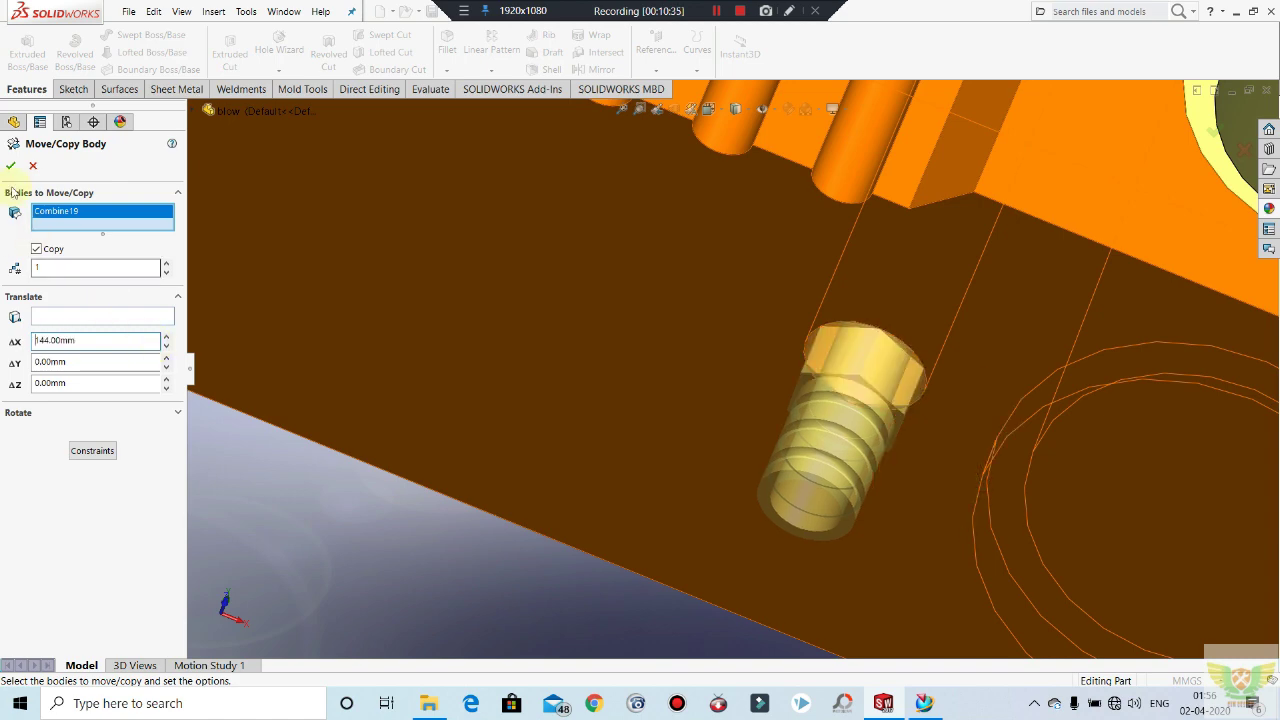
{"action": "left_click", "coordinate": [10, 165]}
Step: Fit the mold plate in view, inspect the cooling channels in section, then cancel the section view
{"action": "scroll", "coordinate": [683, 470], "scroll_direction": "up", "scroll_amount": 2}
{"action": "scroll", "coordinate": [721, 456], "scroll_direction": "up", "scroll_amount": 2}
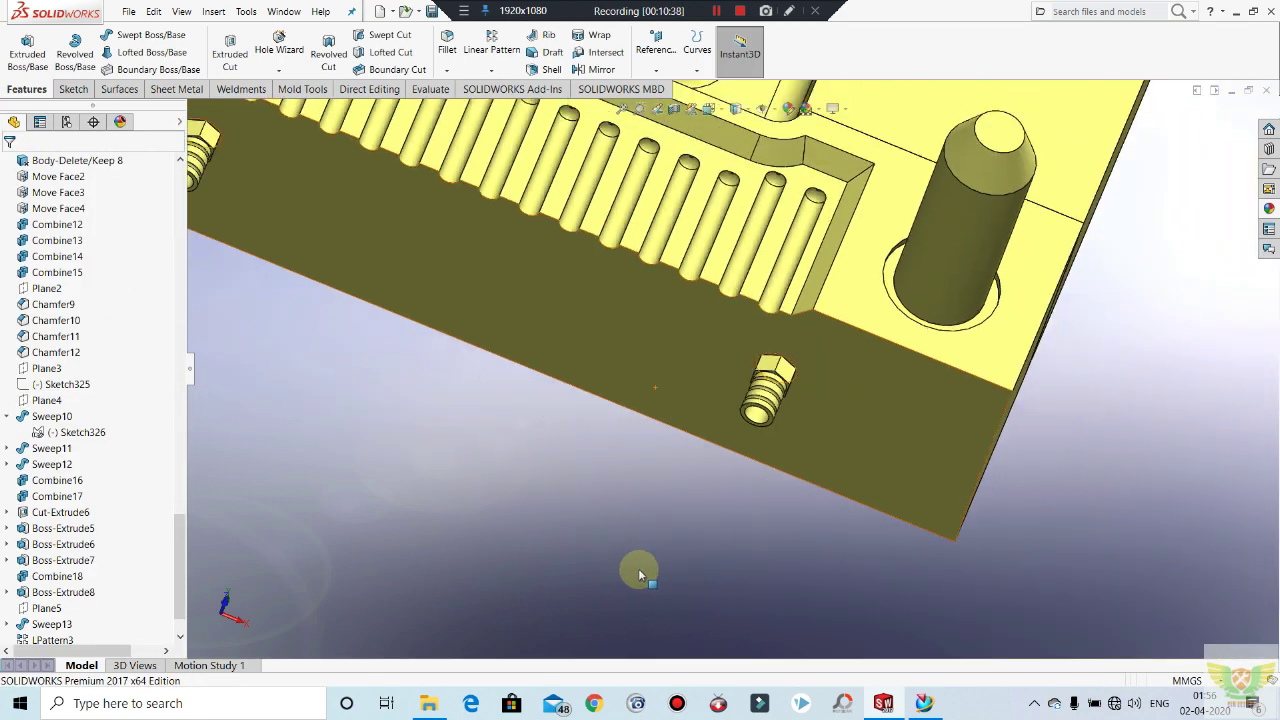
{"action": "scroll", "coordinate": [640, 573], "scroll_direction": "up", "scroll_amount": 2}
{"action": "scroll", "coordinate": [645, 569], "scroll_direction": "up", "scroll_amount": 3}
{"action": "scroll", "coordinate": [626, 563], "scroll_direction": "up", "scroll_amount": 2}
{"action": "scroll", "coordinate": [623, 480], "scroll_direction": "up", "scroll_amount": 1}
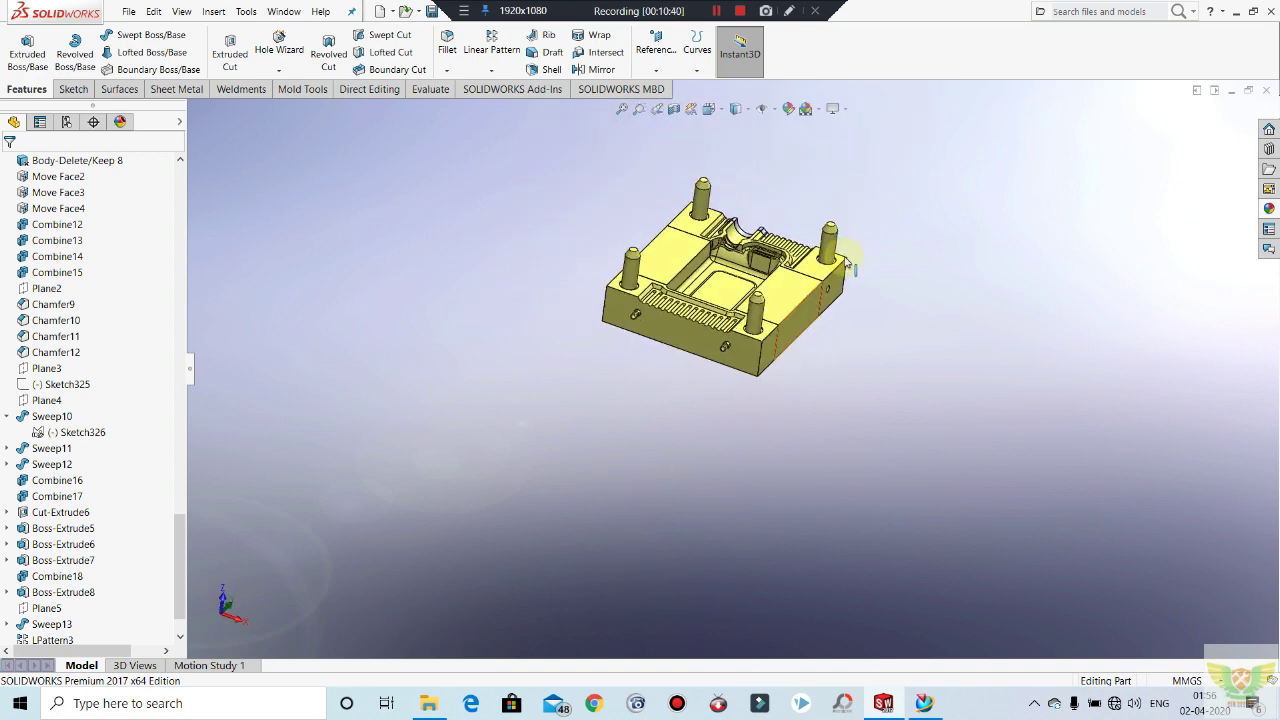
{"action": "key", "text": "f"}
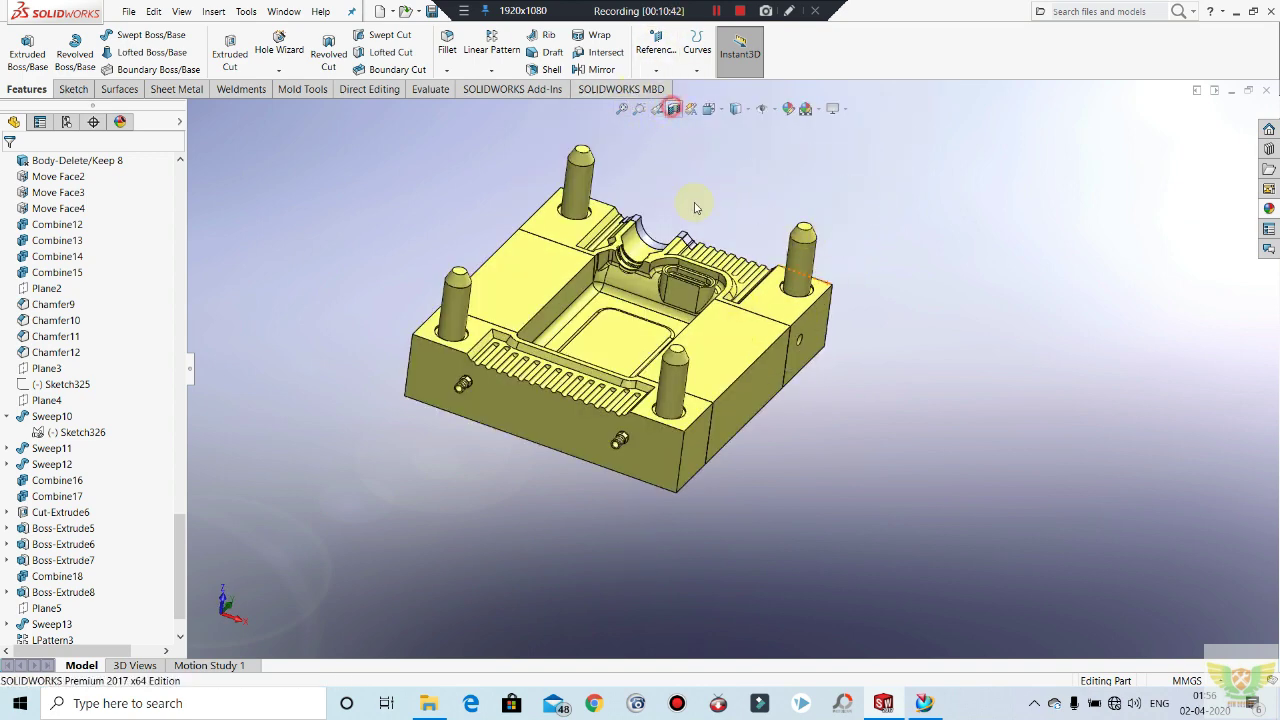
{"action": "scroll", "coordinate": [590, 210], "scroll_direction": "down", "scroll_amount": 2}
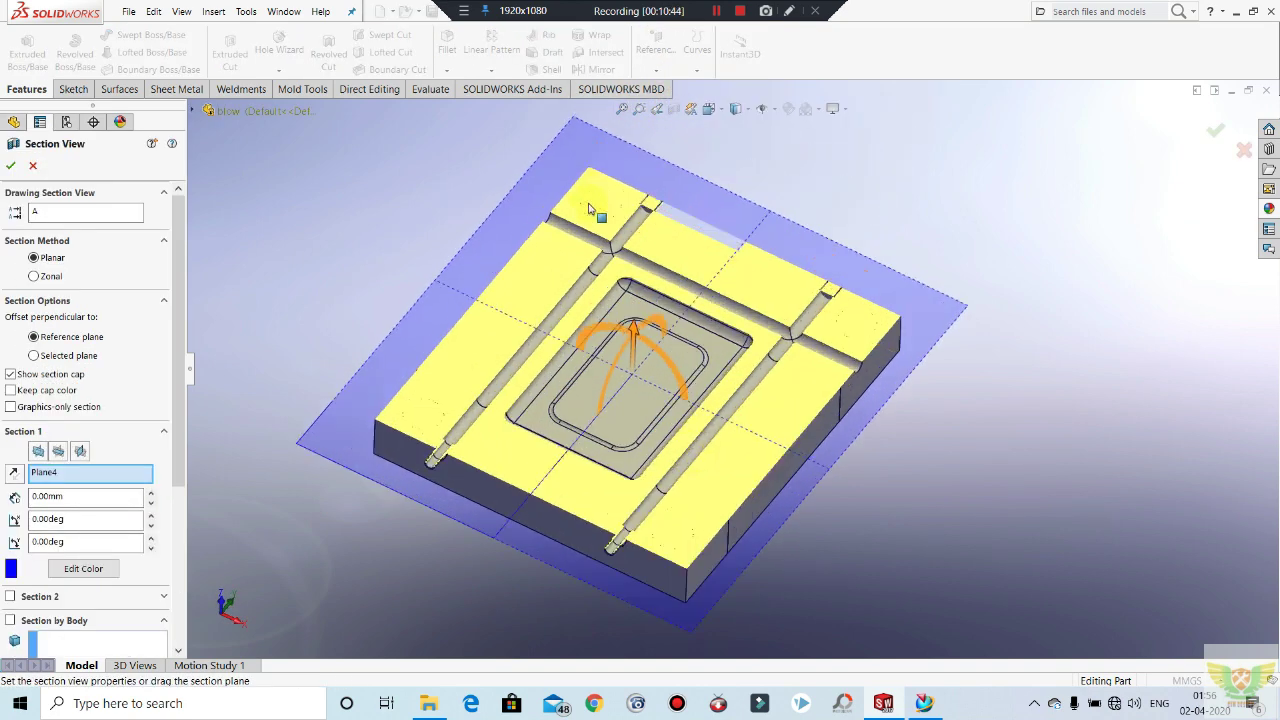
{"action": "scroll", "coordinate": [590, 210], "scroll_direction": "down", "scroll_amount": 2}
{"action": "middle_click_drag", "start_coordinate": [586, 263], "coordinate": [877, 337]}
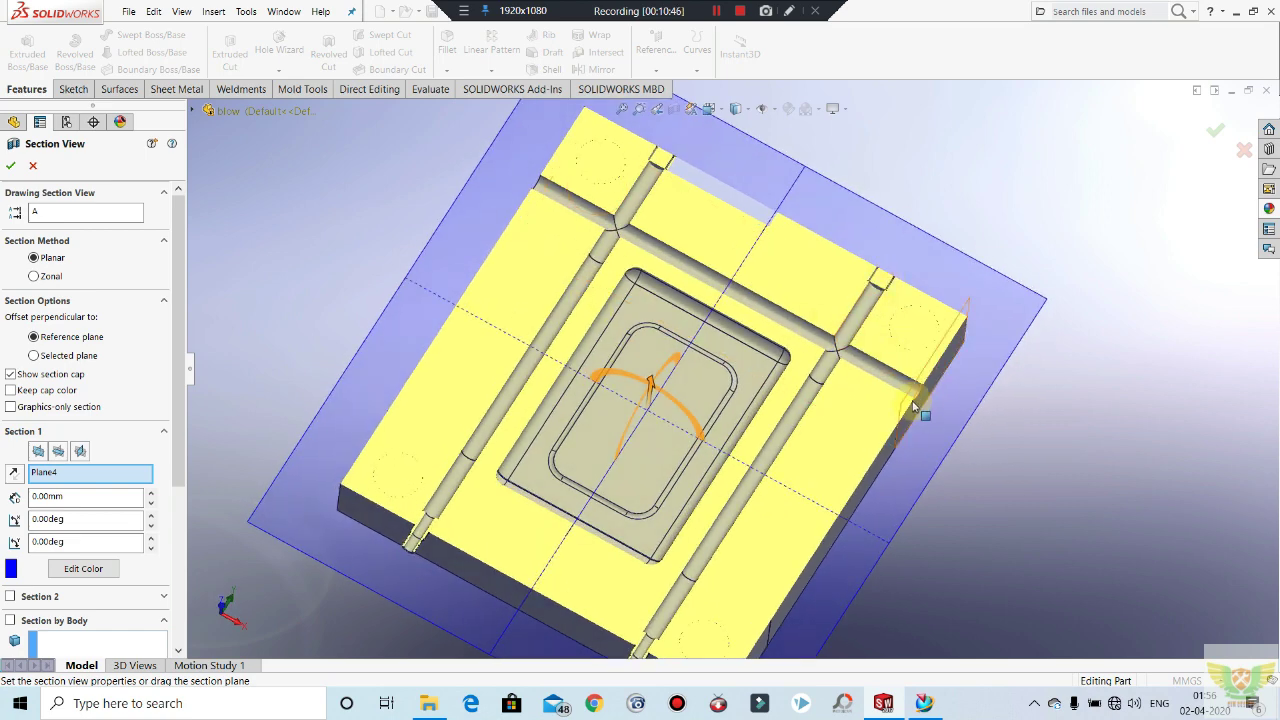
{"action": "scroll", "coordinate": [912, 405], "scroll_direction": "down", "scroll_amount": 2}
{"action": "scroll", "coordinate": [874, 357], "scroll_direction": "up", "scroll_amount": 3}
{"action": "scroll", "coordinate": [830, 400], "scroll_direction": "down", "scroll_amount": 1}
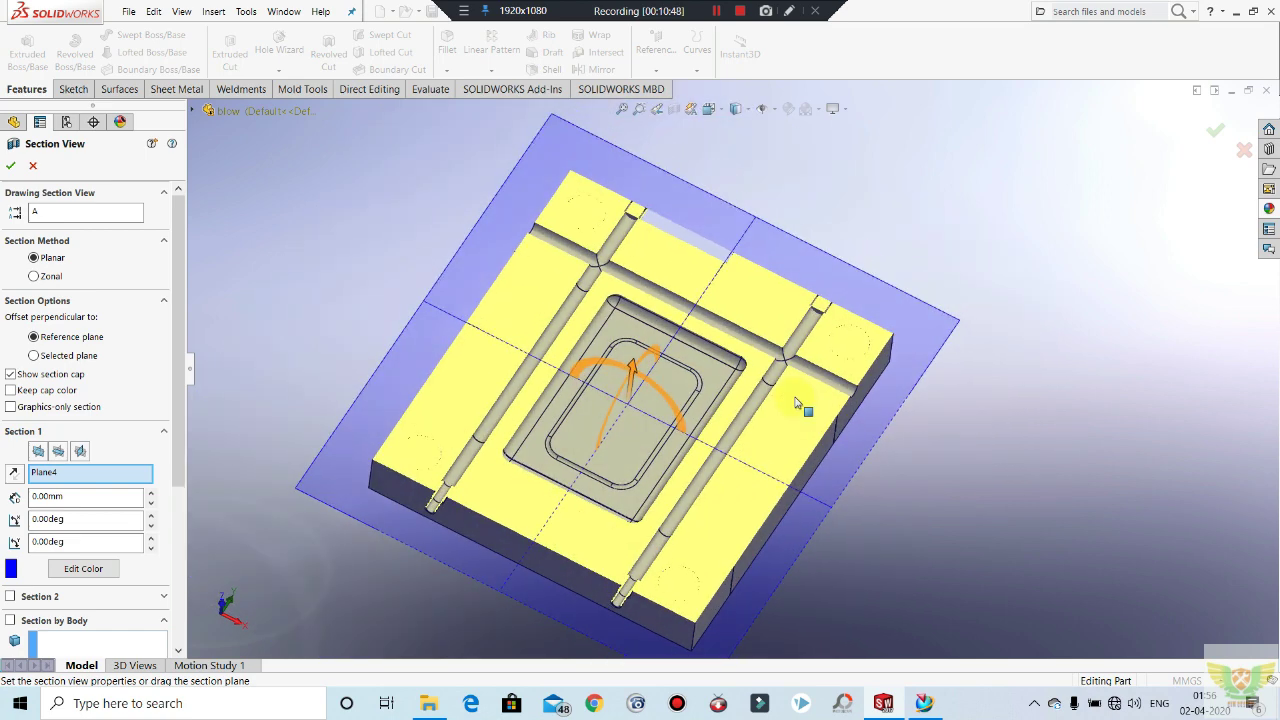
{"action": "left_click", "coordinate": [34, 166]}
Step: Start a new sketch on the opposite side face containing the round hole
{"action": "middle_click_drag", "start_coordinate": [888, 332], "coordinate": [836, 424]}
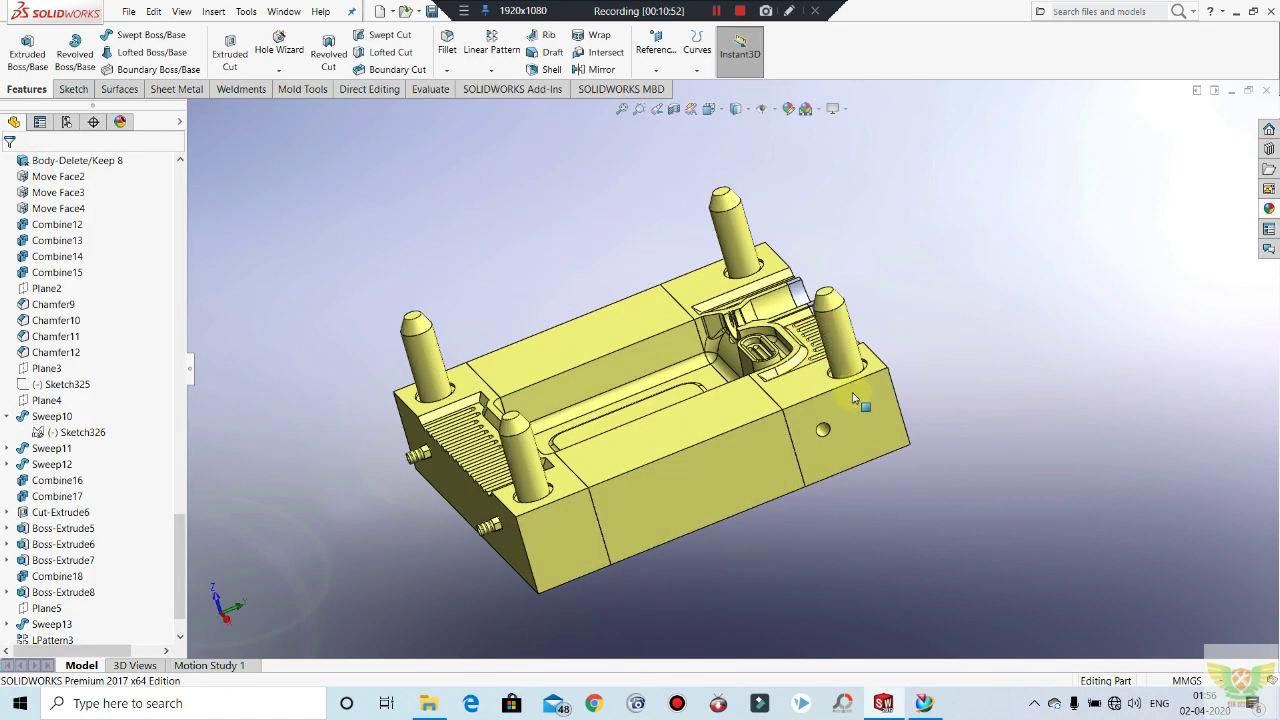
{"action": "scroll", "coordinate": [825, 430], "scroll_direction": "down", "scroll_amount": 3}
{"action": "left_click", "coordinate": [825, 430]}
{"action": "left_click", "coordinate": [885, 385]}
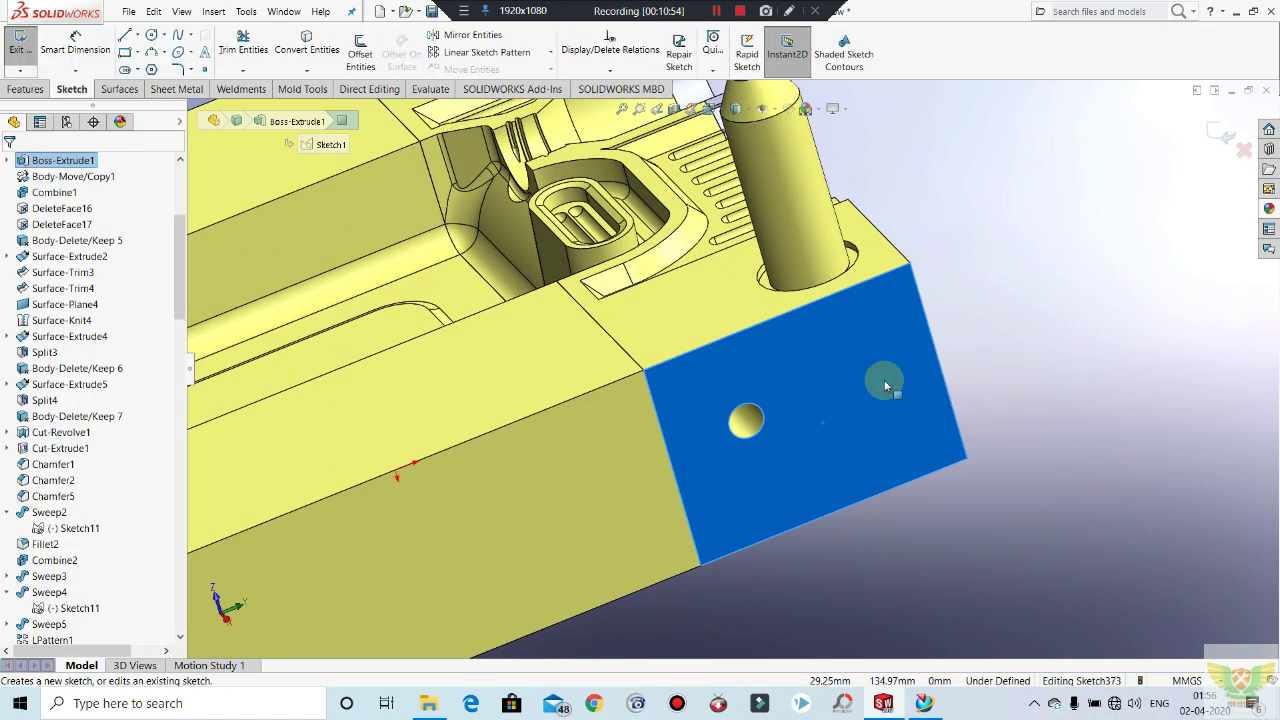
Step: Draw a Ø12 mm circle centred on the side hole and exit the sketch
{"action": "key", "text": "Escape"}
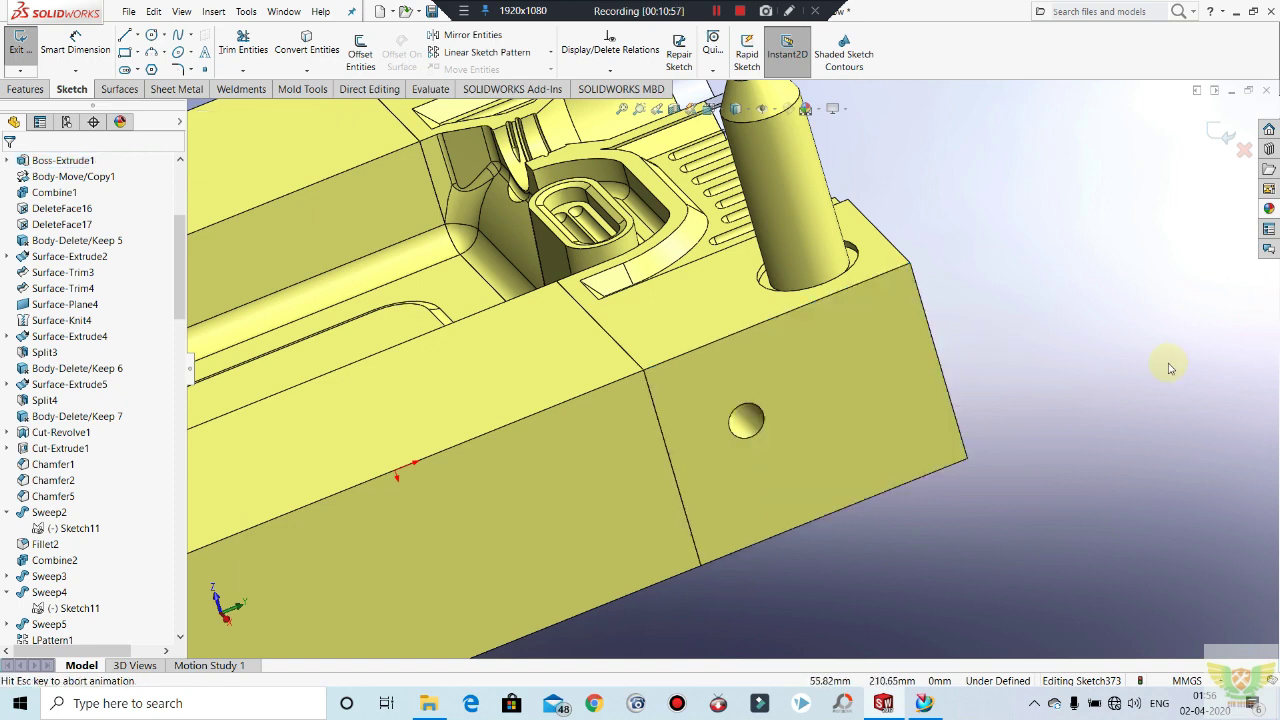
{"action": "key", "text": "ctrl+8"}
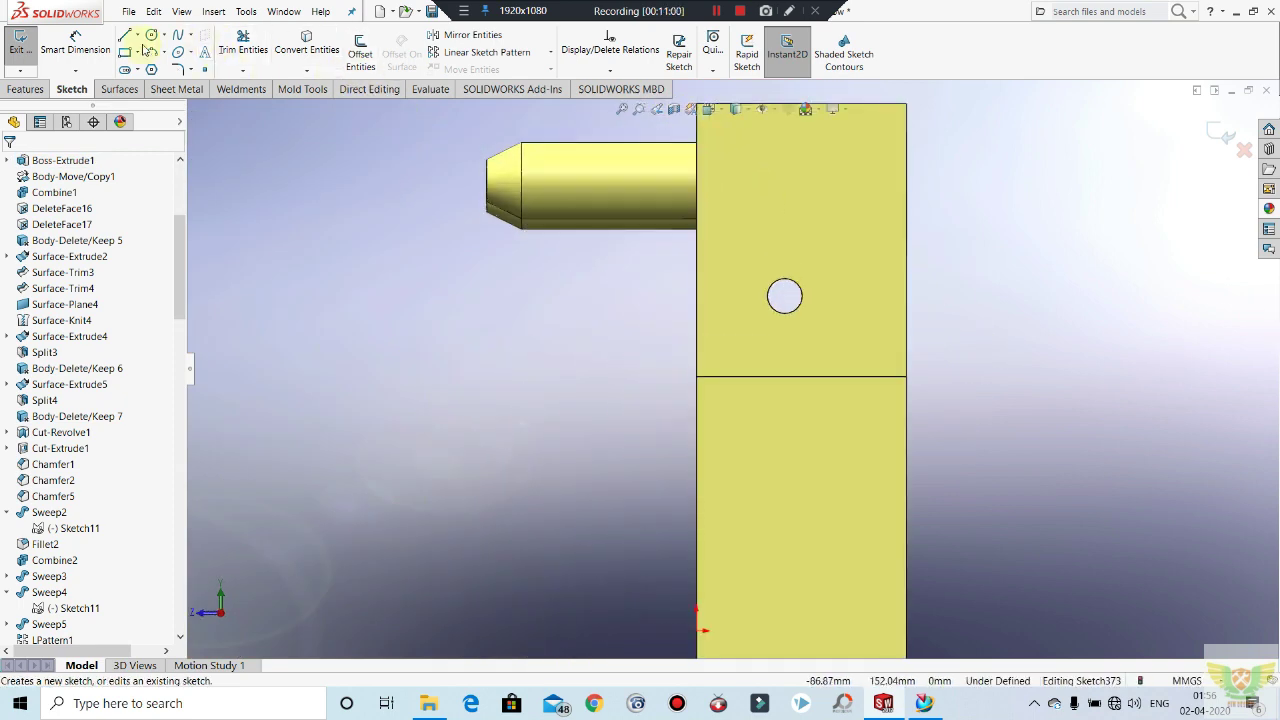
{"action": "left_click", "coordinate": [152, 35]}
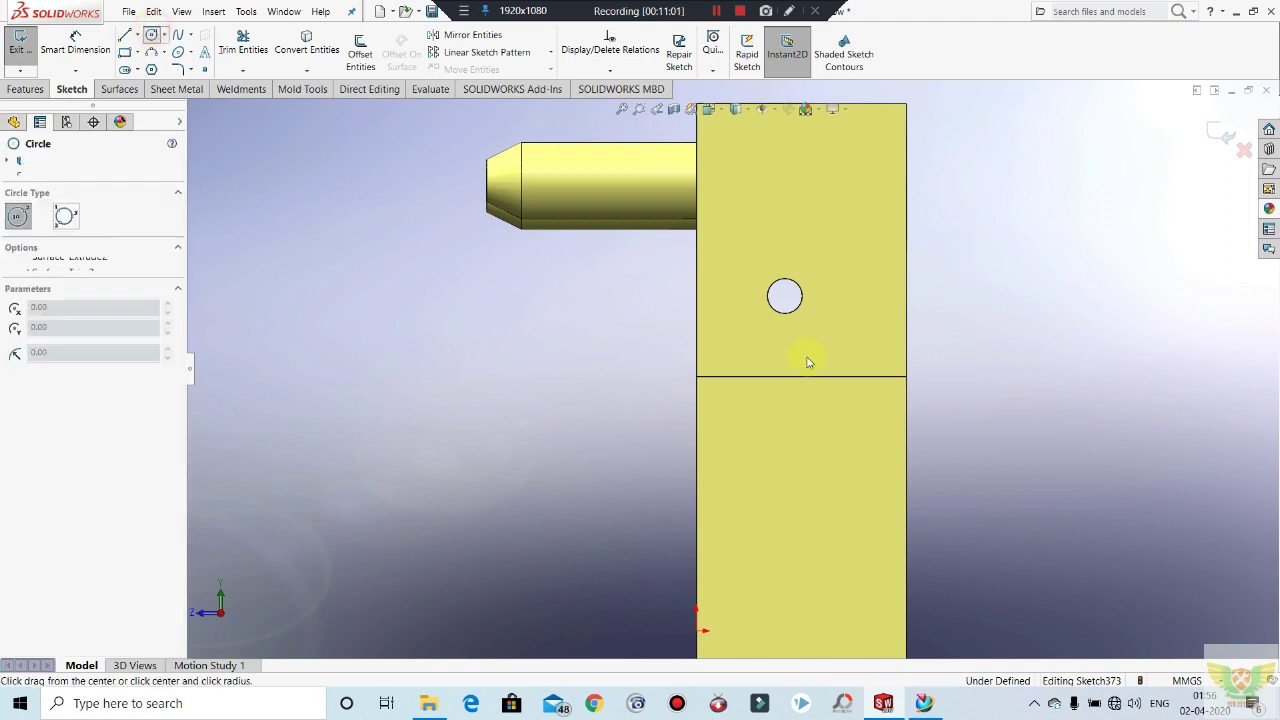
{"action": "left_click", "coordinate": [785, 297]}
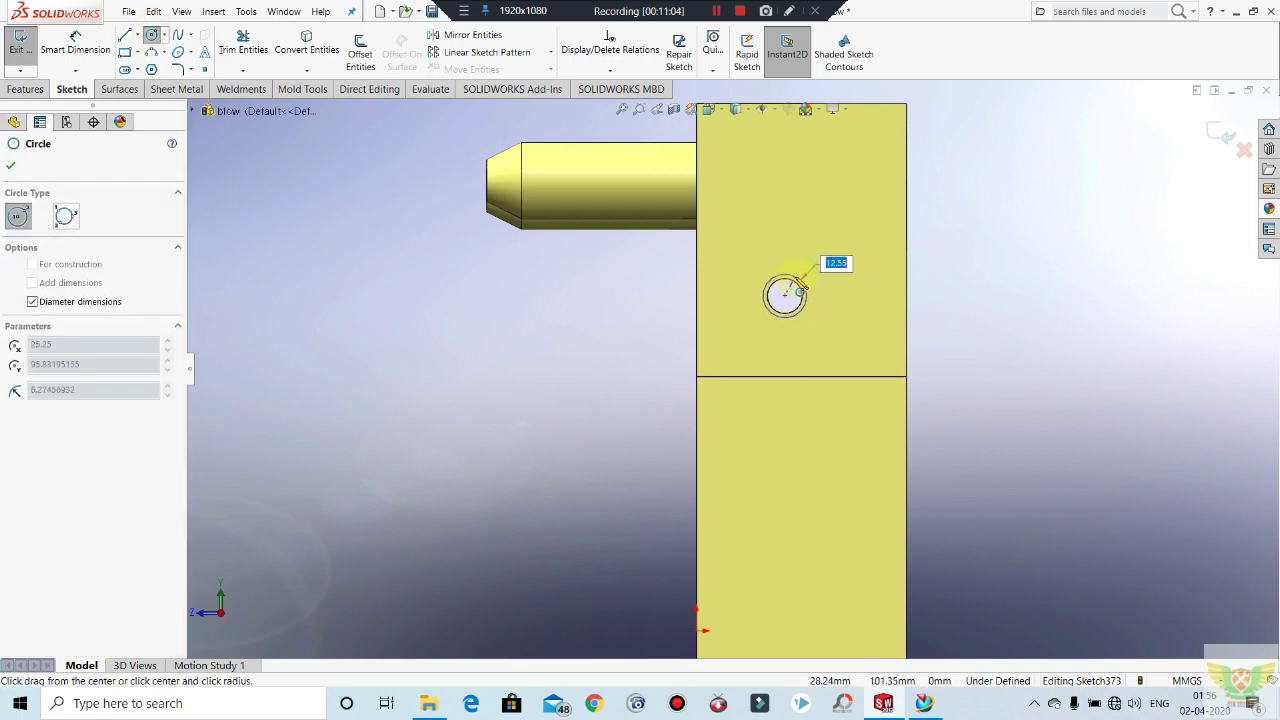
{"action": "type", "text": "12"}
{"action": "key", "text": "Return"}
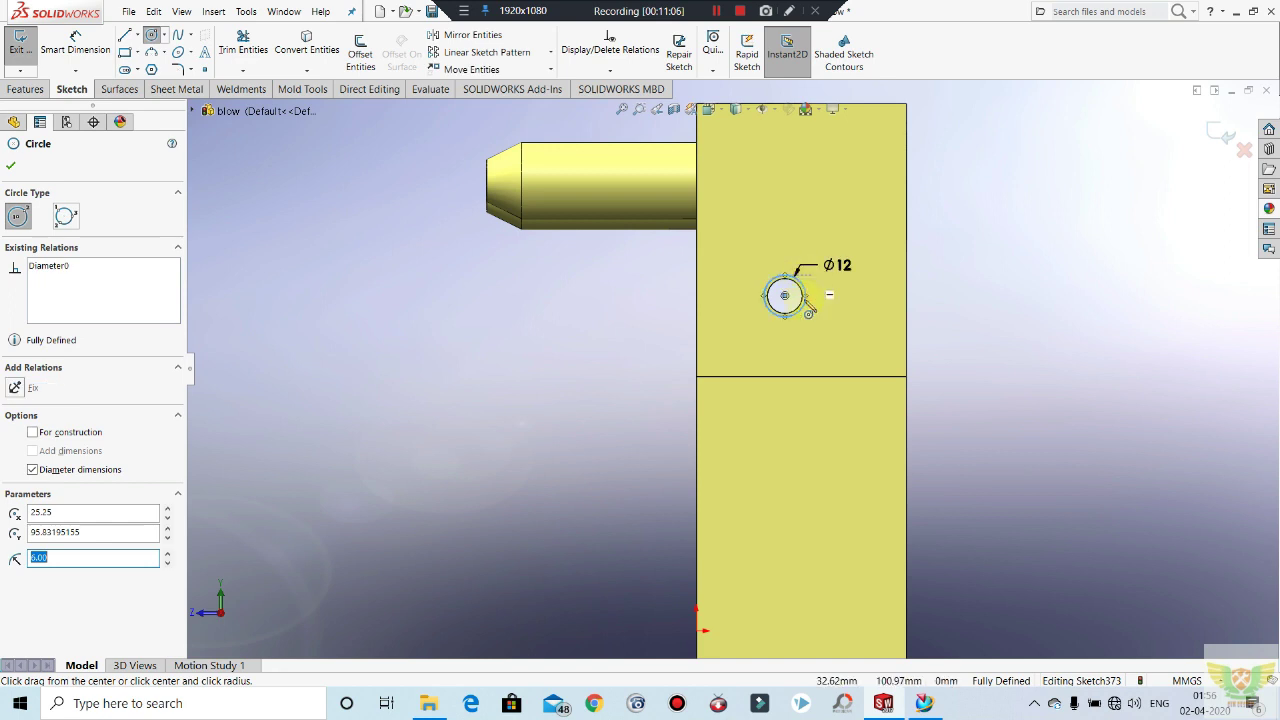
{"action": "left_click", "coordinate": [18, 40]}
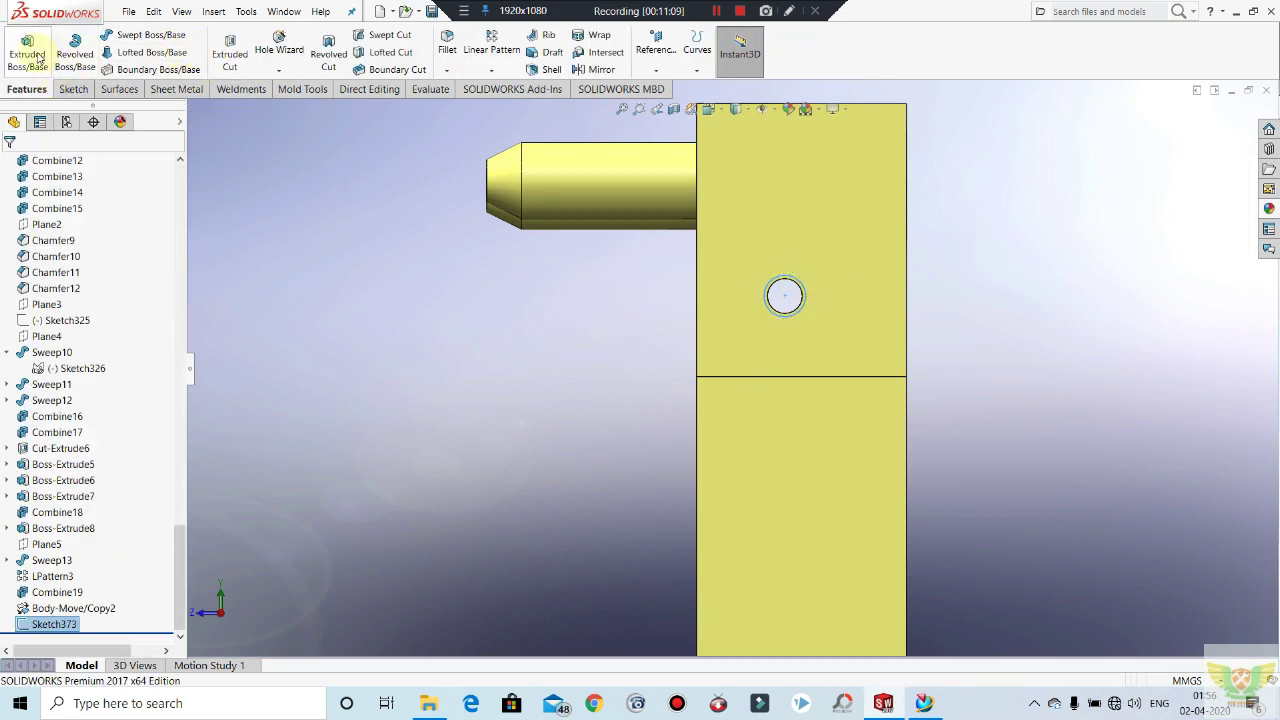
Step: Extrude the circle 10 mm reversed into the plate as a separate body
{"action": "left_click", "coordinate": [37, 57]}
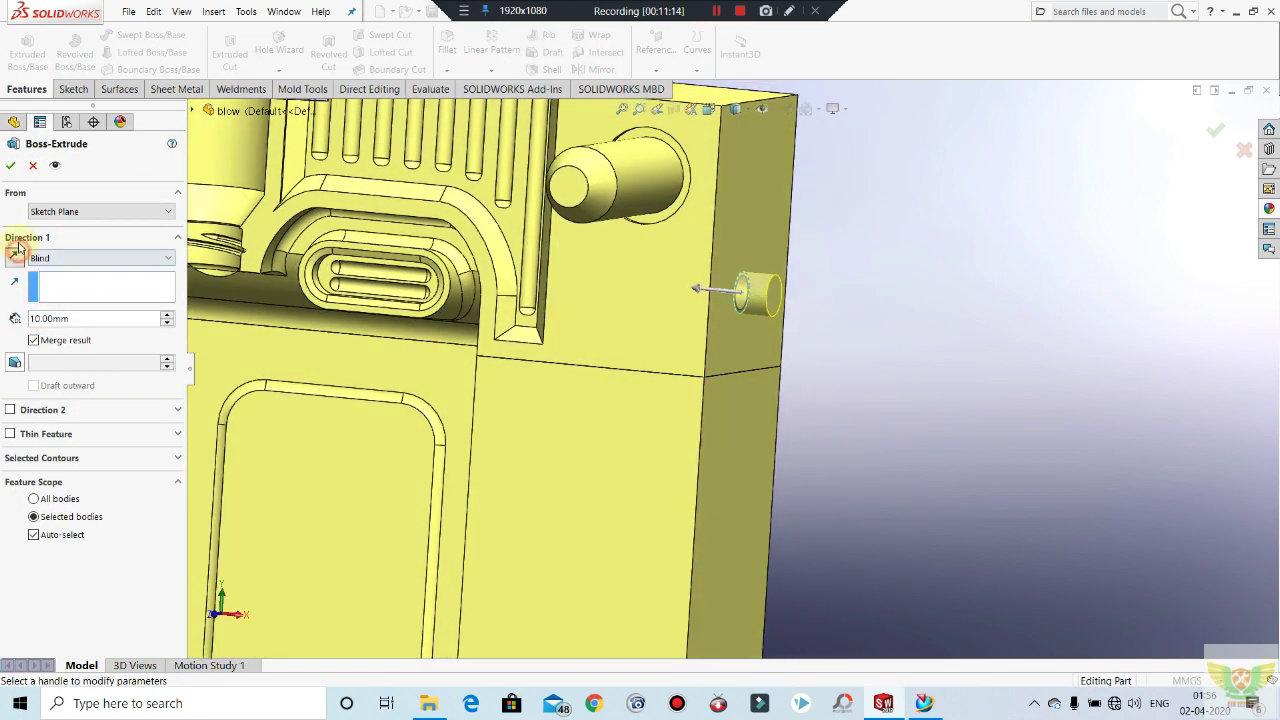
{"action": "left_click", "coordinate": [16, 254]}
{"action": "left_click", "coordinate": [33, 340]}
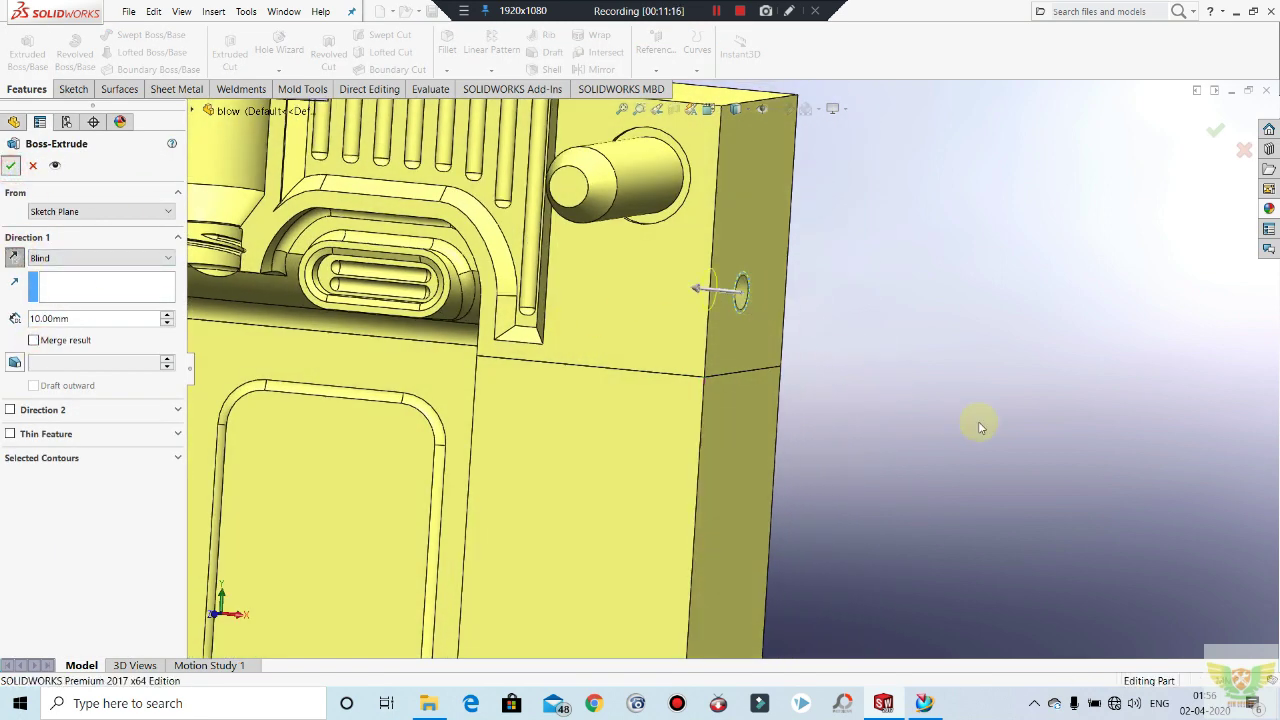
{"action": "mouse_move", "coordinate": [882, 434]}
{"action": "middle_mouse_down"}
{"action": "mouse_move", "coordinate": [967, 377]}
{"action": "mouse_move", "coordinate": [608, 414]}
{"action": "middle_mouse_up"}
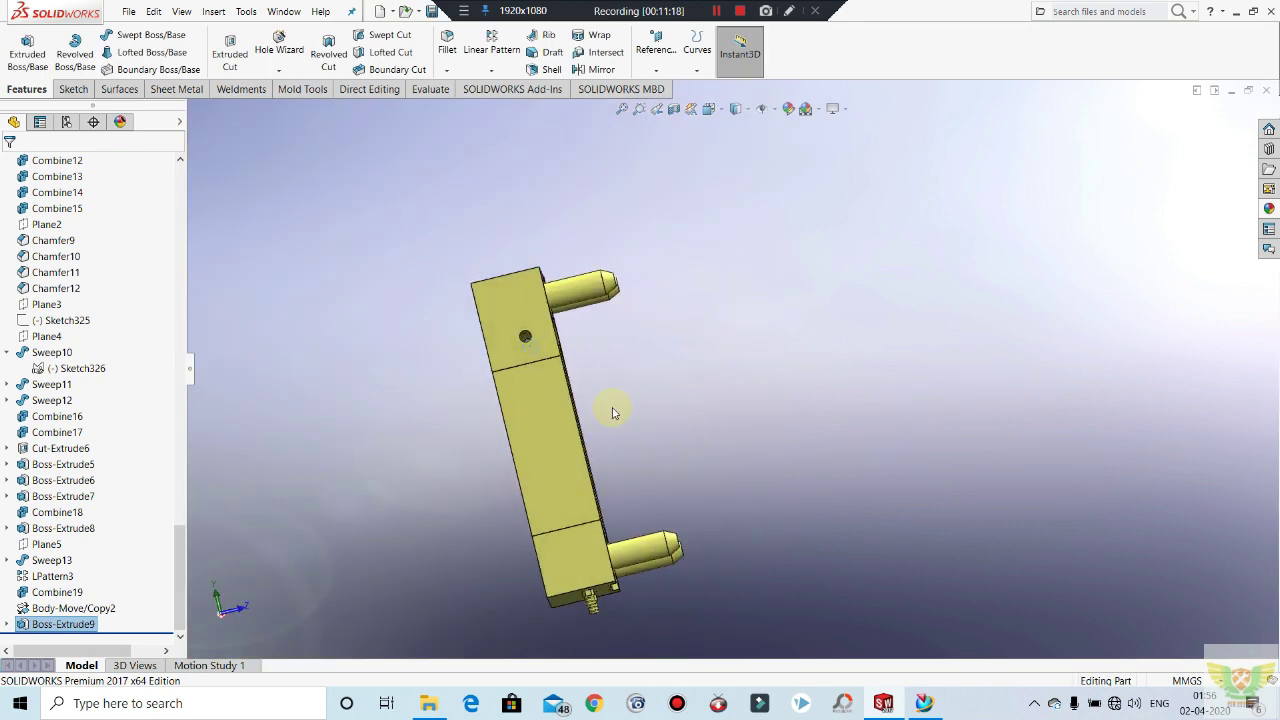
Step: Start a sketch on the end face with the other hole and offset its edge 2 mm
{"action": "scroll", "coordinate": [500, 371], "scroll_direction": "up", "scroll_amount": 3}
{"action": "middle_click_drag", "start_coordinate": [500, 371], "coordinate": [420, 343]}
{"action": "left_click", "coordinate": [393, 327]}
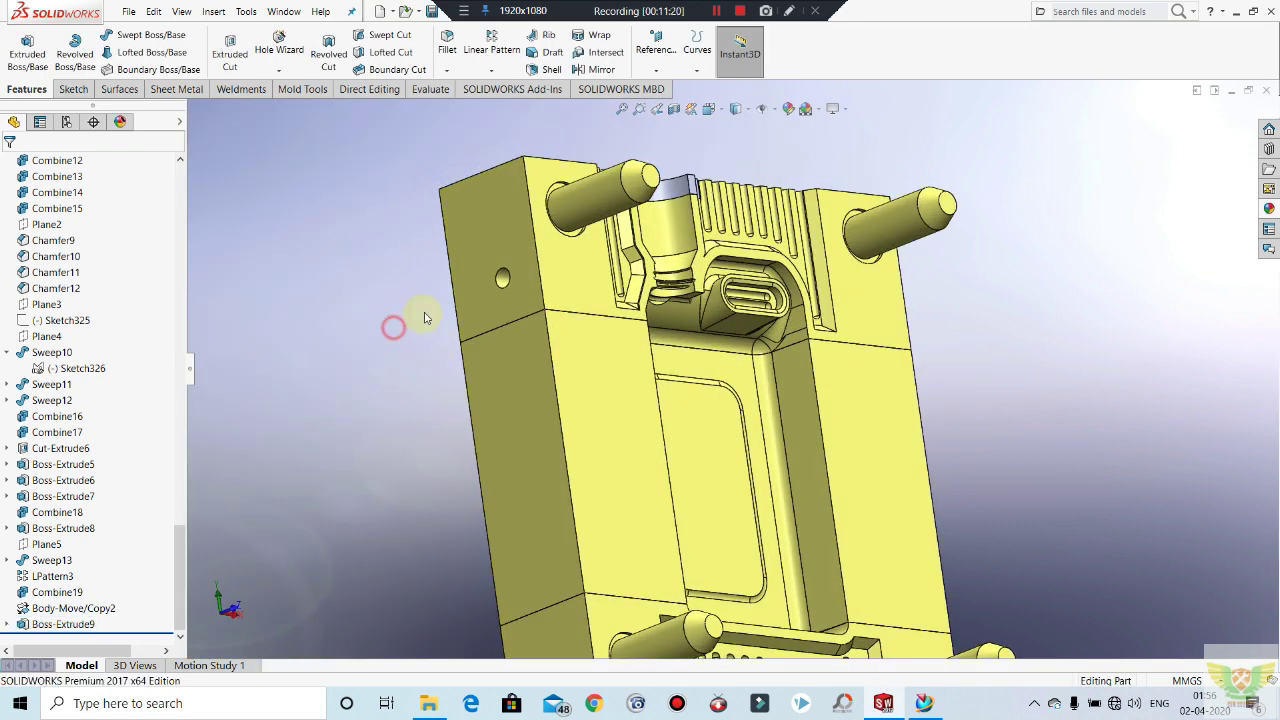
{"action": "left_click", "coordinate": [509, 272]}
{"action": "left_click", "coordinate": [590, 228]}
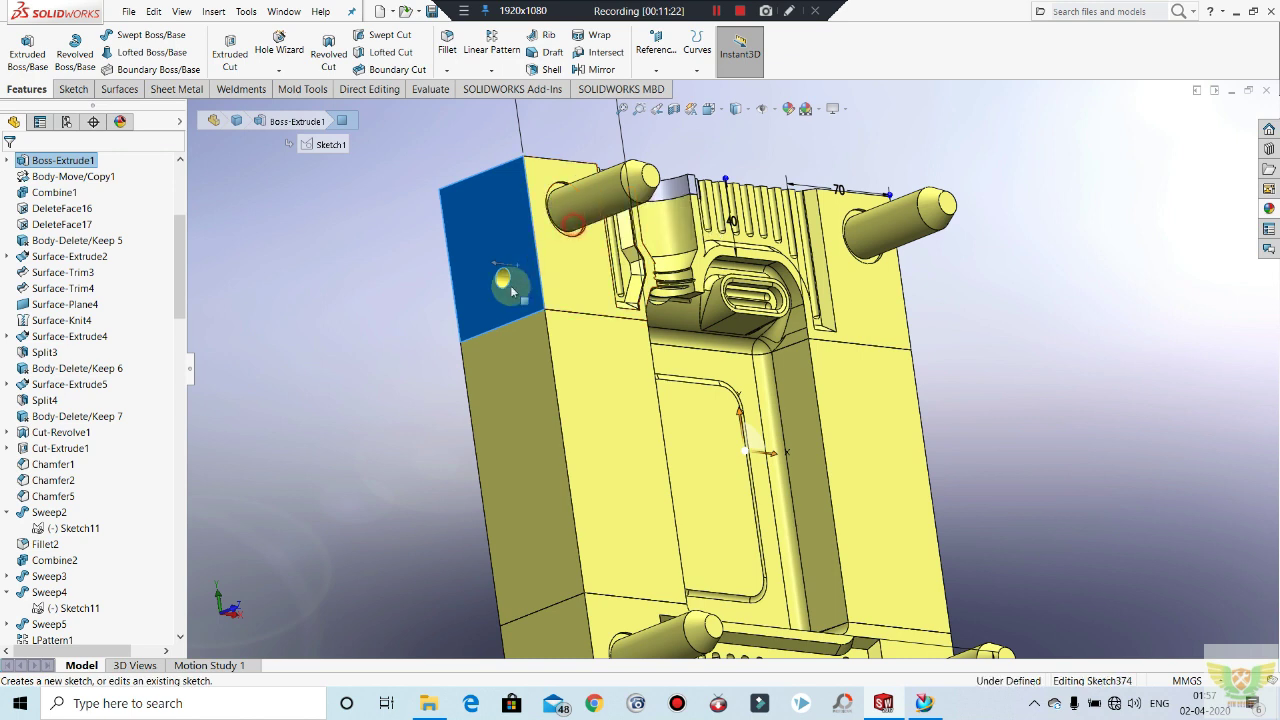
{"action": "key", "text": "Escape"}
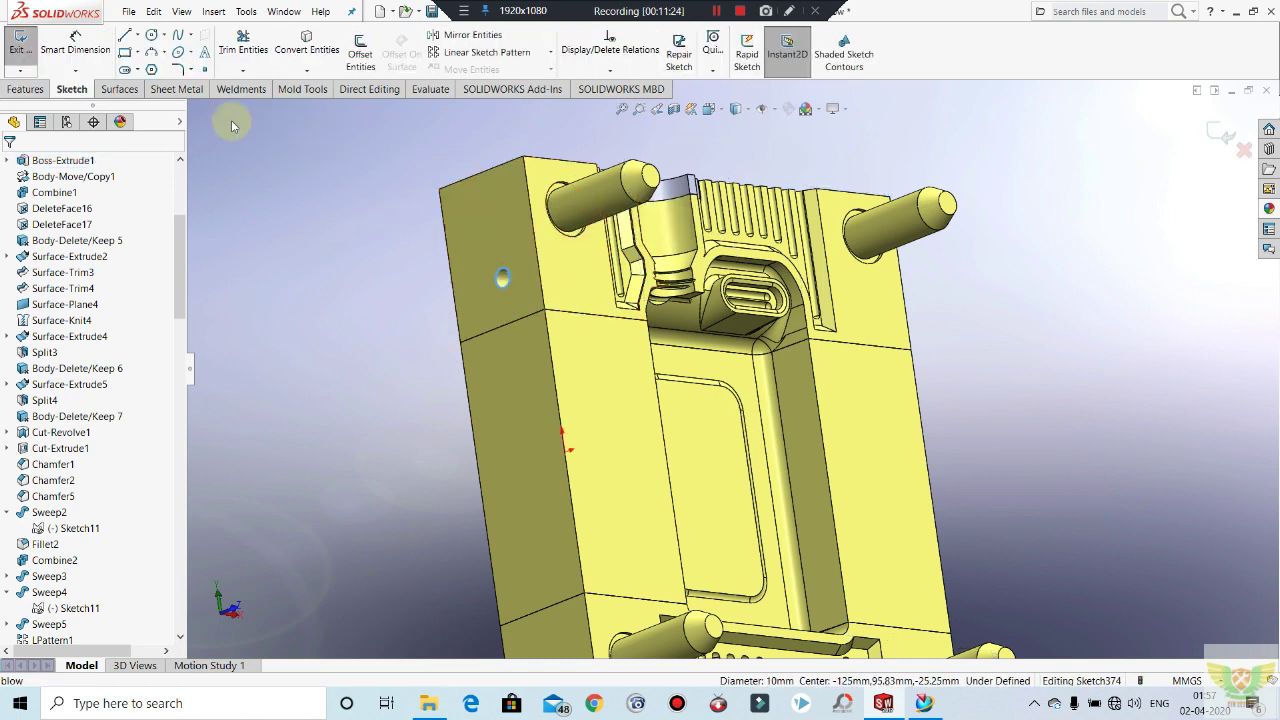
{"action": "left_click", "coordinate": [355, 55]}
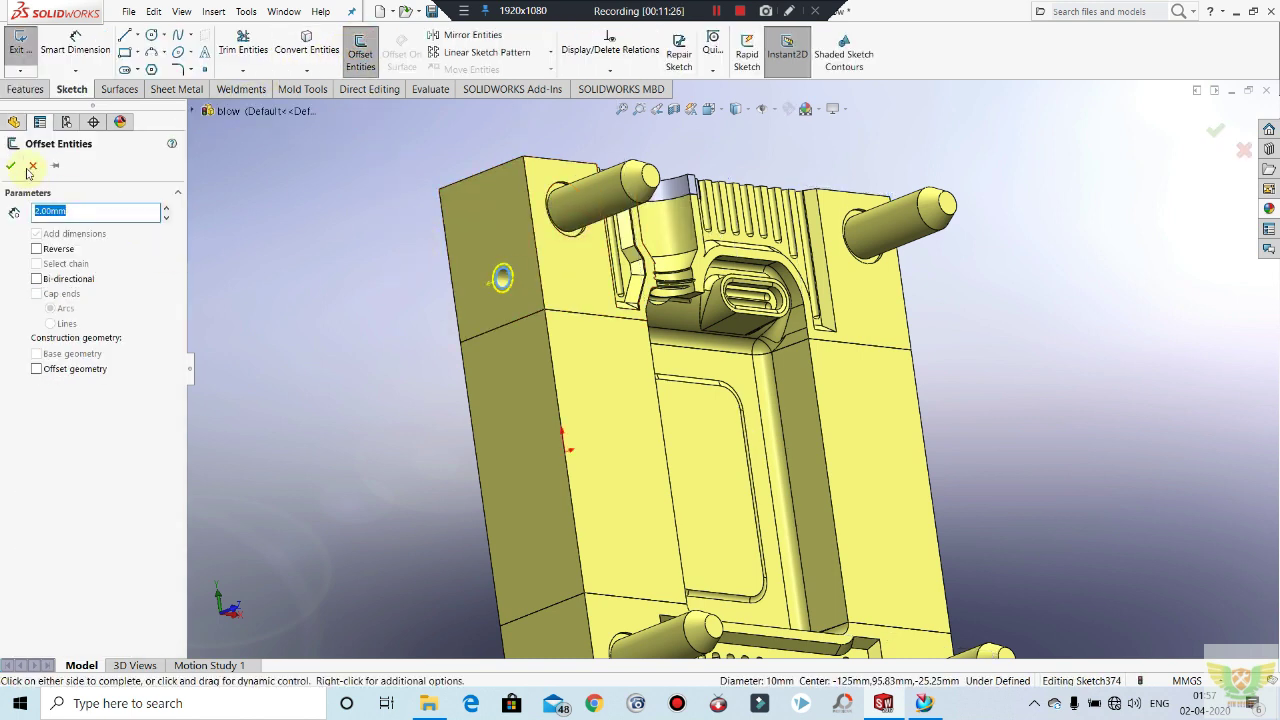
{"action": "left_click", "coordinate": [12, 165]}
{"action": "scroll", "coordinate": [515, 296], "scroll_direction": "down", "scroll_amount": 3}
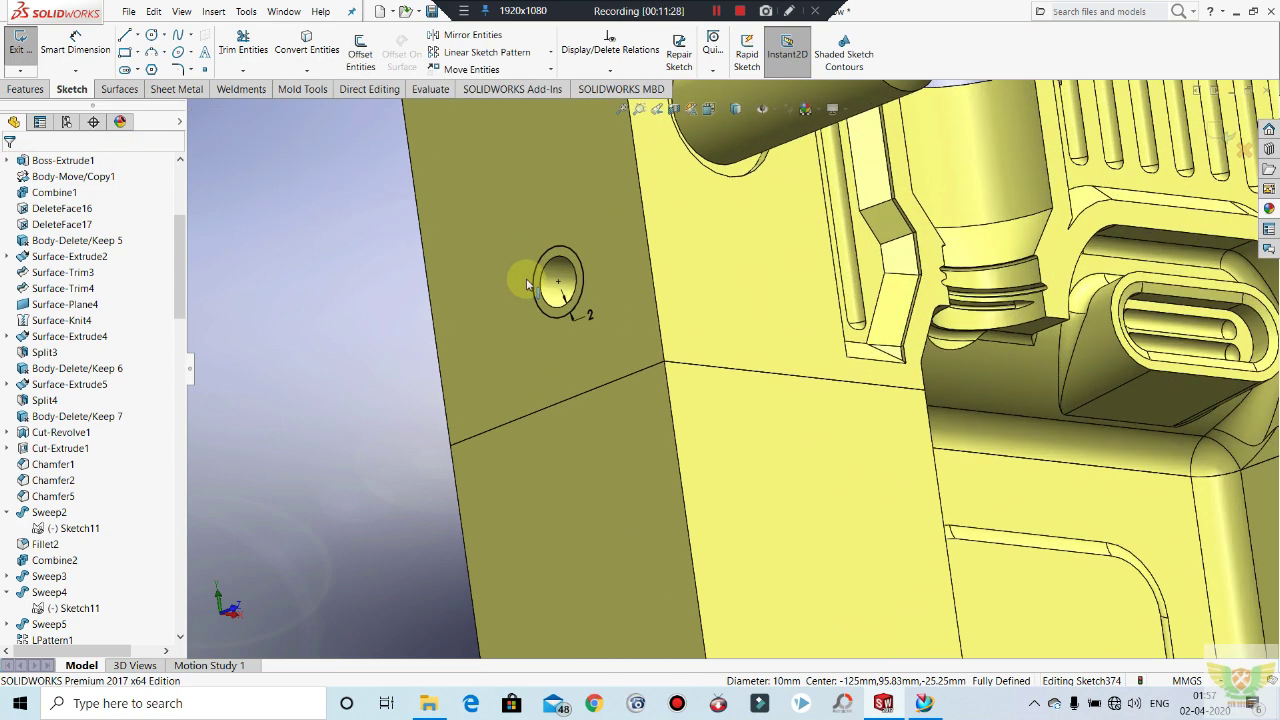
{"action": "scroll", "coordinate": [545, 285], "scroll_direction": "down", "scroll_amount": 3}
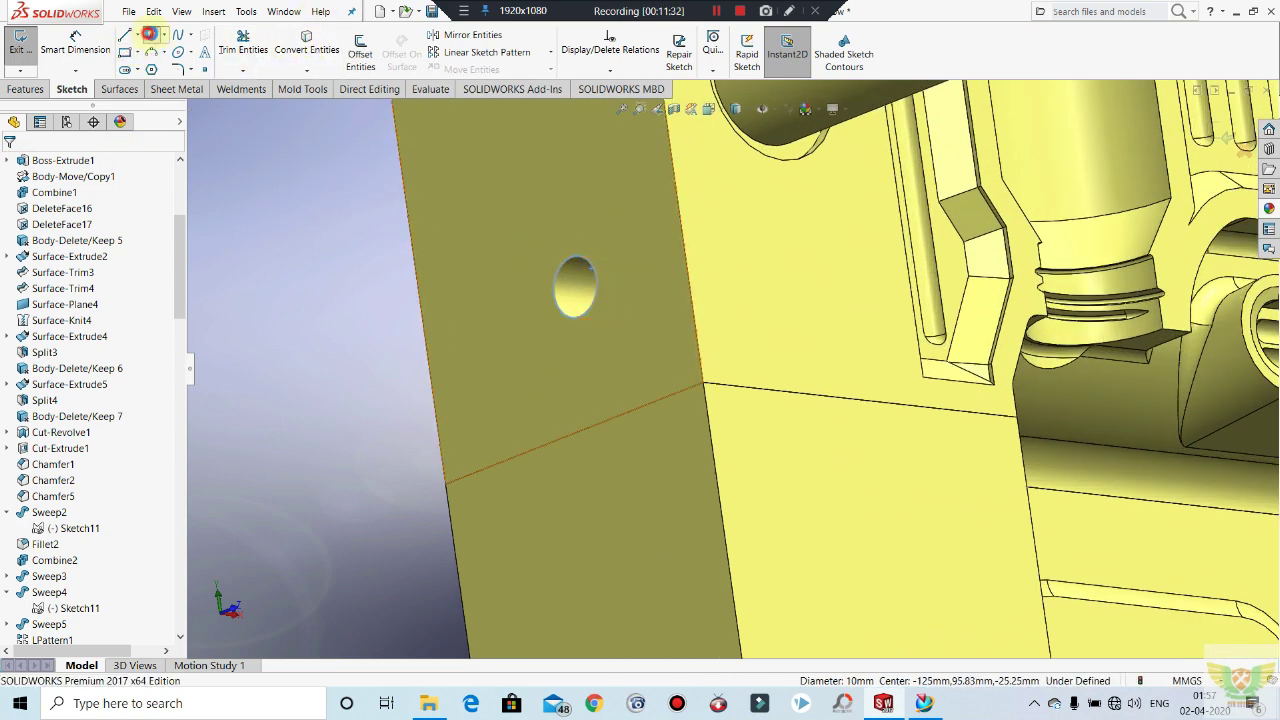
Step: Draw a Ø12 mm circle centred on the hole and exit the sketch
{"action": "left_click", "coordinate": [150, 34]}
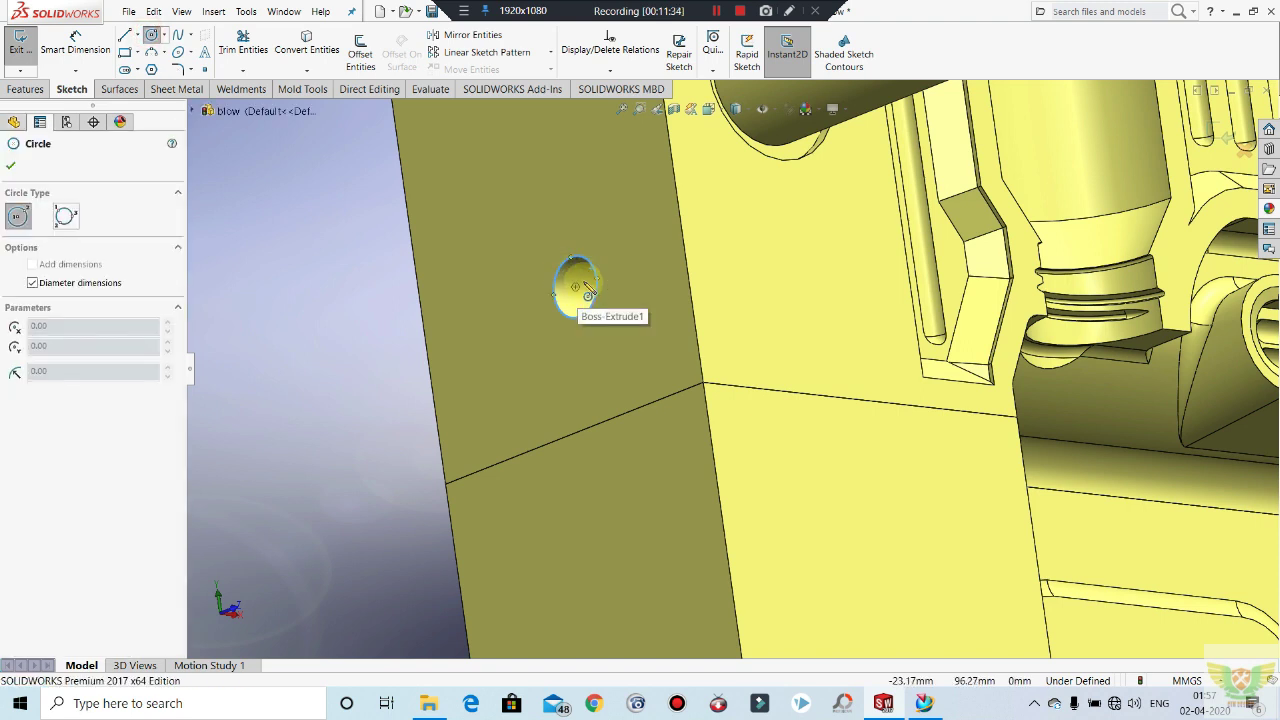
{"action": "left_click", "coordinate": [576, 287]}
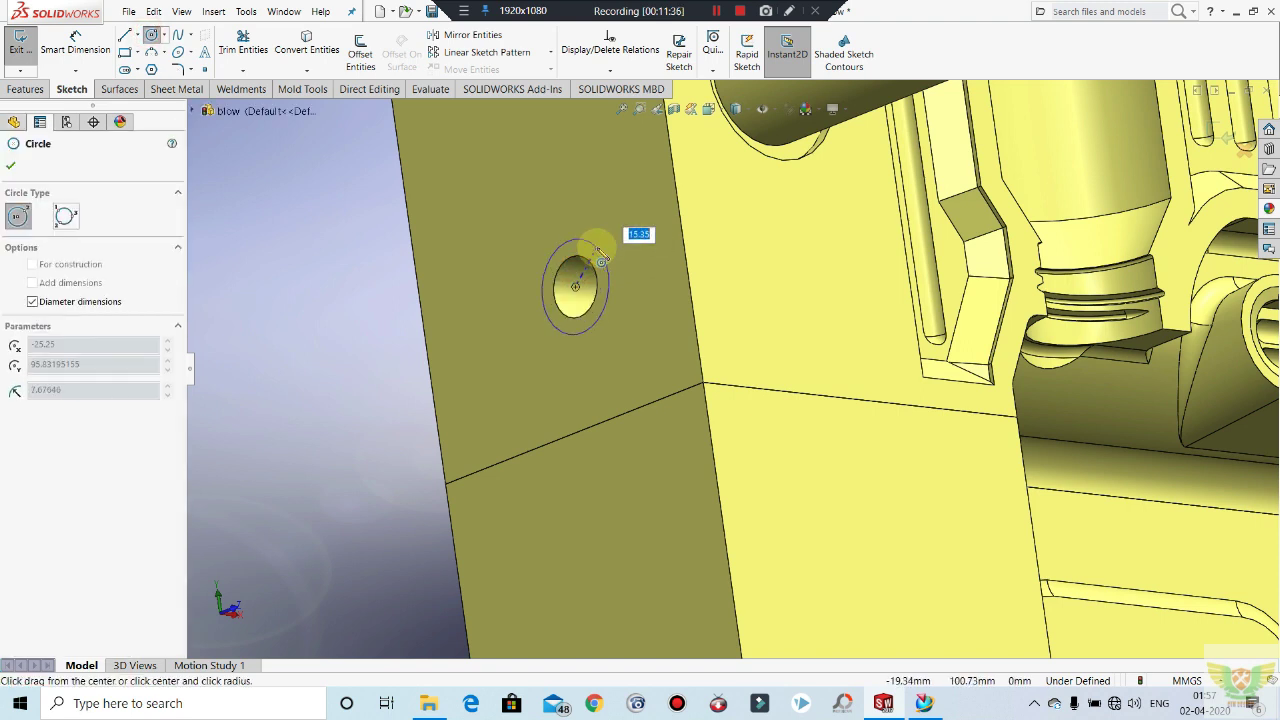
{"action": "type", "text": "12"}
{"action": "key", "text": "Return"}
{"action": "key", "text": "Escape"}
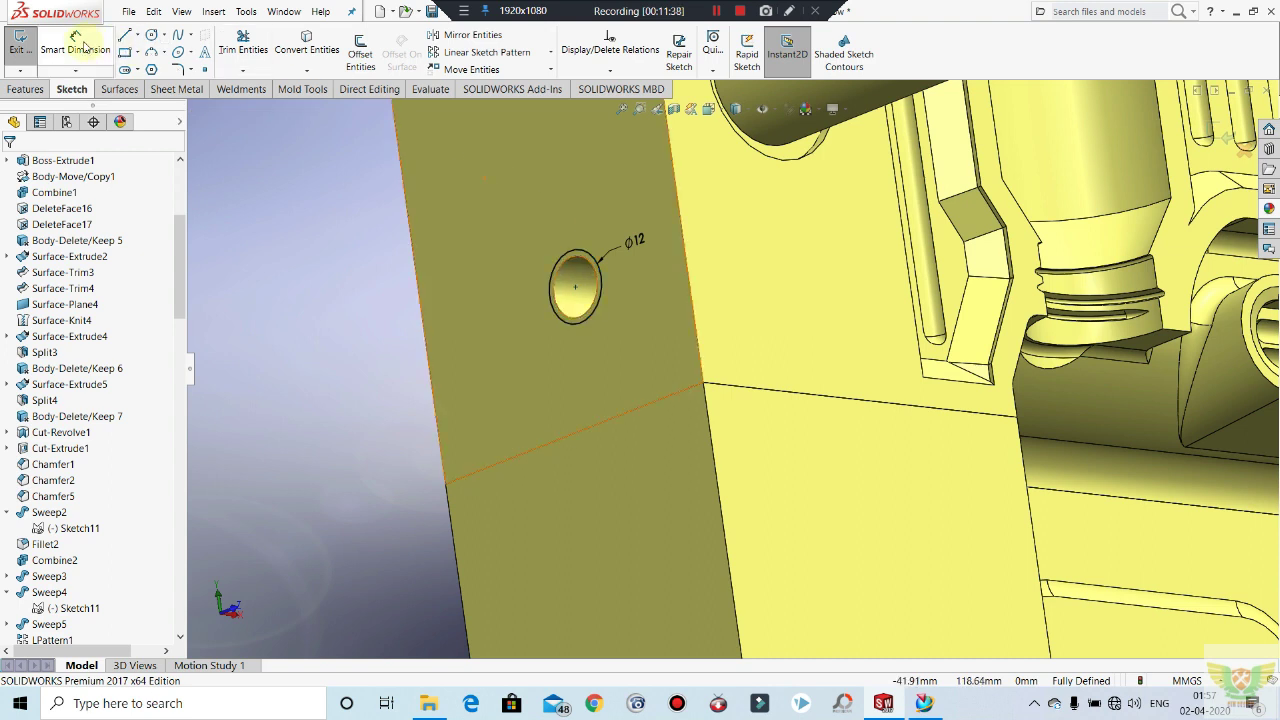
{"action": "left_click", "coordinate": [14, 45]}
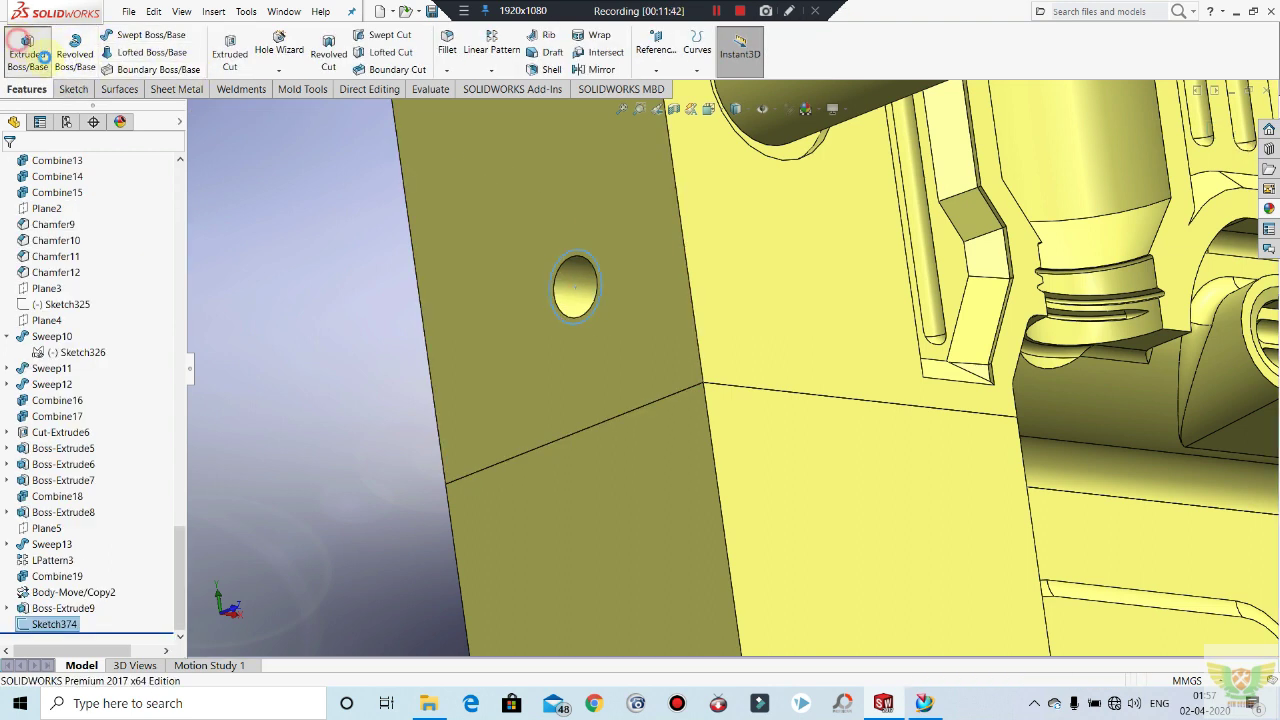
Step: Extrude the circle 10 mm reversed into the plate as a separate plug body
{"action": "left_click", "coordinate": [35, 57]}
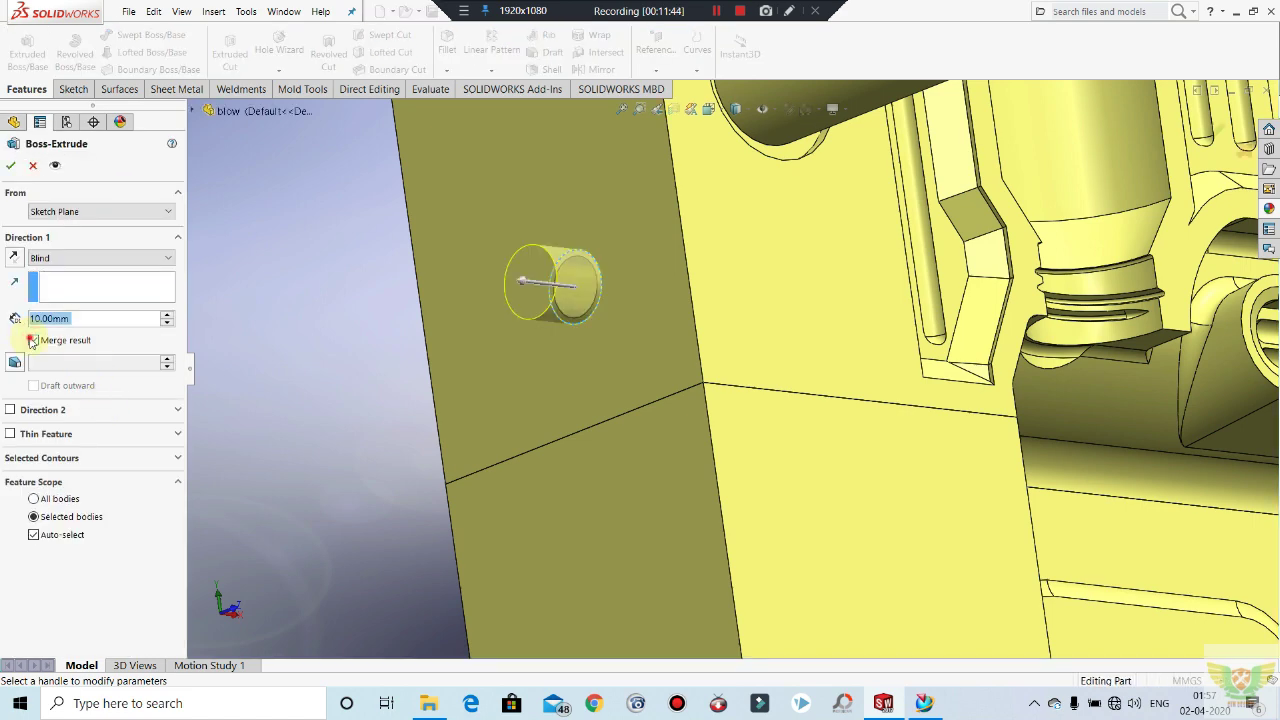
{"action": "left_click", "coordinate": [32, 340]}
{"action": "left_click", "coordinate": [14, 258]}
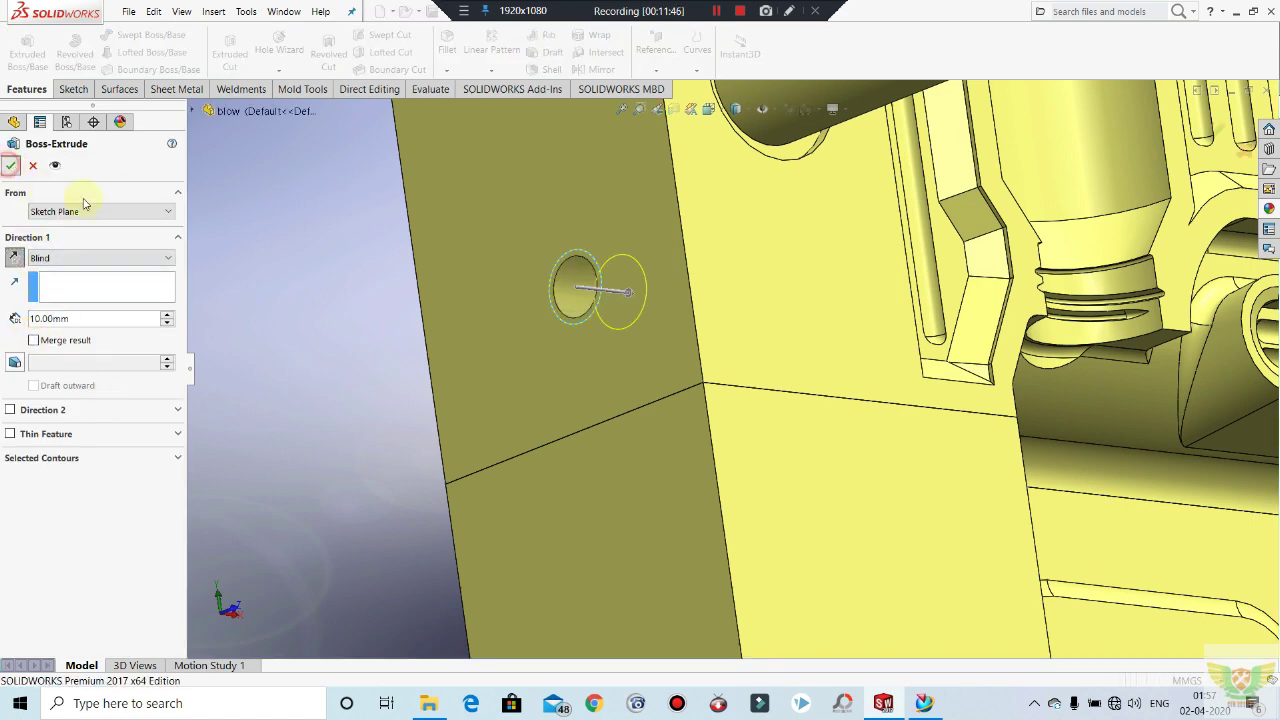
{"action": "left_click", "coordinate": [10, 165]}
{"action": "mouse_move", "coordinate": [333, 280]}
{"action": "middle_mouse_down"}
{"action": "mouse_move", "coordinate": [371, 300]}
{"action": "mouse_move", "coordinate": [537, 266]}
{"action": "mouse_move", "coordinate": [623, 404]}
{"action": "mouse_move", "coordinate": [674, 340]}
{"action": "mouse_move", "coordinate": [989, 534]}
{"action": "mouse_move", "coordinate": [931, 503]}
{"action": "mouse_move", "coordinate": [1017, 397]}
{"action": "mouse_move", "coordinate": [1046, 409]}
{"action": "mouse_move", "coordinate": [991, 429]}
{"action": "mouse_move", "coordinate": [591, 474]}
{"action": "mouse_move", "coordinate": [593, 497]}
{"action": "middle_mouse_up"}
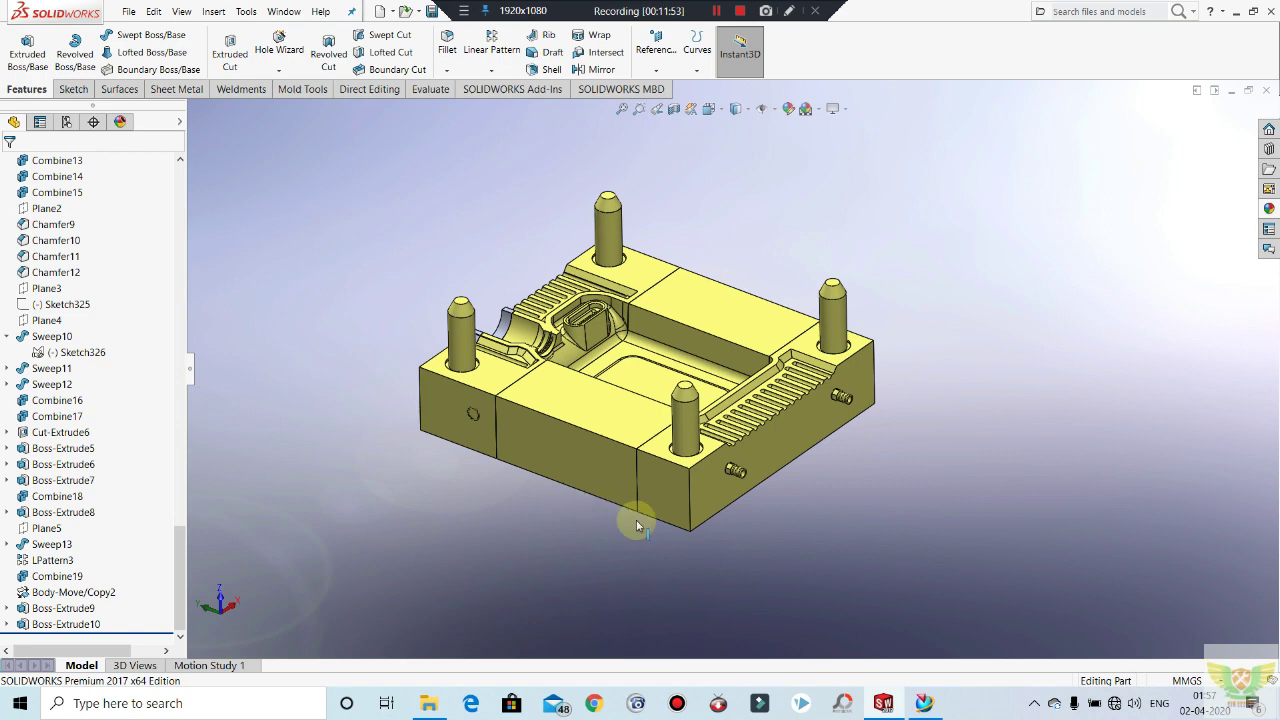
{"action": "scroll", "coordinate": [594, 428], "scroll_direction": "down", "scroll_amount": 2}
{"action": "scroll", "coordinate": [594, 432], "scroll_direction": "down", "scroll_amount": 1}
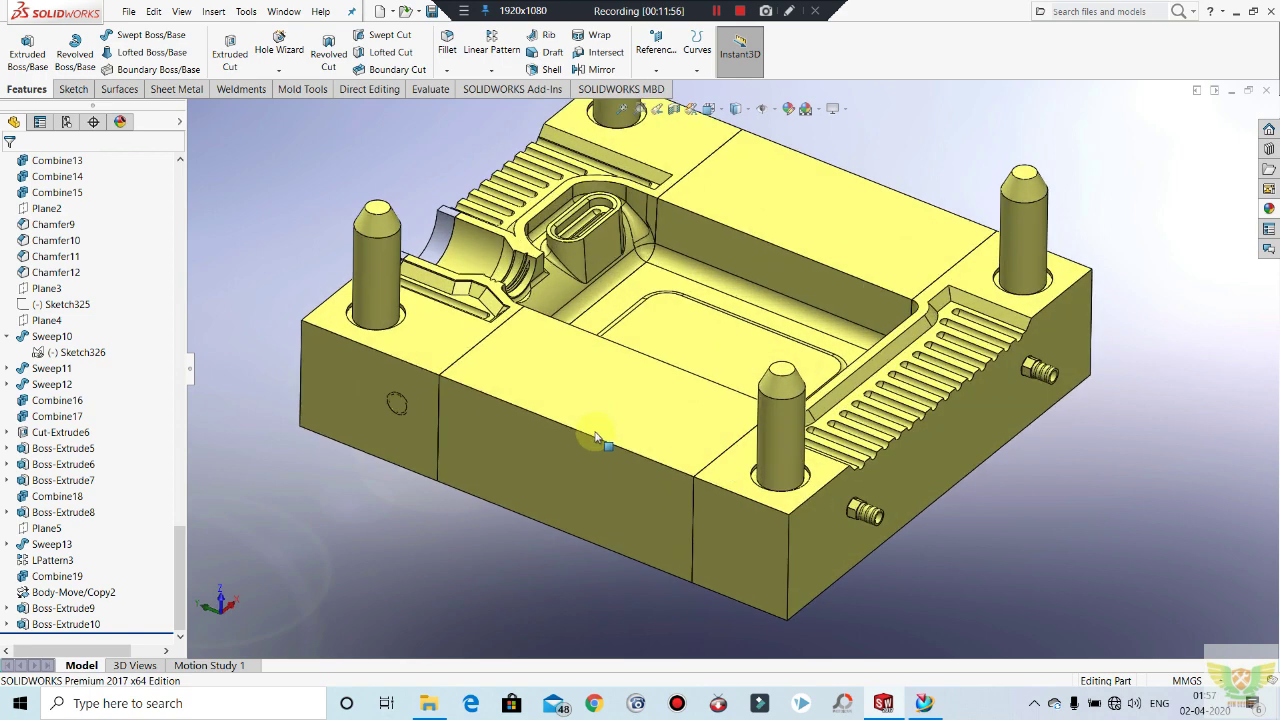
{"action": "scroll", "coordinate": [594, 430], "scroll_direction": "up", "scroll_amount": 2}
{"action": "scroll", "coordinate": [606, 420], "scroll_direction": "up", "scroll_amount": 3}
{"action": "scroll", "coordinate": [842, 352], "scroll_direction": "down", "scroll_amount": 2}
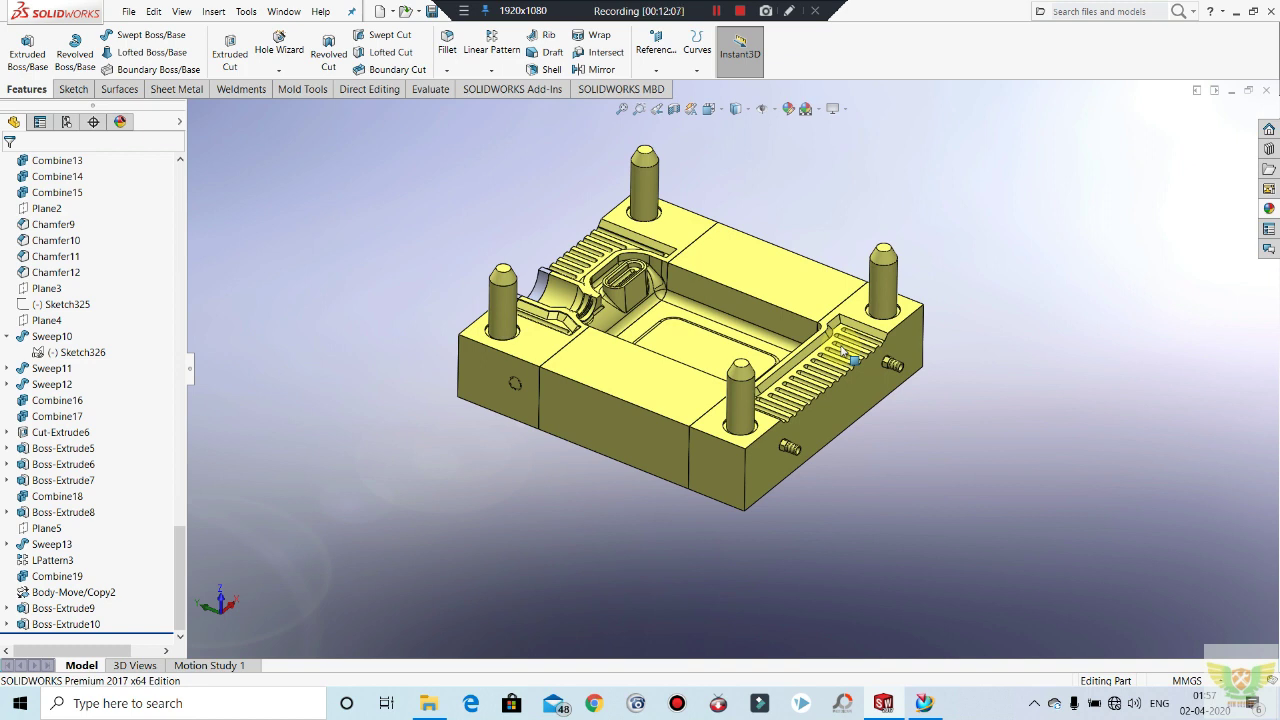
Step: Inspect the mould from several angles, including a temporary section view through it
{"action": "scroll", "coordinate": [770, 258], "scroll_direction": "down", "scroll_amount": 1}
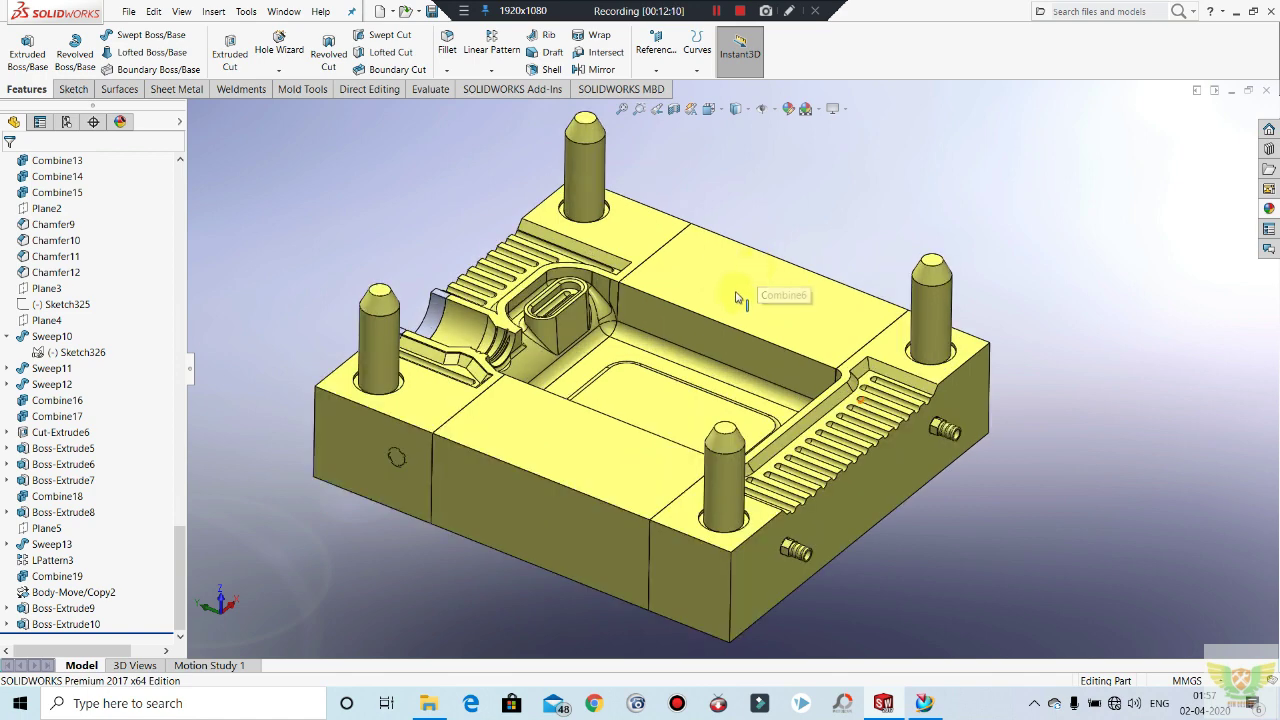
{"action": "scroll", "coordinate": [770, 265], "scroll_direction": "down", "scroll_amount": 1}
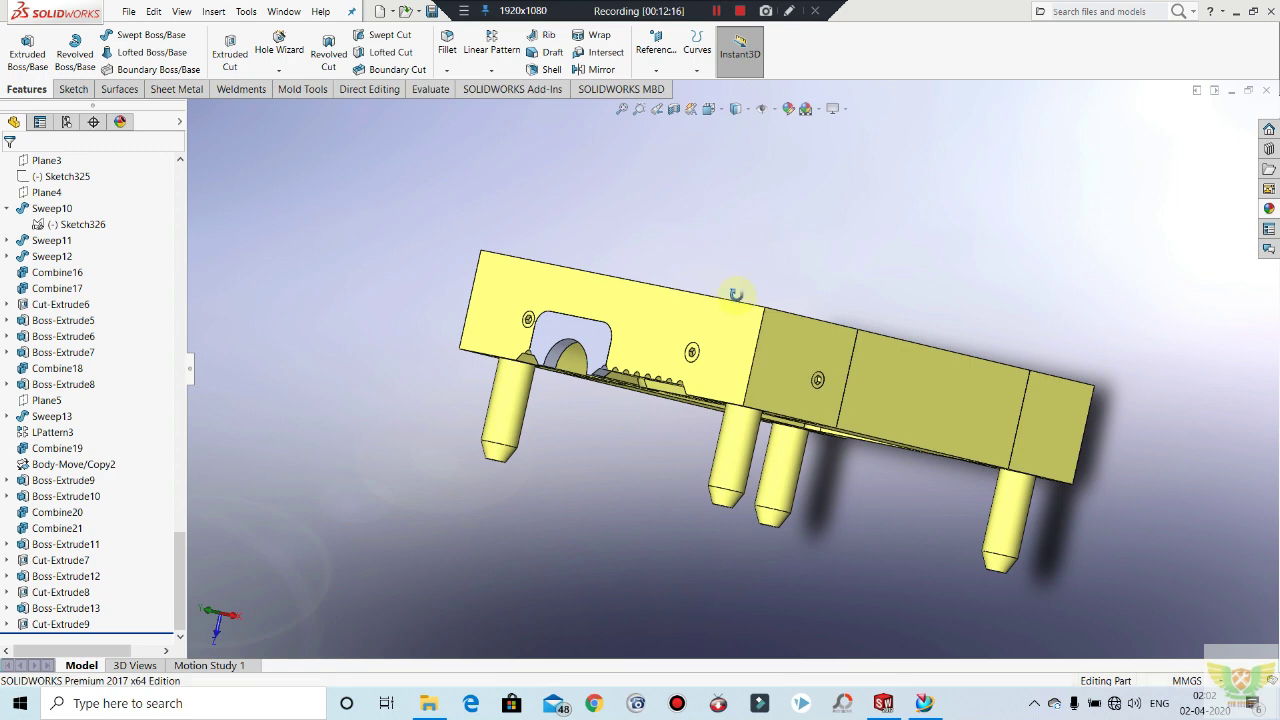
{"action": "mouse_move", "coordinate": [735, 297]}
{"action": "middle_mouse_down"}
{"action": "mouse_move", "coordinate": [712, 394]}
{"action": "mouse_move", "coordinate": [466, 371]}
{"action": "mouse_move", "coordinate": [561, 436]}
{"action": "mouse_move", "coordinate": [580, 494]}
{"action": "mouse_move", "coordinate": [420, 414]}
{"action": "mouse_move", "coordinate": [479, 345]}
{"action": "middle_mouse_up"}
{"action": "scroll", "coordinate": [714, 396], "scroll_direction": "down", "scroll_amount": 2}
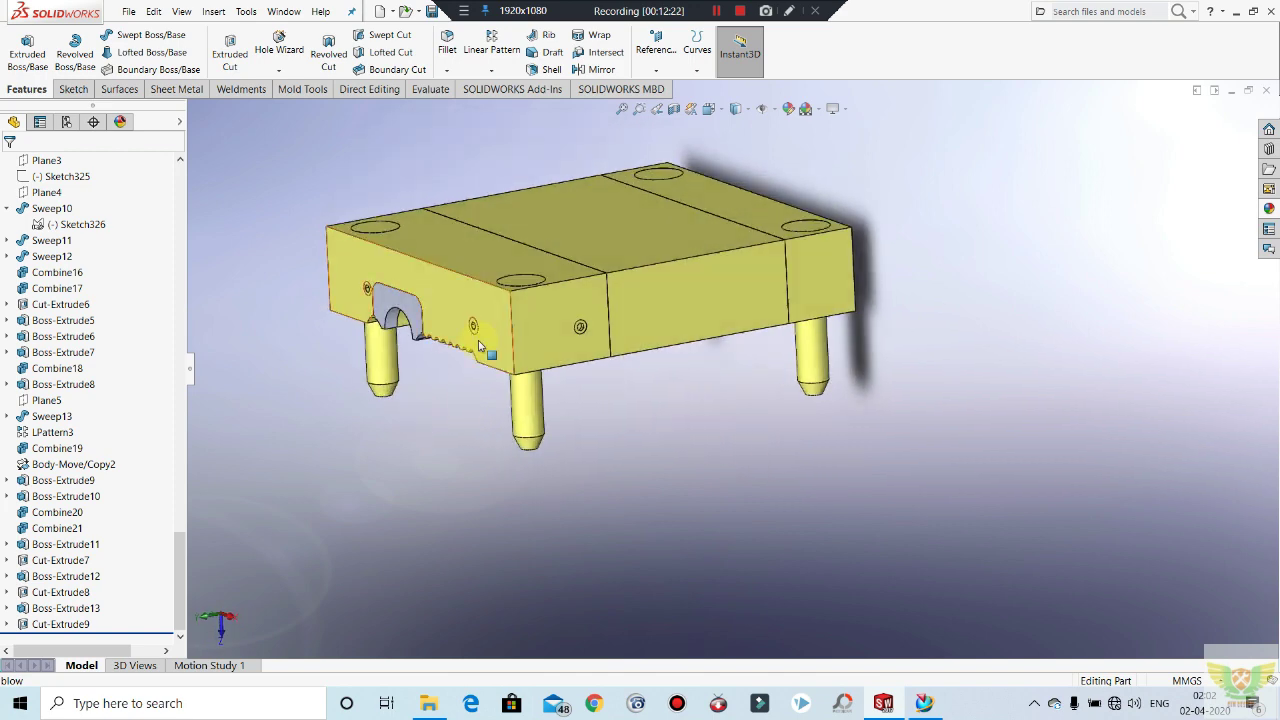
{"action": "right_click", "coordinate": [555, 328]}
{"action": "left_click", "coordinate": [852, 445]}
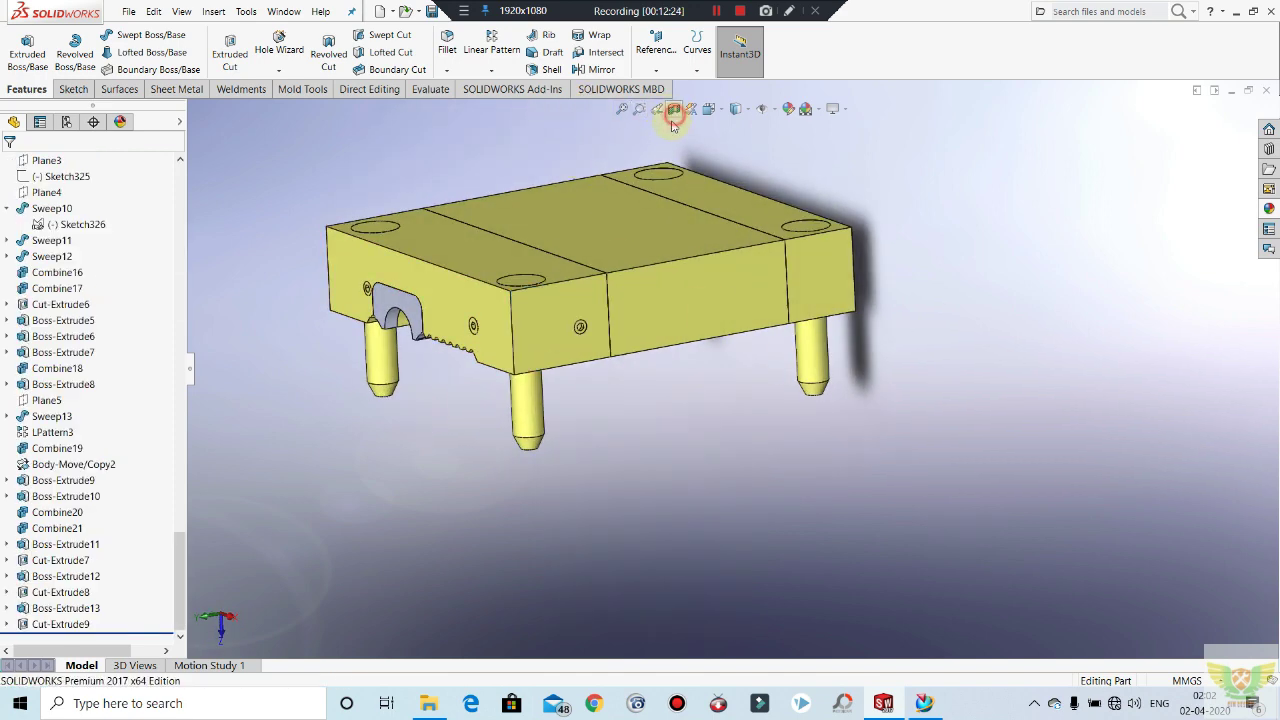
{"action": "left_click", "coordinate": [673, 109]}
{"action": "mouse_move", "coordinate": [709, 320]}
{"action": "middle_mouse_down"}
{"action": "mouse_move", "coordinate": [691, 343]}
{"action": "mouse_move", "coordinate": [680, 125]}
{"action": "mouse_move", "coordinate": [686, 271]}
{"action": "mouse_move", "coordinate": [663, 314]}
{"action": "mouse_move", "coordinate": [615, 194]}
{"action": "mouse_move", "coordinate": [885, 310]}
{"action": "middle_mouse_up"}
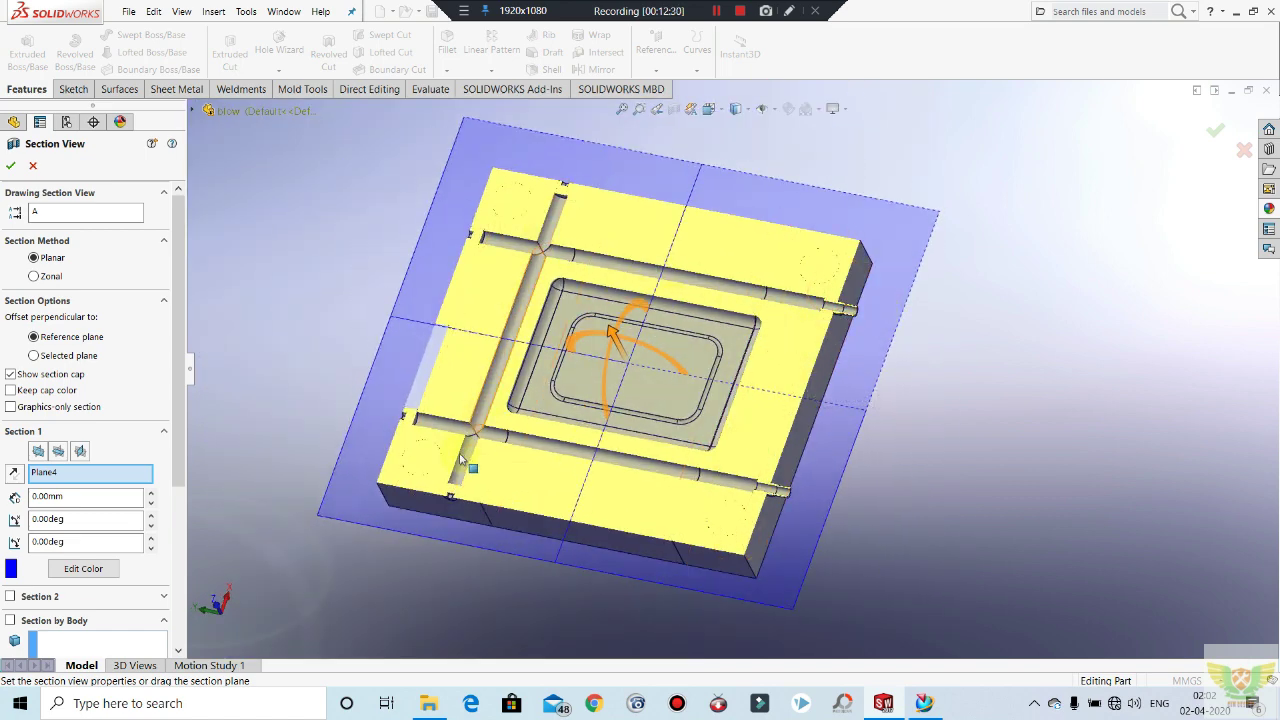
{"action": "mouse_move", "coordinate": [883, 531]}
{"action": "middle_mouse_down"}
{"action": "mouse_move", "coordinate": [822, 438]}
{"action": "mouse_move", "coordinate": [745, 465]}
{"action": "middle_mouse_up"}
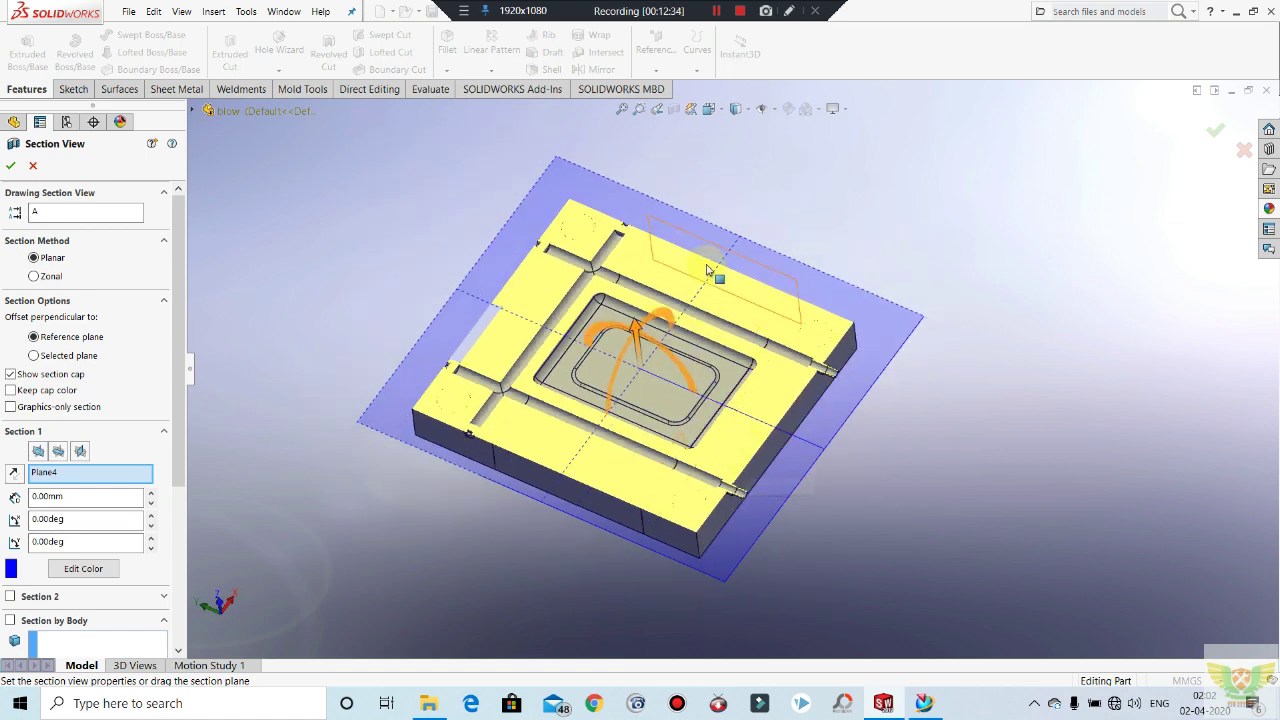
{"action": "left_click", "coordinate": [40, 170]}
{"action": "mouse_move", "coordinate": [560, 250]}
{"action": "middle_mouse_down"}
{"action": "mouse_move", "coordinate": [629, 171]}
{"action": "mouse_move", "coordinate": [455, 313]}
{"action": "middle_mouse_up"}
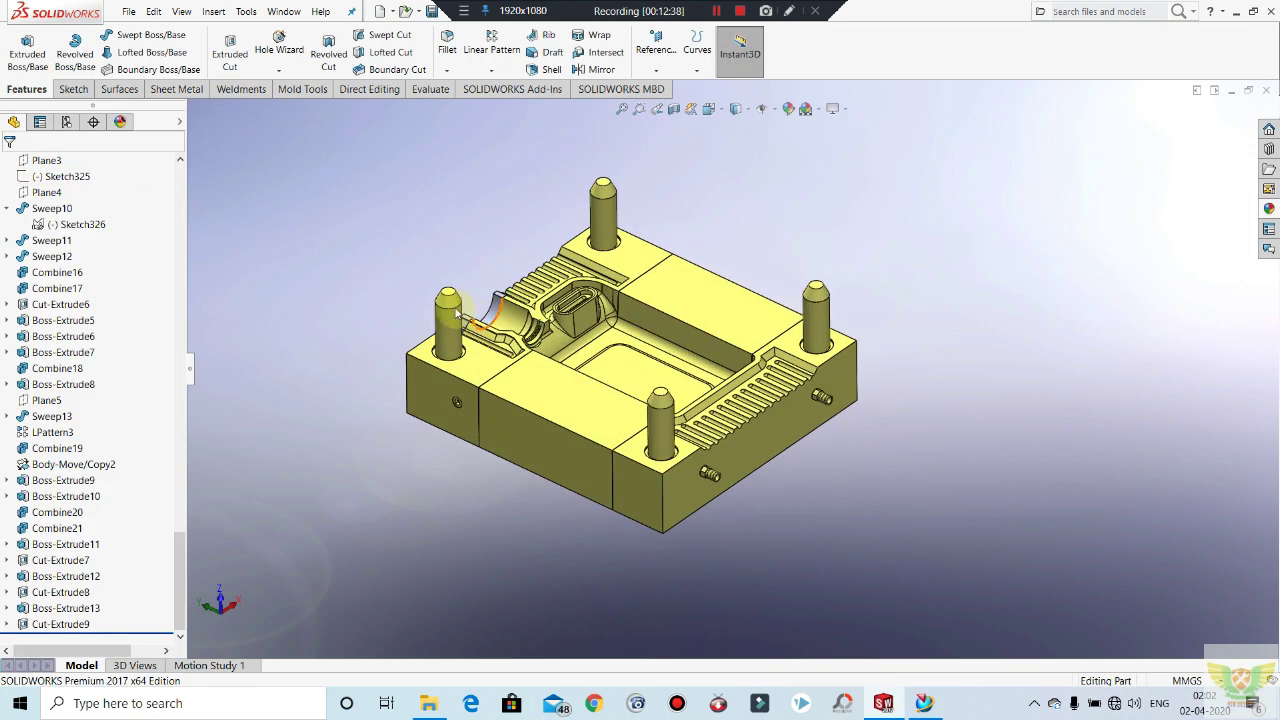
{"action": "scroll", "coordinate": [455, 313], "scroll_direction": "up", "scroll_amount": 2}
{"action": "scroll", "coordinate": [660, 350], "scroll_direction": "down", "scroll_amount": 3}
{"action": "scroll", "coordinate": [742, 275], "scroll_direction": "up", "scroll_amount": 1}
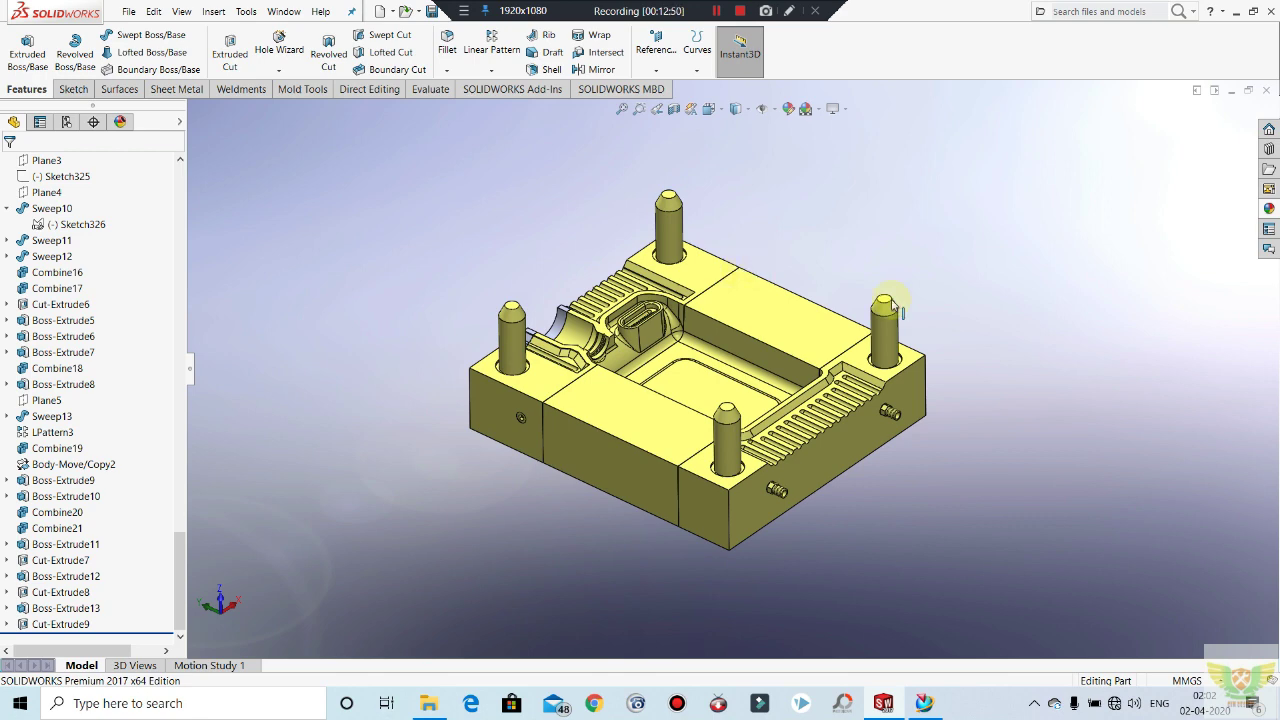
{"action": "scroll", "coordinate": [700, 395], "scroll_direction": "down", "scroll_amount": 3}
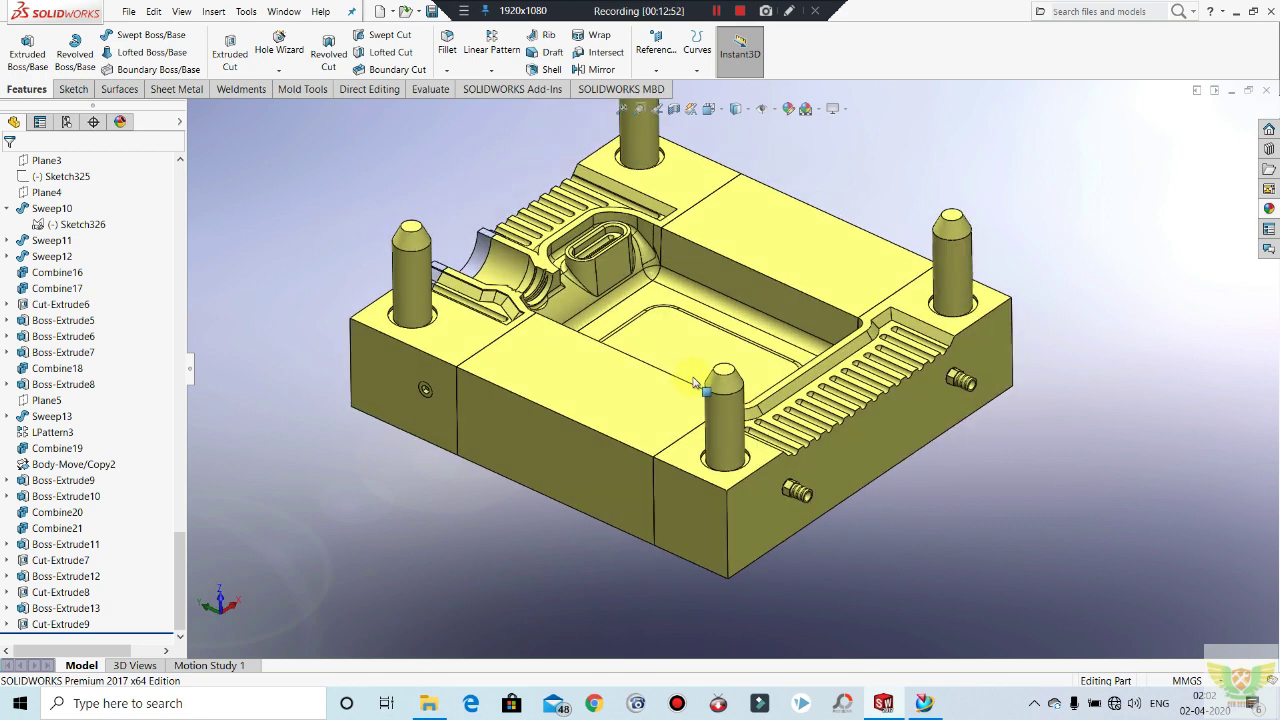
{"action": "scroll", "coordinate": [735, 365], "scroll_direction": "up", "scroll_amount": 3}
{"action": "scroll", "coordinate": [781, 318], "scroll_direction": "down", "scroll_amount": 1}
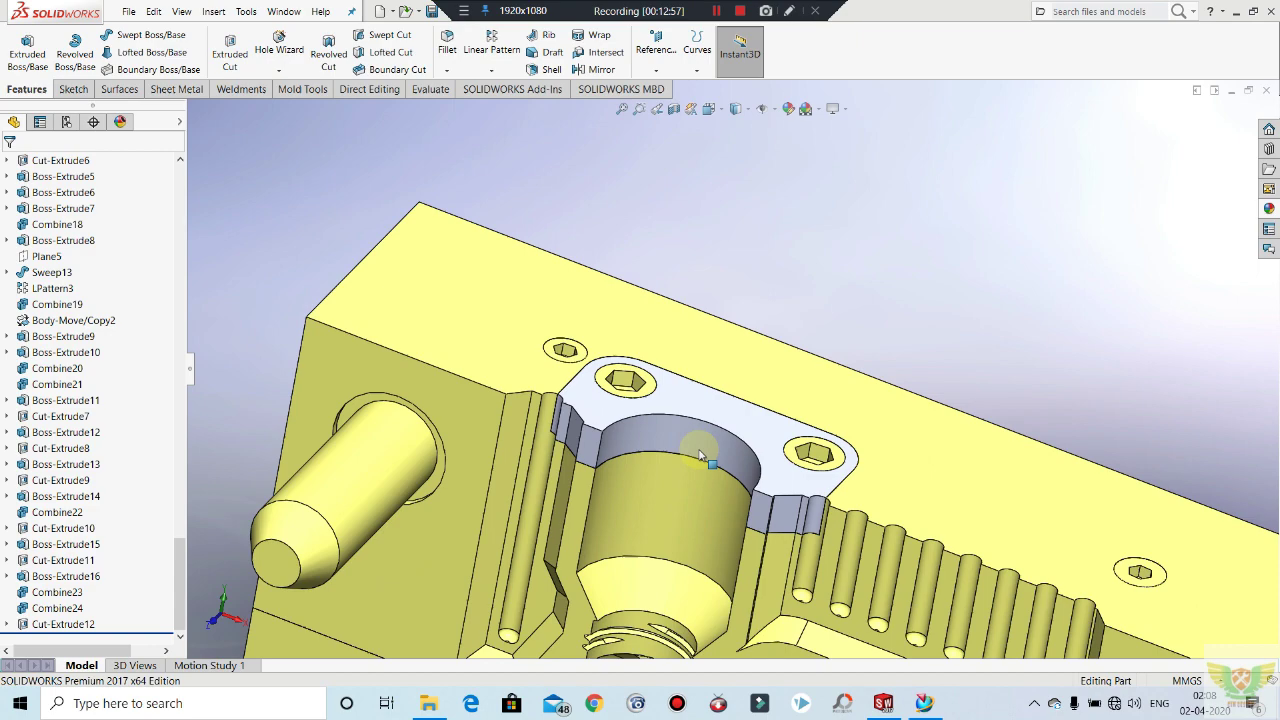
{"action": "scroll", "coordinate": [700, 455], "scroll_direction": "down", "scroll_amount": 1}
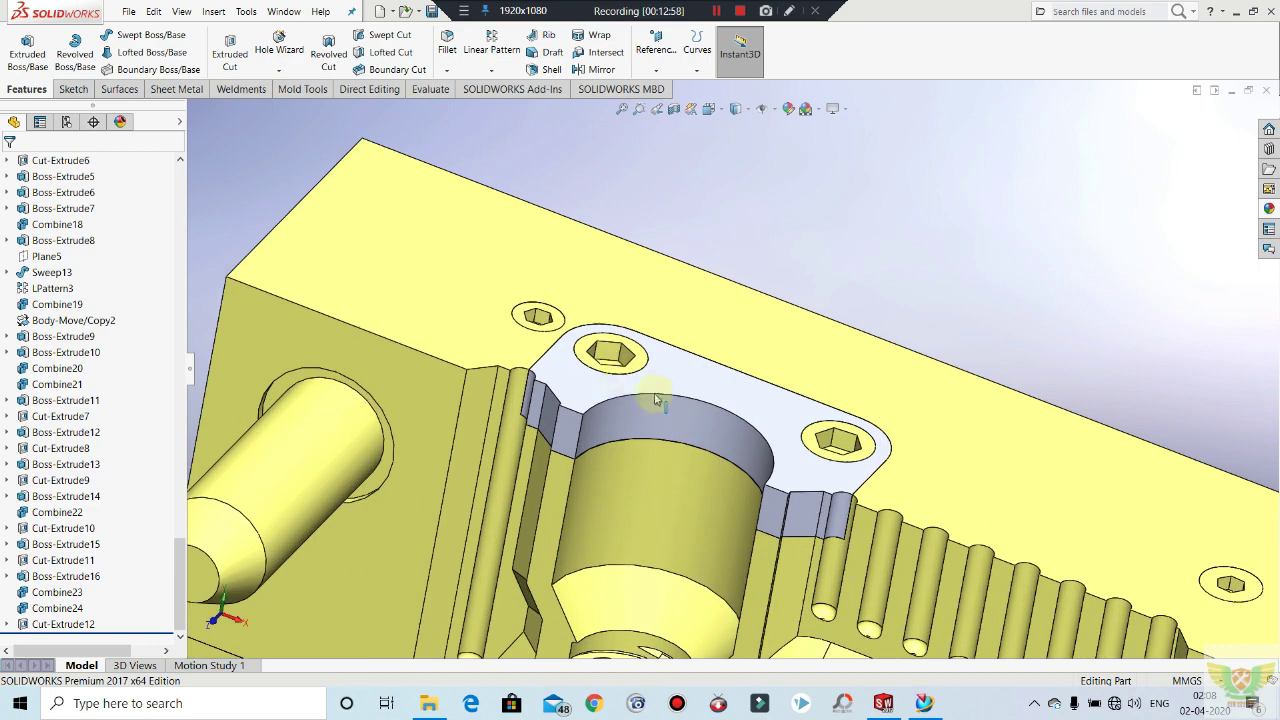
{"action": "scroll", "coordinate": [690, 460], "scroll_direction": "down", "scroll_amount": 1}
Step: Zoom onto the flange's top face and orbit around the mould to check its sides
{"action": "right_click", "coordinate": [724, 370]}
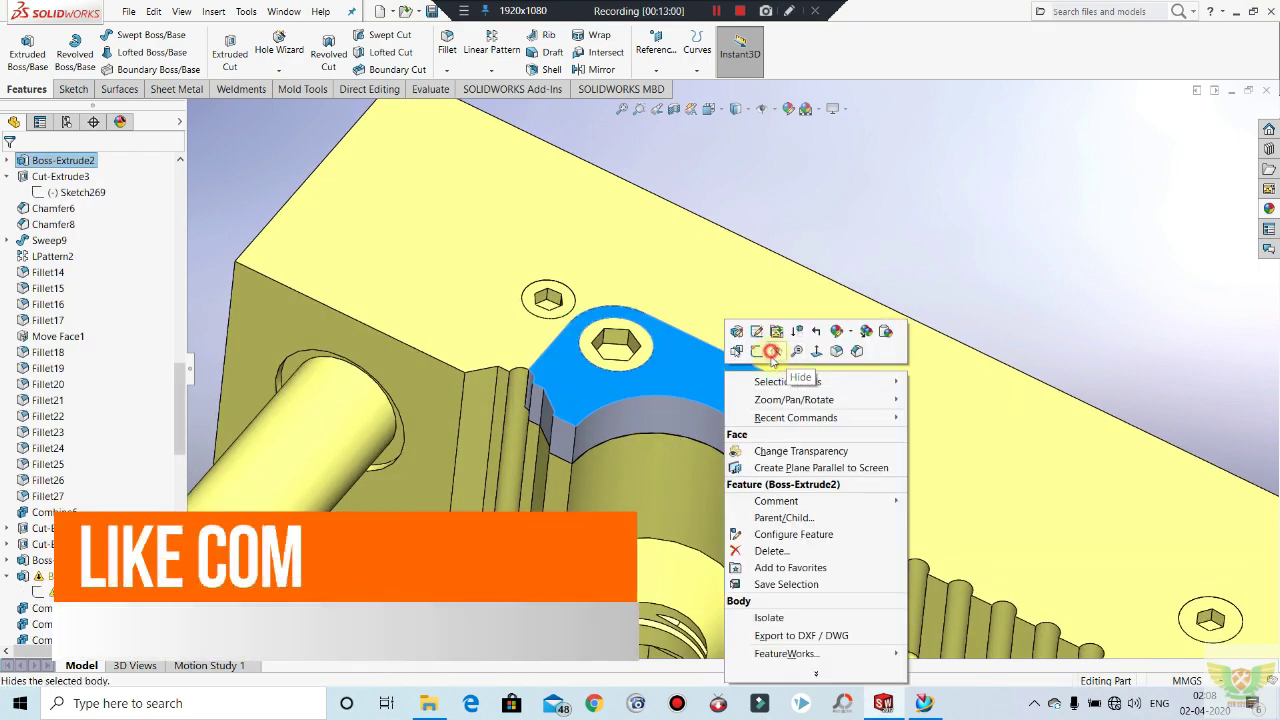
{"action": "left_click", "coordinate": [795, 352]}
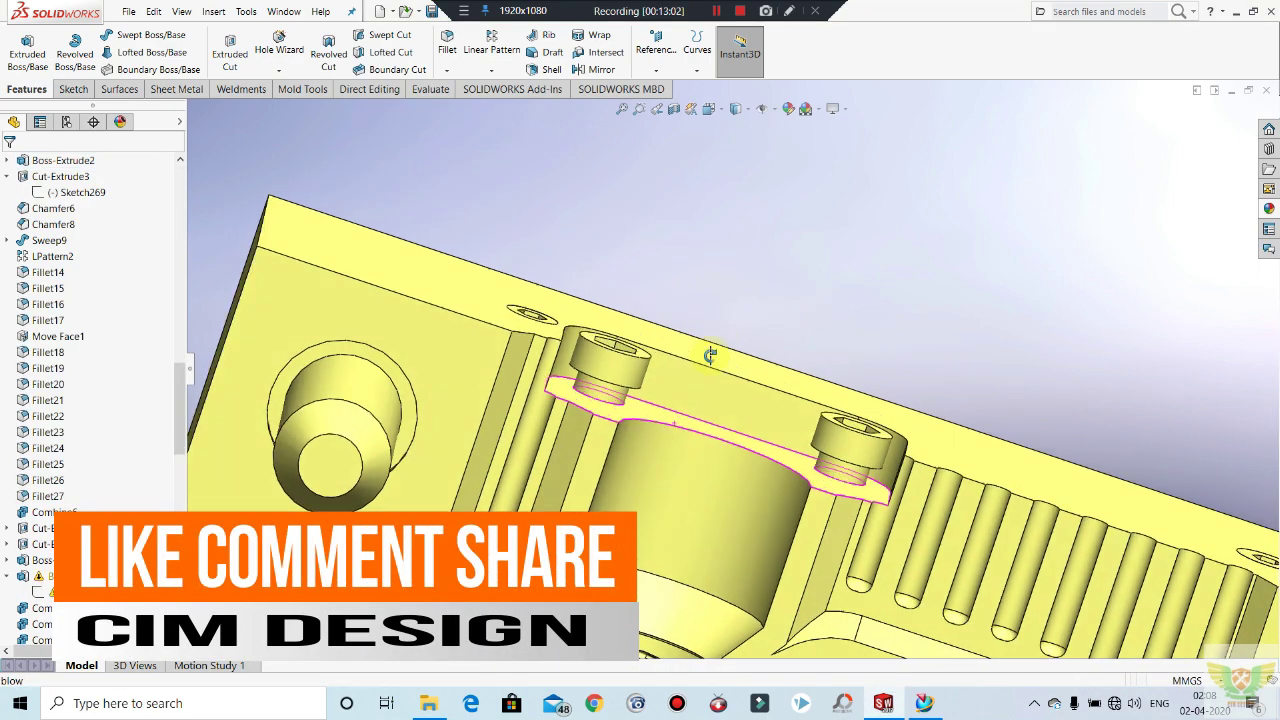
{"action": "mouse_move", "coordinate": [703, 355]}
{"action": "middle_mouse_down"}
{"action": "mouse_move", "coordinate": [689, 425]}
{"action": "mouse_move", "coordinate": [752, 587]}
{"action": "middle_mouse_up"}
{"action": "scroll", "coordinate": [752, 587], "scroll_direction": "up", "scroll_amount": 5}
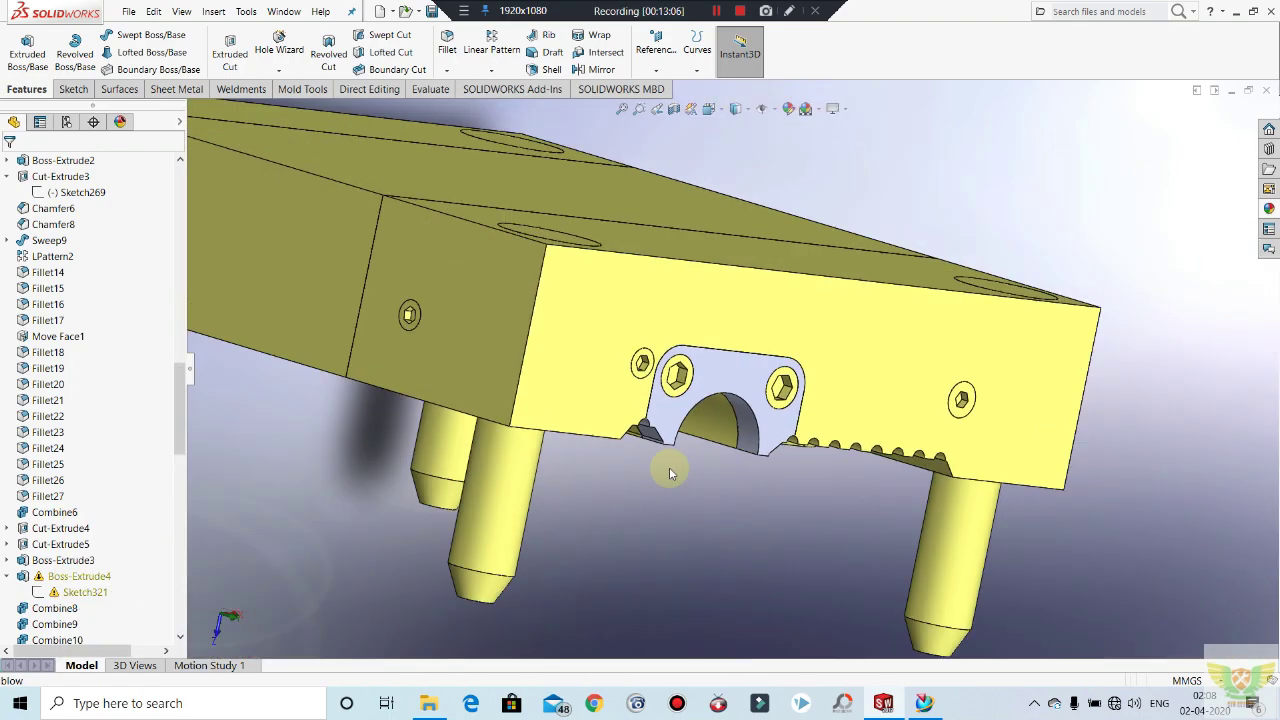
{"action": "mouse_move", "coordinate": [666, 466]}
{"action": "middle_mouse_down"}
{"action": "mouse_move", "coordinate": [671, 322]}
{"action": "mouse_move", "coordinate": [794, 403]}
{"action": "middle_mouse_up"}
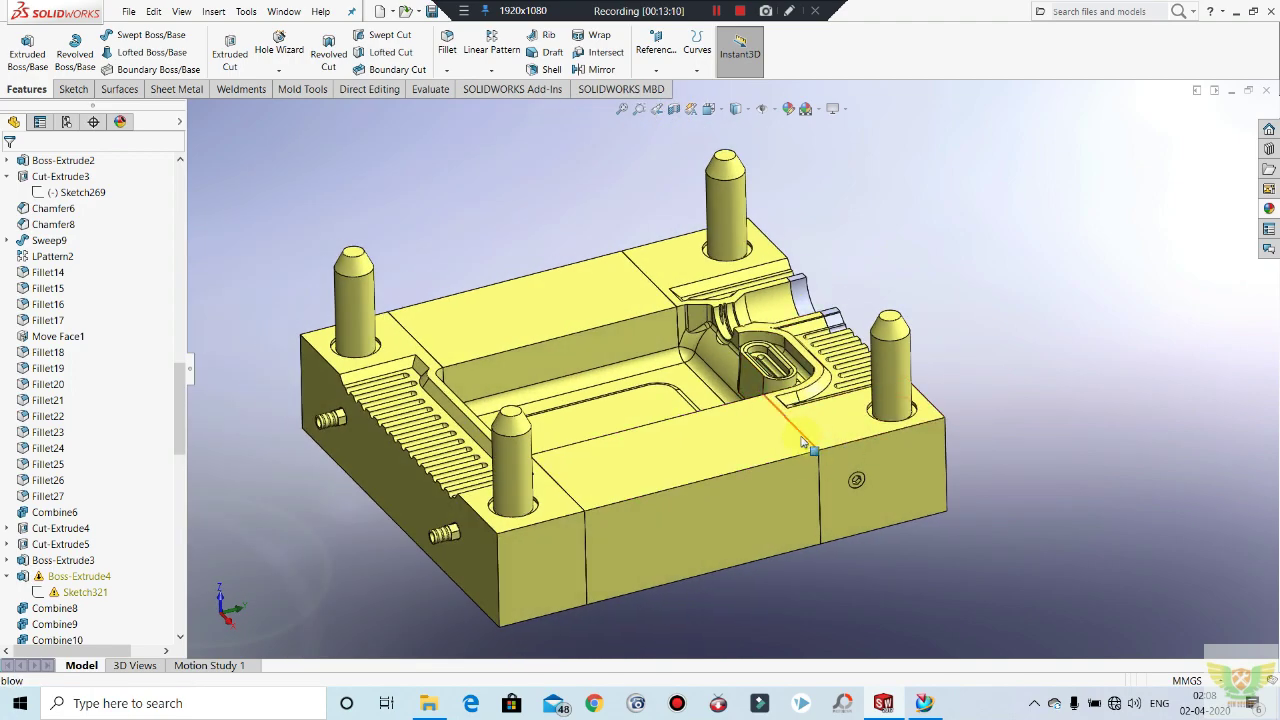
{"action": "middle_click_drag", "start_coordinate": [743, 278], "coordinate": [730, 510]}
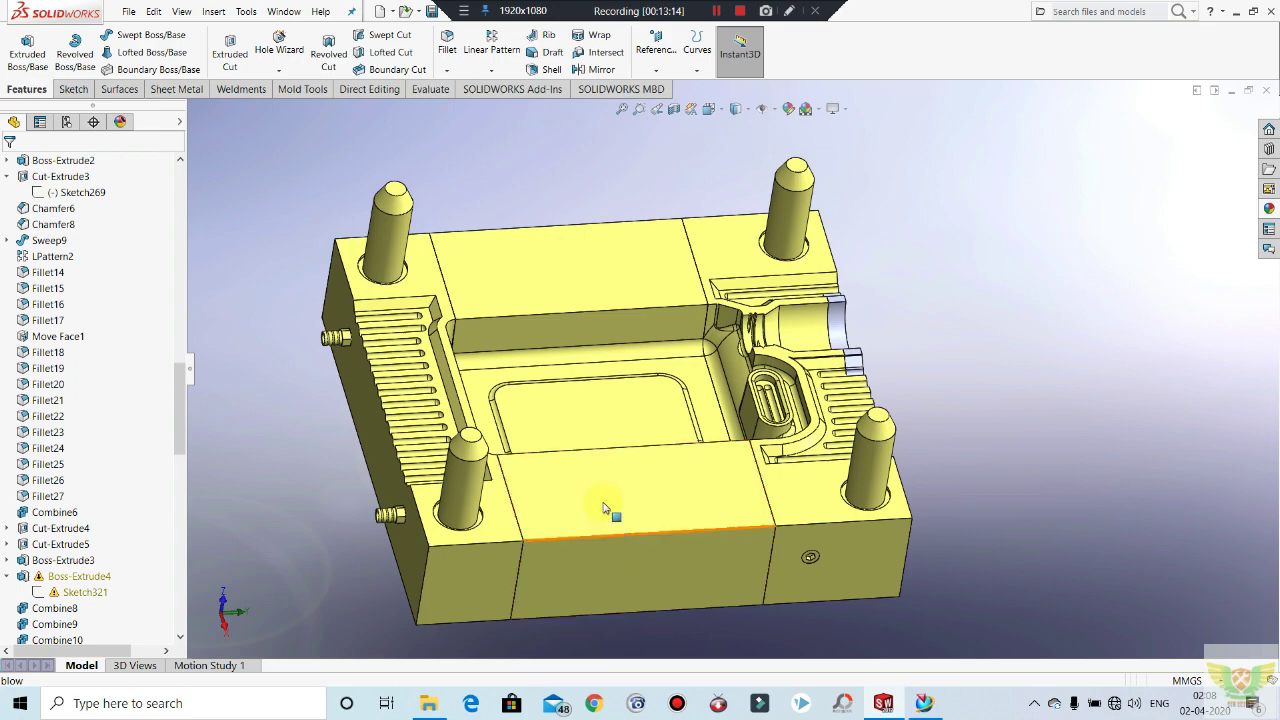
{"action": "mouse_move", "coordinate": [604, 508]}
{"action": "middle_mouse_down"}
{"action": "mouse_move", "coordinate": [458, 375]}
{"action": "mouse_move", "coordinate": [714, 406]}
{"action": "middle_mouse_up"}
{"action": "scroll", "coordinate": [710, 390], "scroll_direction": "down", "scroll_amount": 4}
{"action": "mouse_move", "coordinate": [705, 363]}
{"action": "middle_mouse_down"}
{"action": "mouse_move", "coordinate": [712, 418]}
{"action": "mouse_move", "coordinate": [680, 393]}
{"action": "middle_mouse_up"}
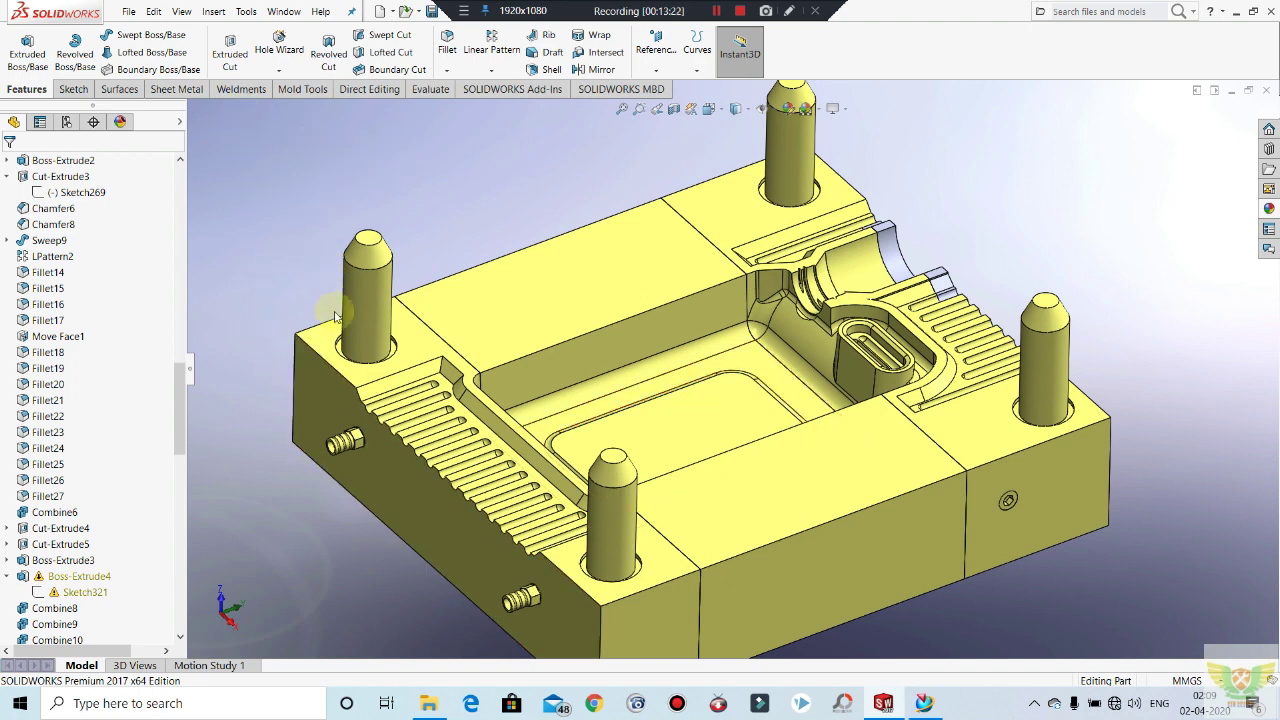
{"action": "scroll", "coordinate": [337, 316], "scroll_direction": "down", "scroll_amount": 2}
{"action": "scroll", "coordinate": [425, 335], "scroll_direction": "down", "scroll_amount": 2}
{"action": "scroll", "coordinate": [425, 327], "scroll_direction": "down", "scroll_amount": 1}
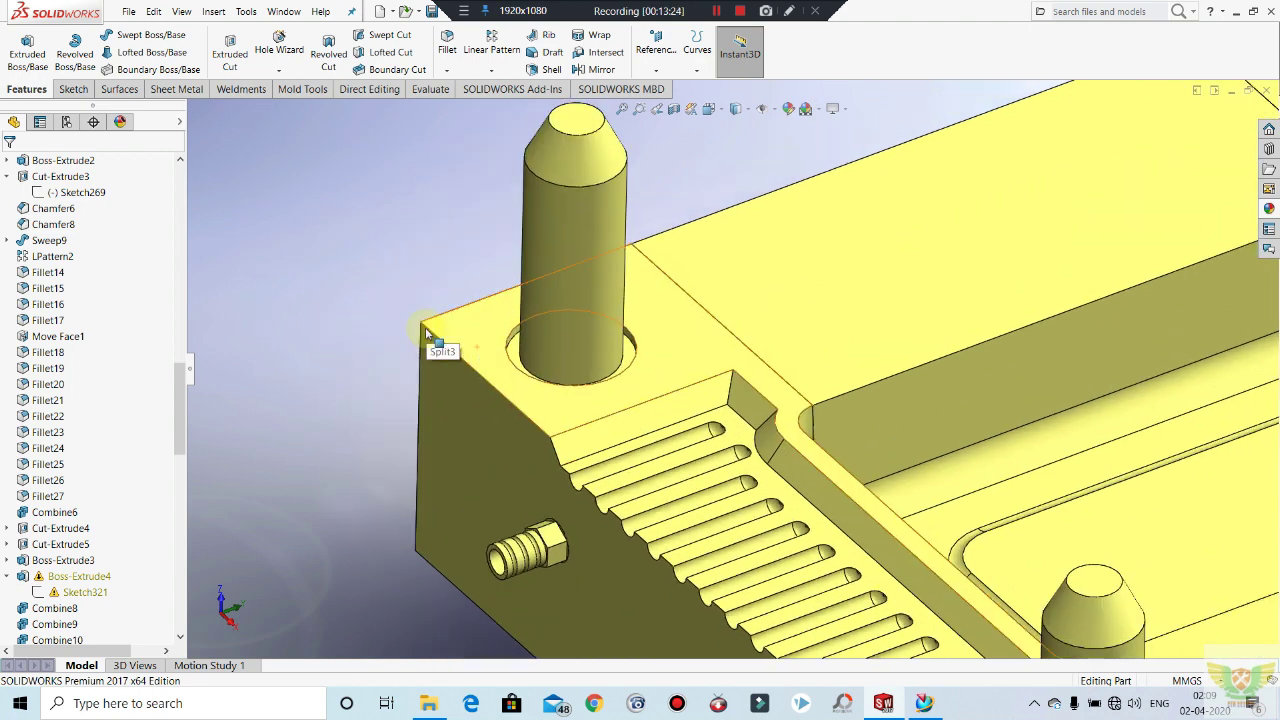
Step: Create Plane6 offset 2.00 mm from the mould plate's top face and select it
{"action": "left_click", "coordinate": [475, 350]}
{"action": "left_click", "coordinate": [391, 251]}
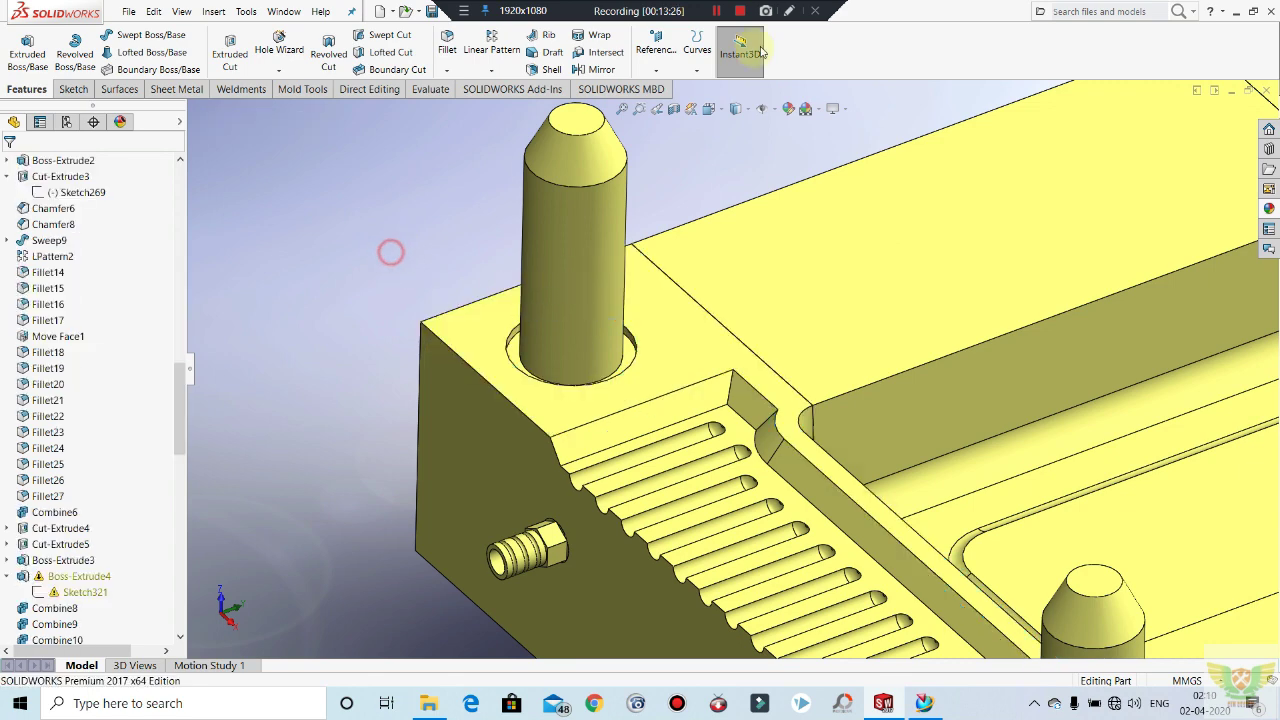
{"action": "left_click", "coordinate": [656, 70]}
{"action": "left_click", "coordinate": [662, 90]}
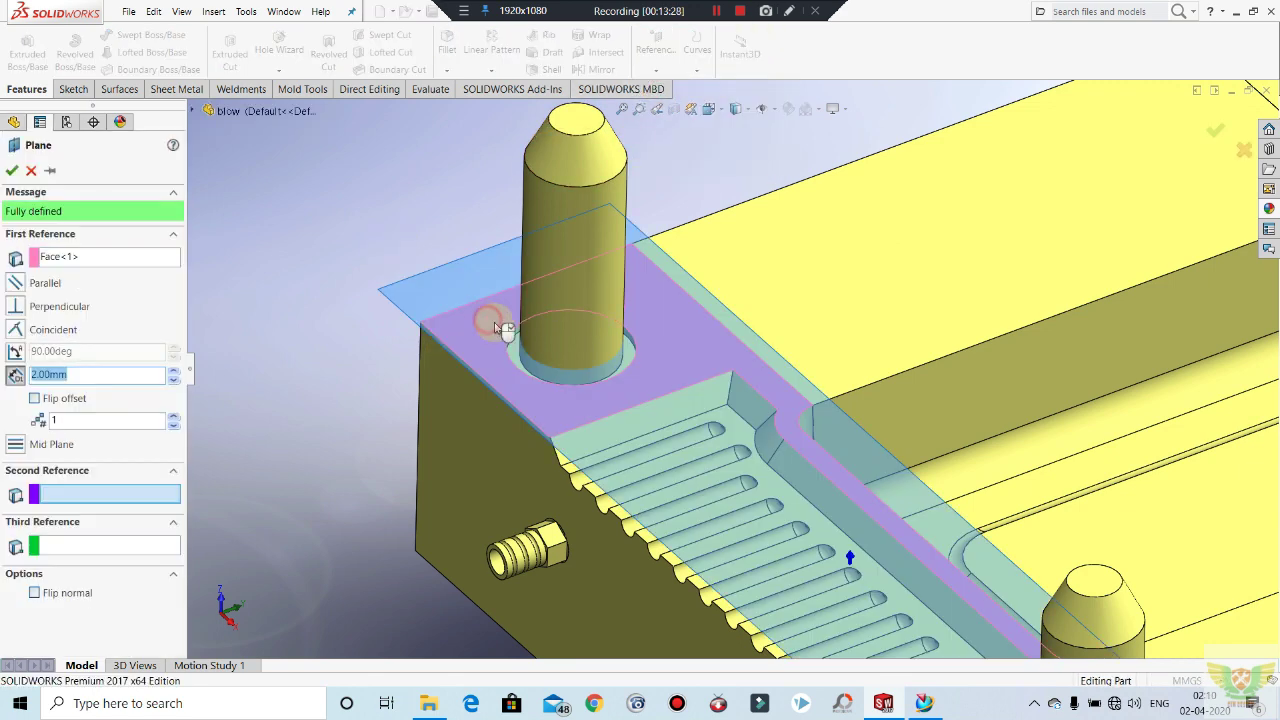
{"action": "mouse_move", "coordinate": [303, 329]}
{"action": "middle_mouse_down"}
{"action": "mouse_move", "coordinate": [306, 263]}
{"action": "mouse_move", "coordinate": [170, 252]}
{"action": "middle_mouse_up"}
{"action": "left_click", "coordinate": [12, 172]}
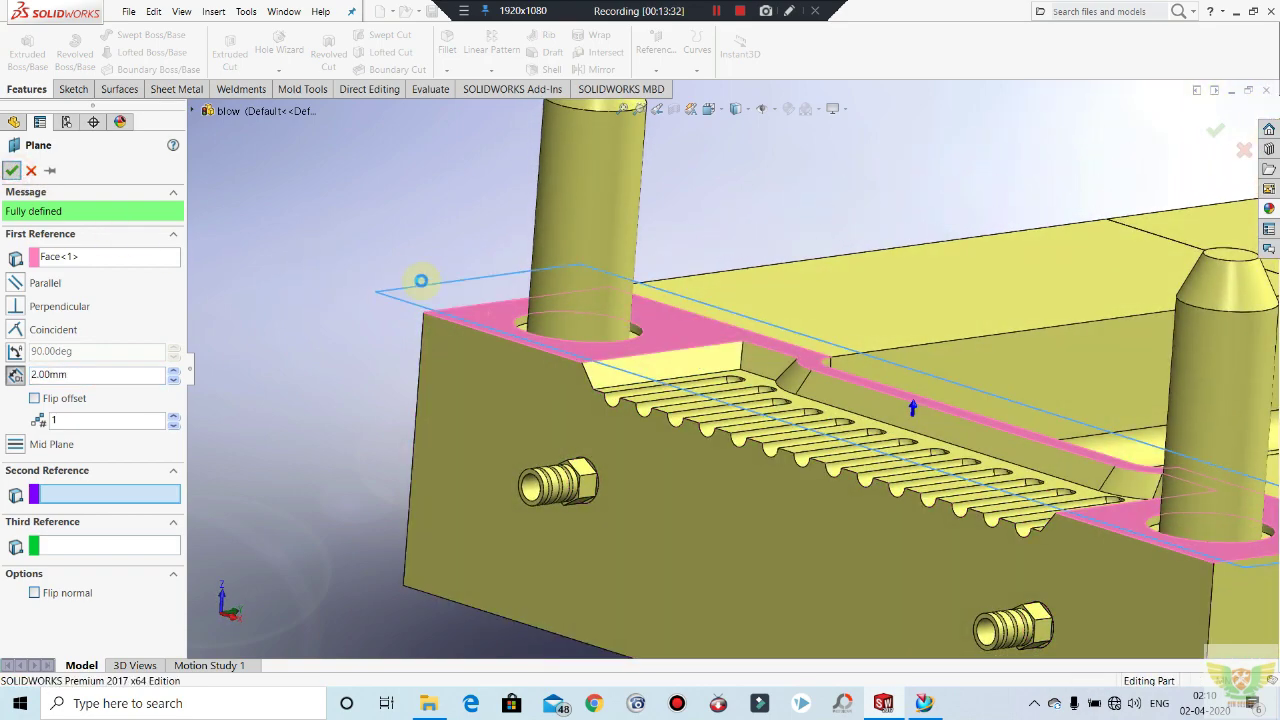
{"action": "left_click", "coordinate": [420, 290]}
Step: Open a sketch on Plane6 and project the outer and inner pin-base circular edges
{"action": "left_click", "coordinate": [458, 254]}
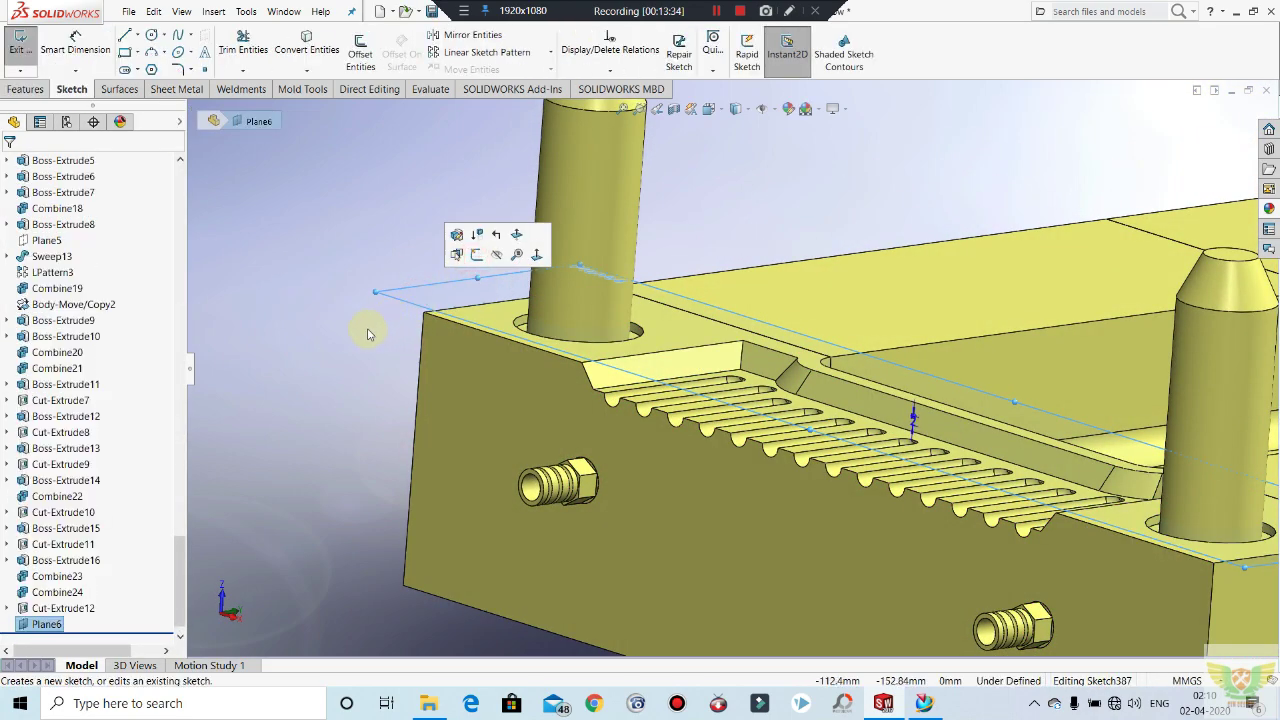
{"action": "mouse_move", "coordinate": [367, 334]}
{"action": "middle_mouse_down"}
{"action": "mouse_move", "coordinate": [343, 357]}
{"action": "mouse_move", "coordinate": [375, 225]}
{"action": "middle_mouse_up"}
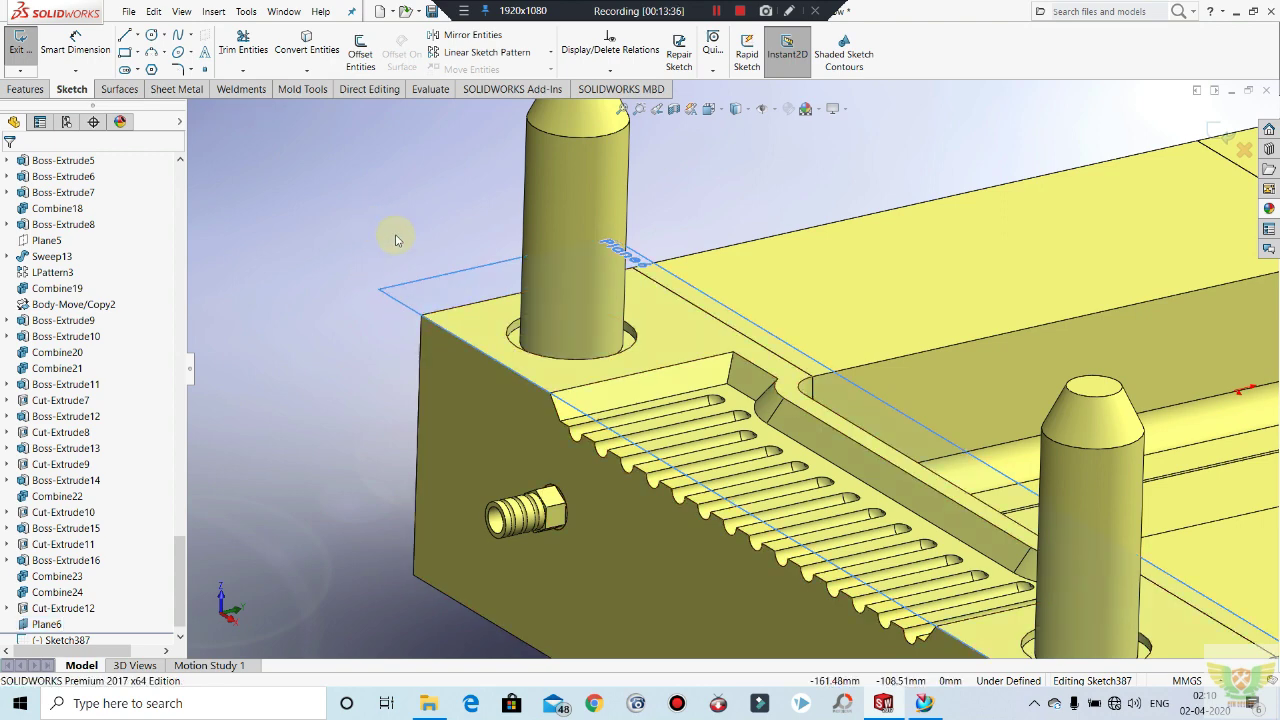
{"action": "scroll", "coordinate": [735, 365], "scroll_direction": "up", "scroll_amount": 3}
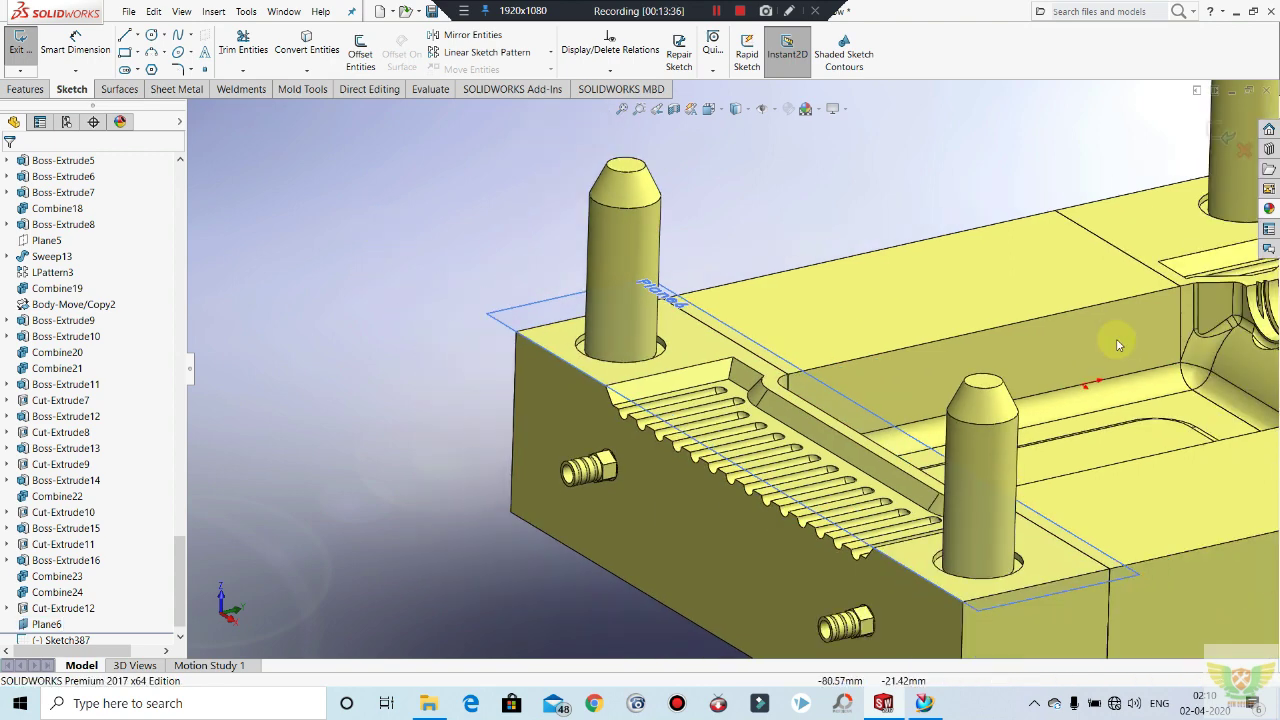
{"action": "left_click", "coordinate": [308, 47]}
{"action": "scroll", "coordinate": [600, 335], "scroll_direction": "down", "scroll_amount": 2}
{"action": "scroll", "coordinate": [580, 362], "scroll_direction": "down", "scroll_amount": 3}
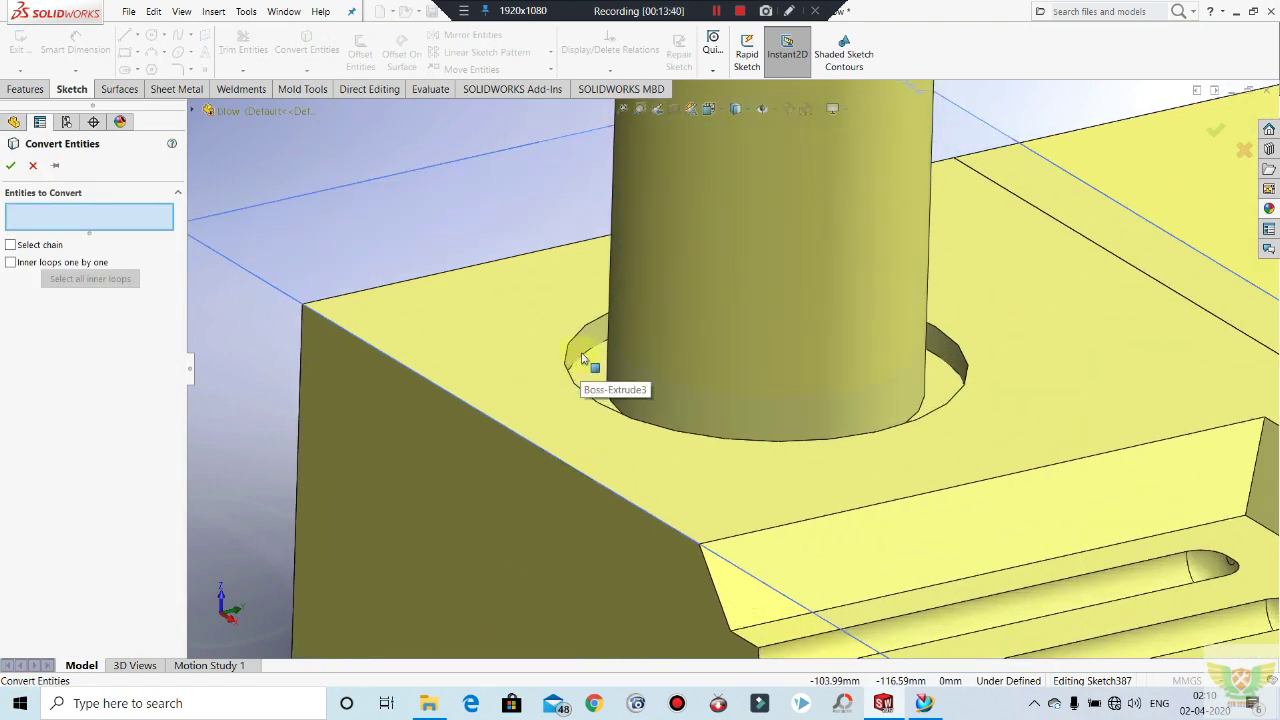
{"action": "left_click", "coordinate": [603, 385]}
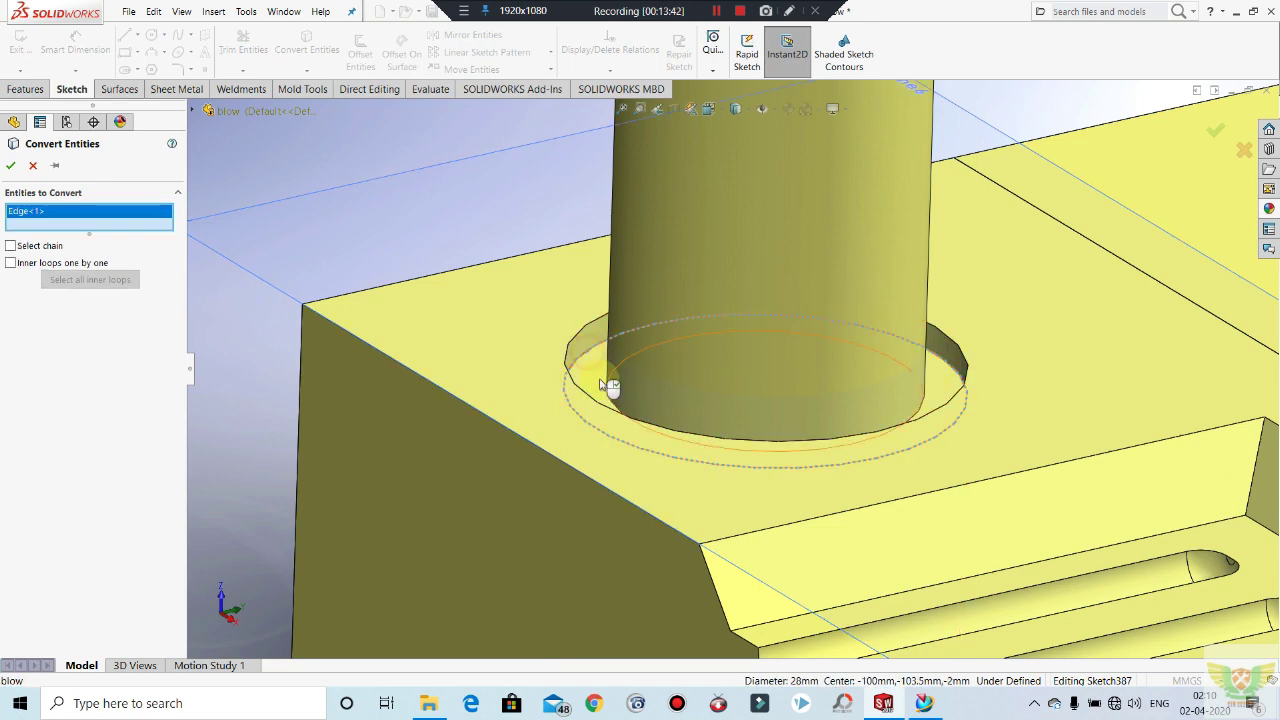
{"action": "left_click", "coordinate": [615, 405]}
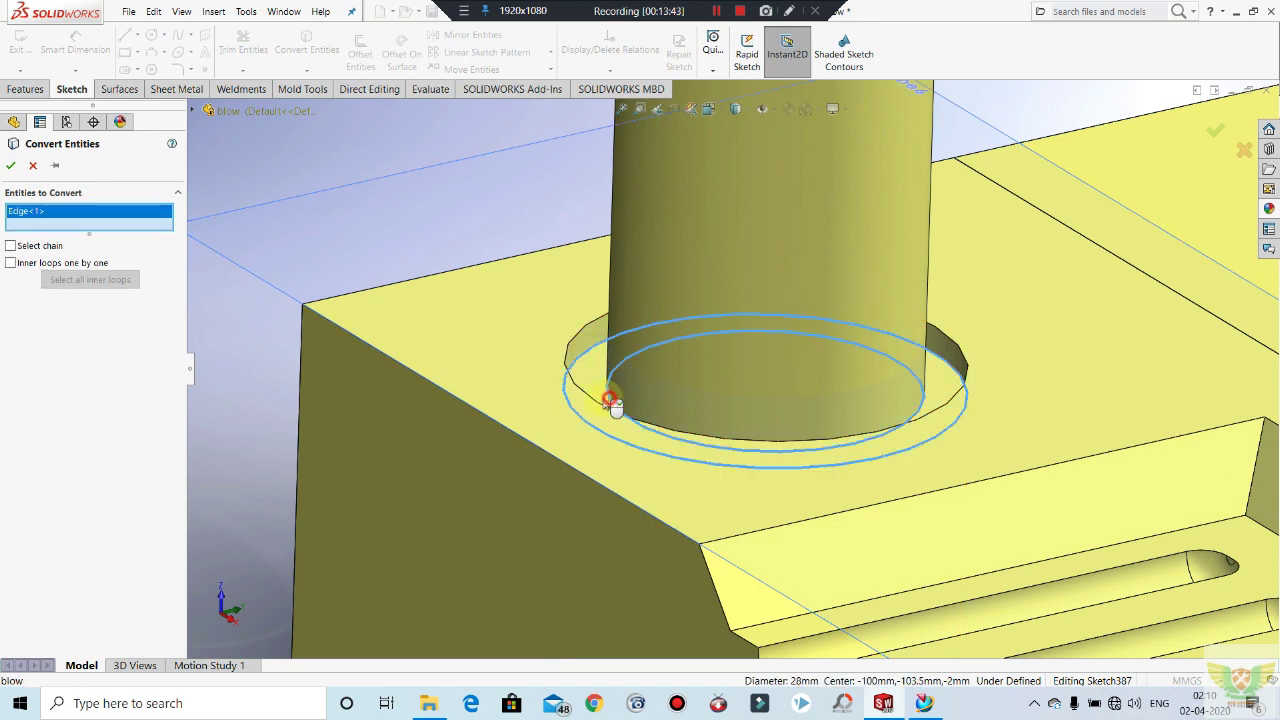
{"action": "left_click", "coordinate": [10, 167]}
Step: Project the second guide pin's base circle into the sketch
{"action": "scroll", "coordinate": [343, 223], "scroll_direction": "up", "scroll_amount": 3}
{"action": "scroll", "coordinate": [337, 217], "scroll_direction": "up", "scroll_amount": 2}
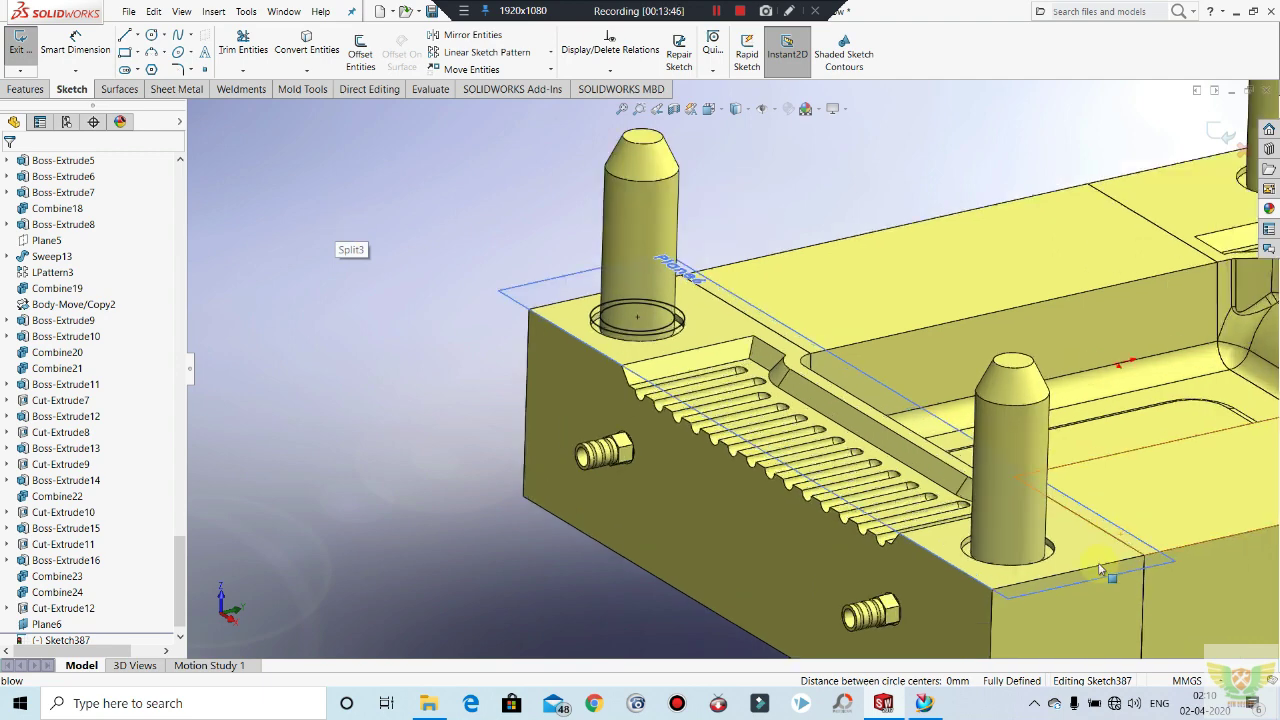
{"action": "scroll", "coordinate": [1099, 569], "scroll_direction": "down", "scroll_amount": 3}
{"action": "left_click", "coordinate": [852, 527]}
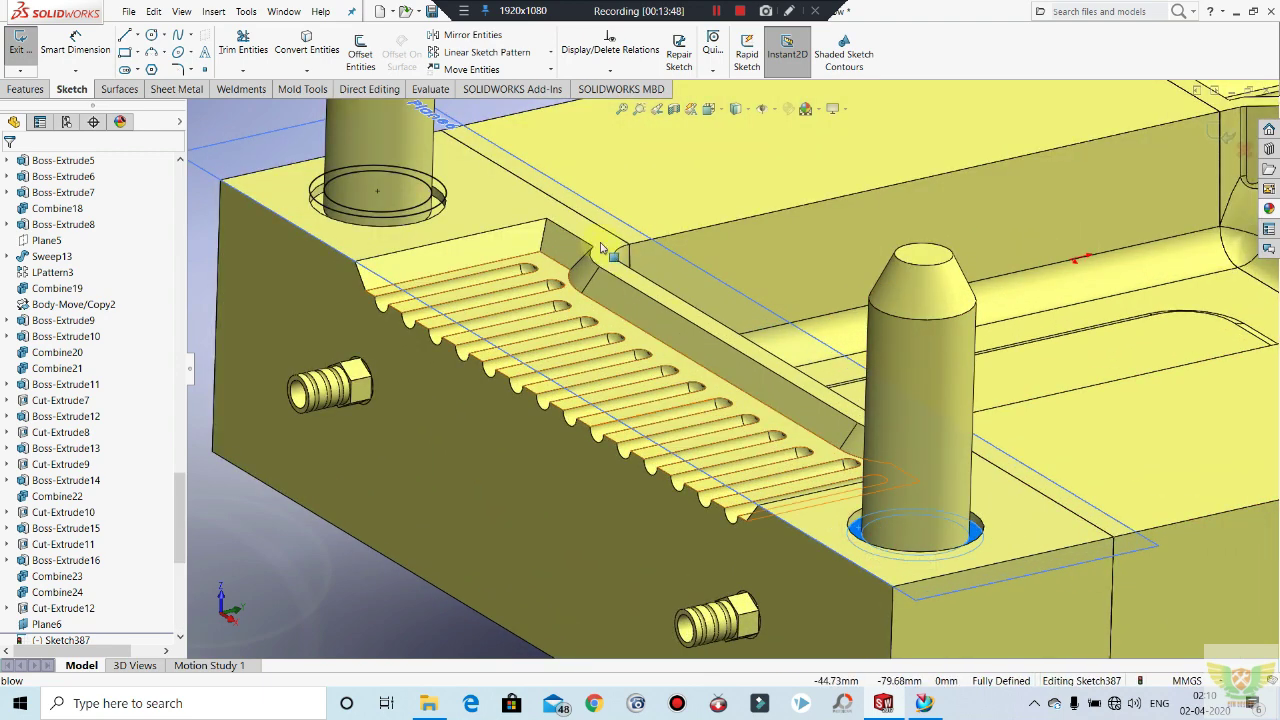
{"action": "left_click", "coordinate": [325, 52]}
{"action": "scroll", "coordinate": [840, 440], "scroll_direction": "up", "scroll_amount": 1}
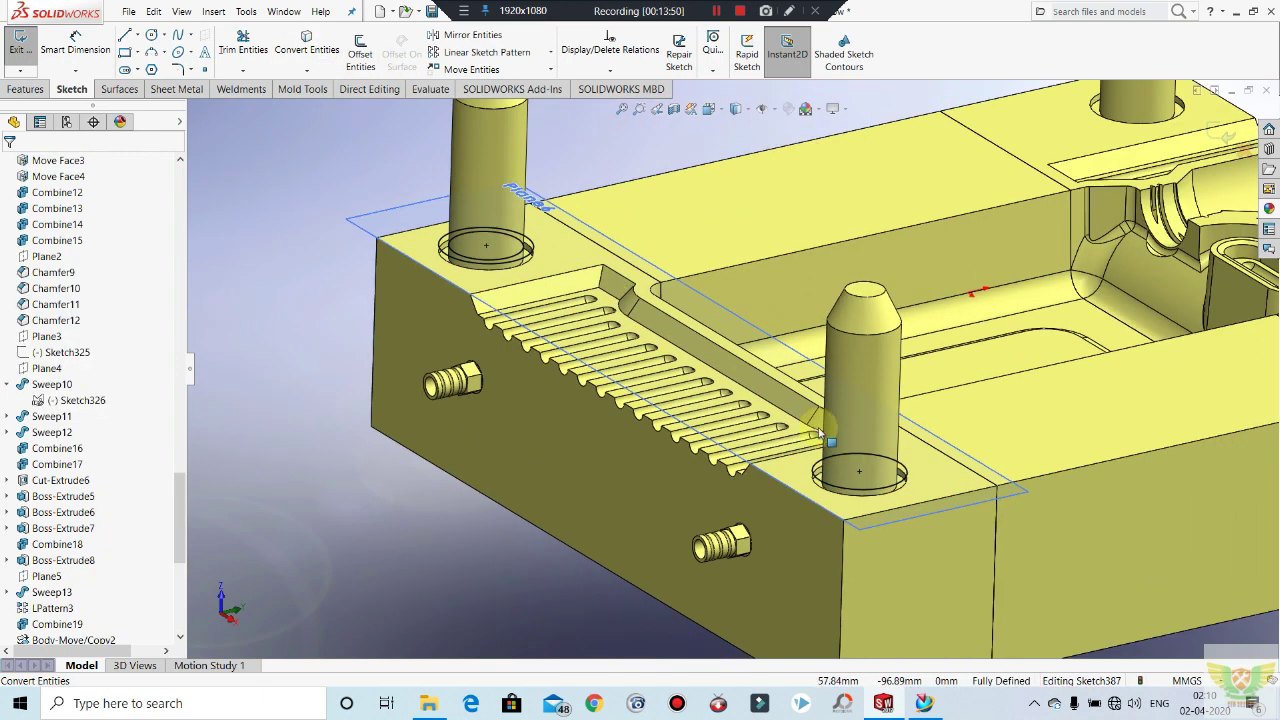
{"action": "scroll", "coordinate": [830, 502], "scroll_direction": "down", "scroll_amount": 3}
{"action": "scroll", "coordinate": [788, 527], "scroll_direction": "down", "scroll_amount": 2}
{"action": "left_click", "coordinate": [785, 524]}
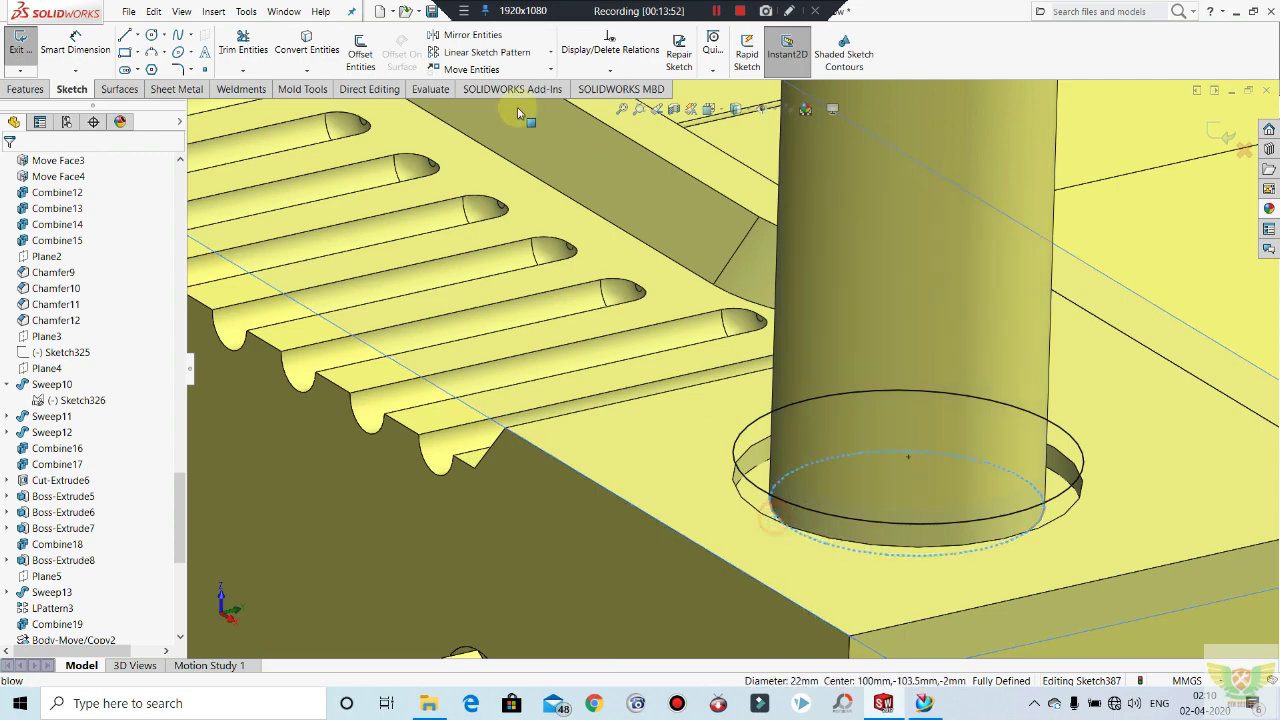
{"action": "left_click", "coordinate": [320, 50]}
Step: Project the ring face edges around the next pin base into the sketch
{"action": "scroll", "coordinate": [620, 300], "scroll_direction": "up", "scroll_amount": 3}
{"action": "scroll", "coordinate": [560, 320], "scroll_direction": "up", "scroll_amount": 2}
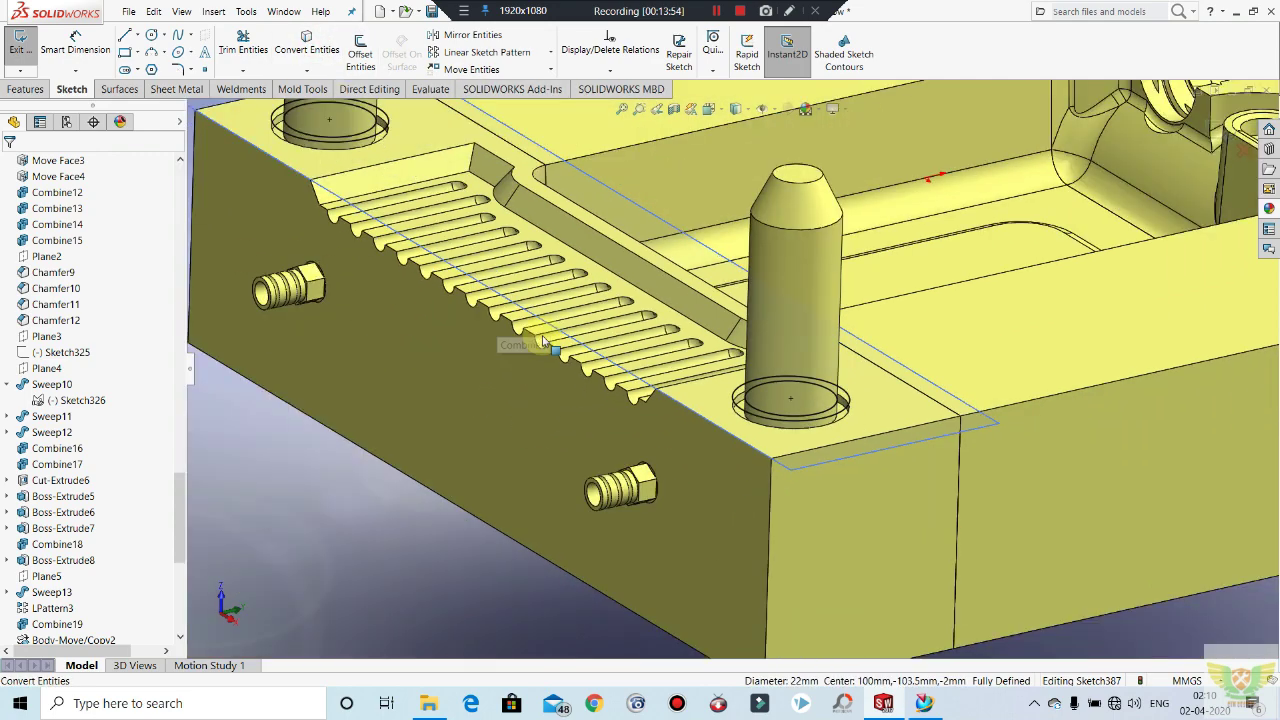
{"action": "scroll", "coordinate": [520, 340], "scroll_direction": "up", "scroll_amount": 2}
{"action": "scroll", "coordinate": [900, 320], "scroll_direction": "up", "scroll_amount": 1}
{"action": "scroll", "coordinate": [1184, 305], "scroll_direction": "down", "scroll_amount": 2}
{"action": "scroll", "coordinate": [1020, 310], "scroll_direction": "down", "scroll_amount": 2}
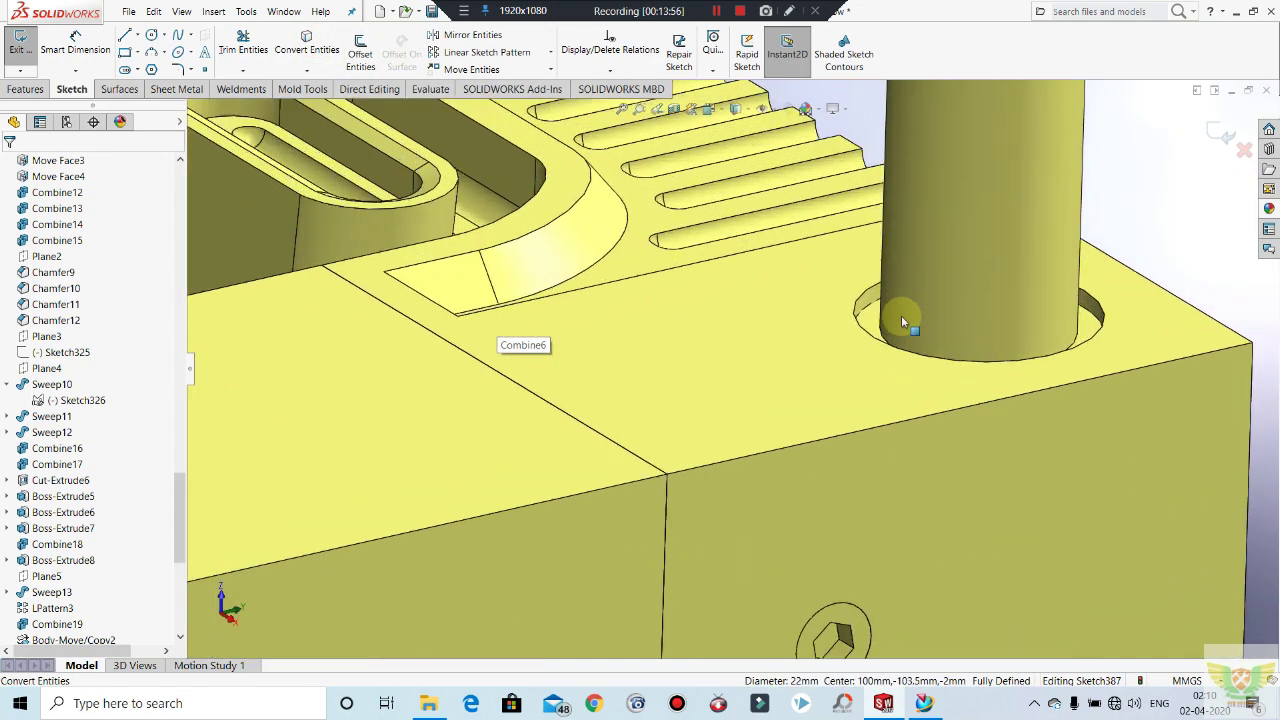
{"action": "left_click", "coordinate": [869, 321]}
{"action": "left_click", "coordinate": [358, 52]}
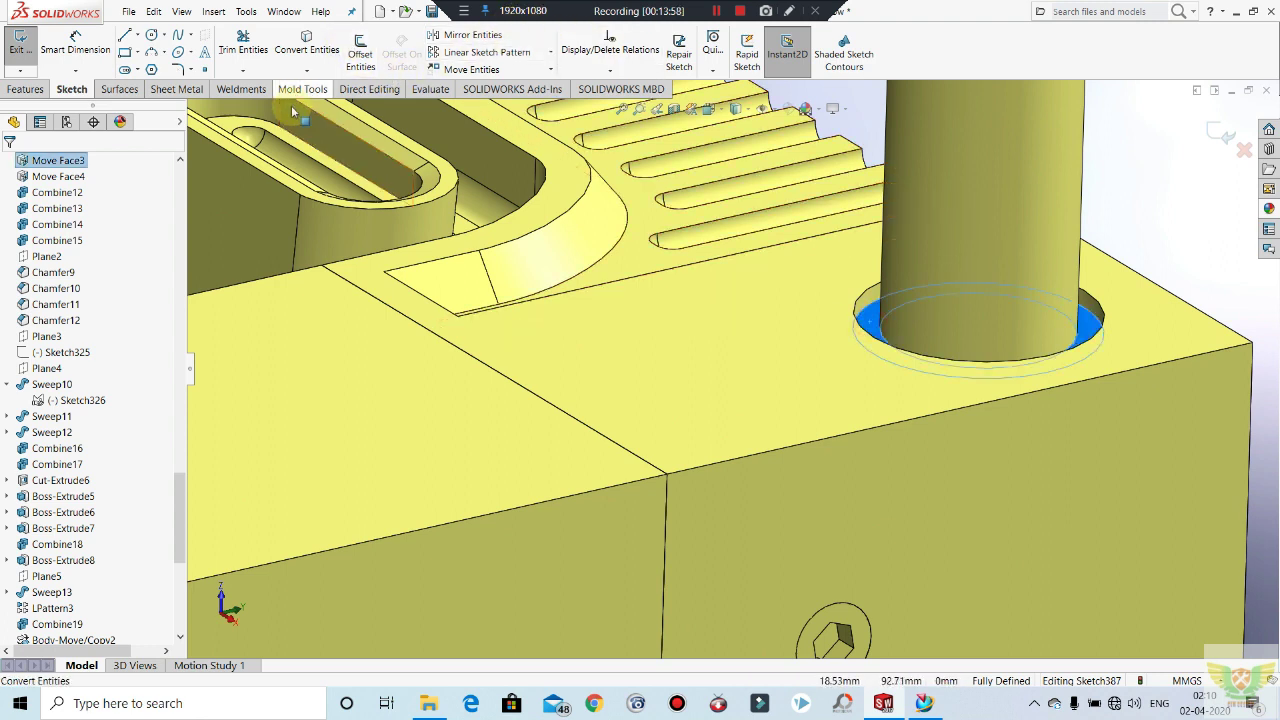
{"action": "scroll", "coordinate": [887, 341], "scroll_direction": "down", "scroll_amount": 1}
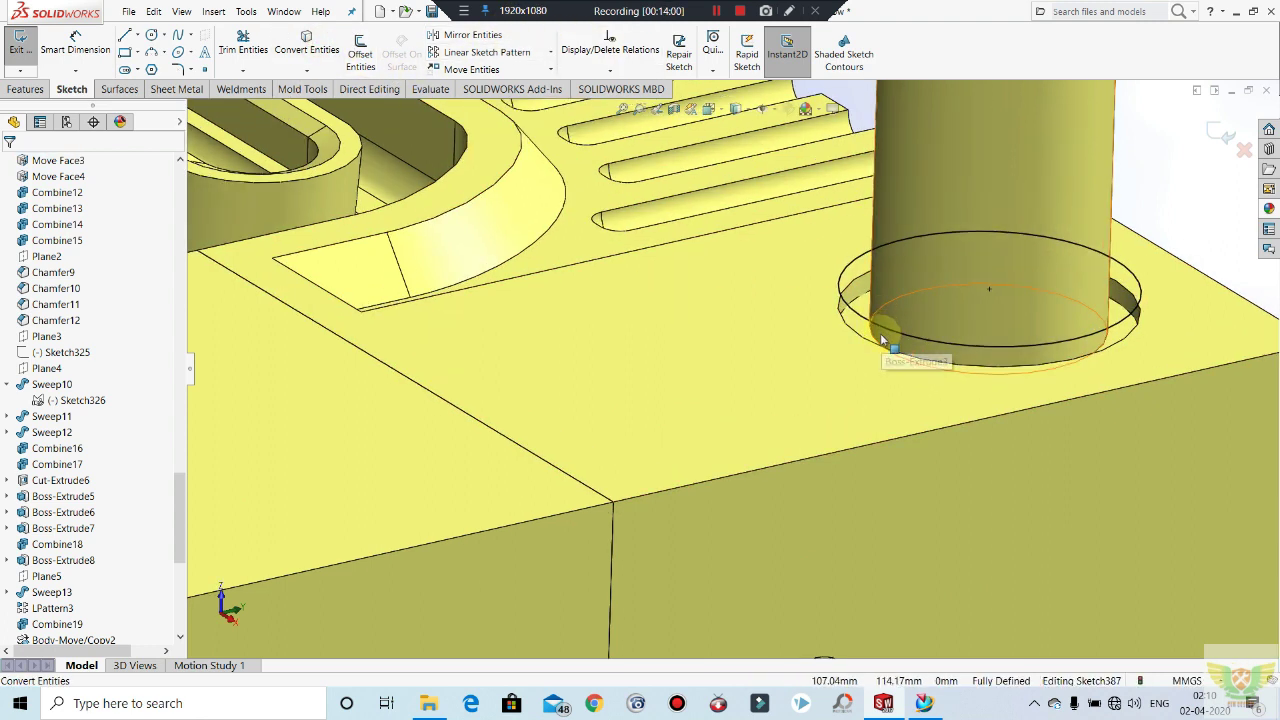
{"action": "left_click", "coordinate": [875, 340]}
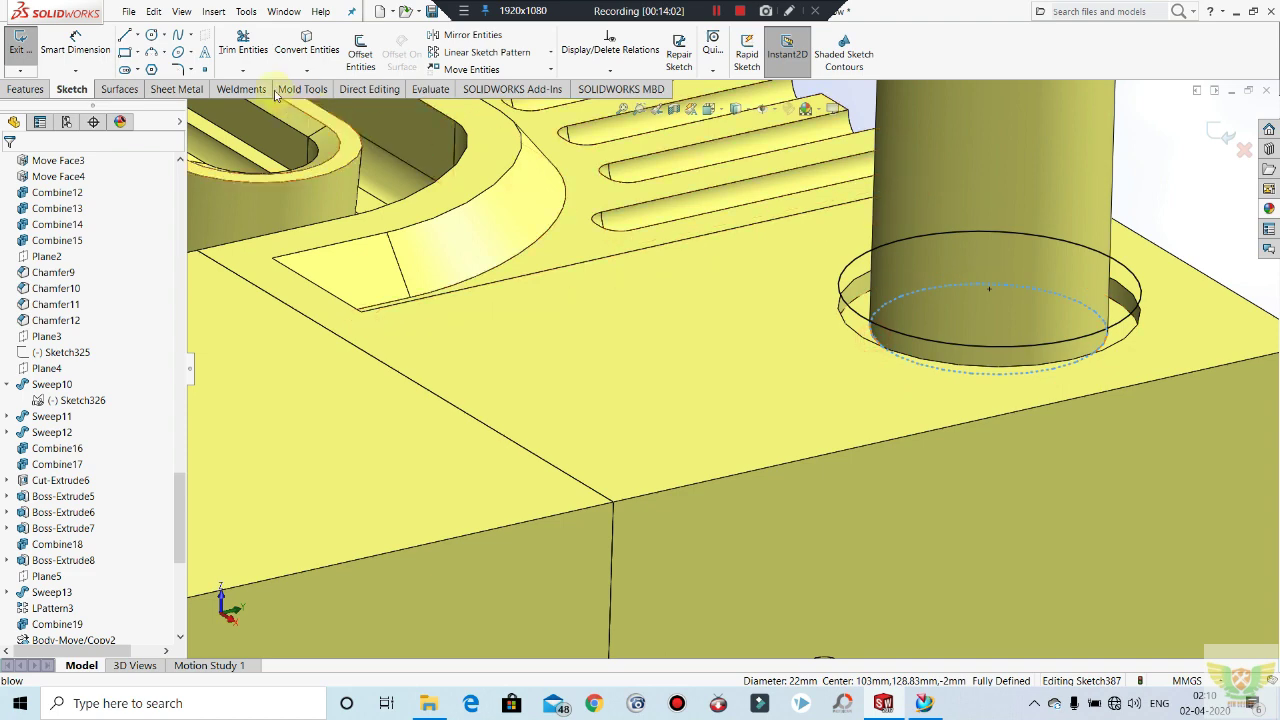
Step: Convert another pin's ring face and base edge, leaving a 22 mm circle in the sketch
{"action": "scroll", "coordinate": [730, 369], "scroll_direction": "up", "scroll_amount": 3}
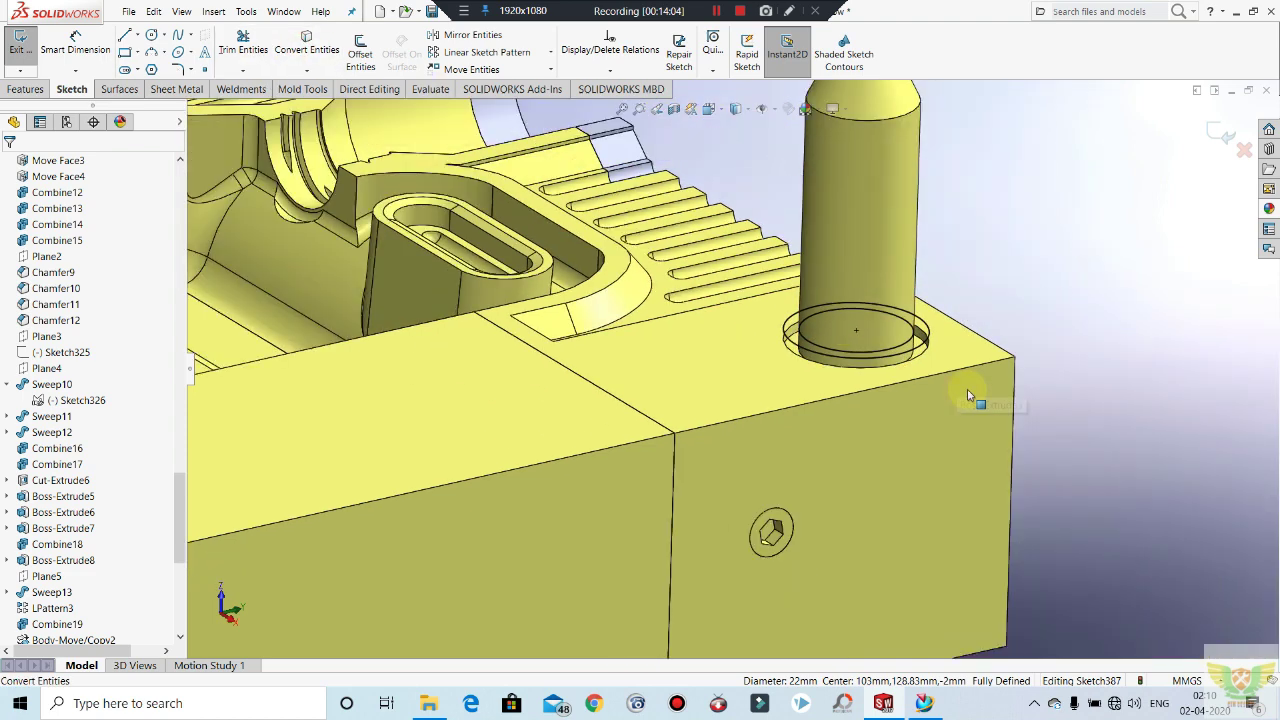
{"action": "scroll", "coordinate": [730, 369], "scroll_direction": "up", "scroll_amount": 3}
{"action": "scroll", "coordinate": [470, 216], "scroll_direction": "down", "scroll_amount": 2}
{"action": "scroll", "coordinate": [597, 256], "scroll_direction": "down", "scroll_amount": 2}
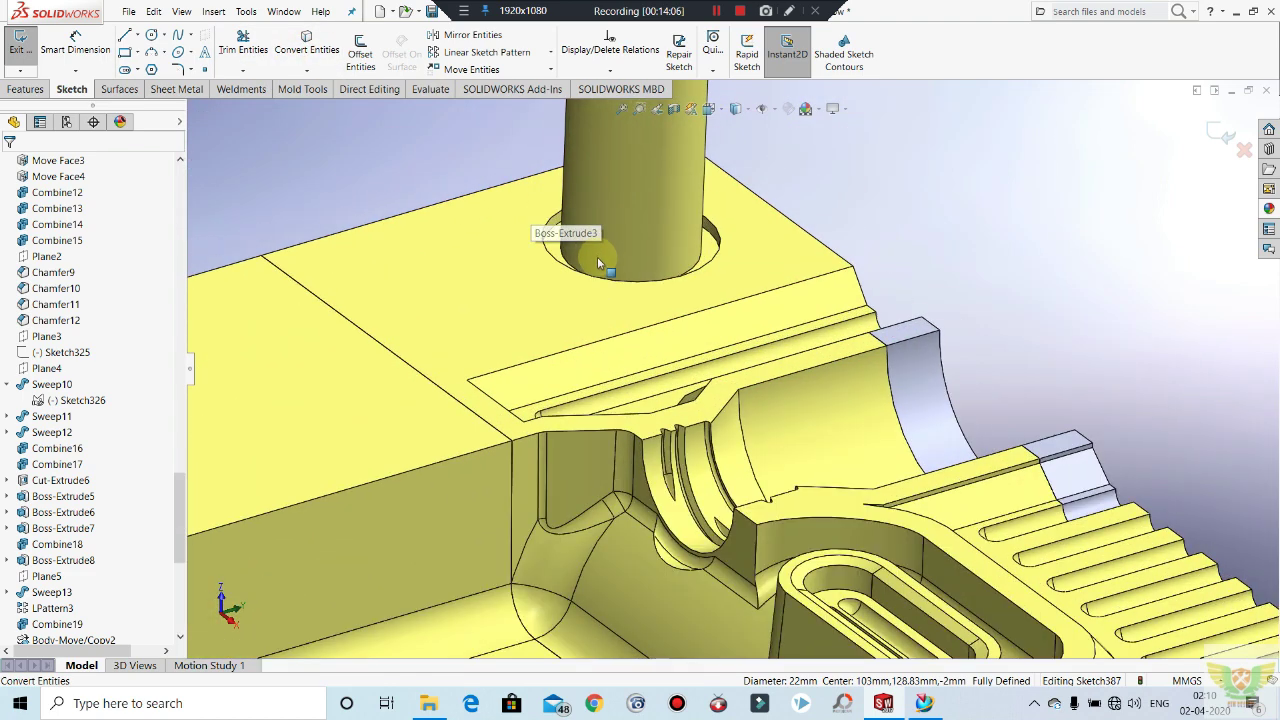
{"action": "scroll", "coordinate": [597, 256], "scroll_direction": "down", "scroll_amount": 2}
{"action": "left_click", "coordinate": [324, 40]}
{"action": "left_click", "coordinate": [548, 252]}
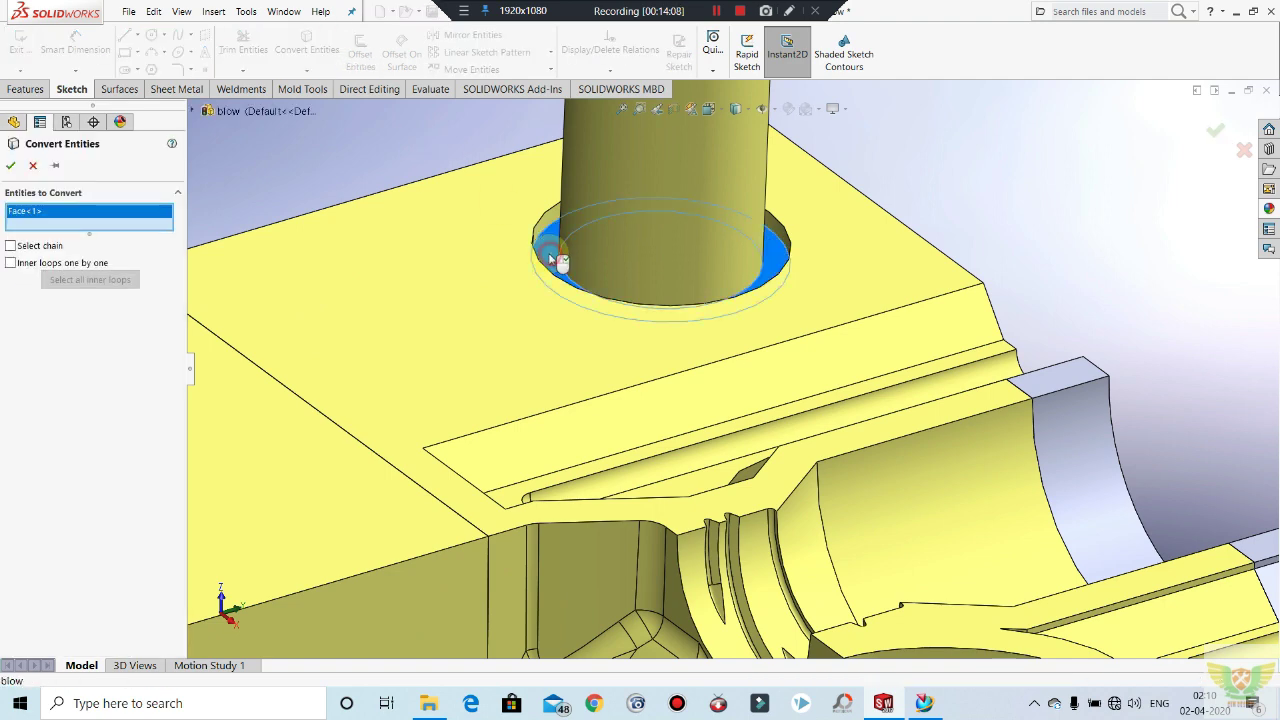
{"action": "left_click", "coordinate": [8, 167]}
{"action": "left_click", "coordinate": [307, 40]}
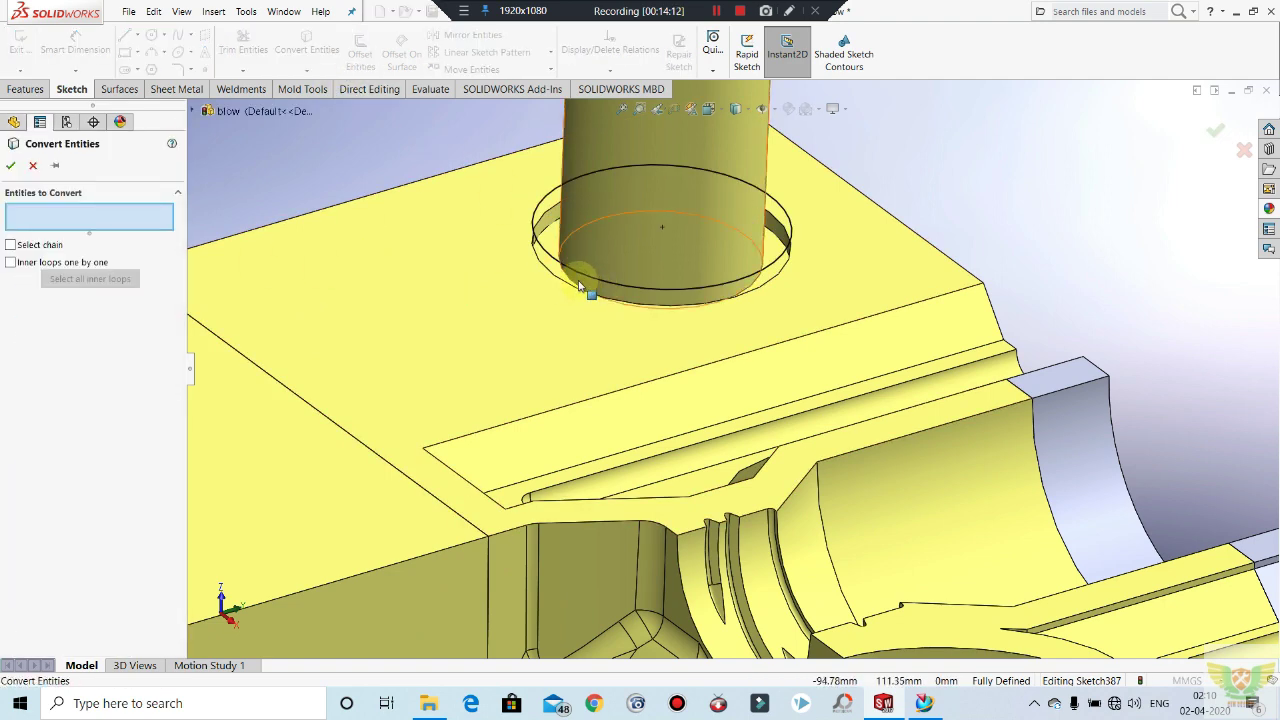
{"action": "left_click", "coordinate": [573, 286]}
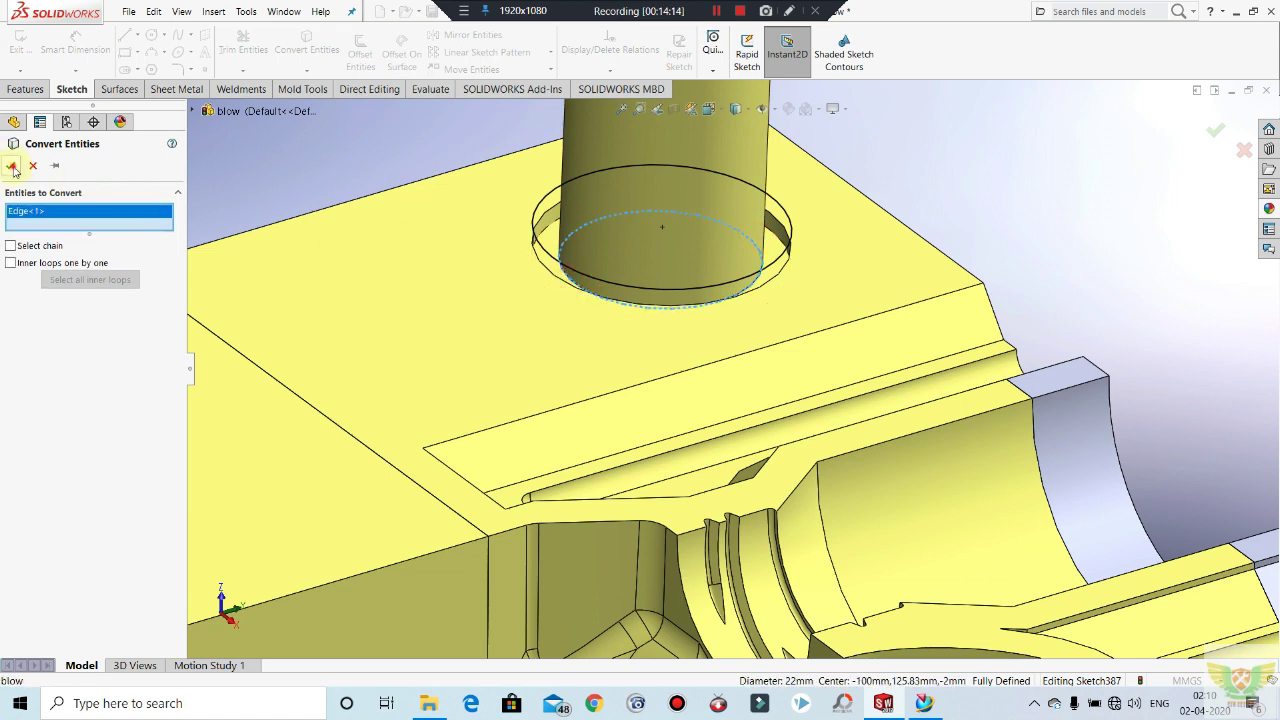
{"action": "left_click", "coordinate": [11, 166]}
{"action": "key", "text": "f"}
{"action": "left_click", "coordinate": [26, 89]}
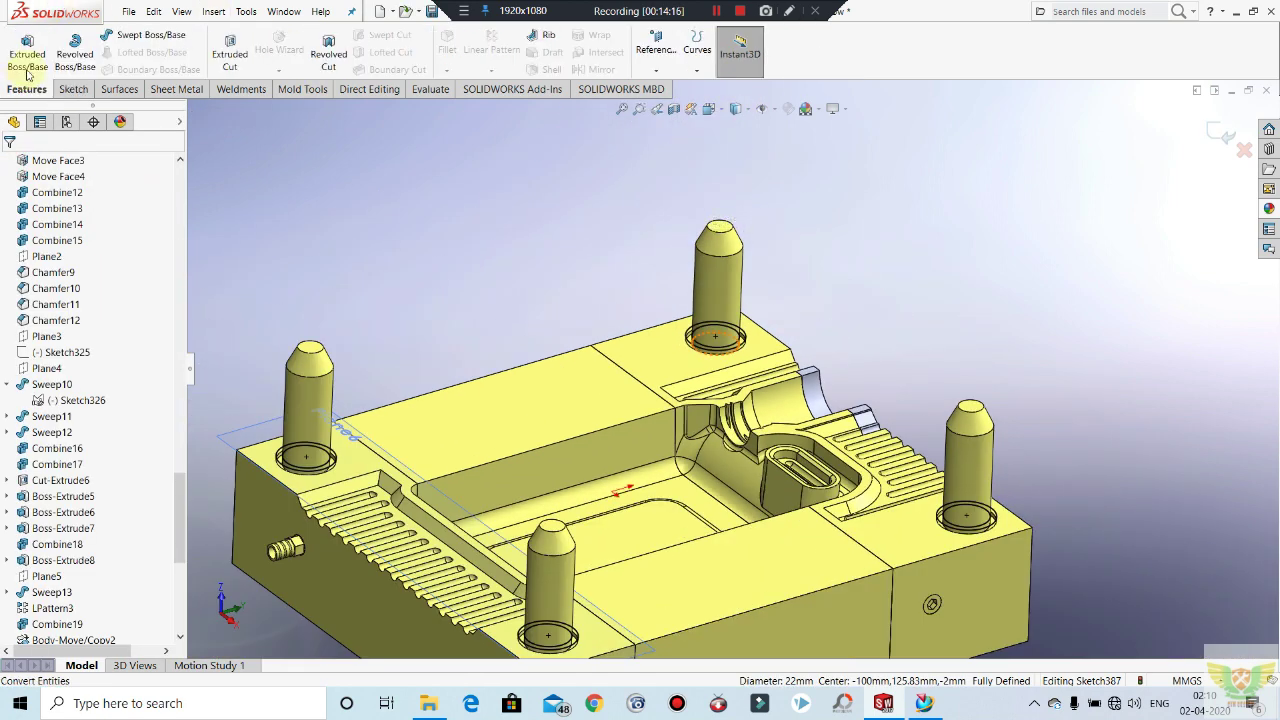
Step: Exit the sketch and extrude the 22 mm circle 56 mm (corrected from 58) as an unmerged cylinder
{"action": "key", "text": "f"}
{"action": "left_click", "coordinate": [73, 89]}
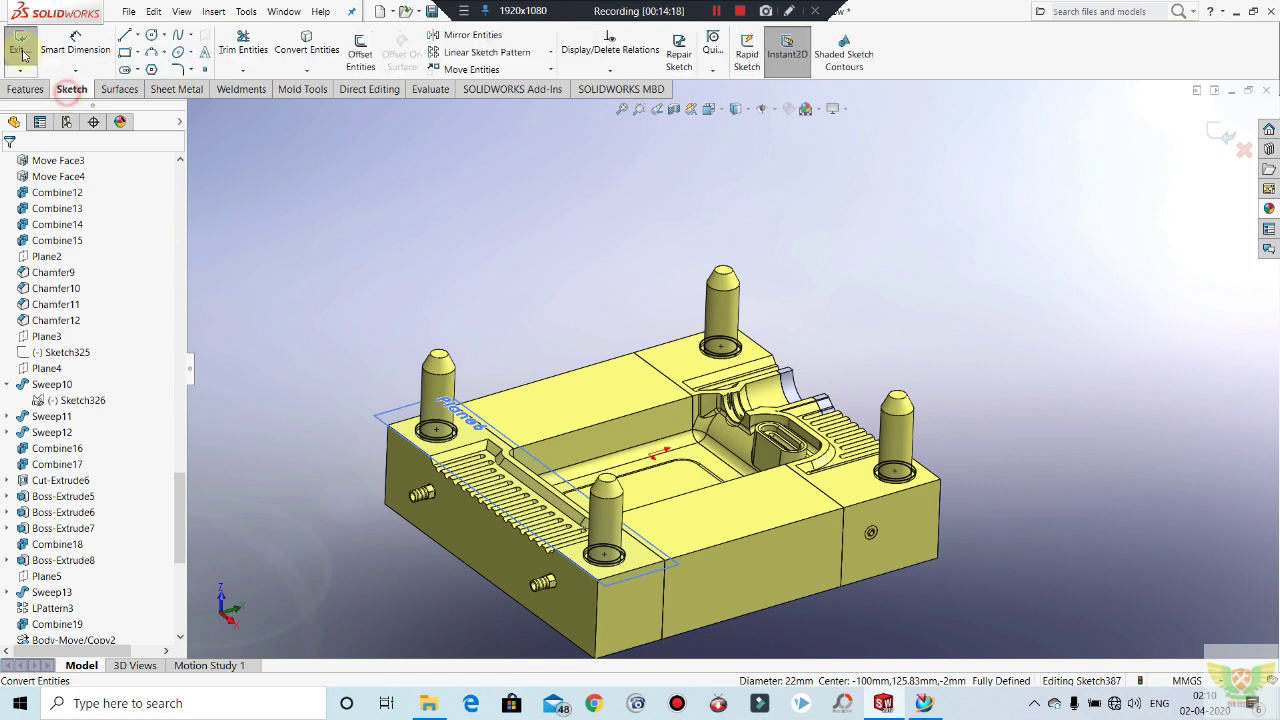
{"action": "left_click", "coordinate": [22, 45]}
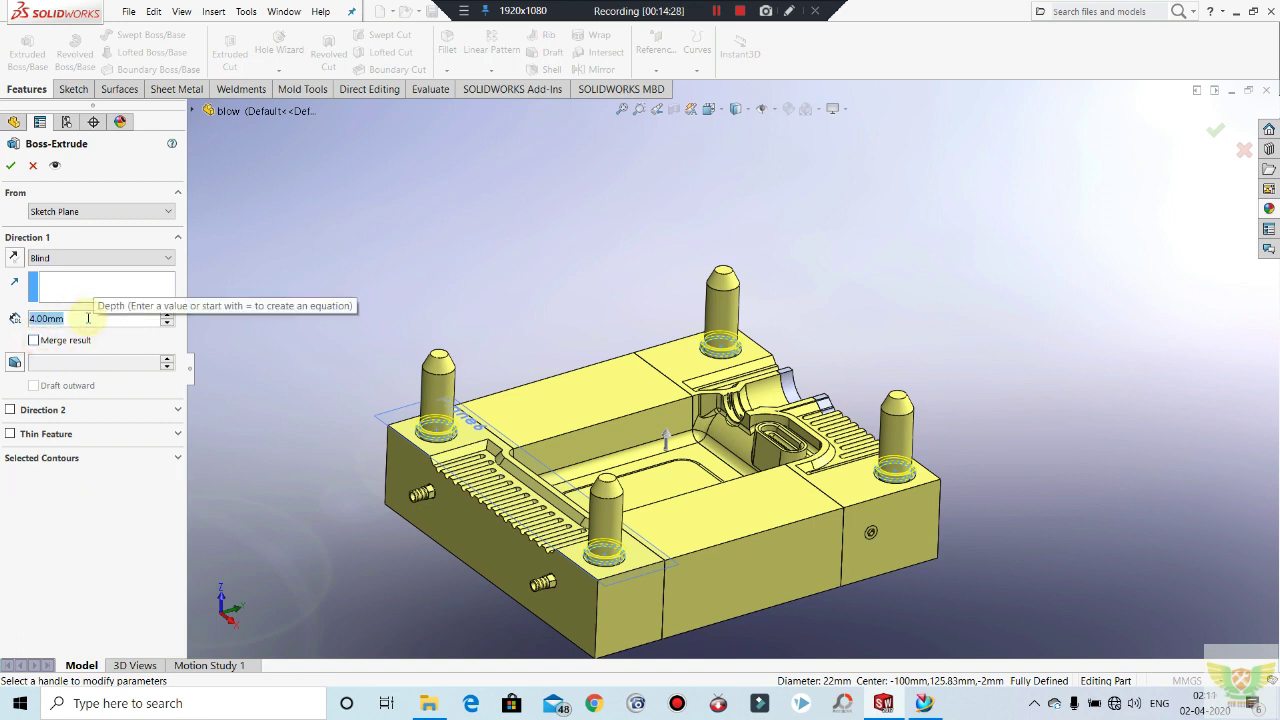
{"action": "type", "text": "58"}
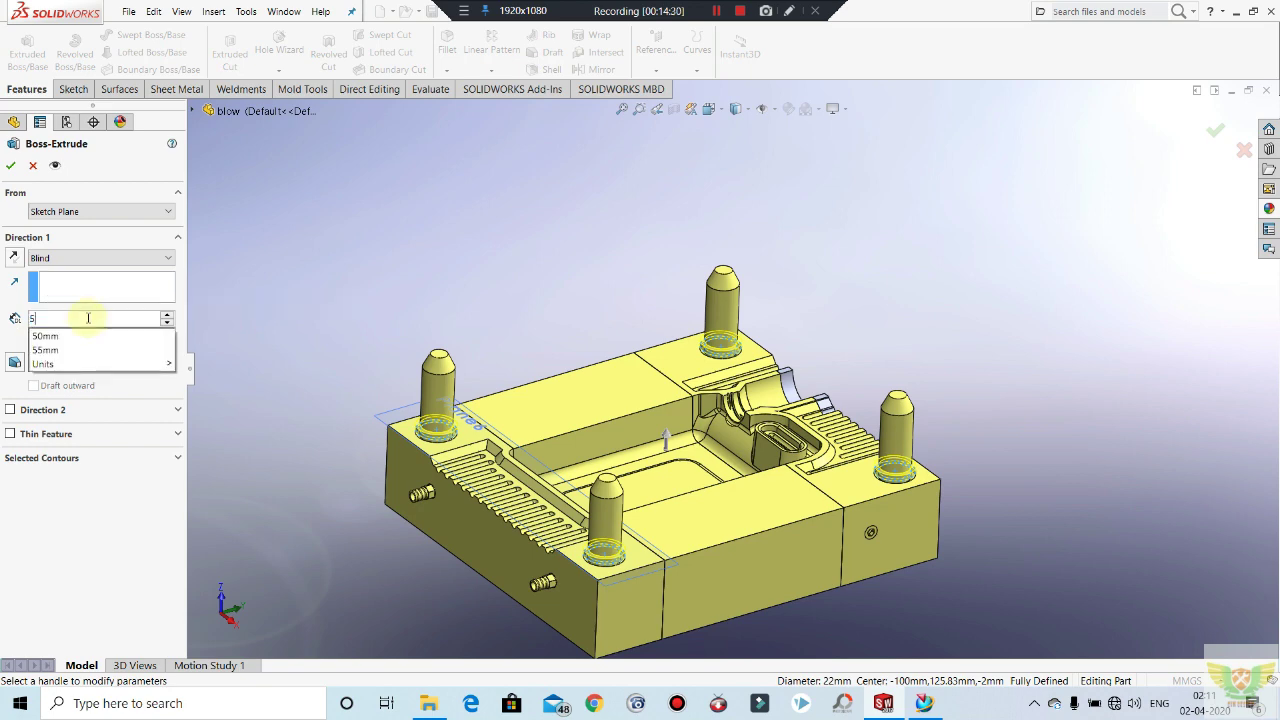
{"action": "key", "text": "Return"}
{"action": "mouse_move", "coordinate": [507, 321]}
{"action": "middle_mouse_down"}
{"action": "mouse_move", "coordinate": [506, 237]}
{"action": "mouse_move", "coordinate": [443, 372]}
{"action": "middle_mouse_up"}
{"action": "scroll", "coordinate": [443, 372], "scroll_direction": "down", "scroll_amount": 4}
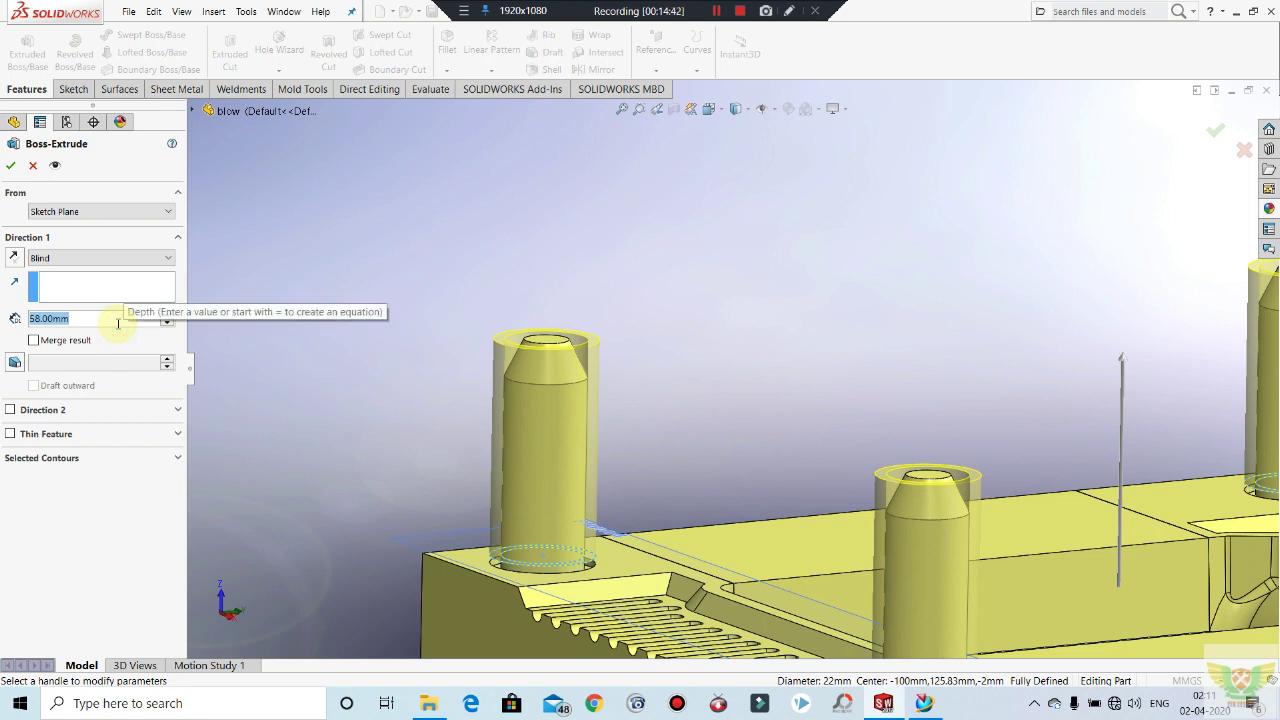
{"action": "type", "text": "56"}
{"action": "key", "text": "Return"}
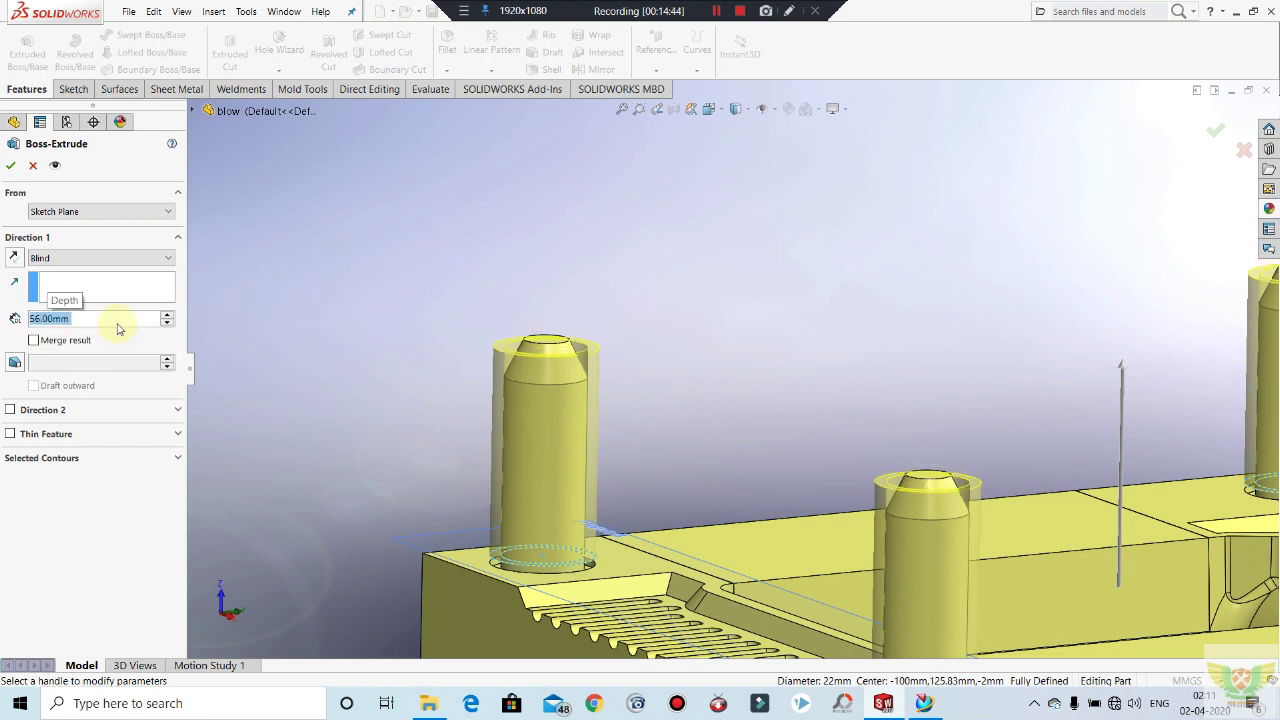
{"action": "left_click", "coordinate": [18, 167]}
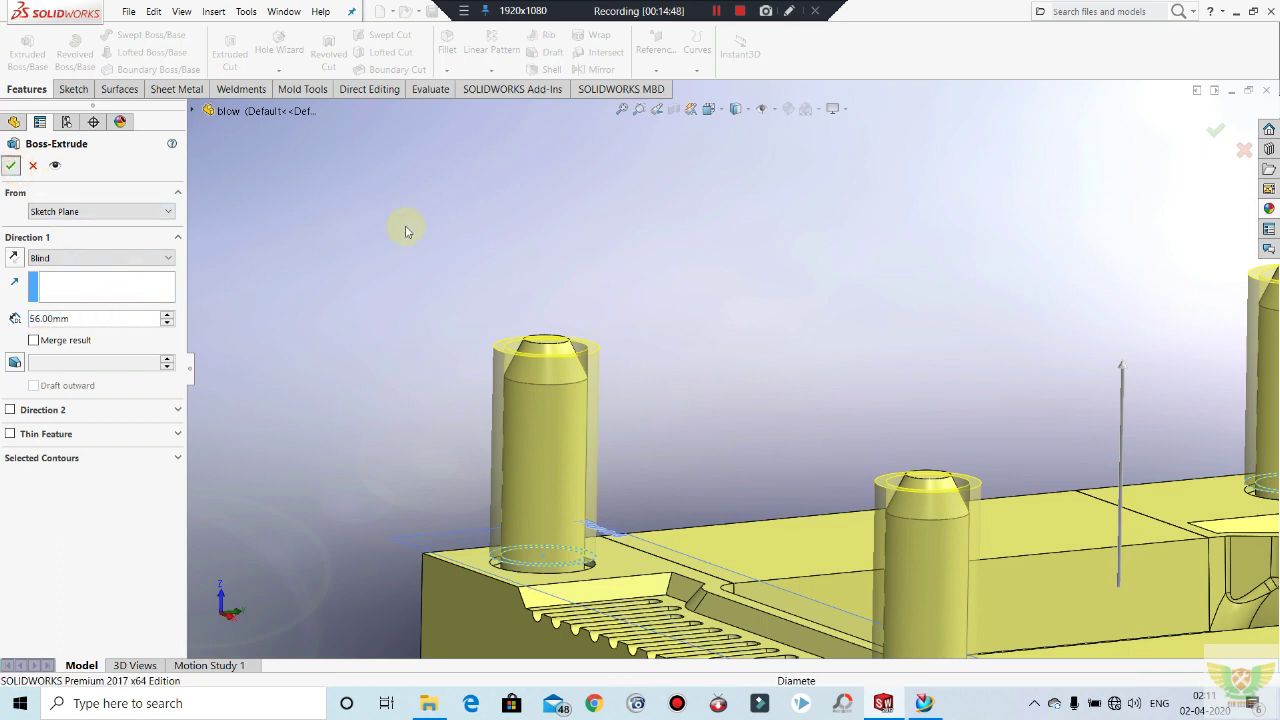
{"action": "key", "text": "ctrl+7"}
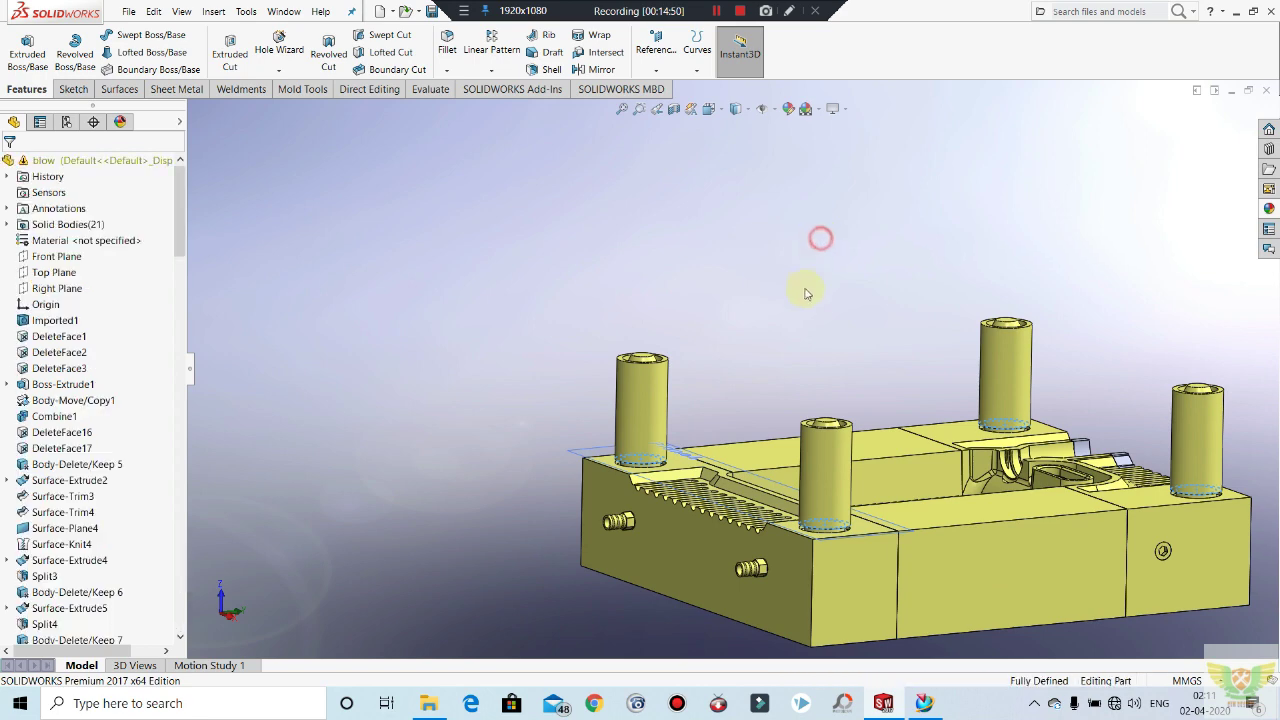
Step: Start a new sketch on the left sleeve's top face, viewed straight down
{"action": "mouse_move", "coordinate": [814, 286]}
{"action": "middle_mouse_down"}
{"action": "mouse_move", "coordinate": [920, 349]}
{"action": "mouse_move", "coordinate": [894, 400]}
{"action": "mouse_move", "coordinate": [760, 471]}
{"action": "middle_mouse_up"}
{"action": "scroll", "coordinate": [594, 403], "scroll_direction": "down", "scroll_amount": 3}
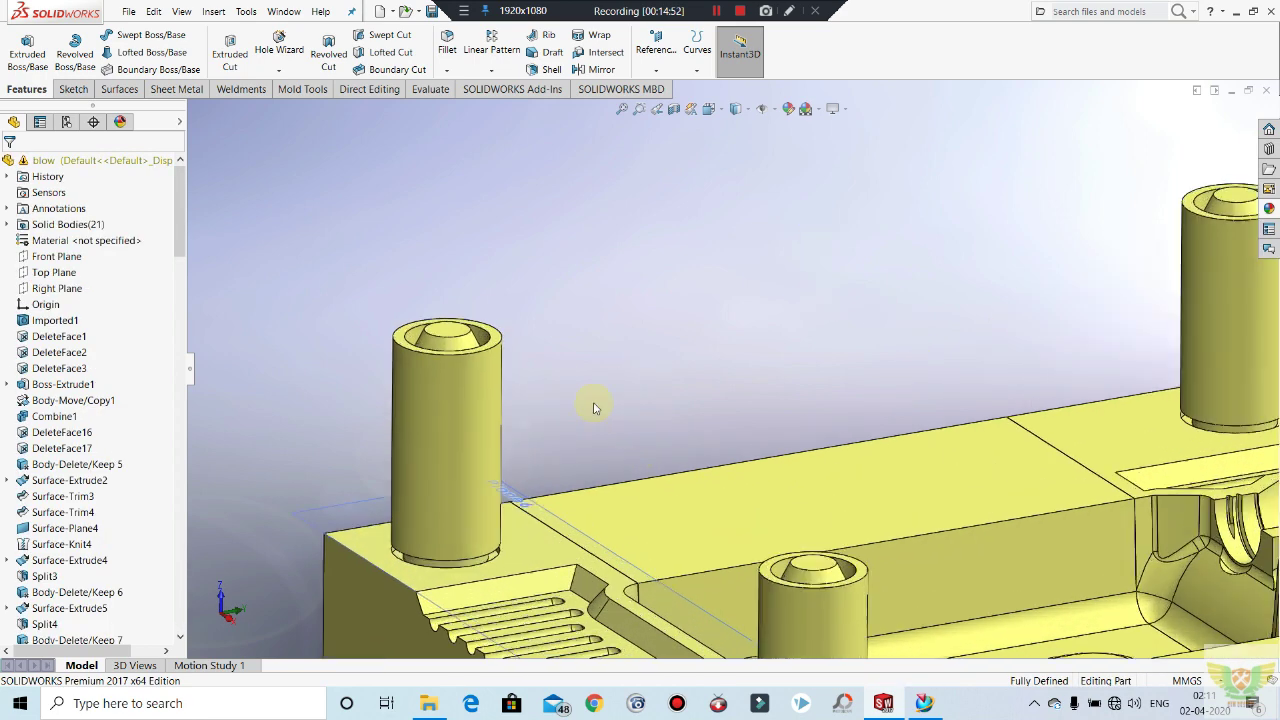
{"action": "scroll", "coordinate": [480, 323], "scroll_direction": "down", "scroll_amount": 2}
{"action": "left_click", "coordinate": [472, 305]}
{"action": "left_click", "coordinate": [530, 266]}
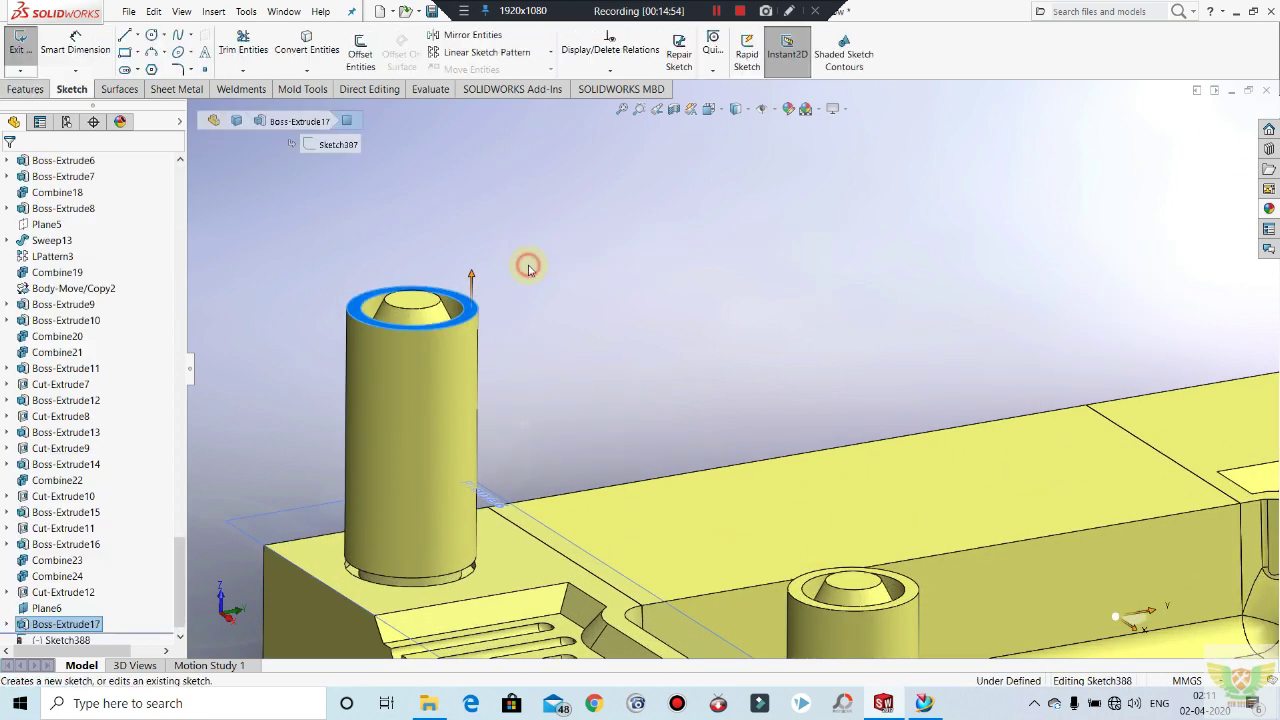
{"action": "key", "text": "ctrl+8"}
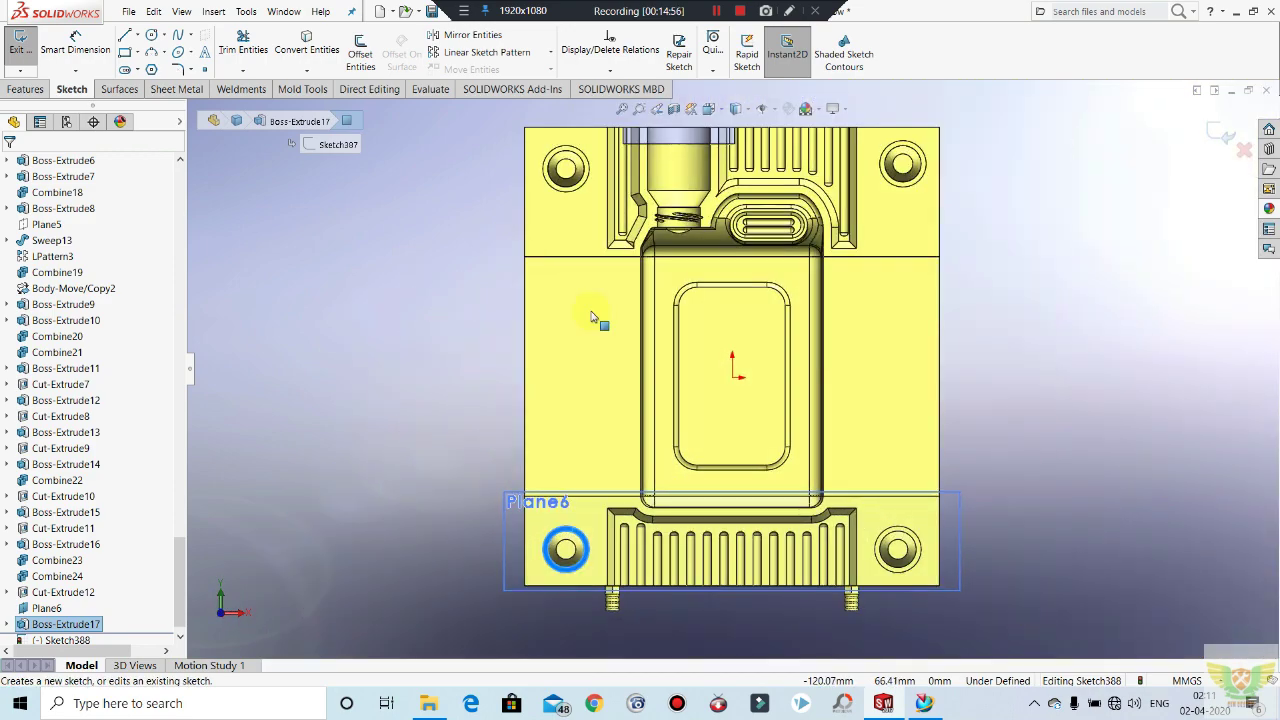
{"action": "scroll", "coordinate": [566, 545], "scroll_direction": "down", "scroll_amount": 2}
{"action": "scroll", "coordinate": [620, 535], "scroll_direction": "down", "scroll_amount": 2}
{"action": "scroll", "coordinate": [605, 470], "scroll_direction": "down", "scroll_amount": 2}
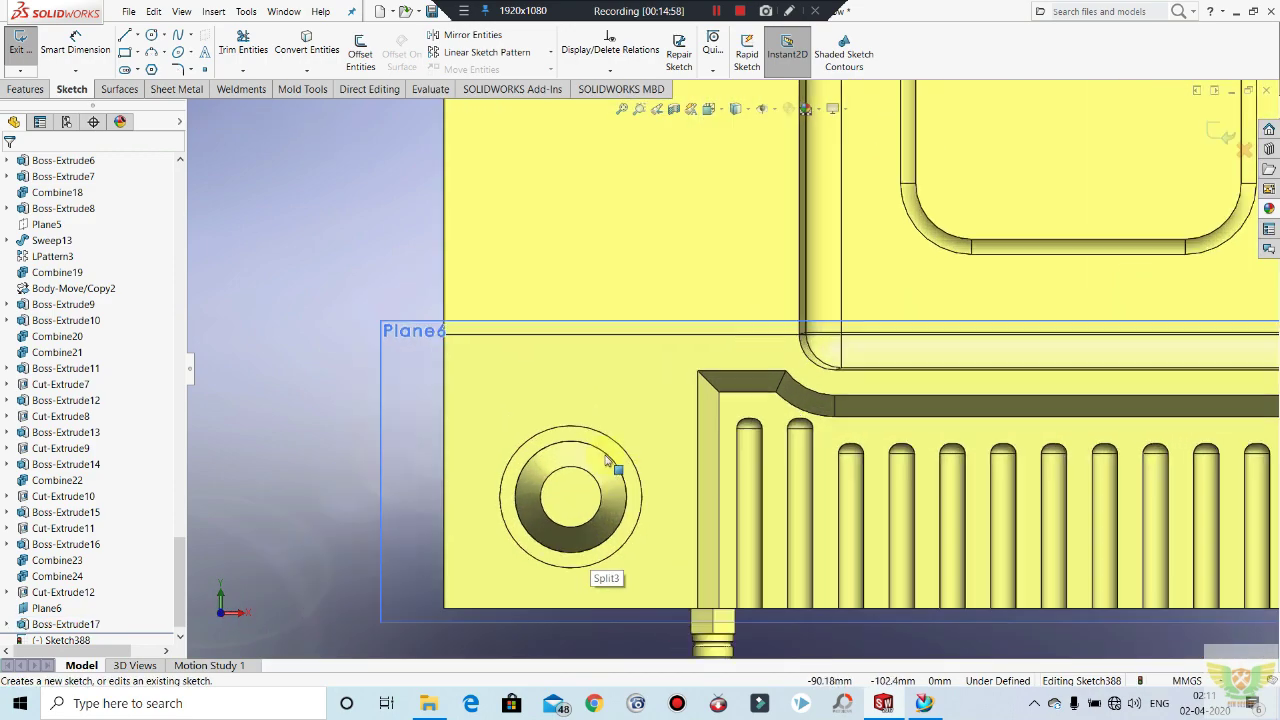
Step: Begin converting the bottom-left and top-left sleeve edges, then cancel that attempt
{"action": "left_click", "coordinate": [307, 45]}
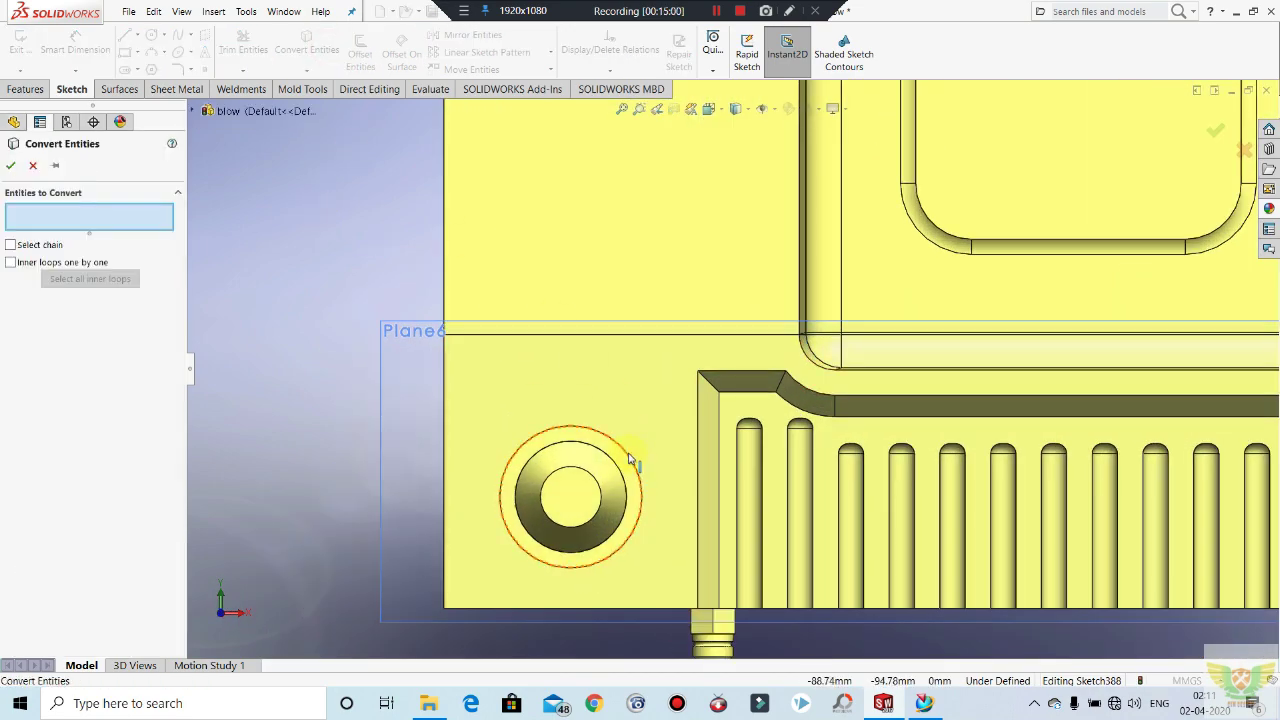
{"action": "left_click", "coordinate": [628, 453]}
{"action": "scroll", "coordinate": [620, 527], "scroll_direction": "up", "scroll_amount": 2}
{"action": "scroll", "coordinate": [611, 509], "scroll_direction": "up", "scroll_amount": 2}
{"action": "scroll", "coordinate": [700, 285], "scroll_direction": "down", "scroll_amount": 1}
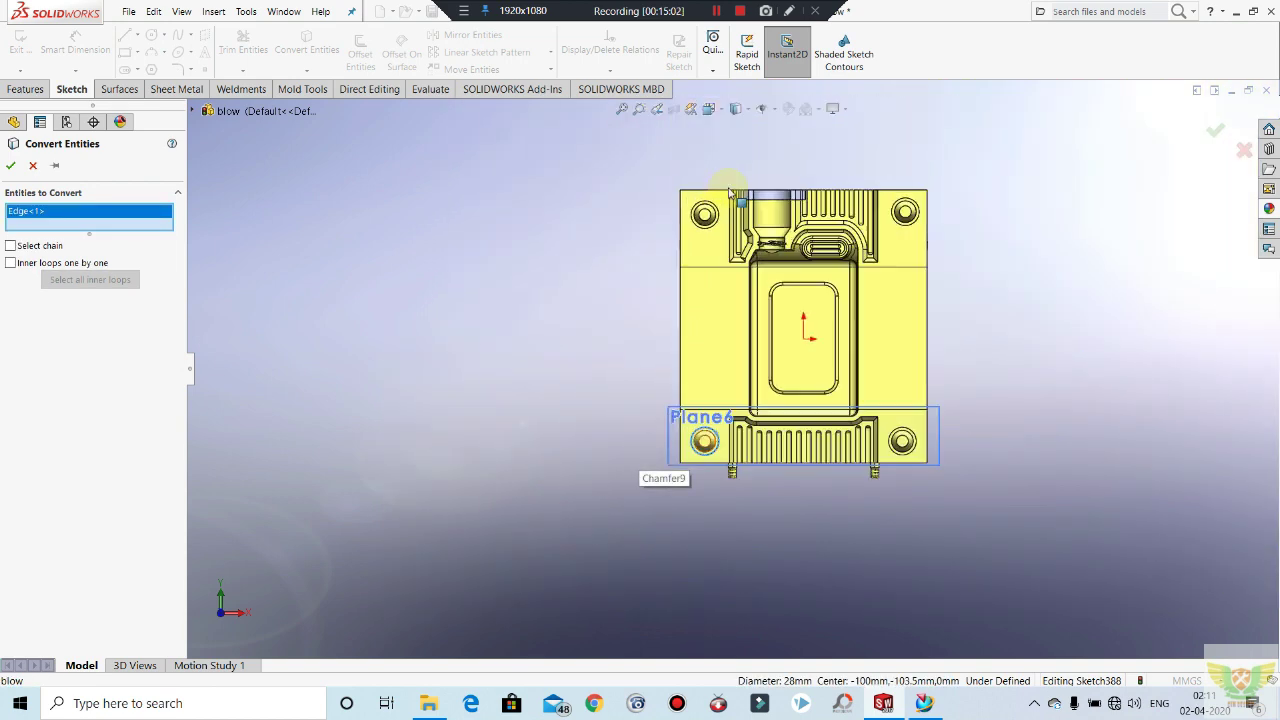
{"action": "scroll", "coordinate": [720, 278], "scroll_direction": "down", "scroll_amount": 2}
{"action": "scroll", "coordinate": [725, 276], "scroll_direction": "down", "scroll_amount": 1}
{"action": "left_click", "coordinate": [709, 272]}
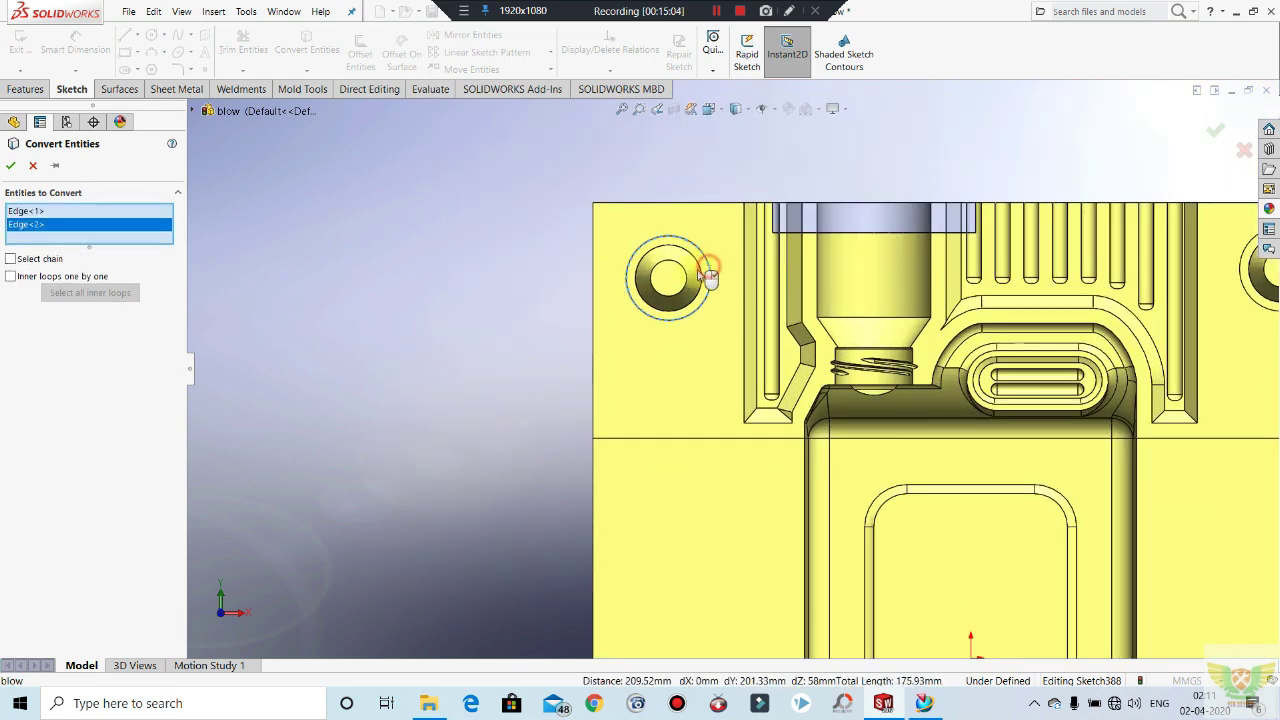
{"action": "scroll", "coordinate": [709, 272], "scroll_direction": "up", "scroll_amount": 2}
{"action": "scroll", "coordinate": [735, 362], "scroll_direction": "up", "scroll_amount": 2}
{"action": "scroll", "coordinate": [1043, 374], "scroll_direction": "down", "scroll_amount": 5}
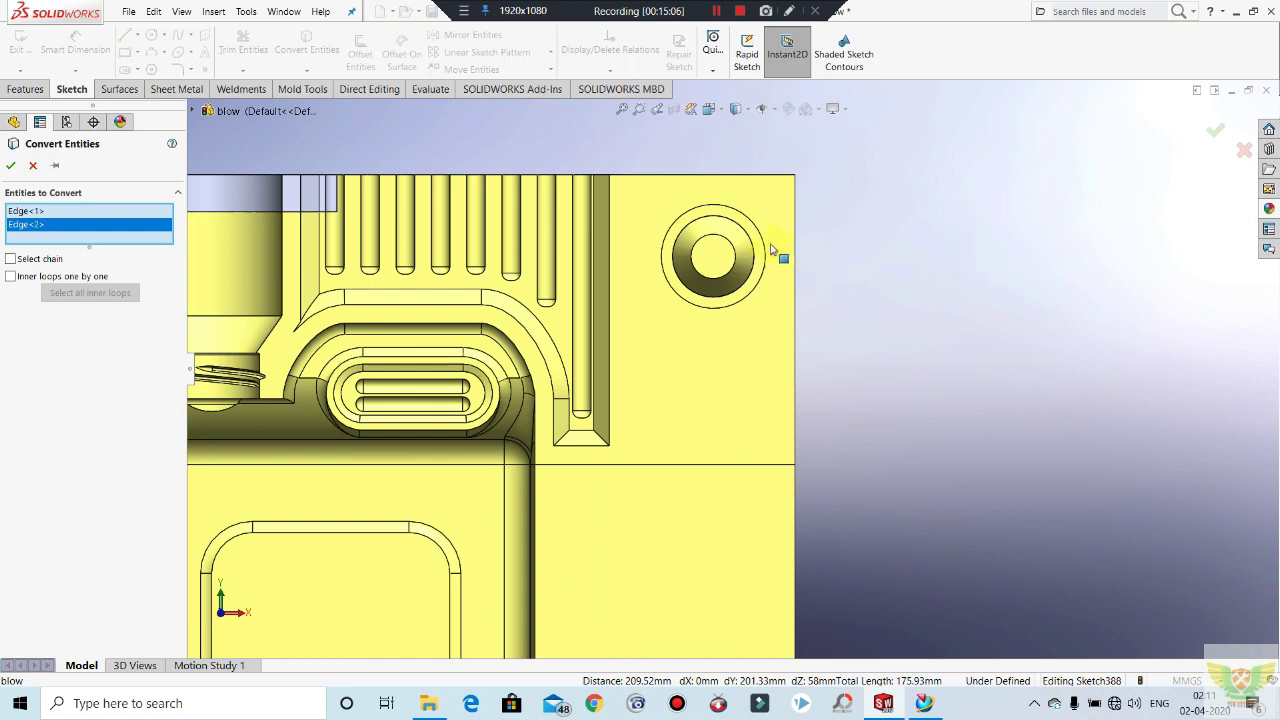
{"action": "scroll", "coordinate": [891, 300], "scroll_direction": "up", "scroll_amount": 3}
{"action": "key", "text": "Return"}
{"action": "scroll", "coordinate": [426, 318], "scroll_direction": "down", "scroll_amount": 2}
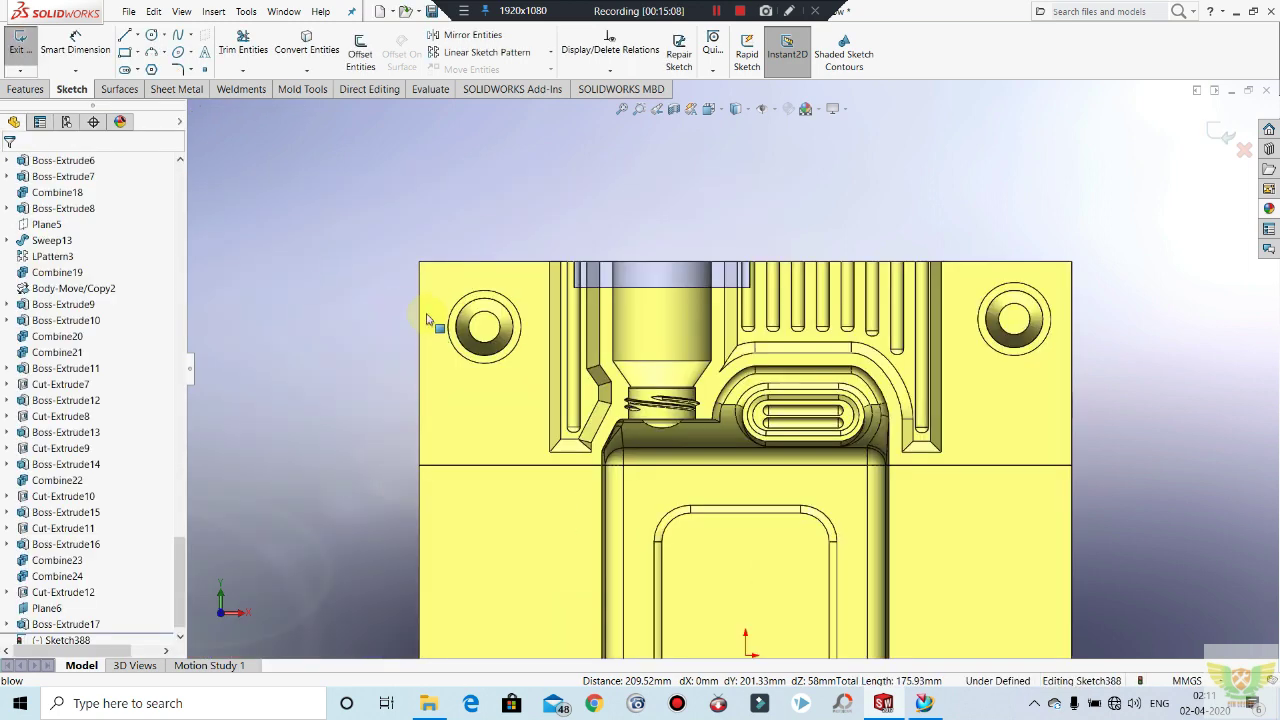
{"action": "scroll", "coordinate": [426, 318], "scroll_direction": "down", "scroll_amount": 2}
Step: Convert Entities again, picking the top-left and bottom-left sleeve circular edges
{"action": "left_click", "coordinate": [306, 42]}
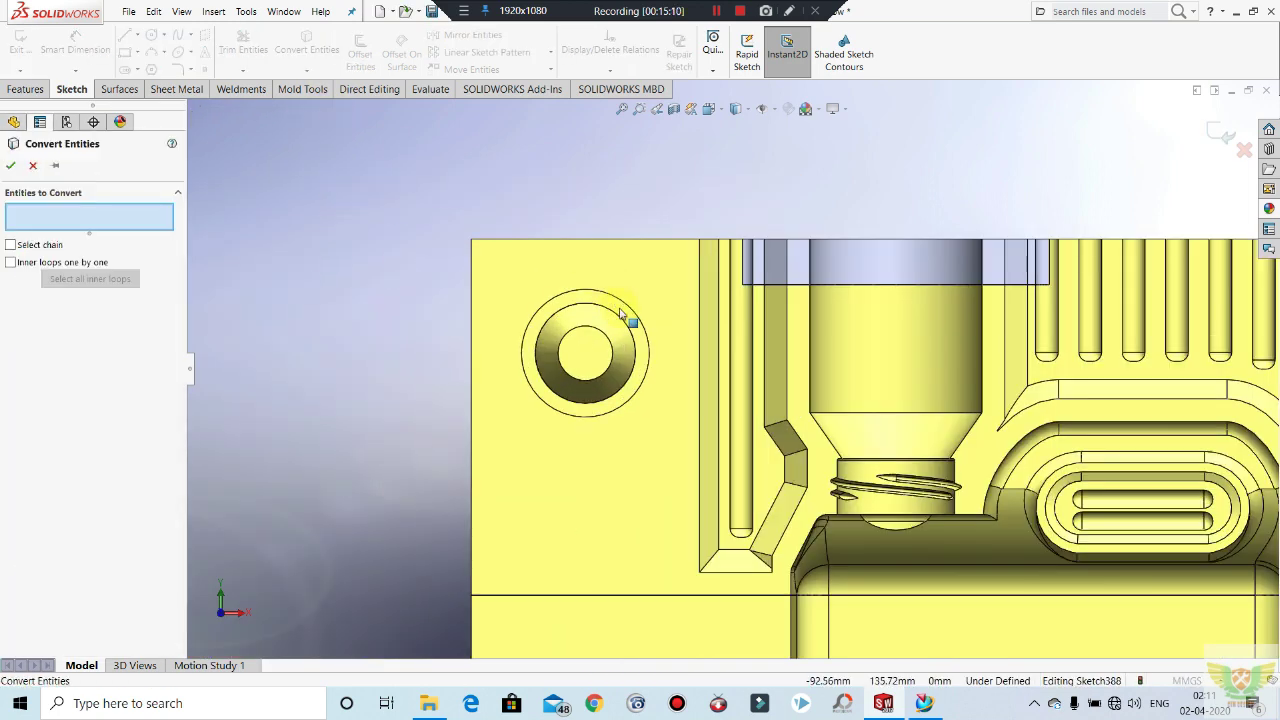
{"action": "left_click", "coordinate": [617, 311]}
{"action": "scroll", "coordinate": [523, 223], "scroll_direction": "up", "scroll_amount": 3}
{"action": "scroll", "coordinate": [578, 312], "scroll_direction": "up", "scroll_amount": 2}
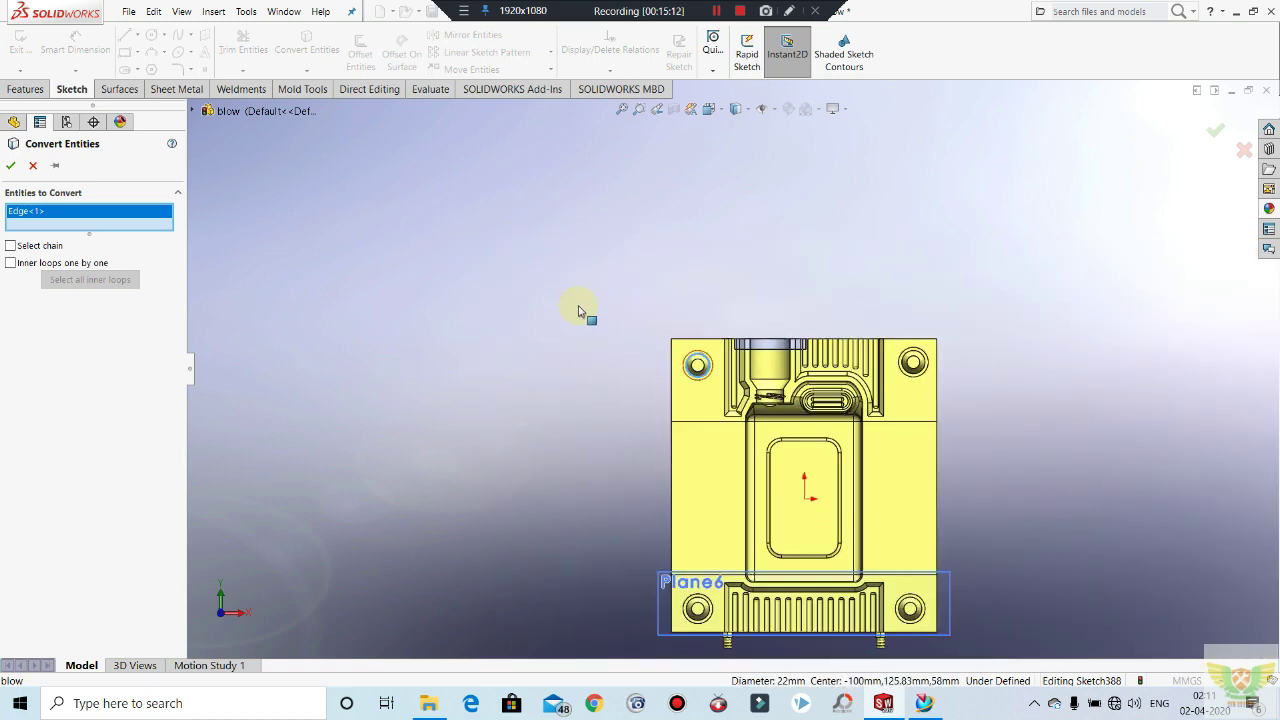
{"action": "scroll", "coordinate": [720, 589], "scroll_direction": "down", "scroll_amount": 3}
{"action": "scroll", "coordinate": [725, 465], "scroll_direction": "down", "scroll_amount": 3}
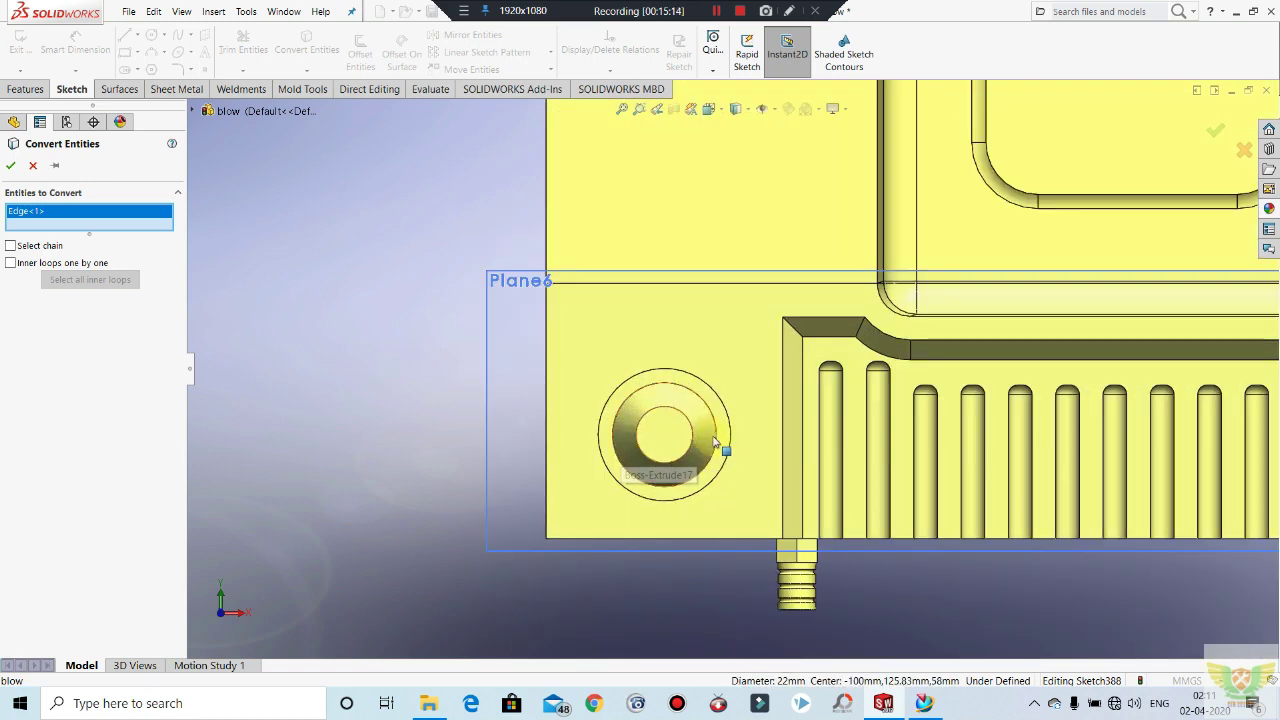
{"action": "left_click", "coordinate": [716, 430]}
{"action": "scroll", "coordinate": [680, 494], "scroll_direction": "up", "scroll_amount": 3}
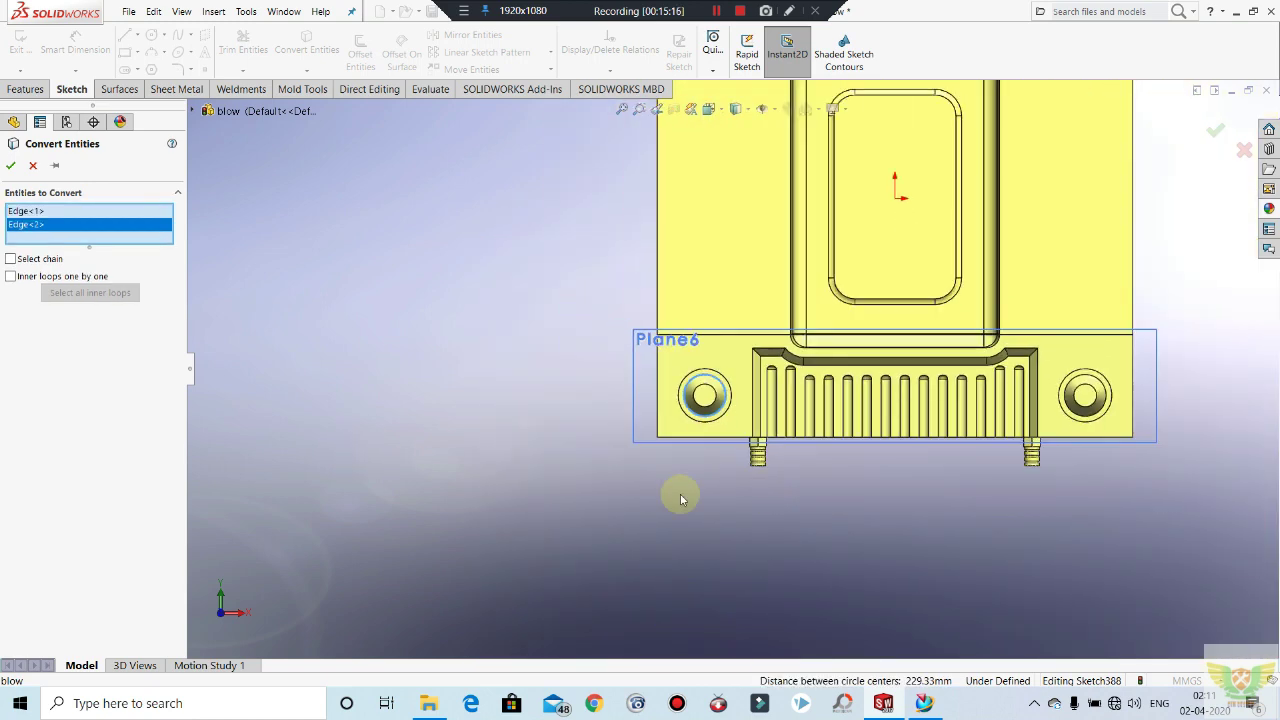
{"action": "scroll", "coordinate": [1065, 384], "scroll_direction": "down", "scroll_amount": 2}
{"action": "scroll", "coordinate": [1065, 384], "scroll_direction": "down", "scroll_amount": 2}
{"action": "scroll", "coordinate": [937, 320], "scroll_direction": "down", "scroll_amount": 2}
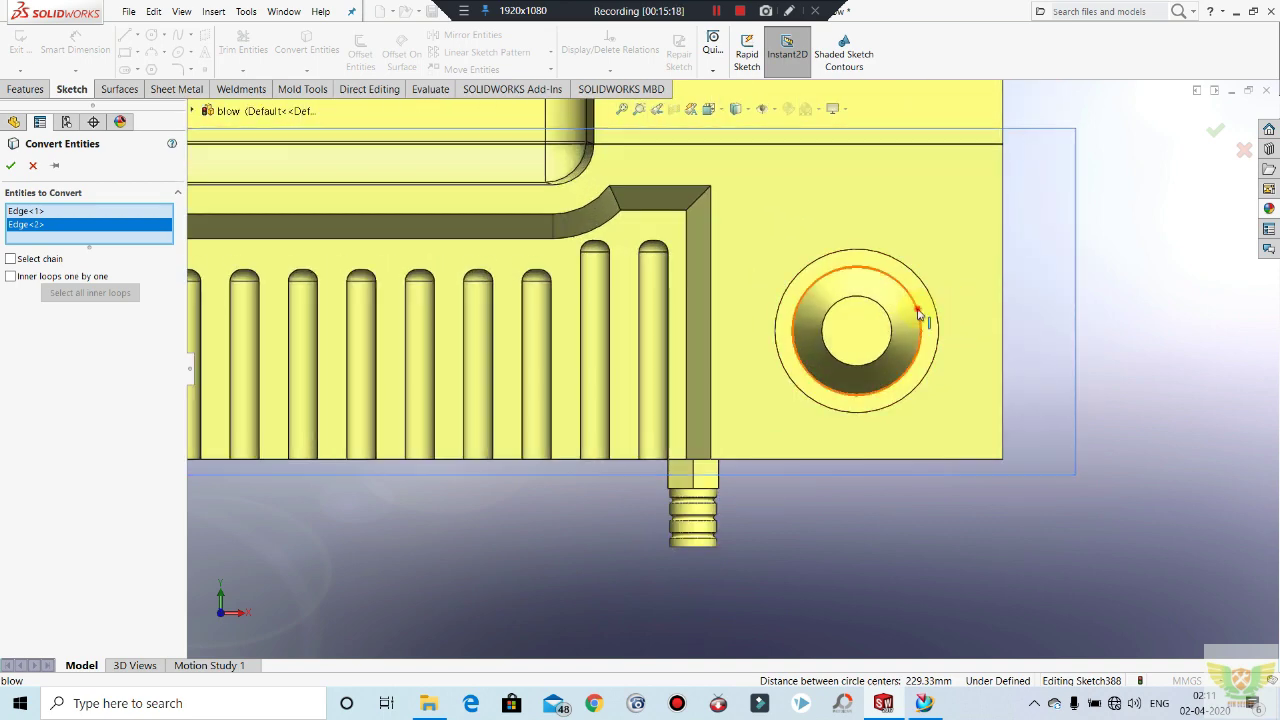
Step: Add the bottom-right and last pin-hole edges and confirm the four 22 mm circles
{"action": "left_click", "coordinate": [908, 321]}
{"action": "scroll", "coordinate": [960, 570], "scroll_direction": "up", "scroll_amount": 3}
{"action": "scroll", "coordinate": [900, 520], "scroll_direction": "up", "scroll_amount": 2}
{"action": "scroll", "coordinate": [778, 259], "scroll_direction": "down", "scroll_amount": 2}
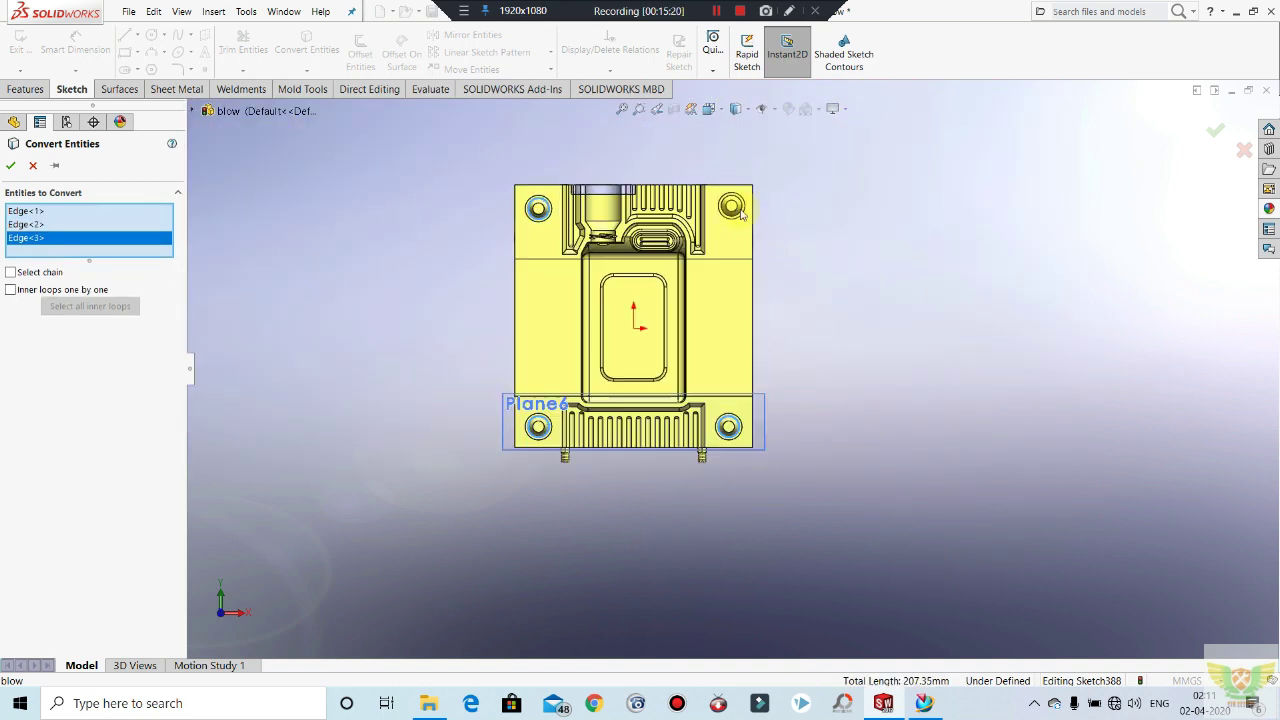
{"action": "scroll", "coordinate": [755, 233], "scroll_direction": "down", "scroll_amount": 2}
{"action": "scroll", "coordinate": [755, 233], "scroll_direction": "down", "scroll_amount": 3}
{"action": "scroll", "coordinate": [731, 252], "scroll_direction": "down", "scroll_amount": 2}
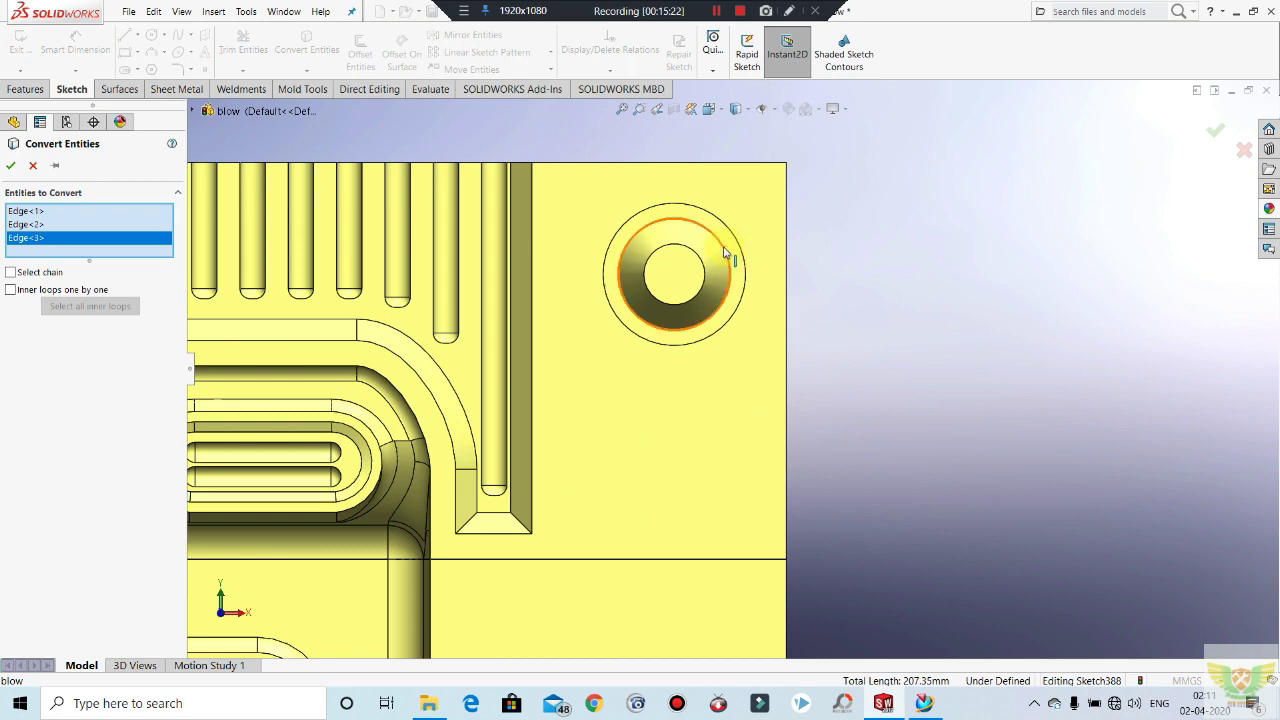
{"action": "left_click", "coordinate": [726, 252]}
{"action": "left_click", "coordinate": [10, 166]}
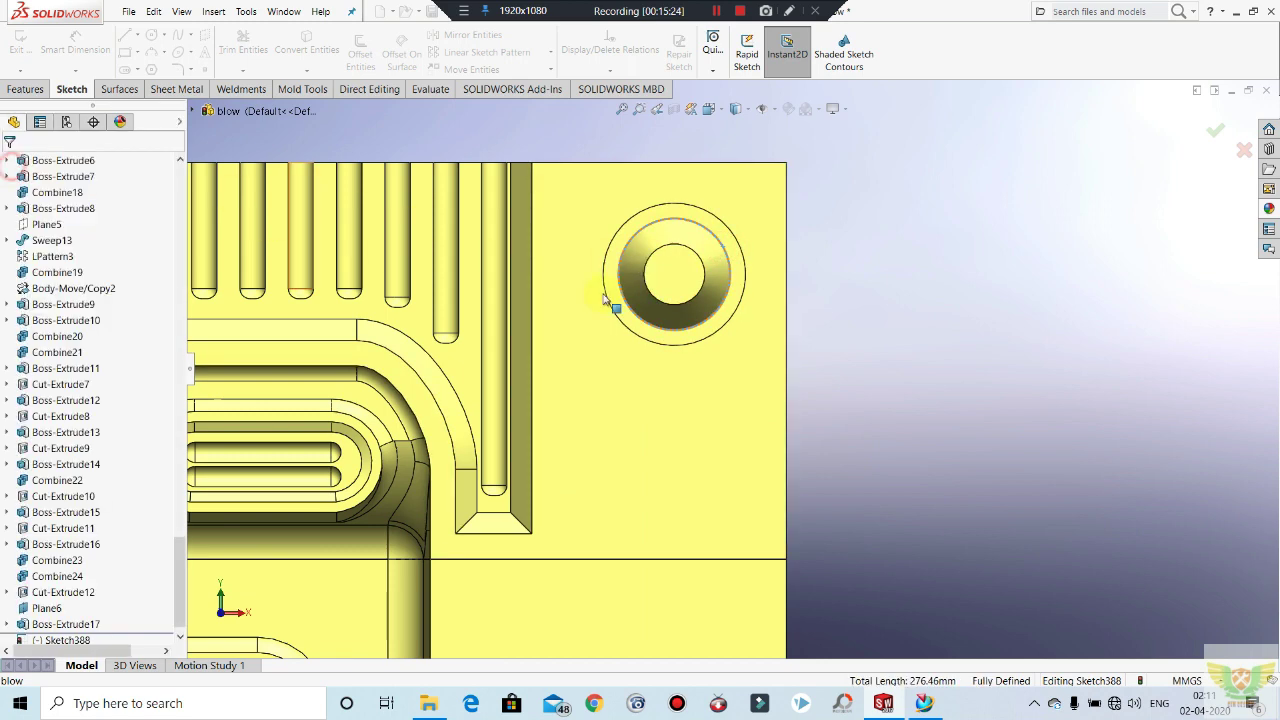
{"action": "scroll", "coordinate": [854, 297], "scroll_direction": "up", "scroll_amount": 3}
{"action": "scroll", "coordinate": [908, 166], "scroll_direction": "up", "scroll_amount": 2}
{"action": "scroll", "coordinate": [463, 465], "scroll_direction": "up", "scroll_amount": 2}
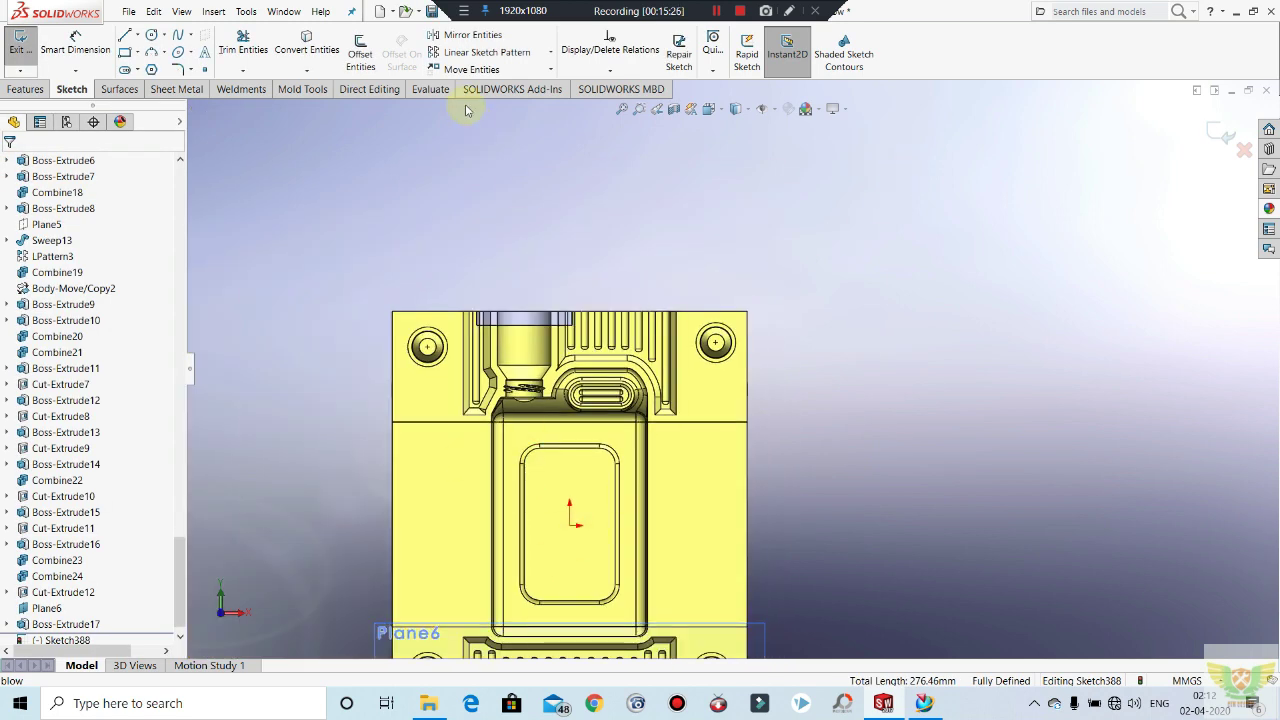
Step: Offset the upper-left guide-pin hole circle 3 mm outward
{"action": "left_click", "coordinate": [448, 345]}
{"action": "scroll", "coordinate": [450, 345], "scroll_direction": "down", "scroll_amount": 3}
{"action": "scroll", "coordinate": [548, 295], "scroll_direction": "down", "scroll_amount": 2}
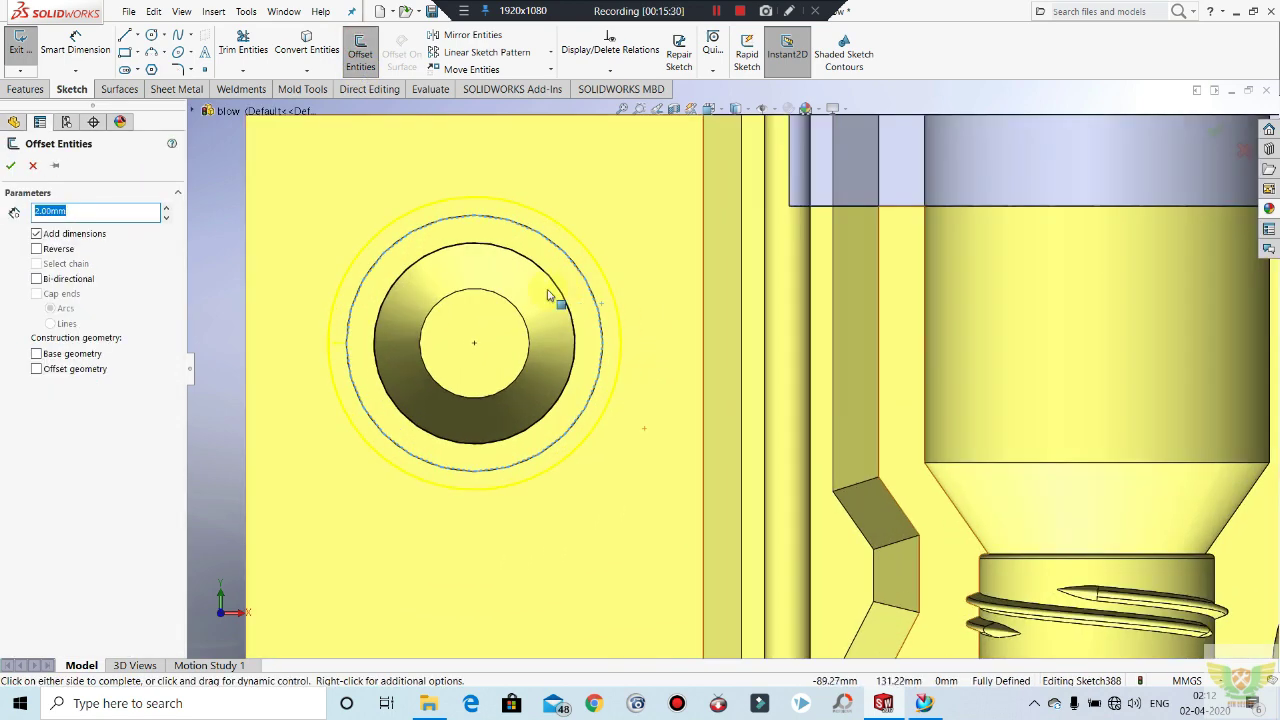
{"action": "scroll", "coordinate": [130, 217], "scroll_direction": "up", "scroll_amount": 1}
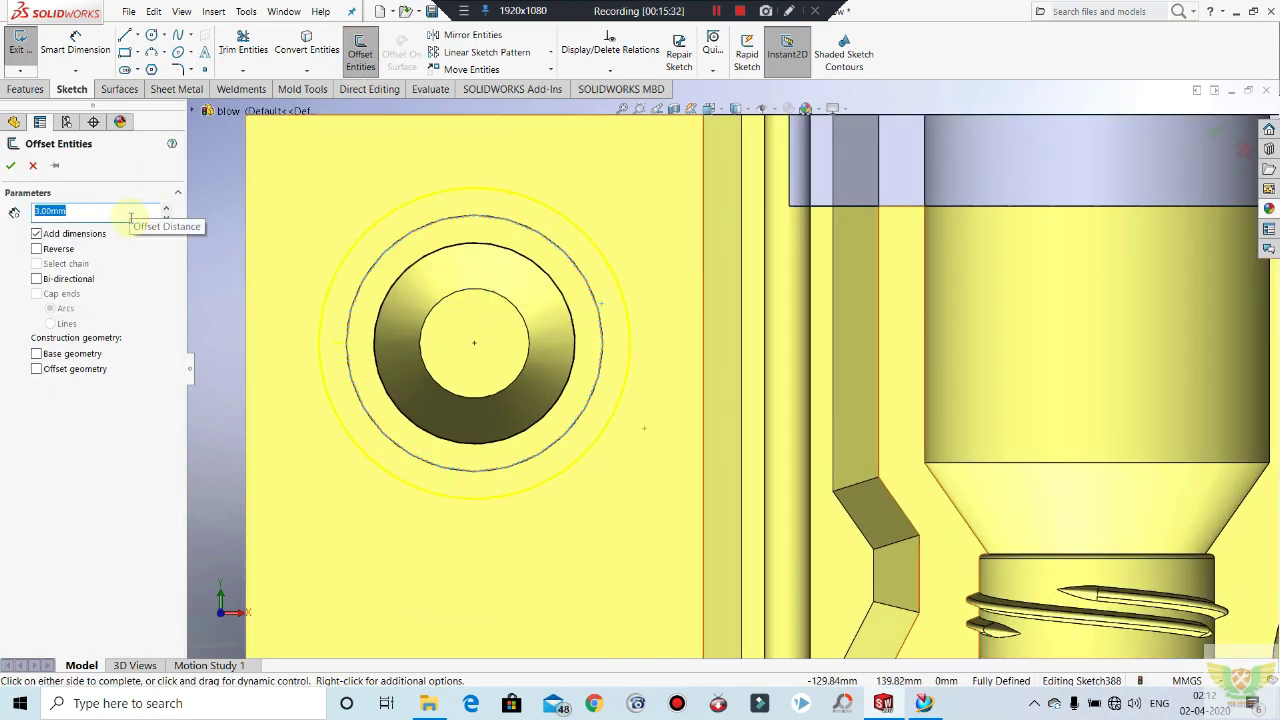
{"action": "left_click", "coordinate": [8, 168]}
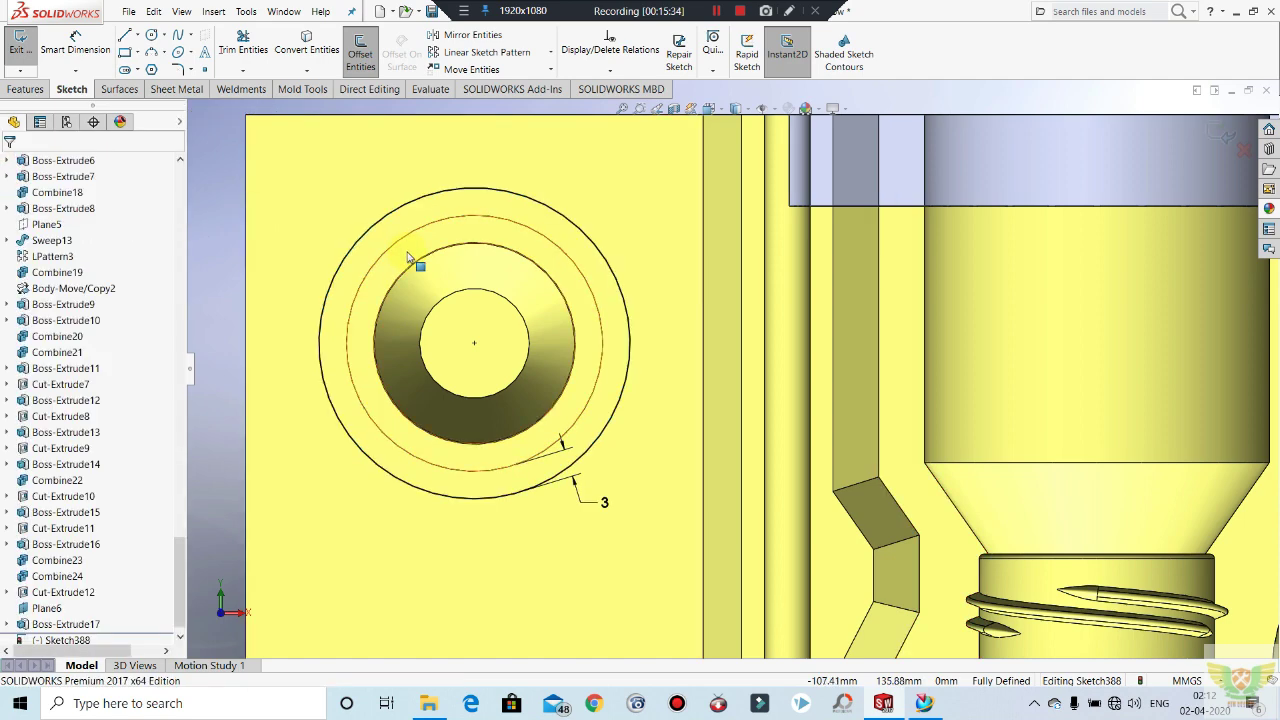
{"action": "scroll", "coordinate": [280, 191], "scroll_direction": "up", "scroll_amount": 3}
{"action": "scroll", "coordinate": [405, 214], "scroll_direction": "up", "scroll_amount": 2}
{"action": "scroll", "coordinate": [634, 265], "scroll_direction": "up", "scroll_amount": 2}
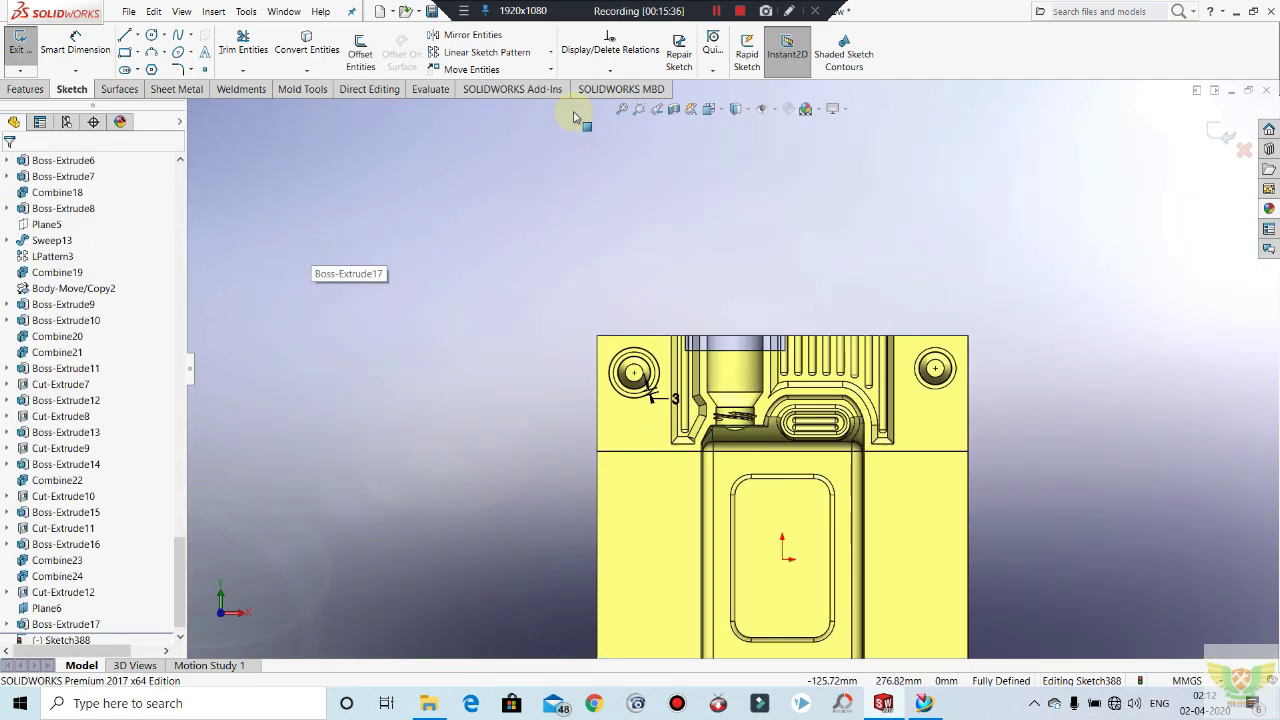
Step: Offset the upper-right hole circle by 3 mm and dismiss the warning
{"action": "left_click", "coordinate": [958, 372]}
{"action": "scroll", "coordinate": [886, 580], "scroll_direction": "up", "scroll_amount": 2}
{"action": "scroll", "coordinate": [870, 570], "scroll_direction": "down", "scroll_amount": 5}
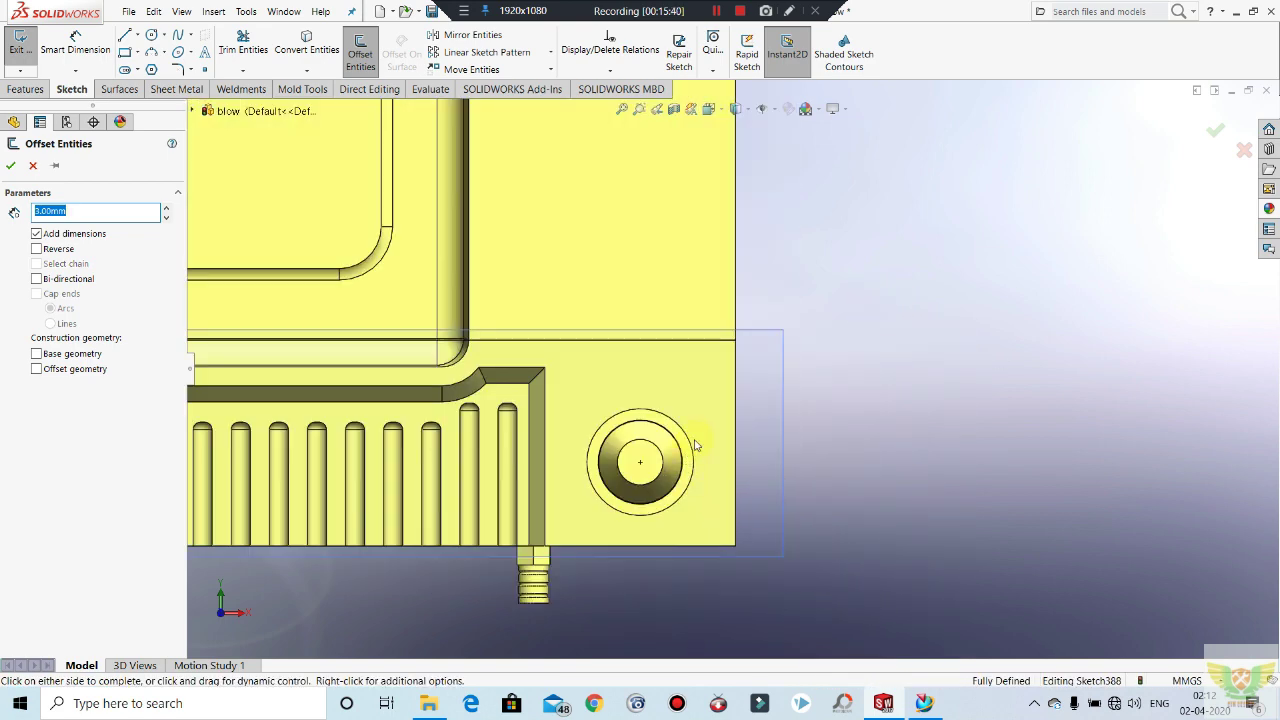
{"action": "left_click", "coordinate": [766, 424]}
{"action": "scroll", "coordinate": [766, 424], "scroll_direction": "up", "scroll_amount": 1}
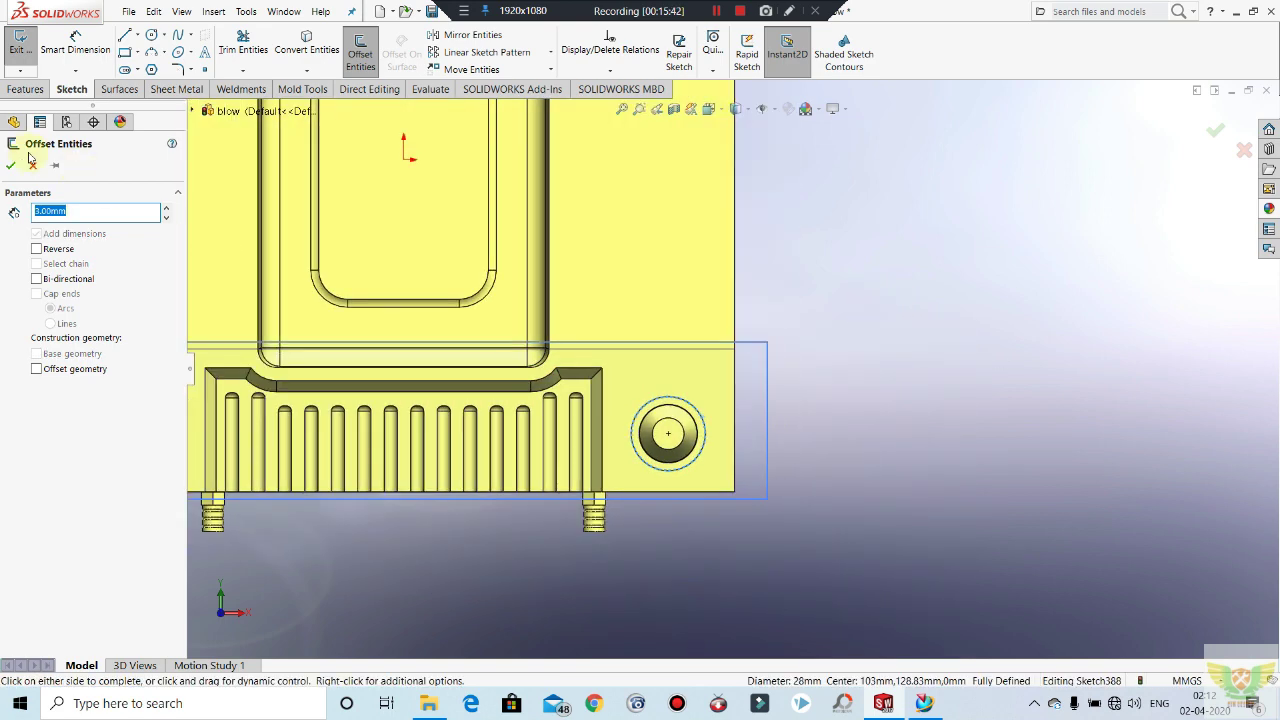
{"action": "left_click", "coordinate": [742, 409]}
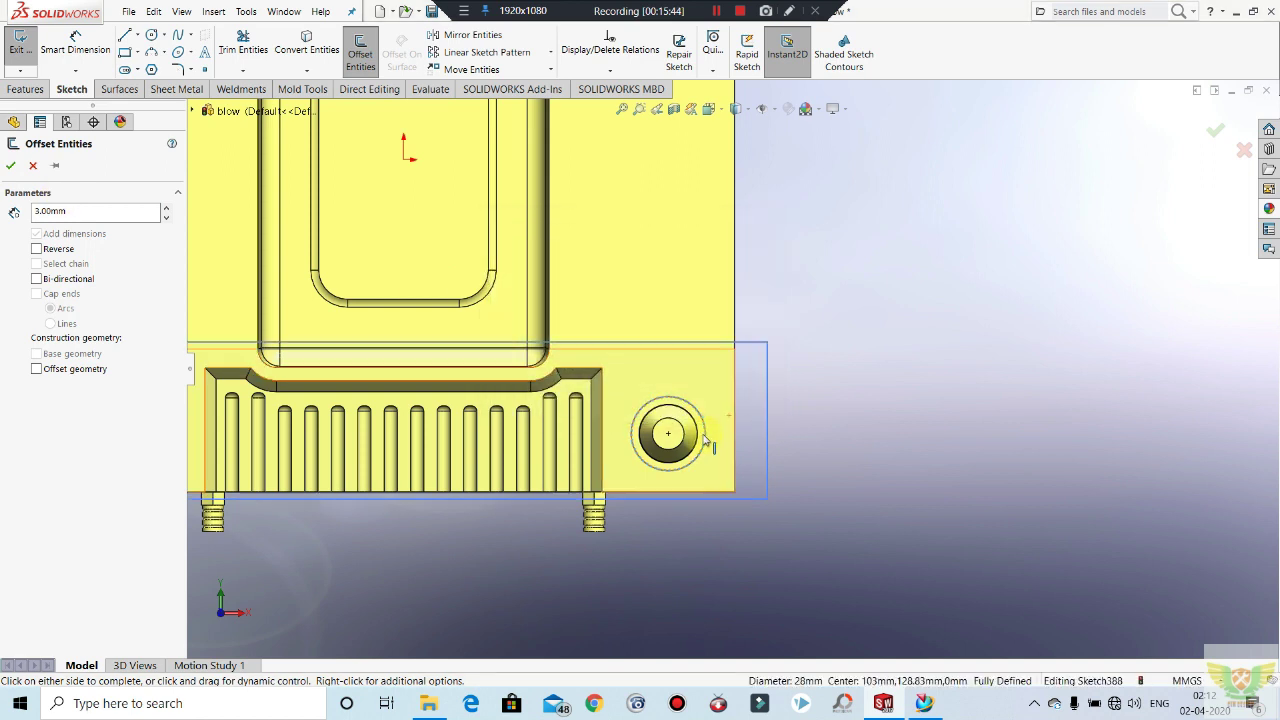
Step: Offset the lower-right hole circle by 3 mm and finish the sketch
{"action": "left_click", "coordinate": [704, 424]}
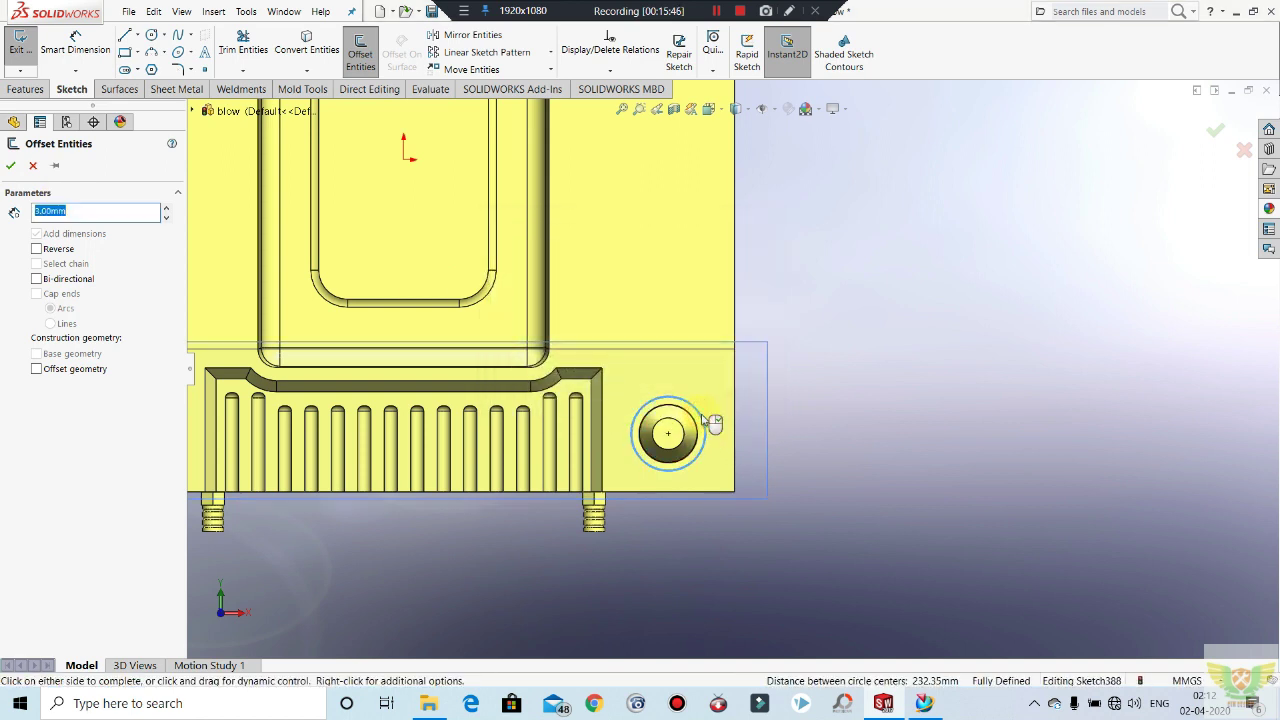
{"action": "left_click", "coordinate": [7, 167]}
{"action": "left_click", "coordinate": [750, 408]}
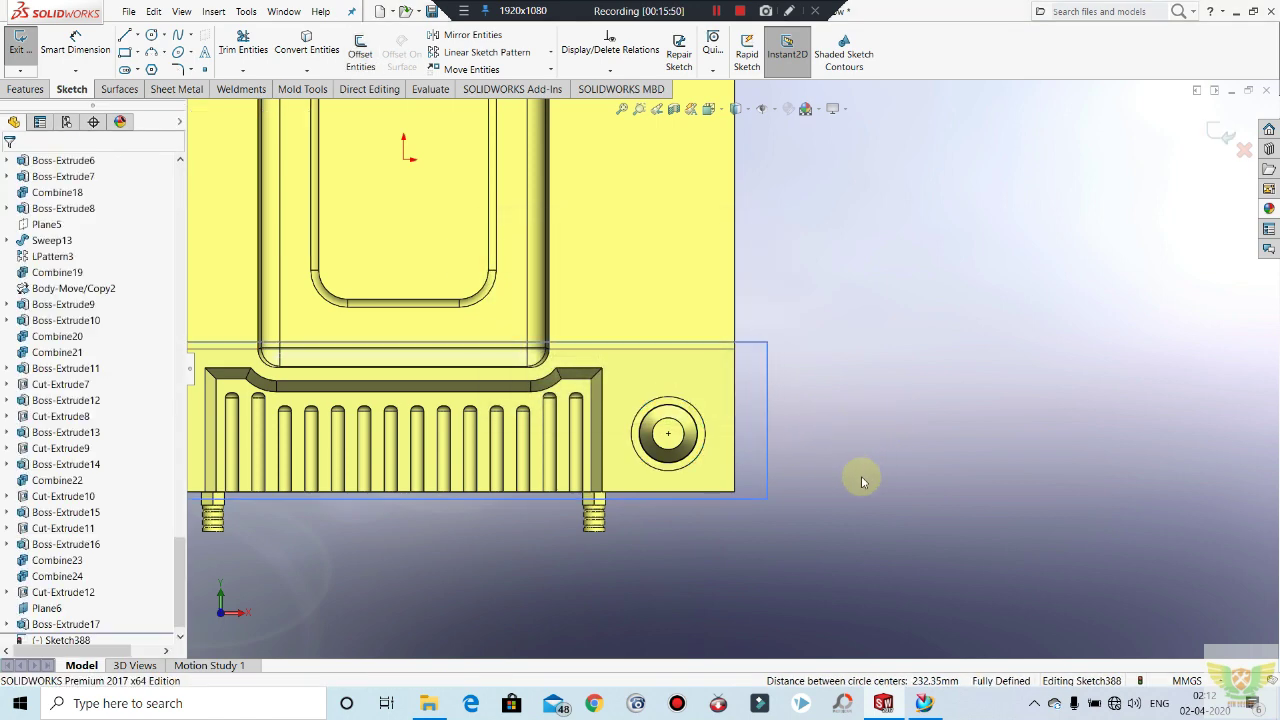
{"action": "scroll", "coordinate": [840, 460], "scroll_direction": "up", "scroll_amount": 4}
{"action": "scroll", "coordinate": [740, 292], "scroll_direction": "down", "scroll_amount": 3}
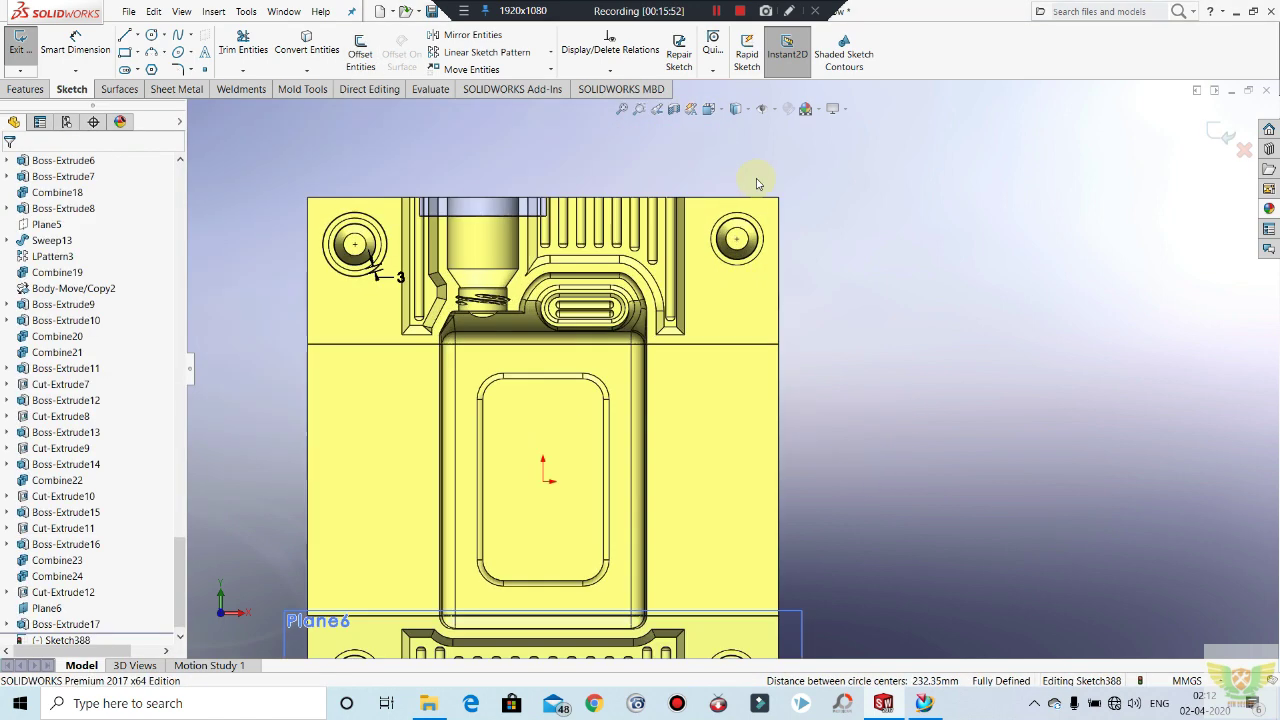
{"action": "scroll", "coordinate": [747, 312], "scroll_direction": "up", "scroll_amount": 2}
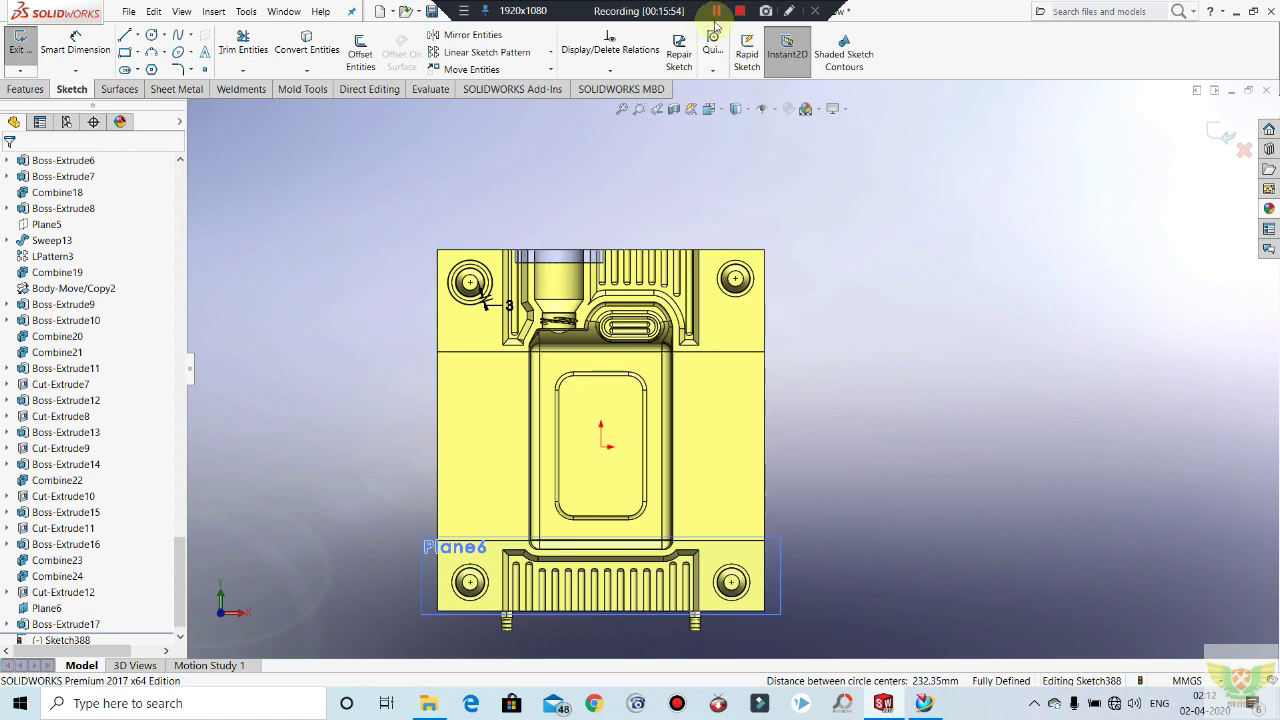
{"action": "left_click", "coordinate": [18, 42]}
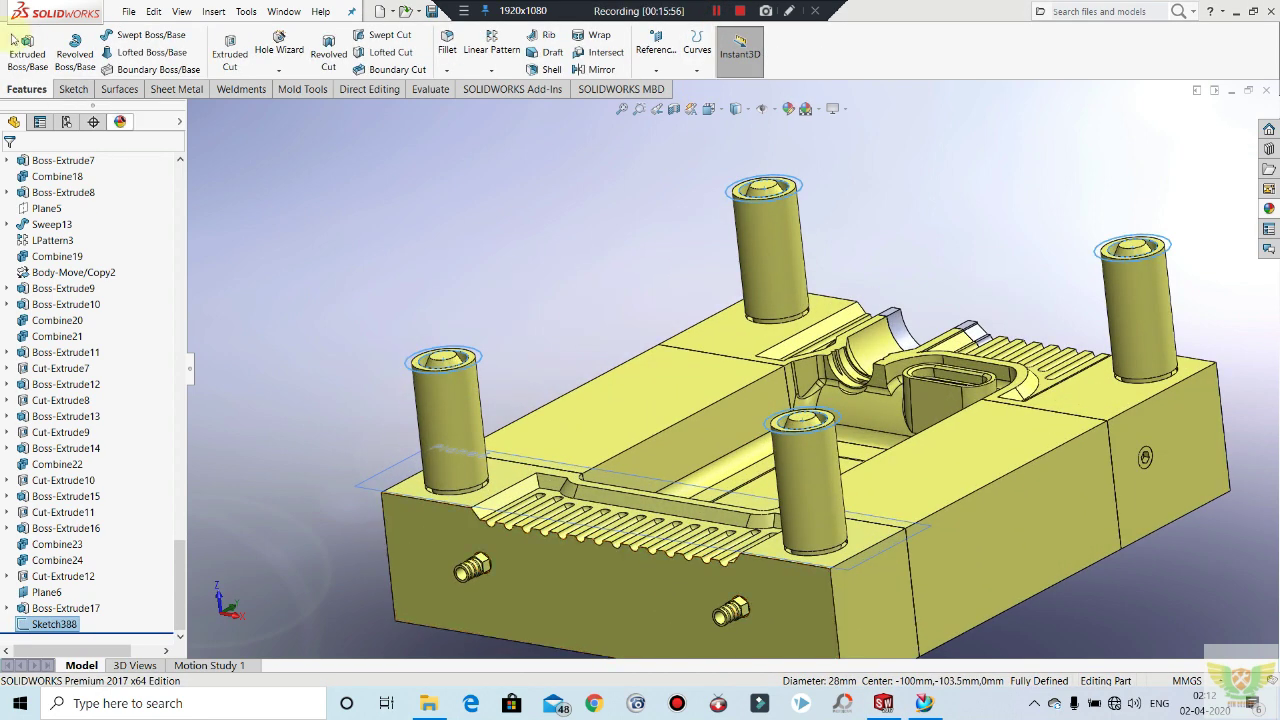
{"action": "left_click", "coordinate": [22, 45]}
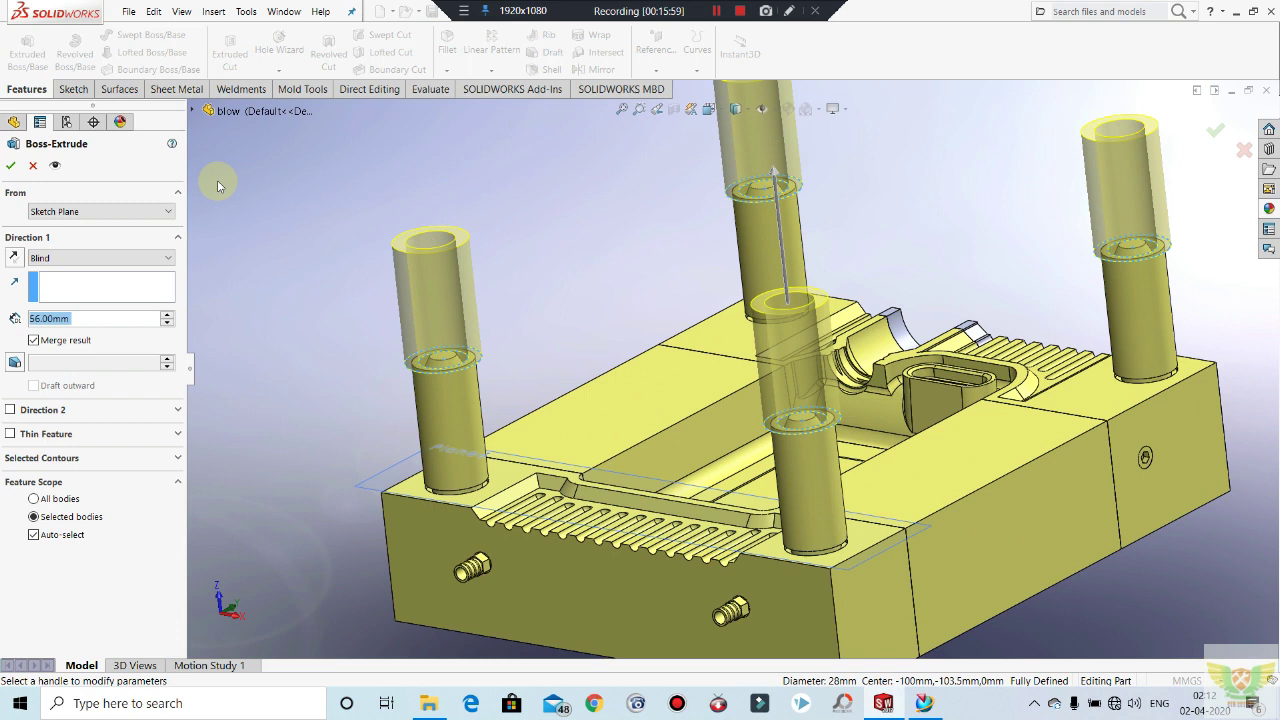
Step: Extrude the four 28 mm offset circles 3 mm as flanges on the guide-pin sleeves
{"action": "type", "text": "3"}
{"action": "key", "text": "Return"}
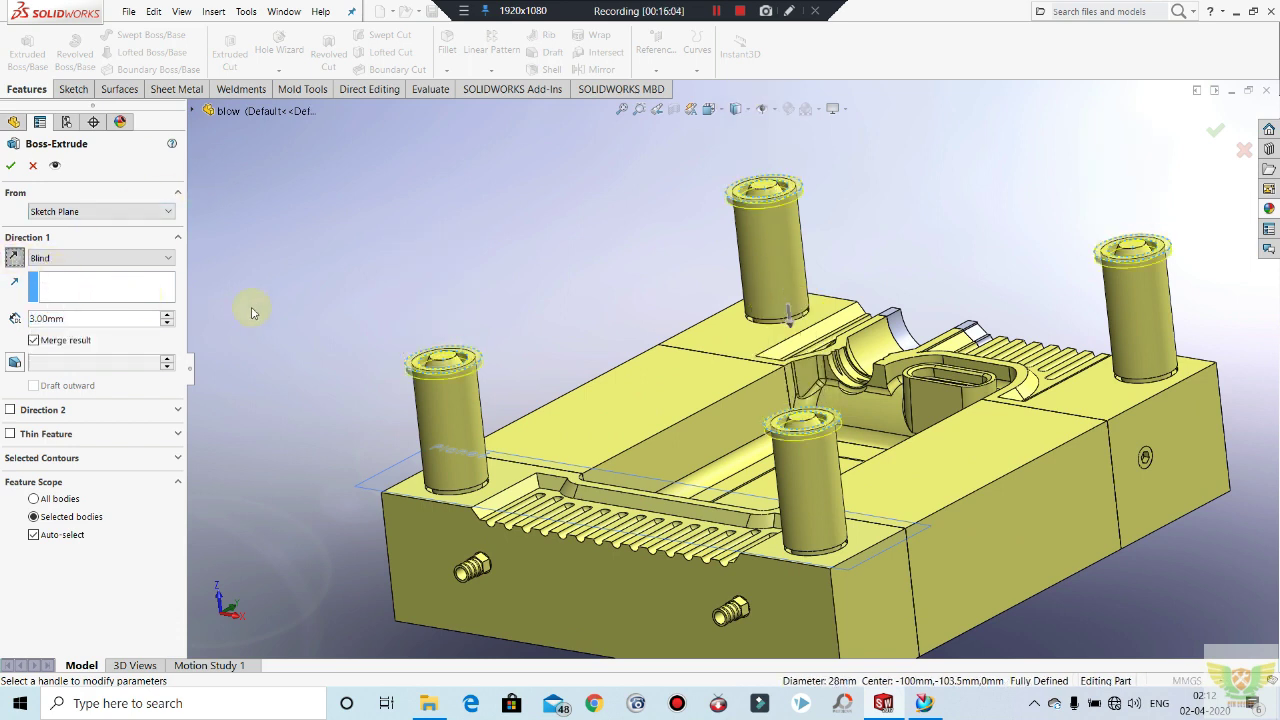
{"action": "scroll", "coordinate": [771, 255], "scroll_direction": "down", "scroll_amount": 1}
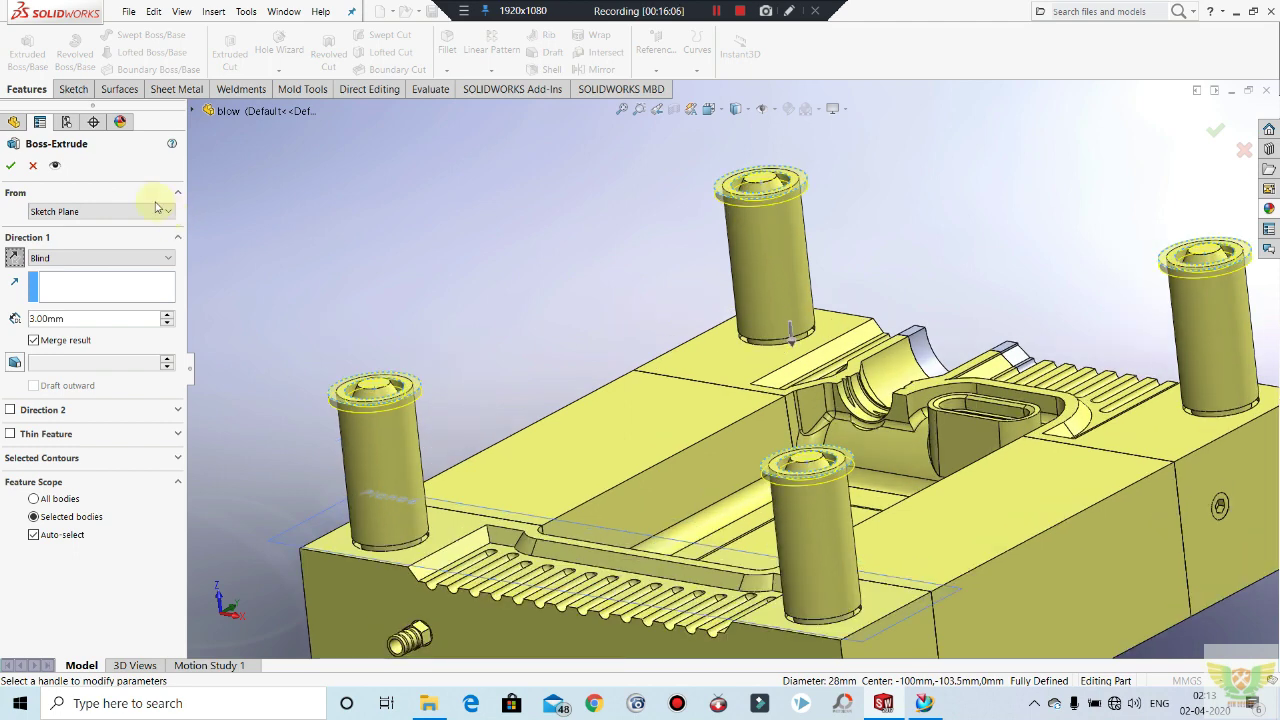
{"action": "left_click", "coordinate": [11, 165]}
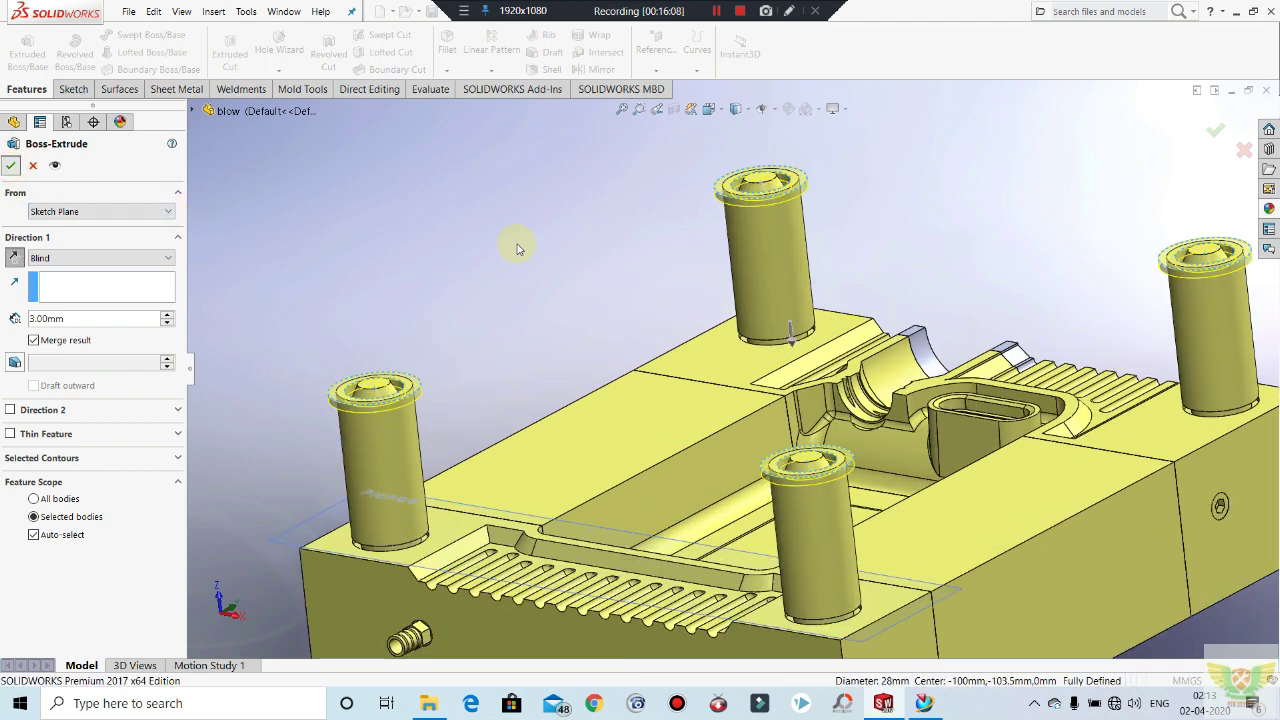
{"action": "scroll", "coordinate": [528, 333], "scroll_direction": "up", "scroll_amount": 1}
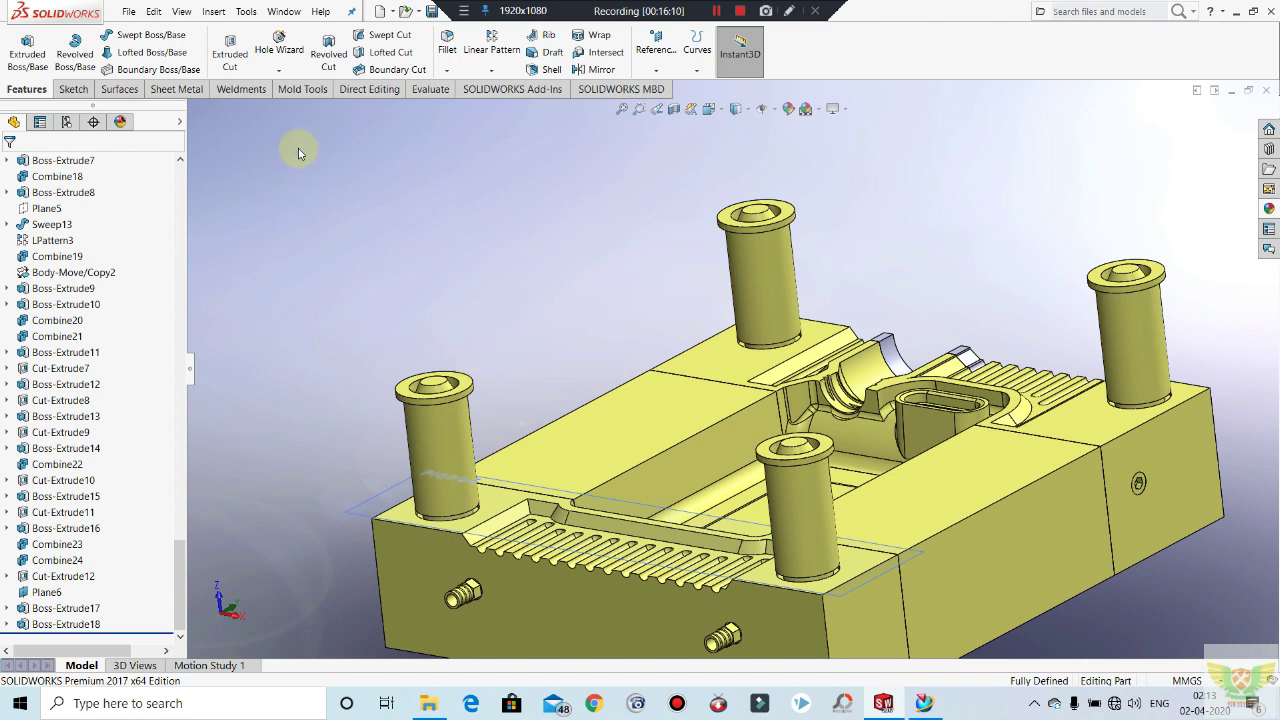
{"action": "left_click", "coordinate": [368, 92]}
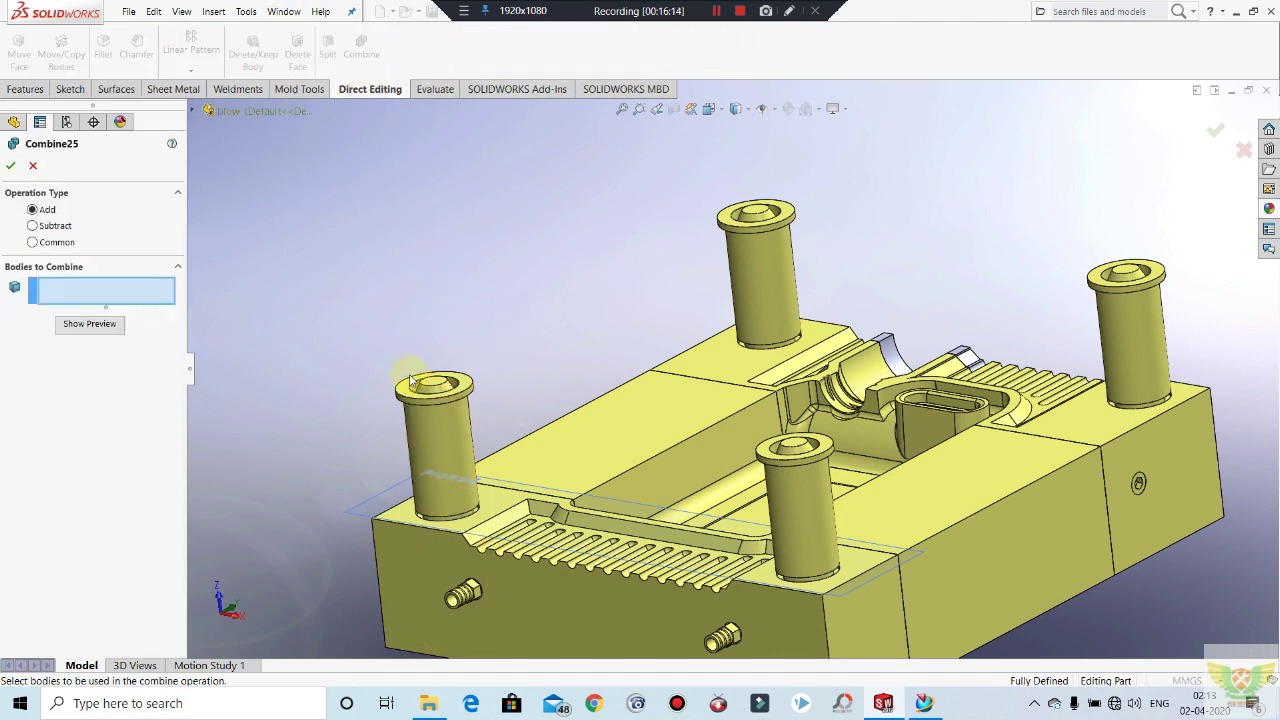
Step: Try combining the left pin's flange body, then cancel the Combine
{"action": "left_click", "coordinate": [426, 429]}
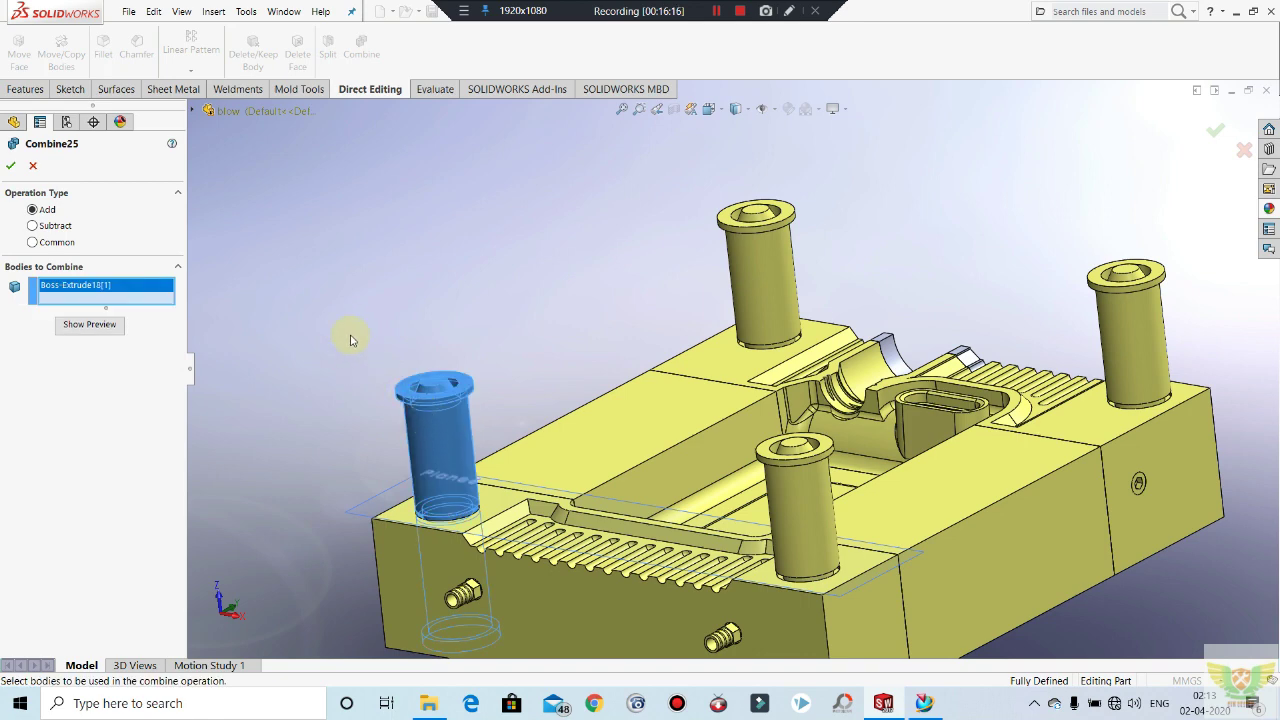
{"action": "scroll", "coordinate": [415, 462], "scroll_direction": "down", "scroll_amount": 3}
{"action": "key", "text": "Escape"}
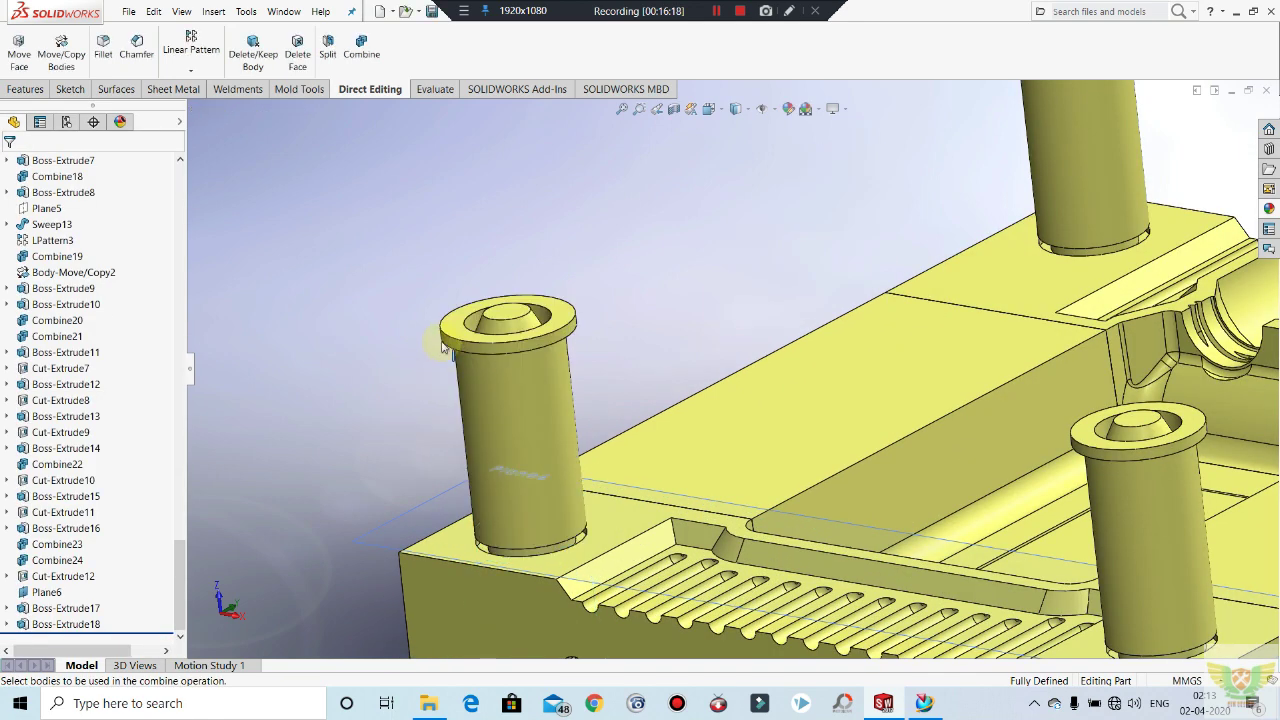
{"action": "left_click", "coordinate": [447, 332]}
{"action": "left_click", "coordinate": [361, 45]}
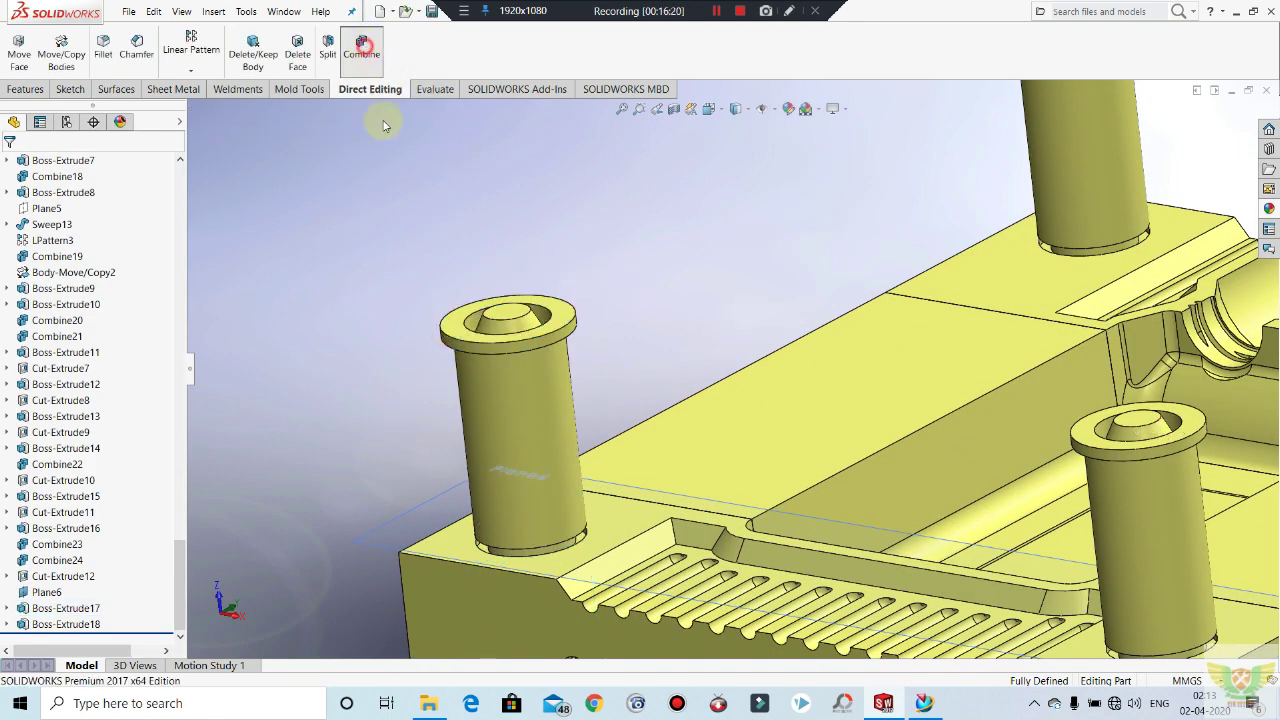
{"action": "left_click", "coordinate": [448, 325]}
{"action": "middle_click_drag", "start_coordinate": [433, 404], "coordinate": [349, 403]}
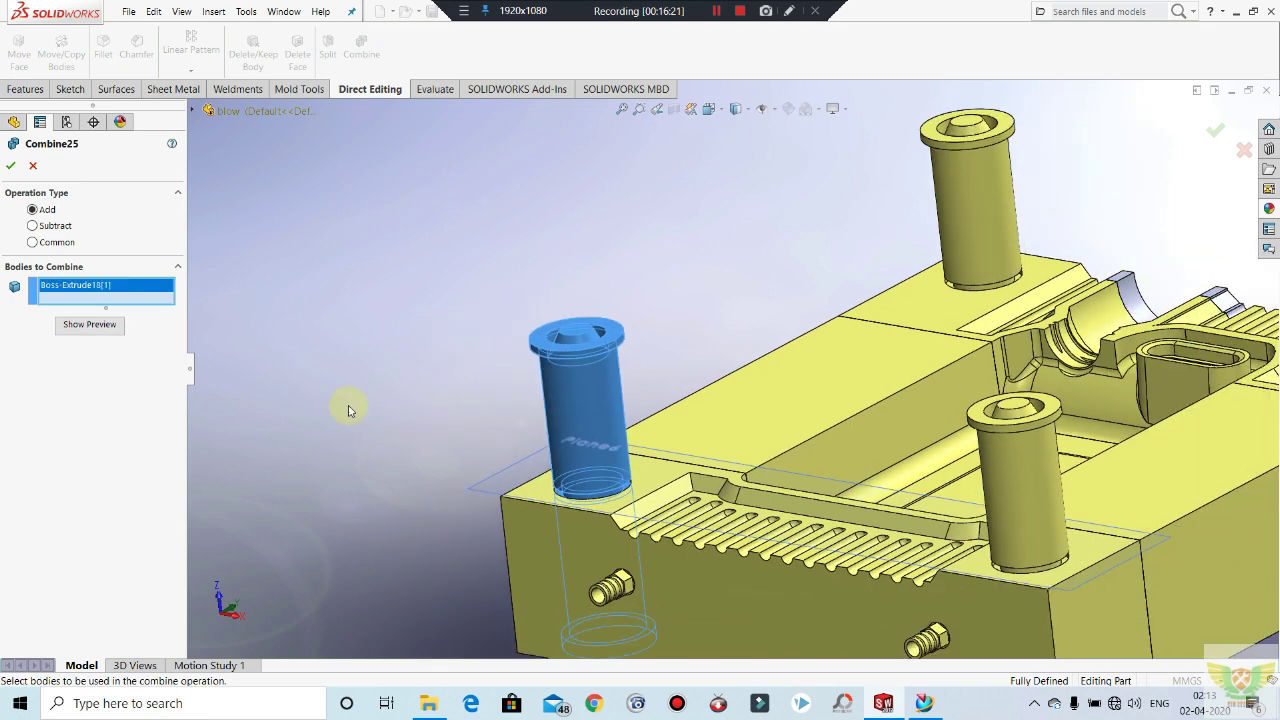
{"action": "key", "text": "Escape"}
Step: Edit Boss-Extrude18 so the flanges no longer merge with existing bodies
{"action": "right_click", "coordinate": [94, 625]}
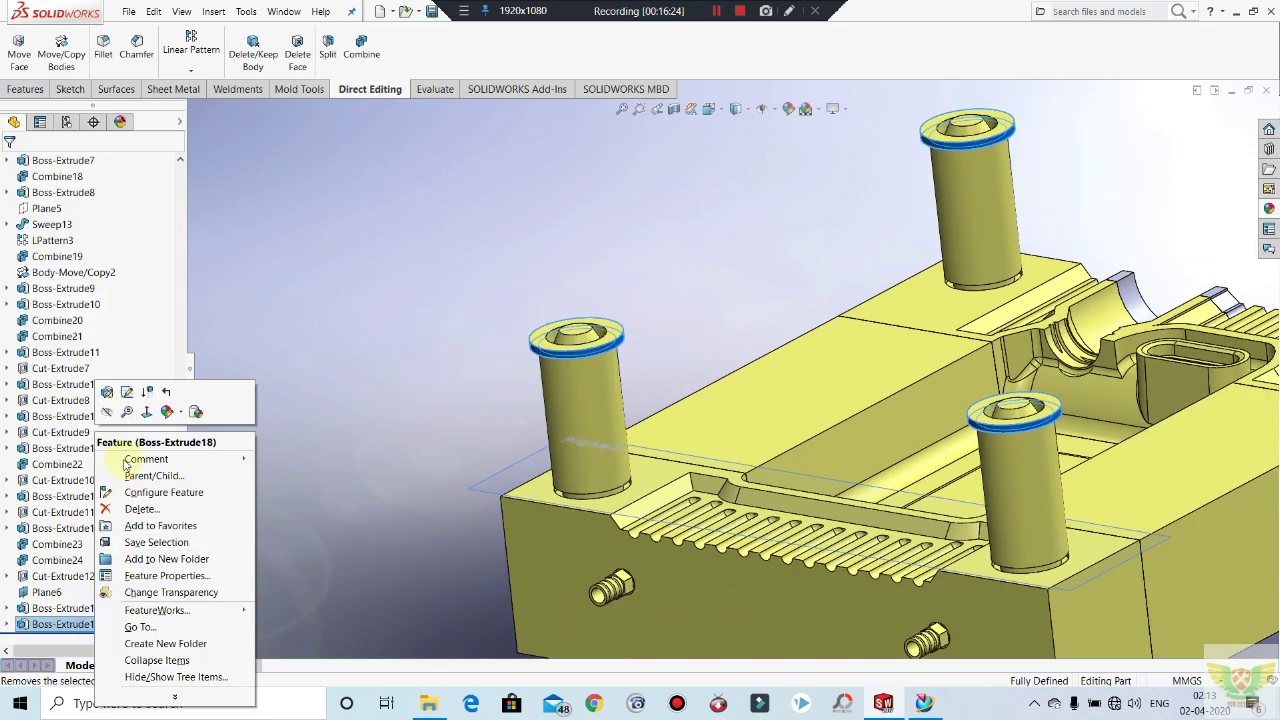
{"action": "left_click", "coordinate": [106, 393]}
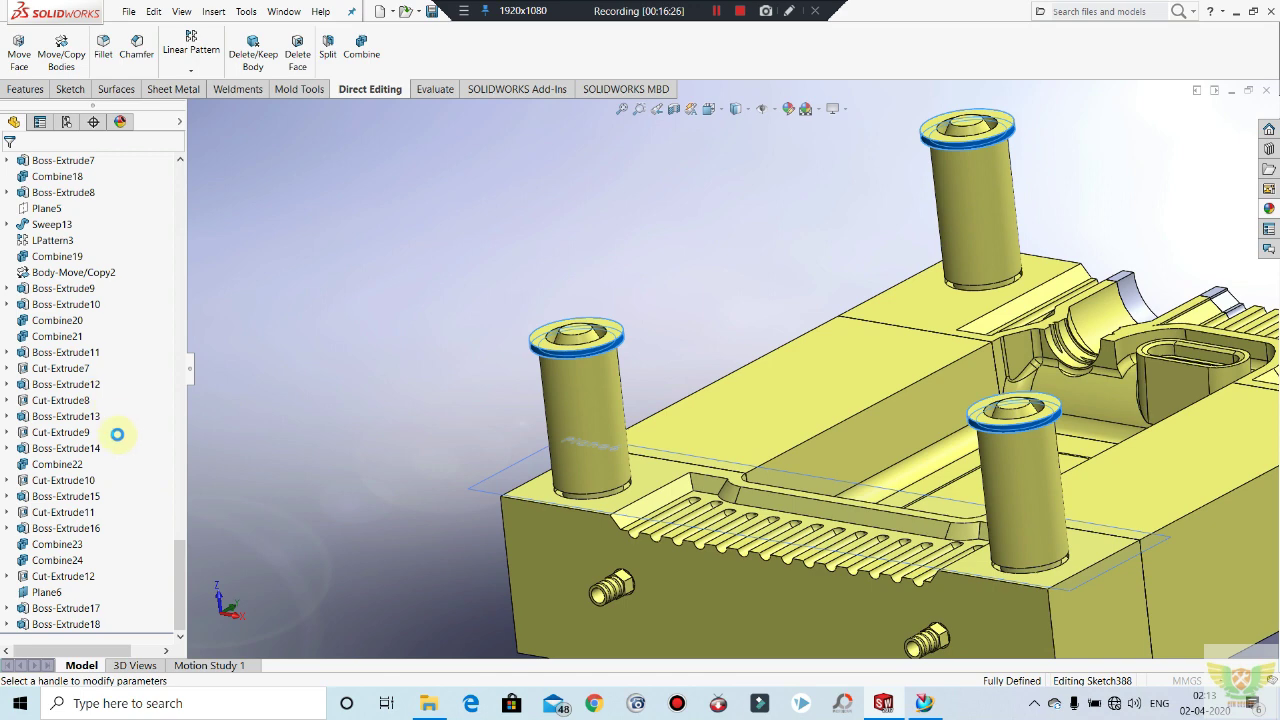
{"action": "left_click", "coordinate": [34, 340]}
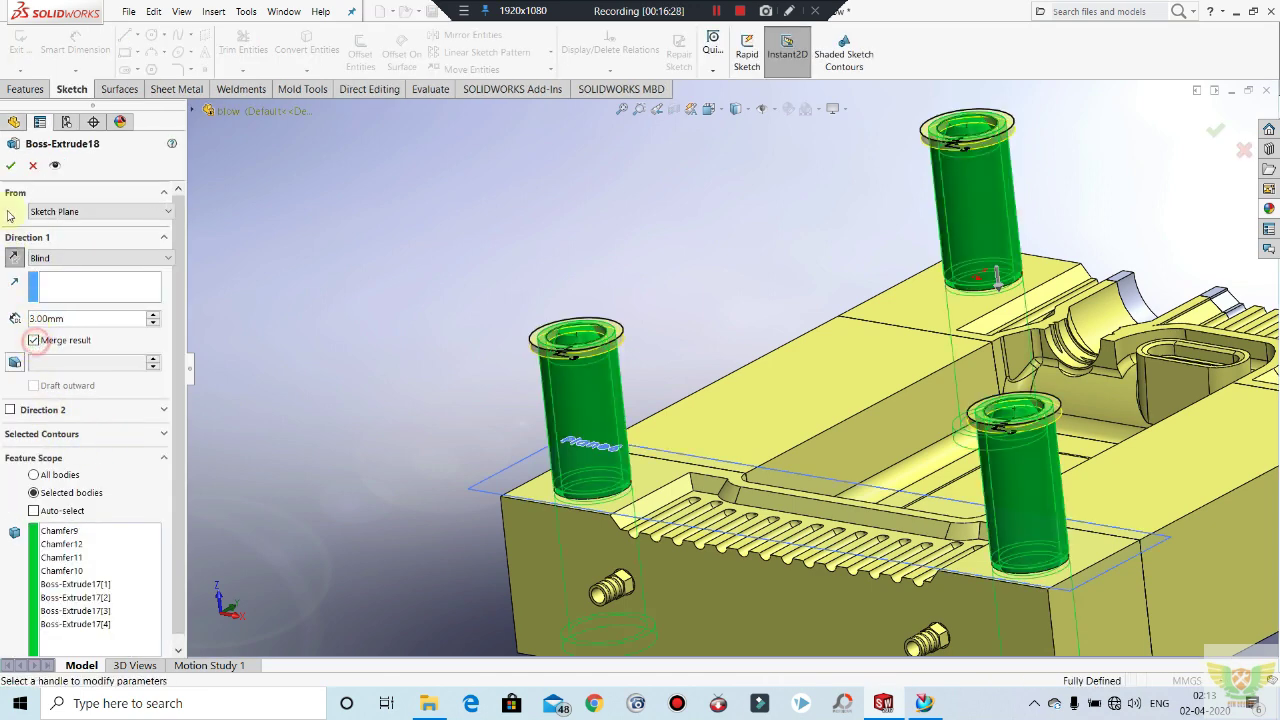
{"action": "key", "text": "Return"}
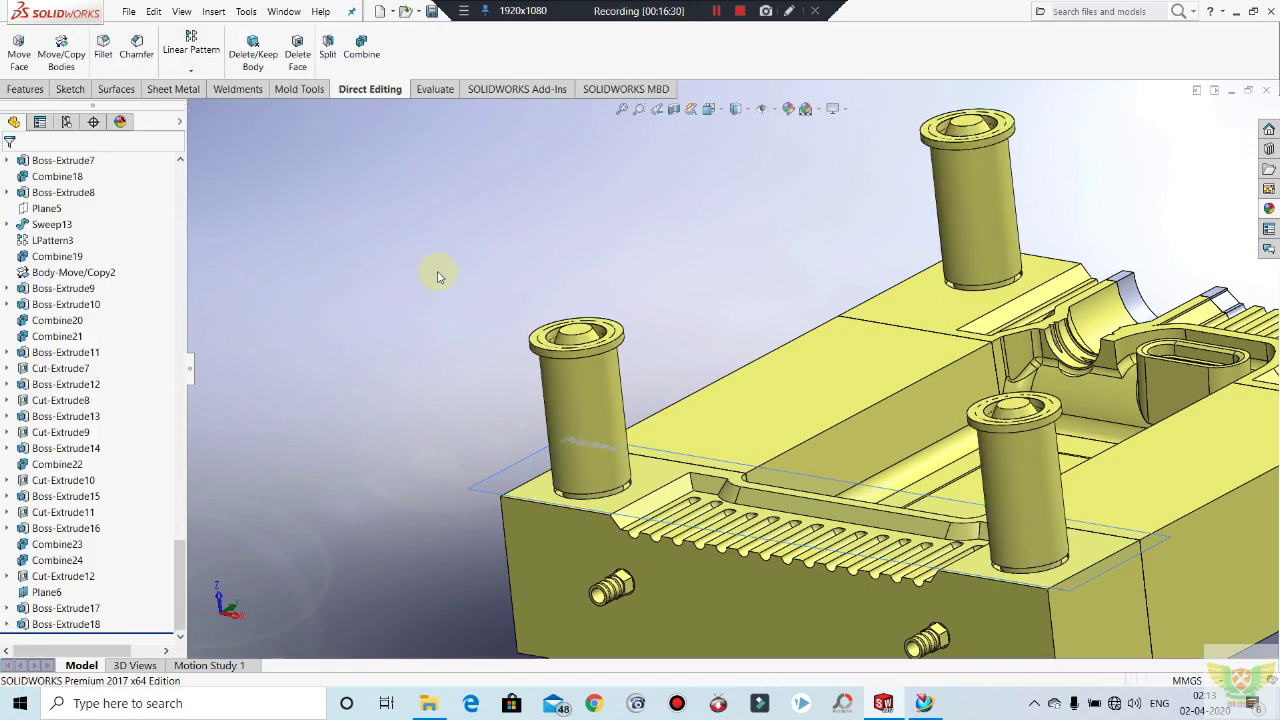
Step: Combine the left pin's body and flange into one solid with Add
{"action": "left_click", "coordinate": [357, 50]}
{"action": "scroll", "coordinate": [604, 435], "scroll_direction": "down", "scroll_amount": 3}
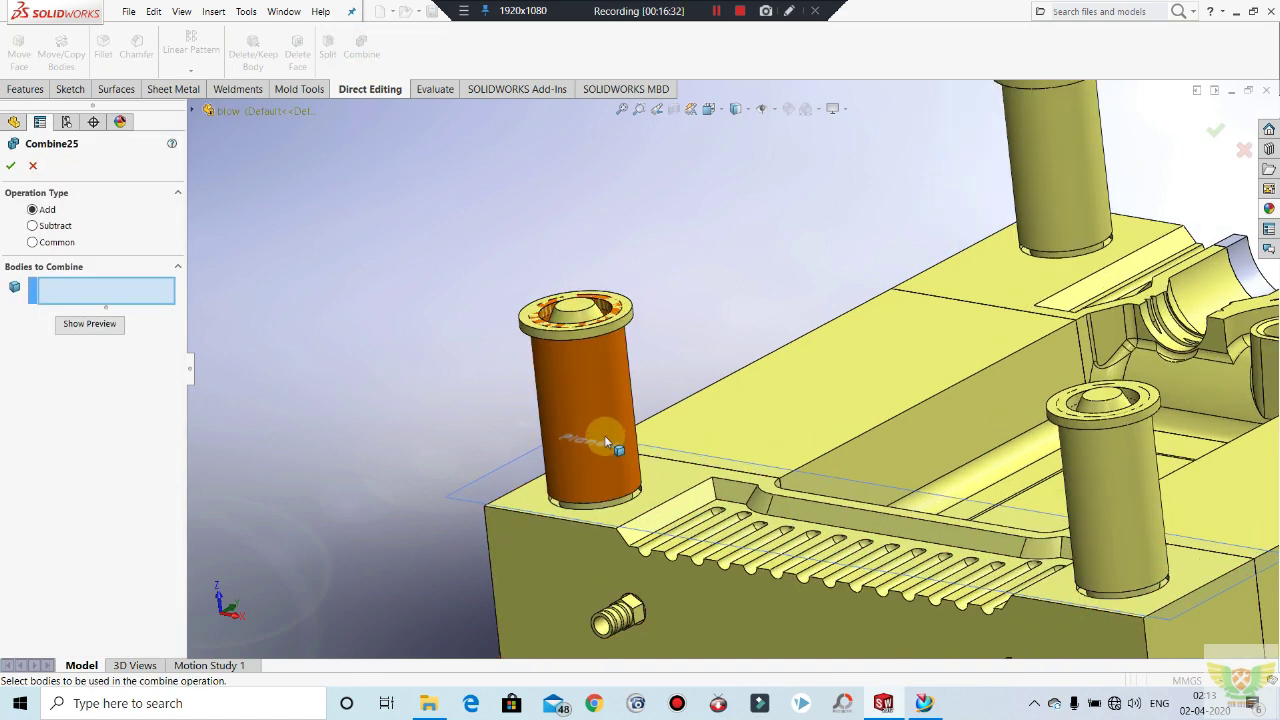
{"action": "scroll", "coordinate": [560, 370], "scroll_direction": "down", "scroll_amount": 3}
{"action": "left_click", "coordinate": [527, 300]}
{"action": "left_click", "coordinate": [524, 284]}
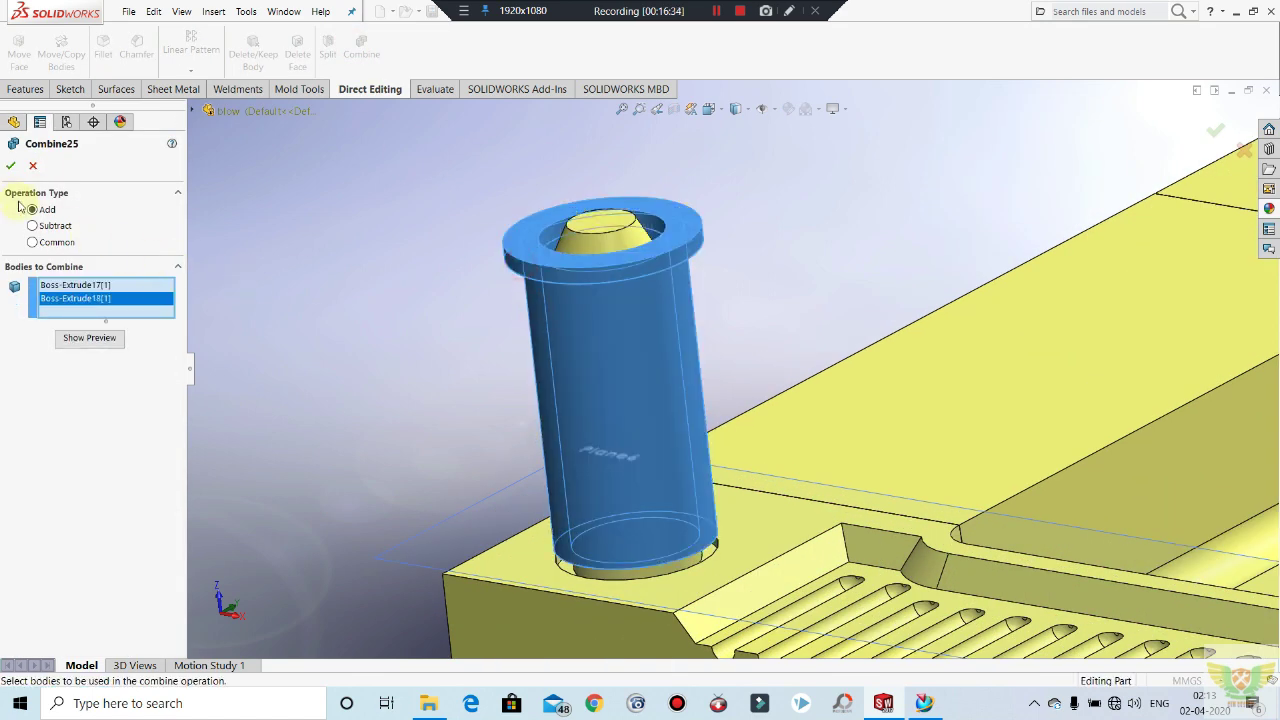
{"action": "key", "text": "Return"}
{"action": "scroll", "coordinate": [323, 306], "scroll_direction": "up", "scroll_amount": 3}
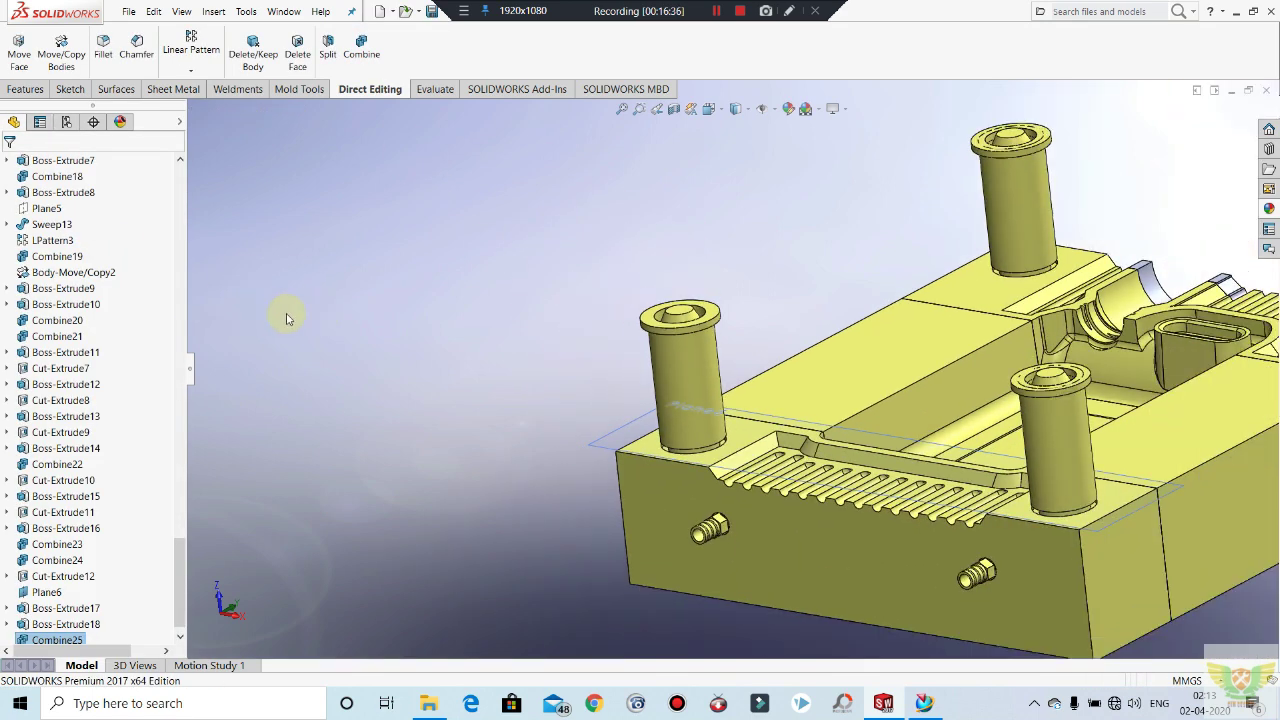
Step: Combine the next guide pin's flange and cylinder into one body
{"action": "middle_click_drag", "start_coordinate": [286, 309], "coordinate": [1134, 200]}
{"action": "scroll", "coordinate": [1134, 200], "scroll_direction": "down", "scroll_amount": 5}
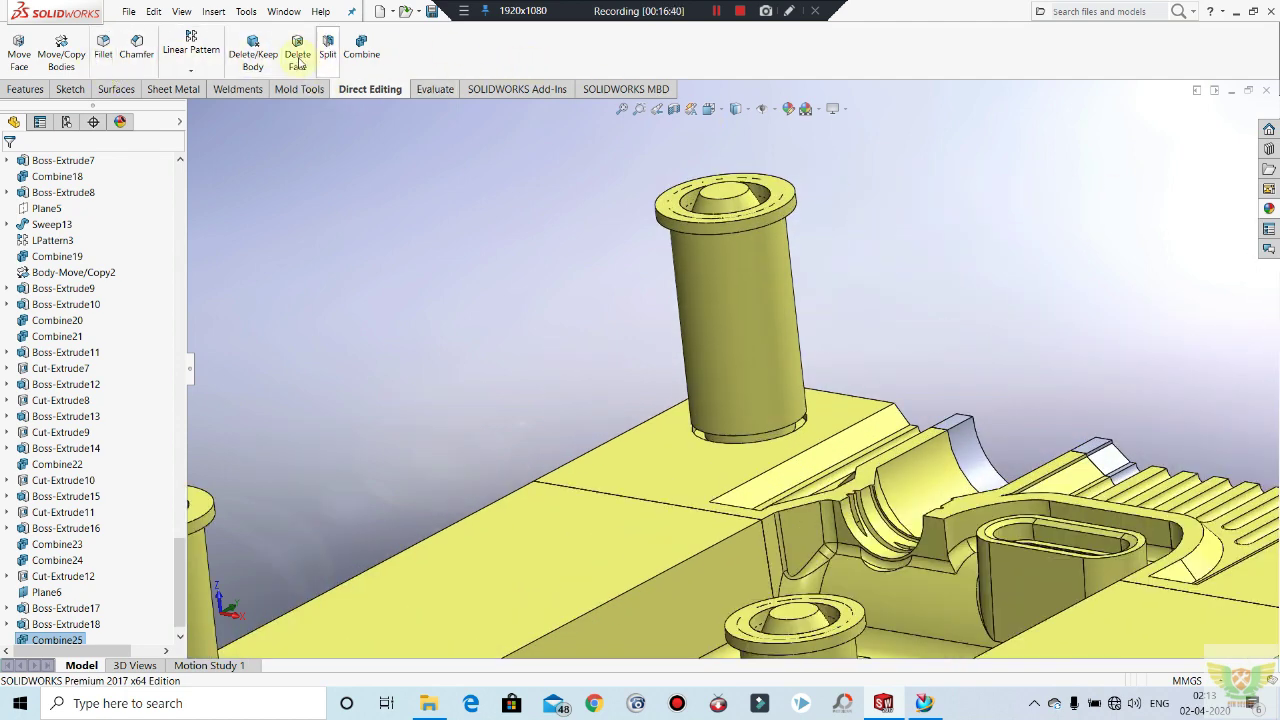
{"action": "left_click", "coordinate": [357, 44]}
{"action": "left_click", "coordinate": [672, 215]}
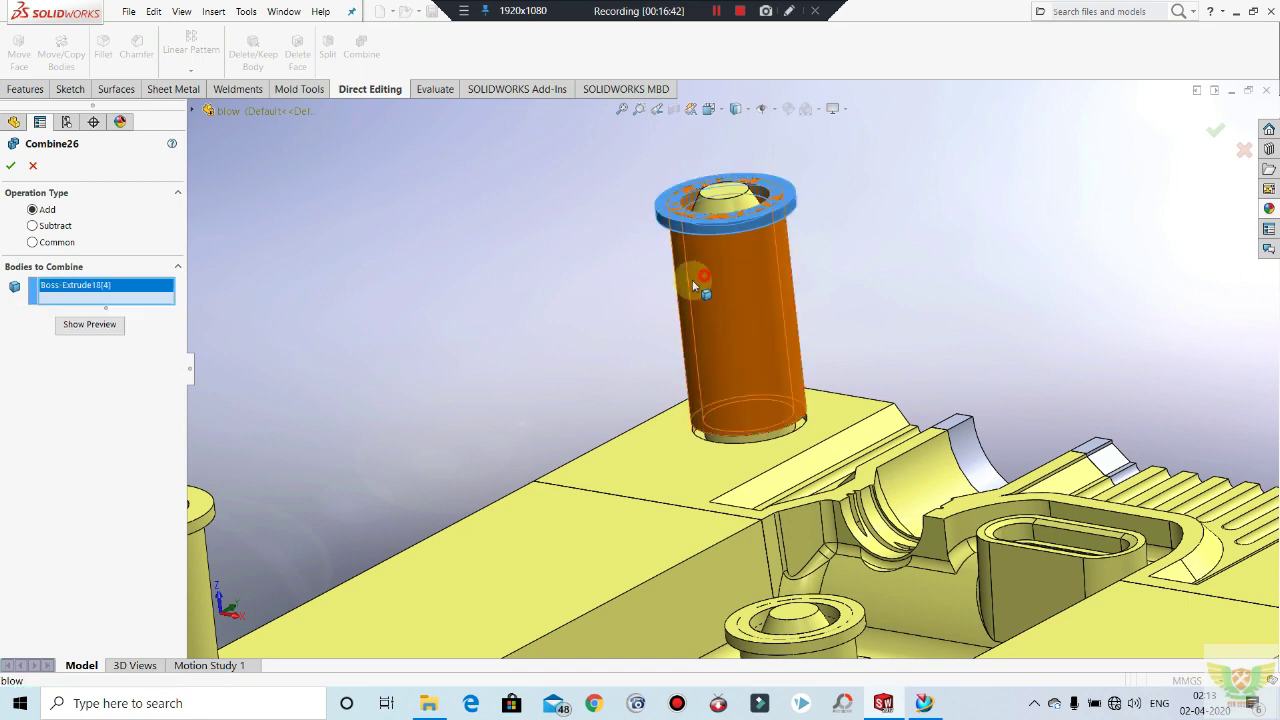
{"action": "left_click", "coordinate": [692, 280]}
{"action": "key", "text": "Return"}
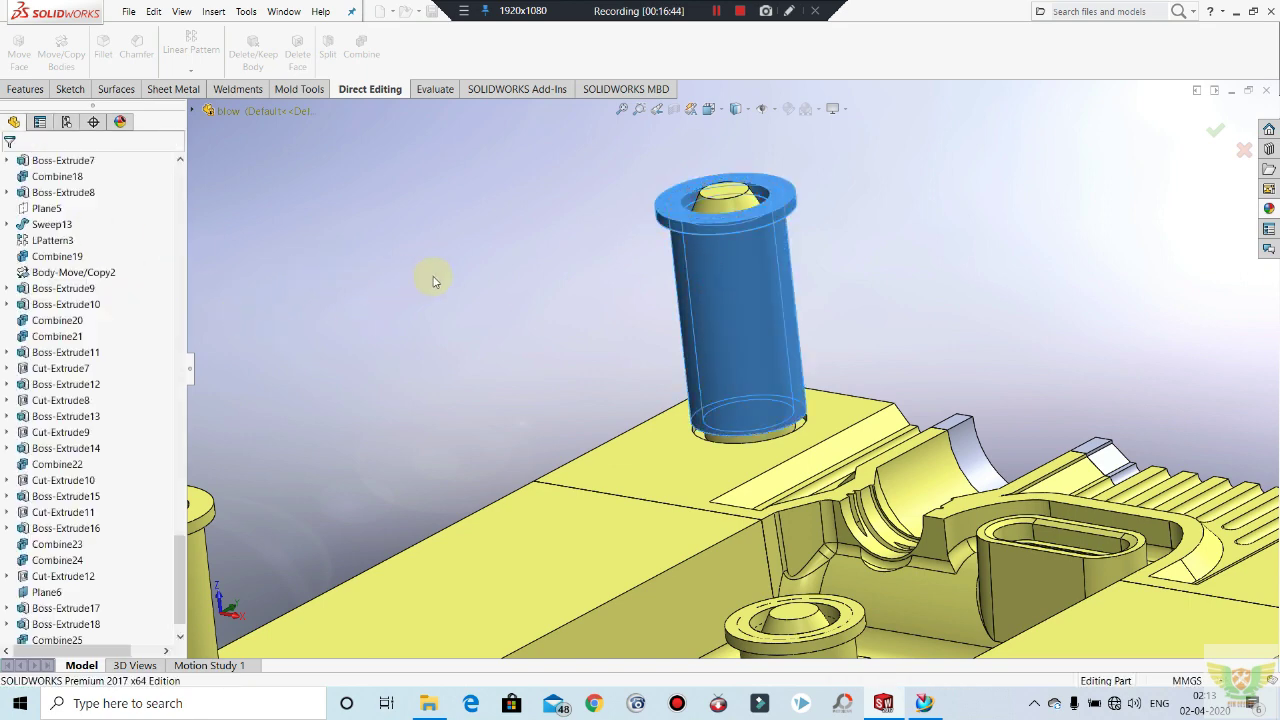
Step: Combine the right-hand pin's flange and cylinder into one body
{"action": "middle_click_drag", "start_coordinate": [420, 209], "coordinate": [880, 329]}
{"action": "scroll", "coordinate": [461, 211], "scroll_direction": "down", "scroll_amount": 3}
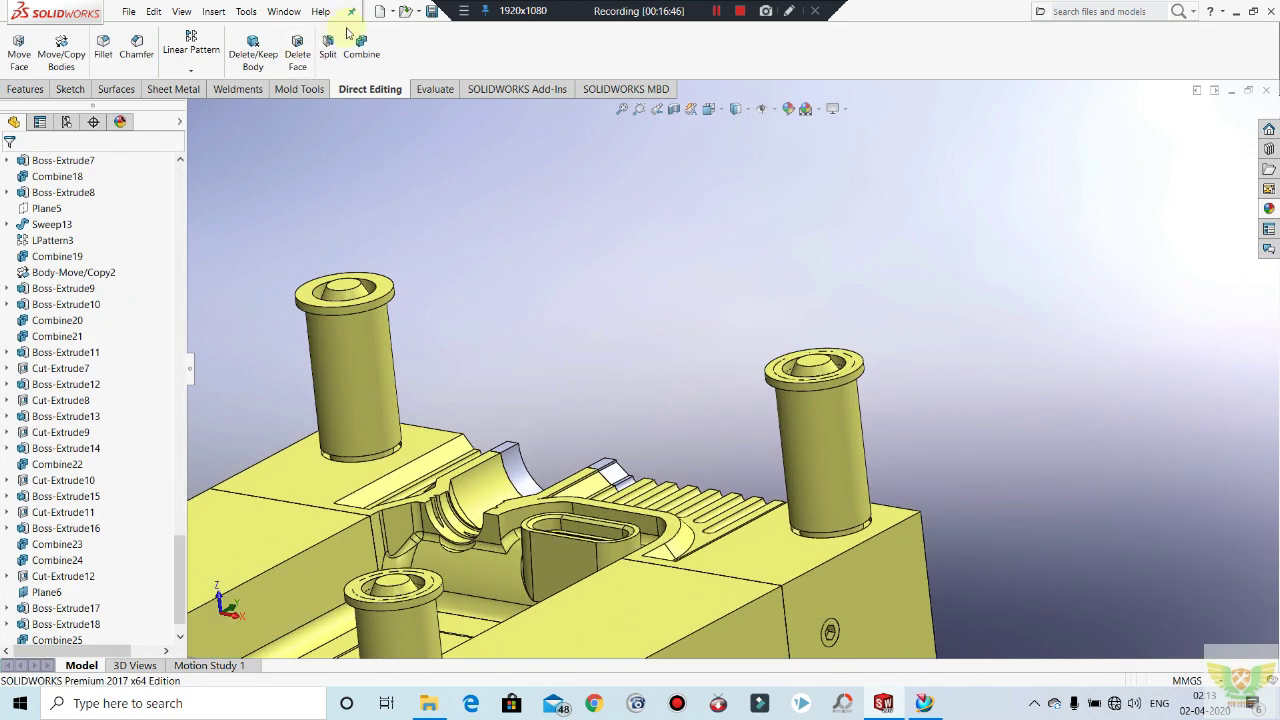
{"action": "scroll", "coordinate": [900, 408], "scroll_direction": "down", "scroll_amount": 2}
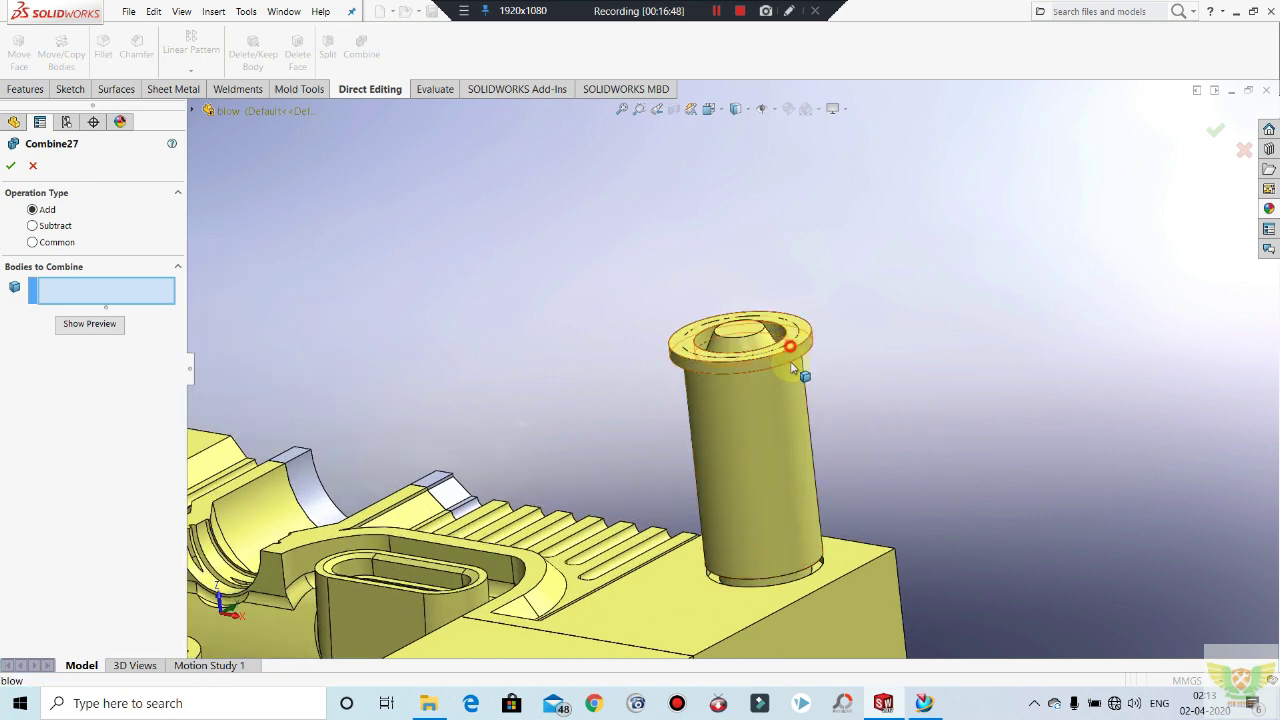
{"action": "left_click", "coordinate": [790, 350]}
{"action": "left_click", "coordinate": [800, 420]}
{"action": "key", "text": "Return"}
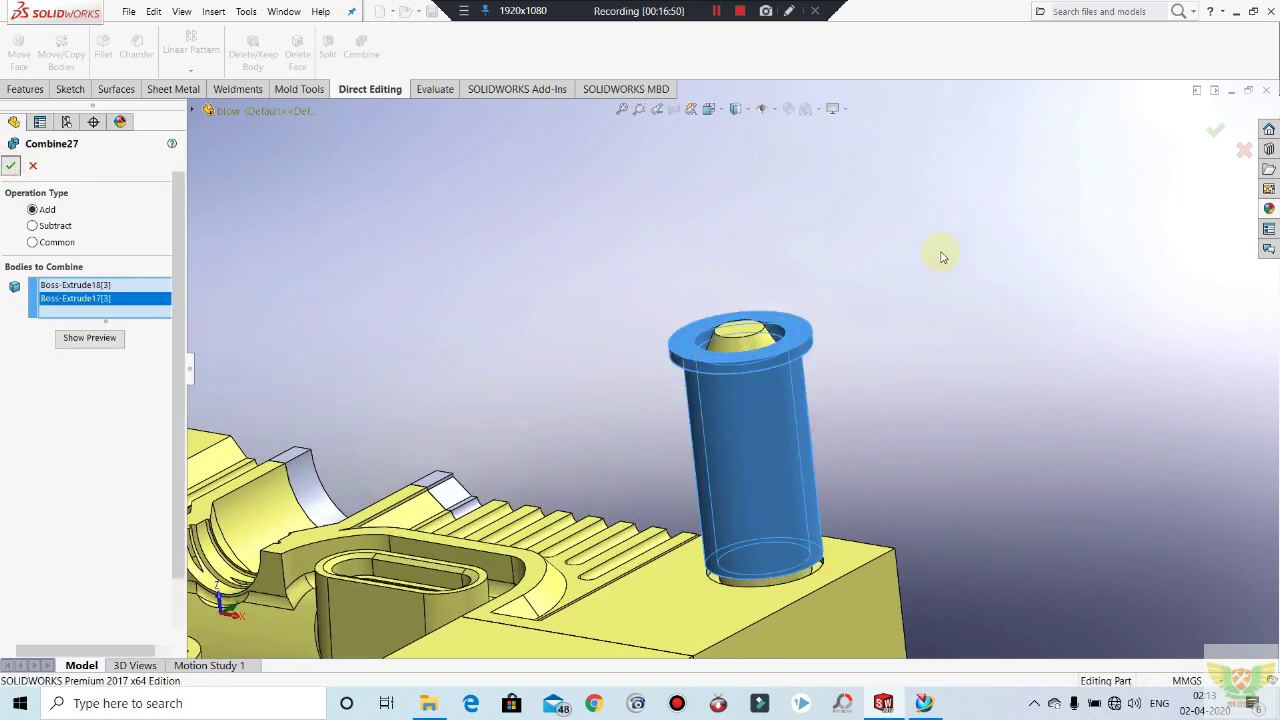
Step: Select the front pin's flange and cylinder bodies for another Add combine
{"action": "scroll", "coordinate": [752, 252], "scroll_direction": "up", "scroll_amount": 3}
{"action": "middle_click_drag", "start_coordinate": [752, 252], "coordinate": [575, 470]}
{"action": "scroll", "coordinate": [575, 470], "scroll_direction": "down", "scroll_amount": 2}
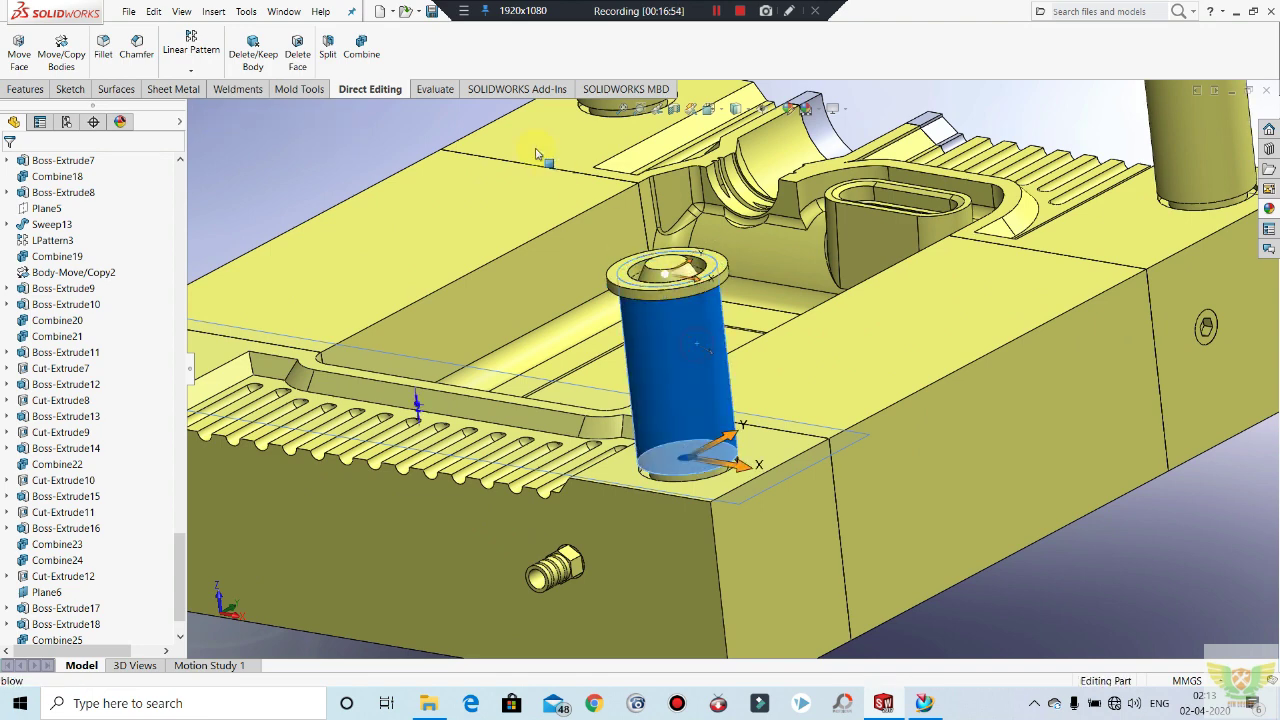
{"action": "left_click", "coordinate": [361, 47]}
{"action": "left_click", "coordinate": [676, 300]}
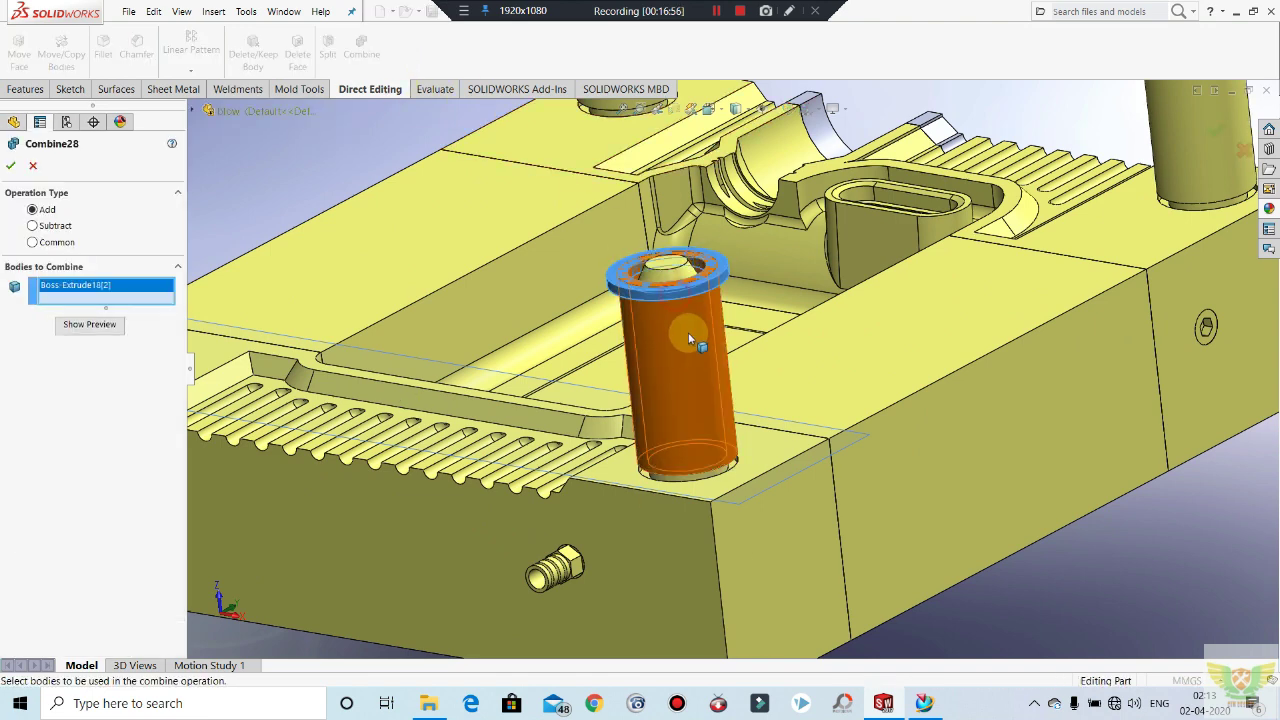
{"action": "left_click", "coordinate": [430, 326]}
Step: Confirm the front pin merge and hide Plane6
{"action": "key", "text": "Return"}
{"action": "scroll", "coordinate": [698, 385], "scroll_direction": "up", "scroll_amount": 5}
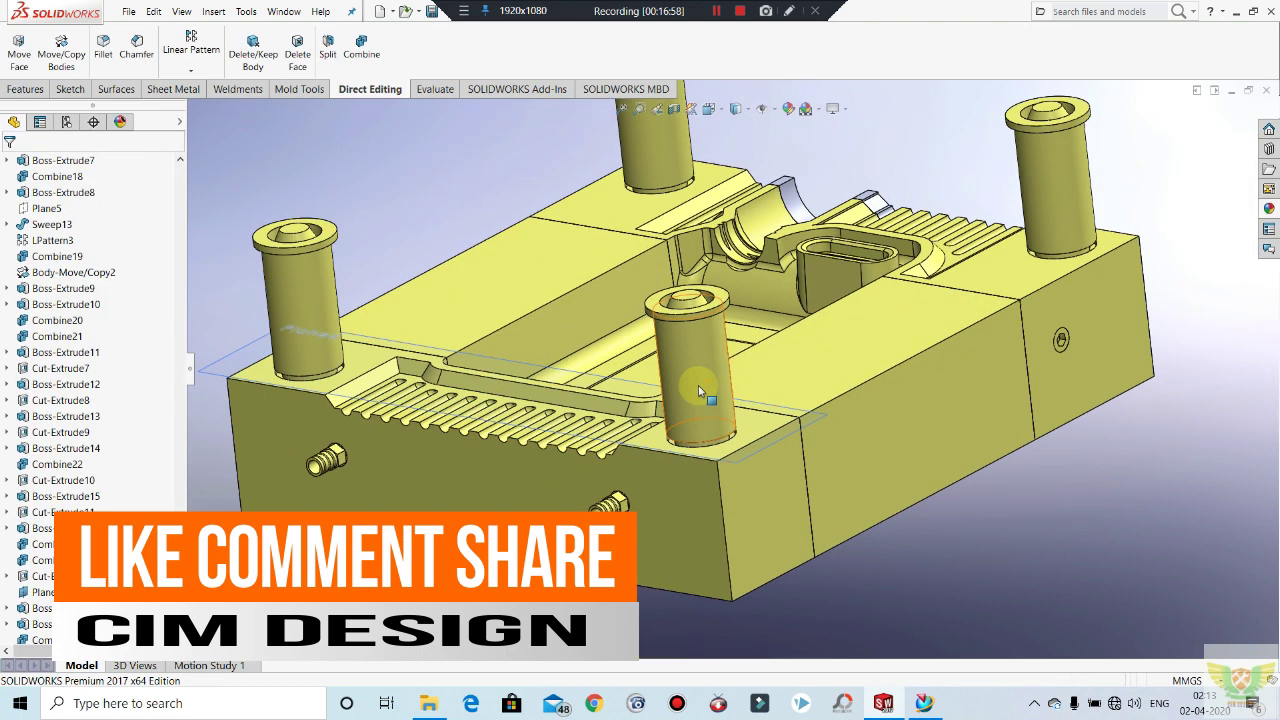
{"action": "scroll", "coordinate": [402, 383], "scroll_direction": "up", "scroll_amount": 3}
{"action": "scroll", "coordinate": [402, 383], "scroll_direction": "down", "scroll_amount": 2}
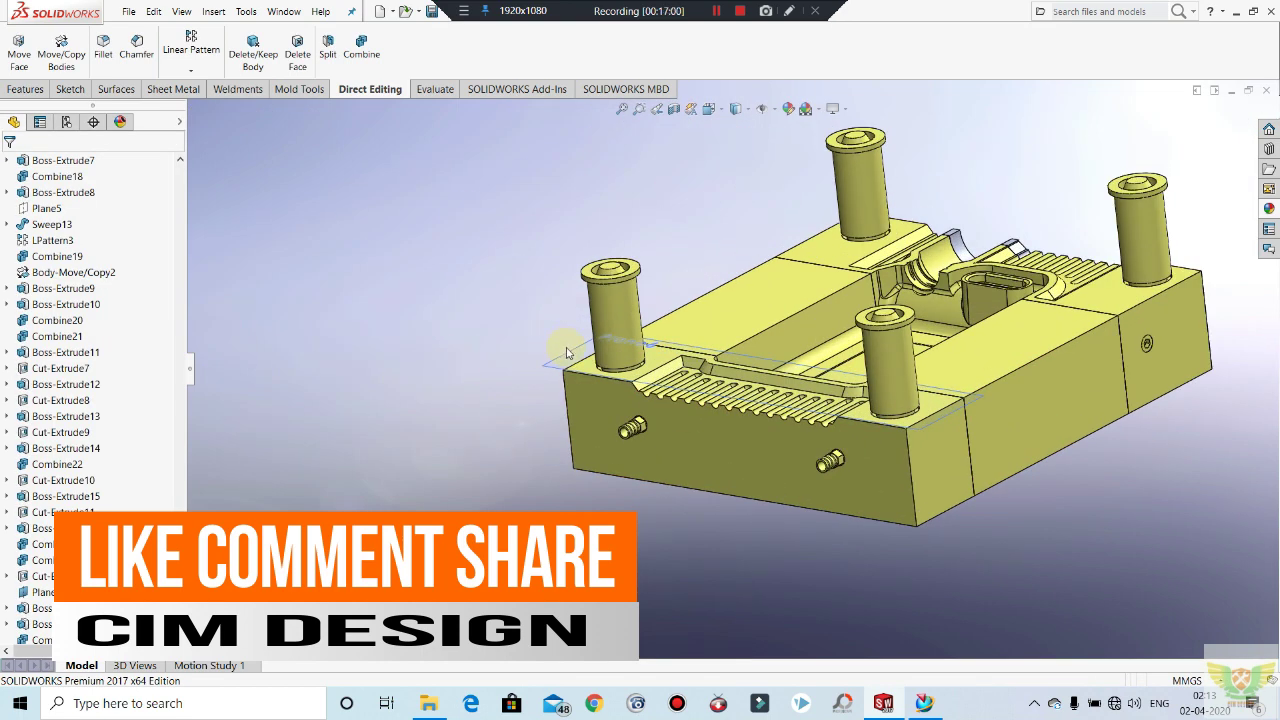
{"action": "right_click", "coordinate": [562, 356]}
{"action": "left_click", "coordinate": [615, 336]}
{"action": "scroll", "coordinate": [600, 362], "scroll_direction": "up", "scroll_amount": 2}
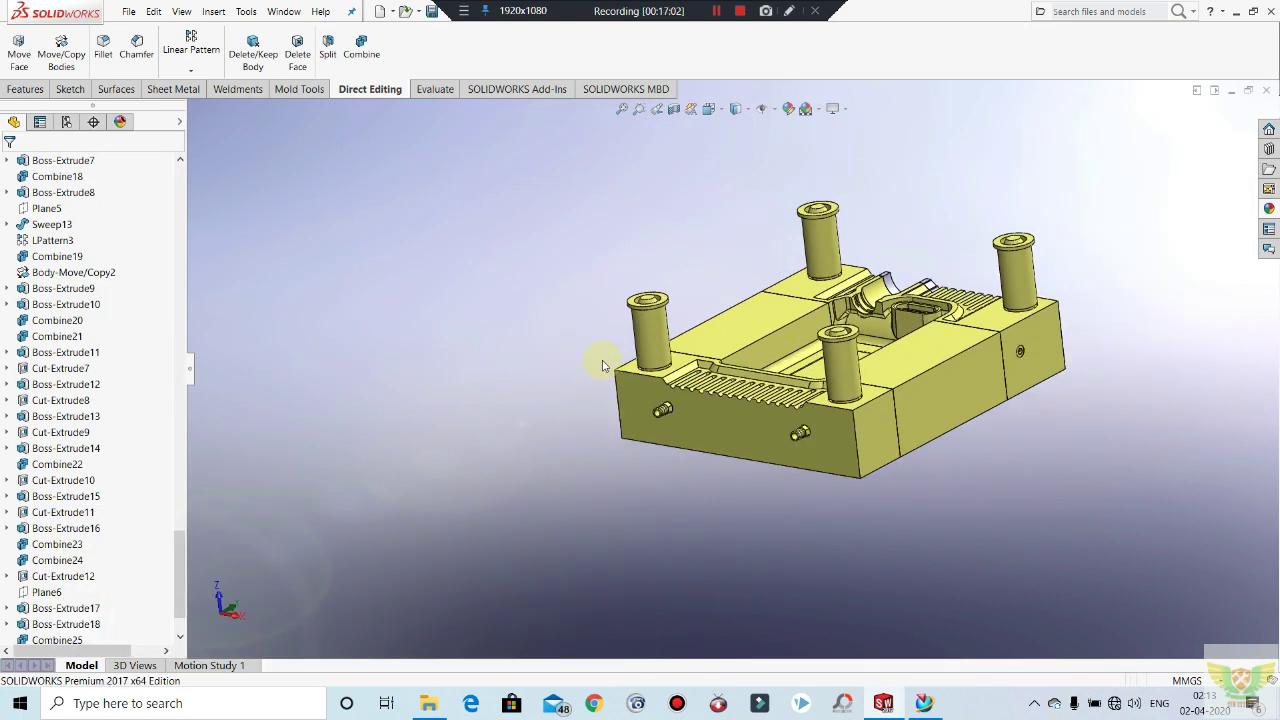
{"action": "scroll", "coordinate": [600, 362], "scroll_direction": "up", "scroll_amount": 2}
{"action": "scroll", "coordinate": [878, 268], "scroll_direction": "down", "scroll_amount": 3}
{"action": "scroll", "coordinate": [878, 268], "scroll_direction": "down", "scroll_amount": 3}
{"action": "scroll", "coordinate": [880, 280], "scroll_direction": "up", "scroll_amount": 2}
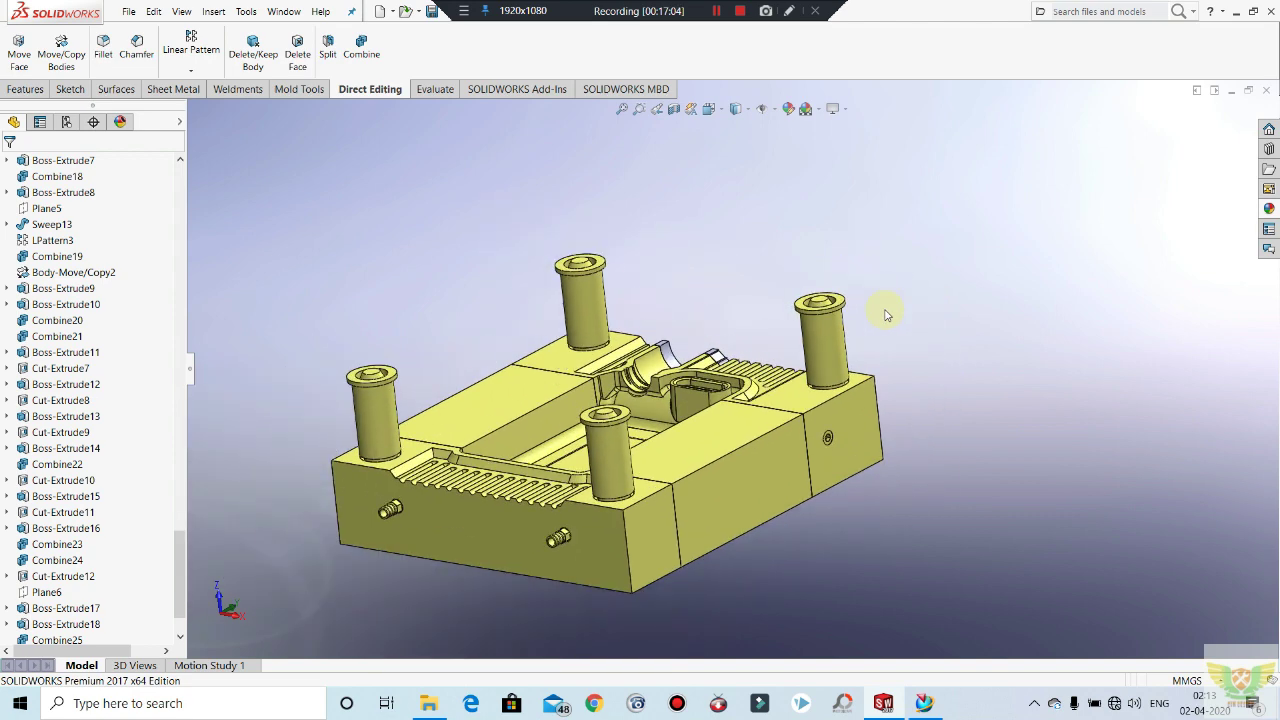
Step: Orbit the finished mold half through side and top views to an isometric angle
{"action": "mouse_move", "coordinate": [845, 338]}
{"action": "middle_mouse_down"}
{"action": "mouse_move", "coordinate": [971, 320]}
{"action": "mouse_move", "coordinate": [963, 400]}
{"action": "mouse_move", "coordinate": [972, 378]}
{"action": "middle_mouse_up"}
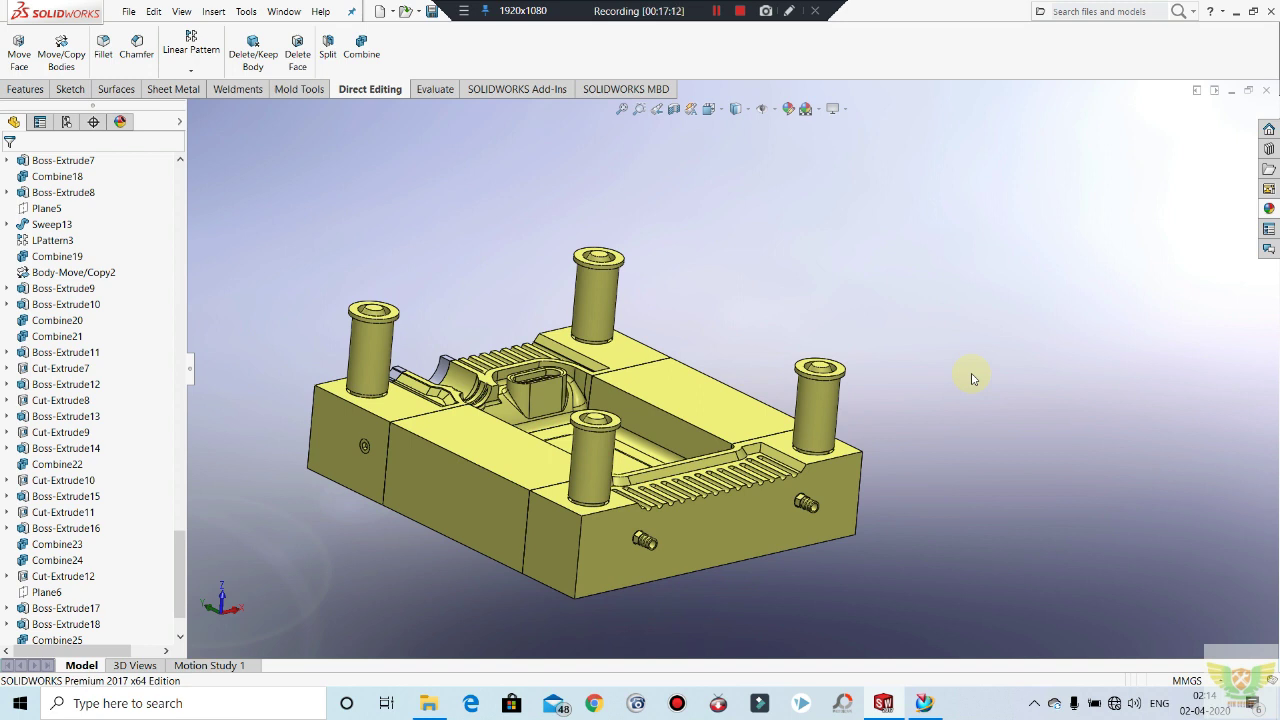
{"action": "scroll", "coordinate": [940, 323], "scroll_direction": "up", "scroll_amount": 3}
{"action": "mouse_move", "coordinate": [894, 343]}
{"action": "middle_mouse_down"}
{"action": "mouse_move", "coordinate": [851, 323]}
{"action": "mouse_move", "coordinate": [838, 401]}
{"action": "middle_mouse_up"}
{"action": "scroll", "coordinate": [612, 456], "scroll_direction": "down", "scroll_amount": 3}
{"action": "middle_click_drag", "start_coordinate": [612, 456], "coordinate": [662, 285]}
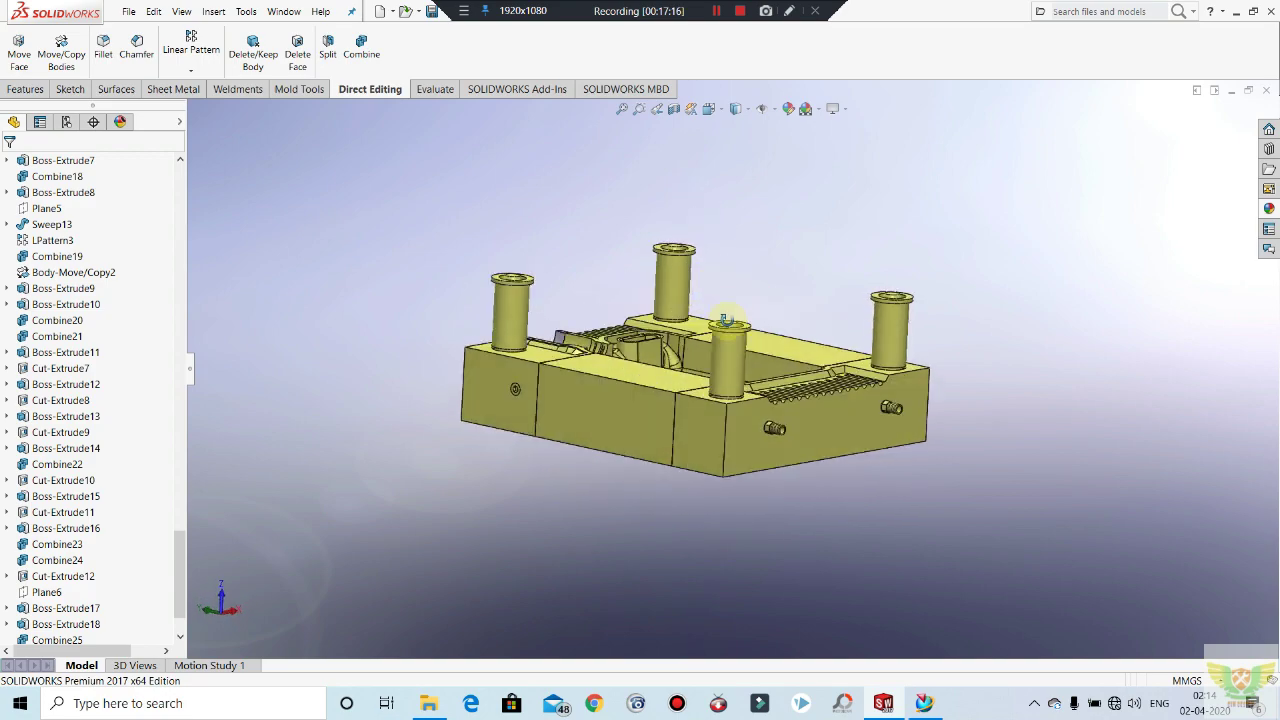
{"action": "middle_click_drag", "start_coordinate": [658, 333], "coordinate": [920, 200]}
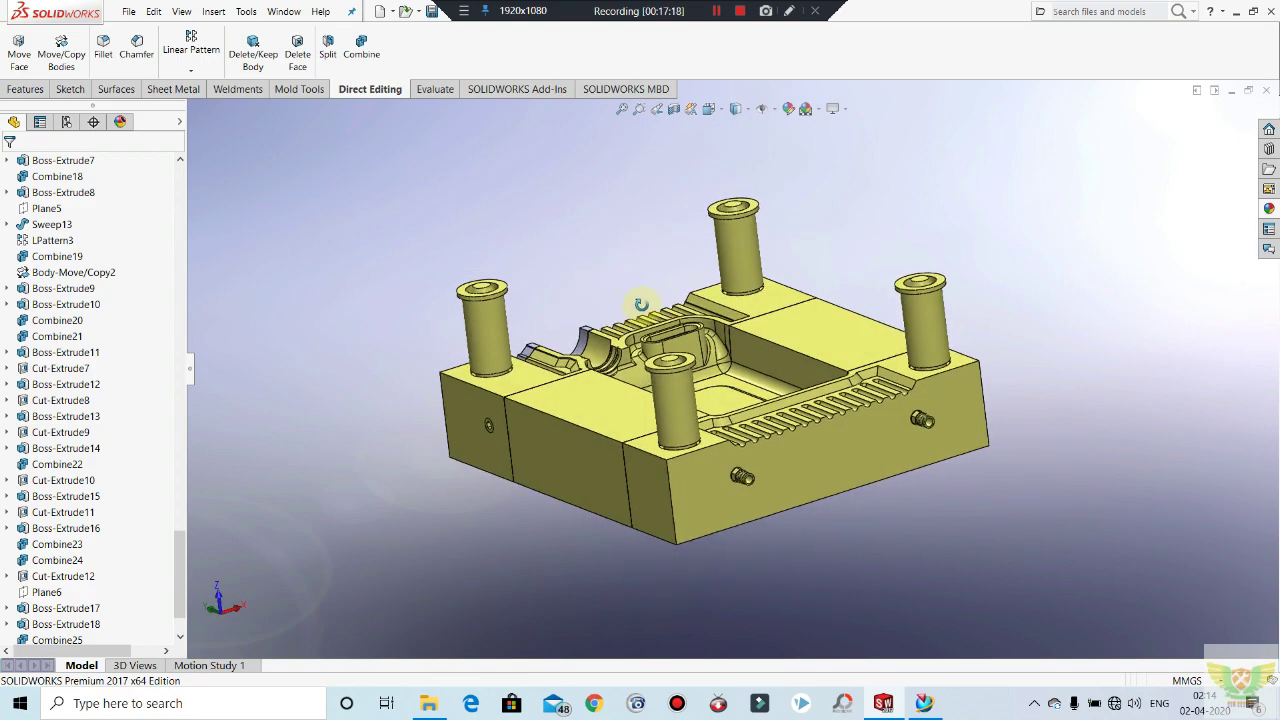
{"action": "mouse_move", "coordinate": [975, 259]}
{"action": "middle_mouse_down"}
{"action": "mouse_move", "coordinate": [986, 189]}
{"action": "mouse_move", "coordinate": [1006, 257]}
{"action": "mouse_move", "coordinate": [953, 407]}
{"action": "mouse_move", "coordinate": [940, 360]}
{"action": "mouse_move", "coordinate": [929, 373]}
{"action": "middle_mouse_up"}
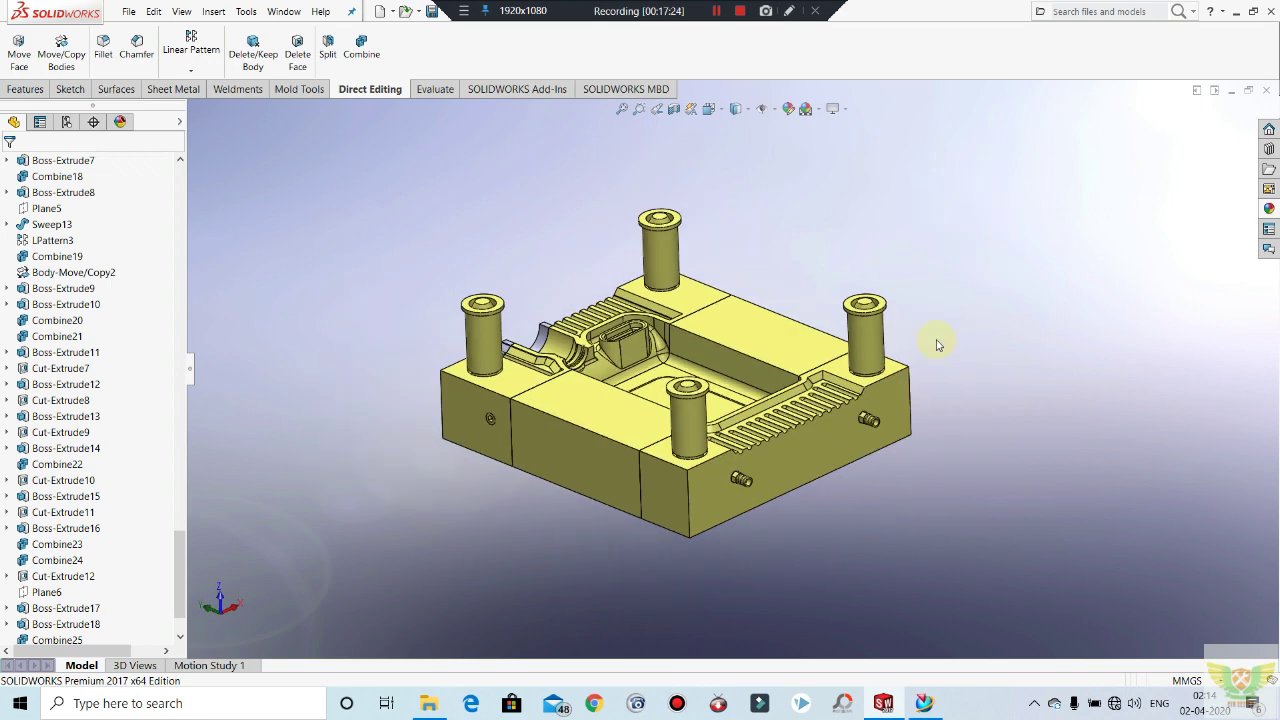
Step: Apply a Plane4 section view to cut away the recoloured mold half
{"action": "left_click", "coordinate": [717, 14]}
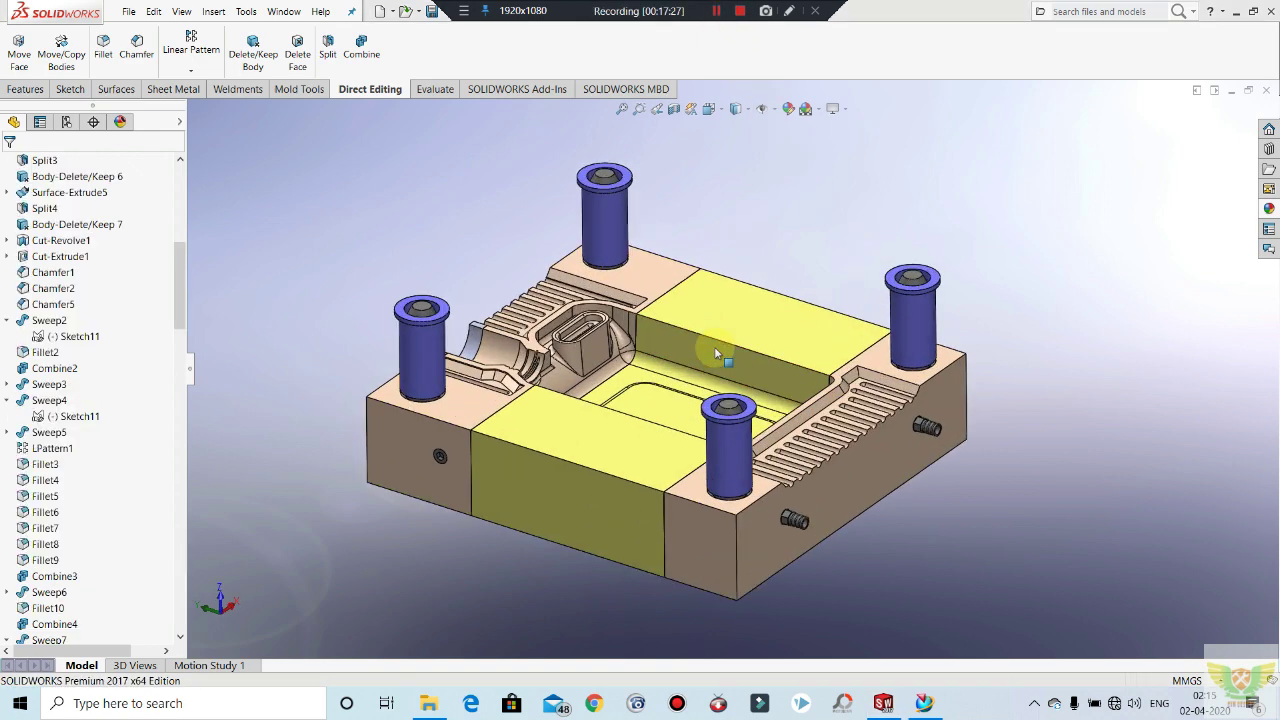
{"action": "mouse_move", "coordinate": [779, 331]}
{"action": "middle_mouse_down"}
{"action": "mouse_move", "coordinate": [779, 299]}
{"action": "mouse_move", "coordinate": [684, 304]}
{"action": "middle_mouse_up"}
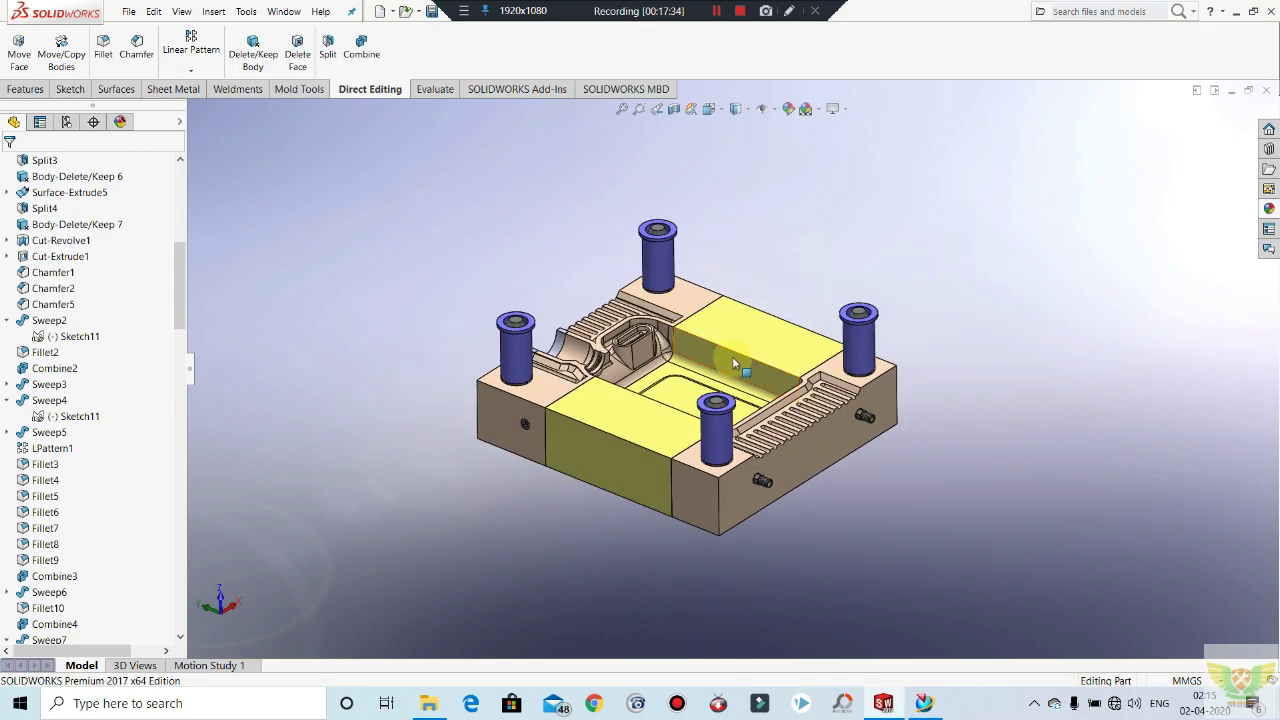
{"action": "scroll", "coordinate": [740, 372], "scroll_direction": "down", "scroll_amount": 2}
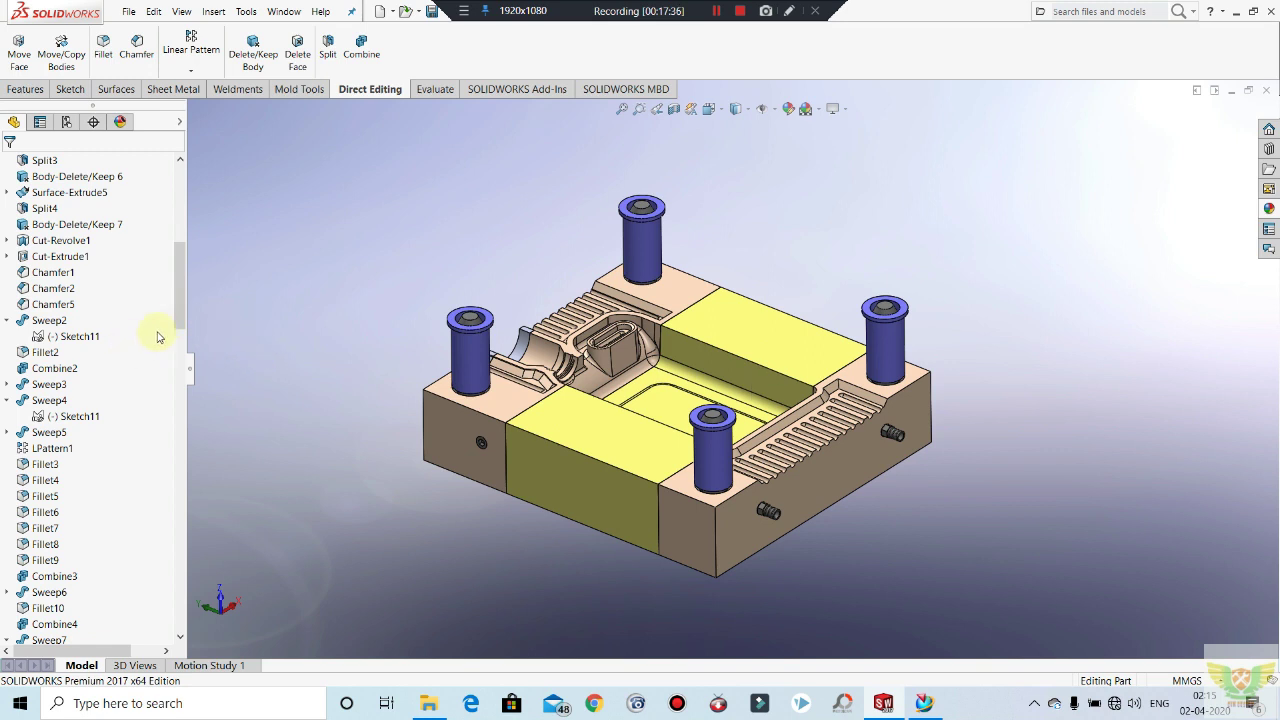
{"action": "left_click", "coordinate": [673, 110]}
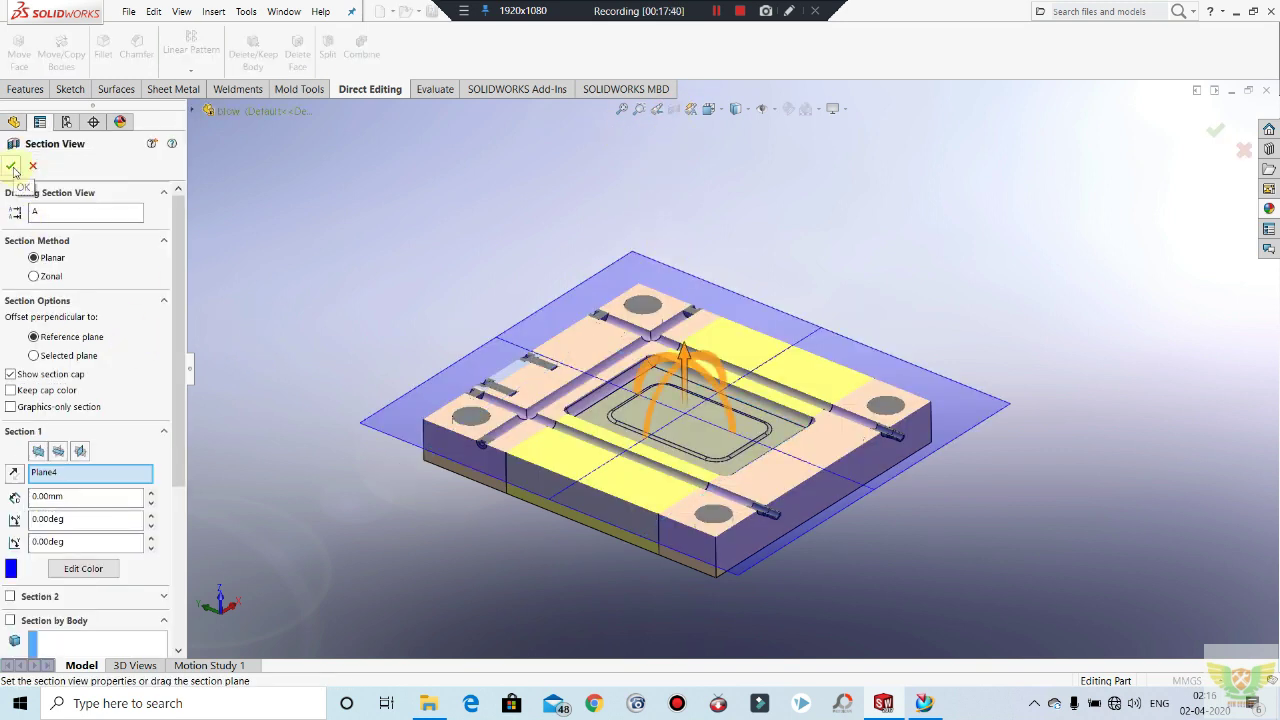
{"action": "left_click", "coordinate": [12, 167]}
Step: Orbit the cutaway to see the guide pillars and cavity, then cancel Move/Copy Bodies
{"action": "mouse_move", "coordinate": [537, 297]}
{"action": "middle_mouse_down"}
{"action": "mouse_move", "coordinate": [566, 405]}
{"action": "mouse_move", "coordinate": [625, 415]}
{"action": "mouse_move", "coordinate": [728, 383]}
{"action": "mouse_move", "coordinate": [736, 546]}
{"action": "mouse_move", "coordinate": [701, 535]}
{"action": "mouse_move", "coordinate": [688, 470]}
{"action": "middle_mouse_up"}
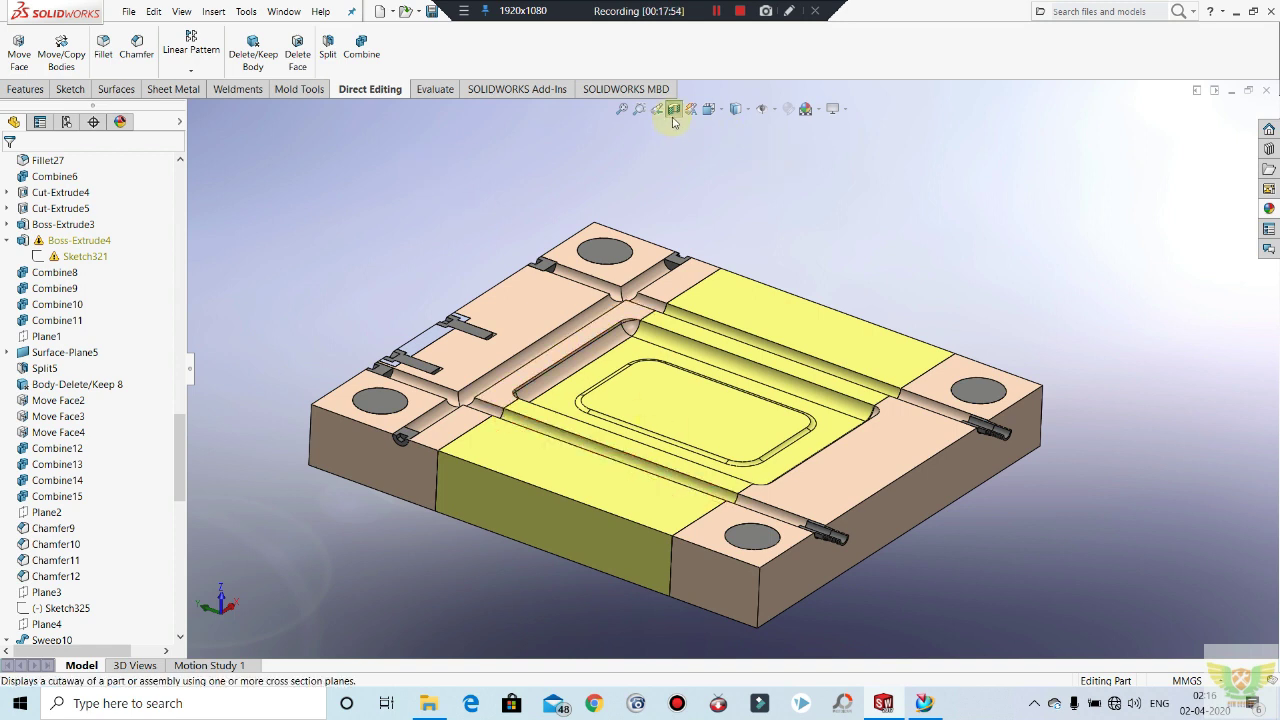
{"action": "mouse_move", "coordinate": [759, 317]}
{"action": "middle_mouse_down"}
{"action": "mouse_move", "coordinate": [753, 426]}
{"action": "mouse_move", "coordinate": [929, 497]}
{"action": "middle_mouse_up"}
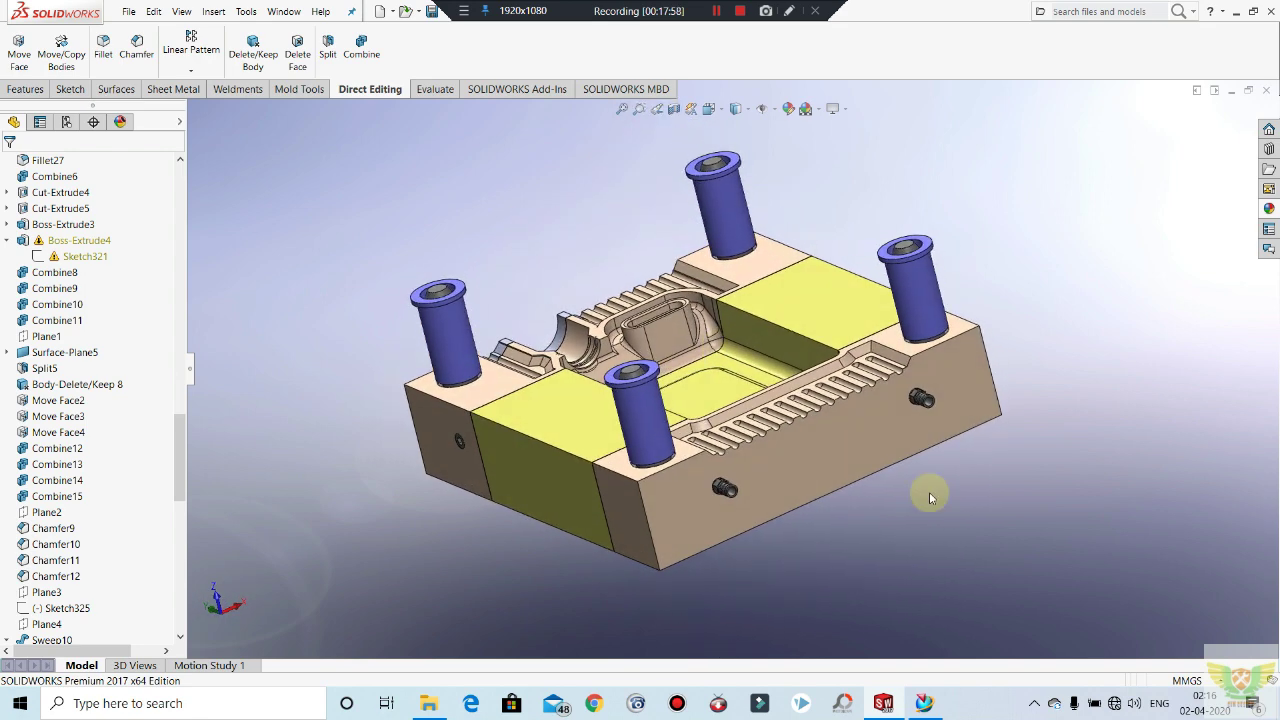
{"action": "middle_click_drag", "start_coordinate": [976, 538], "coordinate": [936, 497]}
{"action": "mouse_move", "coordinate": [880, 418]}
{"action": "middle_mouse_down"}
{"action": "mouse_move", "coordinate": [849, 447]}
{"action": "mouse_move", "coordinate": [803, 345]}
{"action": "middle_mouse_up"}
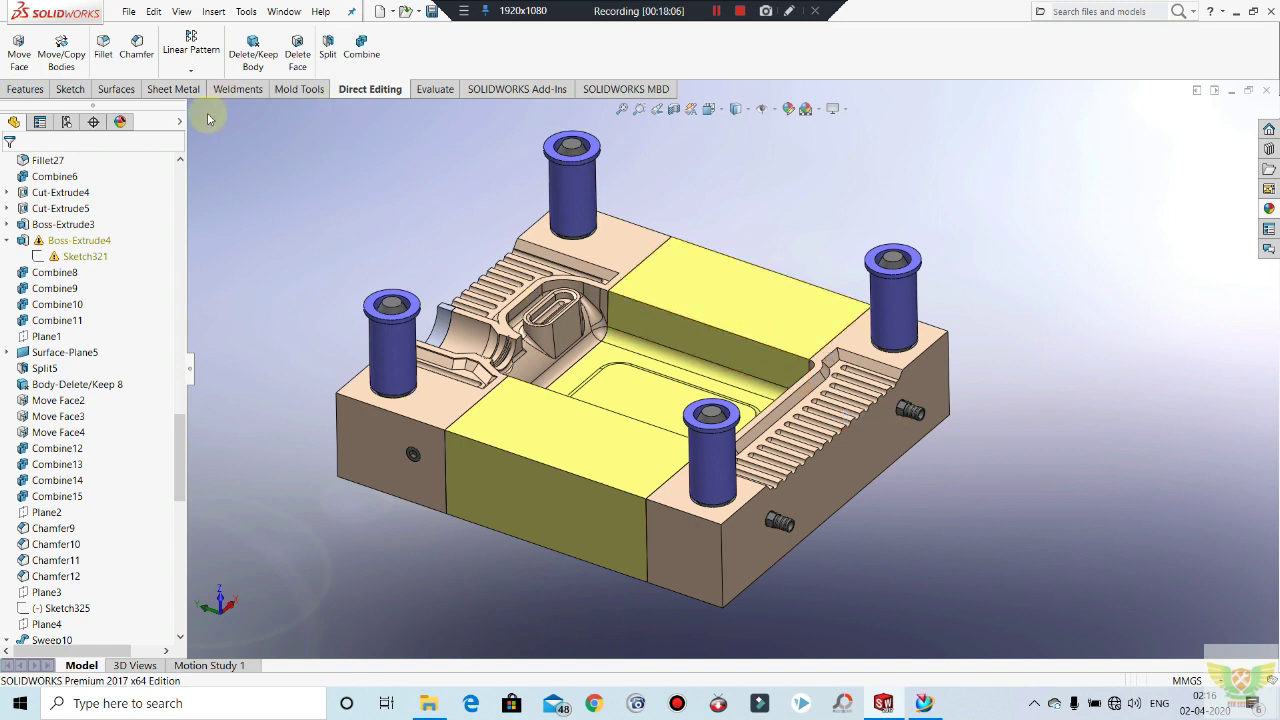
{"action": "left_click", "coordinate": [64, 56]}
{"action": "key", "text": "Escape"}
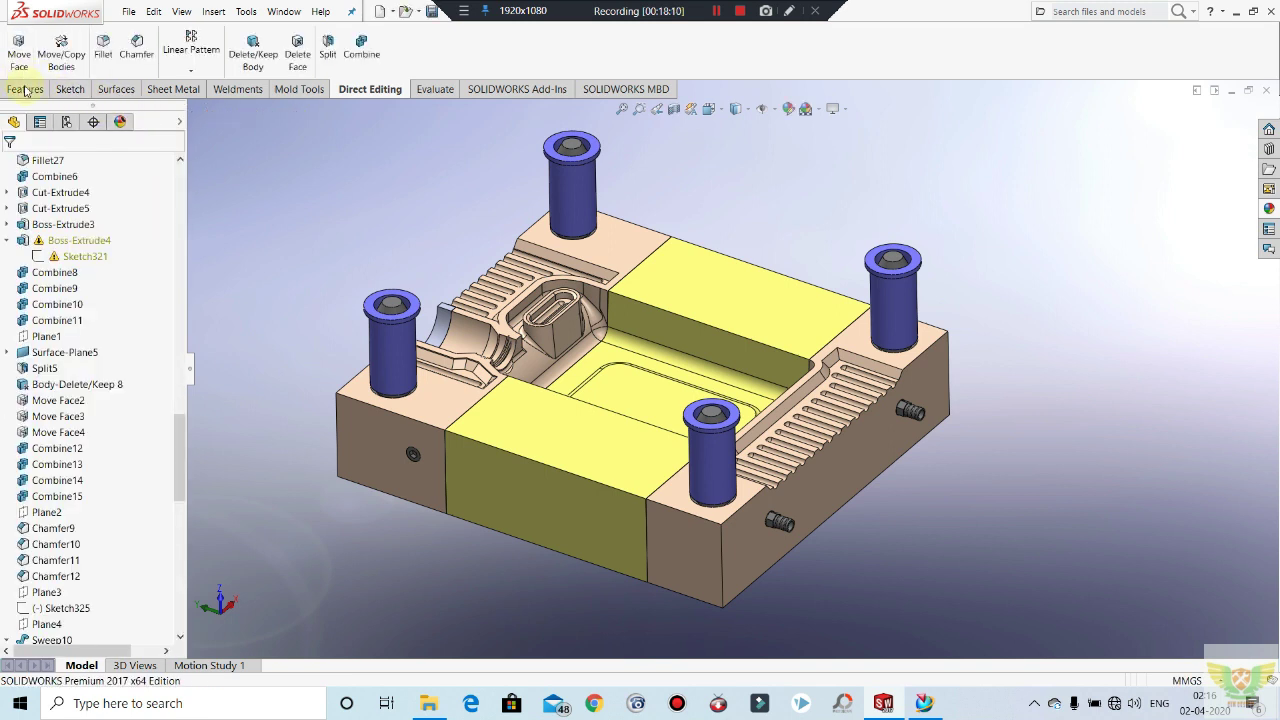
Step: Start Mirror and add the main block, yellow insert, peach block, fittings and Cut-Extrude7 bodies
{"action": "left_click", "coordinate": [25, 90]}
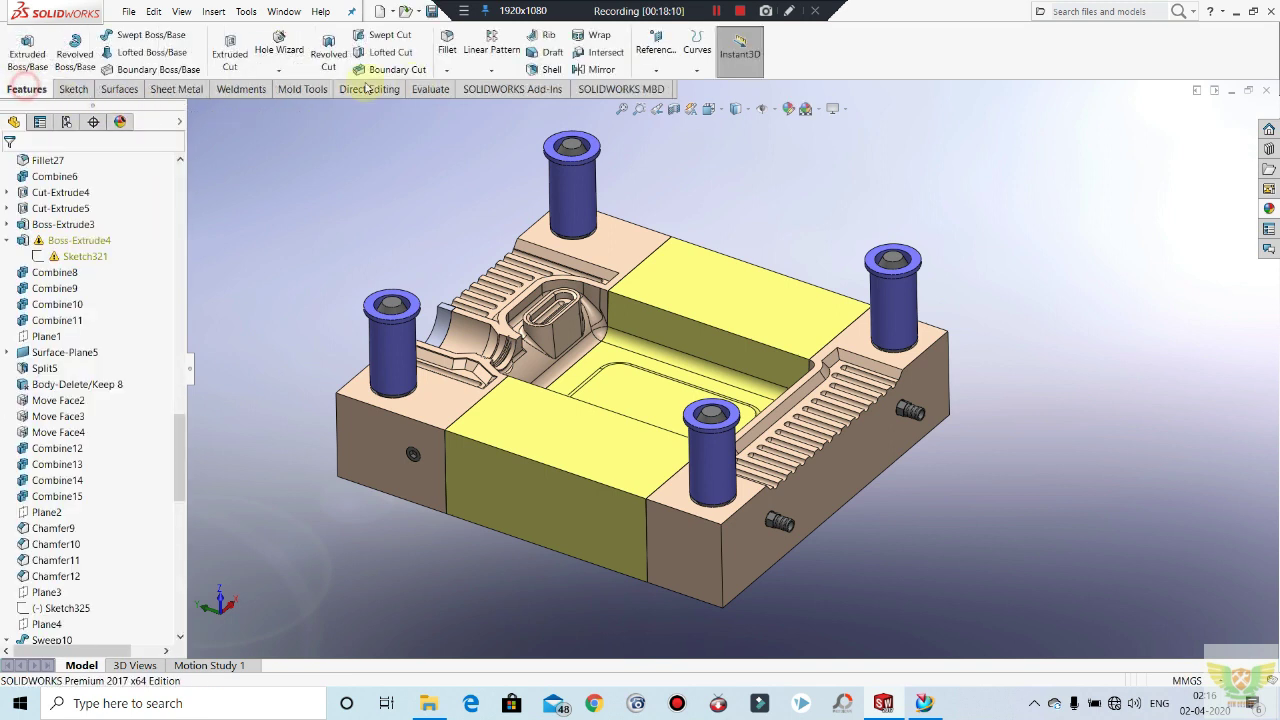
{"action": "left_click", "coordinate": [591, 70]}
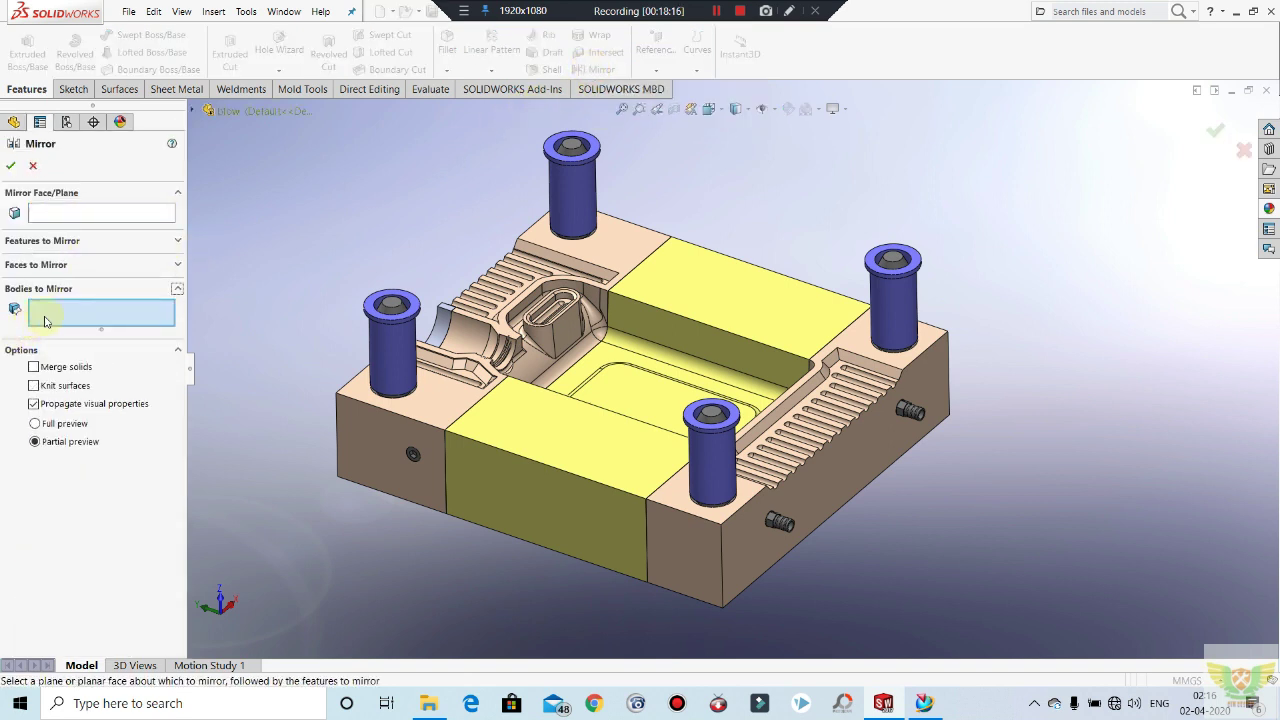
{"action": "left_click", "coordinate": [527, 497]}
{"action": "left_click", "coordinate": [527, 497]}
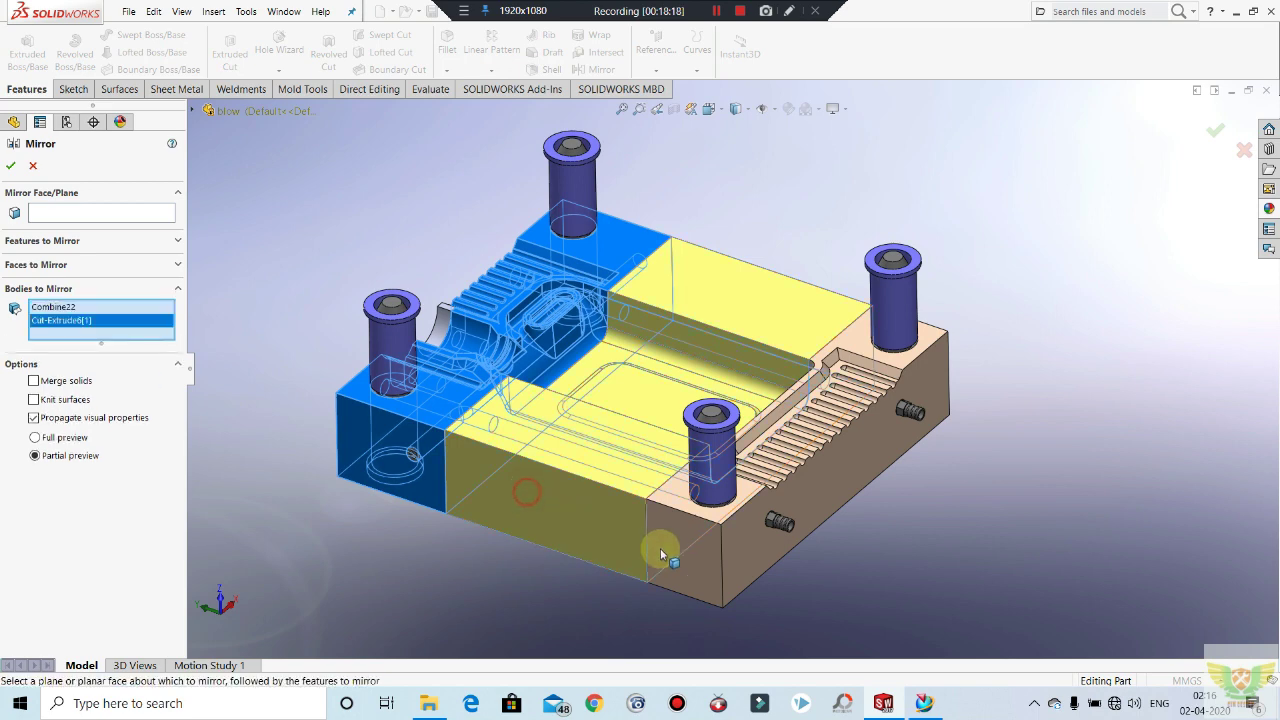
{"action": "left_click", "coordinate": [694, 563]}
{"action": "left_click", "coordinate": [787, 529]}
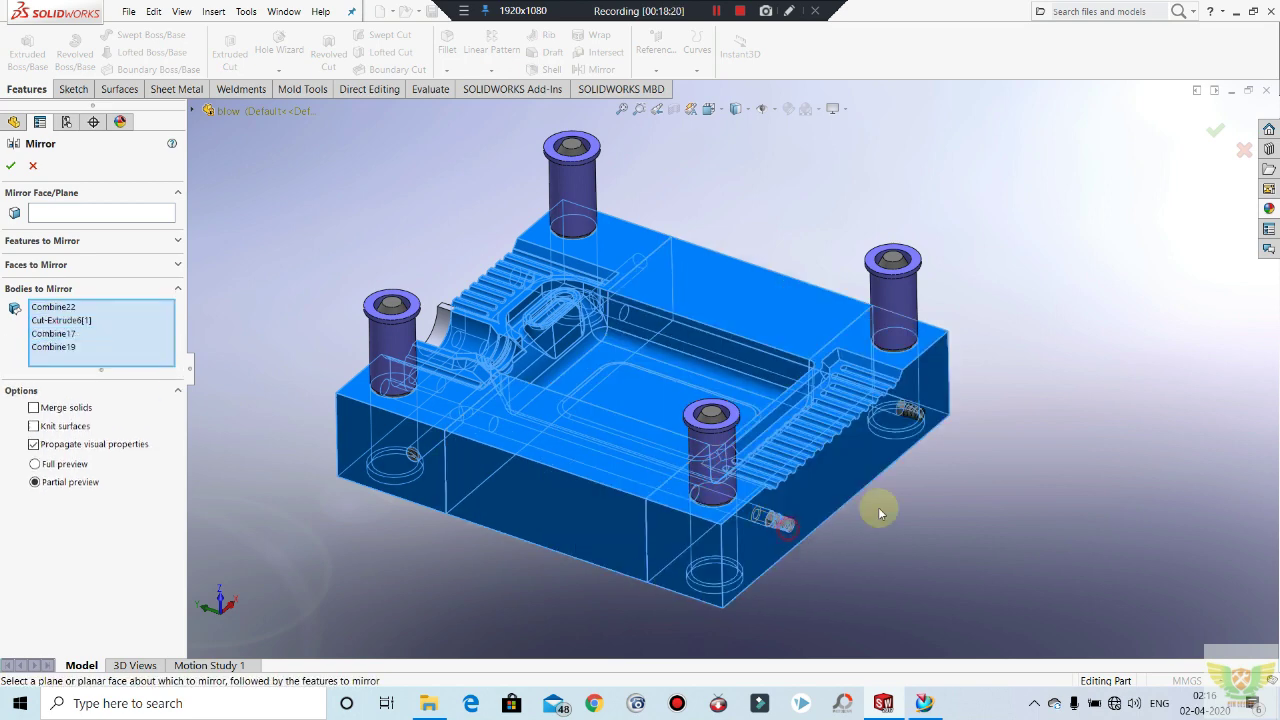
{"action": "left_click", "coordinate": [881, 428]}
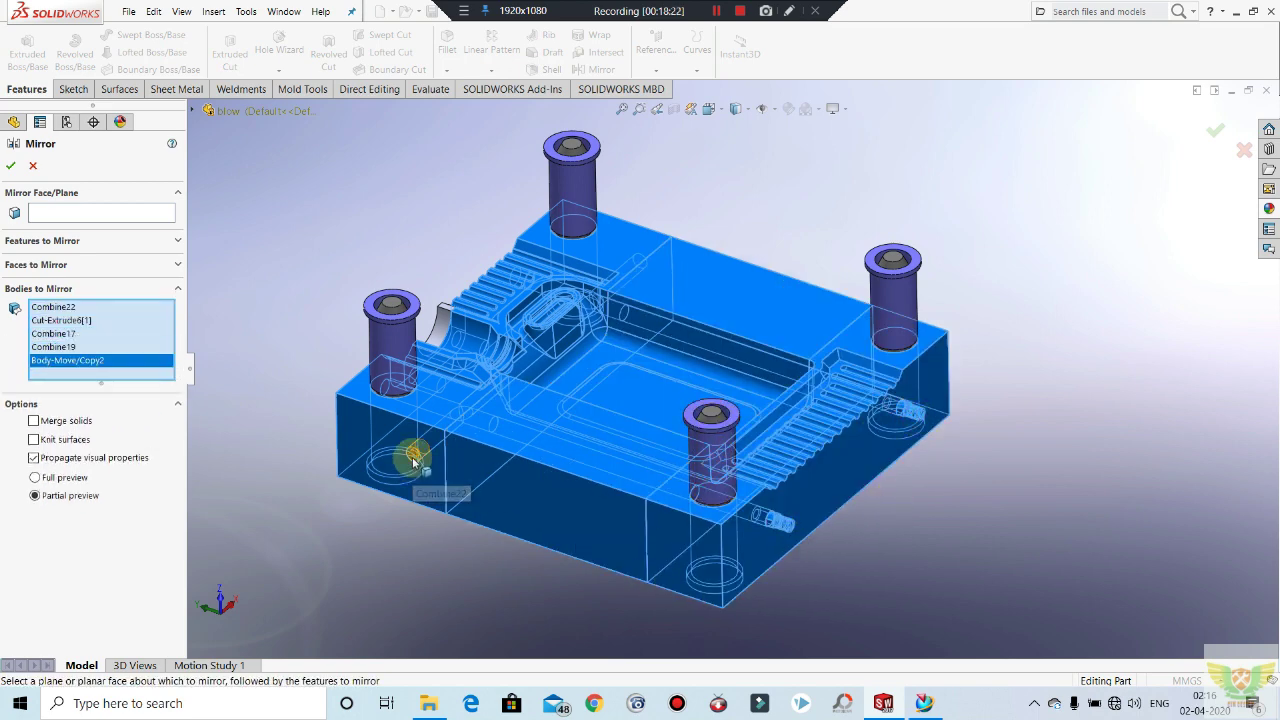
{"action": "left_click", "coordinate": [413, 458]}
Step: Add Cut-Extrude8, the bracket, the bolt and two more fitting bodies to the mirror set
{"action": "mouse_move", "coordinate": [692, 560]}
{"action": "middle_mouse_down"}
{"action": "mouse_move", "coordinate": [743, 547]}
{"action": "mouse_move", "coordinate": [809, 563]}
{"action": "mouse_move", "coordinate": [523, 491]}
{"action": "mouse_move", "coordinate": [575, 450]}
{"action": "middle_mouse_up"}
{"action": "scroll", "coordinate": [575, 450], "scroll_direction": "down", "scroll_amount": 2}
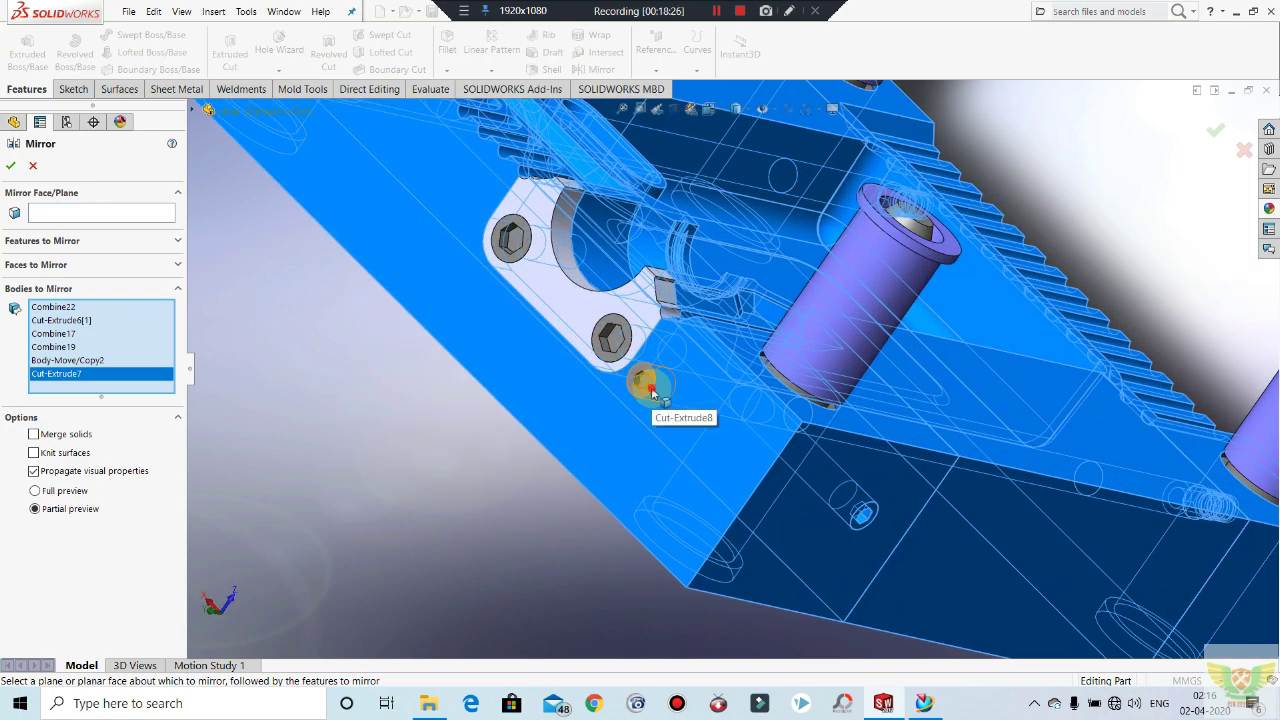
{"action": "left_click", "coordinate": [651, 392]}
{"action": "mouse_move", "coordinate": [737, 437]}
{"action": "middle_mouse_down"}
{"action": "mouse_move", "coordinate": [491, 417]}
{"action": "mouse_move", "coordinate": [449, 289]}
{"action": "mouse_move", "coordinate": [582, 240]}
{"action": "middle_mouse_up"}
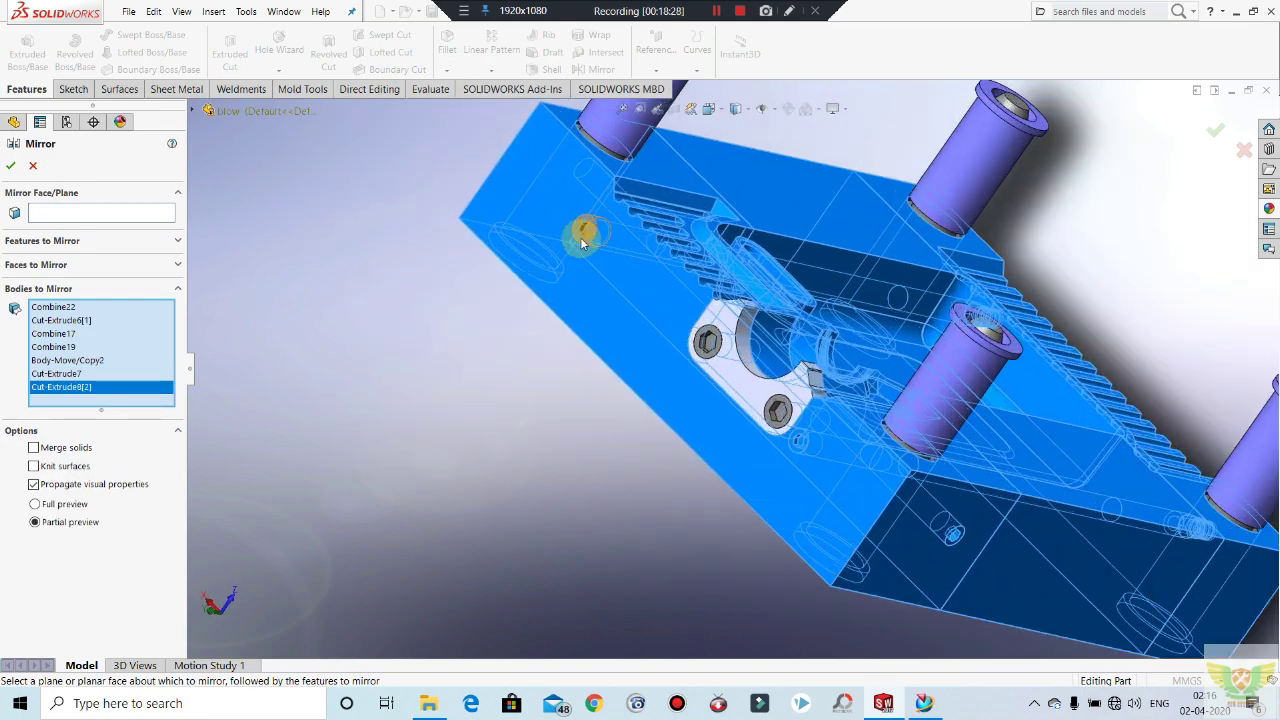
{"action": "scroll", "coordinate": [582, 240], "scroll_direction": "down", "scroll_amount": 2}
{"action": "left_click", "coordinate": [600, 234]}
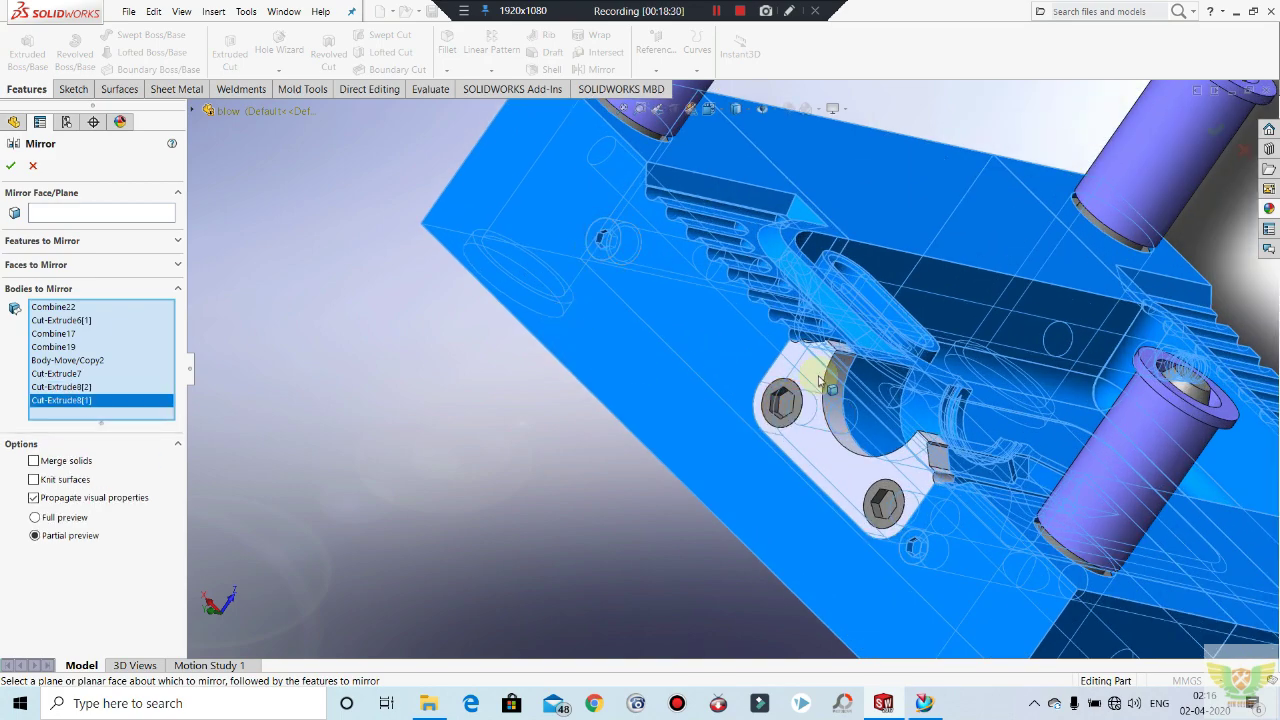
{"action": "left_click", "coordinate": [798, 403]}
{"action": "left_click", "coordinate": [884, 503]}
{"action": "left_click", "coordinate": [735, 528]}
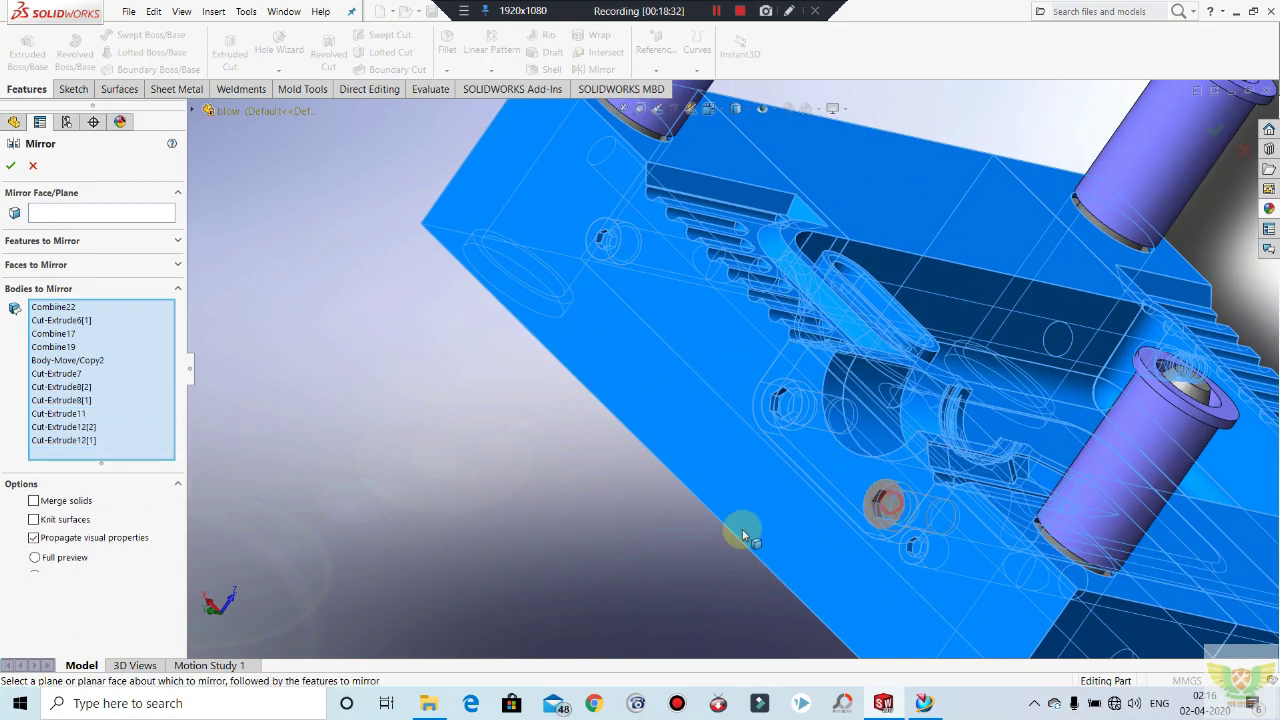
Step: Add the Cut-Extrude9 bolt body and pick the part's face as the mirror plane
{"action": "mouse_move", "coordinate": [735, 528]}
{"action": "middle_mouse_down"}
{"action": "mouse_move", "coordinate": [780, 543]}
{"action": "mouse_move", "coordinate": [847, 661]}
{"action": "mouse_move", "coordinate": [680, 523]}
{"action": "mouse_move", "coordinate": [571, 380]}
{"action": "mouse_move", "coordinate": [606, 277]}
{"action": "middle_mouse_up"}
{"action": "scroll", "coordinate": [613, 277], "scroll_direction": "down", "scroll_amount": 3}
{"action": "left_click", "coordinate": [622, 267]}
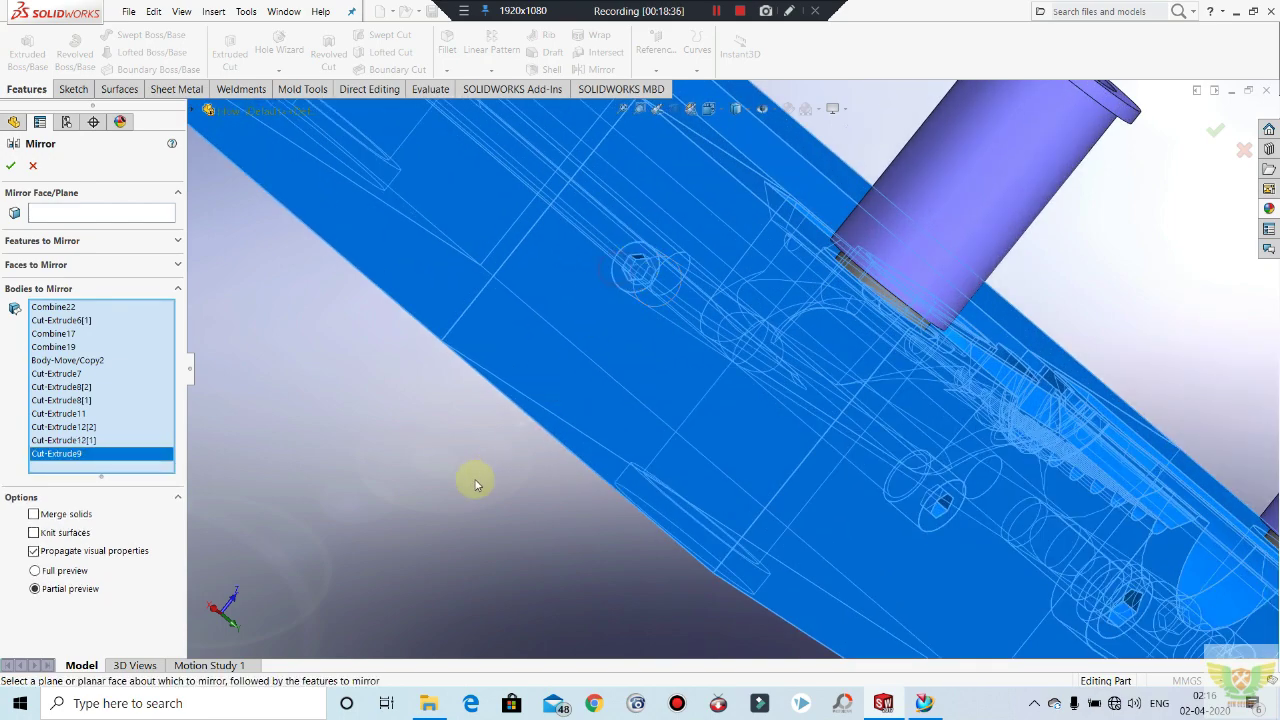
{"action": "scroll", "coordinate": [474, 480], "scroll_direction": "up", "scroll_amount": 3}
{"action": "scroll", "coordinate": [394, 477], "scroll_direction": "up", "scroll_amount": 3}
{"action": "key", "text": "ctrl+7"}
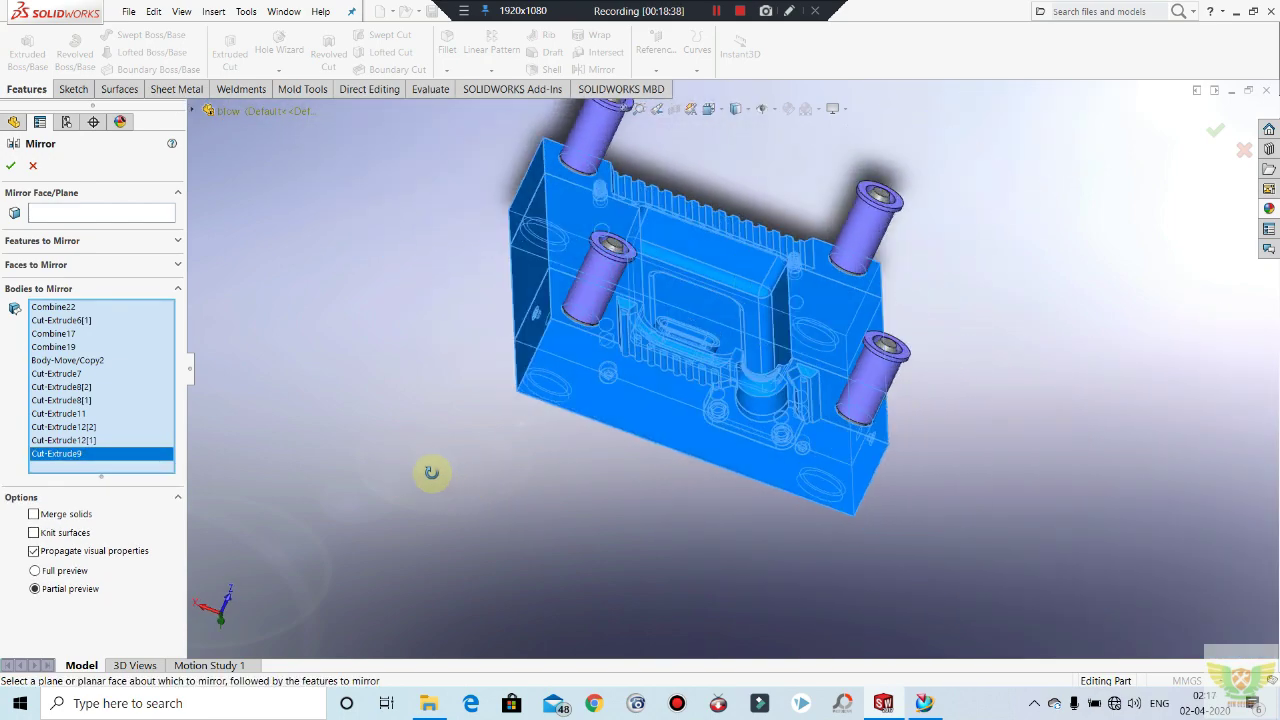
{"action": "left_click", "coordinate": [70, 212]}
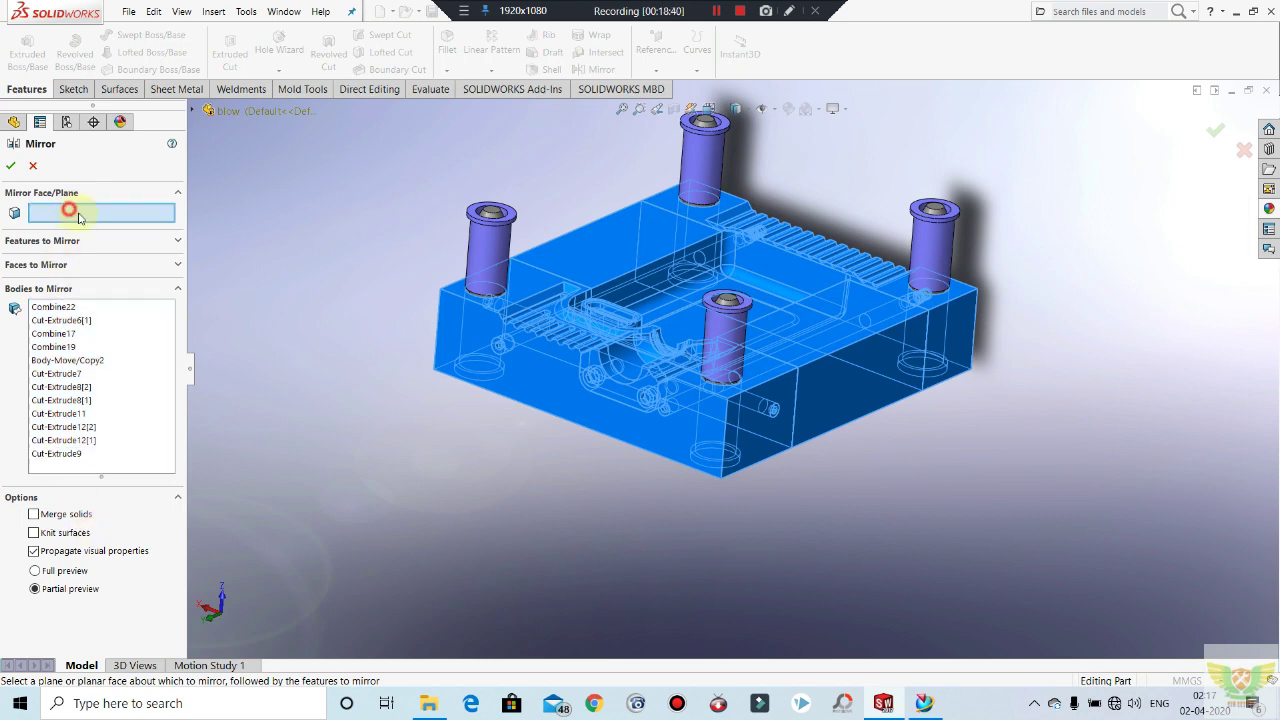
{"action": "left_click", "coordinate": [404, 260]}
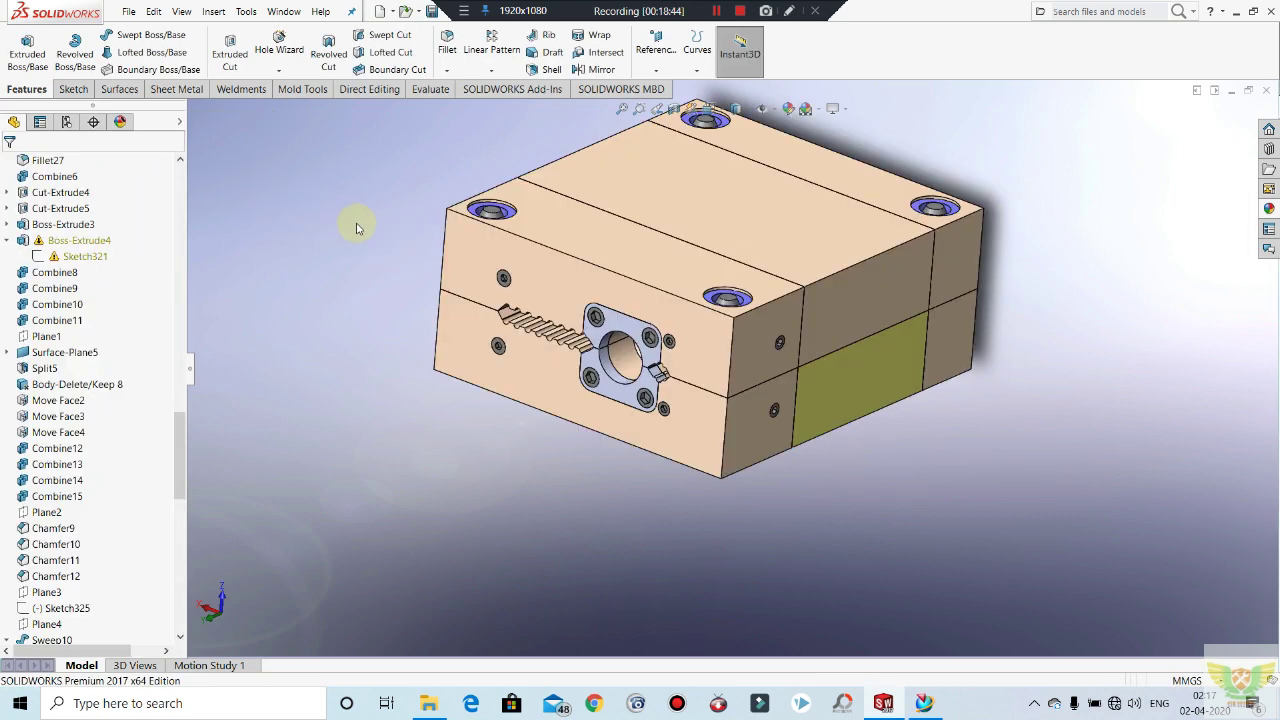
{"action": "mouse_move", "coordinate": [428, 245]}
{"action": "middle_mouse_down"}
{"action": "mouse_move", "coordinate": [318, 349]}
{"action": "mouse_move", "coordinate": [343, 466]}
{"action": "middle_mouse_up"}
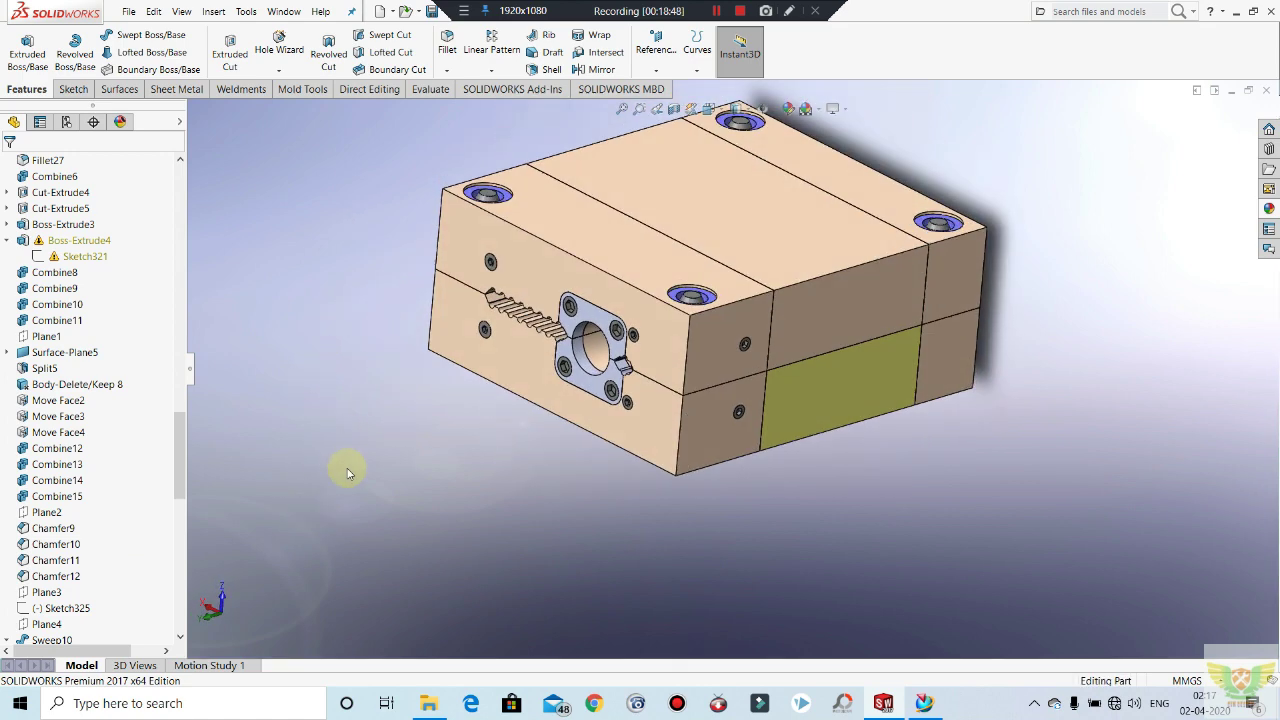
{"action": "scroll", "coordinate": [810, 290], "scroll_direction": "down", "scroll_amount": 4}
{"action": "key", "text": "ctrl+8"}
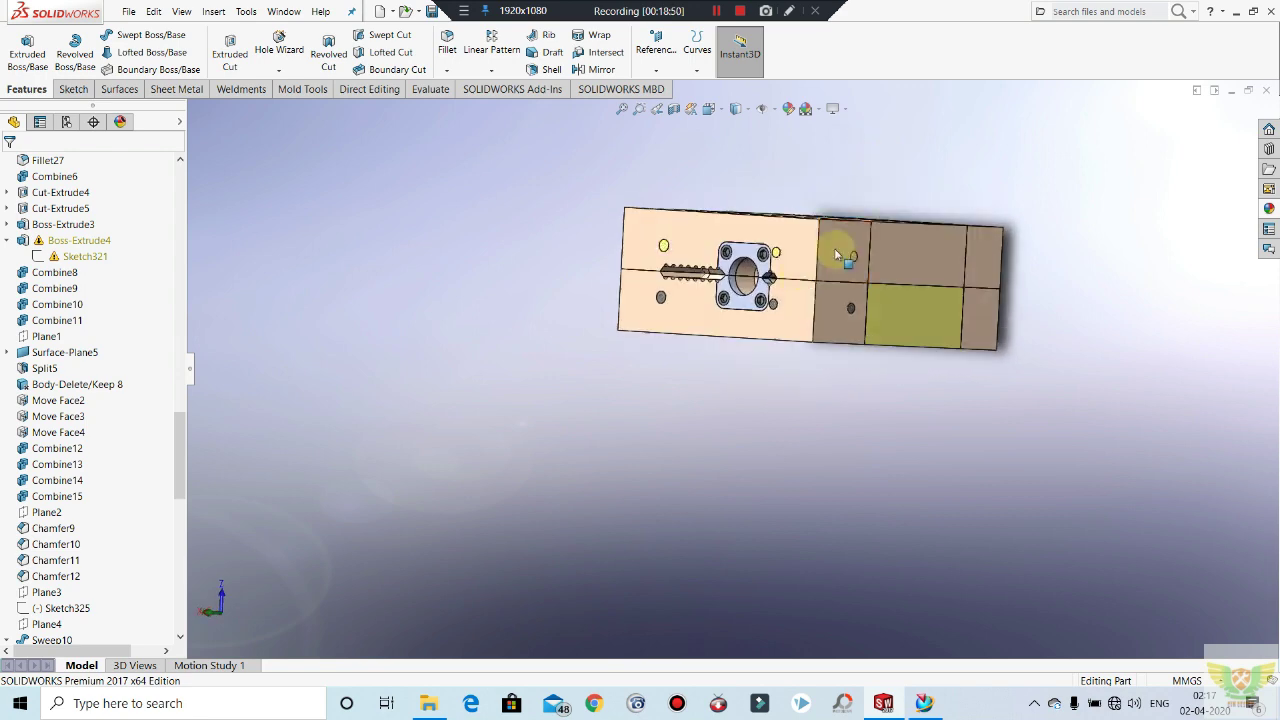
{"action": "key", "text": "ctrl+7"}
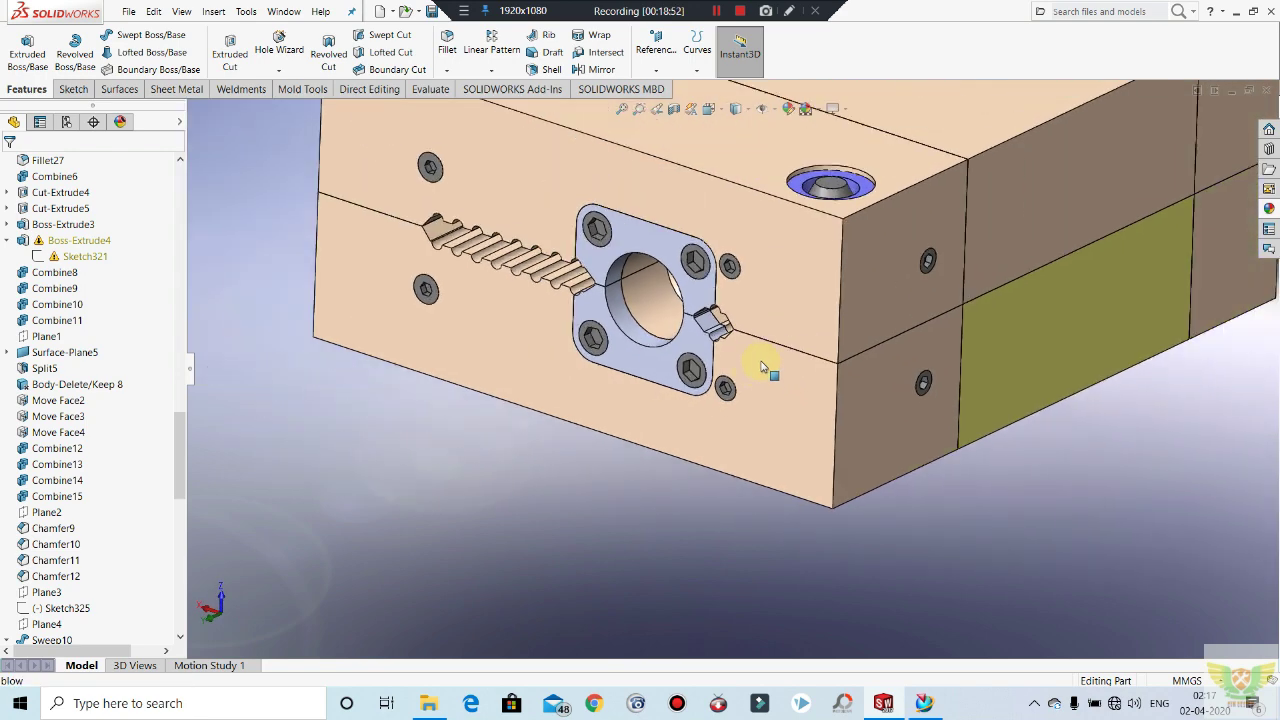
{"action": "scroll", "coordinate": [610, 336], "scroll_direction": "up", "scroll_amount": 4}
{"action": "mouse_move", "coordinate": [608, 334]}
{"action": "middle_mouse_down"}
{"action": "mouse_move", "coordinate": [678, 310]}
{"action": "mouse_move", "coordinate": [689, 174]}
{"action": "mouse_move", "coordinate": [720, 283]}
{"action": "mouse_move", "coordinate": [885, 318]}
{"action": "mouse_move", "coordinate": [949, 280]}
{"action": "middle_mouse_up"}
{"action": "key", "text": "ctrl+7"}
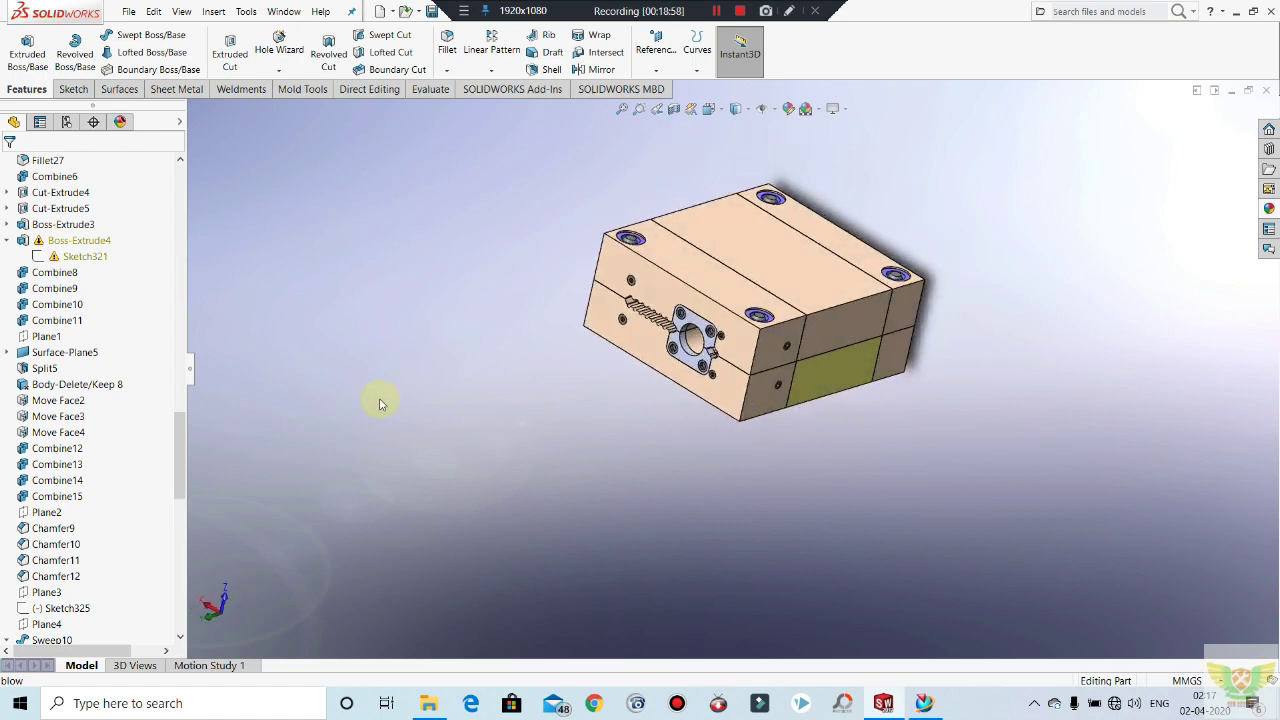
{"action": "scroll", "coordinate": [889, 331], "scroll_direction": "up", "scroll_amount": 3}
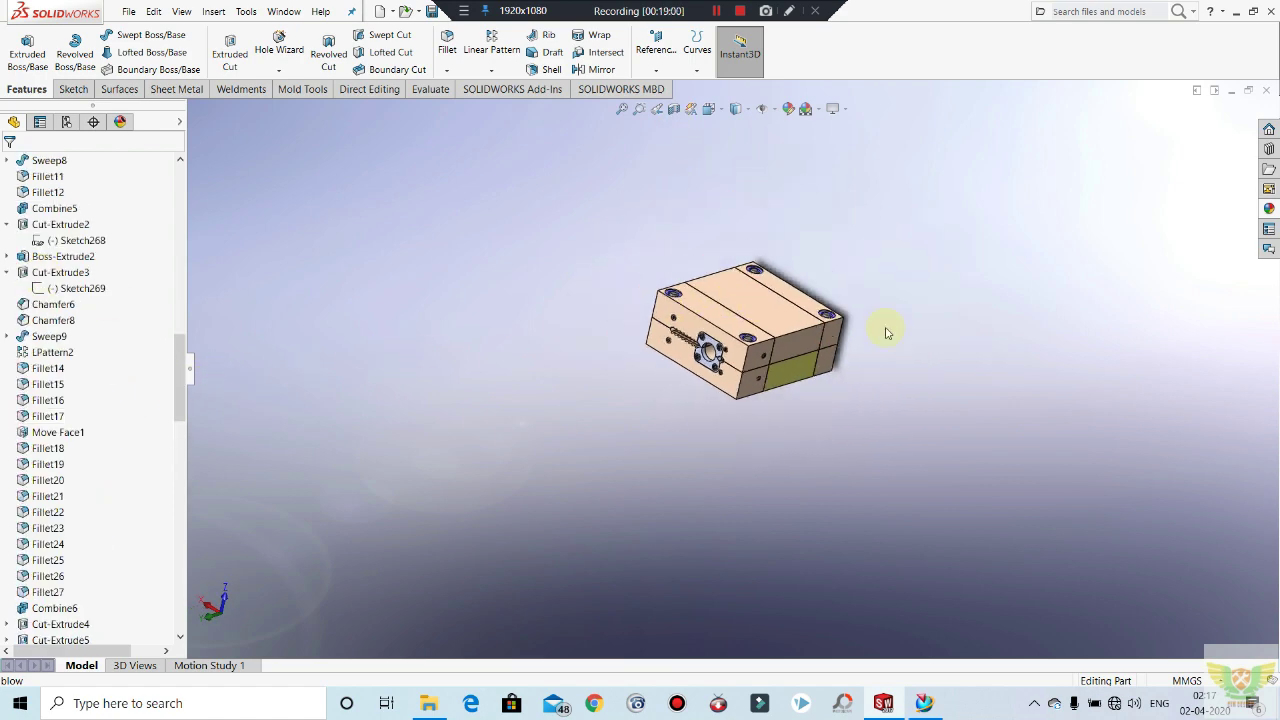
{"action": "scroll", "coordinate": [778, 381], "scroll_direction": "down", "scroll_amount": 2}
{"action": "scroll", "coordinate": [657, 286], "scroll_direction": "down", "scroll_amount": 3}
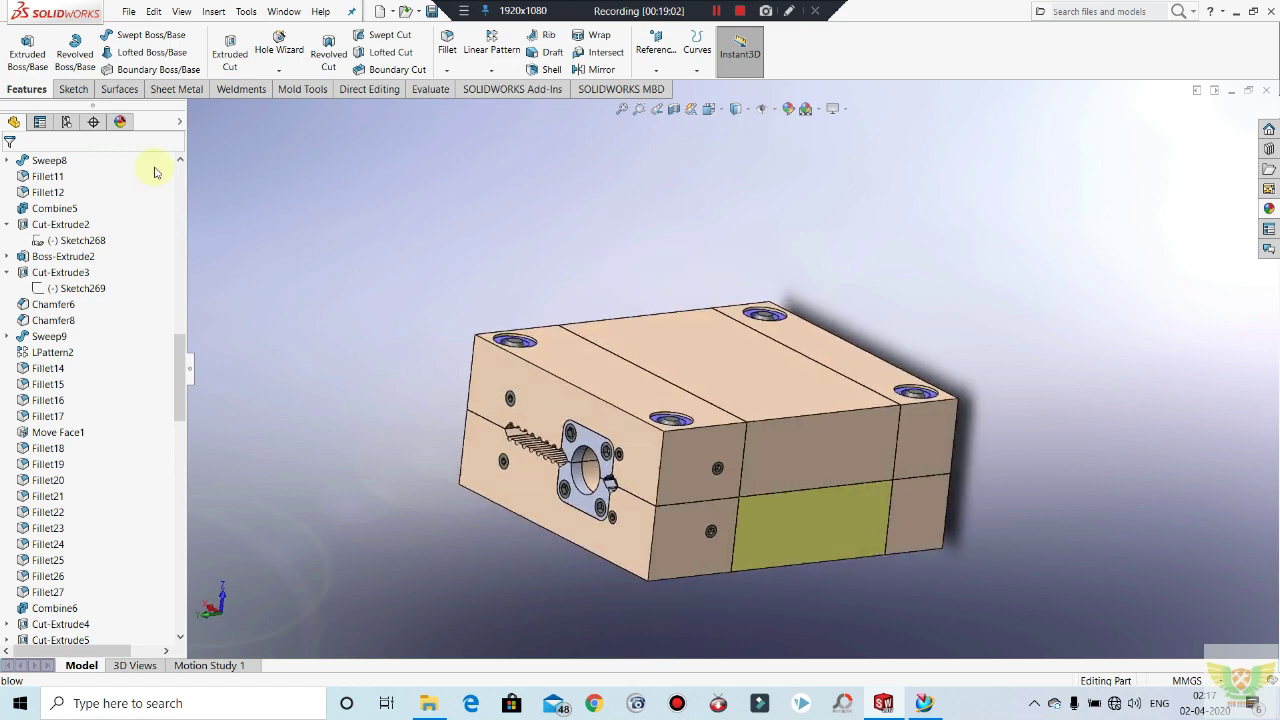
{"action": "scroll", "coordinate": [42, 244], "scroll_direction": "up", "scroll_amount": 5}
{"action": "scroll", "coordinate": [51, 237], "scroll_direction": "up", "scroll_amount": 5}
{"action": "scroll", "coordinate": [57, 234], "scroll_direction": "up", "scroll_amount": 5}
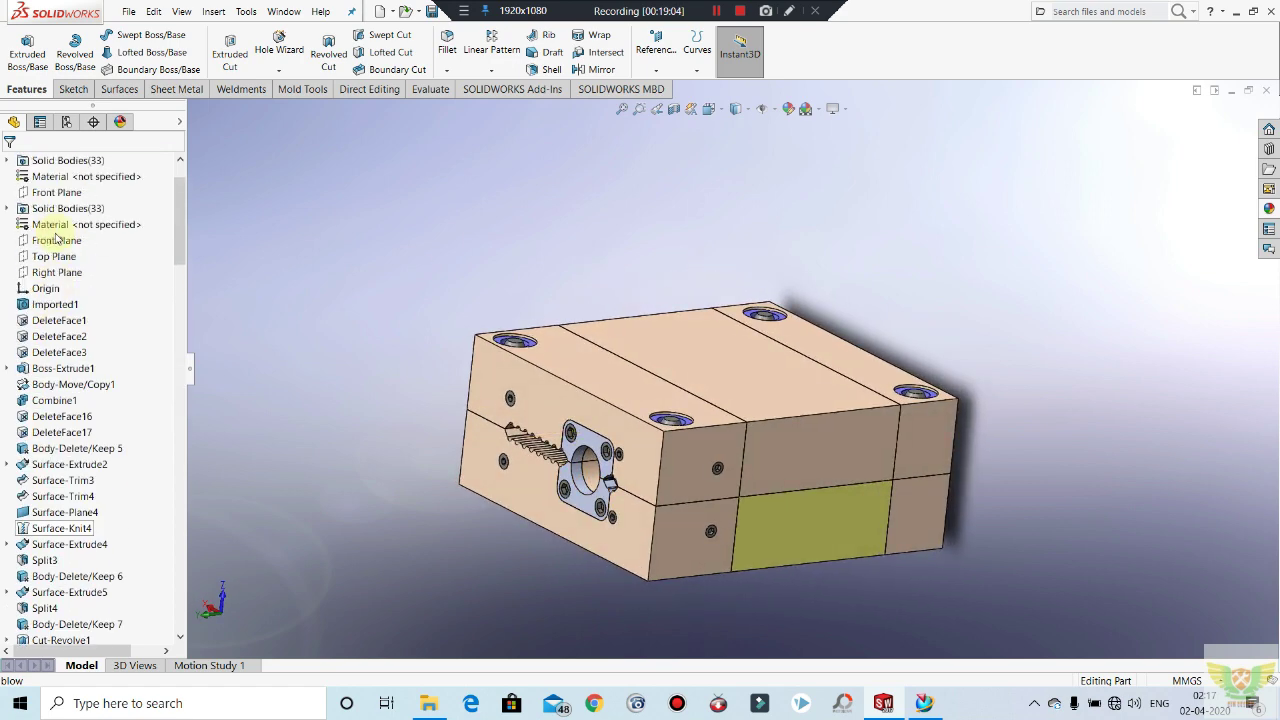
{"action": "scroll", "coordinate": [80, 290], "scroll_direction": "up", "scroll_amount": 1}
{"action": "right_click", "coordinate": [103, 378]}
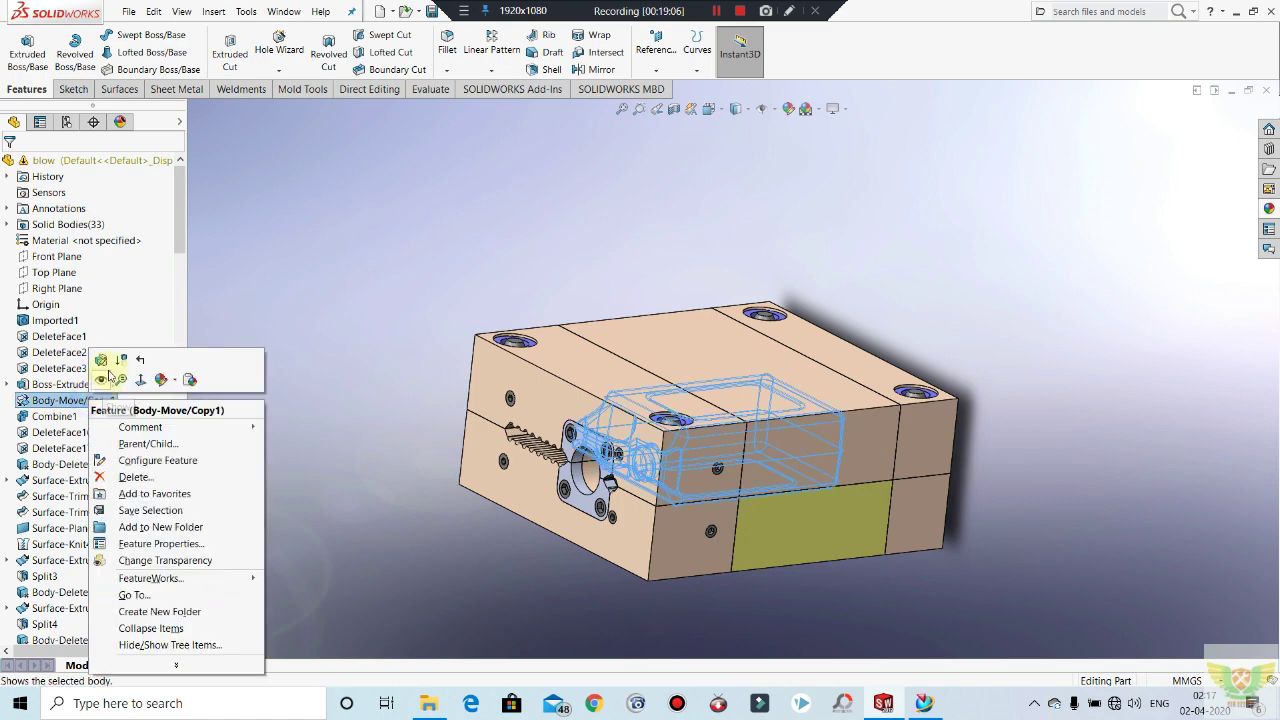
{"action": "left_click", "coordinate": [676, 108]}
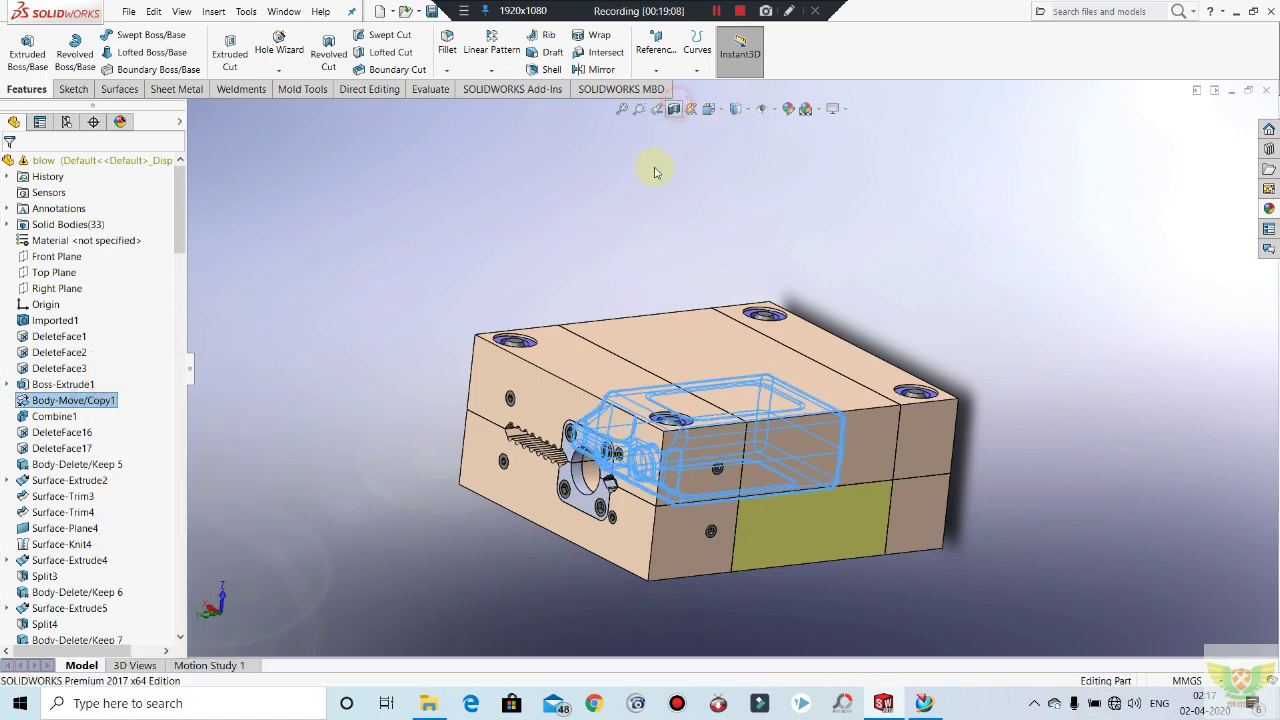
{"action": "middle_click_drag", "start_coordinate": [672, 487], "coordinate": [448, 248]}
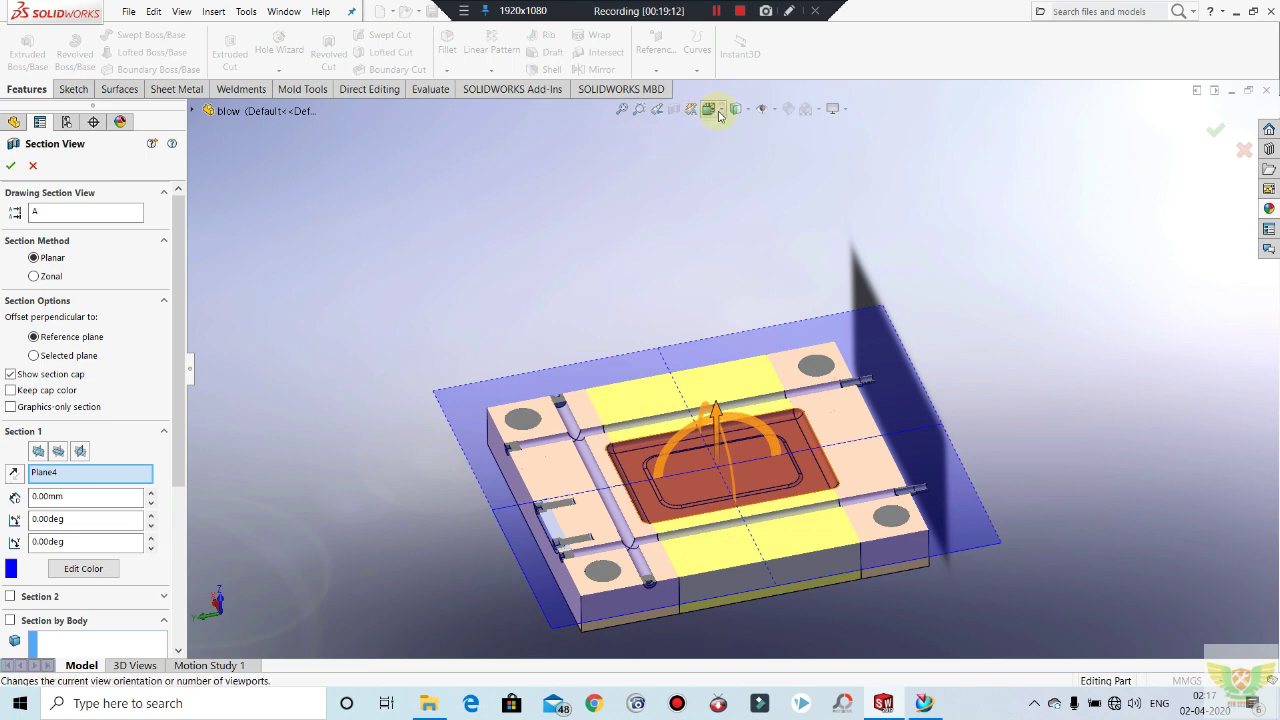
{"action": "left_click", "coordinate": [33, 166]}
{"action": "mouse_move", "coordinate": [371, 251]}
{"action": "middle_mouse_down"}
{"action": "mouse_move", "coordinate": [557, 320]}
{"action": "mouse_move", "coordinate": [580, 171]}
{"action": "mouse_move", "coordinate": [637, 380]}
{"action": "mouse_move", "coordinate": [777, 423]}
{"action": "mouse_move", "coordinate": [697, 400]}
{"action": "mouse_move", "coordinate": [680, 484]}
{"action": "mouse_move", "coordinate": [723, 363]}
{"action": "middle_mouse_up"}
{"action": "right_click", "coordinate": [718, 312]}
{"action": "key", "text": "Escape"}
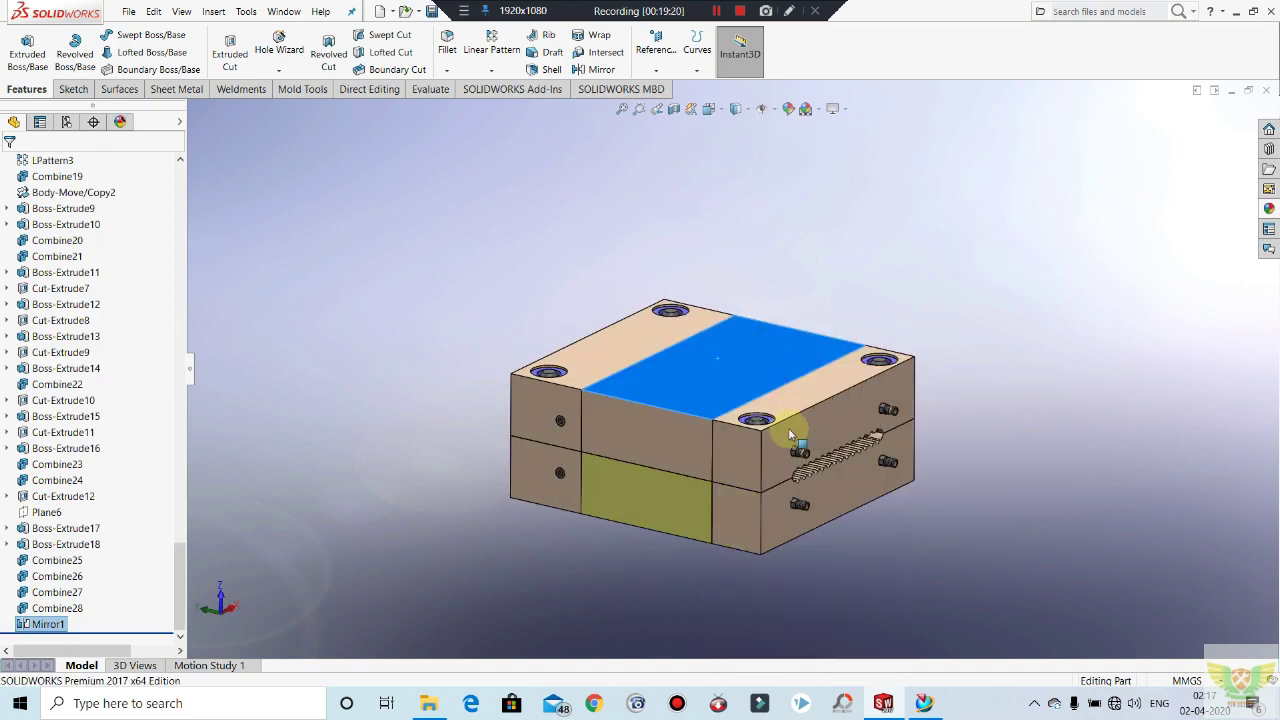
{"action": "key", "text": "Tab"}
{"action": "mouse_move", "coordinate": [760, 430]}
{"action": "middle_mouse_down"}
{"action": "mouse_move", "coordinate": [834, 360]}
{"action": "mouse_move", "coordinate": [858, 413]}
{"action": "mouse_move", "coordinate": [713, 447]}
{"action": "mouse_move", "coordinate": [700, 345]}
{"action": "middle_mouse_up"}
{"action": "right_click", "coordinate": [858, 413]}
{"action": "left_click", "coordinate": [907, 388]}
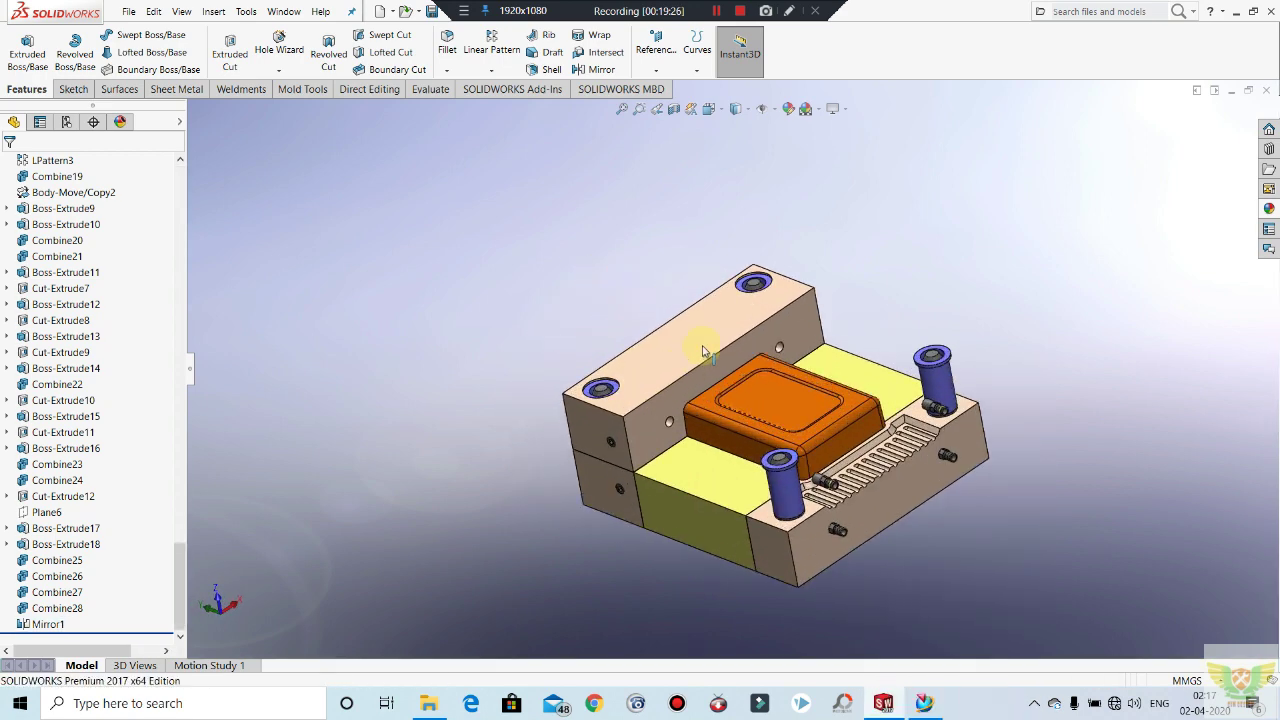
{"action": "right_click", "coordinate": [745, 352]}
{"action": "left_click", "coordinate": [752, 325]}
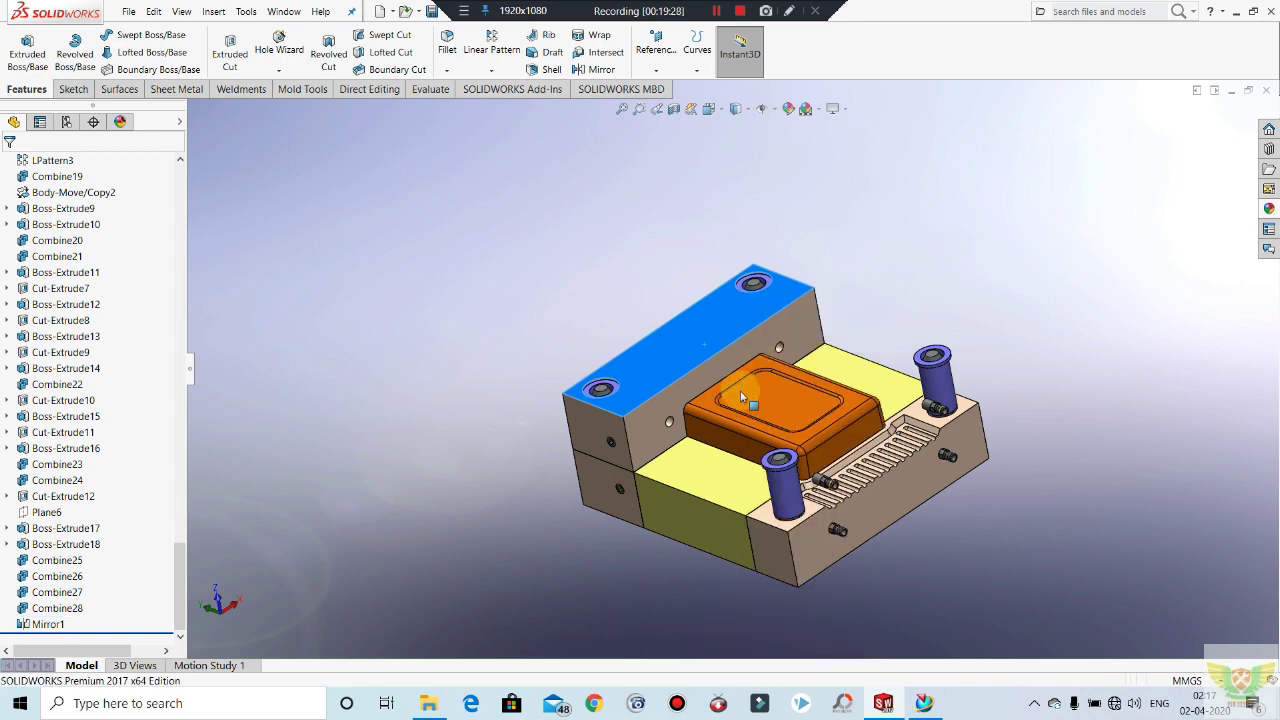
{"action": "middle_click_drag", "start_coordinate": [741, 397], "coordinate": [887, 472]}
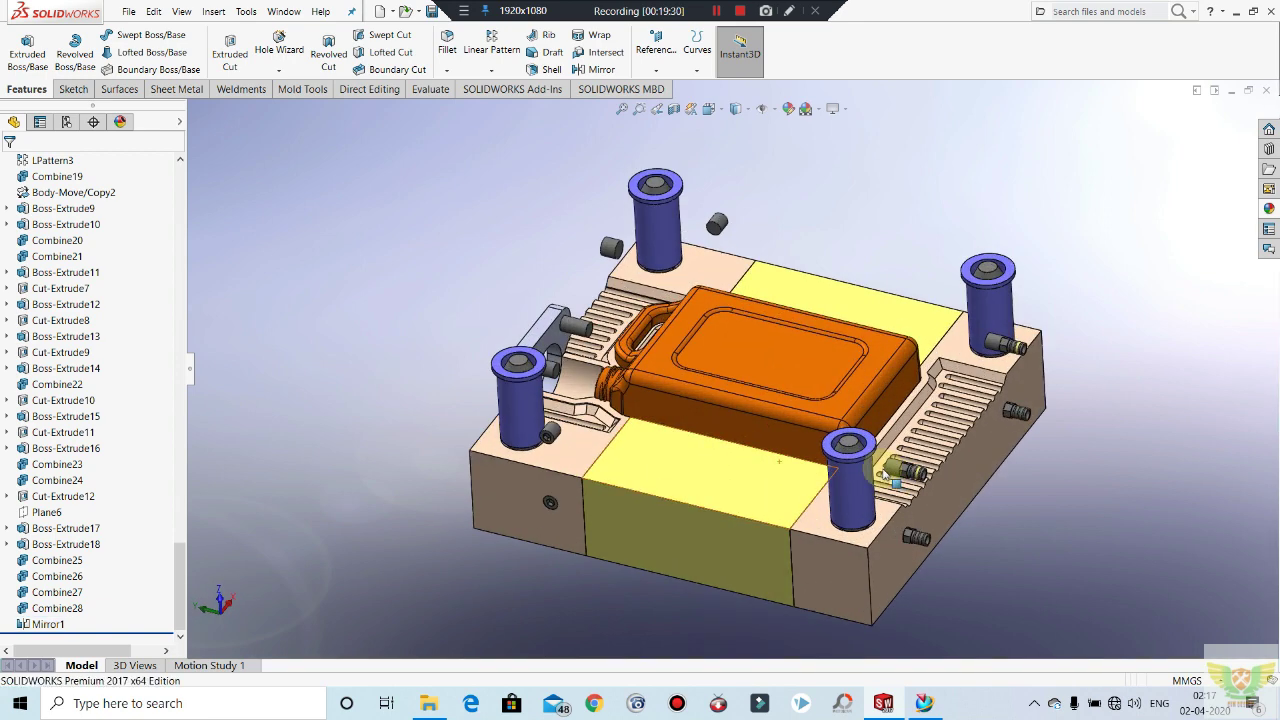
{"action": "scroll", "coordinate": [955, 410], "scroll_direction": "down", "scroll_amount": 2}
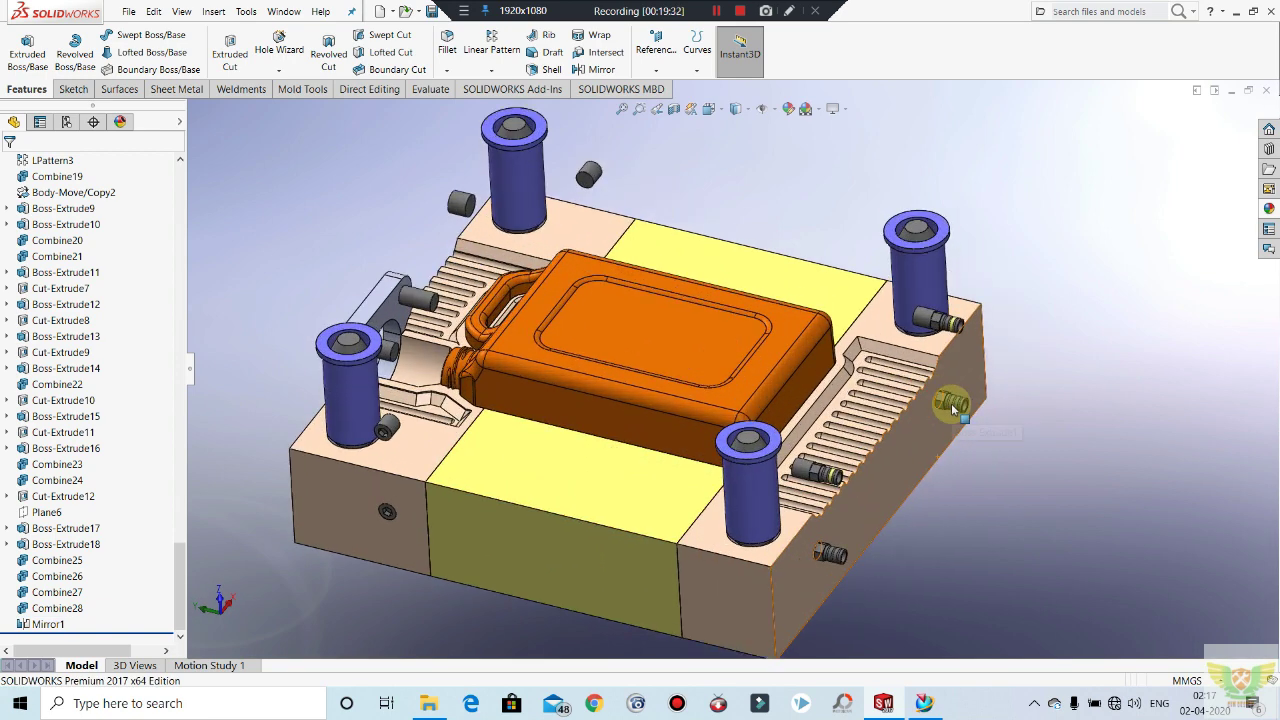
{"action": "key", "text": "ctrl+z"}
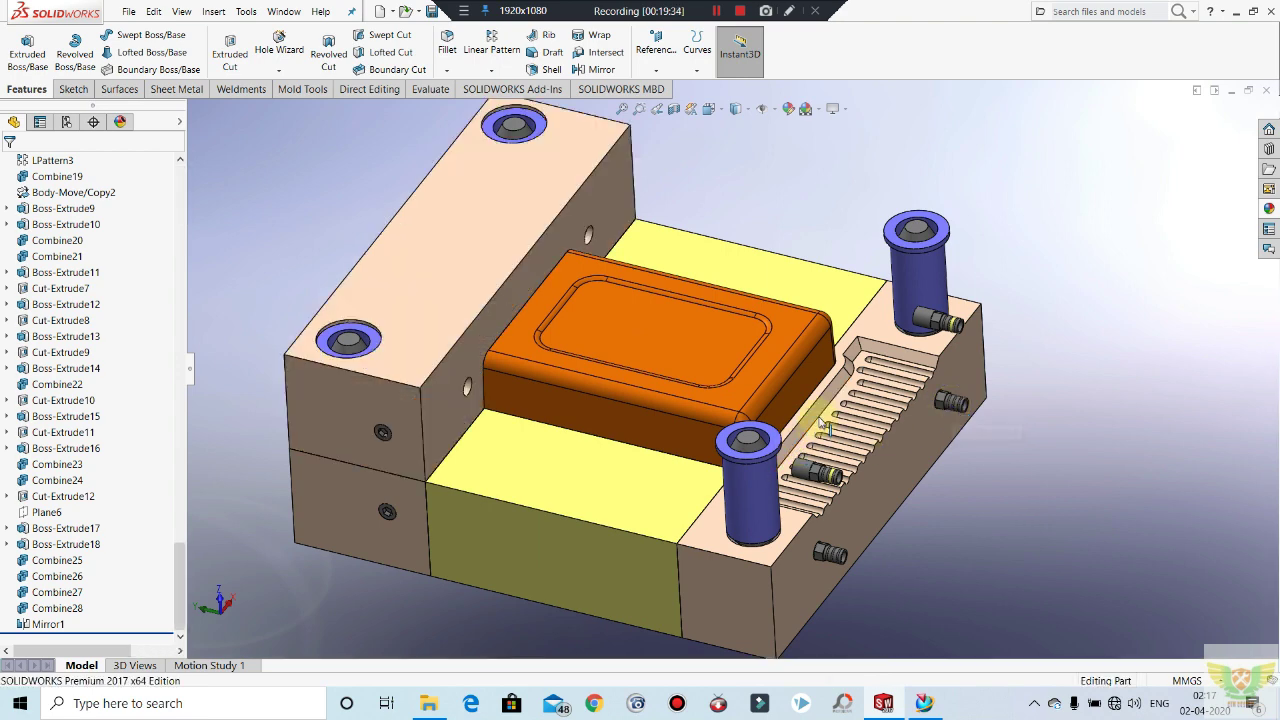
{"action": "key", "text": "ctrl+z"}
{"action": "key", "text": "ctrl+z"}
{"action": "scroll", "coordinate": [808, 417], "scroll_direction": "up", "scroll_amount": 1}
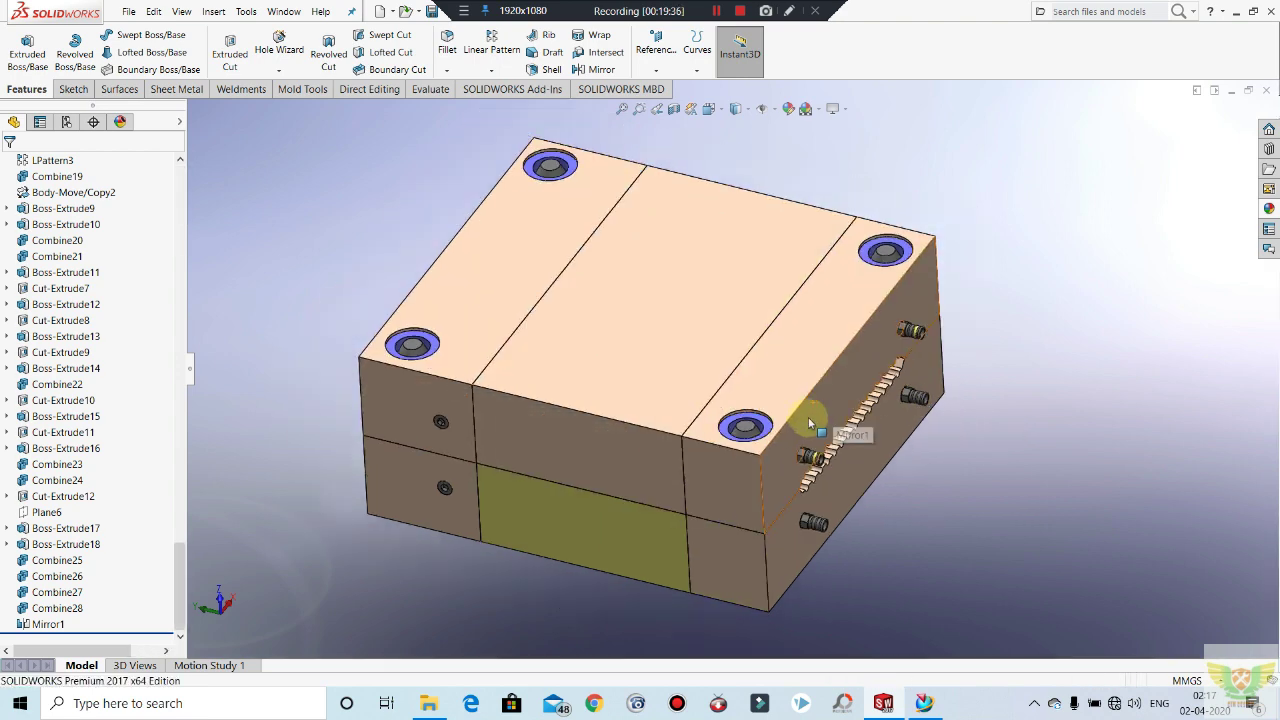
{"action": "mouse_move", "coordinate": [808, 417]}
{"action": "middle_mouse_down"}
{"action": "mouse_move", "coordinate": [791, 386]}
{"action": "mouse_move", "coordinate": [764, 377]}
{"action": "middle_mouse_up"}
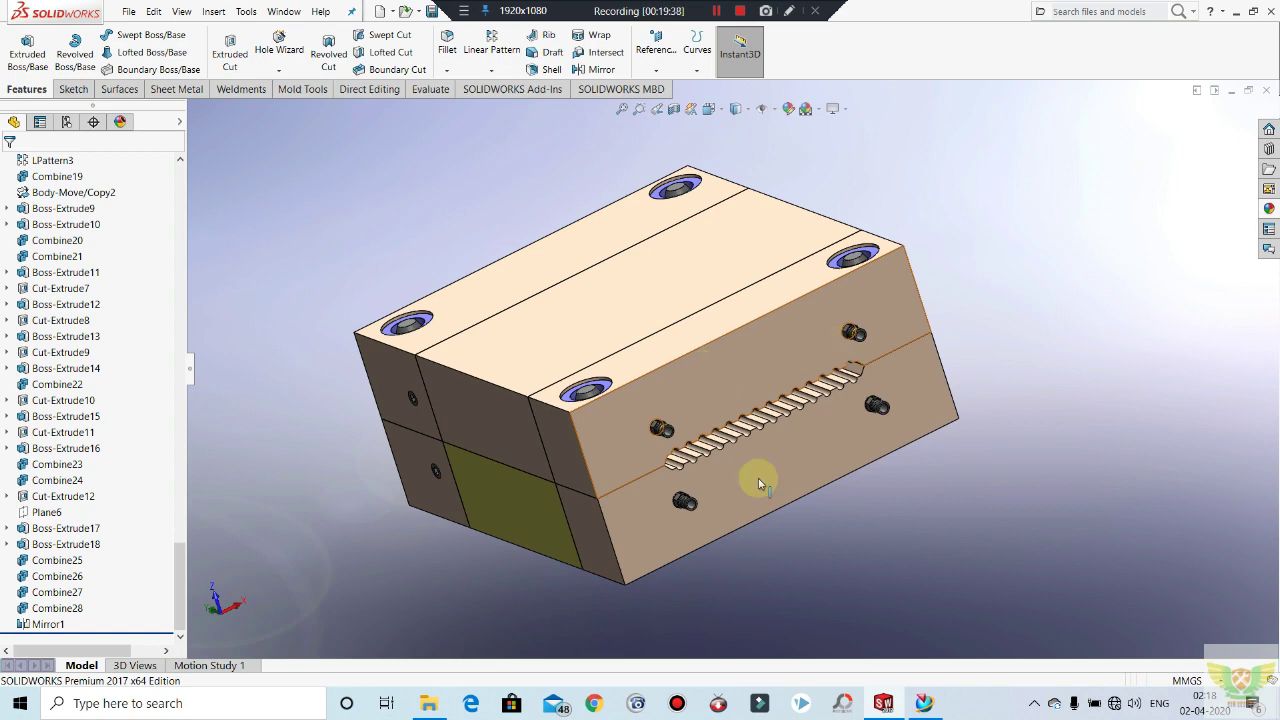
{"action": "scroll", "coordinate": [819, 437], "scroll_direction": "up", "scroll_amount": 2}
{"action": "mouse_move", "coordinate": [729, 294]}
{"action": "middle_mouse_down"}
{"action": "mouse_move", "coordinate": [937, 266]}
{"action": "mouse_move", "coordinate": [877, 289]}
{"action": "mouse_move", "coordinate": [880, 333]}
{"action": "mouse_move", "coordinate": [681, 413]}
{"action": "middle_mouse_up"}
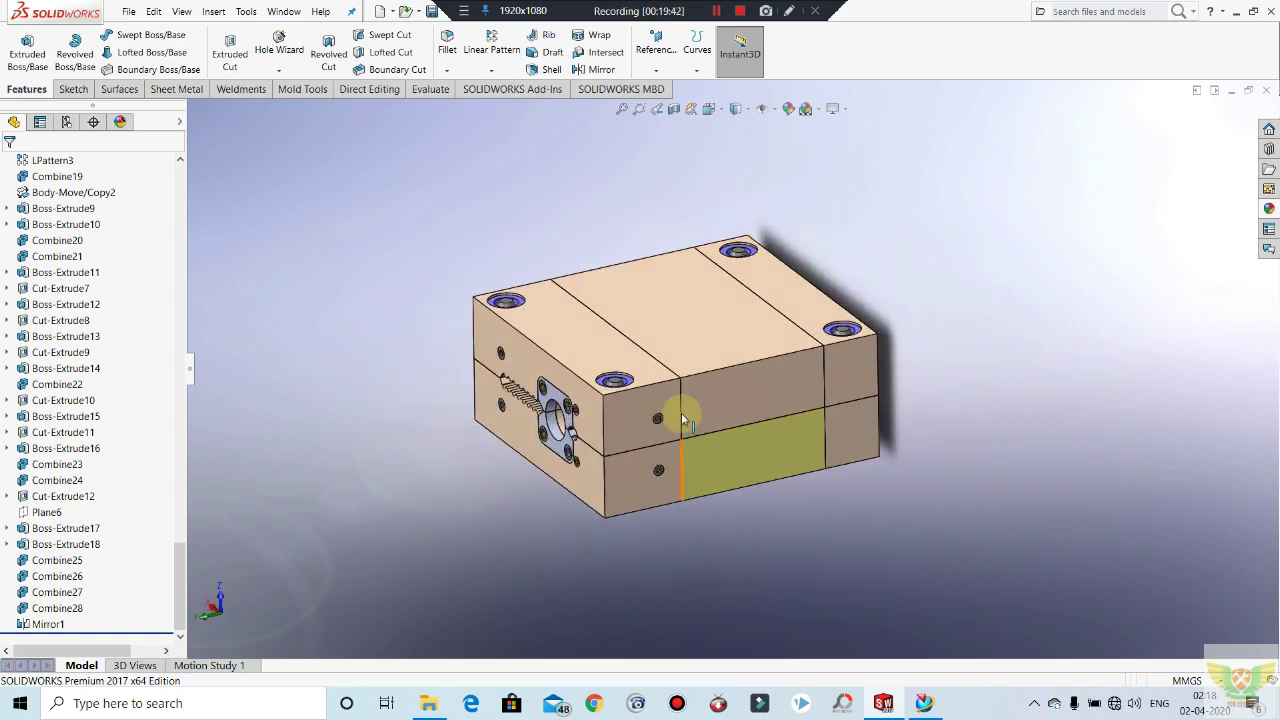
Step: Zoom and orbit around the closed mold to view its left face with the bushing
{"action": "scroll", "coordinate": [708, 353], "scroll_direction": "down", "scroll_amount": 2}
{"action": "scroll", "coordinate": [724, 268], "scroll_direction": "down", "scroll_amount": 1}
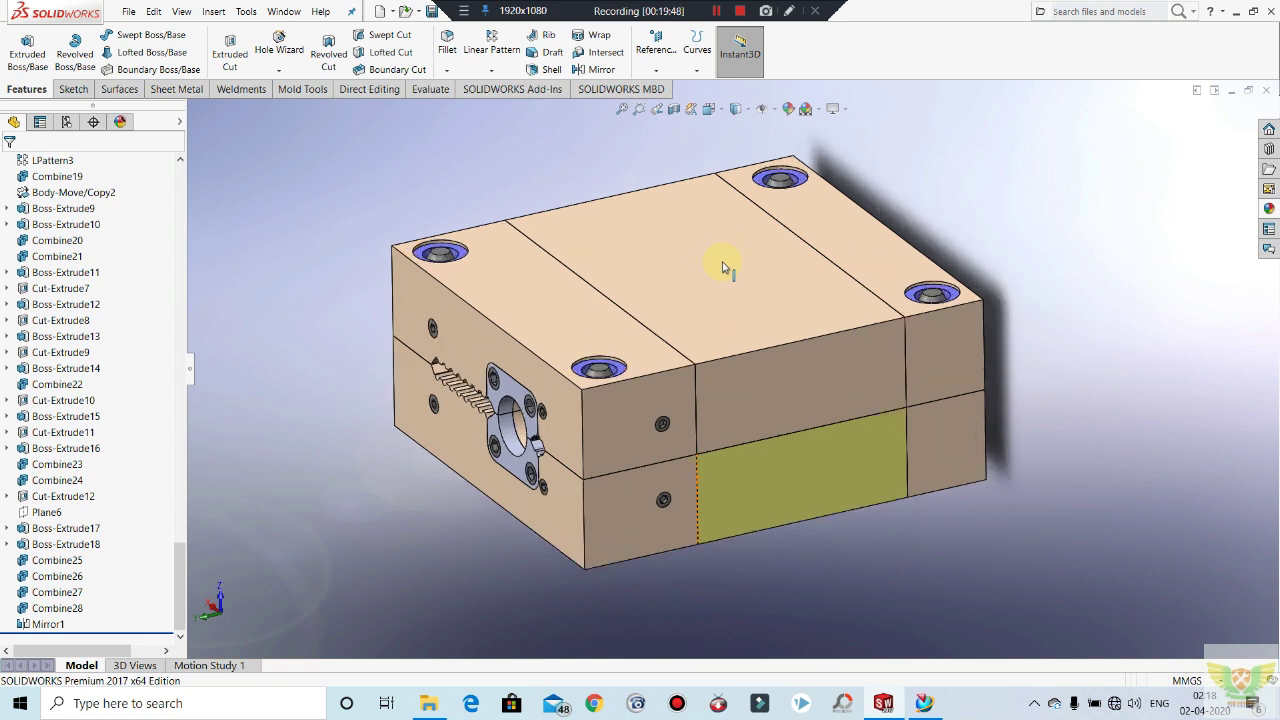
{"action": "mouse_move", "coordinate": [720, 420]}
{"action": "middle_mouse_down"}
{"action": "mouse_move", "coordinate": [734, 443]}
{"action": "mouse_move", "coordinate": [784, 406]}
{"action": "mouse_move", "coordinate": [689, 423]}
{"action": "middle_mouse_up"}
{"action": "scroll", "coordinate": [703, 420], "scroll_direction": "down", "scroll_amount": 2}
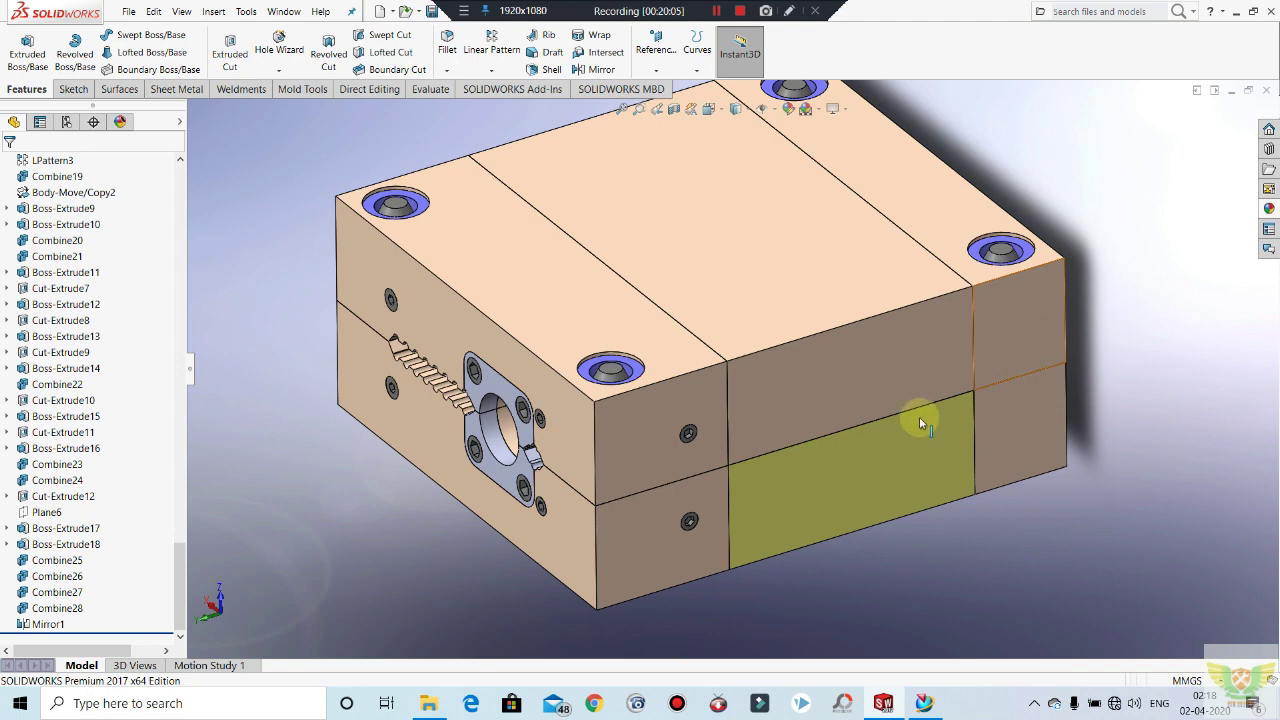
{"action": "scroll", "coordinate": [919, 416], "scroll_direction": "up", "scroll_amount": 1}
{"action": "scroll", "coordinate": [794, 479], "scroll_direction": "up", "scroll_amount": 1}
{"action": "mouse_move", "coordinate": [786, 362]}
{"action": "middle_mouse_down"}
{"action": "mouse_move", "coordinate": [764, 341]}
{"action": "mouse_move", "coordinate": [766, 380]}
{"action": "mouse_move", "coordinate": [837, 314]}
{"action": "mouse_move", "coordinate": [810, 367]}
{"action": "mouse_move", "coordinate": [794, 323]}
{"action": "mouse_move", "coordinate": [826, 400]}
{"action": "mouse_move", "coordinate": [797, 306]}
{"action": "middle_mouse_up"}
{"action": "scroll", "coordinate": [793, 306], "scroll_direction": "down", "scroll_amount": 2}
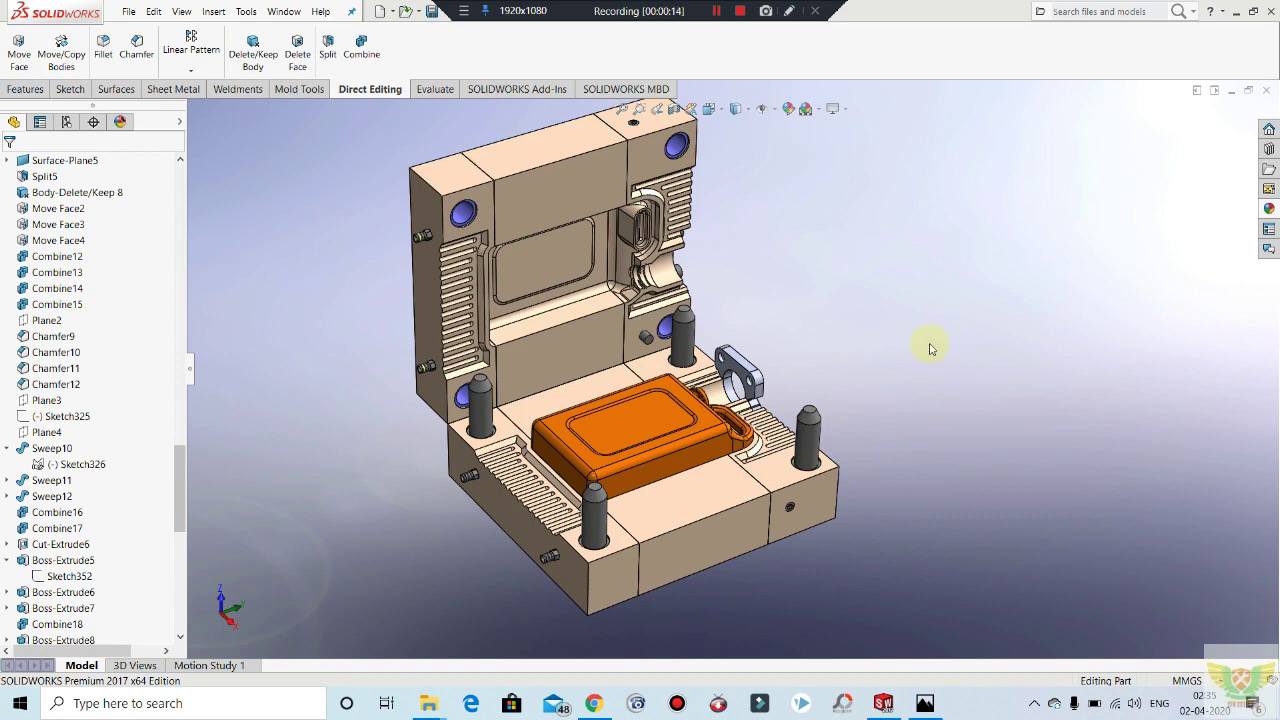
Step: Open the blow-molding.png reference diagram in Photos
{"action": "left_click", "coordinate": [925, 703]}
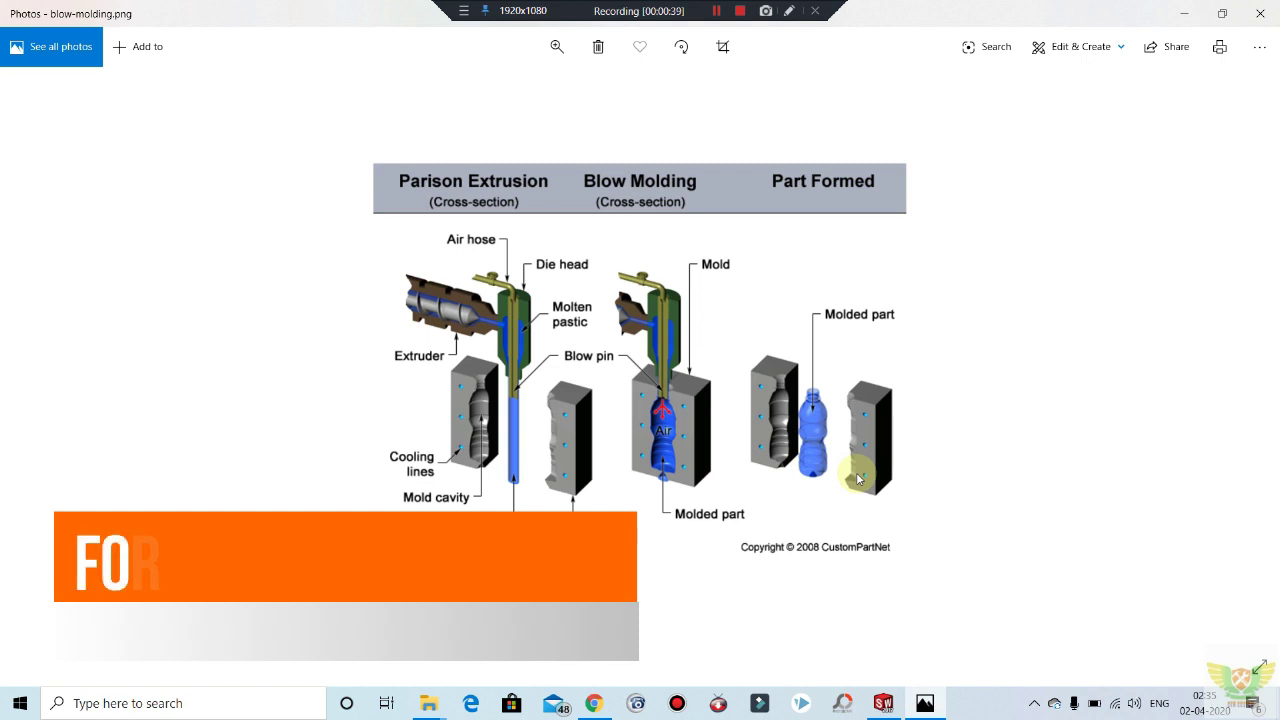
Step: Browse forward through the slides, then back to the Extrusion blow molding slide
{"action": "key", "text": "Right"}
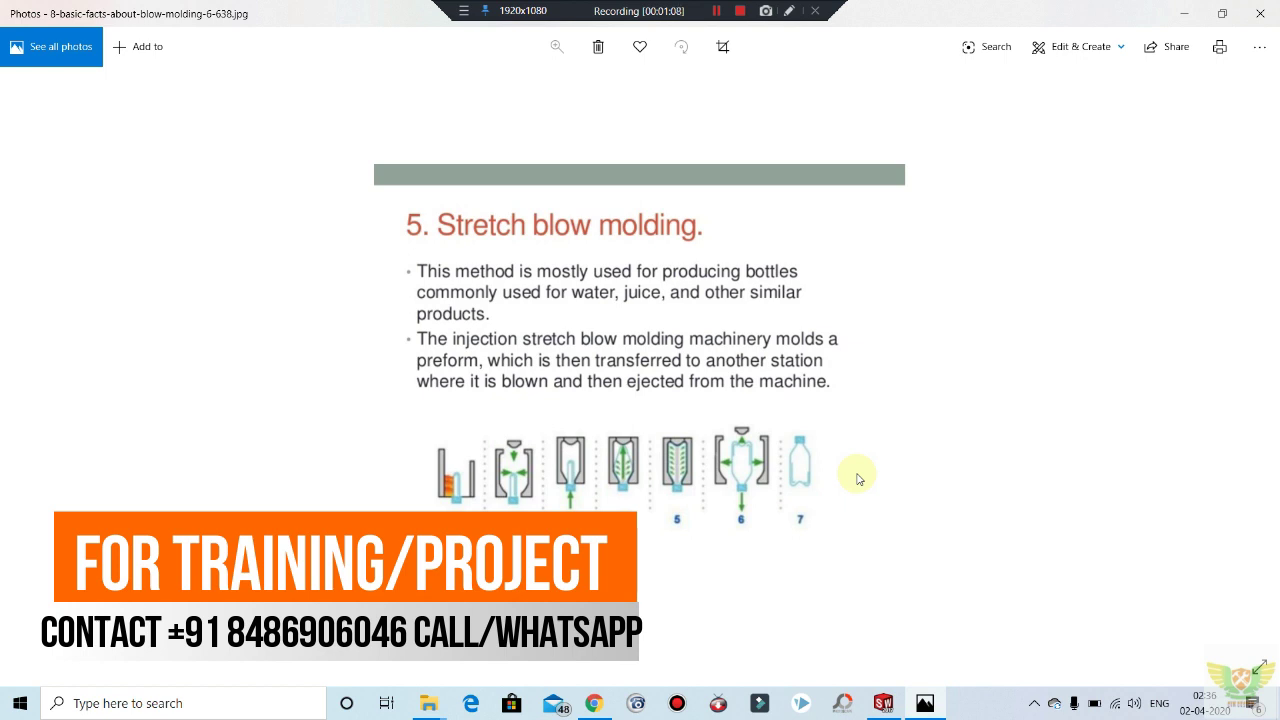
{"action": "key", "text": "Left"}
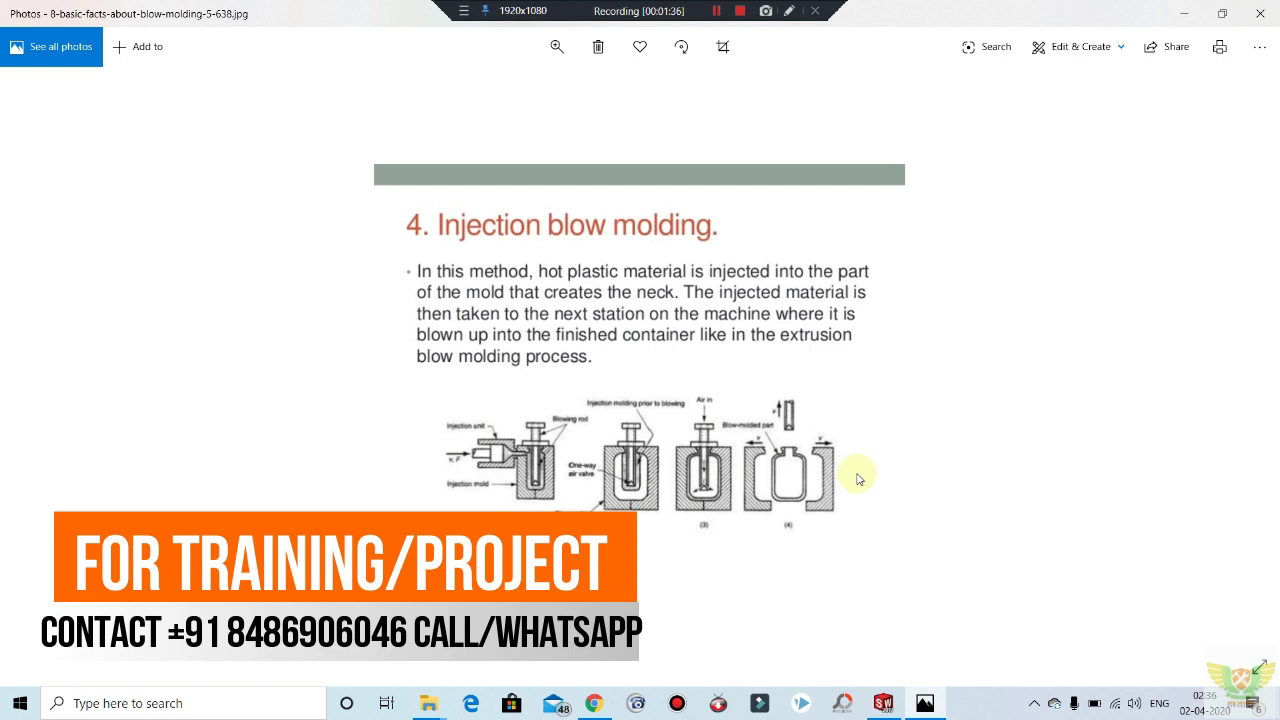
{"action": "key", "text": "Left"}
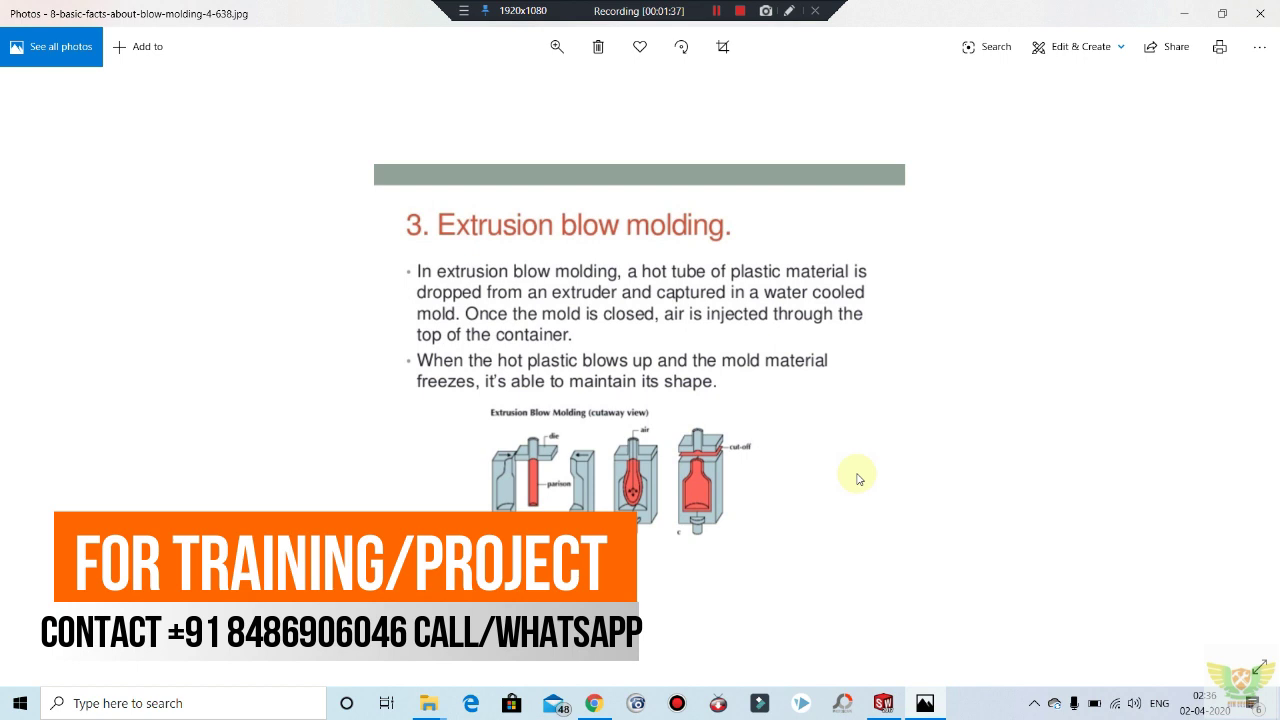